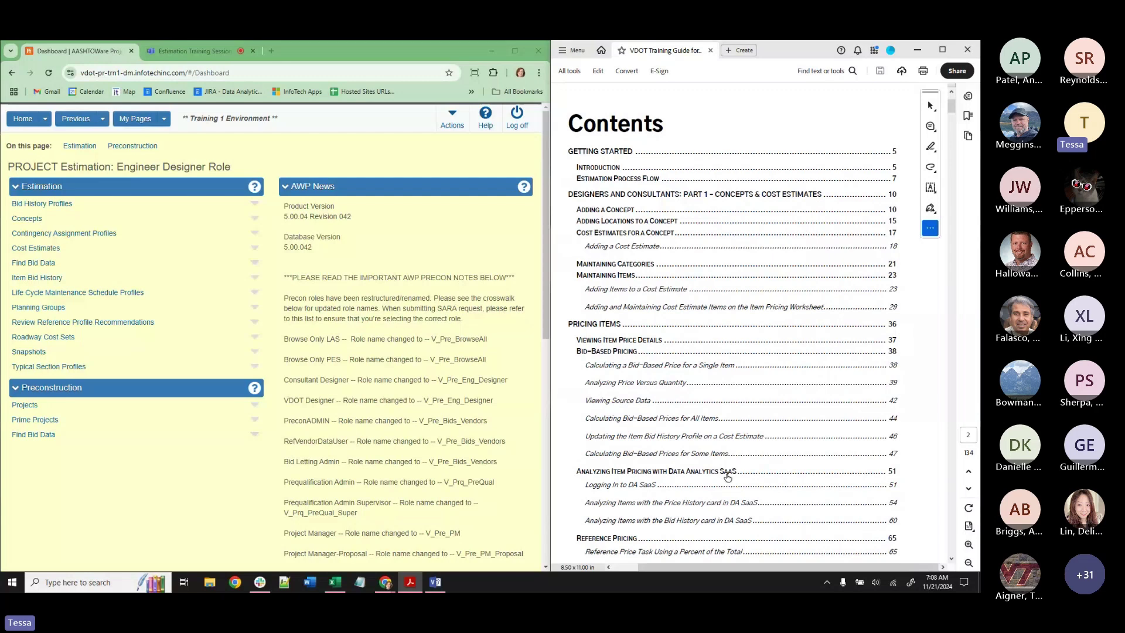
Follow the guide's 'Designers and Consultants: Part 1' contents link to the Concepts & Cost Estimates flow on page 10.
scroll(729, 488, "down", 5)
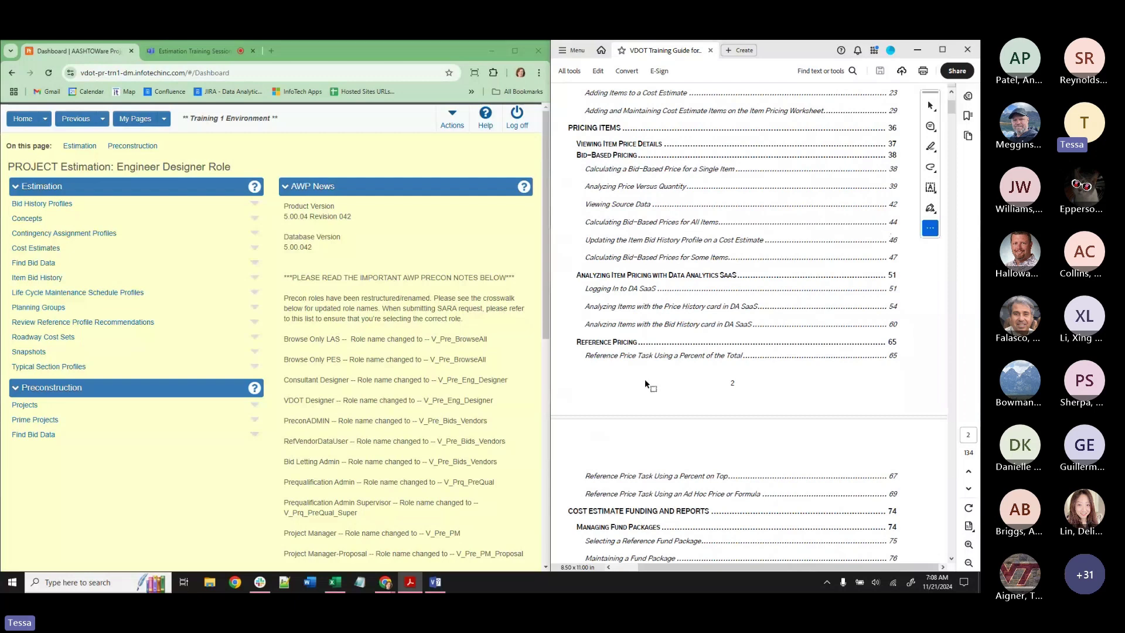
scroll(645, 380, "down", 2)
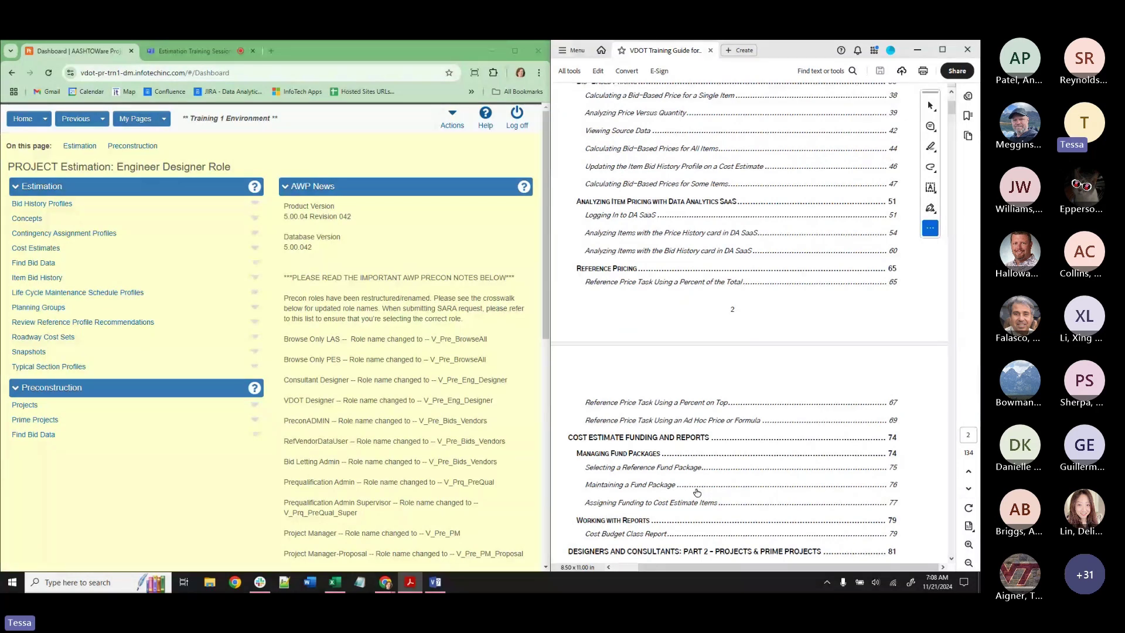
scroll(697, 492, "down", 3)
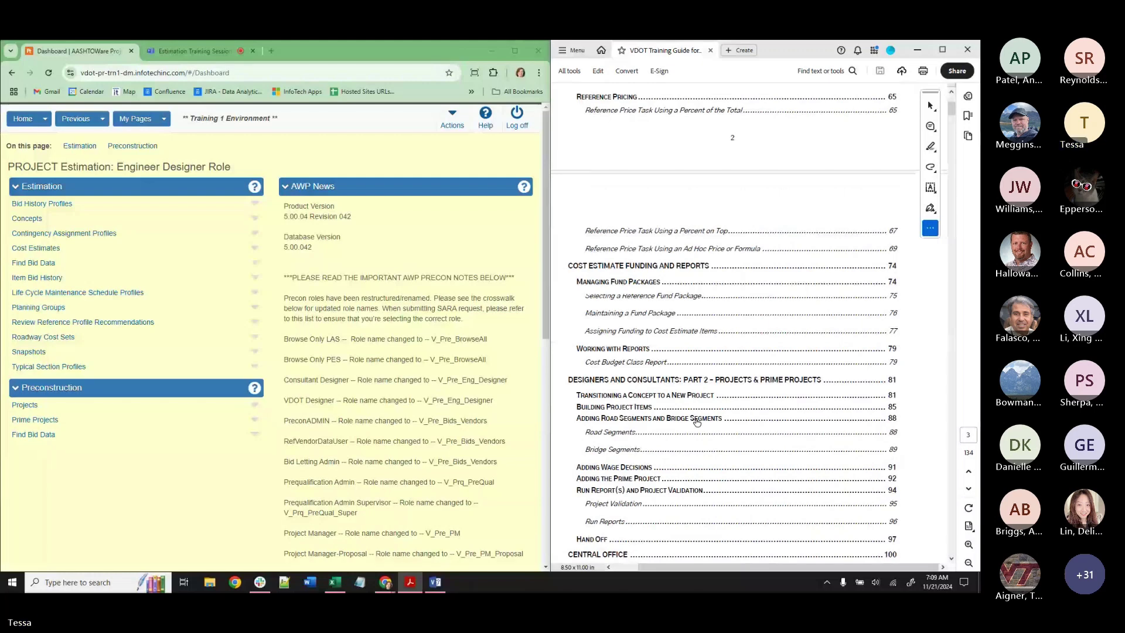
scroll(666, 531, "down", 2)
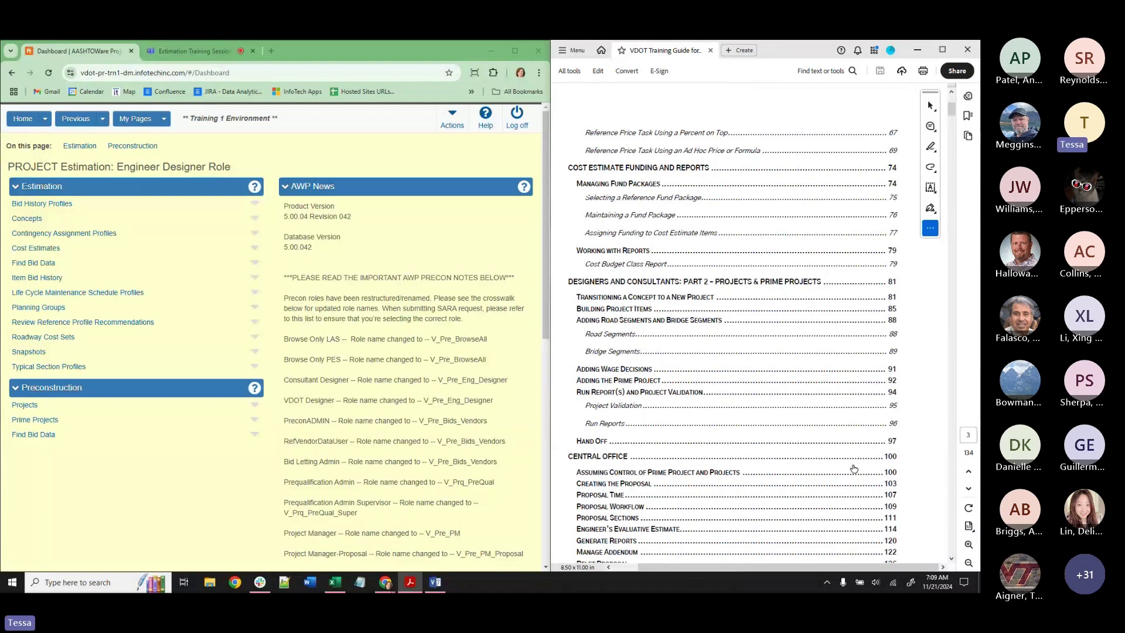
scroll(854, 469, "up", 10)
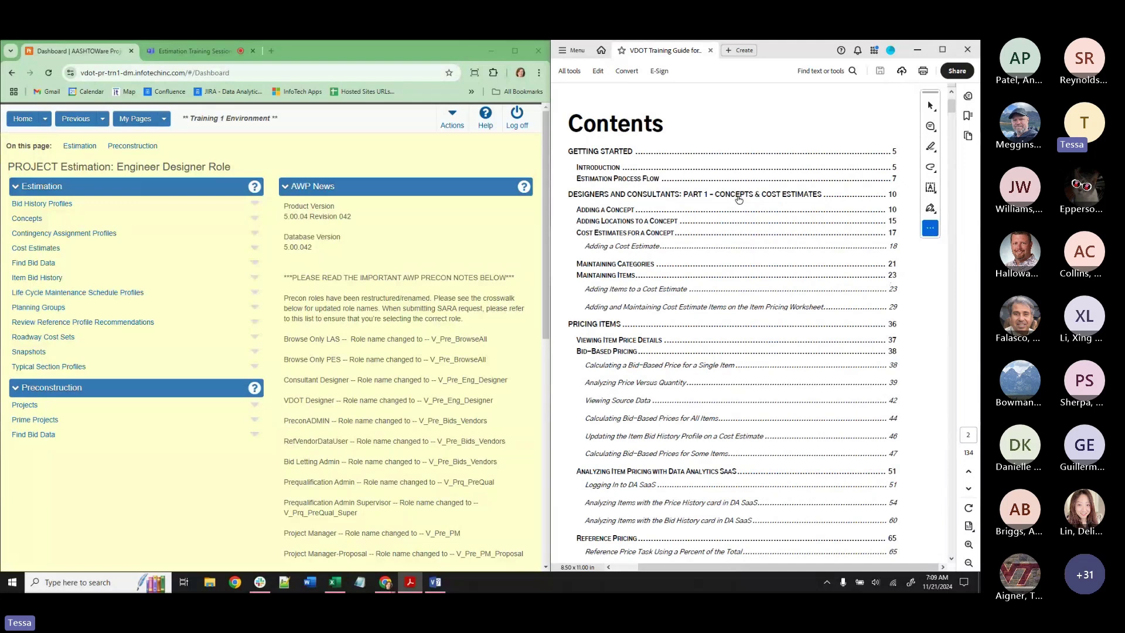
left_click(738, 200)
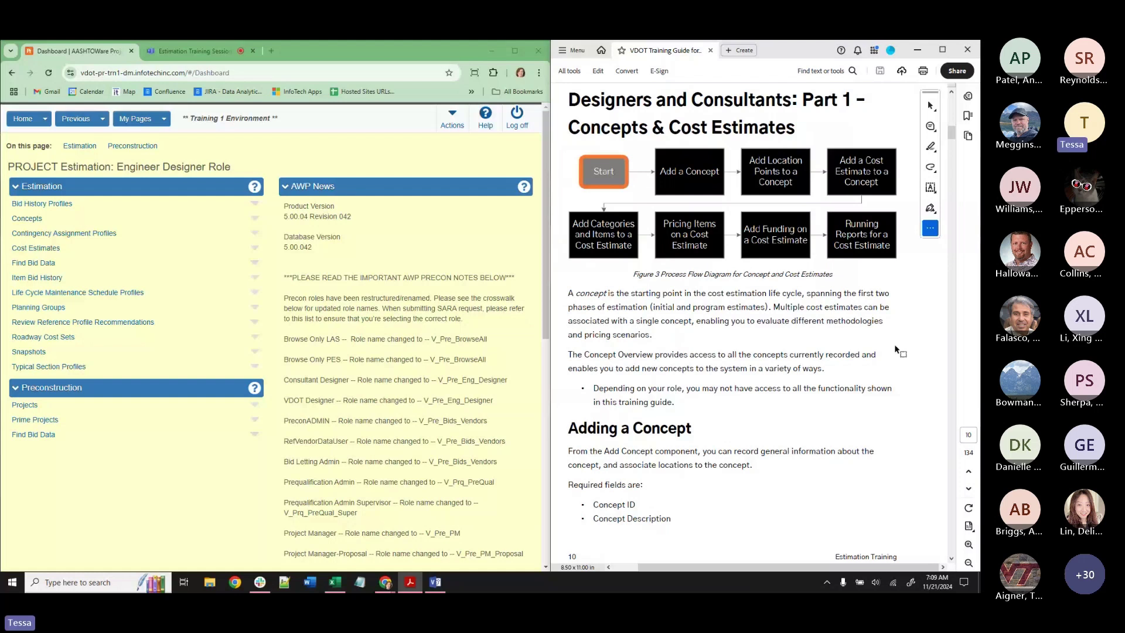
Bring up page 11's Instructions 1 for adding a concept, then open AASHTOWare's Switch Role list.
scroll(894, 343, "down", 4)
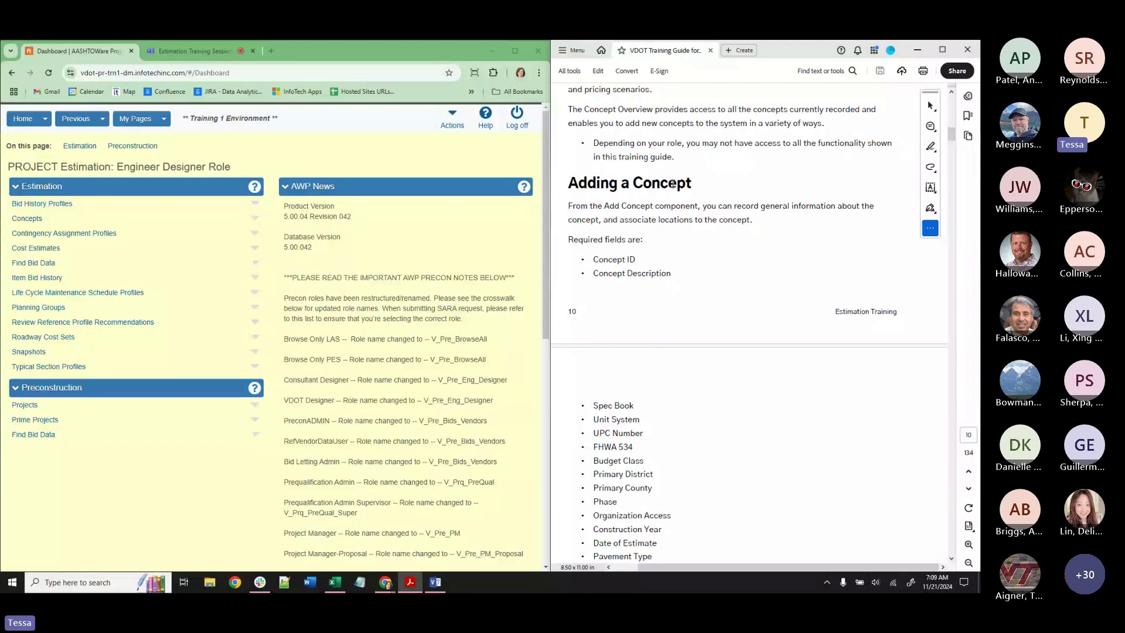
scroll(672, 184, "up", 2)
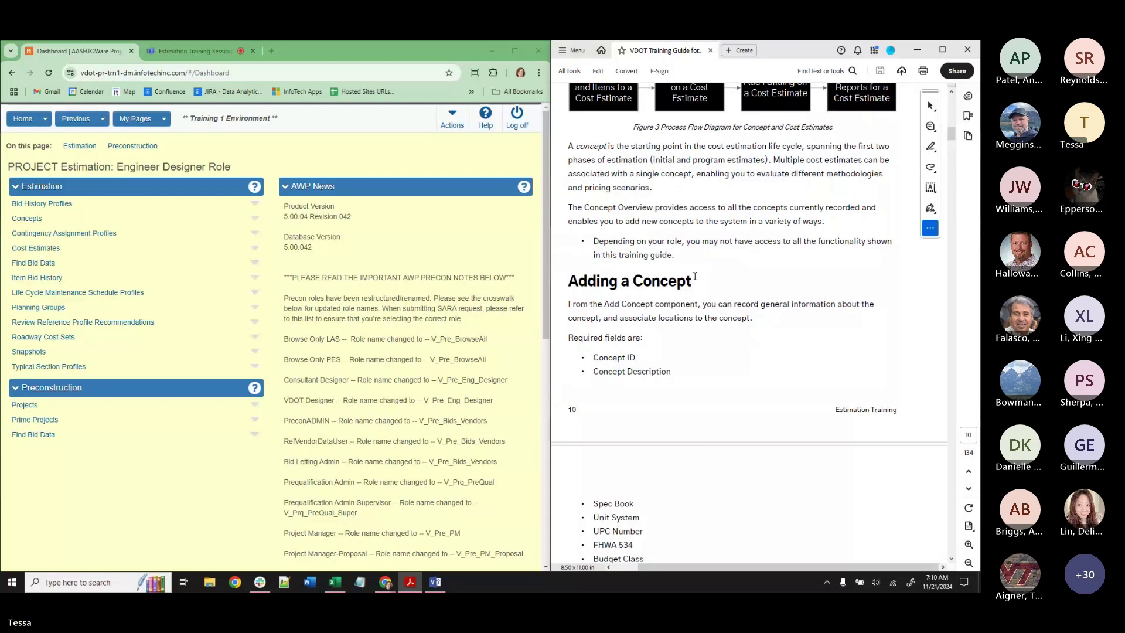
scroll(700, 311, "down", 10)
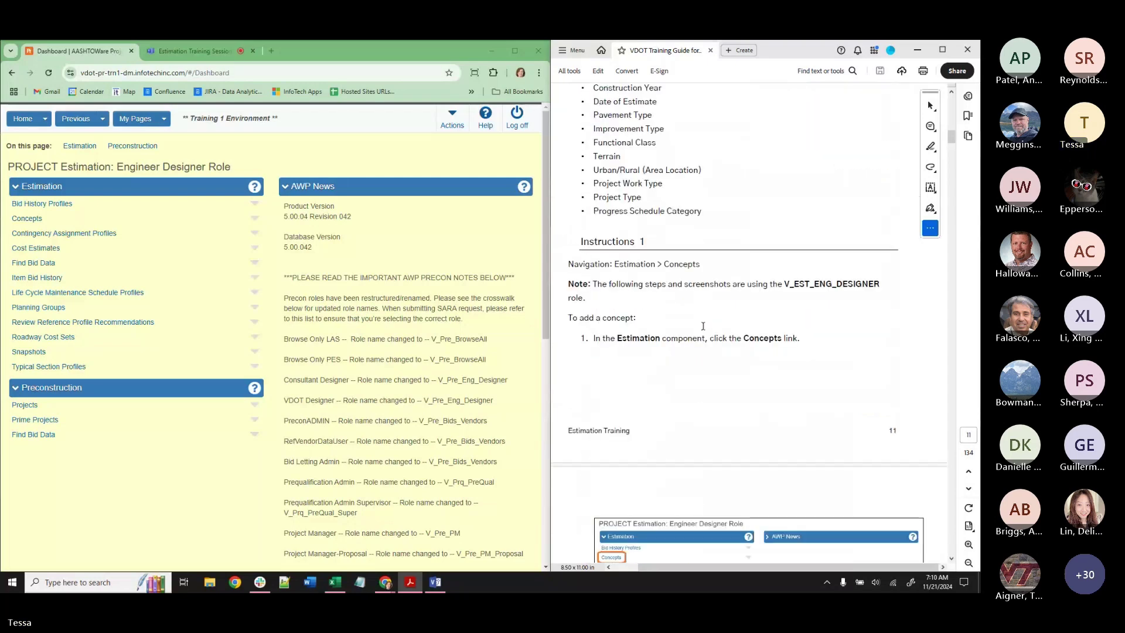
scroll(715, 339, "down", 1)
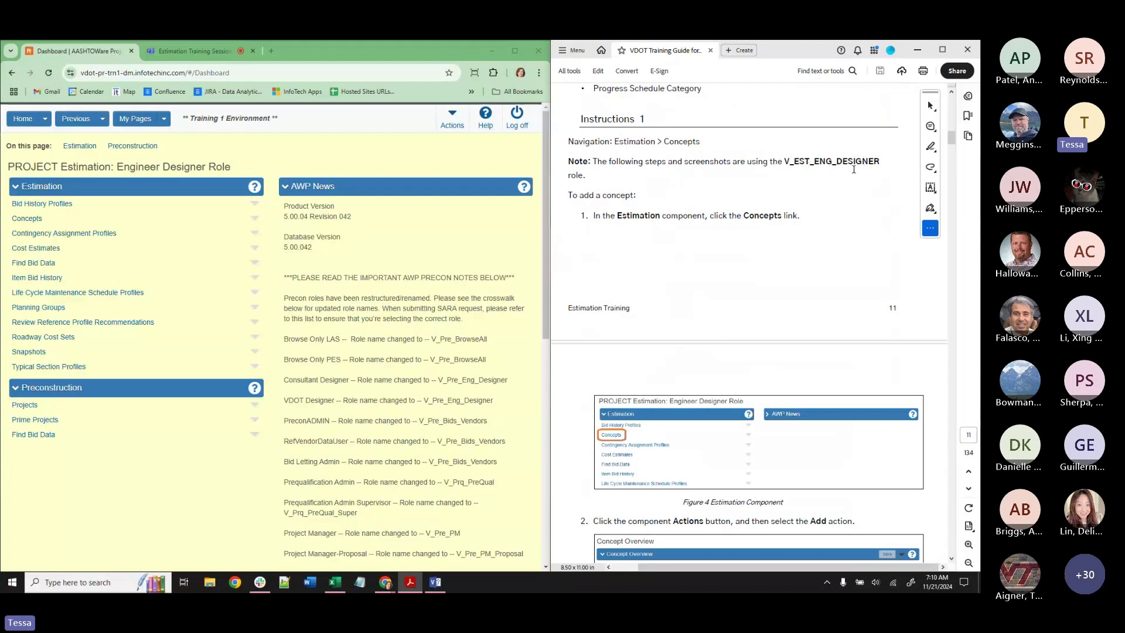
left_click(45, 120)
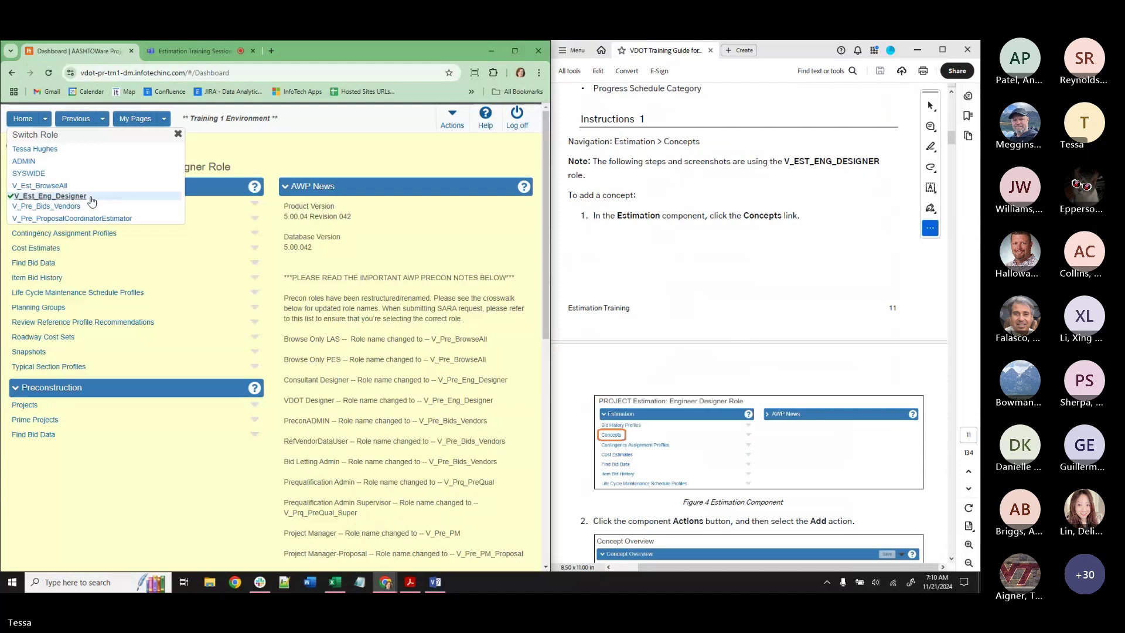
Keep the designer role, go to Estimation > Concepts, and choose Add from the Actions menu.
left_click(331, 151)
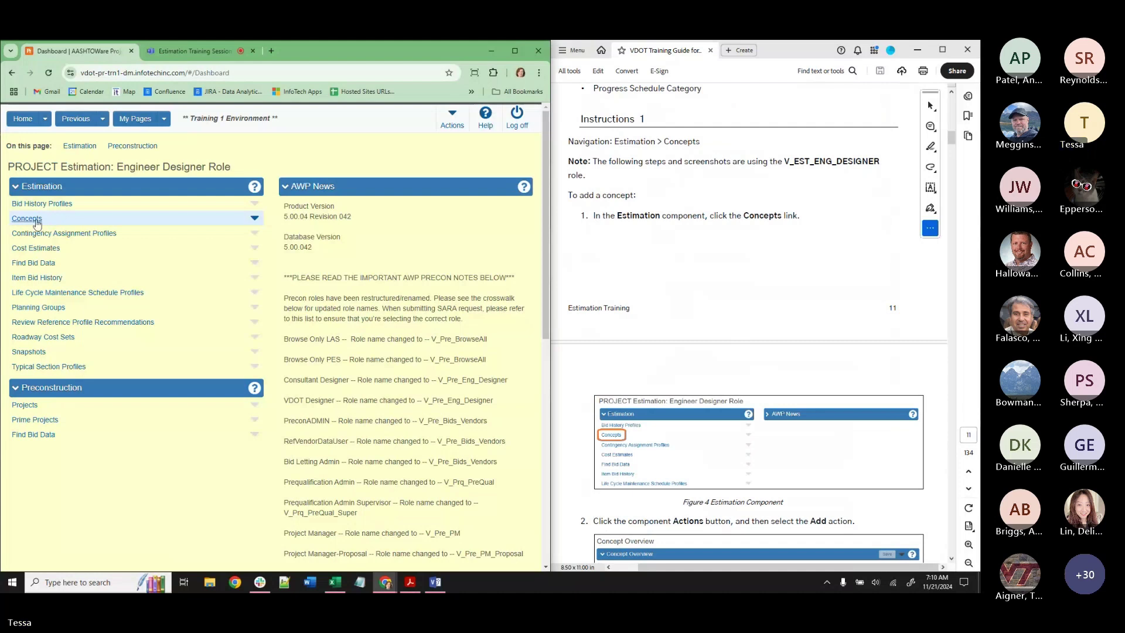
left_click(37, 222)
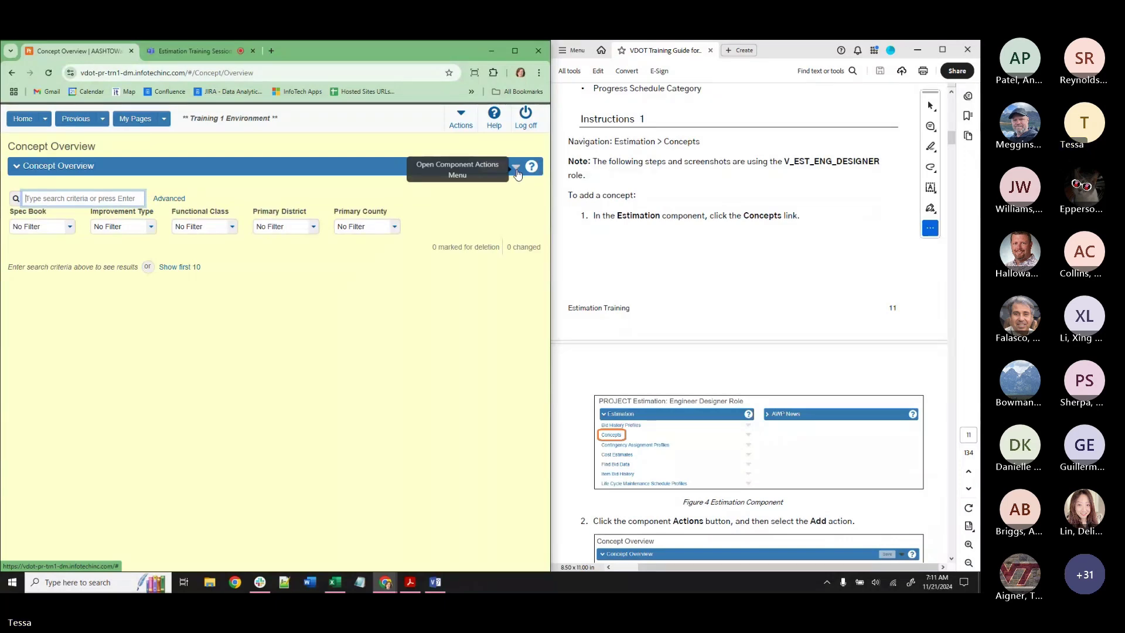
left_click(516, 170)
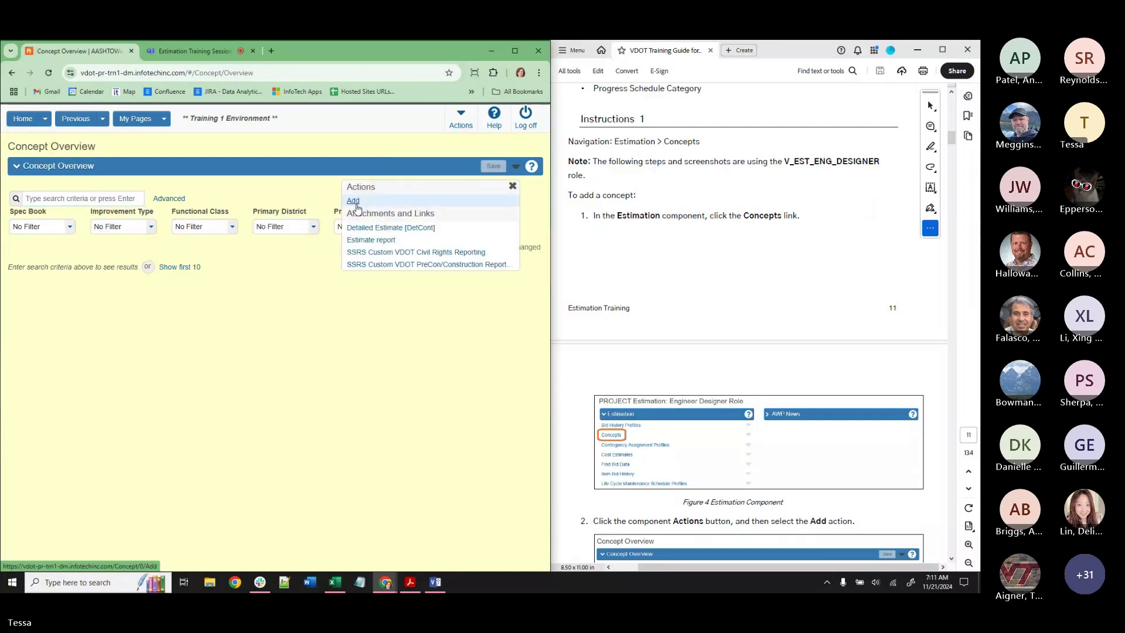
left_click(354, 203)
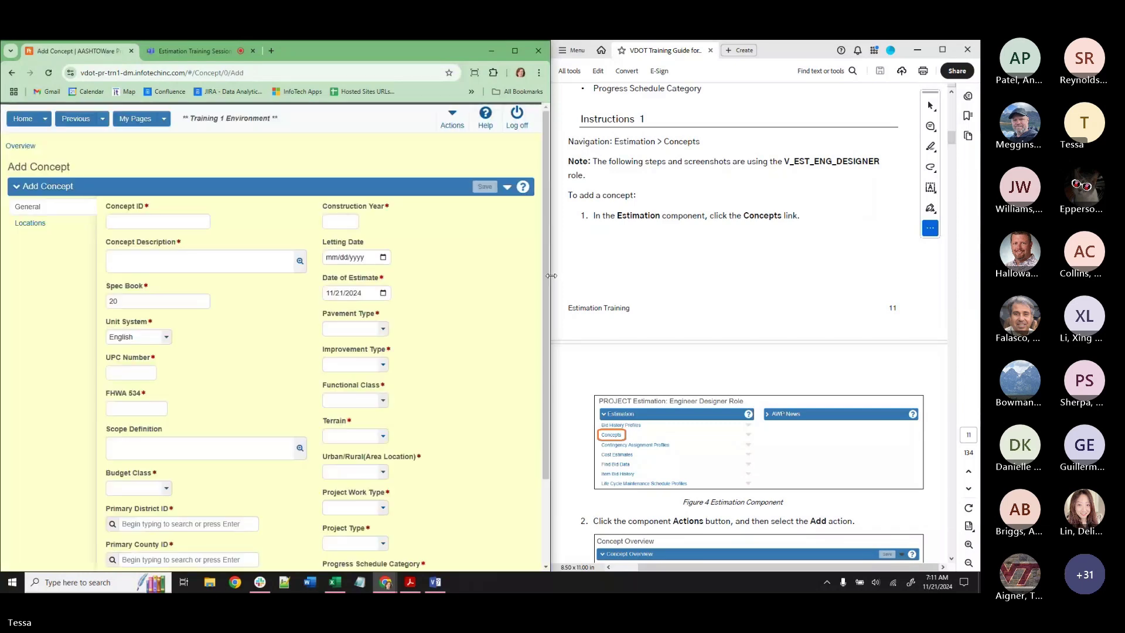
Highlight the Concept ID format and the YYMMDD_TRAINING_XXX pattern in step 3 on page 12.
scroll(739, 293, "down", 6)
scroll(738, 293, "down", 2)
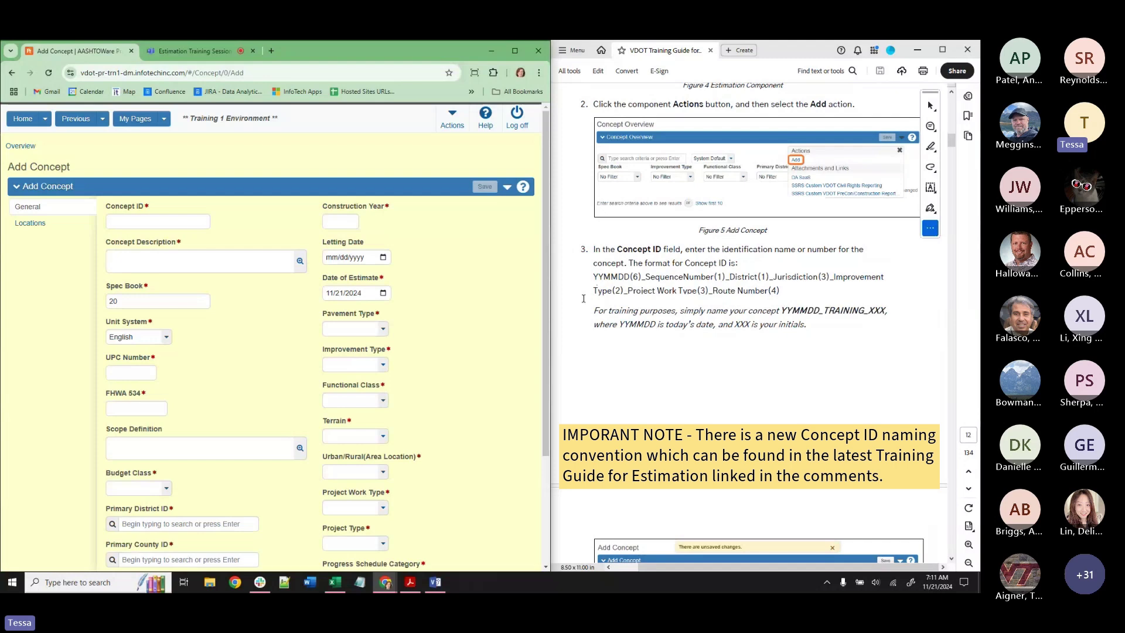
left_click_drag(781, 291, 604, 279)
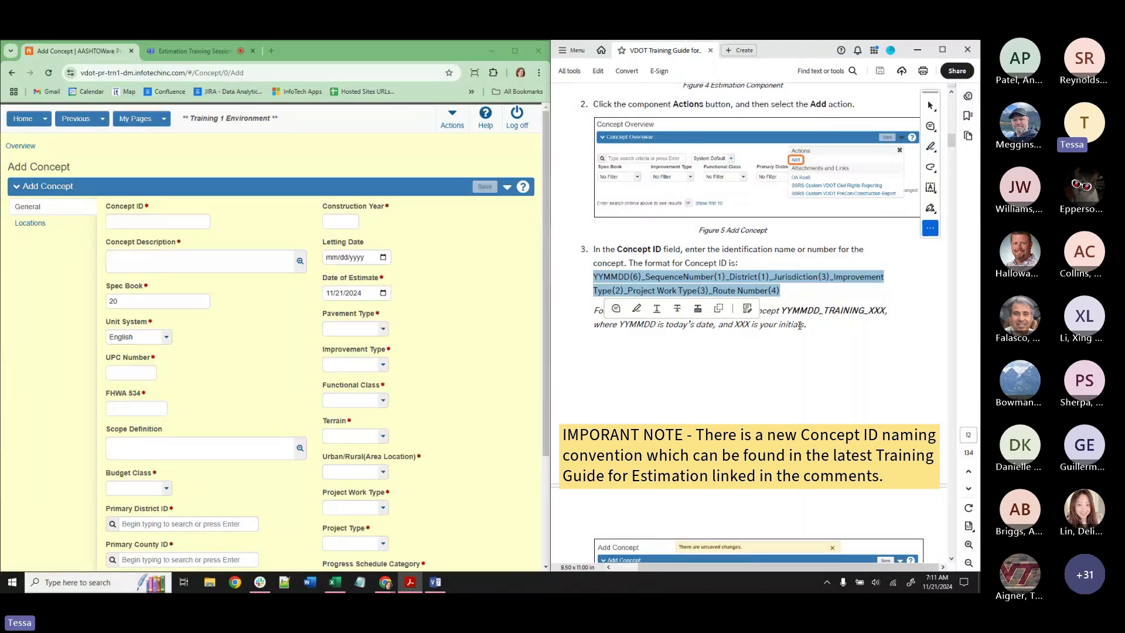
left_click_drag(781, 310, 885, 309)
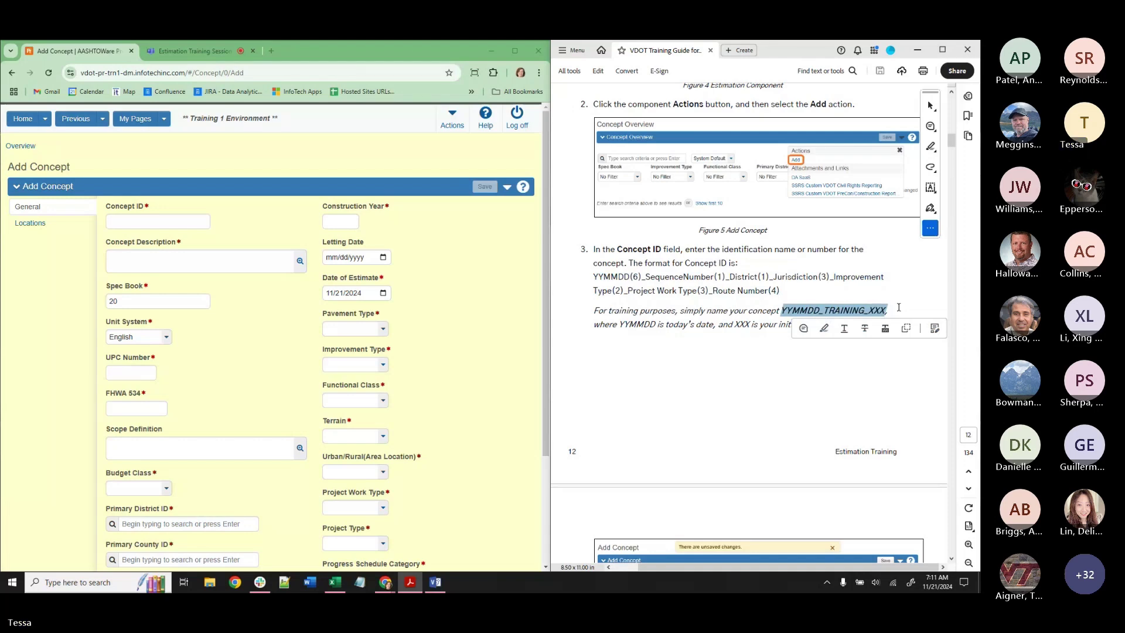
Enter 241121_TRAINING_ plus the trainee's initials as the Concept ID, moving on to Concept Description.
left_click(144, 222)
type("24")
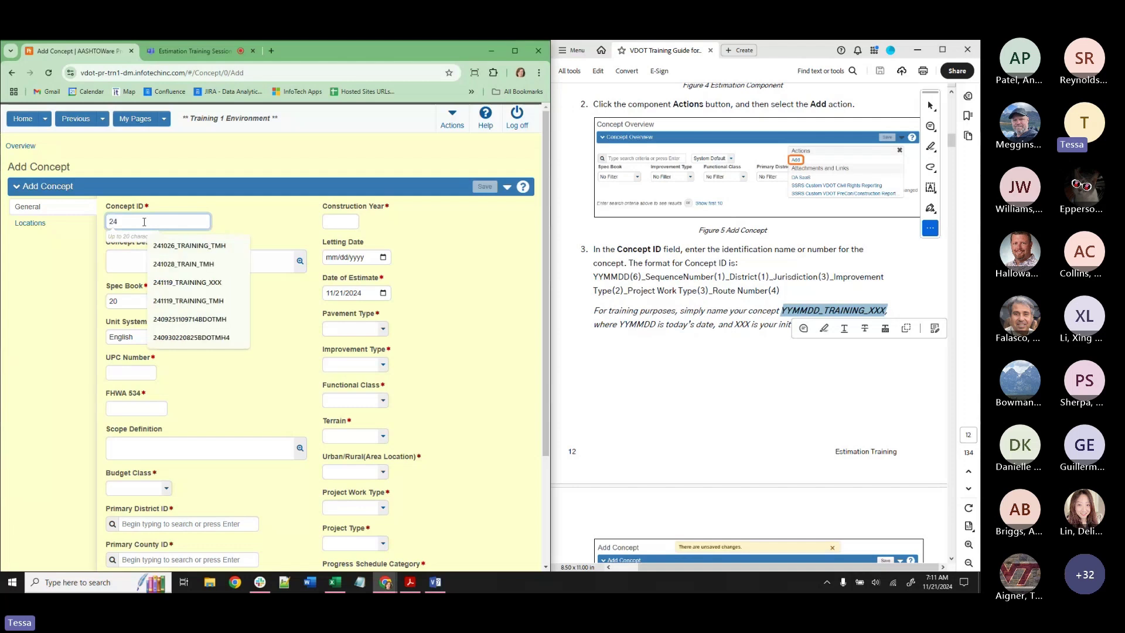
type("1121_")
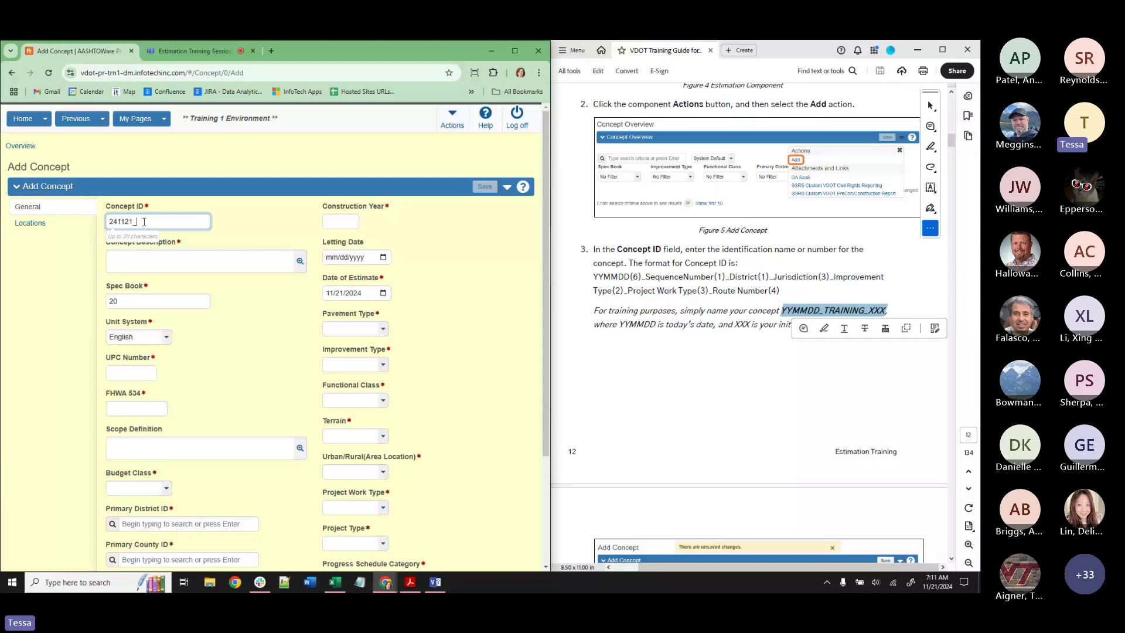
type("TRAINING_TMH")
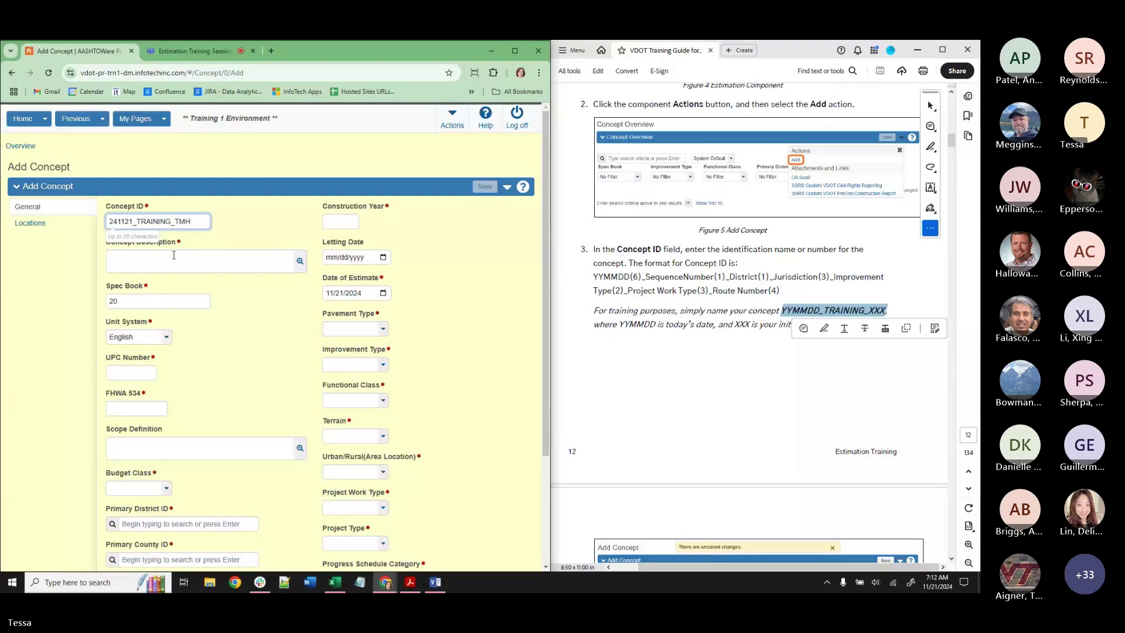
key("Tab")
scroll(739, 363, "down", 8)
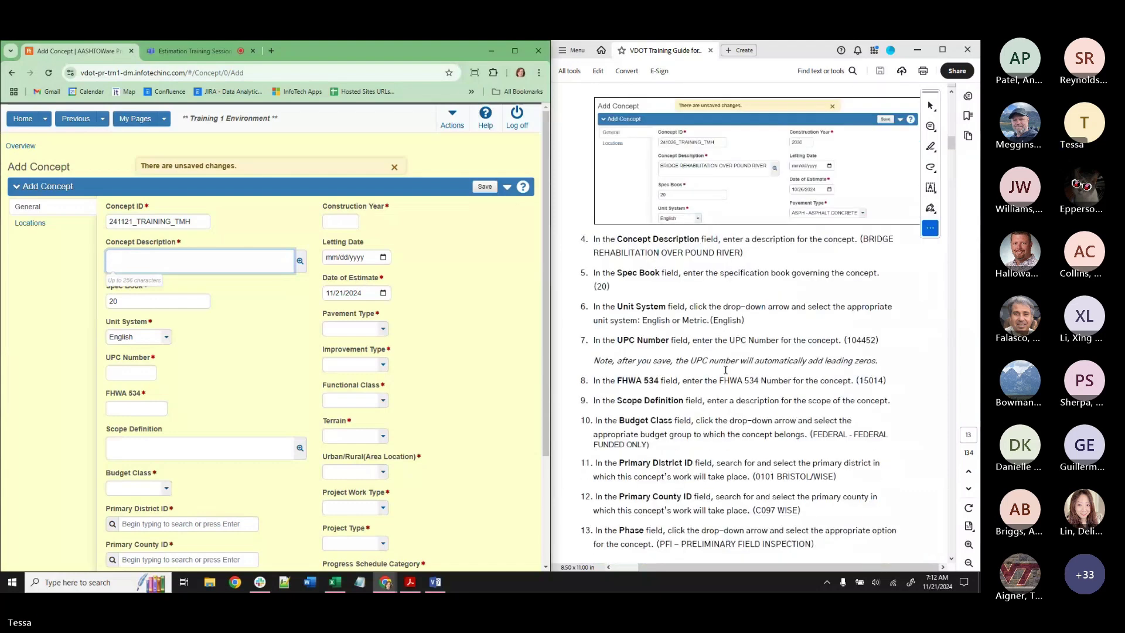
Copy the guide's step 4 sample description into the Concept Description field.
left_click(865, 238)
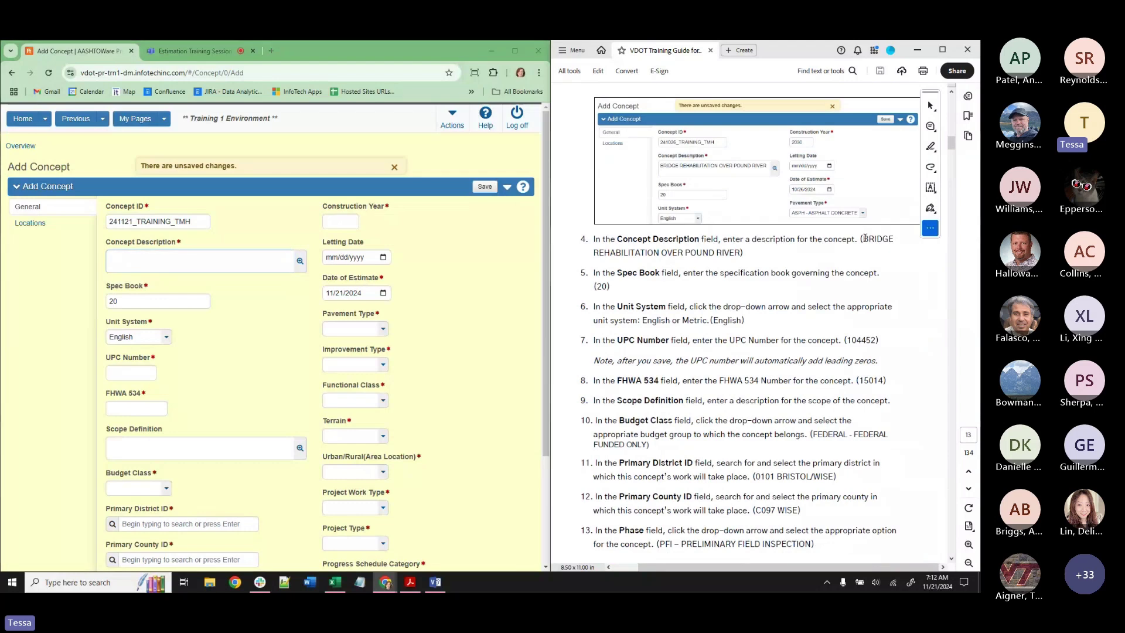
left_click_drag(865, 237, 740, 253)
key("ctrl+c")
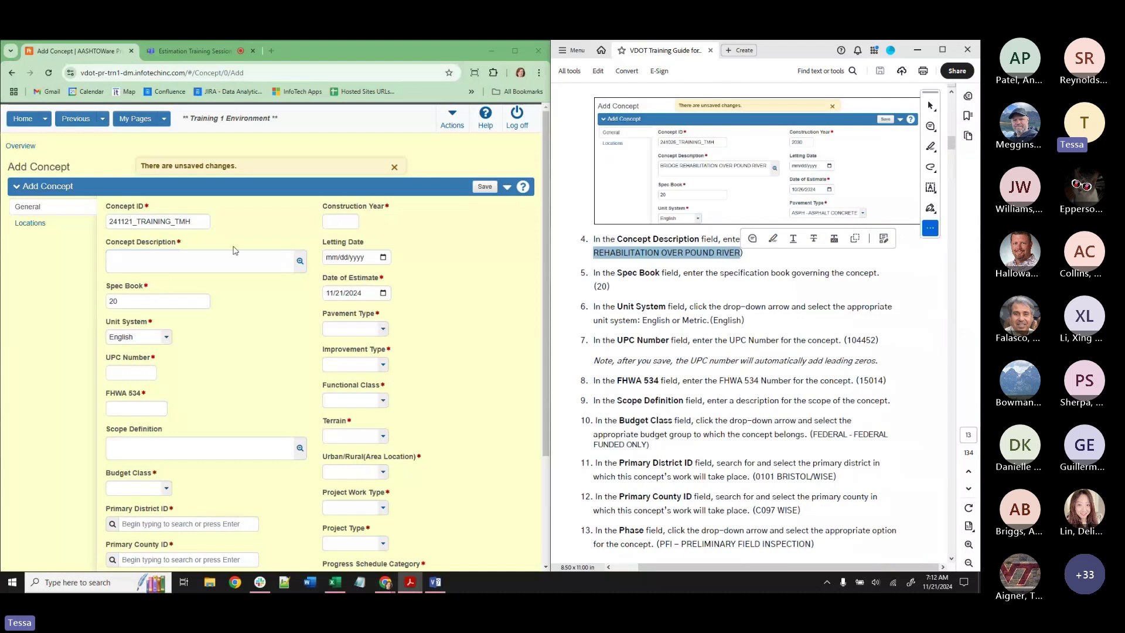
left_click(199, 255)
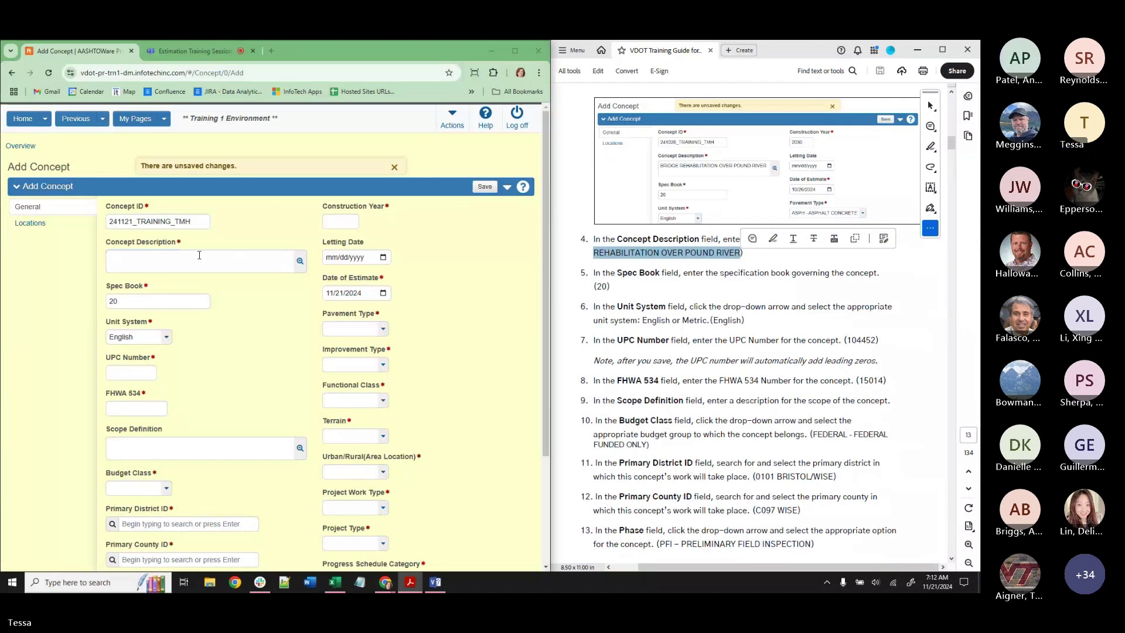
left_click(200, 255)
key("ctrl+v")
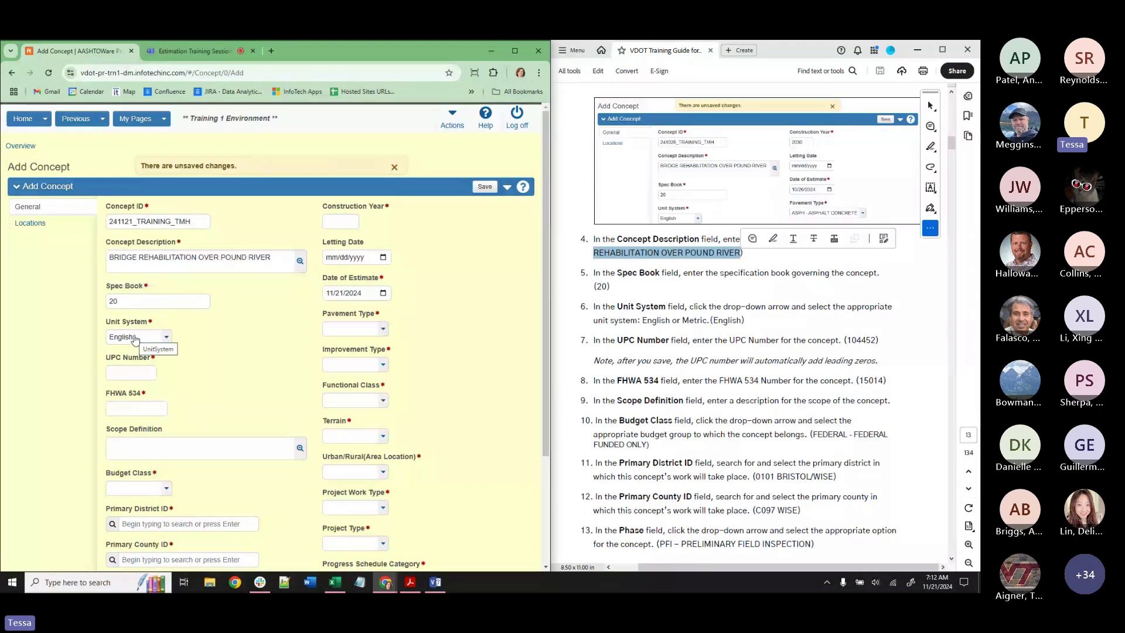
Copy the sample UPC number 104452 from the guide into the UPC Number field.
left_click(857, 340)
double_click(857, 340)
key("ctrl+c")
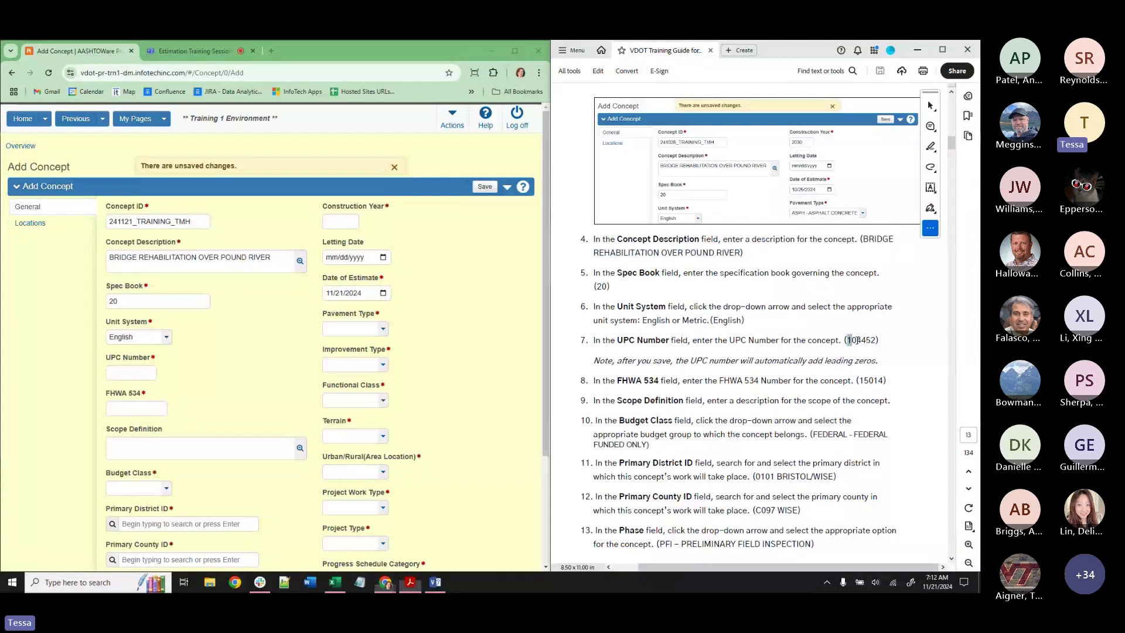
left_click(132, 373)
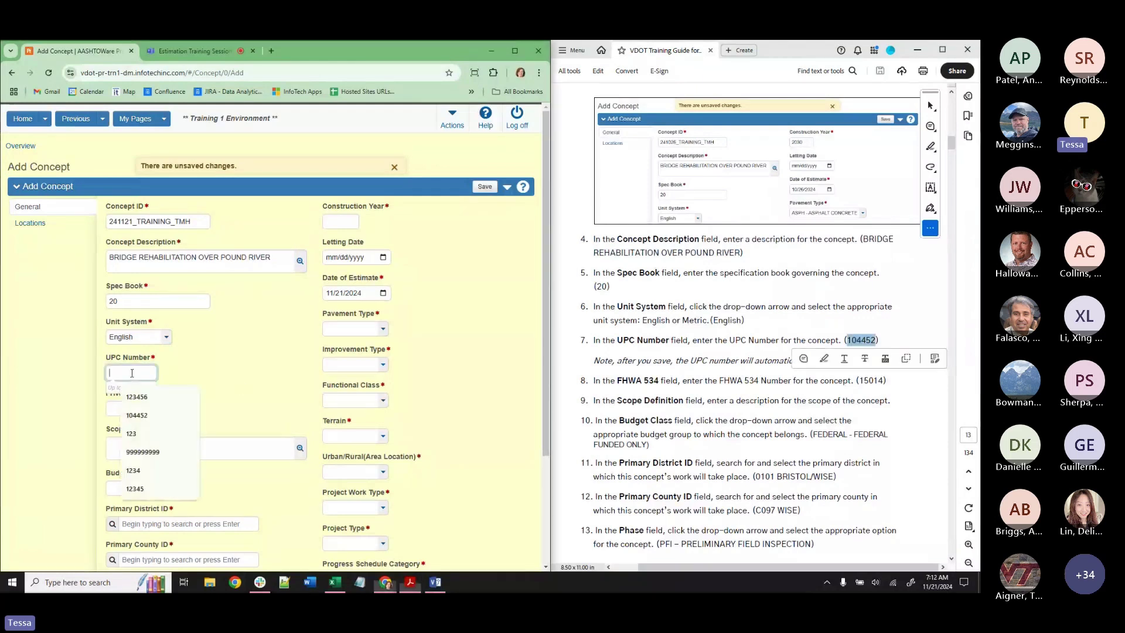
key("ctrl+v")
left_click(129, 378)
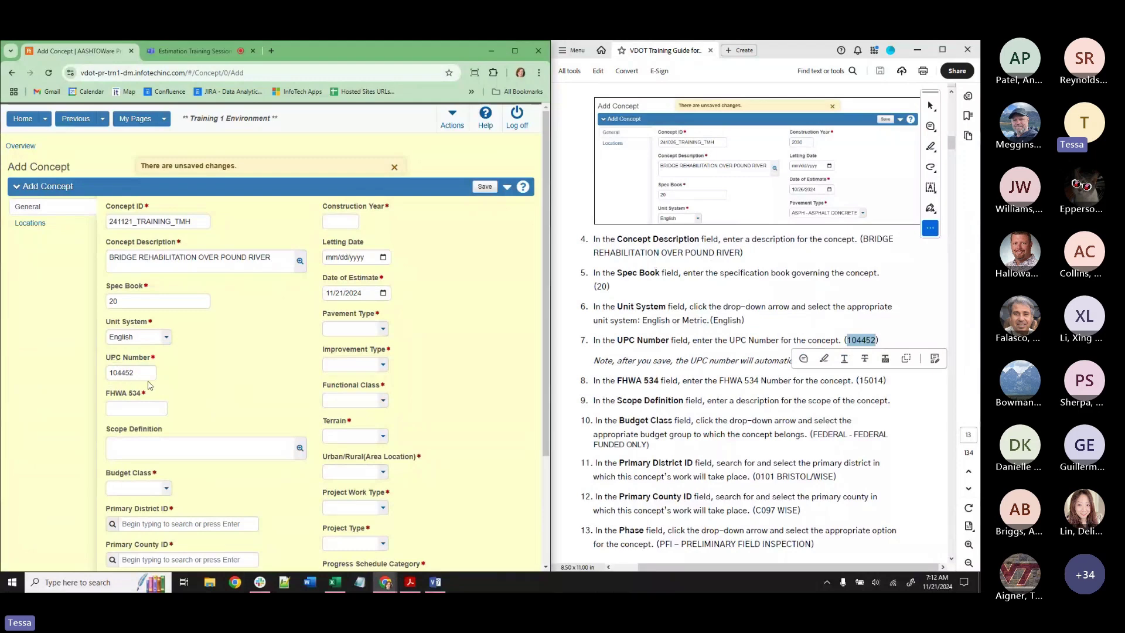
left_click(130, 377)
left_click(120, 384)
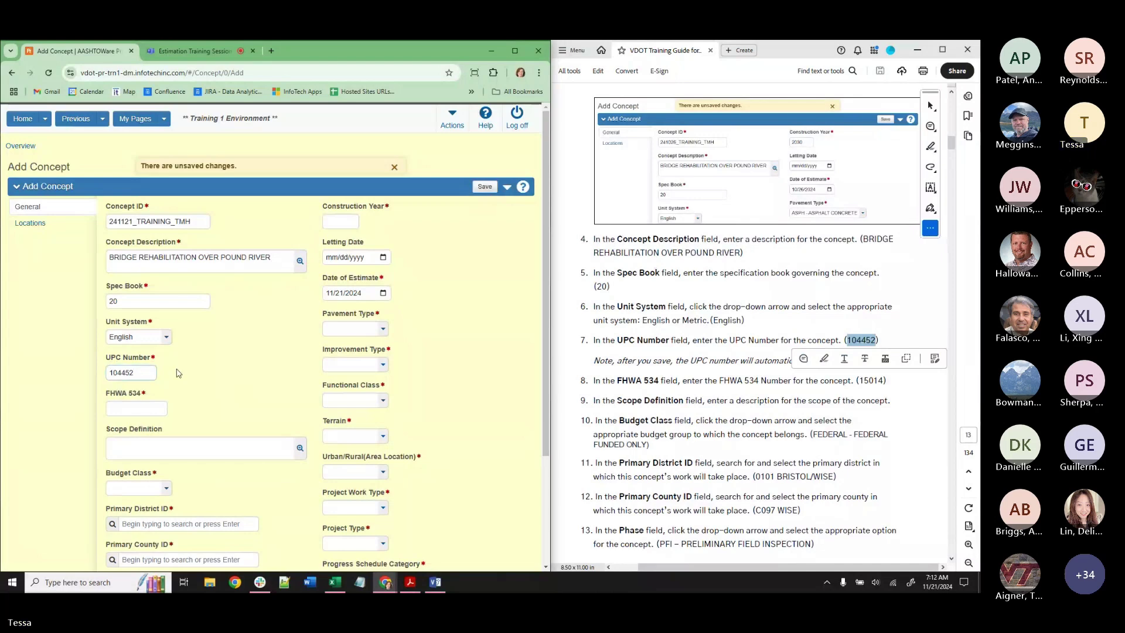
Enter FHWA 534 number 15014 and set the budget class to FEDERAL - FEDERAL FUNDED ONLY.
left_click_drag(859, 380, 883, 380)
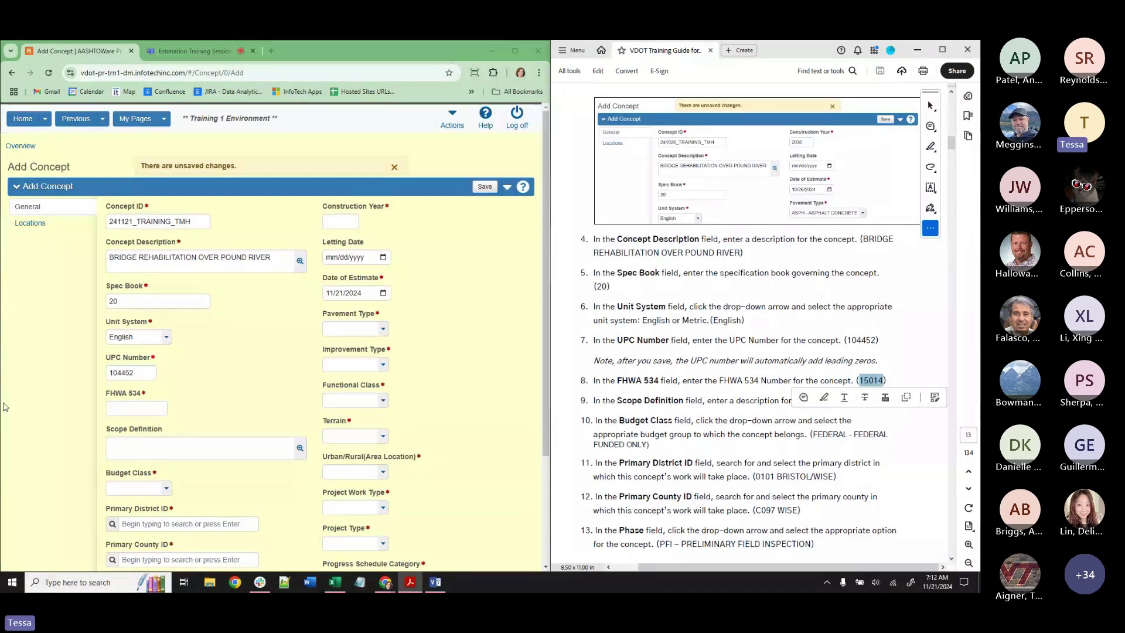
left_click(112, 410)
type("15014")
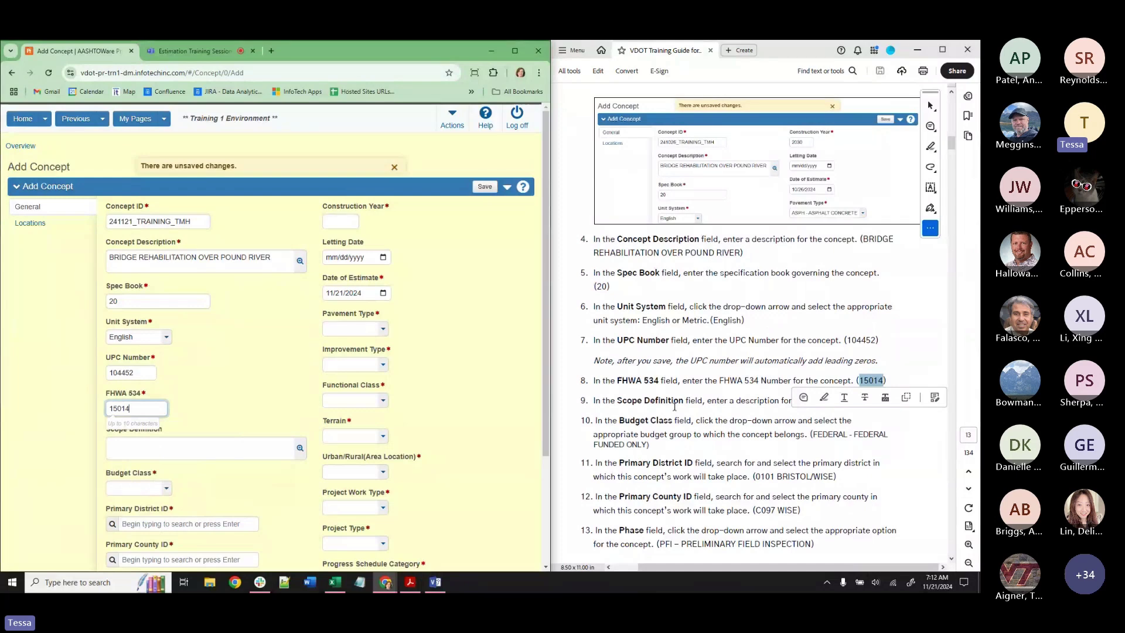
left_click(143, 490)
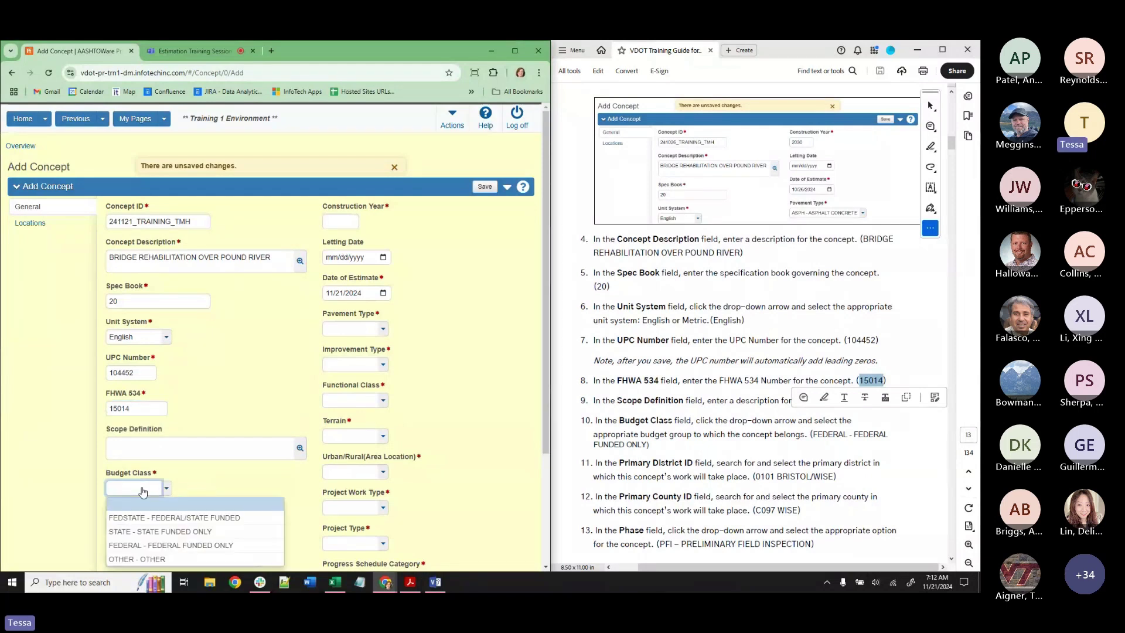
left_click(164, 546)
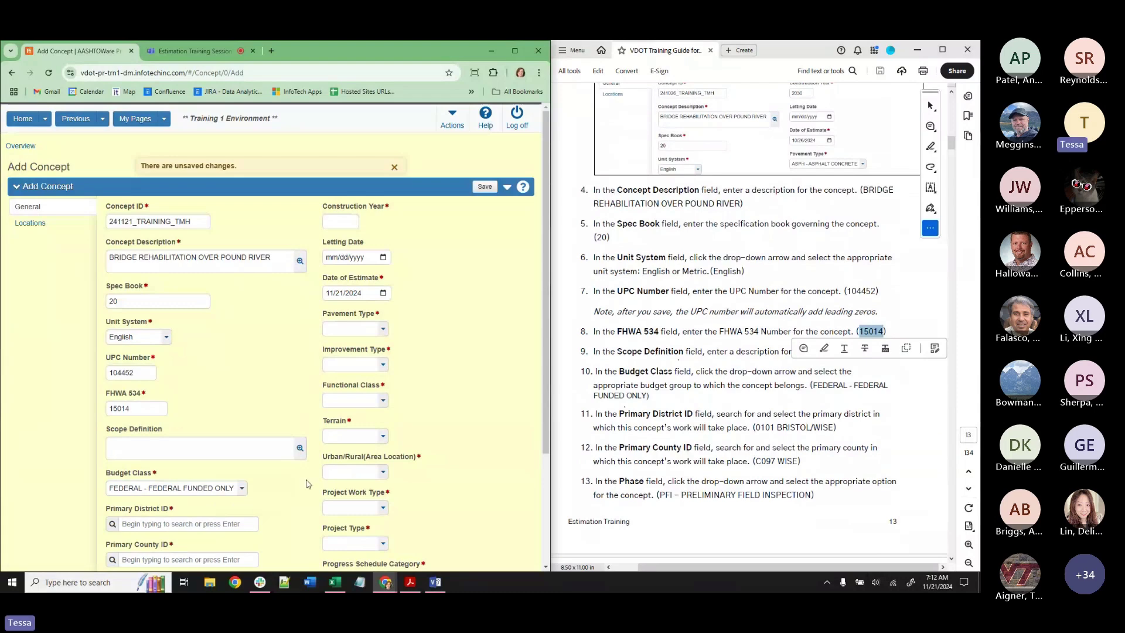
Set Primary District to 0101 BRISTOL / WISE and Primary County to C097 WISE.
scroll(309, 484, "down", 2)
left_click(152, 423)
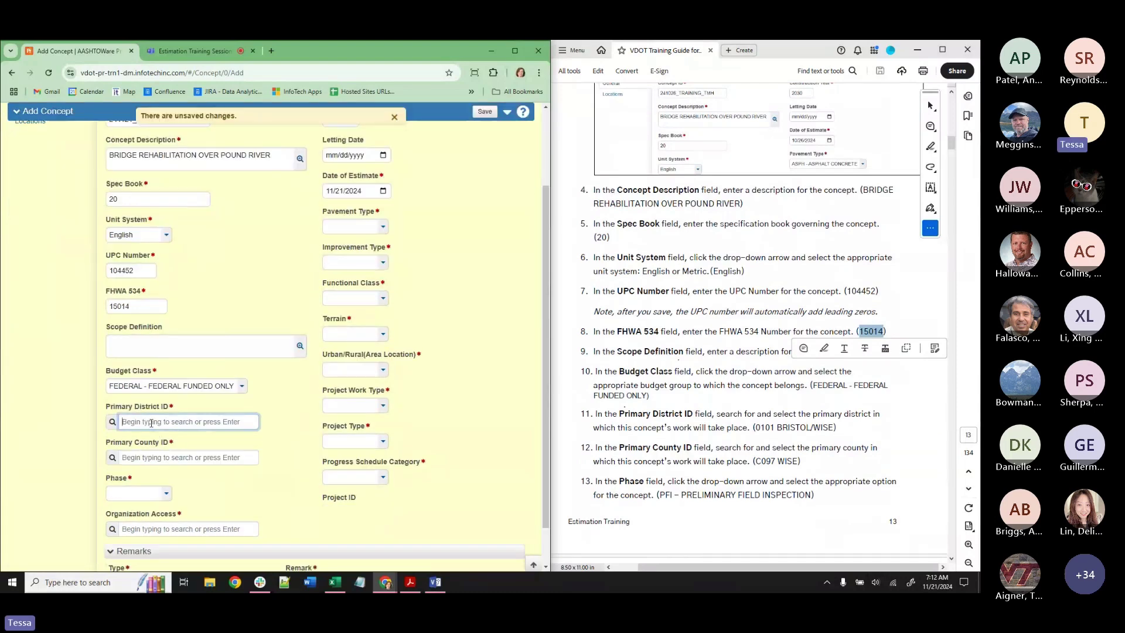
type("0101")
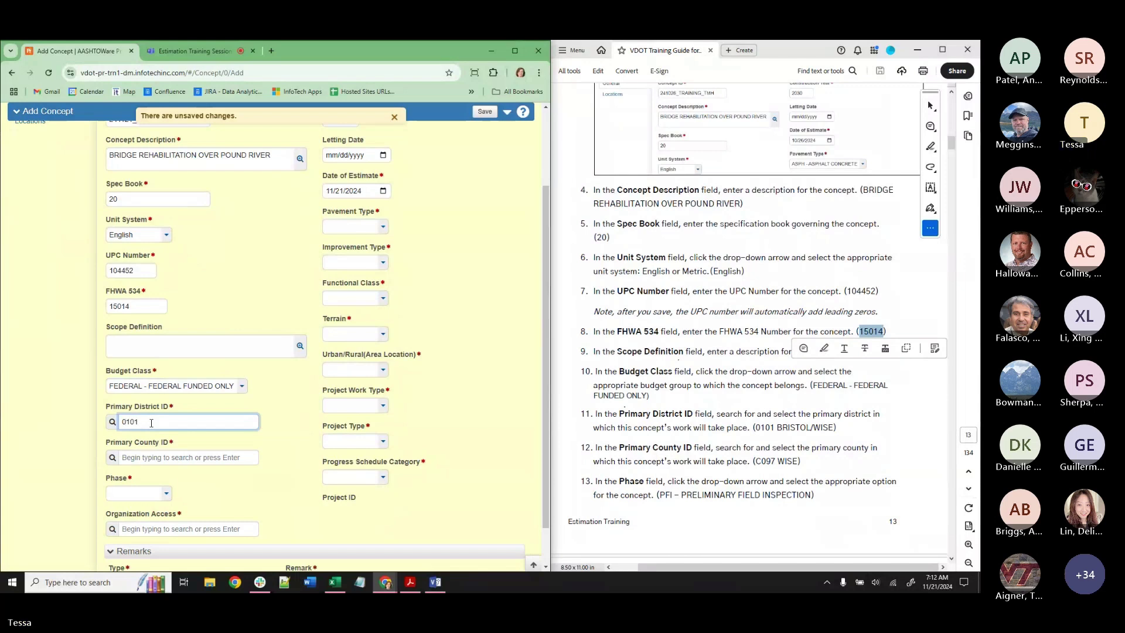
left_click(154, 437)
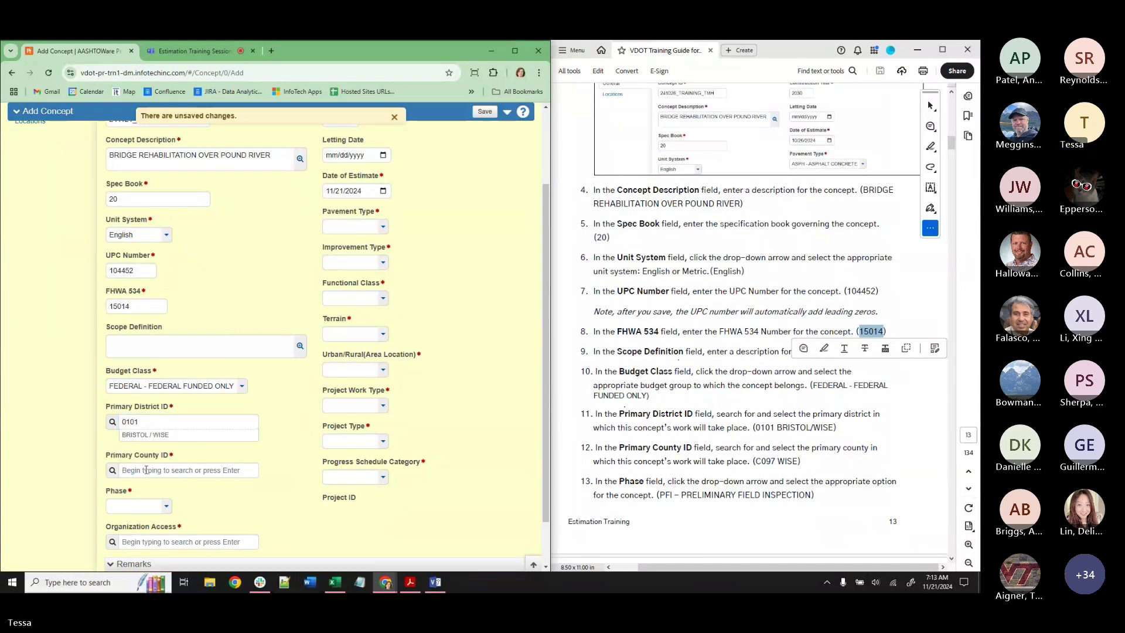
left_click(146, 470)
type("0097")
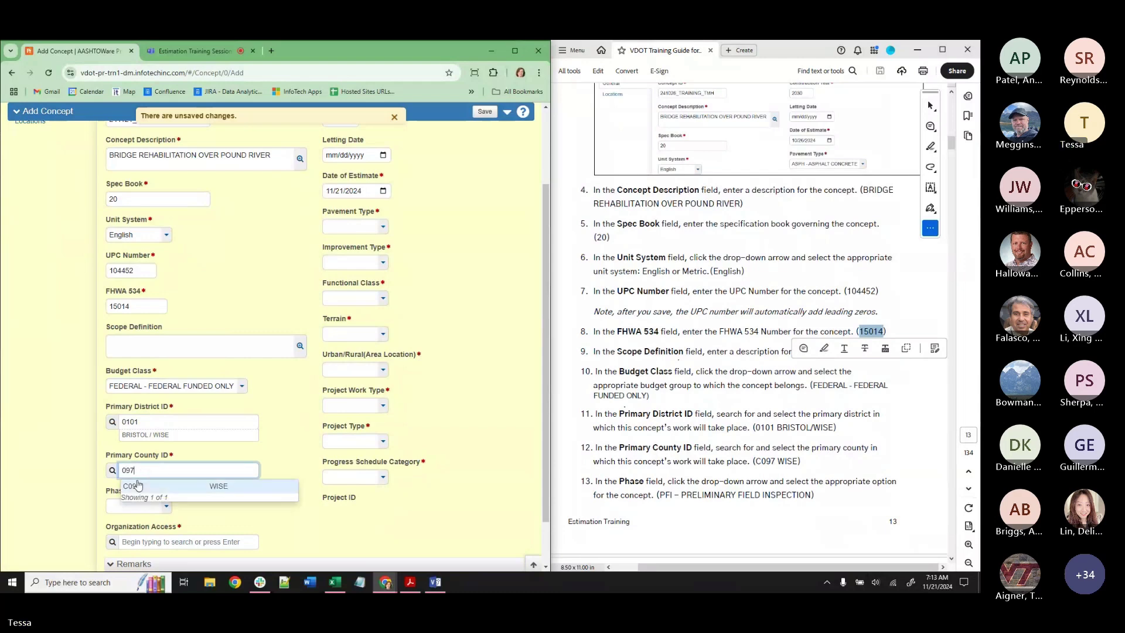
left_click(144, 487)
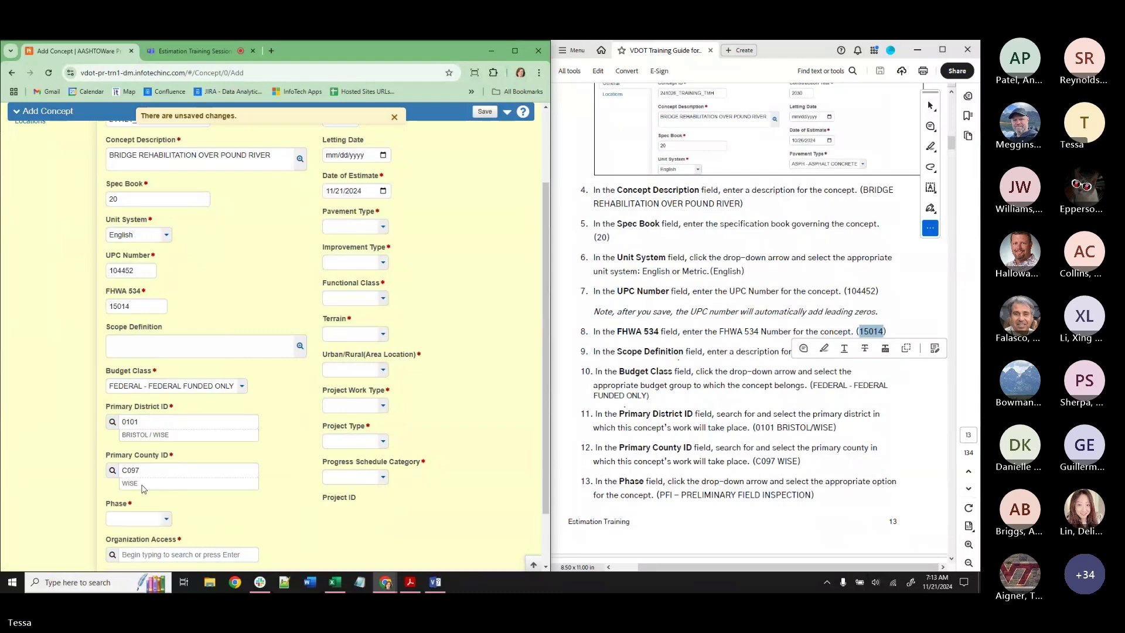
Choose PFI - PRELIMINARY FIELD INSPECTION as the concept's phase.
left_click(143, 519)
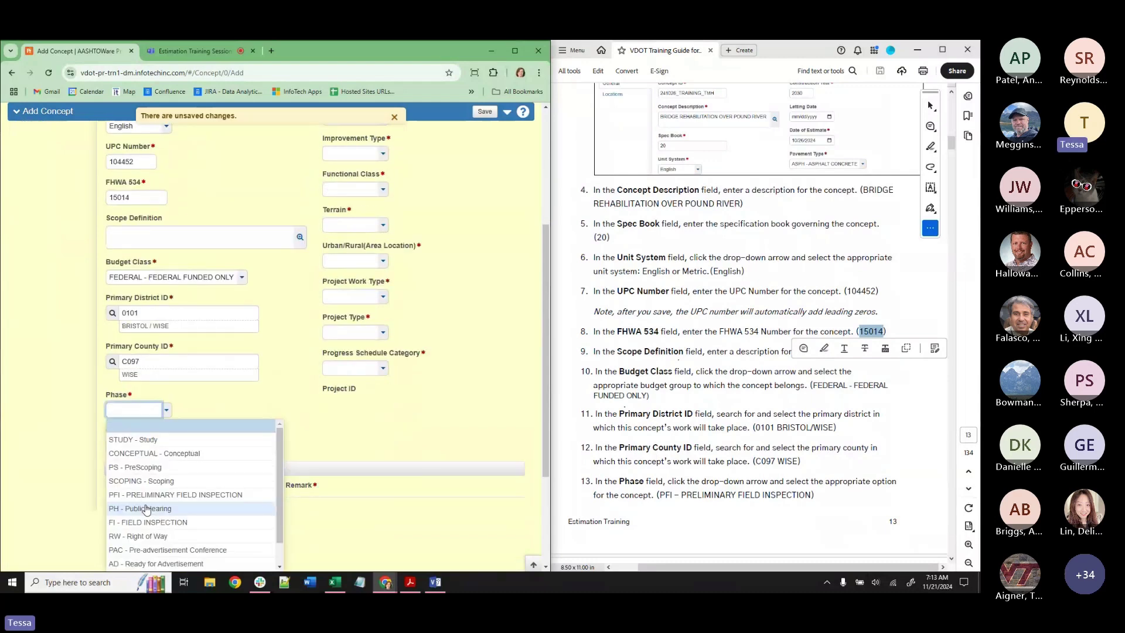
left_click(176, 494)
scroll(742, 472, "down", 1)
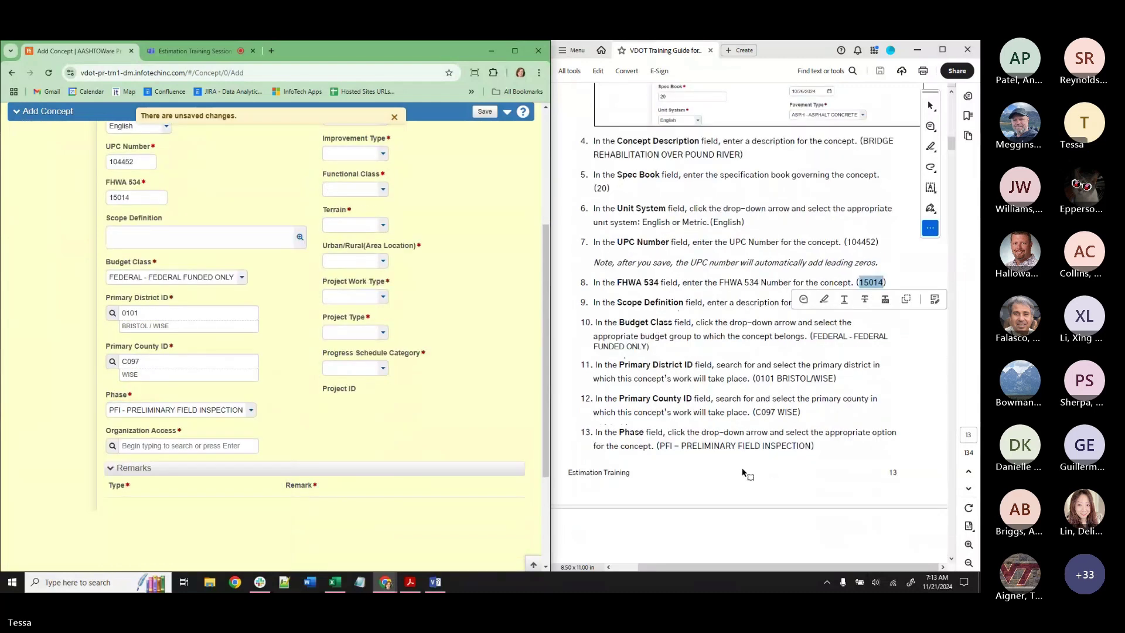
scroll(742, 472, "down", 1)
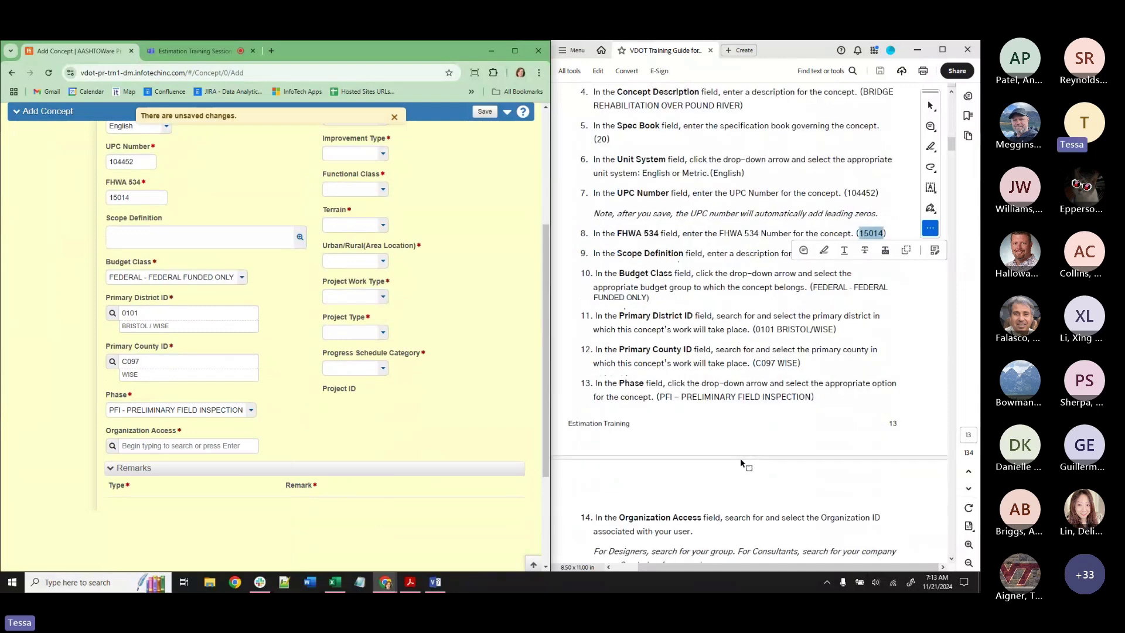
scroll(742, 462, "down", 4)
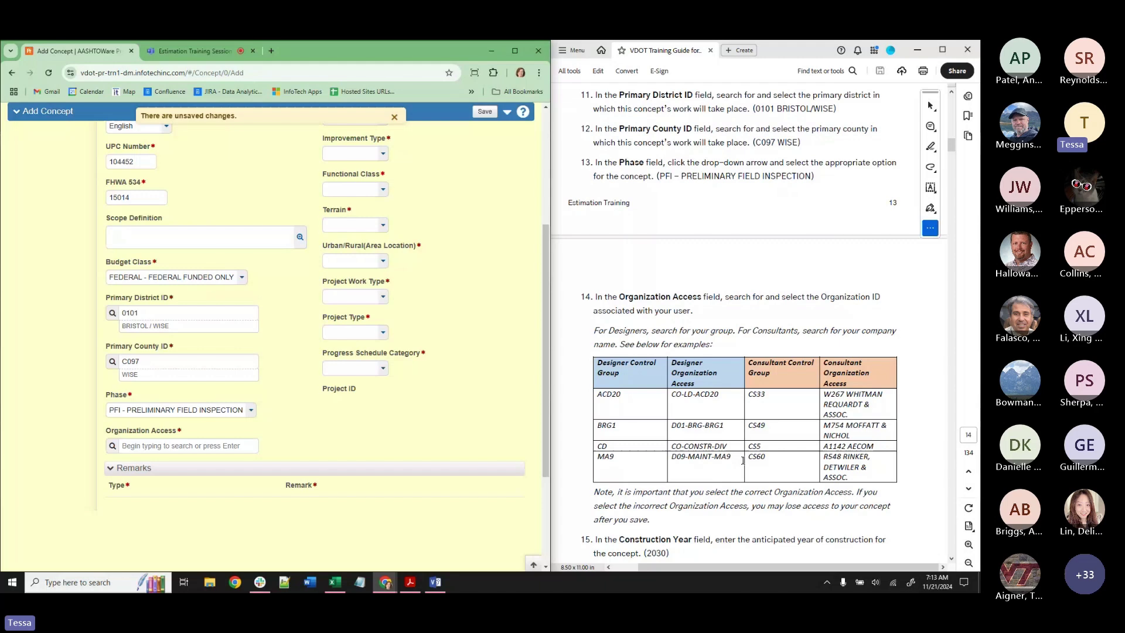
Try the guide's organization codes ACD20, BRG1 and CO-CO in the Organization Access search.
scroll(743, 460, "down", 3)
left_click(142, 447)
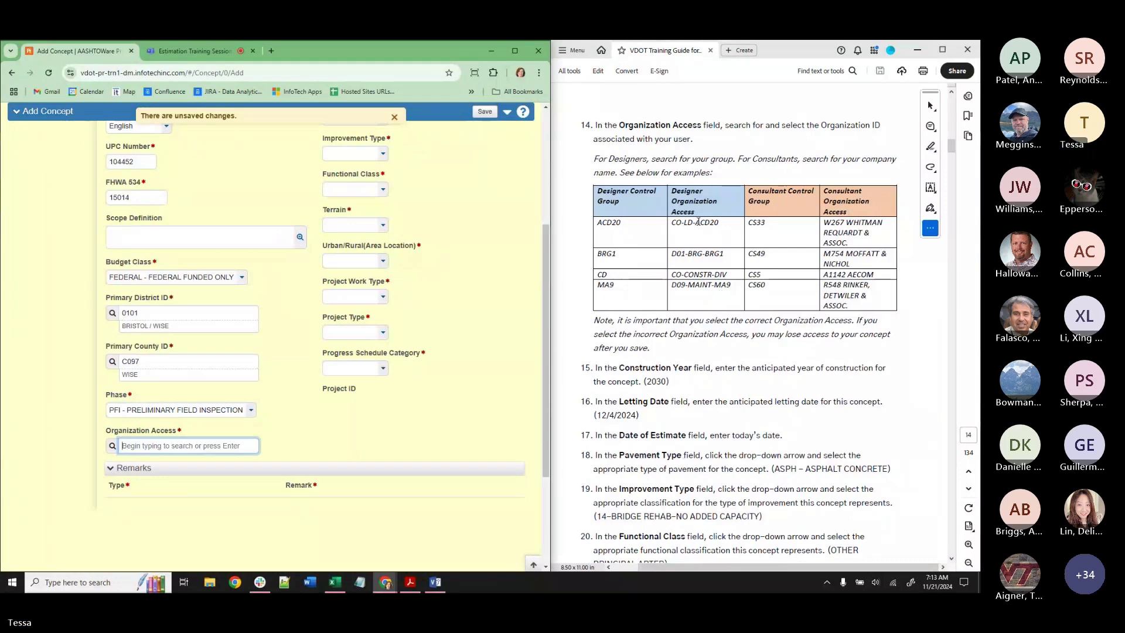
left_click_drag(696, 223, 720, 224)
key("ctrl+c")
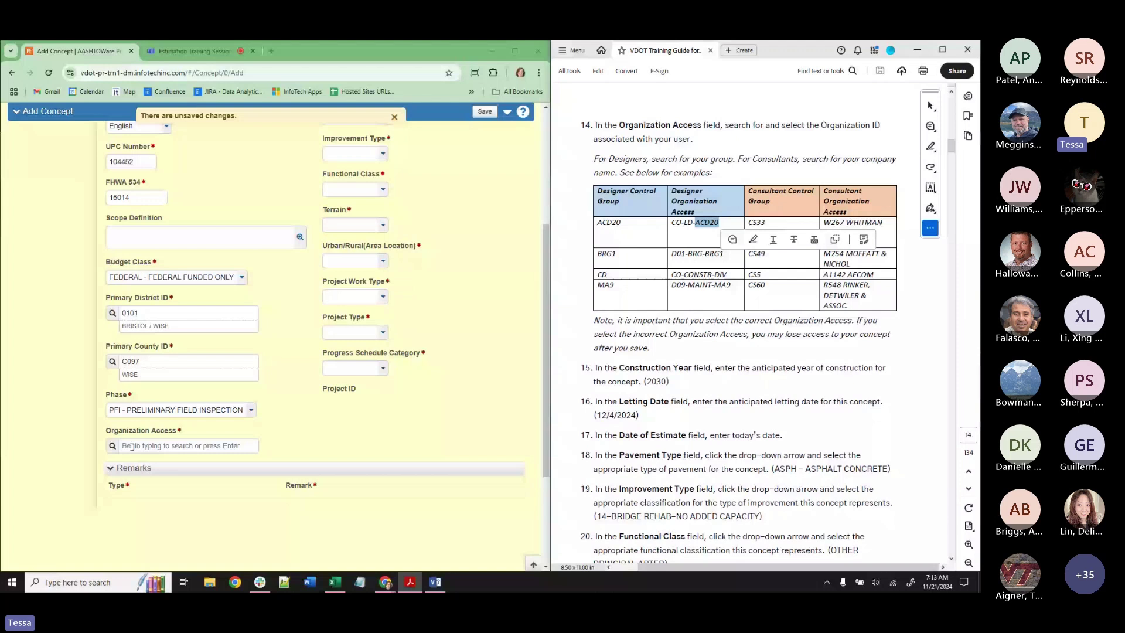
left_click(132, 447)
key("ctrl+v")
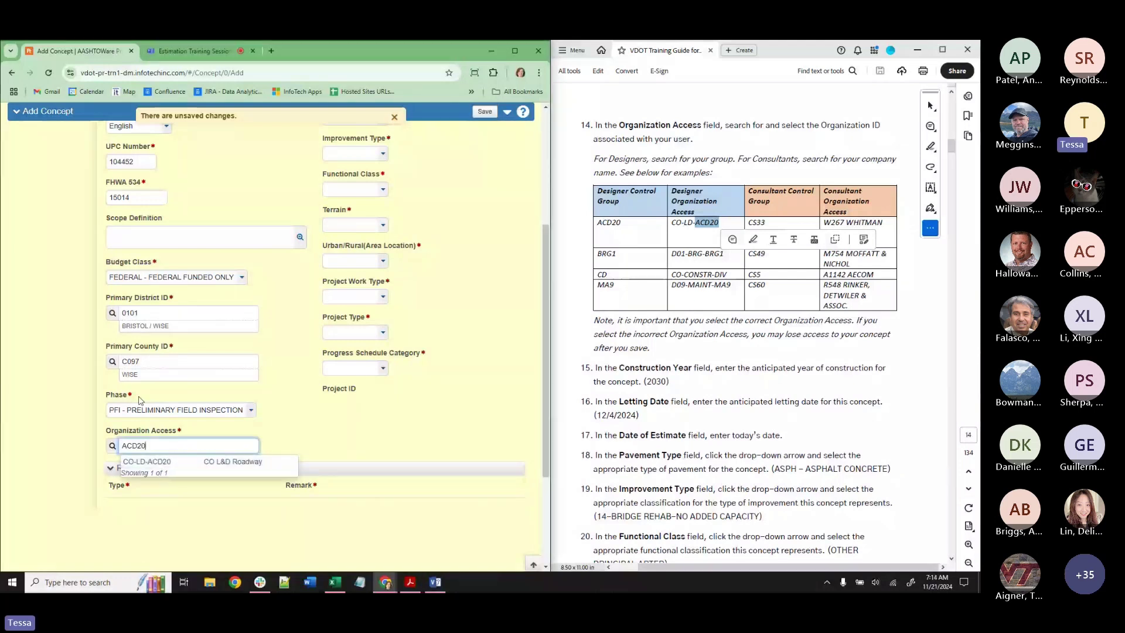
double_click(129, 445)
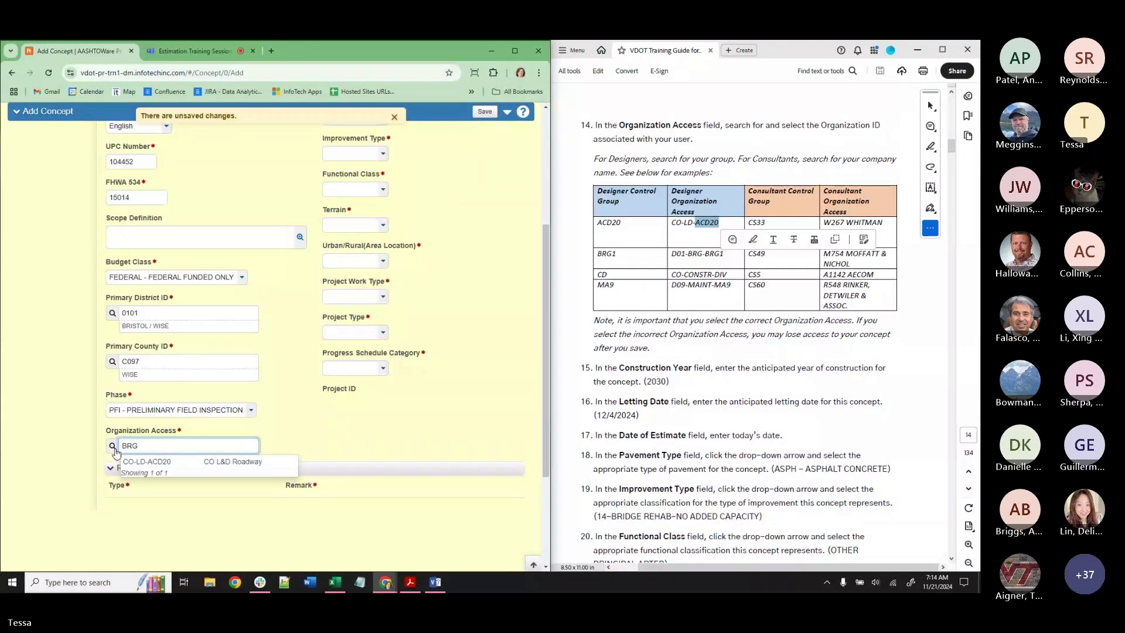
type("BRG1")
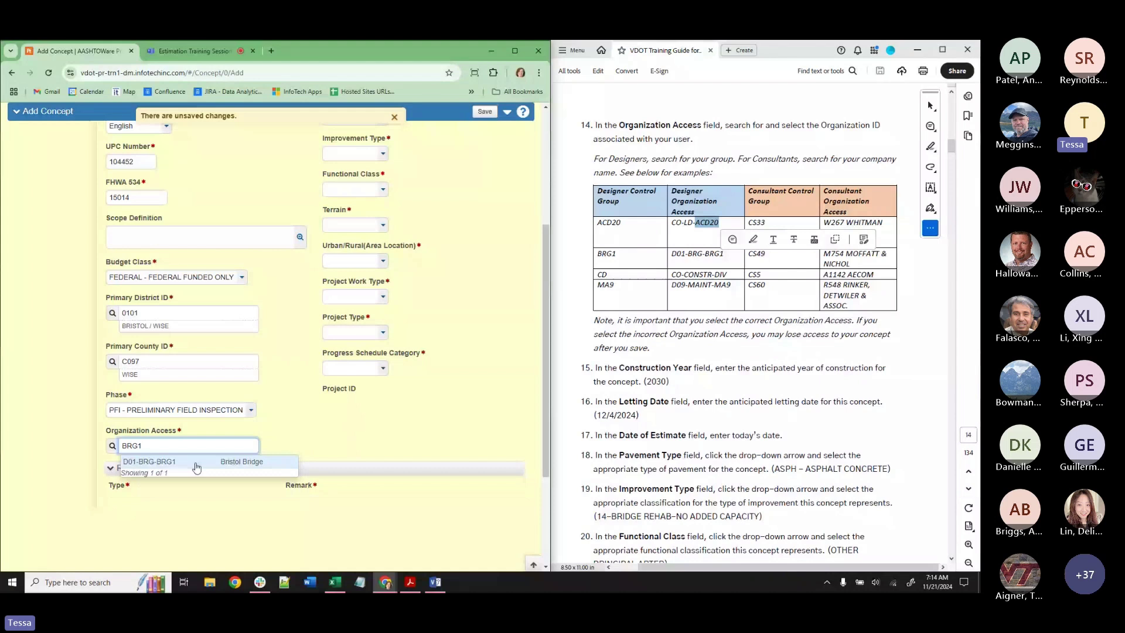
left_click_drag(138, 445, 116, 451)
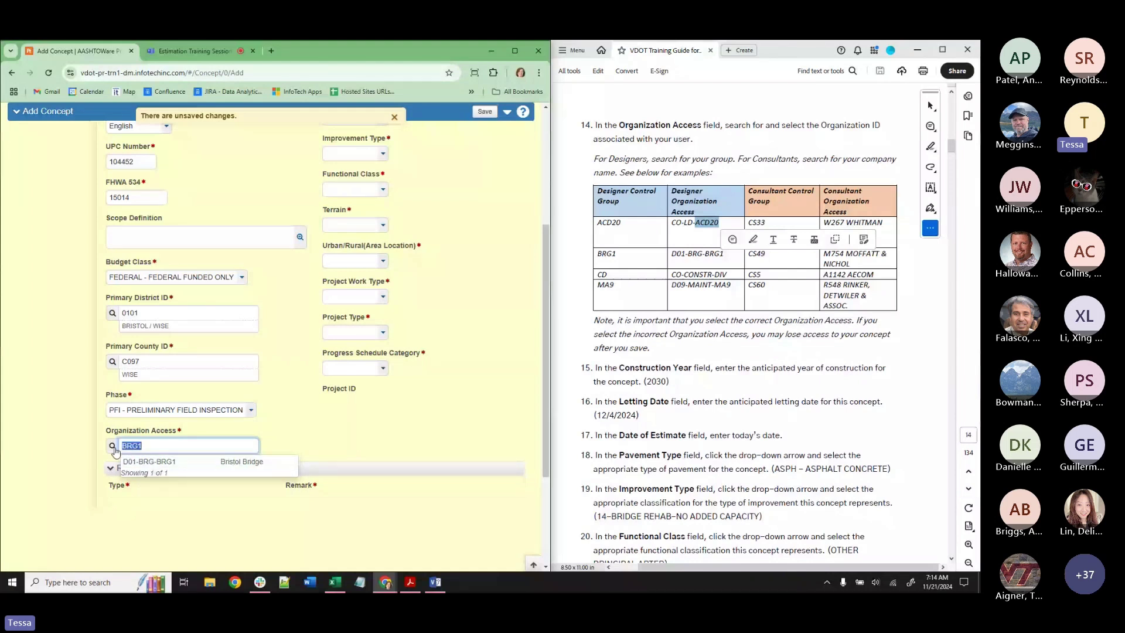
type("CO-C")
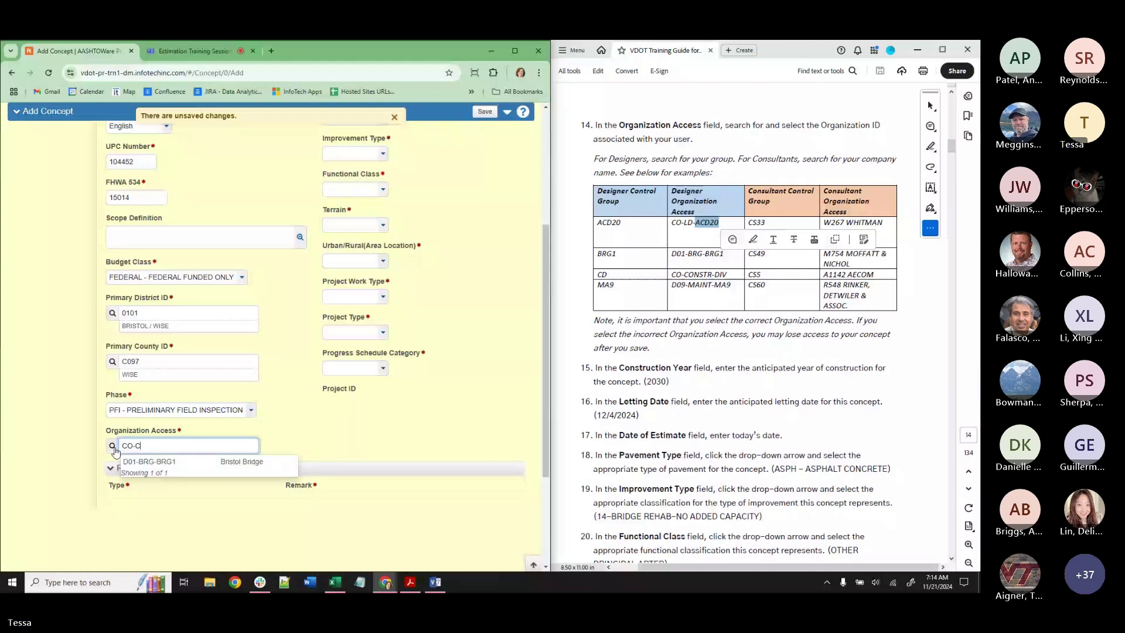
type("O")
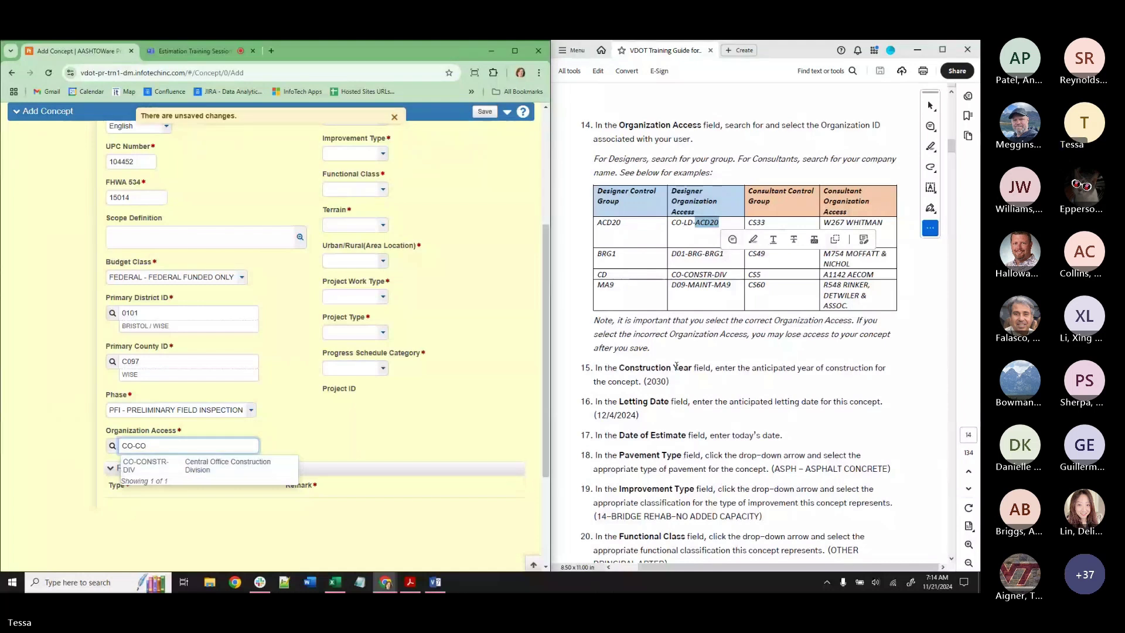
left_click(771, 297)
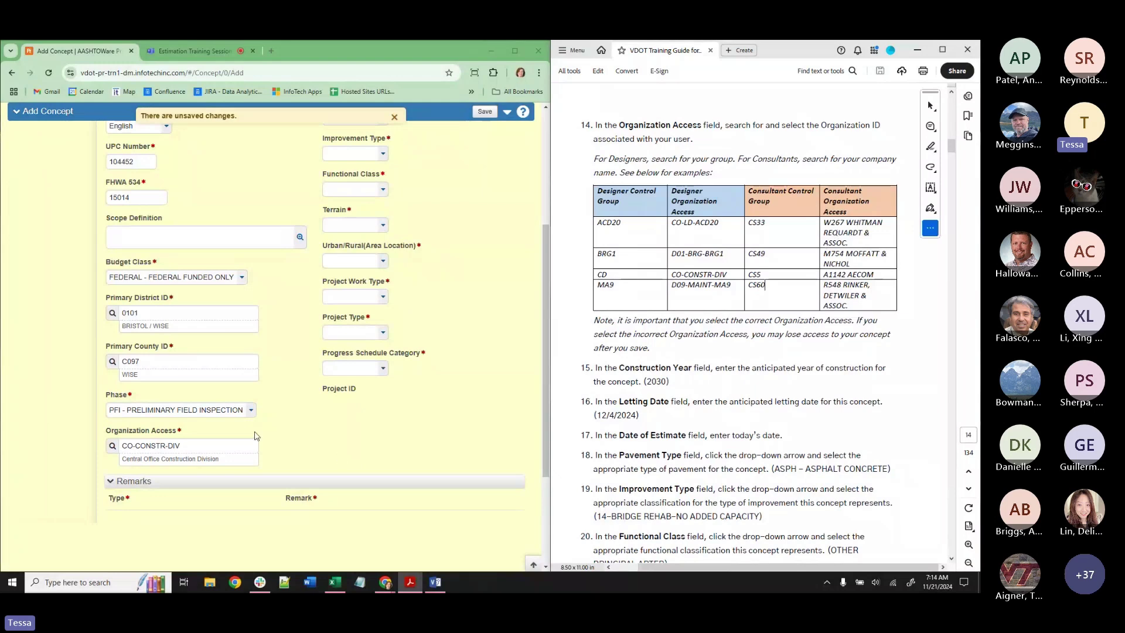
Search WHITMAN and set Organization Access to W267 WHITMAN REQUARDT & ASSOC.
left_click(178, 445)
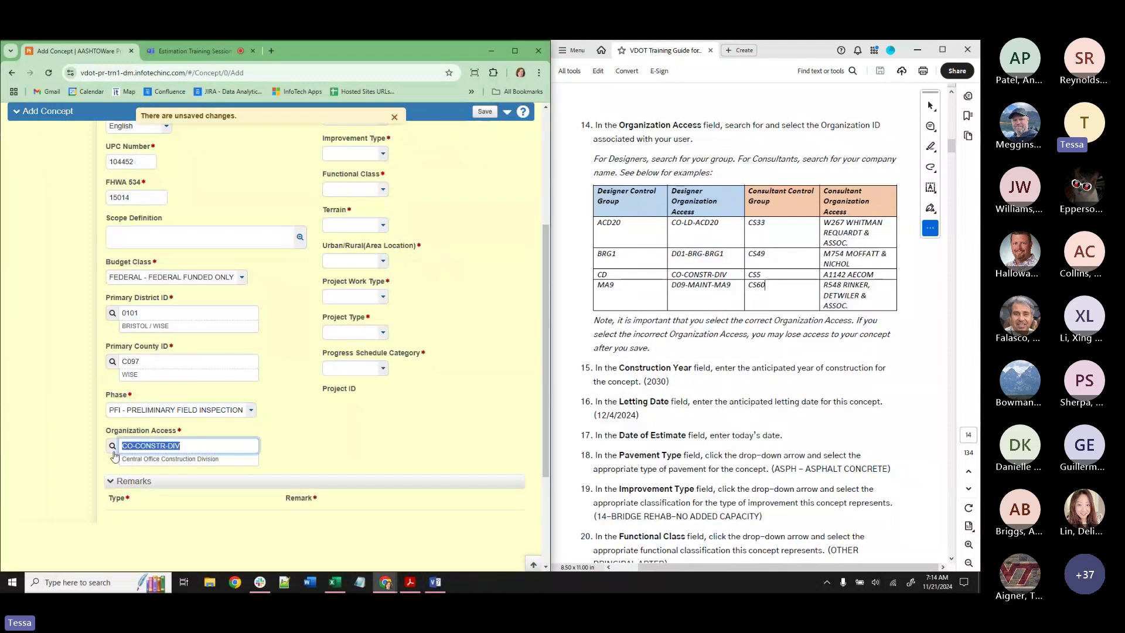
type("WHITMAN")
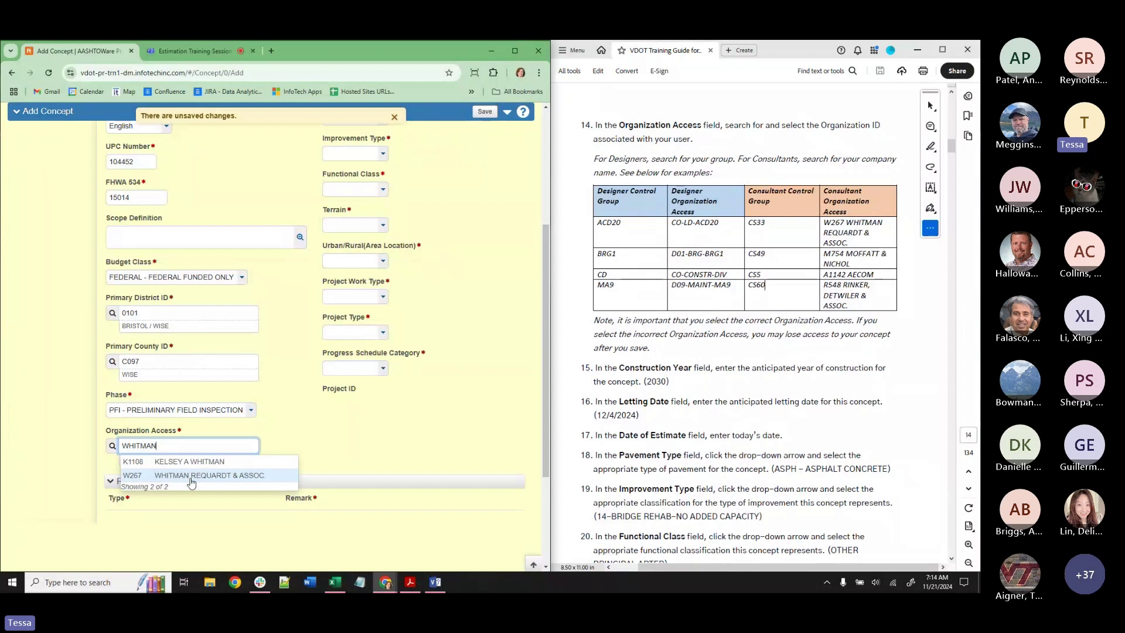
left_click(190, 478)
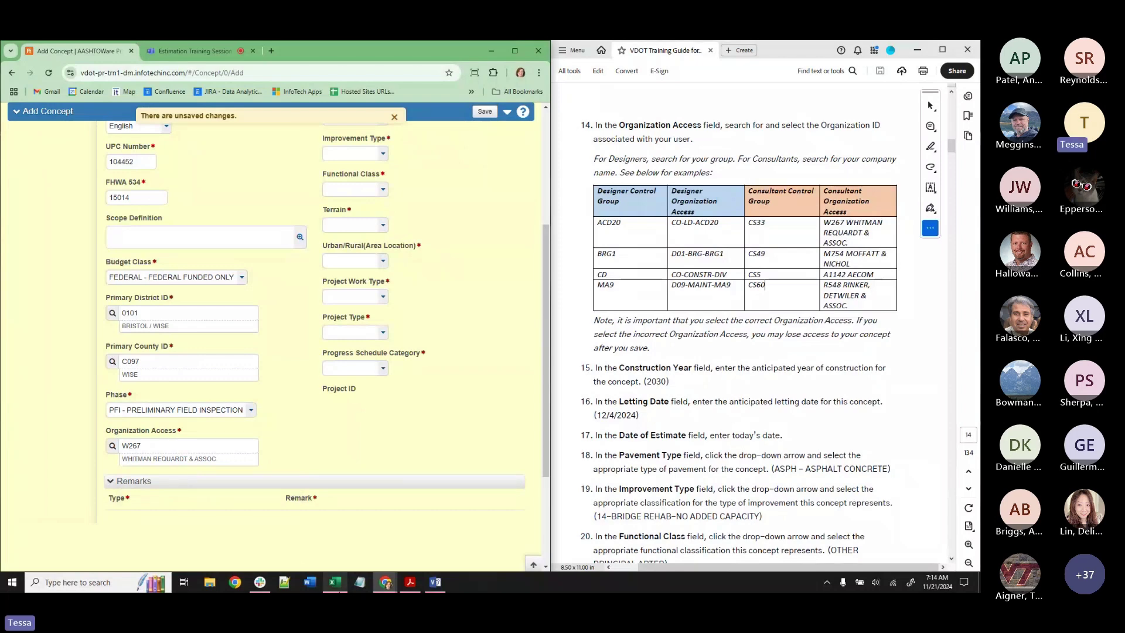
mouse_move(334, 590)
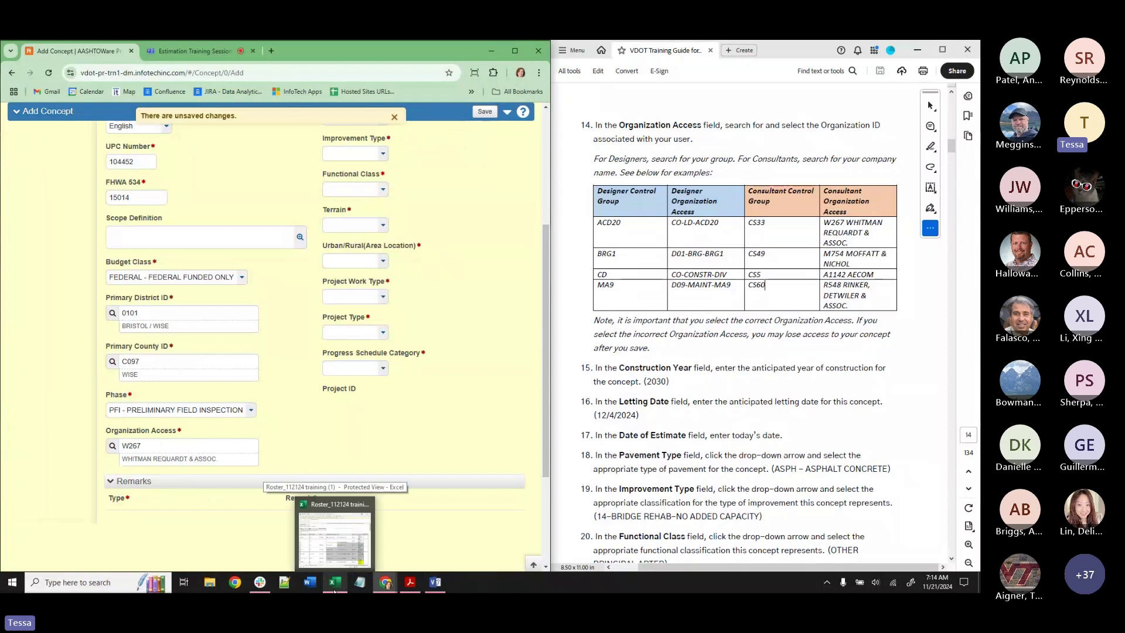
Check the Excel roster, switch Organization Access to D01-BRG-BRG1 Bristol Bridge, then minimize the roster.
left_click(329, 552)
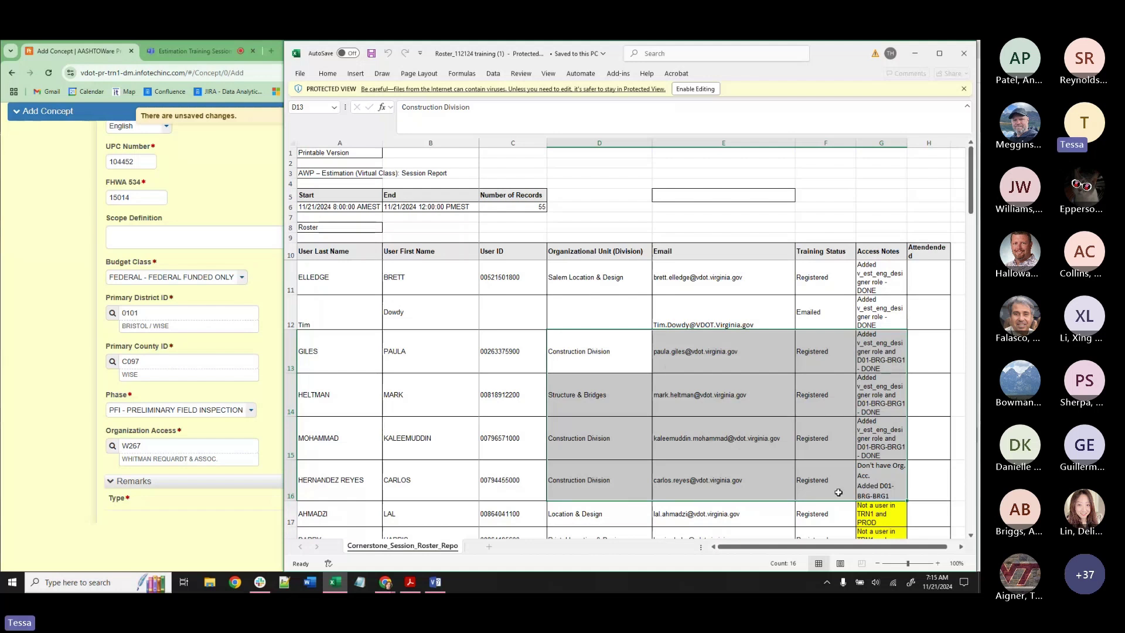
double_click(150, 446)
type("BRG1")
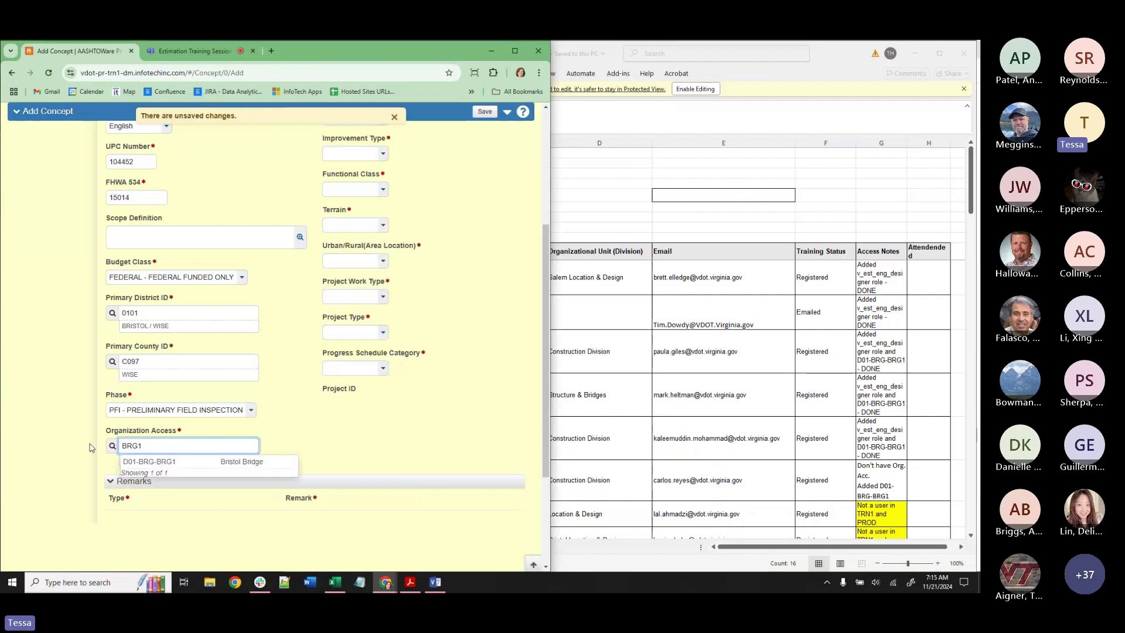
left_click(205, 465)
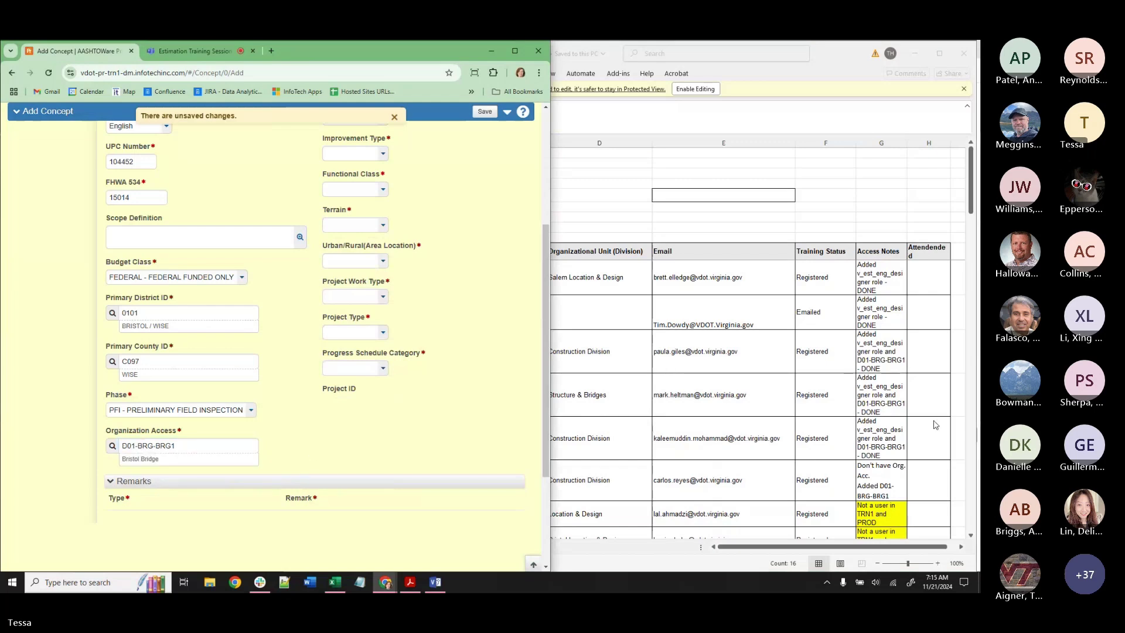
left_click(914, 56)
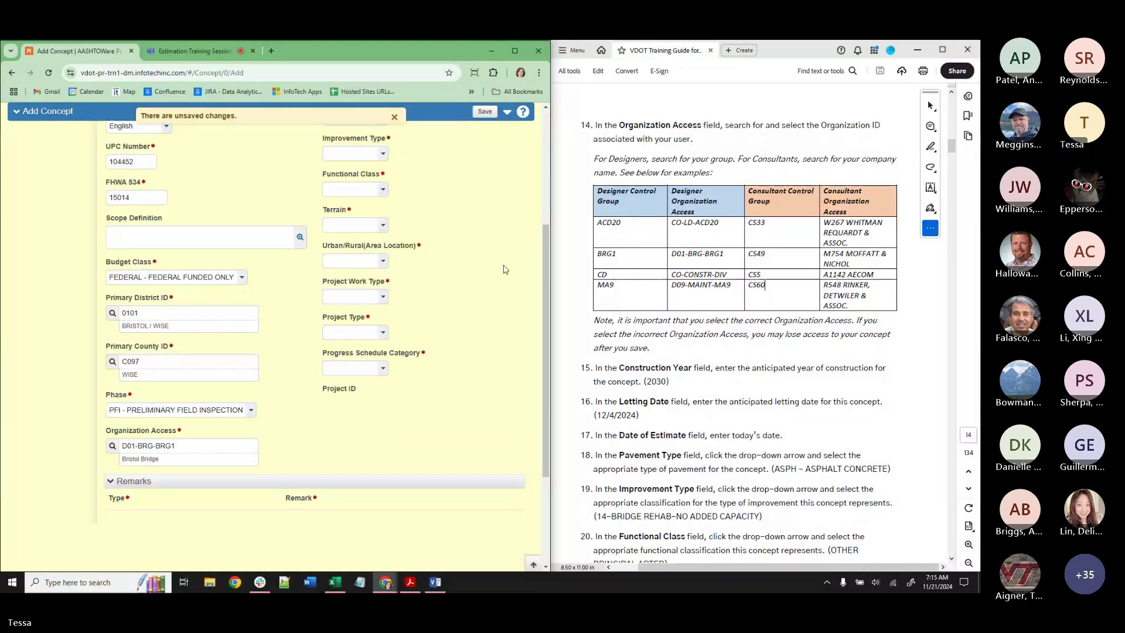
Set Construction Year to 2030 and the Letting Date to 12/04/2024.
scroll(450, 324, "up", 4)
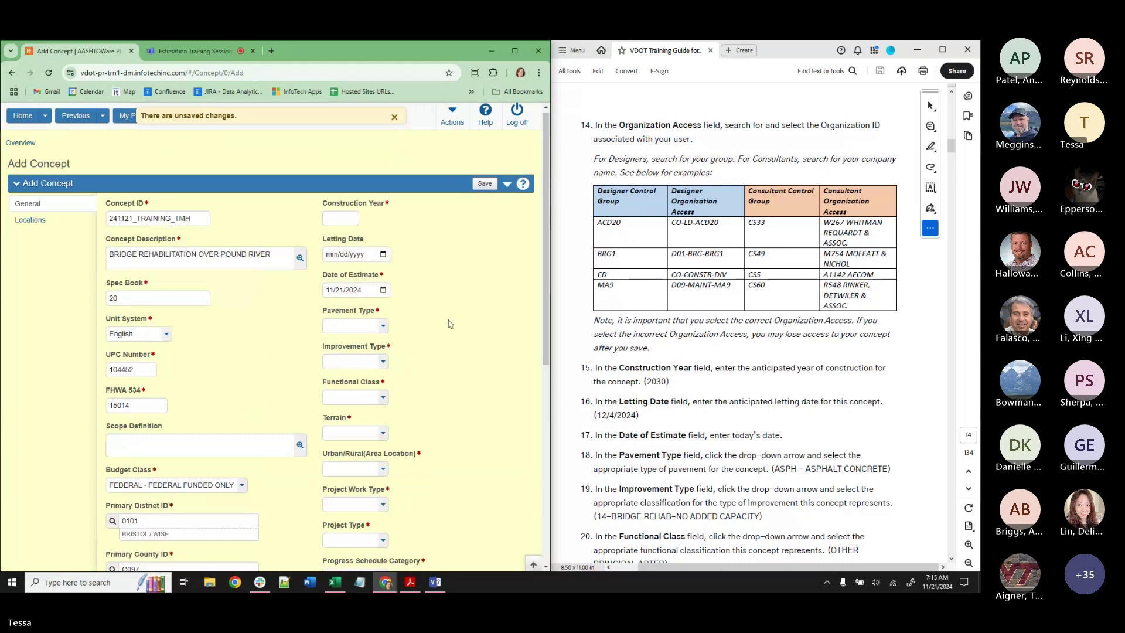
scroll(333, 224, "up", 1)
left_click(333, 223)
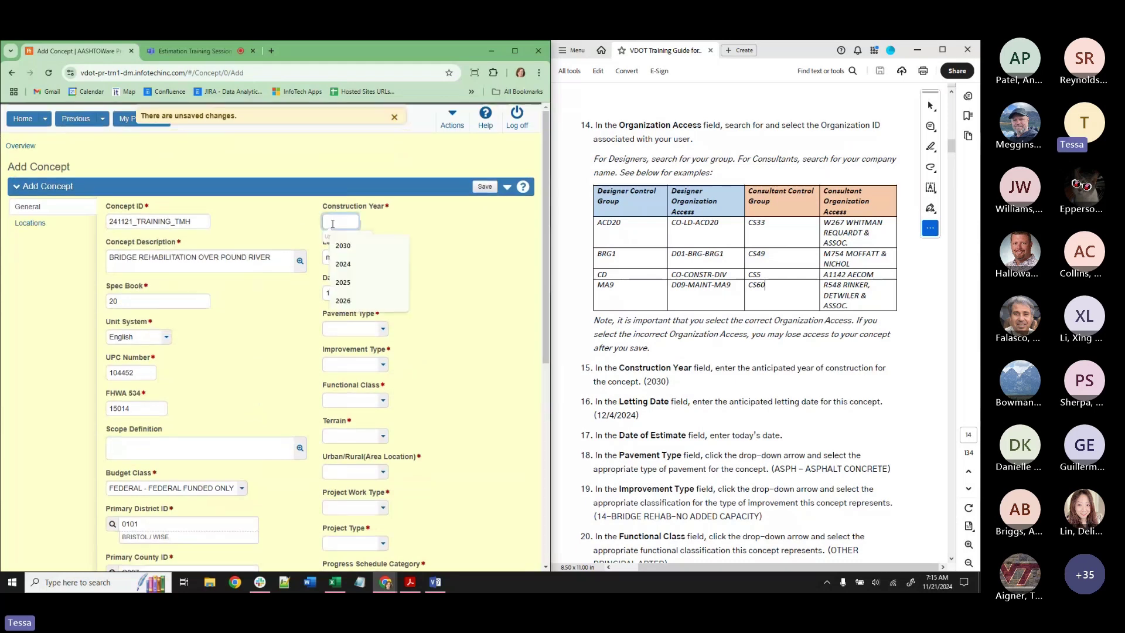
type("2030")
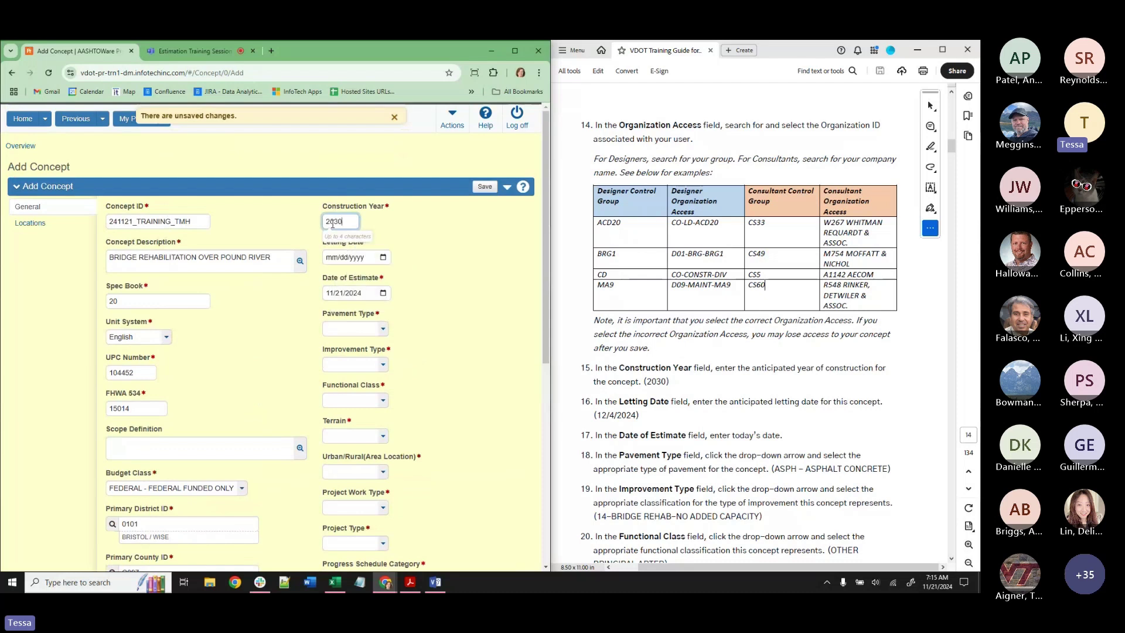
left_click(383, 258)
left_click(420, 277)
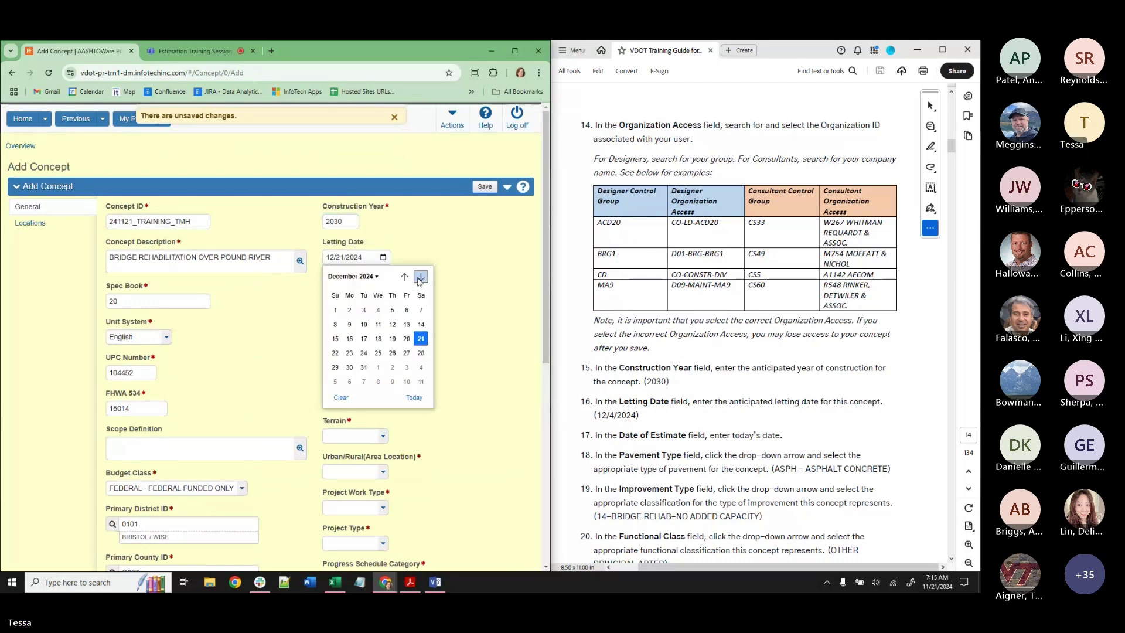
left_click(378, 311)
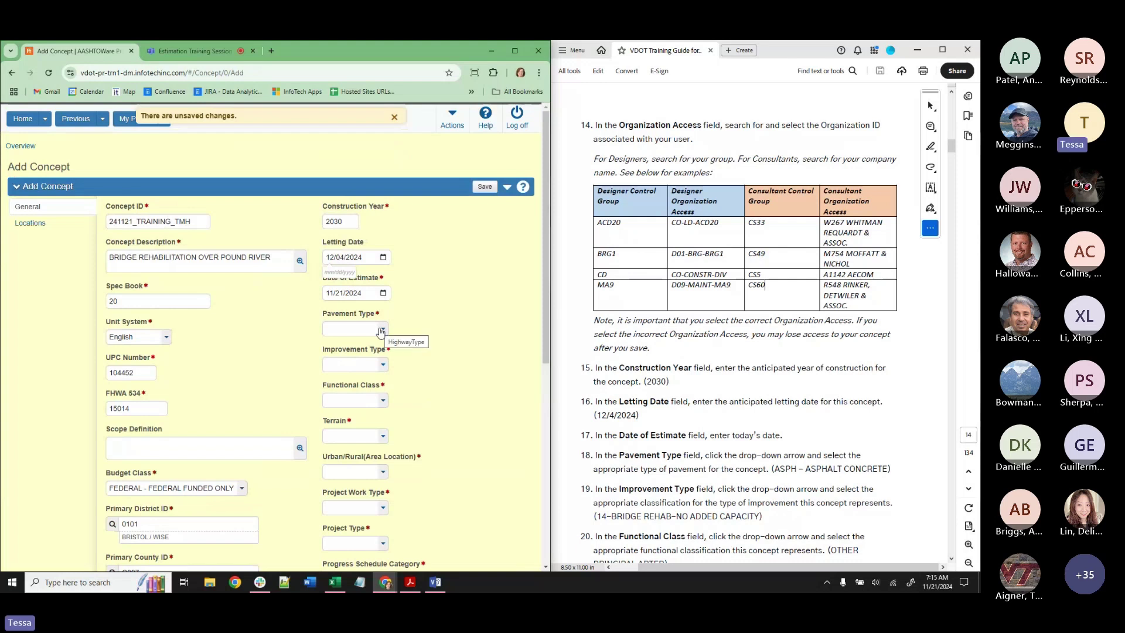
Choose ASPH pavement type and improvement type 14 BRIDGE REHAB-NO ADDED CAPACITY.
left_click(381, 332)
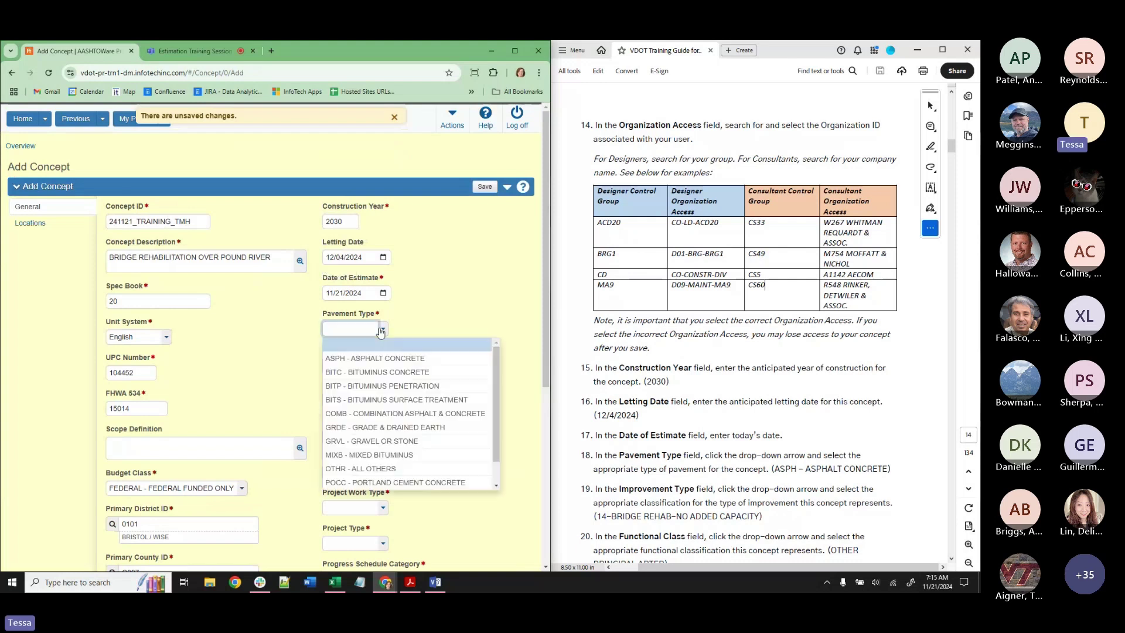
left_click(374, 359)
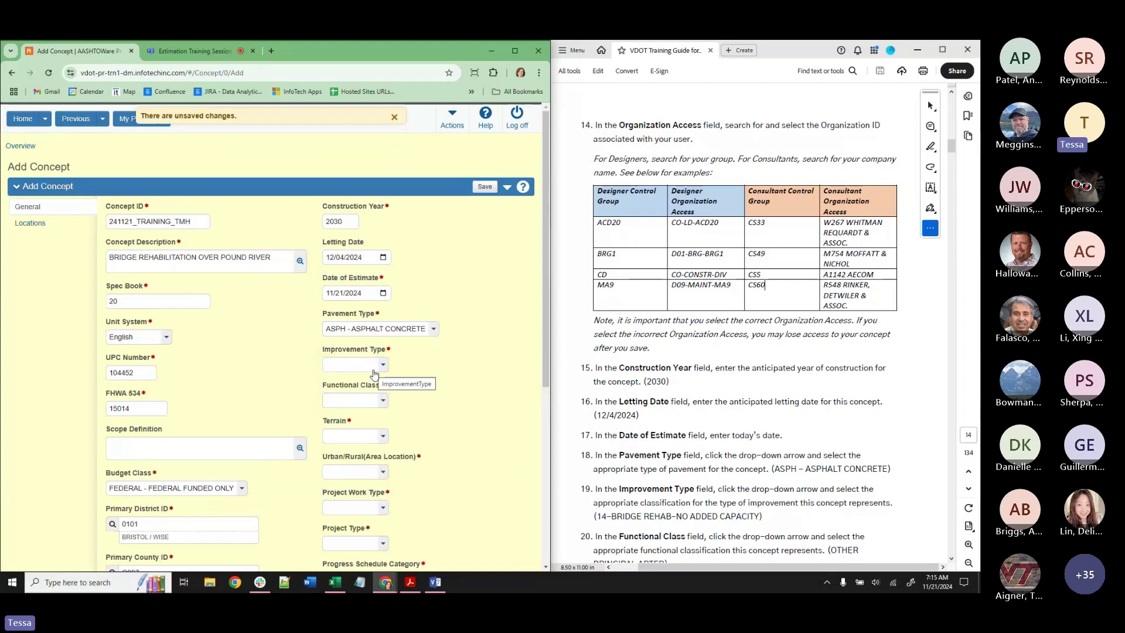
left_click(373, 366)
scroll(347, 437, "down", 5)
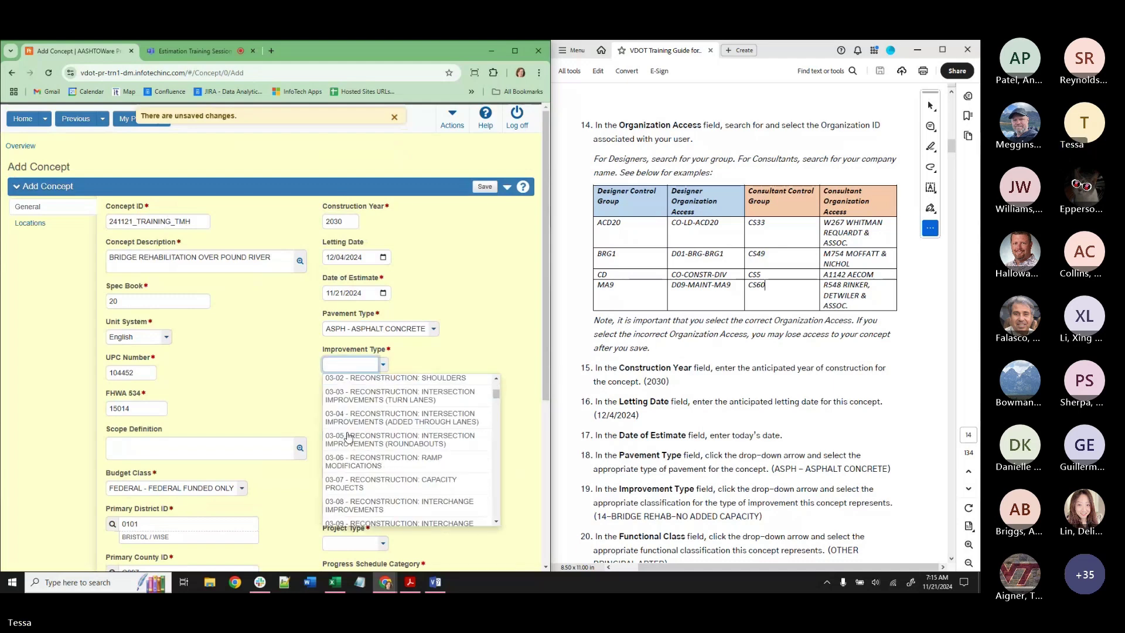
scroll(349, 436, "down", 5)
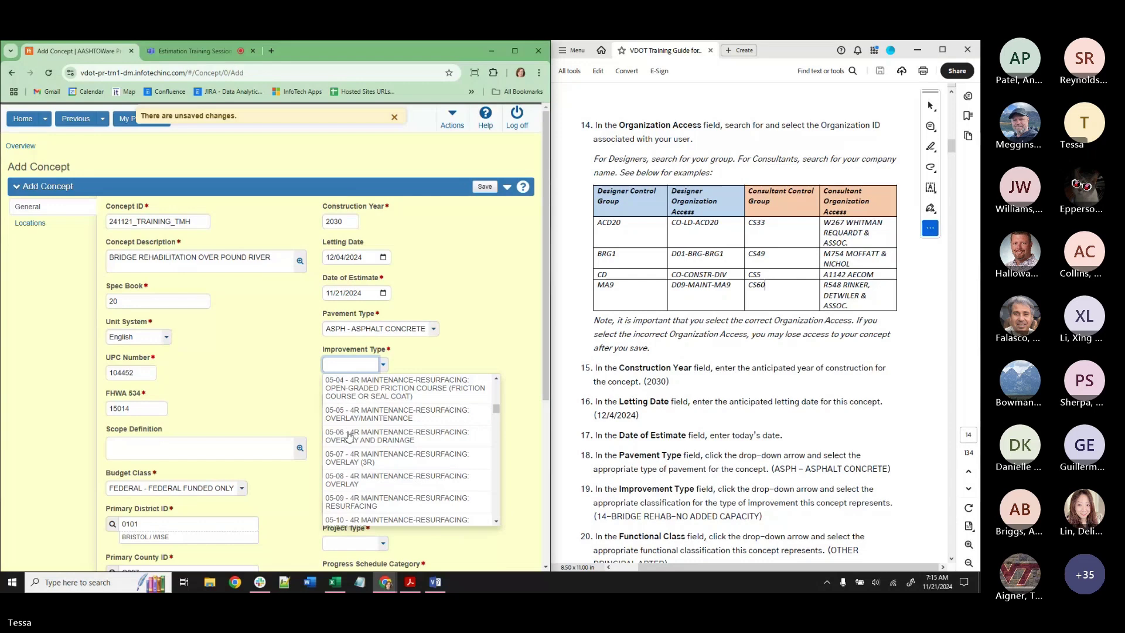
scroll(360, 494, "down", 5)
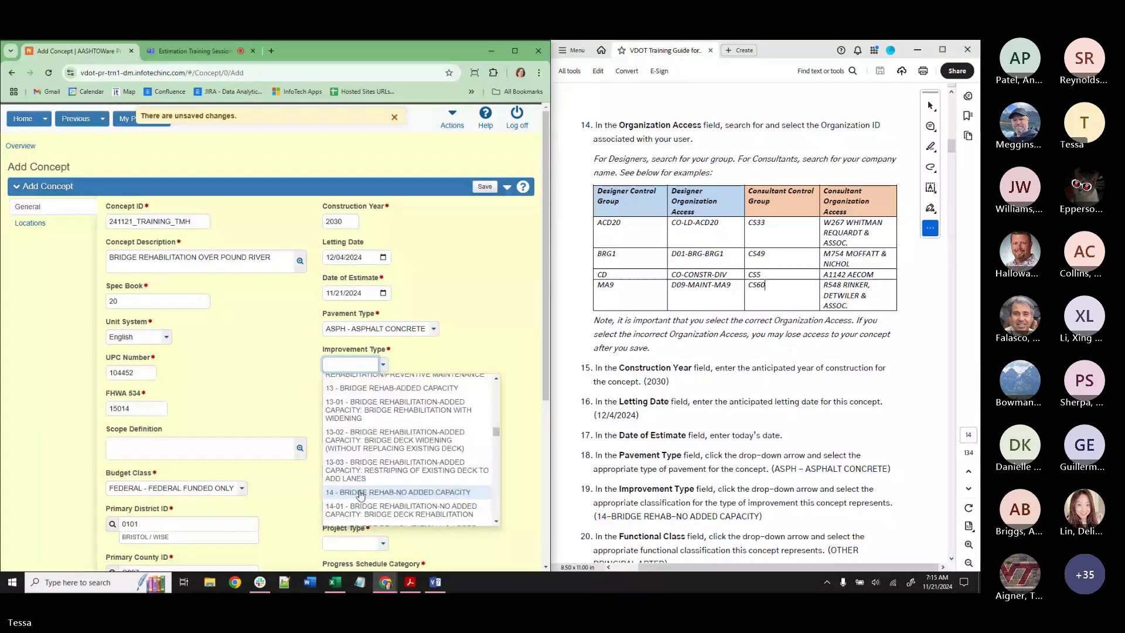
left_click(360, 493)
scroll(765, 444, "down", 3)
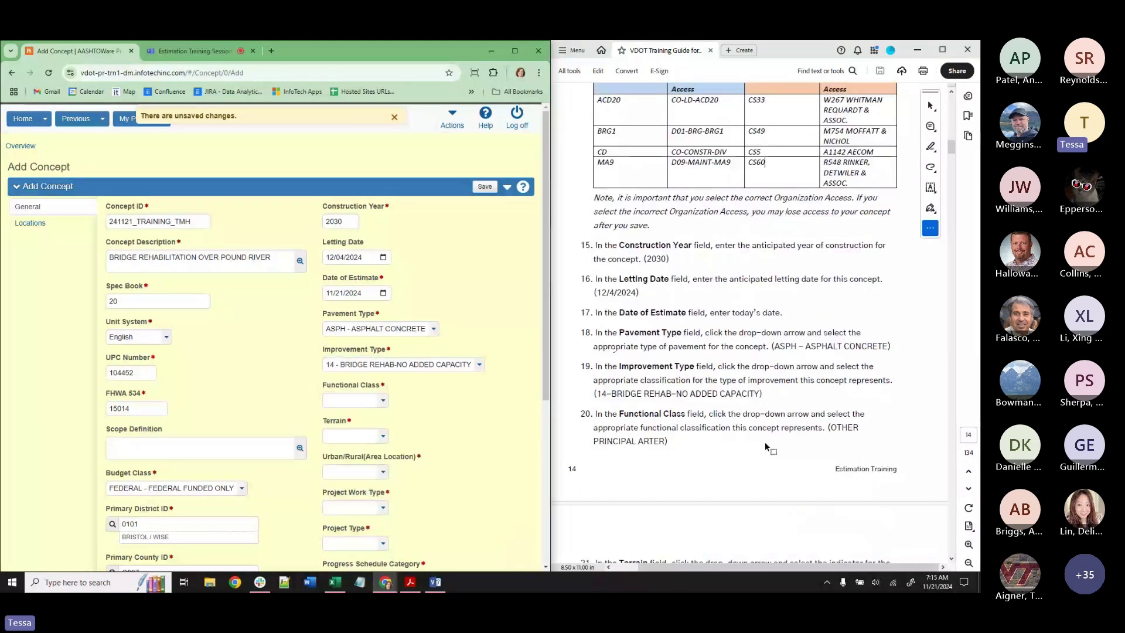
scroll(764, 447, "down", 1)
left_click(383, 400)
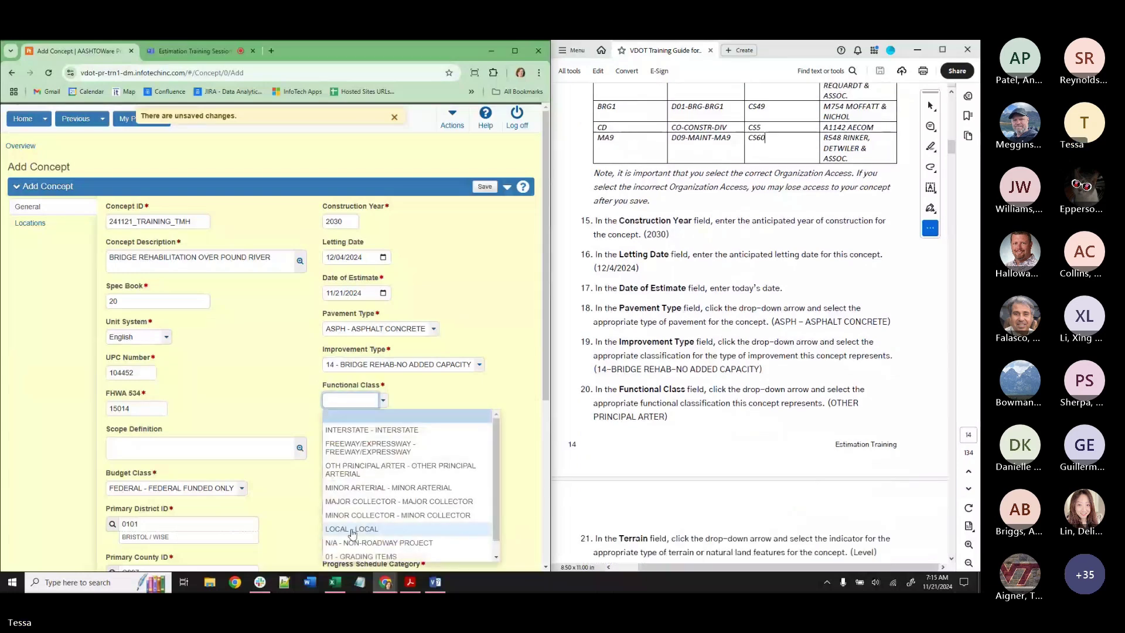
Set functional class OTH PRINCIPAL ARTER, Level terrain and 02 - SMALL URBAN area location.
left_click(374, 469)
scroll(696, 430, "down", 5)
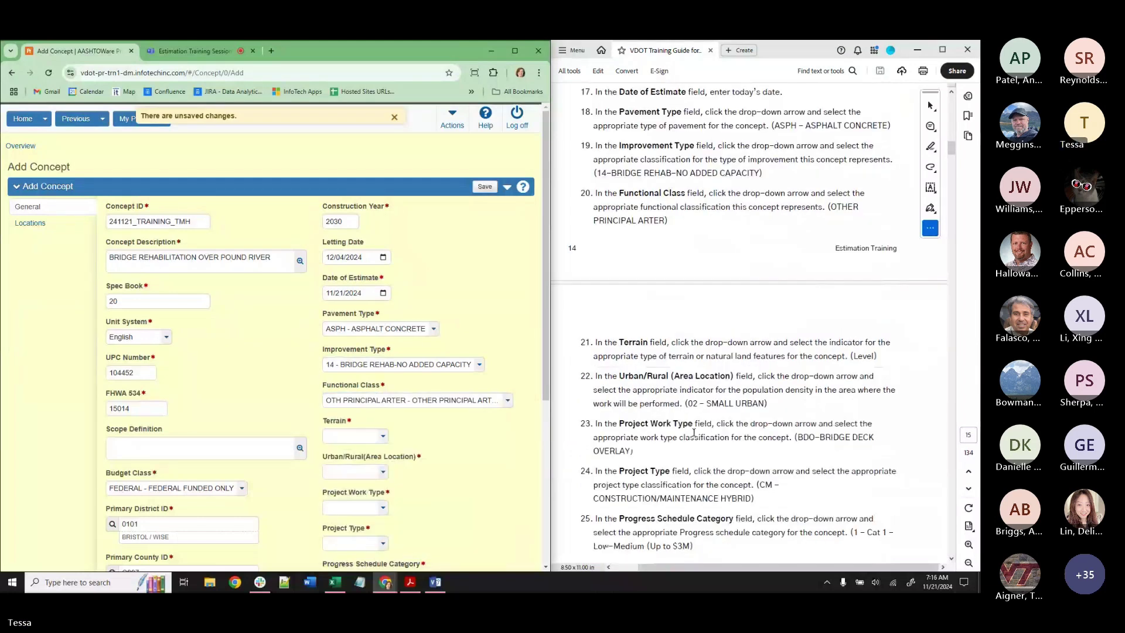
left_click(346, 438)
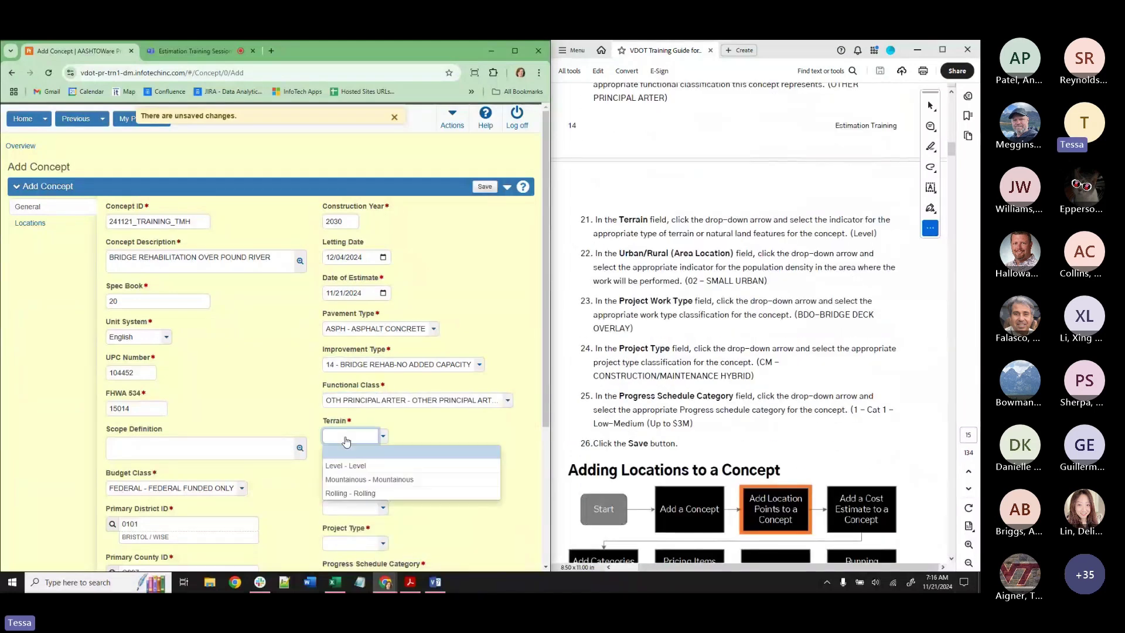
left_click(346, 465)
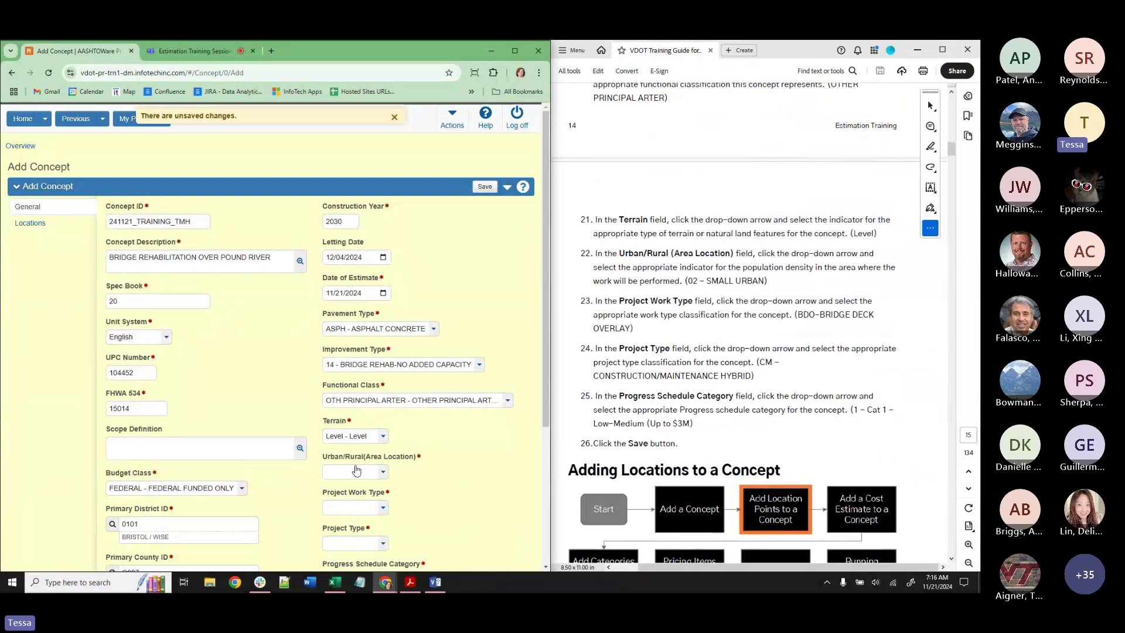
left_click(357, 477)
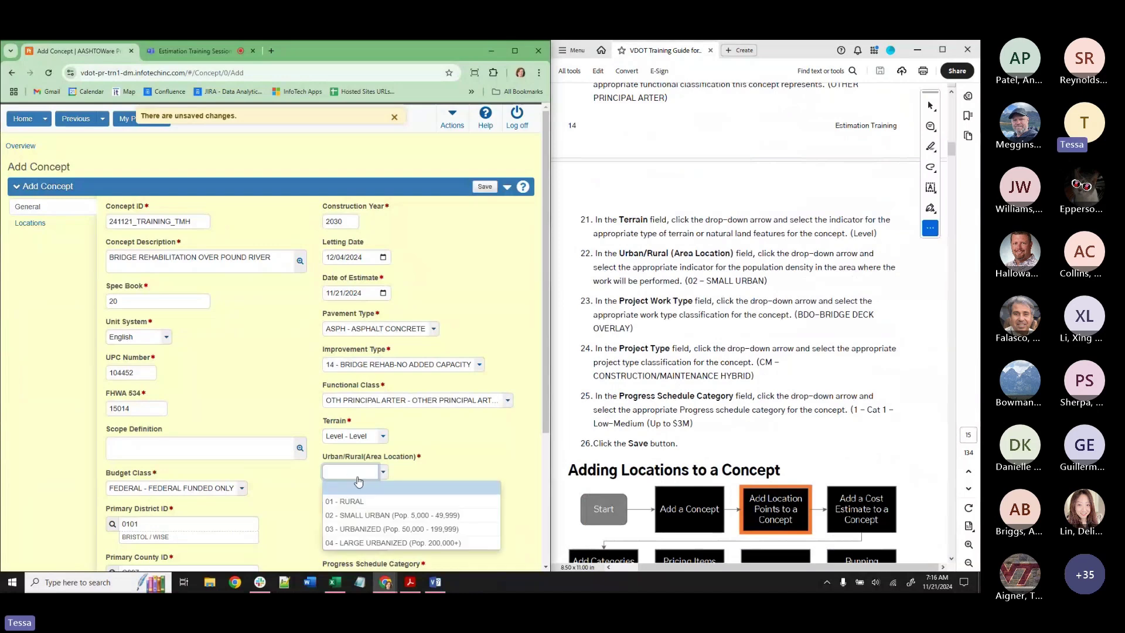
left_click(391, 516)
Set project type CM and progress schedule 1 - Cat 1 Low-Medium (Up to $3M).
scroll(368, 386, "down", 3)
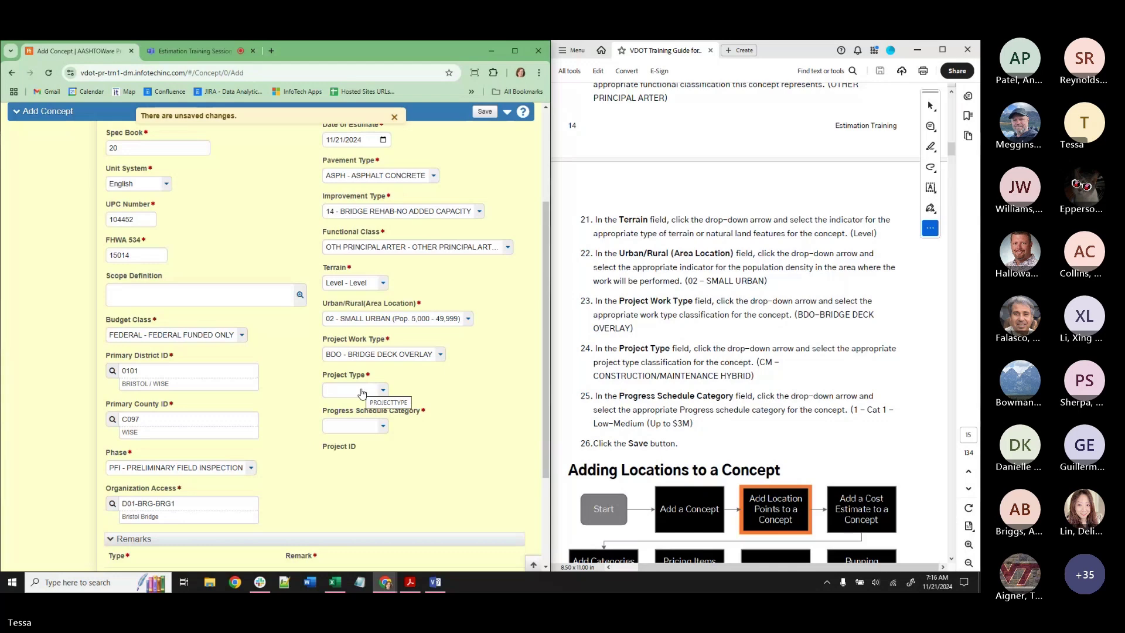
left_click(361, 393)
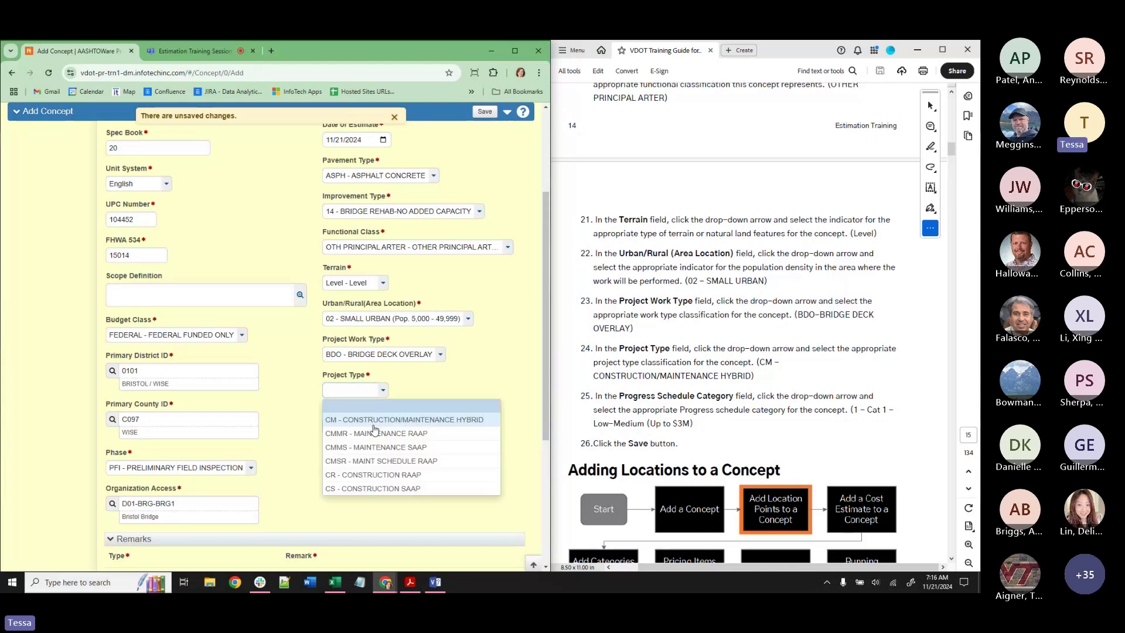
left_click(364, 420)
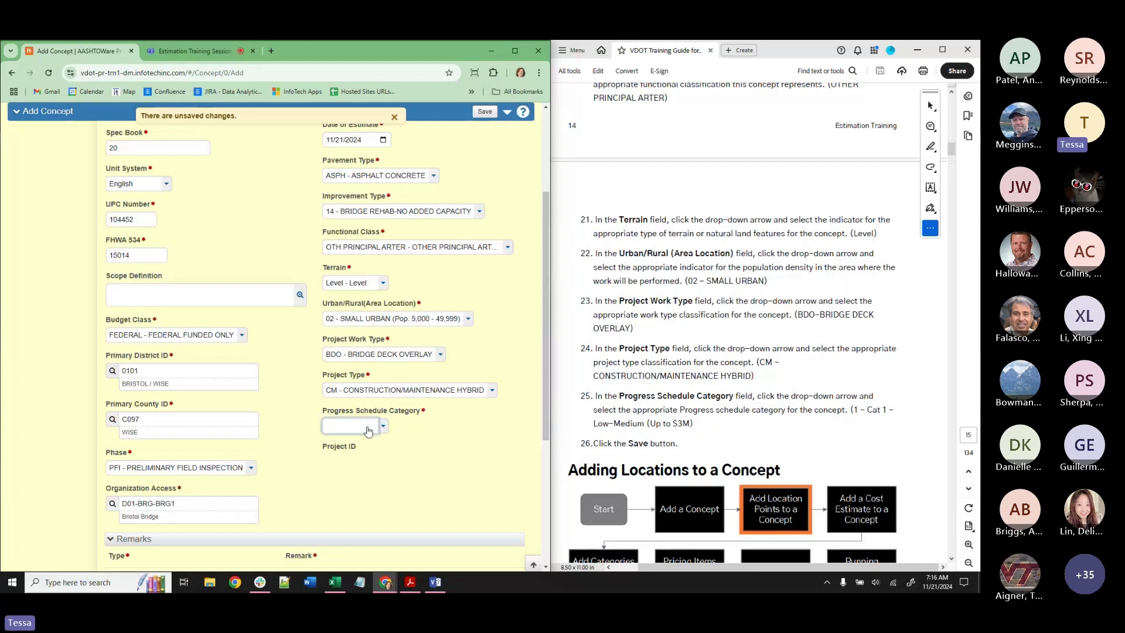
left_click(368, 432)
left_click(365, 455)
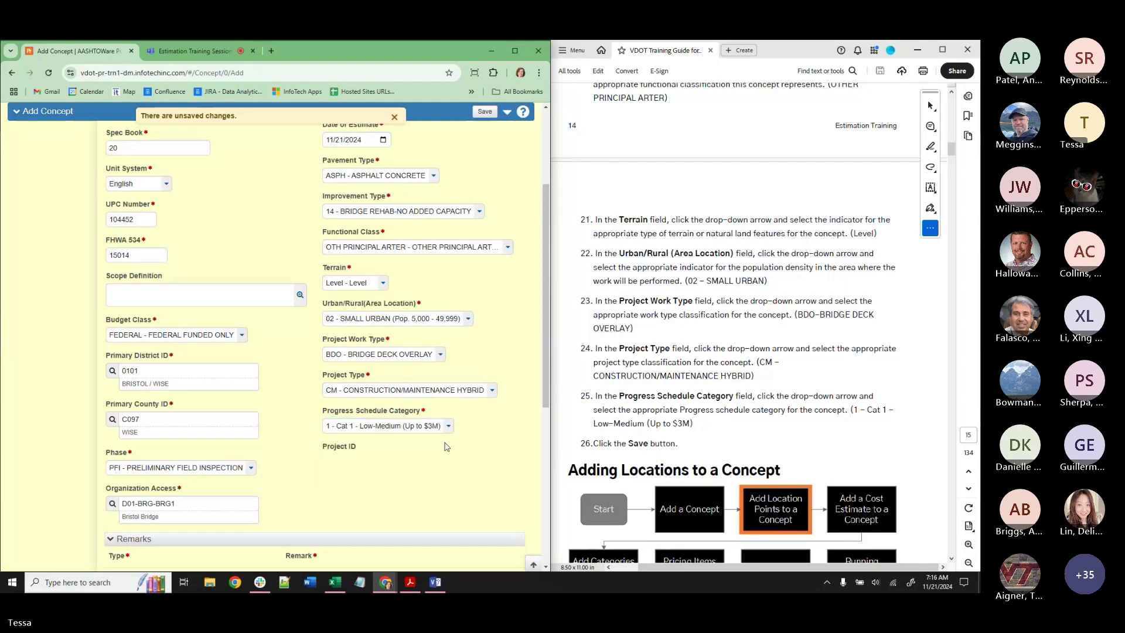
scroll(326, 228, "up", 2)
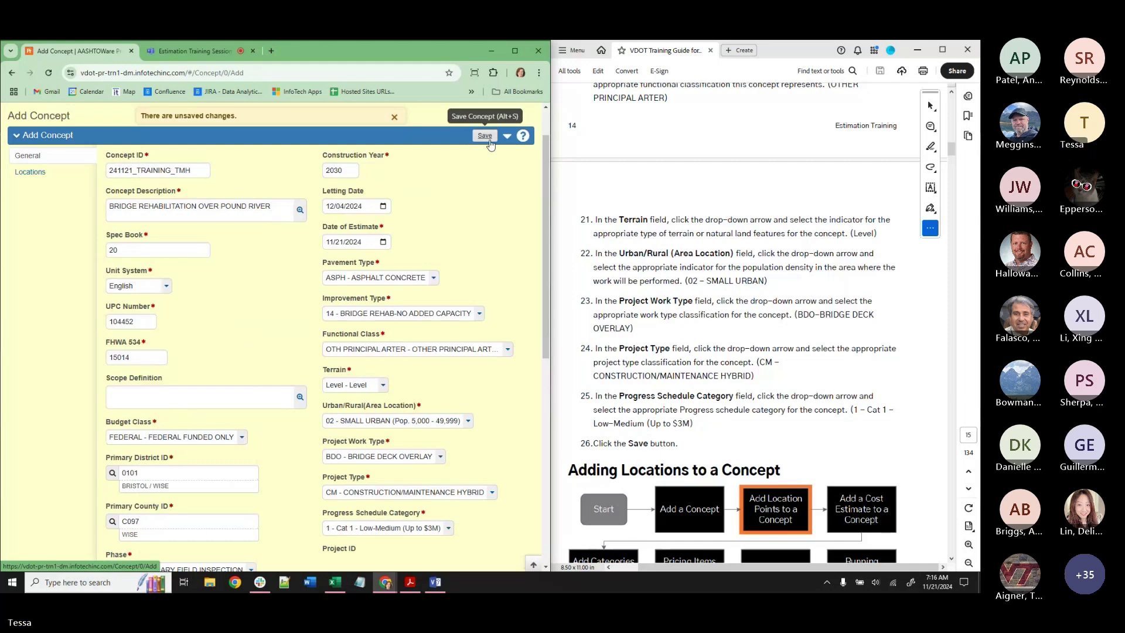
Save concept 241121_TRAINING_TMH and check the summary page's successful-save confirmation.
left_click(485, 136)
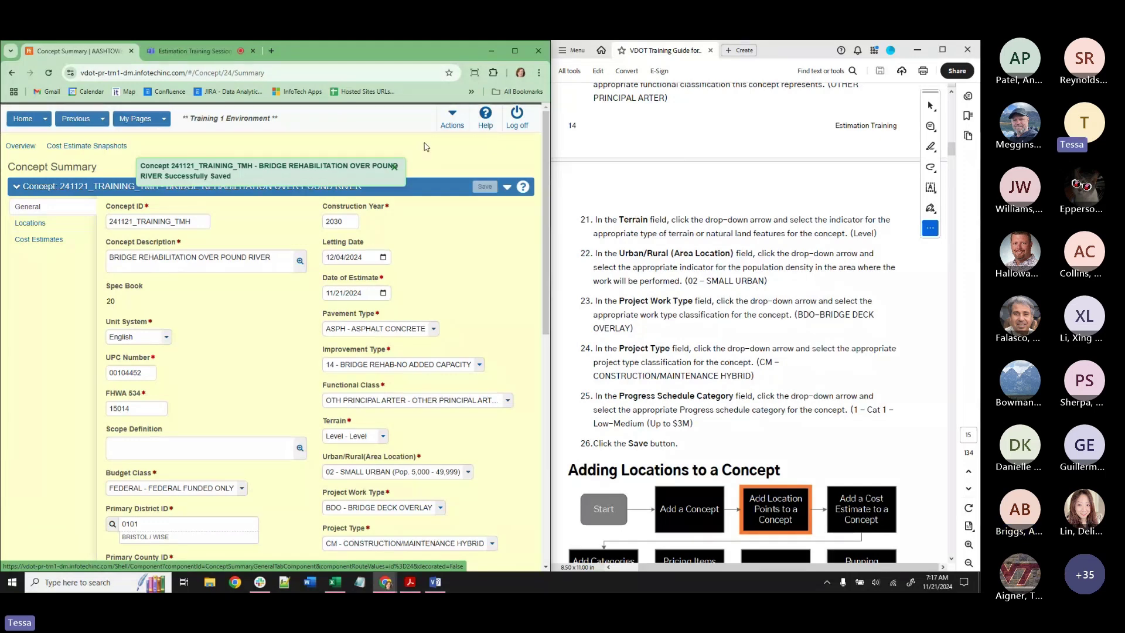
scroll(492, 144, "down", 4)
scroll(691, 292, "up", 10)
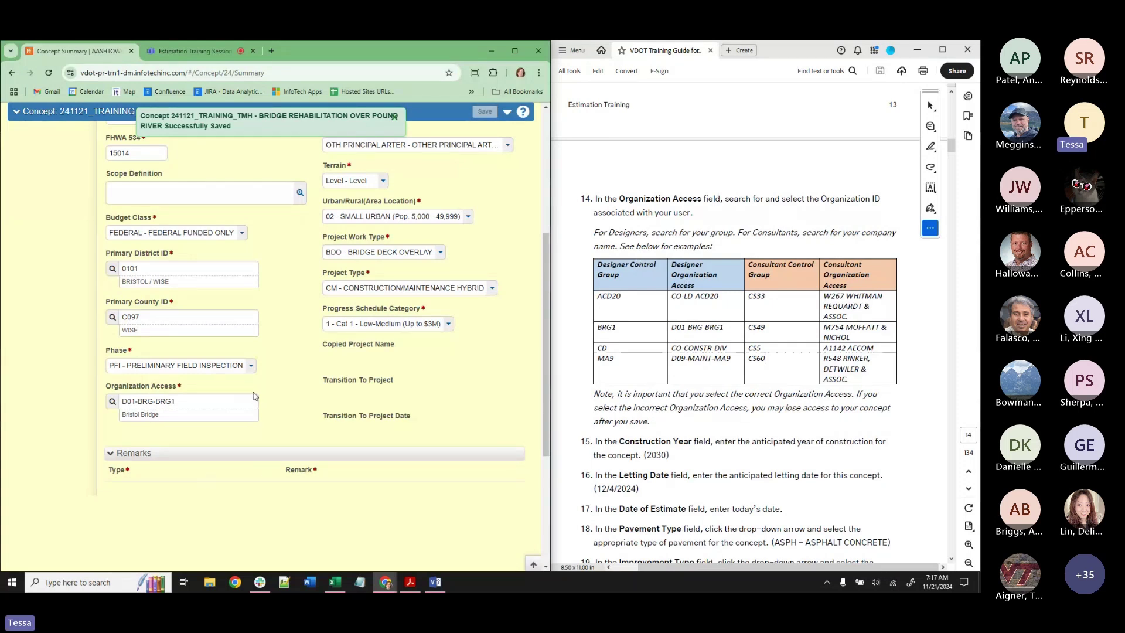
Try Organization Access values D09-MAINT-MA9 and D01-BRG-BRG1, then edit the code's ending.
double_click(155, 401)
left_click_drag(182, 404, 115, 401)
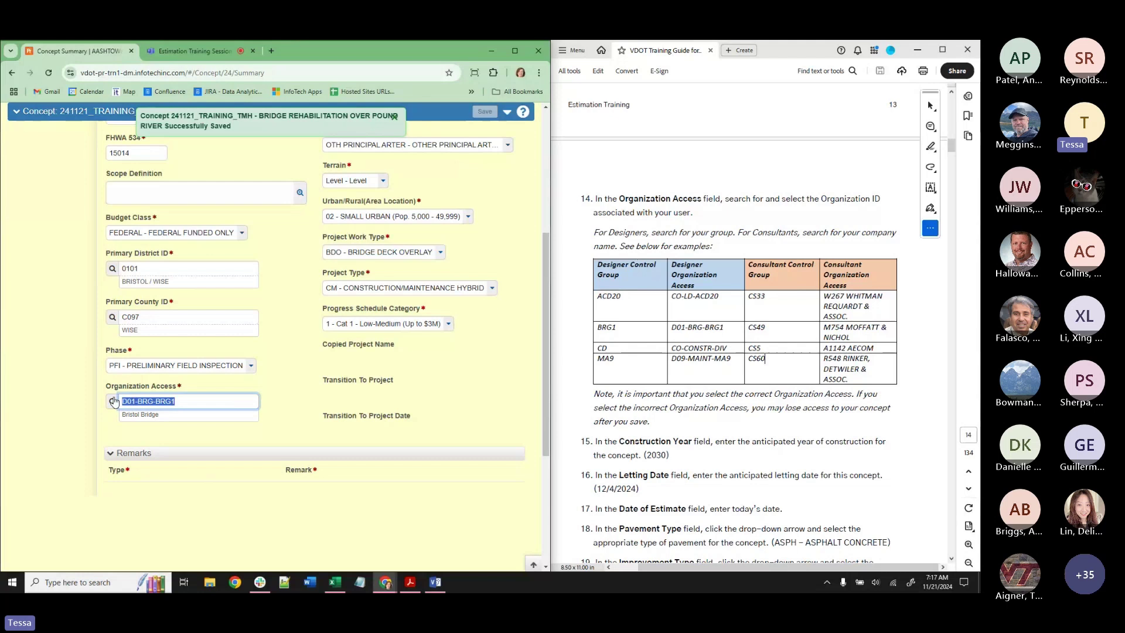
type("MA9")
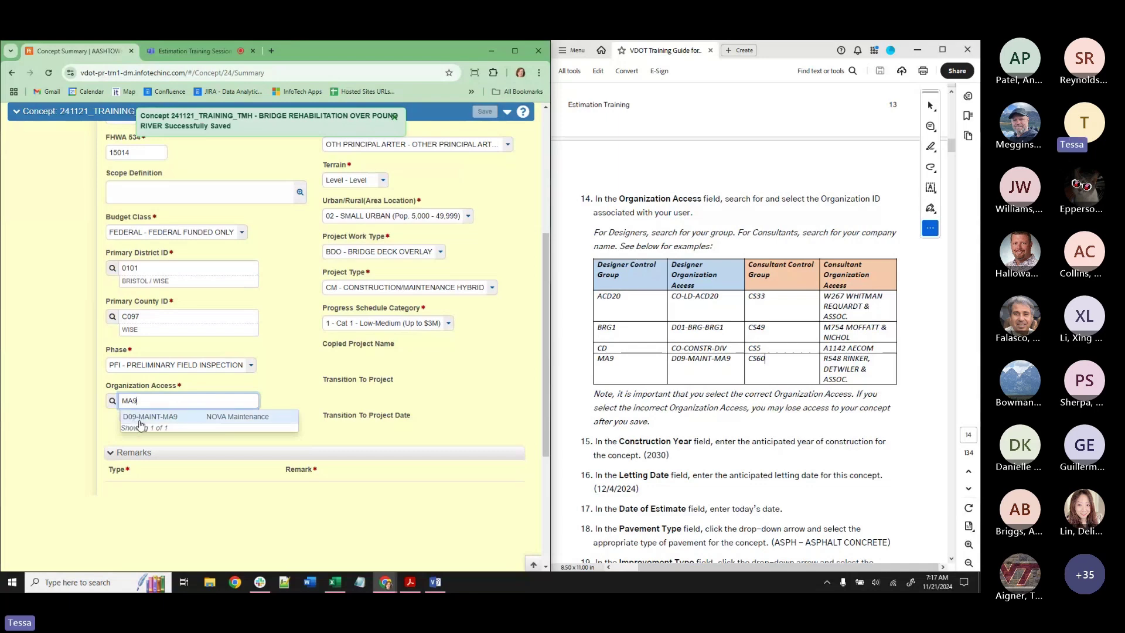
left_click(164, 417)
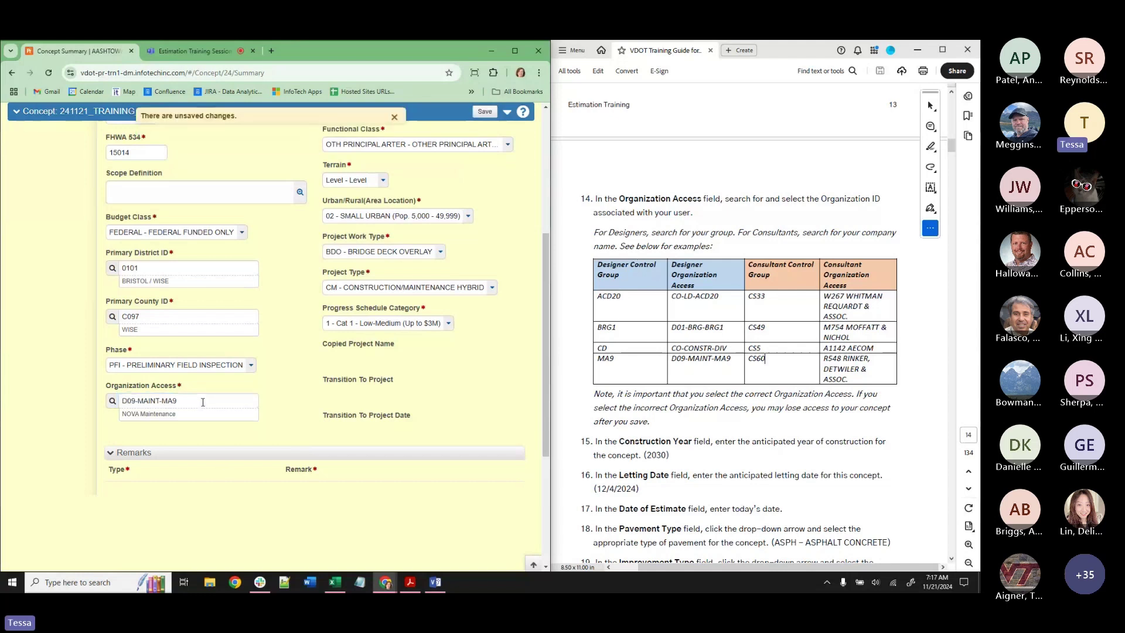
left_click_drag(202, 402, 108, 396)
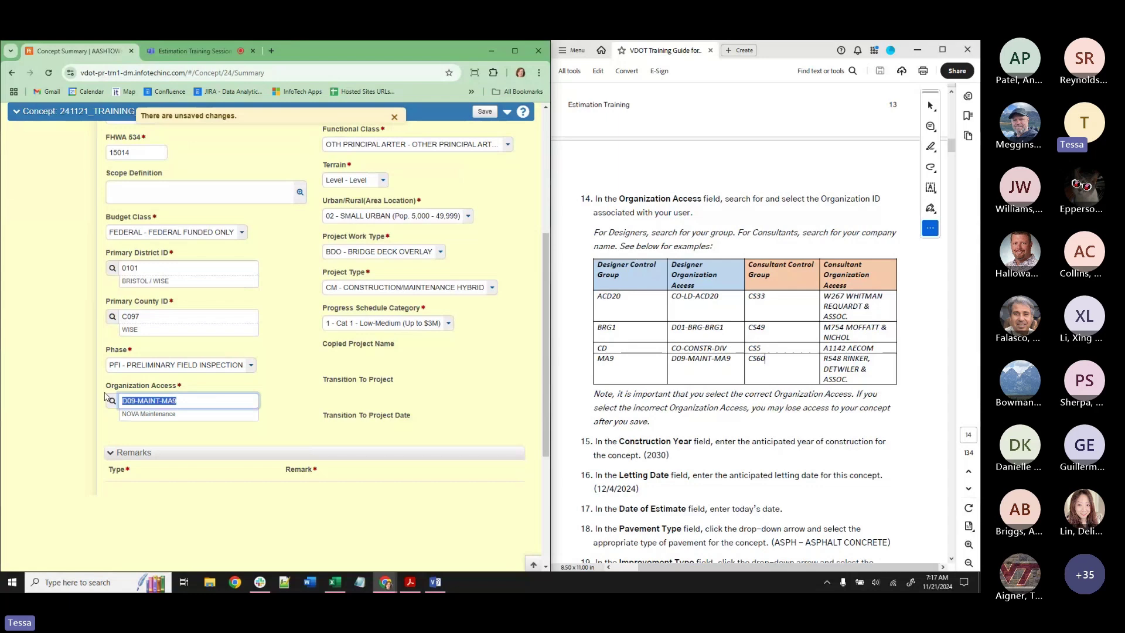
type("BRG1")
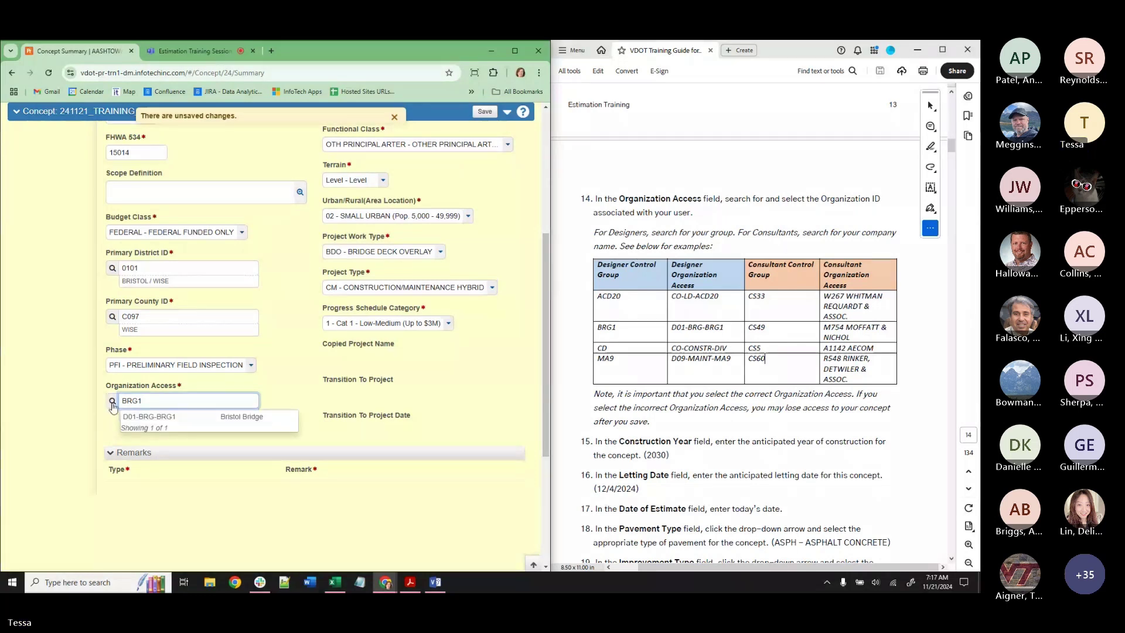
left_click(175, 419)
left_click(191, 403)
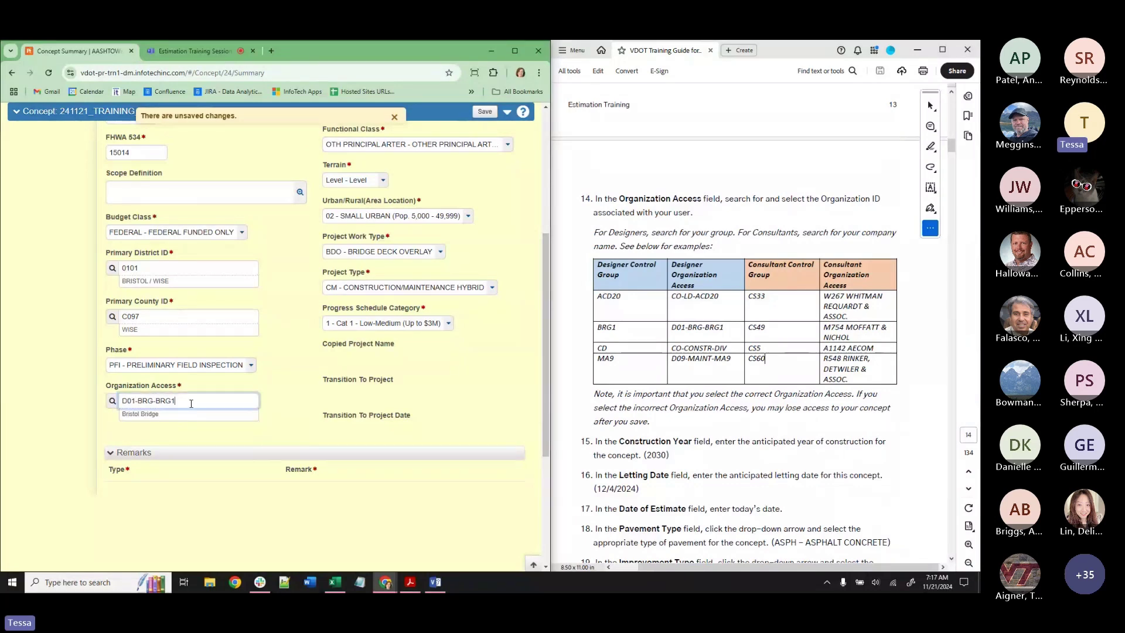
left_click_drag(191, 404, 135, 398)
type("8")
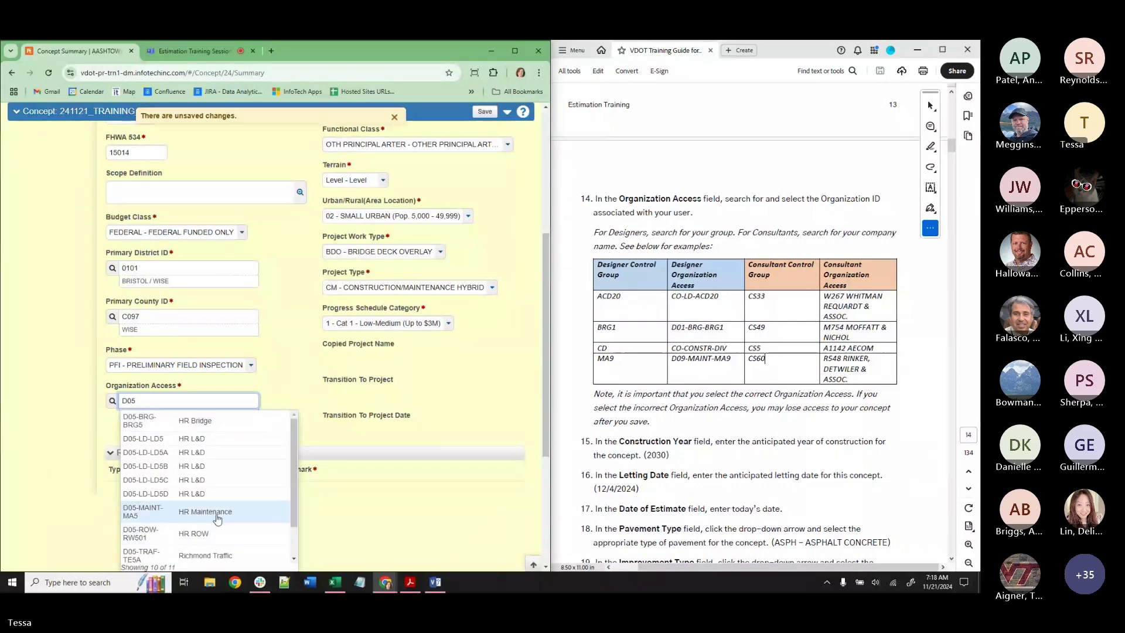
Consult the guide's Appendix tables of control groups and organization access IDs.
scroll(175, 542, "down", 1)
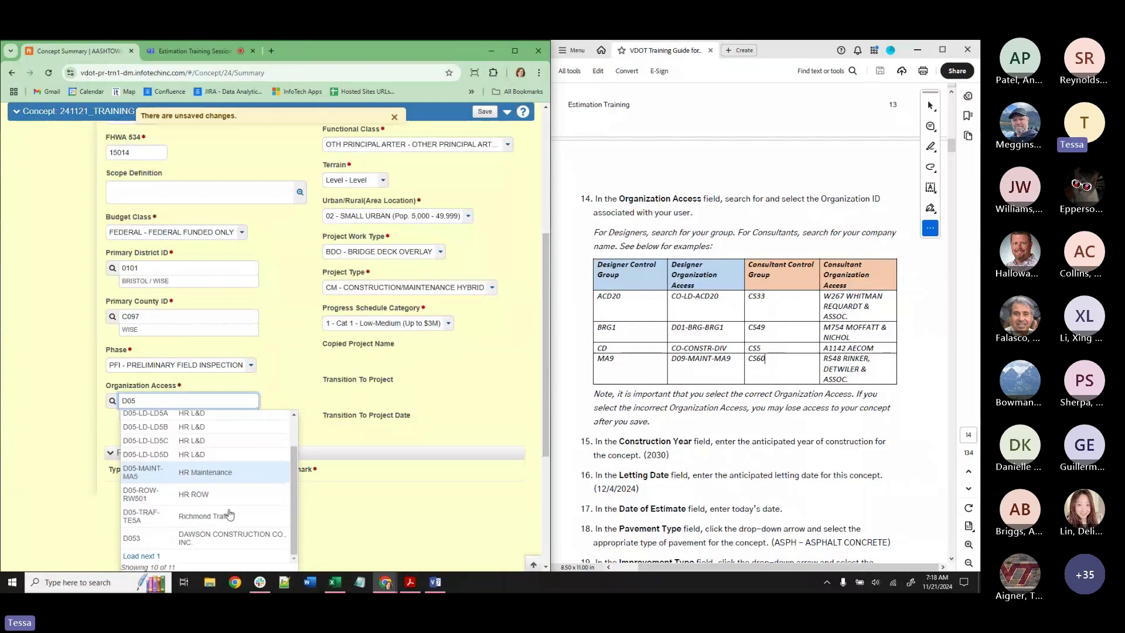
scroll(176, 530, "up", 1)
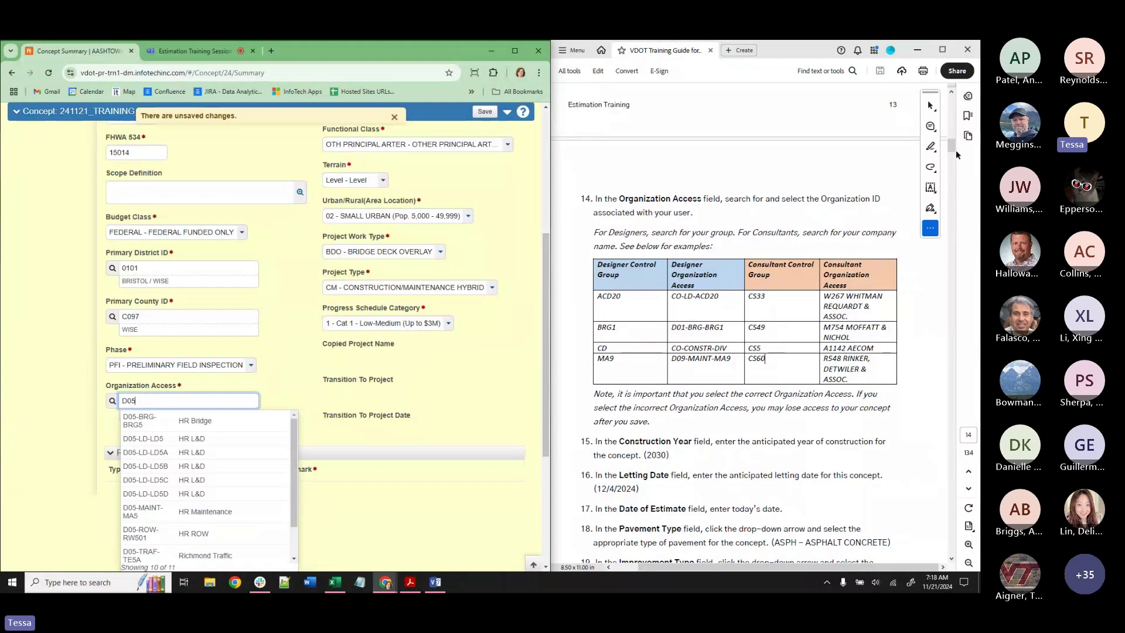
left_click_drag(954, 150, 949, 111)
scroll(678, 291, "down", 8)
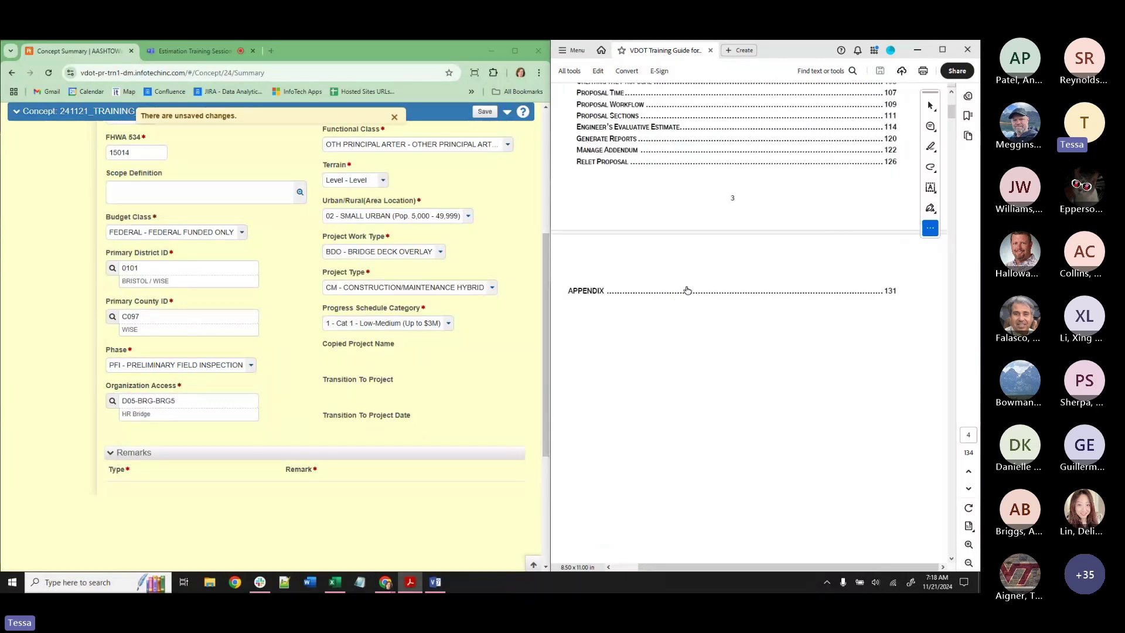
left_click(582, 293)
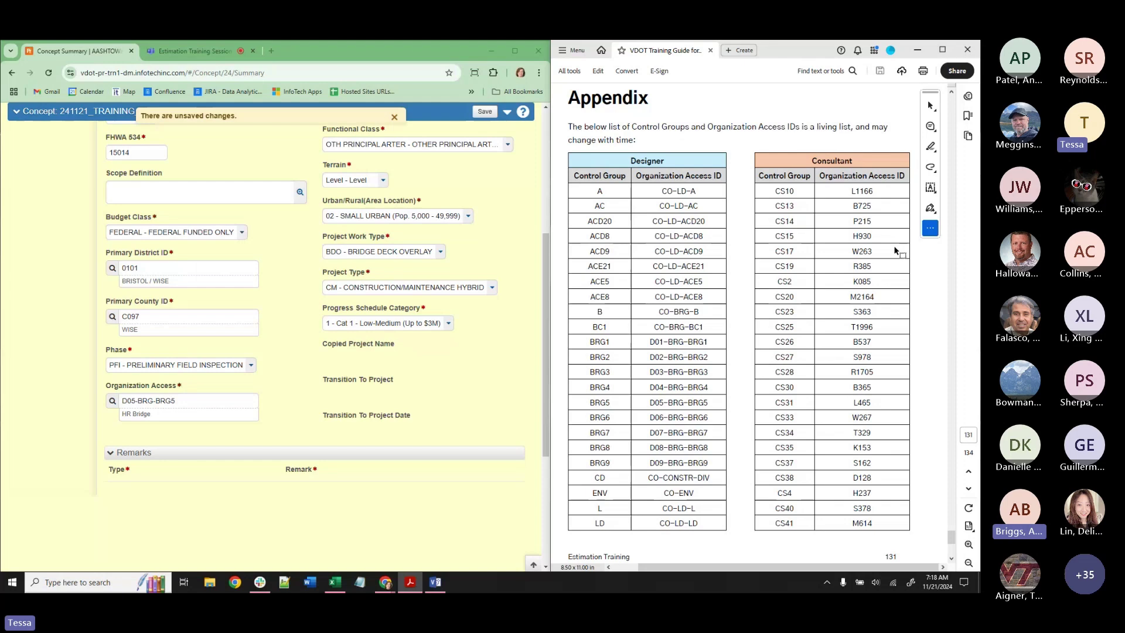
scroll(895, 250, "down", 5)
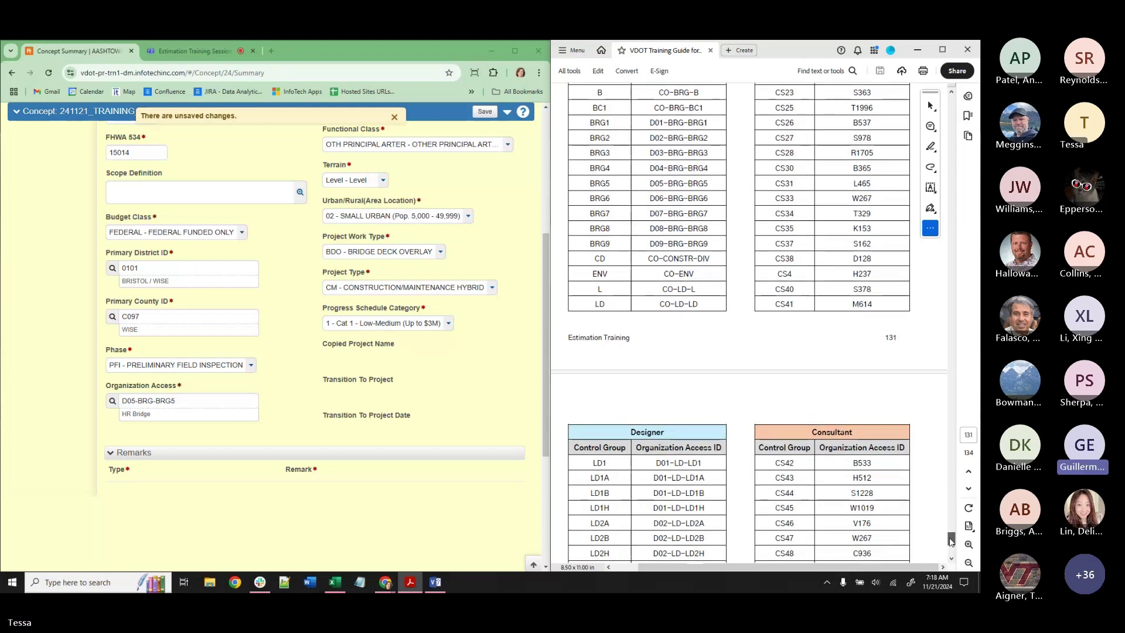
Move through the guide from Adding a Concept to page 15, Adding Locations, then reload the concept summary.
key("Home")
scroll(733, 380, "down", 10)
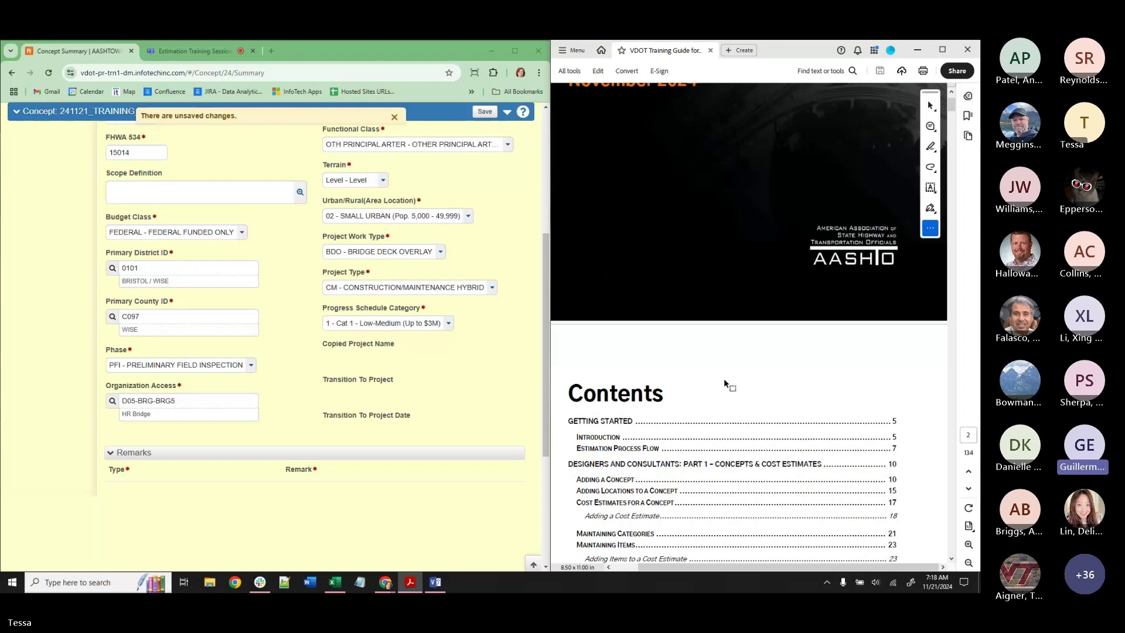
left_click(604, 334)
scroll(708, 372, "down", 6)
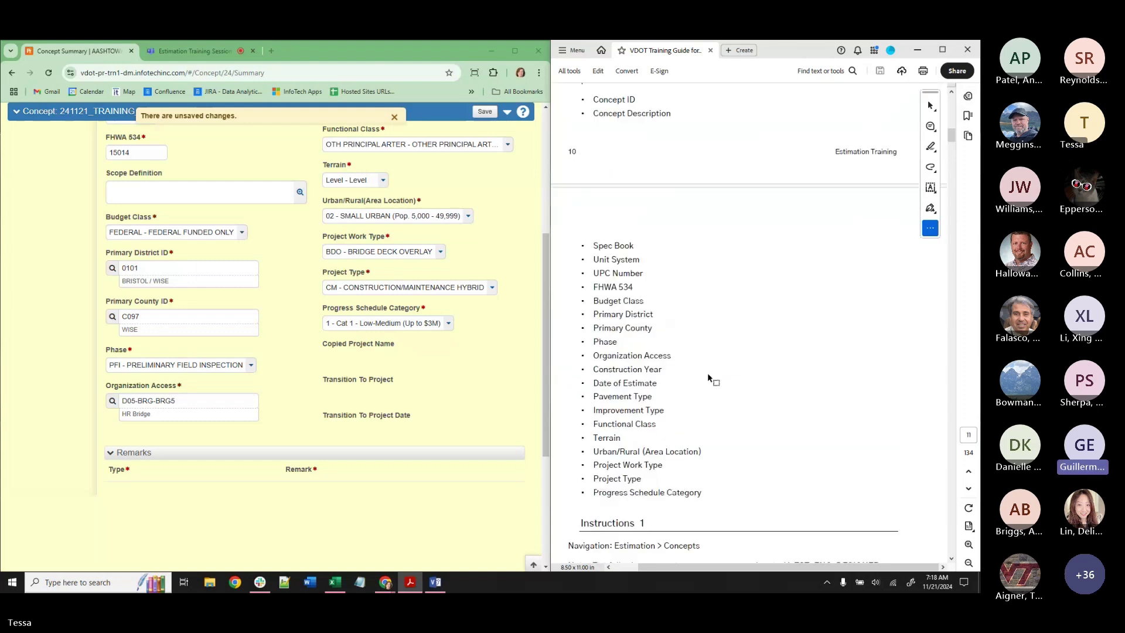
scroll(708, 374, "down", 5)
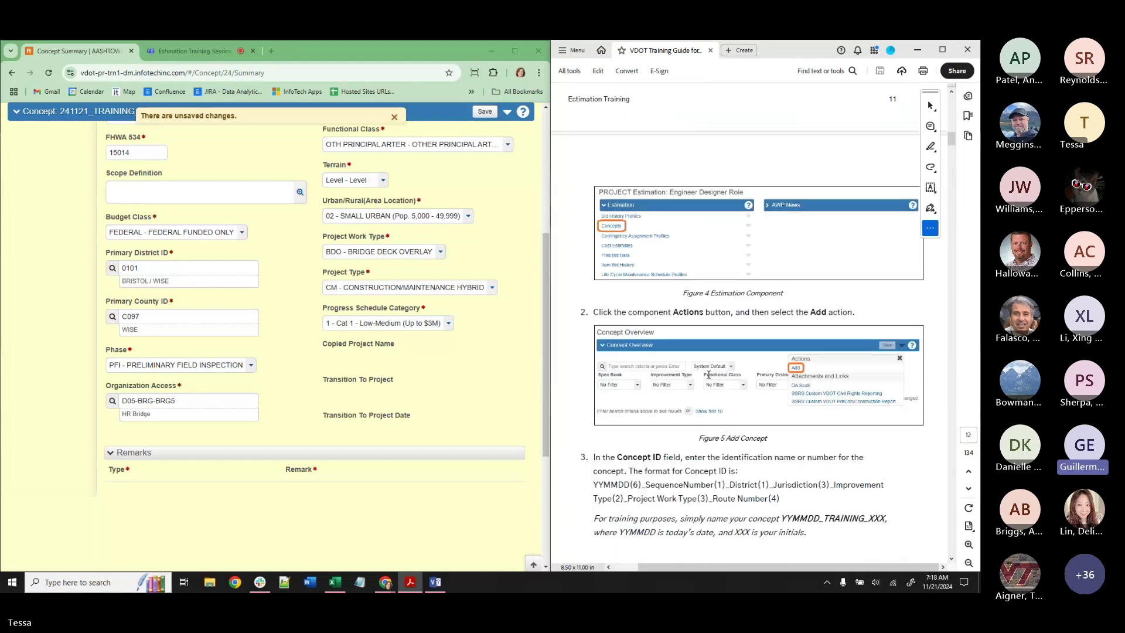
scroll(708, 374, "down", 6)
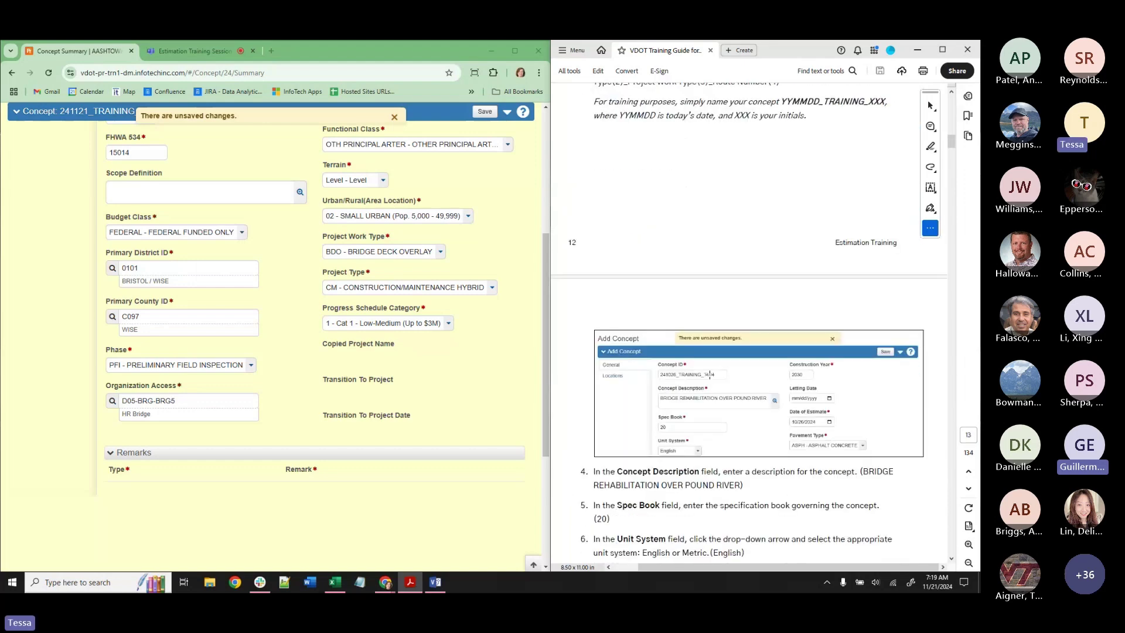
scroll(709, 375, "down", 7)
scroll(710, 374, "down", 5)
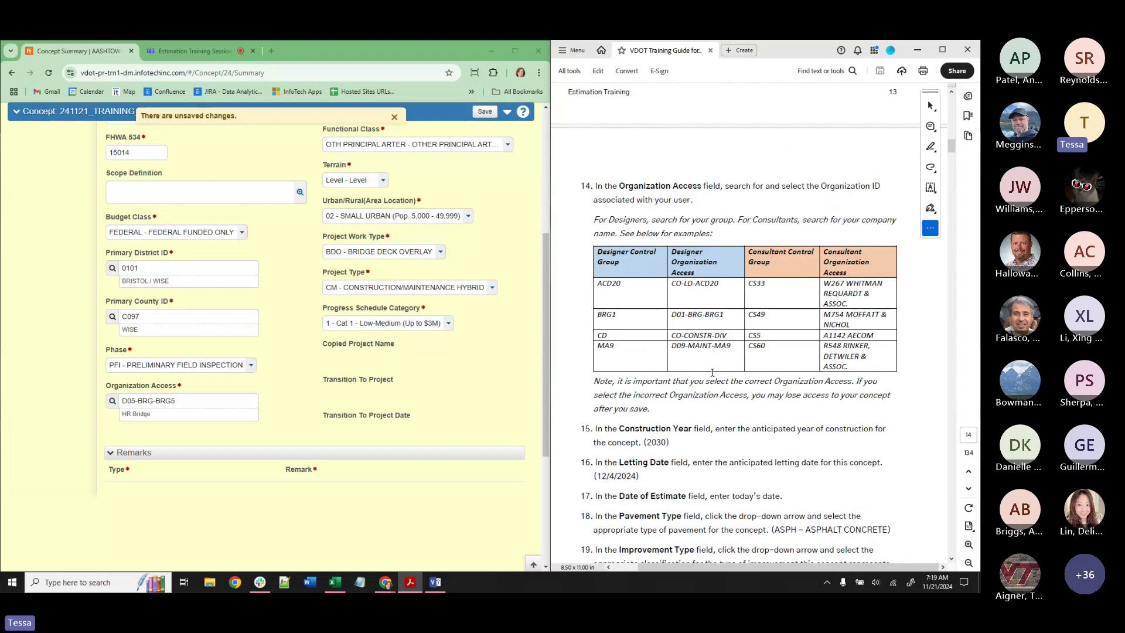
scroll(709, 366, "down", 3)
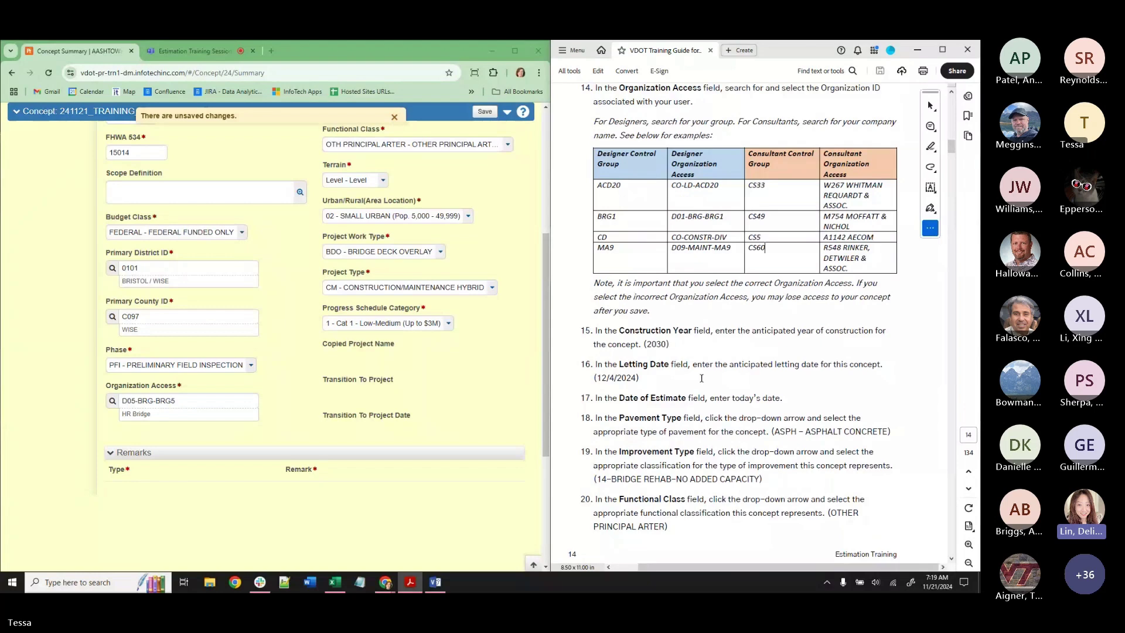
scroll(701, 378, "down", 10)
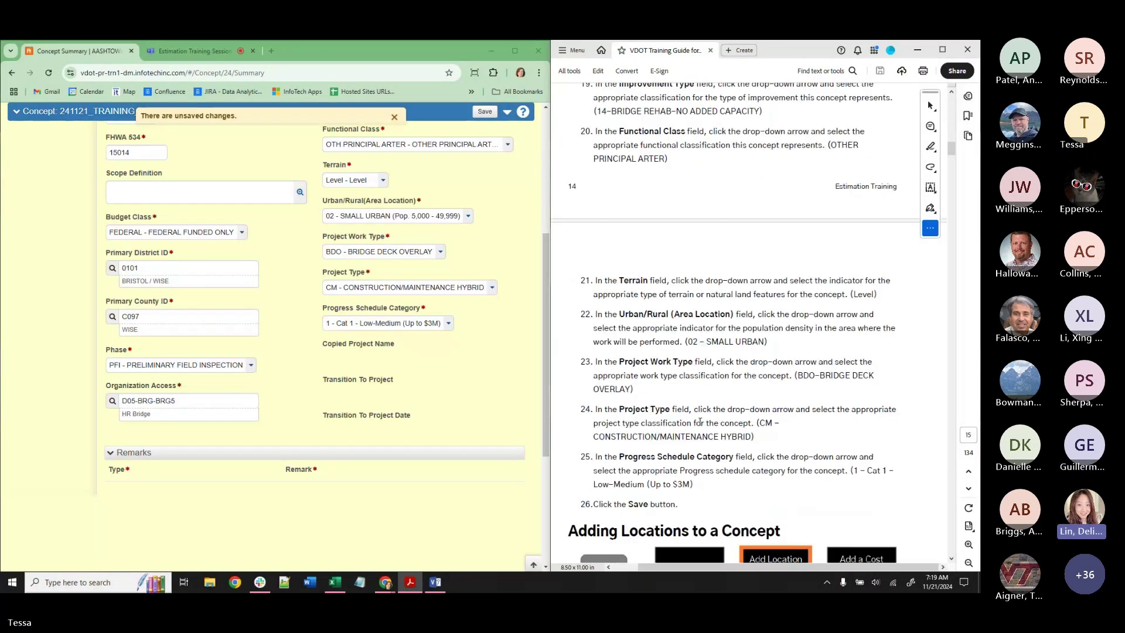
scroll(699, 421, "down", 5)
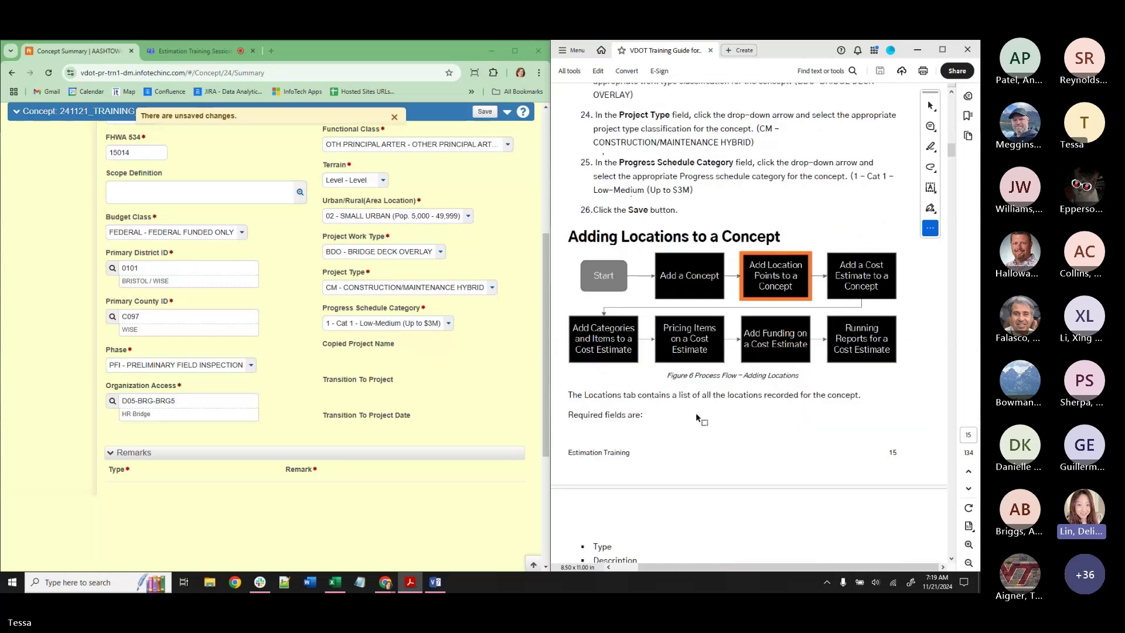
scroll(696, 416, "down", 2)
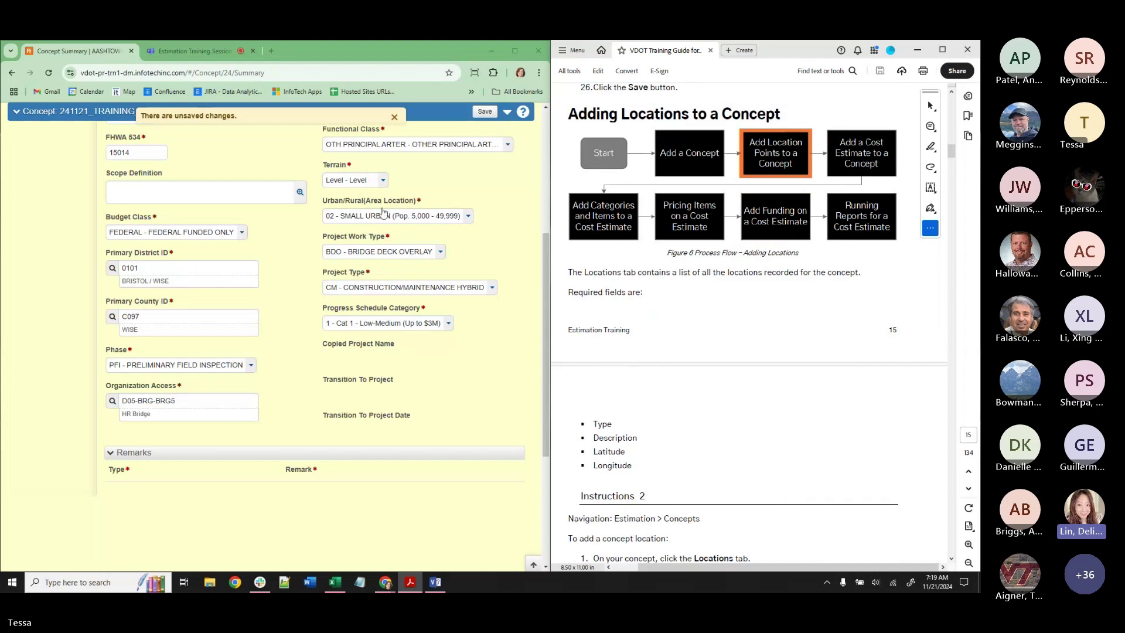
left_click(48, 72)
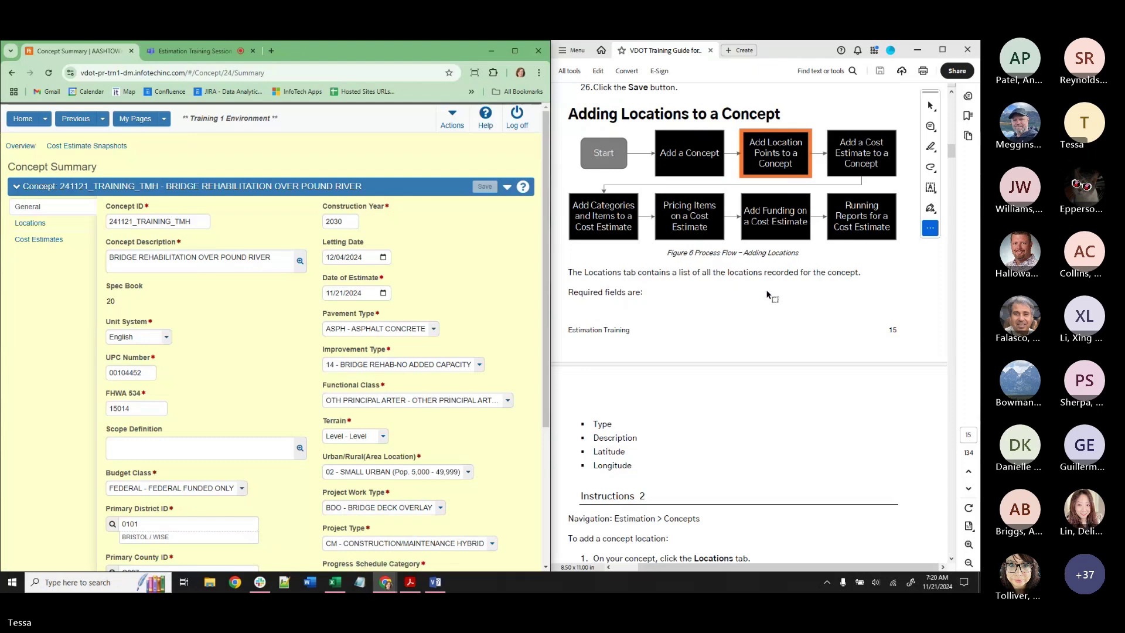
Open the concept's Locations tab, which lists no locations yet.
left_click(58, 229)
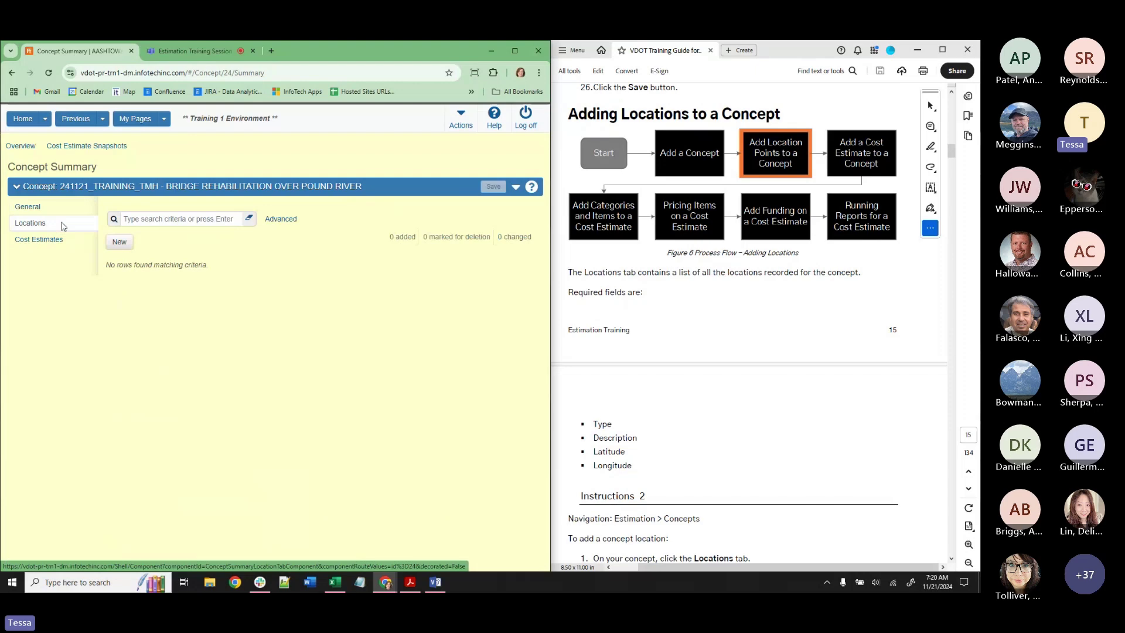
Start a new MIDPOINT location and paste the route description from the guide.
left_click(119, 242)
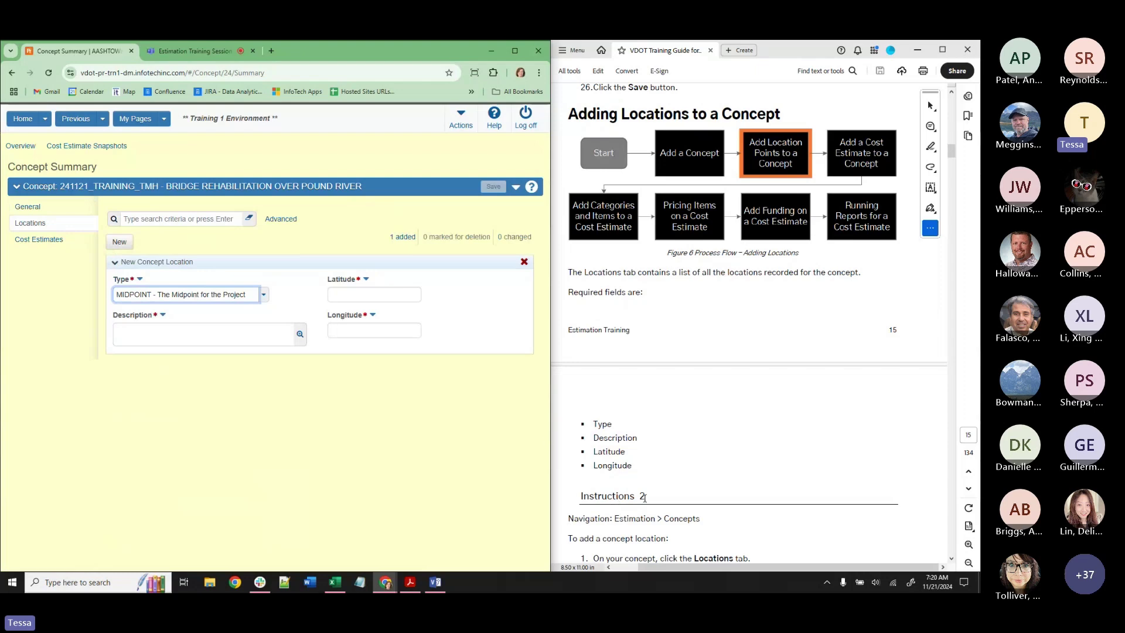
scroll(644, 497, "down", 5)
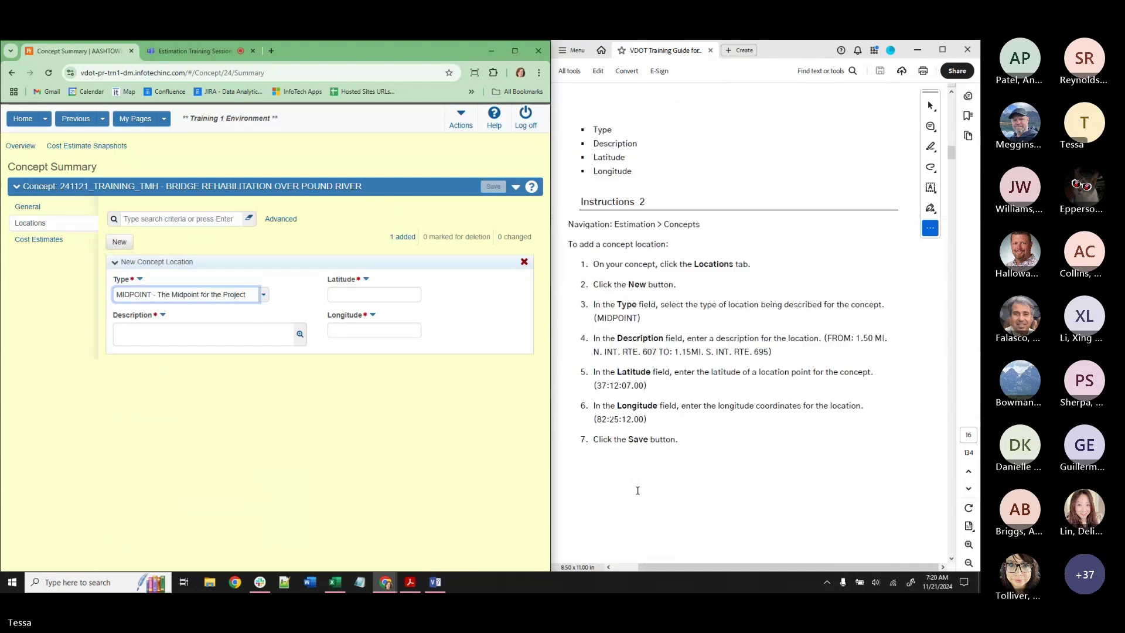
scroll(638, 491, "down", 1)
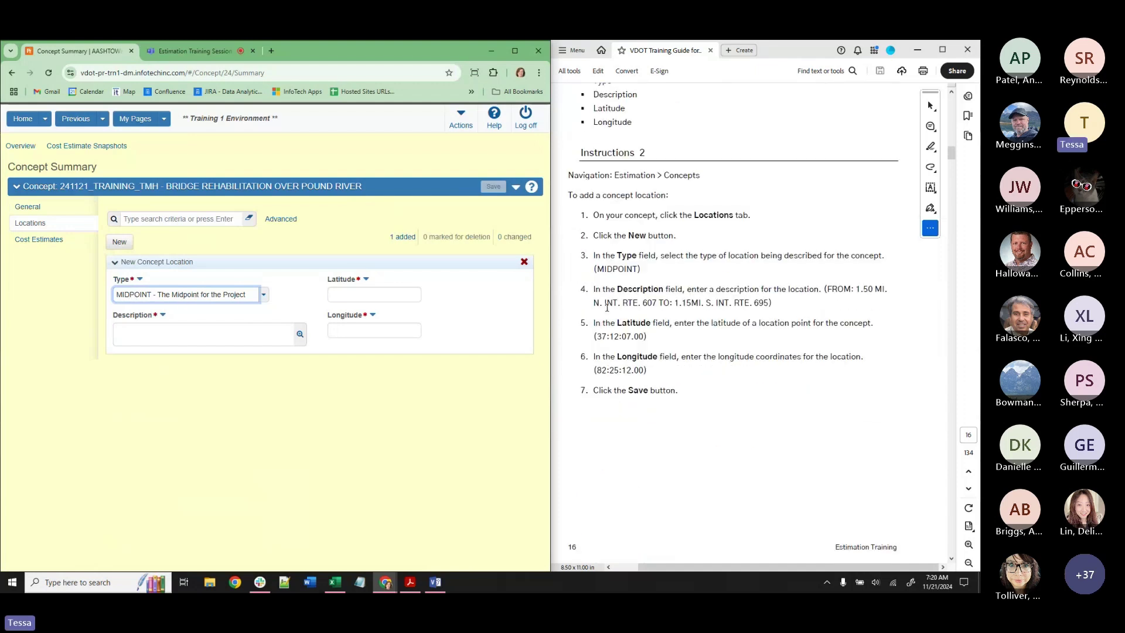
left_click_drag(826, 290, 771, 303)
key("ctrl+c")
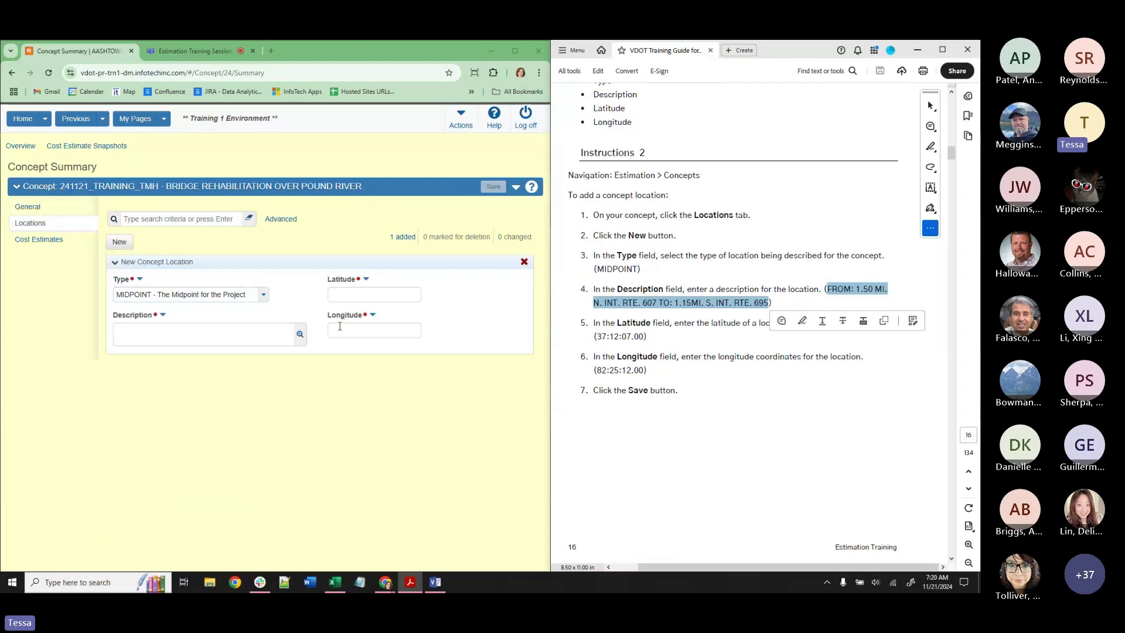
left_click(241, 335)
key("ctrl+v")
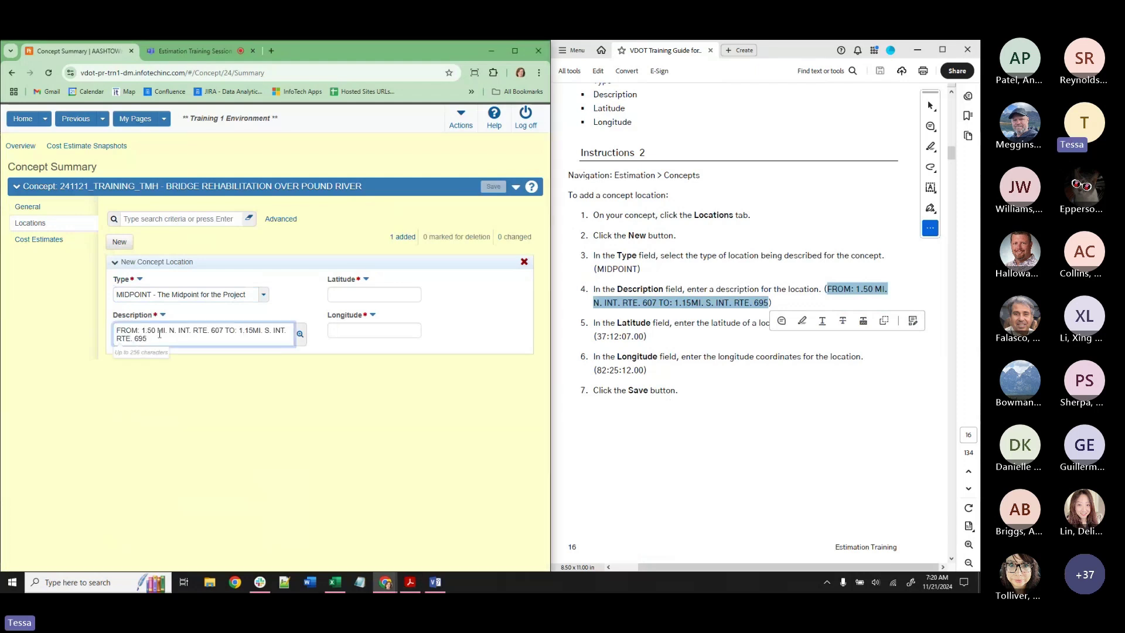
Paste latitude 37:12:07.00 and longitude 82:25:12.00 from the guide and save the location.
left_click(644, 336)
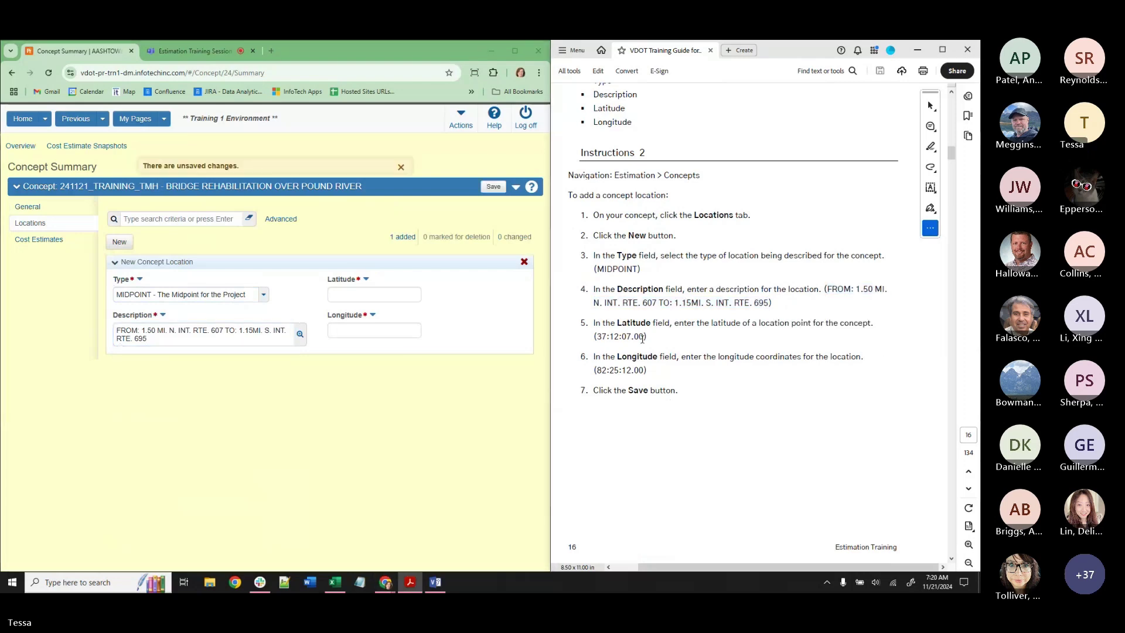
left_click_drag(643, 336, 596, 336)
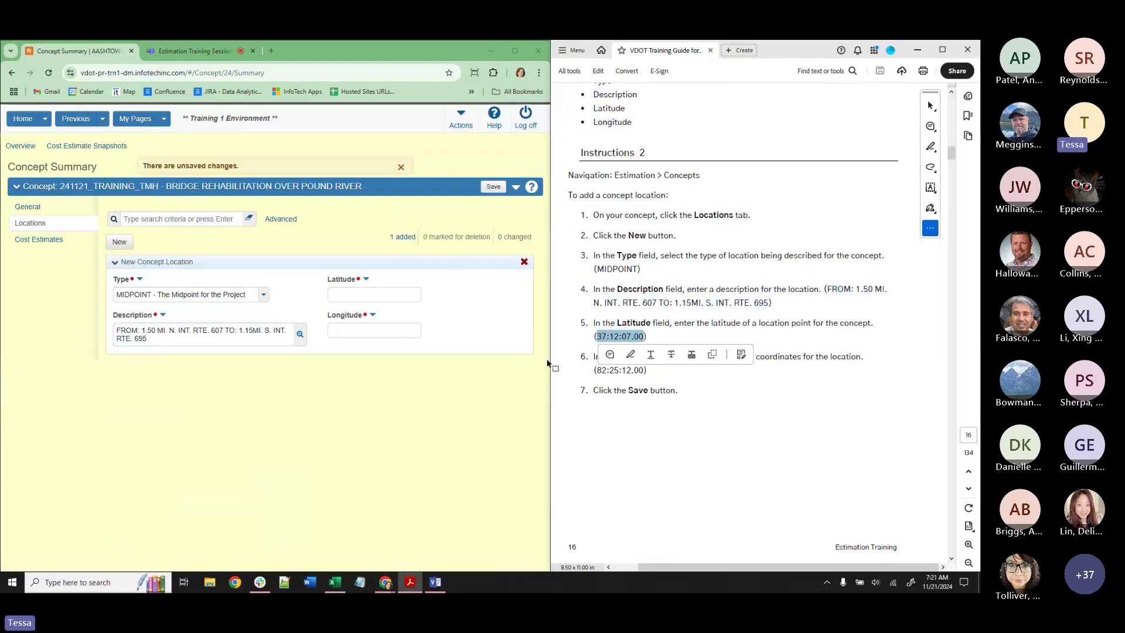
left_click(380, 295)
key("ctrl+v")
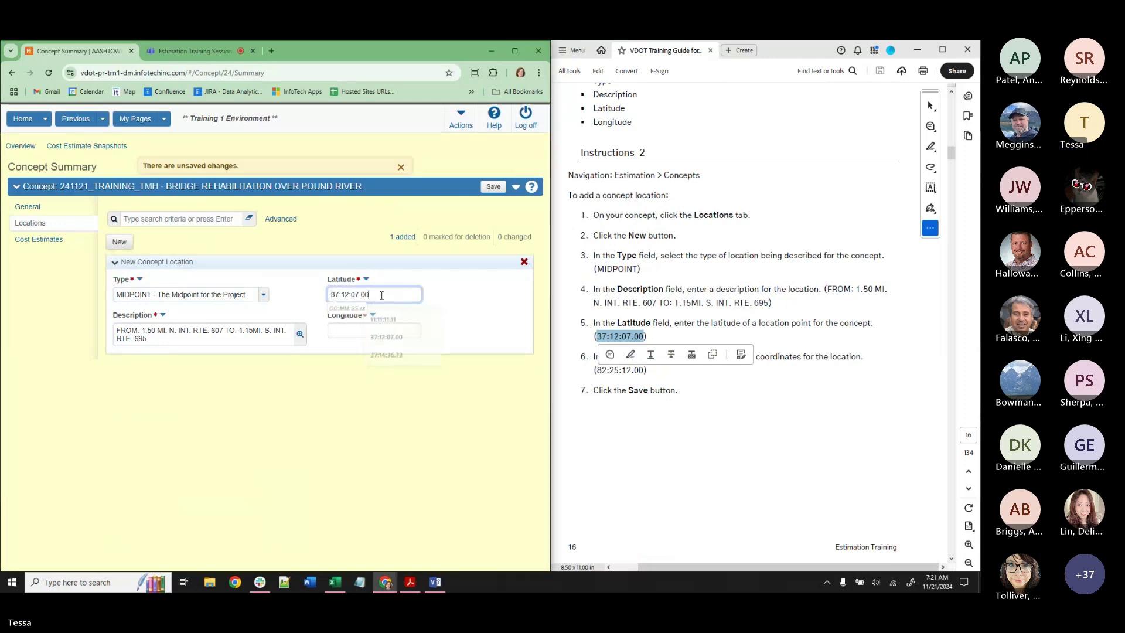
left_click_drag(644, 369, 594, 370)
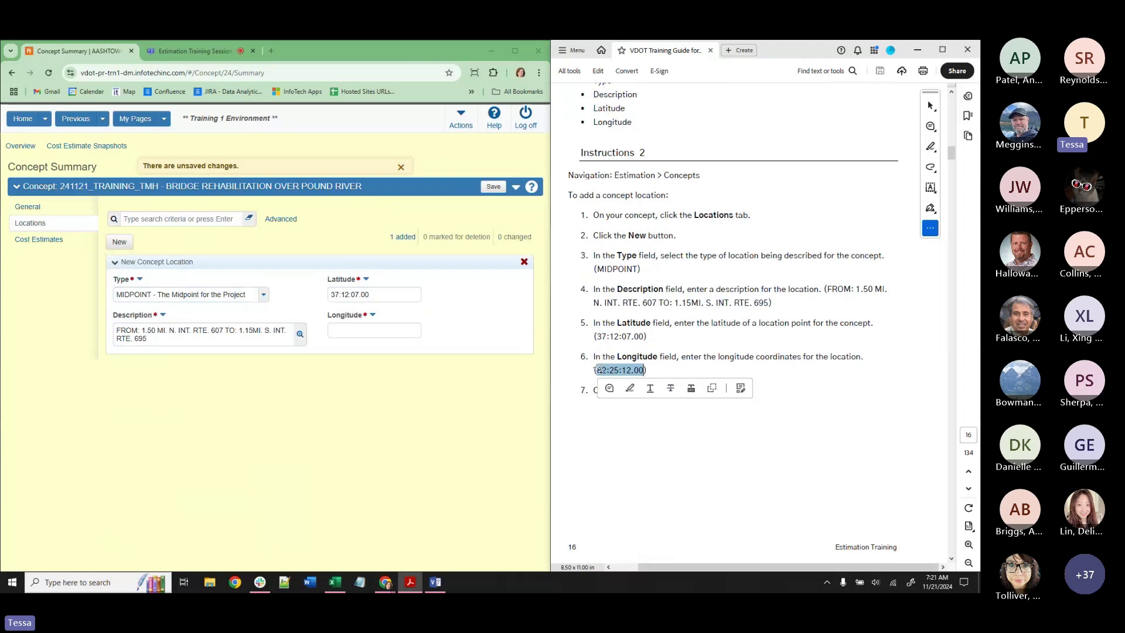
left_click(372, 332)
key("ctrl+v")
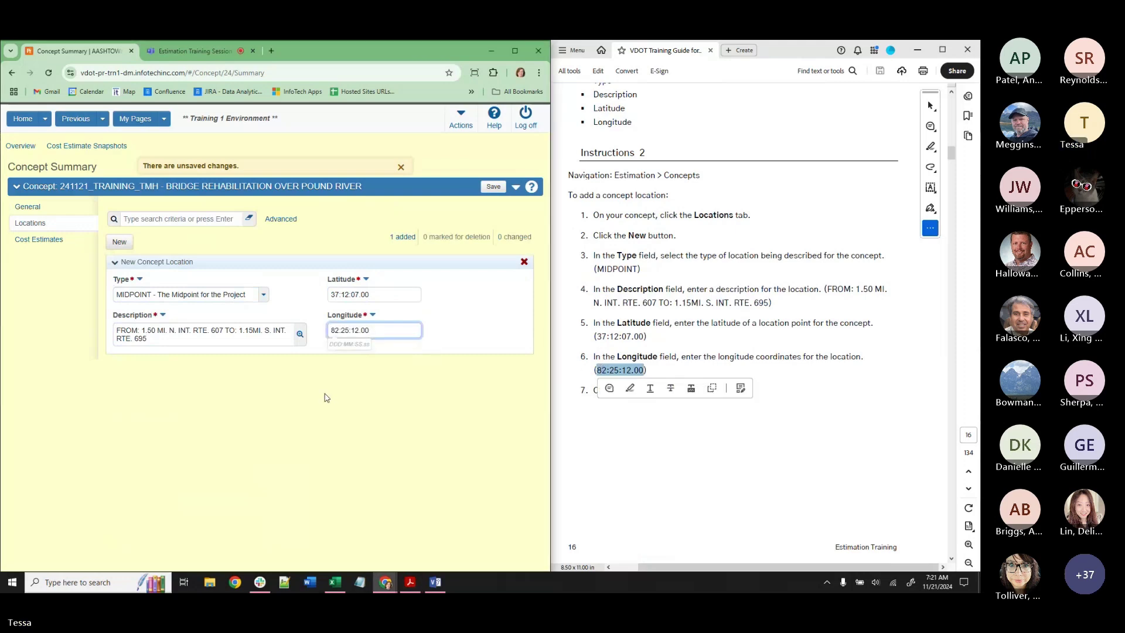
left_click(749, 323)
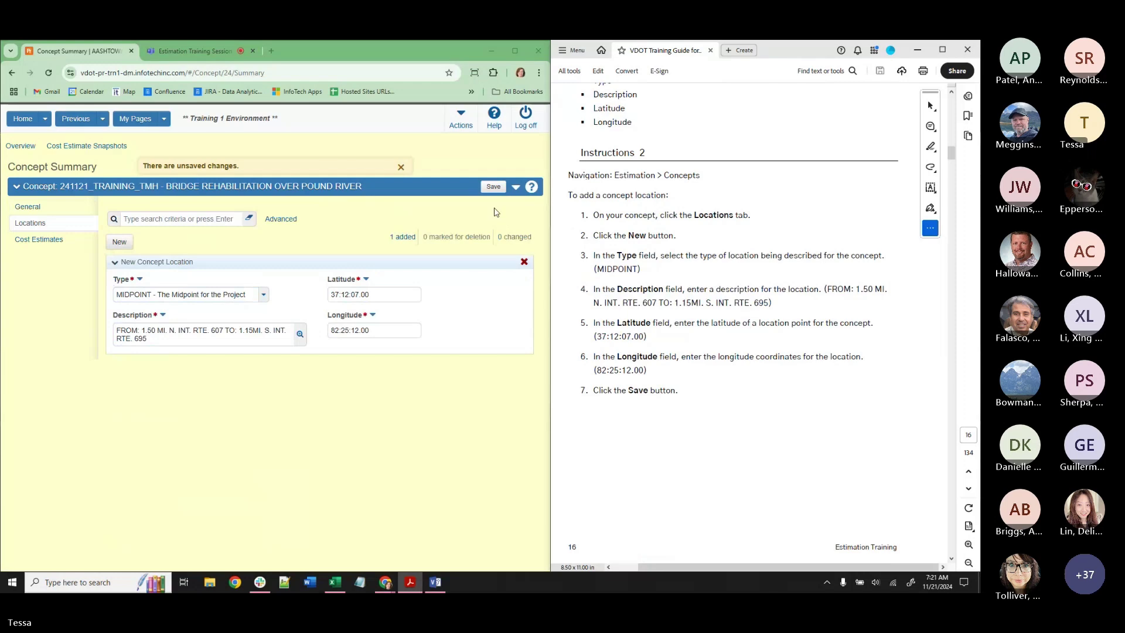
left_click(491, 188)
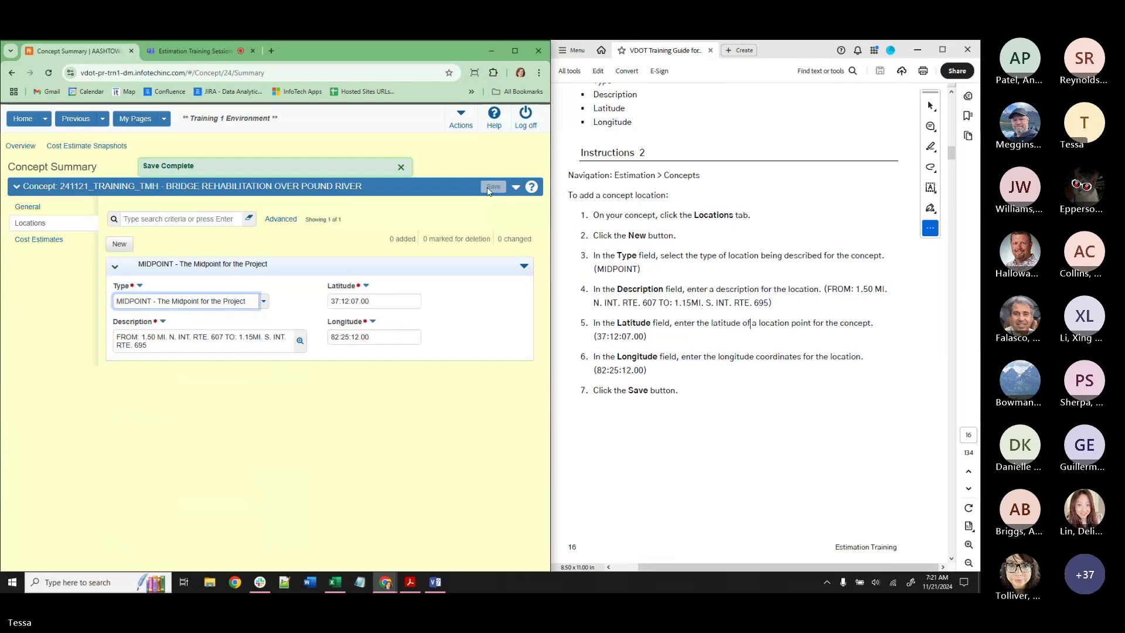
Scroll the guide to page 18, Instructions 3 and Figure 8 for adding a cost estimate.
scroll(755, 129, "down", 8)
scroll(682, 311, "down", 5)
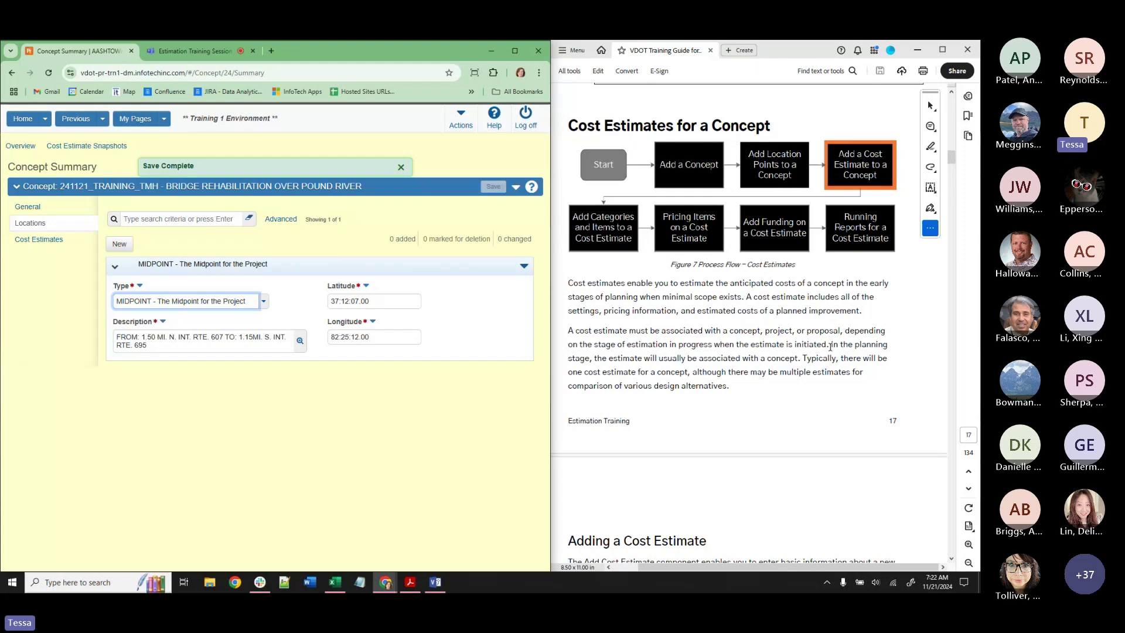
scroll(833, 434, "down", 1)
scroll(833, 434, "down", 10)
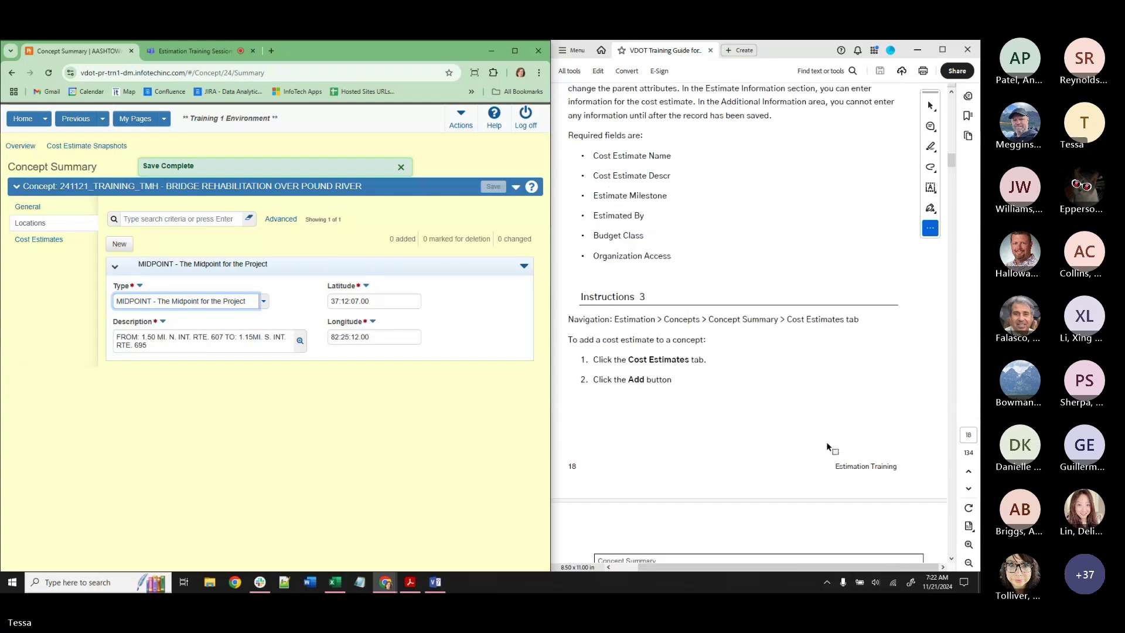
scroll(827, 444, "down", 2)
scroll(827, 444, "down", 2)
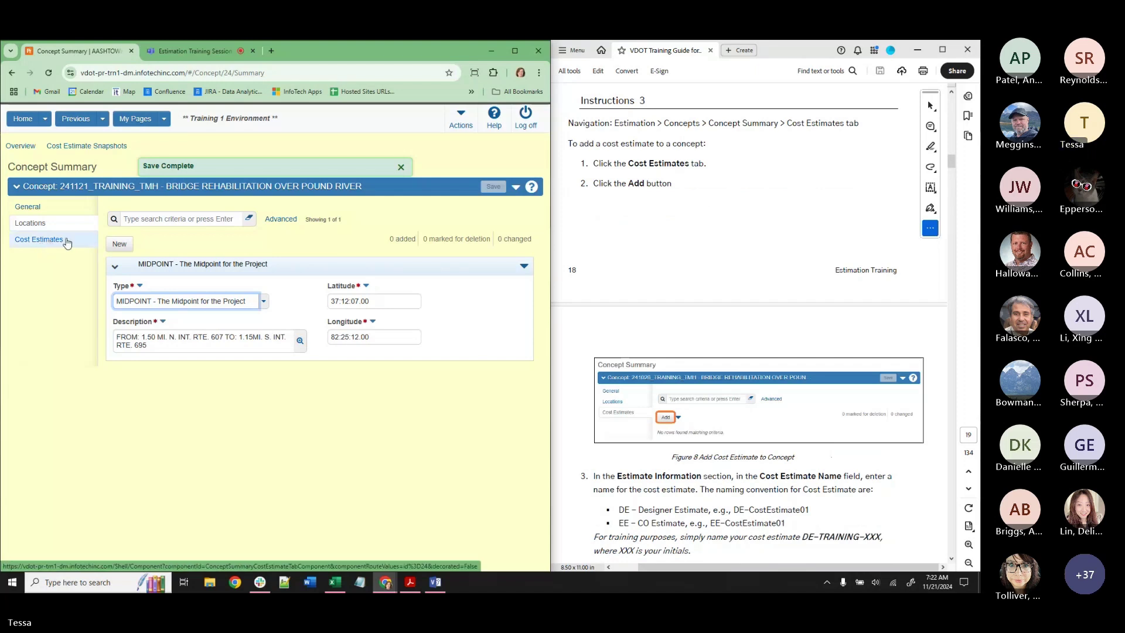
On the Cost Estimates tab, pick DE-TRAINING-SS in the copy-estimate picker.
left_click(67, 241)
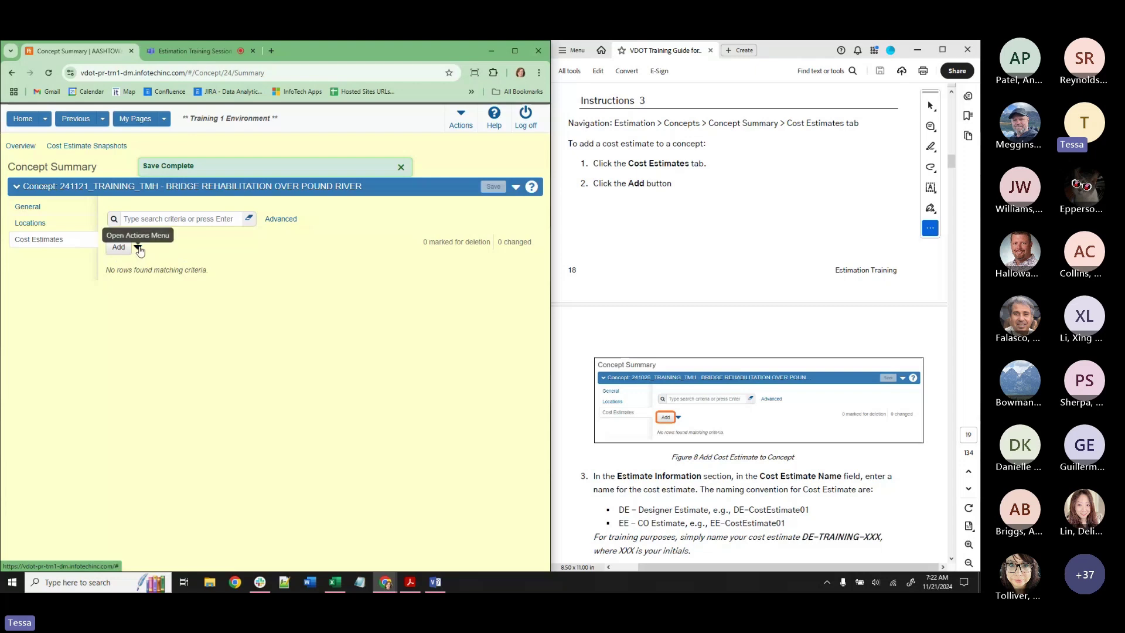
left_click(138, 249)
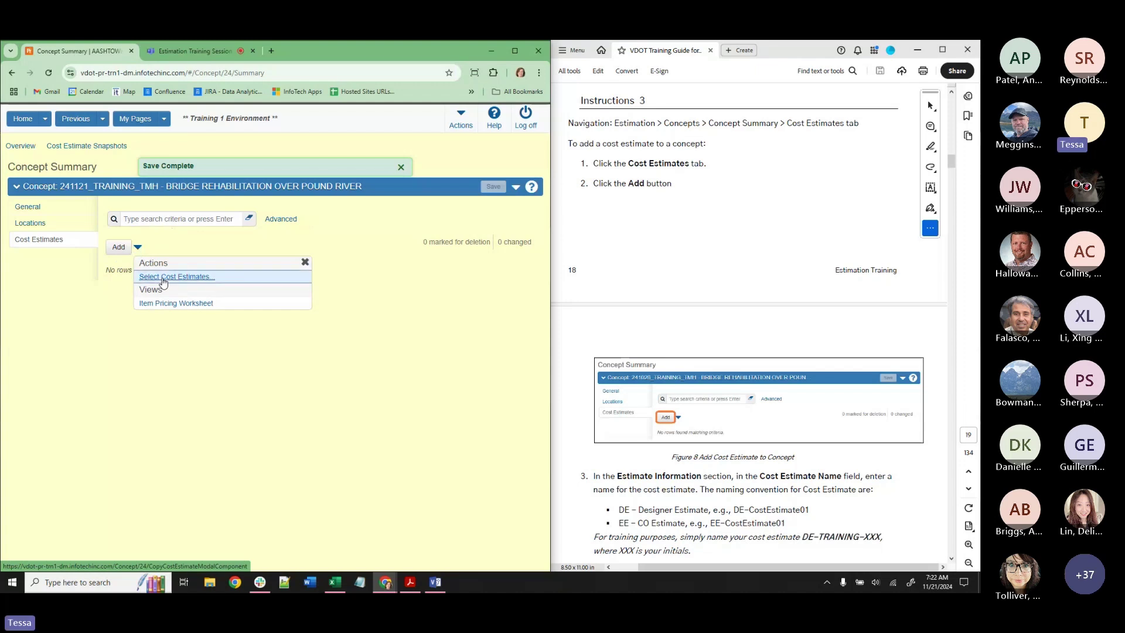
left_click(164, 282)
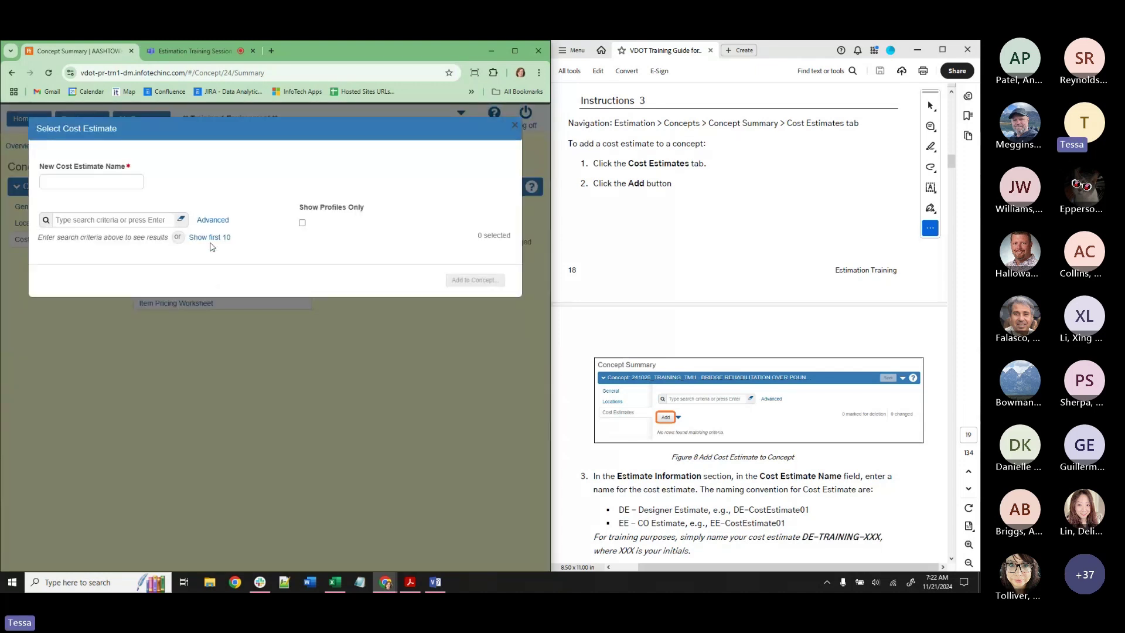
left_click(210, 238)
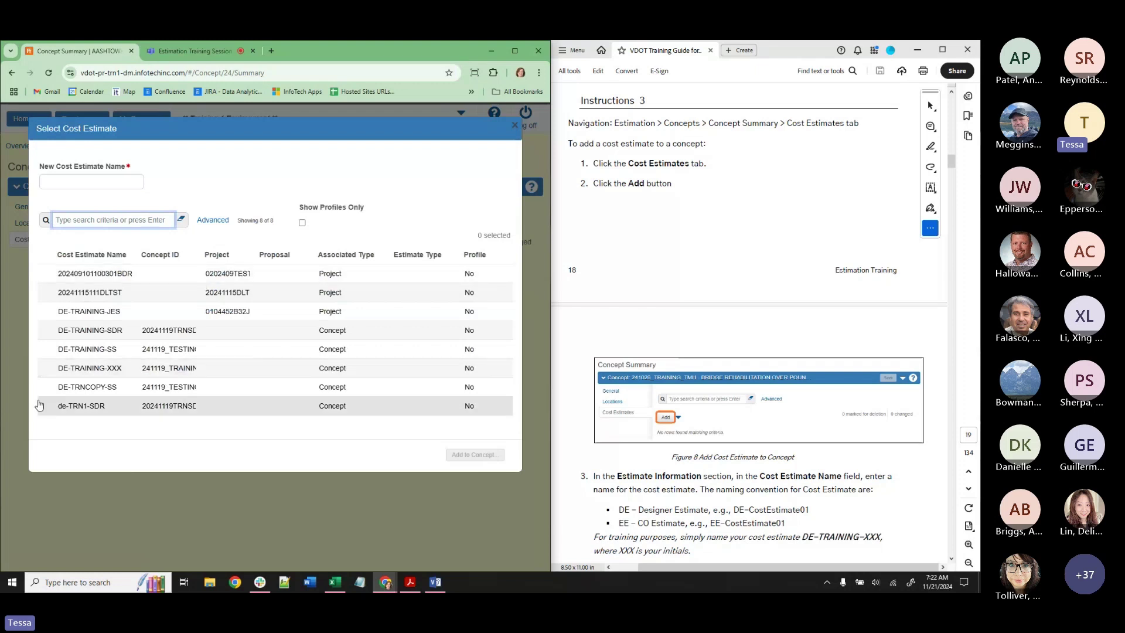
left_click(111, 350)
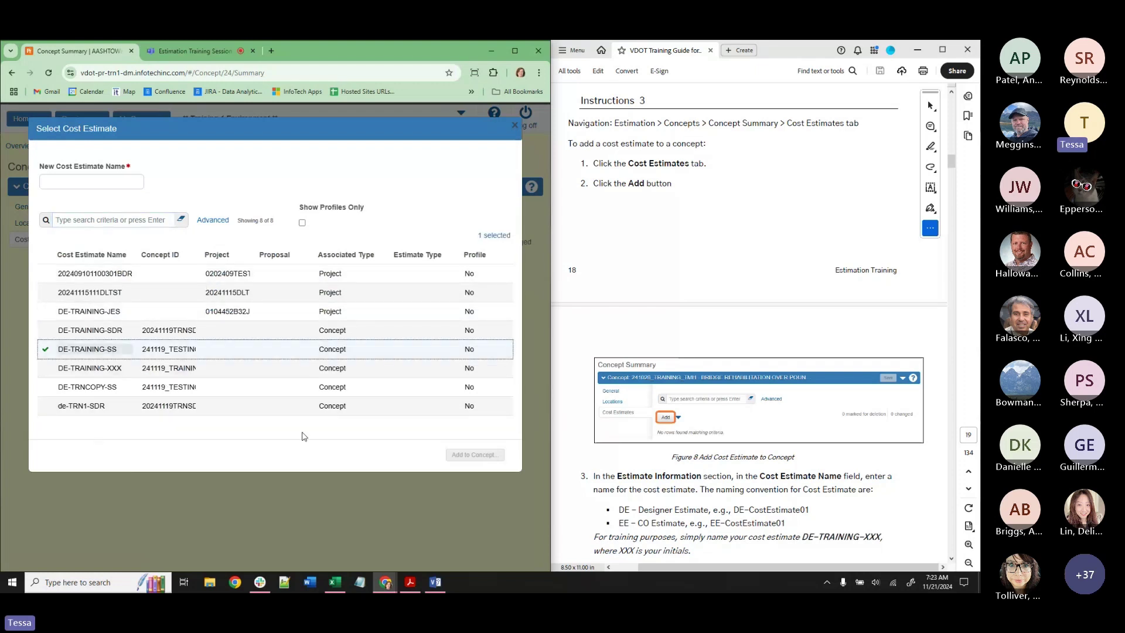
Enter 'NEW NAME', then close the dialog and dismiss the unsaved-changes notice.
left_click(92, 178)
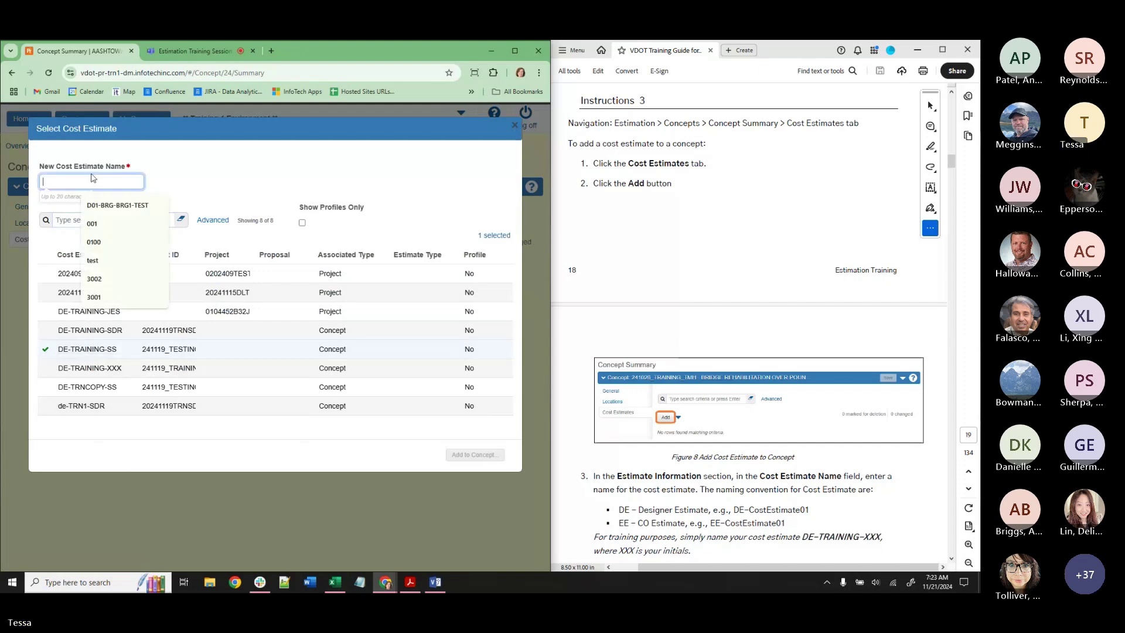
type("NEW NAME")
left_click(175, 237)
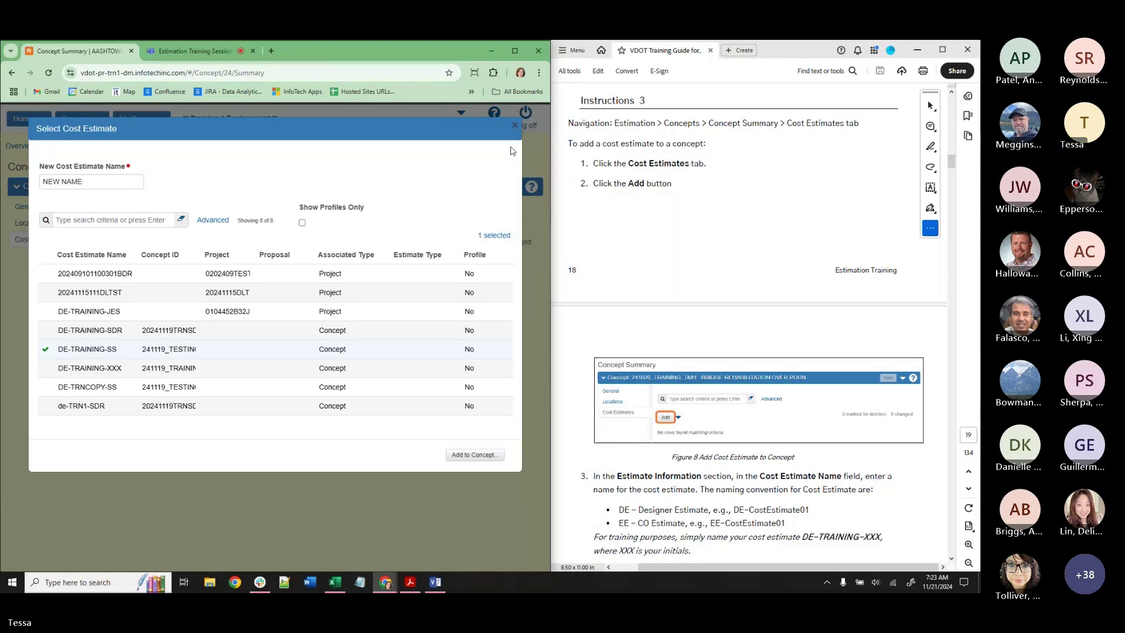
left_click(515, 125)
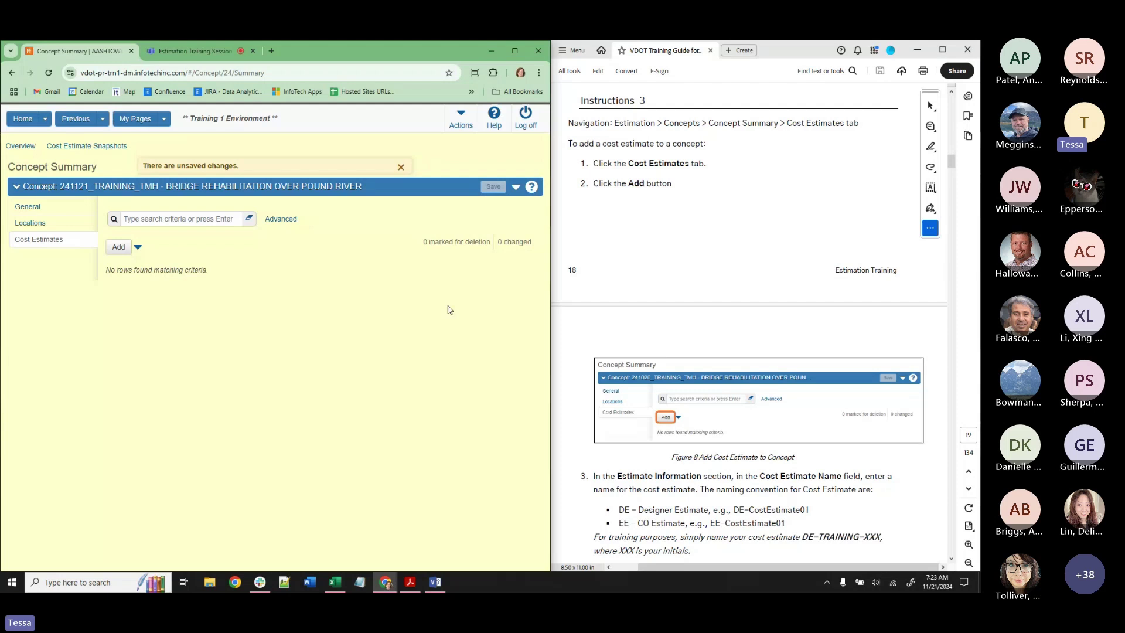
left_click(400, 170)
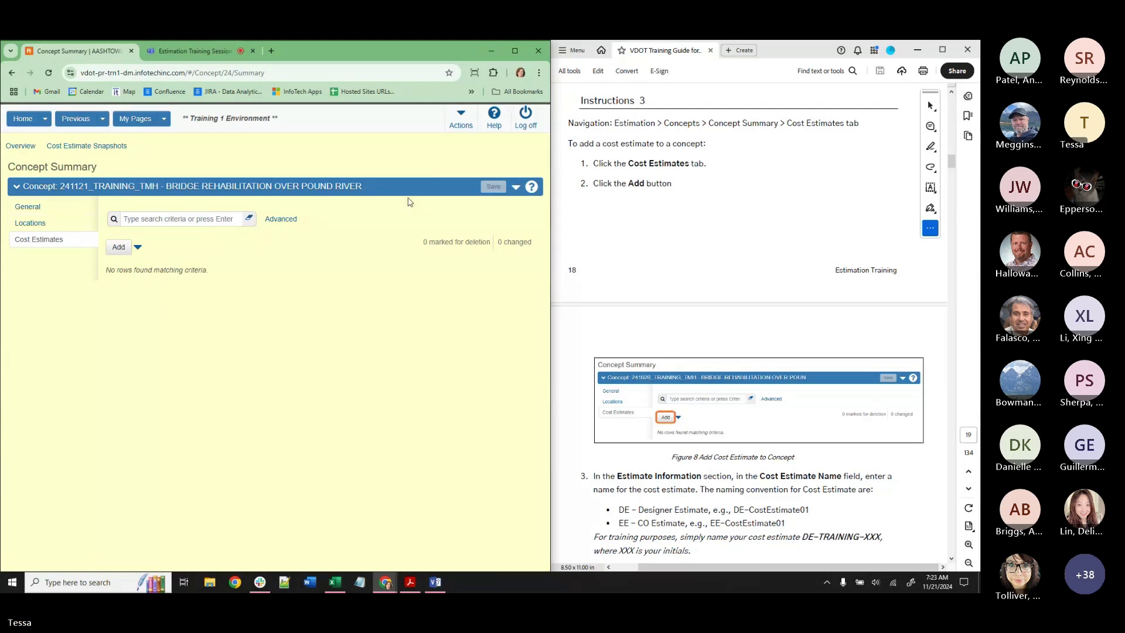
Add a new cost estimate and review the guide's DE, EE and DE-TRAINING-XXX name prefixes.
left_click(118, 251)
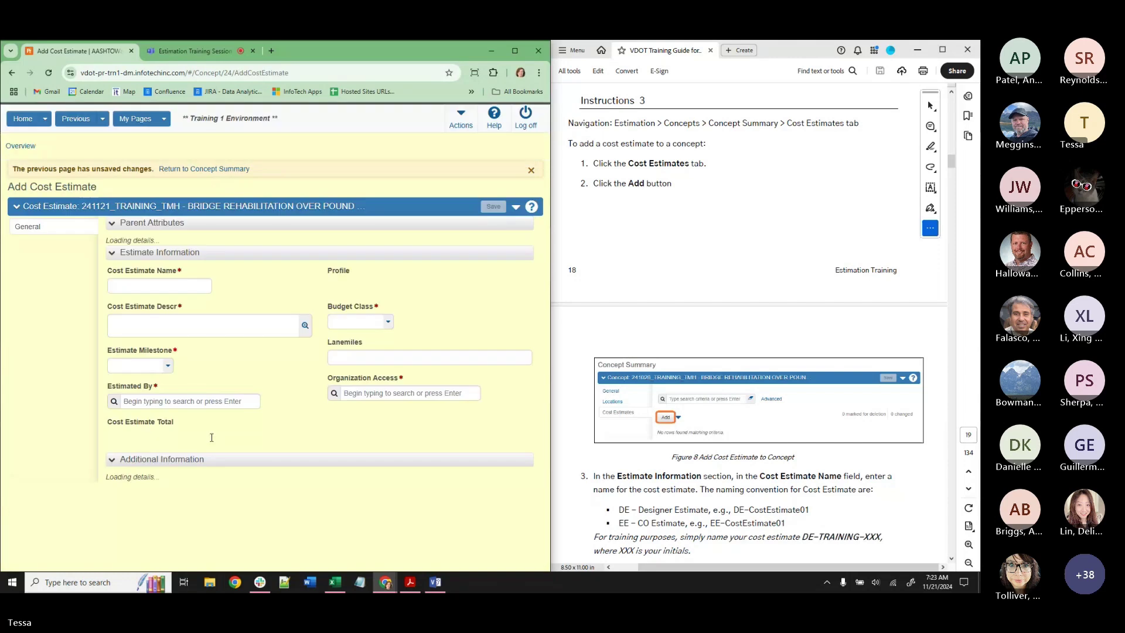
scroll(697, 481, "down", 3)
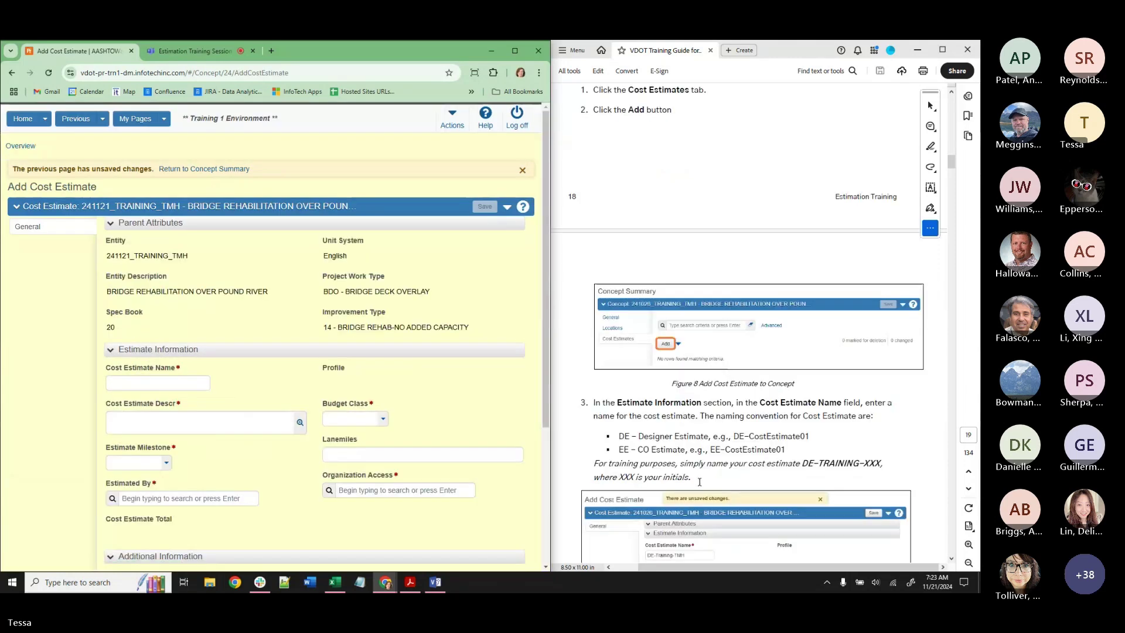
scroll(699, 481, "down", 5)
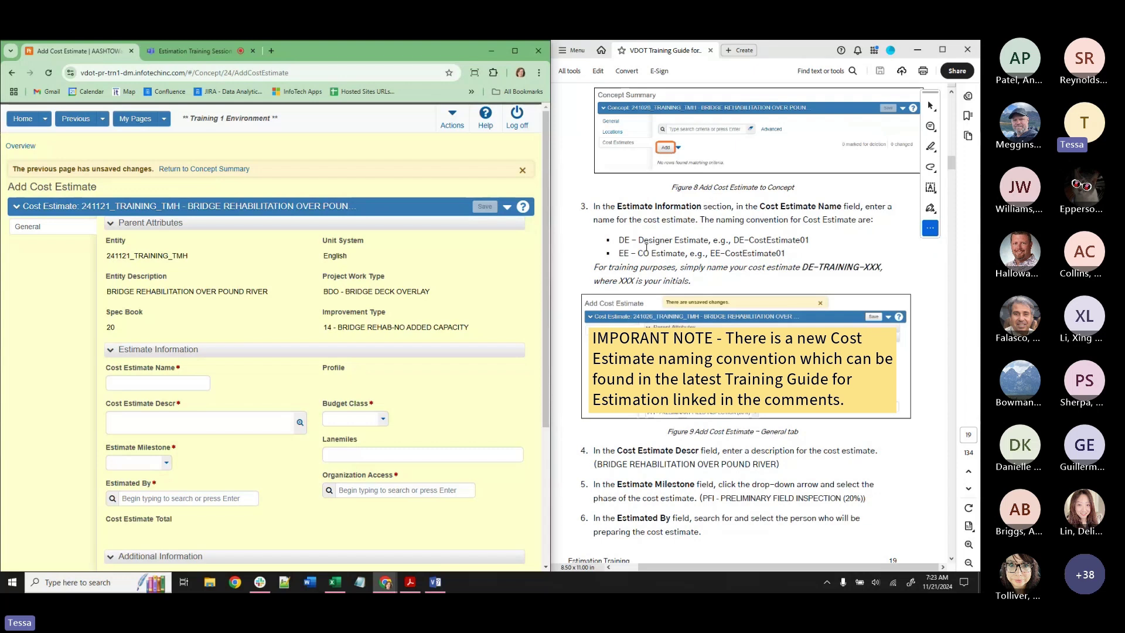
left_click_drag(619, 240, 630, 240)
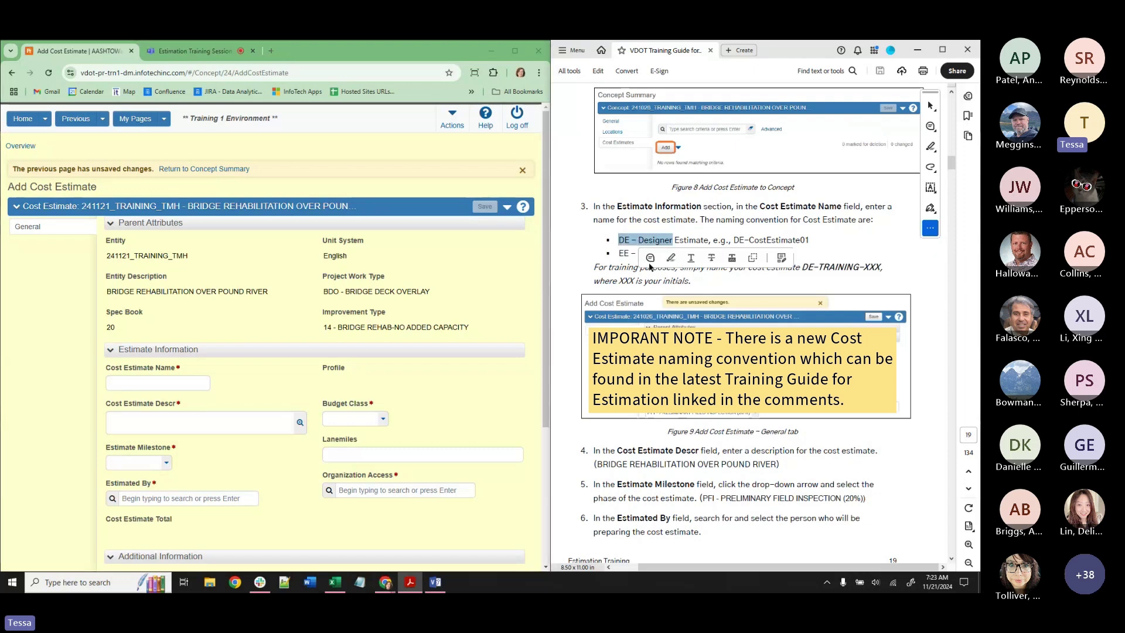
left_click(623, 259)
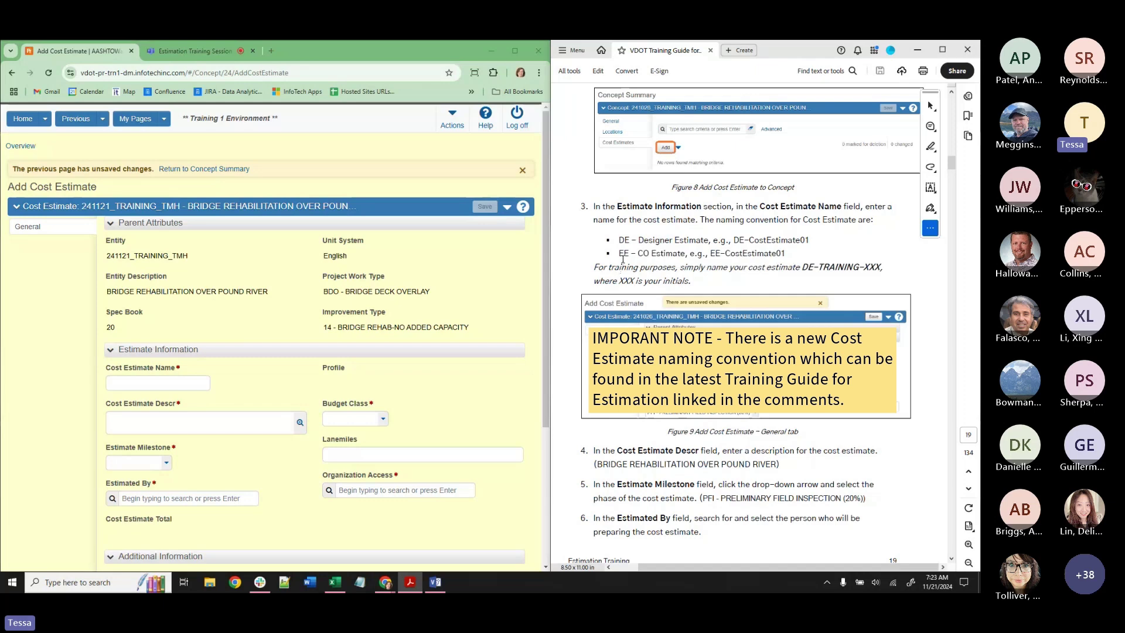
left_click_drag(619, 253, 638, 254)
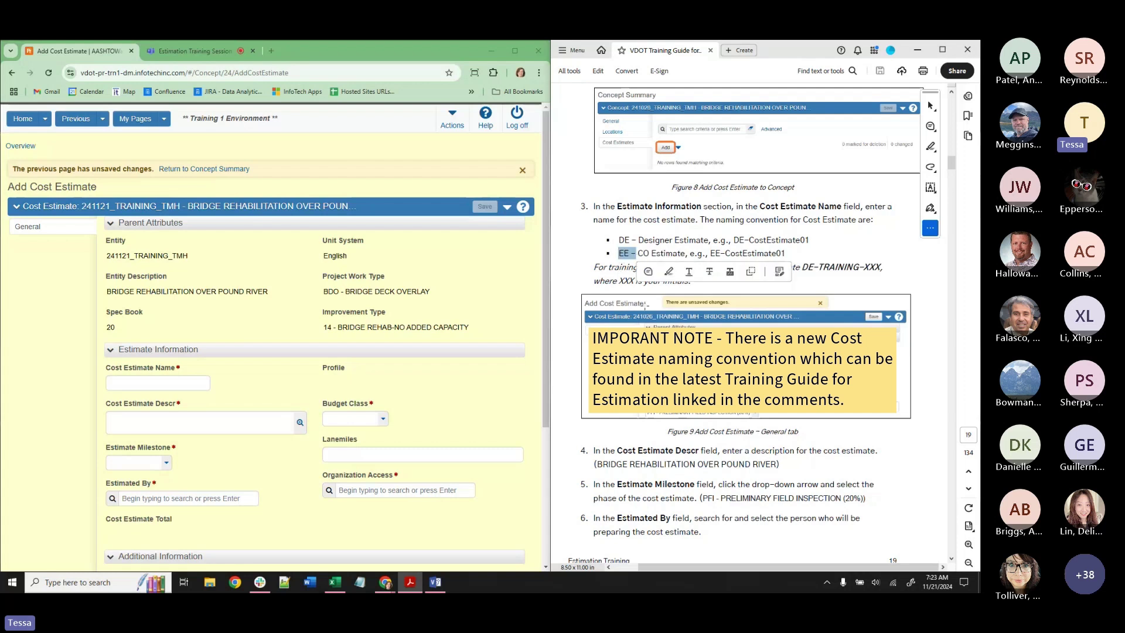
left_click(809, 241)
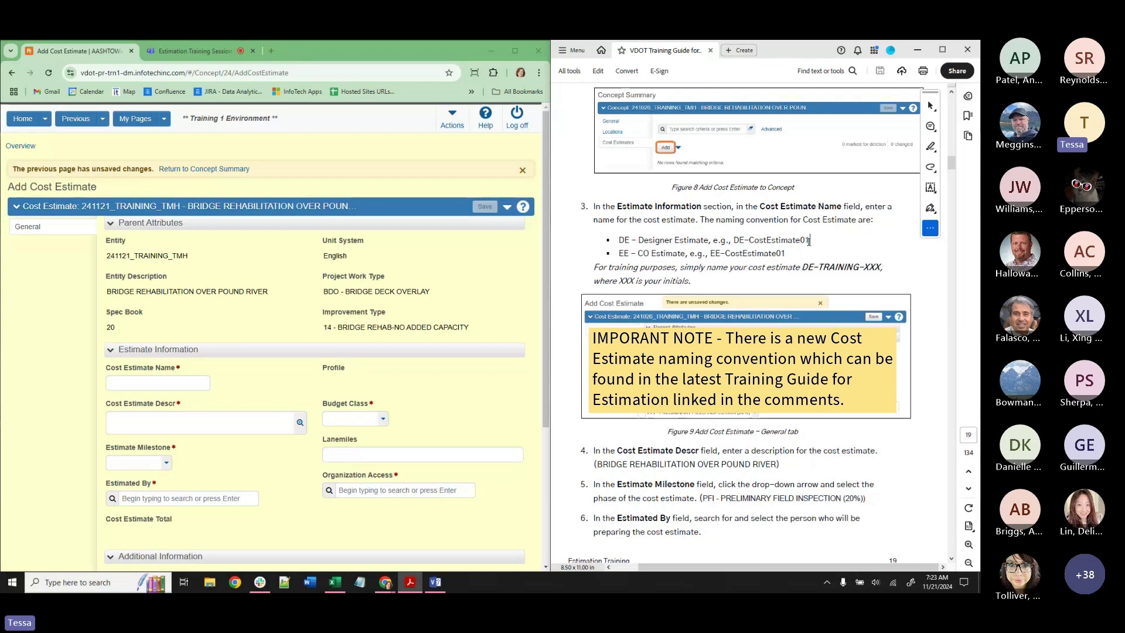
left_click_drag(807, 267, 814, 268)
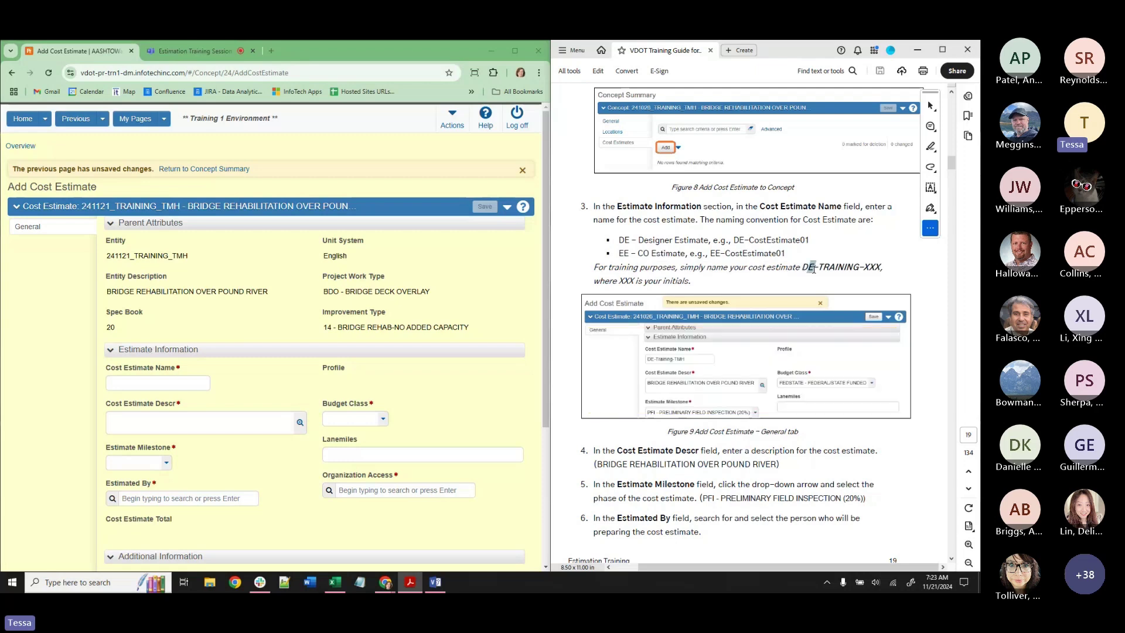
left_click(804, 267)
Name the estimate DE-TRAINING-TMH with description BRIDGE REHABILITATION OVER POUND RIVER.
left_click(170, 380)
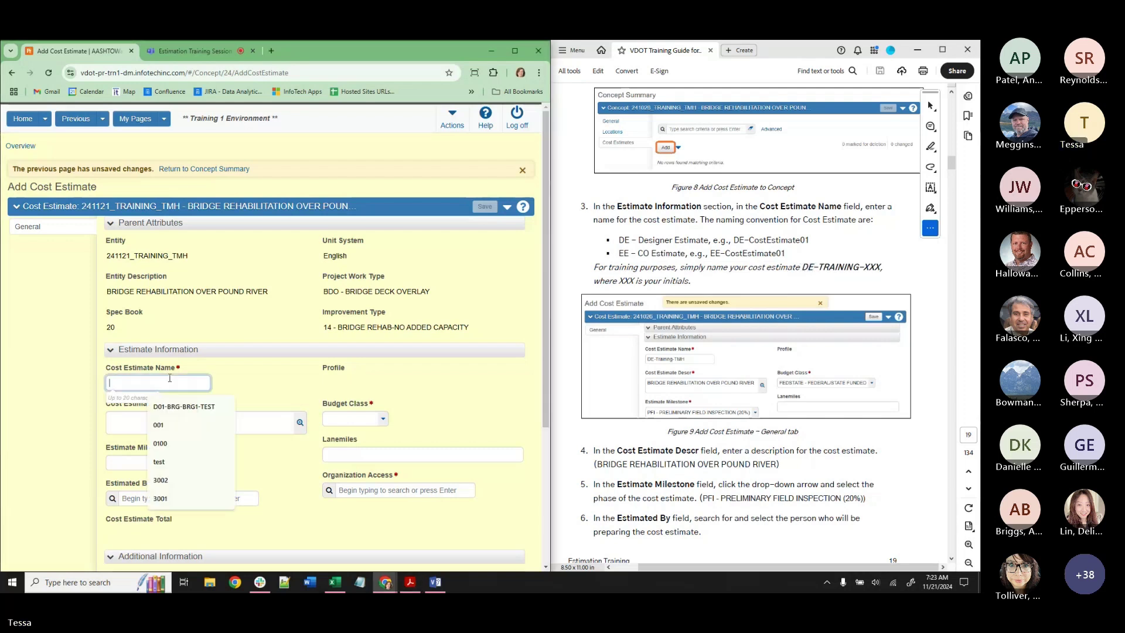
type("DE-T")
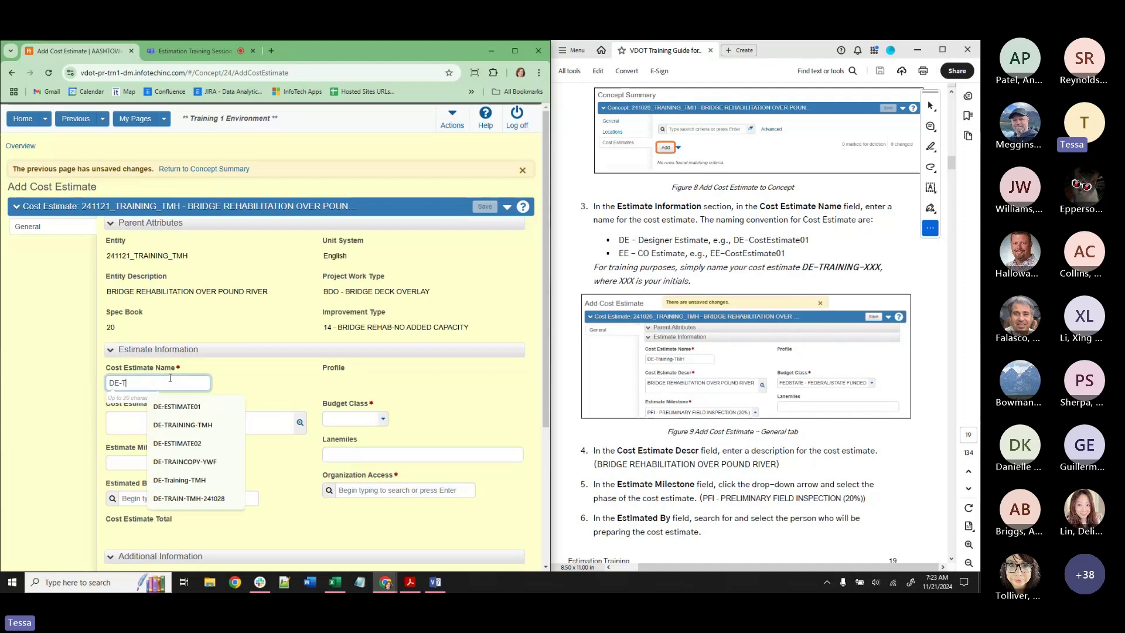
type("RAINING-")
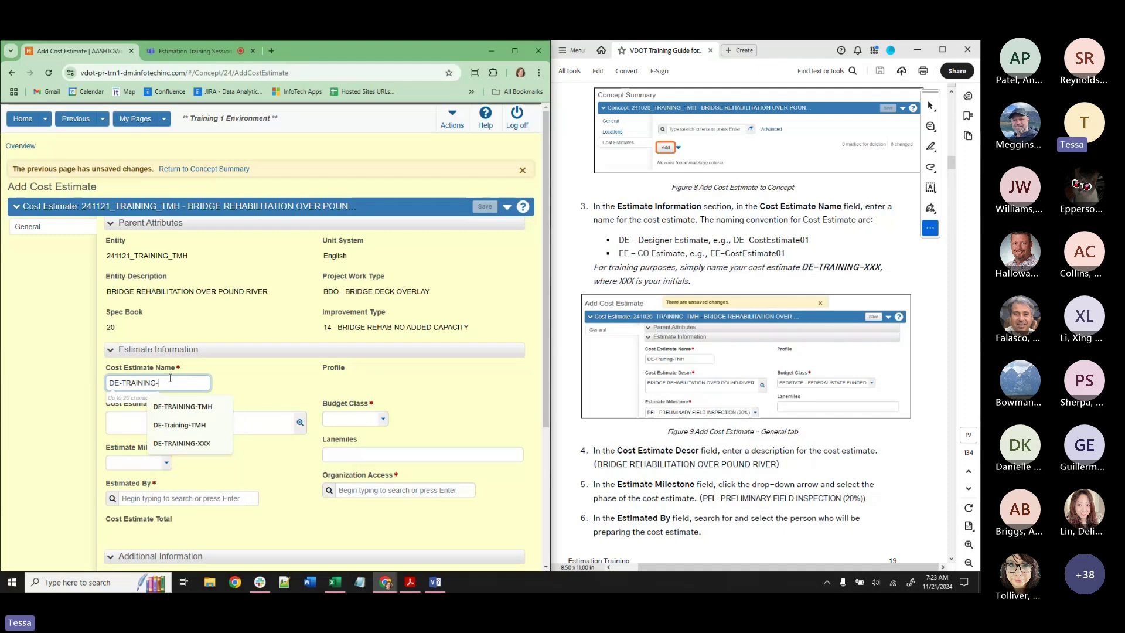
type("TMH")
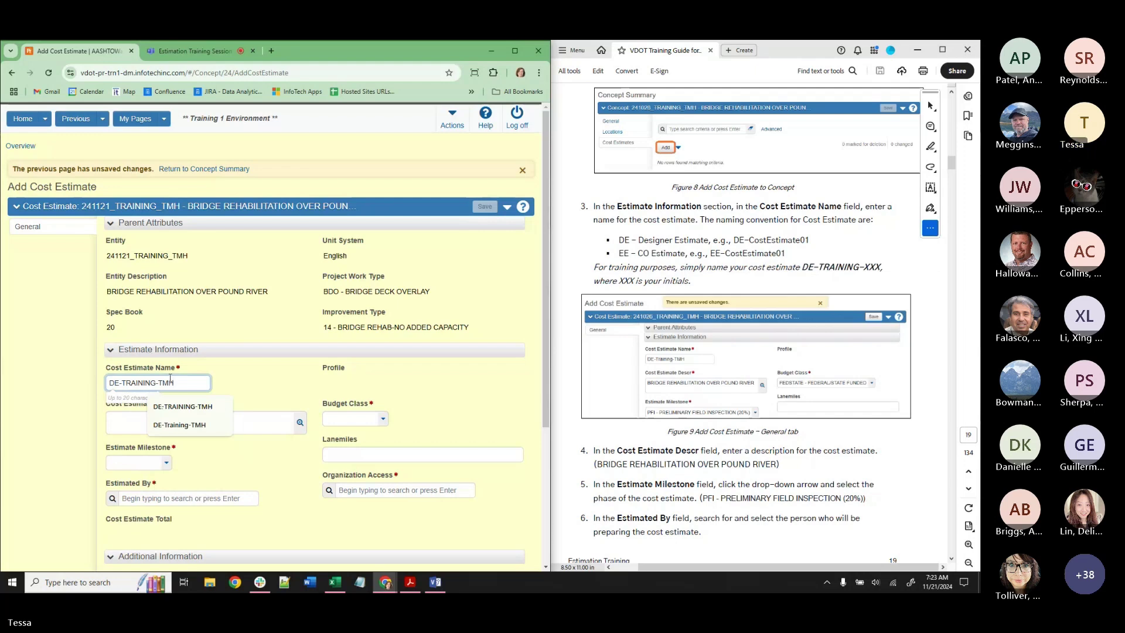
left_click(253, 389)
scroll(679, 422, "down", 2)
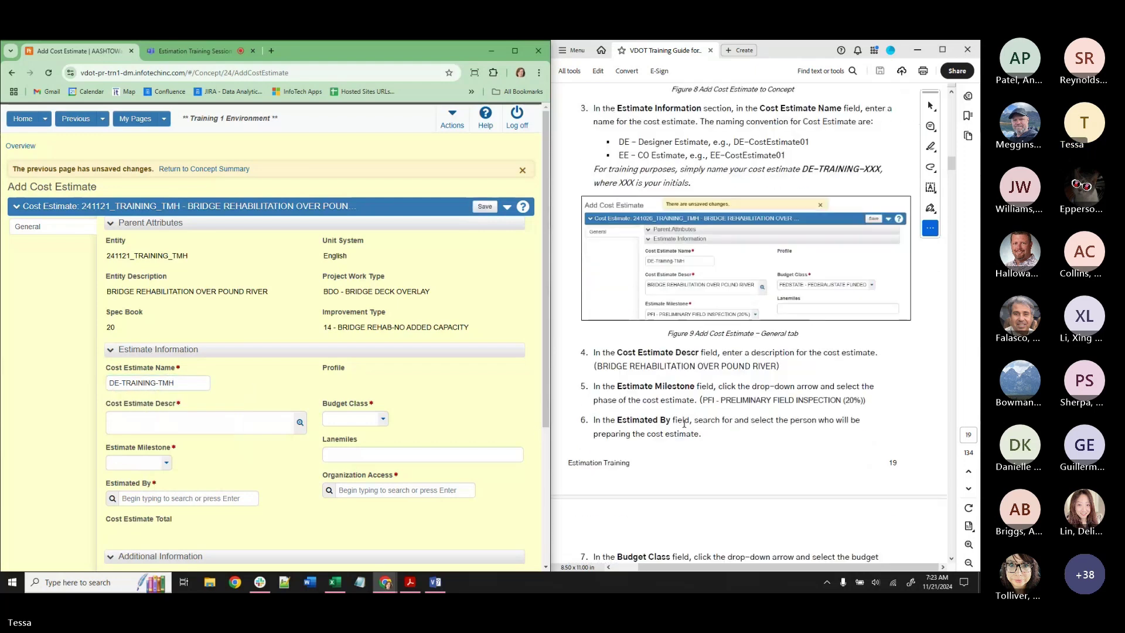
left_click_drag(598, 366, 777, 368)
key("ctrl+c")
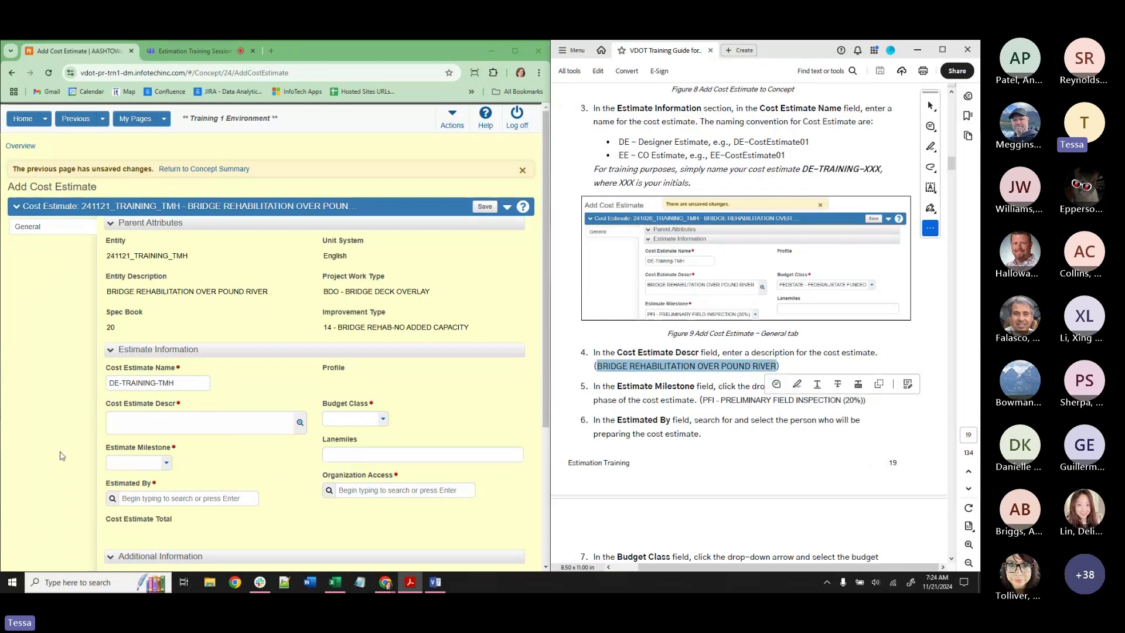
left_click(147, 425)
key("ctrl+v")
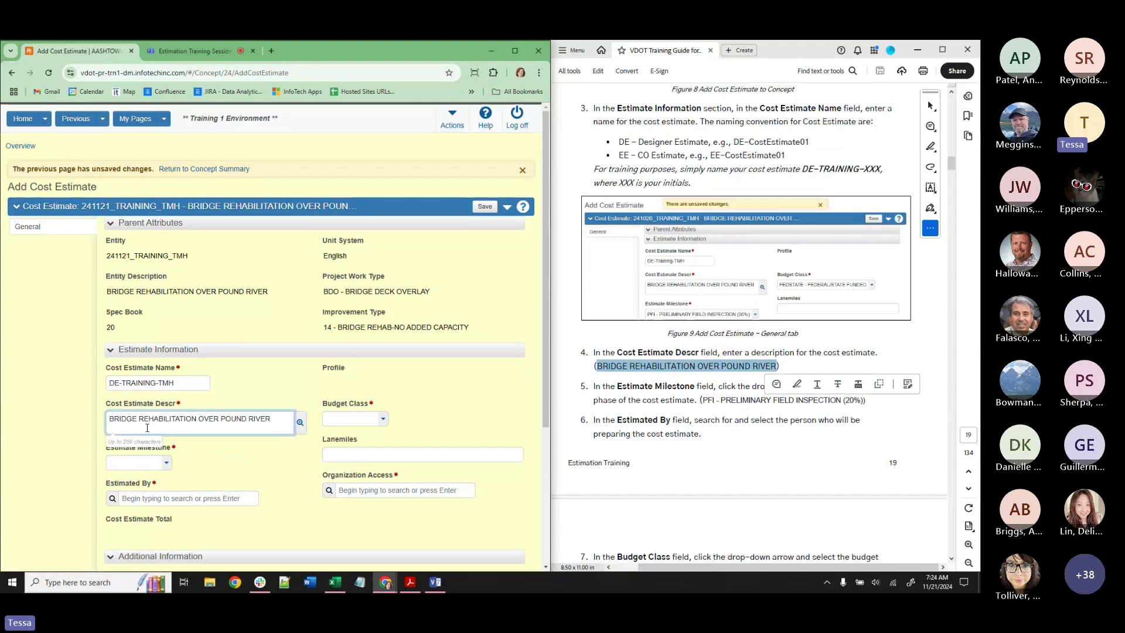
Set milestone PFI - PRELIMINARY FIELD INSPECTION (20%) and choose the trainer as Estimated By.
left_click(151, 463)
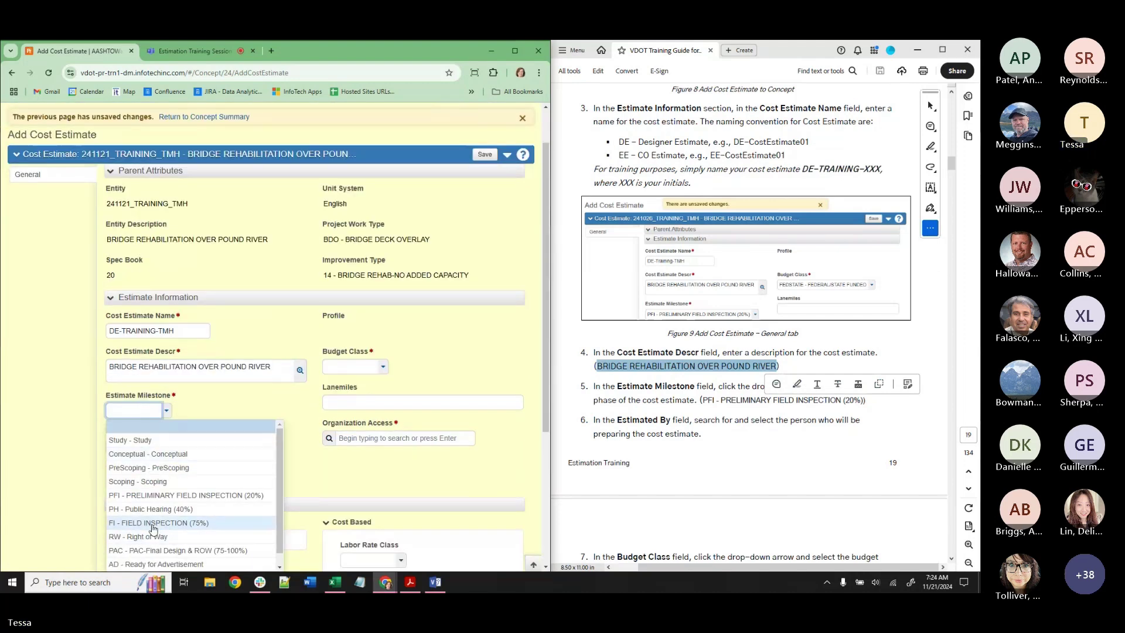
left_click(150, 500)
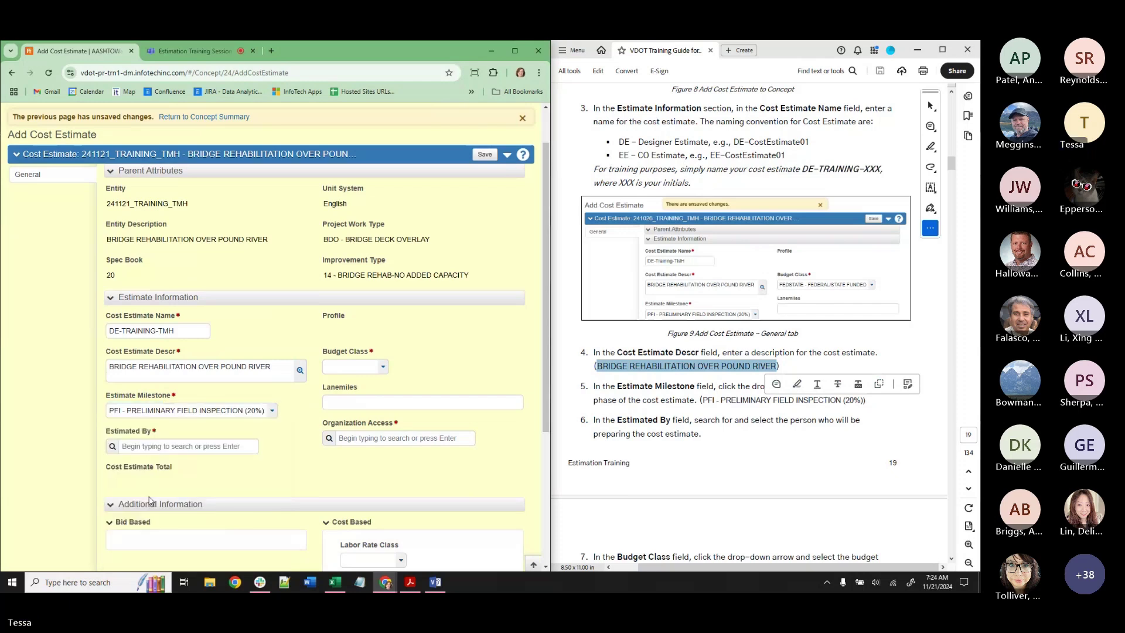
left_click(142, 446)
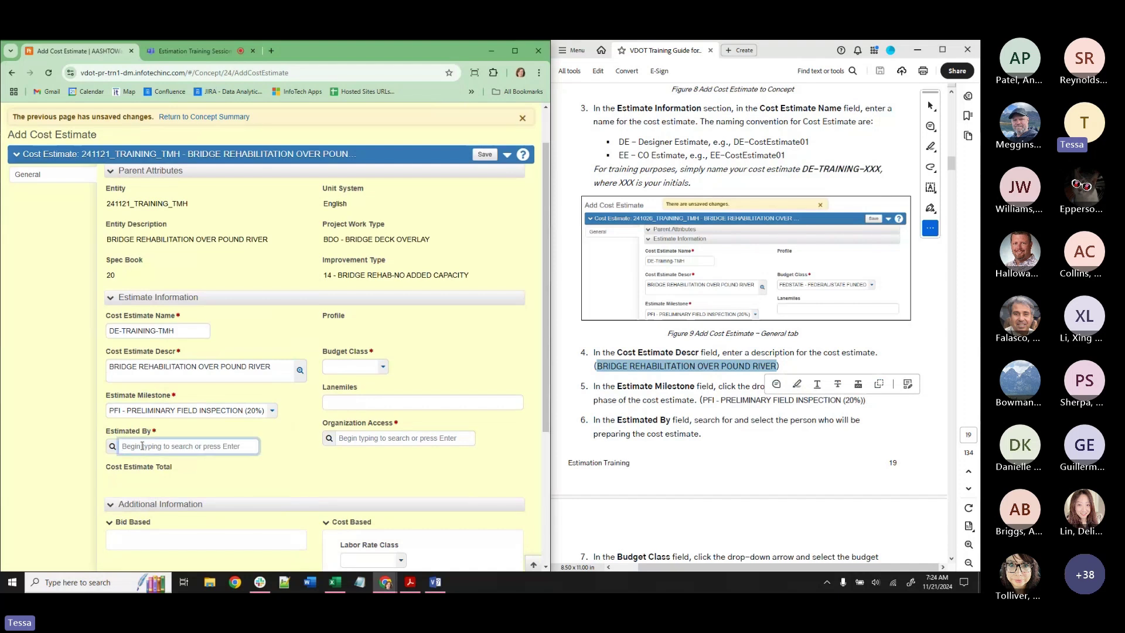
type("TESSA")
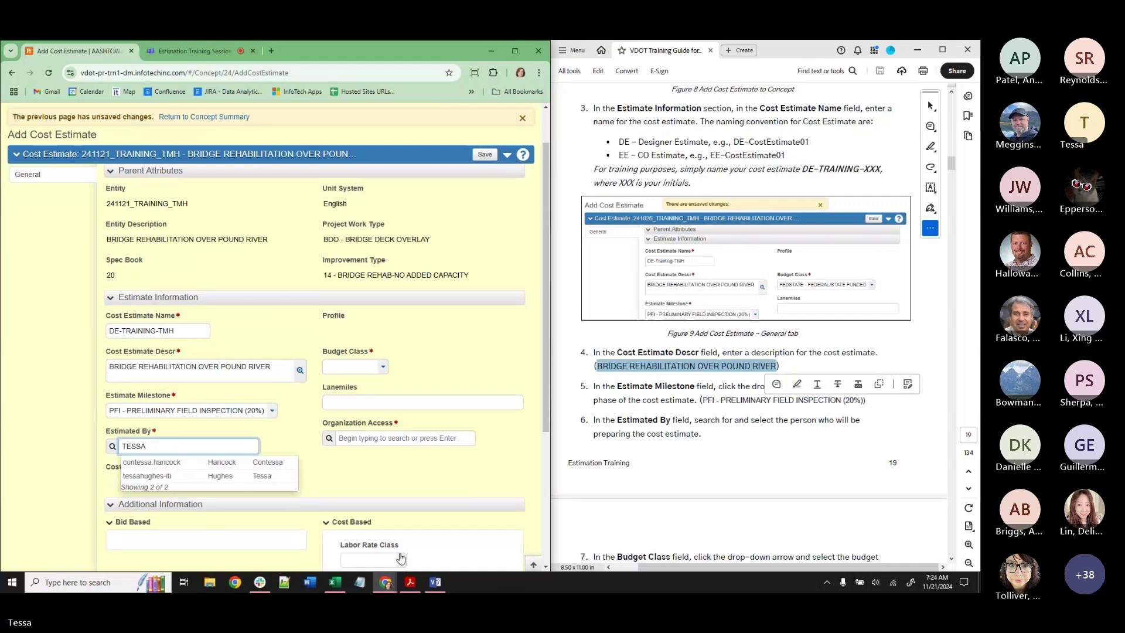
left_click(173, 481)
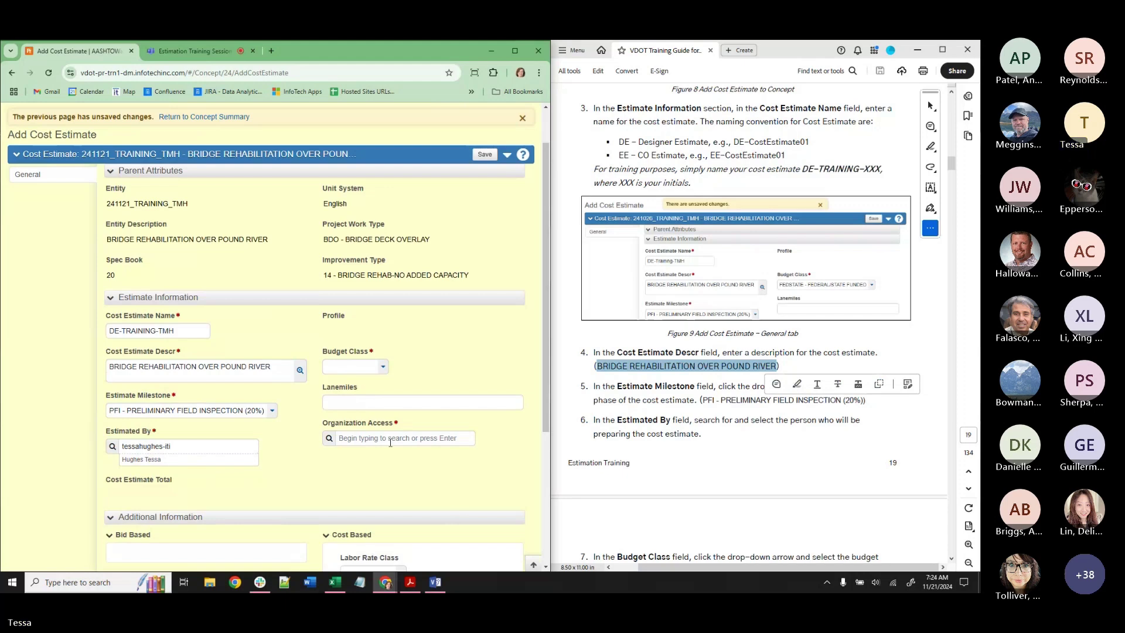
Set the estimate's budget class to FEDSTATE - FEDERAL/STATE FUNDED.
left_click(338, 370)
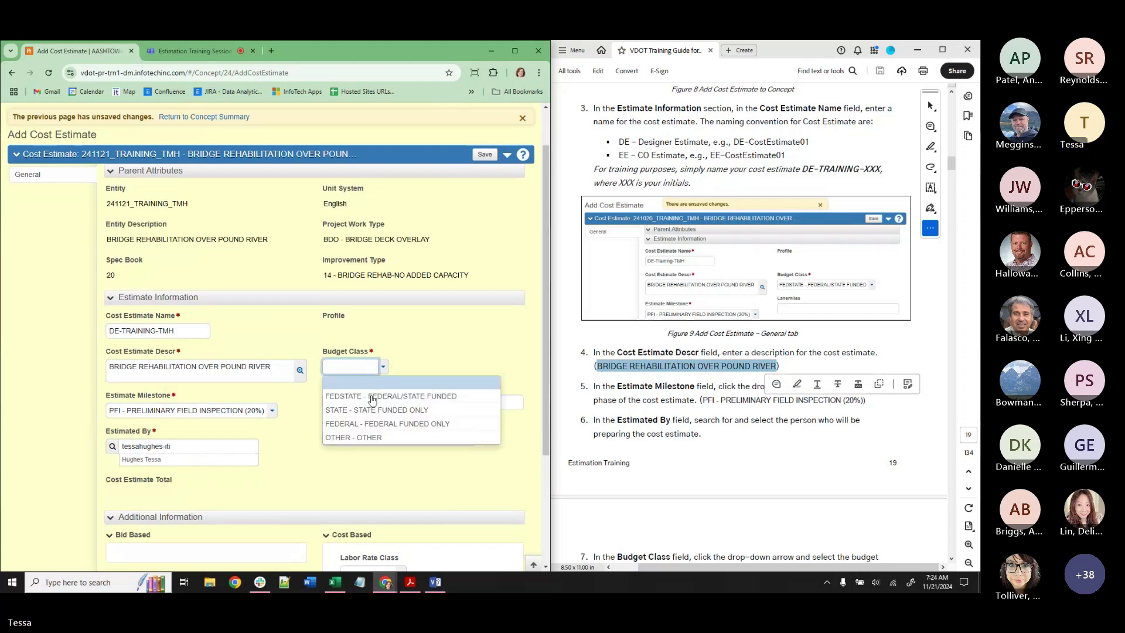
scroll(645, 444, "down", 3)
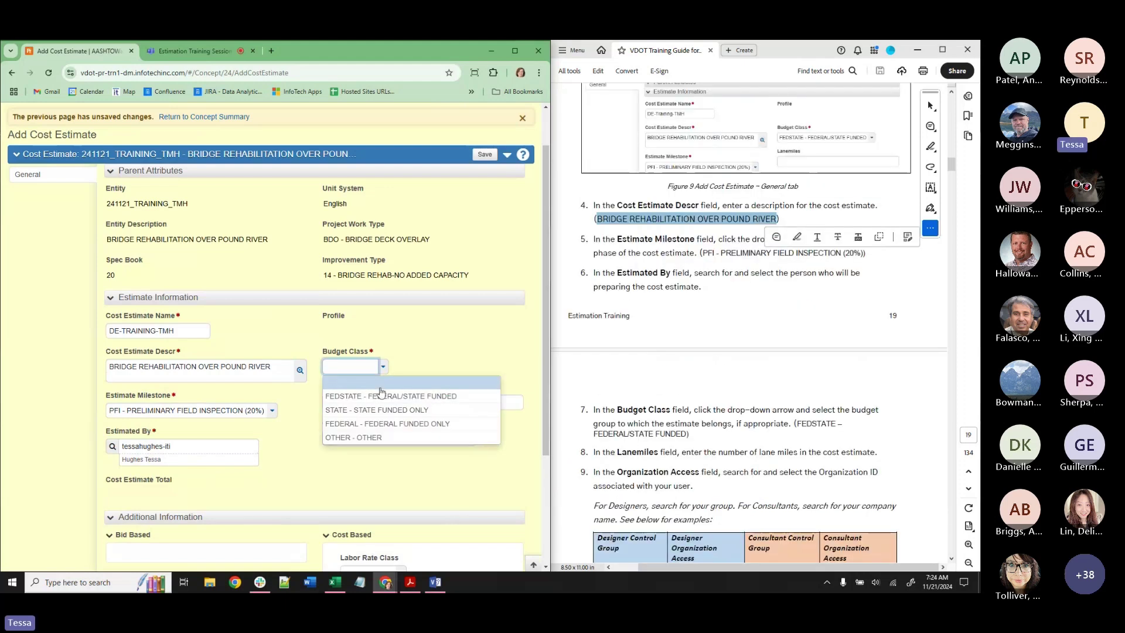
left_click(380, 396)
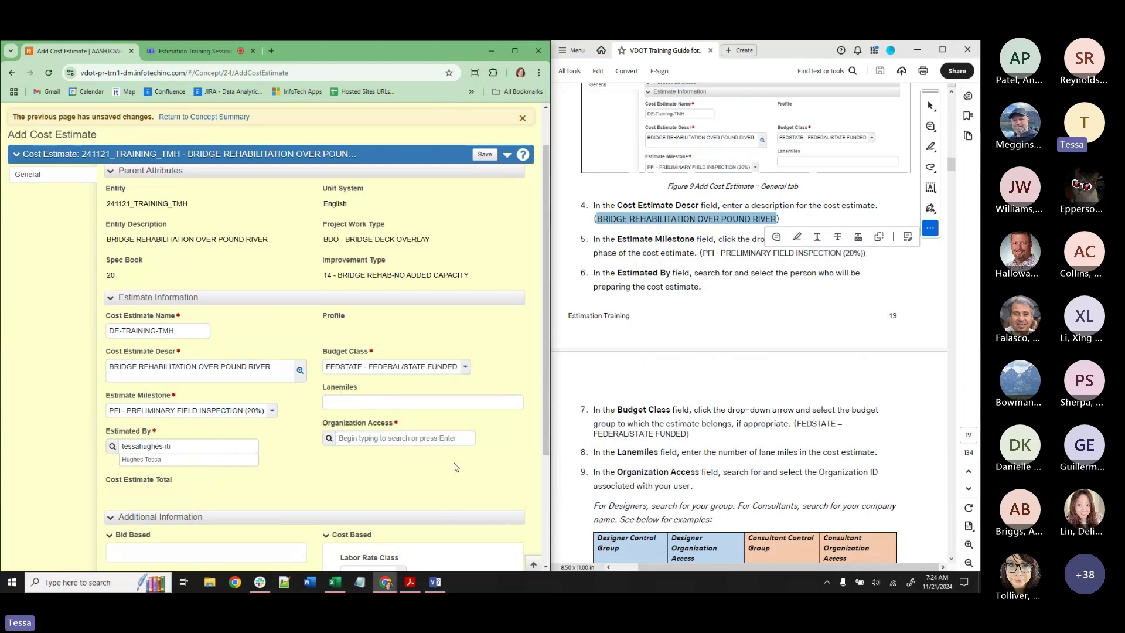
Search BRG1 and set Organization Access to D01-BRG-BRG1 Bristol Bridge.
scroll(737, 439, "down", 3)
scroll(704, 391, "down", 1)
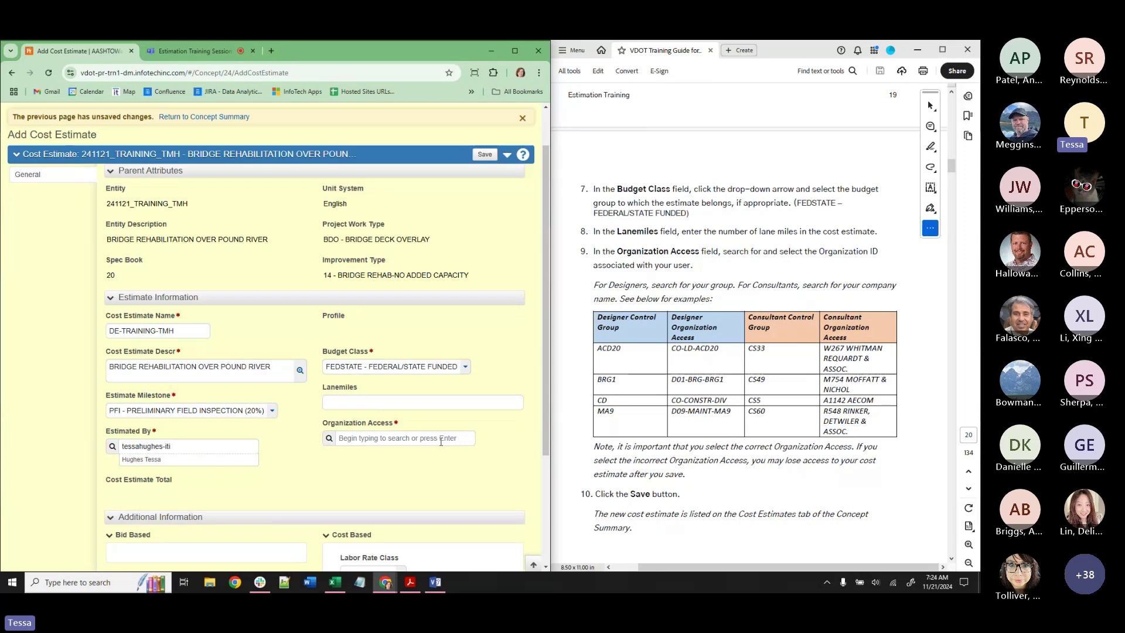
left_click(440, 442)
type("BRG1")
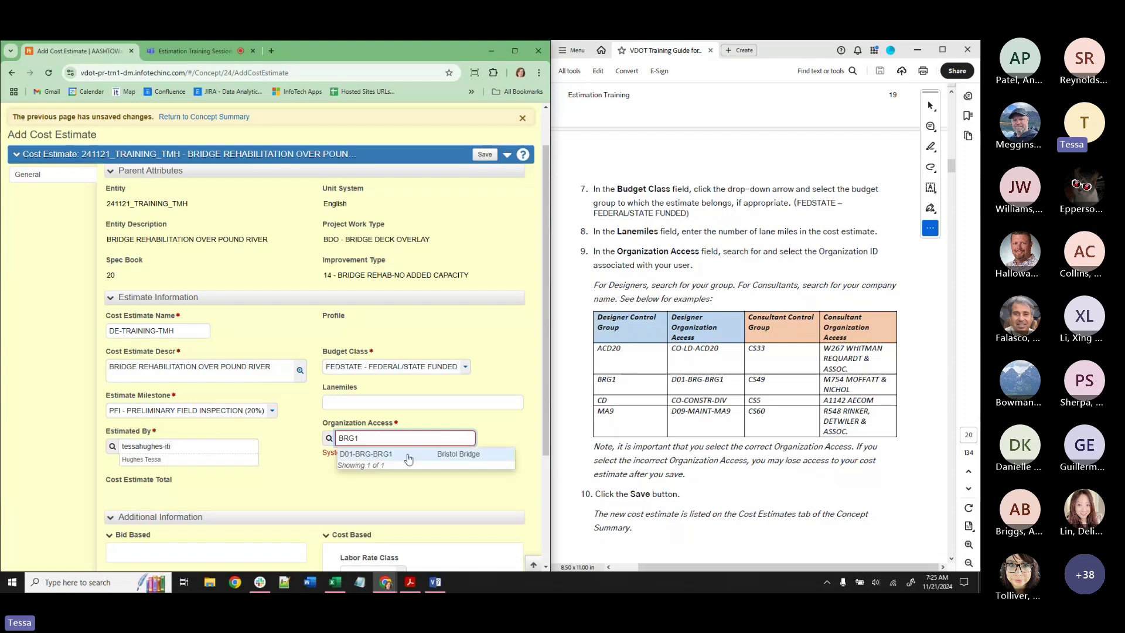
left_click(404, 454)
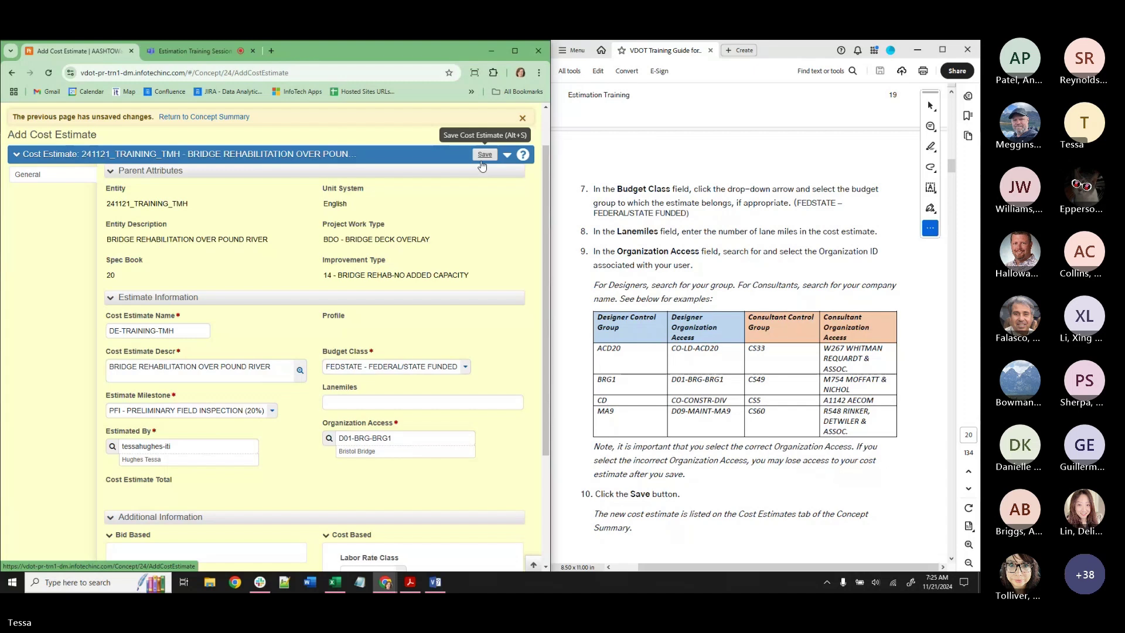
Save the estimate, appending 2 to the duplicate name so it saves as DE-TRAINING-TMH2.
left_click(483, 156)
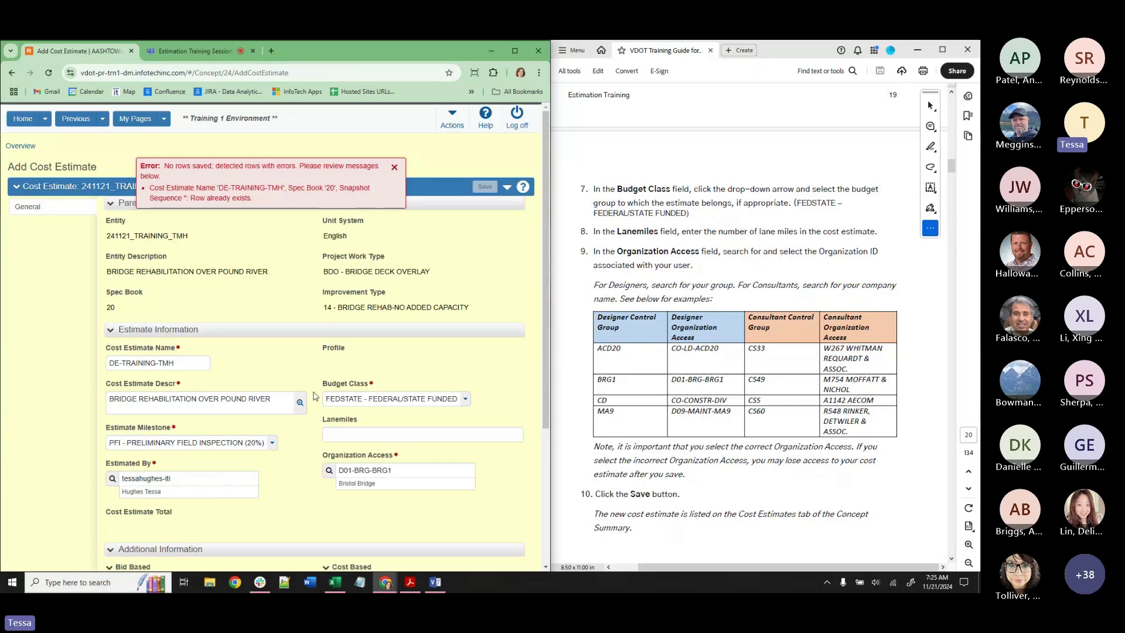
scroll(220, 479, "down", 2)
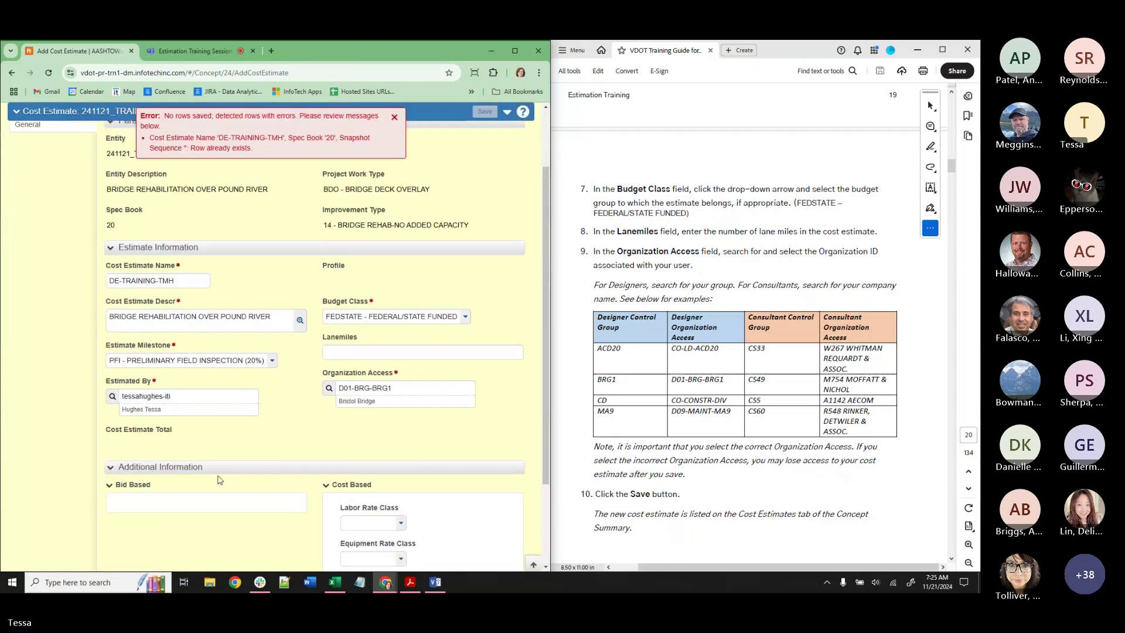
scroll(220, 479, "up", 2)
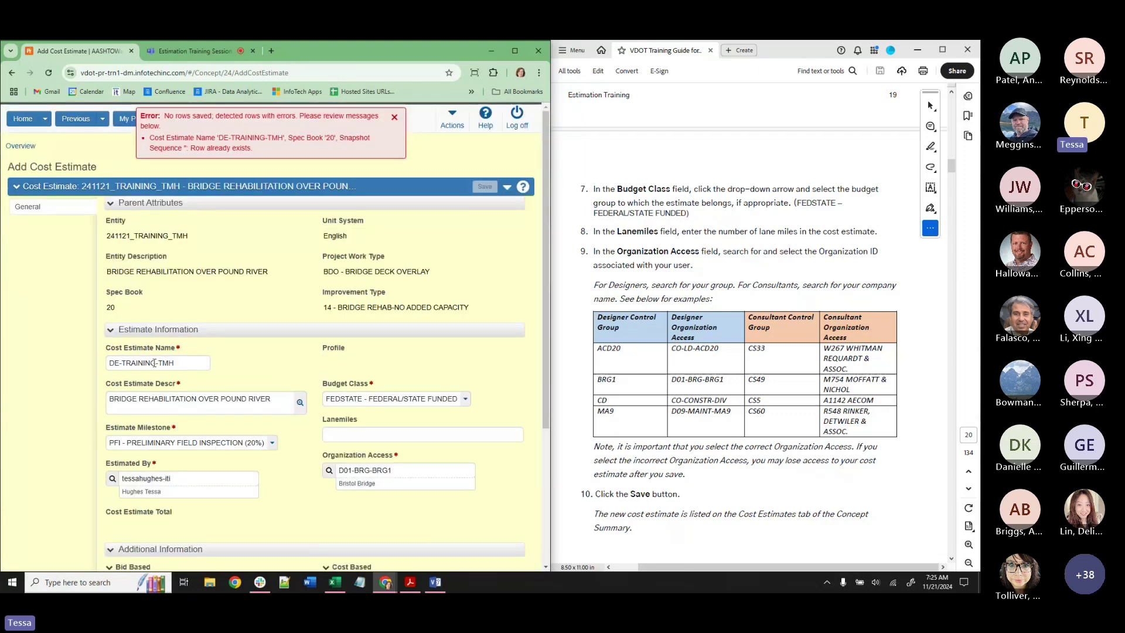
left_click(175, 364)
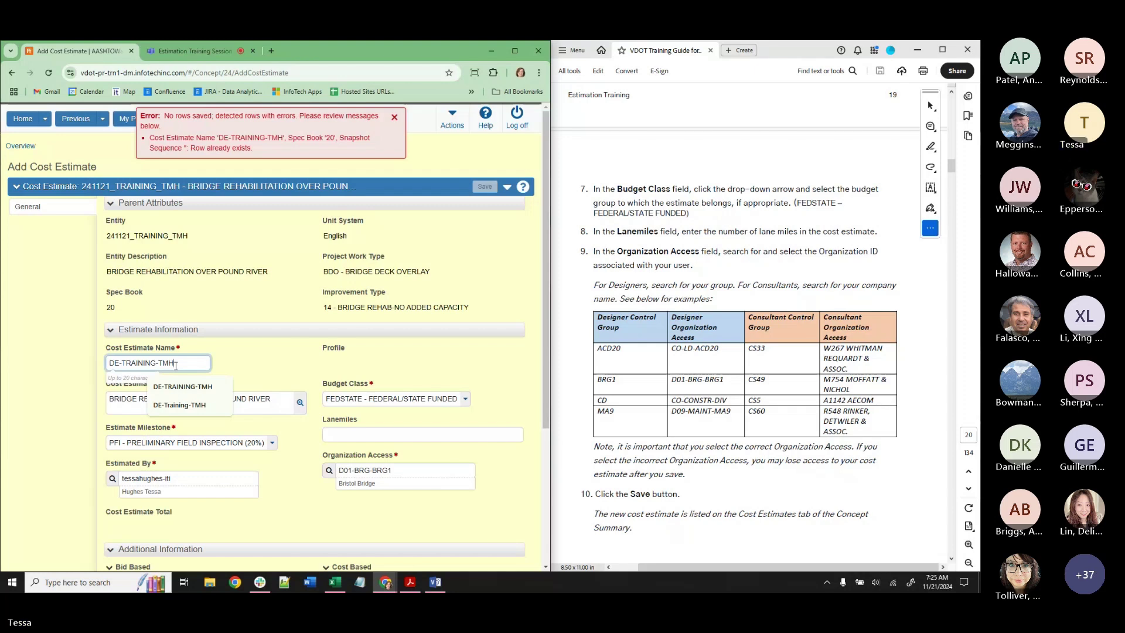
type("2")
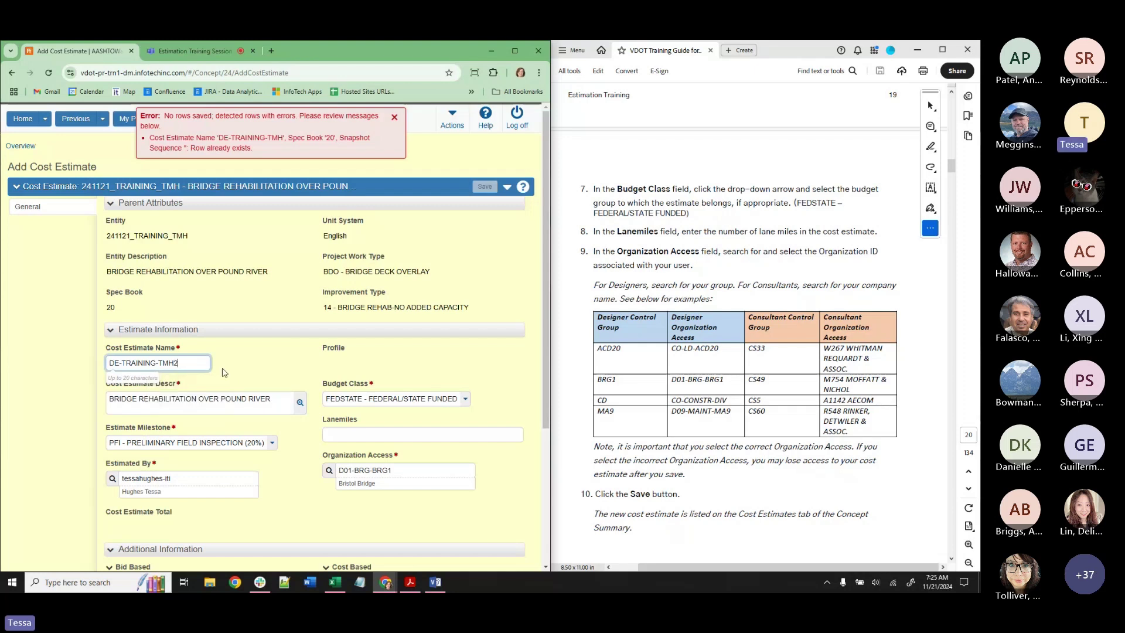
left_click(225, 373)
left_click(485, 189)
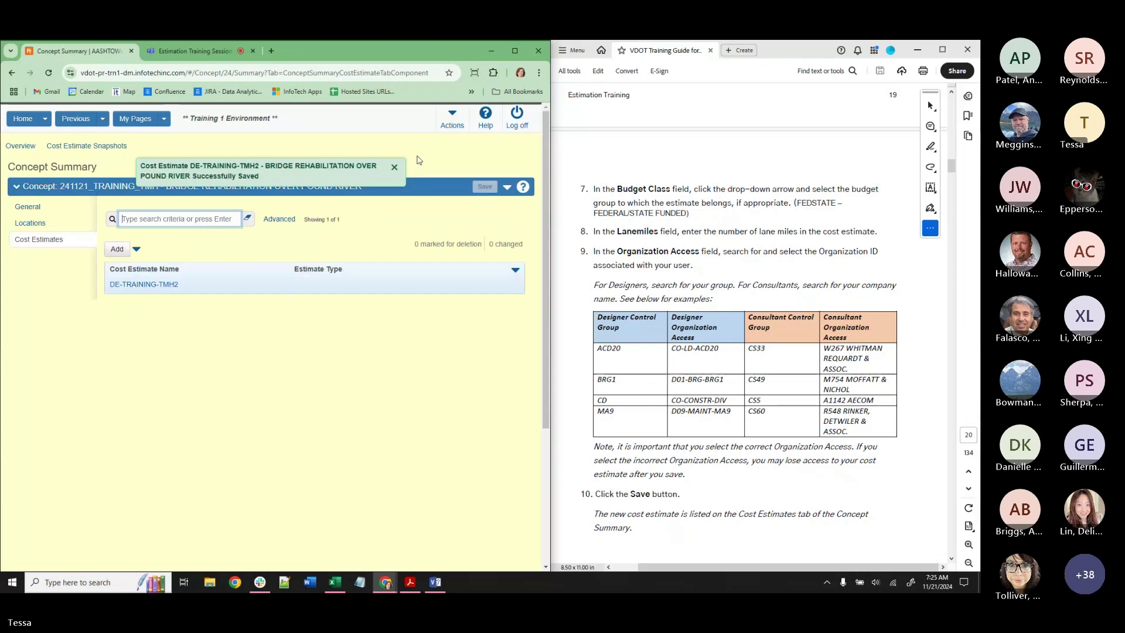
Close the 'Successfully Saved' message and scroll the guide to Instructions 4 on adding categories.
left_click(396, 168)
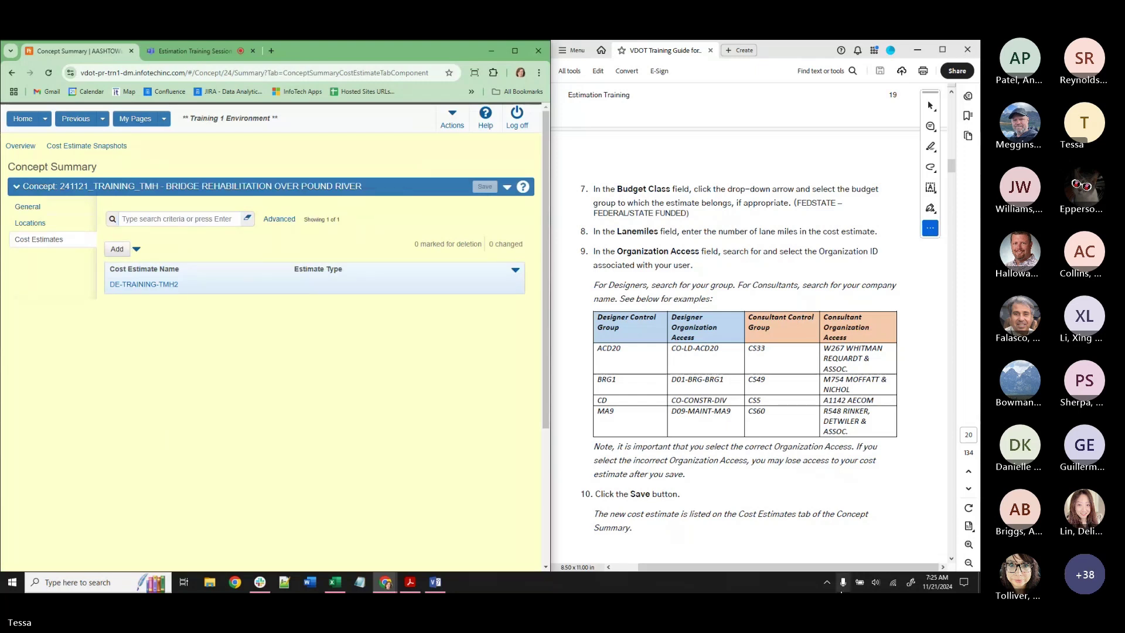
scroll(781, 470, "down", 3)
scroll(780, 466, "down", 10)
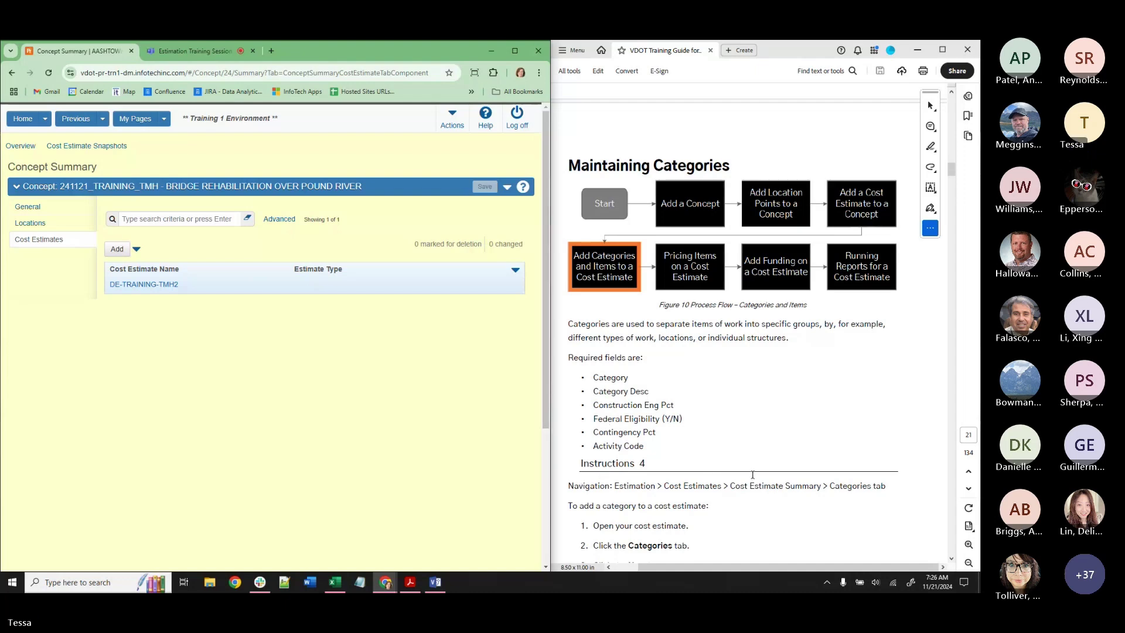
scroll(753, 477, "down", 4)
scroll(755, 483, "down", 2)
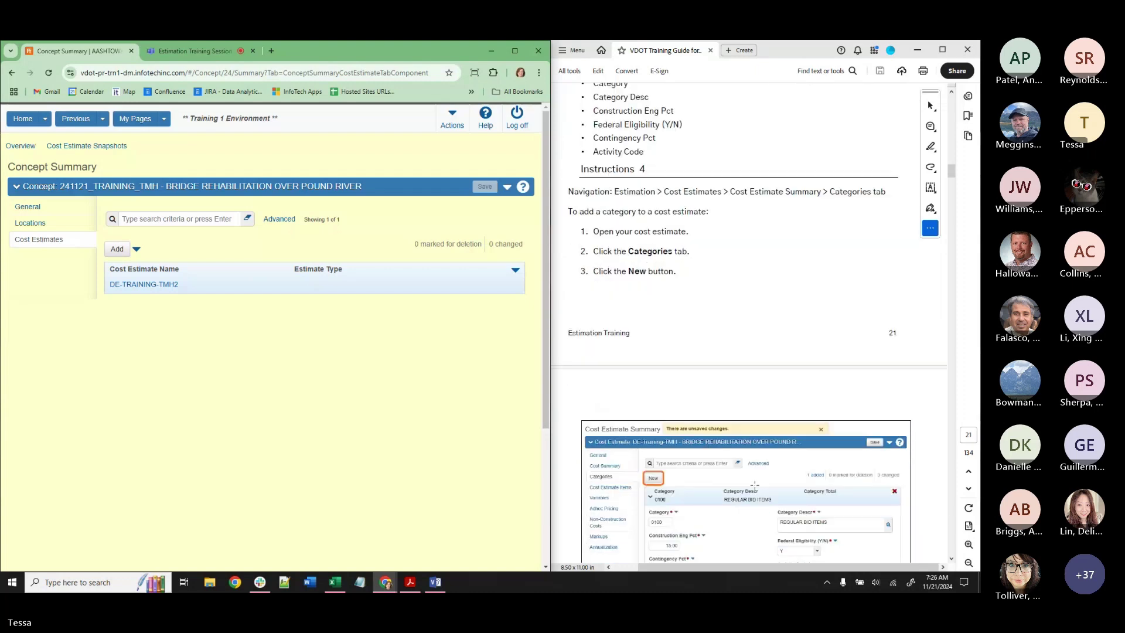
scroll(754, 486, "down", 1)
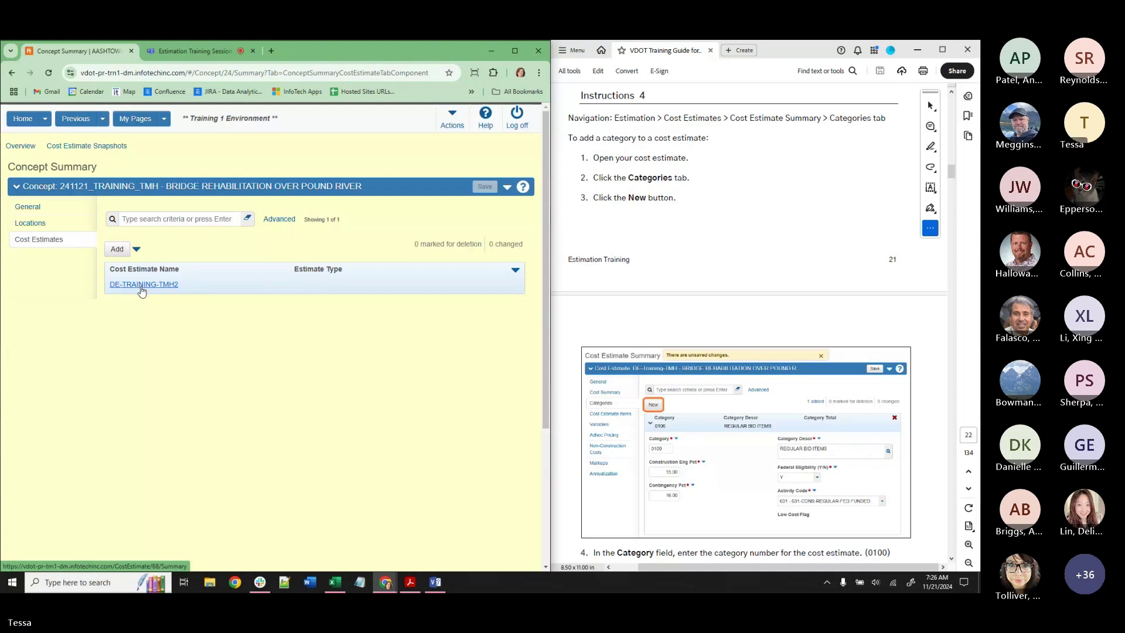
Open DE-TRAINING-TMH2 and check its Cost Summary, Cost Estimate Items and empty Categories.
left_click(142, 286)
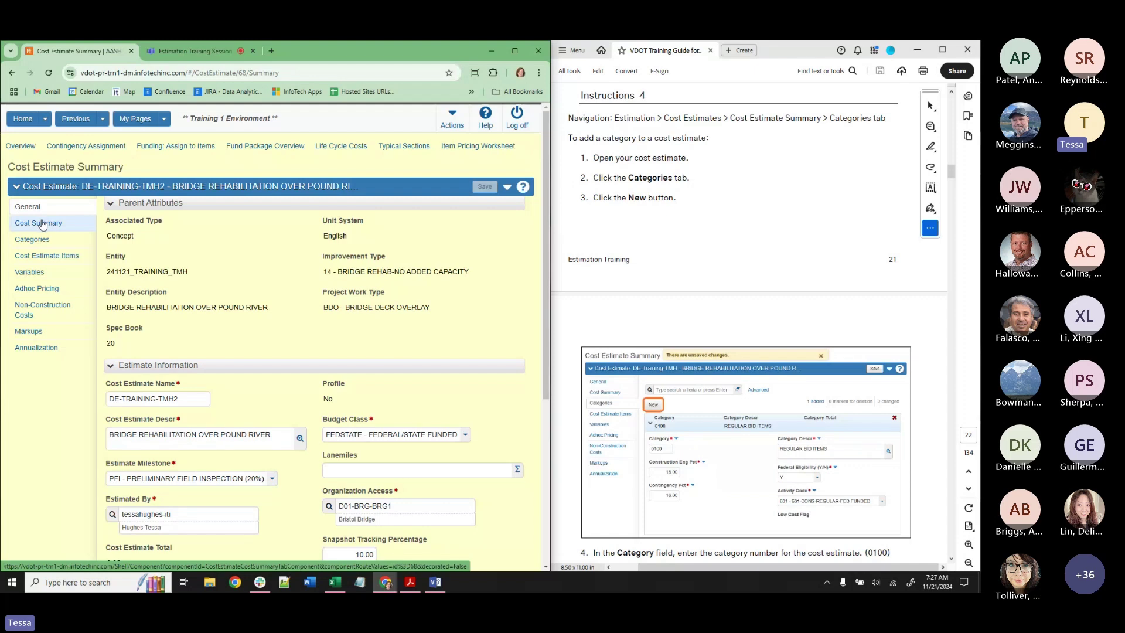
left_click(42, 225)
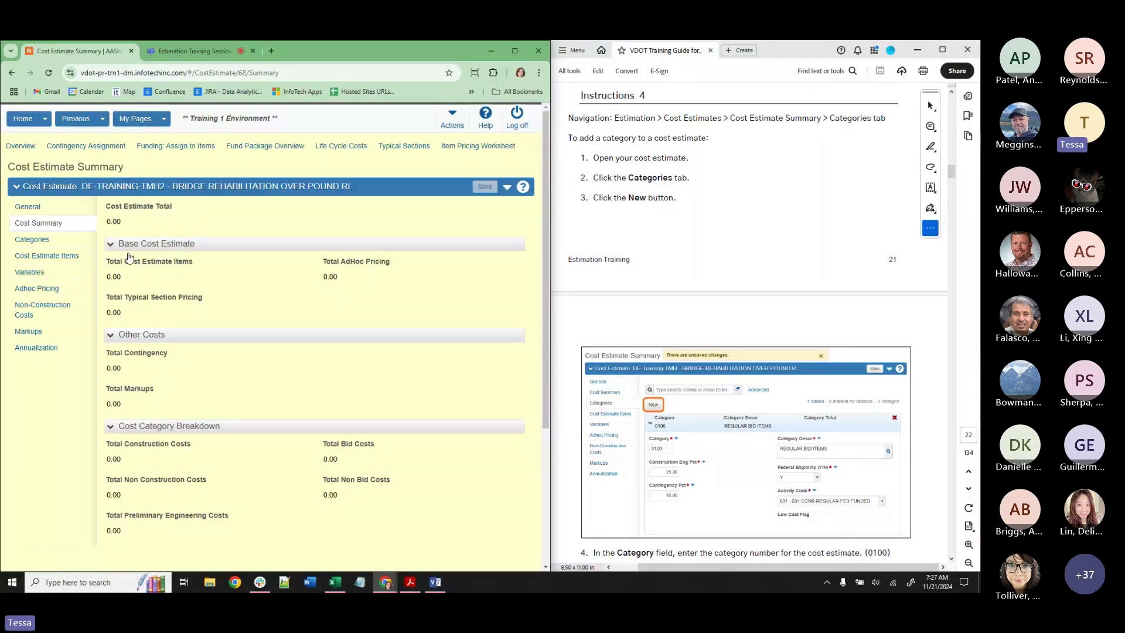
left_click(47, 241)
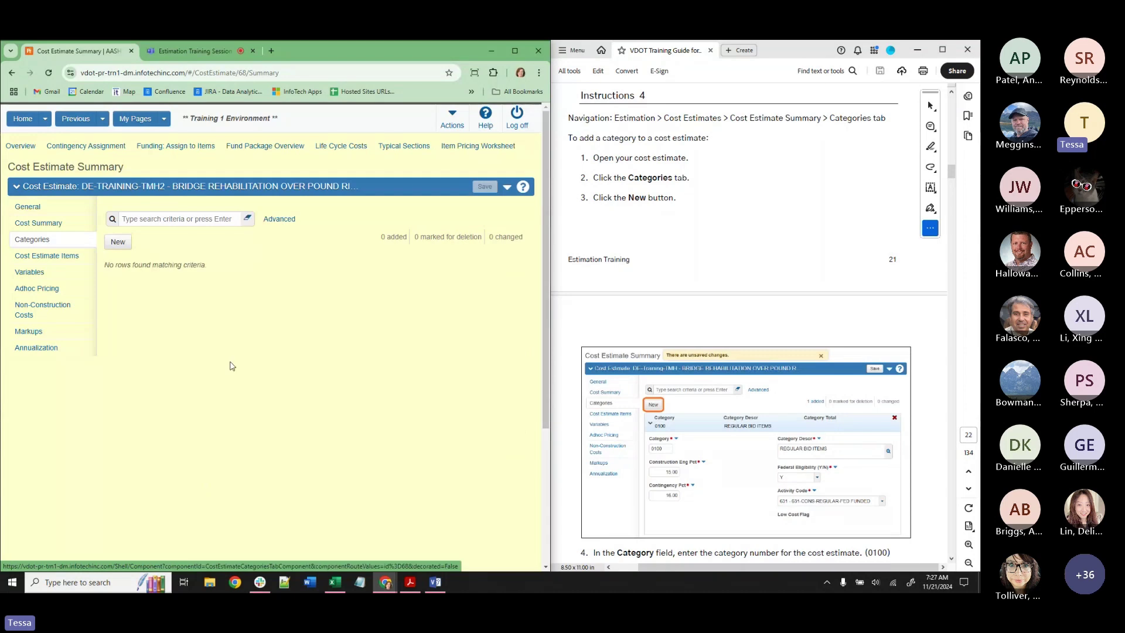
left_click(67, 257)
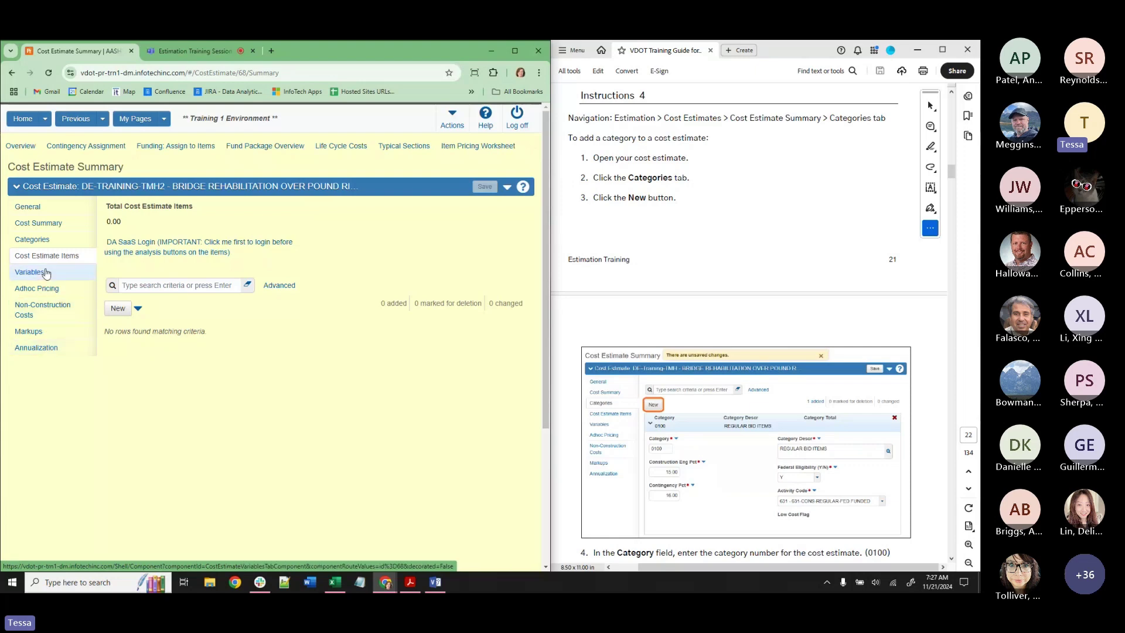
left_click(41, 240)
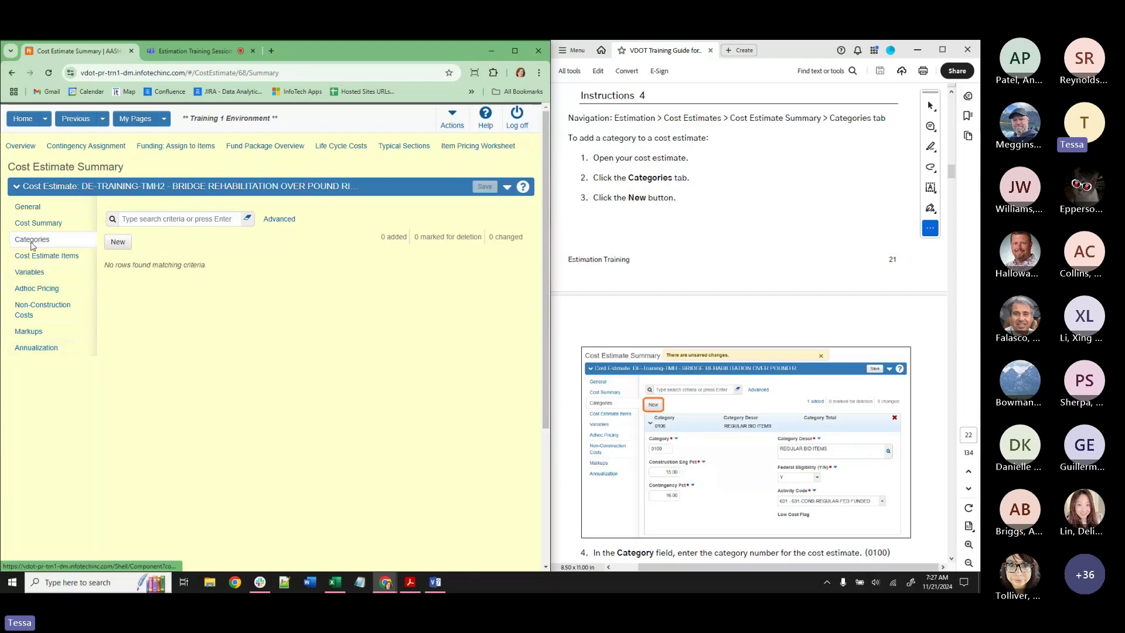
Add a new category 0100 with the description REGULAR BID ITEMS copied from the guide.
left_click(118, 244)
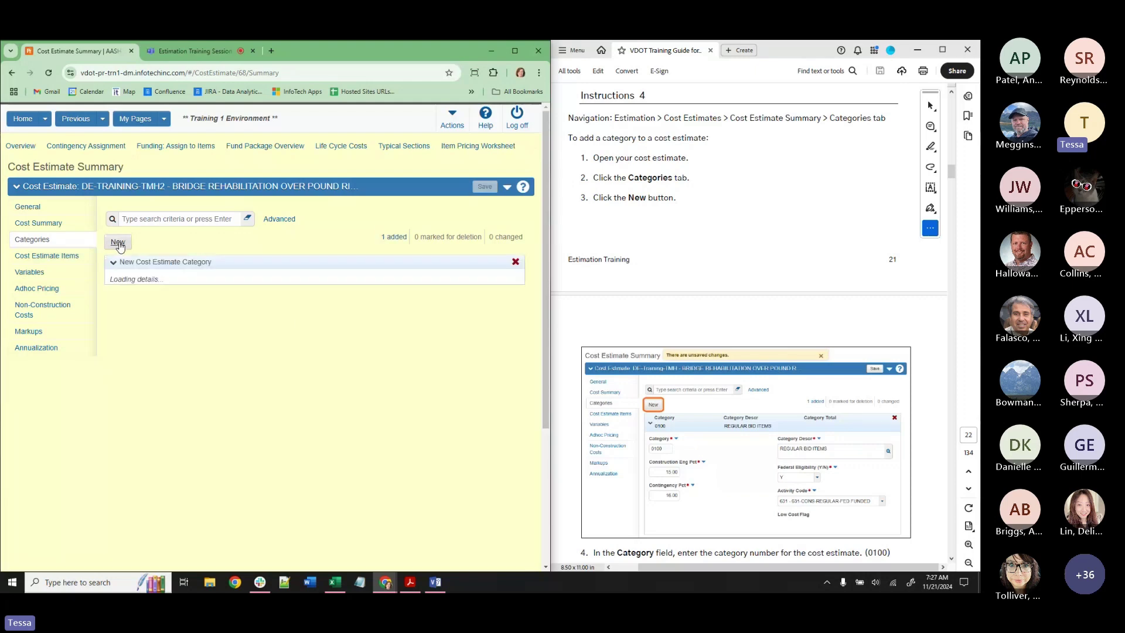
scroll(699, 385, "down", 5)
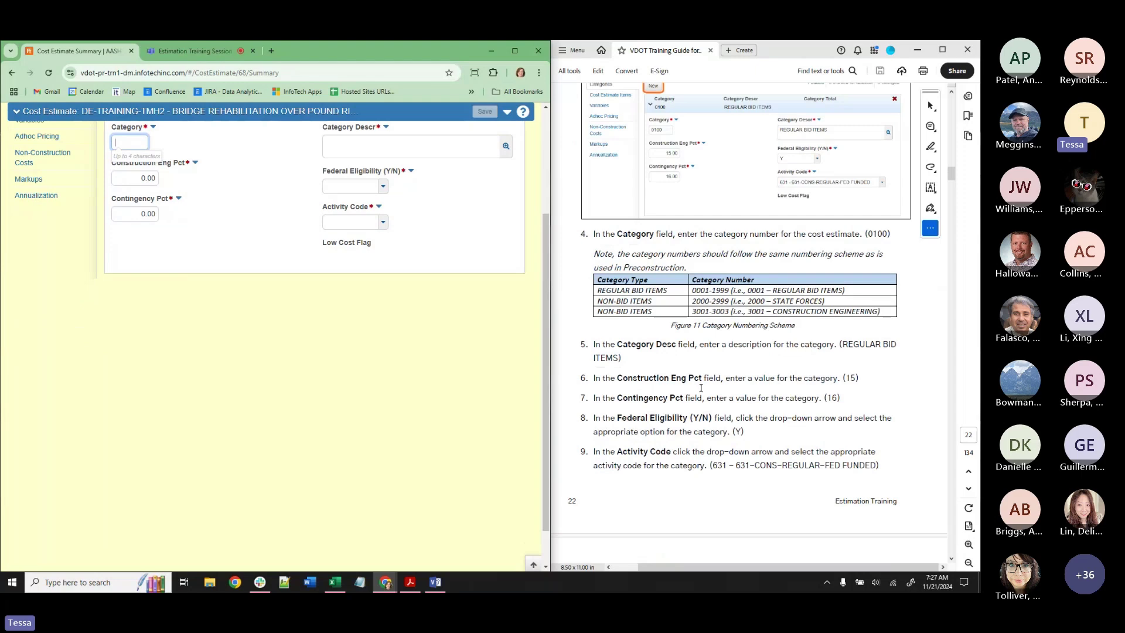
scroll(352, 392, "up", 3)
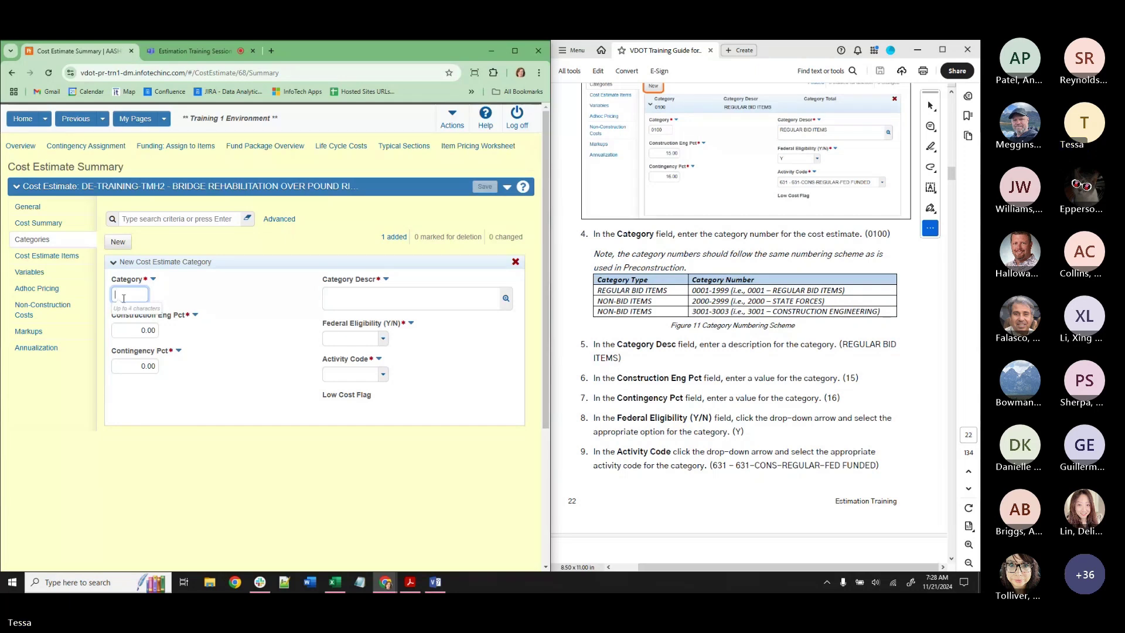
type("0100")
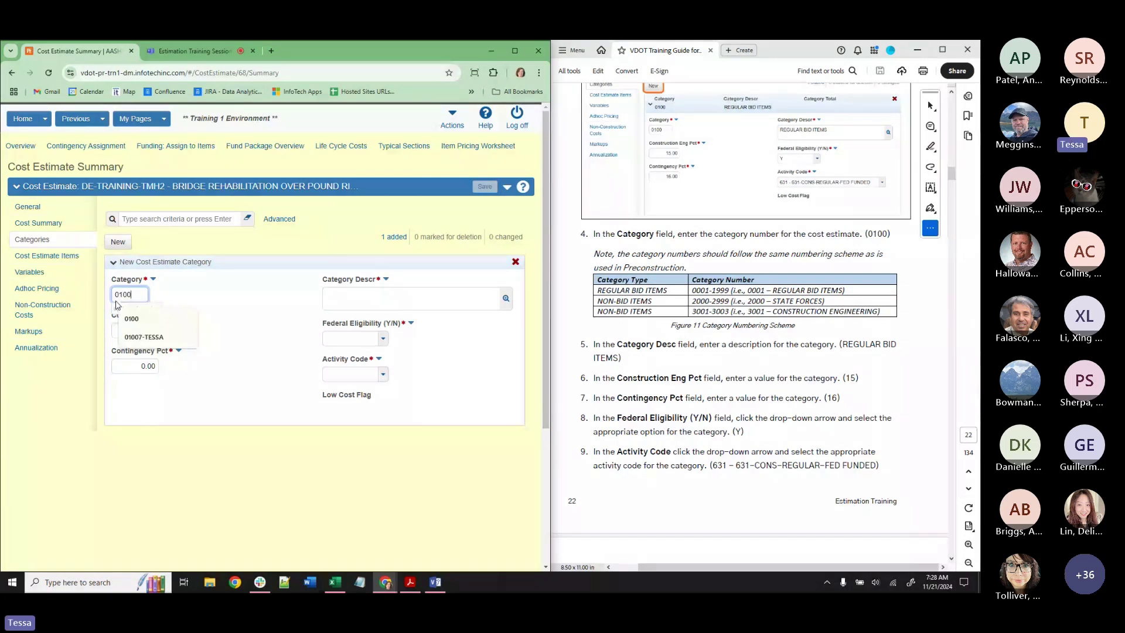
left_click_drag(841, 344, 619, 358)
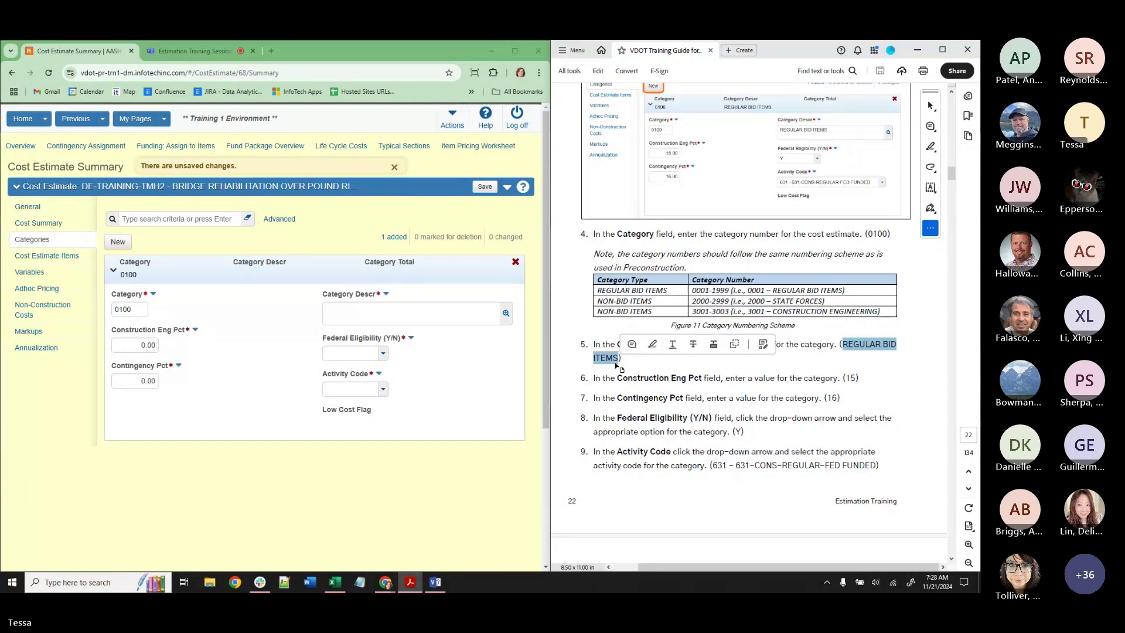
key("ctrl+c")
left_click(410, 313)
key("ctrl+v")
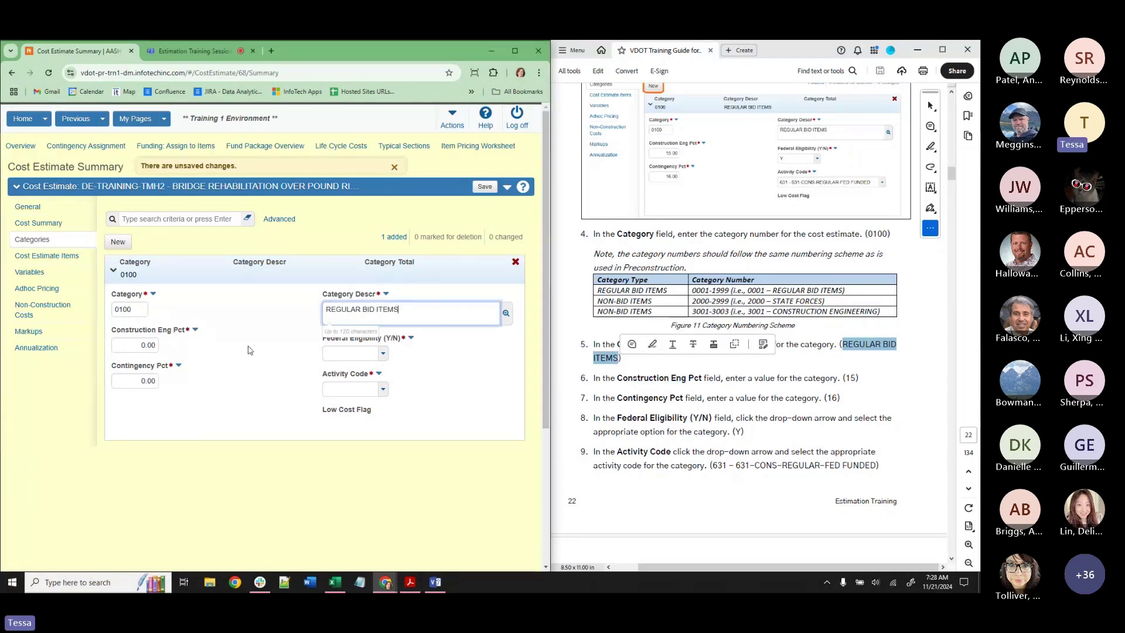
Set engineering 15%, contingency 16%, federal eligibility Y and activity code 631 on the category.
left_click(140, 345)
type("15")
left_click(136, 380)
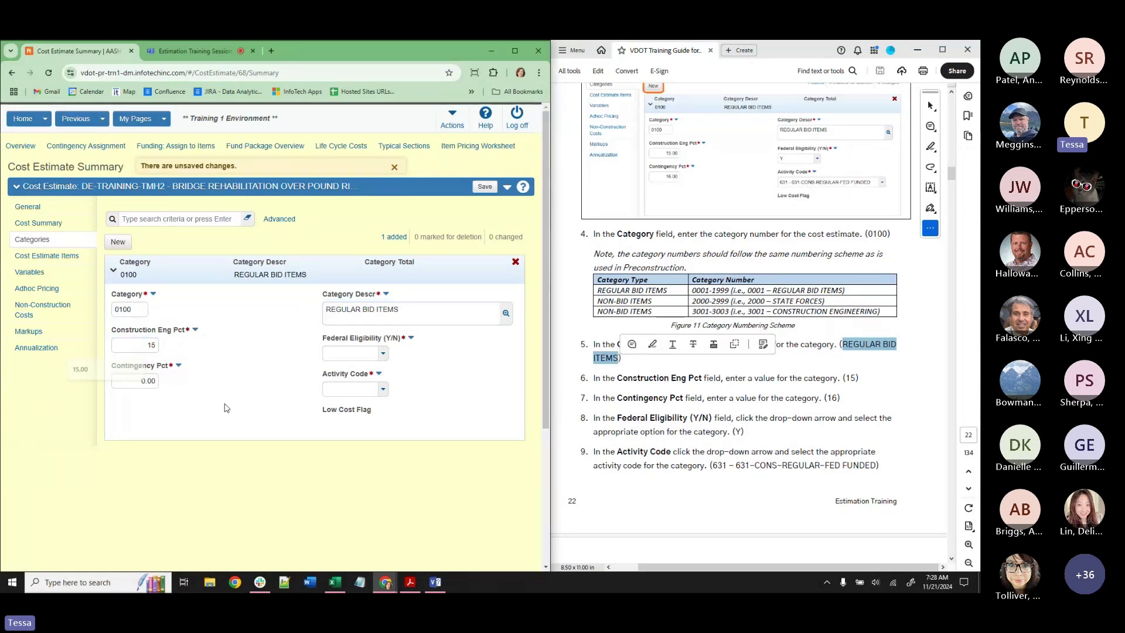
type("16")
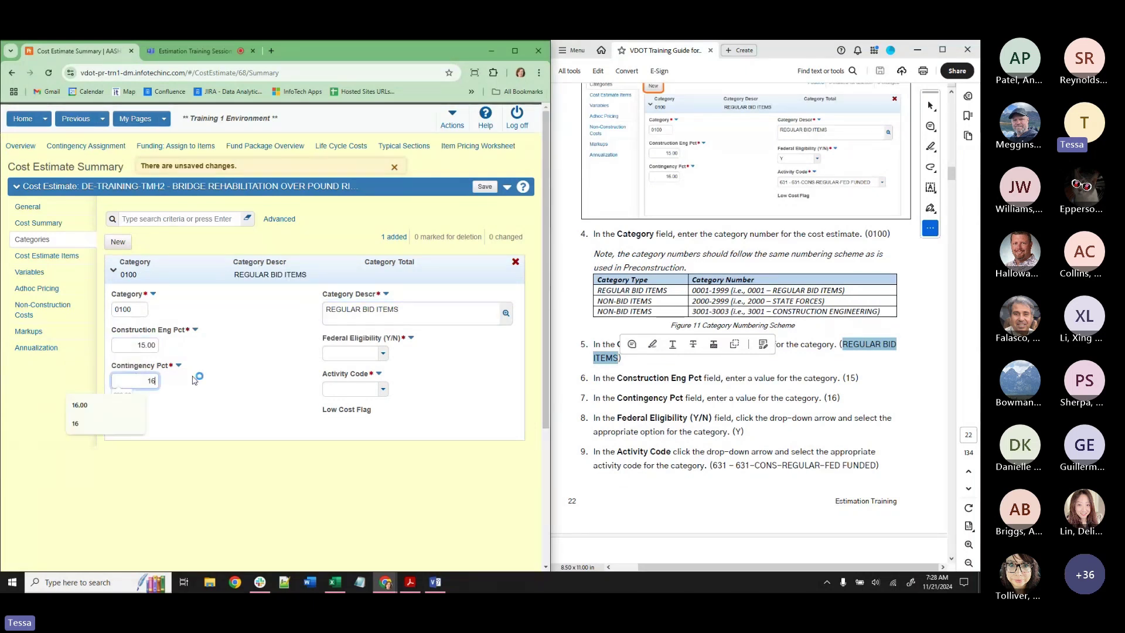
left_click(337, 355)
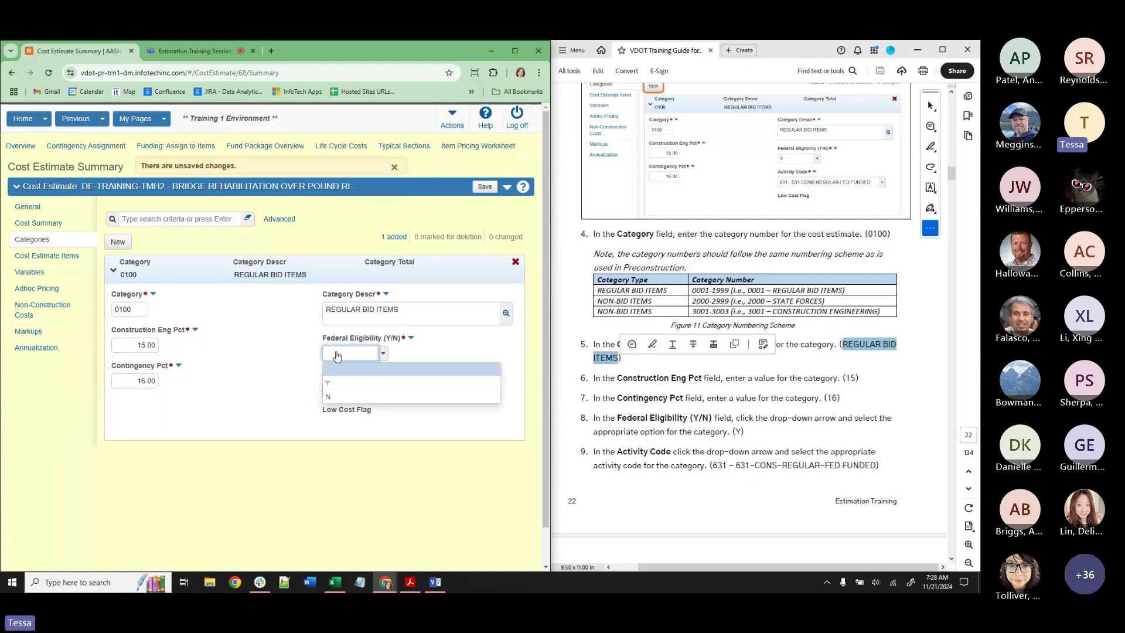
left_click(342, 382)
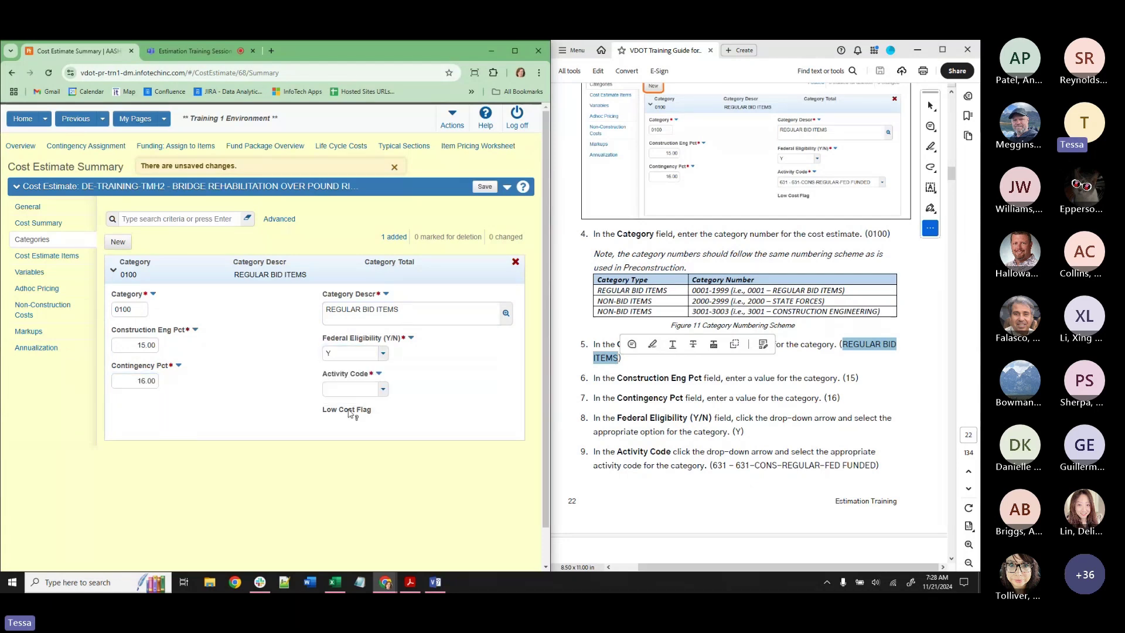
left_click(352, 389)
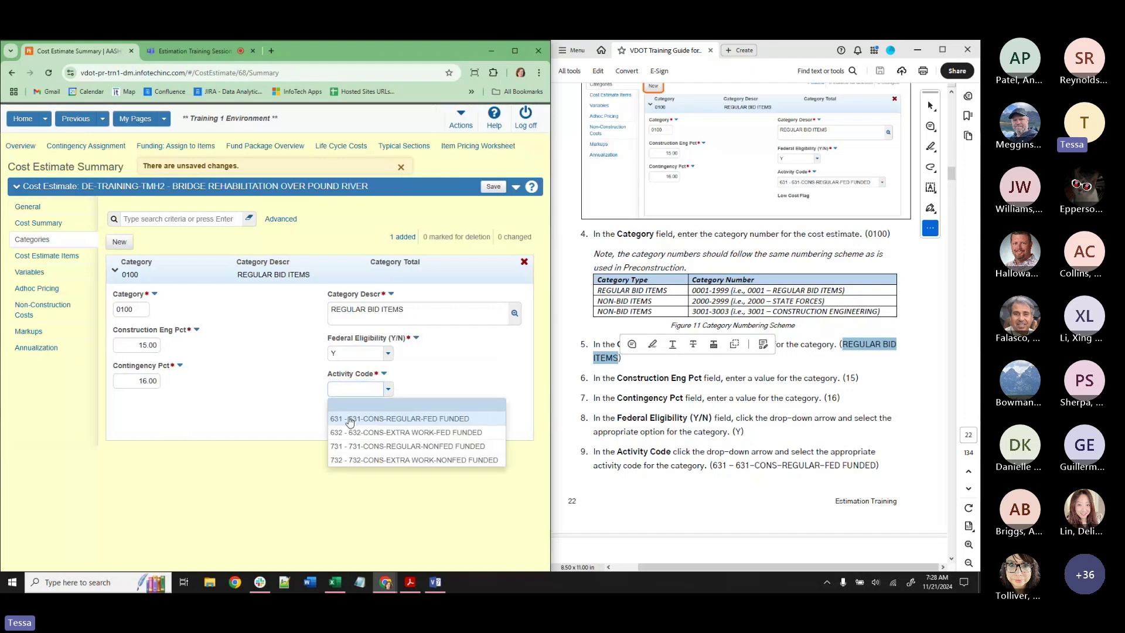
left_click(349, 420)
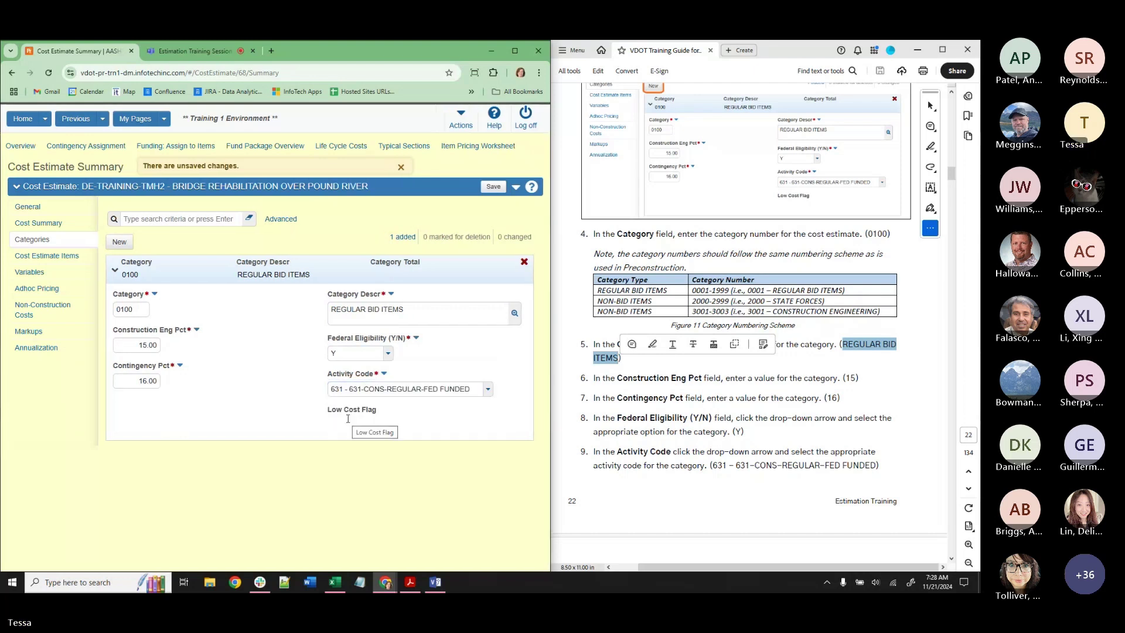
mouse_move(353, 410)
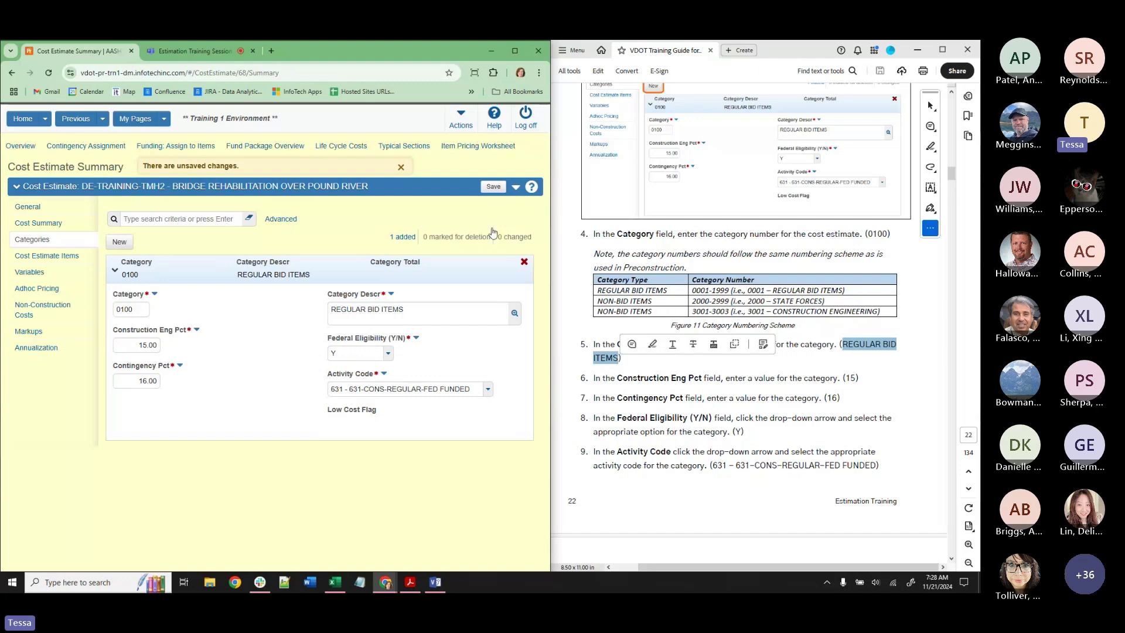
left_click(500, 187)
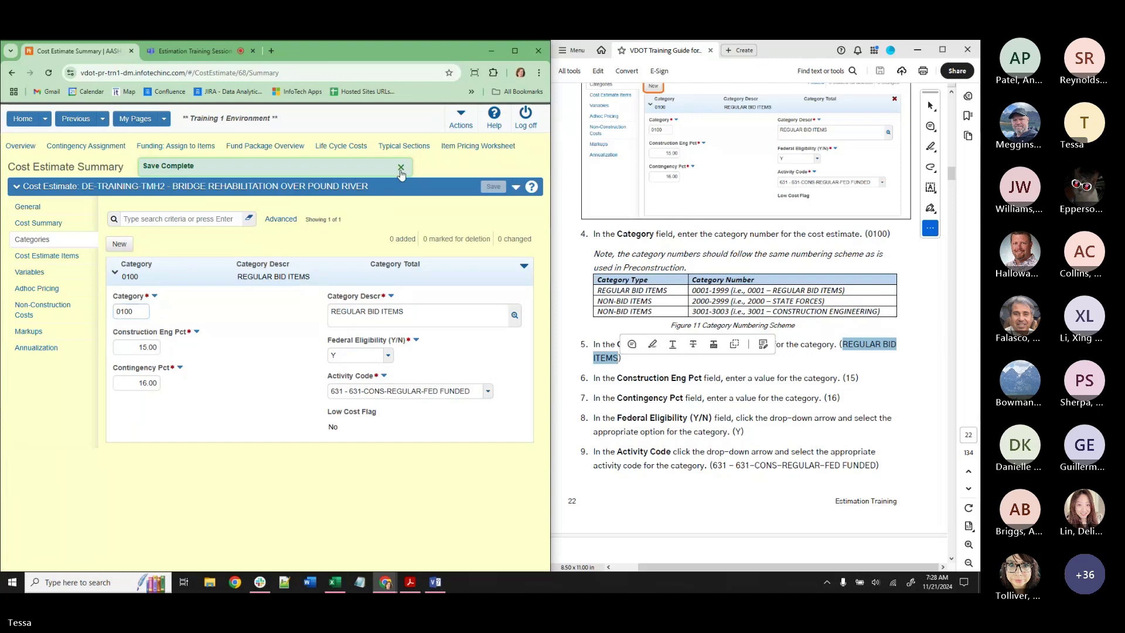
left_click(755, 369)
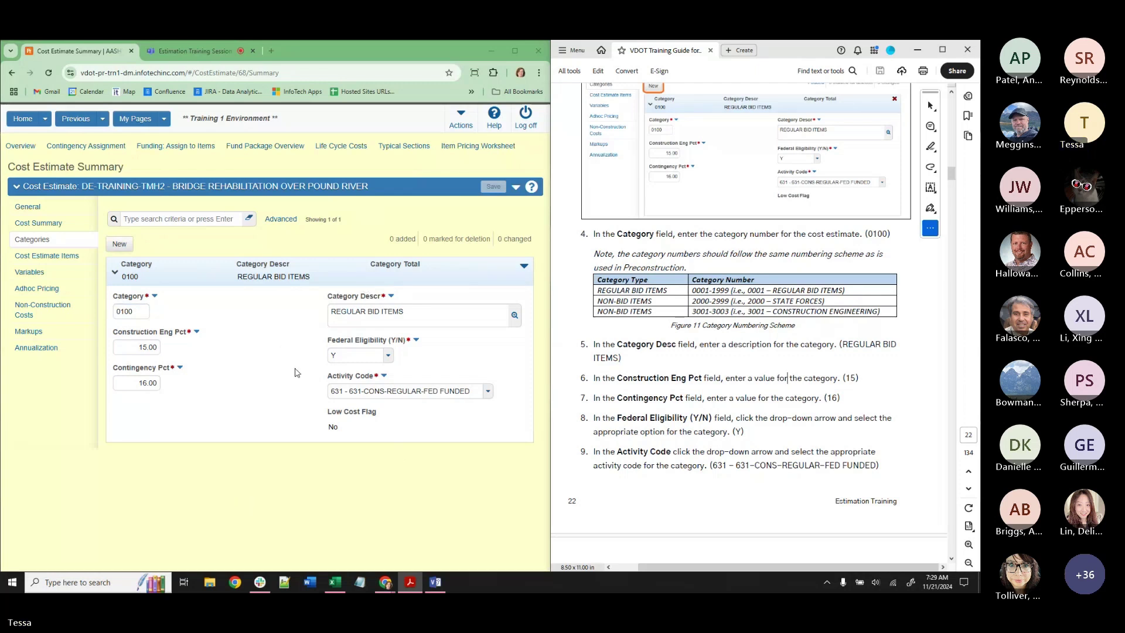
scroll(863, 375, "down", 5)
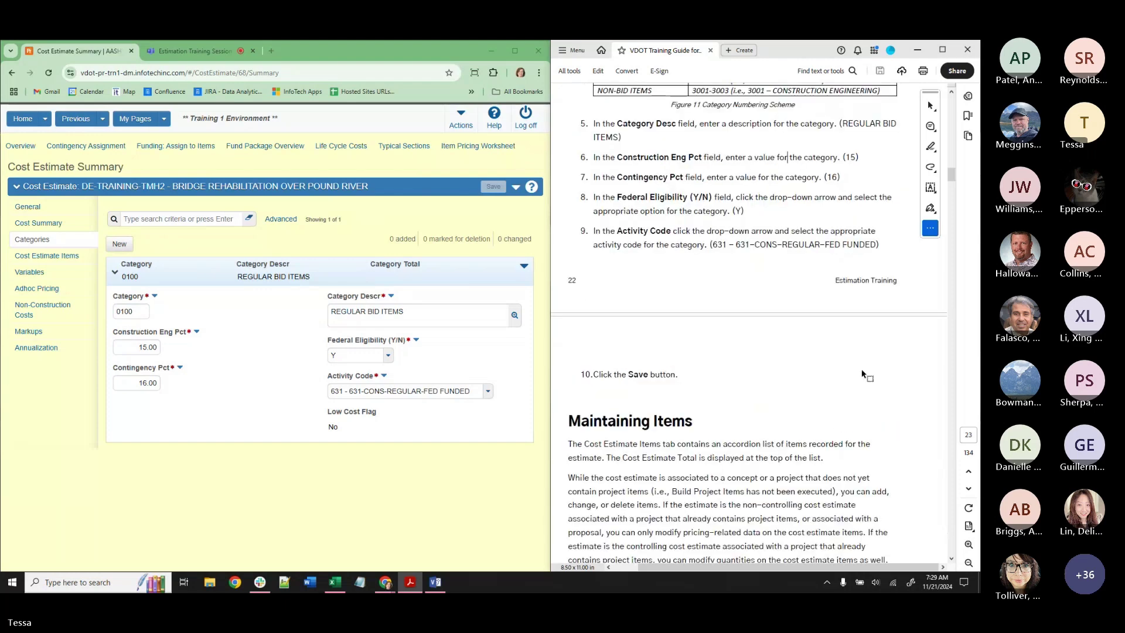
scroll(862, 372, "down", 3)
scroll(863, 371, "down", 3)
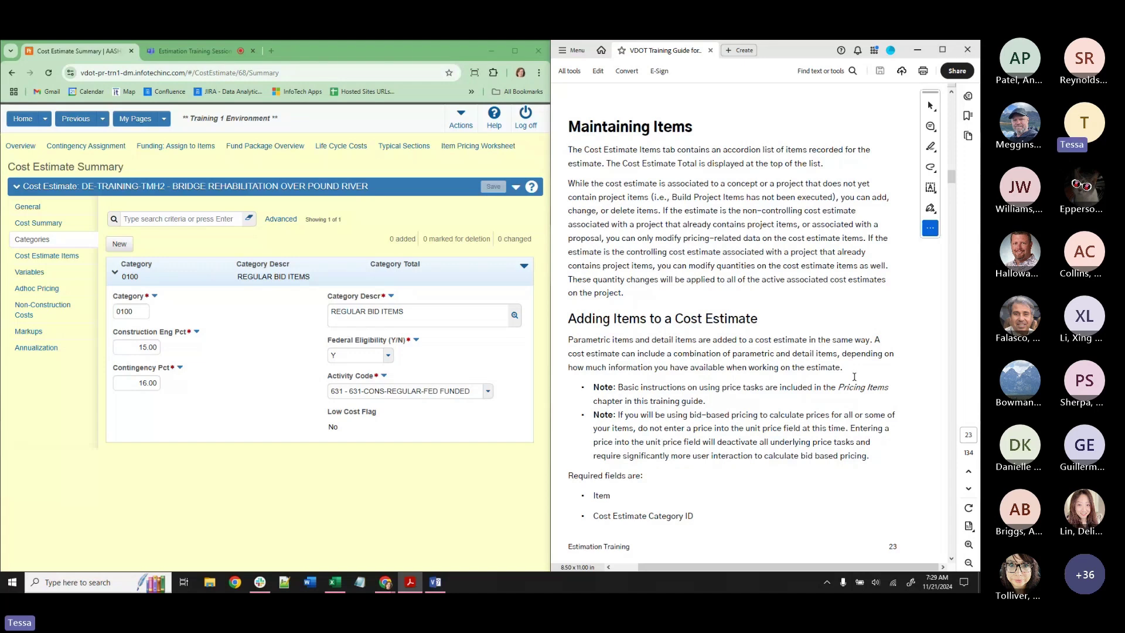
scroll(811, 328, "down", 5)
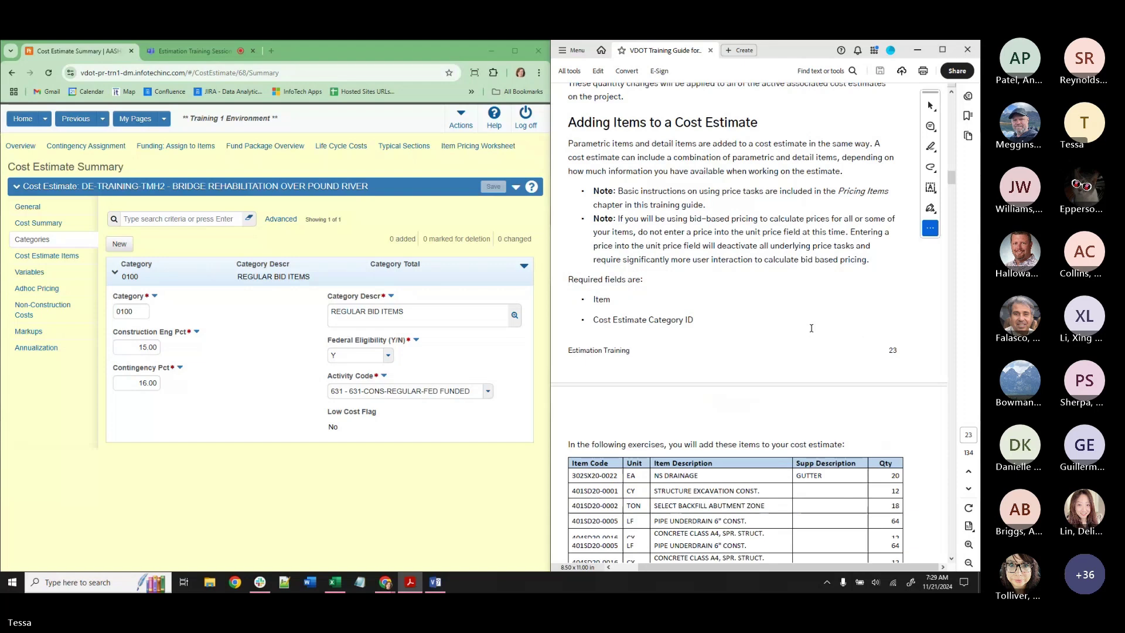
scroll(811, 326, "down", 4)
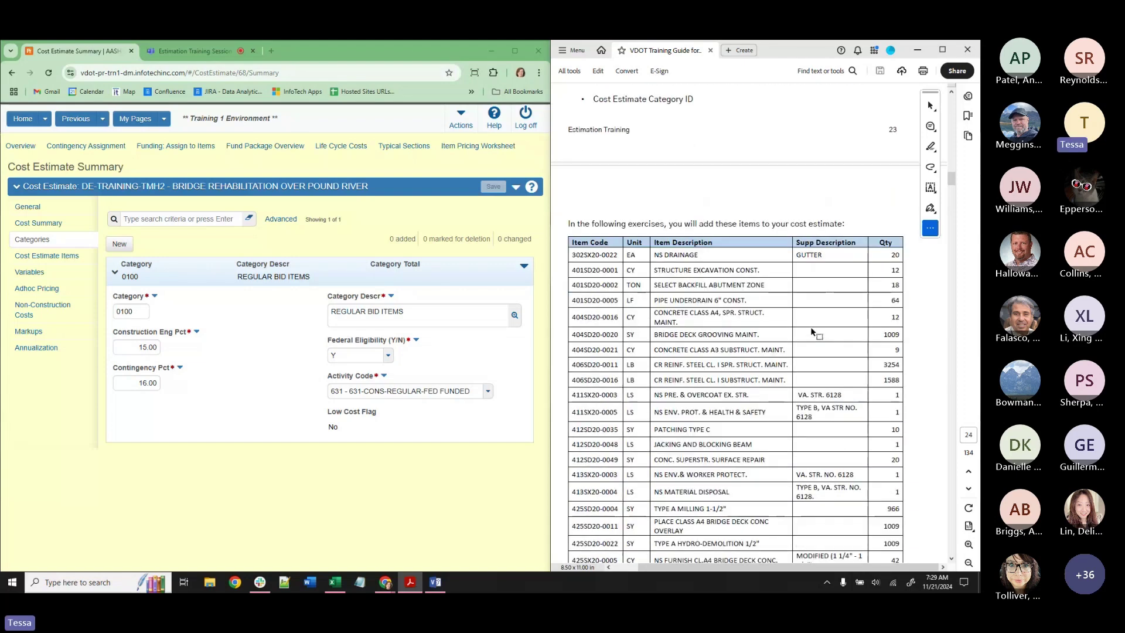
scroll(812, 330, "down", 2)
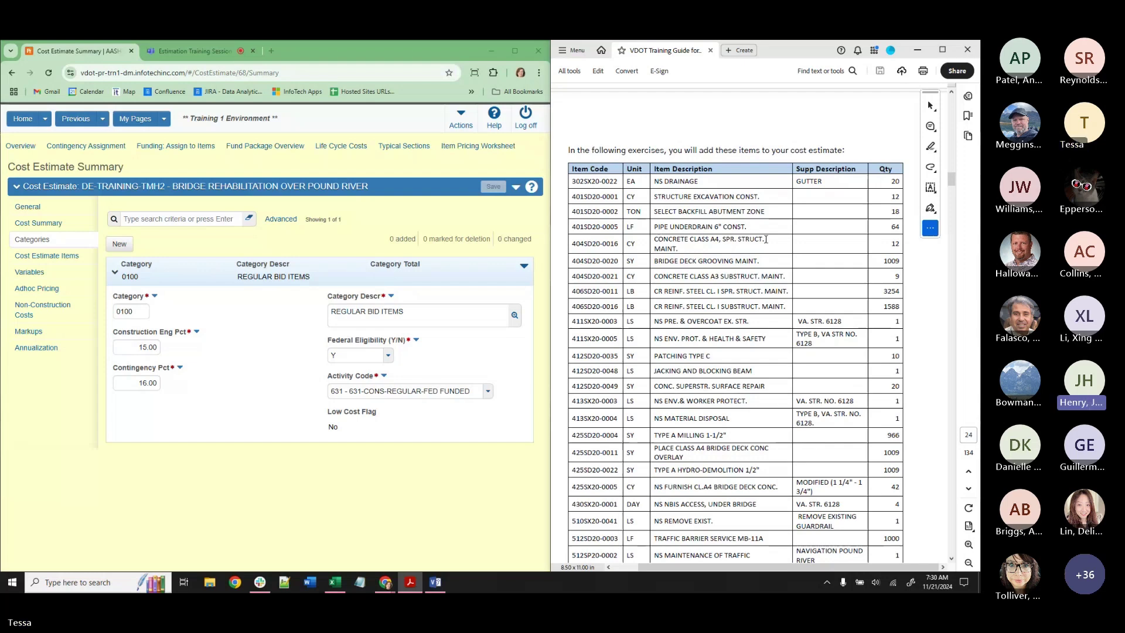
scroll(815, 264, "up", 1)
scroll(816, 270, "up", 5)
scroll(815, 269, "up", 3)
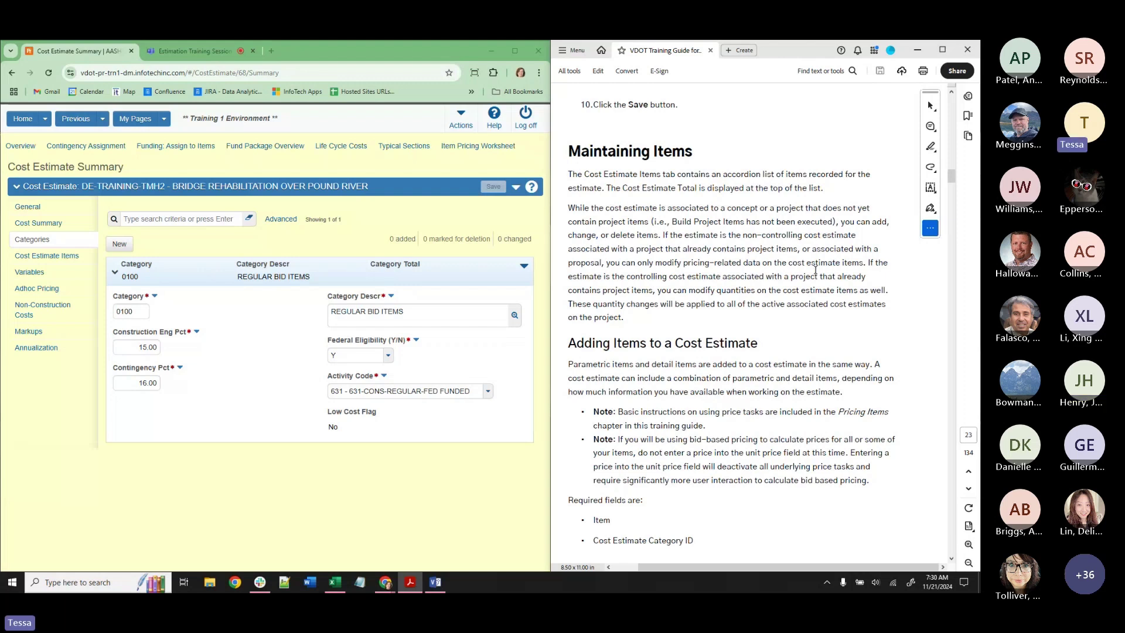
Show the first 10 estimates in the Cost Estimate Overview.
left_click(24, 149)
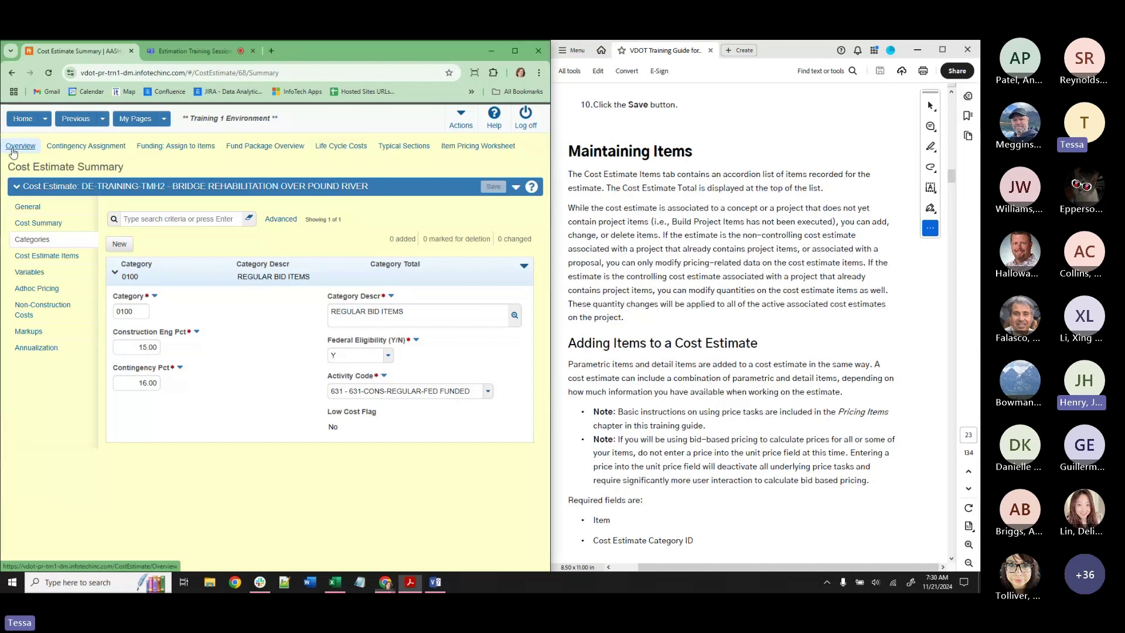
left_click(167, 243)
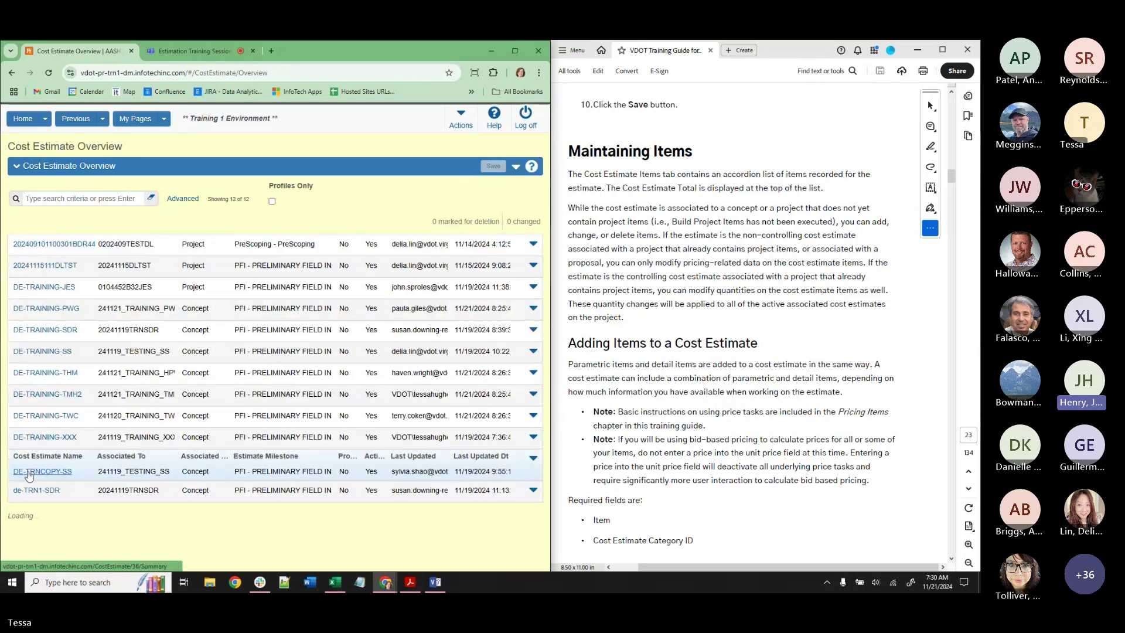
left_click(28, 474)
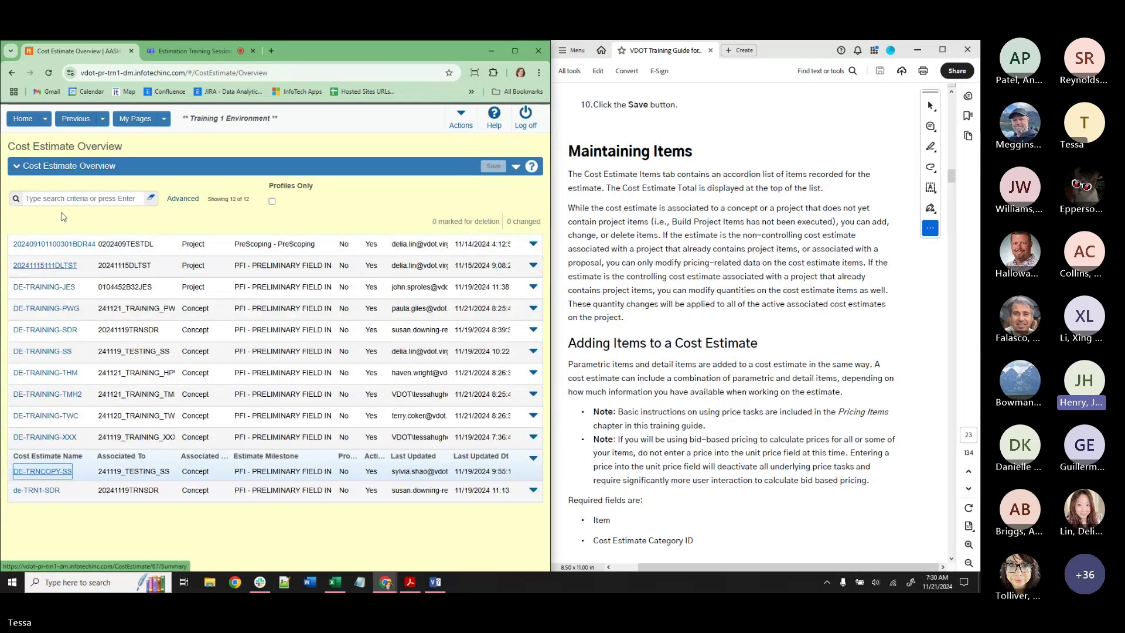
Switch the role to Project Administrator Access and duplicate the browser tab.
left_click(44, 118)
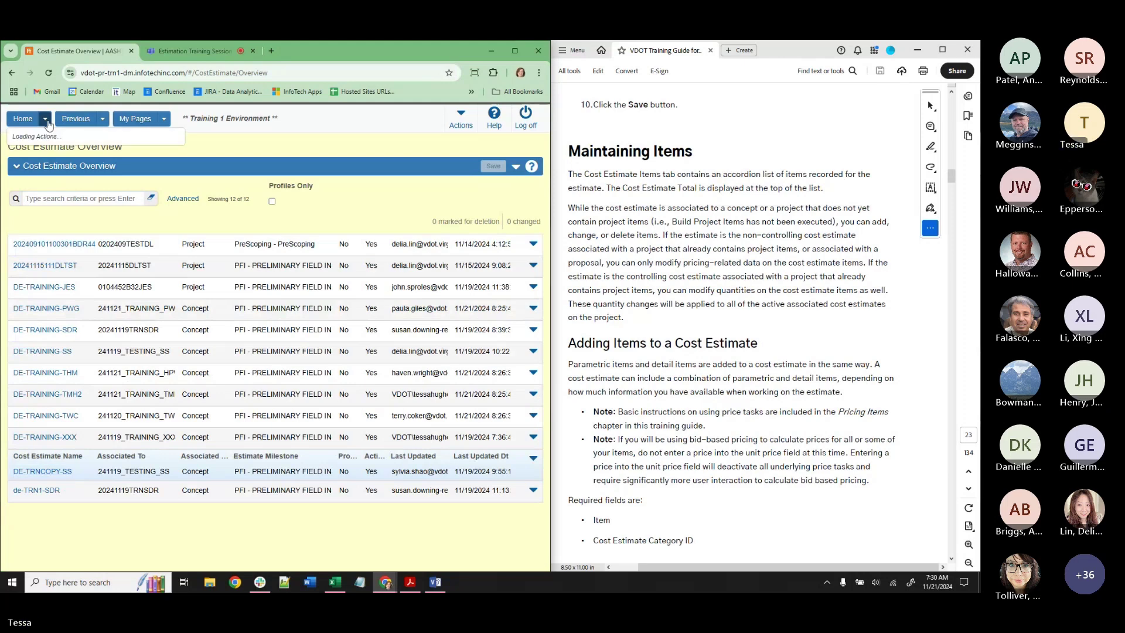
left_click(34, 146)
left_click(34, 149)
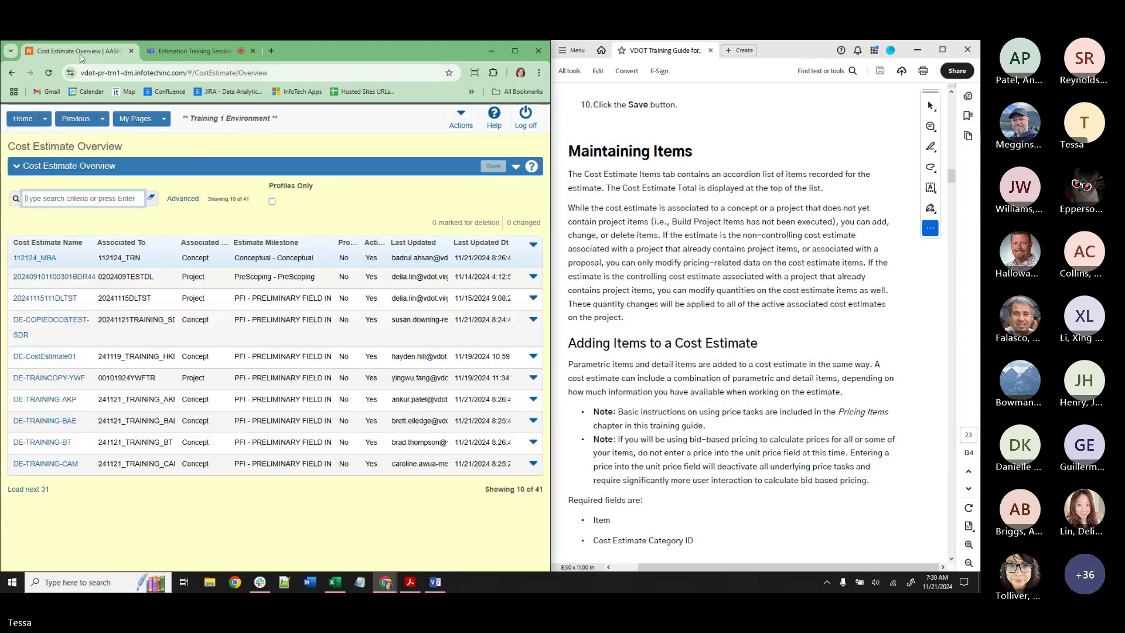
right_click(82, 51)
left_click(111, 161)
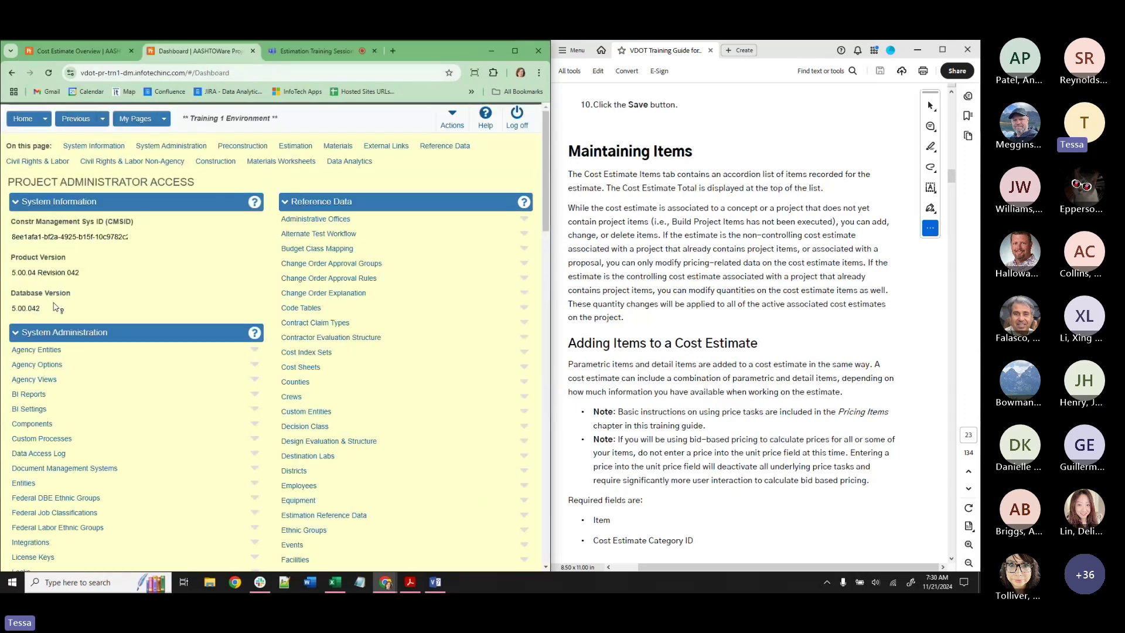
scroll(26, 510, "down", 5)
Search Users for a trainee, review their roles and organization access, then return to the estimates.
left_click(22, 510)
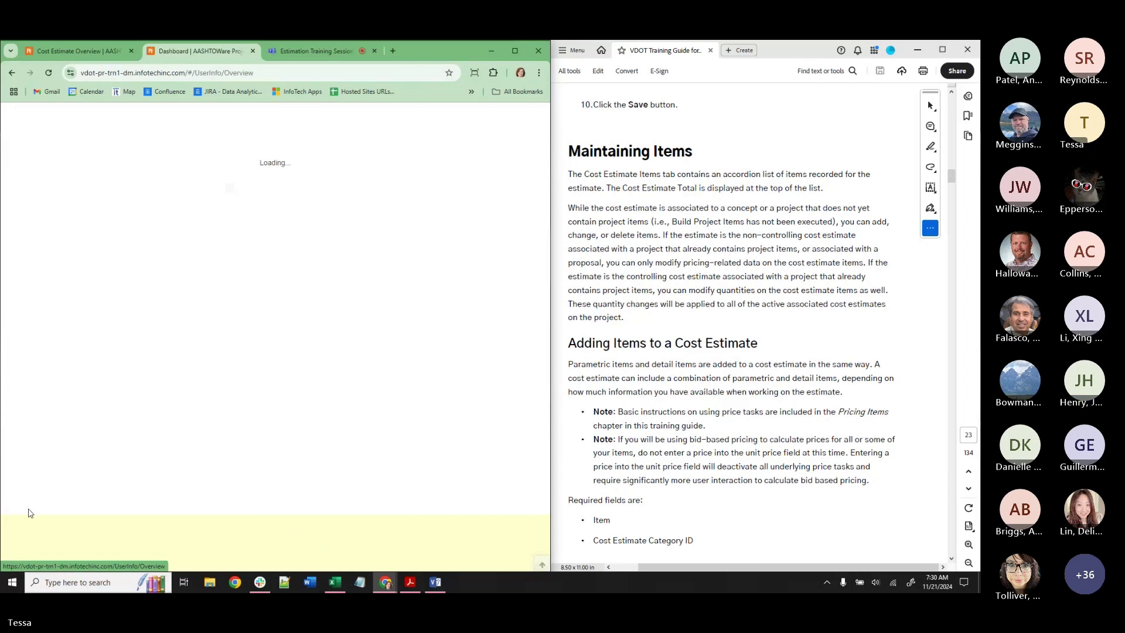
left_click(72, 220)
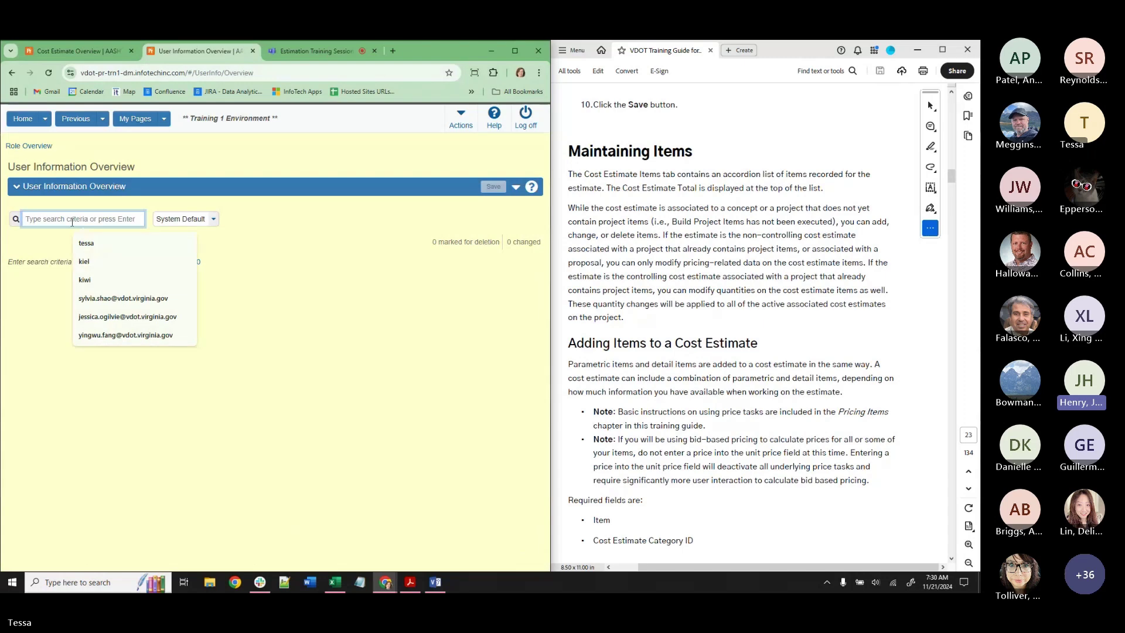
type("JASON")
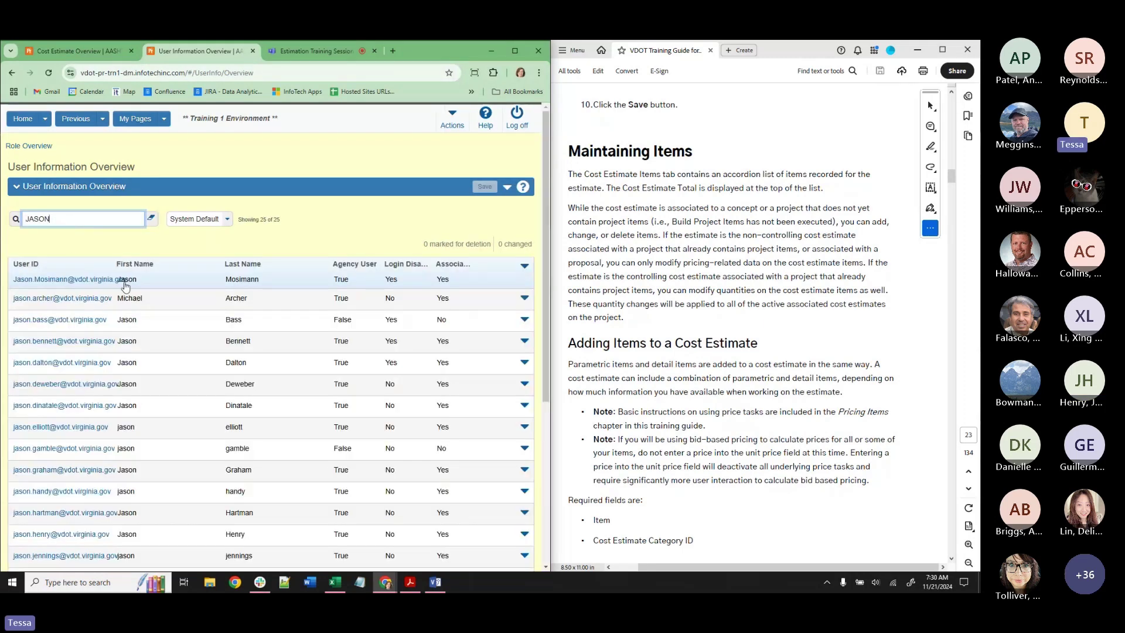
scroll(232, 381, "down", 3)
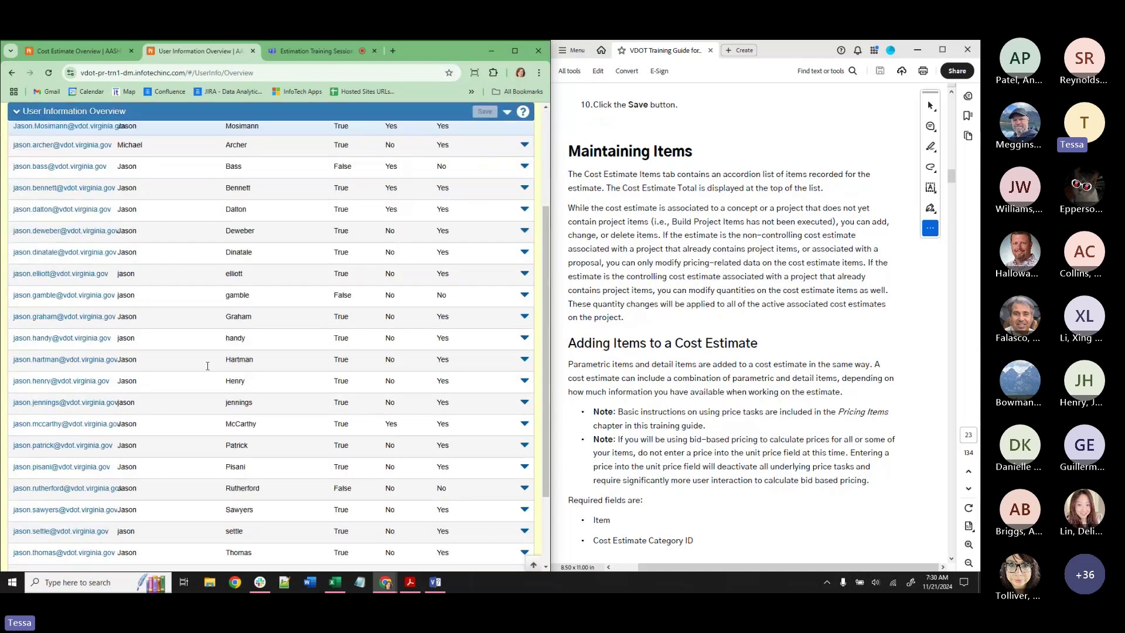
left_click(70, 390)
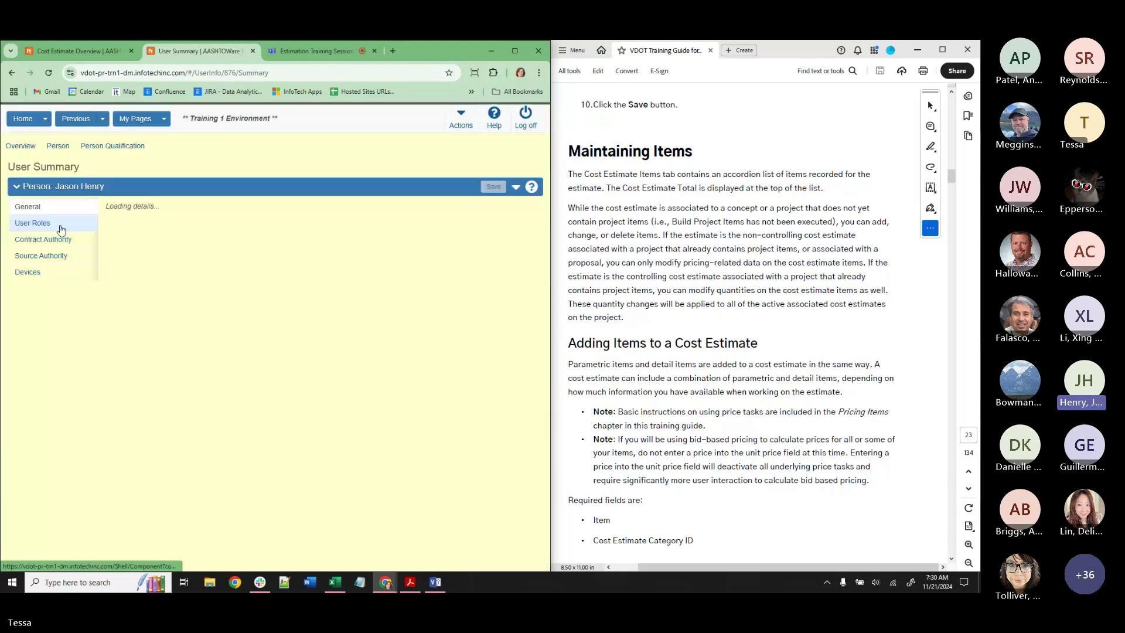
left_click(59, 227)
left_click_drag(386, 290, 344, 291)
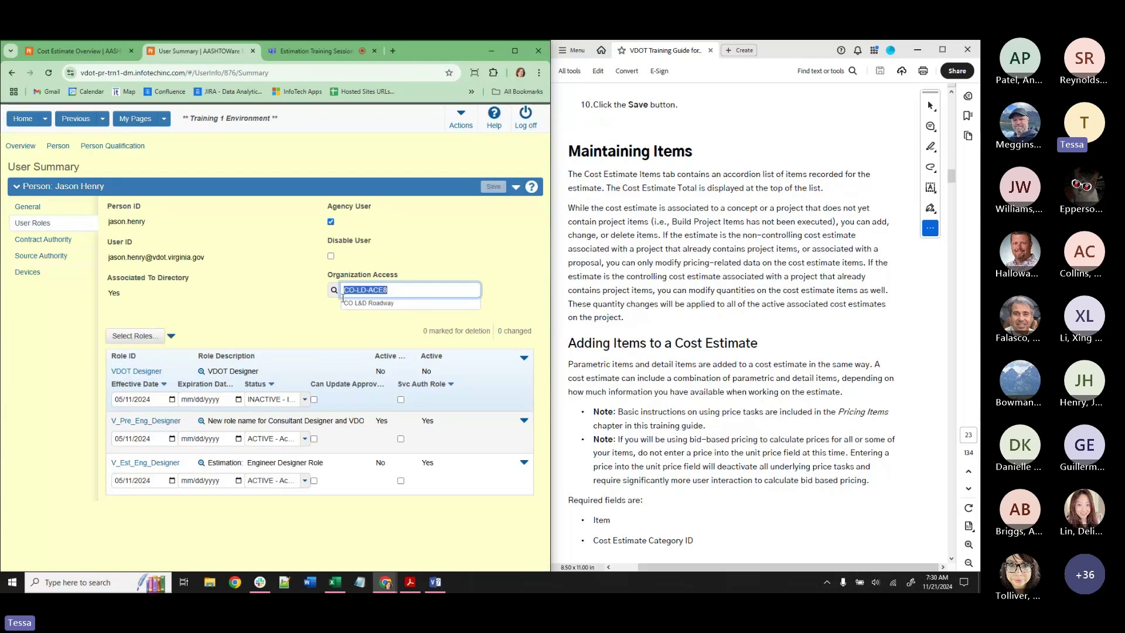
left_click(82, 52)
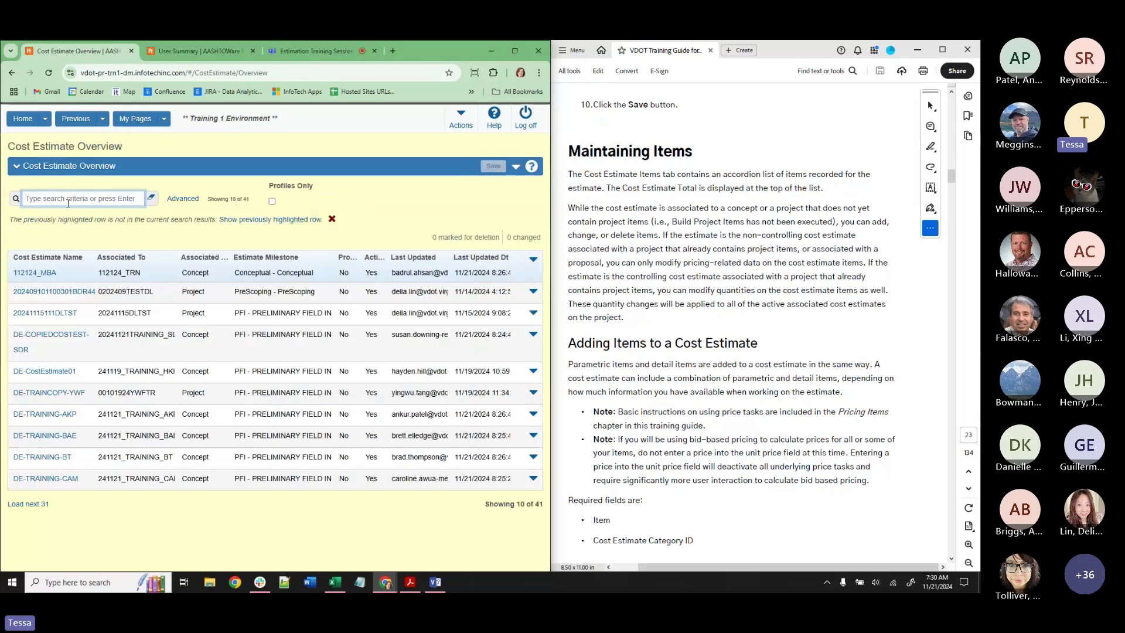
Load all remaining cost estimates, filter them by the trainee's initials, then return to the dashboard.
left_click(31, 505)
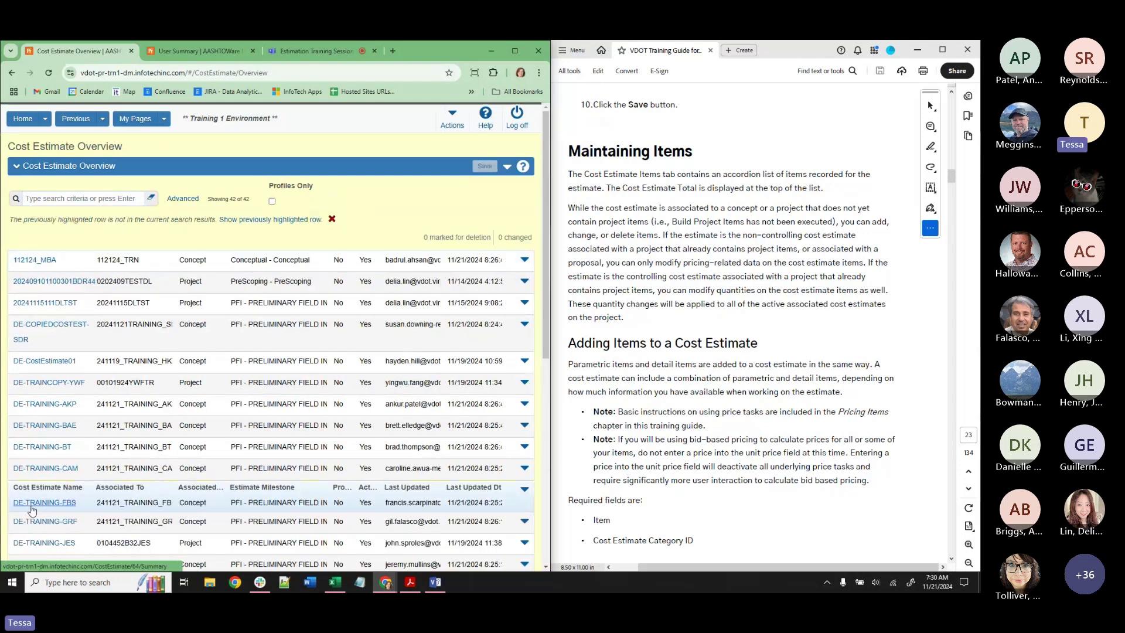
scroll(136, 341, "down", 4)
scroll(137, 342, "down", 2)
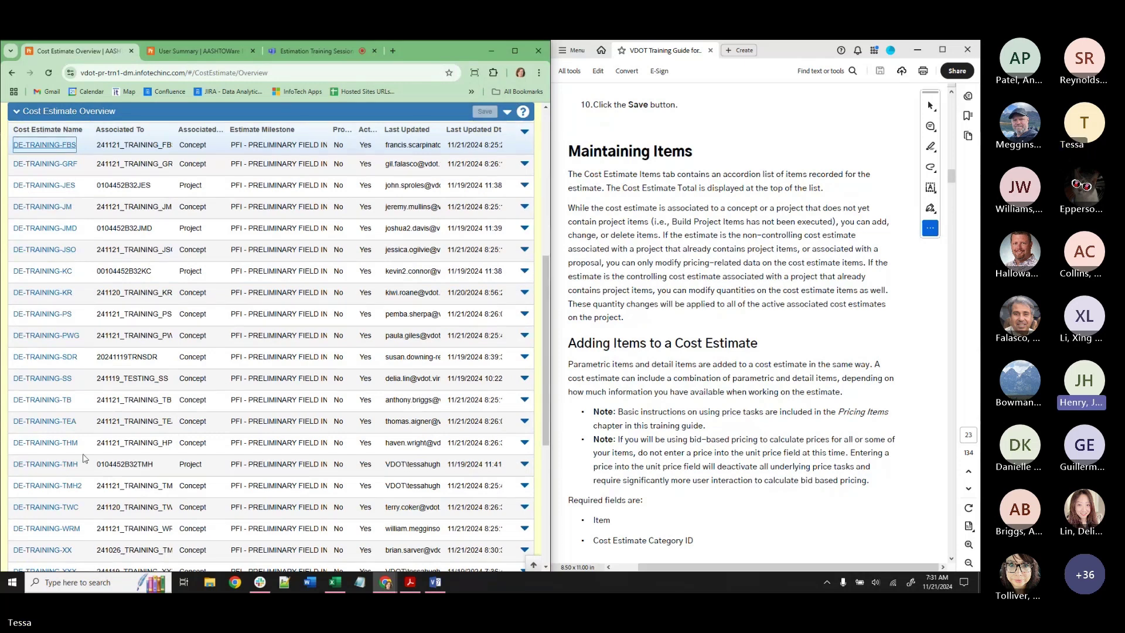
scroll(87, 531, "down", 1)
scroll(86, 532, "up", 7)
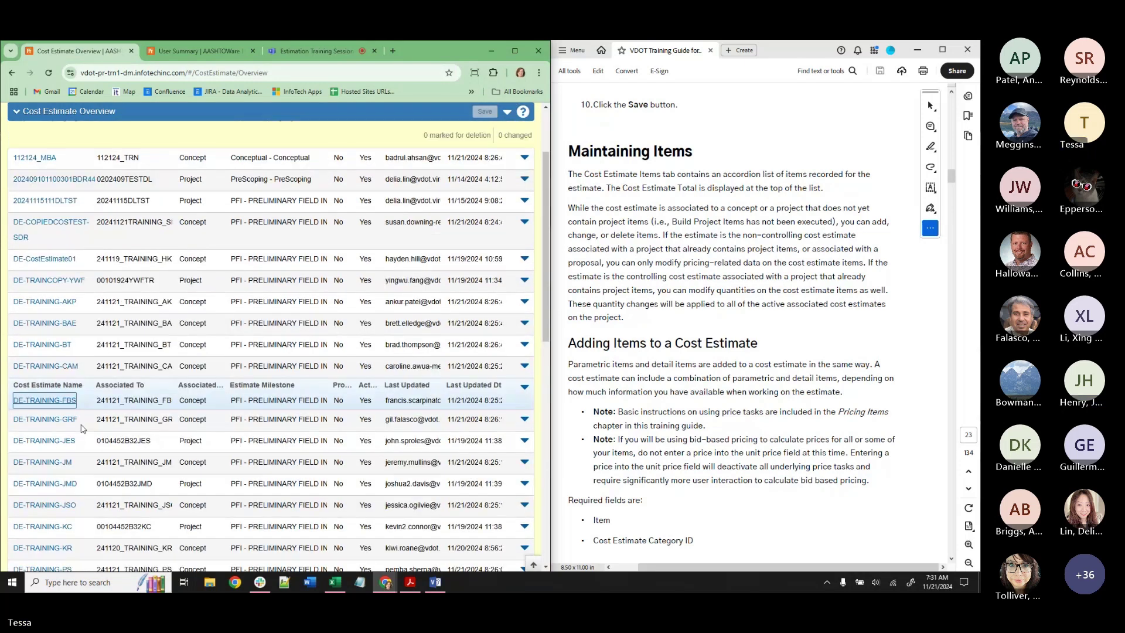
left_click(76, 199)
type("J")
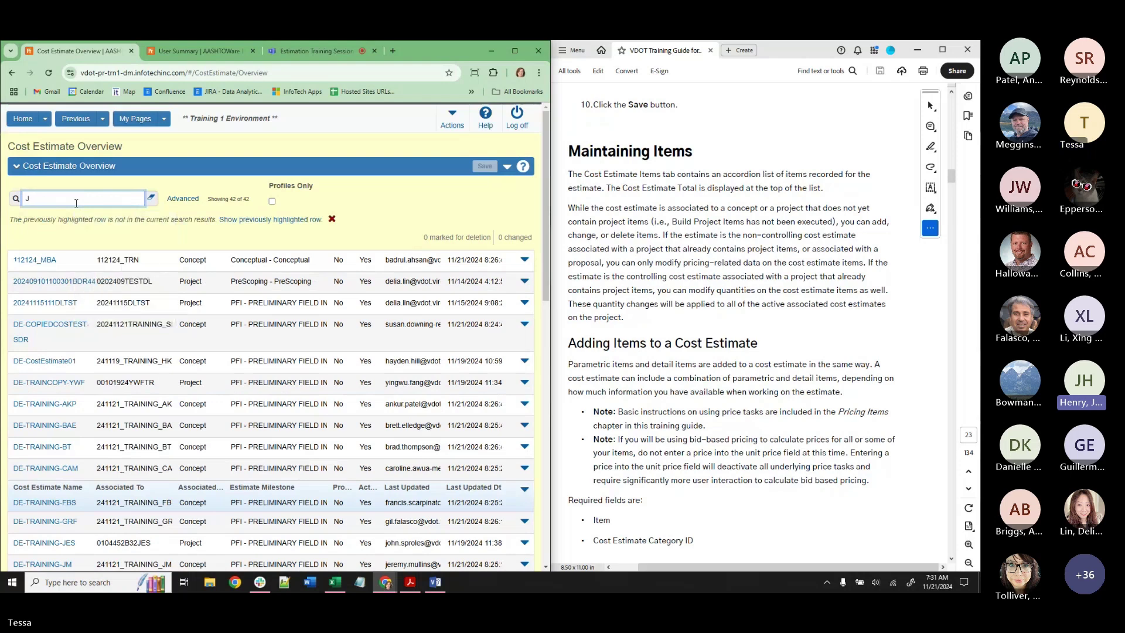
type("H")
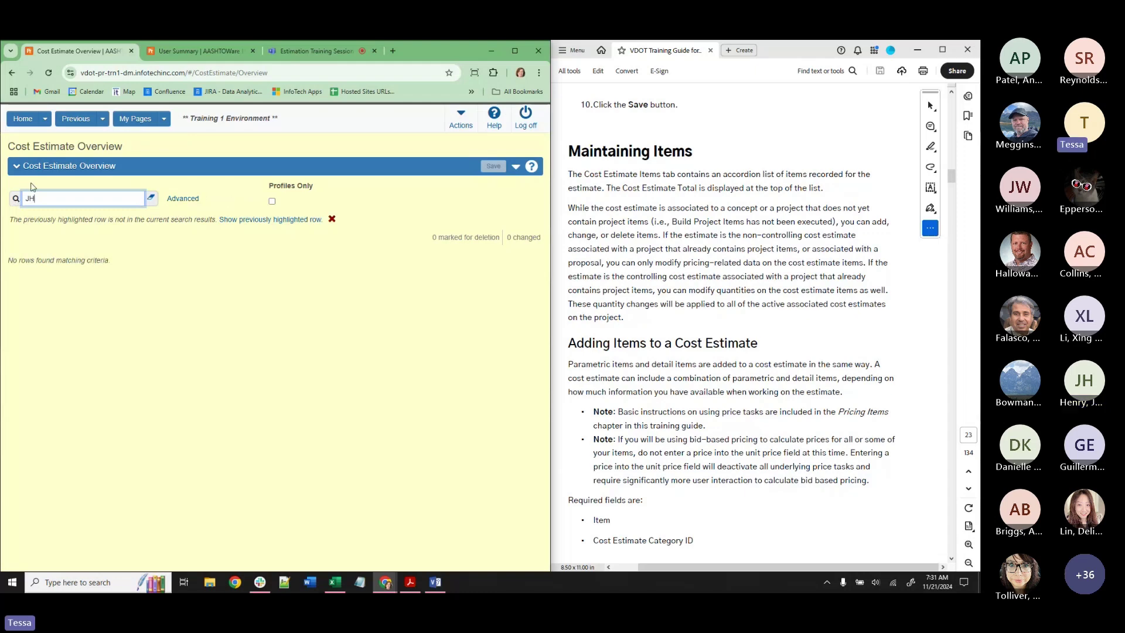
left_click(22, 119)
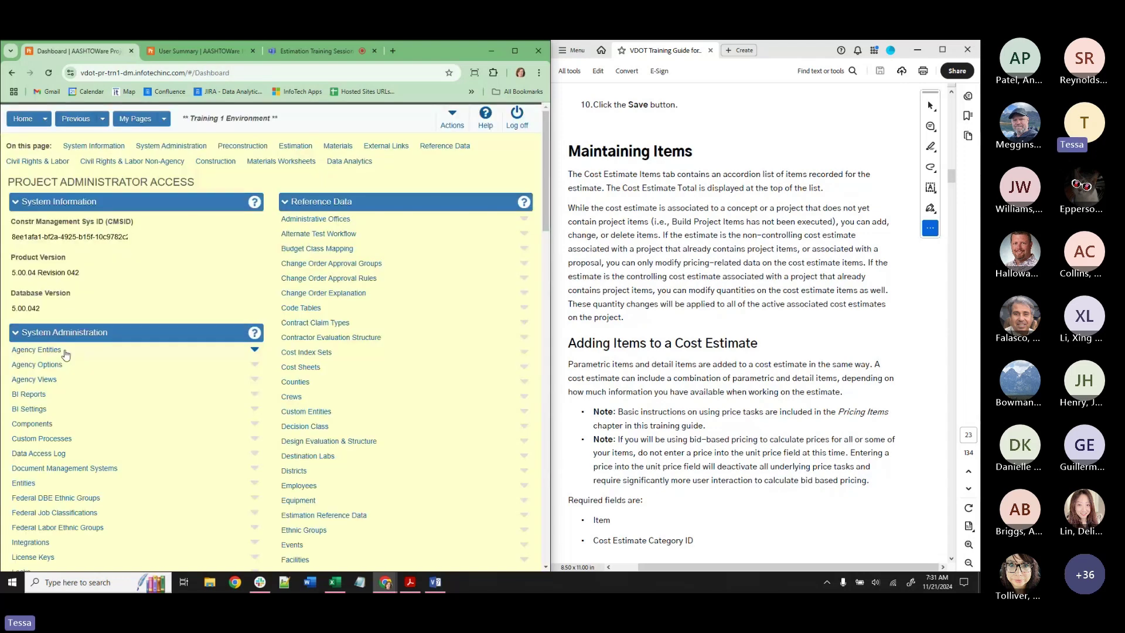
Search the Concept Overview by the trainee's initials, then clear it to list the first concepts.
scroll(66, 354, "down", 8)
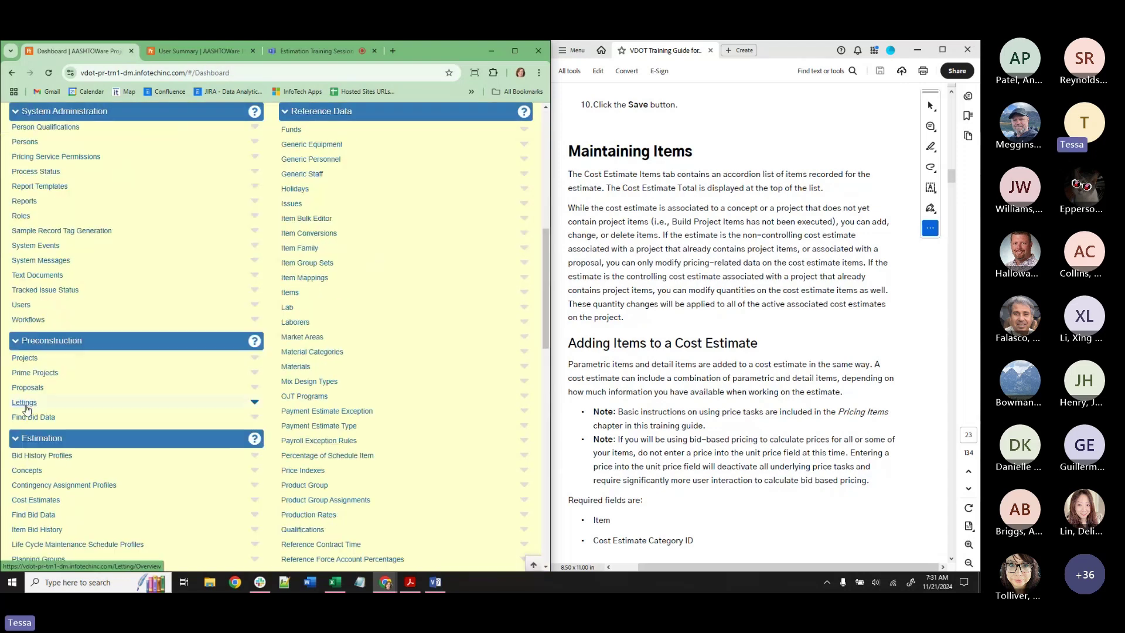
left_click(33, 474)
left_click(60, 199)
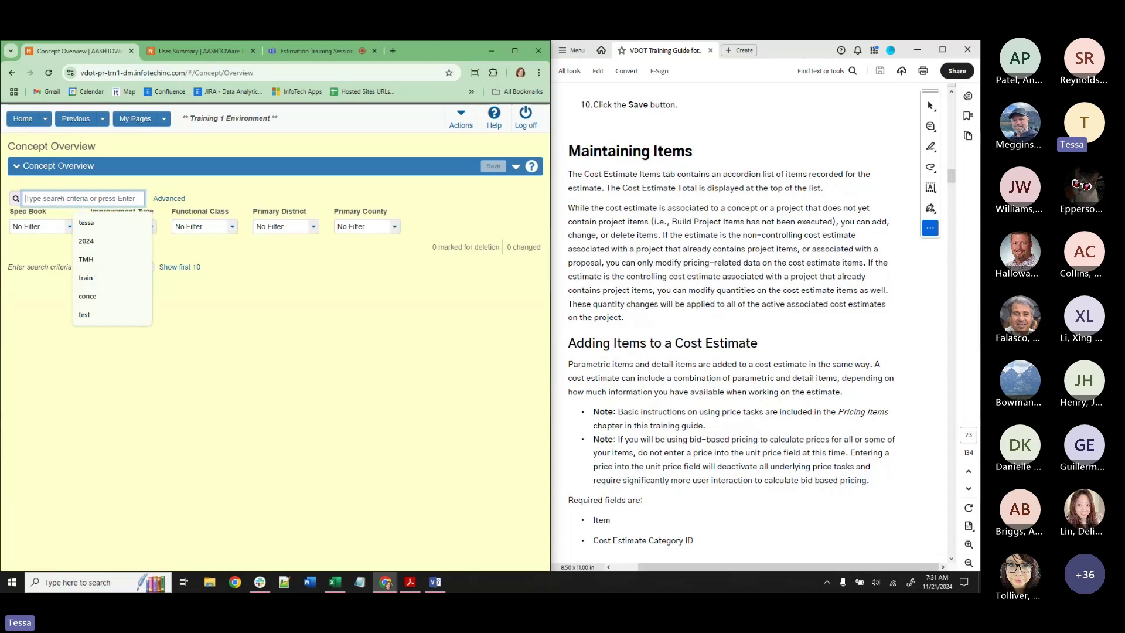
type("JH")
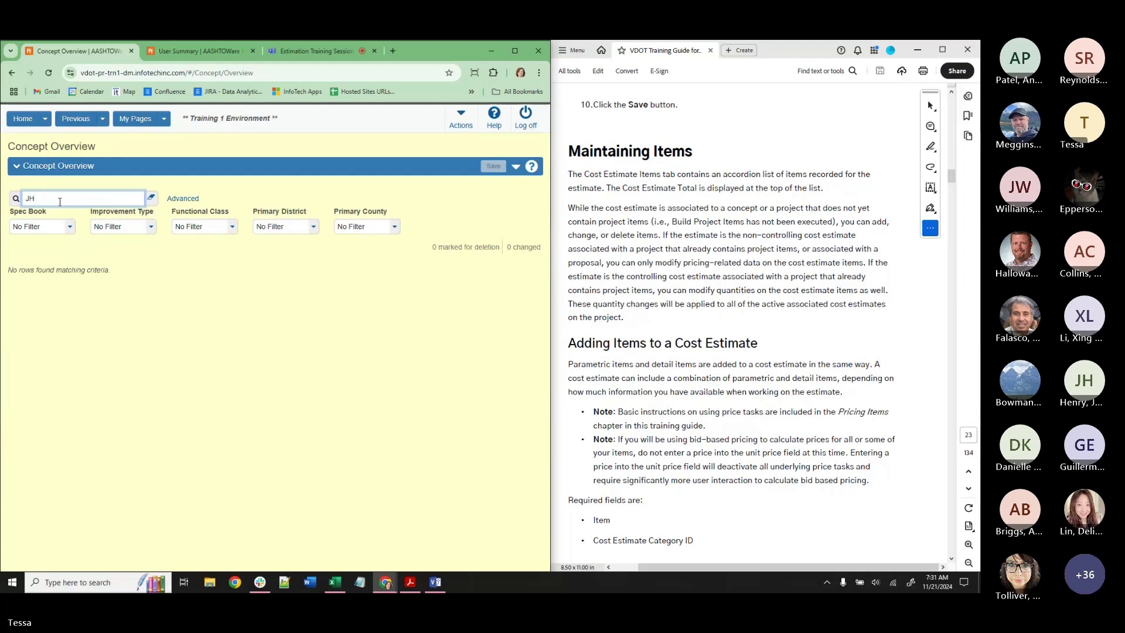
left_click(45, 119)
left_click_drag(112, 272, 103, 267)
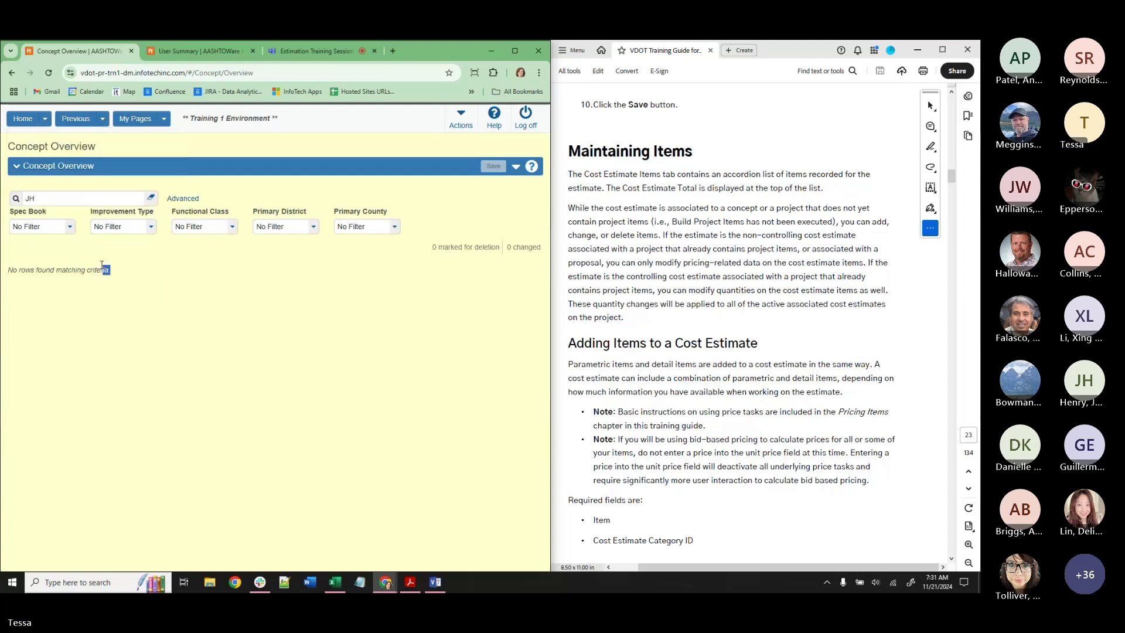
left_click(150, 198)
left_click(175, 289)
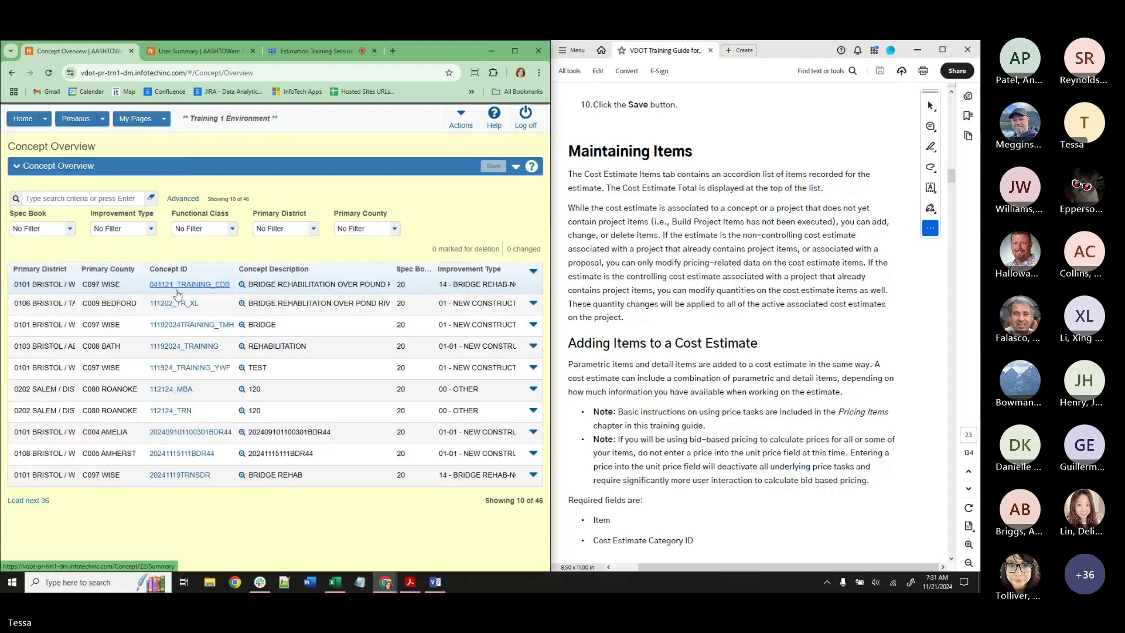
Load the remaining 36 concepts and scroll through the full list, including the 241121_TRAINING concepts.
left_click(51, 501)
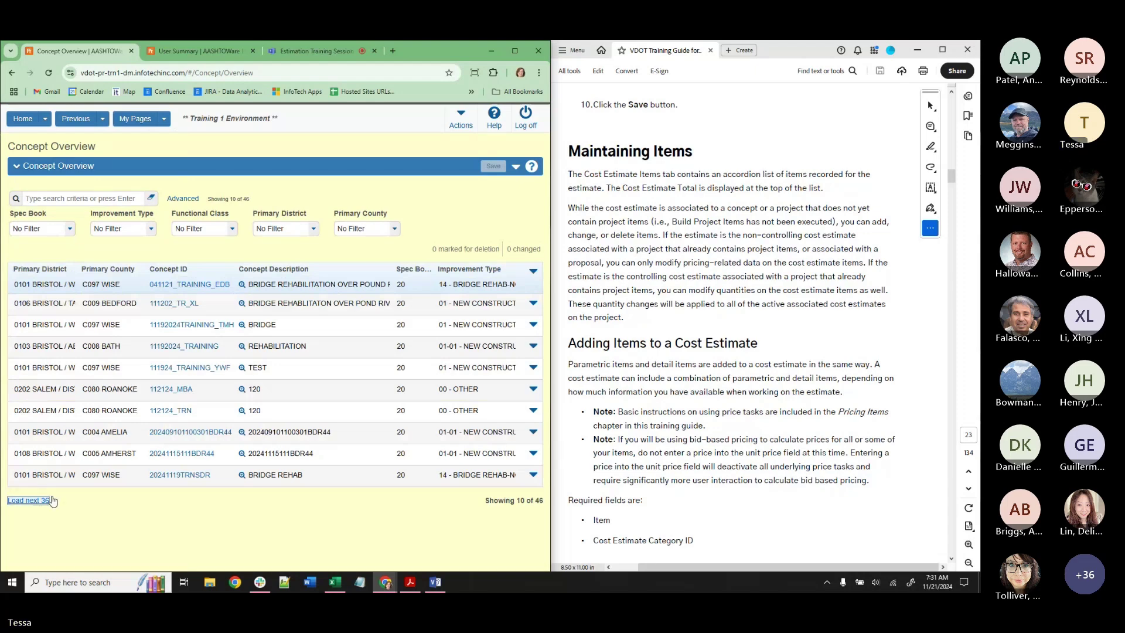
scroll(185, 315, "down", 3)
scroll(185, 315, "down", 3)
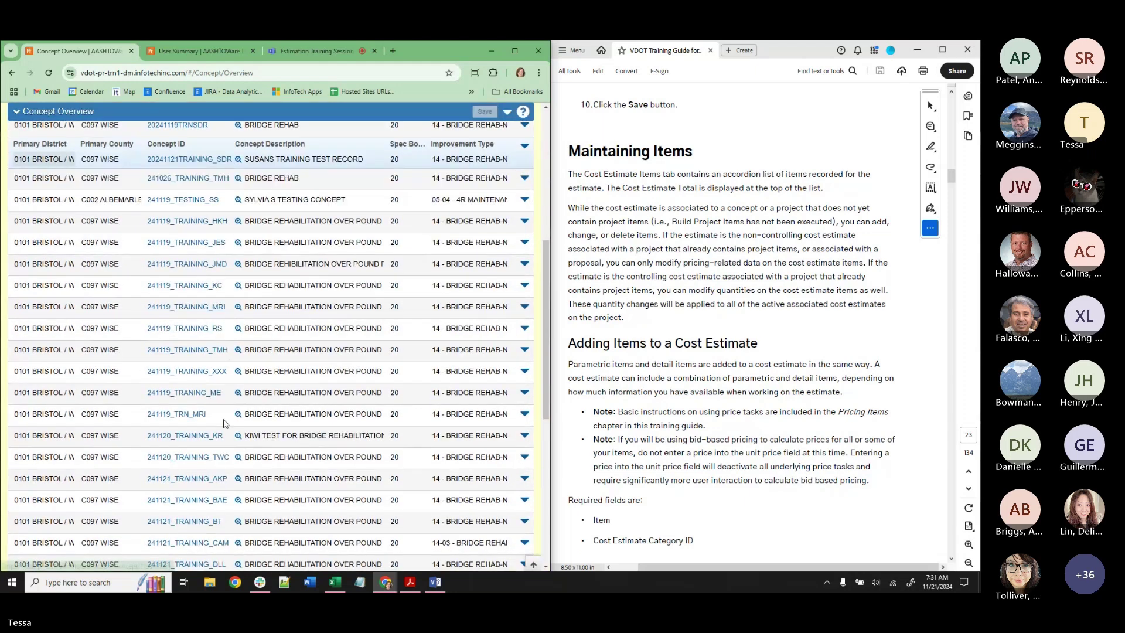
scroll(223, 423, "down", 4)
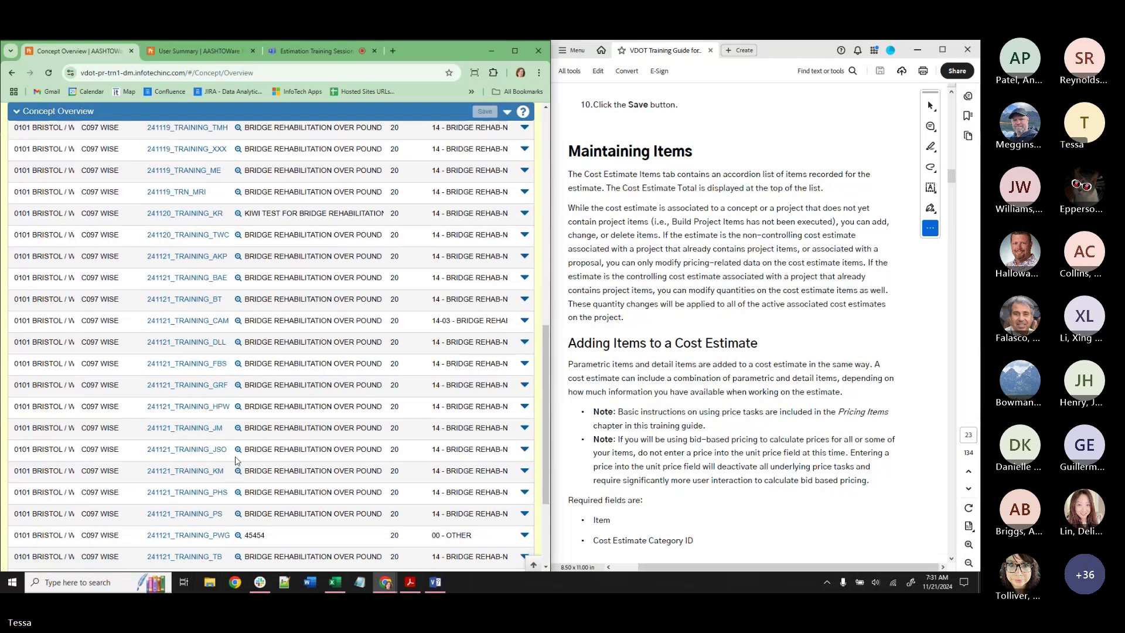
scroll(230, 468, "down", 3)
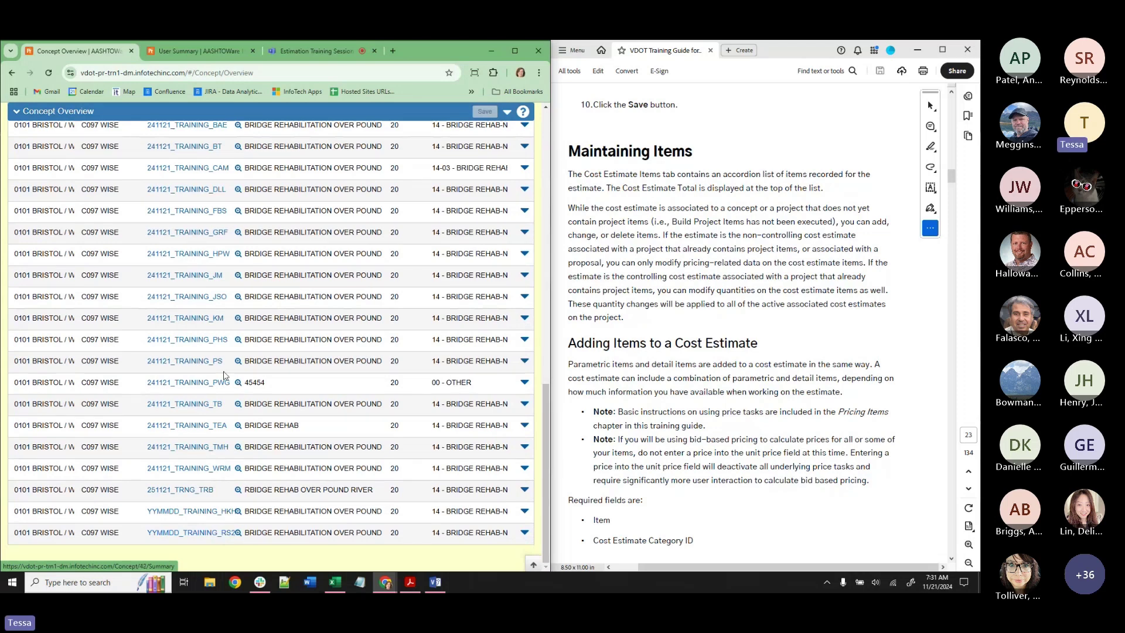
scroll(223, 375, "up", 5)
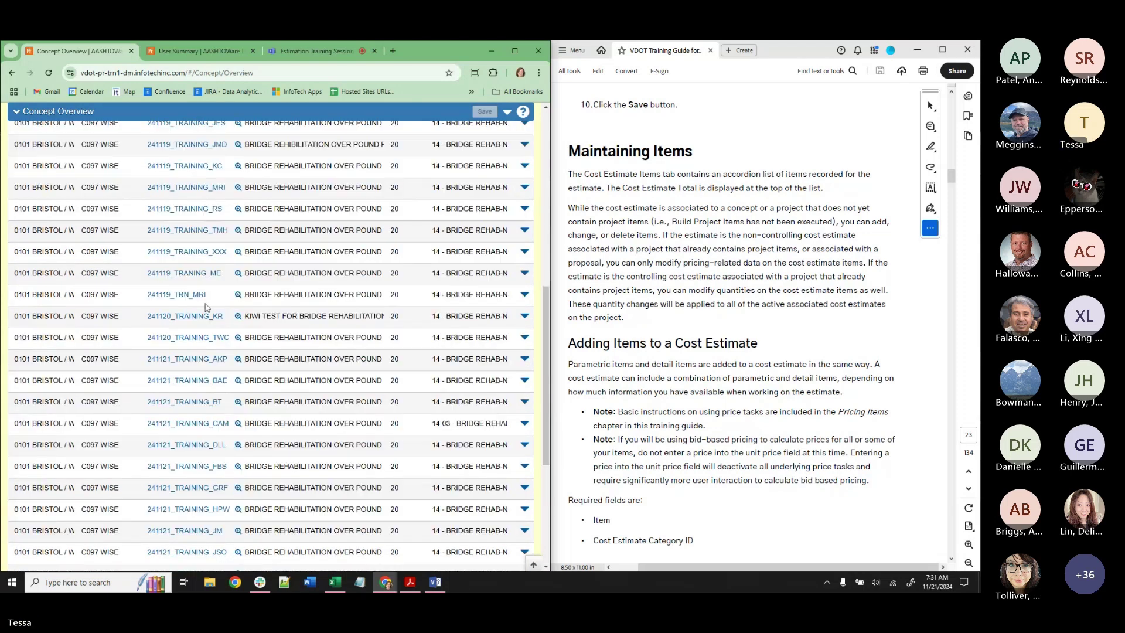
scroll(225, 258, "up", 3)
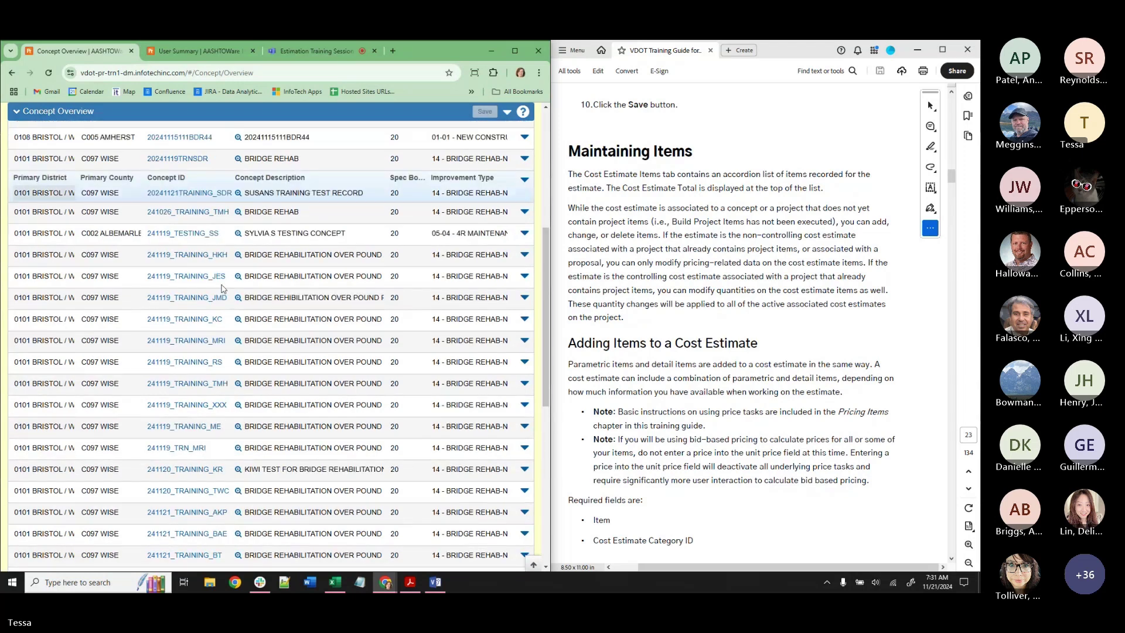
scroll(223, 288, "up", 5)
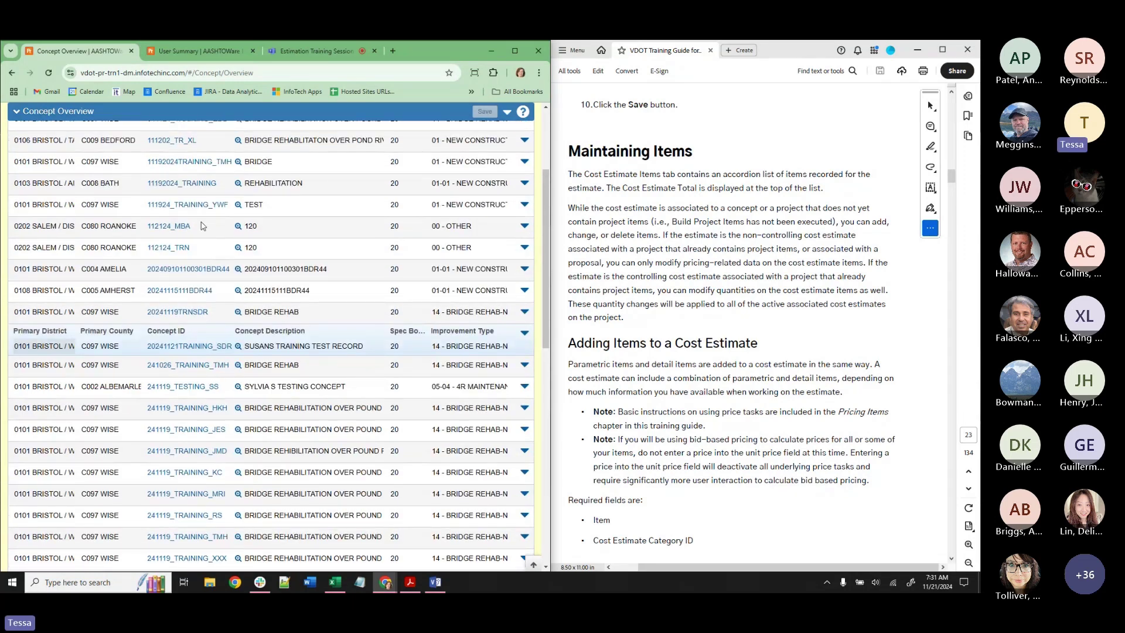
scroll(205, 251, "up", 1)
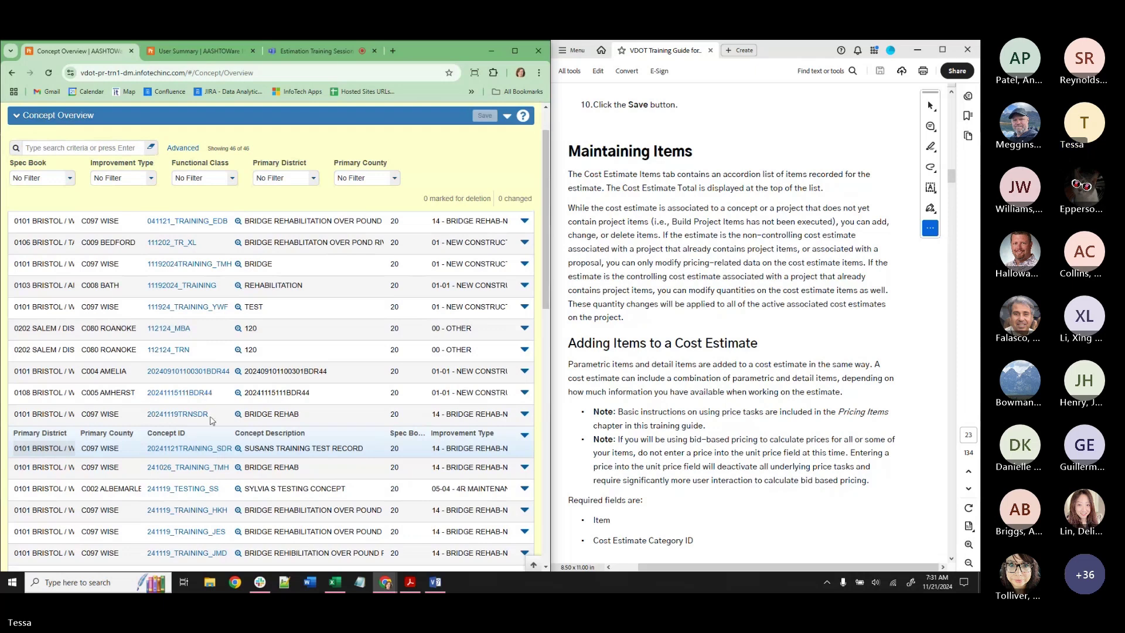
scroll(211, 410, "down", 3)
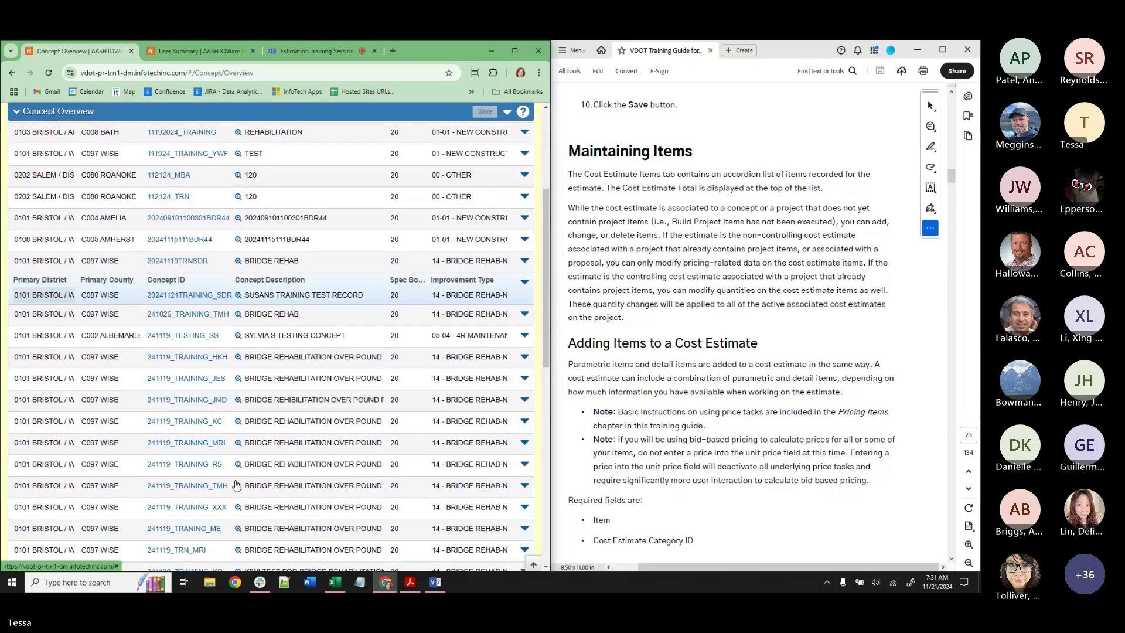
scroll(237, 488, "down", 10)
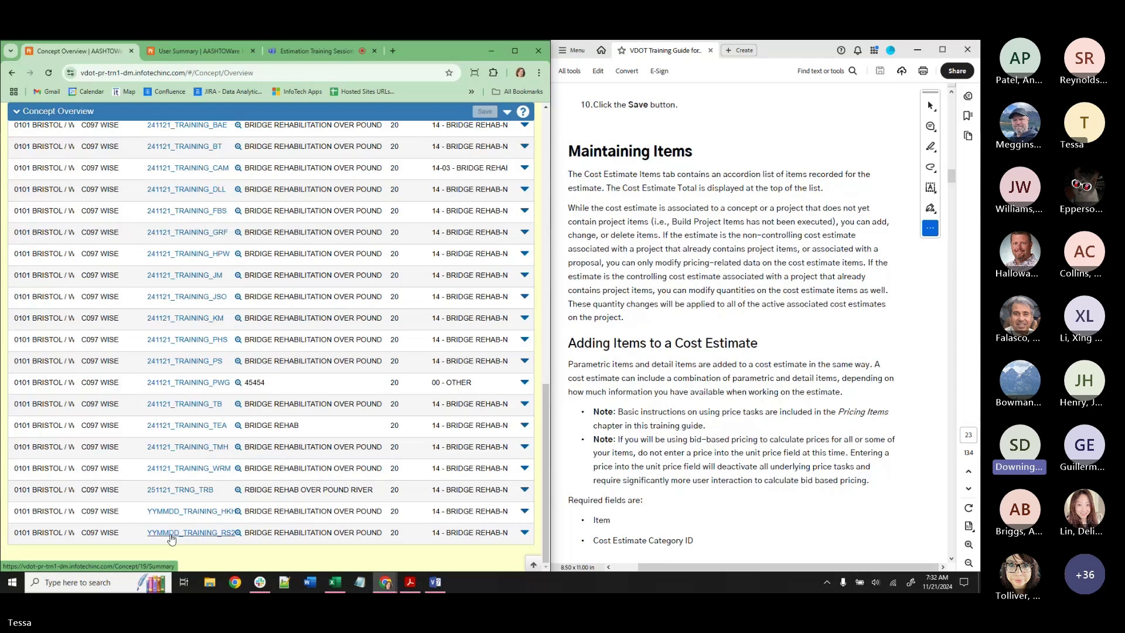
scroll(170, 538, "up", 1)
scroll(171, 537, "up", 3)
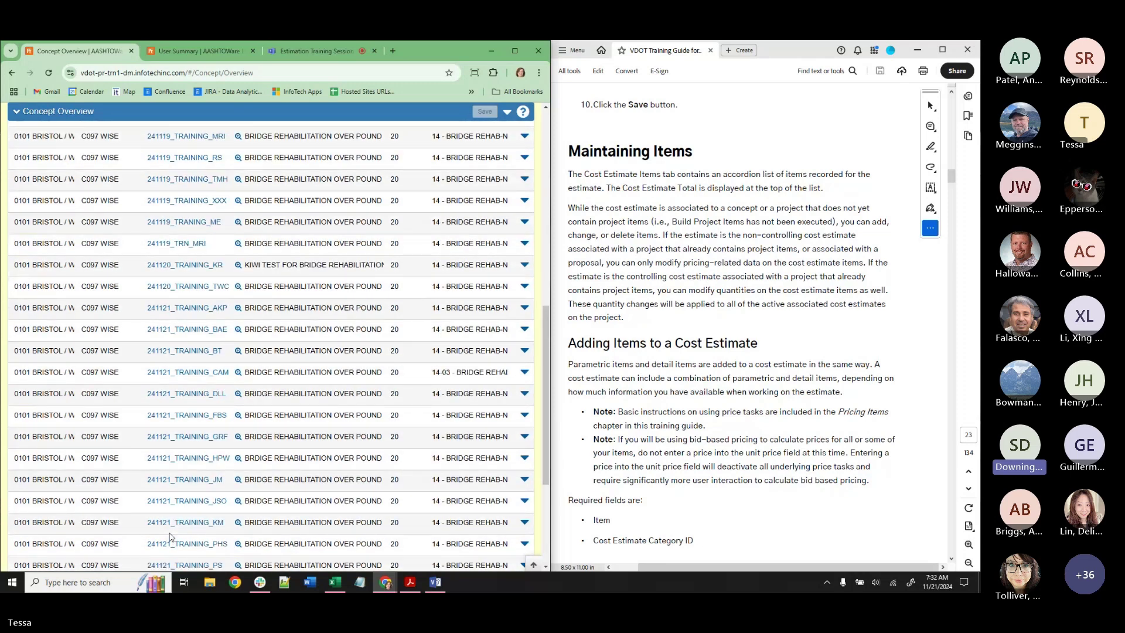
scroll(170, 537, "up", 3)
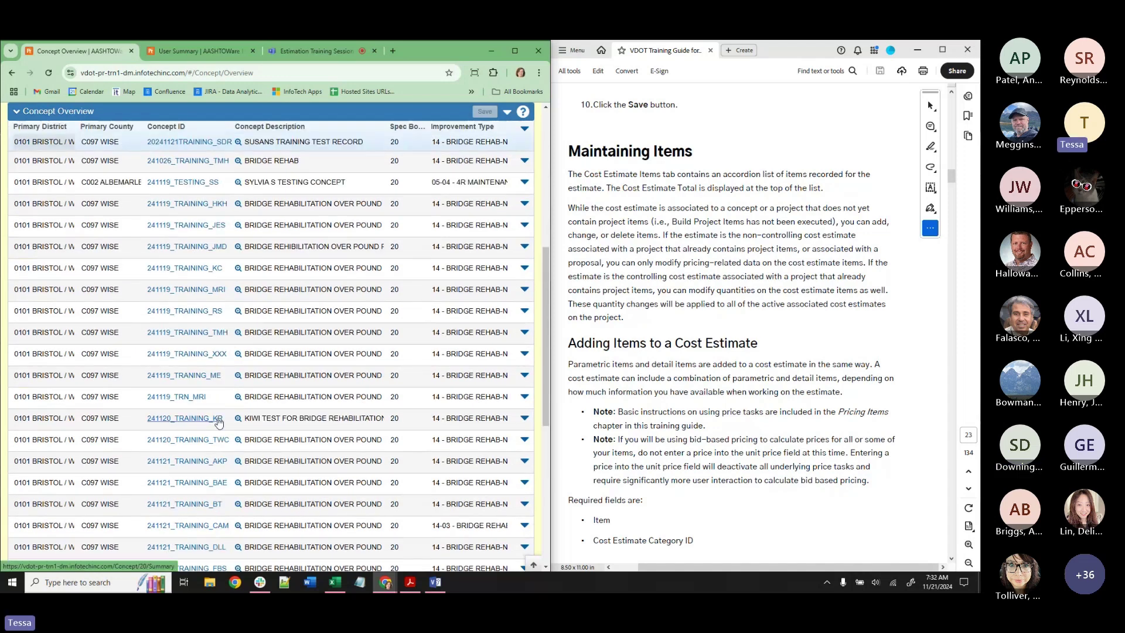
scroll(353, 264, "up", 3)
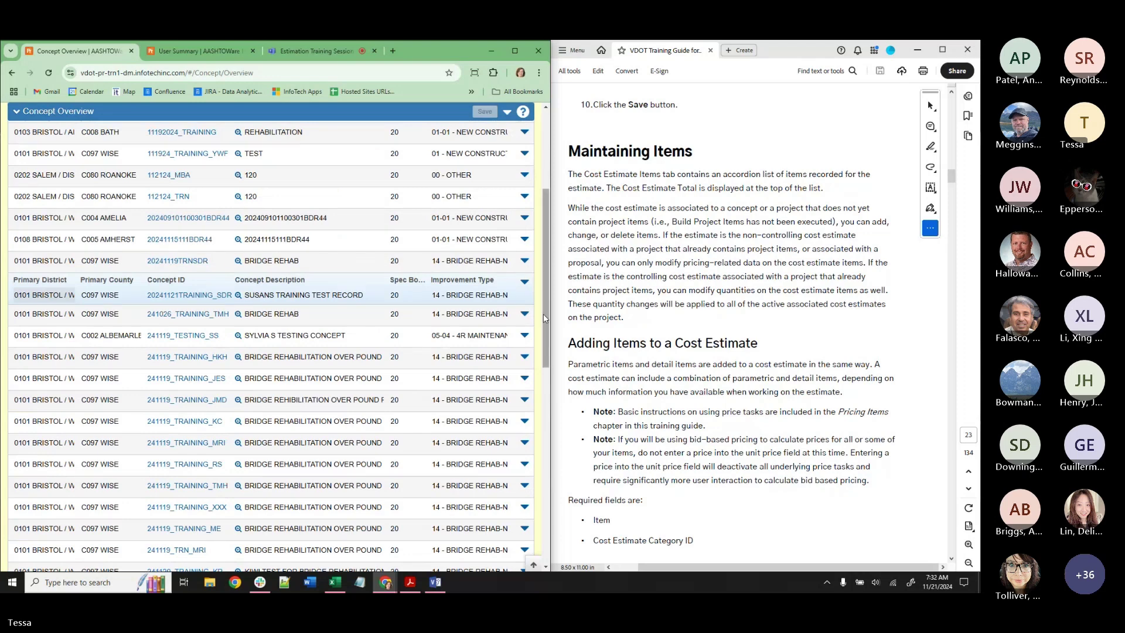
left_click_drag(543, 314, 545, 204)
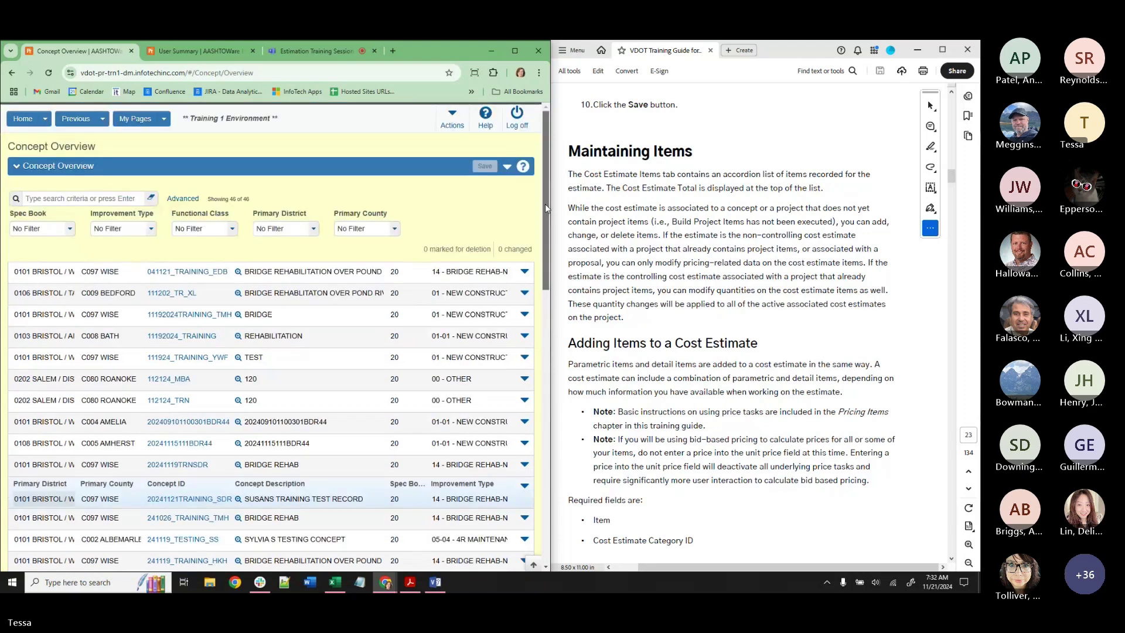
Reopen DE-TRAINING-TMH2 from recent pages and show its categories with 0100 REGULAR BID ITEMS.
left_click(76, 119)
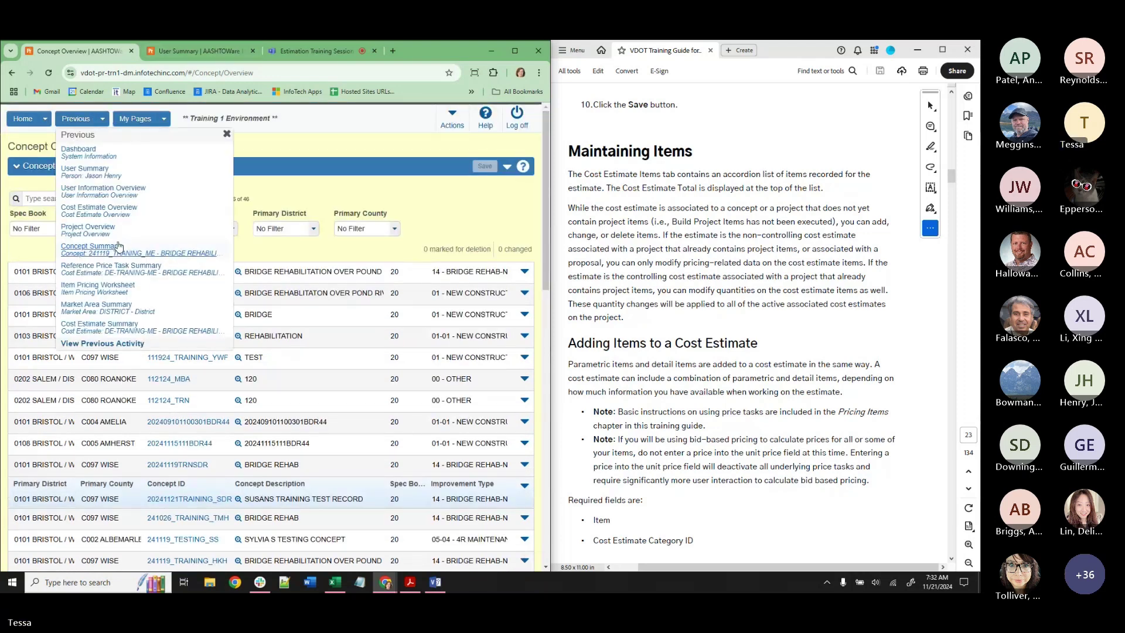
left_click(119, 327)
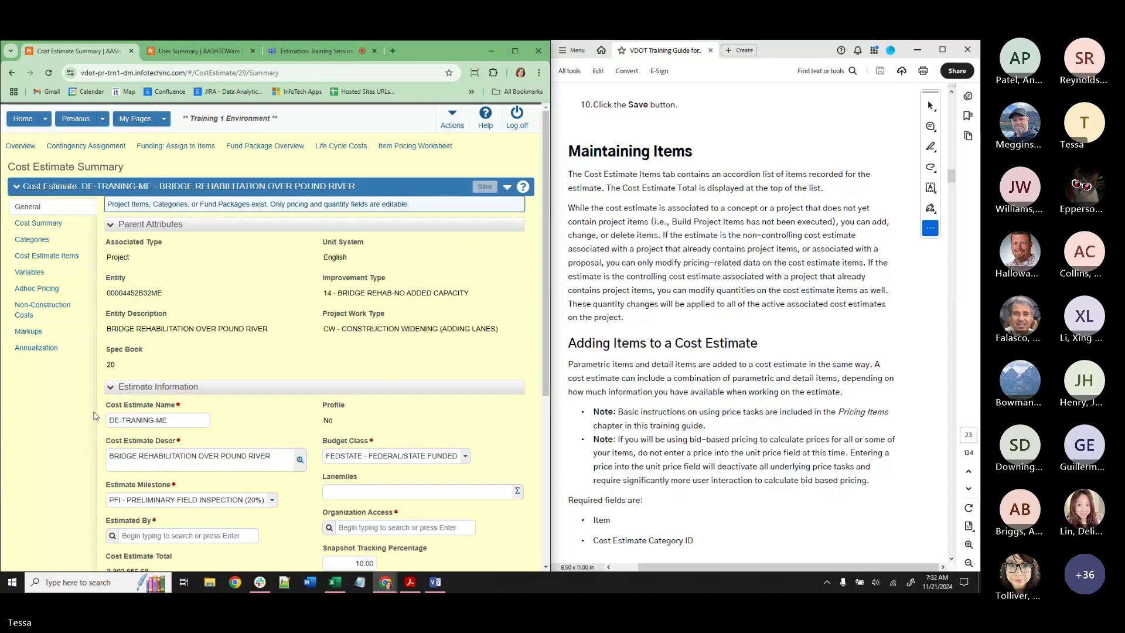
left_click(32, 239)
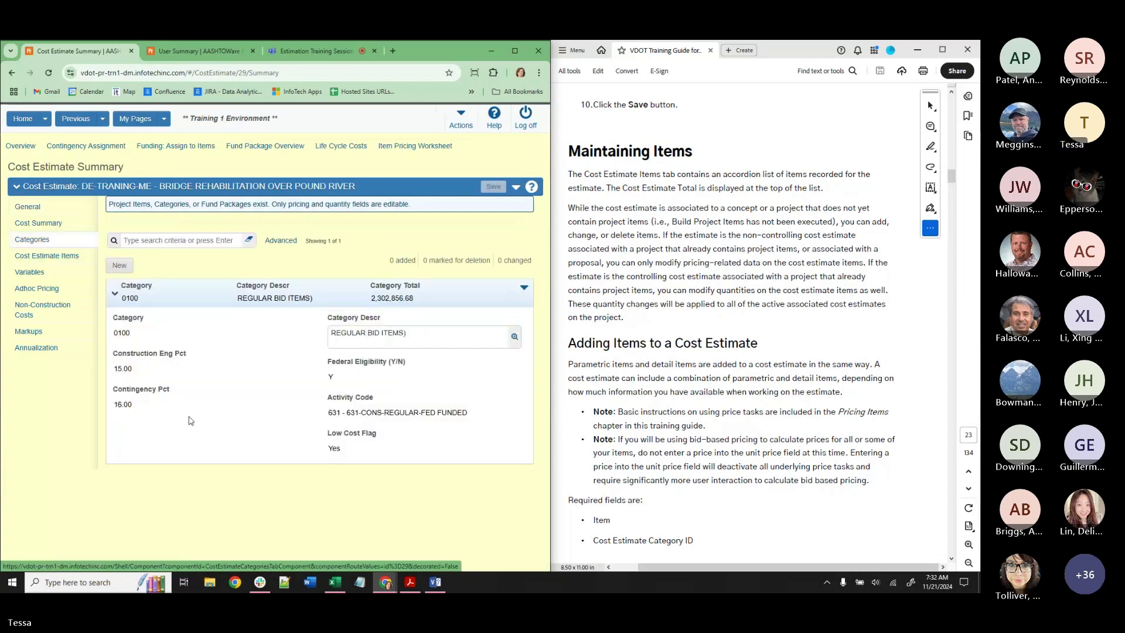
left_click(17, 149)
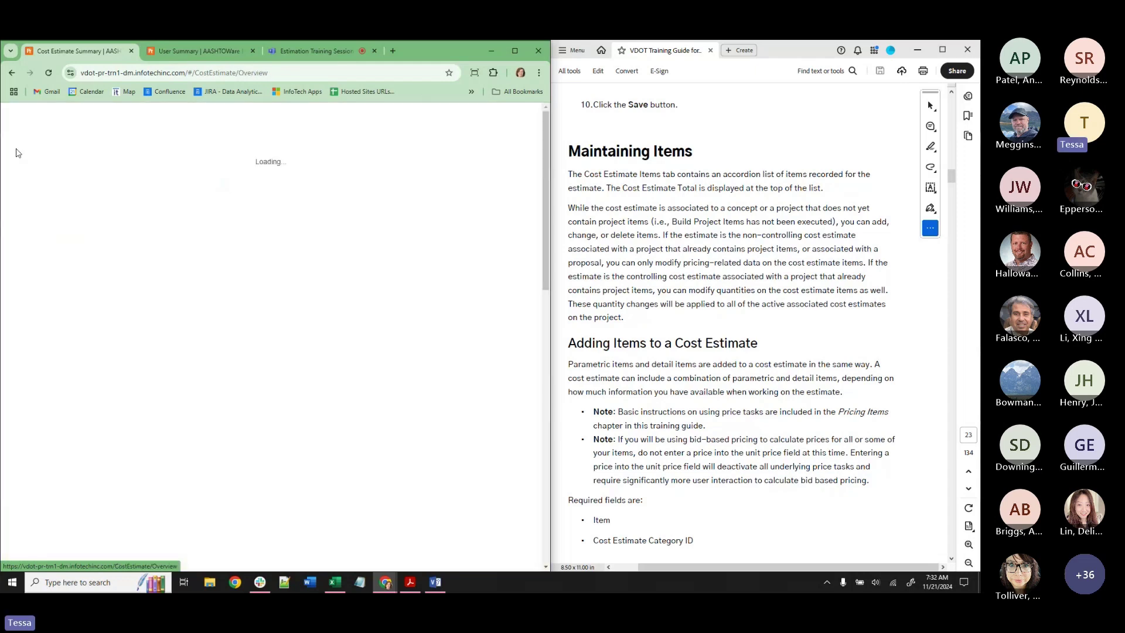
left_click(103, 119)
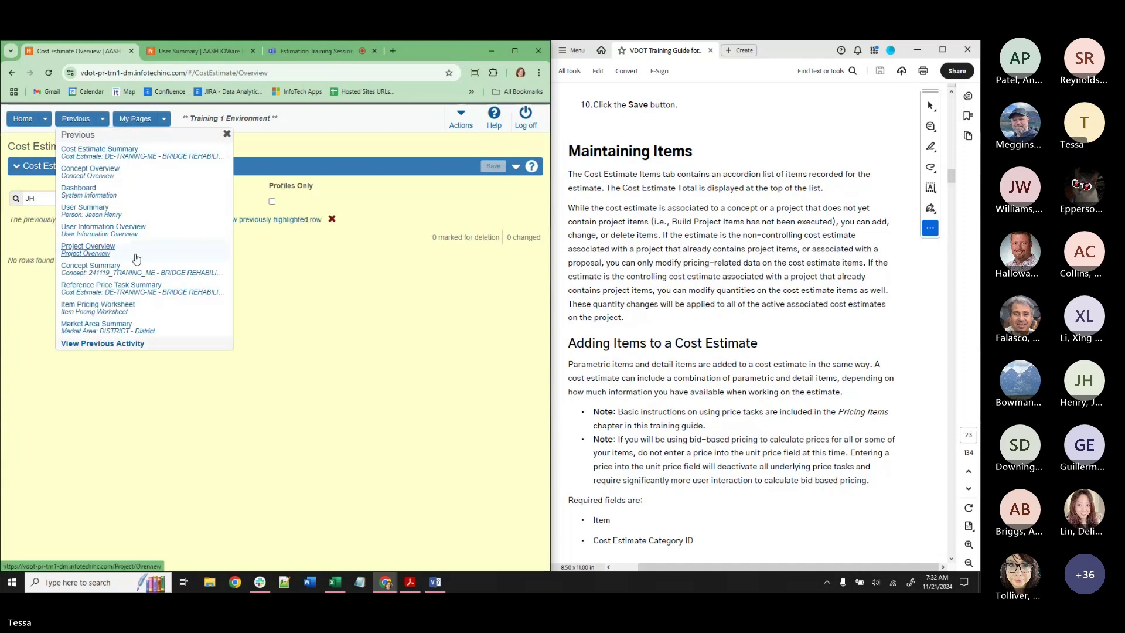
left_click(45, 118)
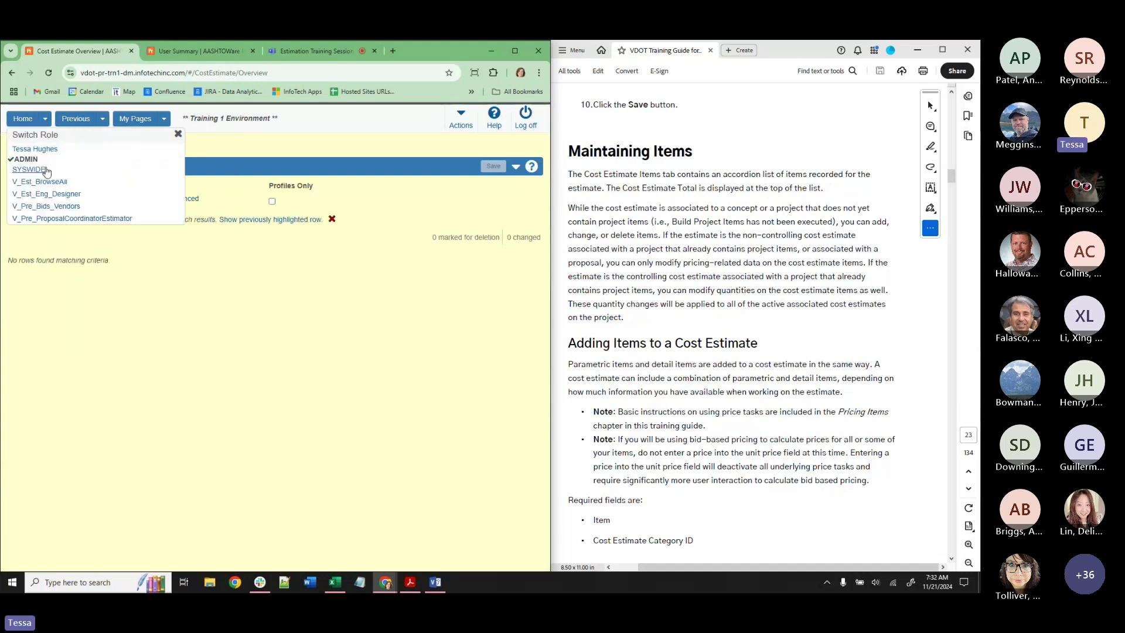
left_click(47, 194)
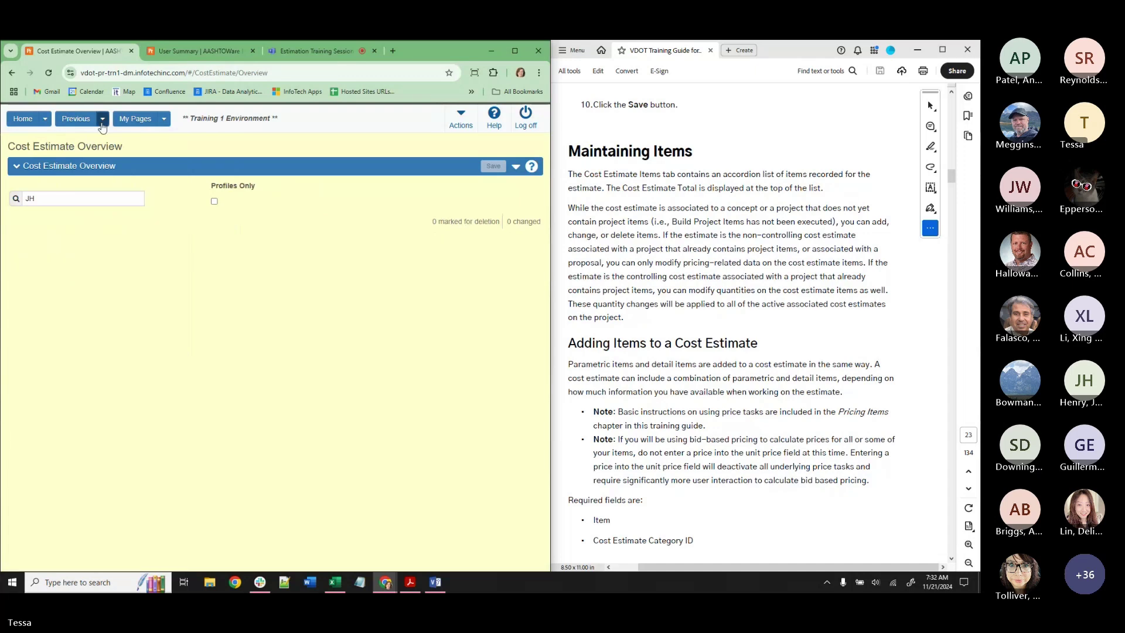
left_click(102, 120)
left_click(76, 147)
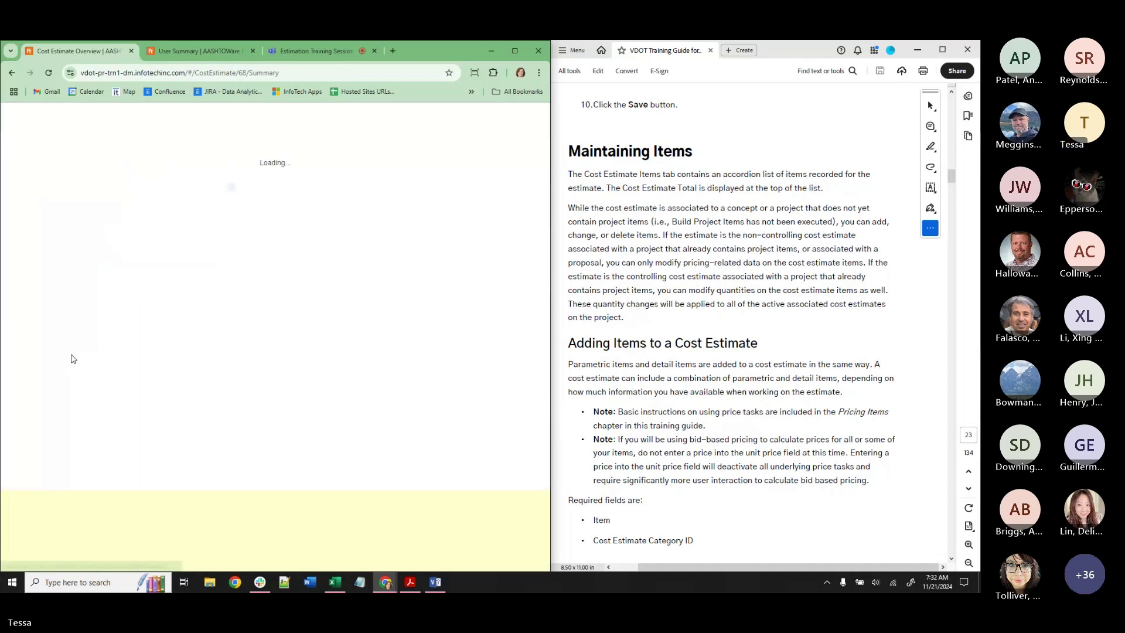
left_click(56, 241)
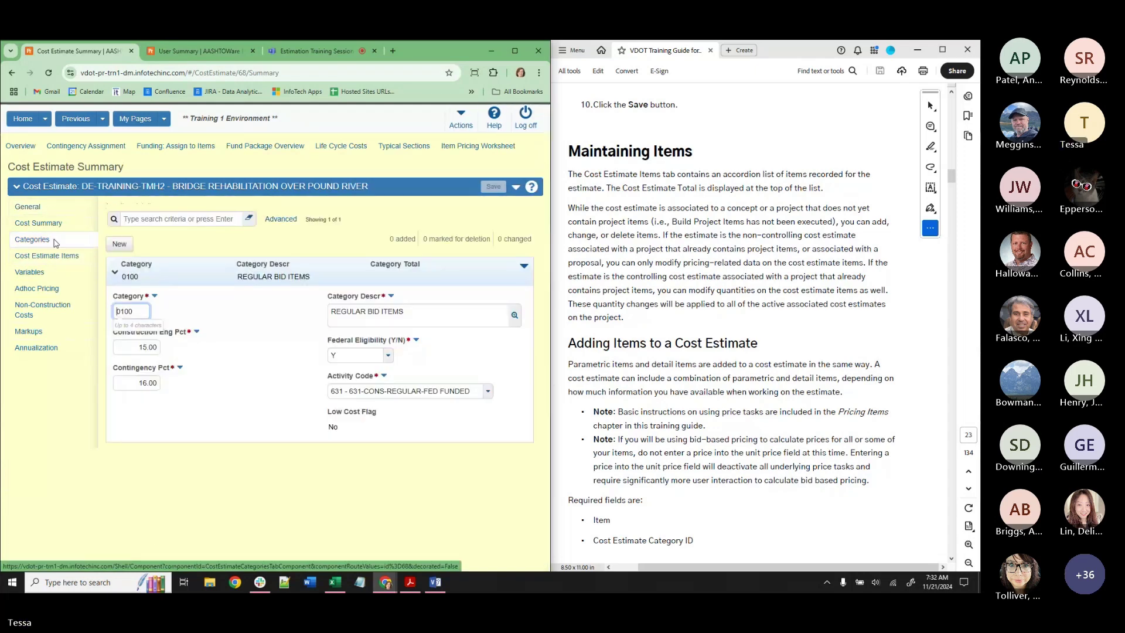
Show DE-TRAINING-TMH2's Cost Estimate Items, still 0.00, and scroll the guide to Instructions 5.
left_click(47, 256)
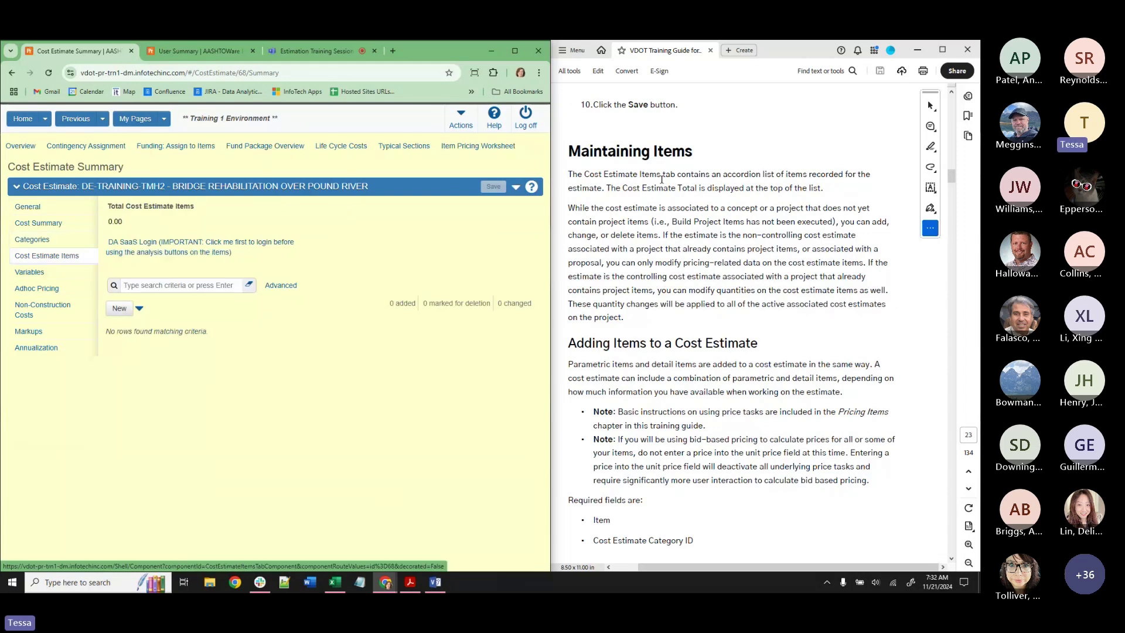
scroll(632, 199, "up", 2)
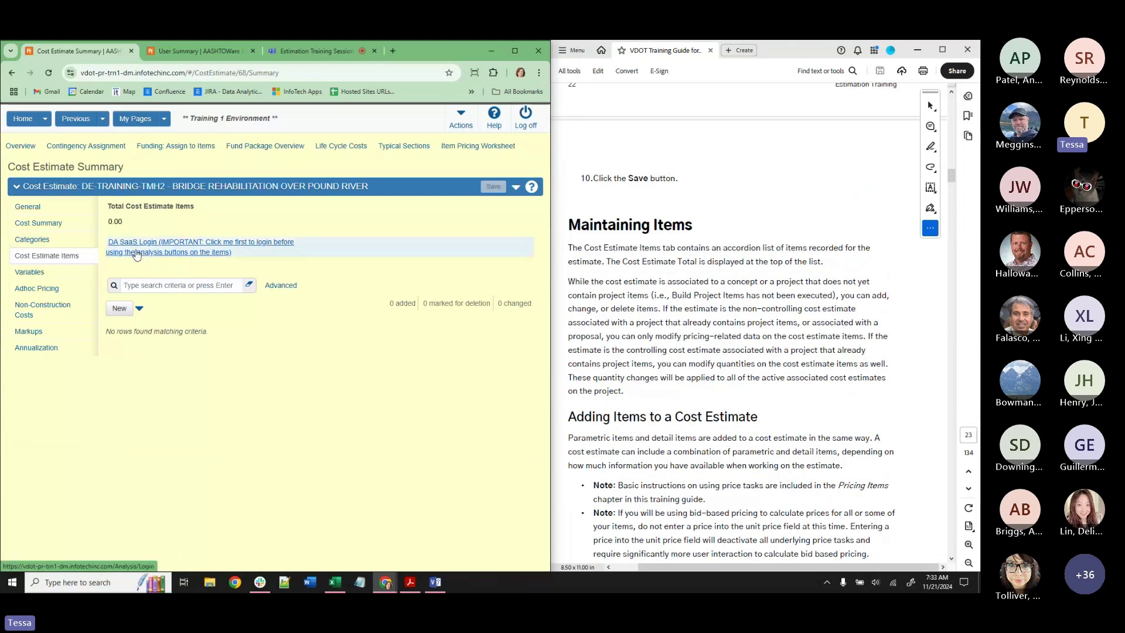
scroll(798, 308, "down", 4)
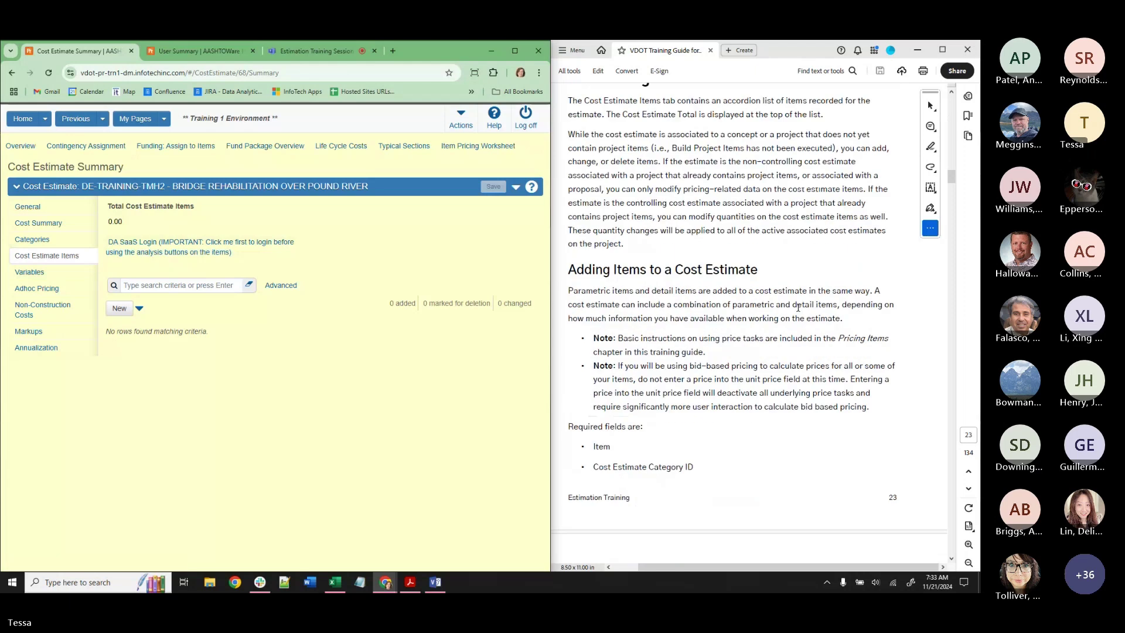
scroll(798, 308, "down", 12)
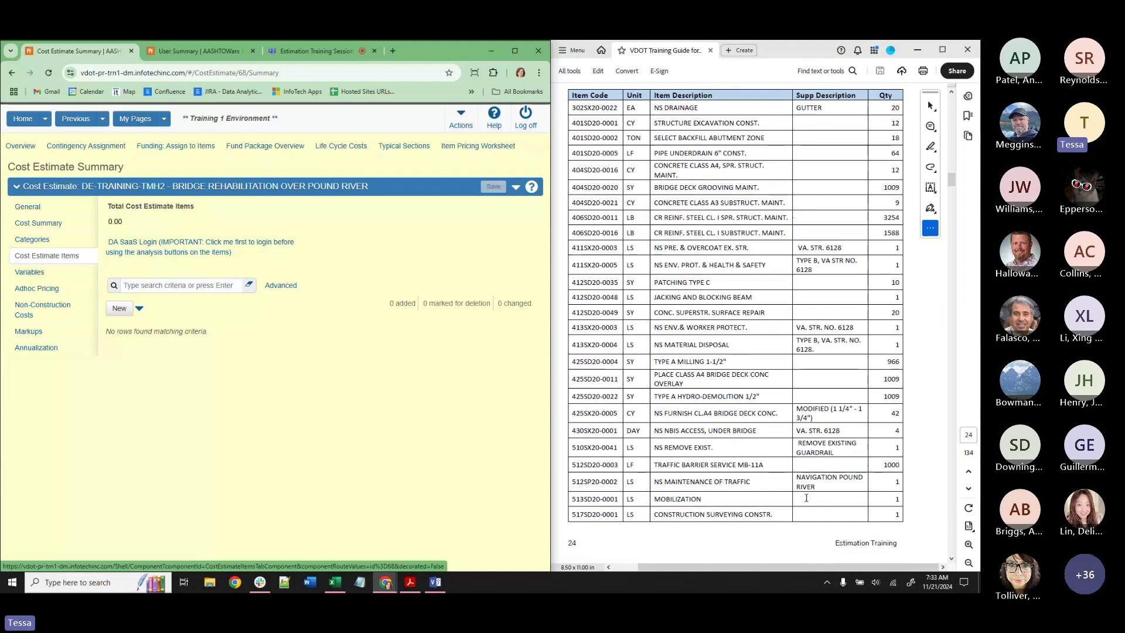
scroll(806, 497, "down", 4)
scroll(820, 469, "down", 5)
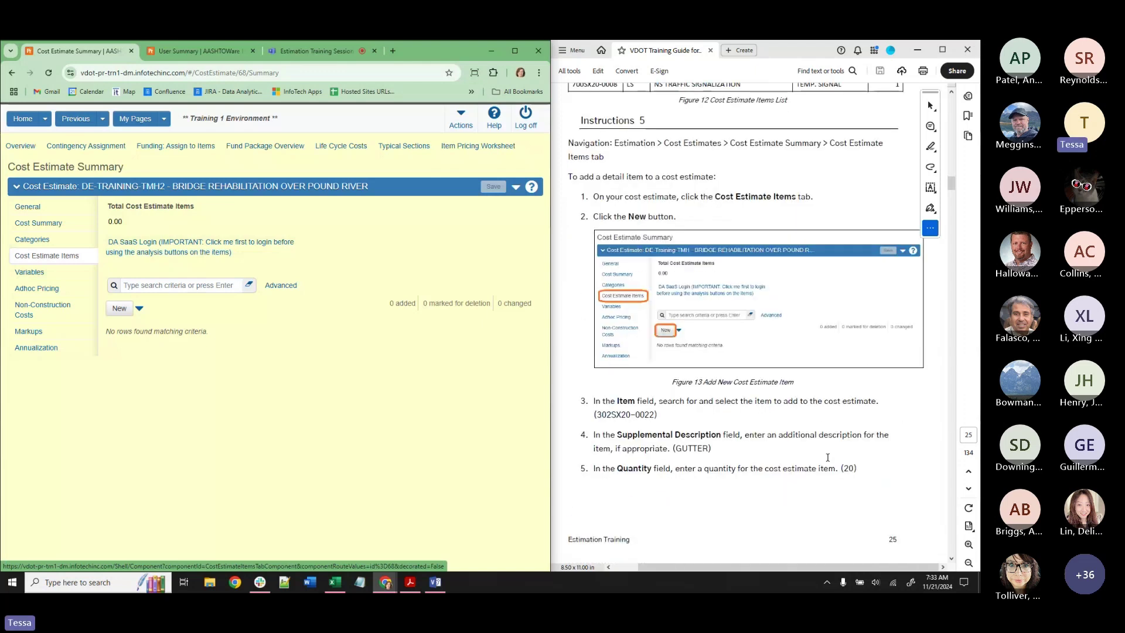
scroll(827, 457, "down", 1)
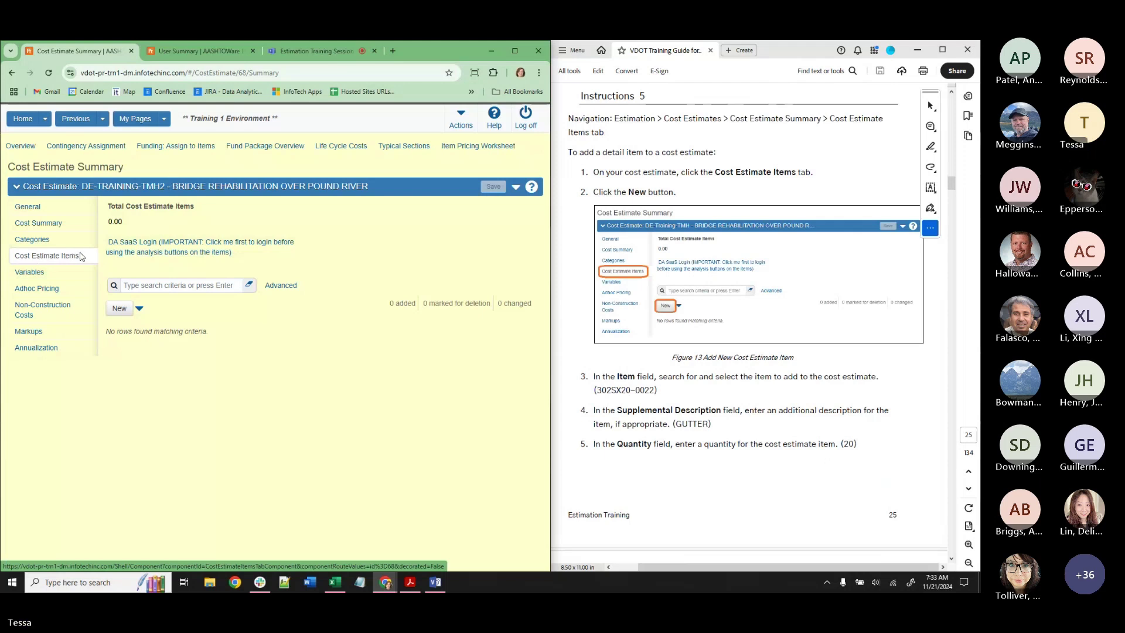
Add a new item row and choose 302SX20-0022 NS DRAINAGE by pasting its code from the guide.
left_click(121, 311)
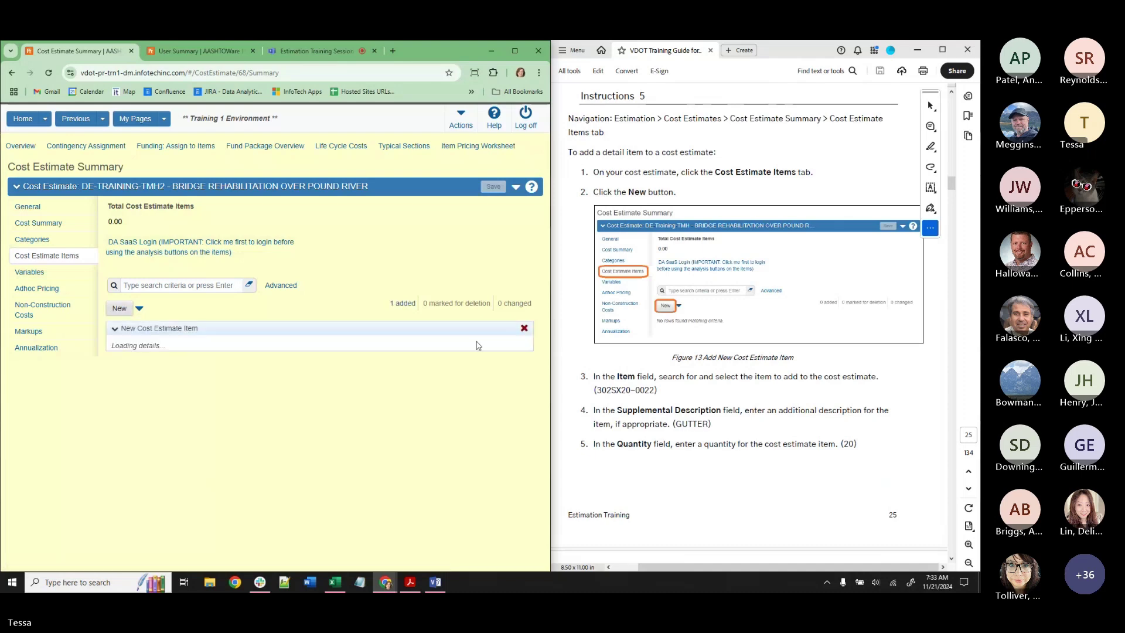
left_click_drag(656, 389, 597, 390)
key("ctrl+c")
left_click(160, 142)
key("ctrl+v")
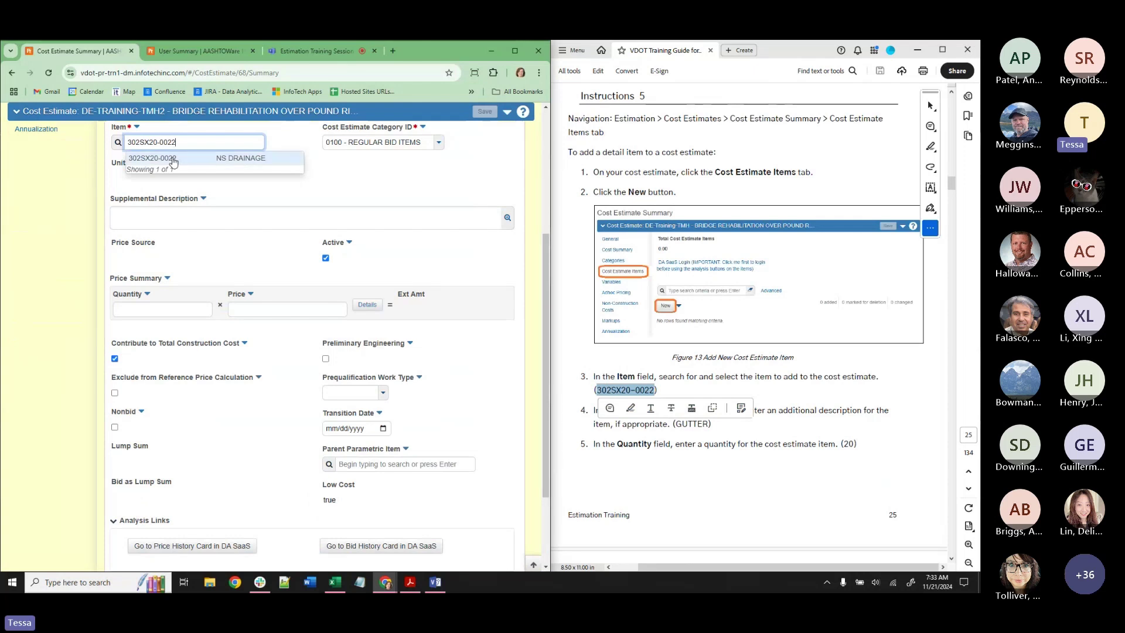
left_click(174, 162)
Give the item supplemental description GUTTER and quantity 20, then save the estimate.
left_click(674, 424)
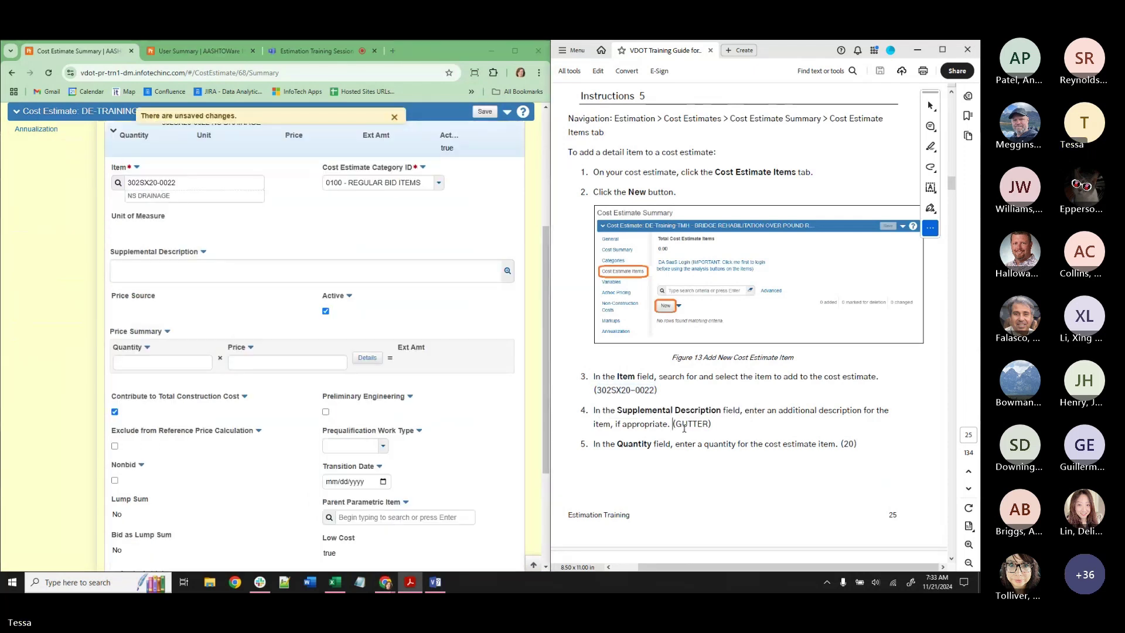
left_click_drag(705, 423, 679, 426)
key("ctrl+c")
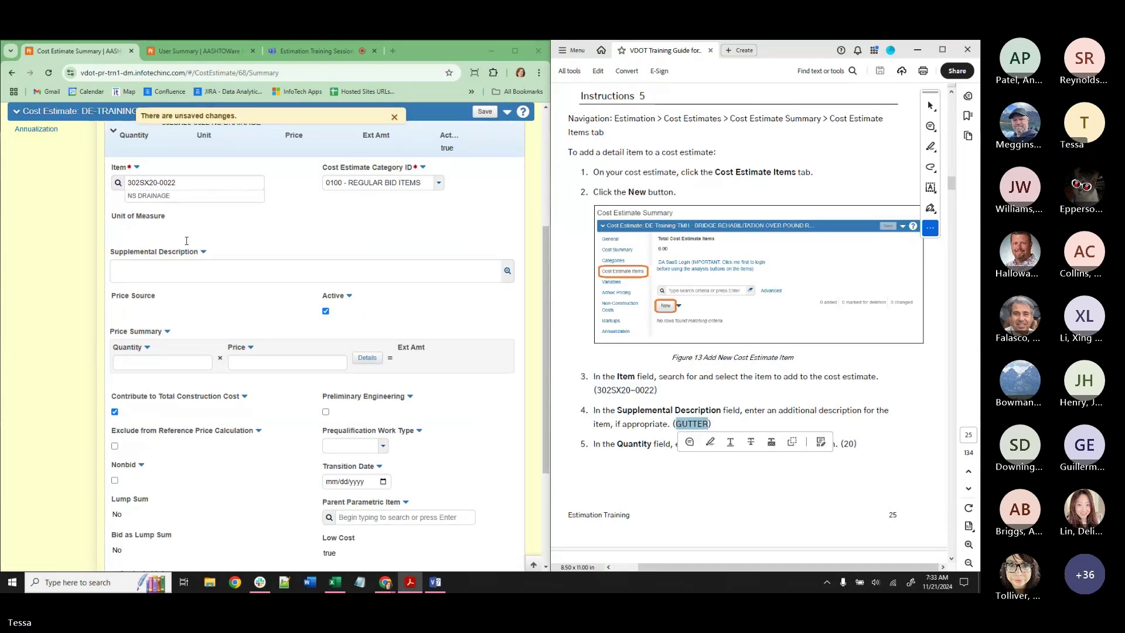
left_click(189, 269)
key("ctrl+v")
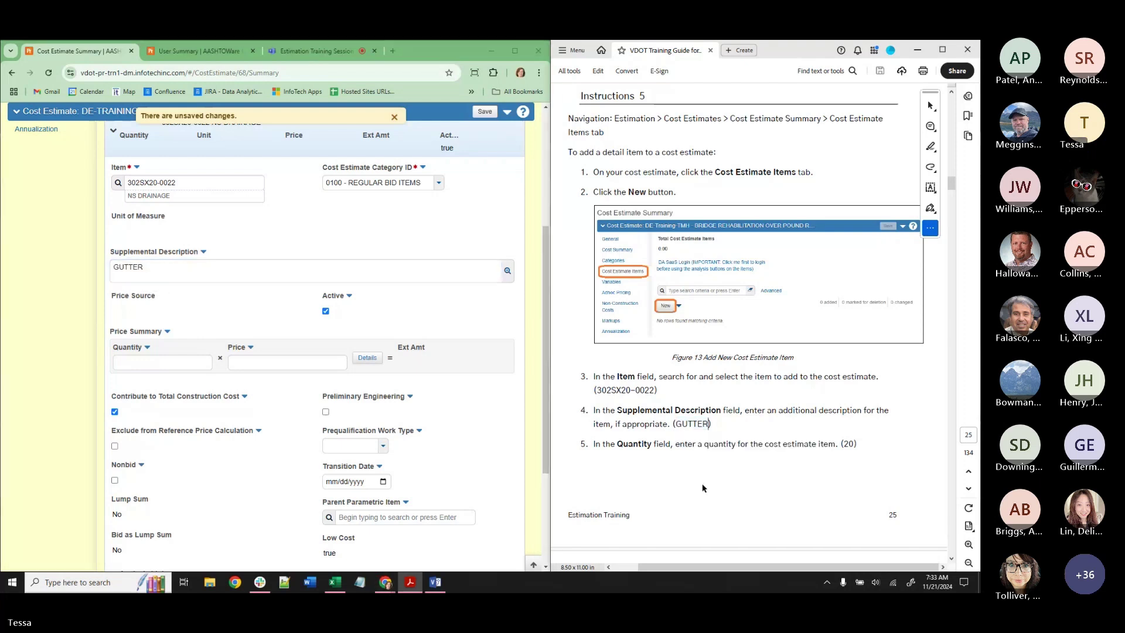
left_click(186, 359)
type("20")
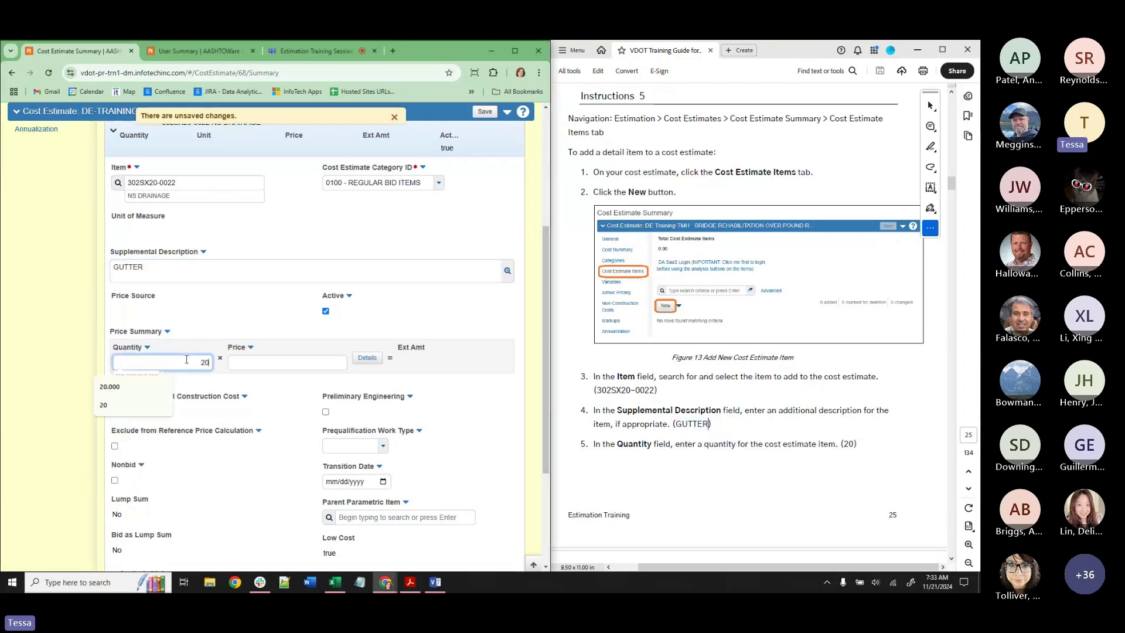
key("Tab")
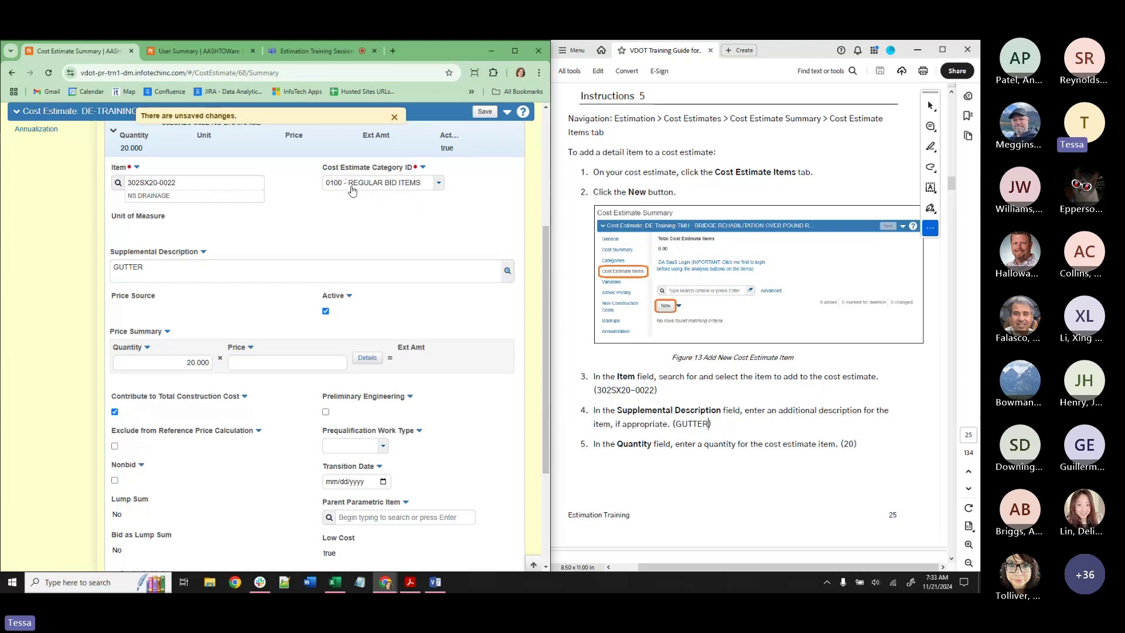
left_click(485, 121)
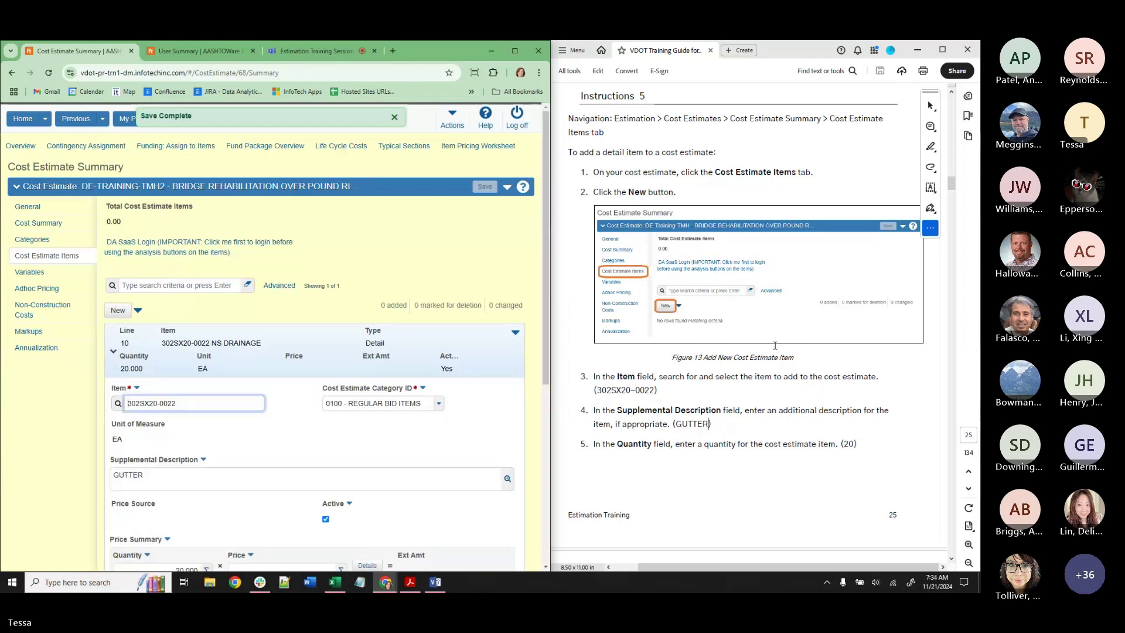
scroll(770, 352, "down", 5)
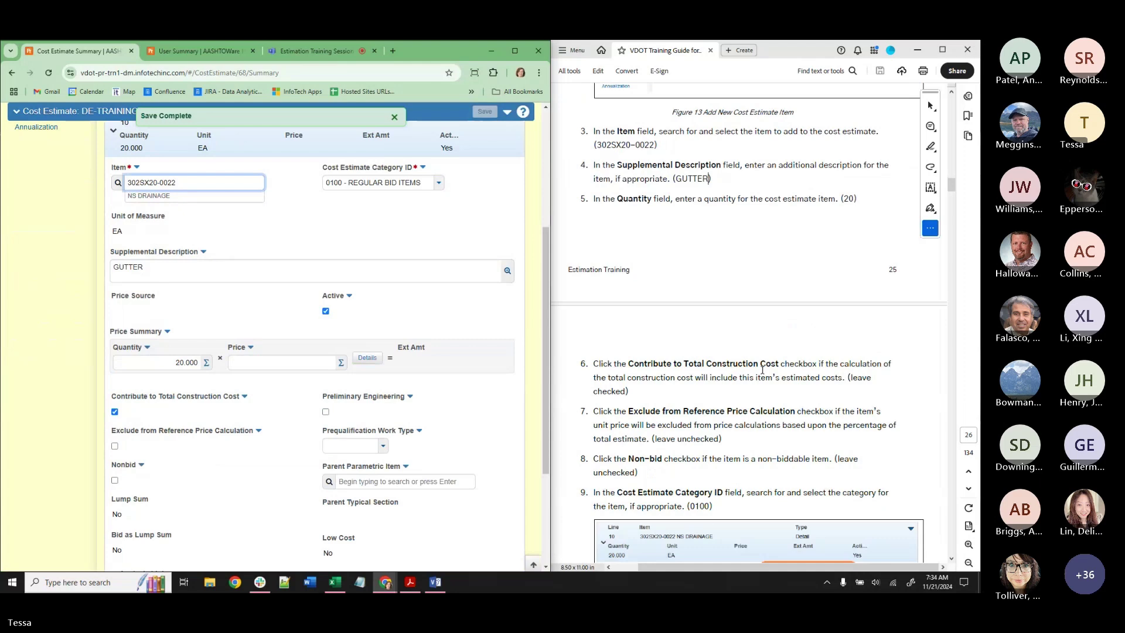
scroll(762, 370, "down", 5)
scroll(765, 363, "down", 3)
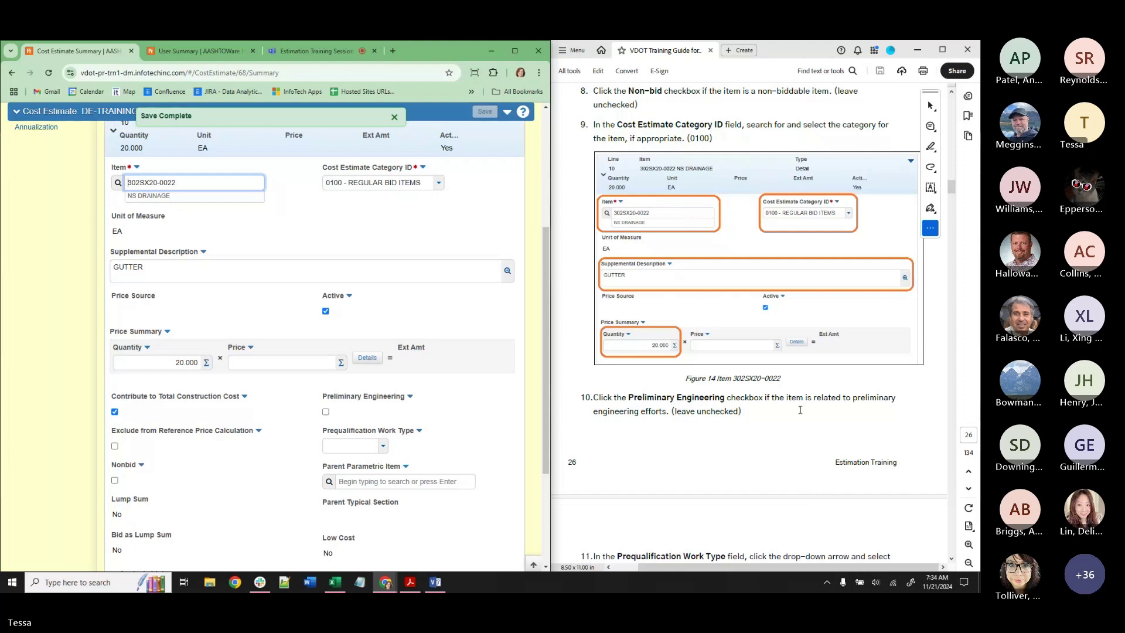
scroll(791, 420, "down", 3)
scroll(790, 420, "down", 10)
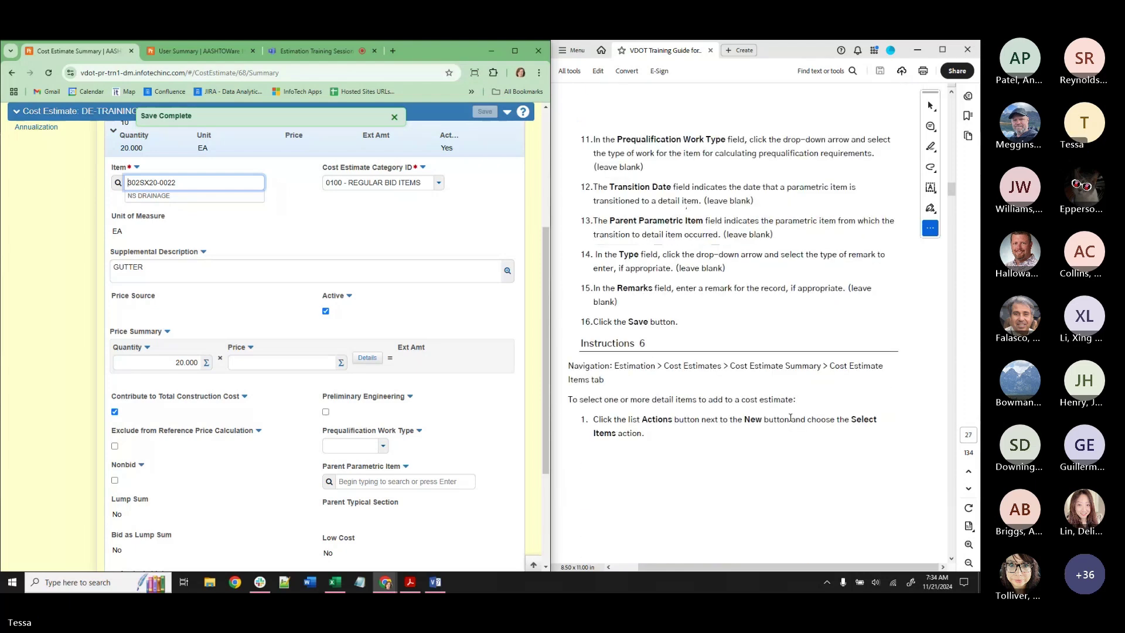
scroll(790, 418, "down", 8)
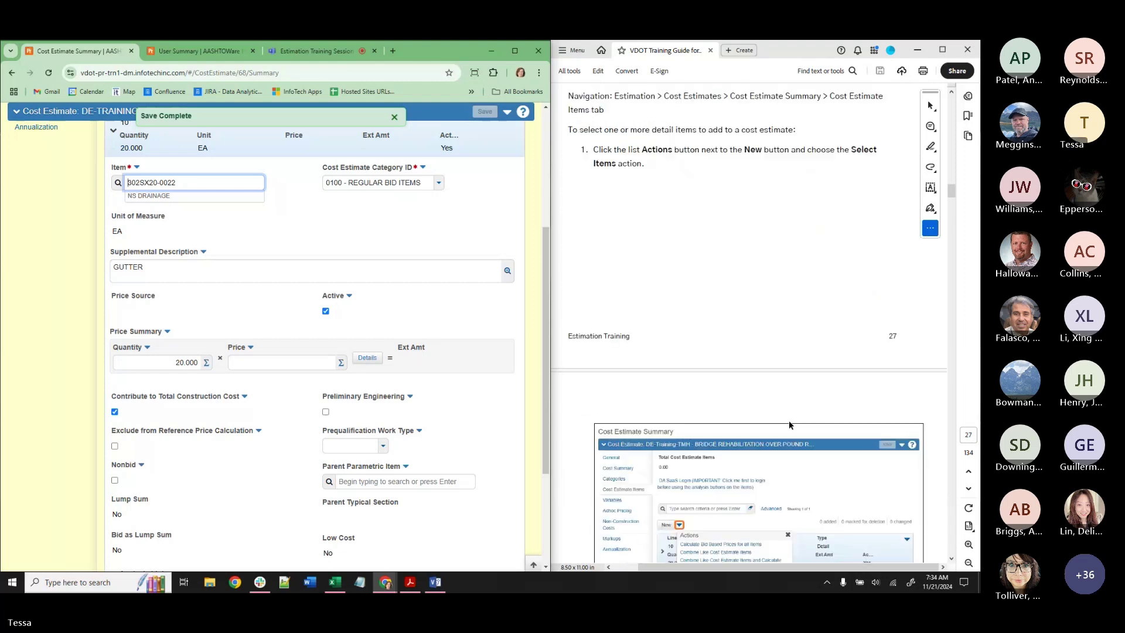
scroll(133, 520, "up", 4)
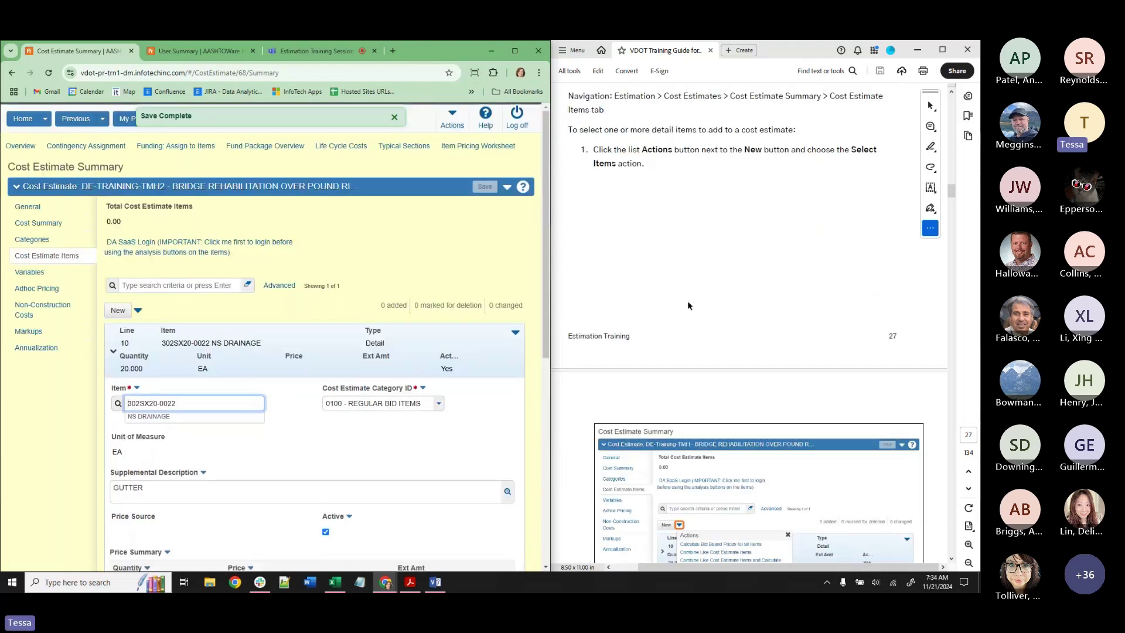
scroll(836, 210, "up", 1)
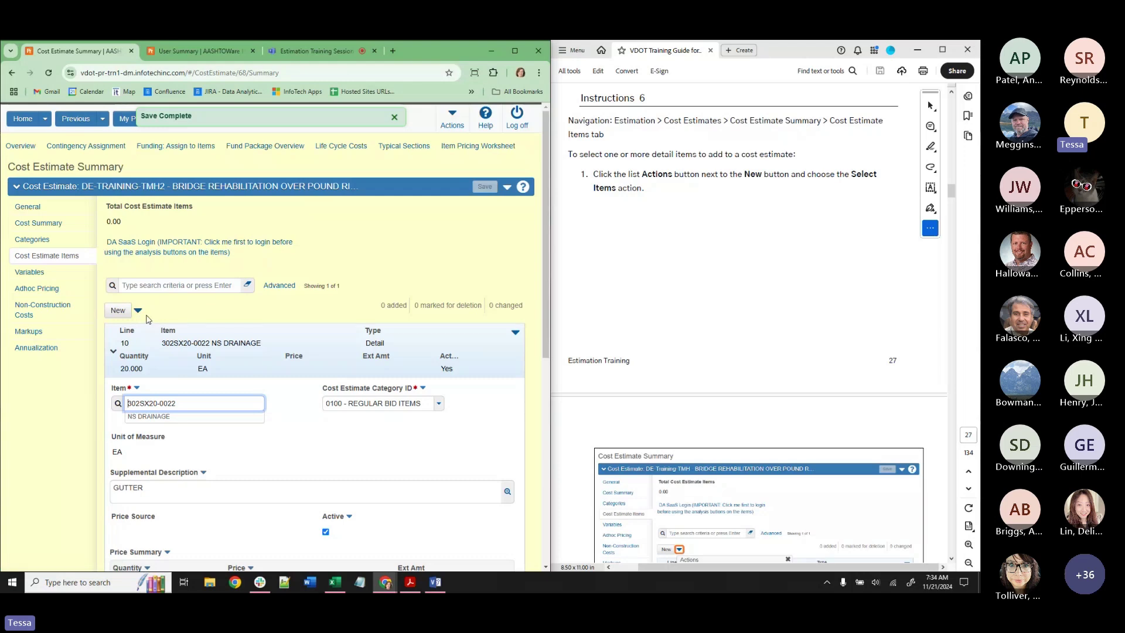
In Select Items, search for and check 401SD20-0001 using the code copied from the guide.
left_click(139, 312)
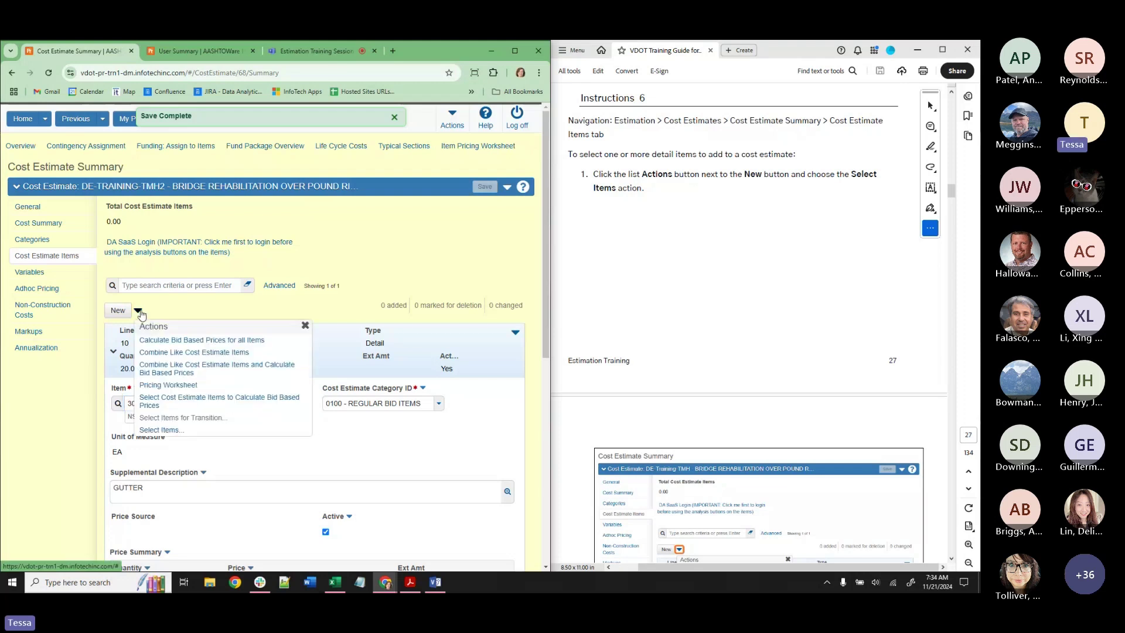
left_click(175, 430)
scroll(779, 259, "down", 10)
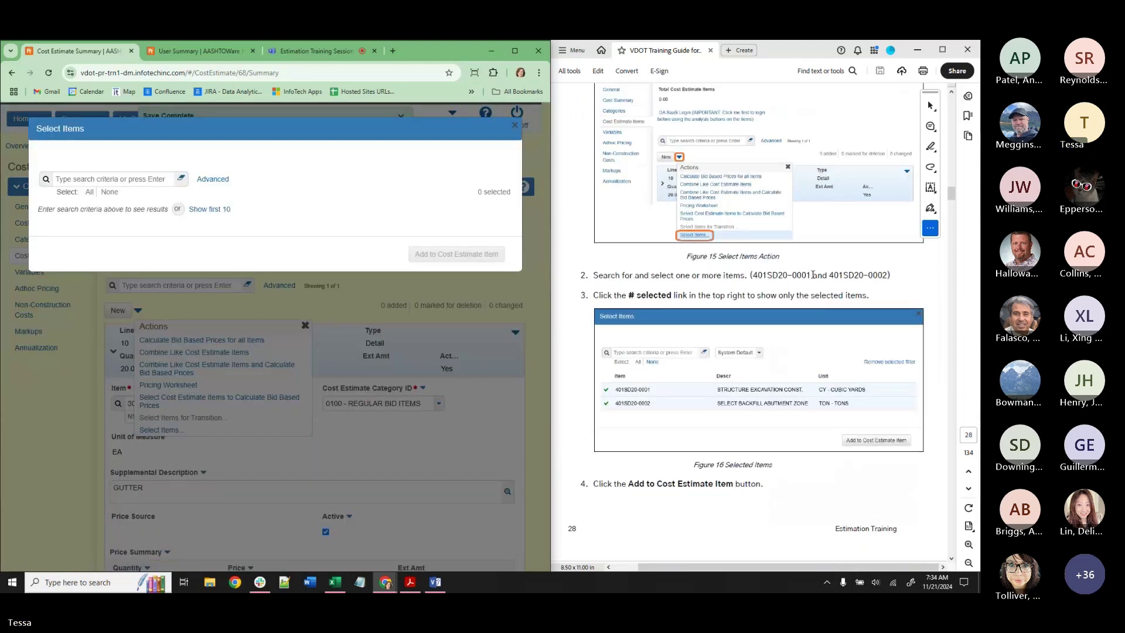
left_click(813, 275)
left_click_drag(790, 277, 804, 279)
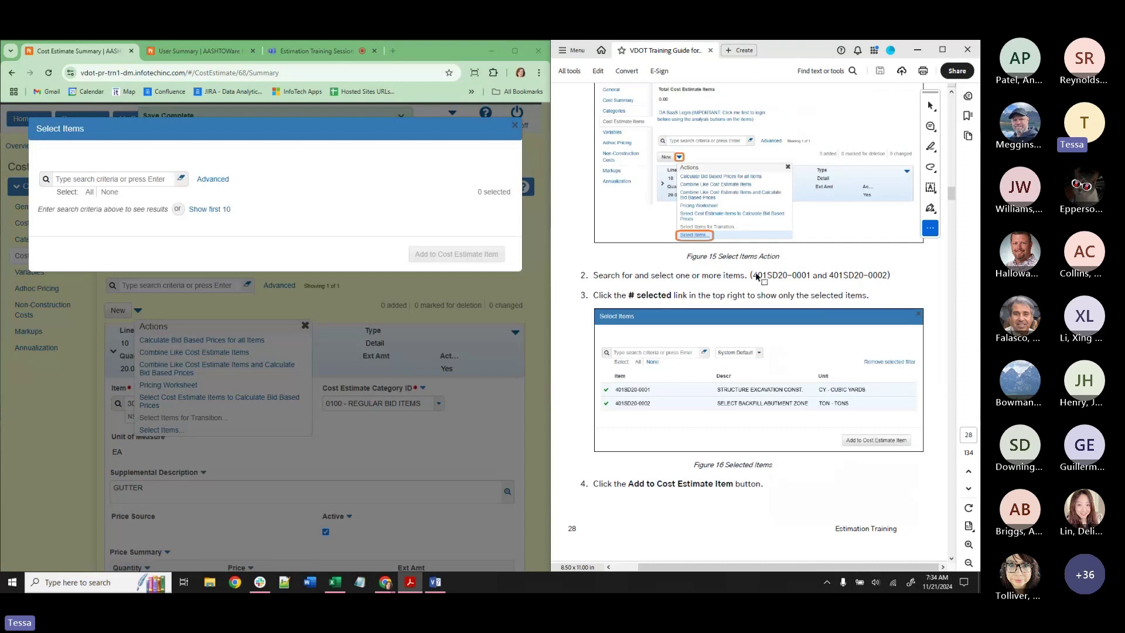
left_click_drag(753, 275, 810, 274)
key("ctrl+c")
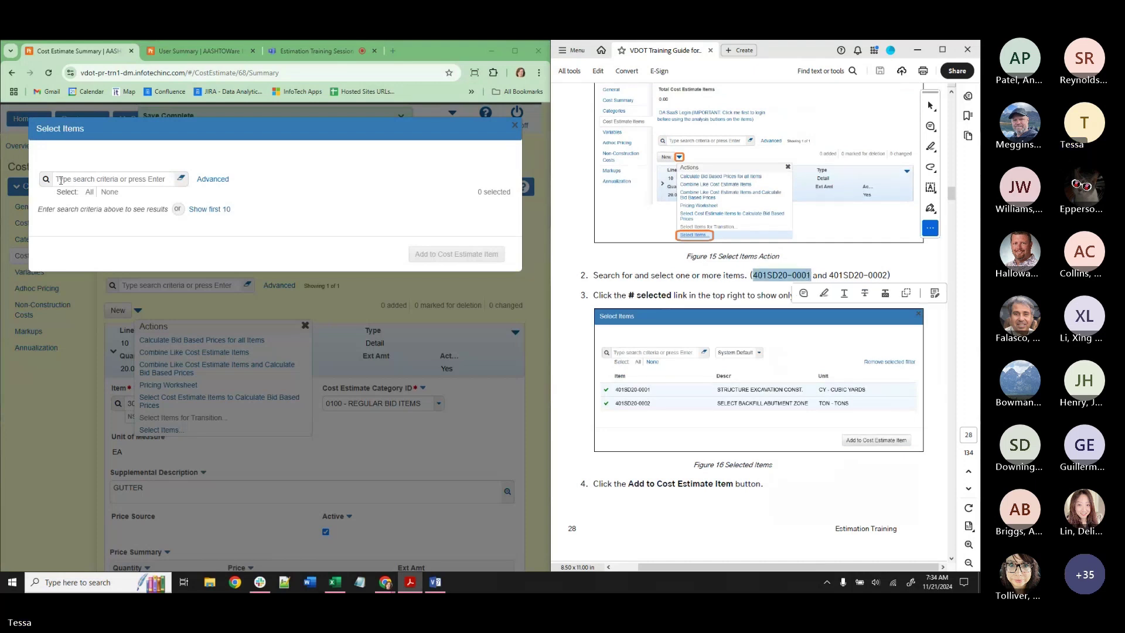
left_click(61, 180)
key("ctrl+v")
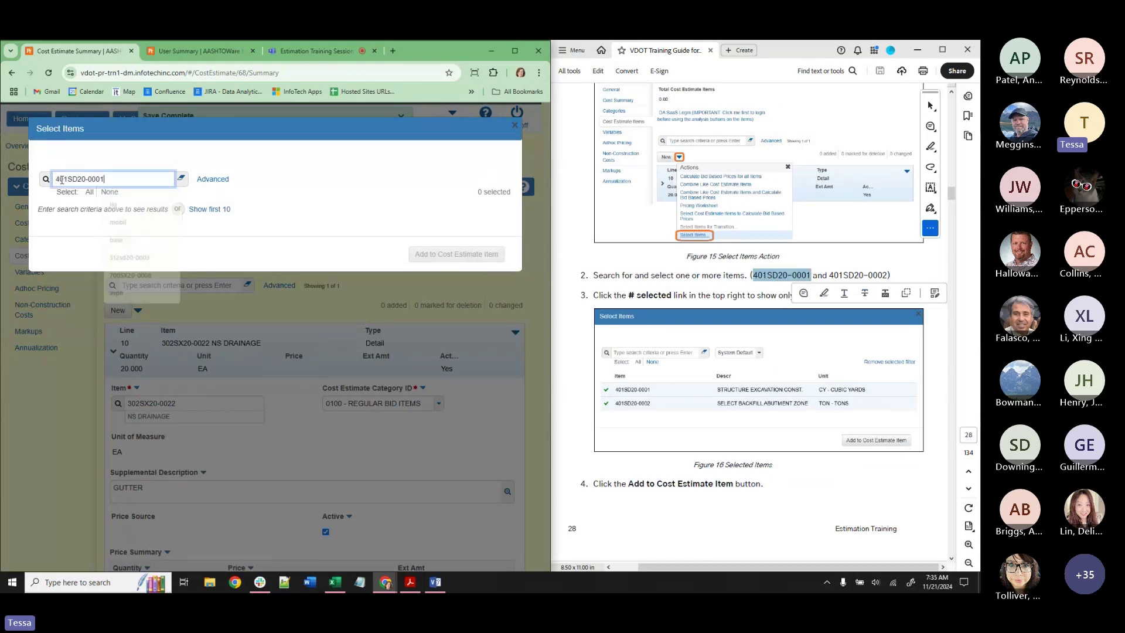
key("Return")
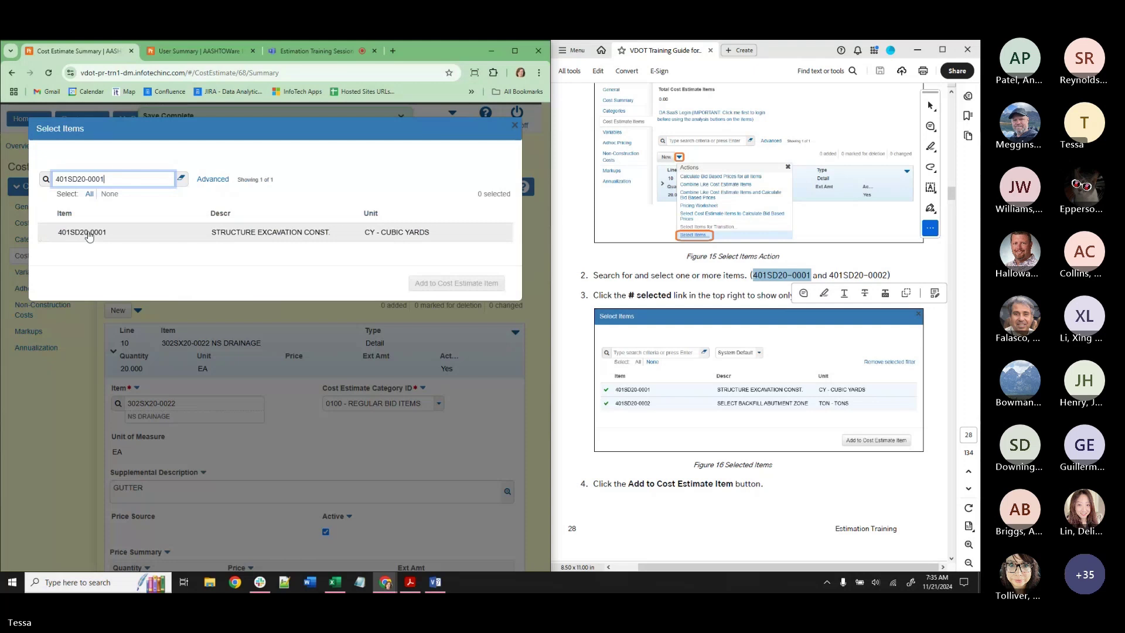
left_click(89, 234)
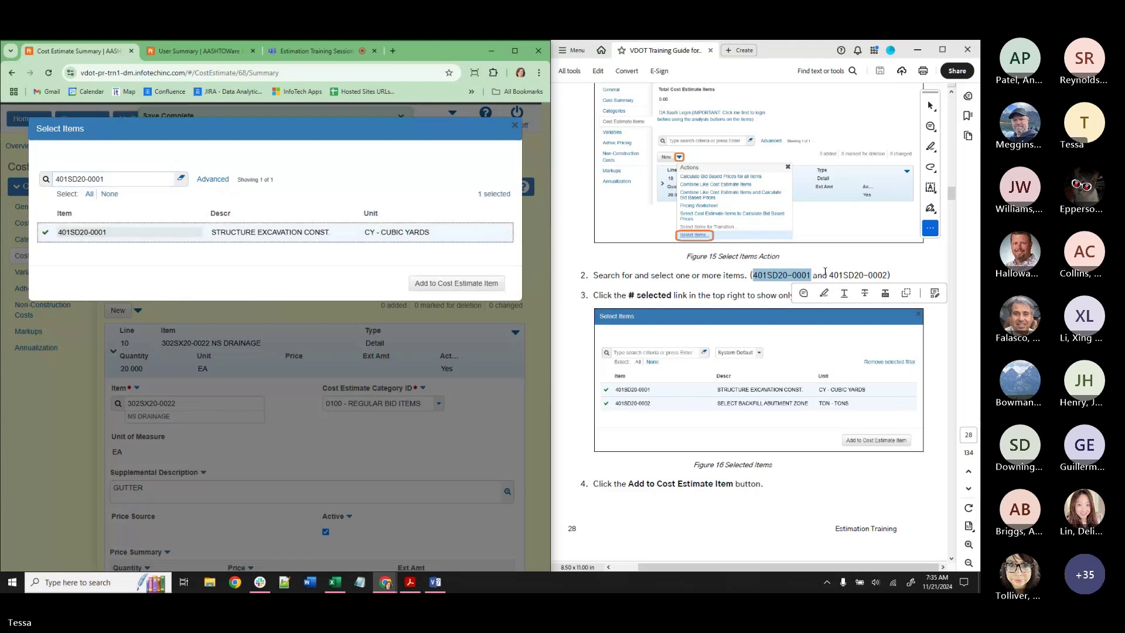
Search for and check 401SD20-0002, then list only the two selected items.
left_click_drag(833, 275, 887, 271)
left_click_drag(105, 179, 80, 178)
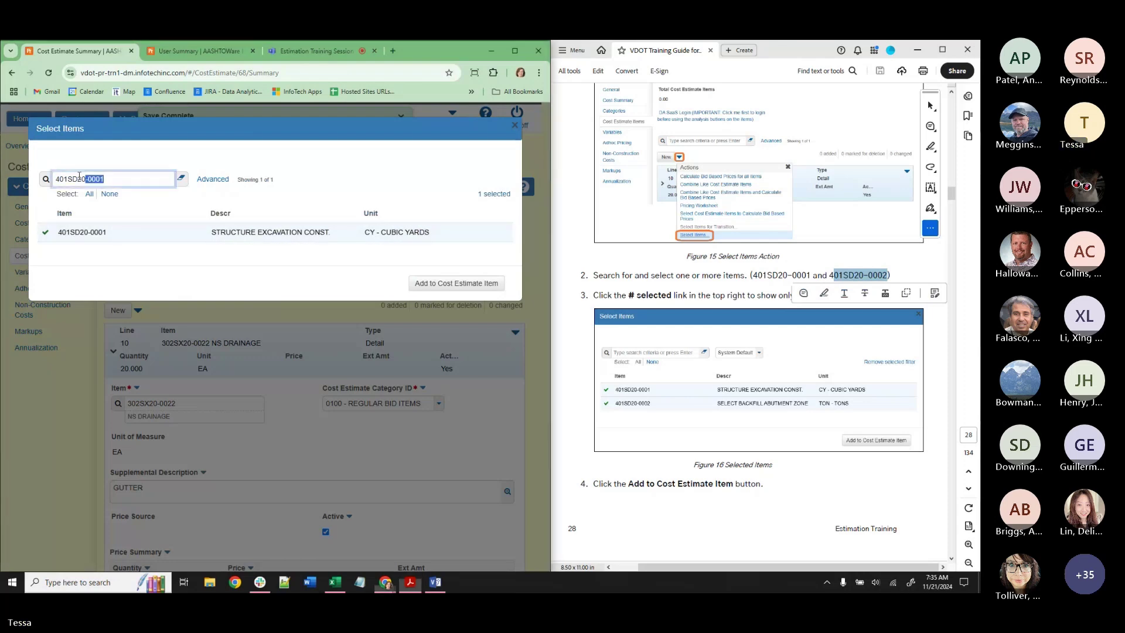
type("-0002")
key("Return")
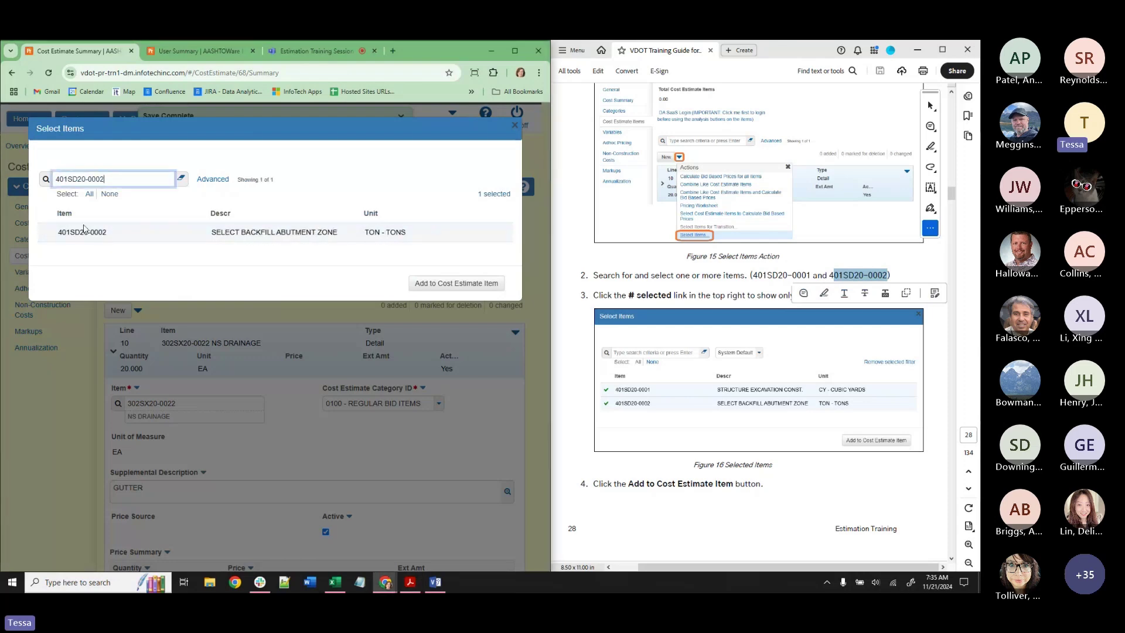
left_click(169, 237)
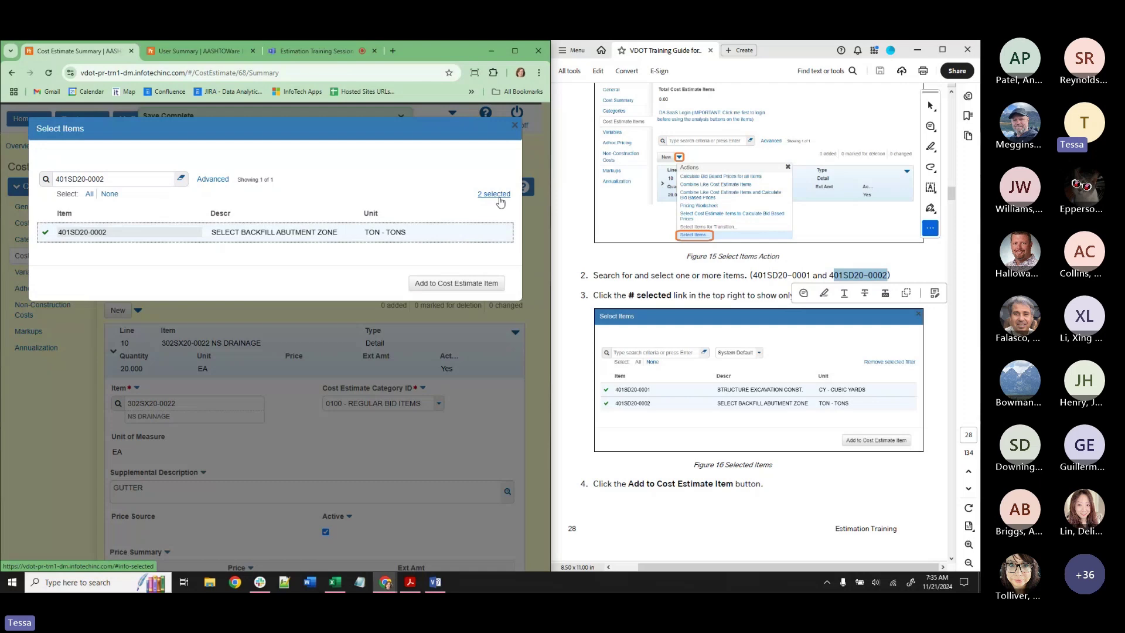
left_click(501, 202)
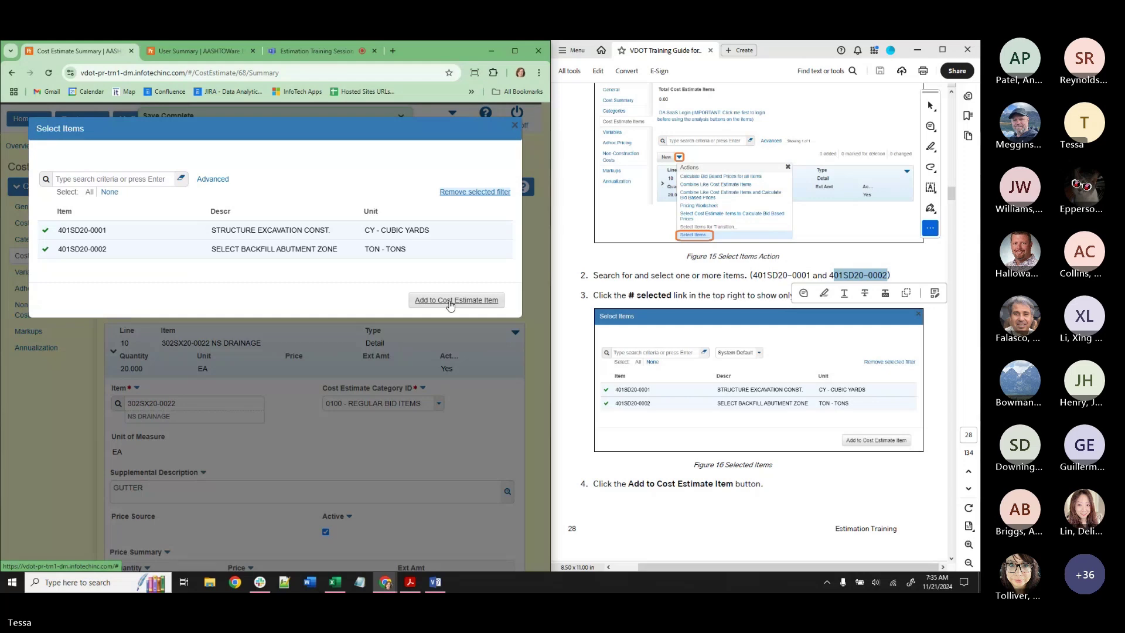
Add 401SD20-0001 and 401SD20-0002 to the cost estimate and expand 401SD20-0001.
left_click(449, 301)
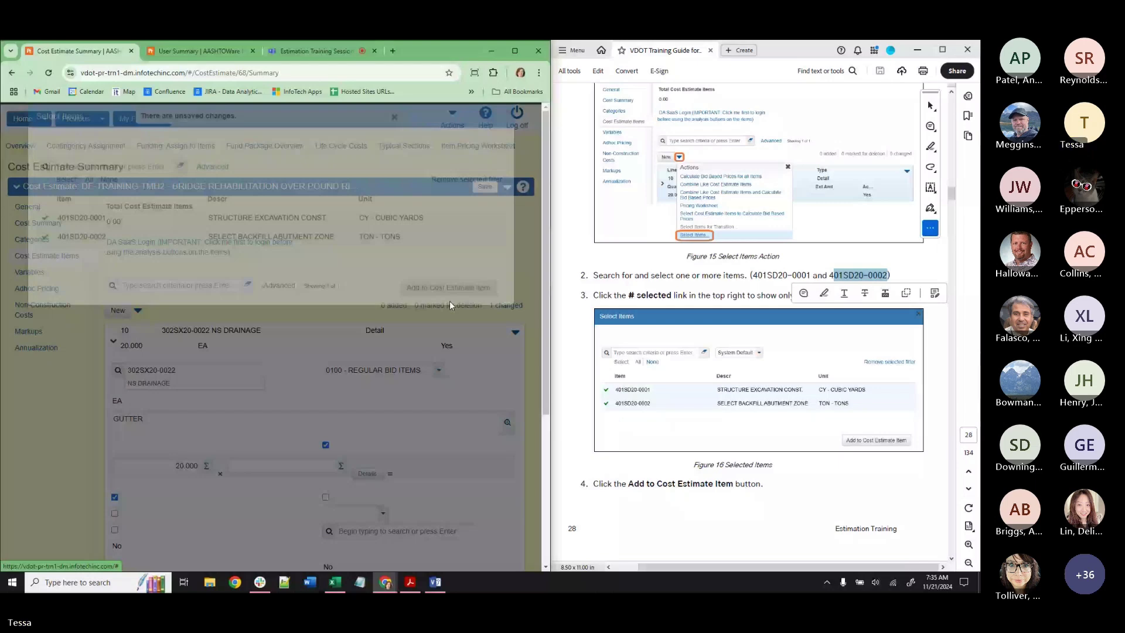
scroll(449, 301, "down", 5)
scroll(611, 258, "down", 8)
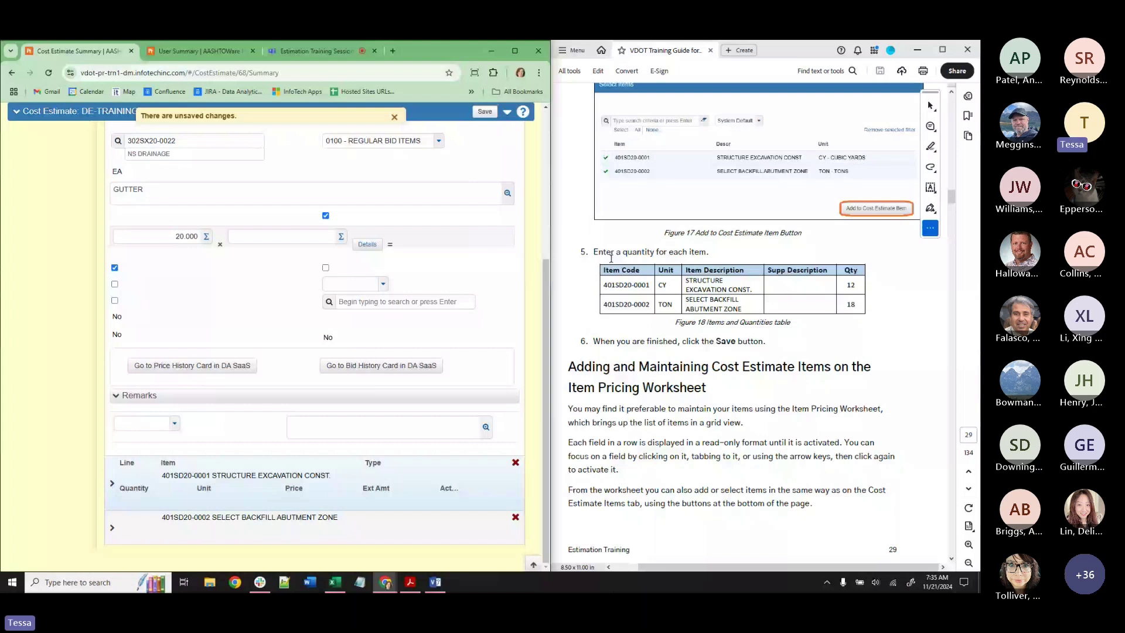
left_click(113, 485)
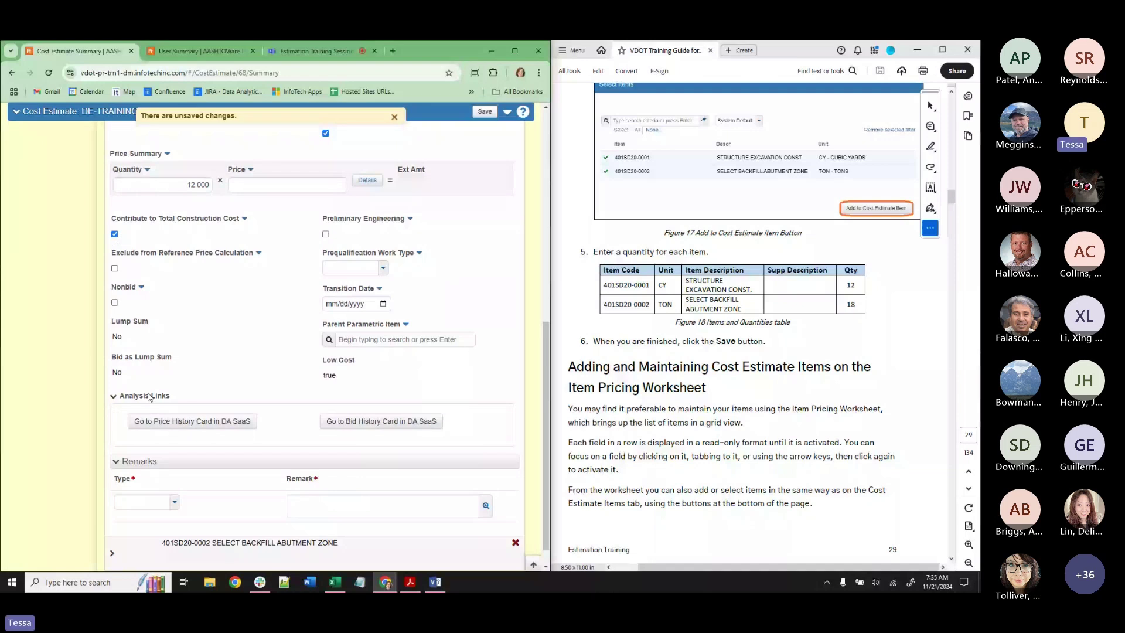
Set 401SD20-0002's quantity to 18, save the estimate, and collapse the row.
left_click(250, 542)
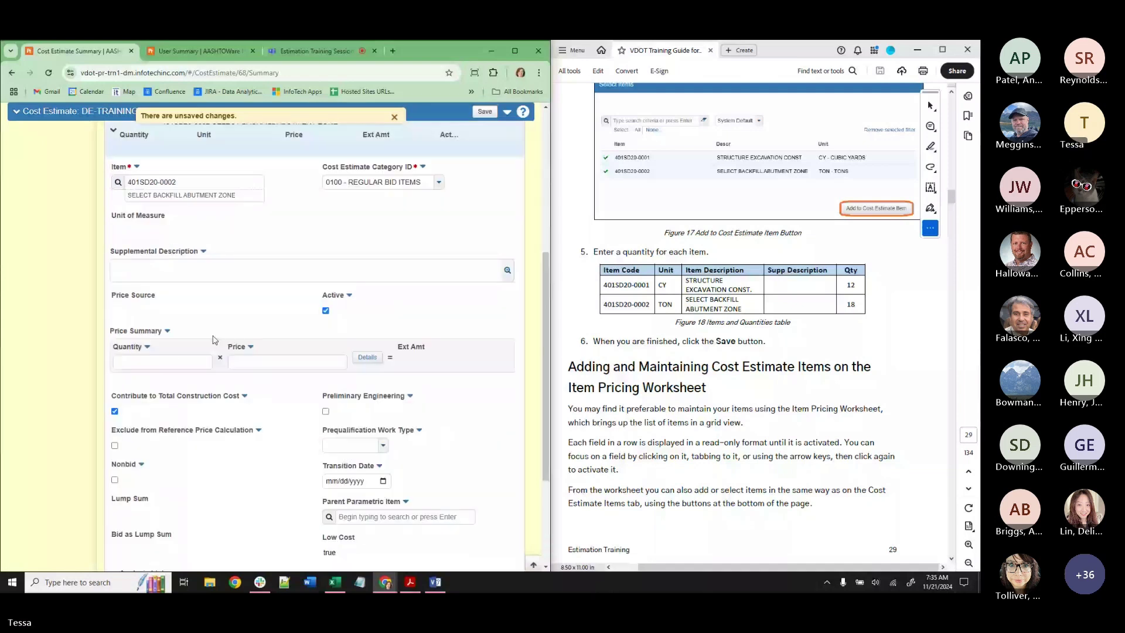
left_click(187, 362)
type("18")
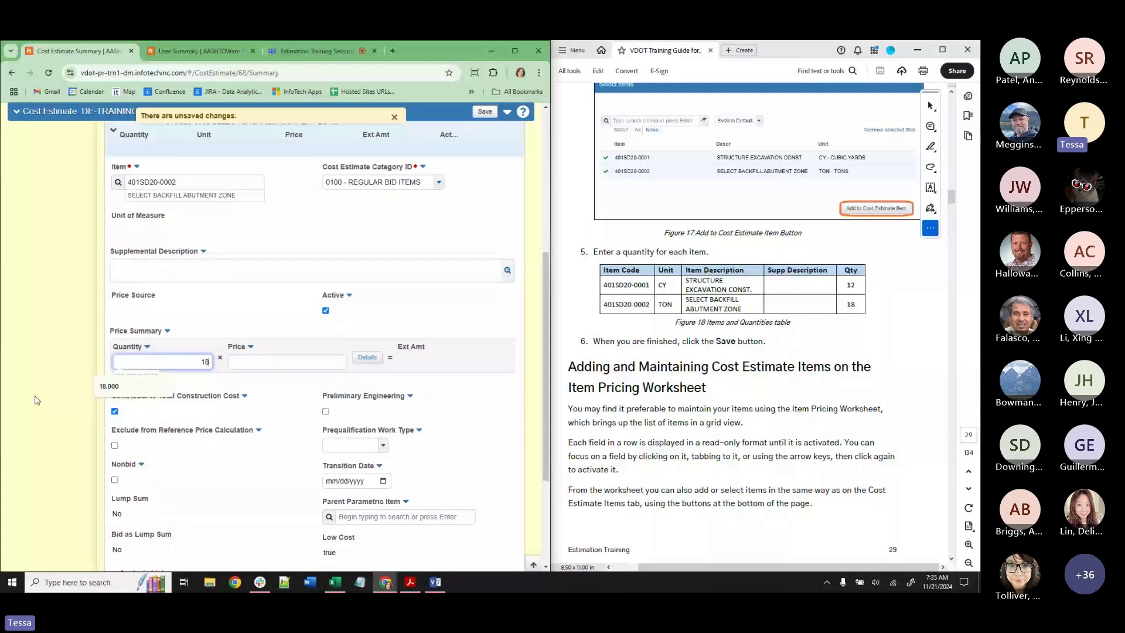
left_click(437, 128)
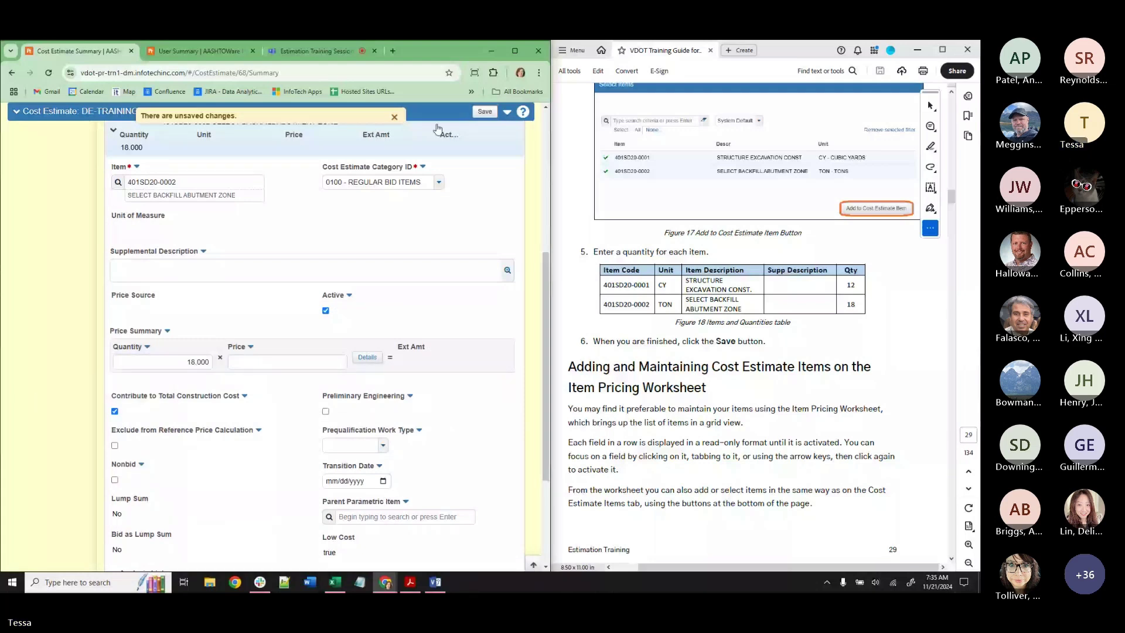
left_click(484, 112)
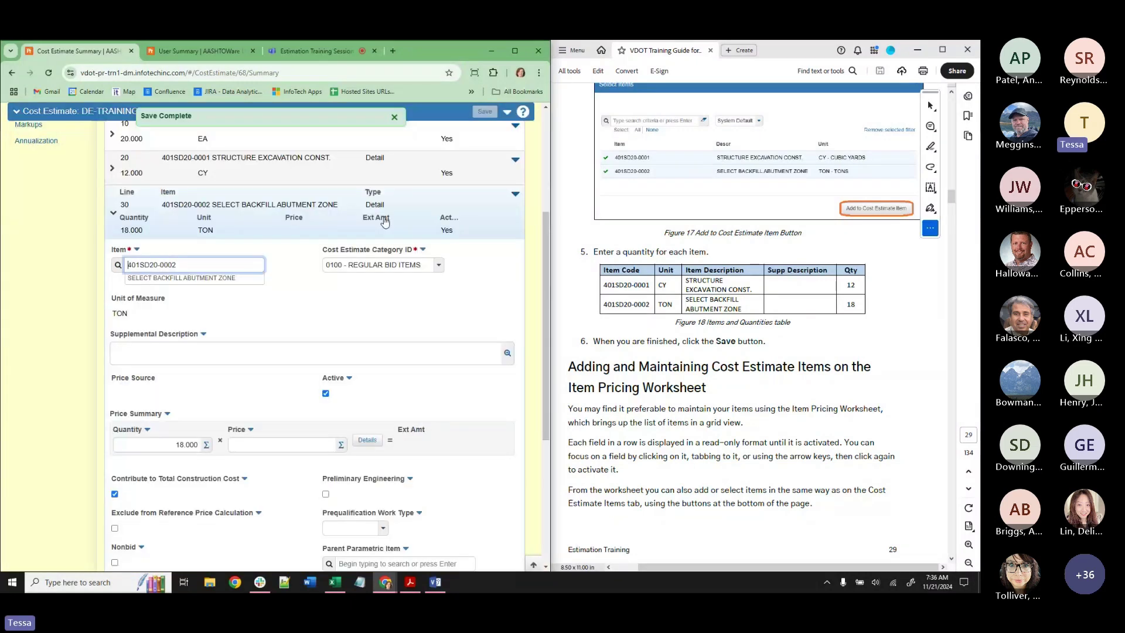
left_click(384, 221)
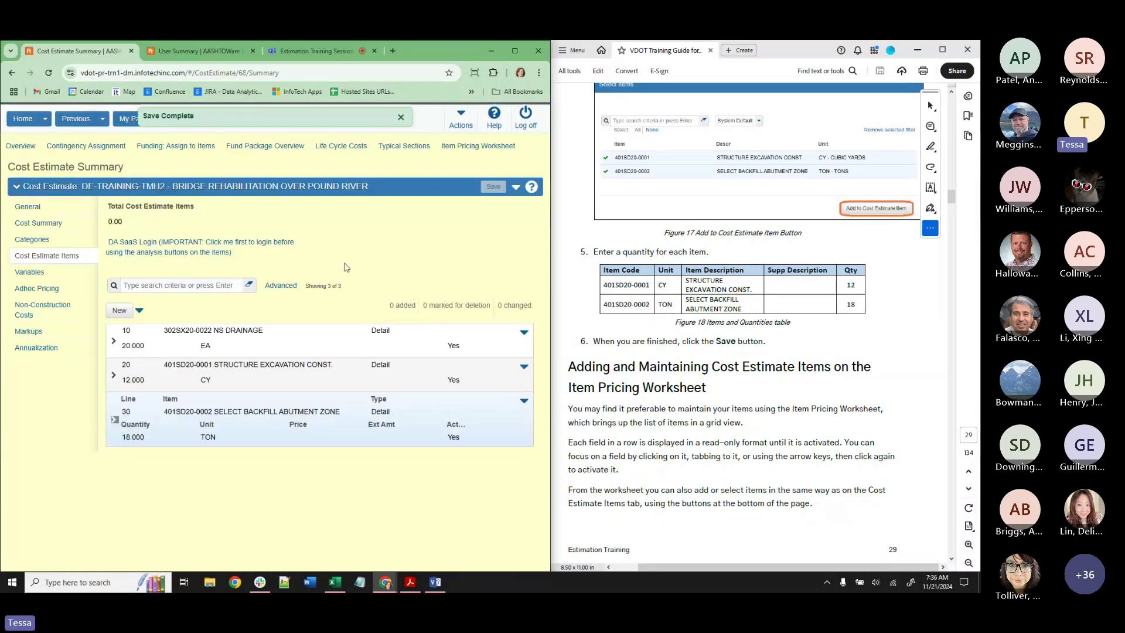
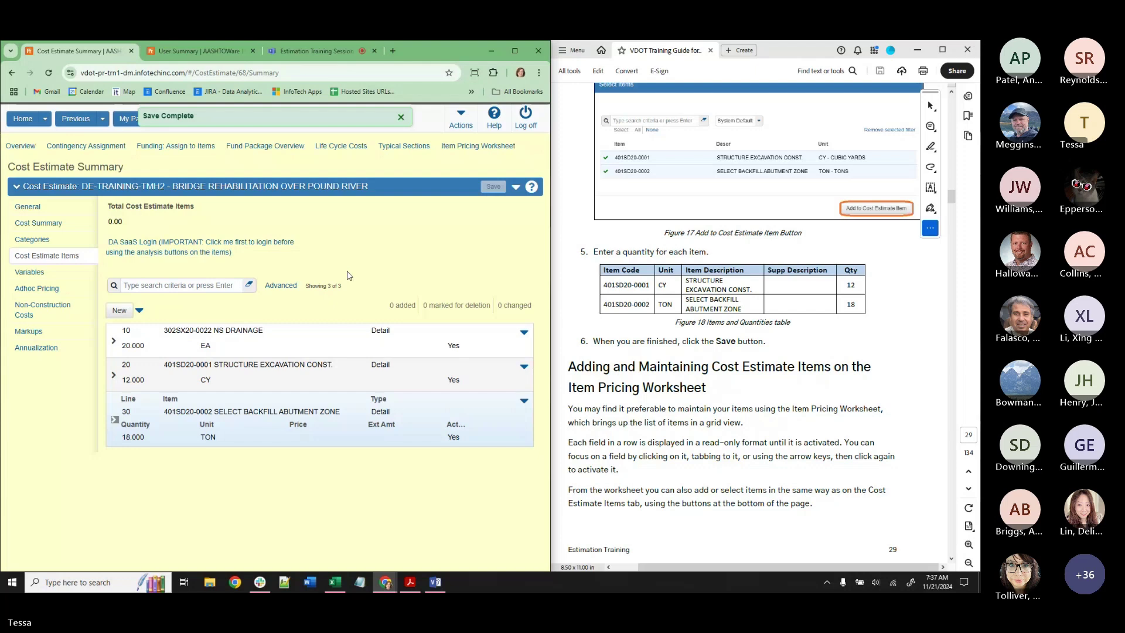
Scroll the Pound River cost estimate summary and open its Item Pricing Worksheet.
scroll(755, 372, "down", 2)
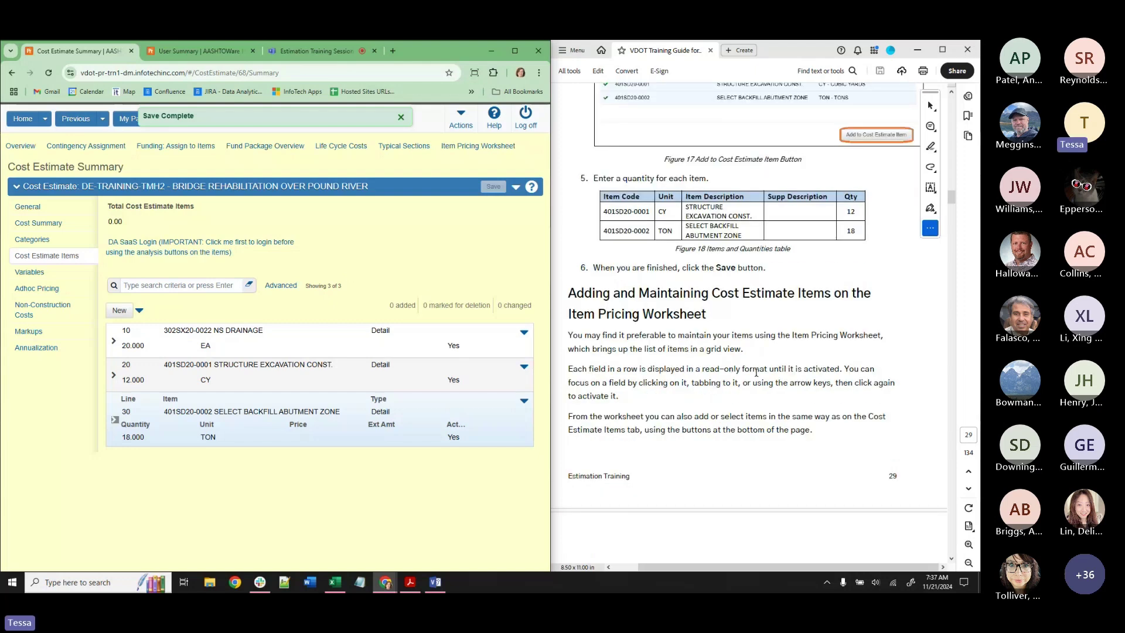
scroll(754, 378, "down", 3)
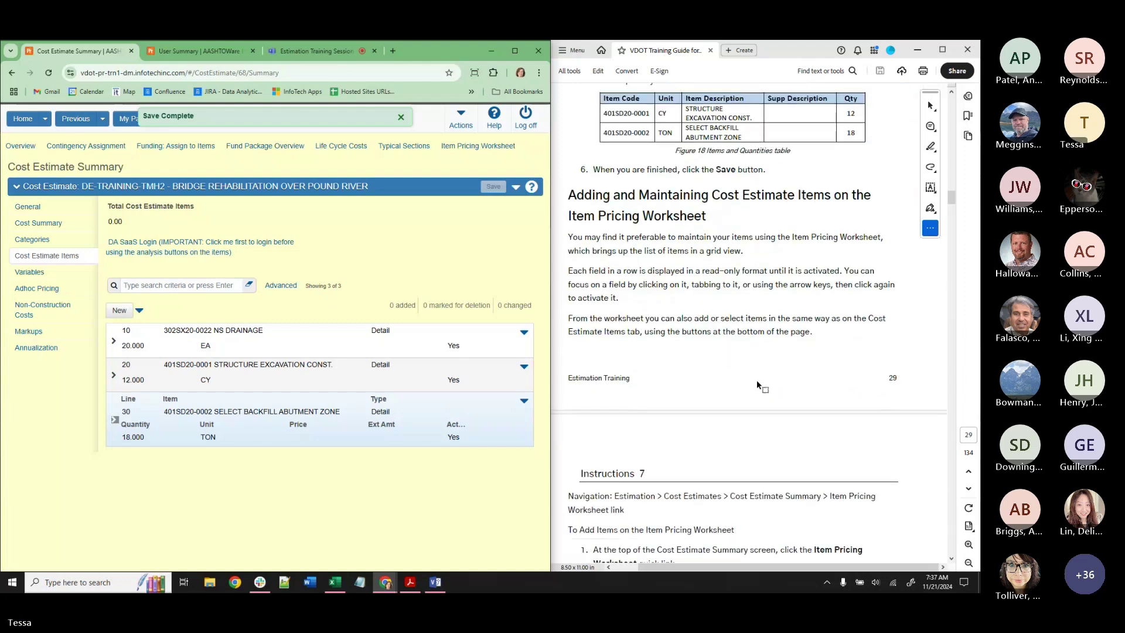
scroll(755, 378, "down", 3)
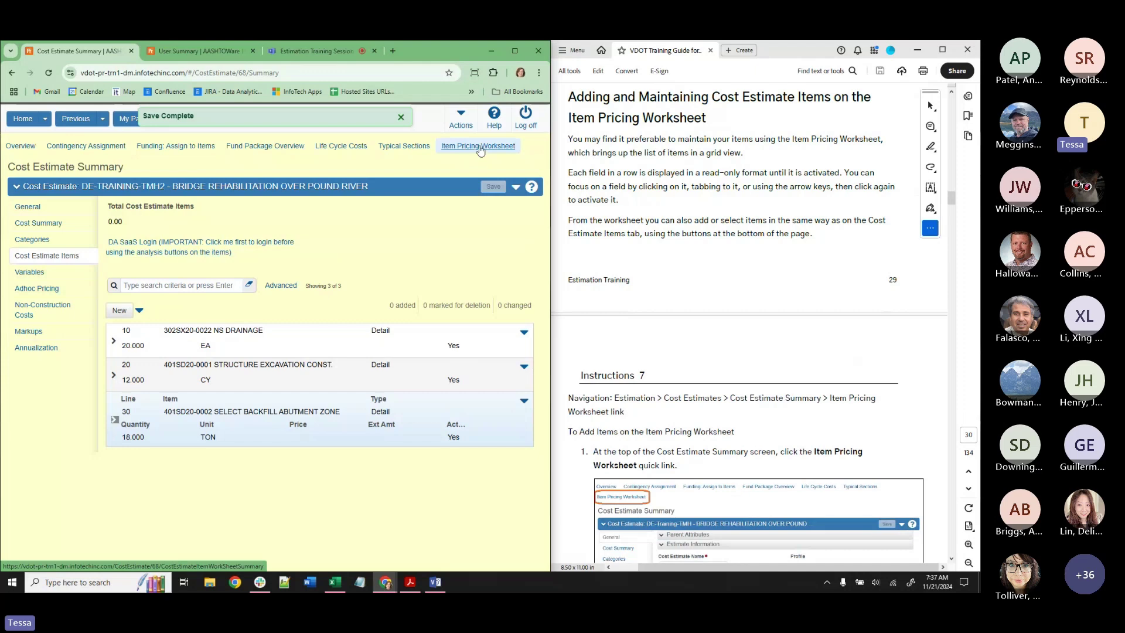
left_click(479, 147)
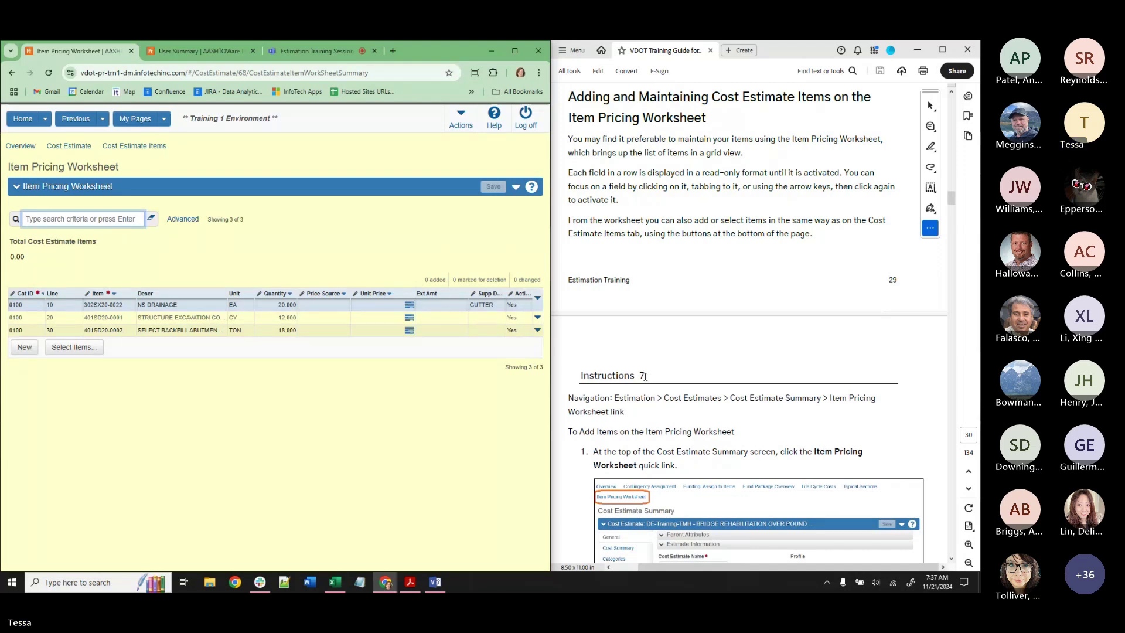
Add a new worksheet row with category 0100 and item 401SD20-0005 PIPE UNDERDRAIN 6" CONST.
scroll(645, 375, "down", 5)
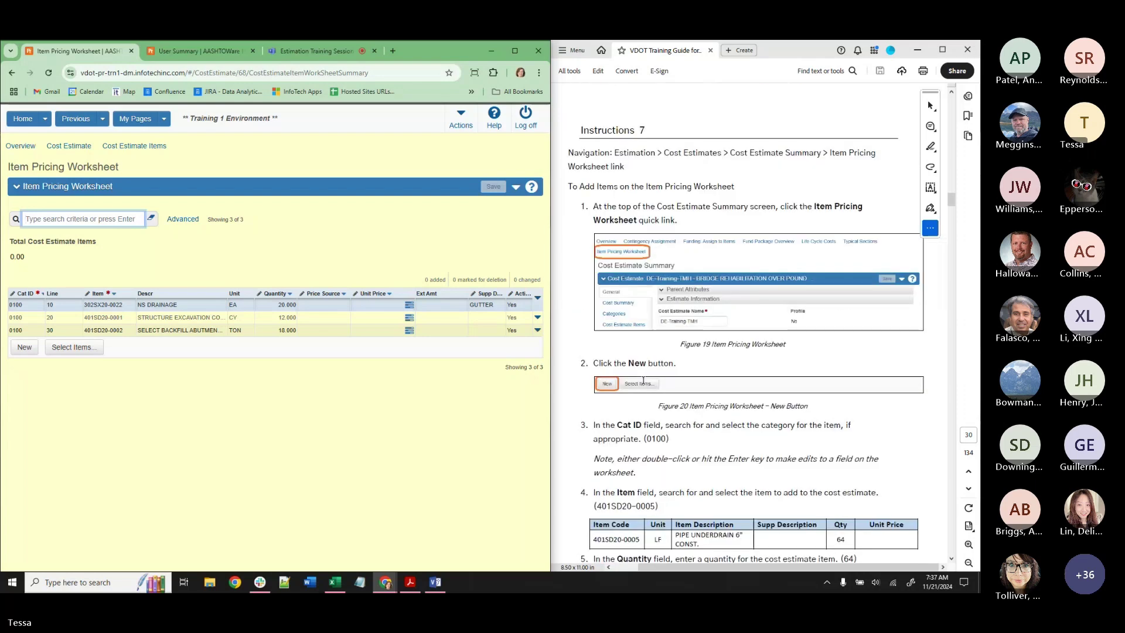
scroll(644, 384, "down", 1)
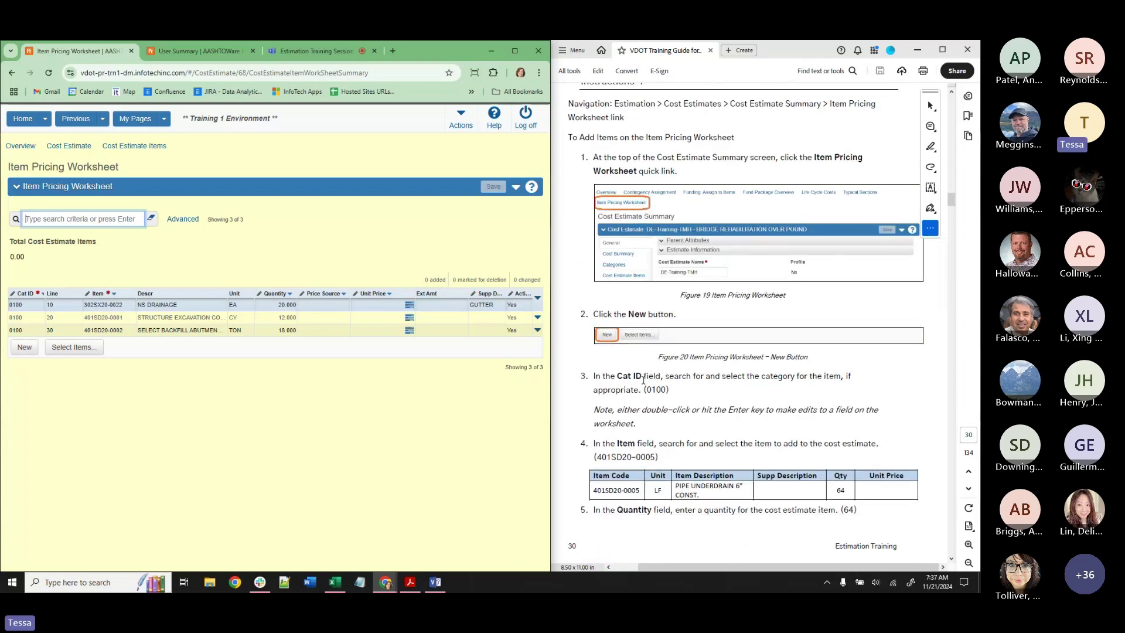
scroll(643, 379, "up", 2)
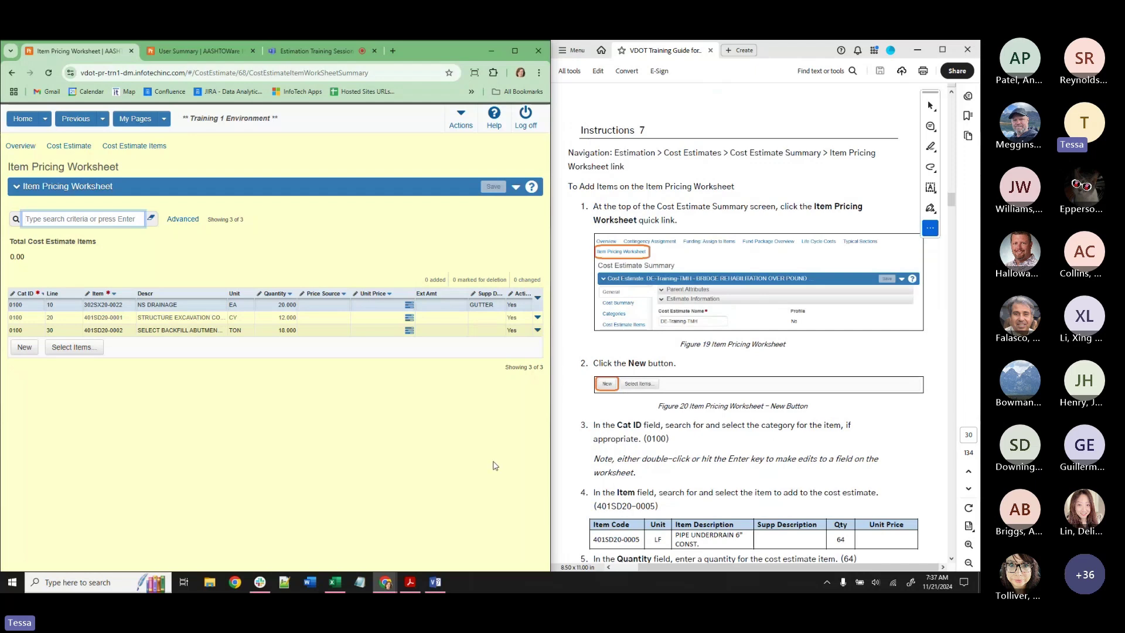
left_click(24, 347)
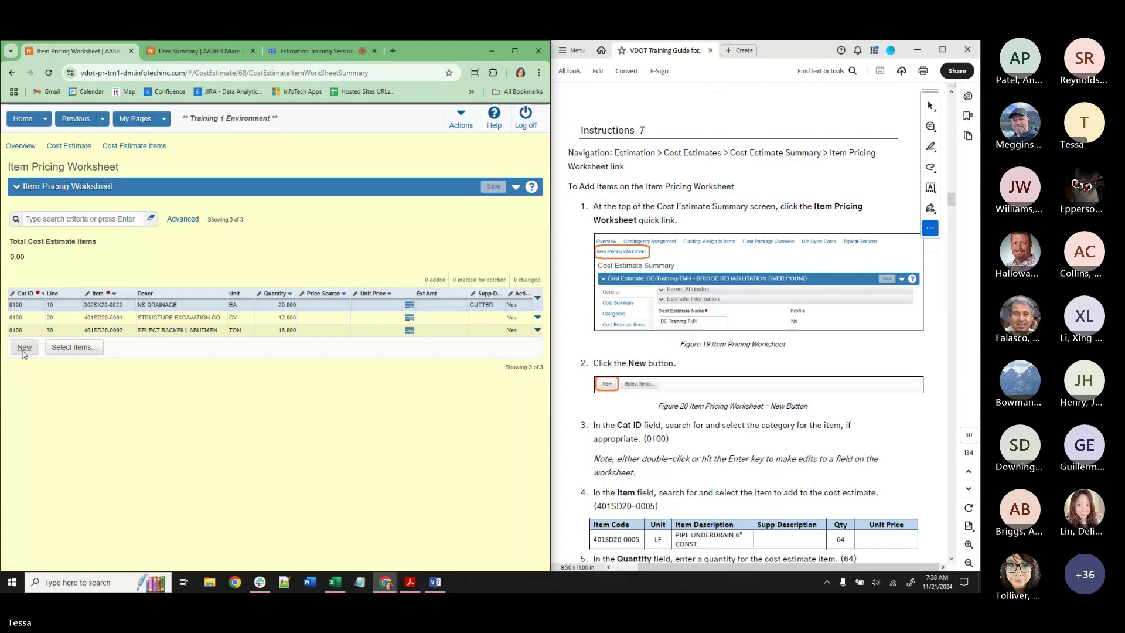
scroll(661, 443, "down", 2)
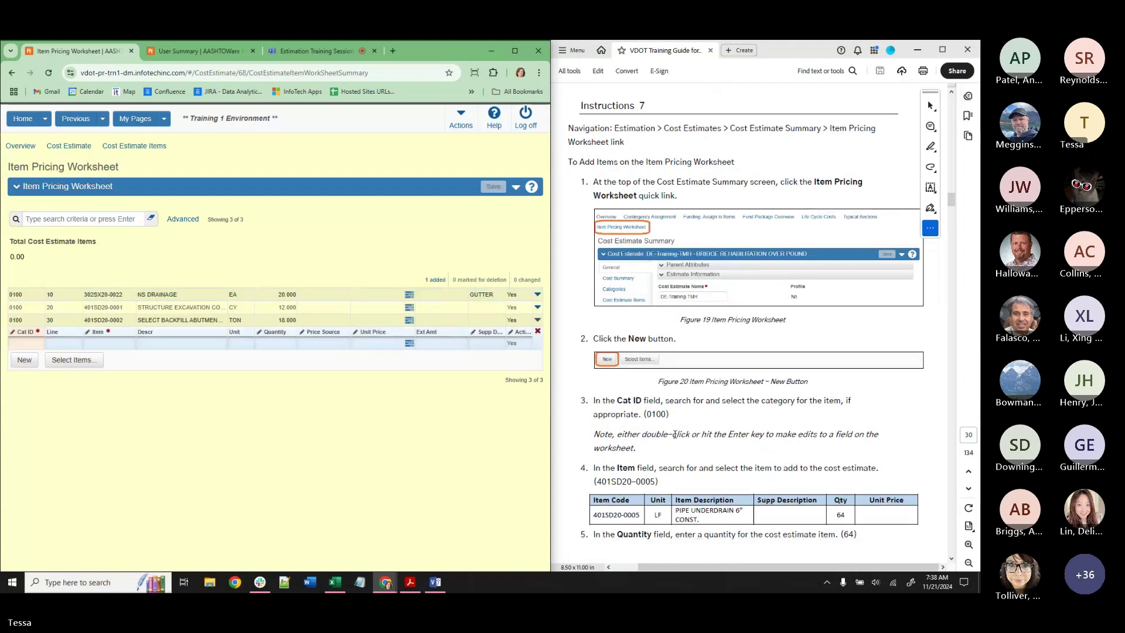
double_click(23, 347)
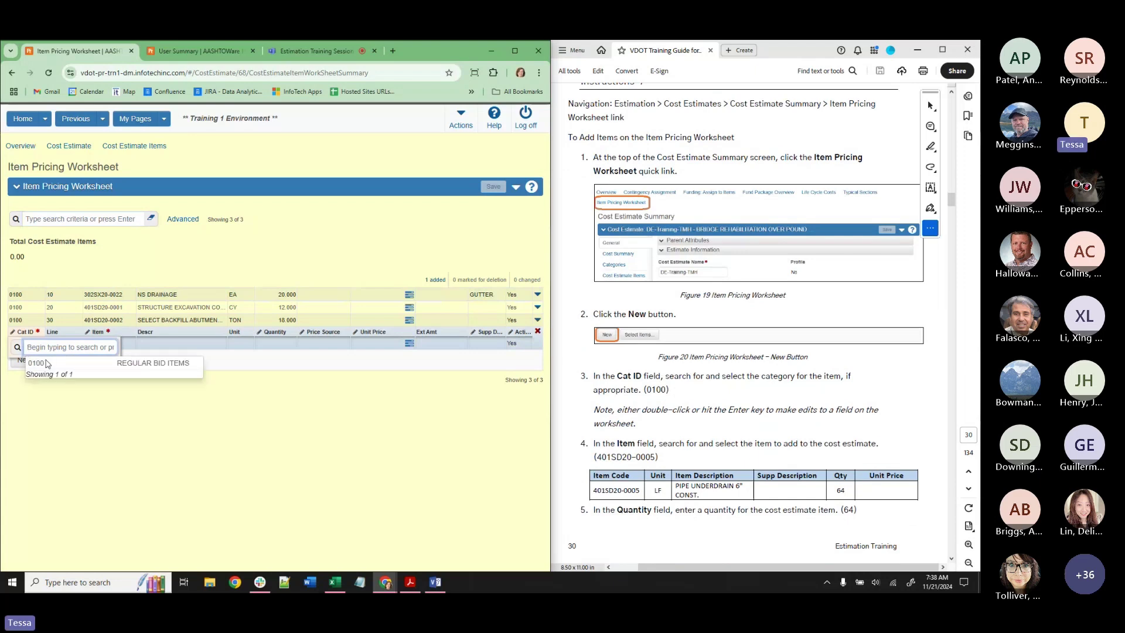
left_click(32, 359)
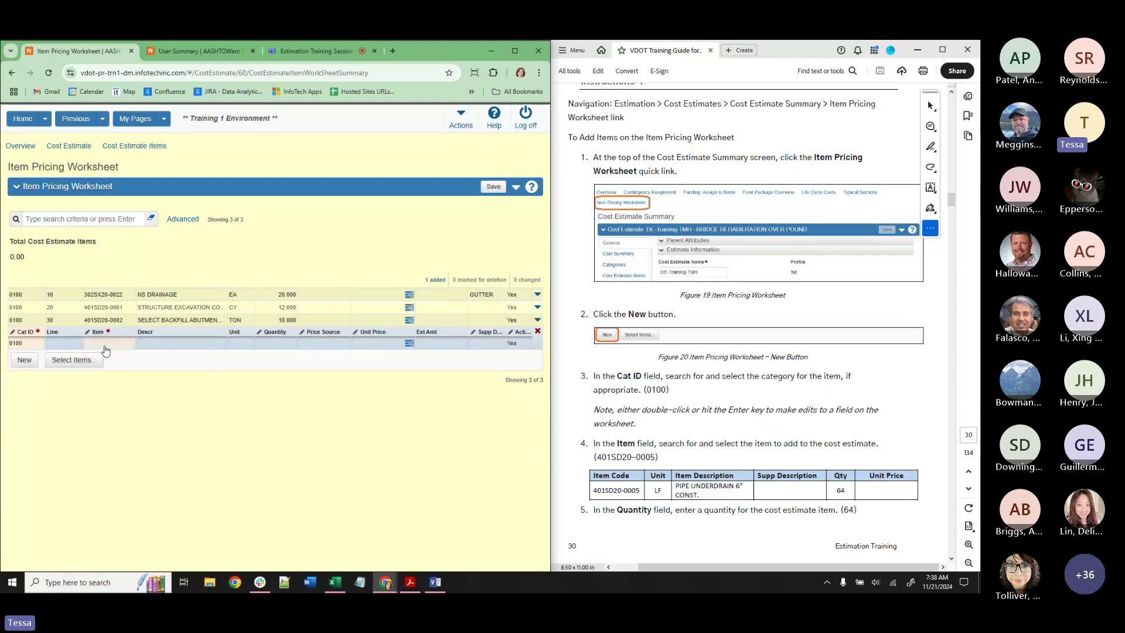
double_click(106, 346)
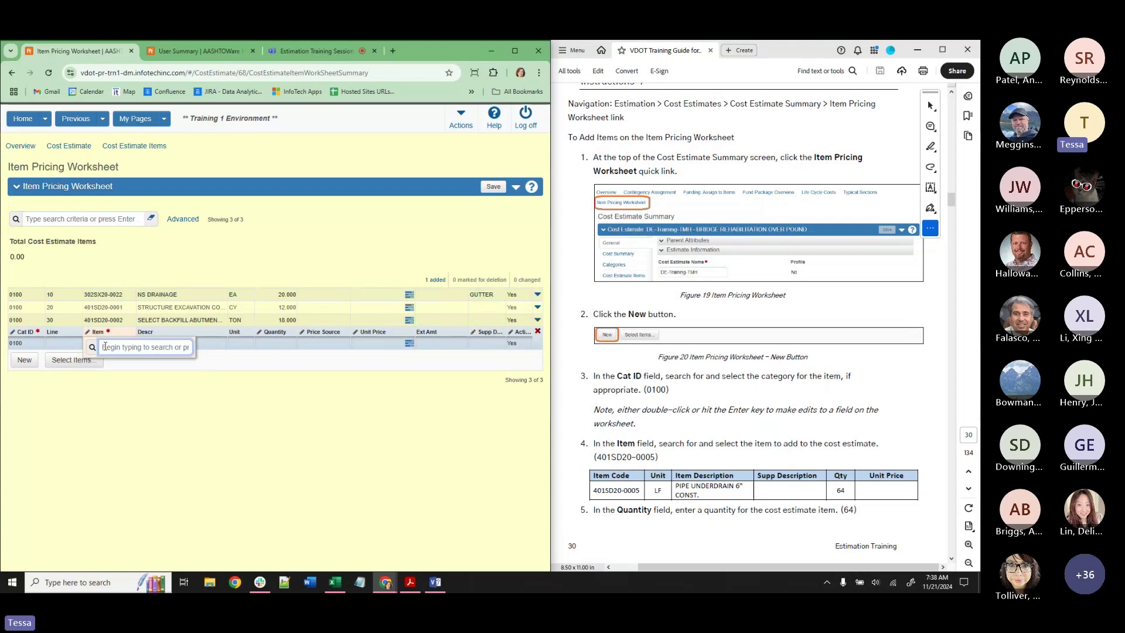
type("401SD20-000")
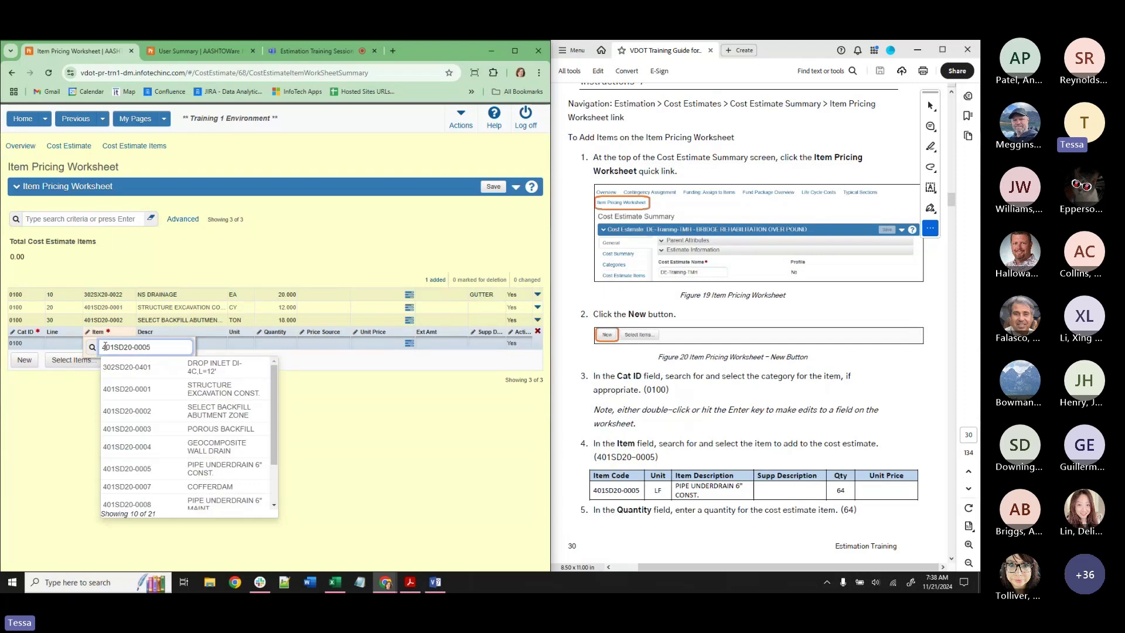
type("5")
key("Return")
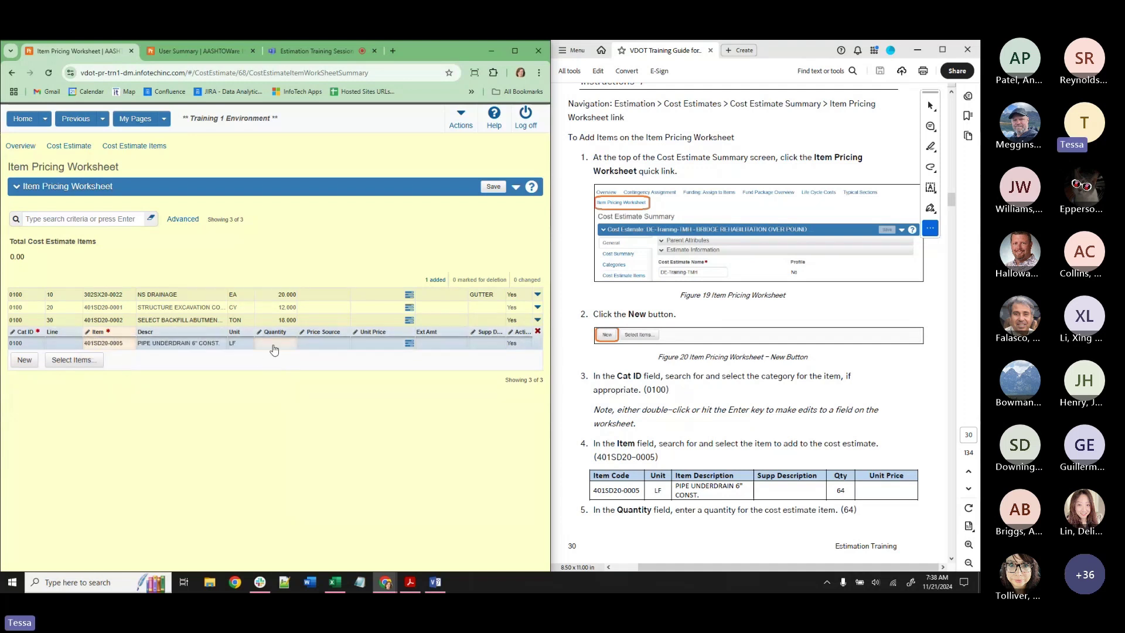
Give the new item a quantity of 64 LF and save the worksheet.
double_click(274, 344)
type("64")
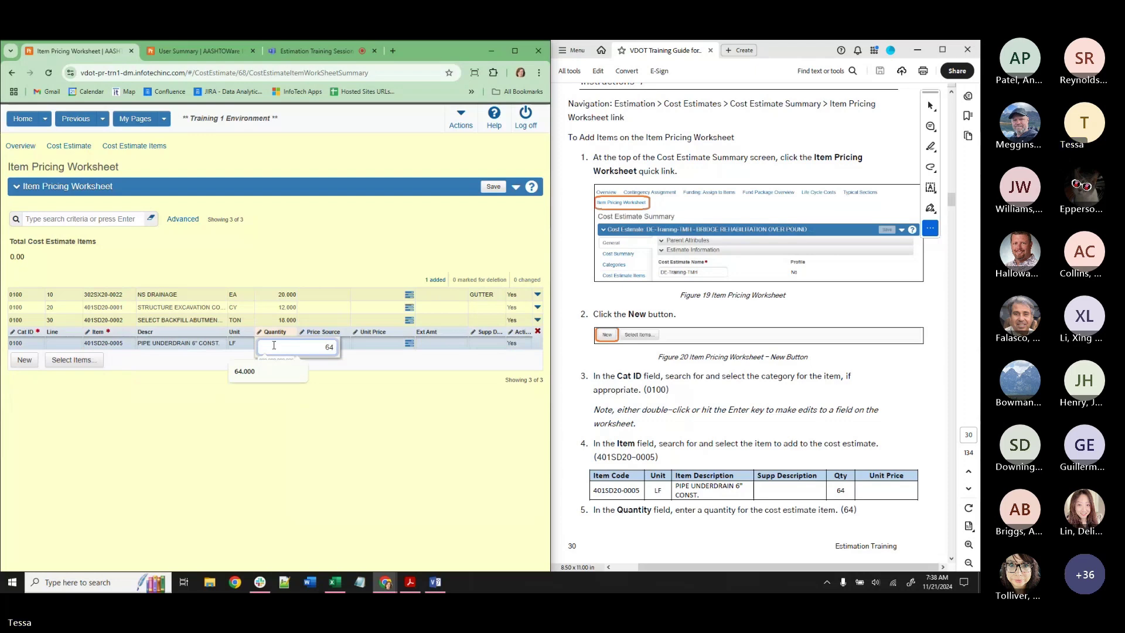
left_click(386, 423)
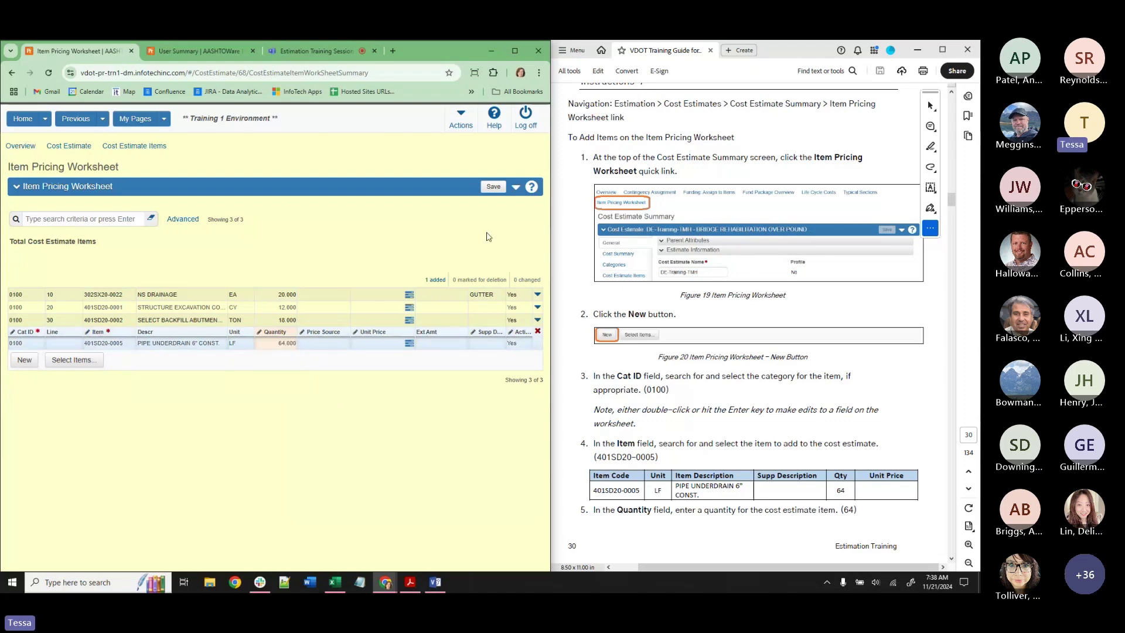
left_click(491, 188)
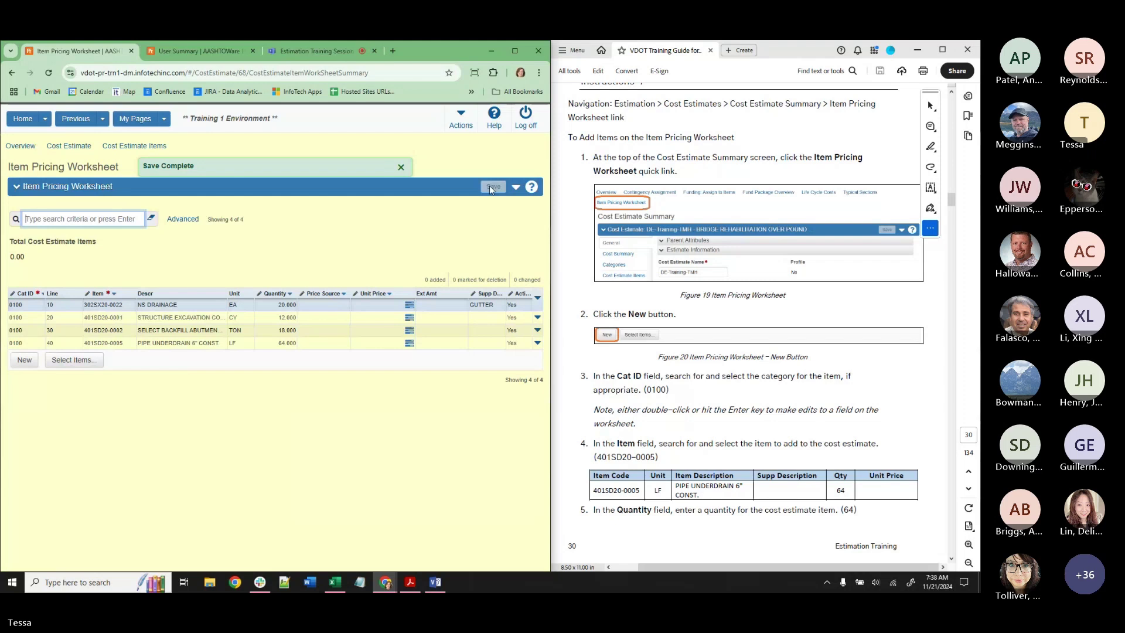
scroll(805, 277, "down", 5)
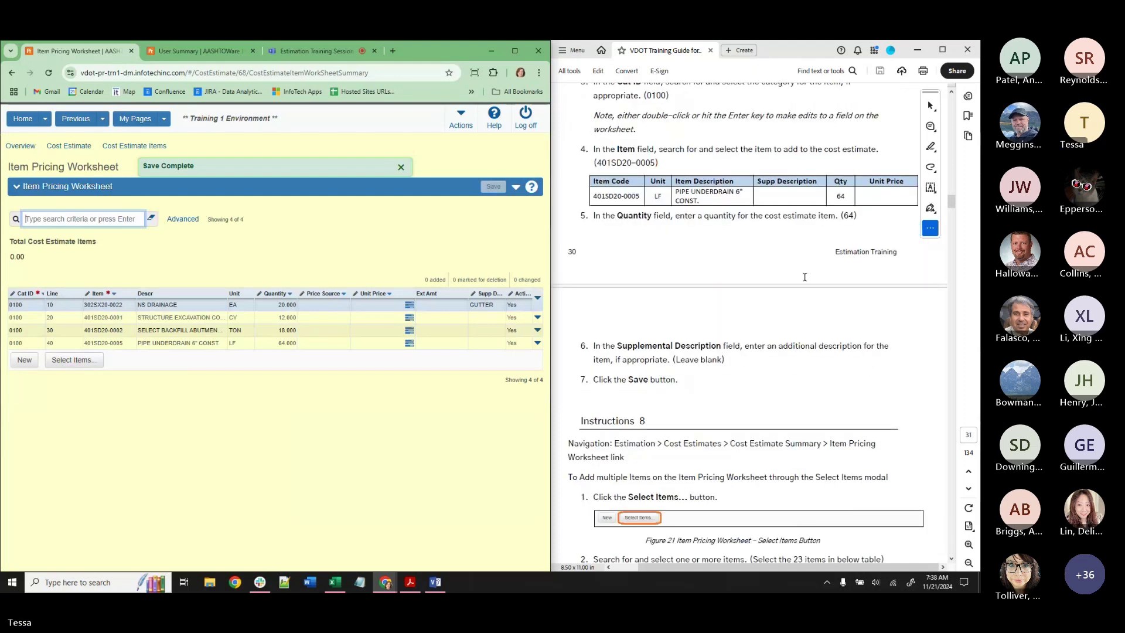
scroll(804, 277, "down", 5)
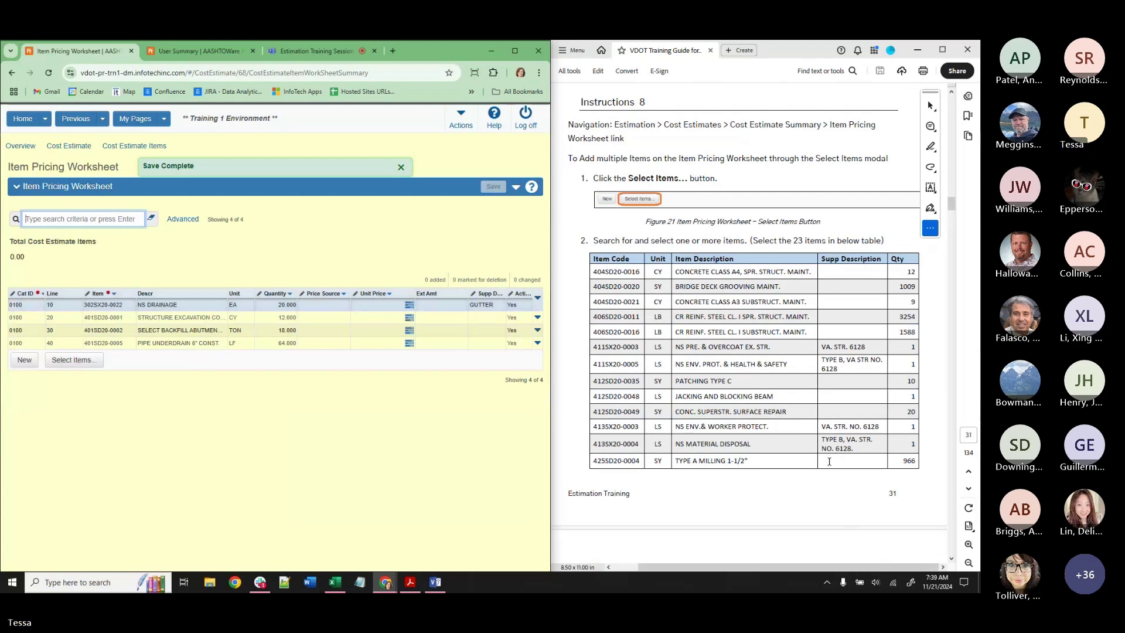
In the multi-item picker, select items 404SD20-0016, 404SD20-0020 and 404SD20-0021 from the guide.
left_click(71, 360)
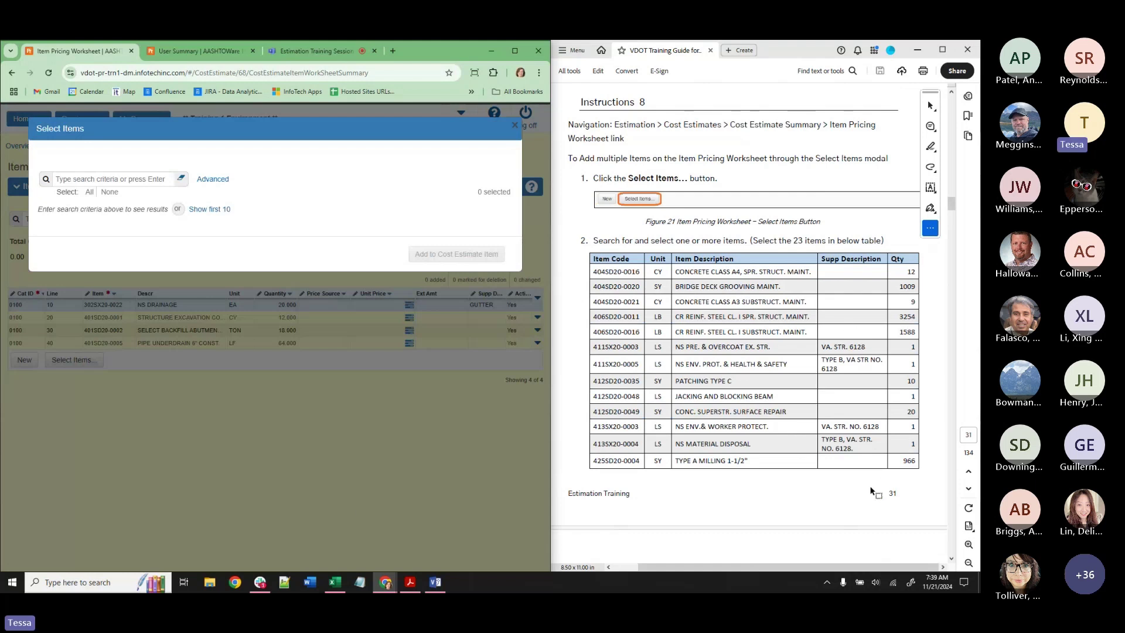
left_click_drag(591, 271, 639, 273)
key("ctrl+c")
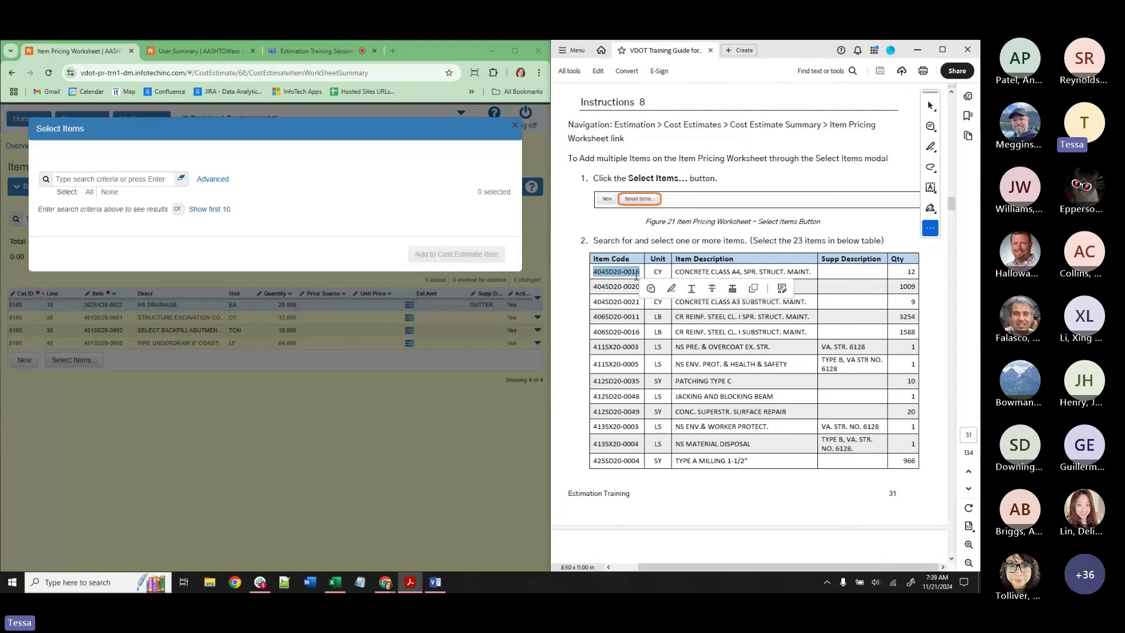
left_click(140, 179)
key("ctrl+v")
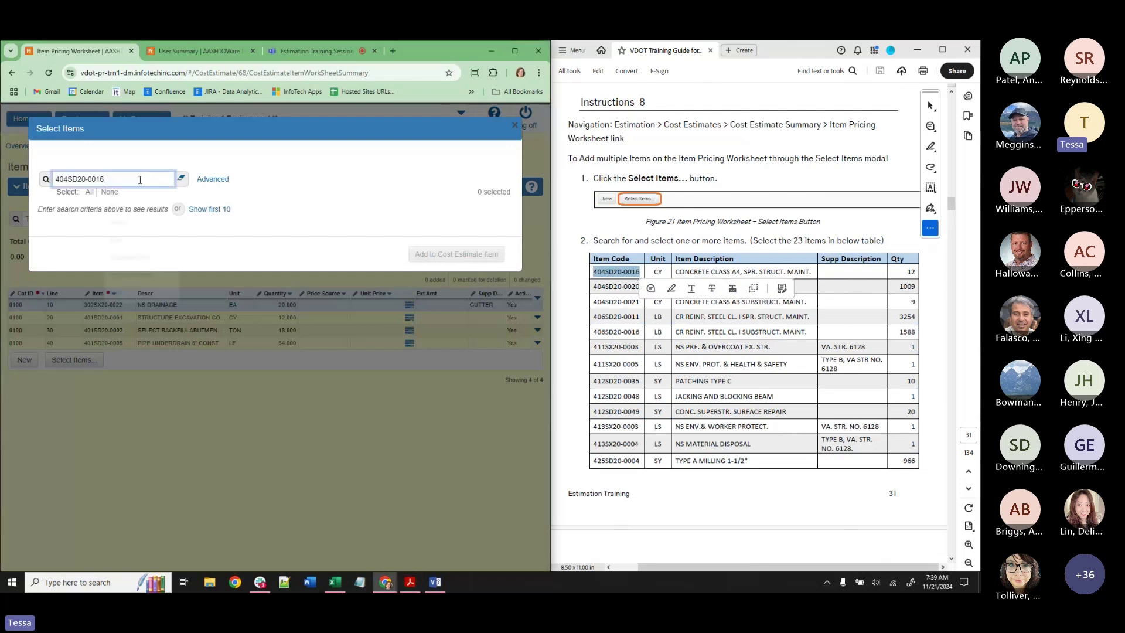
left_click(149, 232)
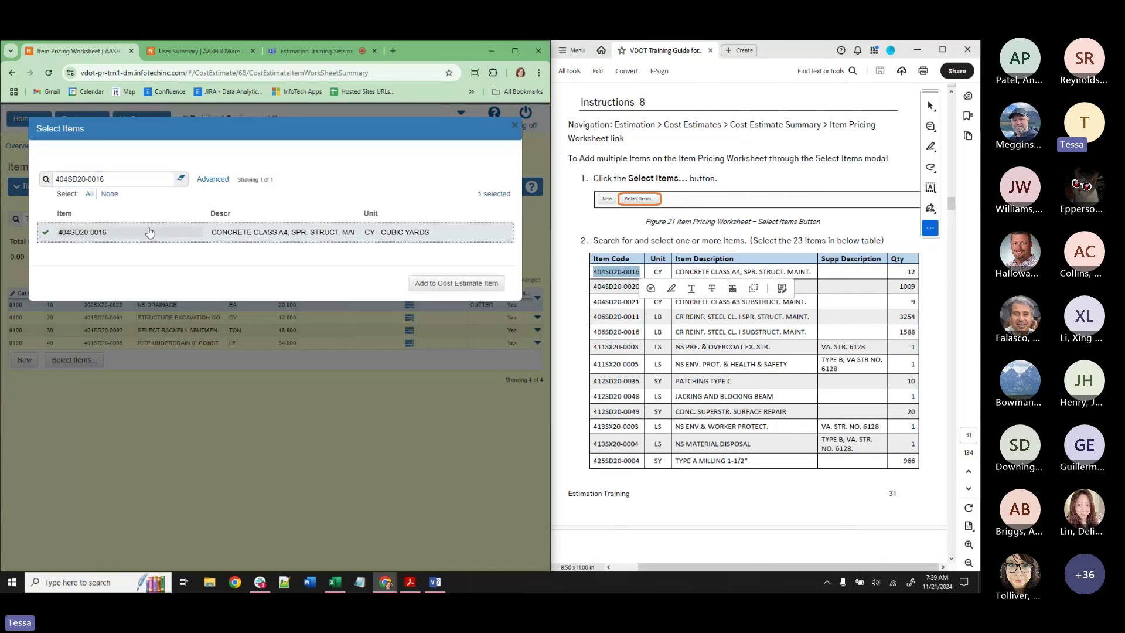
left_click_drag(593, 286, 641, 288)
key("ctrl+c")
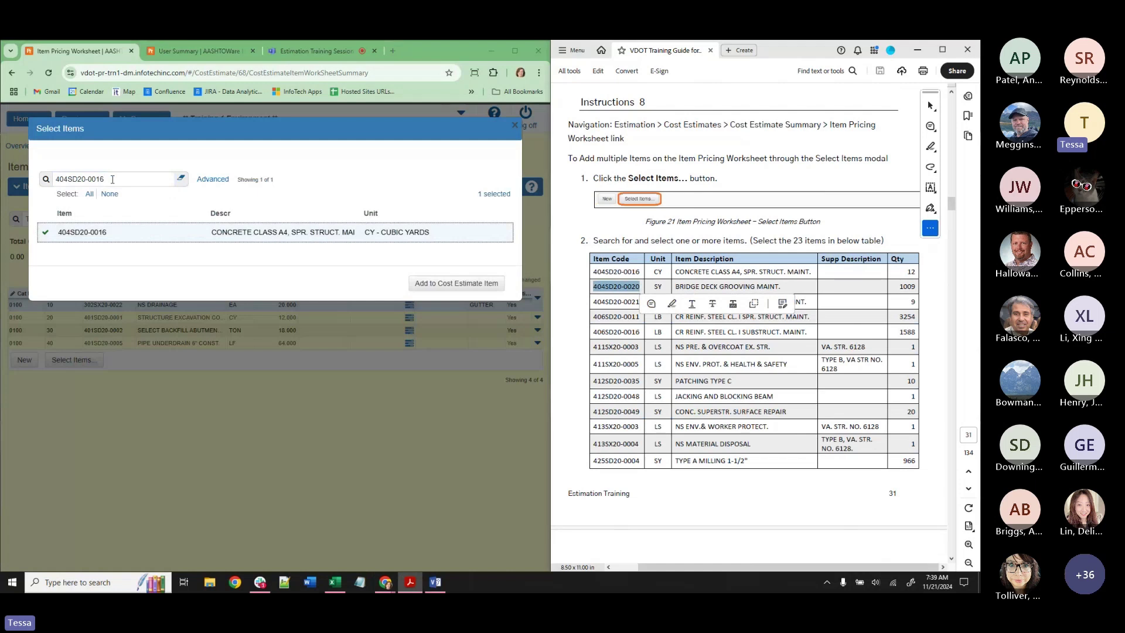
triple_click(88, 179)
key("ctrl+v")
left_click(94, 236)
left_click_drag(593, 302, 640, 303)
key("ctrl+c")
triple_click(88, 179)
key("ctrl+v")
left_click(100, 235)
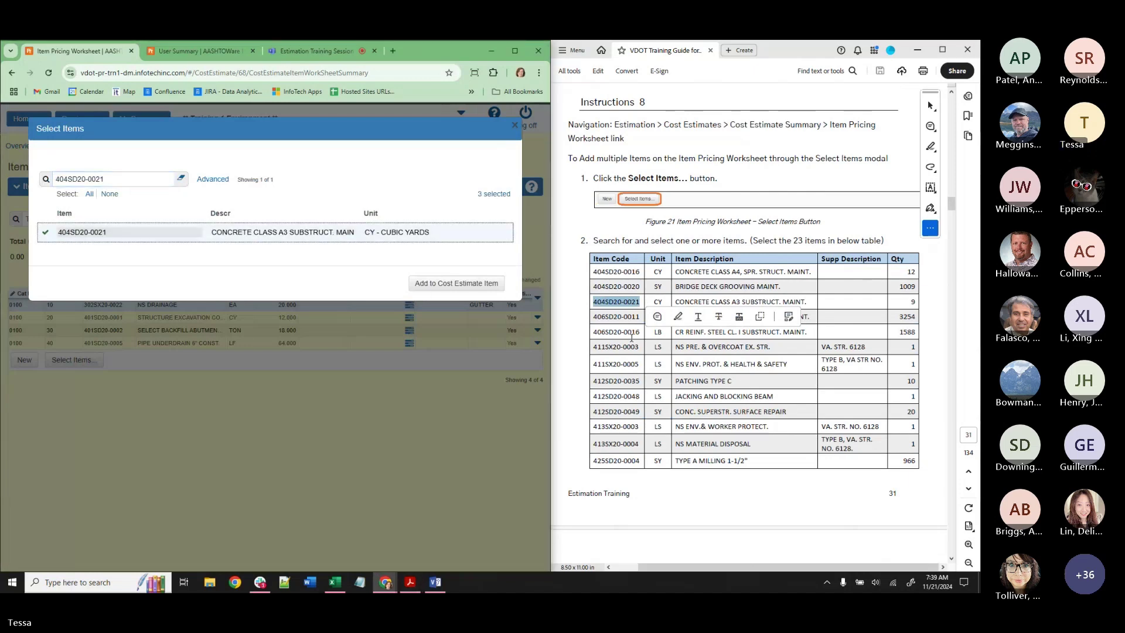
Select items 406SD20-0011, 406SD20-0016 and 411SX20-0003.
left_click_drag(593, 317, 642, 319)
key("ctrl+c")
triple_click(88, 179)
key("ctrl+v")
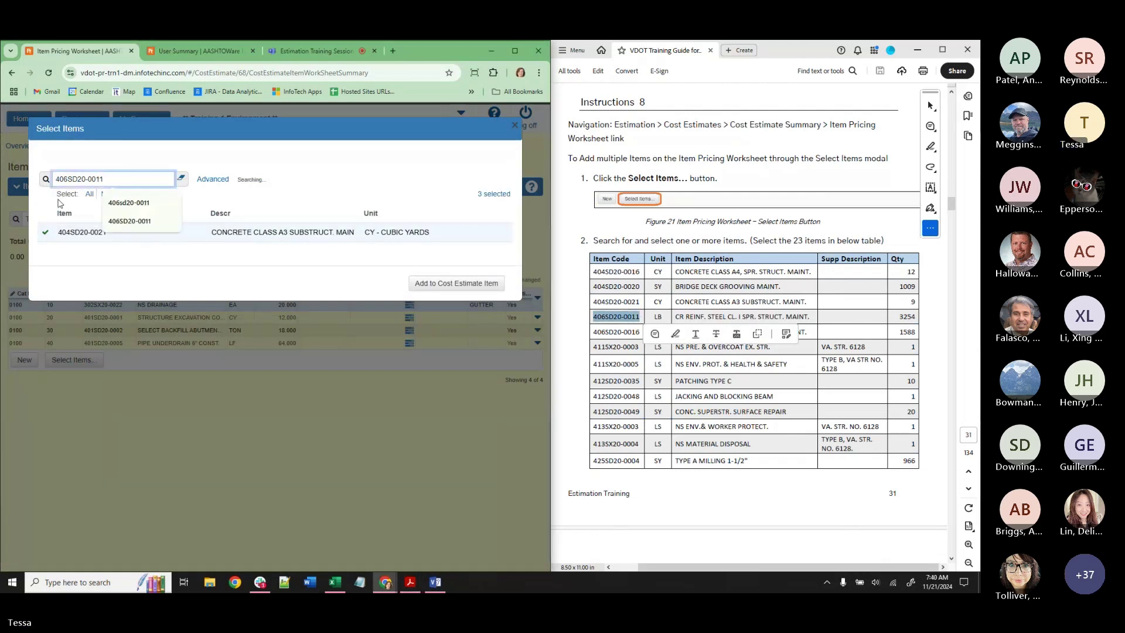
left_click(82, 232)
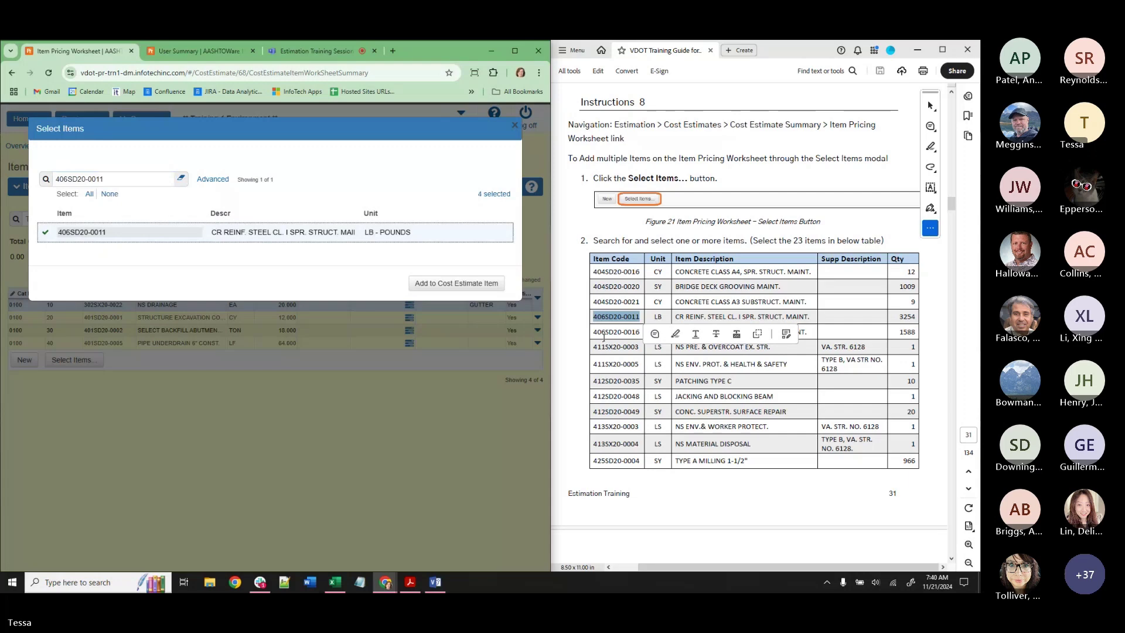
double_click(604, 335)
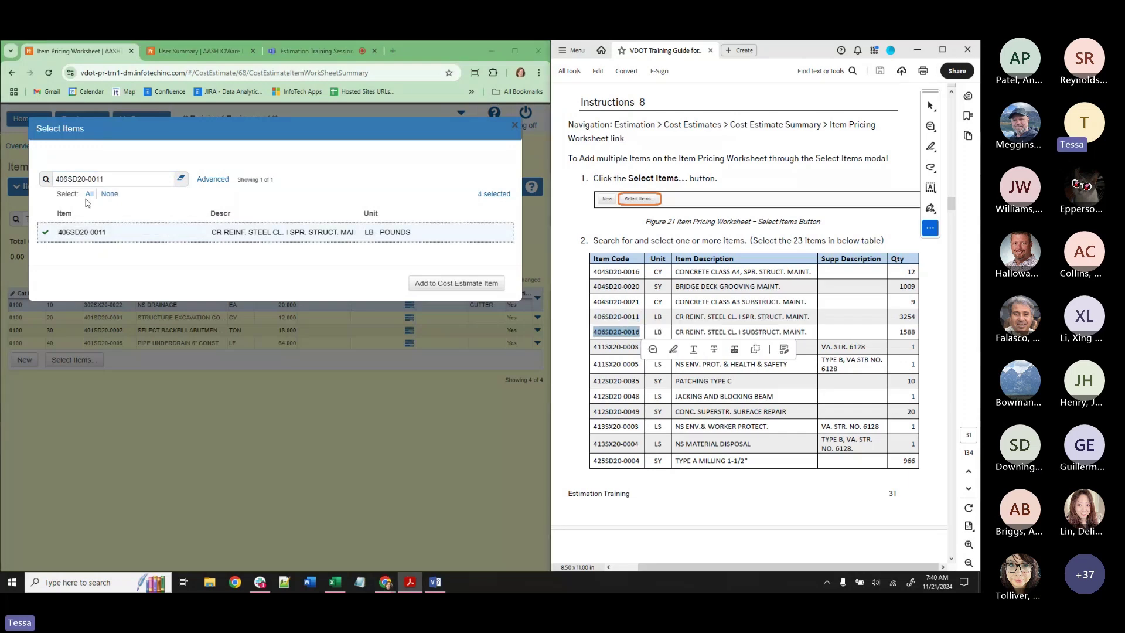
key("ctrl+c")
triple_click(88, 179)
key("ctrl+v")
left_click(88, 232)
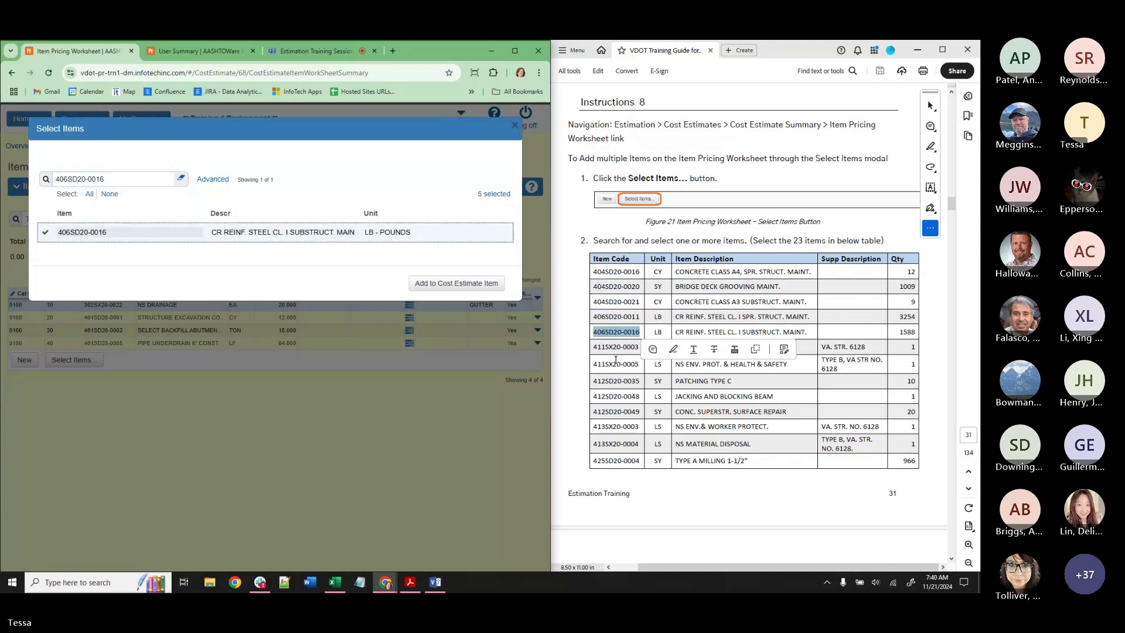
double_click(615, 346)
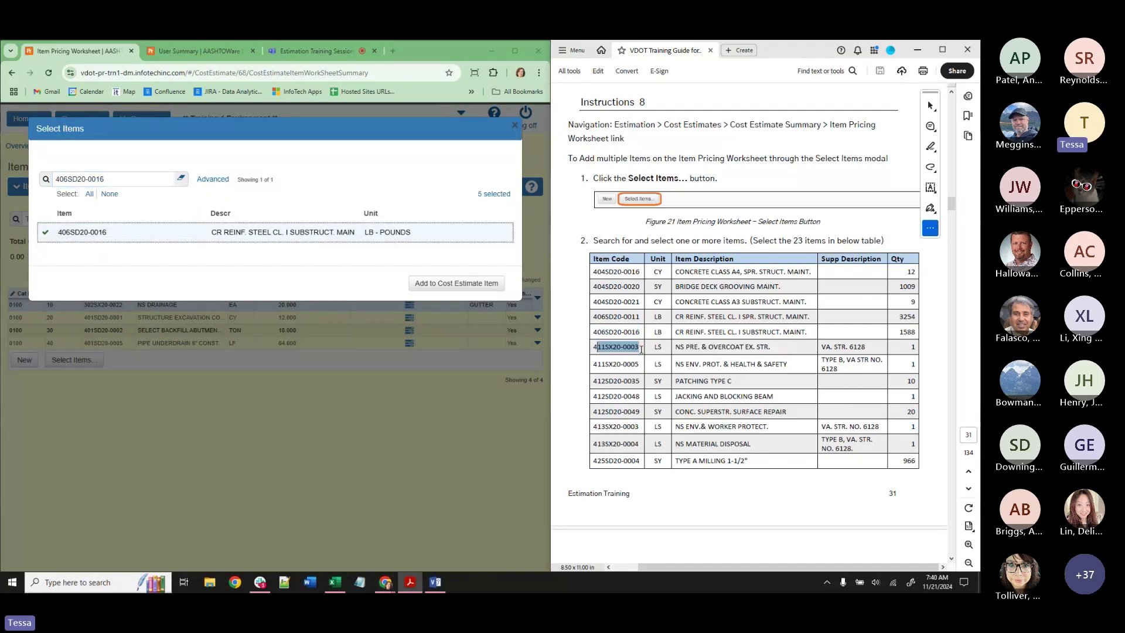
left_click_drag(105, 179, 39, 186)
key("ctrl+v")
left_click(100, 232)
Select items 411SX20-0005 and 412SD20-0035.
double_click(615, 364)
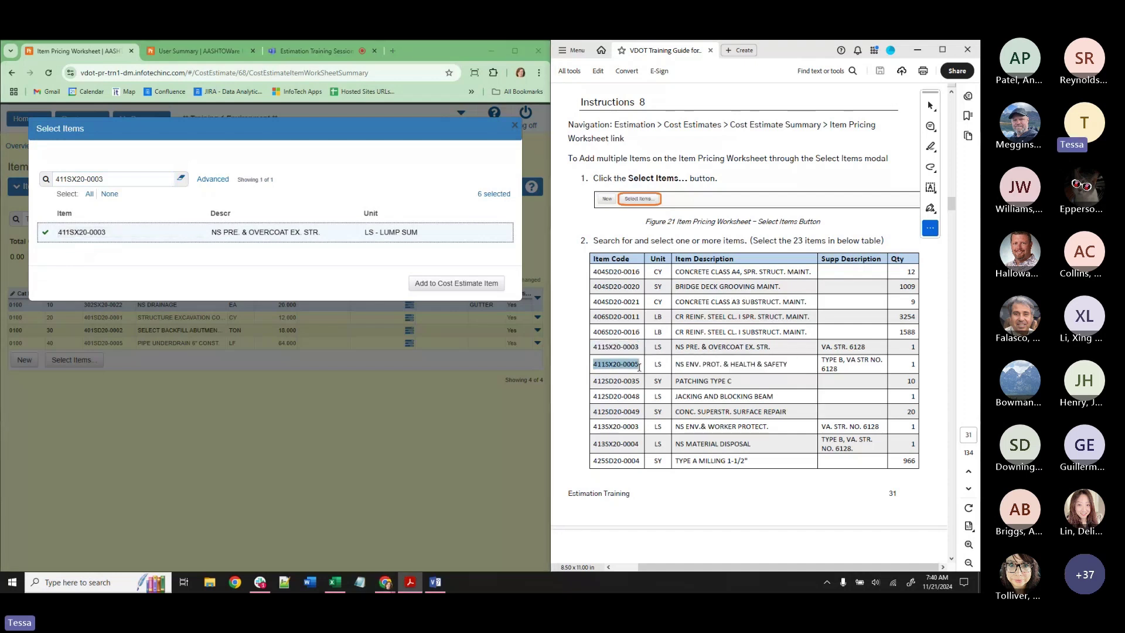
left_click_drag(112, 179, 53, 180)
key("ctrl+v")
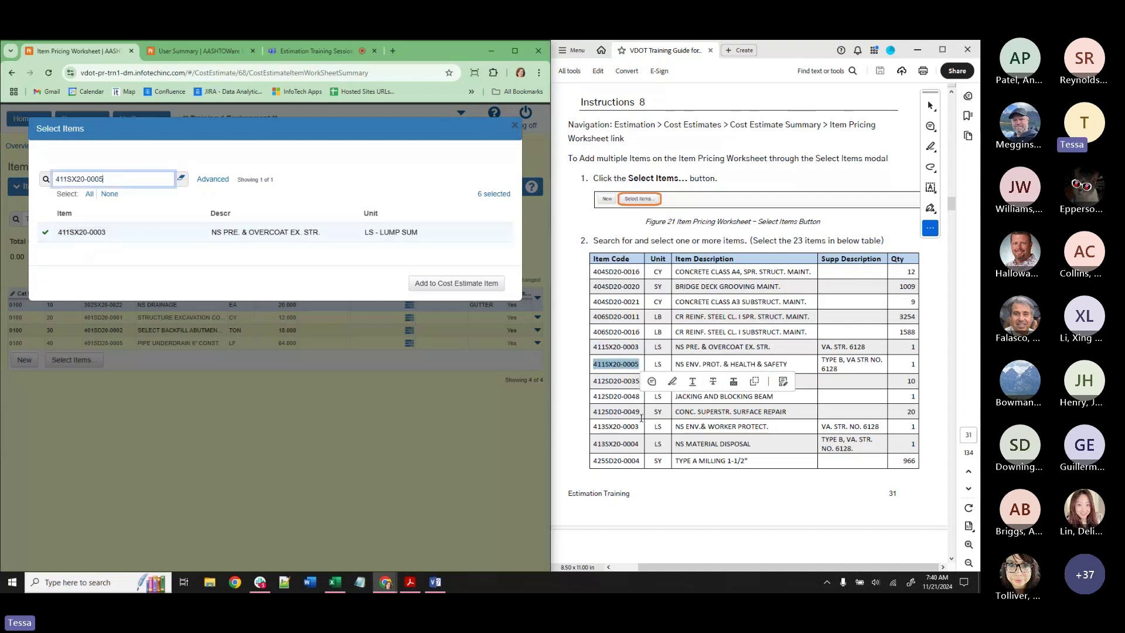
double_click(615, 381)
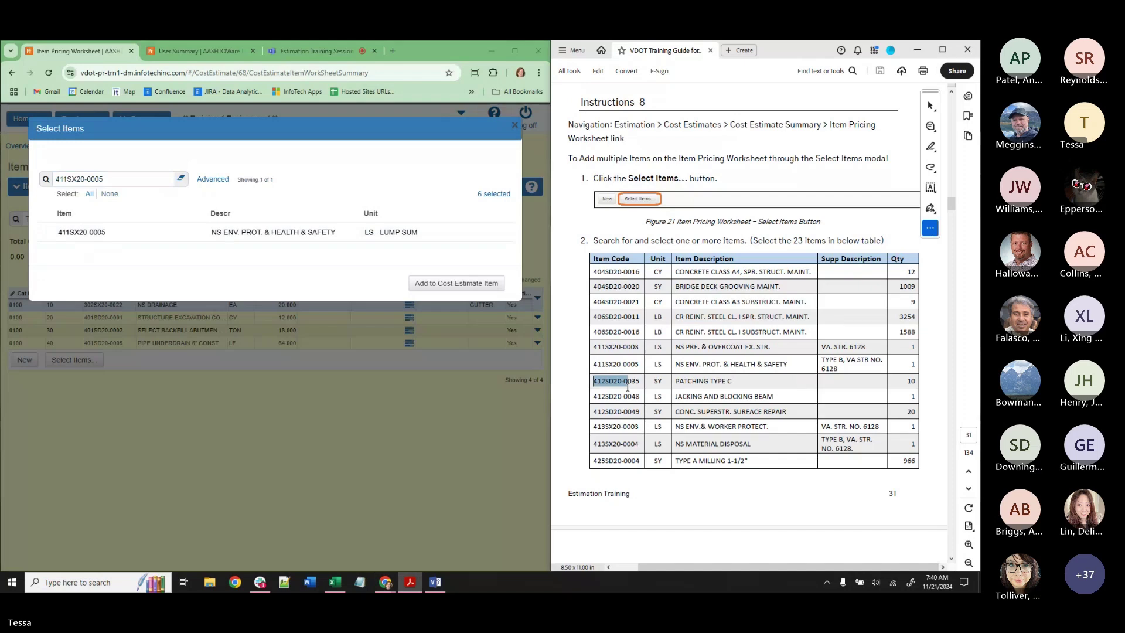
left_click(117, 232)
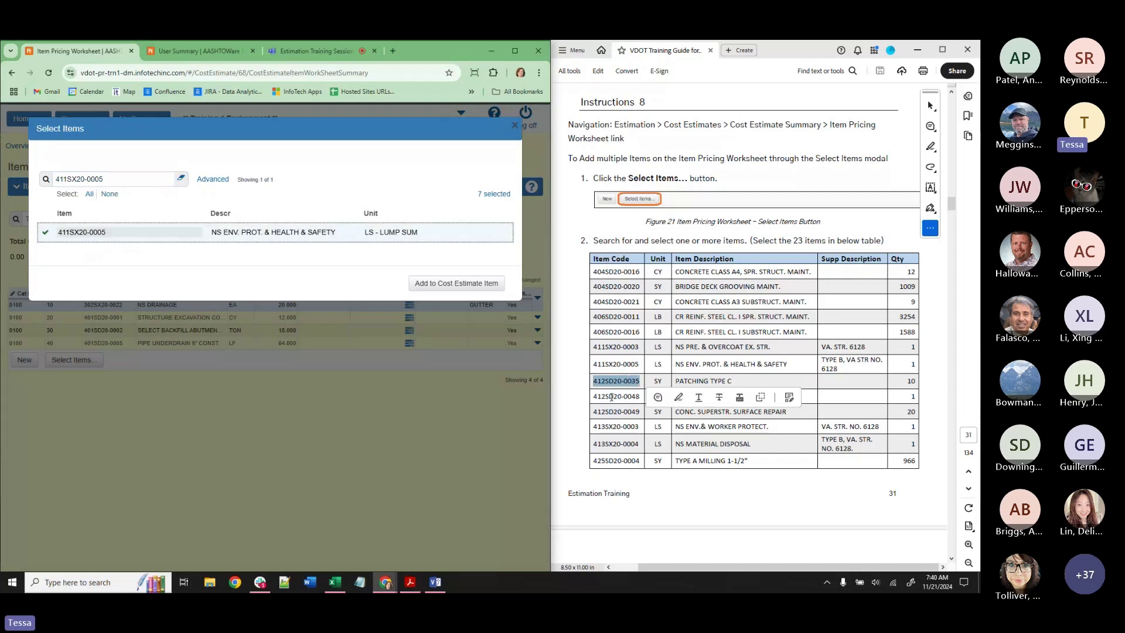
left_click_drag(146, 179, 43, 174)
left_click(42, 173)
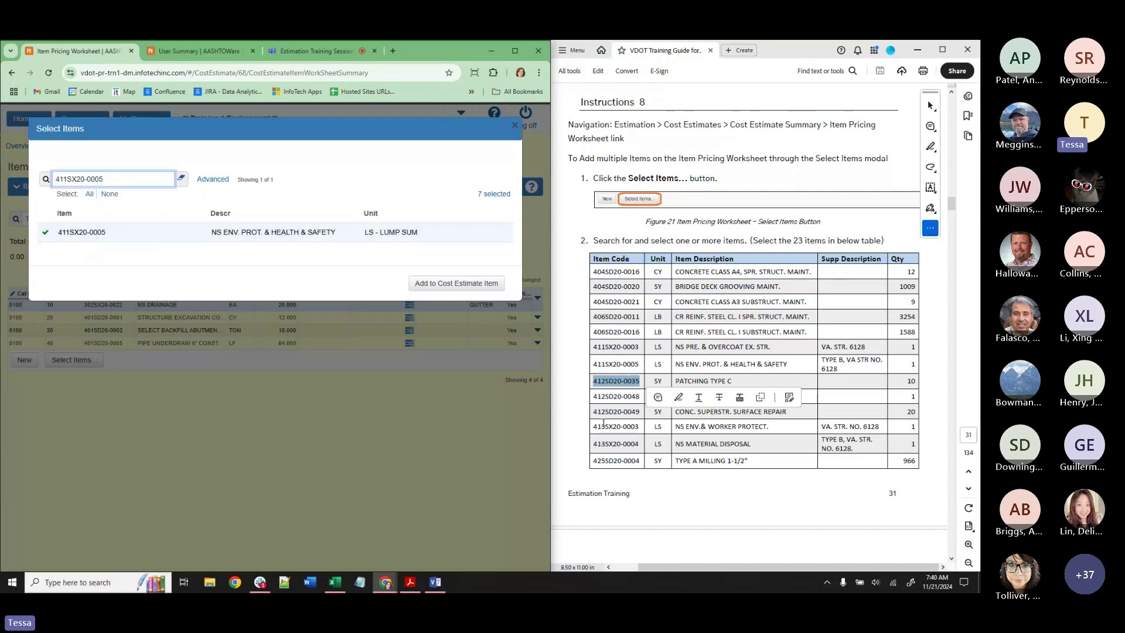
left_click(600, 386)
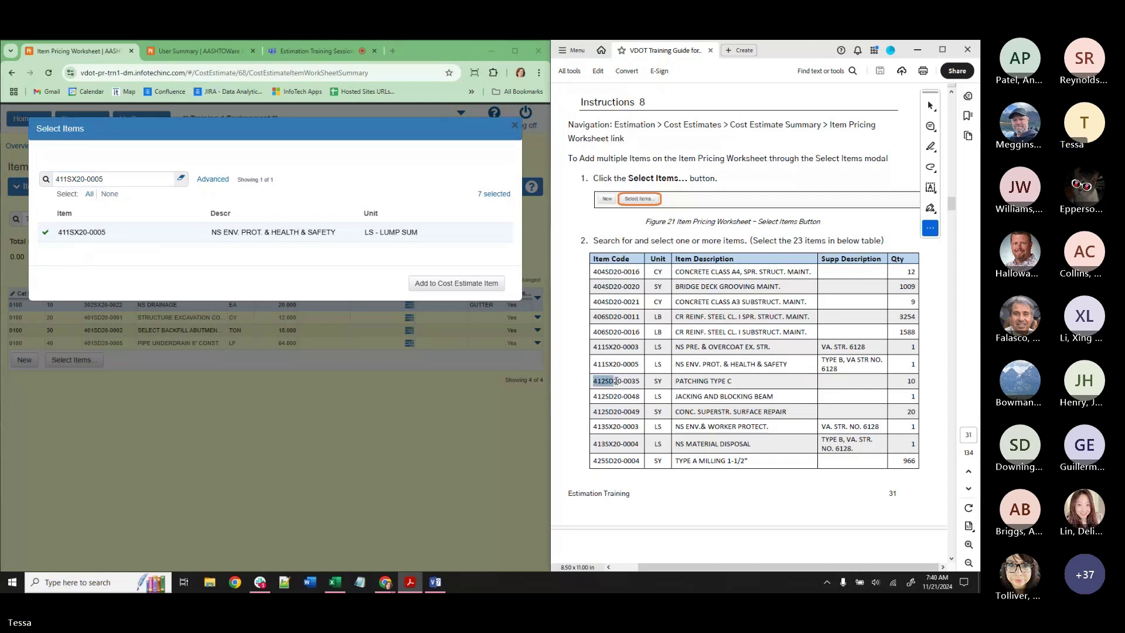
left_click_drag(594, 381, 639, 381)
triple_click(96, 183)
key("ctrl+v")
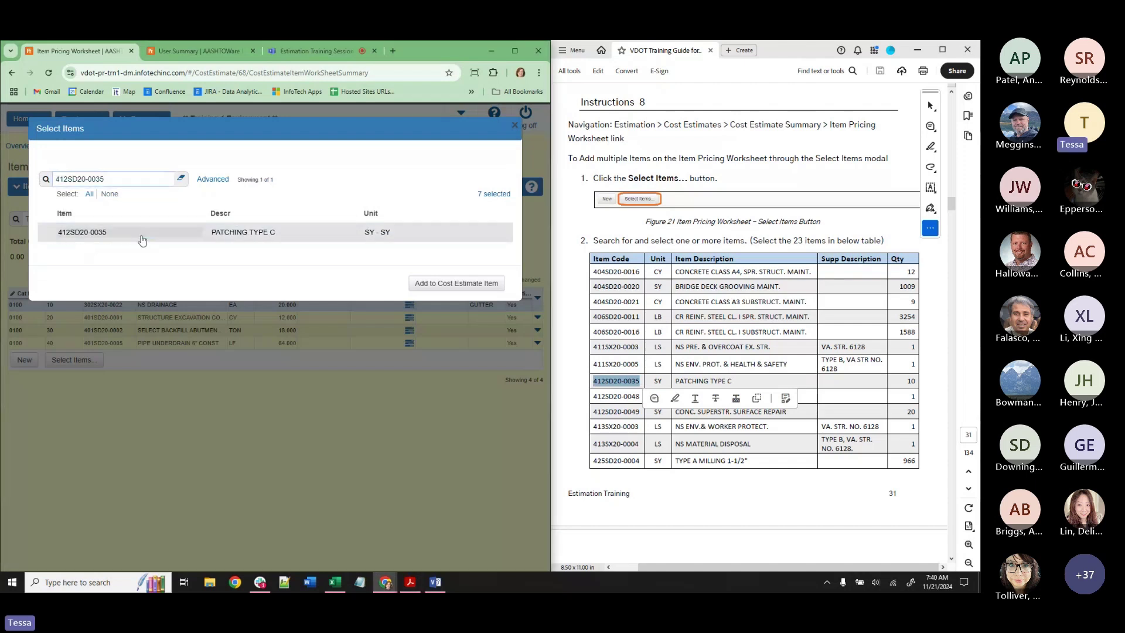
left_click(142, 234)
Select items 412SD20-0048, 412SD20-0049 and 413SX20-0003.
left_click_drag(593, 396, 639, 396)
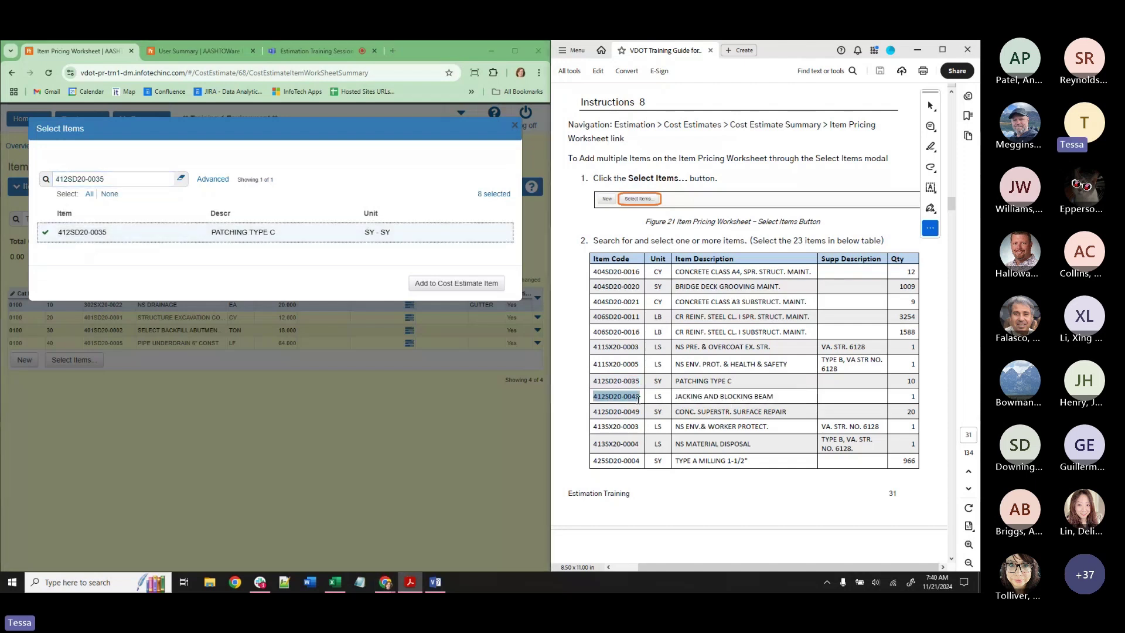
triple_click(113, 180)
key("ctrl+v")
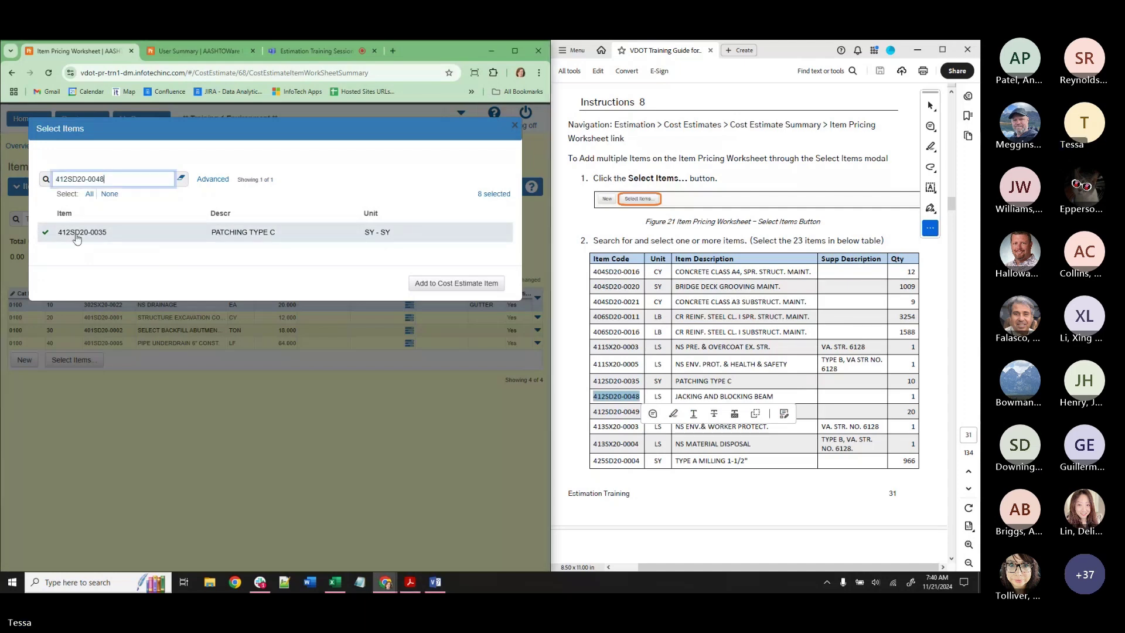
left_click(141, 233)
left_click_drag(592, 411, 639, 411)
triple_click(113, 179)
key("ctrl+v")
left_click(135, 233)
left_click(594, 426)
left_click_drag(594, 426, 639, 426)
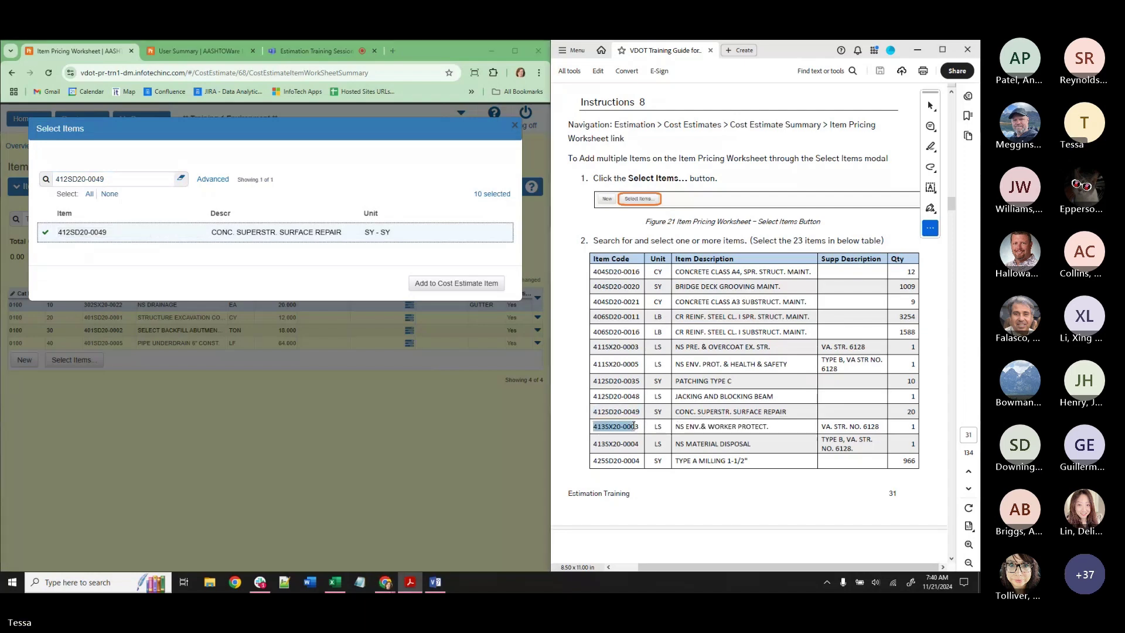
left_click(98, 180)
triple_click(98, 180)
key("ctrl+v")
key("Return")
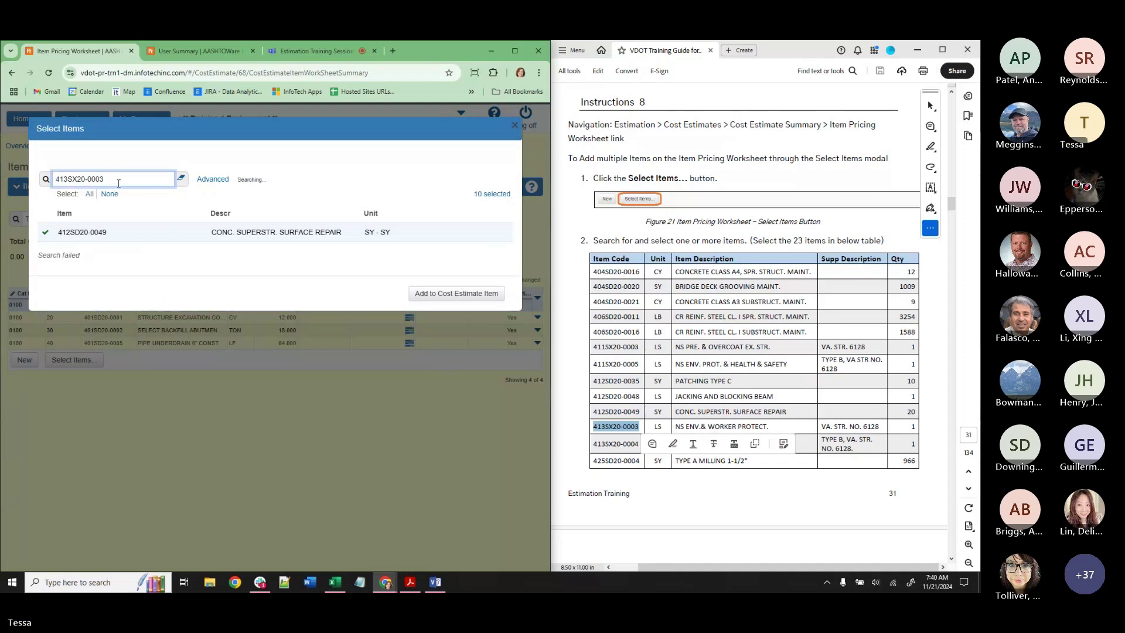
left_click(175, 232)
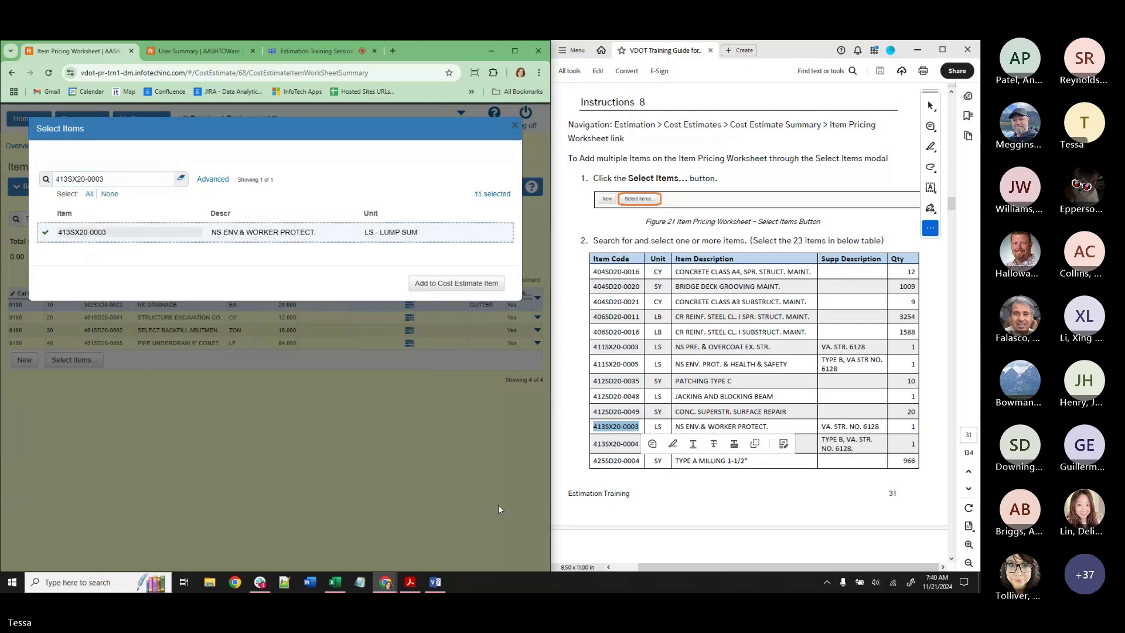
Select items 413SX20-0004, 425SD20-0004 and 425SD20-0011.
left_click_drag(591, 447, 640, 445)
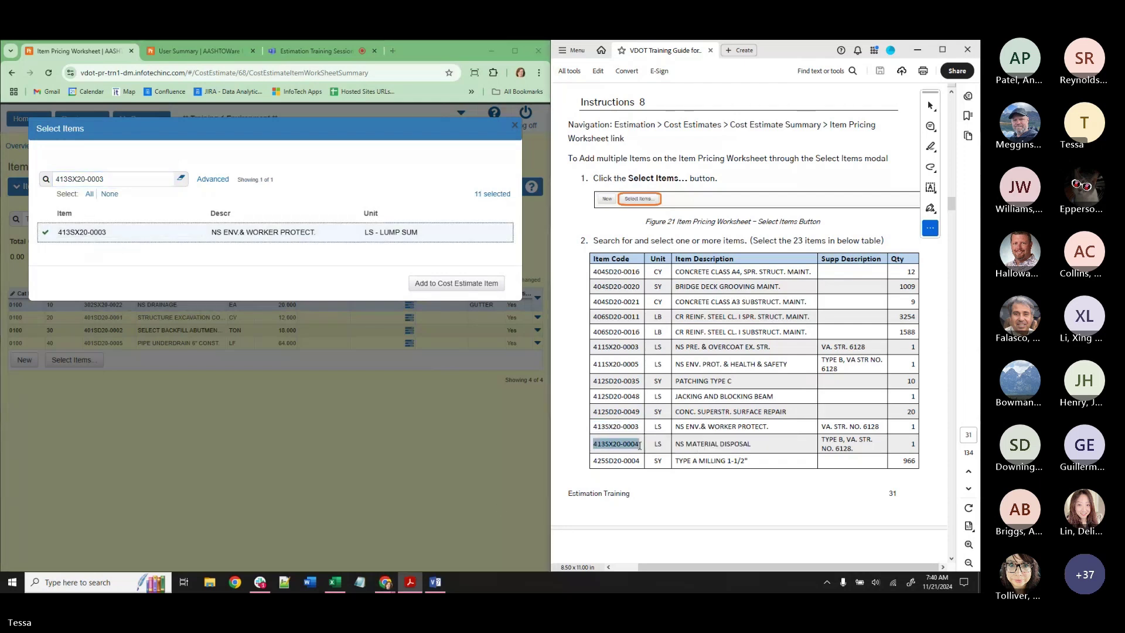
left_click_drag(108, 178, 79, 175)
type("04")
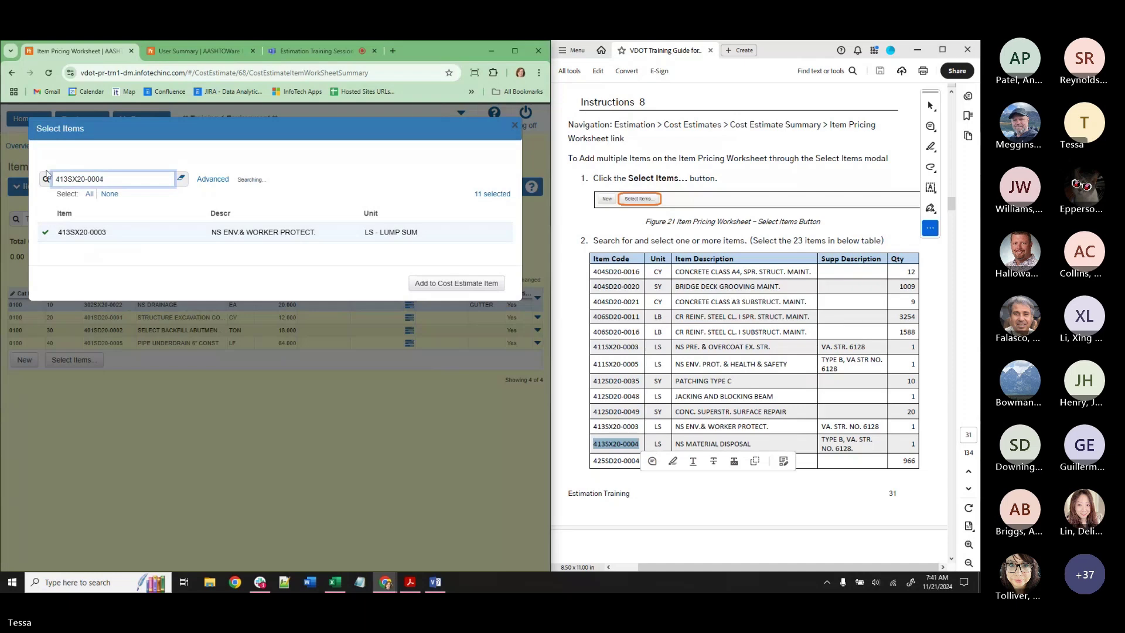
left_click(170, 232)
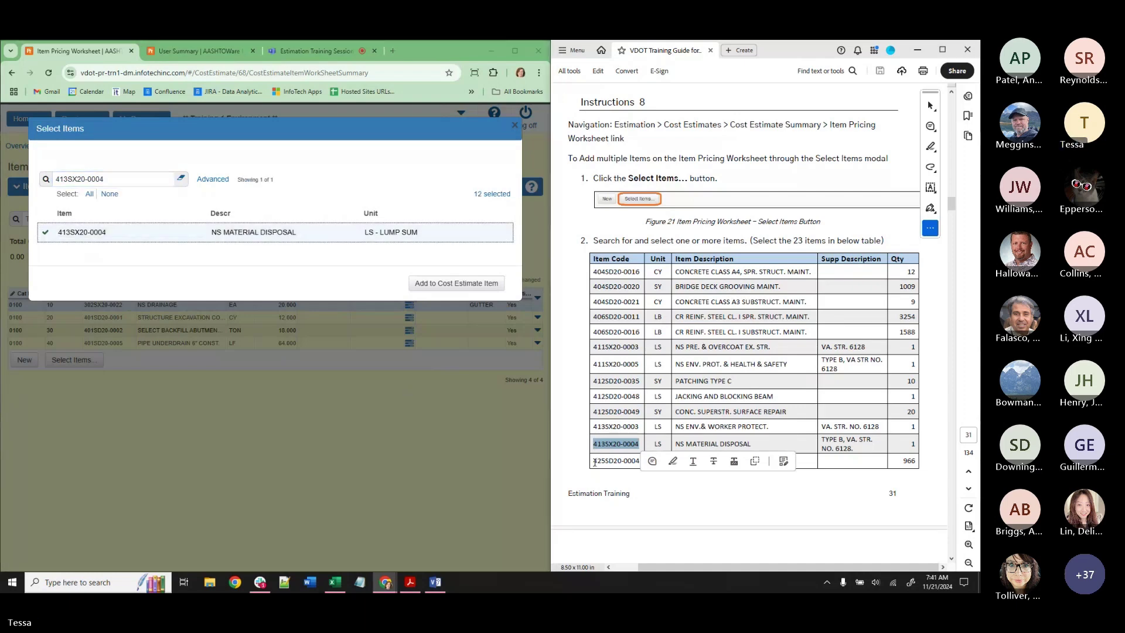
left_click_drag(593, 461, 639, 461)
left_click_drag(109, 179, 56, 182)
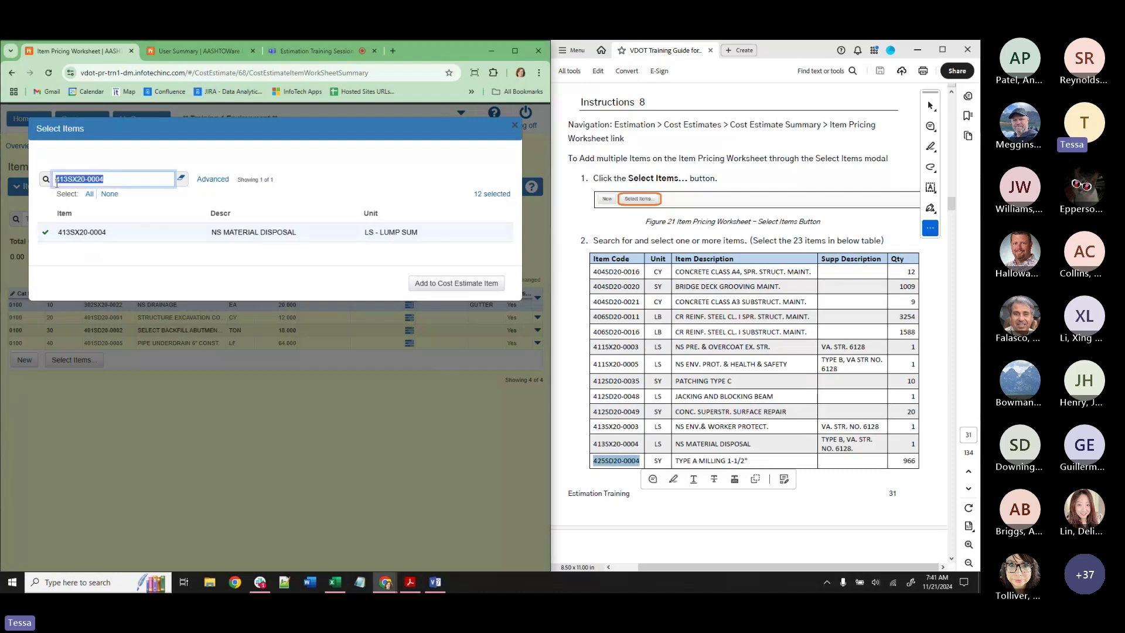
key("ctrl+v")
left_click(117, 232)
scroll(619, 426, "down", 3)
scroll(620, 425, "down", 3)
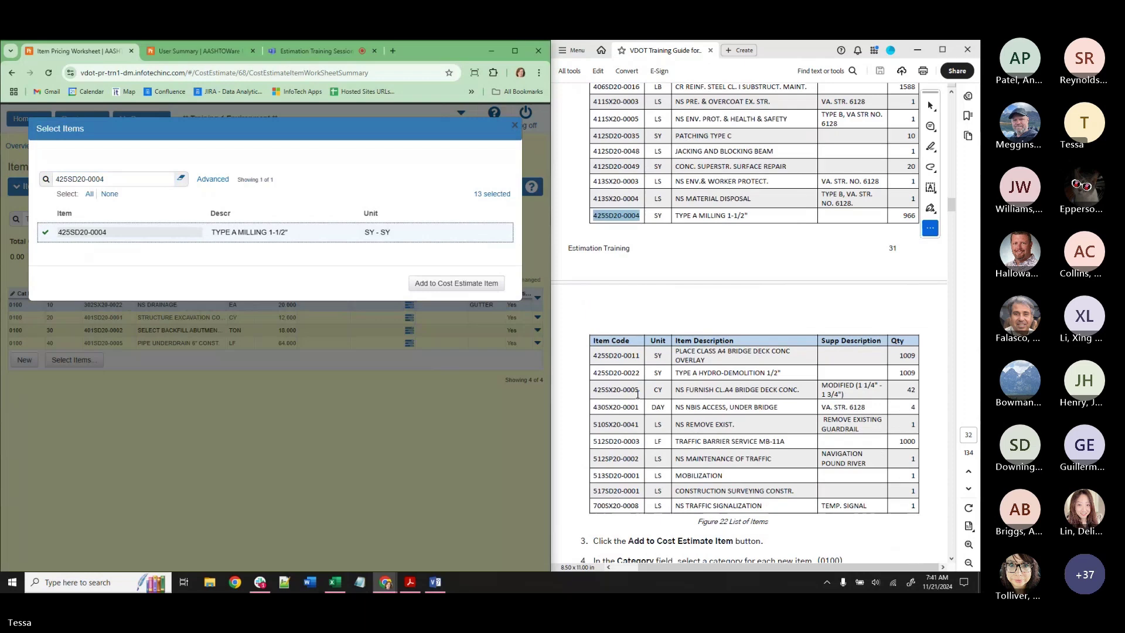
left_click_drag(593, 356, 640, 355)
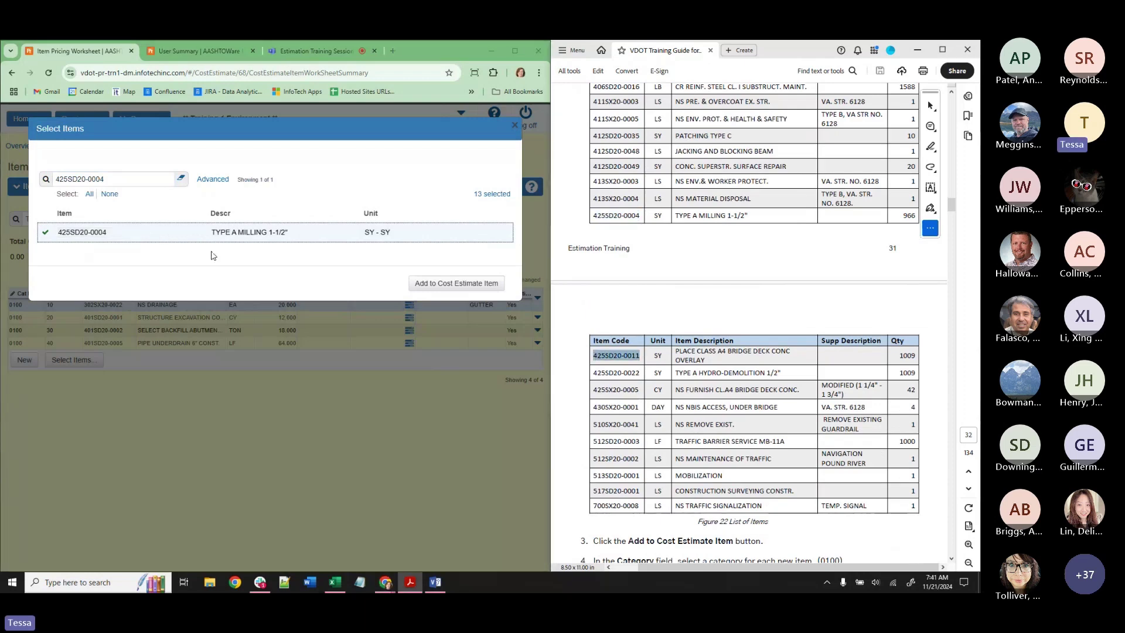
triple_click(120, 177)
key("ctrl+v")
left_click(111, 232)
Select items 425SD20-0022, 425SX20-0005 and 430SX20-0001.
left_click_drag(593, 373, 640, 373)
triple_click(117, 178)
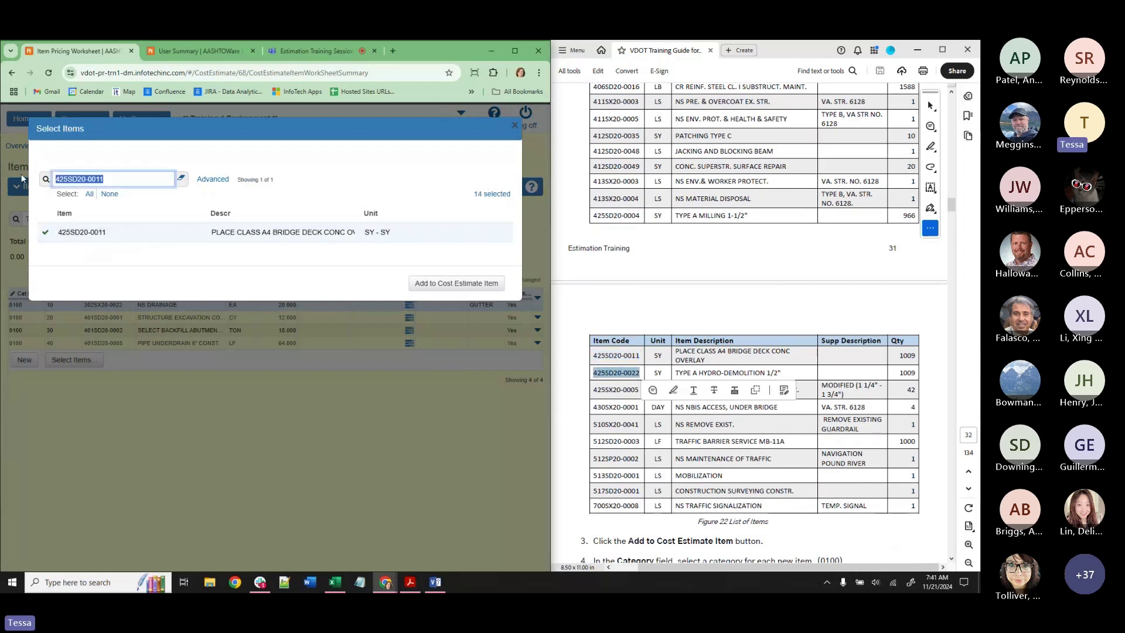
key("ctrl+v")
left_click(91, 231)
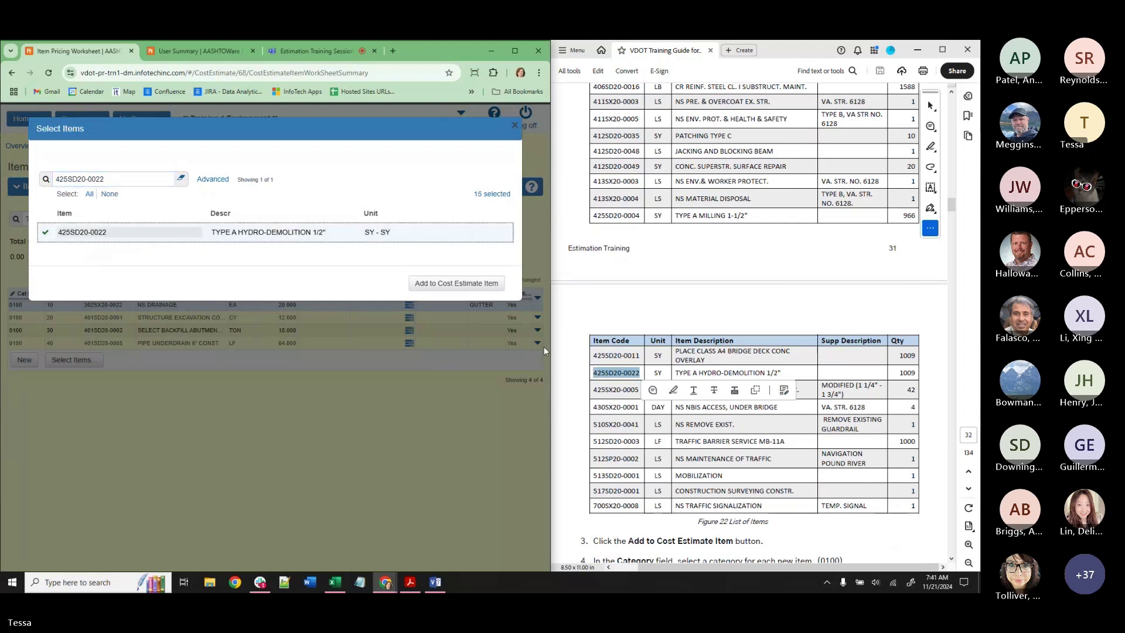
left_click_drag(593, 389, 642, 389)
left_click(105, 179)
triple_click(104, 179)
key("ctrl+v")
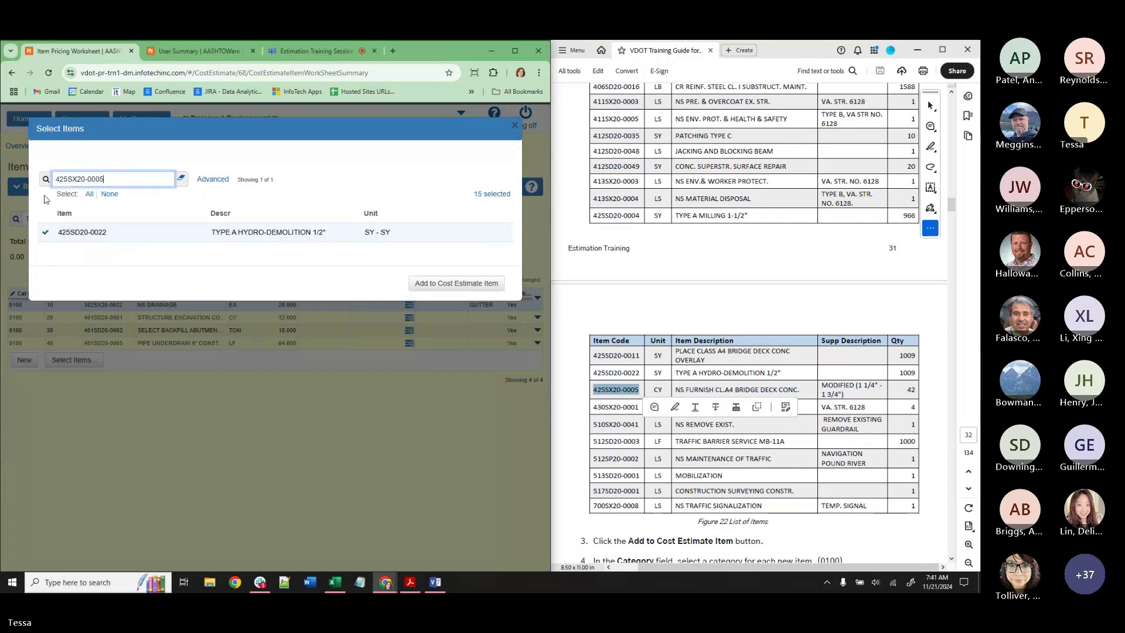
left_click(94, 232)
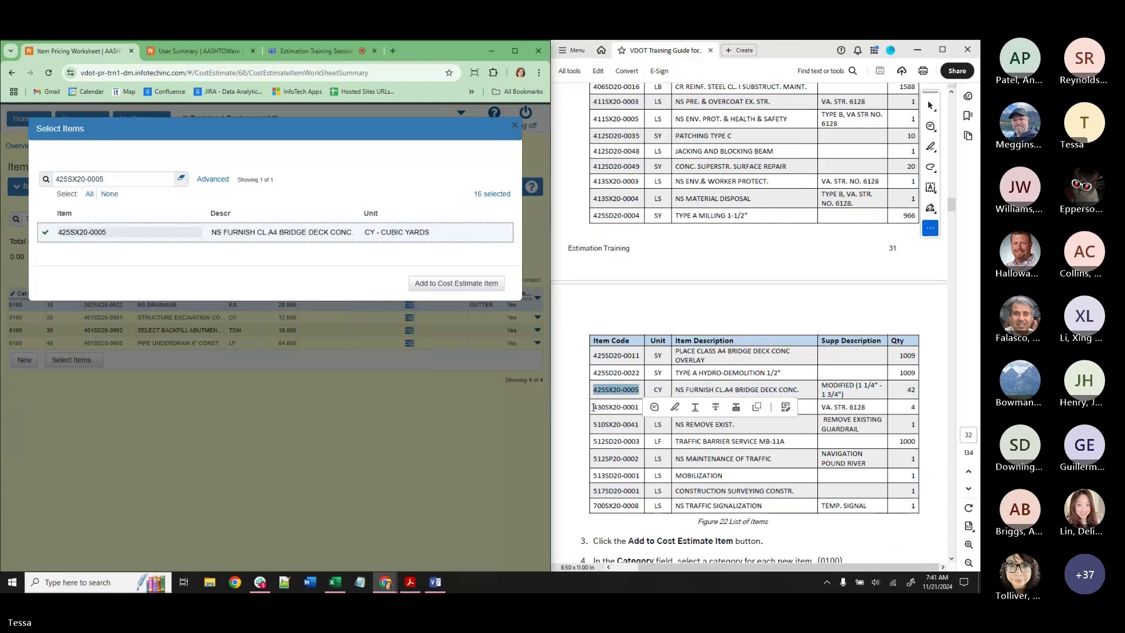
left_click_drag(593, 407, 639, 406)
key("ctrl+c")
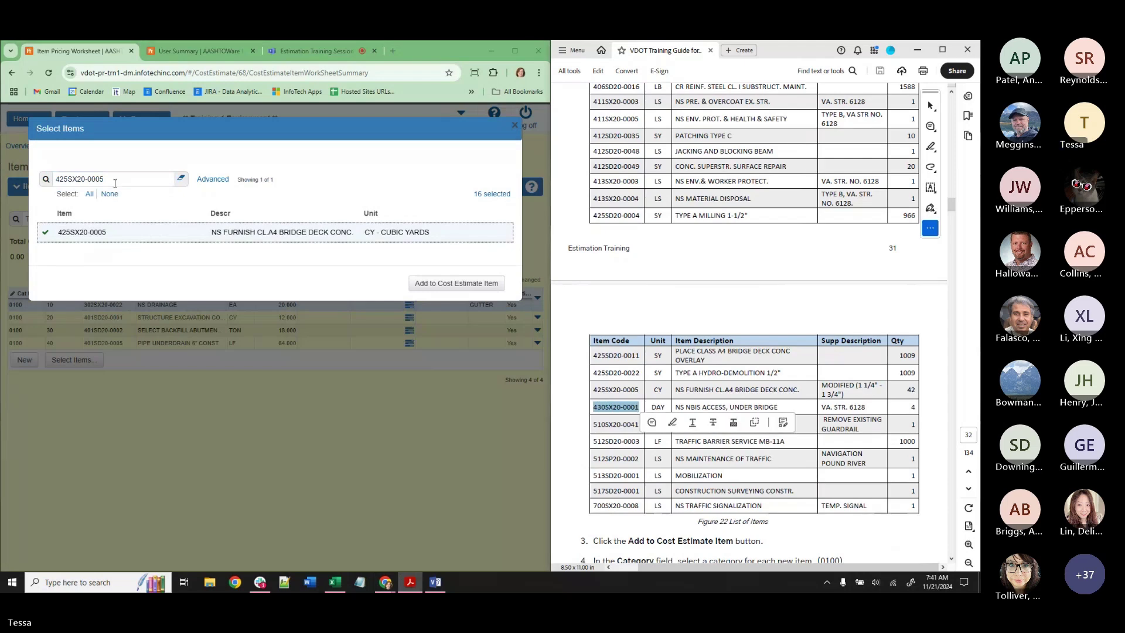
triple_click(115, 179)
key("ctrl+v")
left_click(290, 233)
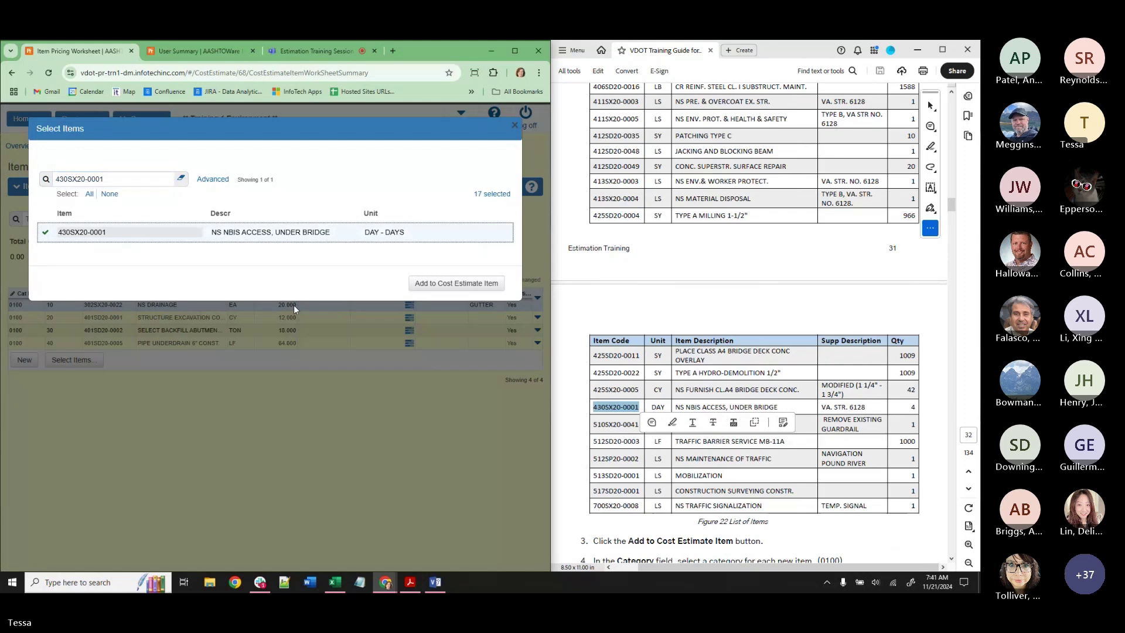
Select items 510SX20-0041, 512SD20-0003 and 512SP20-0002.
left_click_drag(593, 424, 639, 424)
key("ctrl+c")
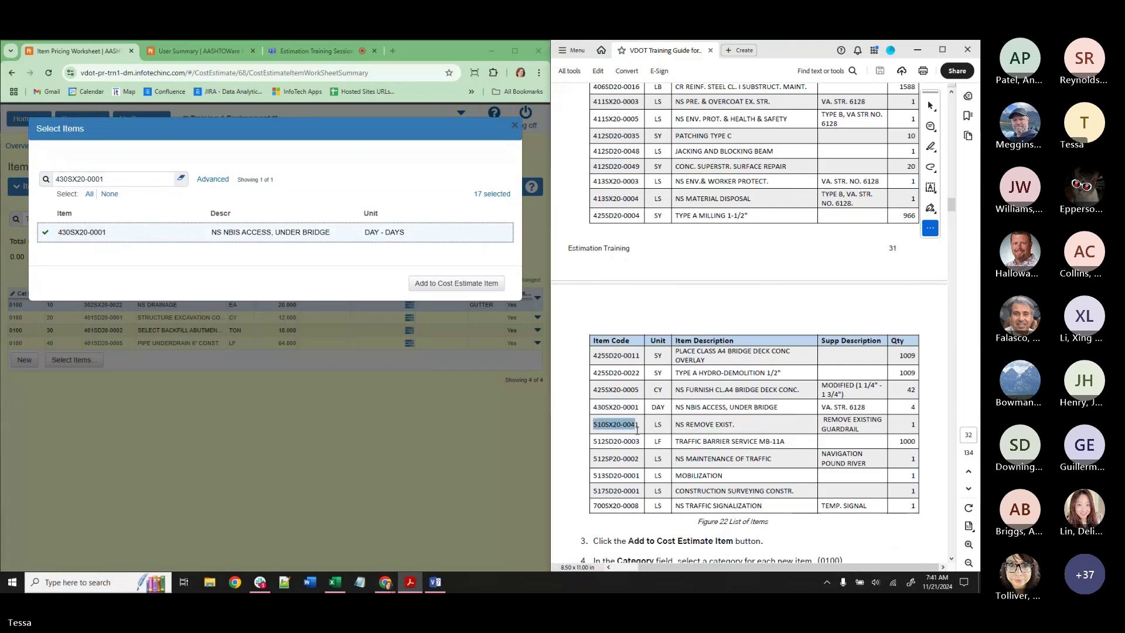
triple_click(77, 179)
key("ctrl+v")
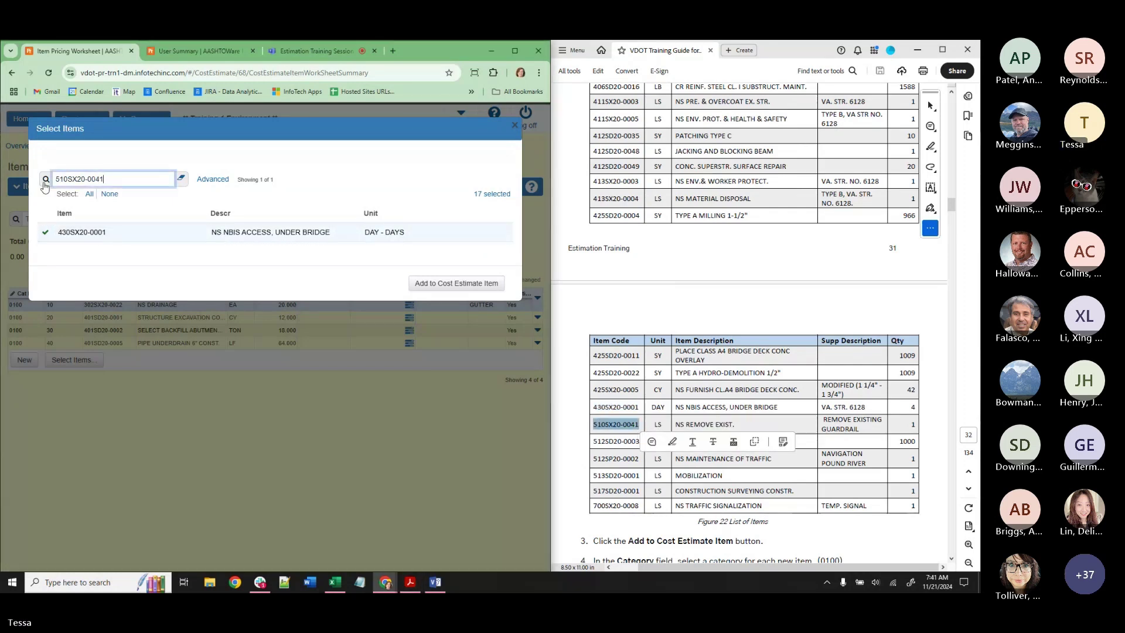
left_click(78, 231)
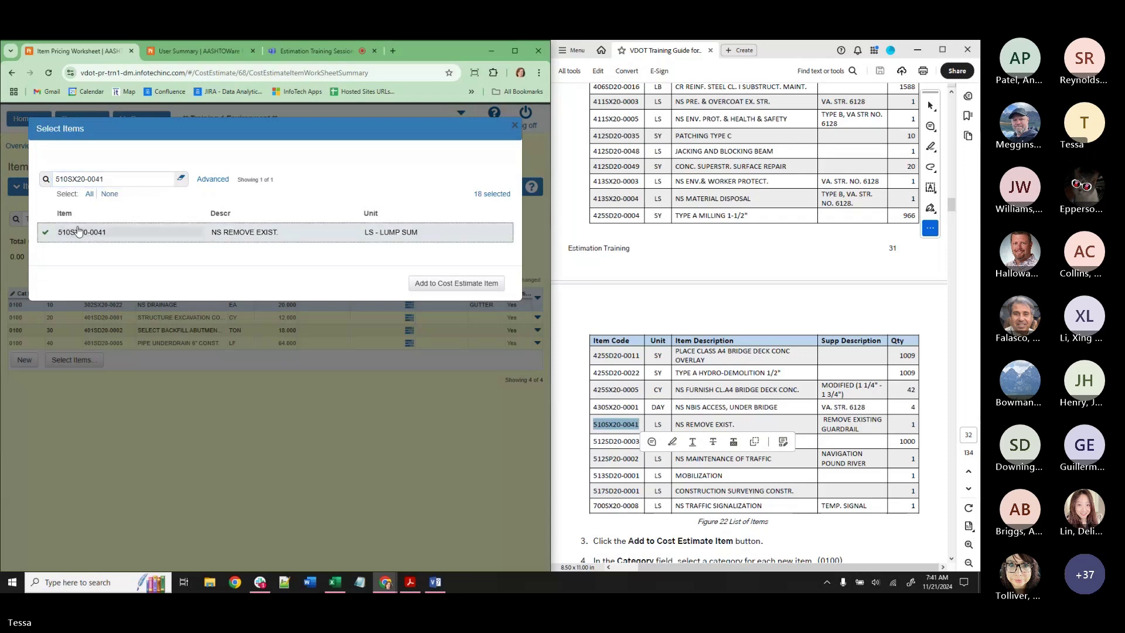
key("XF86AudioRaiseVolume")
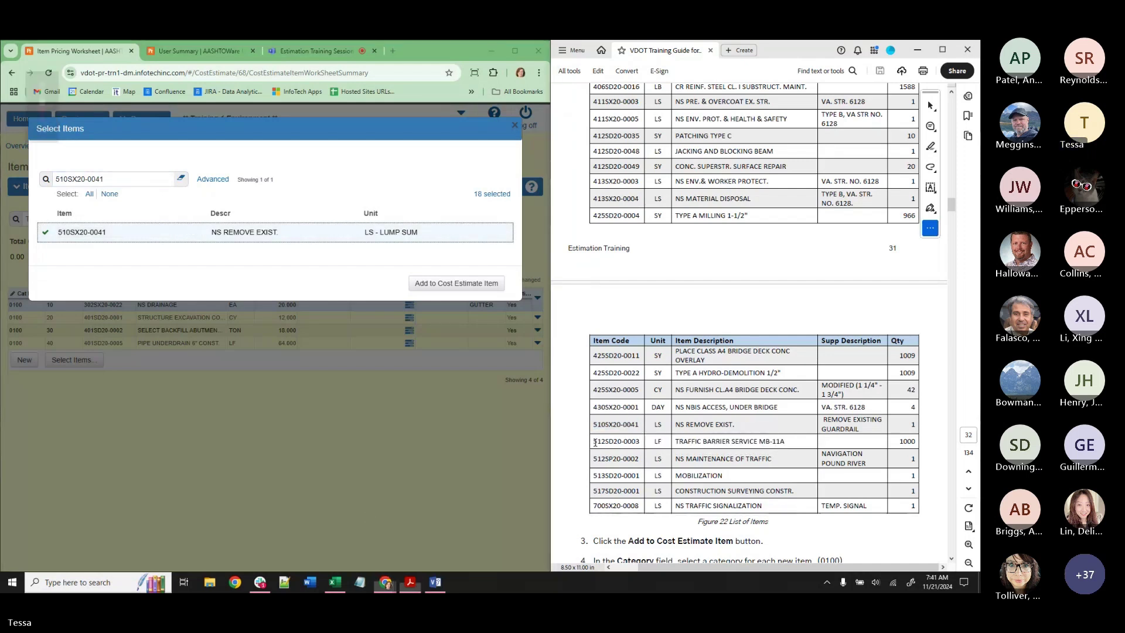
left_click_drag(592, 441, 639, 440)
key("ctrl+c")
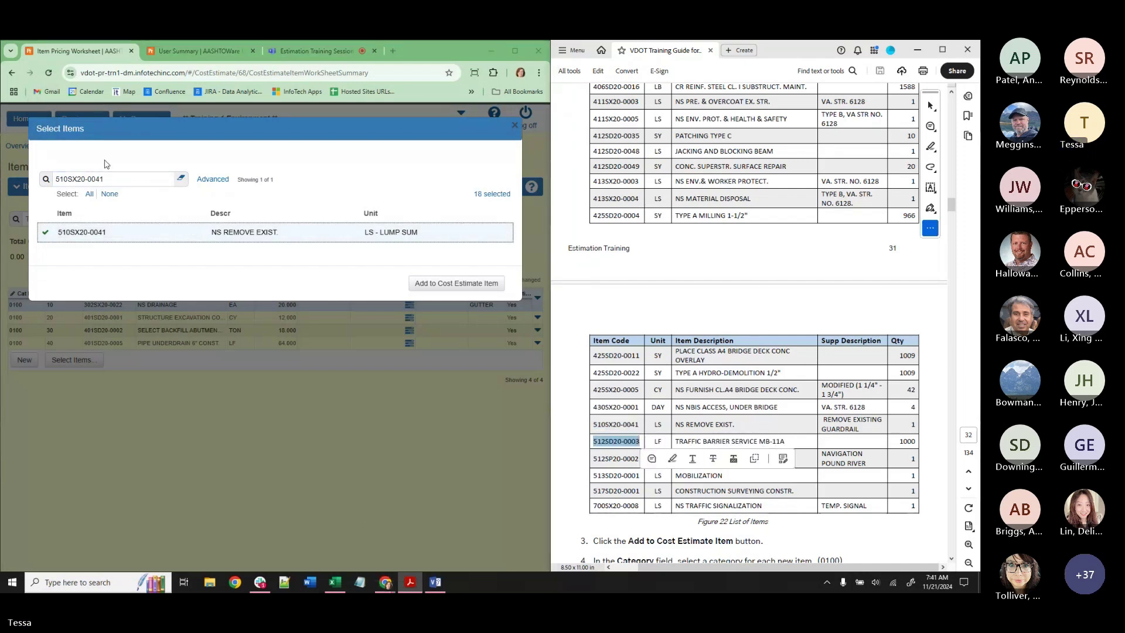
triple_click(58, 179)
key("ctrl+v")
left_click(127, 239)
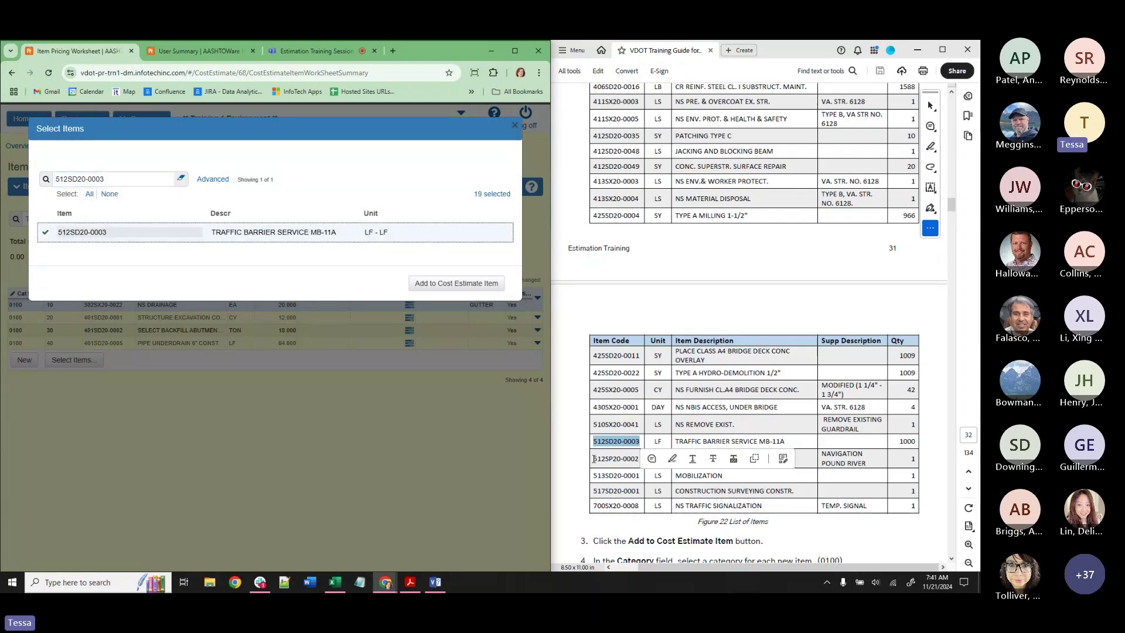
left_click_drag(593, 458, 639, 458)
left_click(103, 177)
key("ctrl+a")
key("ctrl+v")
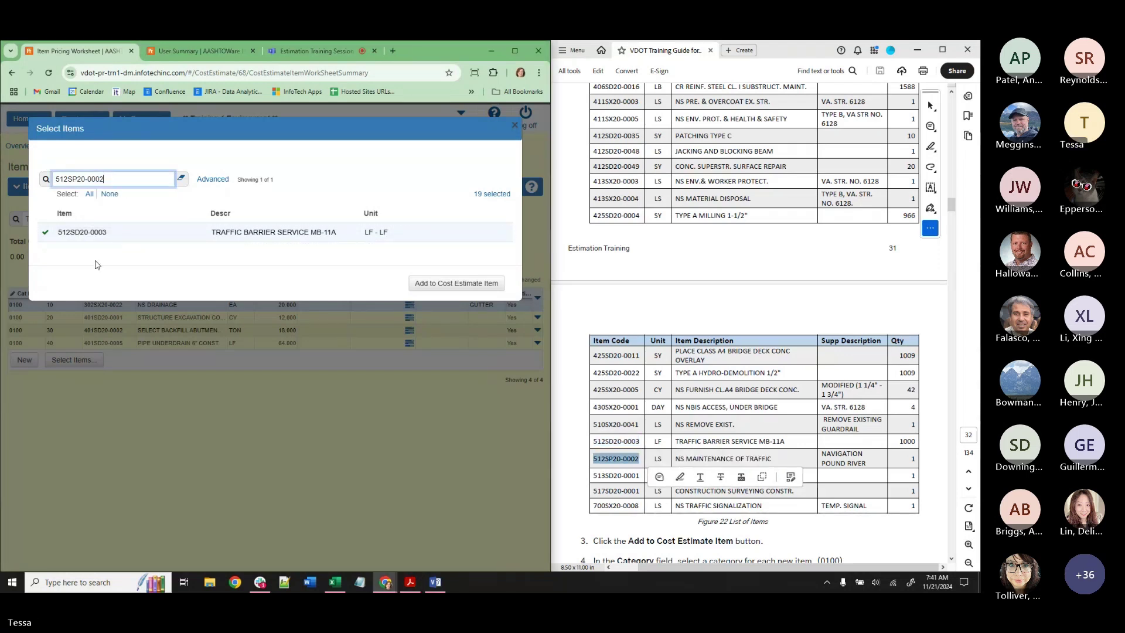
left_click(97, 234)
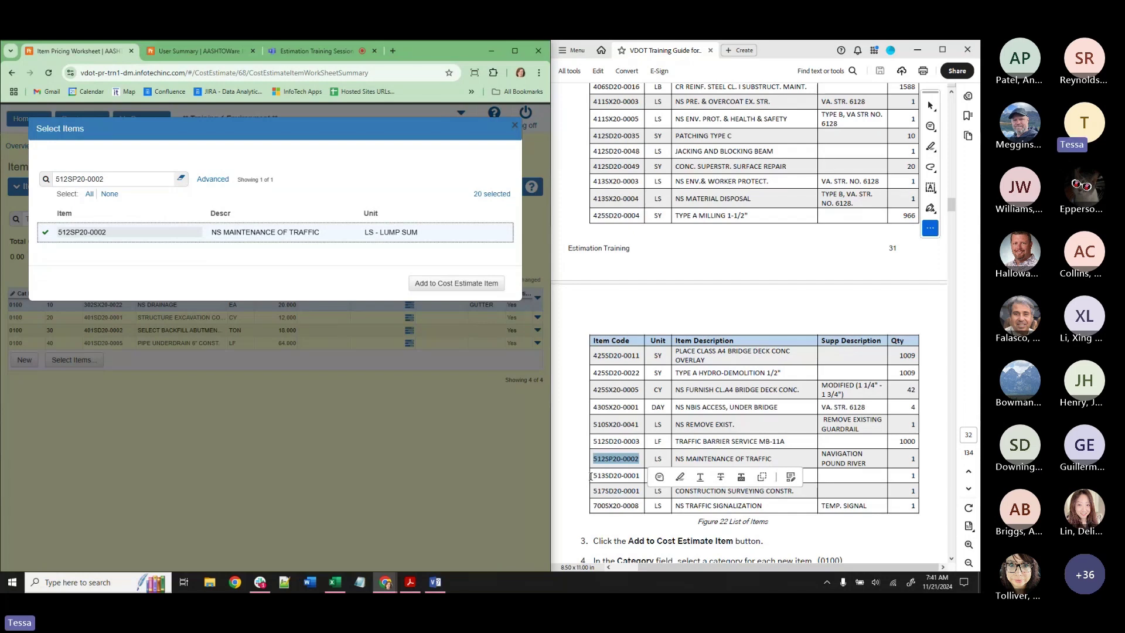
Select items 513SD20-0001 MOBILIZATION, 517SD20-0001 CONSTRUCTION SURVEYING and 700SX20-0008 NS TRAFFIC SIGNALIZATION.
left_click_drag(593, 475, 638, 476)
left_click_drag(104, 178, 52, 182)
key("ctrl+v")
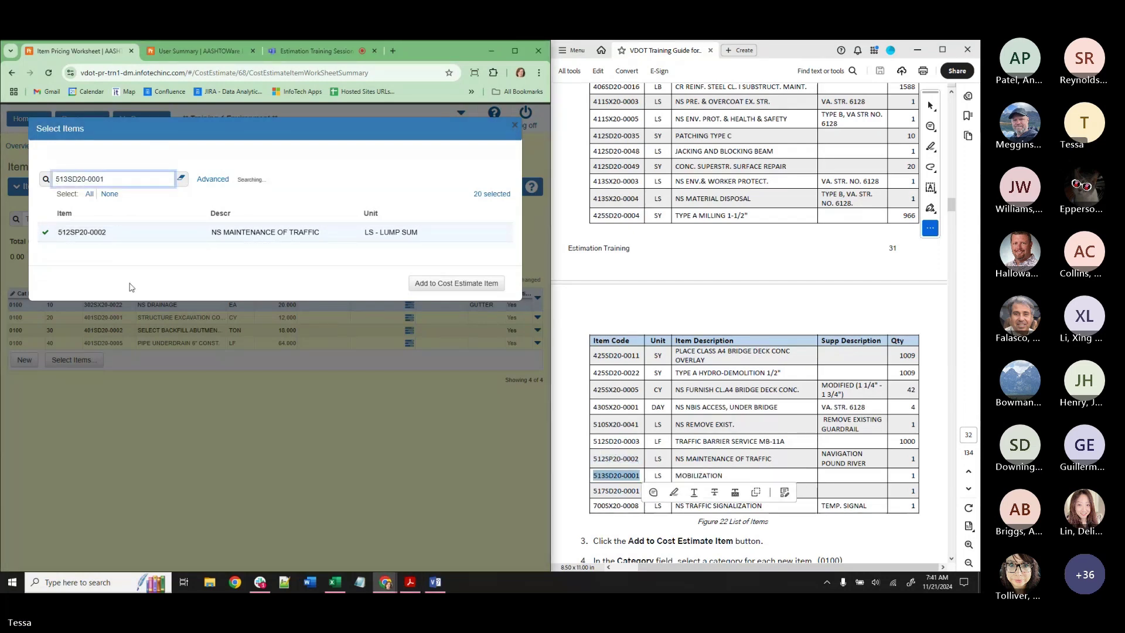
left_click(138, 235)
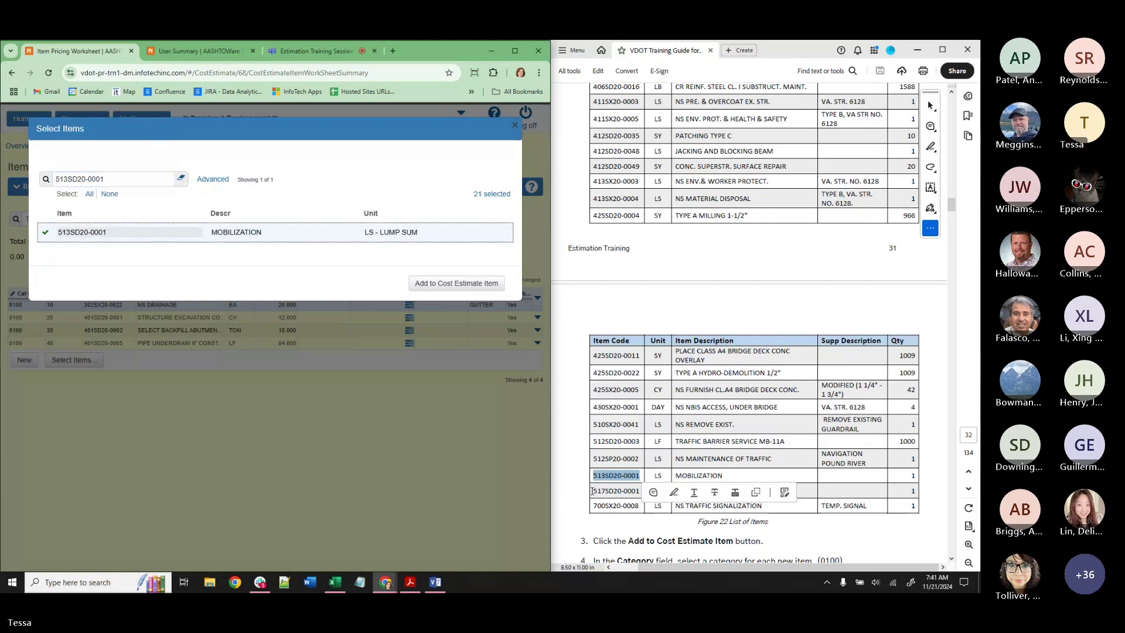
left_click_drag(594, 491, 638, 491)
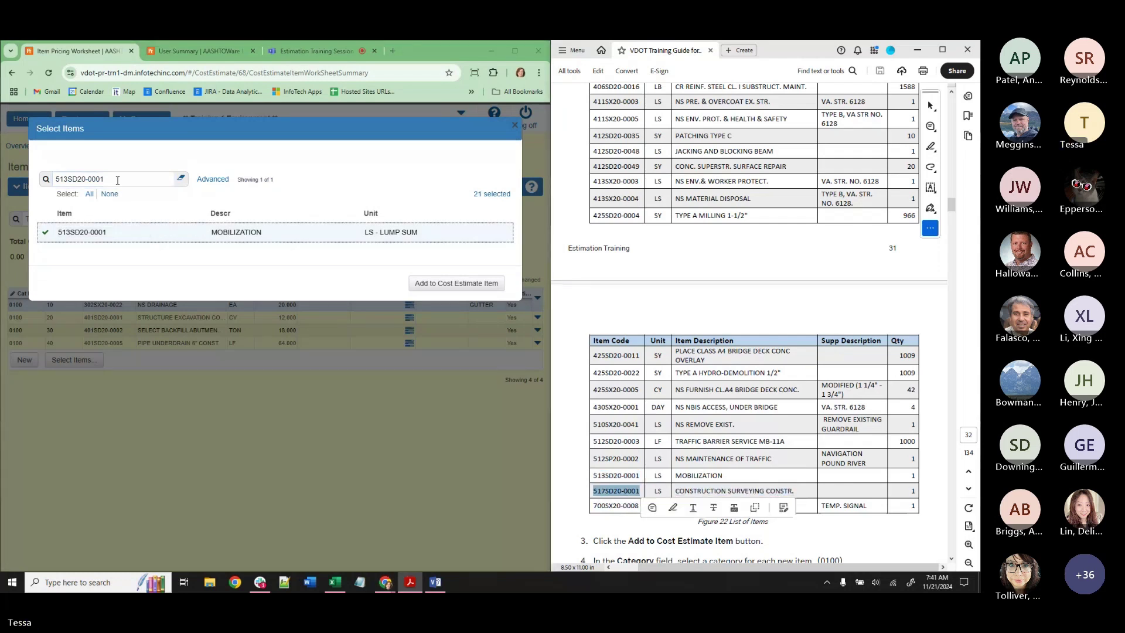
left_click_drag(118, 179, 52, 178)
key("ctrl+v")
left_click(188, 235)
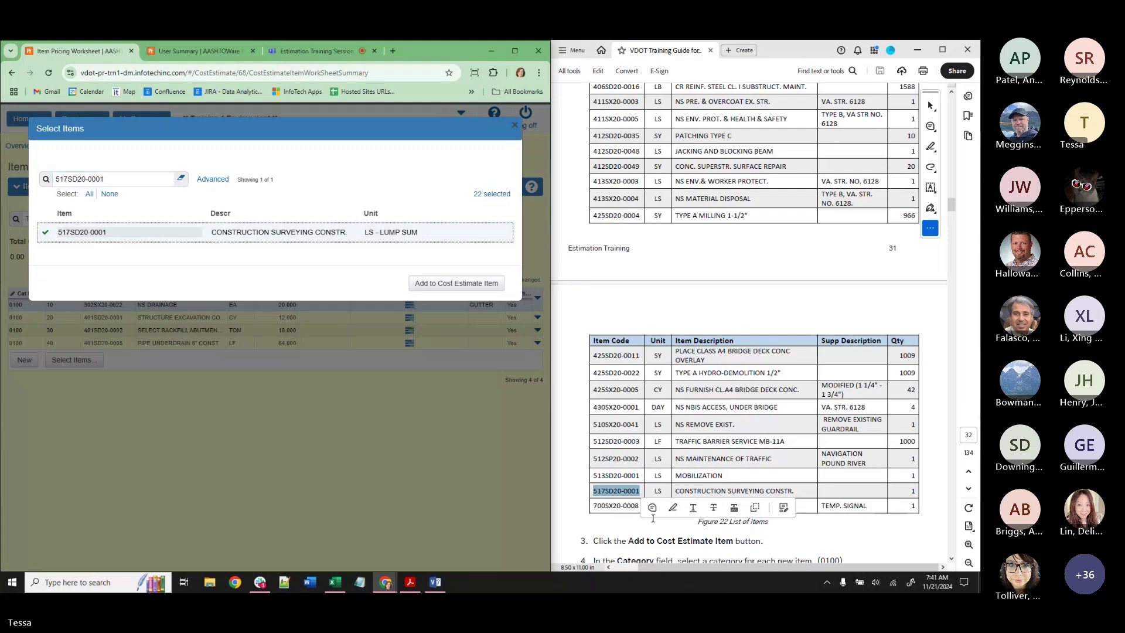
left_click_drag(593, 505, 639, 508)
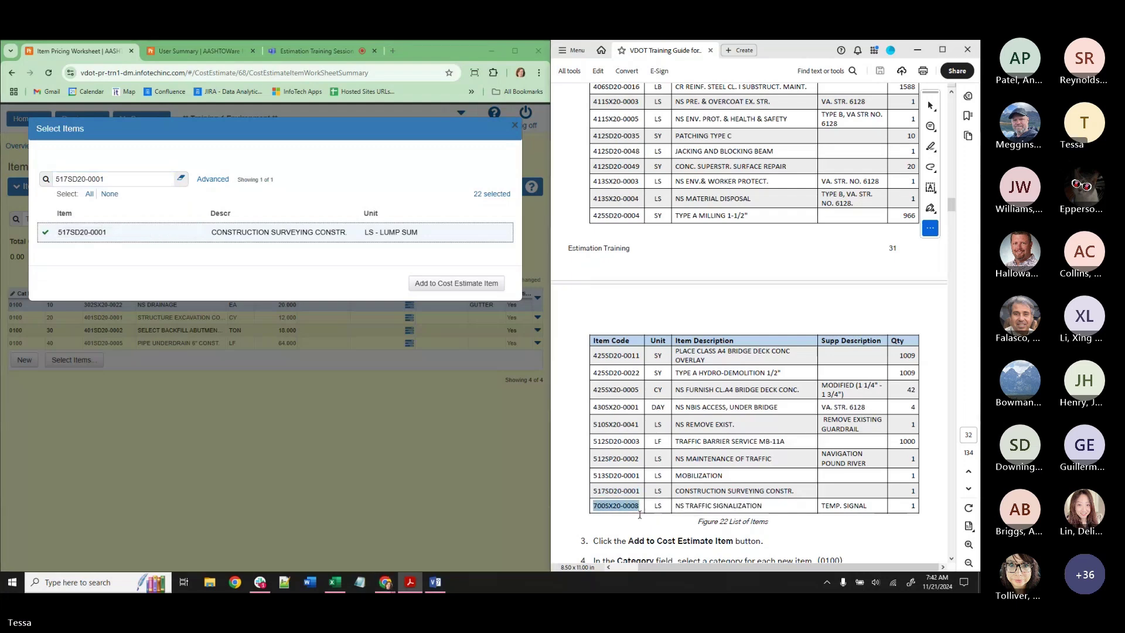
left_click_drag(117, 179, 53, 182)
key("ctrl+v")
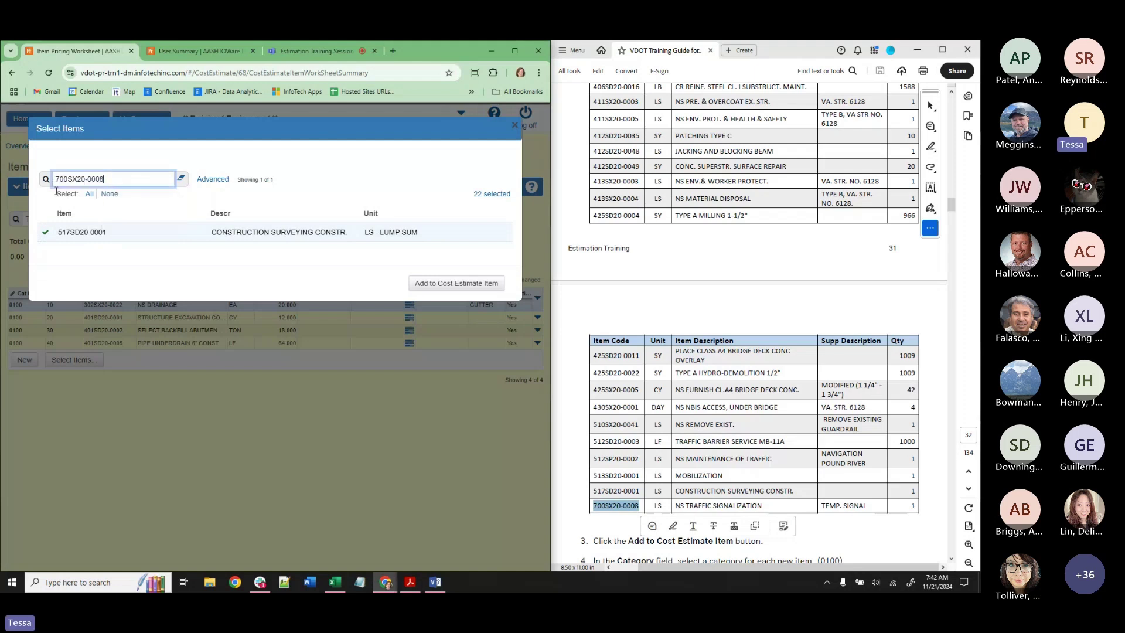
left_click(157, 235)
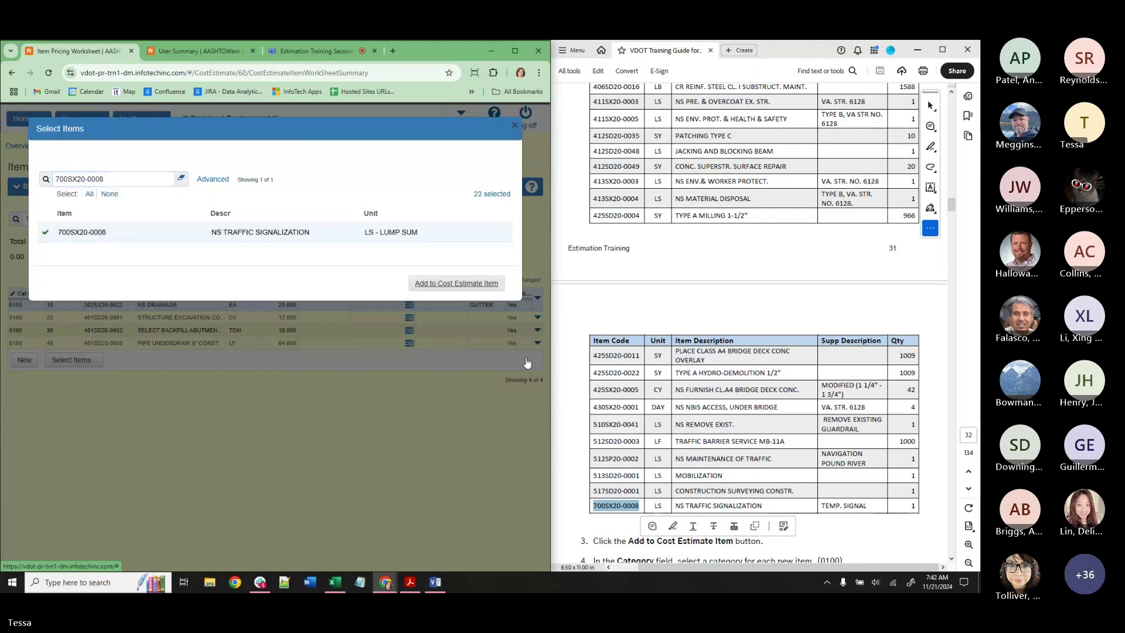
Add the 23 selected items to the worksheet and range-fill Cat ID 0100 across all 27 rows.
left_click(455, 283)
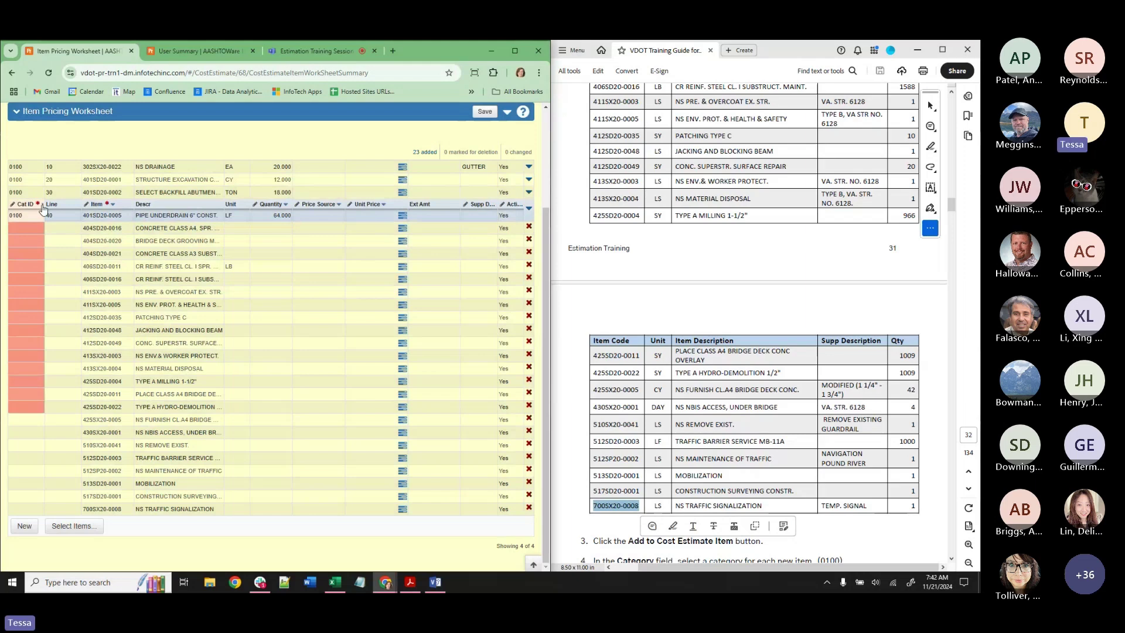
left_click(41, 205)
left_click(81, 287)
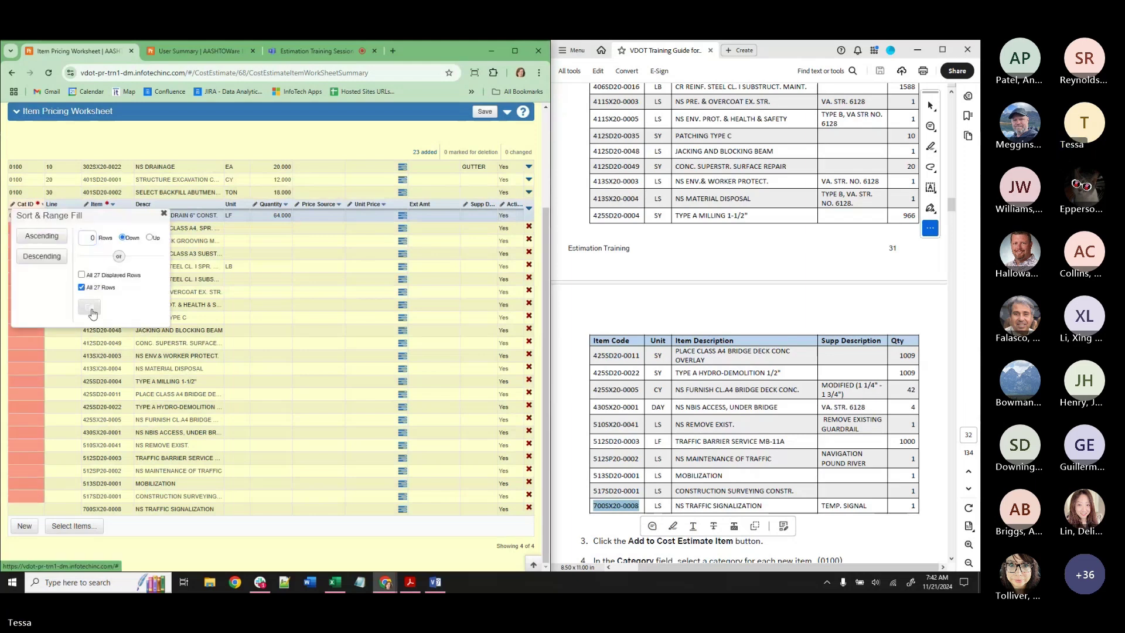
left_click(89, 306)
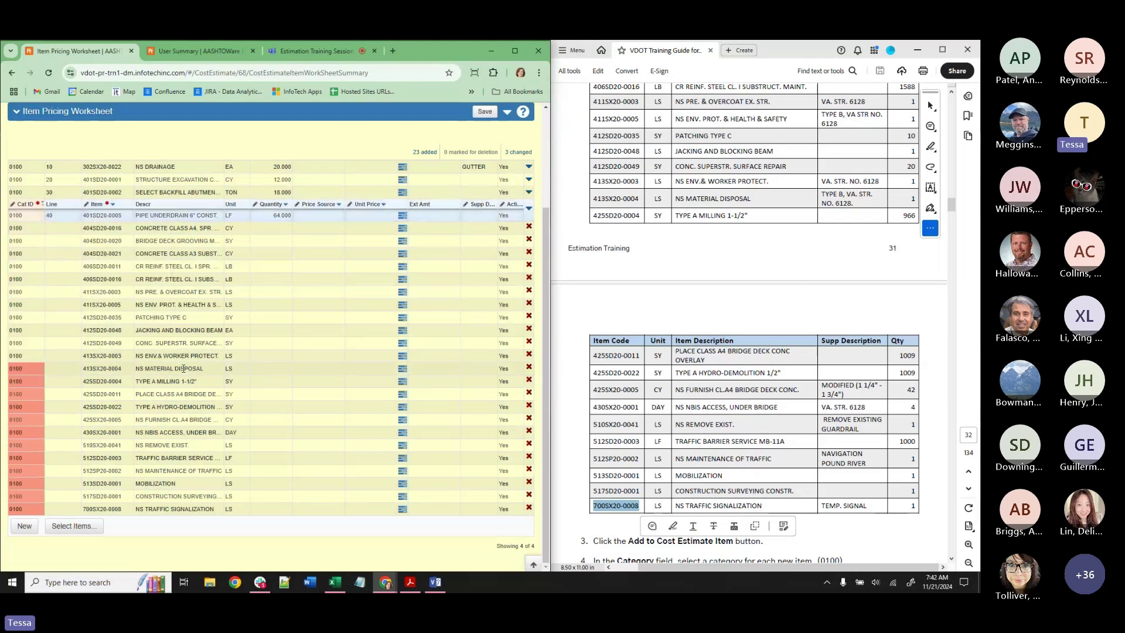
Select the VA. STR. 6128 supplemental description in the training guide.
scroll(625, 332, "up", 5)
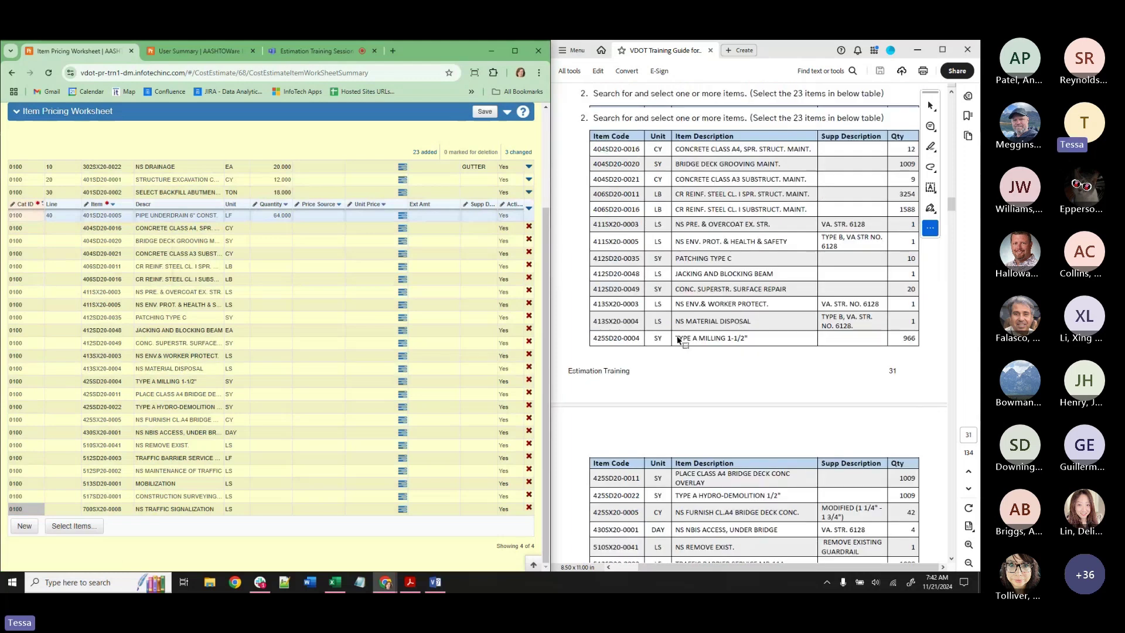
left_click_drag(872, 252, 844, 265)
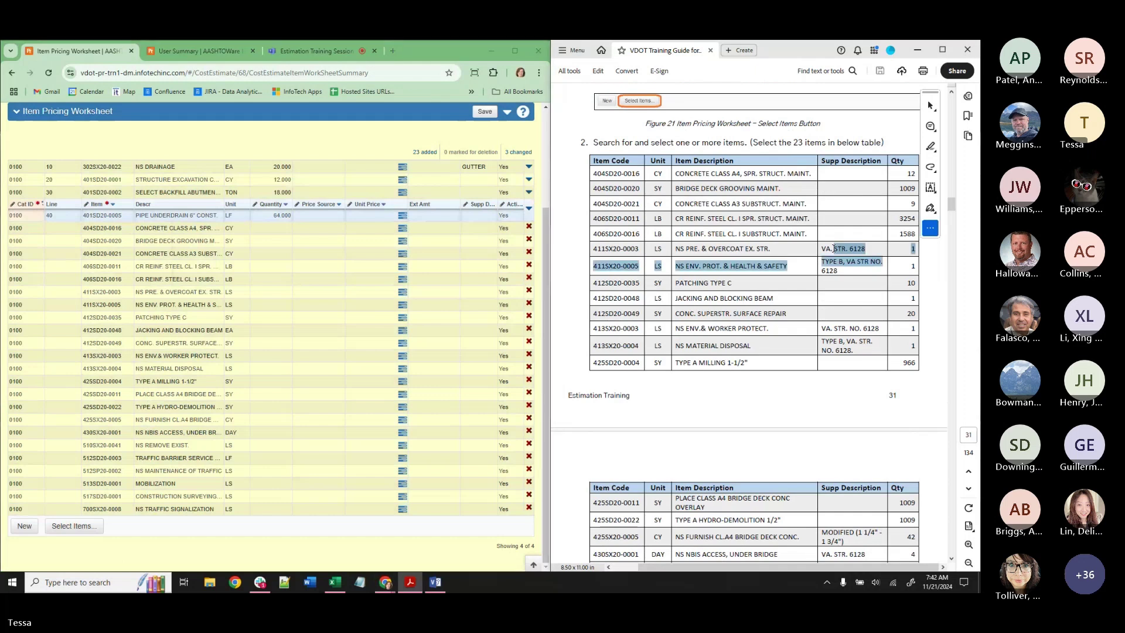
triple_click(855, 252)
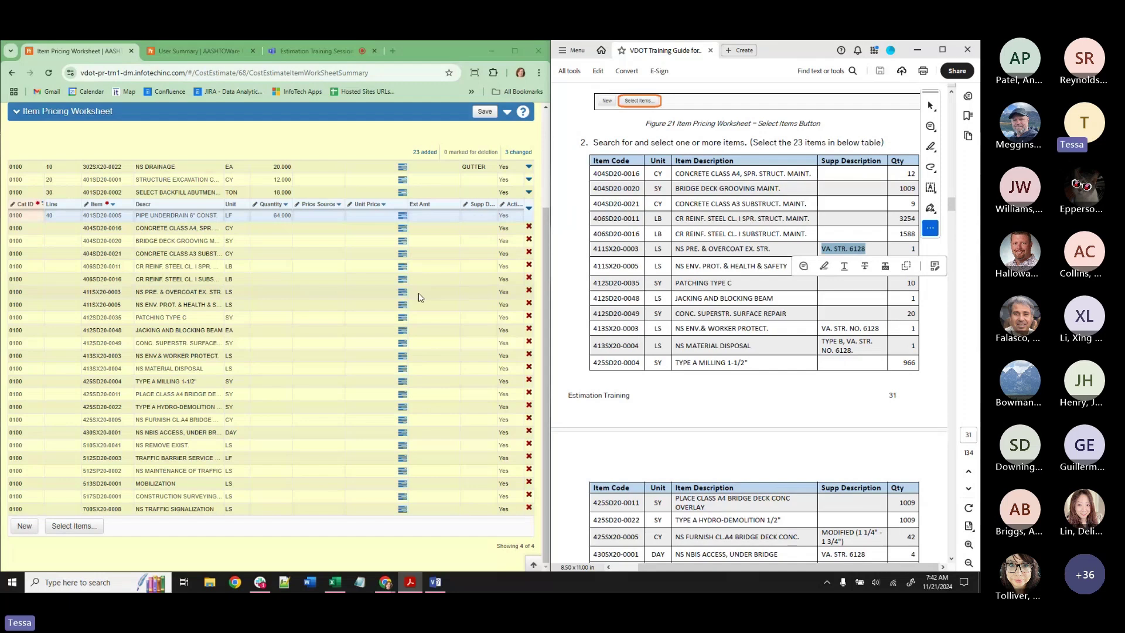
Paste supplemental descriptions into items 411SX20-0003 and 411SX20-0005 (TYPE B, VA STR NO. 6128).
left_click(468, 291)
key("ctrl+v")
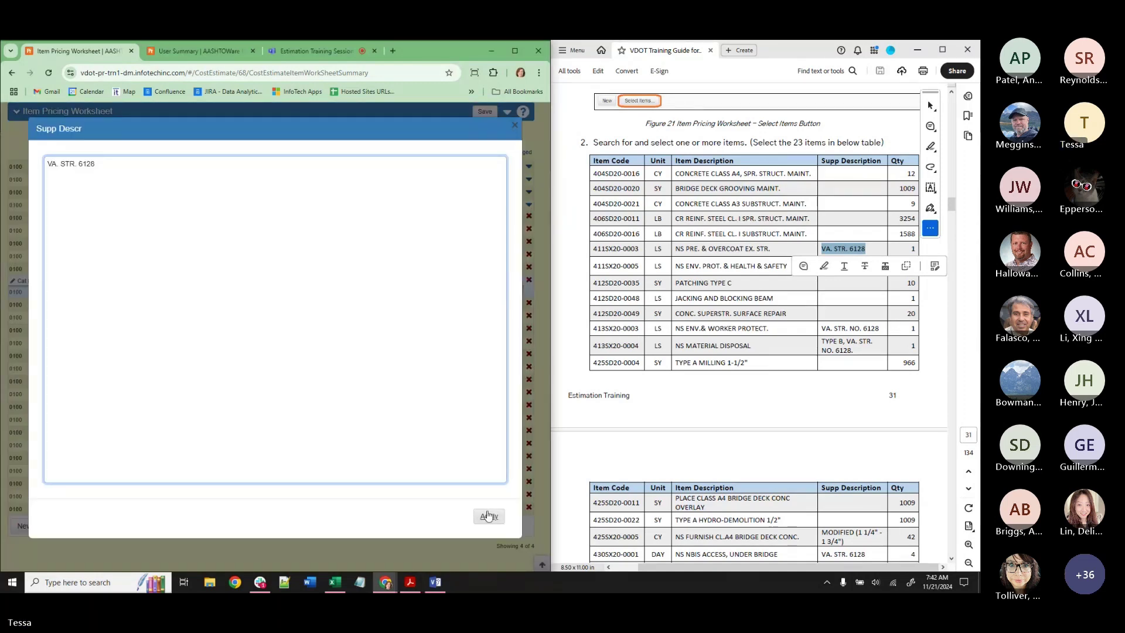
left_click(487, 515)
left_click(842, 270)
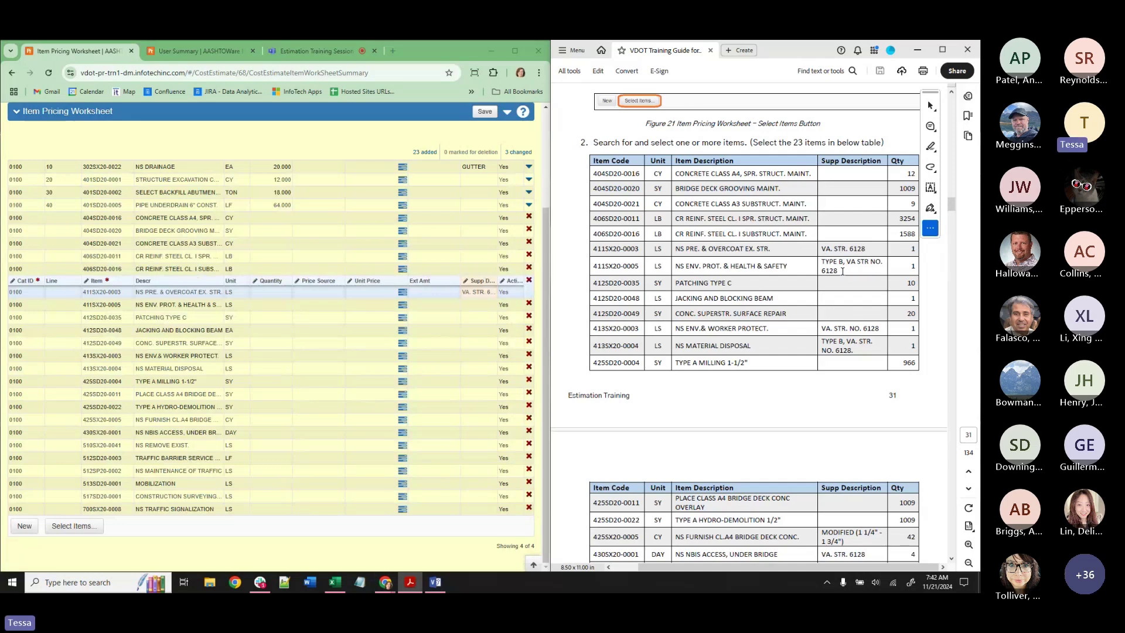
triple_click(841, 271)
left_click(477, 305)
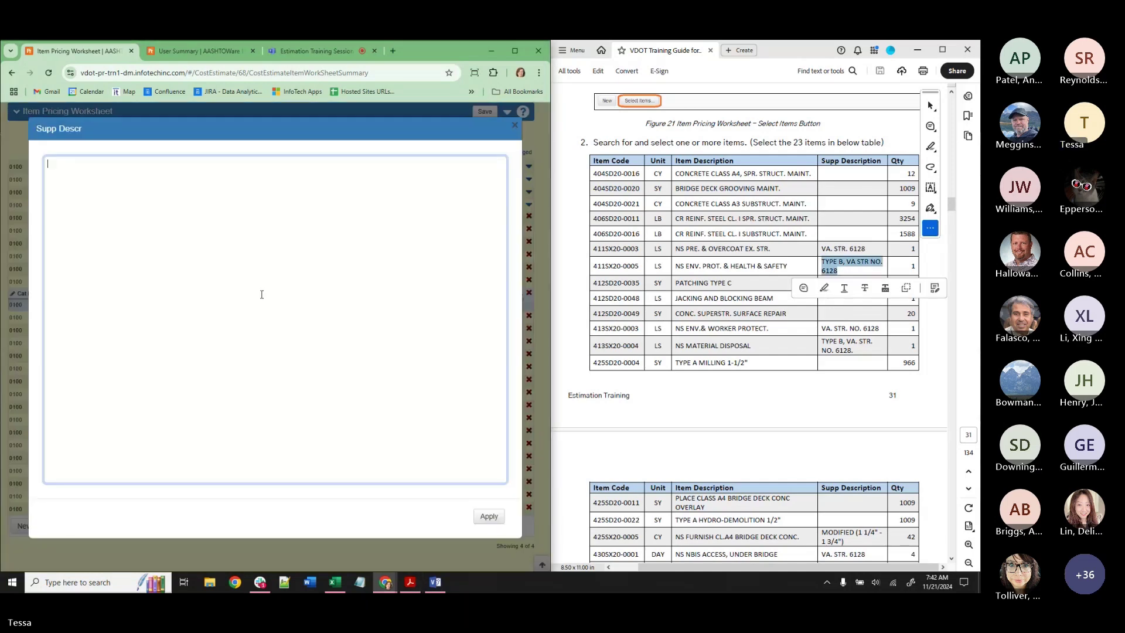
key("ctrl+v")
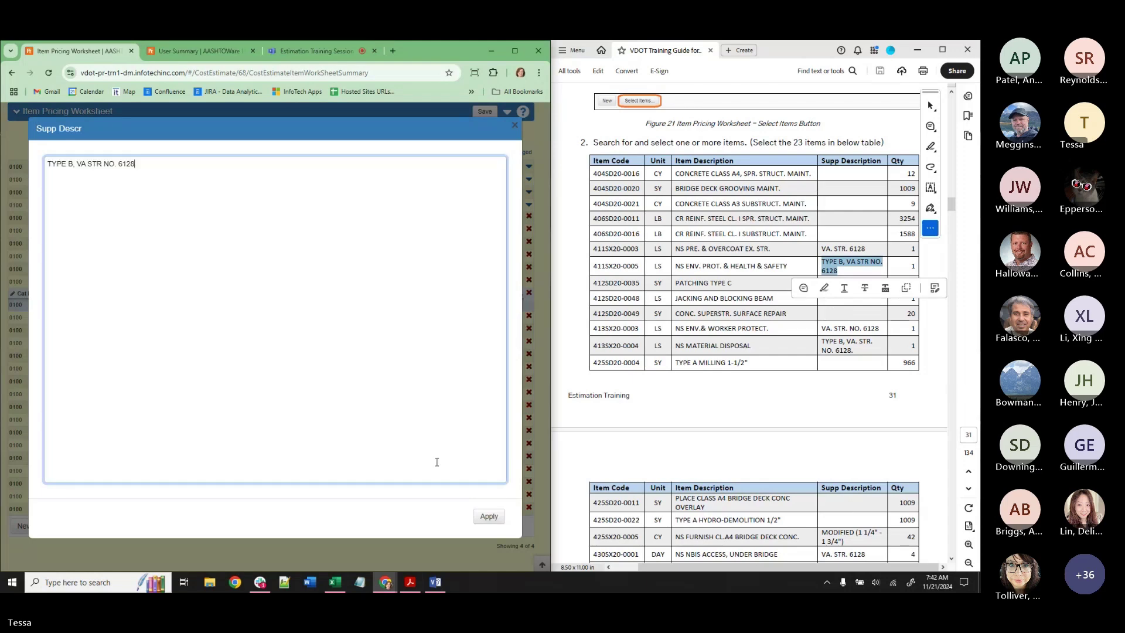
left_click(489, 515)
Give 413SX20-0003 'VA. STR. NO. 6128' and 413SX20-0004 'TYPE B, VA. STR. NO. 6128.' as supplemental descriptions.
left_click(877, 331)
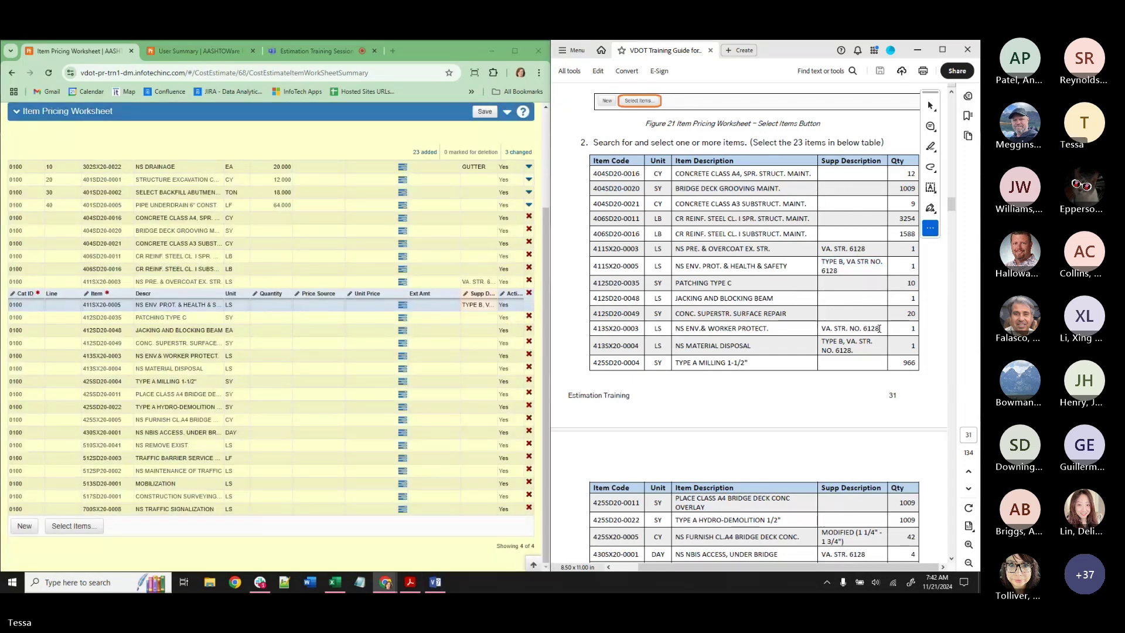
left_click_drag(877, 332, 819, 327)
key("ctrl+c")
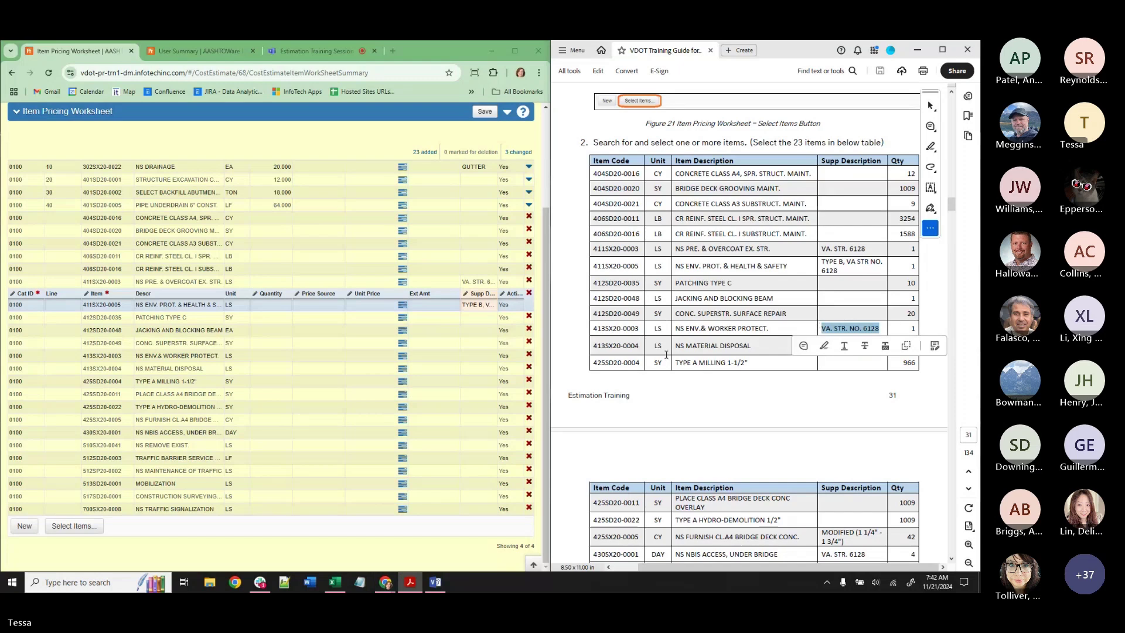
left_click(478, 356)
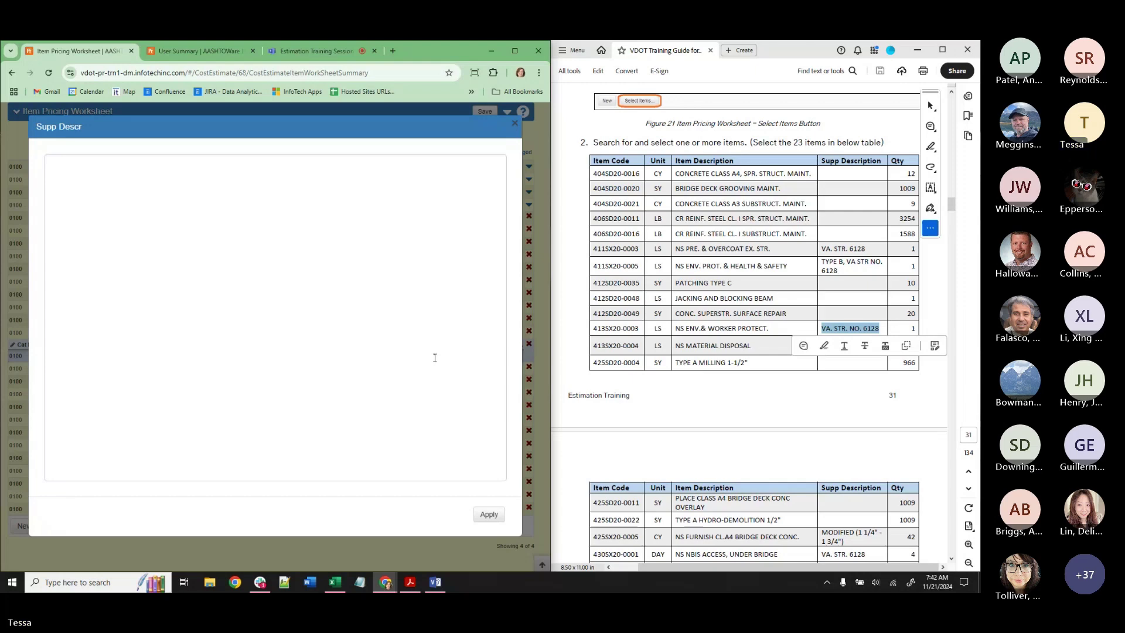
key("ctrl+v")
left_click(488, 514)
left_click(879, 329)
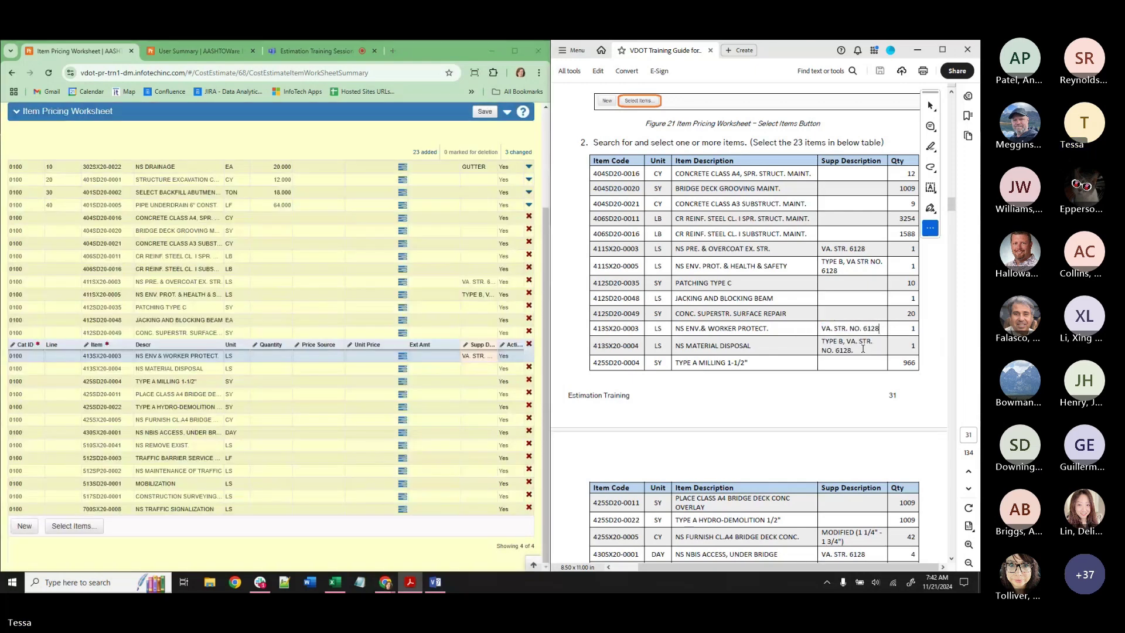
left_click_drag(863, 349, 821, 340)
key("ctrl+c")
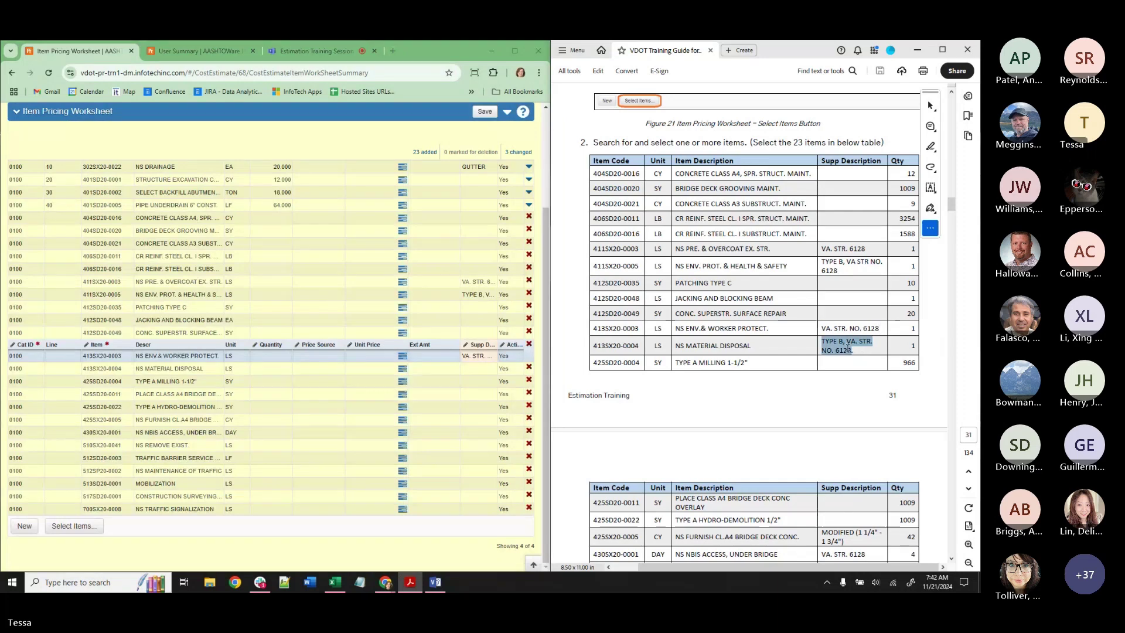
left_click(475, 368)
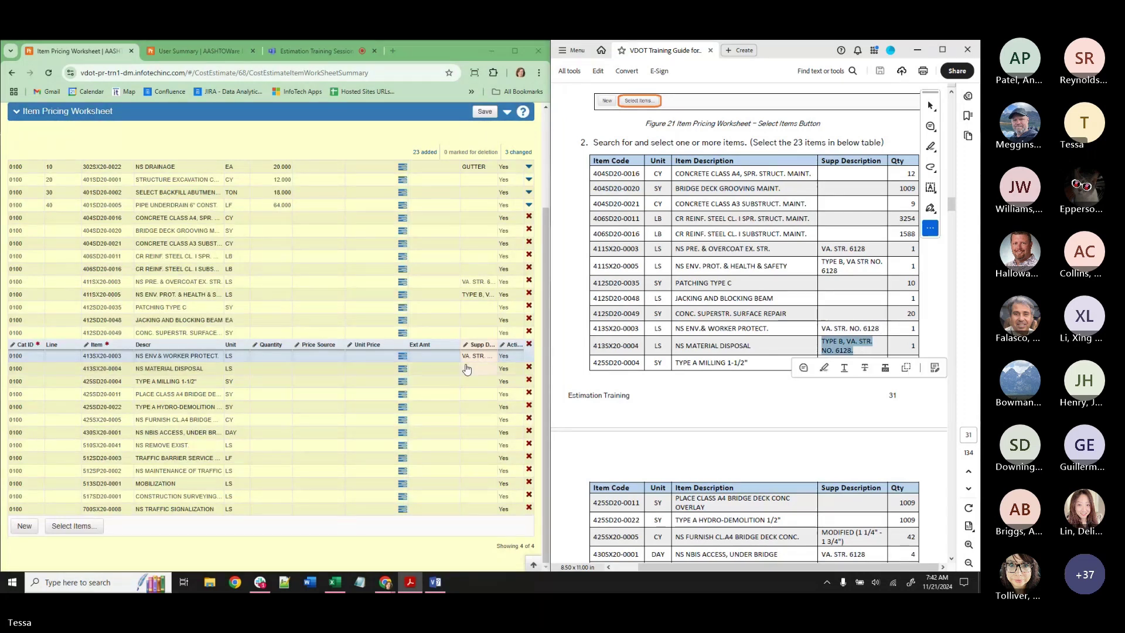
key("ctrl+v")
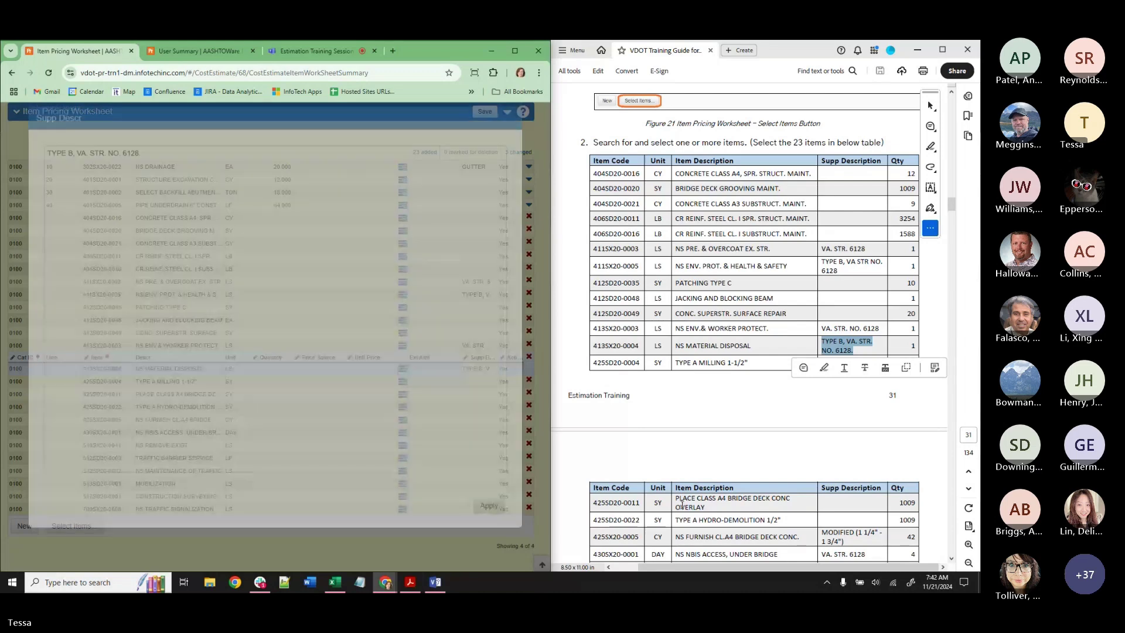
left_click(851, 473)
Give item 425SX20-0005 the supplemental description 'MODIFIED (1 1/4" - 1 3/4")'.
scroll(852, 472, "down", 2)
mouse_move(854, 480)
left_mouse_down()
mouse_move(841, 467)
mouse_move(851, 468)
left_mouse_up()
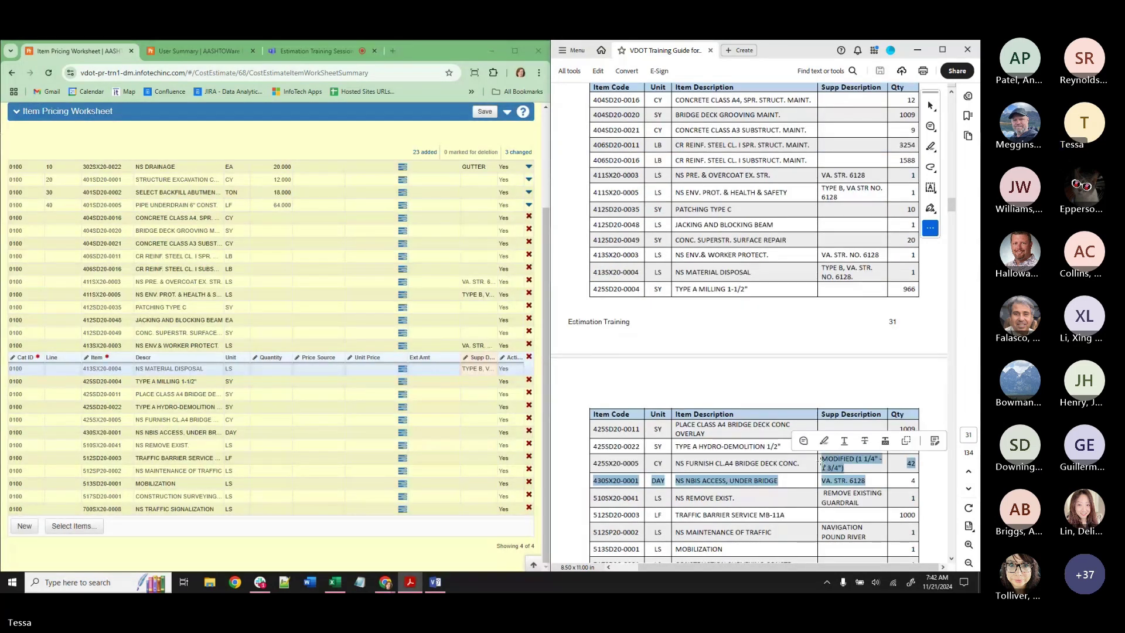
left_click(852, 468)
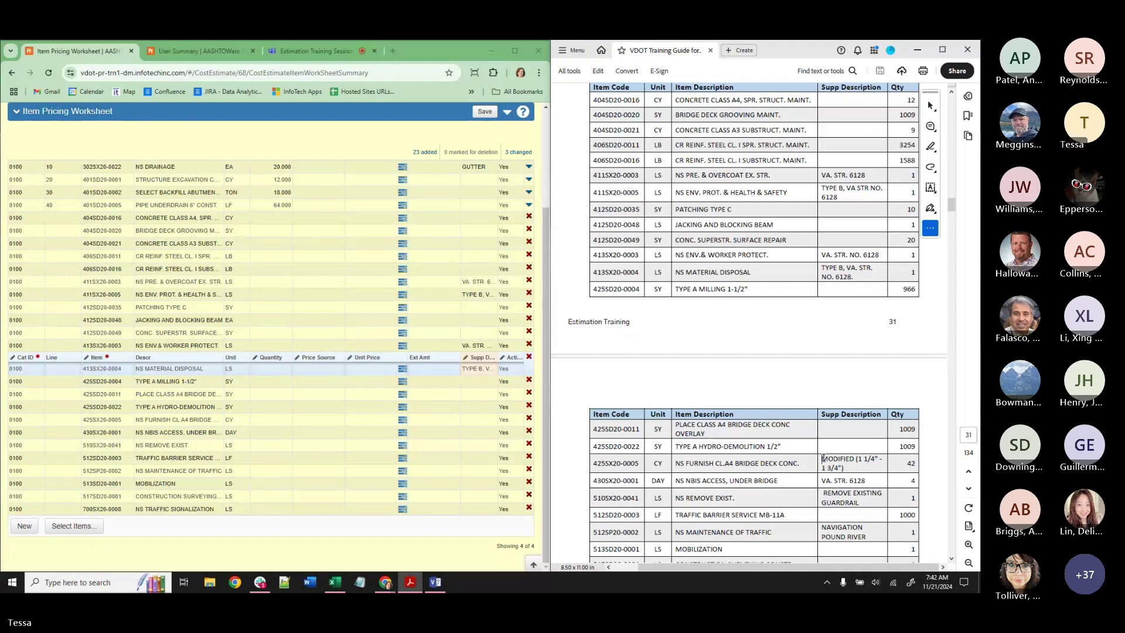
left_click_drag(822, 459, 845, 468)
key("ctrl+c")
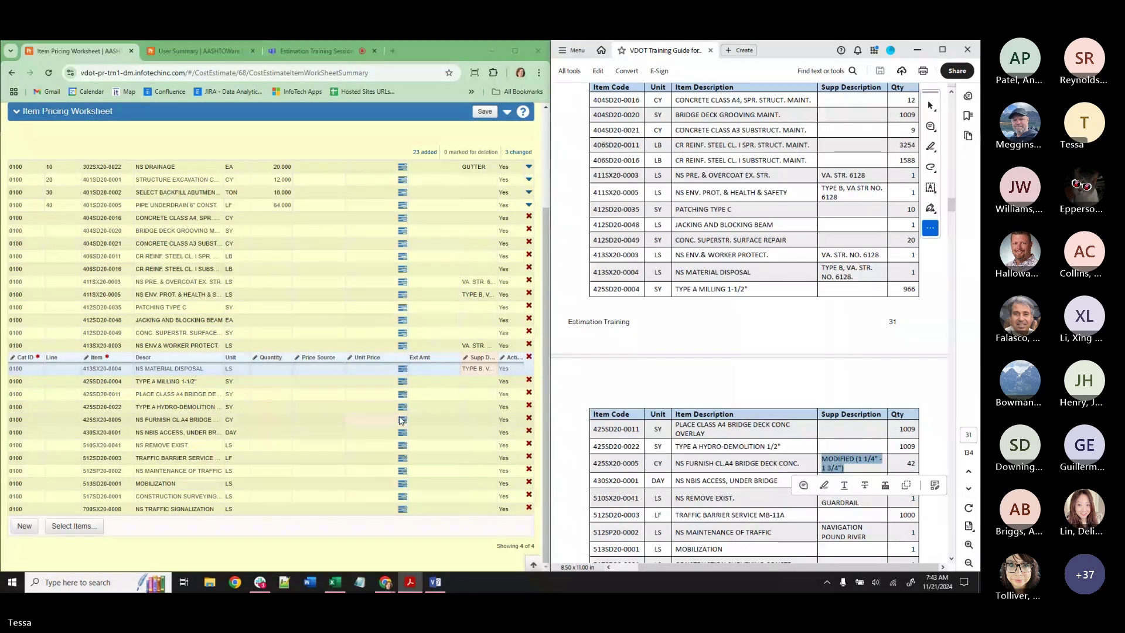
left_click(478, 420)
key("ctrl+v")
left_click(487, 517)
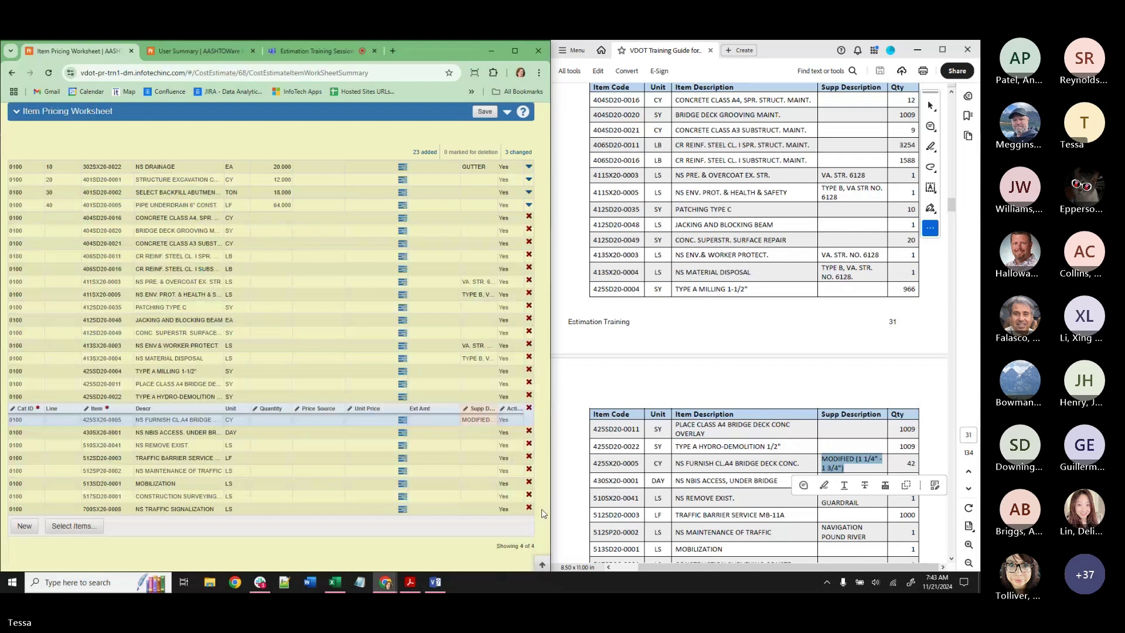
Describe NS TRAFFIC SIGNALIZATION as 'TEMP. SIGNAL' and NS MAINTENANCE OF TRAFFIC as 'NAVIGATION POUND RIVER'.
scroll(844, 469, "down", 3)
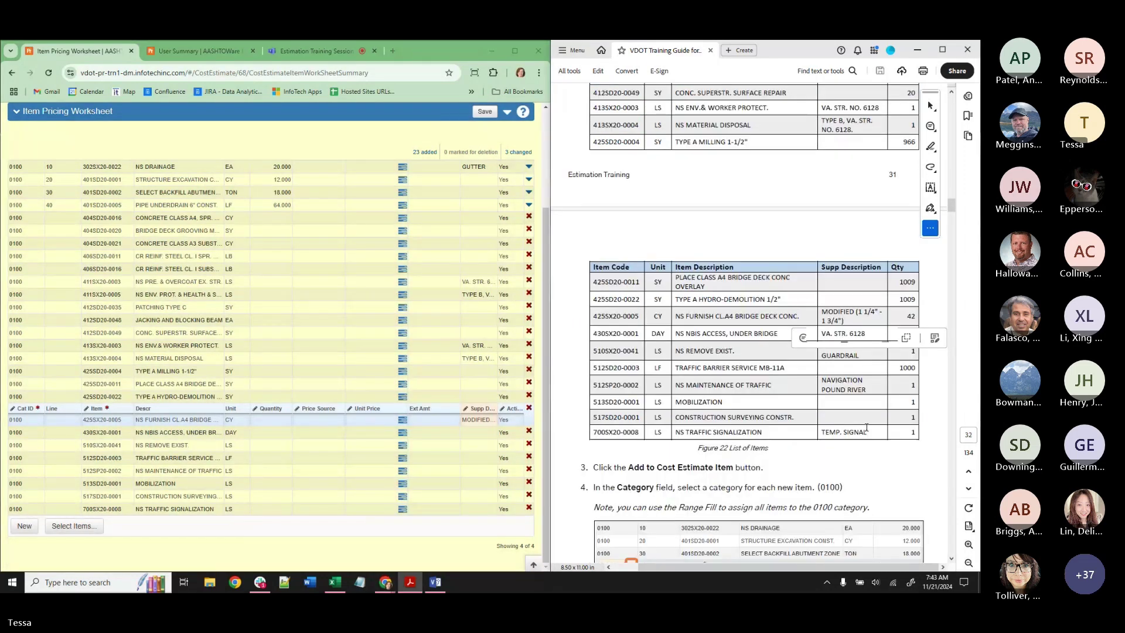
left_click_drag(866, 432, 820, 431)
key("ctrl+c")
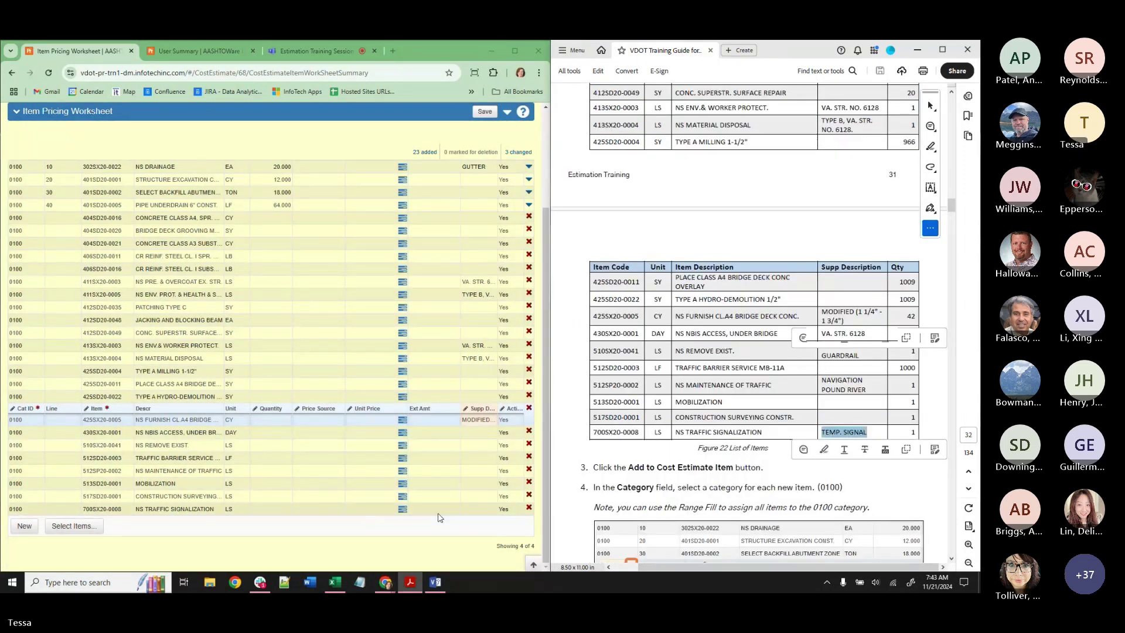
left_click(475, 508)
key("ctrl+v")
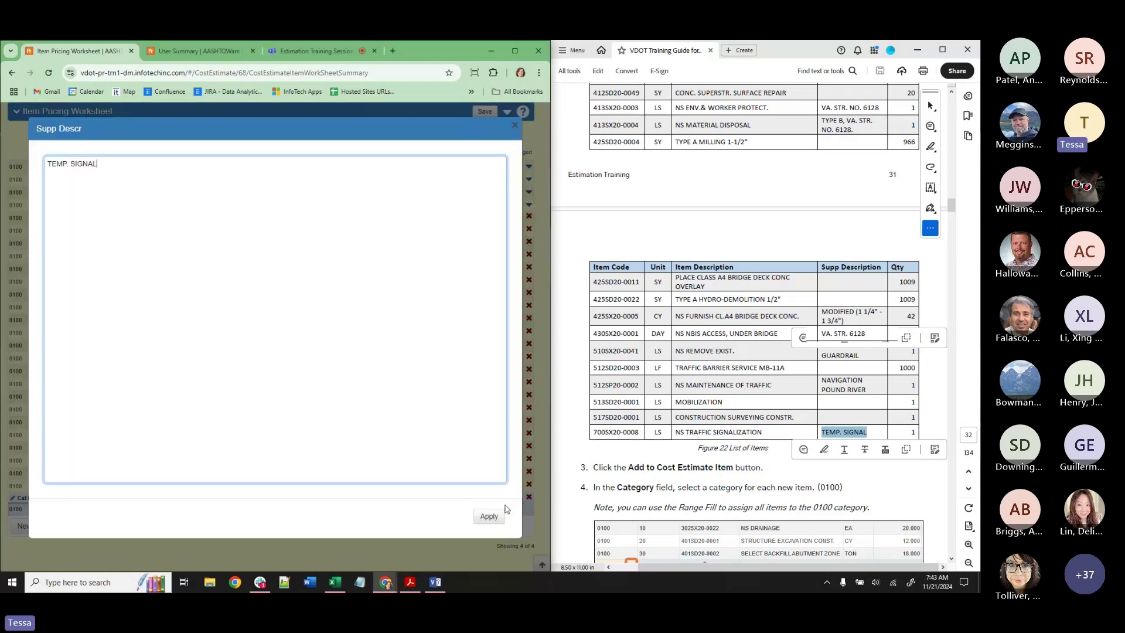
left_click(489, 517)
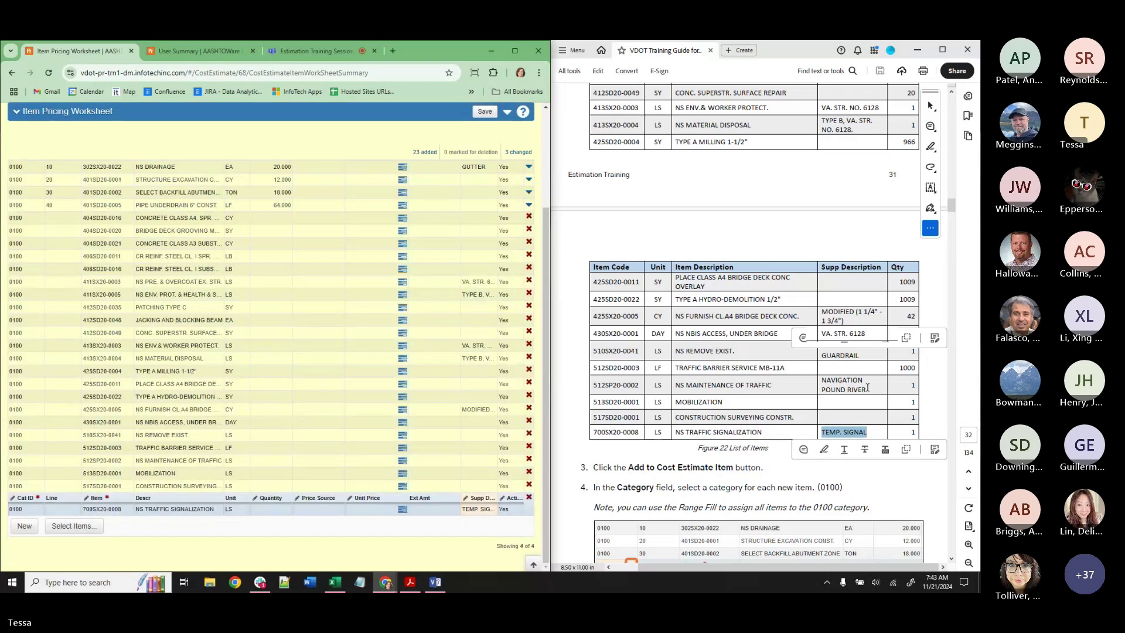
left_click_drag(867, 387, 823, 379)
key("ctrl+c")
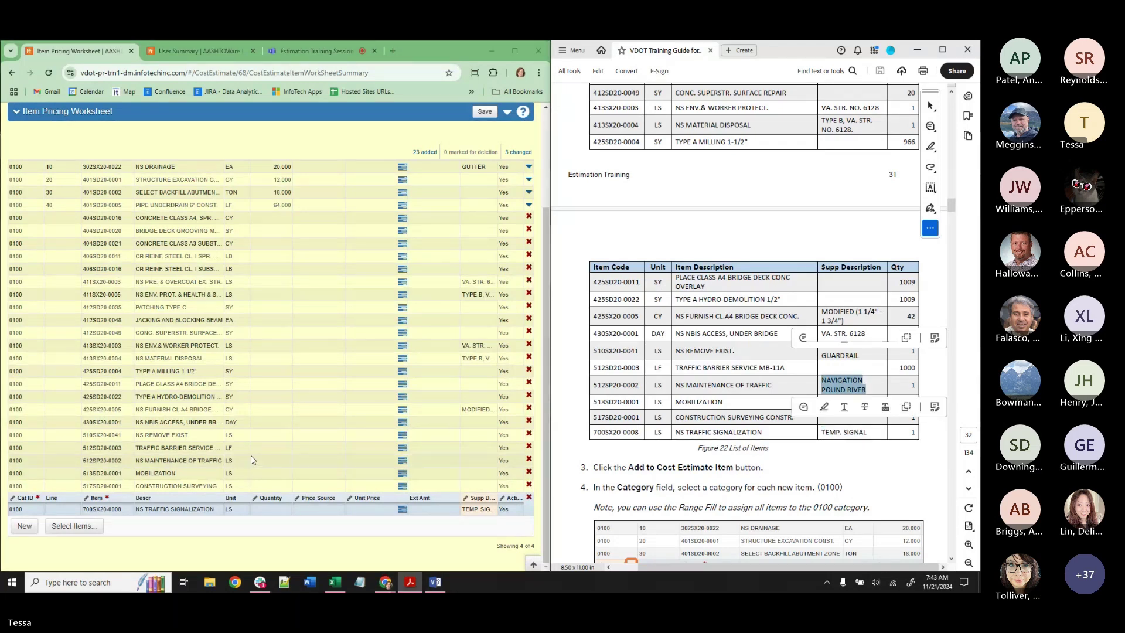
left_click(475, 460)
left_click(476, 466)
key("ctrl+v")
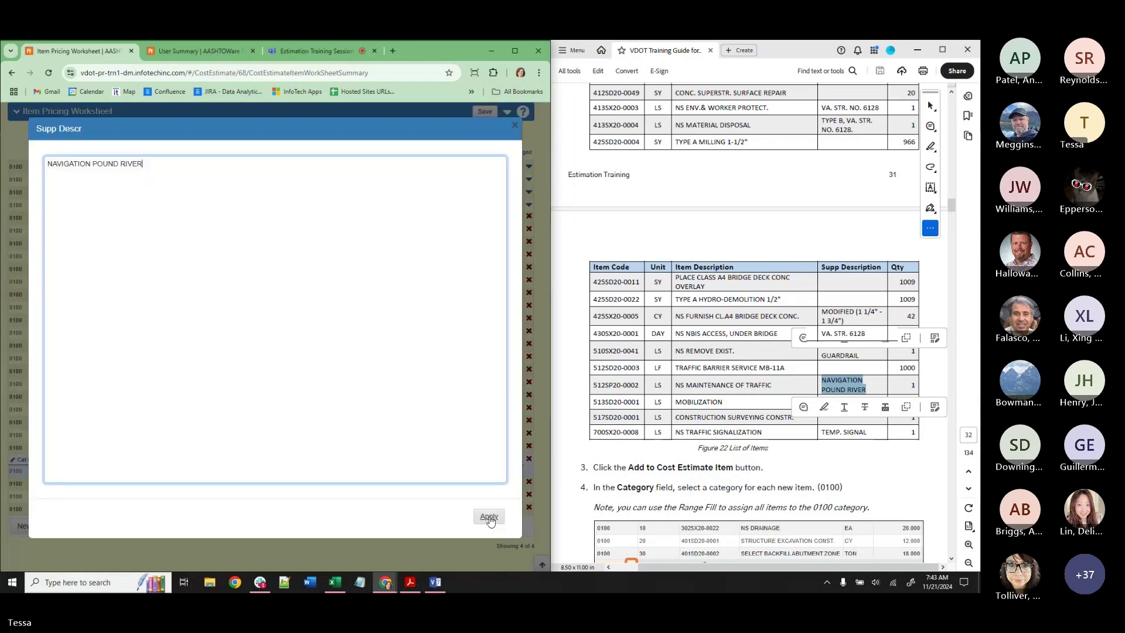
left_click(489, 516)
Give NS REMOVE EXIST. the supplemental description 'REMOVE EXISTING GUARDRAIL'.
left_click_drag(860, 357, 838, 363)
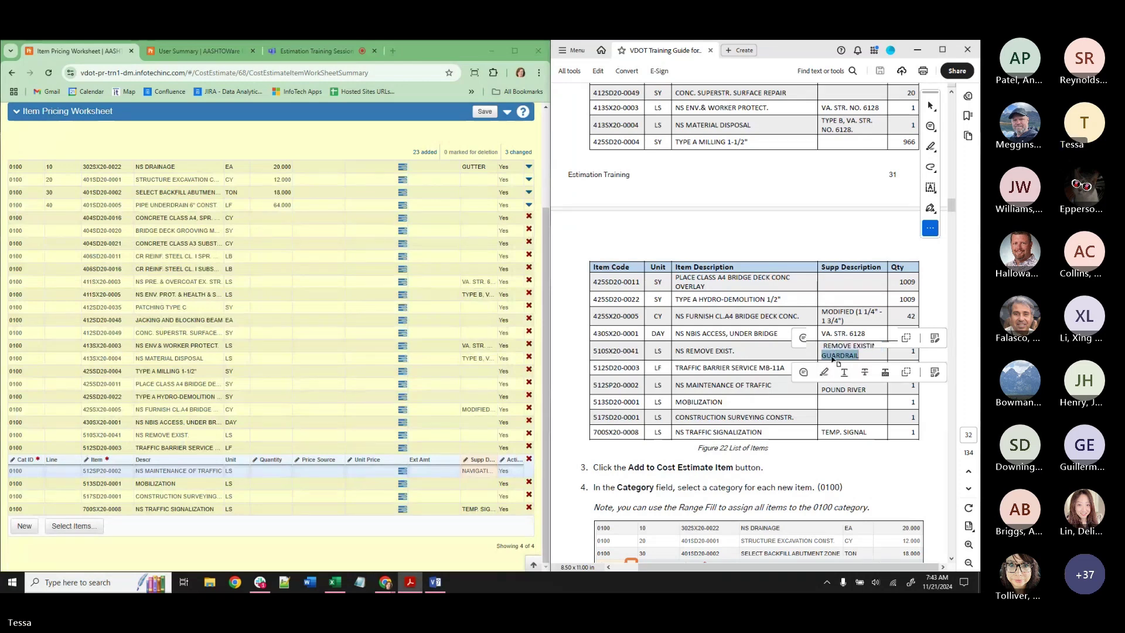
left_click(754, 351)
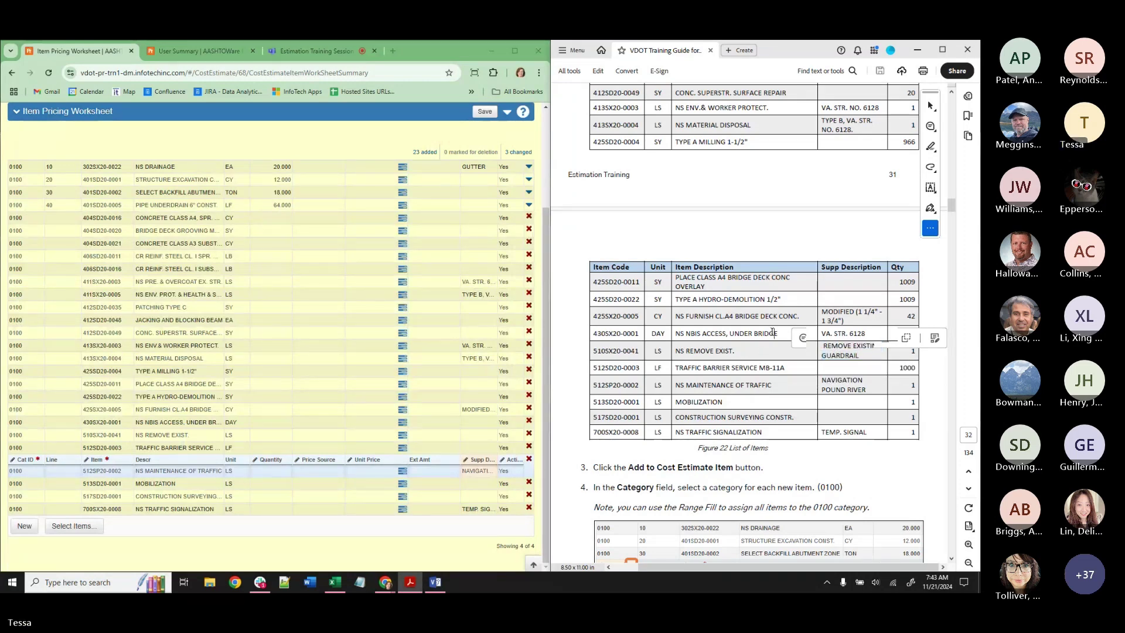
scroll(861, 341, "down", 2)
scroll(861, 340, "down", 10)
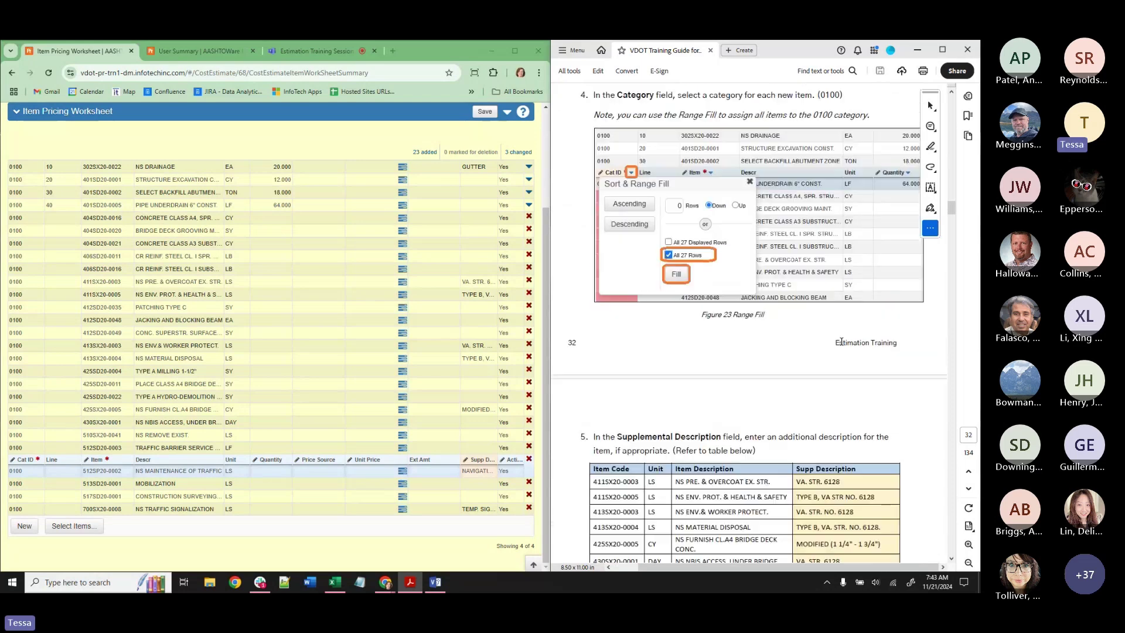
scroll(861, 334, "up", 10)
left_click_drag(862, 327, 823, 321)
left_click(841, 326)
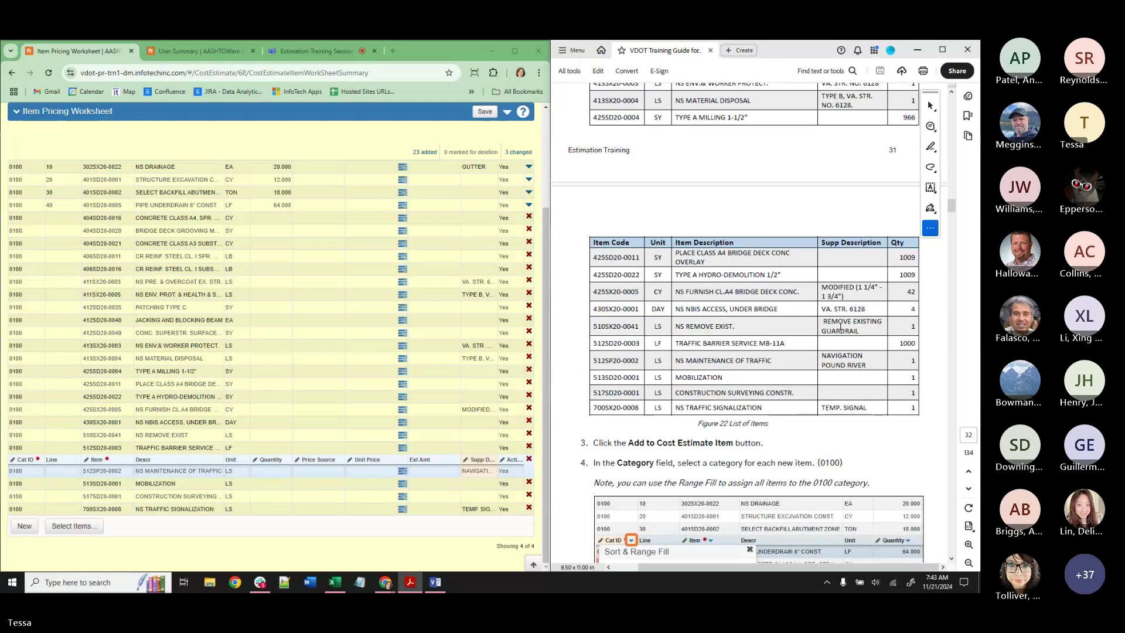
left_click_drag(823, 321, 859, 332)
key("ctrl+c")
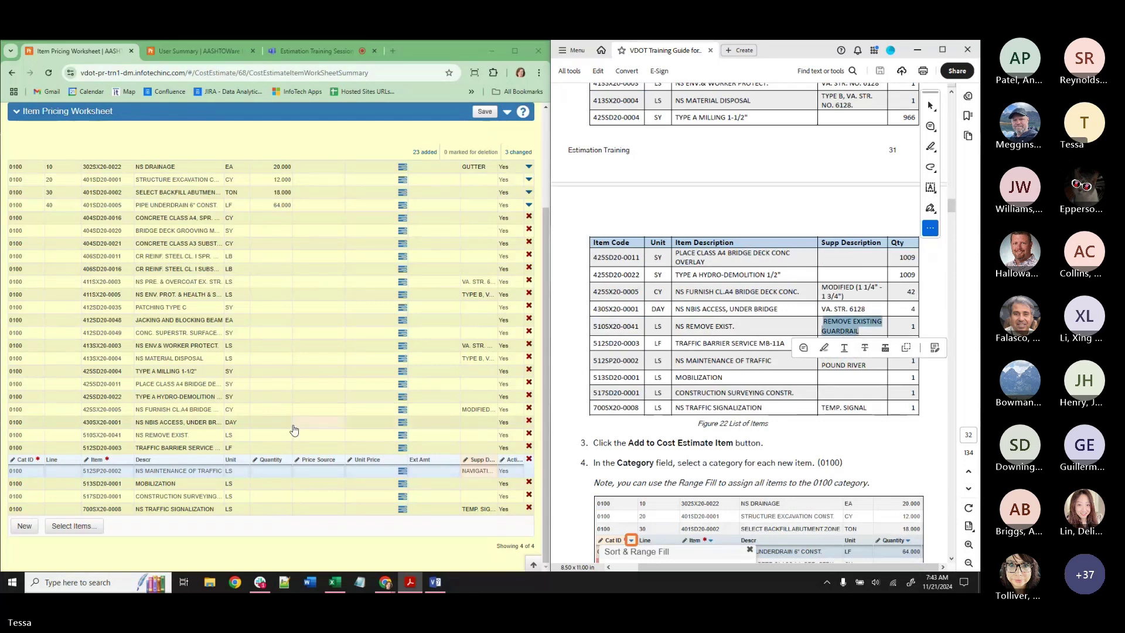
left_click(472, 441)
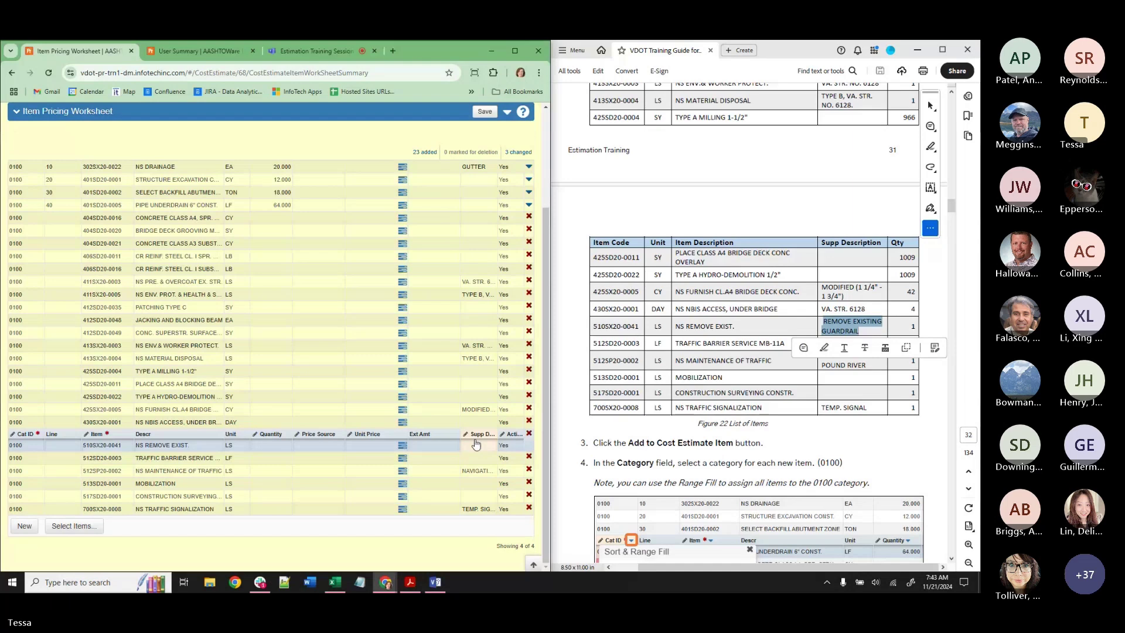
key("ctrl+v")
left_click(481, 513)
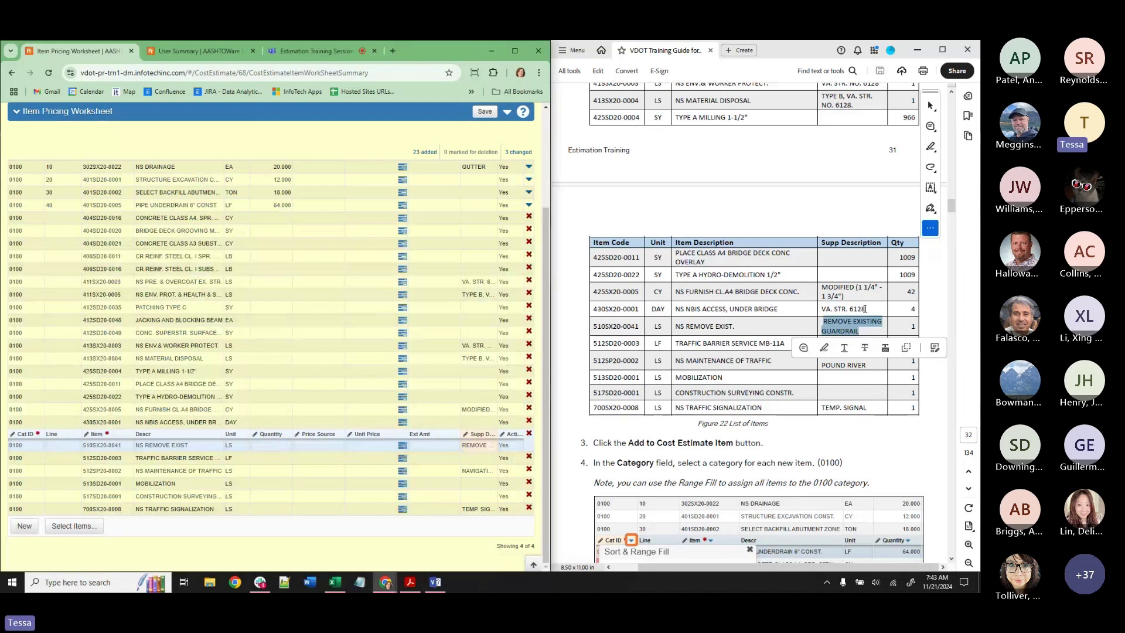
Give NS NBIS ACCESS, UNDER BRIDGE the description 'VA. STR. 6128' and save the worksheet.
left_click_drag(865, 308, 821, 309)
key("ctrl+c")
left_click(481, 423)
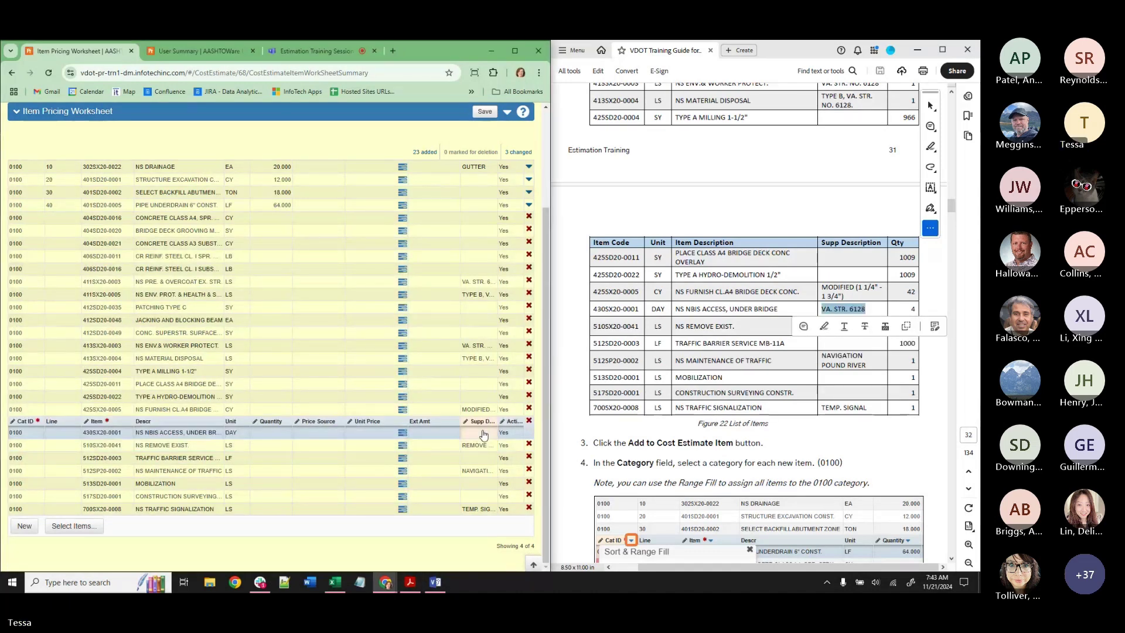
left_click(482, 431)
key("ctrl+v")
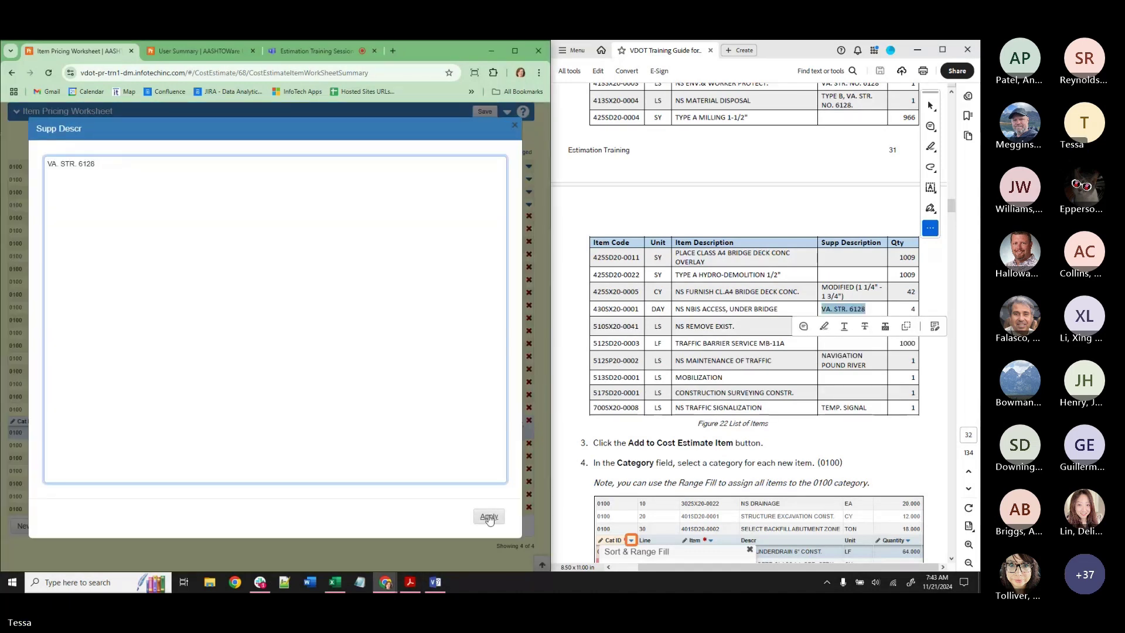
left_click(489, 517)
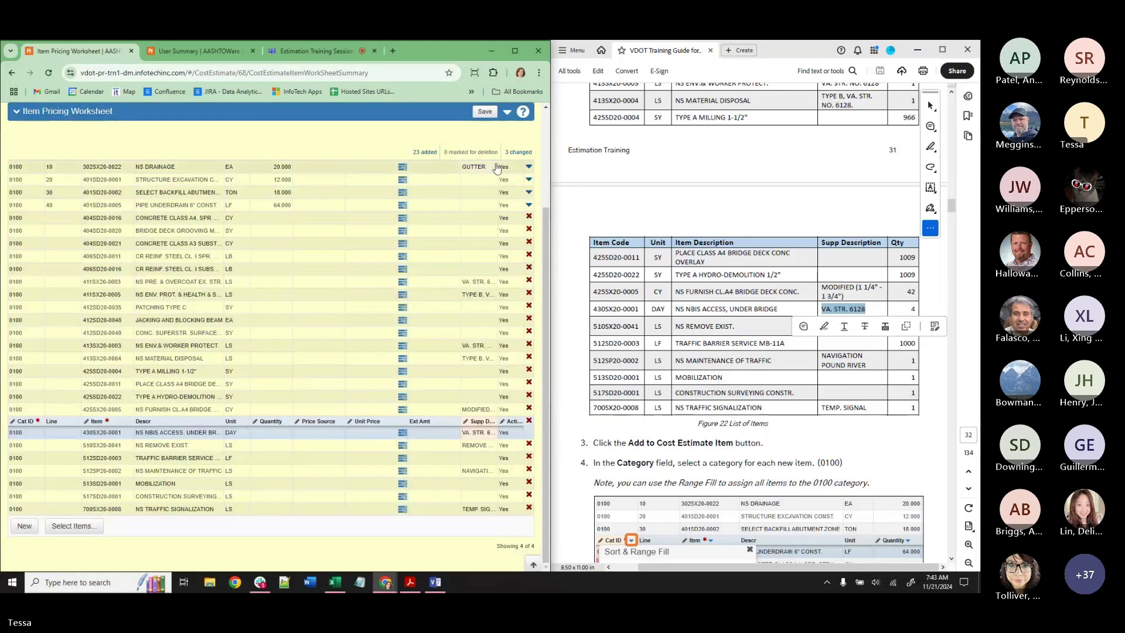
left_click(484, 111)
Dismiss the missing-quantity warning list and the Save Complete message.
scroll(816, 390, "up", 4)
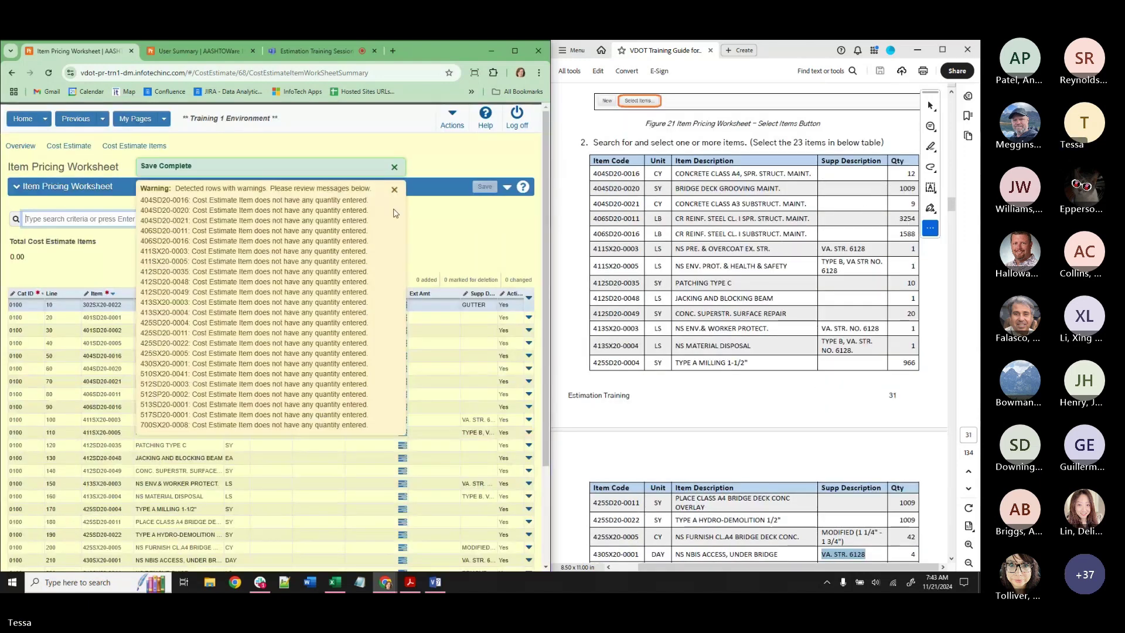
left_click(394, 192)
left_click(395, 169)
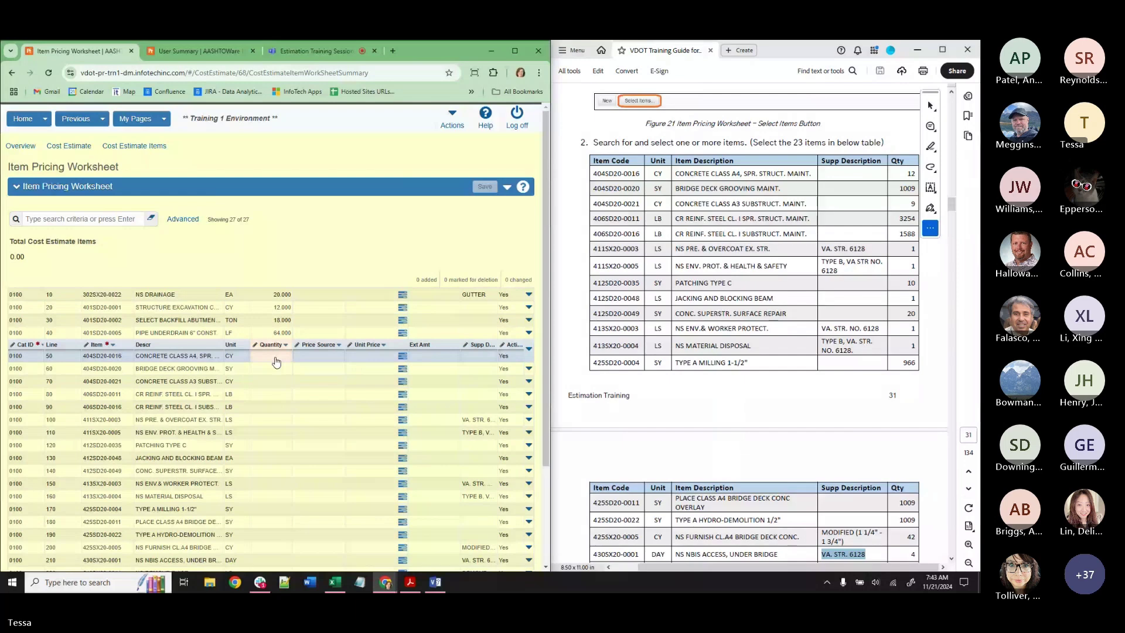
Enter quantities 12, 1,009, 9, 3,254, 1,588, 1, 1.000 and 10 for lines 50–120.
scroll(276, 362, "down", 2)
left_click(276, 256)
type("12")
key("Return")
type("1009")
key("Return")
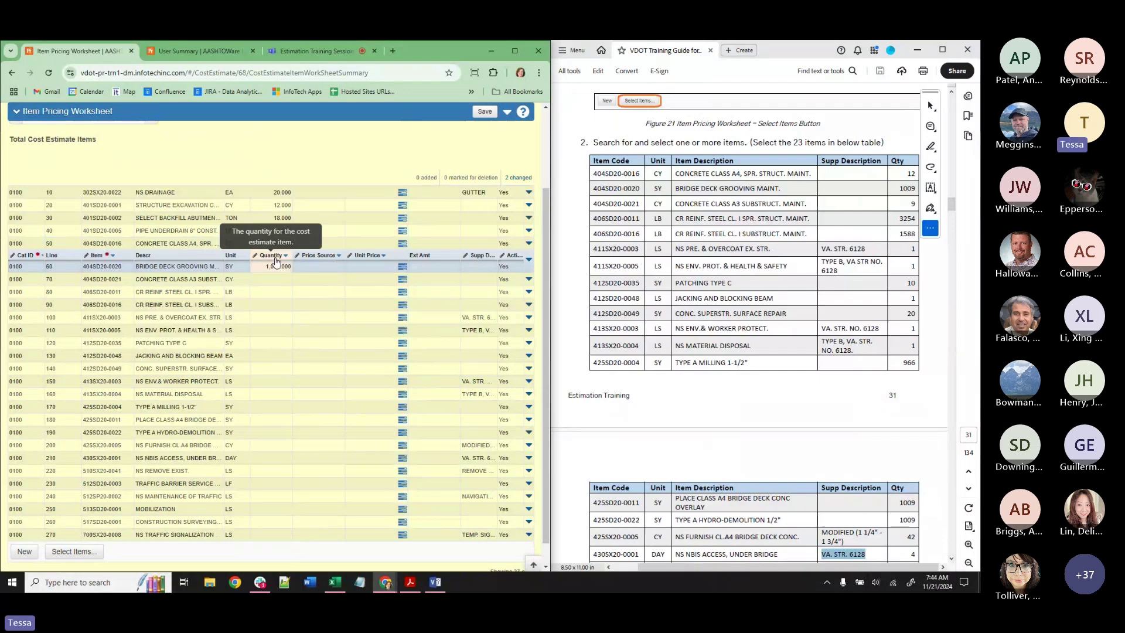
key("Down")
type("9")
key("Return")
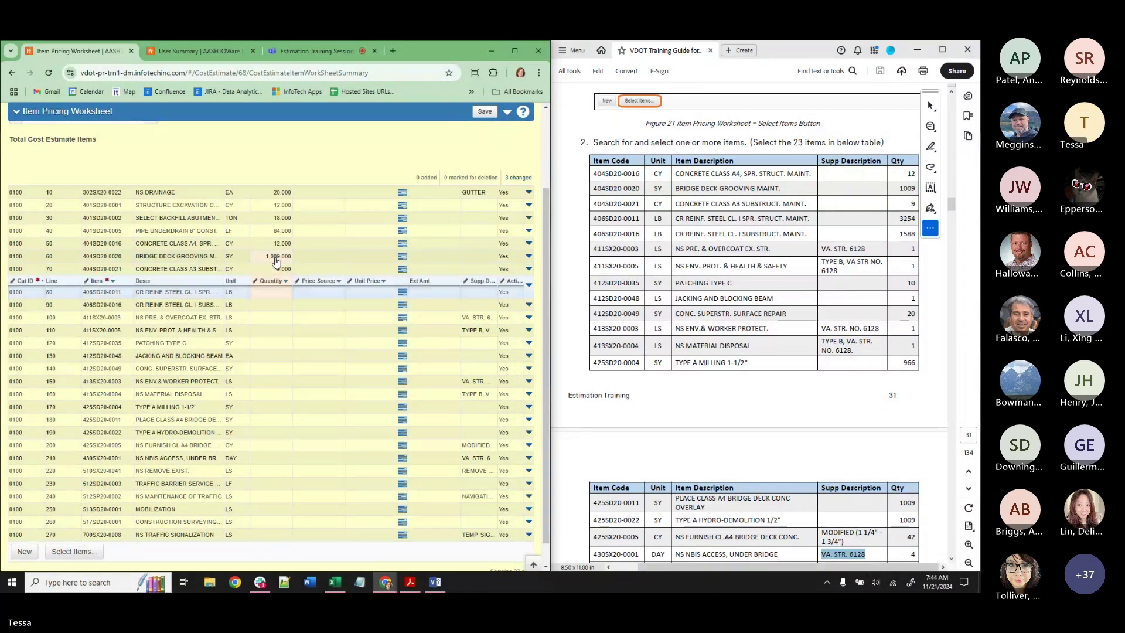
type("3,25")
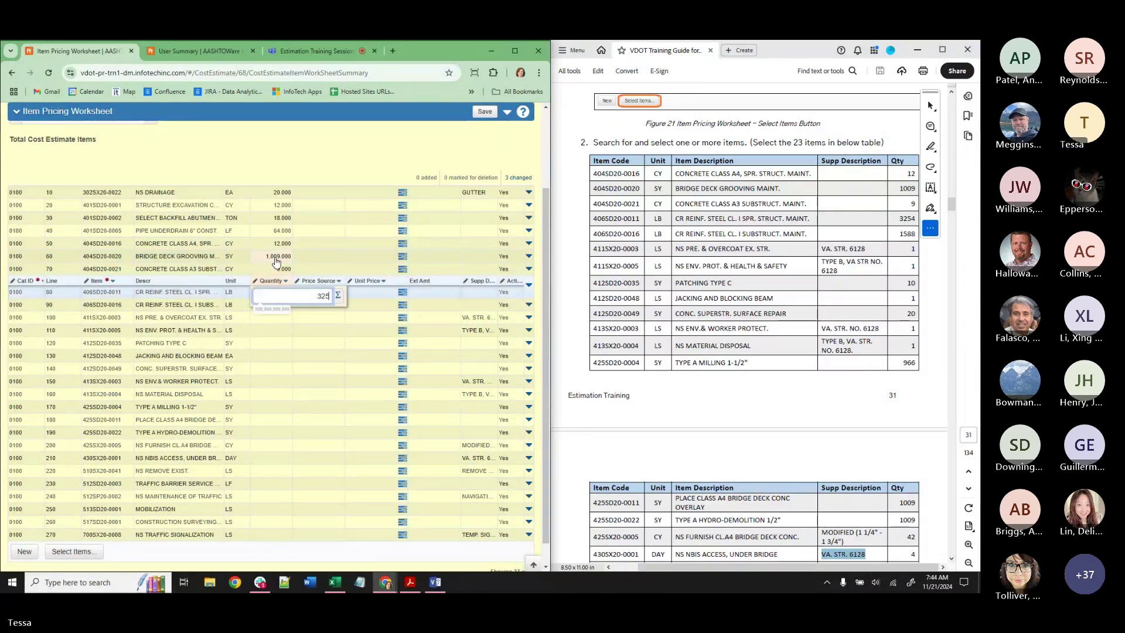
type("4")
key("Return")
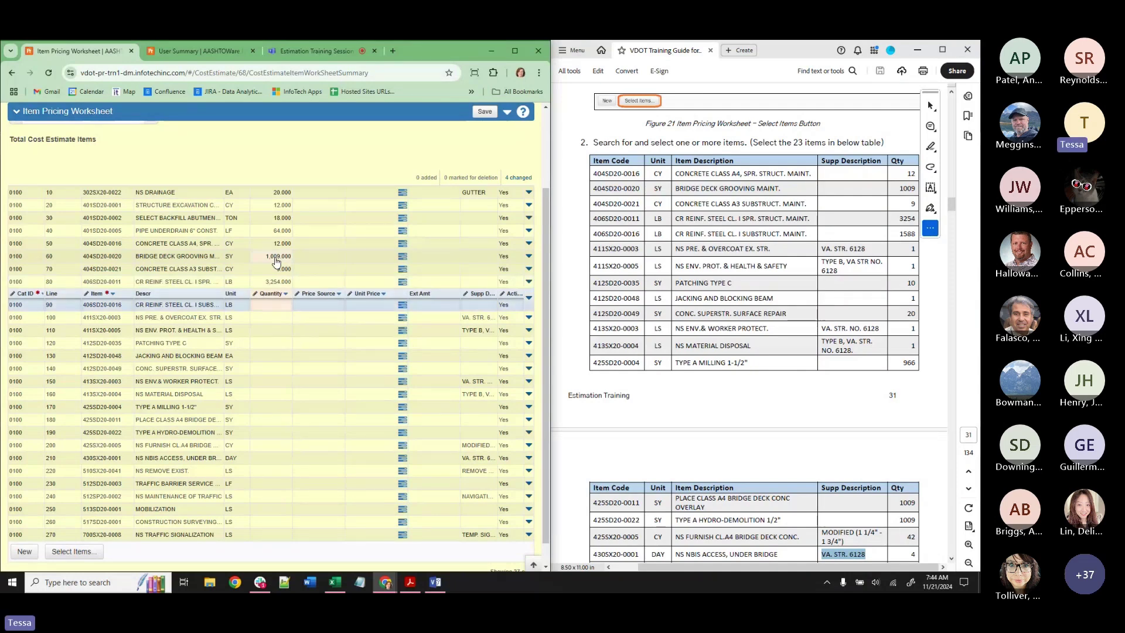
type("1,58")
type("8")
key("Return")
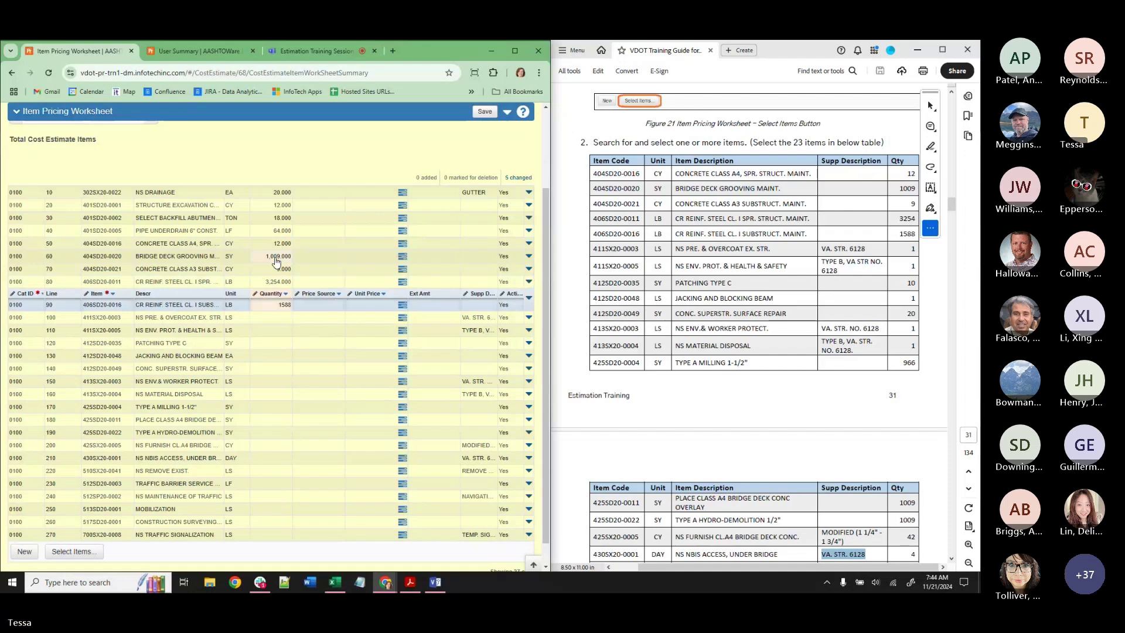
type("1")
key("Return")
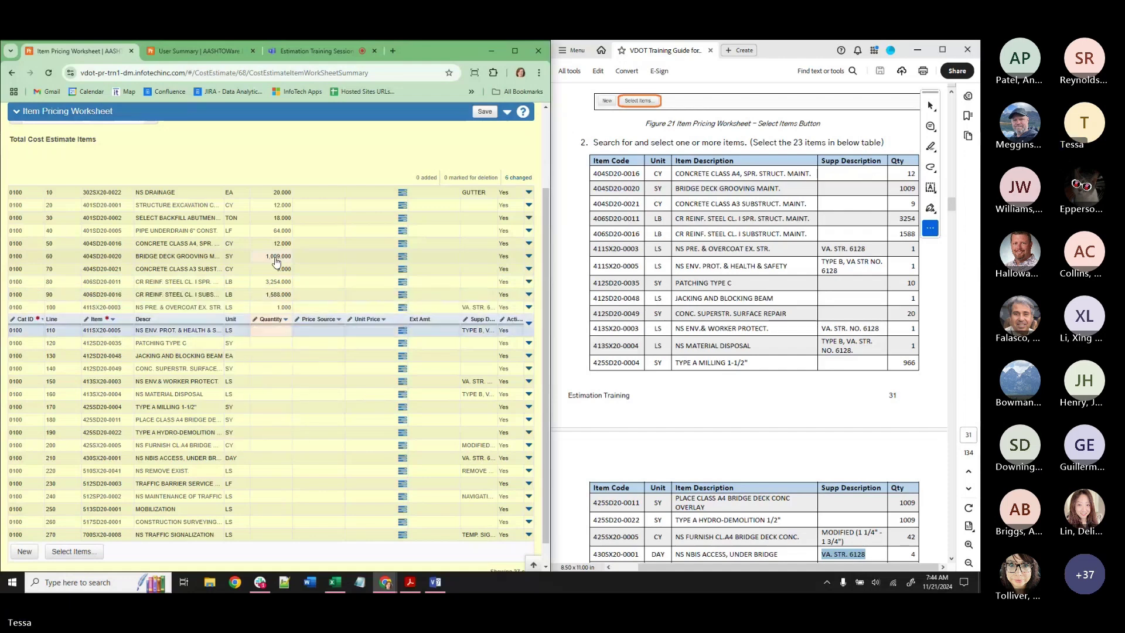
type("1.000")
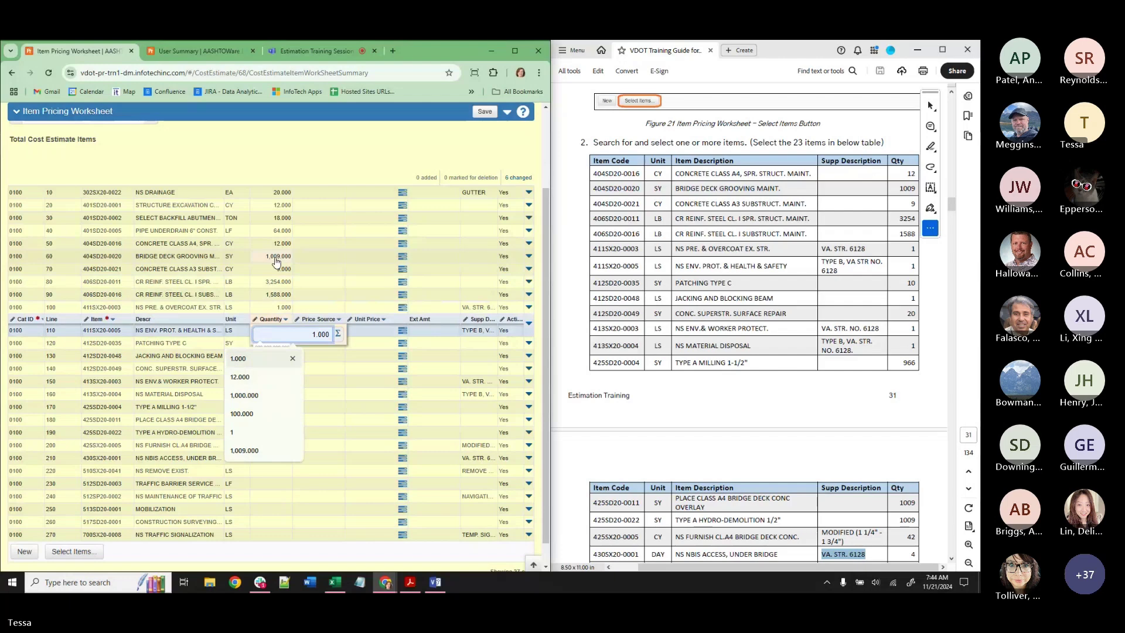
key("Return")
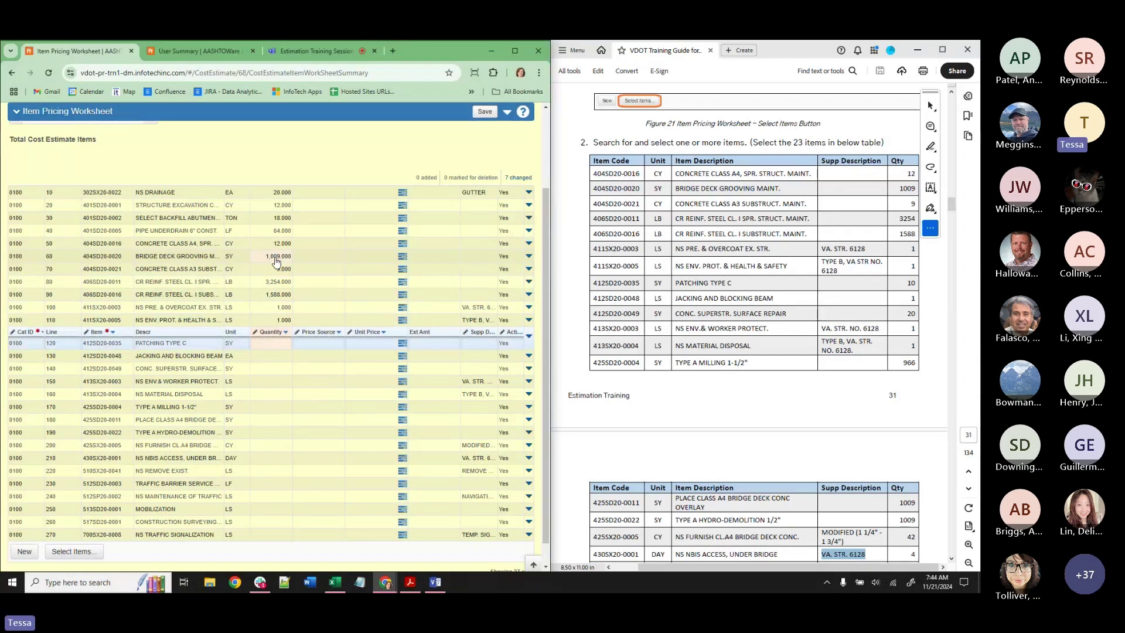
type("10")
key("Return")
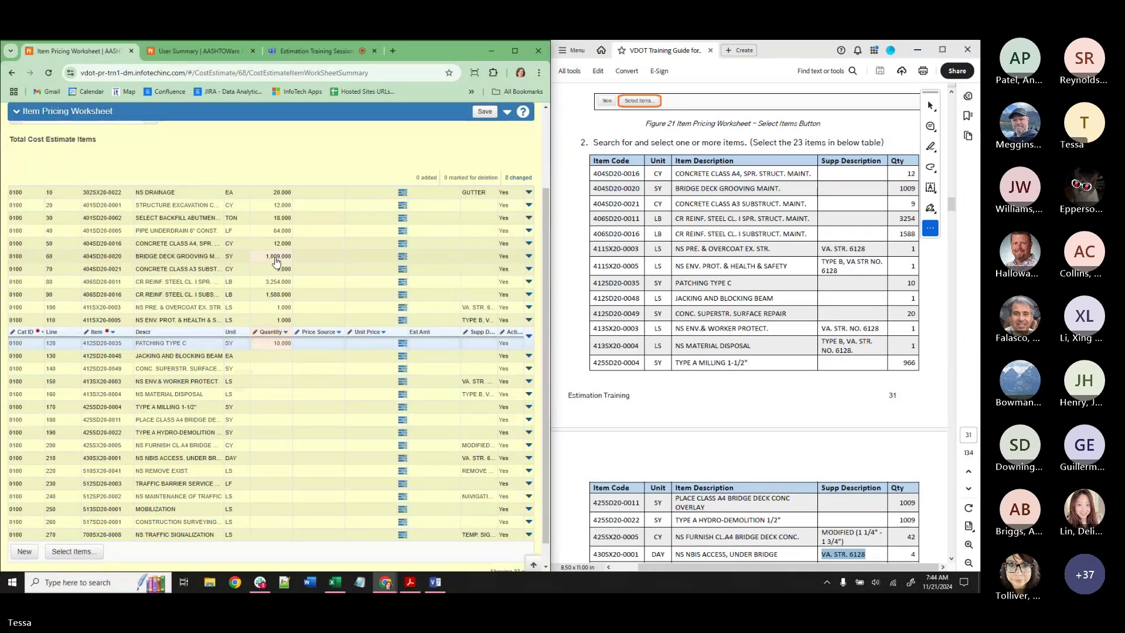
Enter quantities 1, 20, 1, 1 and 966 for lines 130–170.
key("Down")
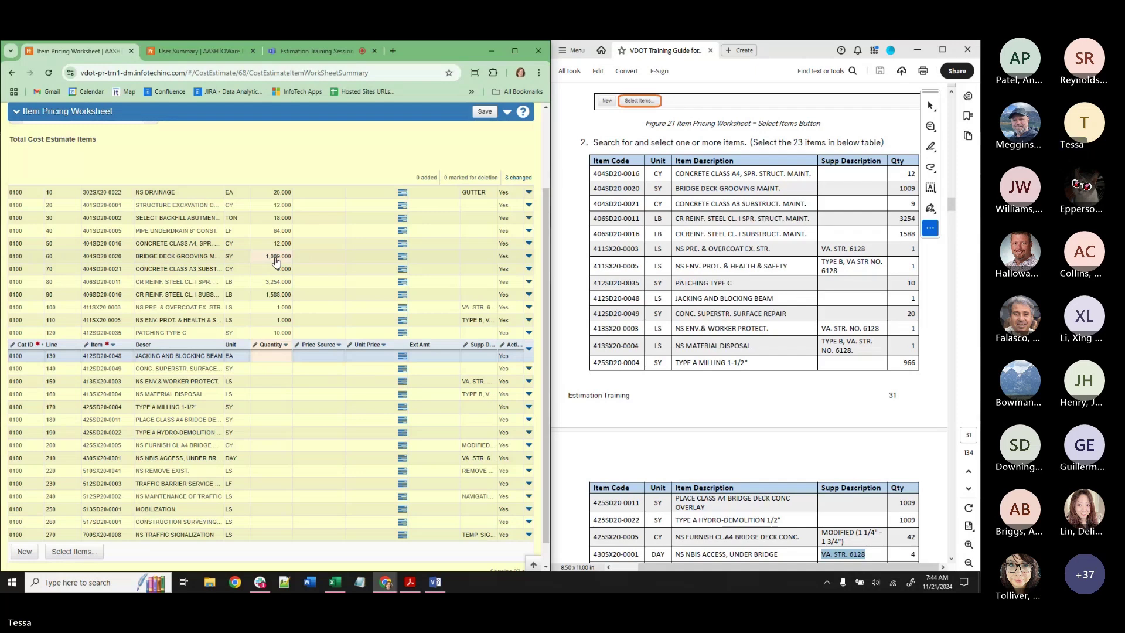
type("1")
key("Down")
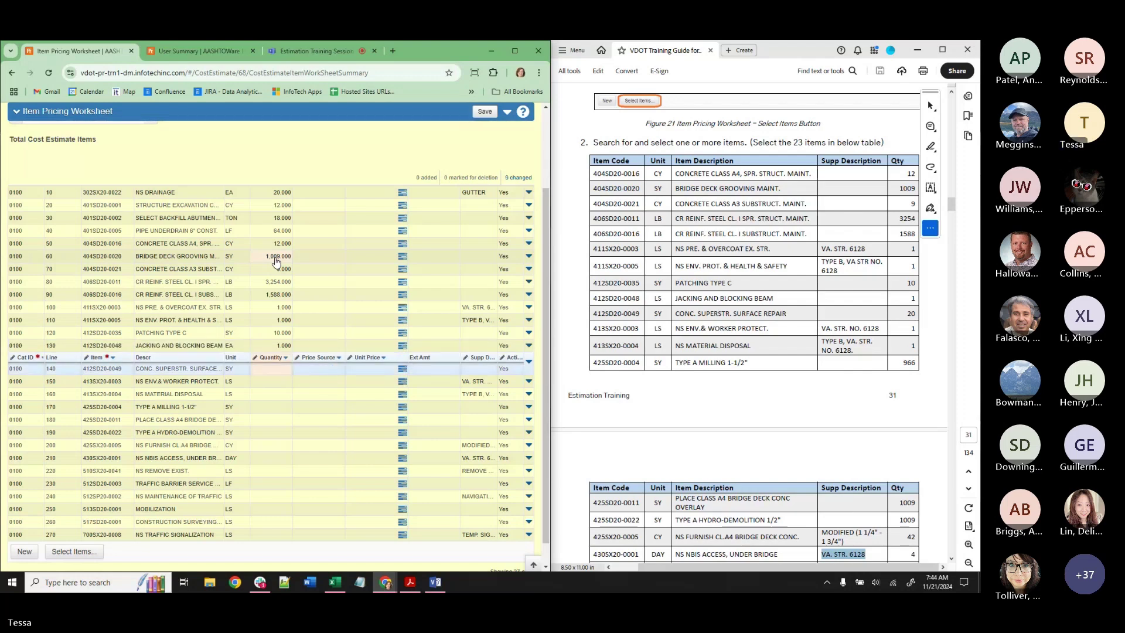
type("2")
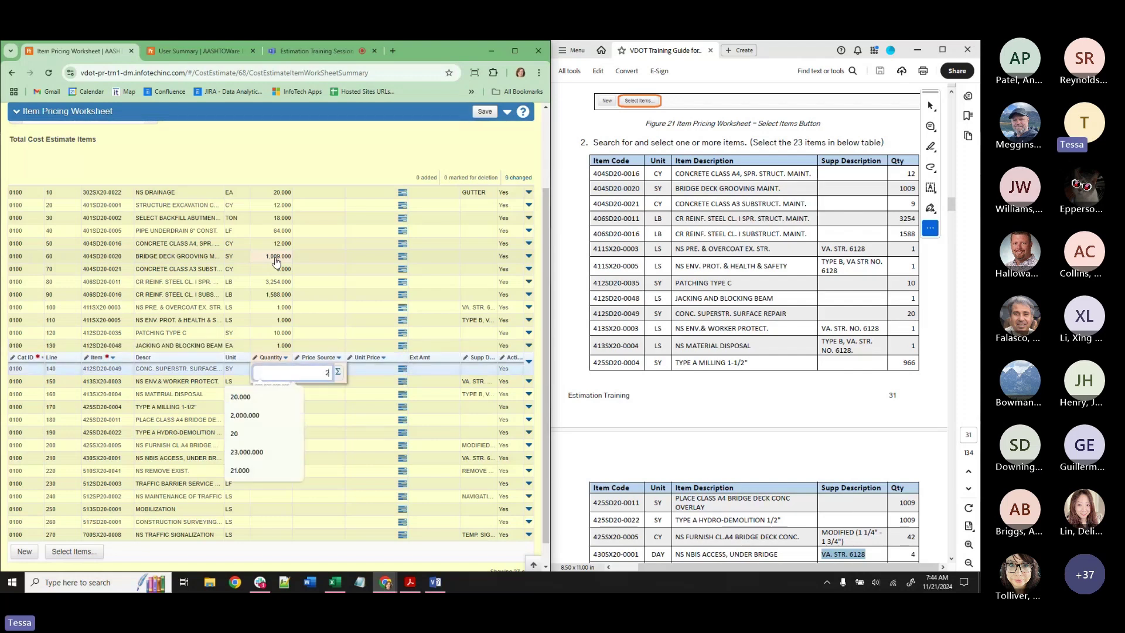
type("0")
key("Down")
type("1")
key("Down")
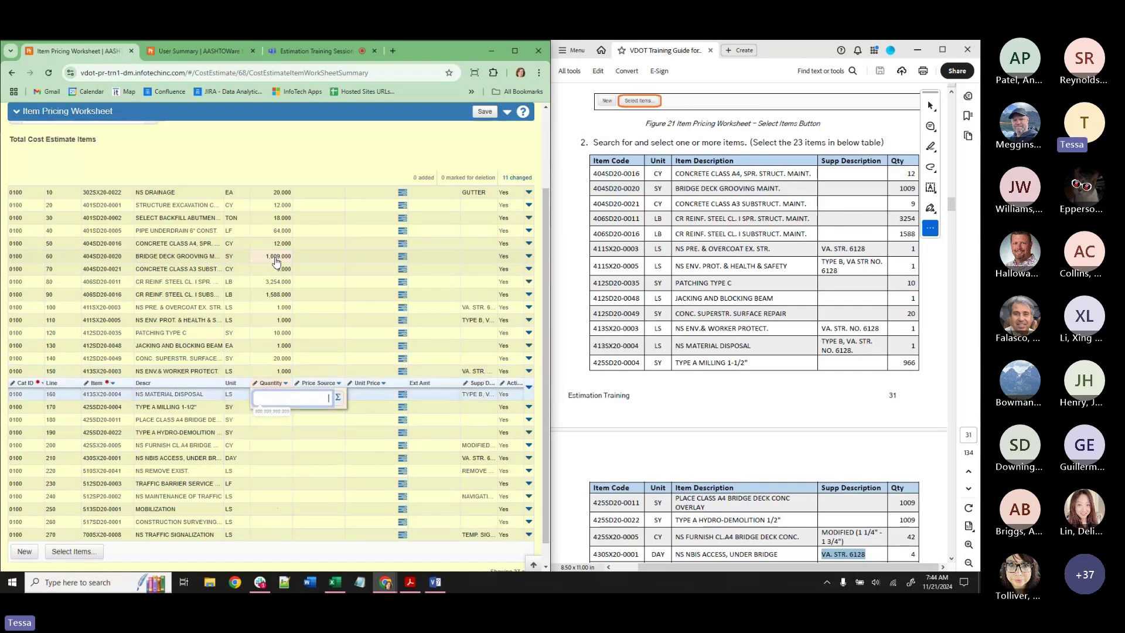
type("1")
key("Down")
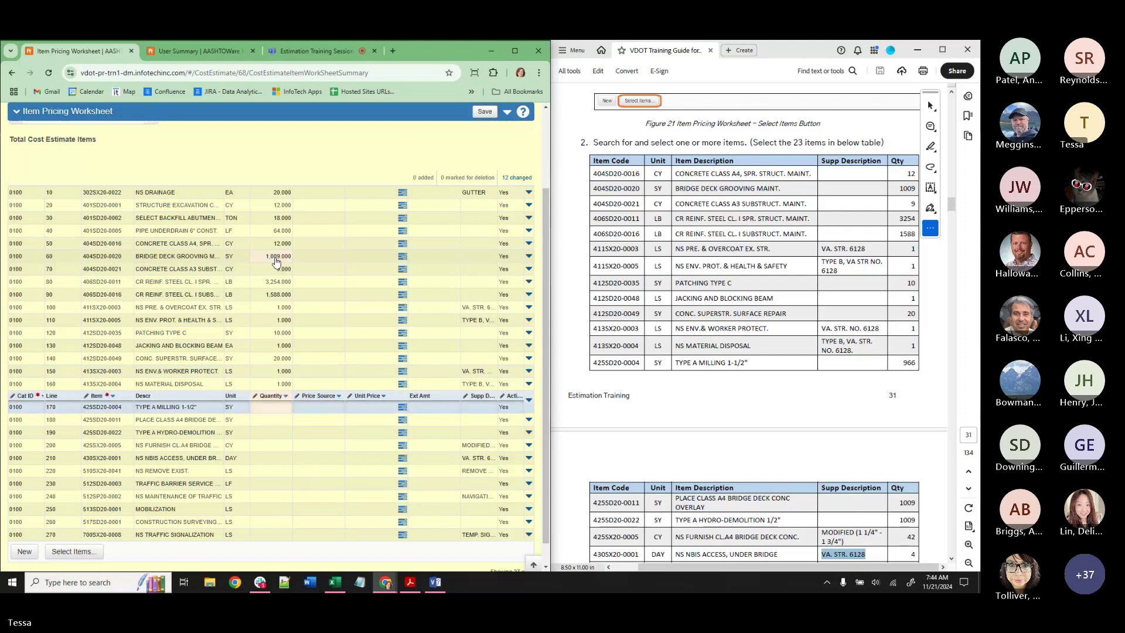
type("966")
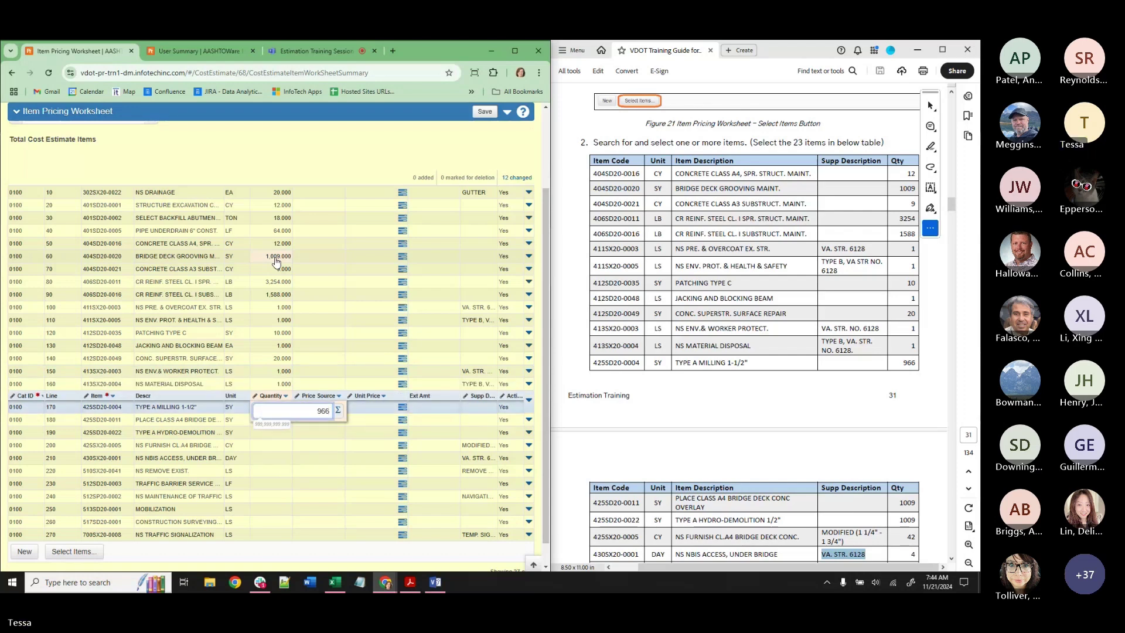
key("Down")
Enter quantities 1,009, 1,009, 42 and 4 for rows 180–210.
scroll(787, 293, "down", 4)
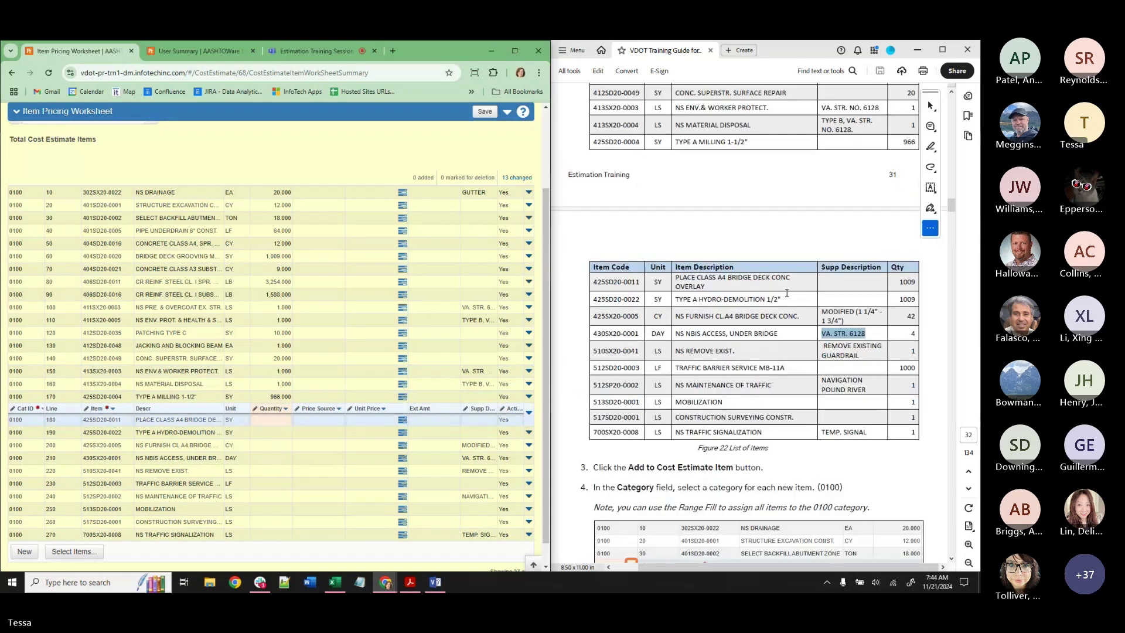
scroll(787, 293, "down", 1)
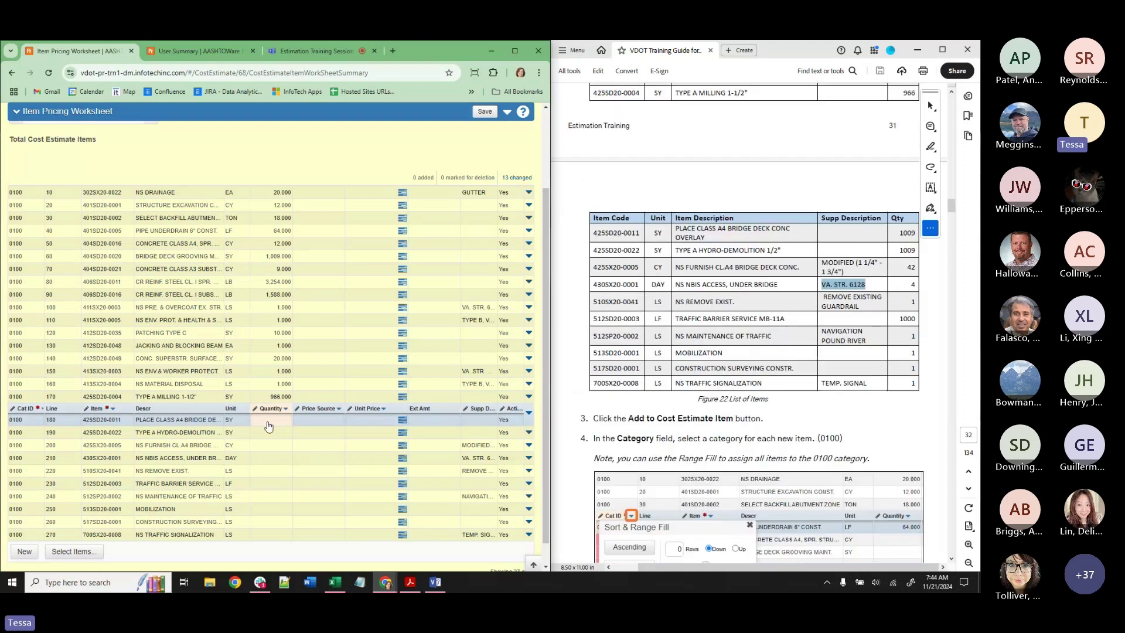
type("1009")
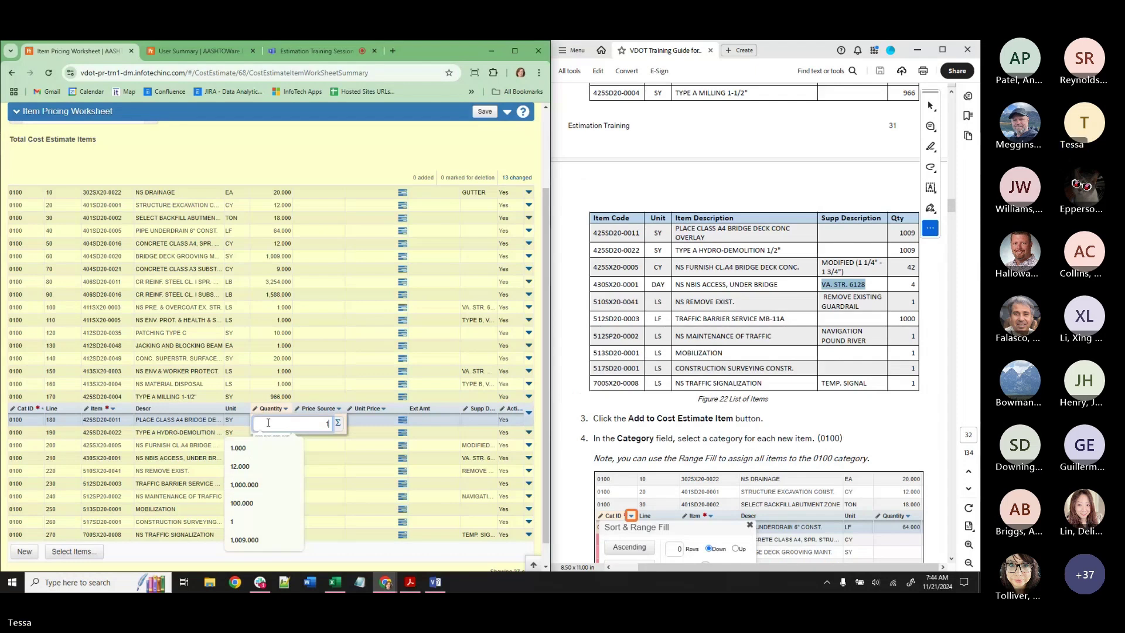
key("Down")
type("1,00")
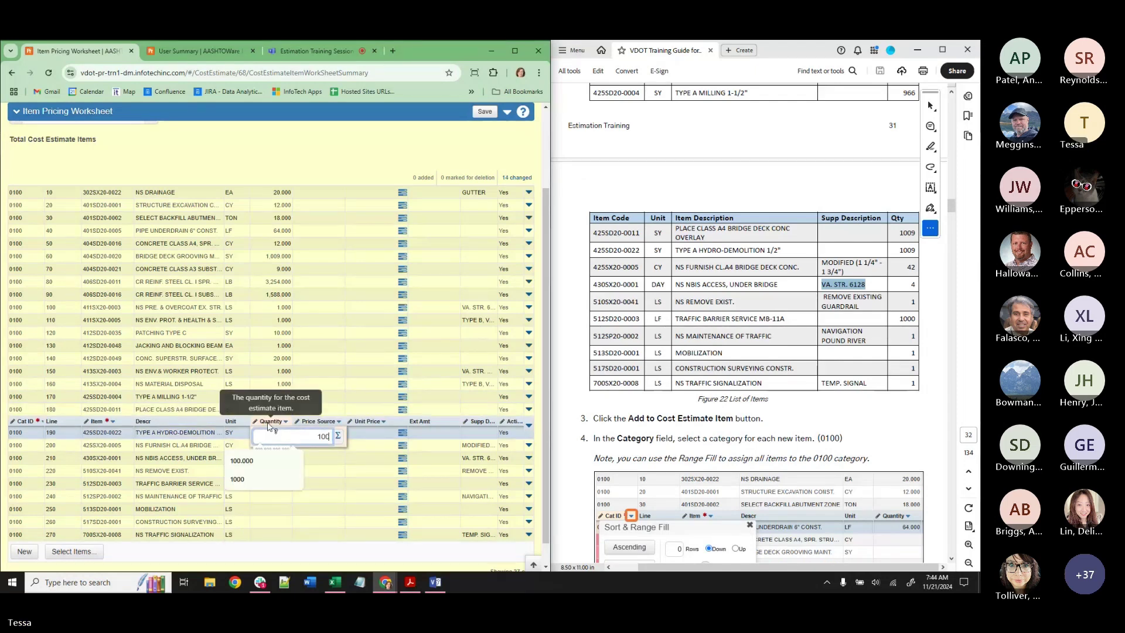
type("9")
key("Return")
key("Down")
type("42")
key("Return")
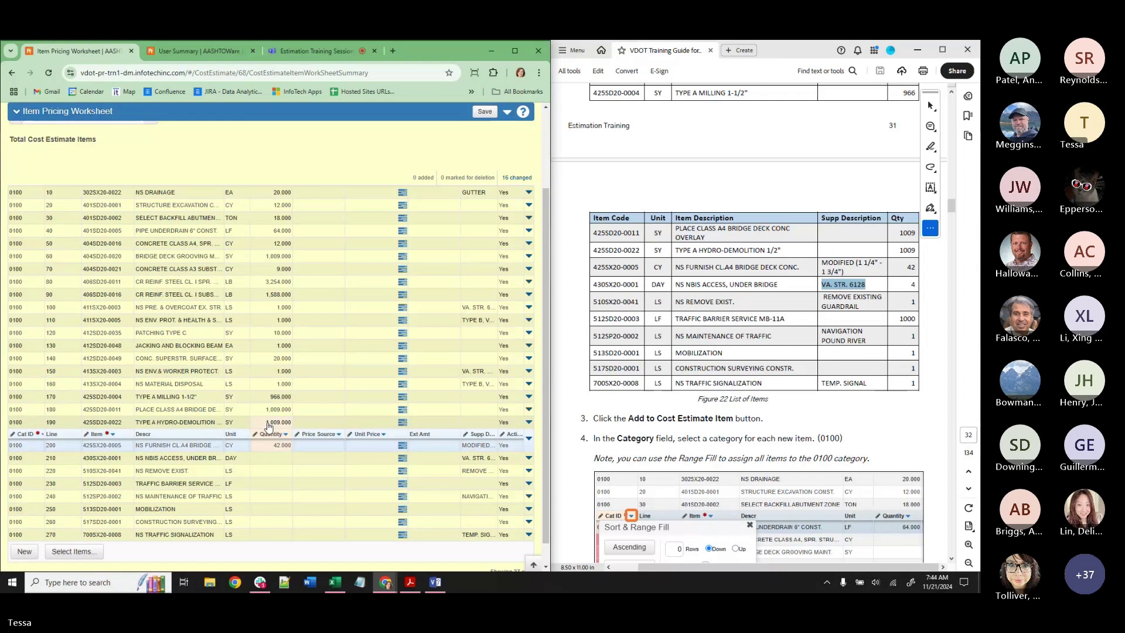
key("Down")
type("4")
key("Return")
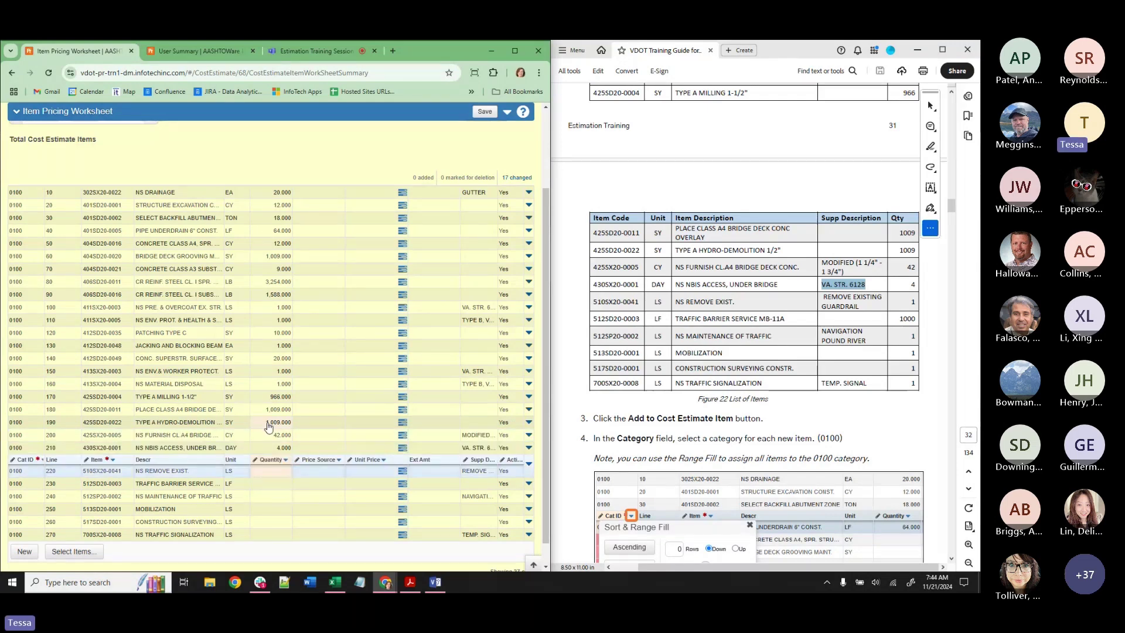
Enter quantity 1 for each lump-sum row 220–270 and save the worksheet.
type("1")
key("Return")
type("1")
key("Return")
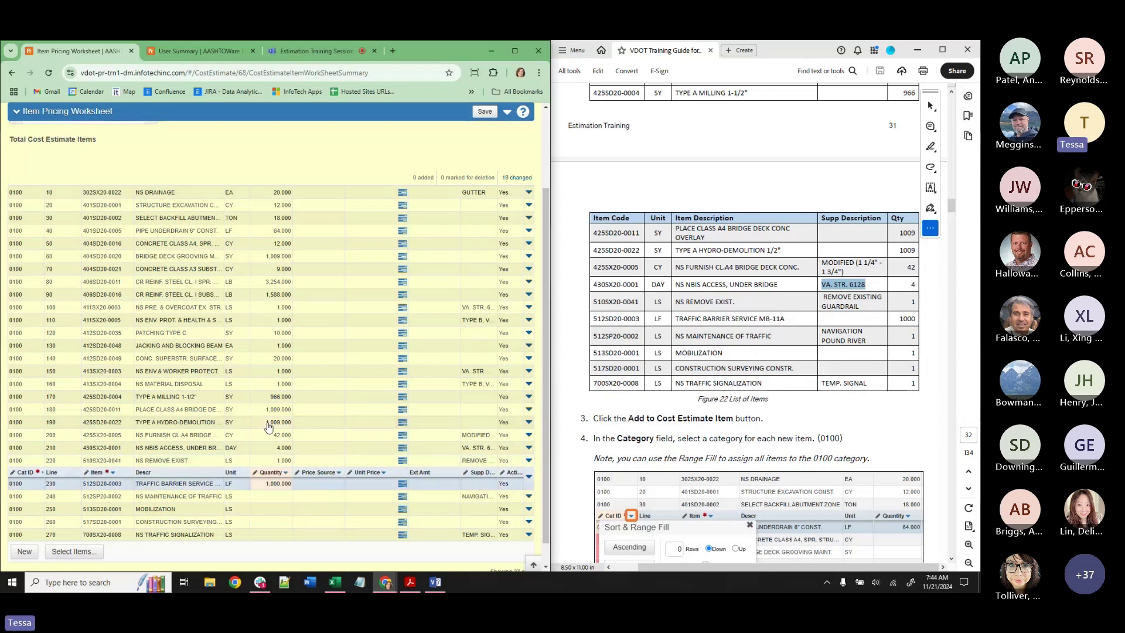
type("1")
key("Return")
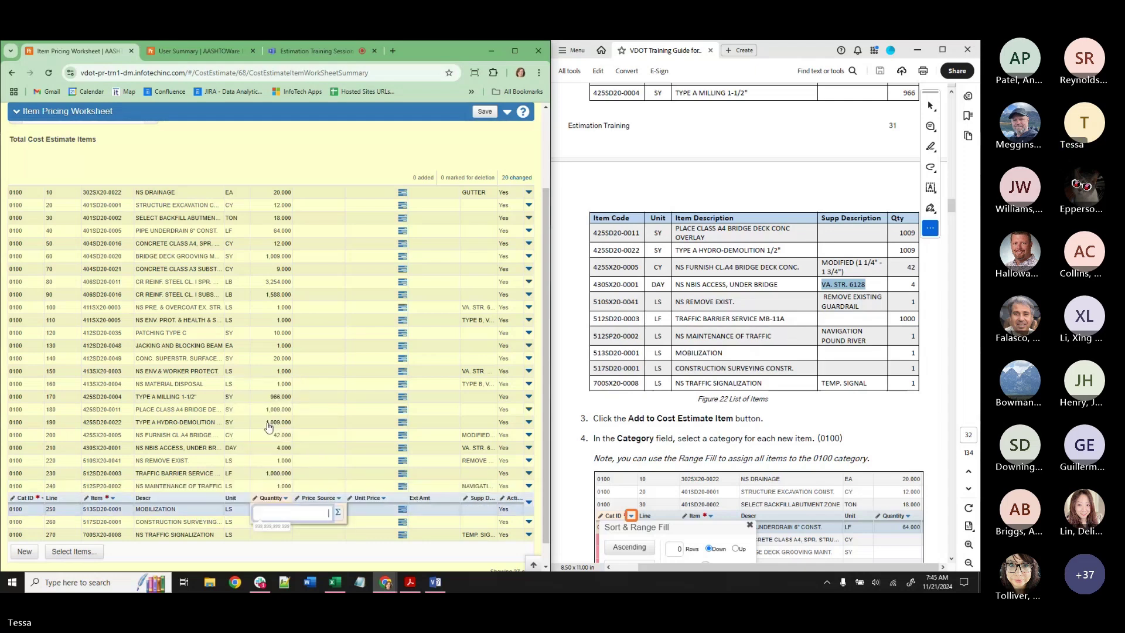
type("1")
key("Return")
type("1")
key("Return")
type("1")
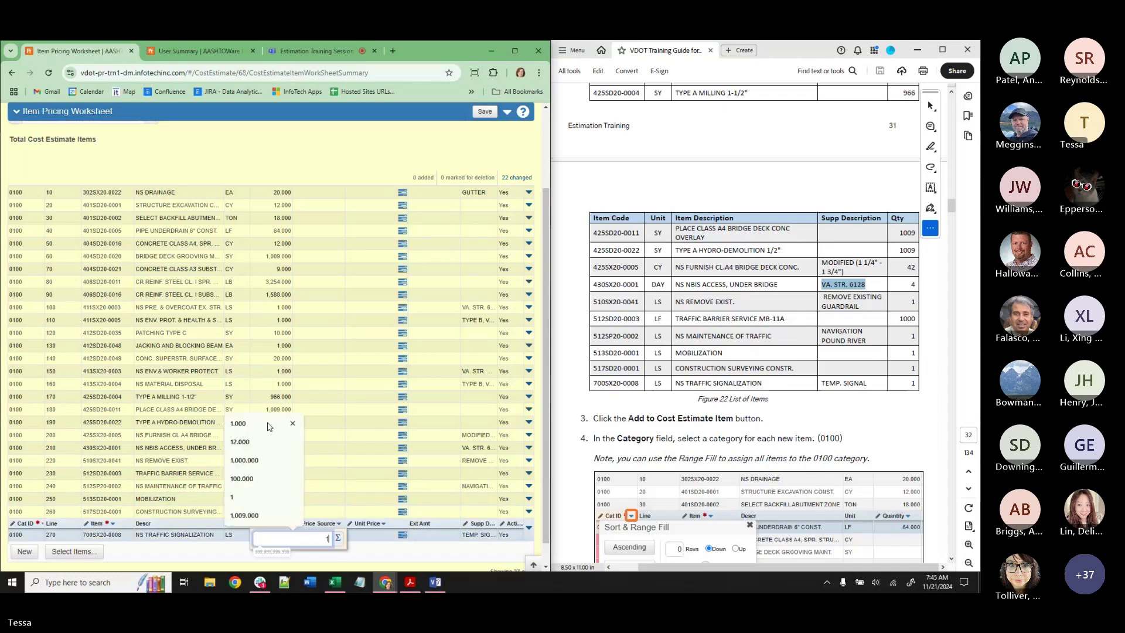
key("Return")
left_click(485, 112)
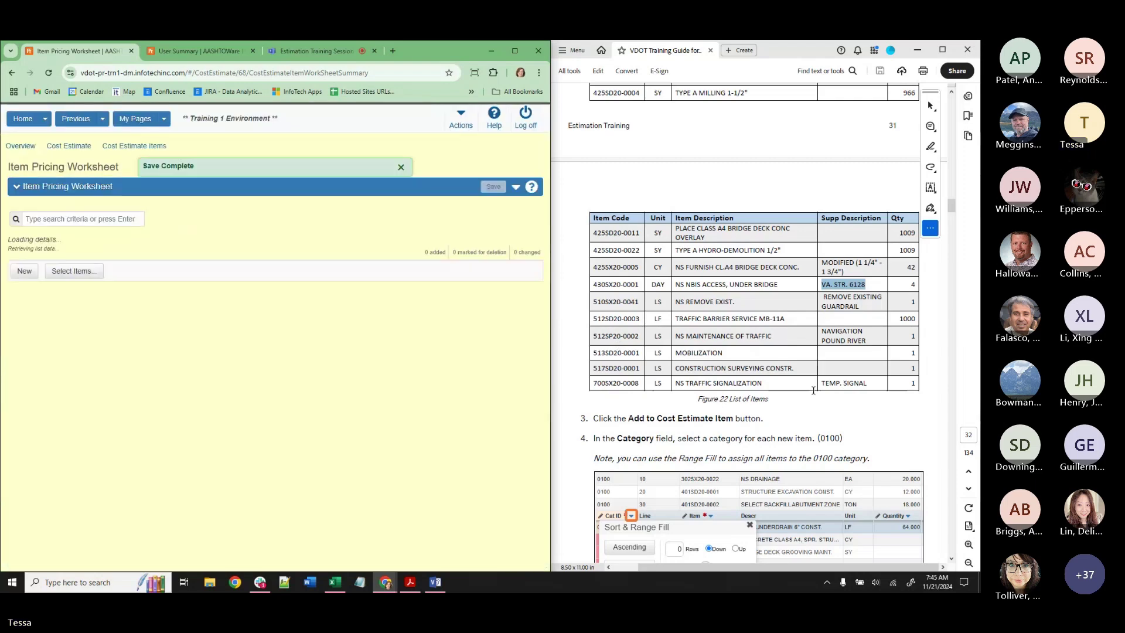
Scroll through the saved worksheet to review all 27 item rows.
scroll(813, 390, "down", 5)
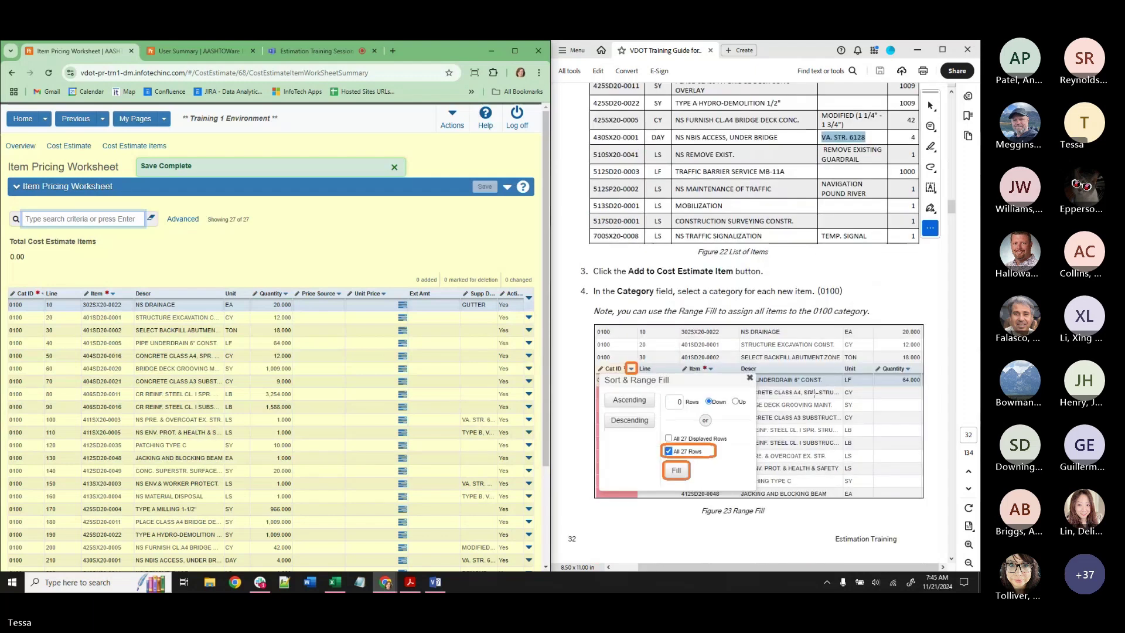
scroll(813, 395, "down", 2)
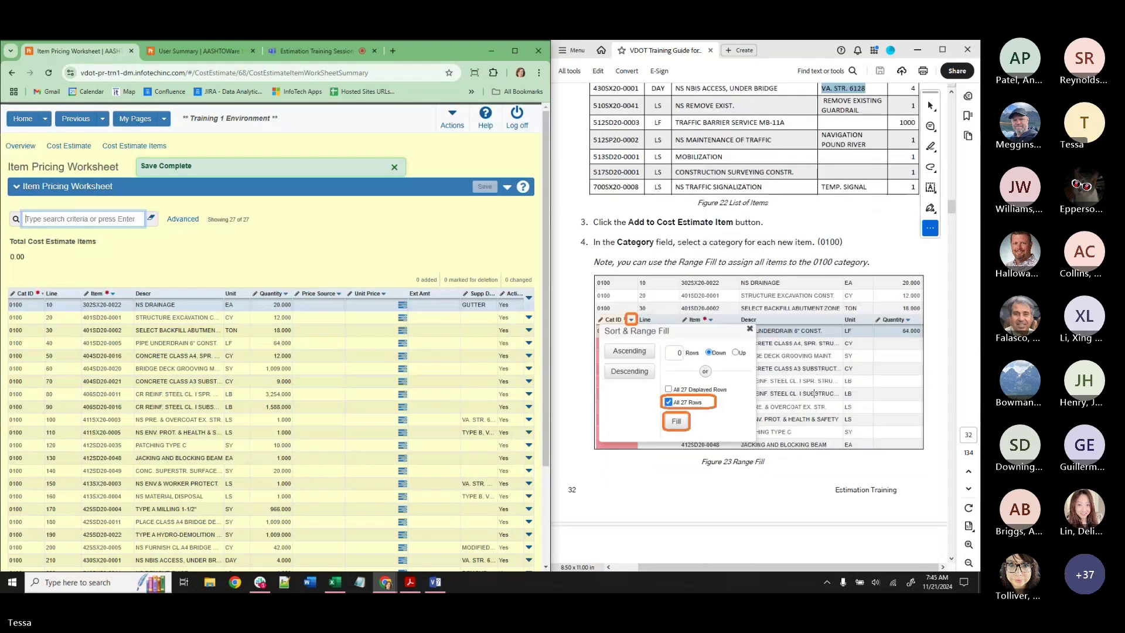
scroll(814, 393, "down", 10)
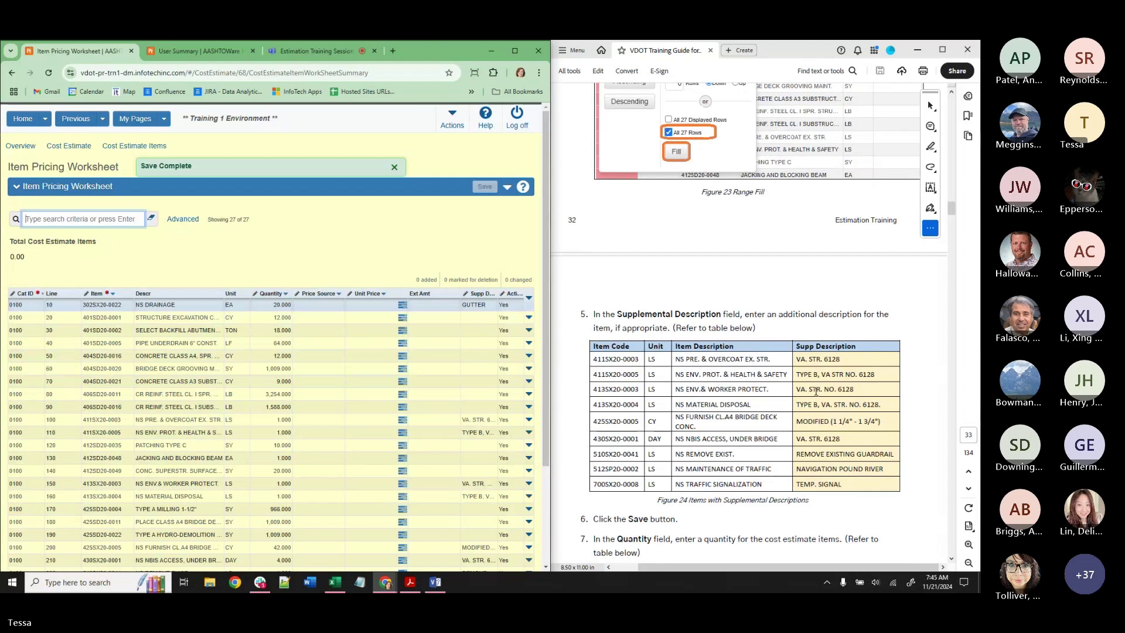
scroll(816, 392, "down", 5)
scroll(815, 391, "down", 4)
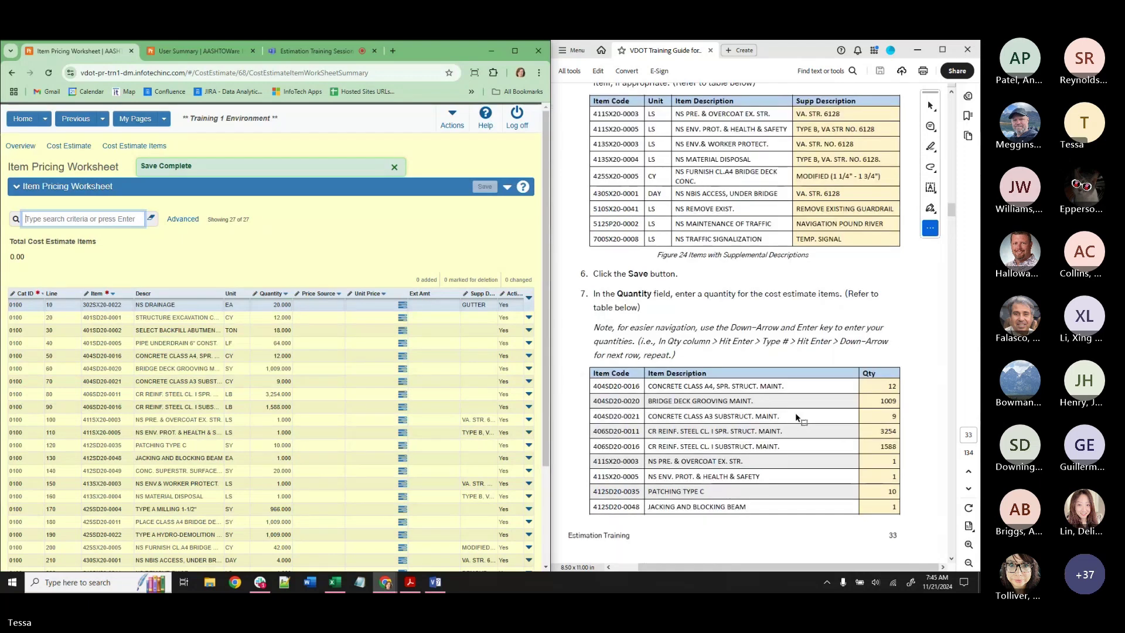
scroll(788, 425, "down", 3)
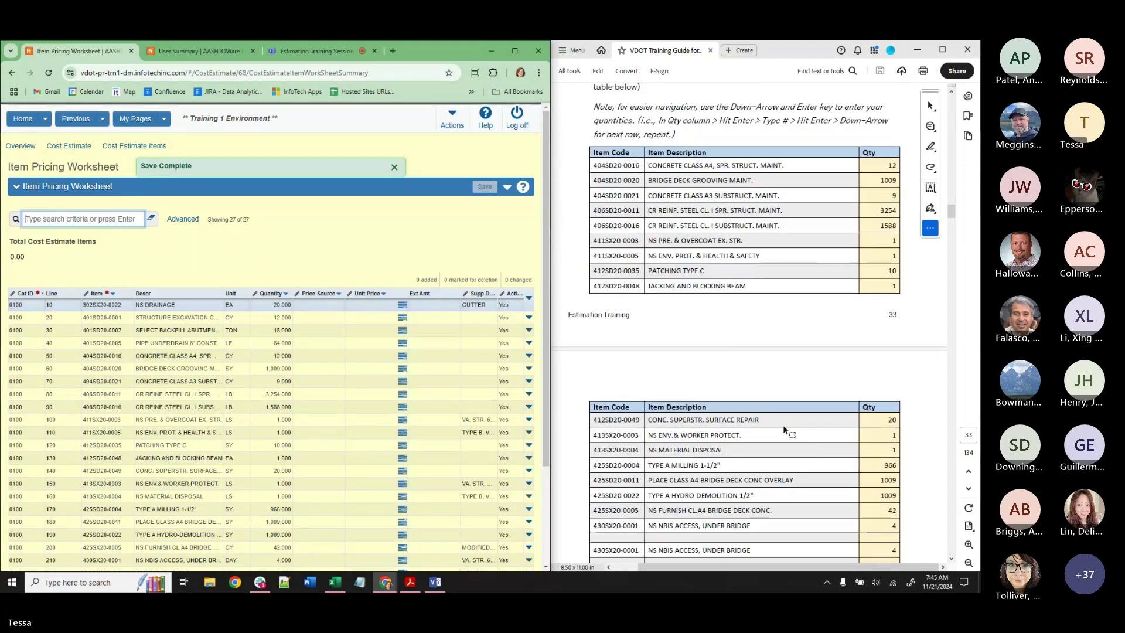
scroll(784, 430, "down", 8)
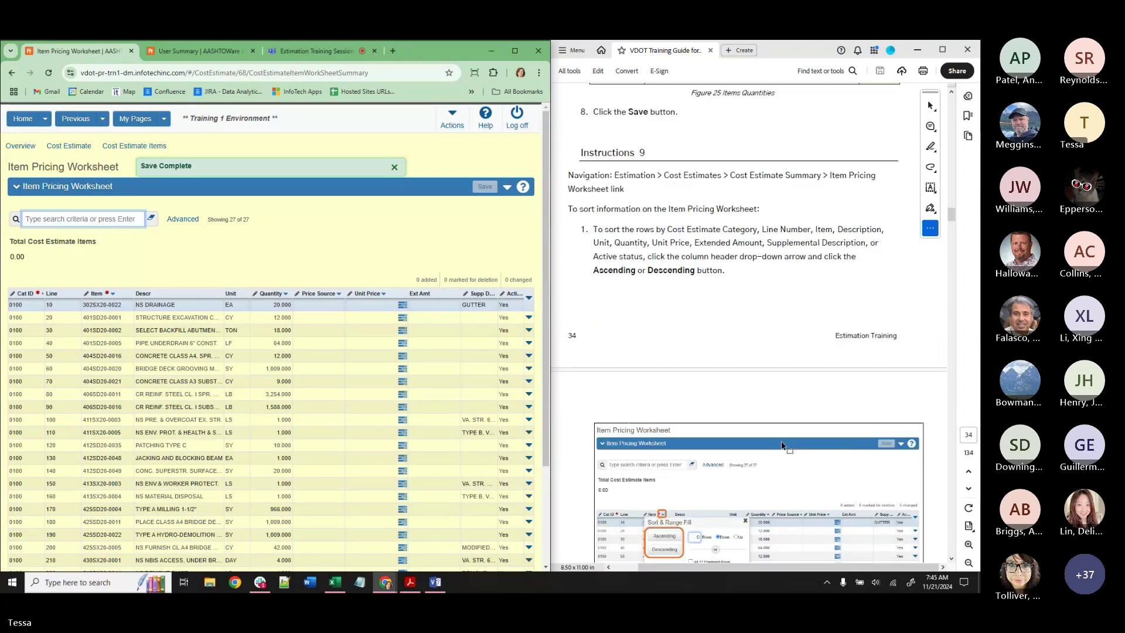
scroll(782, 442, "up", 1)
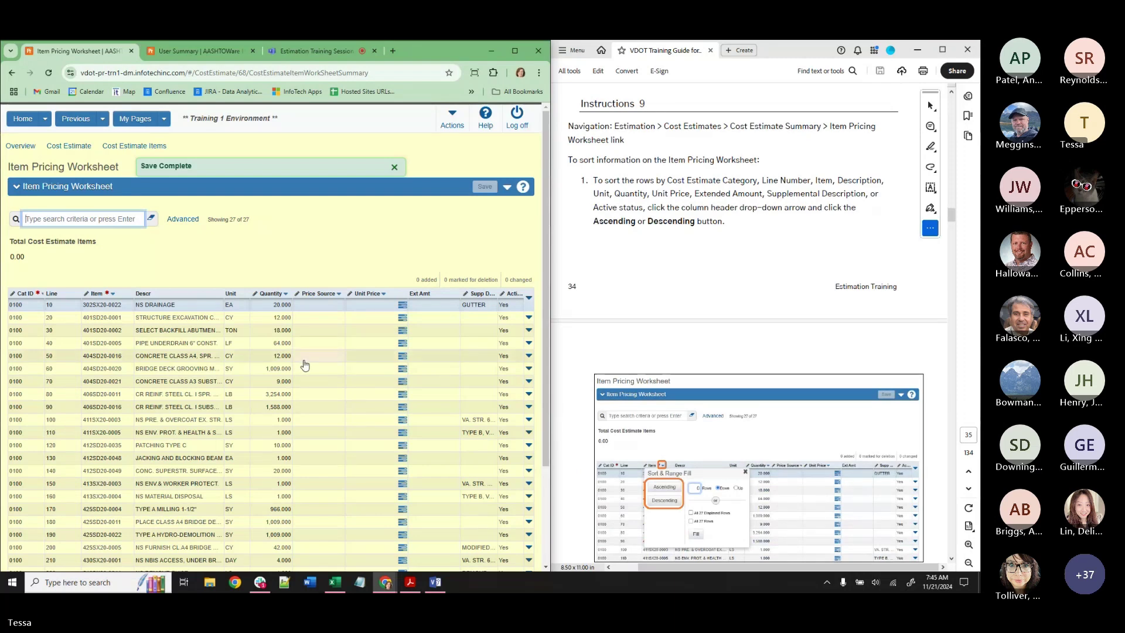
scroll(304, 367, "down", 3)
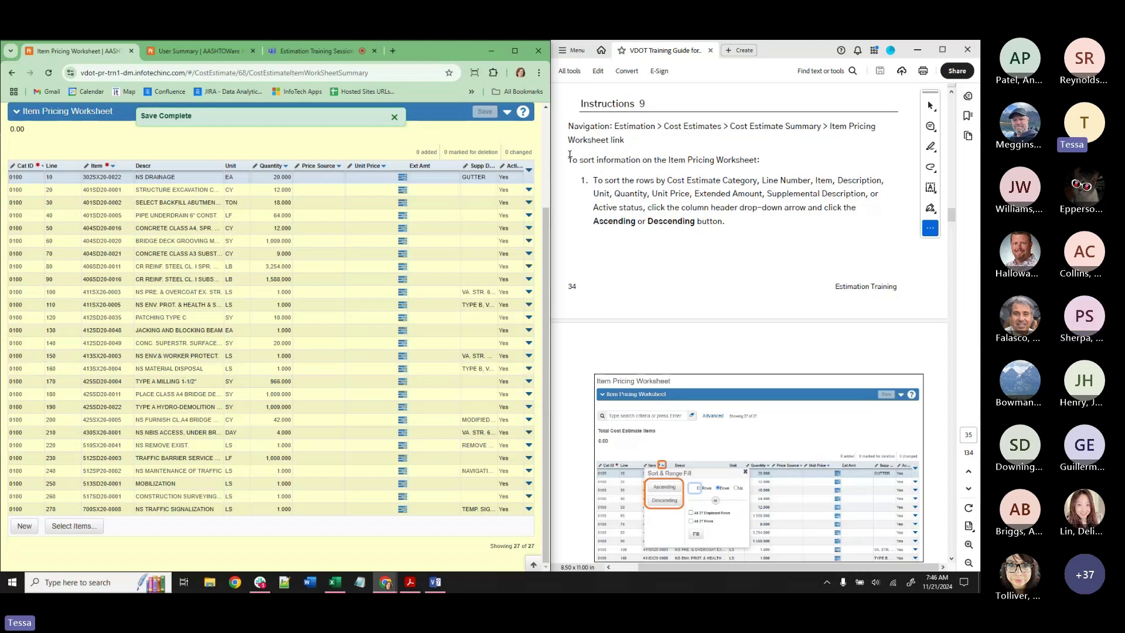
Widen the worksheet and try Cat ID range-fill with 20 rows and All 27 Rows, without filling.
left_click_drag(550, 170, 761, 171)
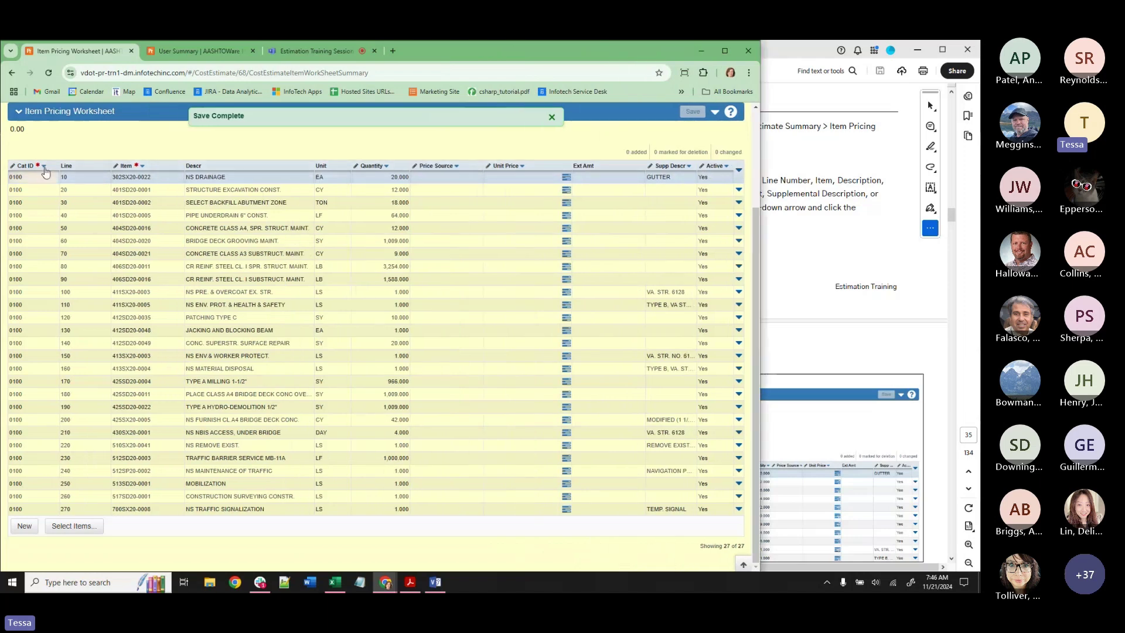
left_click(48, 202)
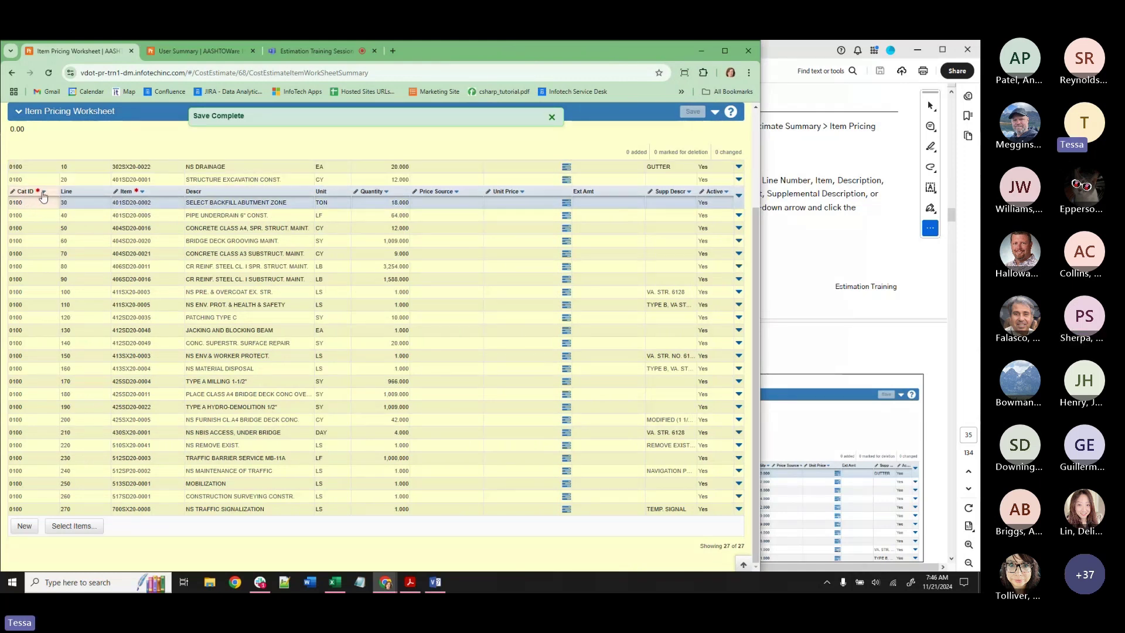
left_click(45, 193)
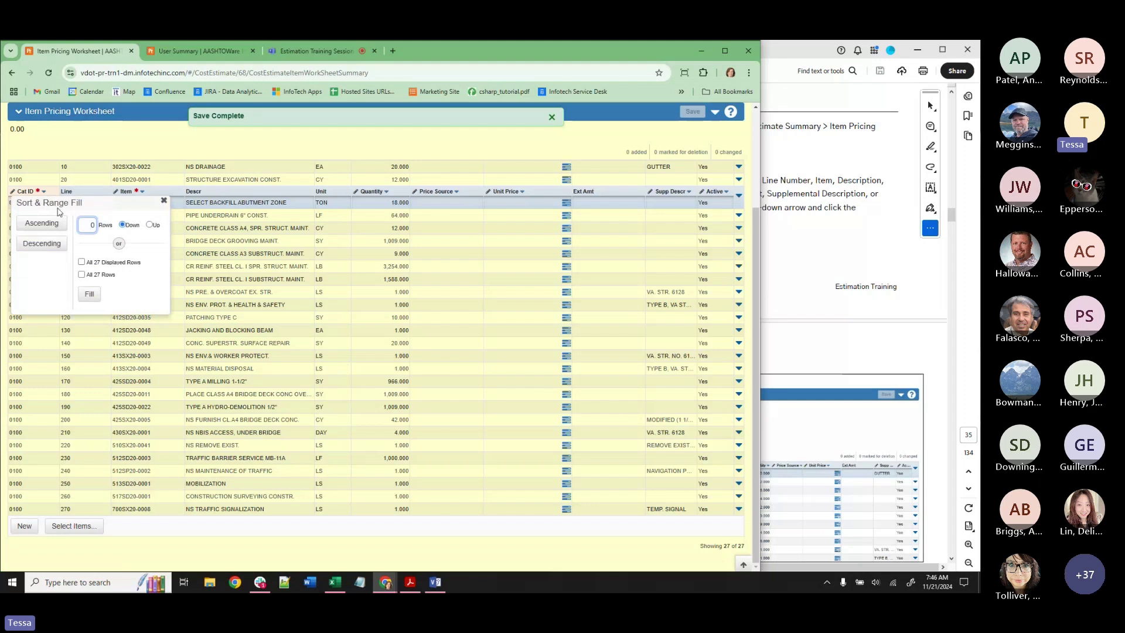
type("20")
left_click(95, 275)
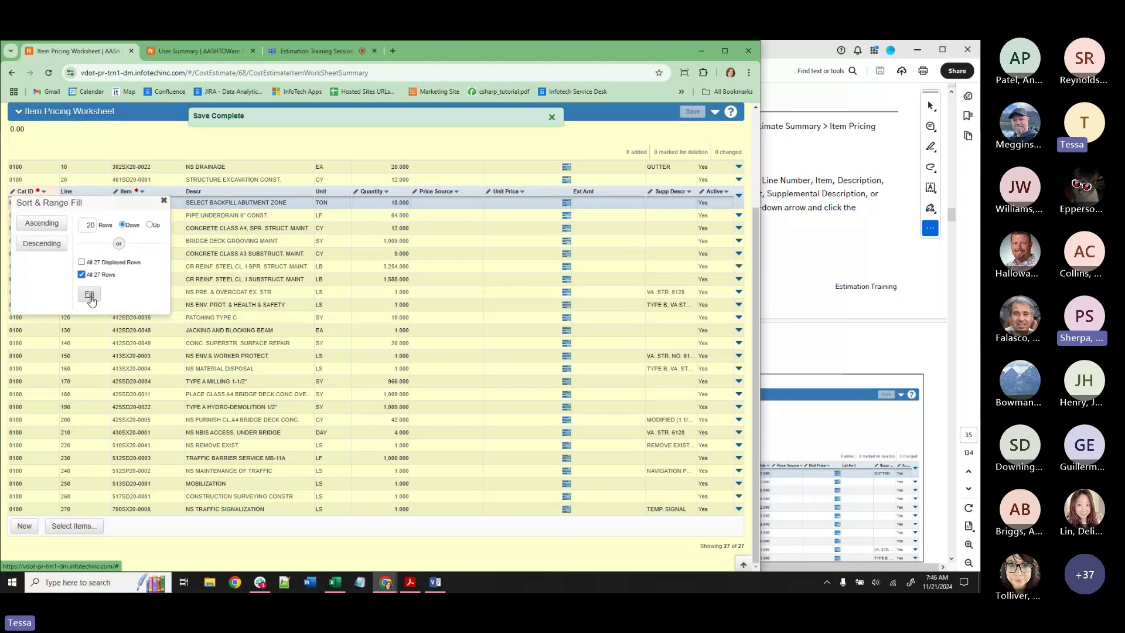
left_click(164, 202)
left_click(38, 178)
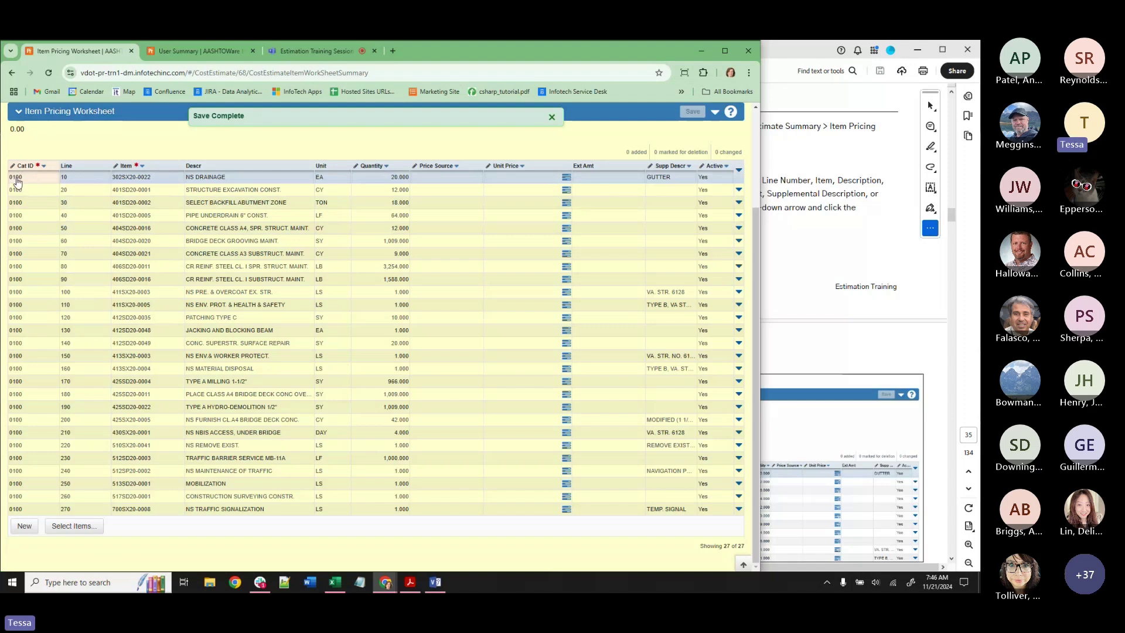
left_click(44, 166)
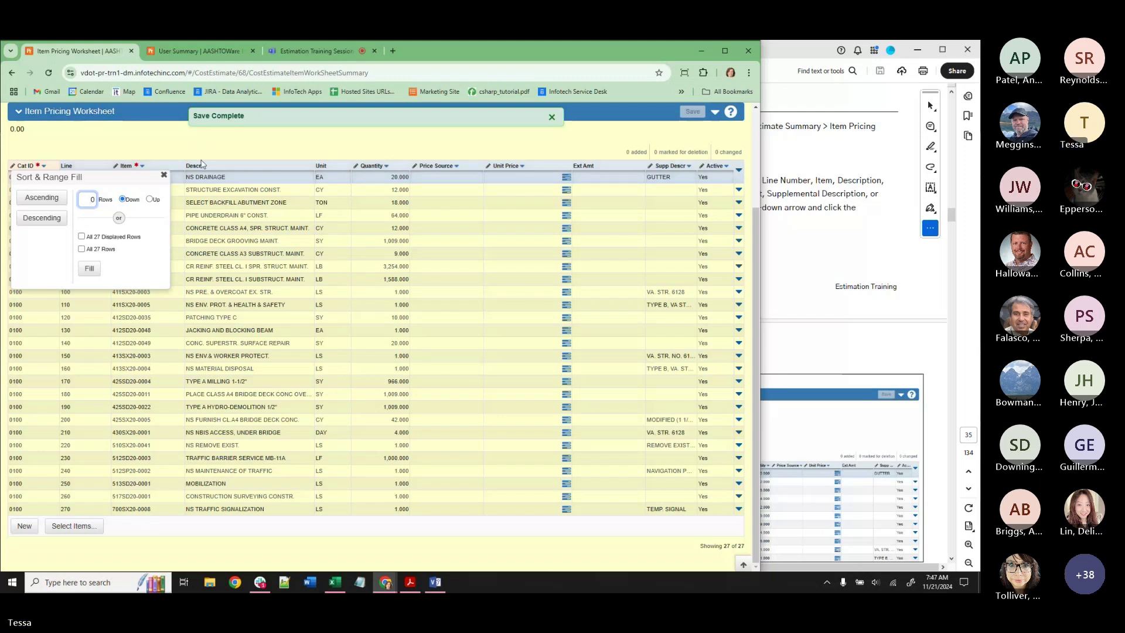
left_click(826, 583)
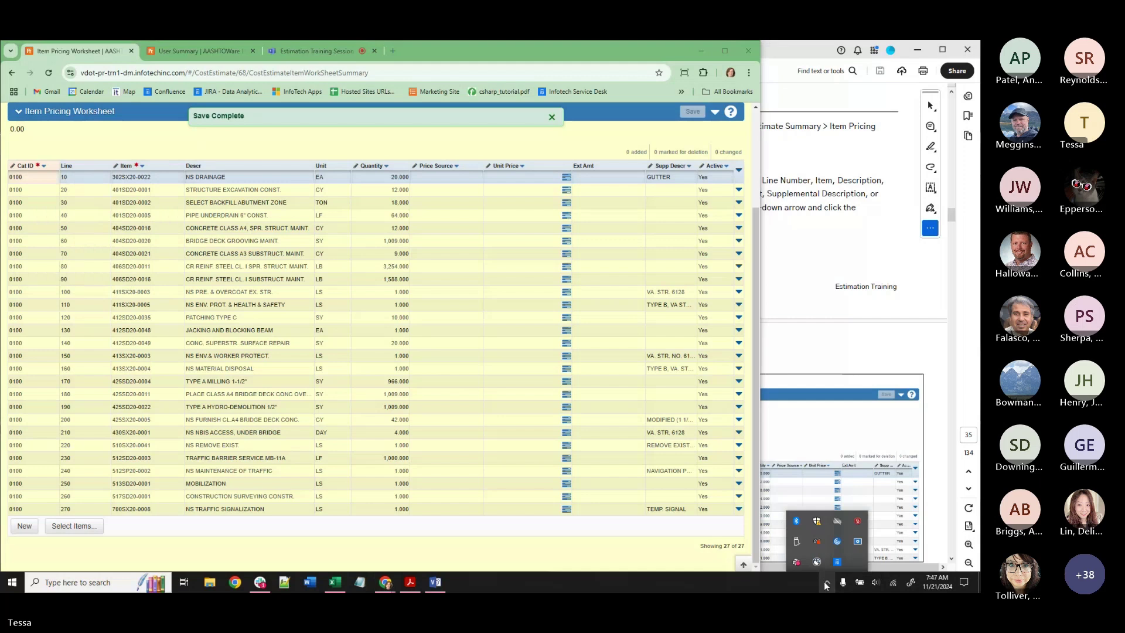
right_click(795, 524)
left_click(852, 449)
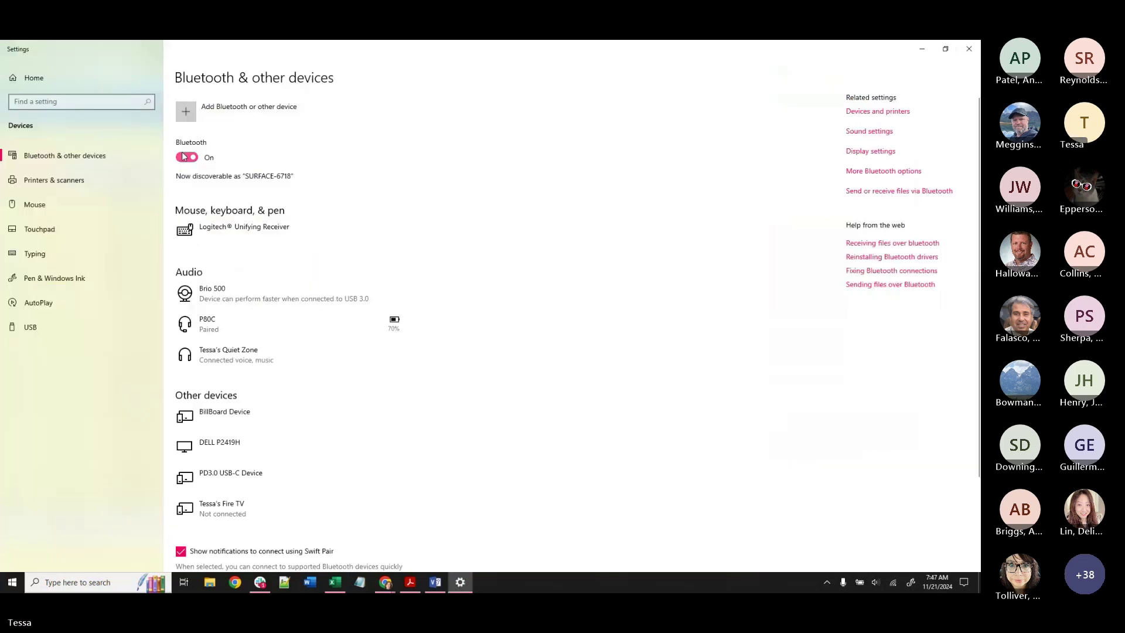
left_click(253, 363)
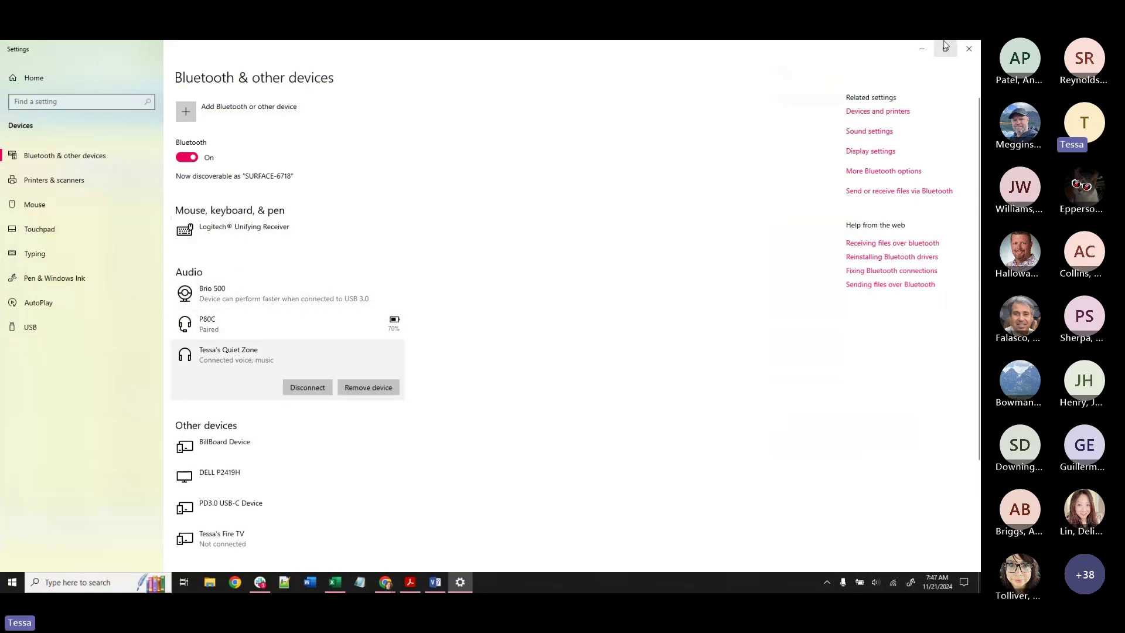
left_click(968, 49)
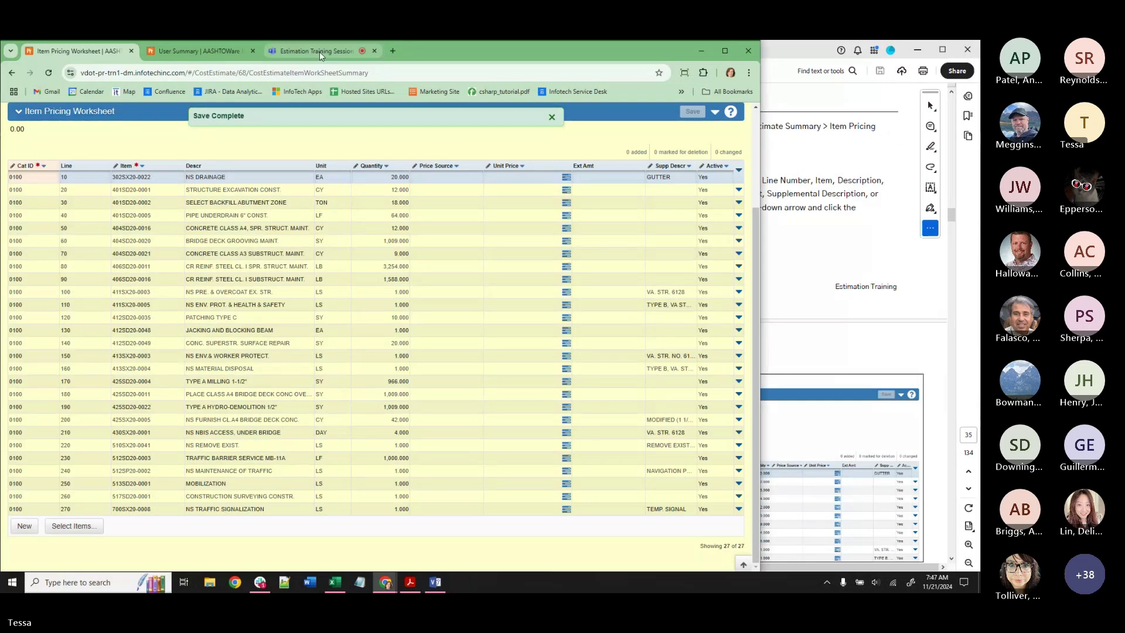
Bring up the Teams meeting, check its audio options, and narrow the browser beside the guide.
left_click(319, 52)
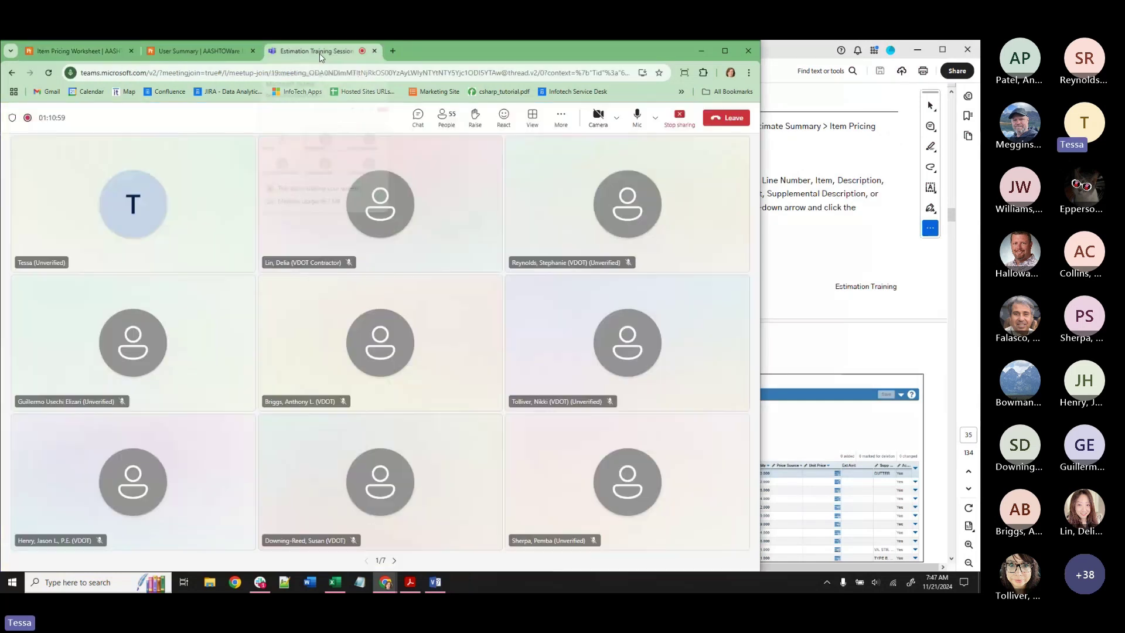
left_click(655, 120)
left_click(654, 120)
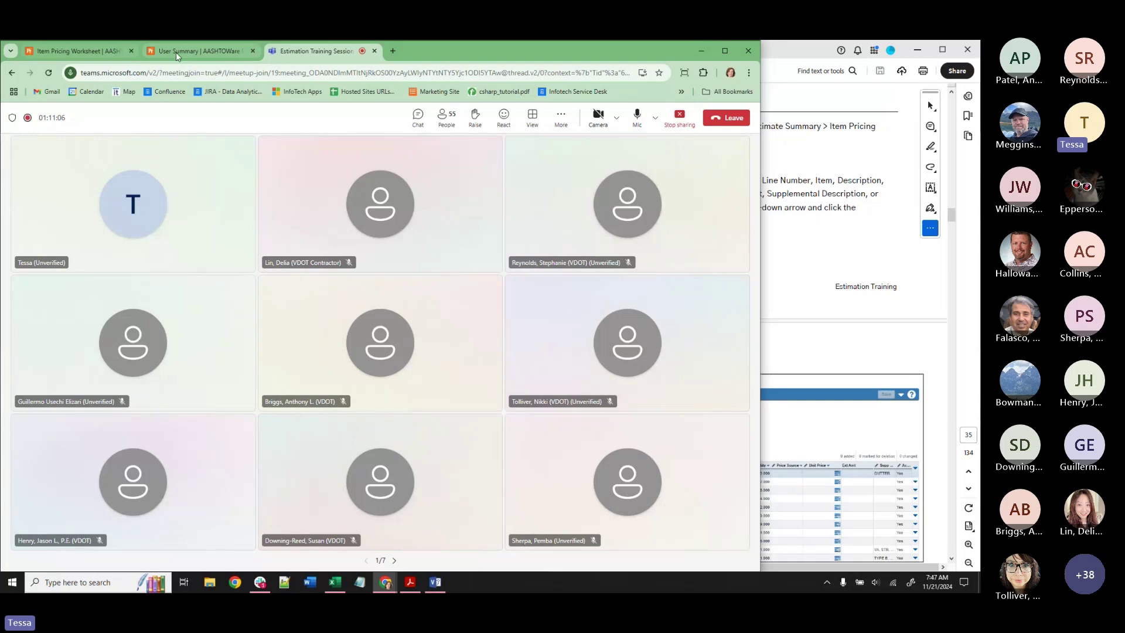
left_click(176, 51)
left_click_drag(760, 137, 553, 137)
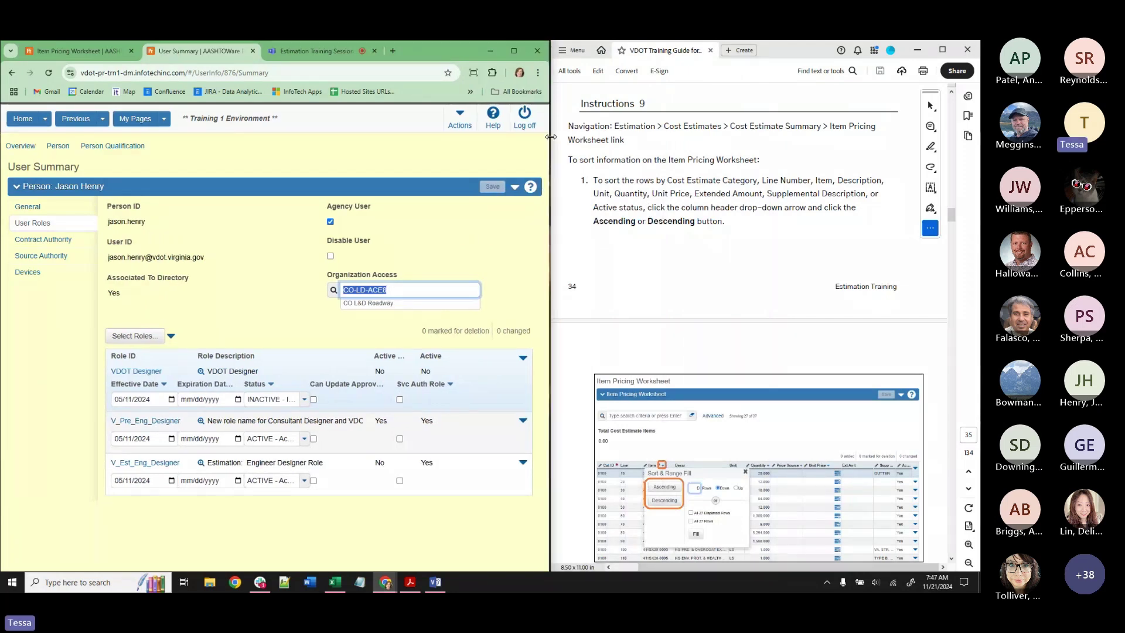
left_click(310, 51)
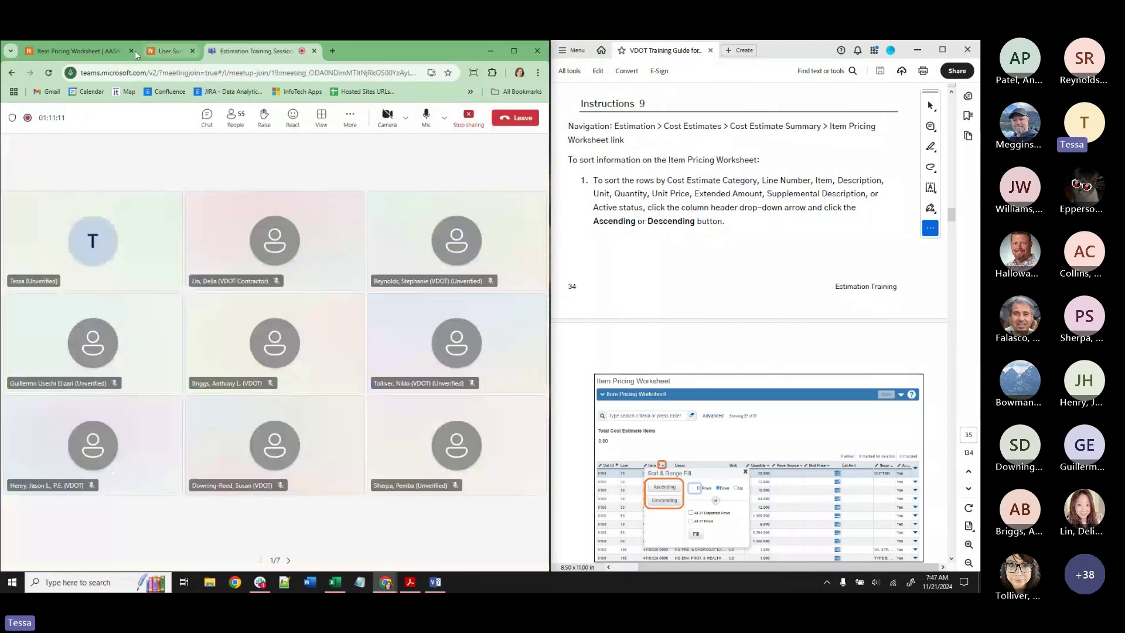
Switch from the Teams meeting back to the Item Pricing Worksheet.
left_click(83, 51)
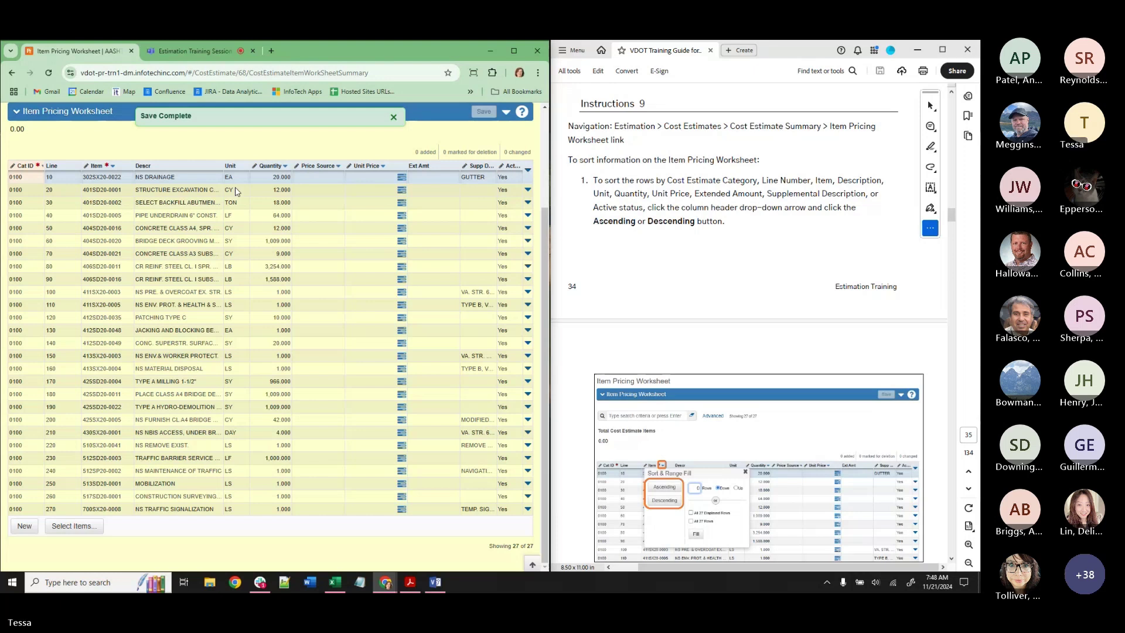
key("XF86AudioRaiseVolume")
key("XF86AudioRaiseVolume")
key("XF86AudioRaiseVolume")
key("XF86AudioRaiseVolume")
left_click(260, 584)
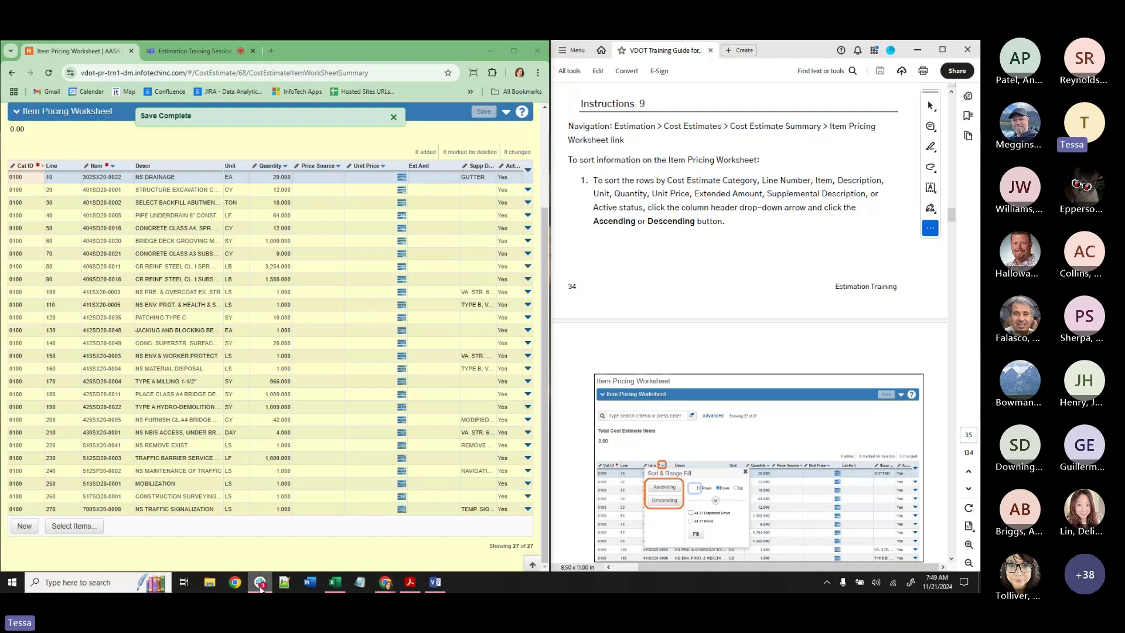
right_click(259, 584)
left_click(252, 560)
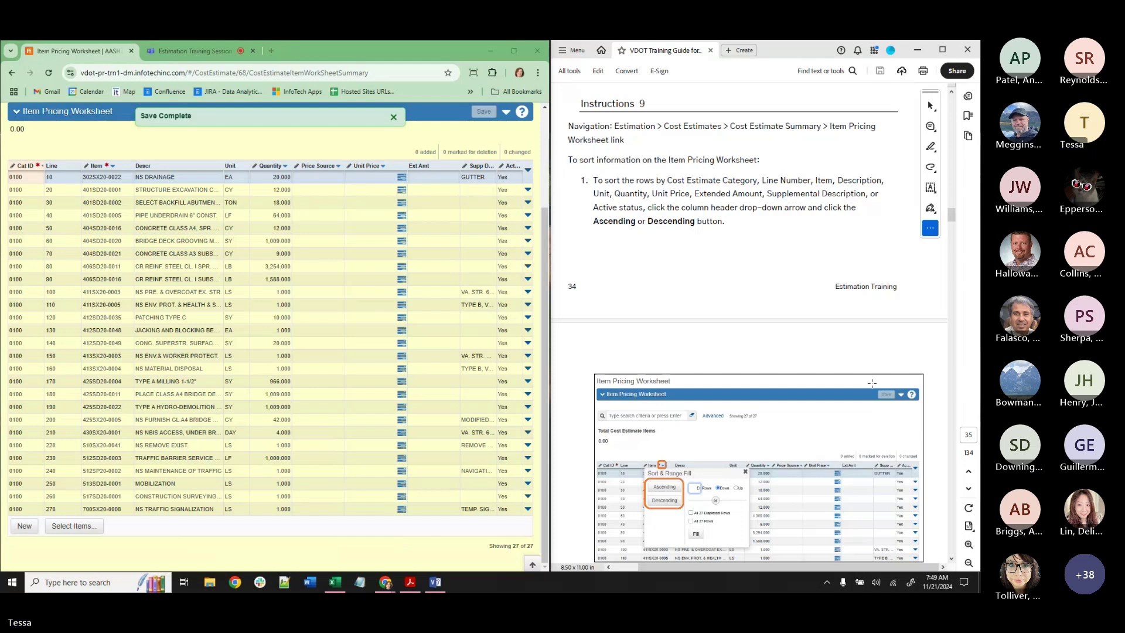
scroll(831, 384, "down", 2)
scroll(802, 387, "up", 3)
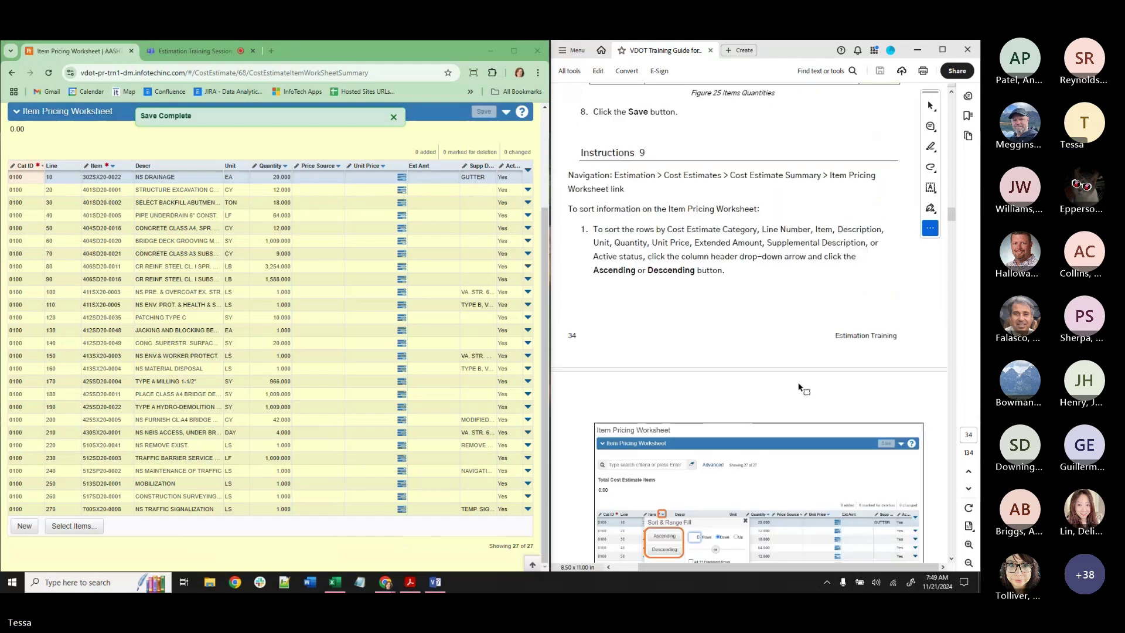
scroll(797, 387, "down", 10)
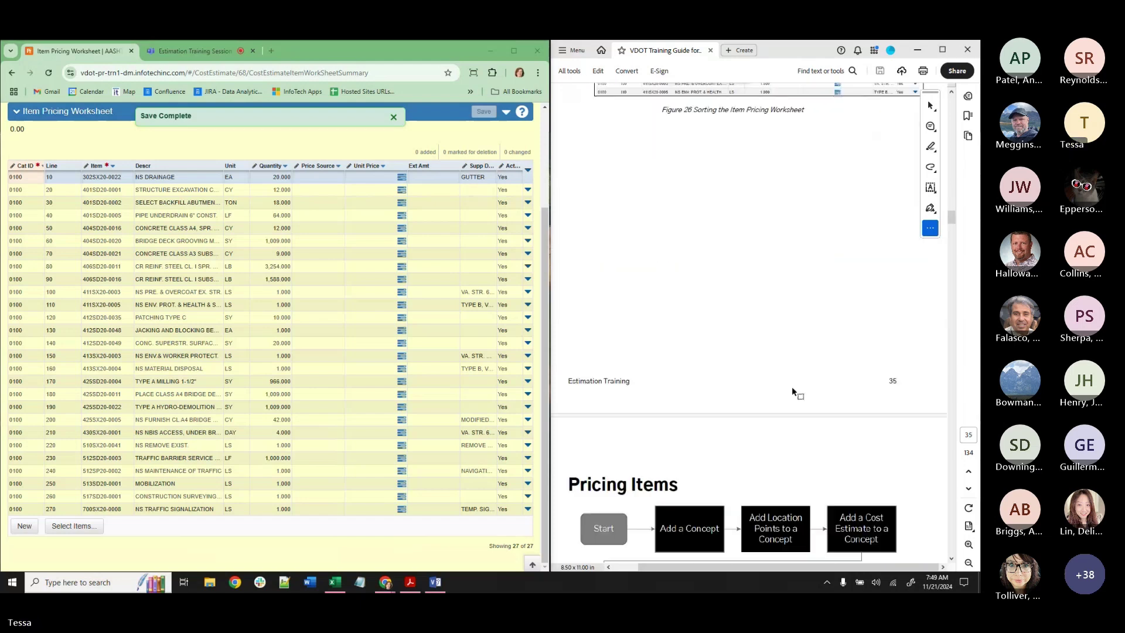
scroll(792, 391, "down", 5)
scroll(792, 392, "down", 2)
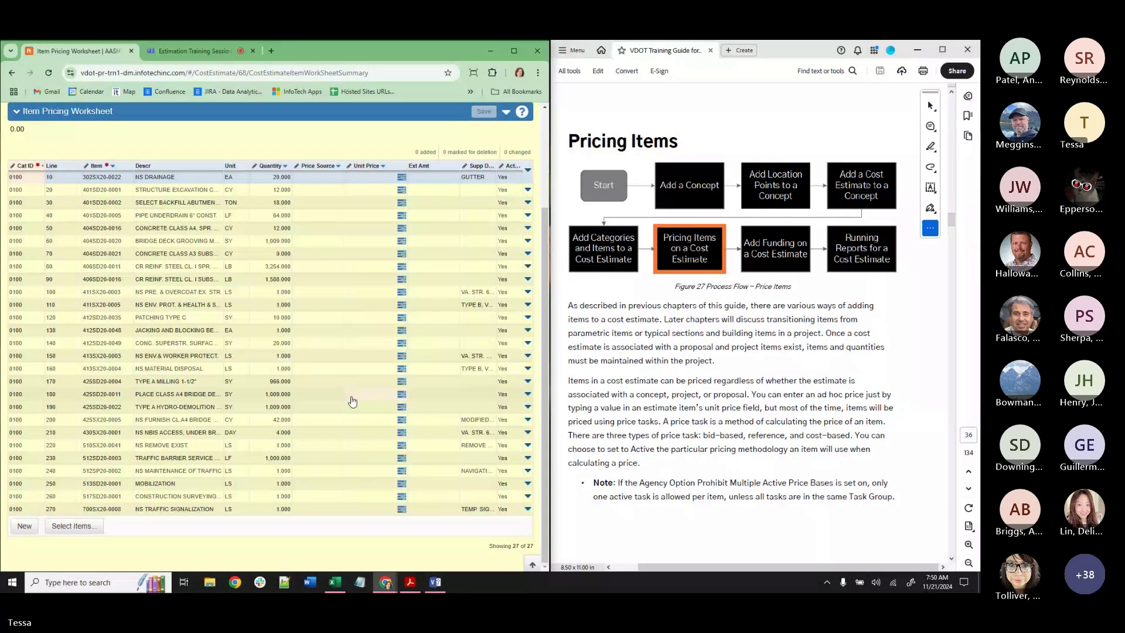
key("XF86AudioRaiseVolume")
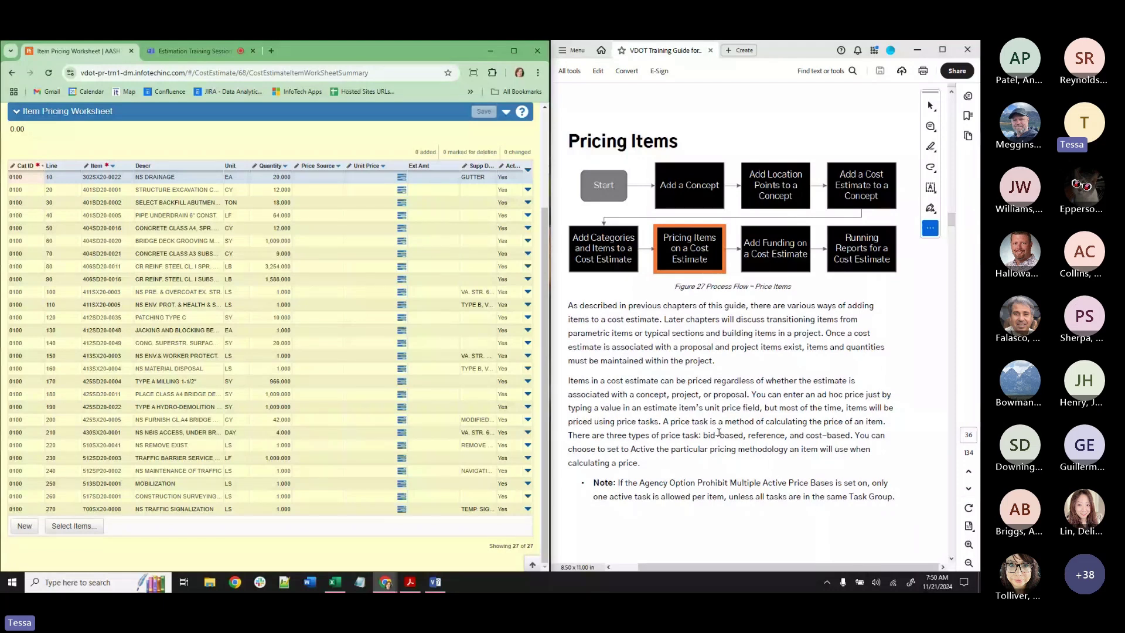
left_click(402, 192)
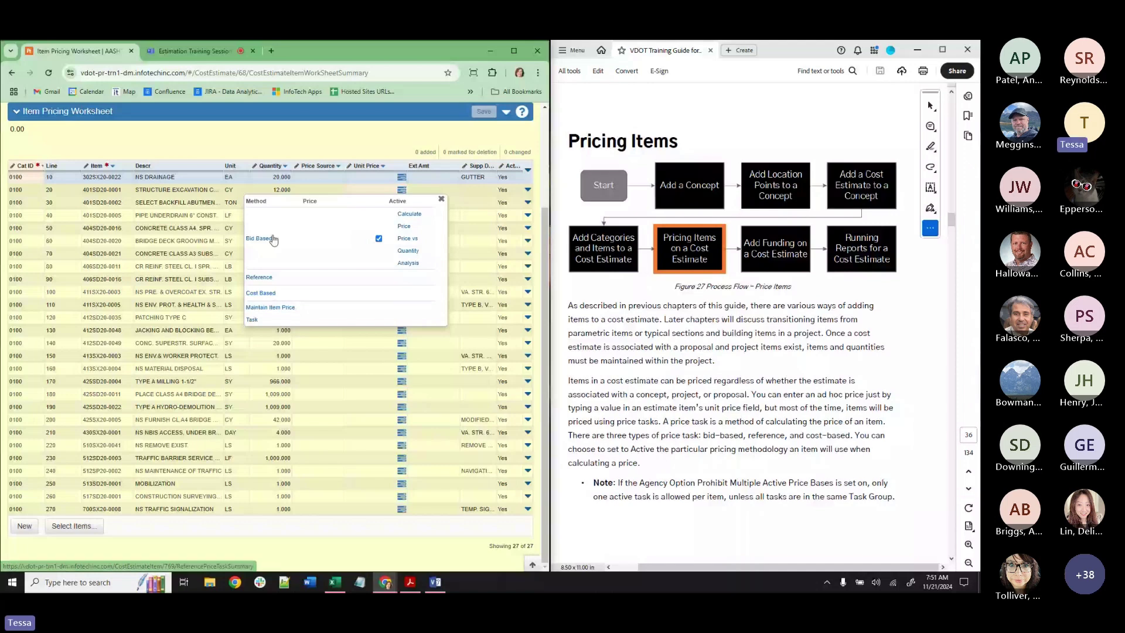
left_click(441, 203)
scroll(710, 417, "down", 3)
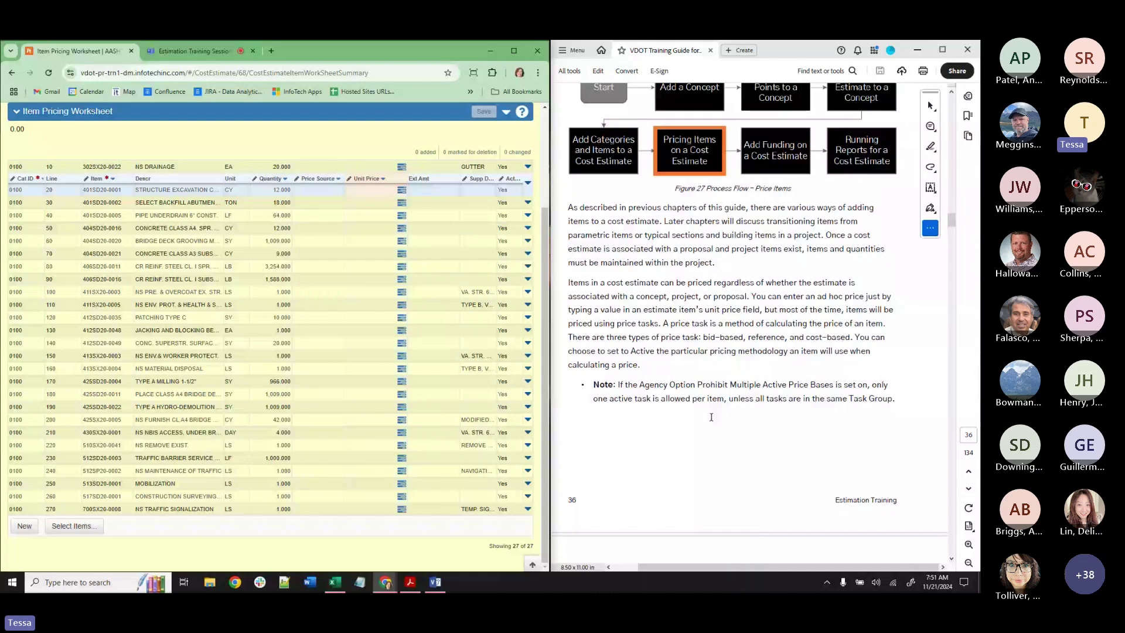
scroll(711, 417, "down", 10)
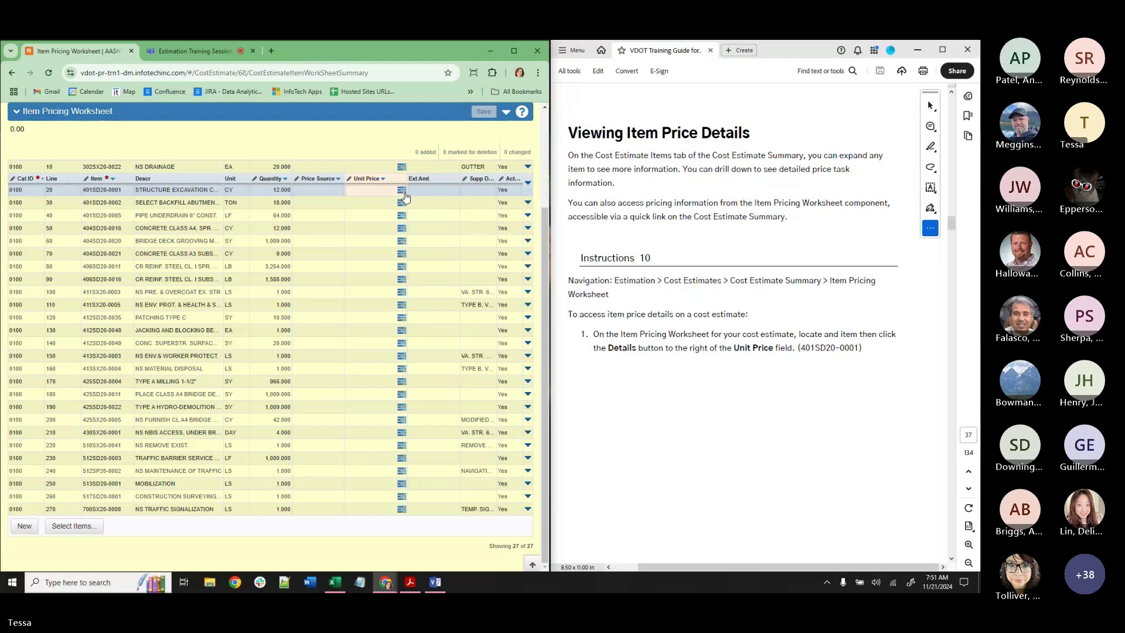
Inspect the price details for line 20's item 401SD20-0001, then close them.
left_click(401, 191)
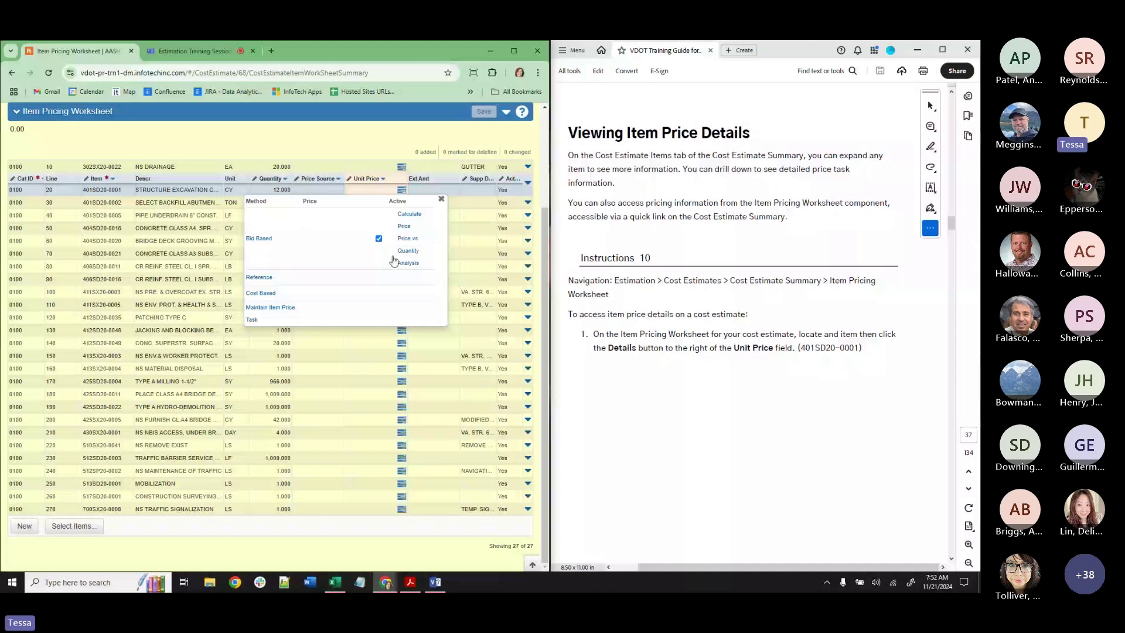
scroll(723, 349, "down", 5)
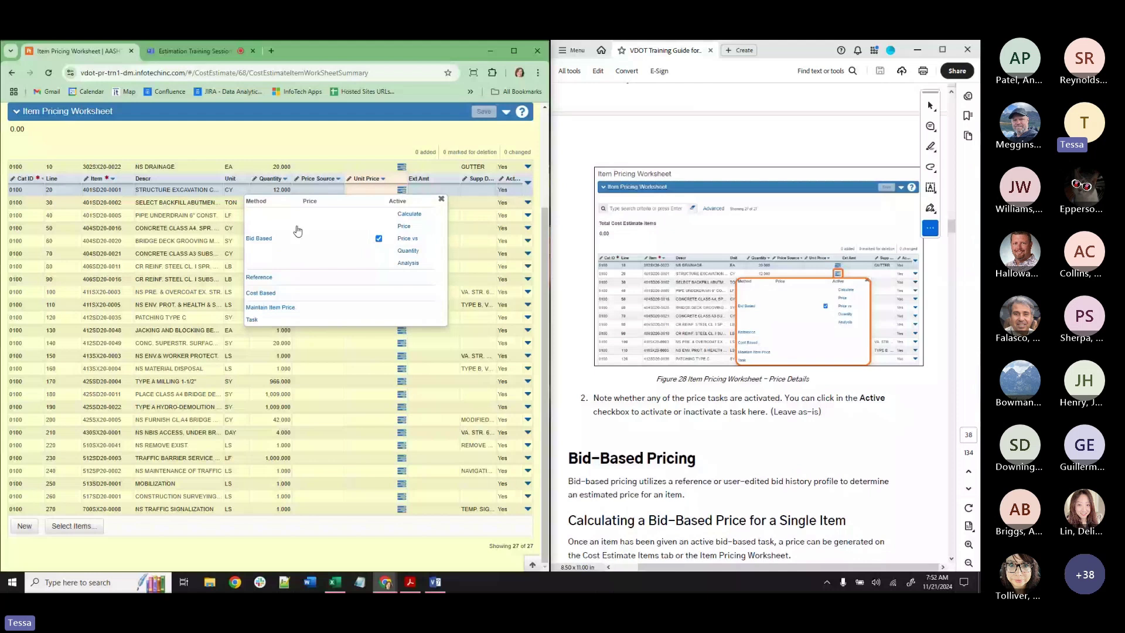
left_click(360, 159)
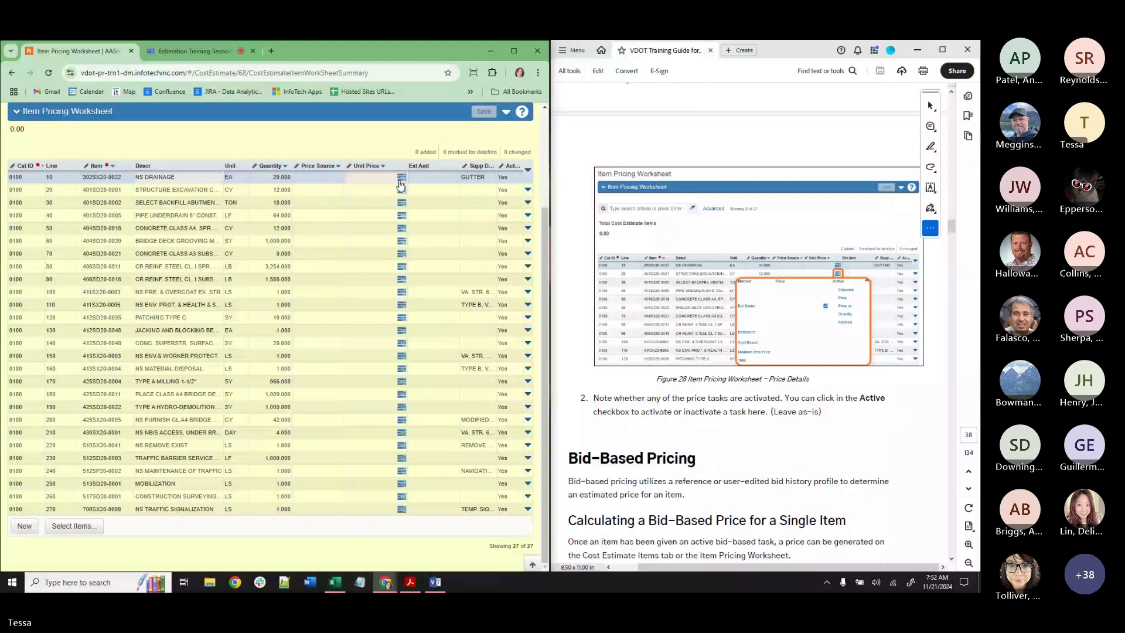
Compare line 10's price details, then reopen 401SD20-0001's details showing its active Bid Based task.
left_click(400, 179)
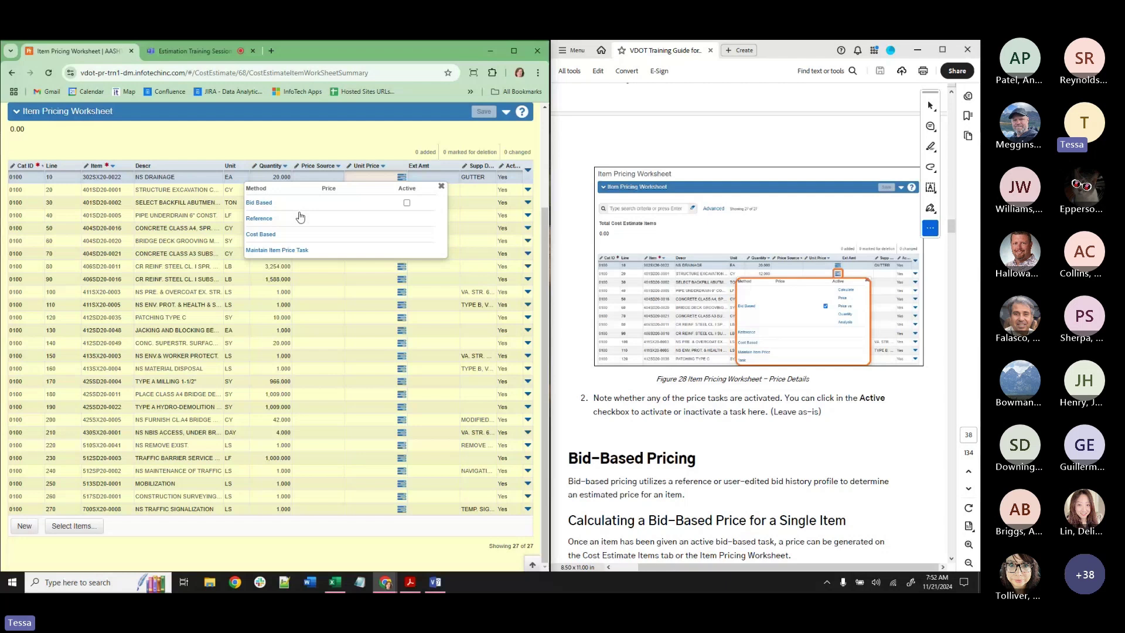
left_click(443, 187)
left_click(401, 191)
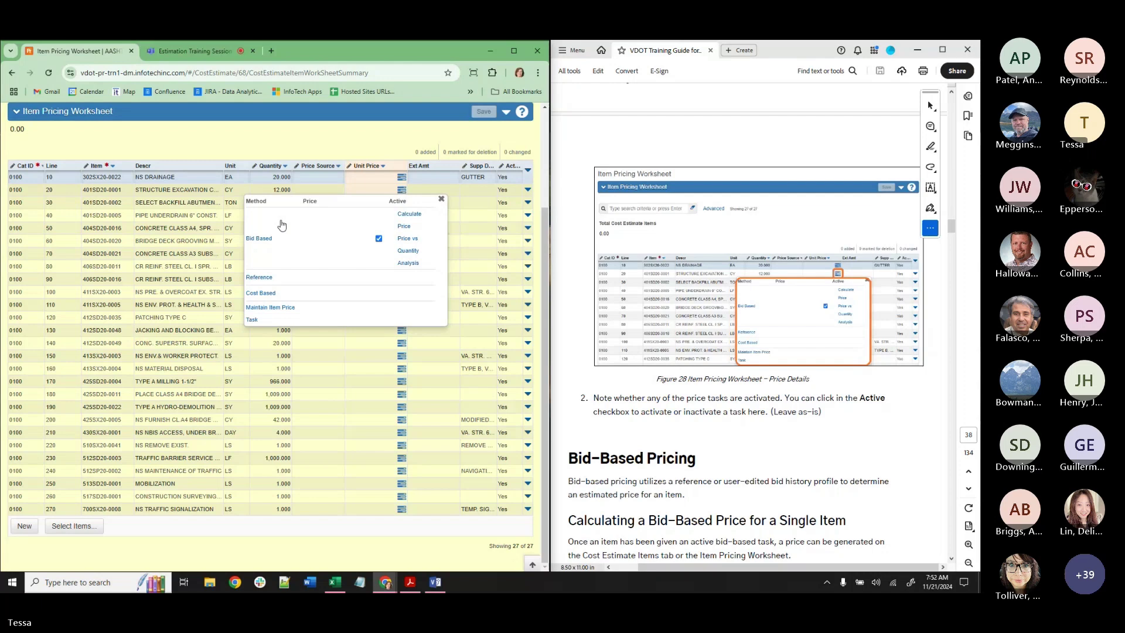
scroll(853, 420, "down", 5)
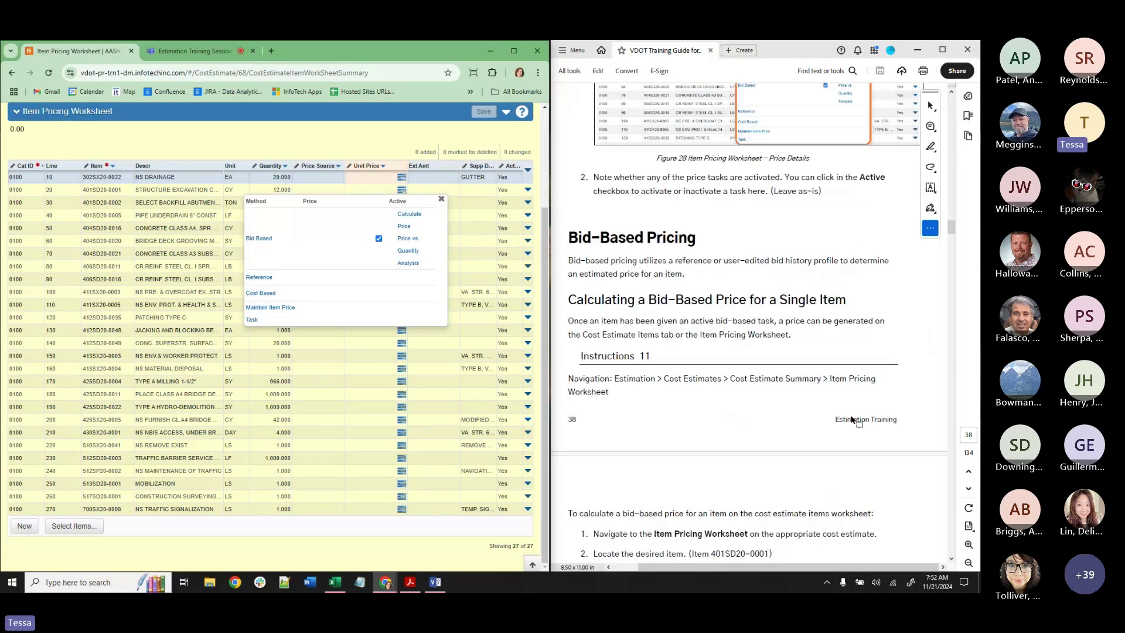
scroll(853, 420, "down", 2)
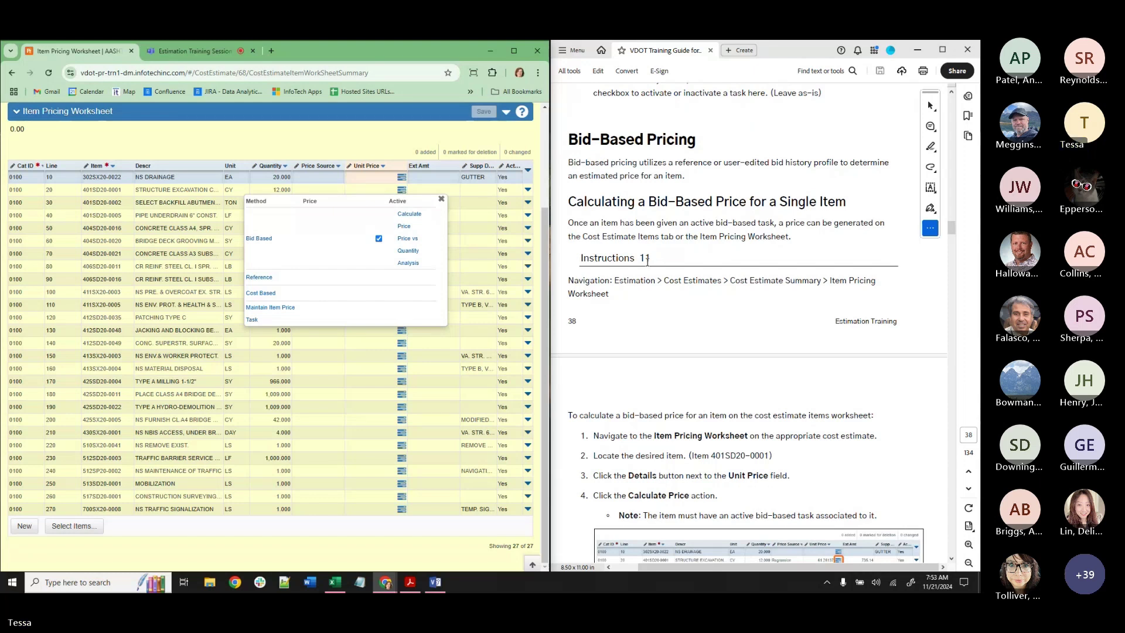
scroll(656, 251, "down", 2)
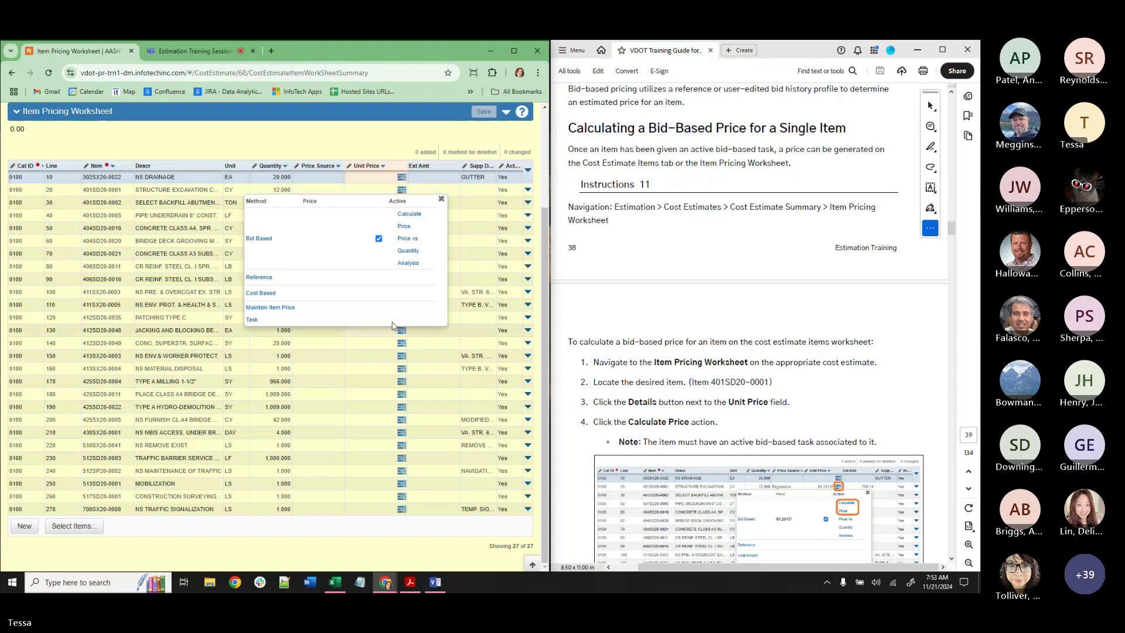
left_click(404, 228)
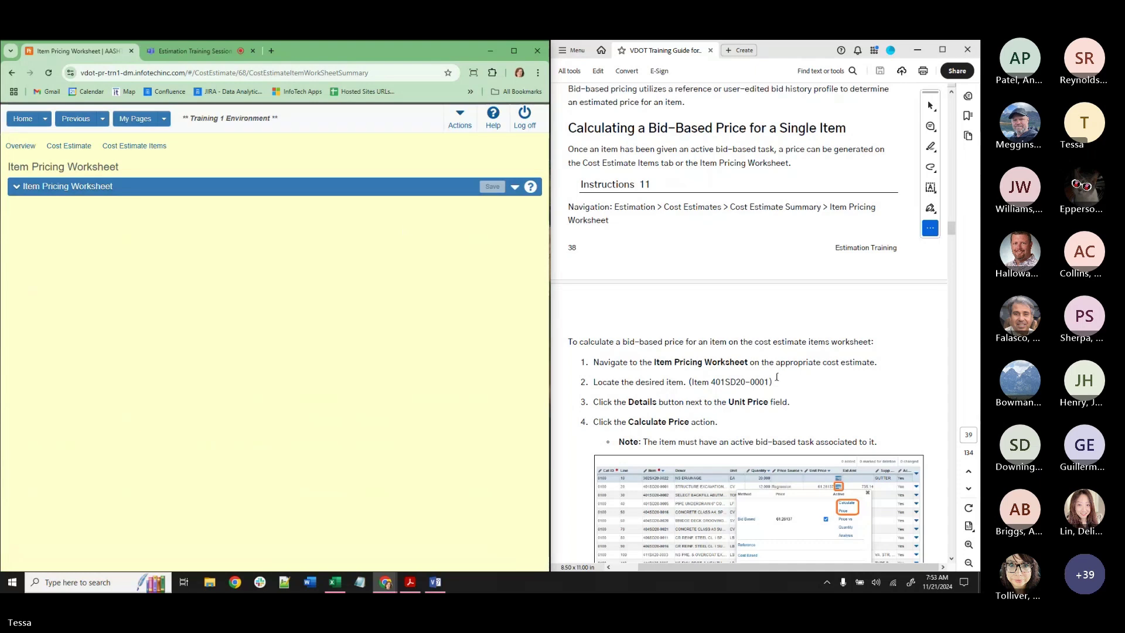
scroll(758, 365, "down", 2)
scroll(758, 365, "down", 3)
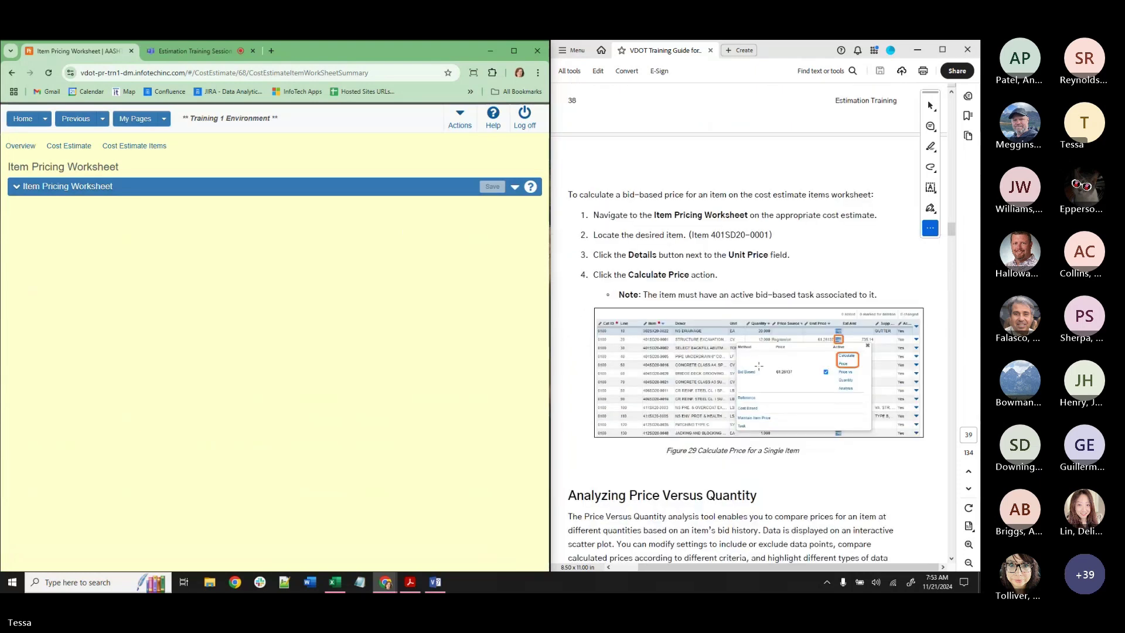
left_click(49, 73)
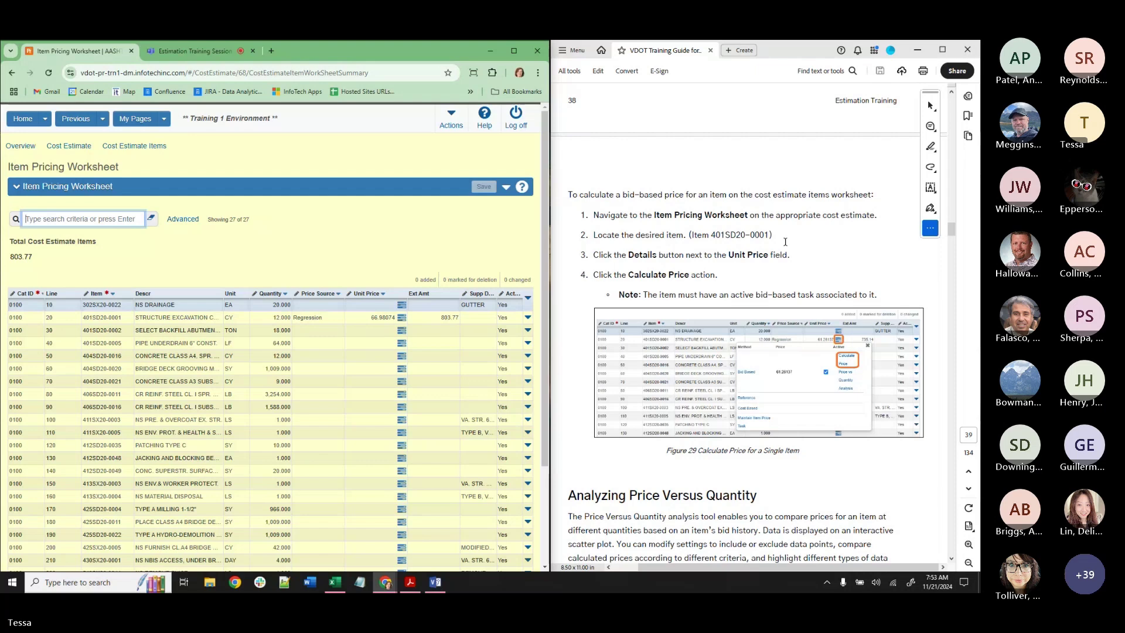
scroll(785, 242, "down", 6)
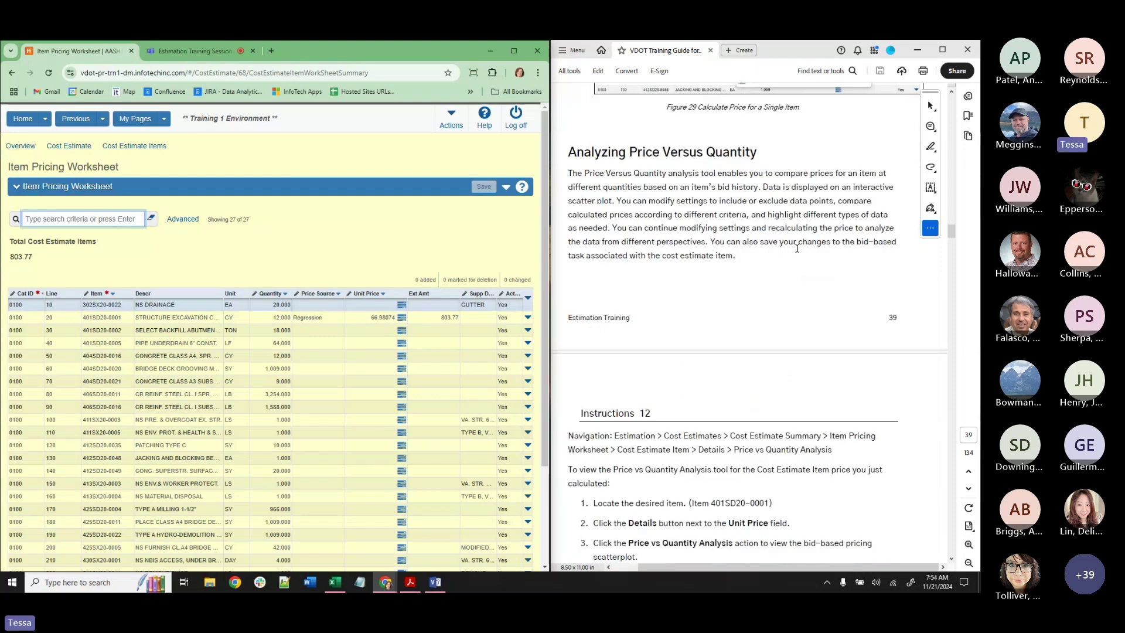
scroll(797, 248, "down", 1)
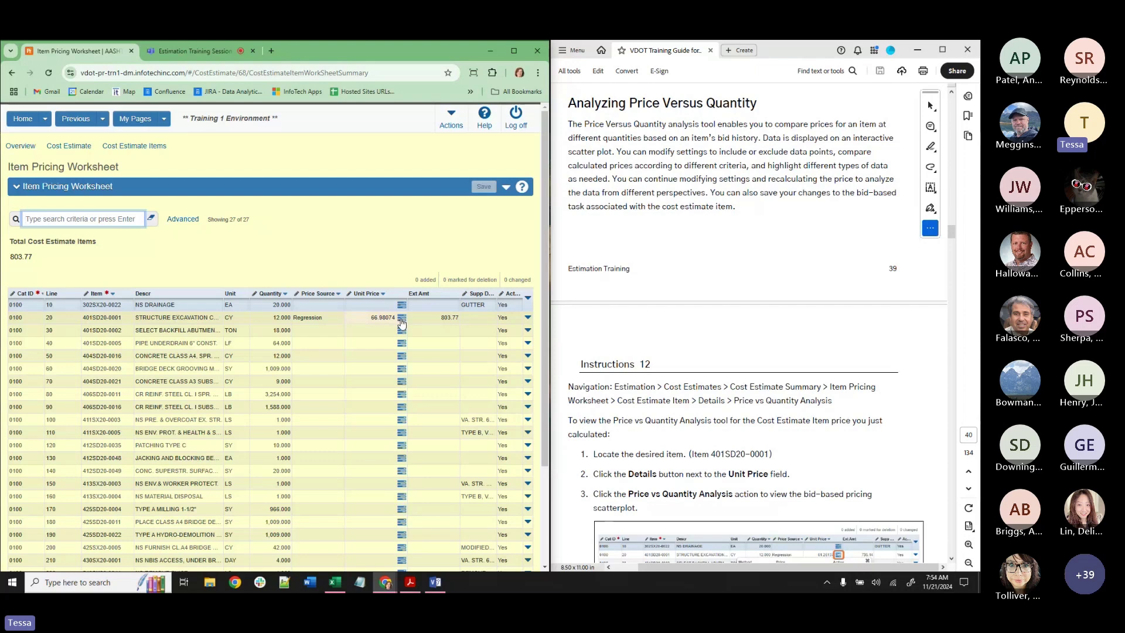
Launch Price vs Quantity Analysis from line 20's price details, plotting 401SD20-0001 bids at $66.98.
left_click(401, 321)
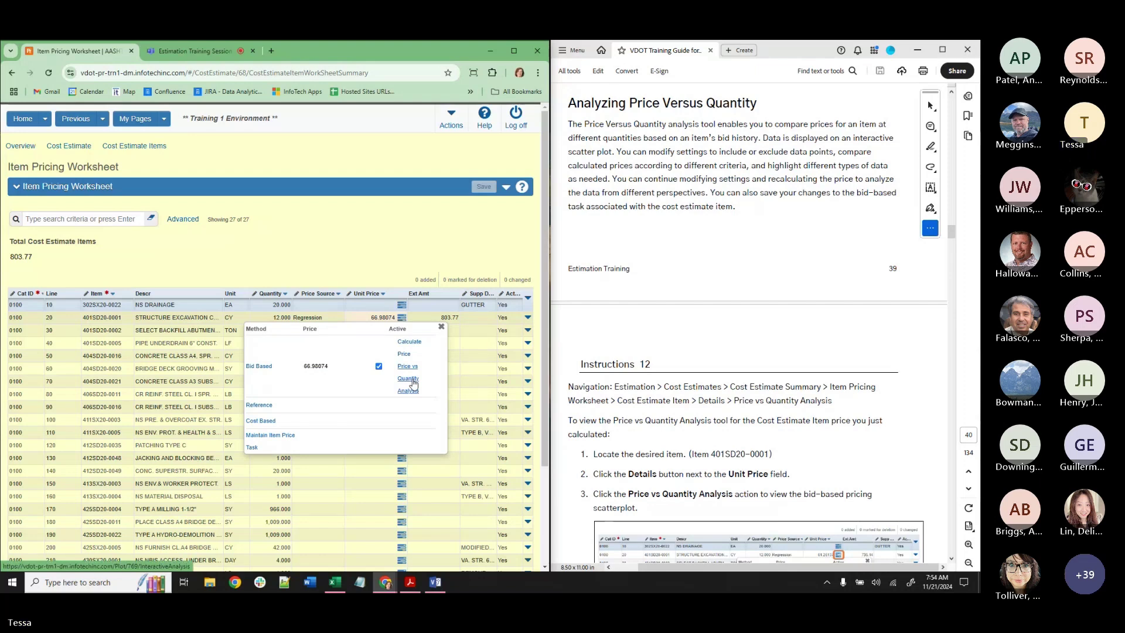
left_click(408, 380)
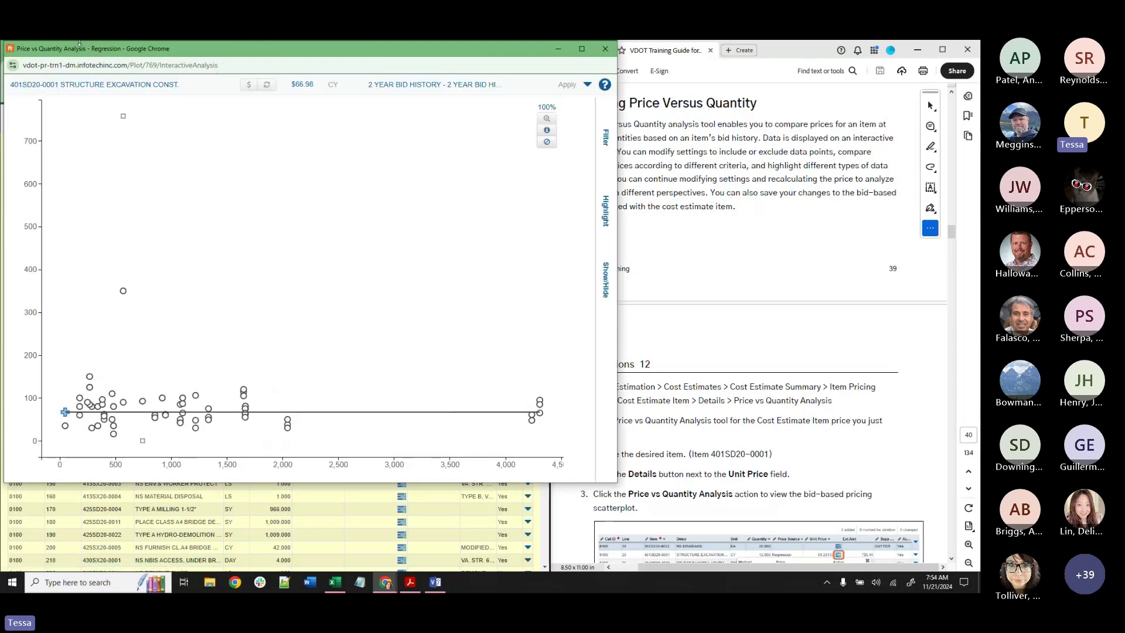
scroll(864, 363, "down", 5)
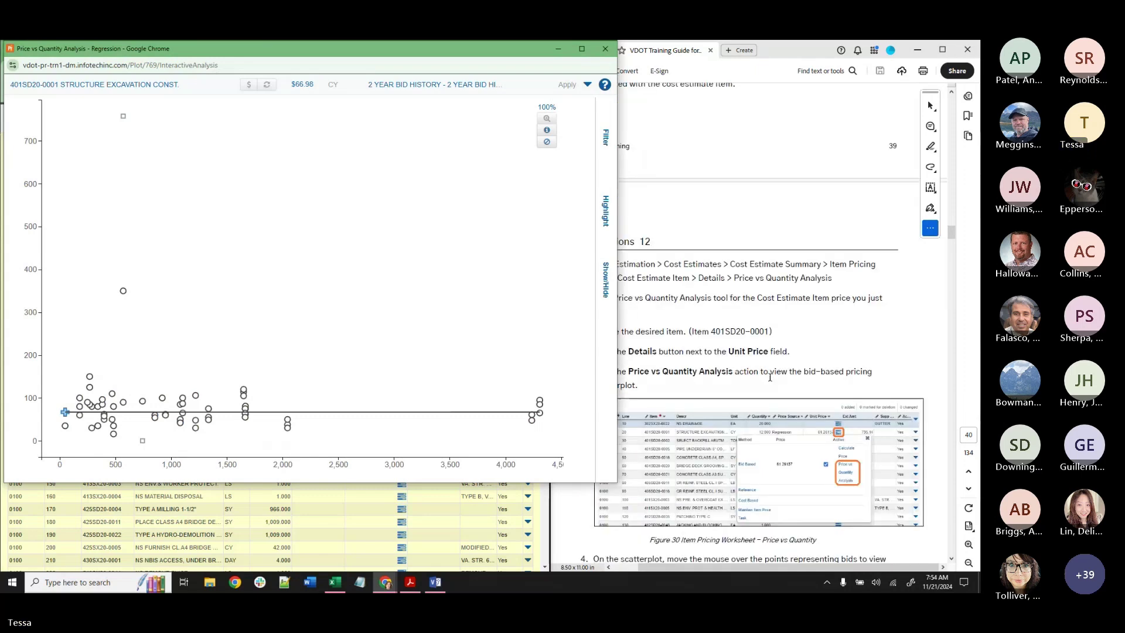
scroll(772, 380, "down", 2)
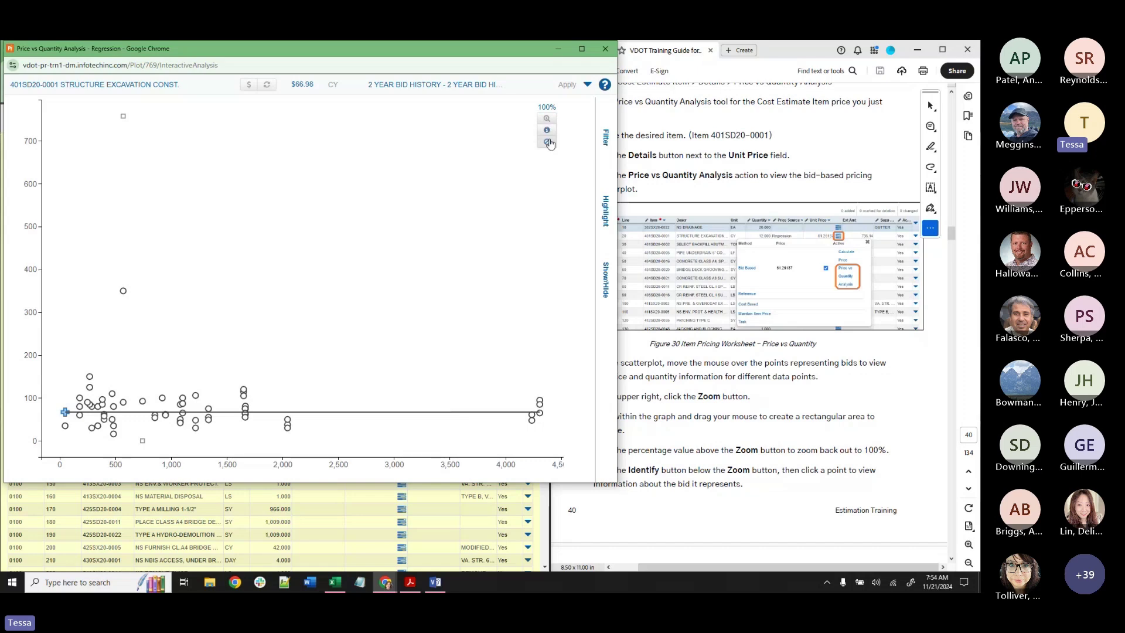
Zoom into the clustered low-quantity bids on the plot, then reset to the full 100% view.
left_click(546, 120)
left_click_drag(54, 356, 170, 459)
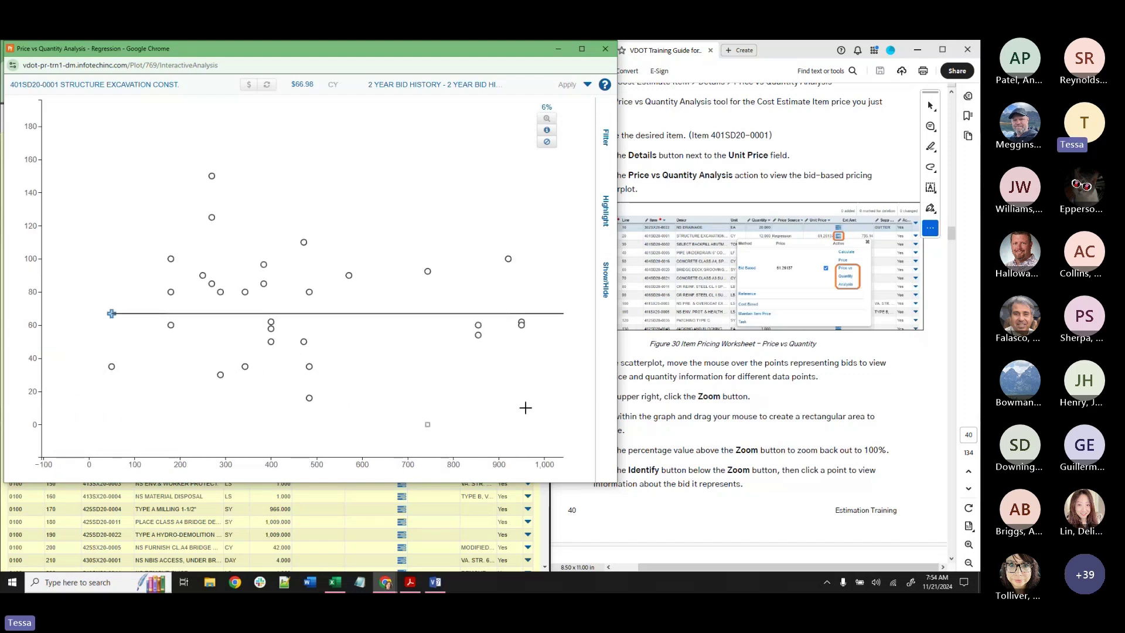
left_click_drag(188, 229, 427, 428)
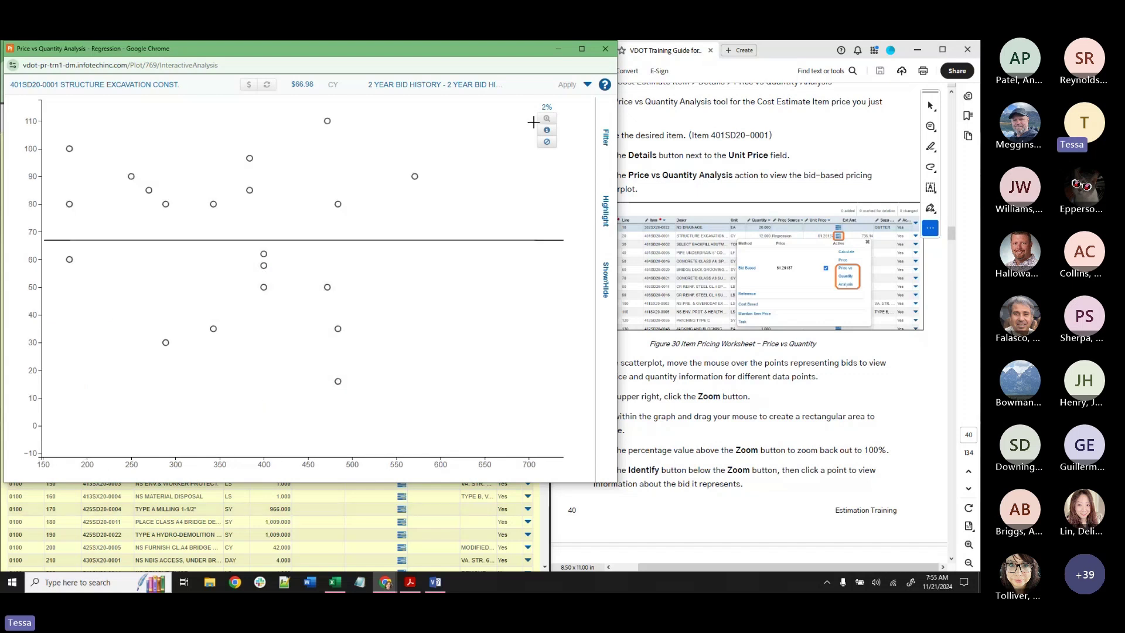
left_click(547, 109)
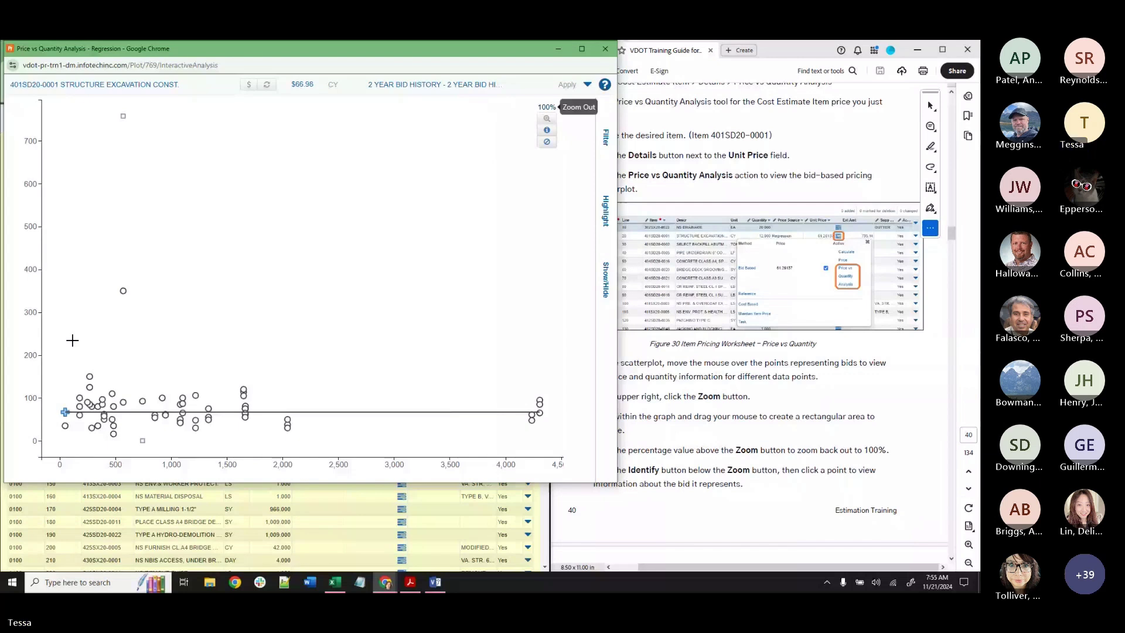
left_click_drag(70, 339, 542, 448)
left_click(548, 109)
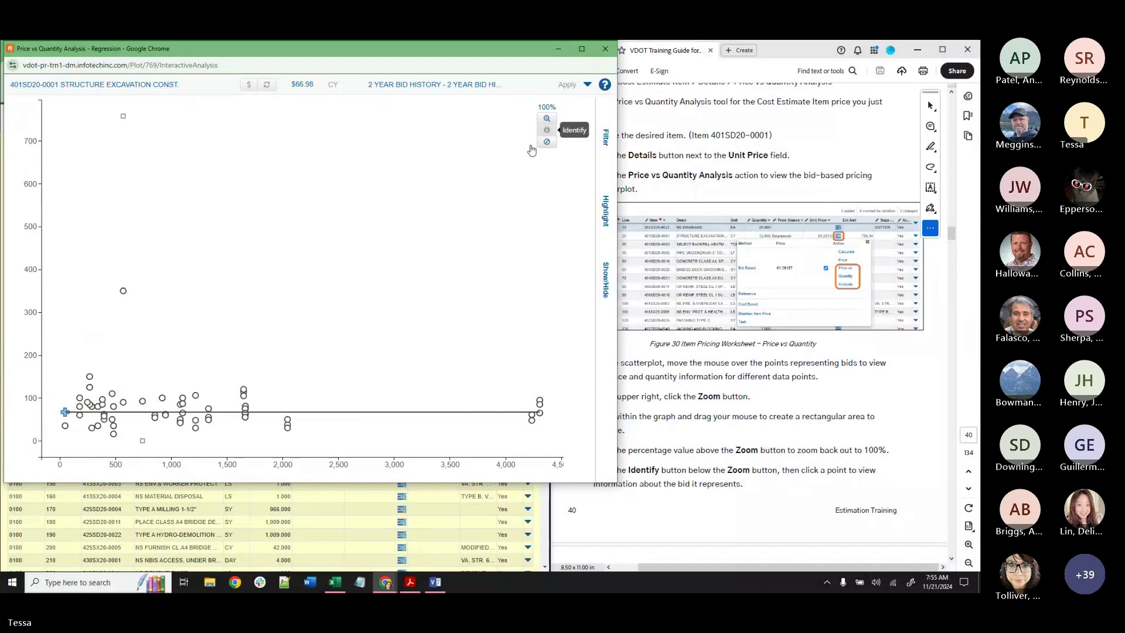
left_click(164, 402)
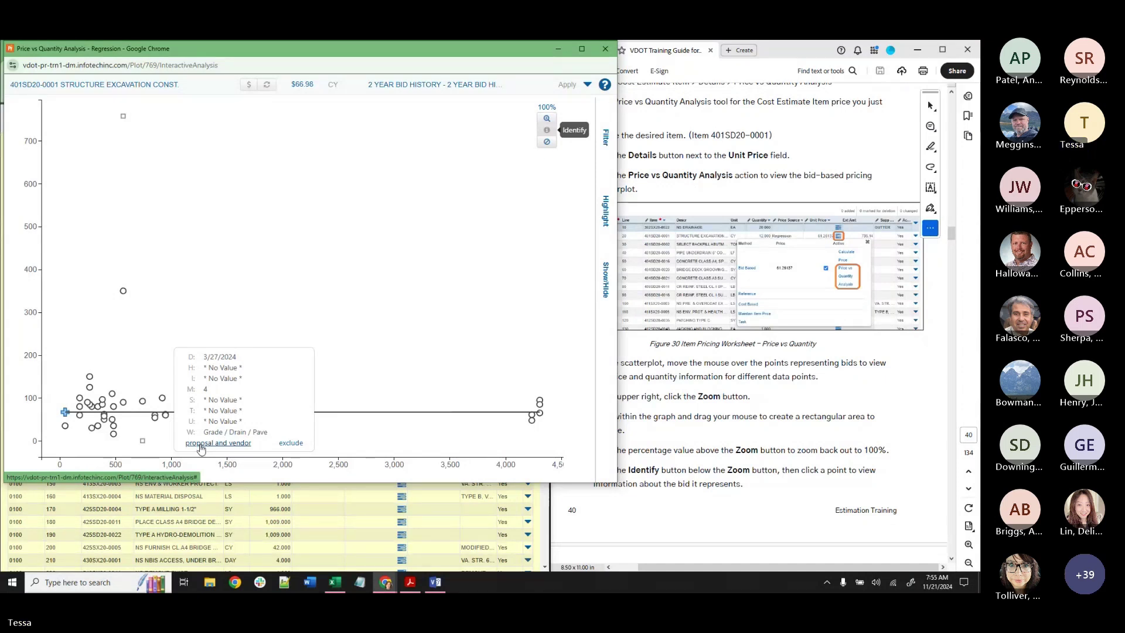
left_click(201, 444)
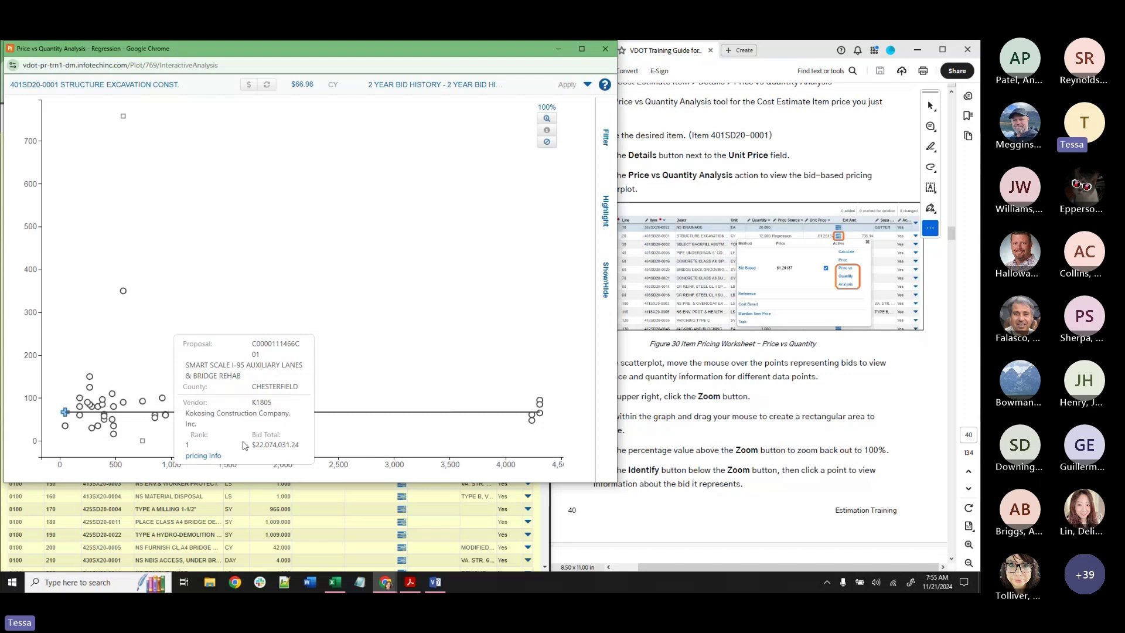
left_click(195, 455)
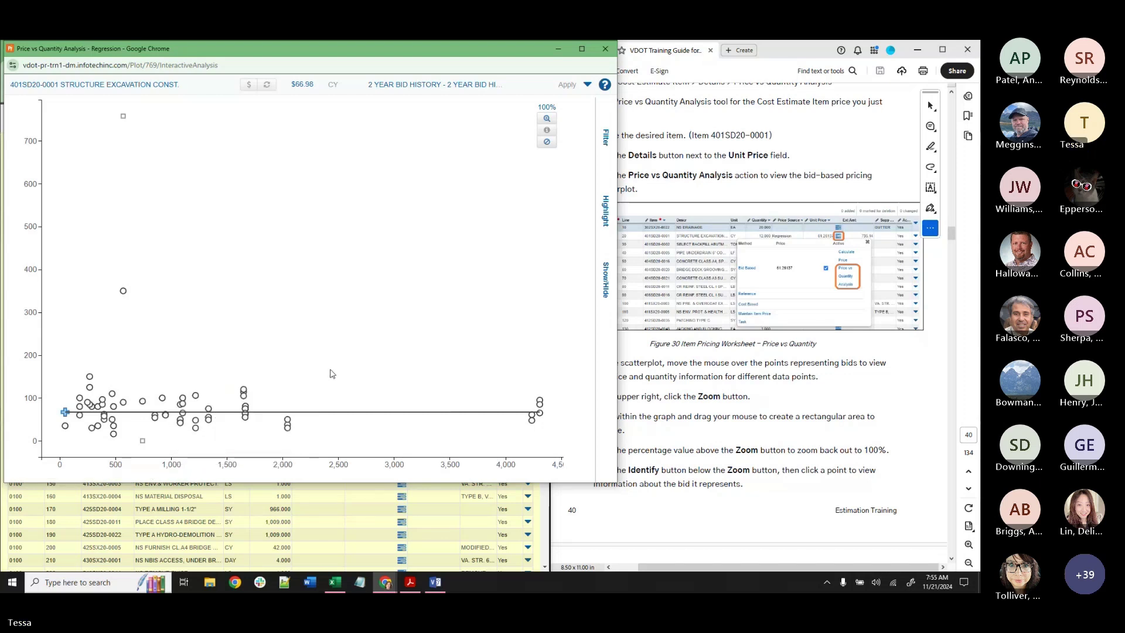
mouse_move(91, 382)
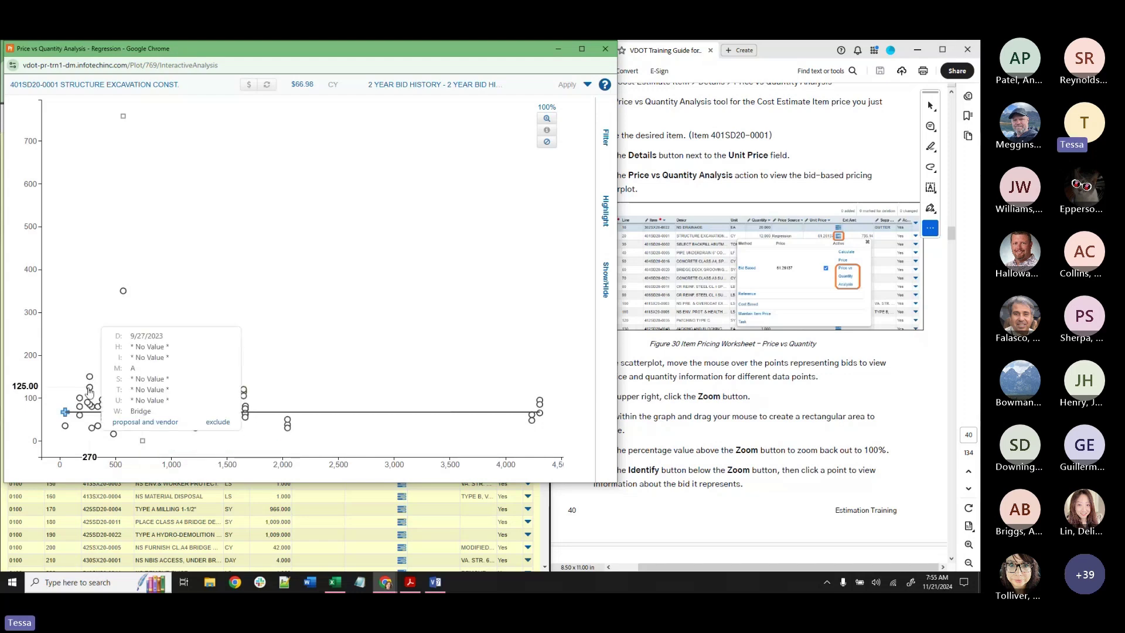
mouse_move(287, 426)
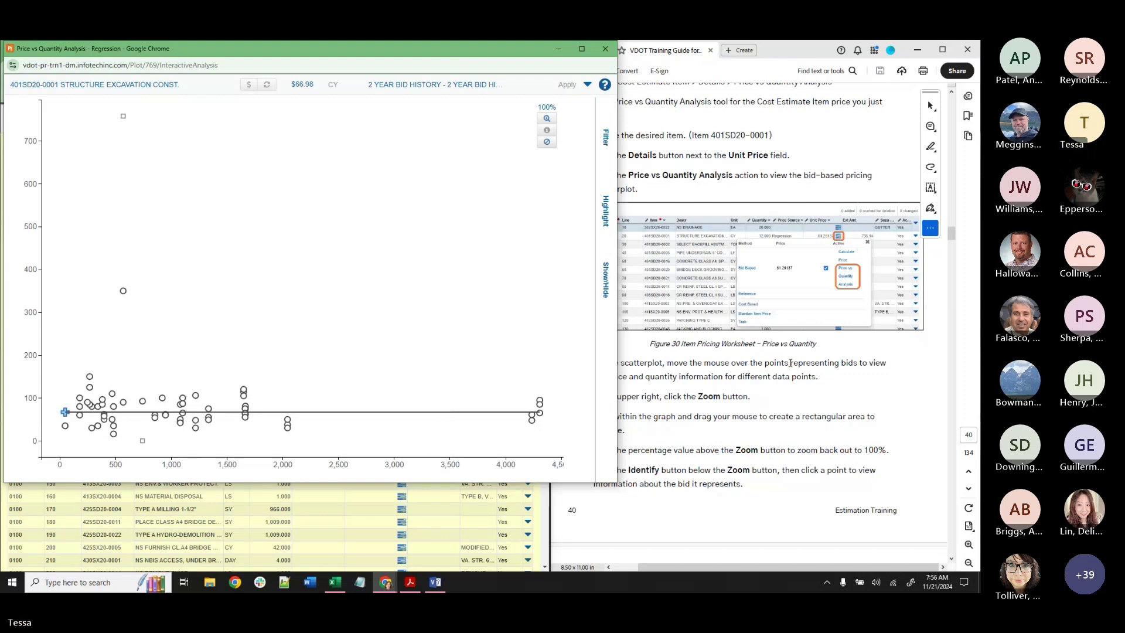
Scroll the training guide to the next instructions, then return to the analysis window.
left_click(790, 362)
scroll(770, 378, "down", 3)
scroll(770, 379, "down", 10)
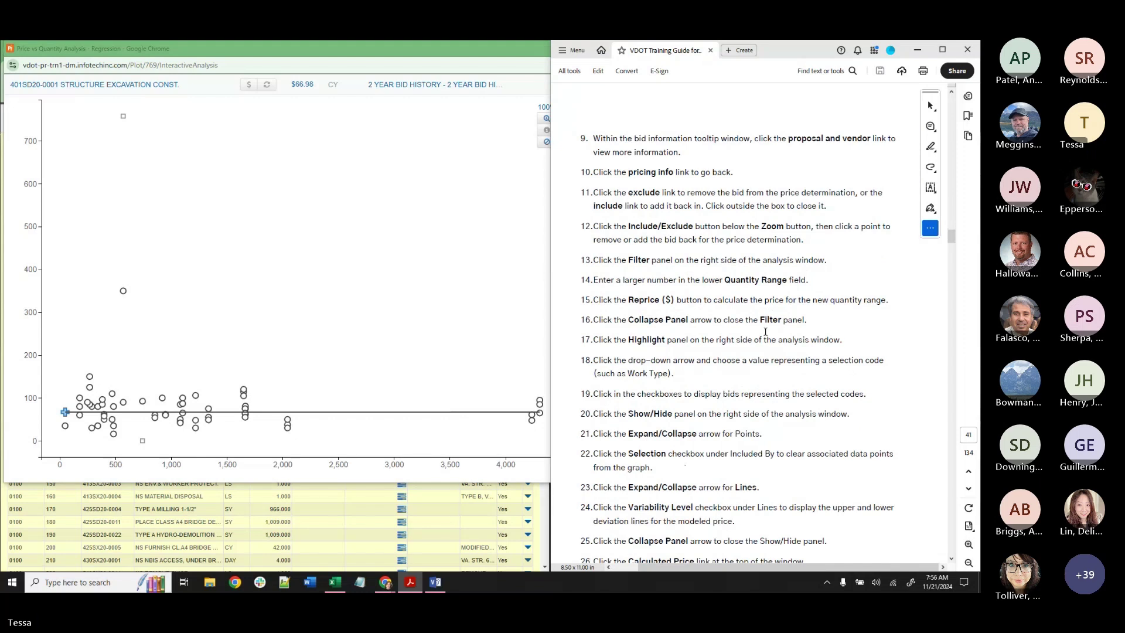
left_click(362, 65)
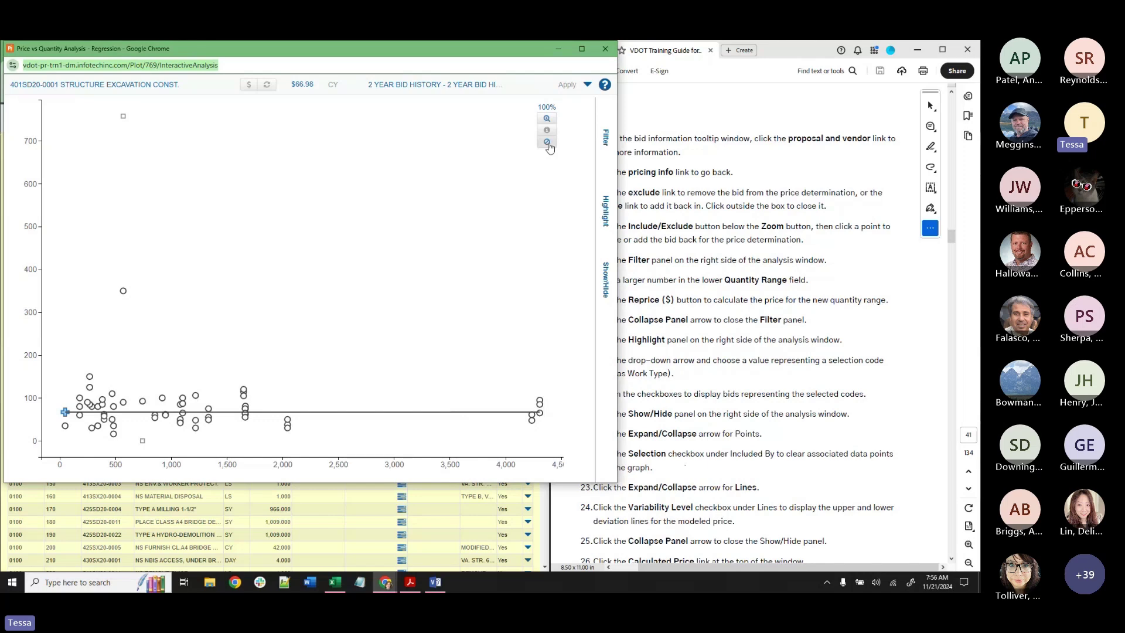
Exclude the 350 outlier bid and reprice to $64.71, then reload the analysis back to $66.98.
left_click(547, 144)
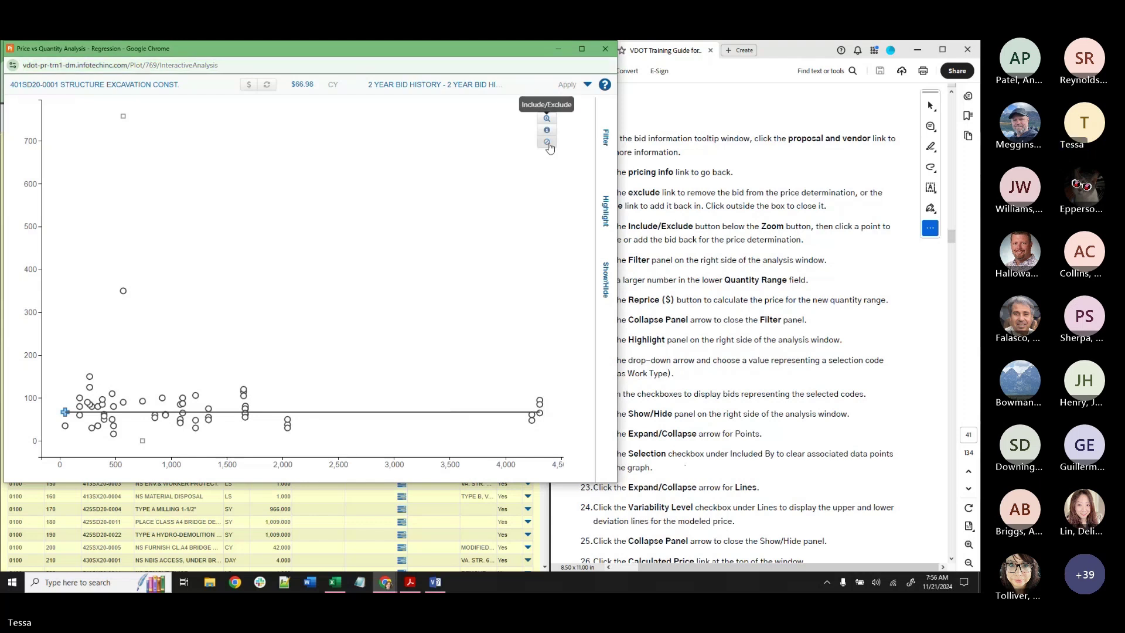
left_click(124, 293)
mouse_move(541, 401)
left_click(248, 89)
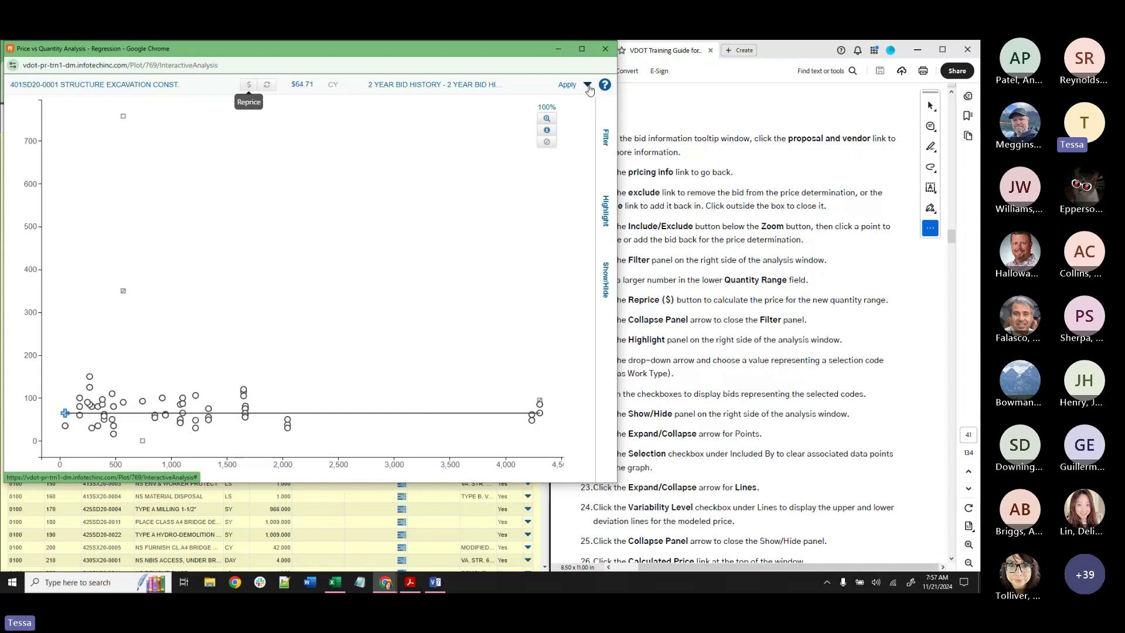
left_click(588, 87)
left_click(535, 104)
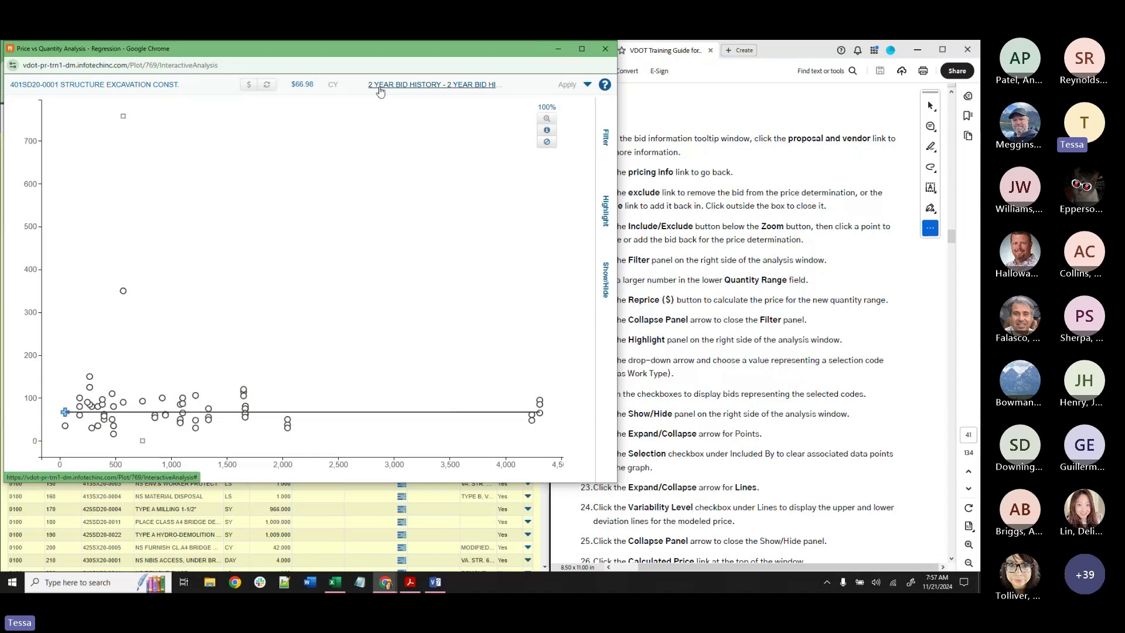
Reload with the 5 YEAR BID HISTORY profile ($121.07), maximize, and zoom into low-quantity bids.
left_click(380, 90)
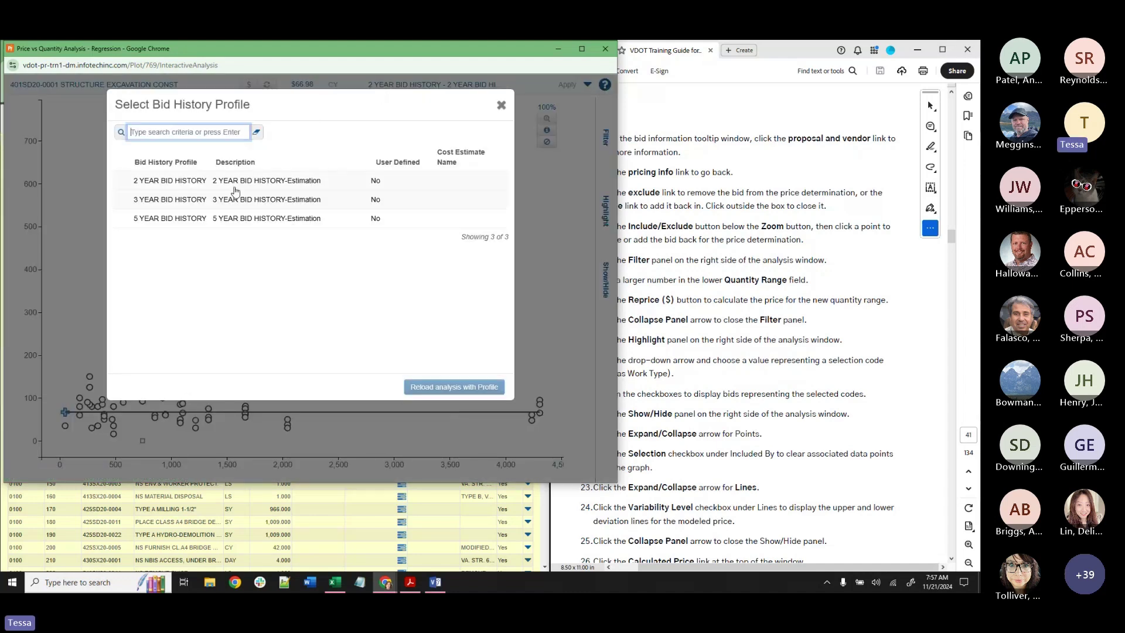
left_click(175, 227)
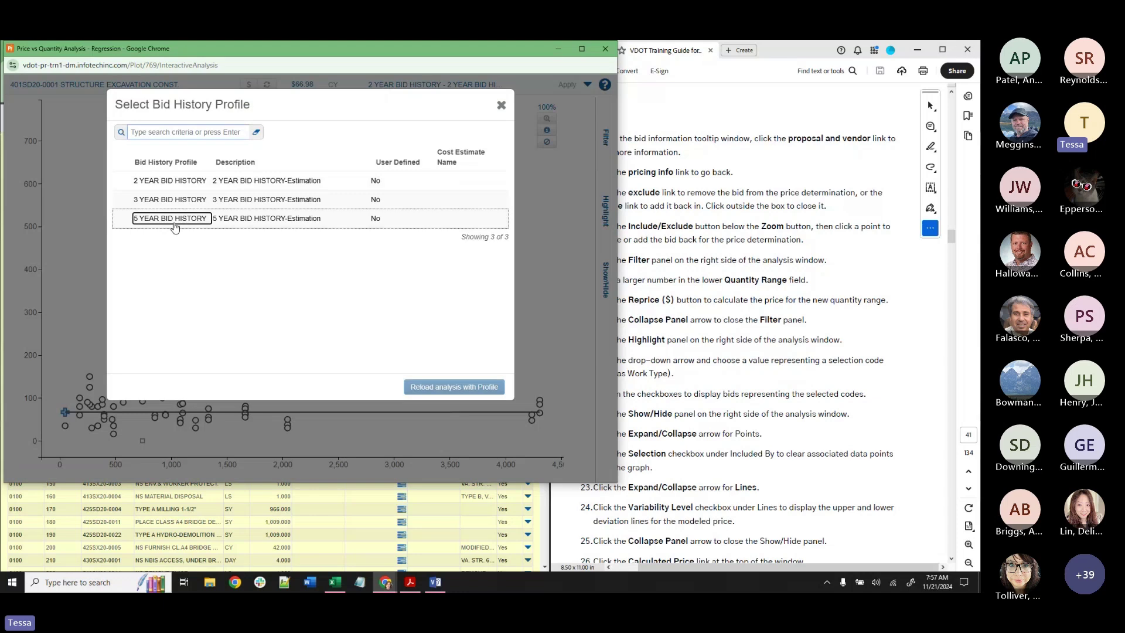
left_click(434, 387)
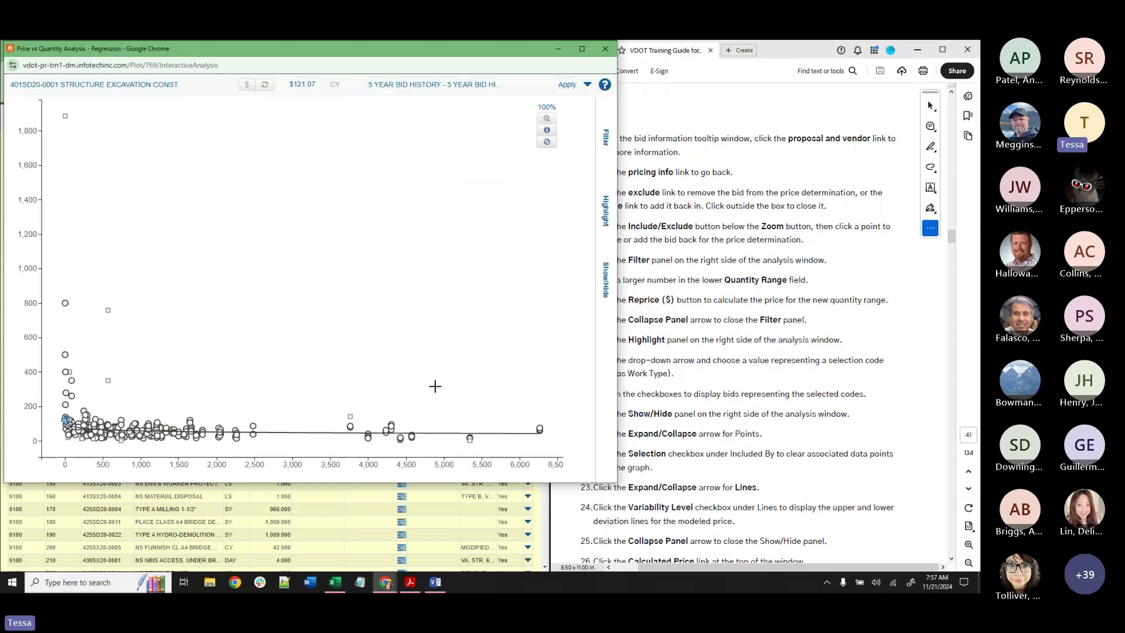
left_click(582, 48)
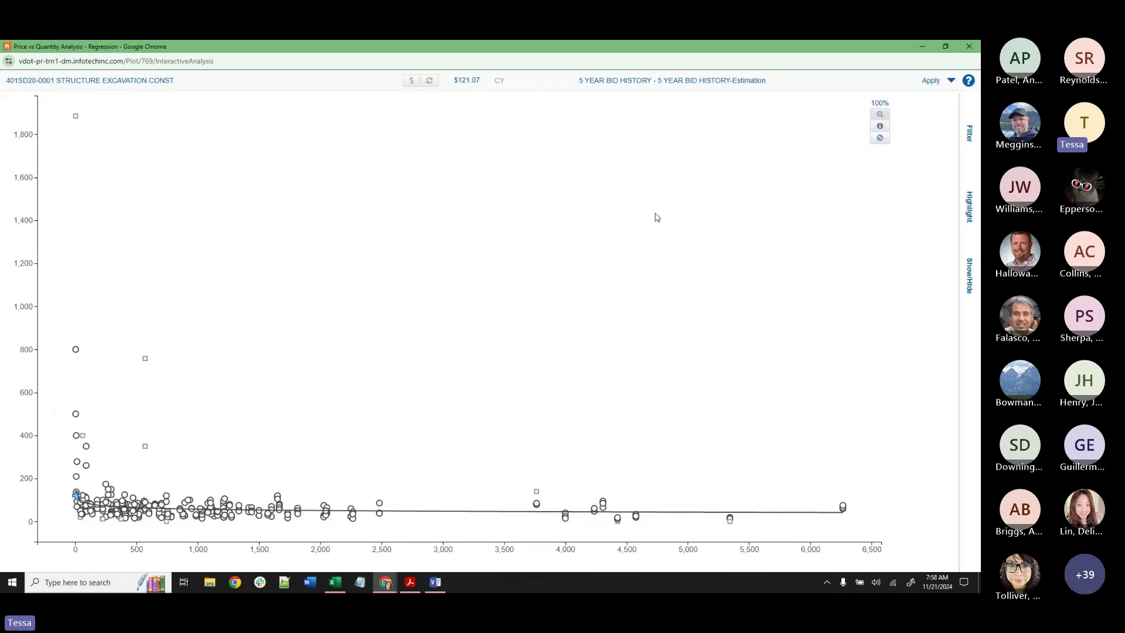
left_click_drag(51, 437, 219, 502)
left_click(880, 114)
left_click_drag(176, 401, 41, 452)
left_click(880, 103)
Reload the analysis with the 2 YEAR BID HISTORY profile, returning the price to $66.98.
left_click(721, 82)
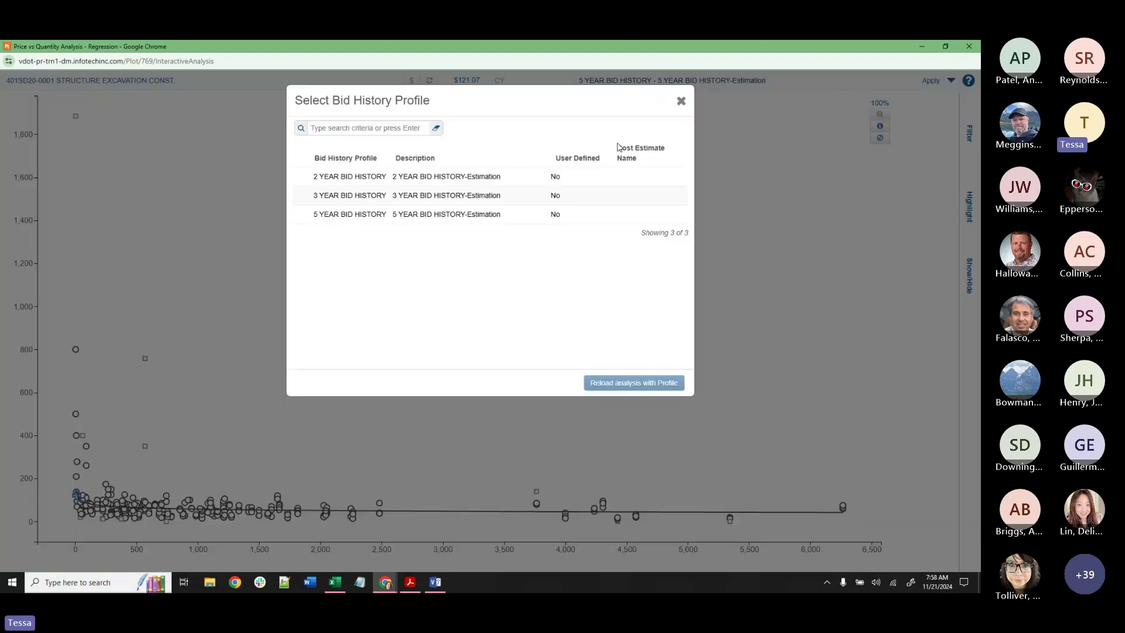
left_click(469, 176)
left_click(639, 382)
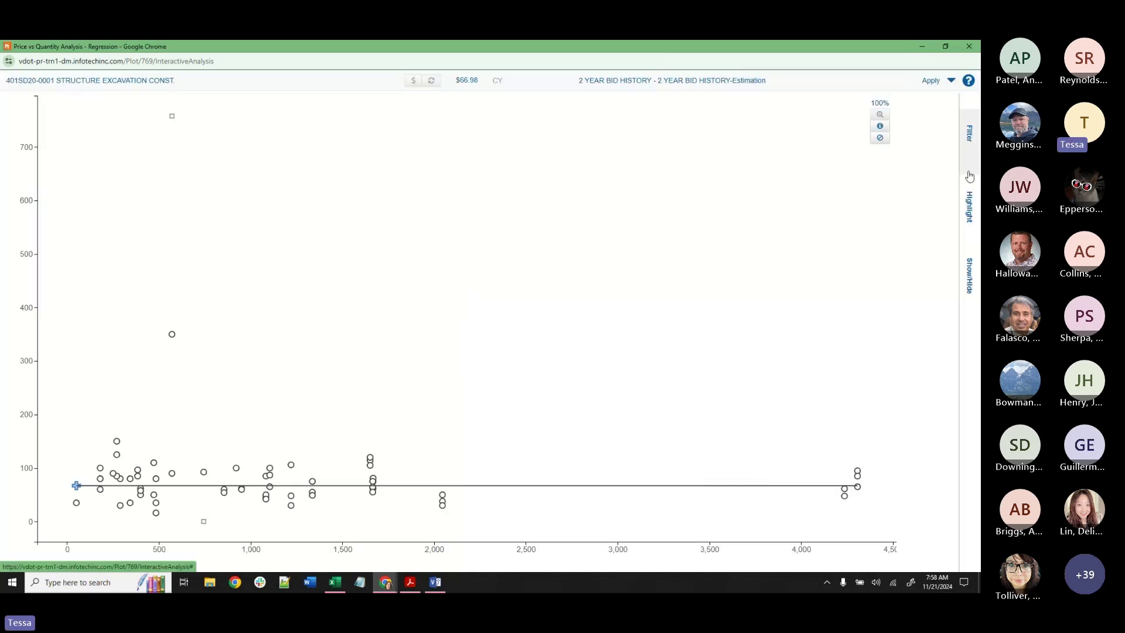
Show the Variability Level lines around the modeled price on the plot.
left_click(971, 284)
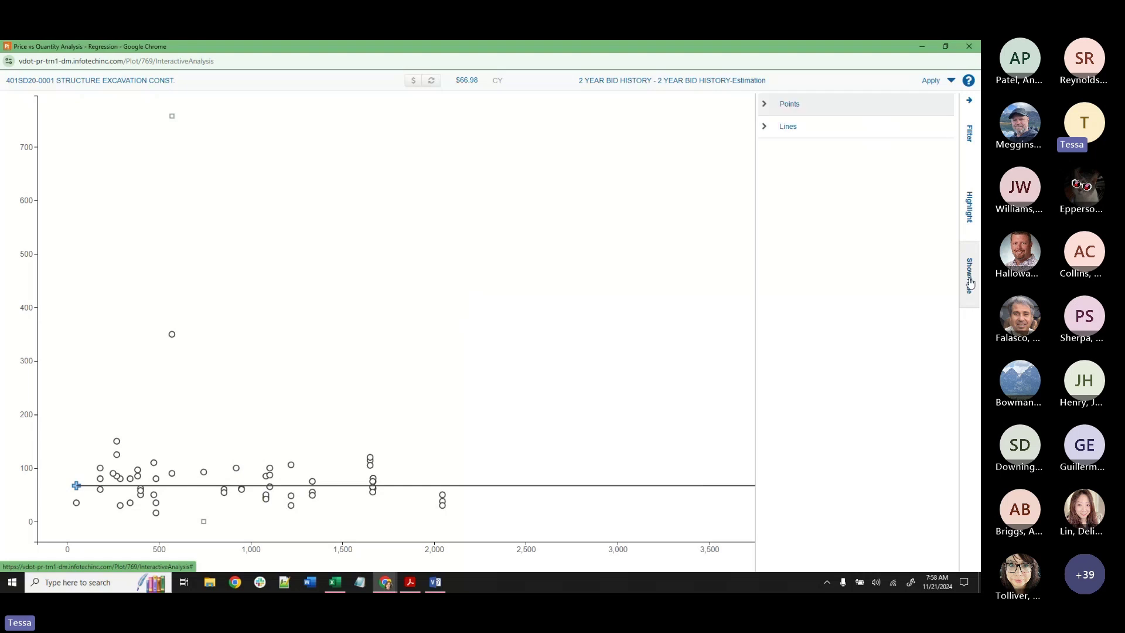
left_click(765, 127)
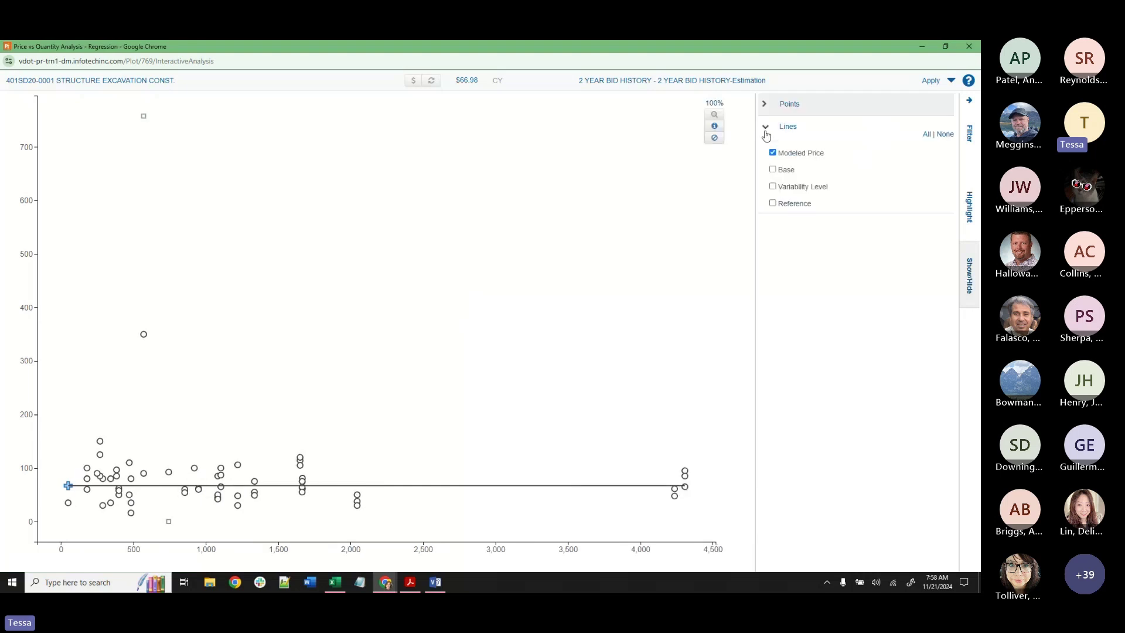
left_click(773, 186)
left_click(765, 127)
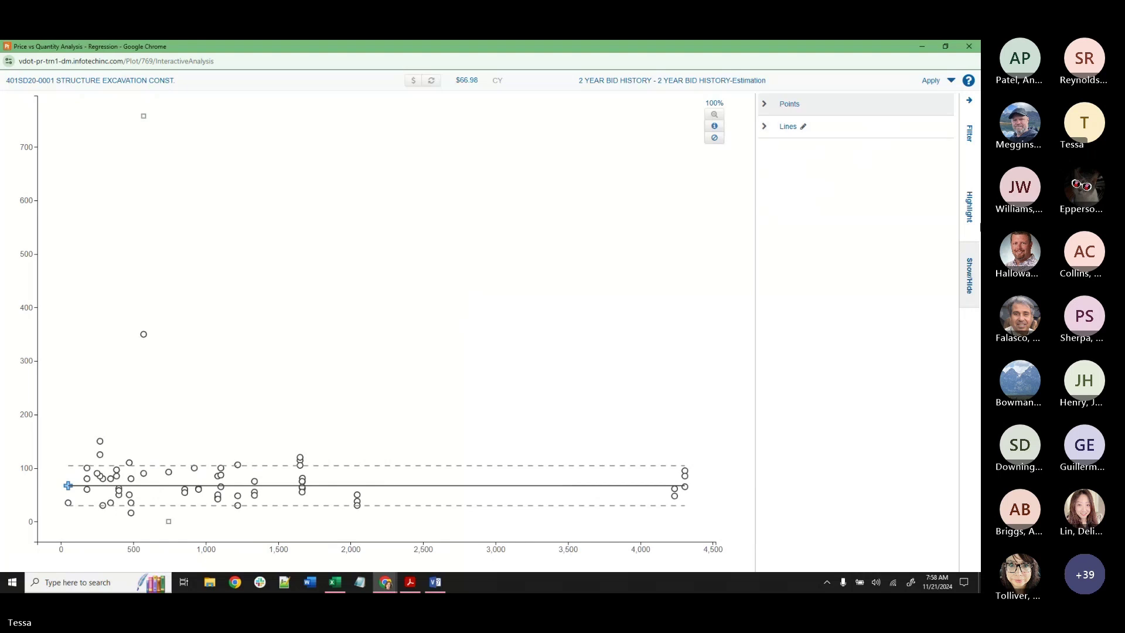
Try highlighting by Urban Rural, Terrain, Market Area, Improvement Type and Work Type, then clear highlighting.
left_click(967, 221)
left_click(948, 103)
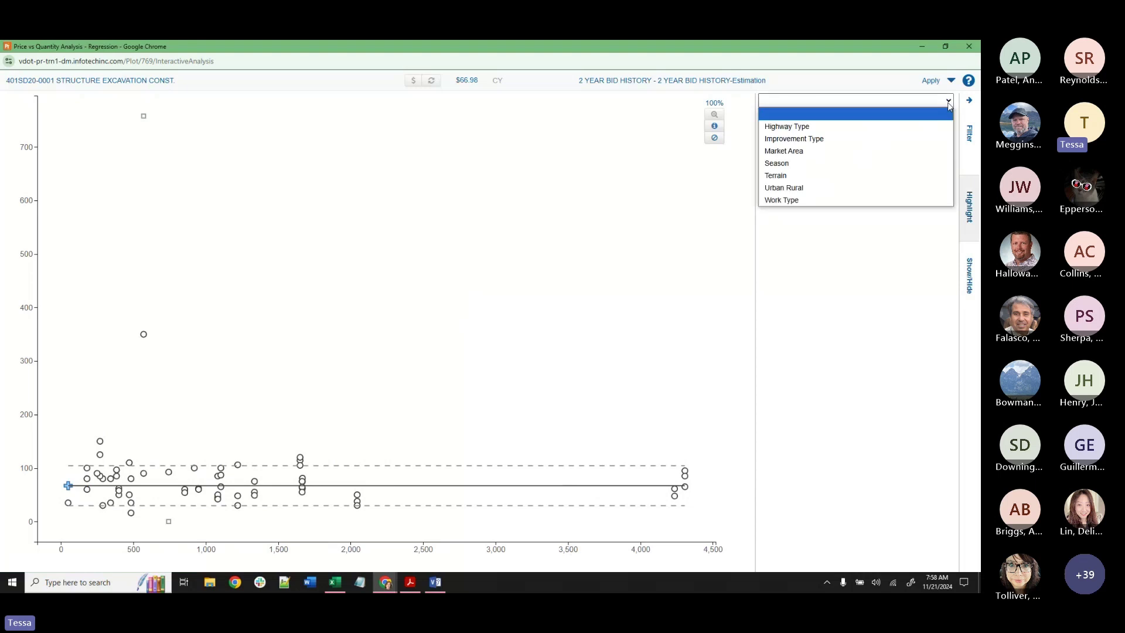
left_click(866, 187)
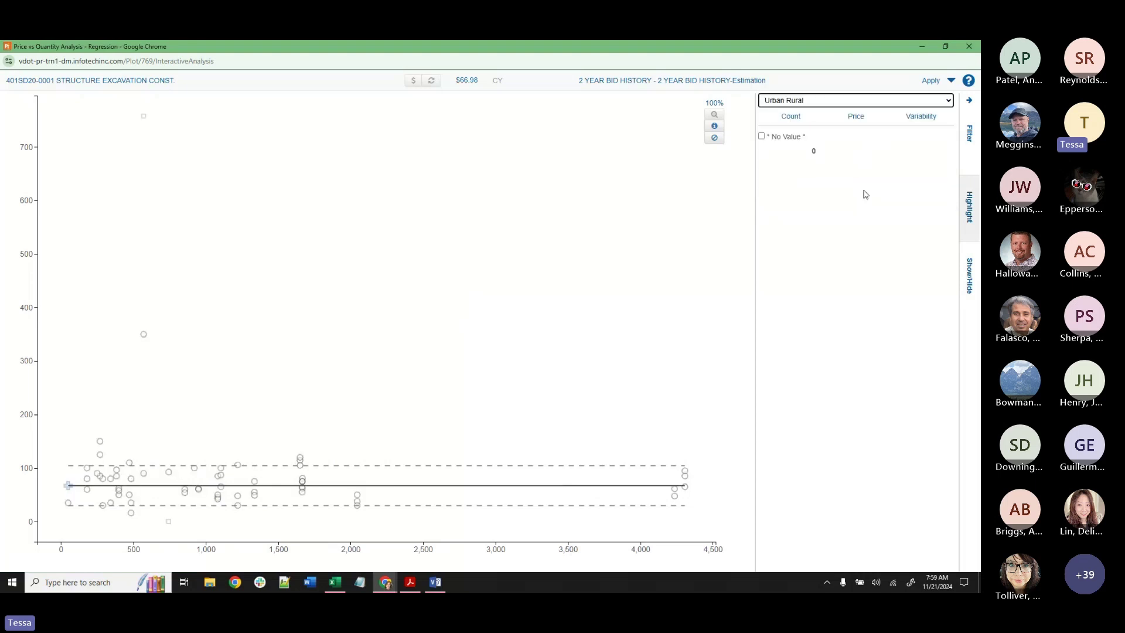
left_click(820, 101)
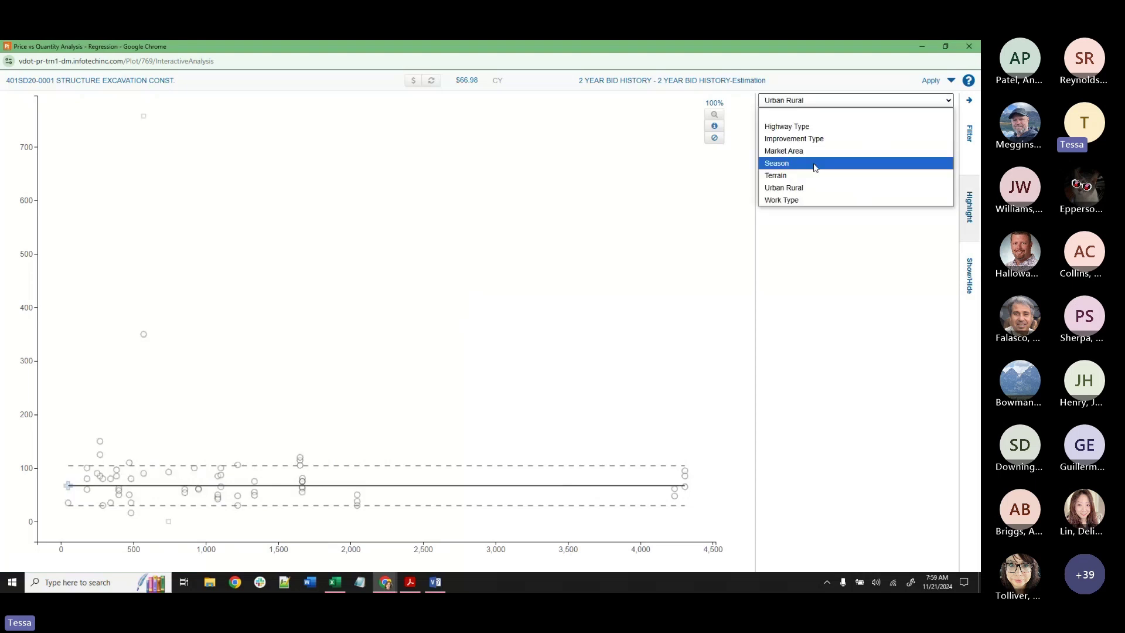
left_click(811, 175)
left_click(811, 100)
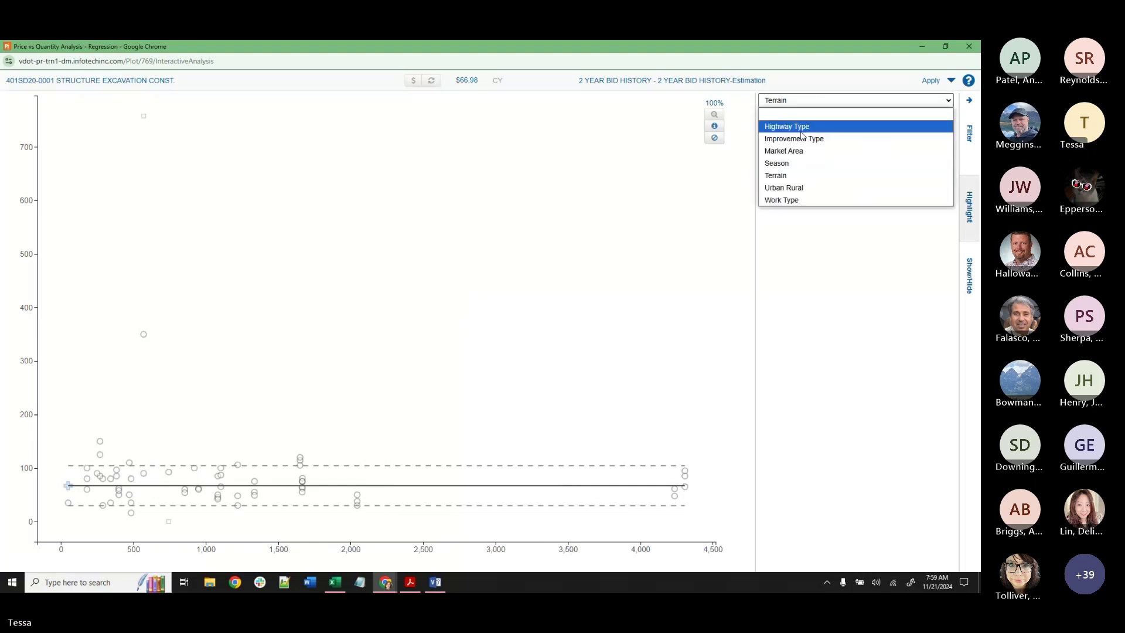
left_click(797, 151)
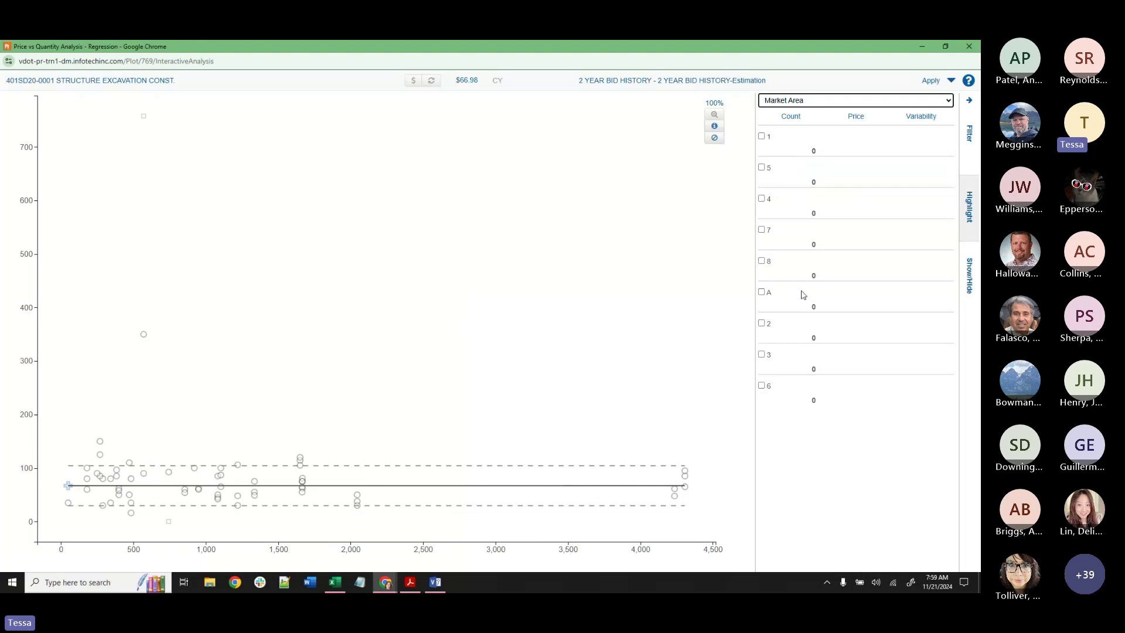
left_click(835, 100)
left_click(820, 132)
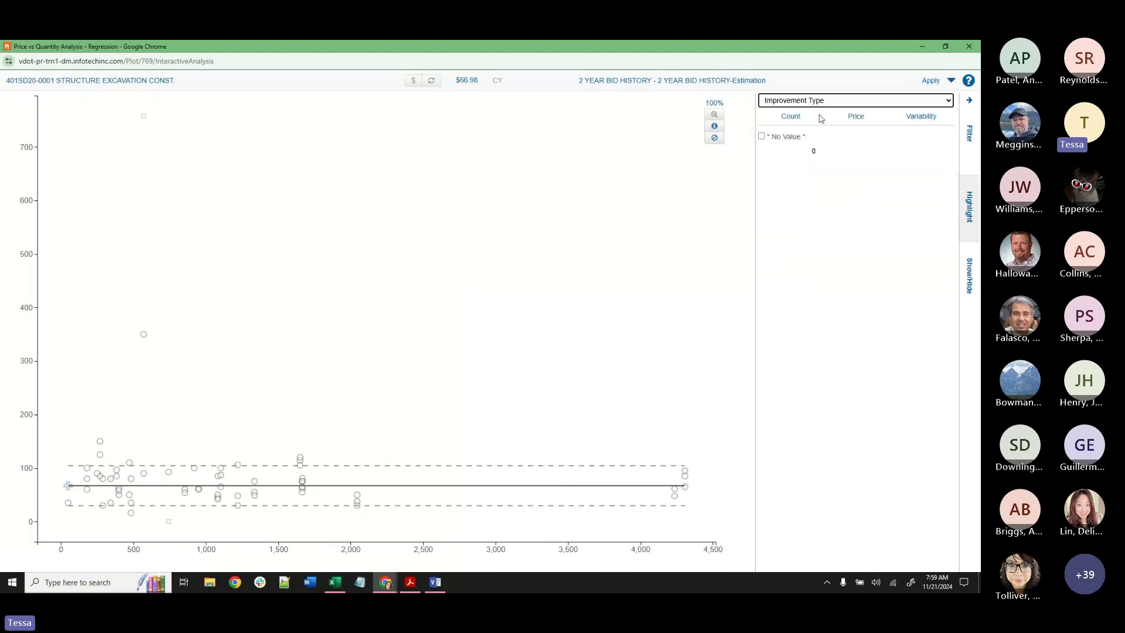
left_click(820, 103)
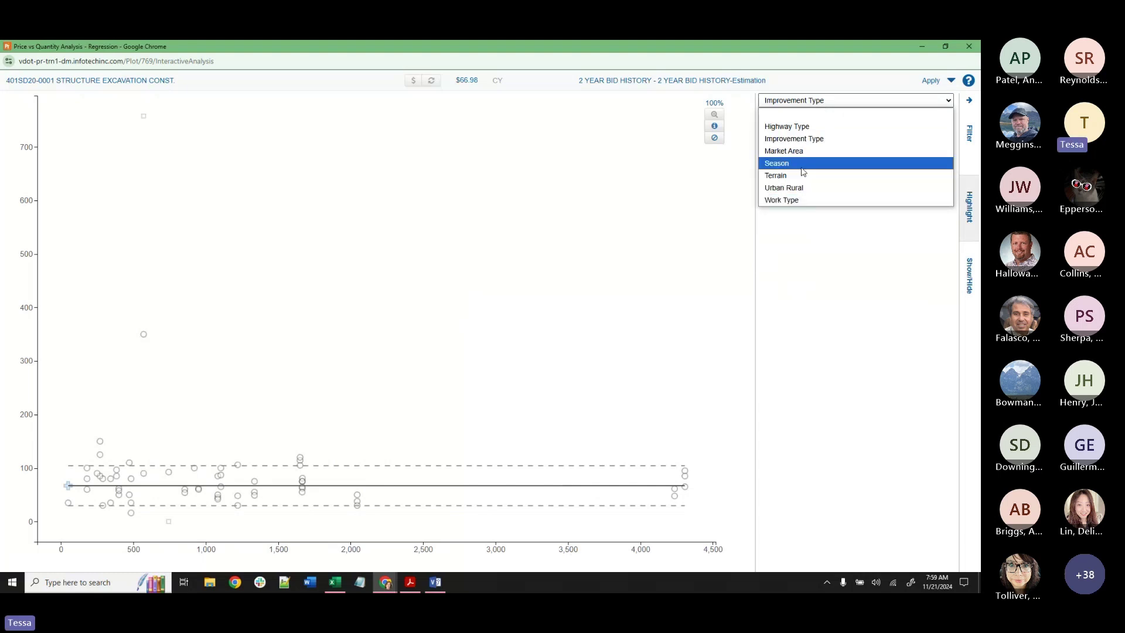
left_click(797, 199)
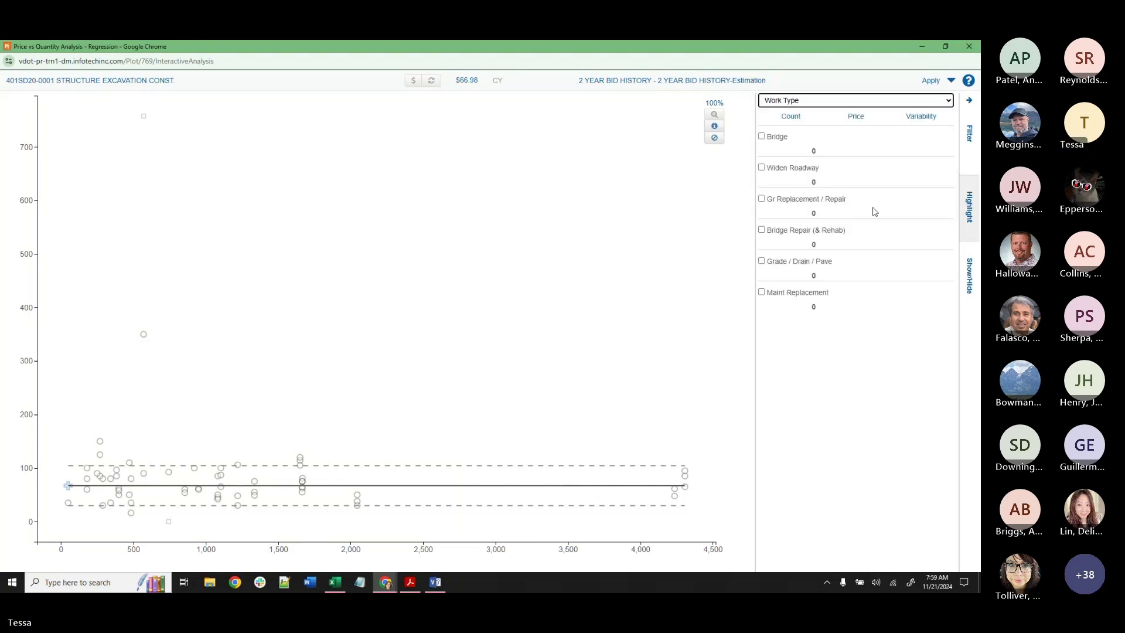
left_click(857, 102)
left_click(851, 113)
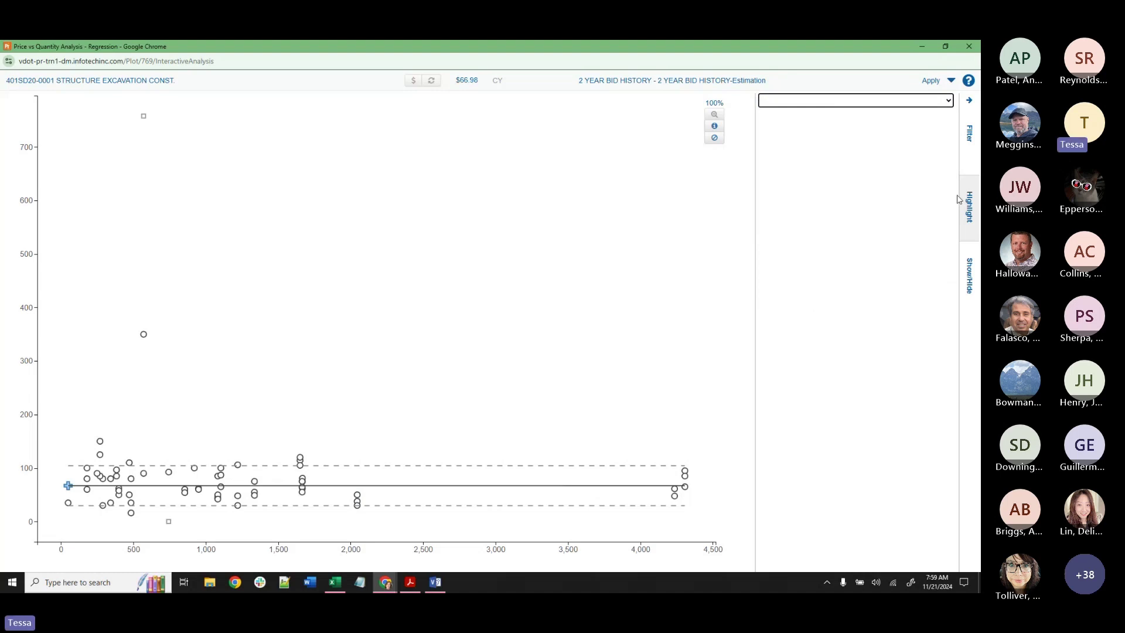
Lower the quantity filter's upper limit and reprice the item for quantities 50 to 1191.
left_click(970, 133)
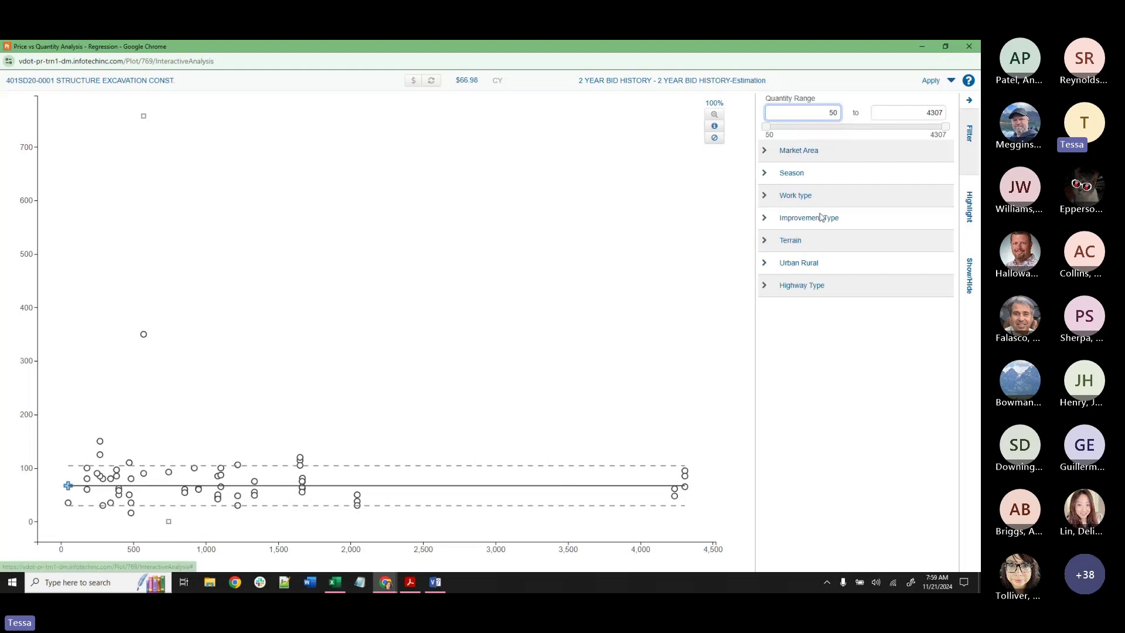
left_click(946, 127)
left_click_drag(946, 128, 816, 124)
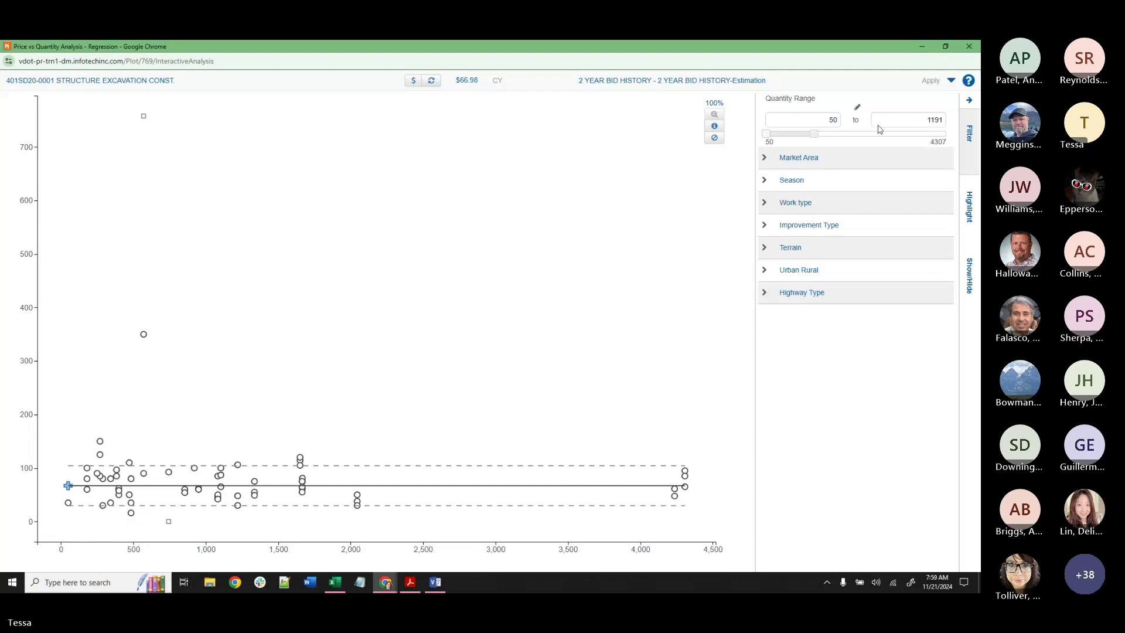
left_click(413, 84)
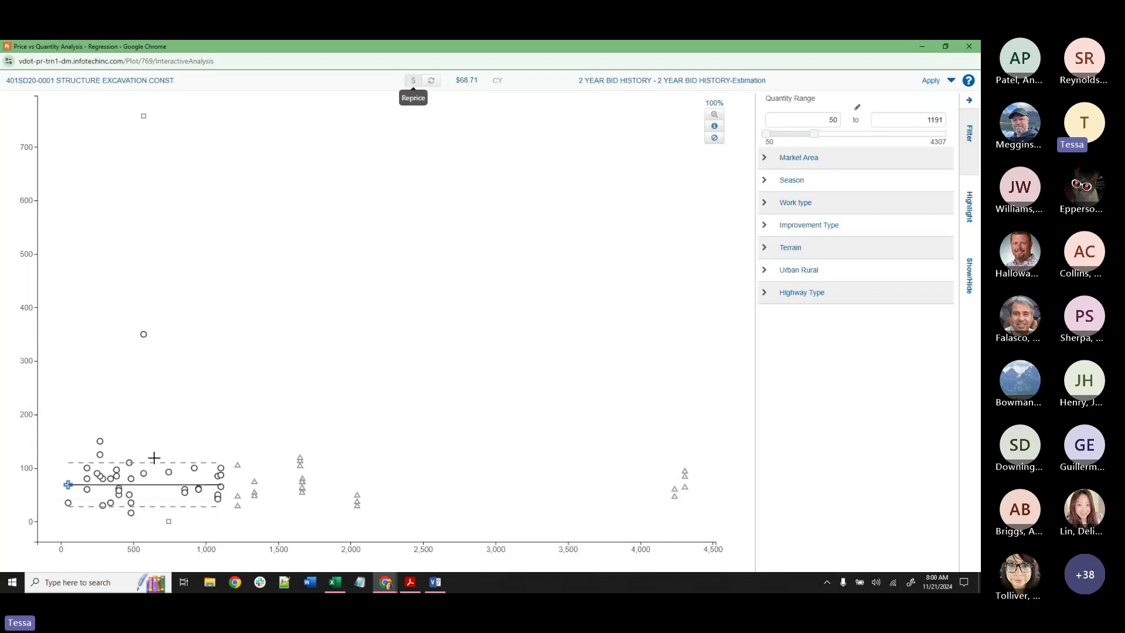
Expand the Market Area filter, reload the analysis, then restore and minimize its window.
left_click(759, 159)
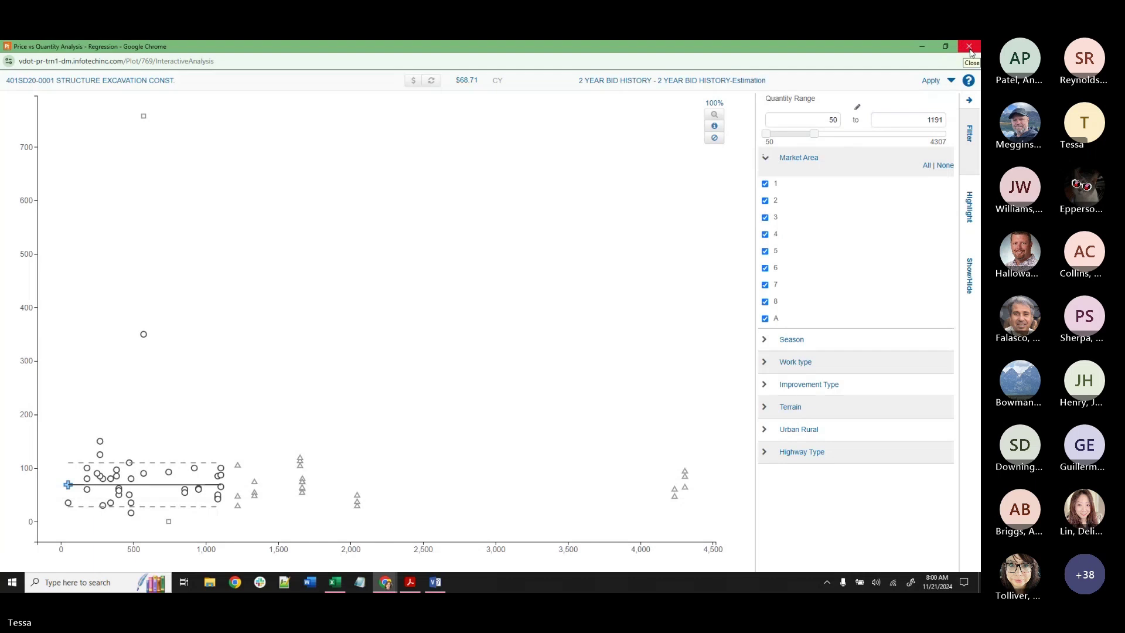
left_click(951, 80)
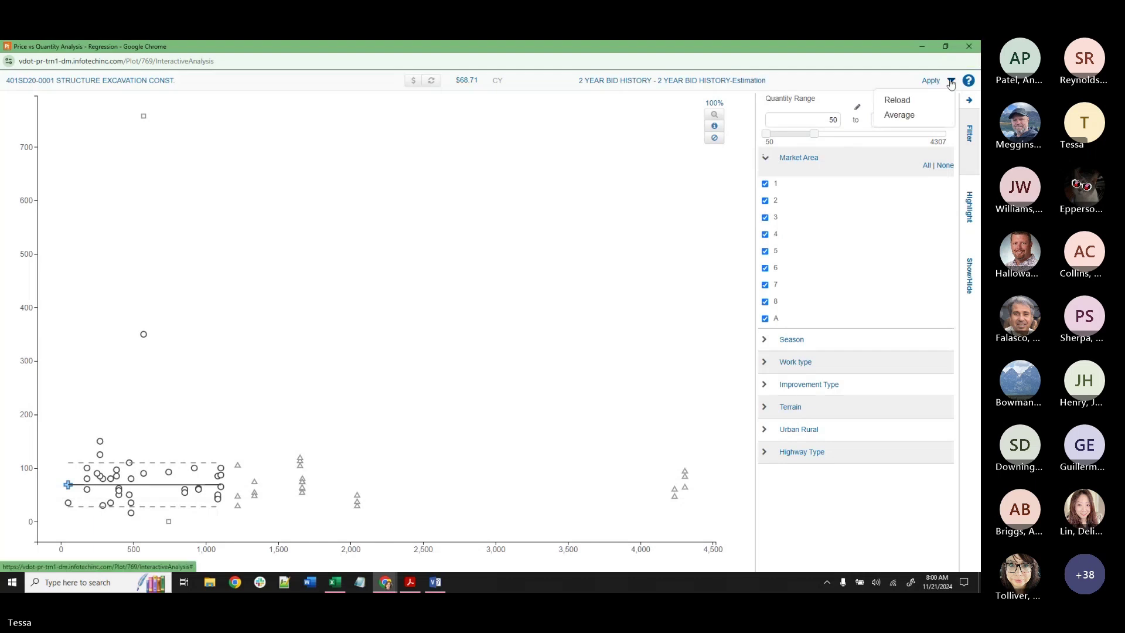
left_click(899, 106)
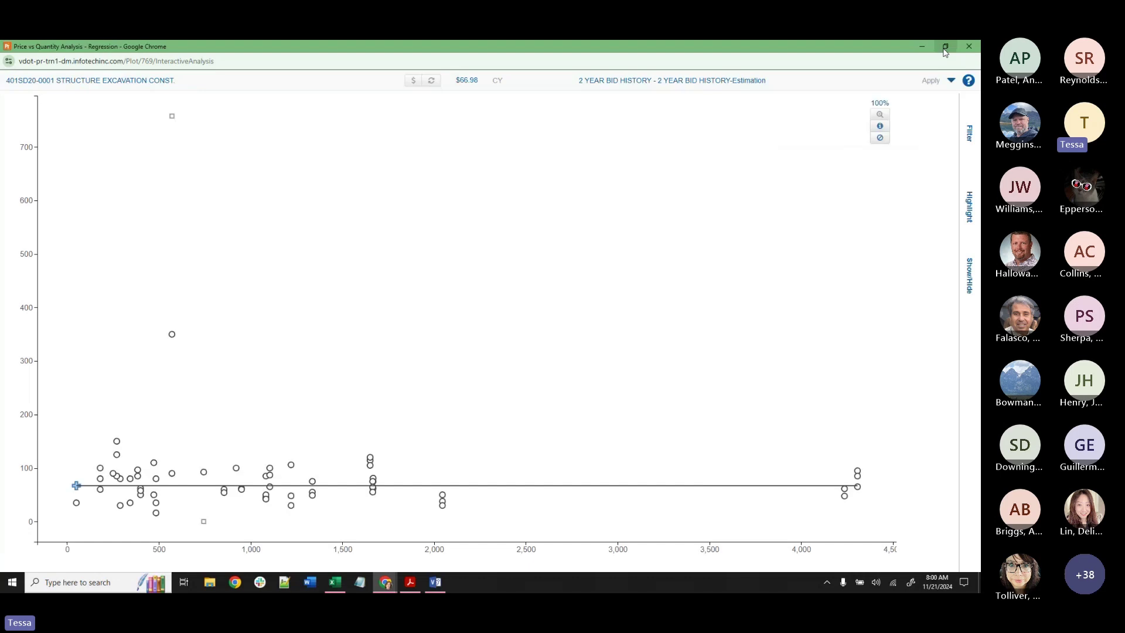
left_click(945, 46)
left_click(562, 47)
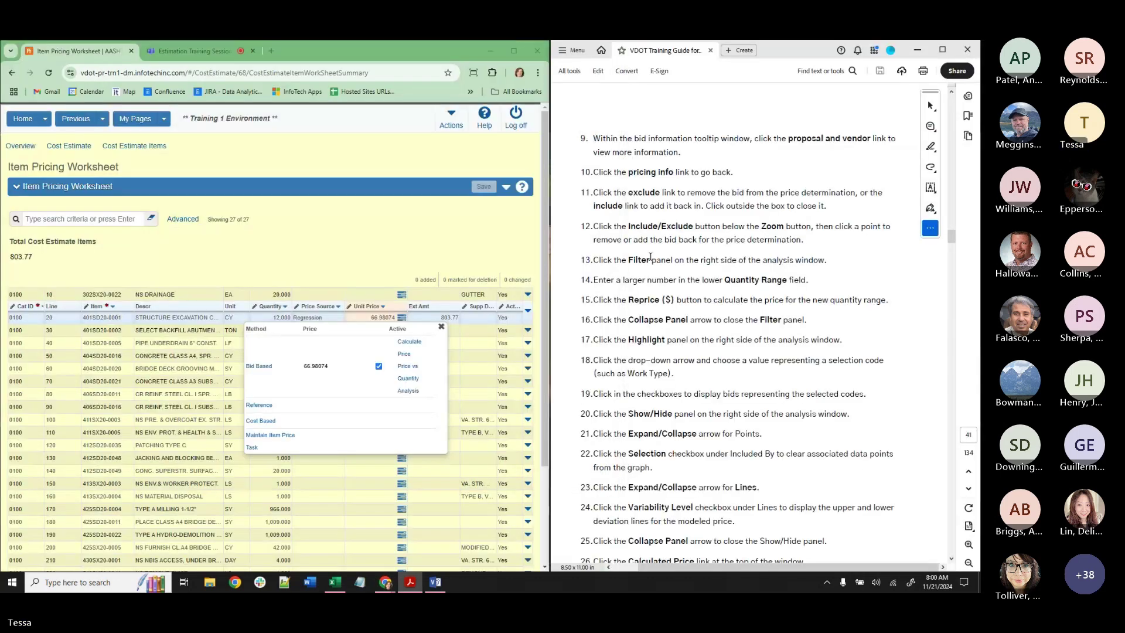
Close the Bid Based popup and reopen the pricing methods for line 20's item 401SD20-0001.
left_click(441, 326)
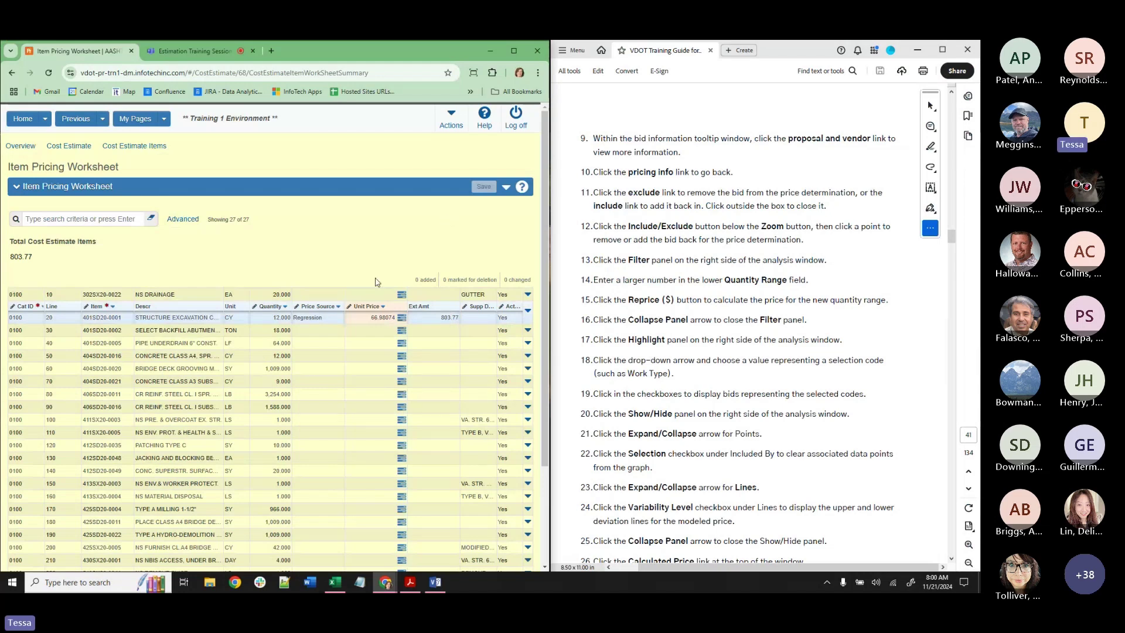
left_click(321, 294)
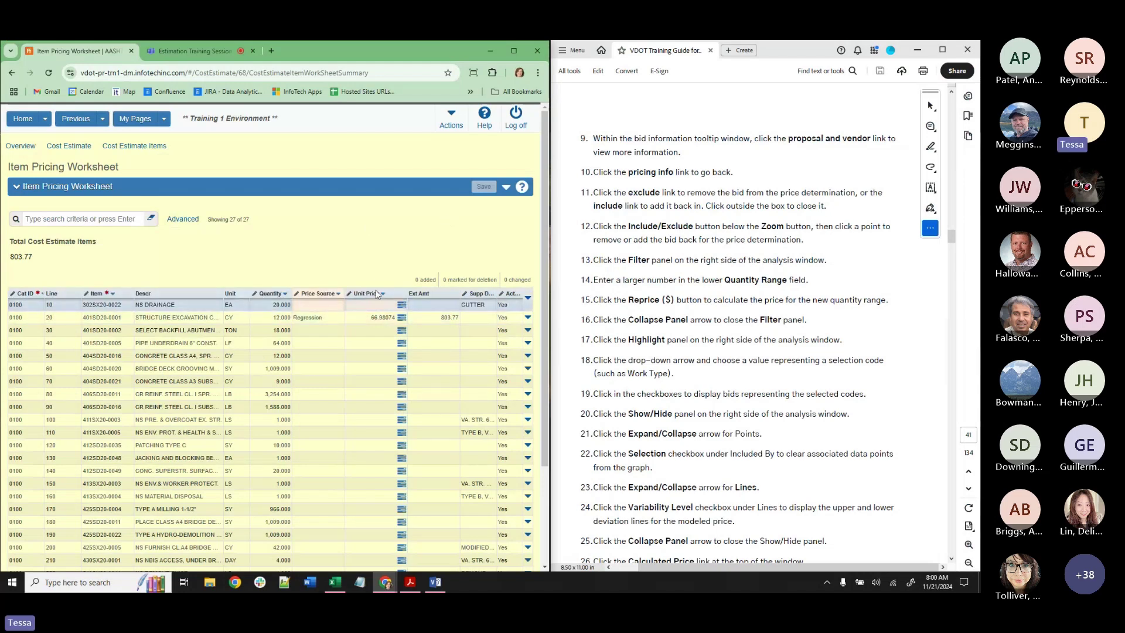
left_click(403, 321)
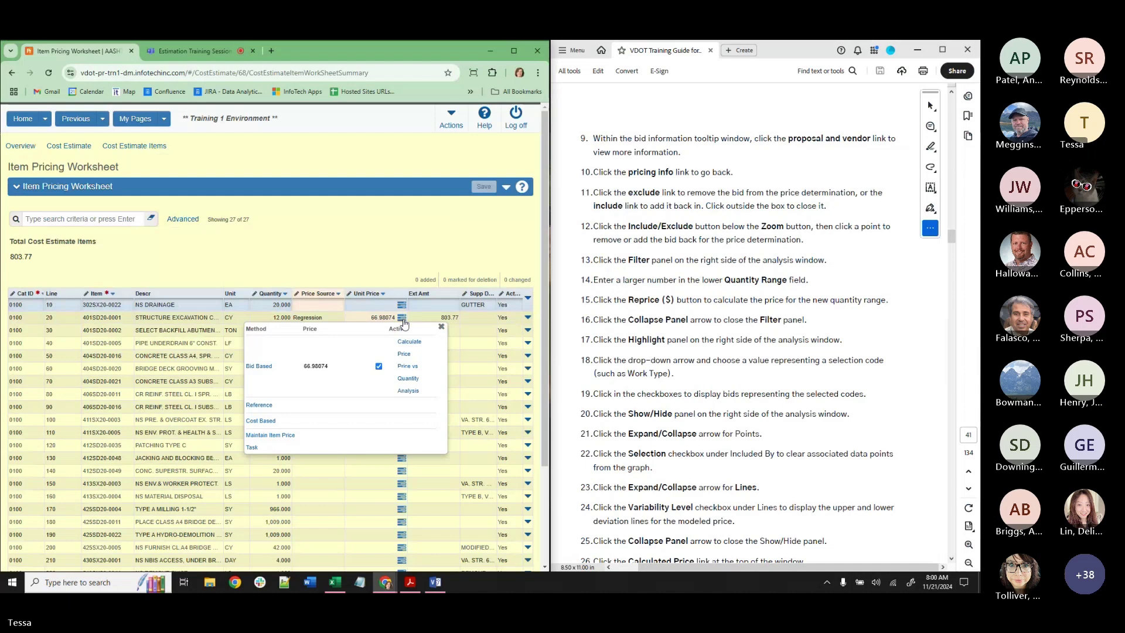
Return to the Item Pricing Worksheet tab and bring the Price vs Quantity Analysis window forward.
left_click(193, 51)
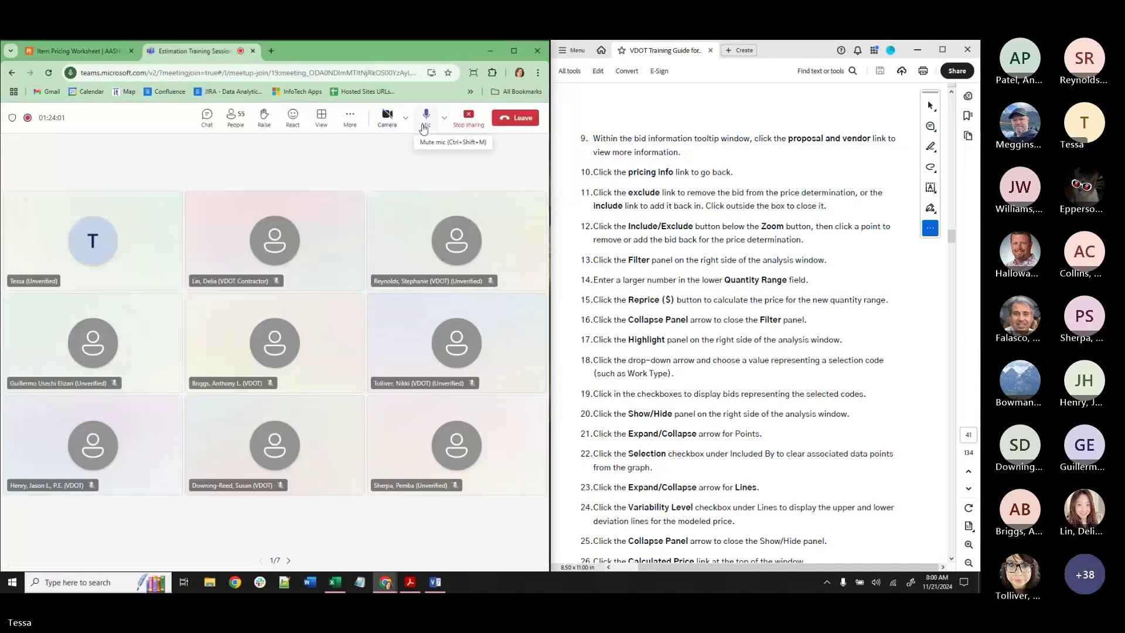
key("ctrl+1")
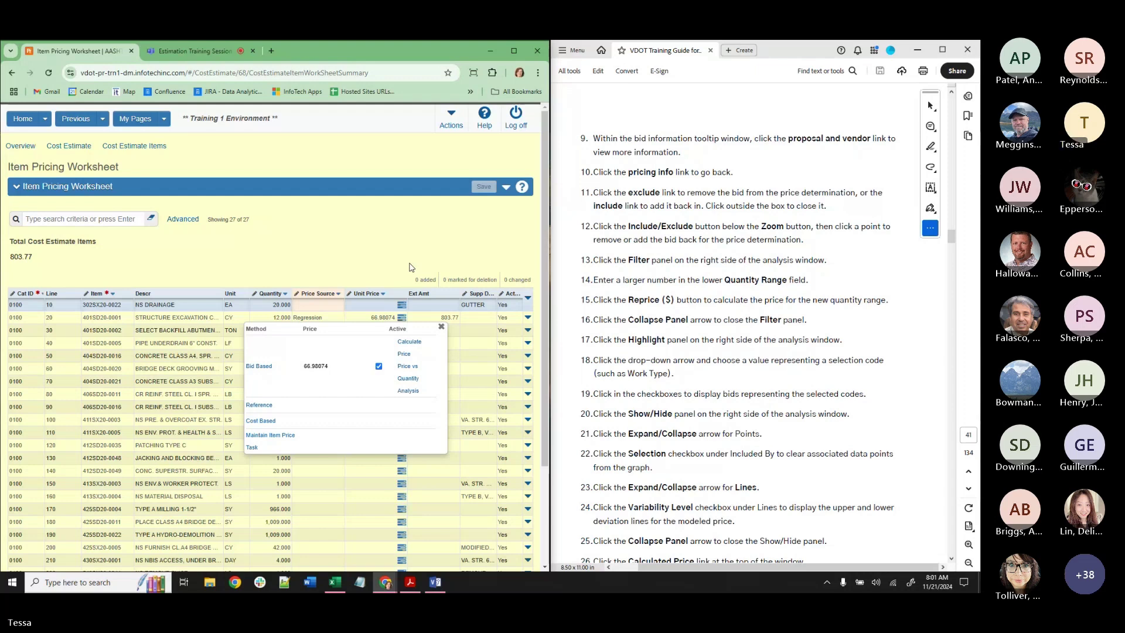
key("XF86AudioRaiseVolume")
key("XF86AudioRaiseVolume")
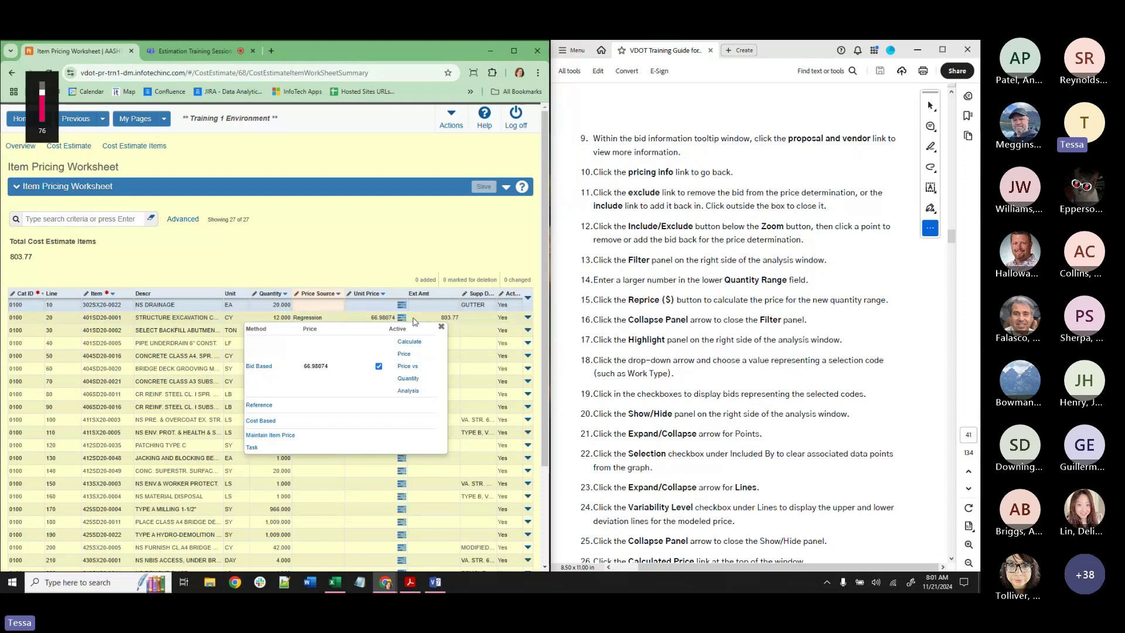
mouse_move(396, 577)
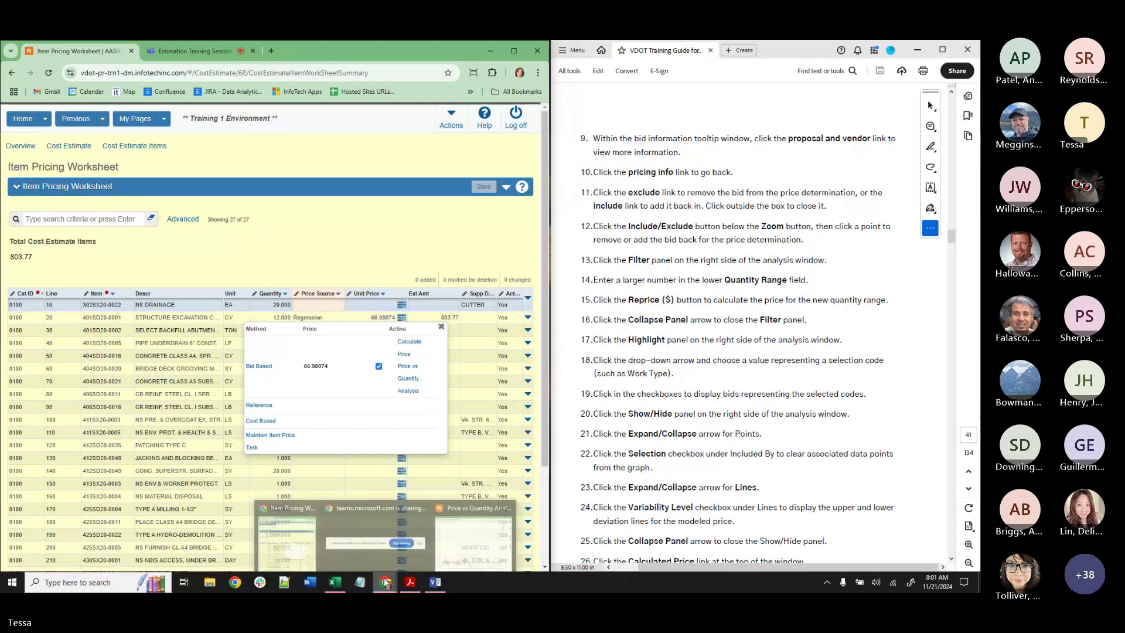
left_click(427, 546)
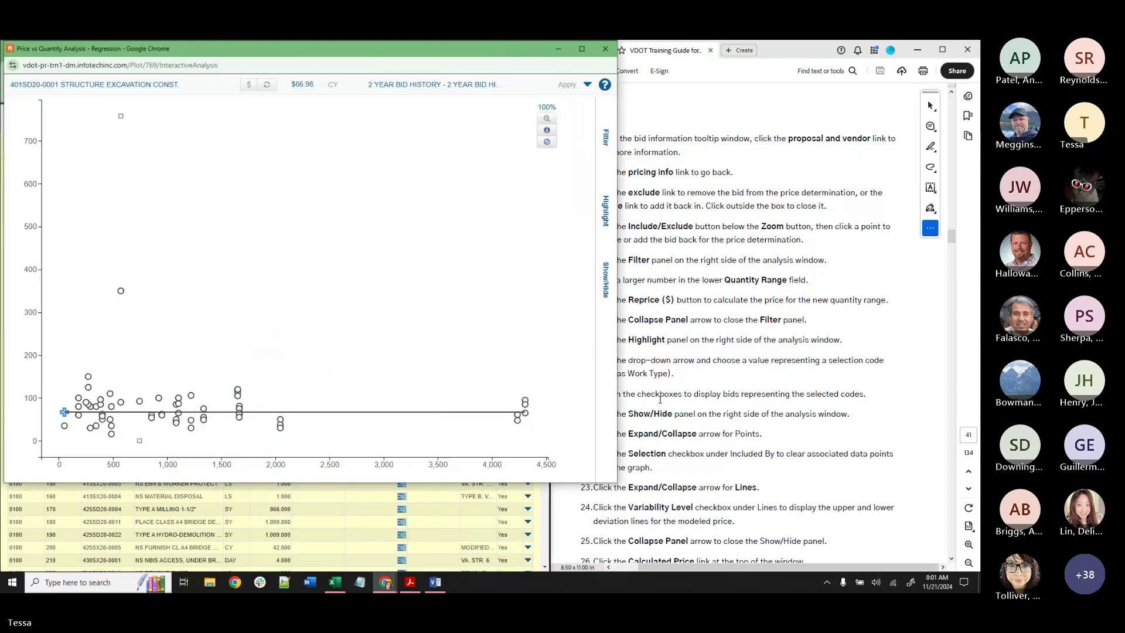
Shrink the Price vs Quantity Analysis window toward the upper left beside the worksheet.
left_click_drag(615, 484, 482, 380)
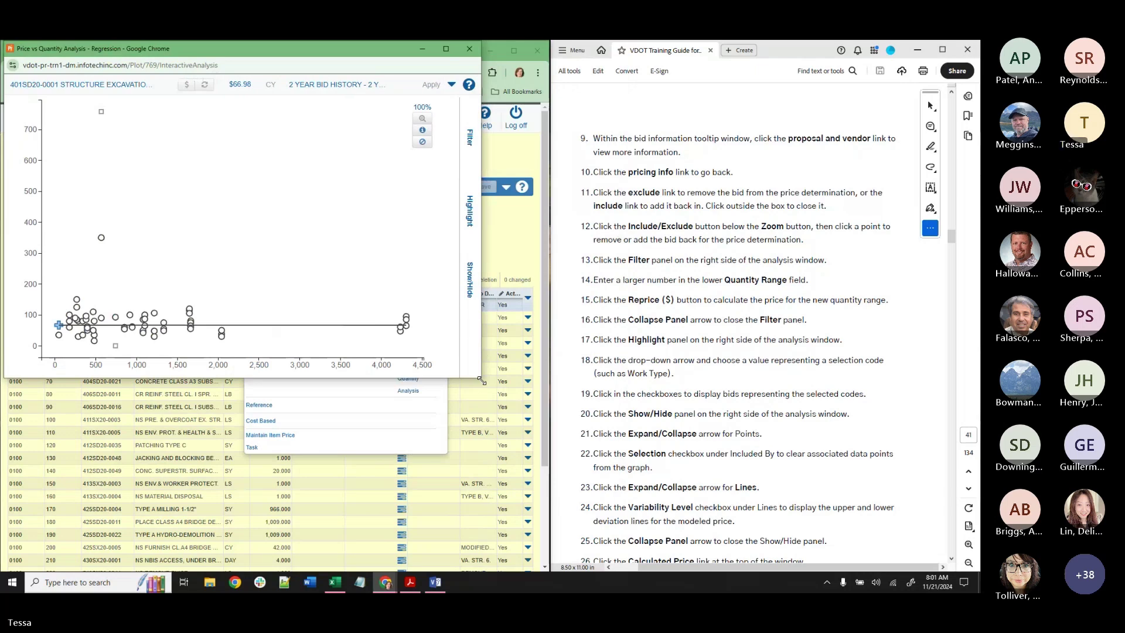
left_click_drag(482, 381, 317, 318)
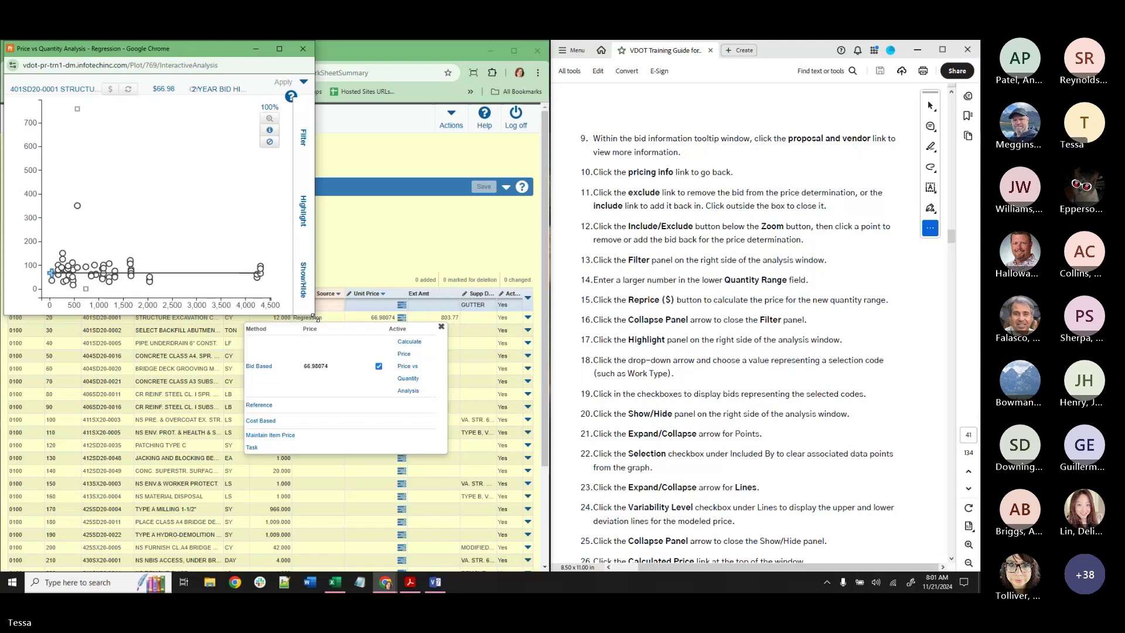
Scroll the guide to page 44, Calculating Bid-Based Prices for All Items, then close the analysis window.
scroll(766, 282, "down", 5)
scroll(766, 282, "down", 5)
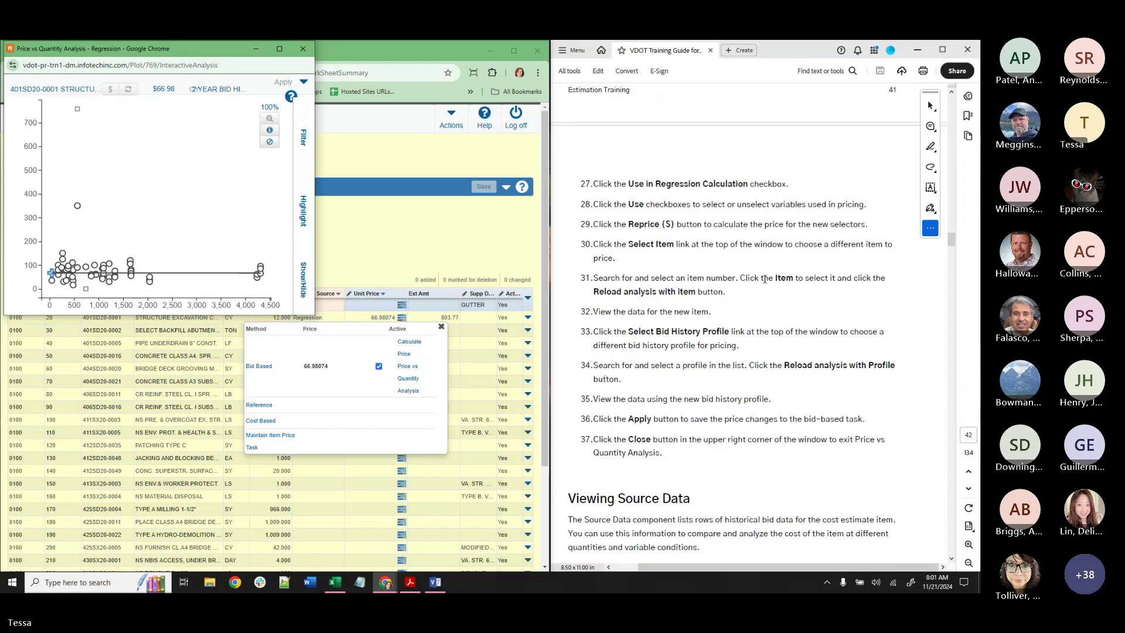
scroll(764, 278, "down", 5)
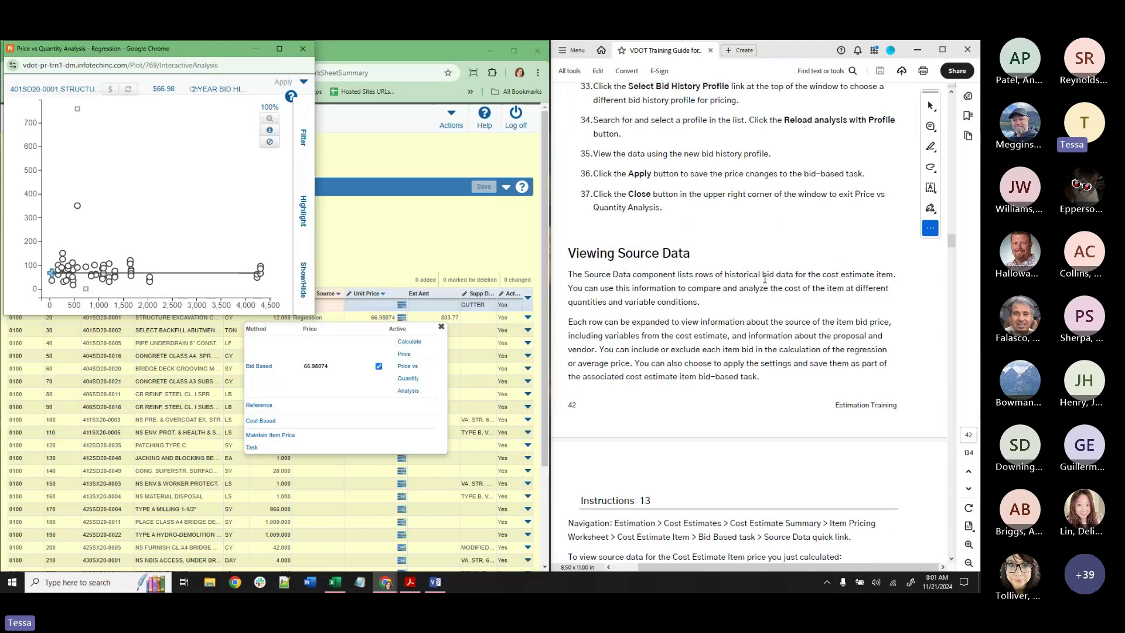
scroll(765, 278, "down", 2)
scroll(765, 279, "down", 1)
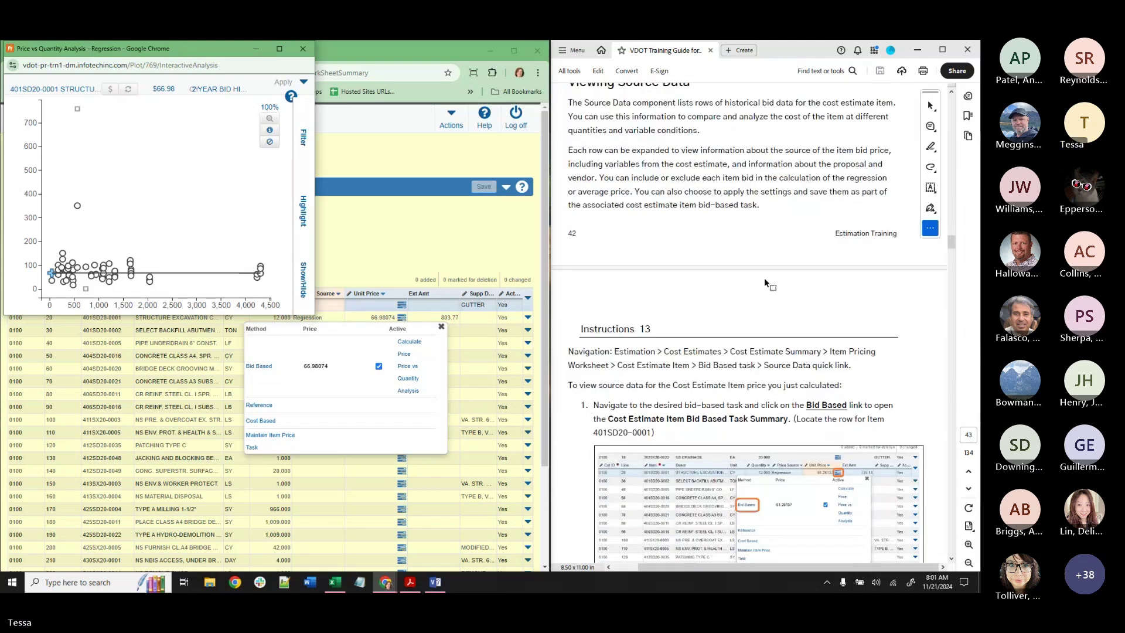
scroll(765, 280, "up", 1)
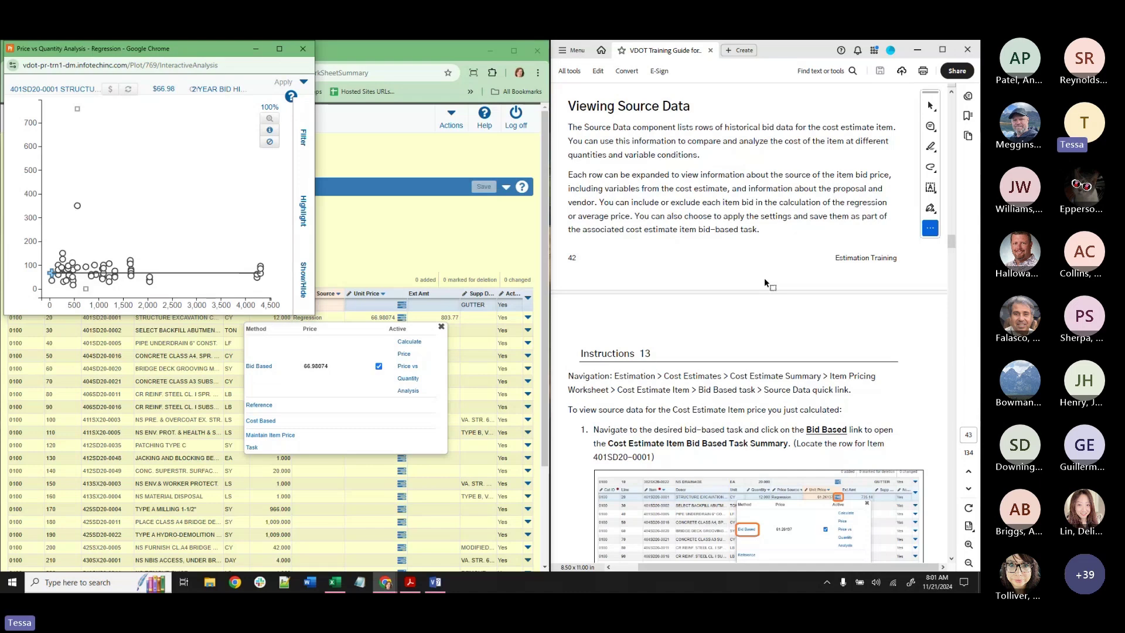
scroll(764, 280, "down", 3)
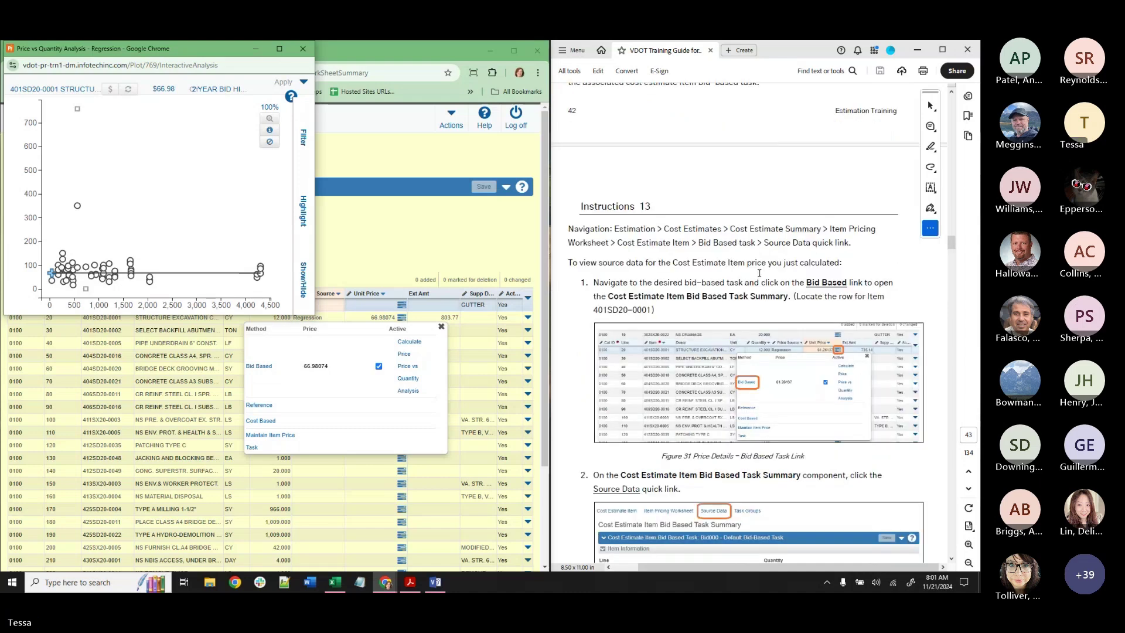
scroll(758, 273, "down", 12)
scroll(758, 273, "down", 6)
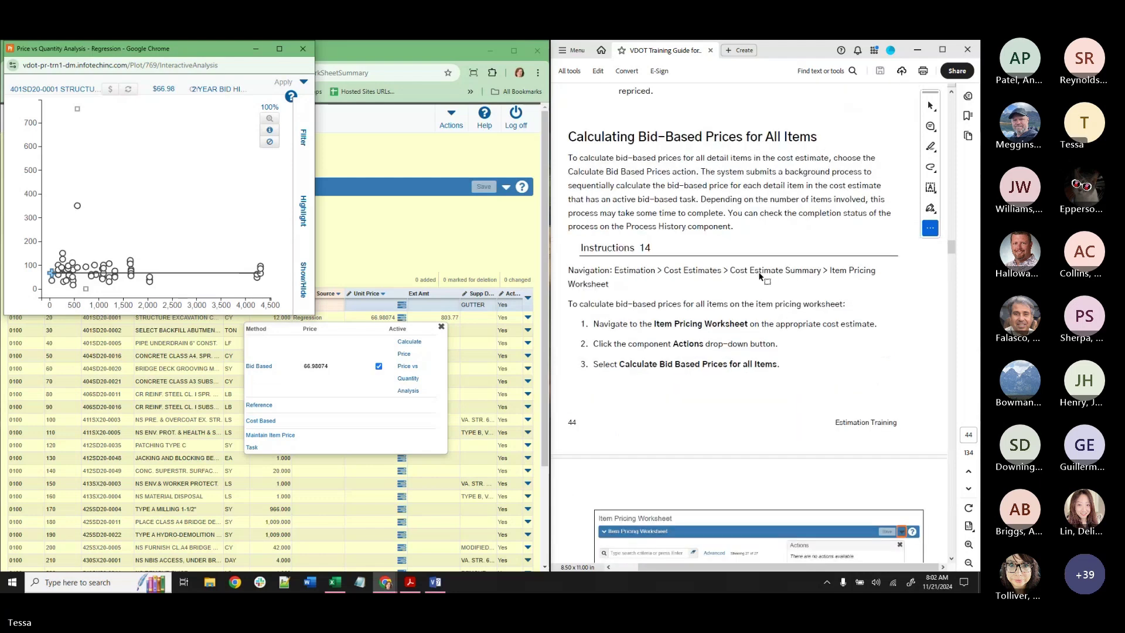
scroll(758, 273, "down", 1)
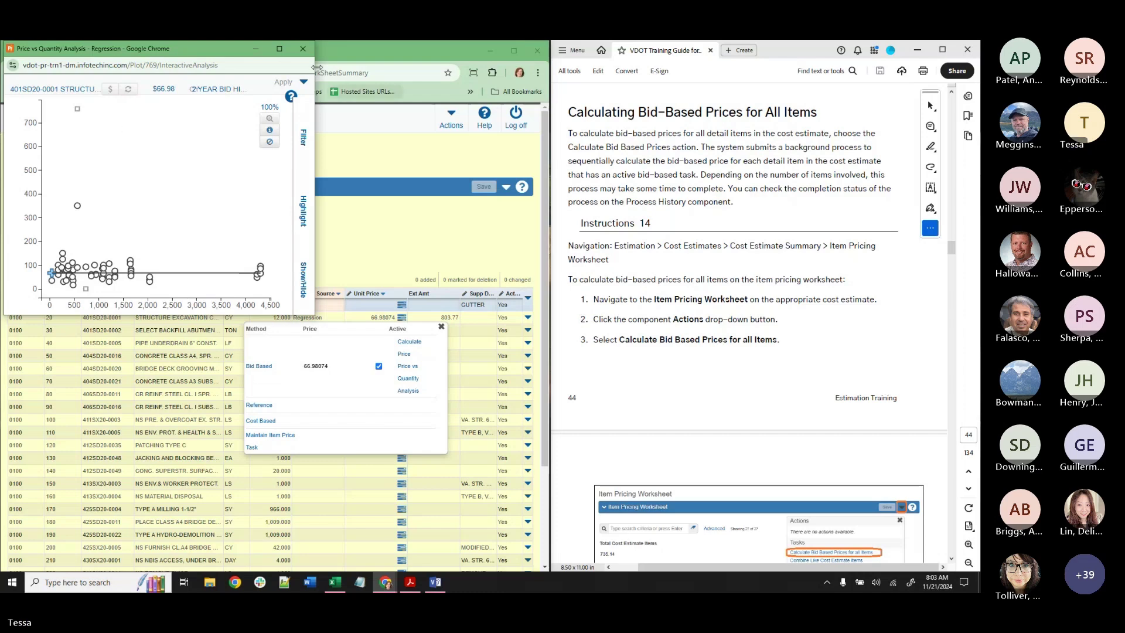
left_click(303, 49)
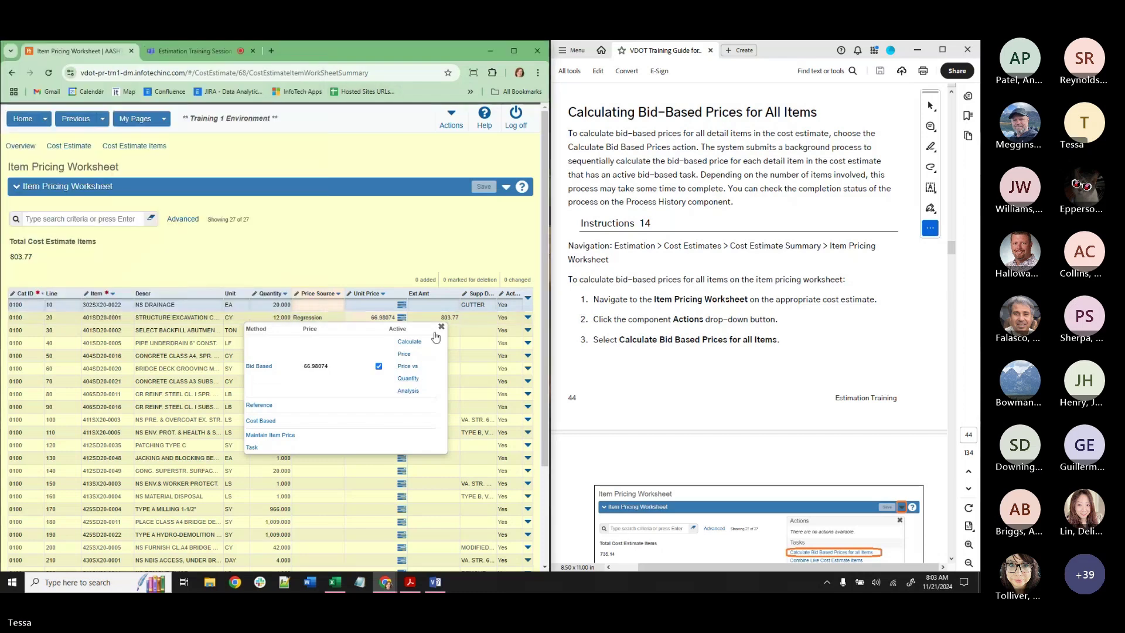
Close the pricing-method popup and return to the Item Pricing Worksheet.
left_click(440, 327)
key("ctrl+Tab")
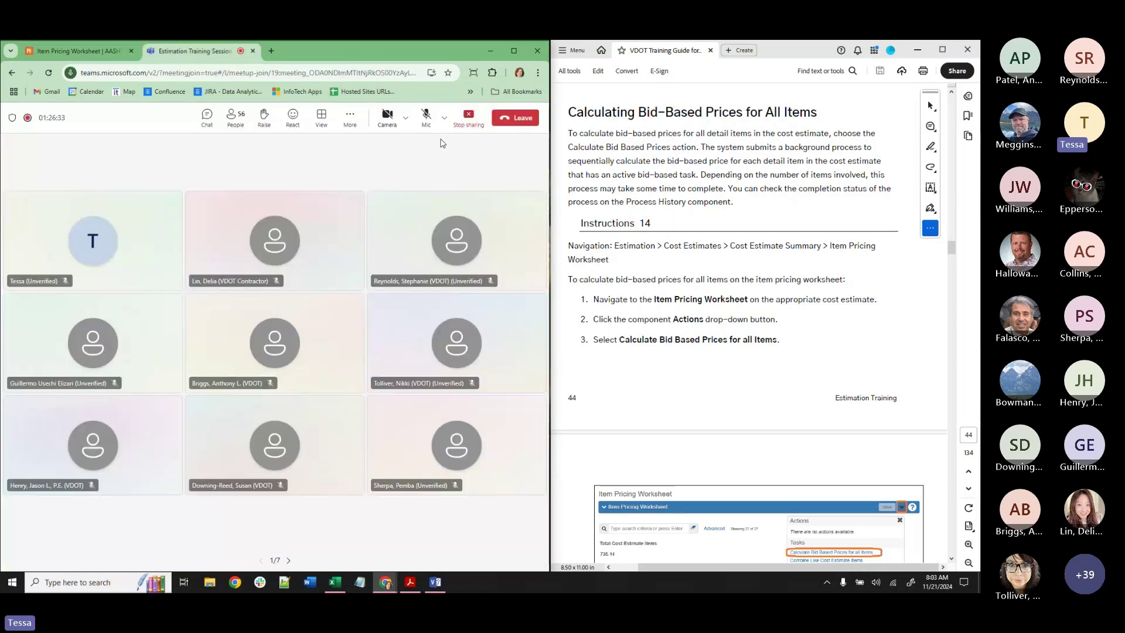
left_click(63, 51)
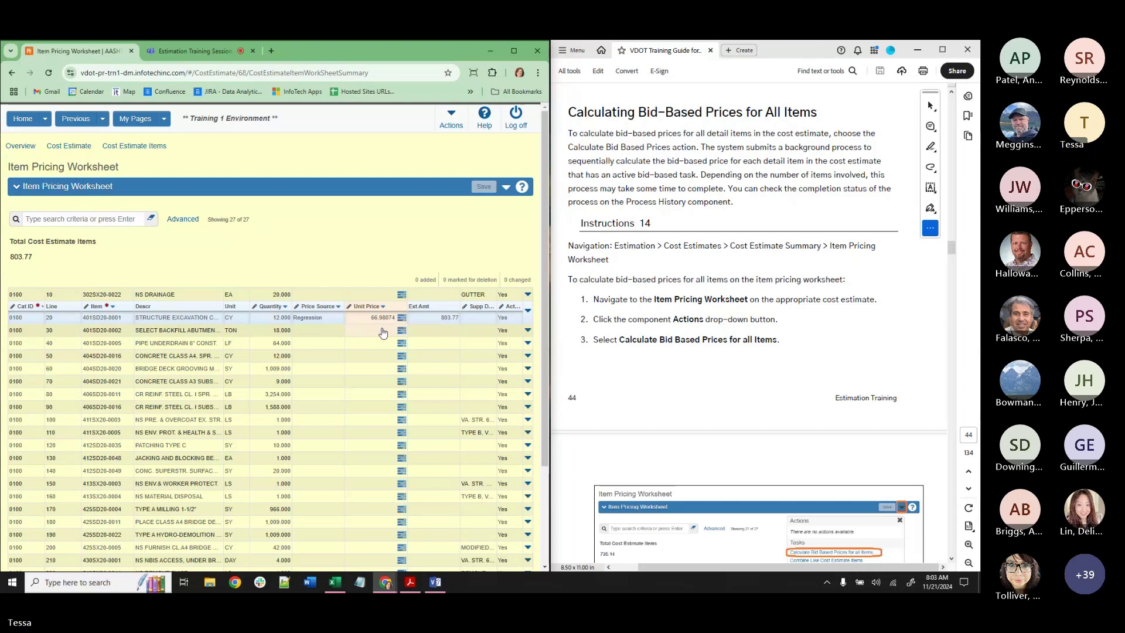
End the screen share from the Teams meeting toolbar so the participant gallery shows.
left_click(186, 53)
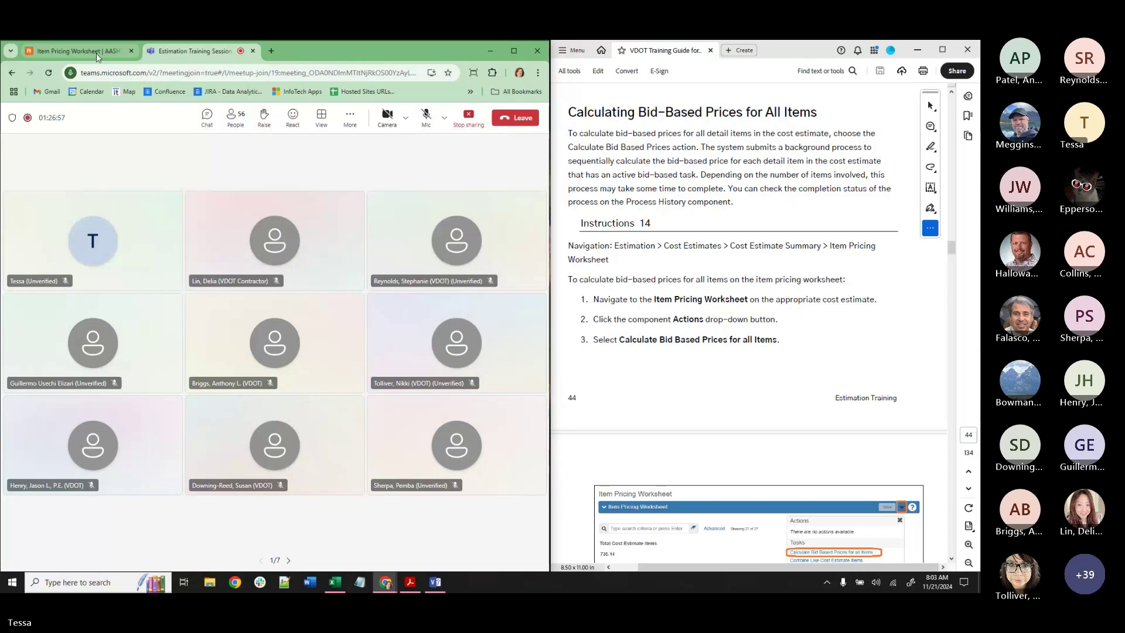
left_click(96, 53)
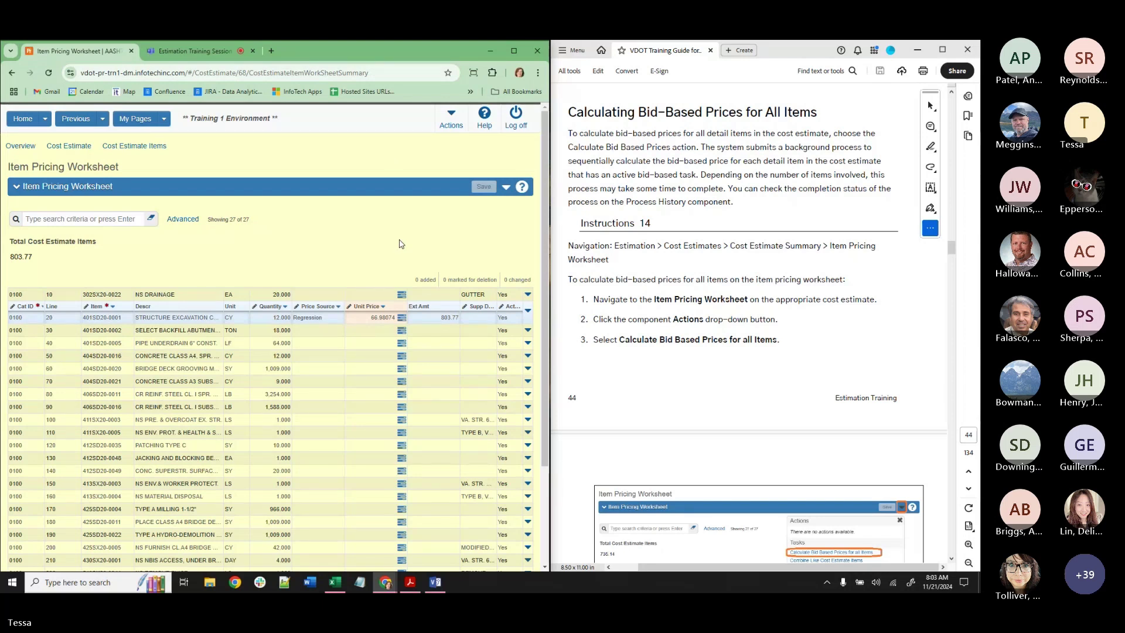
left_click(191, 51)
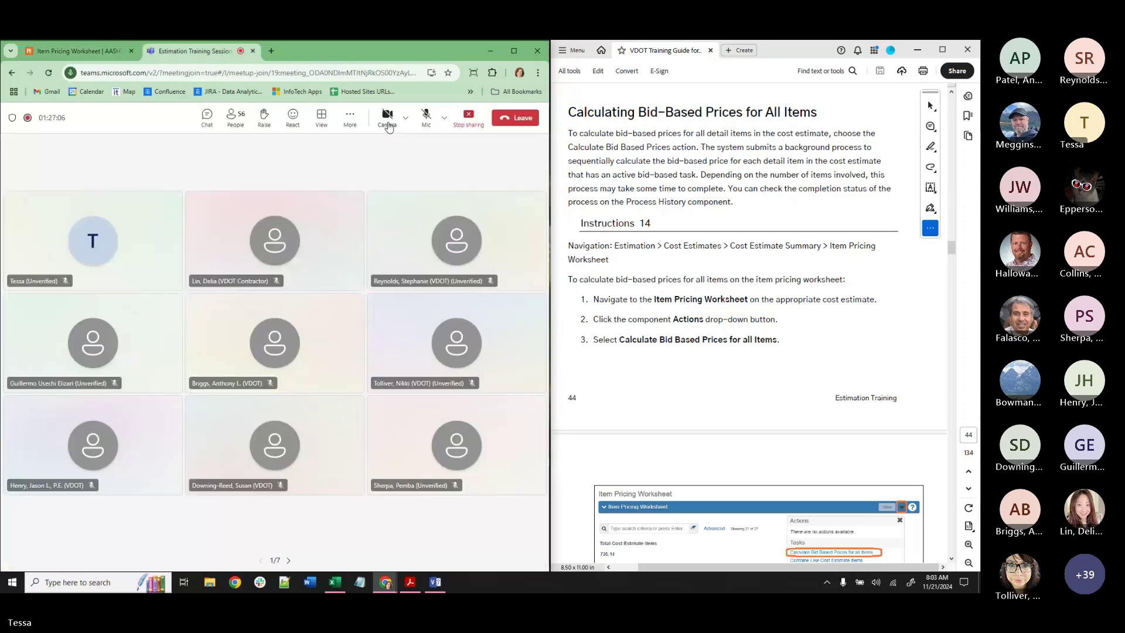
left_click(464, 124)
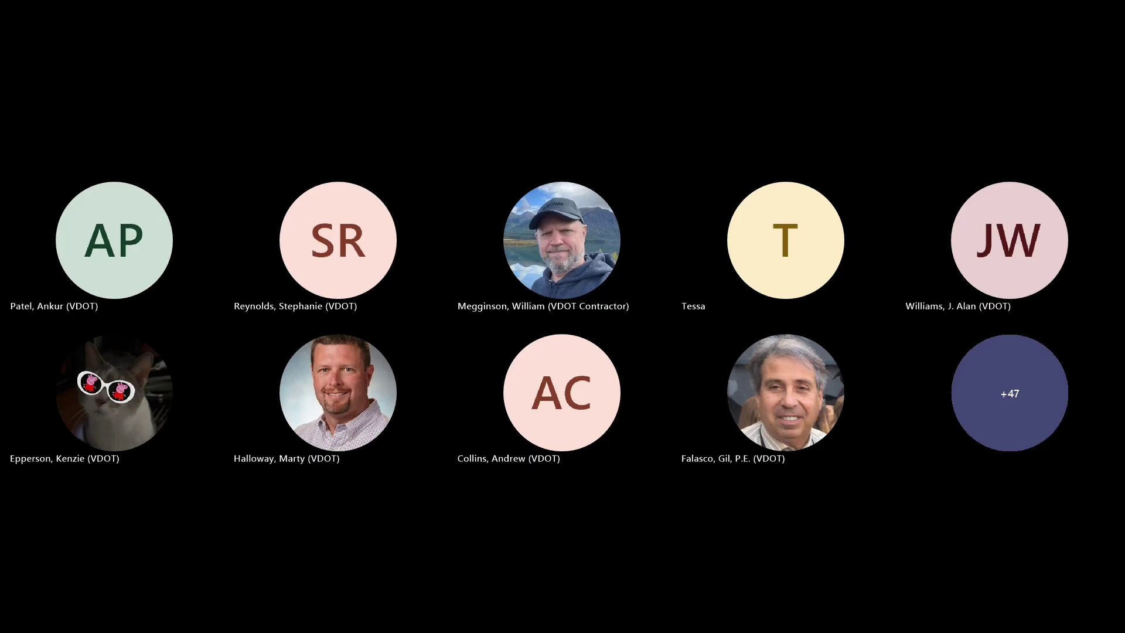
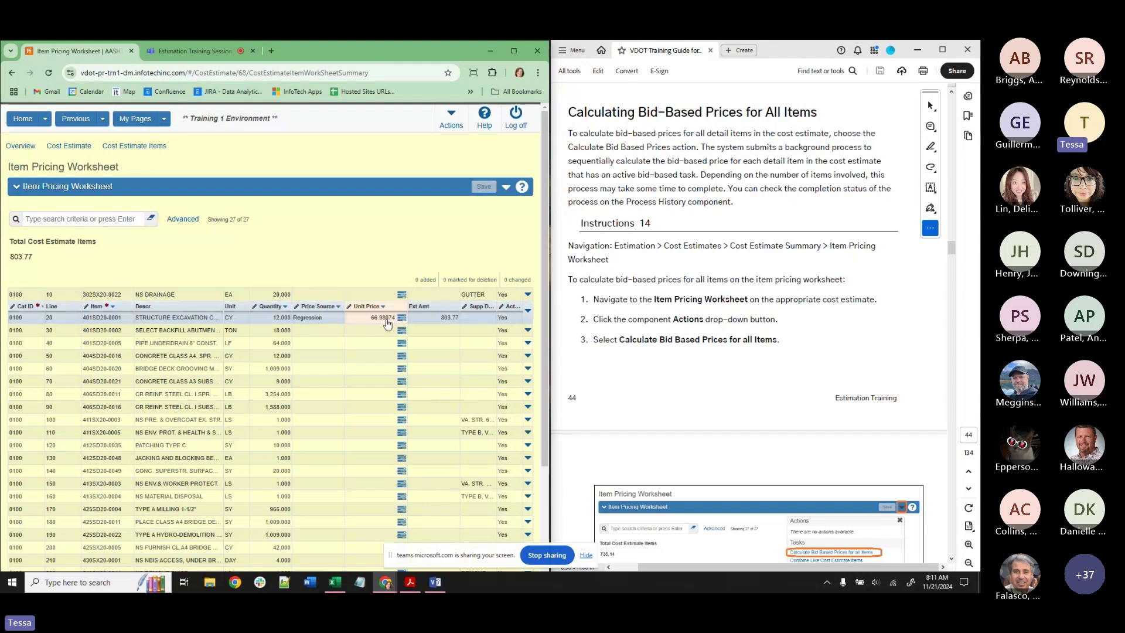
Run Calculate Bid Based Prices for all Items from the worksheet's Actions menu.
left_click(505, 189)
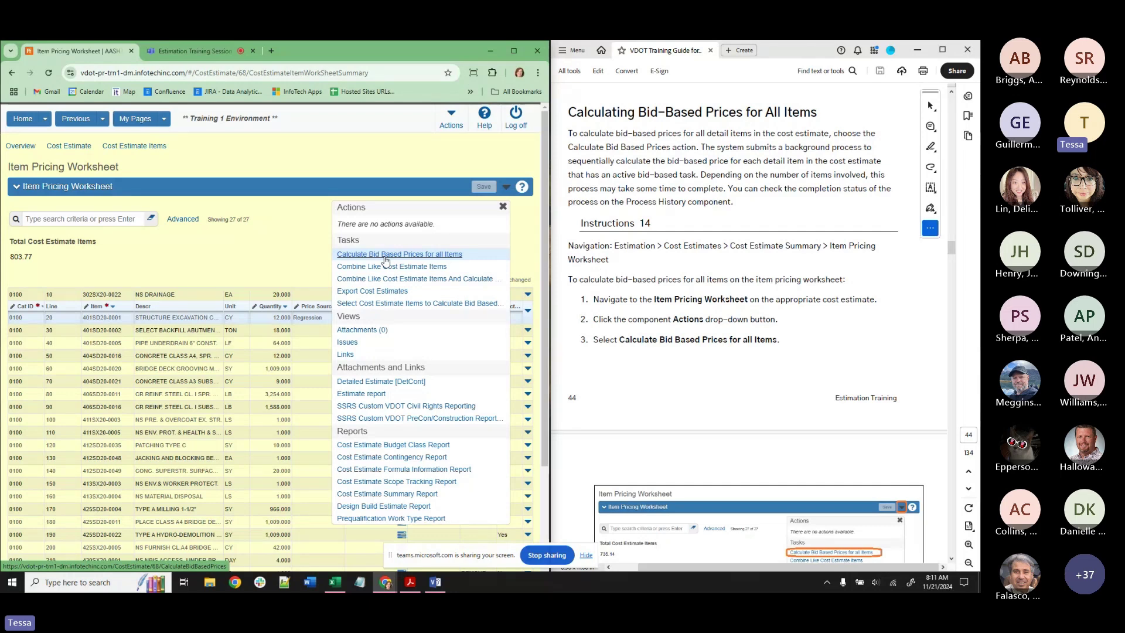
left_click(304, 246)
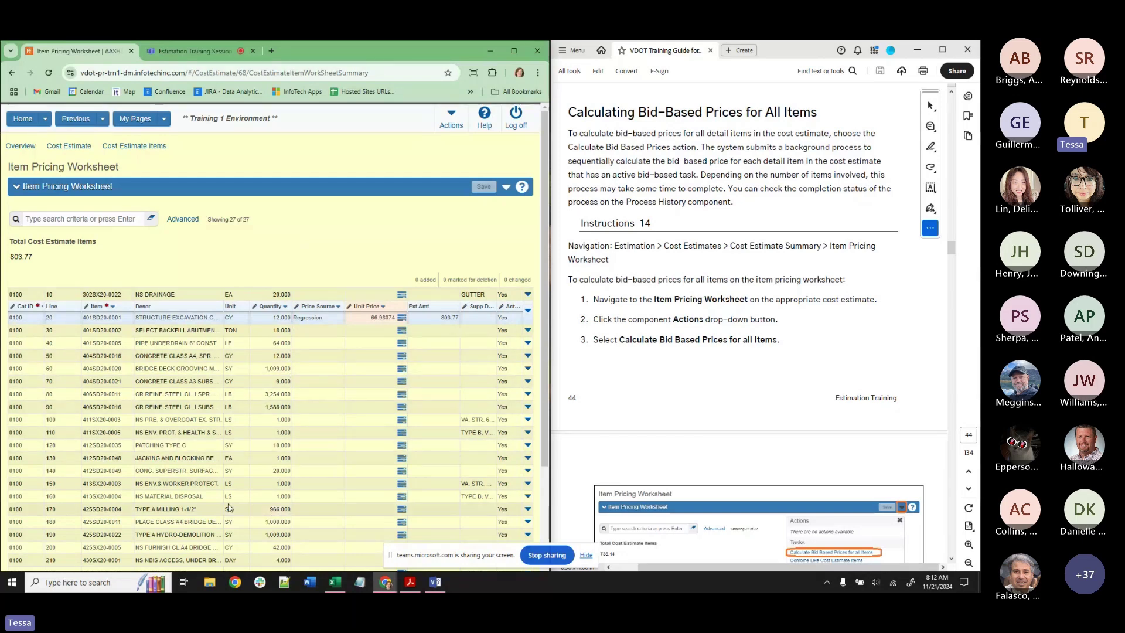
left_click(145, 432)
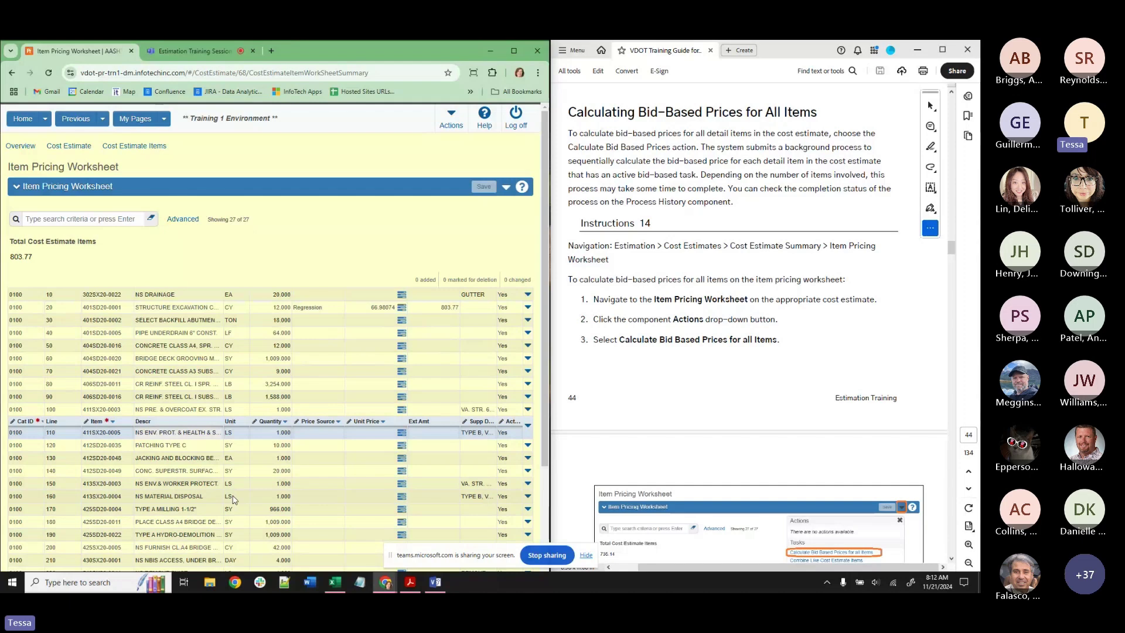
left_click(330, 314)
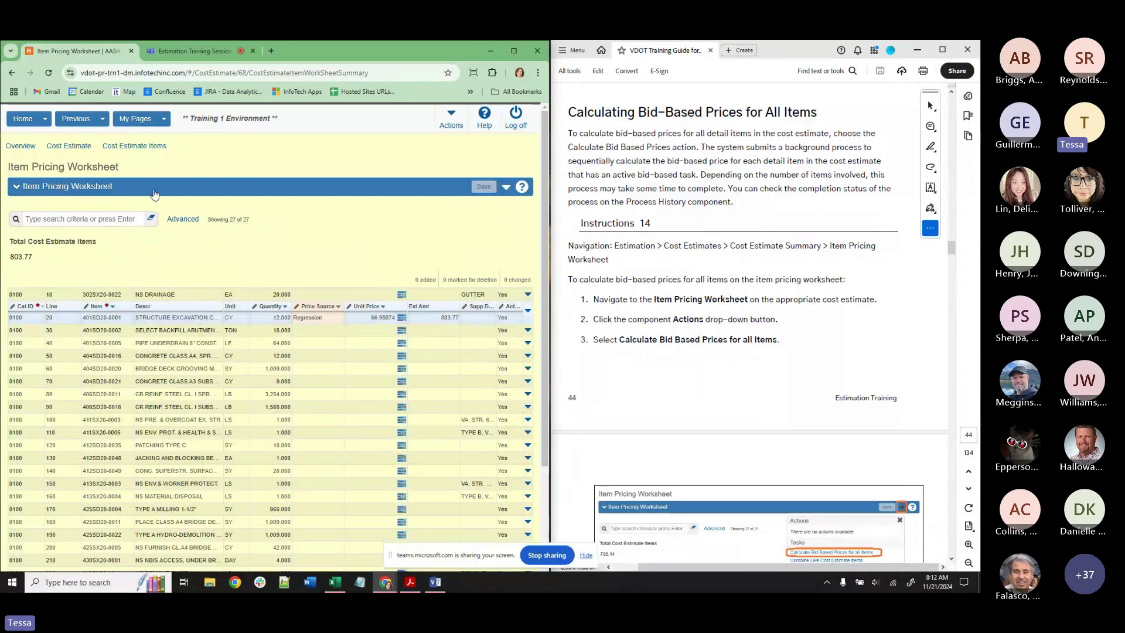
left_click(506, 187)
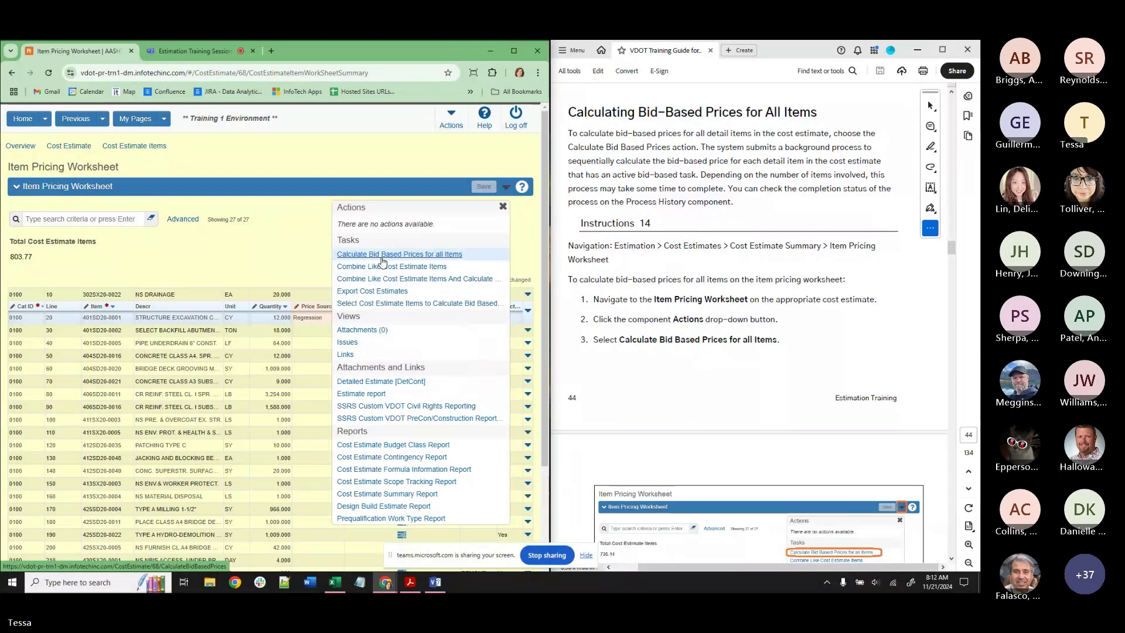
left_click(382, 256)
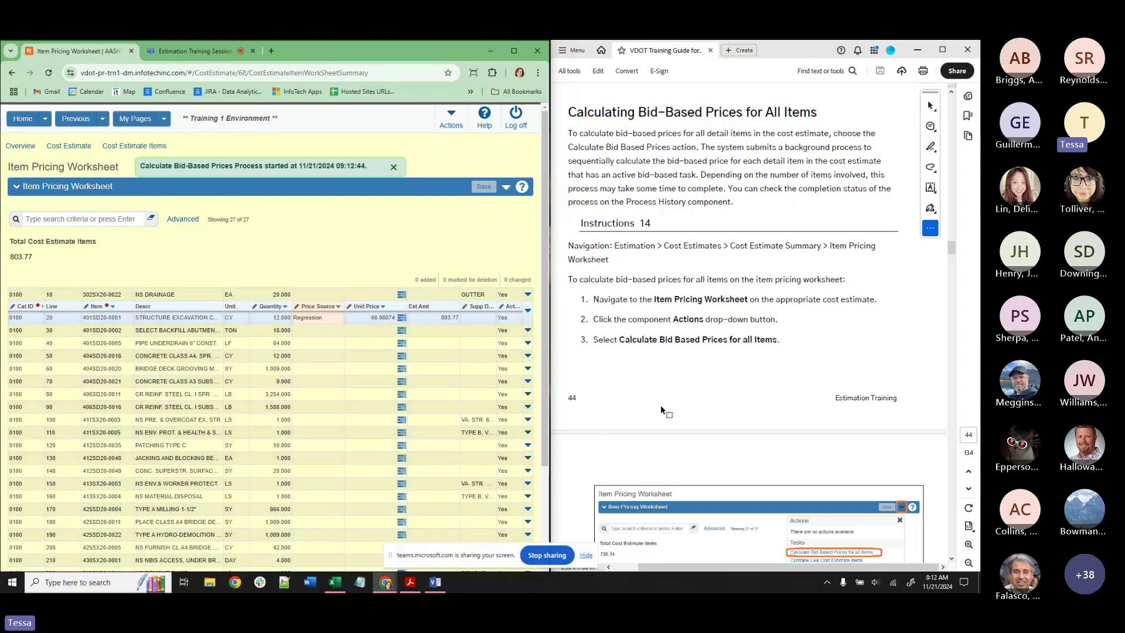
Open Process History and wait for the CalculateBidBasedPrices run to finish with an Error.log.
scroll(660, 405, "down", 5)
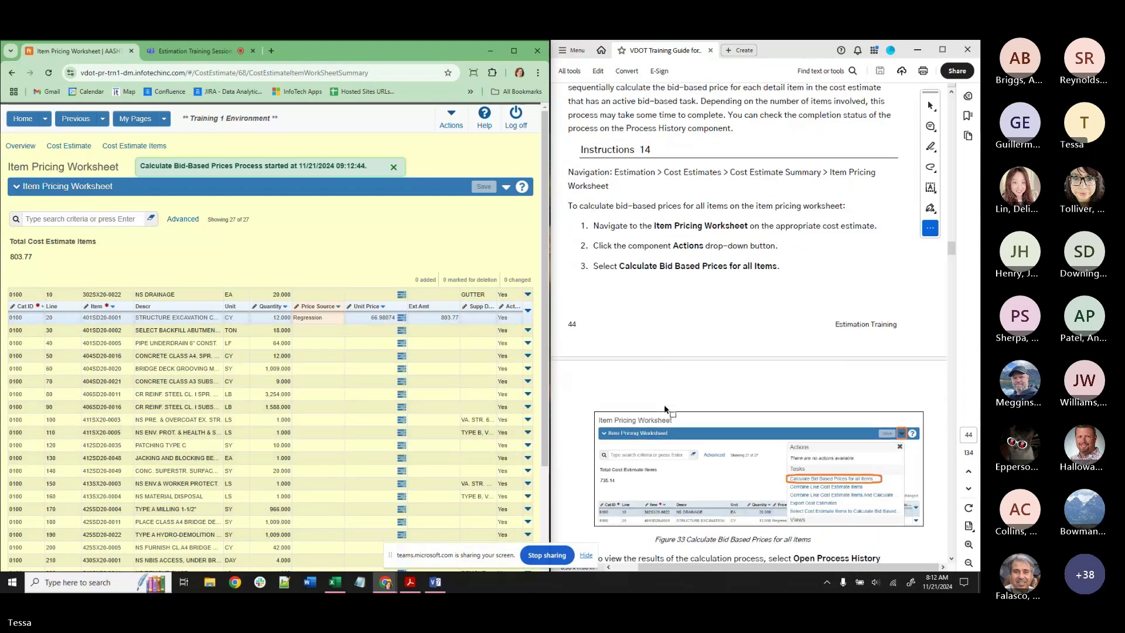
scroll(668, 410, "down", 3)
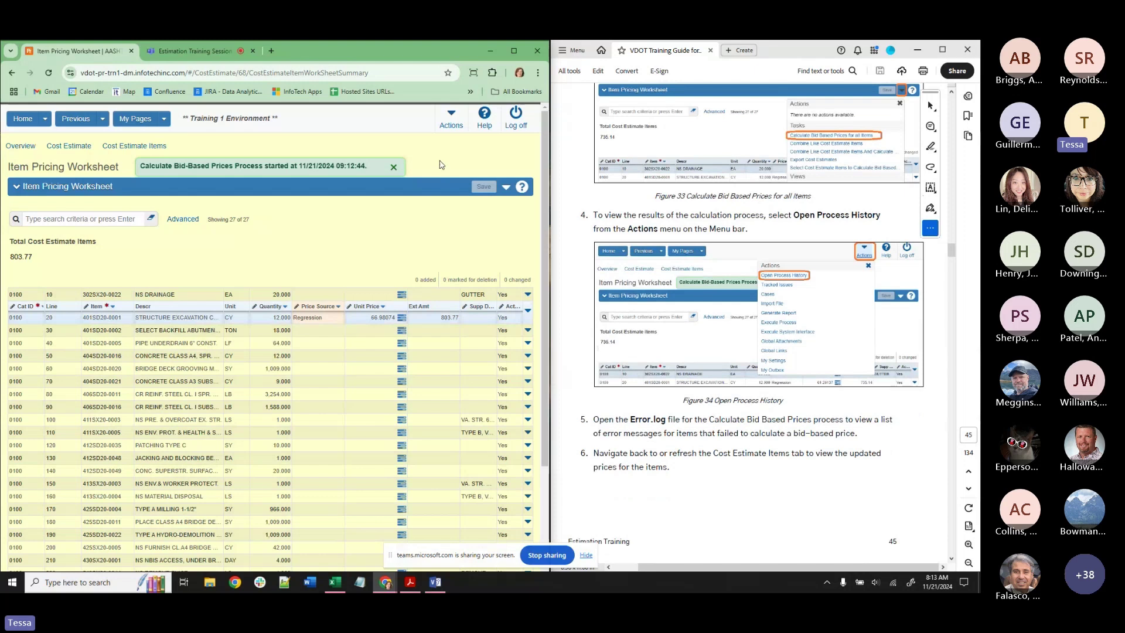
left_click(446, 122)
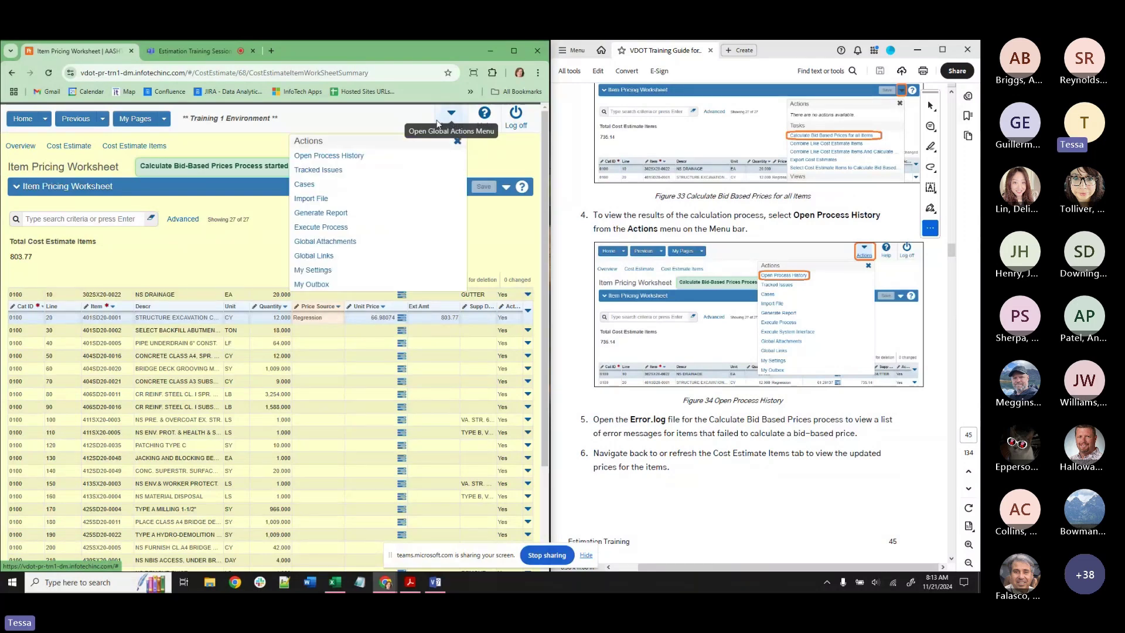
left_click(359, 157)
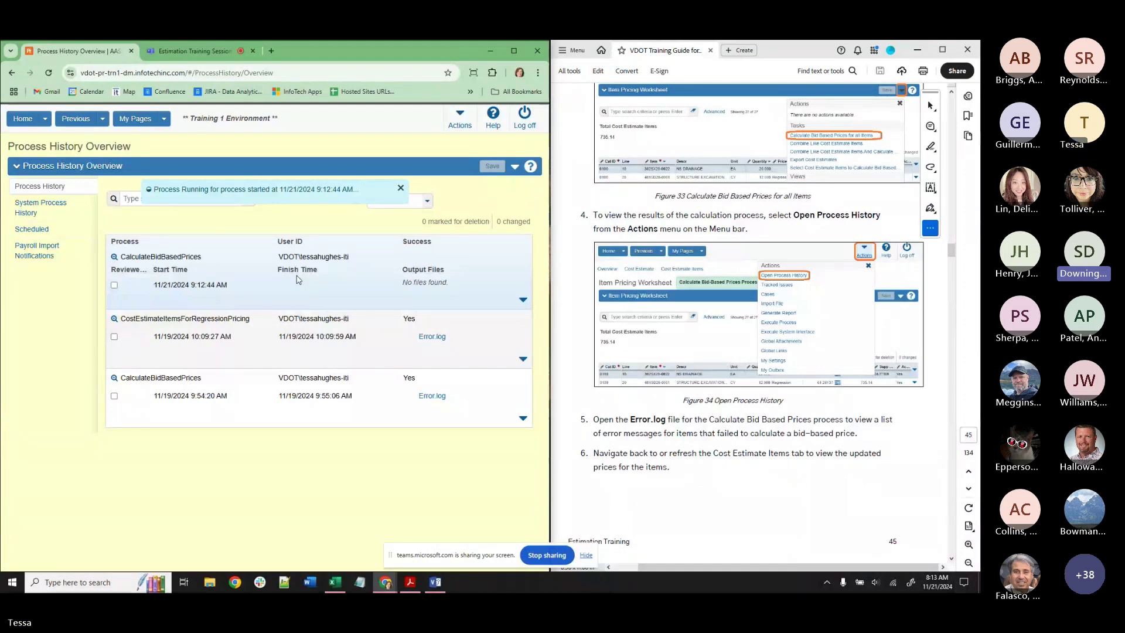
key("XF86AudioLowerVolume")
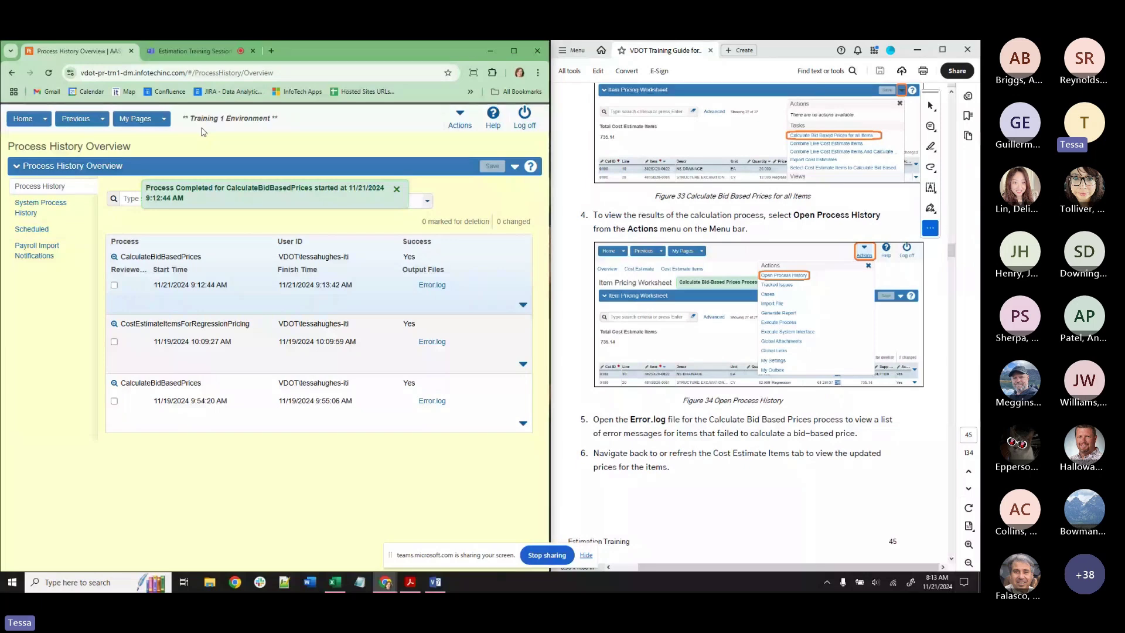
Go back to the Cost Estimate Summary, review its Bid History Profile, then reopen the Item Pricing Worksheet.
left_click(103, 121)
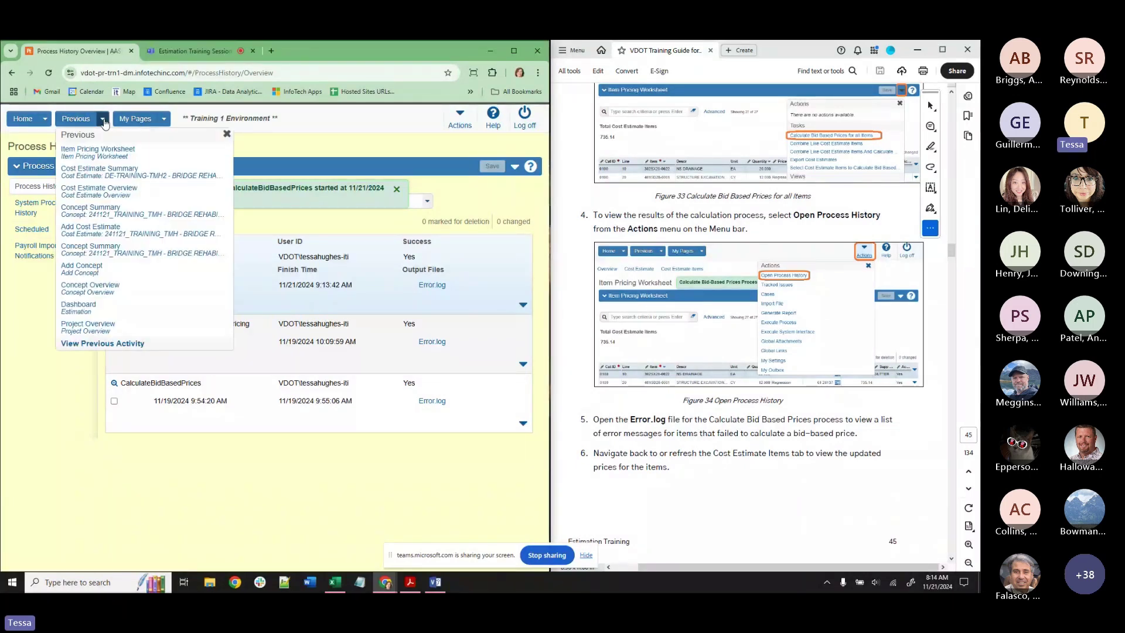
left_click(108, 172)
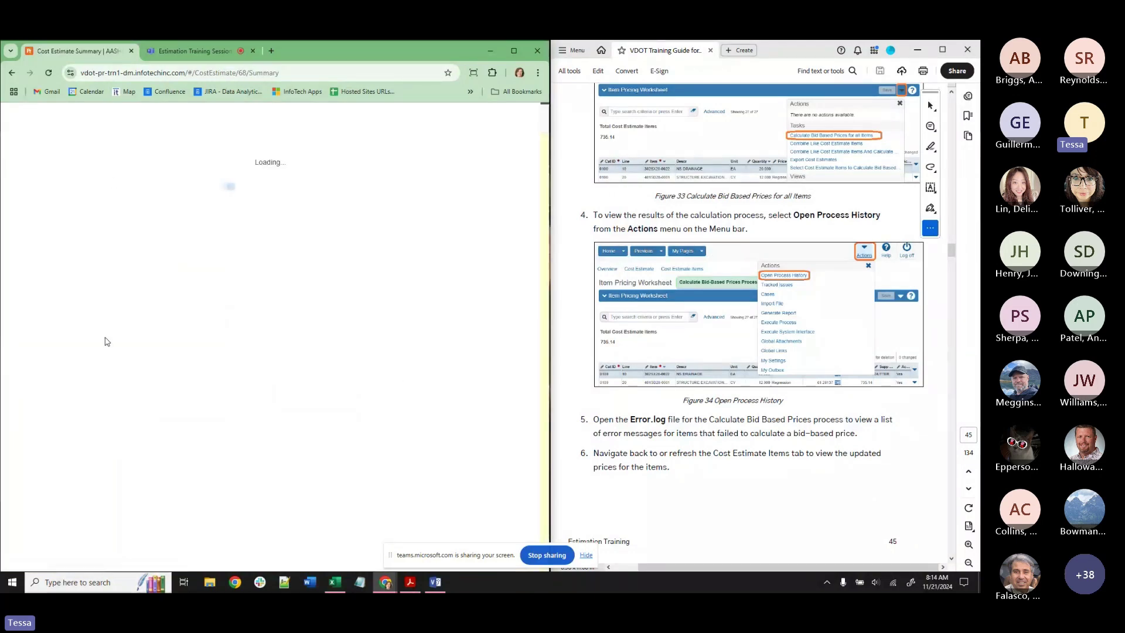
scroll(201, 266, "down", 5)
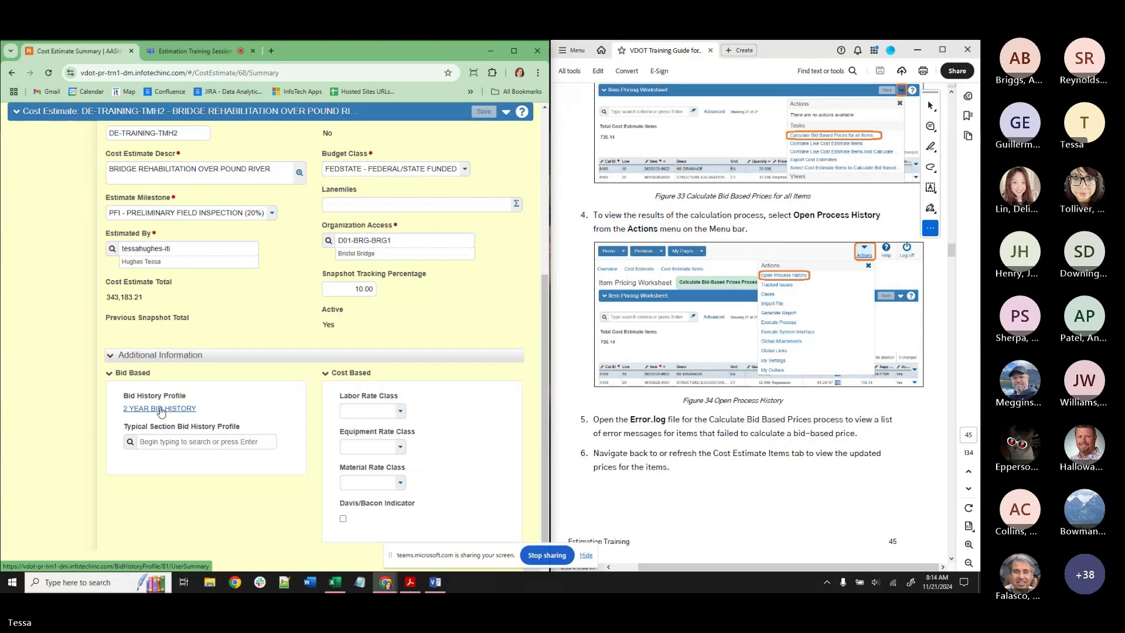
scroll(314, 356, "up", 4)
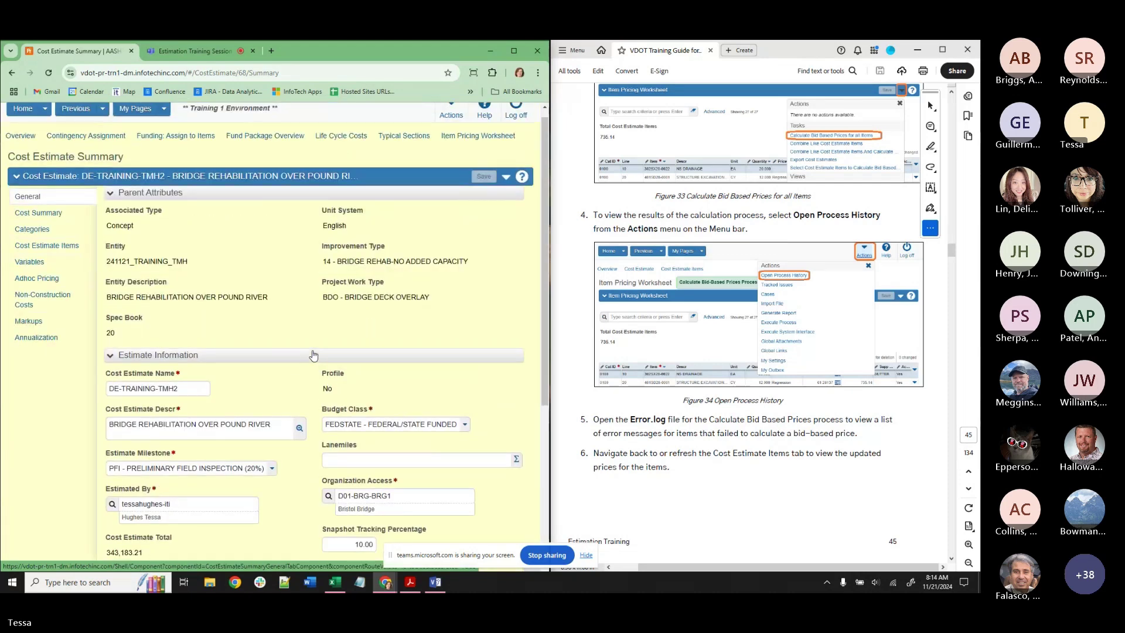
scroll(313, 355, "up", 1)
left_click(477, 135)
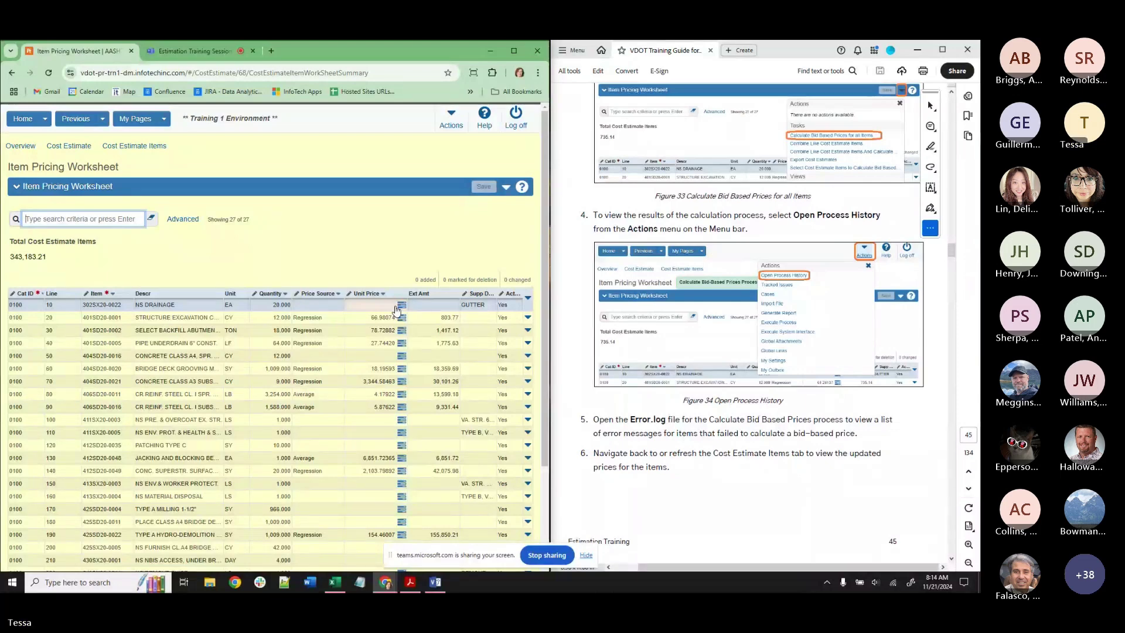
scroll(643, 351, "down", 6)
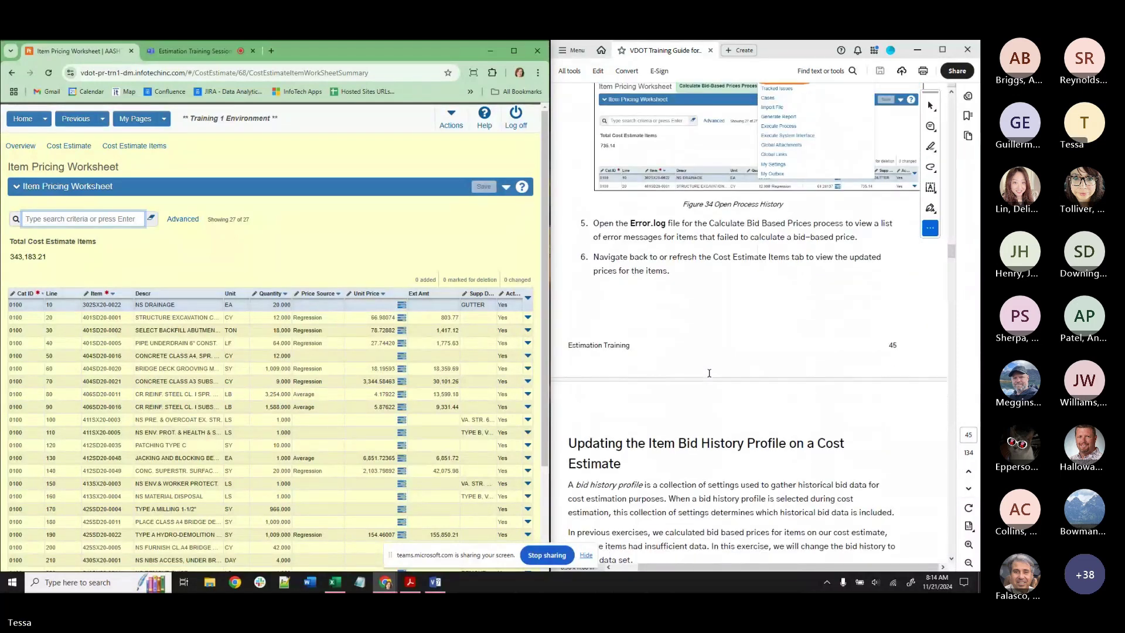
scroll(714, 367, "down", 2)
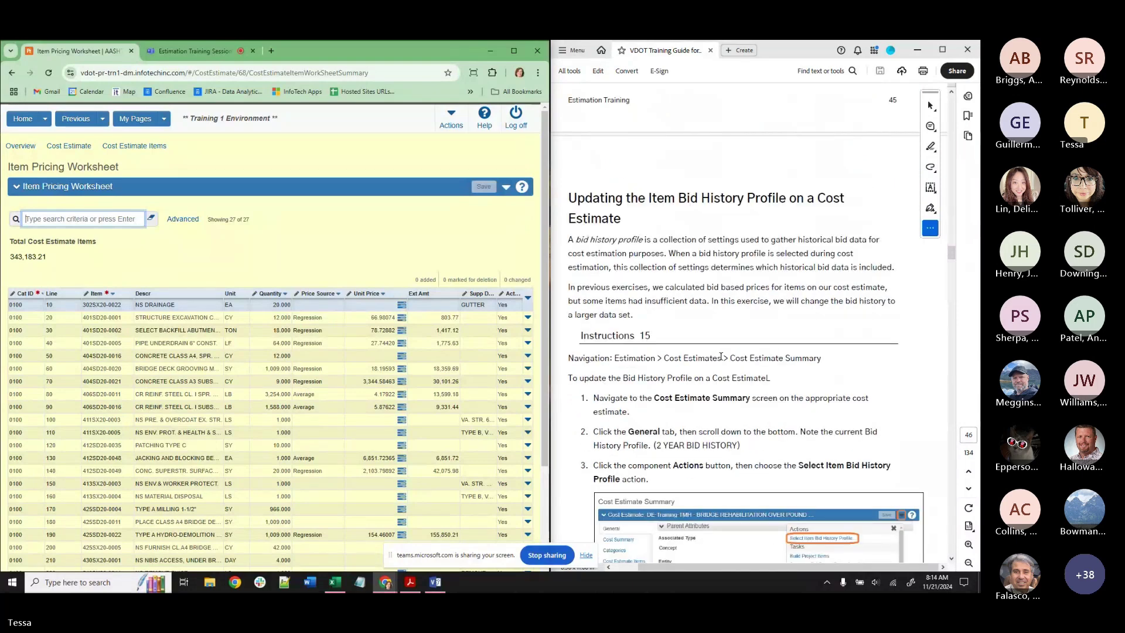
scroll(720, 355, "down", 3)
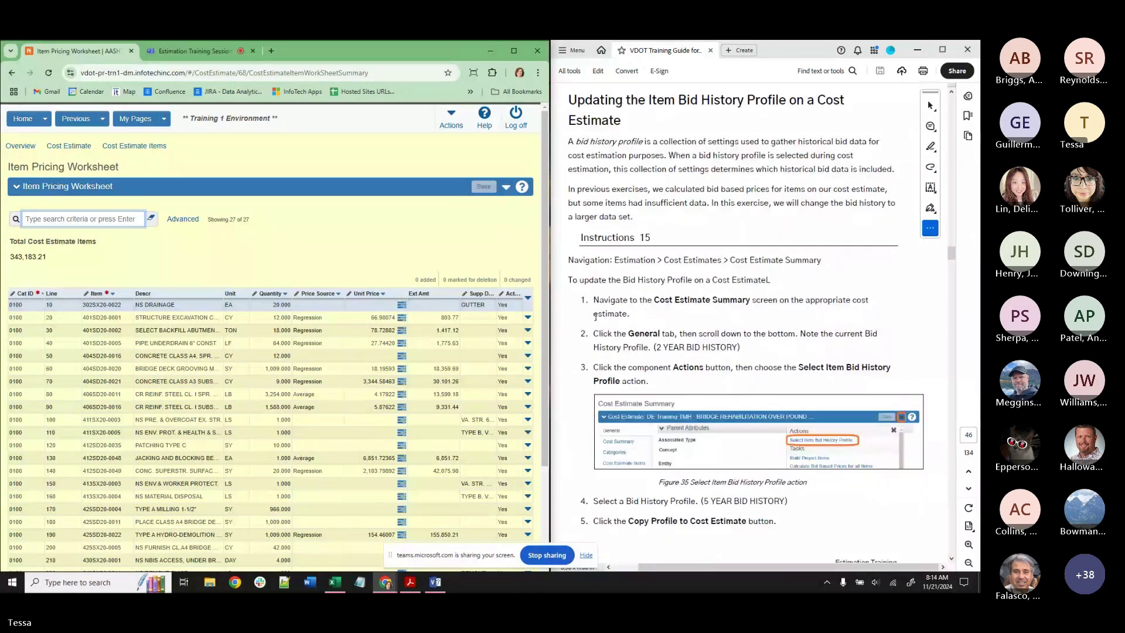
left_click(586, 556)
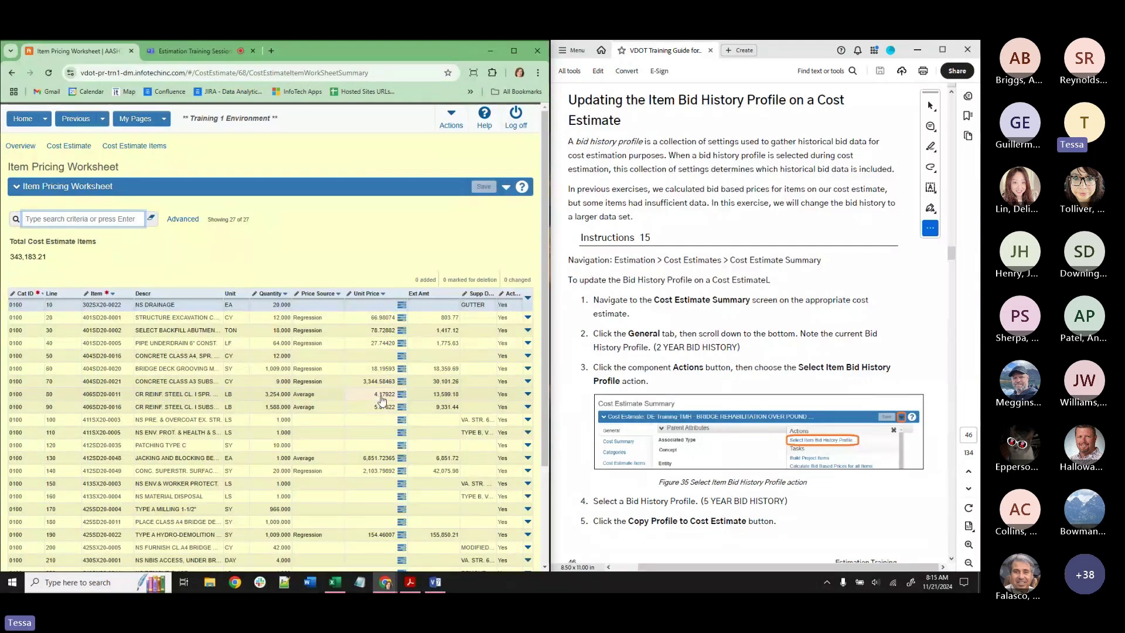
scroll(378, 410, "down", 2)
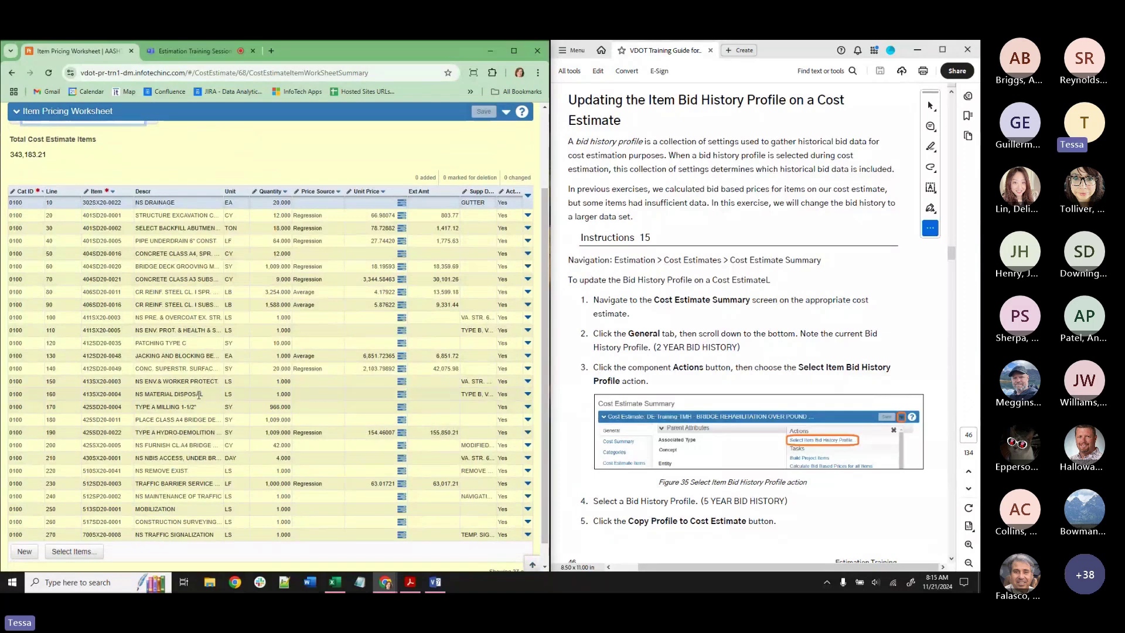
scroll(201, 404, "down", 1)
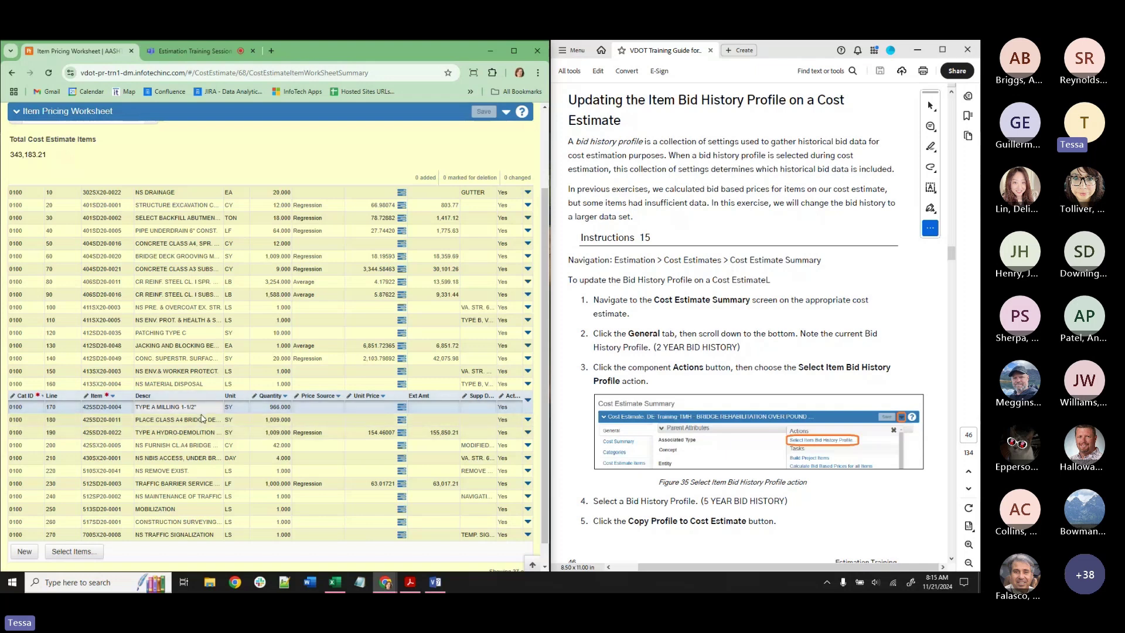
scroll(205, 420, "up", 2)
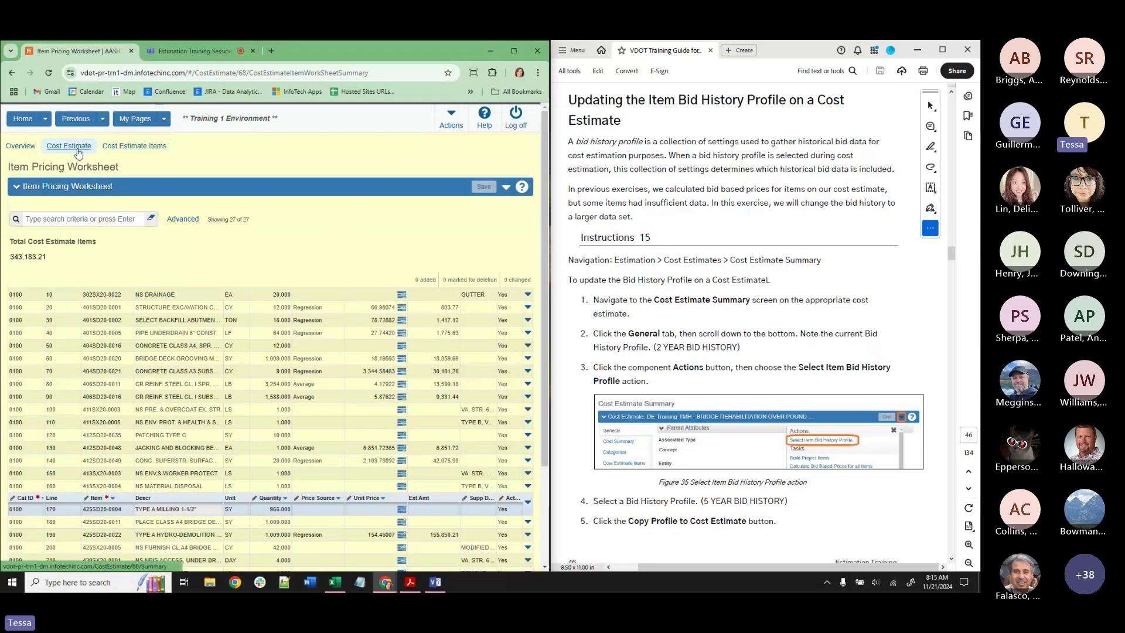
Return to the Cost Estimate Summary and scroll through its details.
left_click(104, 119)
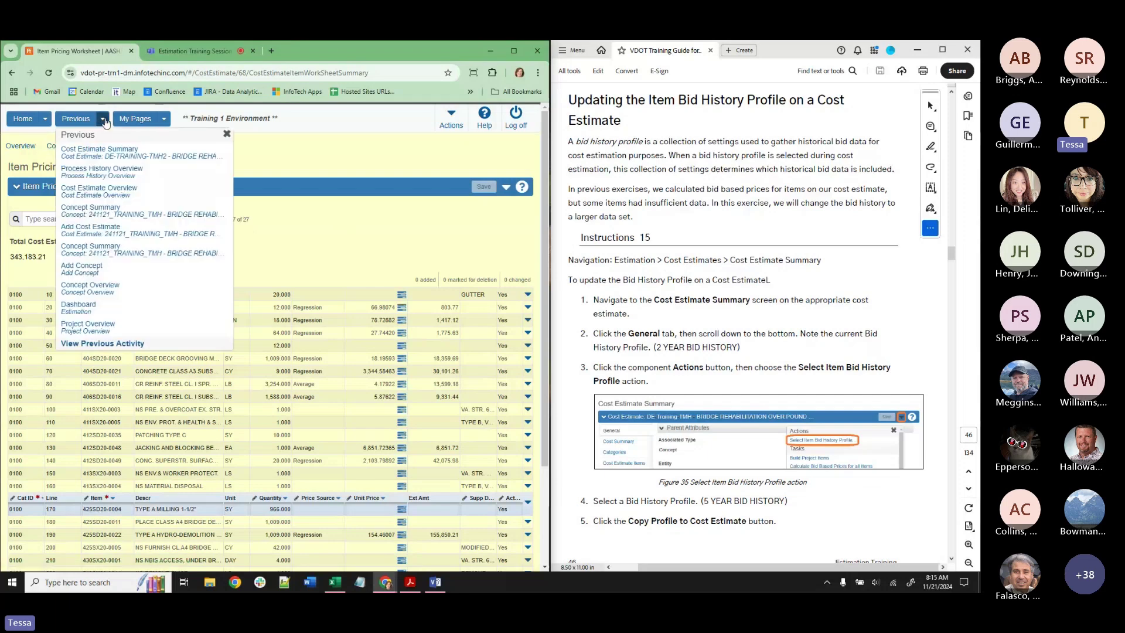
left_click(120, 159)
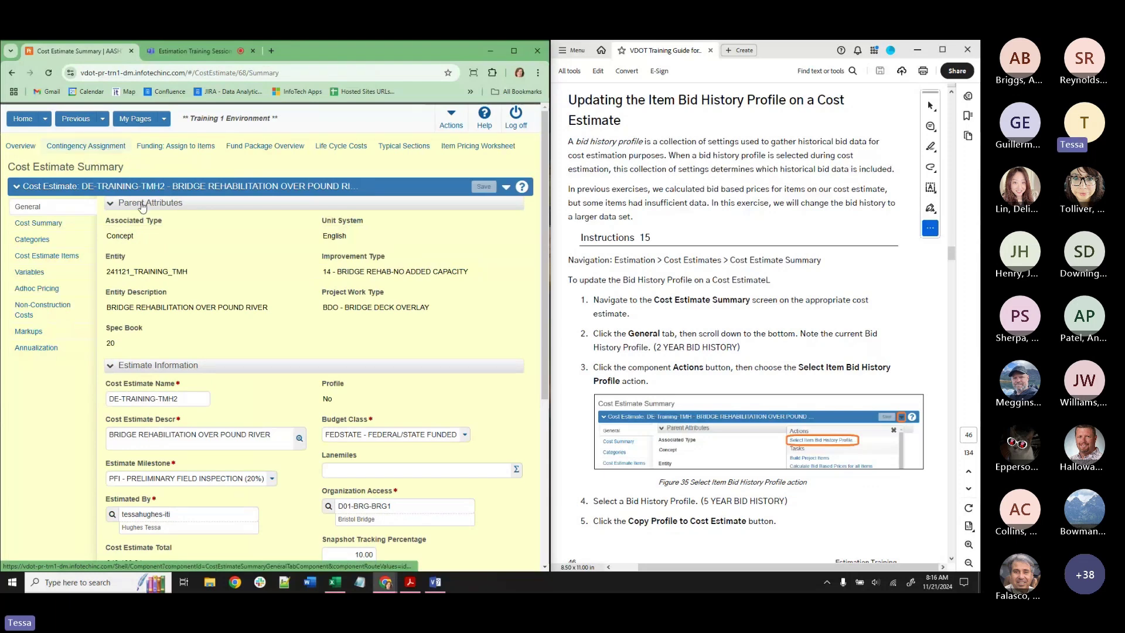
scroll(189, 252, "down", 1)
scroll(188, 252, "down", 3)
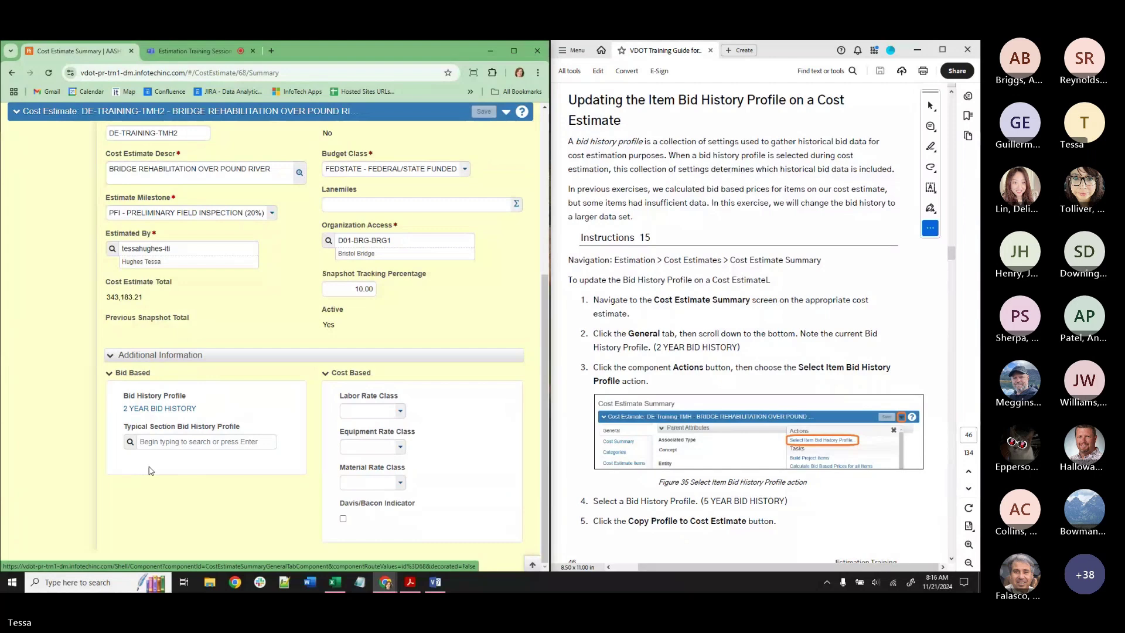
scroll(148, 469, "up", 5)
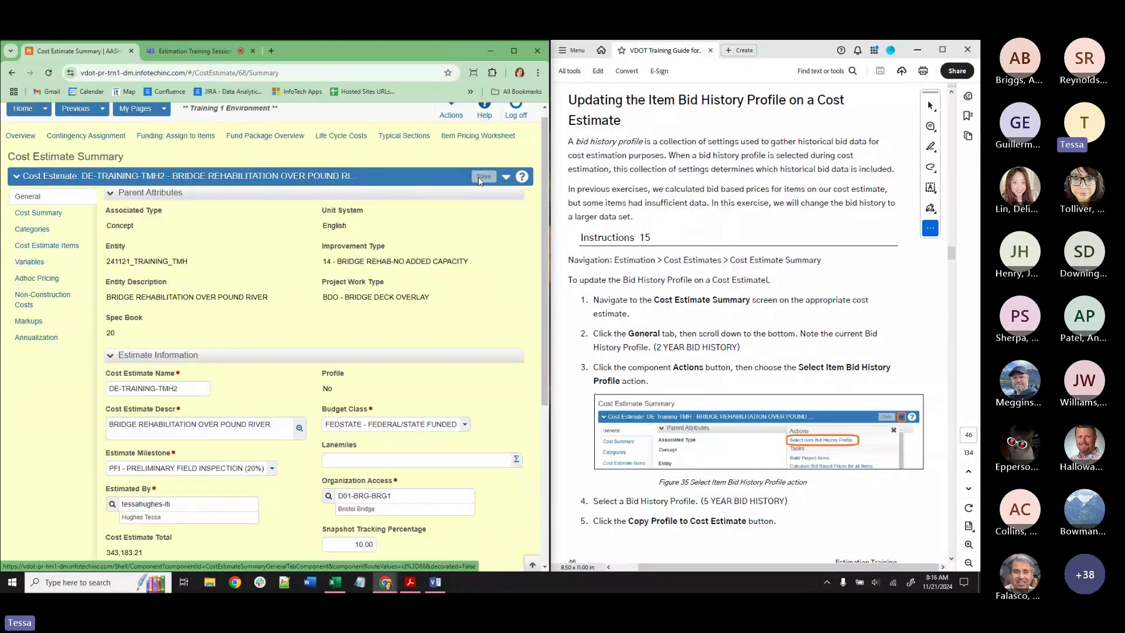
Copy the 5 YEAR BID HISTORY profile to the estimate, dismiss the error, and refresh the summary.
left_click(505, 177)
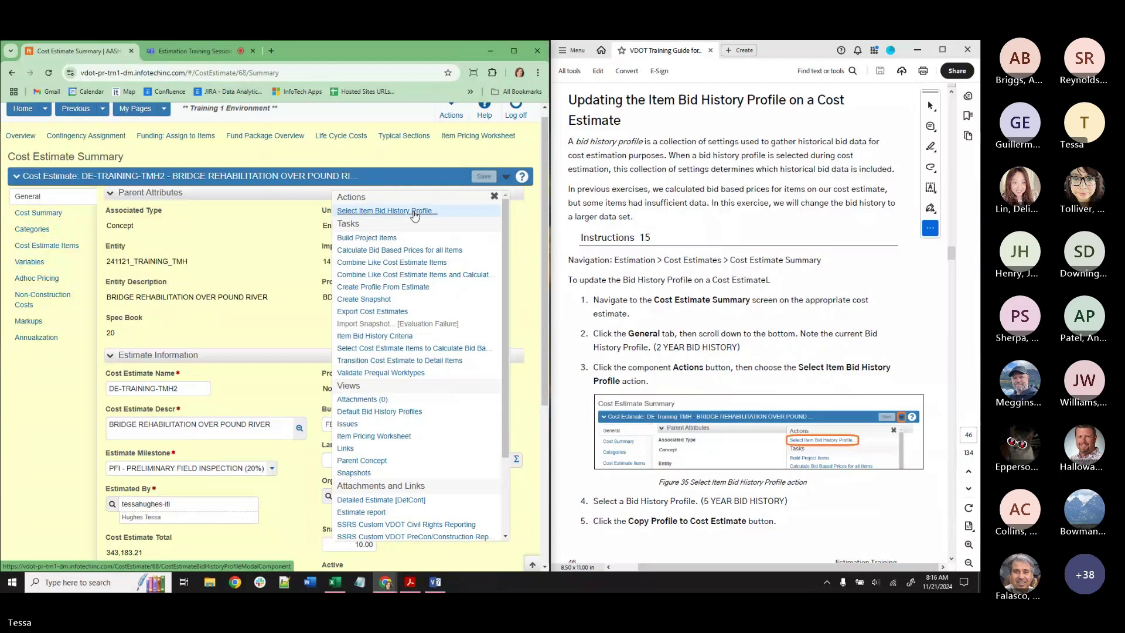
left_click(414, 212)
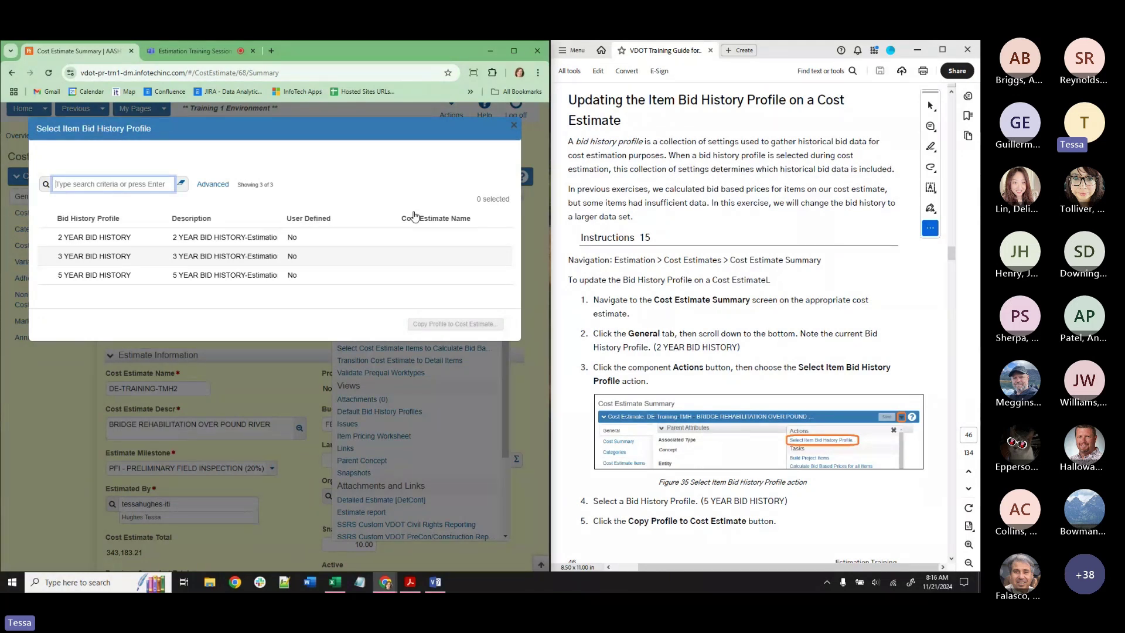
left_click(146, 279)
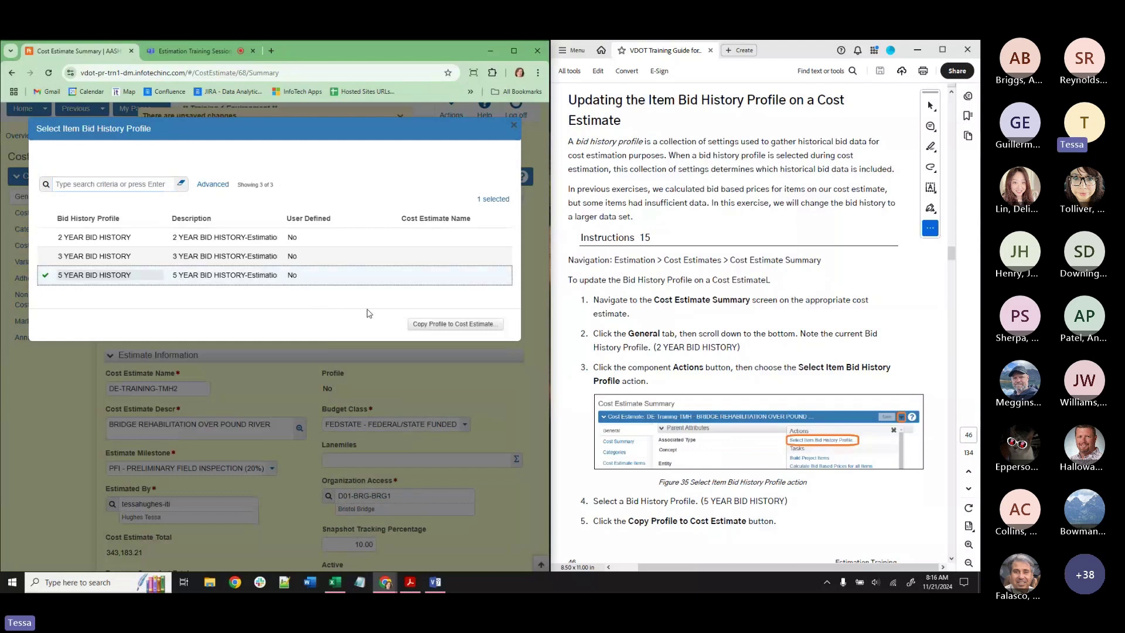
left_click(420, 326)
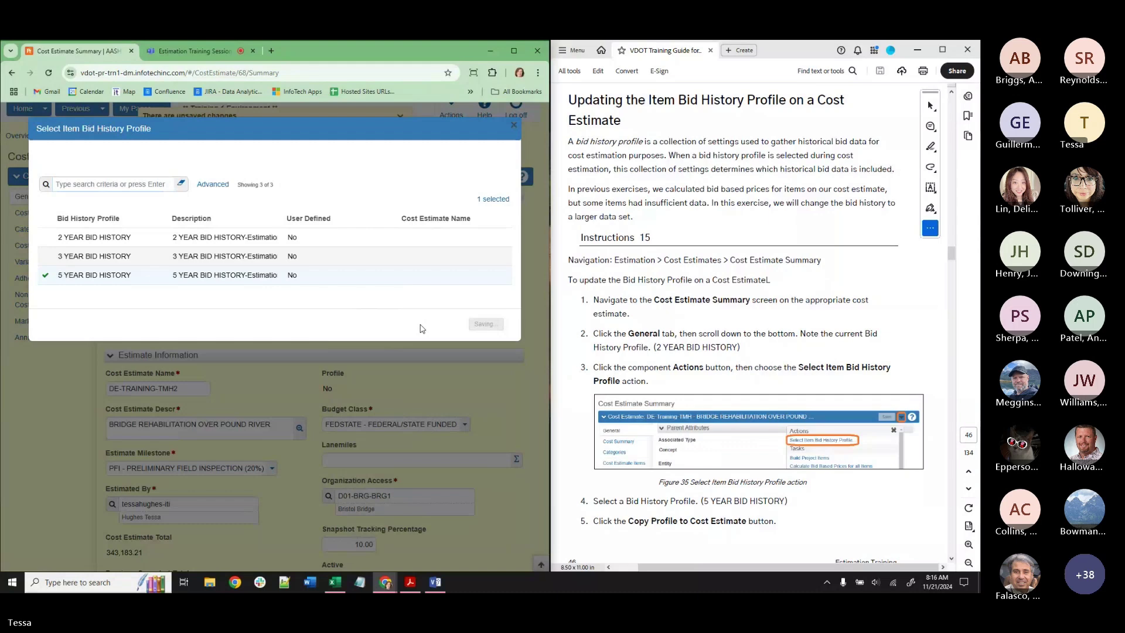
scroll(796, 356, "down", 4)
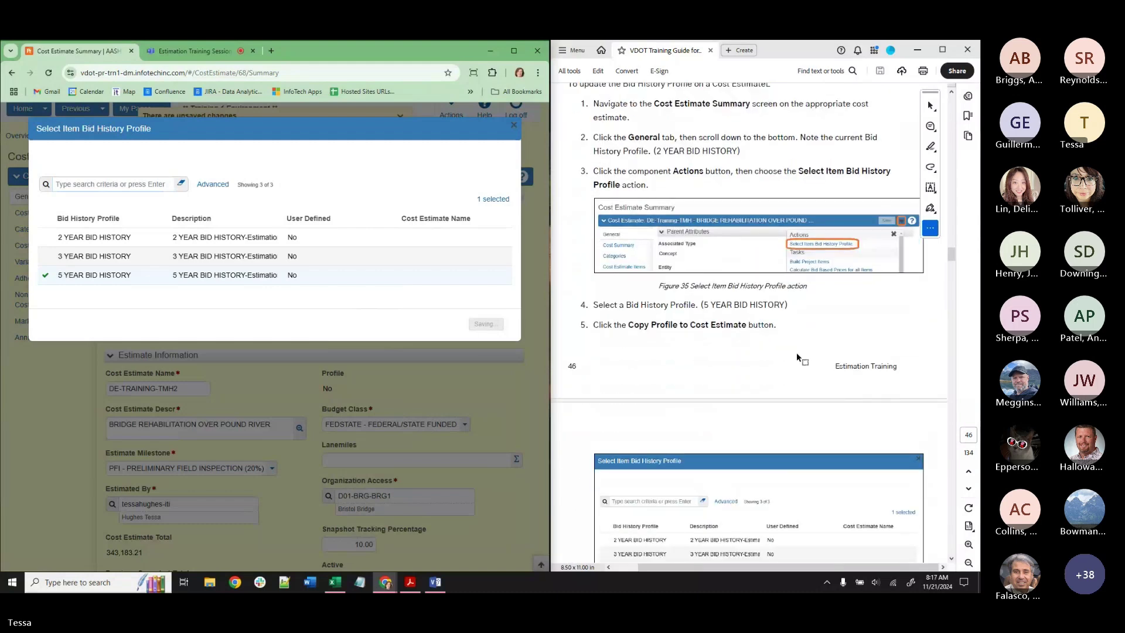
left_click(400, 115)
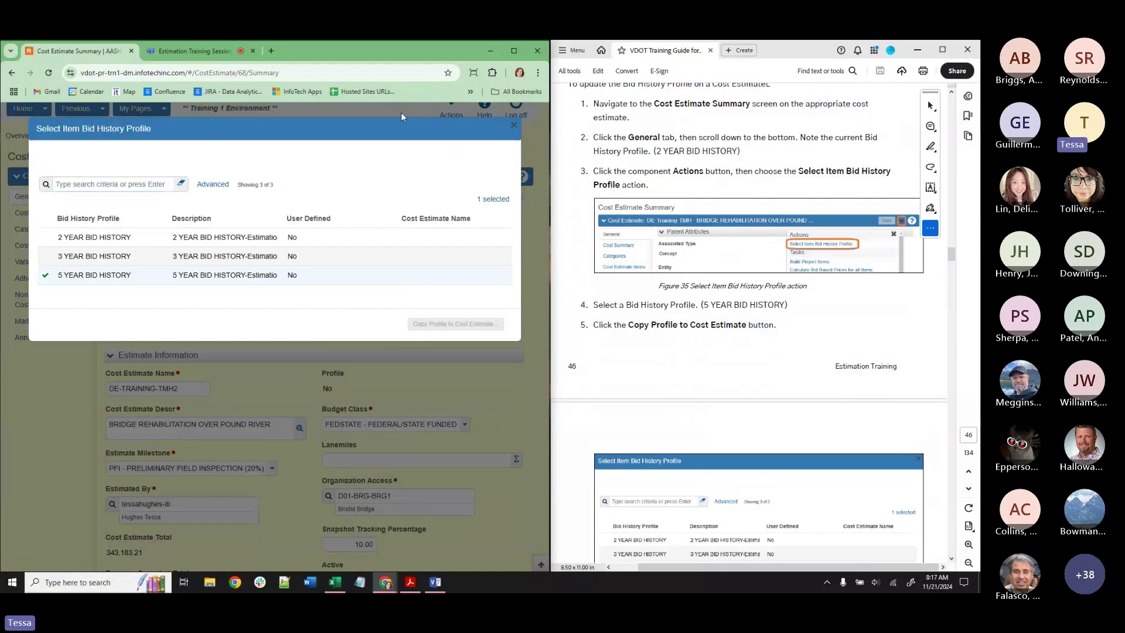
left_click(514, 125)
left_click(49, 72)
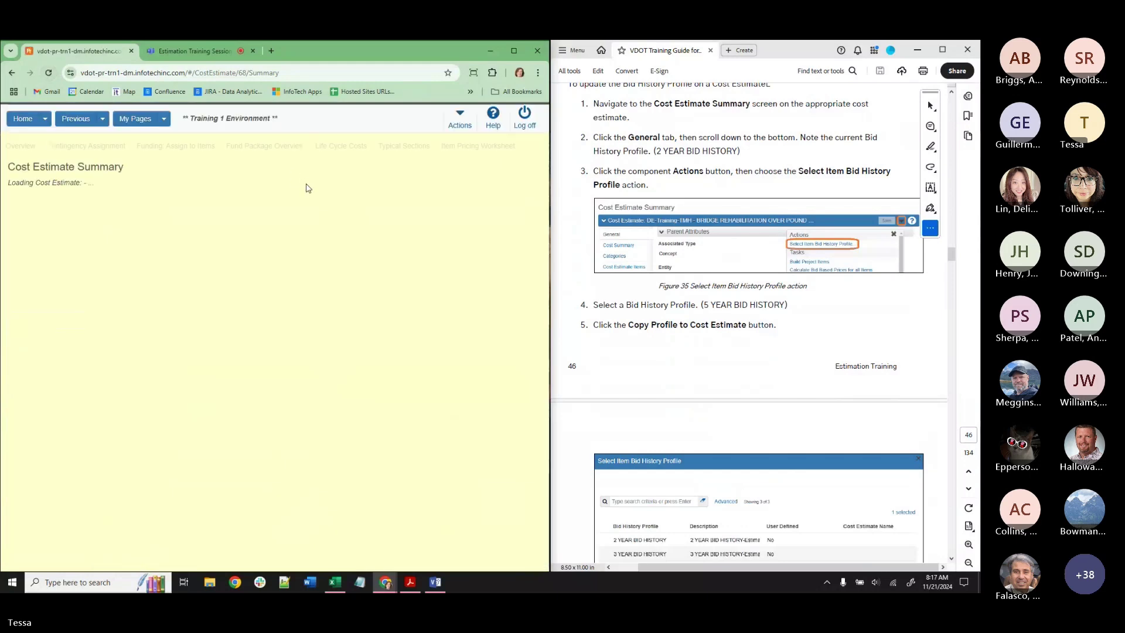
Pick 5 YEAR BID HISTORY in the Select Item Bid History Profile picker and review the summary.
scroll(401, 243, "down", 5)
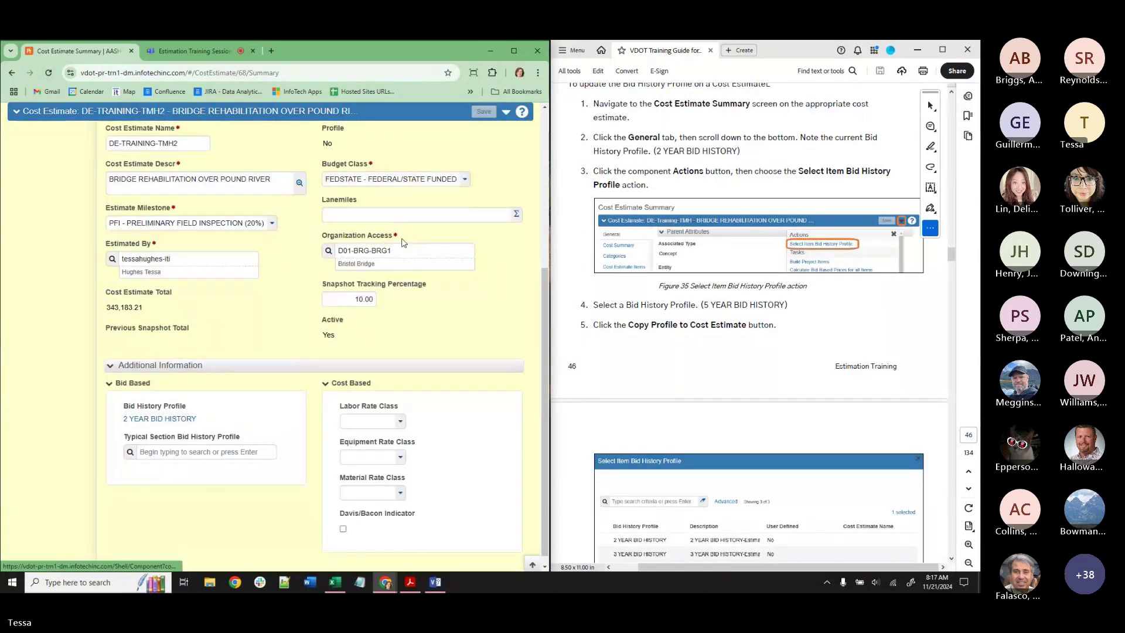
scroll(402, 242, "up", 5)
left_click(506, 191)
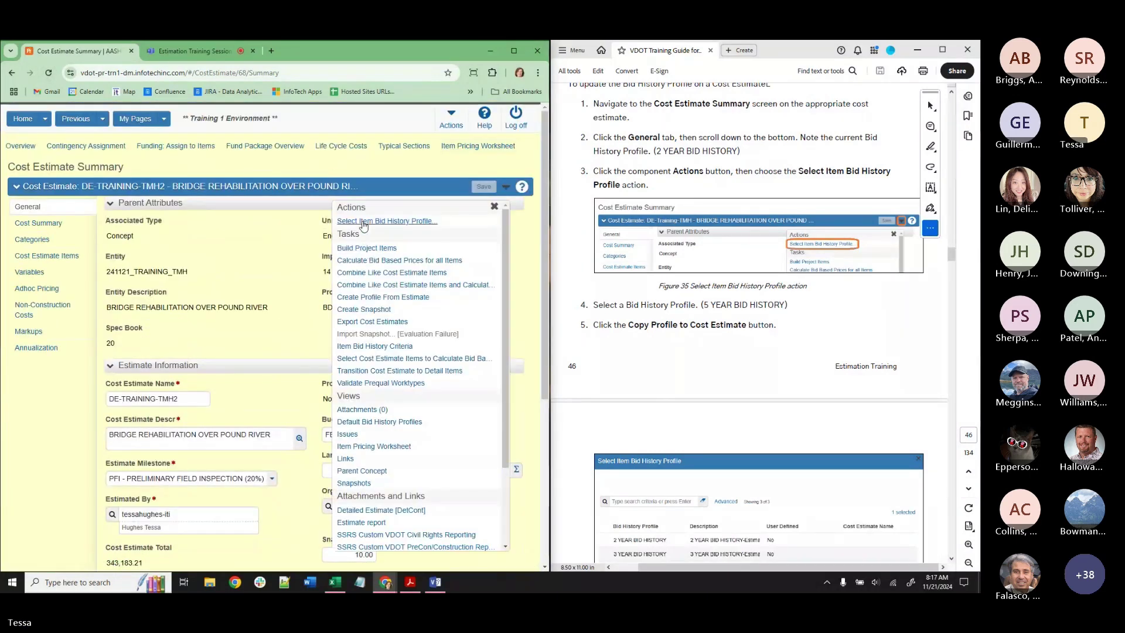
left_click(360, 226)
left_click(131, 276)
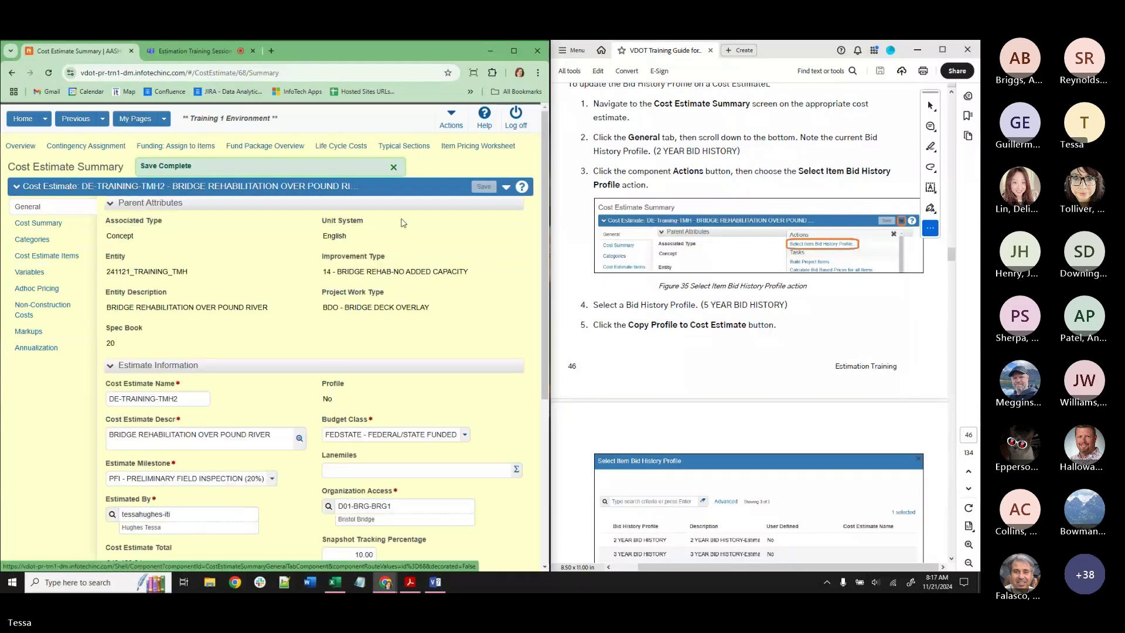
scroll(403, 222, "down", 4)
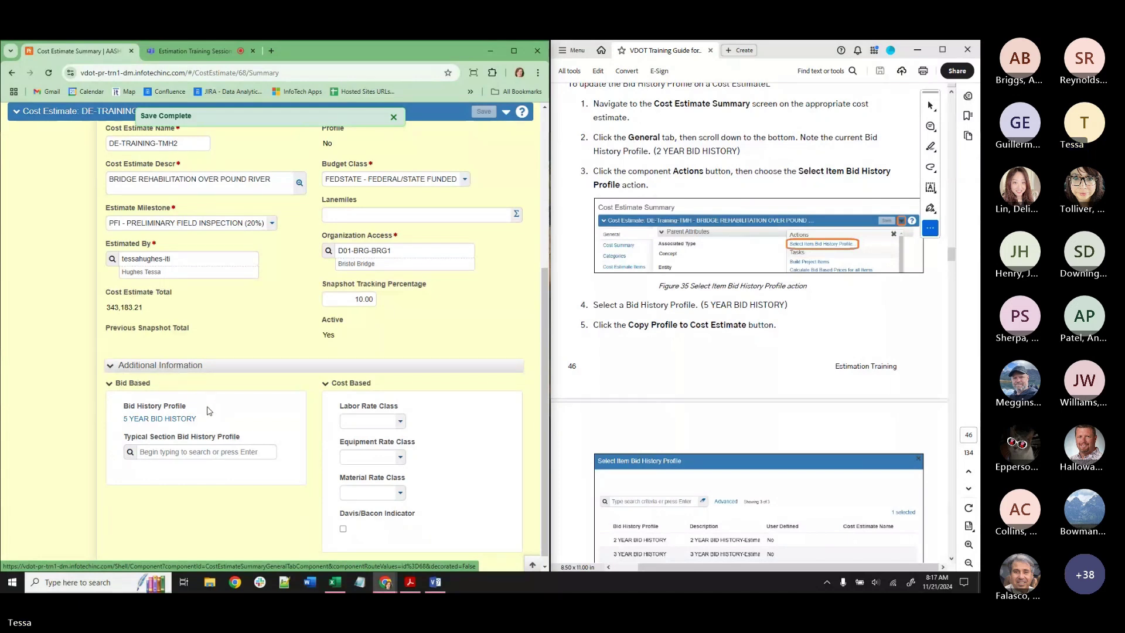
scroll(223, 407, "up", 3)
scroll(240, 400, "up", 2)
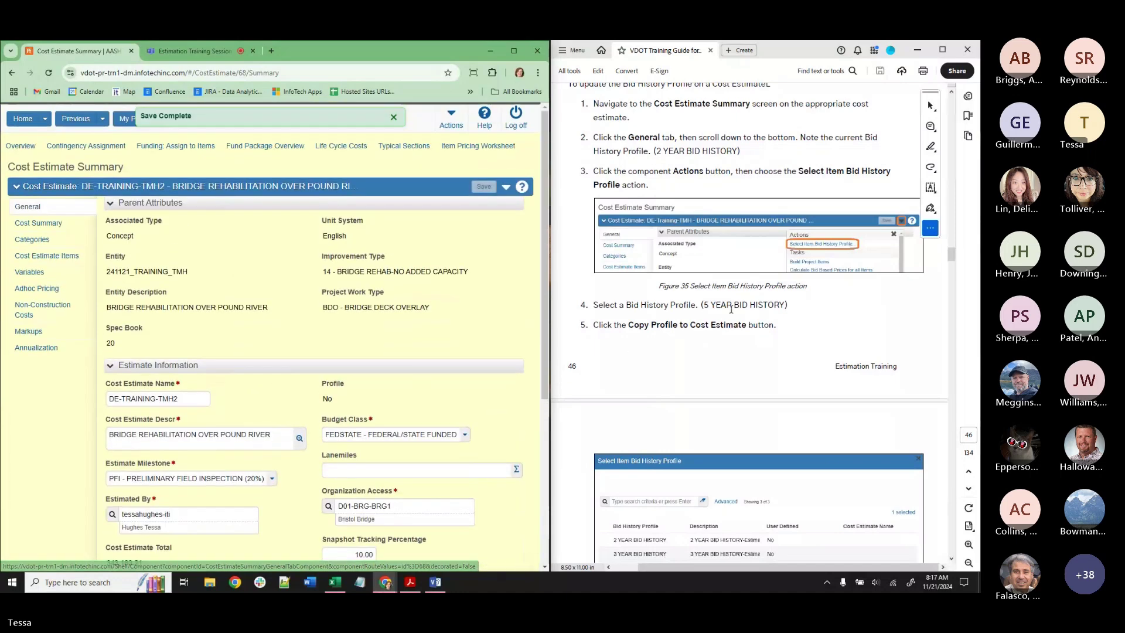
scroll(732, 310, "down", 3)
scroll(733, 308, "down", 1)
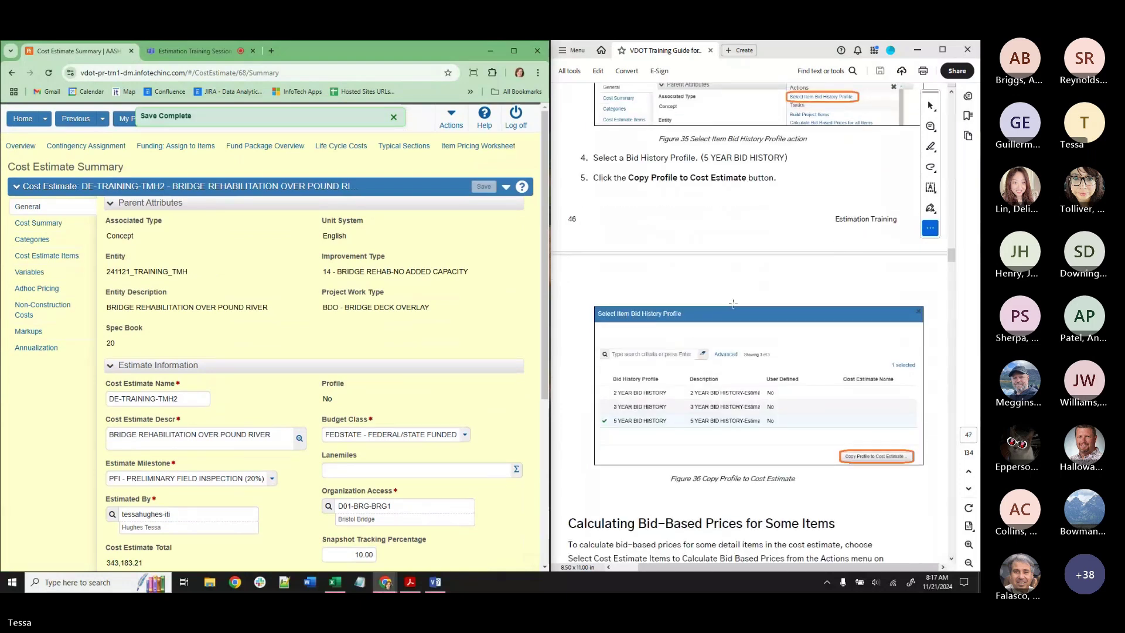
scroll(733, 304, "down", 10)
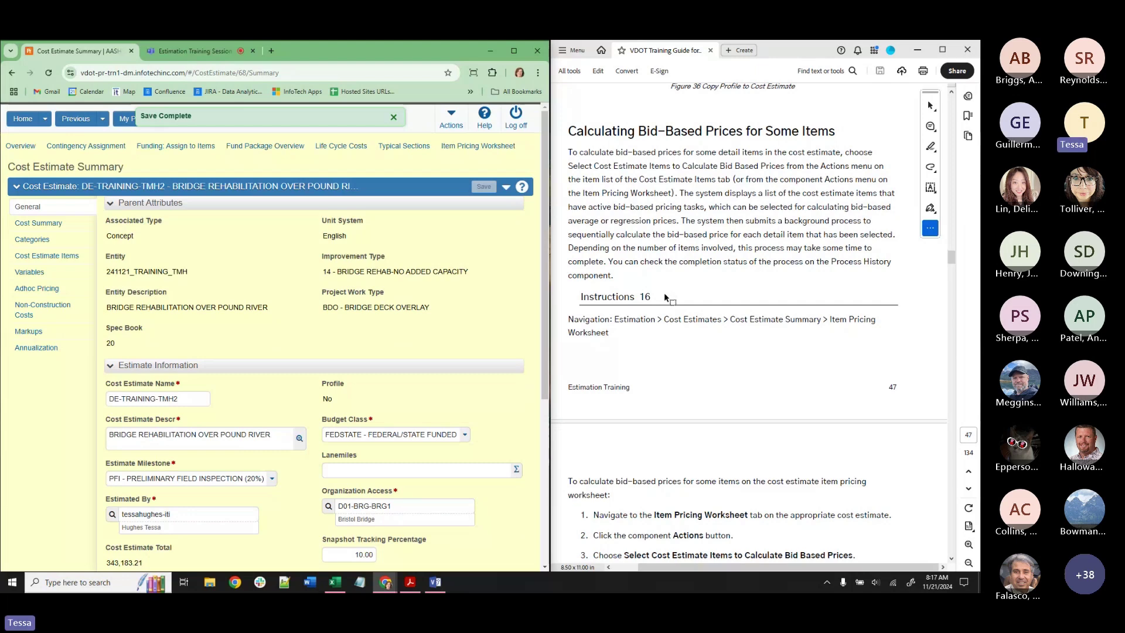
On the Item Pricing Worksheet, select lines 50, 120, 170 and 180 and calculate their bid-based prices.
left_click(479, 148)
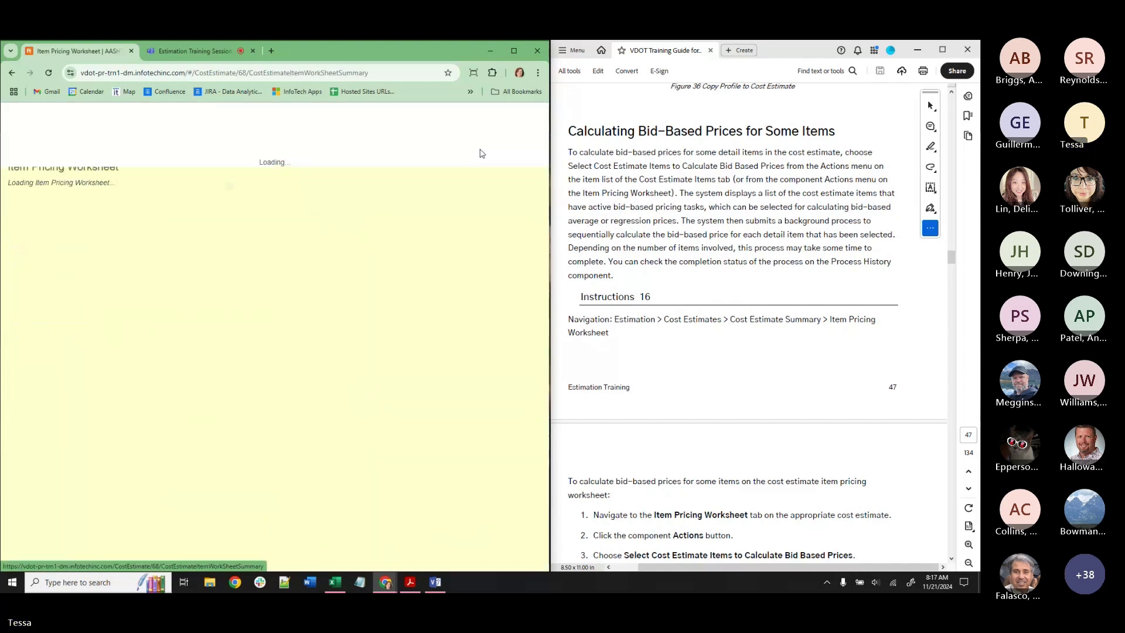
scroll(759, 270, "down", 5)
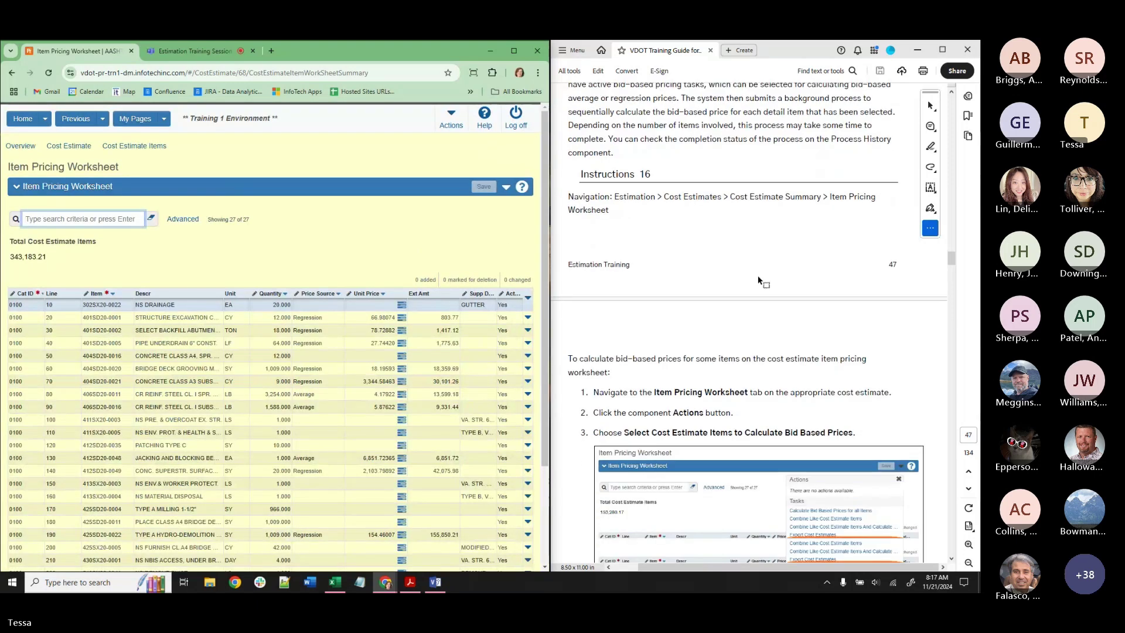
left_click(507, 189)
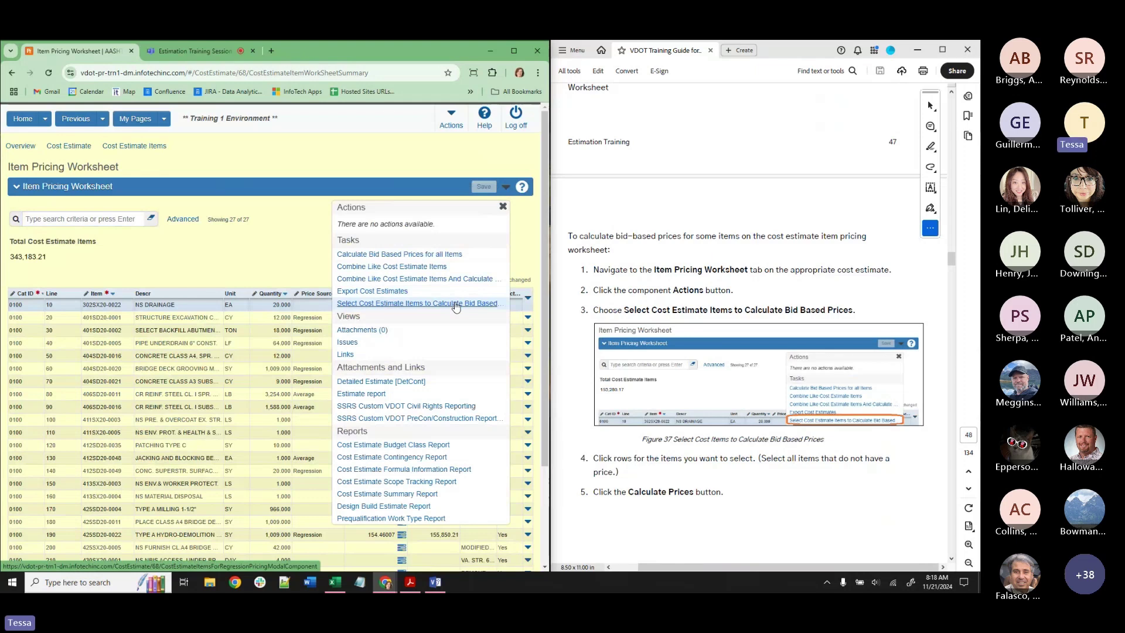
left_click(455, 304)
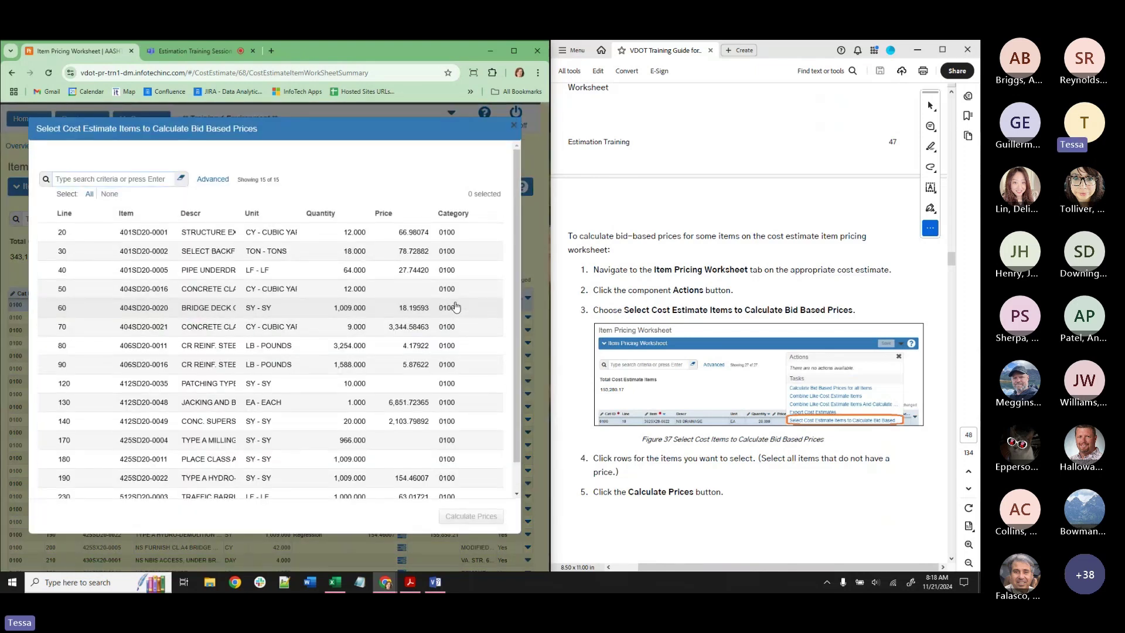
left_click(420, 293)
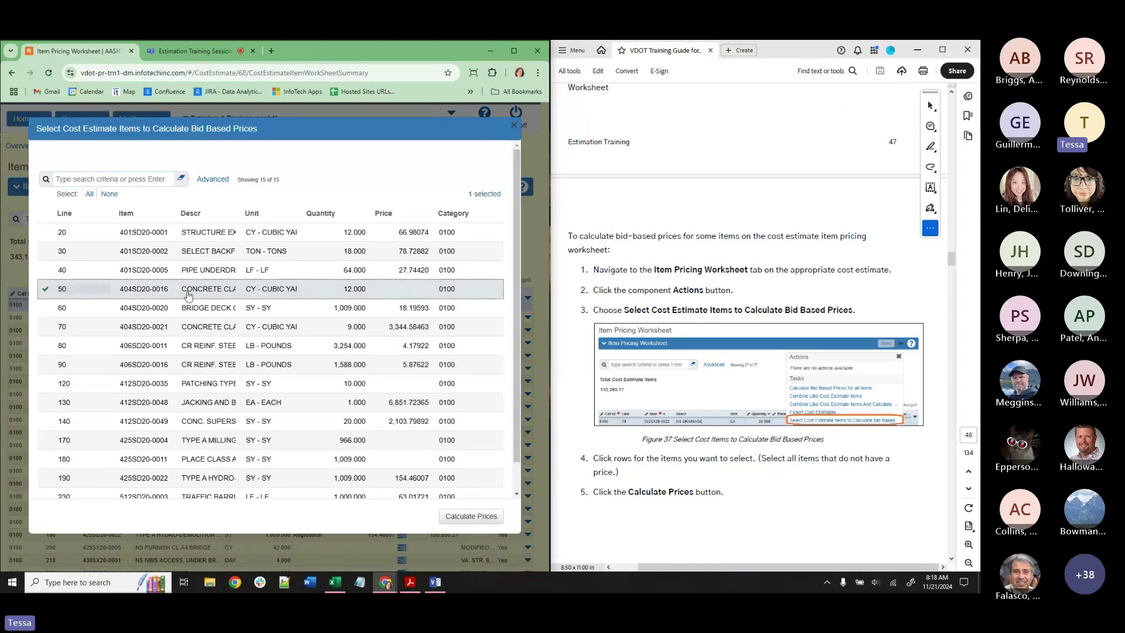
left_click(414, 389)
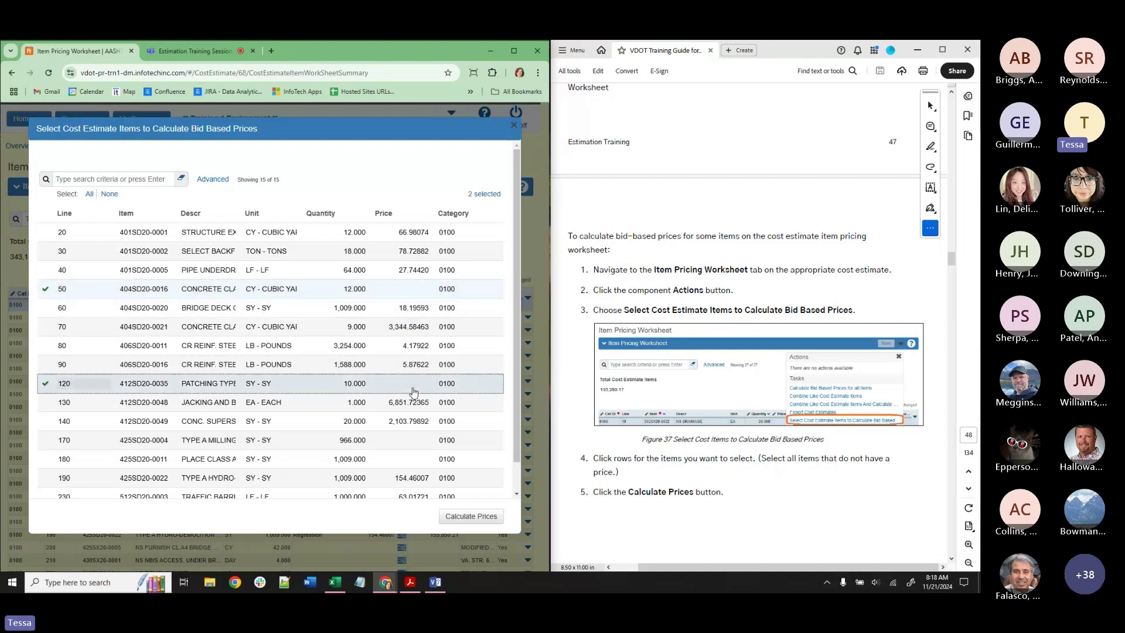
left_click(418, 439)
left_click(424, 459)
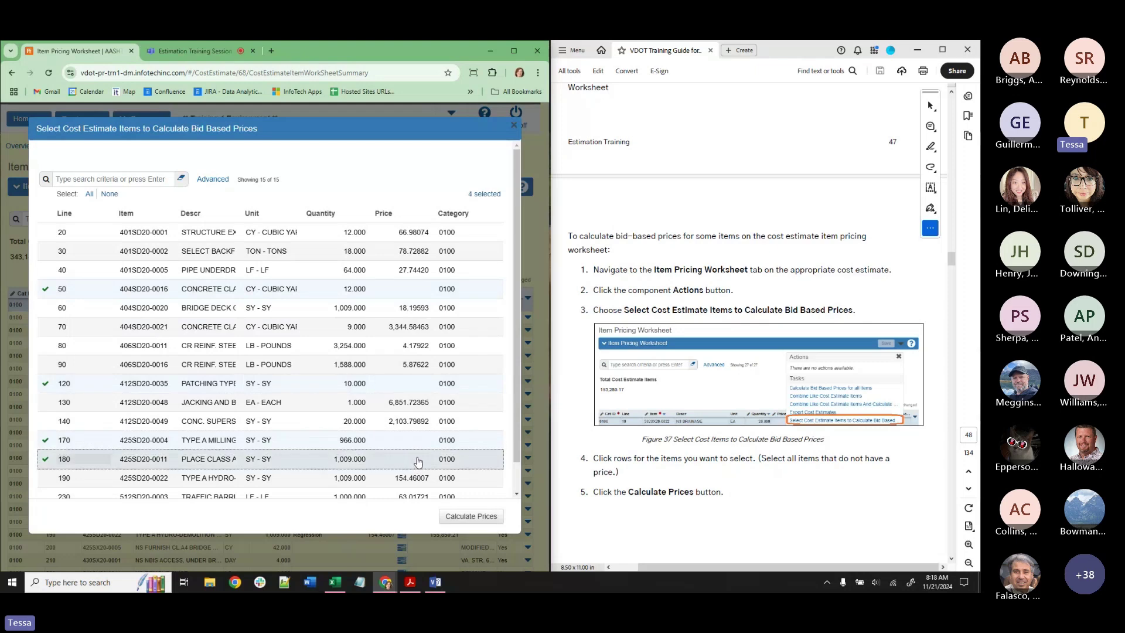
scroll(426, 459, "down", 1)
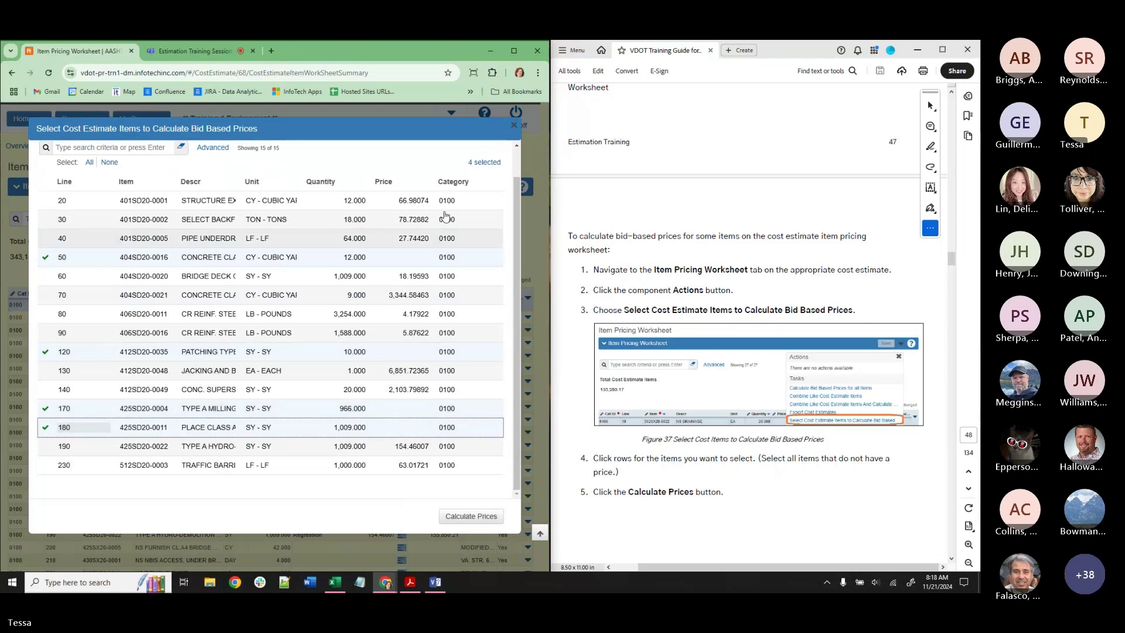
left_click(483, 163)
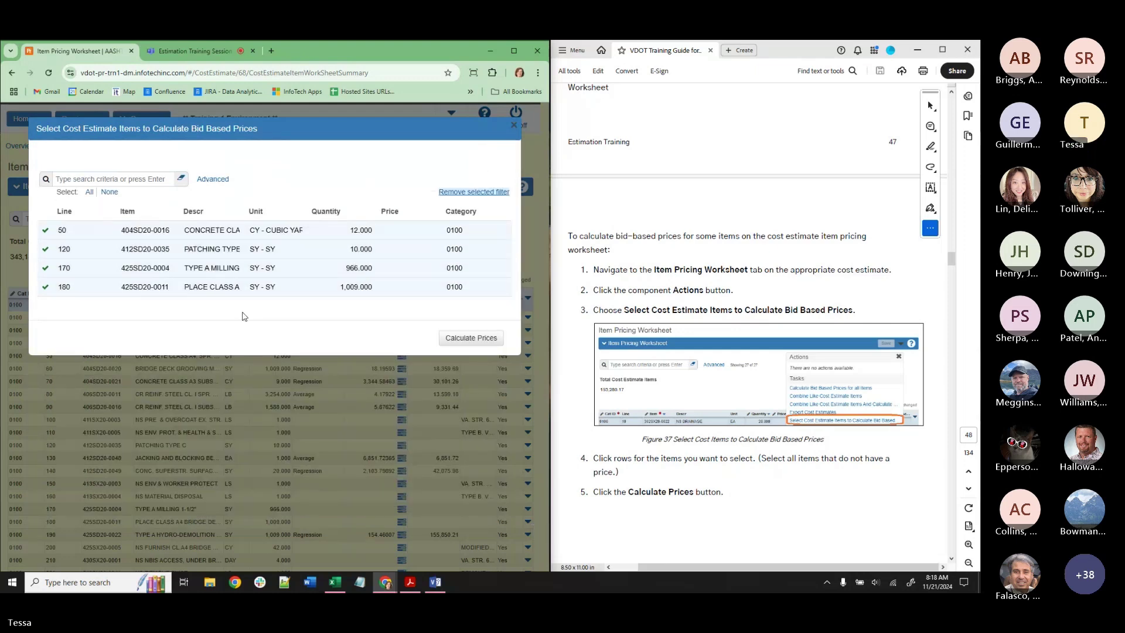
left_click(454, 339)
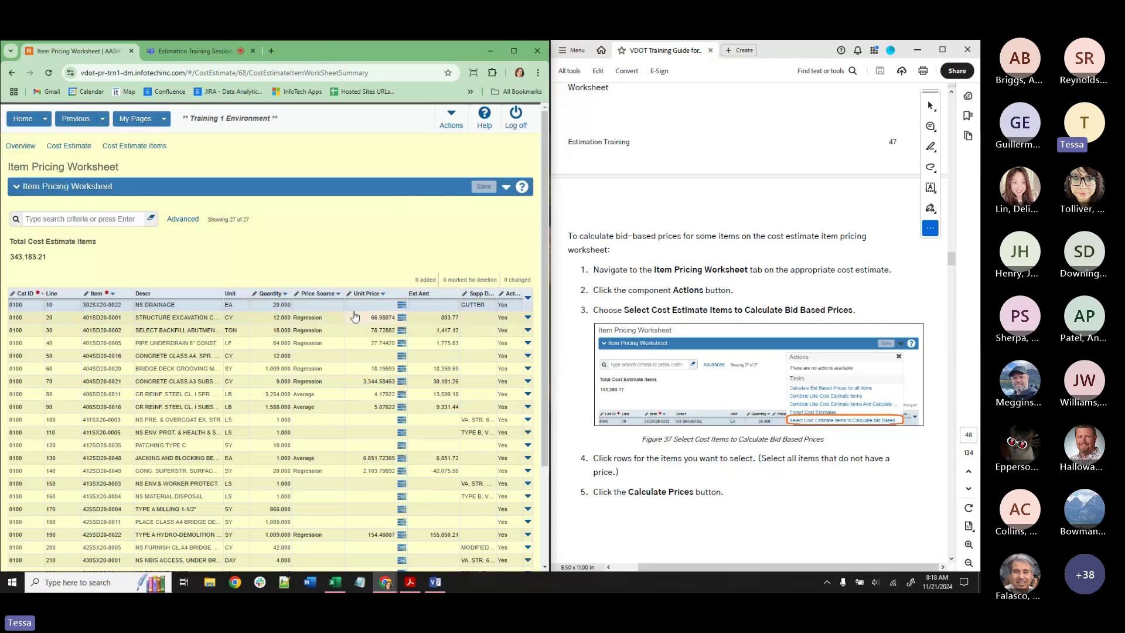
Open Process History and confirm the CostEstimateItemsForRegressionPricing run completed at 9:19:20 AM.
right_click(456, 126)
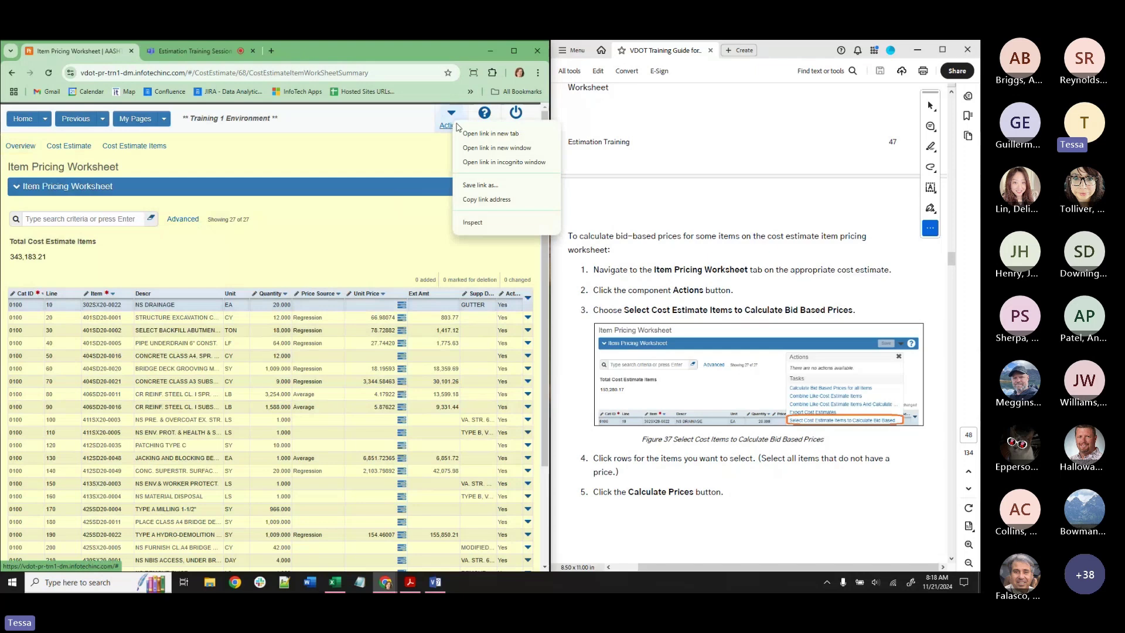
key("Escape")
left_click(451, 123)
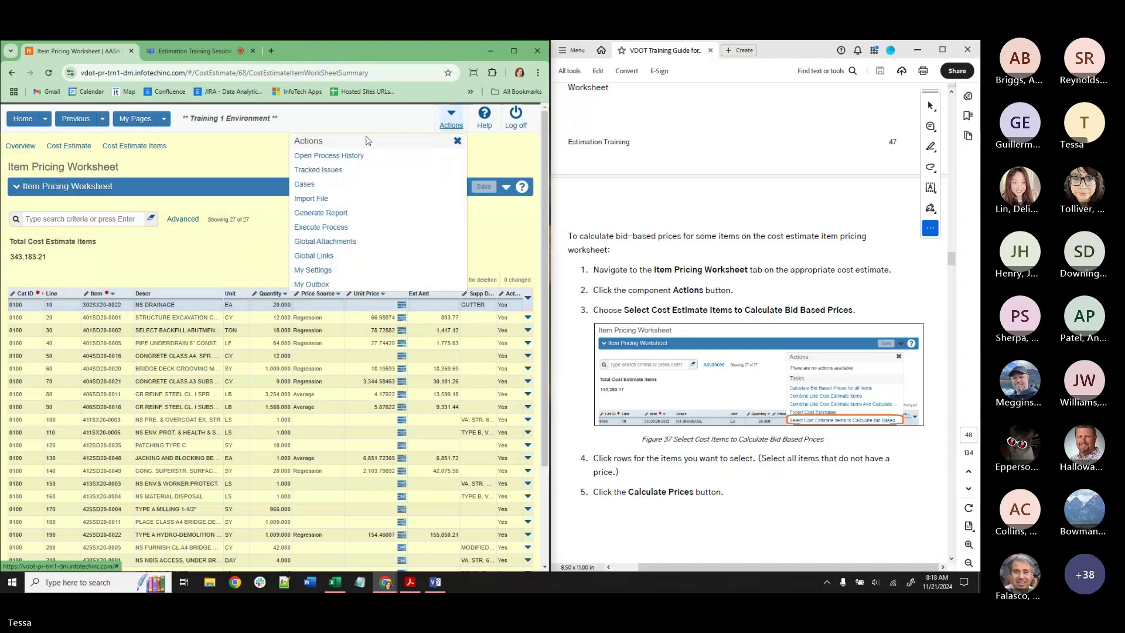
left_click(351, 157)
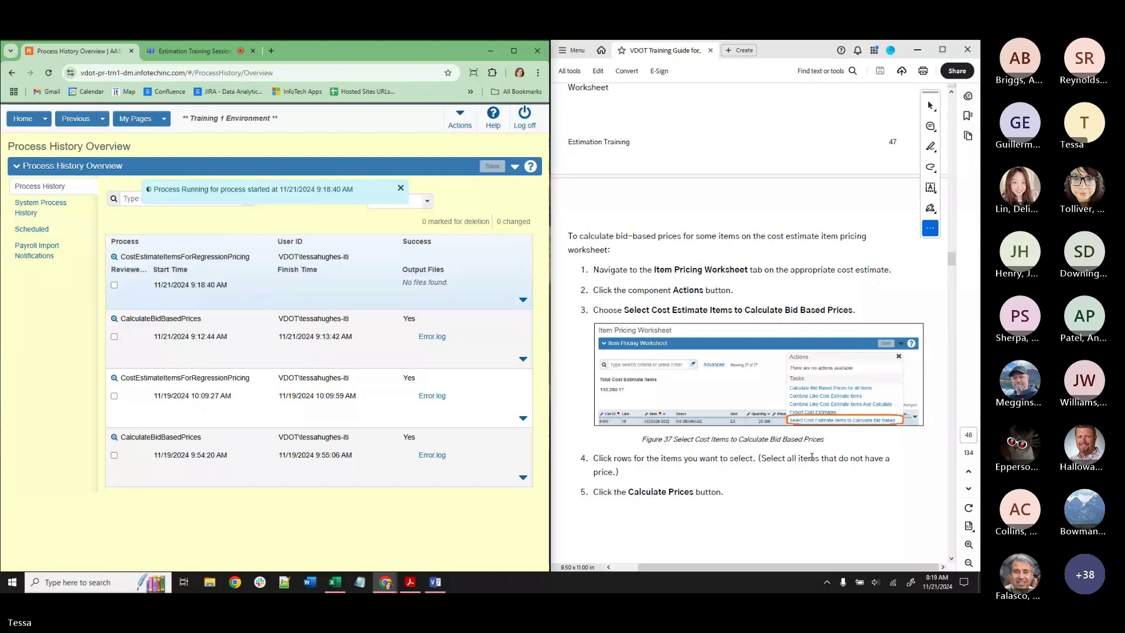
scroll(812, 457, "down", 8)
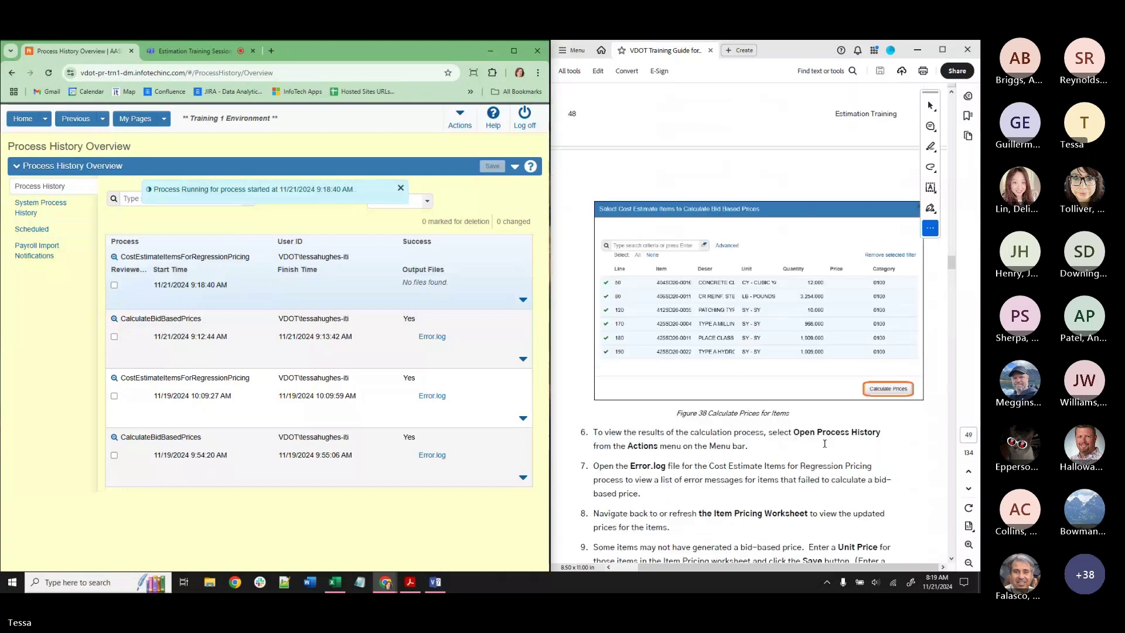
scroll(830, 429, "down", 3)
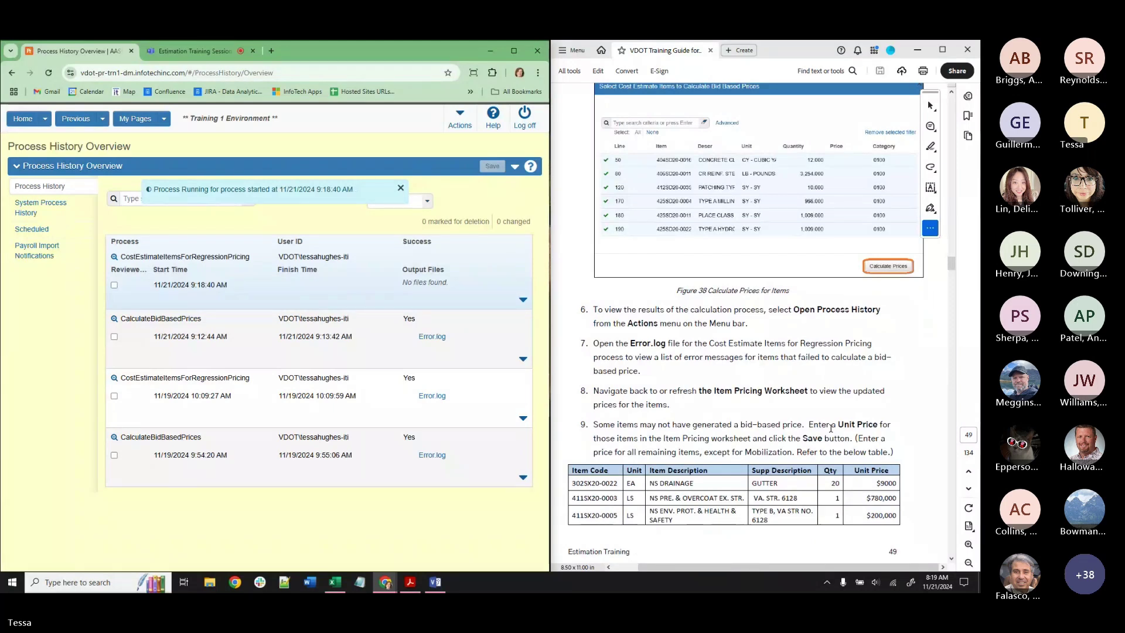
scroll(830, 428, "down", 7)
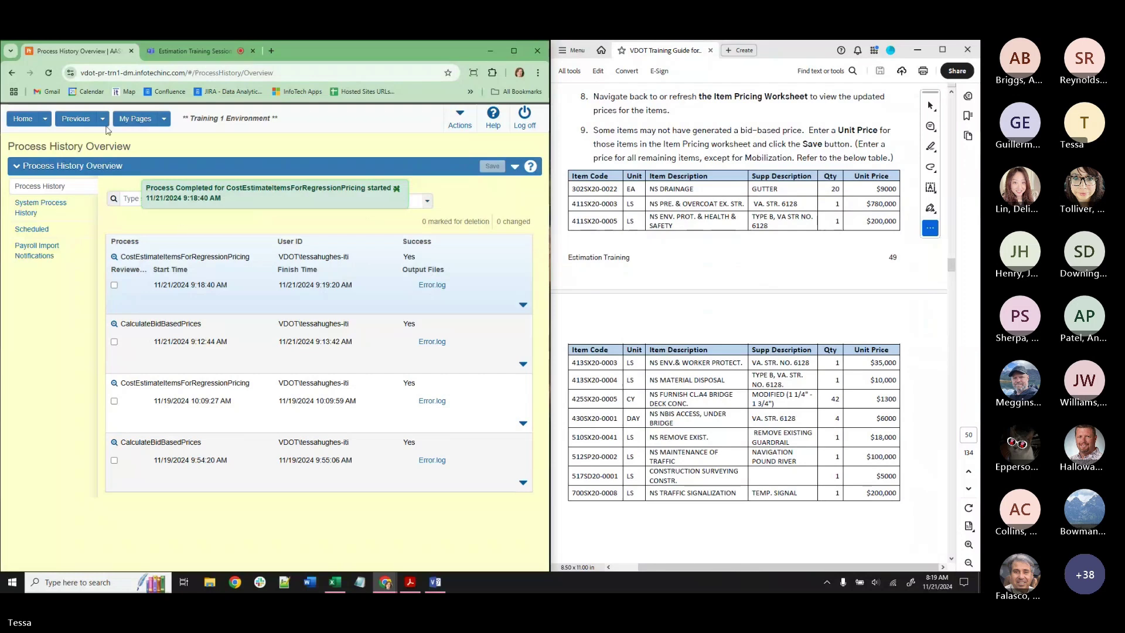
left_click(102, 119)
Go back through the Cost Estimate Summary to the Item Pricing Worksheet showing the 500,951.35 total.
left_click(113, 177)
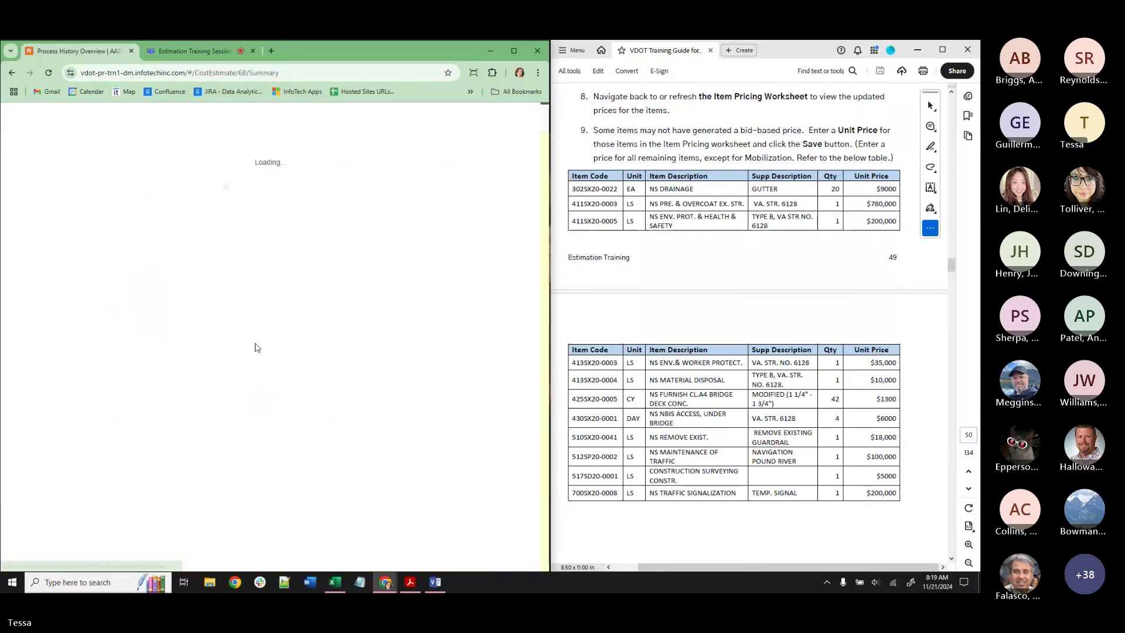
left_click(468, 147)
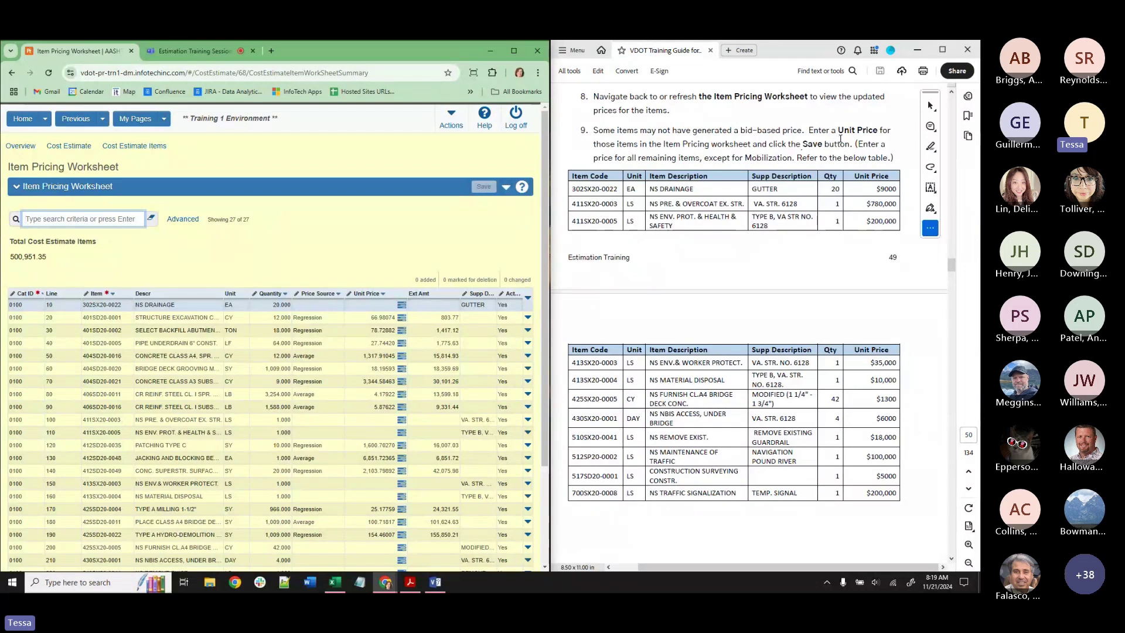
Enter unit prices 9,000 for NS DRAINAGE, 780,000 for line 100, 200,000 for line 110, 35,000 for line 150.
scroll(361, 249, "down", 1)
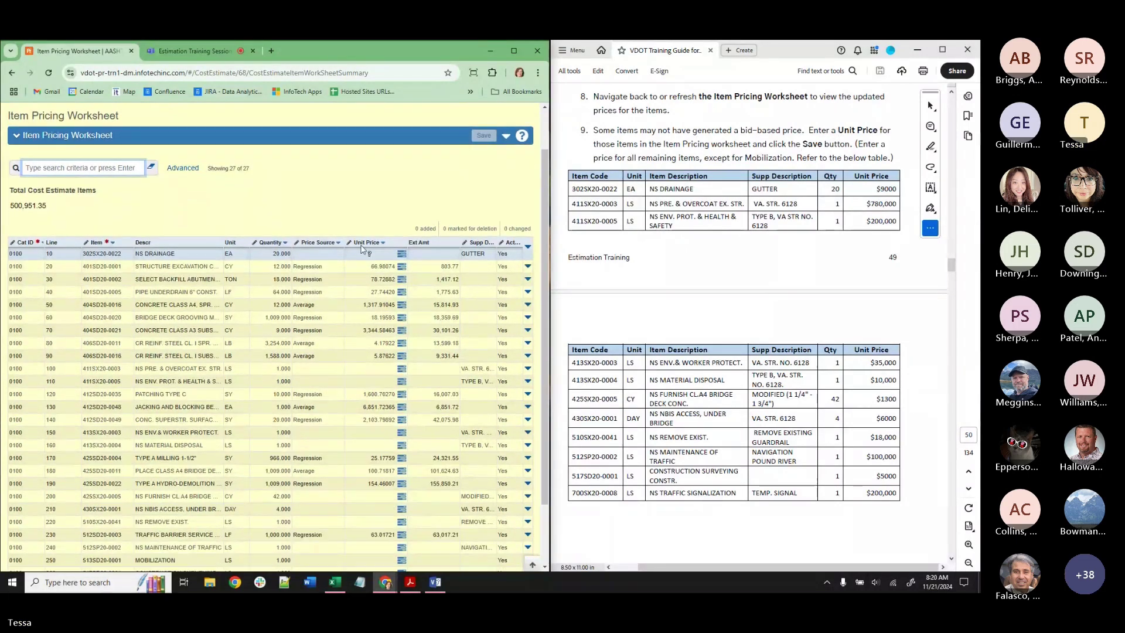
scroll(363, 249, "down", 1)
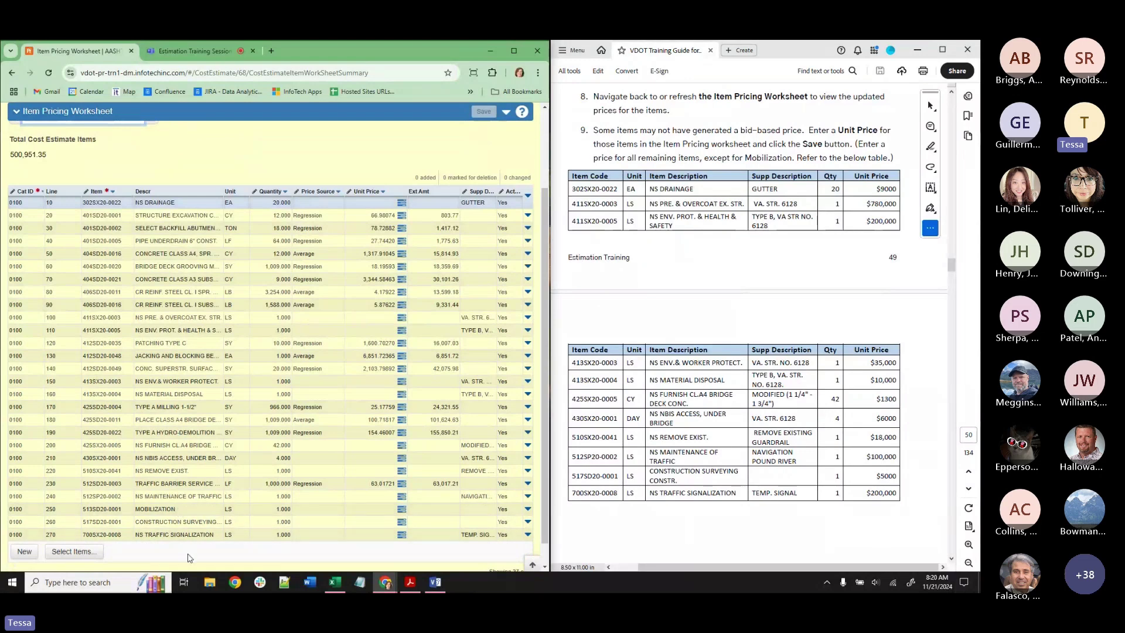
left_click(371, 209)
type("9000")
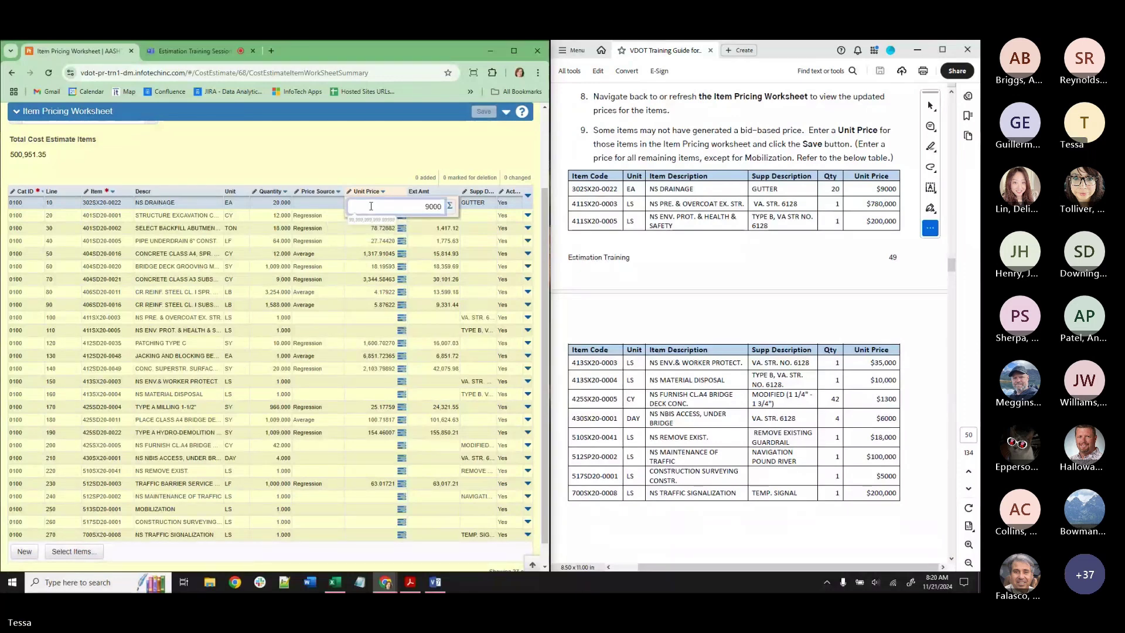
left_click(376, 319)
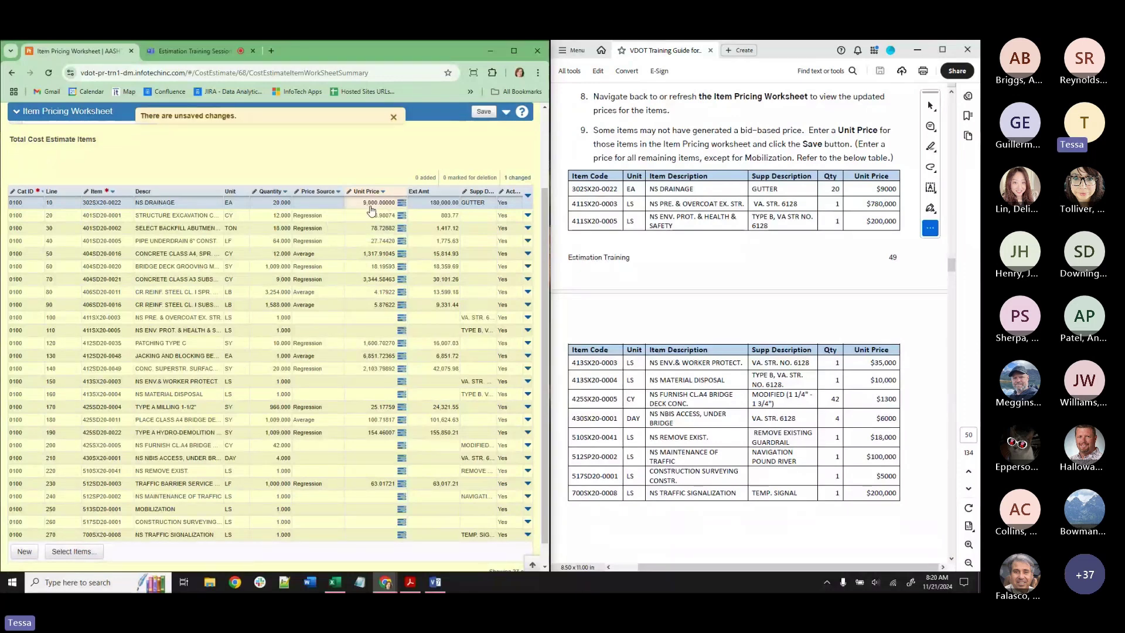
left_click(376, 322)
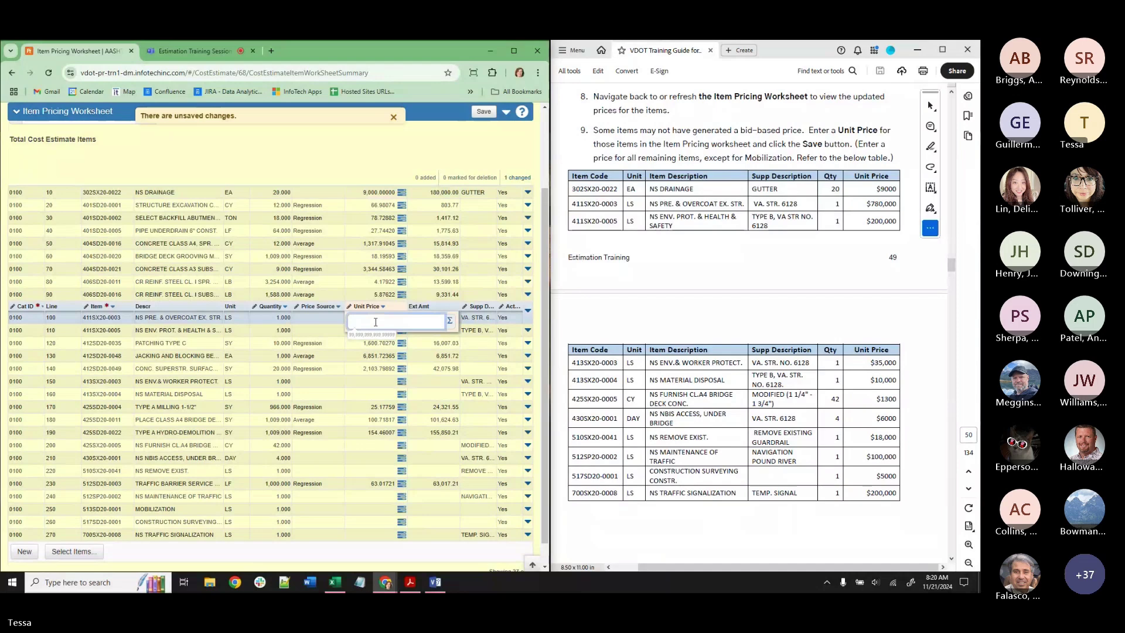
type("7800")
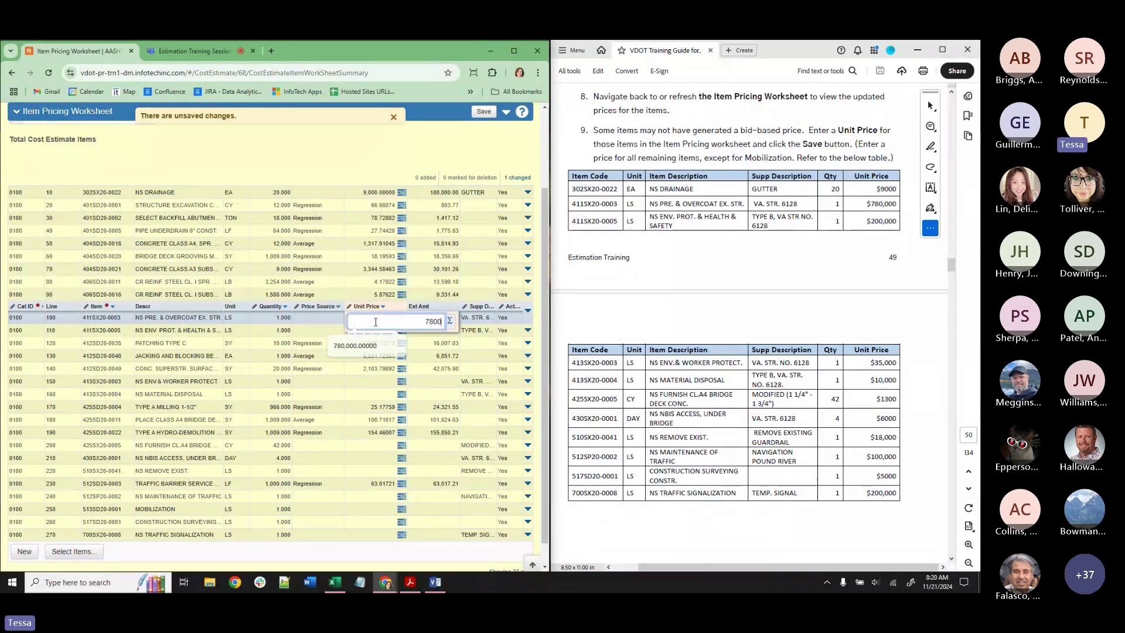
key("Return")
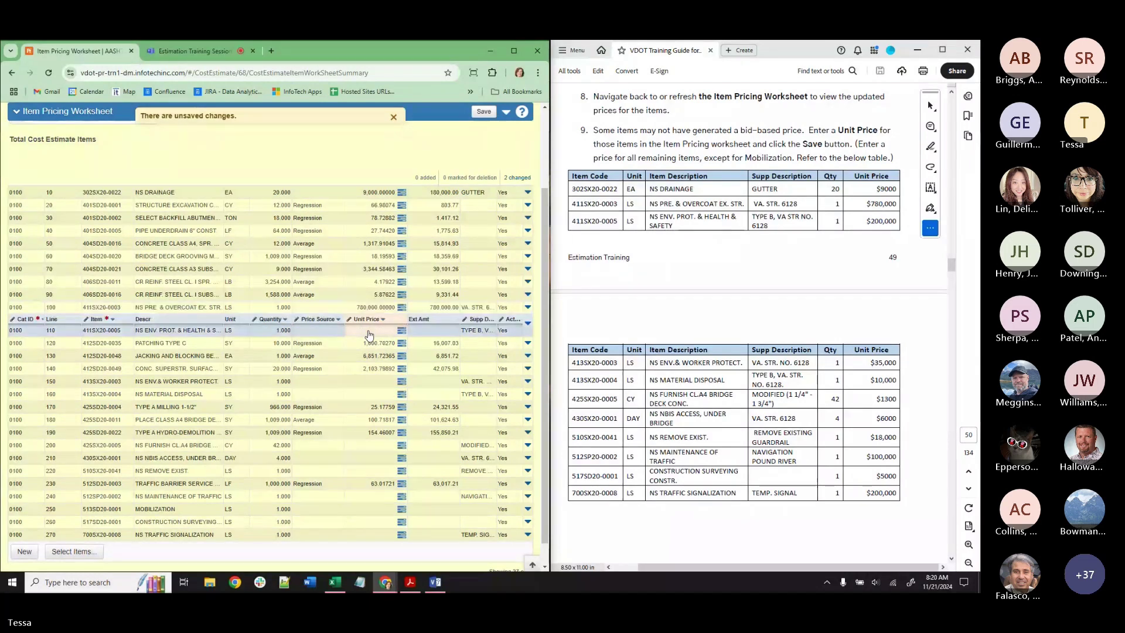
left_click(369, 332)
type("200000")
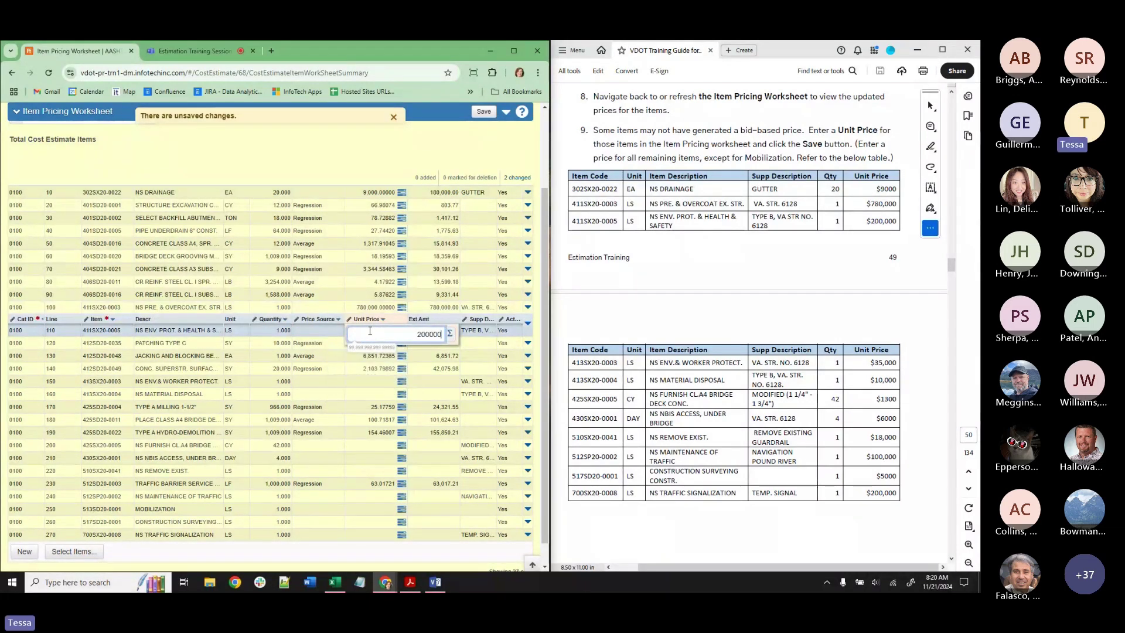
key("Return")
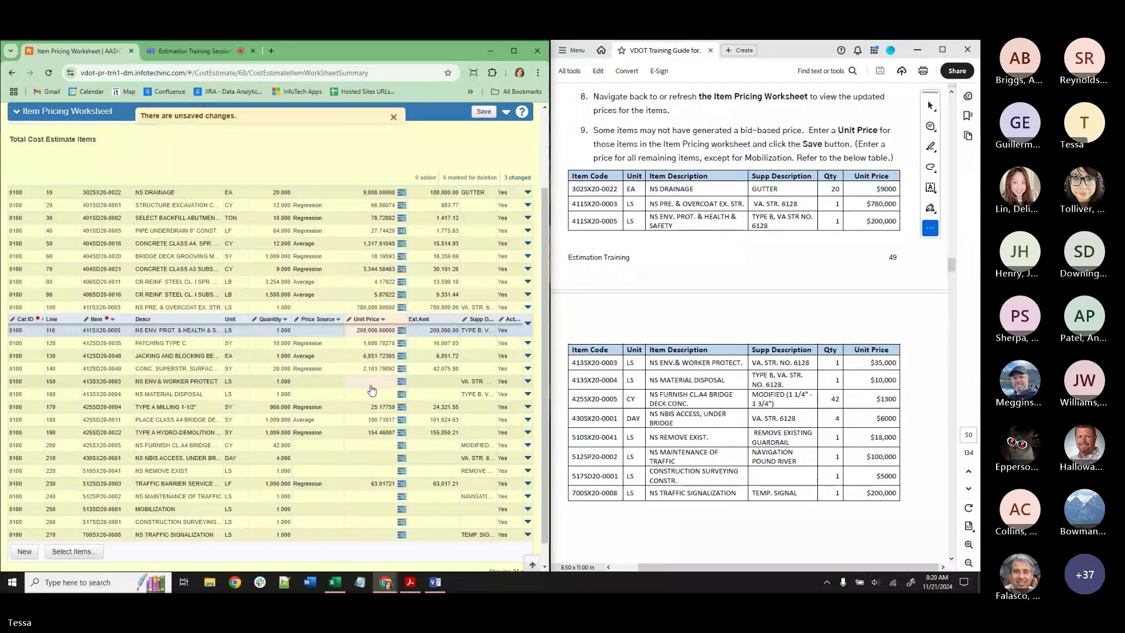
left_click(371, 385)
left_click(371, 387)
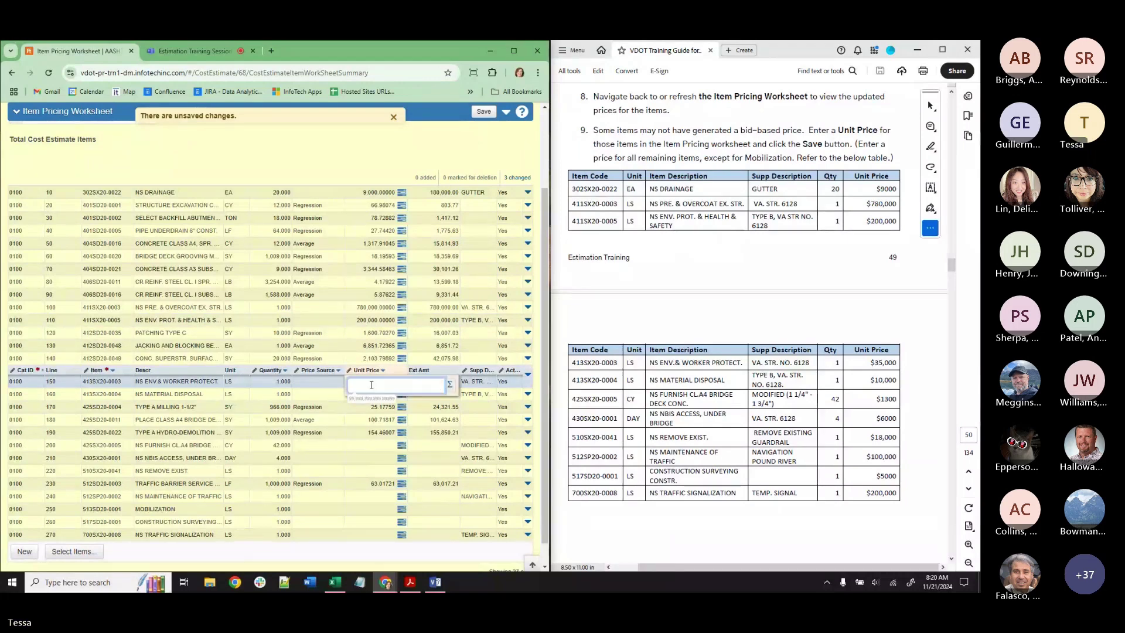
type("35000")
key("Return")
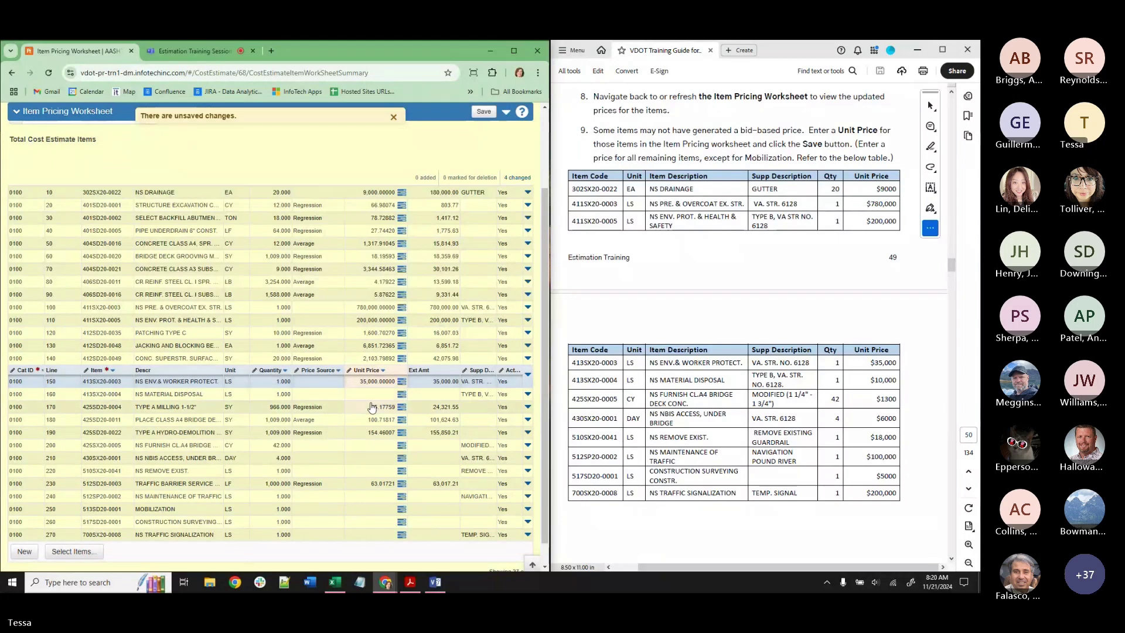
Enter unit prices 10,000 for line 160, 1,300 for line 200, and 6,000 for line 210.
left_click(372, 407)
left_click(371, 385)
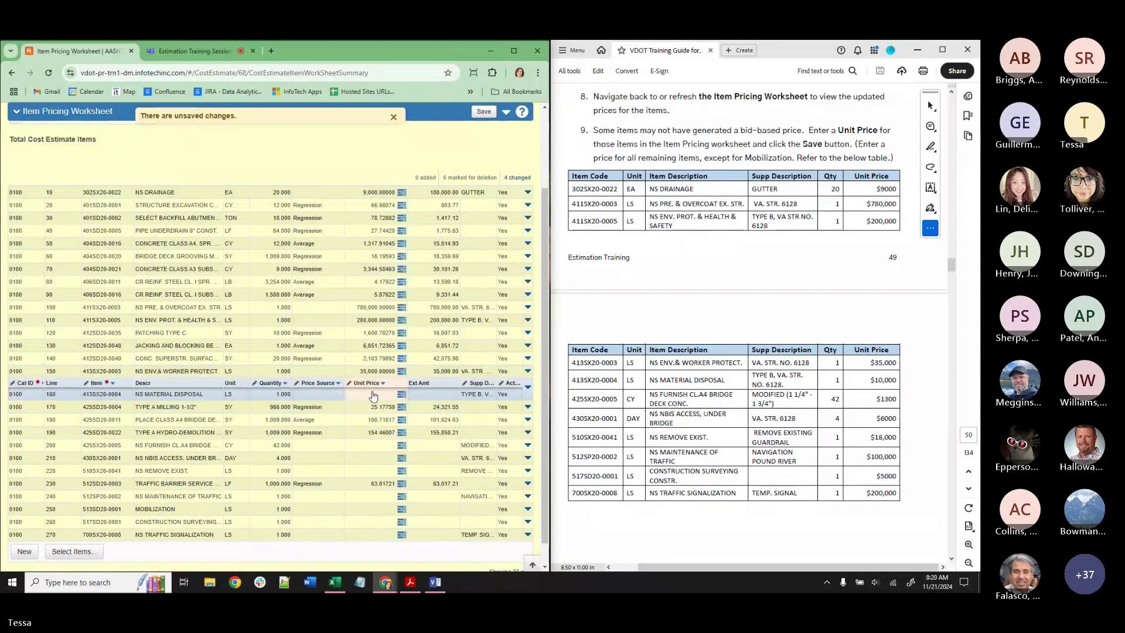
left_click(372, 393)
type("10000")
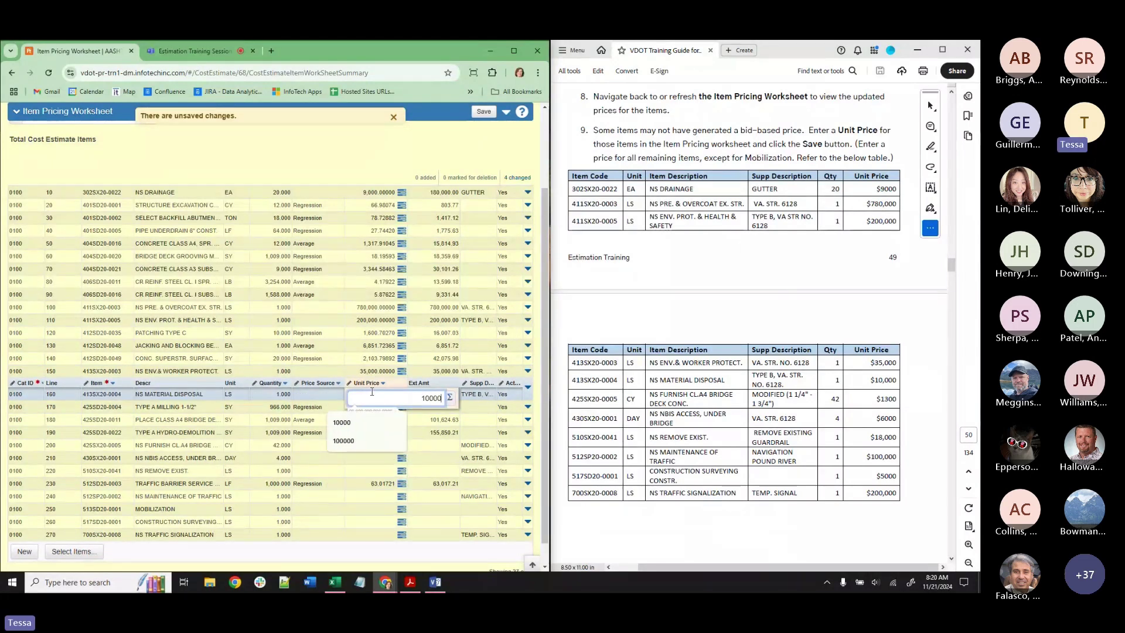
key("Return")
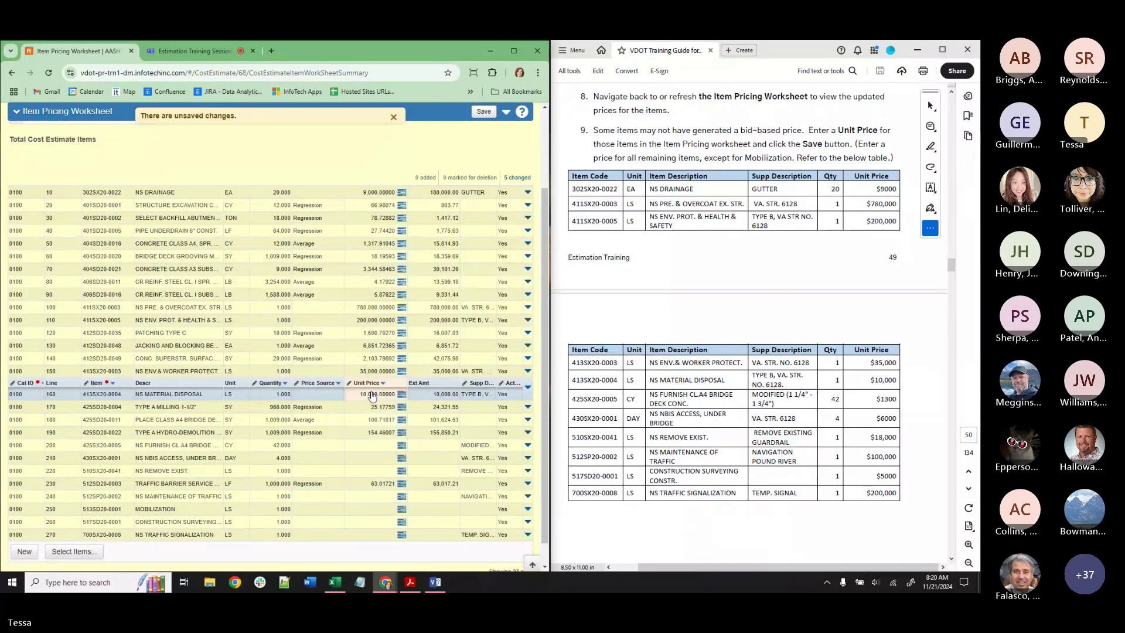
left_click(372, 445)
left_click(372, 447)
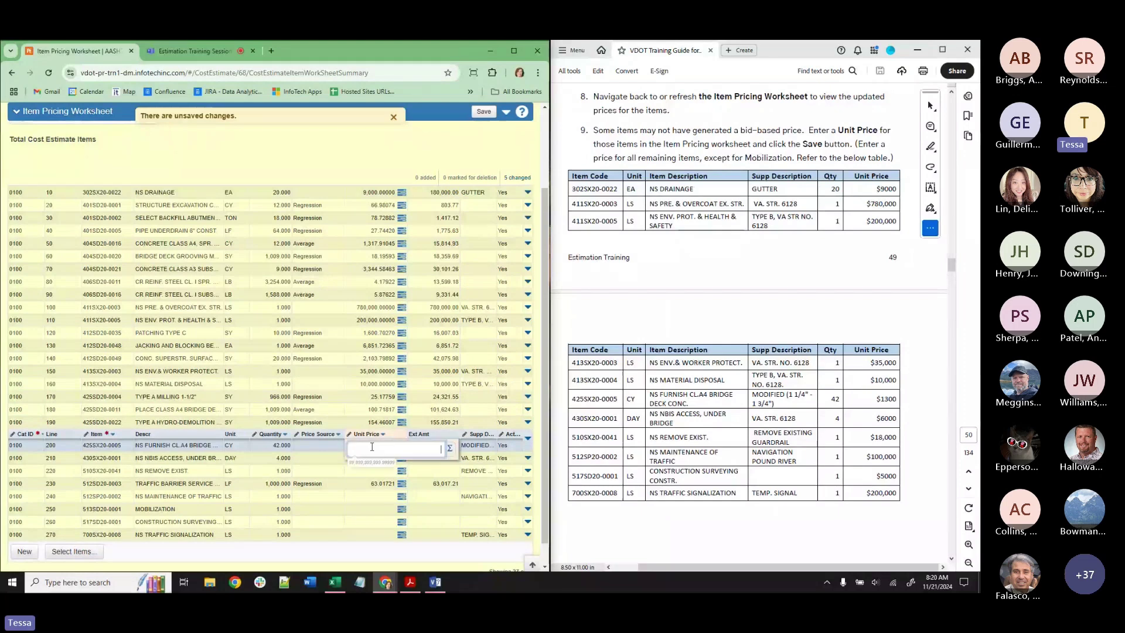
type("1300")
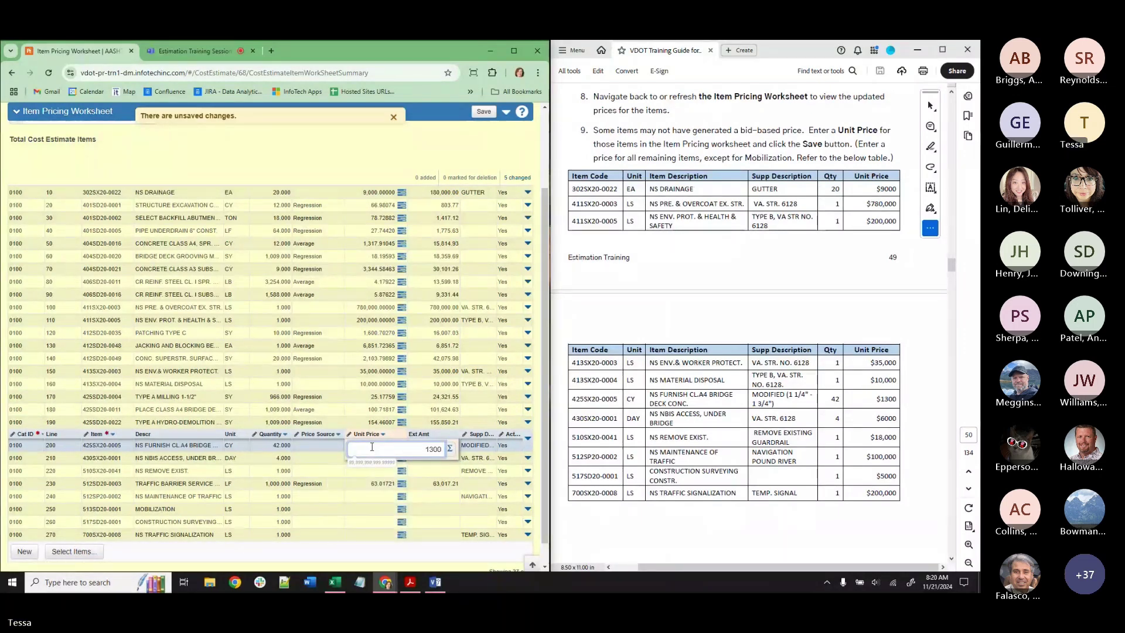
key("Return")
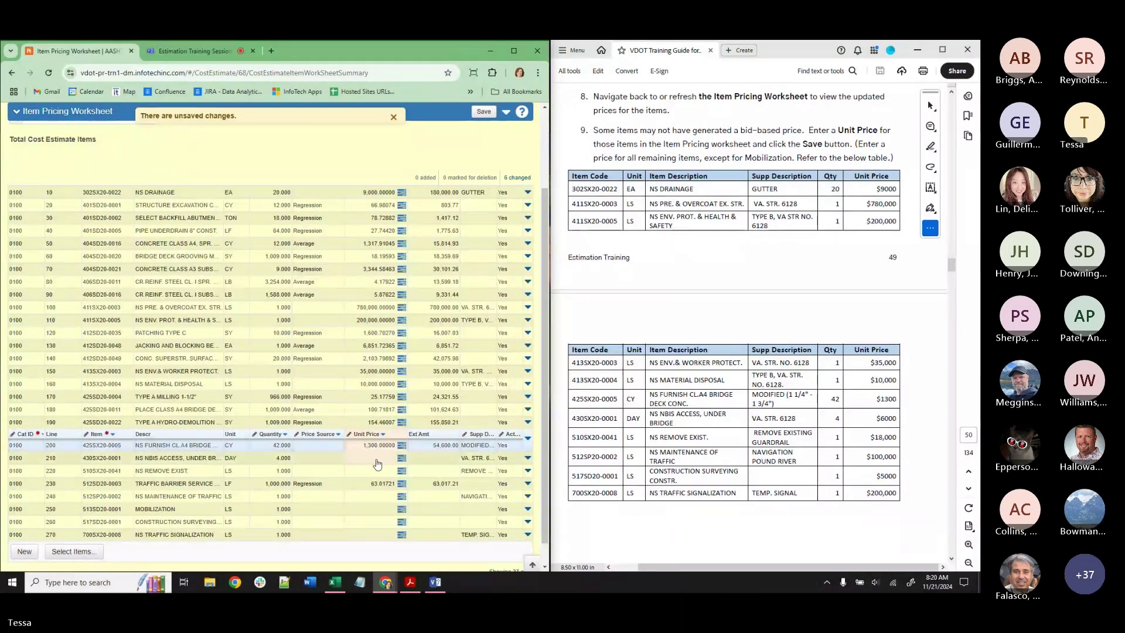
left_click(377, 460)
left_click(377, 460)
type("6000")
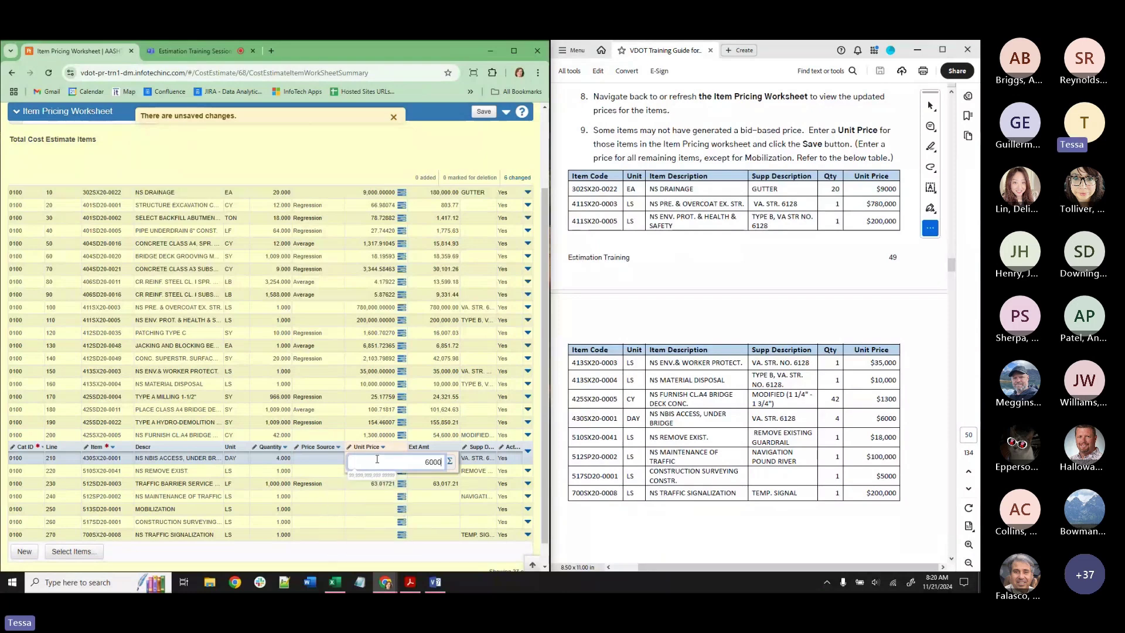
key("Return")
Enter unit prices 18,000 for line 220, 100,000 for line 240, 5,000 for line 260, 200,000 for line 270.
left_click(381, 474)
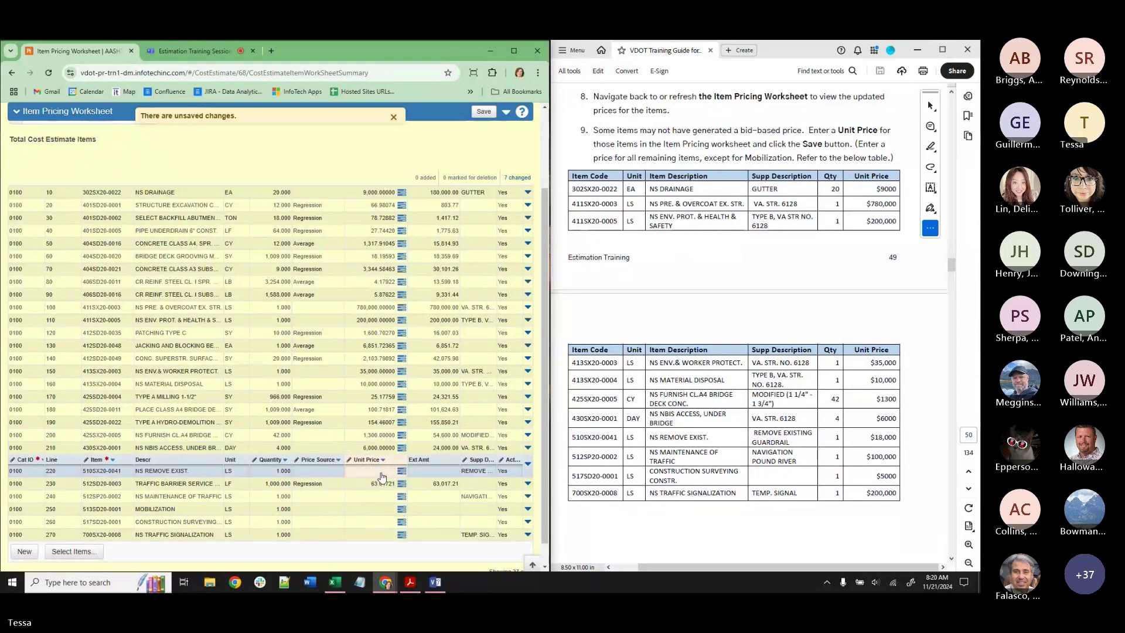
type("18000")
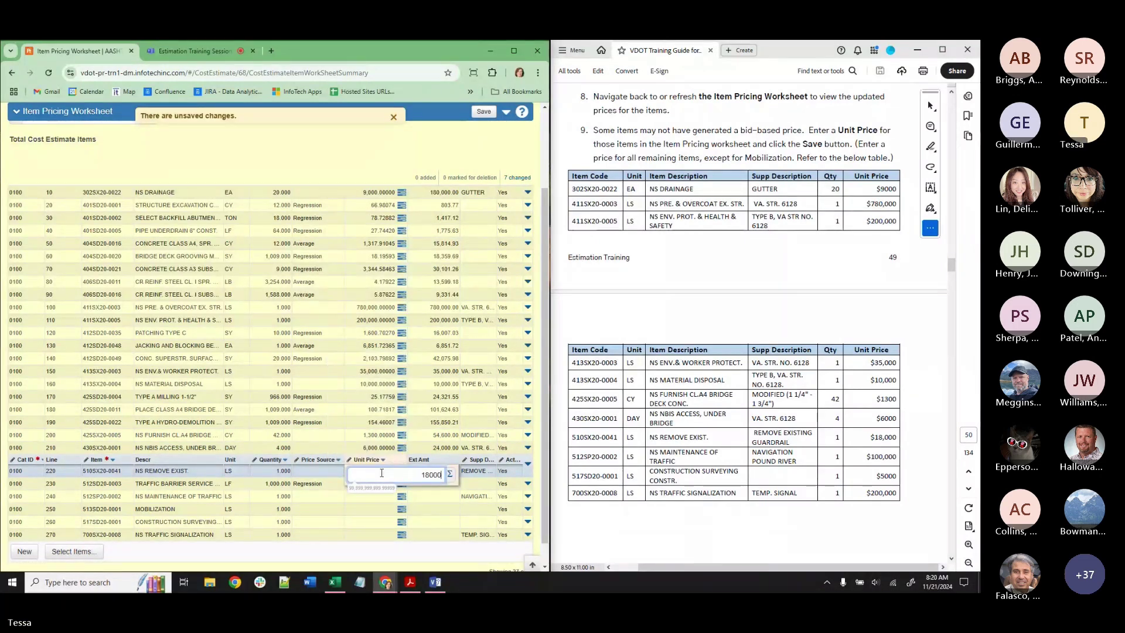
key("Return")
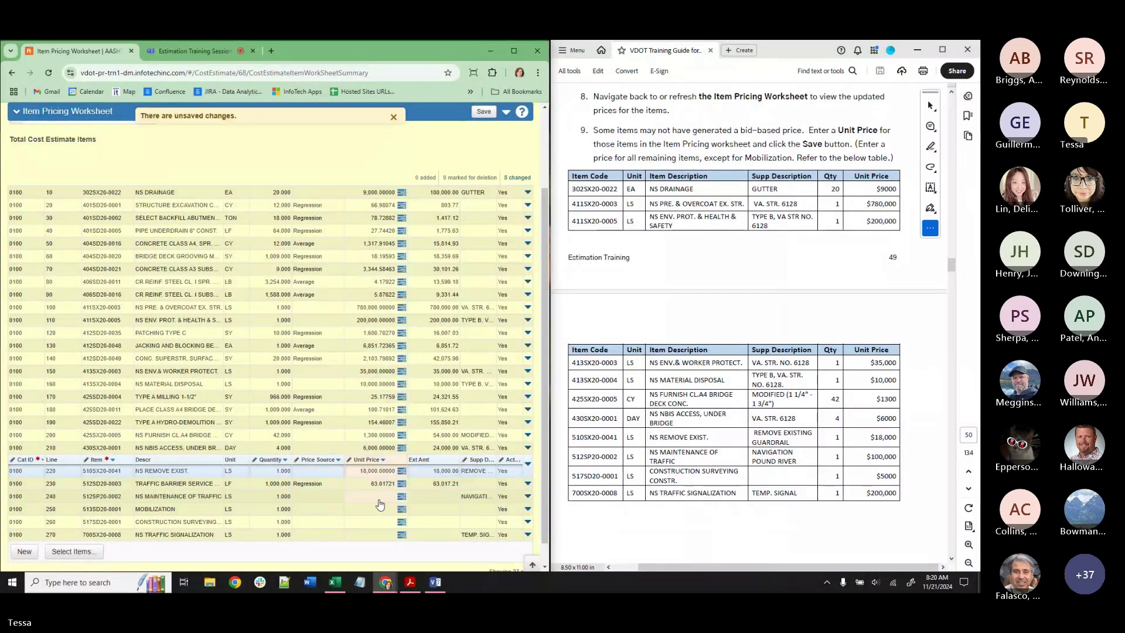
left_click(379, 496)
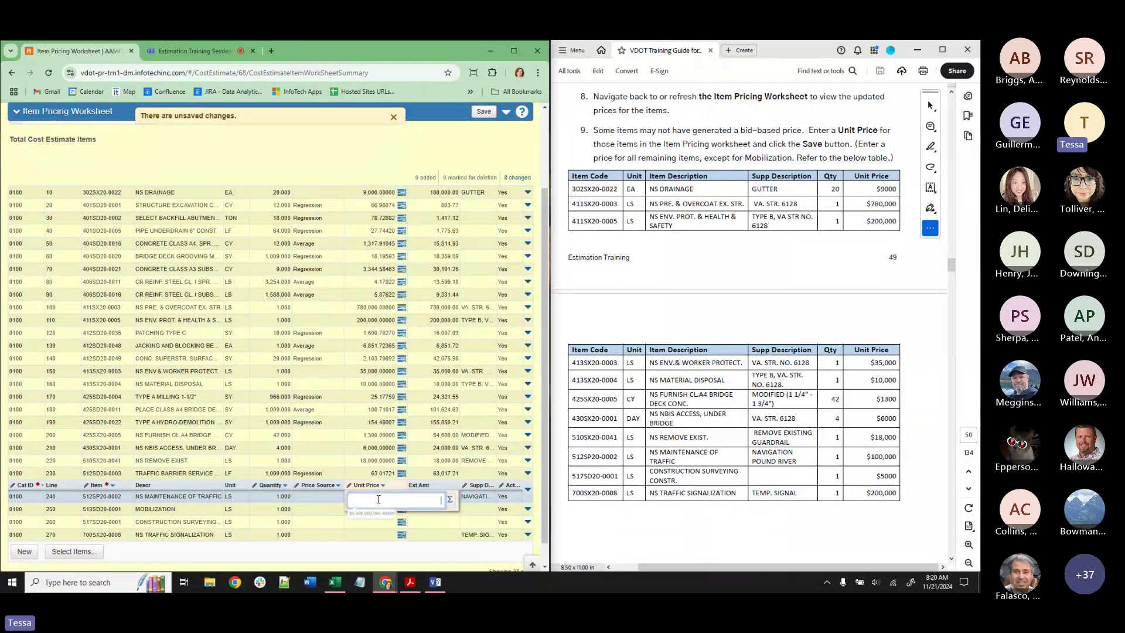
type("100,000")
key("Return")
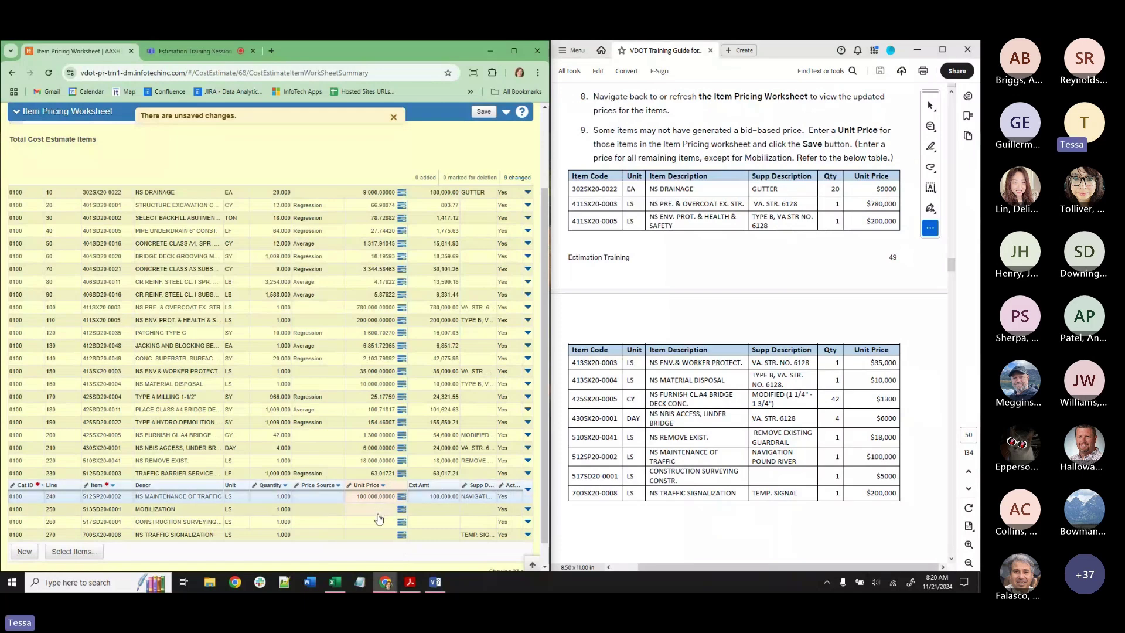
left_click(382, 527)
type("5,00")
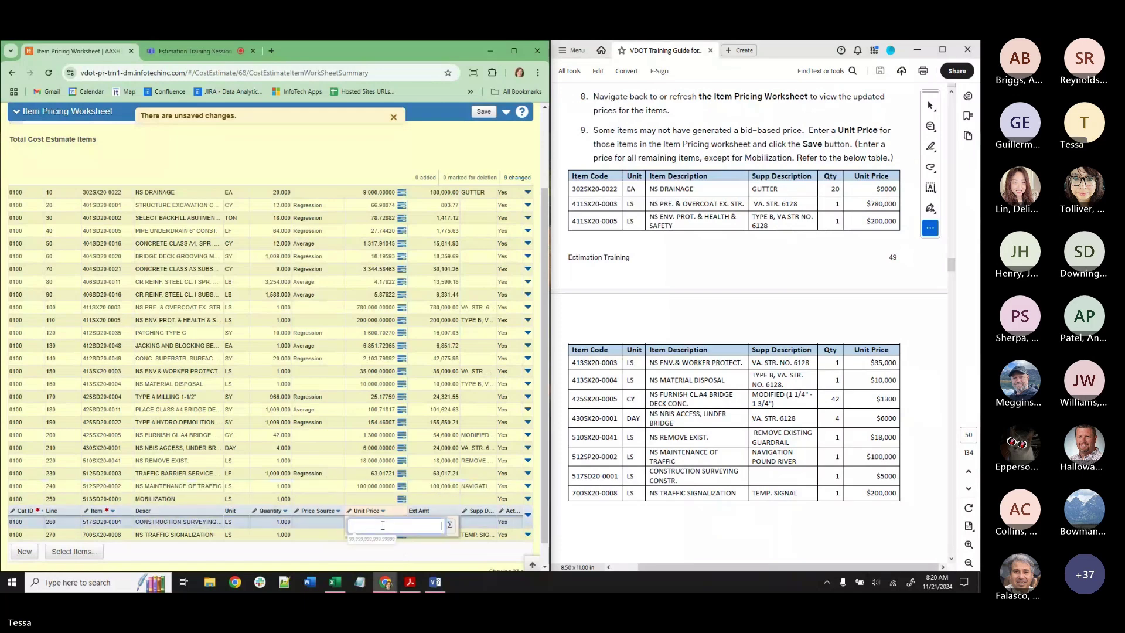
type("000")
key("Return")
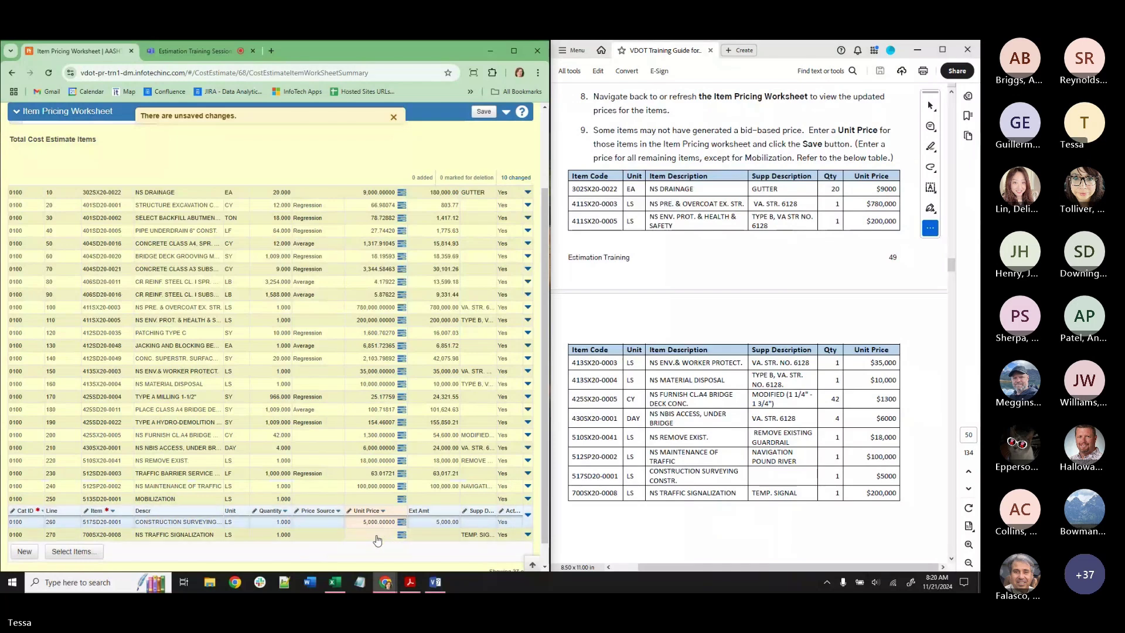
type("200000")
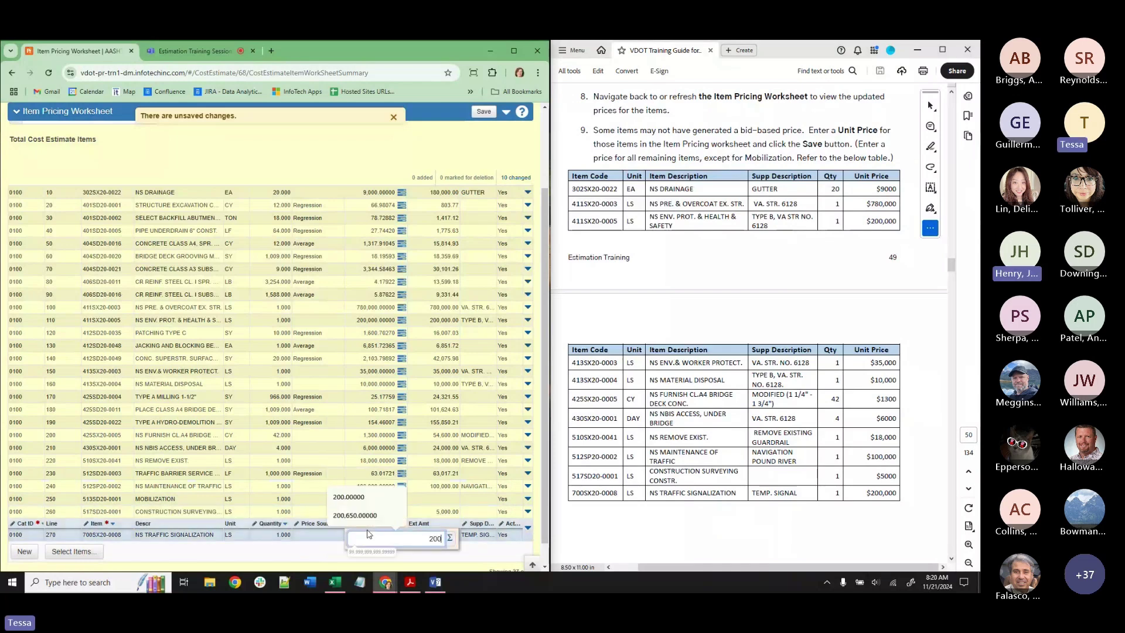
left_click(445, 142)
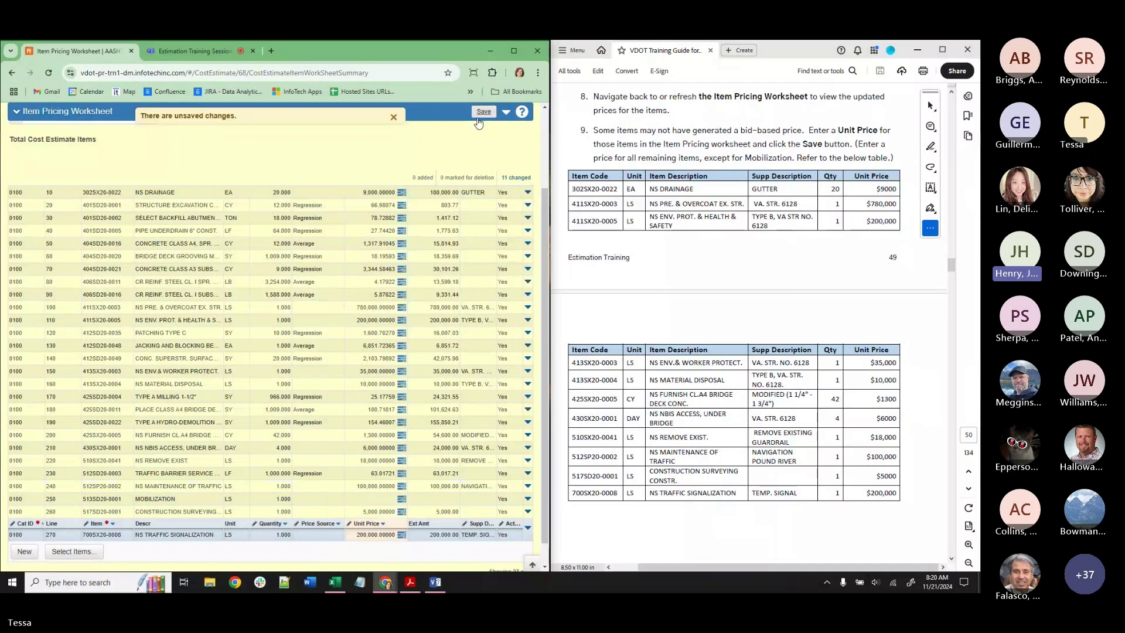
Save the worksheet's new unit prices, raising the estimate total to 2,107,551.35.
left_click(484, 113)
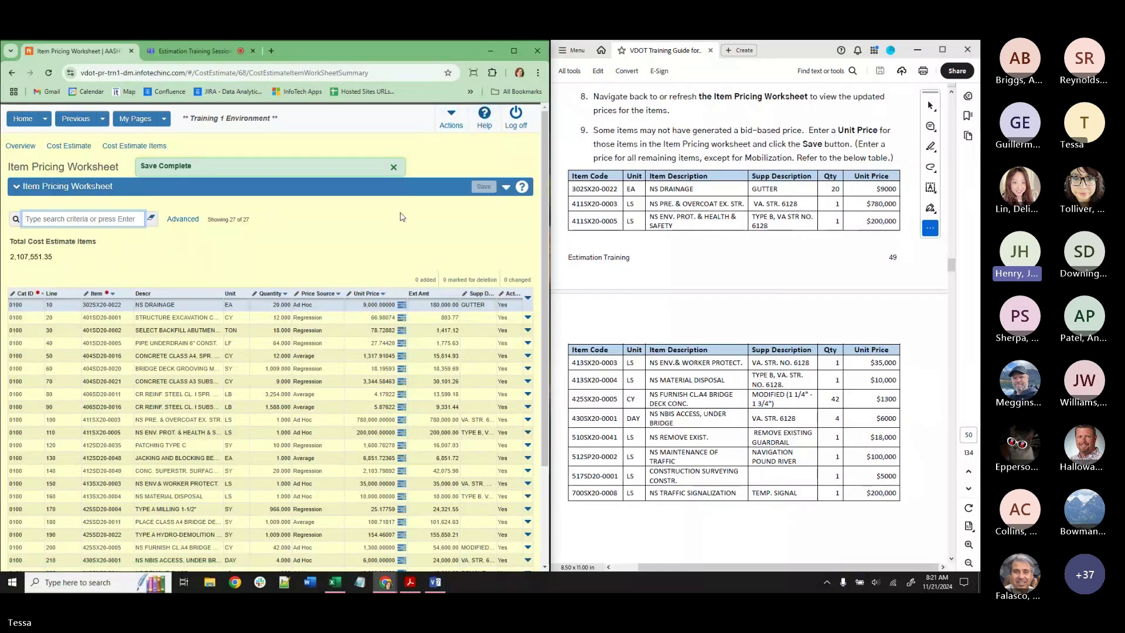
Review line 20's bid-based price details, then return to the Item Pricing Worksheet totalling 2,107,551.35.
left_click(402, 317)
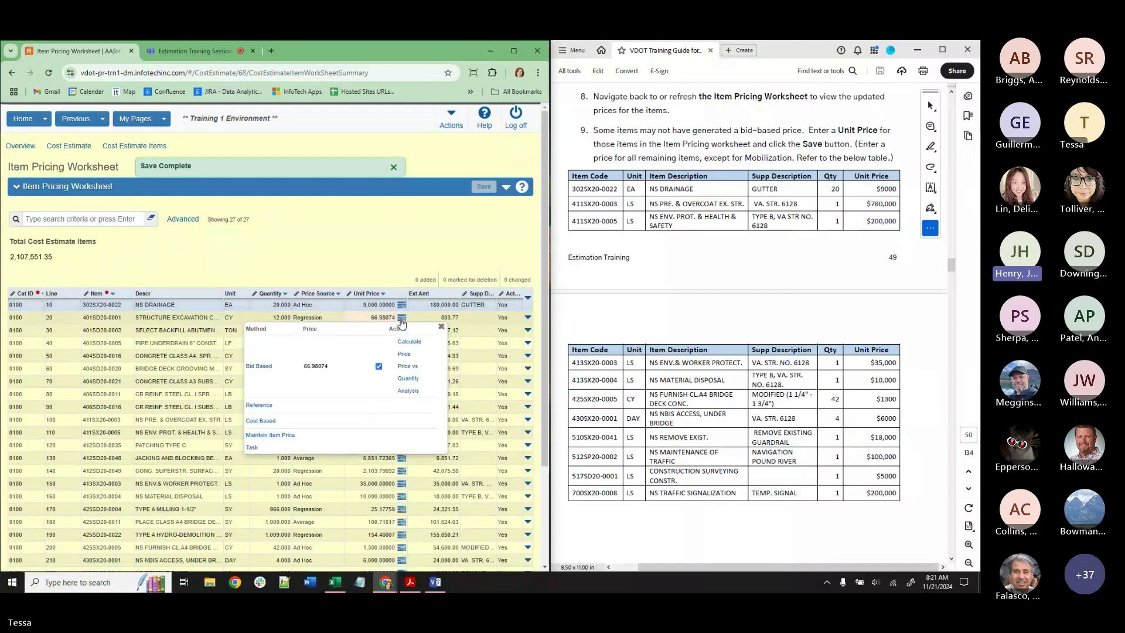
left_click(260, 368)
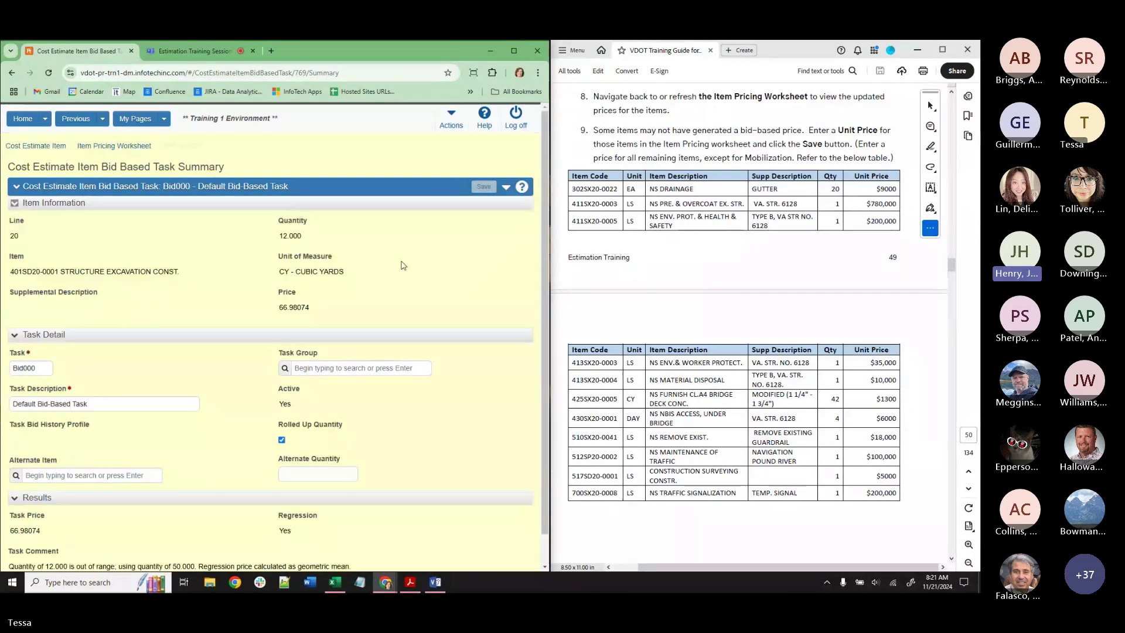
scroll(395, 273, "down", 1)
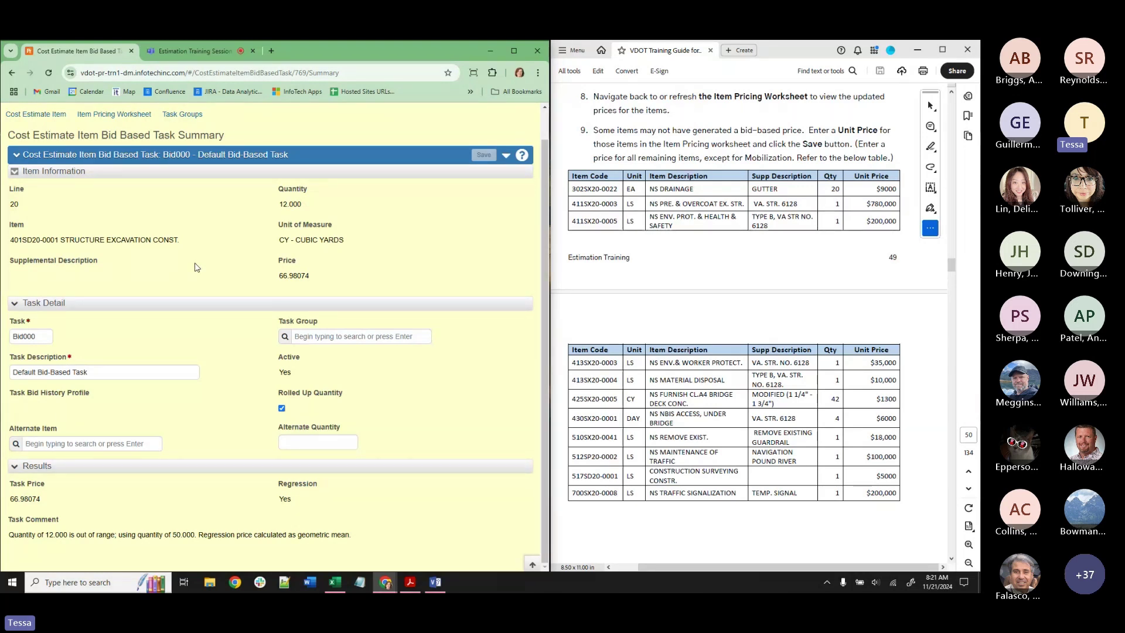
scroll(136, 262, "up", 1)
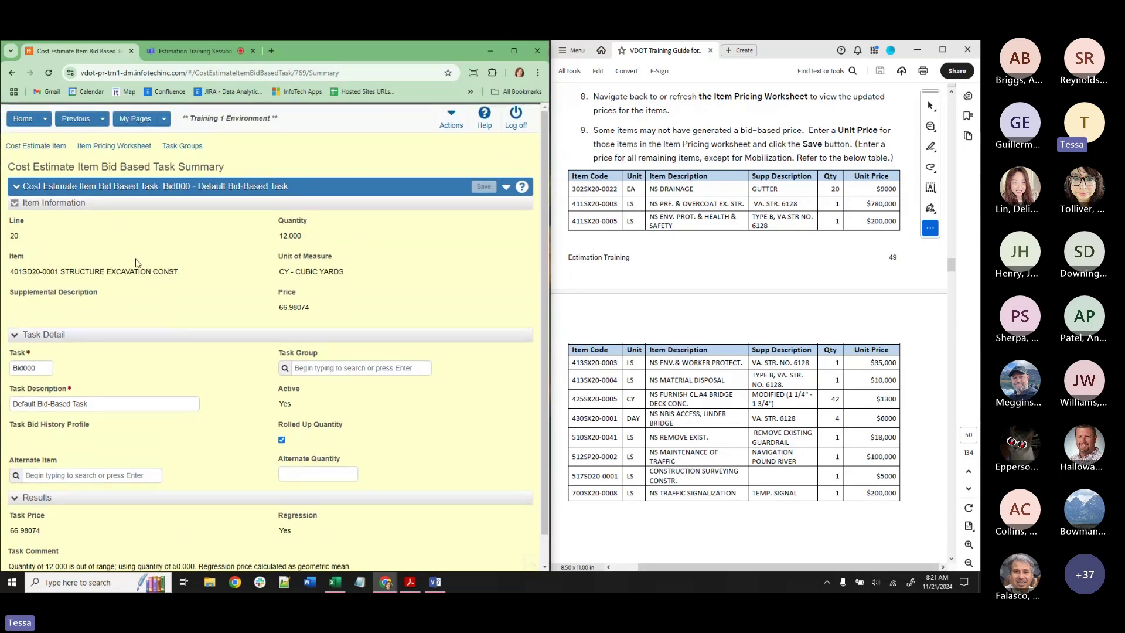
left_click(76, 118)
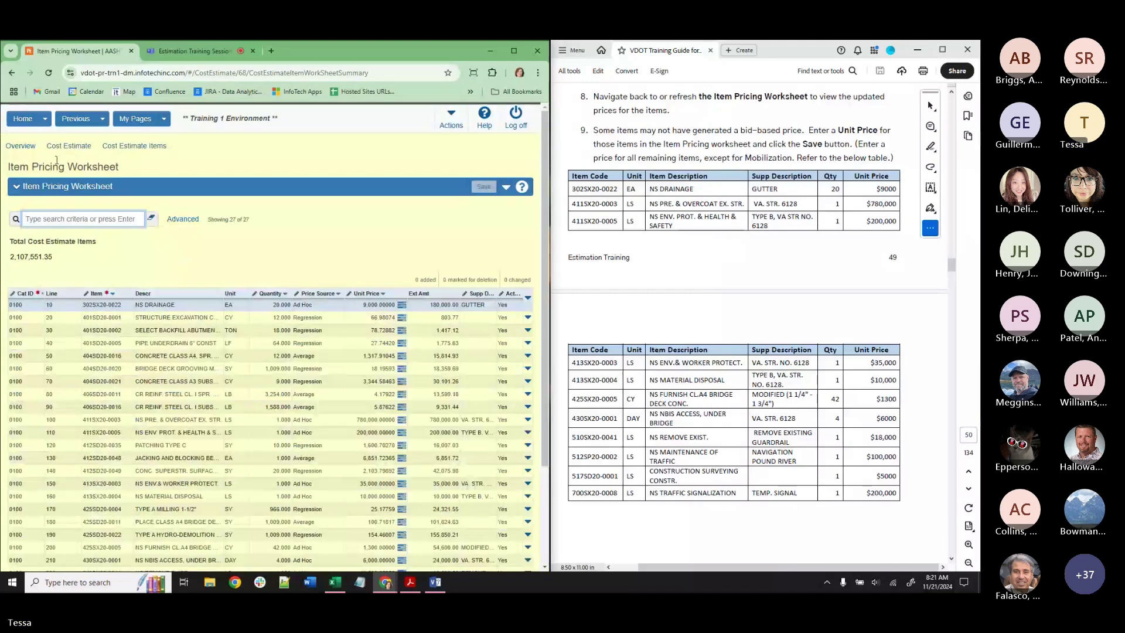
left_click(69, 145)
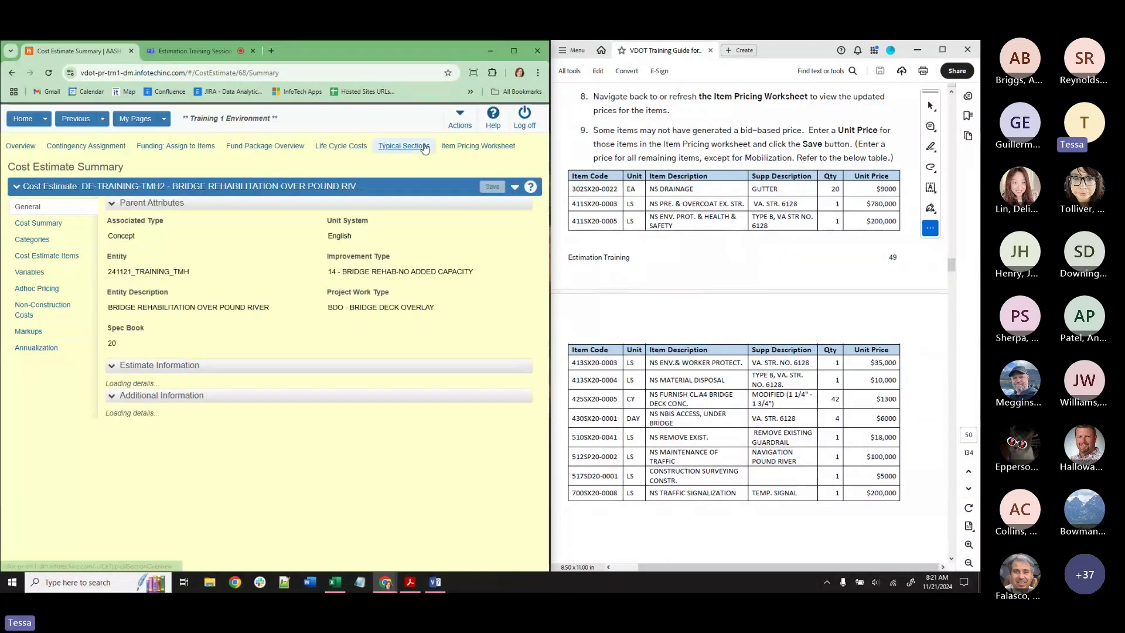
scroll(237, 381, "down", 5)
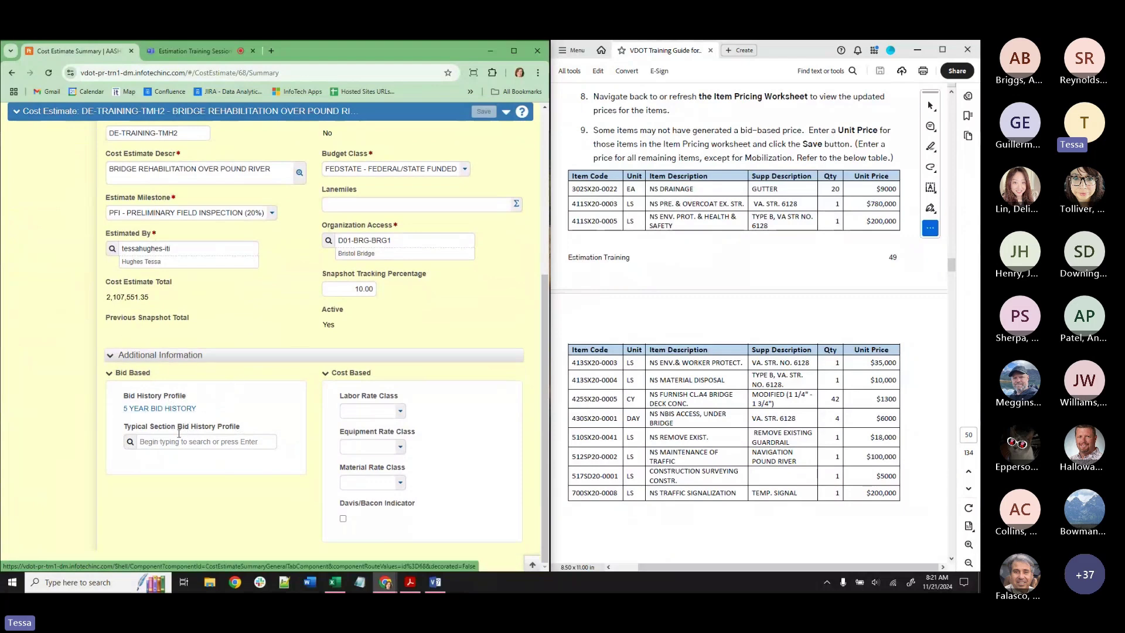
scroll(214, 474, "up", 5)
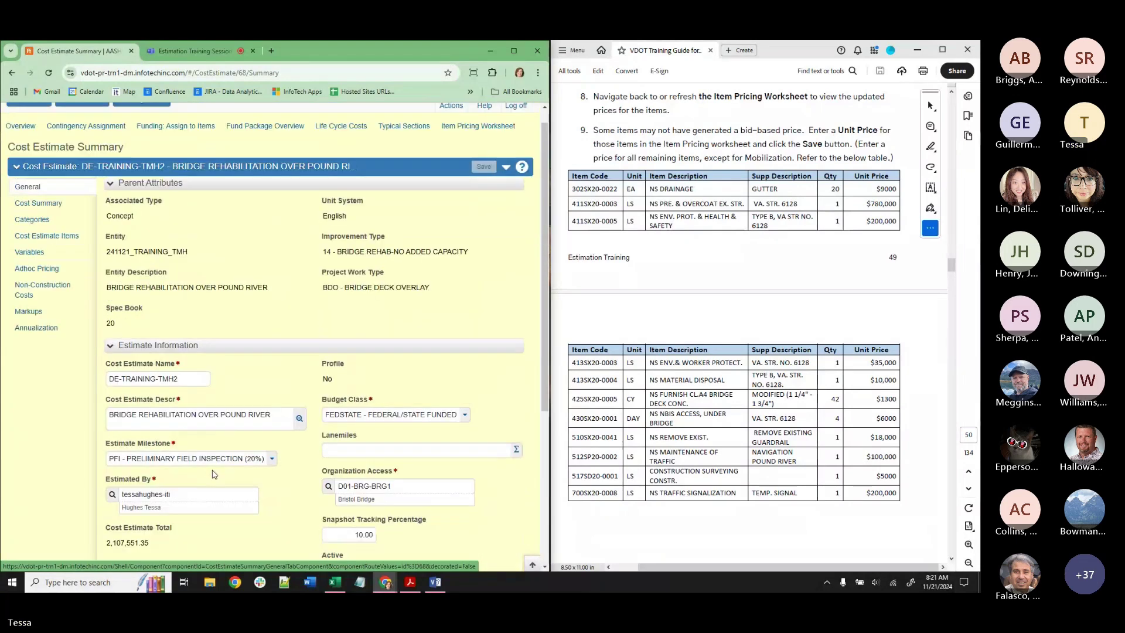
scroll(215, 475, "up", 1)
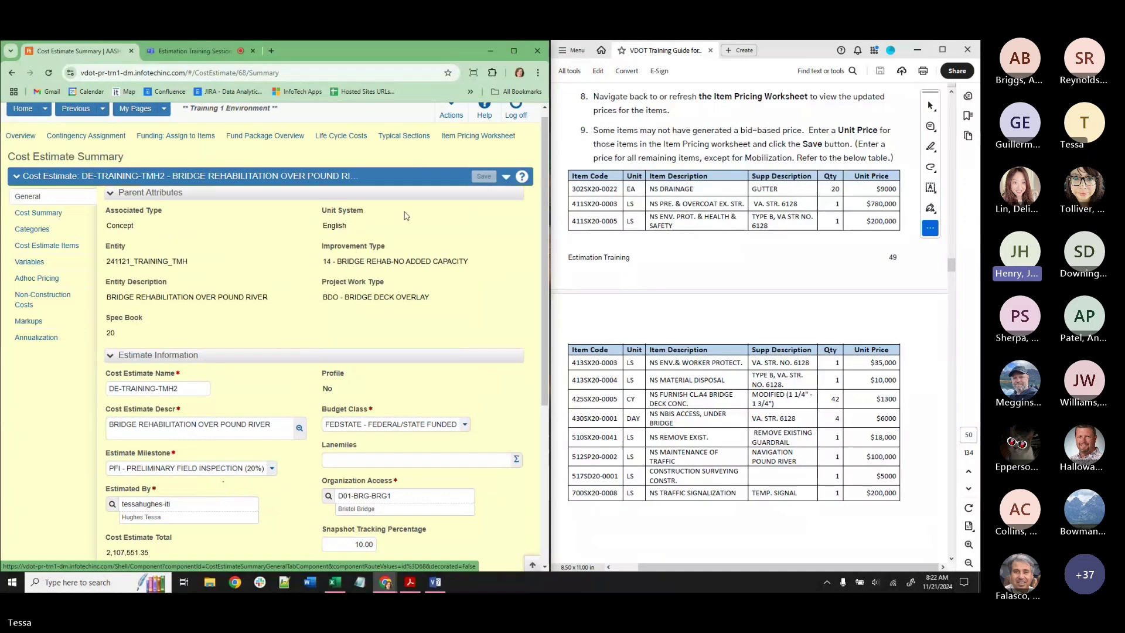
left_click(469, 136)
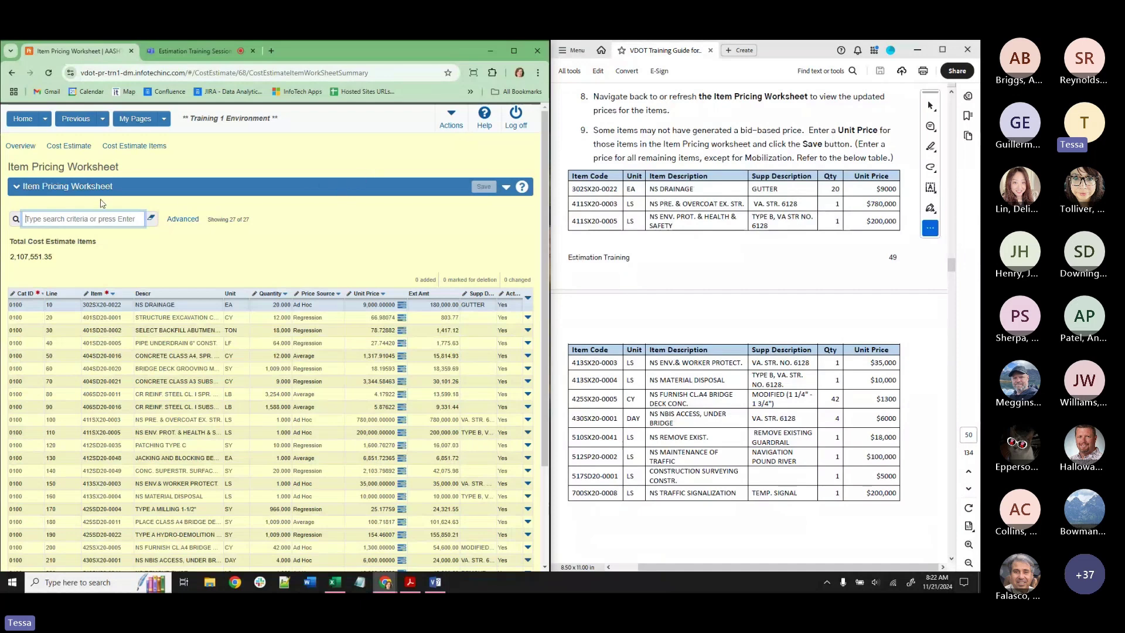
Switch to ADMIN and back to V_Est_Eng_Designer, then reopen the DE-TRAINING-TMH2 Cost Estimate Summary.
left_click(17, 122)
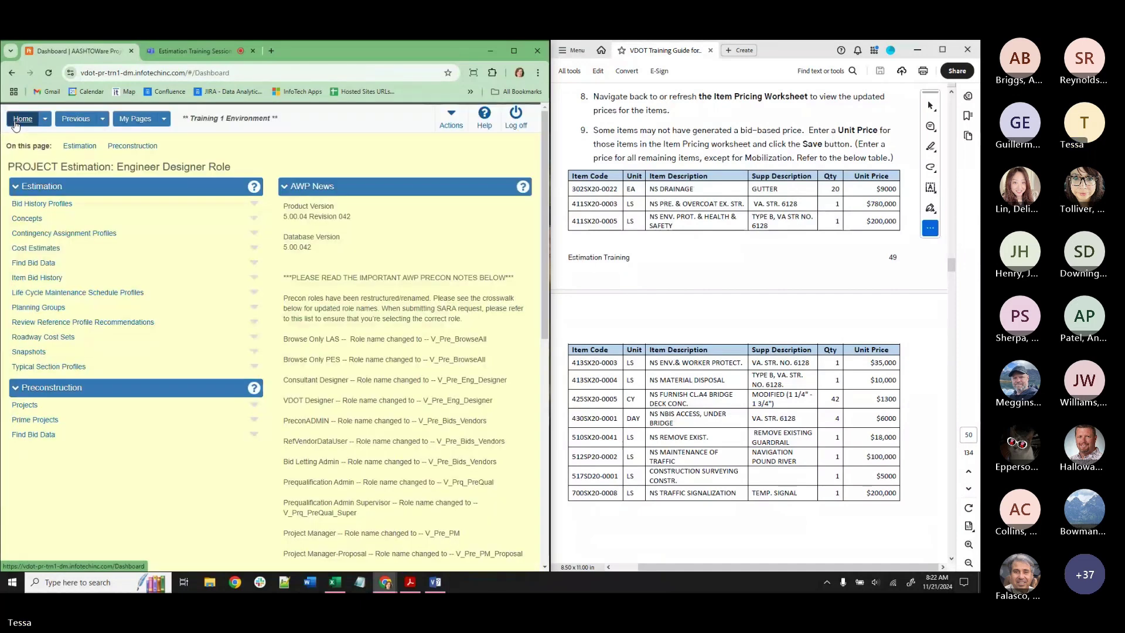
left_click(44, 120)
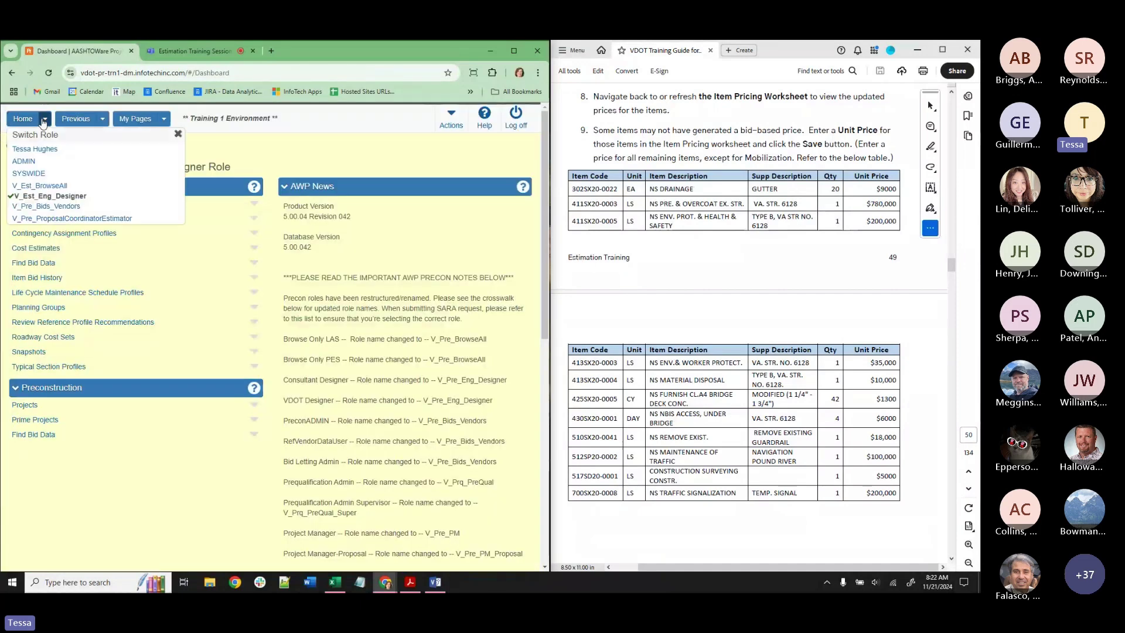
left_click(24, 161)
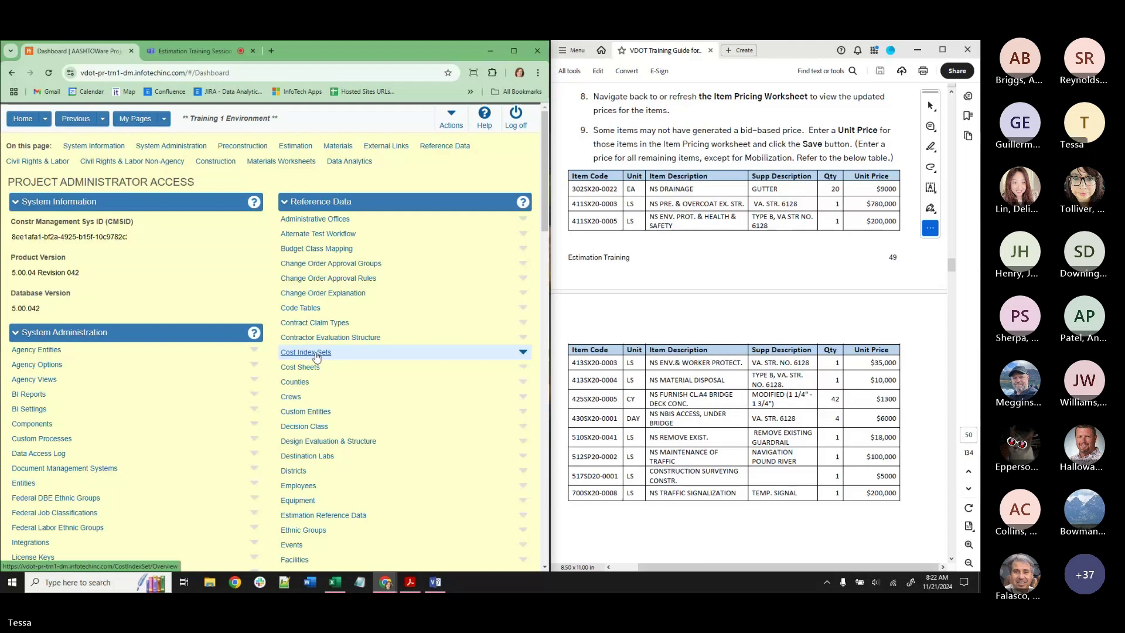
left_click(45, 118)
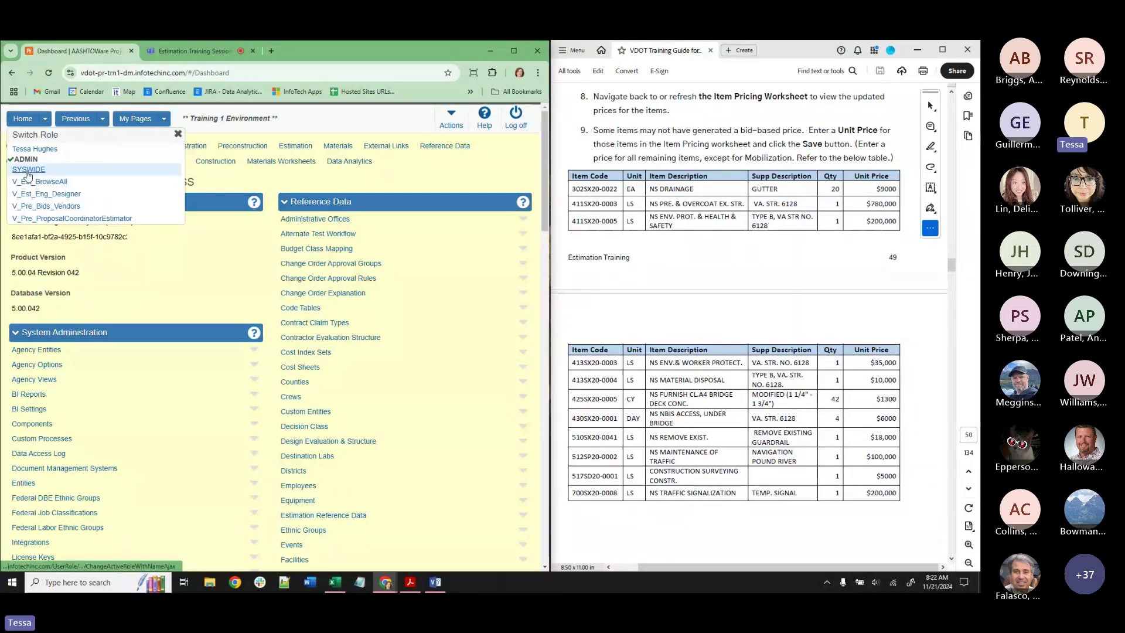
left_click(35, 194)
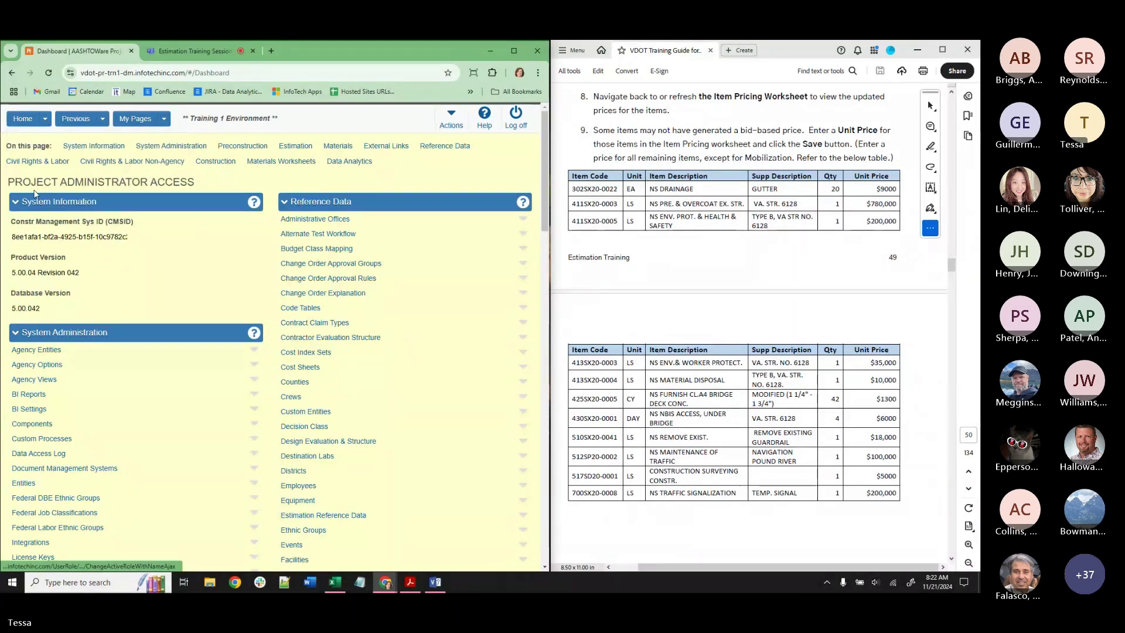
left_click(46, 120)
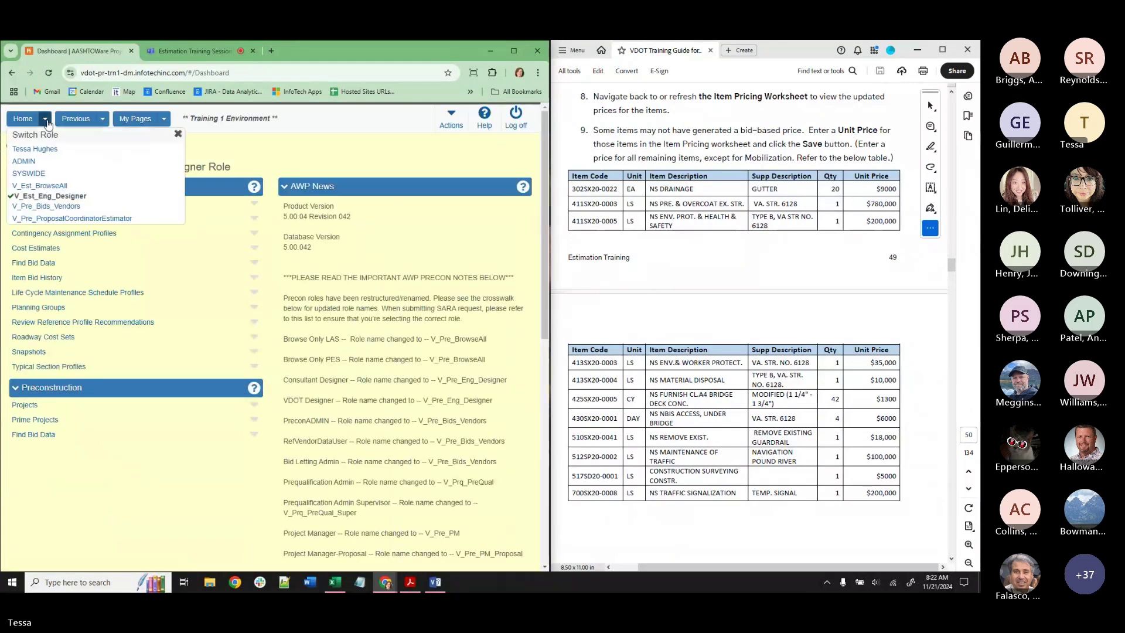
left_click(103, 120)
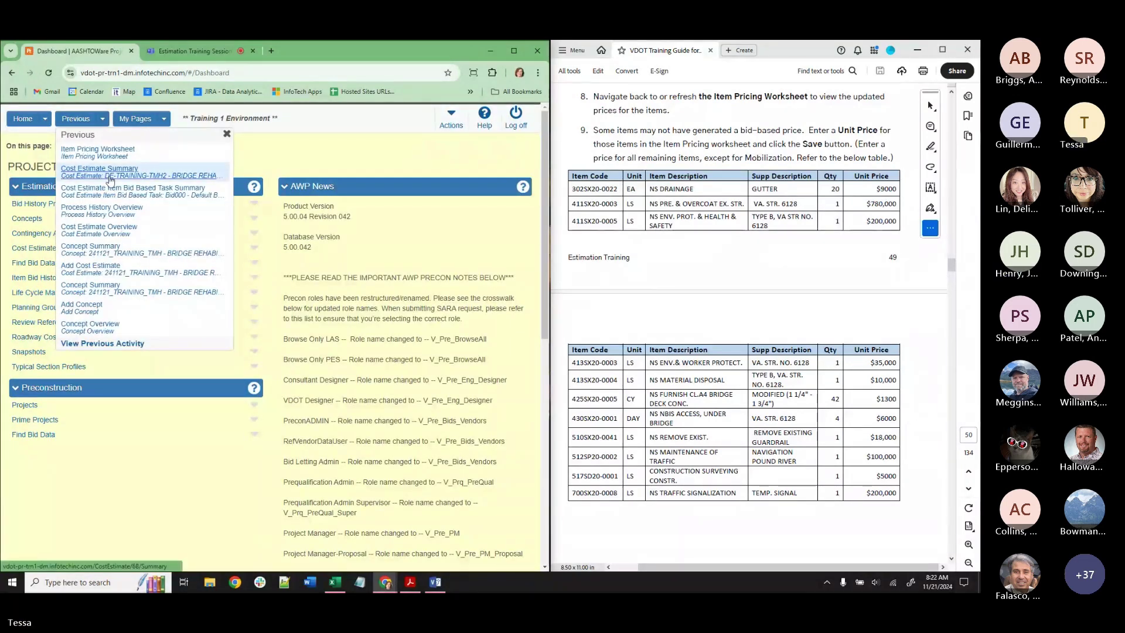
left_click(110, 178)
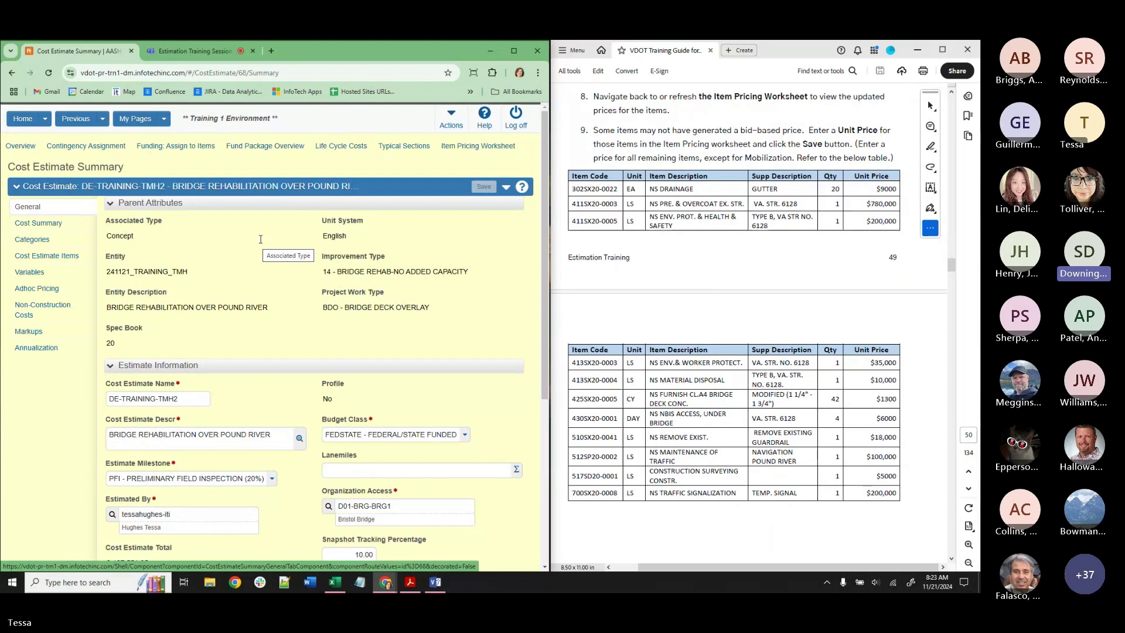
scroll(260, 239, "down", 2)
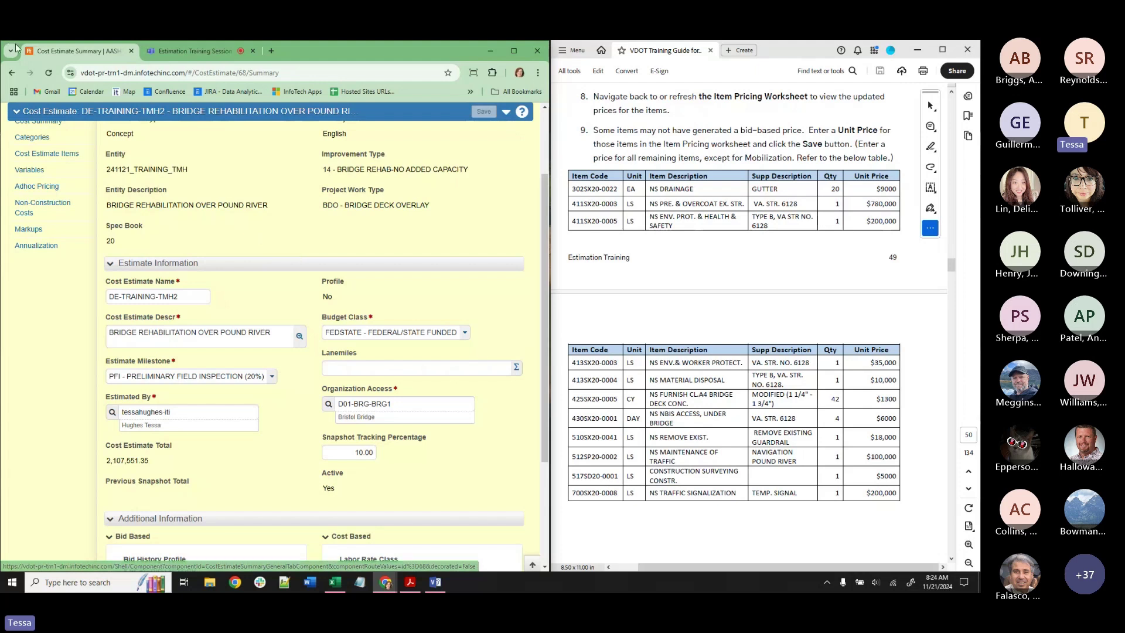
Duplicate the estimate's browser tab and switch the new copy's dashboard to the ADMIN role.
right_click(62, 52)
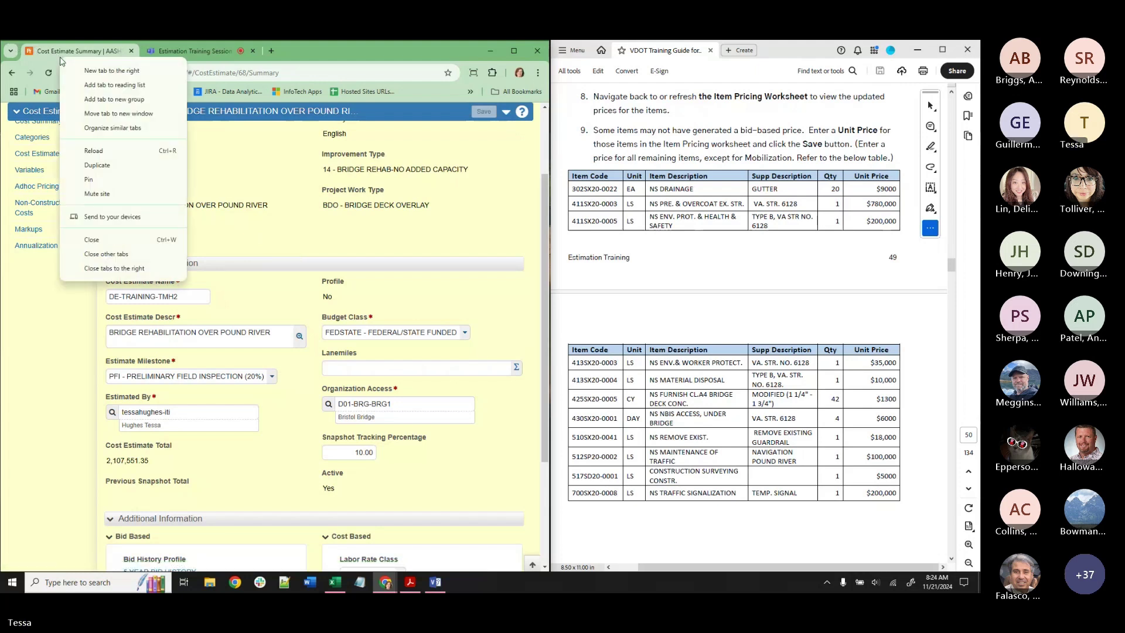
left_click(97, 166)
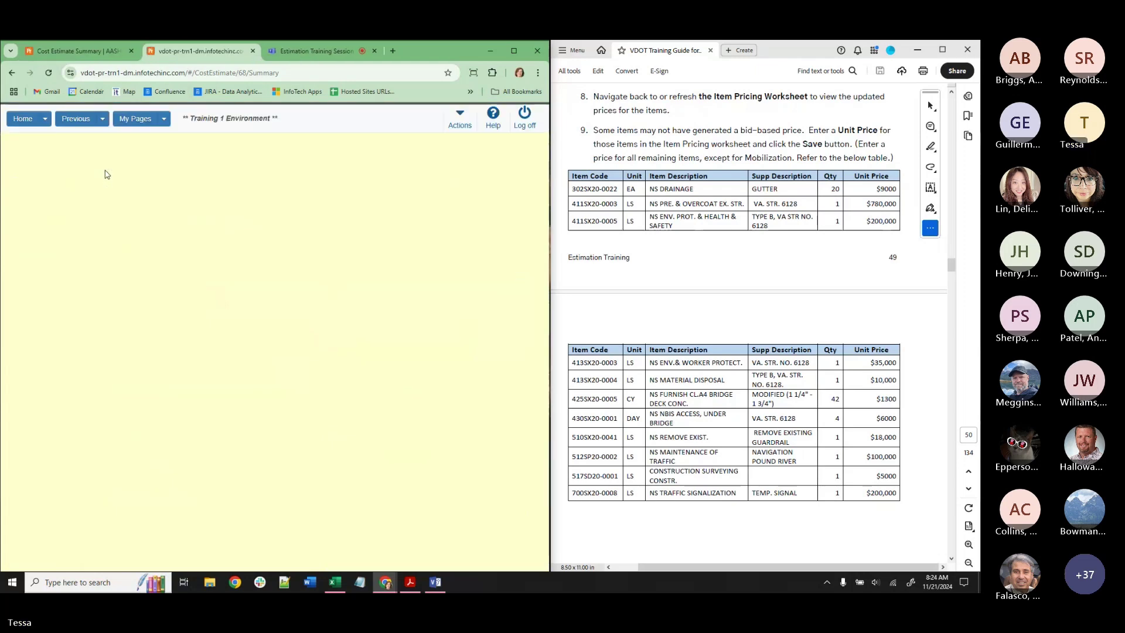
left_click(22, 120)
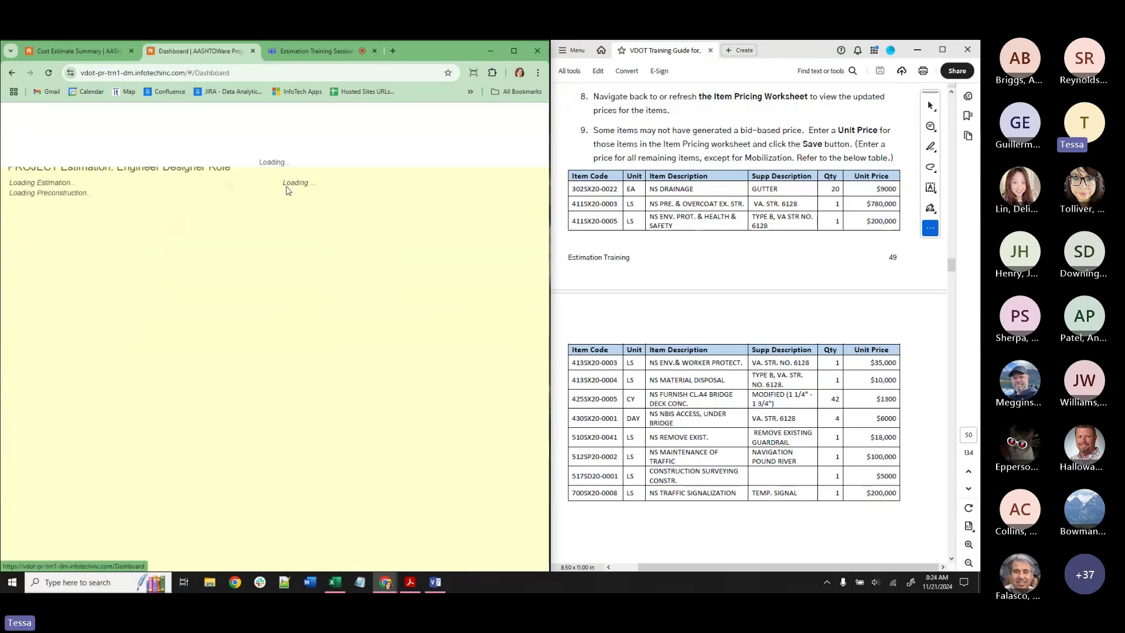
left_click(44, 121)
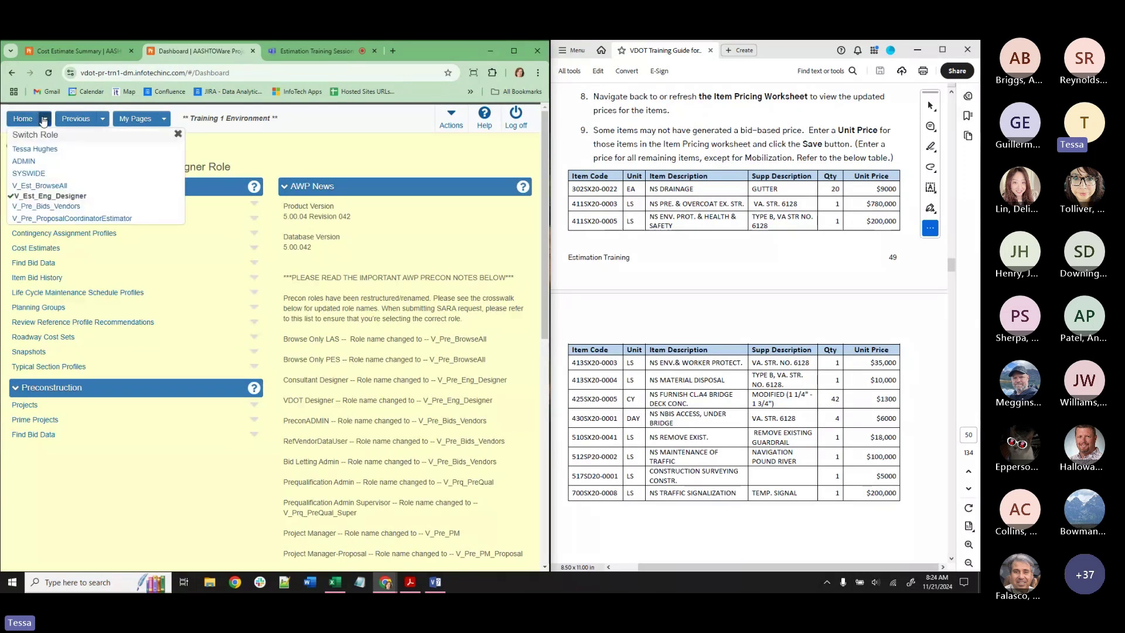
left_click(28, 163)
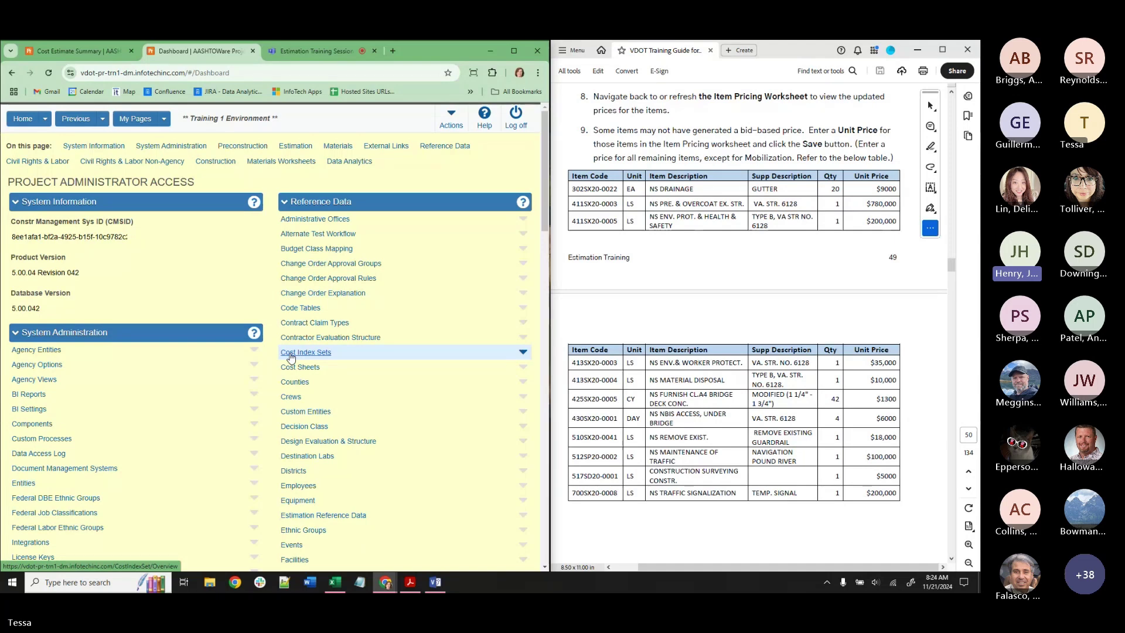
right_click(291, 357)
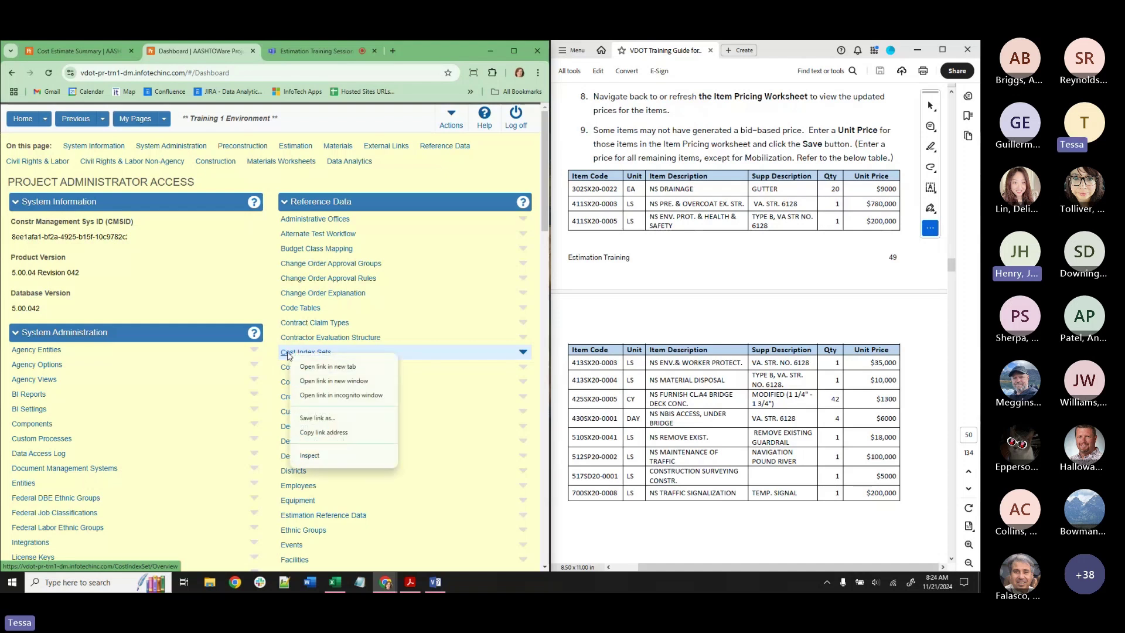
Dismiss the link menu and open Cost Index Sets under Reference Data.
left_click(310, 193)
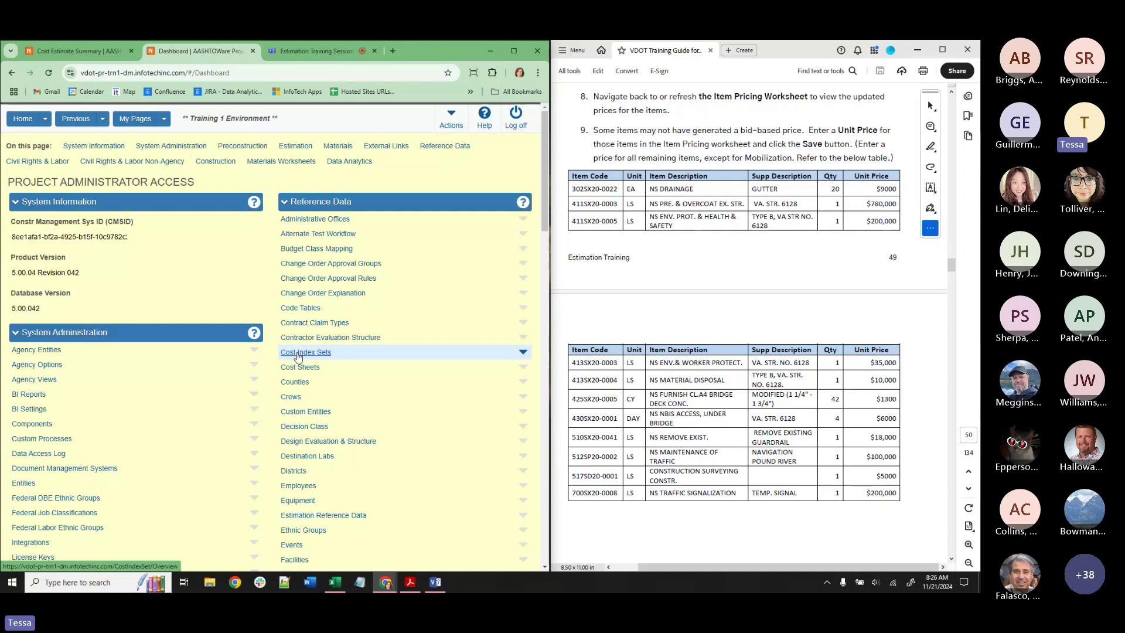
left_click(299, 354)
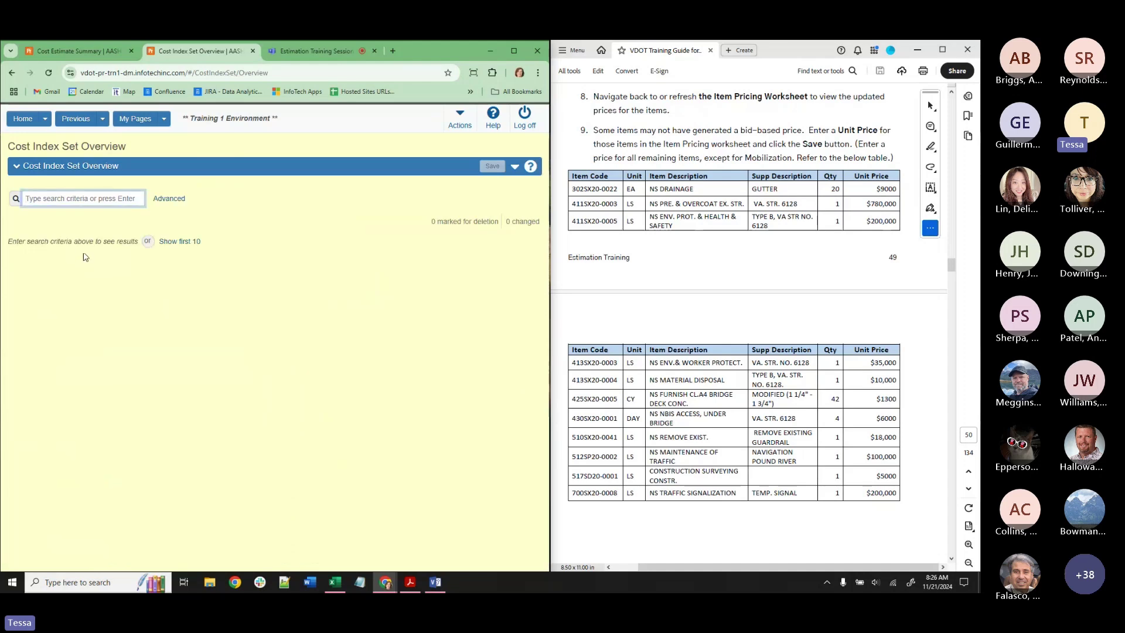
List the first 10 cost index sets, then go back to the Cost Estimate Summary tab.
left_click(191, 245)
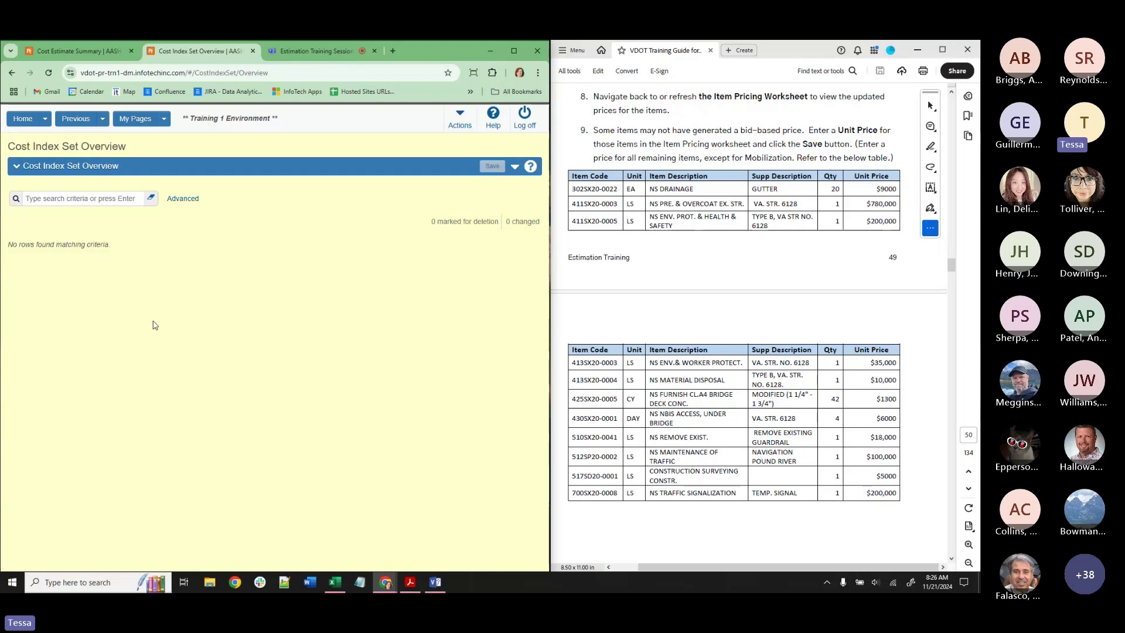
left_click(78, 51)
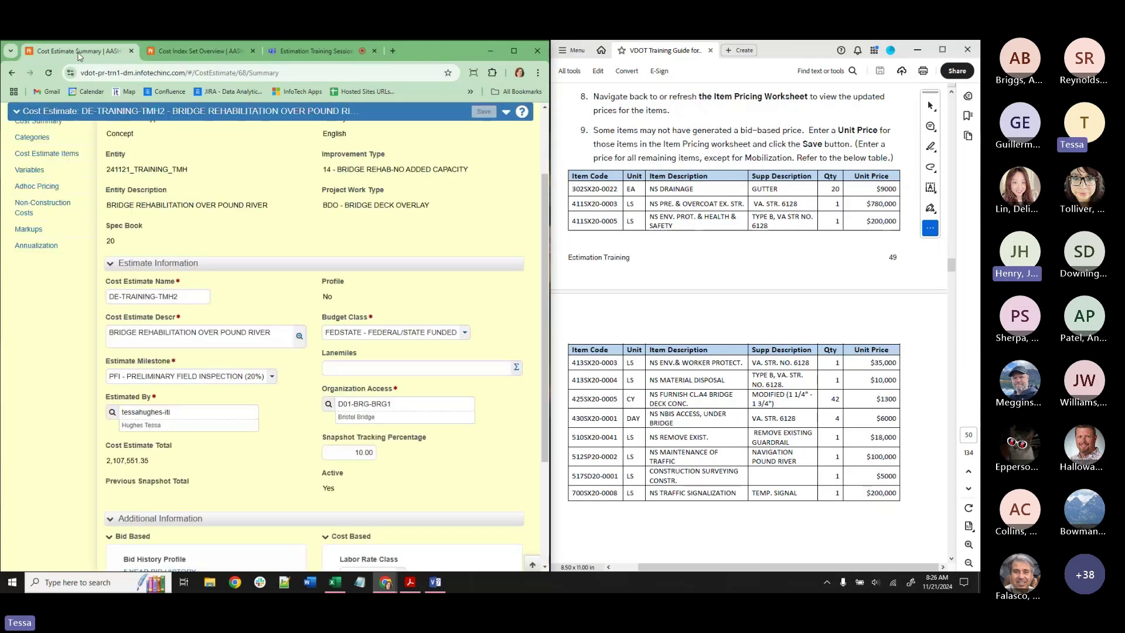
scroll(310, 410, "down", 2)
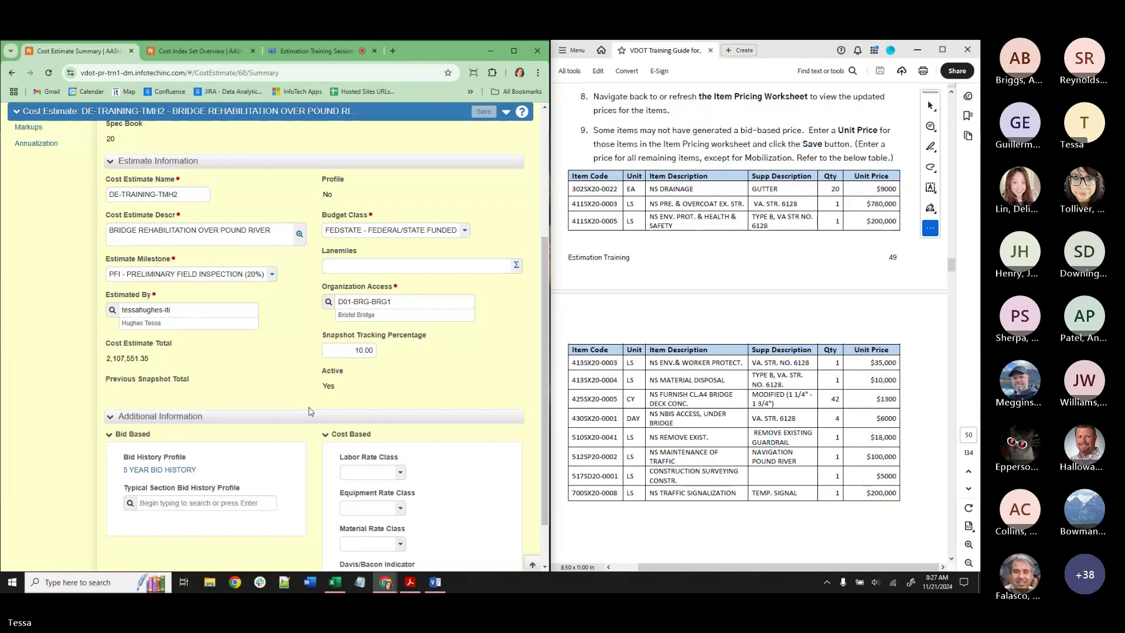
scroll(308, 409, "up", 3)
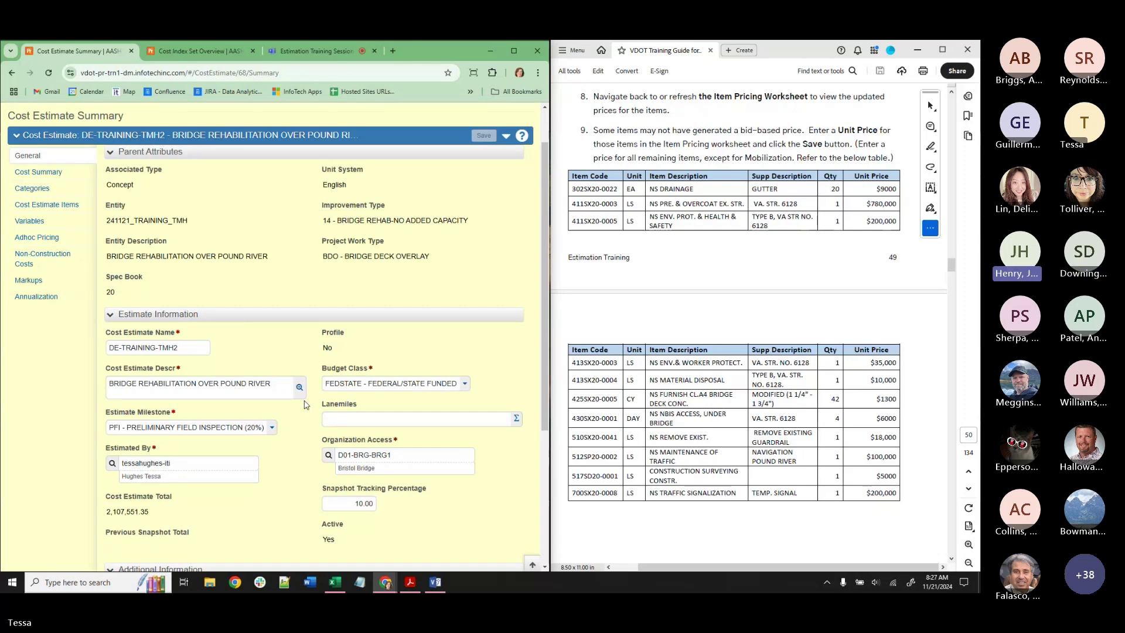
scroll(304, 404, "down", 1)
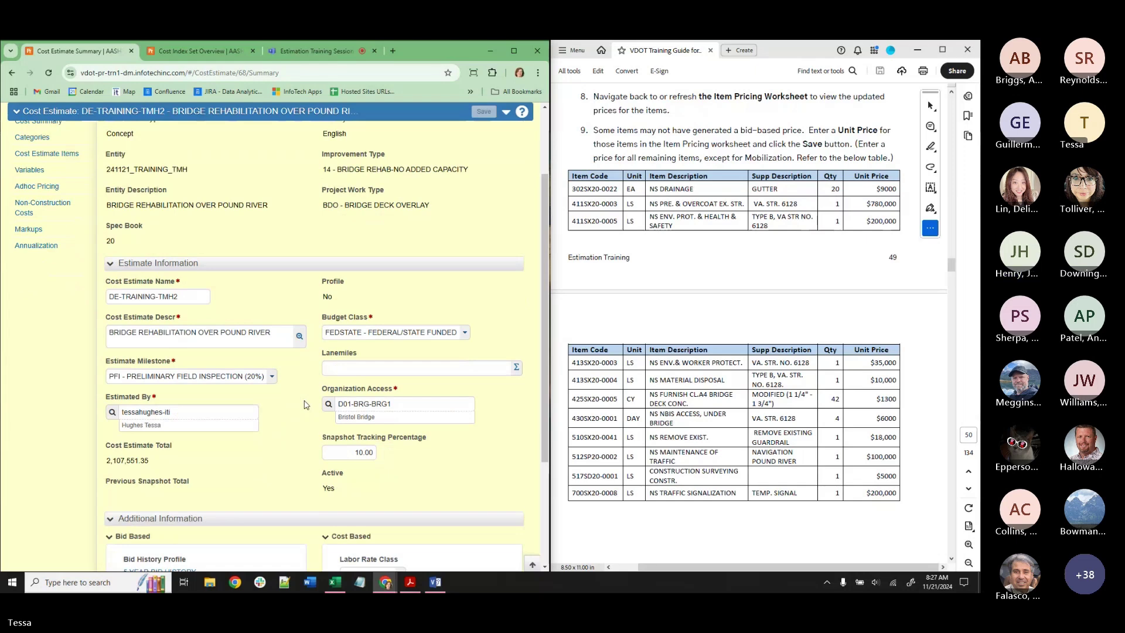
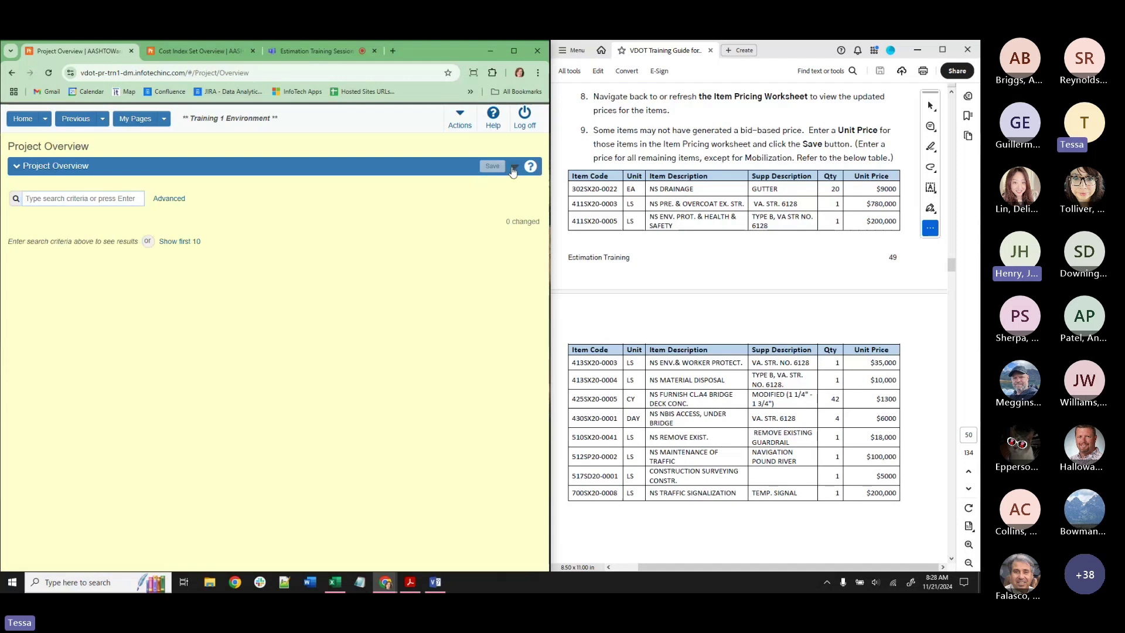
Show the Project Overview actions, then list the recently visited pages under Previous.
left_click(514, 166)
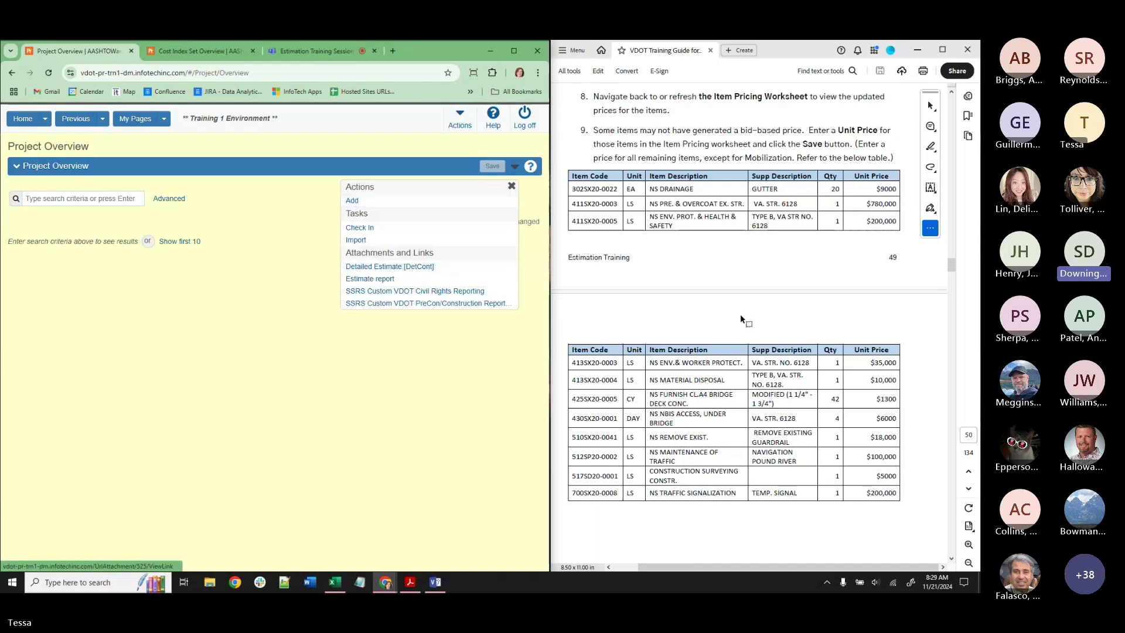
scroll(748, 333, "down", 3)
scroll(748, 333, "down", 15)
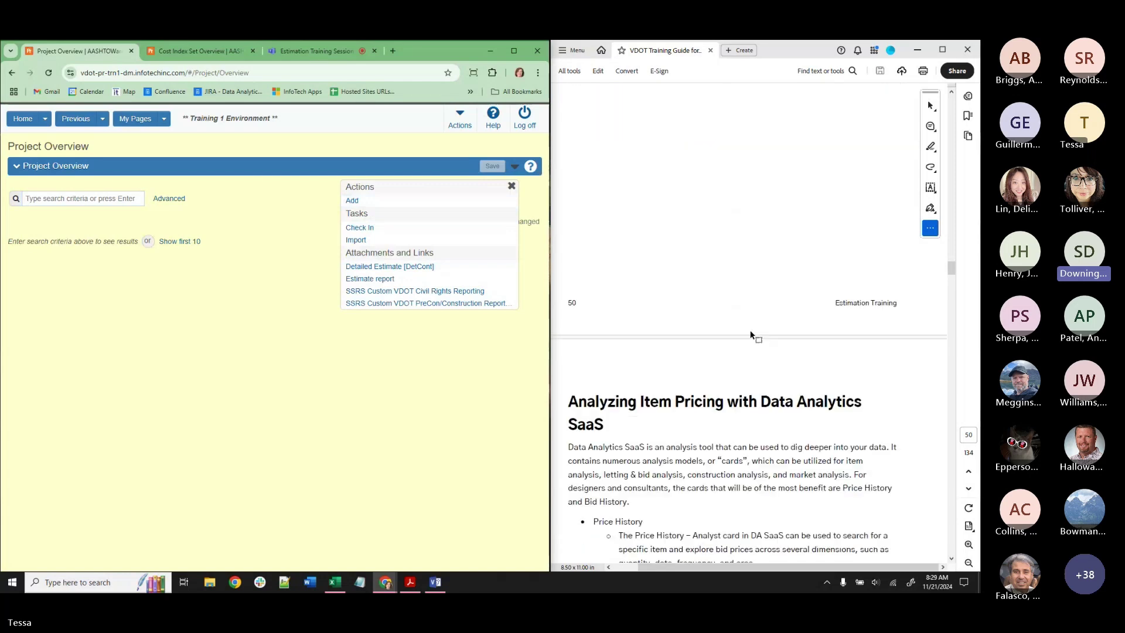
scroll(755, 334, "up", 15)
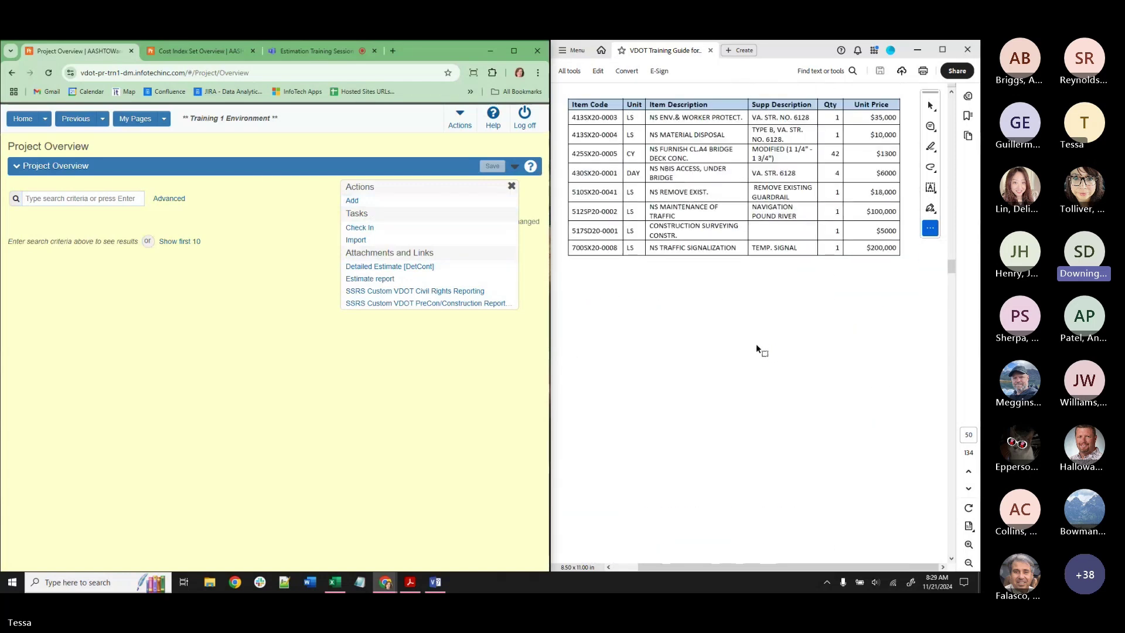
scroll(756, 343, "down", 15)
scroll(758, 357, "down", 3)
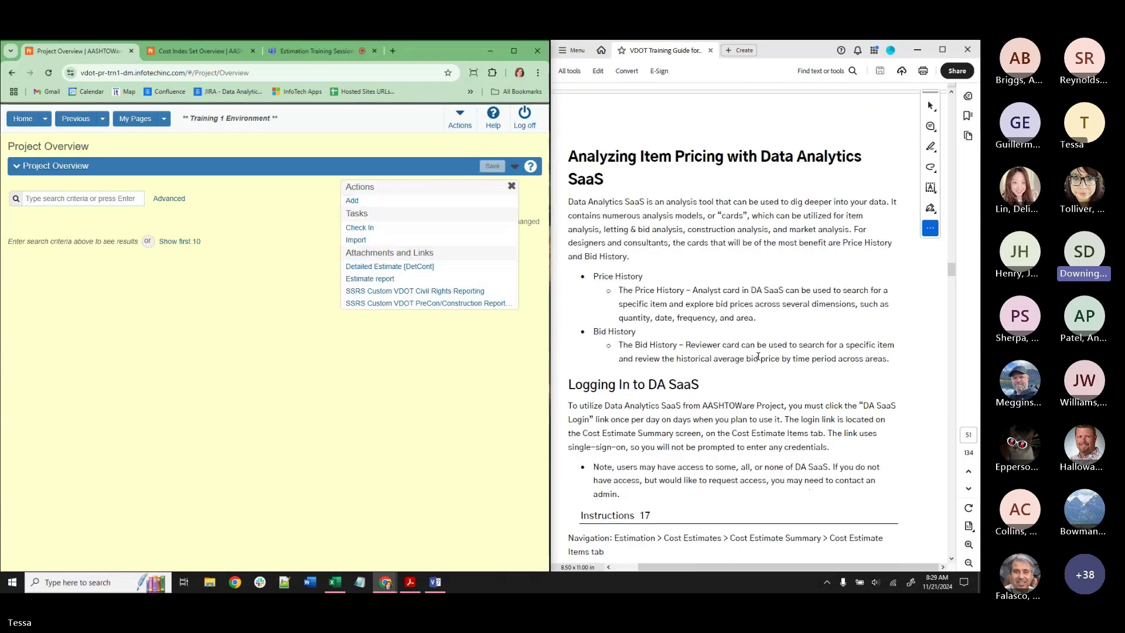
scroll(758, 356, "down", 1)
left_click(102, 119)
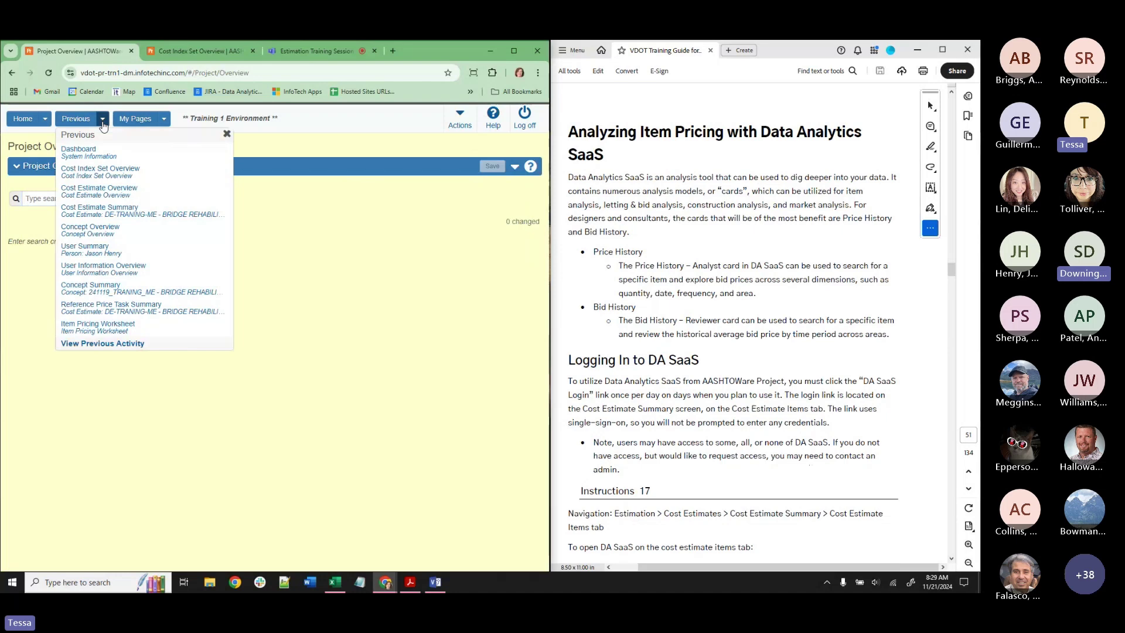
Return to the Cost Estimate Summary and switch the role to V_Est_Eng_Designer.
left_click(128, 211)
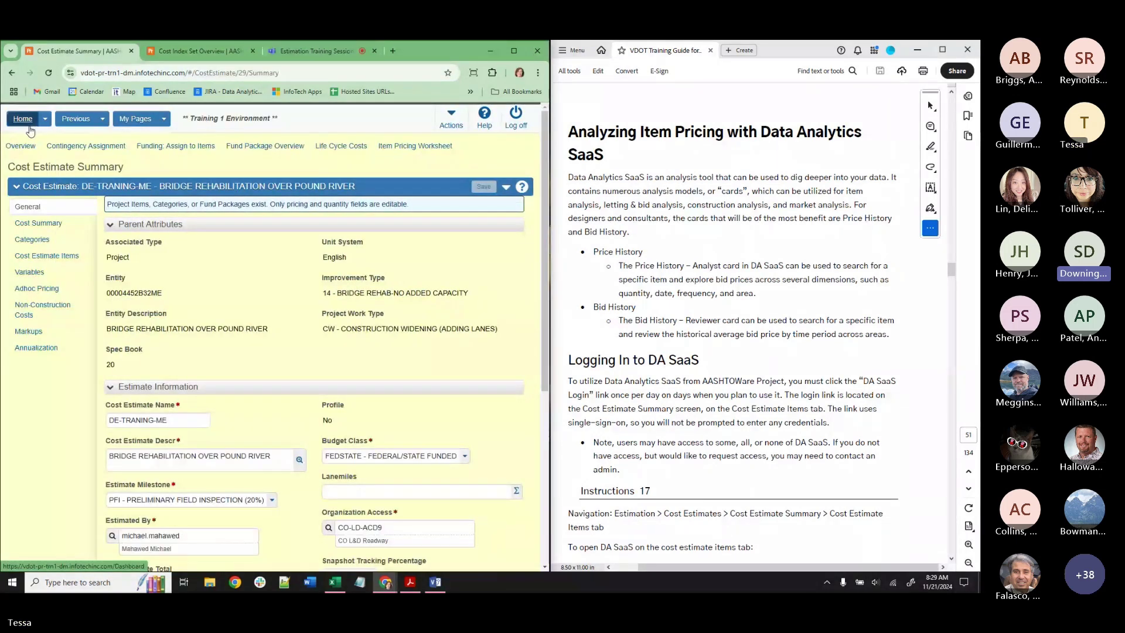
left_click(45, 120)
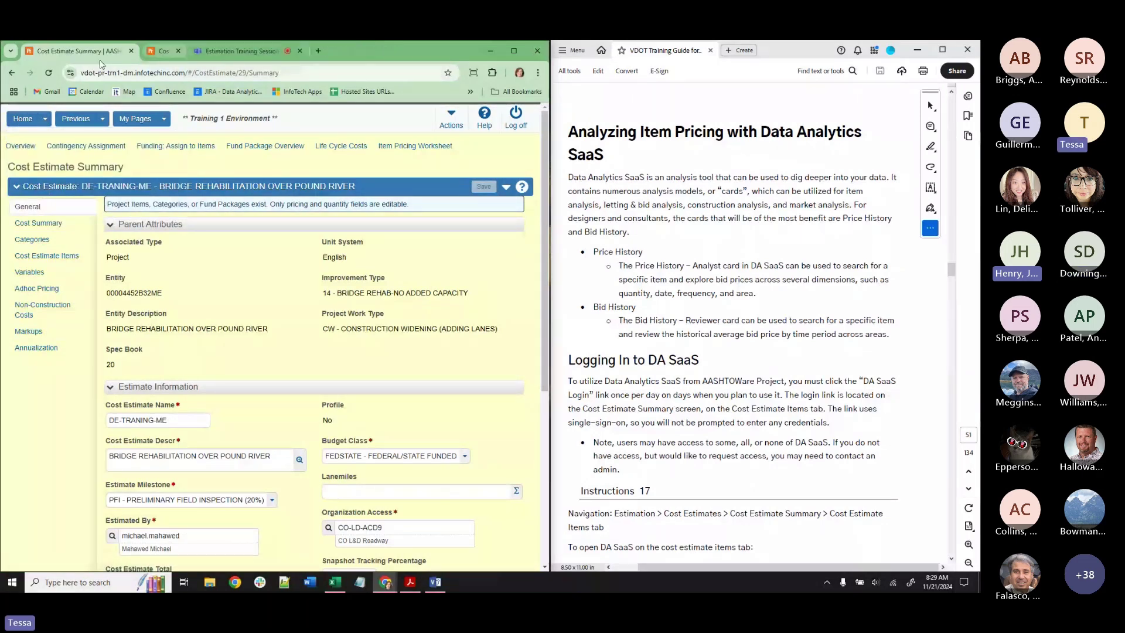
left_click(45, 119)
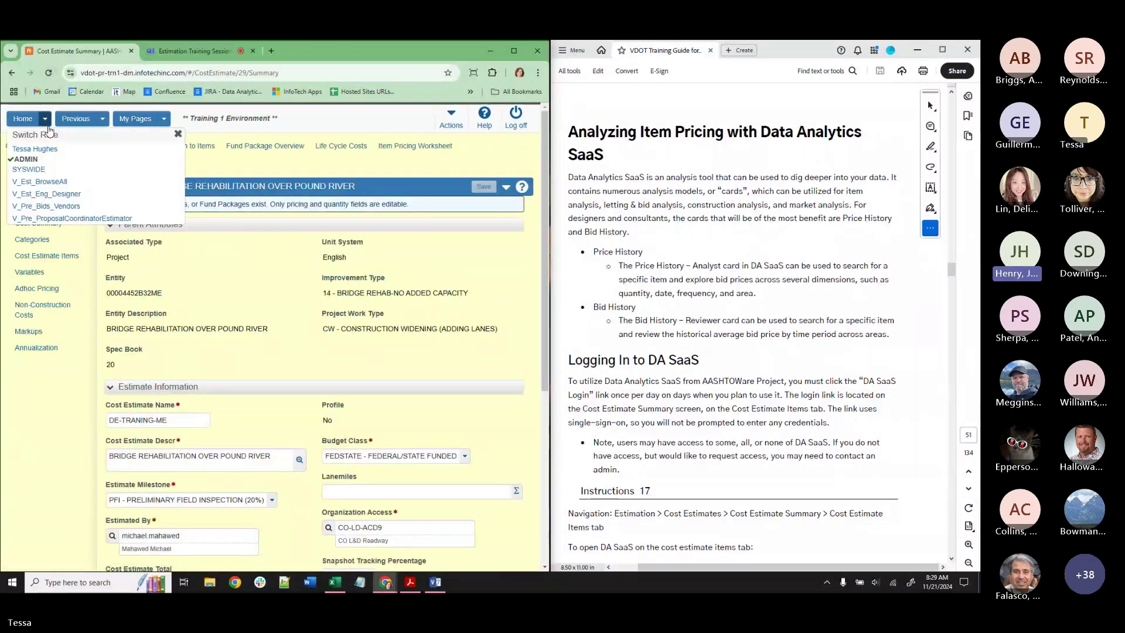
left_click(41, 195)
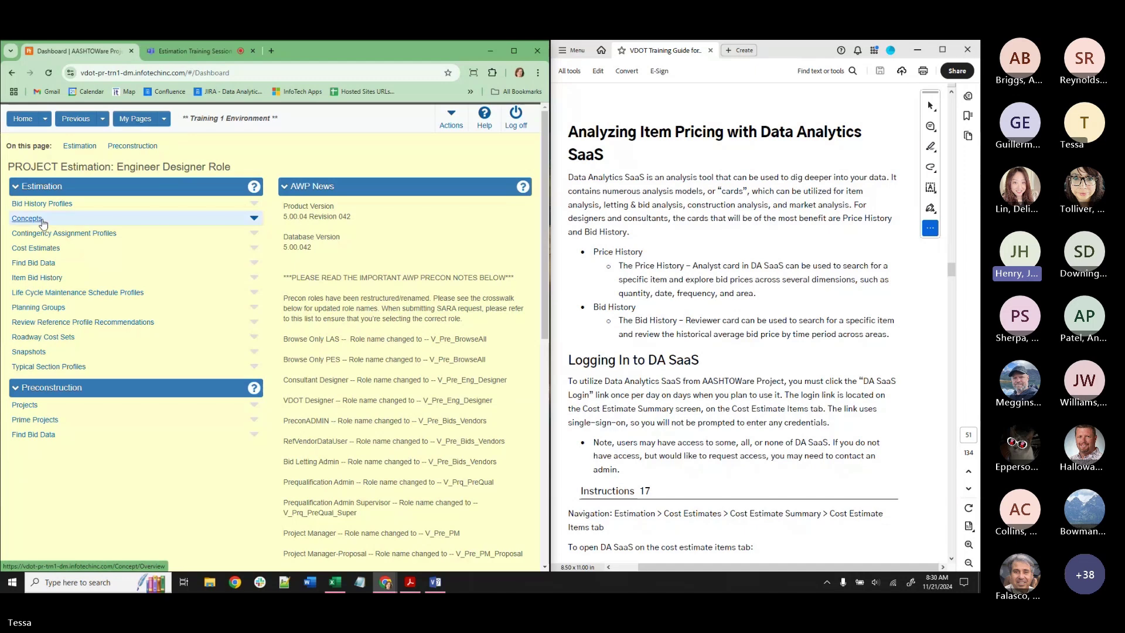
Visit Projects, go back Home, and reopen the Item Pricing Worksheet from recent pages.
left_click(24, 405)
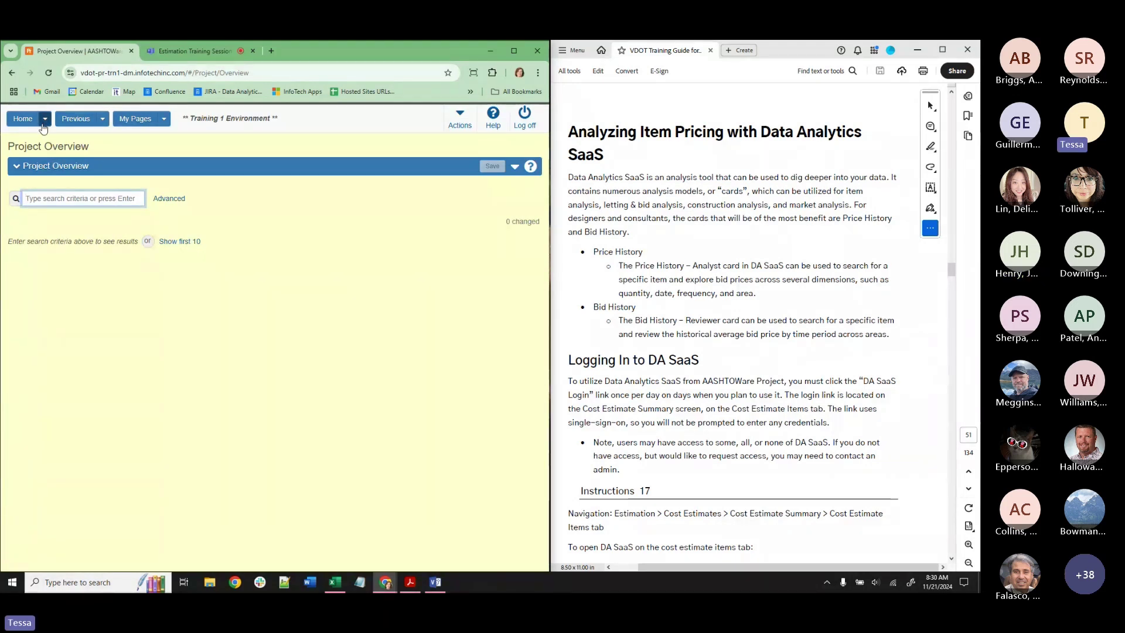
left_click(514, 169)
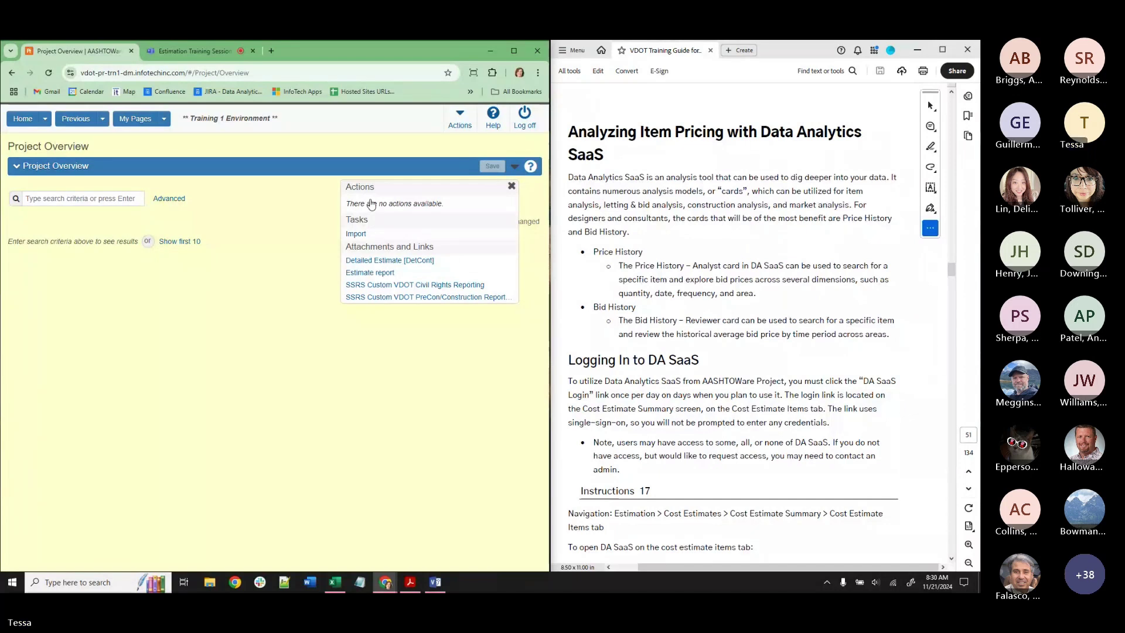
left_click(23, 119)
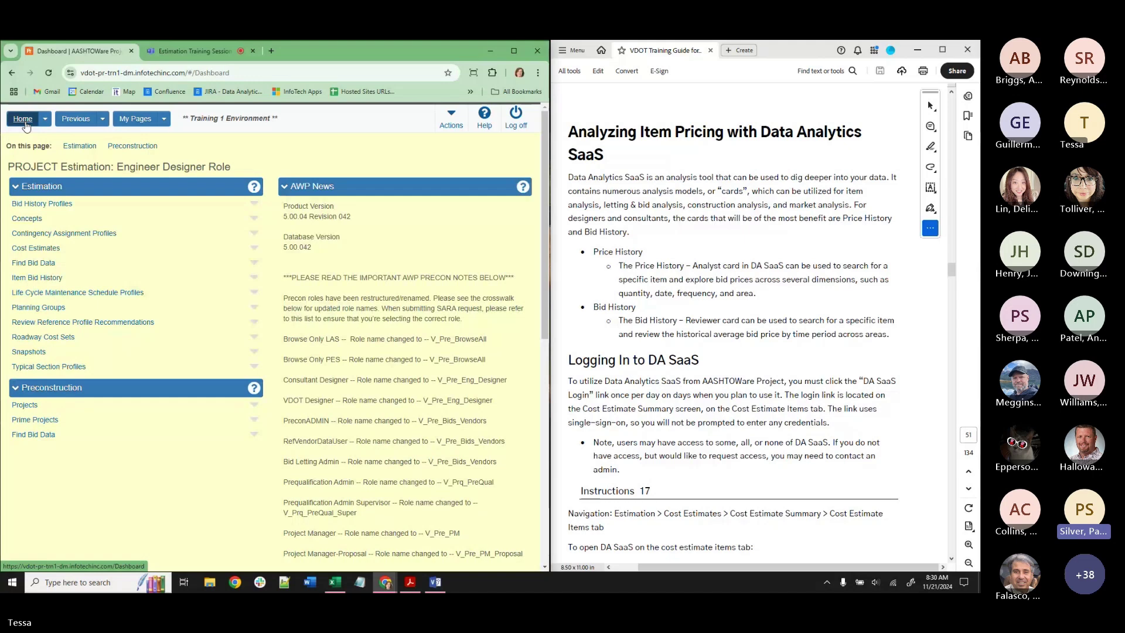
left_click(103, 120)
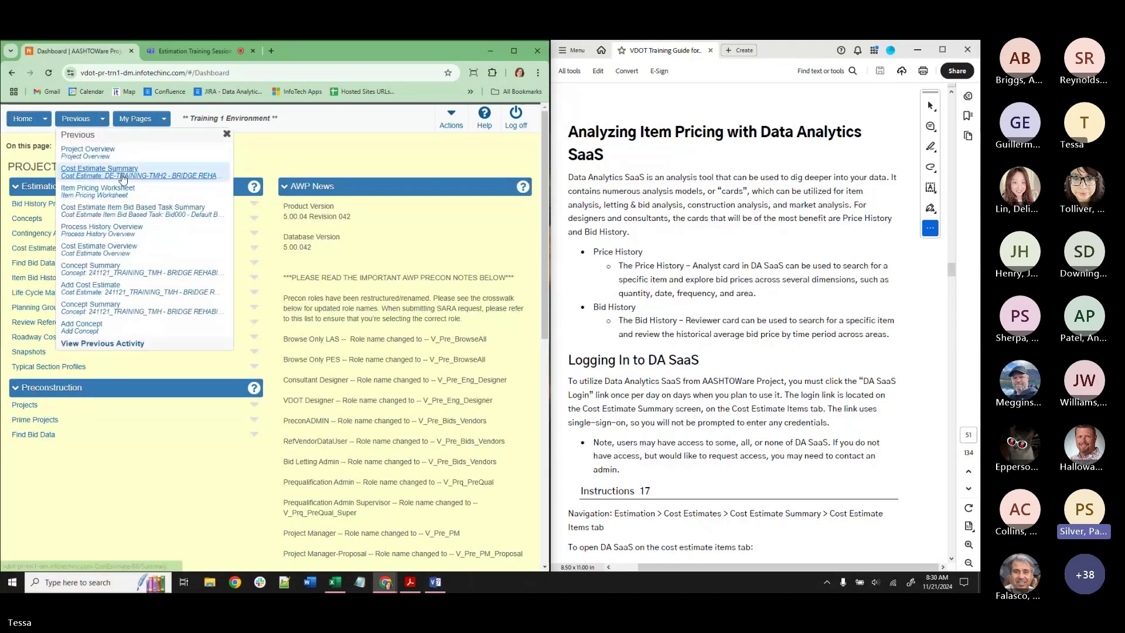
left_click(125, 193)
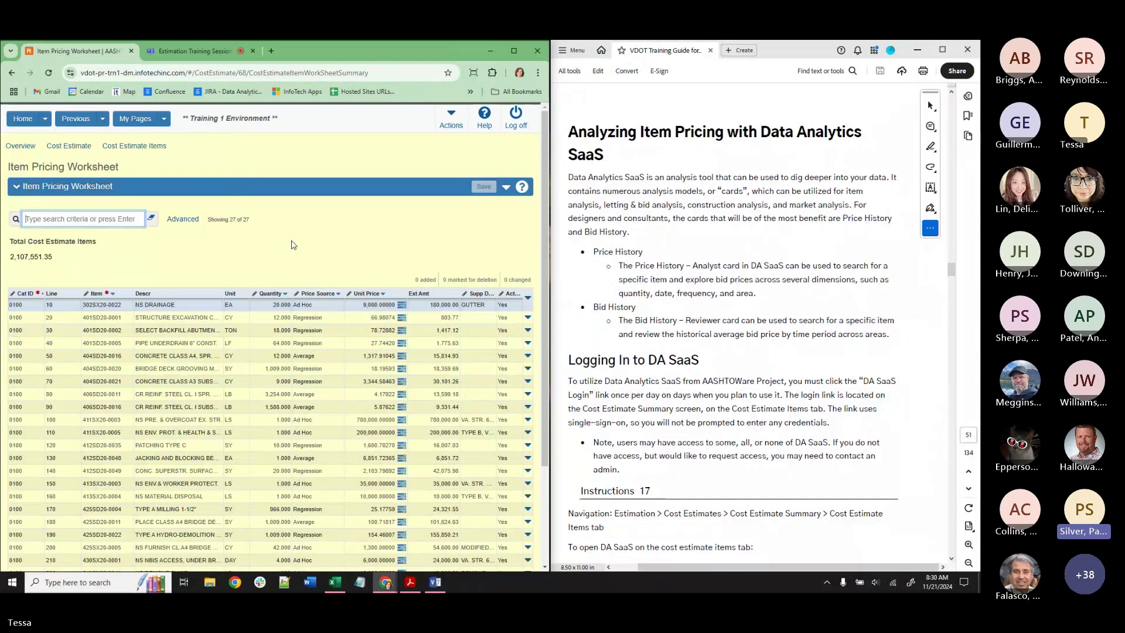
Open the Bid Based pricing task for line 20's item 401SD20-0001.
left_click(403, 321)
left_click(263, 364)
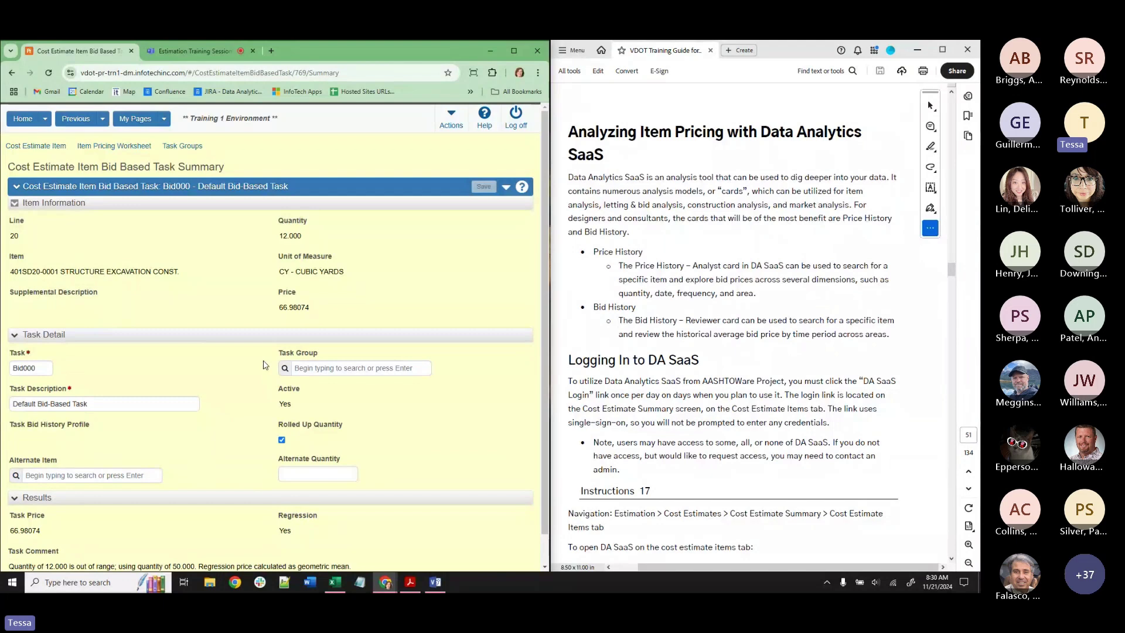
scroll(225, 401, "down", 1)
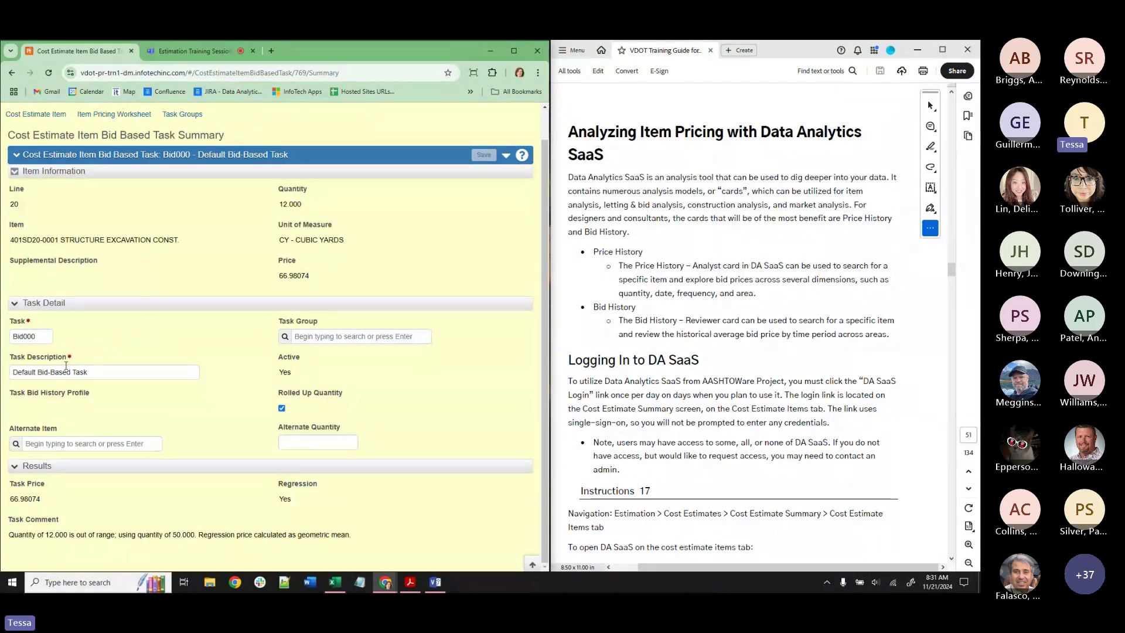
Point out the empty Task Bid History Profile field and show the task's actions.
left_click_drag(9, 393, 12, 412)
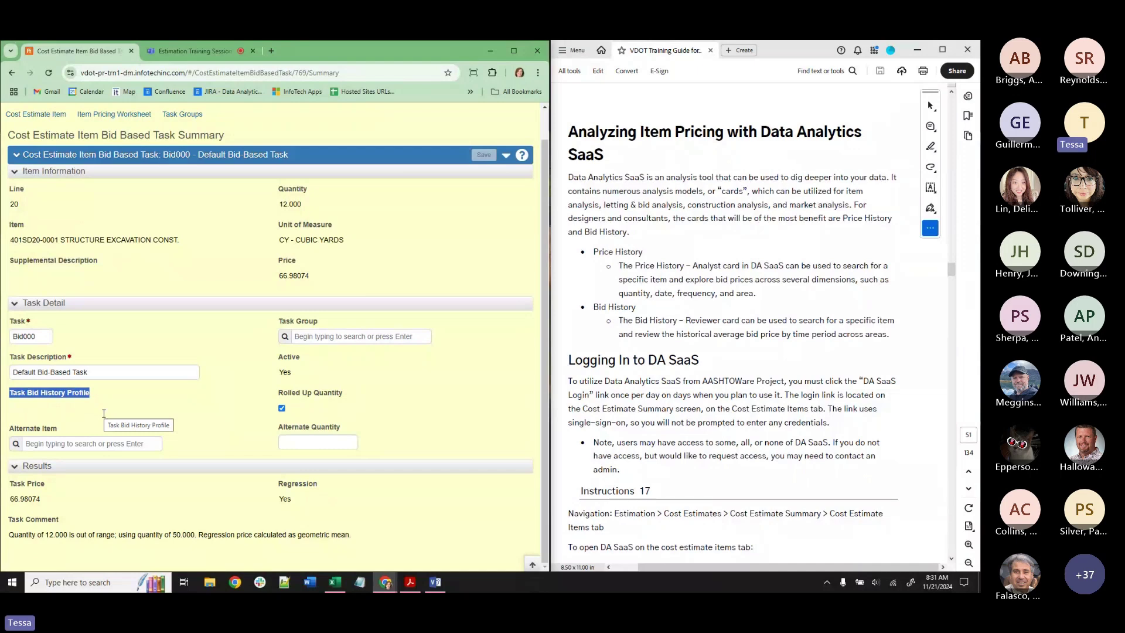
left_click(110, 401)
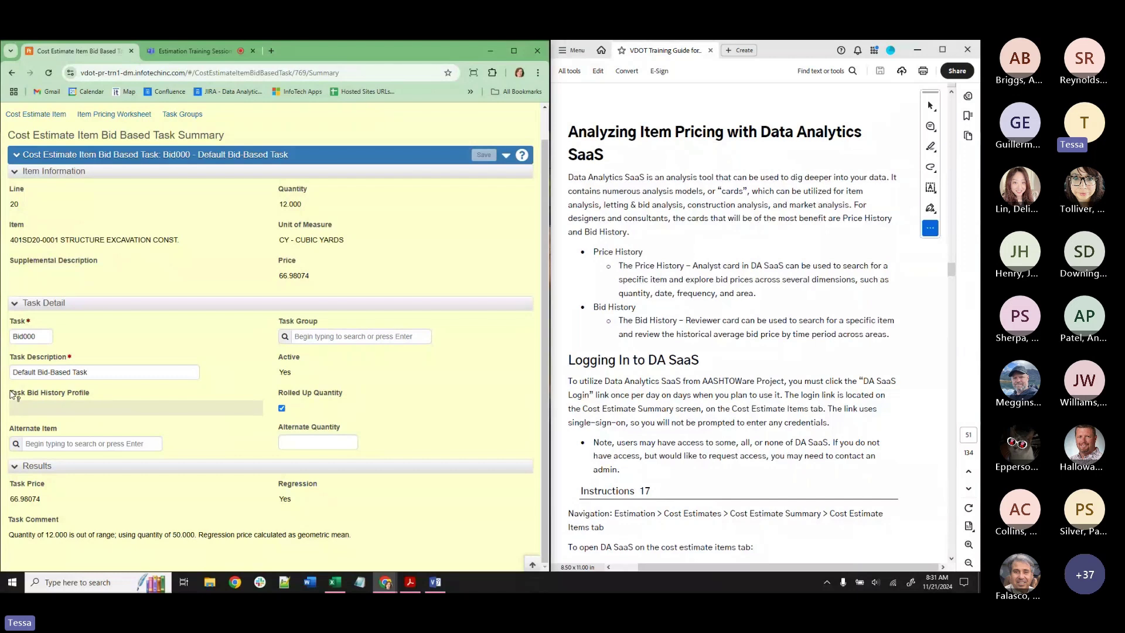
left_click_drag(11, 393, 92, 393)
left_click(65, 409)
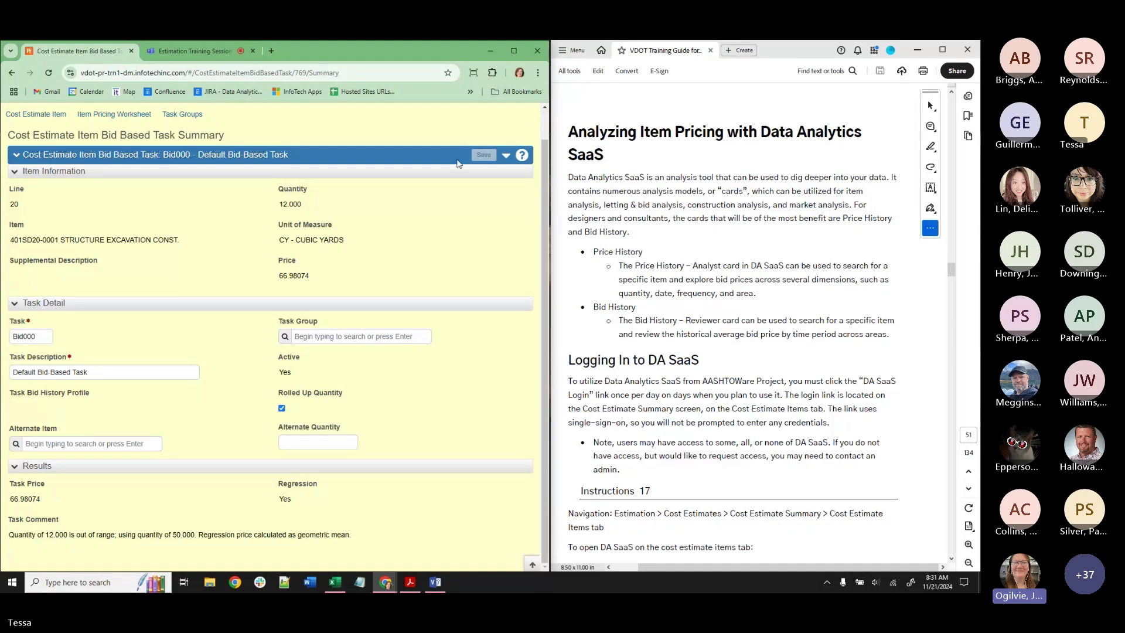
left_click(504, 159)
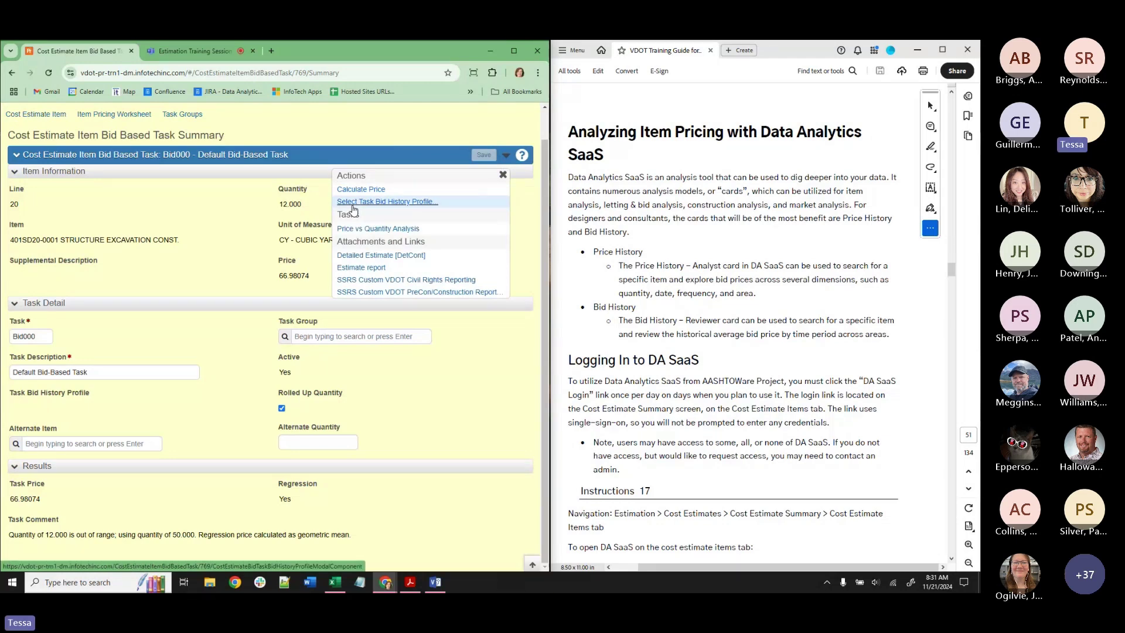
Copy the 5 YEAR BID HISTORY profile onto line 20 (now 121.07203) and return to the worksheet.
left_click(353, 203)
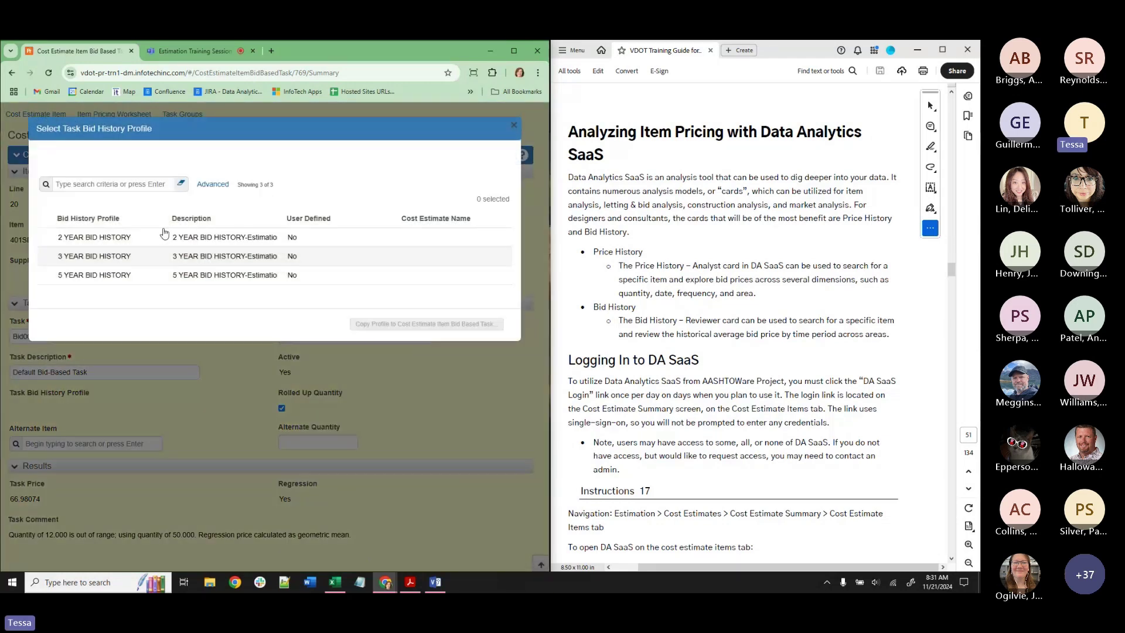
left_click(99, 275)
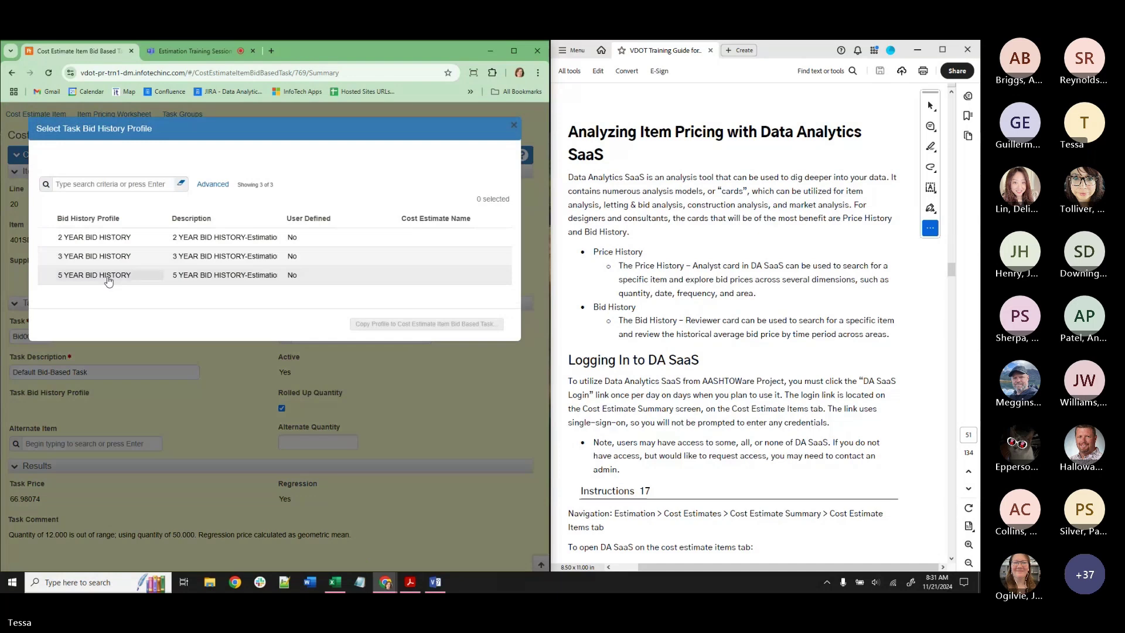
left_click(425, 324)
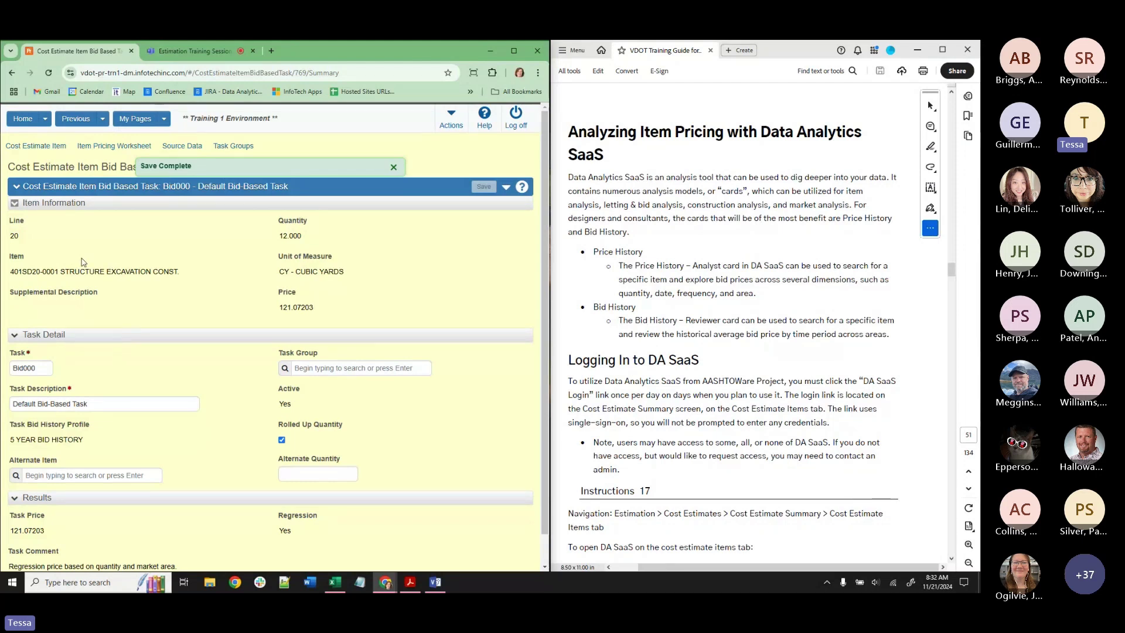
left_click(506, 188)
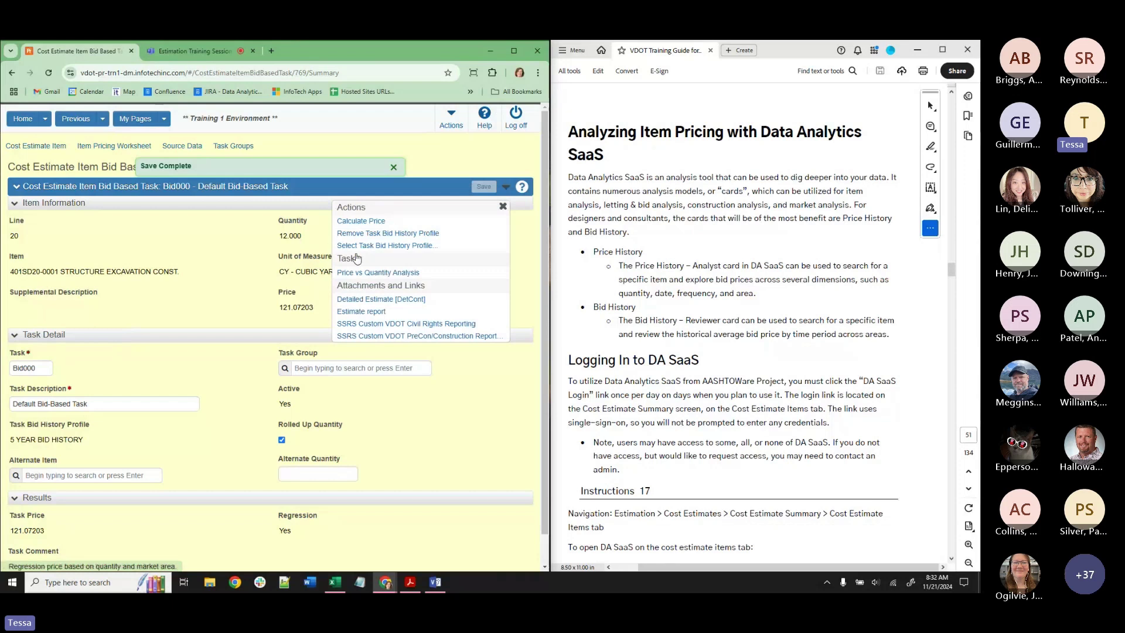
left_click(24, 442)
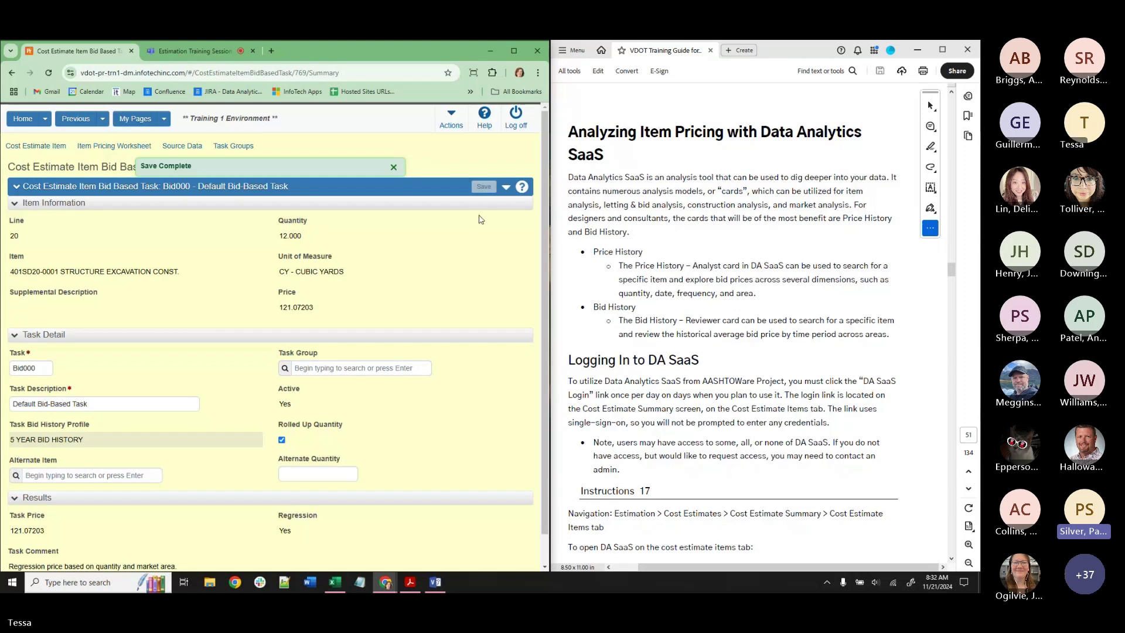
left_click(103, 148)
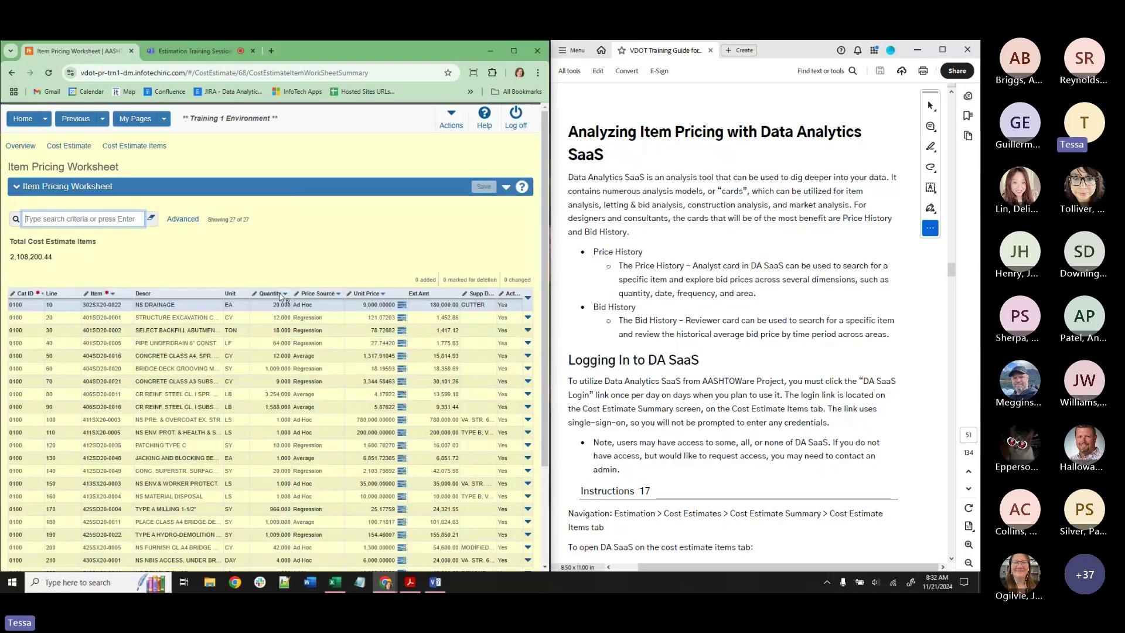
Apply the 5 YEAR BID HISTORY profile to line 50's bid-based task, then return to the worksheet.
left_click(400, 356)
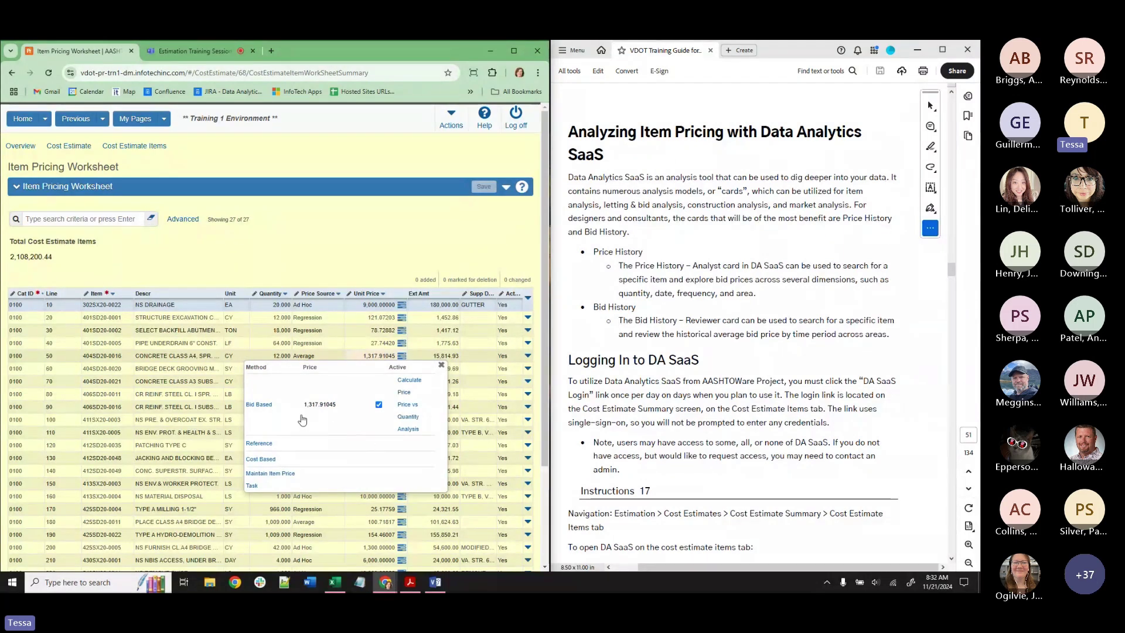
left_click(258, 407)
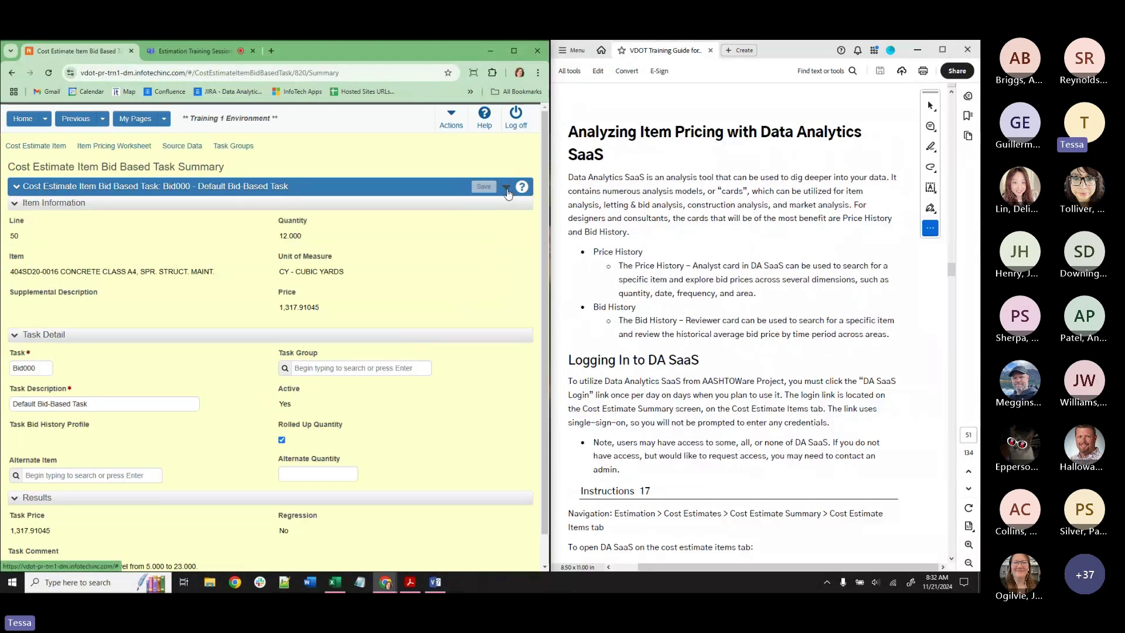
left_click(506, 189)
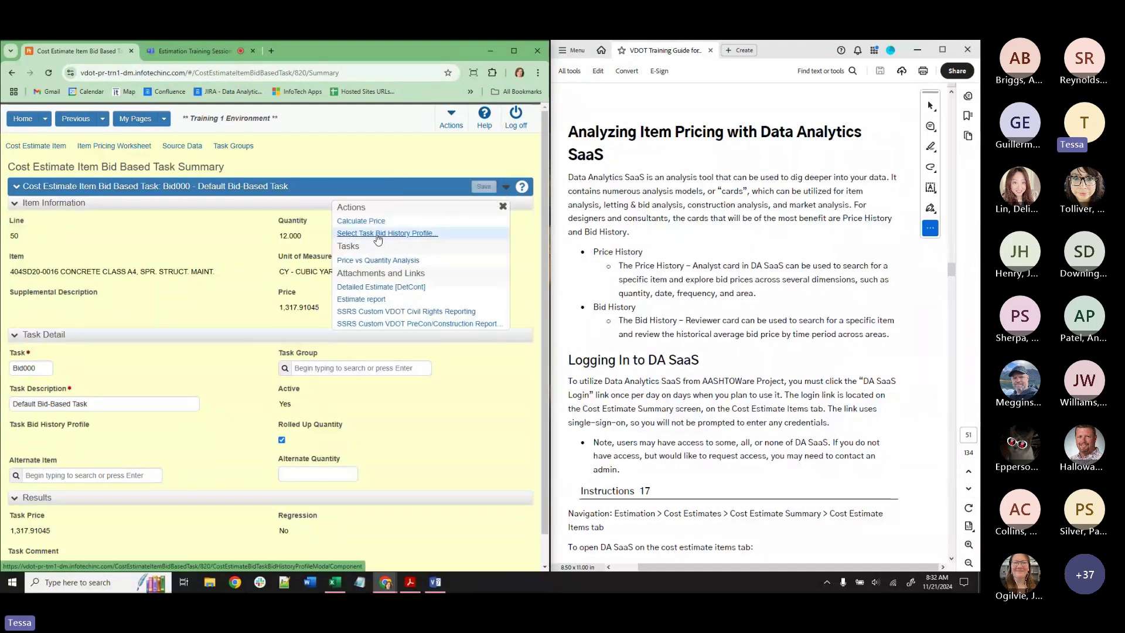
left_click(378, 235)
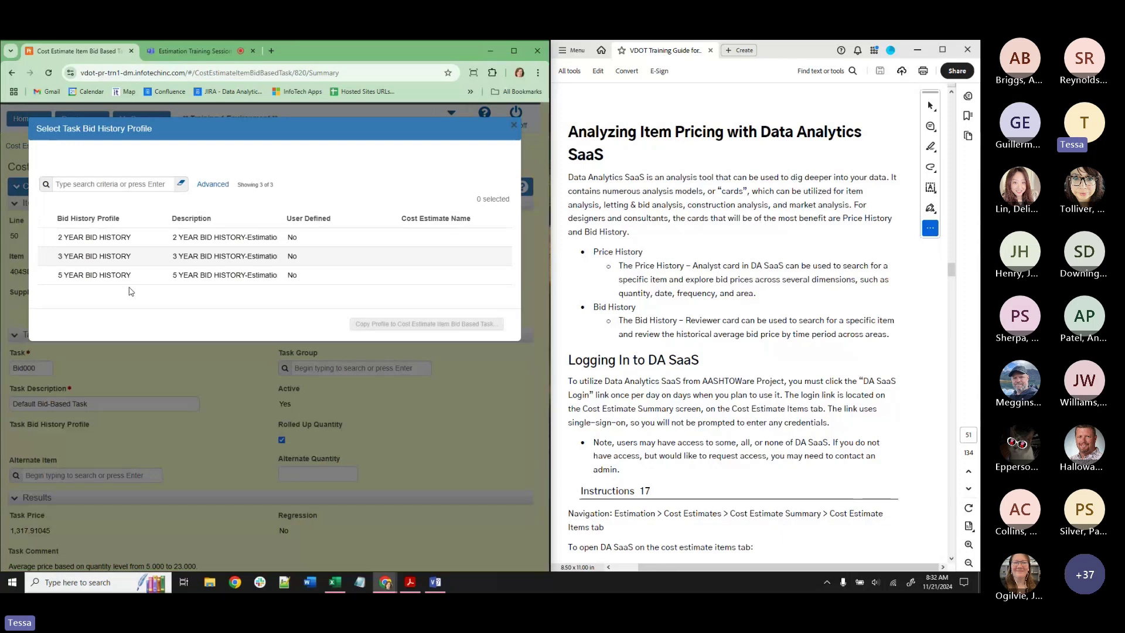
left_click(141, 275)
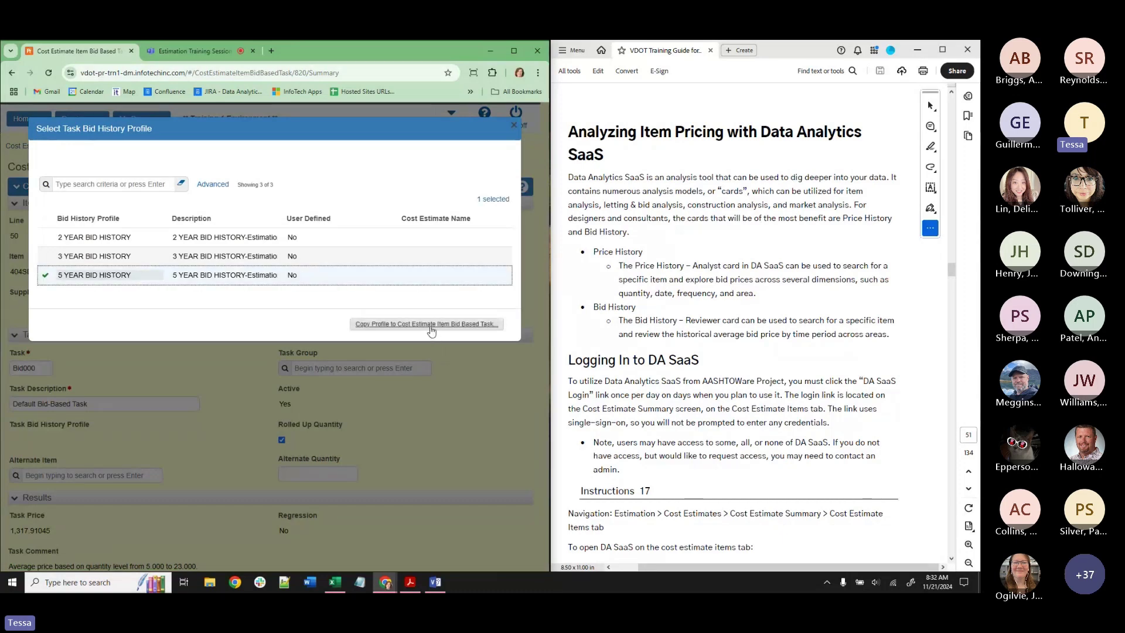
left_click(430, 326)
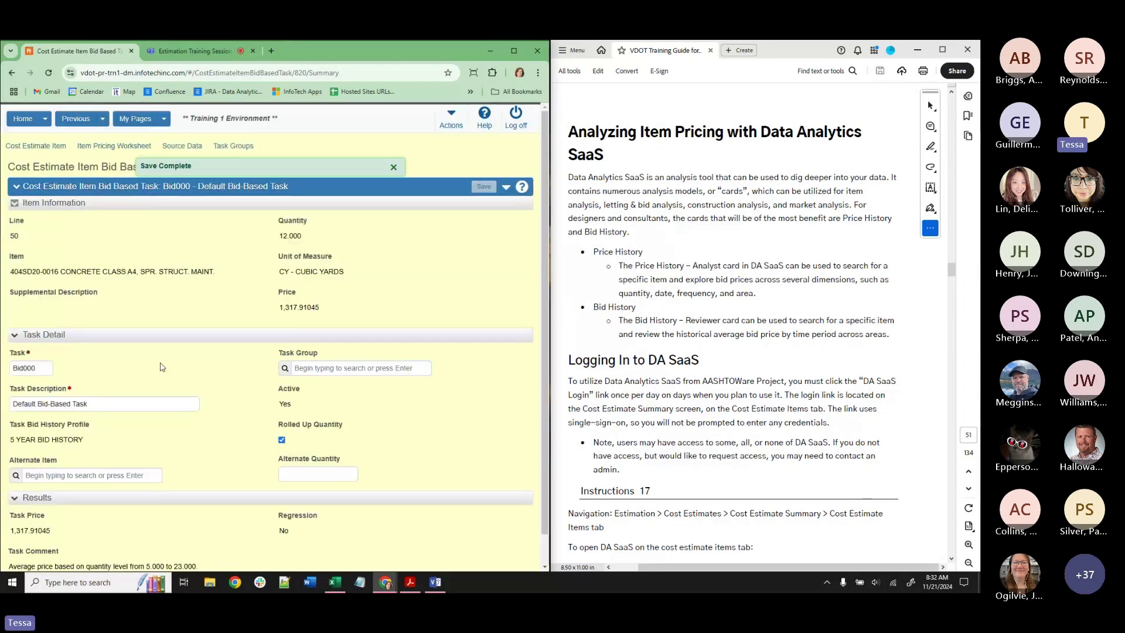
left_click_drag(84, 439, 7, 439)
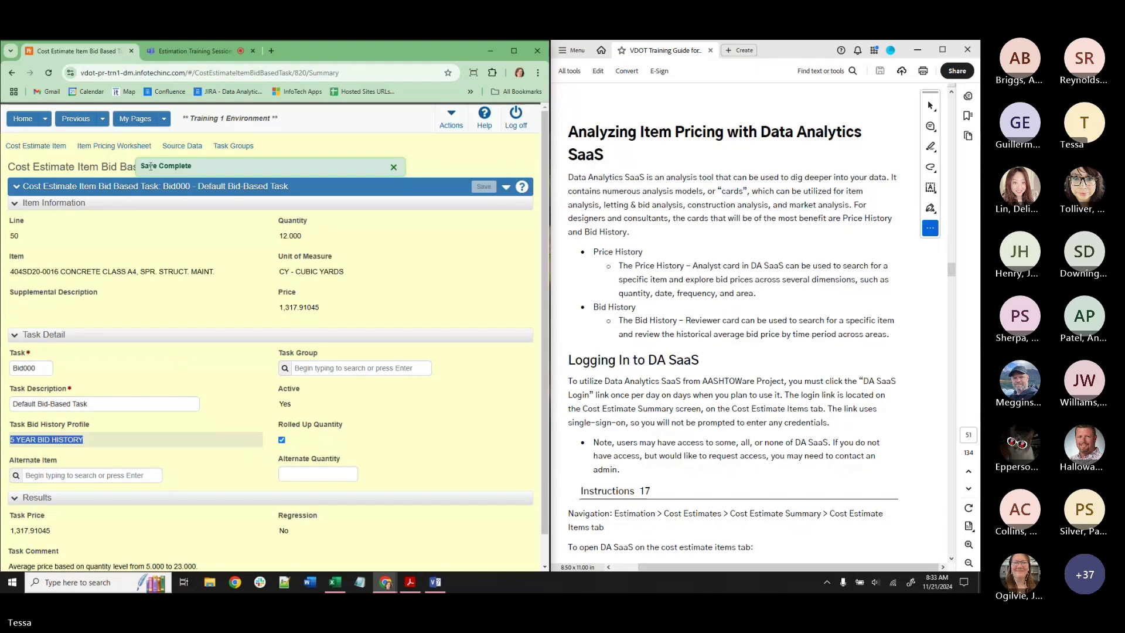
left_click(121, 147)
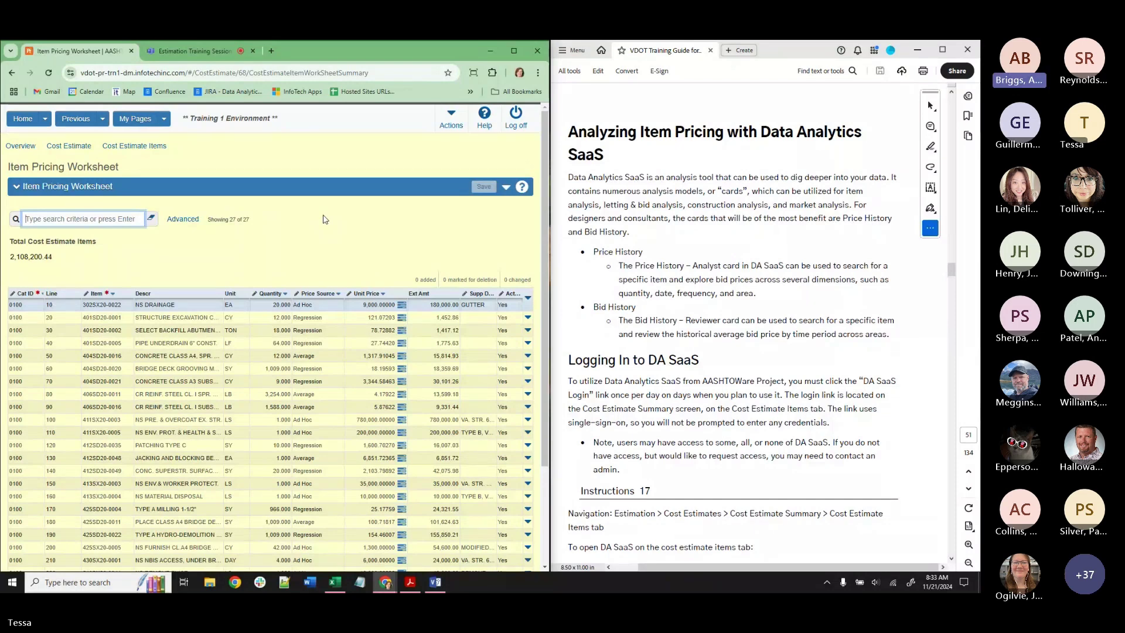
scroll(175, 381, "down", 3)
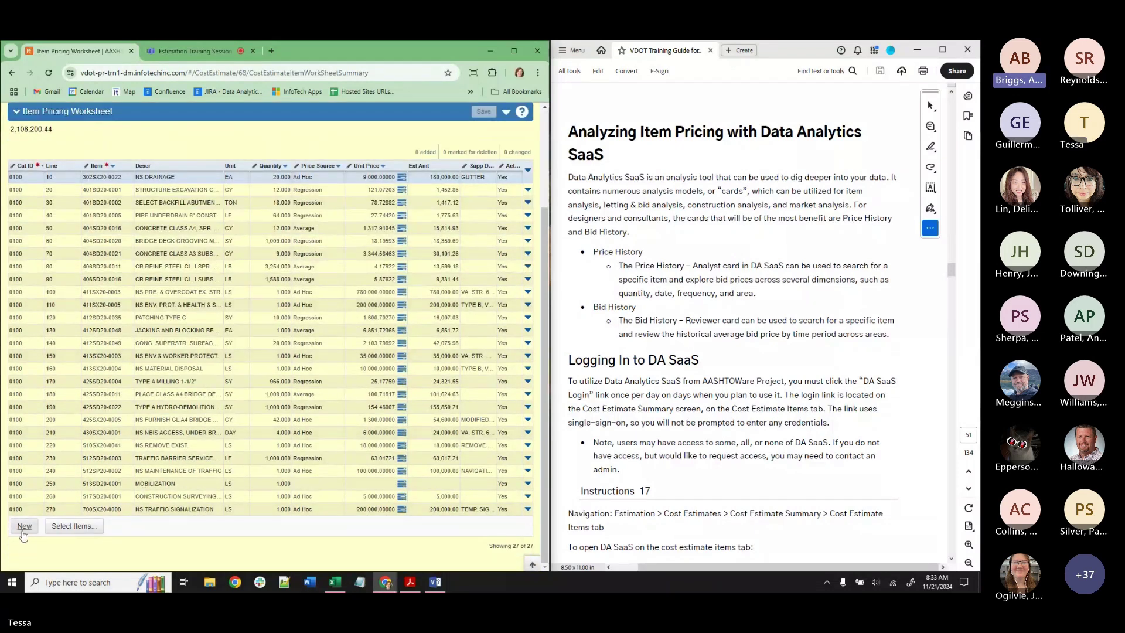
left_click(70, 527)
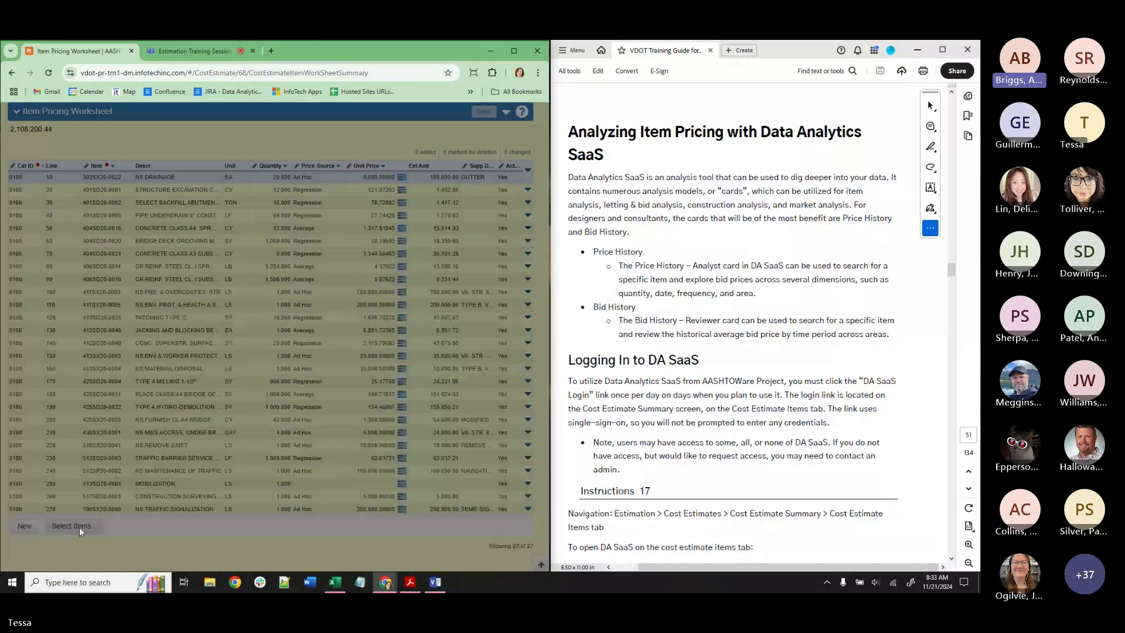
type("INF")
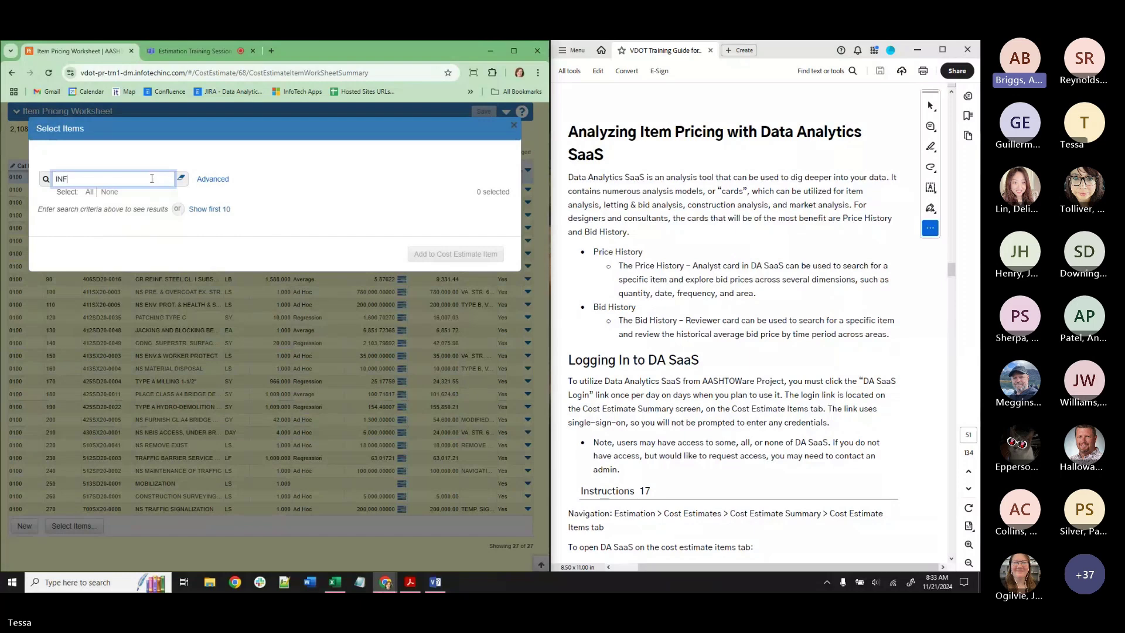
type("LA")
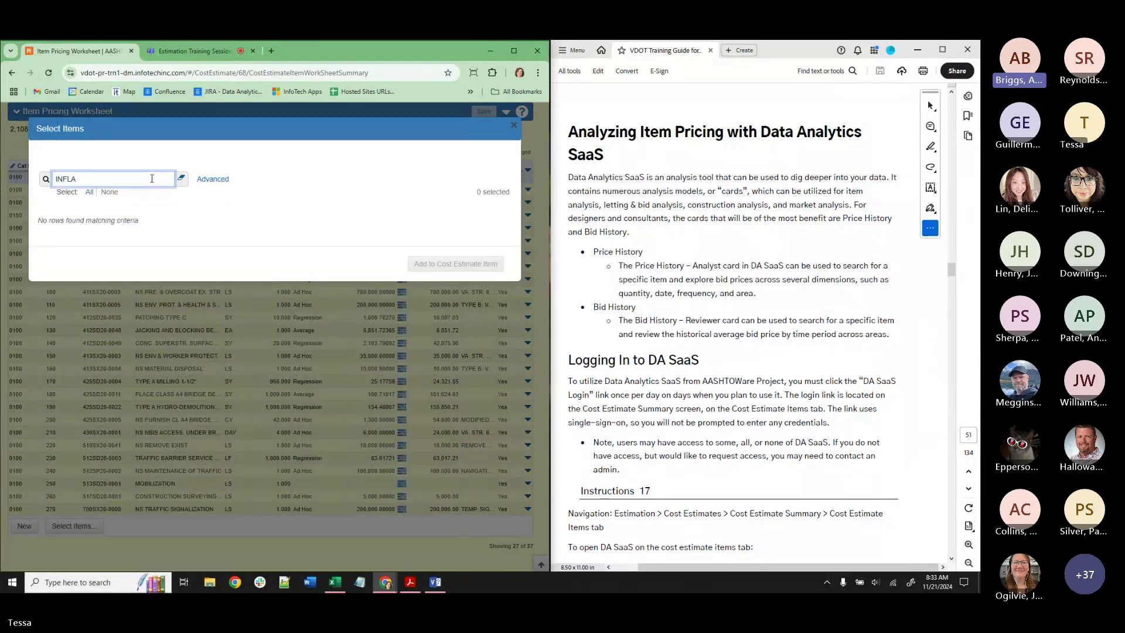
key("BackSpace")
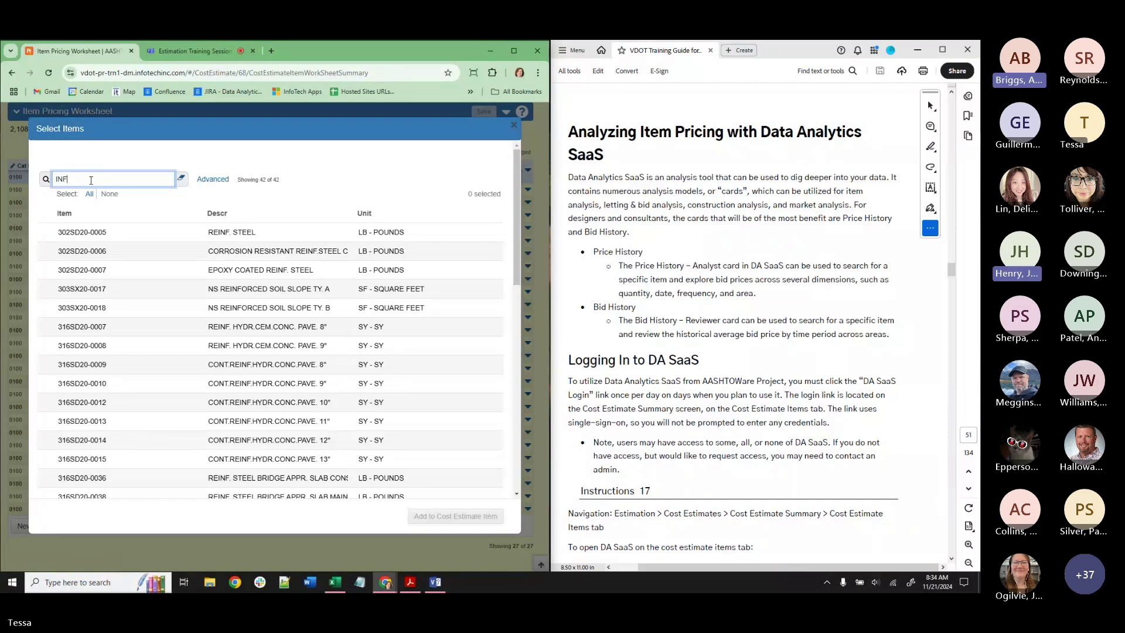
left_click_drag(91, 180, 48, 185)
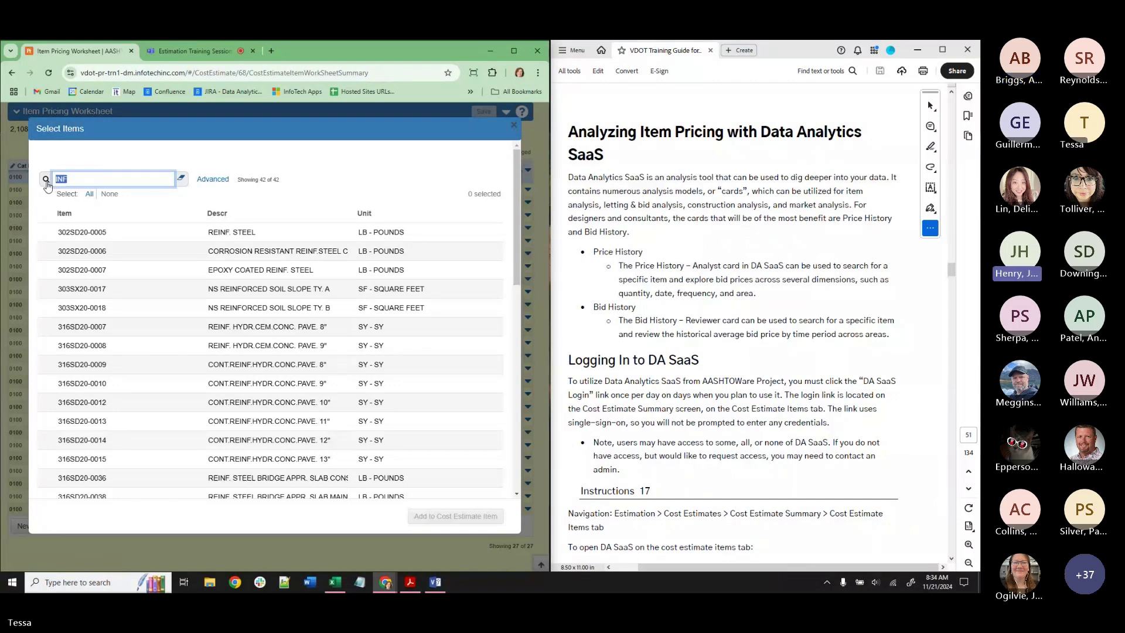
type("NS")
left_click(46, 180)
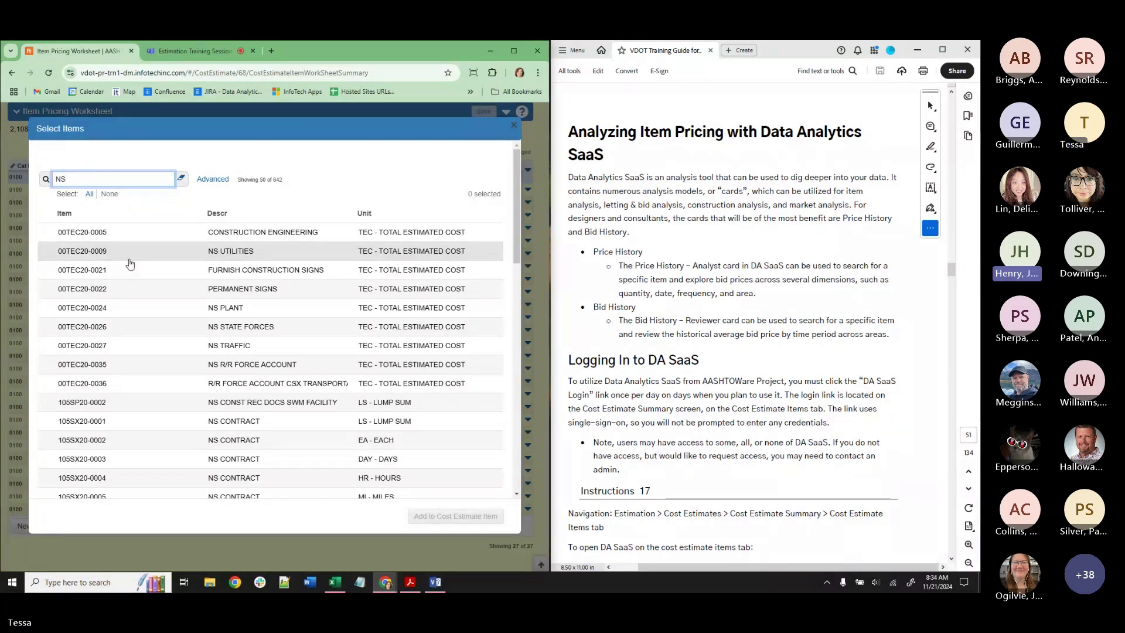
scroll(131, 263, "down", 1)
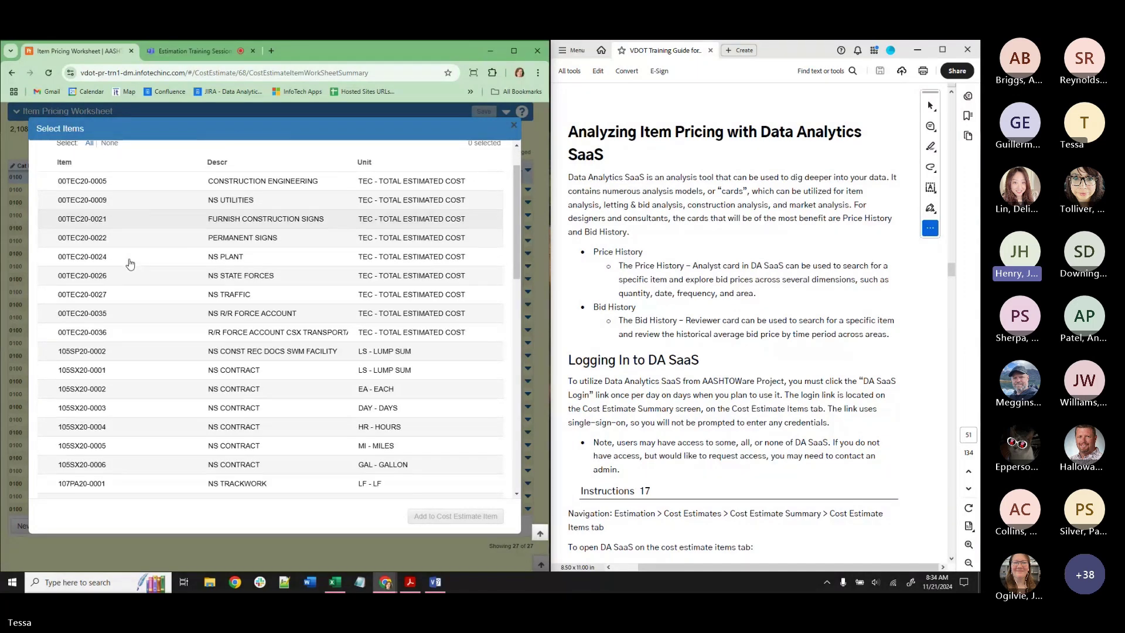
scroll(130, 264, "down", 2)
scroll(130, 266, "down", 2)
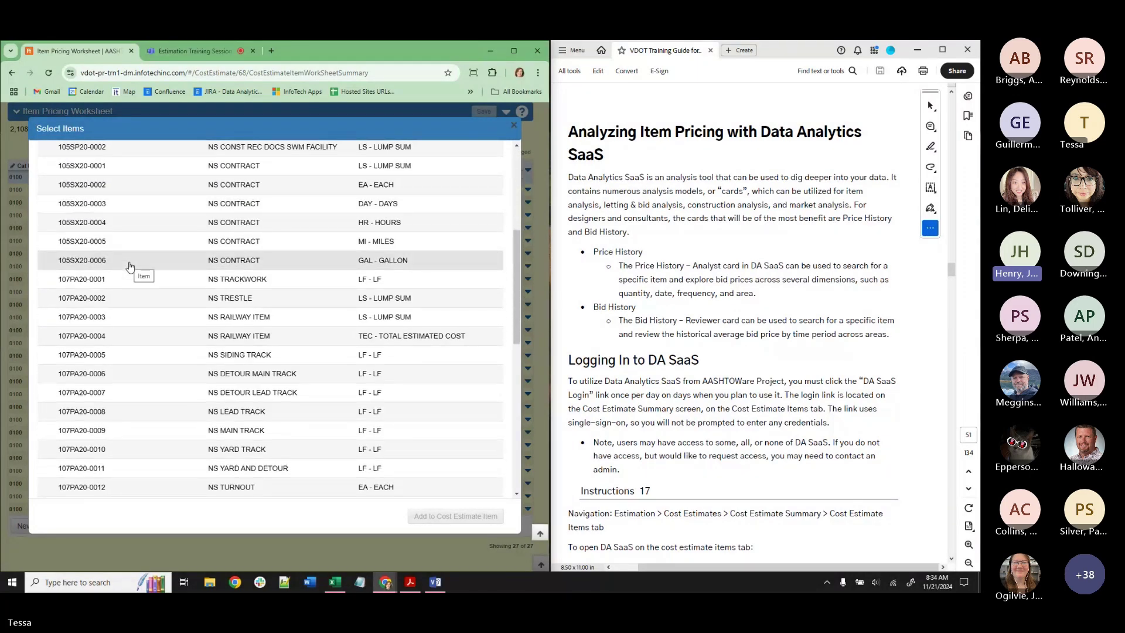
scroll(130, 266, "down", 3)
scroll(130, 267, "down", 5)
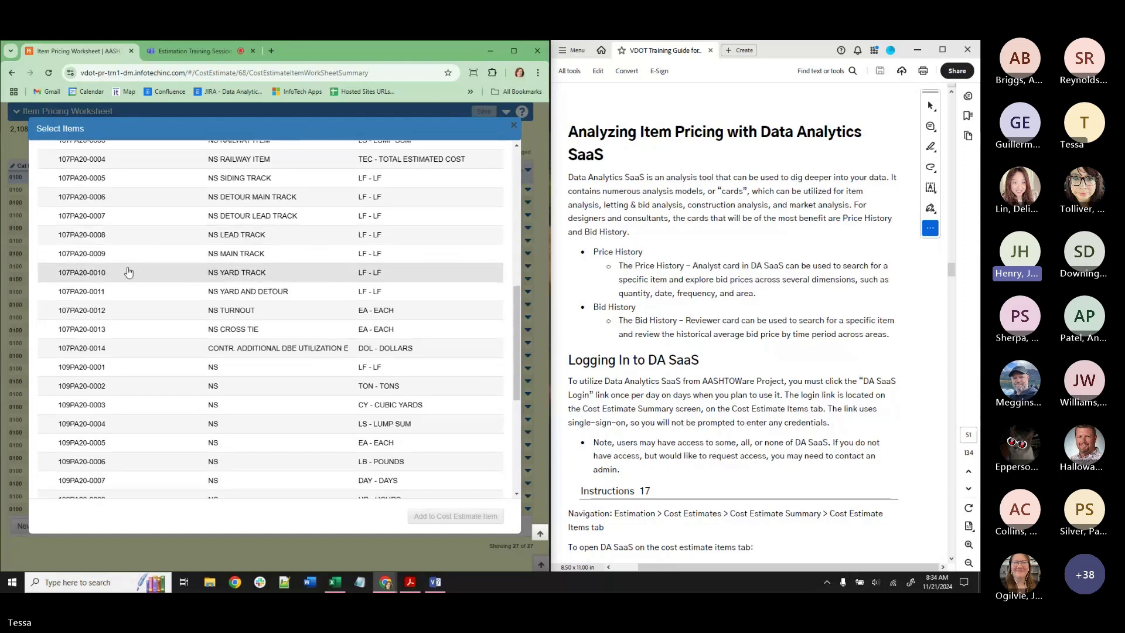
scroll(127, 269, "down", 1)
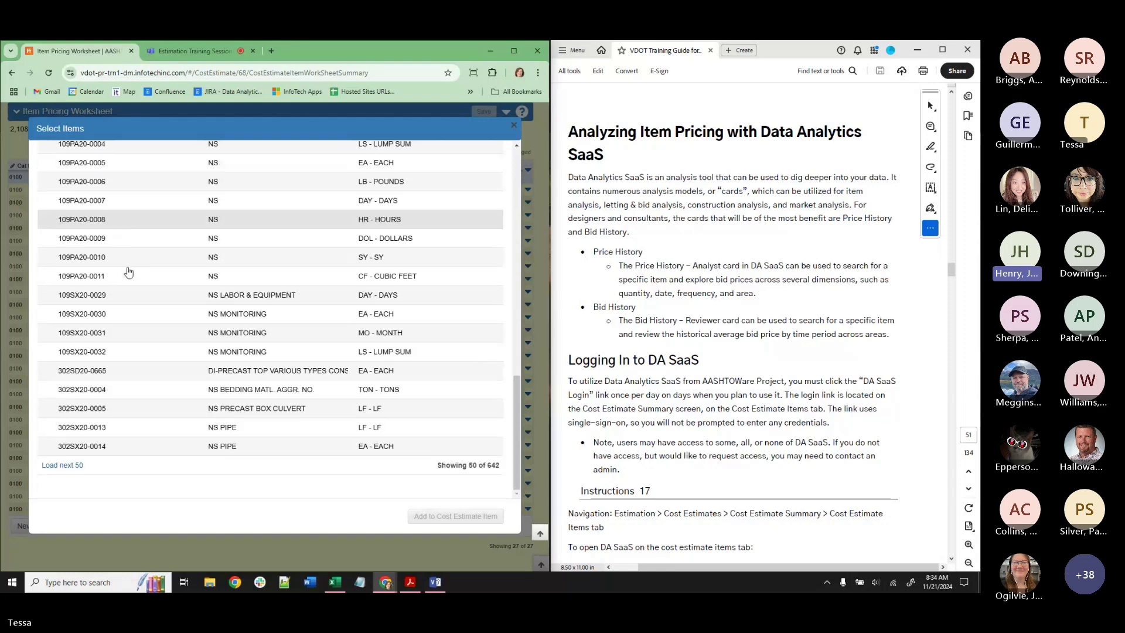
left_click(60, 465)
scroll(187, 361, "down", 2)
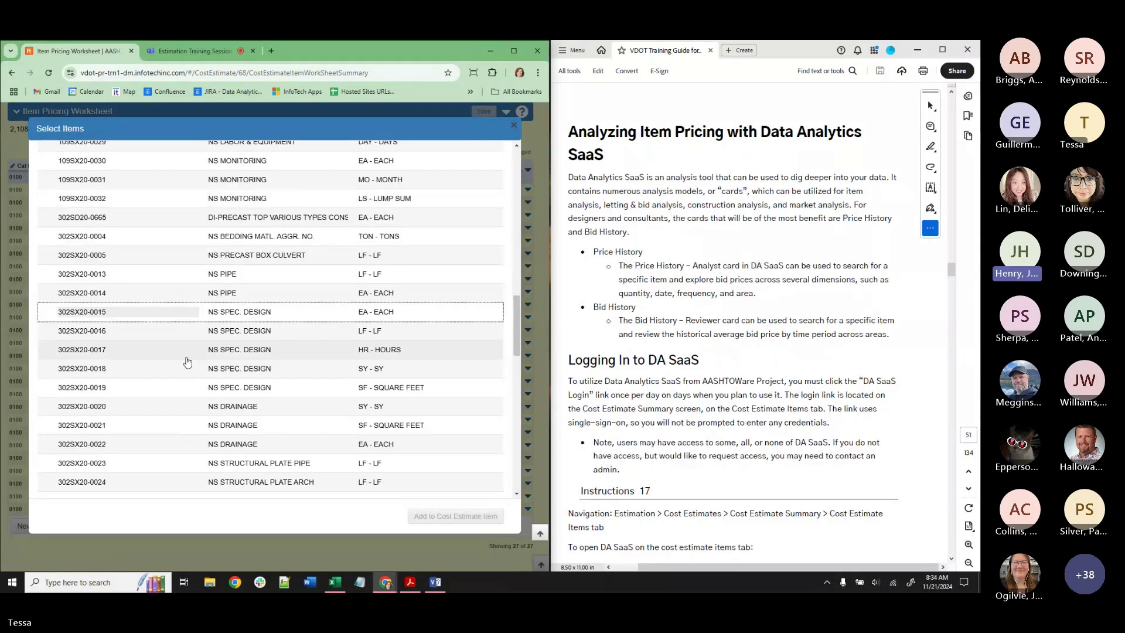
scroll(287, 350, "down", 5)
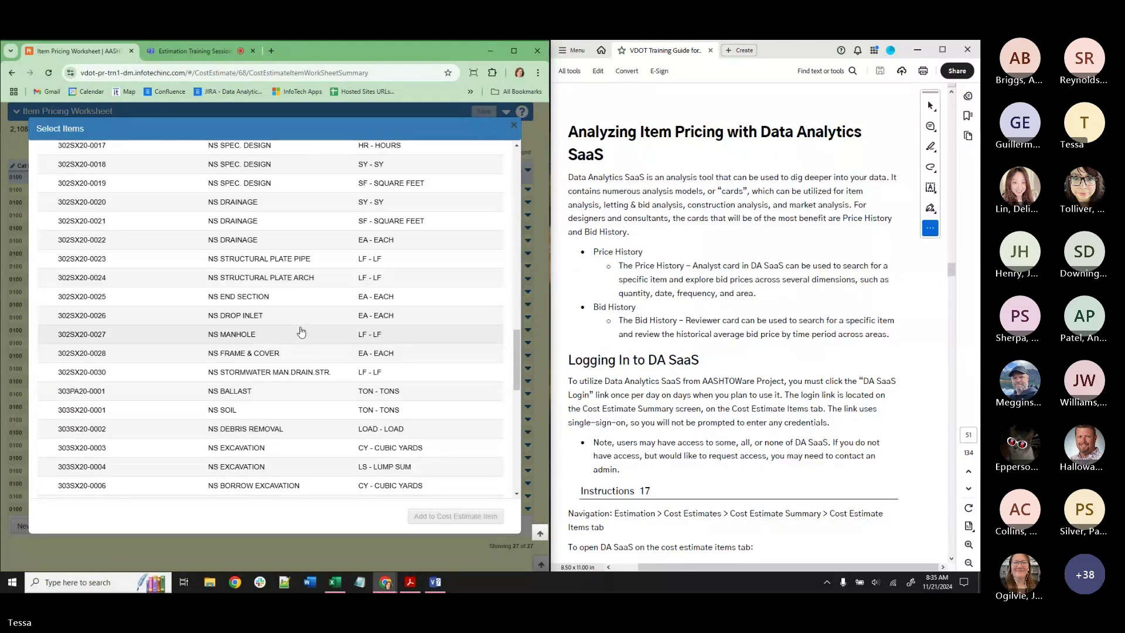
scroll(301, 329, "down", 10)
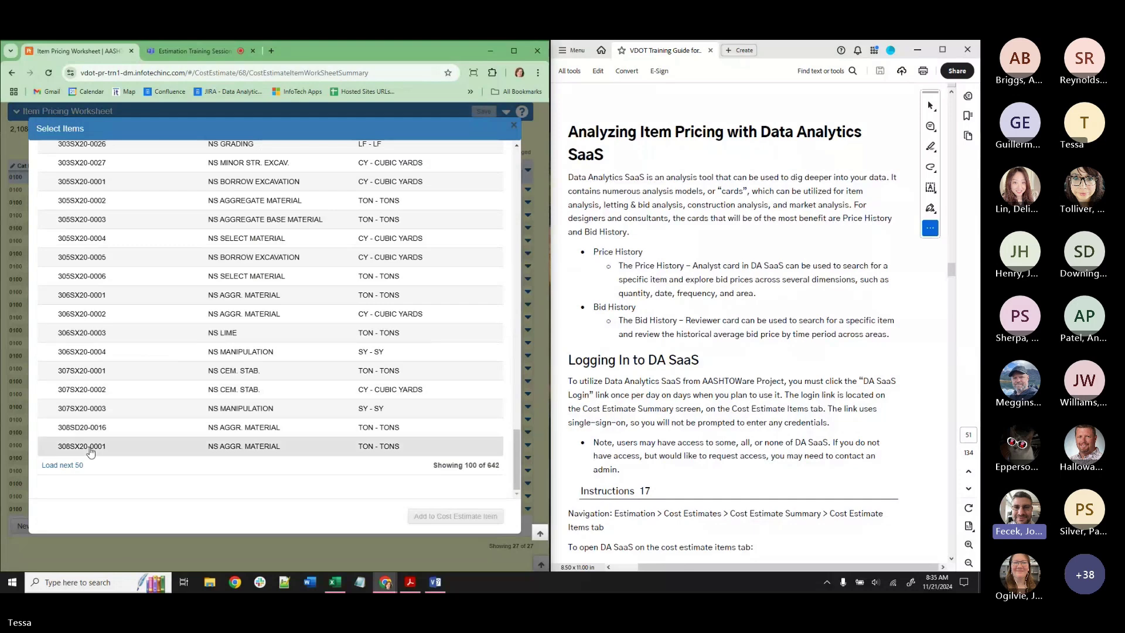
left_click(61, 465)
scroll(353, 382, "down", 1)
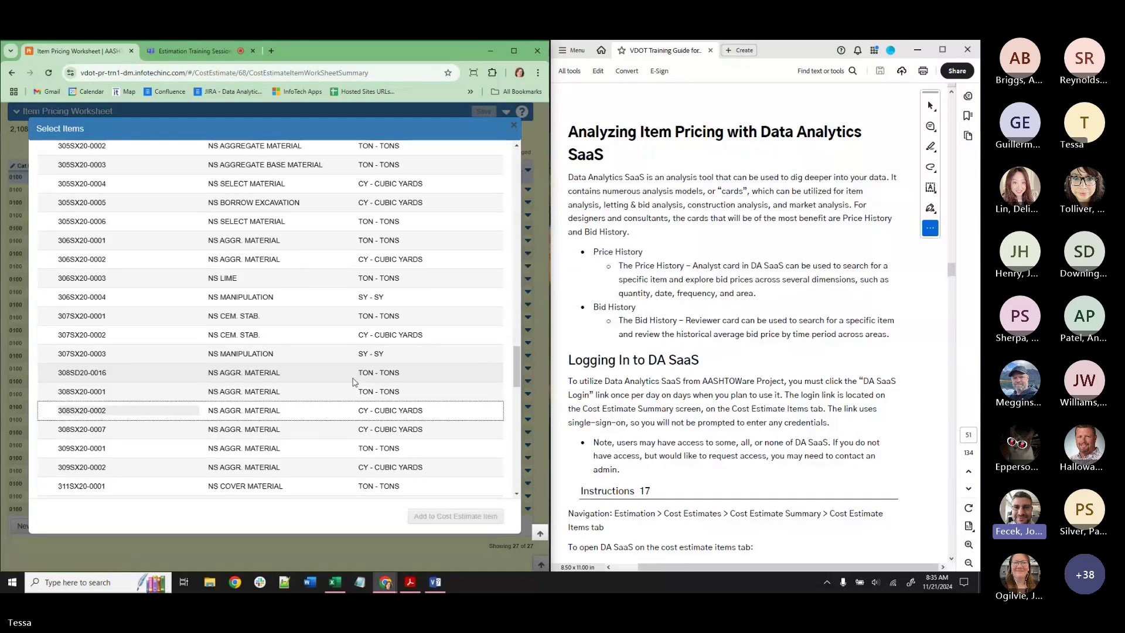
scroll(353, 382, "down", 10)
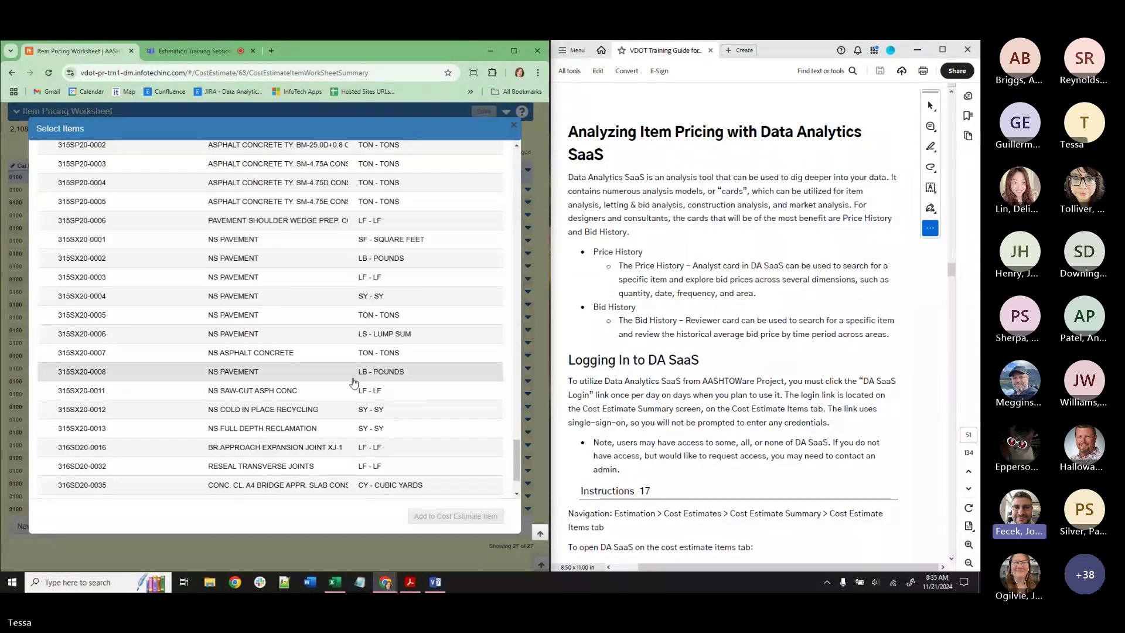
scroll(353, 382, "down", 2)
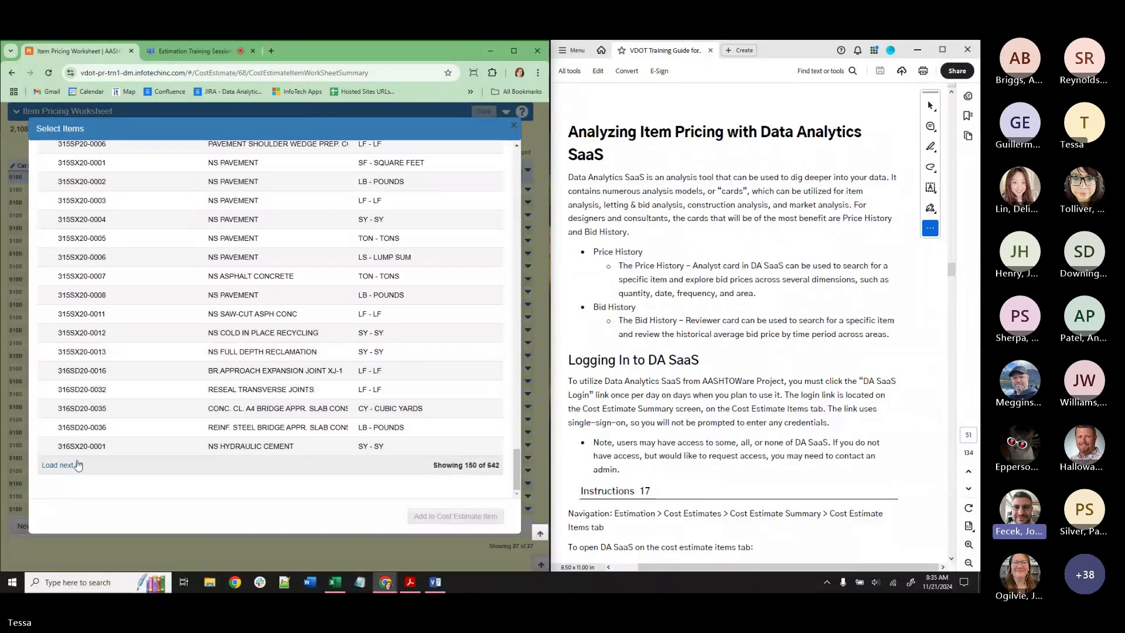
left_click(61, 465)
scroll(320, 350, "down", 10)
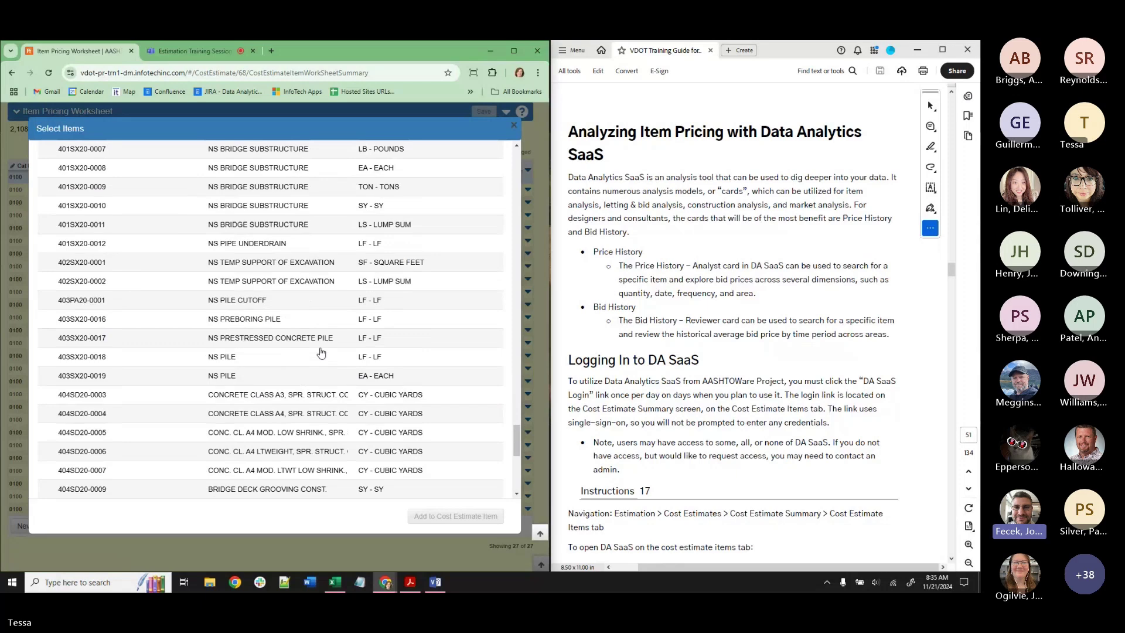
scroll(321, 352, "down", 4)
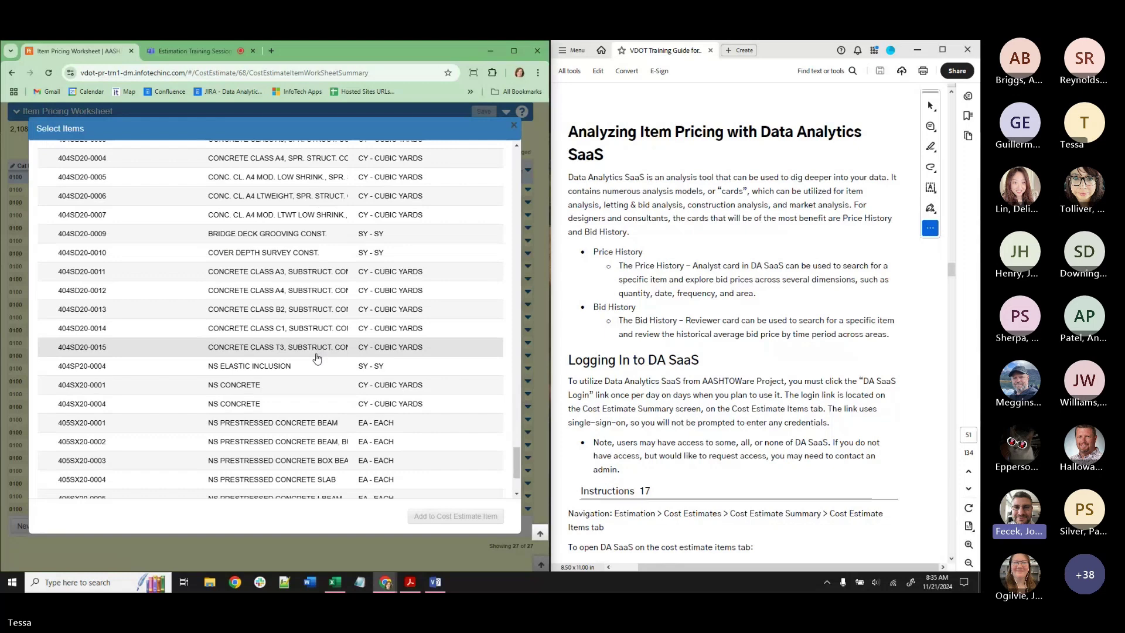
scroll(317, 358, "down", 3)
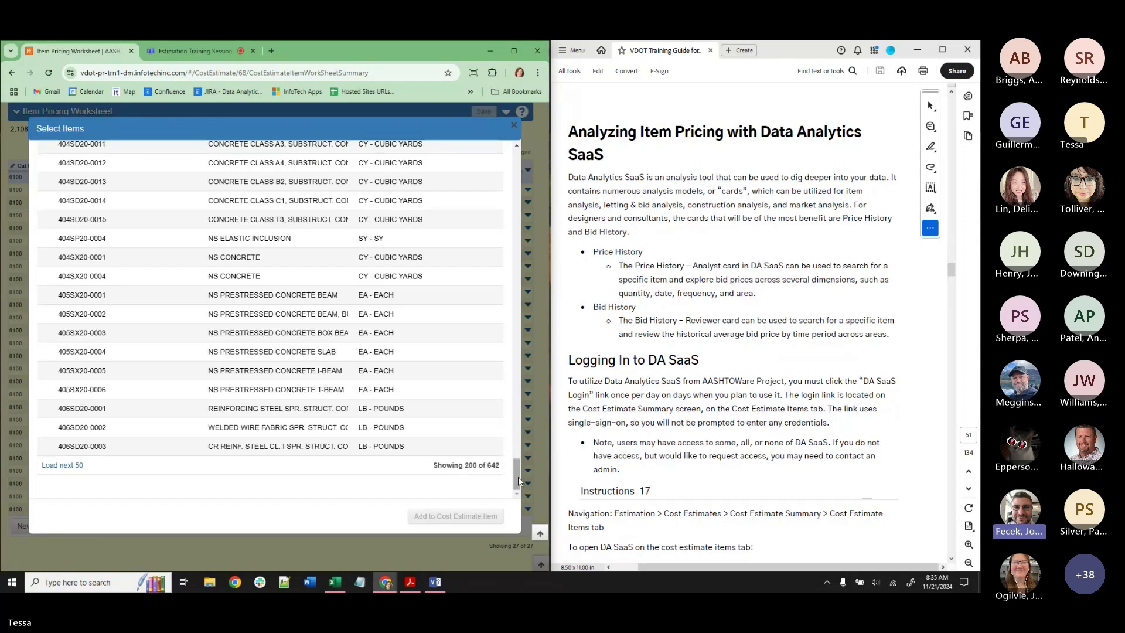
left_click_drag(518, 476, 508, 174)
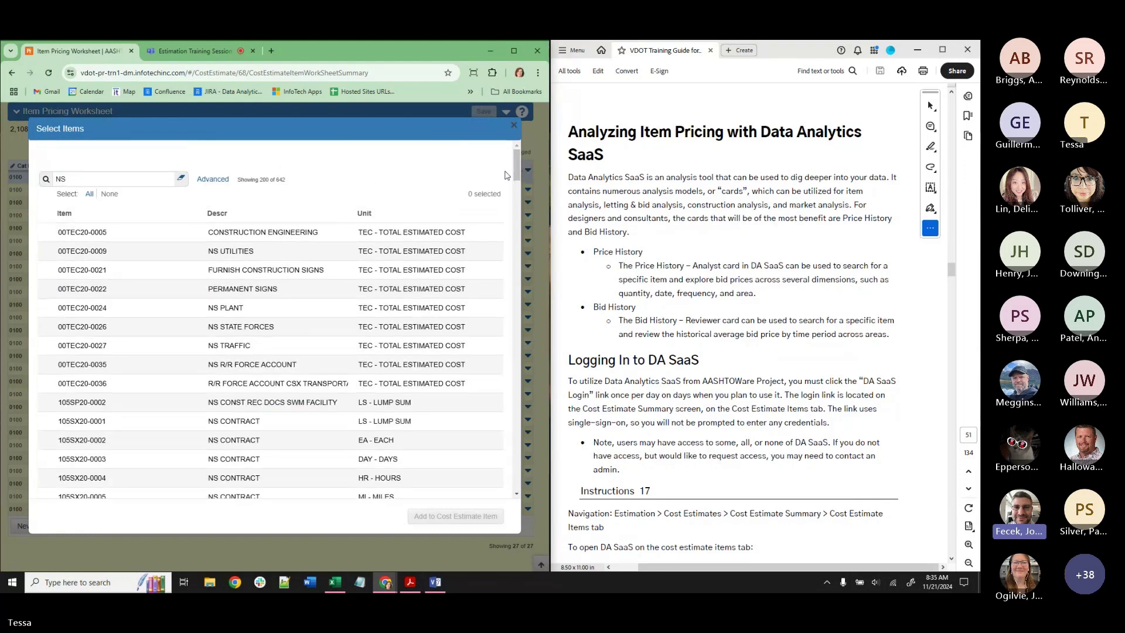
left_click(513, 126)
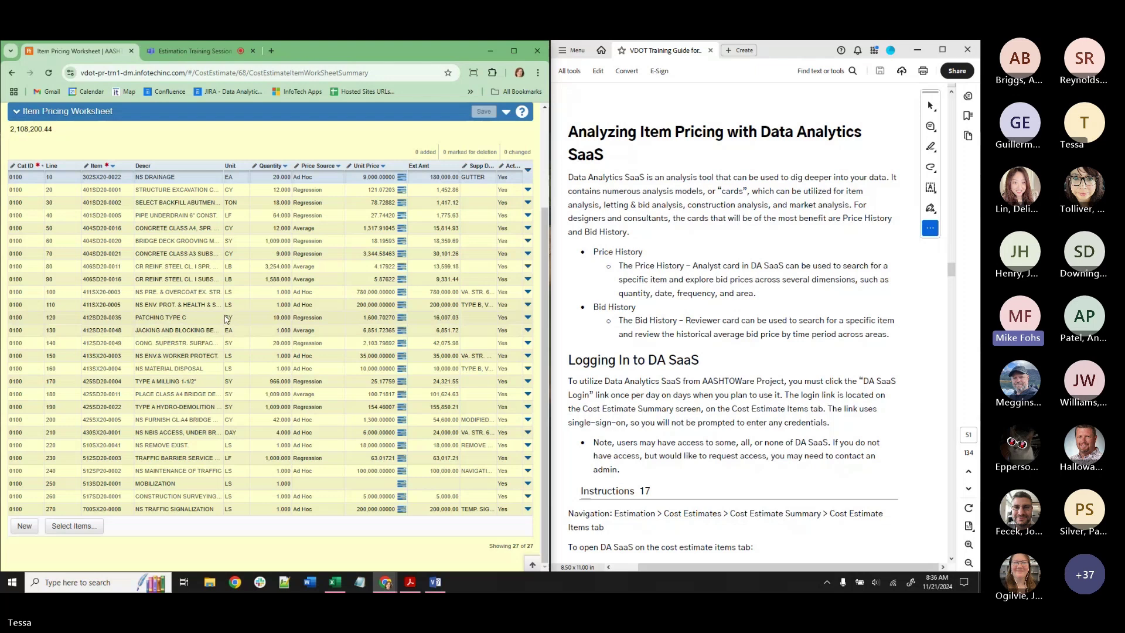
scroll(226, 319, "up", 3)
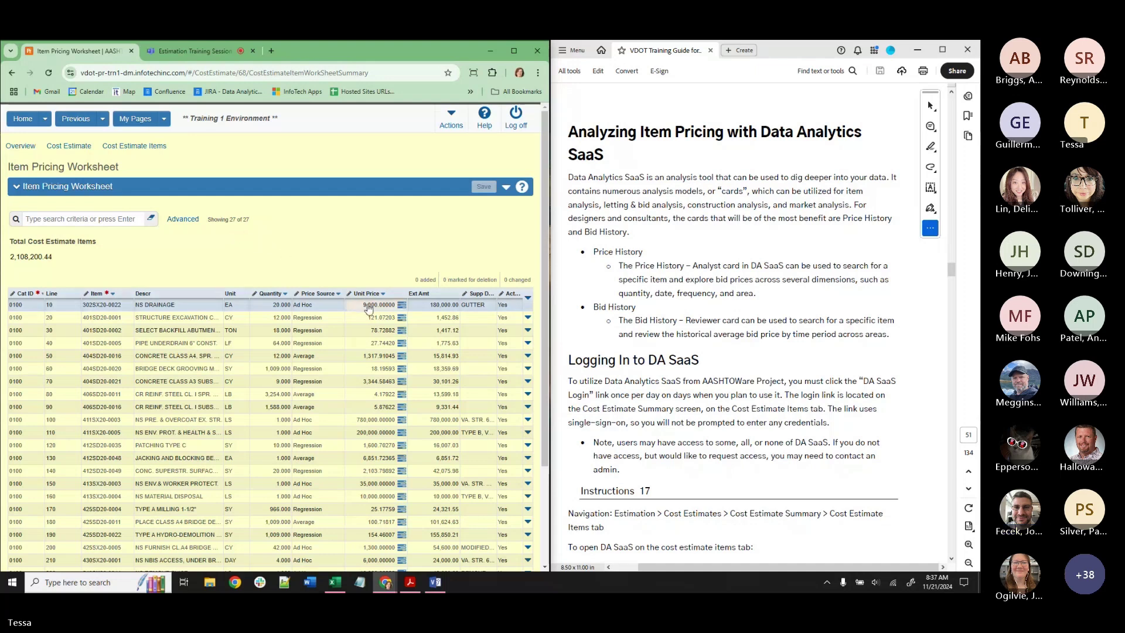
Expand line 40 in the cost estimate items list and enter 30 as its unit price.
left_click(68, 146)
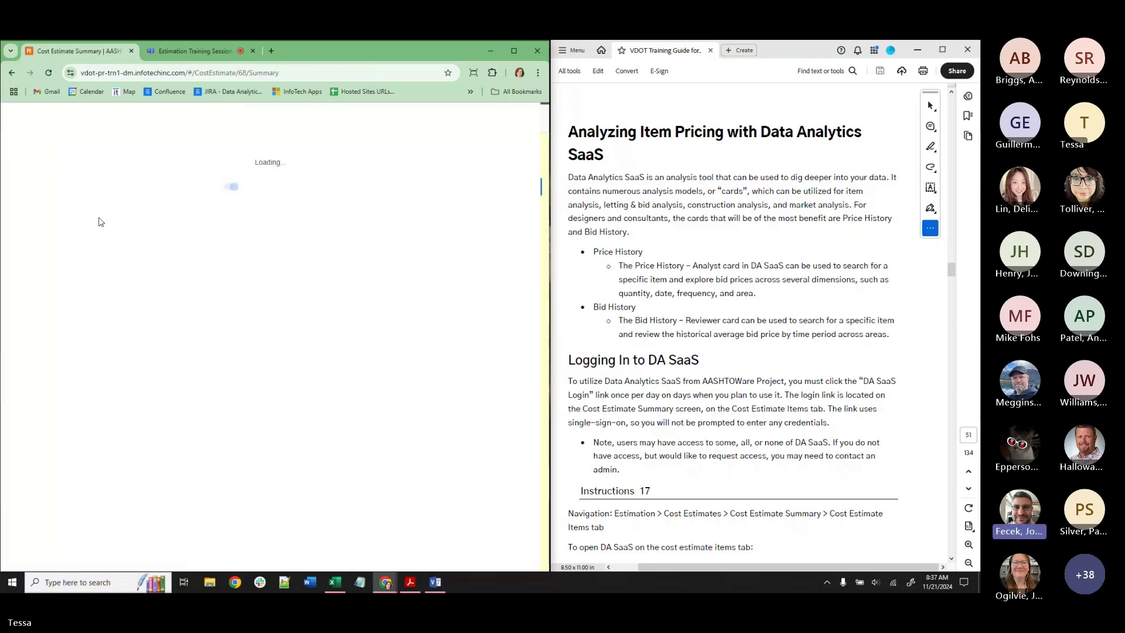
left_click(64, 258)
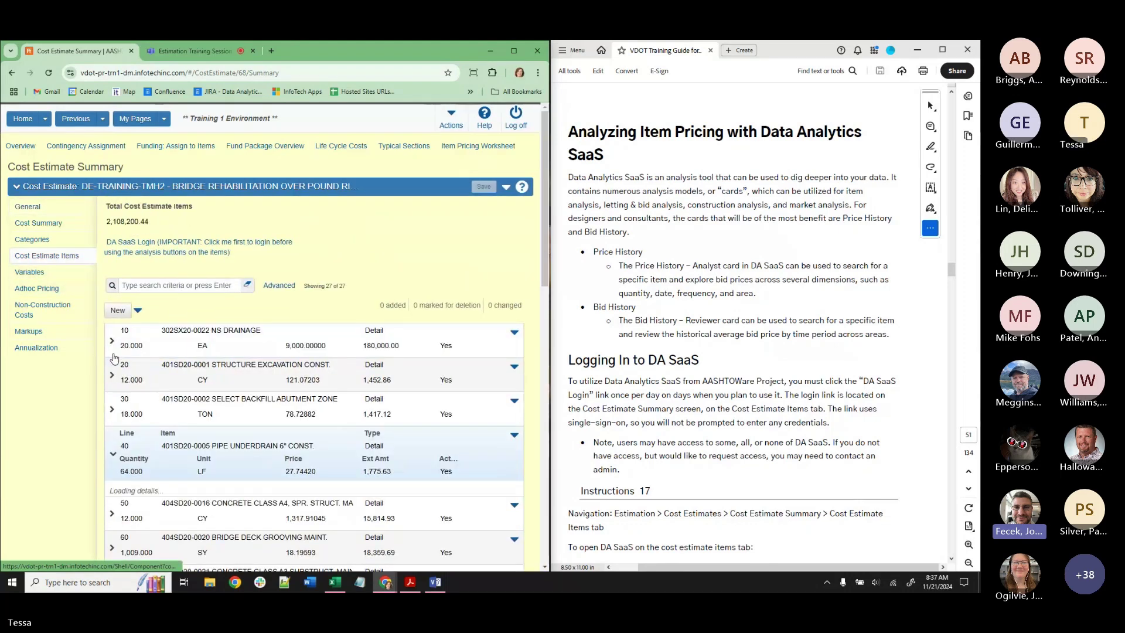
left_click(112, 451)
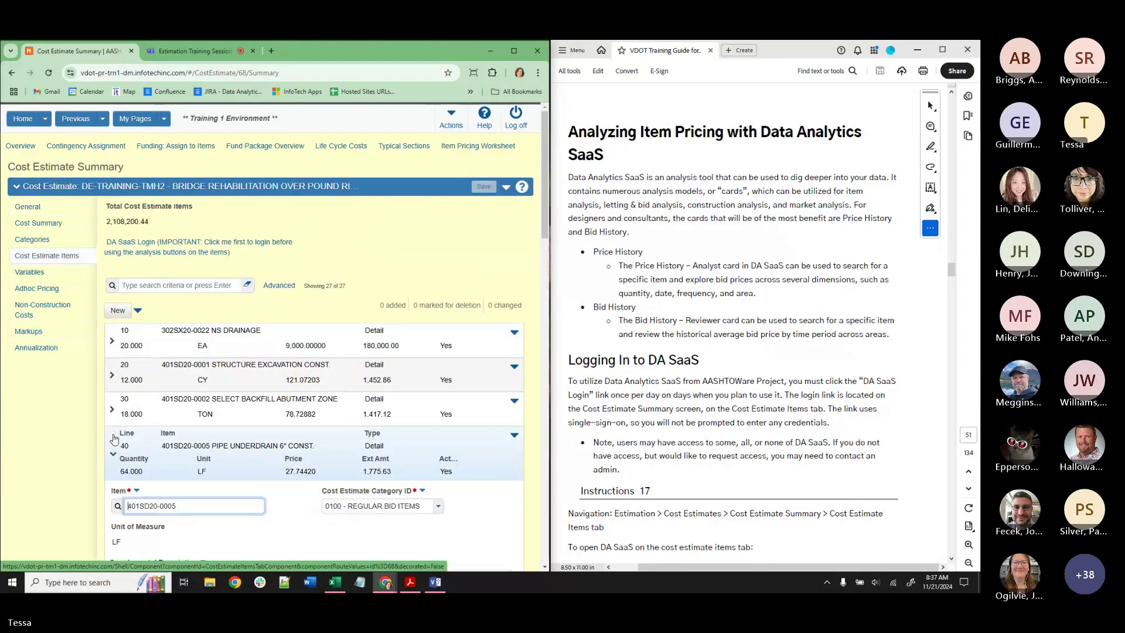
scroll(280, 447, "down", 2)
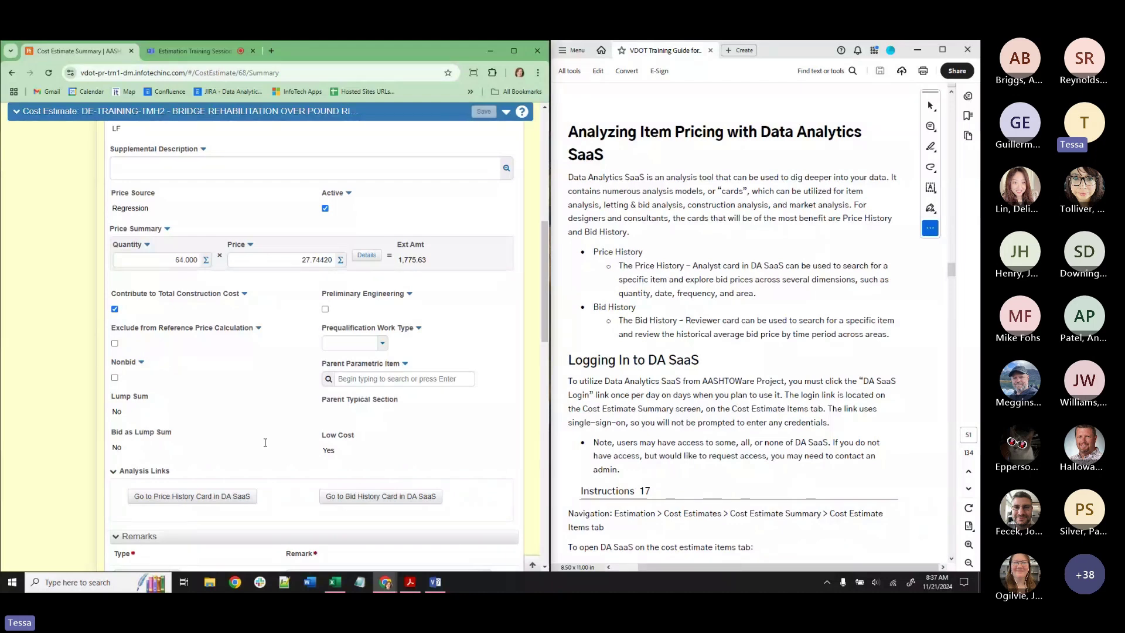
scroll(309, 433, "up", 3)
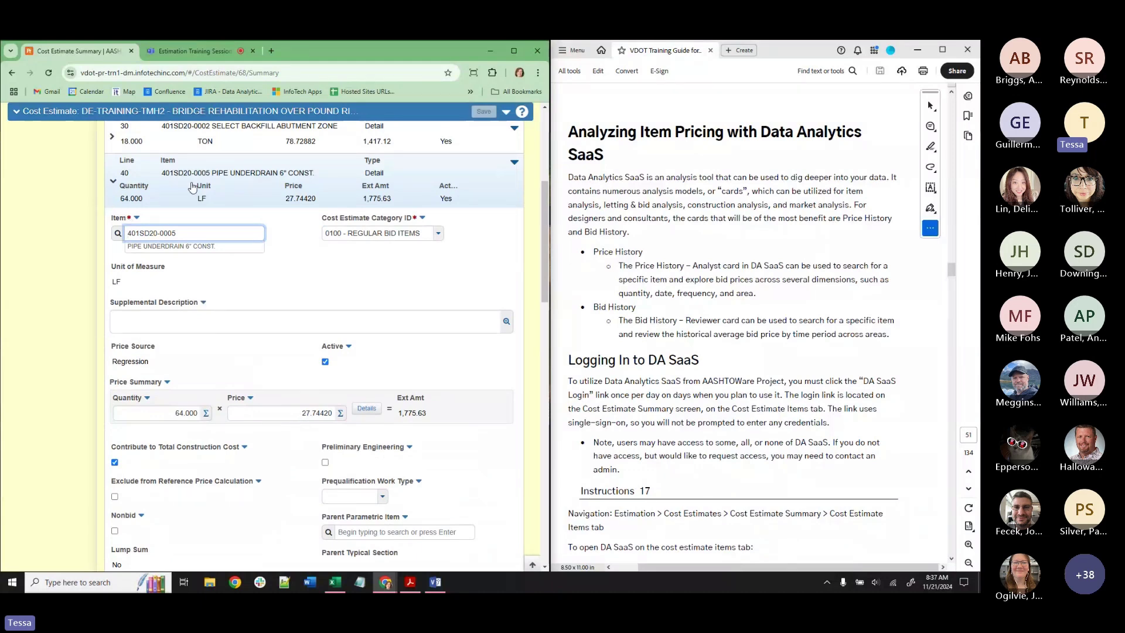
left_click(295, 413)
type("30")
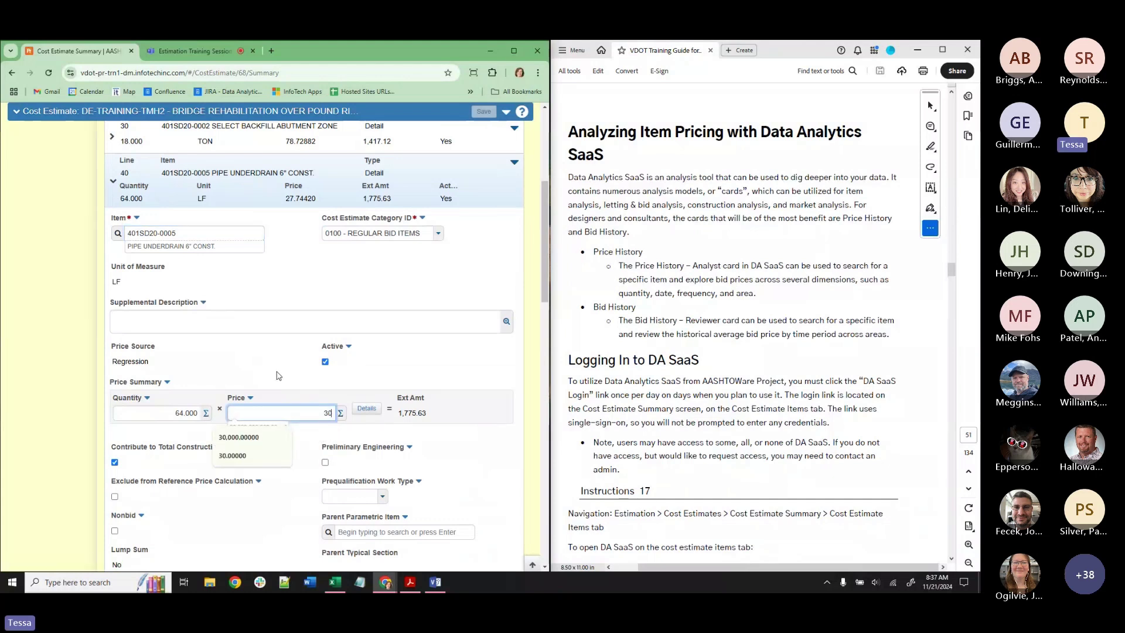
left_click(279, 355)
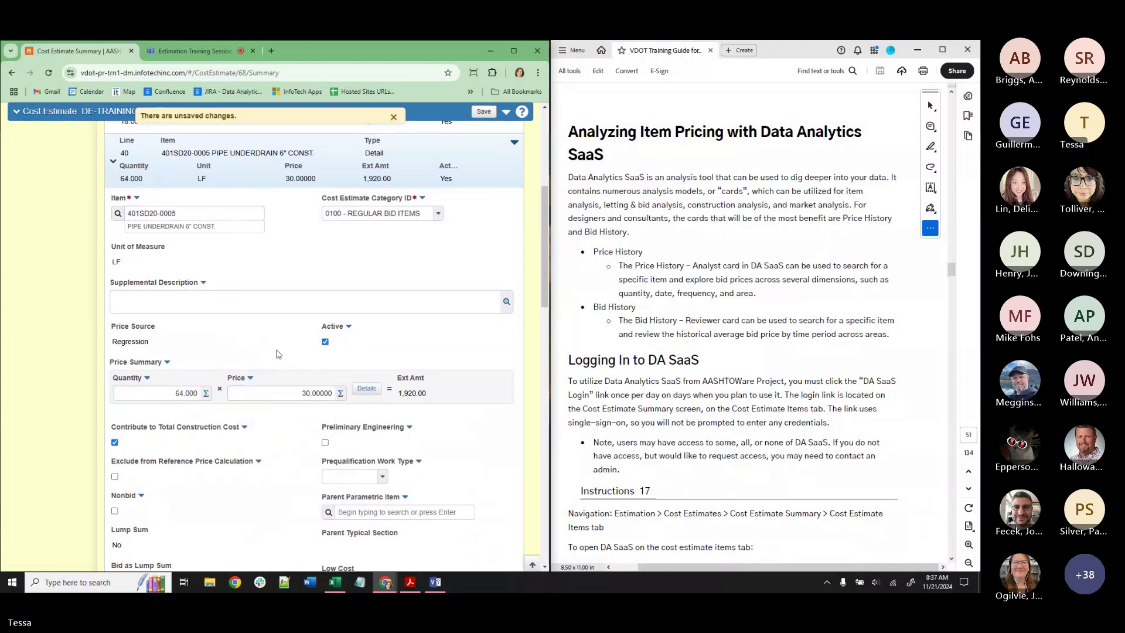
scroll(279, 354, "down", 2)
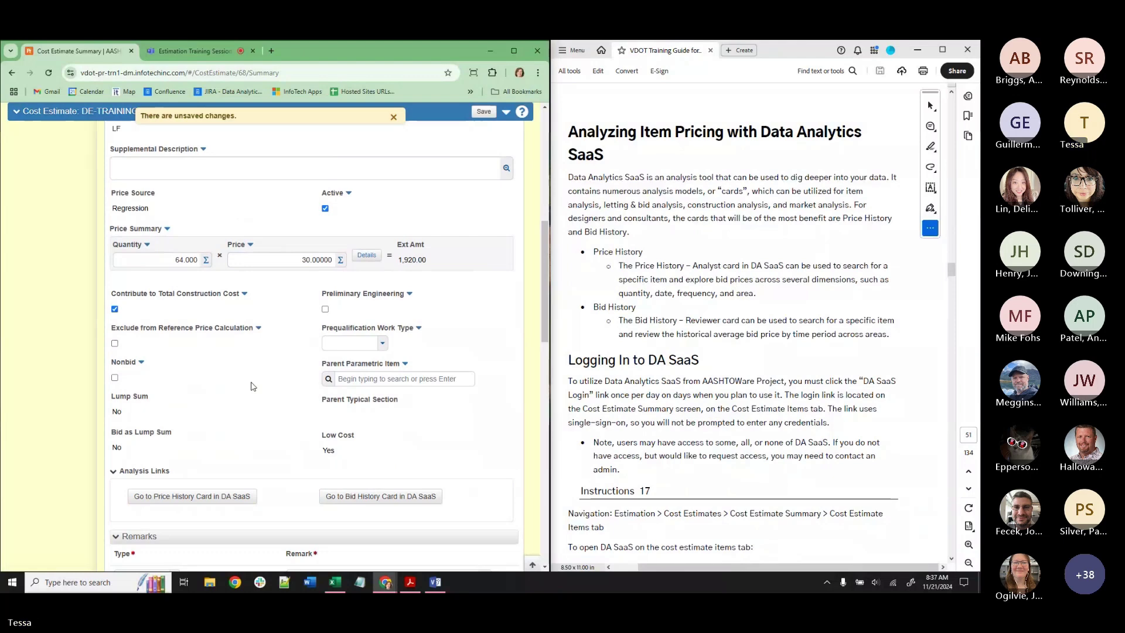
Deactivate Bid Based pricing, re-enter 30.00000 (extending to 1,920.00), and save the estimate.
left_click(369, 258)
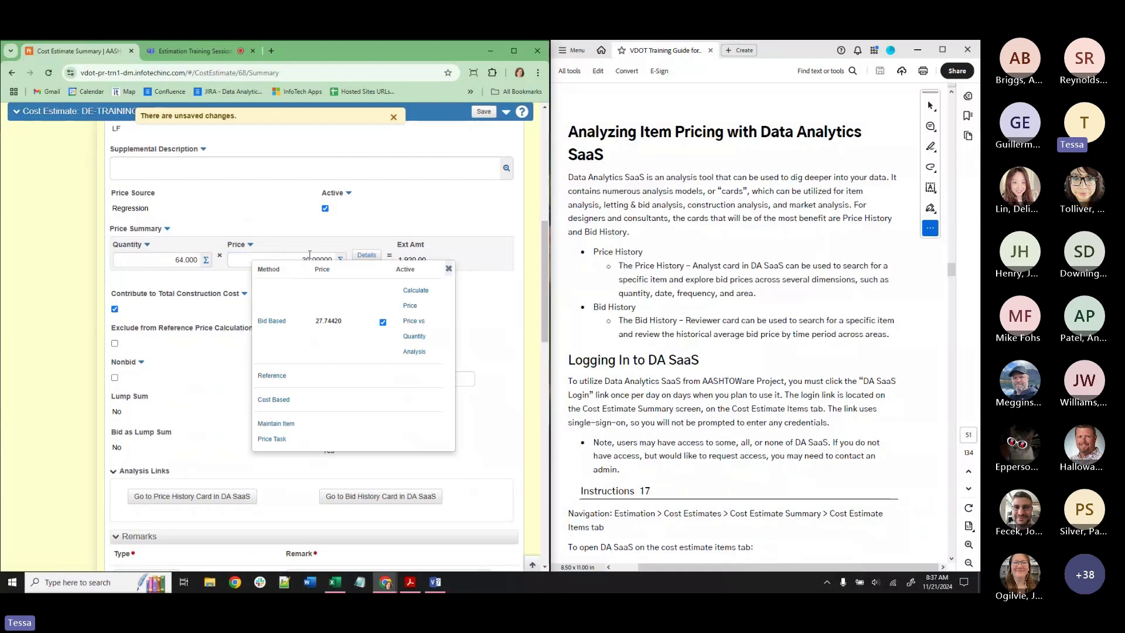
left_click(383, 322)
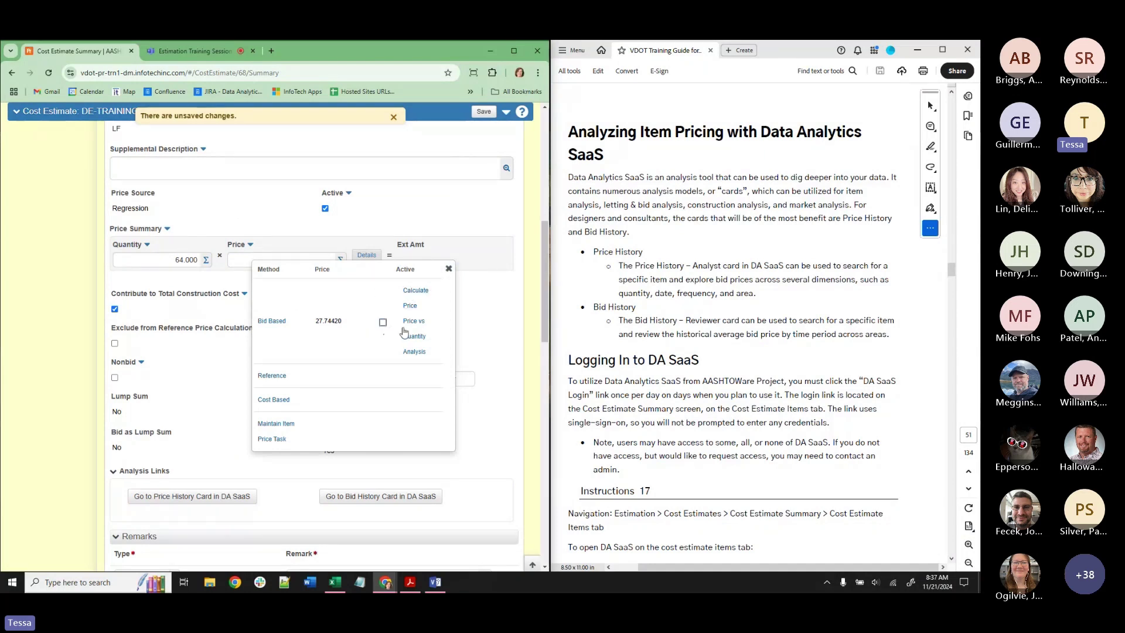
left_click(448, 268)
left_click(304, 261)
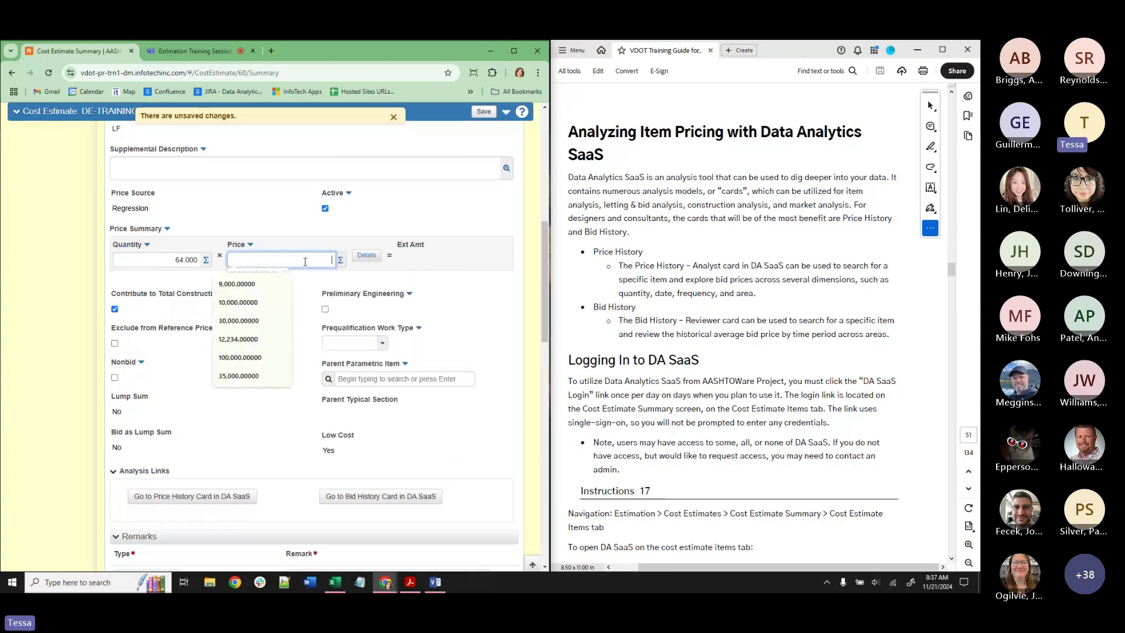
type("30")
left_click(305, 297)
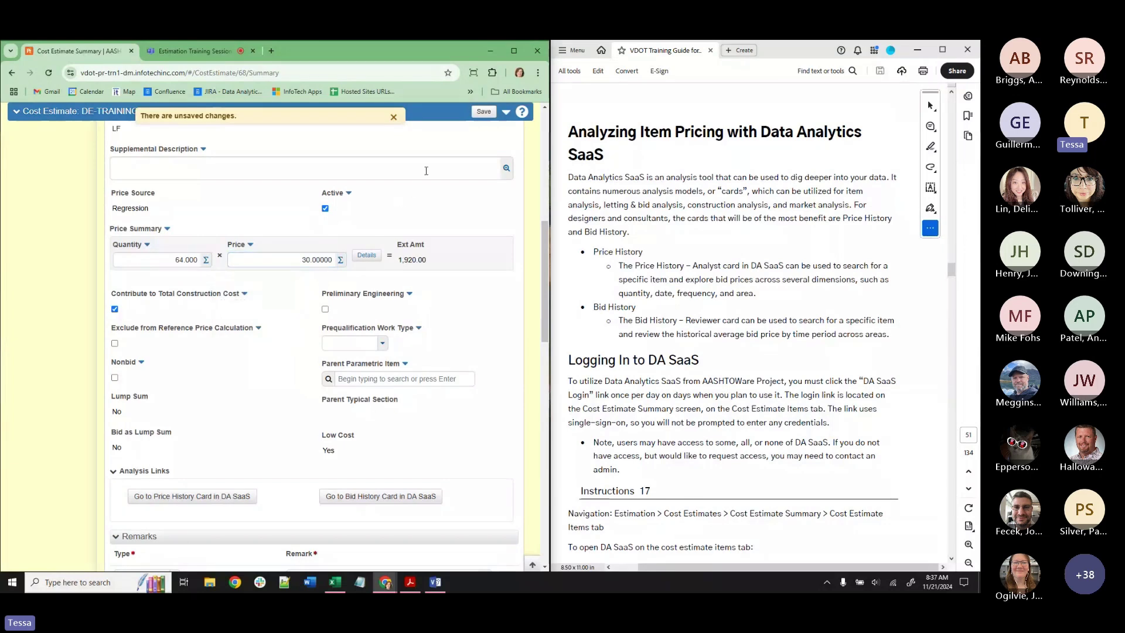
left_click(483, 111)
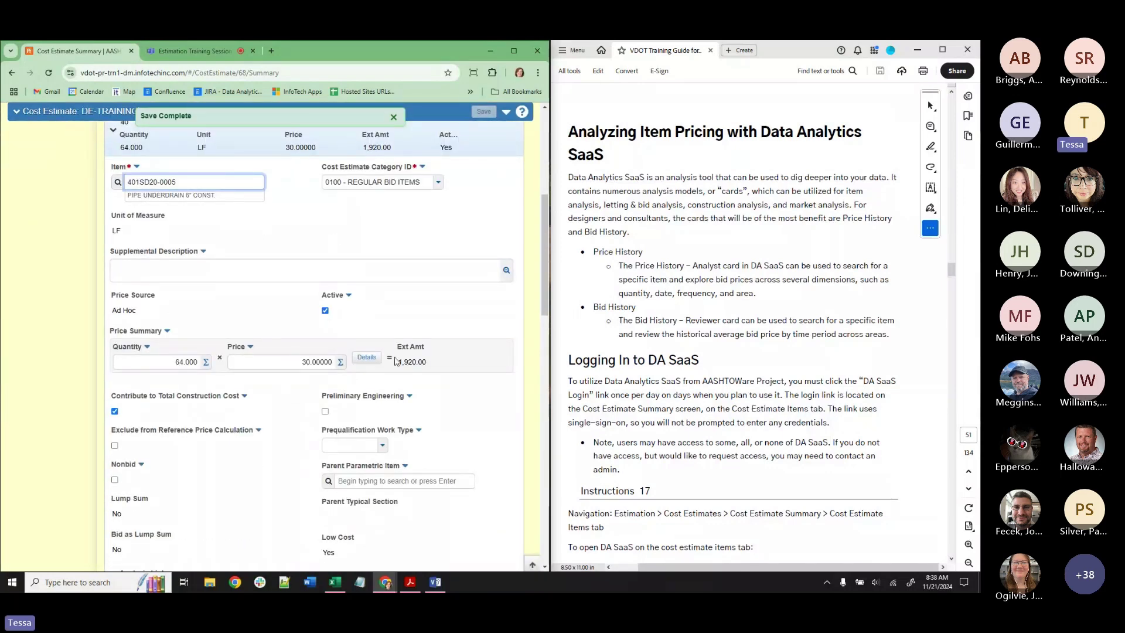
Recheck line 40's pricing methods, dismiss the Save Complete notice, and collapse line 40.
left_click(366, 358)
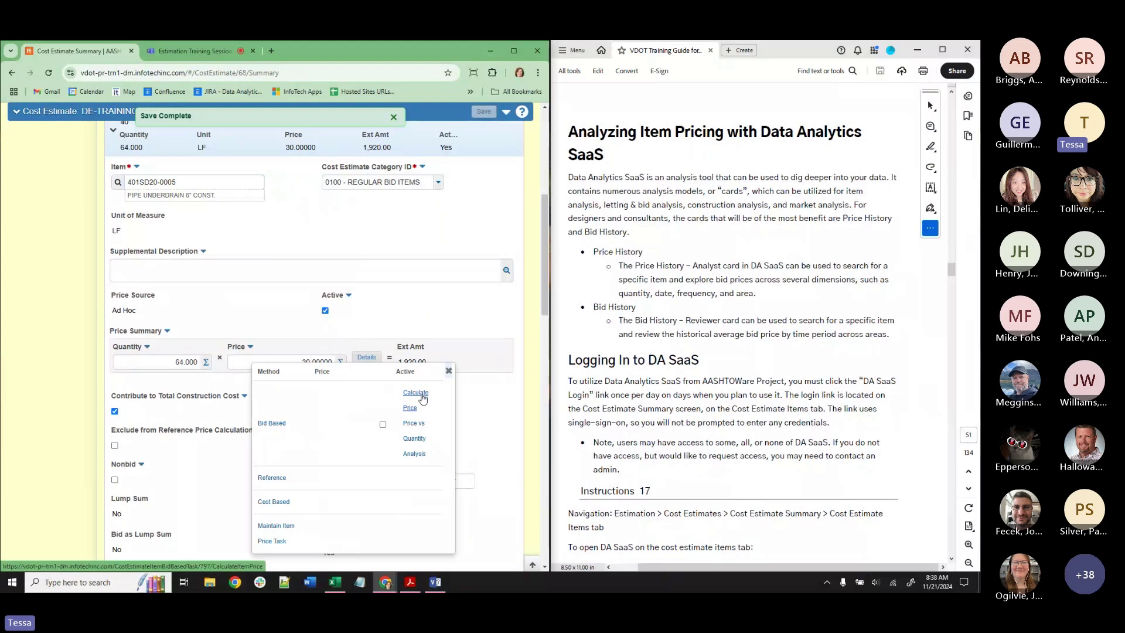
left_click(270, 306)
scroll(270, 305, "up", 3)
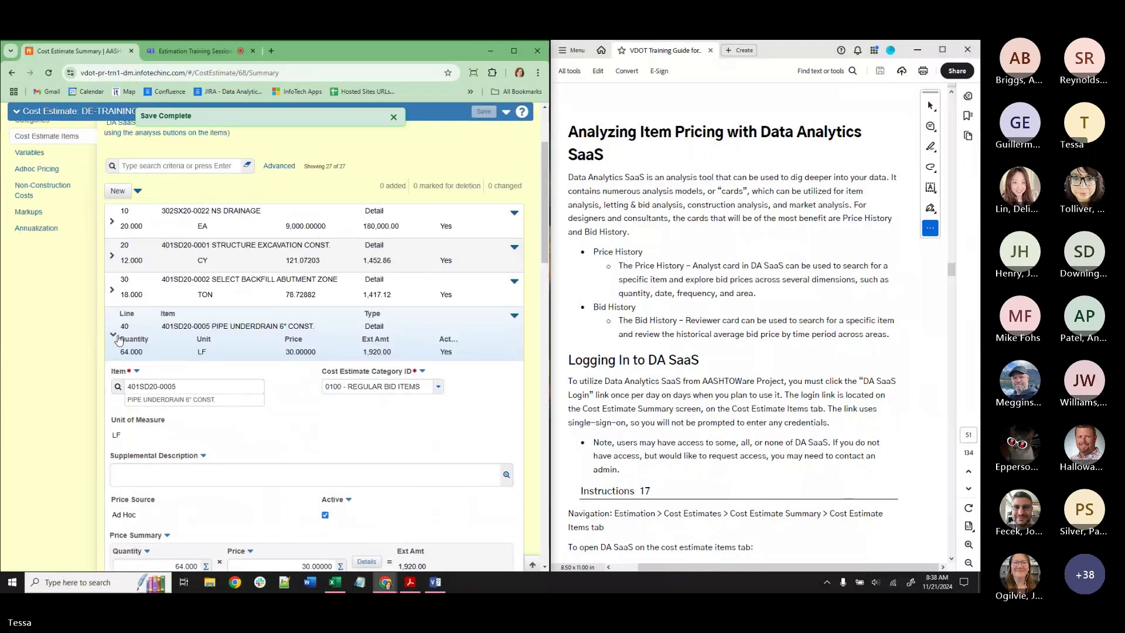
left_click(112, 337)
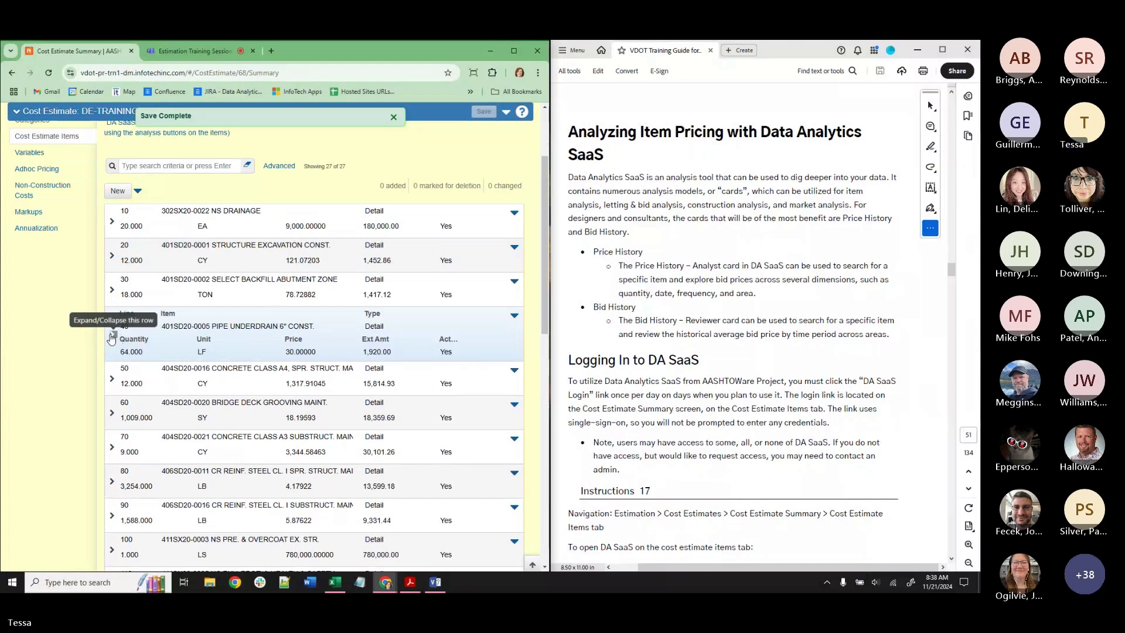
left_click(112, 337)
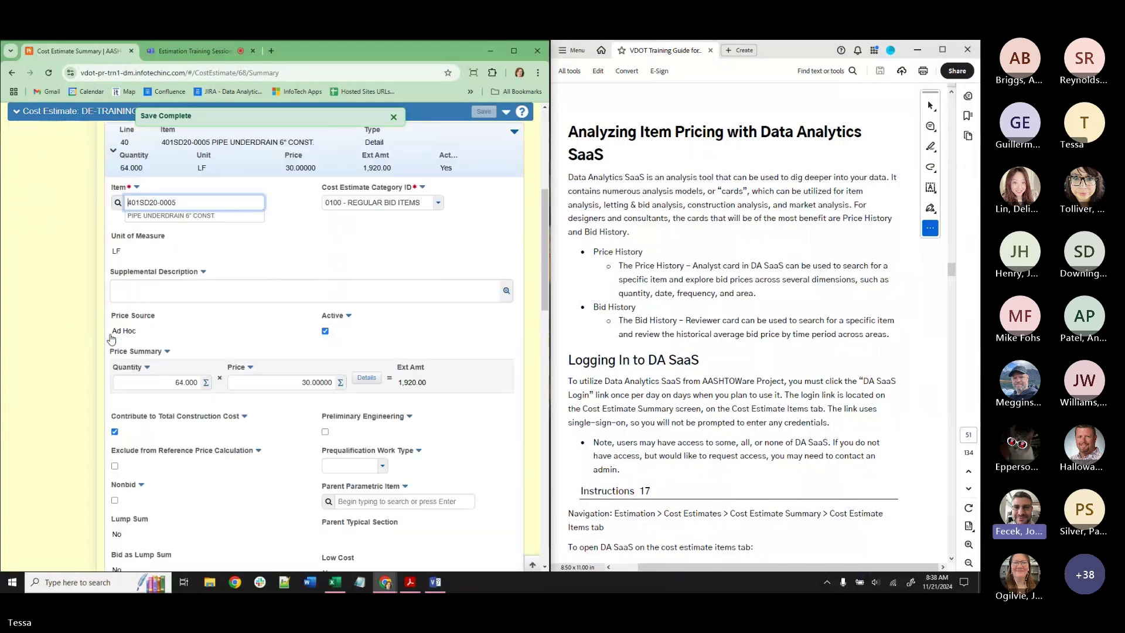
scroll(176, 410, "down", 1)
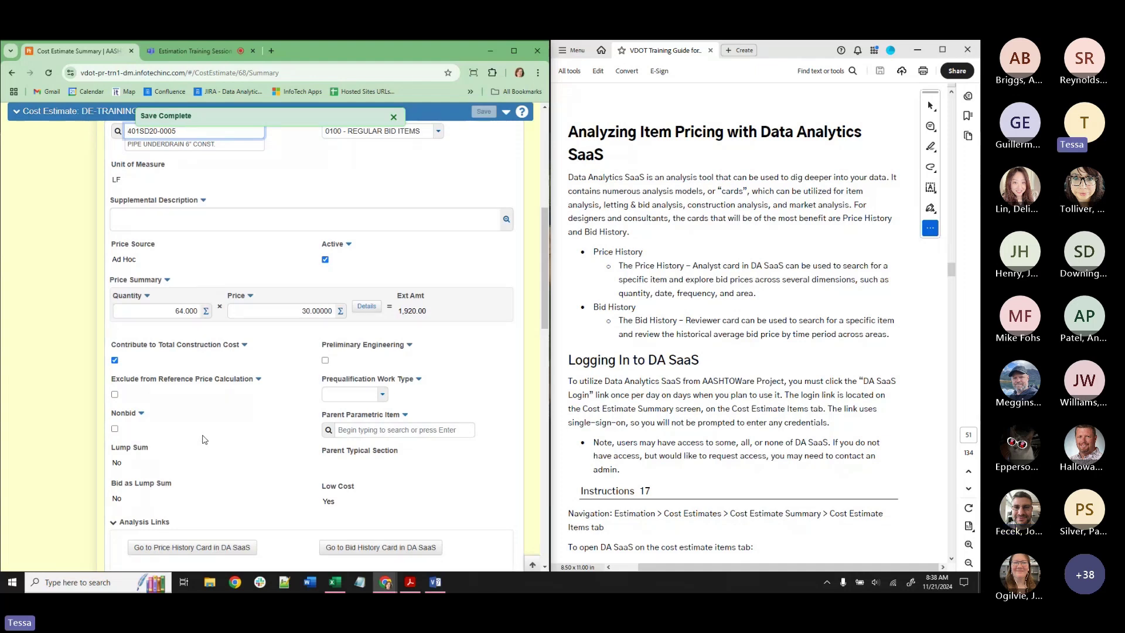
scroll(204, 439, "up", 4)
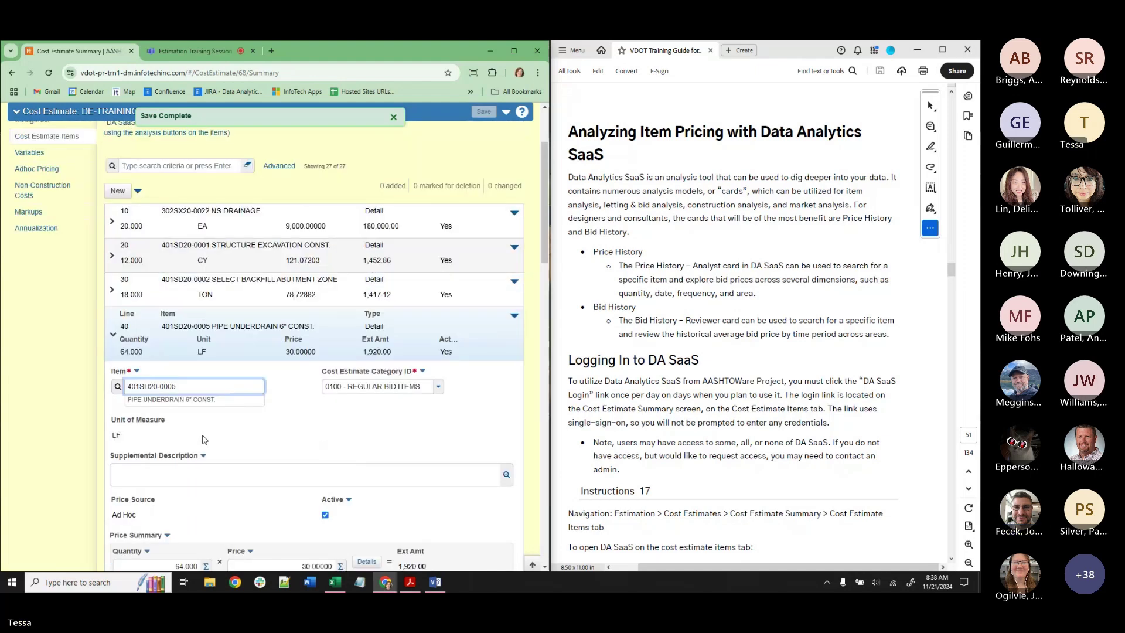
left_click(394, 117)
left_click(112, 333)
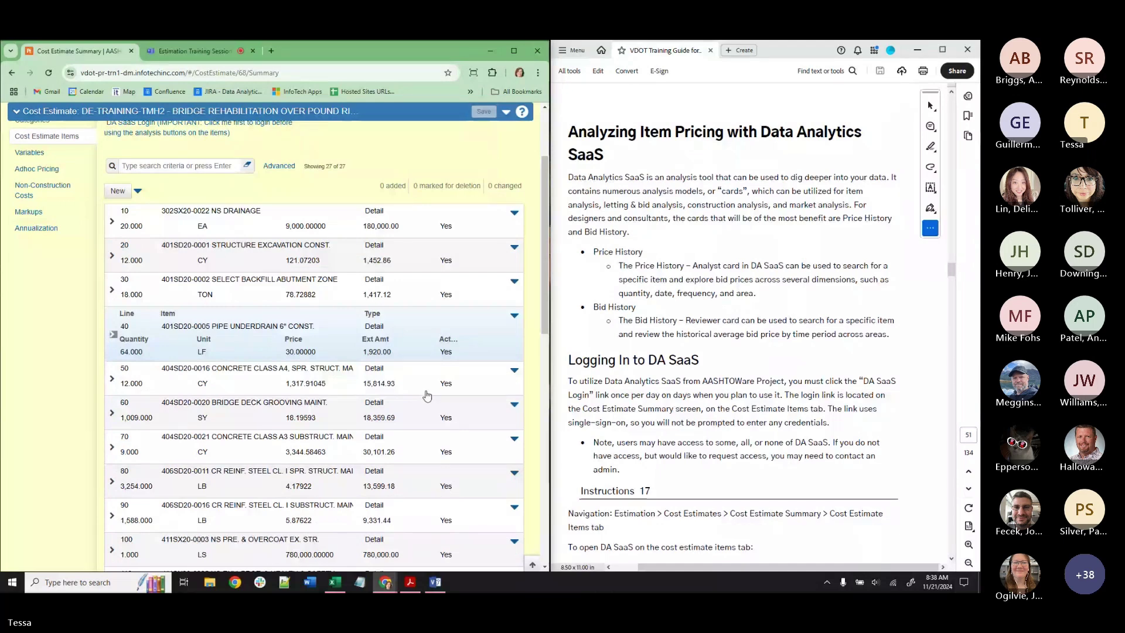
scroll(413, 413, "up", 2)
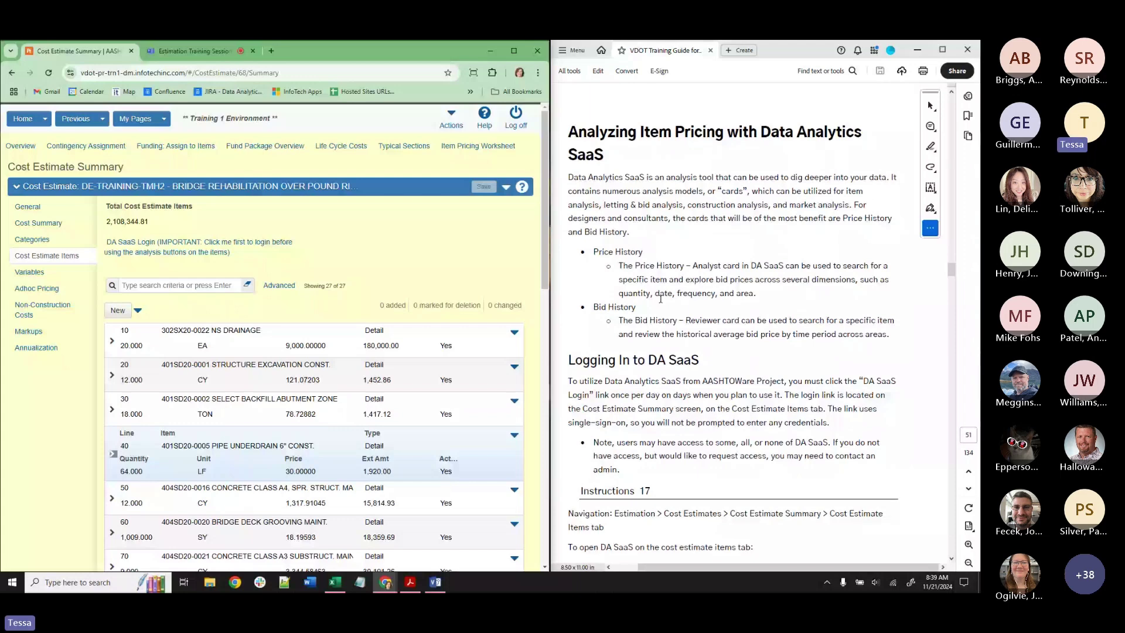
scroll(661, 299, "down", 1)
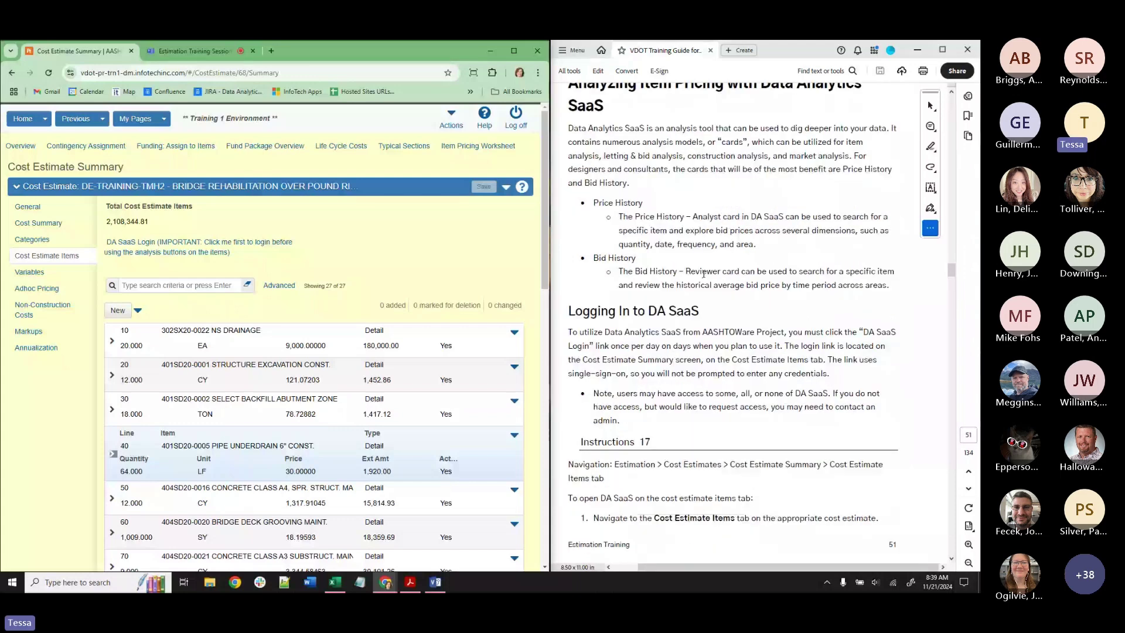
scroll(703, 273, "down", 2)
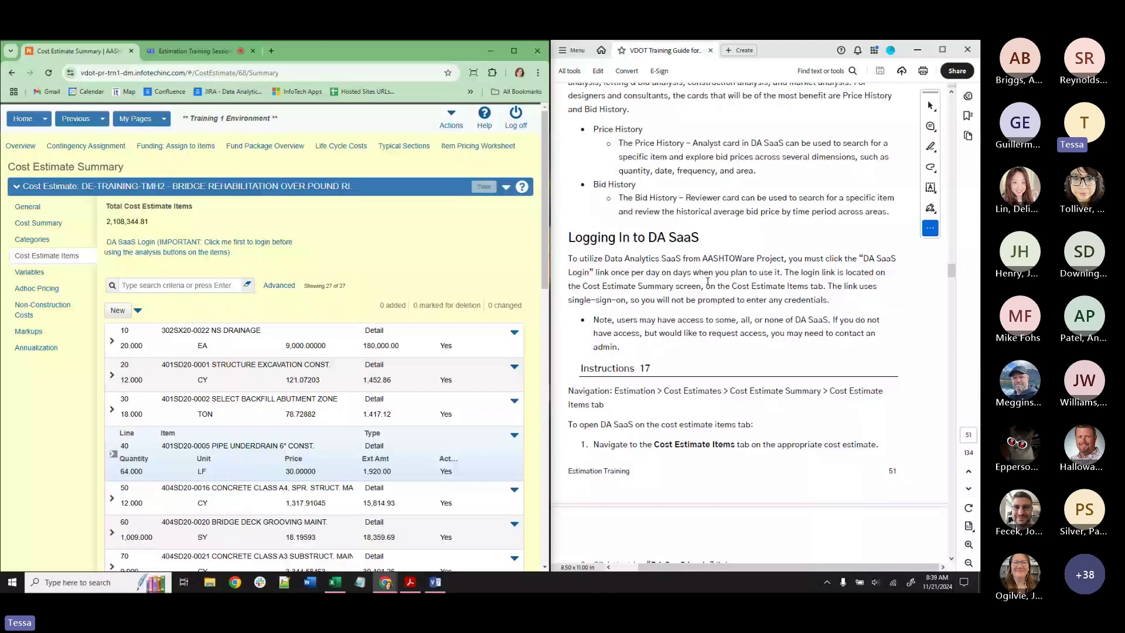
scroll(707, 281, "down", 3)
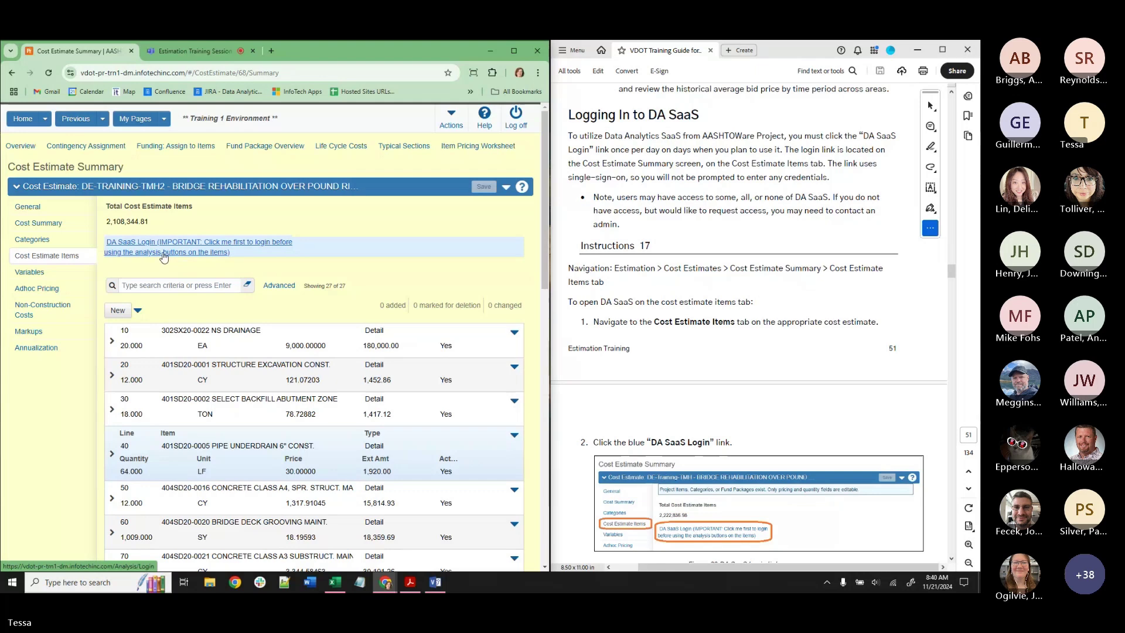
Log in to DA SaaS, open and close the Letting notebook, then view the About page.
left_click(164, 253)
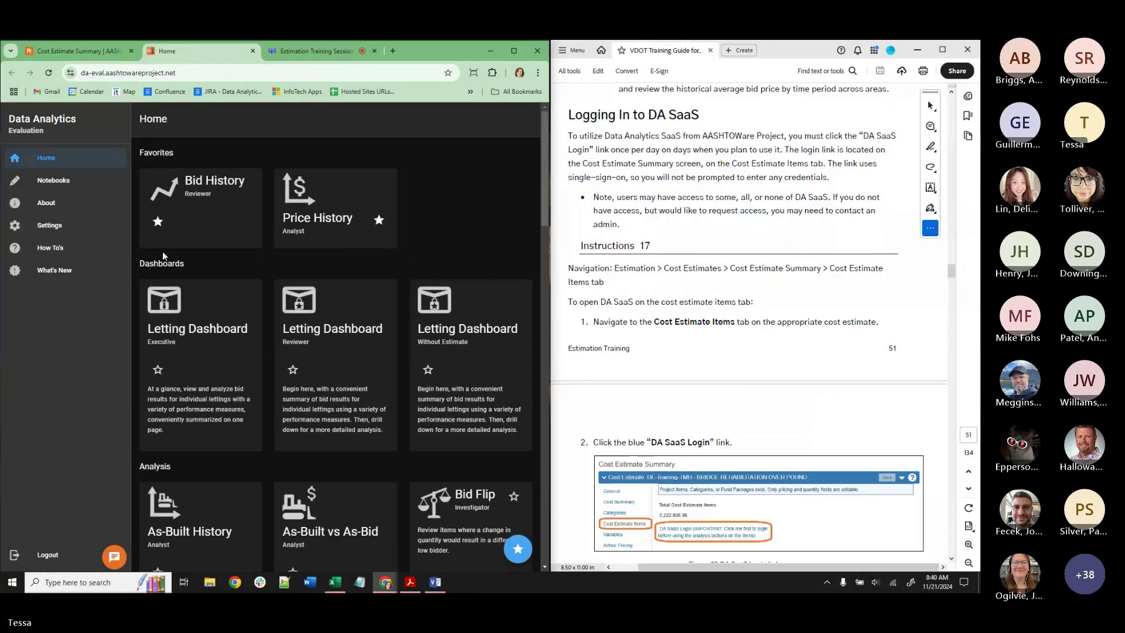
scroll(783, 327, "down", 5)
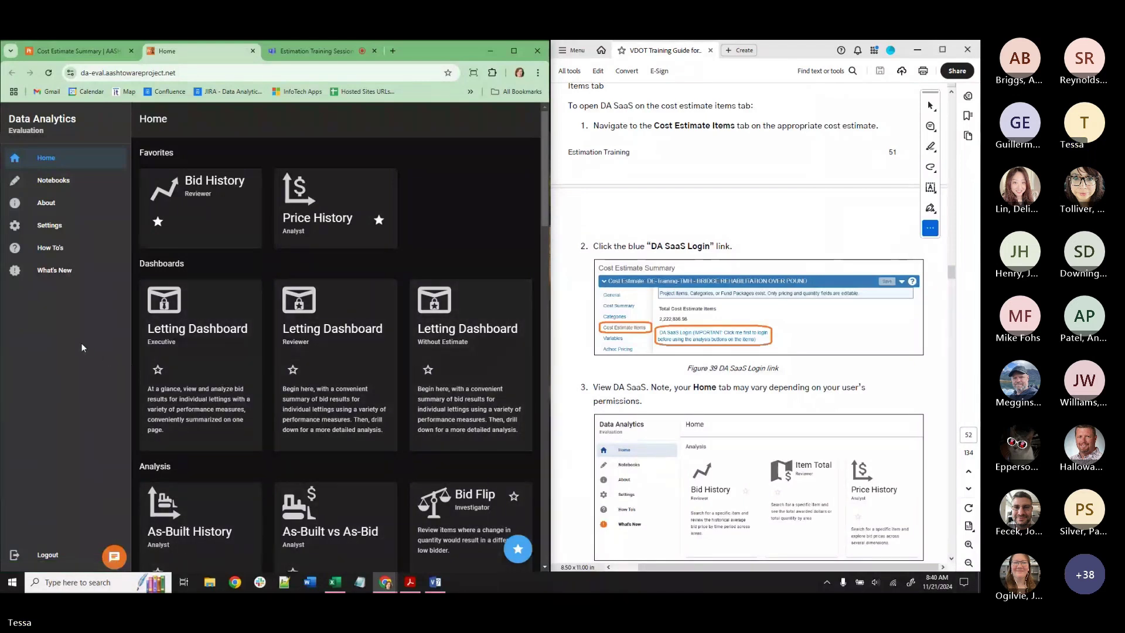
left_click(65, 180)
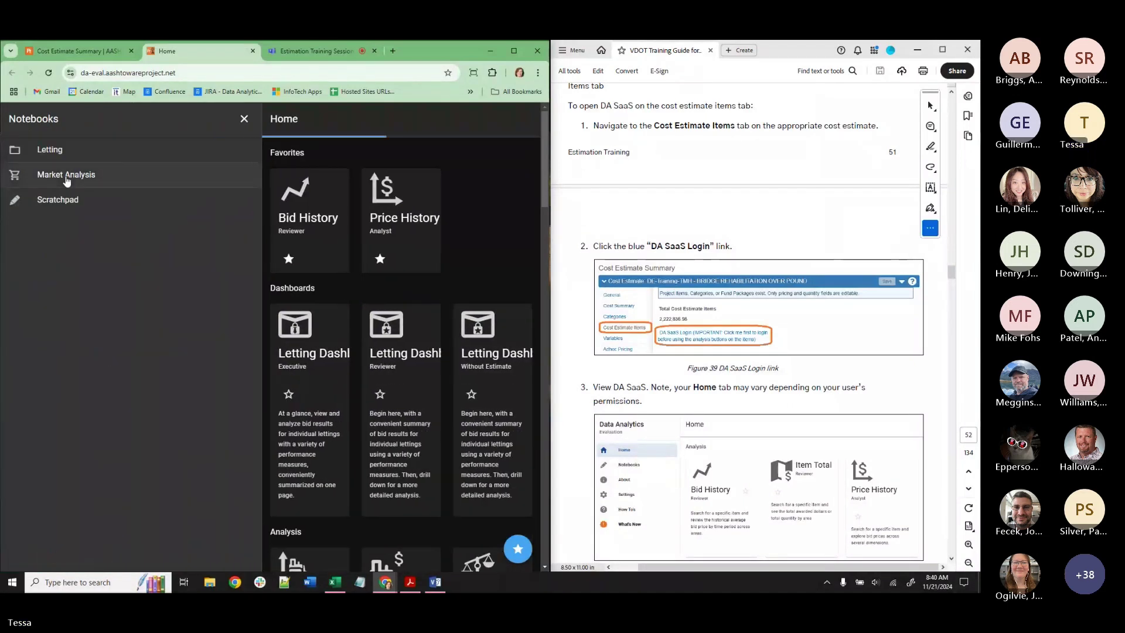
left_click(67, 151)
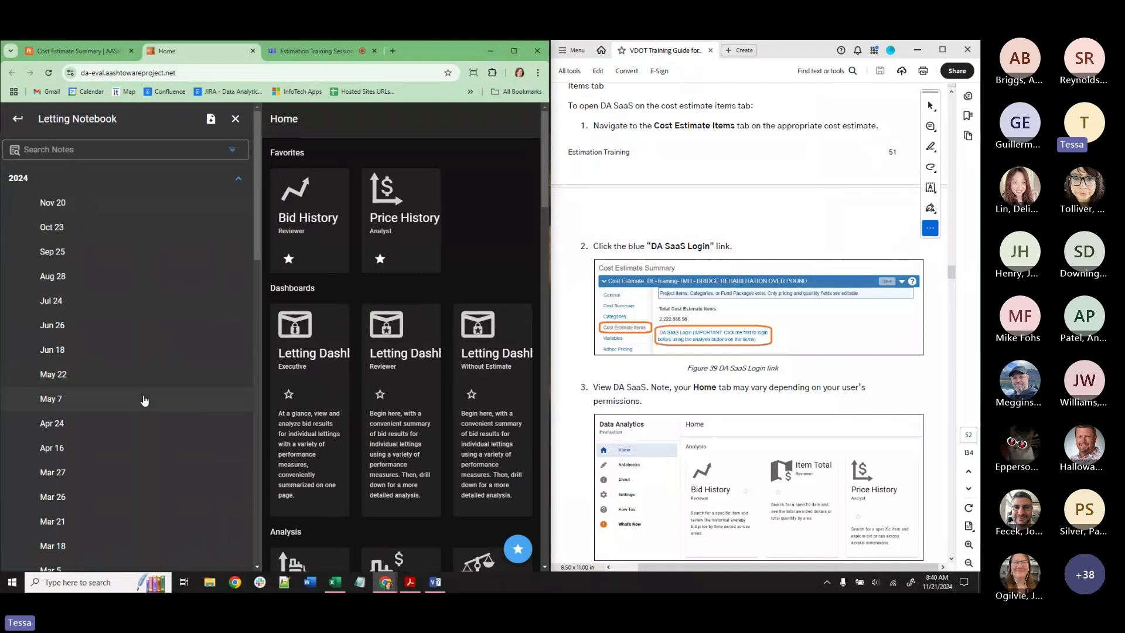
left_click(235, 119)
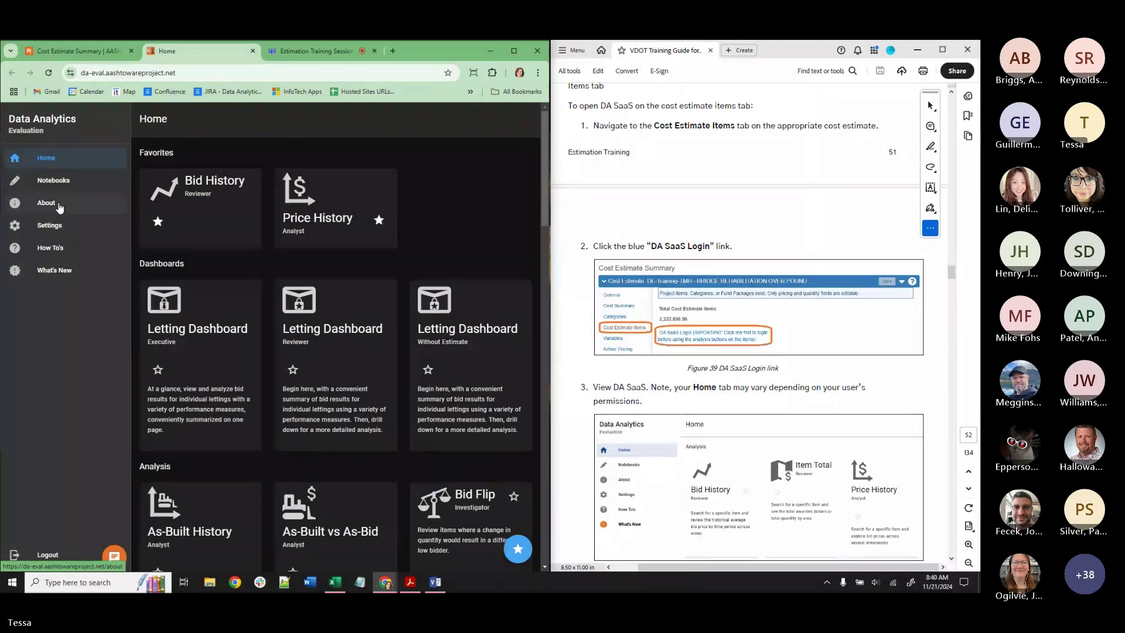
left_click(59, 205)
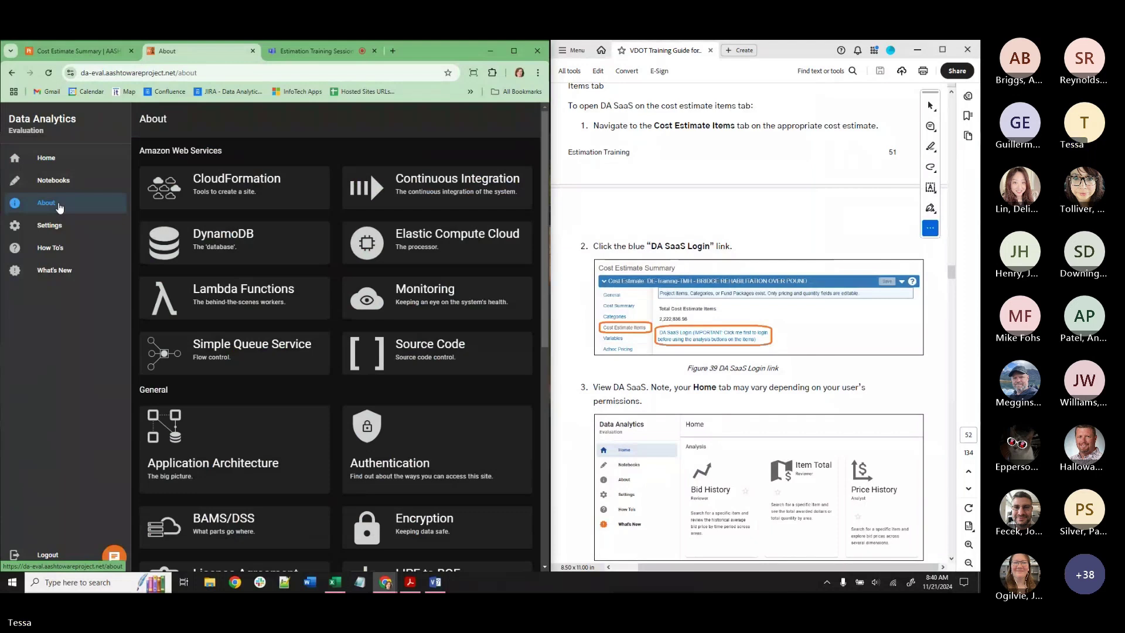
Try the dark mode, colour and toolbar-menu settings, restore them, then view How To's.
left_click(68, 229)
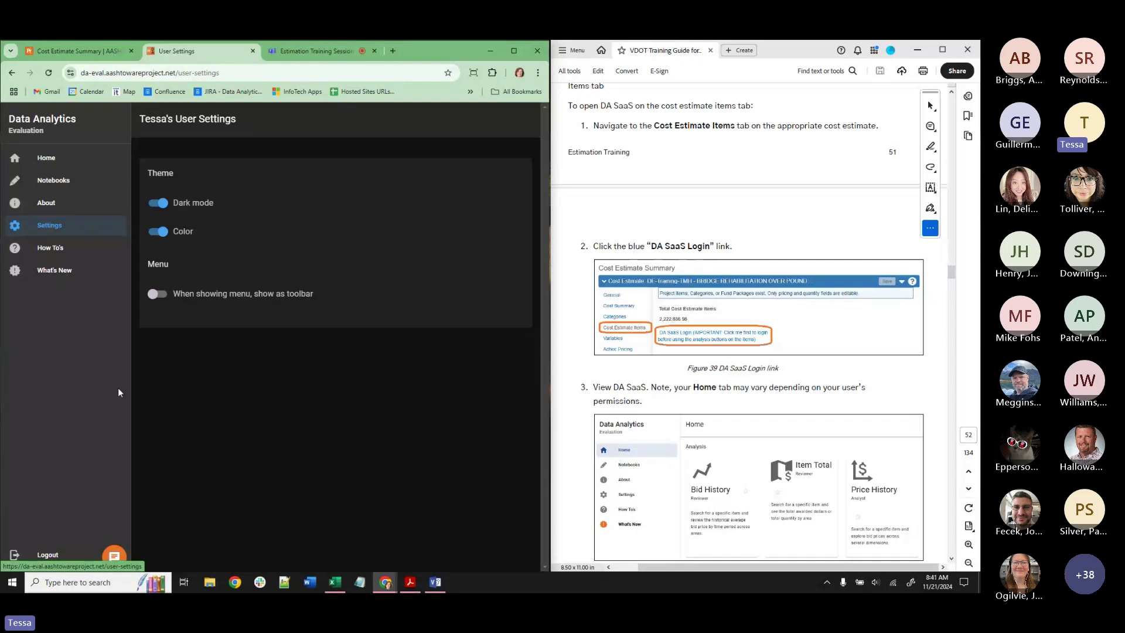
left_click(157, 204)
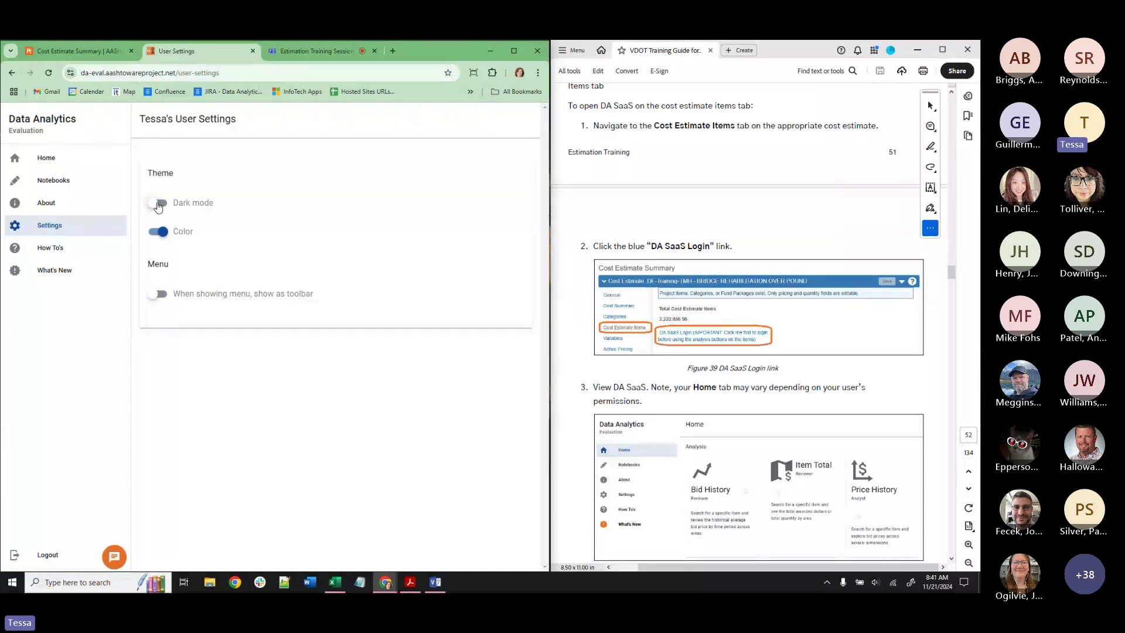
left_click(158, 203)
left_click(162, 236)
left_click(162, 234)
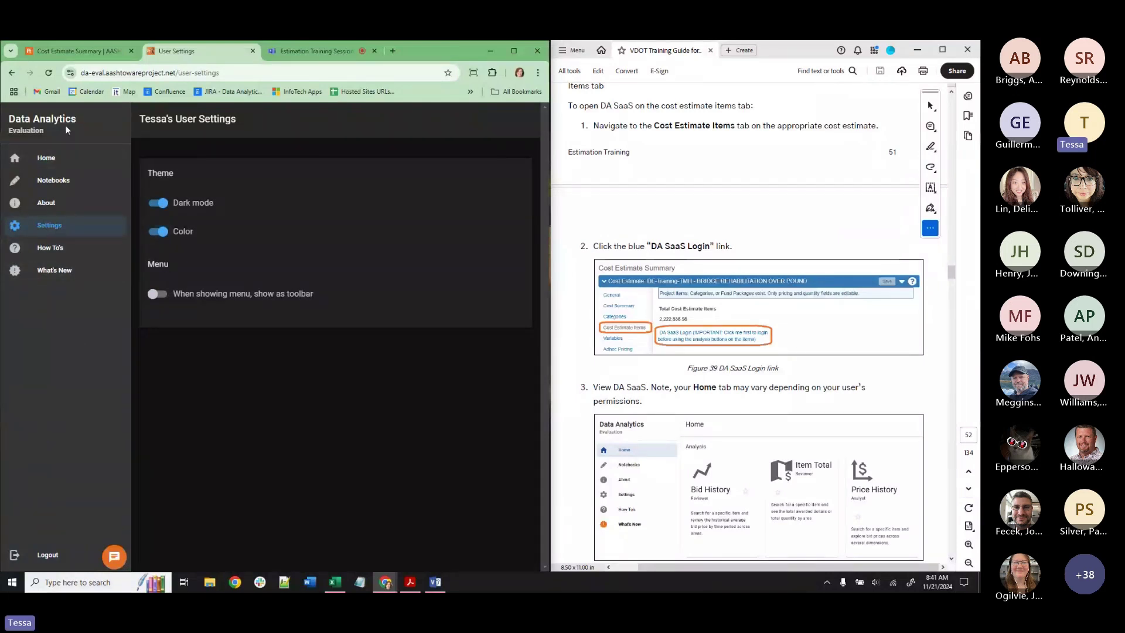
left_click(158, 294)
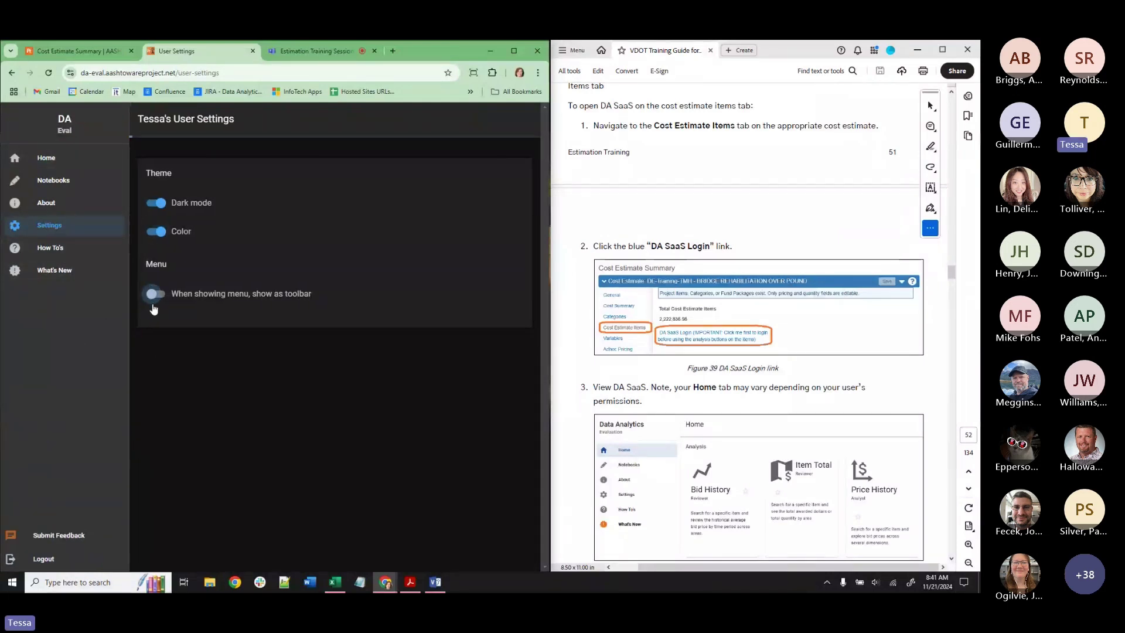
left_click(83, 294)
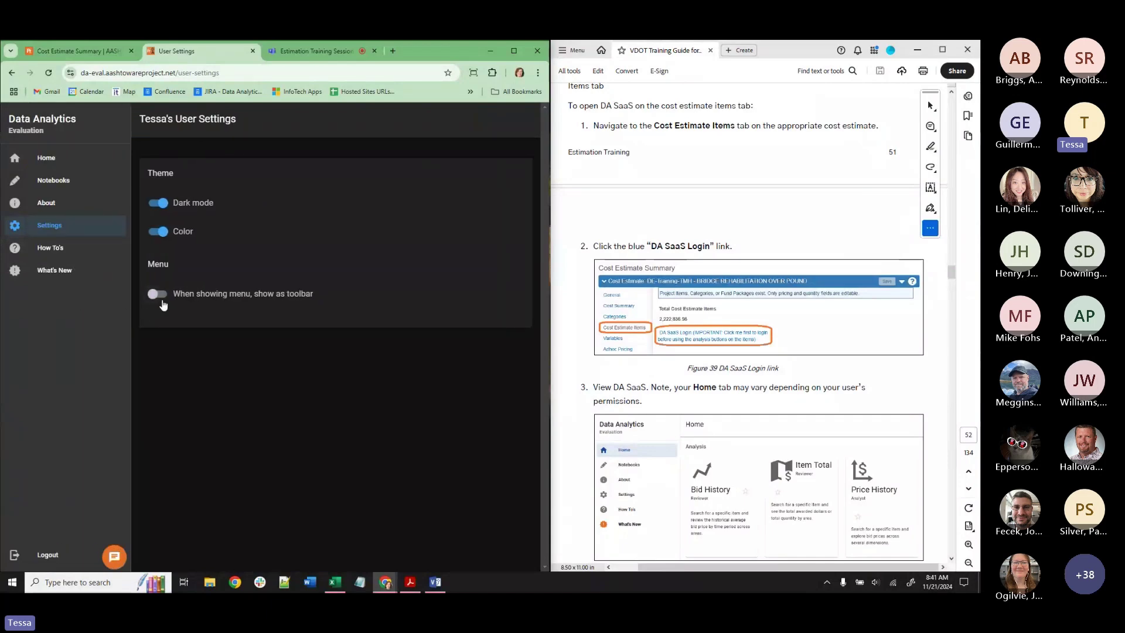
left_click(157, 293)
left_click(79, 295)
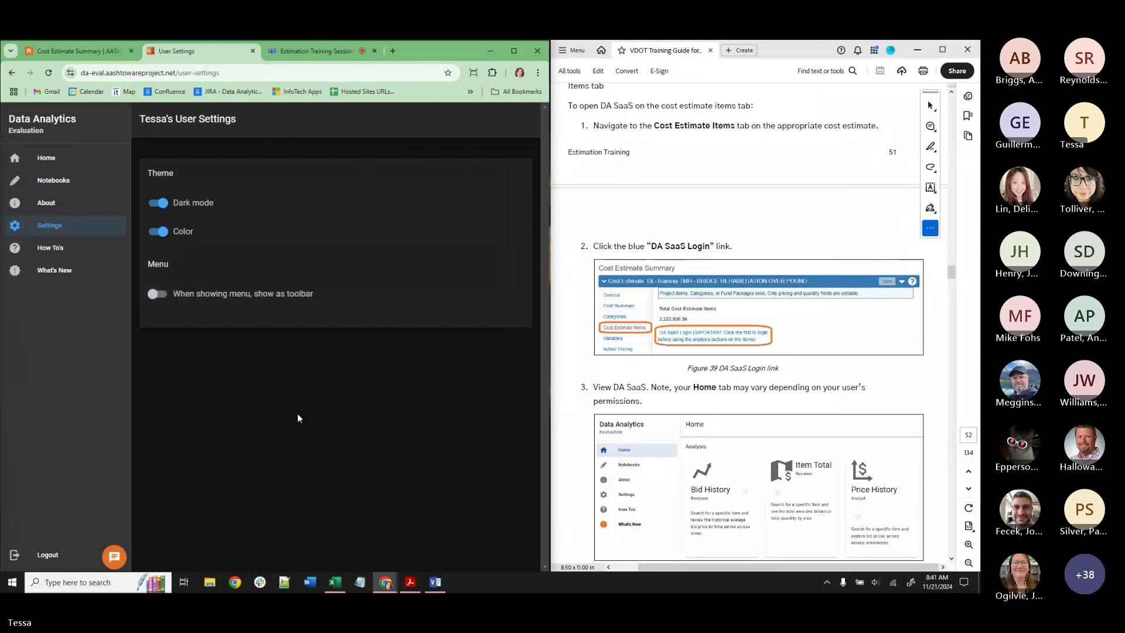
left_click(53, 249)
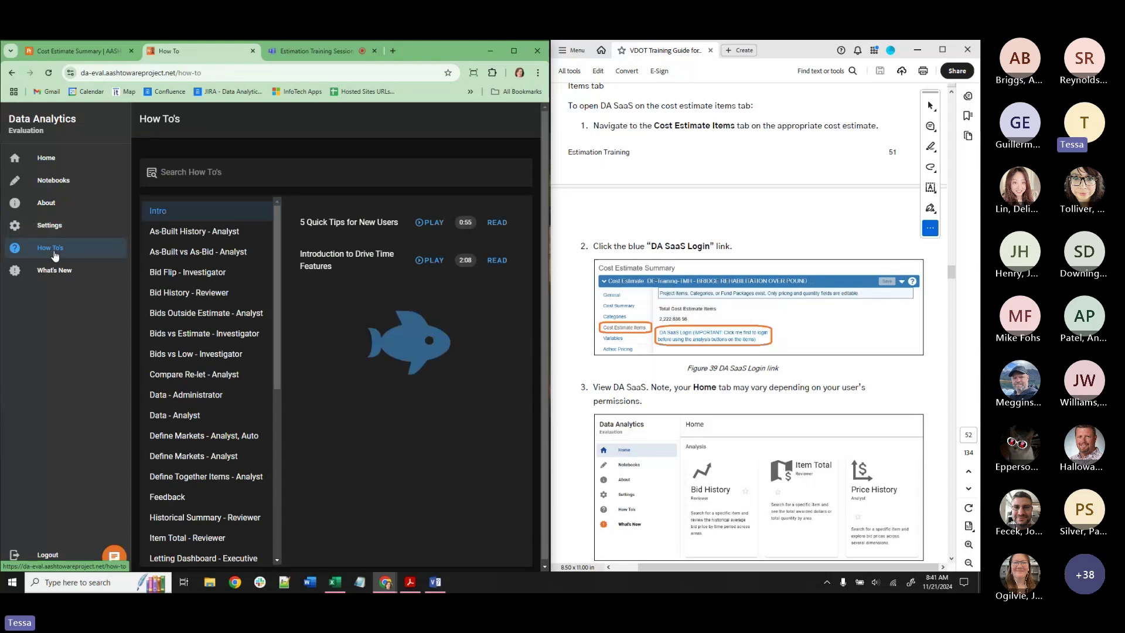
Watch the District 12 excavation price how-to video, then bring up the What's New announcements.
left_click(161, 293)
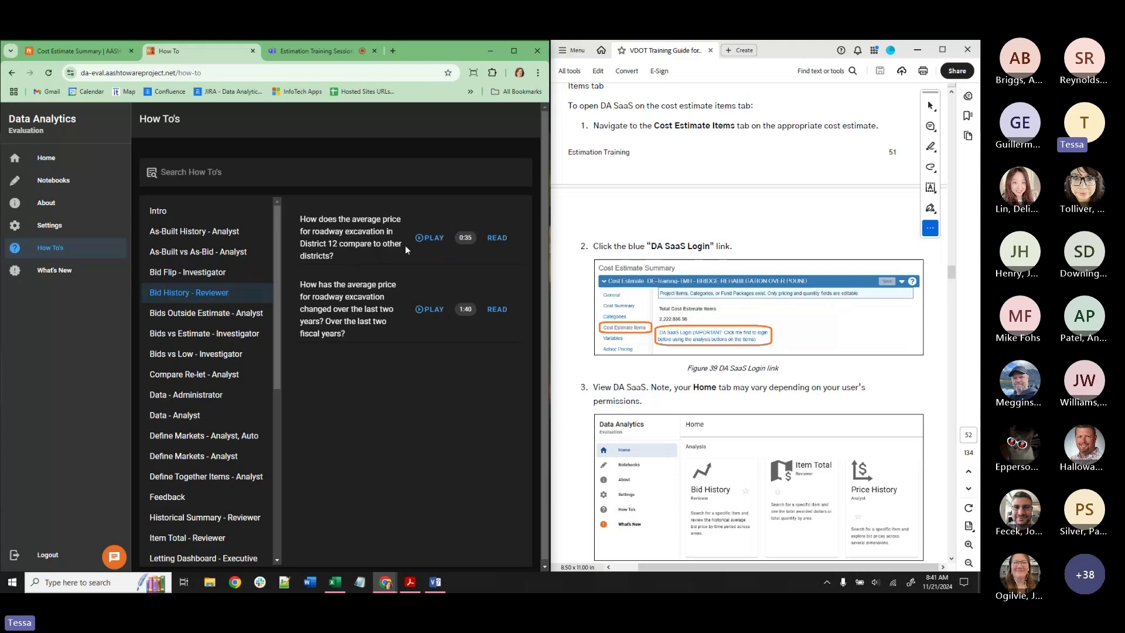
left_click(426, 239)
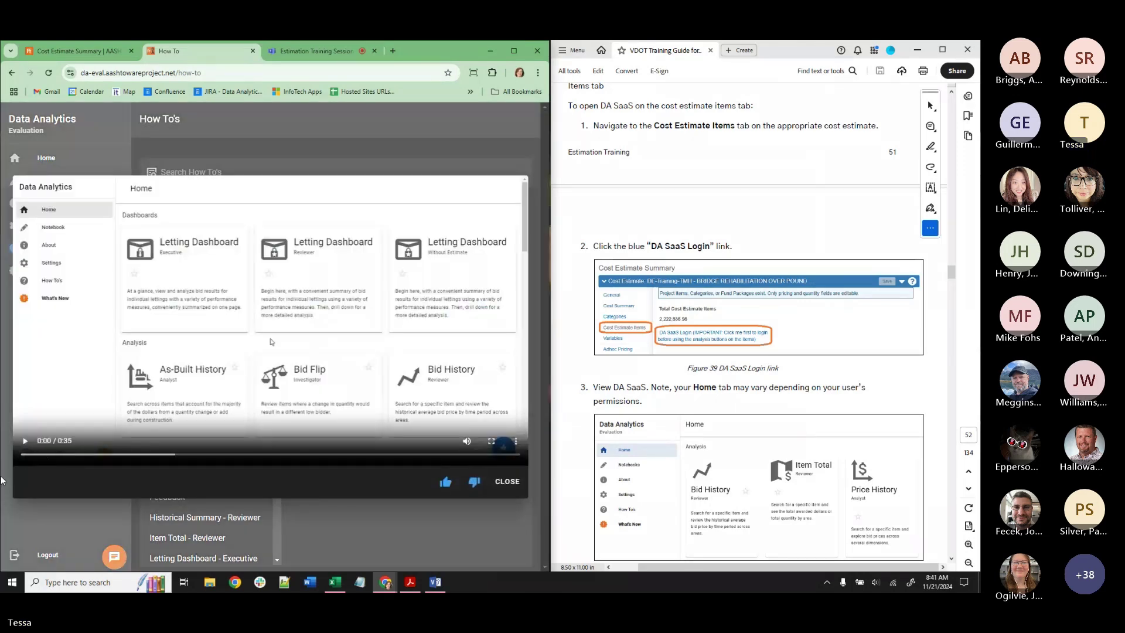
left_click(25, 440)
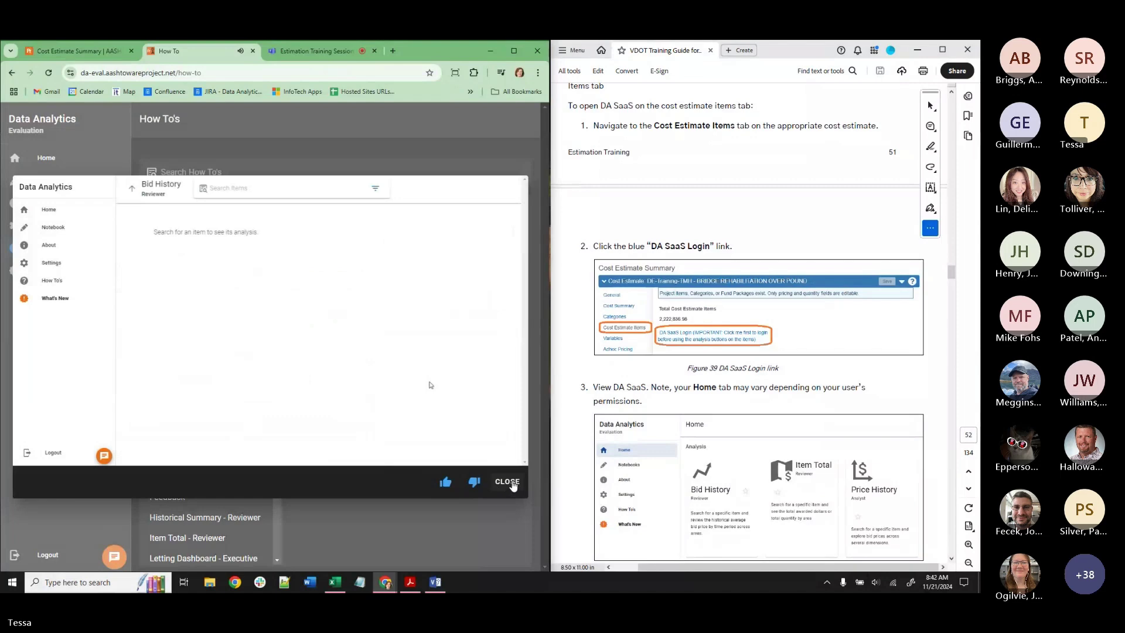
left_click(495, 485)
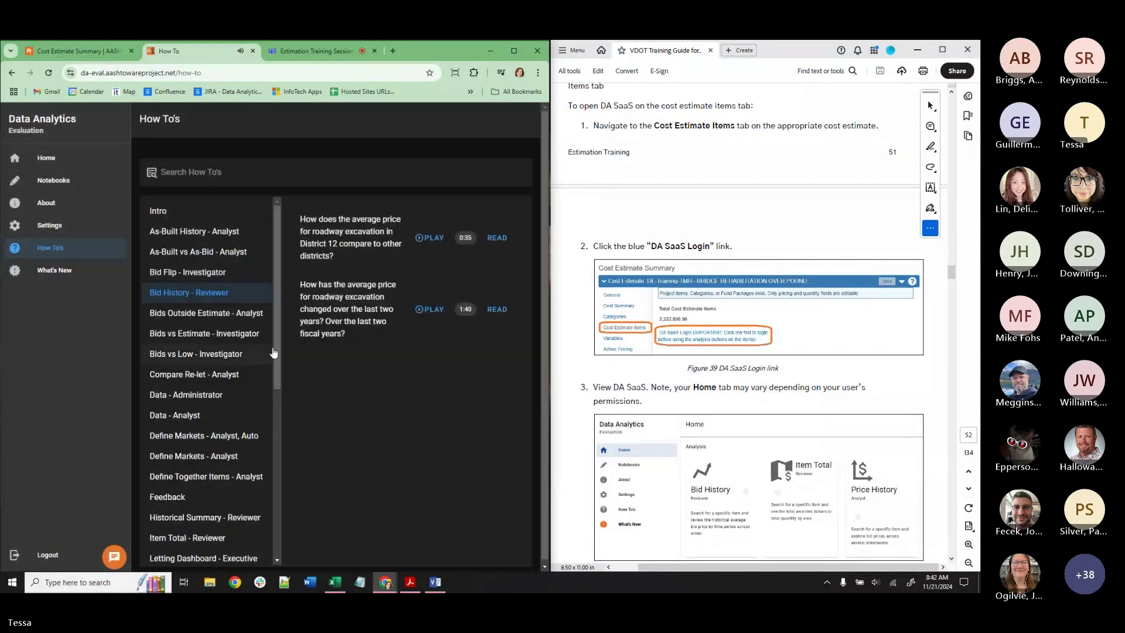
left_click(61, 274)
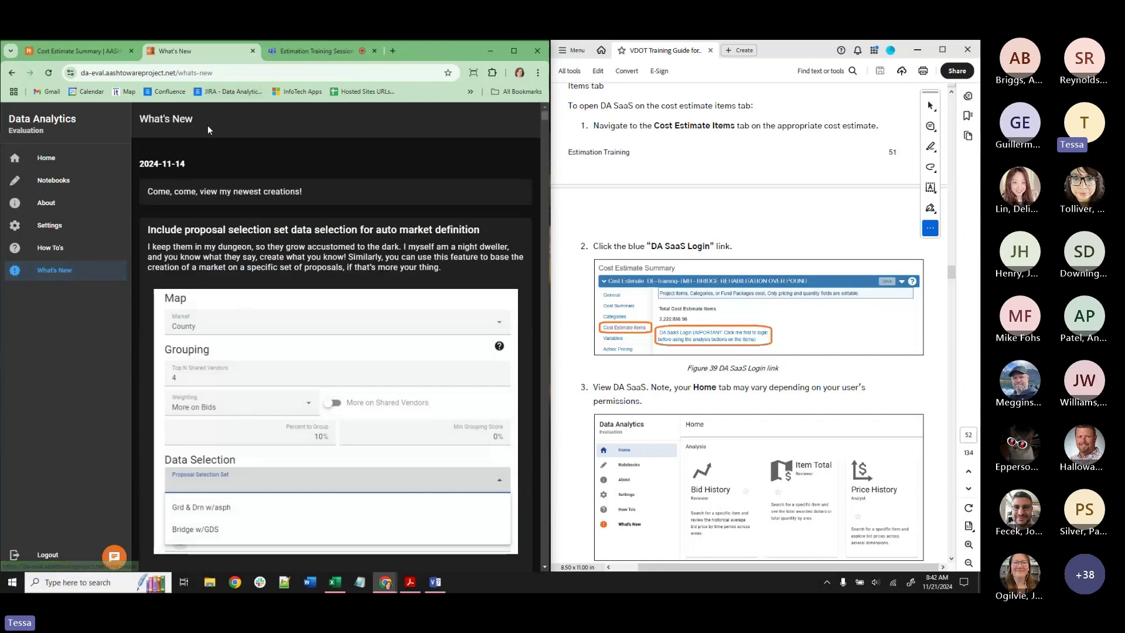
Preview the new-idea feedback form and cancel it without submitting.
scroll(217, 315, "down", 10)
scroll(216, 314, "up", 10)
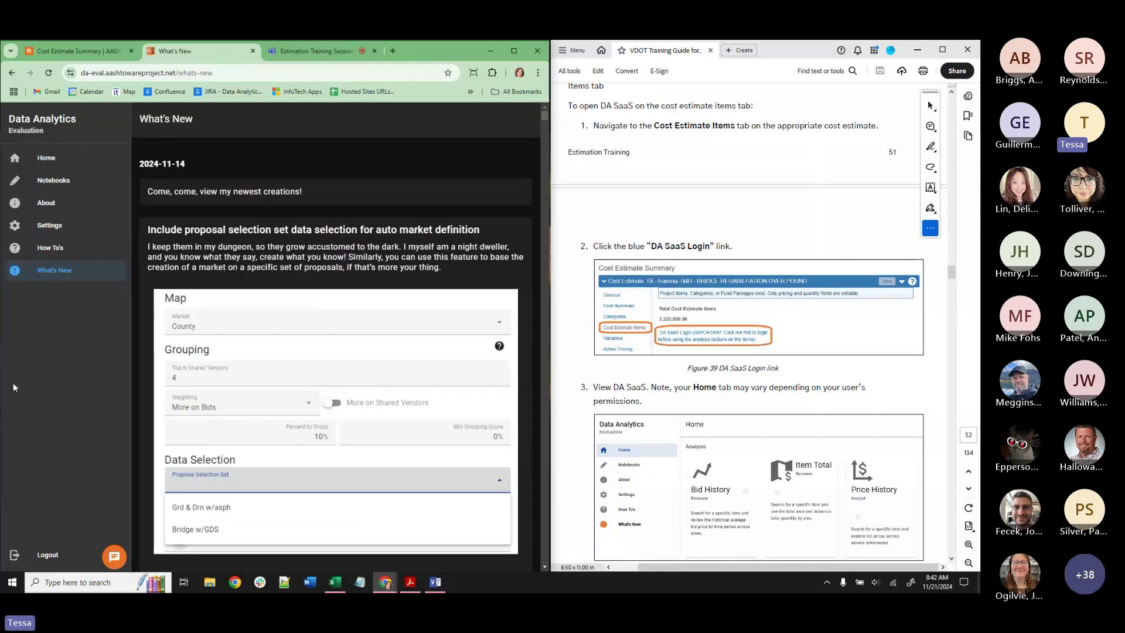
mouse_move(114, 558)
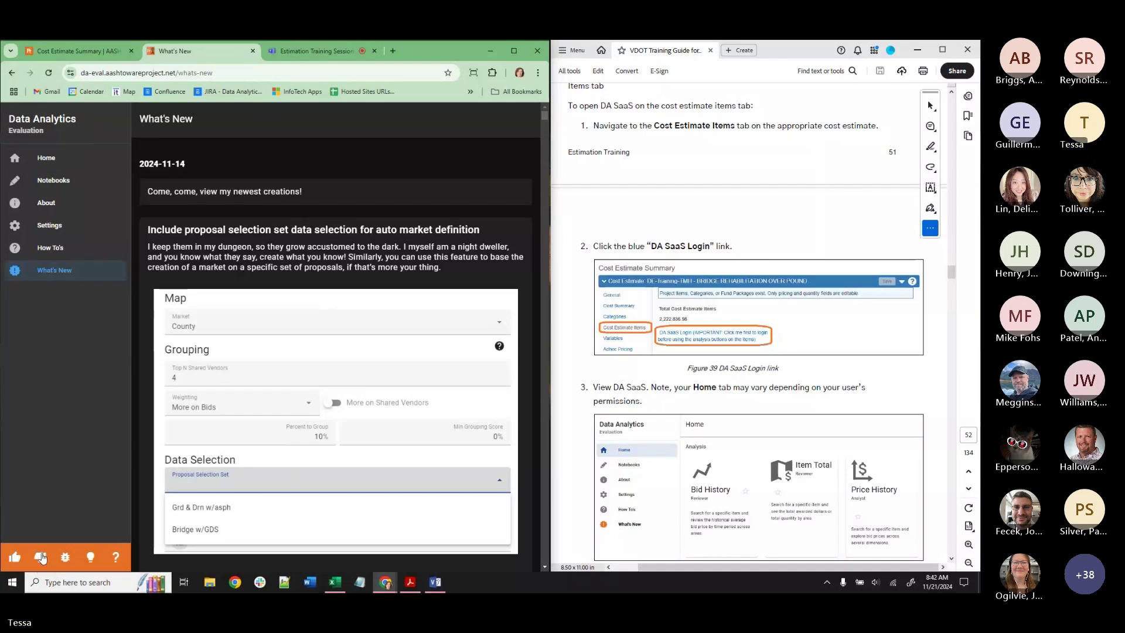
left_click(91, 558)
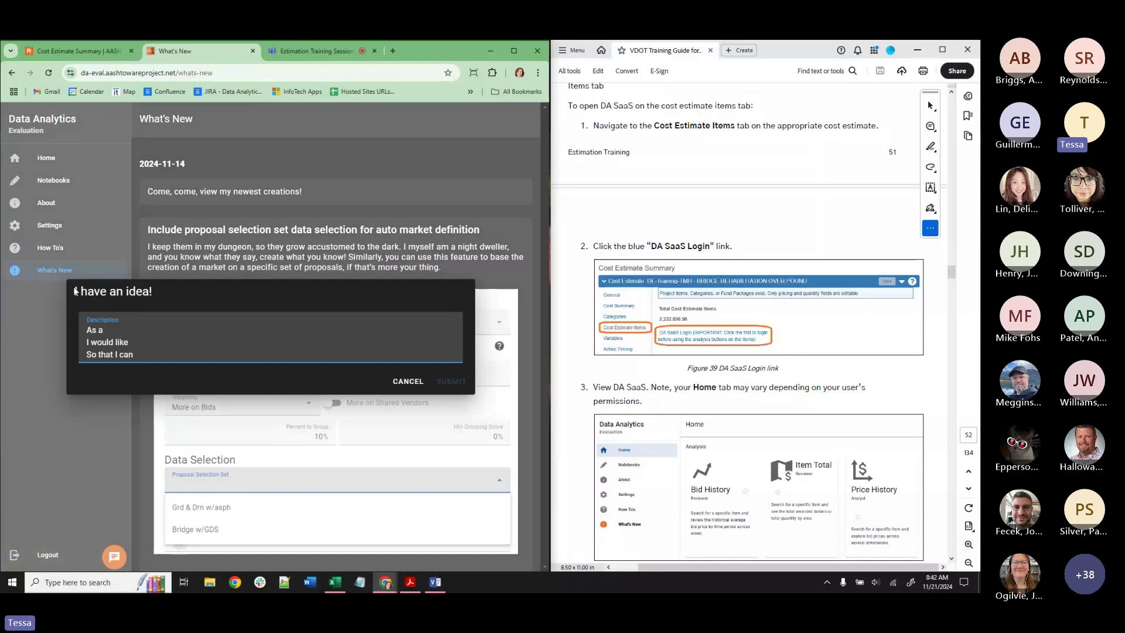
left_click(411, 381)
Preview the how-do-I question form, cancel it, and return to the Home dashboard.
mouse_move(115, 558)
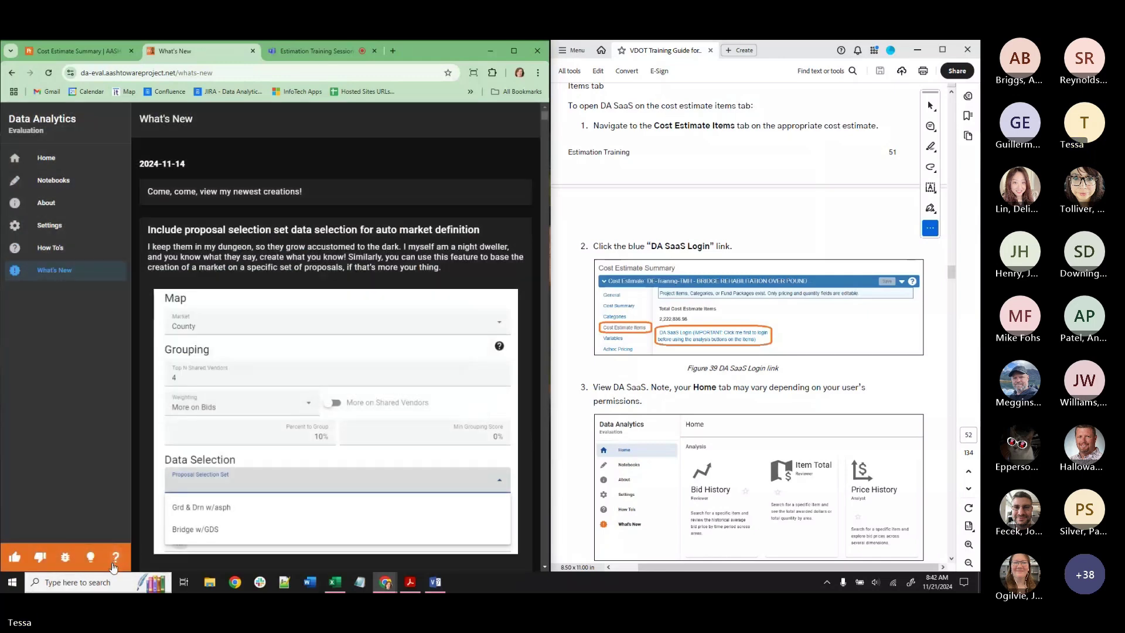
left_click(116, 557)
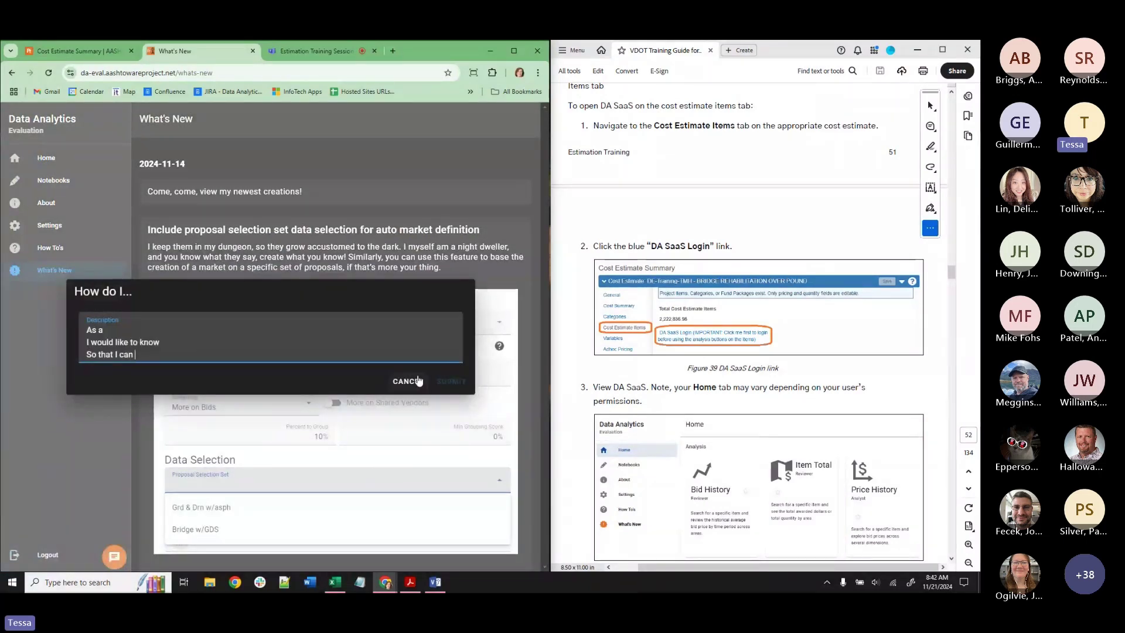
left_click(413, 381)
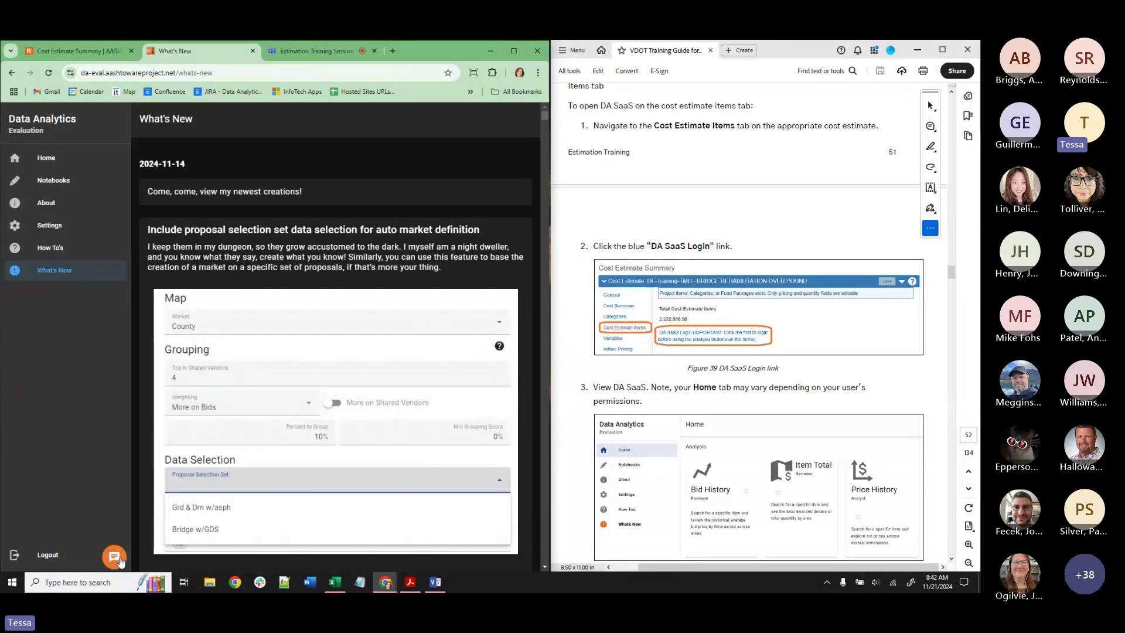
left_click(56, 159)
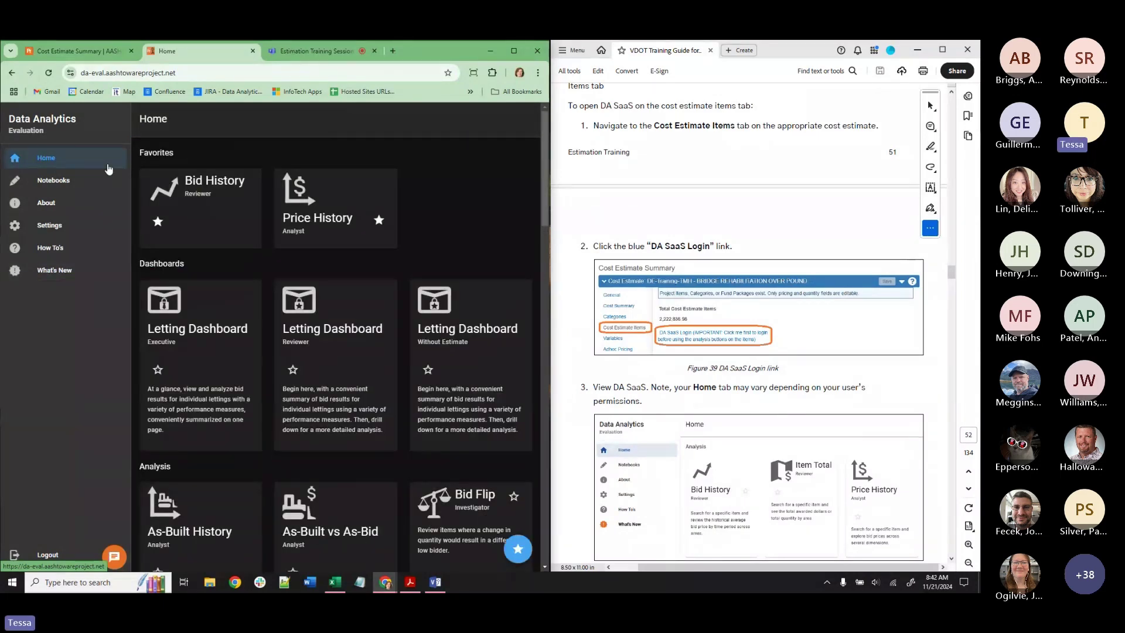
Switch back to the Cost Estimate Summary items list in AASHTOWare Project.
scroll(686, 193, "up", 3)
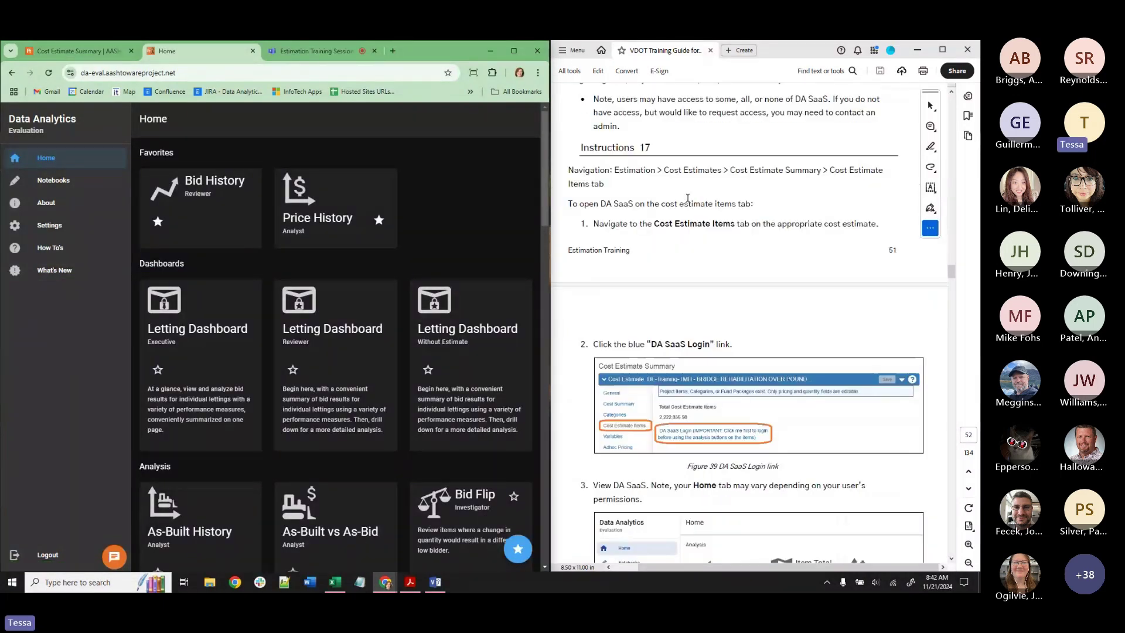
left_click(53, 51)
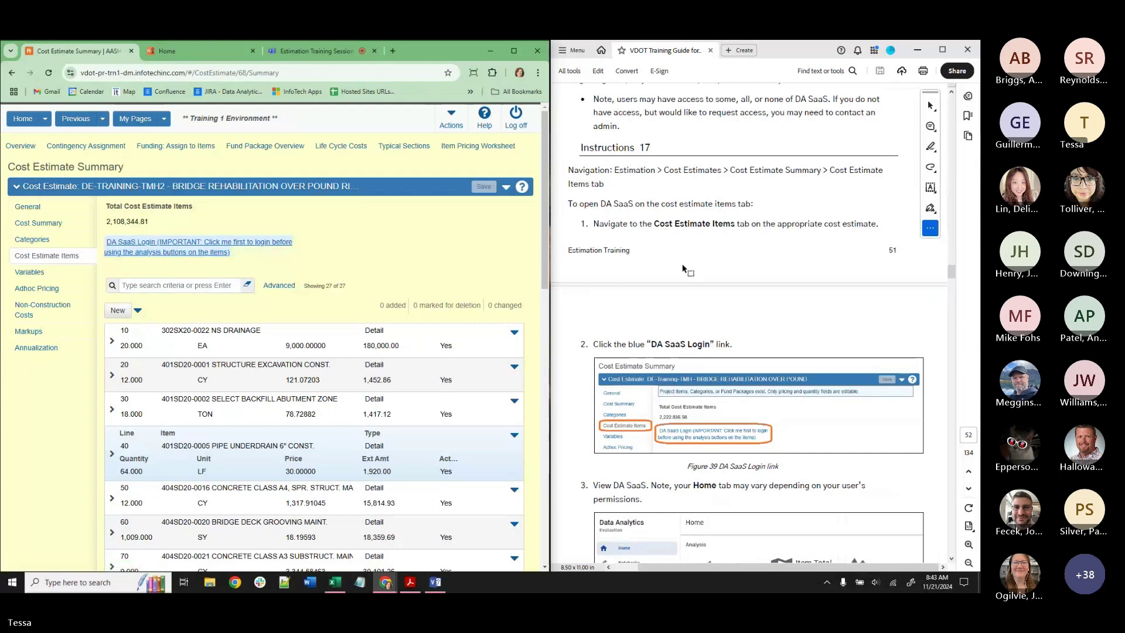
Close the leftover Data Analytics Home tab.
scroll(692, 260, "down", 5)
scroll(692, 260, "down", 6)
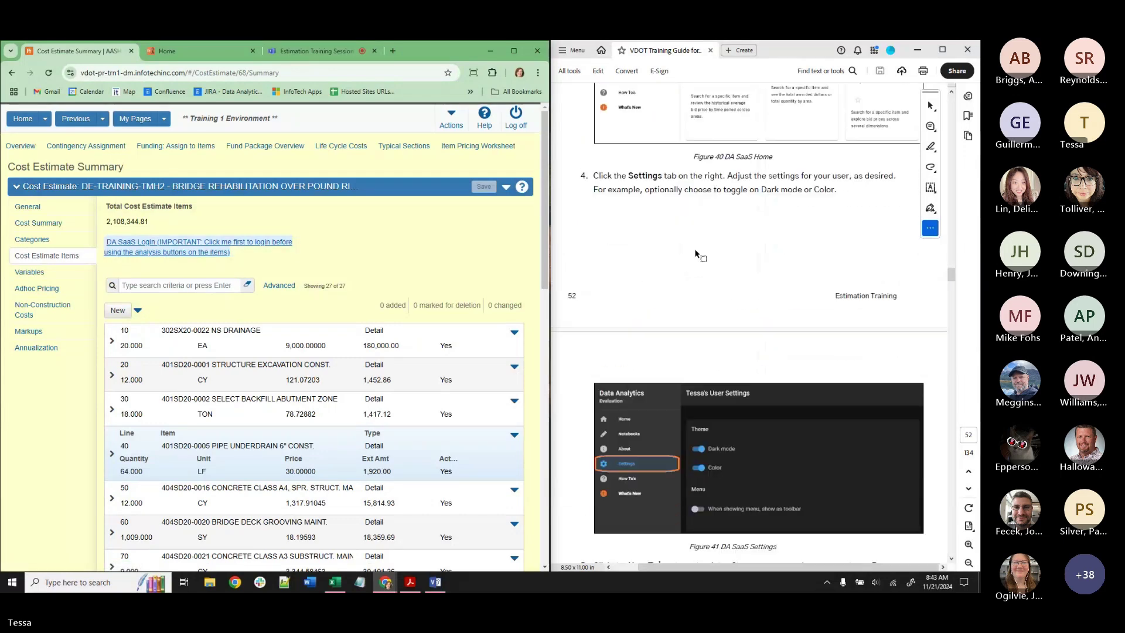
scroll(758, 241, "down", 10)
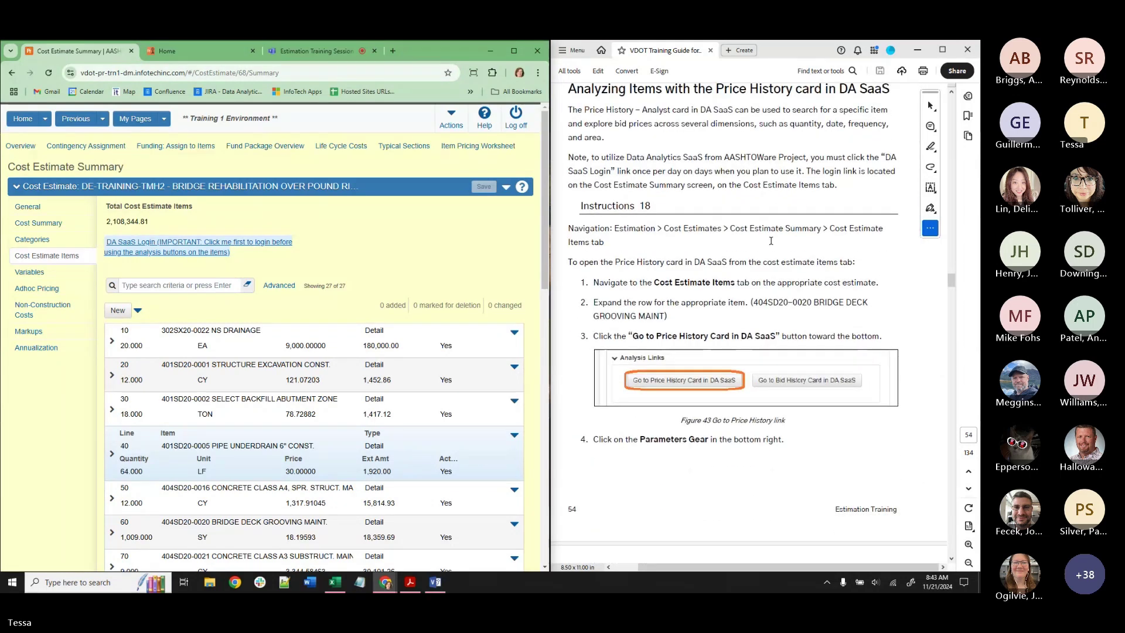
left_click(199, 49)
left_click(253, 52)
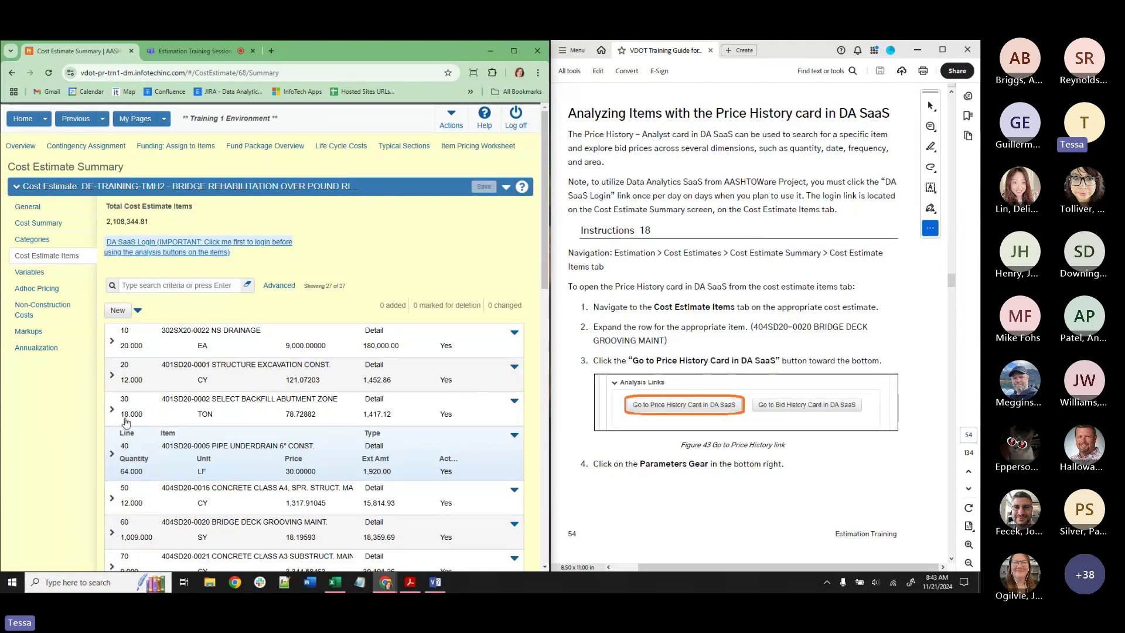
Expand line 60, 404SD20-0020 Bridge Deck Grooving, and use its DA SaaS Login link.
left_click(113, 531)
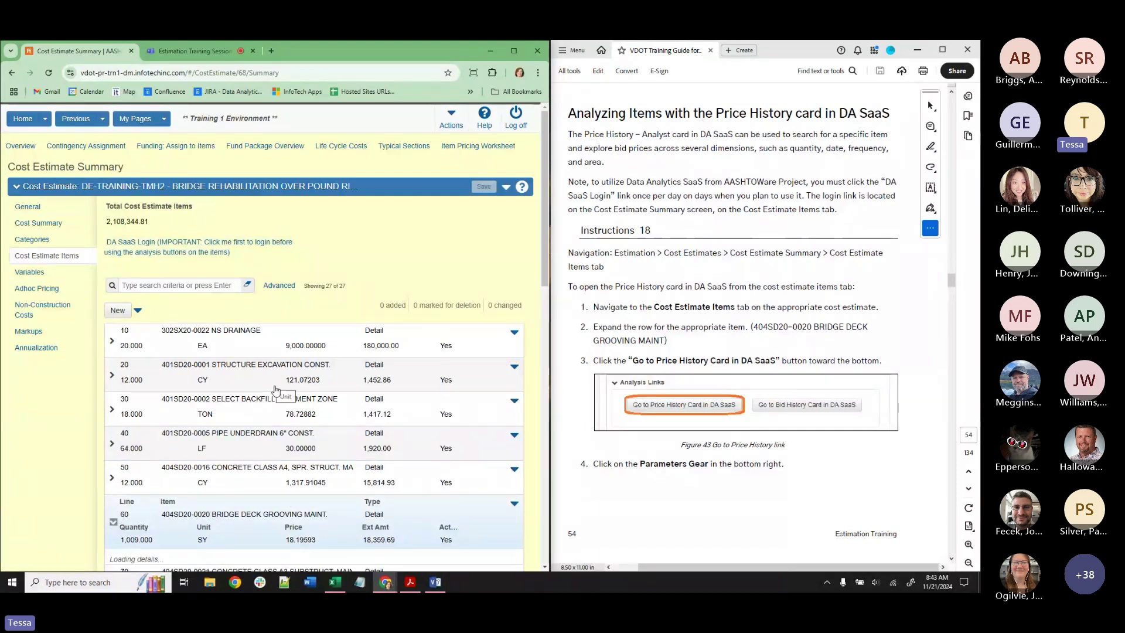
scroll(293, 351, "down", 6)
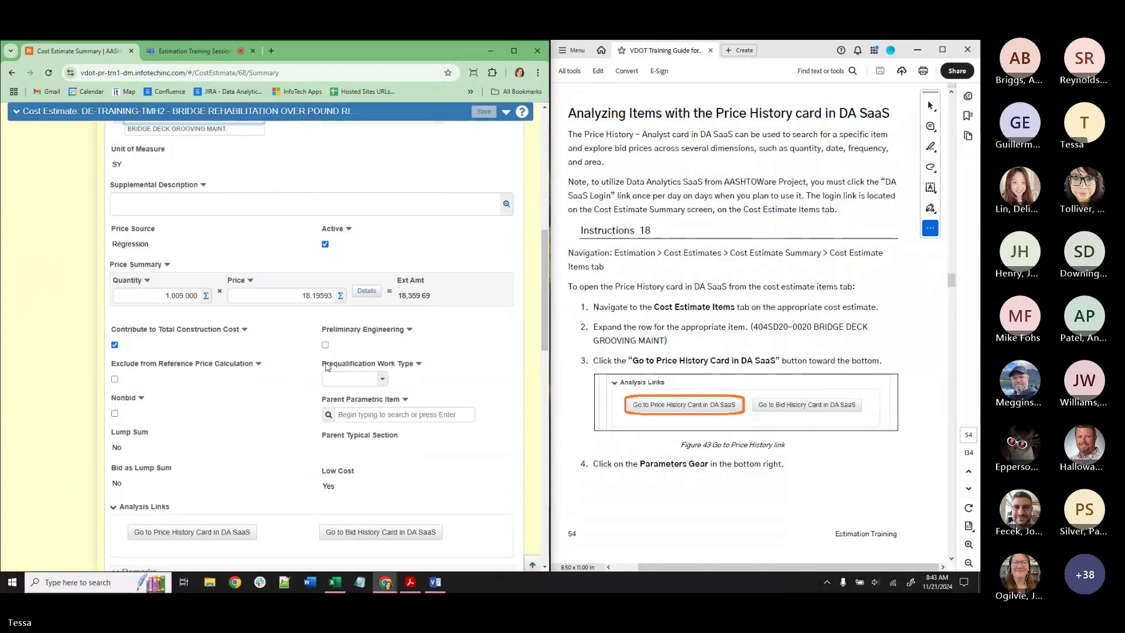
scroll(164, 255, "up", 2)
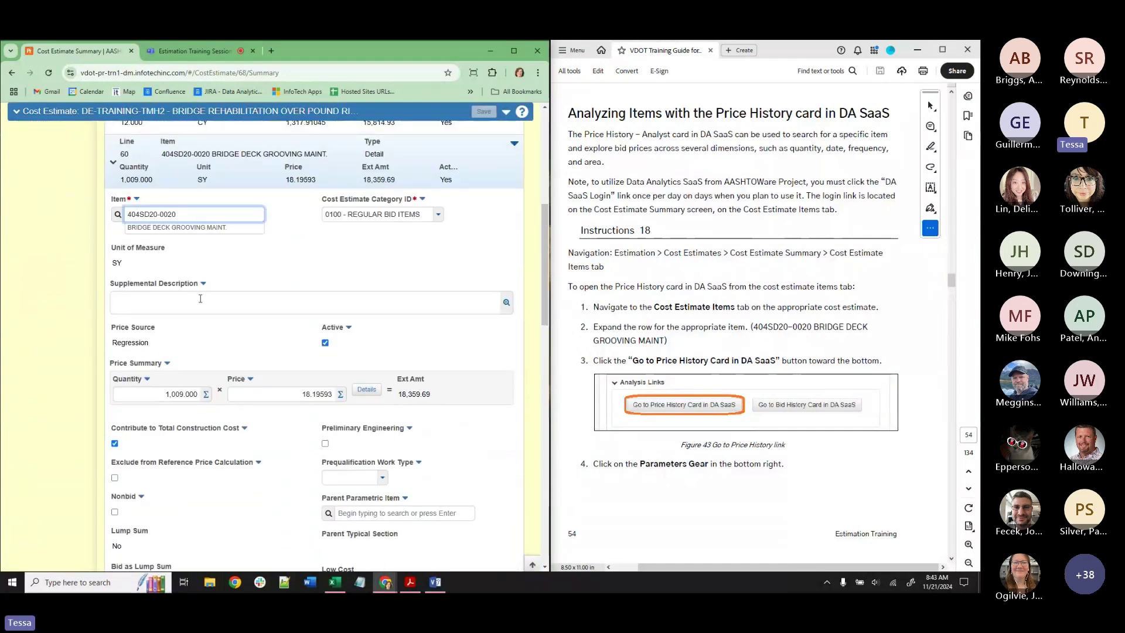
scroll(158, 352, "down", 3)
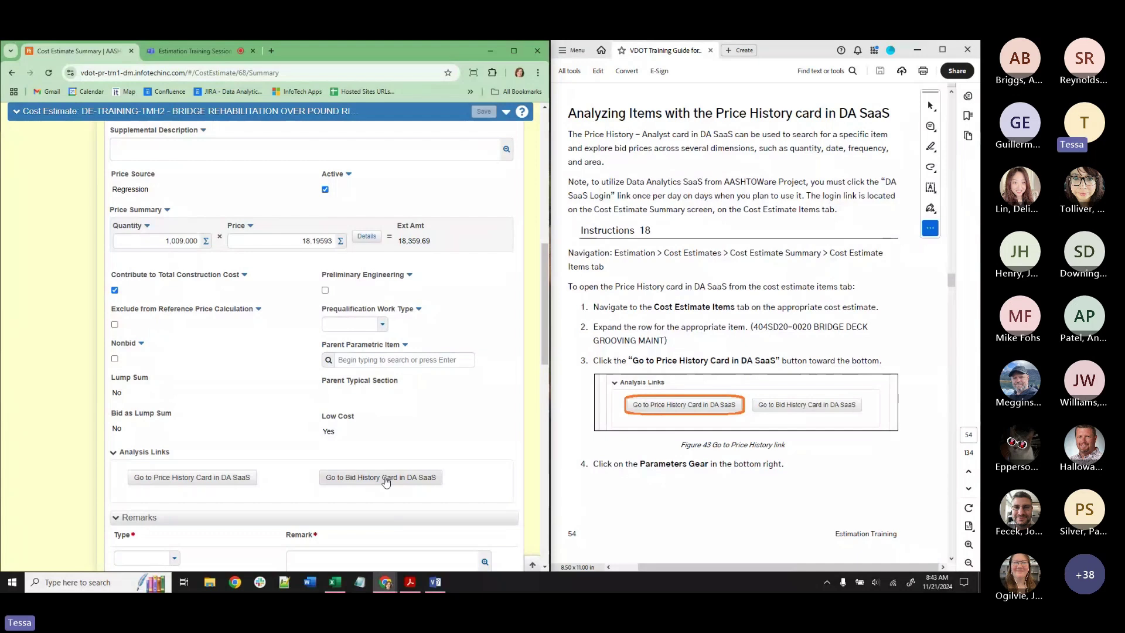
scroll(239, 272, "up", 1)
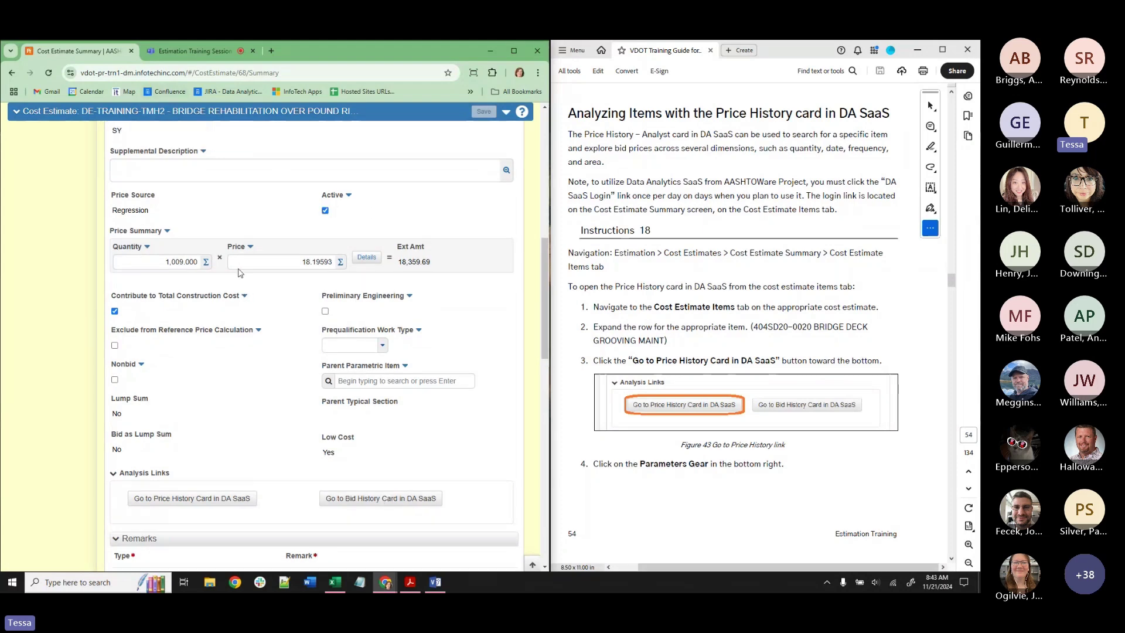
scroll(240, 272, "up", 10)
left_click(167, 242)
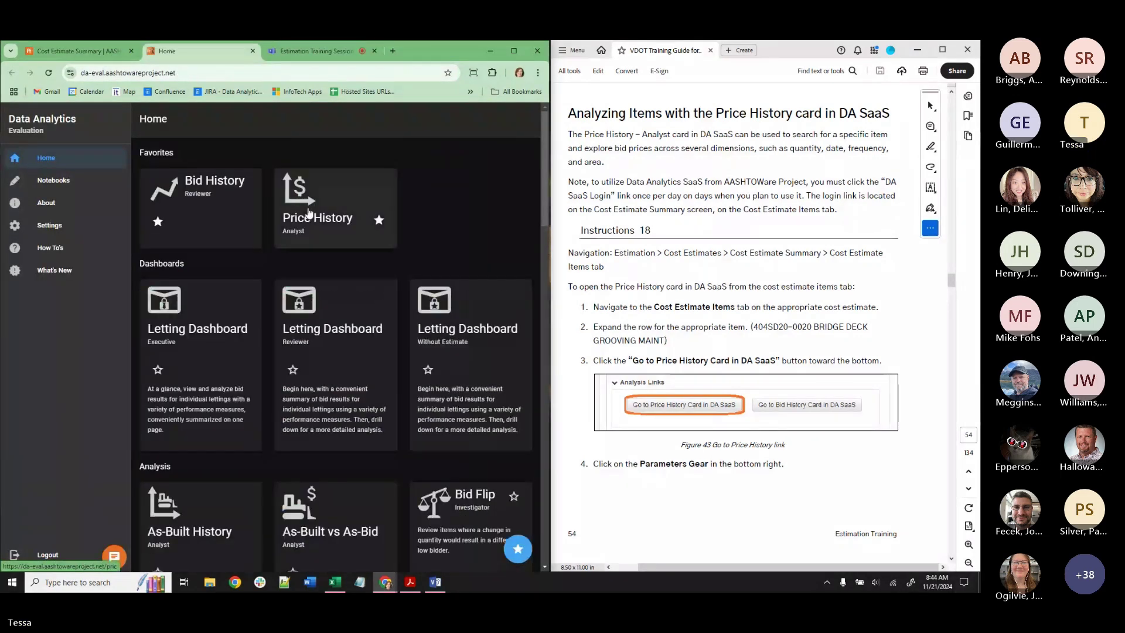
Search Price History for 404SD20-0020 and open its price history.
left_click(307, 212)
left_click(276, 116)
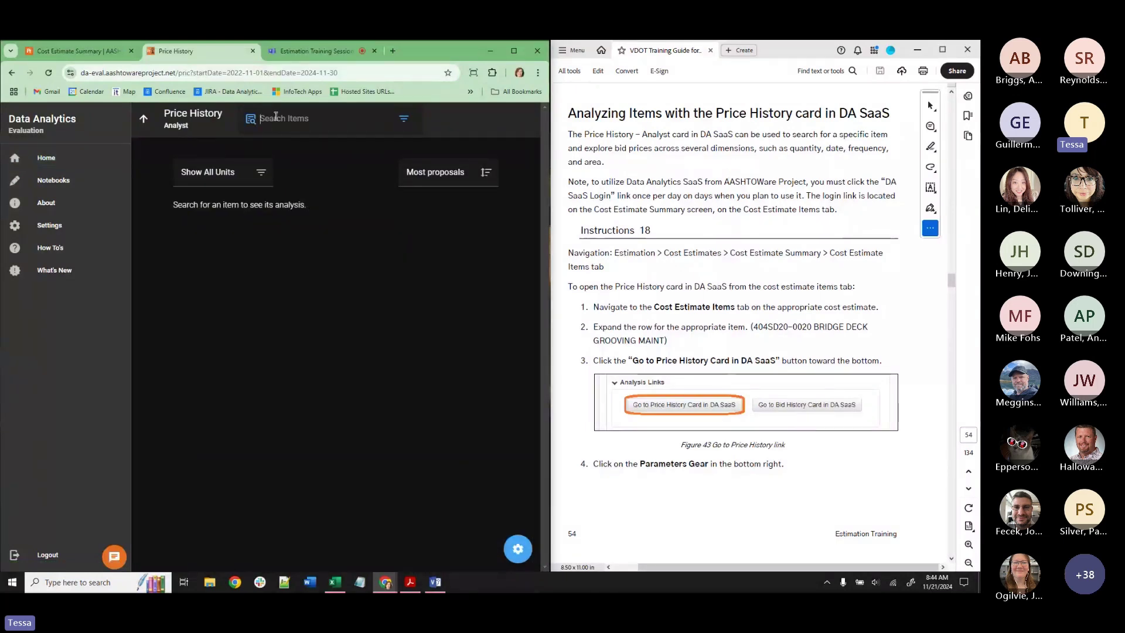
type("404")
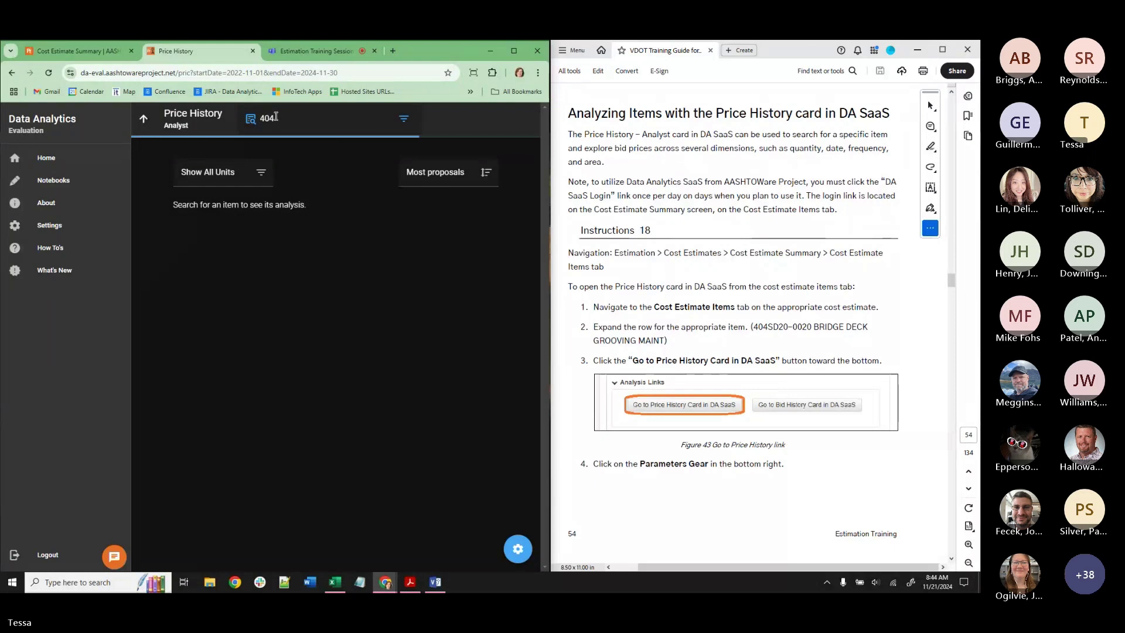
type("SD20-0020")
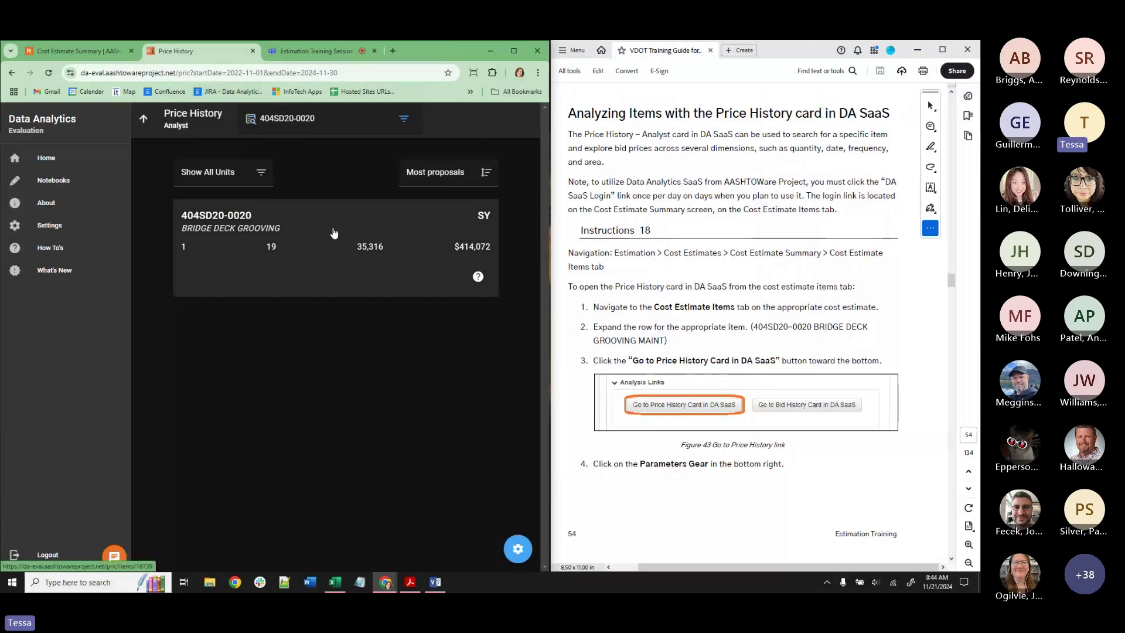
left_click(334, 232)
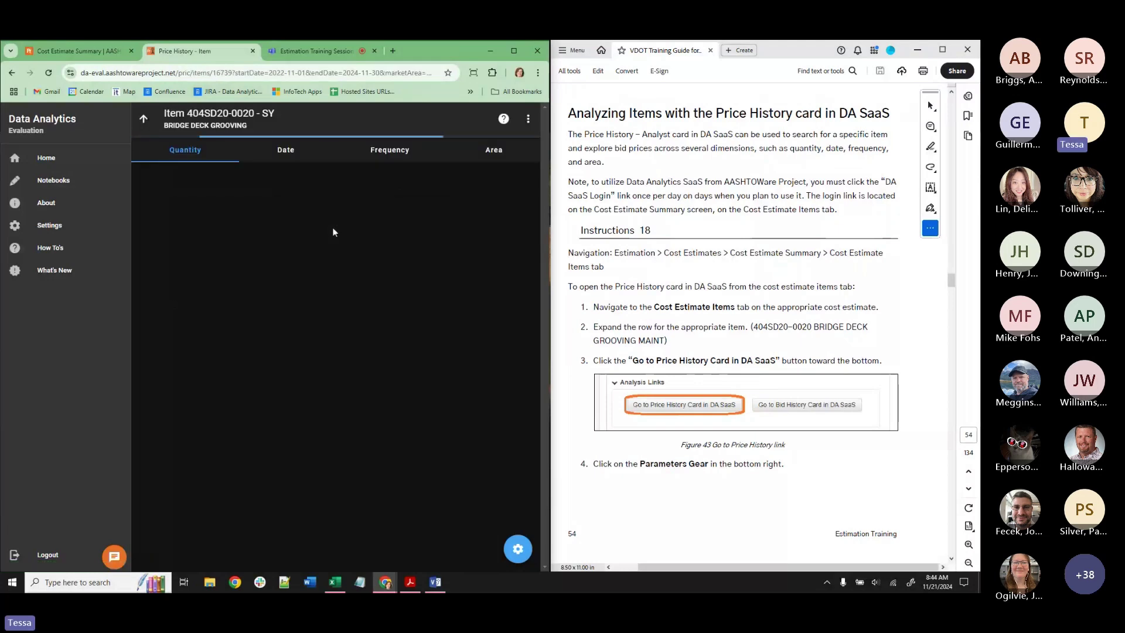
From the estimate item, open its Price History card in DA SaaS.
left_click(76, 51)
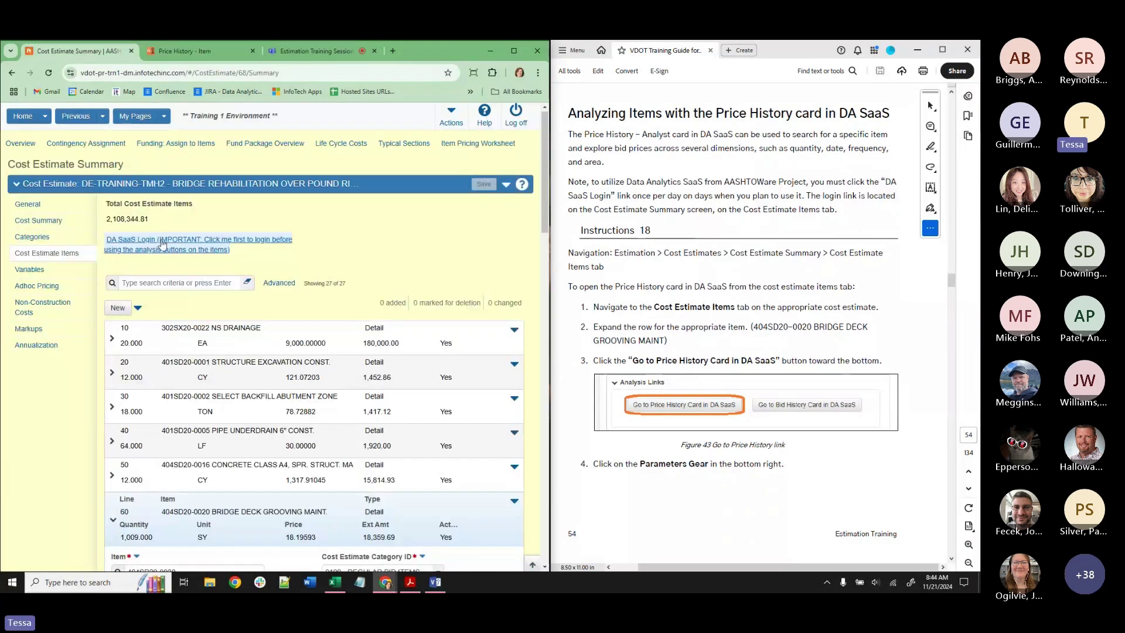
scroll(227, 409, "down", 10)
scroll(227, 408, "down", 2)
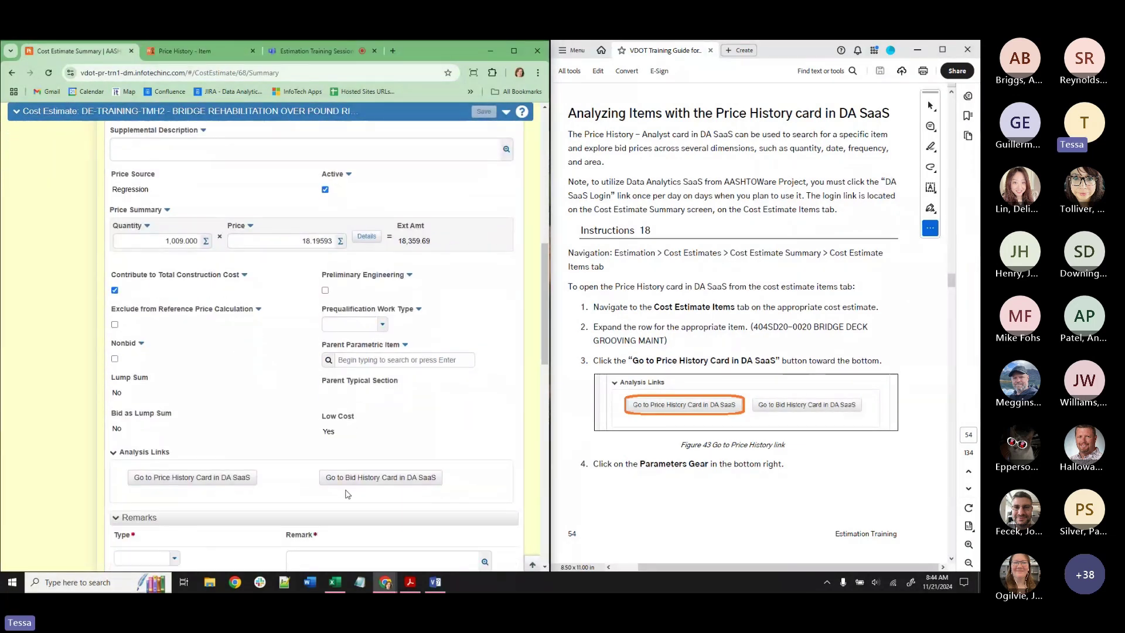
left_click(218, 479)
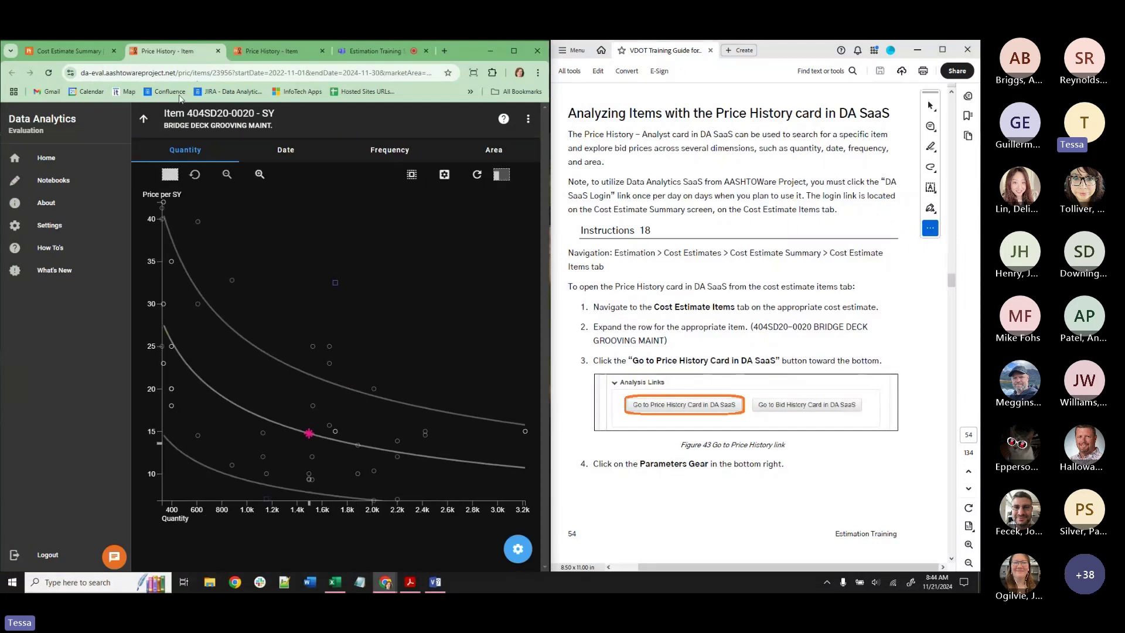
Close the duplicate page and review the Date, Frequency and Area charts before returning to Quantity.
left_click(322, 51)
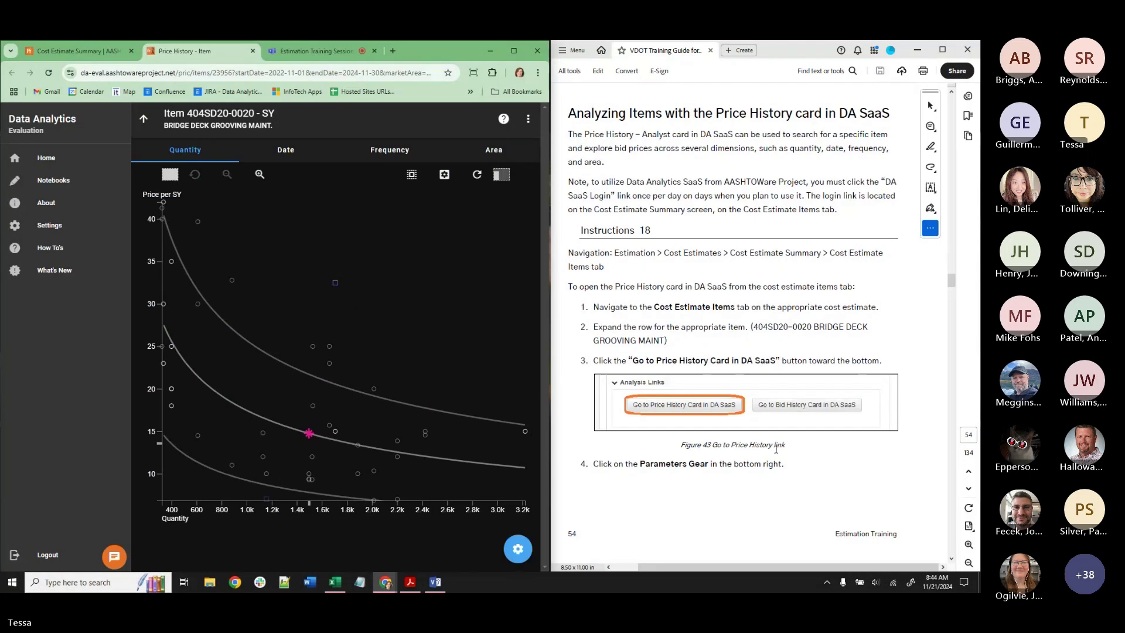
scroll(787, 397, "down", 3)
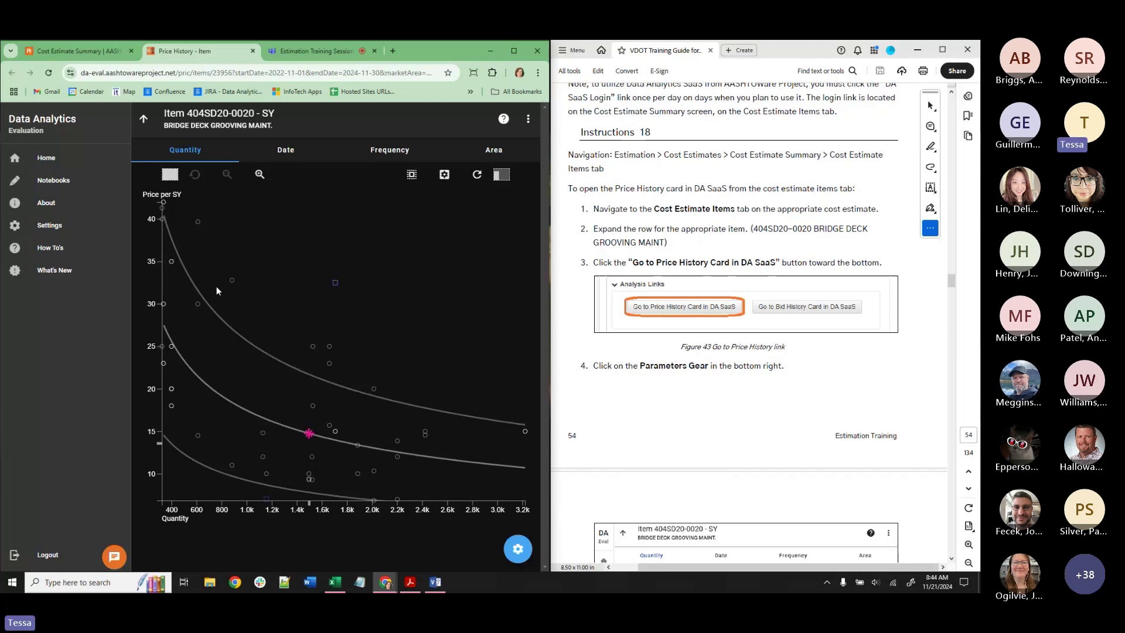
scroll(650, 243, "up", 2)
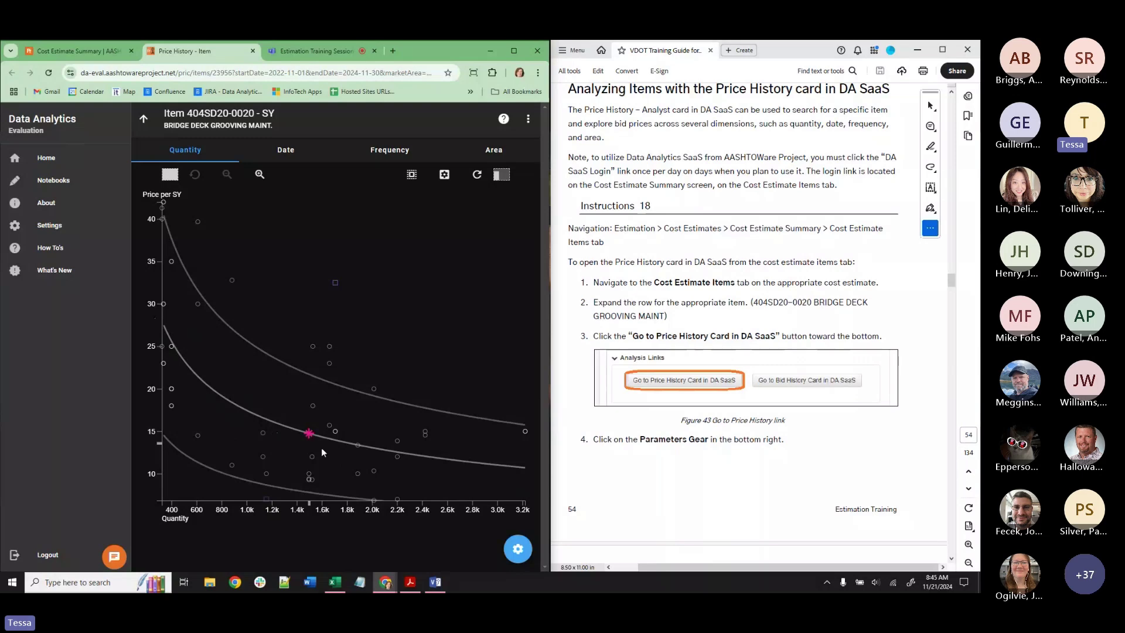
left_click(291, 153)
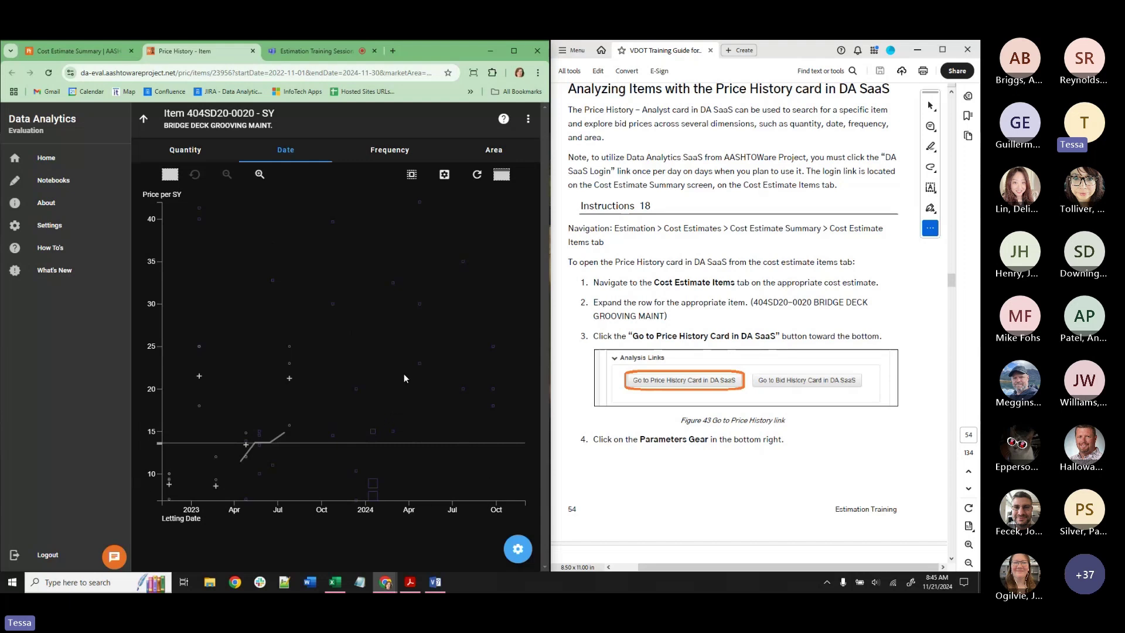
left_click(403, 153)
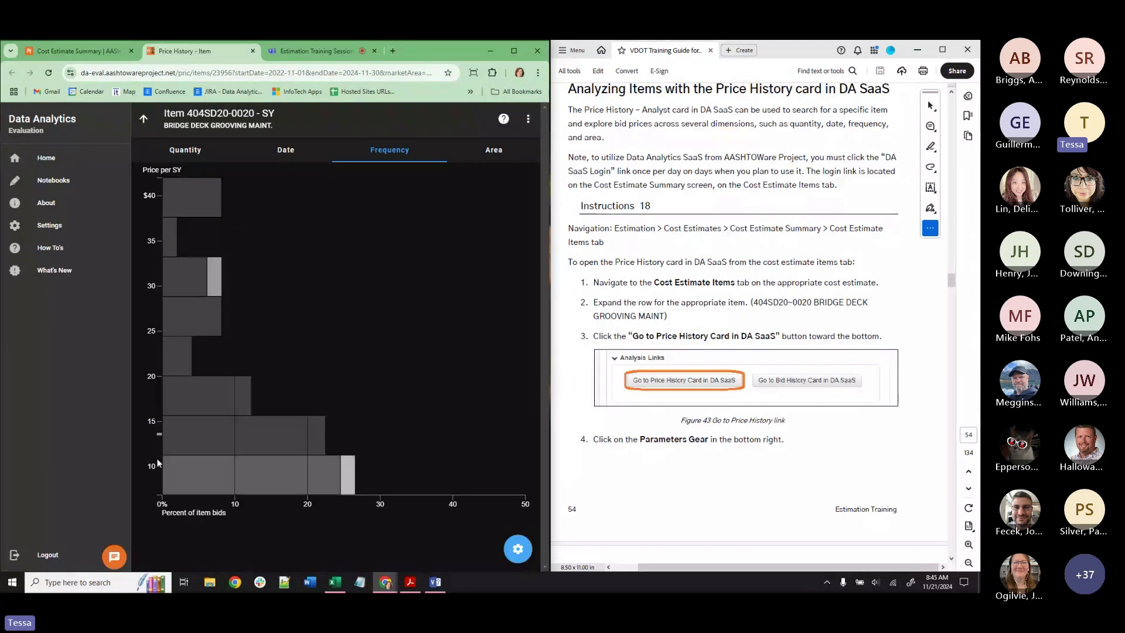
left_click(493, 152)
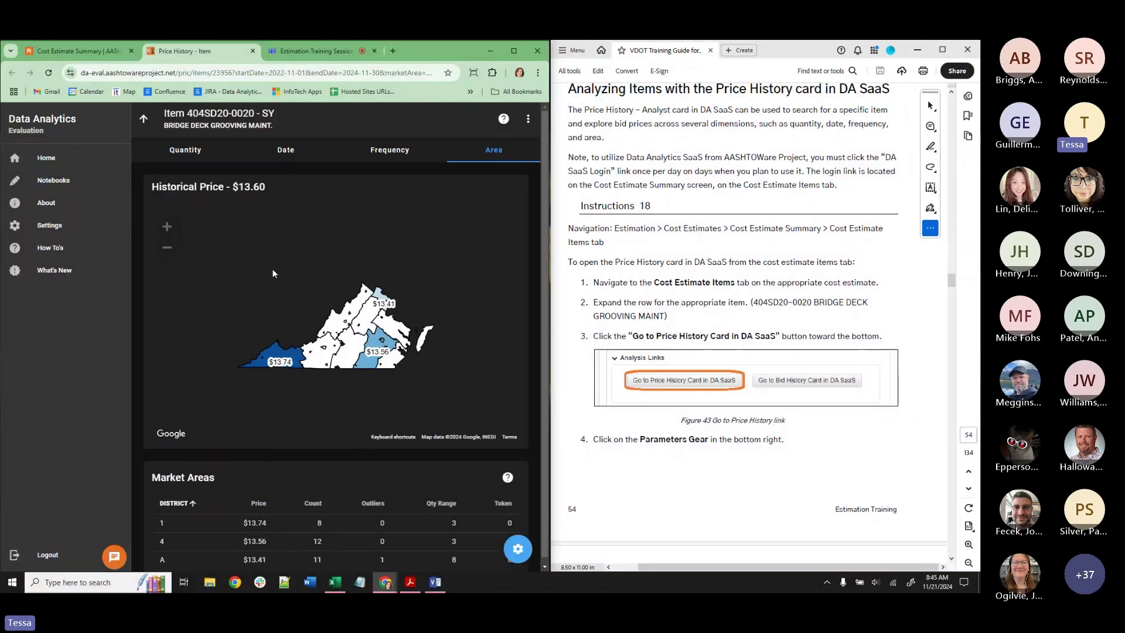
left_click(185, 151)
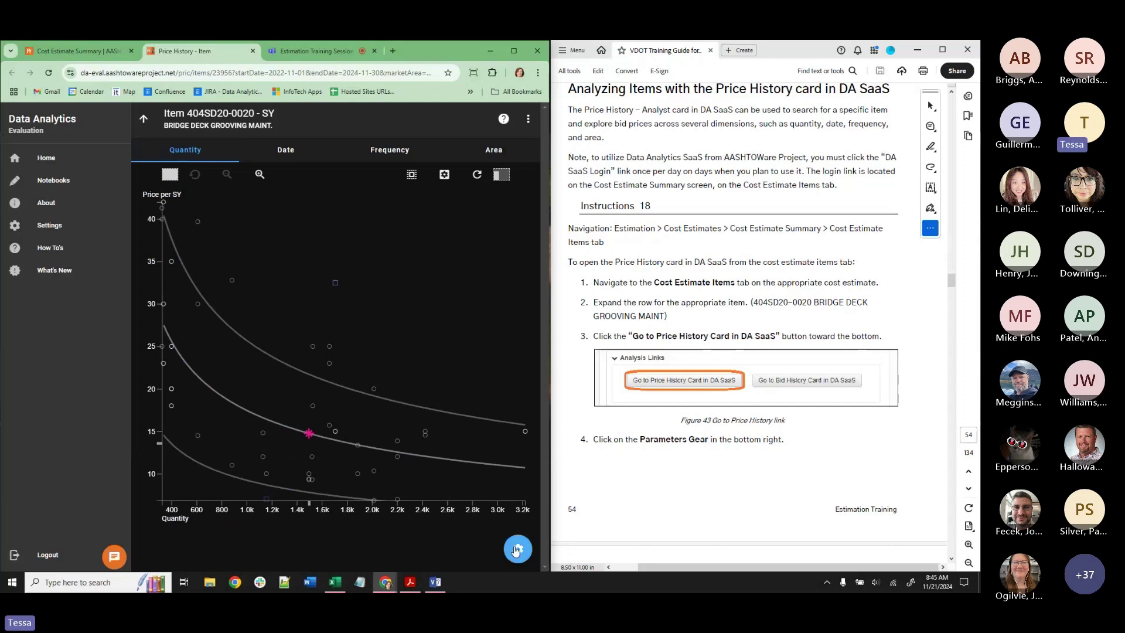
Show the price chart maximized in full screen with the Parameters panel open.
left_click_drag(549, 509, 853, 495)
left_click(811, 49)
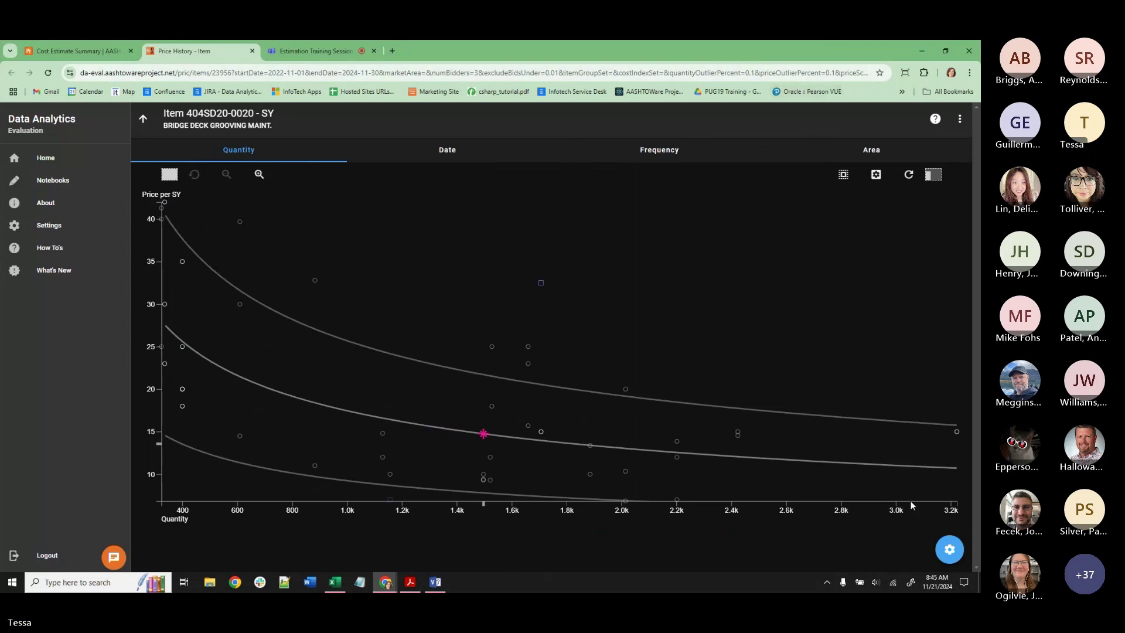
key("F11")
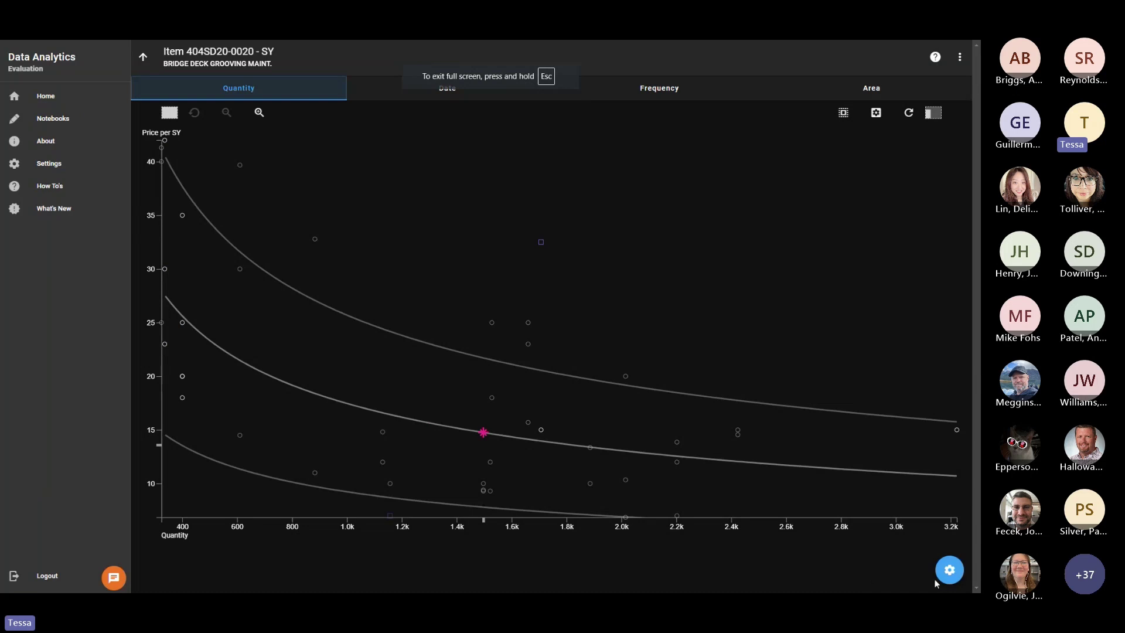
left_click(949, 570)
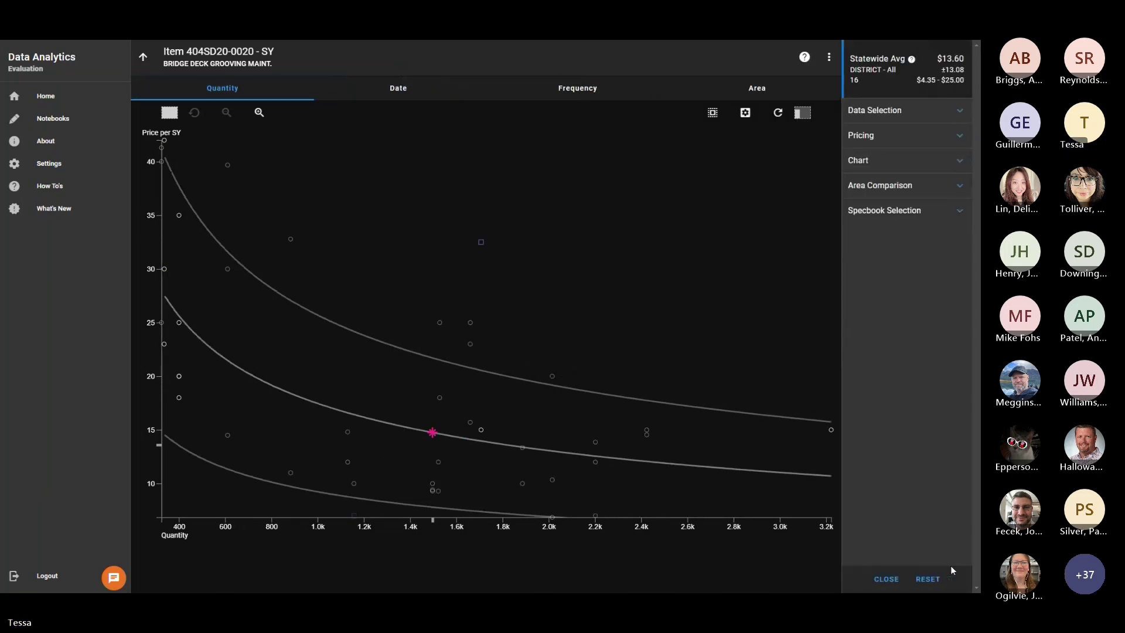
Change the Start Letting Month/Year to 11/2021.
left_click(919, 111)
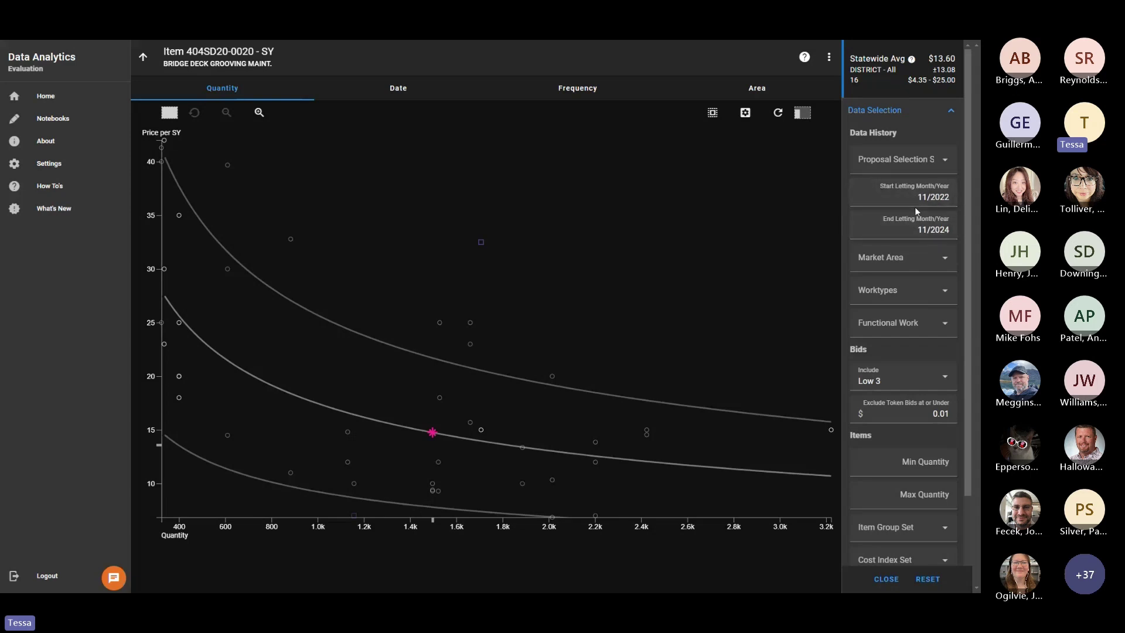
left_click(945, 196)
left_click_drag(945, 197, 966, 223)
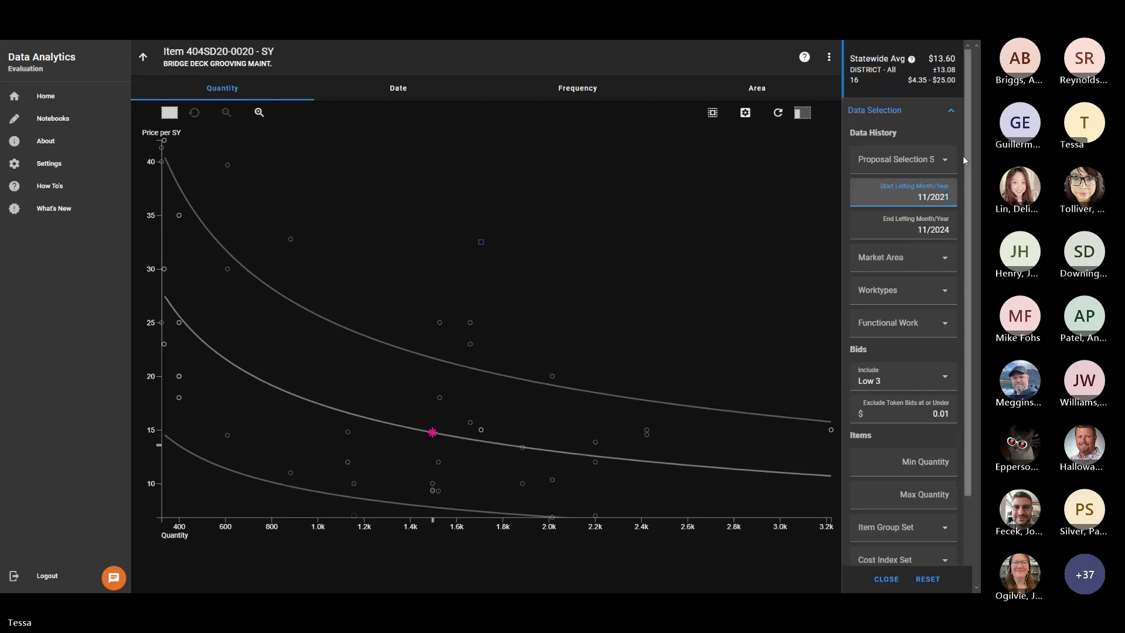
left_click(941, 129)
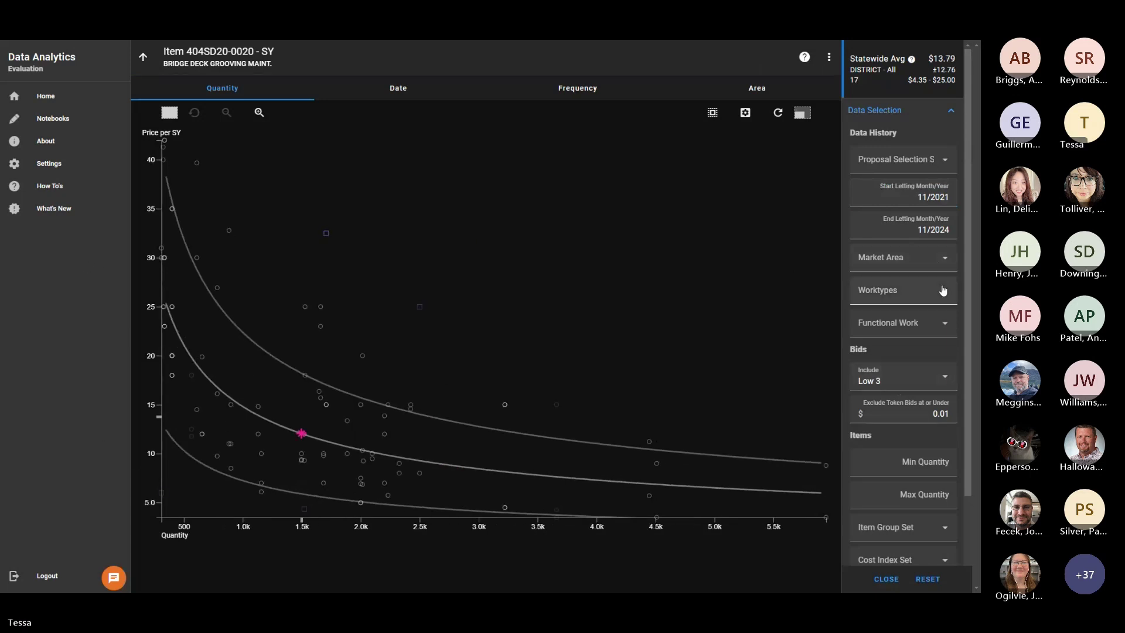
Try including only Low 1, then set bid inclusion back to Low 3.
scroll(924, 241, "down", 3)
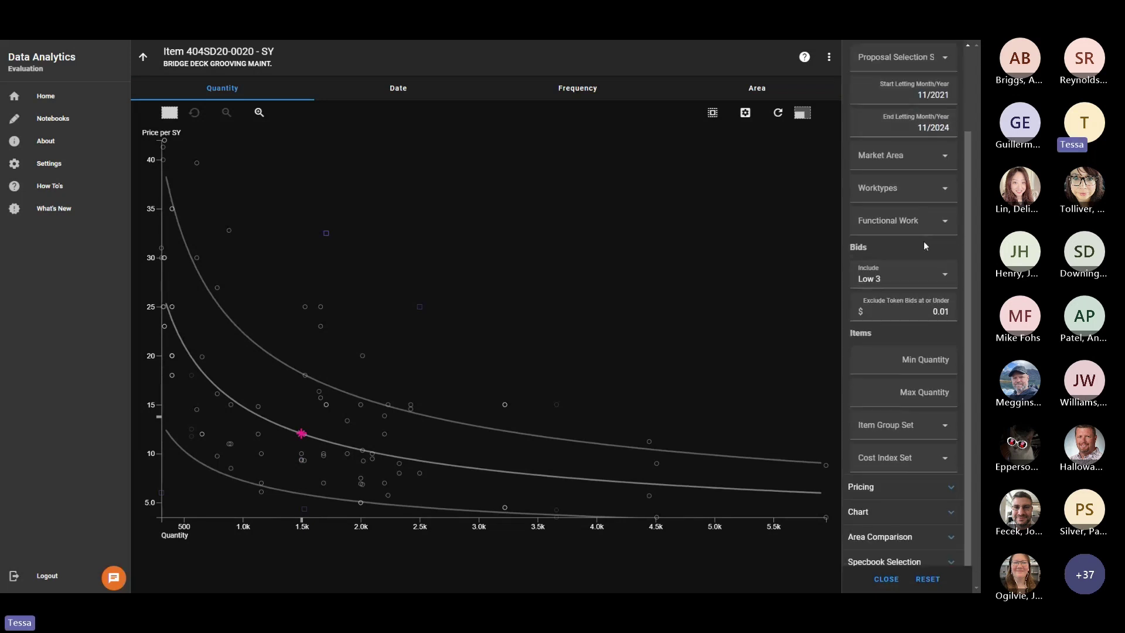
left_click(909, 274)
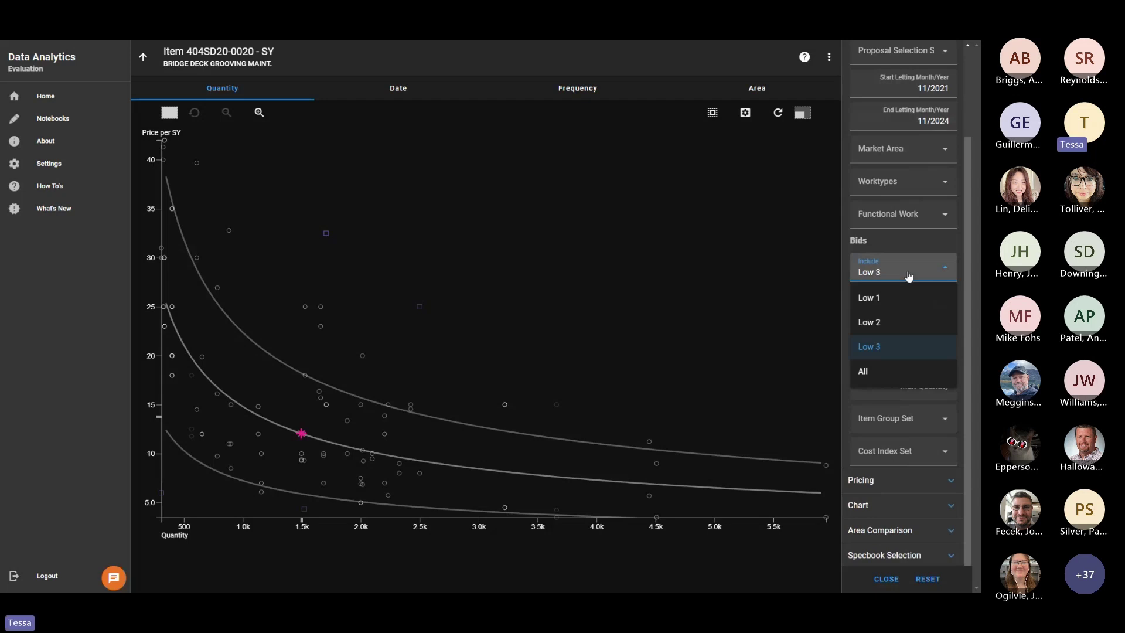
left_click(897, 298)
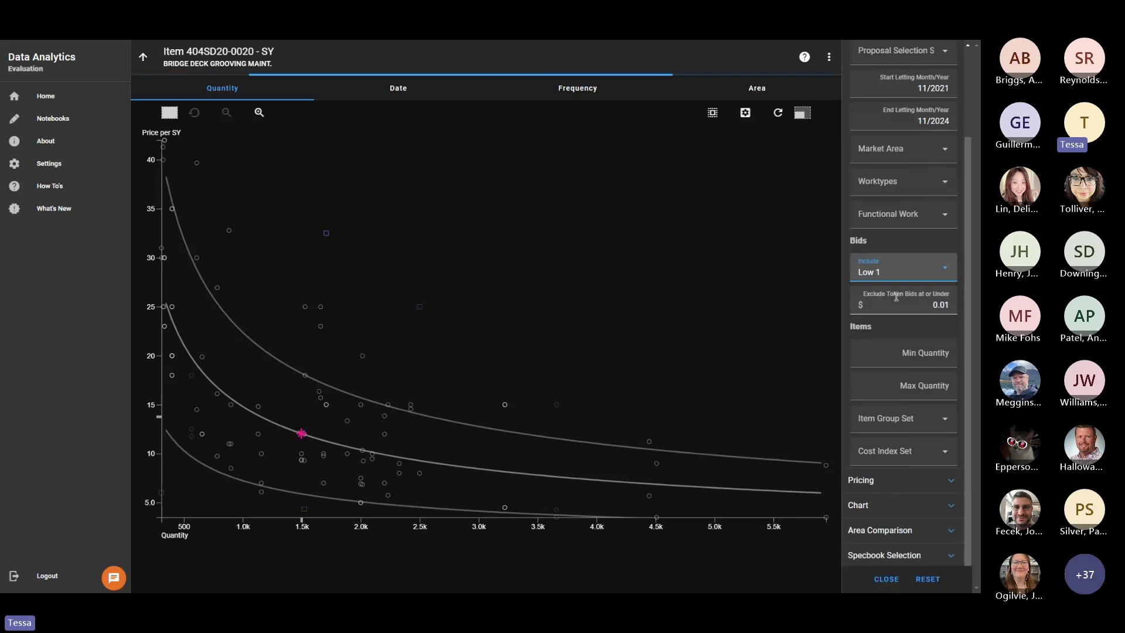
left_click(897, 267)
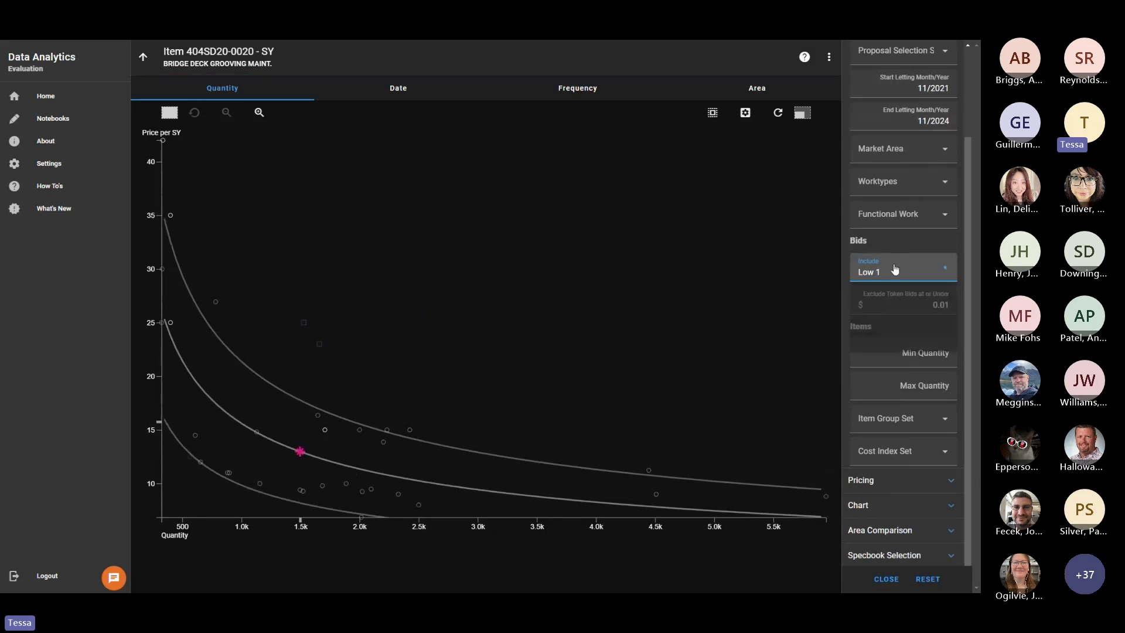
left_click(869, 347)
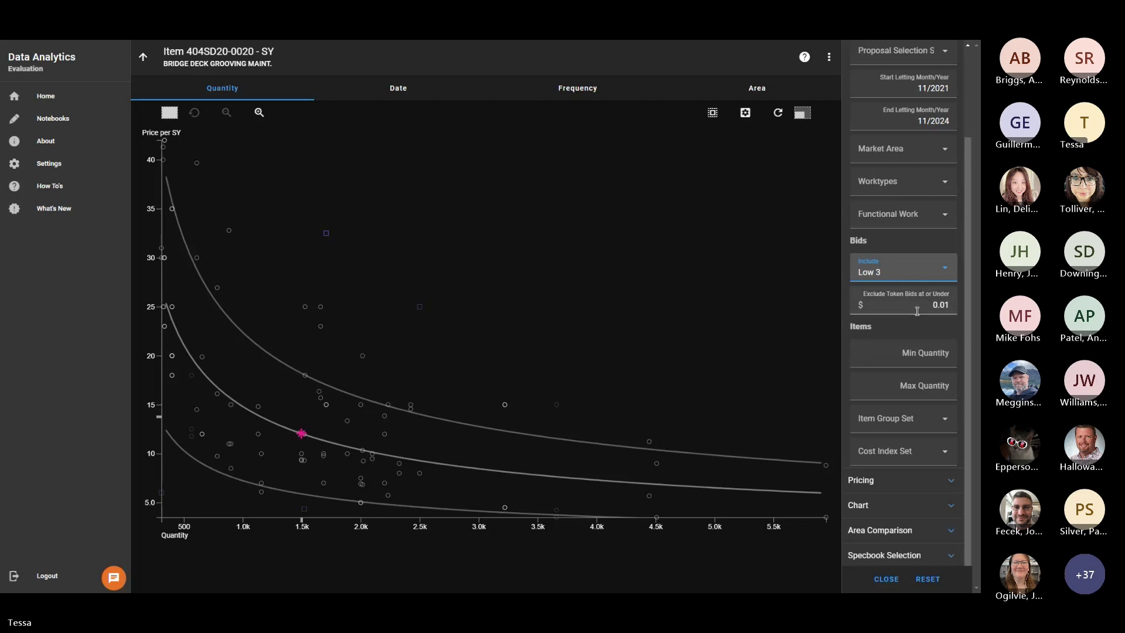
scroll(921, 281, "up", 3)
left_click(889, 117)
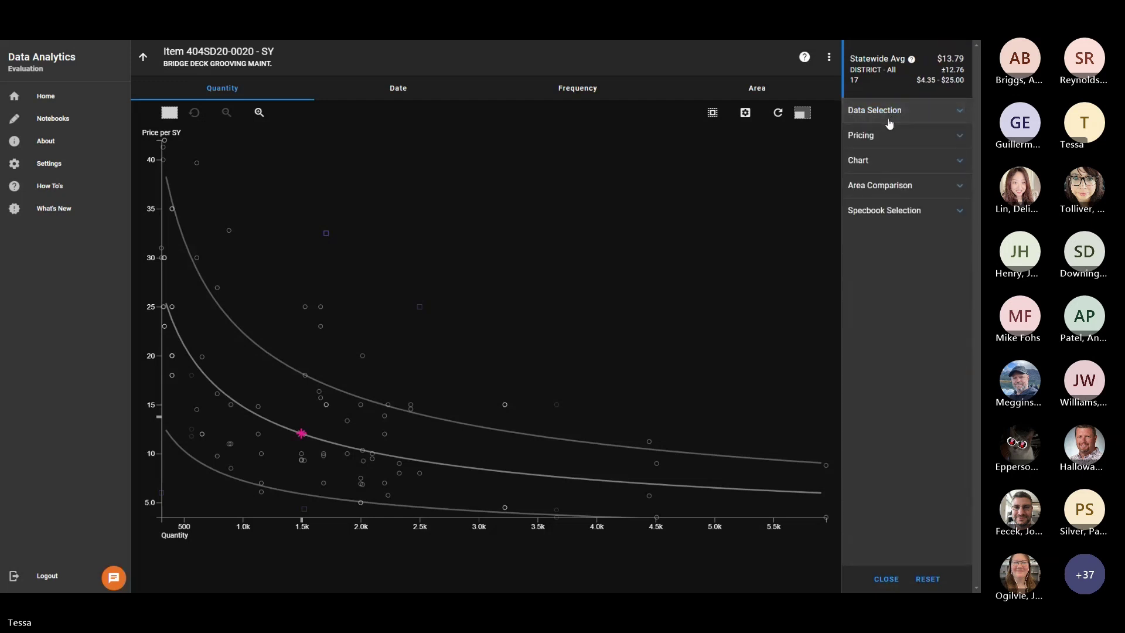
Price with a quantity of 1,009 and show the $14.74 regression price.
left_click(886, 137)
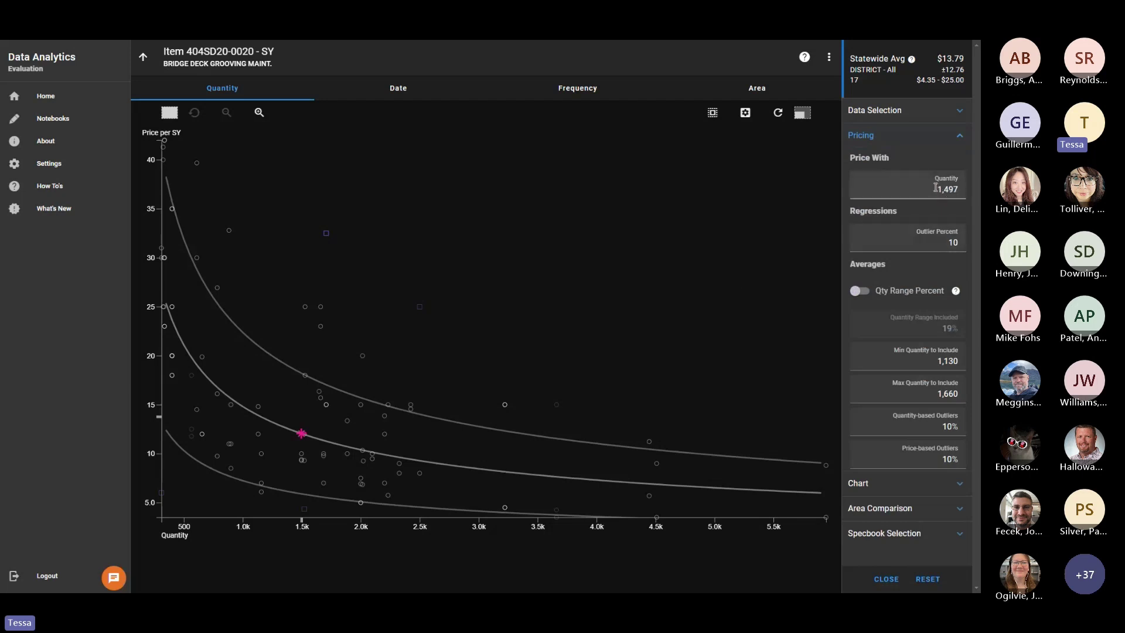
left_click(936, 188)
type("1")
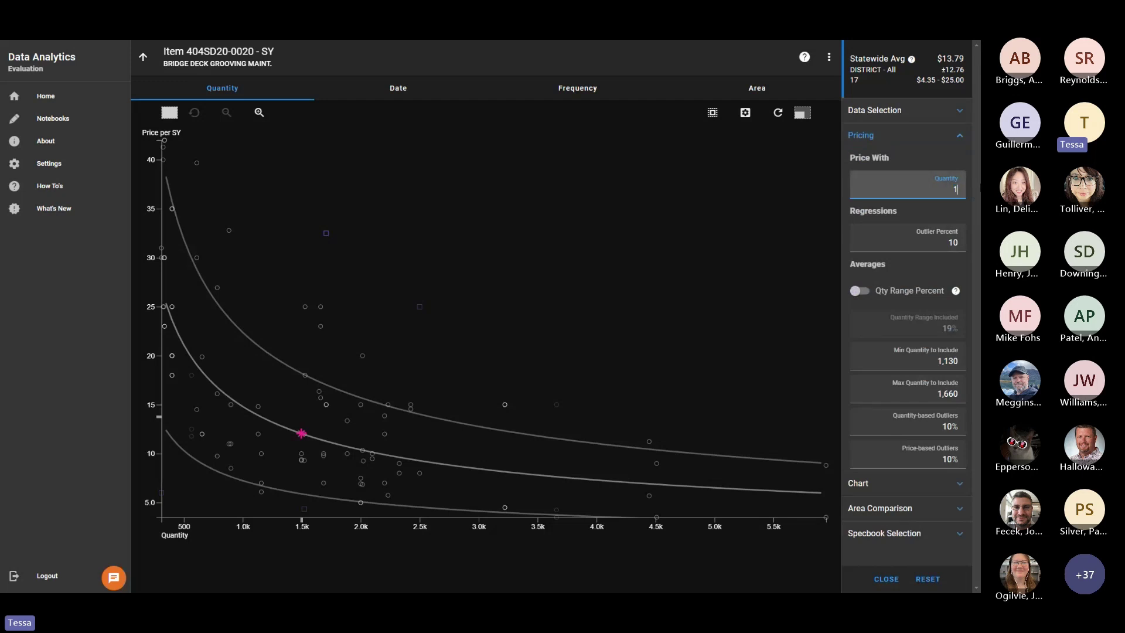
type(",009")
left_click(910, 163)
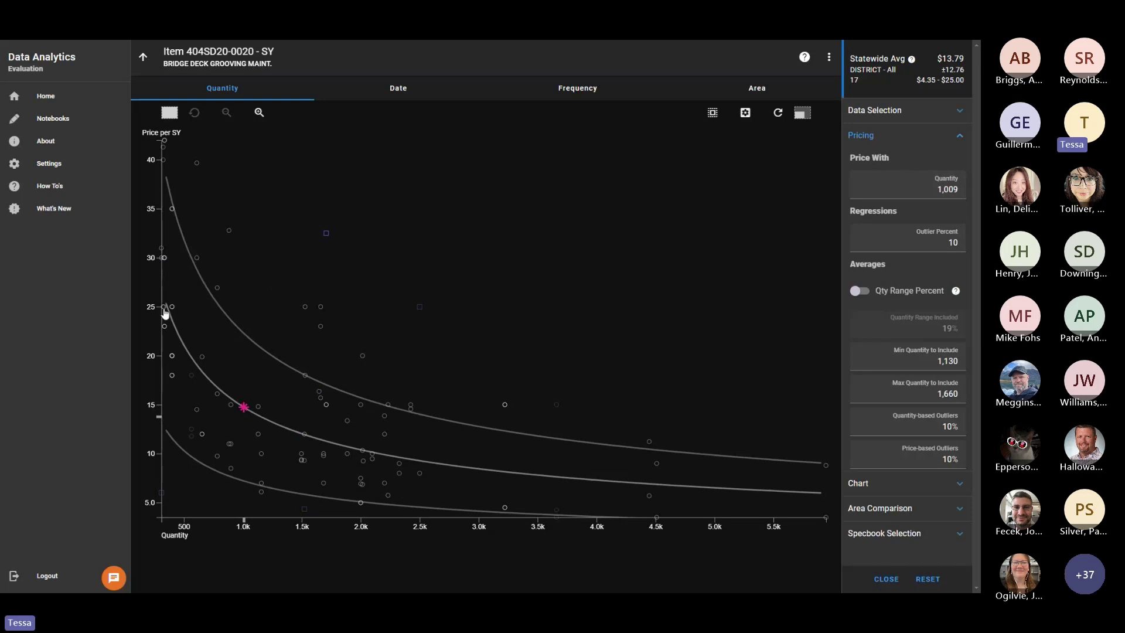
left_click(244, 408)
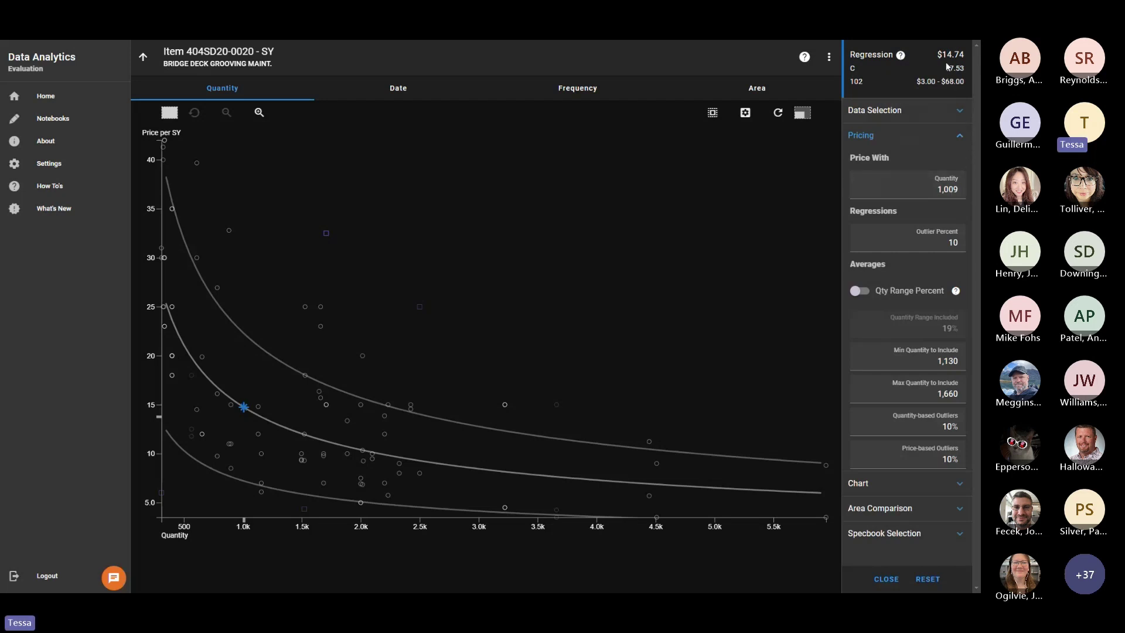
Review the regression price explanation, then collapse the Pricing settings.
left_click(901, 59)
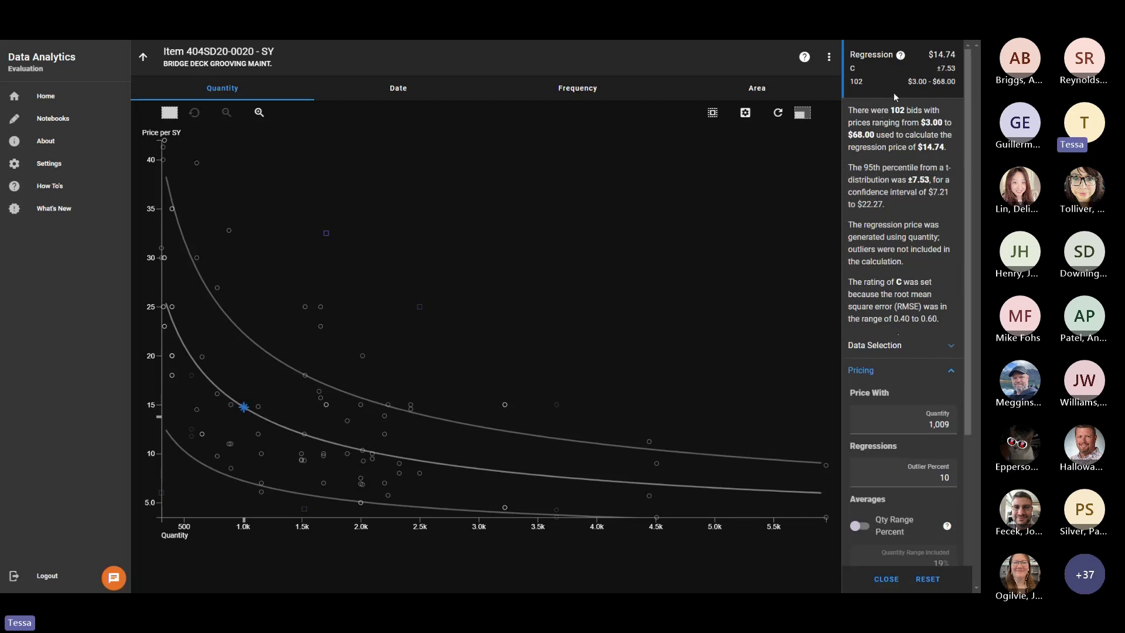
left_click(900, 57)
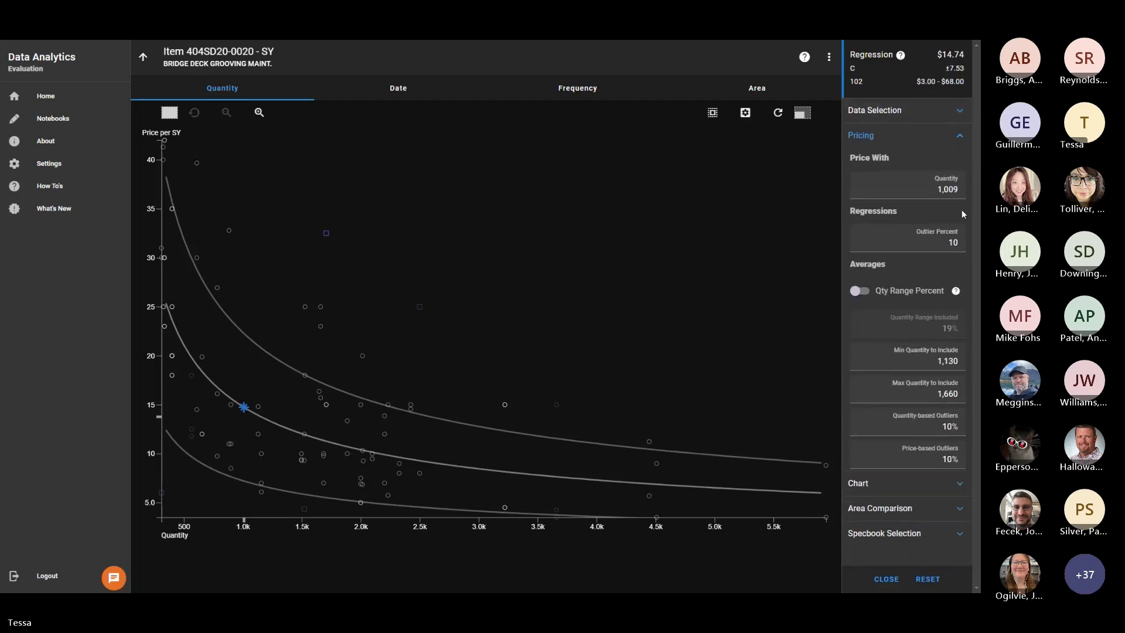
left_click(962, 137)
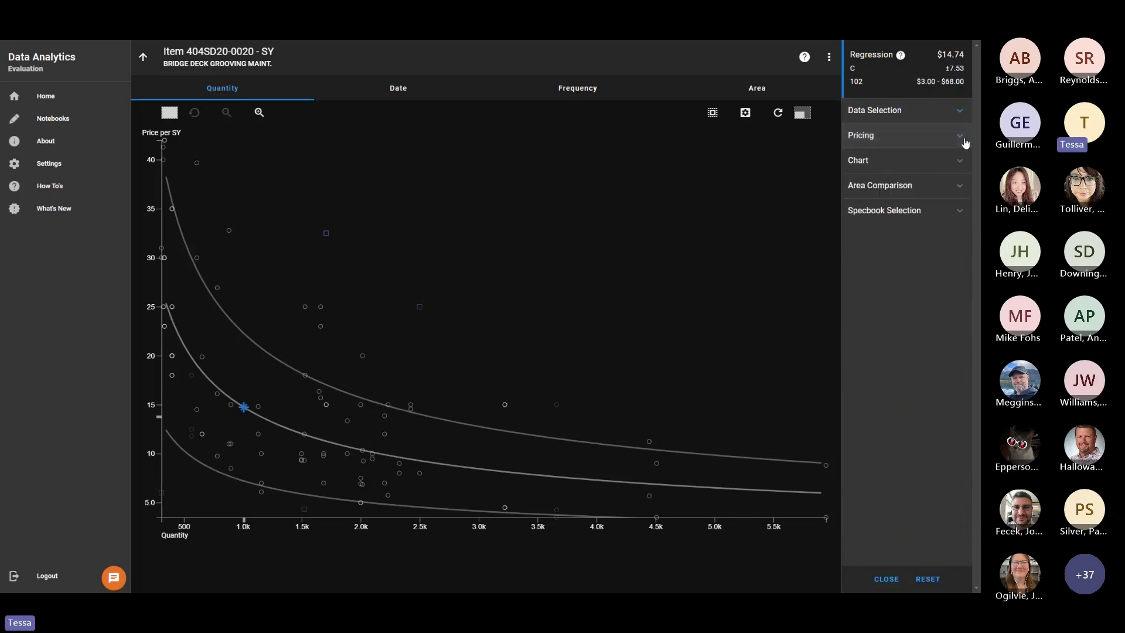
Inspect the bid cards near 2.4k/$15, 2.0k/$20 and 1.66k/$23.
left_click(319, 392)
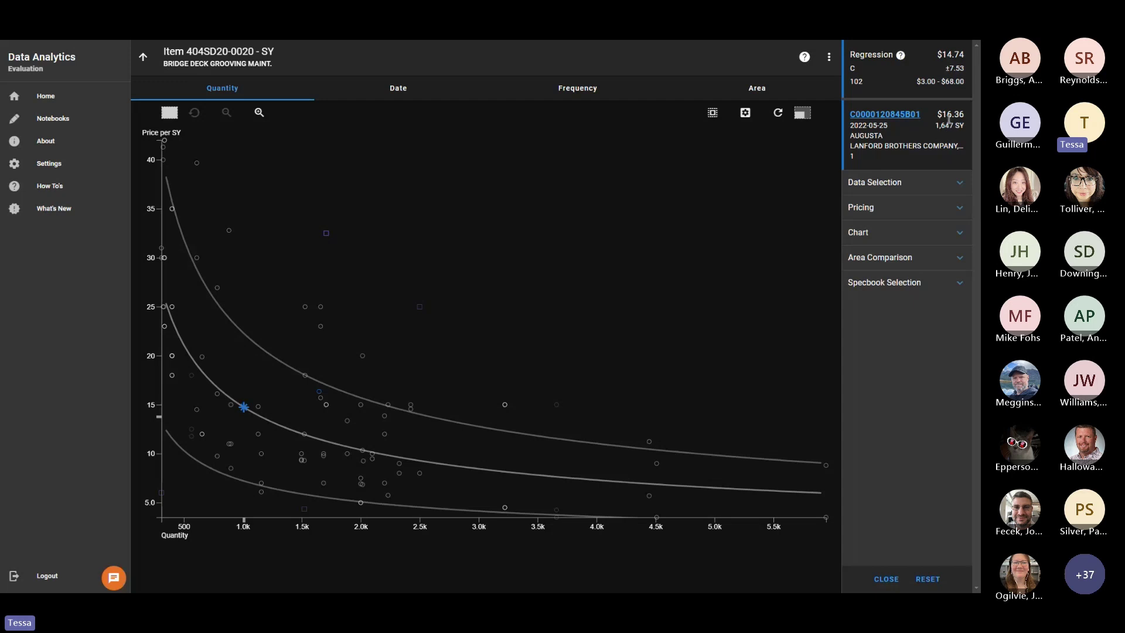
left_click(411, 406)
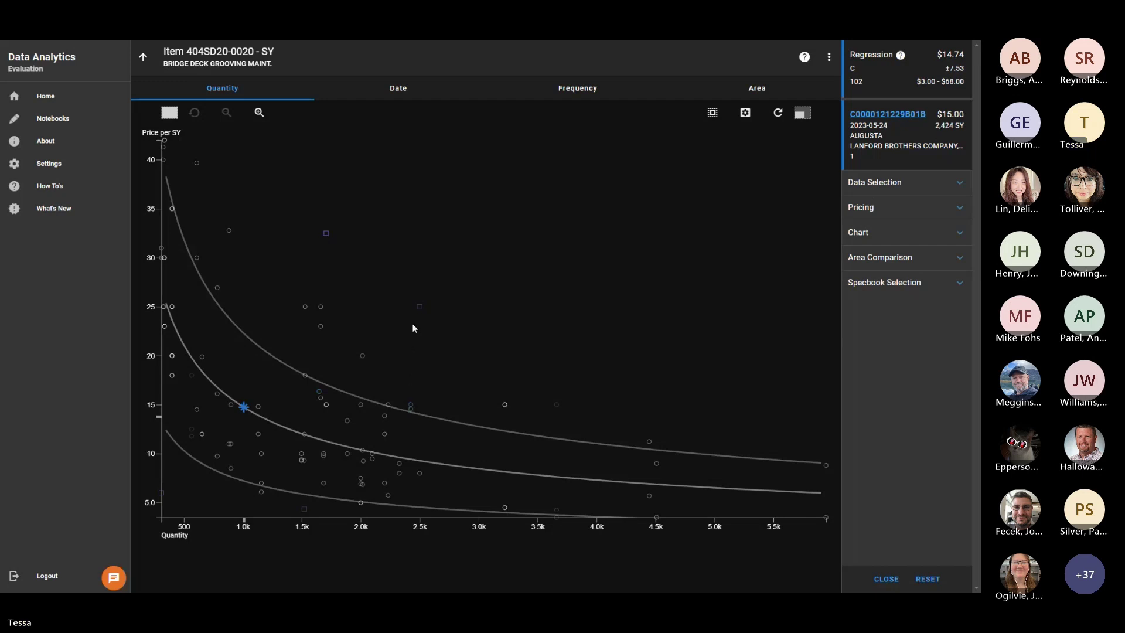
left_click(363, 357)
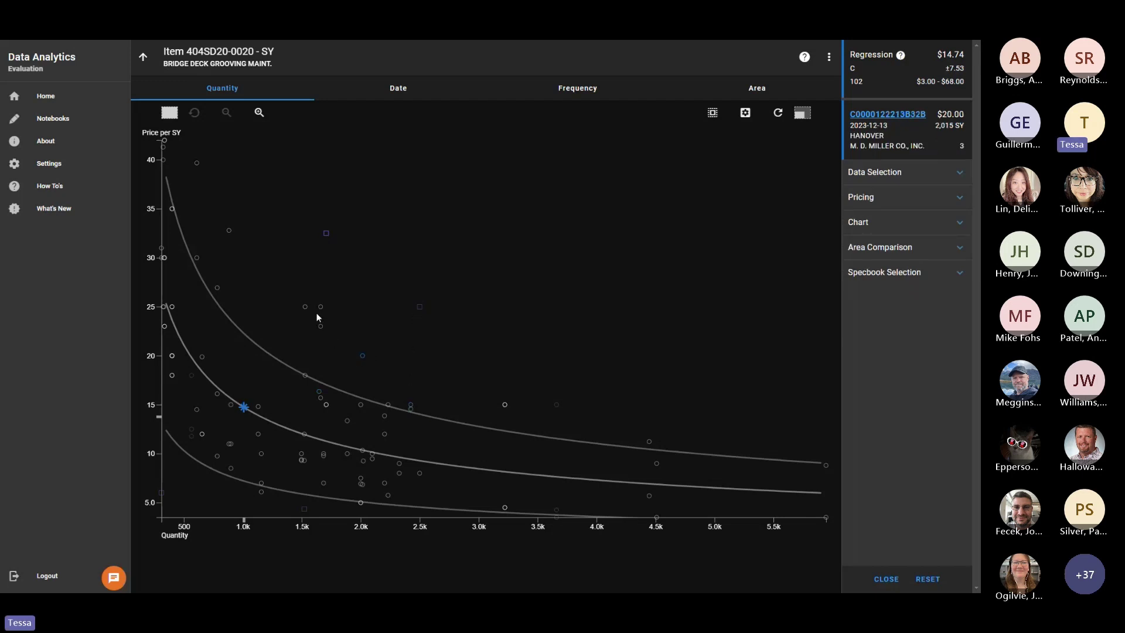
left_click(321, 326)
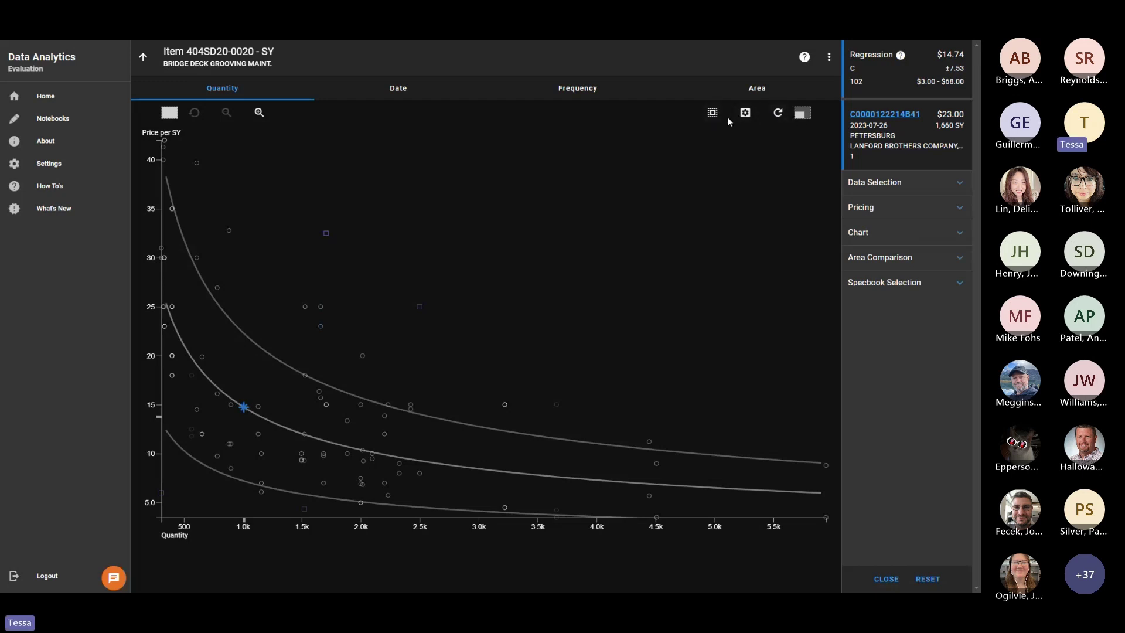
Box-zoom the chart to quantities 600–1,700, reset parameters, and return to Price History search.
left_click(712, 112)
left_click_drag(196, 327, 323, 483)
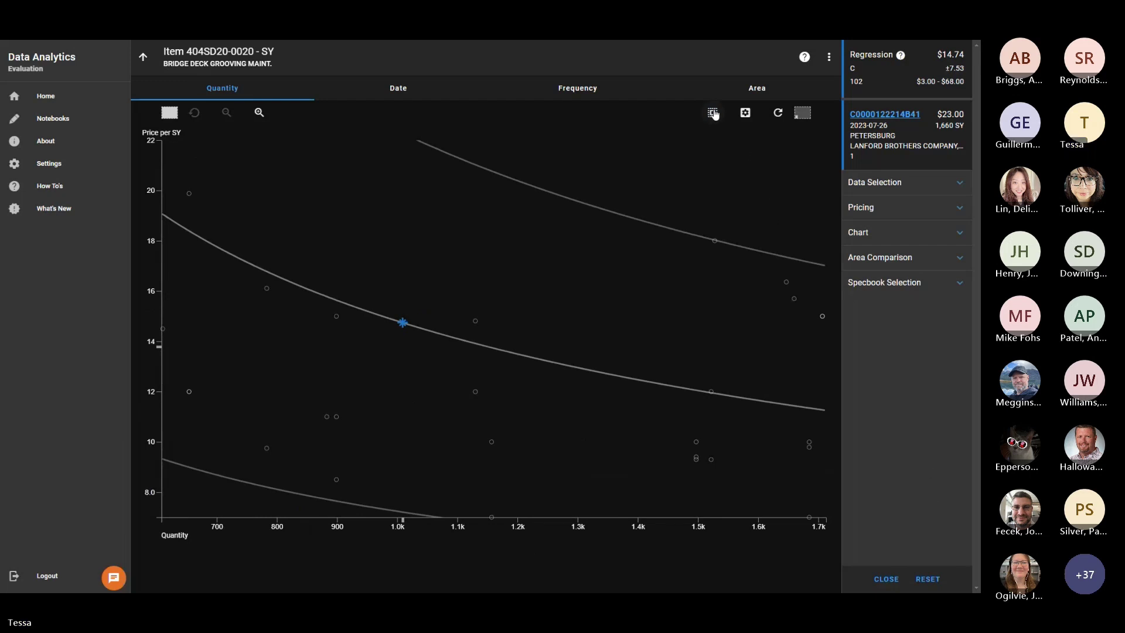
left_click(745, 113)
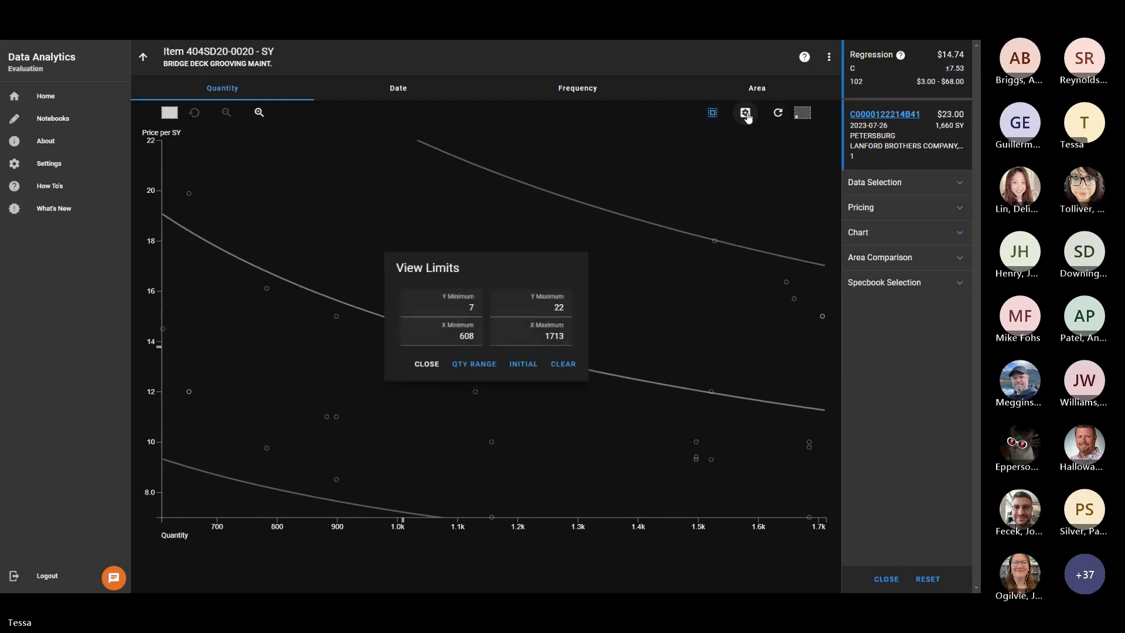
left_click(427, 364)
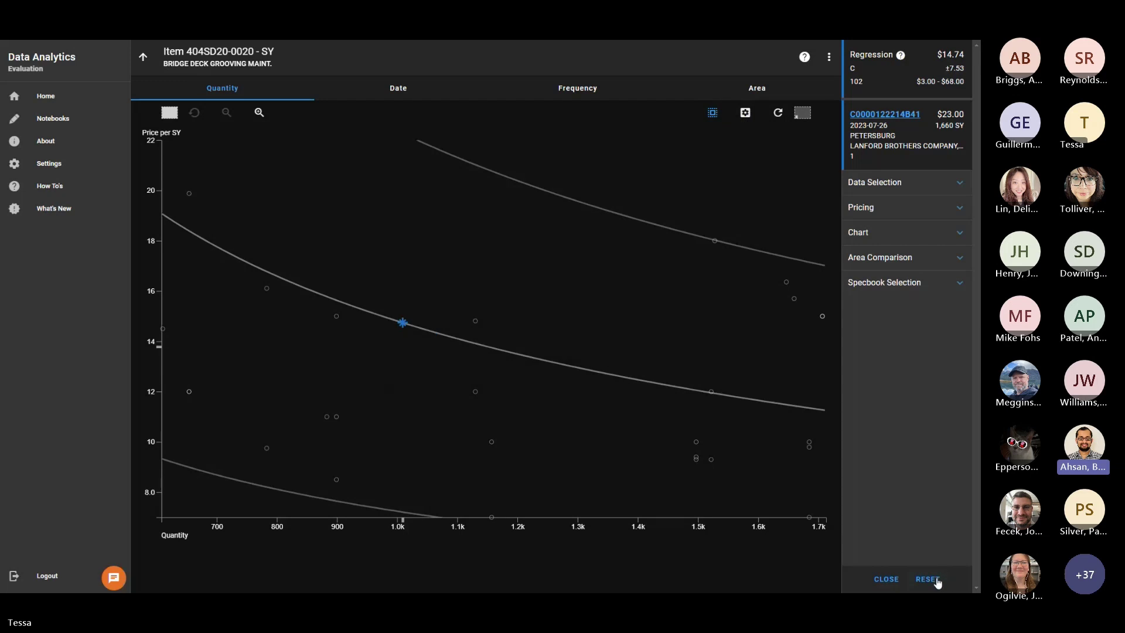
left_click(937, 581)
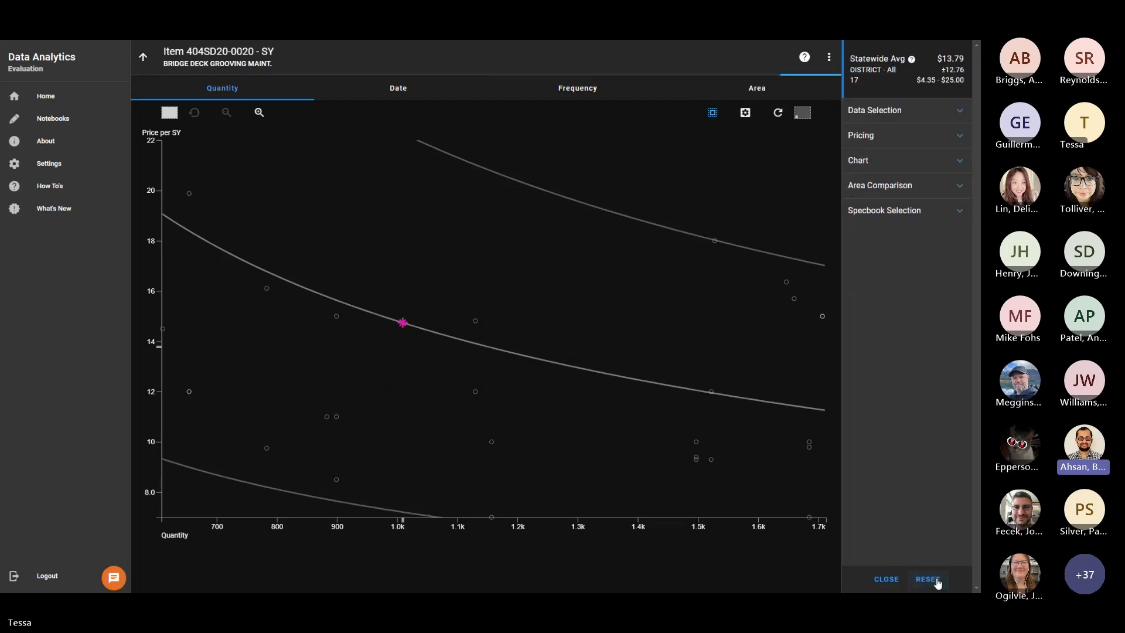
left_click(144, 60)
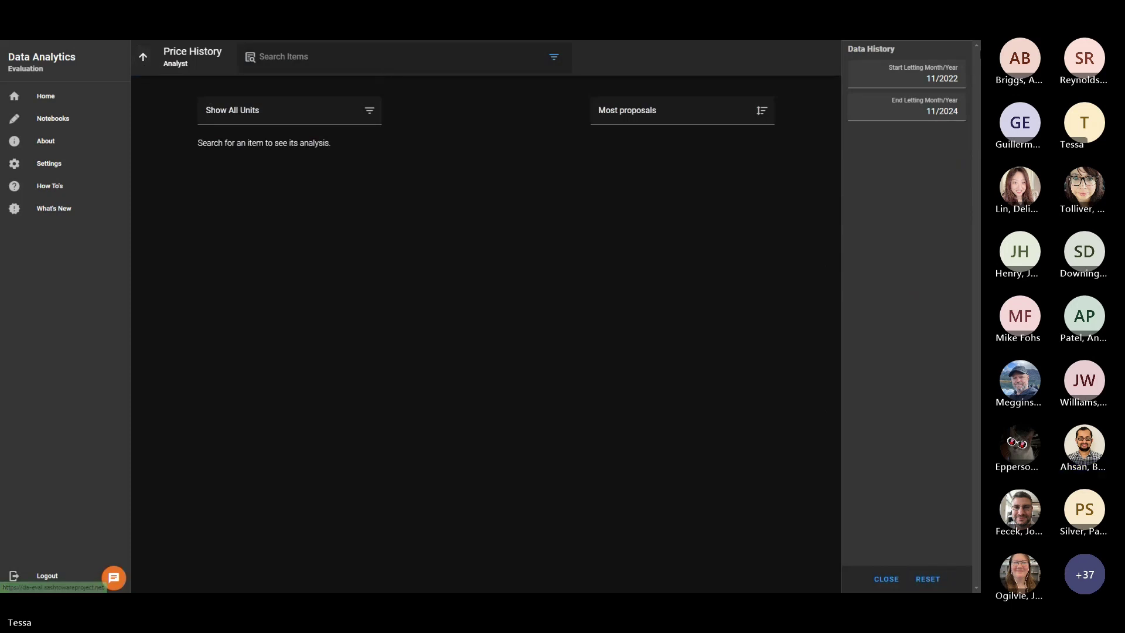
Log out of Data Analytics, exit full screen, and close its tab to reach the estimate items.
left_click(886, 579)
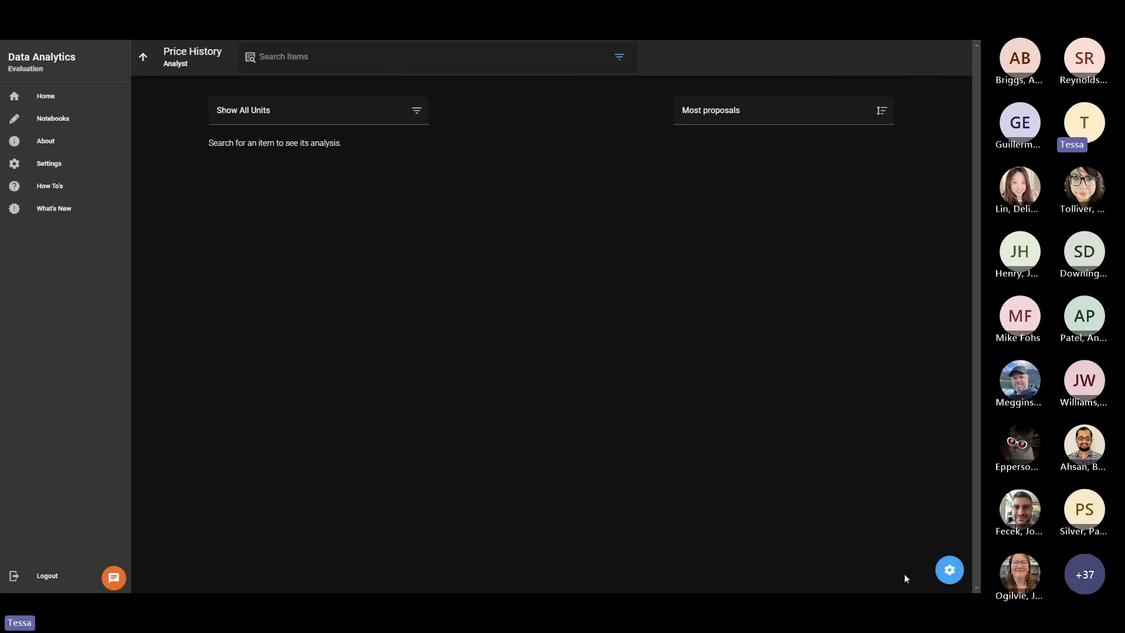
left_click(41, 577)
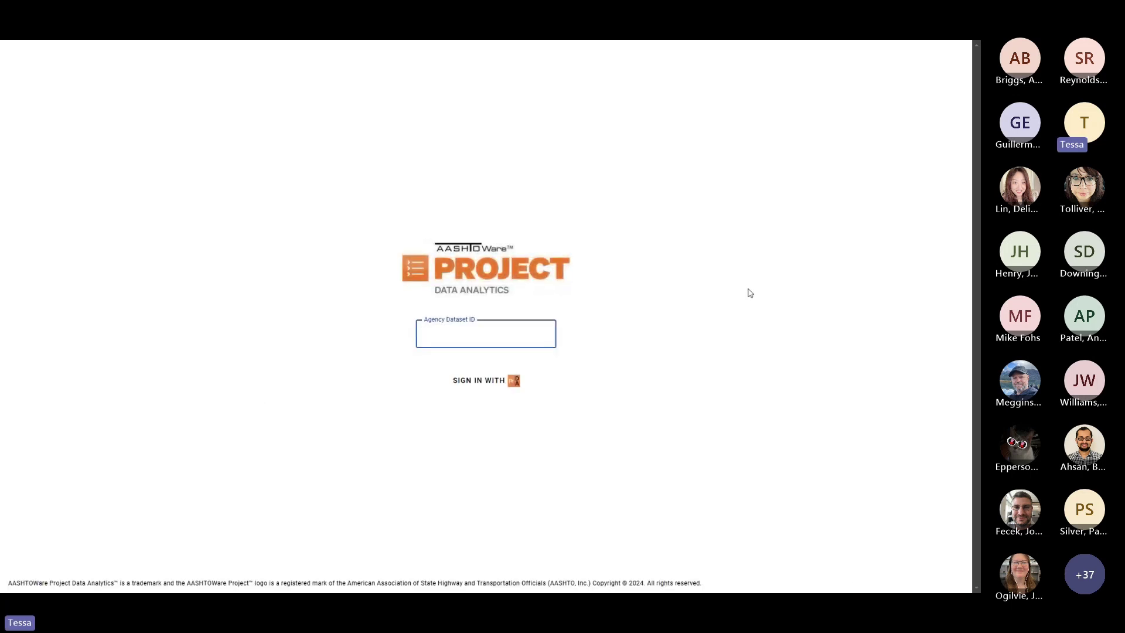
key("F11")
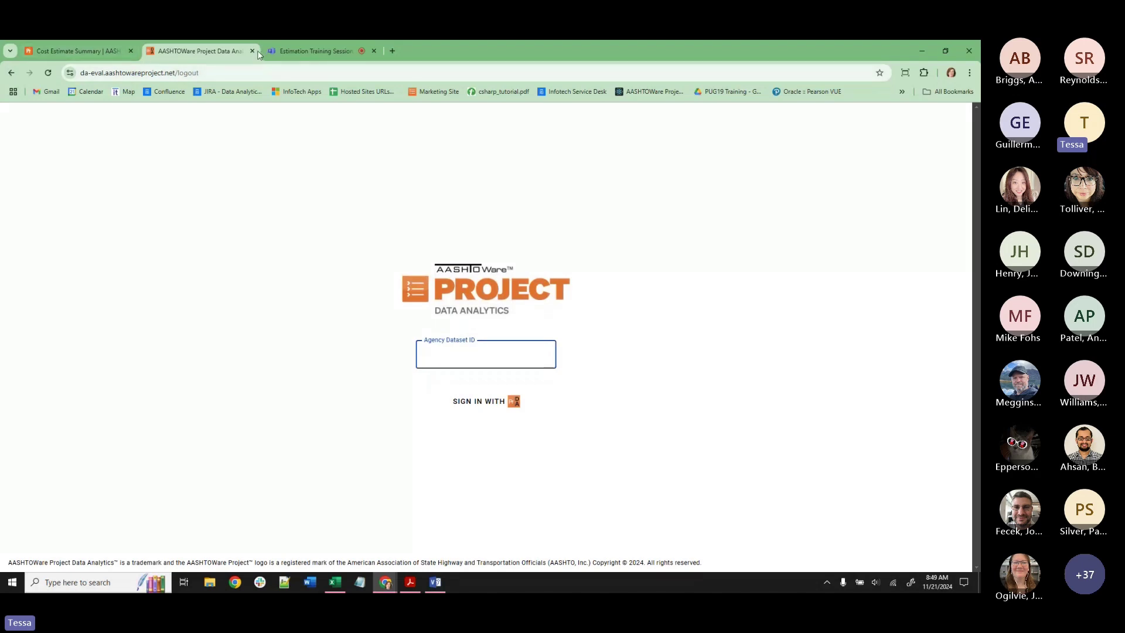
left_click(252, 51)
scroll(213, 247, "up", 10)
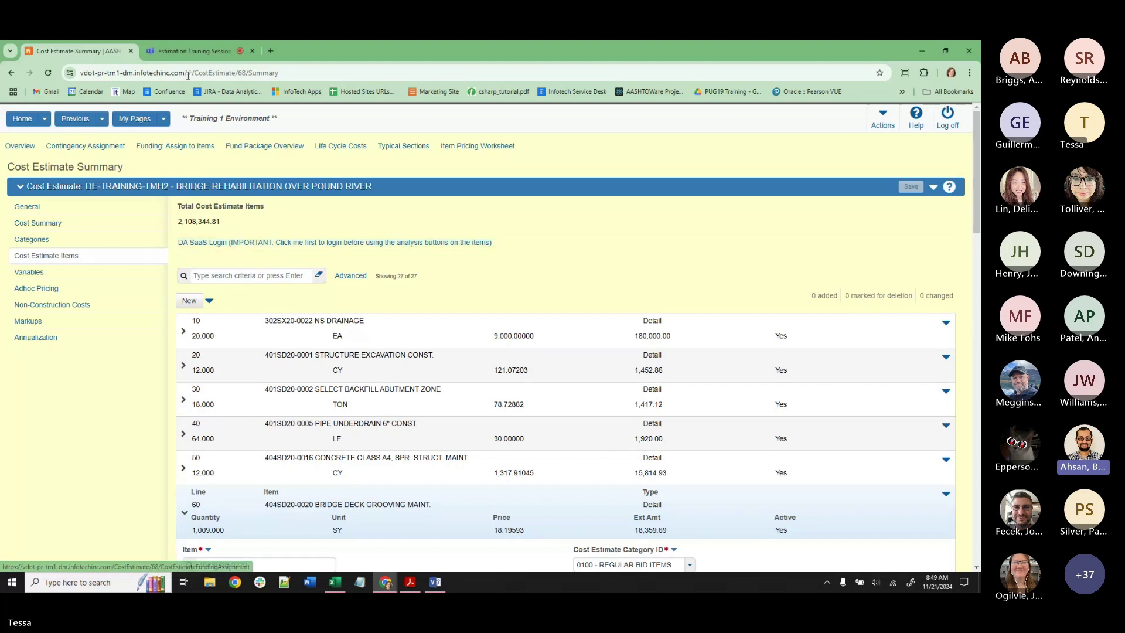
Stop sharing this screen in the Estimation Training Session Teams meeting.
left_click(183, 54)
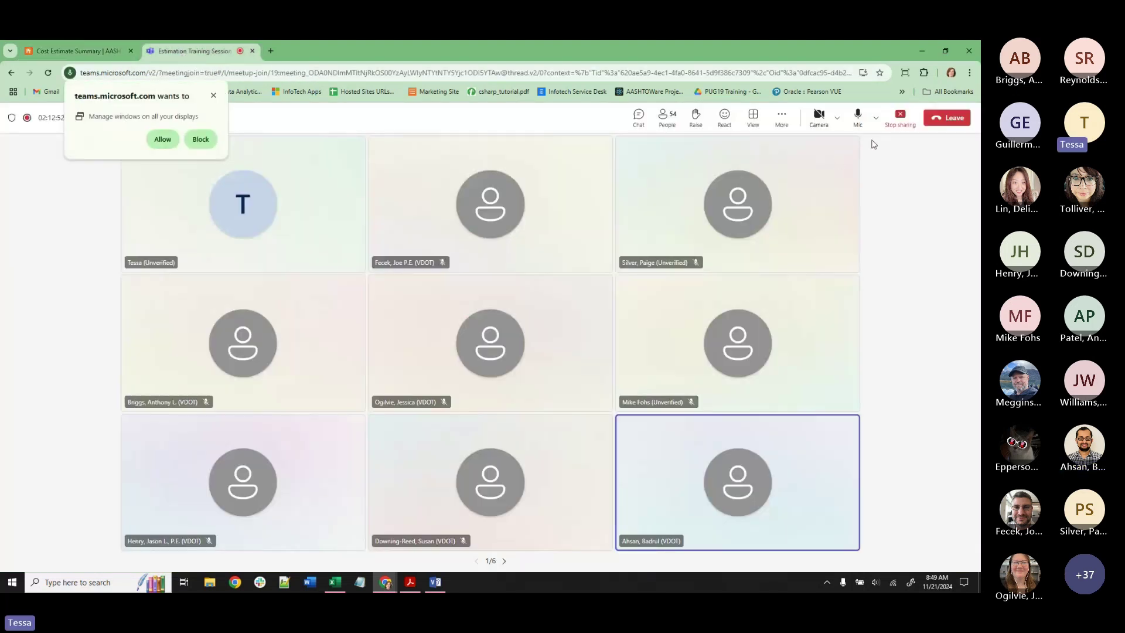
left_click(901, 118)
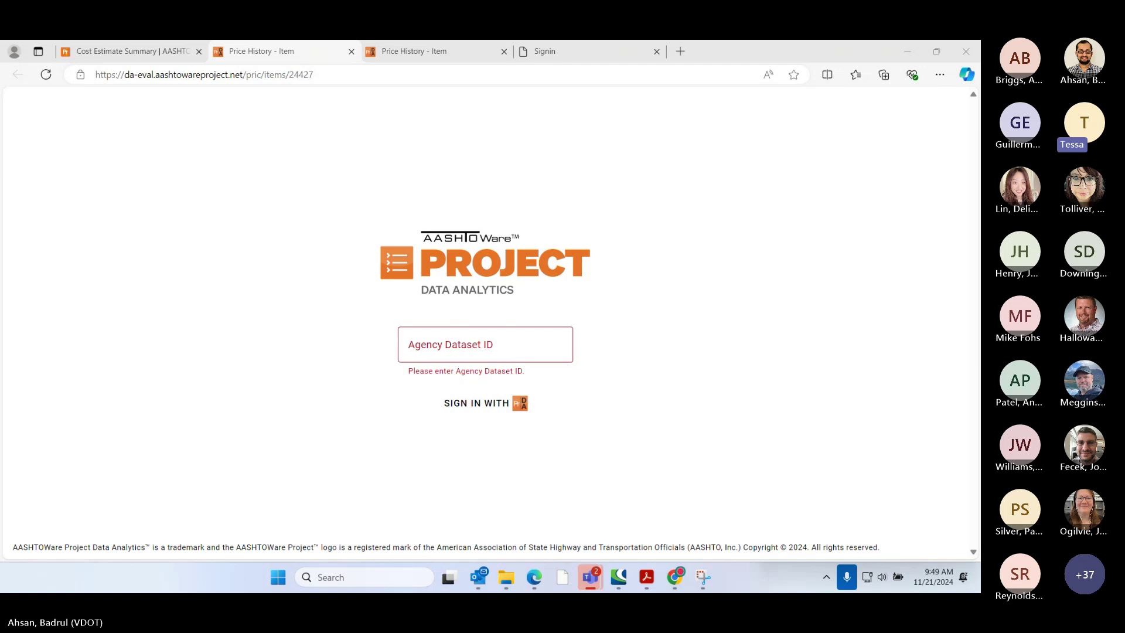
Close both Price History - Item tabs and the Signin tab, then use DA SaaS Login.
left_click(350, 52)
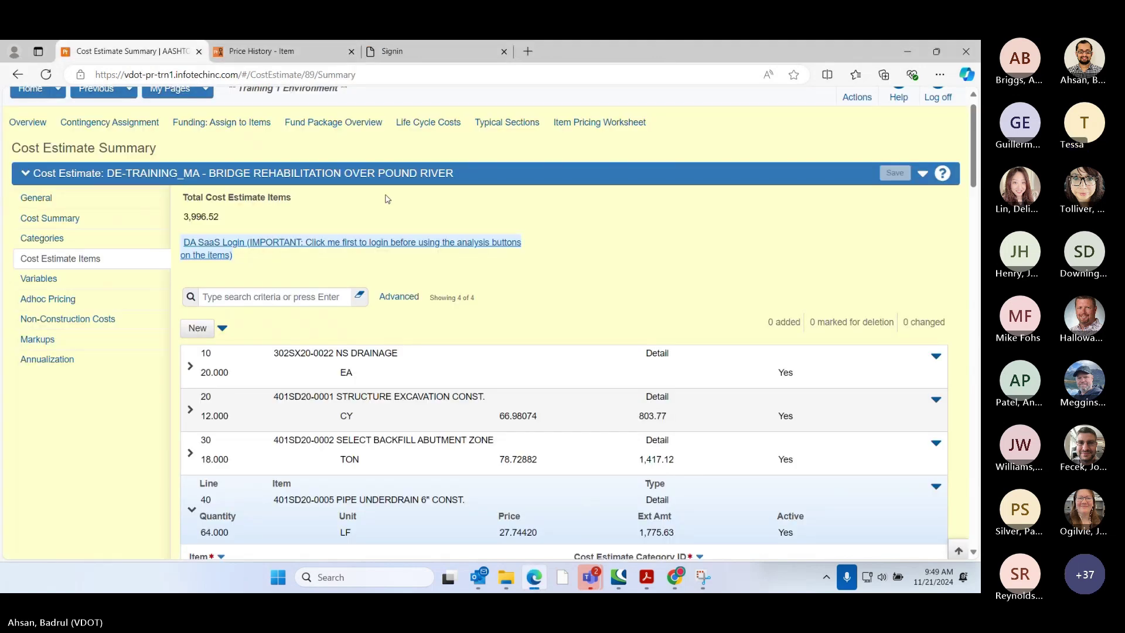
left_click(351, 51)
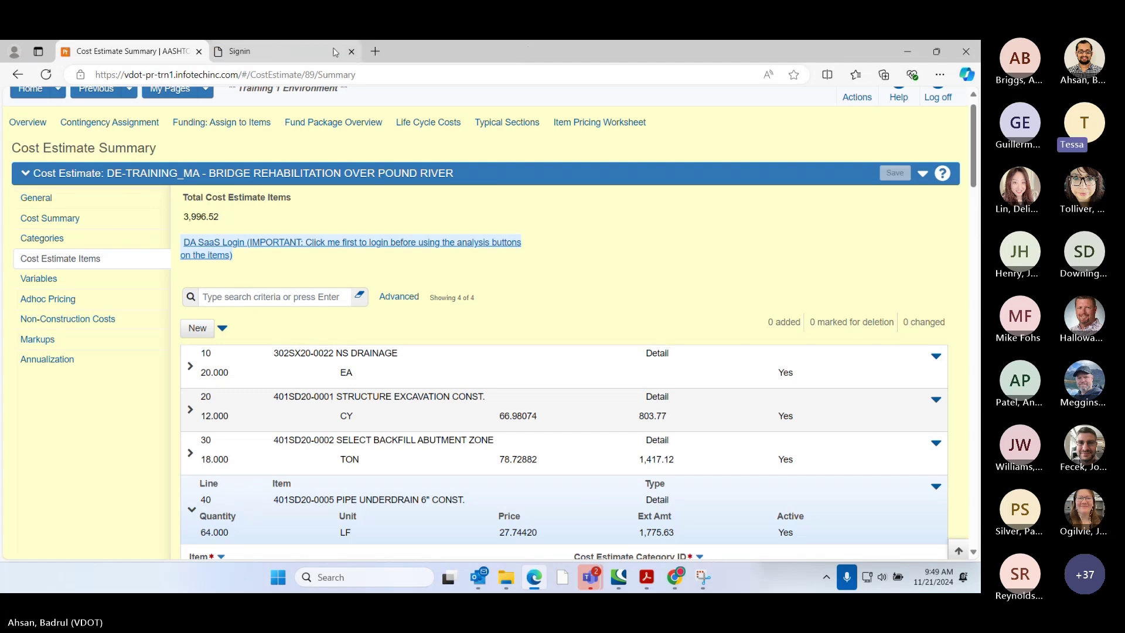
left_click(351, 52)
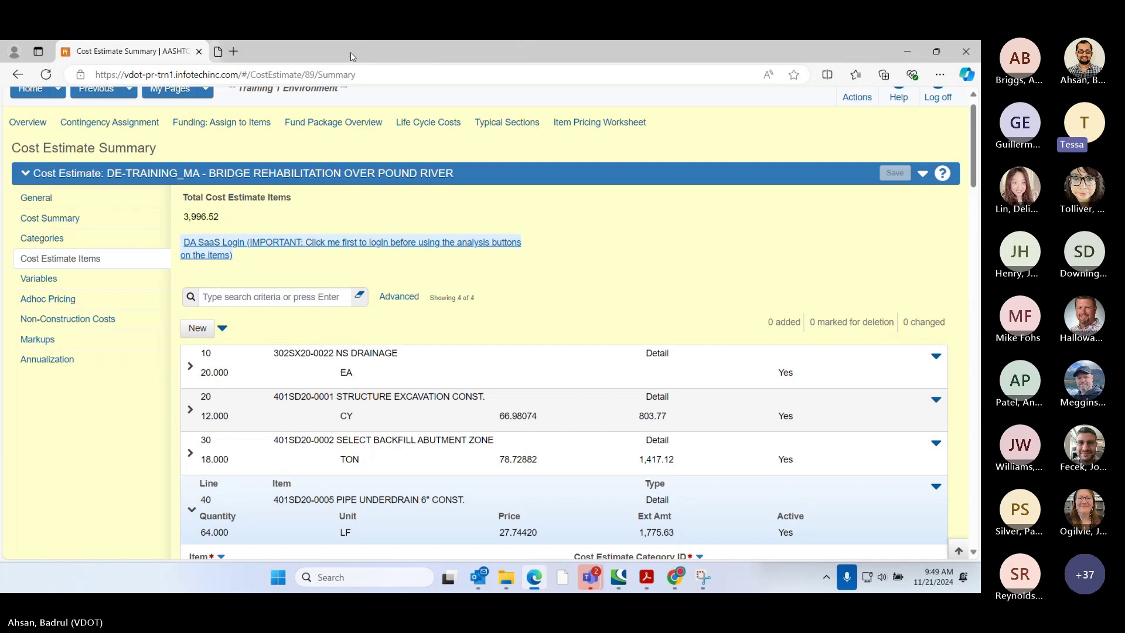
left_click(264, 251)
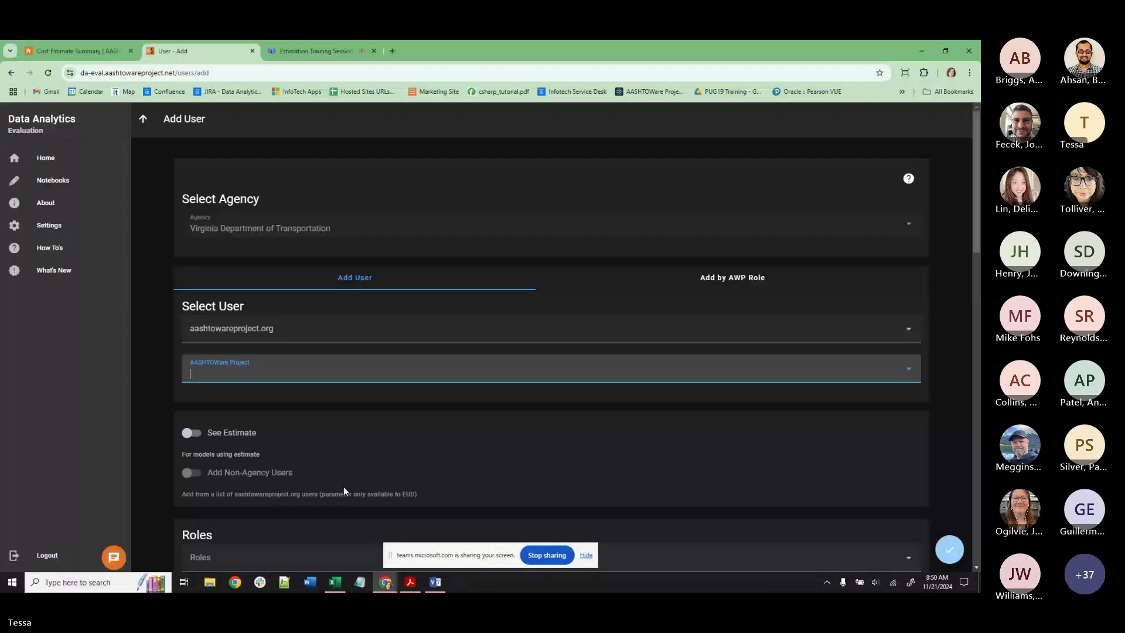
Clear the AASHTOWare Project user search on the Add User form.
type("R")
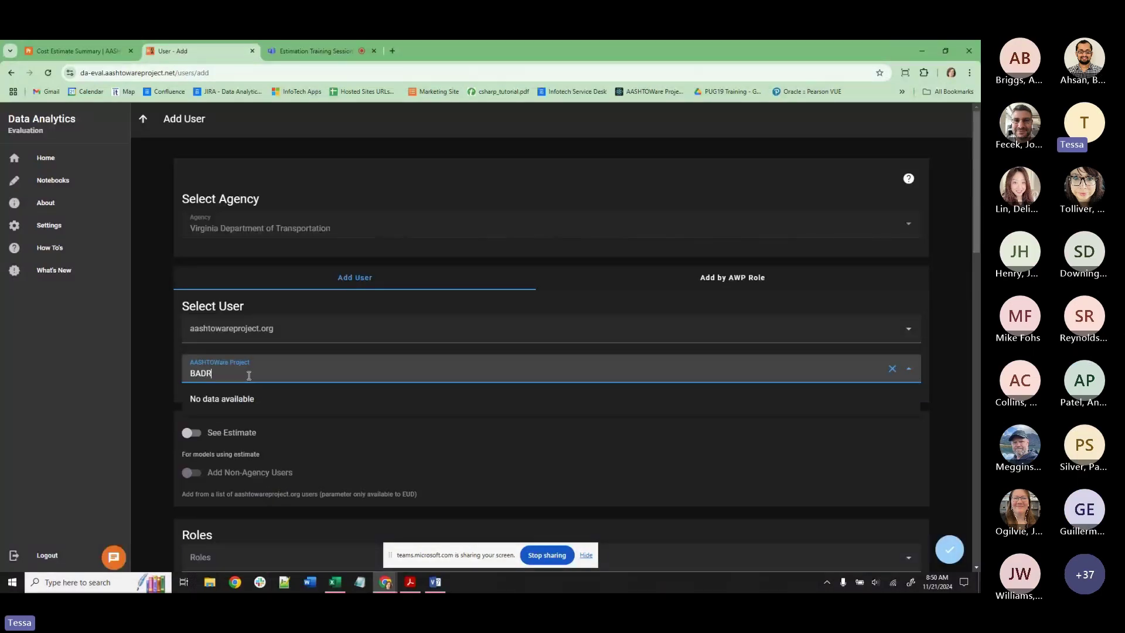
key("BackSpace")
key("BackSpace")
key("BackSpace")
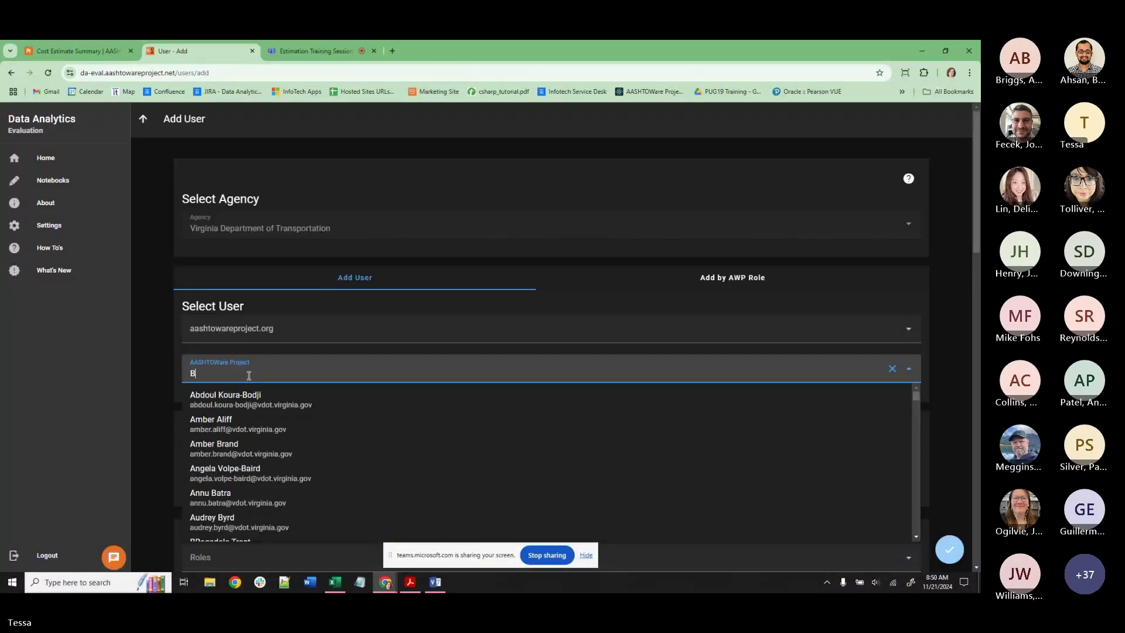
type("AD")
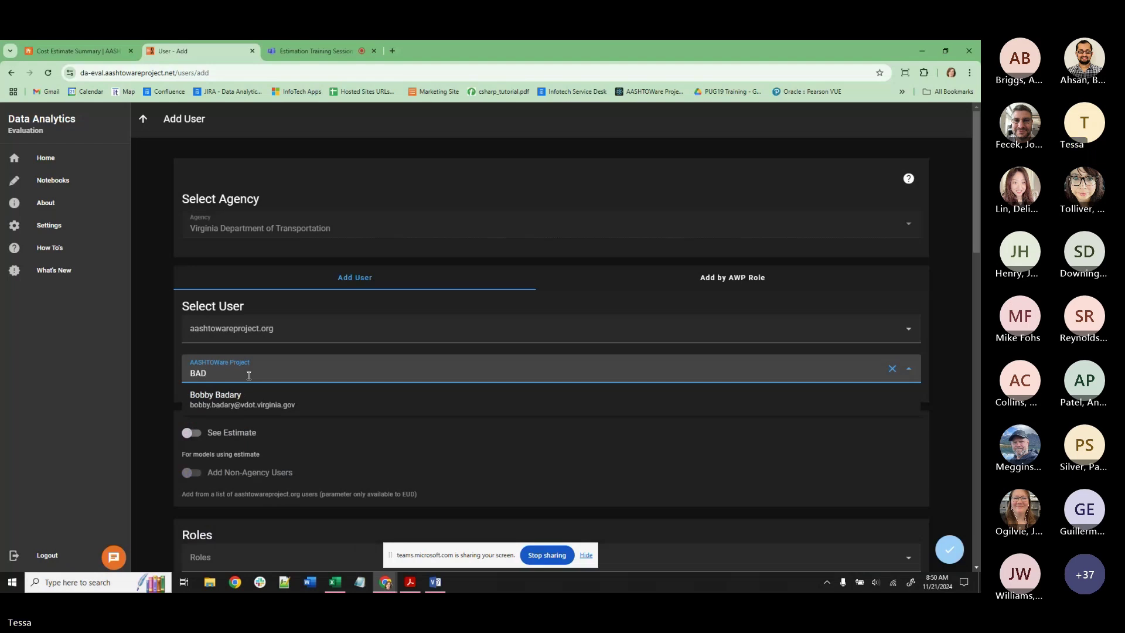
key("BackSpace")
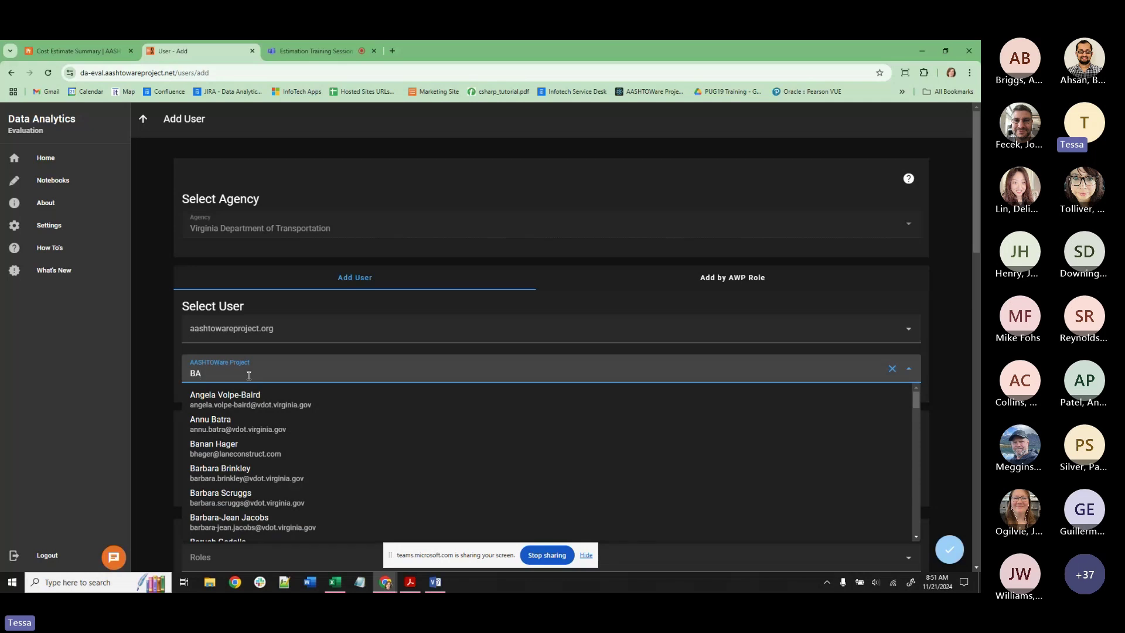
key("BackSpace")
key("BackSpace")
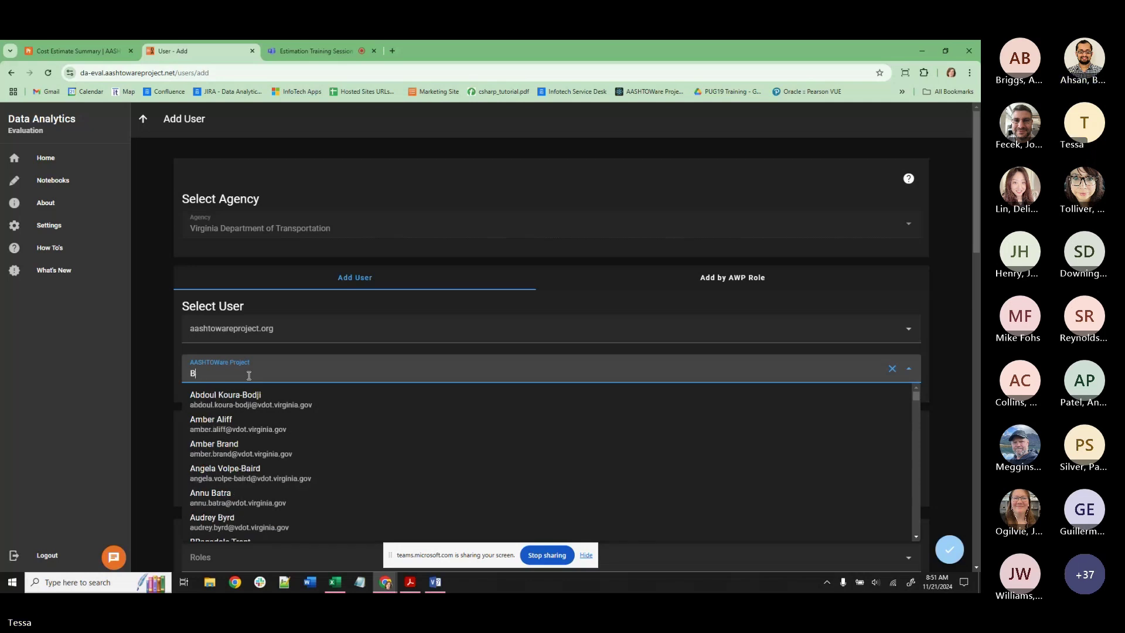
Go back to Data Analytics Home and open the Data Administrator card.
left_click(143, 118)
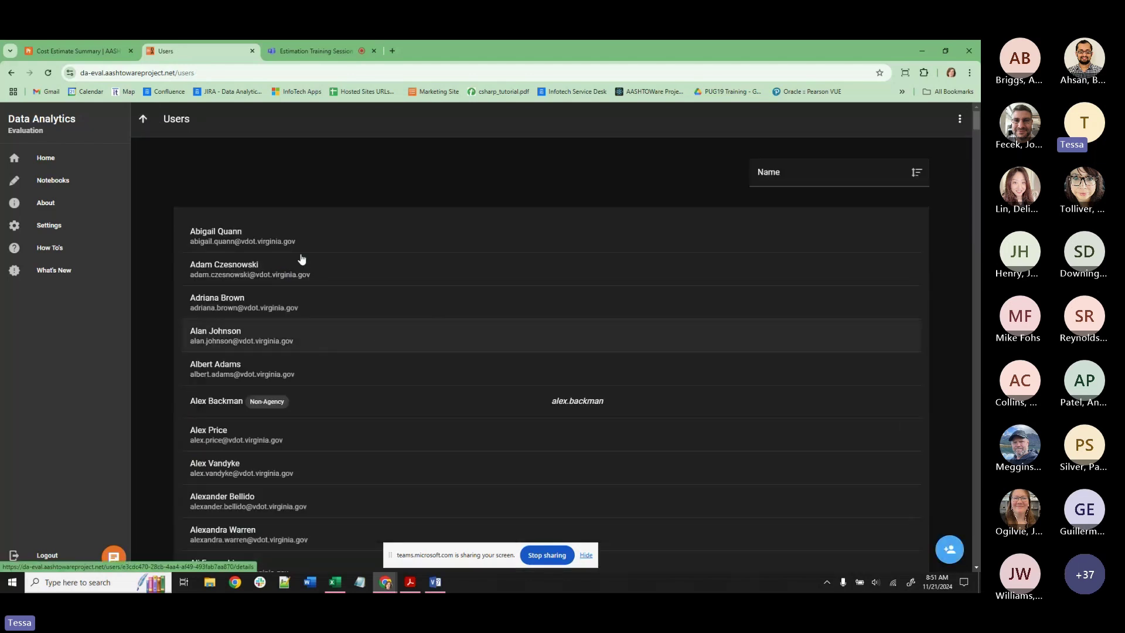
left_click(84, 159)
scroll(525, 335, "down", 12)
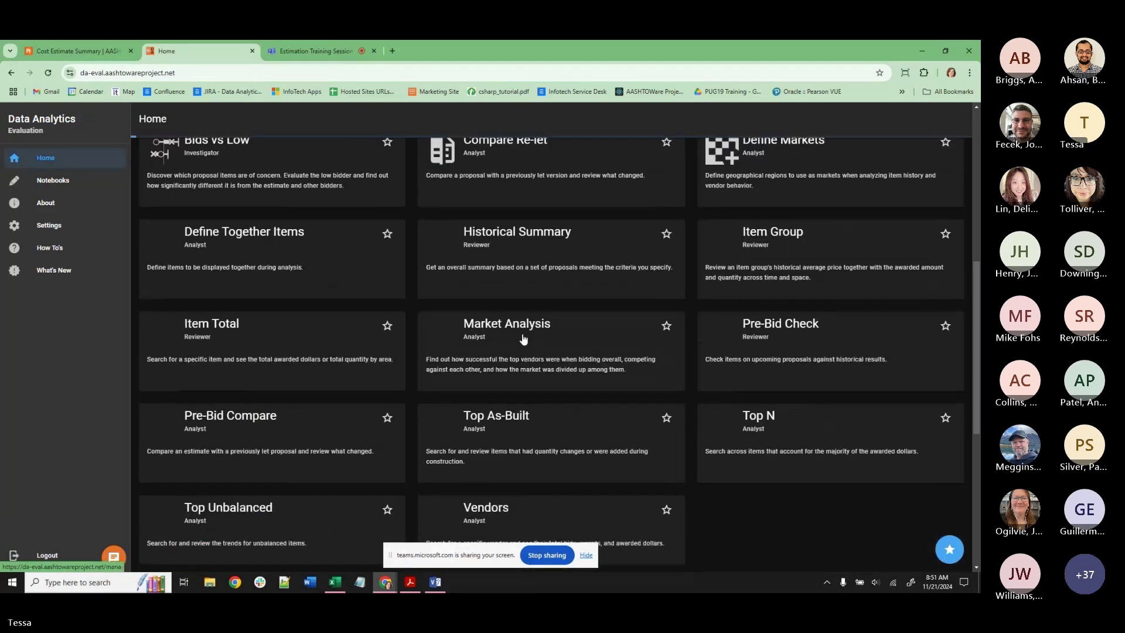
left_click(295, 285)
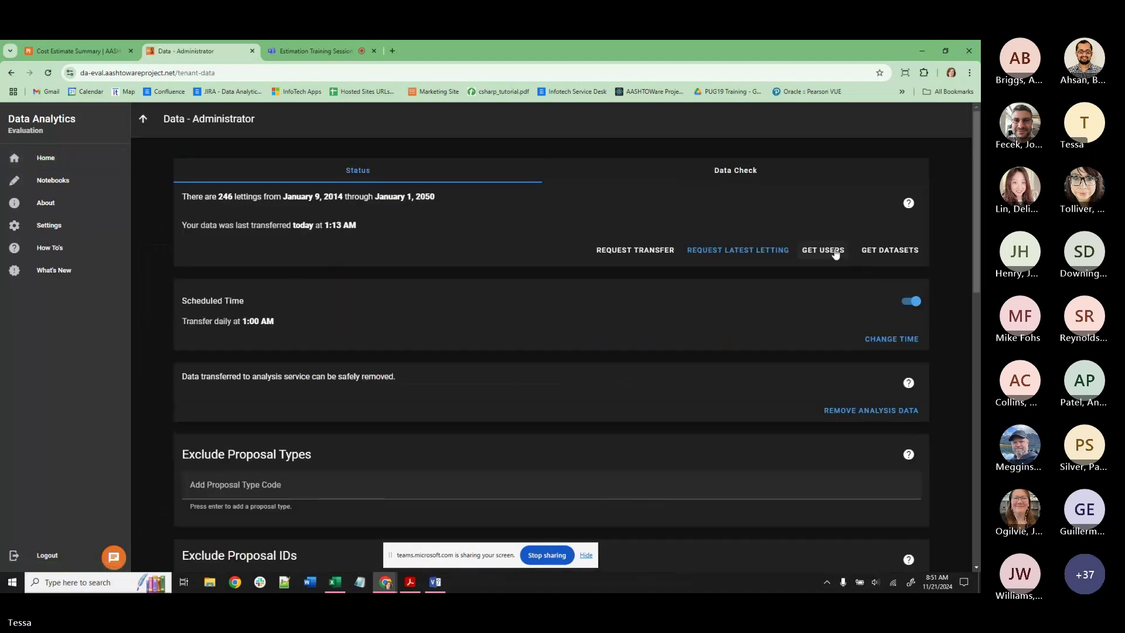
Run GET USERS, then note the user's name in Notepad and minimize it.
left_click(835, 253)
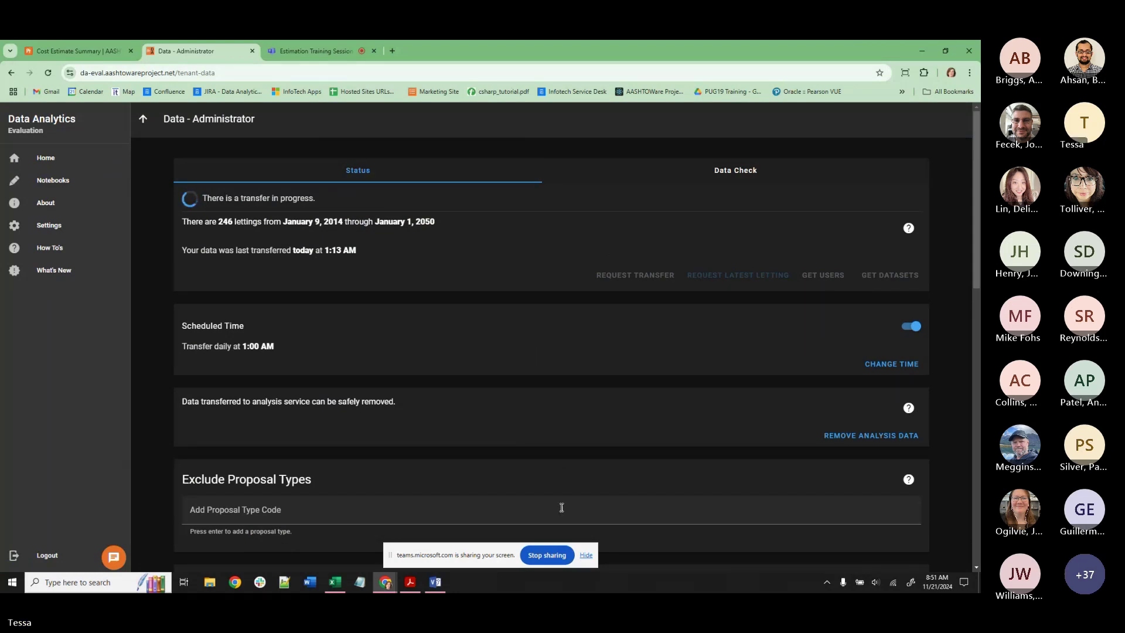
left_click(360, 581)
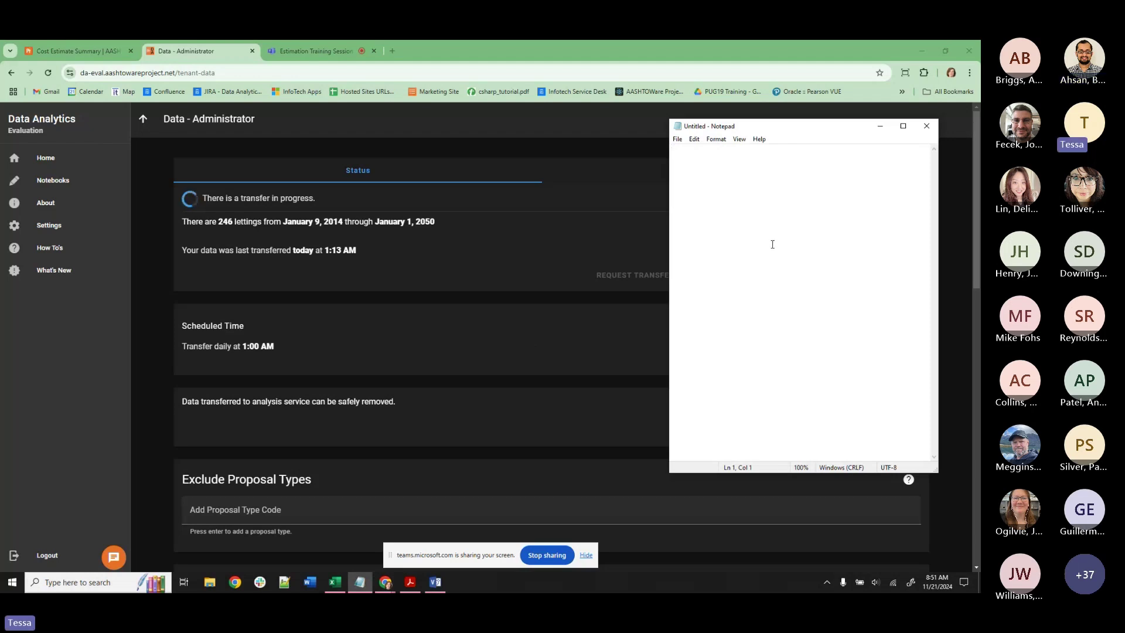
type("BADRUL")
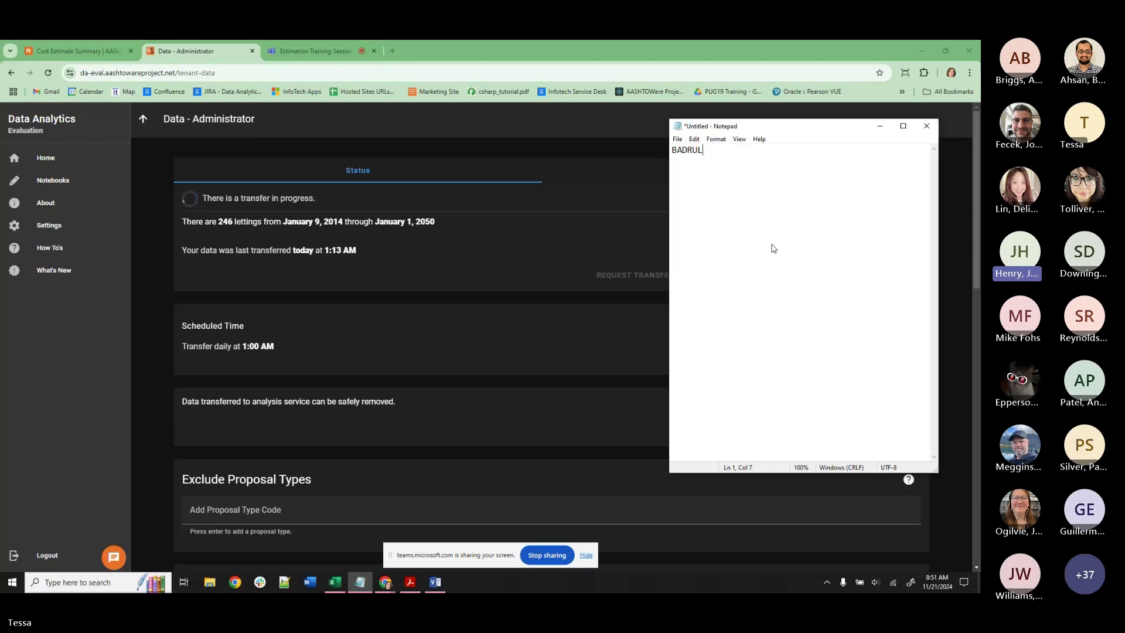
left_click(880, 126)
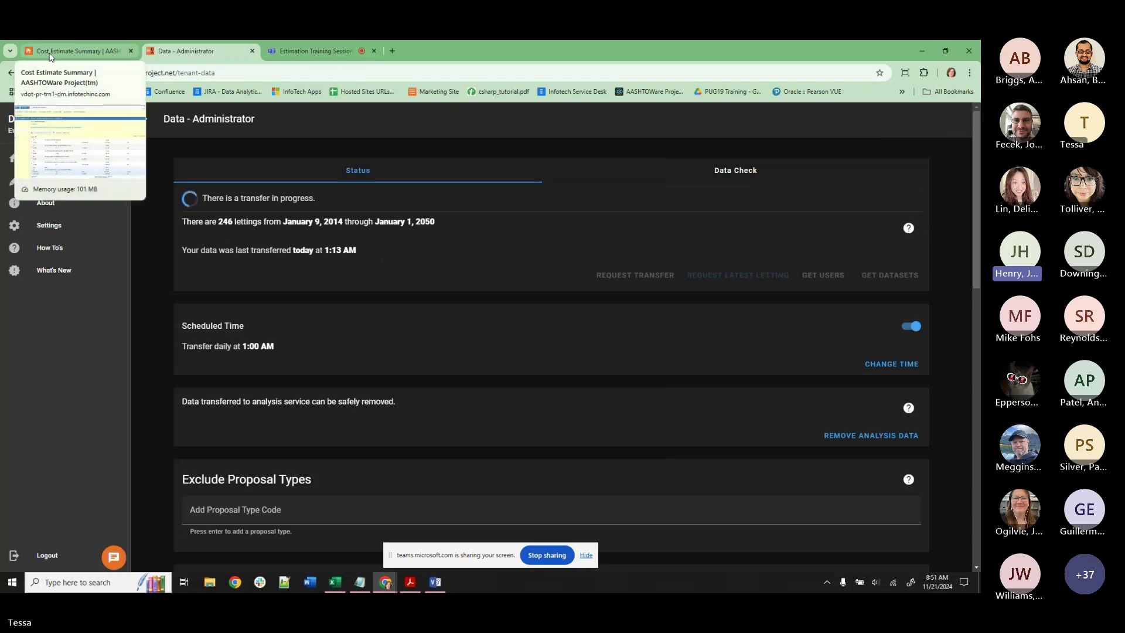
Show the General details of the DE-TRAINING-TMH2 Cost Estimate Summary.
left_click(52, 57)
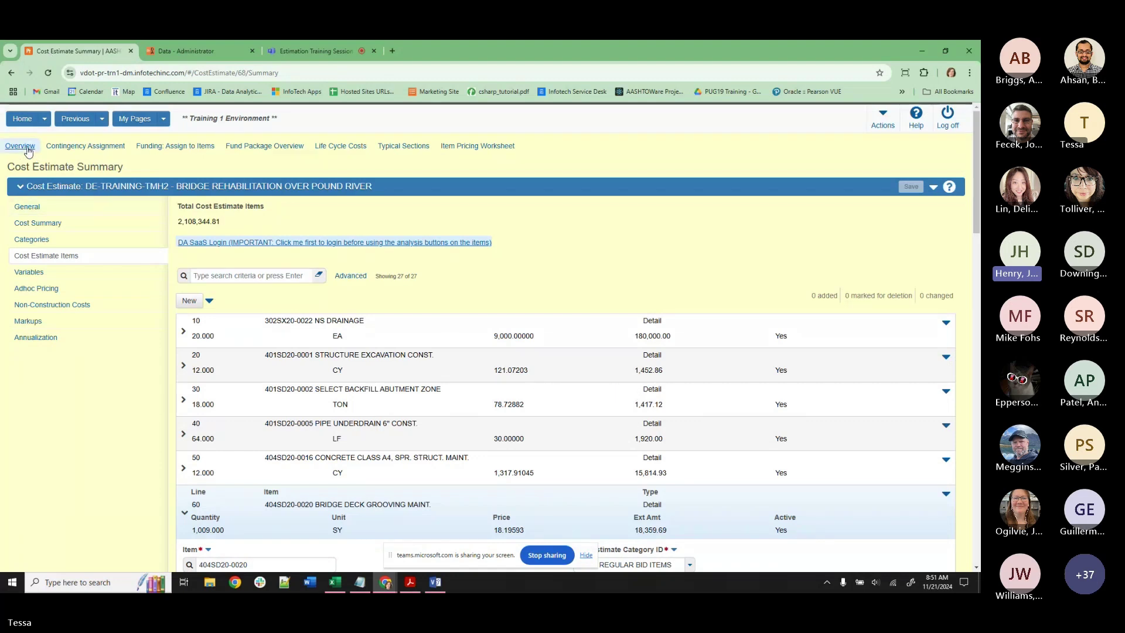
left_click(51, 209)
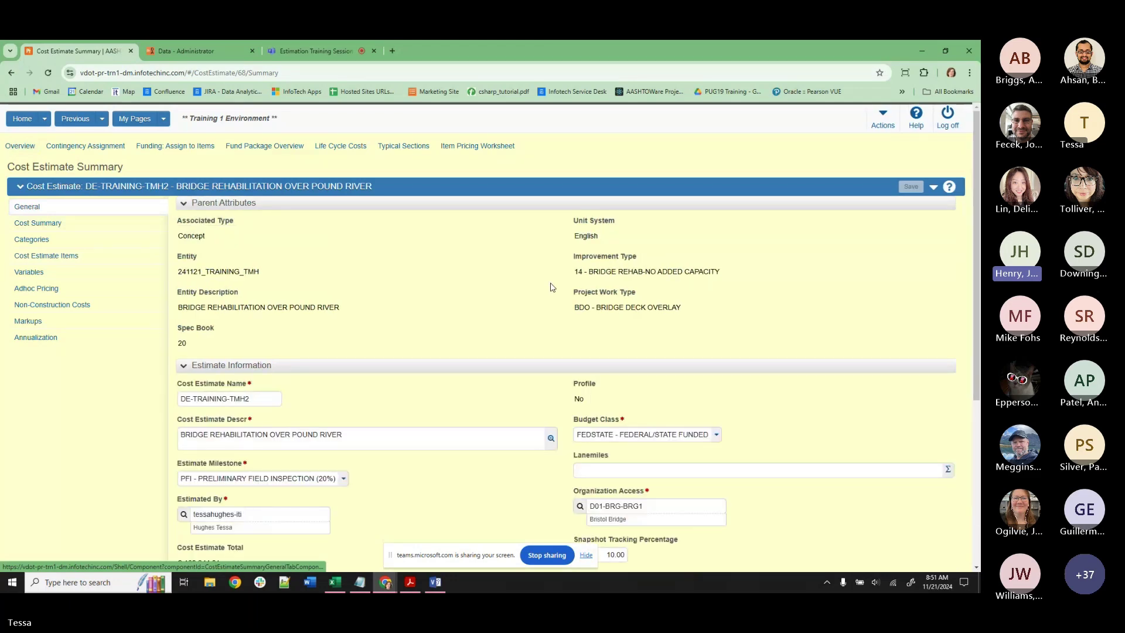
scroll(551, 287, "down", 4)
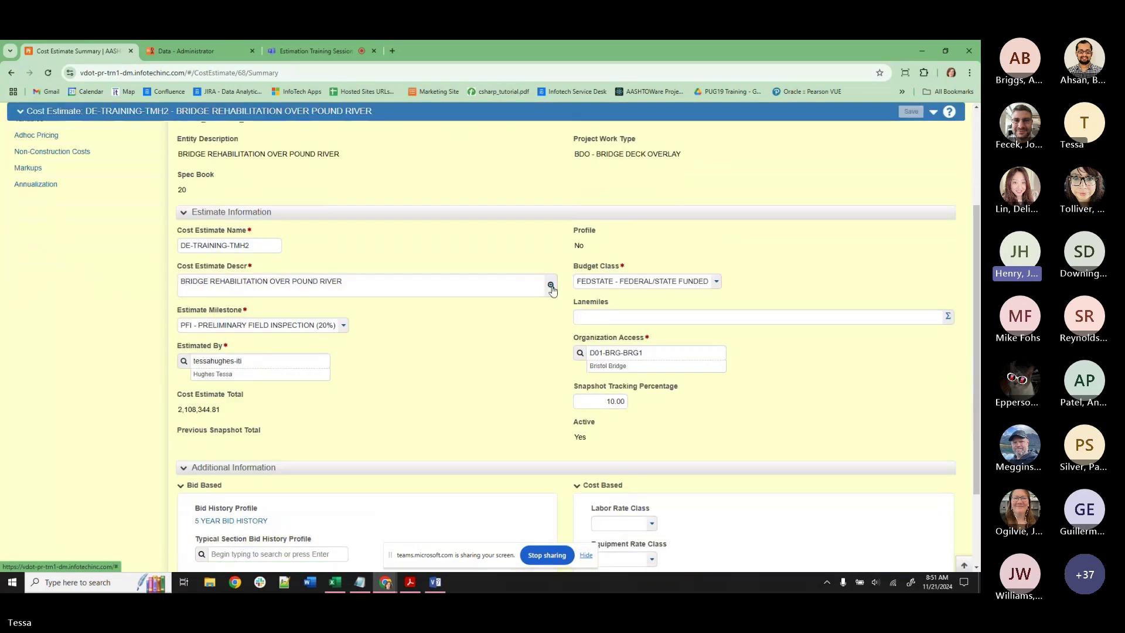
scroll(556, 296, "down", 2)
scroll(558, 297, "up", 5)
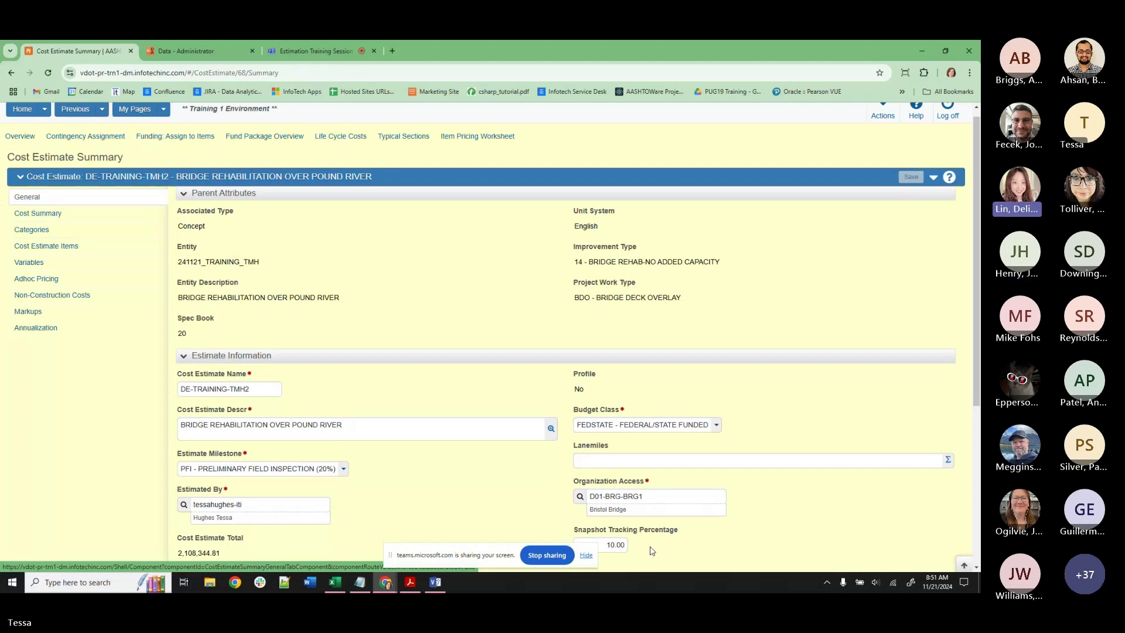
Highlight Organization Access D01-BRG-BRG1 and trn1 in the page address.
left_click_drag(660, 497, 585, 497)
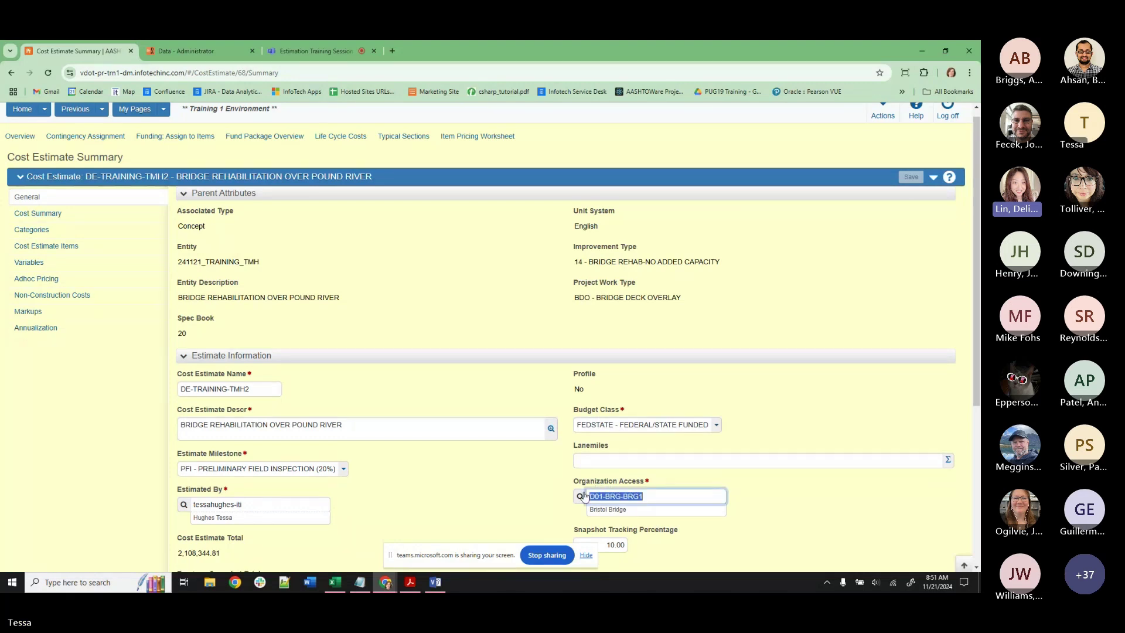
left_click(489, 482)
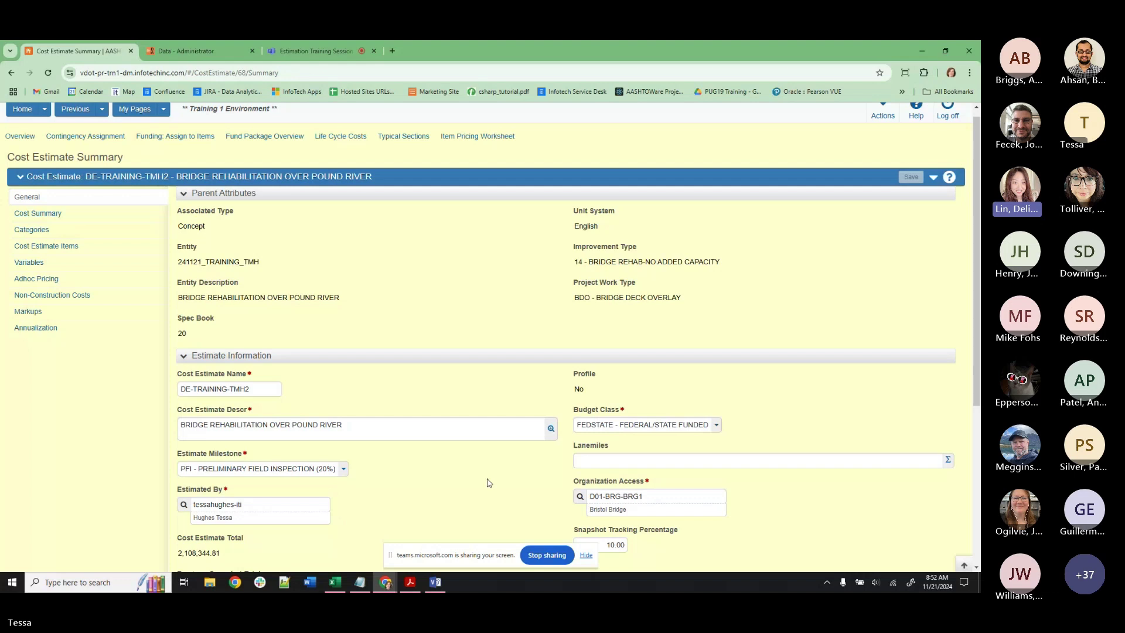
double_click(120, 74)
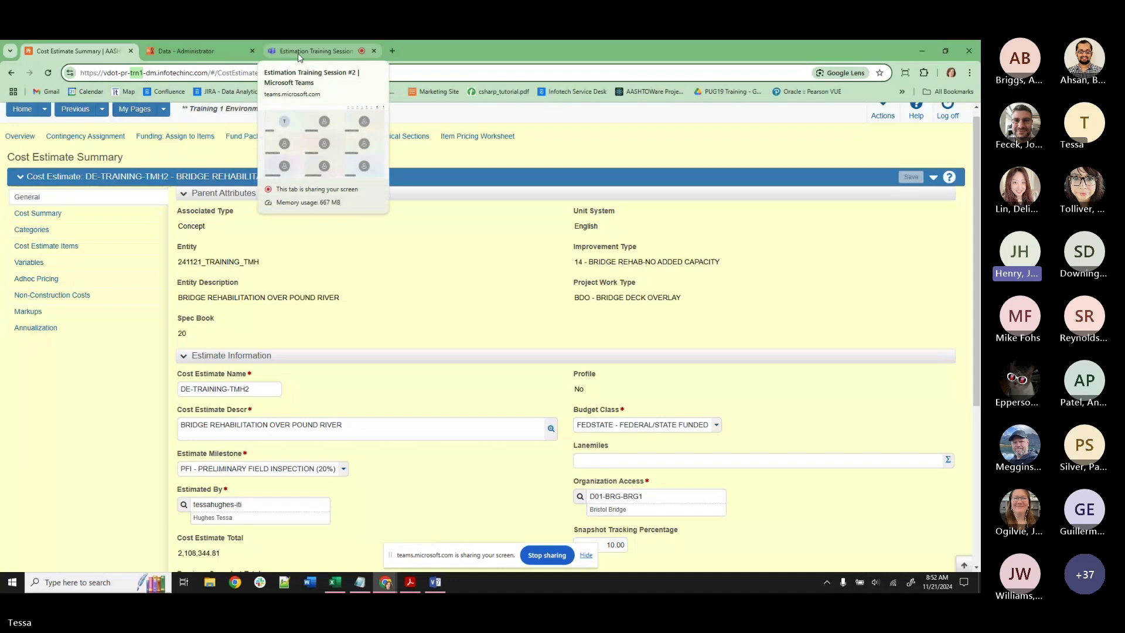
Check the Teams meeting, then return to the estimate and open its Actions list.
left_click(299, 53)
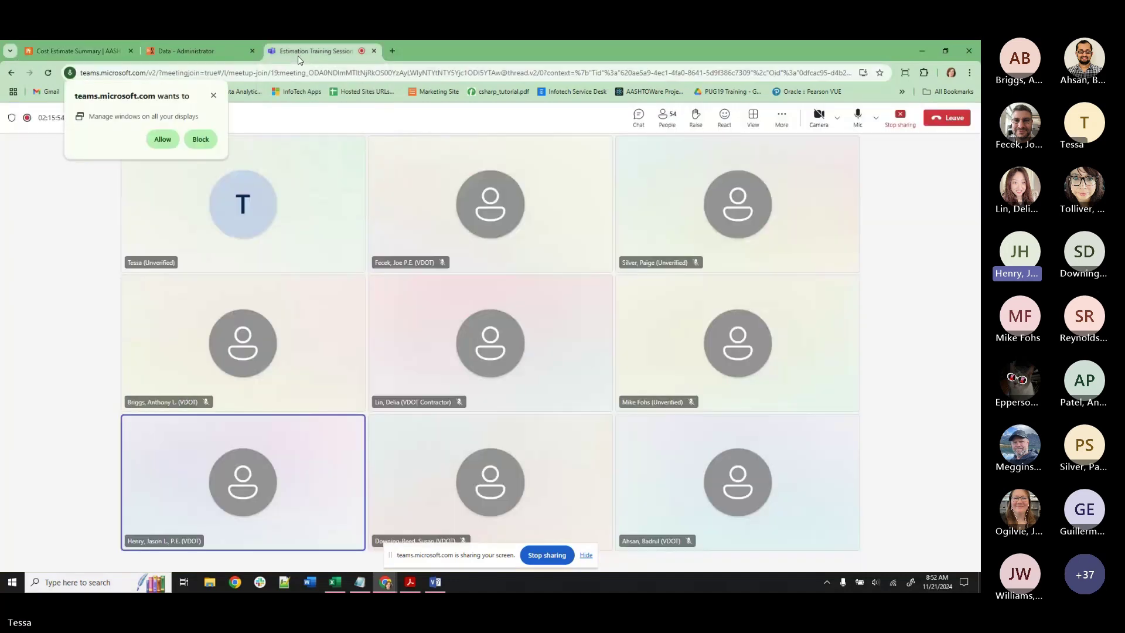
left_click(58, 53)
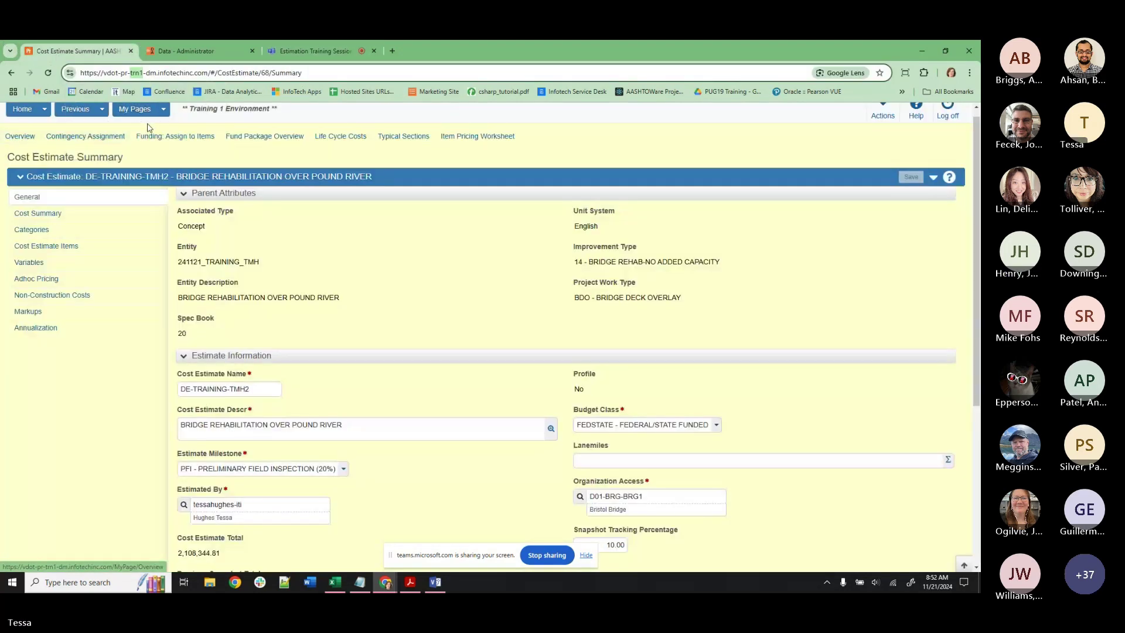
left_click(934, 187)
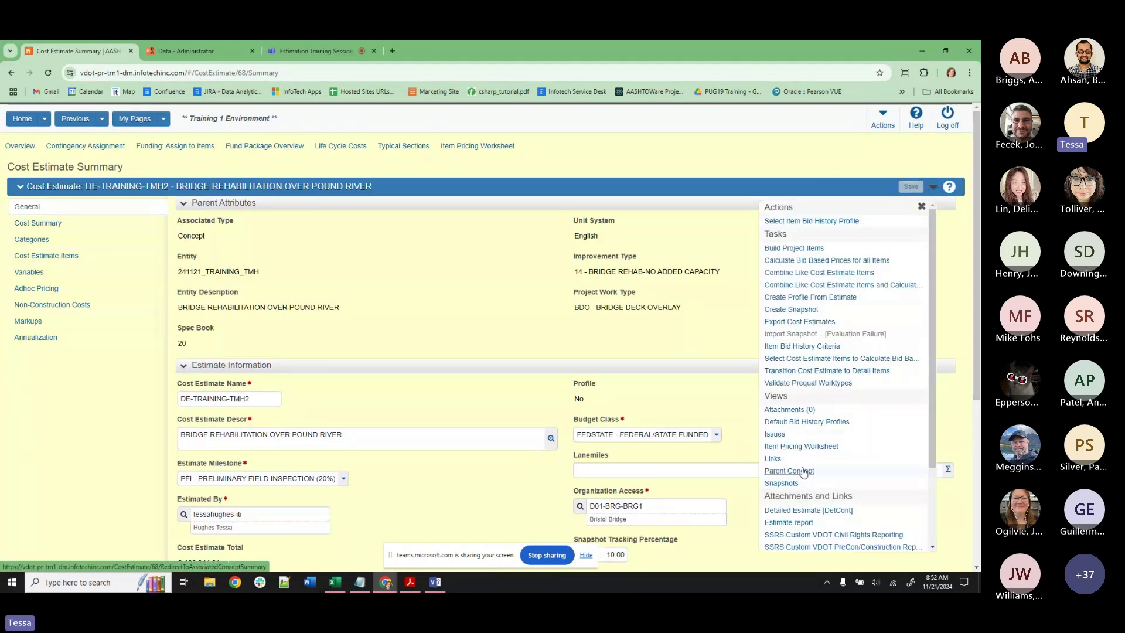
Open parent concept 241121_TRAINING_TMH and dismiss its Copy Concept Snapshot form.
left_click(803, 471)
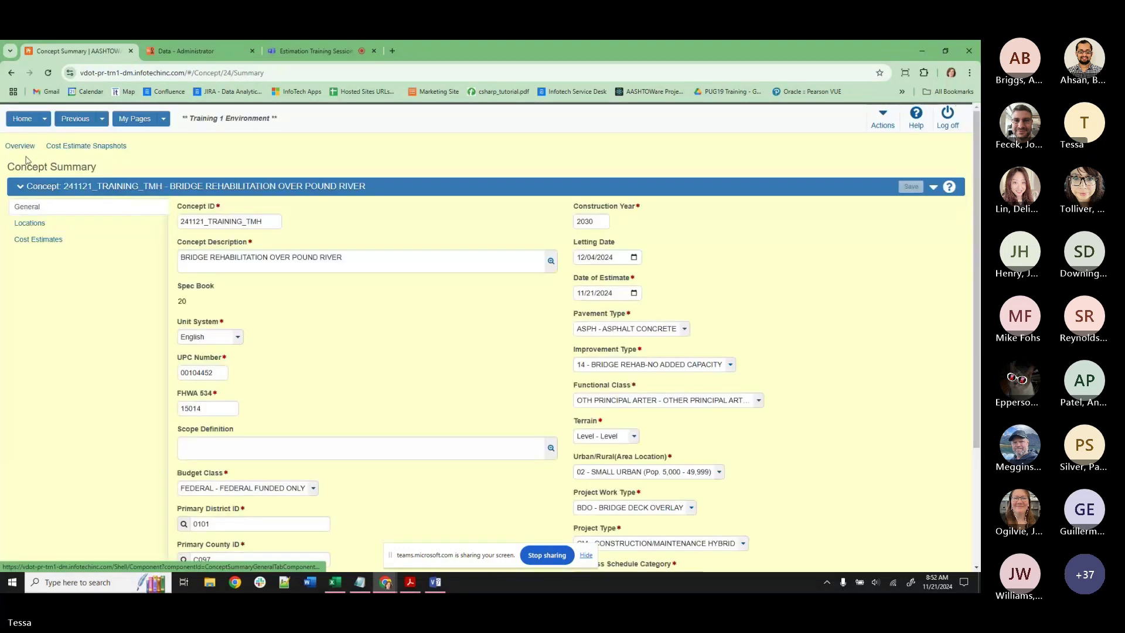
left_click(933, 186)
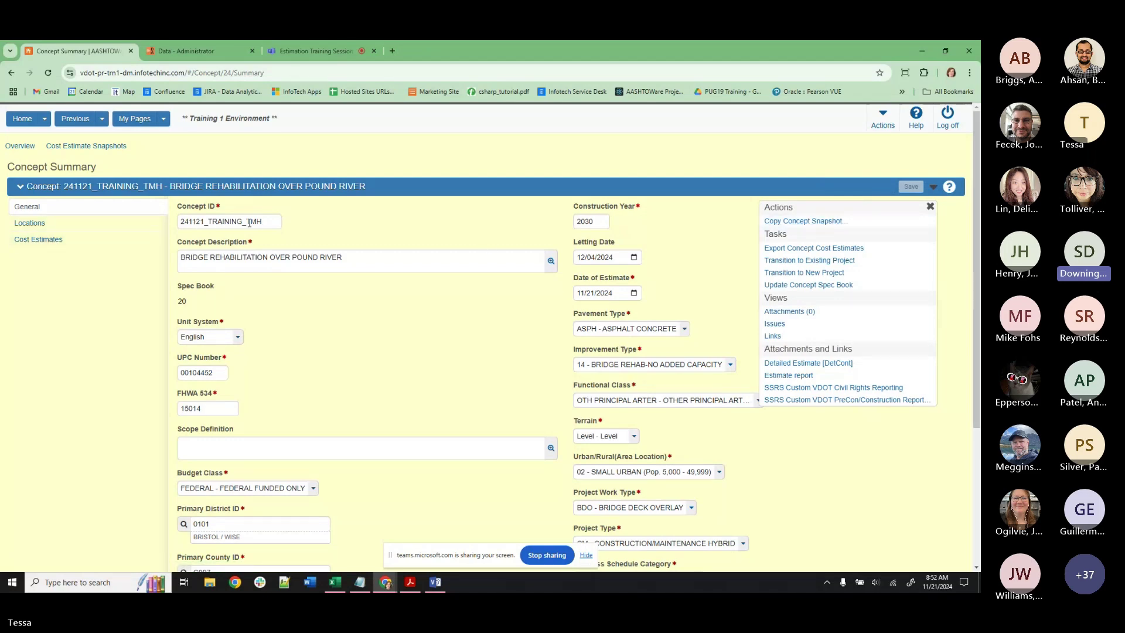
left_click(784, 220)
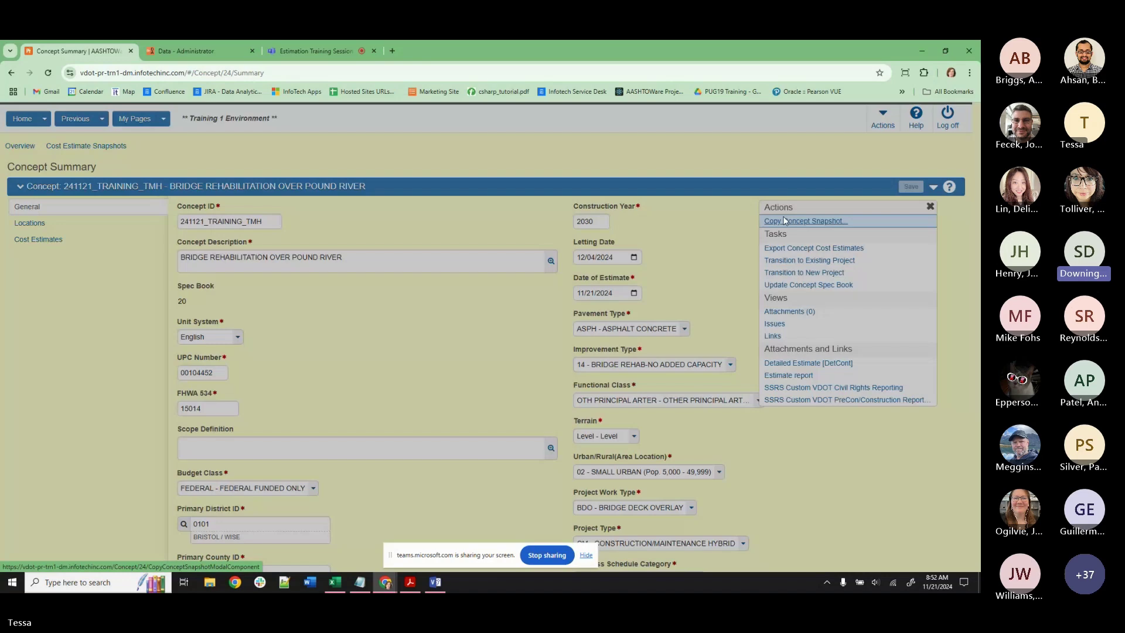
left_click(924, 123)
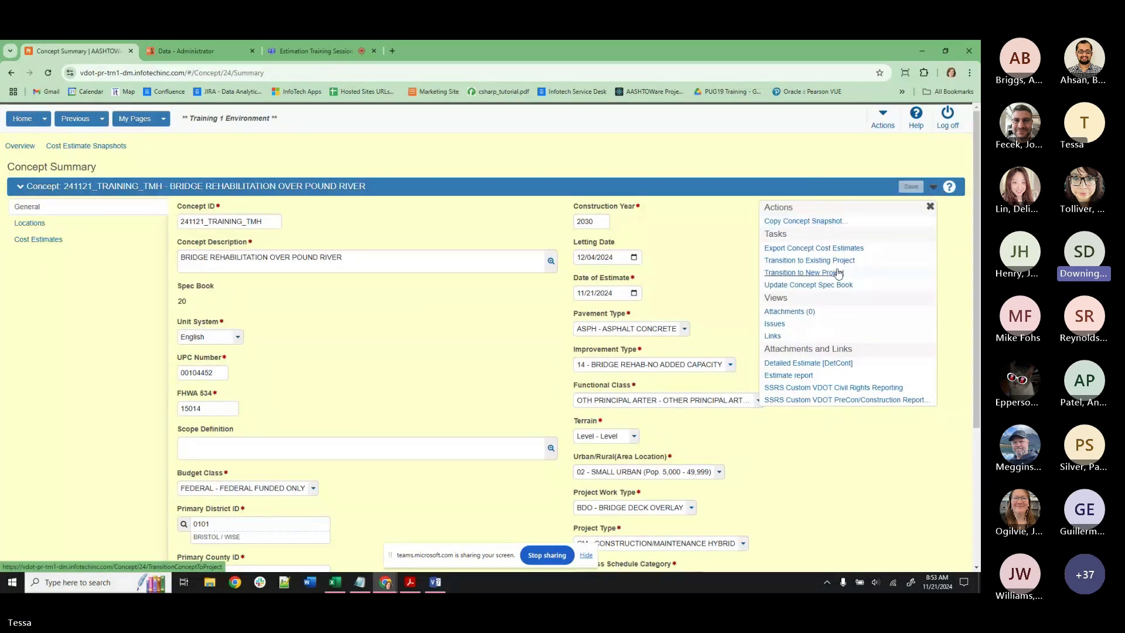
Switch role to ADMIN and open the concept's Actions list.
left_click(44, 119)
left_click(33, 163)
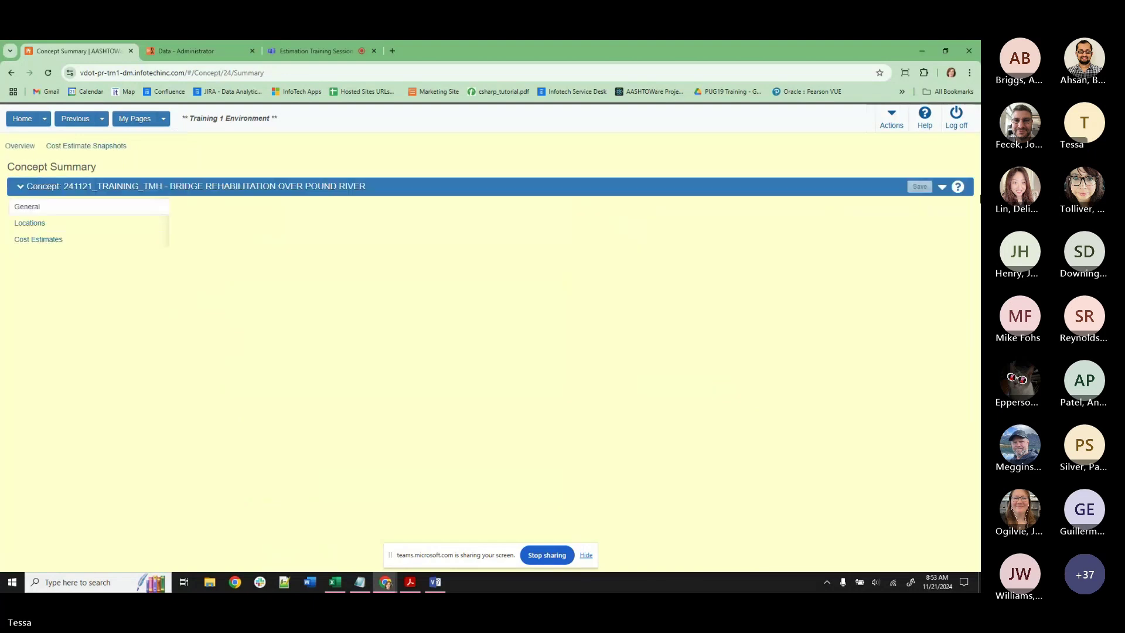
left_click(932, 189)
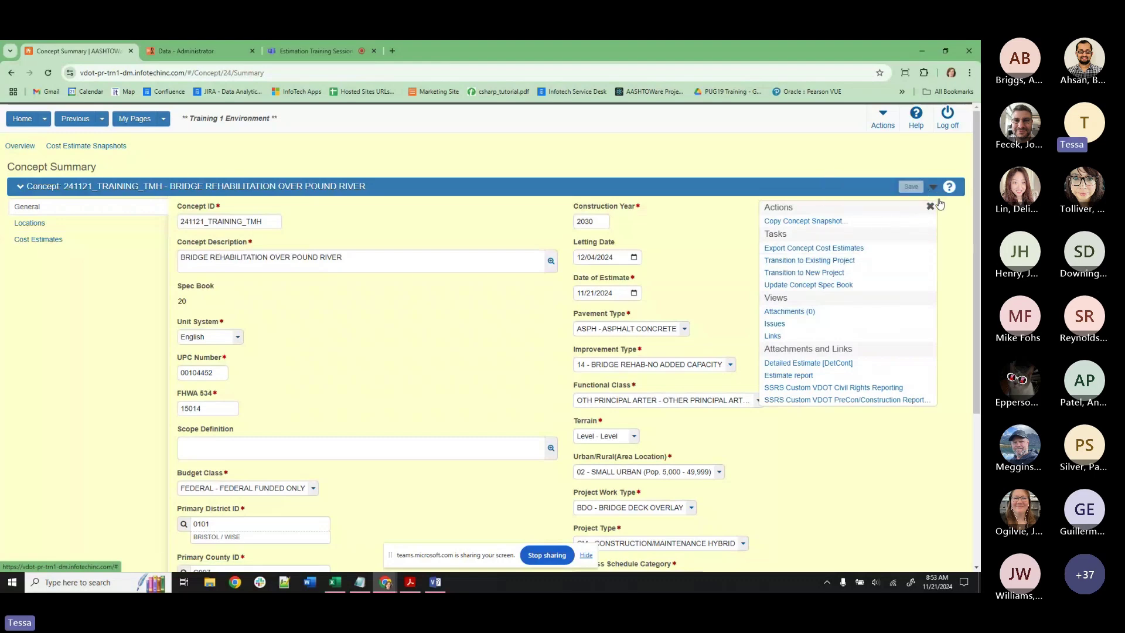
Open DE-TRAINING-TMH2 from the concept's Cost Estimates and open its Actions list.
left_click(41, 240)
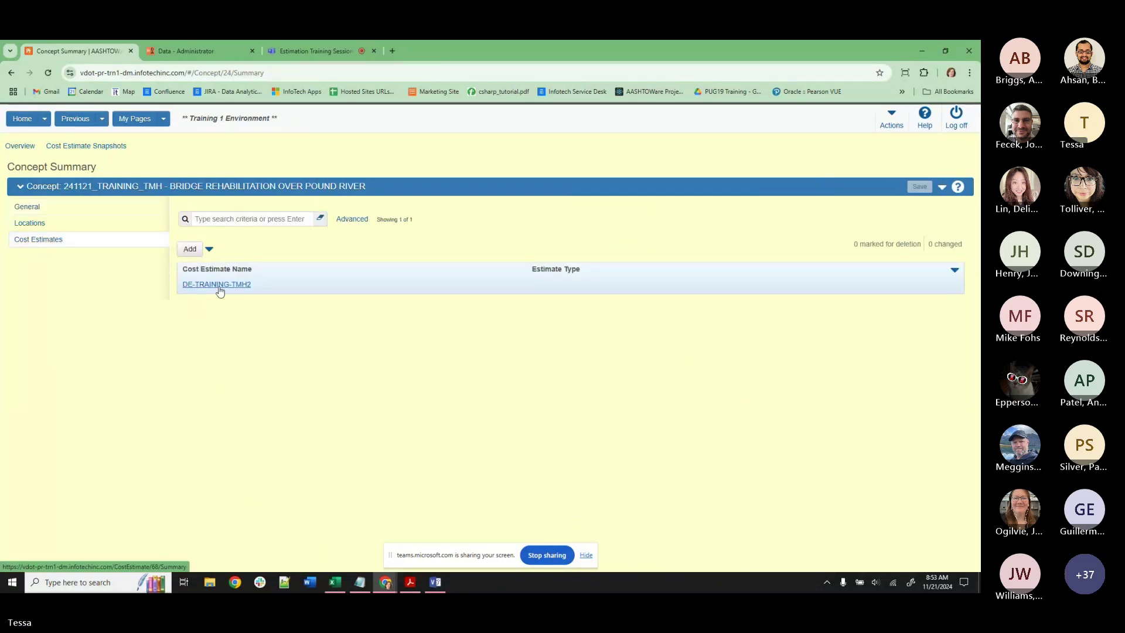
left_click(219, 284)
left_click(933, 187)
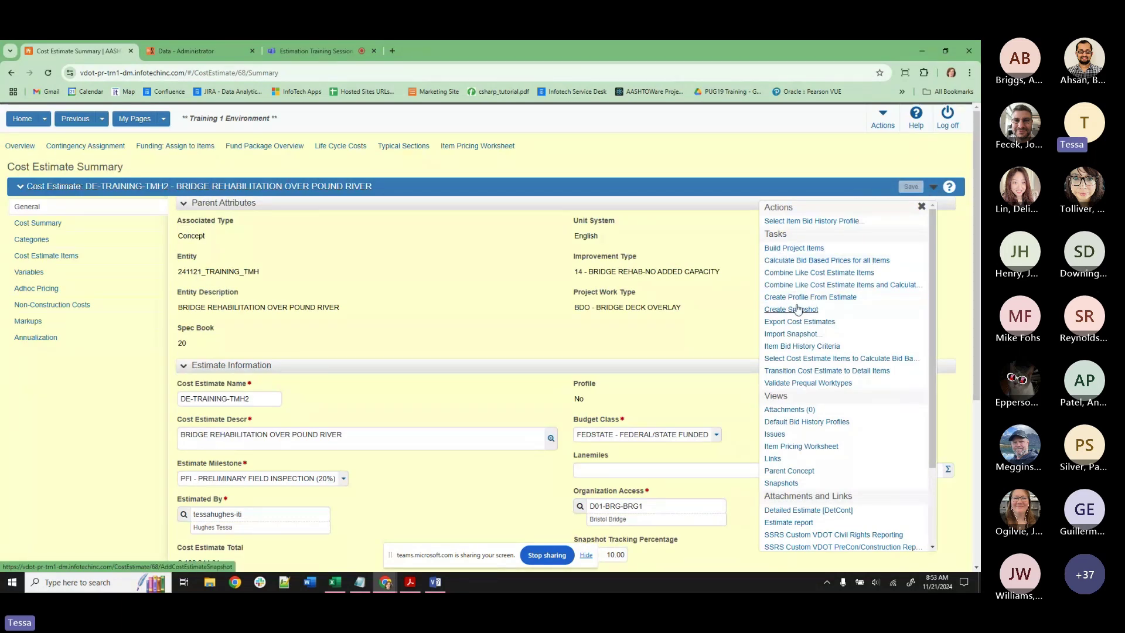
Try saving a snapshot of the estimate described COPY, which returns a System Error.
left_click(794, 310)
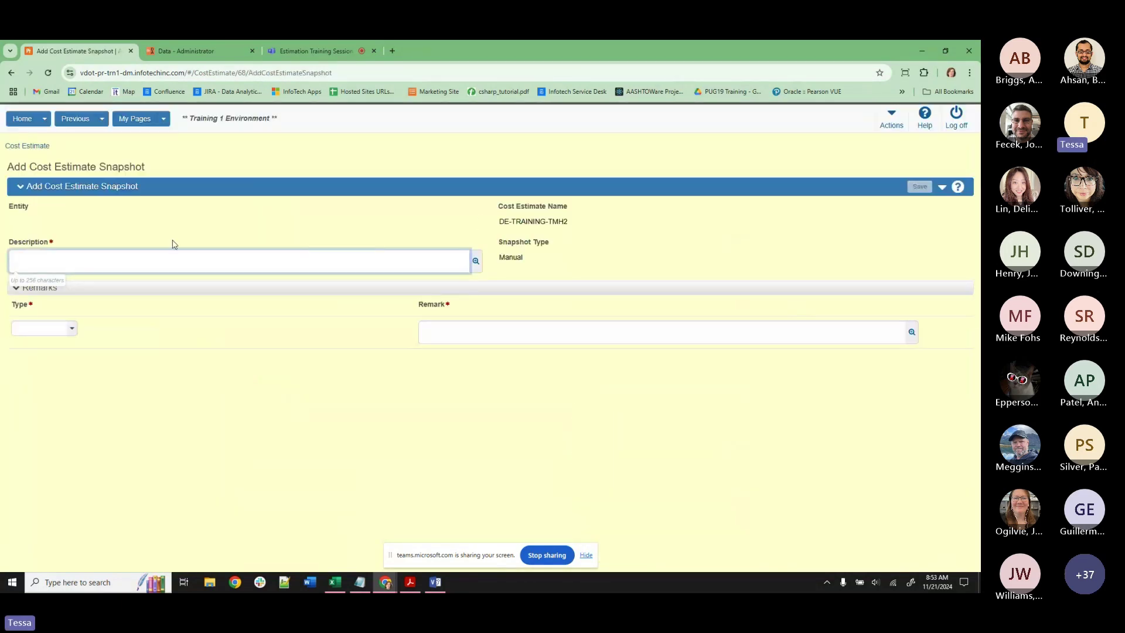
type("teS")
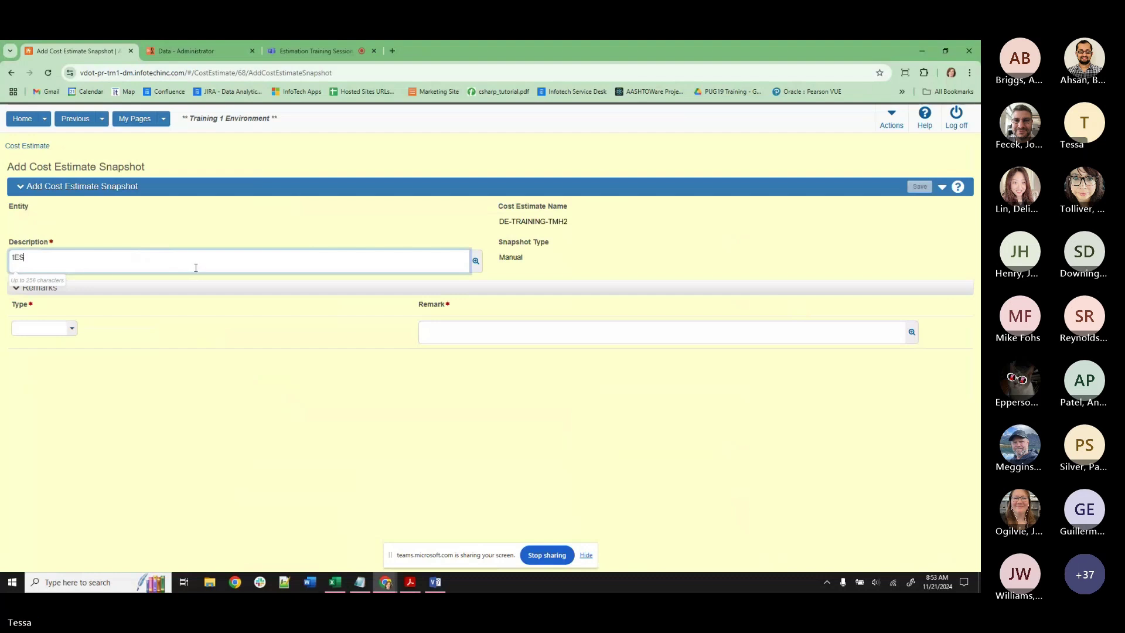
key("BackSpace")
key("BackSpace")
key("BackSpace")
type("COPY")
left_click(754, 236)
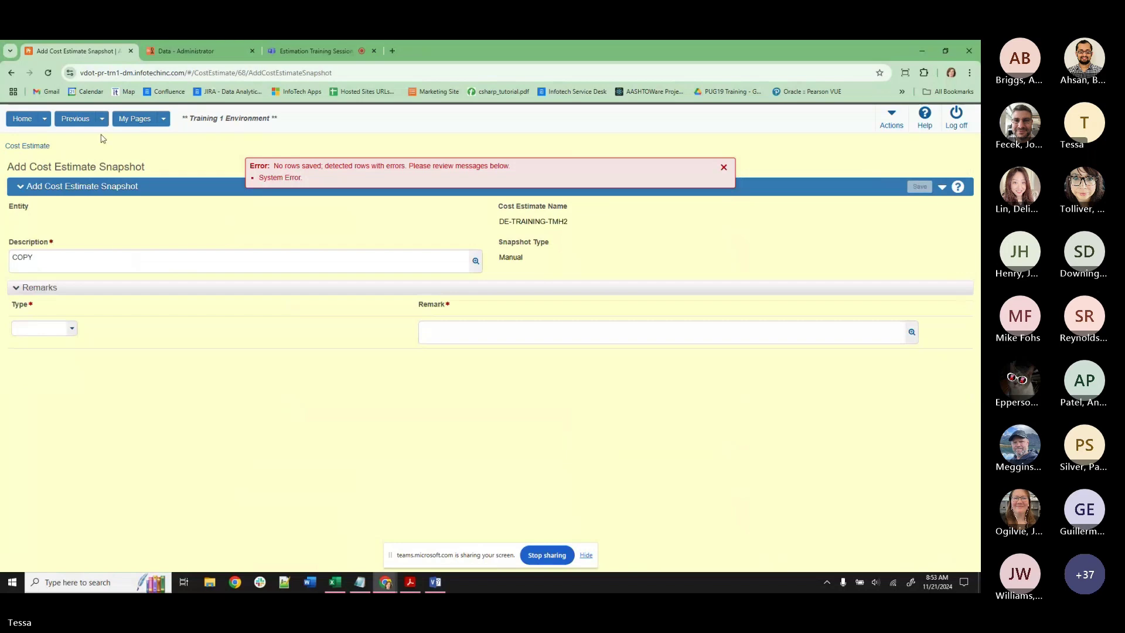
Go to the Cost Estimate Overview and clear its search criteria.
left_click(27, 146)
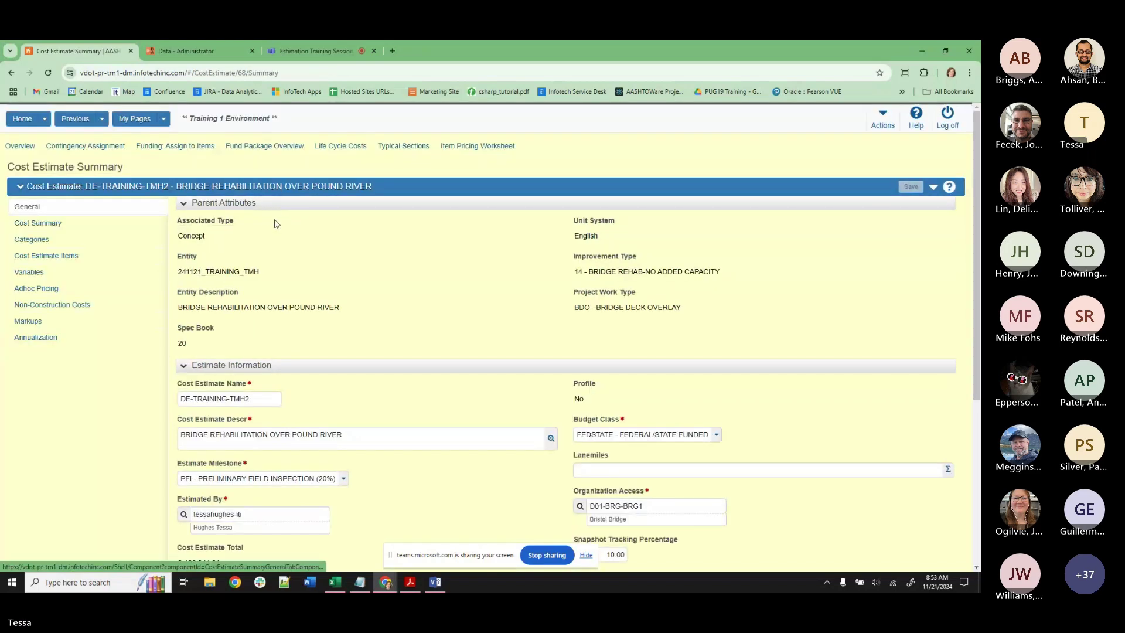
left_click(11, 146)
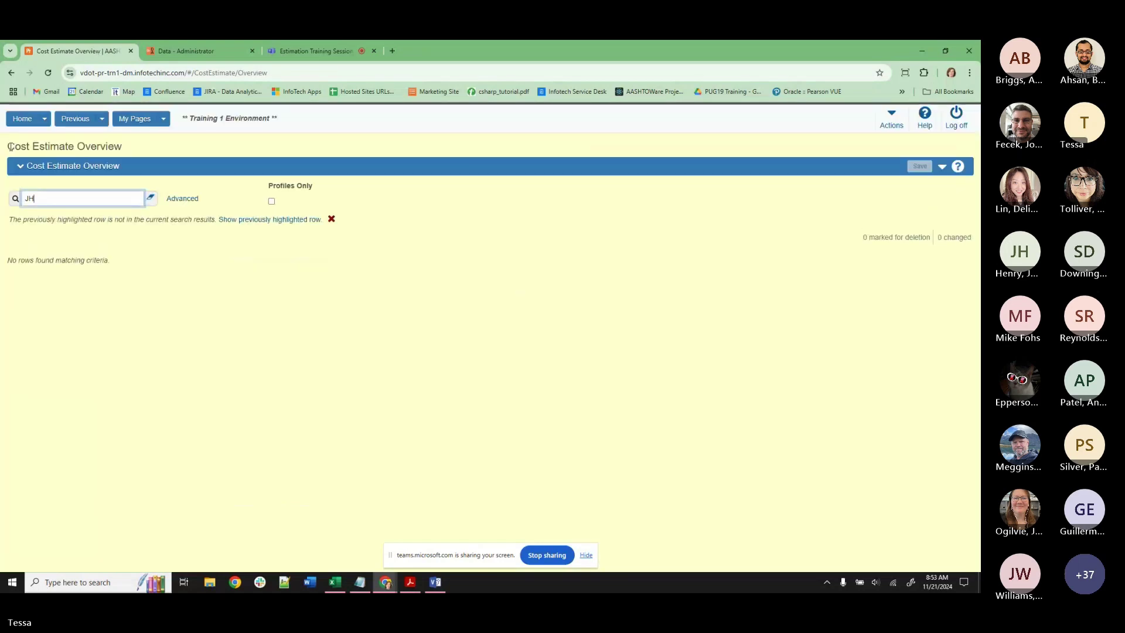
left_click(151, 198)
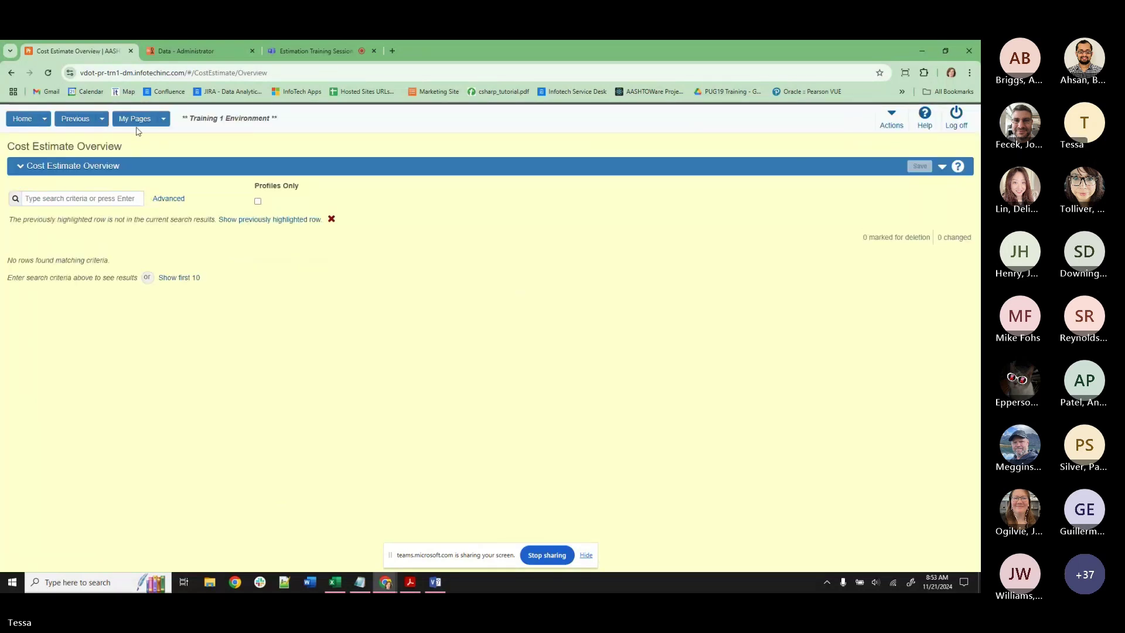
Go to the AASHTOWare Project administrator home dashboard and scroll through it.
left_click(19, 126)
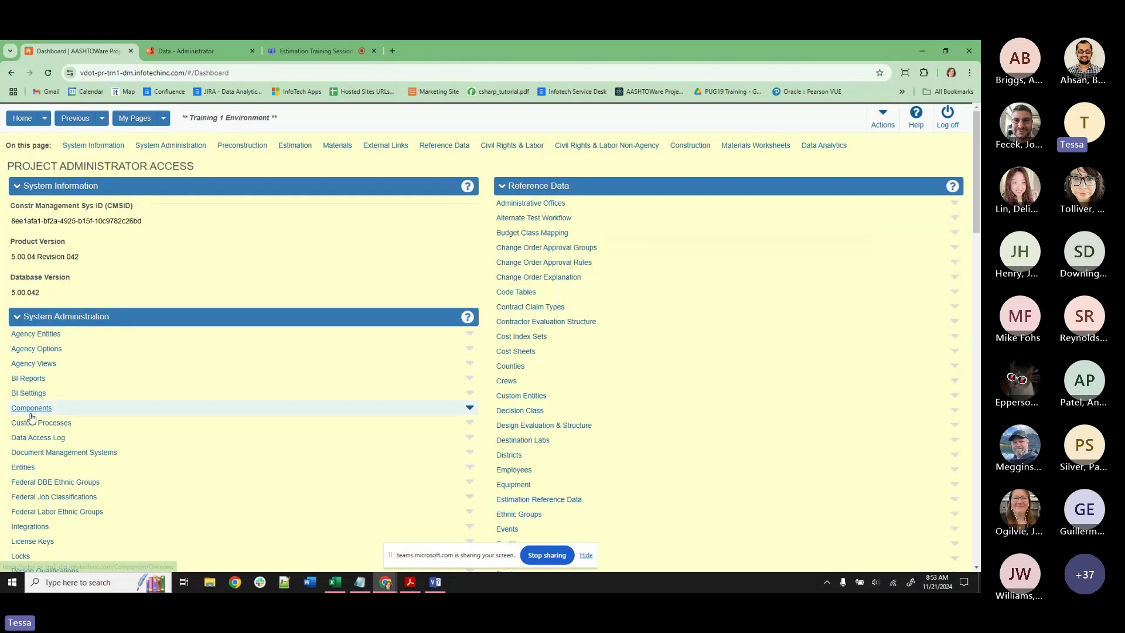
scroll(30, 422, "down", 3)
scroll(30, 426, "down", 4)
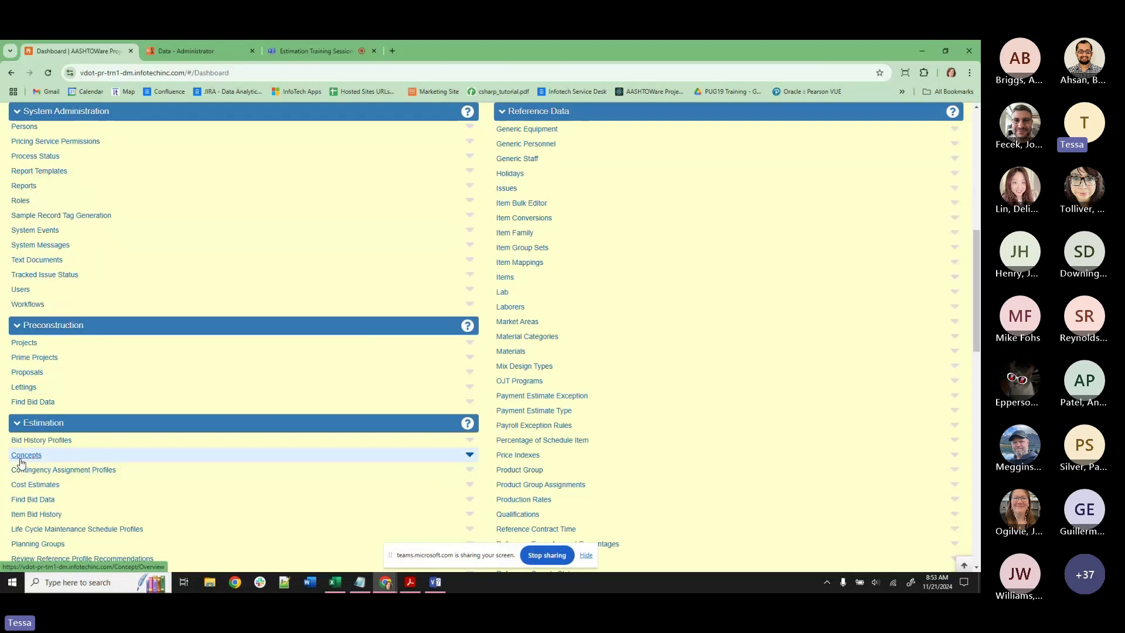
Jot a 'make copy' reminder in Notepad, then switch to the Data - Administrator tab.
left_click(360, 582)
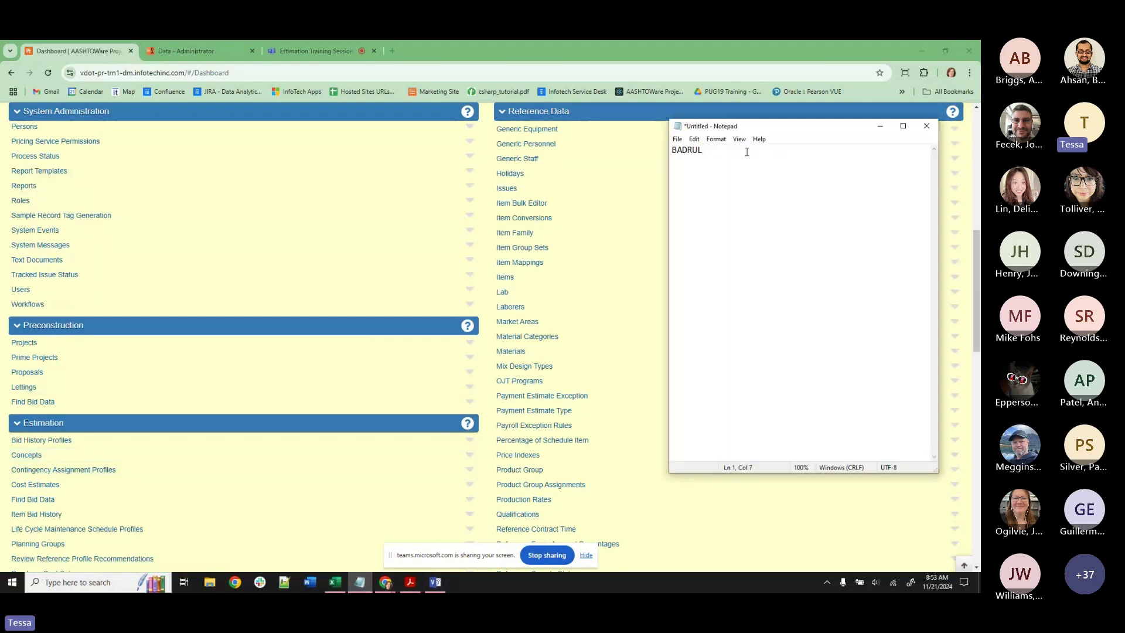
type("MA")
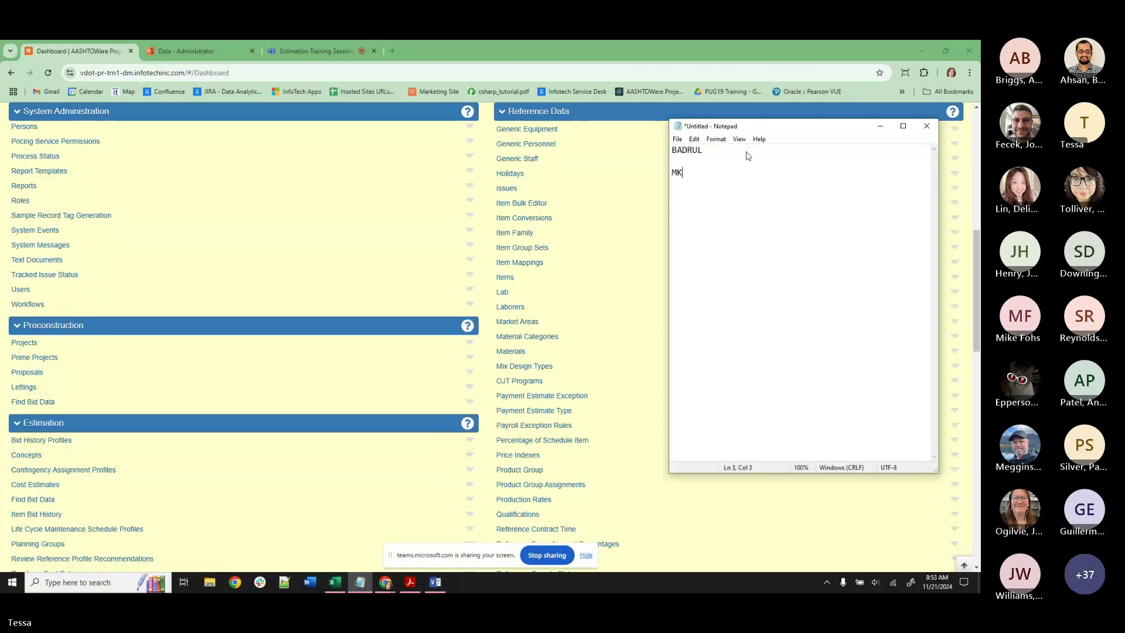
type("KE COPY F")
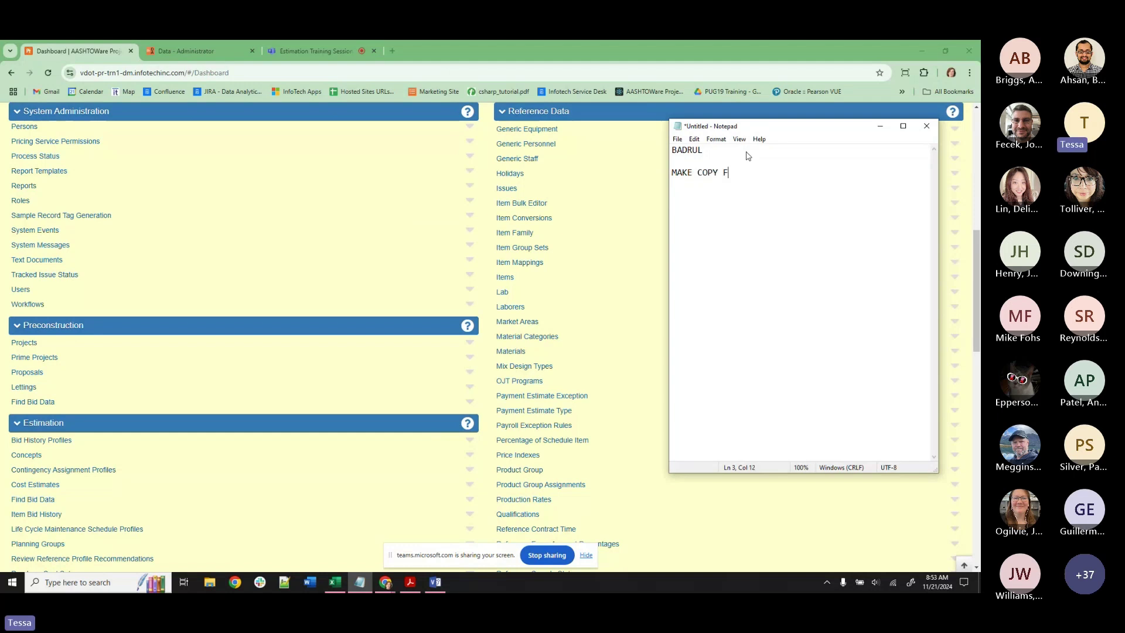
type("OR JASON H")
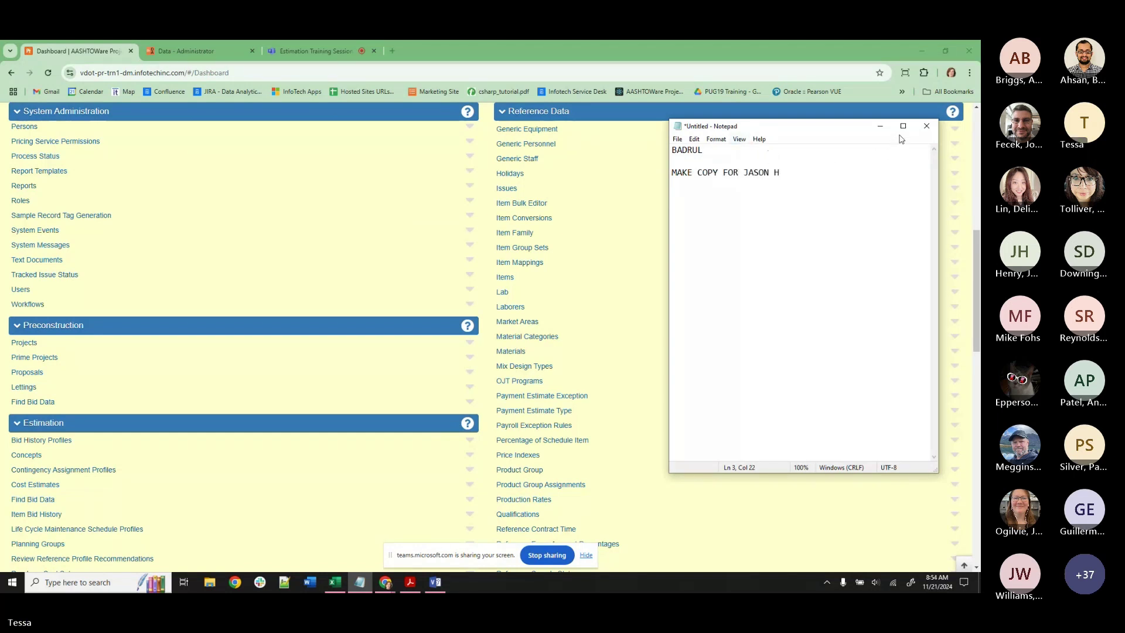
left_click(880, 126)
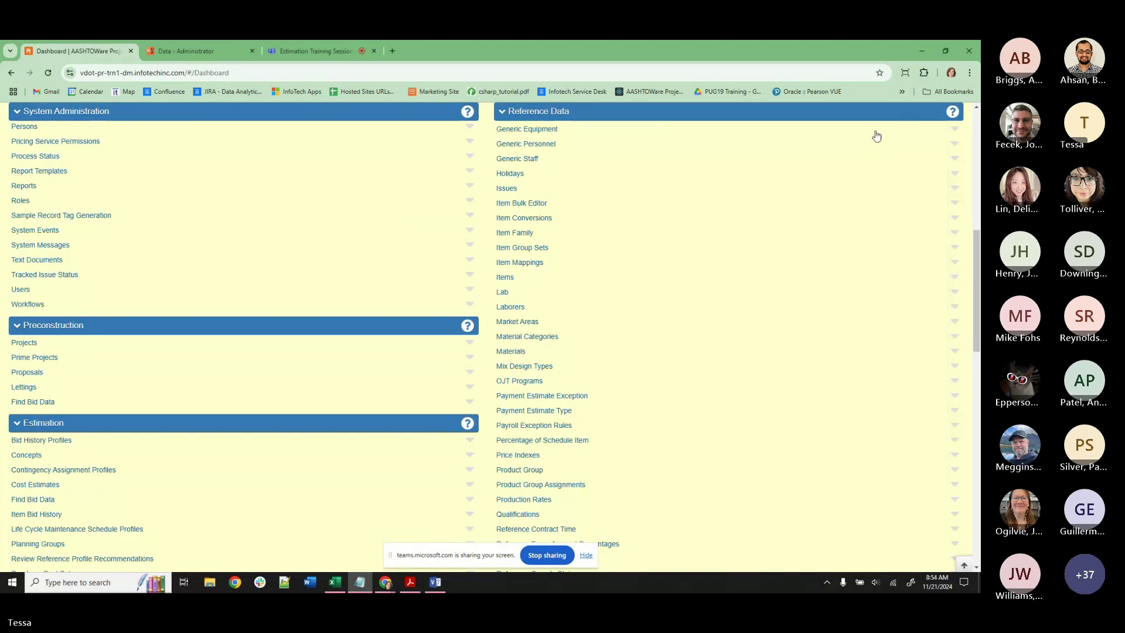
left_click(184, 54)
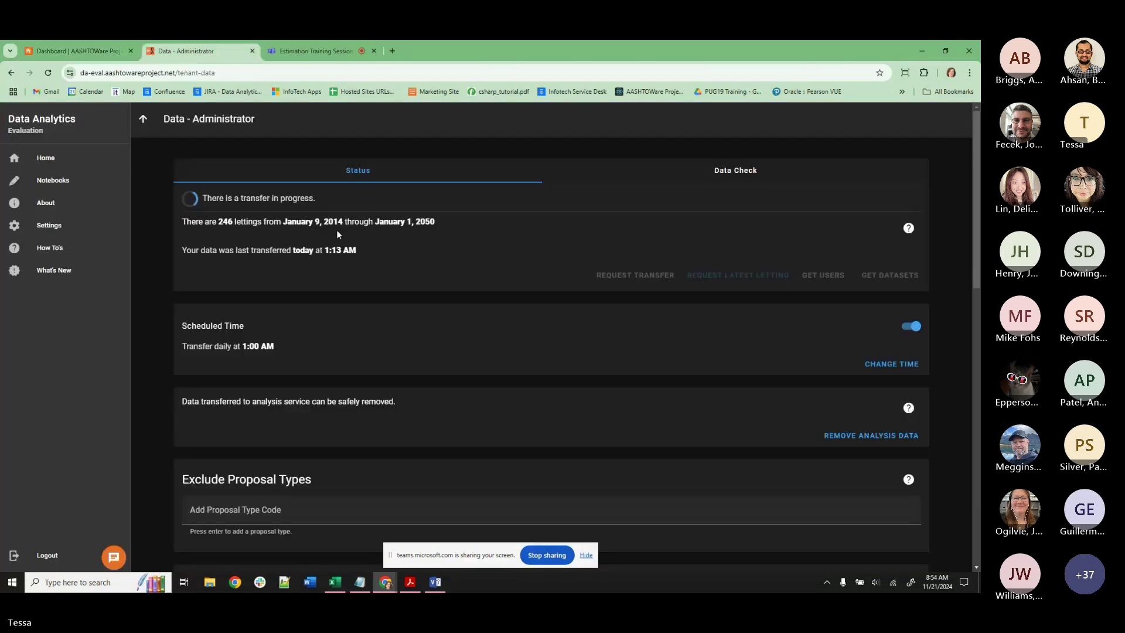
Open the Price History favorite from Data Analytics Home, then close it back to the Project dashboard.
left_click(48, 155)
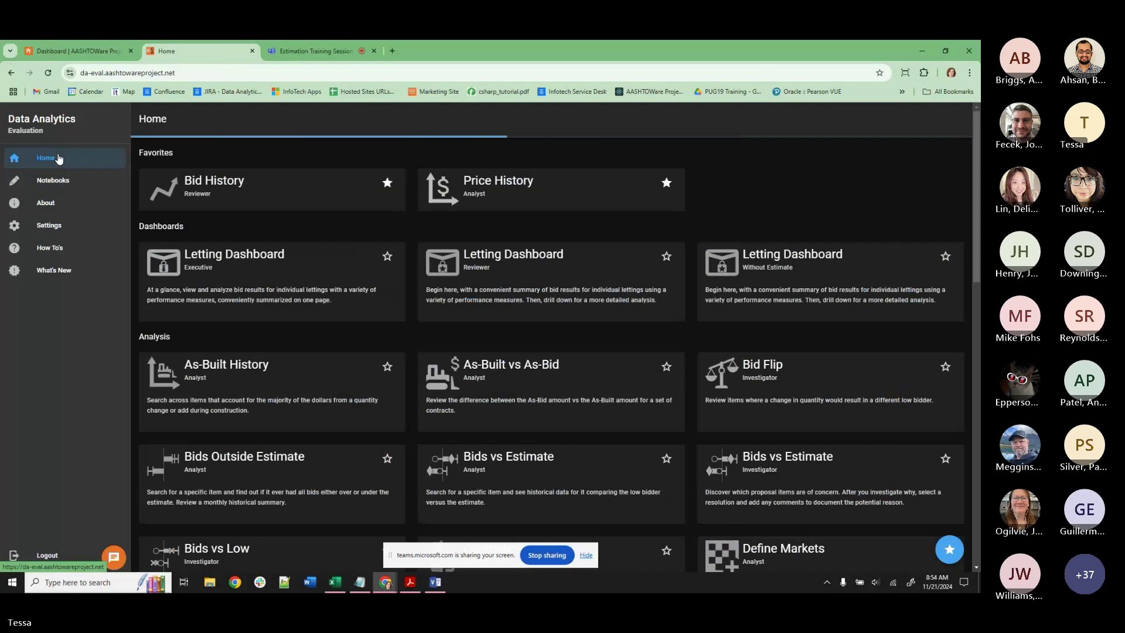
left_click(525, 188)
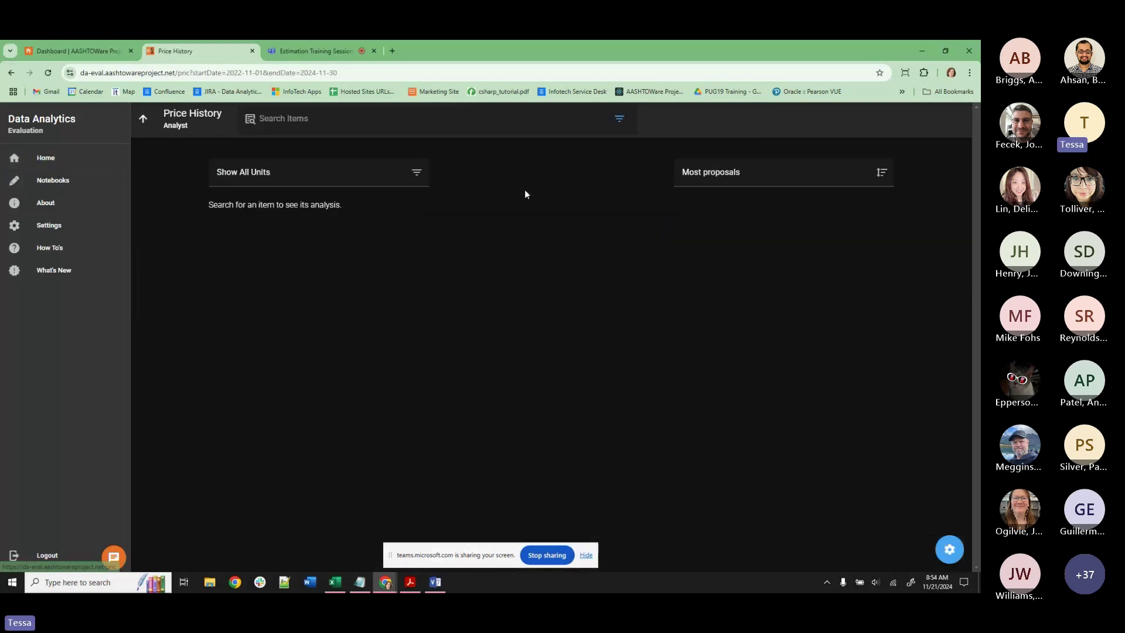
left_click(252, 51)
left_click(52, 52)
scroll(102, 115, "up", 5)
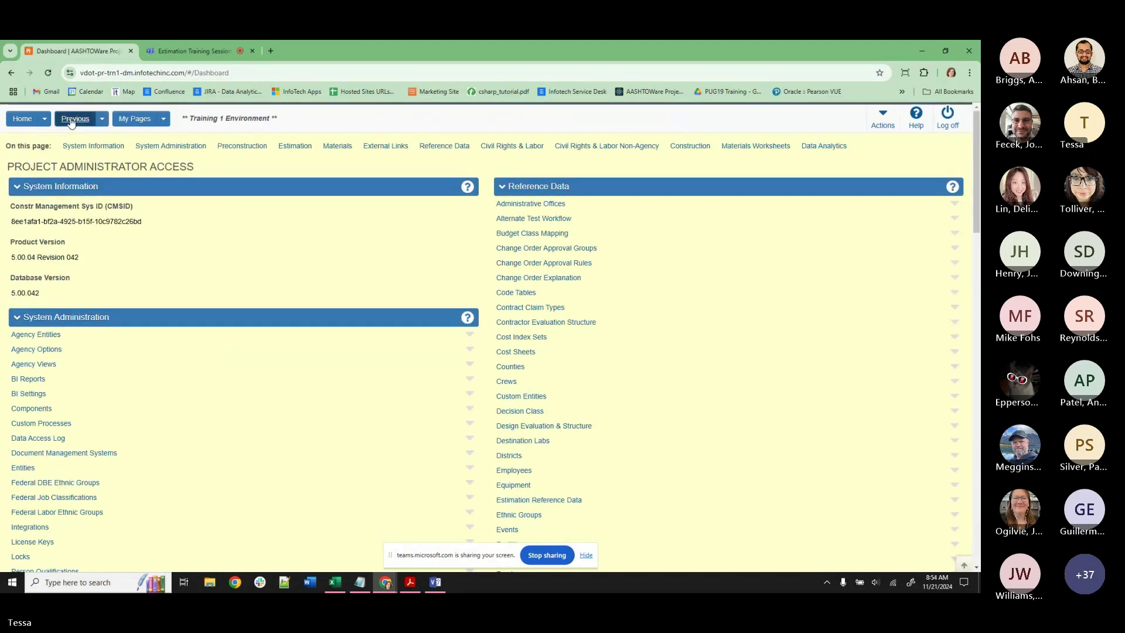
left_click(45, 118)
Switch role to V_Est_Eng_Designer (Engineer Designer).
left_click(36, 182)
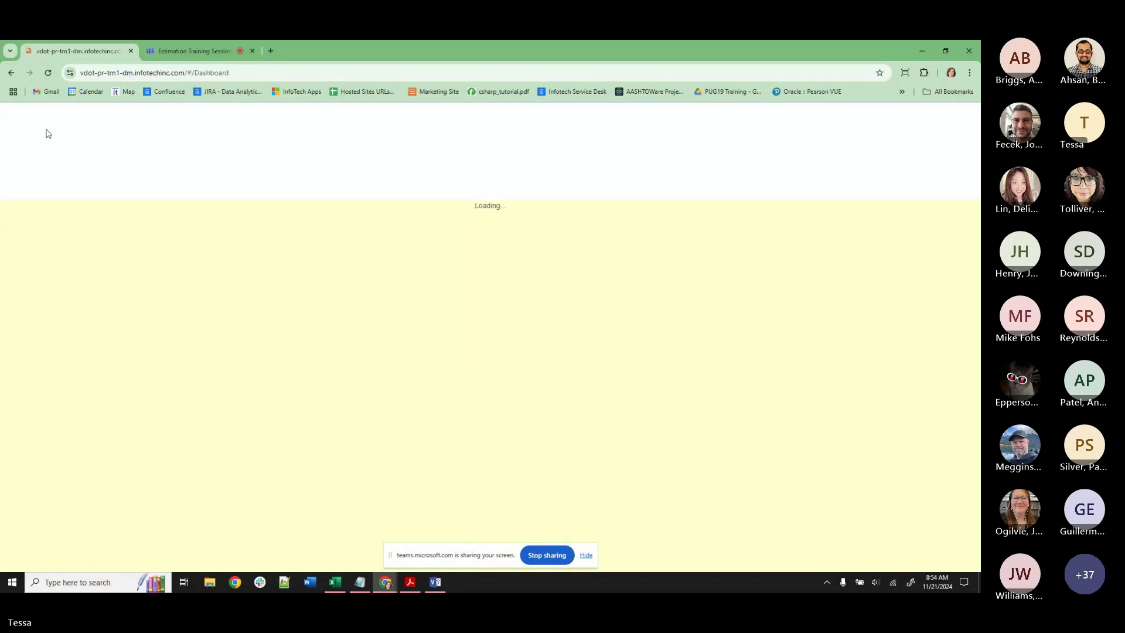
left_click(45, 116)
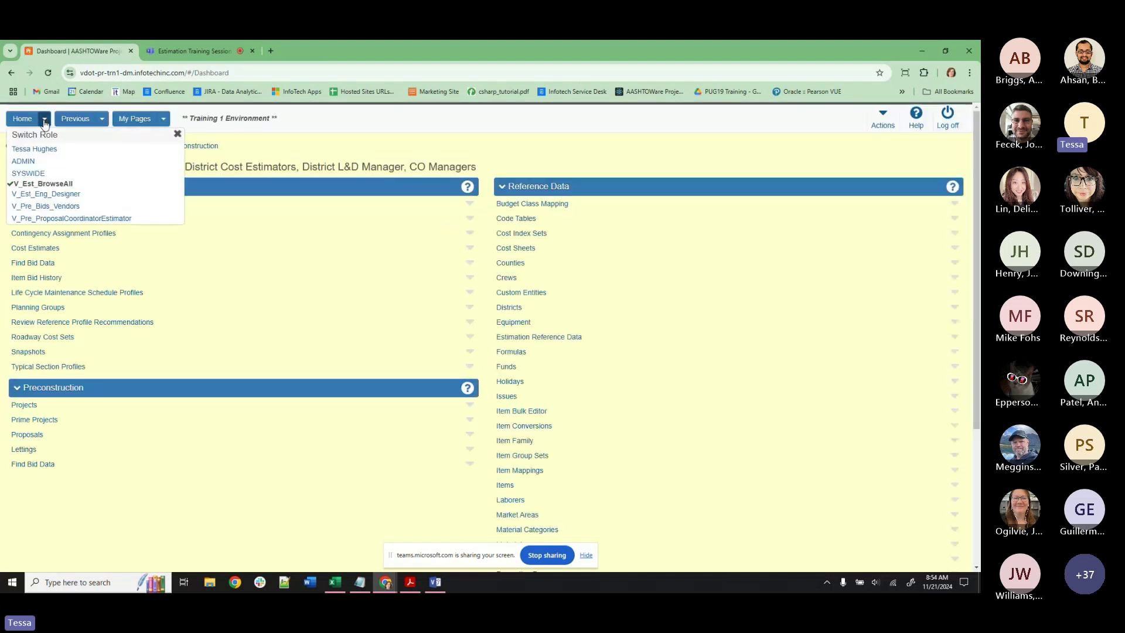
left_click(47, 194)
Open line 60 item 404SD20-0020's Price History Card in DA SaaS from DE-TRAINING-TMH2's items.
left_click(102, 118)
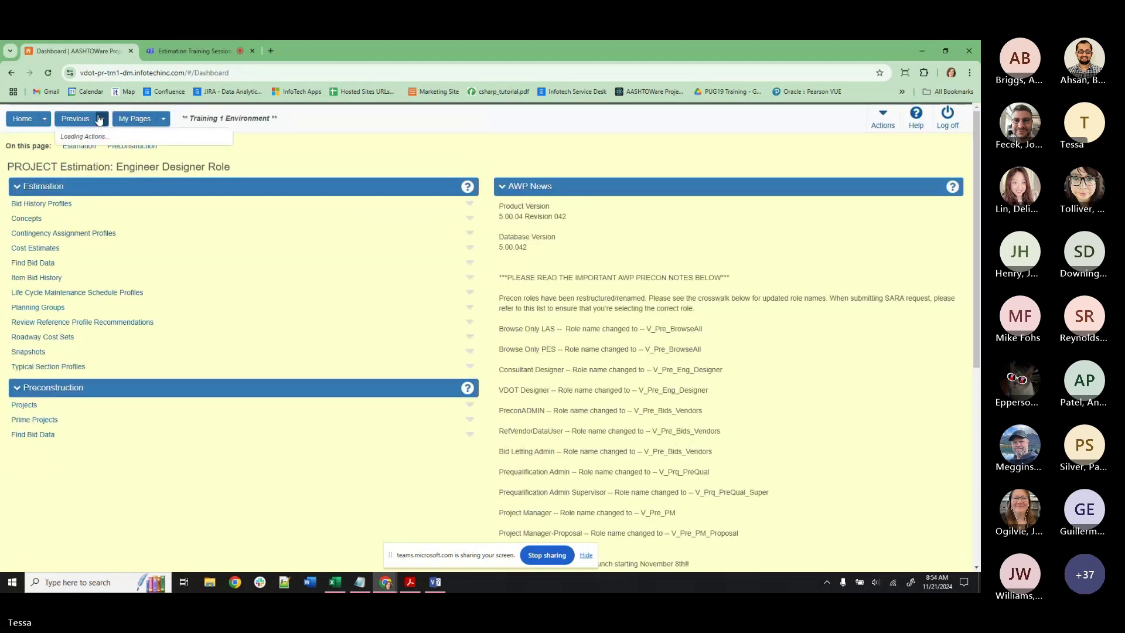
left_click(117, 172)
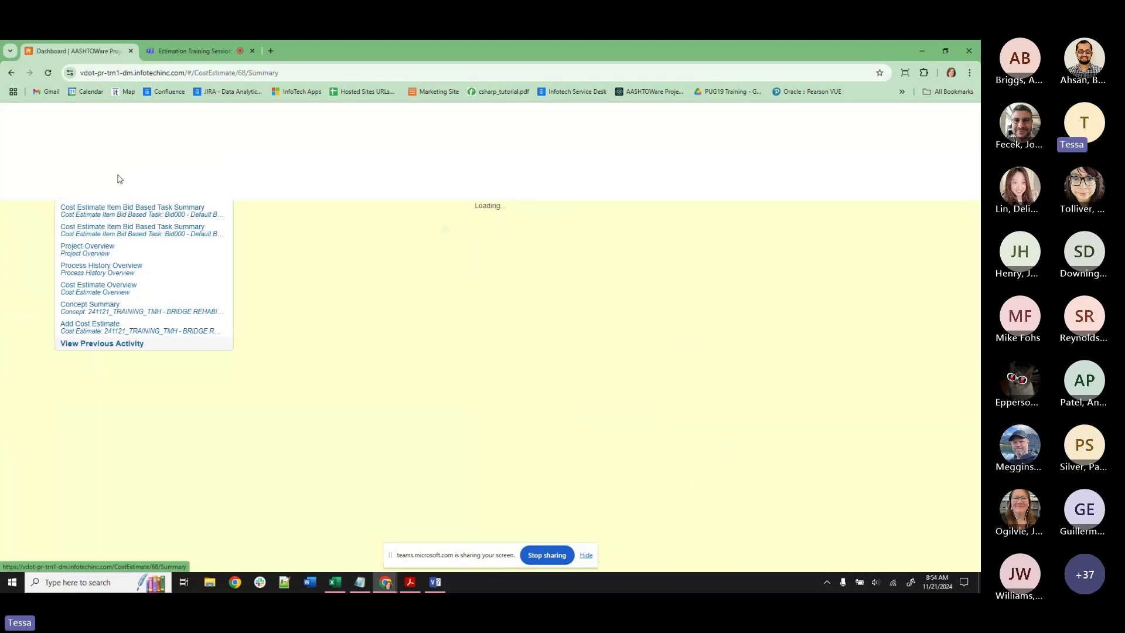
left_click(48, 253)
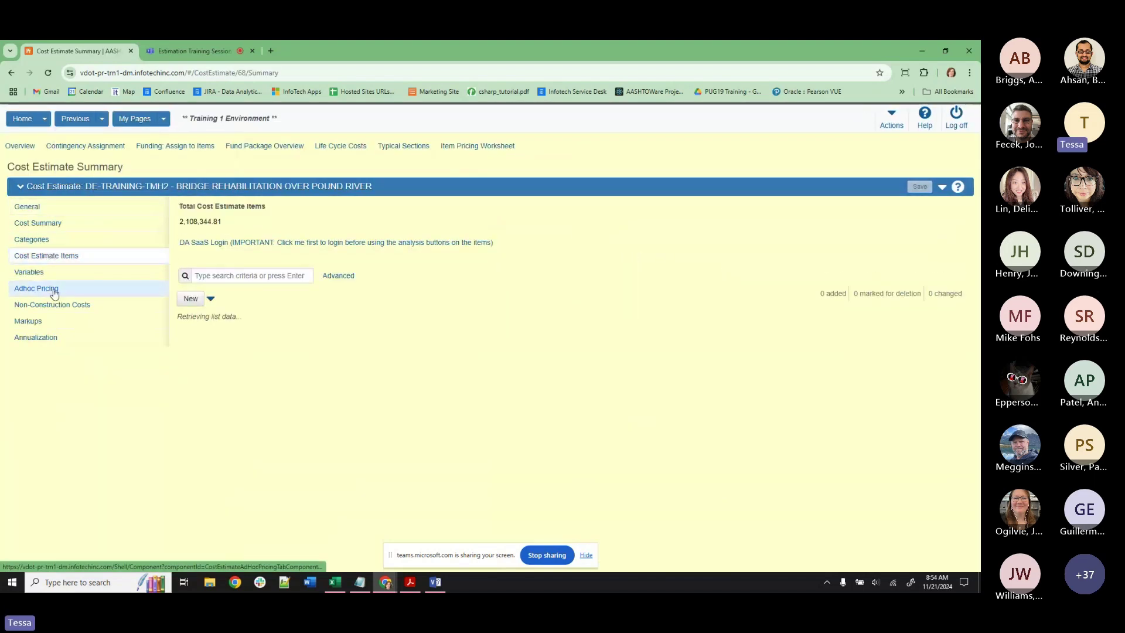
scroll(568, 332, "down", 10)
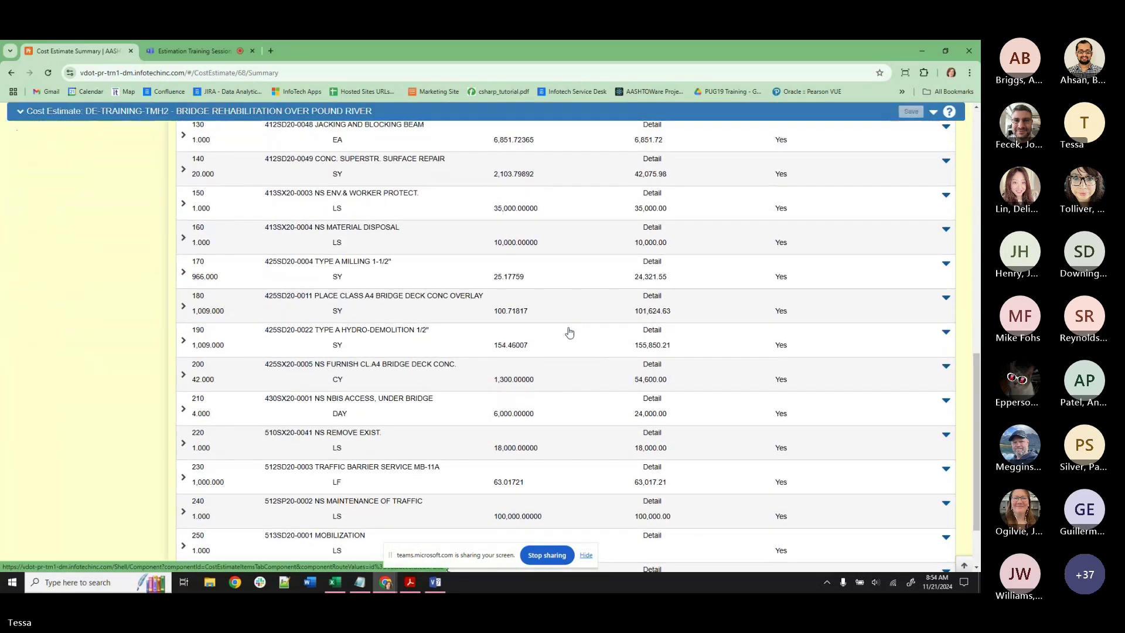
scroll(570, 332, "up", 8)
left_click(548, 347)
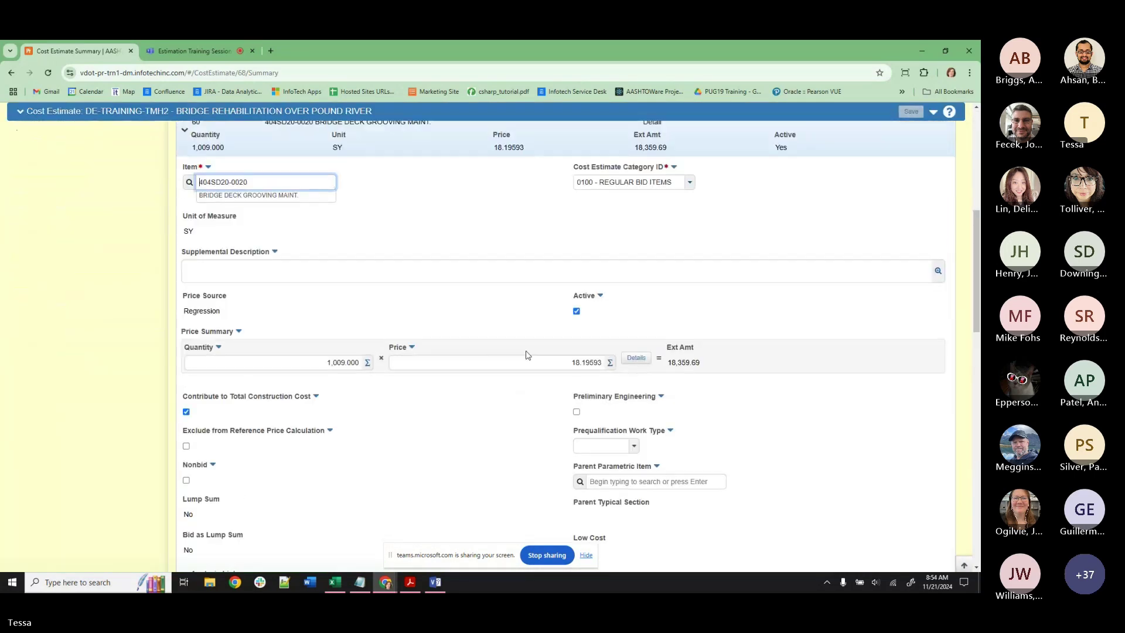
scroll(527, 354, "down", 4)
left_click(272, 447)
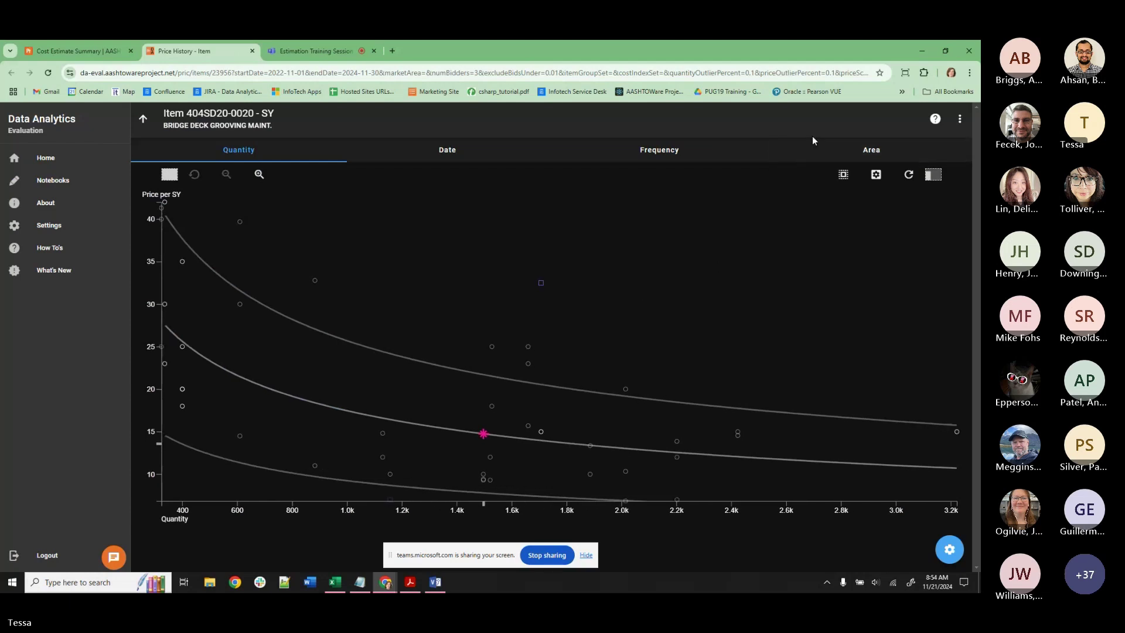
Return from the cost estimate to the price history chart and view it full screen.
left_click(73, 52)
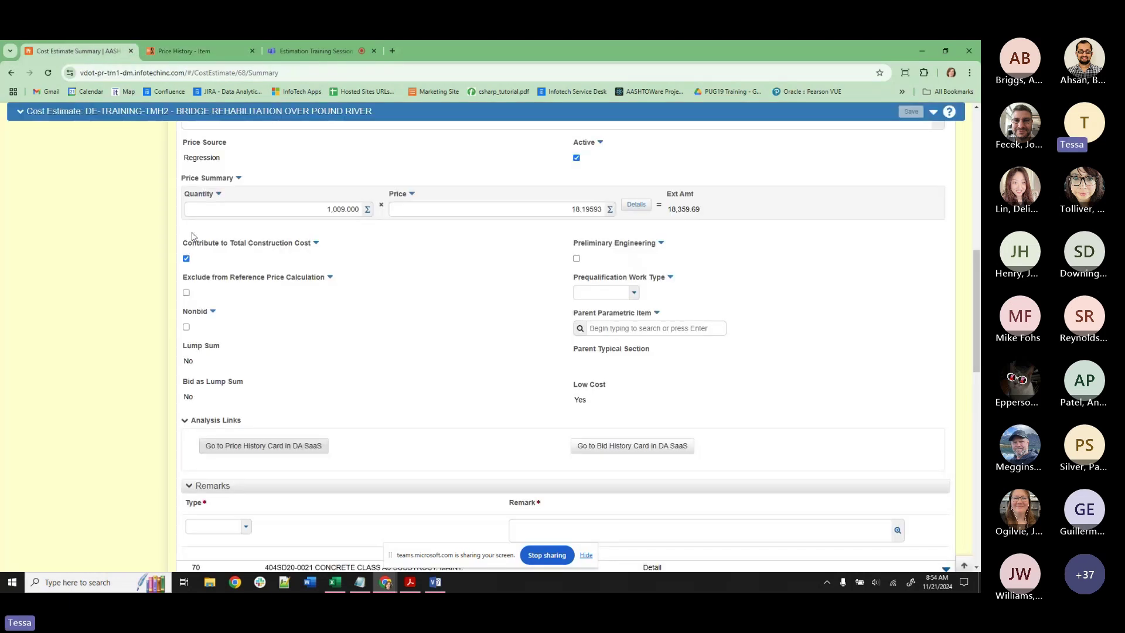
left_click(167, 52)
key("F11")
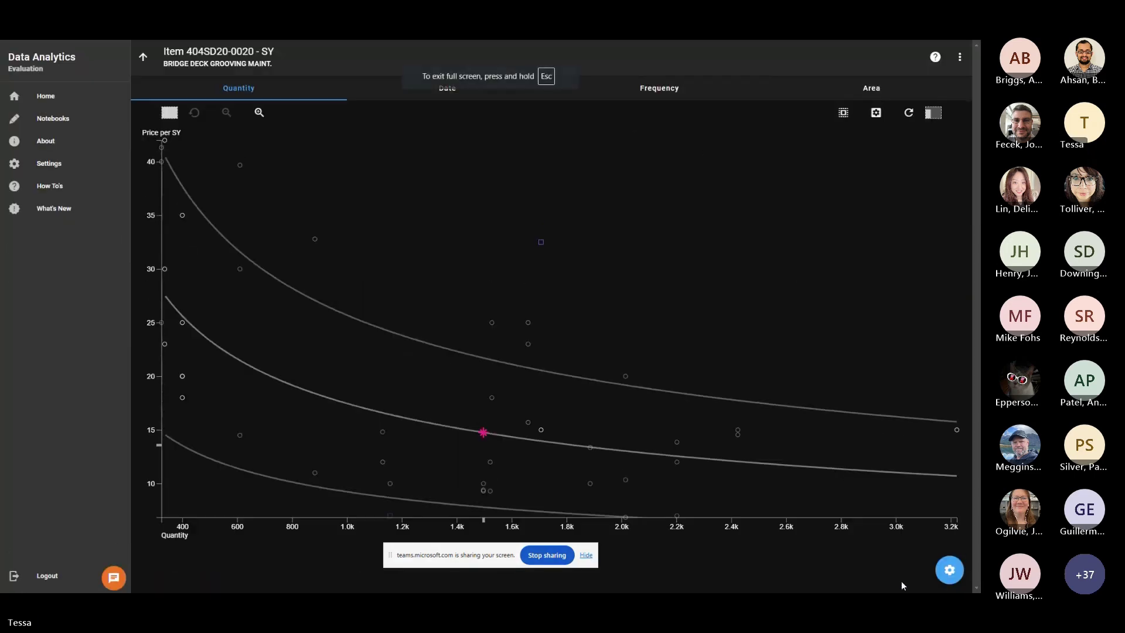
Price the item at quantity 1,009 with bid history starting 11/2021.
left_click(949, 570)
left_click(890, 135)
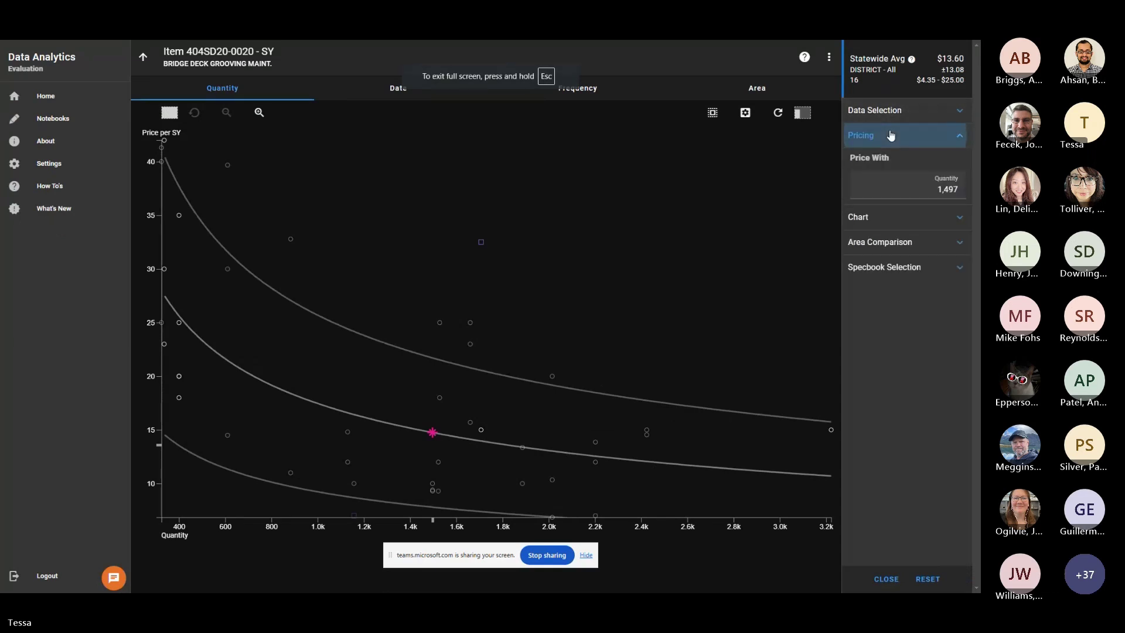
left_click(914, 186)
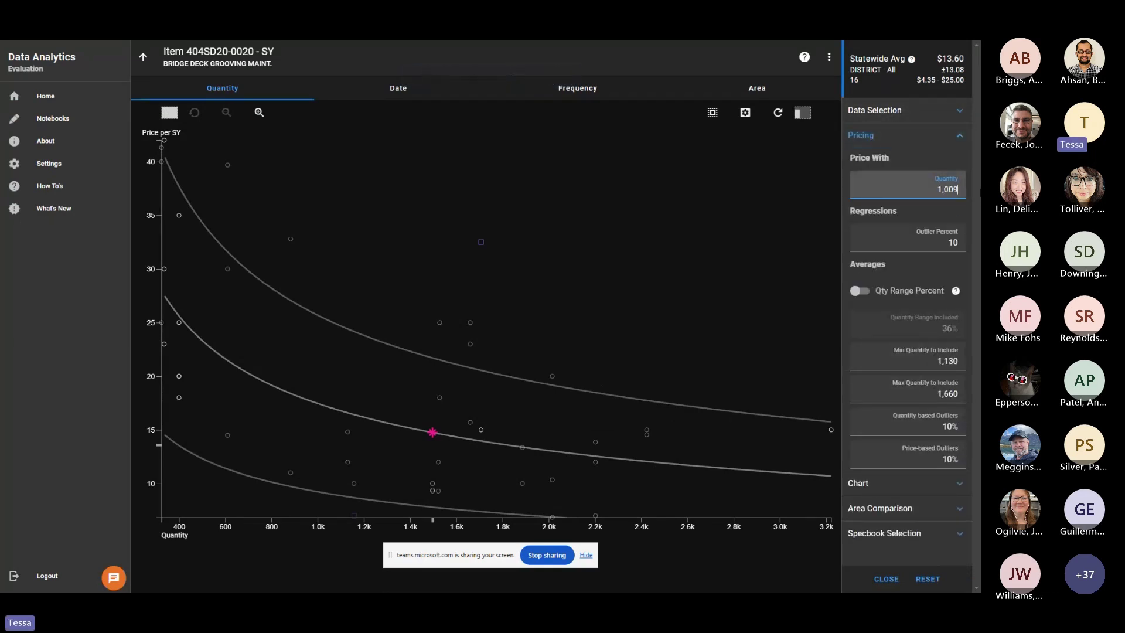
left_click(931, 117)
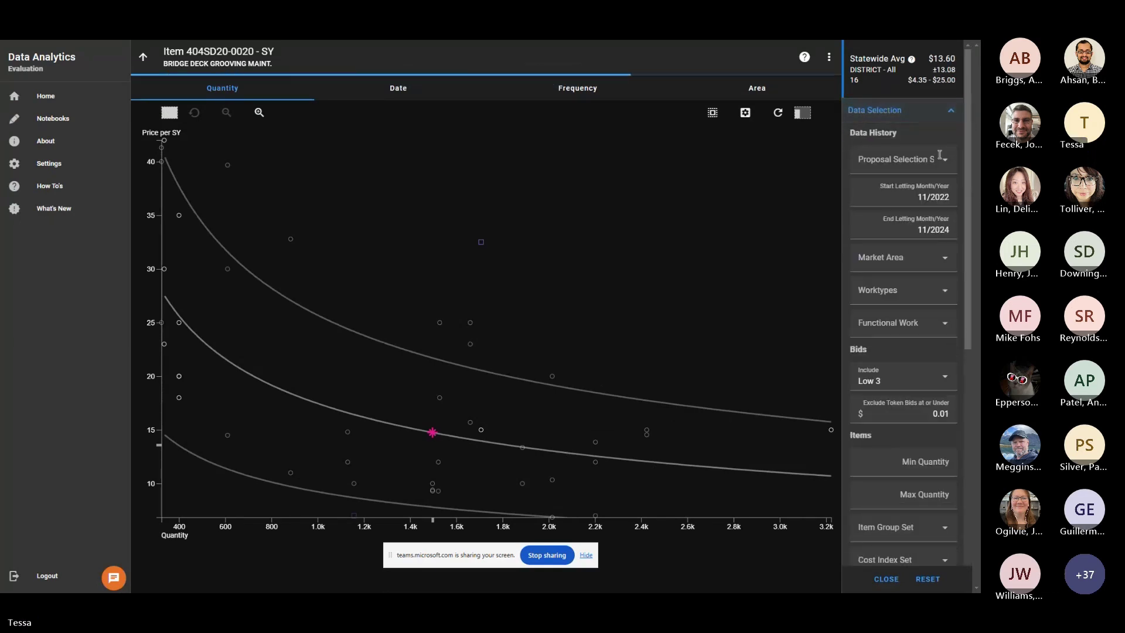
left_click(949, 197)
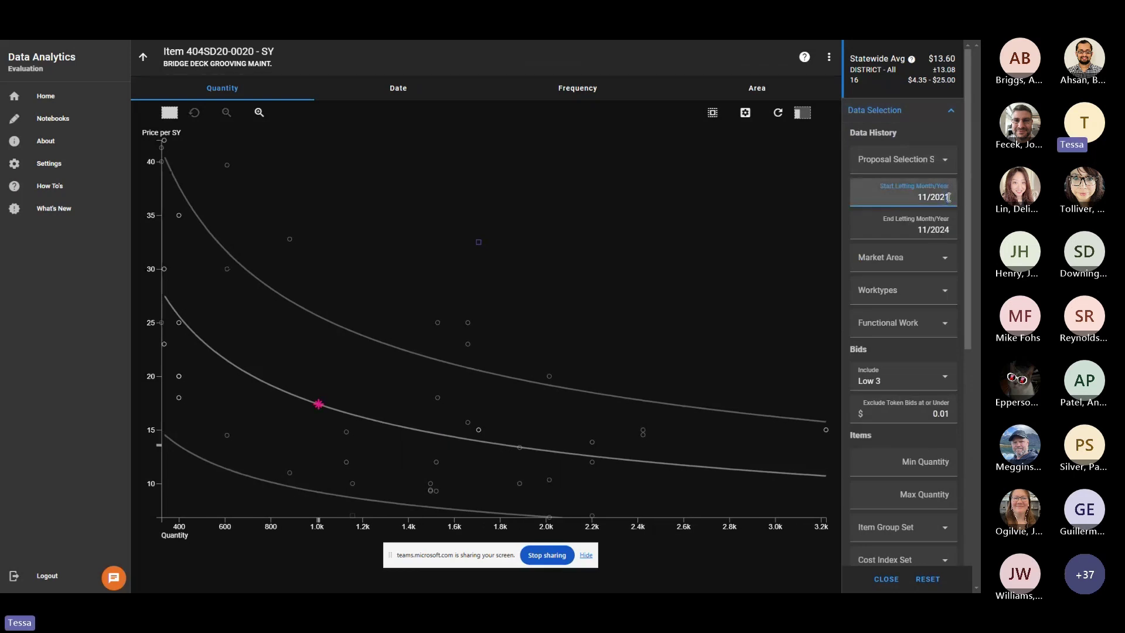
left_click(926, 113)
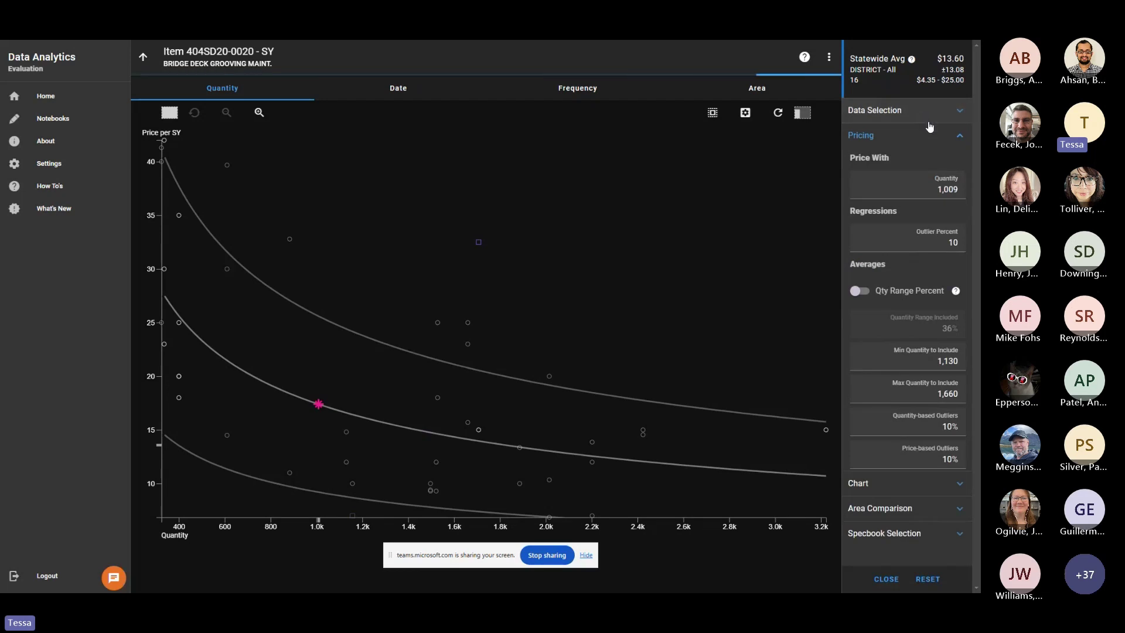
left_click(927, 138)
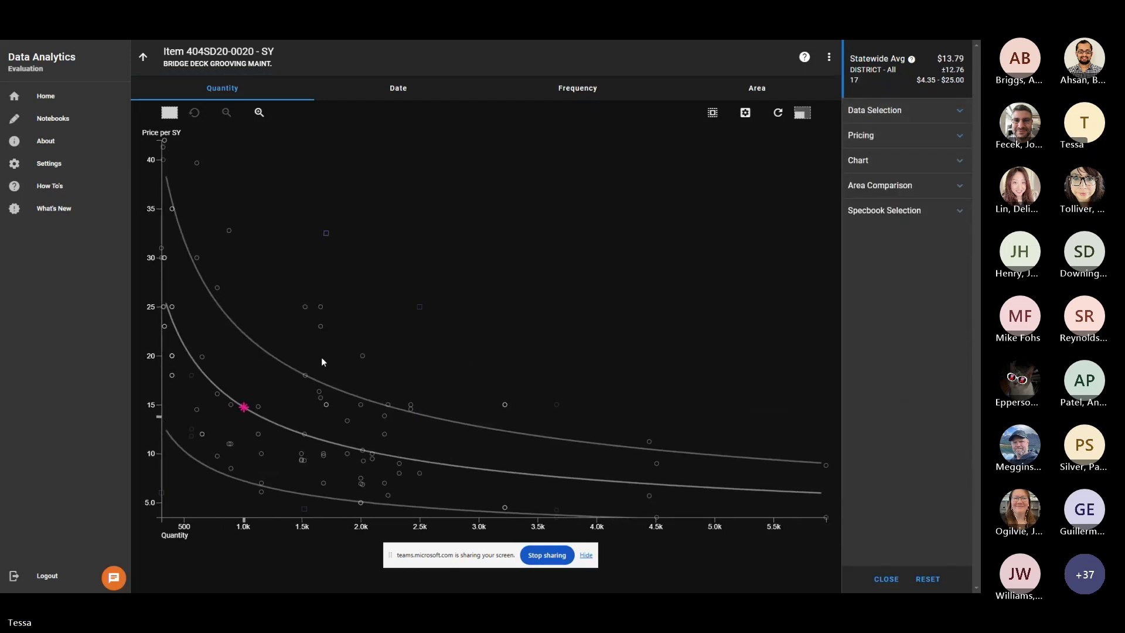
Show the regression price at quantity 1,009, then switch to the price-by-letting-date chart.
left_click(245, 407)
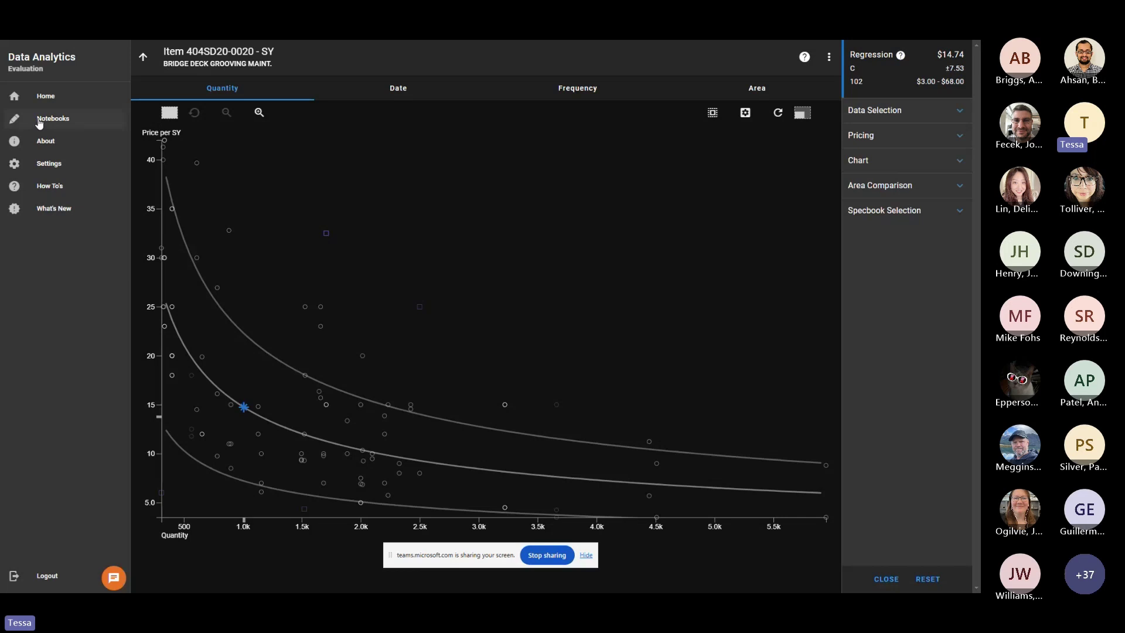
left_click(412, 89)
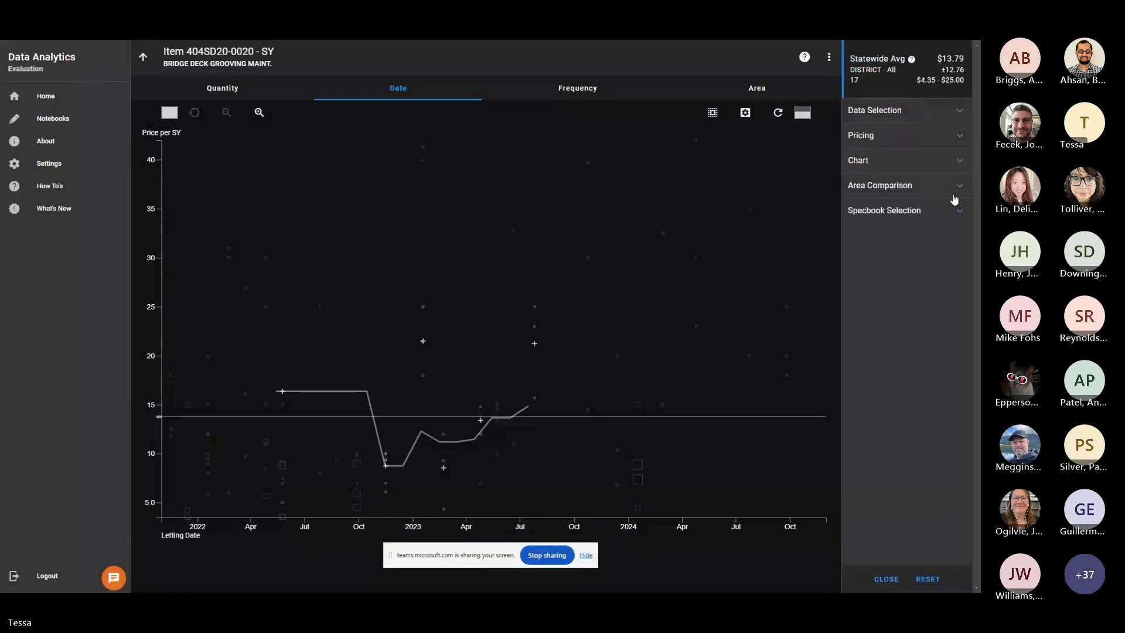
Review the date chart's Chart display options, then switch to the price Frequency histogram.
left_click(954, 166)
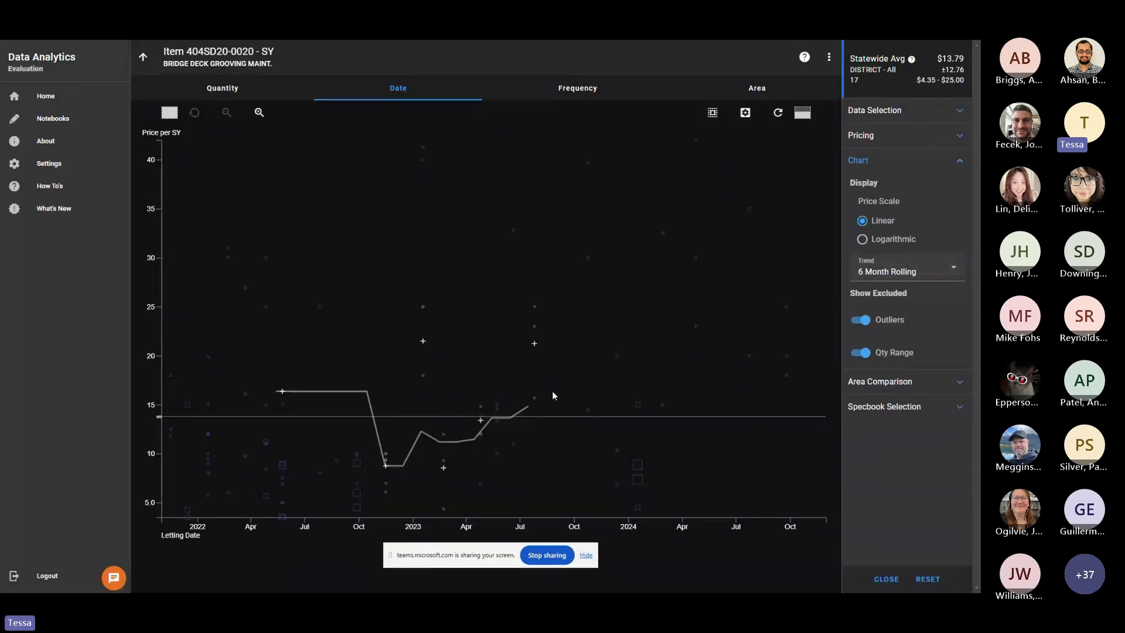
left_click(960, 162)
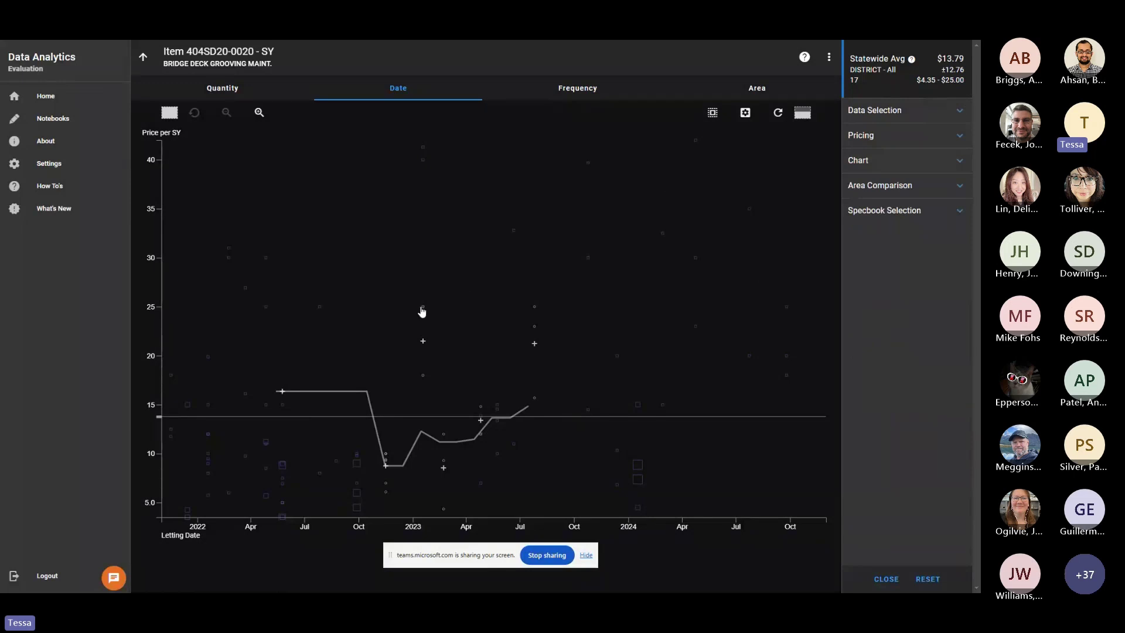
left_click(597, 93)
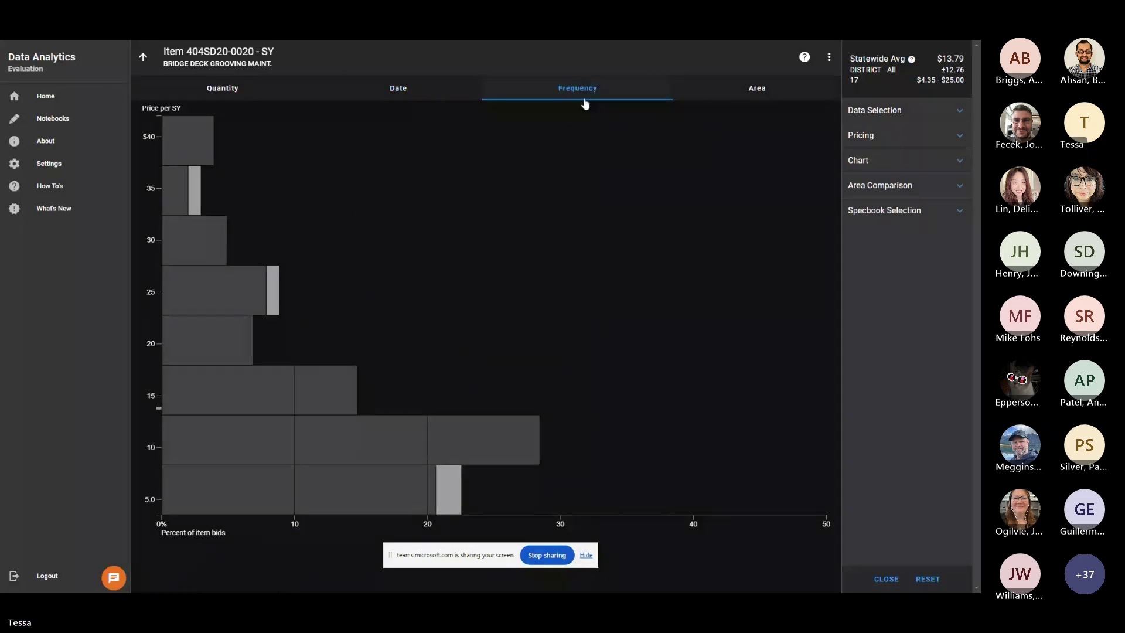
Check the $10 and $15 bins, set 22 bins, pick the $12.25–$14.00 bin, then open the Area map.
left_click(241, 463)
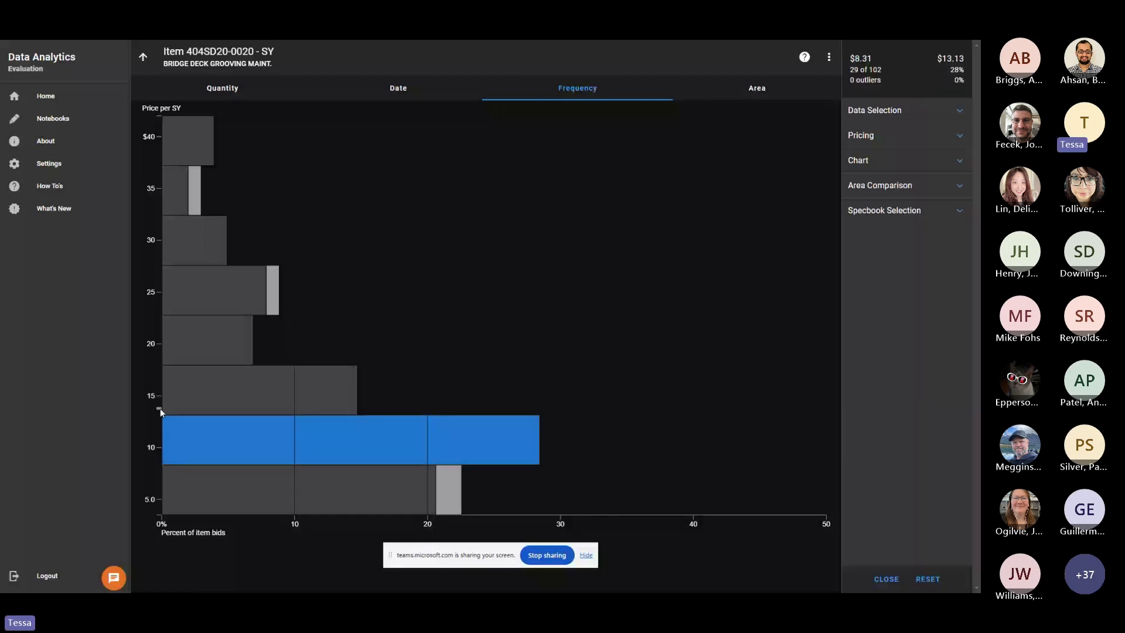
left_click(174, 403)
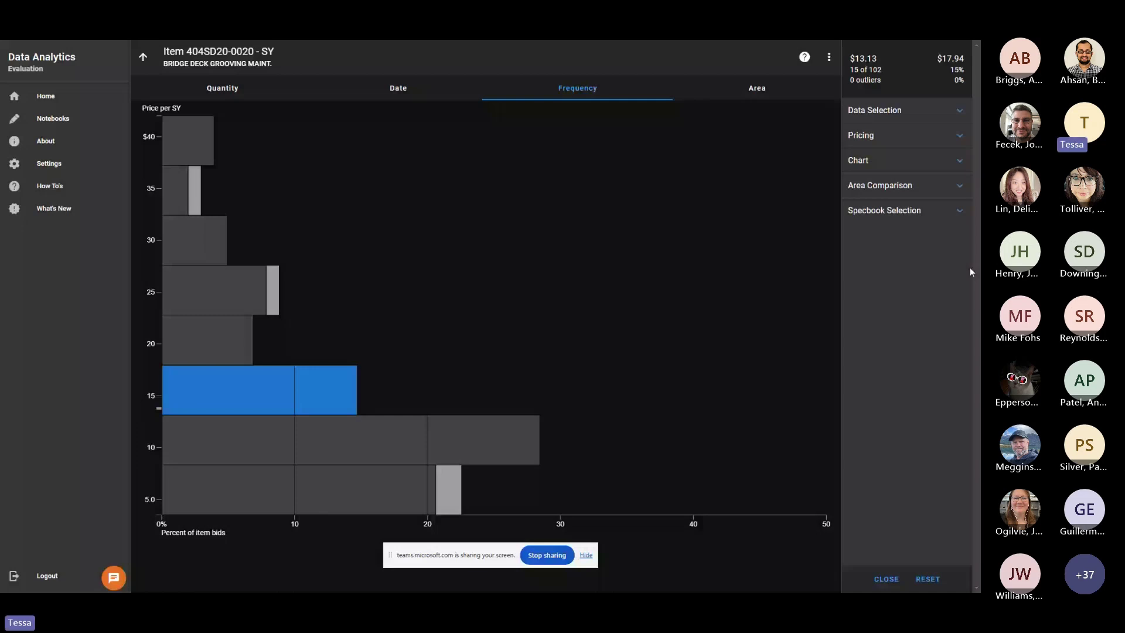
left_click(902, 159)
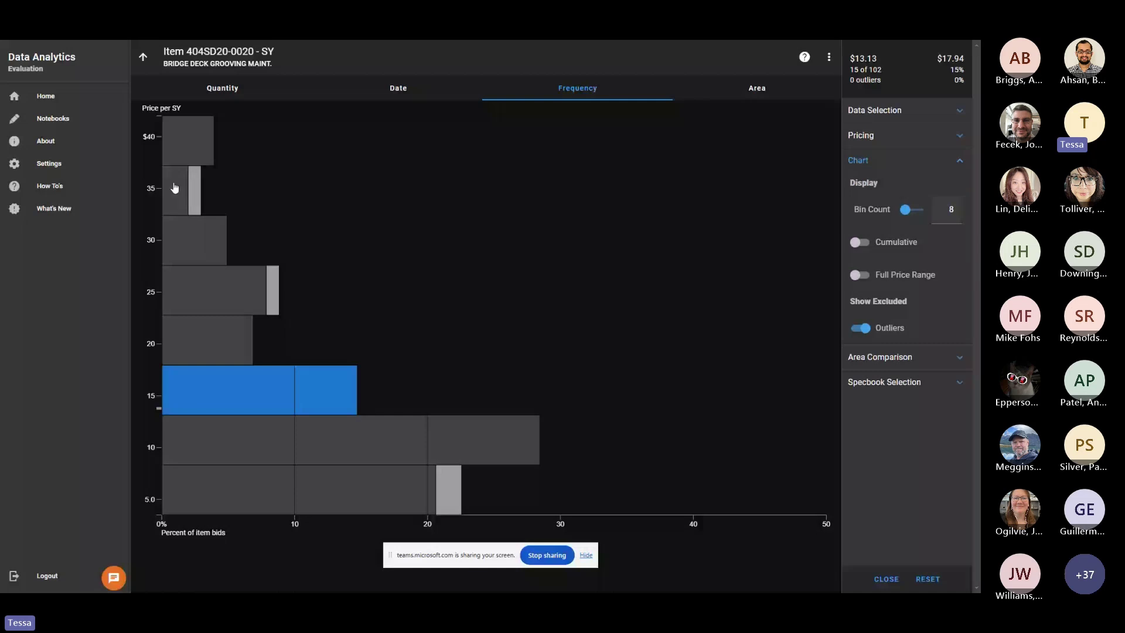
left_click_drag(917, 213, 142, 475)
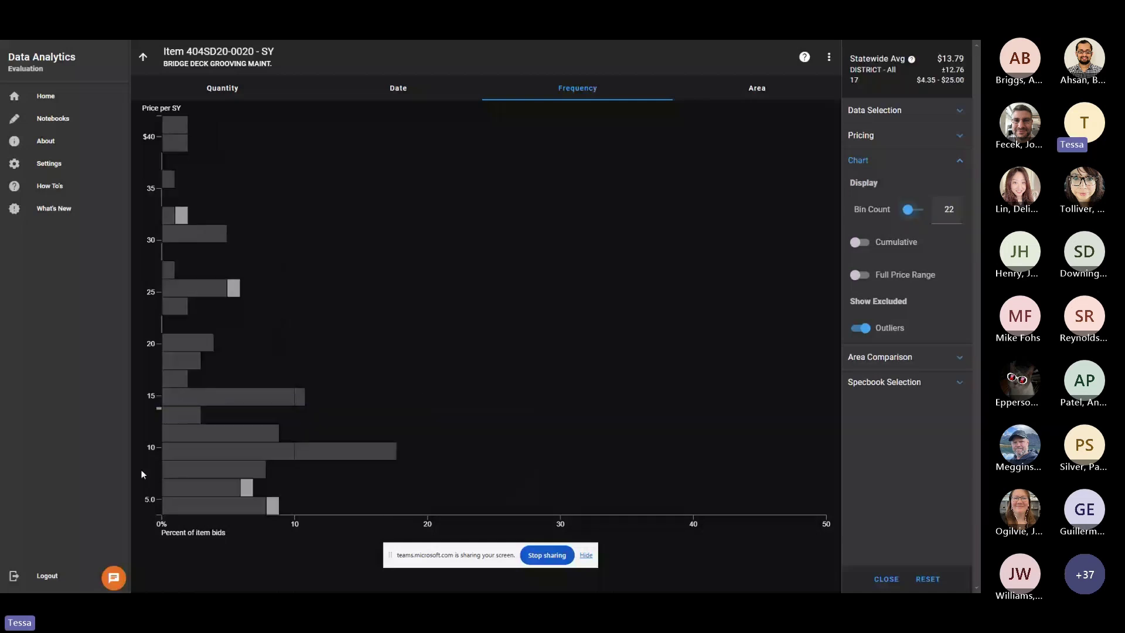
left_click(171, 421)
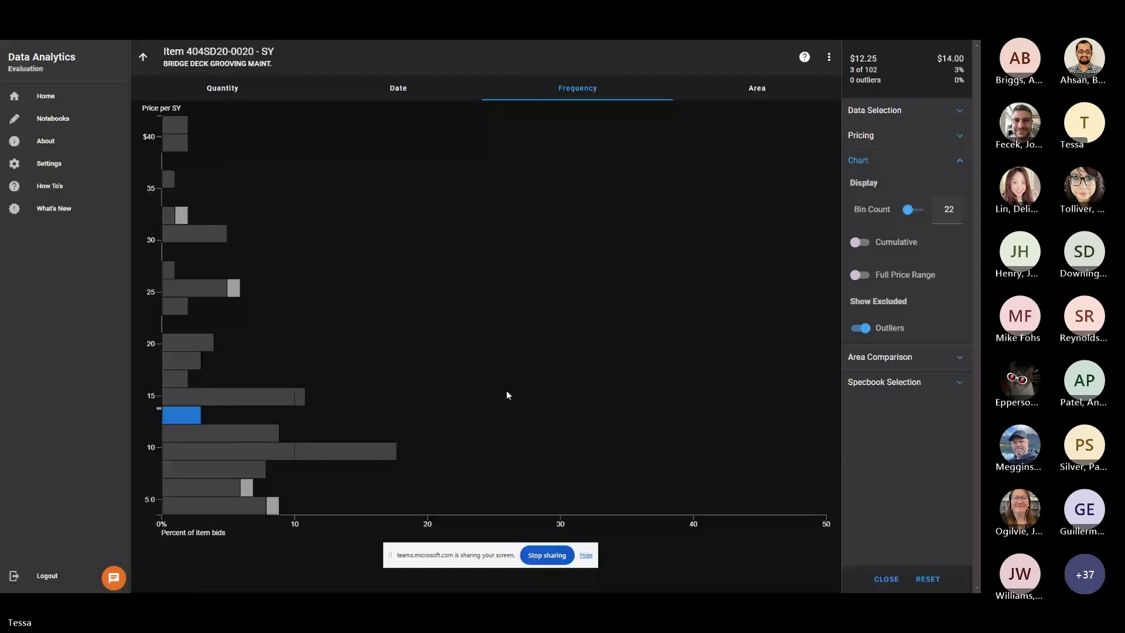
left_click(760, 89)
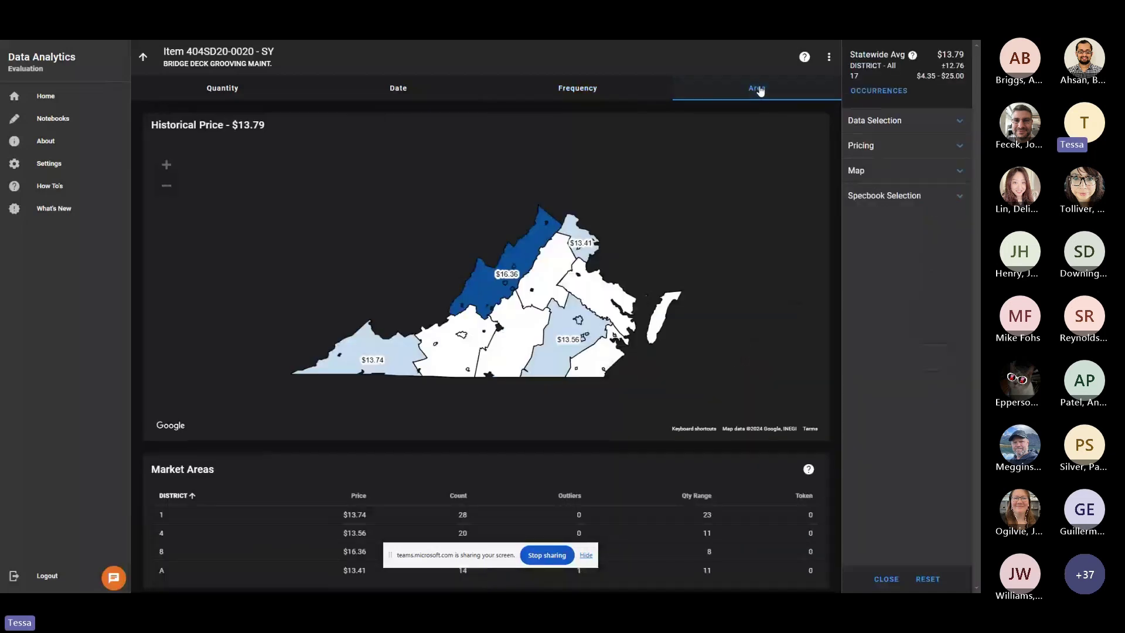
Compare the District 1, 8 and 4 averages on the map, finishing on District 1 at $13.74.
left_click(586, 554)
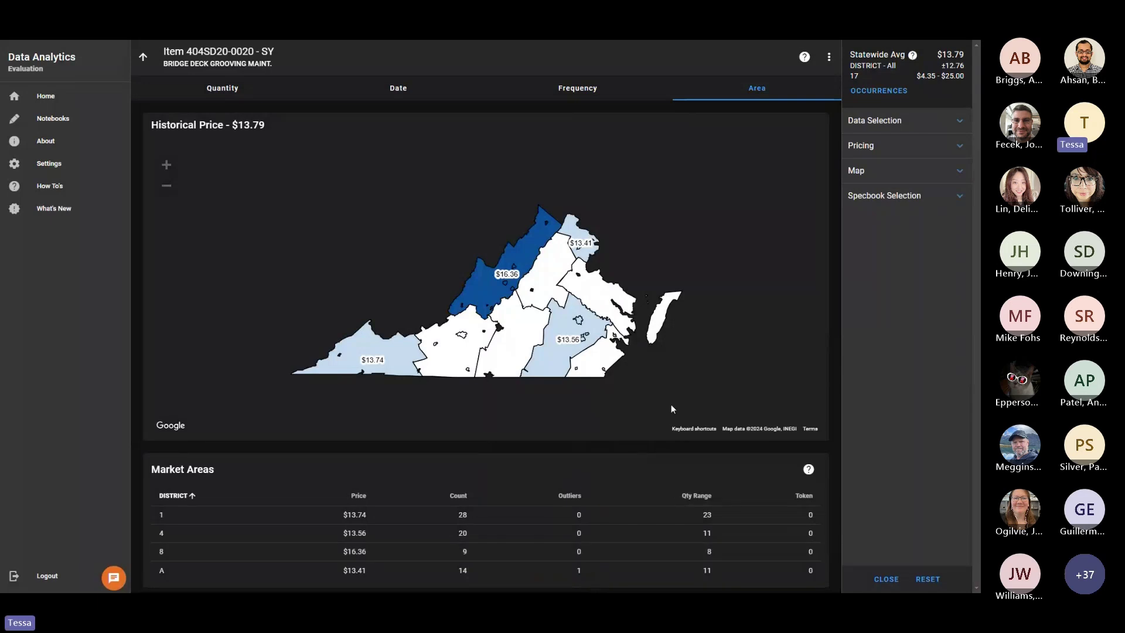
left_click(408, 364)
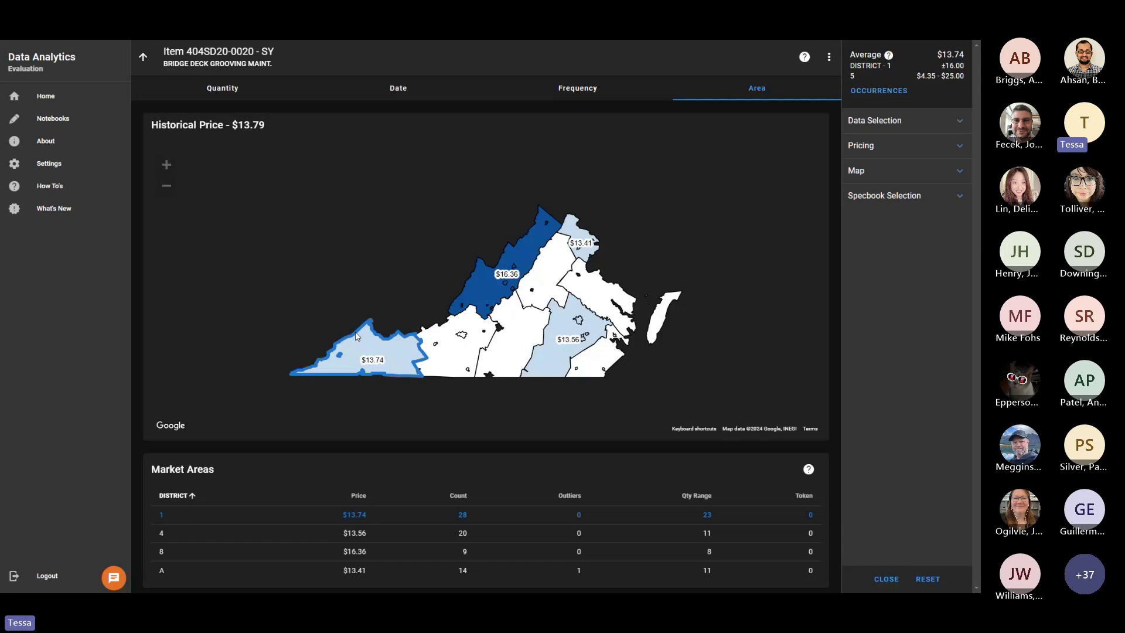
left_click(527, 248)
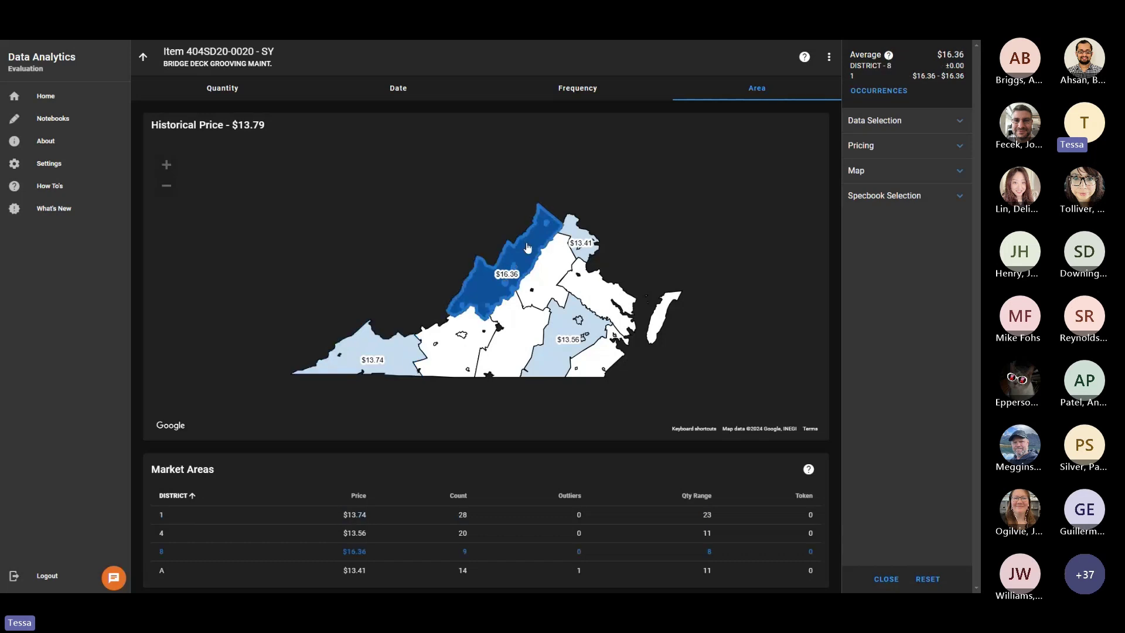
left_click(364, 349)
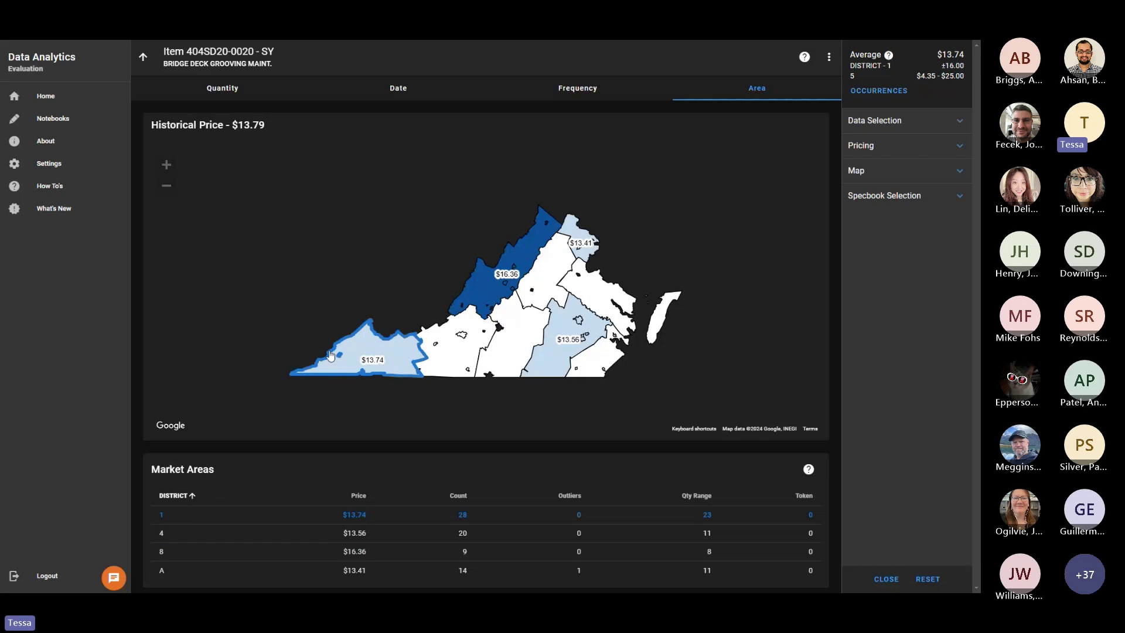
left_click(523, 258)
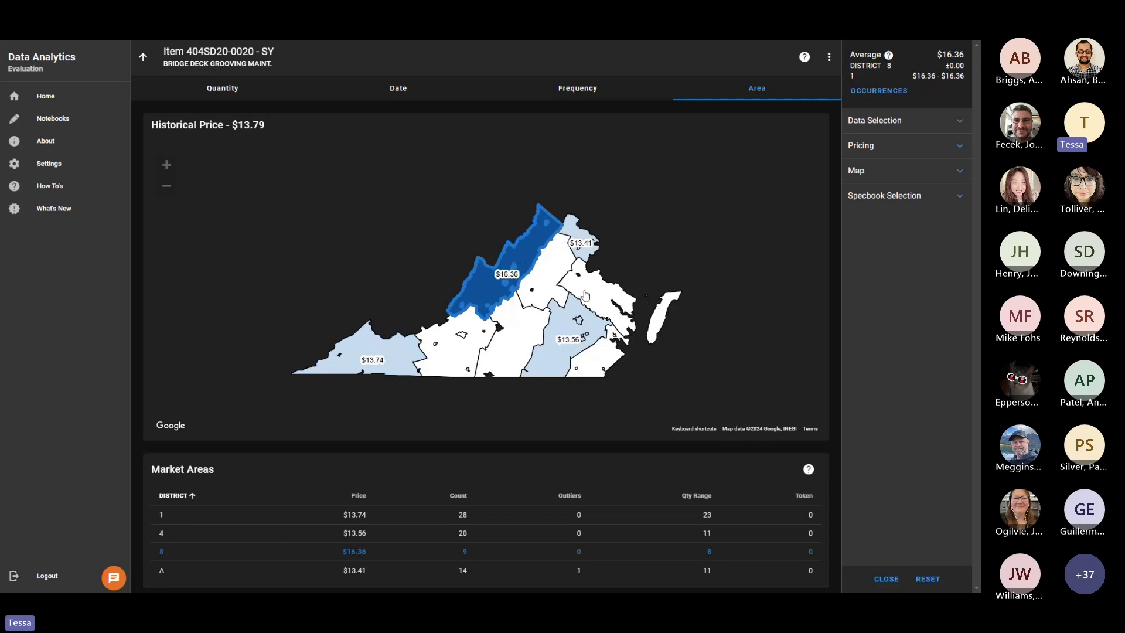
left_click(575, 313)
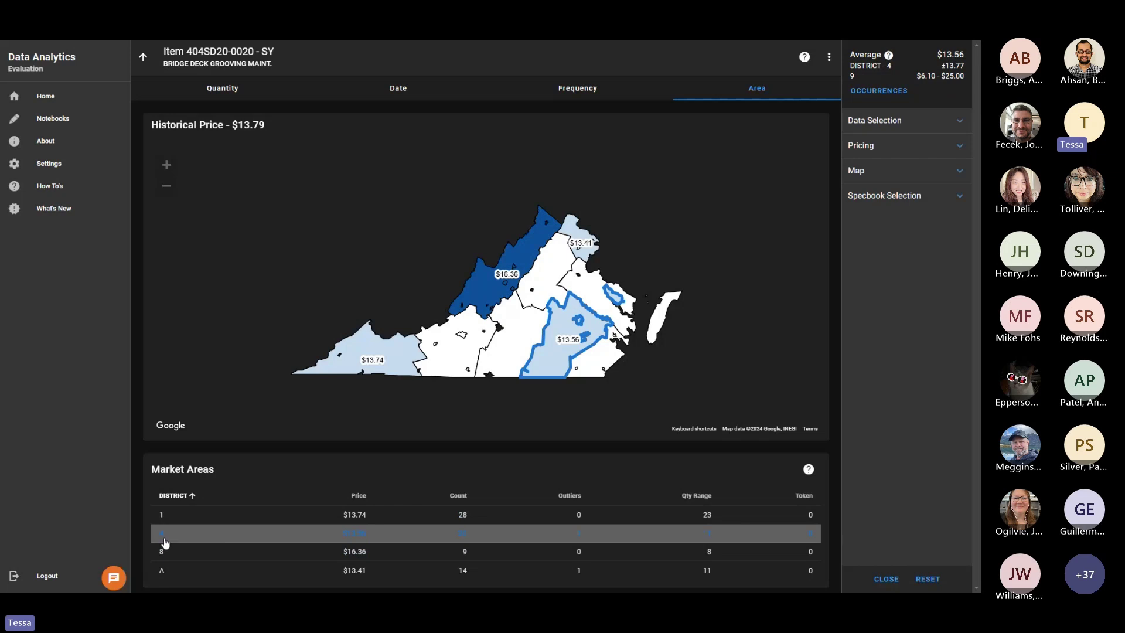
left_click(263, 514)
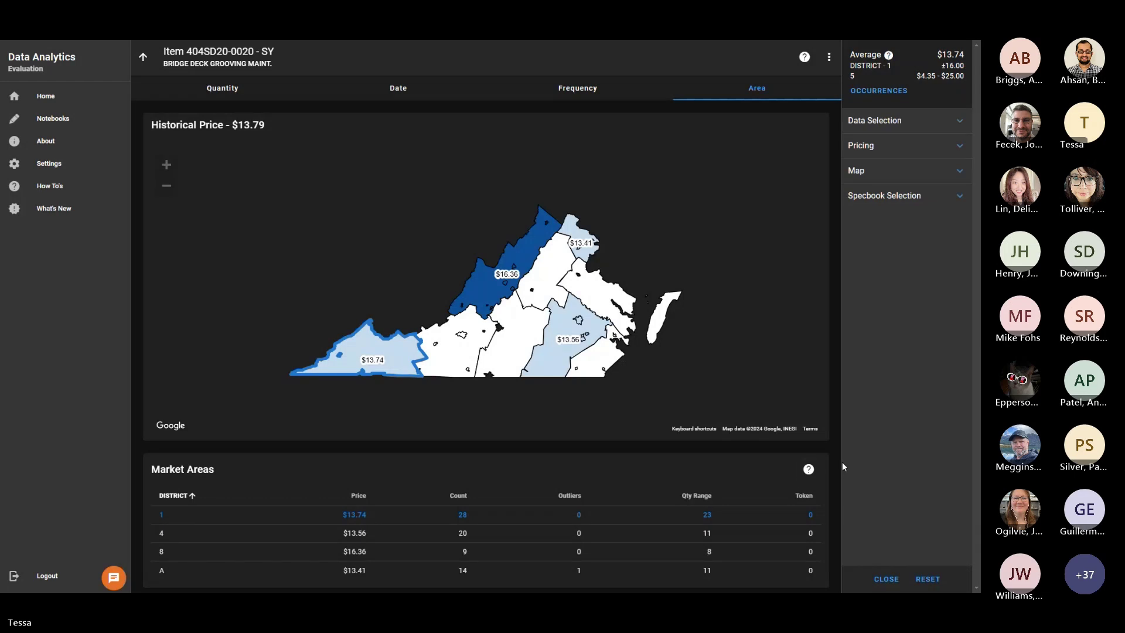
mouse_move(803, 472)
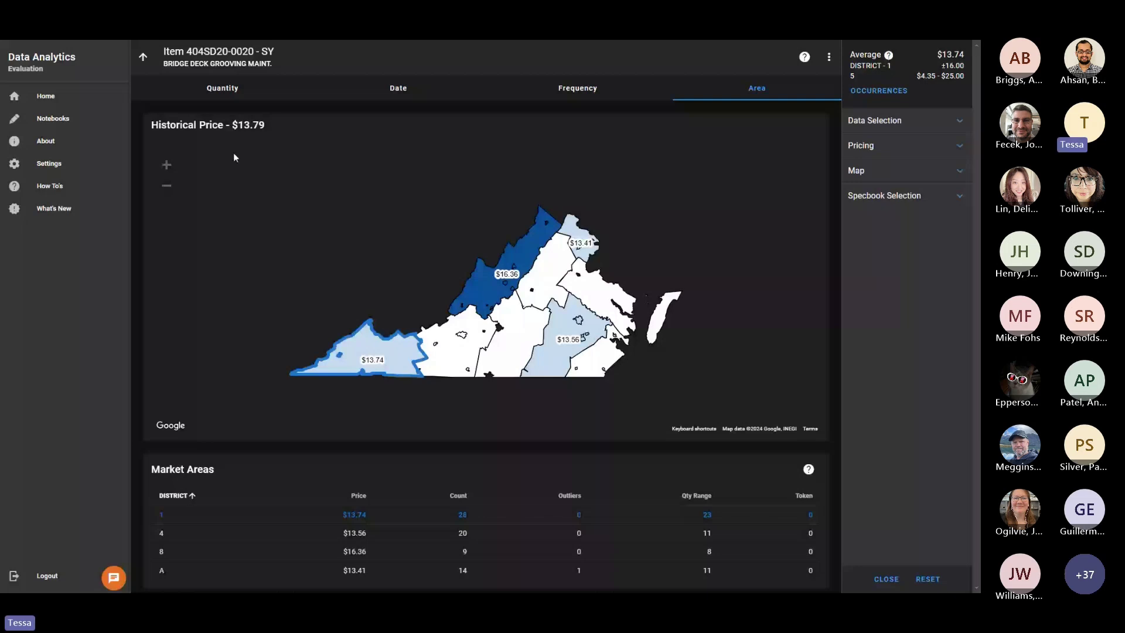
left_click(224, 93)
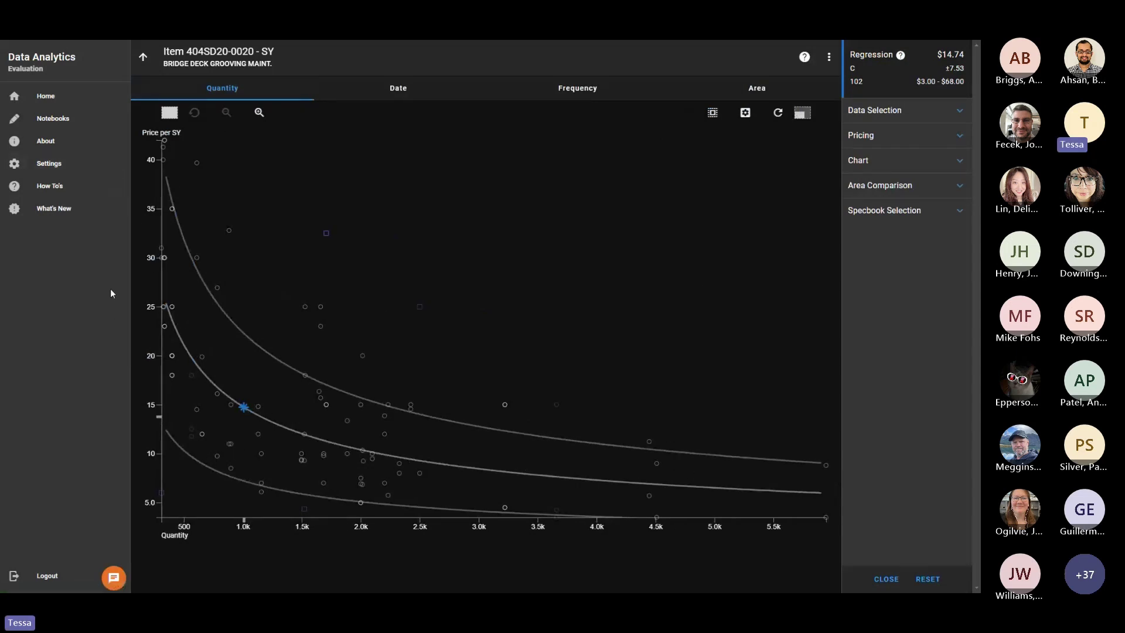
left_click(387, 99)
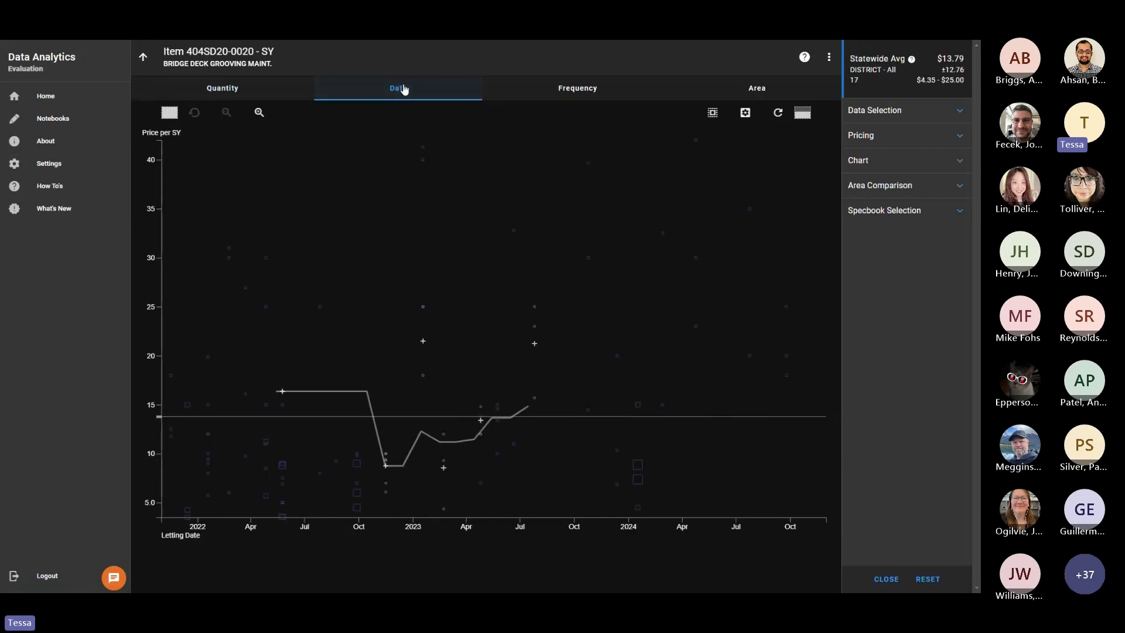
left_click(547, 92)
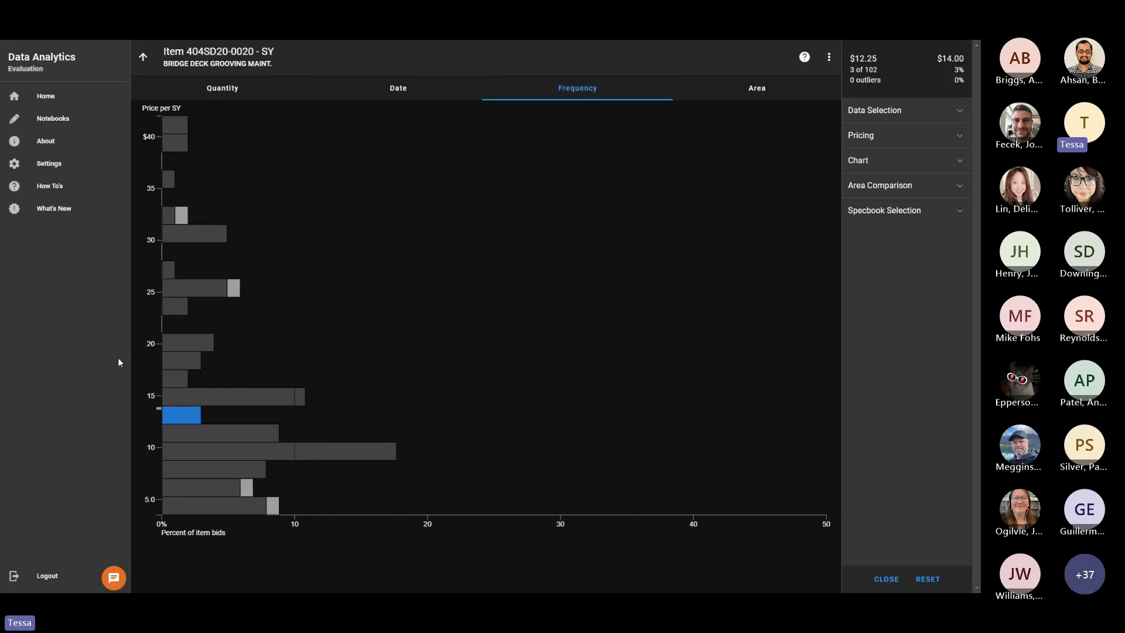
left_click(730, 97)
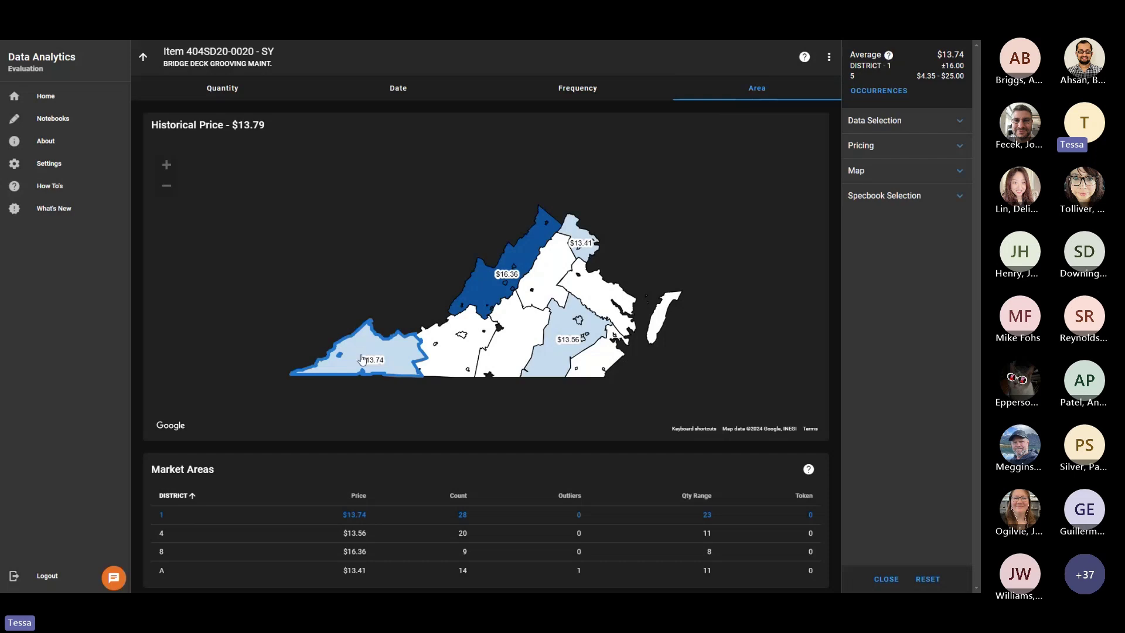
Return to the 404SD20-0020 Area price map, close the settings panel and exit full screen.
left_click(427, 96)
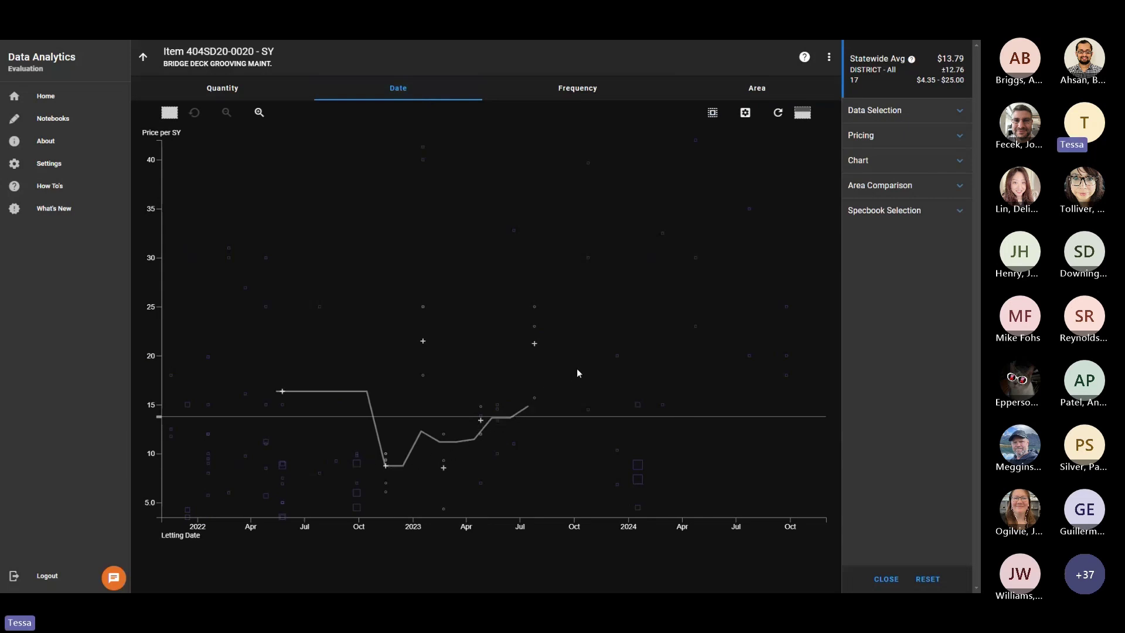
left_click(751, 92)
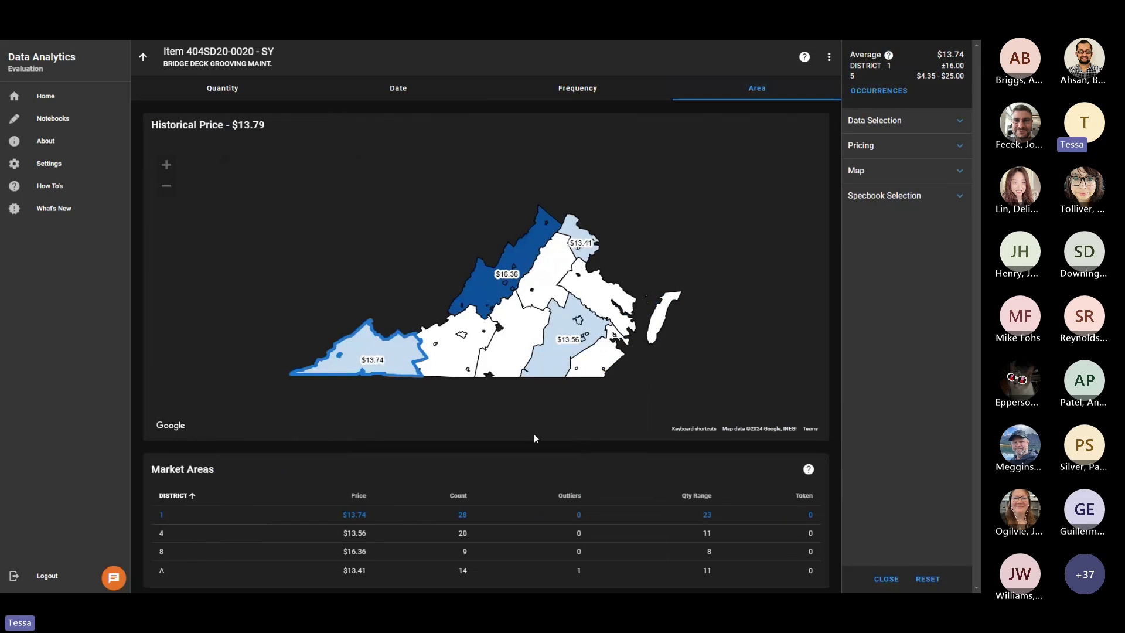
left_click(890, 580)
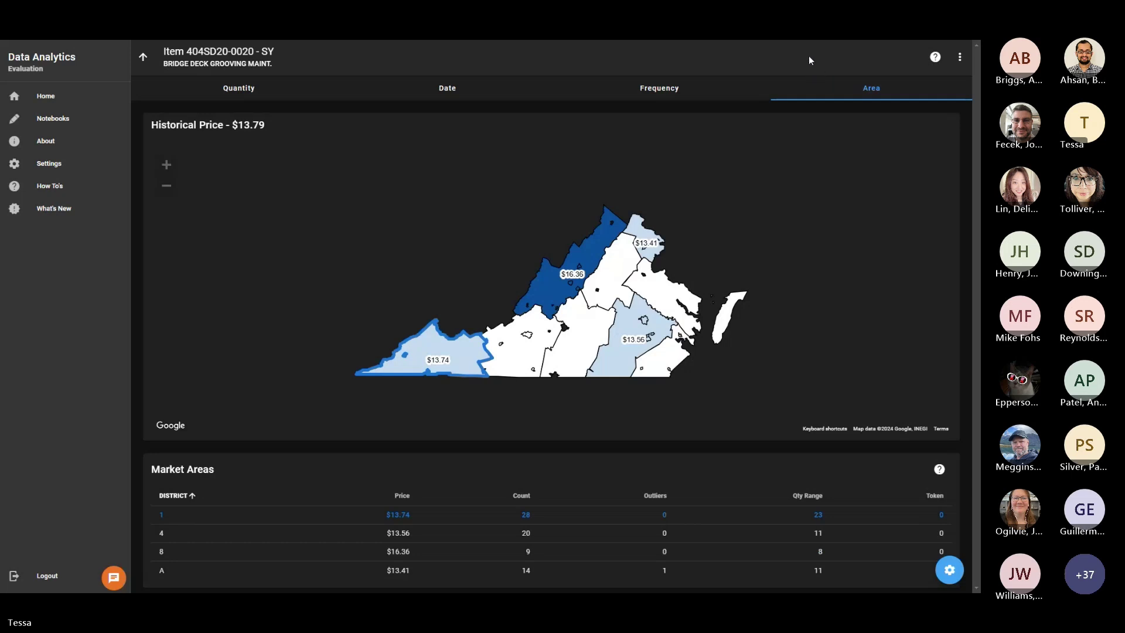
key("F11")
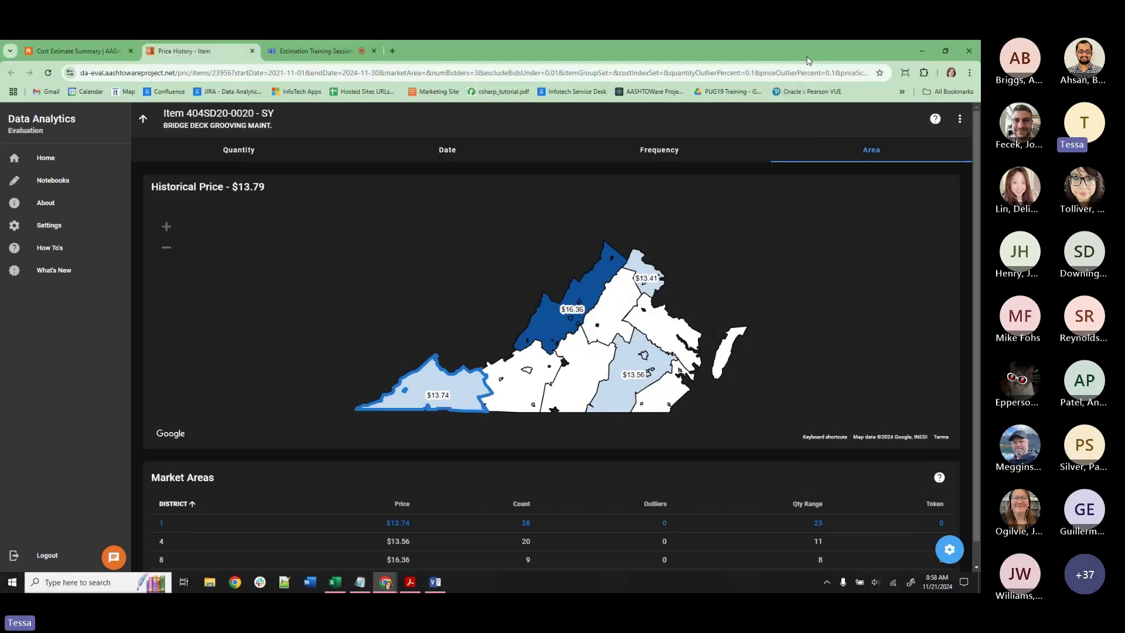
On the Cost Estimate Summary, enter a 15.00000 price for line 60 (404SD20-0020) and save.
left_click(86, 51)
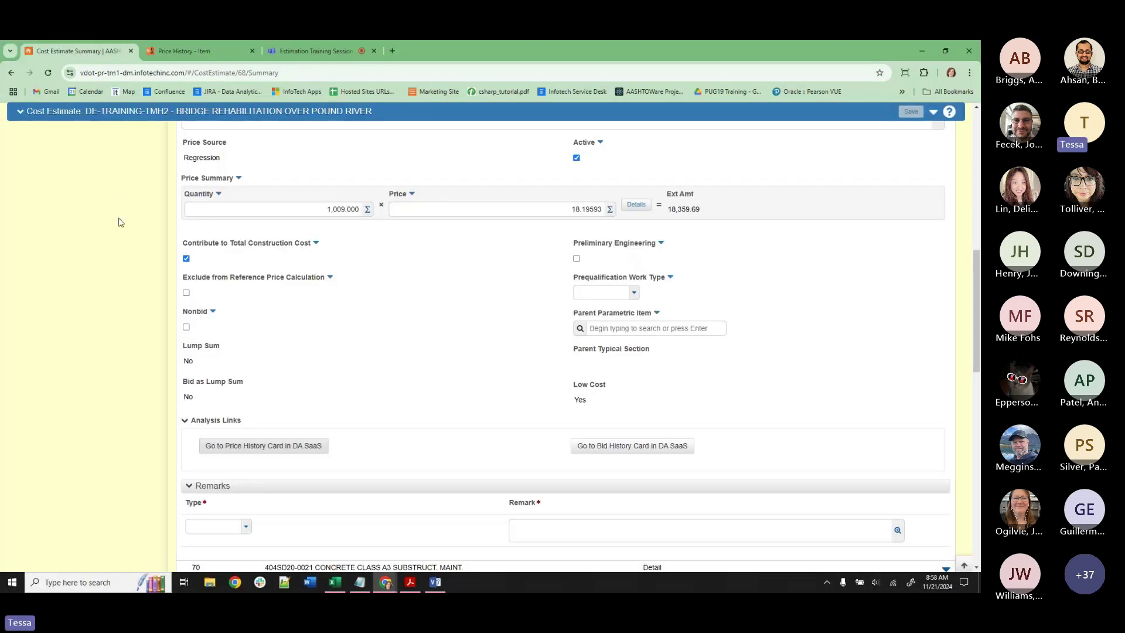
scroll(358, 336, "up", 2)
scroll(528, 413, "up", 2)
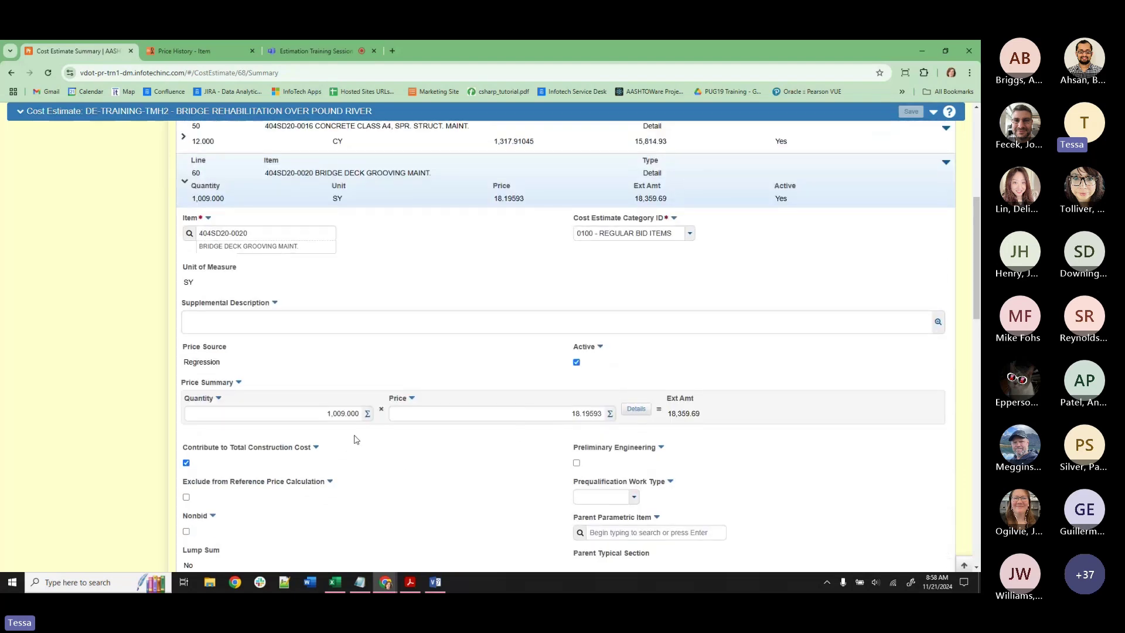
left_click(552, 417)
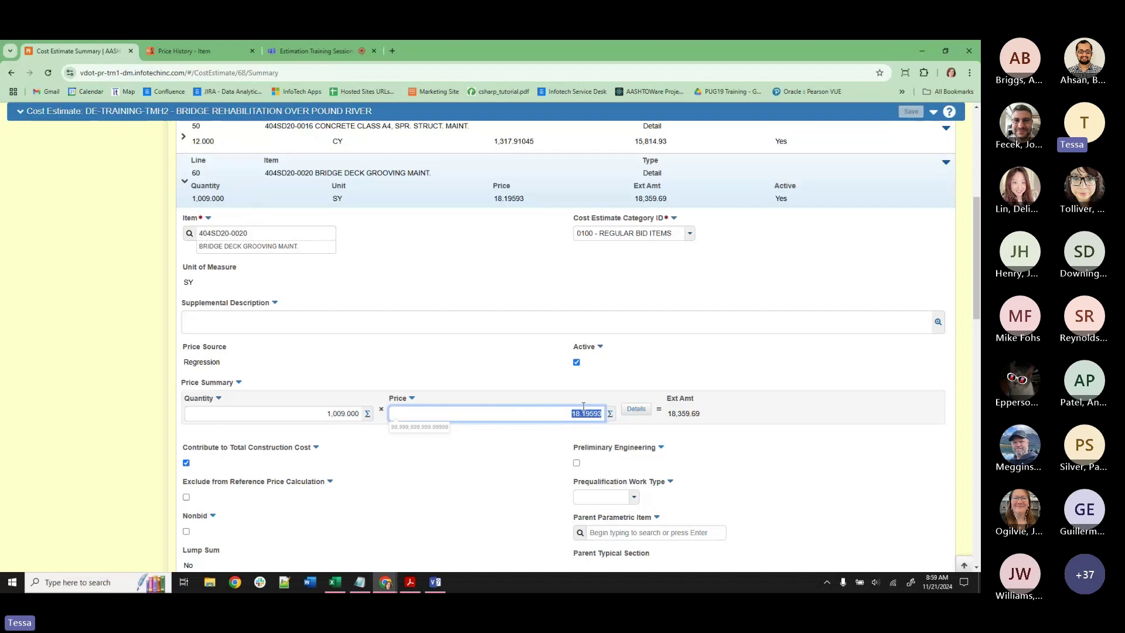
double_click(583, 413)
type("15")
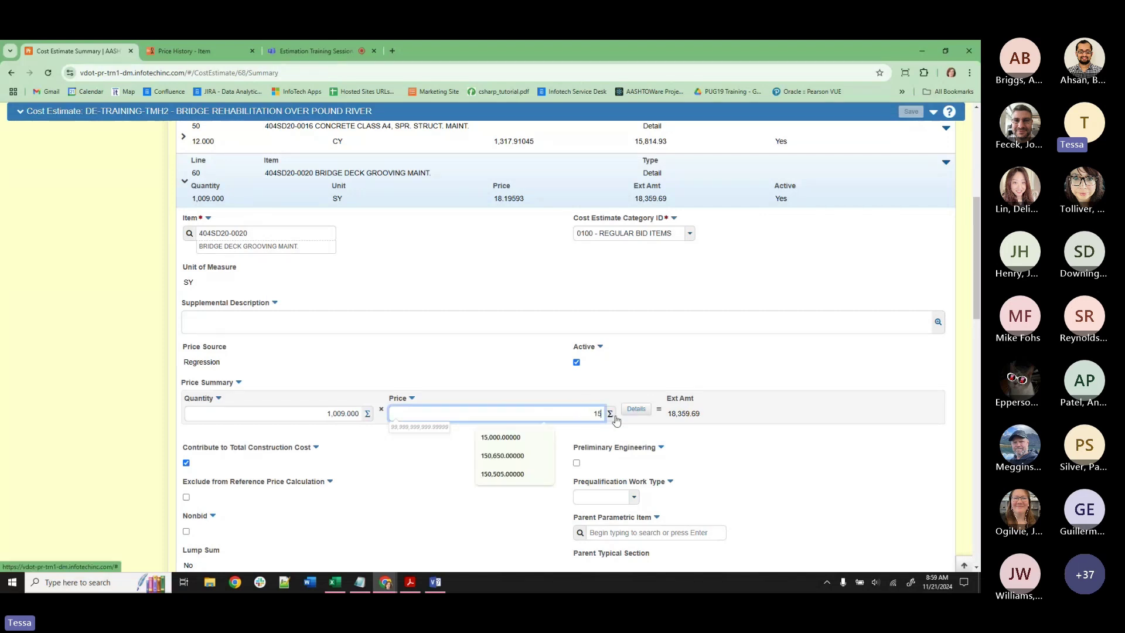
left_click(523, 379)
key("ctrl+s")
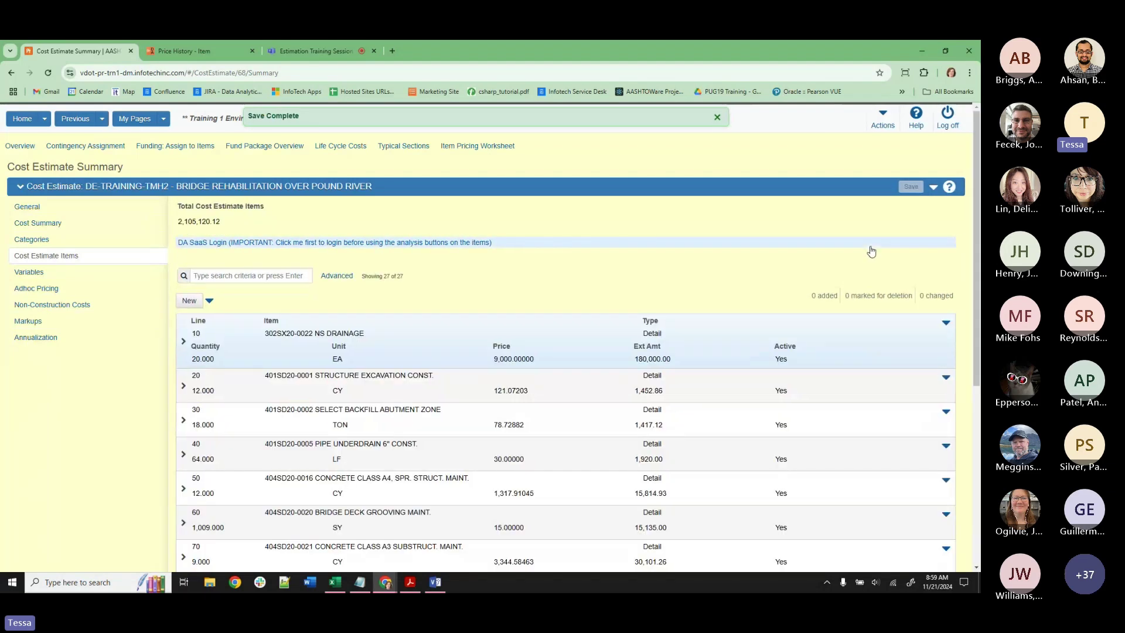
scroll(861, 359, "down", 4)
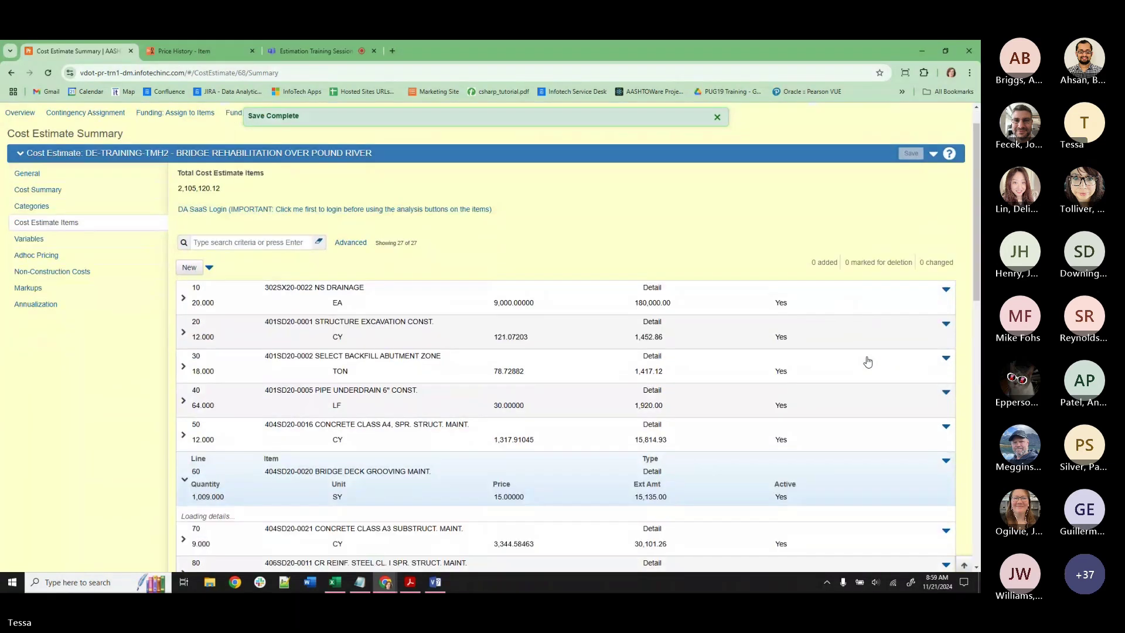
scroll(834, 414, "down", 3)
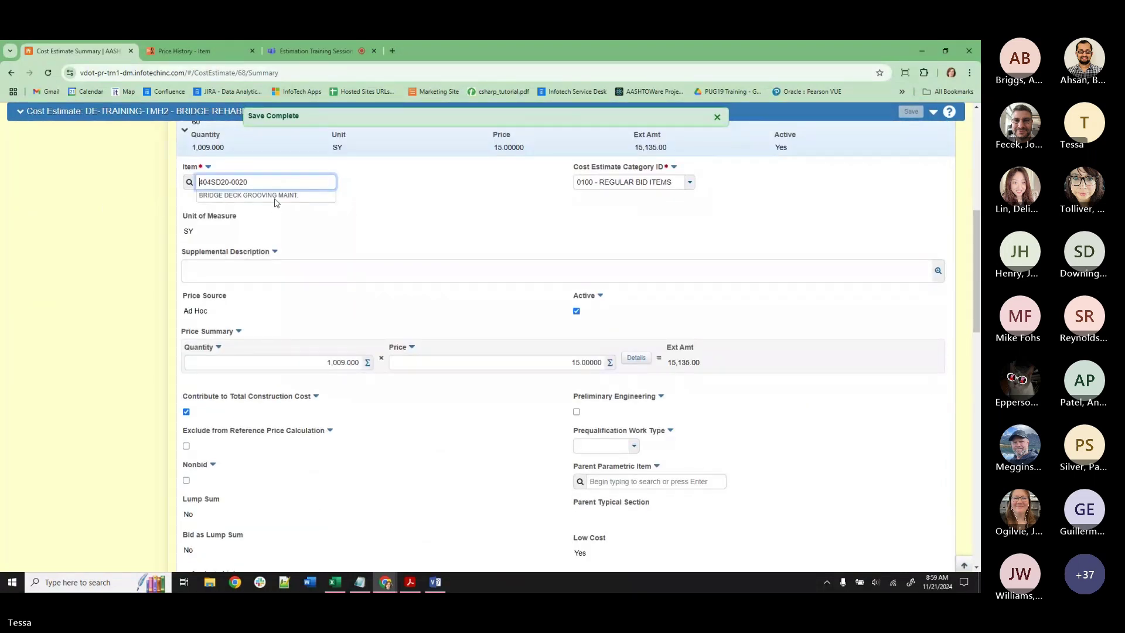
Leave the item's Price History analysis and go to the Data Analytics Home page.
left_click(178, 51)
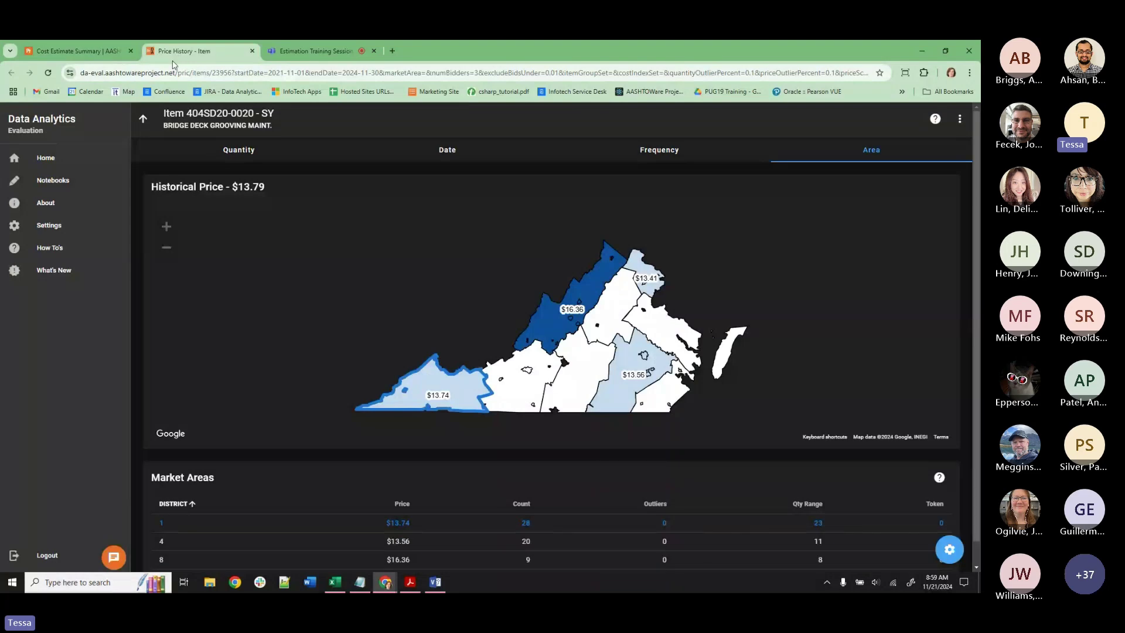
left_click(147, 124)
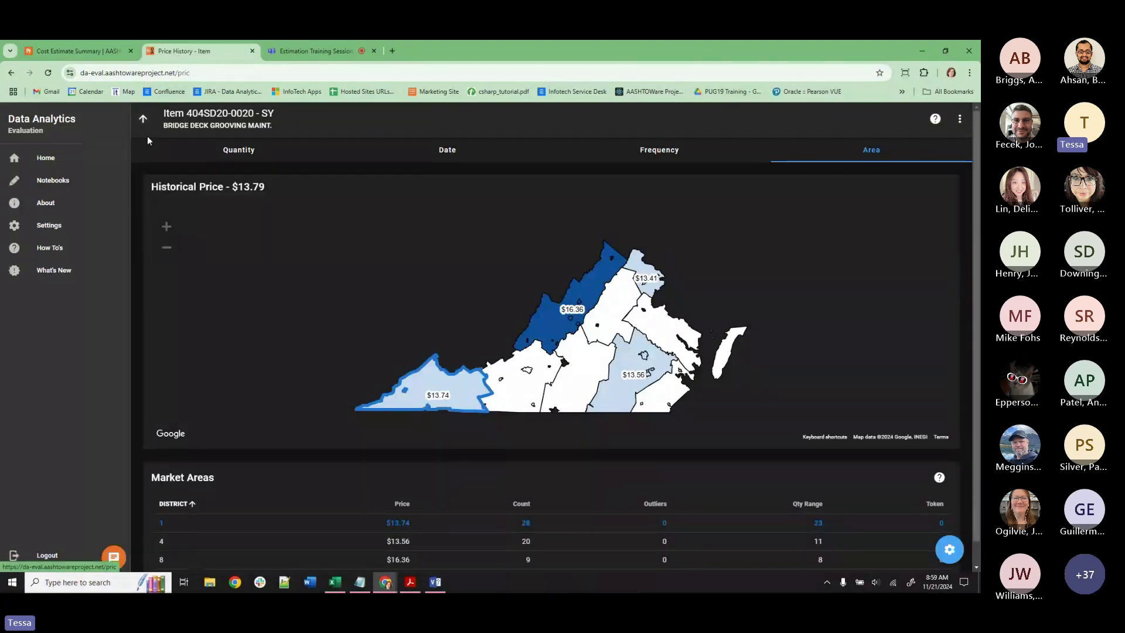
left_click(66, 159)
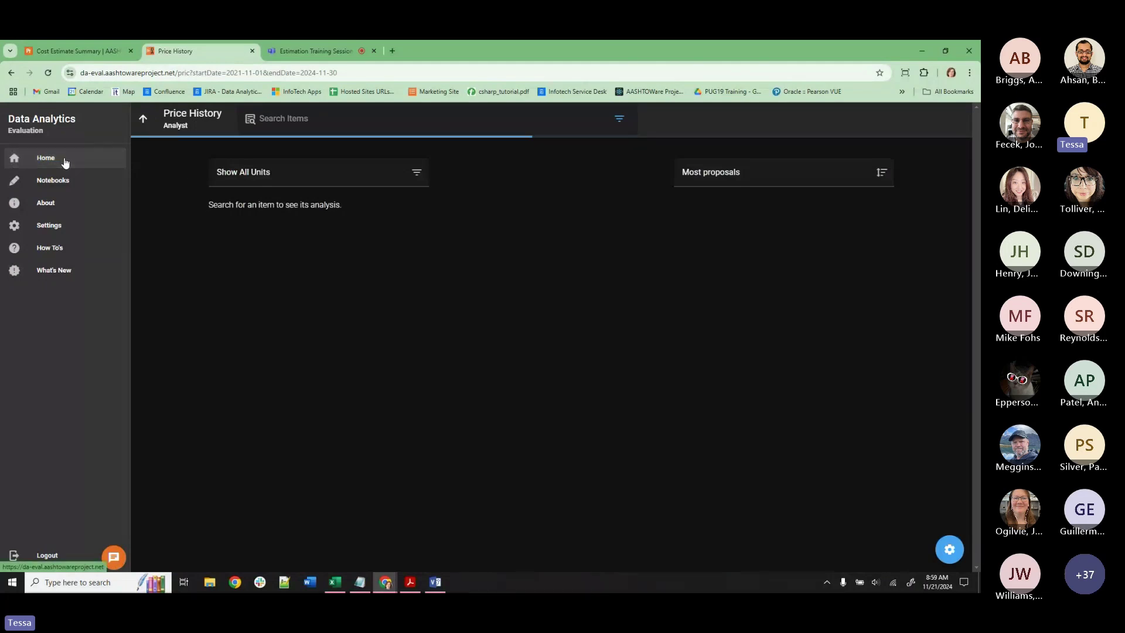
Look into the Data administrator tool, then come back to Home.
scroll(528, 417, "down", 4)
scroll(529, 420, "down", 6)
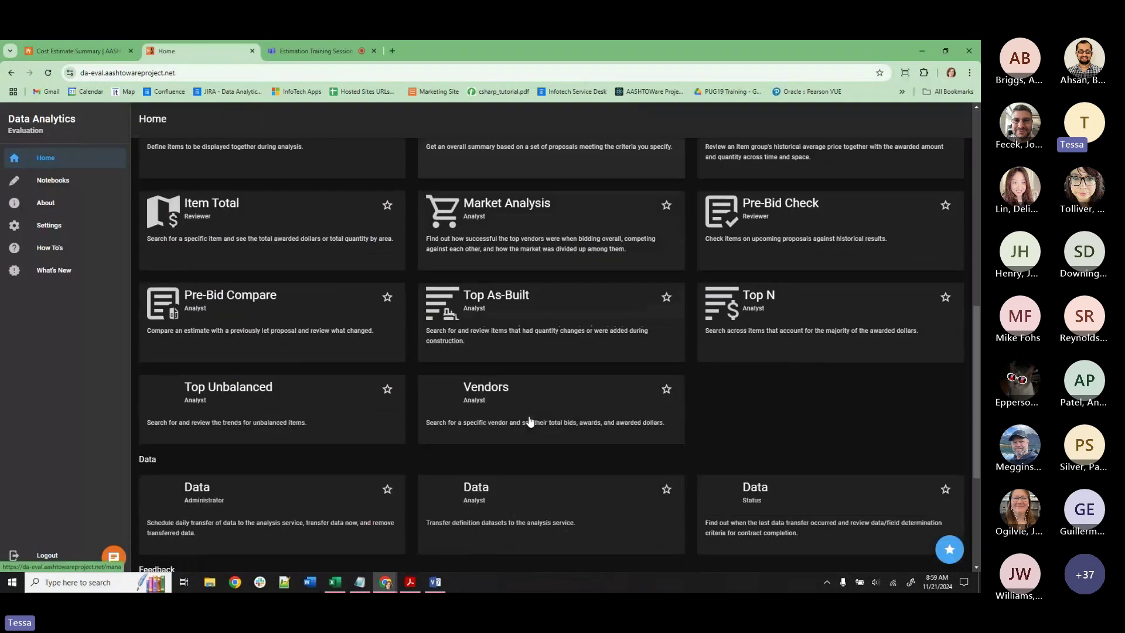
left_click(287, 432)
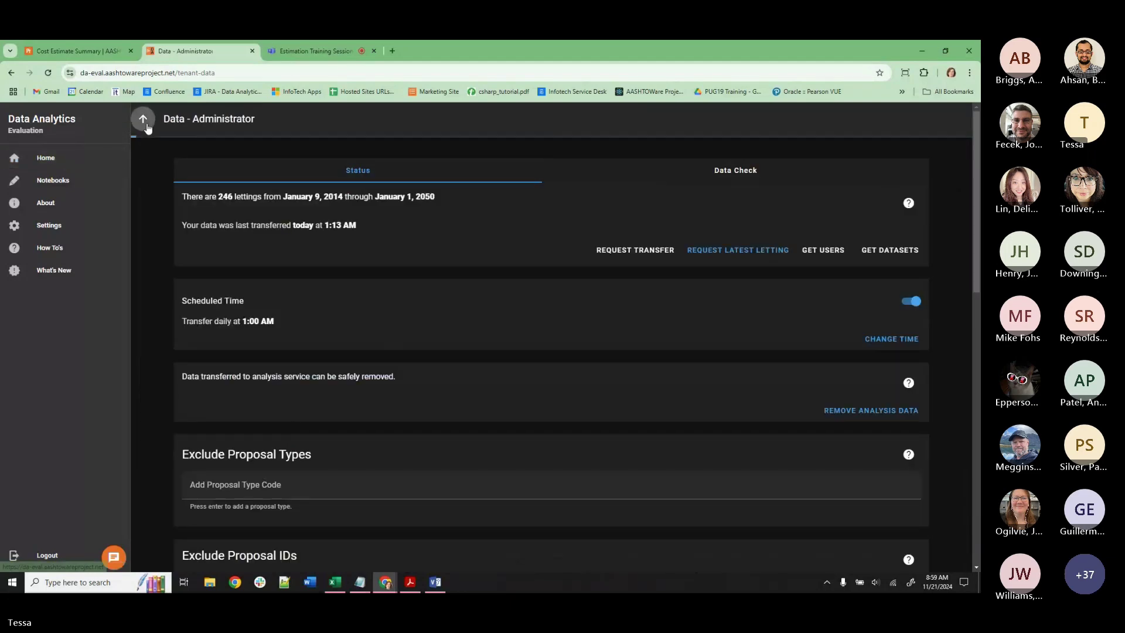
left_click(142, 118)
scroll(559, 360, "down", 10)
scroll(560, 363, "down", 1)
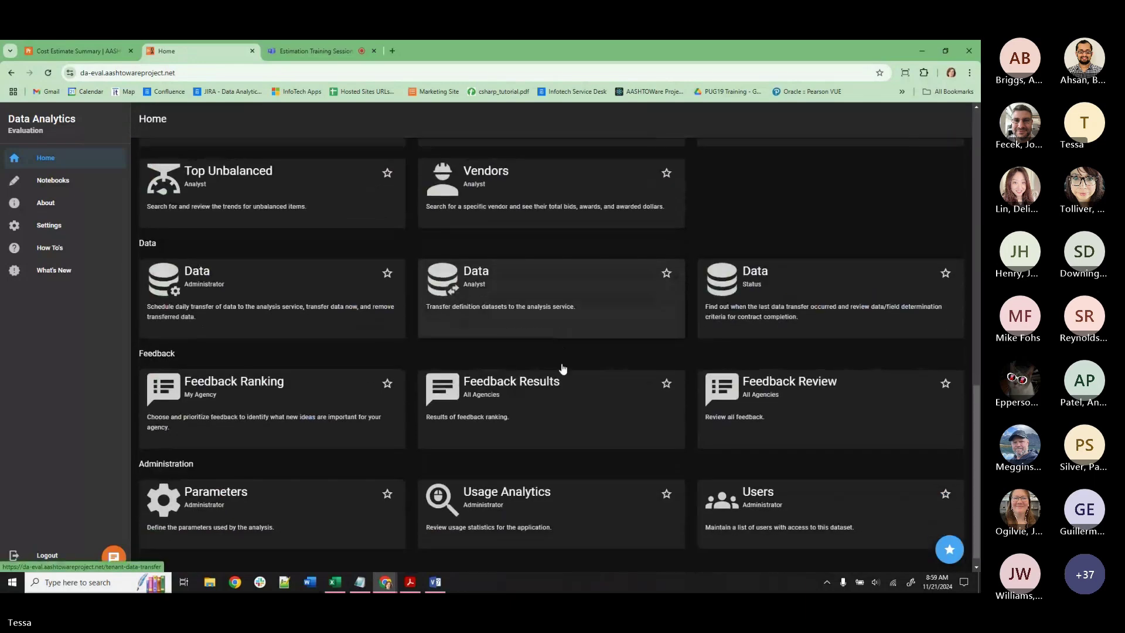
On the Users page, start a new user and pick the agency user from AASHTOWare Project.
left_click(744, 487)
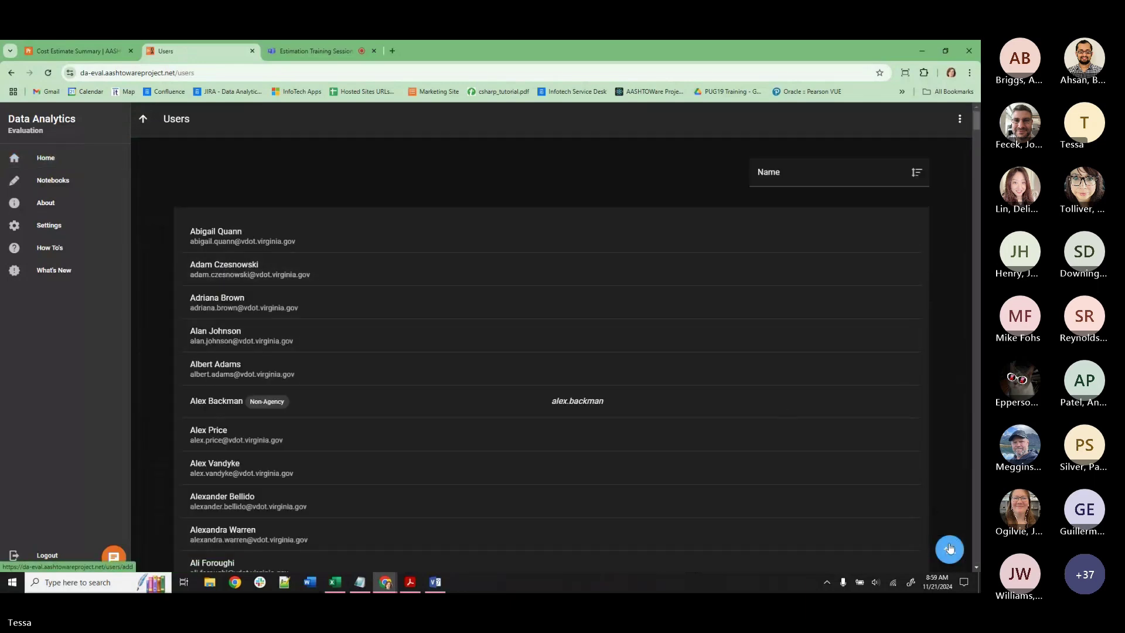
left_click(949, 549)
left_click(292, 373)
type("BADU")
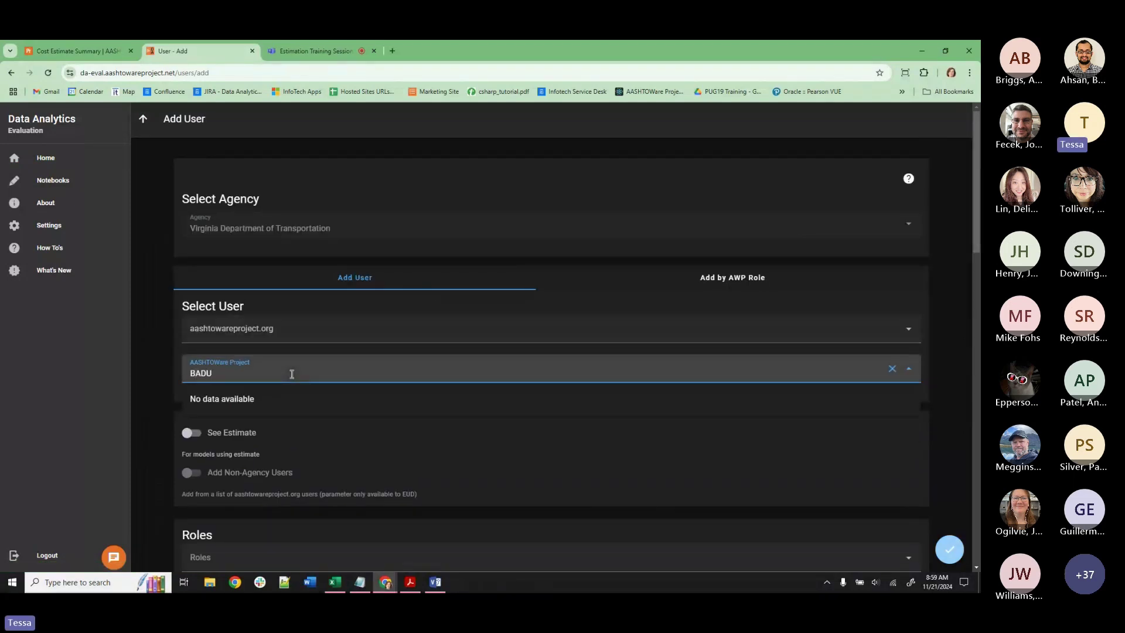
key("BackSpace")
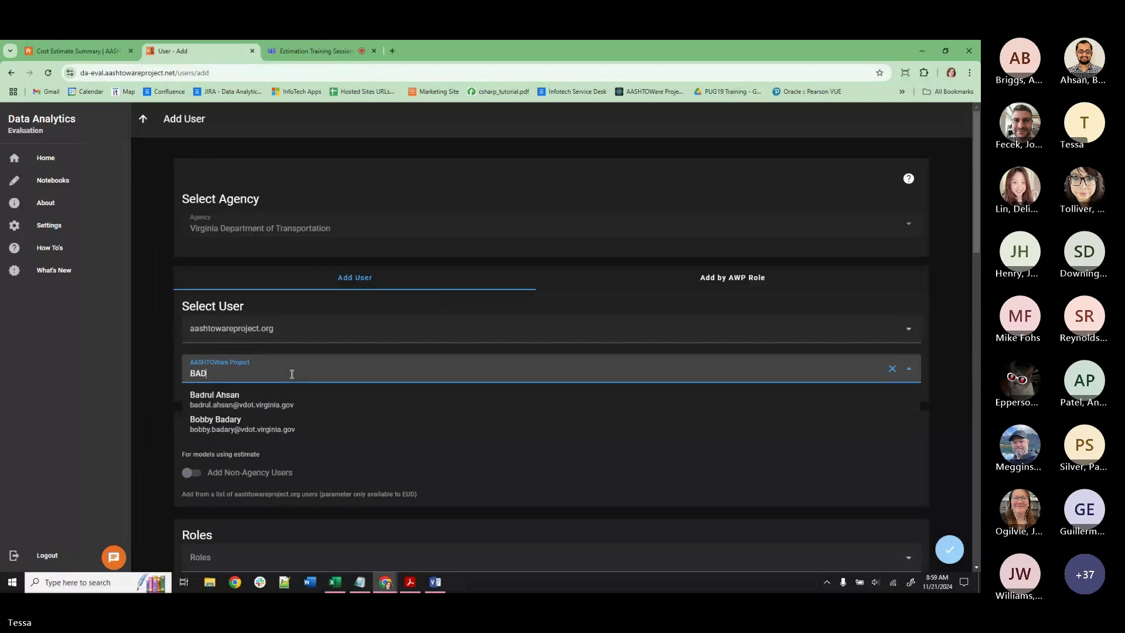
left_click(290, 404)
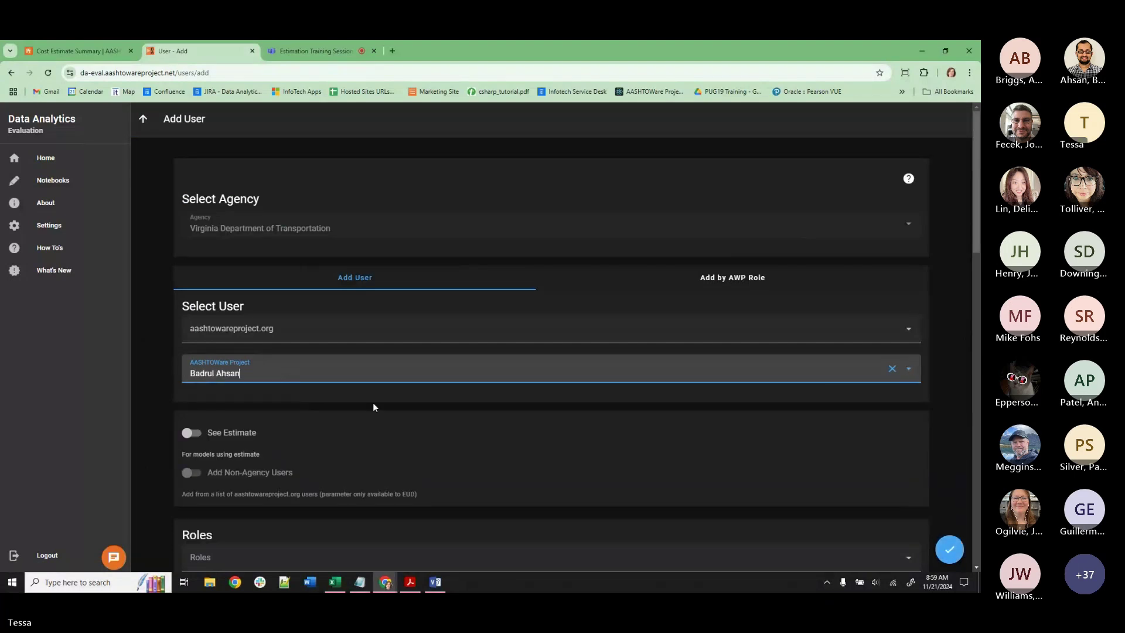
Grant the user Bid History and Price History permissions, save, and return Home.
scroll(438, 413, "down", 4)
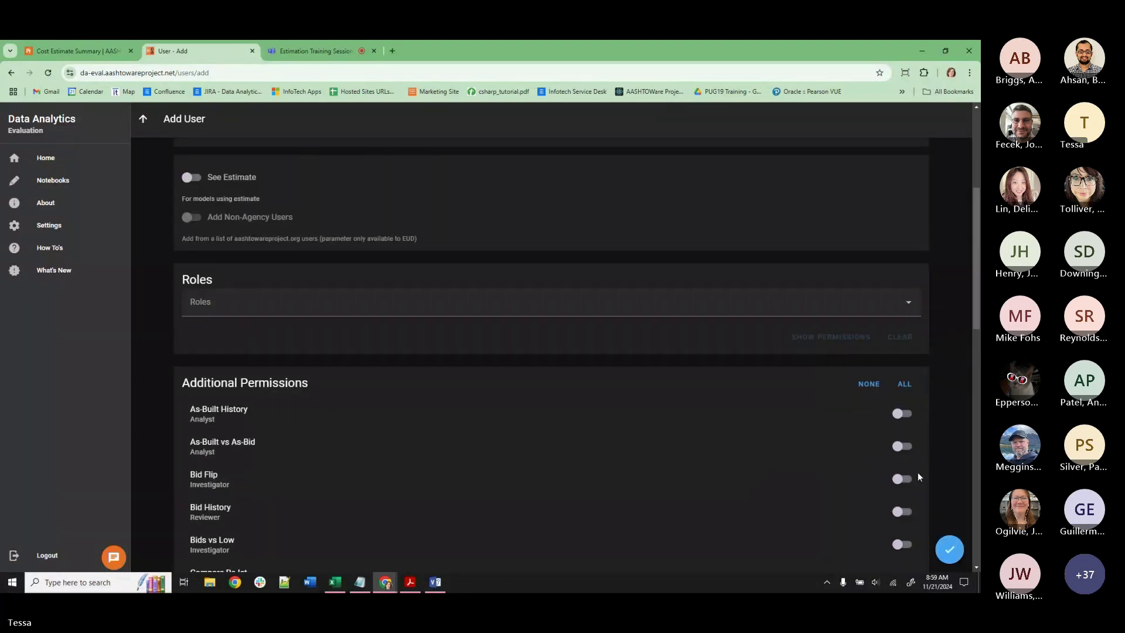
scroll(915, 471, "down", 1)
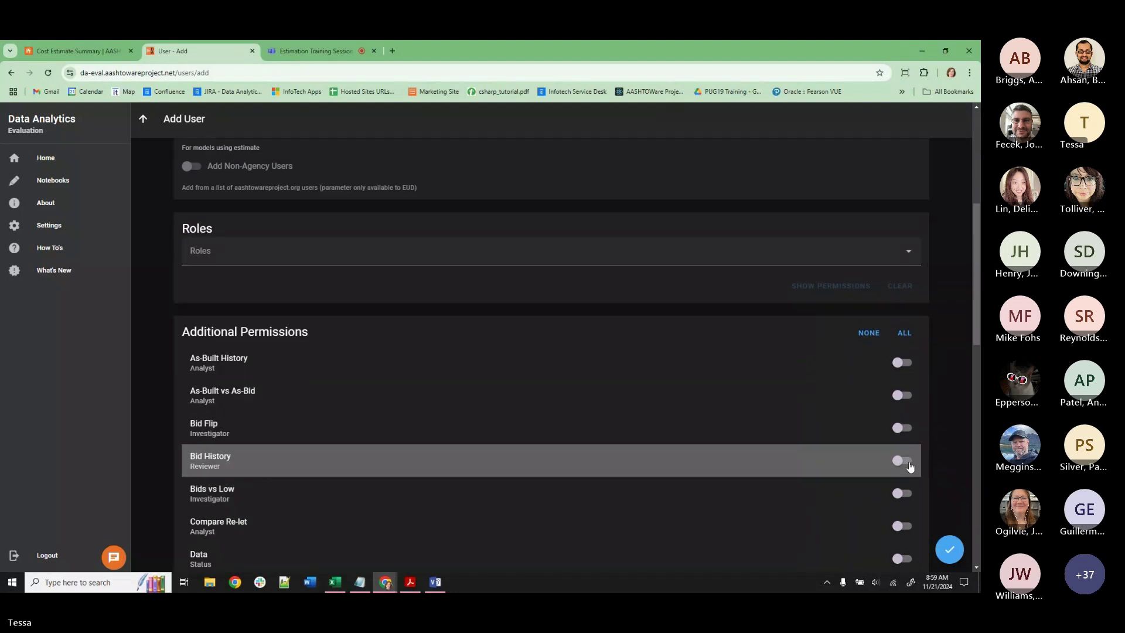
left_click(905, 461)
scroll(912, 465, "down", 2)
scroll(911, 464, "down", 5)
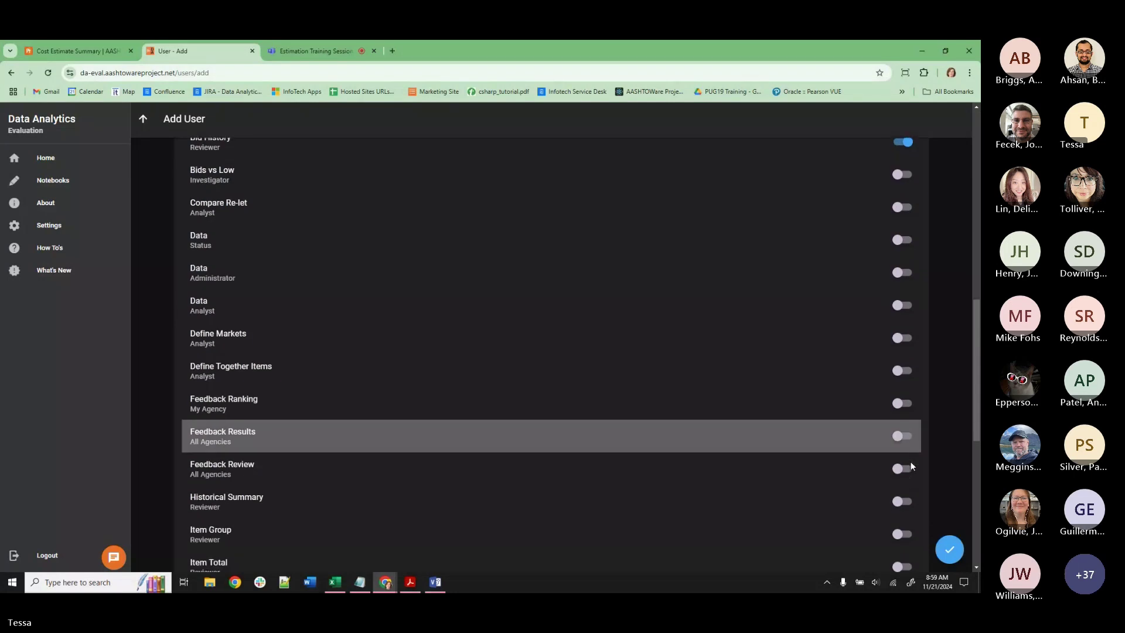
scroll(910, 464, "down", 2)
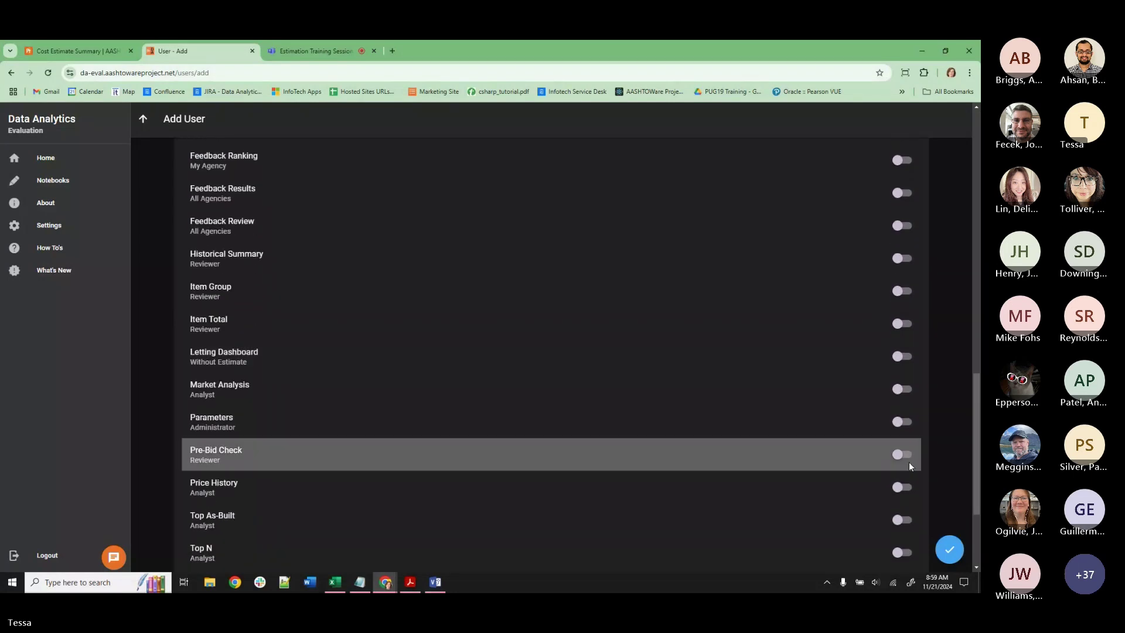
left_click(949, 551)
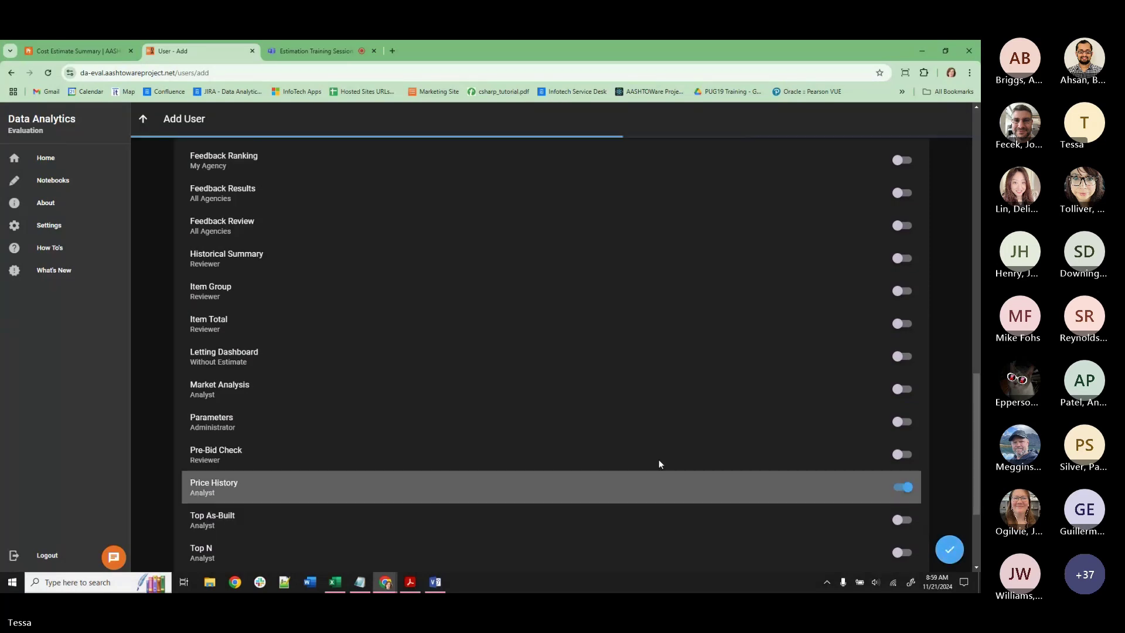
scroll(617, 392, "up", 7)
scroll(600, 403, "up", 7)
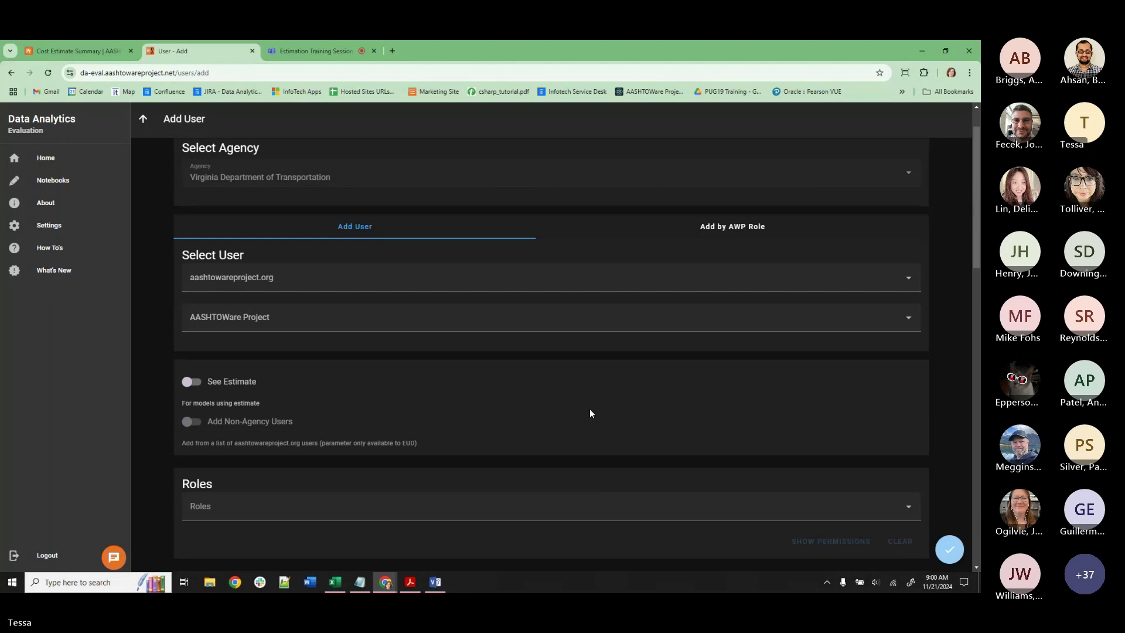
left_click(55, 166)
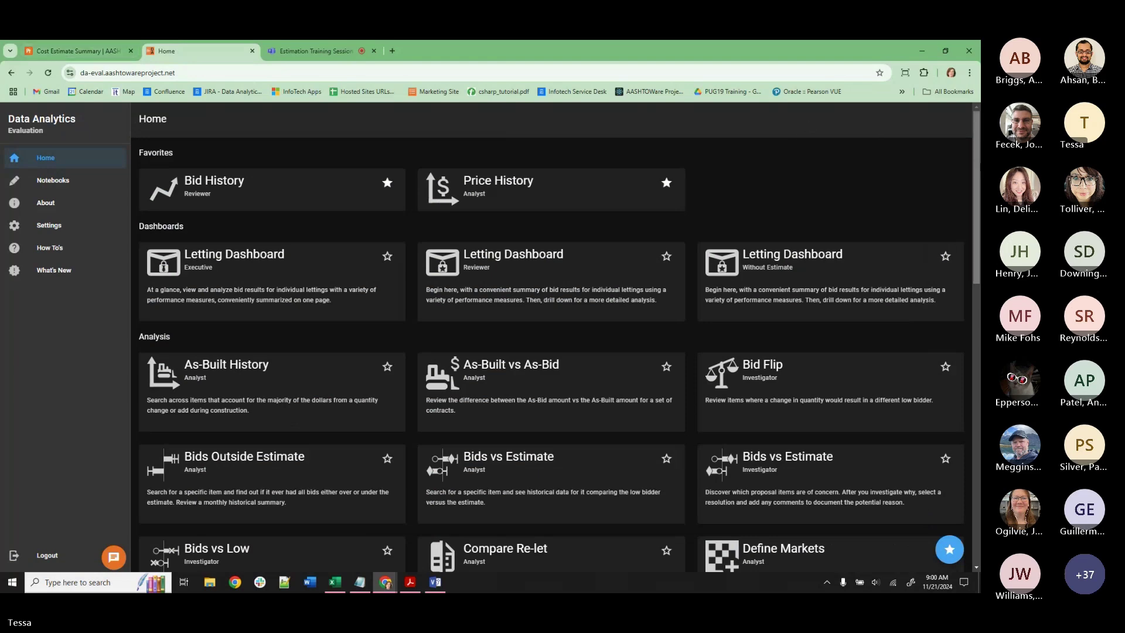
Restore and narrow the browser beside the training guide PDF, then return to the Cost Estimate Summary.
left_click(944, 51)
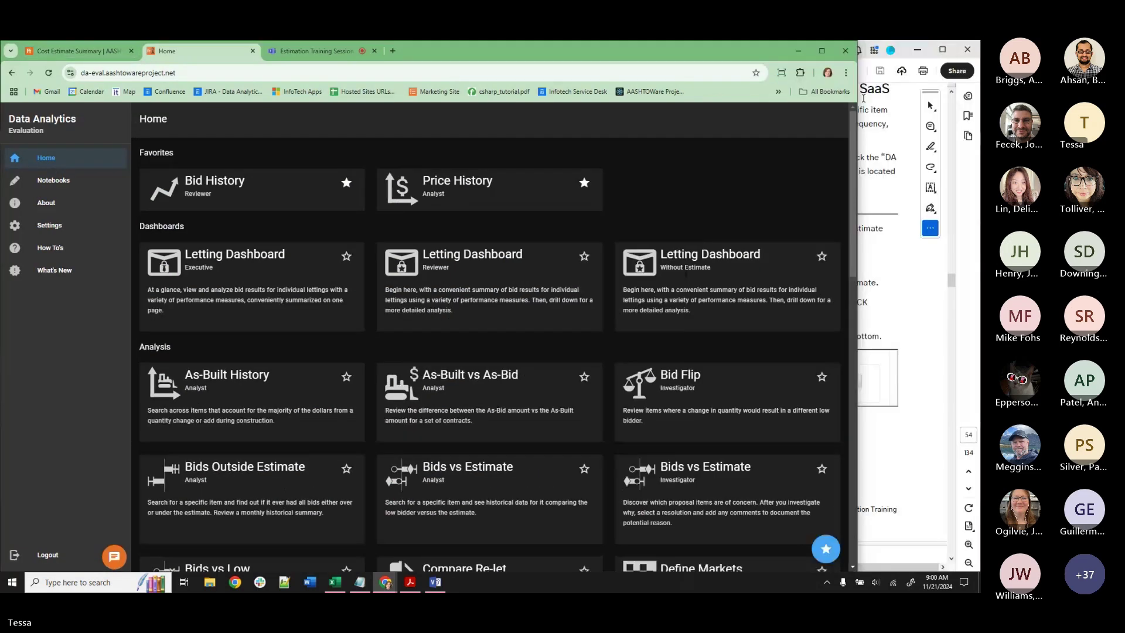
left_click_drag(860, 106, 550, 80)
scroll(674, 289, "up", 1)
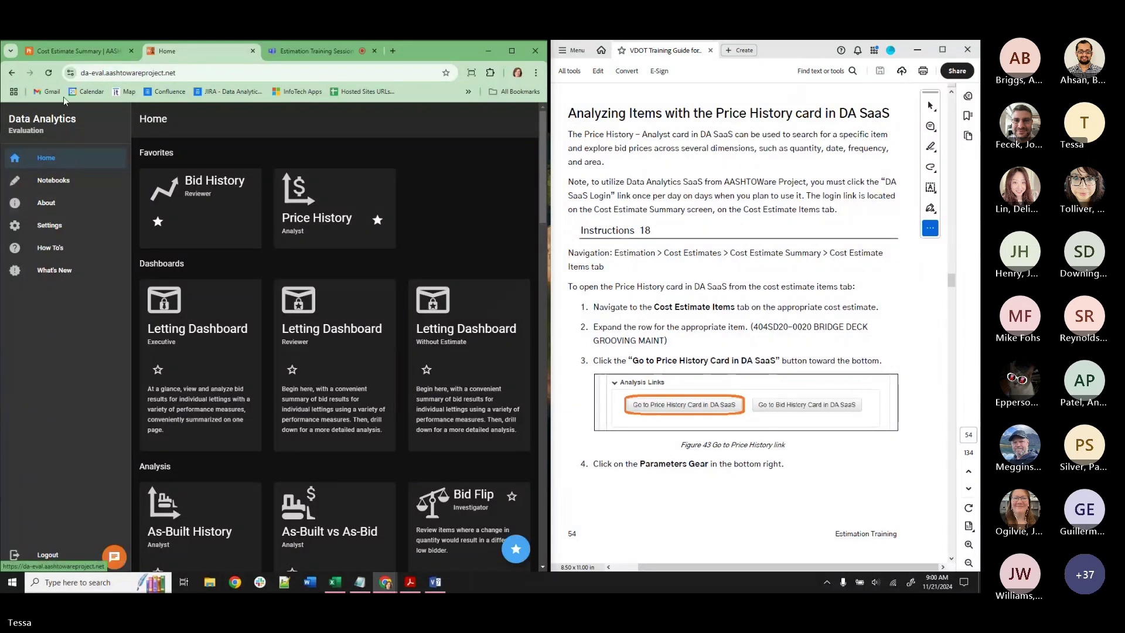
left_click(64, 52)
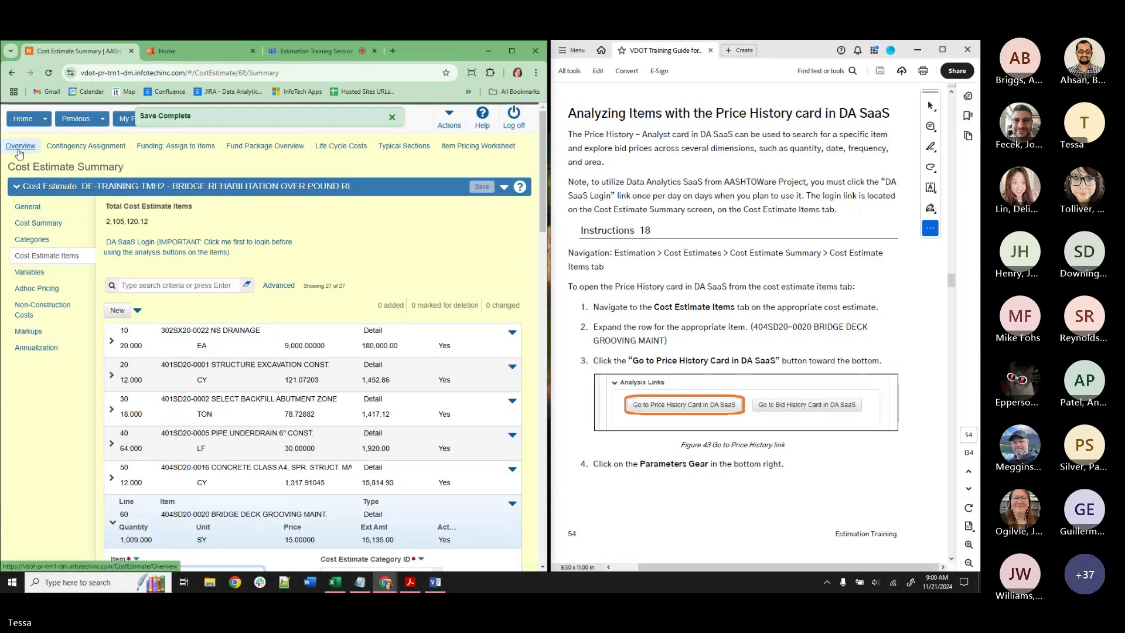
Start adding a new concept and bring the guide to its adding-a-concept section.
left_click(23, 121)
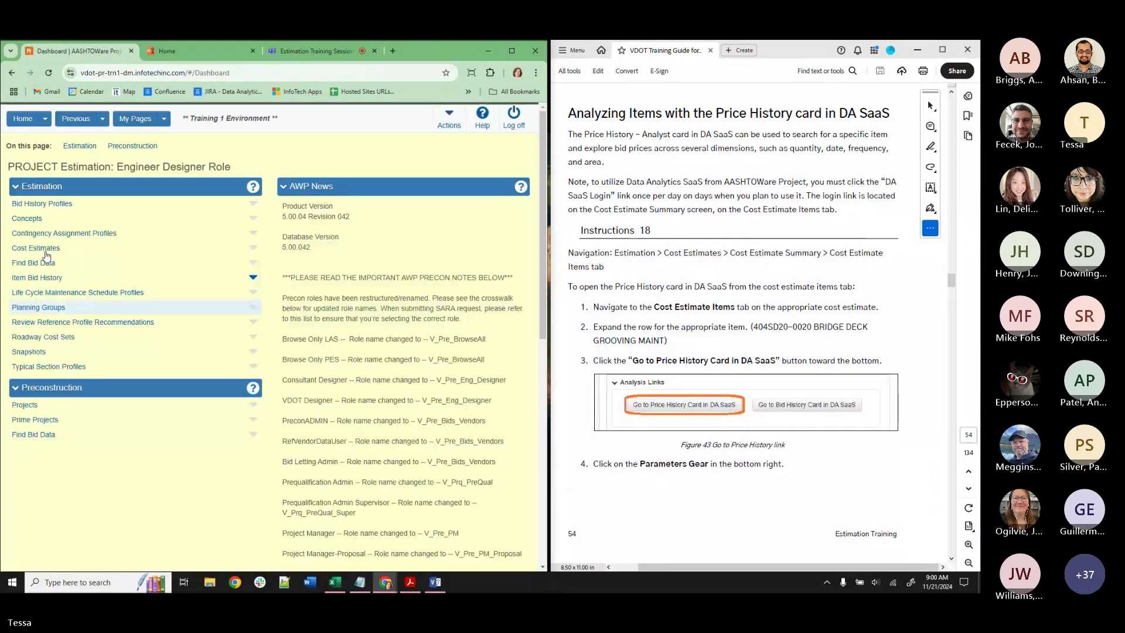
left_click(27, 218)
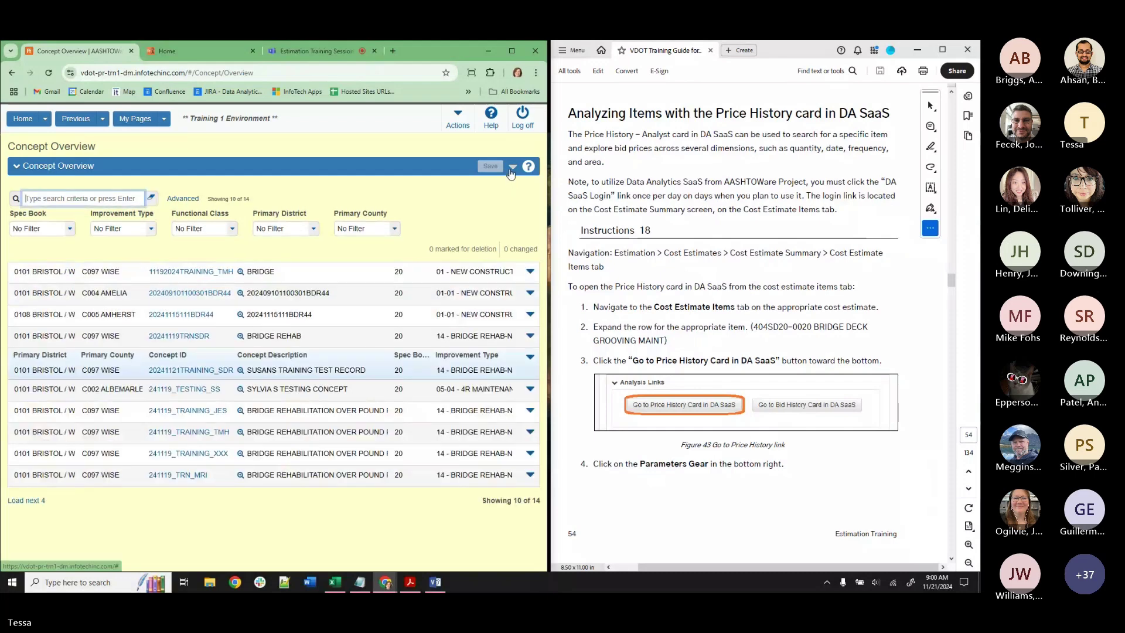
left_click(346, 206)
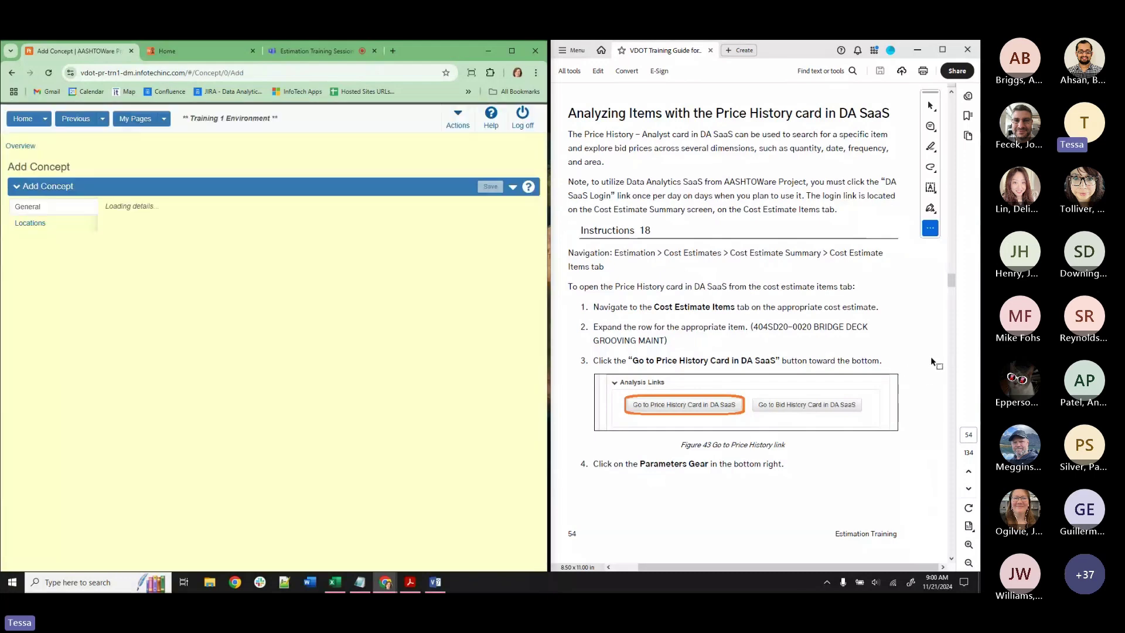
left_click_drag(952, 286, 952, 107)
scroll(814, 339, "down", 8)
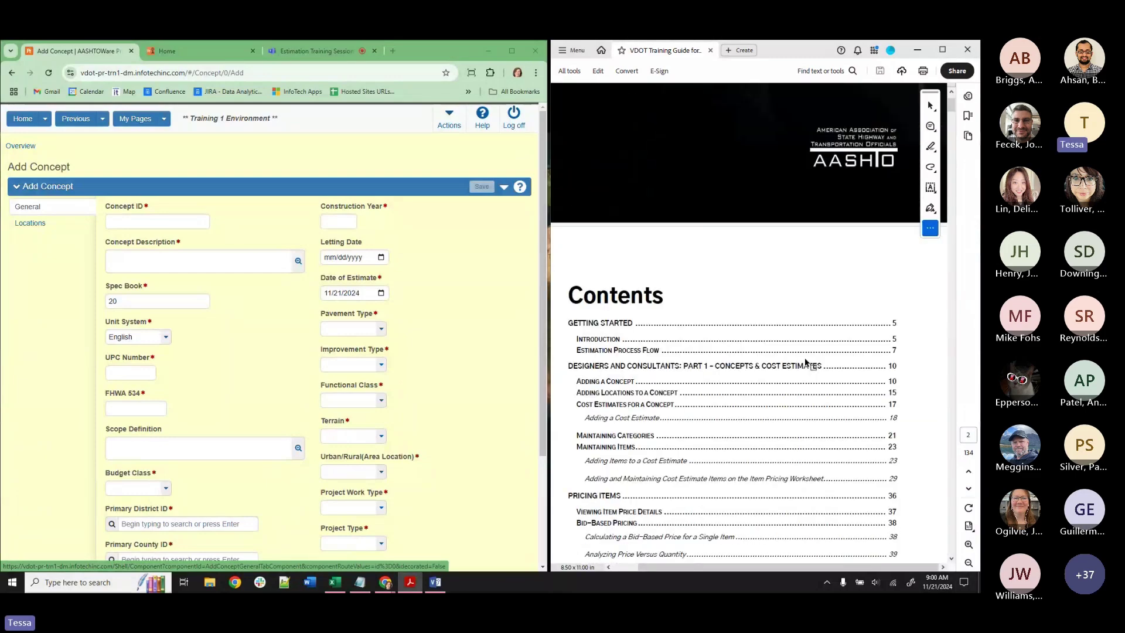
left_click(618, 284)
scroll(760, 399, "down", 10)
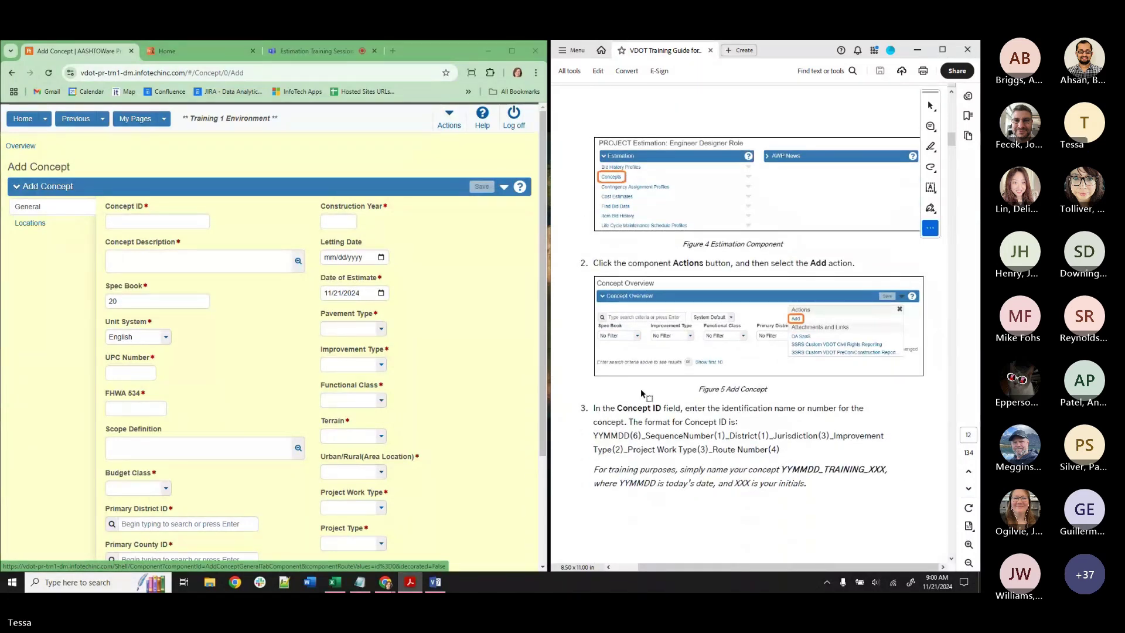
Enter Concept ID 241121_TRAINING_JH and paste the BRIDGE REHABILITATION OVER POUND RIVER description.
left_click(146, 225)
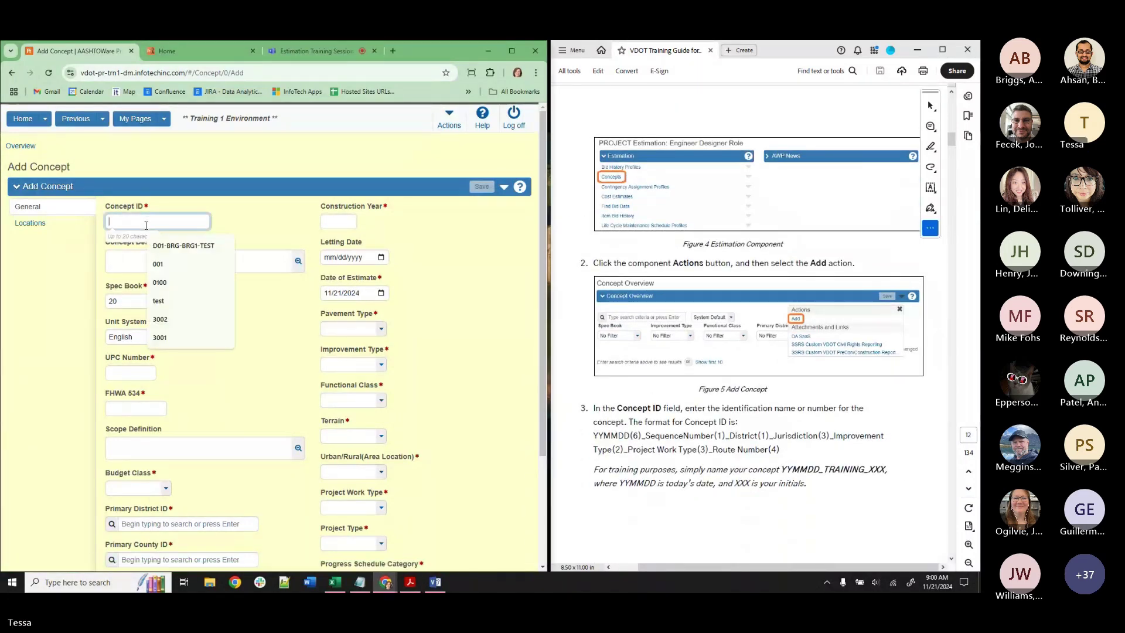
type("241121")
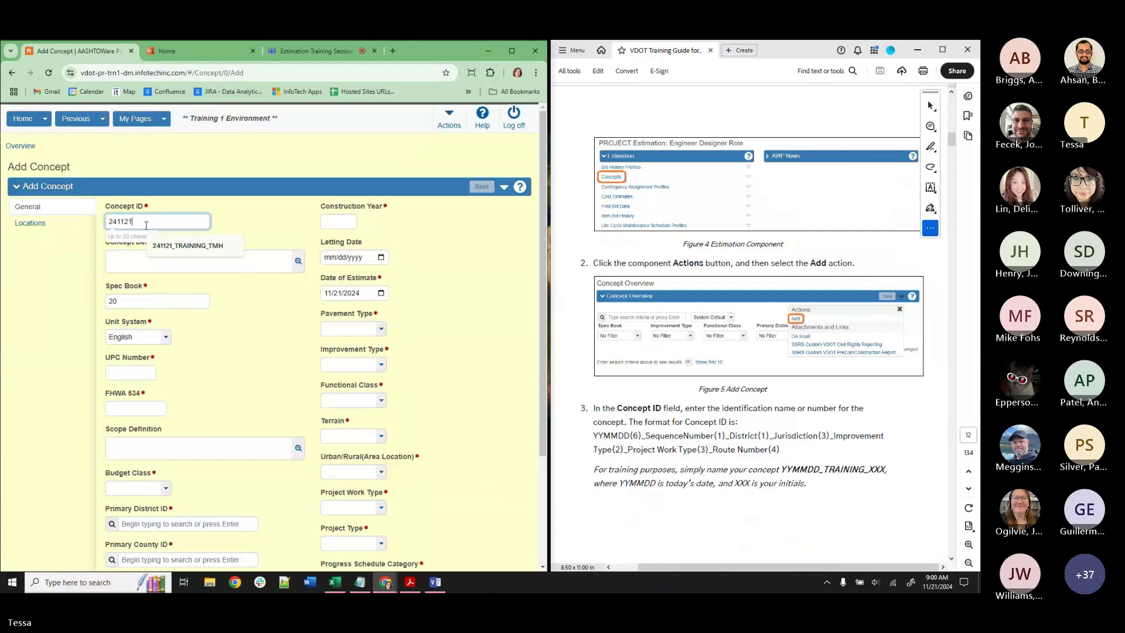
left_click(181, 246)
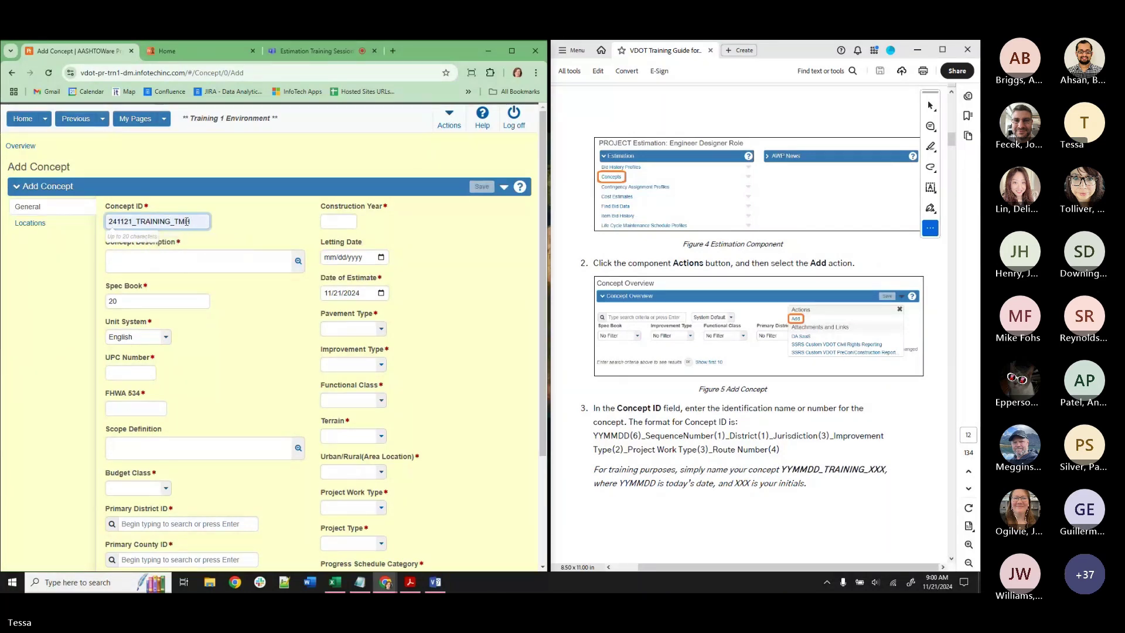
type("jh")
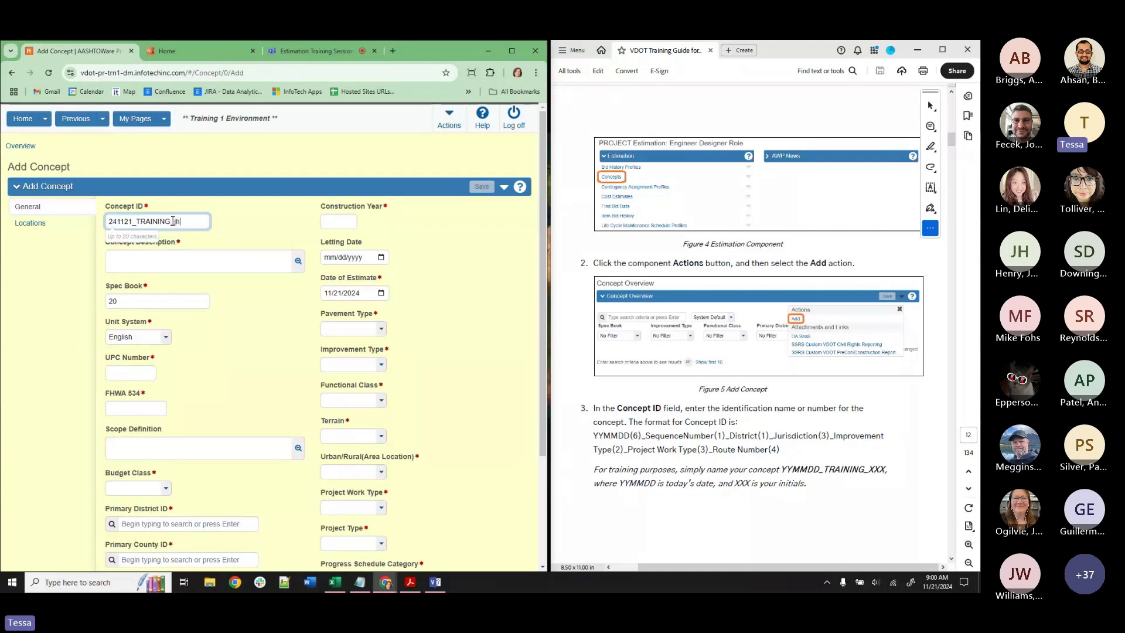
type("JH")
scroll(788, 460, "down", 8)
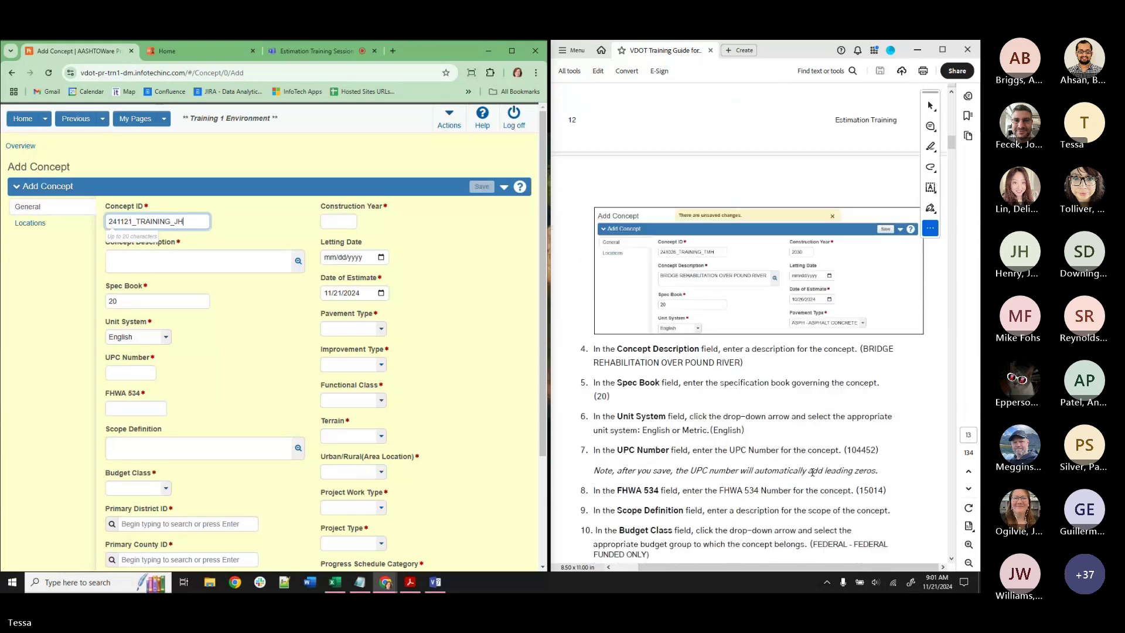
left_click_drag(743, 363, 852, 348)
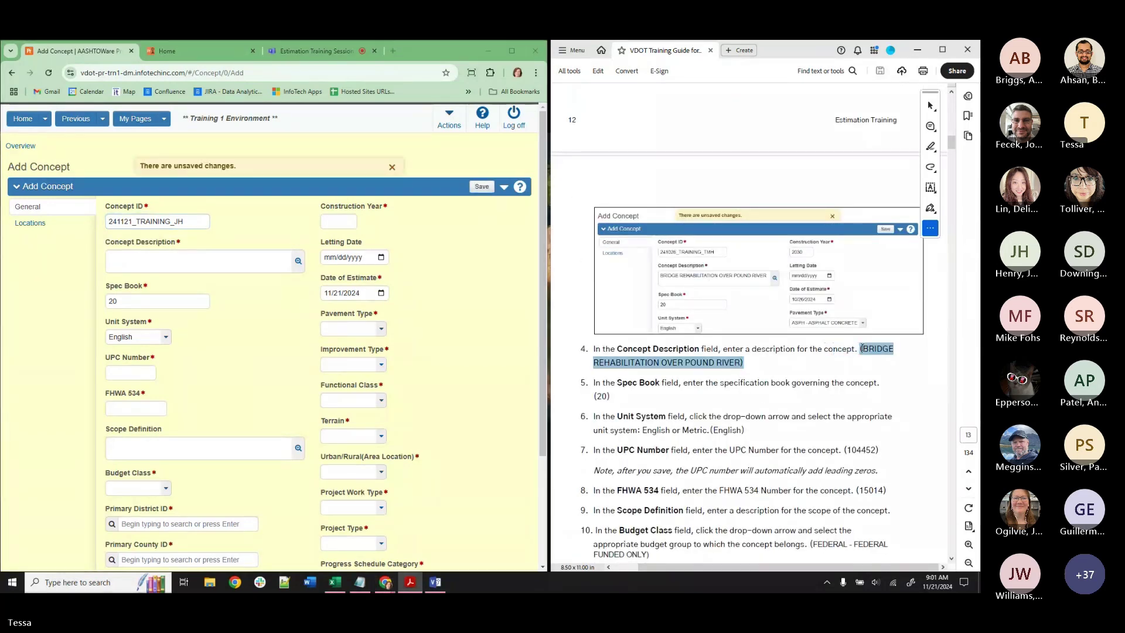
key("ctrl+c")
left_click(161, 262)
key("ctrl+v")
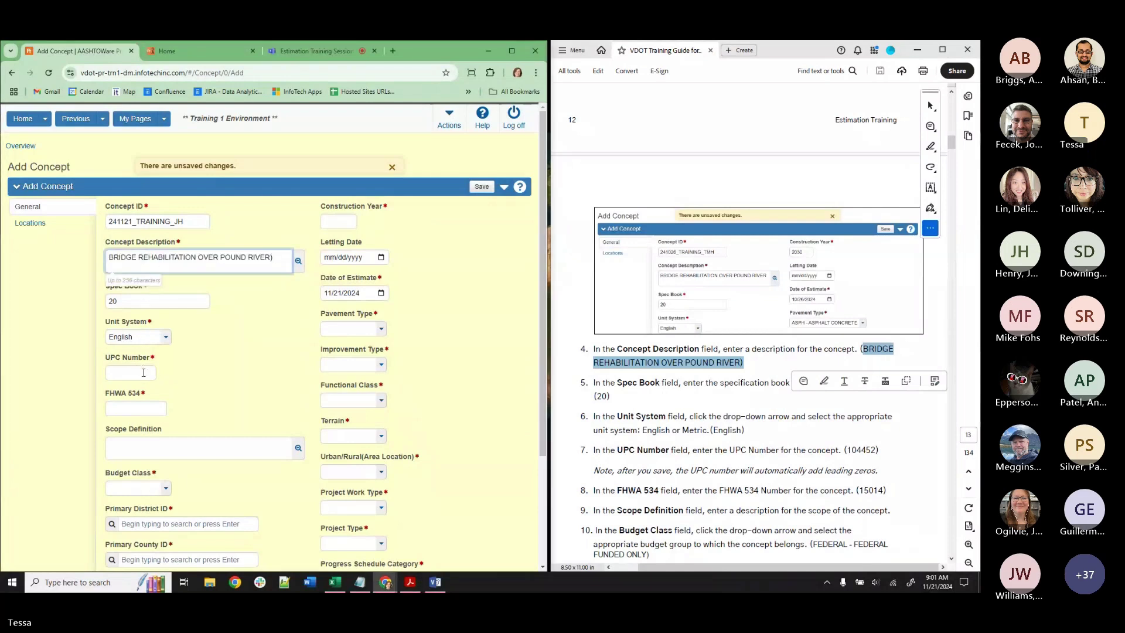
Set UPC 104452, FHWA 534 number 15014 and budget class FEDSTATE - FEDERAL/STATE FUNDED.
left_click(144, 373)
left_click(136, 415)
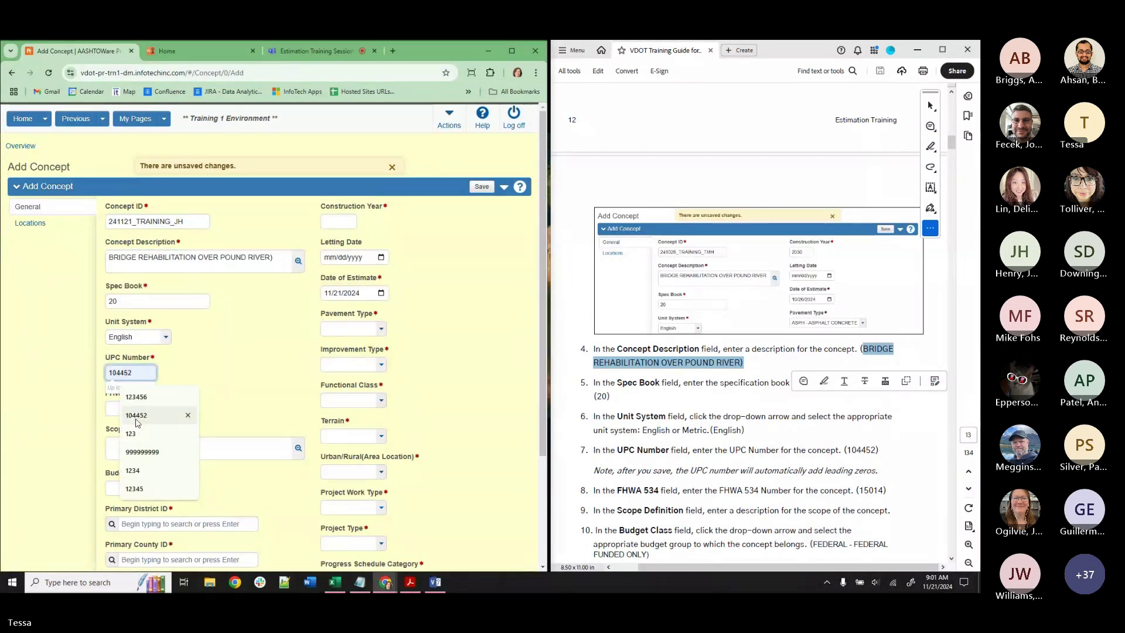
left_click(126, 409)
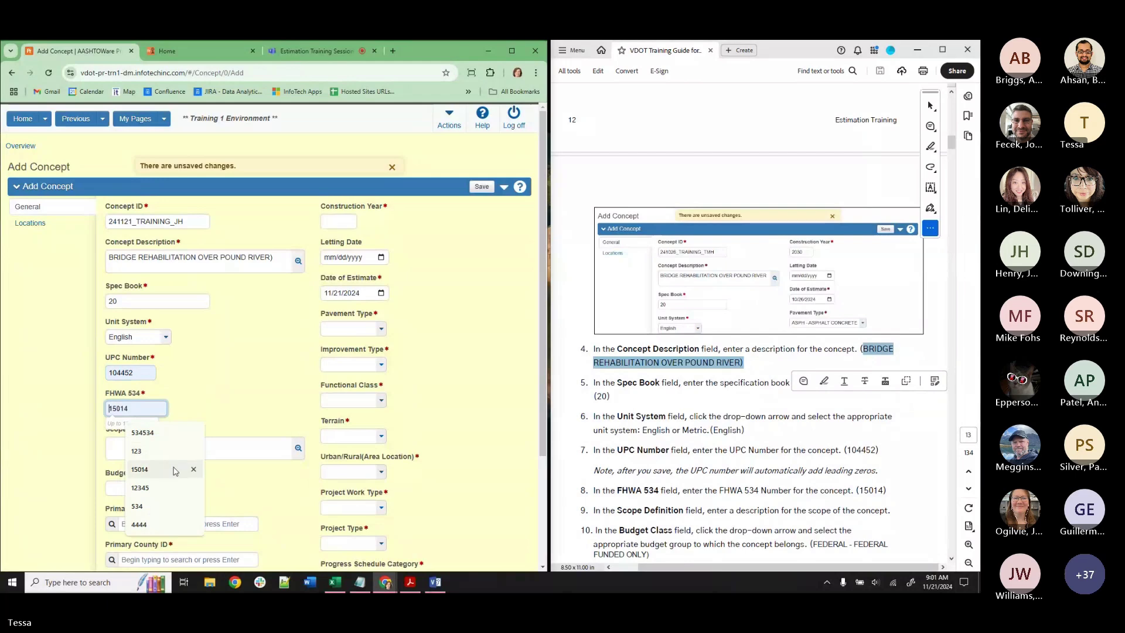
left_click(139, 469)
scroll(135, 410, "down", 3)
left_click(130, 345)
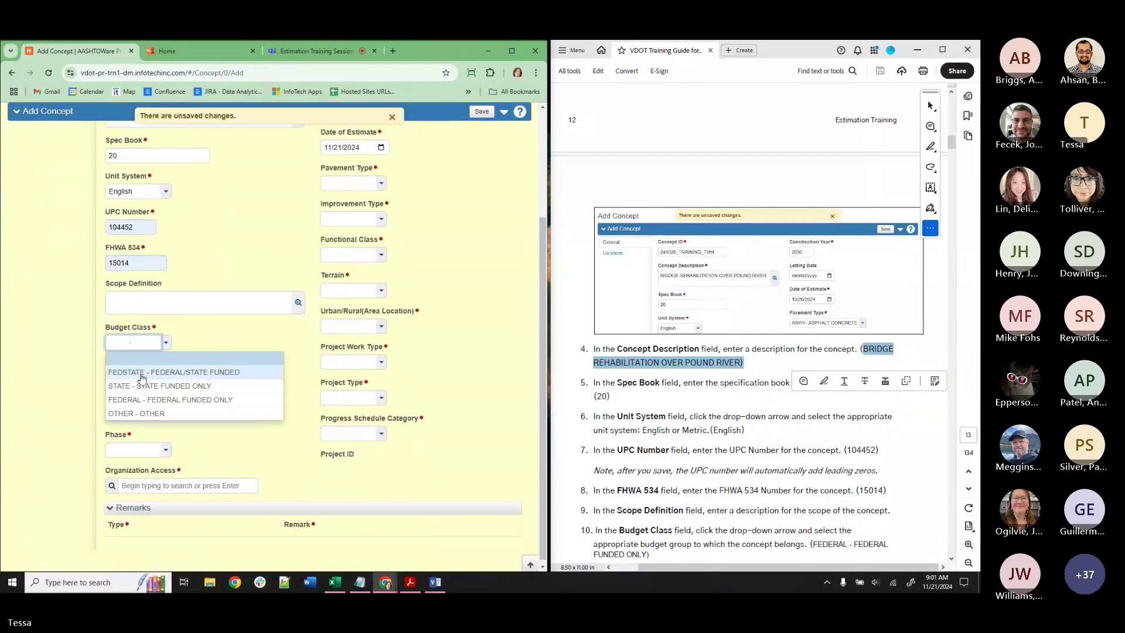
left_click(145, 374)
Set district 0101 BRISTOL / WISE, county C097 WISE and phase PFI - PRELIMINARY FIELD INSPECTION.
left_click(156, 377)
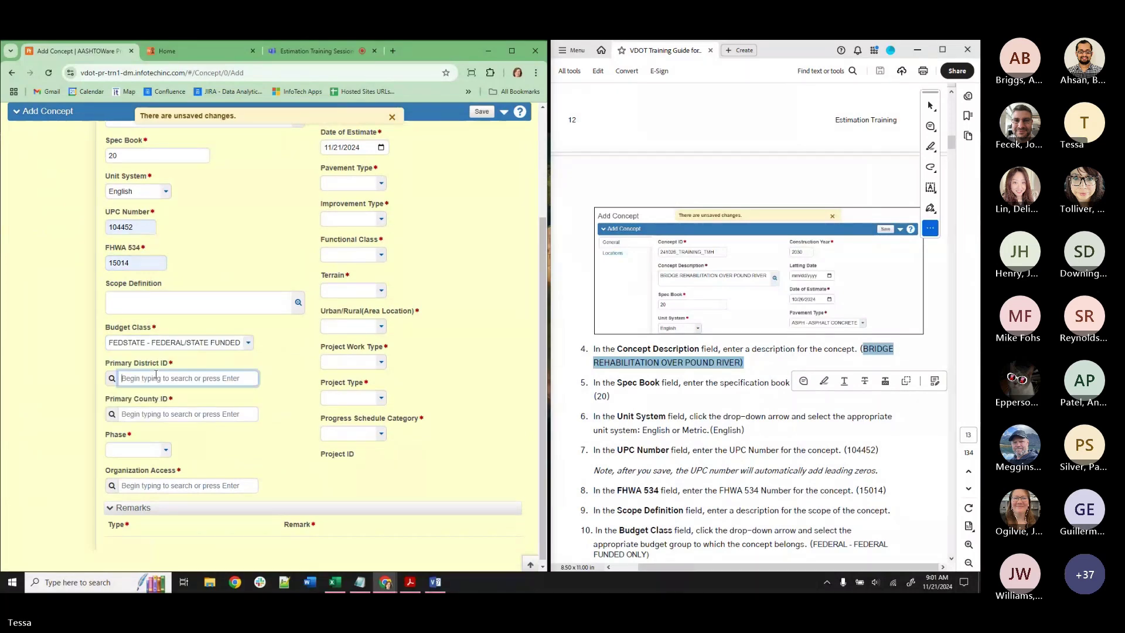
scroll(650, 540, "down", 3)
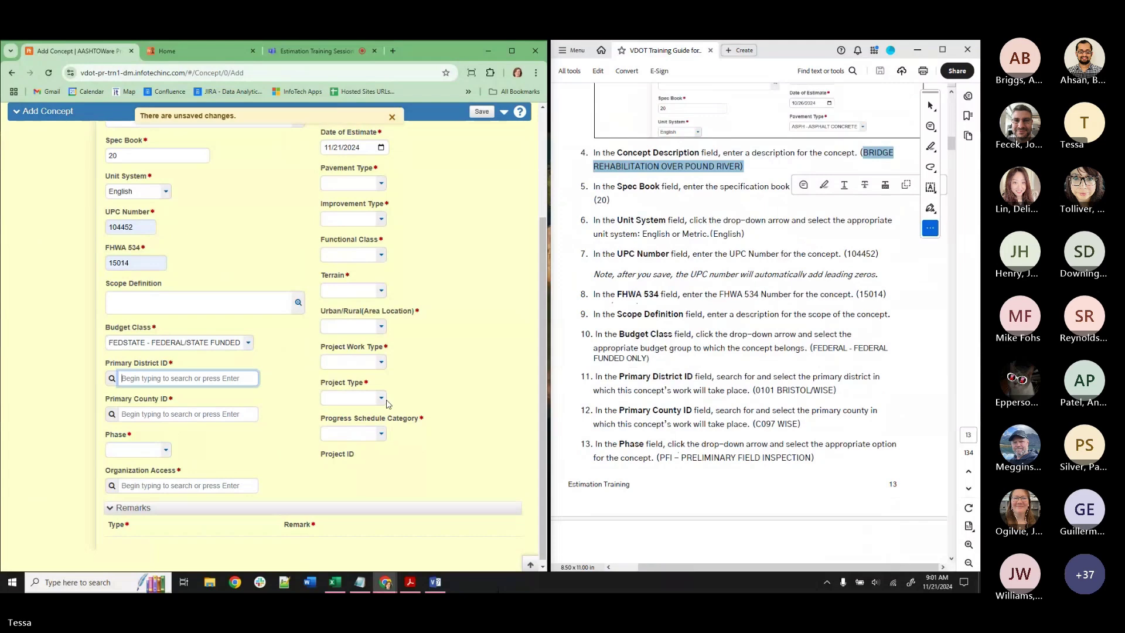
type("0101")
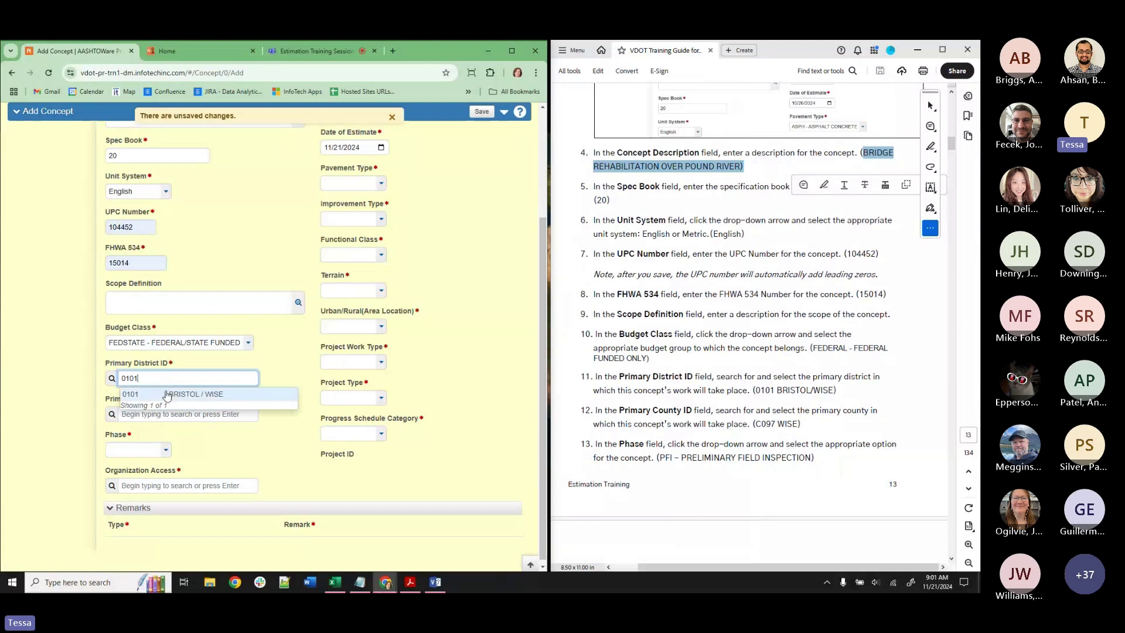
left_click(167, 395)
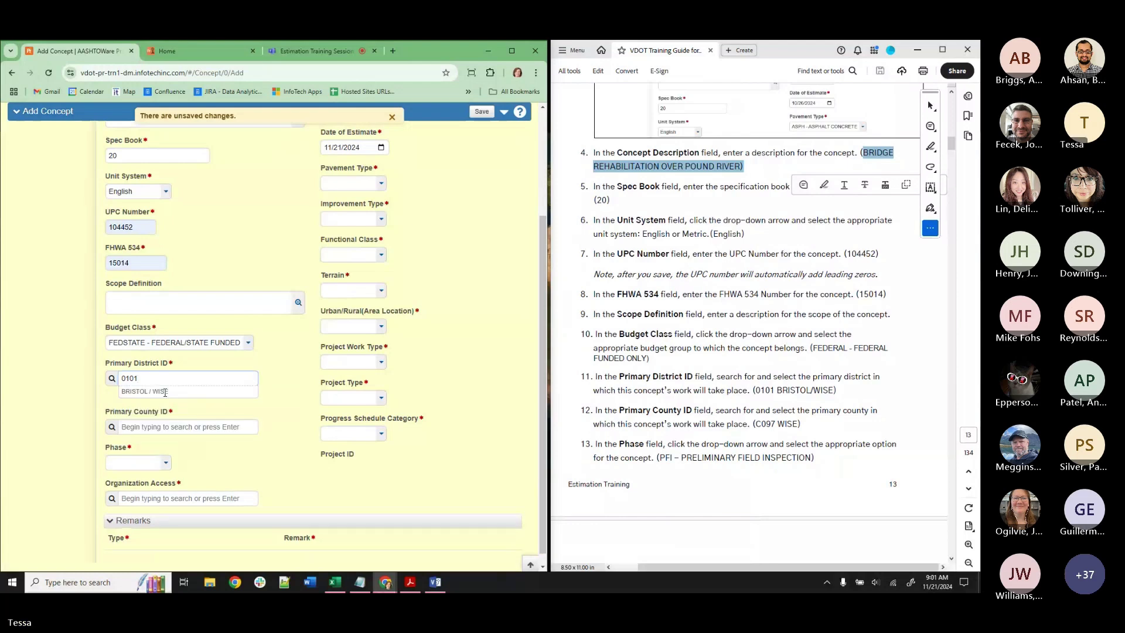
left_click(169, 427)
type("097")
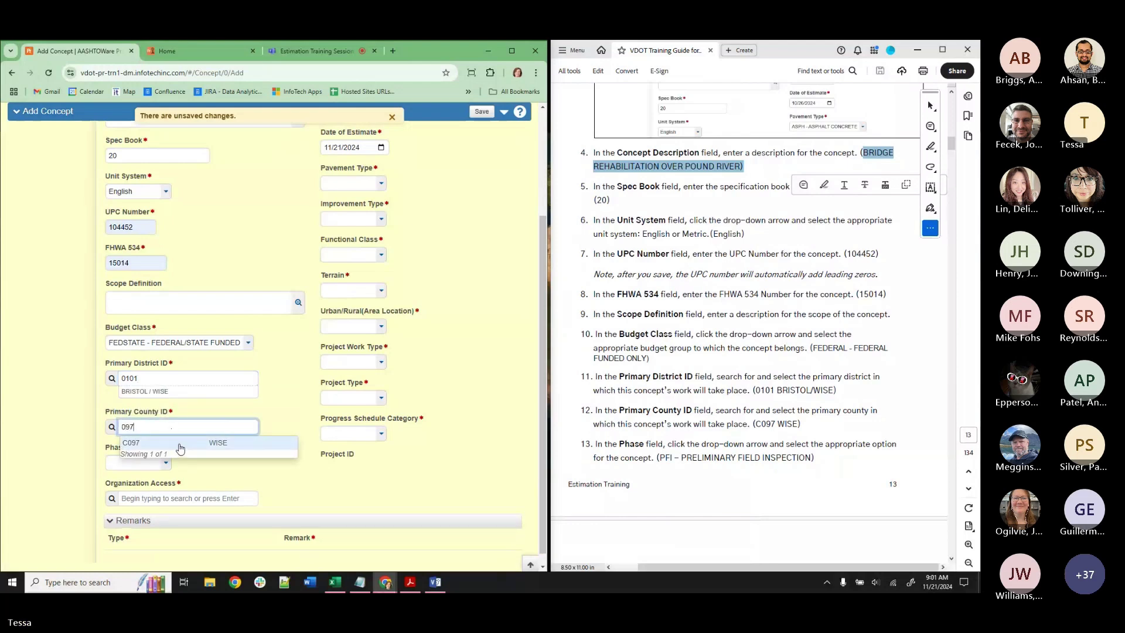
left_click(178, 448)
left_click(151, 475)
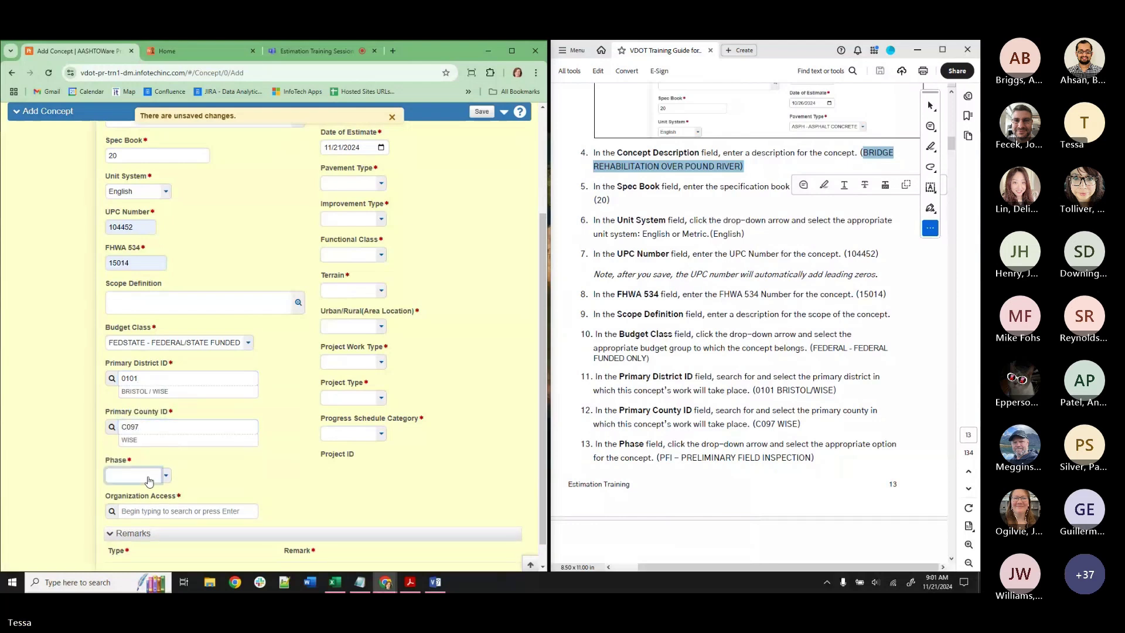
left_click(157, 492)
left_click(157, 445)
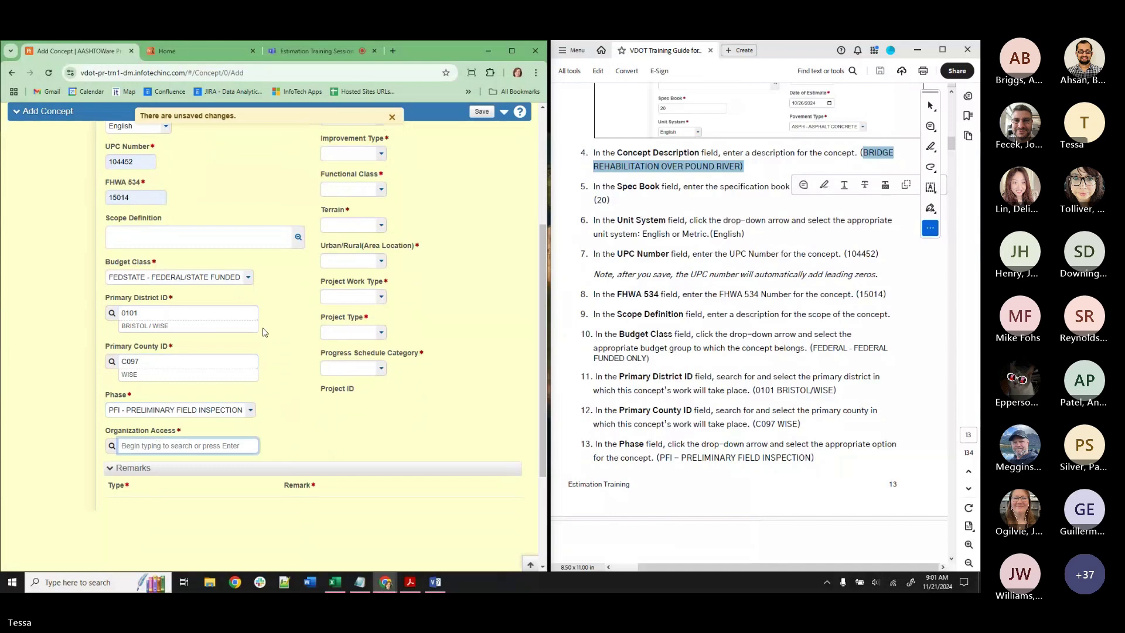
In a duplicate tab under the project administrator role, look up a user's organization value.
right_click(68, 57)
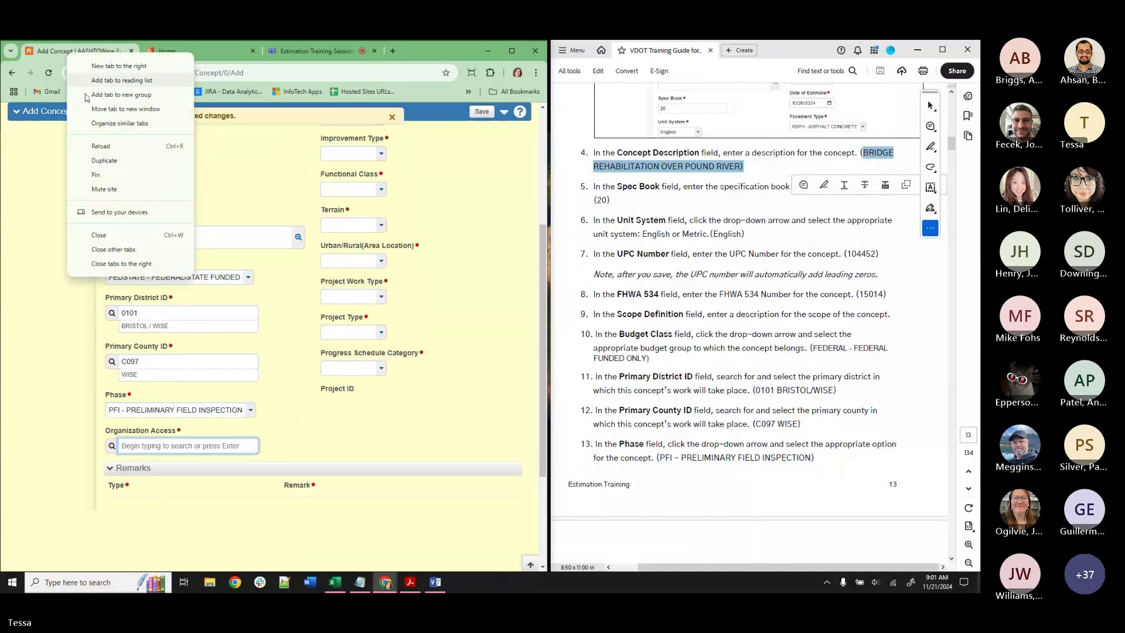
left_click(108, 157)
left_click(24, 119)
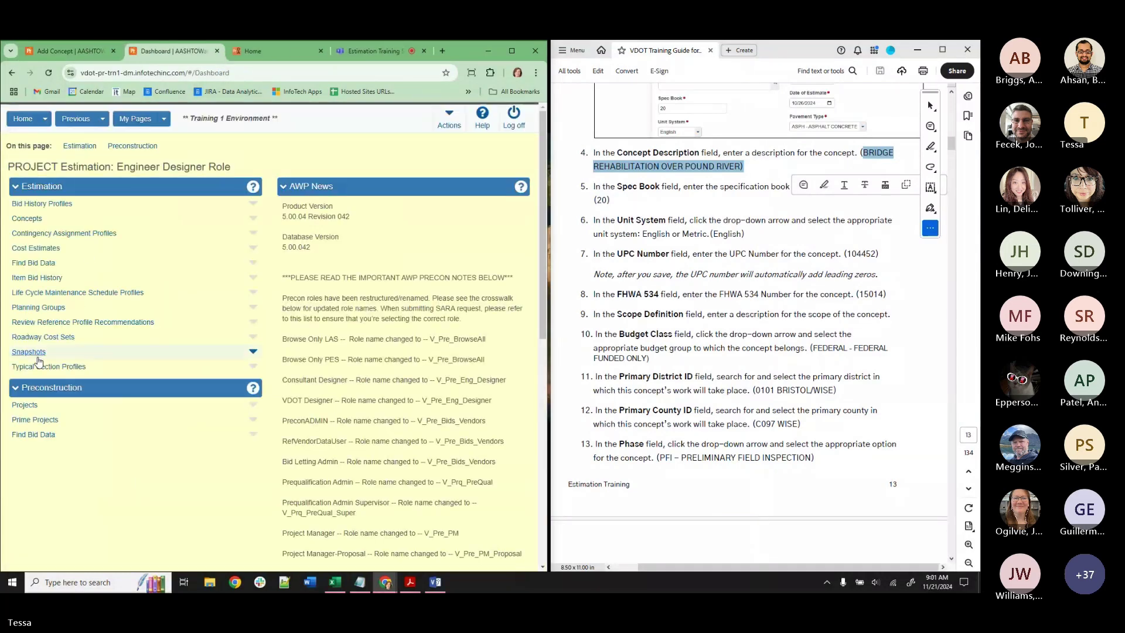
left_click(45, 119)
left_click(27, 160)
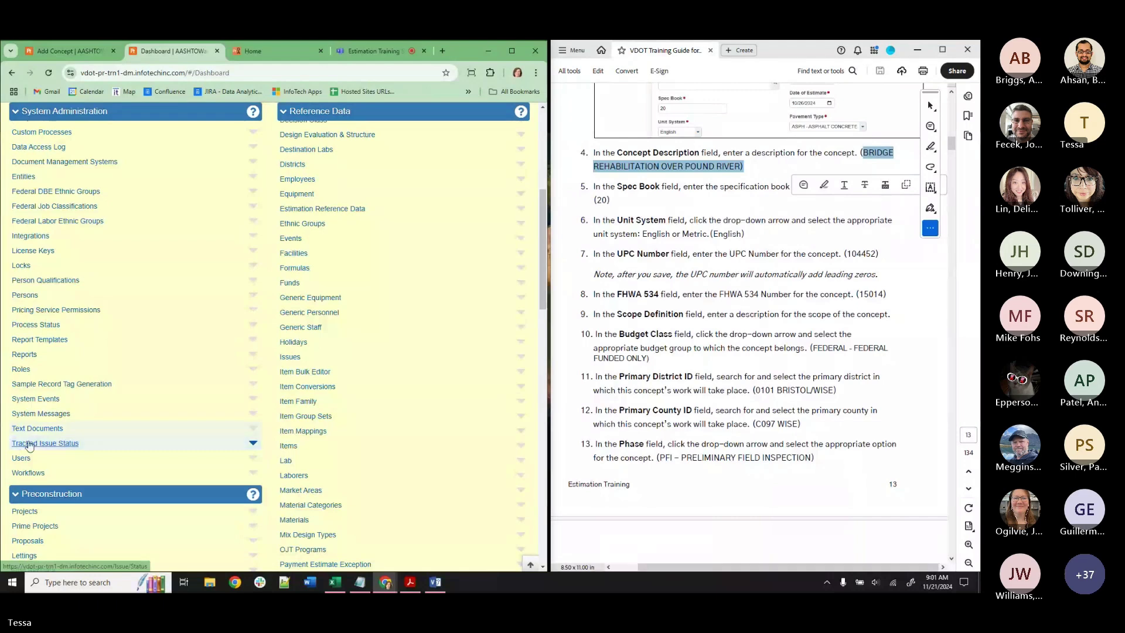
left_click(26, 446)
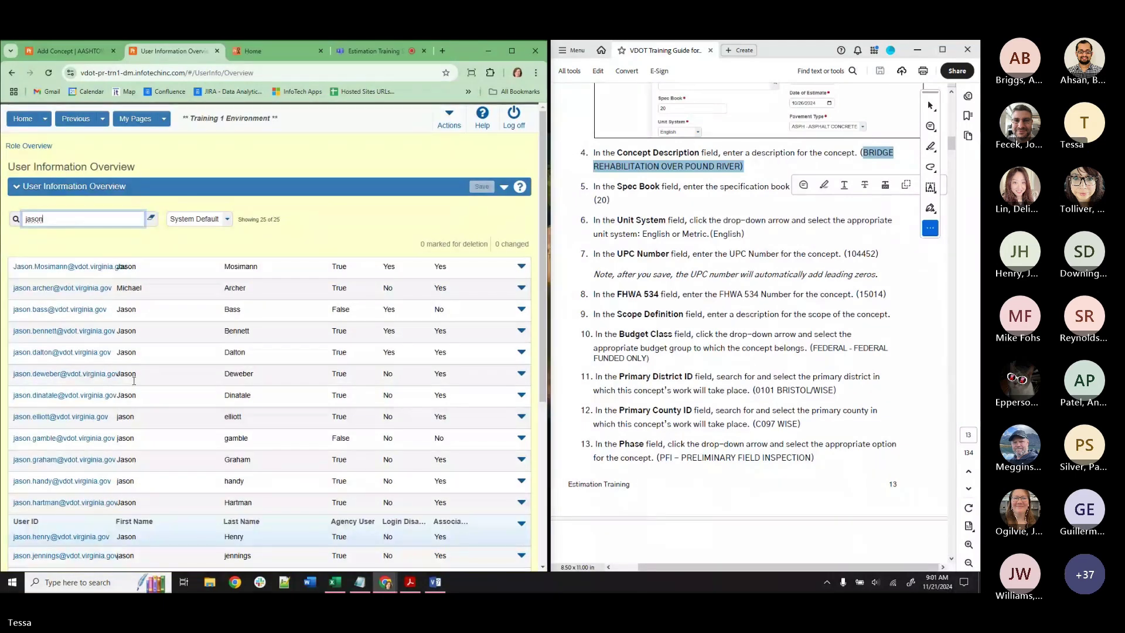
left_click(95, 537)
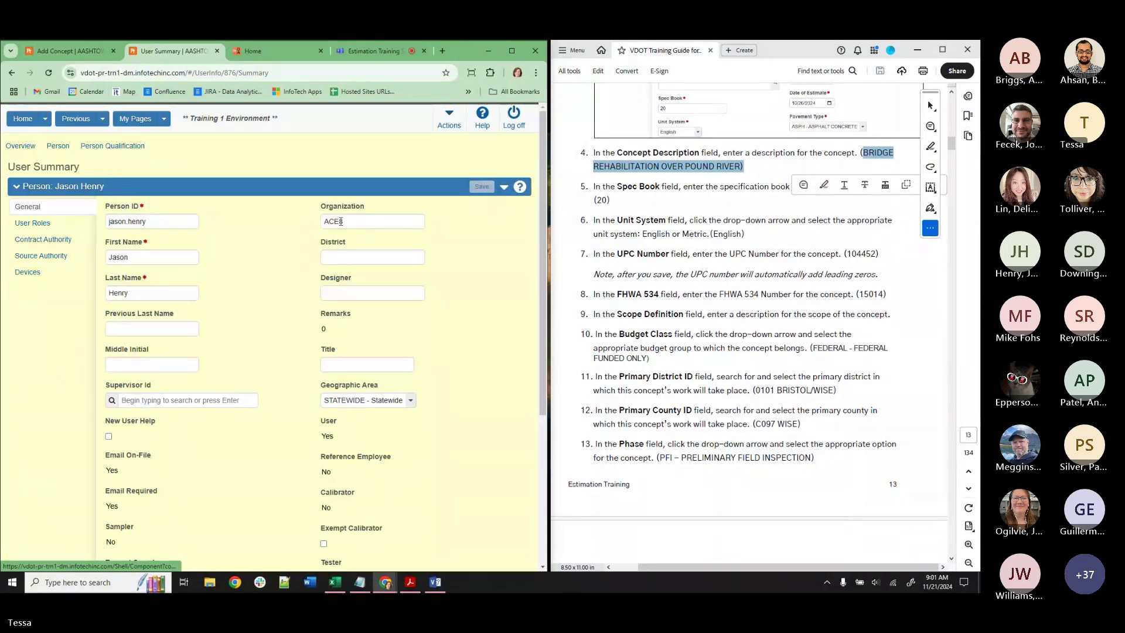
left_click(380, 227)
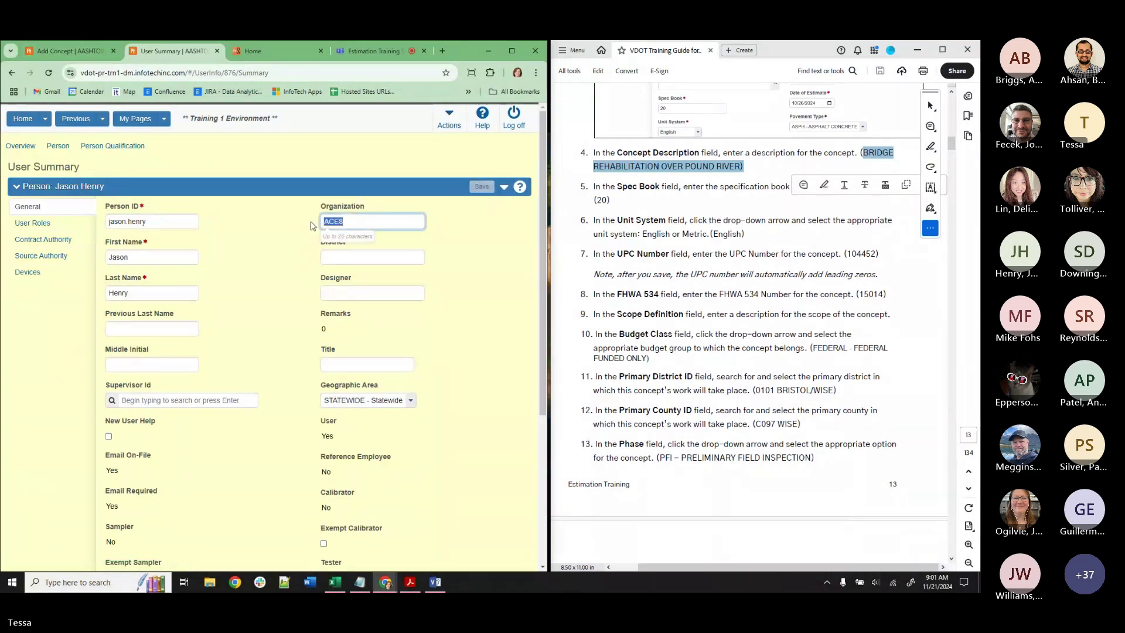
left_click(65, 51)
type("CO-LD-ACE8")
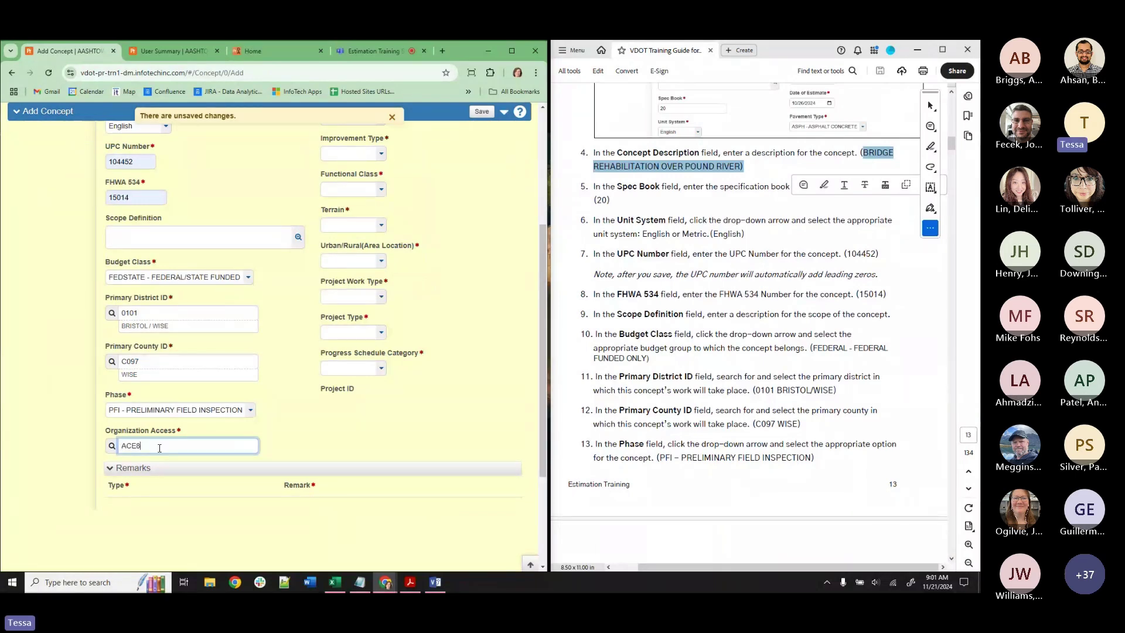
scroll(331, 408, "up", 4)
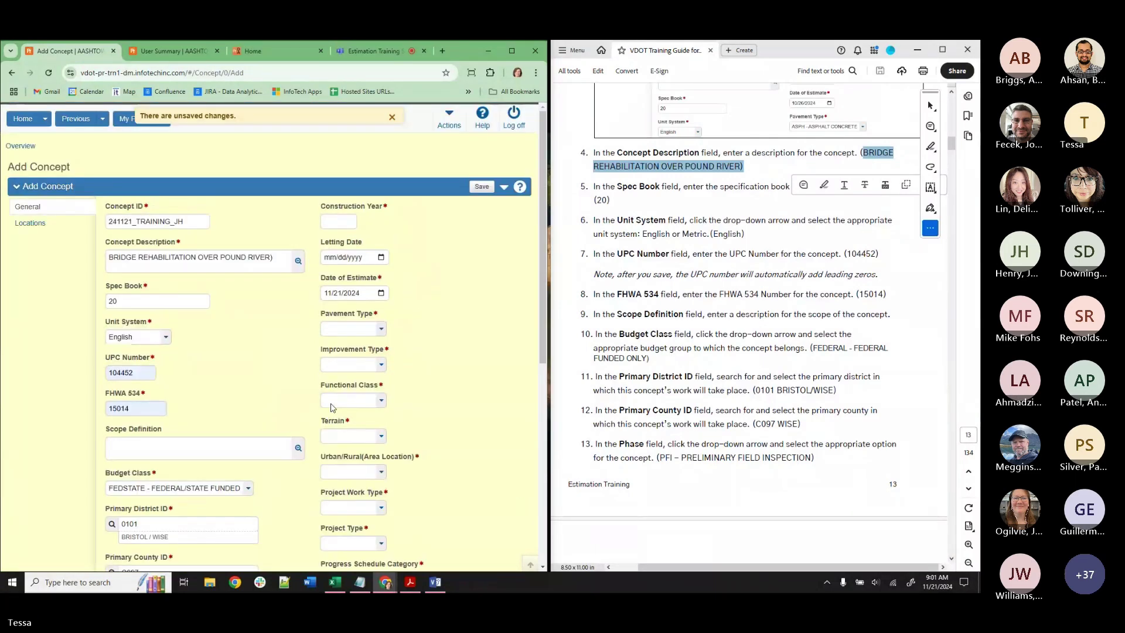
left_click(337, 220)
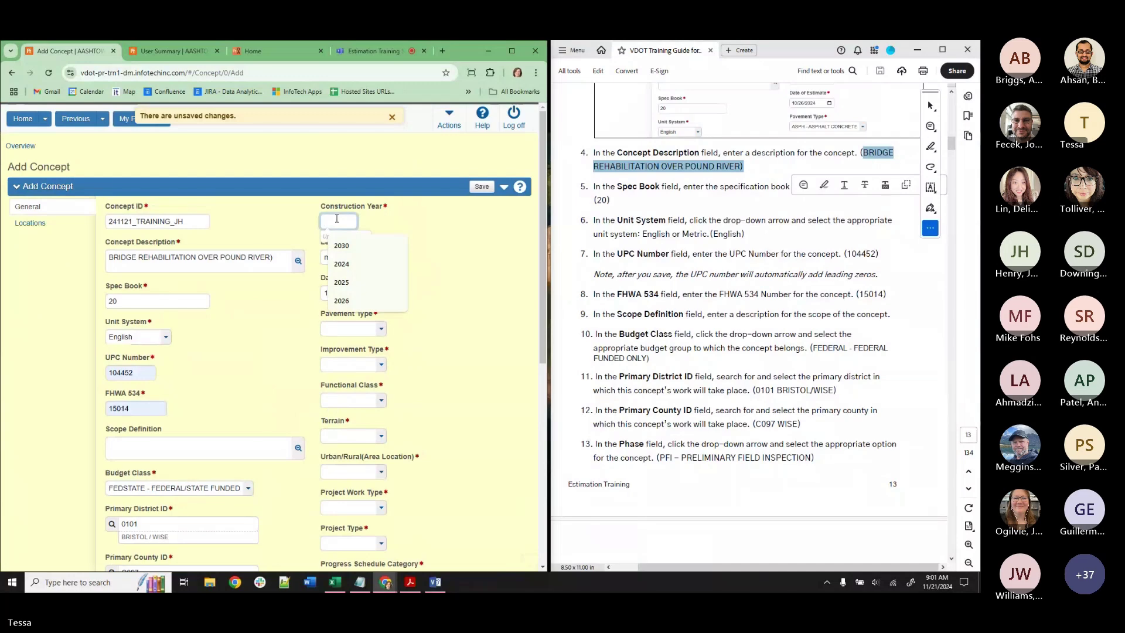
left_click(341, 245)
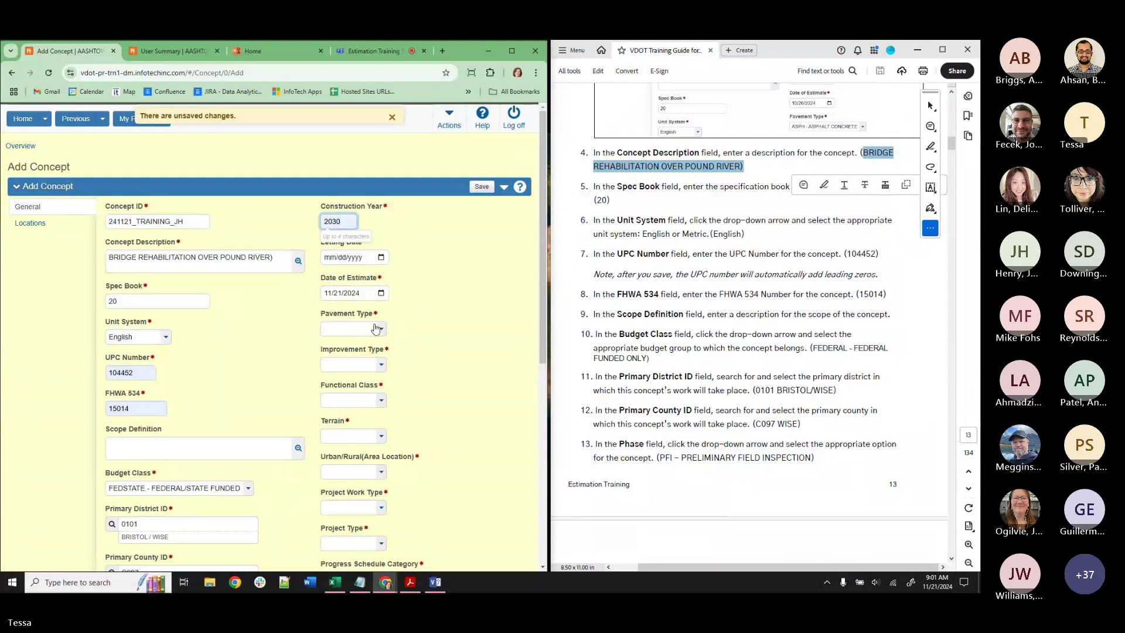
left_click(266, 53)
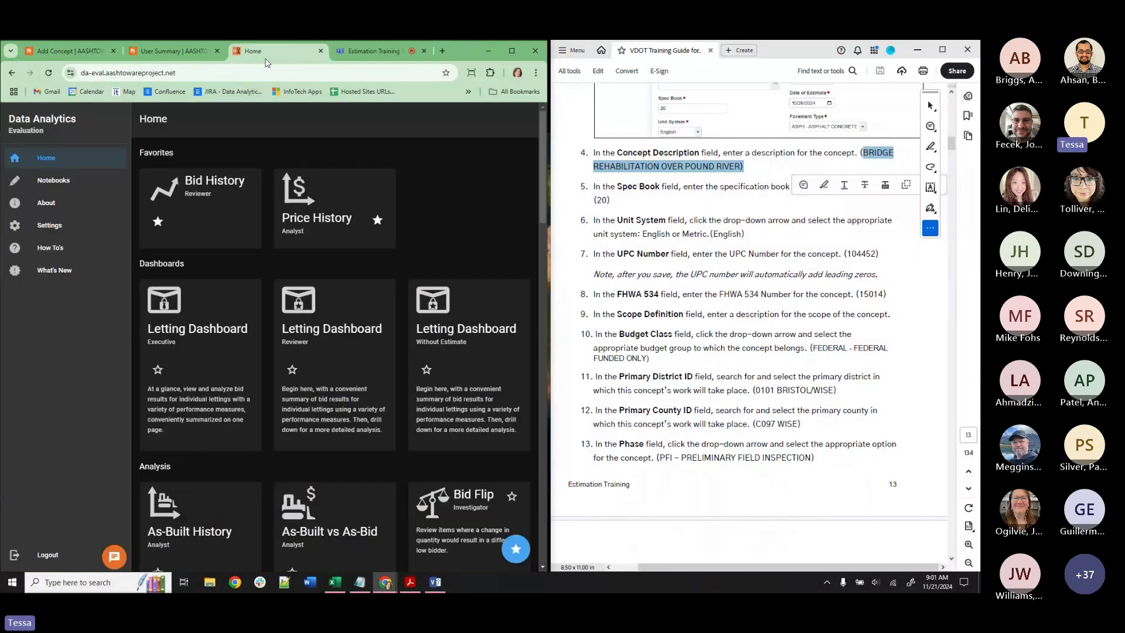
Open Users administration, start an Add User form and search the AASHTOWare Project user list.
scroll(303, 488, "down", 8)
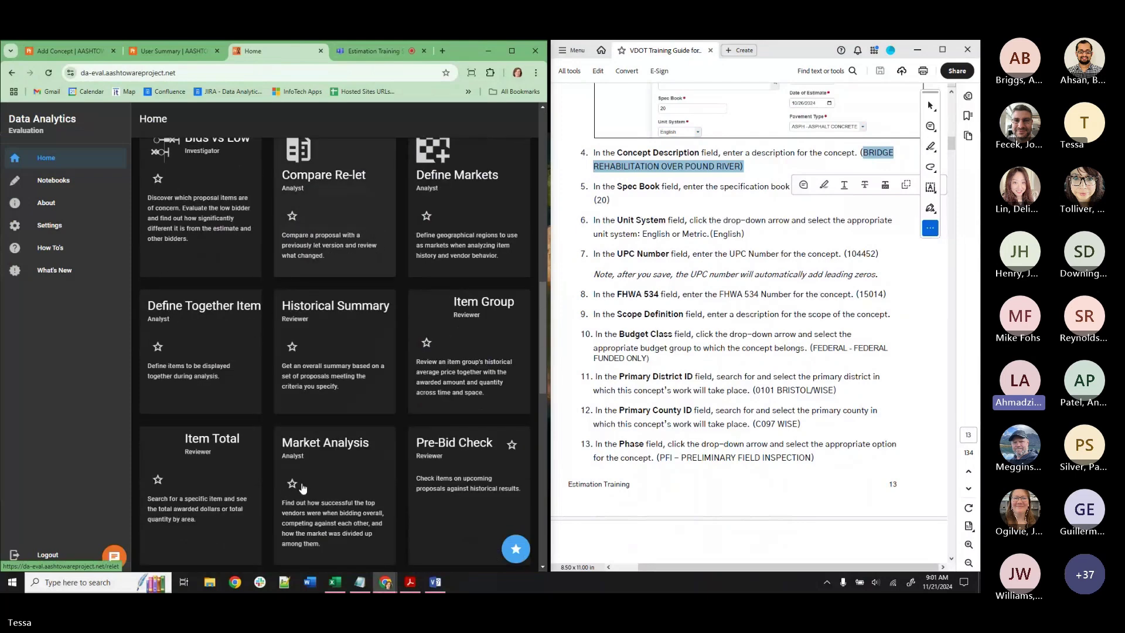
scroll(303, 487, "down", 10)
scroll(405, 367, "up", 5)
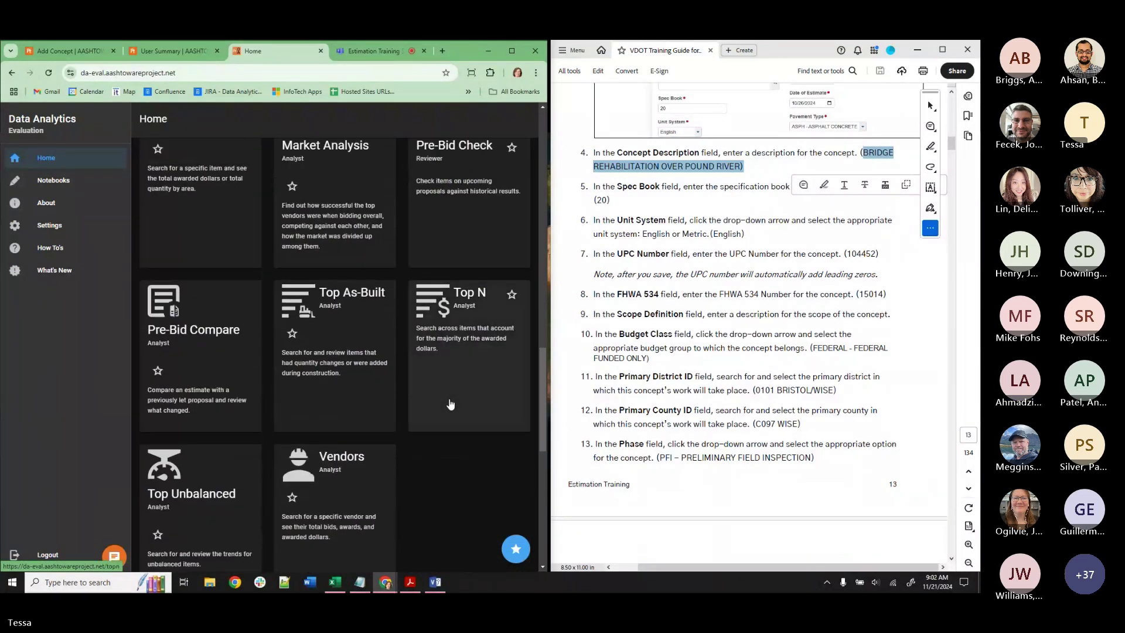
scroll(413, 441, "down", 5)
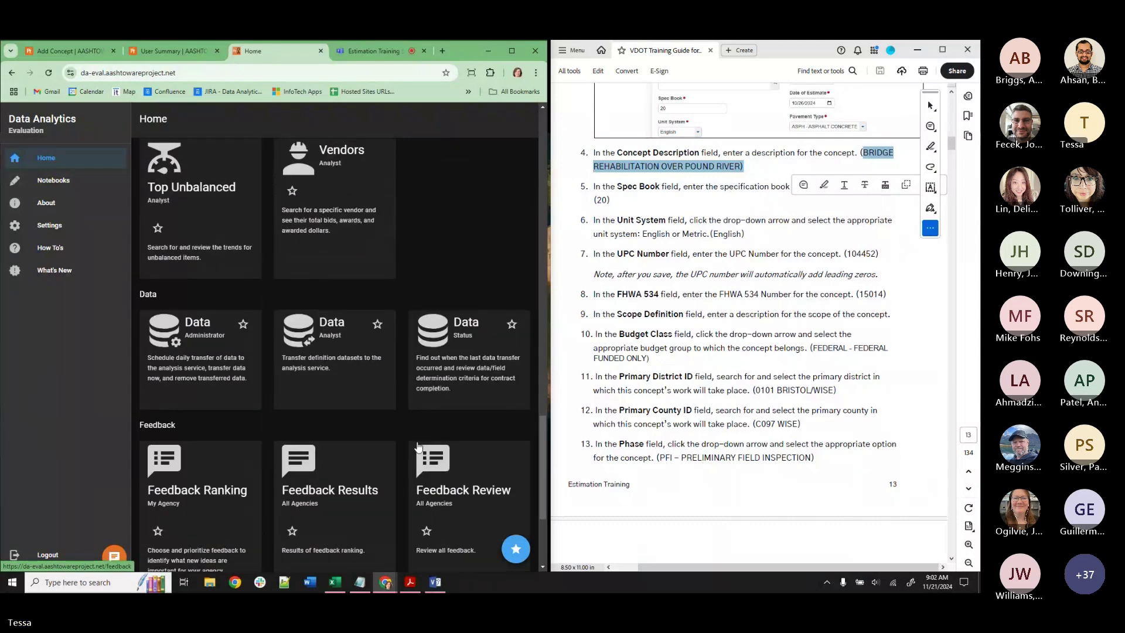
scroll(417, 447, "down", 3)
left_click(421, 451)
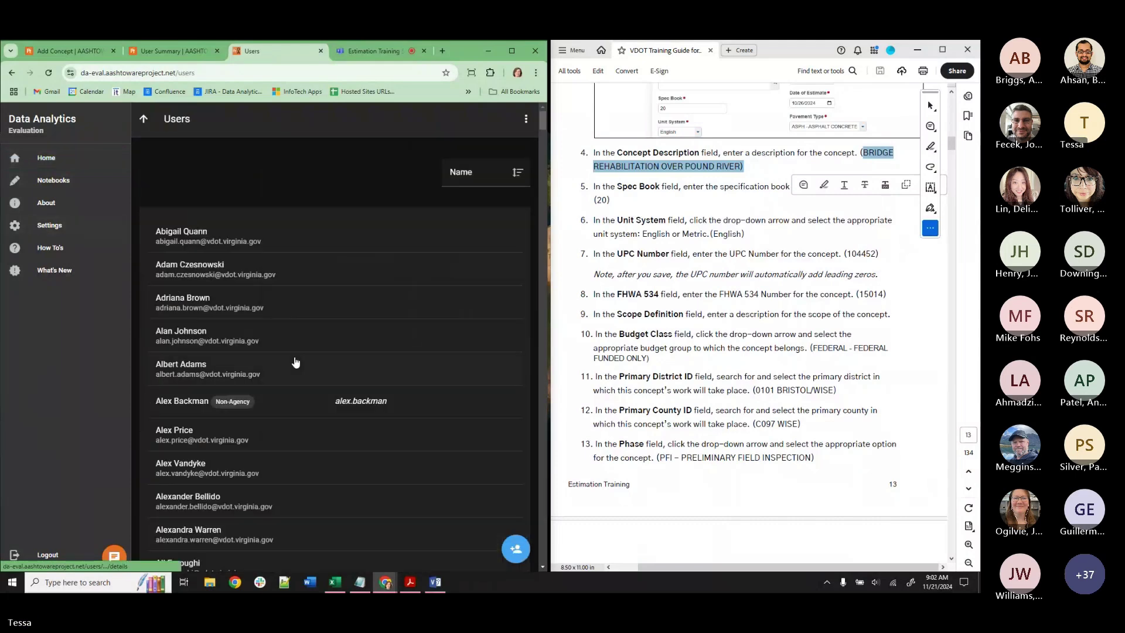
left_click(515, 549)
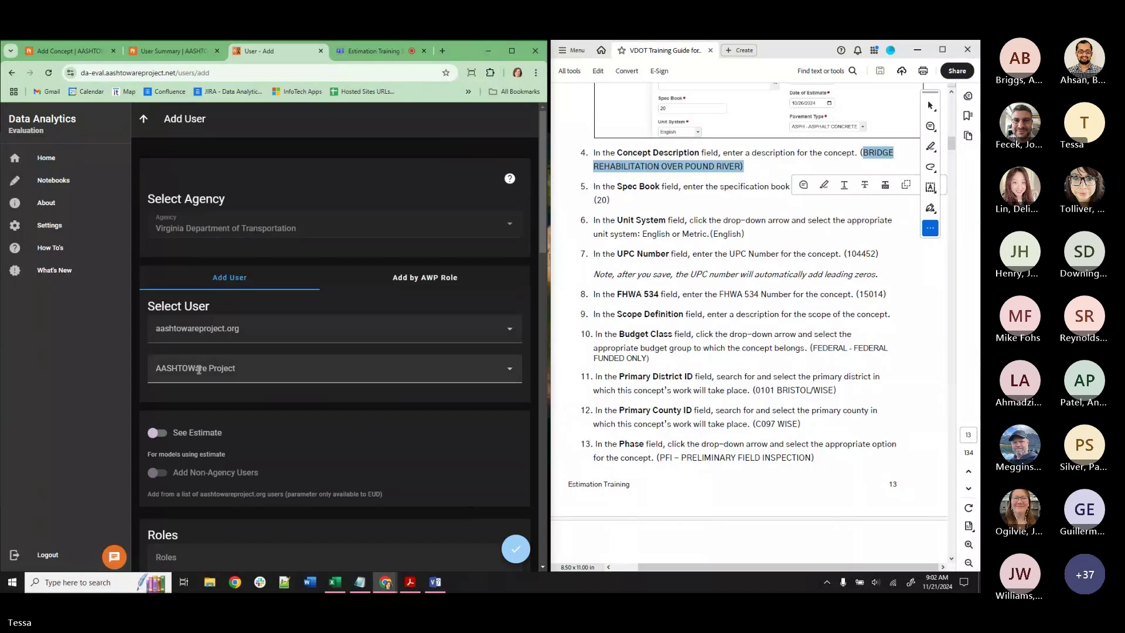
left_click(198, 370)
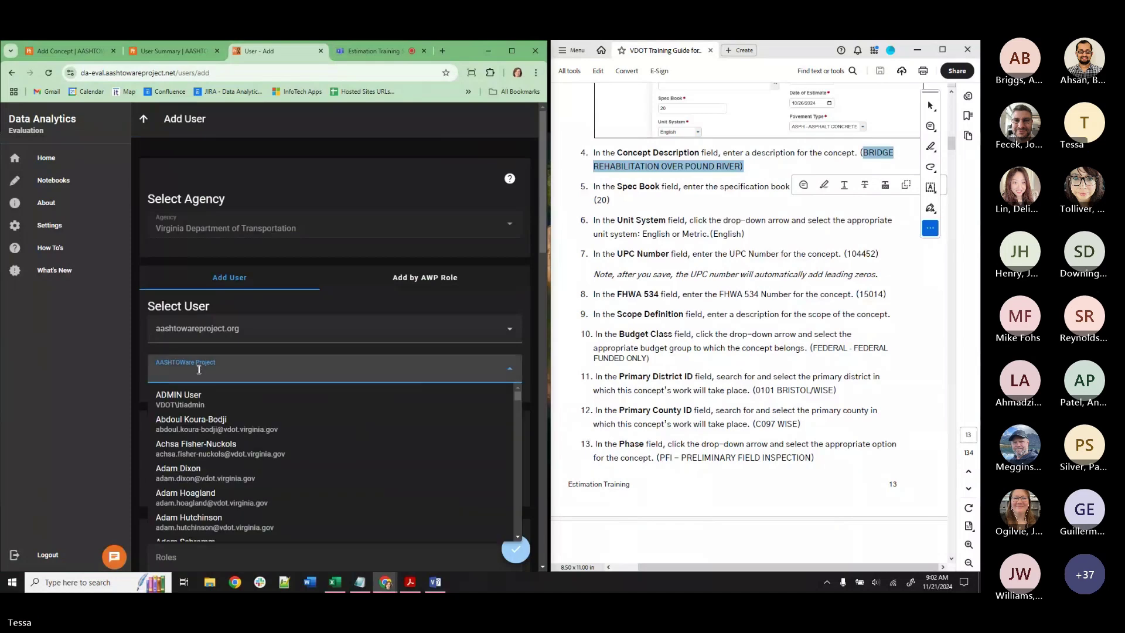
type("ALL")
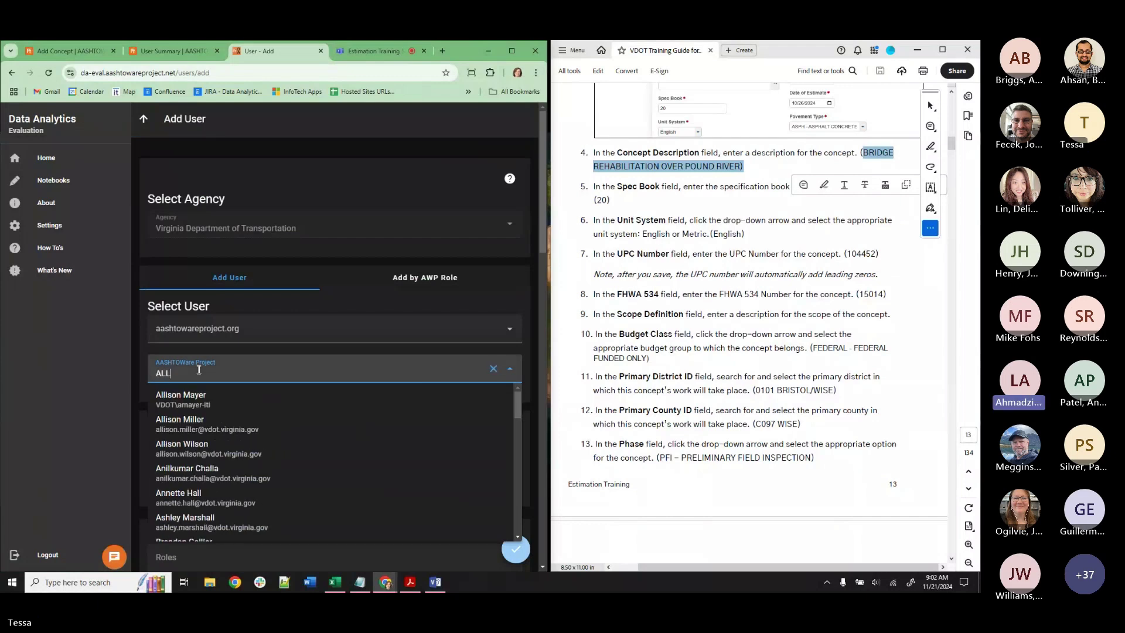
key("BackSpace")
key("BackSpace")
key("BackSpace")
type("LA")
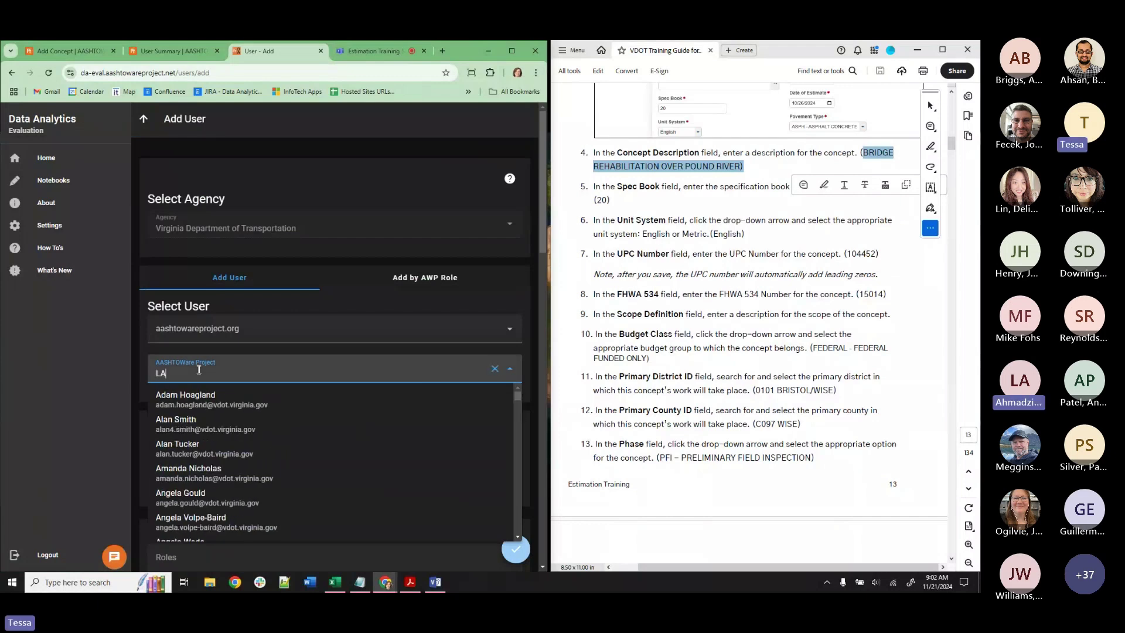
type("L")
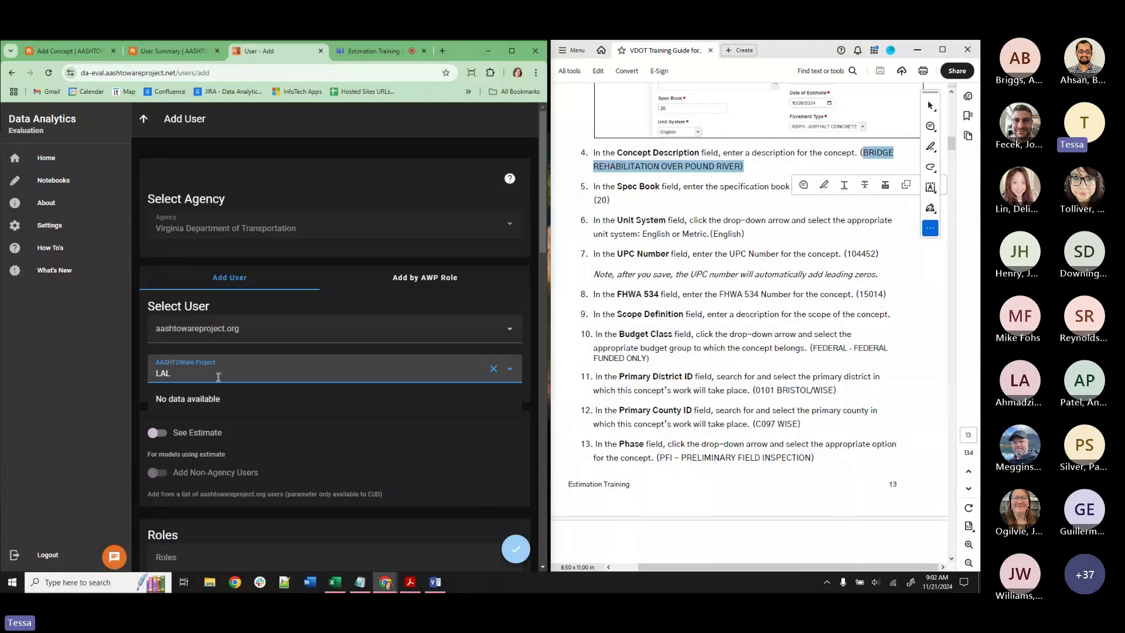
key("BackSpace")
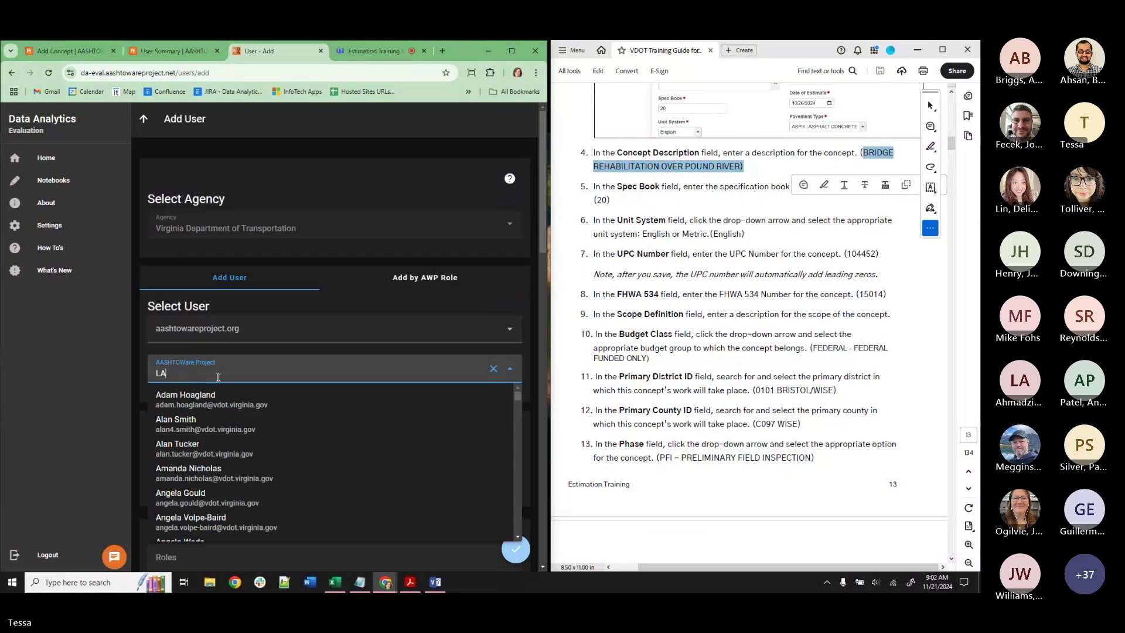
scroll(264, 457, "down", 5)
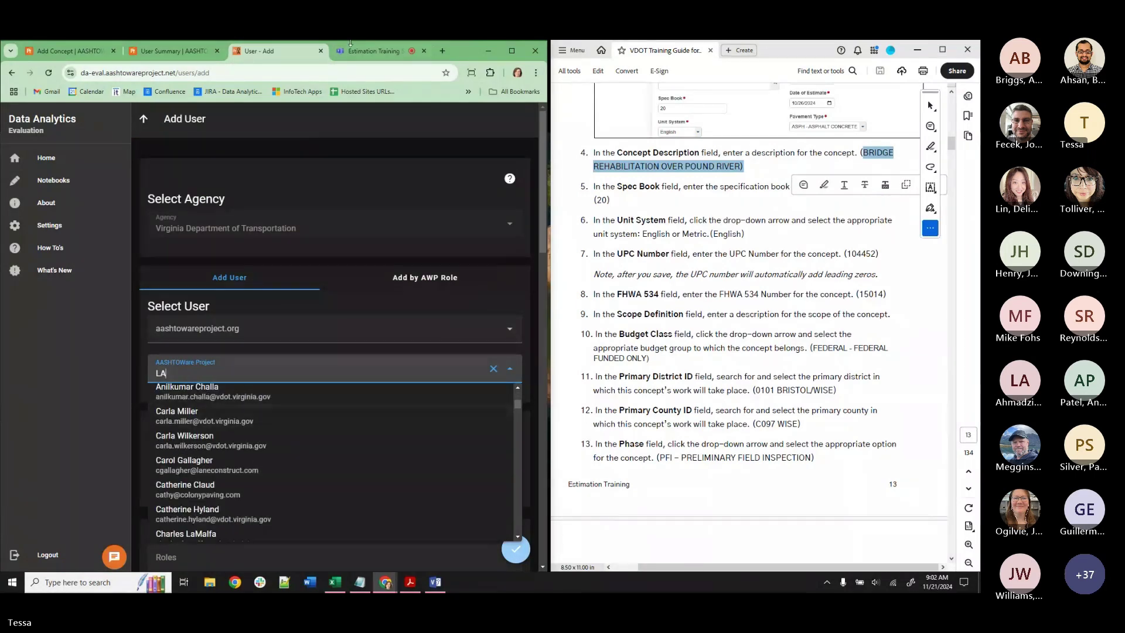
Search the user list again, then clear it and close it without adding anyone.
left_click(373, 51)
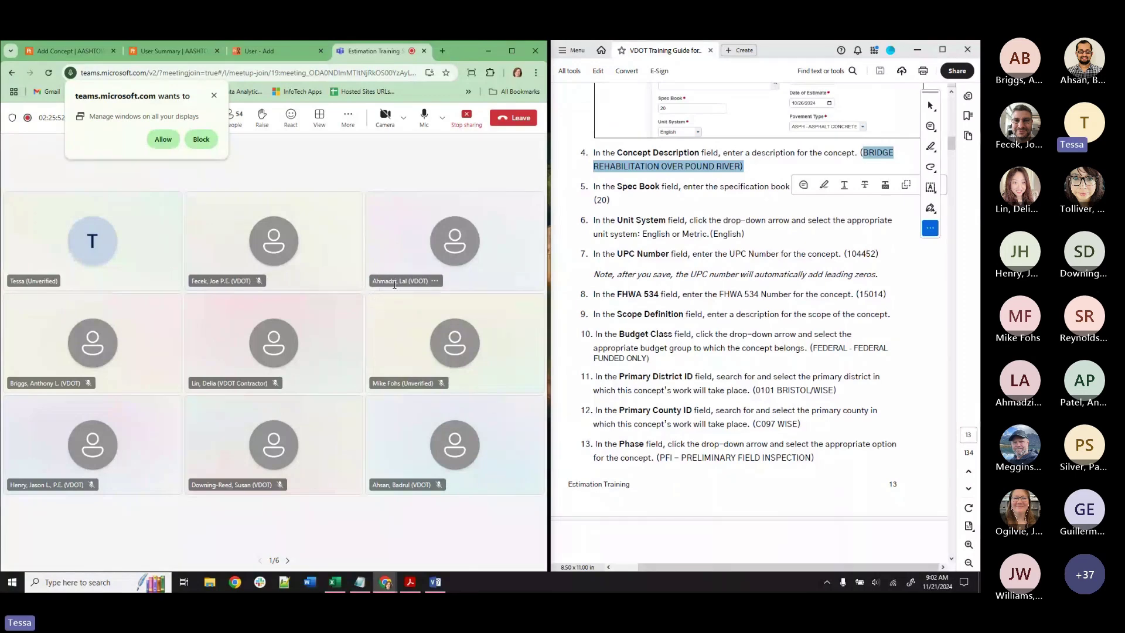
left_click(258, 51)
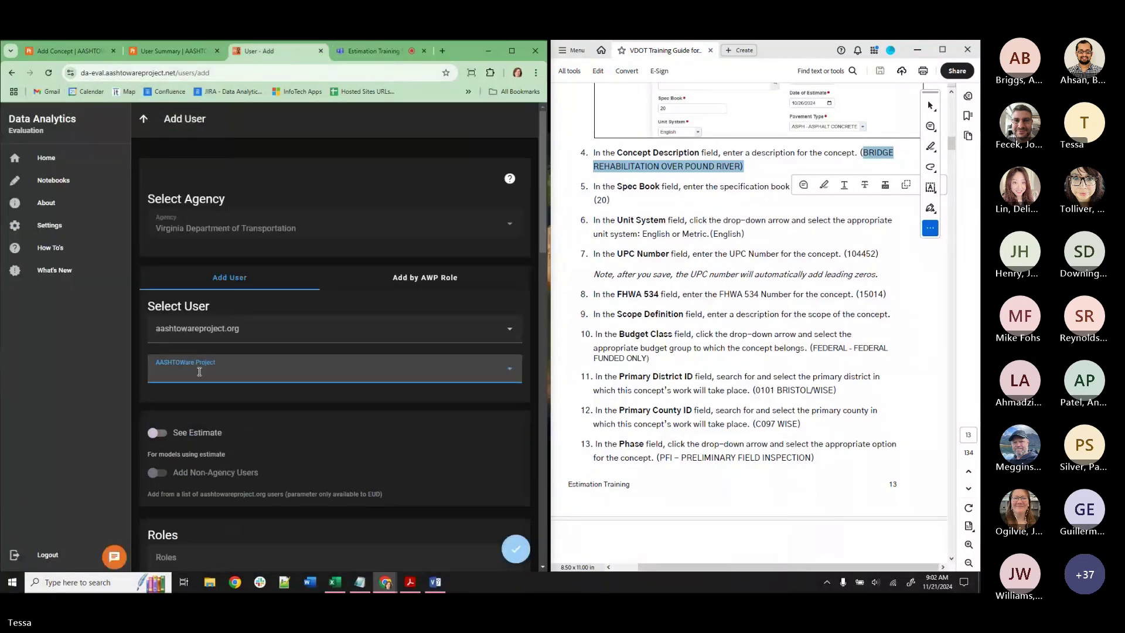
left_click(199, 371)
type("AHM")
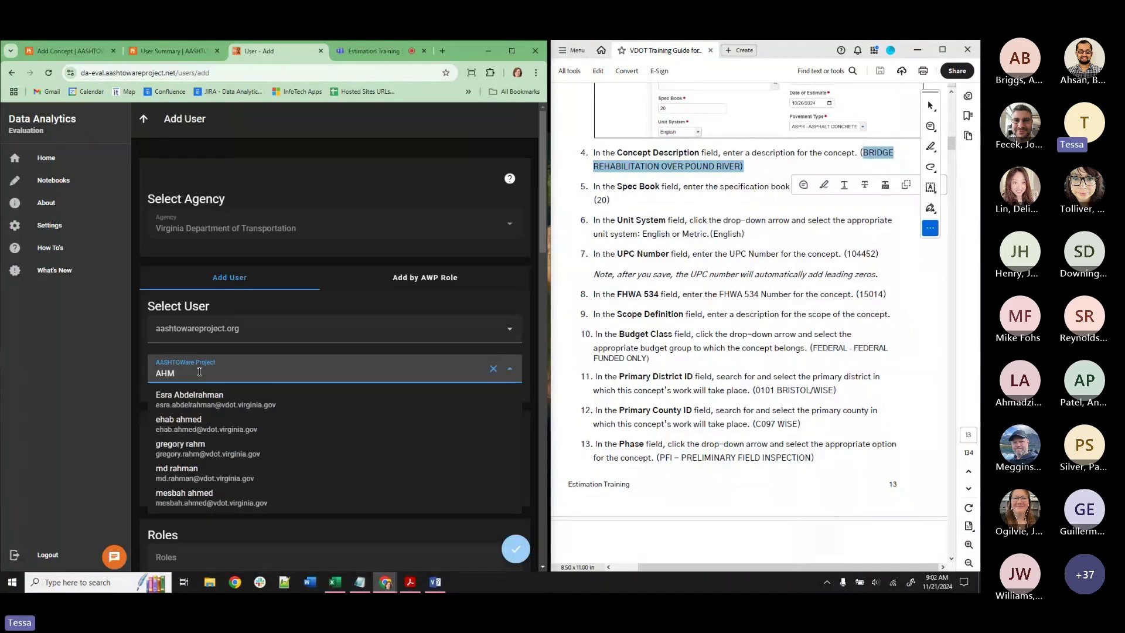
scroll(194, 368, "down", 2)
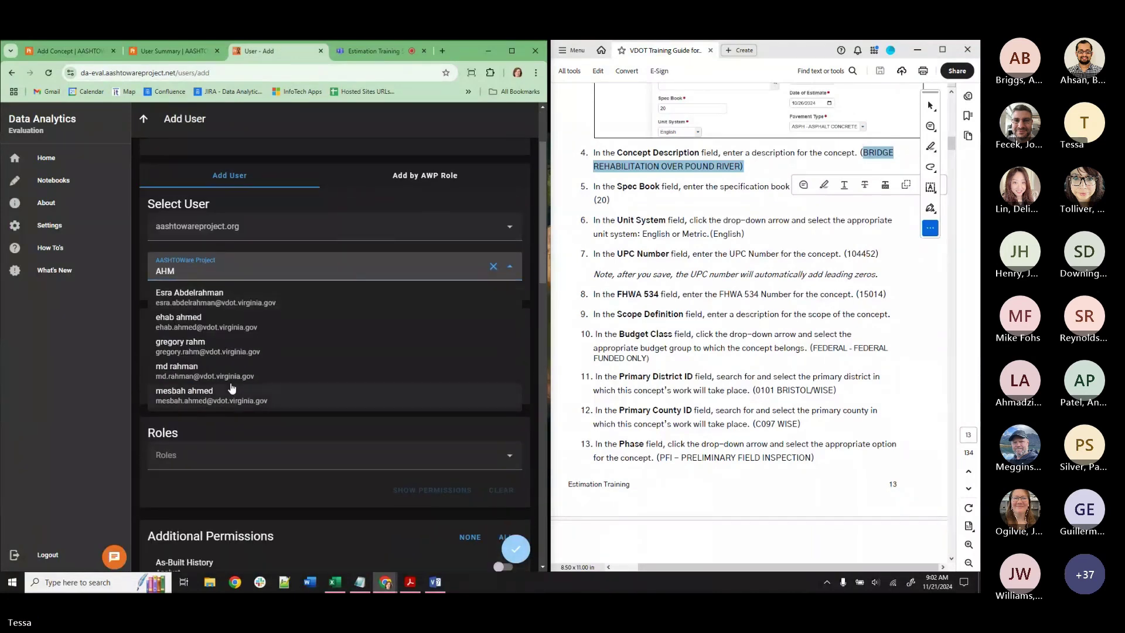
scroll(208, 375, "up", 1)
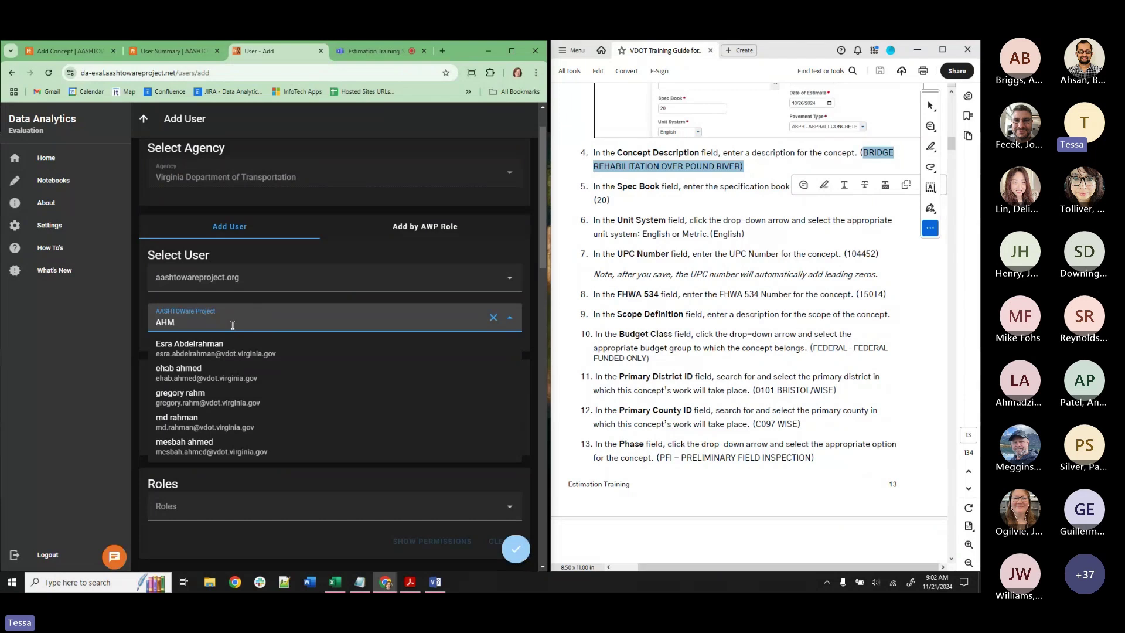
key("BackSpace")
key("BackSpace")
key("BackSpace")
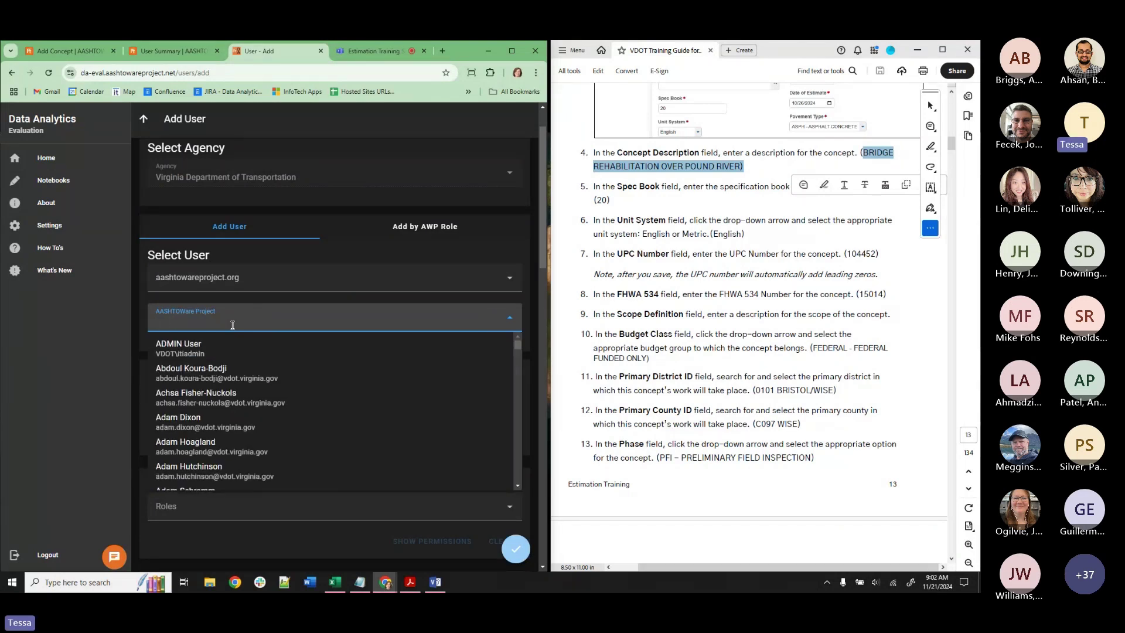
left_click(135, 212)
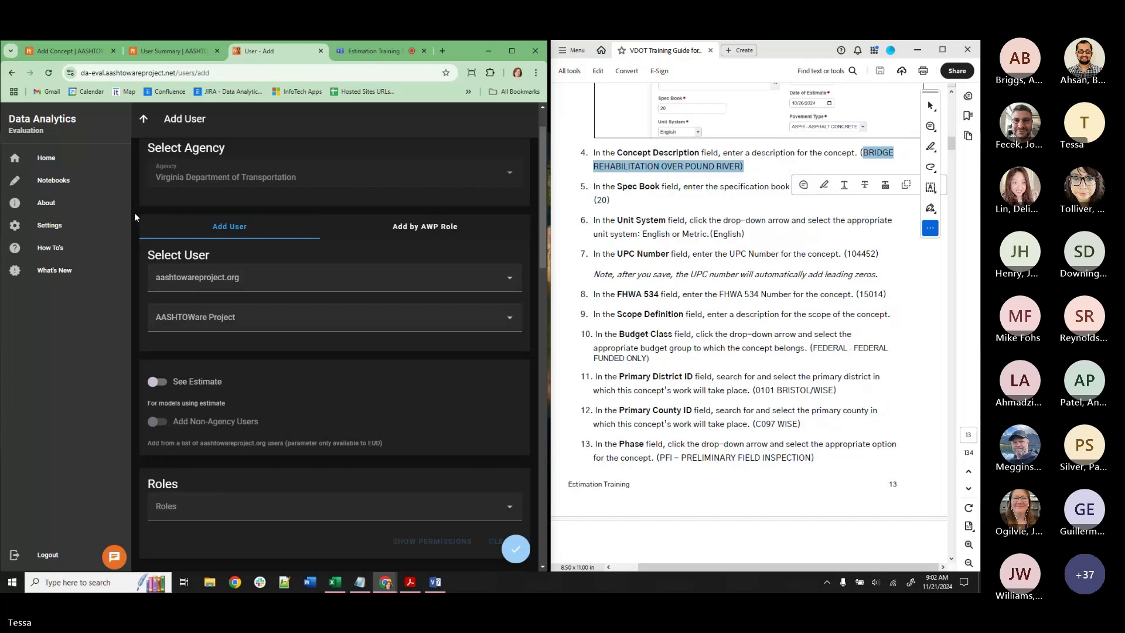
left_click(148, 47)
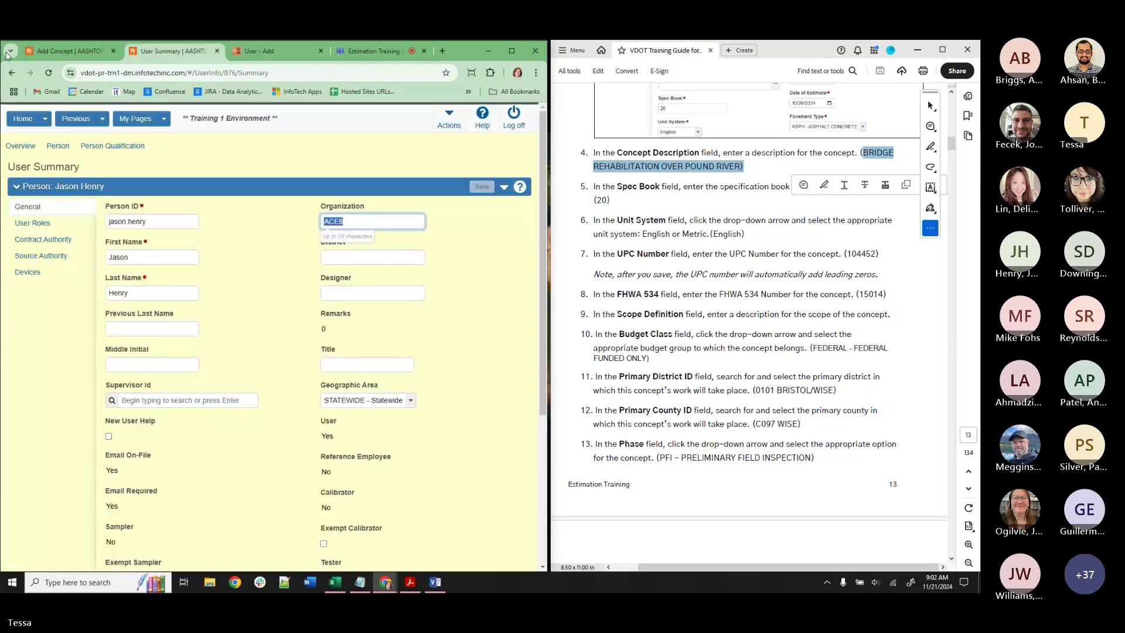
Set Pavement Type ASPH, Improvement Type 14 - BRIDGE REHAB-NO ADDED CAPACITY, and Functional Class OTH PRINCIPAL ARTER.
left_click(54, 52)
scroll(244, 429, "down", 5)
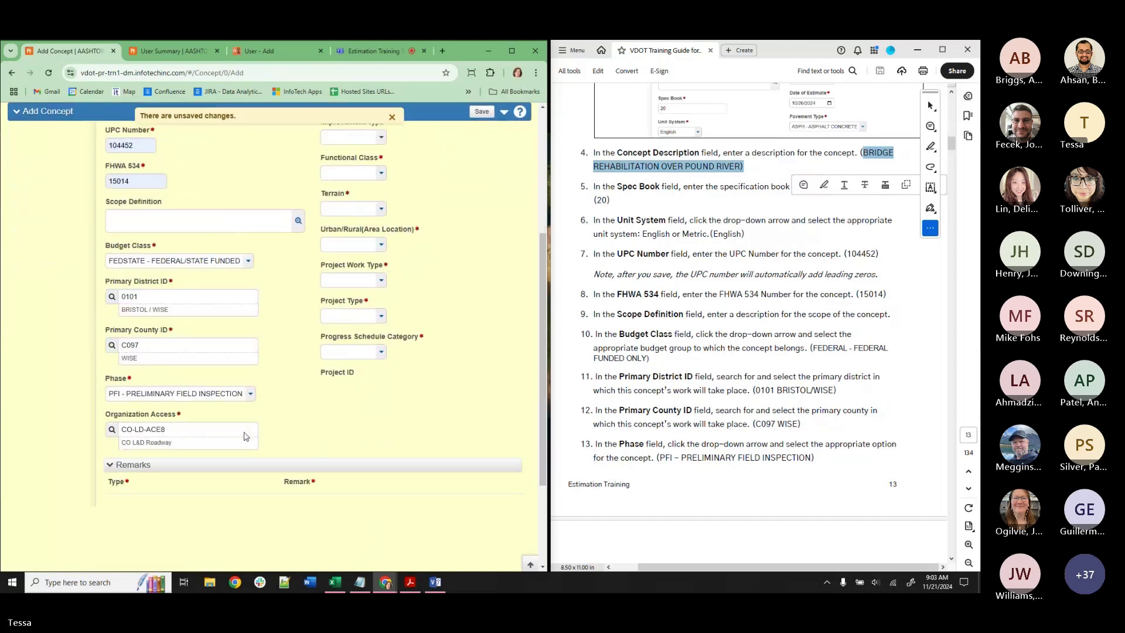
scroll(321, 332, "up", 5)
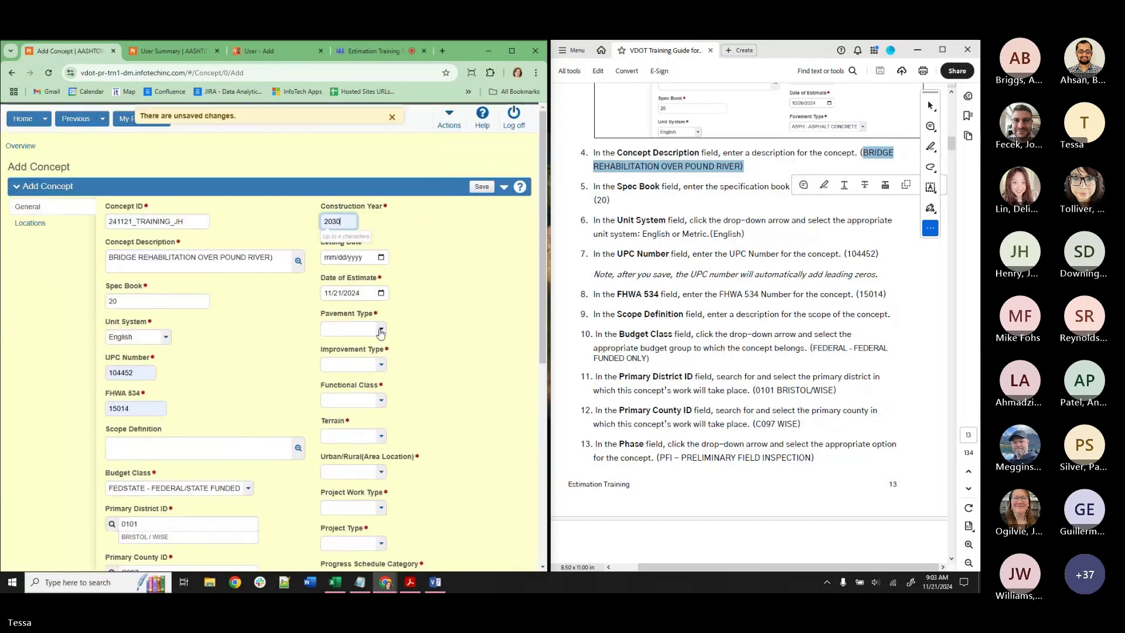
scroll(706, 373, "down", 8)
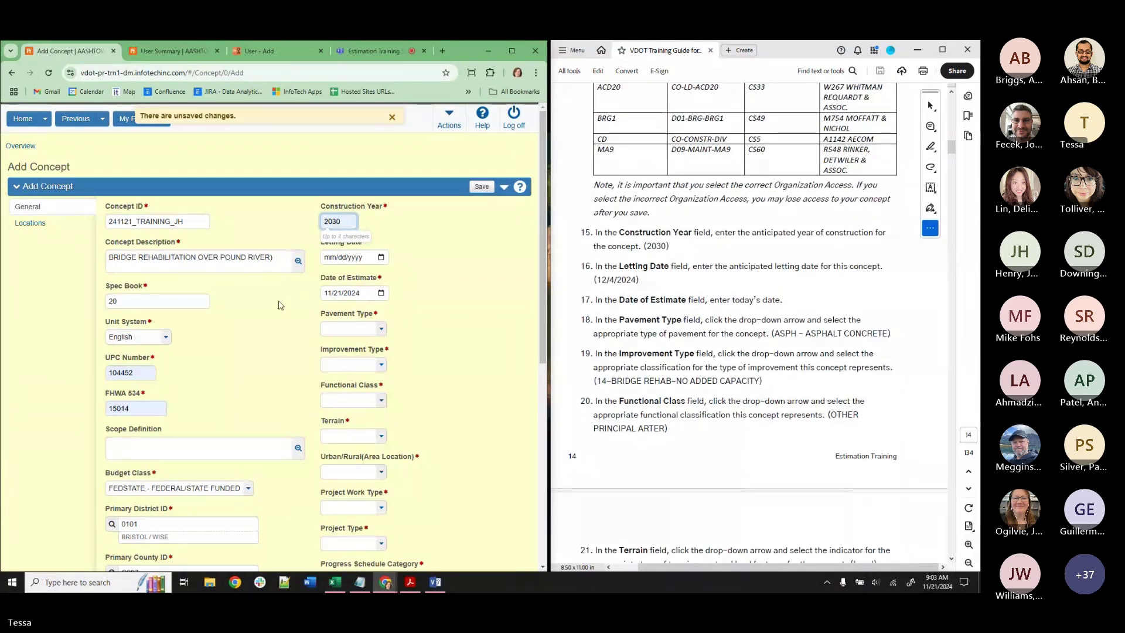
left_click(348, 329)
left_click(351, 358)
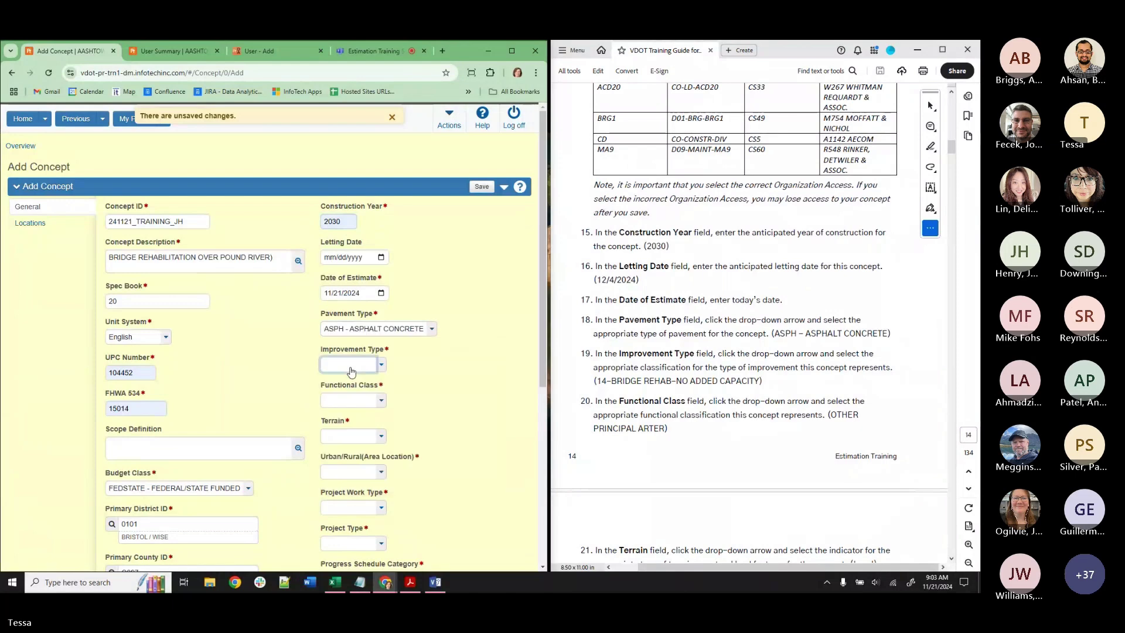
left_click(349, 365)
scroll(365, 418, "down", 10)
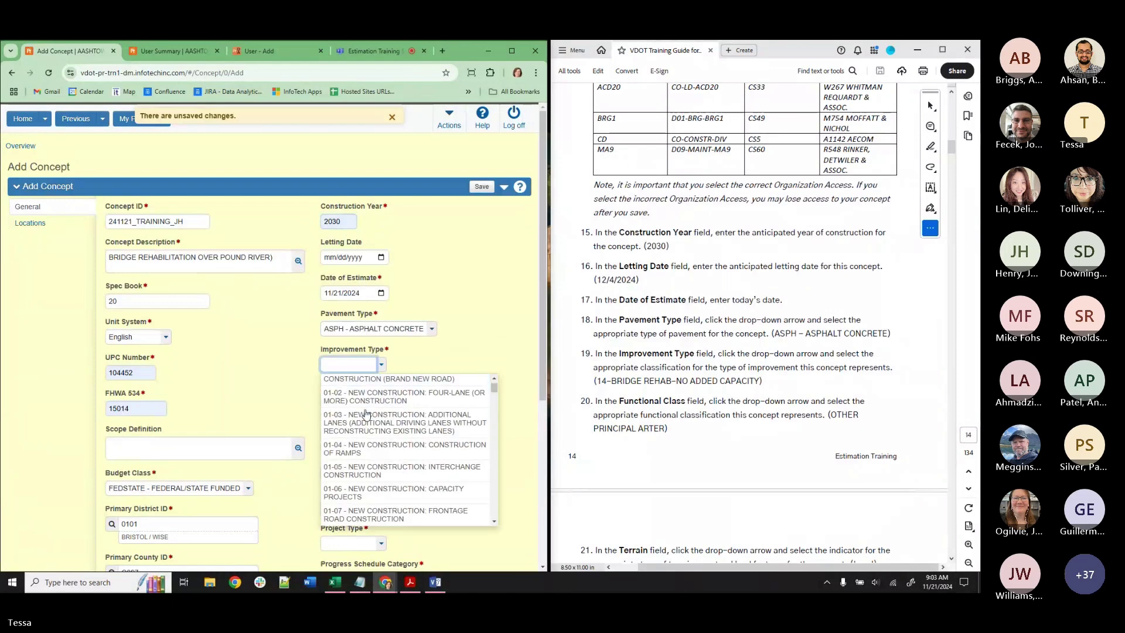
scroll(340, 438, "down", 15)
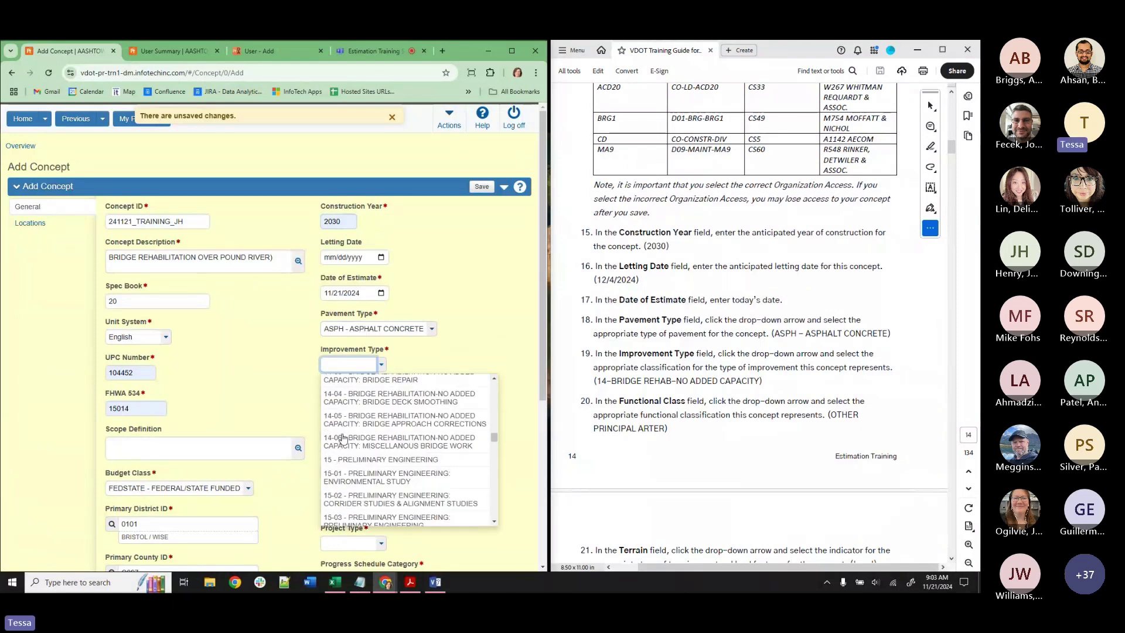
scroll(343, 437, "up", 3)
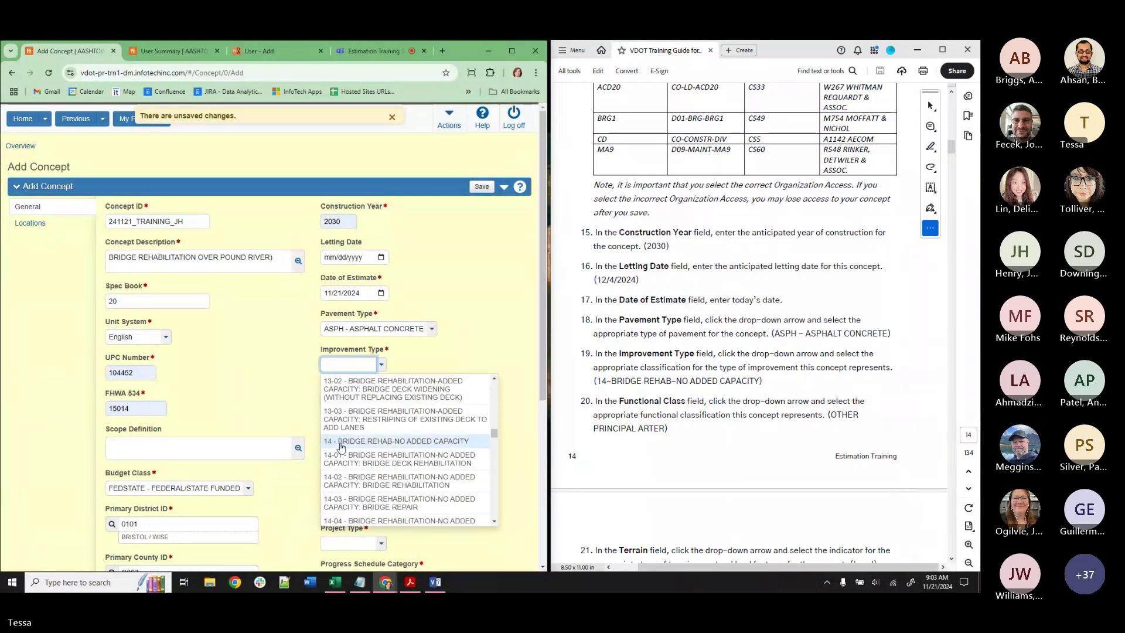
left_click(346, 445)
left_click(352, 403)
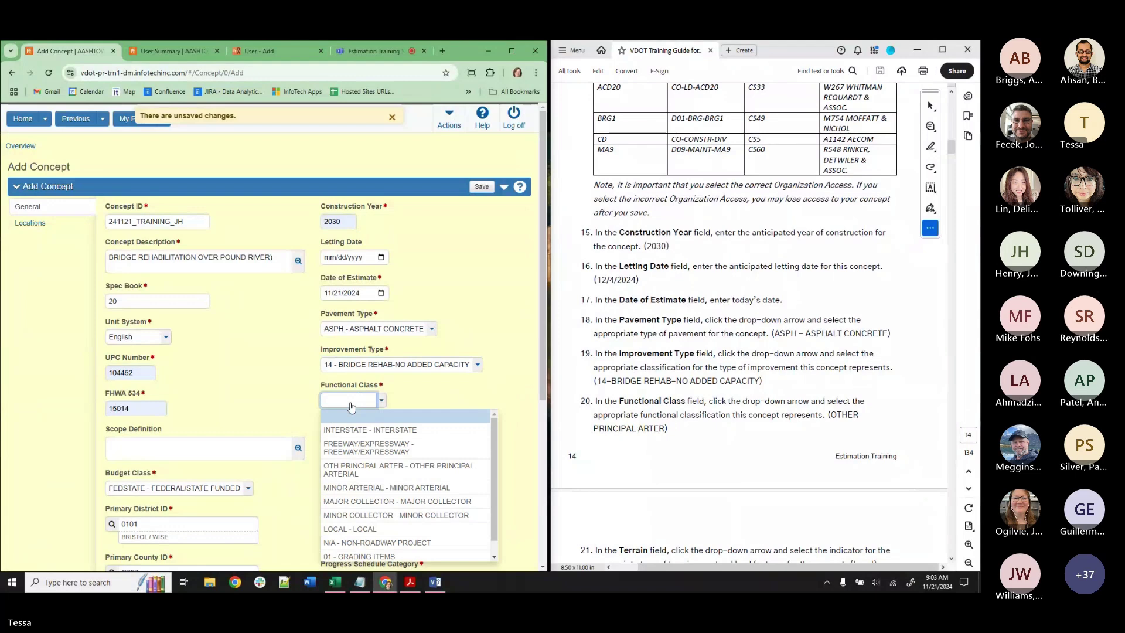
left_click(363, 469)
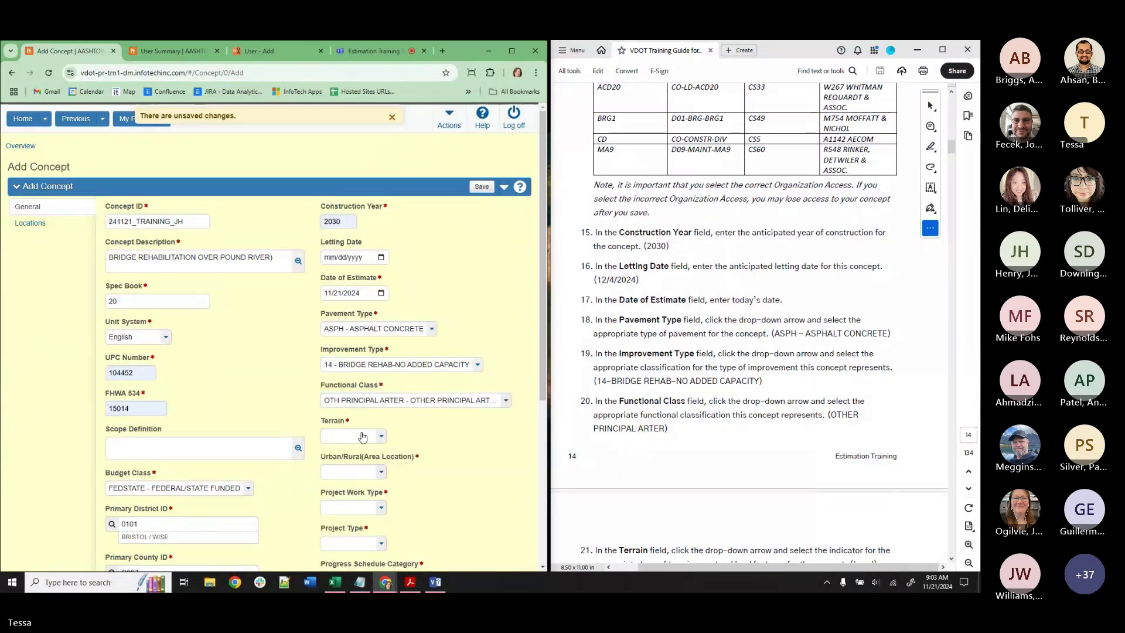
Set terrain Level, 02 - SMALL URBAN, work type BDO, project type CM, schedule Cat 1, and save.
scroll(642, 414, "down", 4)
scroll(642, 414, "down", 3)
left_click(352, 436)
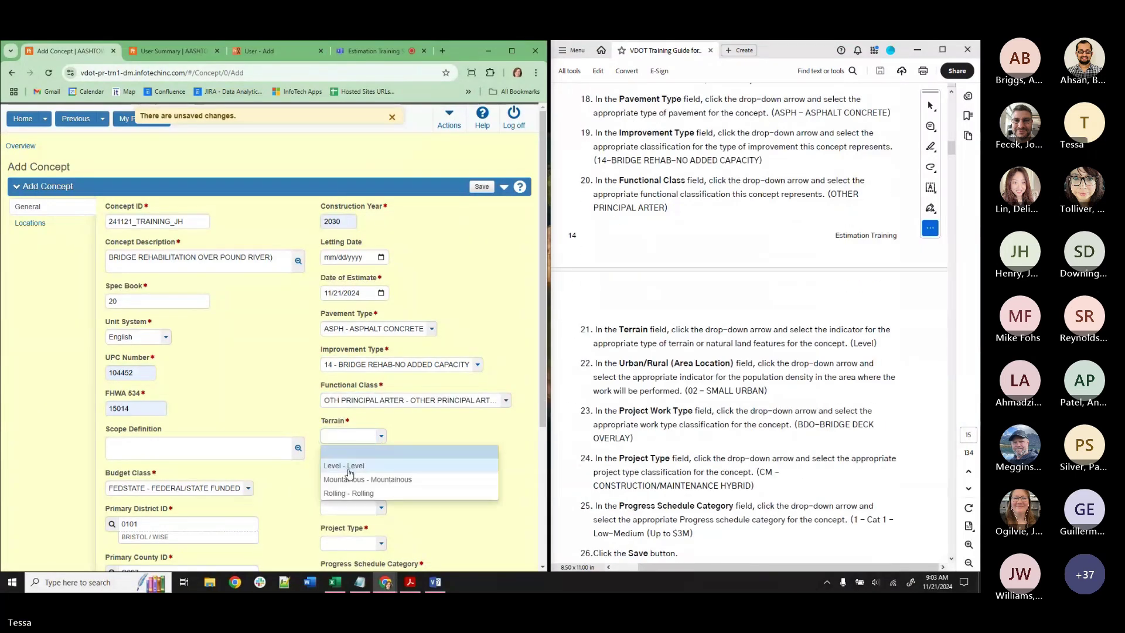
left_click(345, 456)
left_click(349, 480)
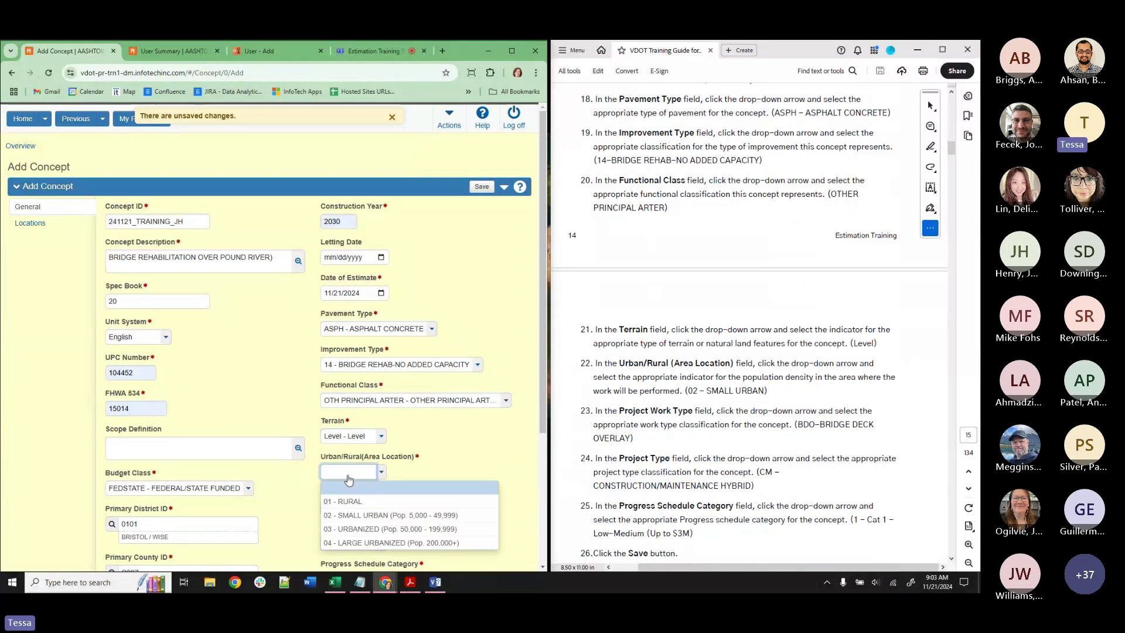
left_click(360, 515)
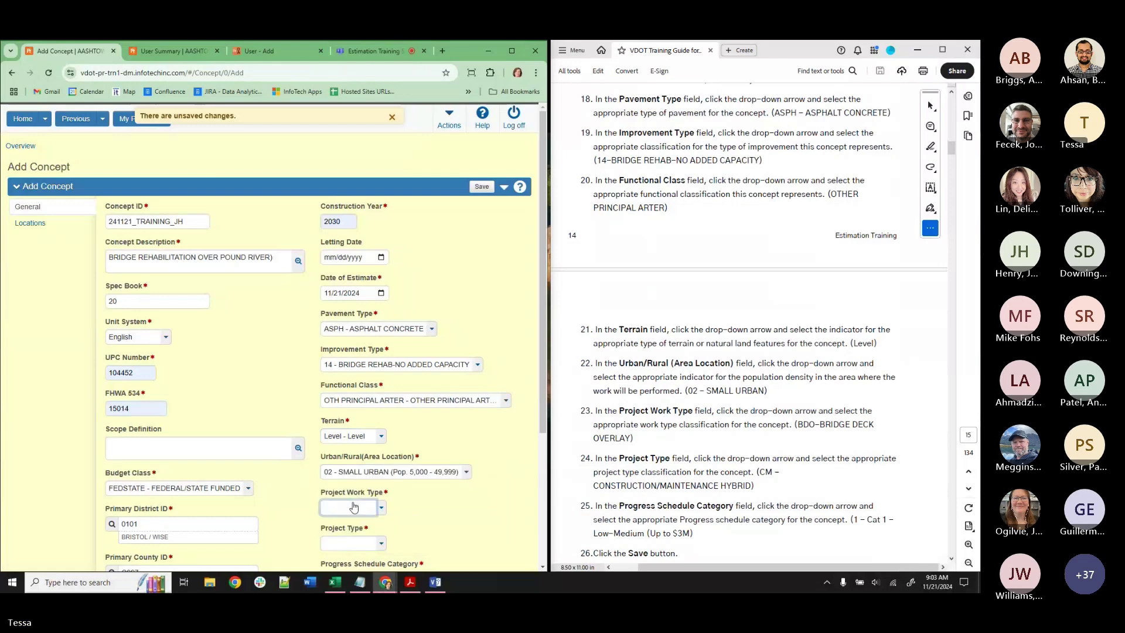
left_click(355, 508)
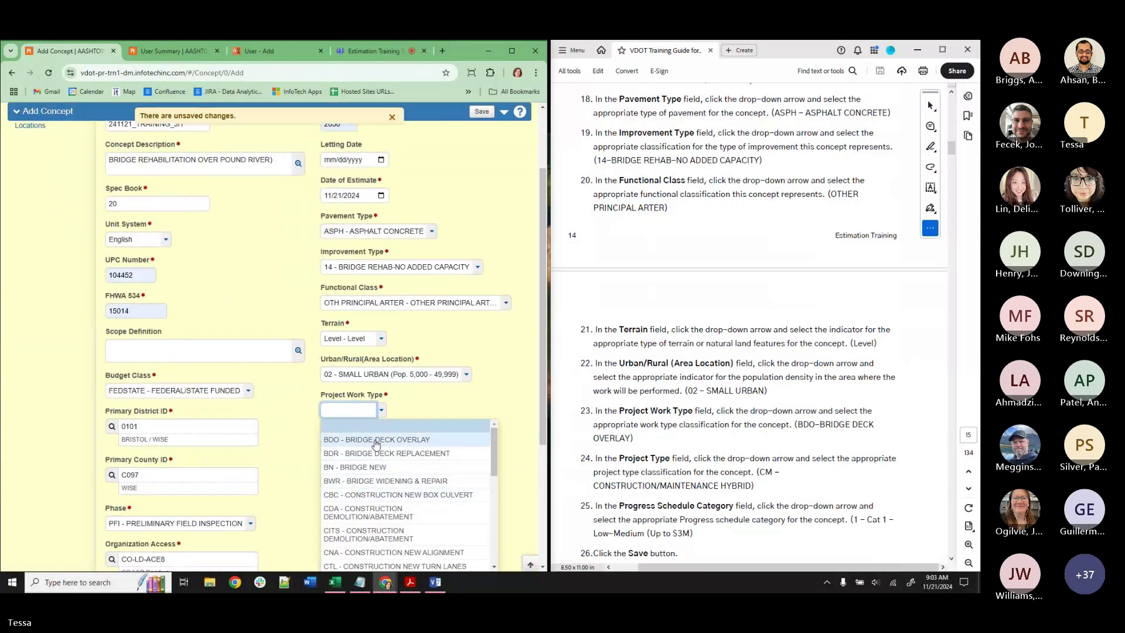
left_click(361, 443)
left_click(352, 445)
left_click(363, 476)
left_click(351, 481)
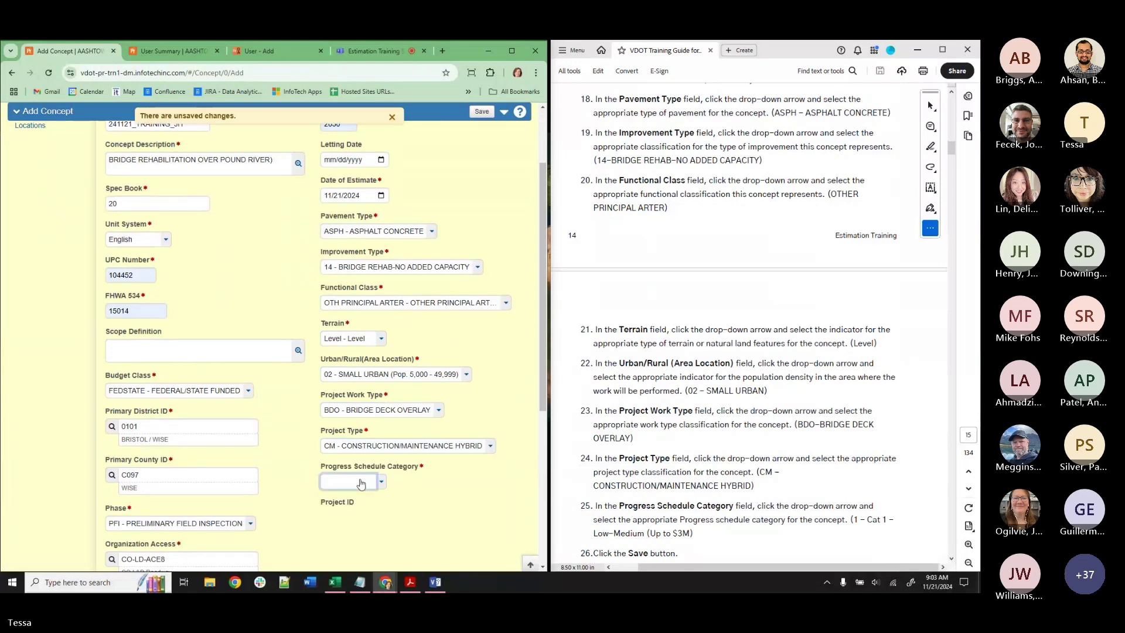
left_click(364, 511)
left_click(481, 111)
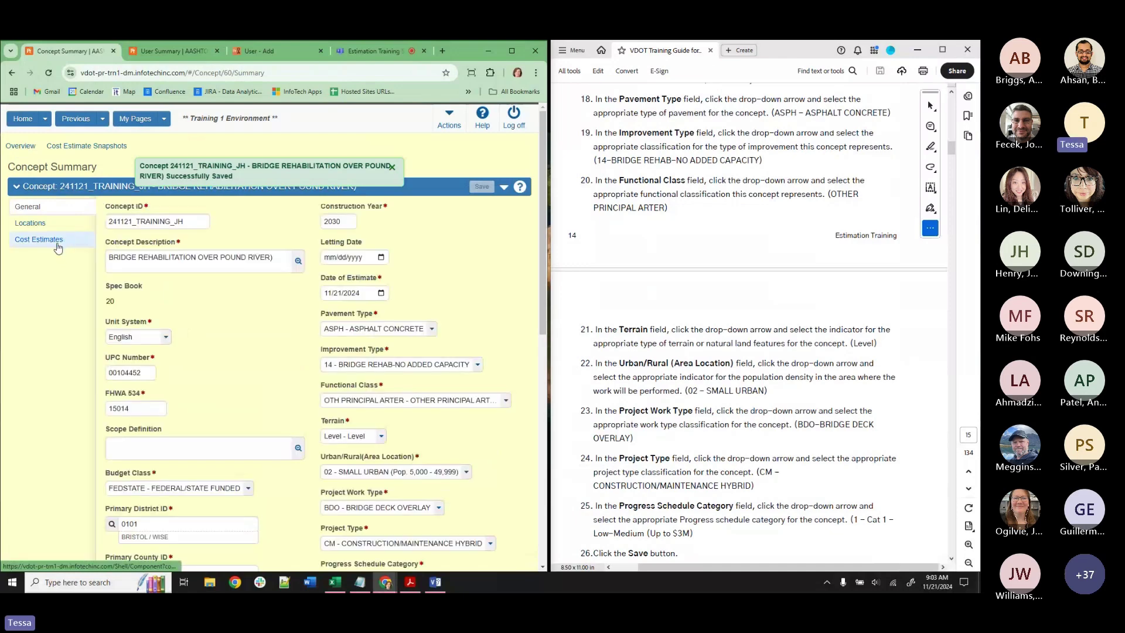
Open the saved concept's Cost Estimates list, briefly checking its General details.
left_click(58, 242)
left_click(57, 209)
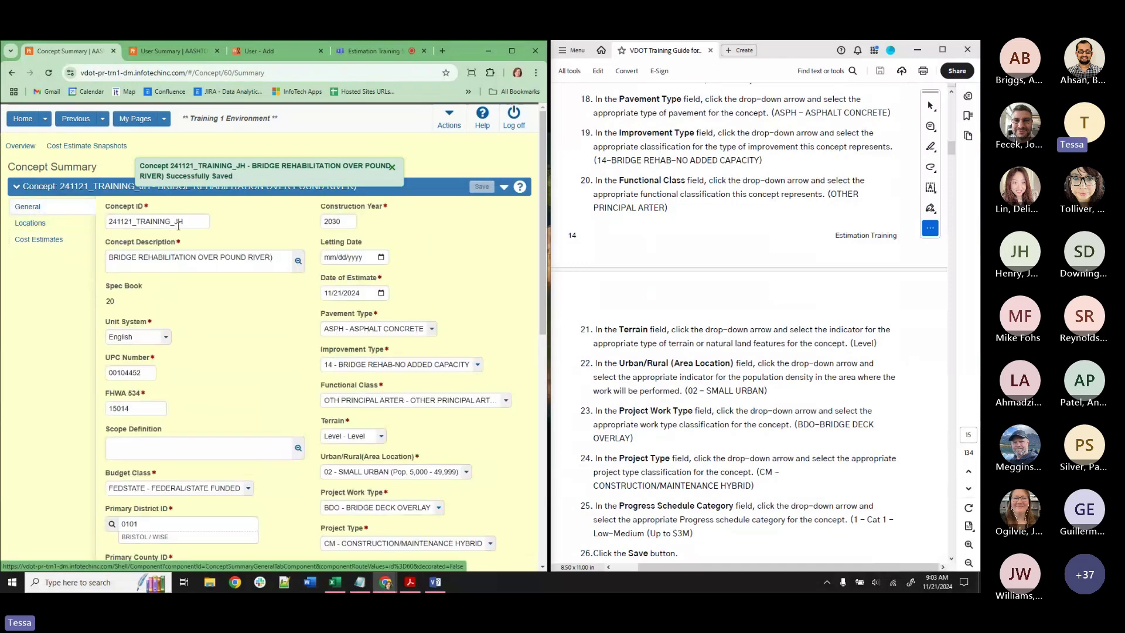
left_click(40, 240)
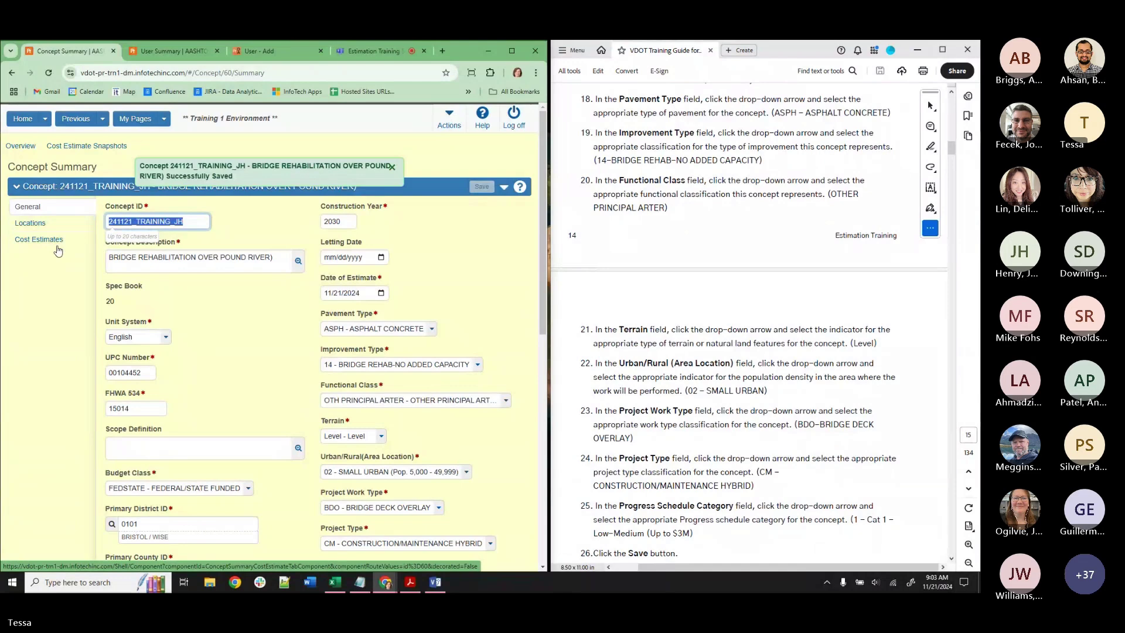
Choose to copy an existing cost estimate and start typing TMH as its name.
left_click(136, 247)
left_click(156, 277)
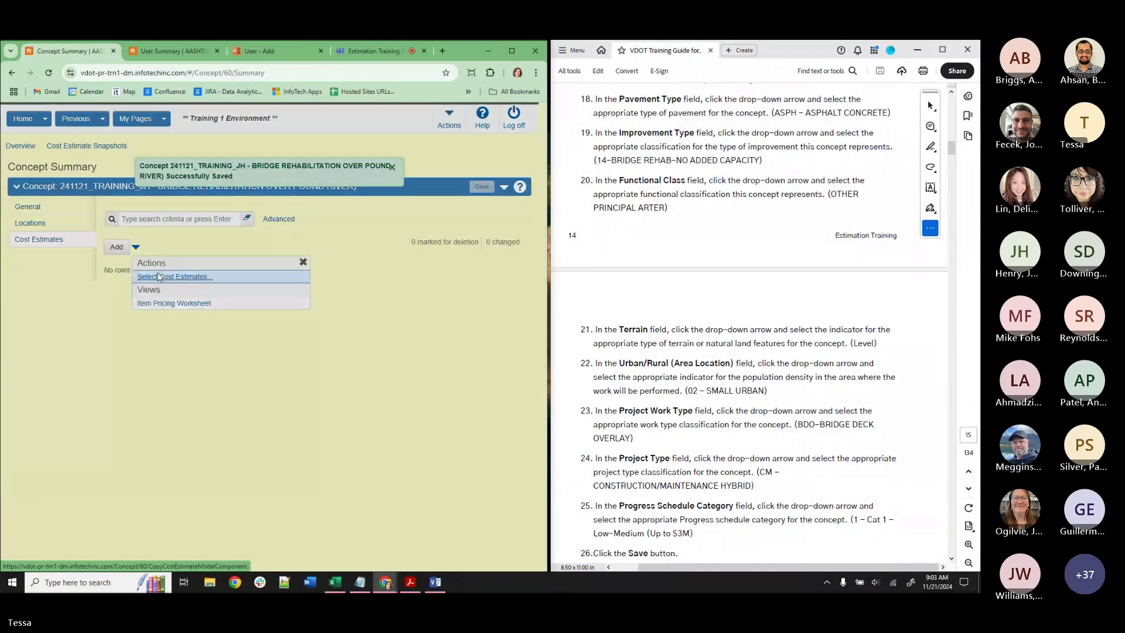
left_click(101, 183)
type("TMH")
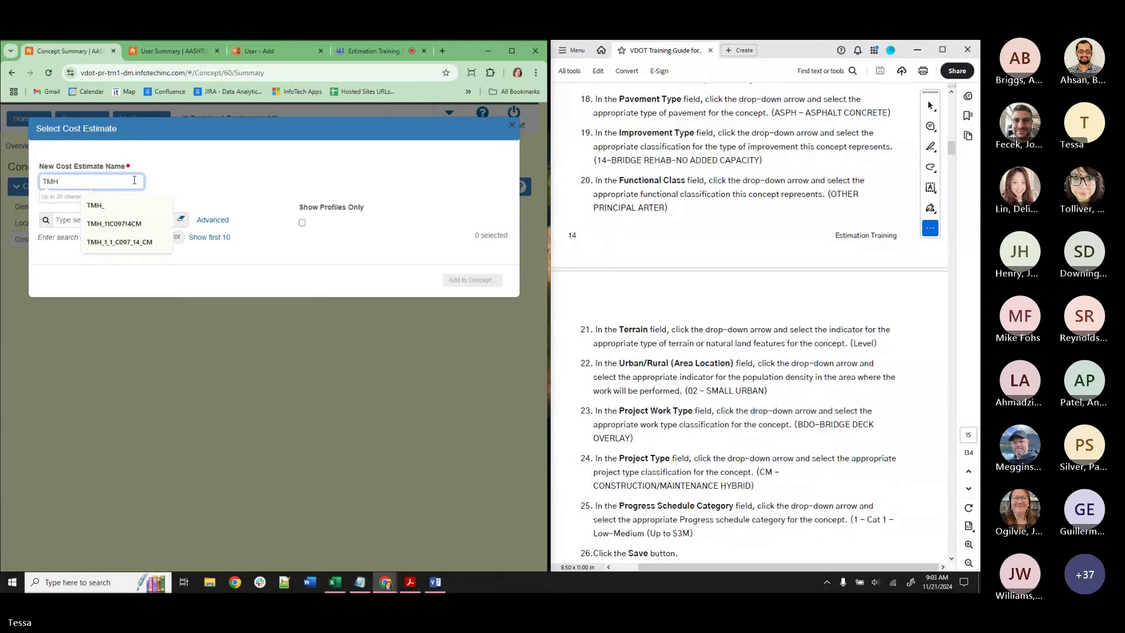
Clear the name field, search estimates for TMH, and select DE-TRAINING-TMH2.
key("BackSpace")
key("BackSpace")
key("BackSpace")
left_click(64, 220)
type("T")
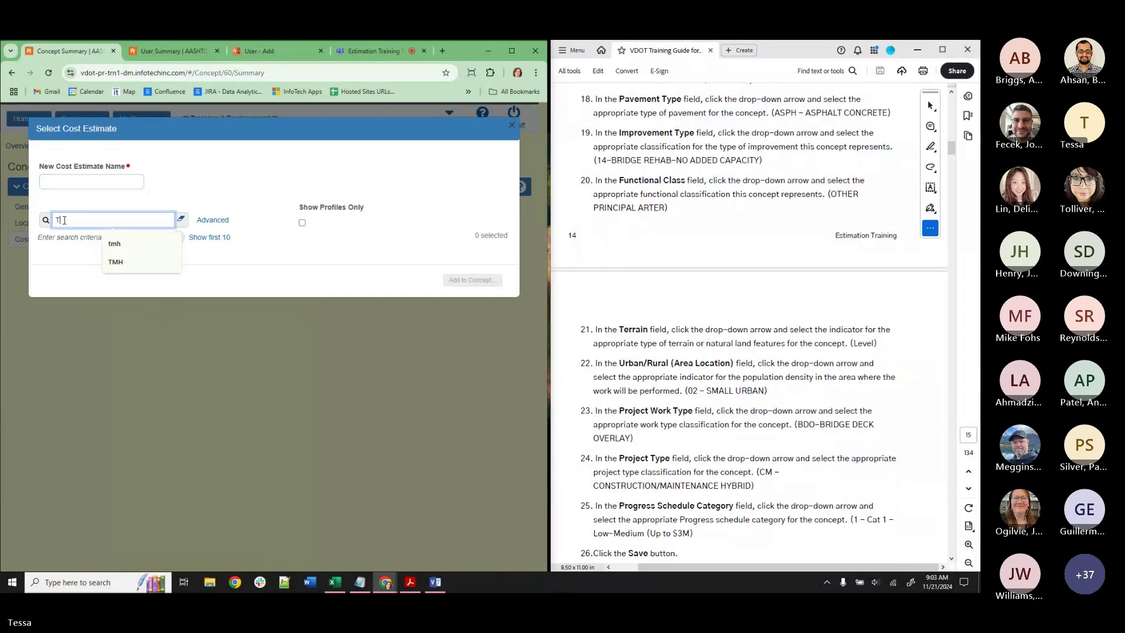
type("MH")
key("Return")
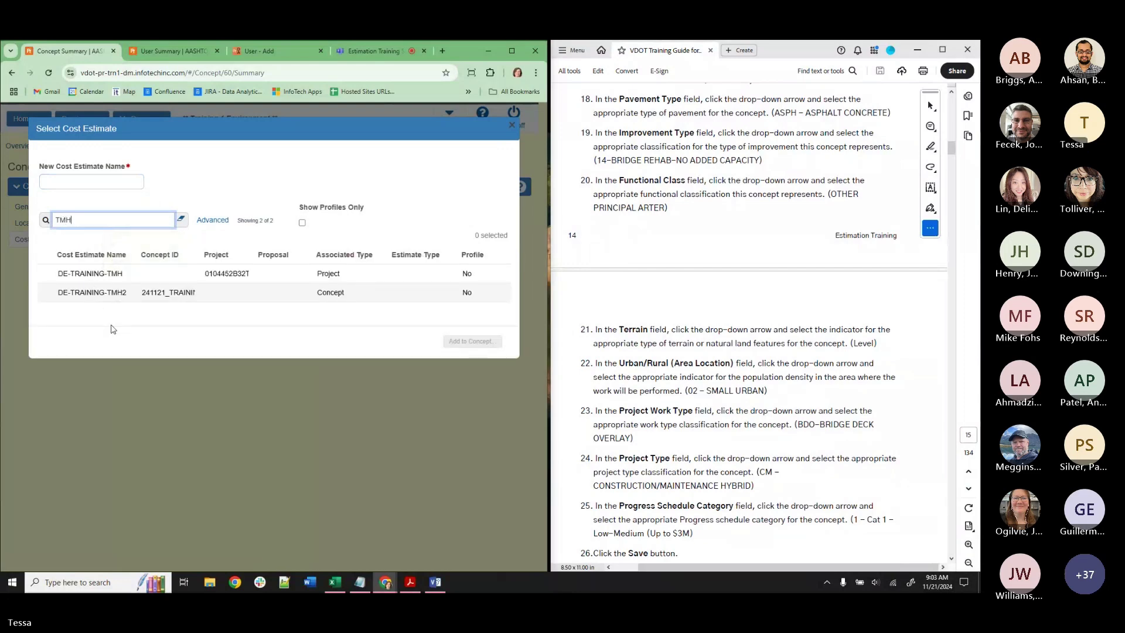
left_click(117, 293)
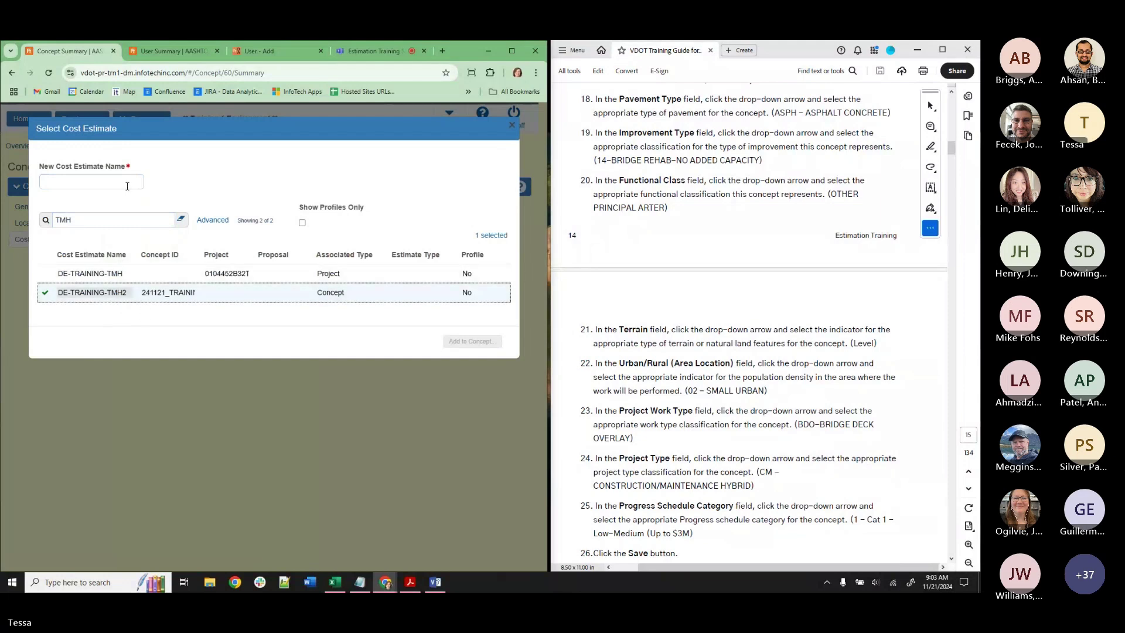
Name the copy 241121_TRAINING_JH and add it to the concept.
left_click(127, 182)
type("241121_TRAINING_J")
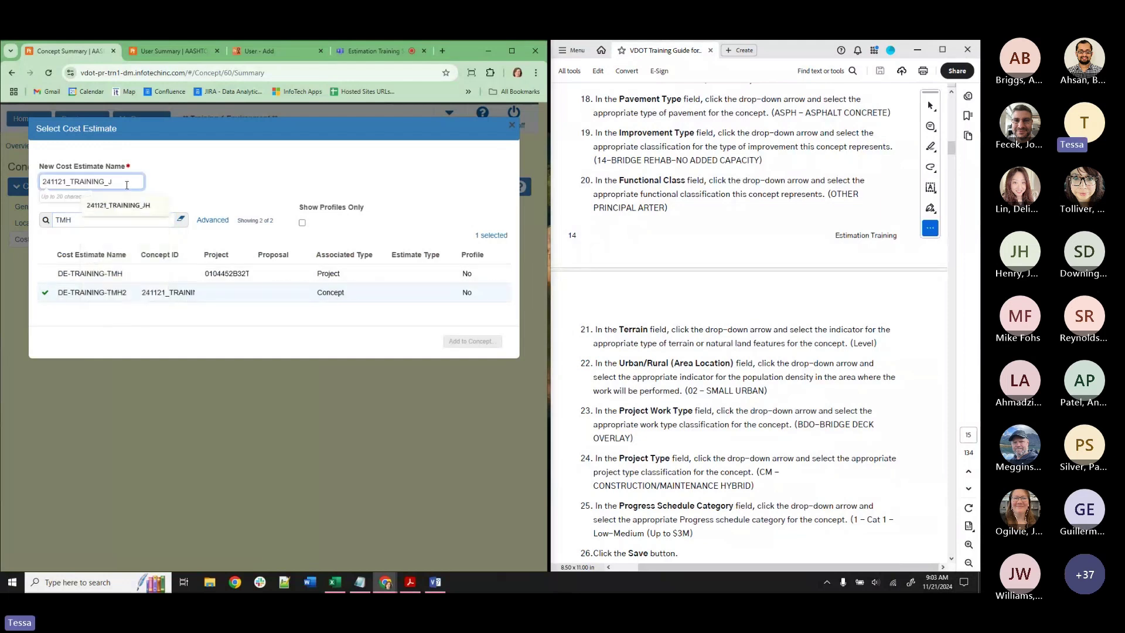
type("H")
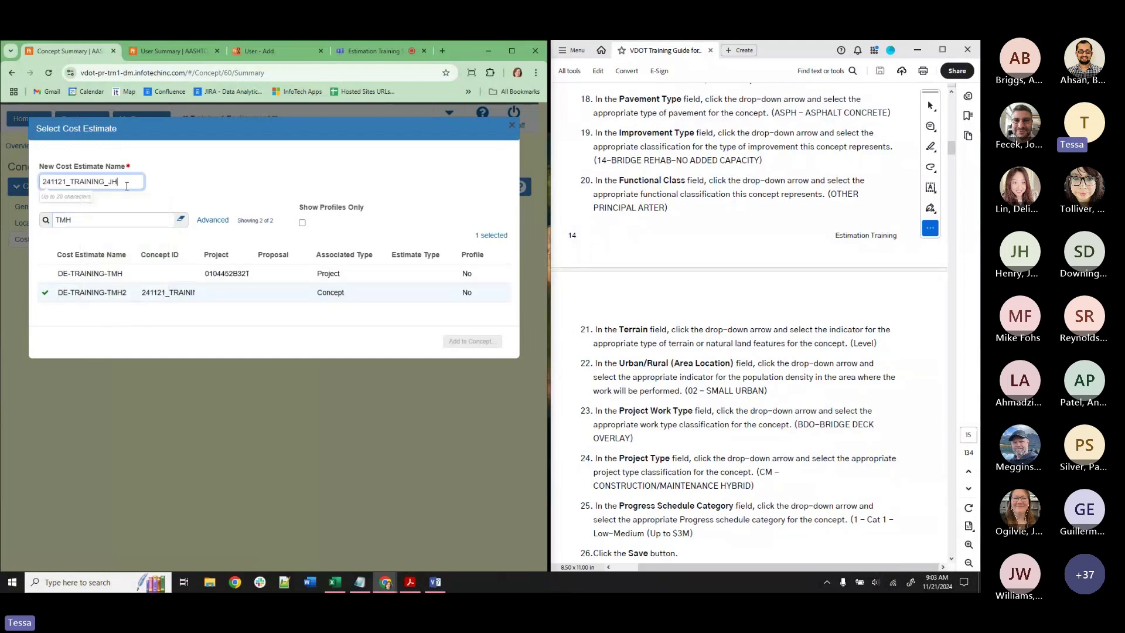
left_click(460, 344)
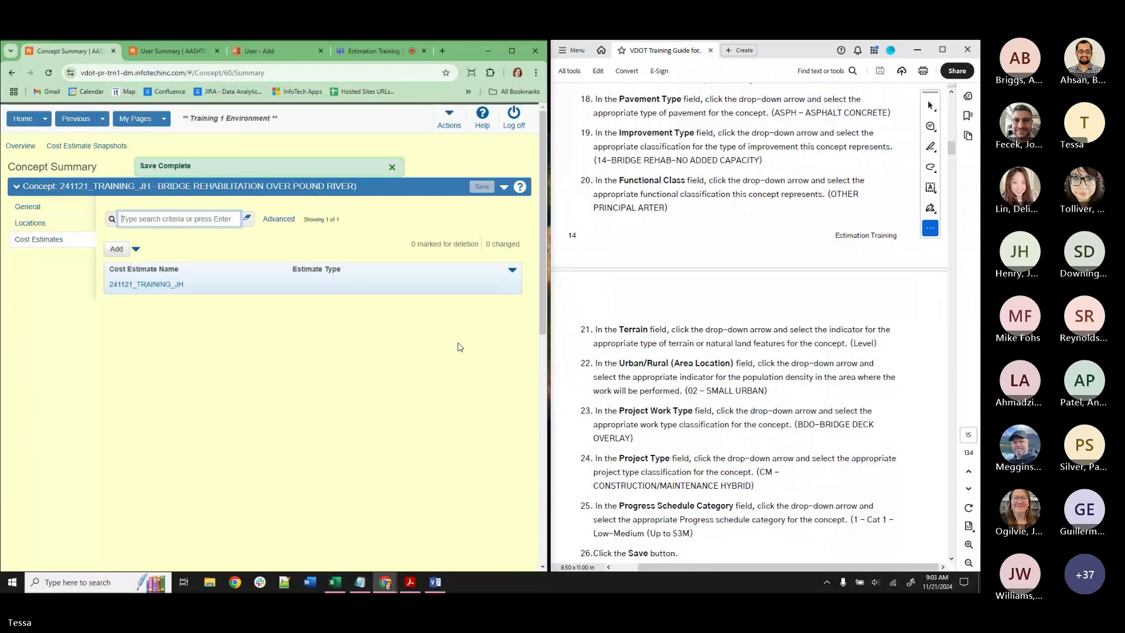
Confirm the new estimate under General and Cost Estimates, then close the User Summary and User - Add tabs.
left_click(55, 214)
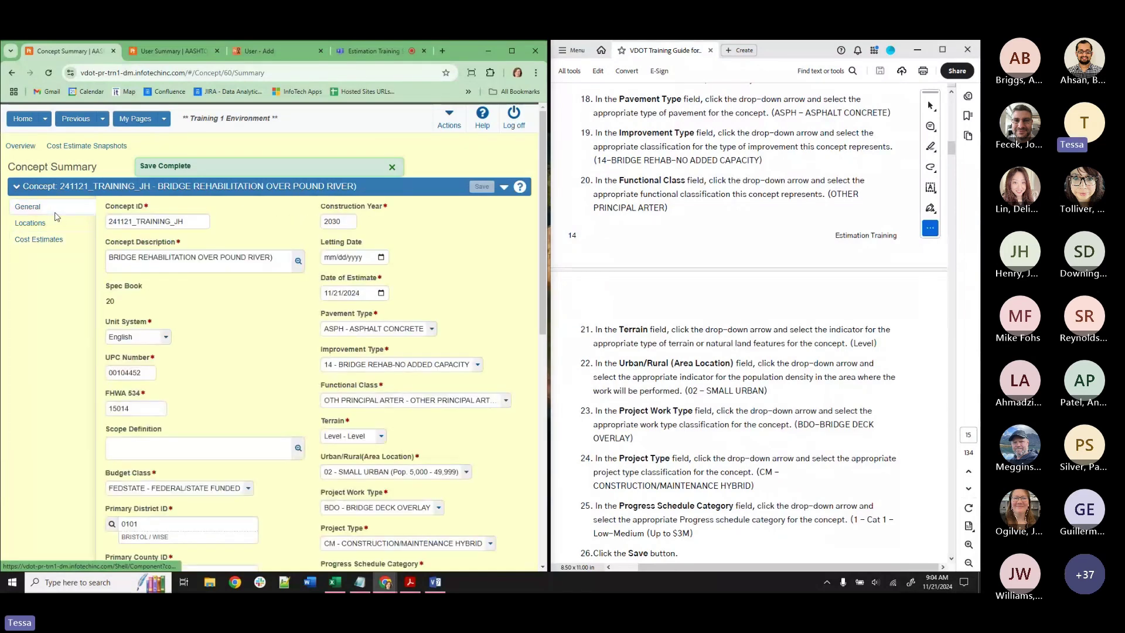
left_click(47, 244)
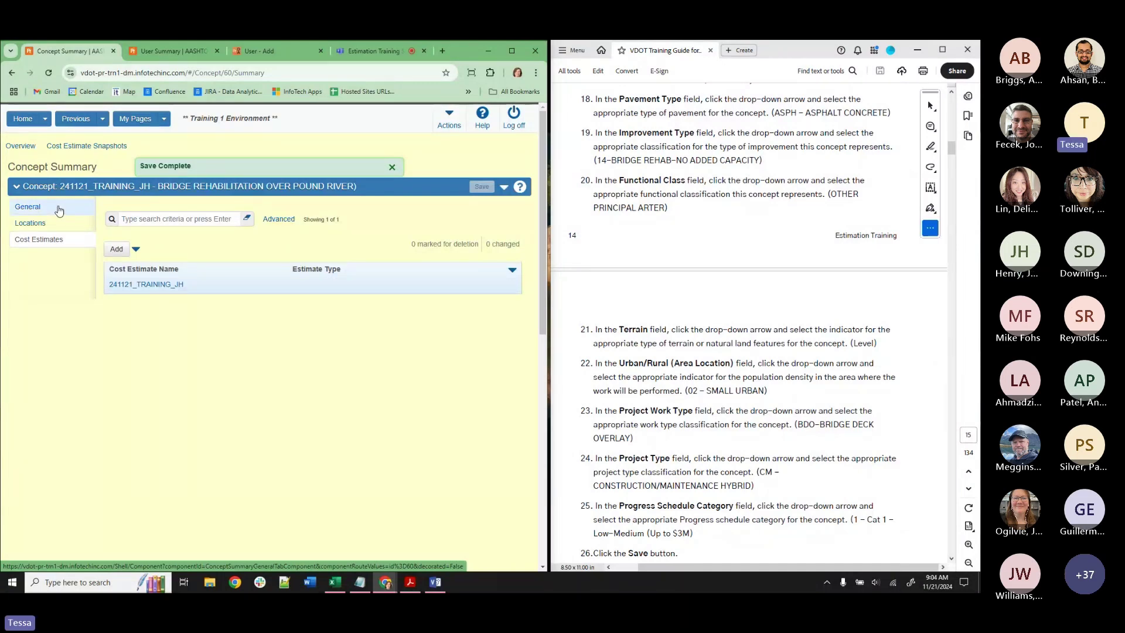
left_click(176, 52)
left_click(217, 51)
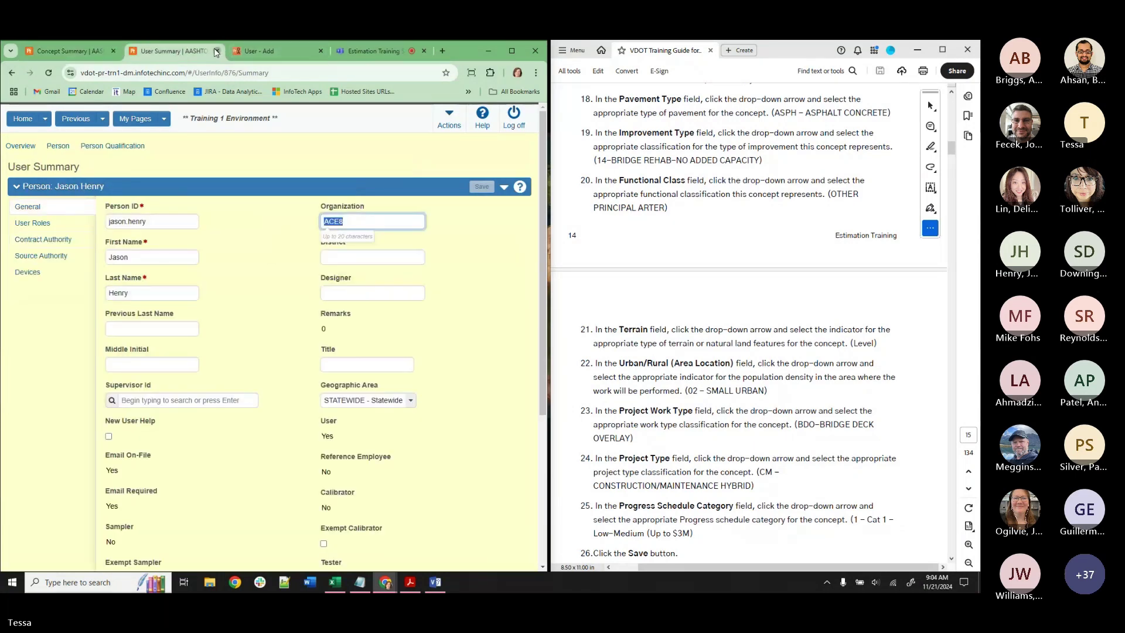
left_click(217, 51)
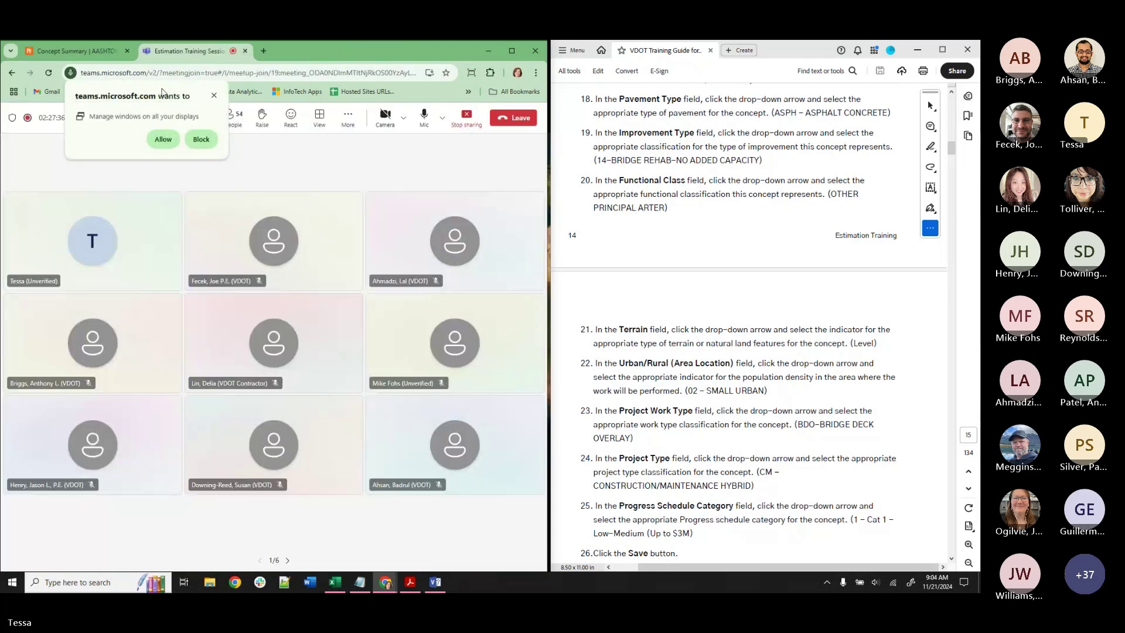
Go from the Concept Summary tab to the Teams meeting tab and stop sharing the screen.
left_click(86, 49)
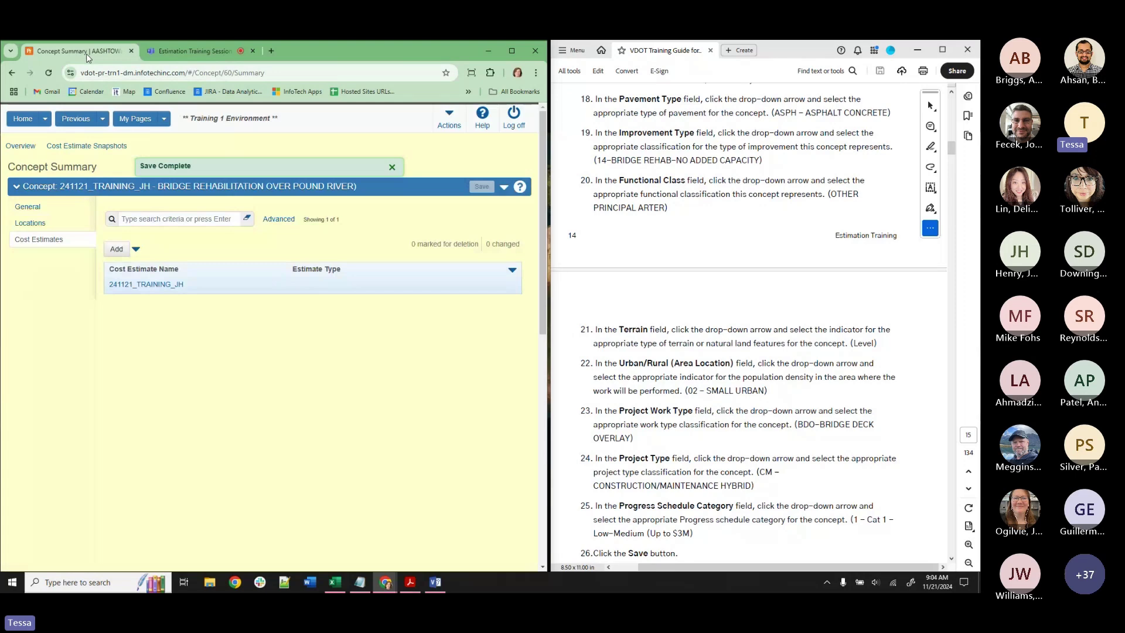
left_click(191, 51)
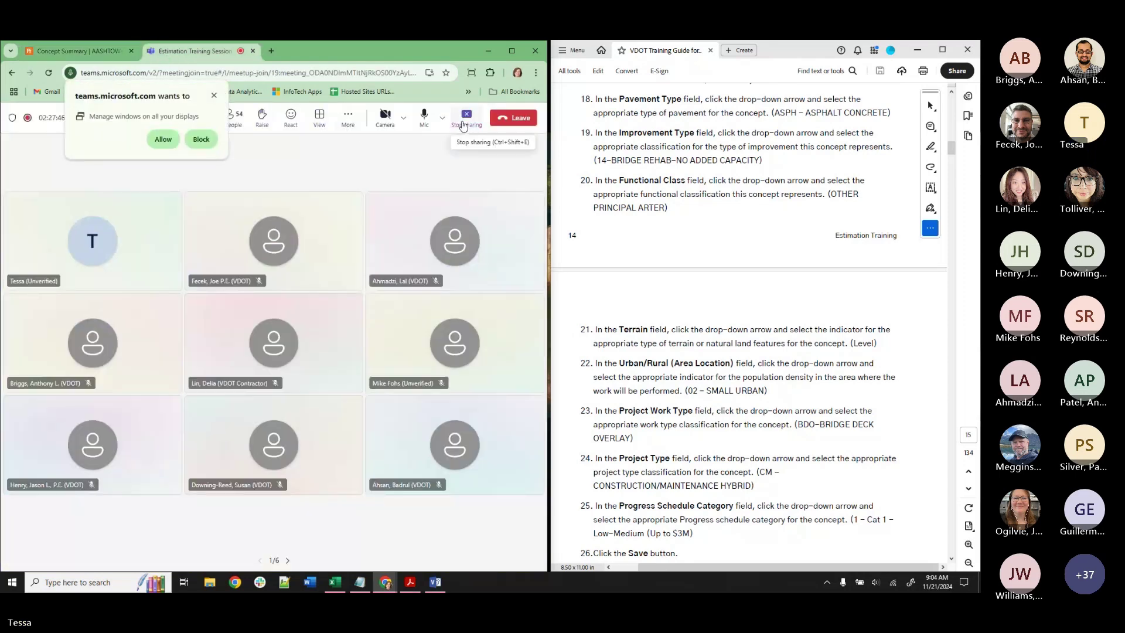
left_click(464, 126)
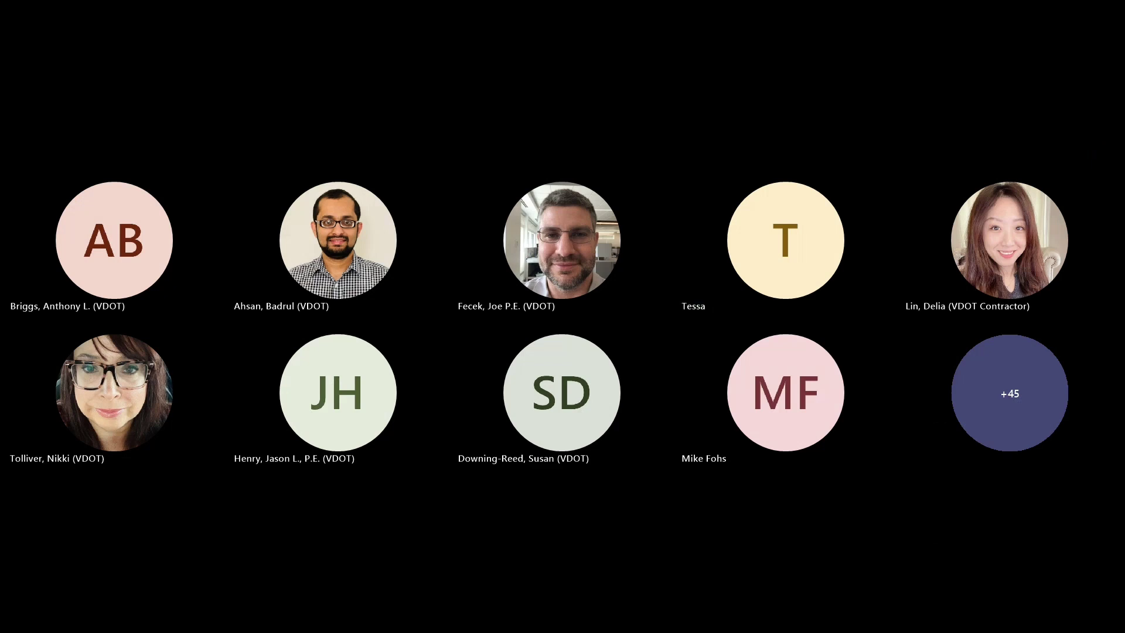
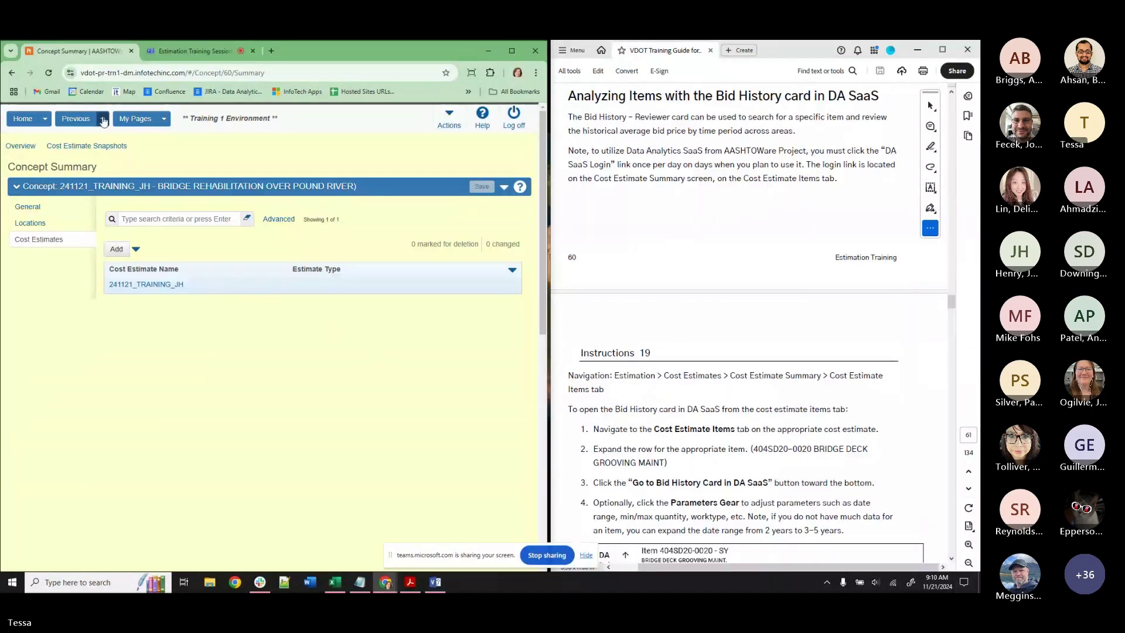
Switch to the V_Est_Eng_Designer role from the project dashboard.
left_click(43, 123)
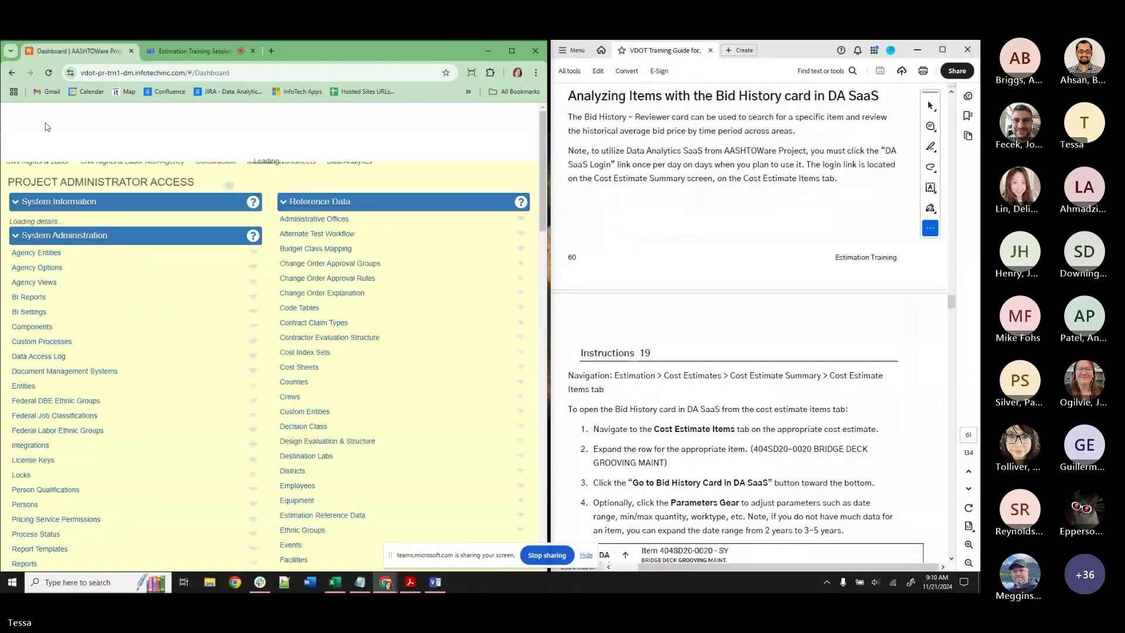
left_click(45, 118)
left_click(42, 195)
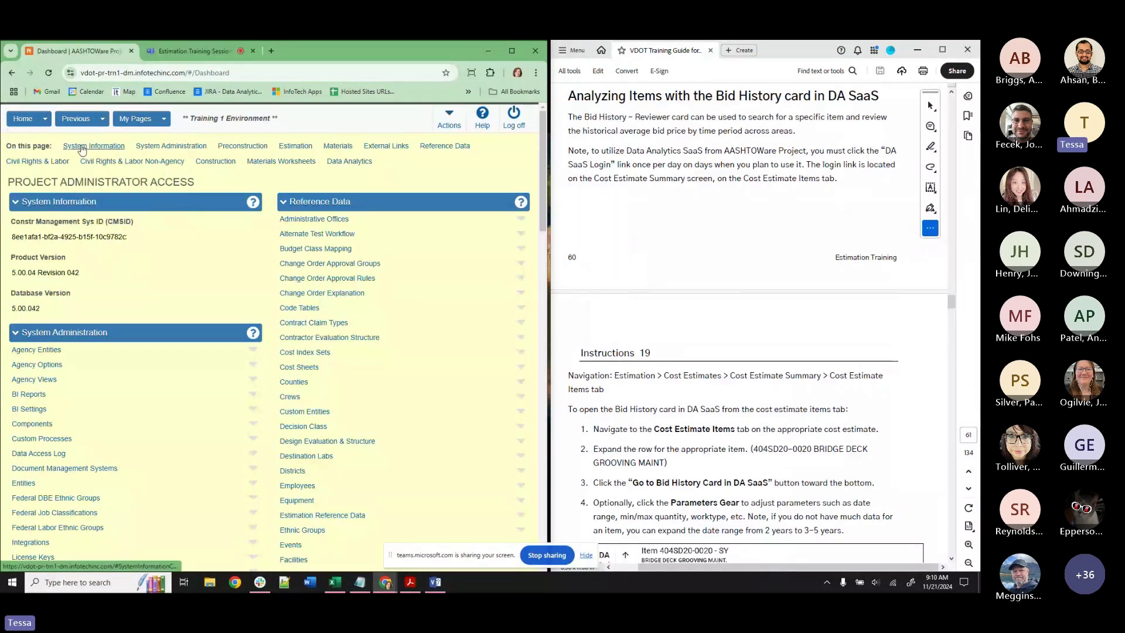
Return to the DE-TRAINING-TMH2 estimate items and open item 404SD20-0020's bid history in Data Analytics.
left_click(103, 119)
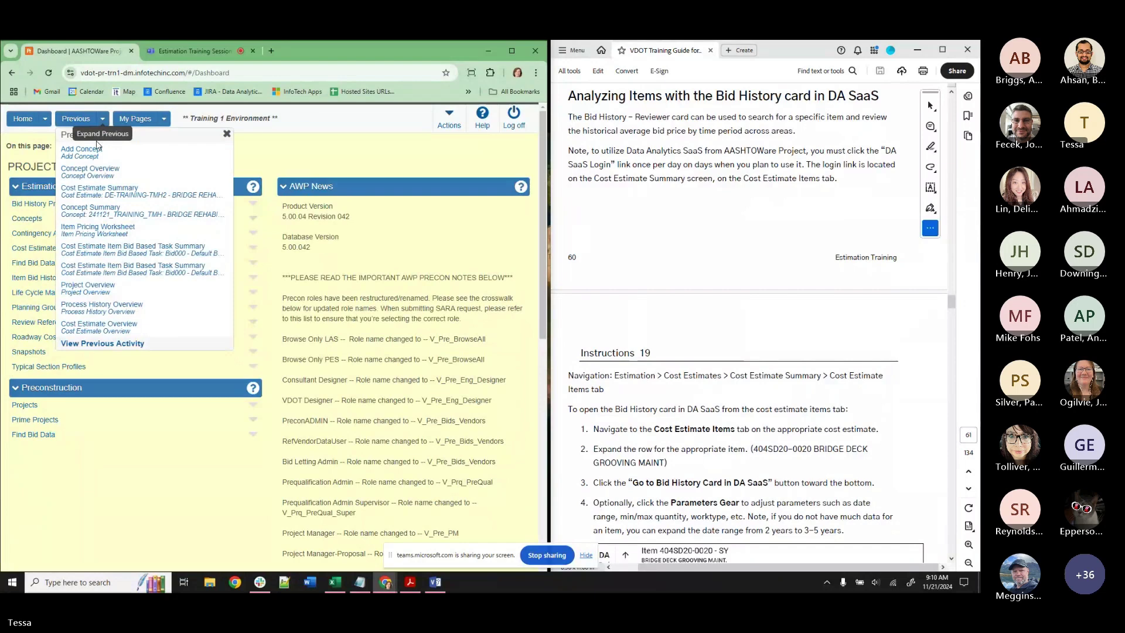
left_click(120, 195)
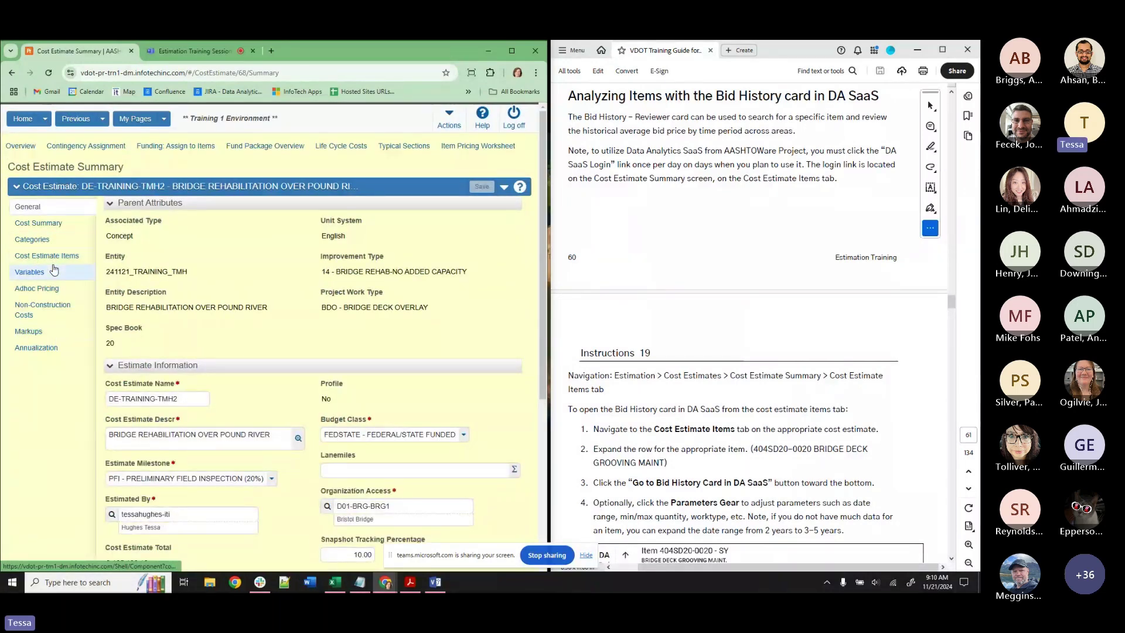
left_click(56, 258)
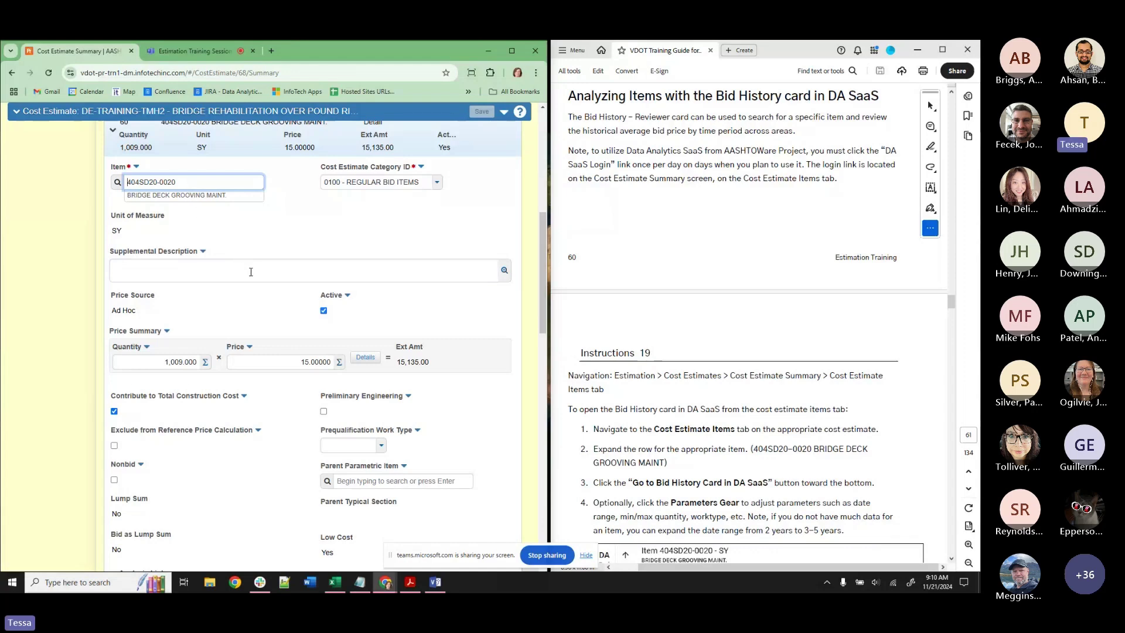
scroll(253, 276, "up", 2)
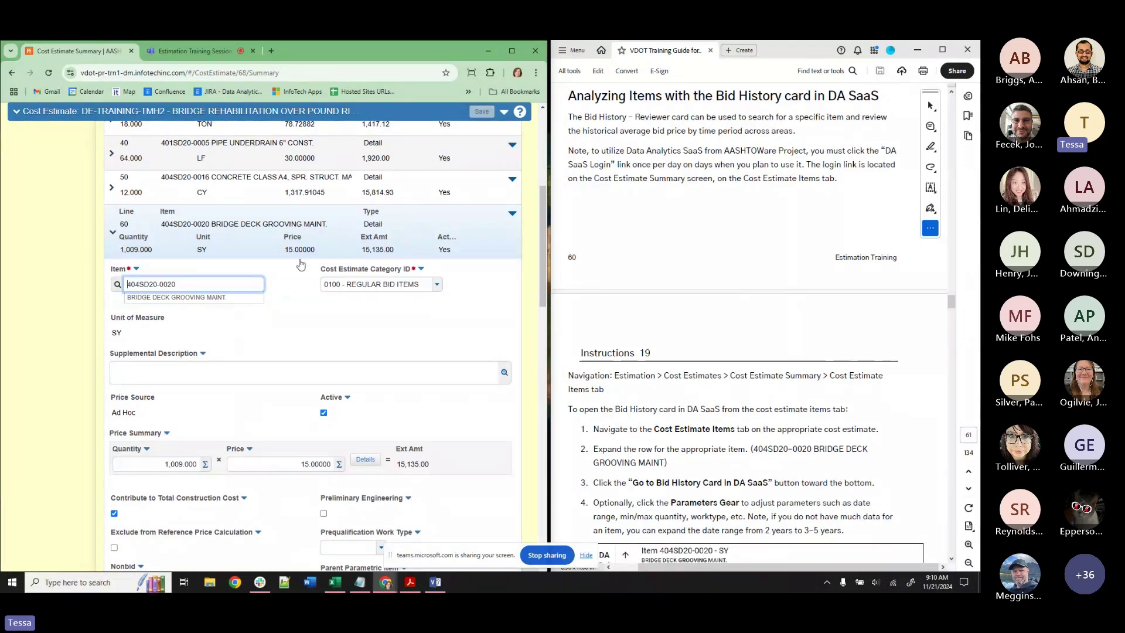
scroll(265, 357, "down", 5)
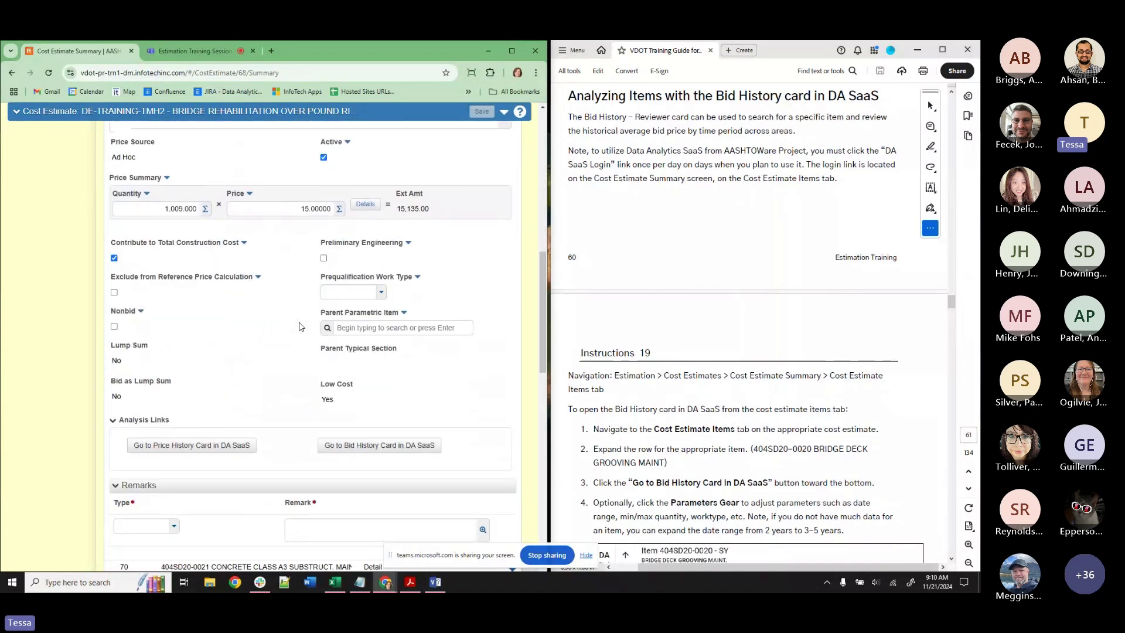
left_click(363, 446)
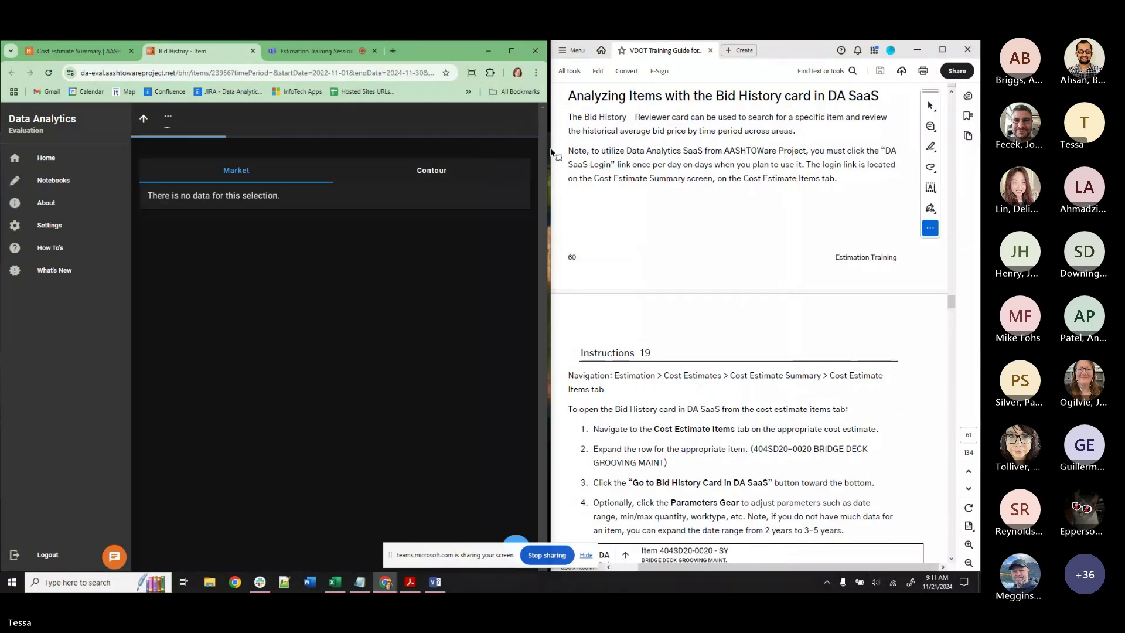
Make Data Analytics full screen, review the $14.29 average bid summary, and open the filter parameters.
left_click_drag(550, 148, 861, 149)
left_click(586, 555)
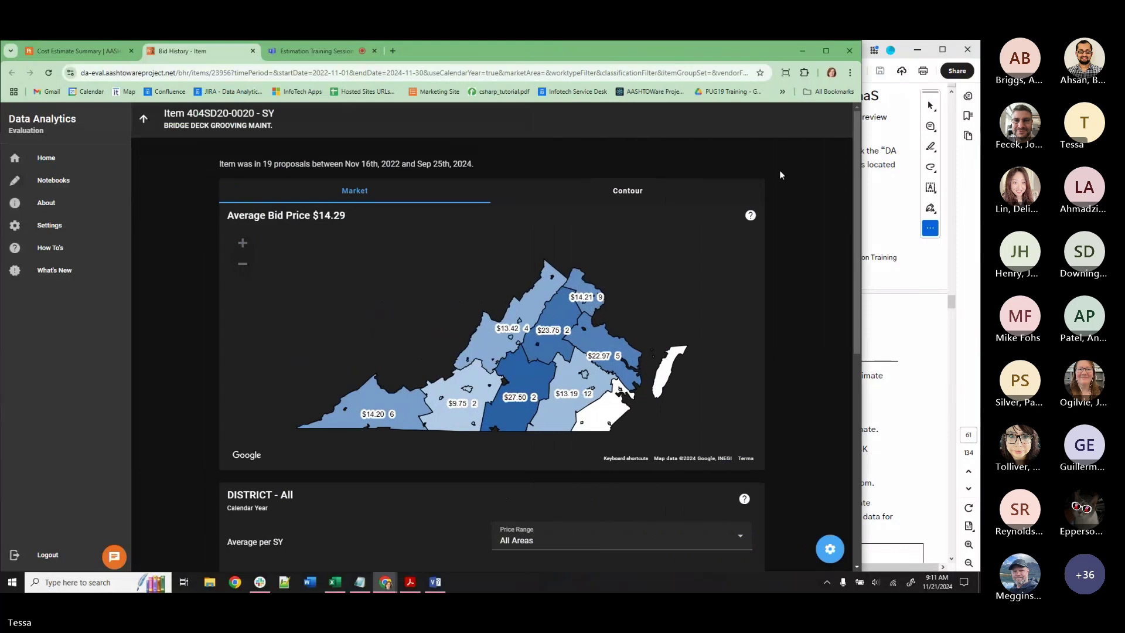
key("F11")
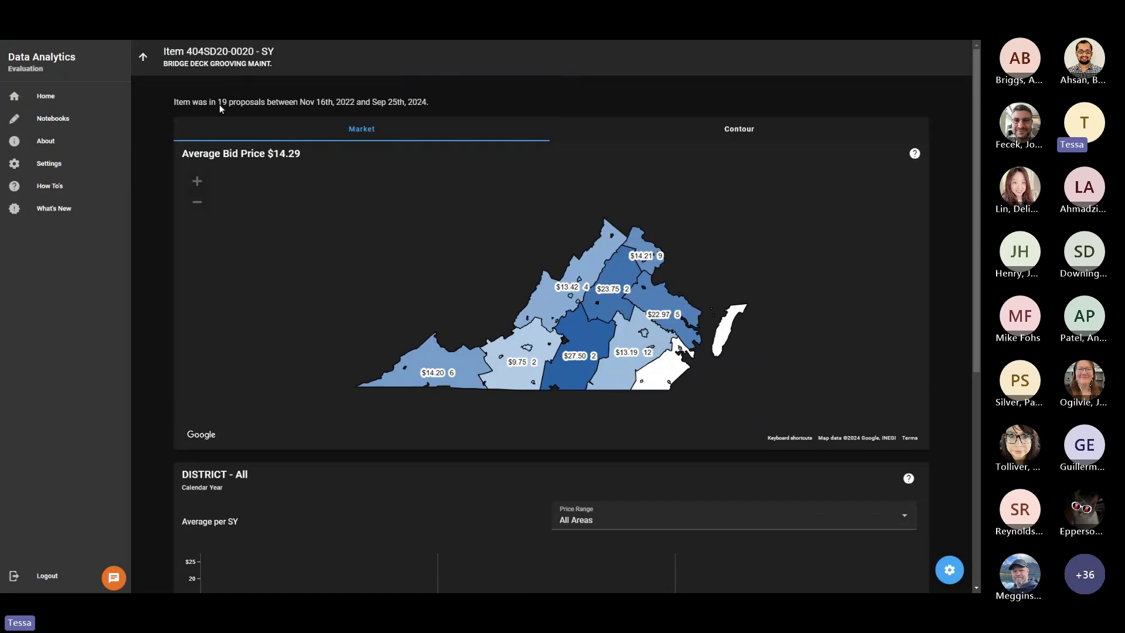
scroll(611, 365, "down", 1)
scroll(611, 366, "down", 1)
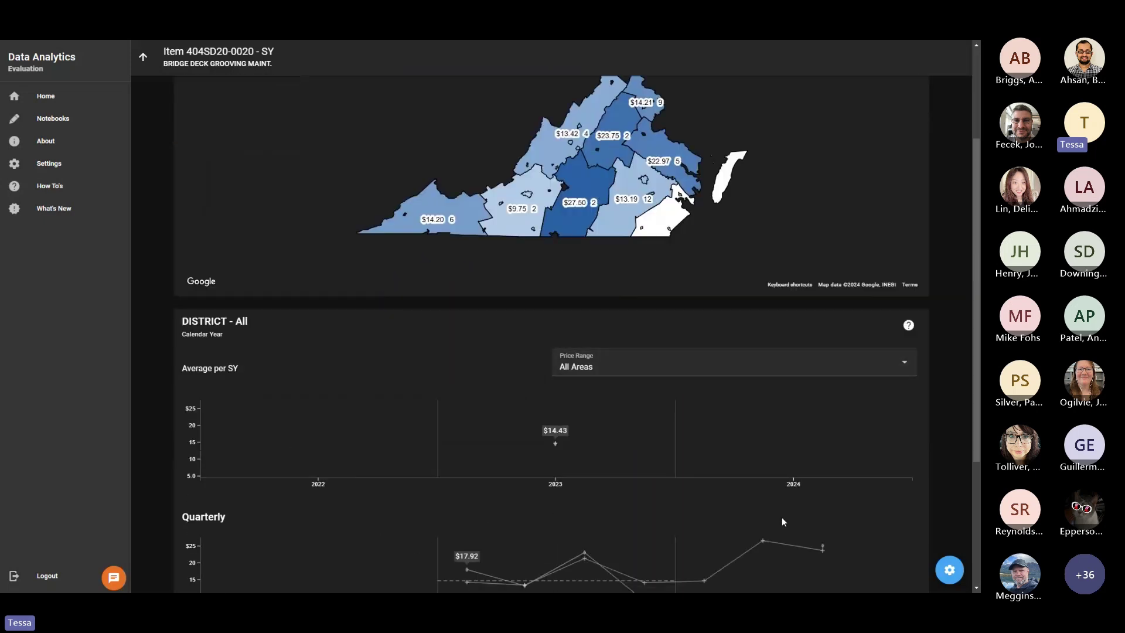
scroll(809, 503, "up", 2)
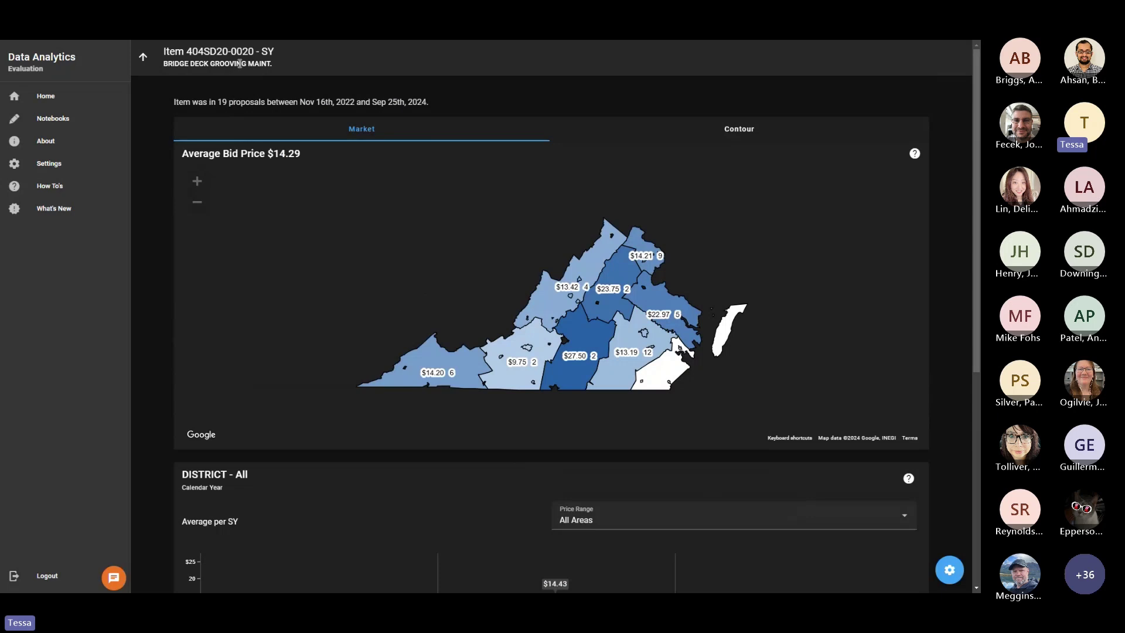
left_click(949, 570)
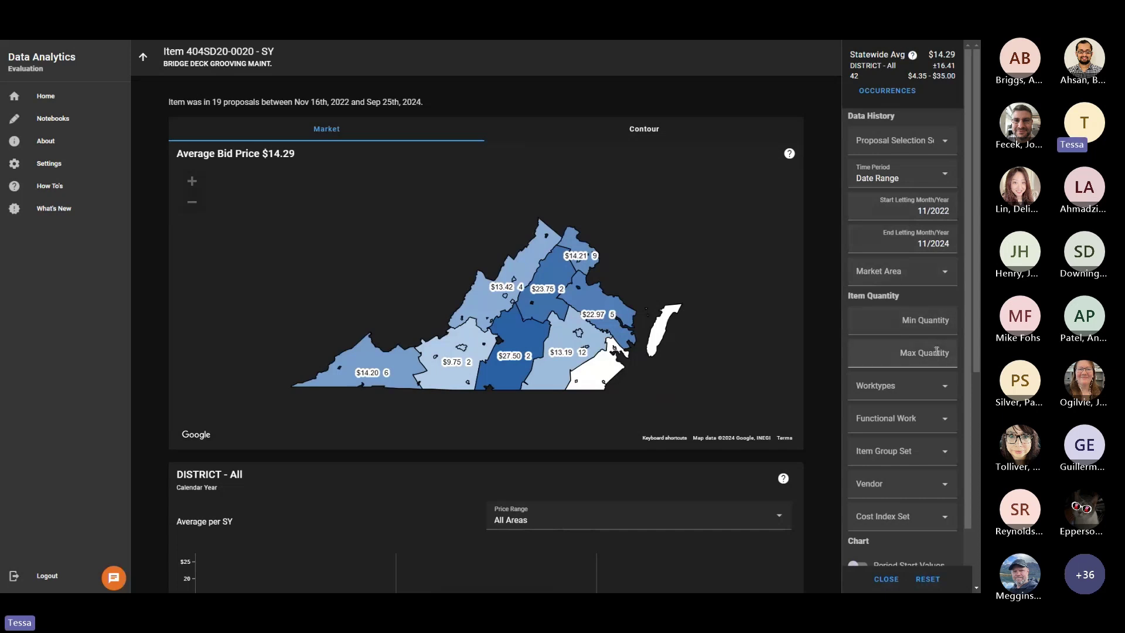
Apply a trial item quantity range of 500 to 1000 to the bid history.
left_click(922, 319)
type("500")
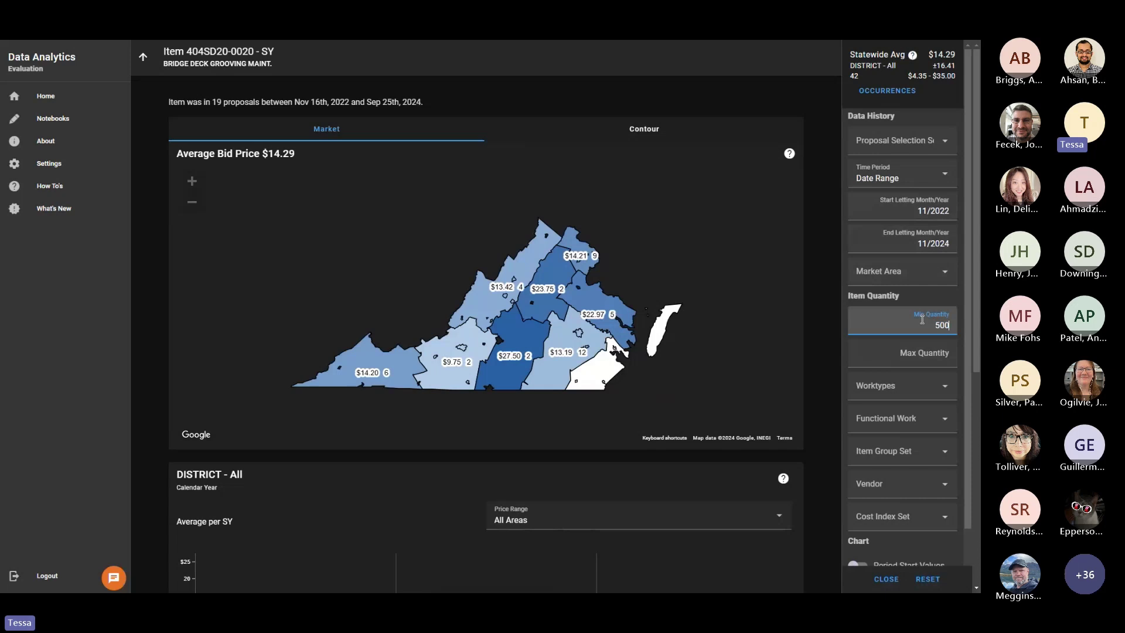
left_click(937, 356)
type("1000")
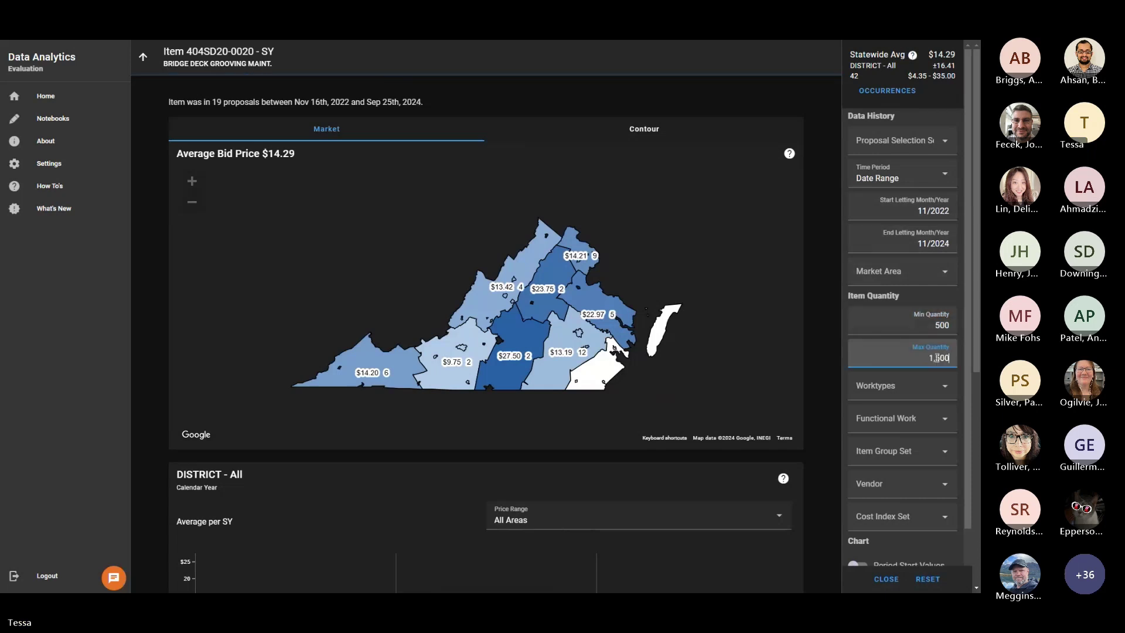
left_click(941, 305)
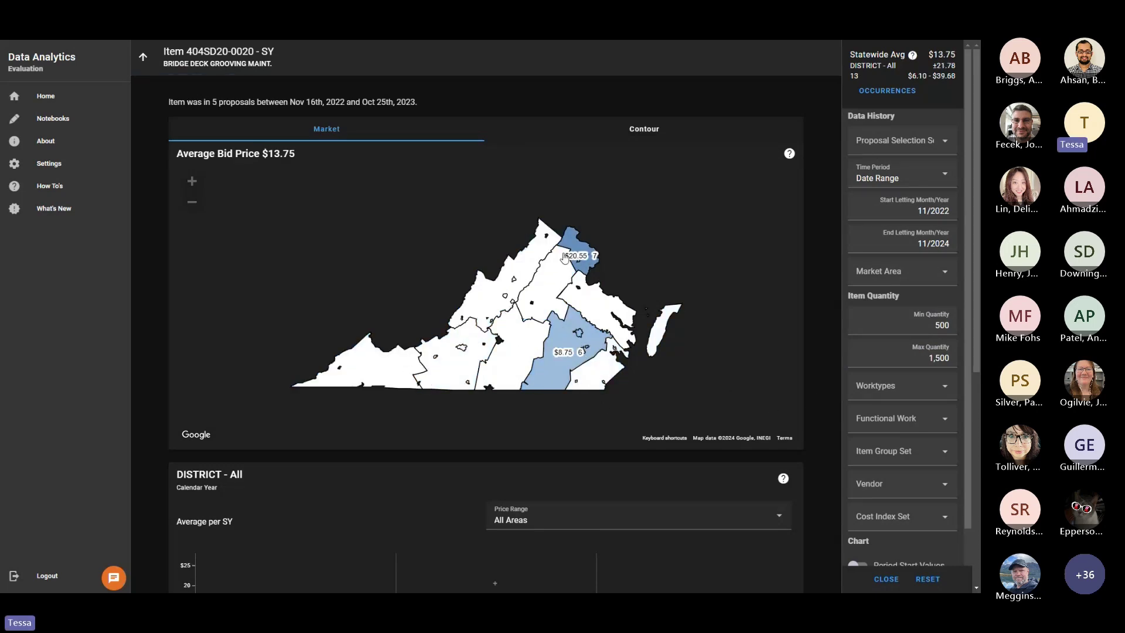
Remove both the minimum and maximum quantity limits and reapply the filters.
double_click(932, 325)
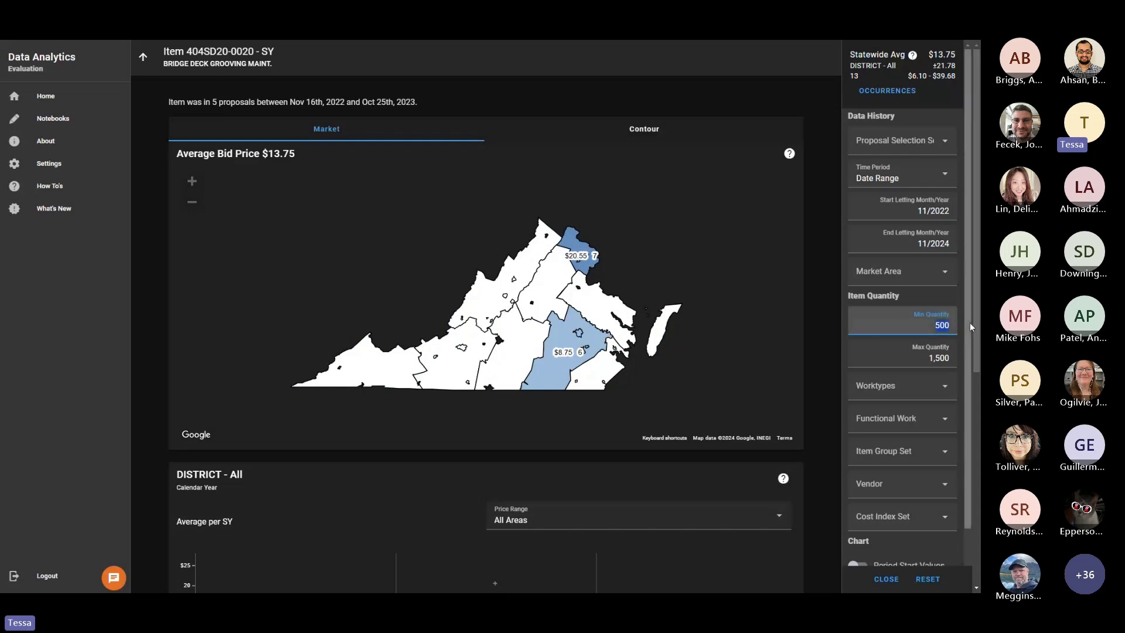
key("BackSpace")
left_click_drag(926, 360, 977, 365)
key("BackSpace")
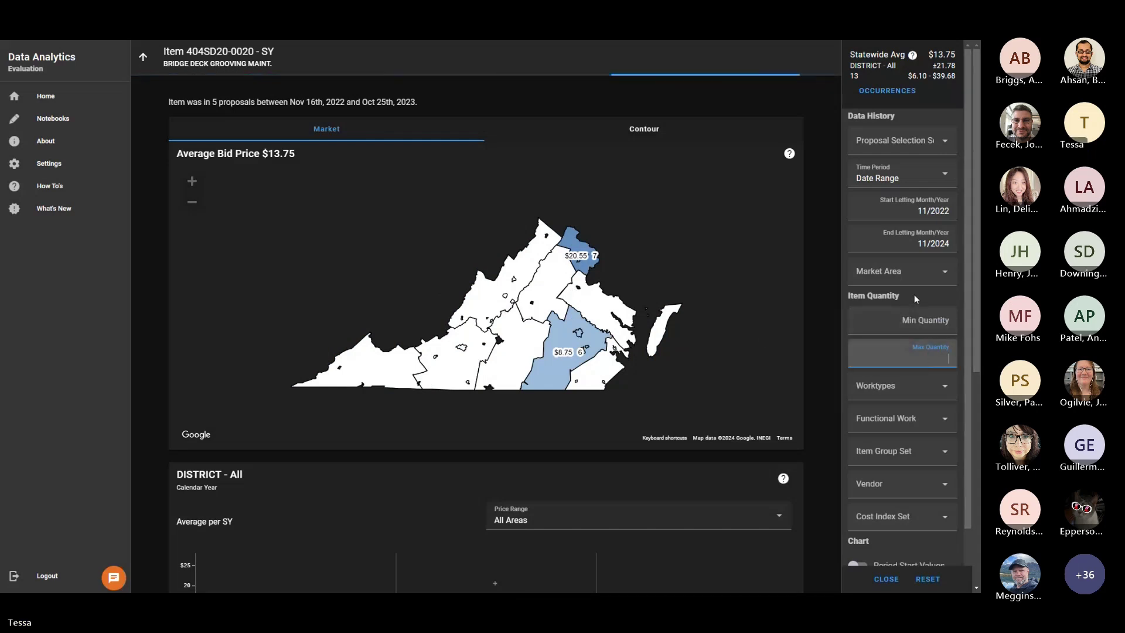
left_click(915, 298)
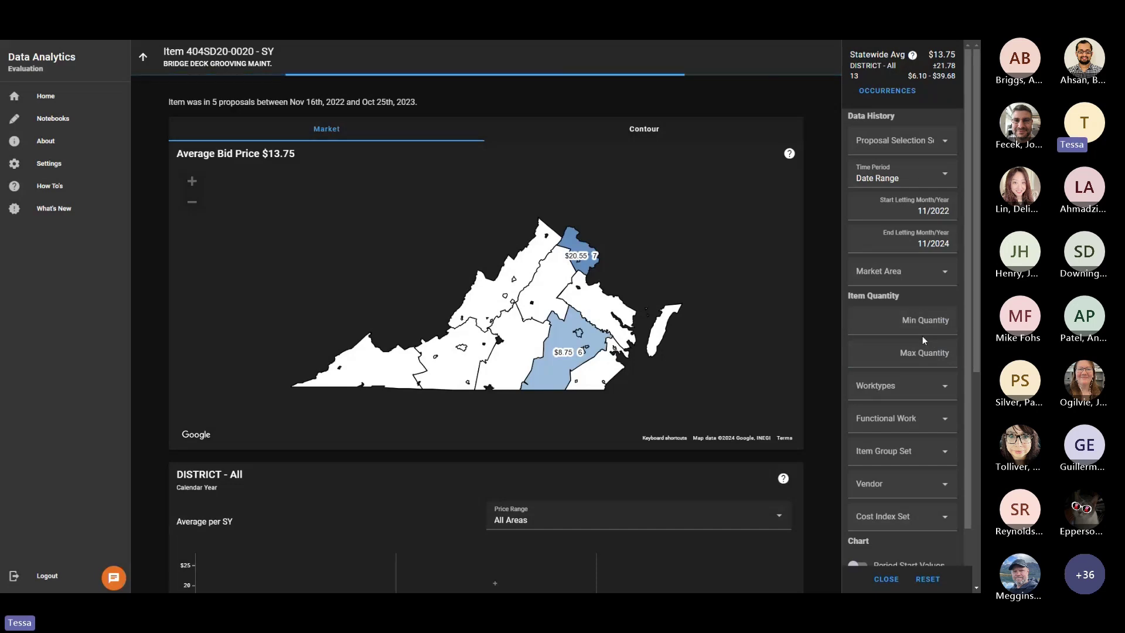
Look through the Vendor list without choosing one, then close the filter parameters.
scroll(890, 336, "down", 5)
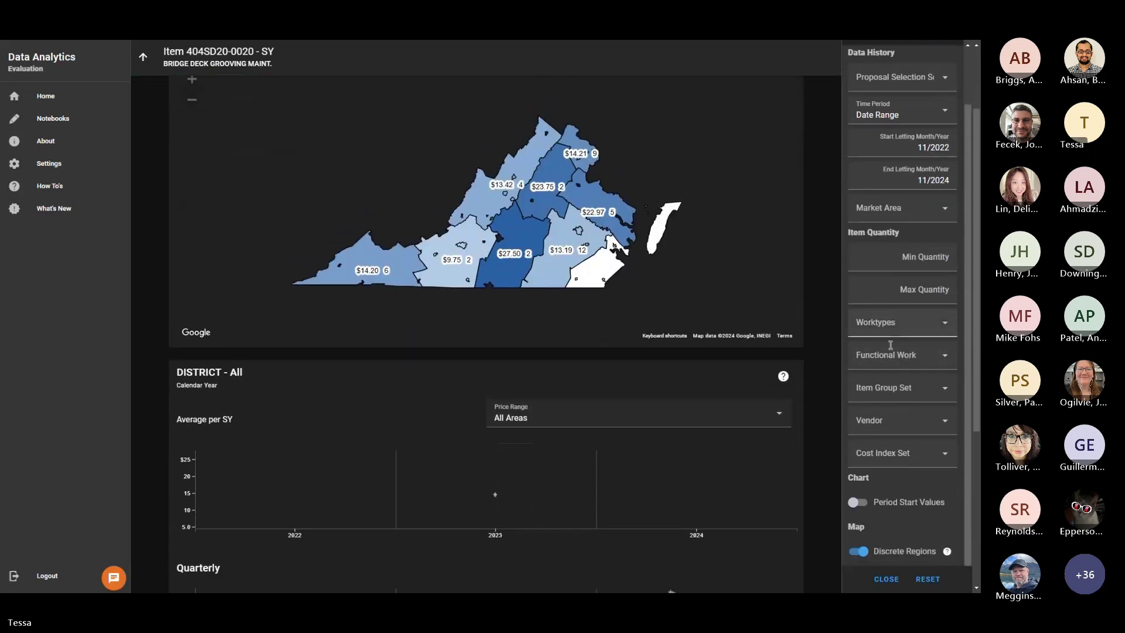
scroll(911, 397, "up", 2)
scroll(920, 396, "down", 2)
scroll(671, 367, "up", 2)
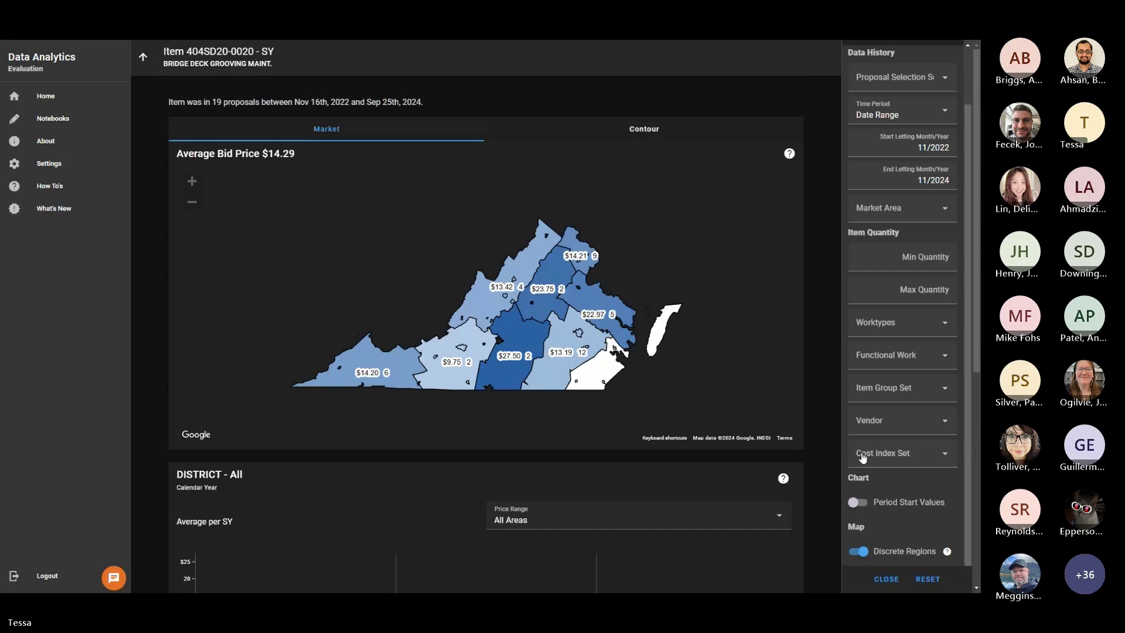
left_click(890, 425)
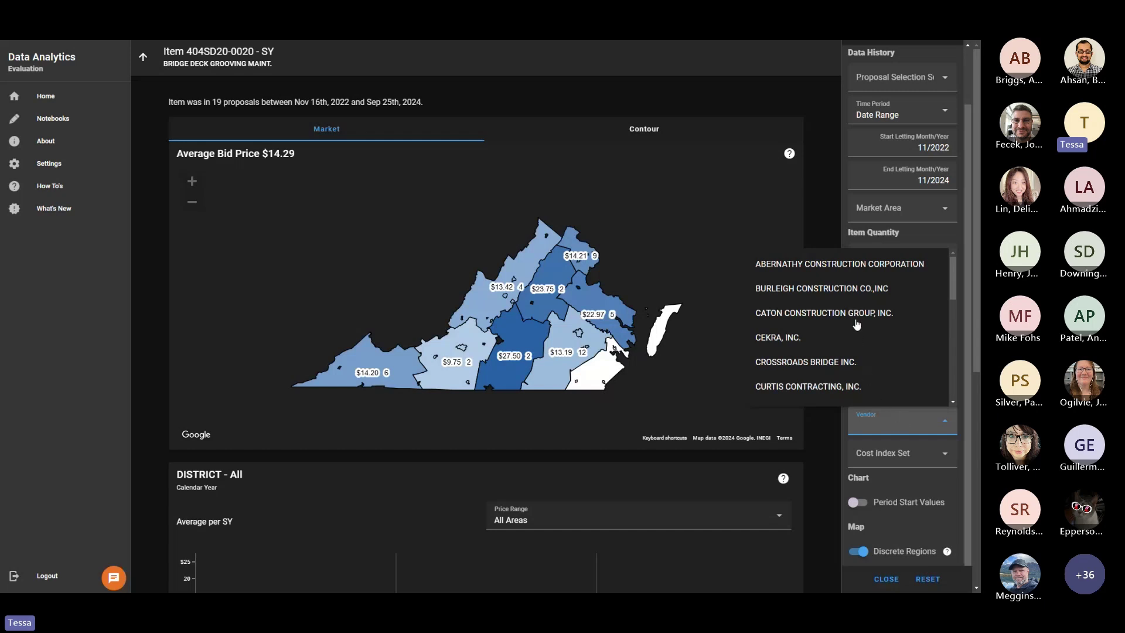
left_click(961, 453)
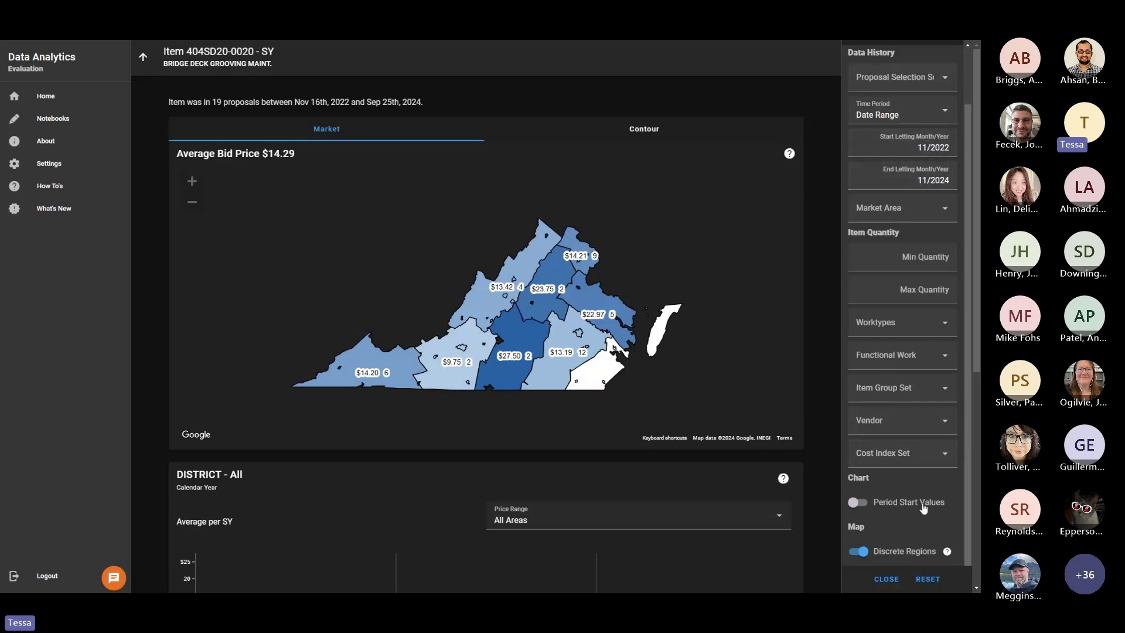
left_click(886, 579)
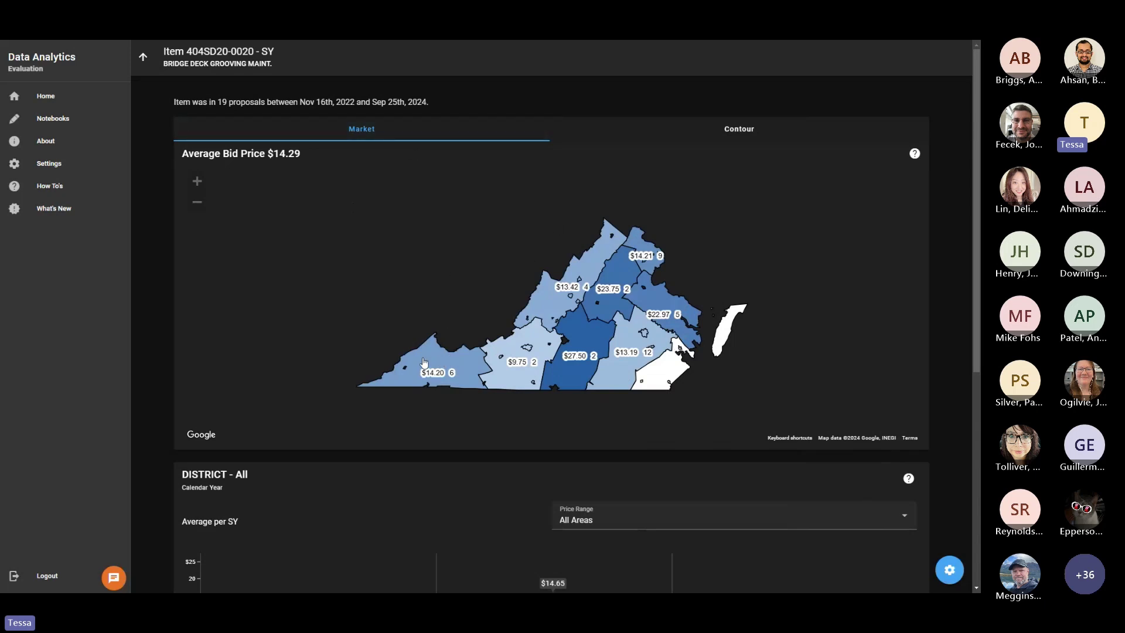
Review District 1's average-price breakdown and bid occurrences, then return to statewide District – All figures.
left_click(424, 361)
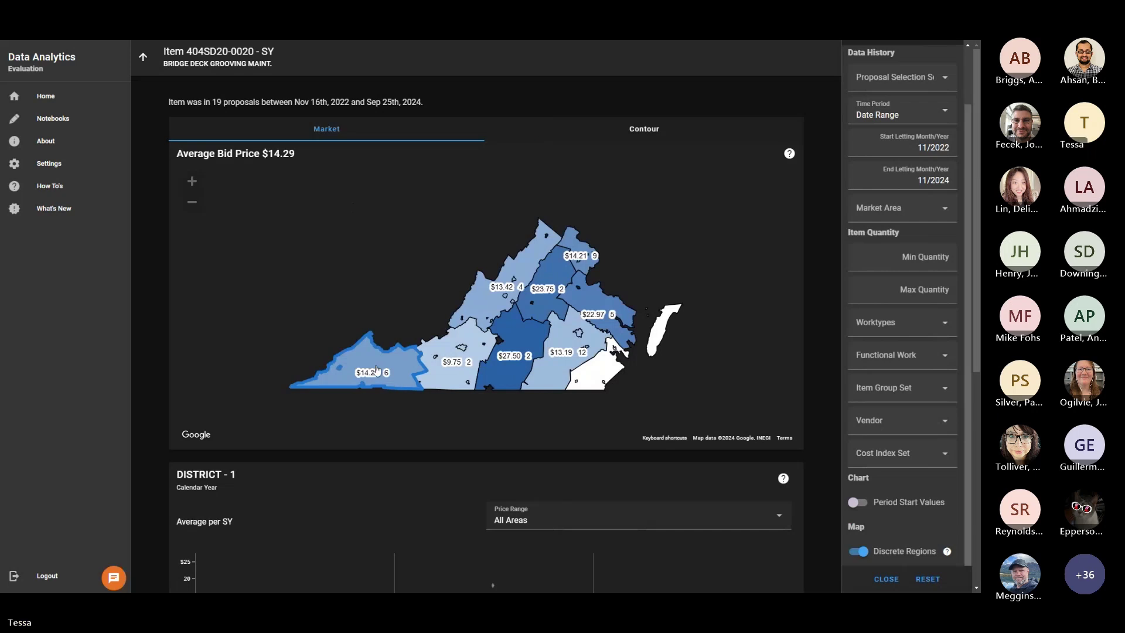
scroll(905, 303, "up", 2)
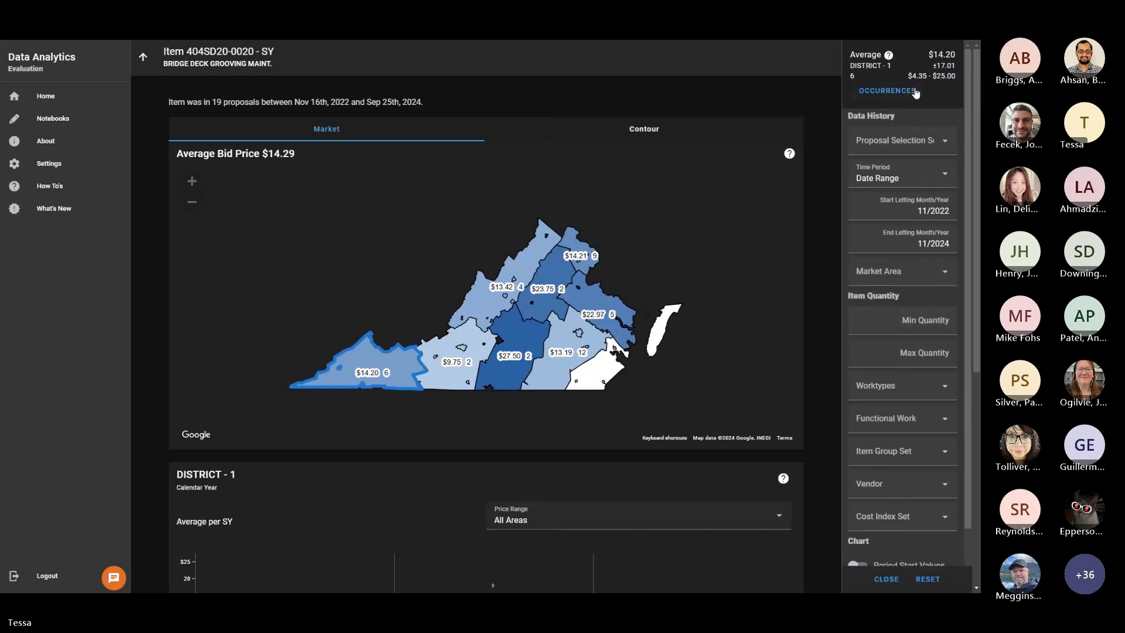
left_click(890, 56)
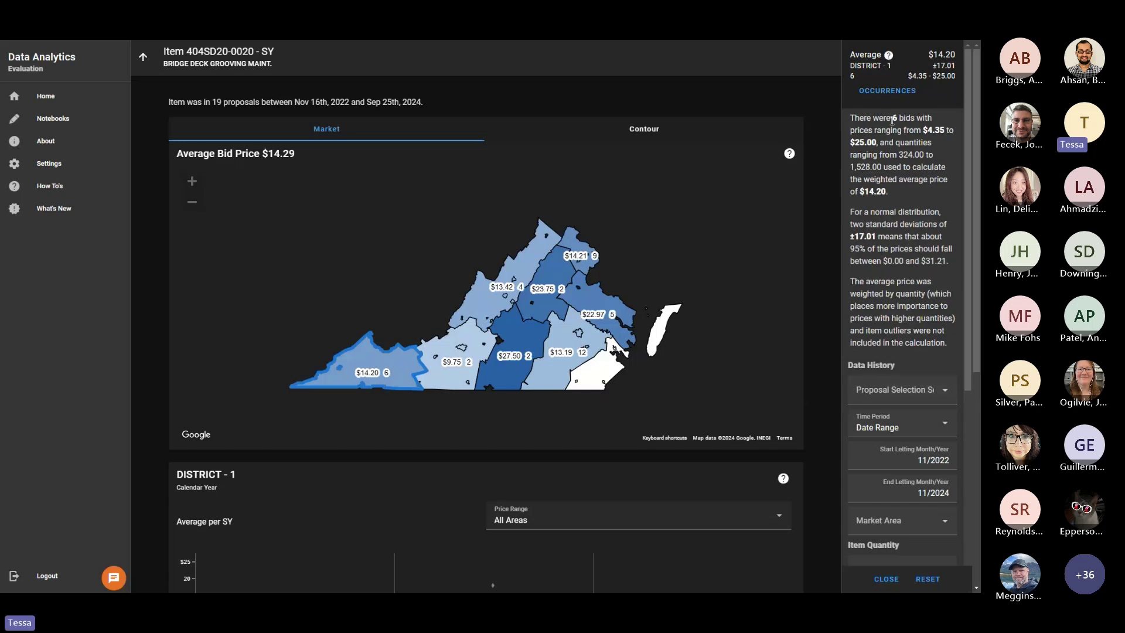
left_click(882, 92)
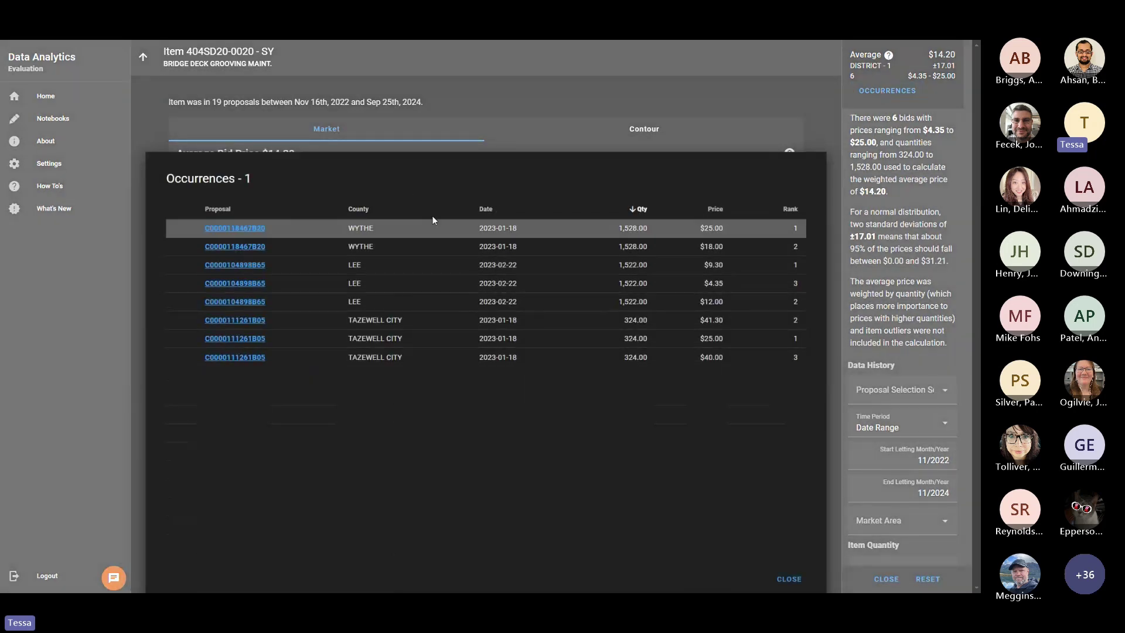
left_click(788, 580)
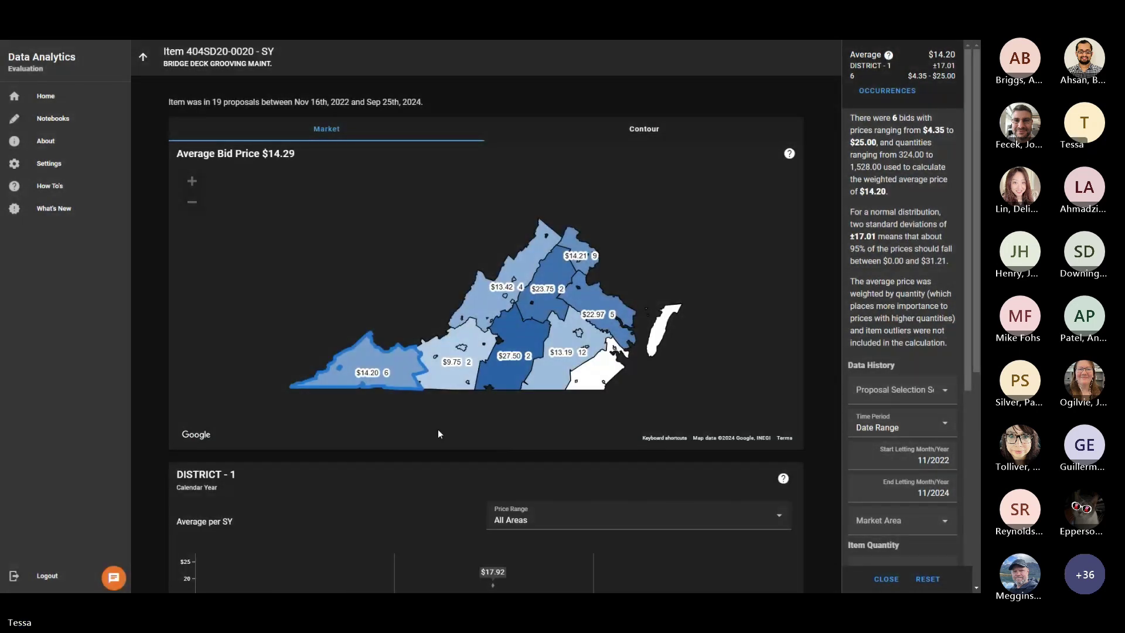
scroll(410, 433, "down", 3)
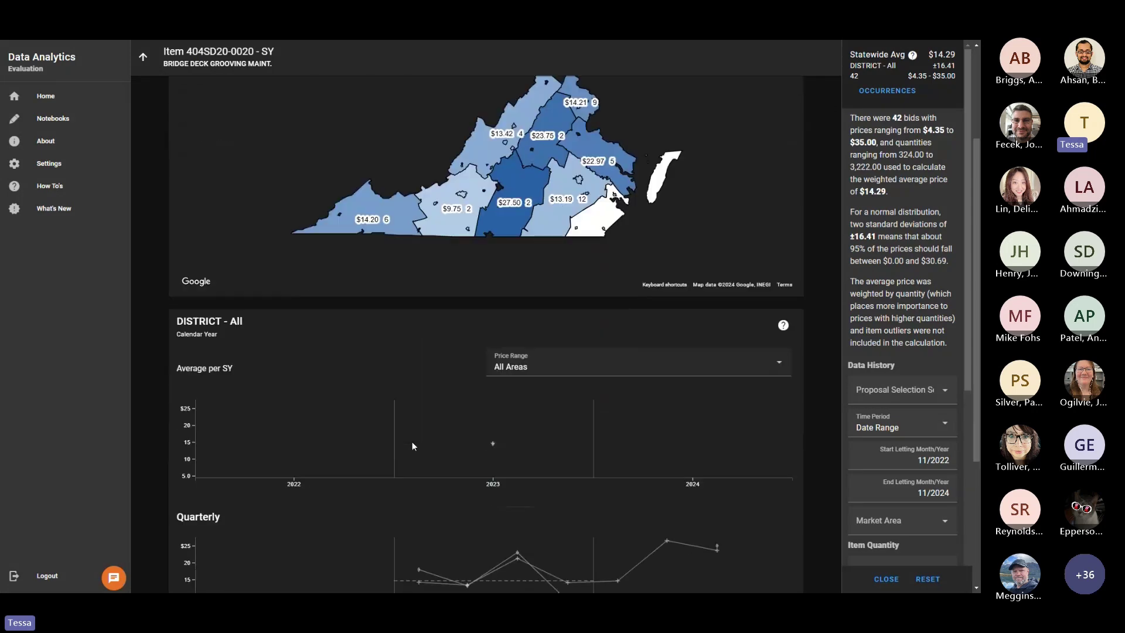
Check District 1's bid statistics on the market map, then clear back to all districts.
scroll(412, 447, "down", 1)
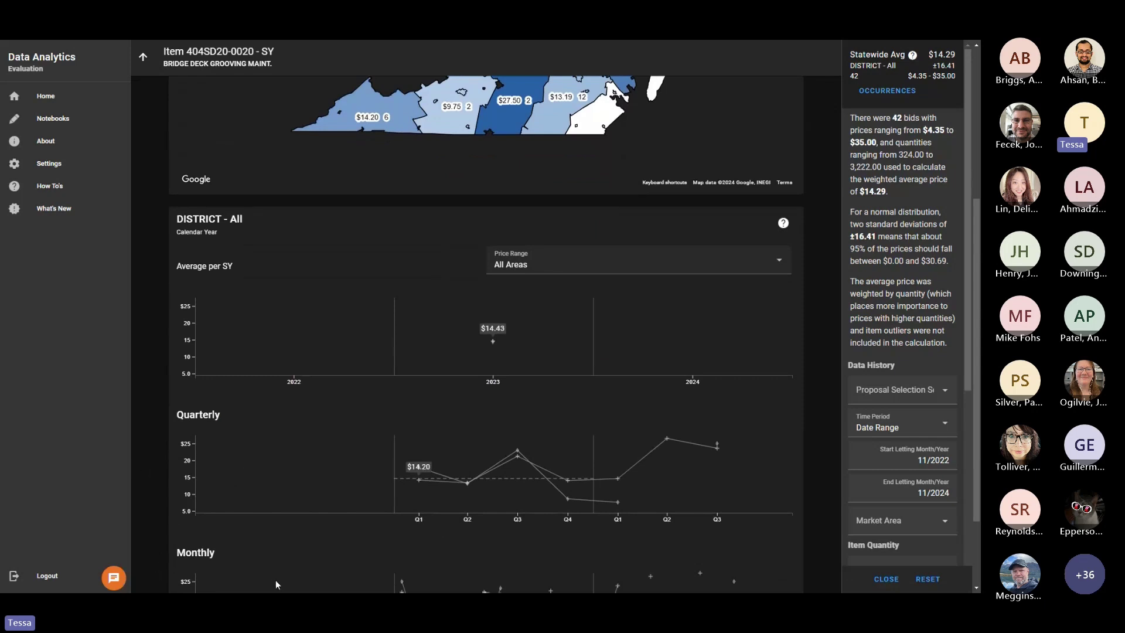
scroll(276, 580, "up", 3)
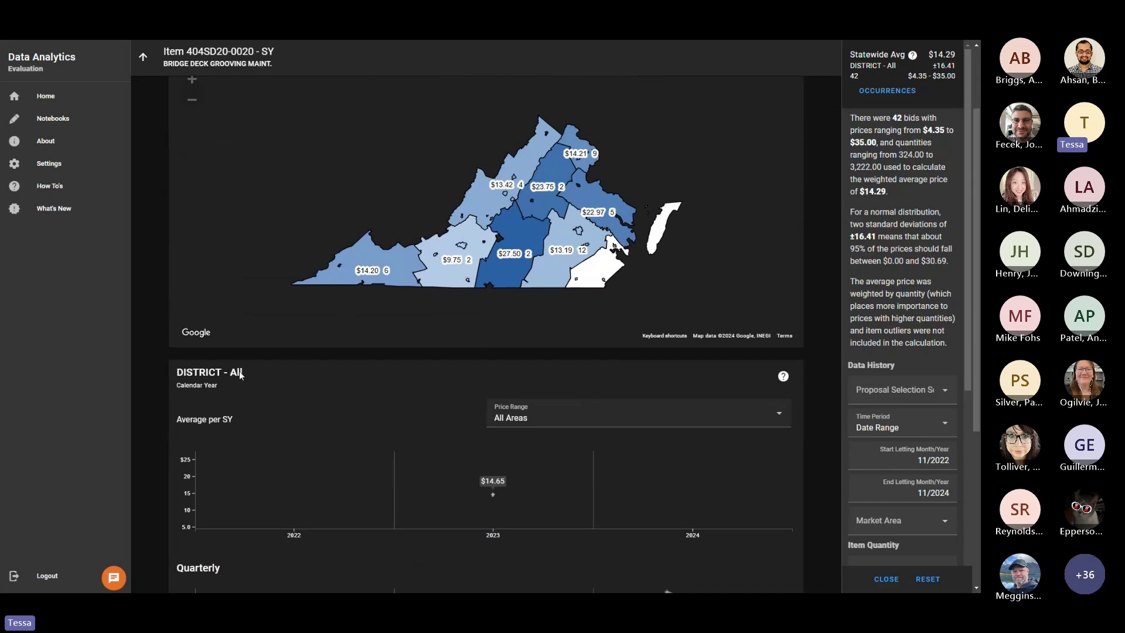
left_click(373, 263)
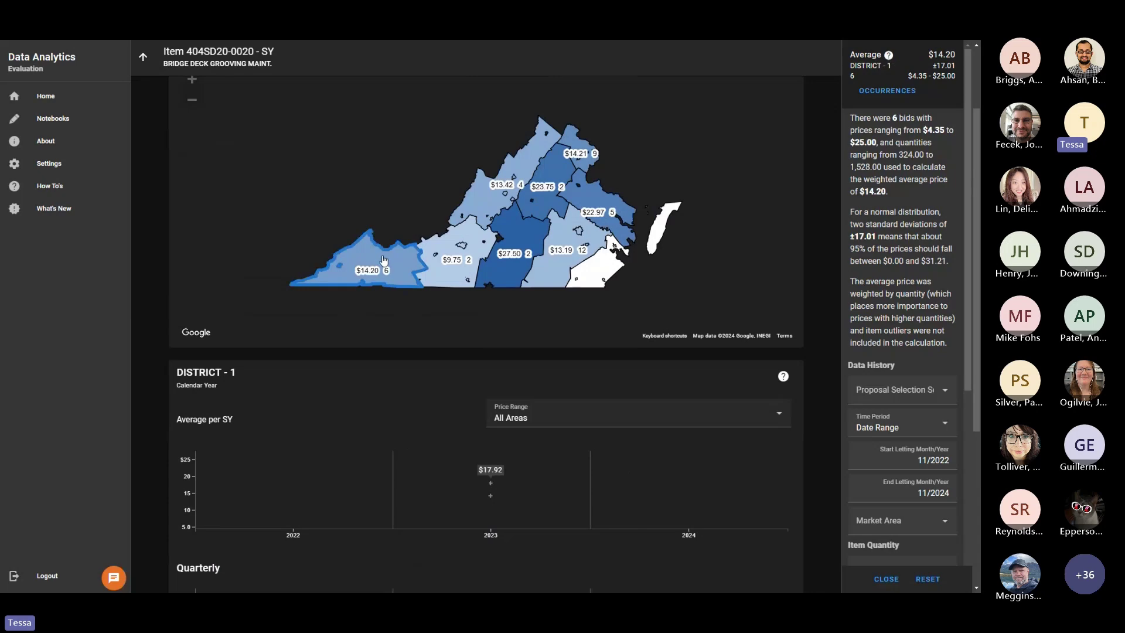
left_click(361, 269)
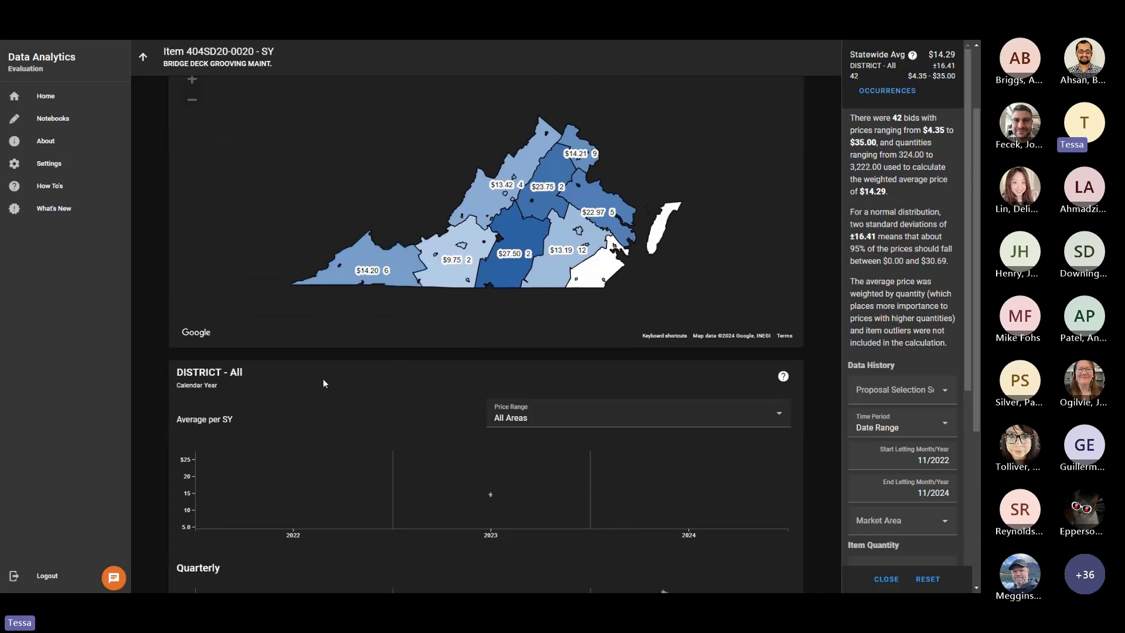
scroll(578, 317, "down", 2)
mouse_move(783, 274)
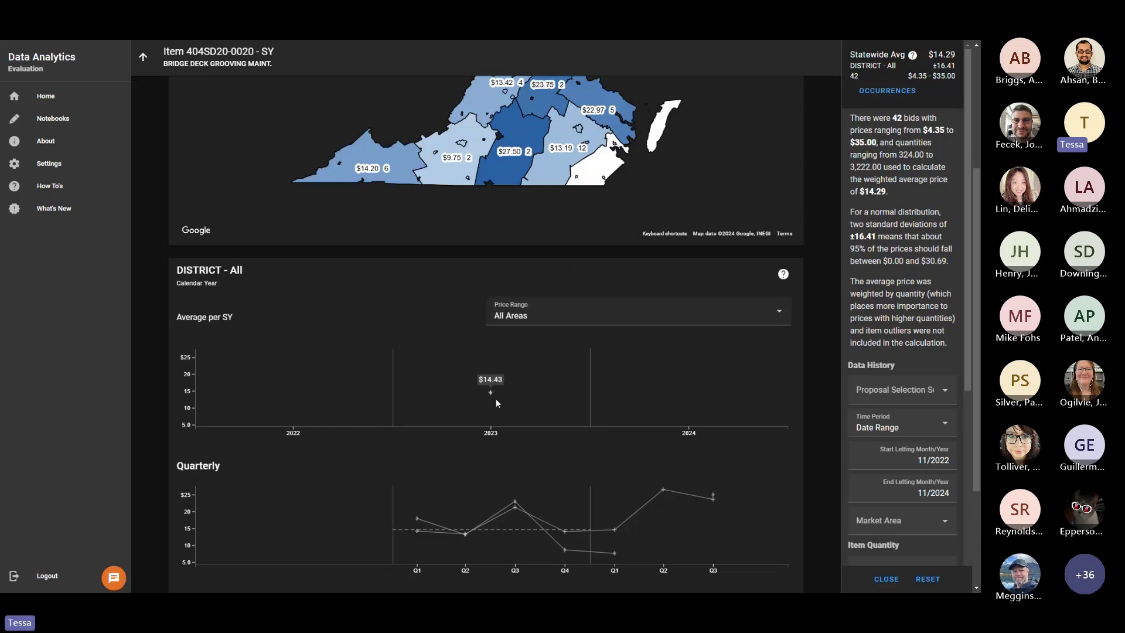
scroll(573, 404, "down", 3)
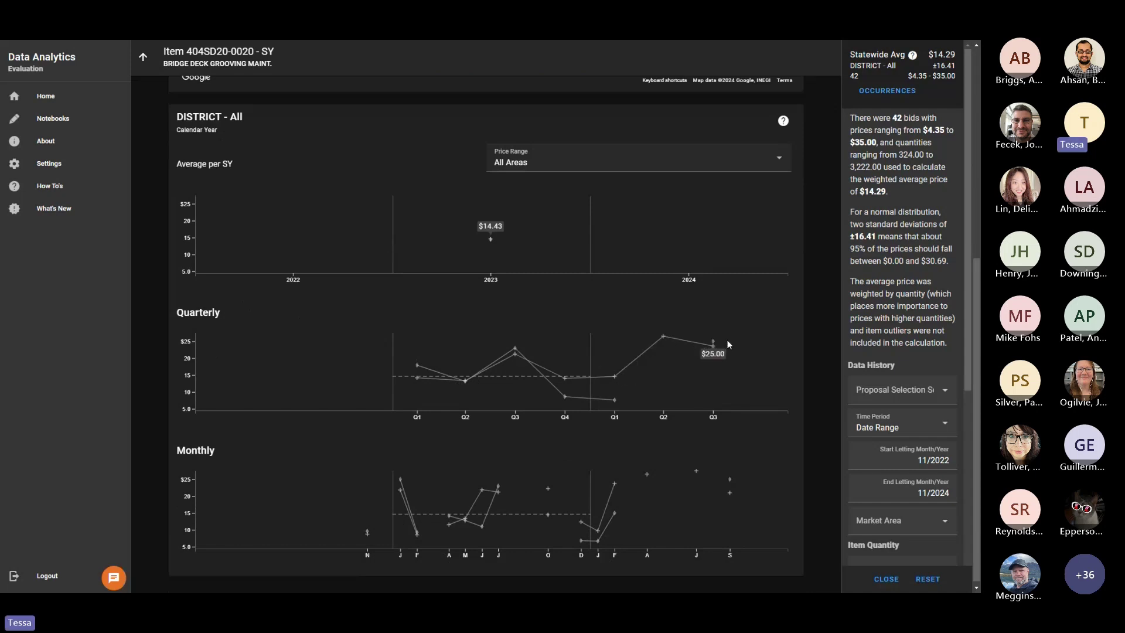
scroll(703, 380, "down", 1)
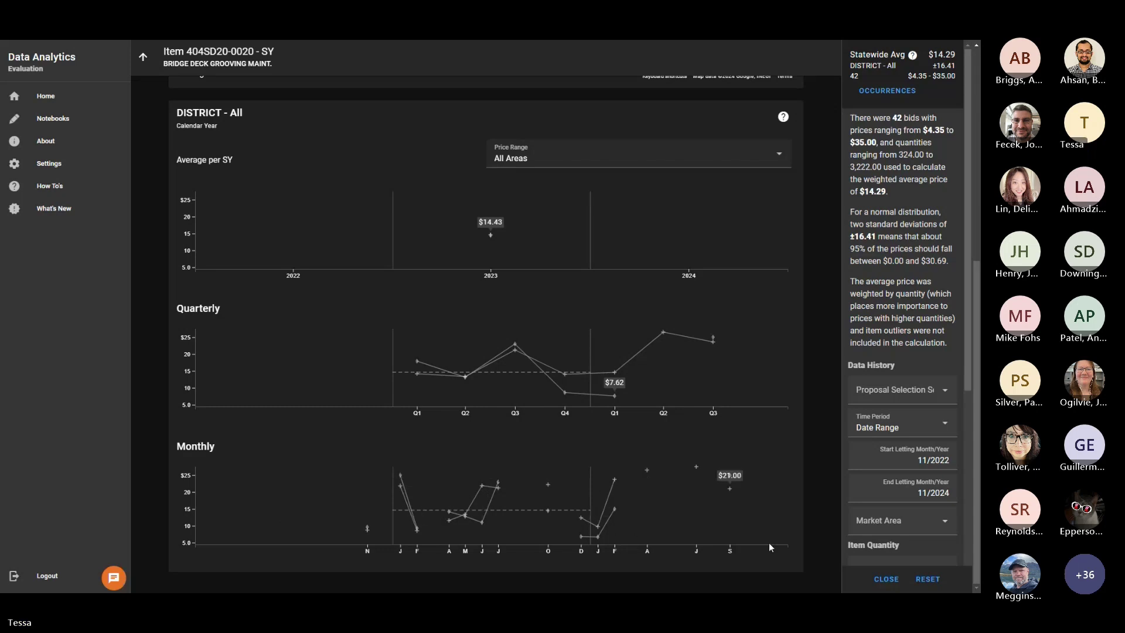
scroll(719, 520, "up", 6)
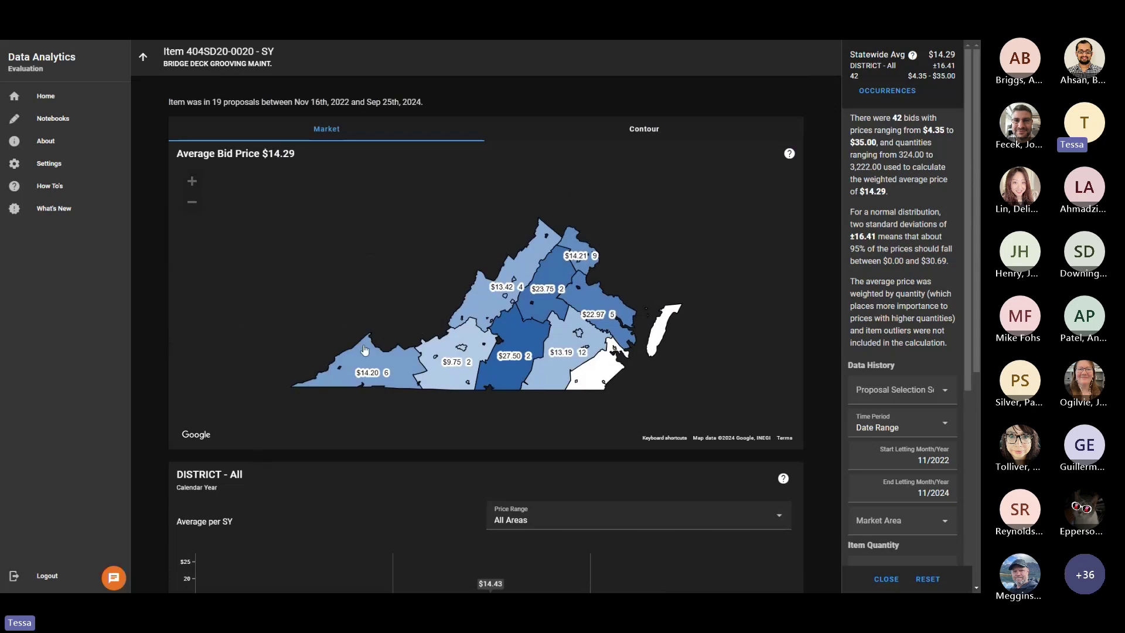
Compare District 1 and District 3 statistics, return to all districts, and close the parameters panel.
left_click(365, 350)
left_click(536, 332)
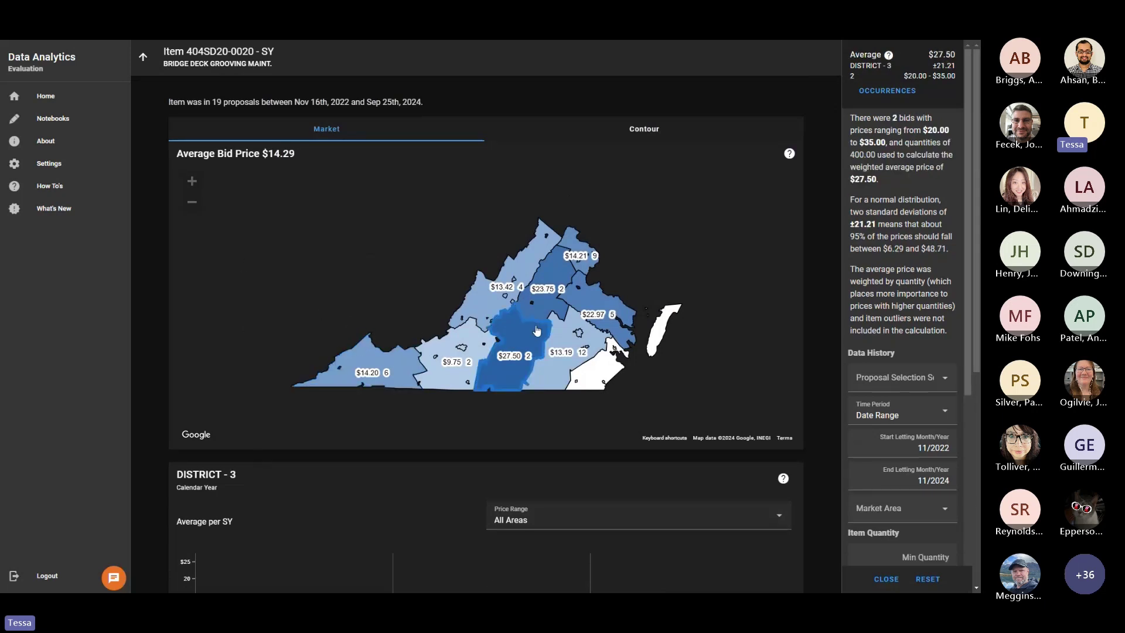
scroll(519, 371, "down", 6)
scroll(248, 423, "up", 5)
left_click(499, 289)
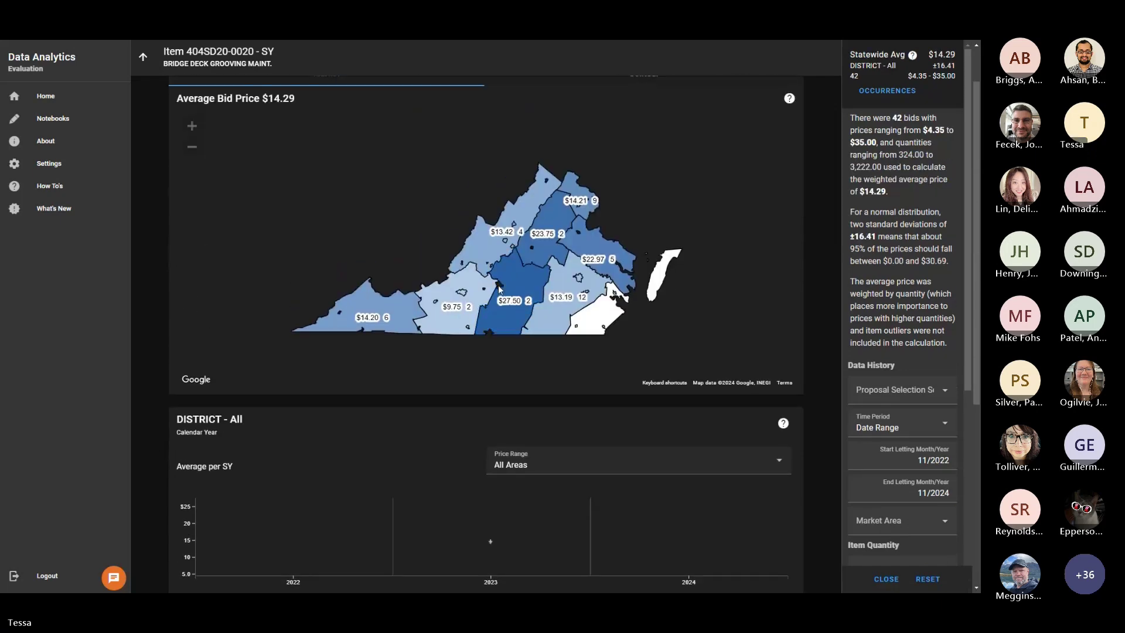
scroll(240, 415, "down", 3)
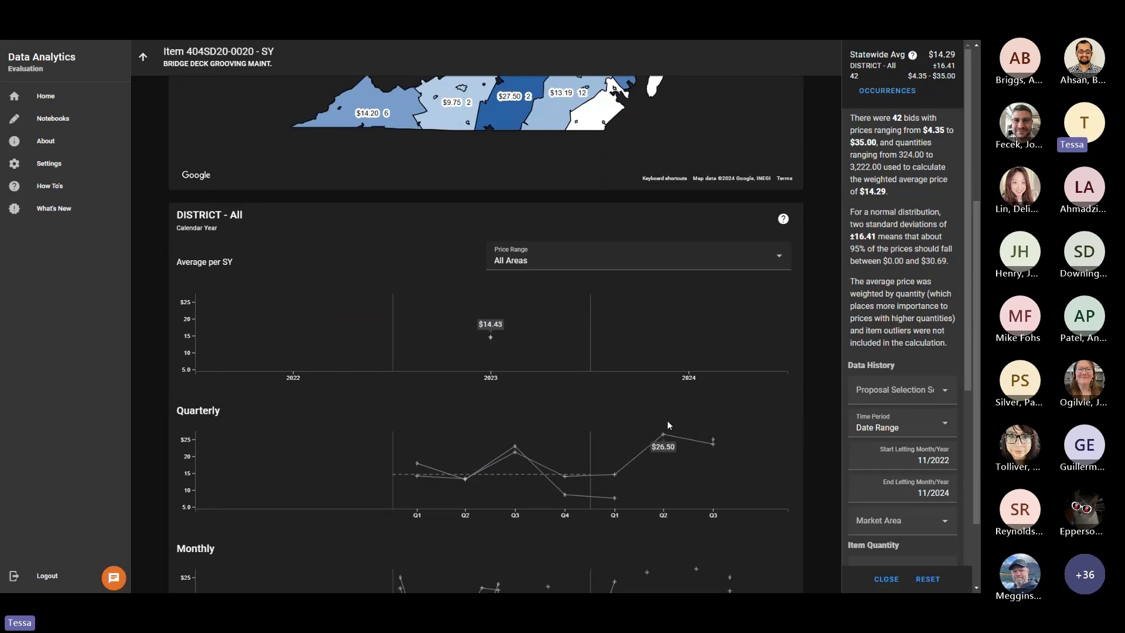
mouse_move(516, 448)
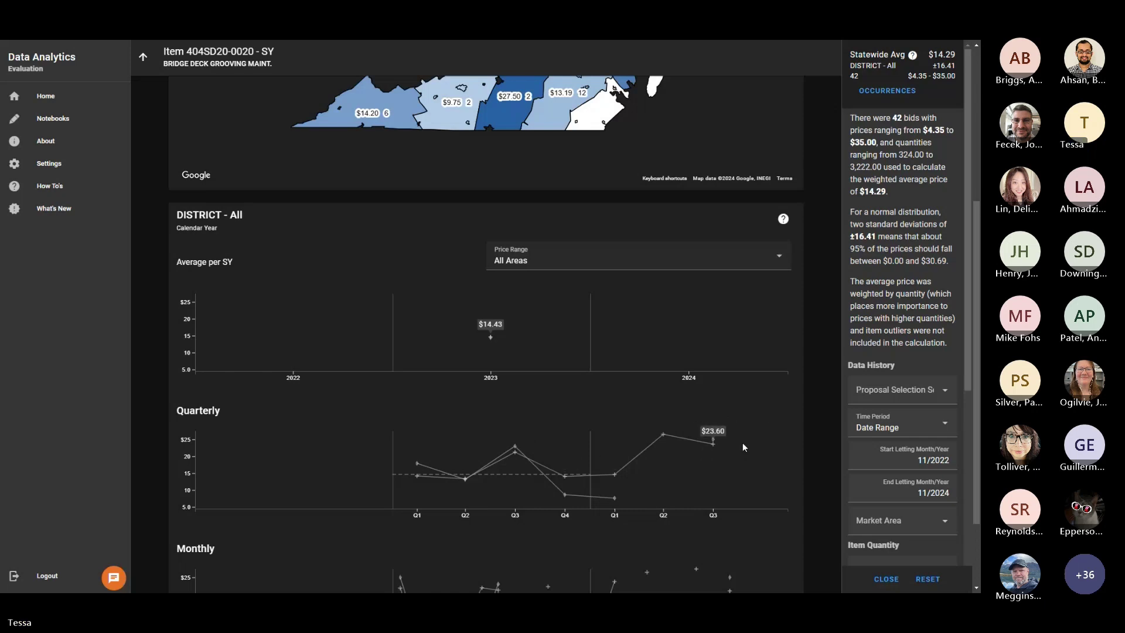
scroll(747, 448, "up", 5)
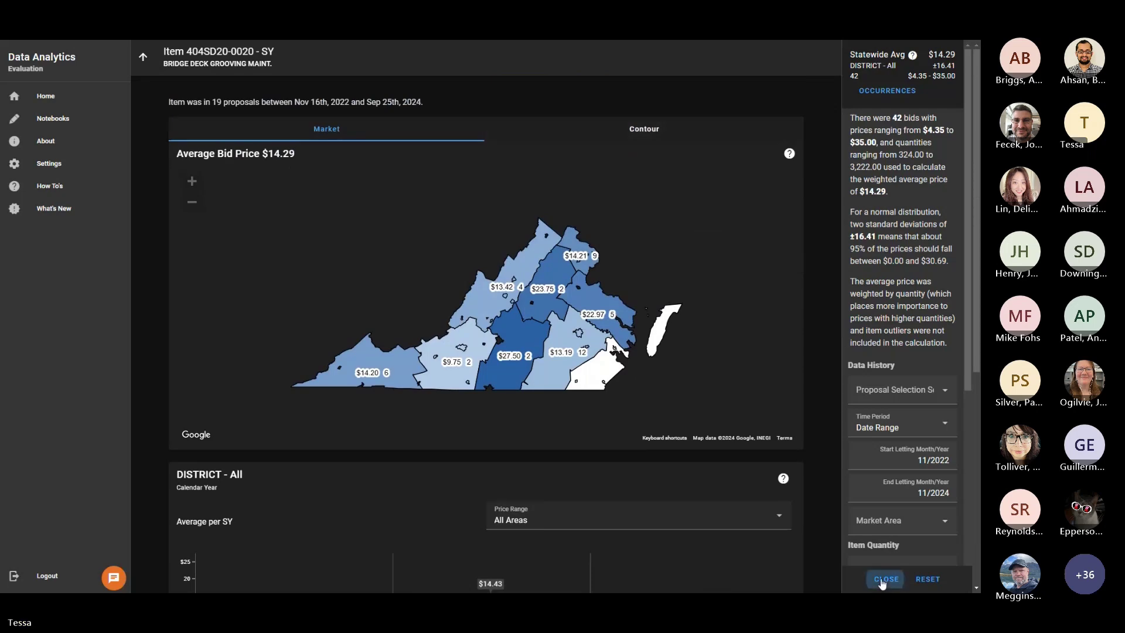
left_click(884, 579)
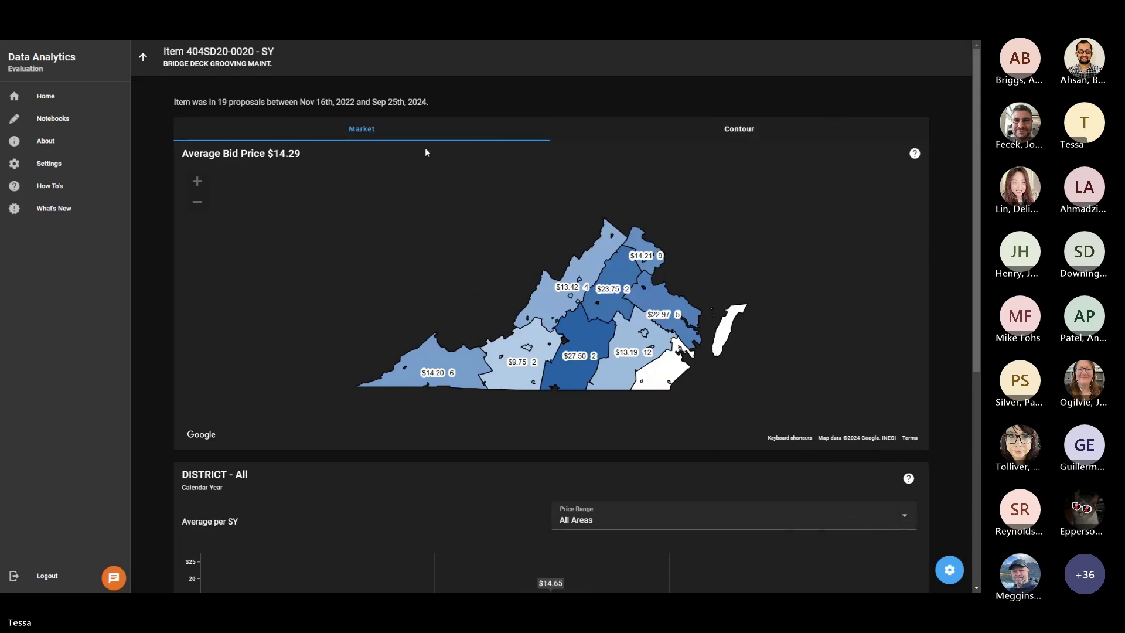
View the item's price contour map, go back to the market map, and exit full screen.
left_click(707, 139)
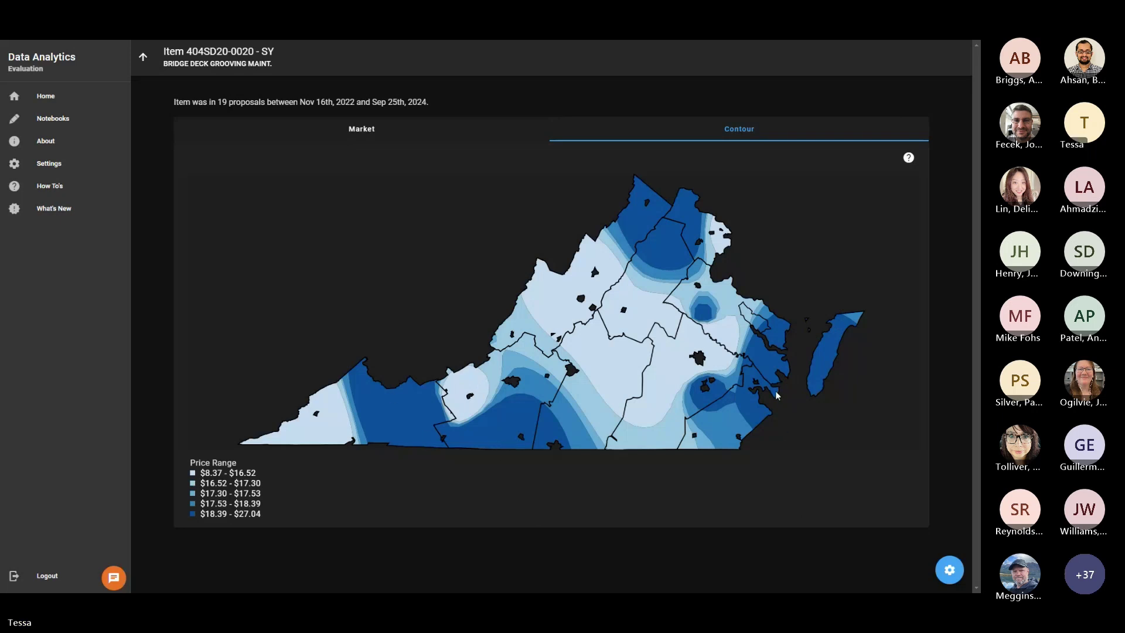
left_click(391, 130)
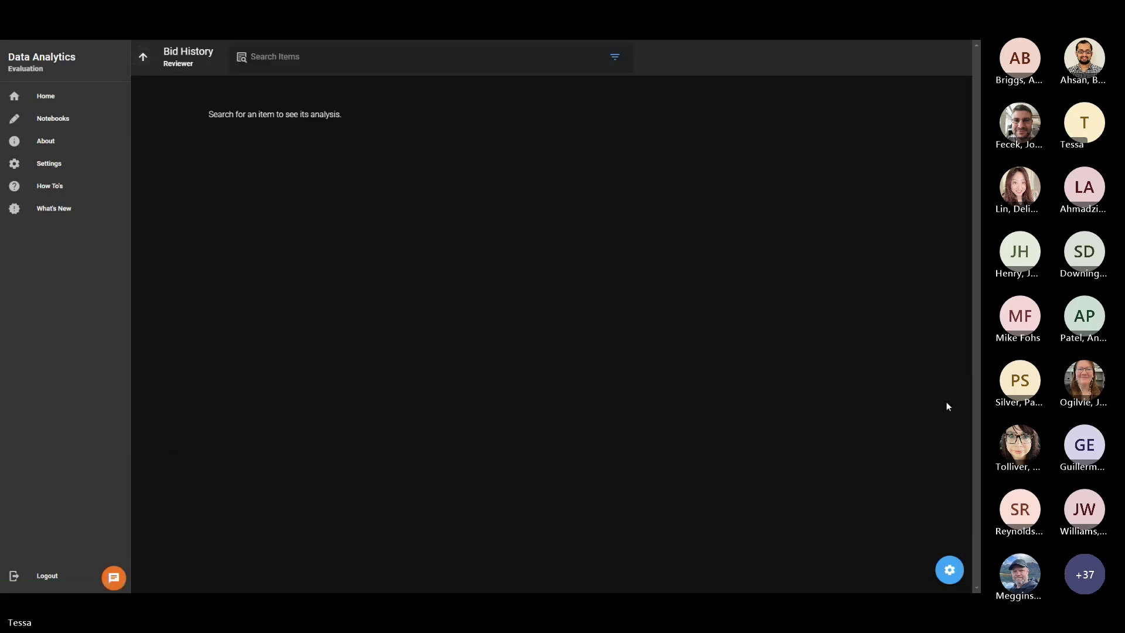
key("F11")
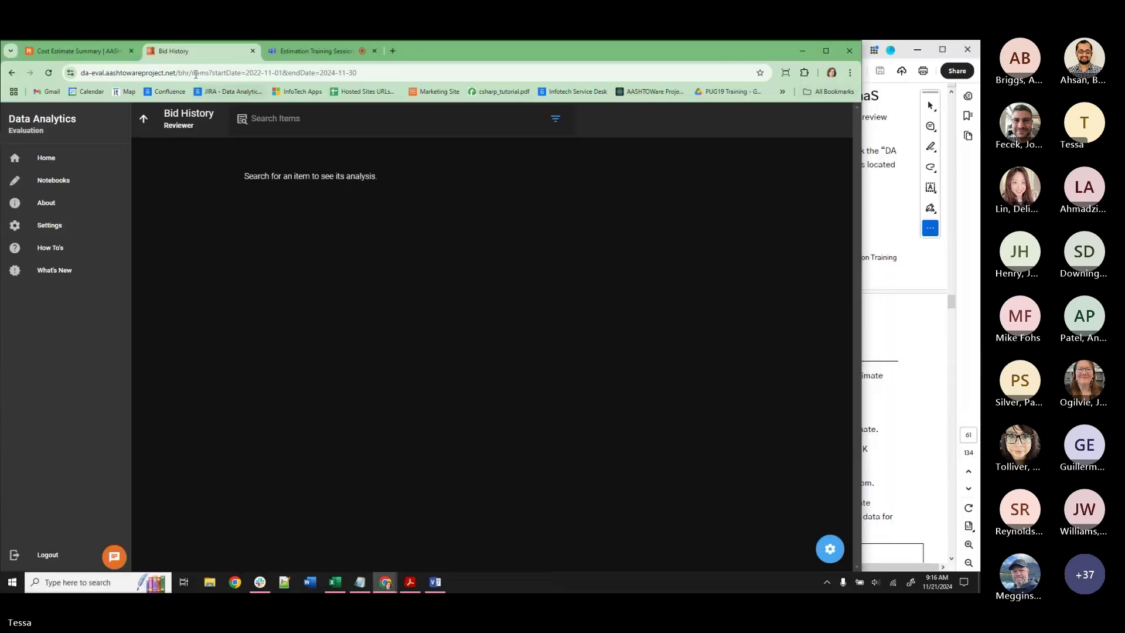
Narrow the browser beside the guide, close the Bid History tab, and scroll the guide to Reference Pricing.
left_click_drag(860, 168, 549, 169)
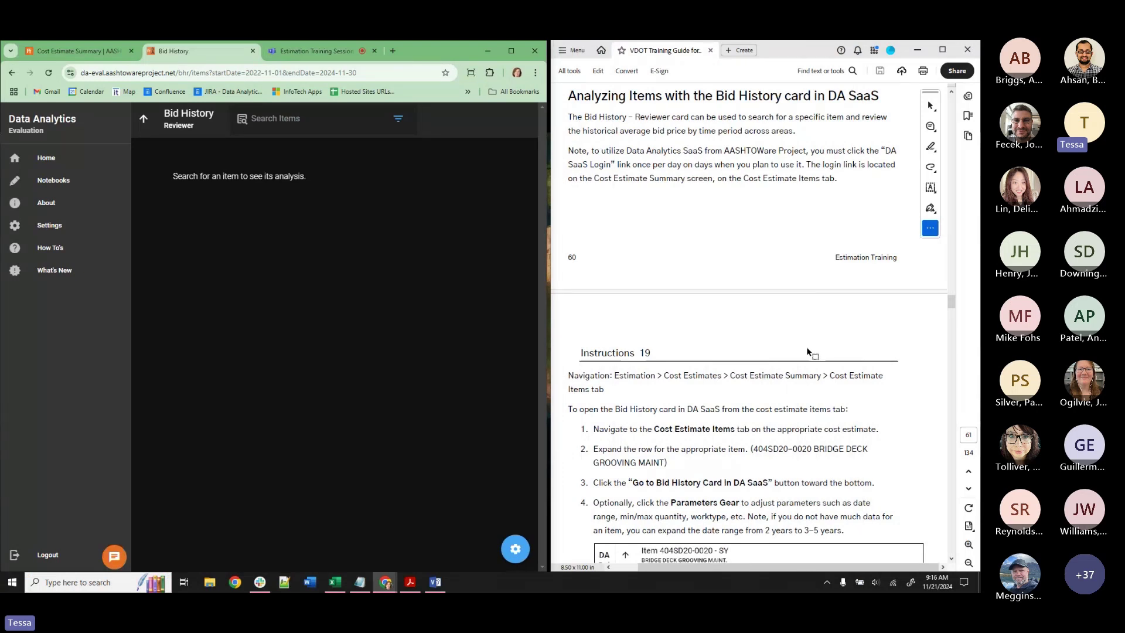
scroll(807, 348, "down", 1)
left_click(252, 51)
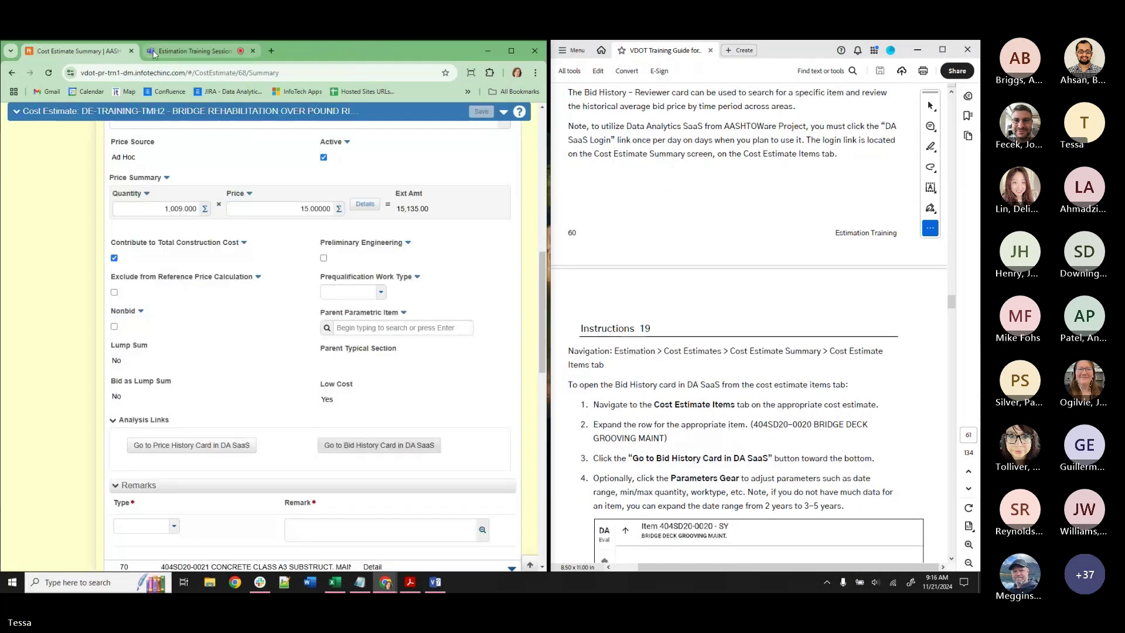
scroll(845, 356, "down", 20)
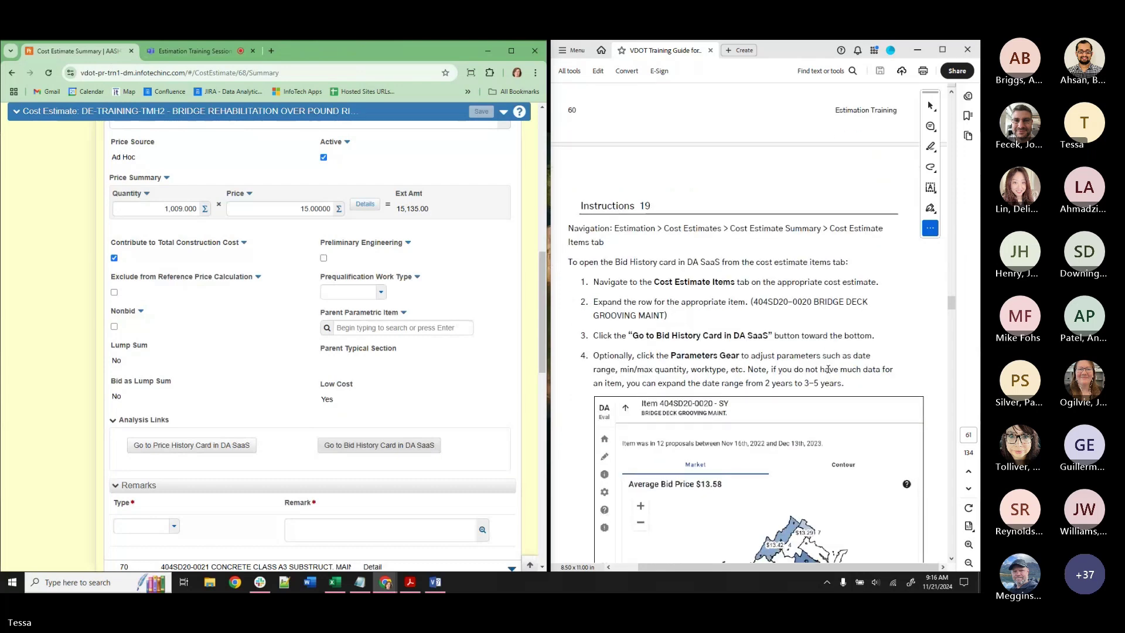
scroll(828, 369, "down", 20)
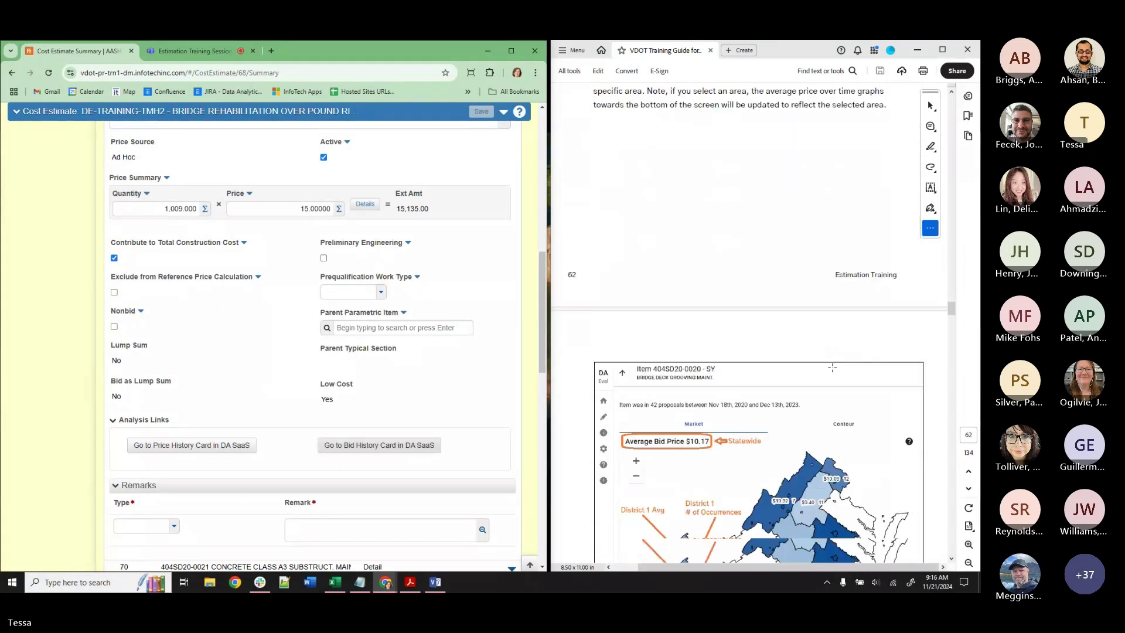
scroll(838, 371, "down", 10)
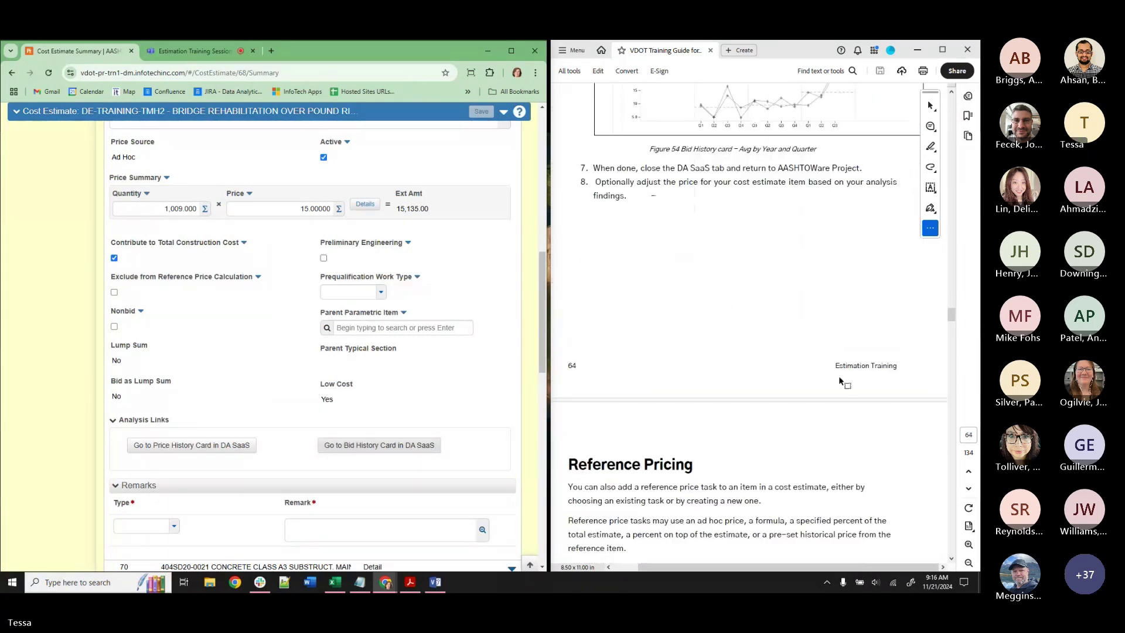
scroll(819, 367, "down", 1)
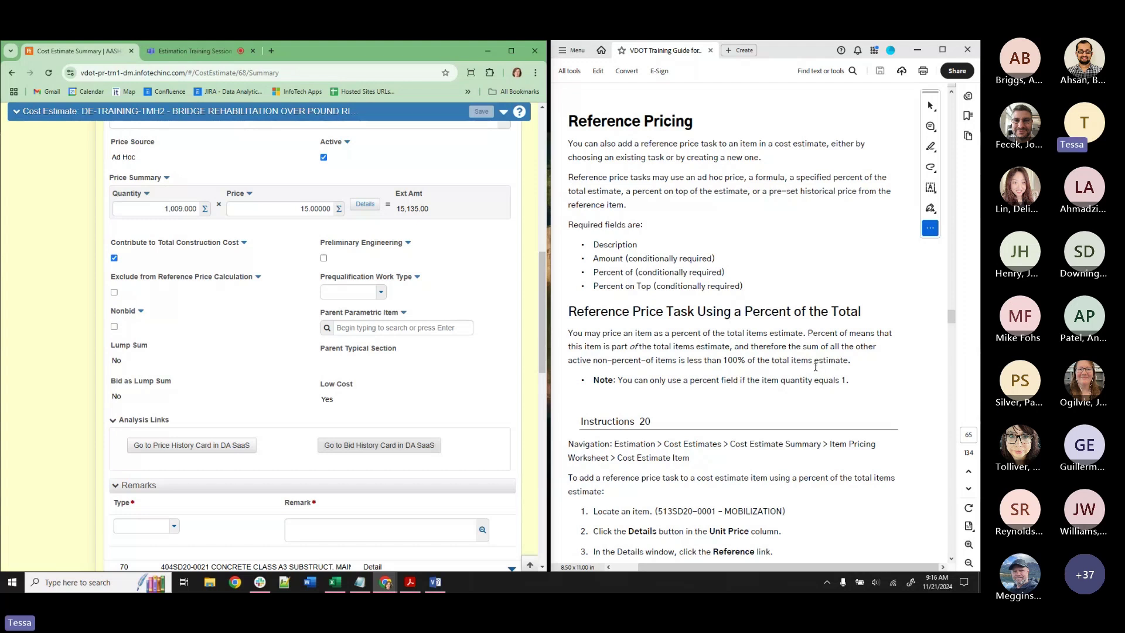
scroll(815, 367, "down", 1)
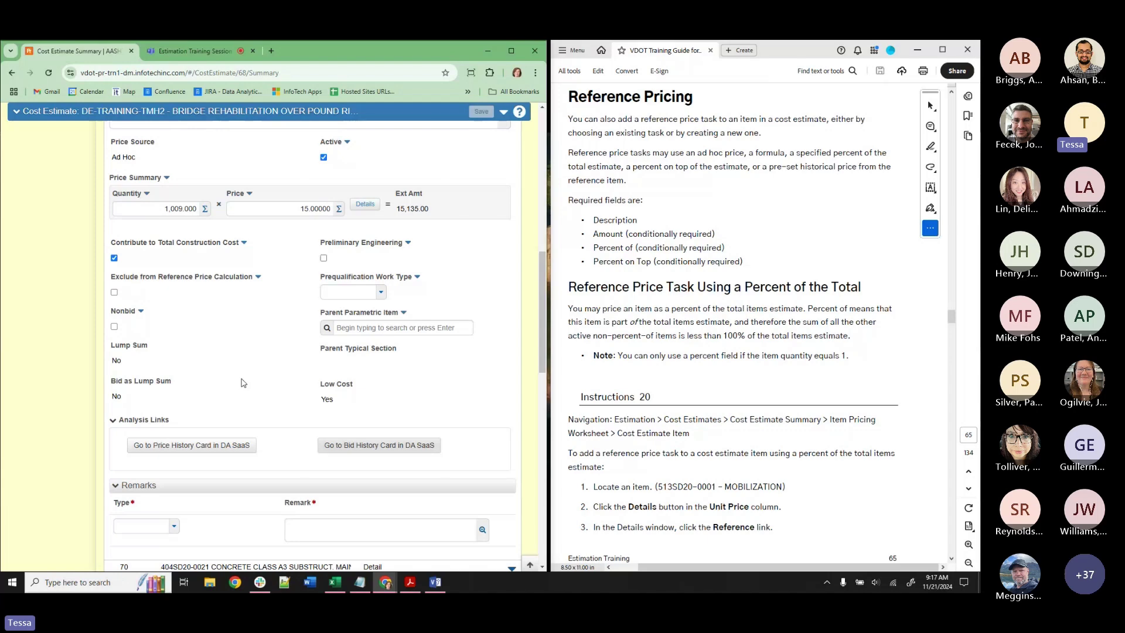
scroll(244, 382, "up", 1)
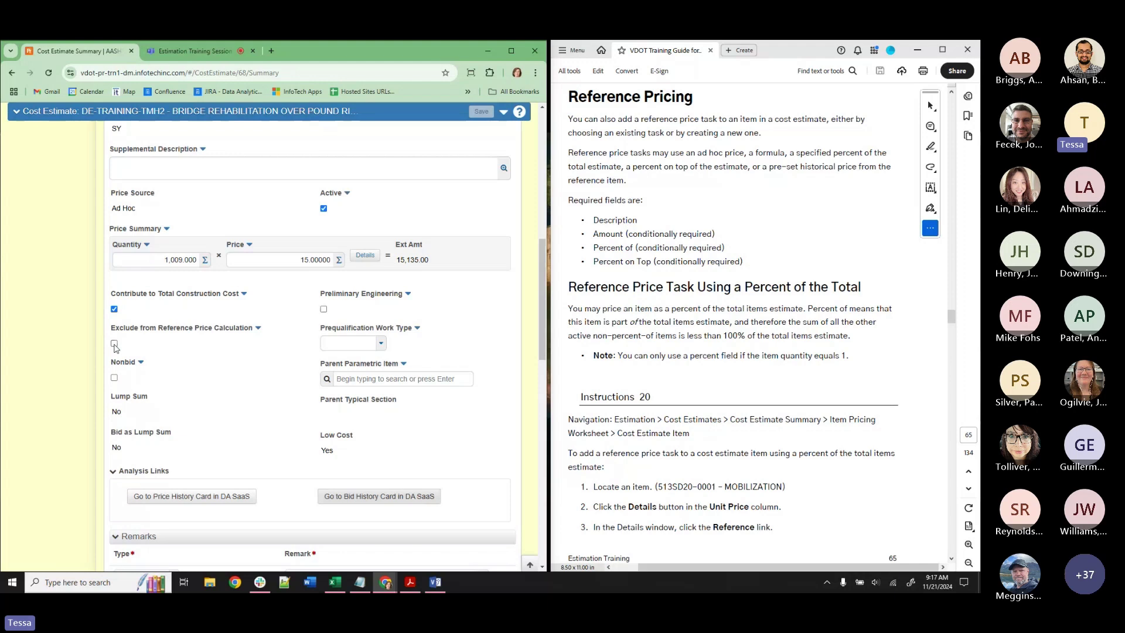
Exclude the bridge deck grooving item from reference price calculation and mark it nonbid.
left_click(114, 343)
left_click(115, 378)
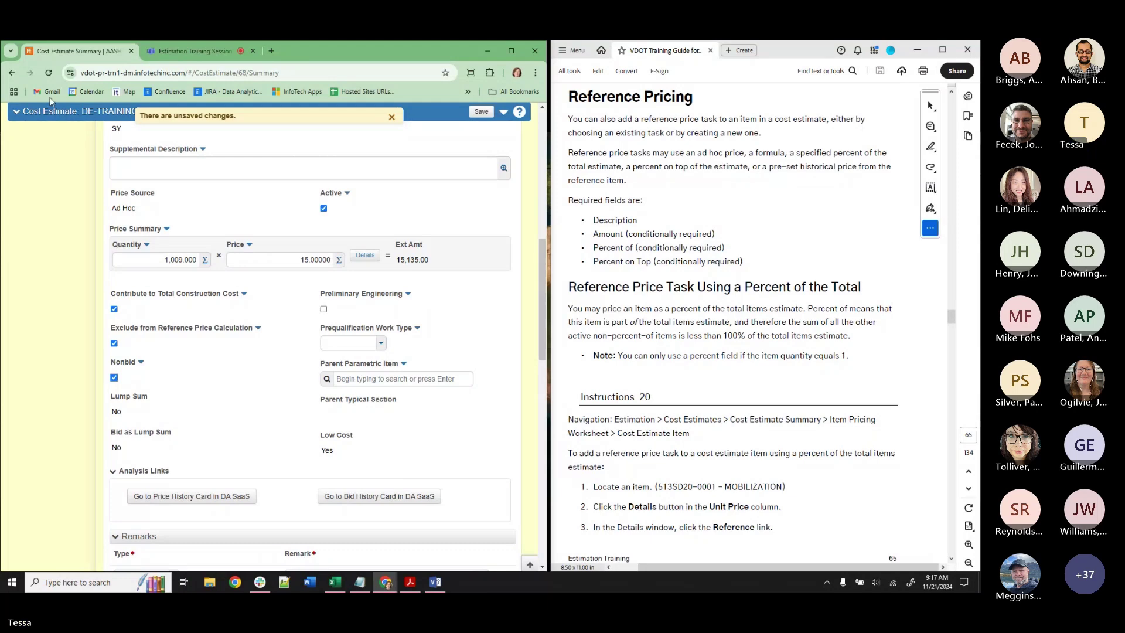
left_click(49, 73)
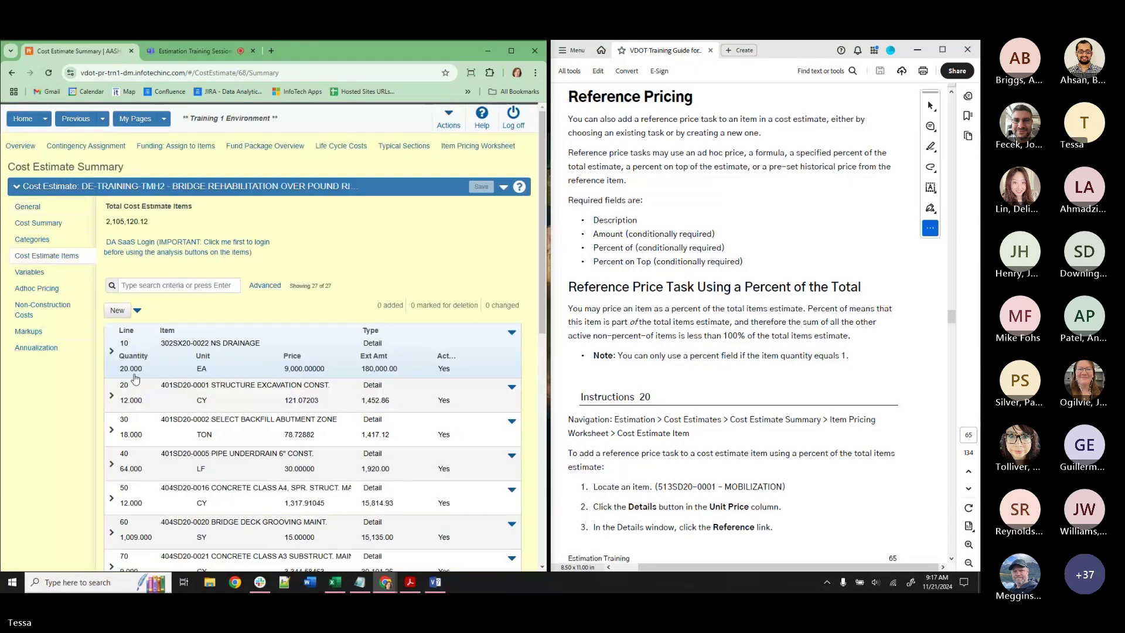
left_click(114, 520)
scroll(241, 367, "down", 6)
scroll(242, 367, "up", 10)
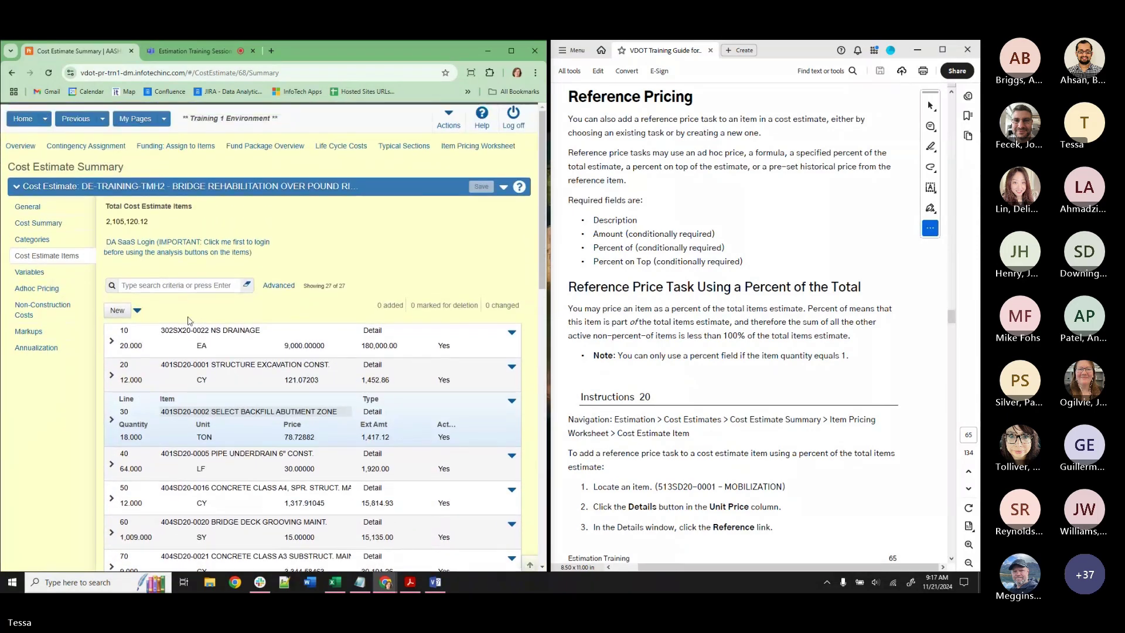
Search the estimate items for MOBILI to find mobilization item 513SD20-0001.
left_click(171, 287)
type("MOBILI")
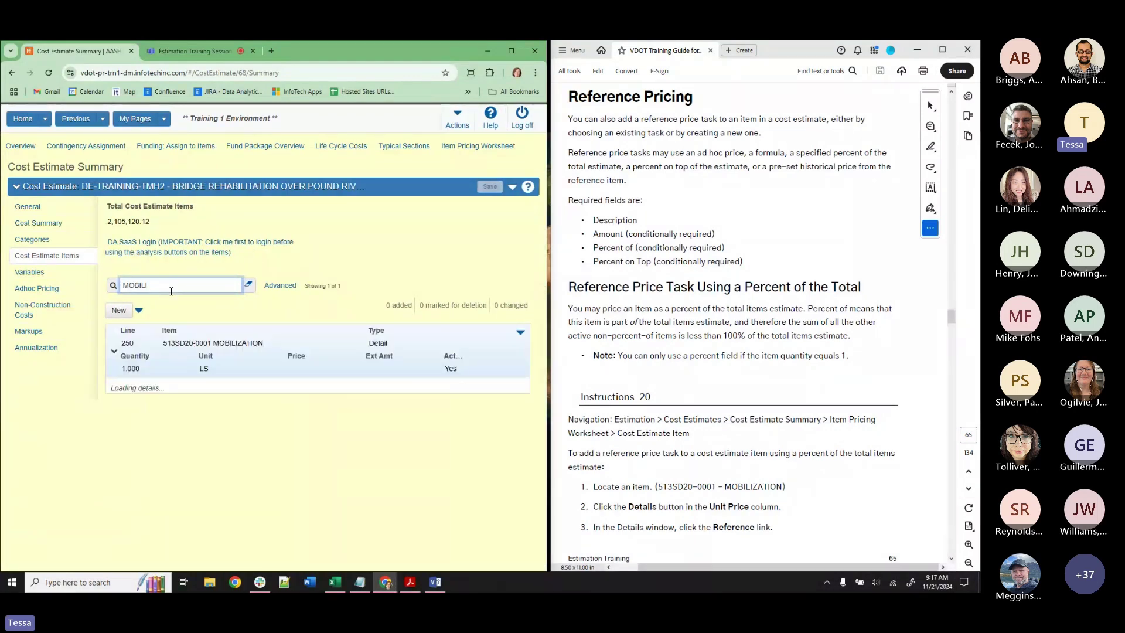
scroll(465, 502, "down", 5)
scroll(465, 502, "up", 4)
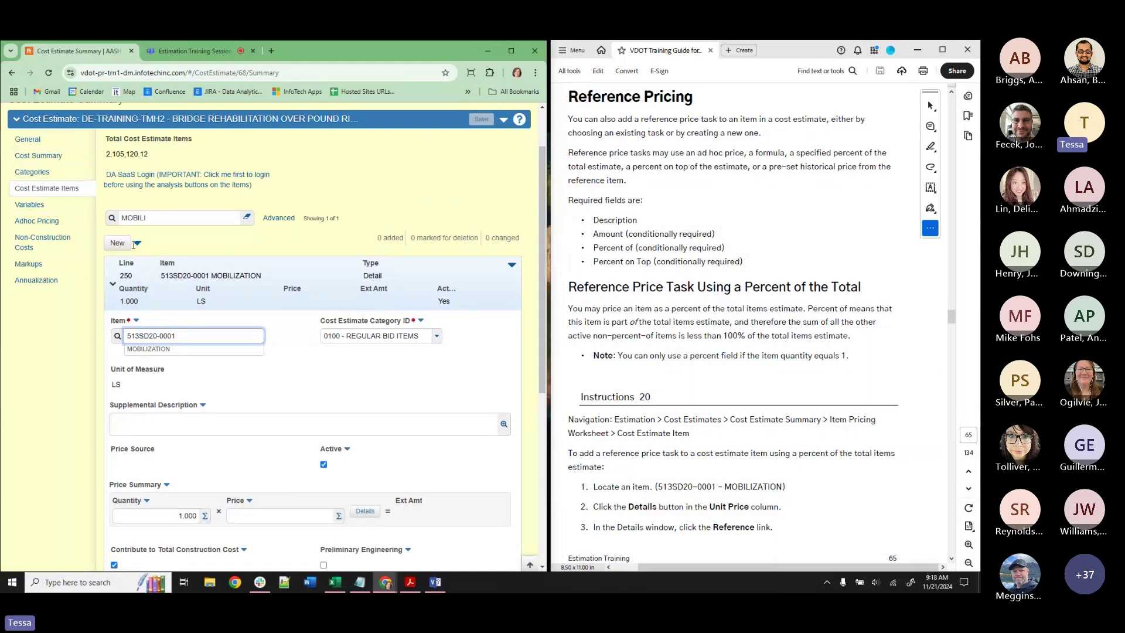
scroll(140, 222, "up", 2)
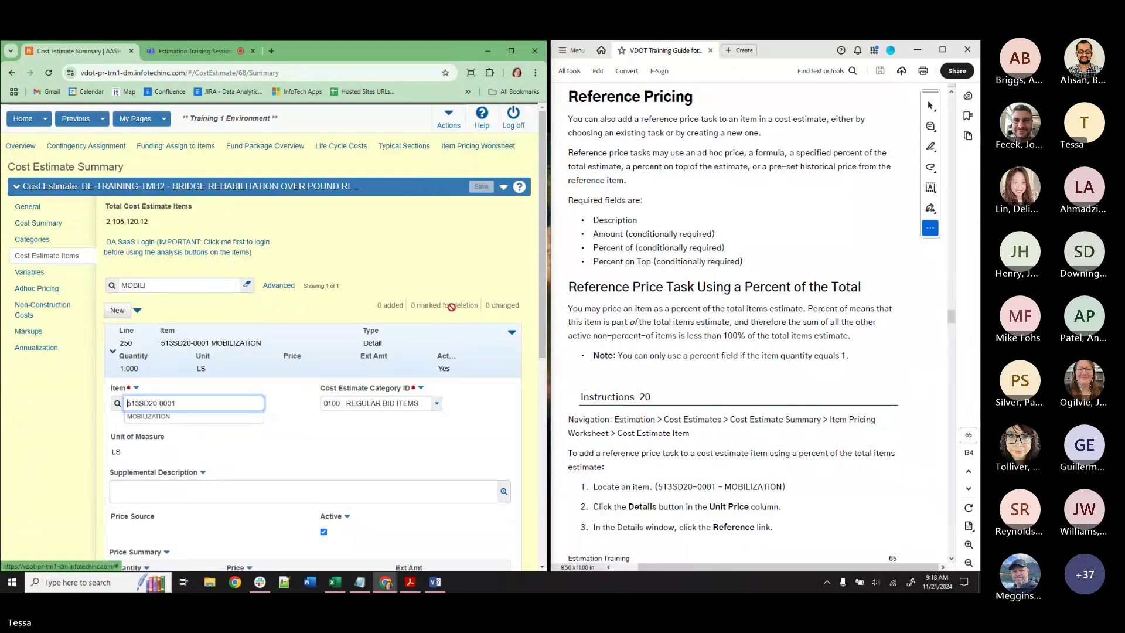
scroll(439, 350, "down", 4)
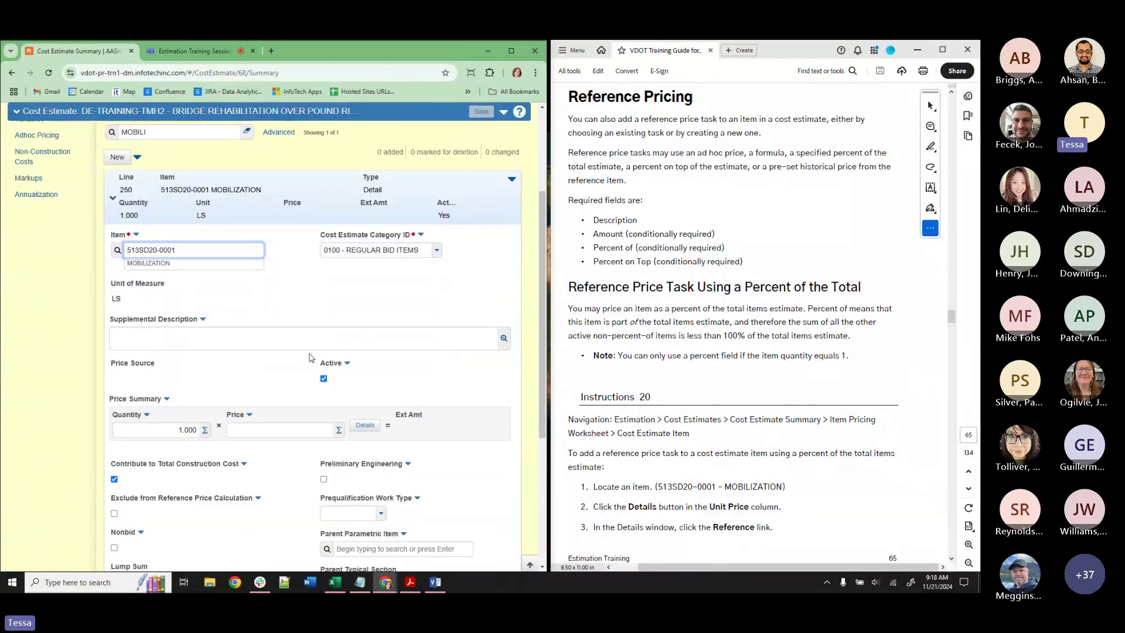
Open the mobilization item's reference price tasks from its pricing details.
left_click(365, 427)
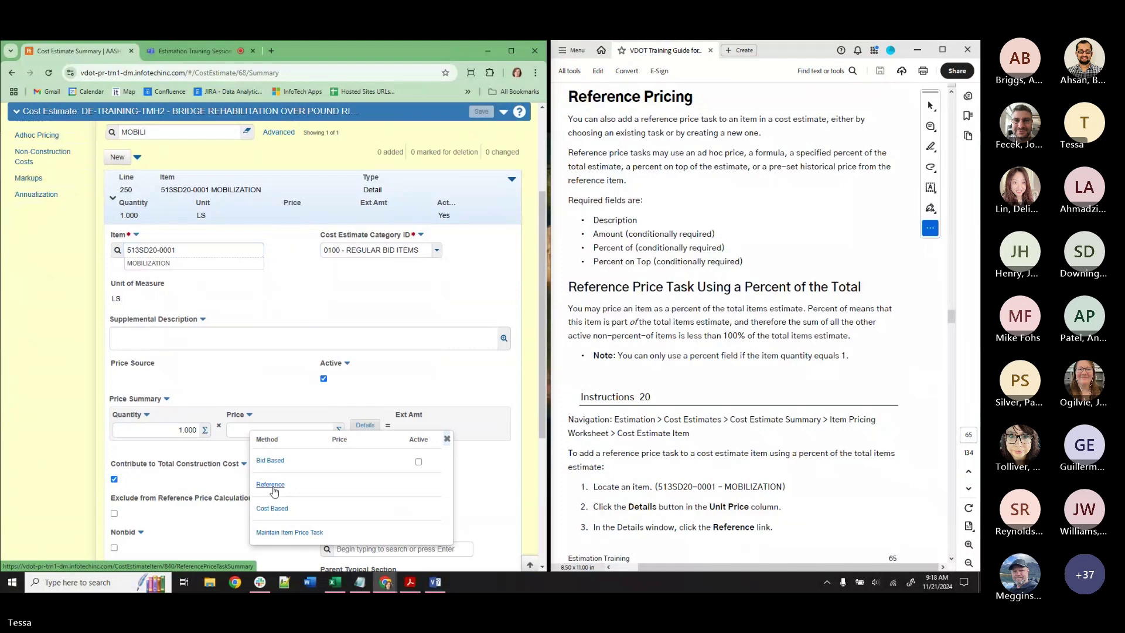
left_click(271, 485)
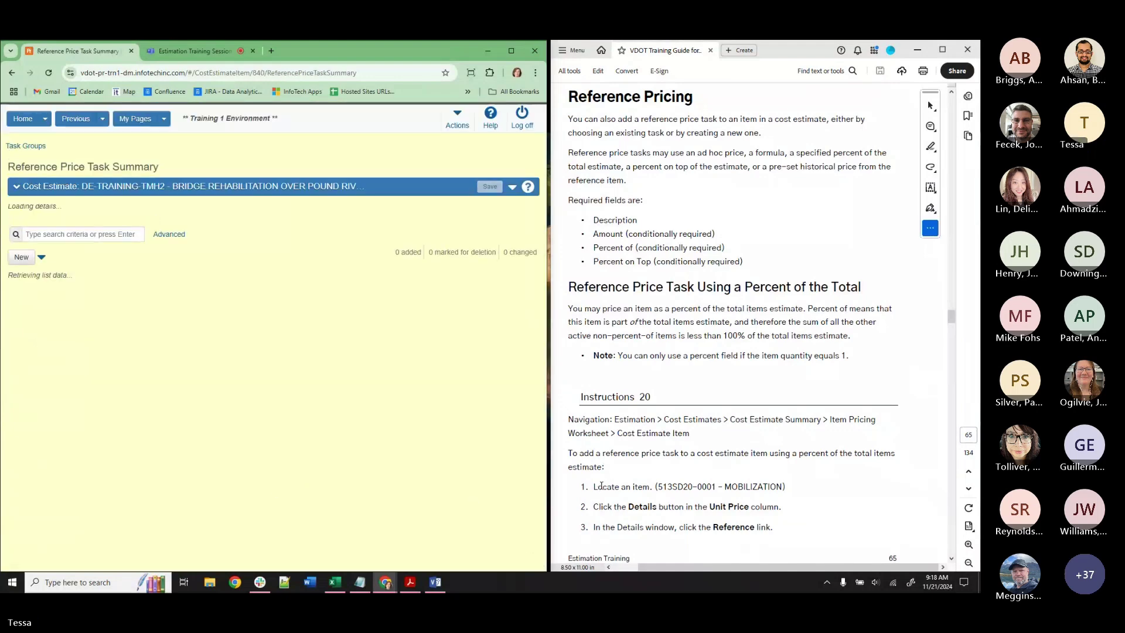
scroll(712, 384, "down", 8)
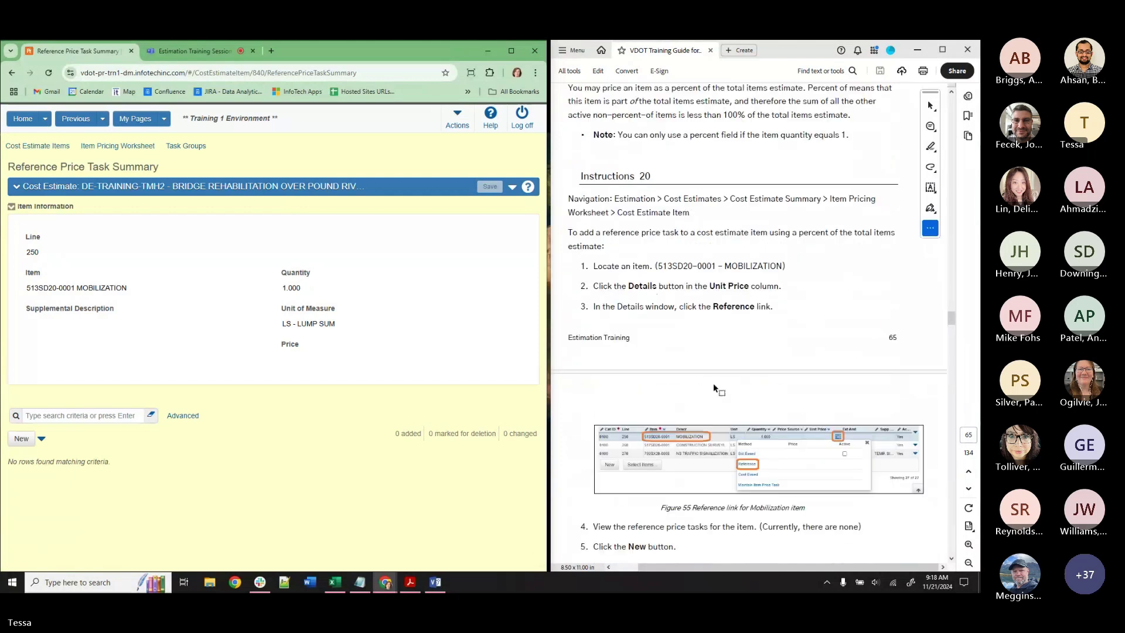
scroll(715, 377, "down", 3)
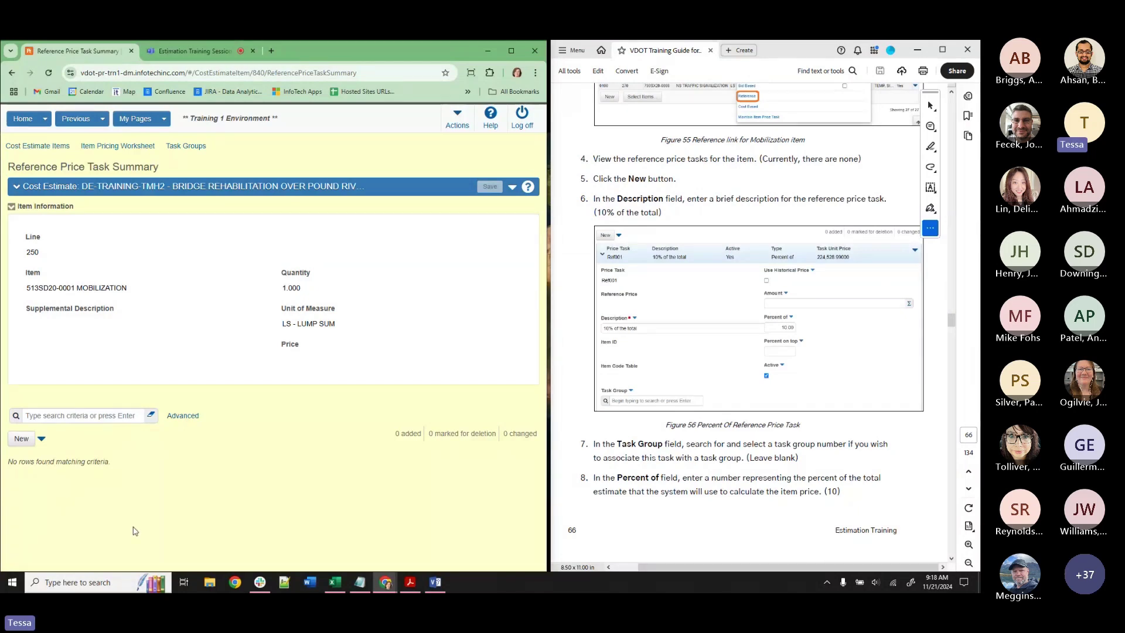
Add and save an active reference task '10% OF THE TOTAL' at 10 percent.
left_click(23, 439)
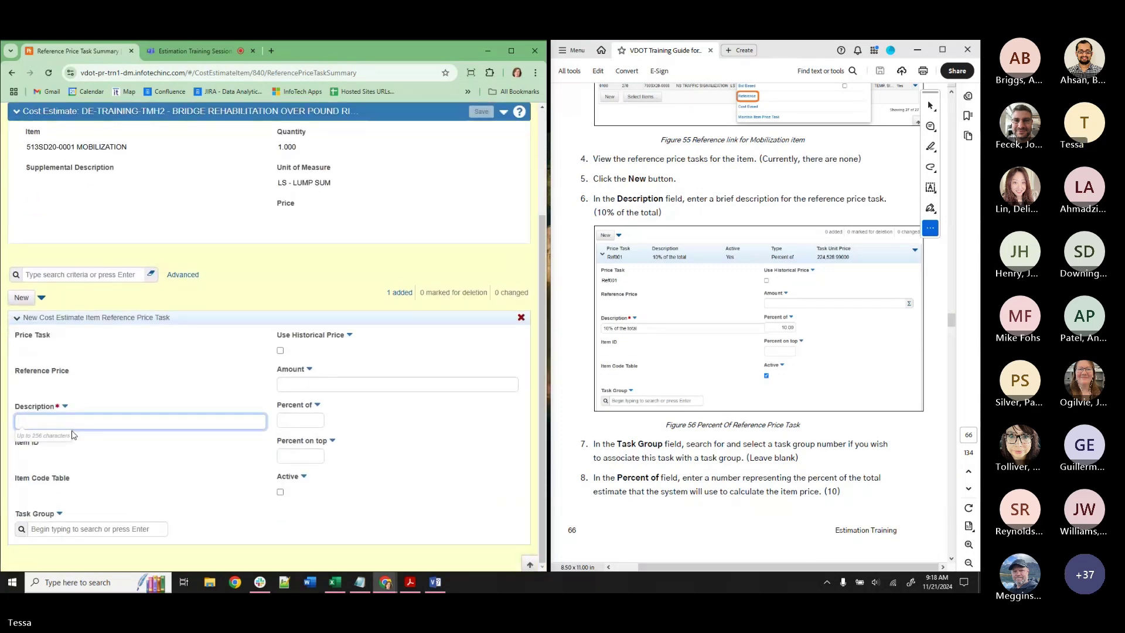
type("10")
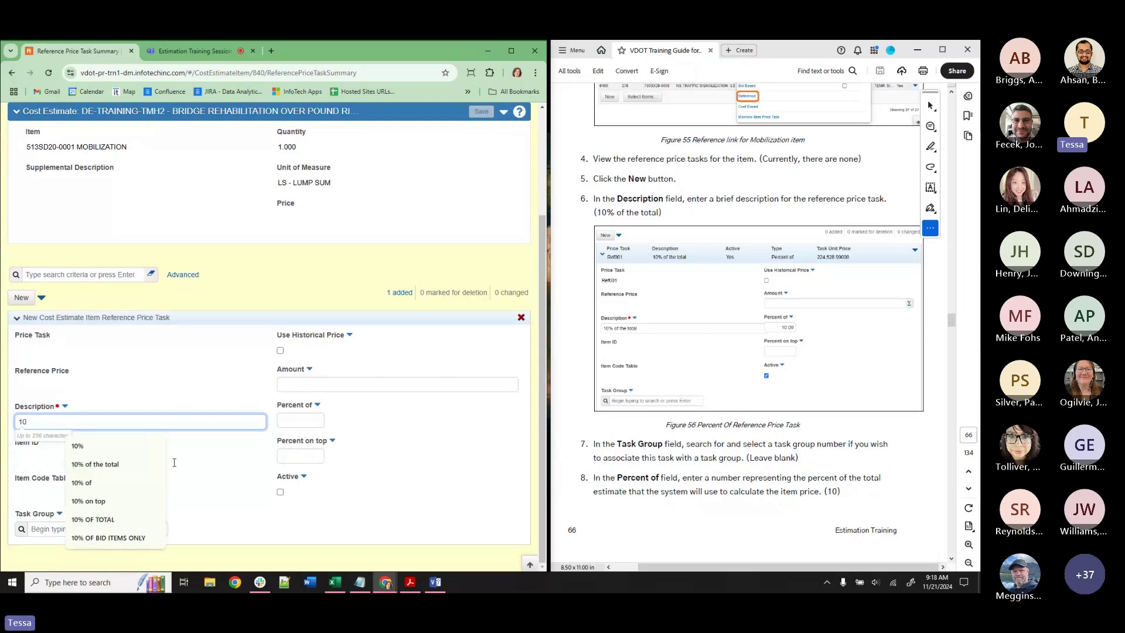
type("% O")
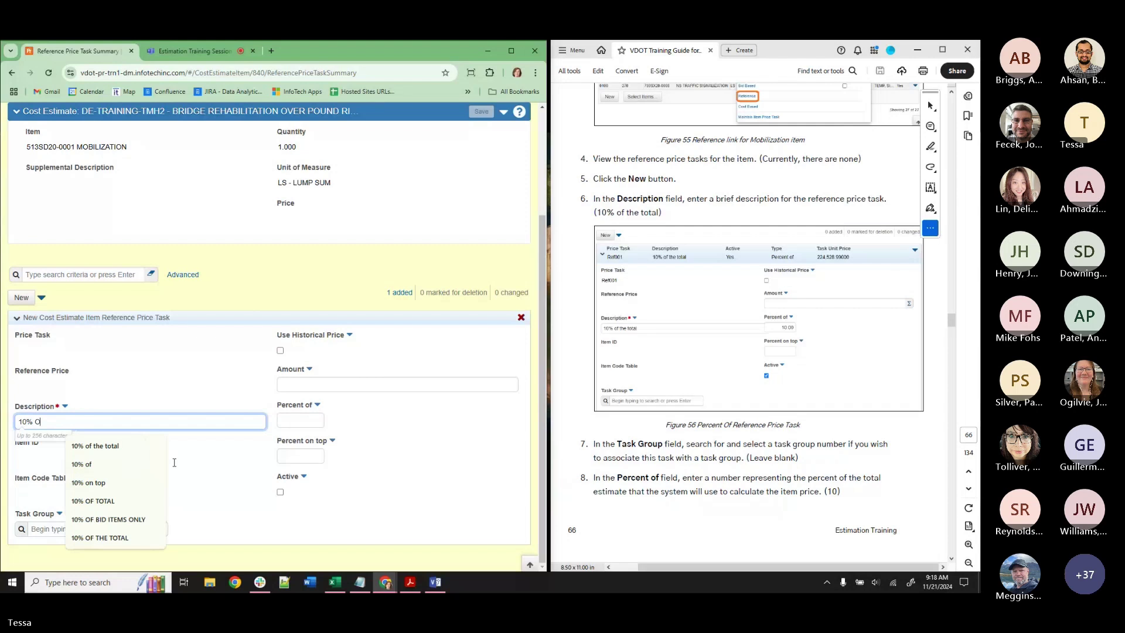
type("F THE TOTAL")
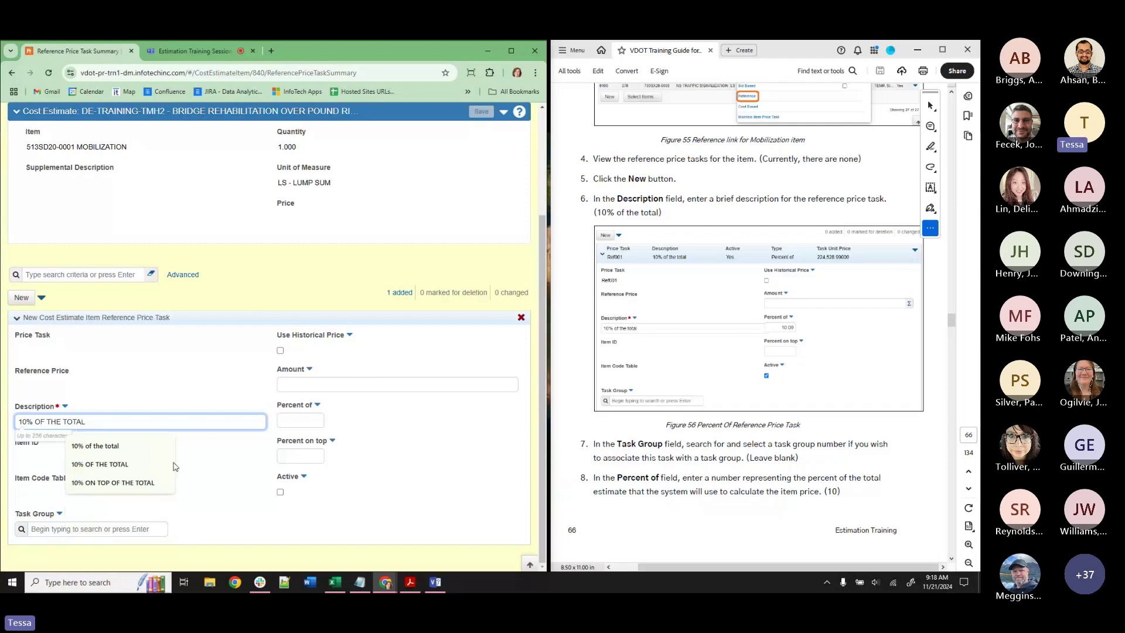
left_click(302, 421)
type("10")
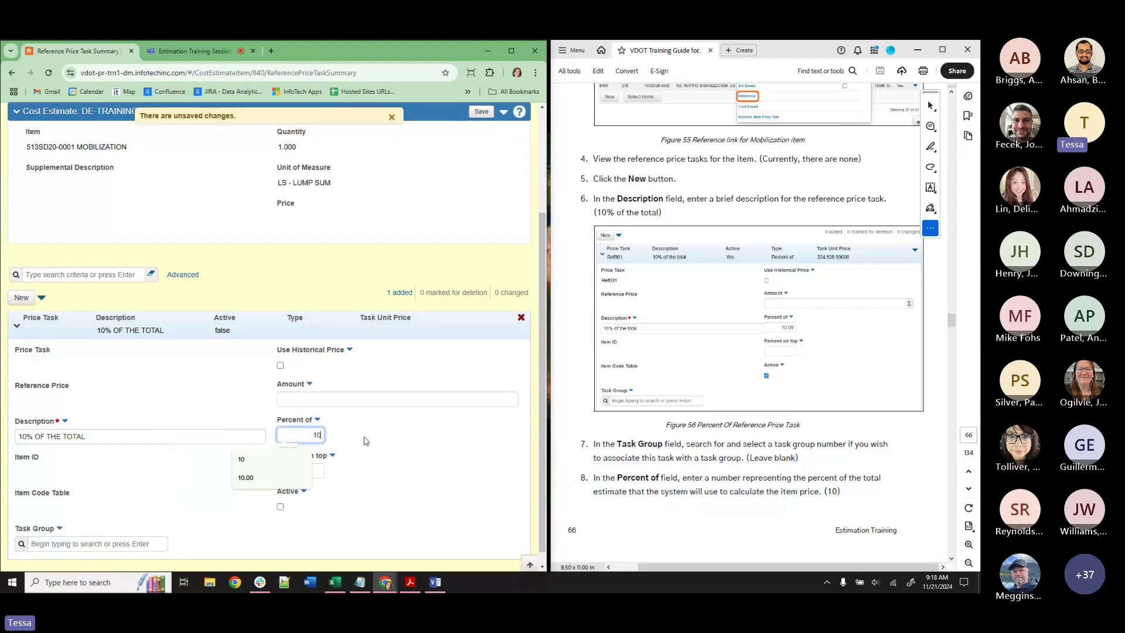
left_click(367, 441)
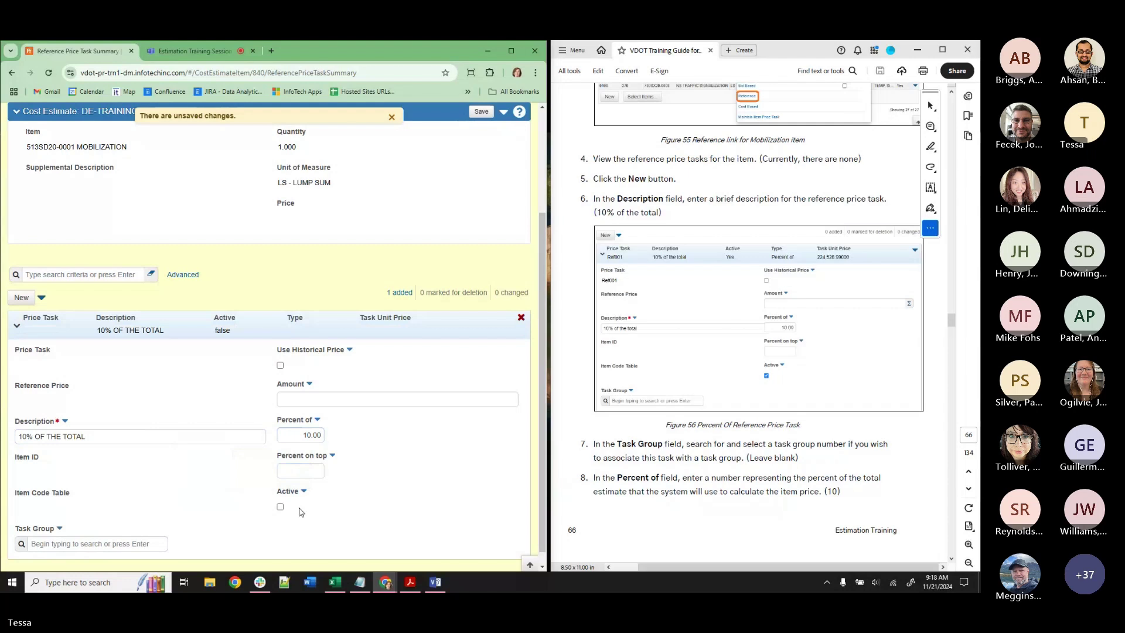
left_click(280, 508)
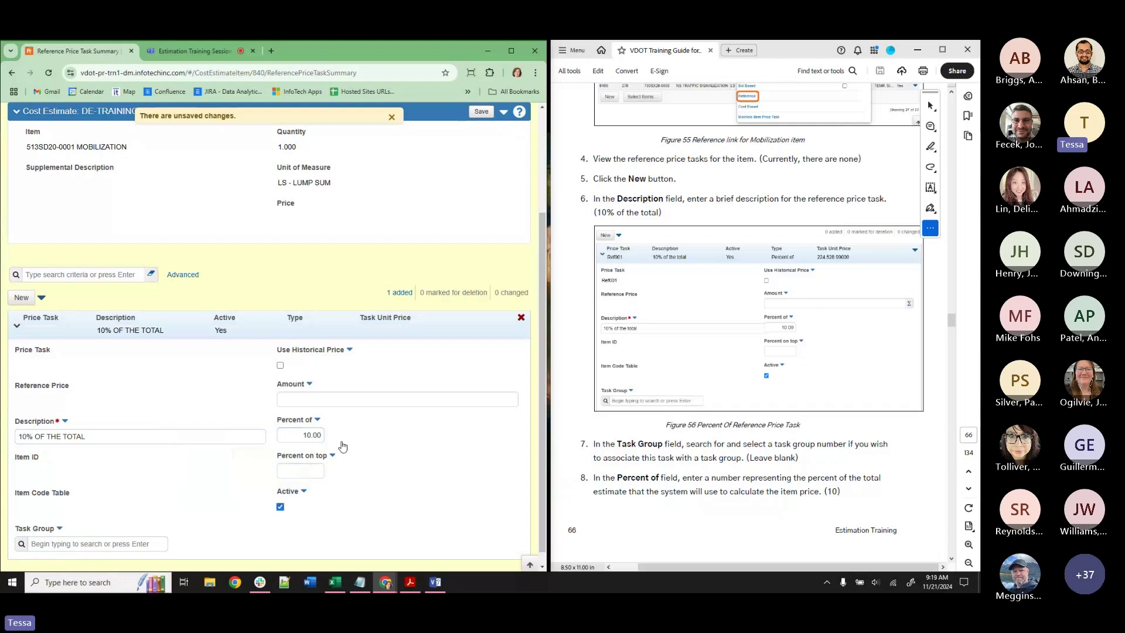
left_click(481, 112)
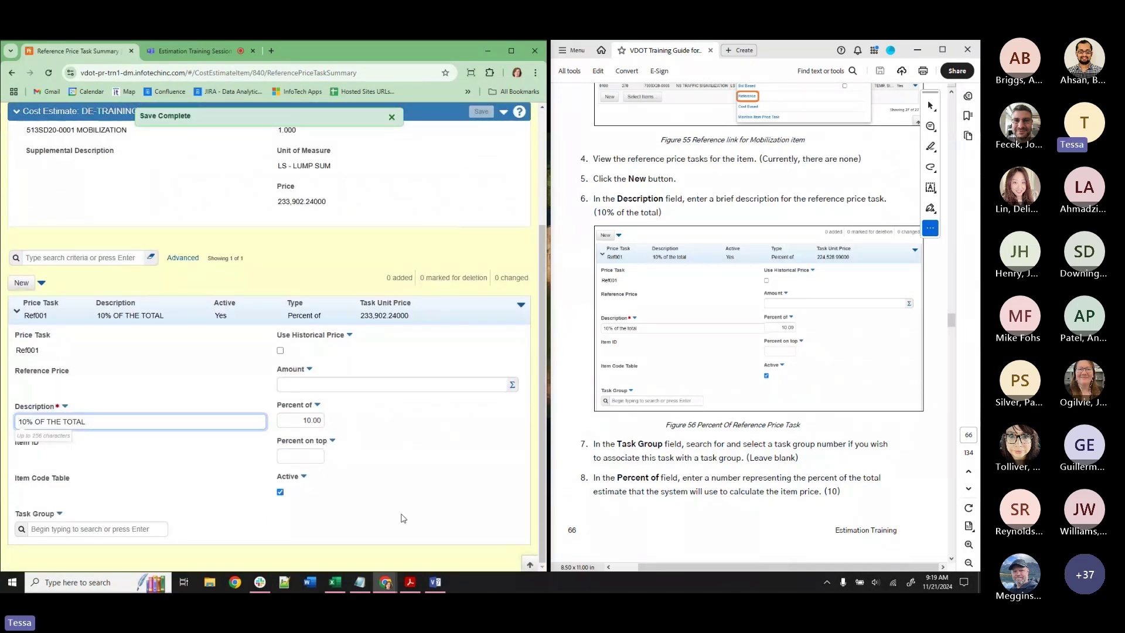
scroll(376, 460, "up", 1)
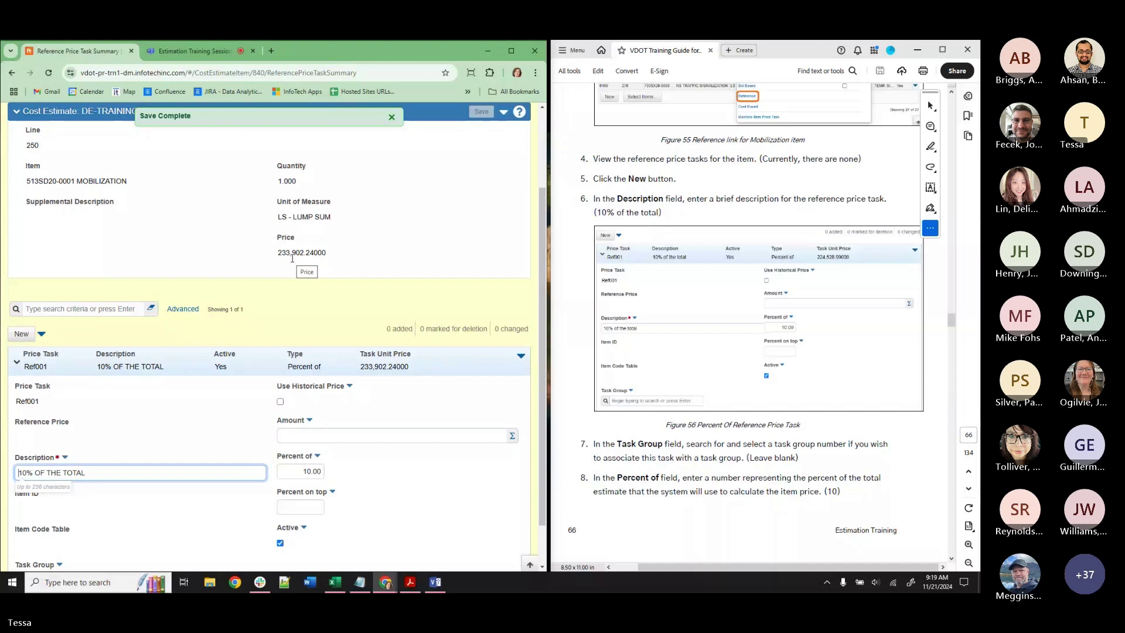
mouse_move(359, 582)
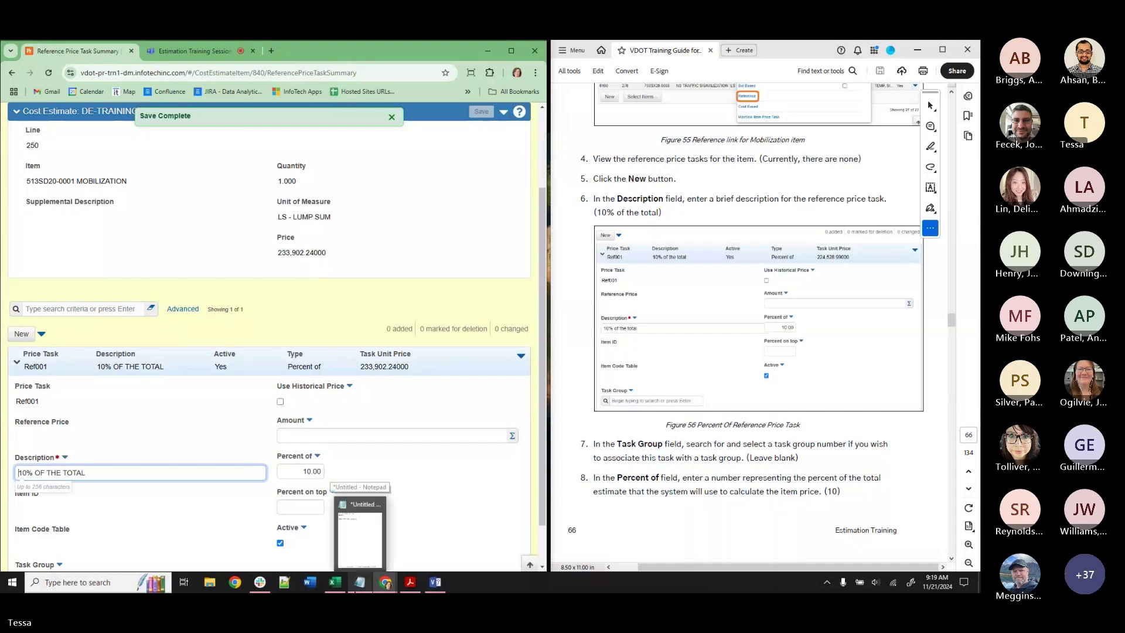
Clear the old Notepad notes and write '$90 + $10 (MOB) = $100'.
left_click(355, 561)
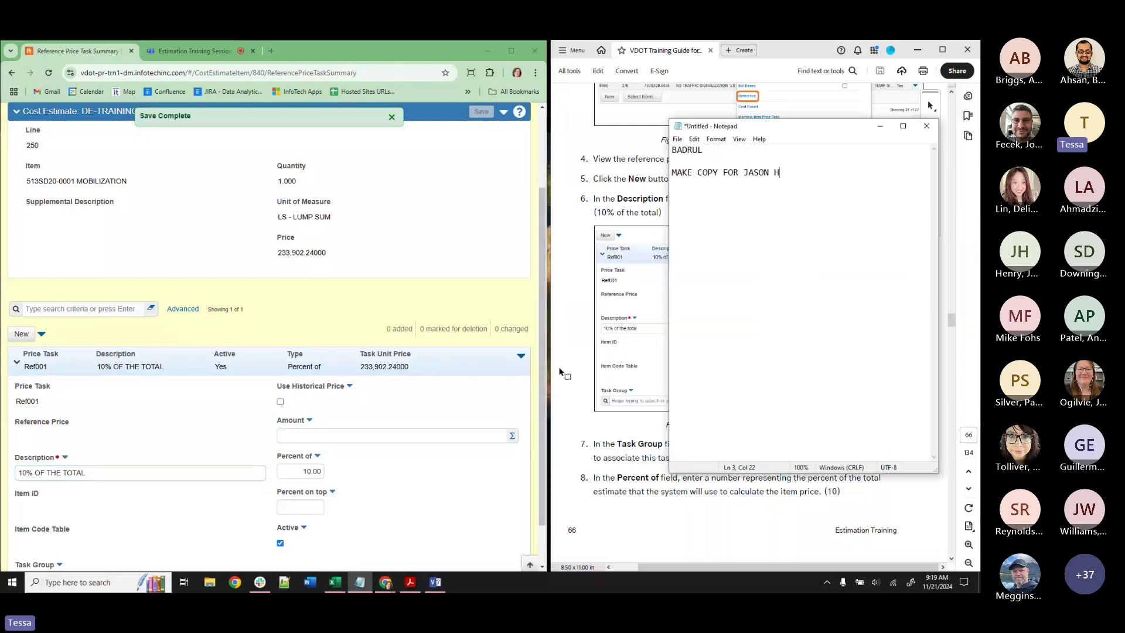
left_click_drag(809, 179, 671, 151)
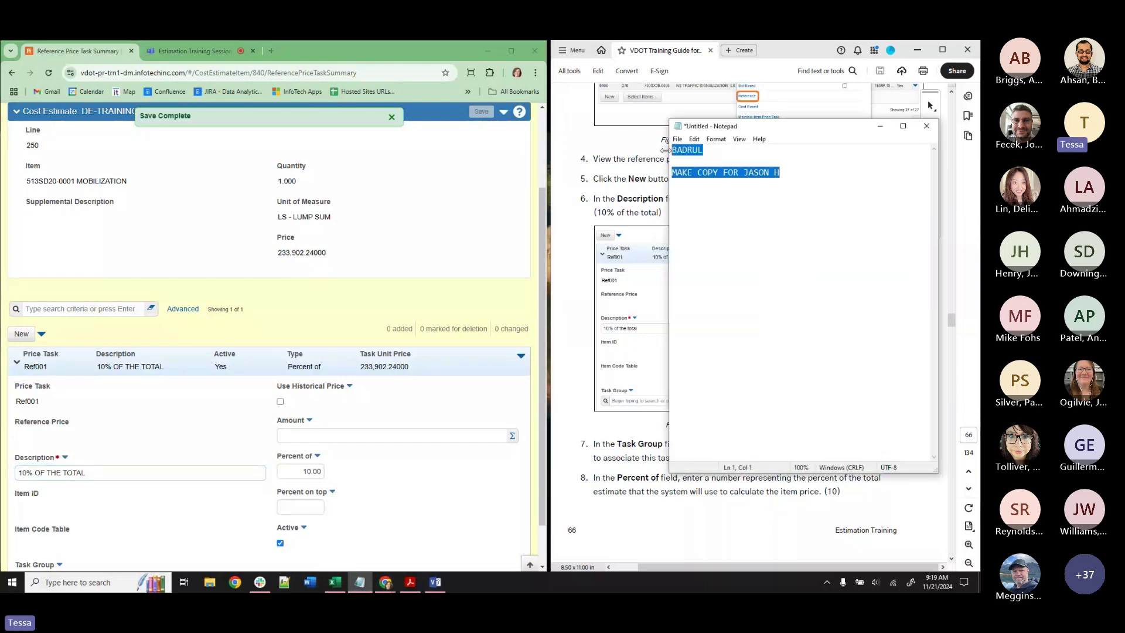
key("BackSpace")
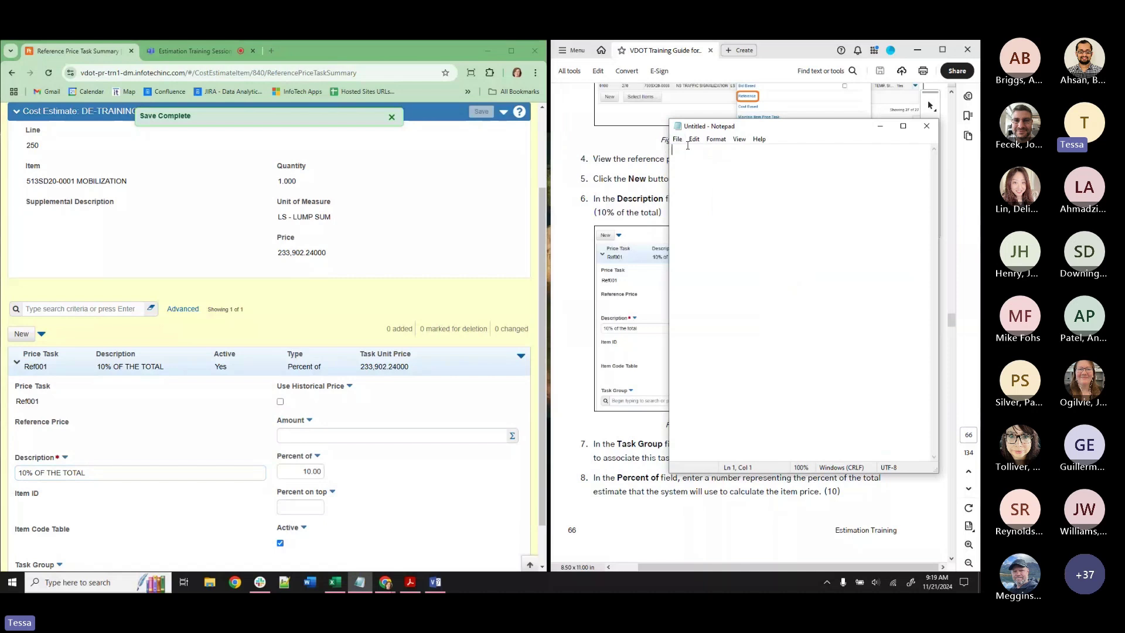
left_click_drag(772, 128, 706, 179)
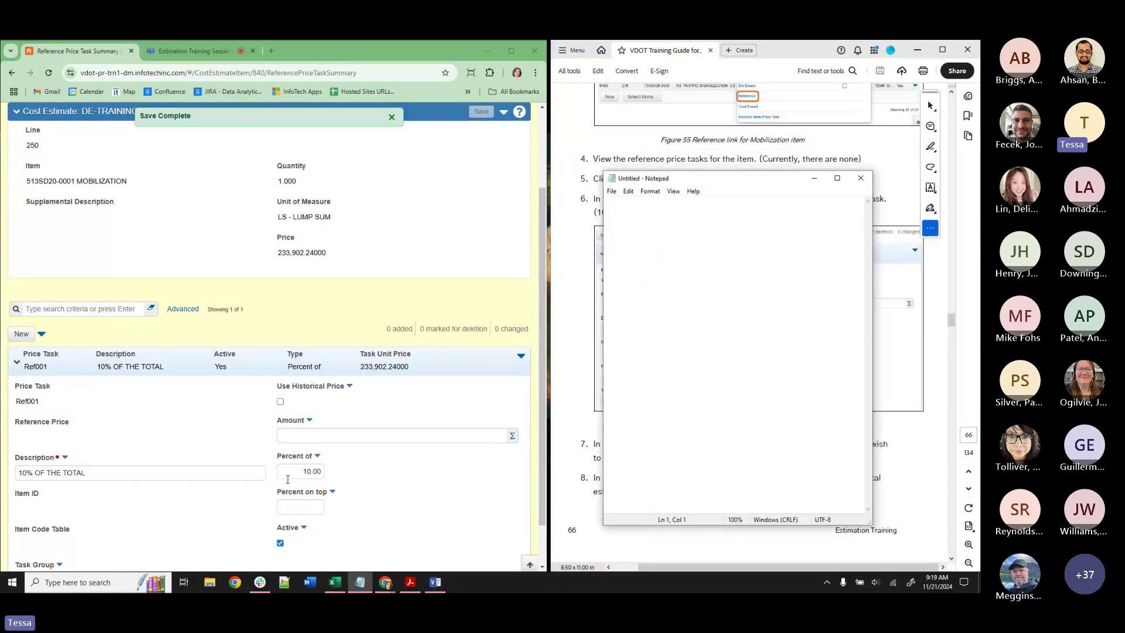
mouse_move(301, 462)
mouse_move(305, 497)
type("$90")
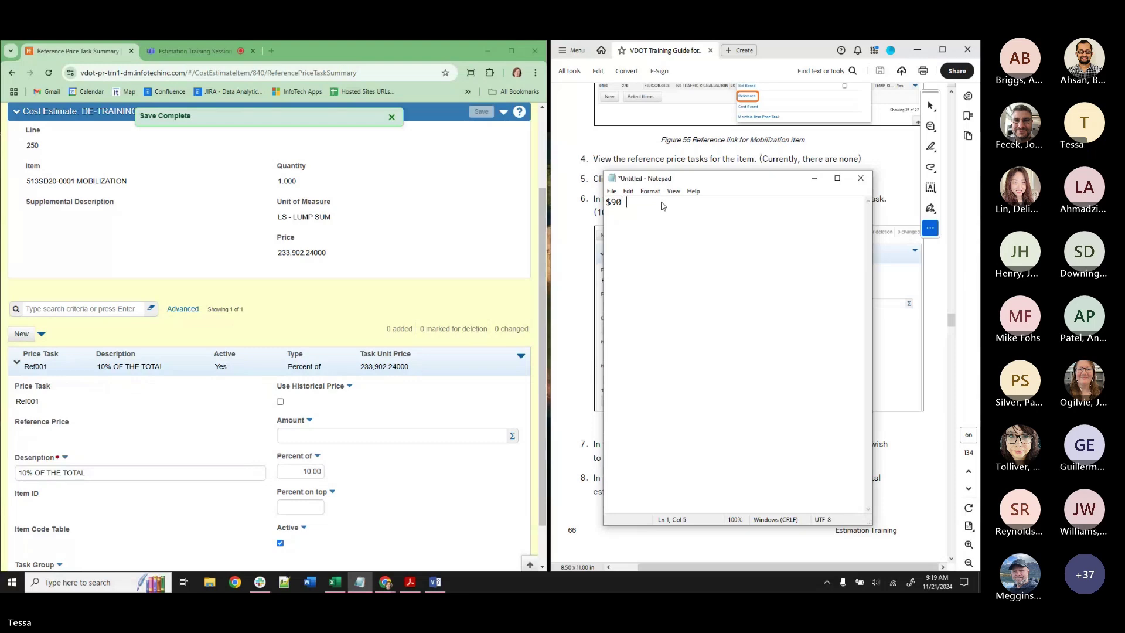
type(" + ")
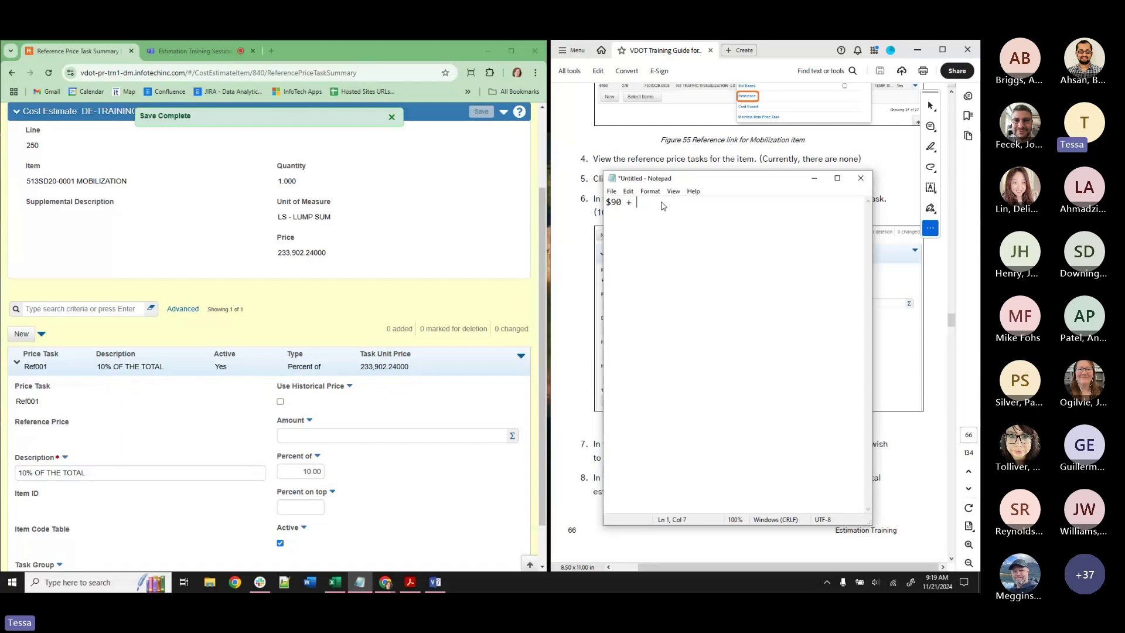
type("$10 (MOB) = $100")
Label that first example 'PERCENT OF' on a new line above it.
left_click(607, 203)
key("Return")
key("Up")
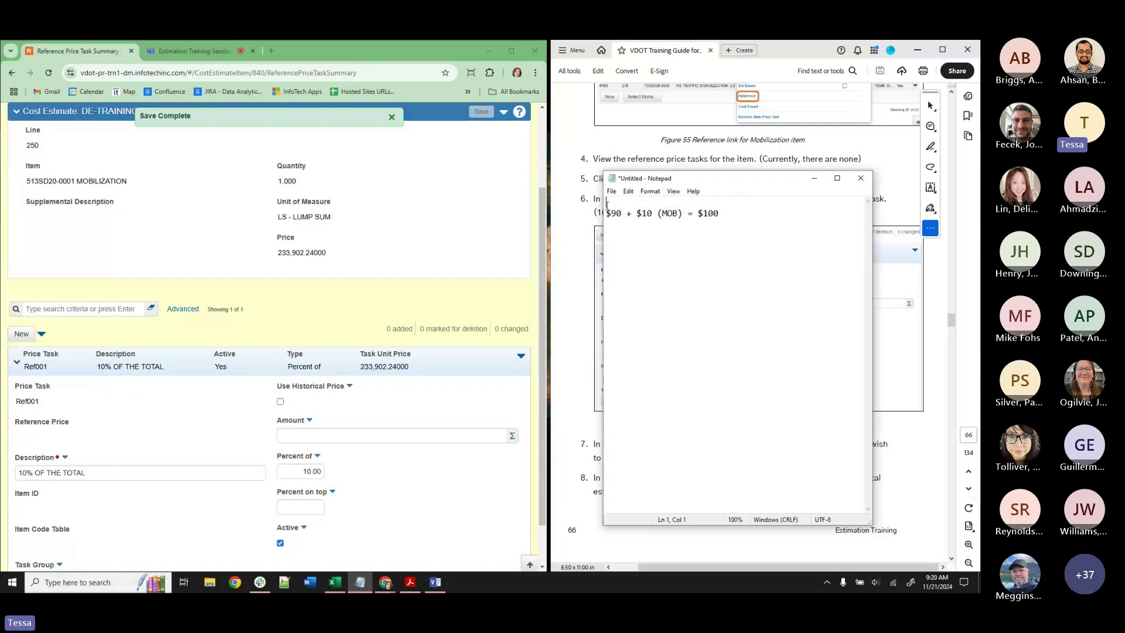
type("PERCENT OF")
Add a 'PERCENT ON TOP' example, '$90 + $9 (MOB) = $99', then minimise Notepad.
left_click(736, 213)
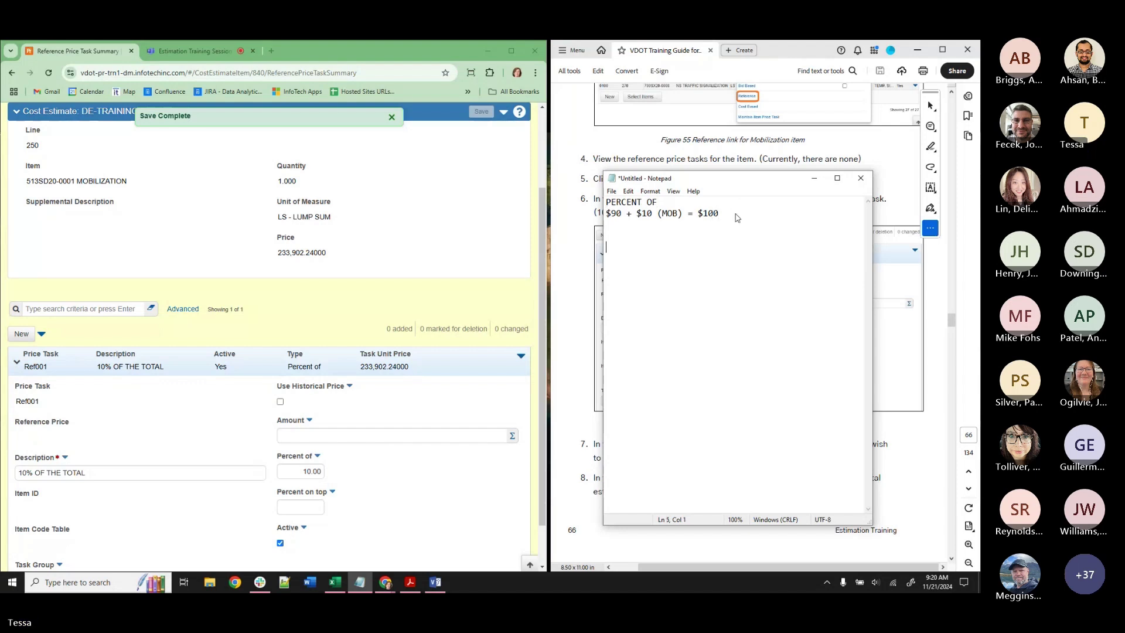
key("Return")
key("Return")
key("Return")
type("PERCENT ON TOP")
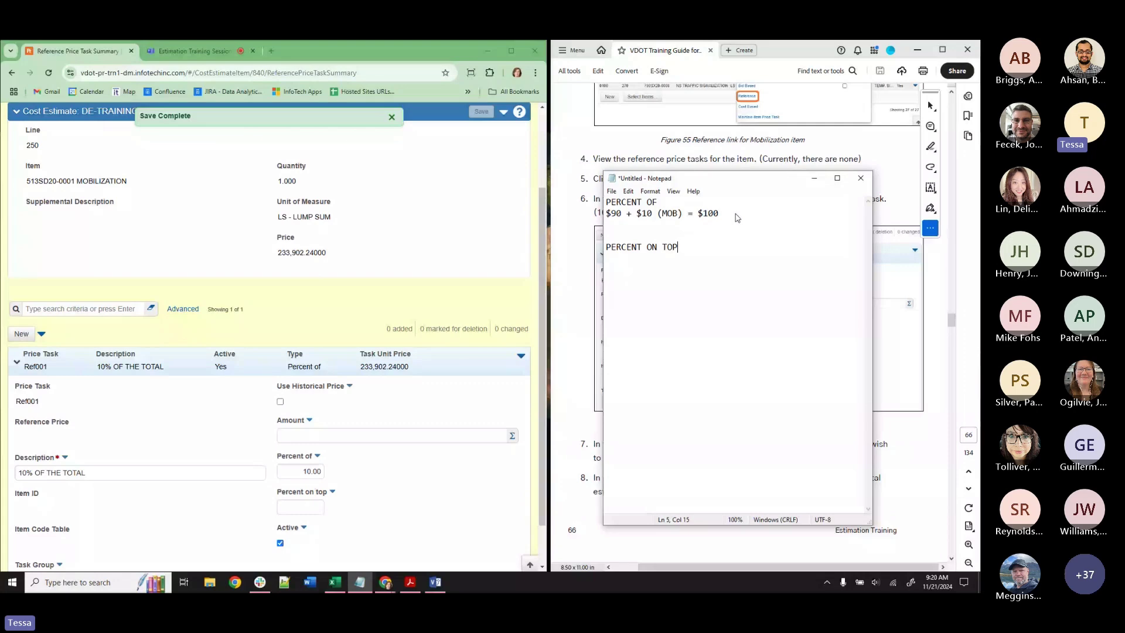
key("Return")
type("$90 +")
type("$9")
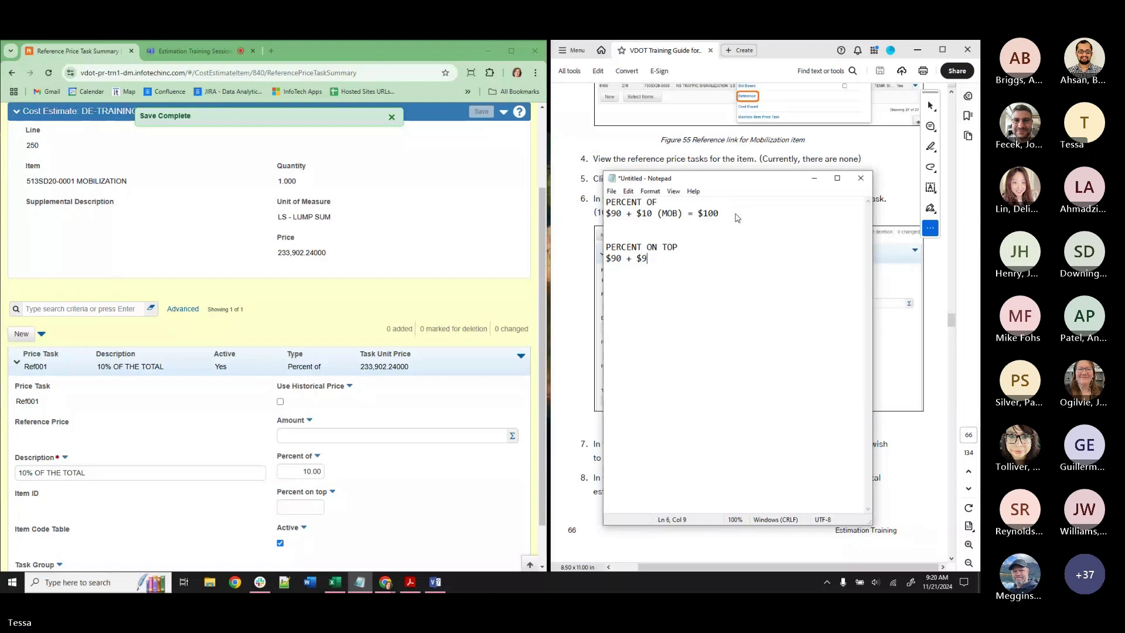
type(" (MON")
key("BackSpace")
type("B)")
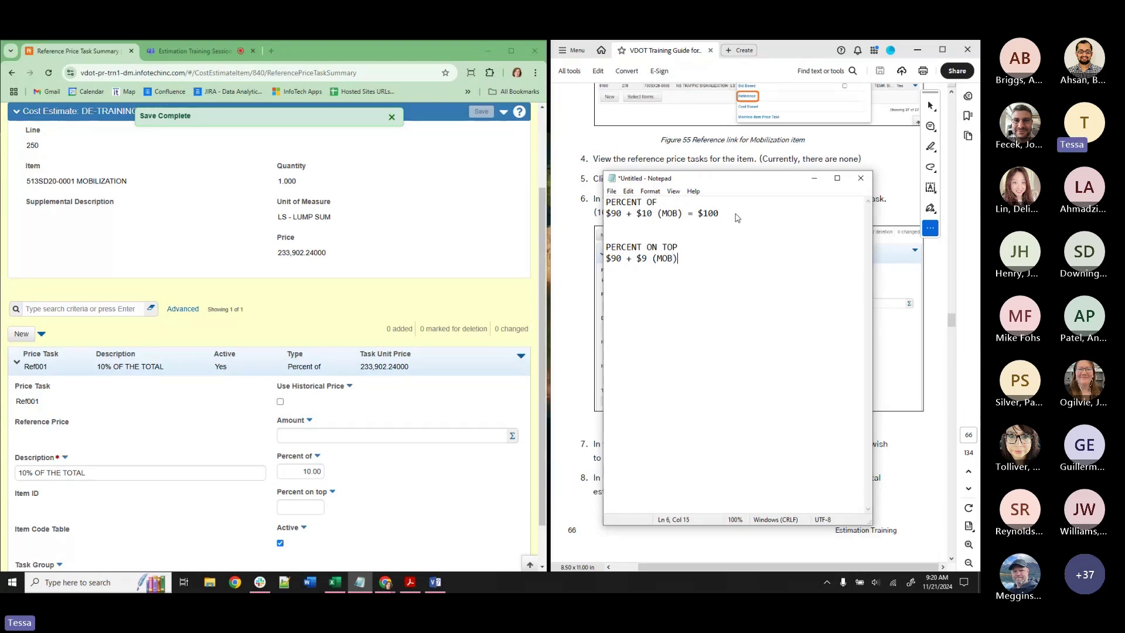
type(" = $99")
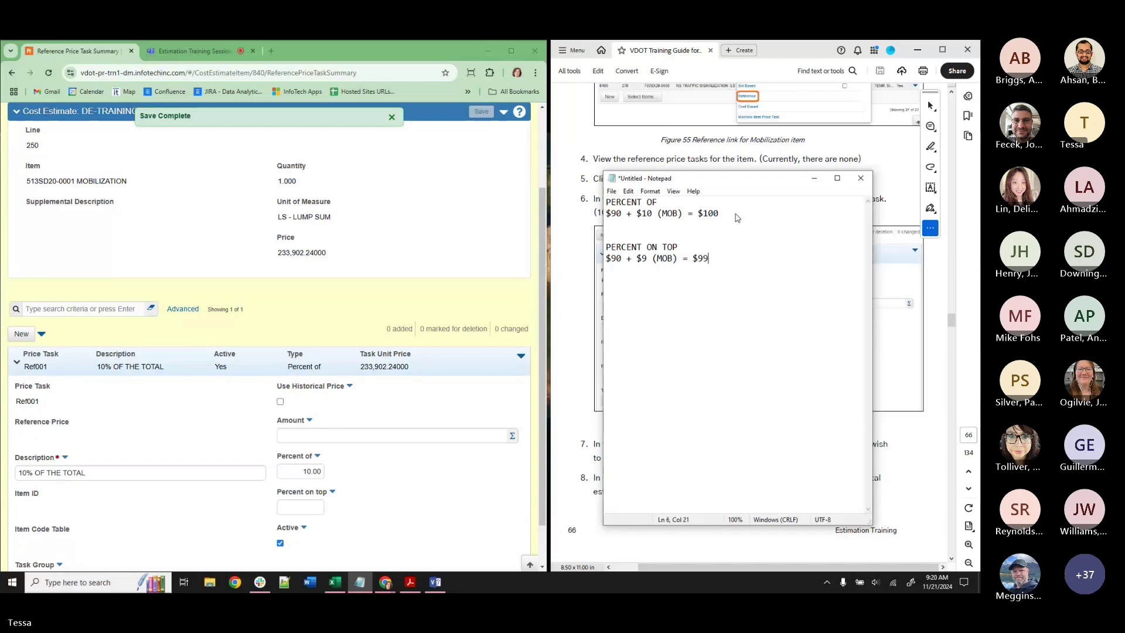
left_click(813, 182)
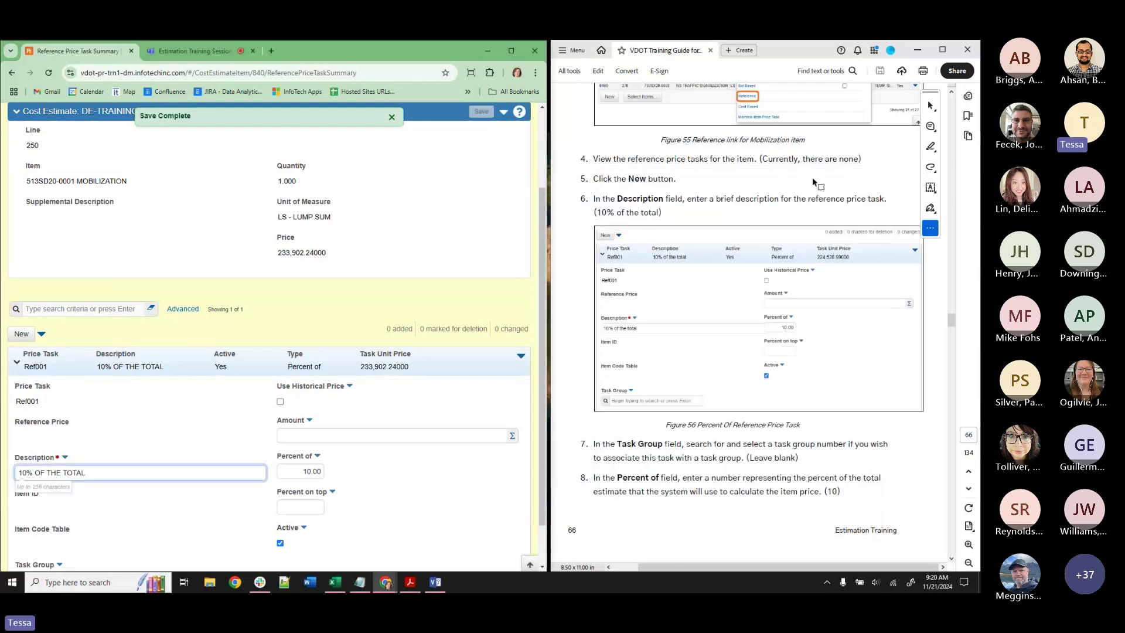
Clear Percent of, set Percent on top to 10 and save, repricing mobilization at 210,512.01.
scroll(813, 182, "down", 10)
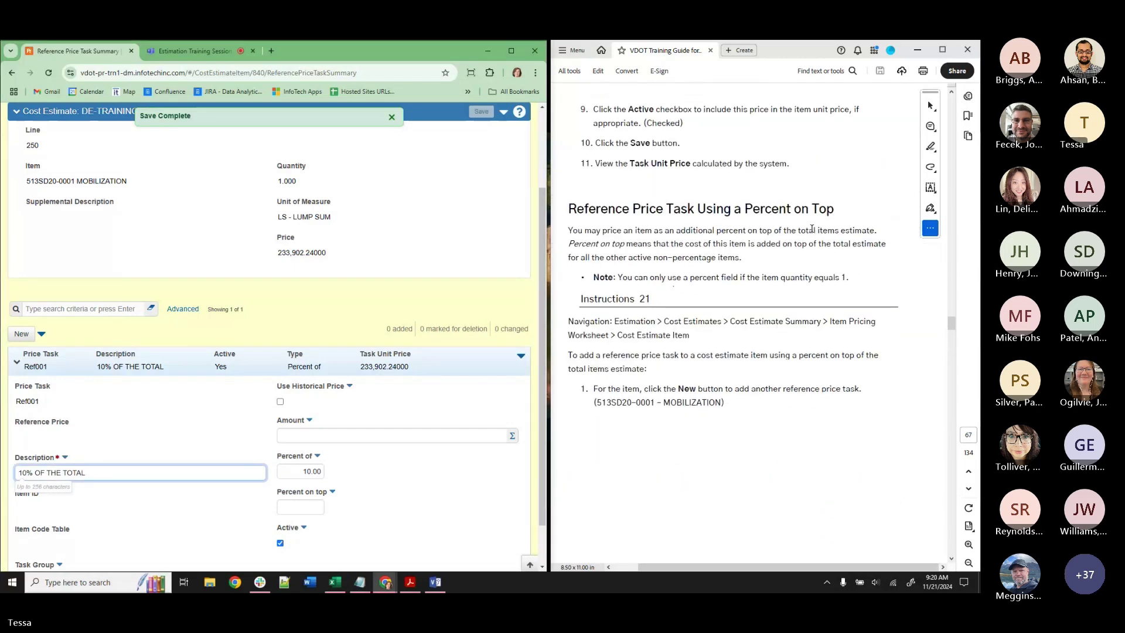
scroll(812, 229, "down", 3)
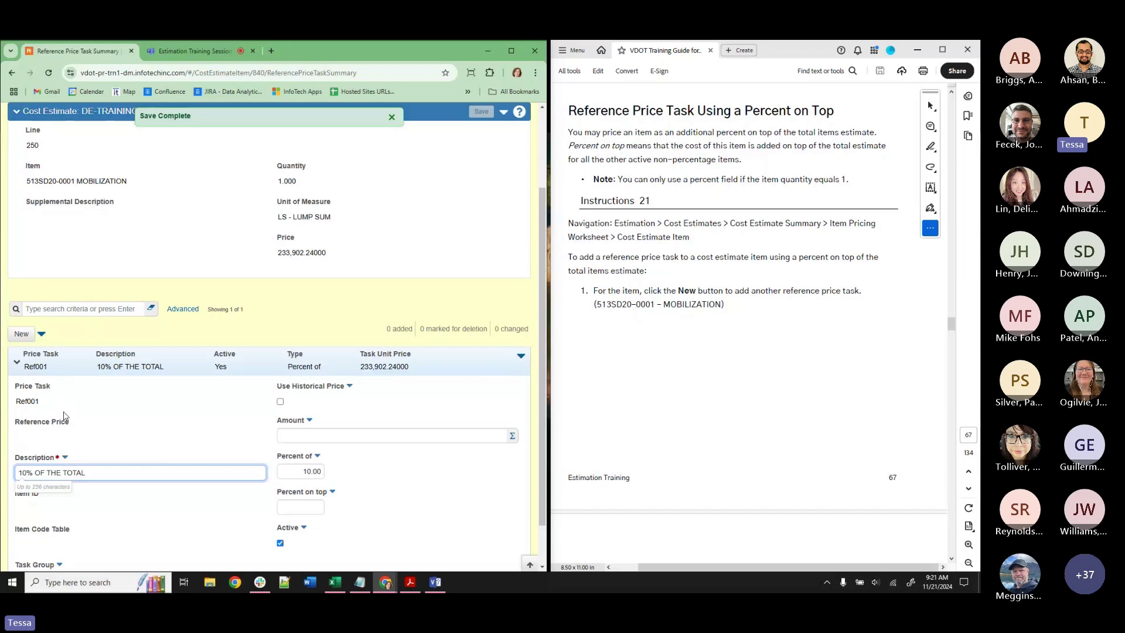
left_click(303, 511)
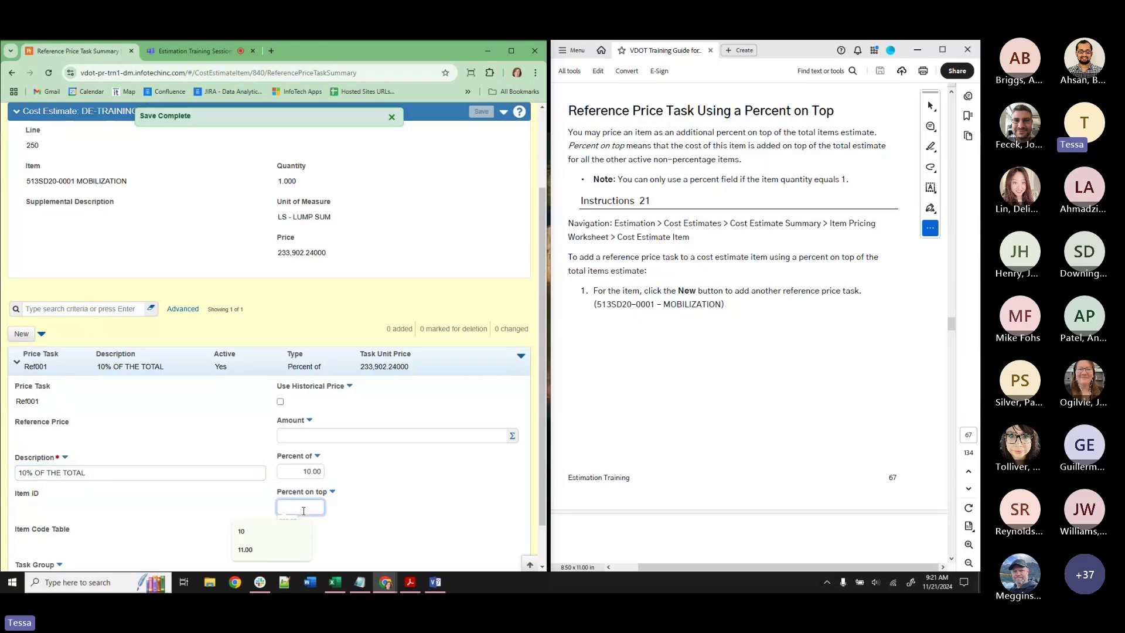
type("10")
left_click(292, 471)
left_click(410, 287)
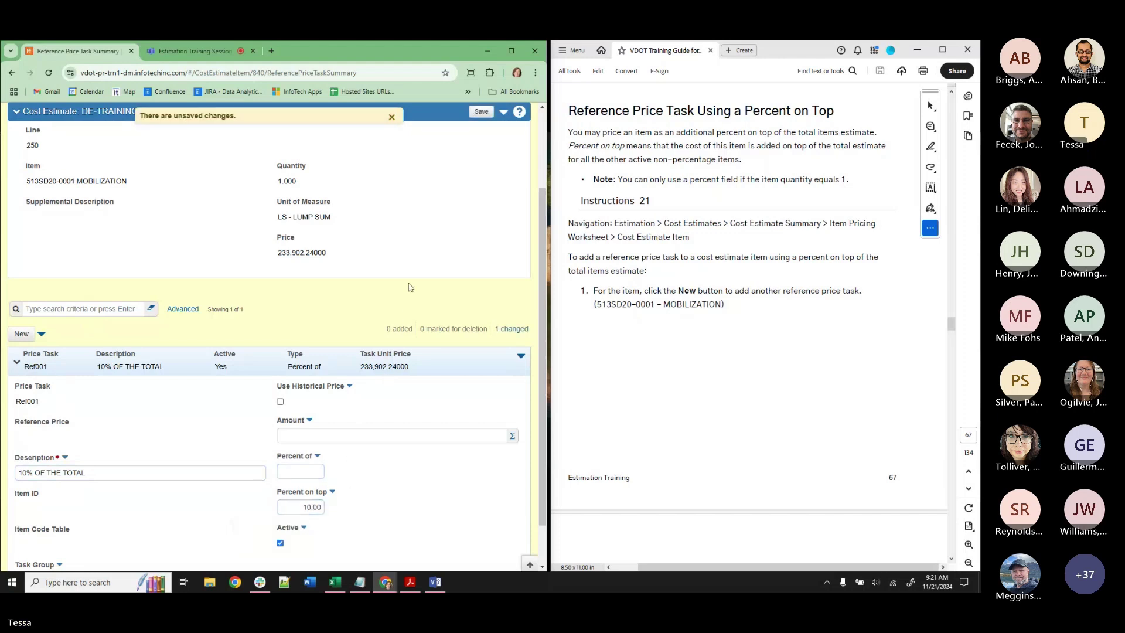
left_click(306, 507)
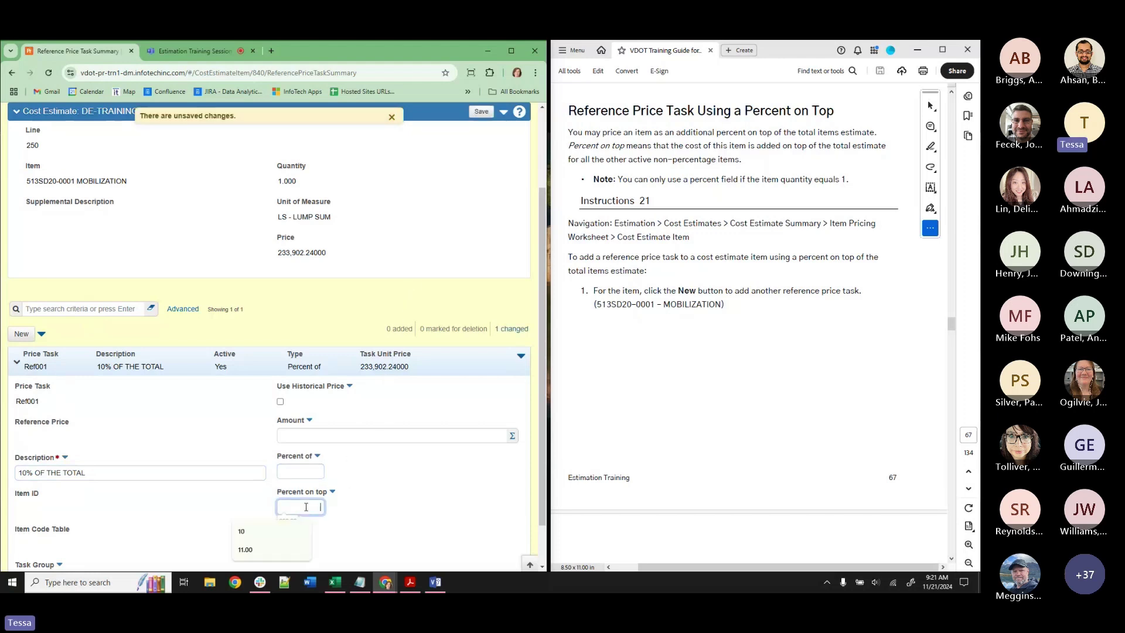
type("10")
left_click(438, 309)
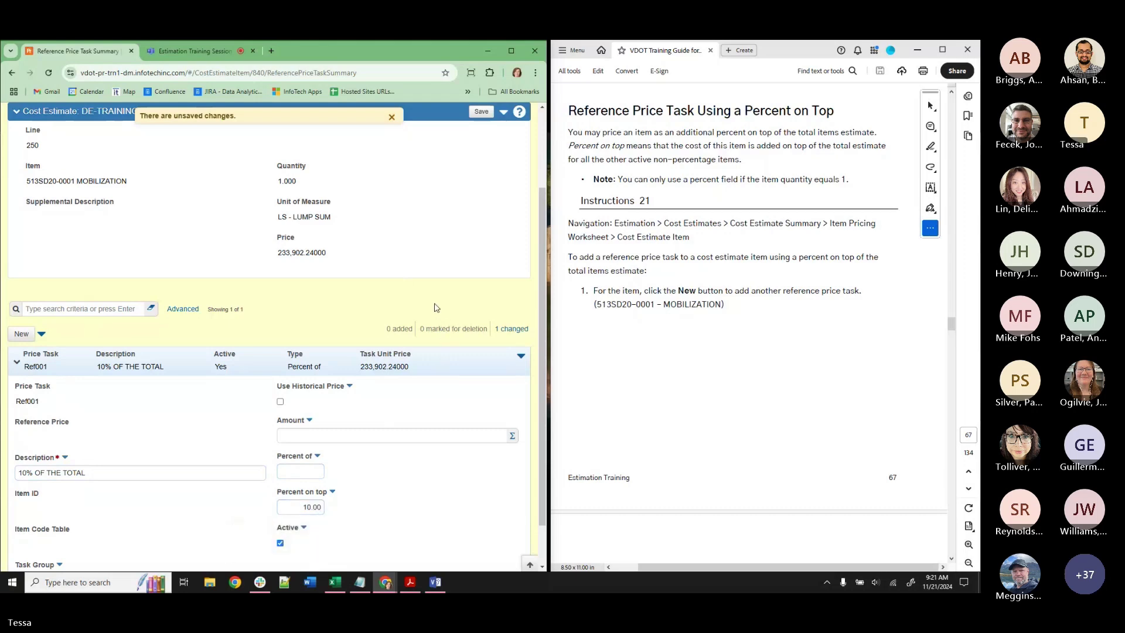
left_click(481, 111)
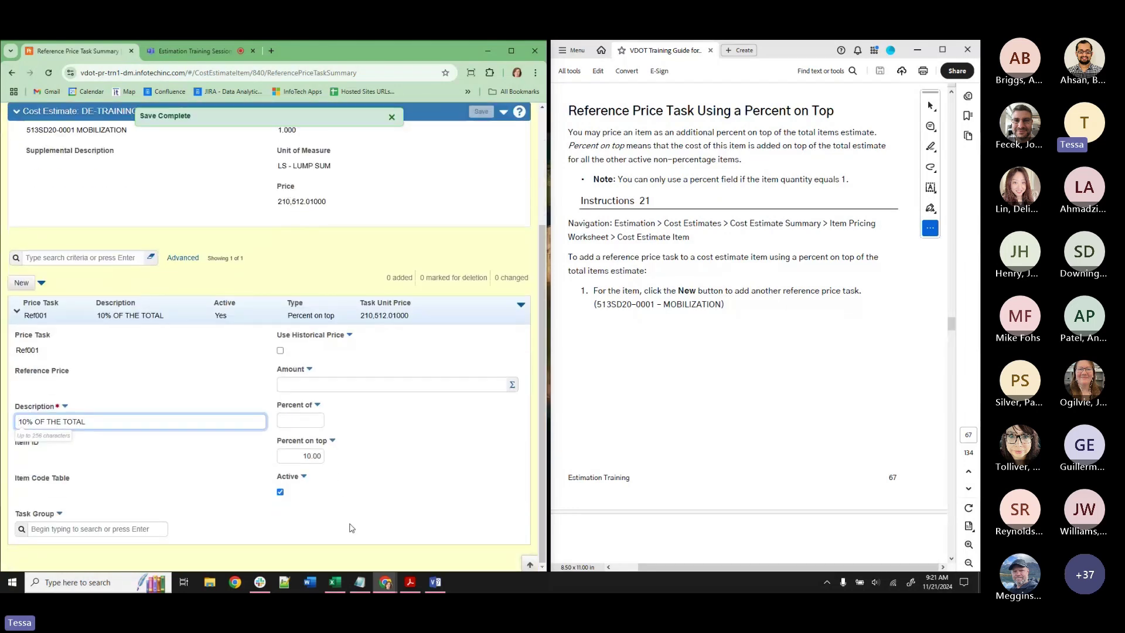
Add '$210k' to the PERCENT ON TOP note and '- $233k' to the PERCENT OF note, then minimize Notepad.
mouse_move(361, 583)
left_click(354, 535)
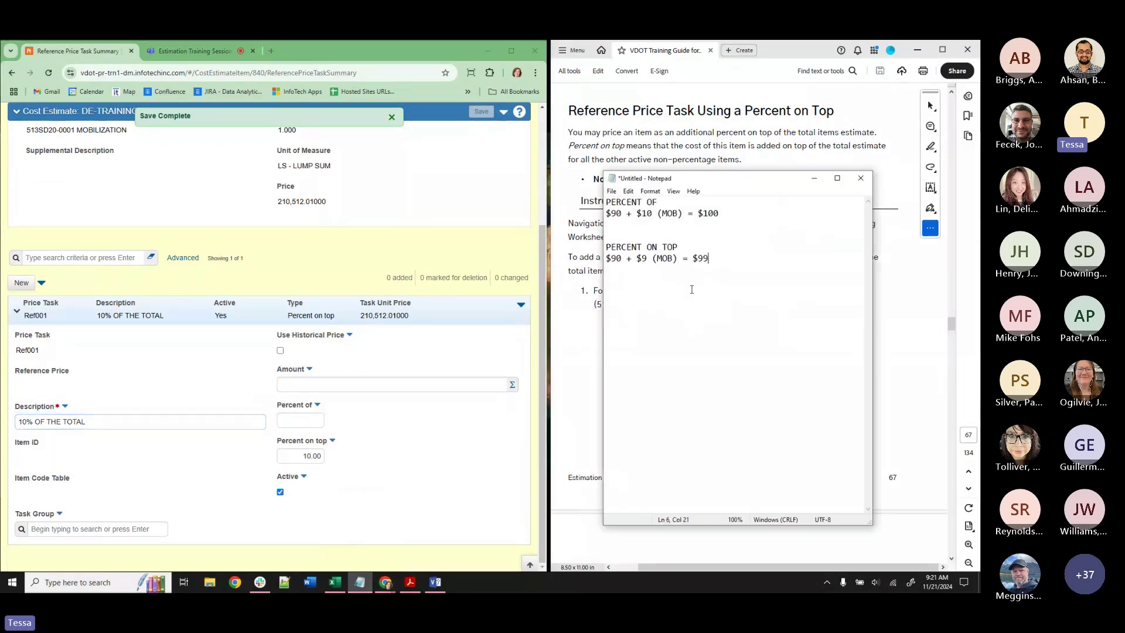
left_click(687, 249)
type("$210")
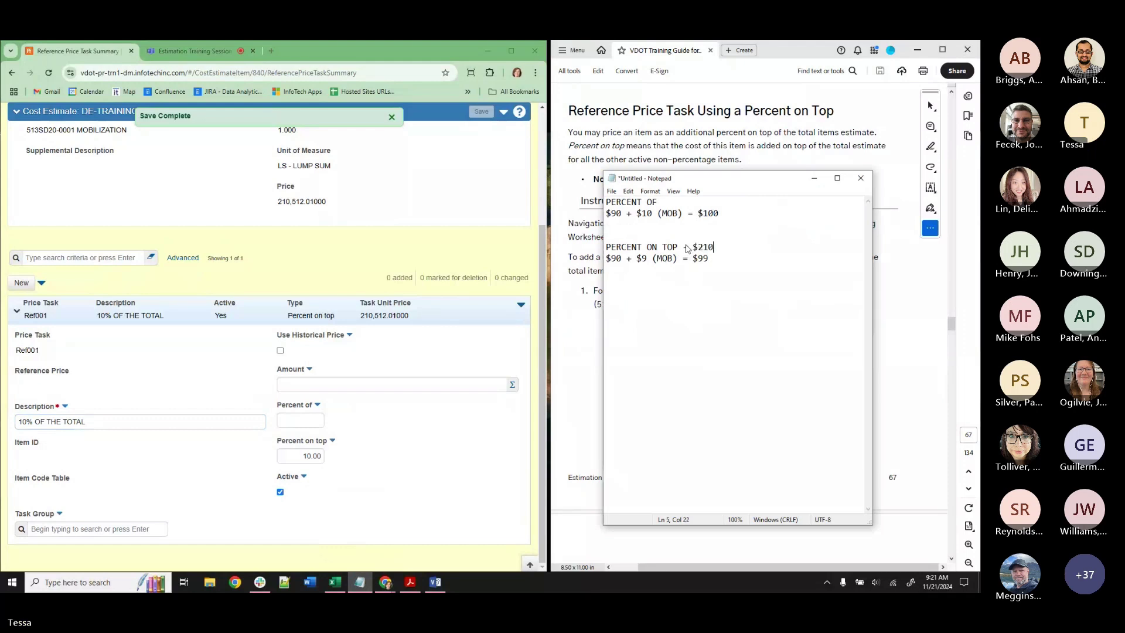
type("k")
left_click(694, 203)
type("- $233k")
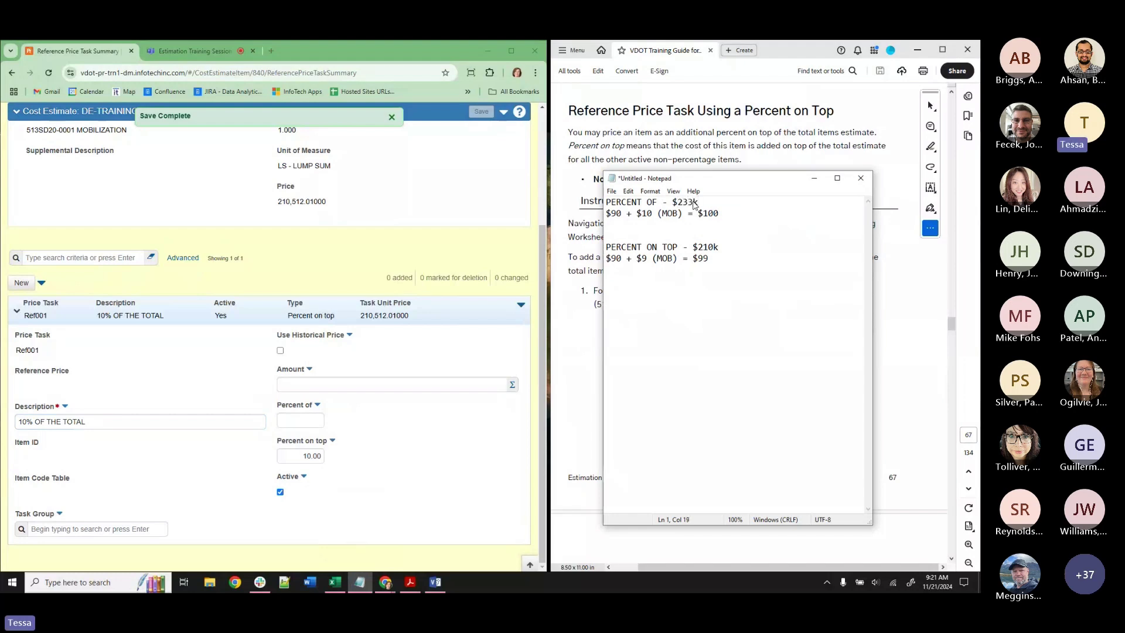
left_click(812, 183)
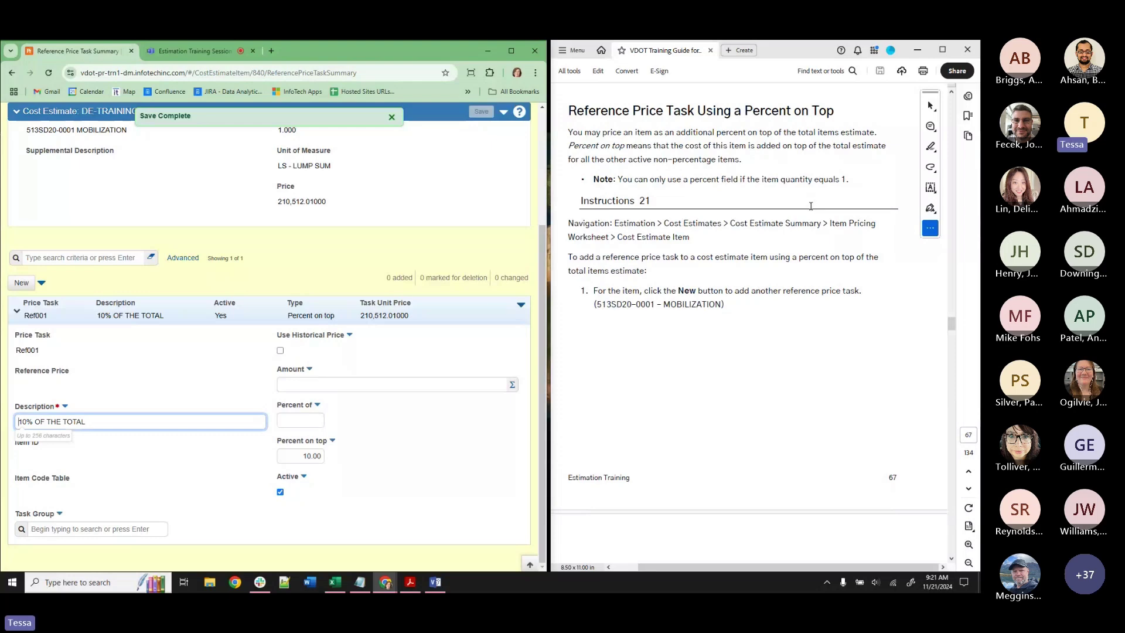
Scroll the guide to the Ad Hoc Price or Formula section and change the description to '10% USING FORMULA'.
scroll(811, 206, "down", 8)
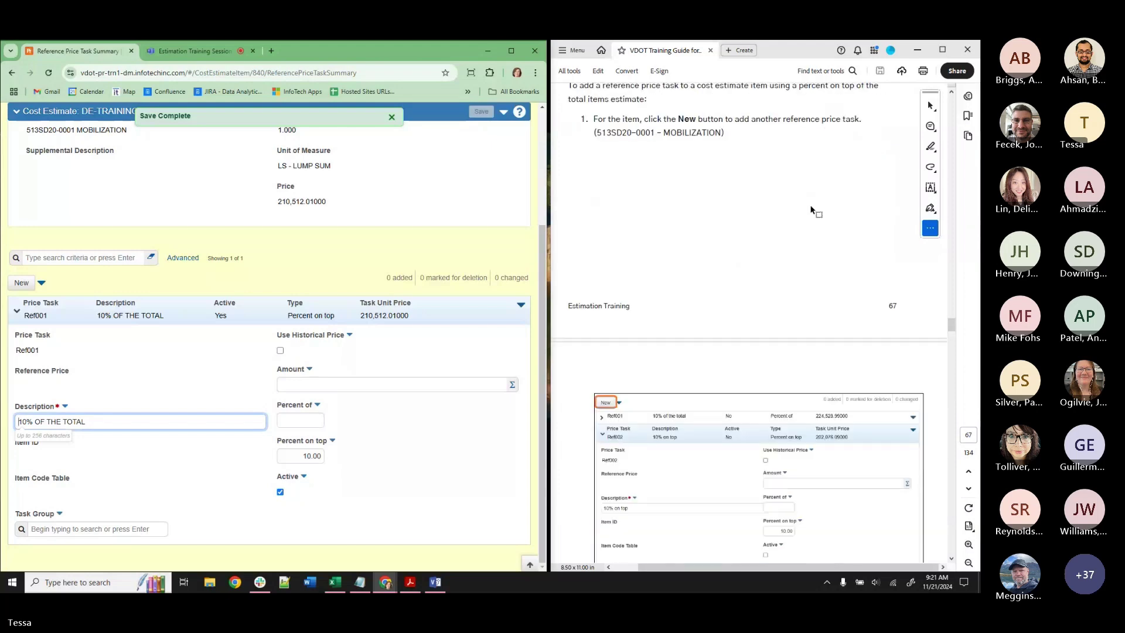
scroll(811, 206, "down", 10)
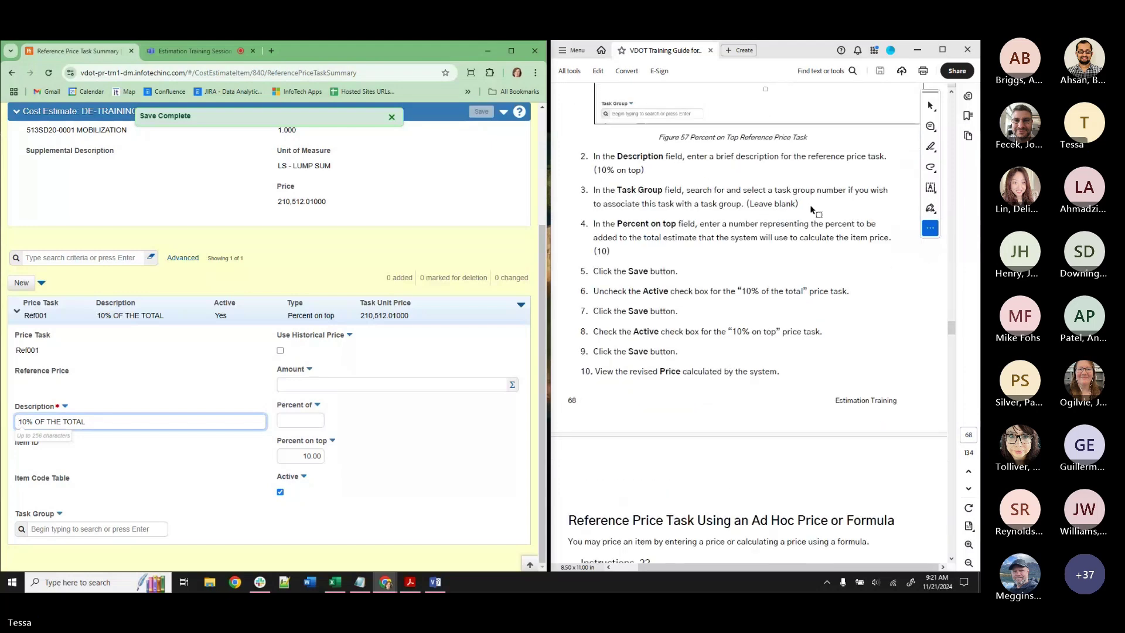
scroll(811, 206, "down", 1)
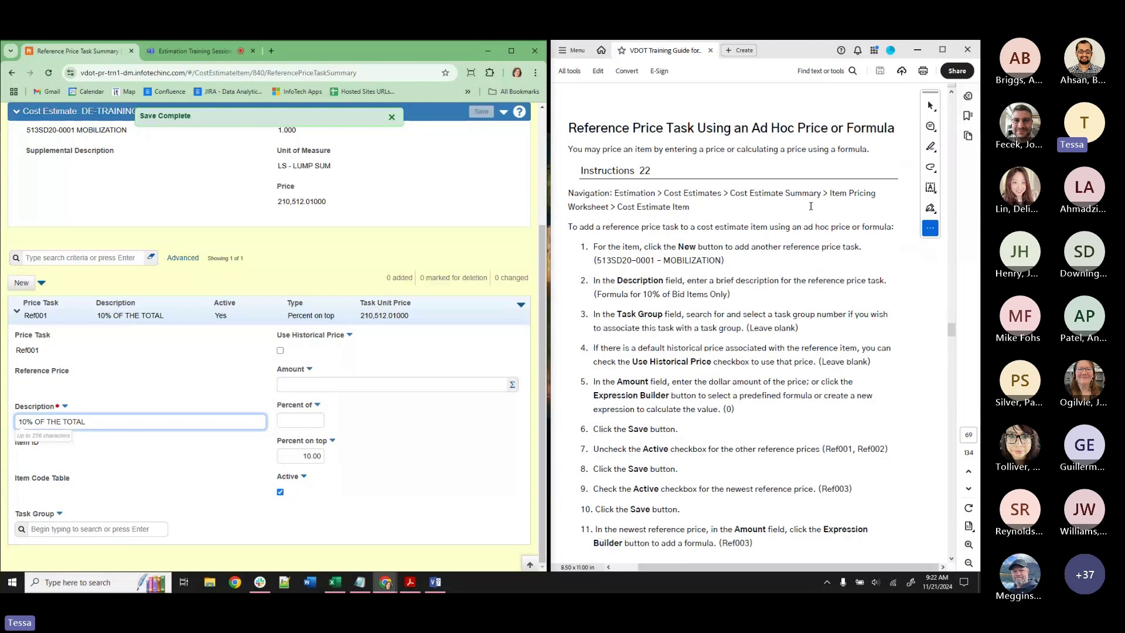
left_click(89, 421)
left_click_drag(89, 421, 37, 422)
type("USING FORMULA")
Remove the percent-on-top value, set Amount to 0, and save the '10% USING FORMULA' task.
left_click(296, 456)
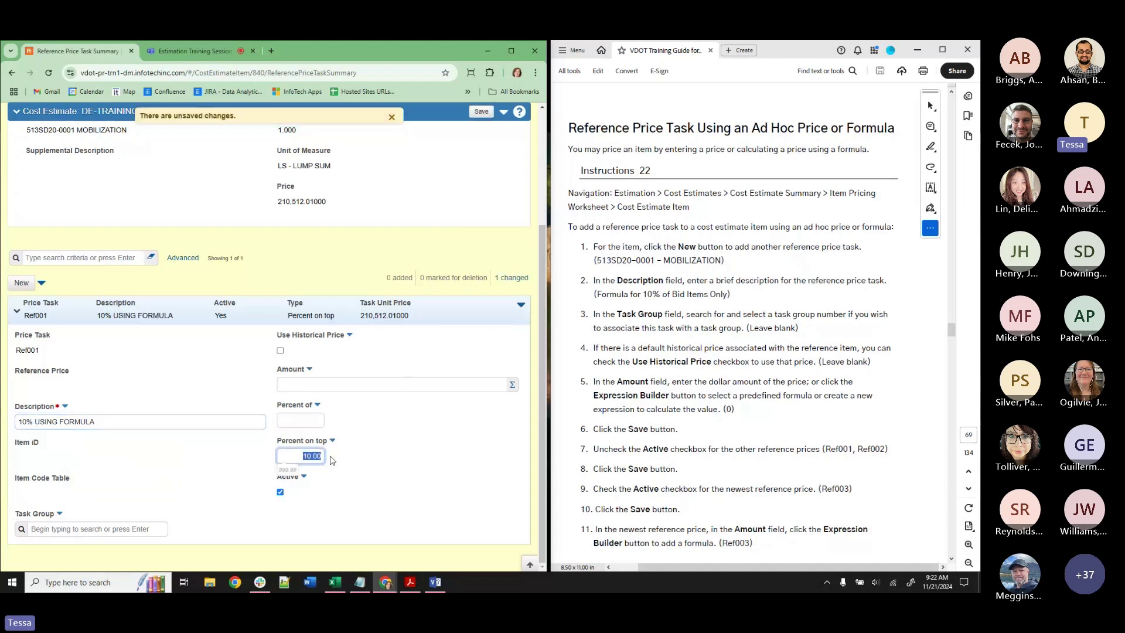
key("BackSpace")
left_click(372, 379)
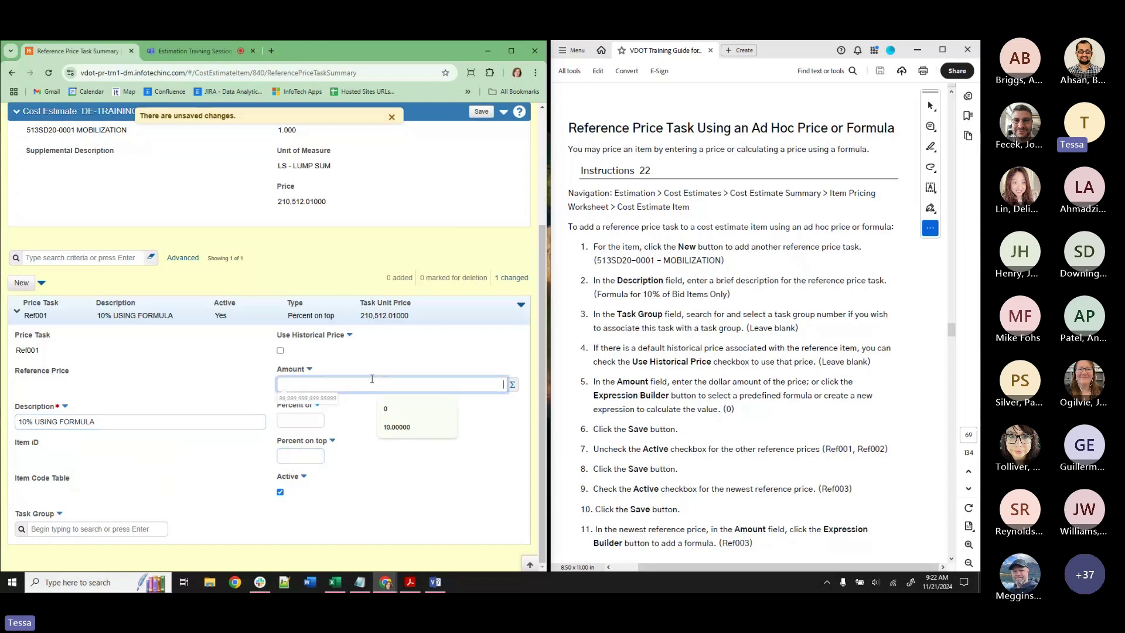
left_click(385, 408)
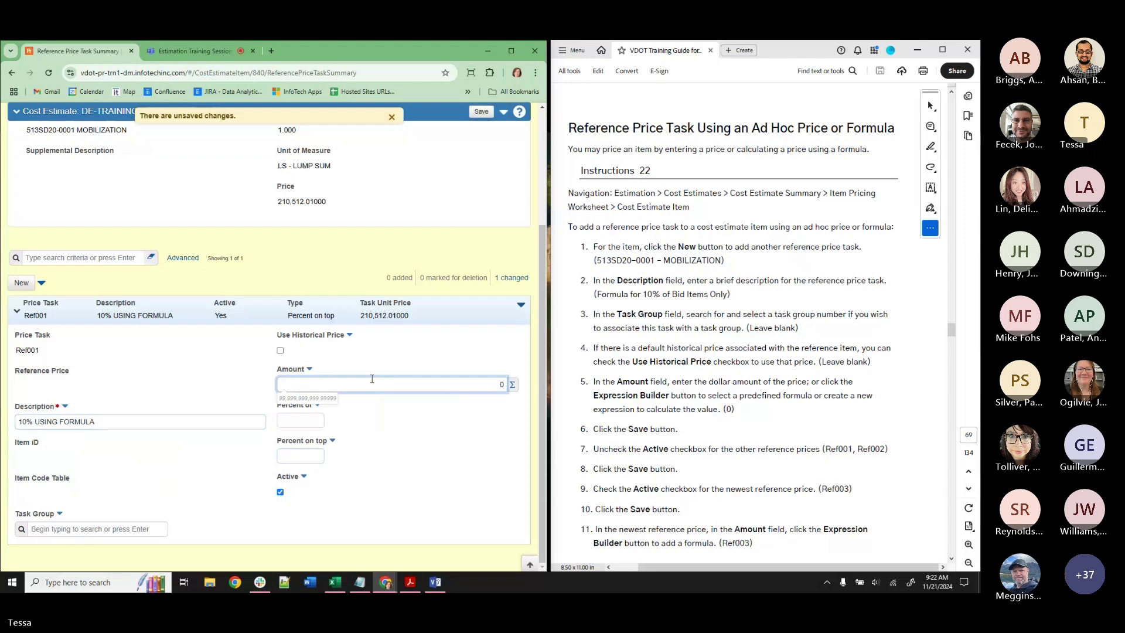
left_click(448, 252)
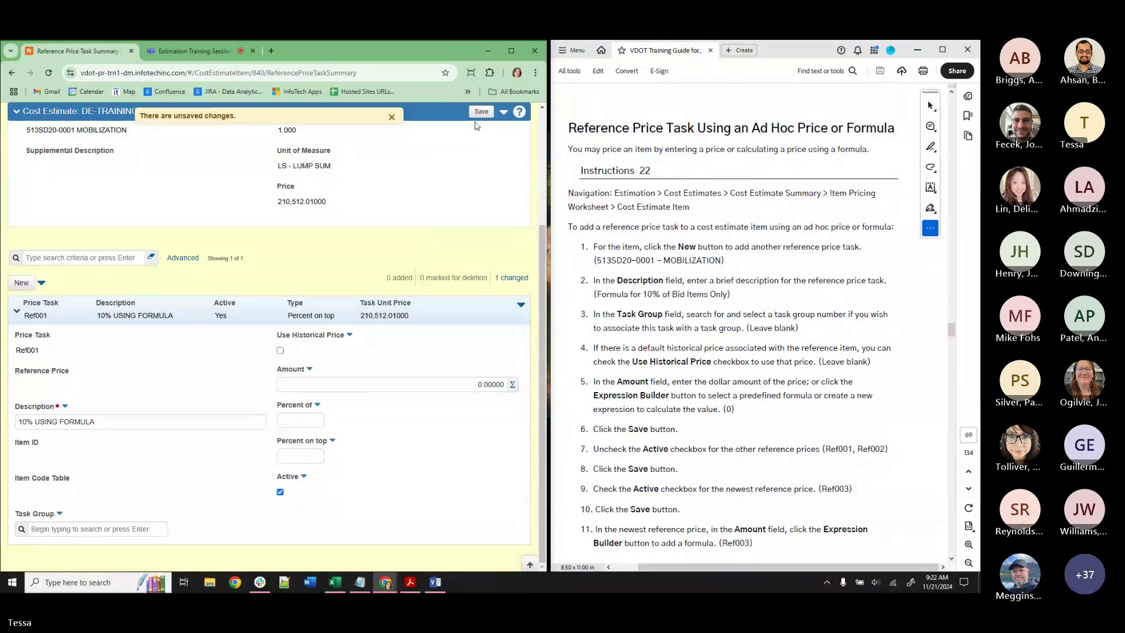
left_click(481, 113)
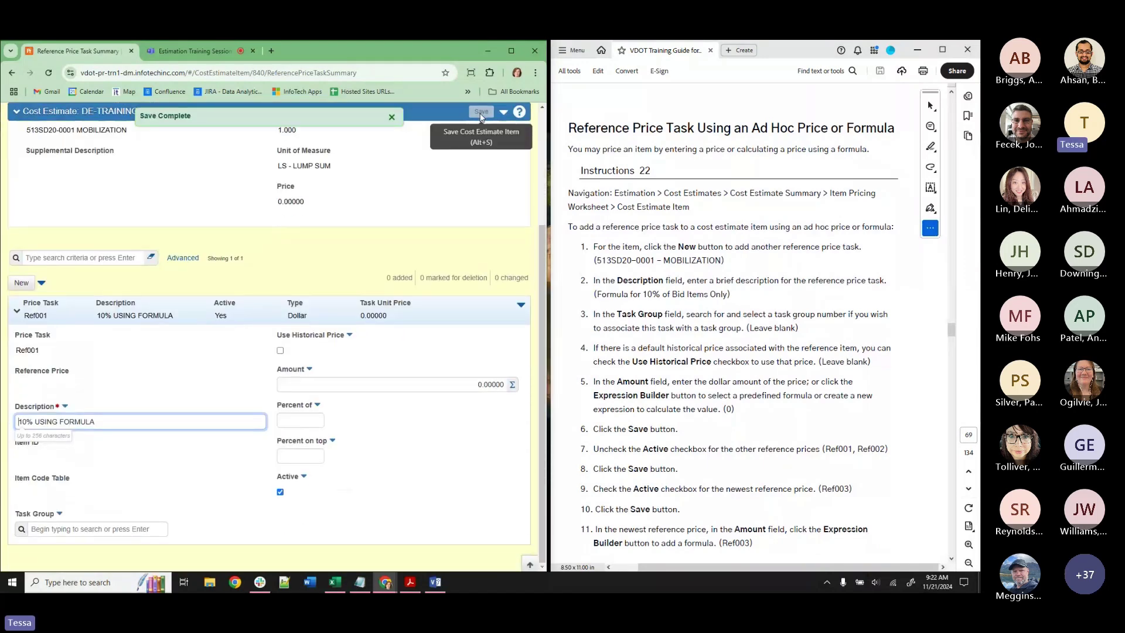
left_click(502, 412)
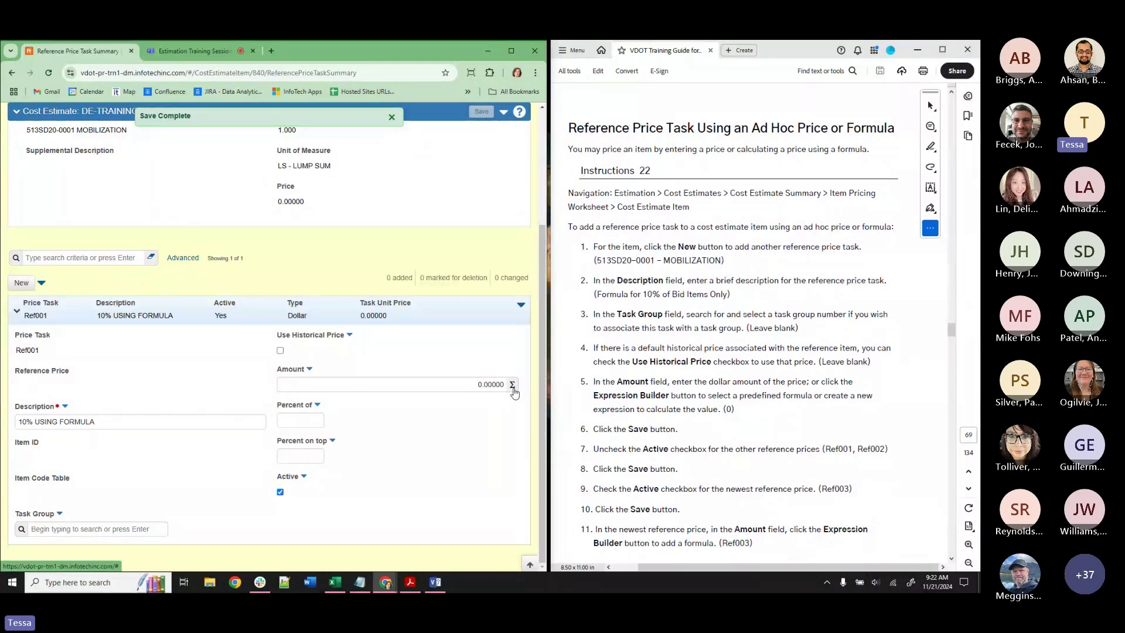
Open the Expression Builder for the amount and choose IronPython 2.7 as the formula language.
left_click(512, 385)
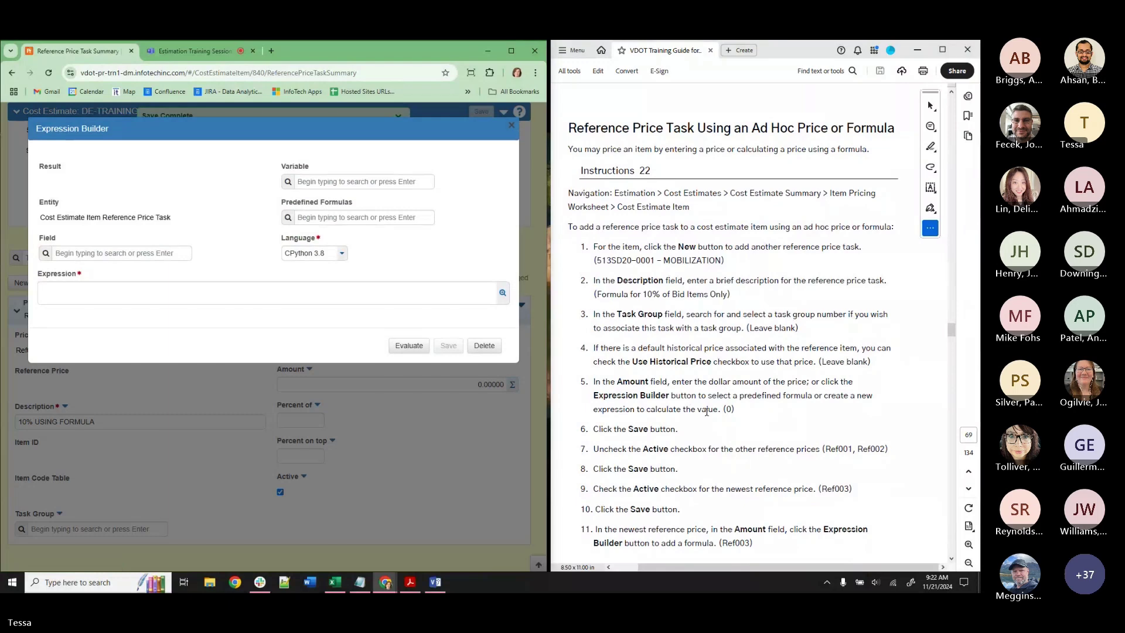
scroll(707, 411, "down", 10)
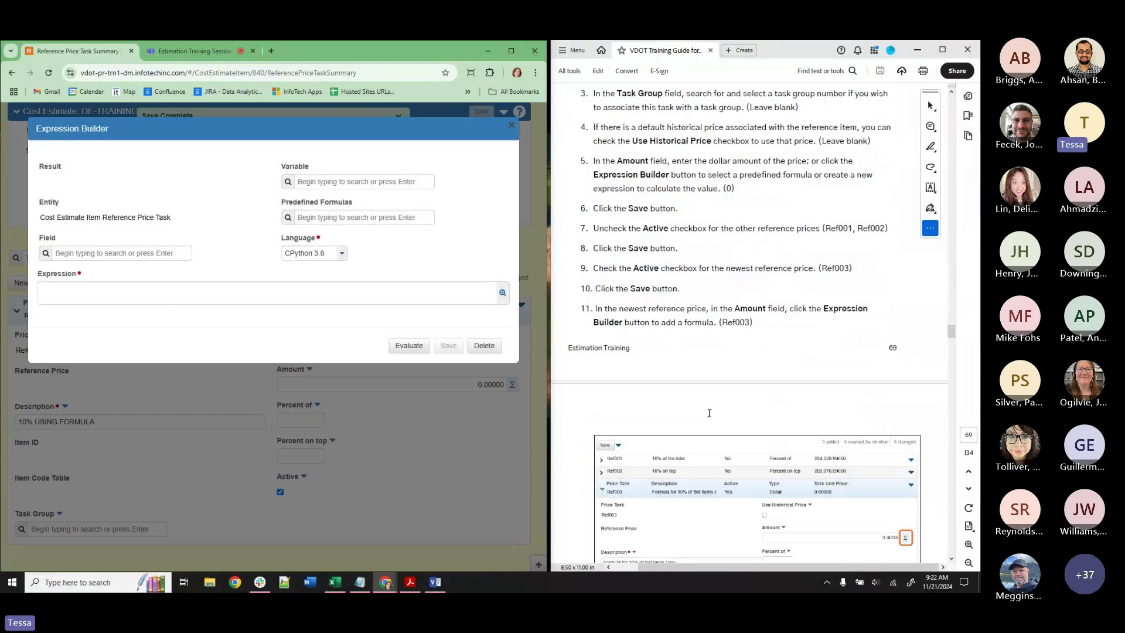
scroll(709, 415, "down", 5)
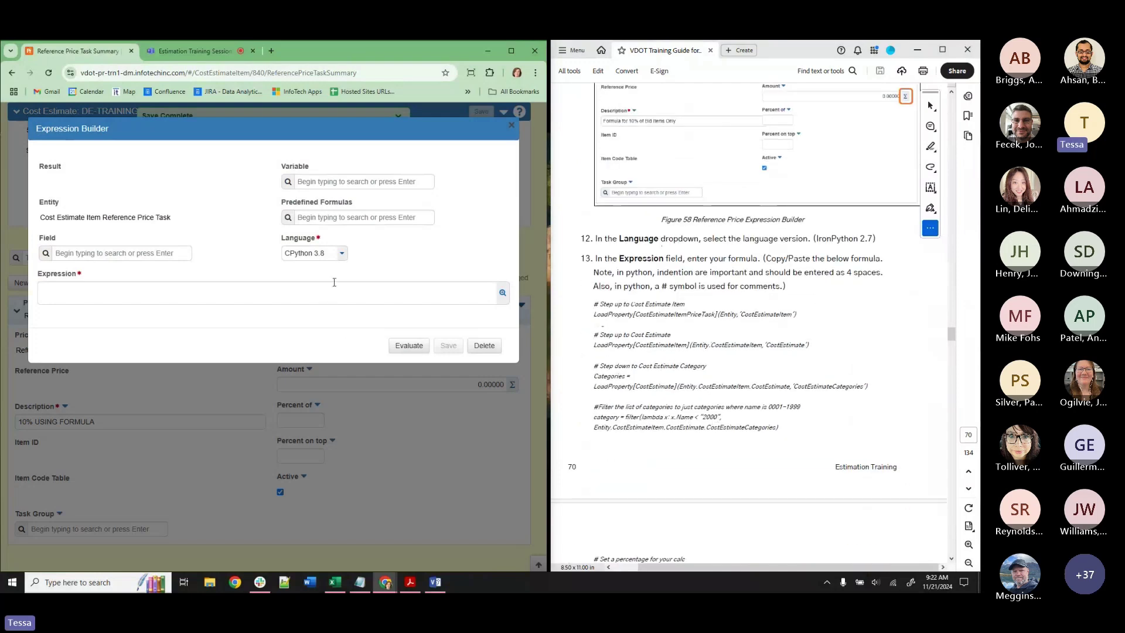
left_click(319, 257)
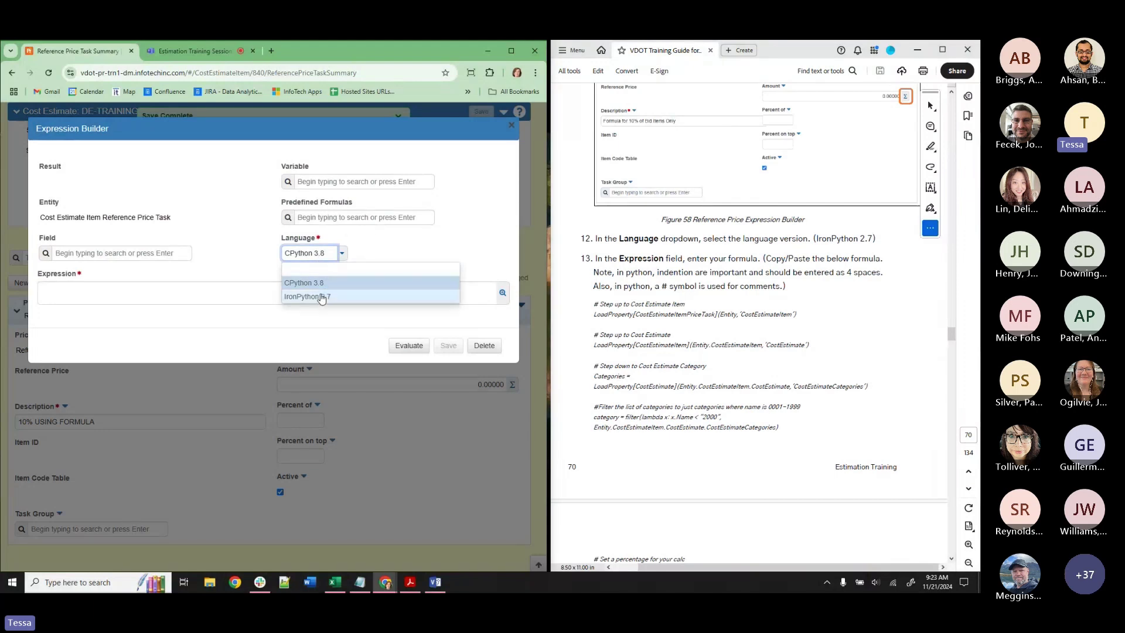
left_click(321, 297)
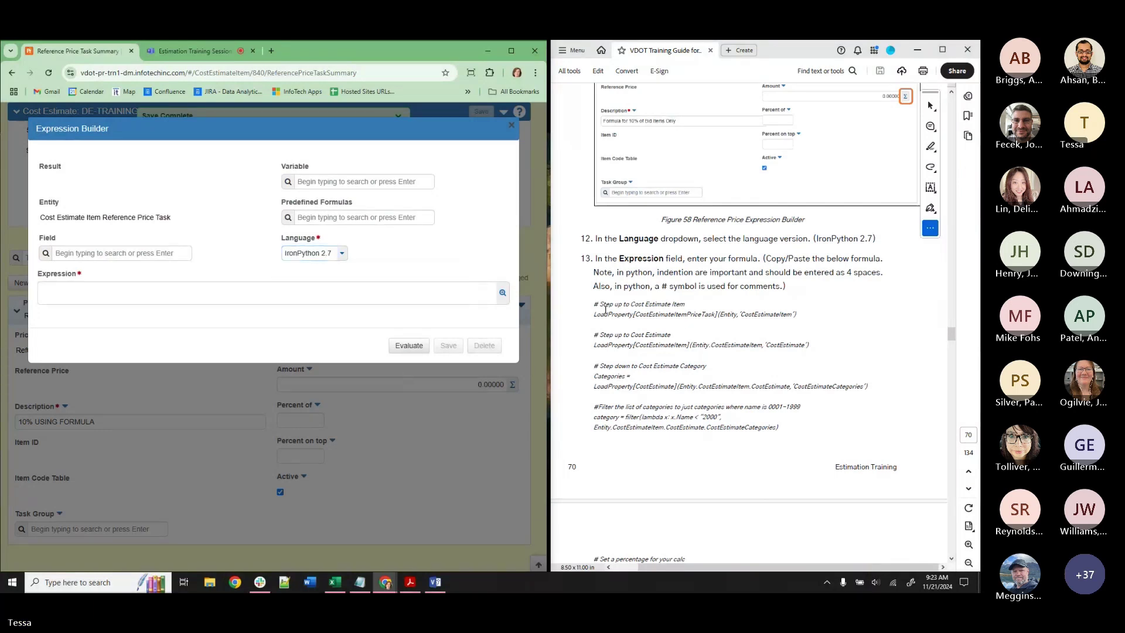
Select the sample formula in the guide and attempt pasting it into the Expression, removing the wrong paste.
mouse_move(593, 304)
left_mouse_down()
mouse_move(687, 315)
mouse_move(641, 346)
mouse_move(779, 430)
left_mouse_up()
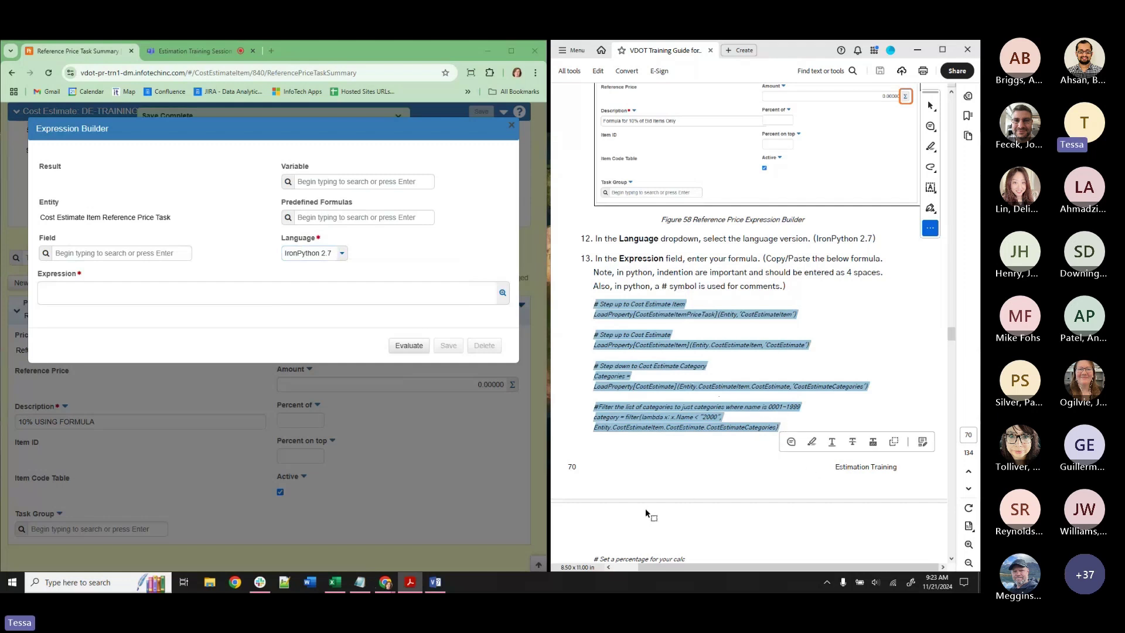
left_click(300, 293)
type("241121_TRAINING_JH")
key("BackSpace")
key("BackSpace")
key("BackSpace")
key("BackSpace")
key("BackSpace")
key("BackSpace")
key("BackSpace")
key("BackSpace")
key("BackSpace")
key("BackSpace")
key("BackSpace")
key("BackSpace")
key("BackSpace")
key("BackSpace")
key("BackSpace")
key("BackSpace")
key("BackSpace")
key("BackSpace")
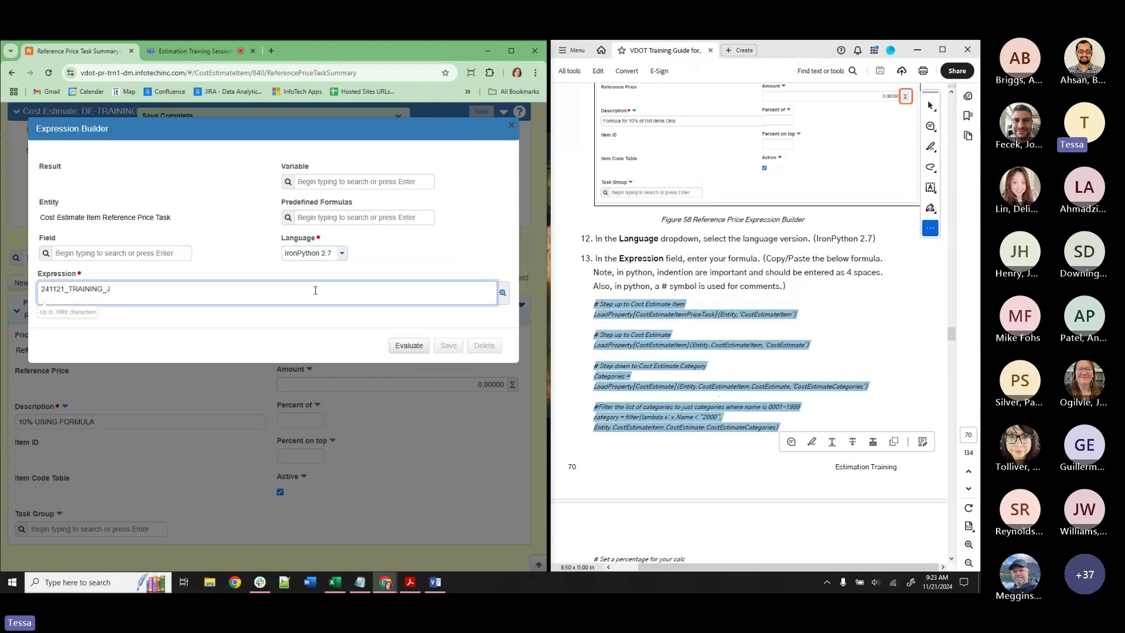
Reselect the whole guide formula, copy it and paste it into the Expression field.
left_click_drag(594, 304, 696, 544)
scroll(749, 432, "down", 3)
scroll(750, 436, "down", 1)
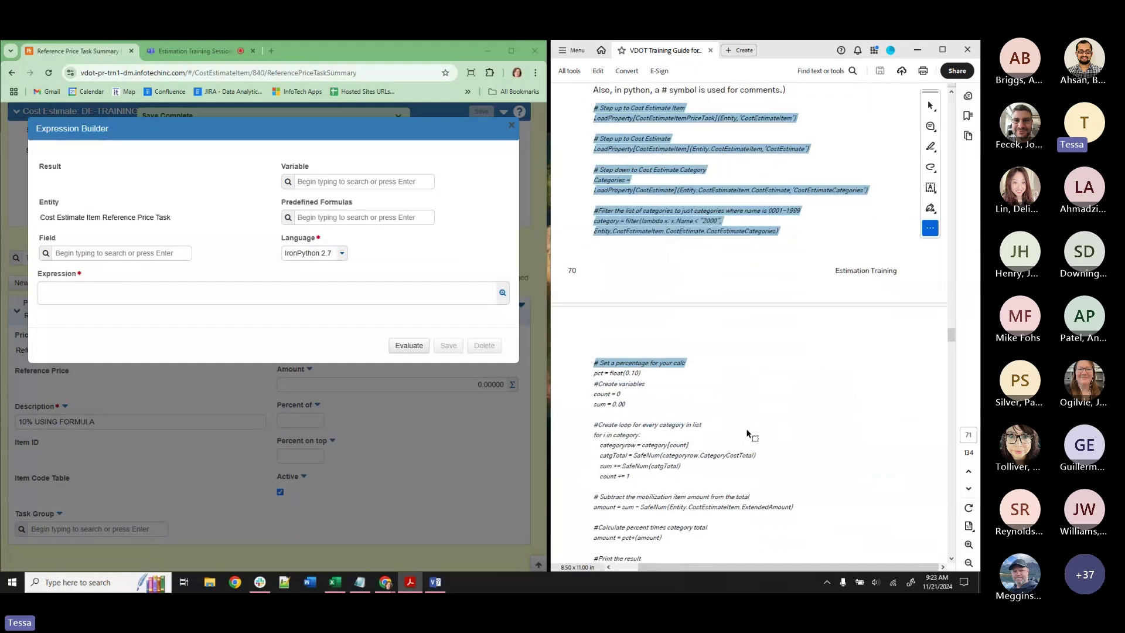
left_click(623, 143)
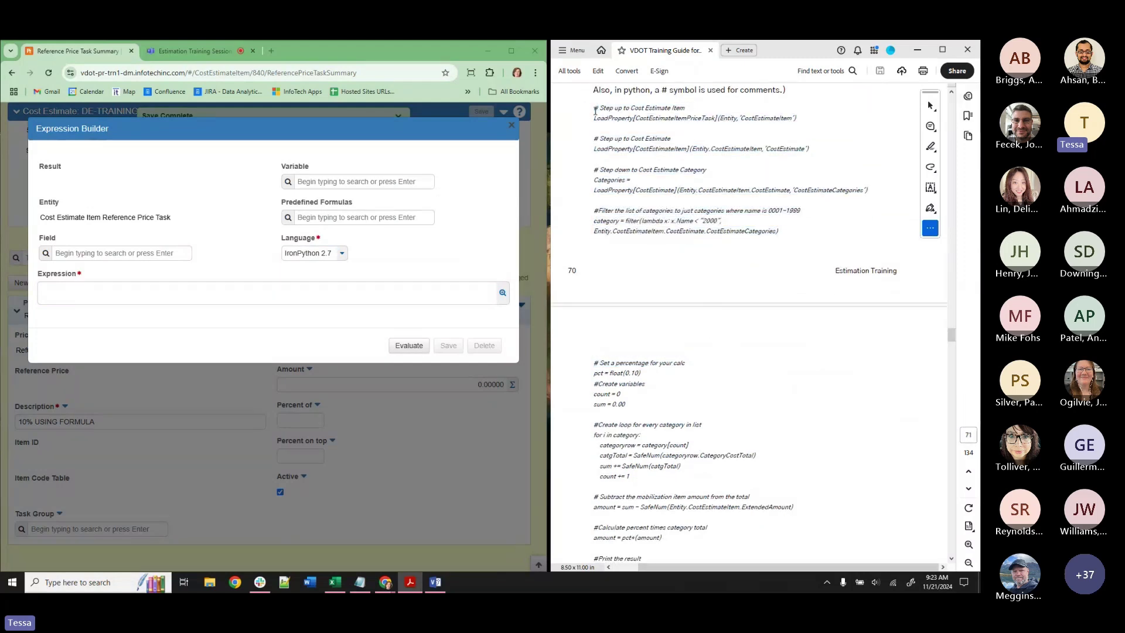
left_click_drag(594, 109, 676, 571)
scroll(760, 375, "up", 3)
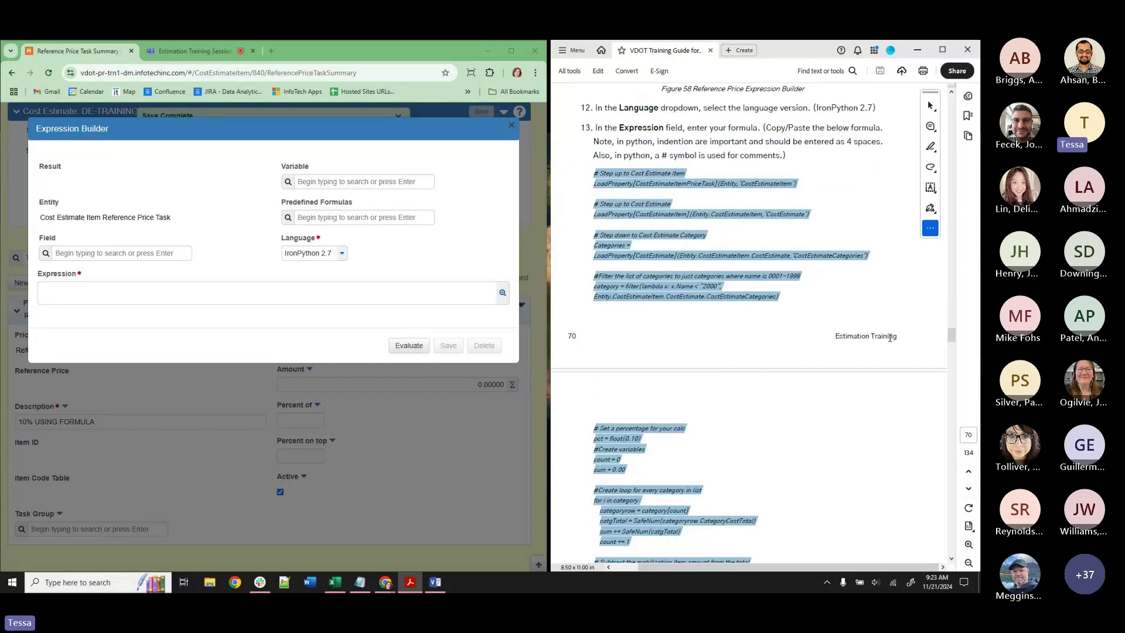
type("241121_TRAINING_JH")
key("BackSpace")
key("BackSpace")
key("BackSpace")
key("BackSpace")
key("BackSpace")
key("BackSpace")
key("BackSpace")
key("BackSpace")
key("BackSpace")
key("BackSpace")
key("BackSpace")
key("BackSpace")
key("BackSpace")
key("BackSpace")
key("BackSpace")
key("BackSpace")
key("BackSpace")
key("BackSpace")
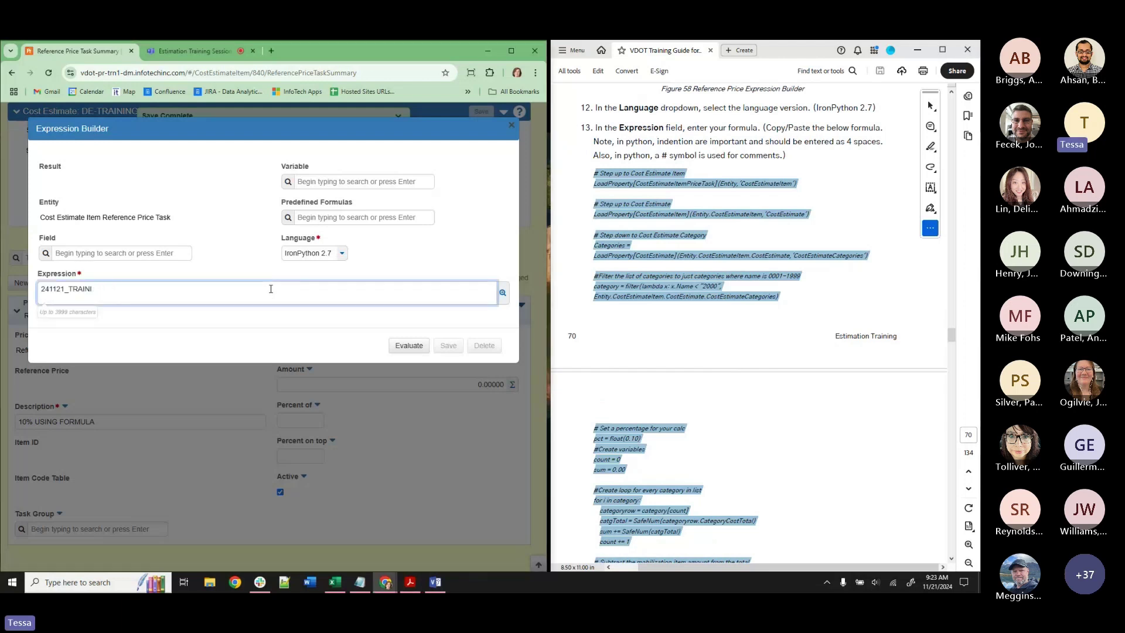
right_click(660, 194)
left_click(679, 199)
left_click(317, 287)
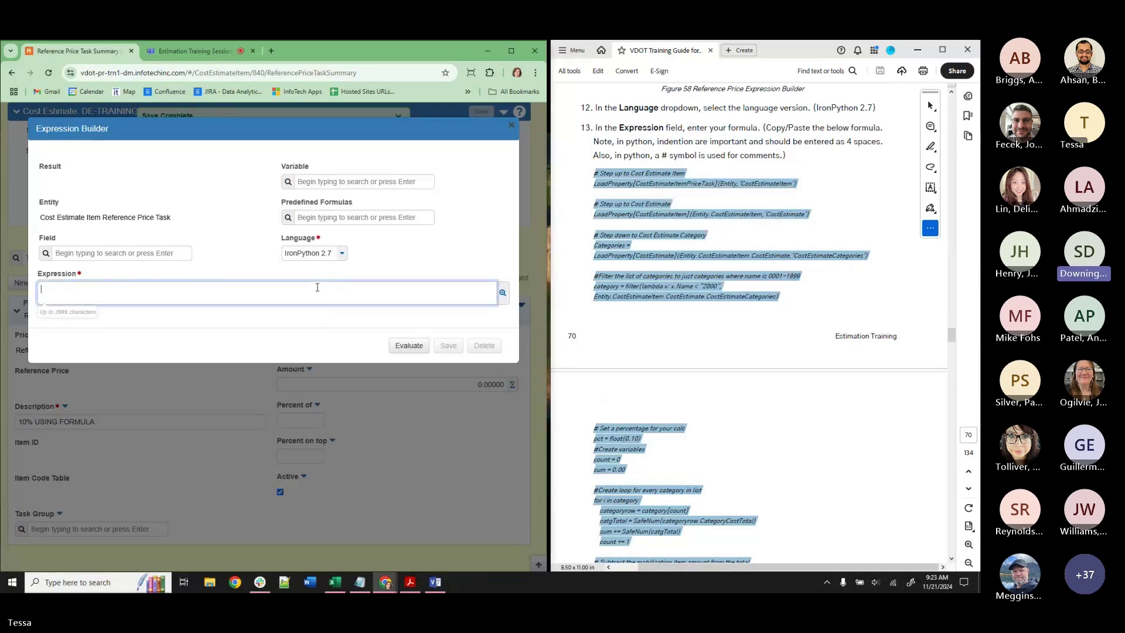
key("ctrl+v")
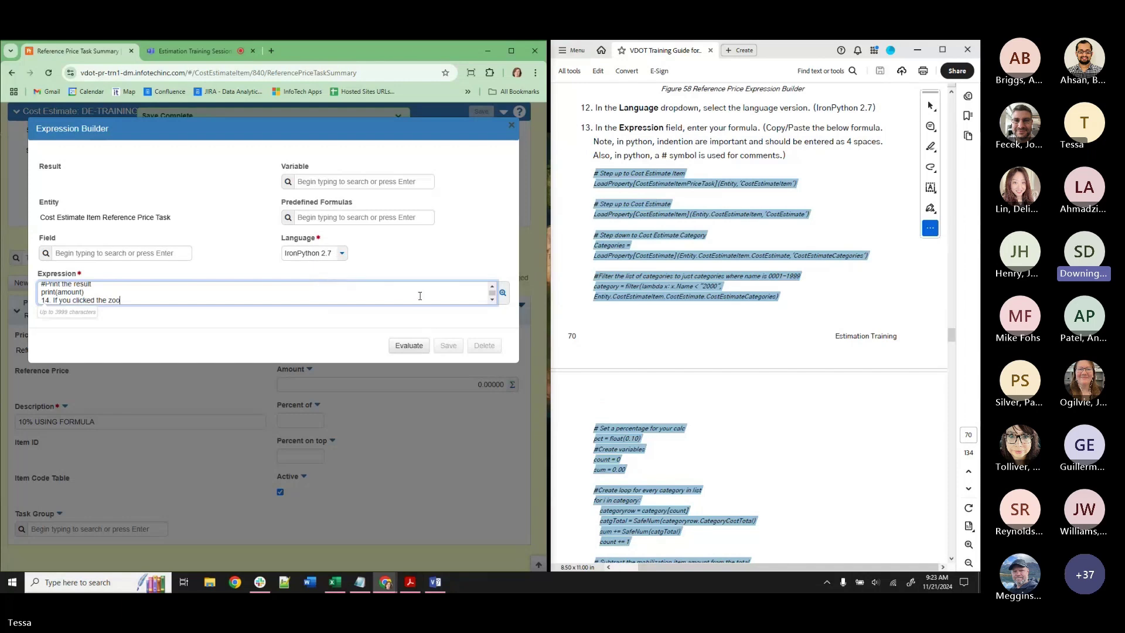
In the enlarged editor, delete the stray step-14 and footer lines and add blank lines between the top blocks.
left_click(502, 298)
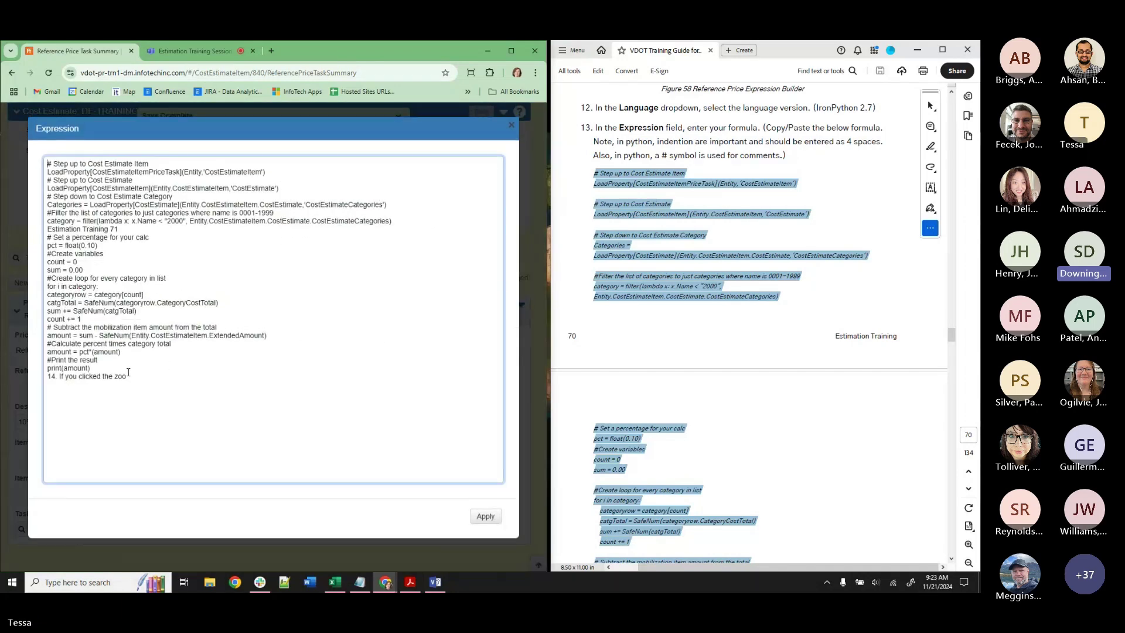
left_click_drag(142, 385, 47, 379)
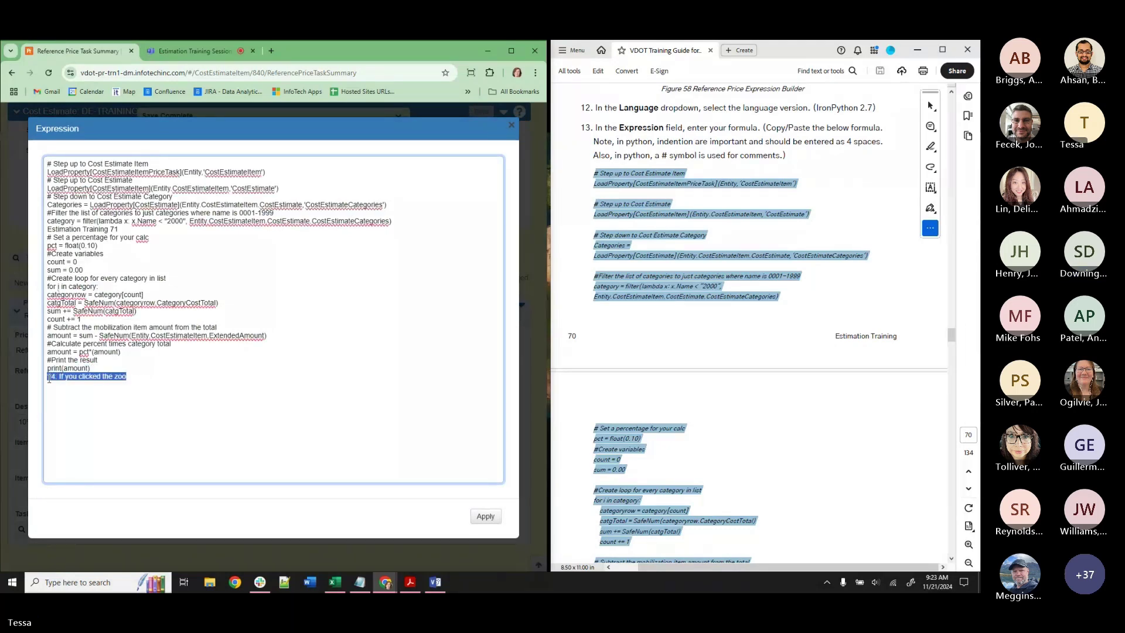
key("BackSpace")
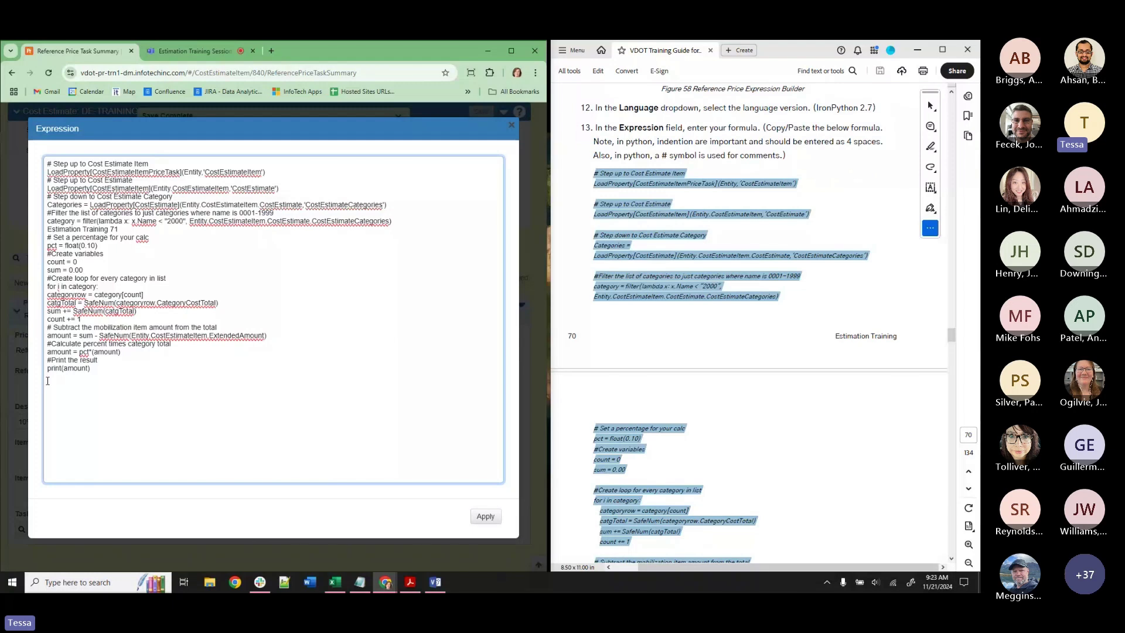
left_click(272, 171)
key("Return")
left_click(287, 194)
key("Return")
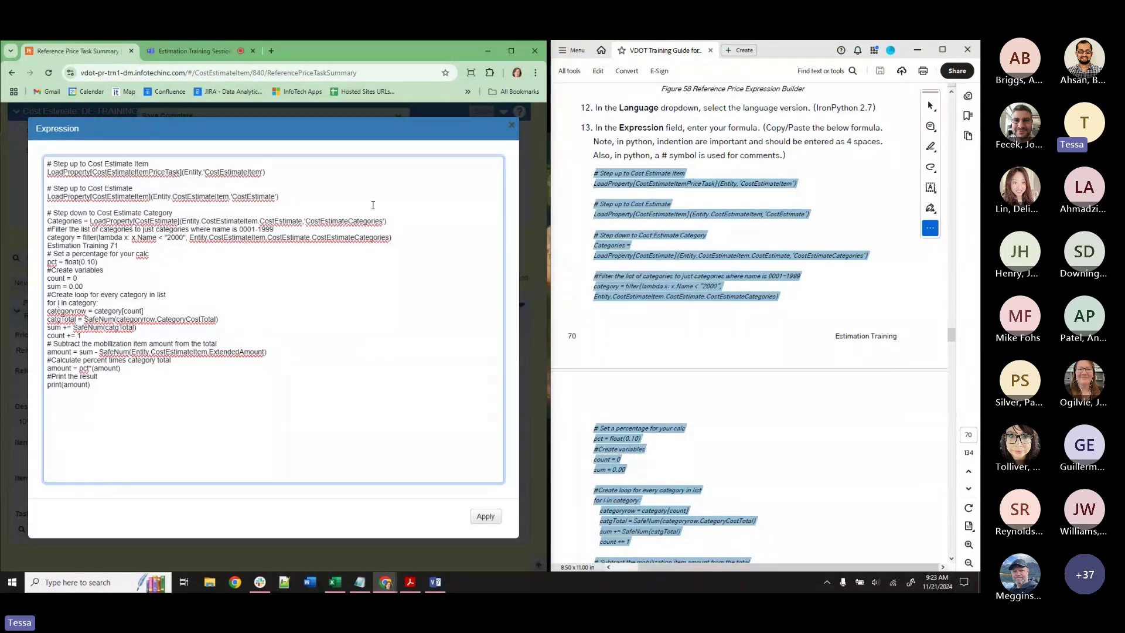
left_click(395, 221)
key("Return")
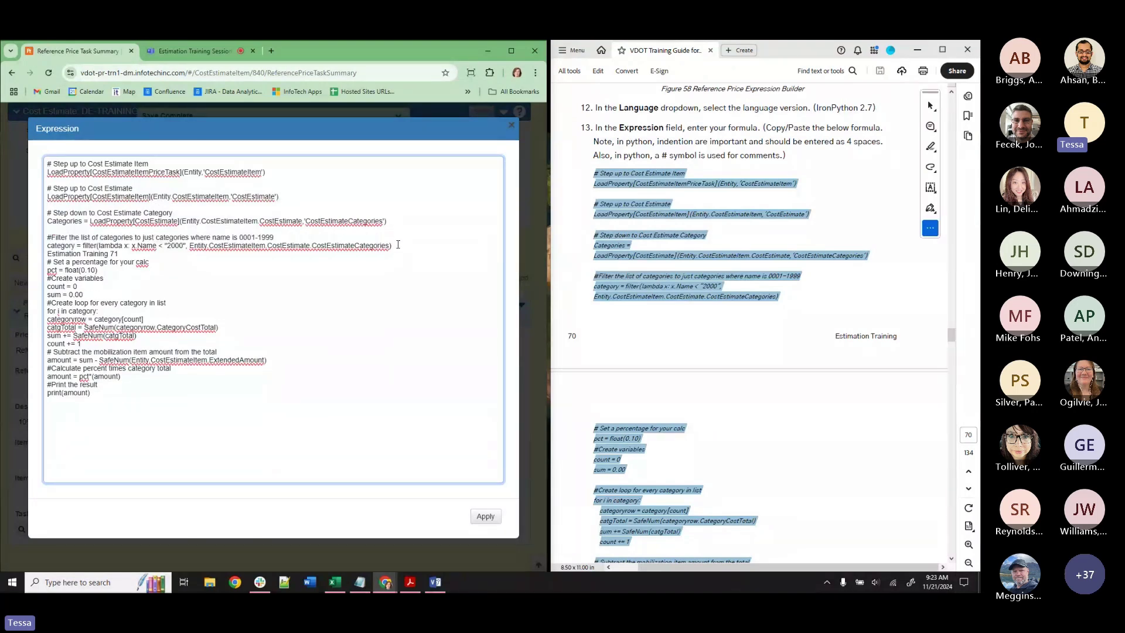
left_click_drag(120, 254, 47, 254)
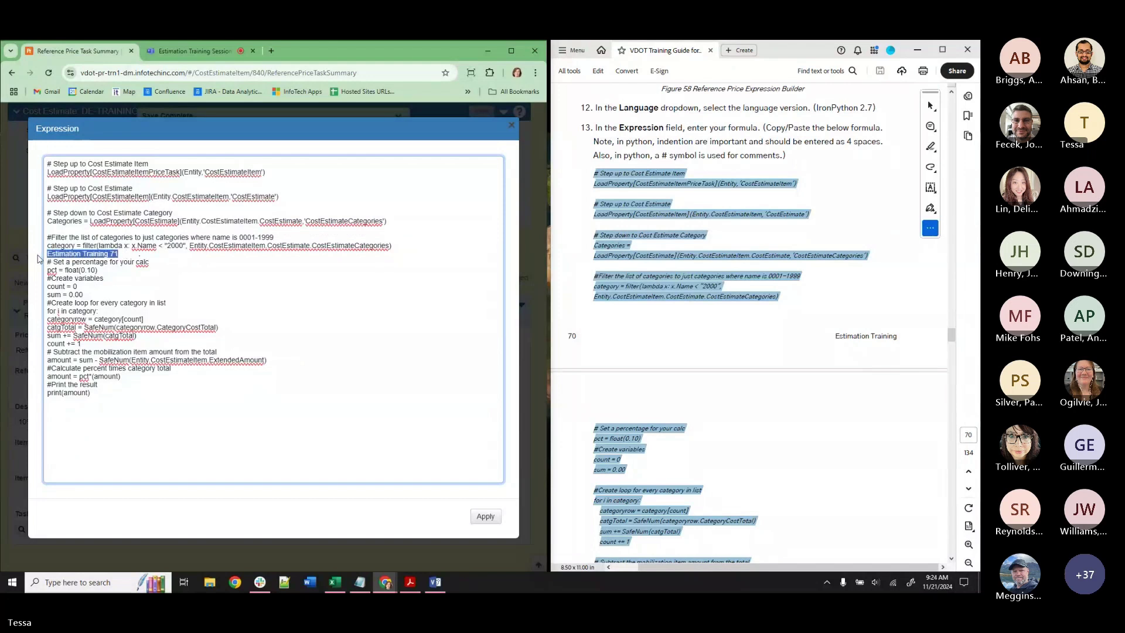
key("BackSpace")
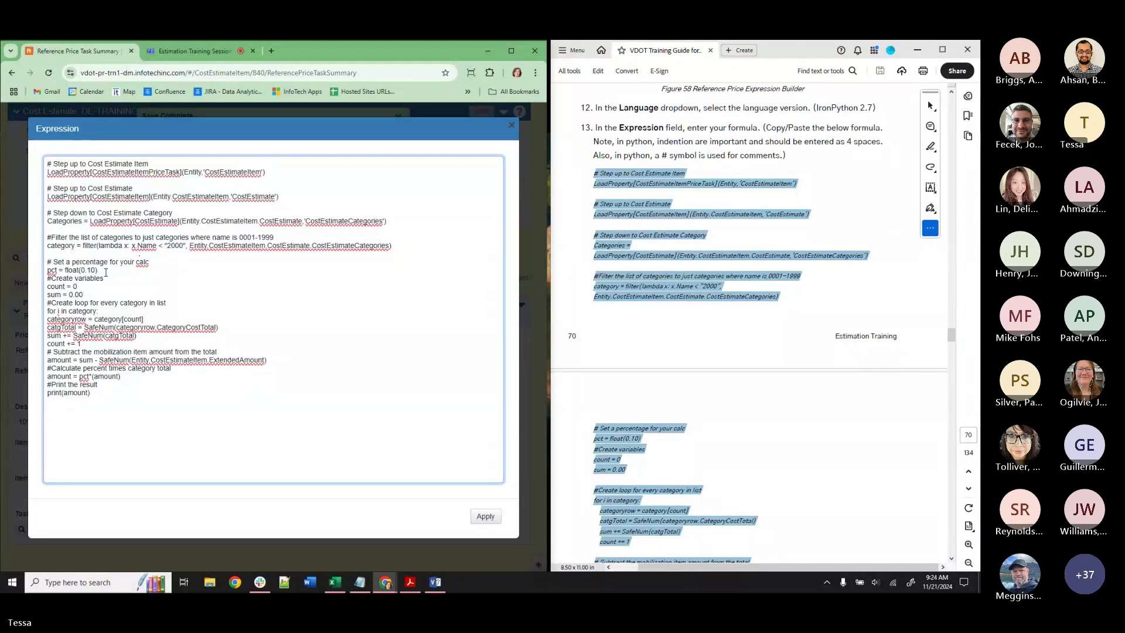
Add blank lines around the loop and calculation sections, and indent the categoryrow and catgTotal lines.
left_click(106, 272)
key("Return")
left_click(95, 301)
key("Return")
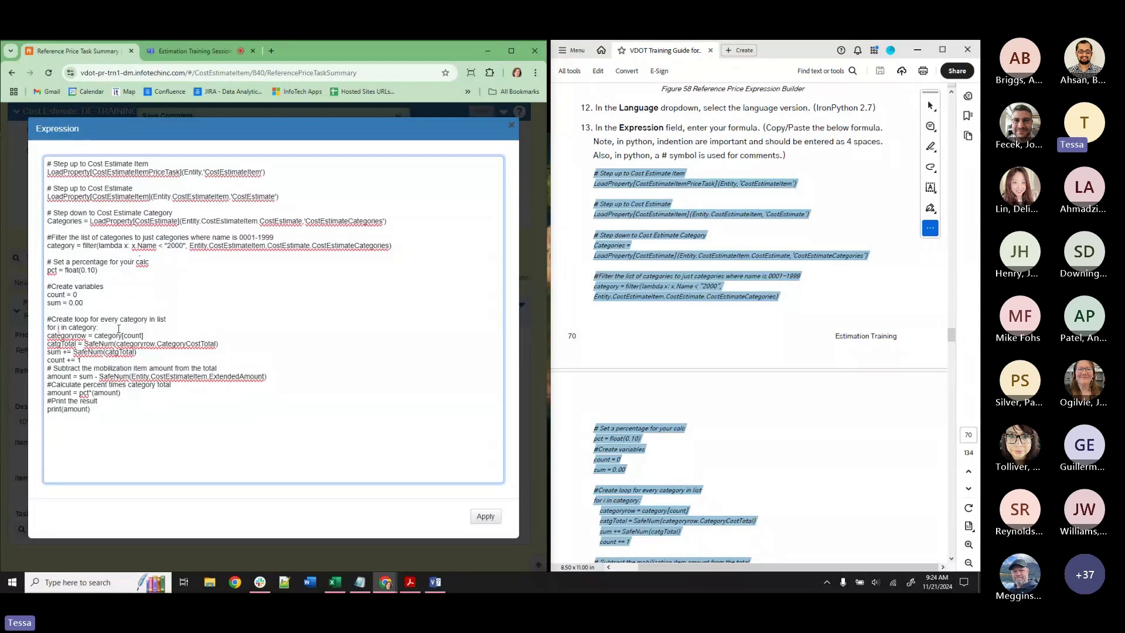
left_click(145, 361)
key("Return")
left_click(291, 385)
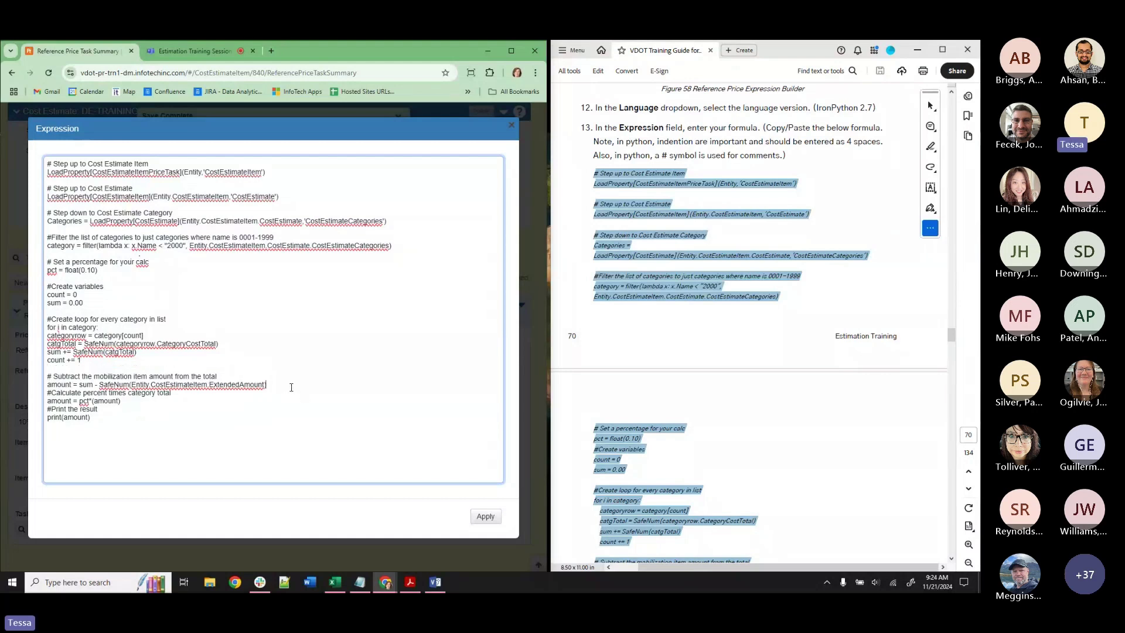
key("Return")
left_click(128, 409)
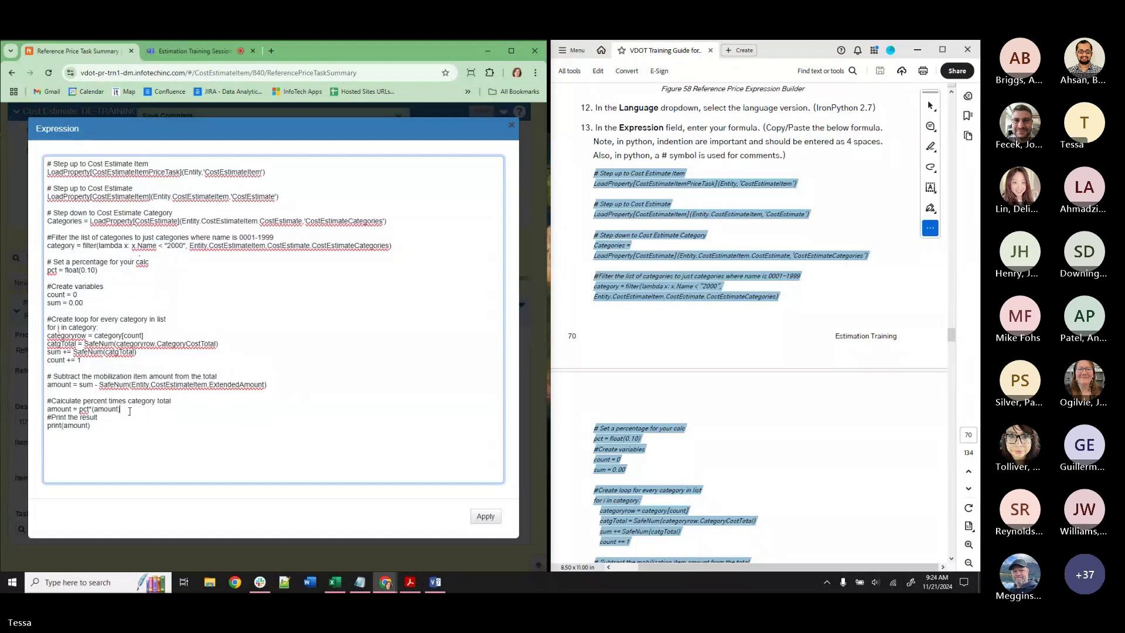
key("Return")
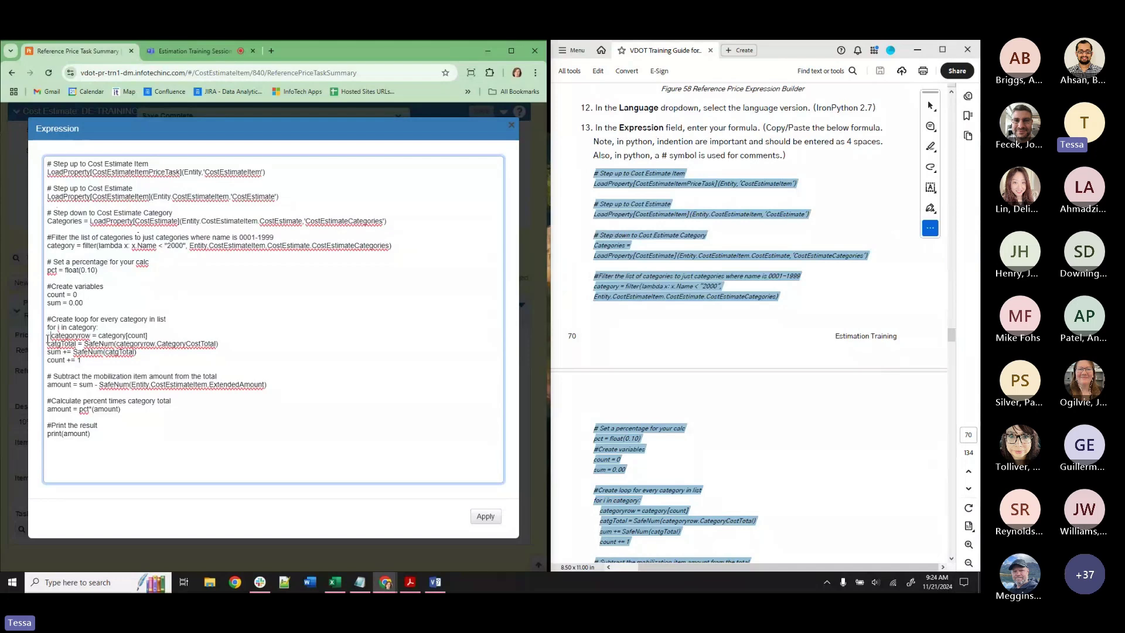
left_click(49, 344)
left_click(49, 352)
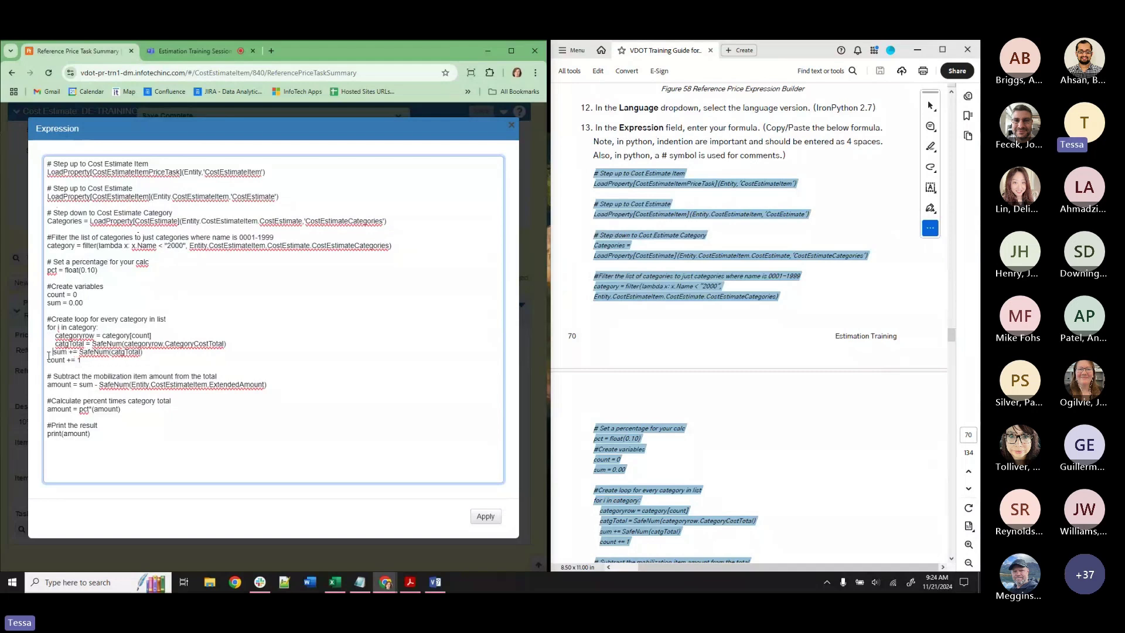
Indent the sum line inside the loop and apply the tidied formula to the Expression Builder.
left_click(48, 360)
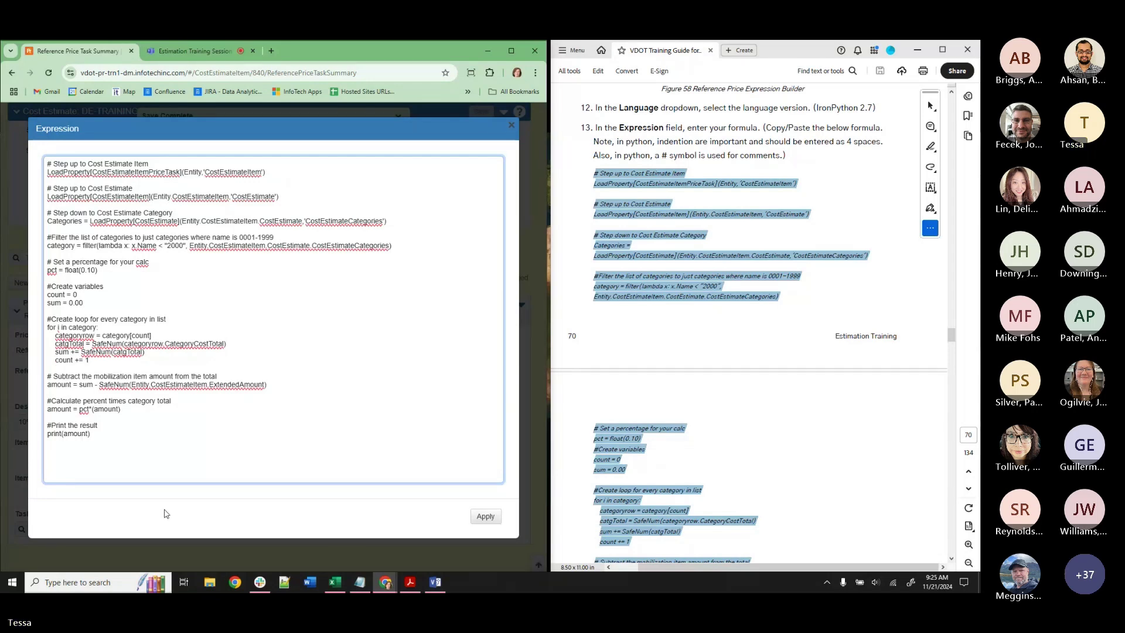
left_click(485, 518)
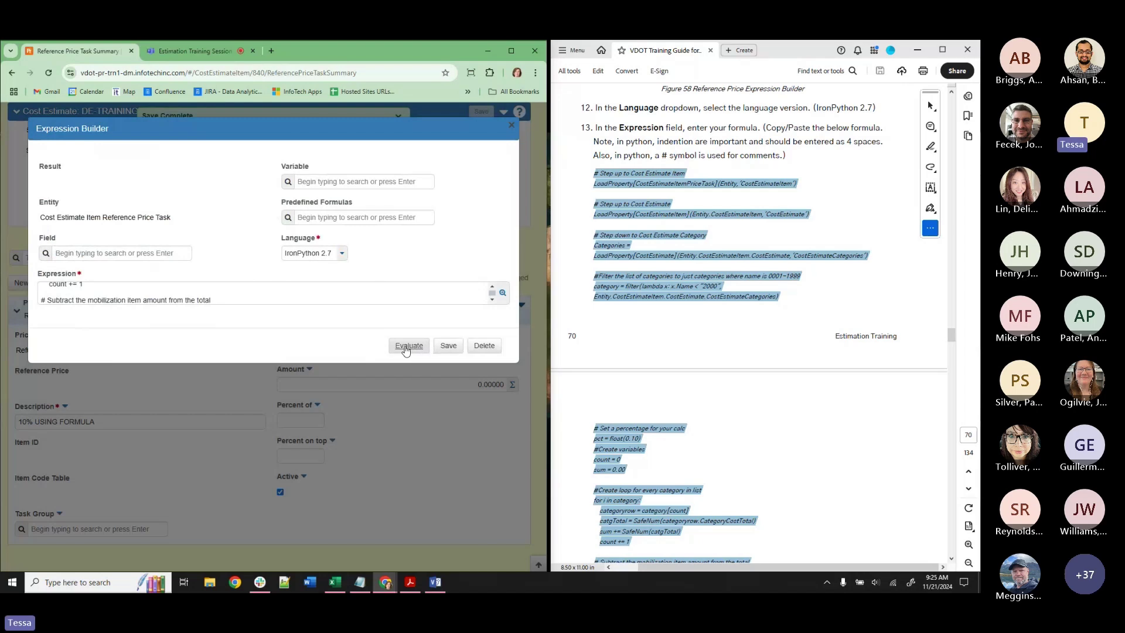
Check the $210k expected total in the notes and save the reference price formula.
scroll(275, 294, "up", 5)
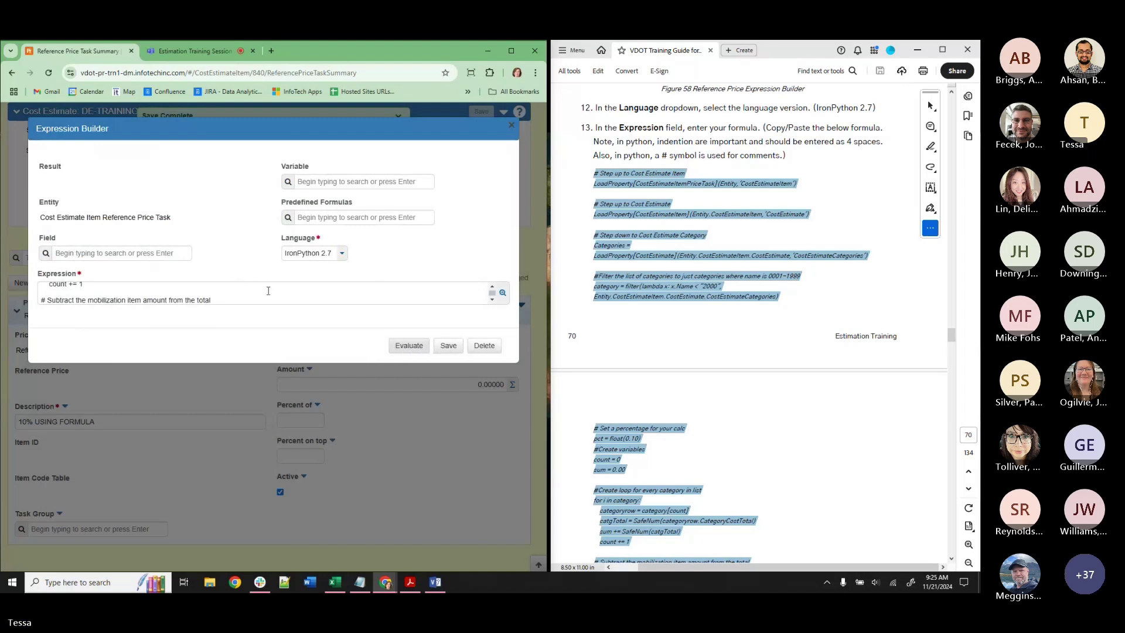
scroll(284, 296, "up", 3)
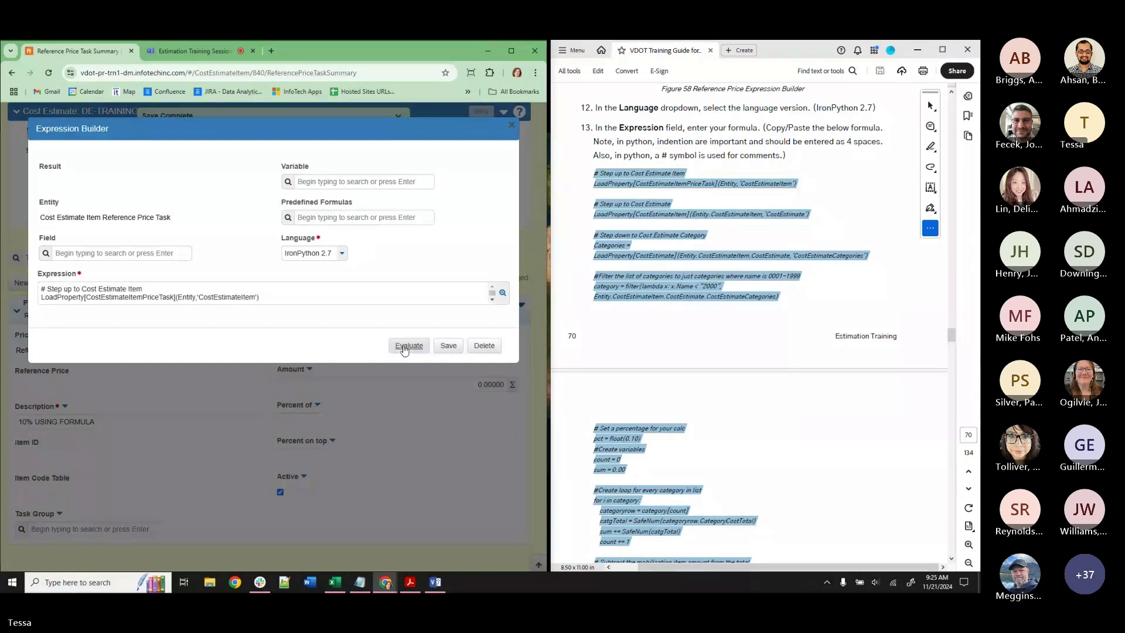
scroll(212, 292, "down", 1)
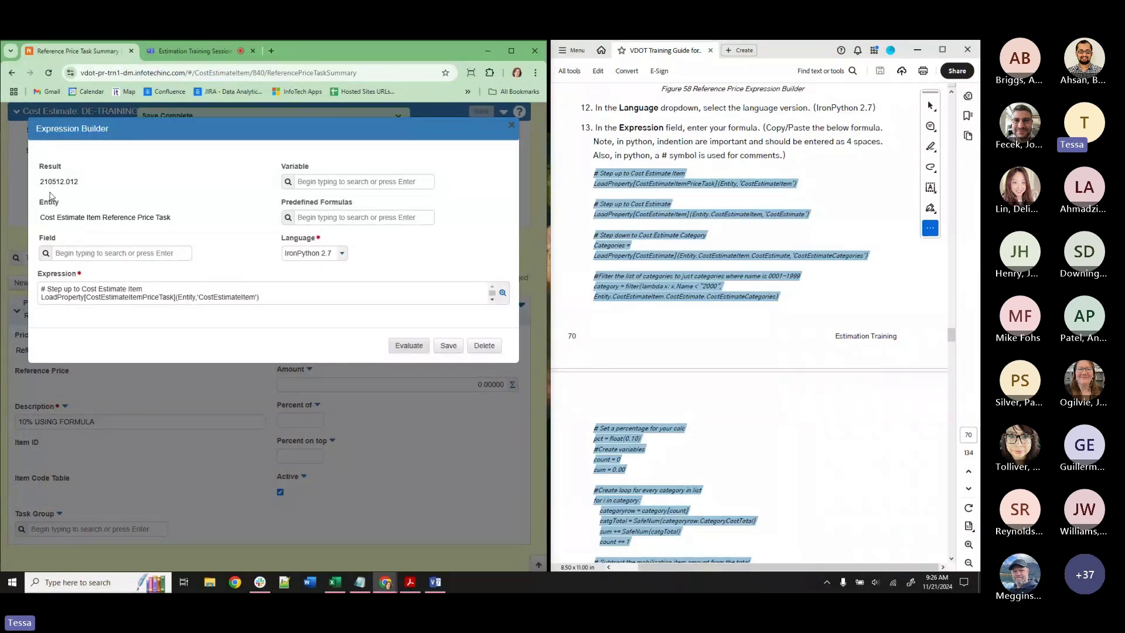
key("alt+Tab")
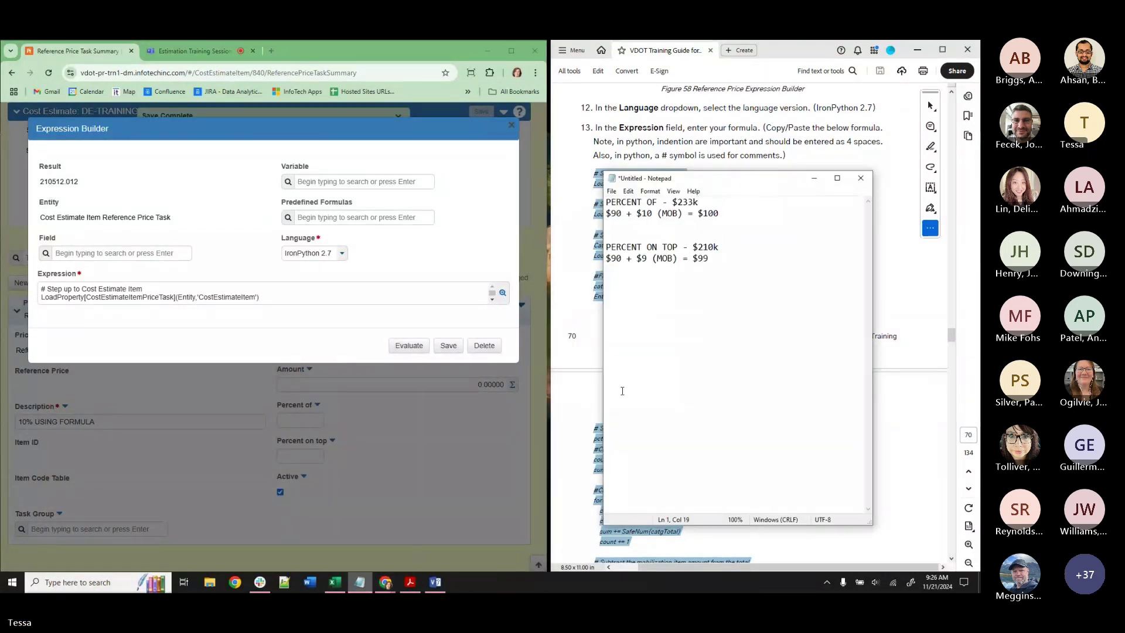
left_click_drag(733, 244, 692, 246)
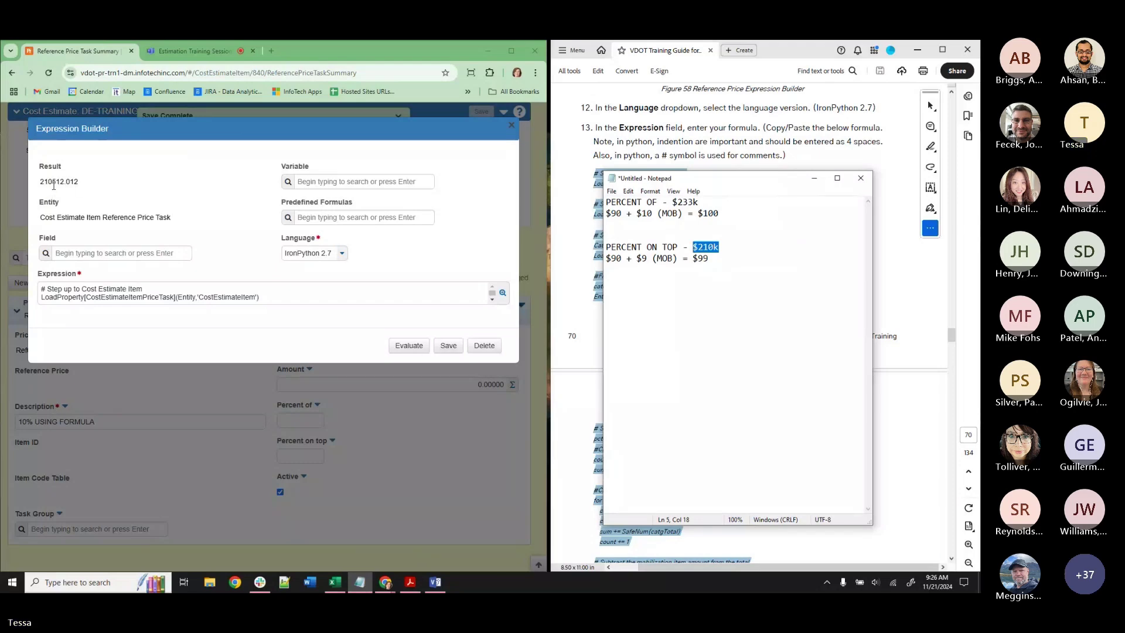
left_click(450, 346)
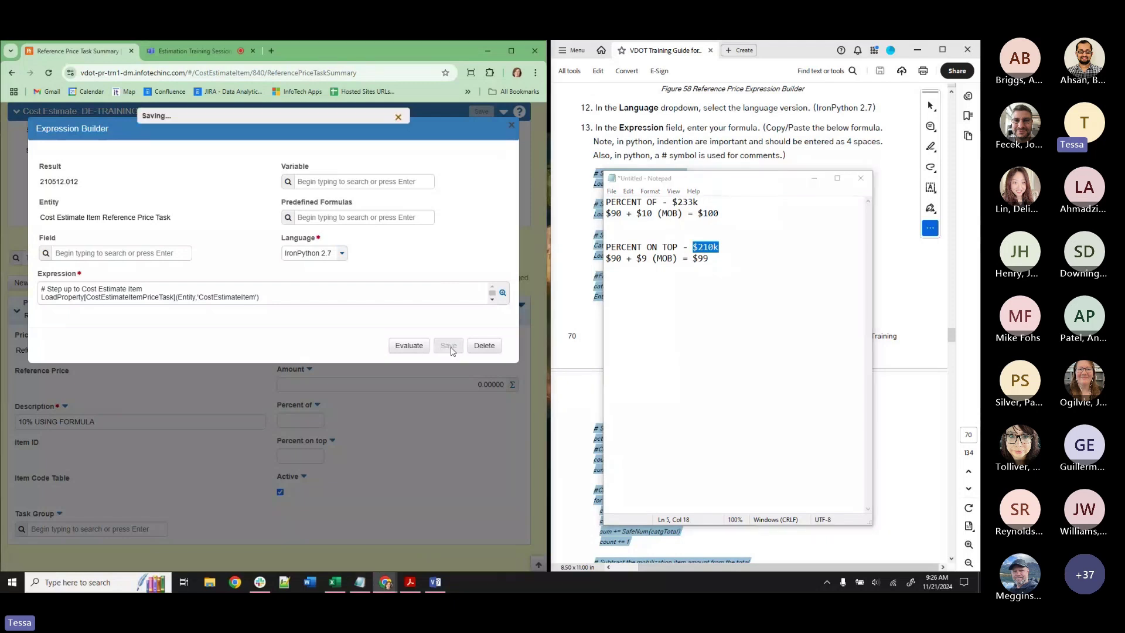
left_click(814, 178)
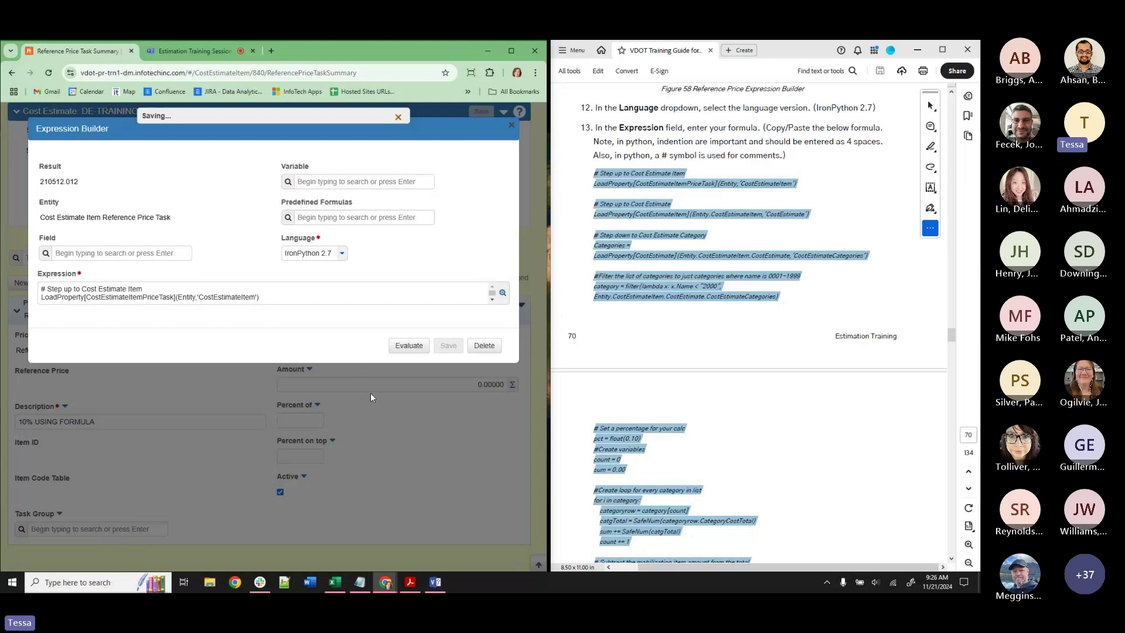
Save the price task and confirm mobilization is now priced at 210,512.01200.
scroll(893, 314, "down", 6)
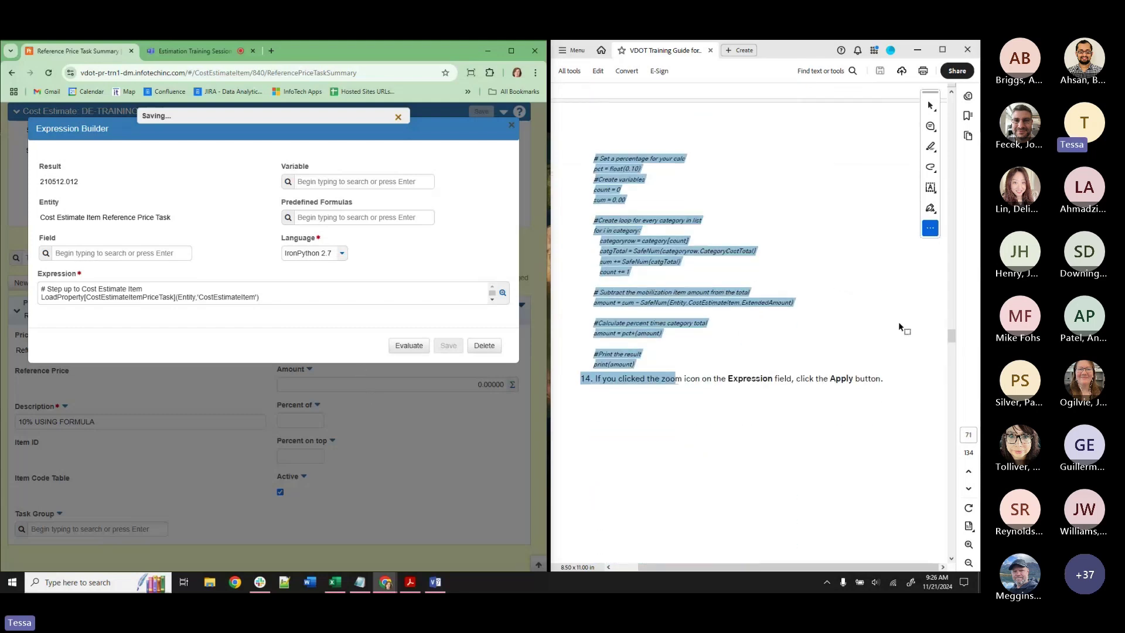
scroll(901, 321, "down", 3)
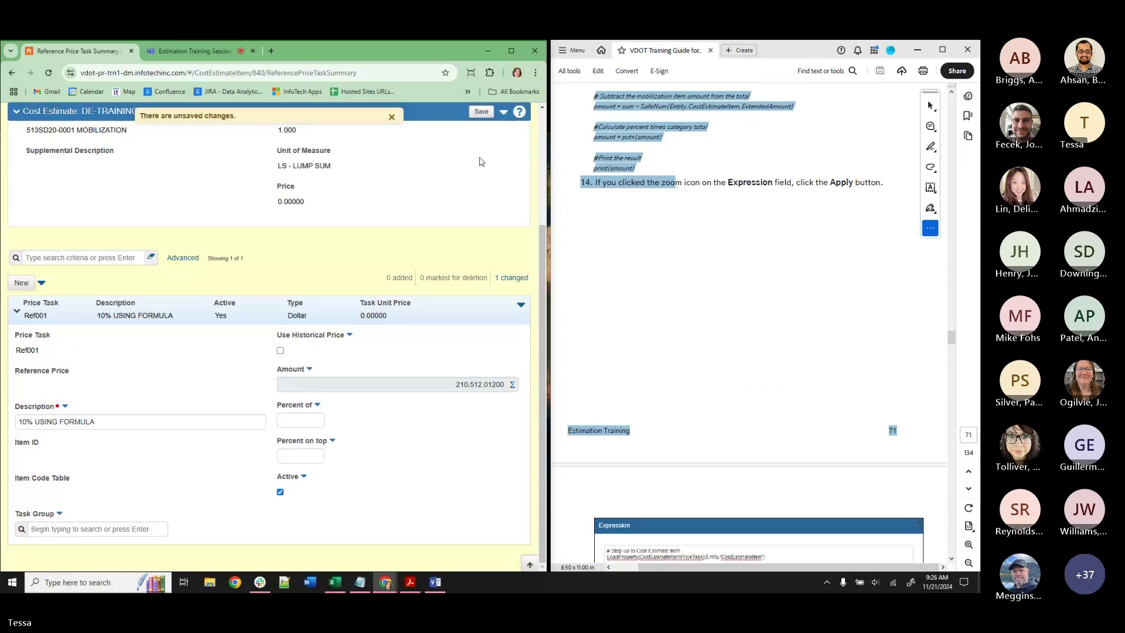
left_click(479, 111)
scroll(742, 252, "down", 14)
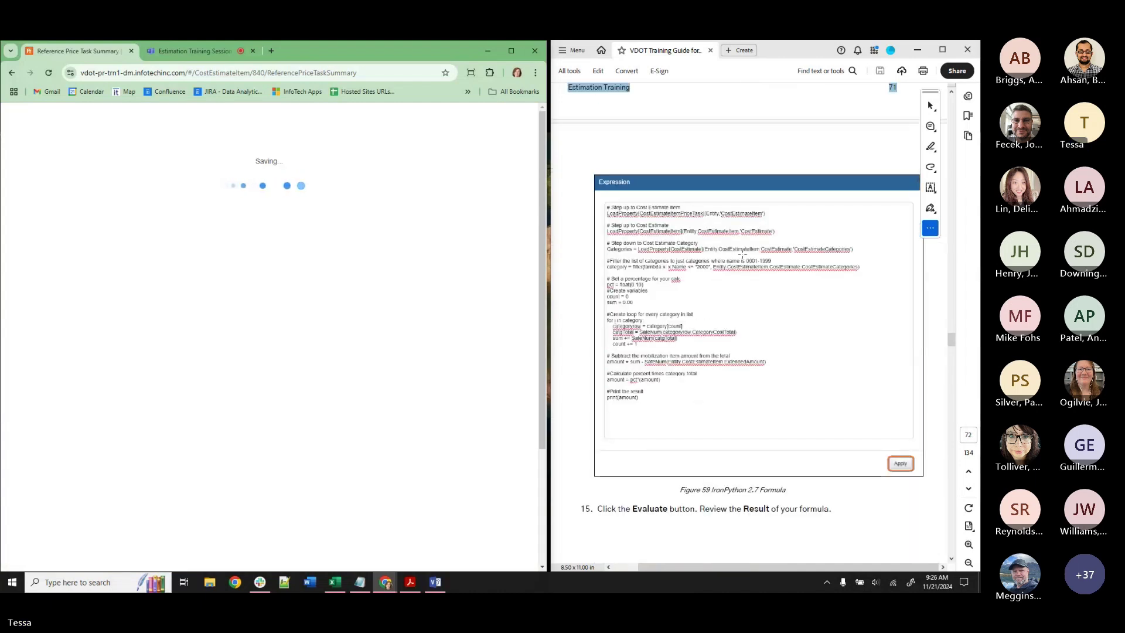
scroll(742, 252, "down", 14)
scroll(742, 253, "down", 11)
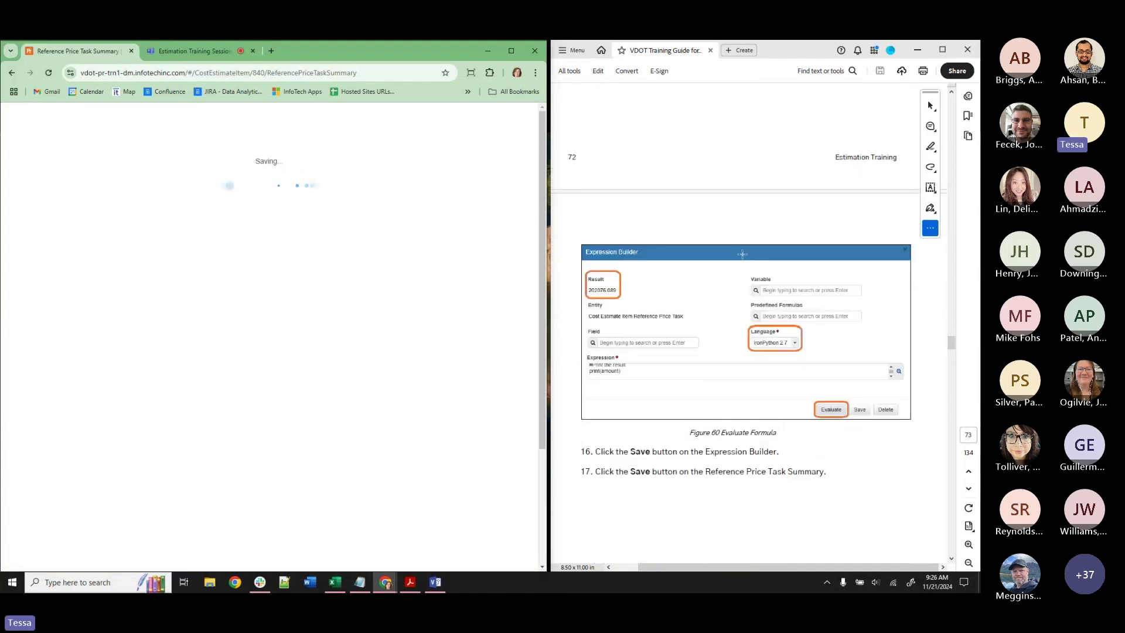
scroll(742, 253, "down", 20)
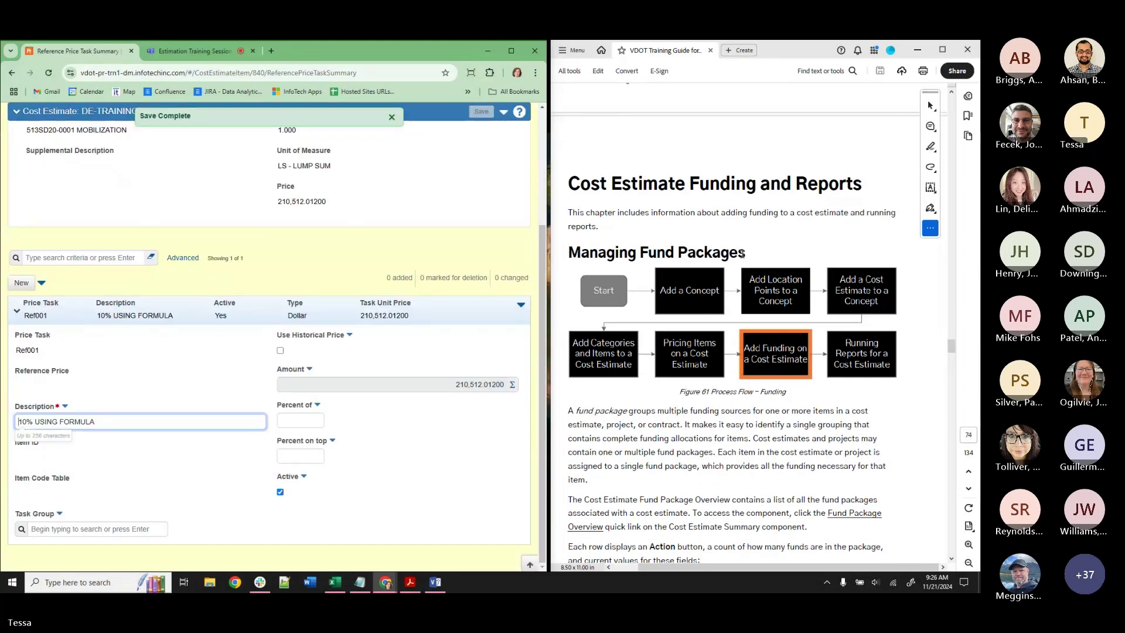
scroll(201, 315, "up", 3)
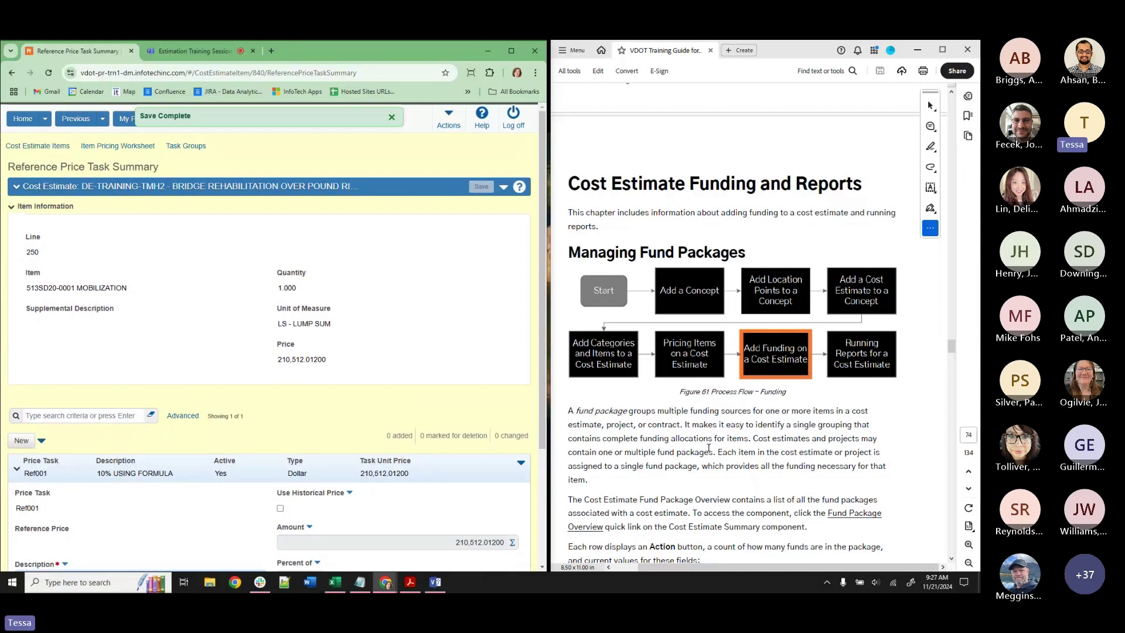
left_click(436, 583)
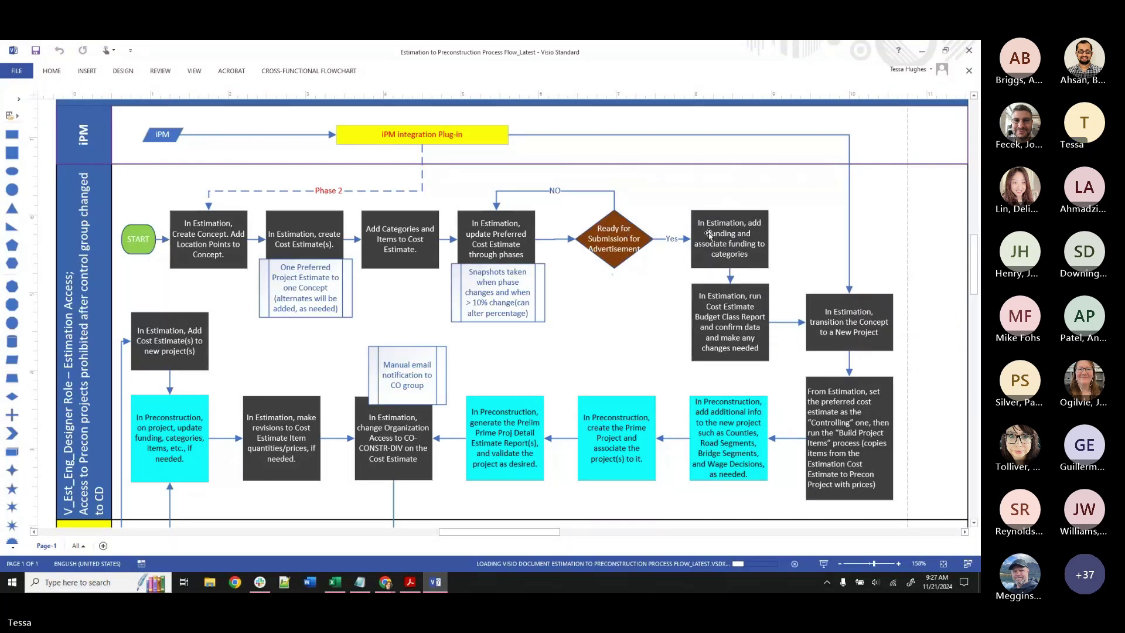
left_click(923, 54)
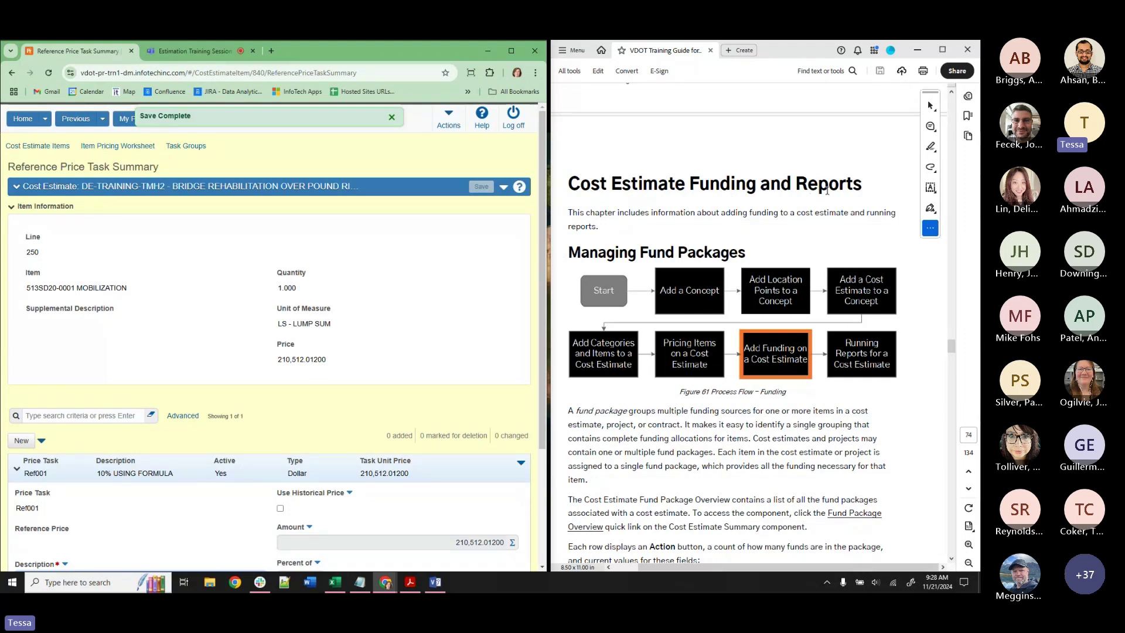
Use the Previous list to return to the DE-TRAINING-TMH2 Cost Estimate Summary totalling 2,315,632.13.
scroll(826, 192, "up", 1)
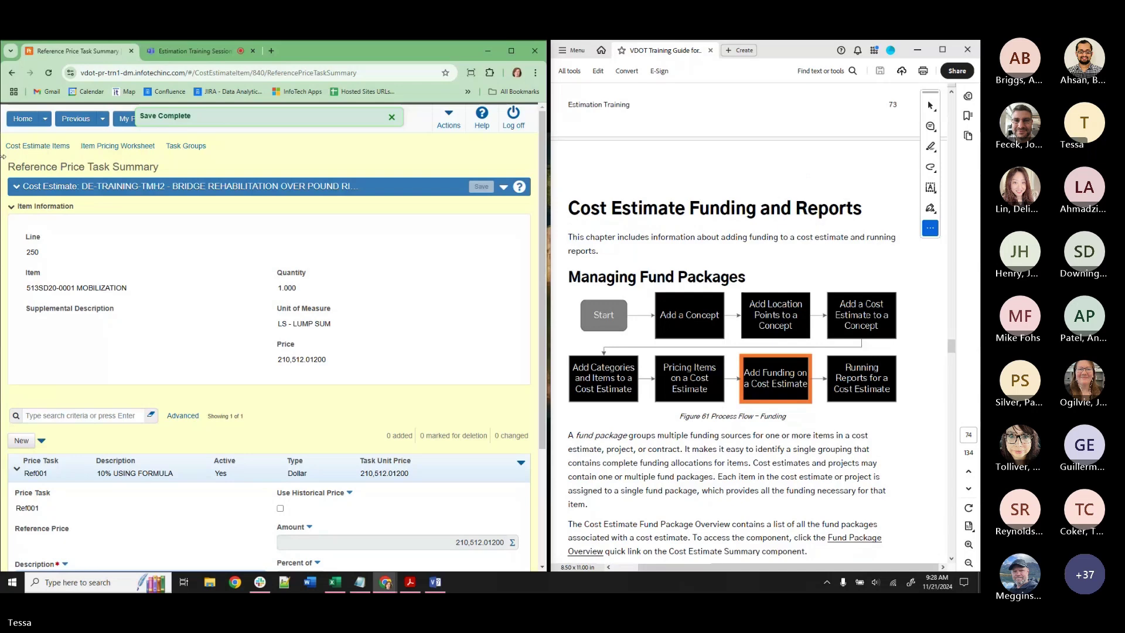
left_click(101, 119)
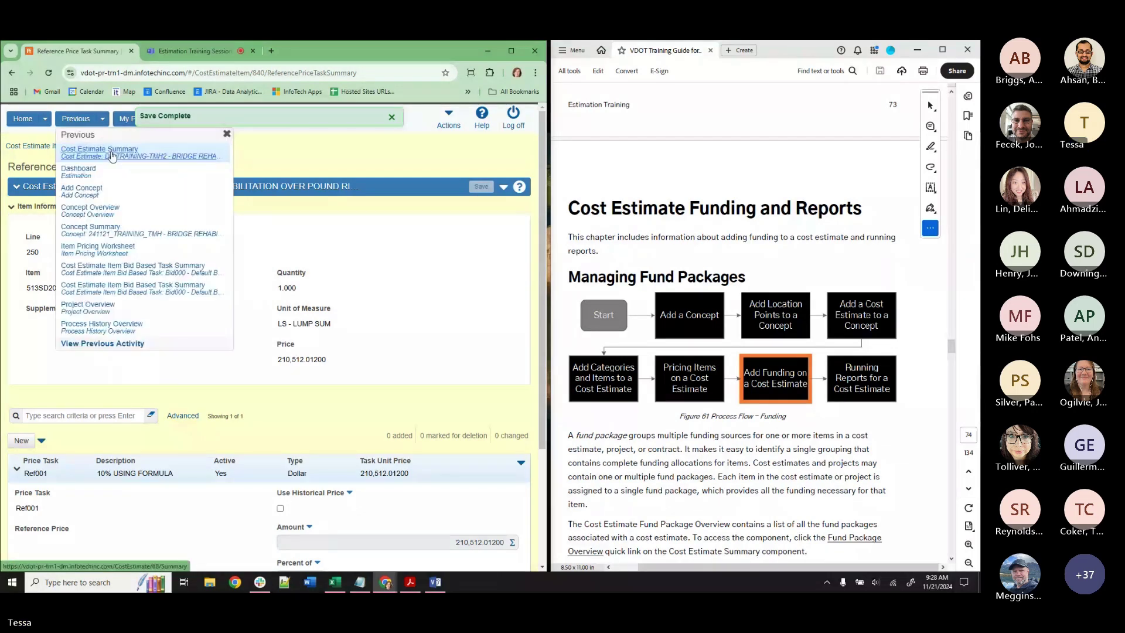
left_click(113, 155)
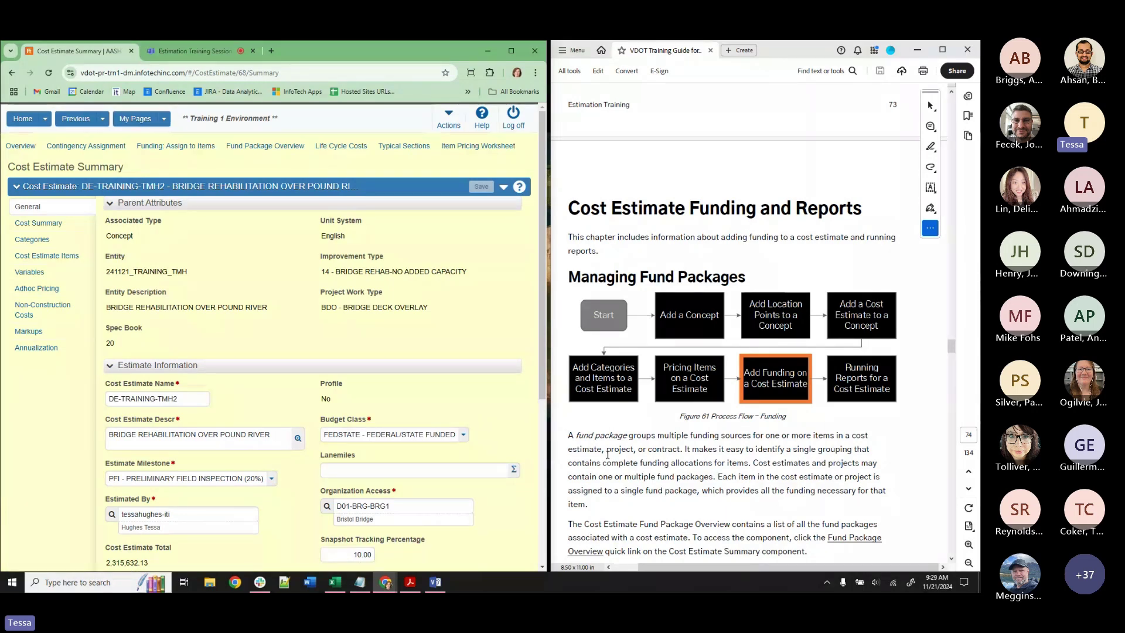
scroll(608, 454, "down", 5)
scroll(607, 456, "down", 6)
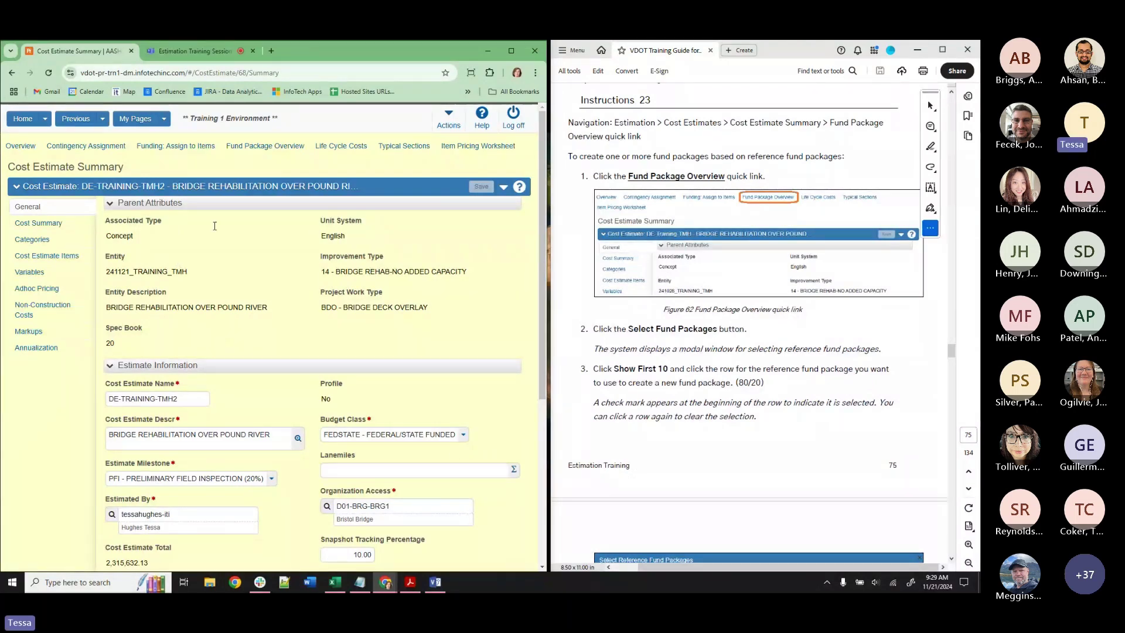
From Fund Package Overview, select and add the 80/20 package, then review it in the list.
left_click(274, 149)
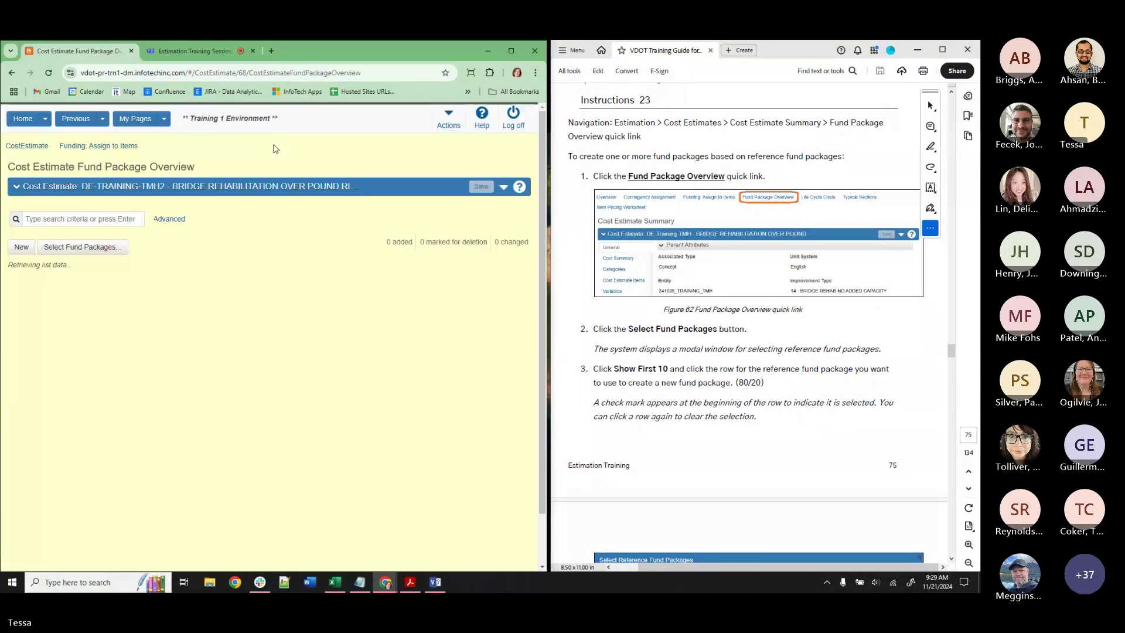
left_click(112, 248)
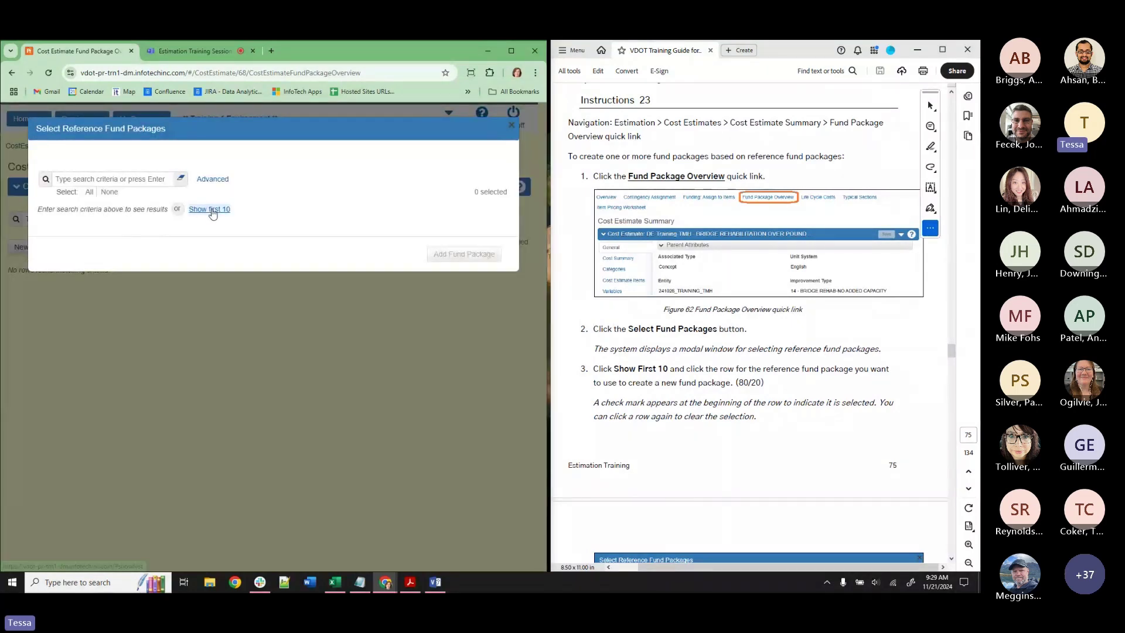
left_click(210, 212)
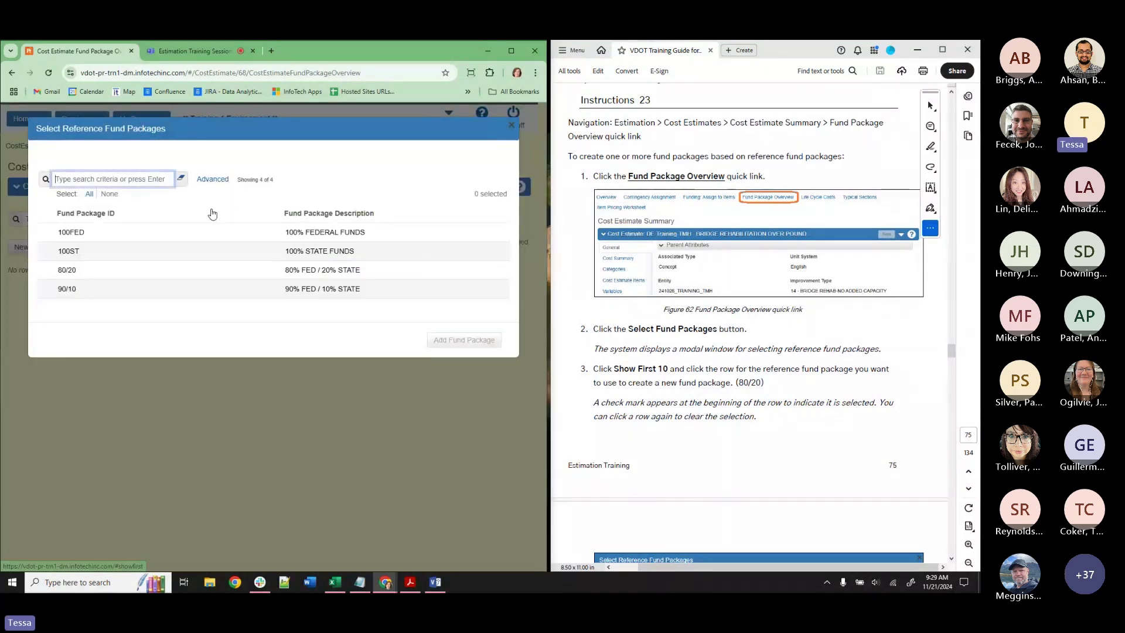
left_click(131, 273)
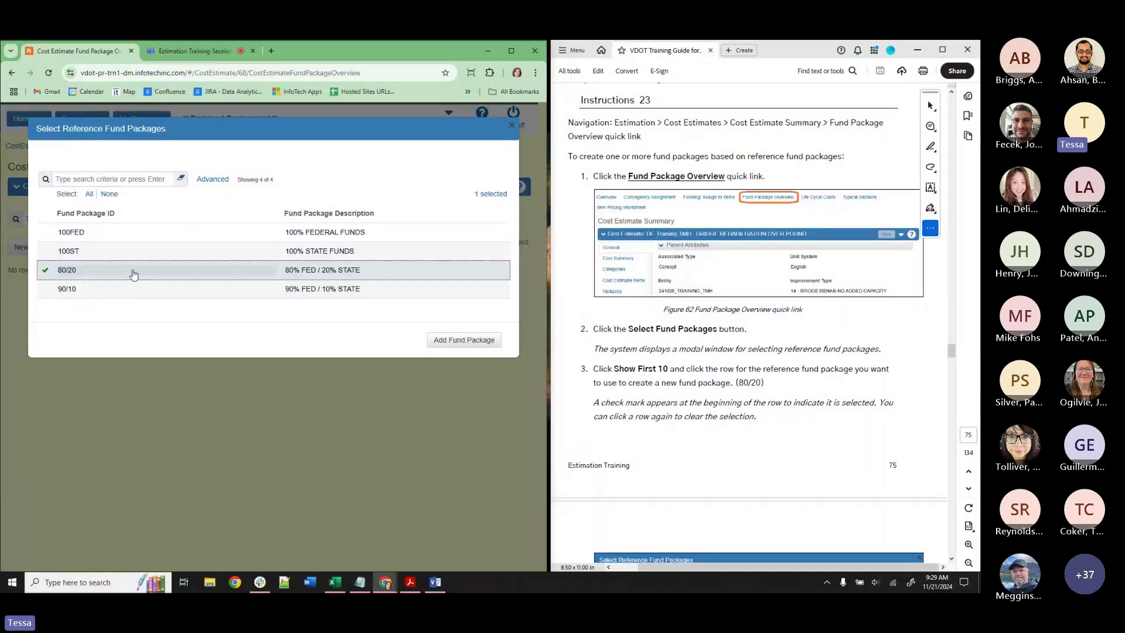
left_click(454, 345)
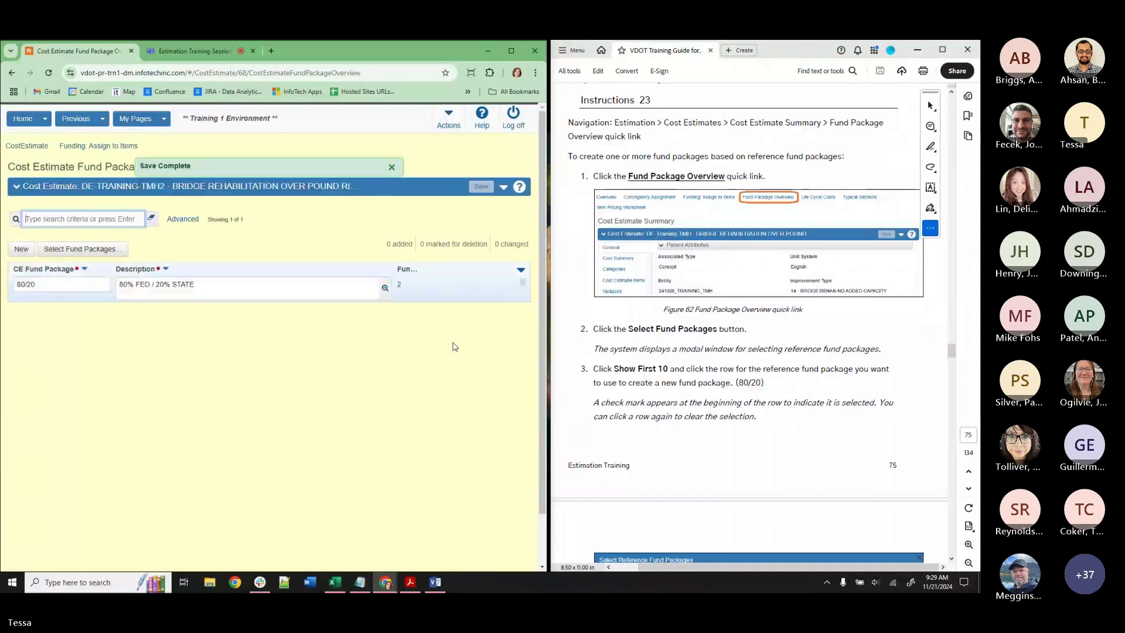
scroll(704, 383, "down", 5)
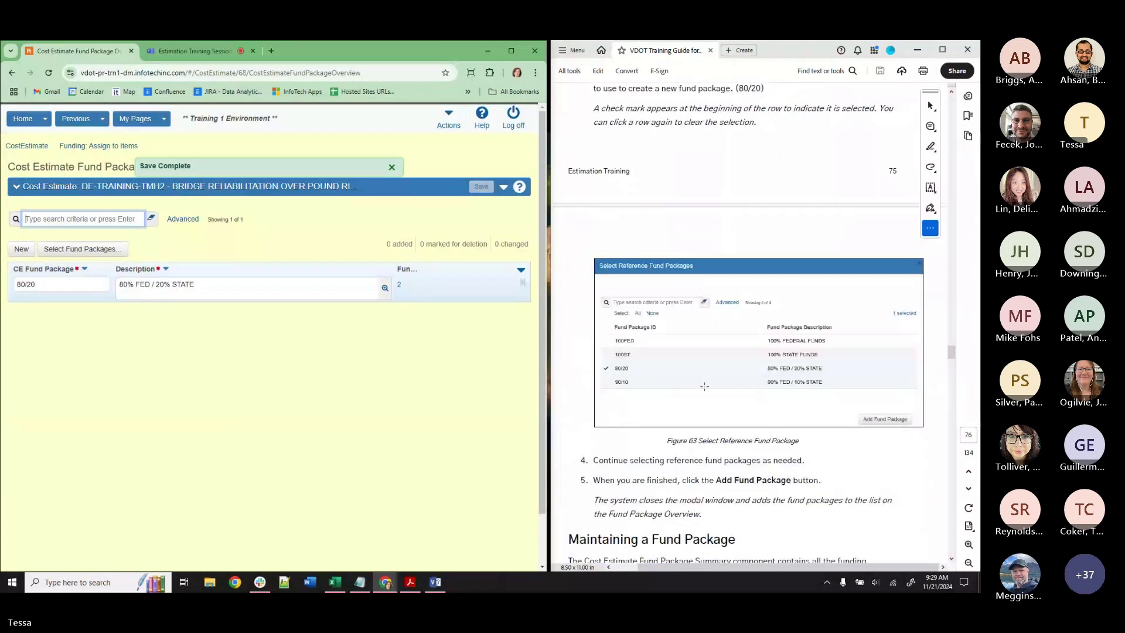
scroll(704, 386, "down", 2)
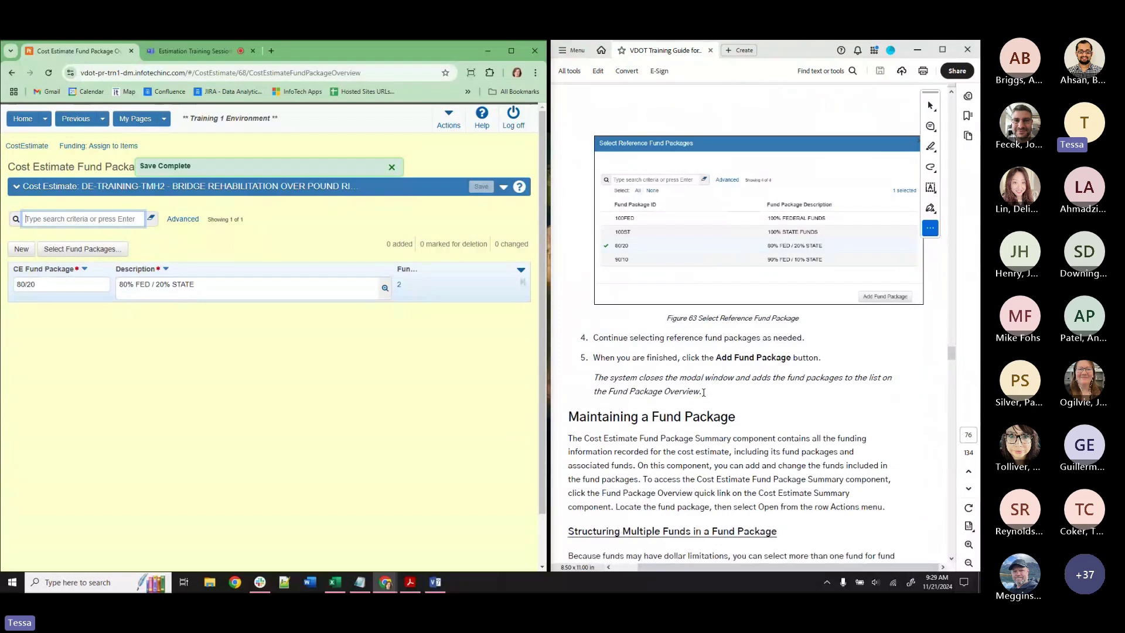
scroll(703, 392, "down", 4)
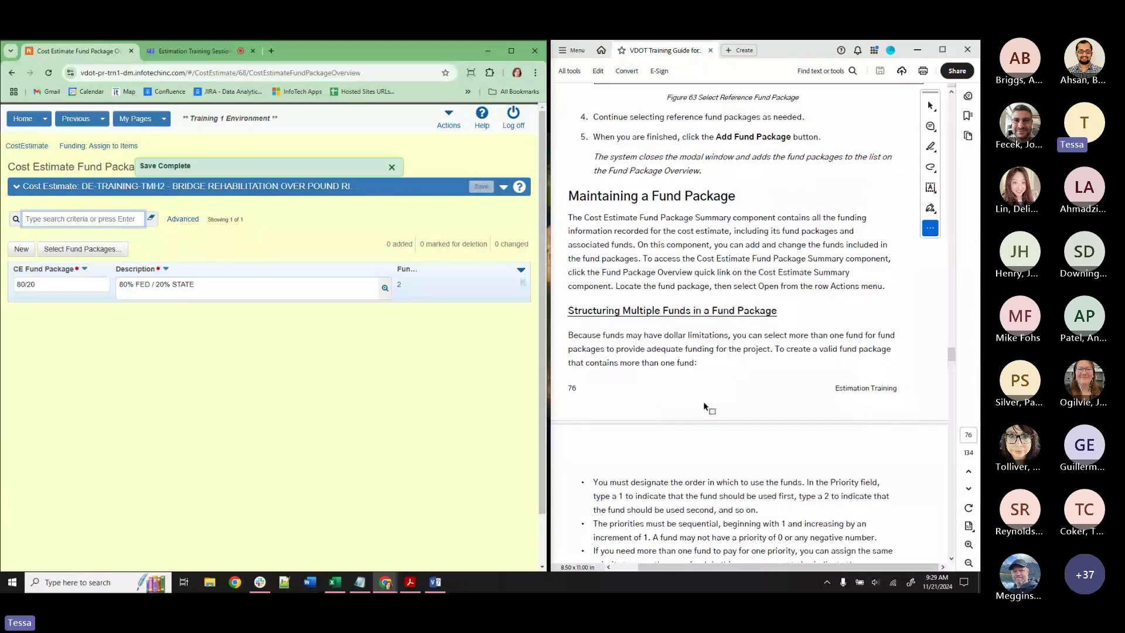
scroll(706, 405, "down", 10)
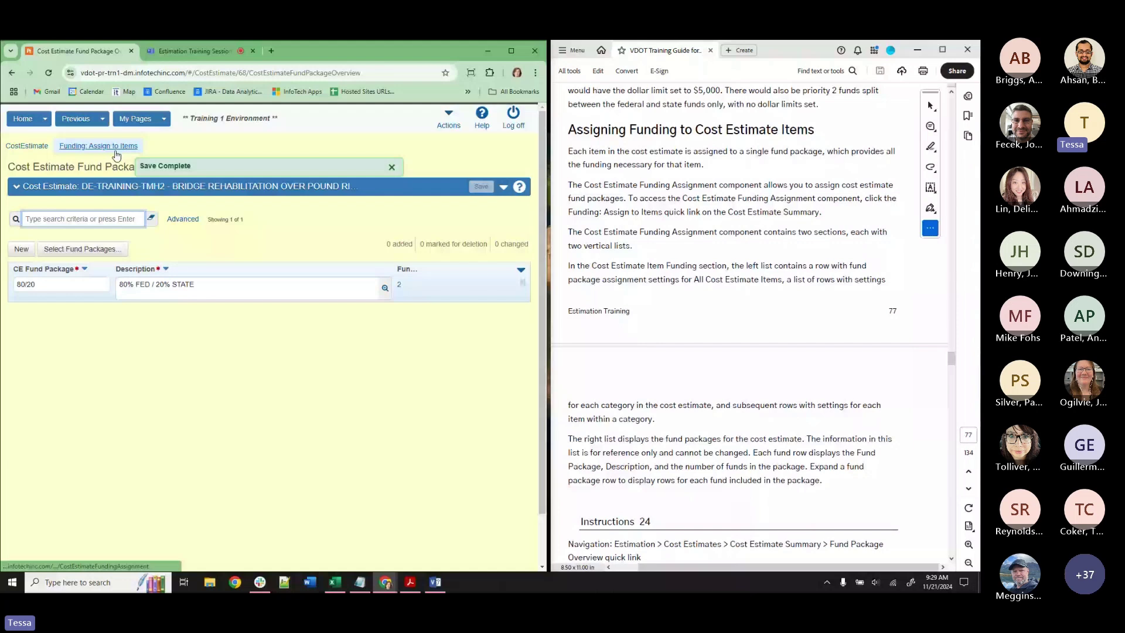
Assign the 80/20 fund package to all cost estimate items and save the funding assignment.
left_click(116, 150)
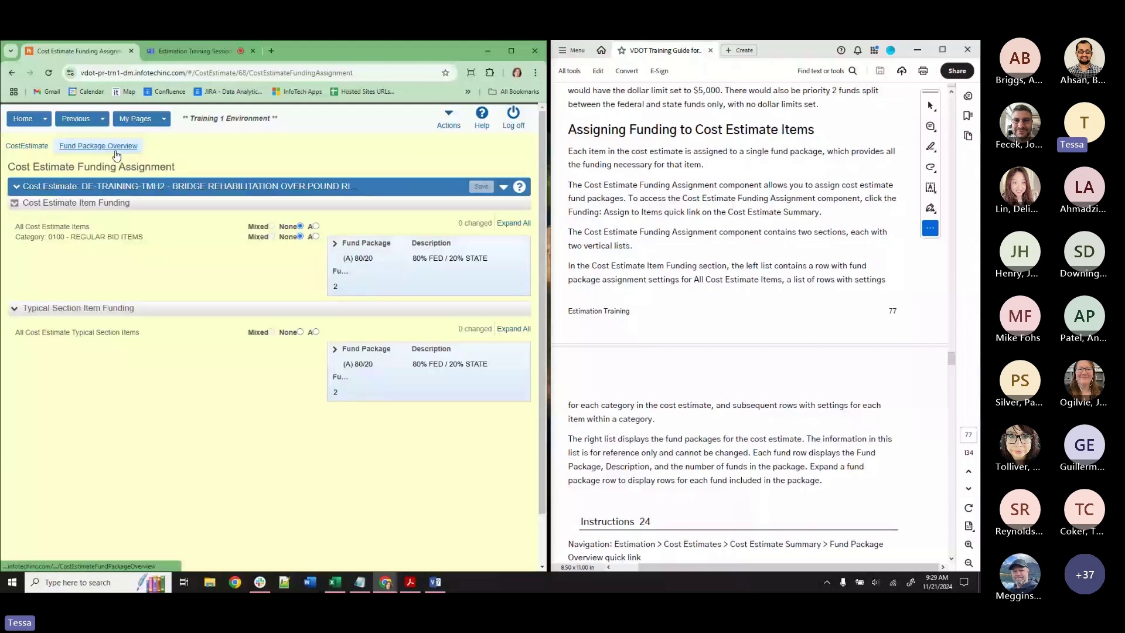
left_click(315, 225)
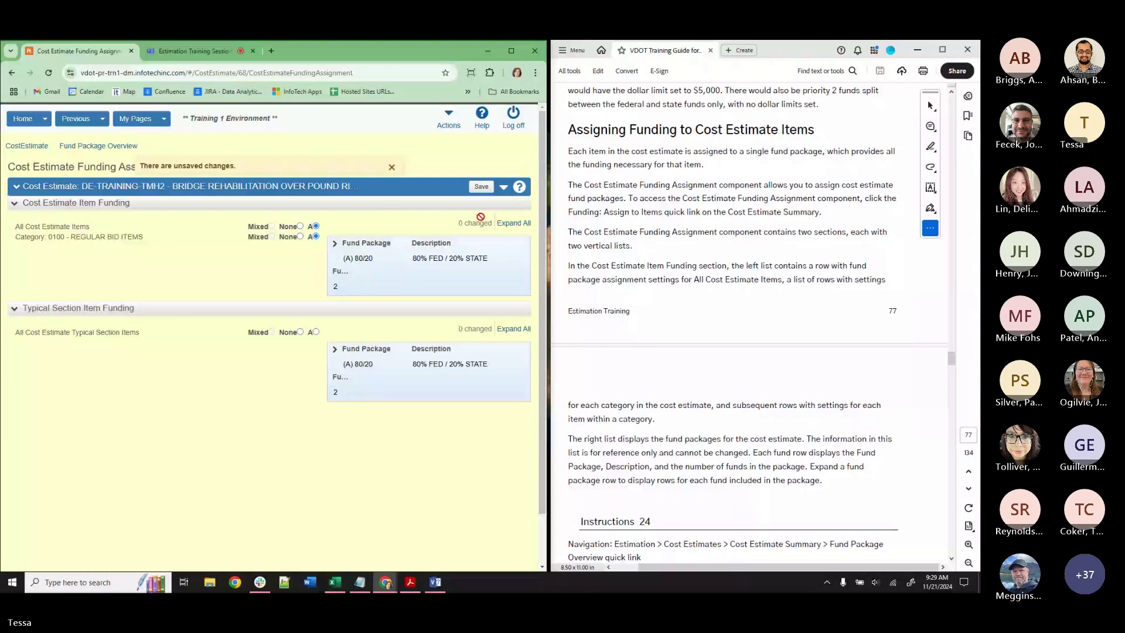
left_click(481, 186)
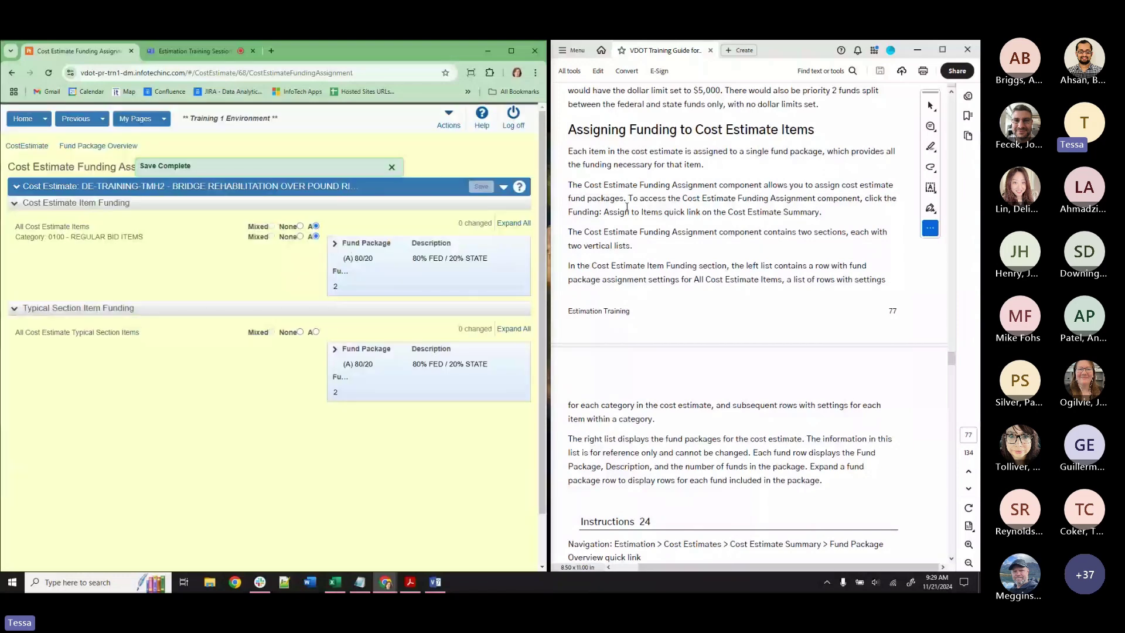
scroll(626, 207, "down", 5)
scroll(714, 295, "down", 1)
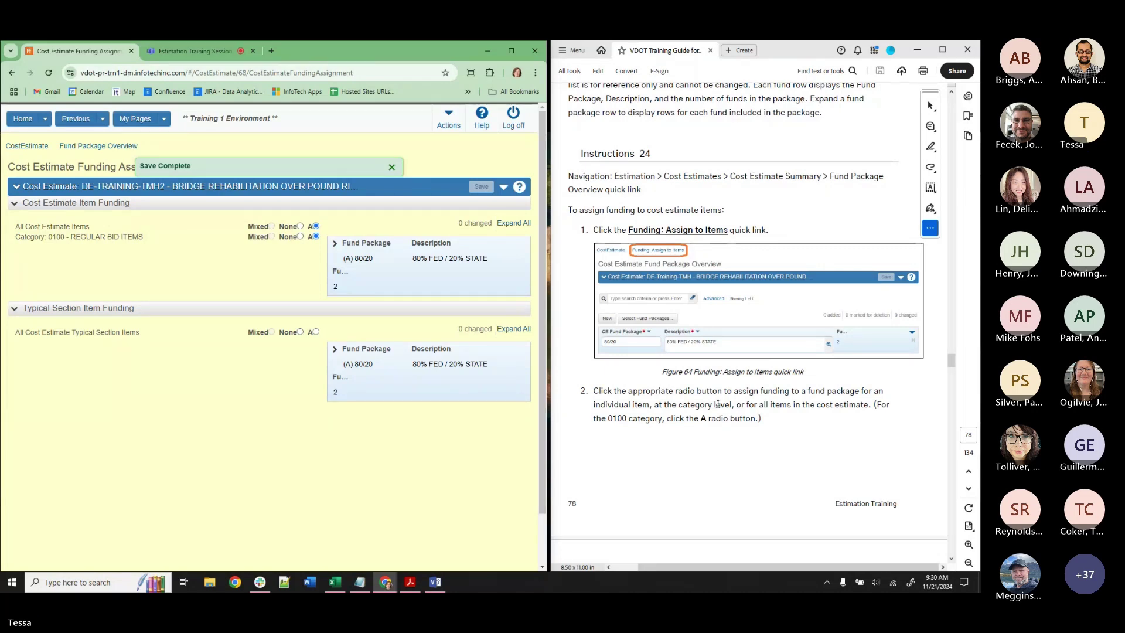
scroll(717, 404, "down", 10)
scroll(696, 450, "down", 5)
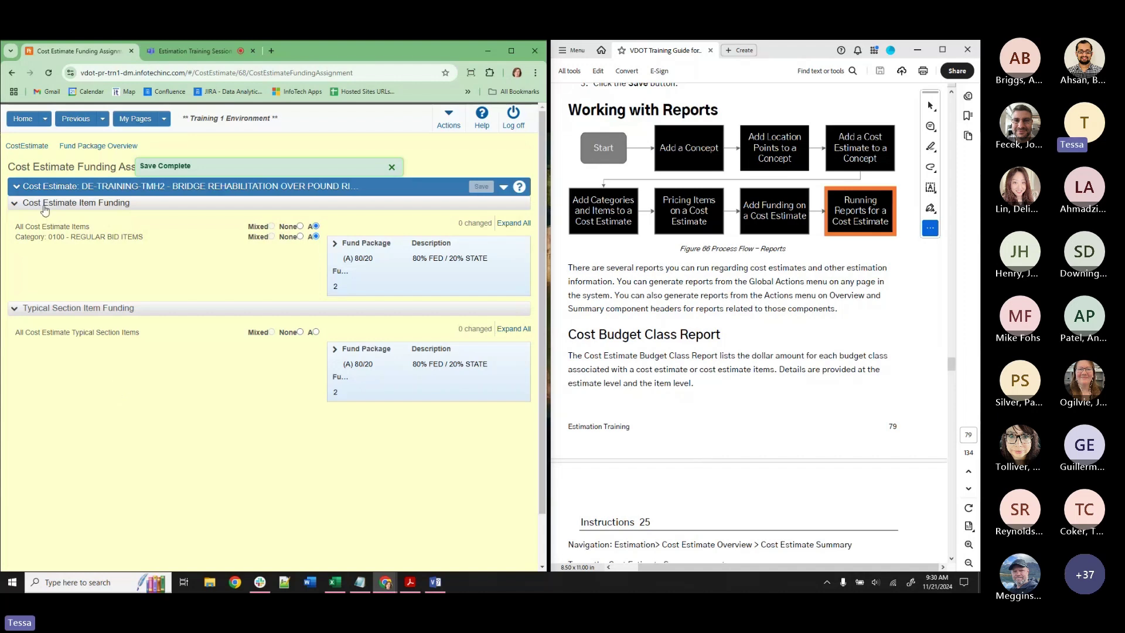
From the CostEstimate summary's Actions menu, choose the Cost Estimate Budget Class Report.
left_click(35, 154)
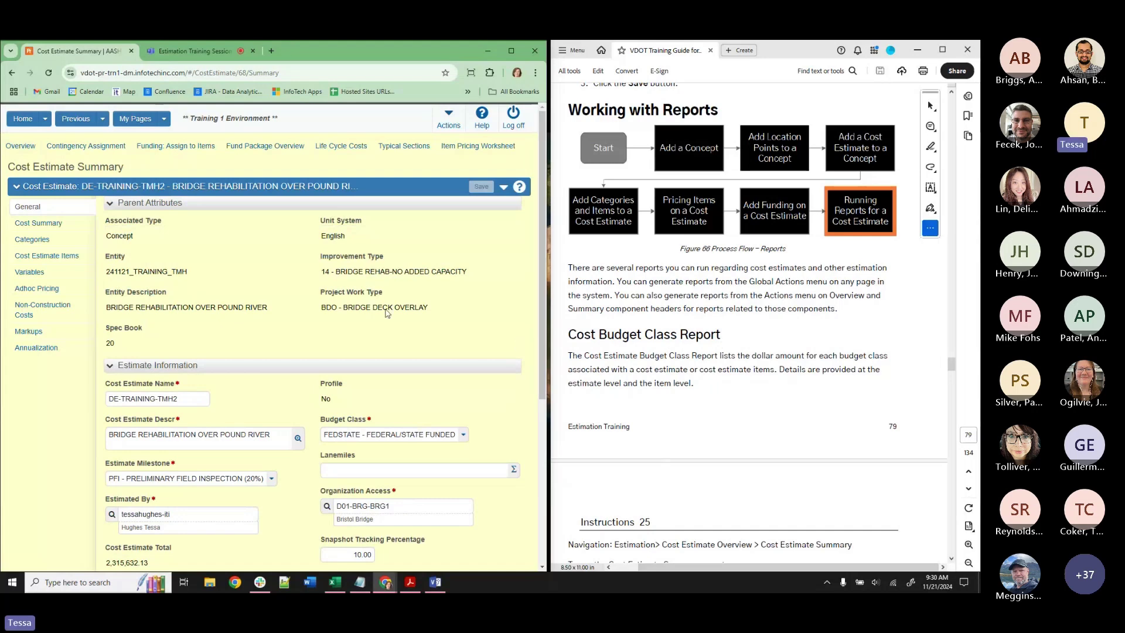
left_click(504, 187)
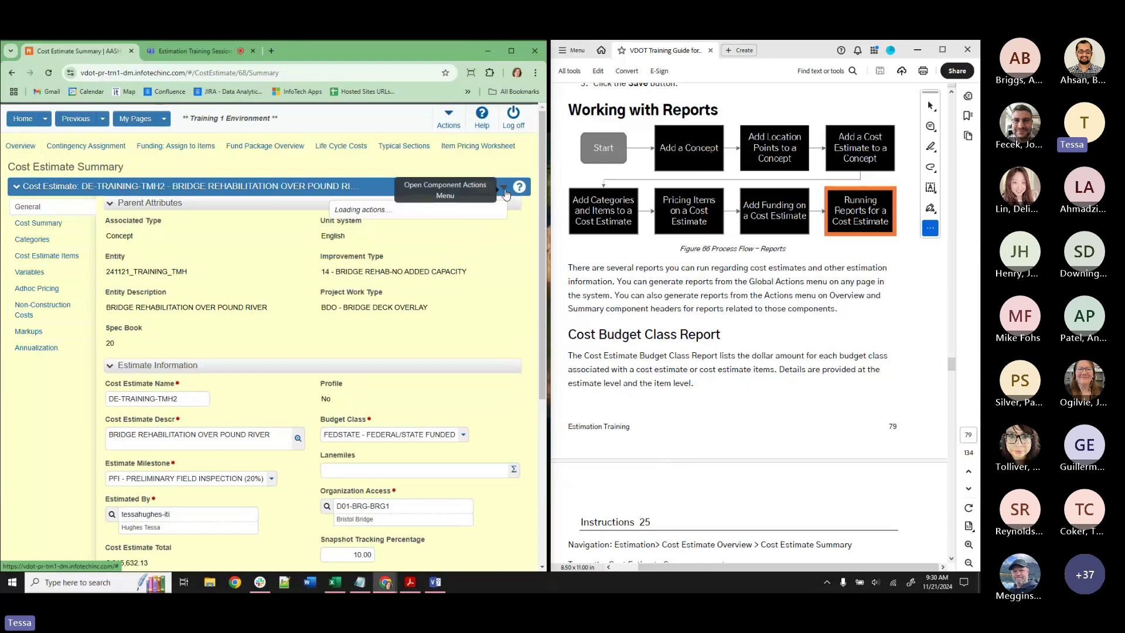
scroll(461, 371, "down", 2)
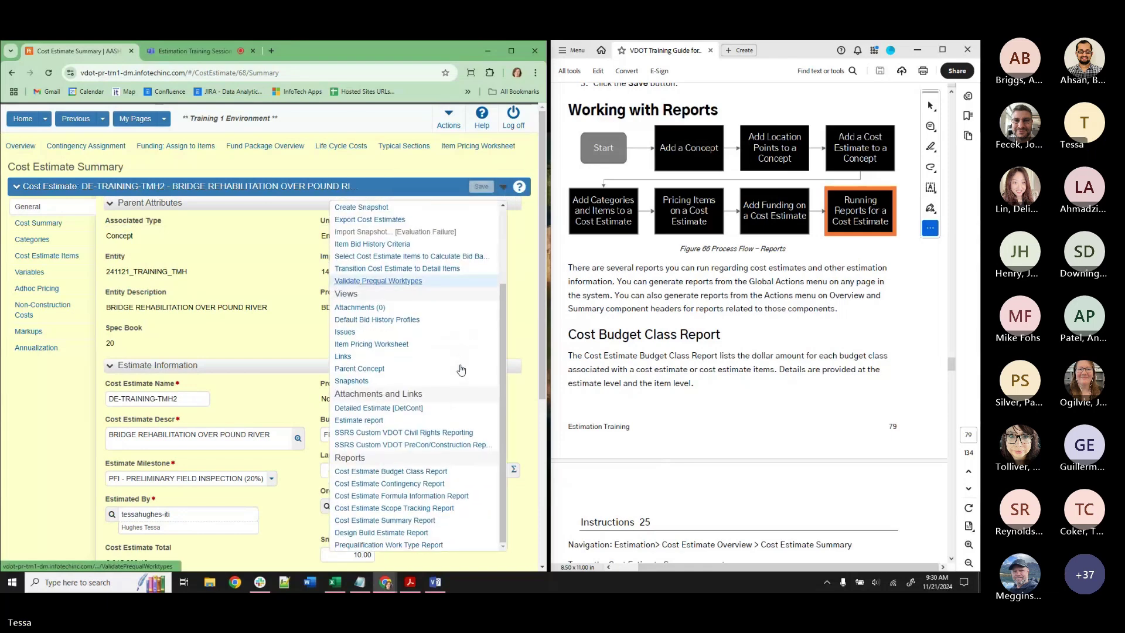
scroll(461, 369, "down", 1)
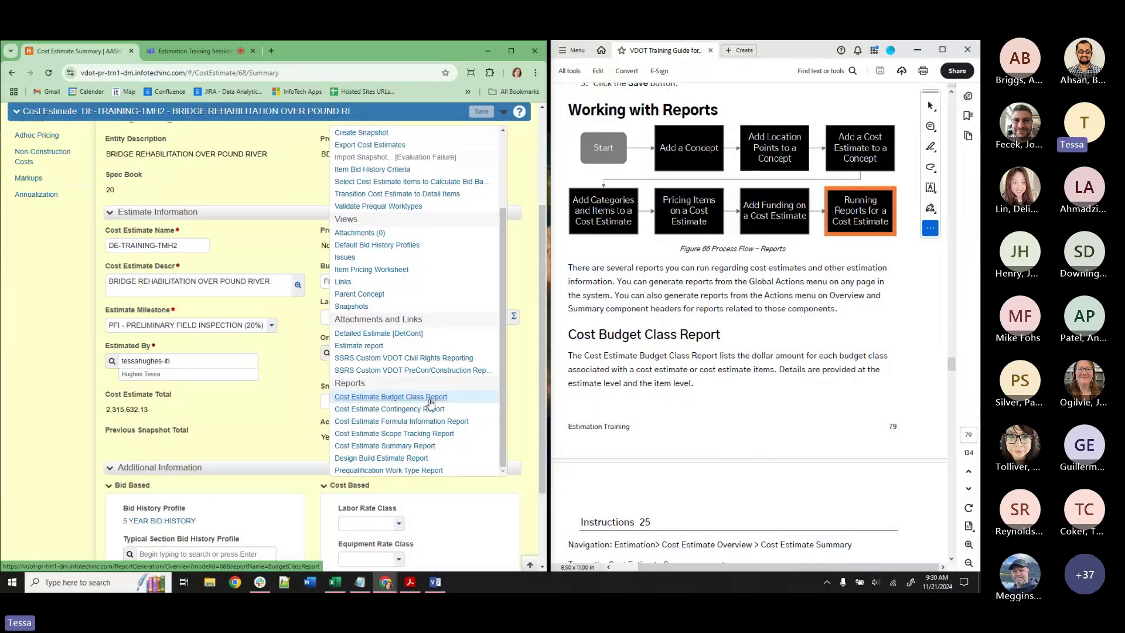
left_click(430, 398)
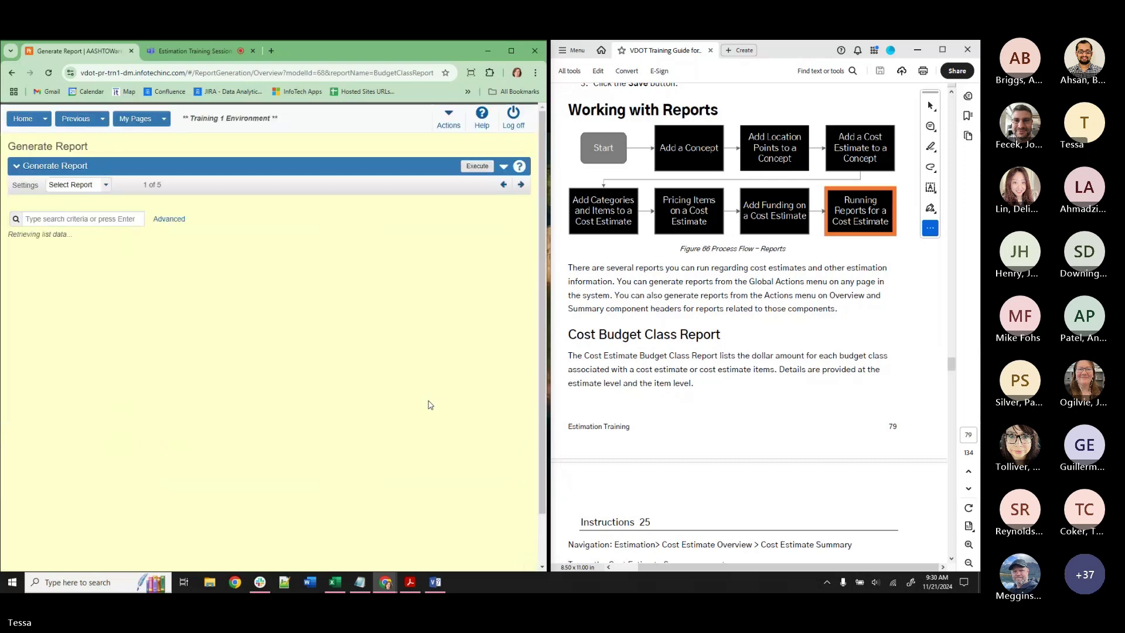
Generate the budget class report PDF, maximize the window and zoom to 125%.
left_click(475, 167)
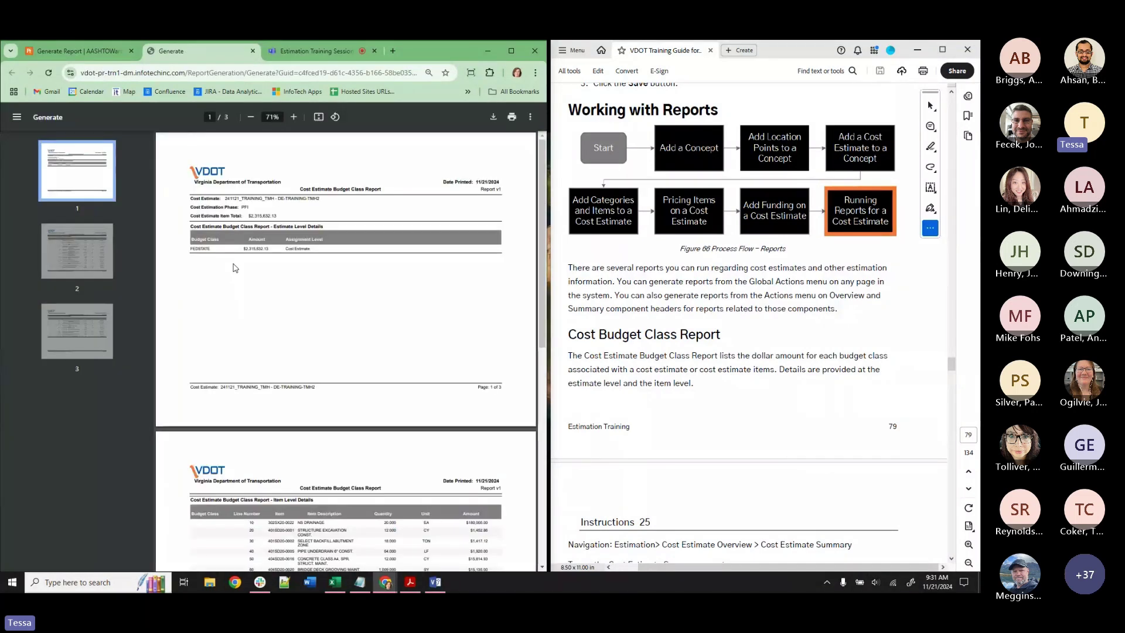
left_click(511, 51)
left_click(511, 120)
left_click(511, 120)
left_click(511, 119)
left_click(510, 119)
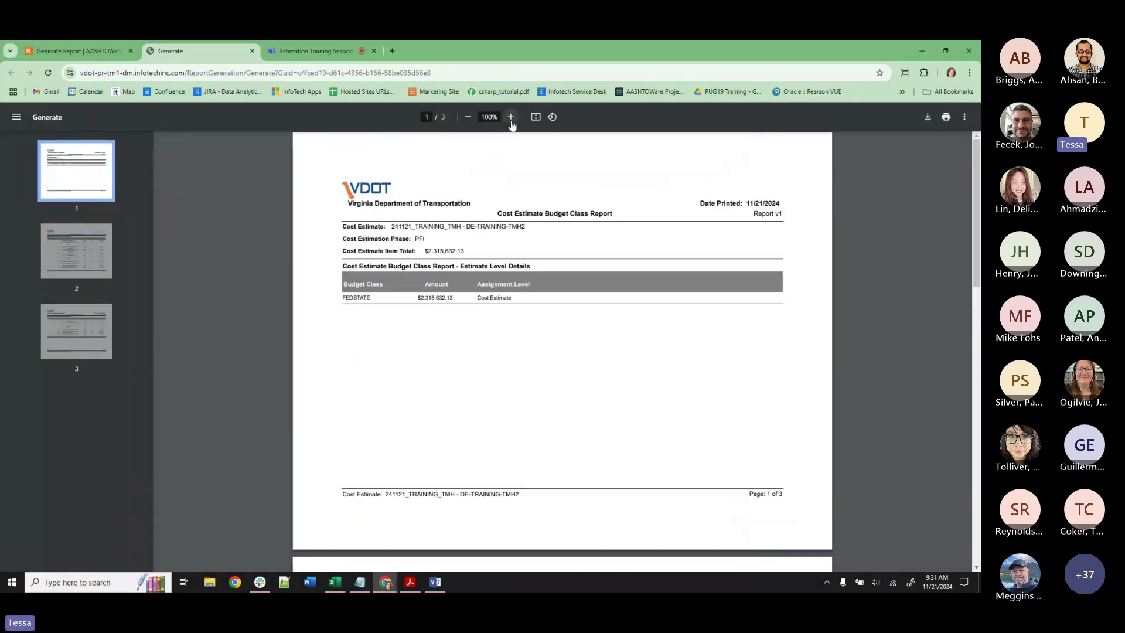
left_click(511, 120)
left_click(511, 120)
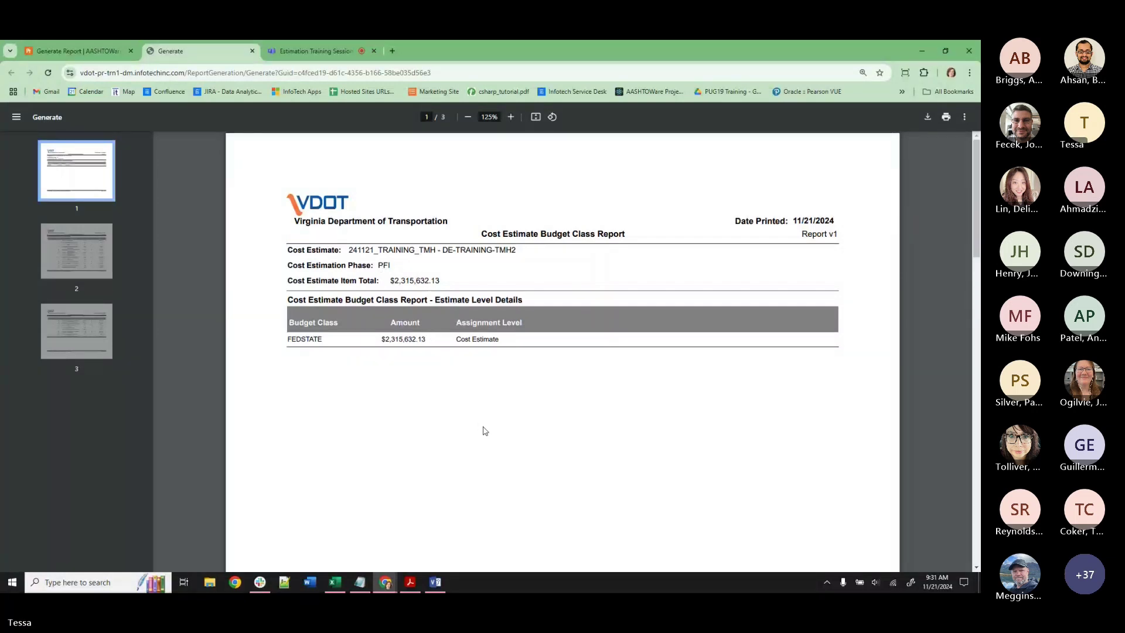
Scroll through report pages 1–3, including FEDSTATE at $2,315,632.13 and item details.
scroll(484, 433, "down", 10)
scroll(484, 433, "down", 3)
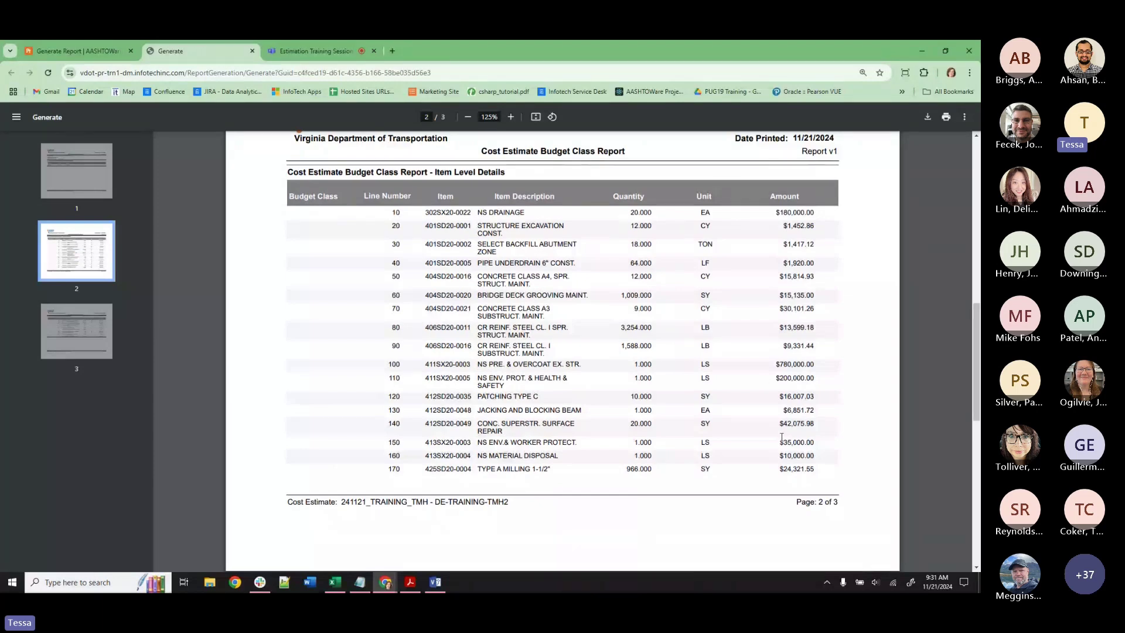
scroll(781, 436, "down", 6)
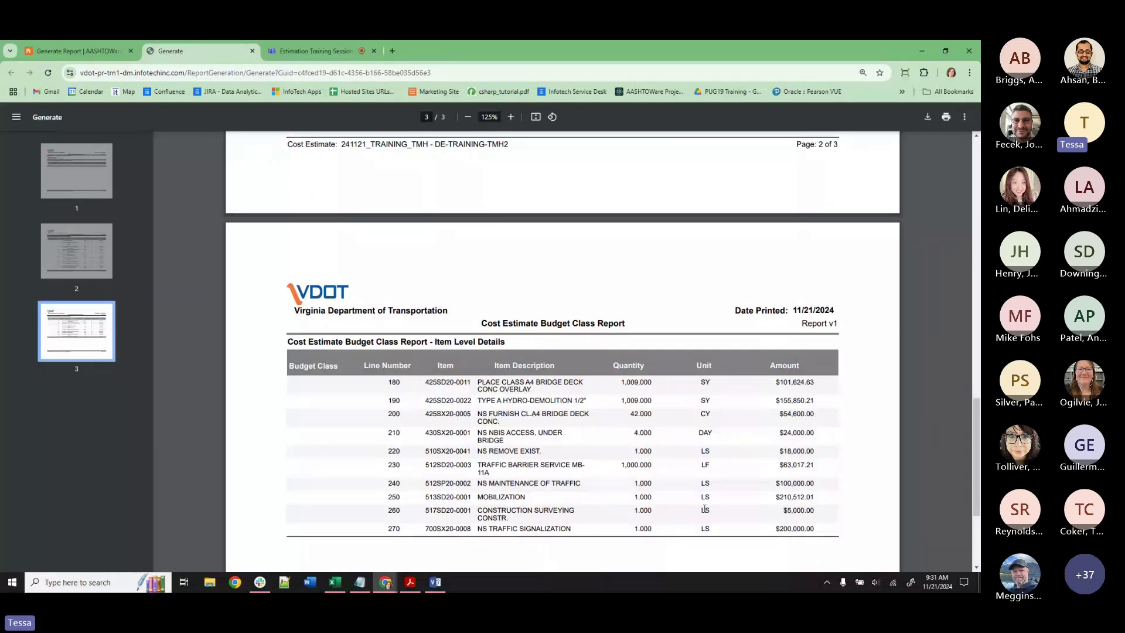
scroll(797, 406, "down", 2)
scroll(797, 406, "down", 2)
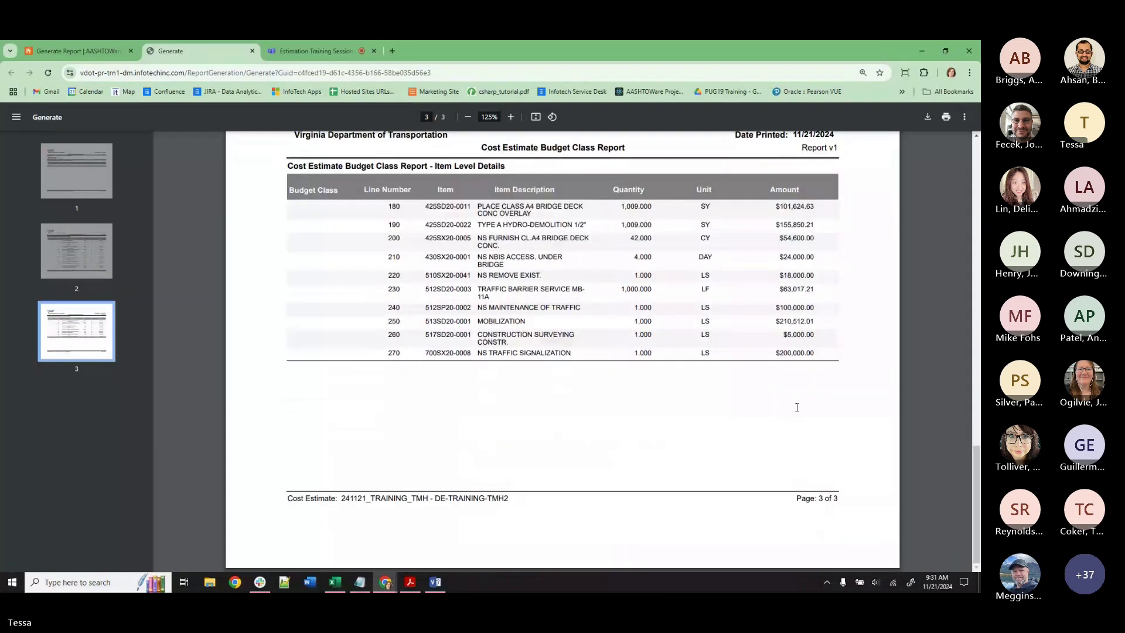
scroll(797, 406, "up", 3)
Close the PDF report and return to the DE-TRAINING-TMH2 Cost Estimate Summary.
left_click(254, 53)
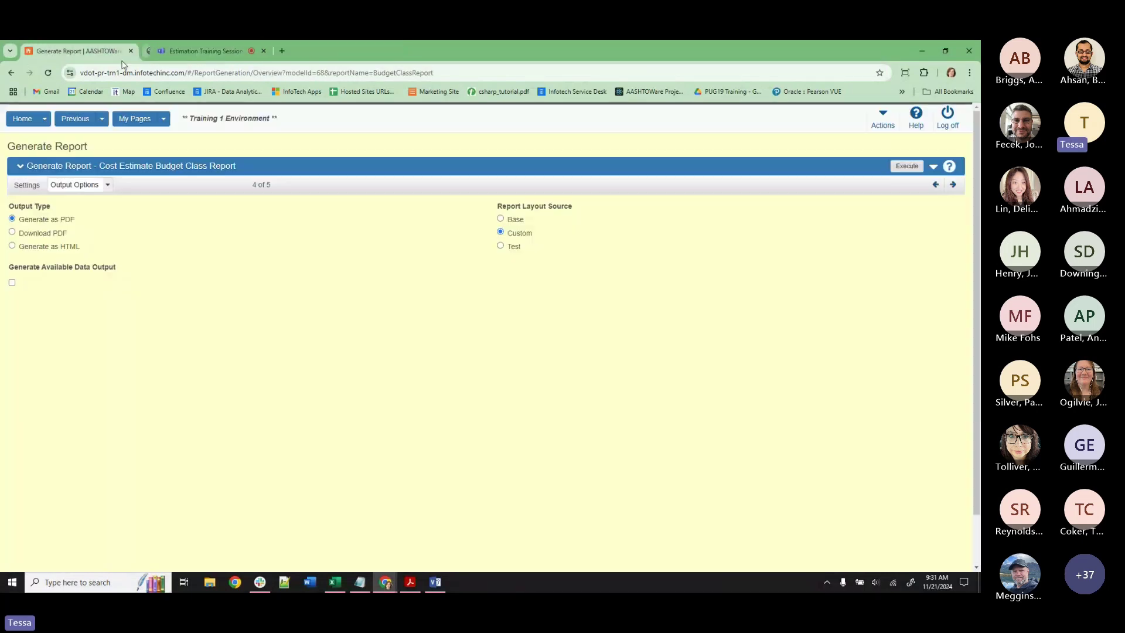
left_click(102, 119)
left_click(104, 149)
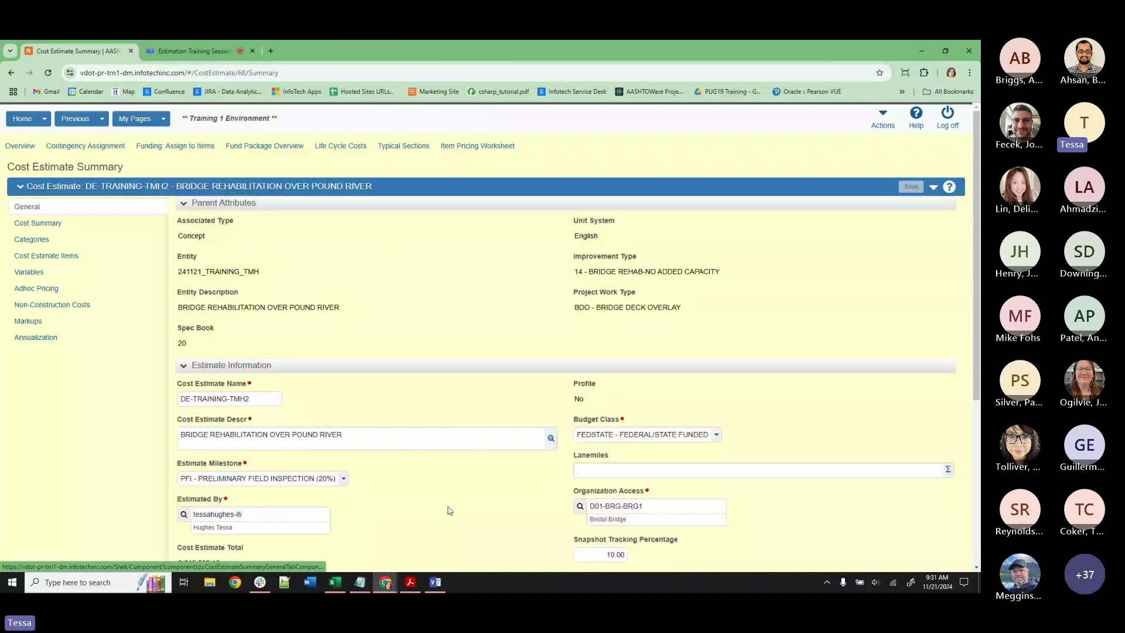
left_click(933, 188)
scroll(859, 389, "down", 3)
scroll(859, 390, "down", 1)
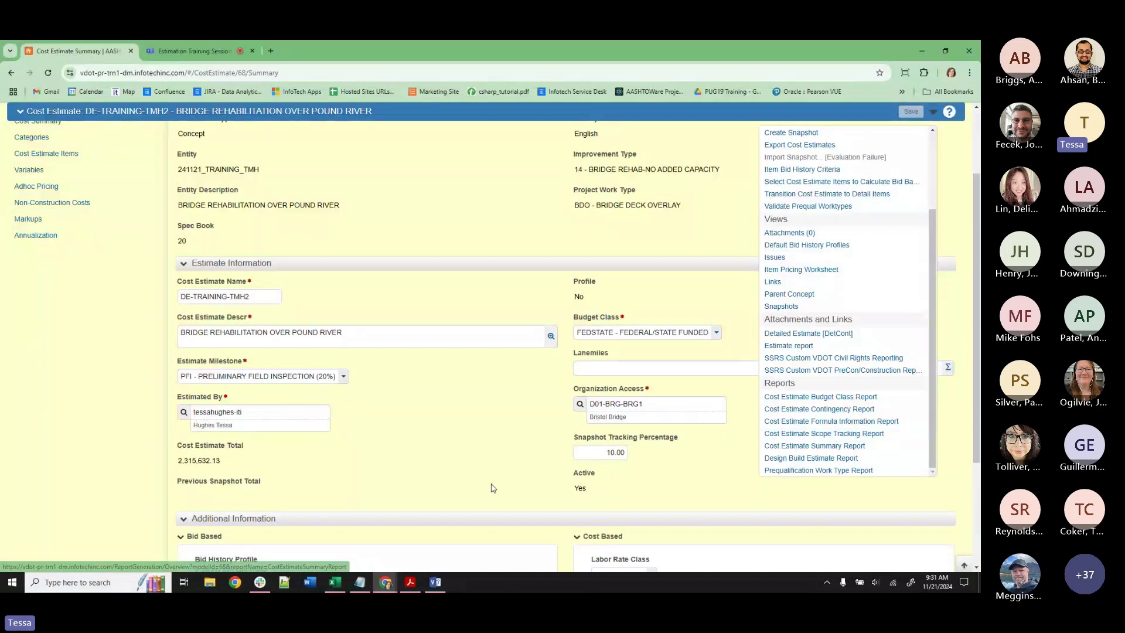
scroll(418, 336, "up", 3)
left_click(418, 336)
Set Estimate Milestone to PAC - PAC-Final Design & ROW (75-100%) and save.
scroll(418, 336, "down", 2)
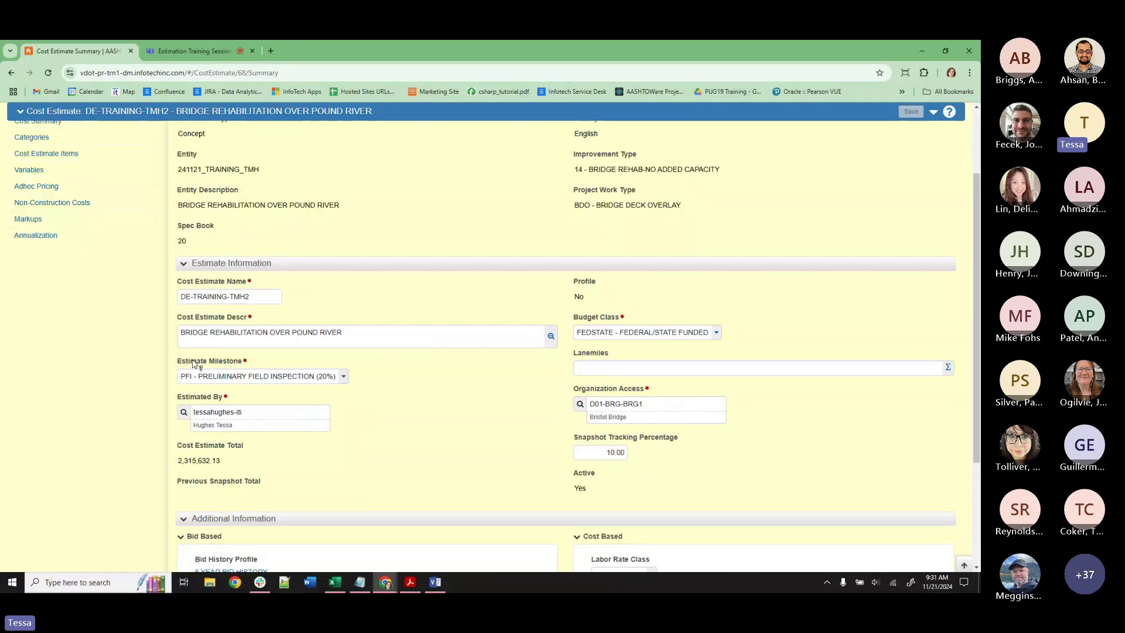
left_click(226, 380)
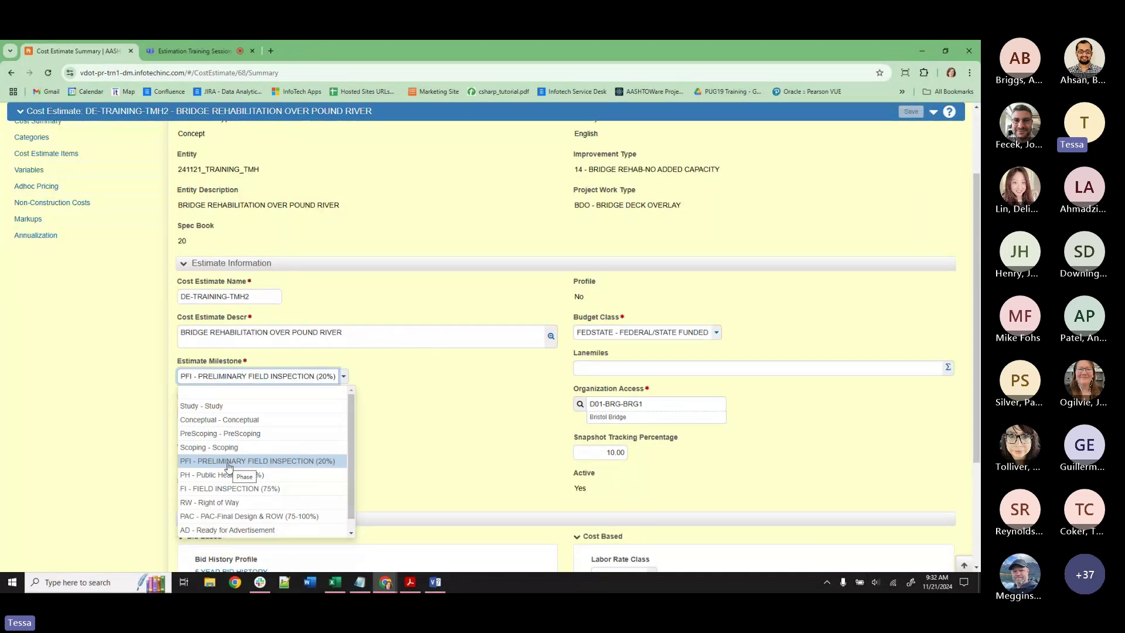
left_click(232, 518)
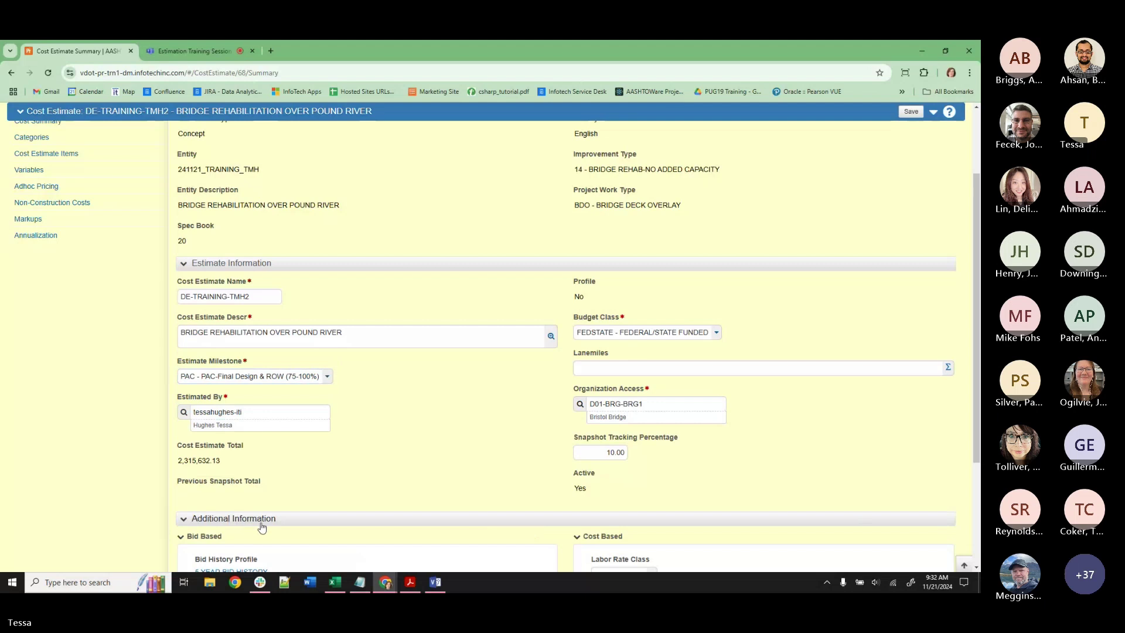
left_click(911, 112)
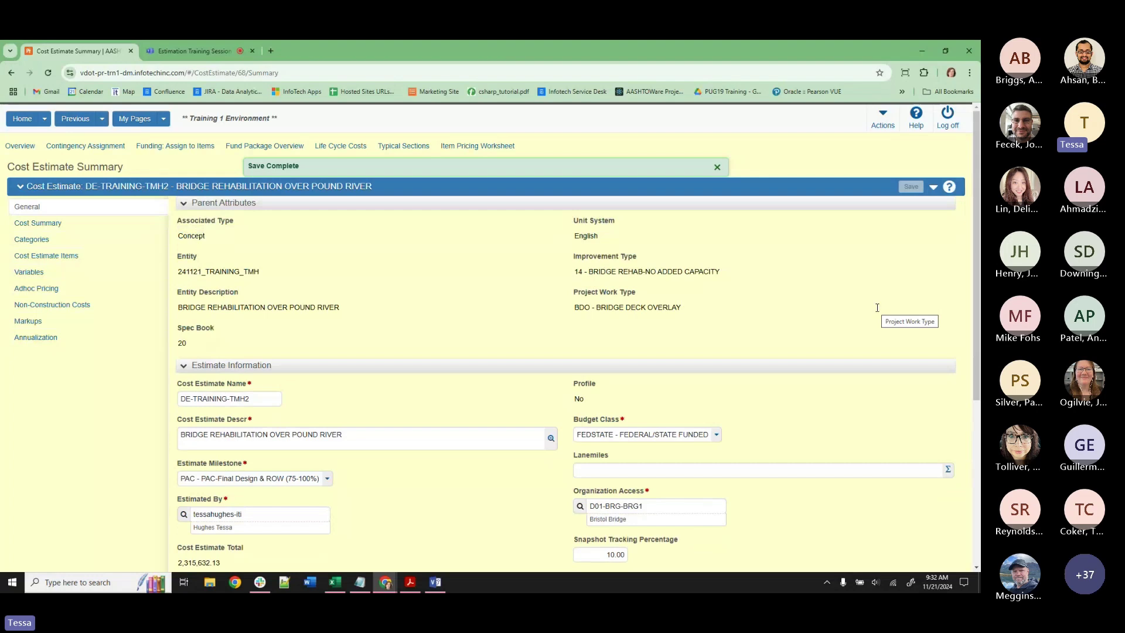
Review the estimate milestone choices twice, leaving the saved milestone unchanged.
scroll(490, 498, "down", 1)
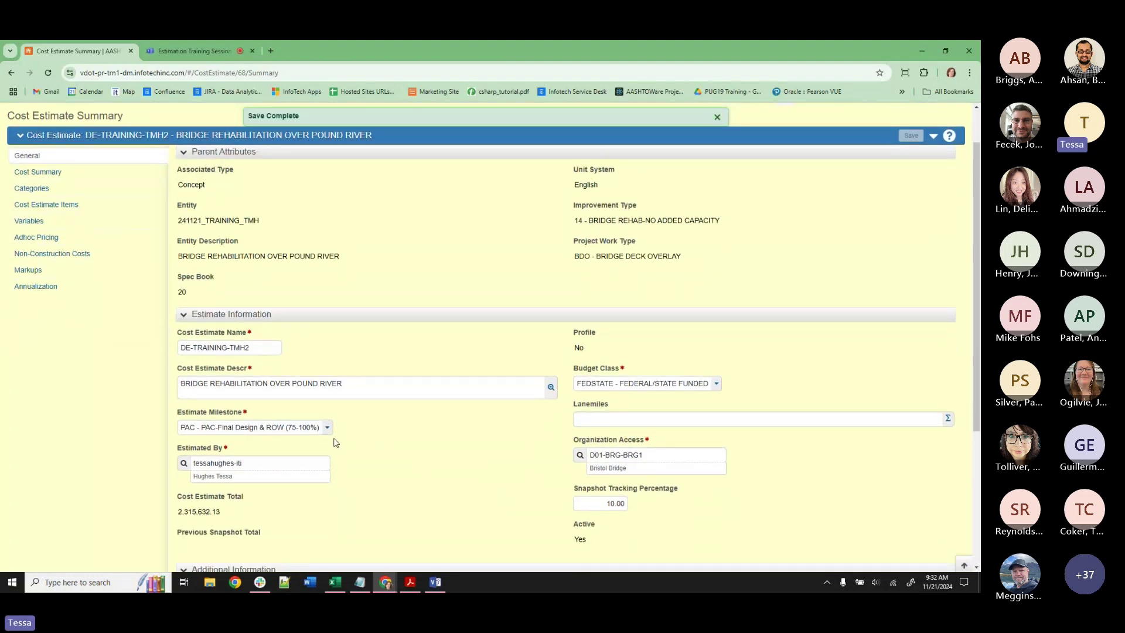
left_click(320, 428)
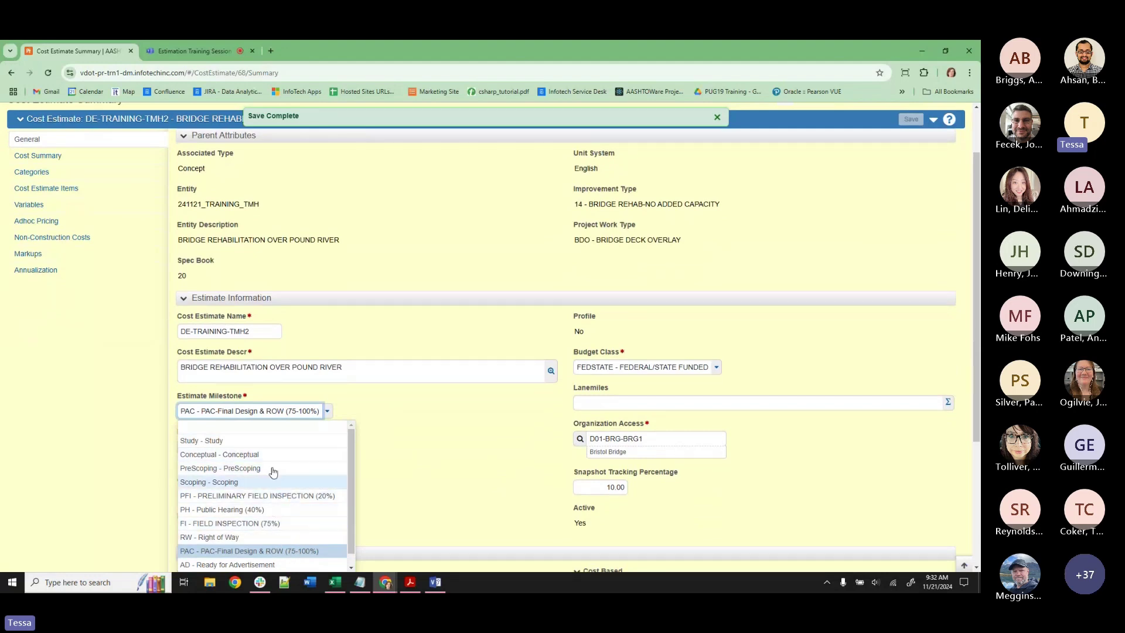
left_click(435, 416)
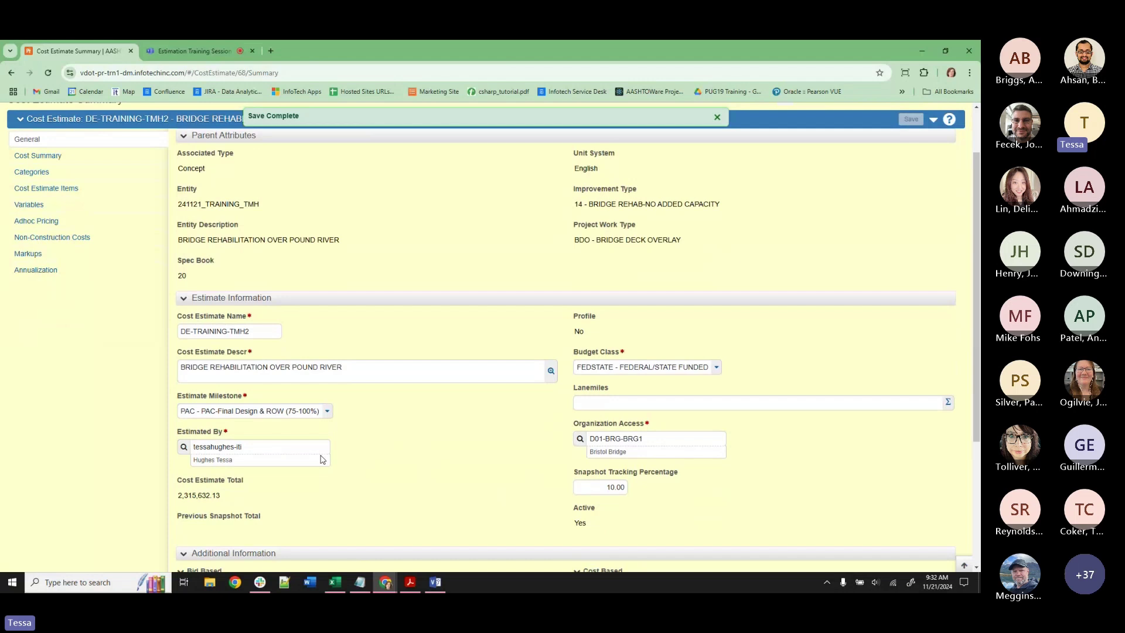
left_click(311, 412)
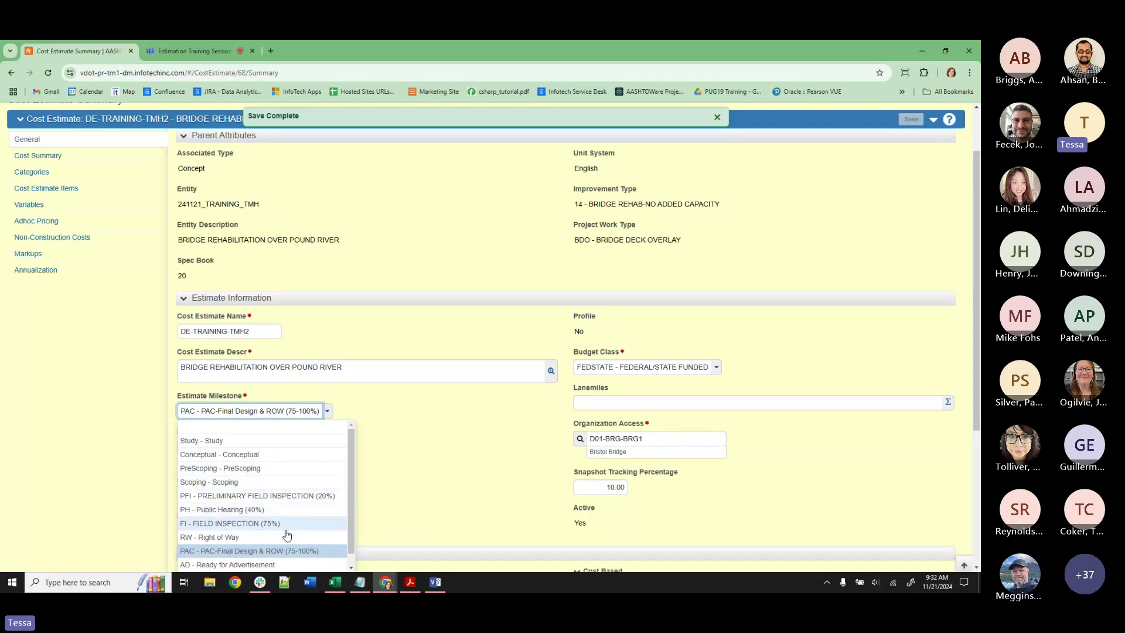
left_click(478, 462)
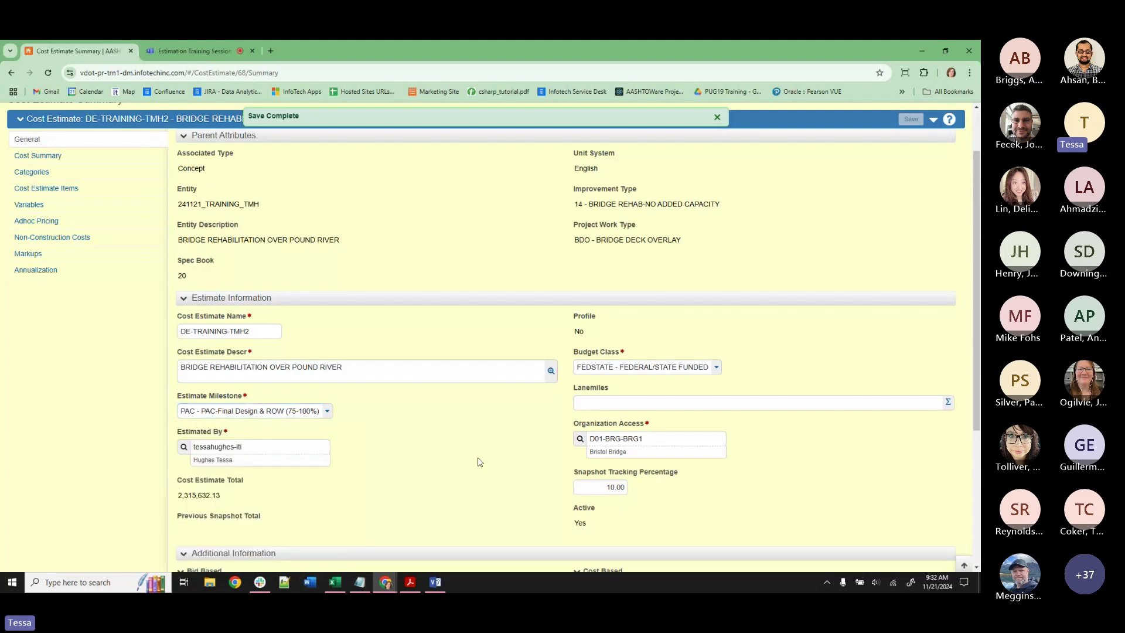
scroll(741, 333, "up", 2)
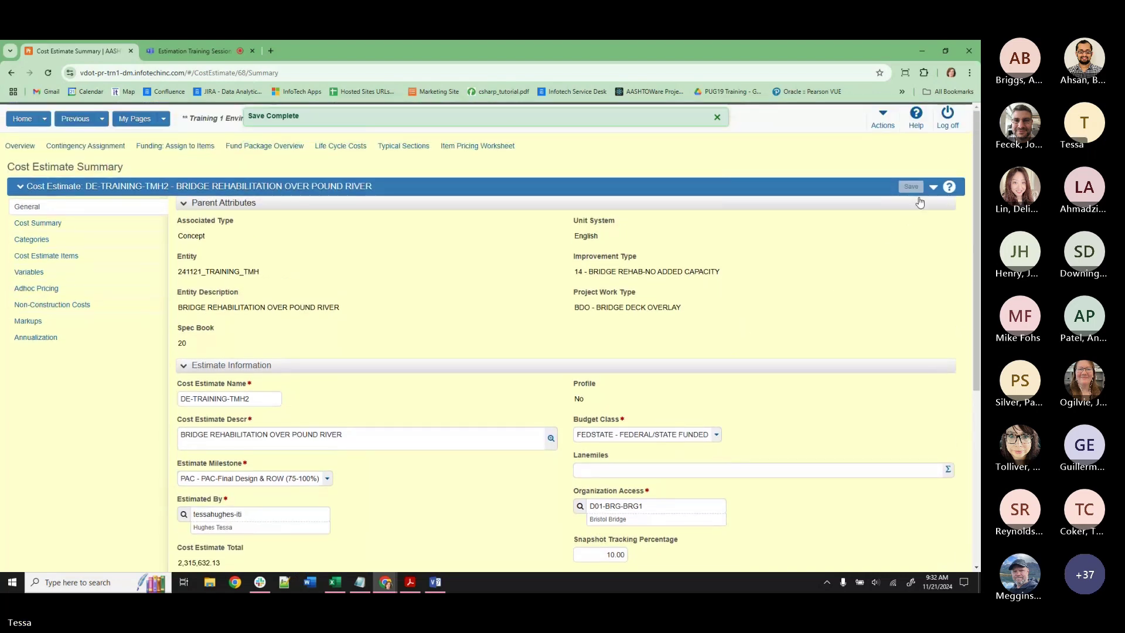
Start the Cost Estimate Scope Tracking Report from the estimate's Actions menu.
left_click(933, 189)
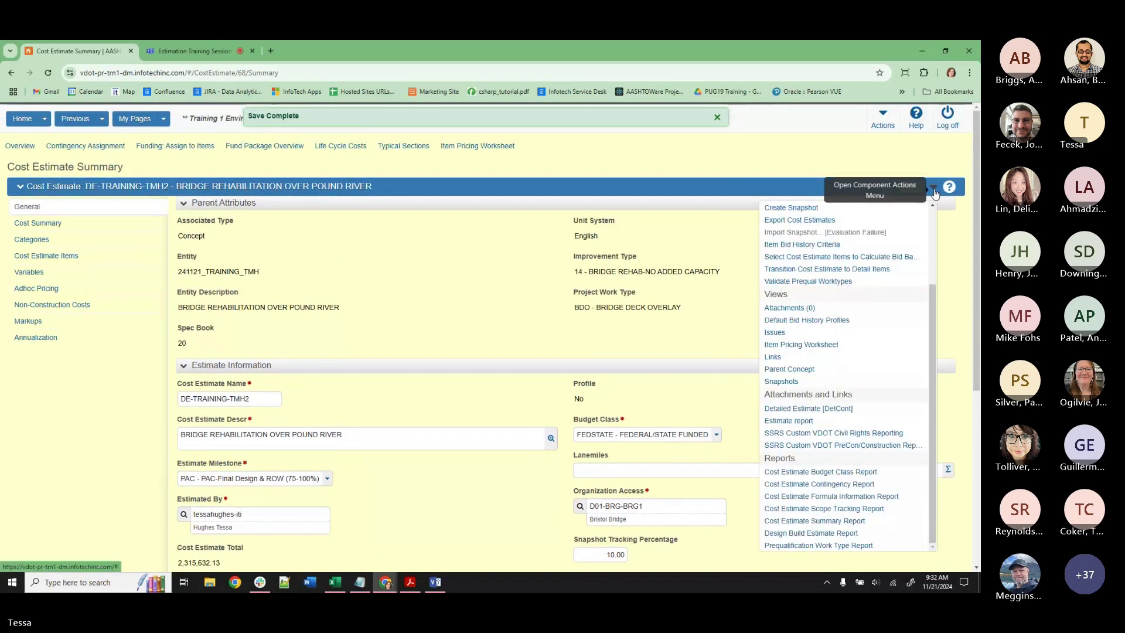
left_click(859, 509)
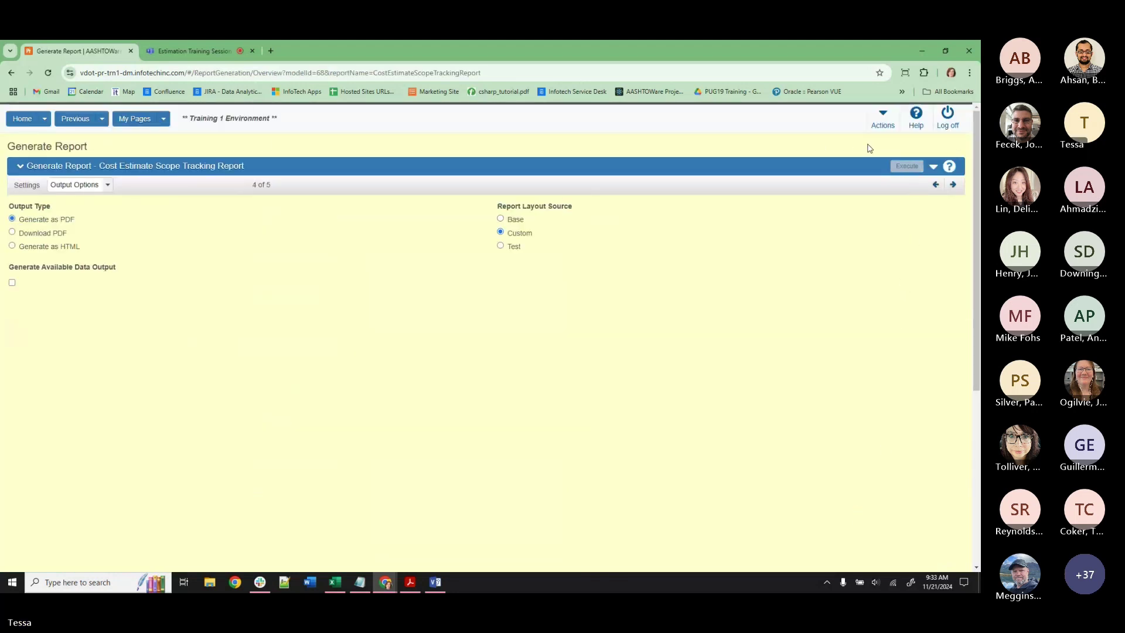
left_click(102, 118)
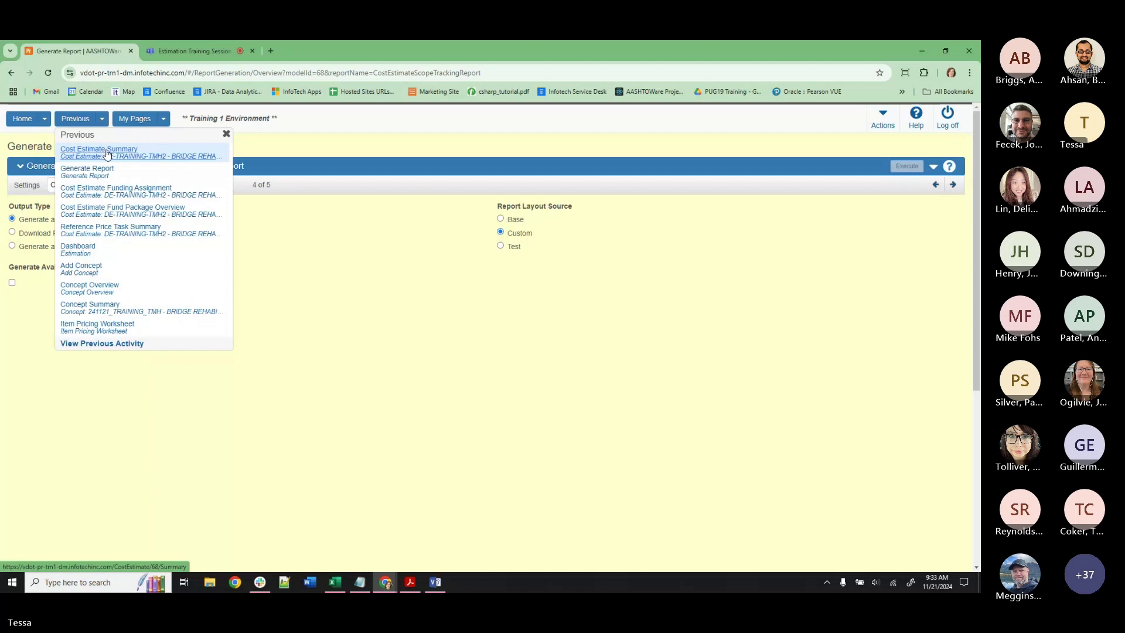
left_click(107, 151)
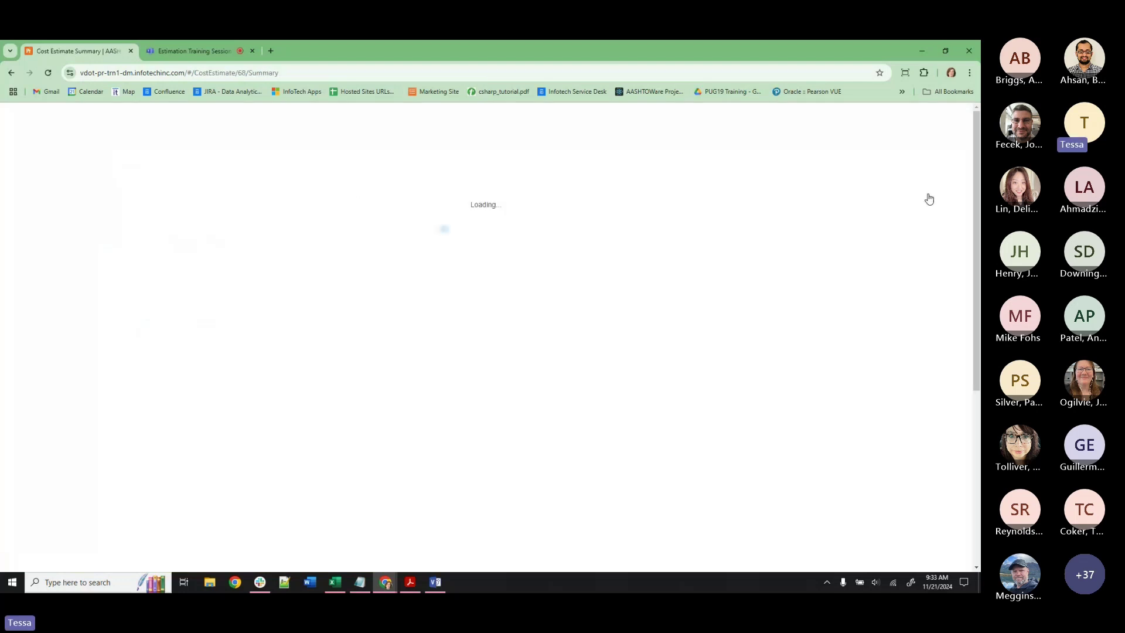
left_click(932, 188)
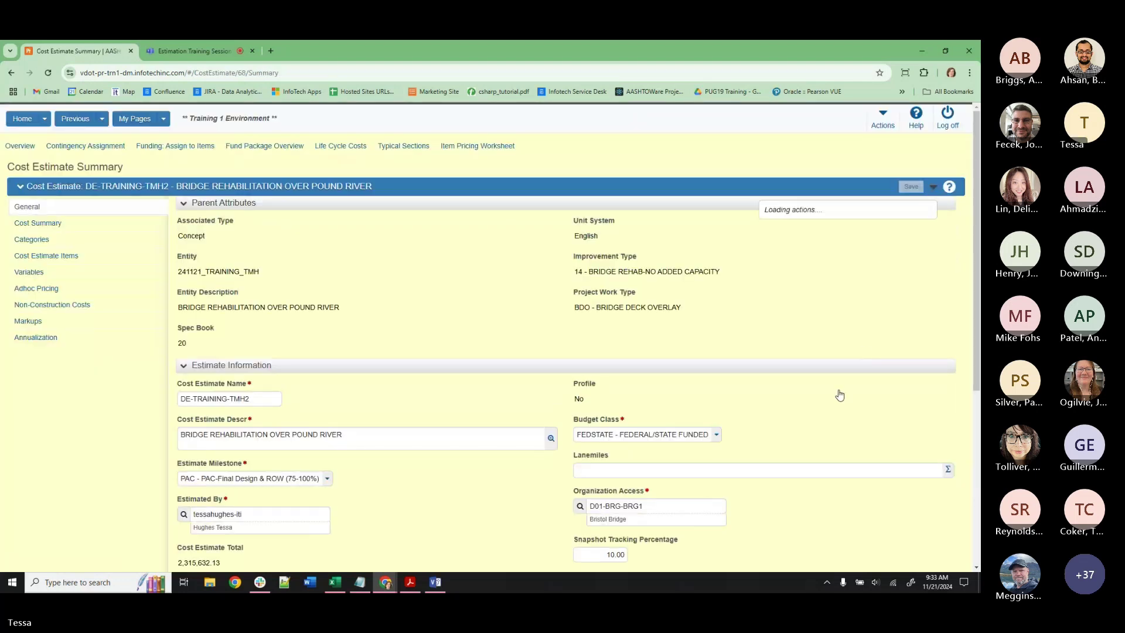
scroll(815, 423, "down", 1)
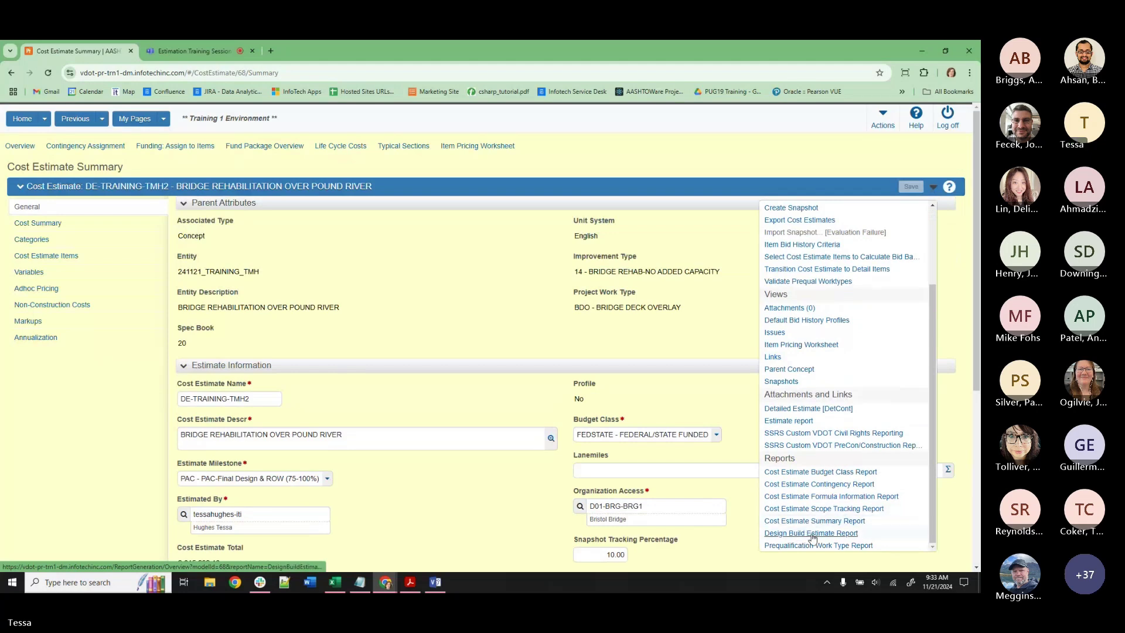
left_click(816, 509)
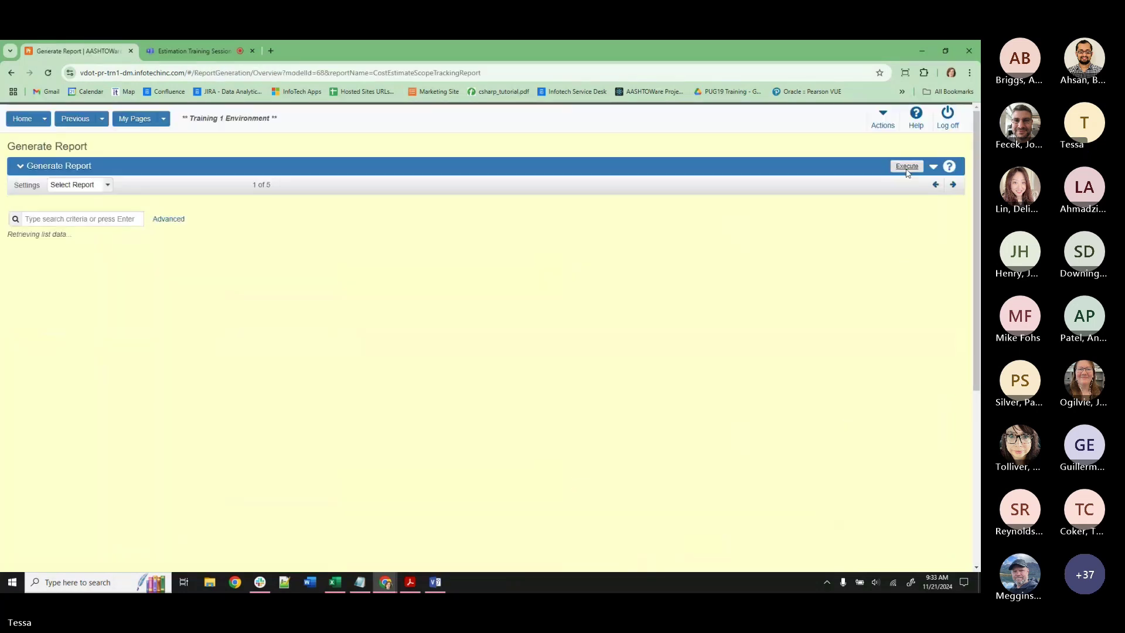
Step through the report wizard back to Select Data (2 of 5), which finds no rows.
left_click(907, 171)
left_click(935, 184)
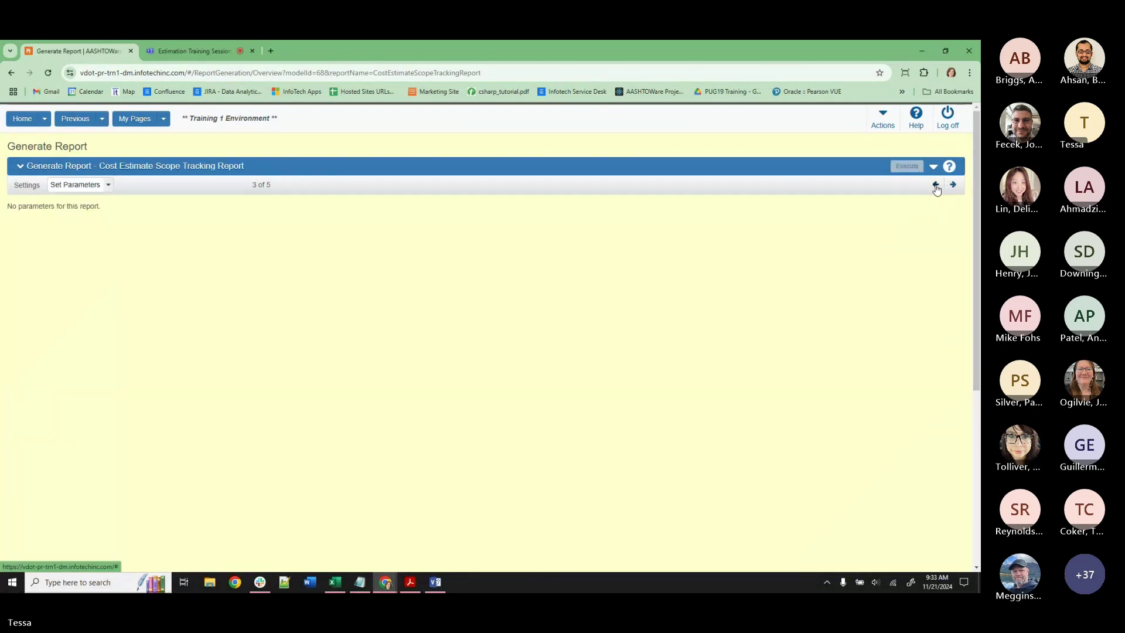
left_click(953, 184)
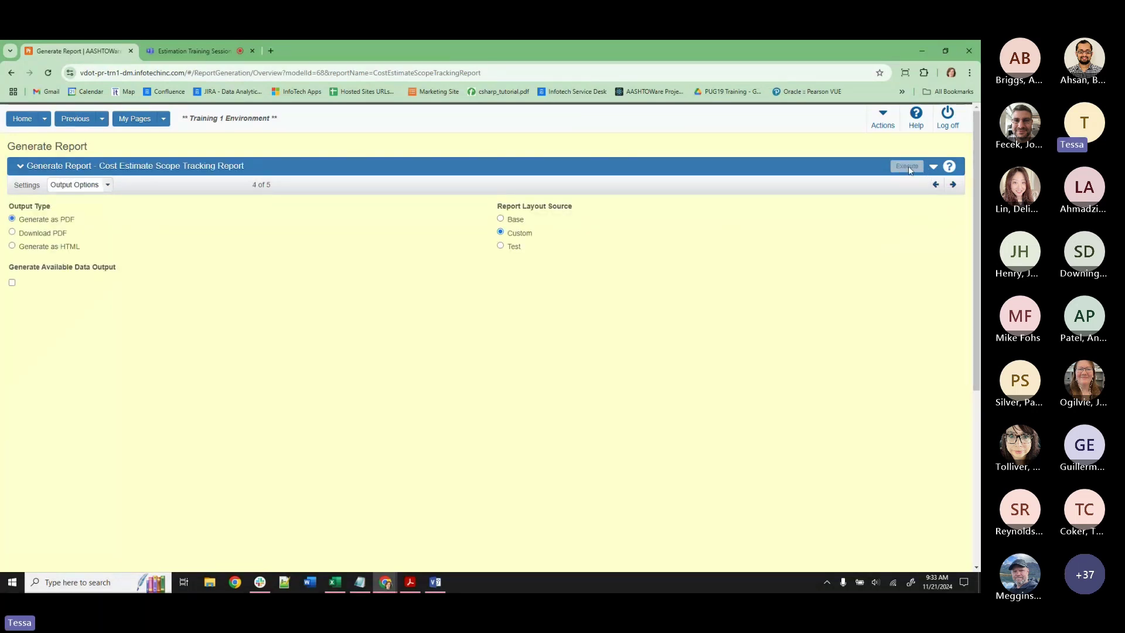
left_click(935, 184)
left_click(936, 184)
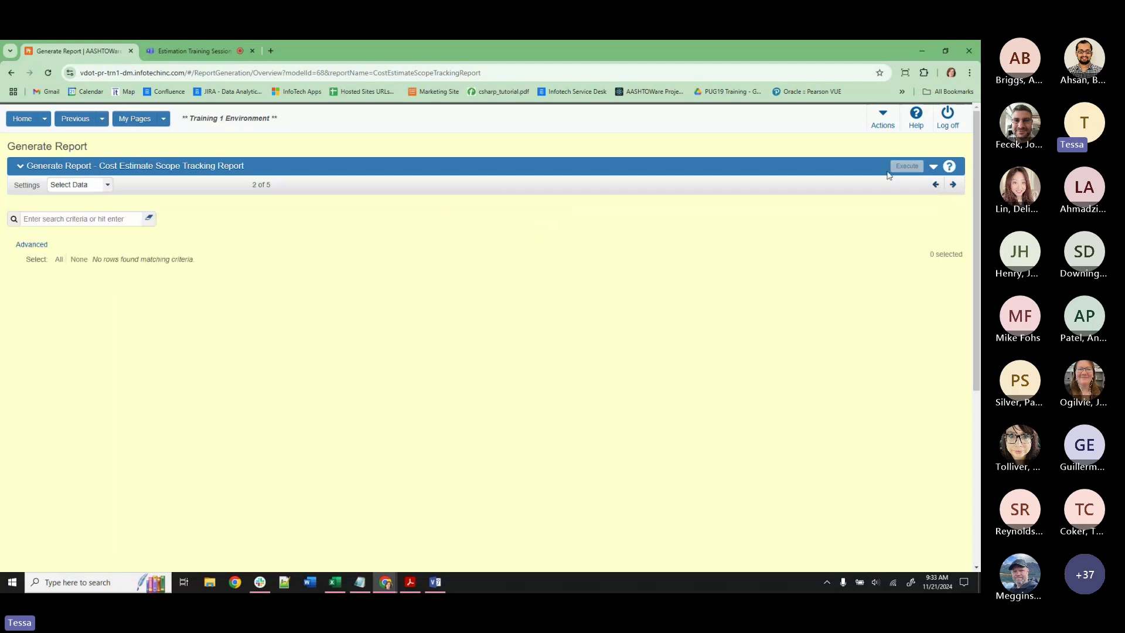
Switch the active role to ADMIN from the dashboard.
left_click(23, 119)
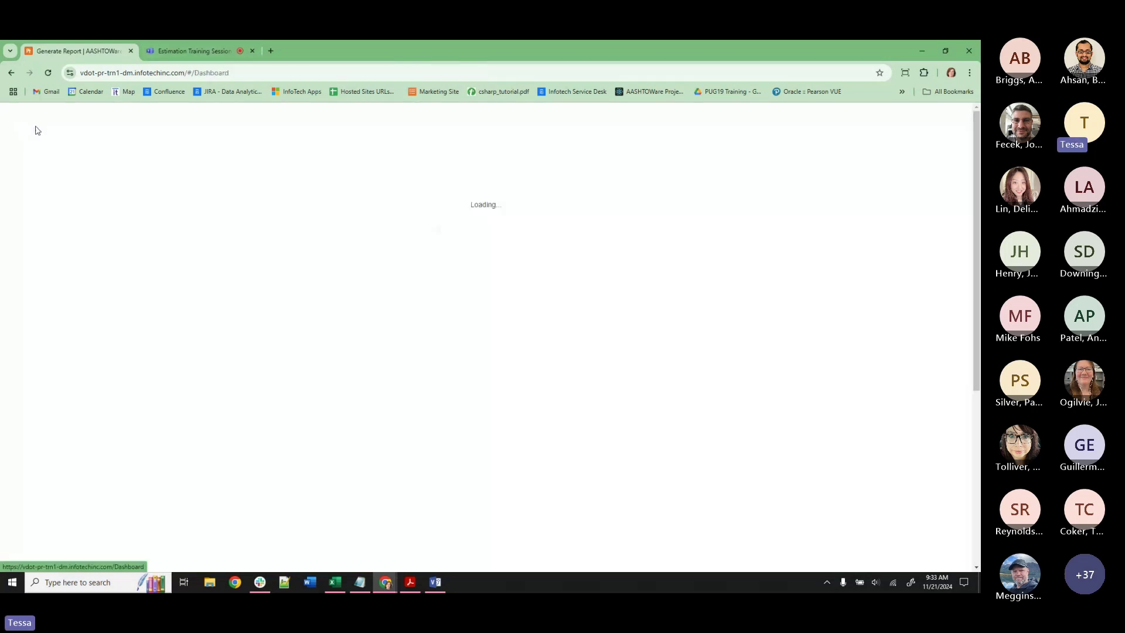
left_click(45, 119)
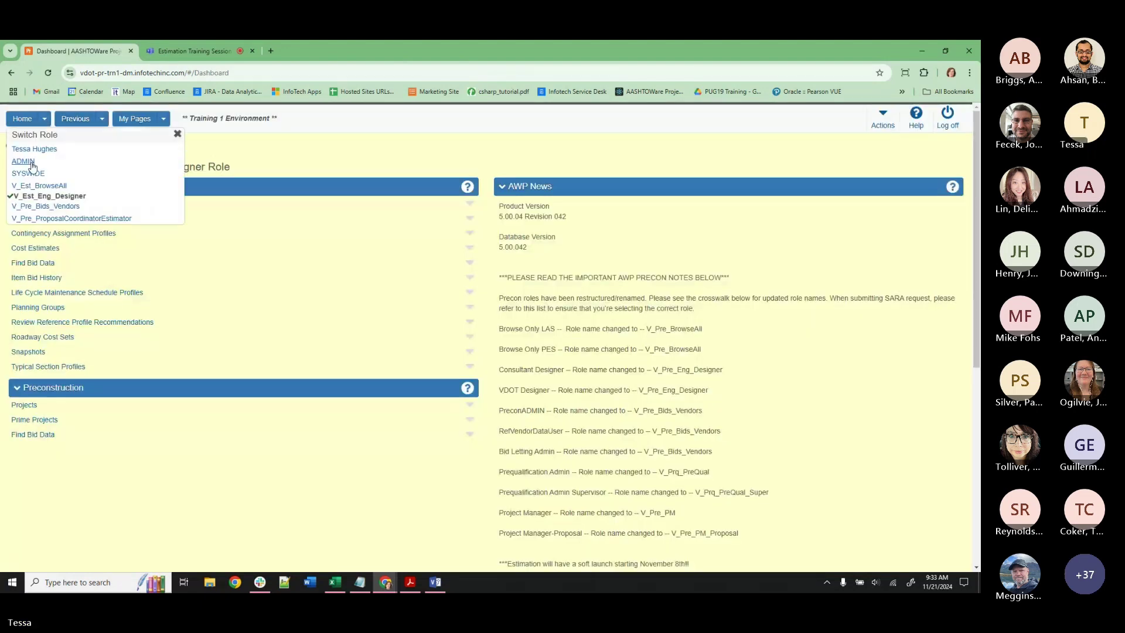
left_click(24, 163)
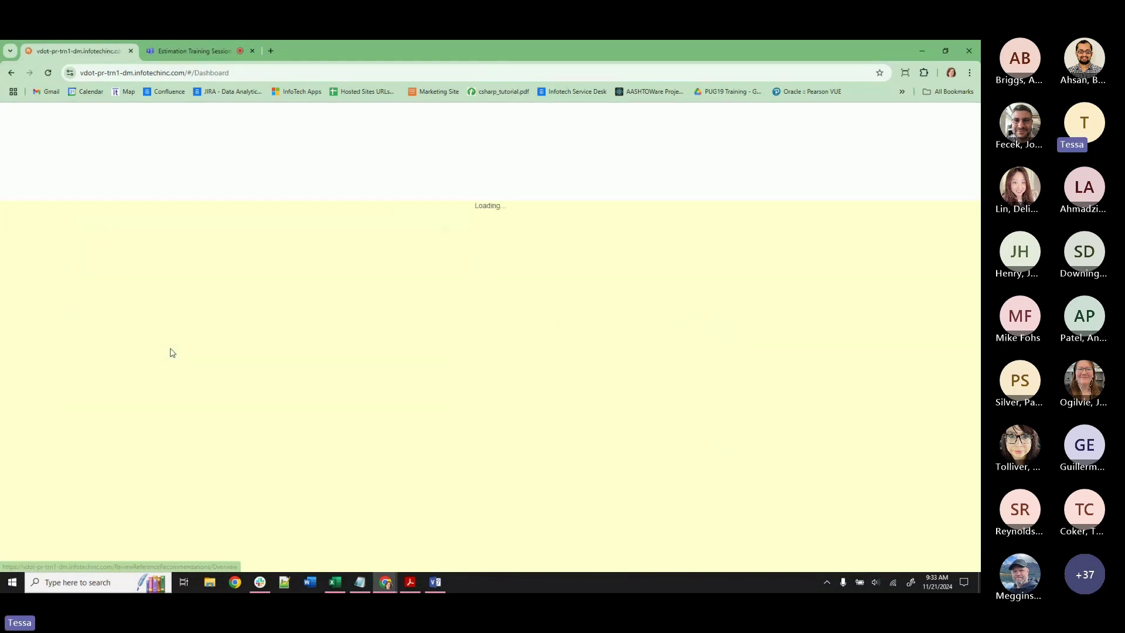
scroll(29, 452, "down", 1)
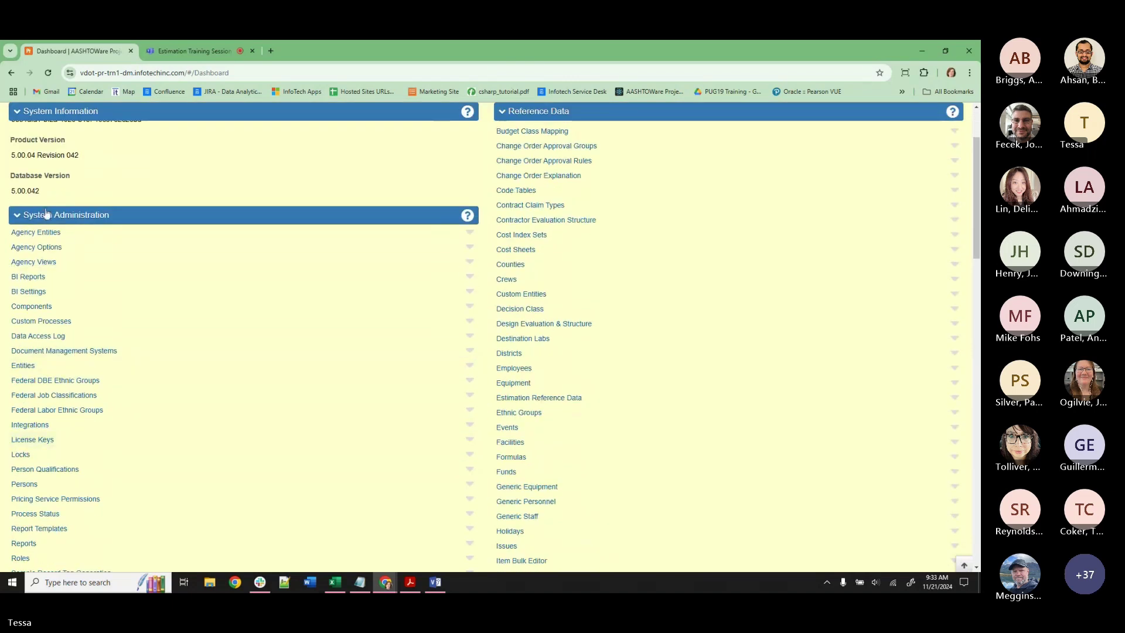
scroll(32, 437, "down", 6)
scroll(34, 431, "down", 3)
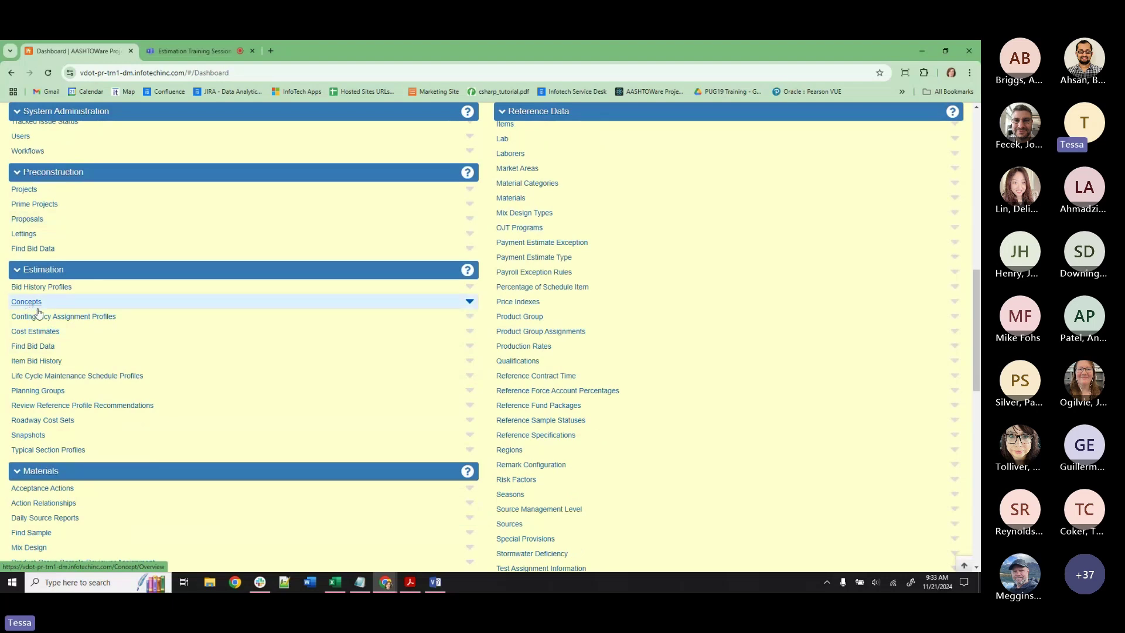
scroll(28, 305, "up", 5)
Search roles for v_est and open the V_Est_Eng_Designer role.
left_click(23, 354)
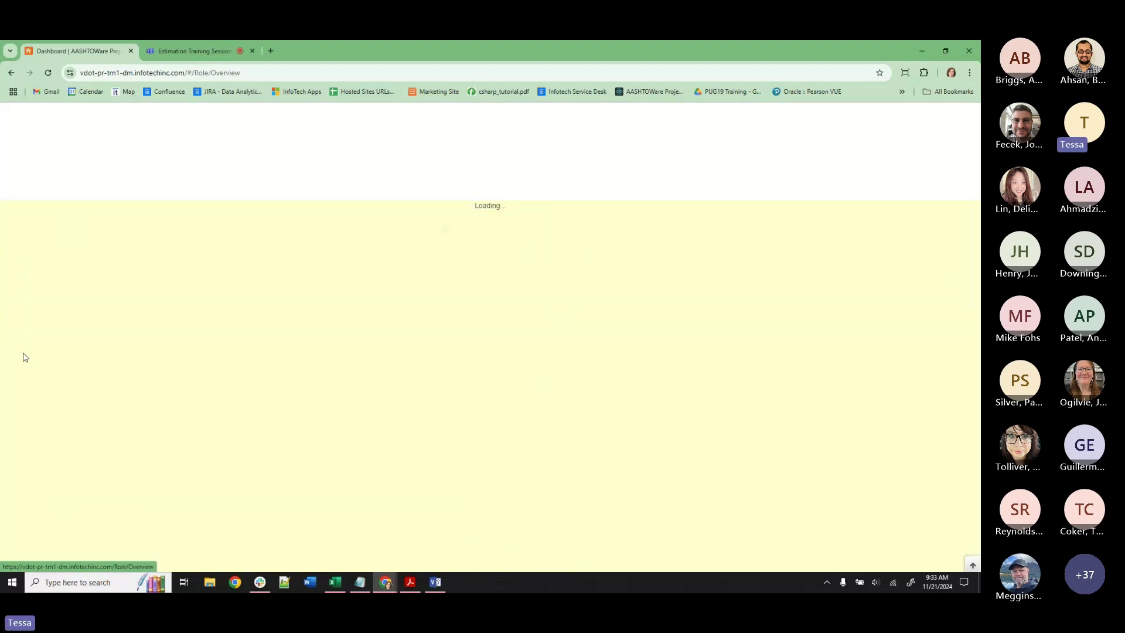
left_click(66, 217)
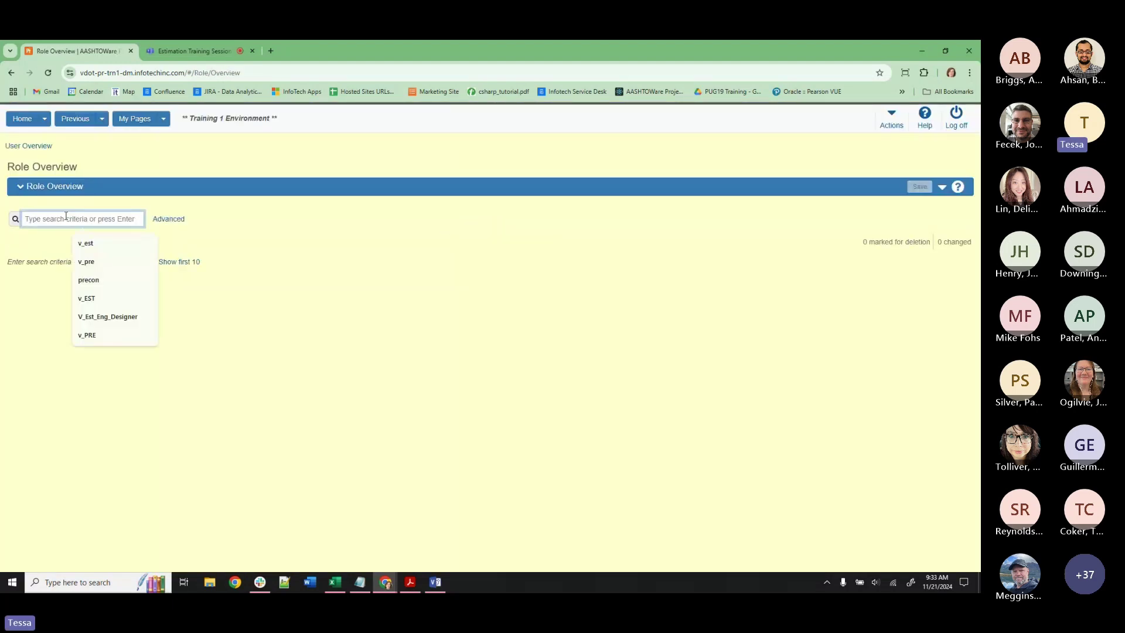
left_click(86, 243)
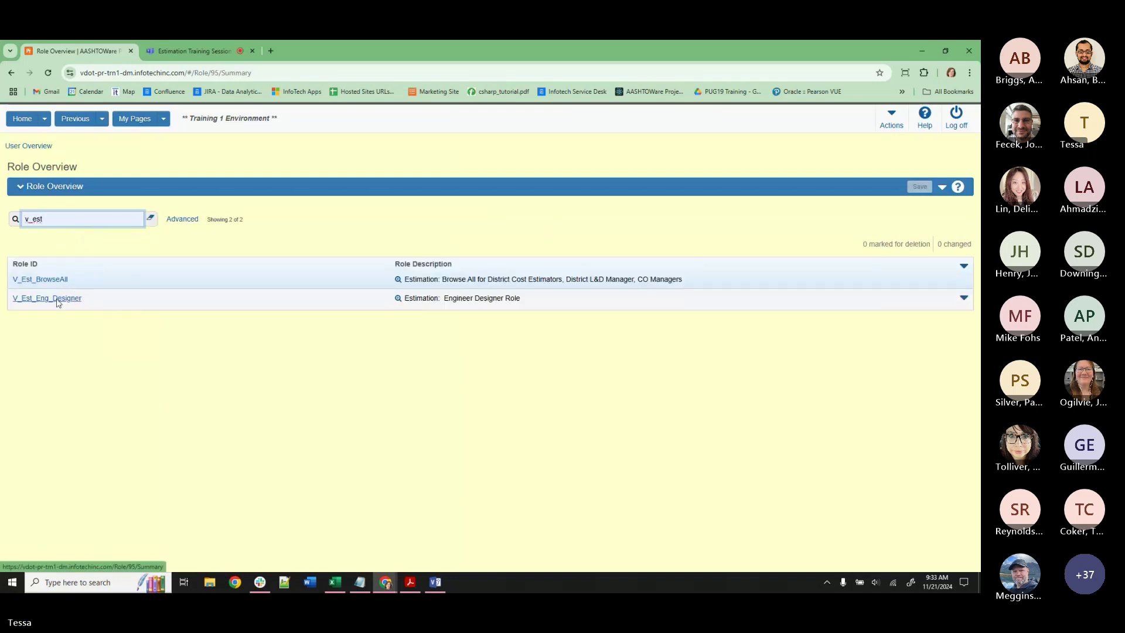
left_click(55, 299)
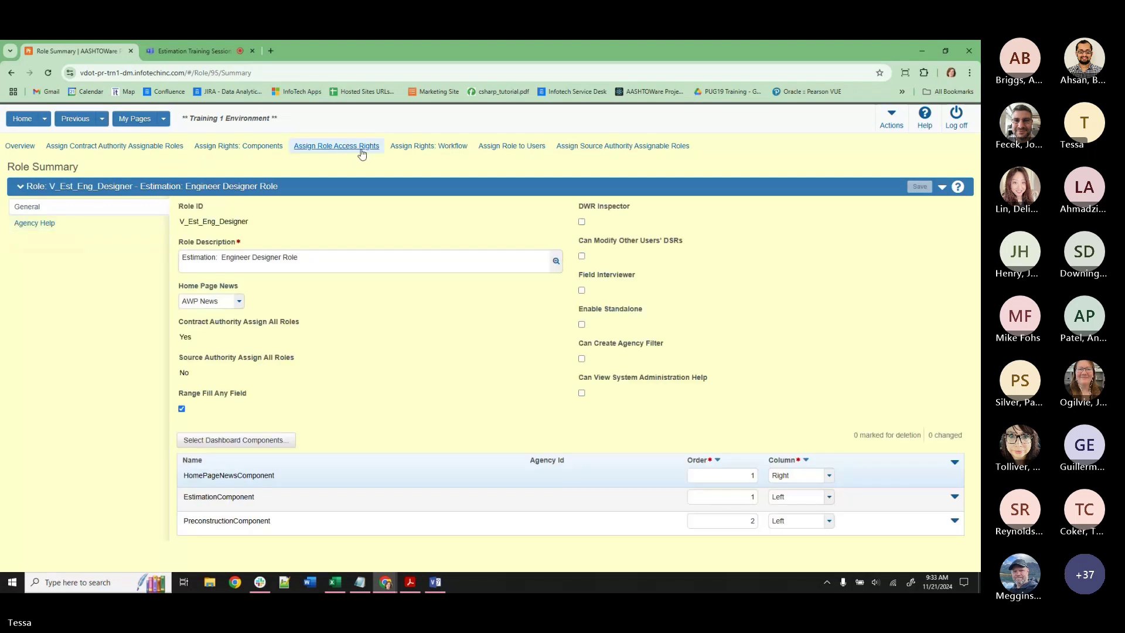
Confirm the role's report rights include View on CostEstimateScopeTrackingReport, then go Home.
left_click(359, 146)
left_click(38, 276)
left_click(40, 259)
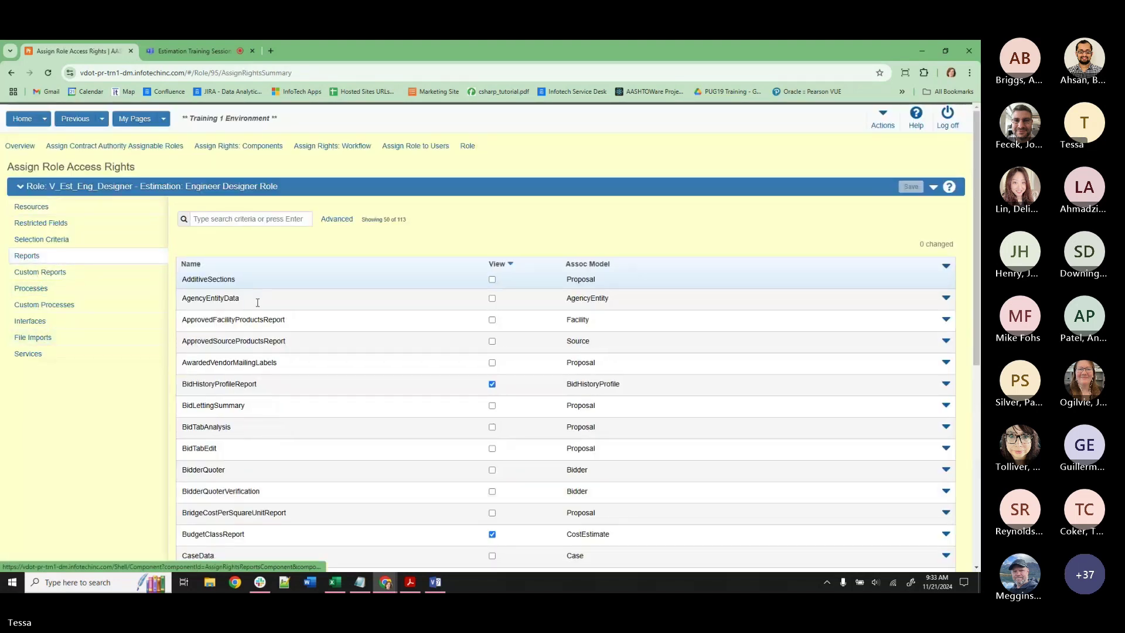
scroll(254, 295, "down", 10)
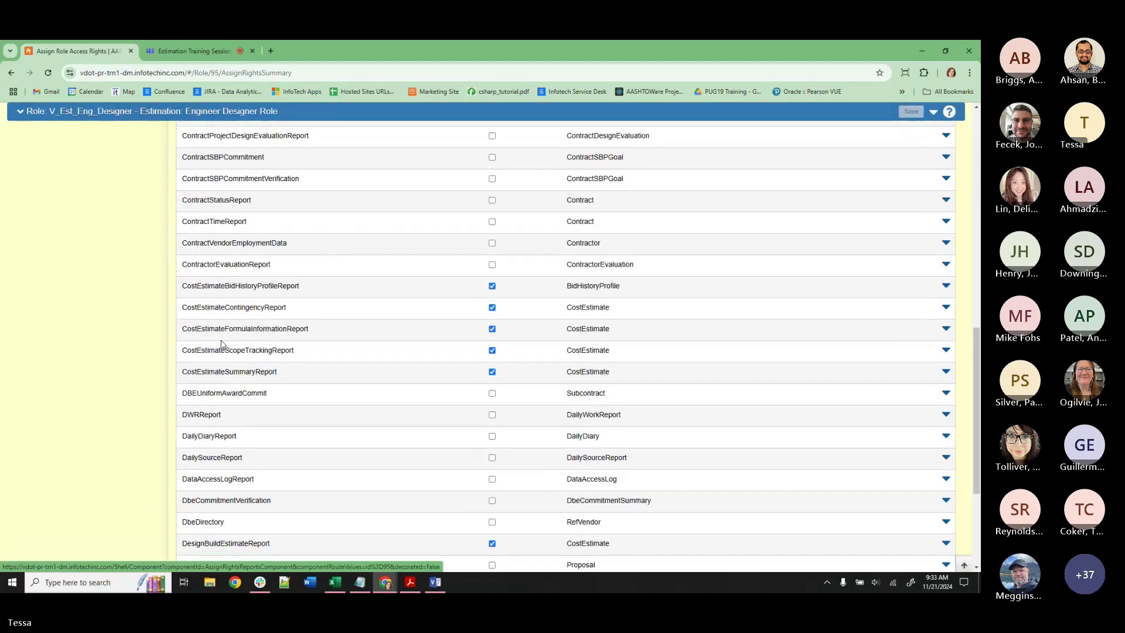
left_click(250, 351)
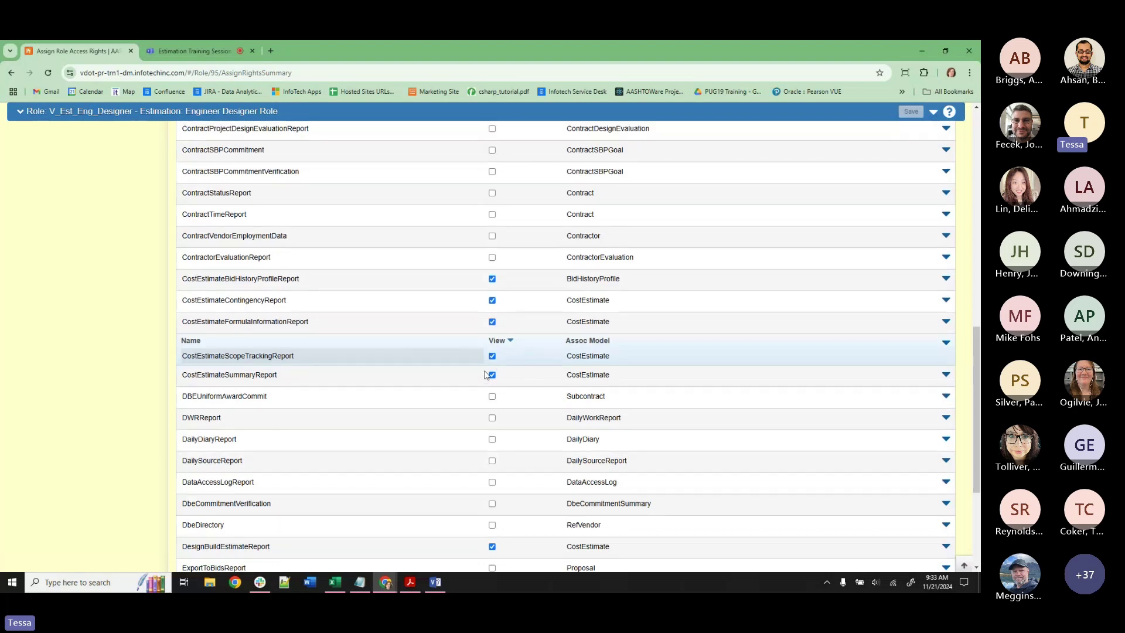
scroll(462, 348, "up", 15)
left_click(15, 127)
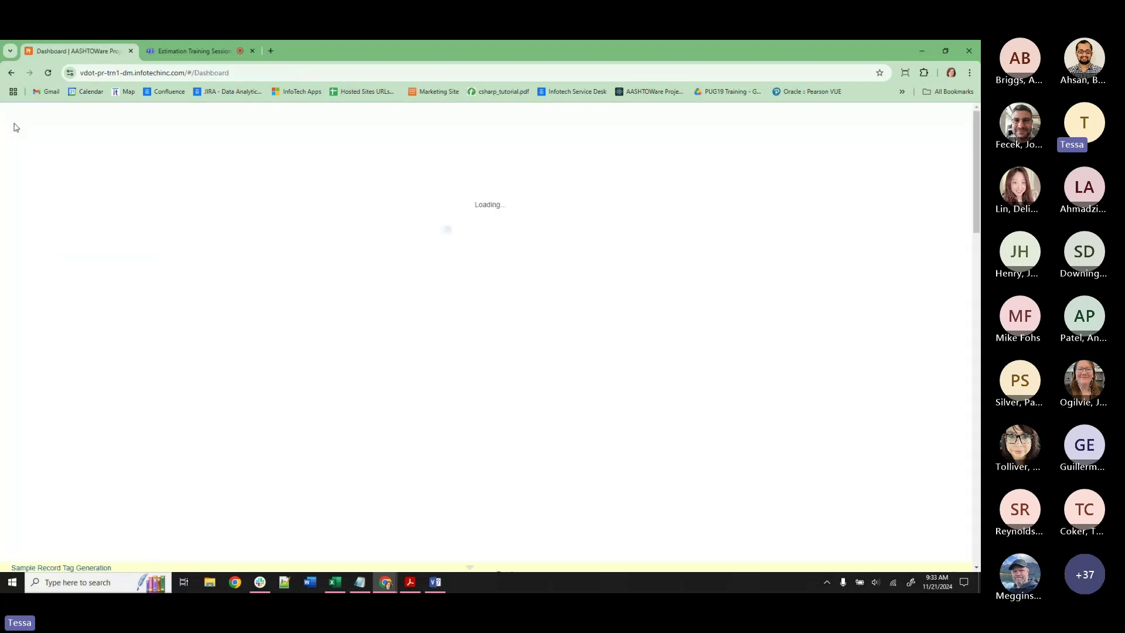
Search cost estimates for TMH and start DE-TRAINING-TMH2's Cost Estimate Scope Tracking Report.
left_click(45, 121)
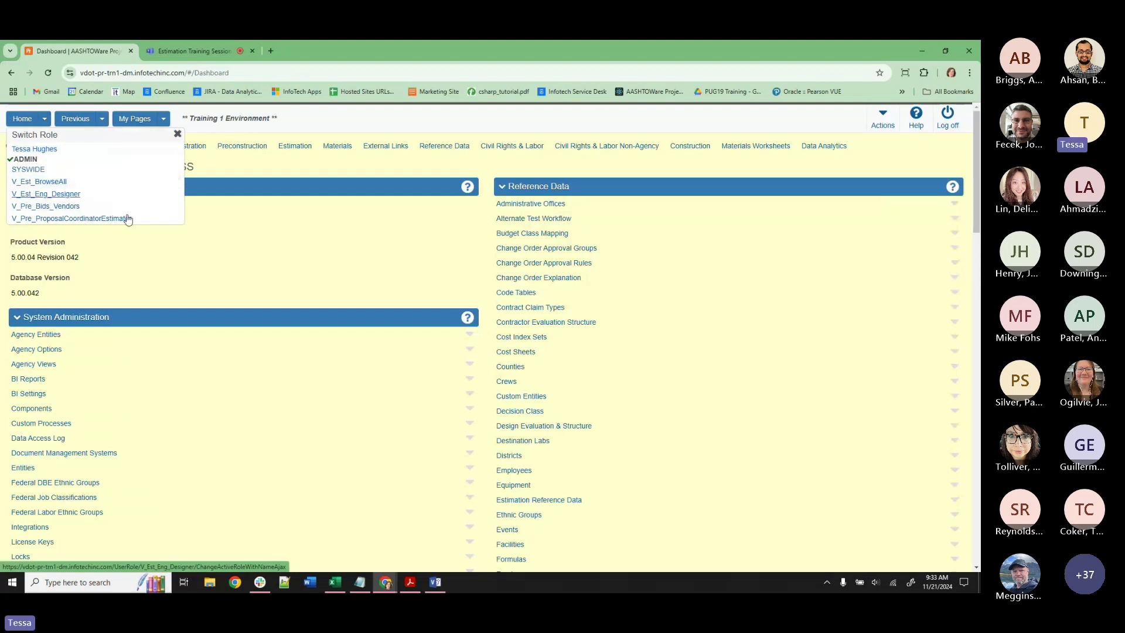
scroll(163, 340, "down", 2)
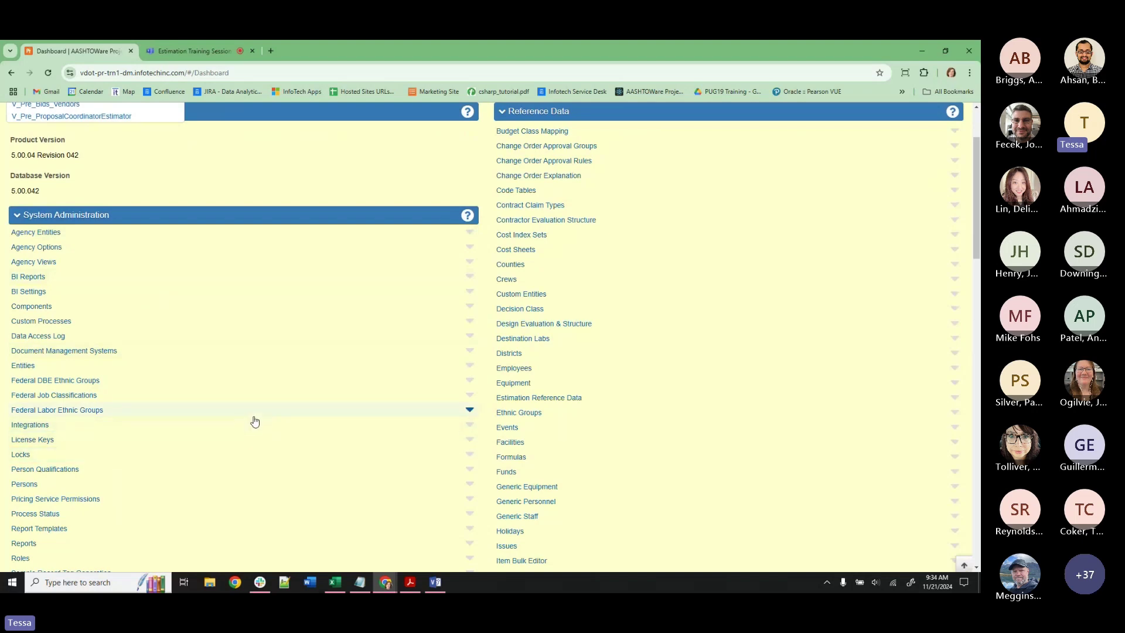
scroll(190, 433, "down", 3)
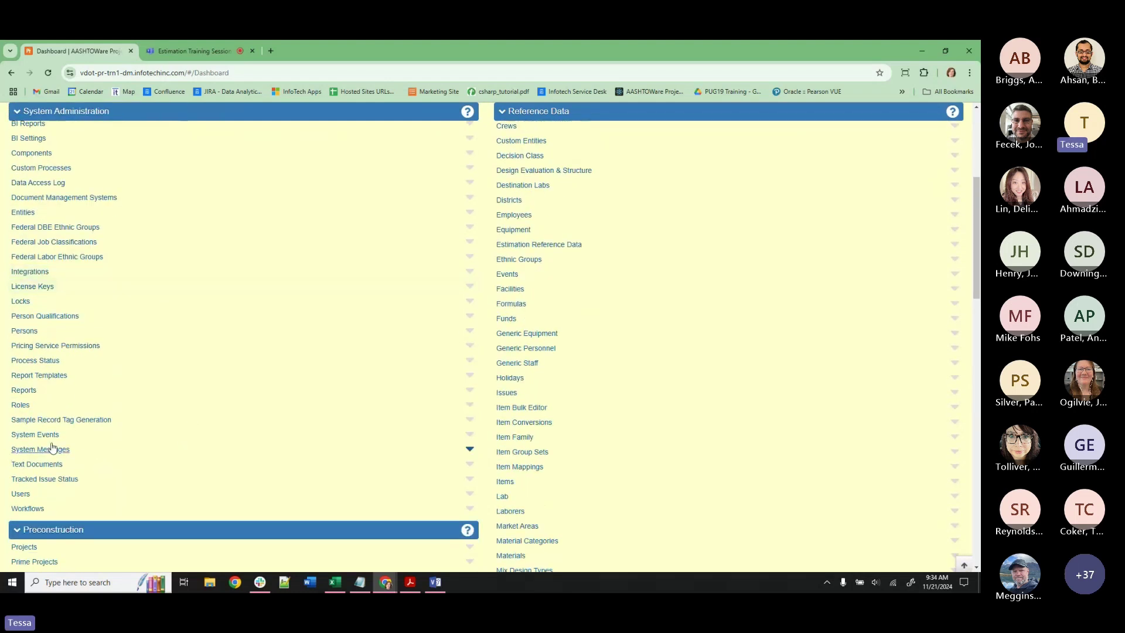
scroll(73, 452, "up", 4)
scroll(59, 451, "down", 5)
scroll(49, 456, "down", 5)
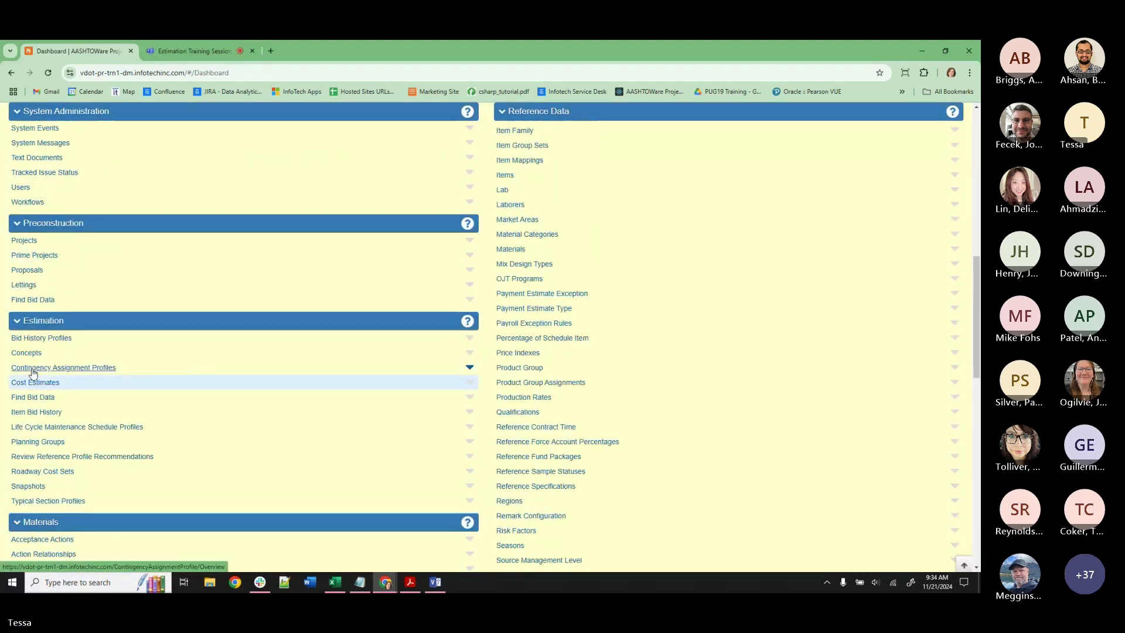
left_click(39, 382)
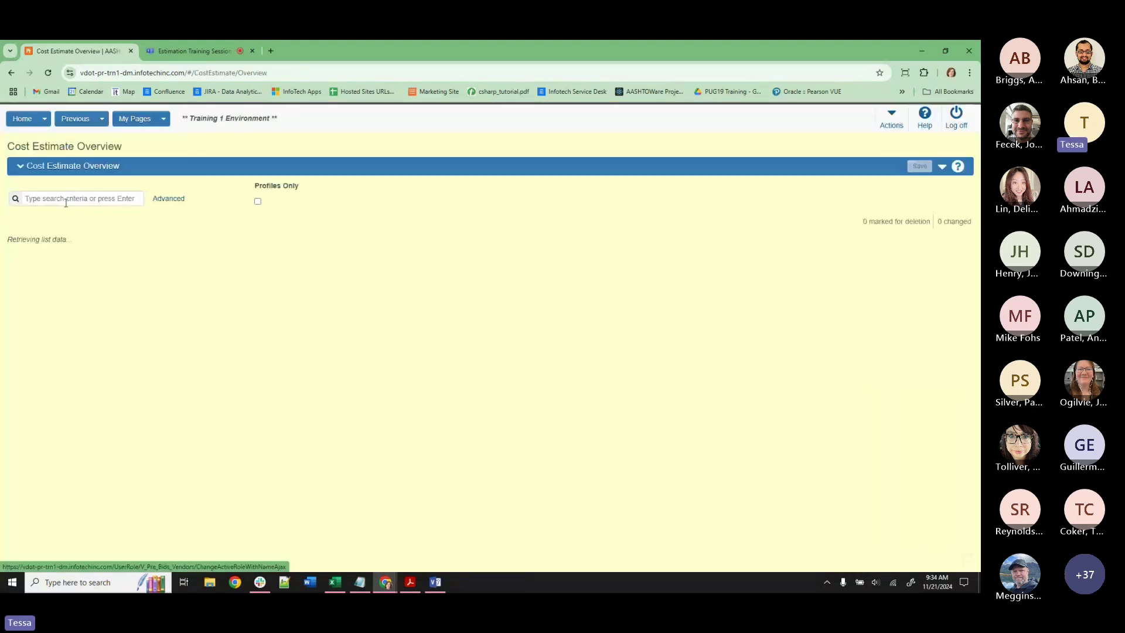
left_click(68, 197)
type("TMH")
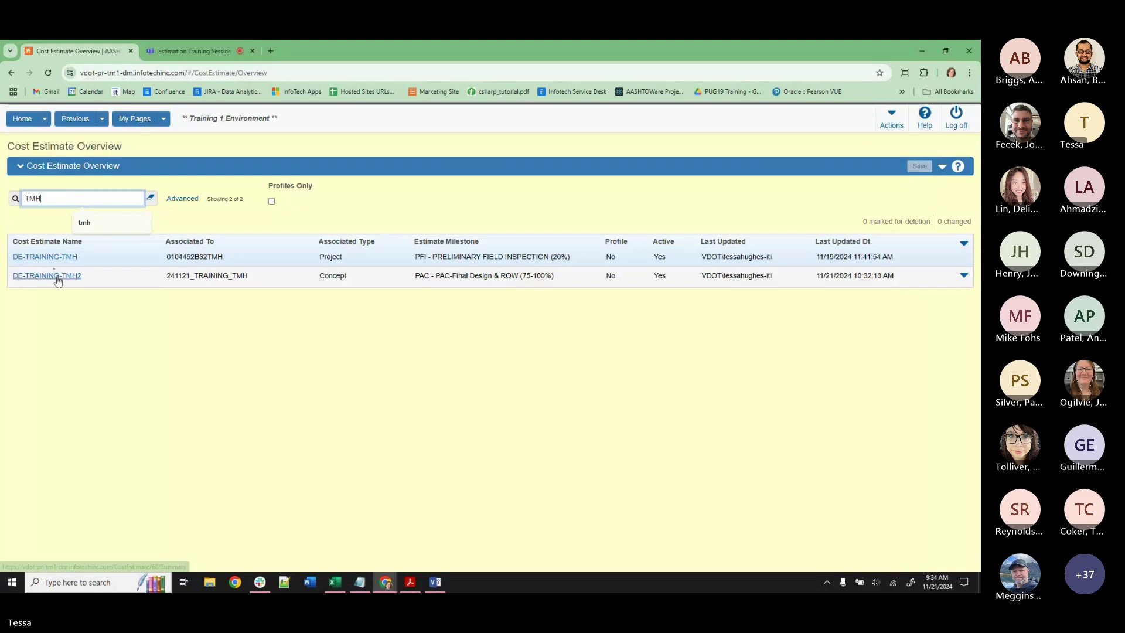
left_click(963, 275)
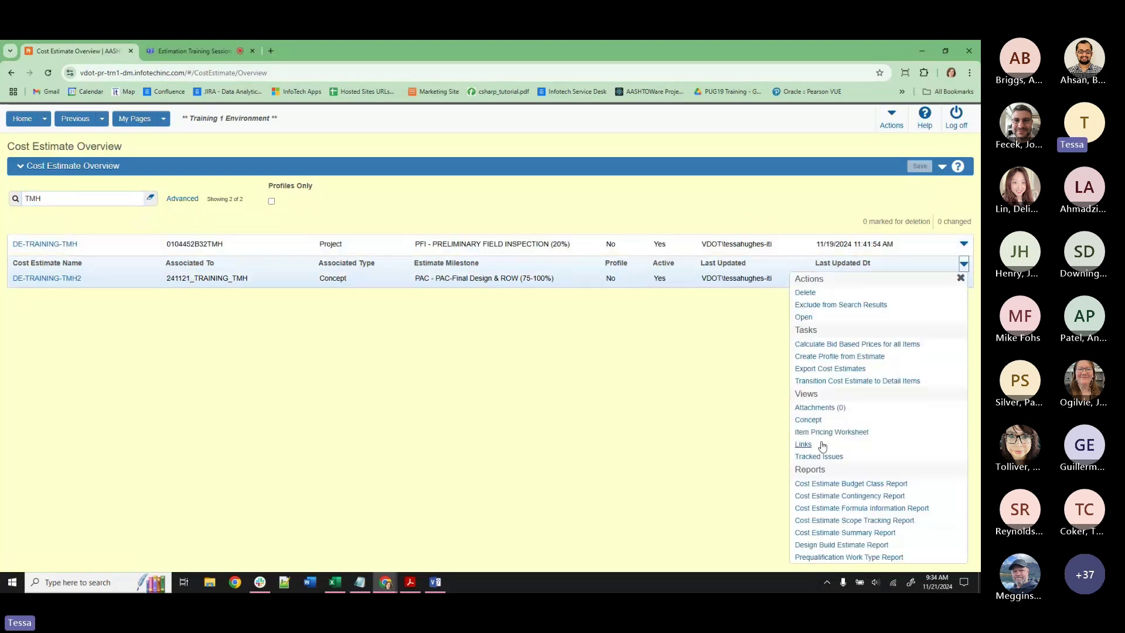
left_click(879, 521)
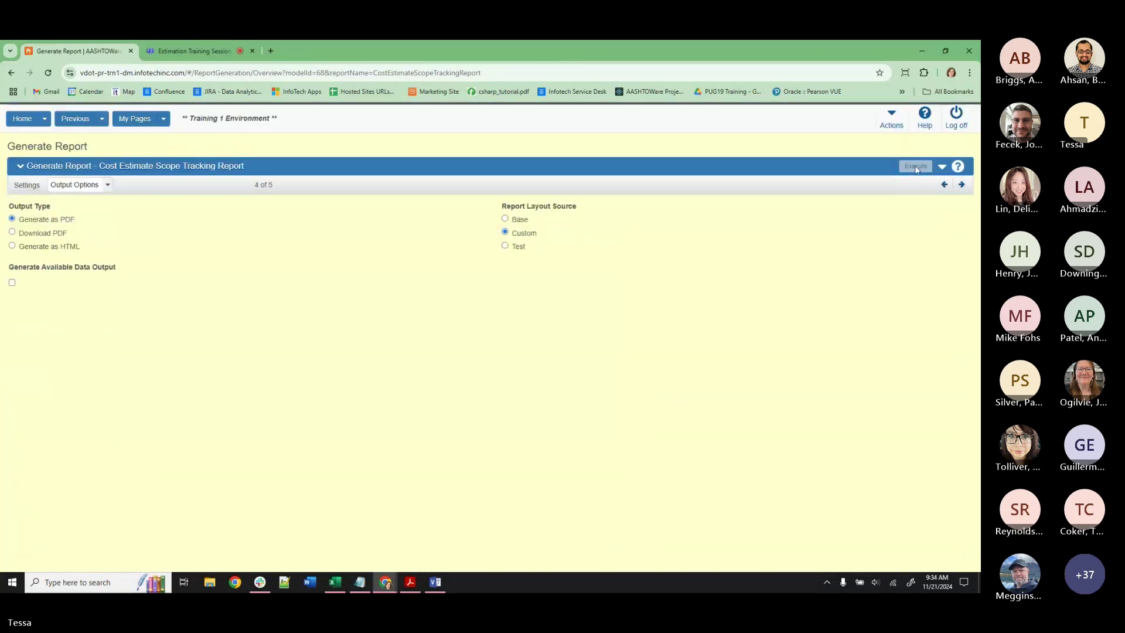
Return to the dashboard and switch the active role to V_Est_Eng_Designer.
left_click(23, 119)
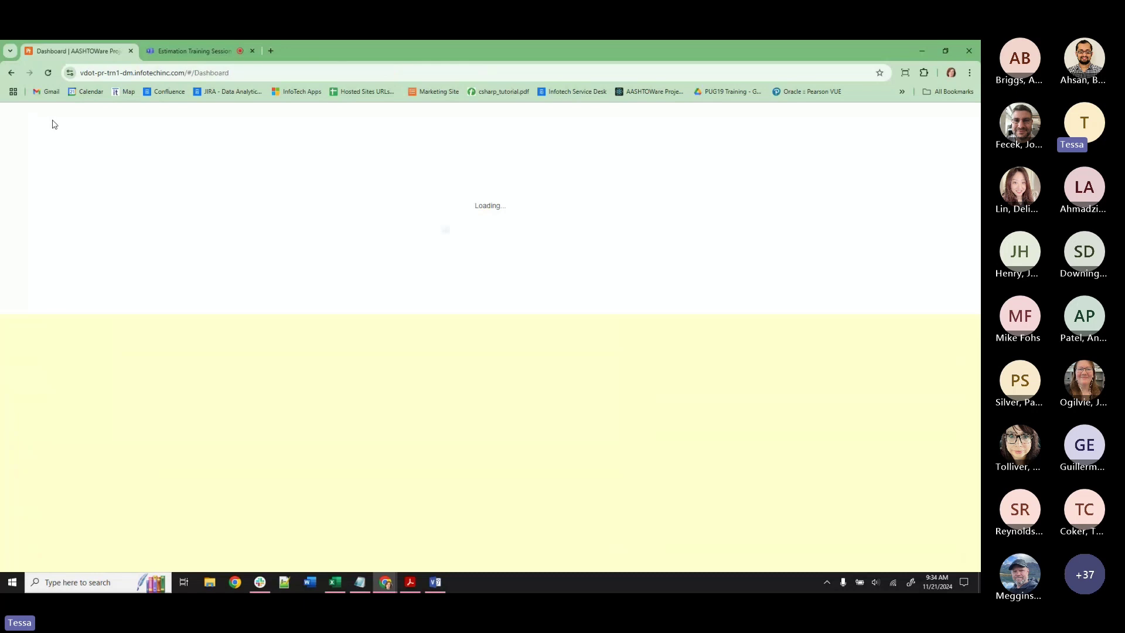
left_click(44, 118)
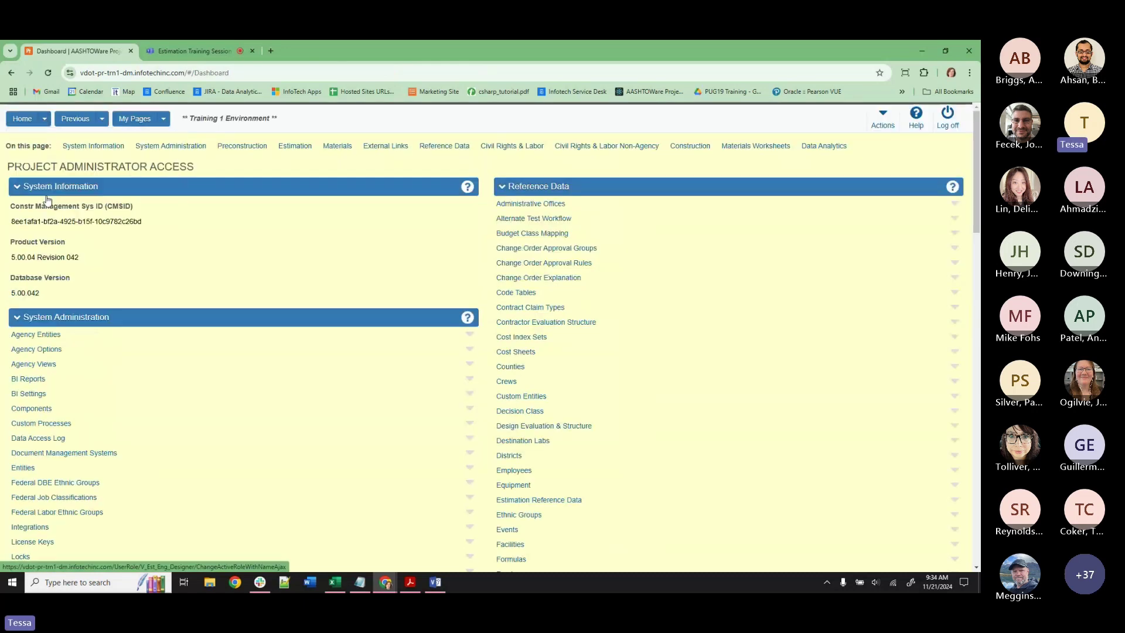
left_click(41, 194)
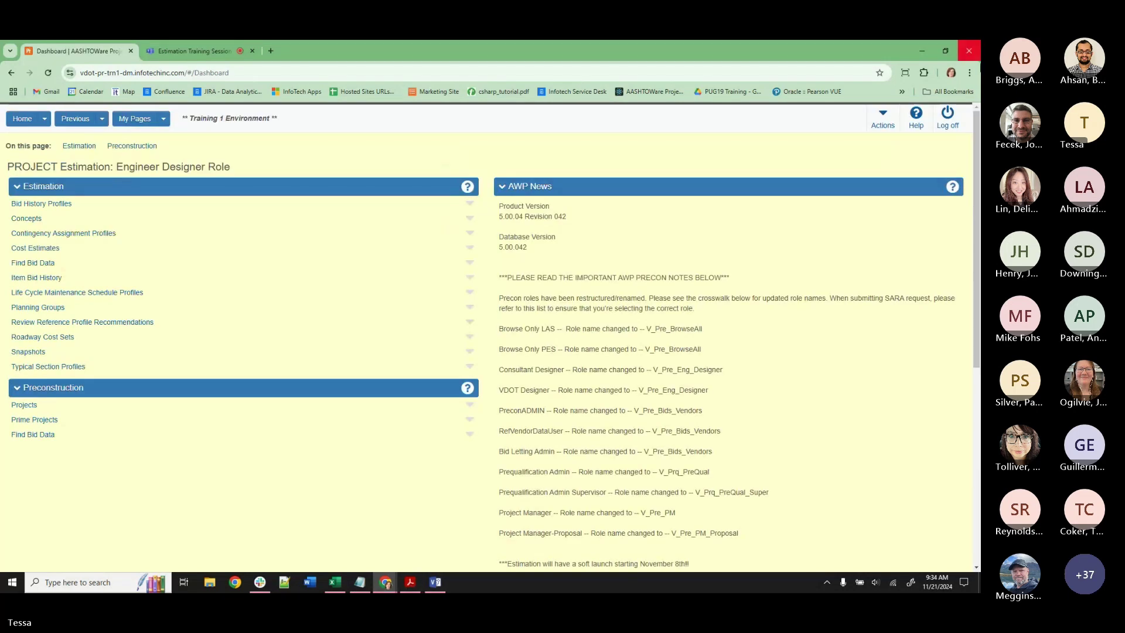
Restore Chrome to the left half and scroll the guide to page 81's Projects & Prime Projects chapter.
left_click(945, 51)
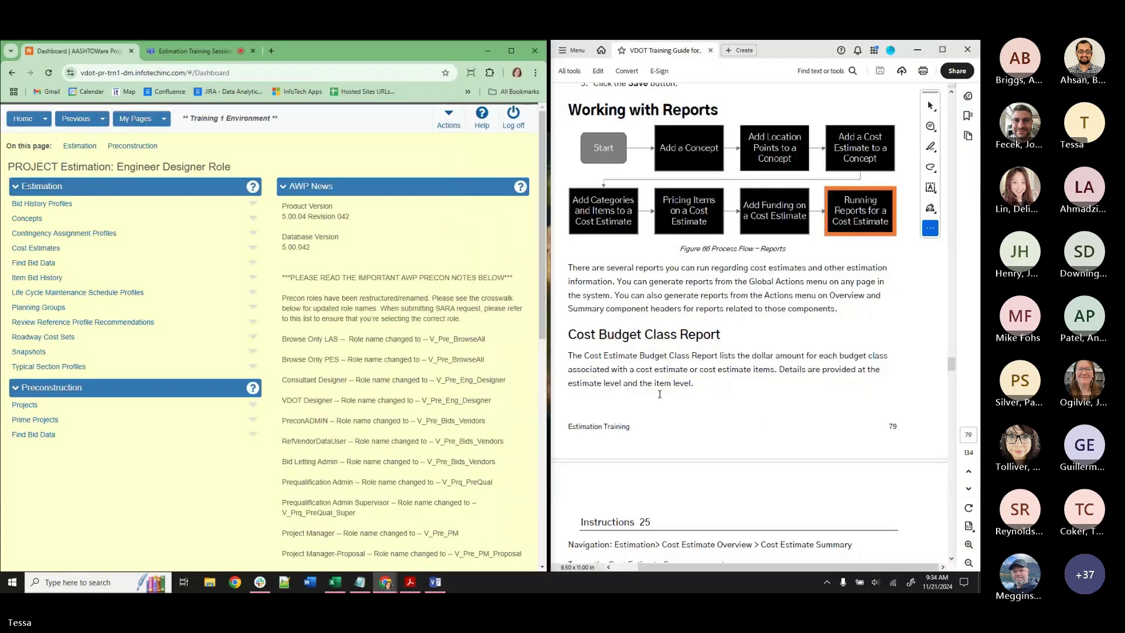
scroll(710, 351, "down", 15)
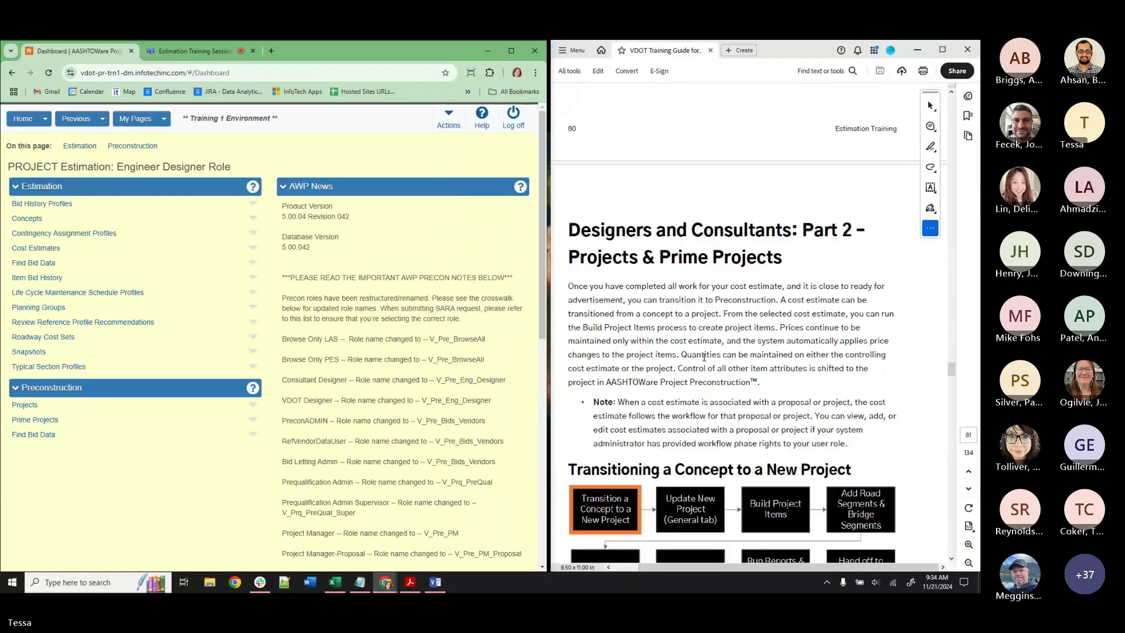
scroll(704, 357, "down", 1)
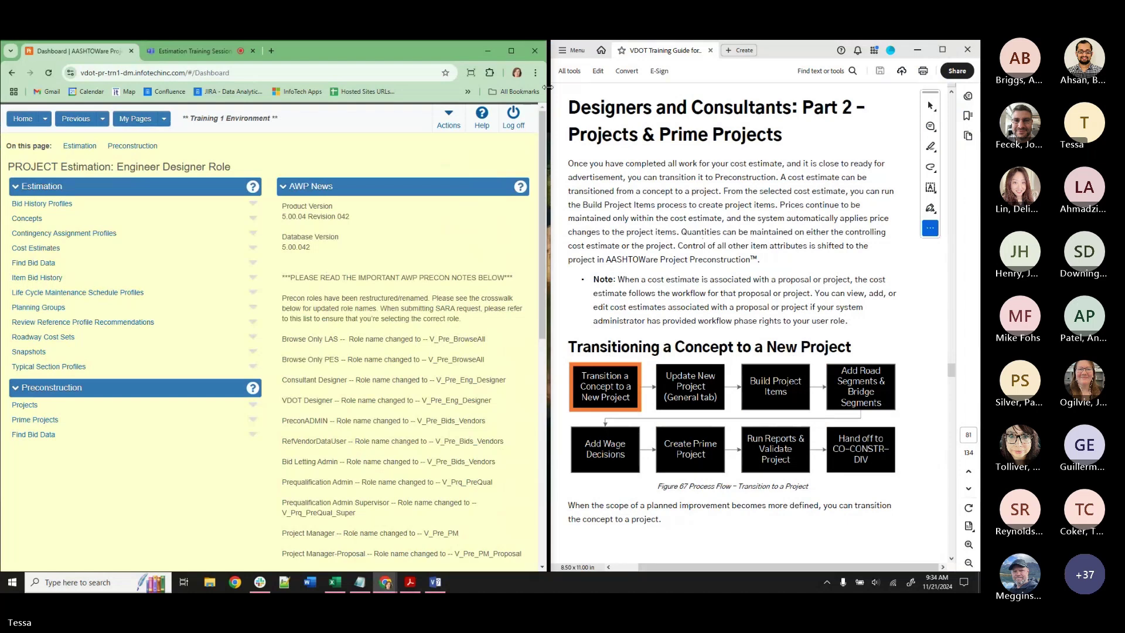
left_click_drag(547, 87, 549, 87)
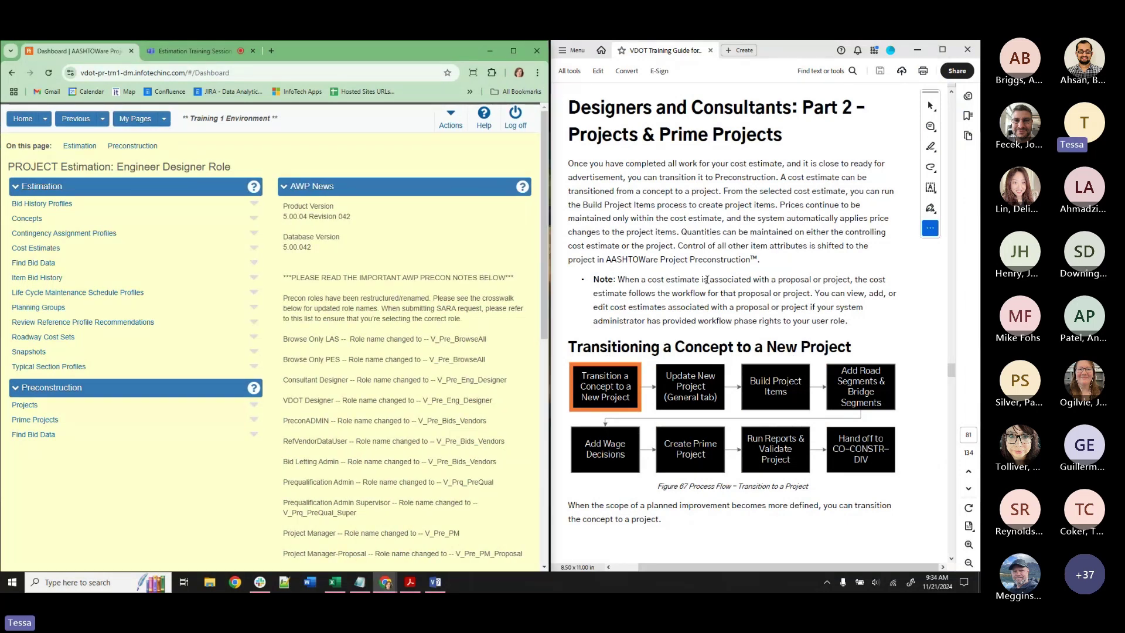
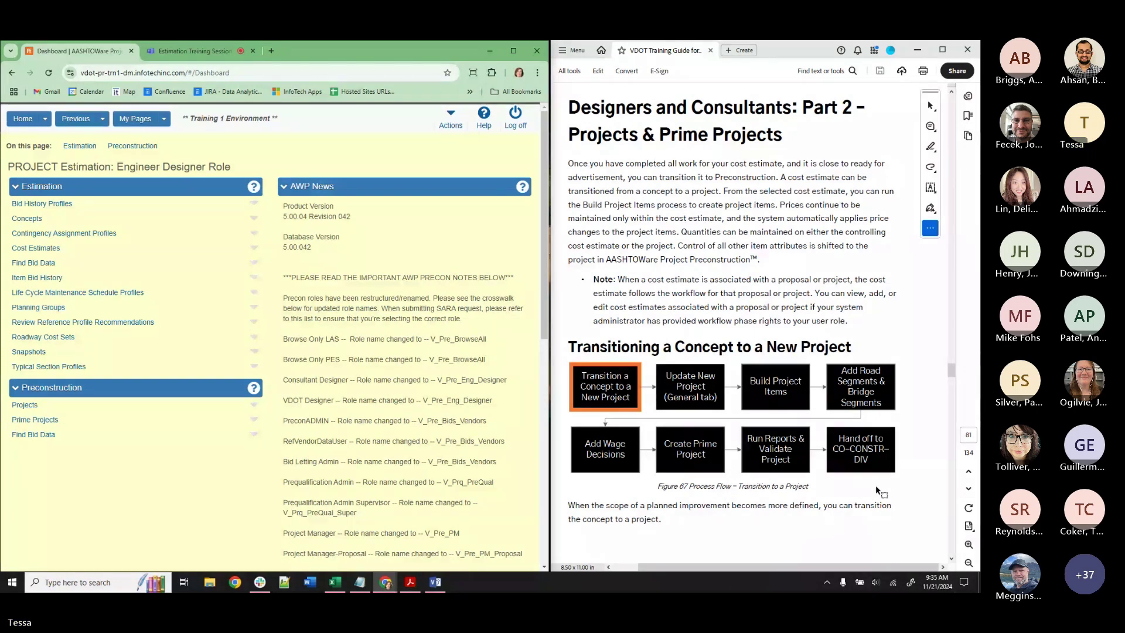
Search the concepts list for TMH.
scroll(873, 497, "down", 5)
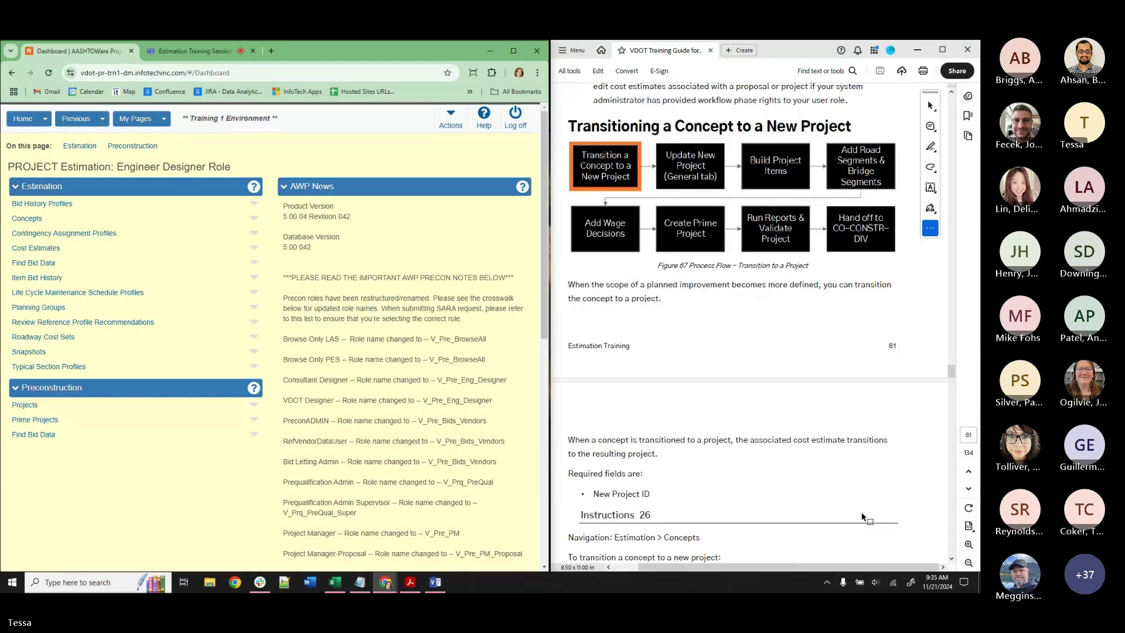
scroll(861, 515, "down", 5)
scroll(860, 514, "down", 3)
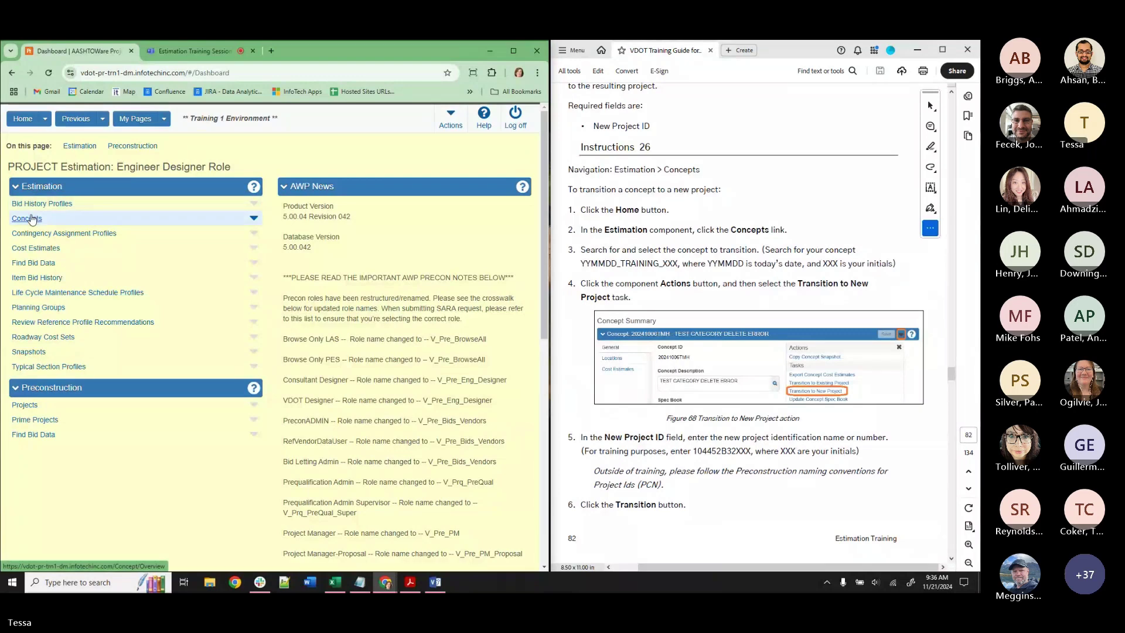
left_click(32, 219)
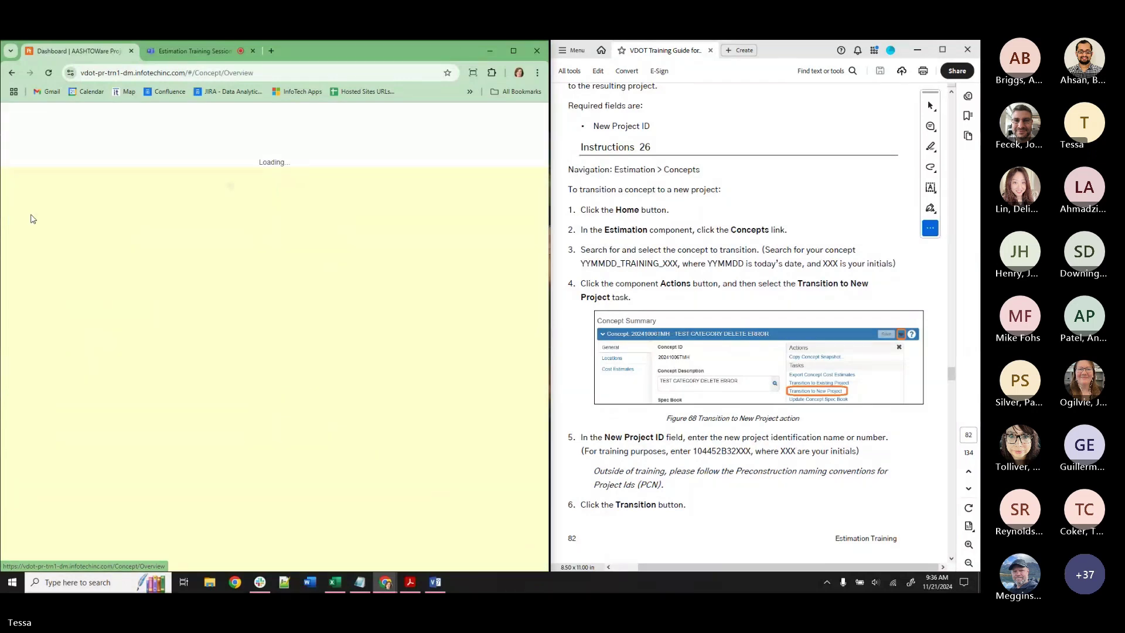
left_click(45, 197)
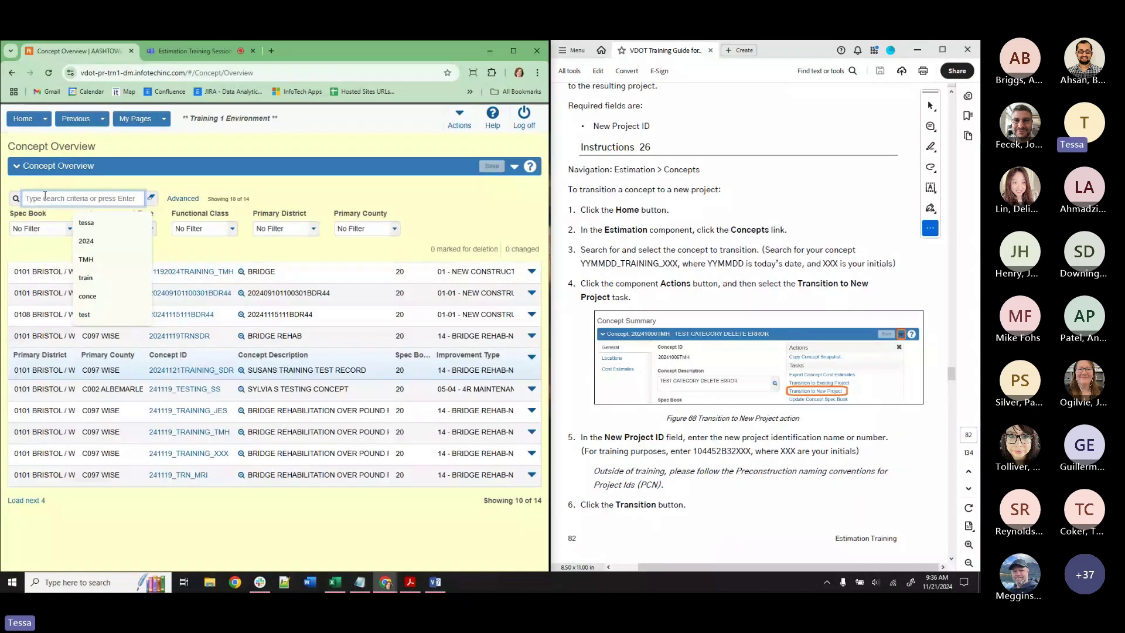
type("TMH")
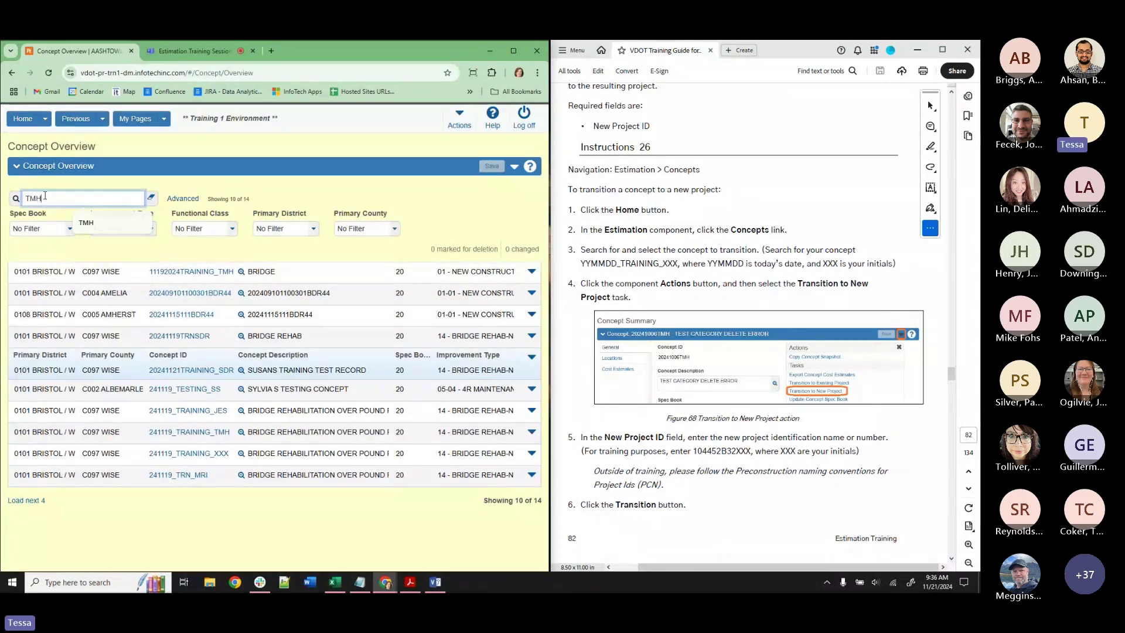
key("Return")
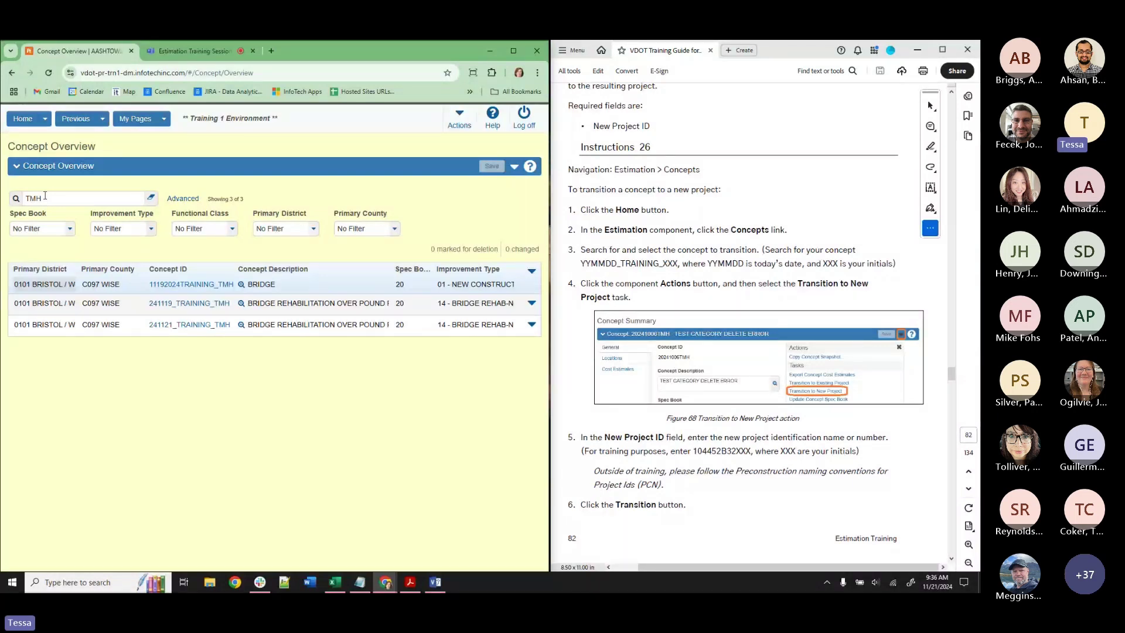
Start transitioning concept 241121_TRAINING_TMH to a new project from its Actions menu.
left_click(264, 331)
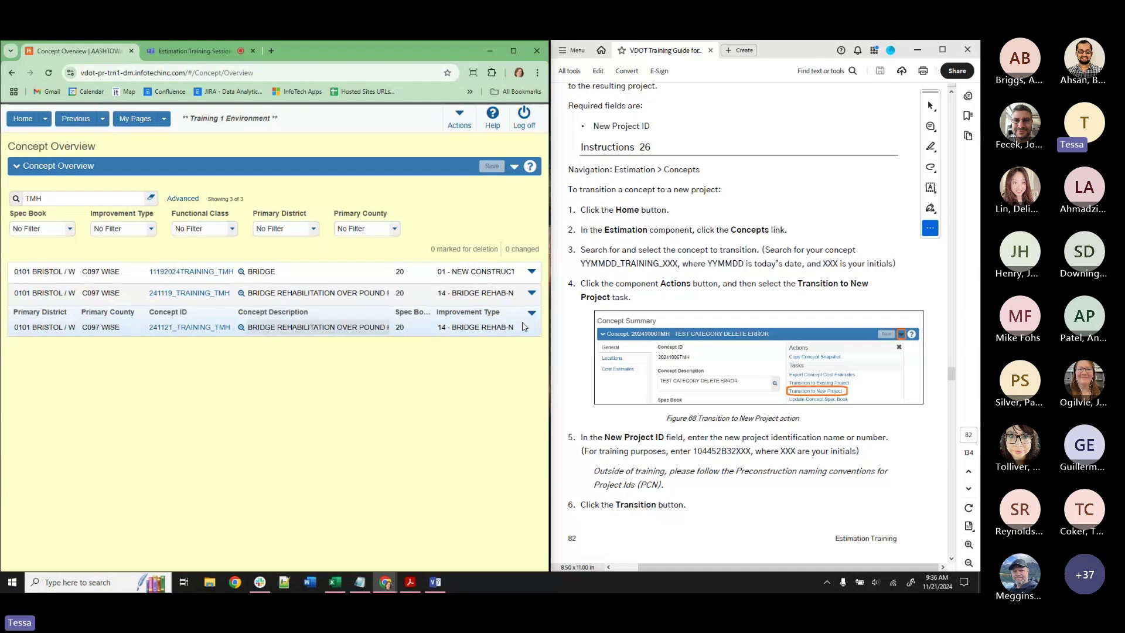
left_click(531, 314)
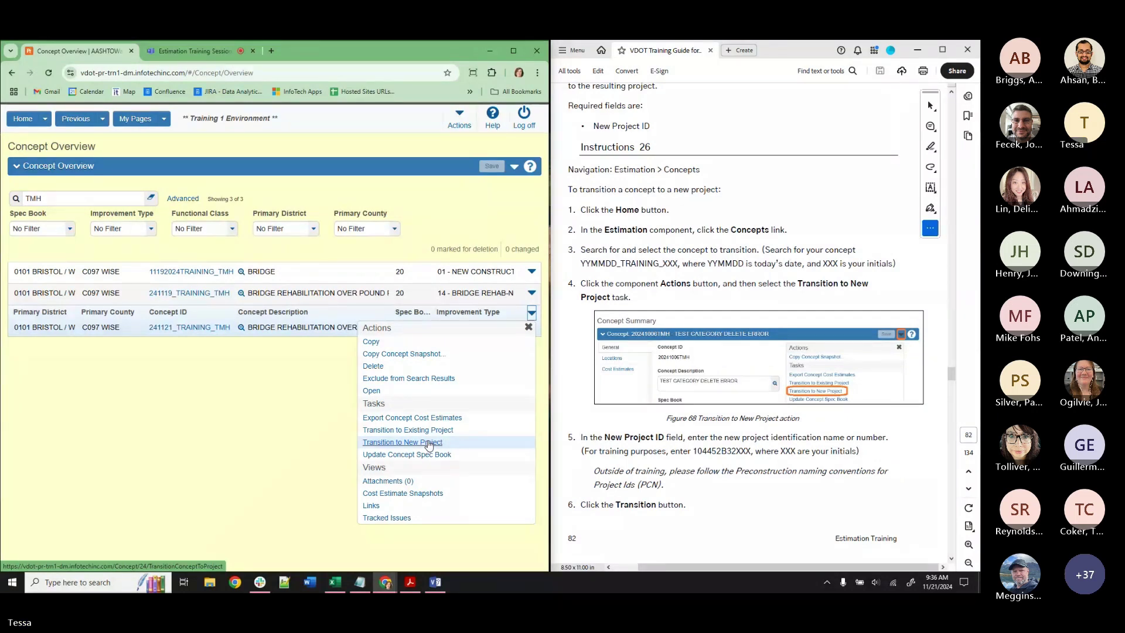
left_click(428, 443)
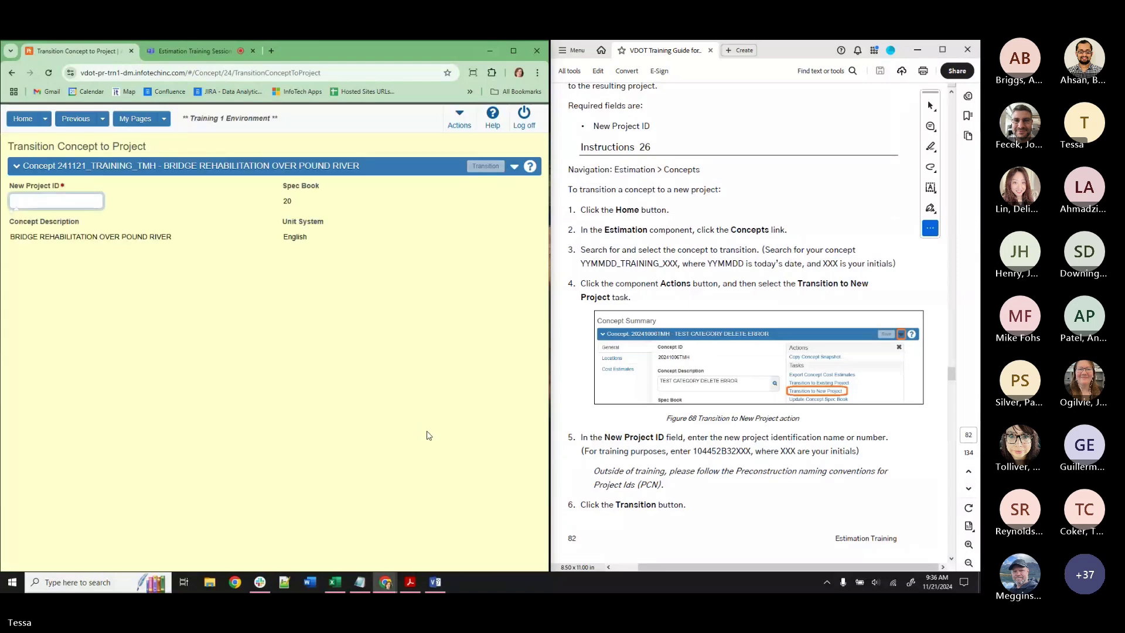
Enter 104452B32TMH2 as the New Project ID, using 104452B32 copied from the guide.
left_click(93, 202)
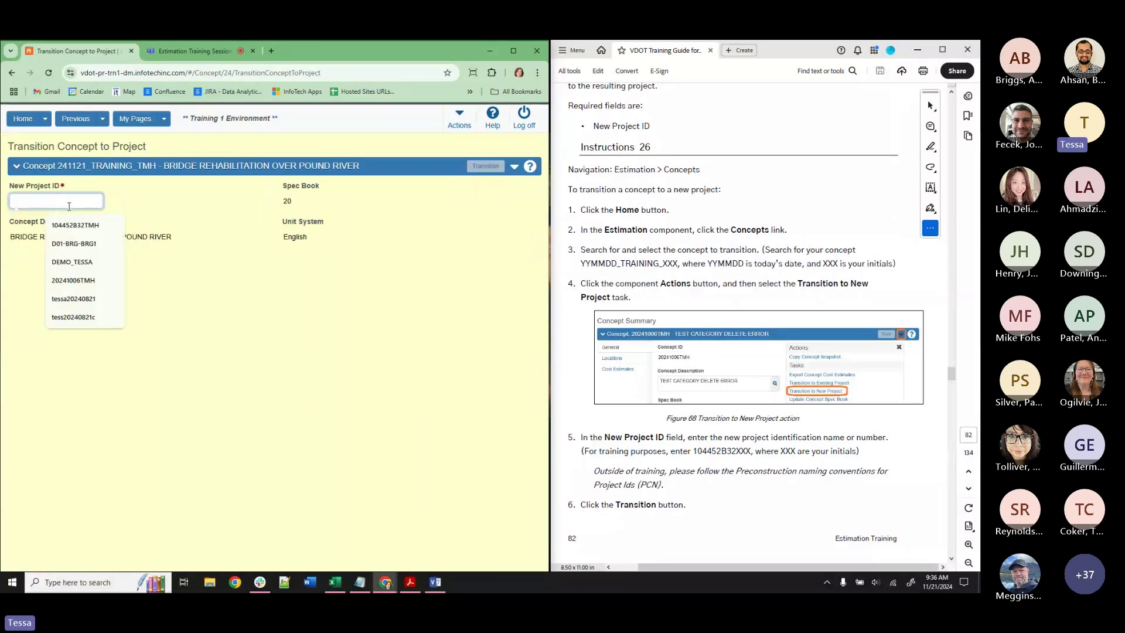
left_click(128, 203)
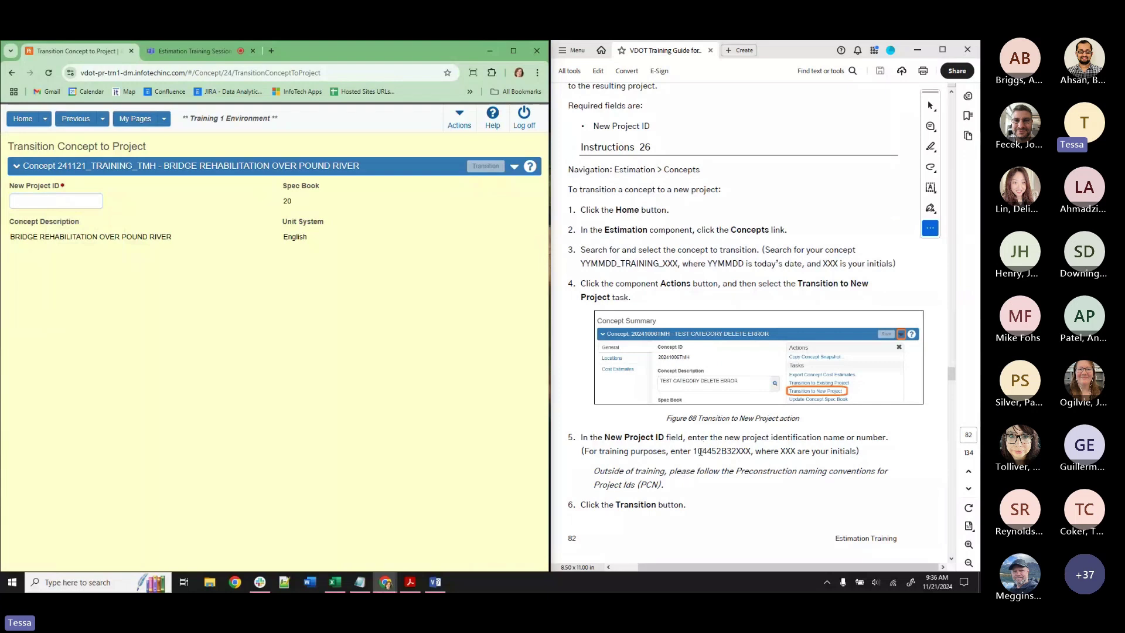
left_click_drag(693, 450, 737, 450)
key("ctrl+c")
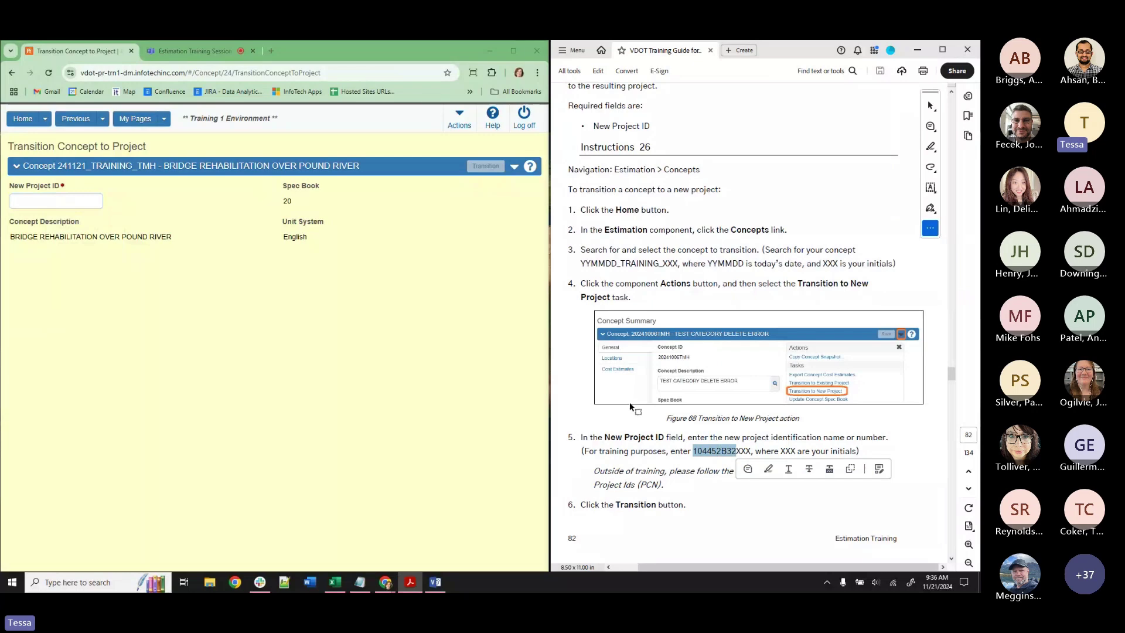
left_click(60, 198)
key("ctrl+v")
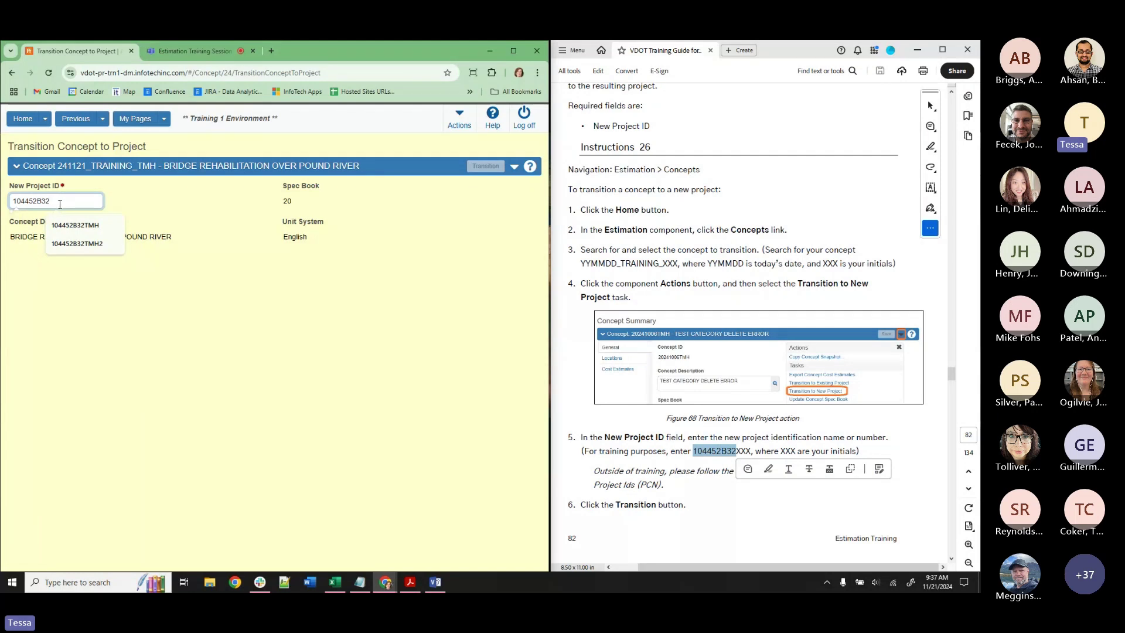
type("t")
type("TMH2")
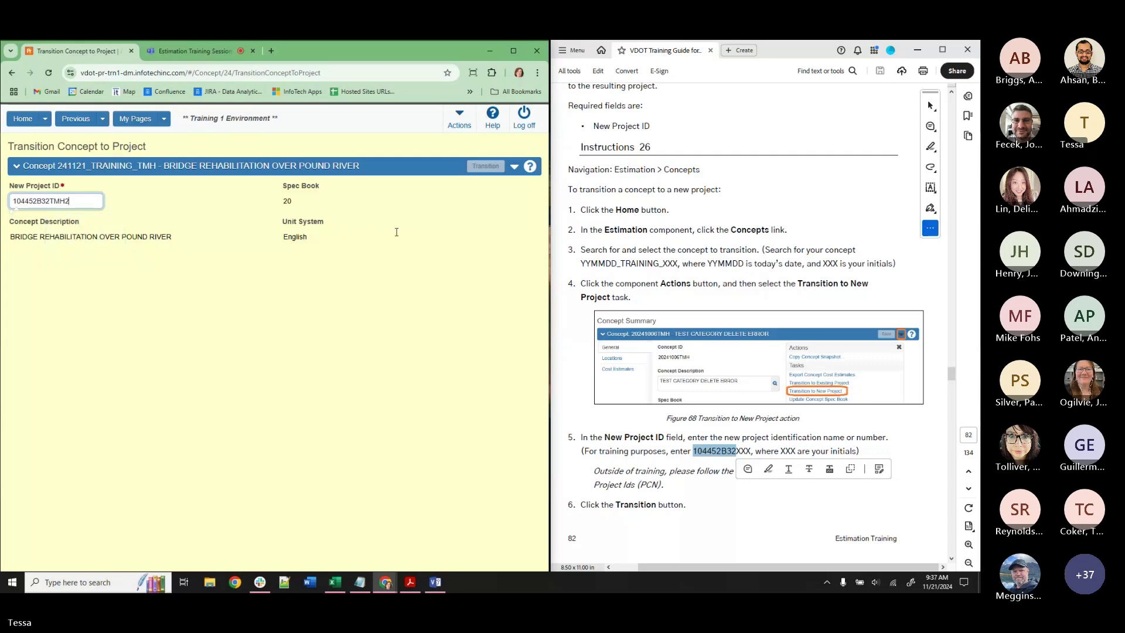
left_click(420, 232)
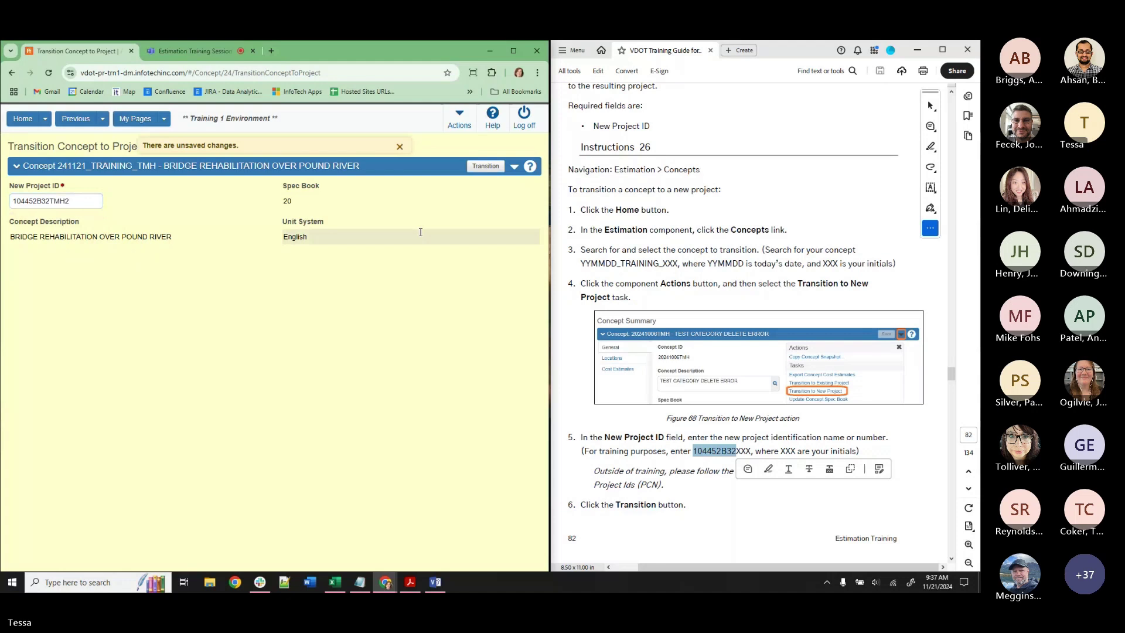
Transition the concept to create project 104452B32TMH2.
left_click(490, 168)
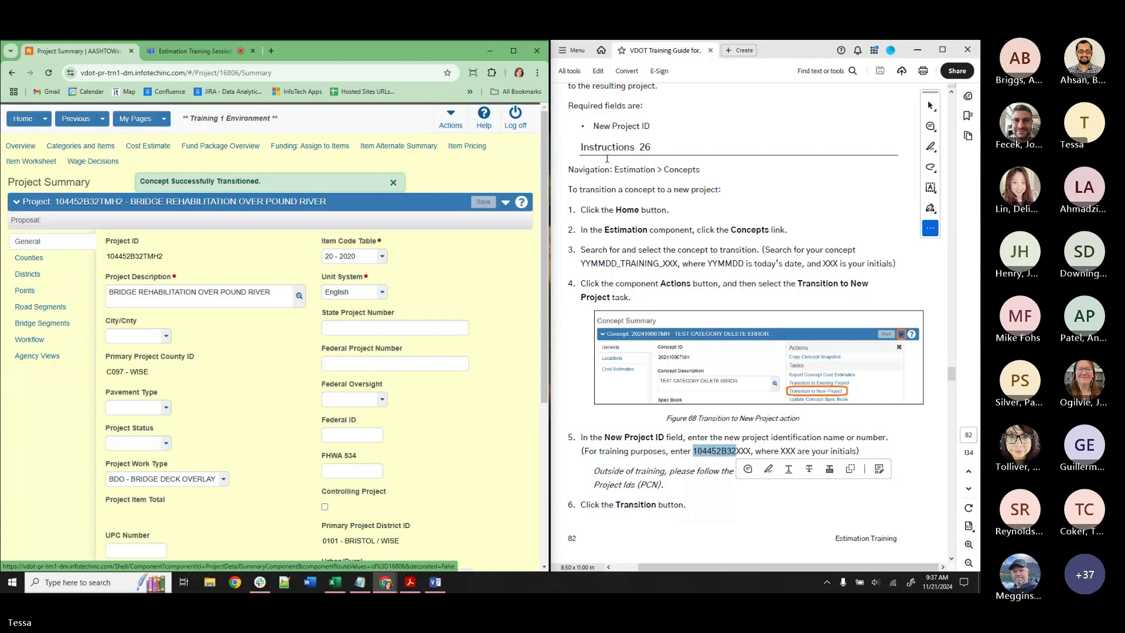
scroll(780, 305, "down", 3)
scroll(784, 291, "down", 12)
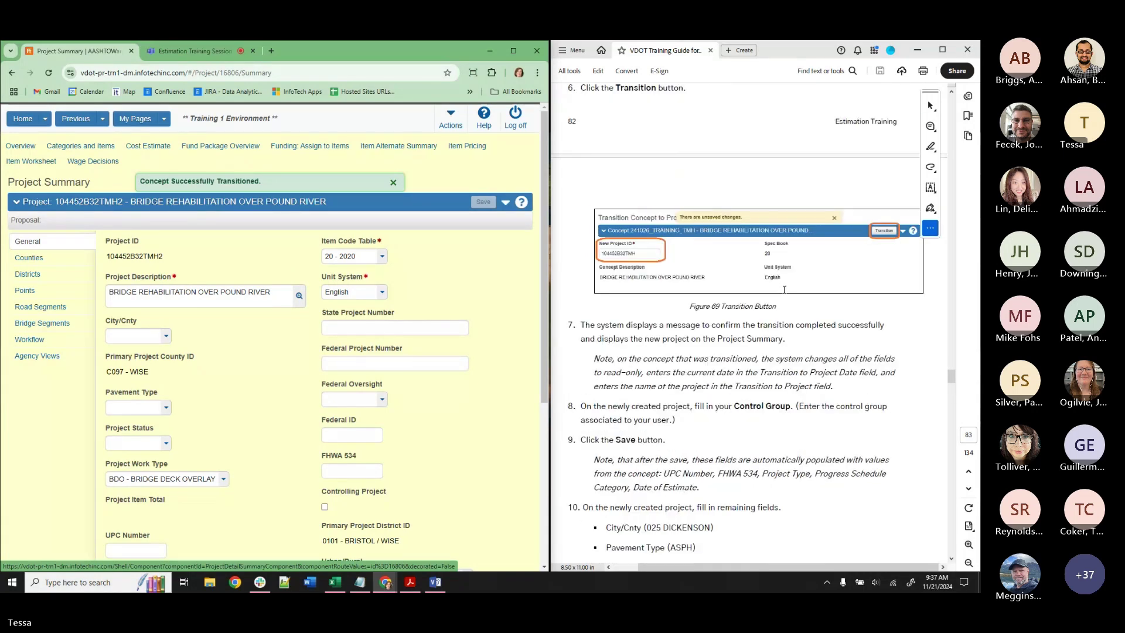
scroll(783, 287, "down", 2)
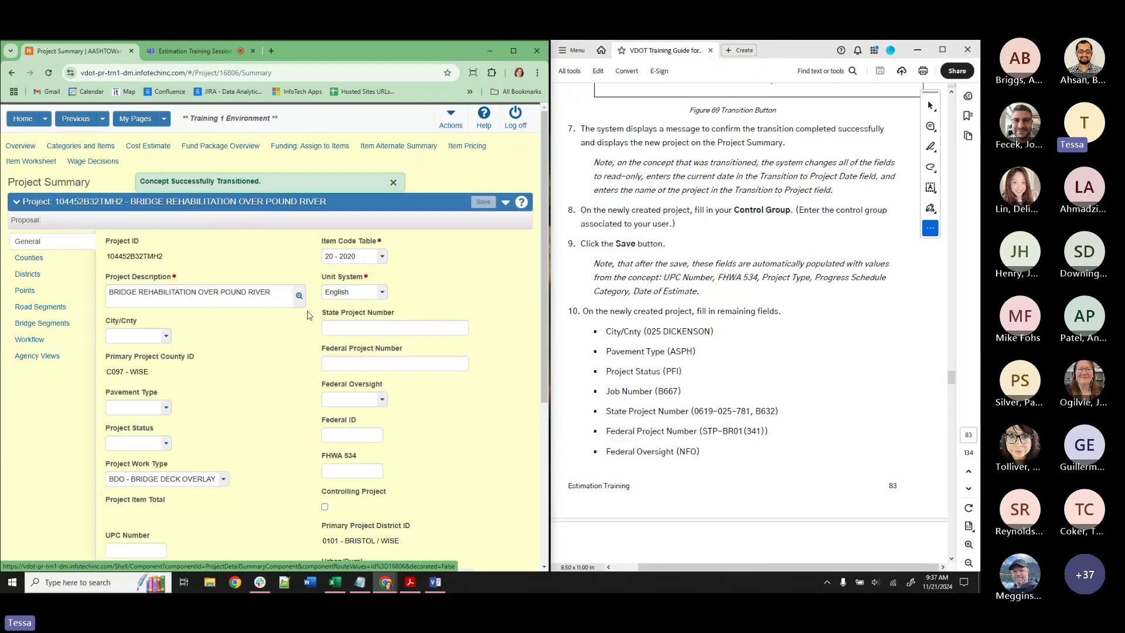
scroll(312, 322, "down", 4)
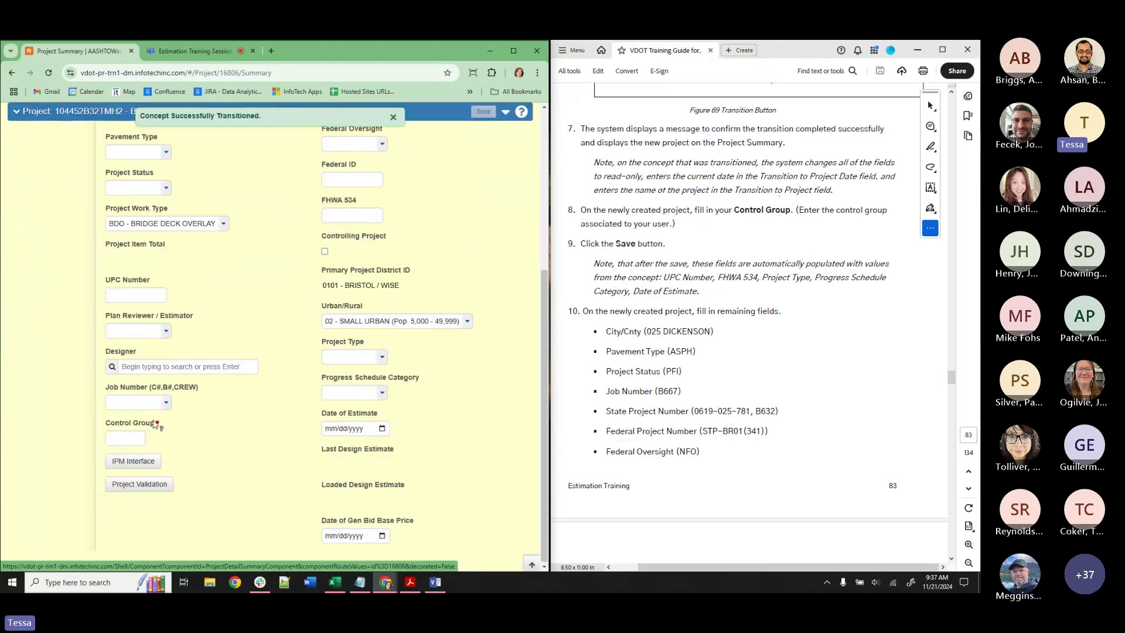
Set the project's control group to BRG1 and save the project.
left_click(129, 438)
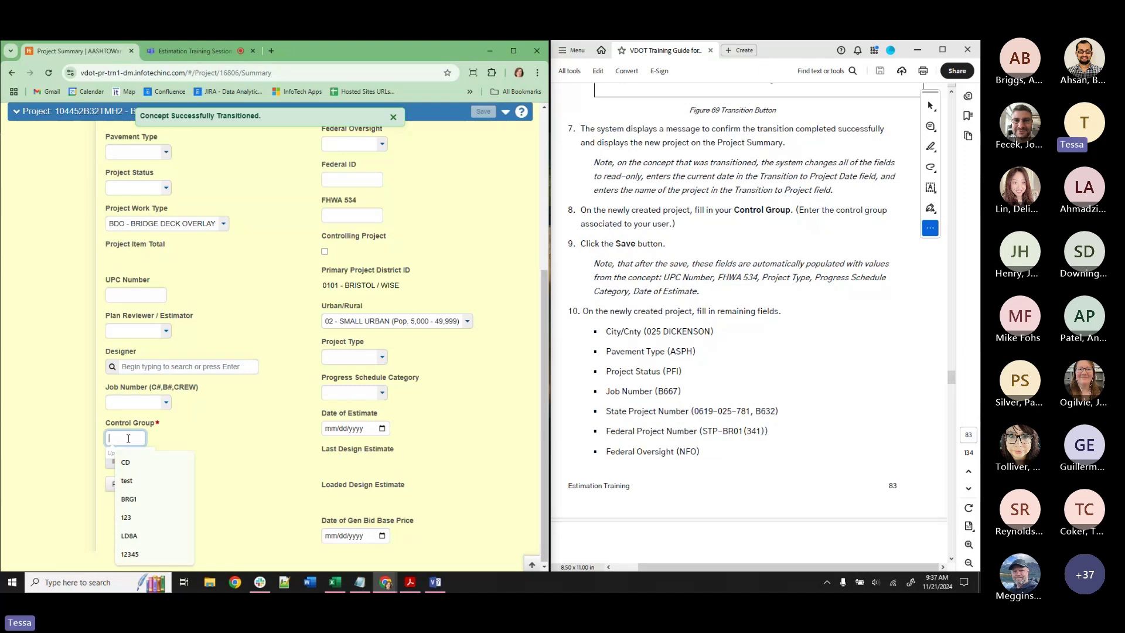
type("BRG")
left_click(128, 462)
left_click(247, 435)
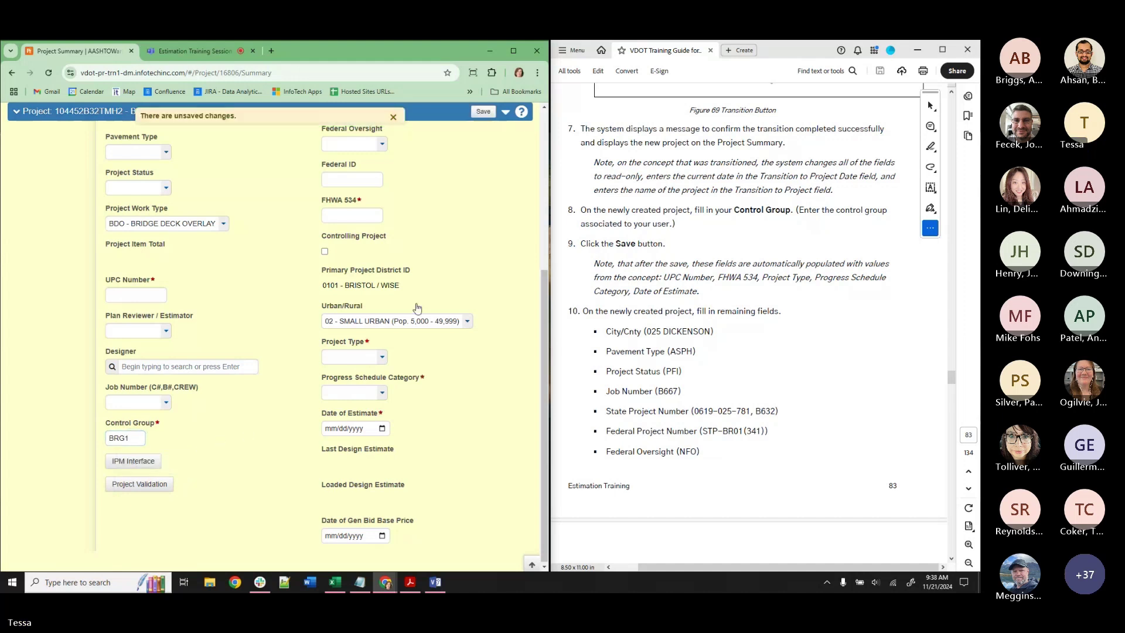
left_click(483, 112)
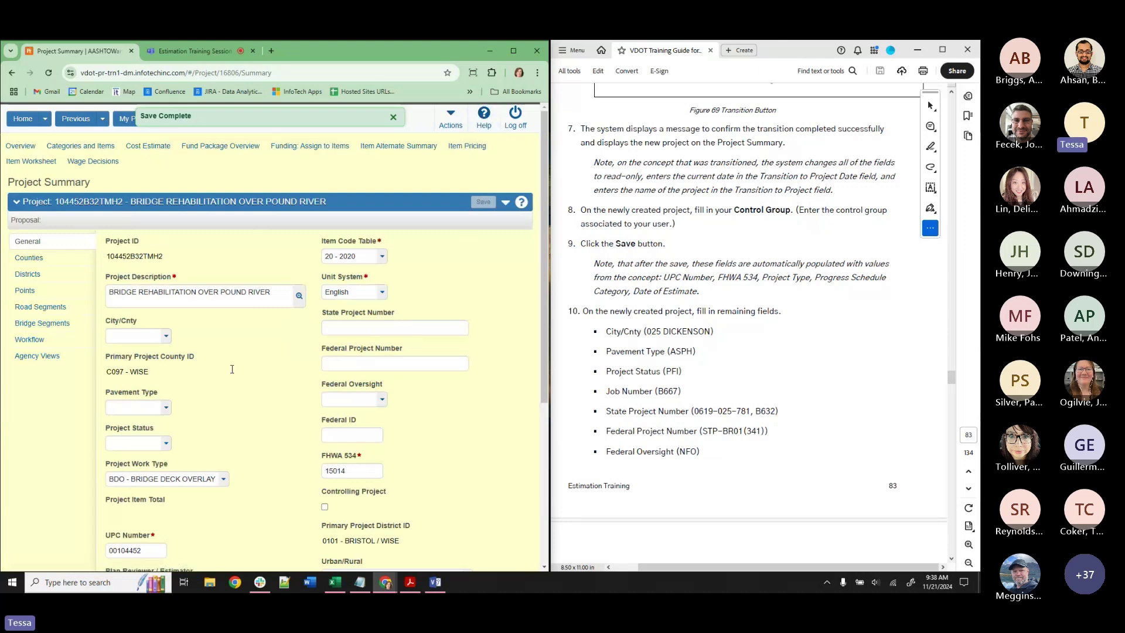
scroll(229, 370, "down", 2)
scroll(230, 370, "down", 3)
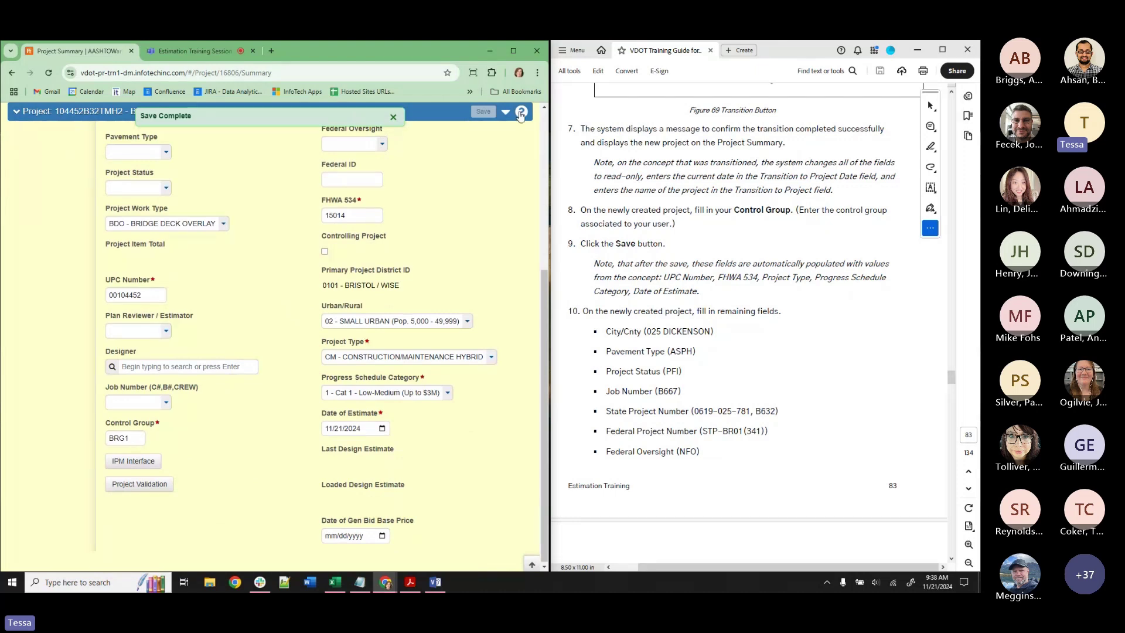
scroll(490, 193, "up", 3)
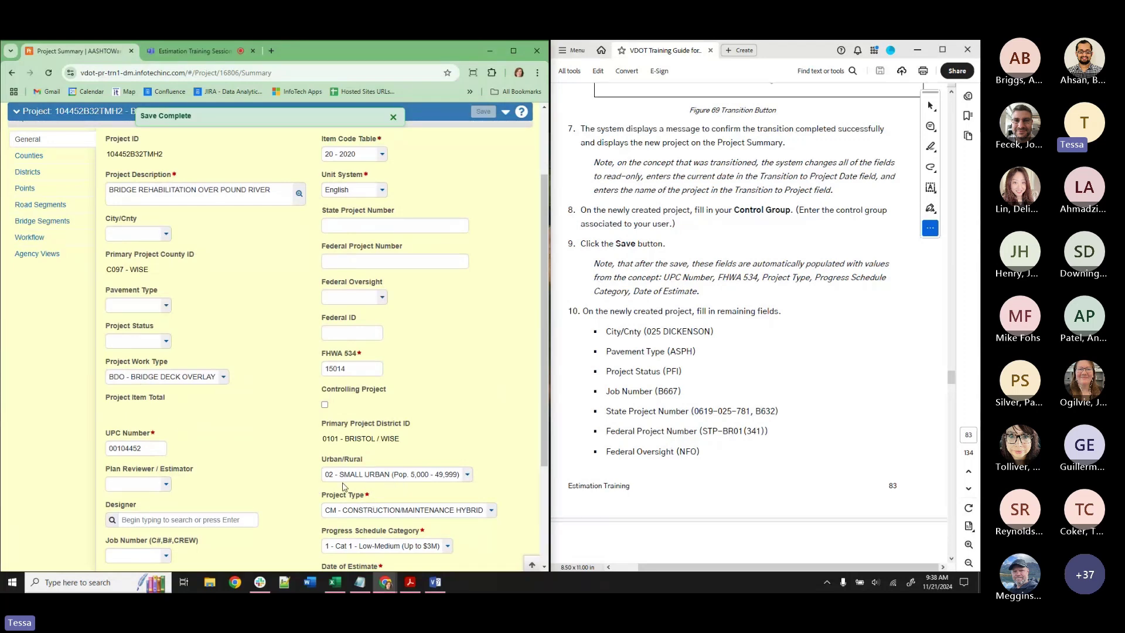
scroll(343, 487, "down", 2)
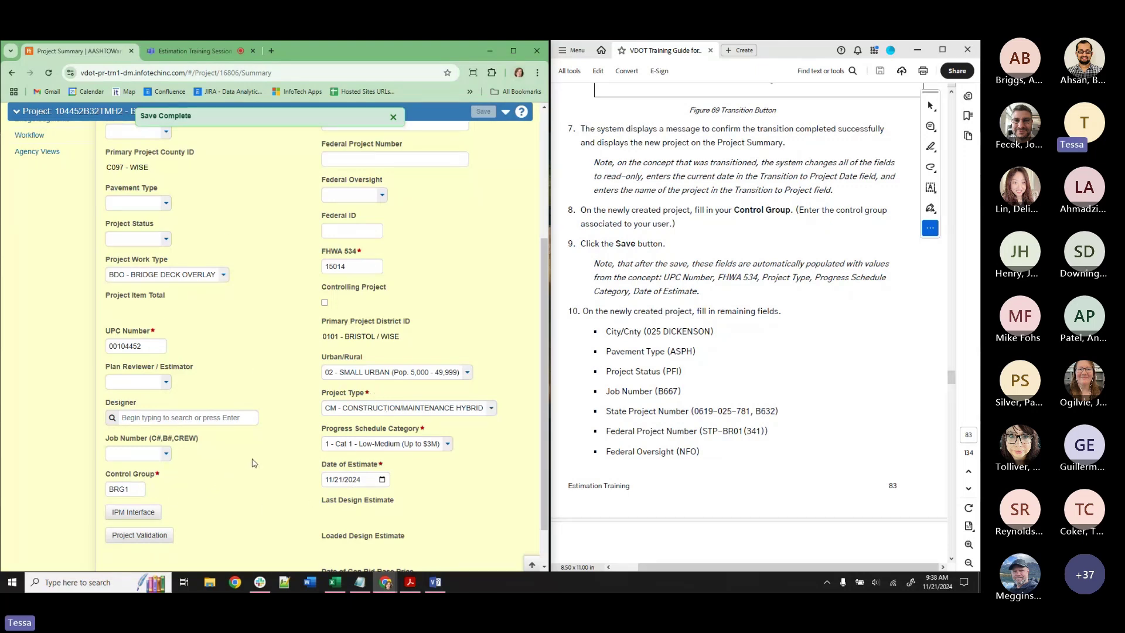
scroll(253, 463, "up", 1)
scroll(253, 463, "up", 2)
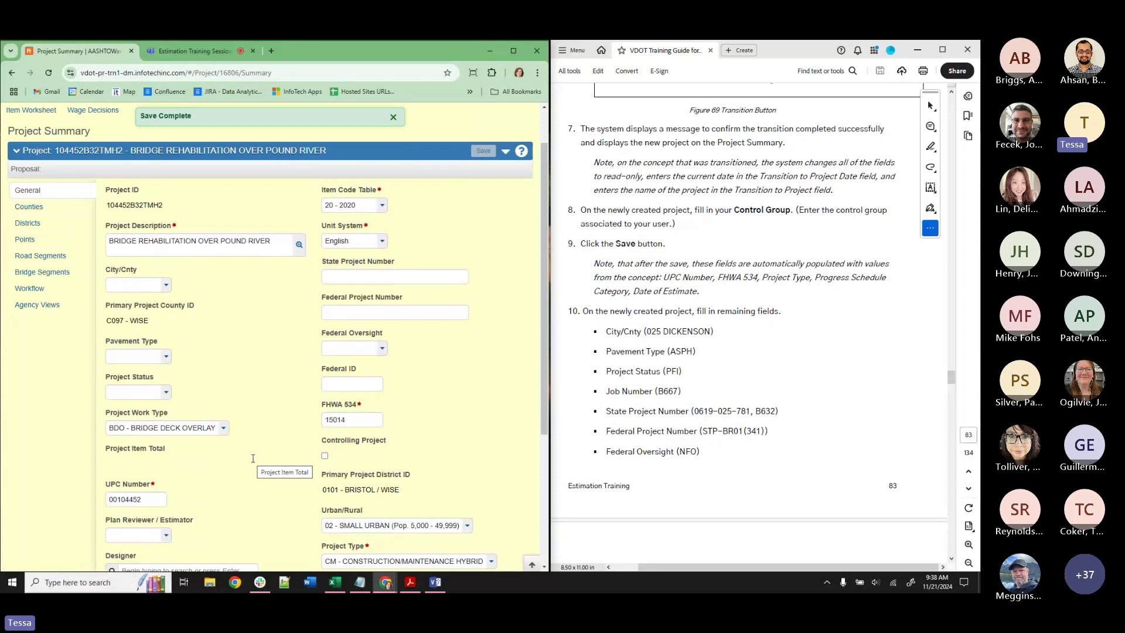
left_click(569, 309)
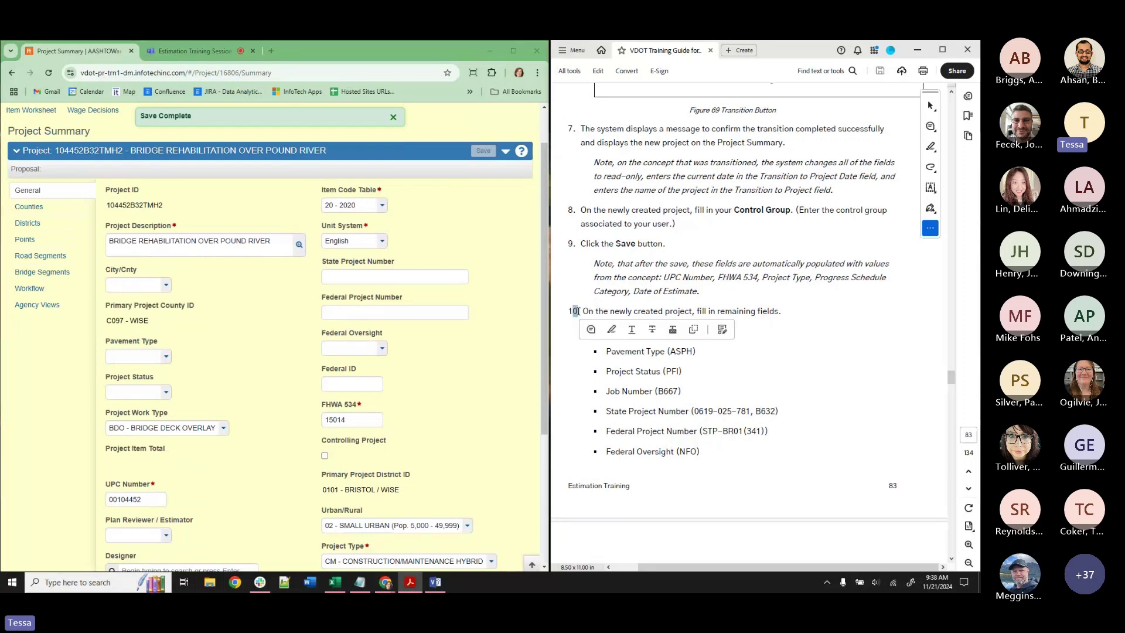
scroll(649, 329, "up", 5)
scroll(649, 328, "up", 8)
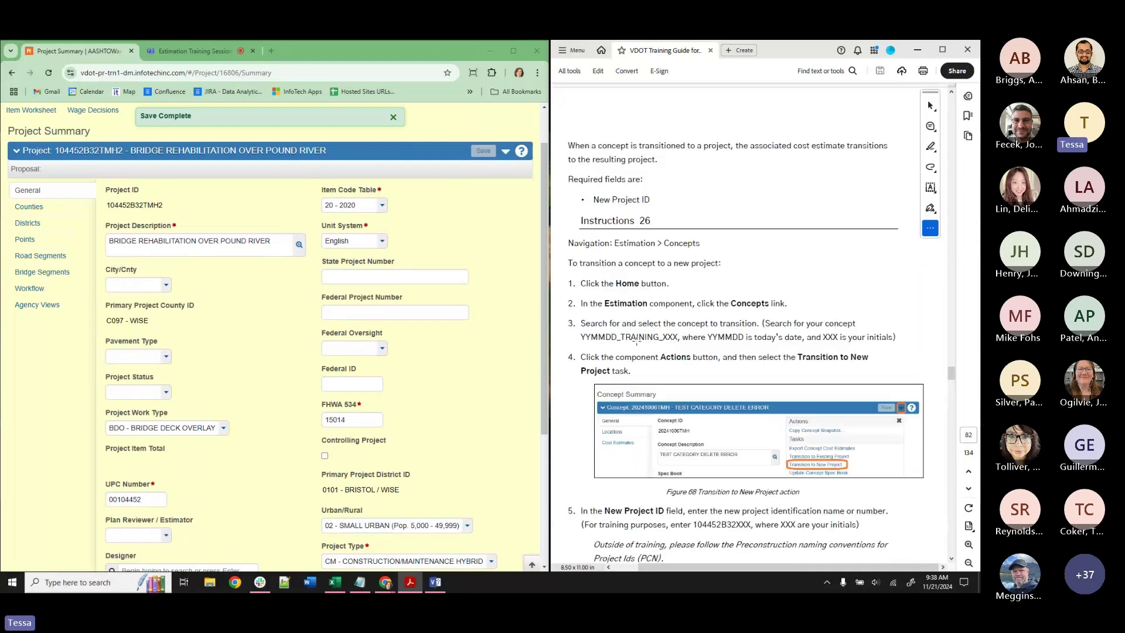
scroll(657, 222, "down", 10)
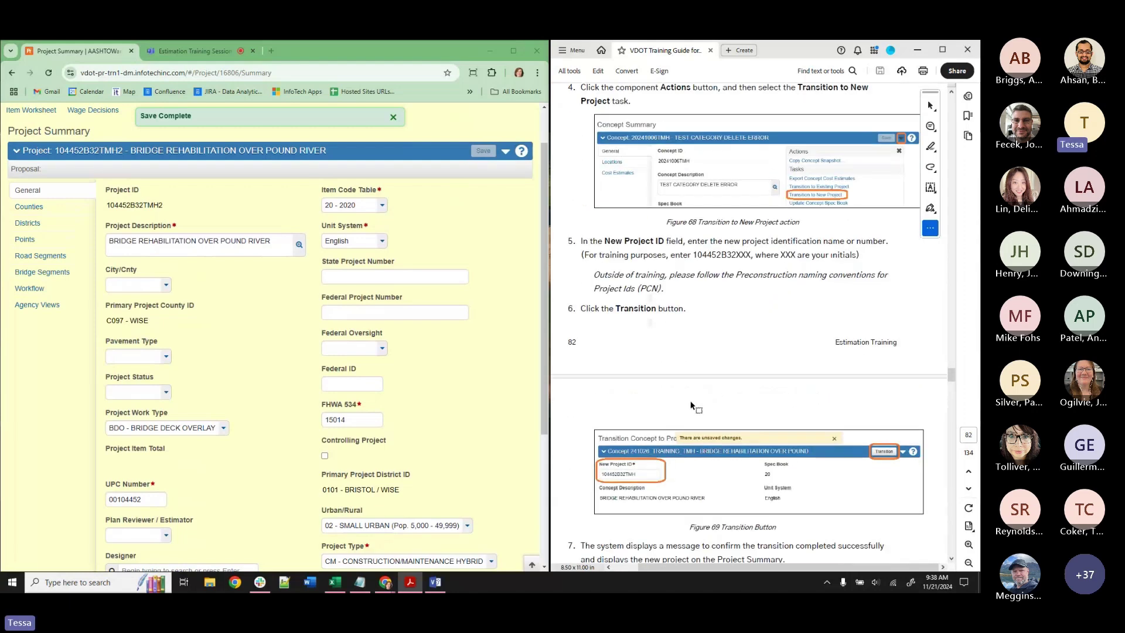
scroll(678, 397, "down", 1)
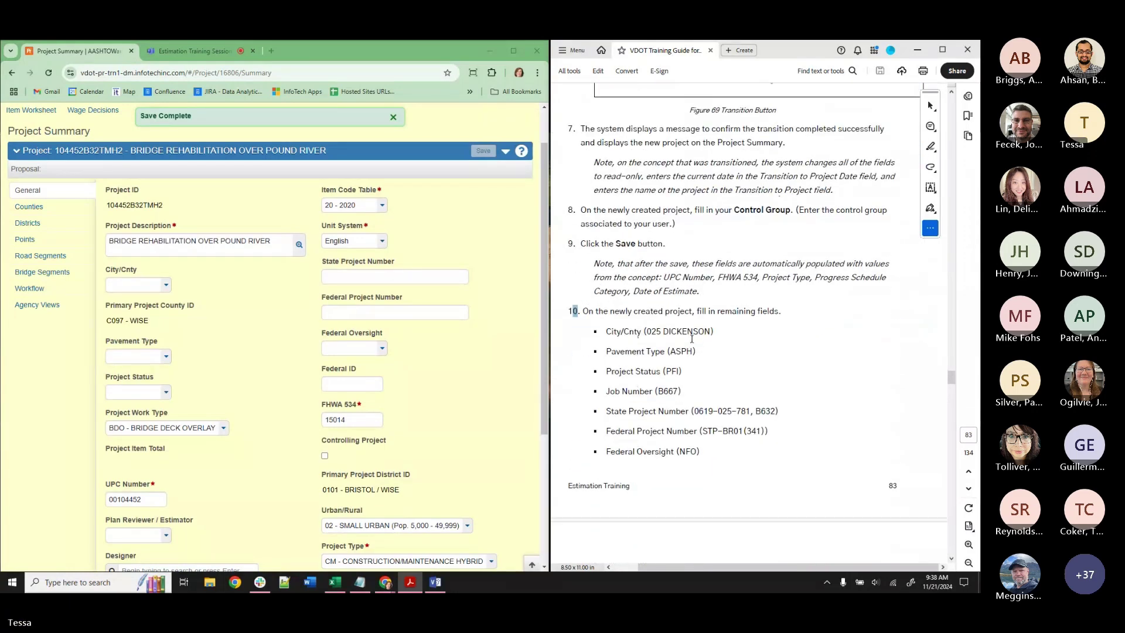
Set county 025 DICKENSON, pavement type ASPH - ASPHALT CONCRETE, and status PFI.
left_click(143, 286)
scroll(144, 364, "down", 6)
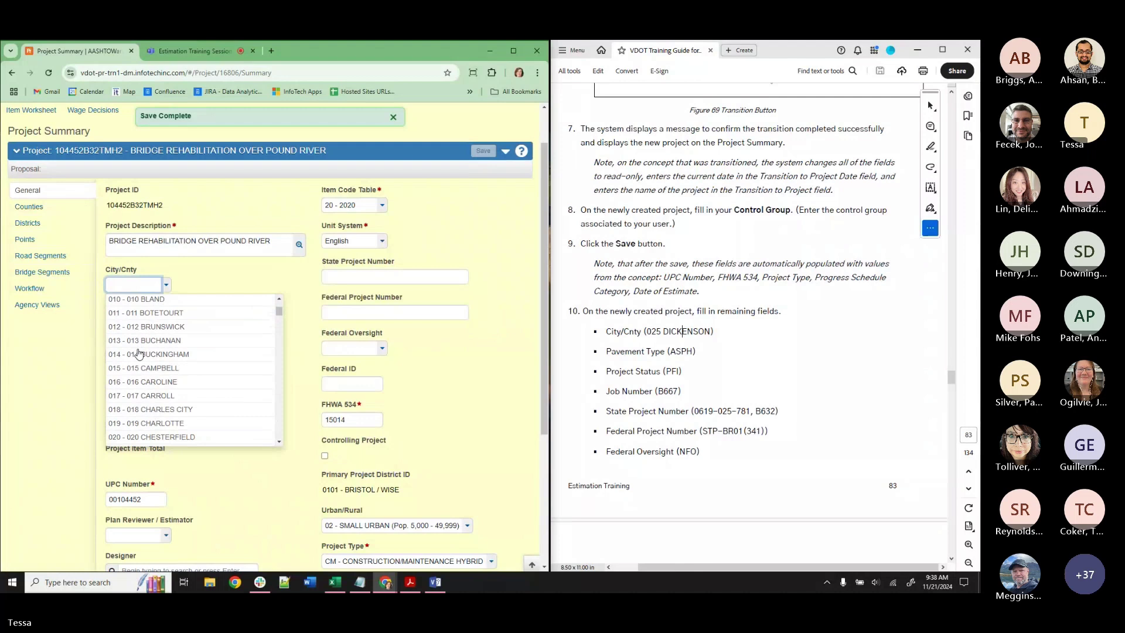
left_click(144, 404)
left_click(142, 357)
left_click(140, 386)
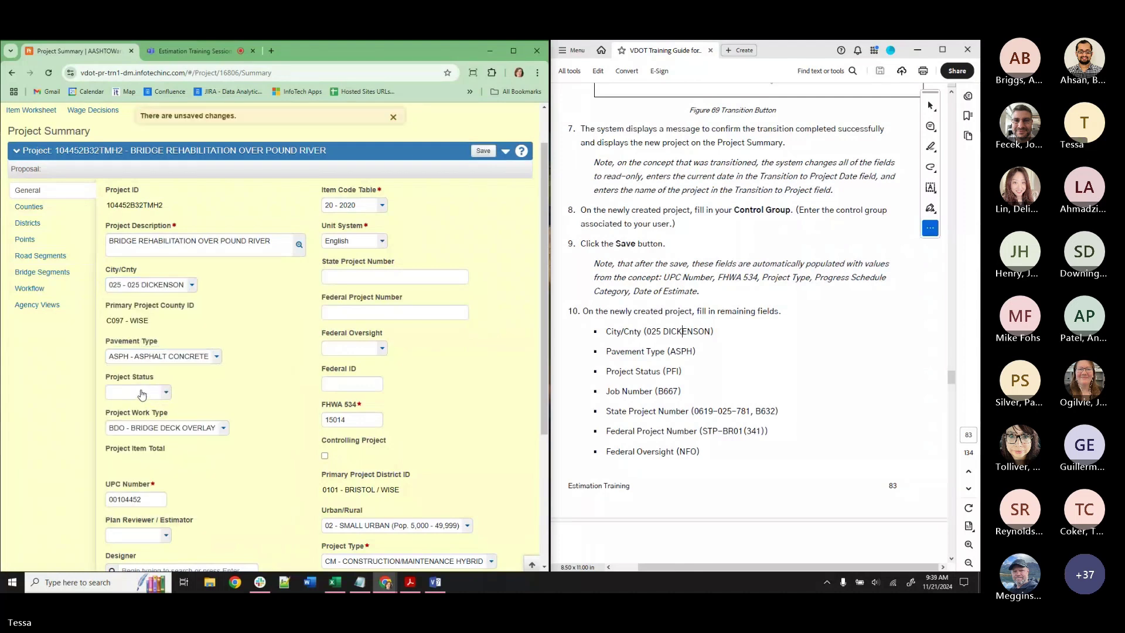
left_click(140, 392)
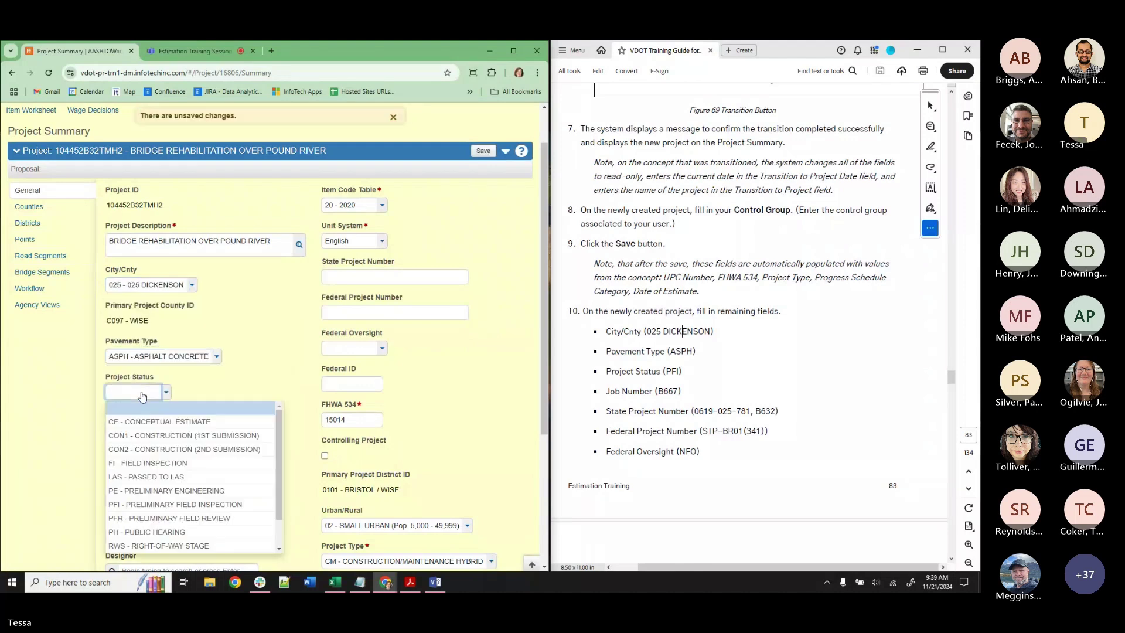
left_click(140, 505)
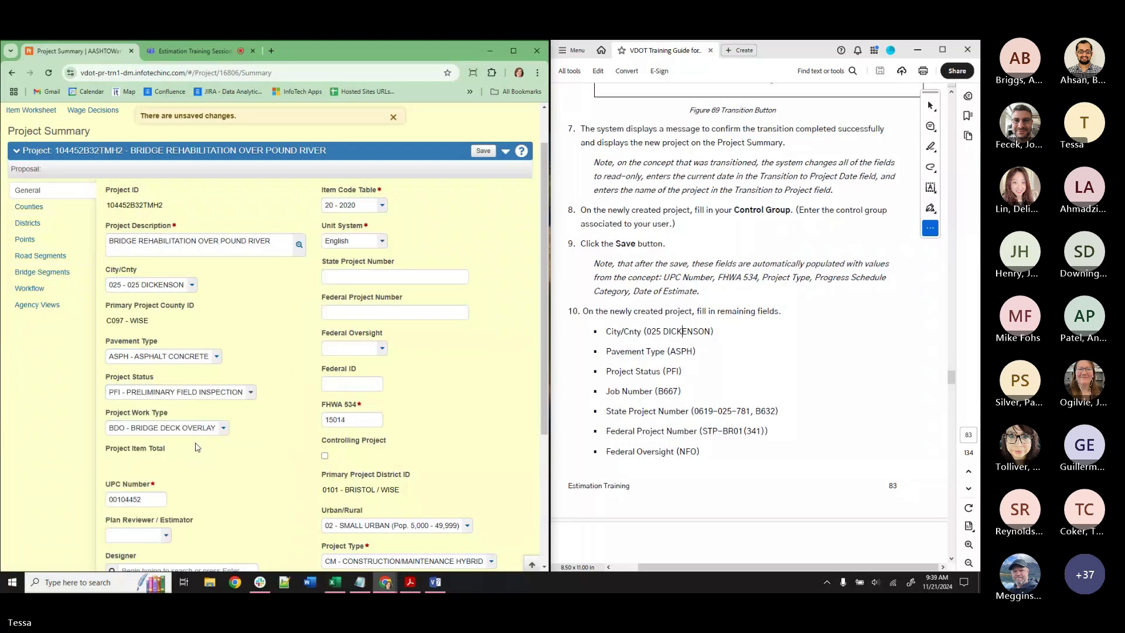
Set the Job Number to B667 - B667 BRIDGE PROJECT.
scroll(197, 447, "down", 2)
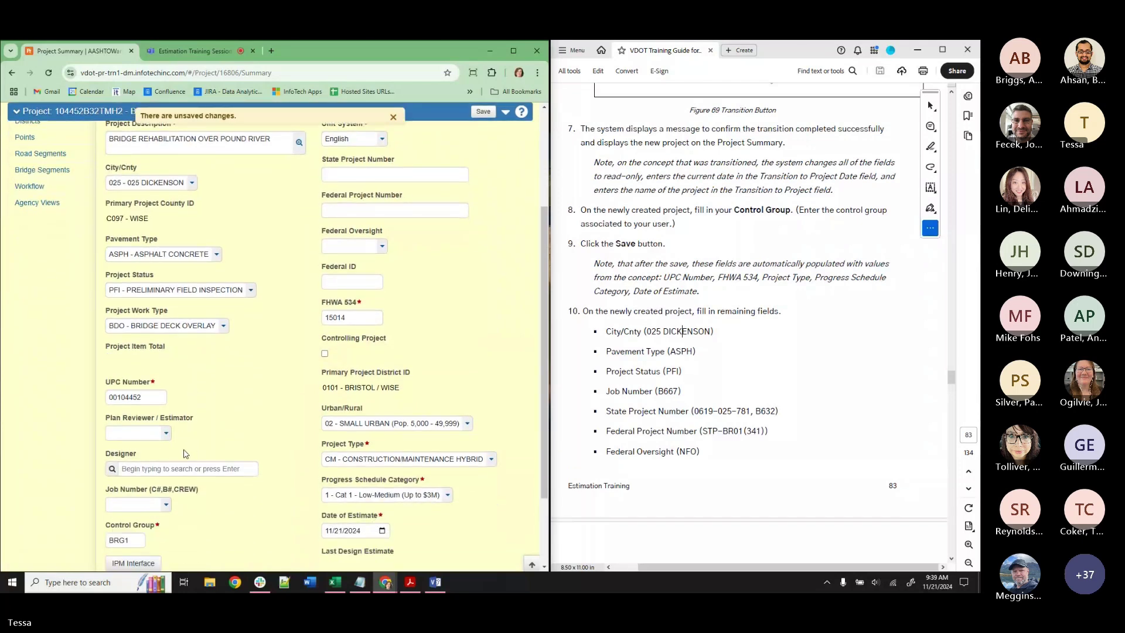
scroll(185, 453, "up", 2)
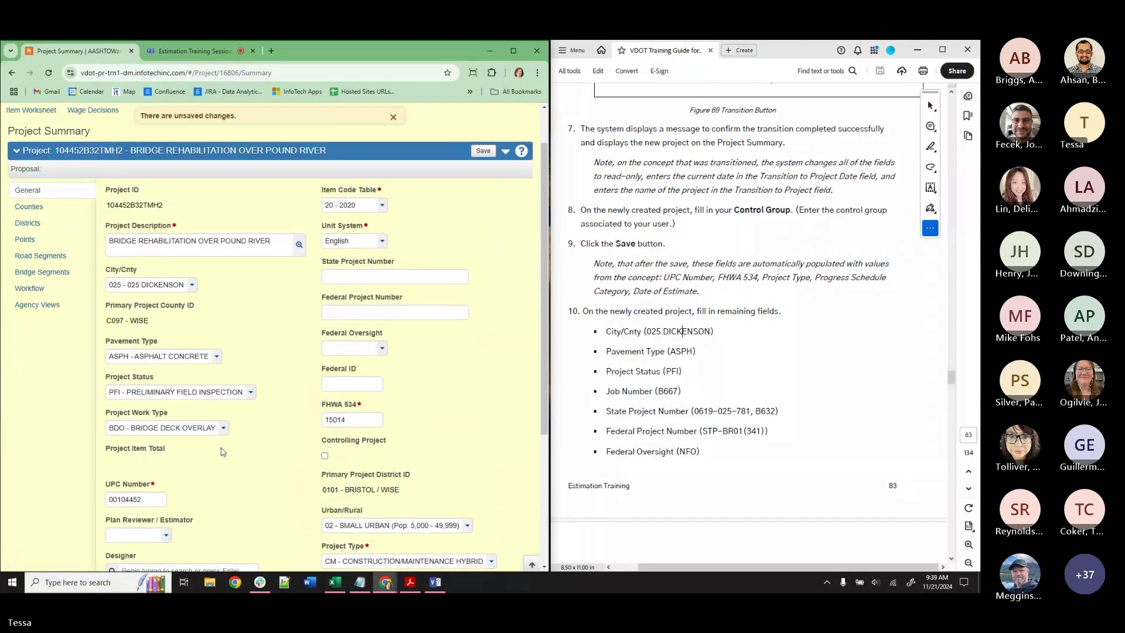
scroll(163, 486, "down", 2)
scroll(163, 491, "down", 2)
left_click(146, 410)
scroll(150, 457, "down", 5)
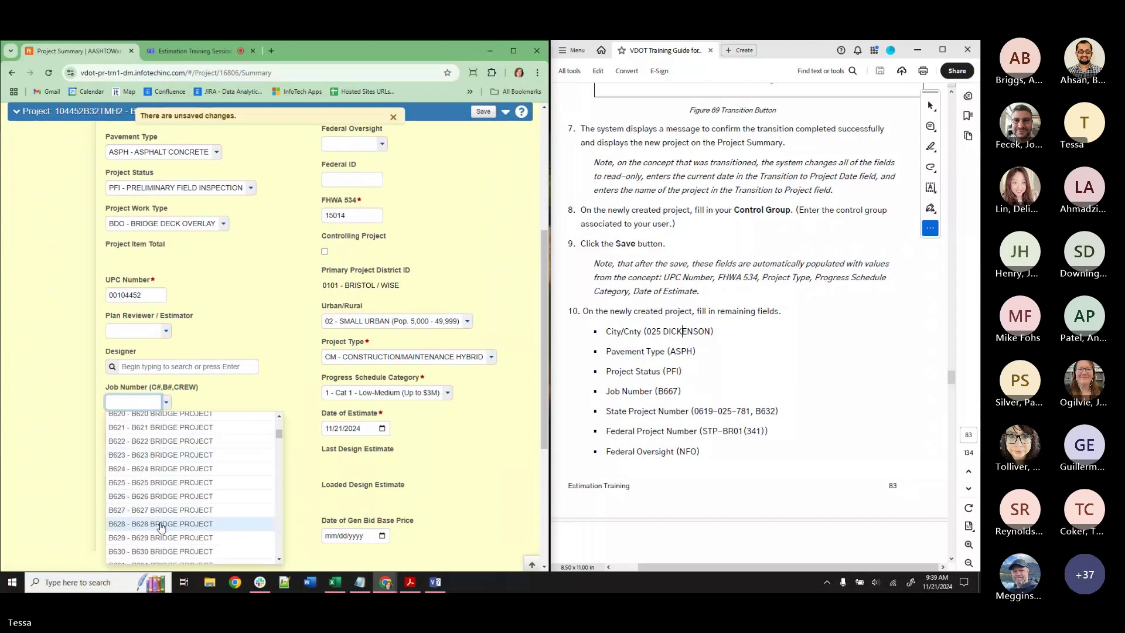
scroll(159, 523, "down", 1)
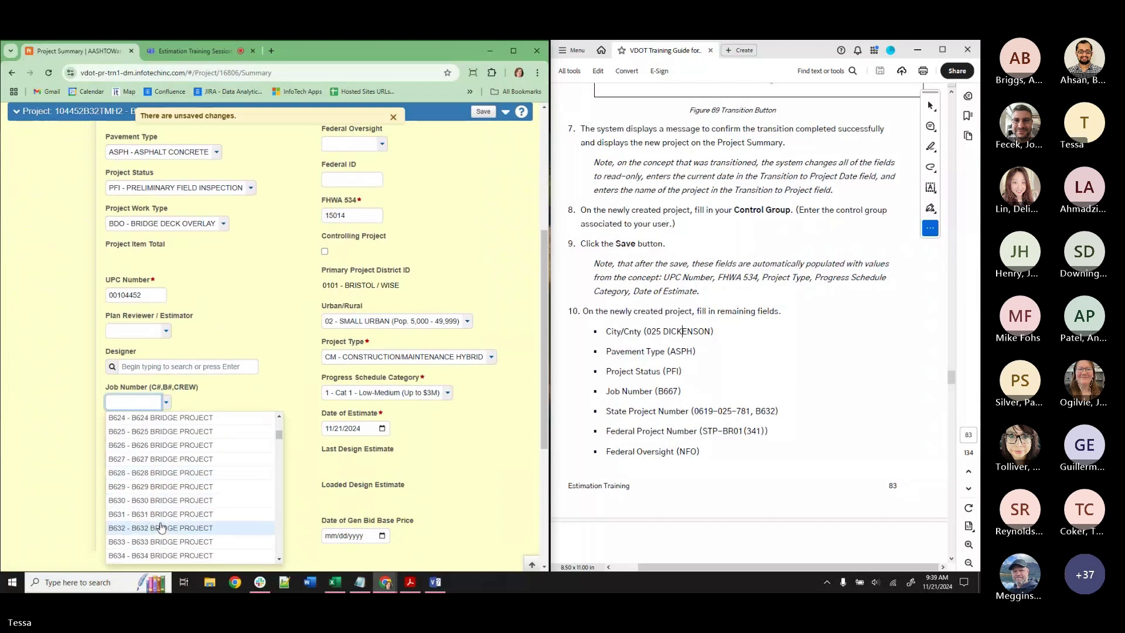
scroll(162, 528, "down", 1)
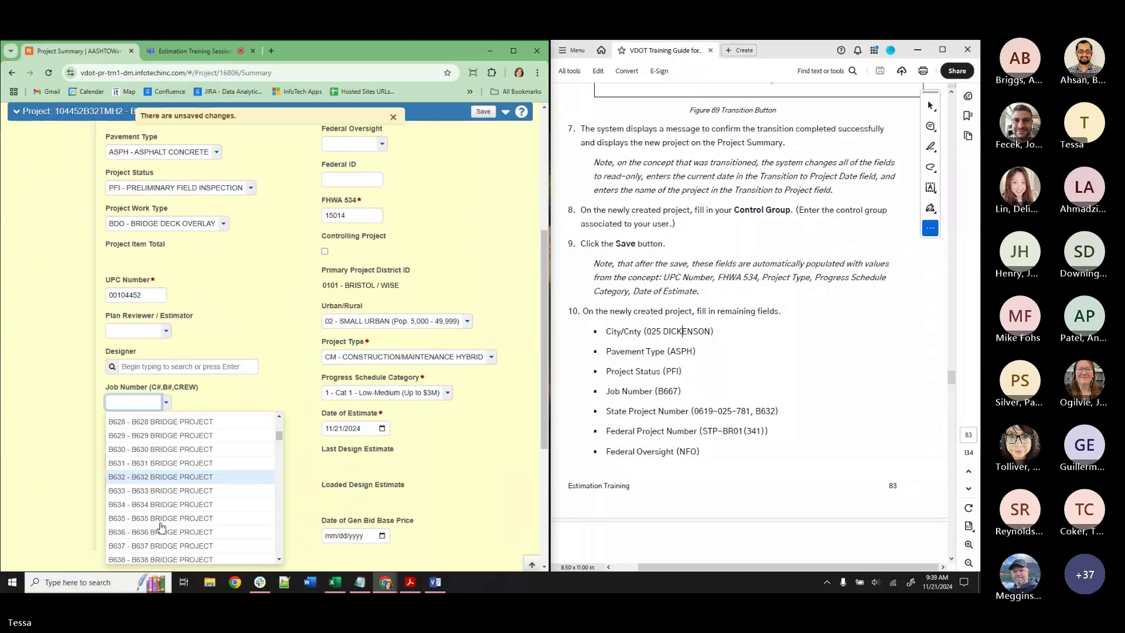
scroll(162, 528, "down", 10)
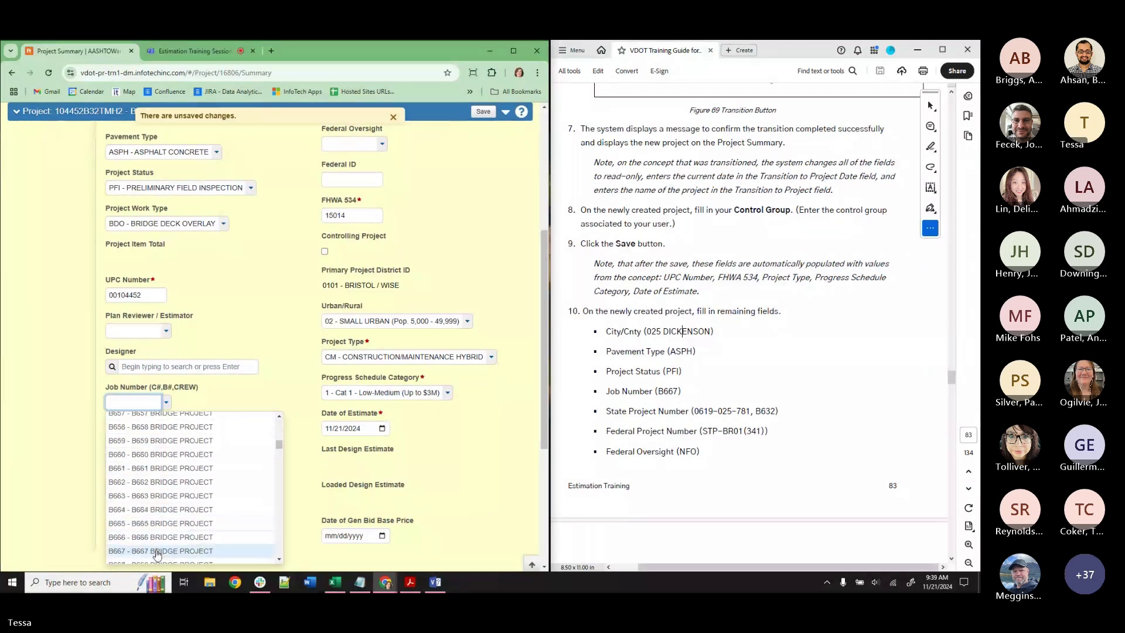
left_click(157, 545)
scroll(252, 410, "up", 4)
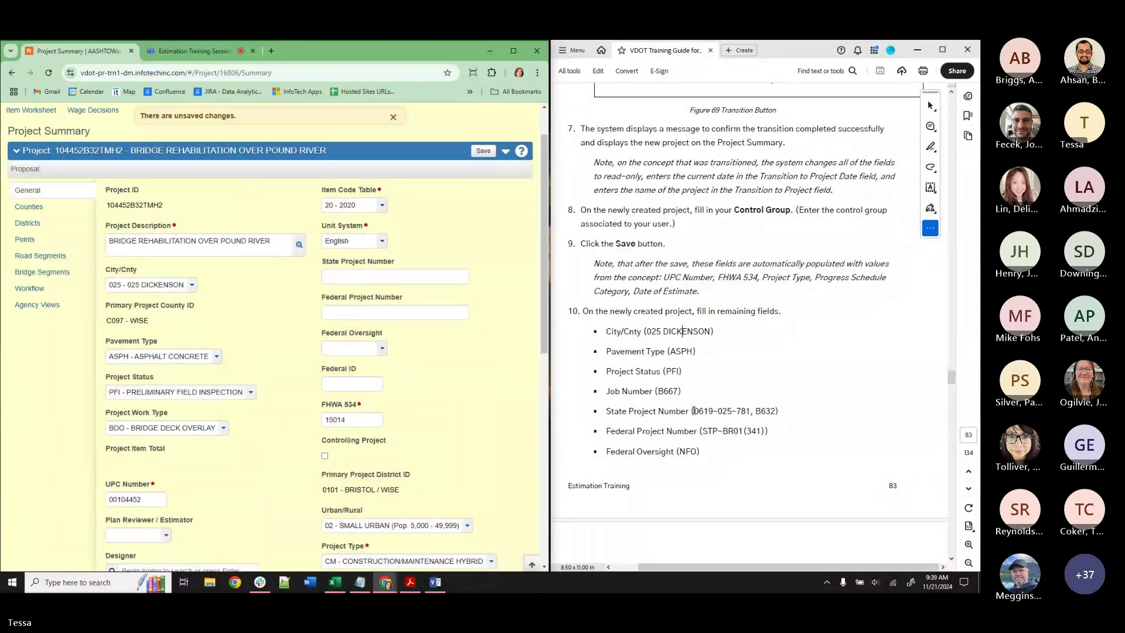
left_click_drag(693, 411, 777, 412)
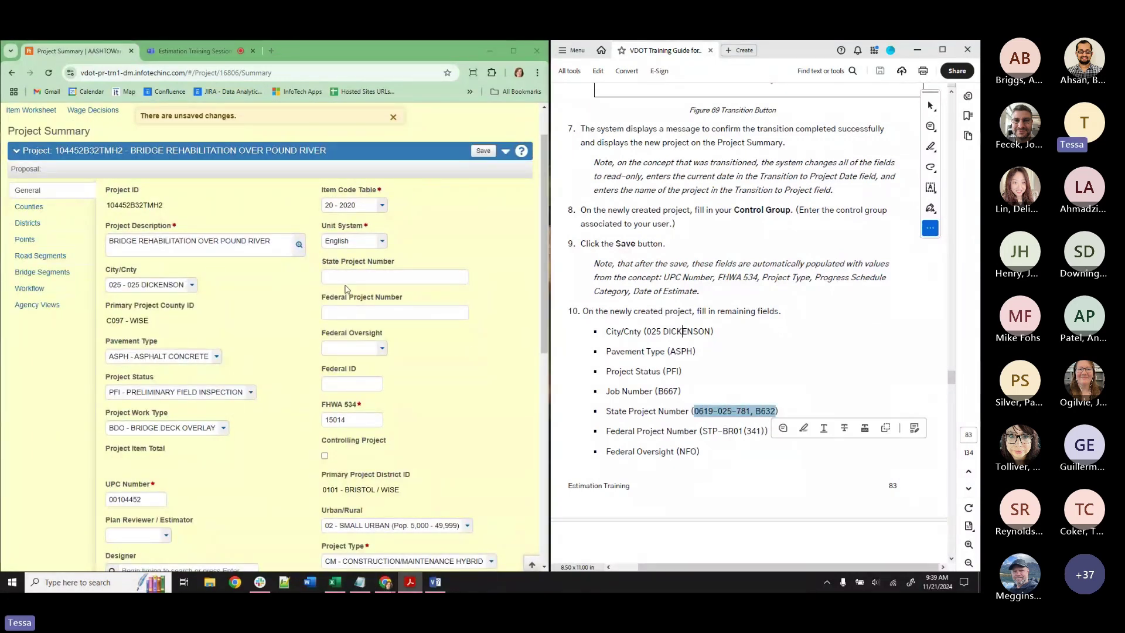
key("ctrl+c")
left_click(394, 277)
key("ctrl+v")
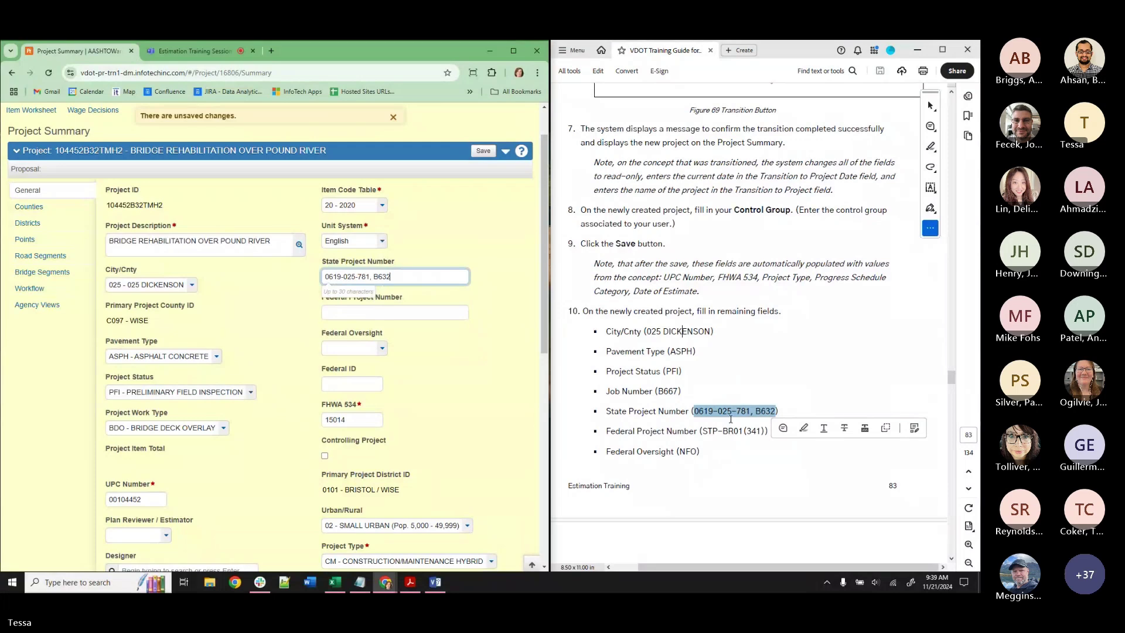
left_click(707, 429)
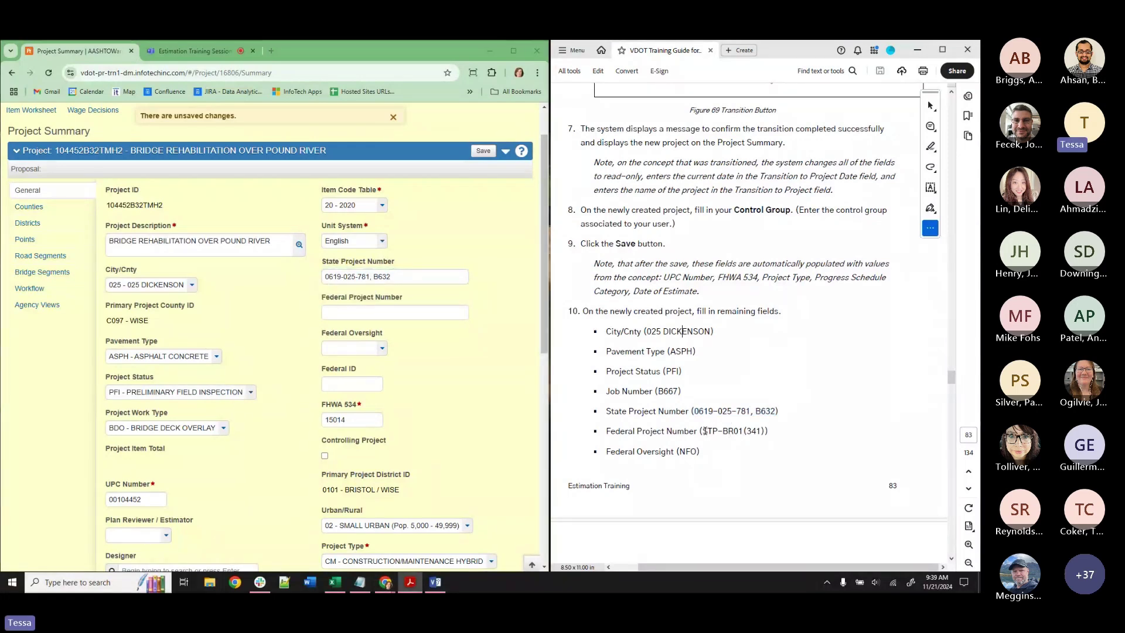
Enter federal project number STP-BR01(341) and set oversight to NFO - NO FEDERAL OVERSIGHT.
left_click_drag(702, 430, 764, 432)
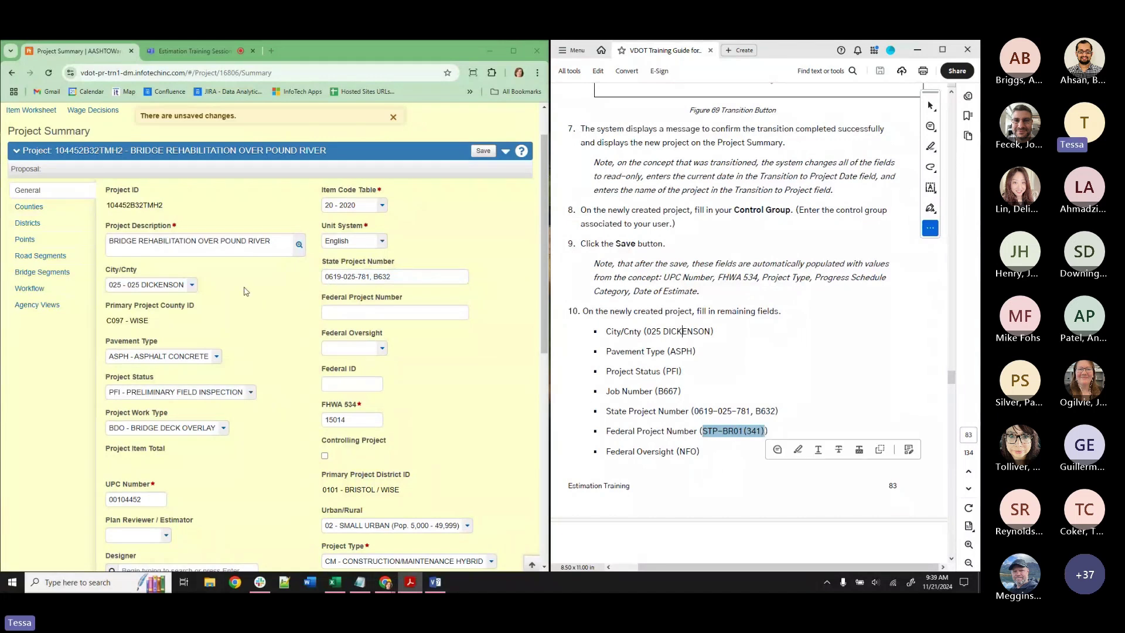
left_click(392, 312)
key("ctrl+v")
left_click(361, 384)
left_click(358, 350)
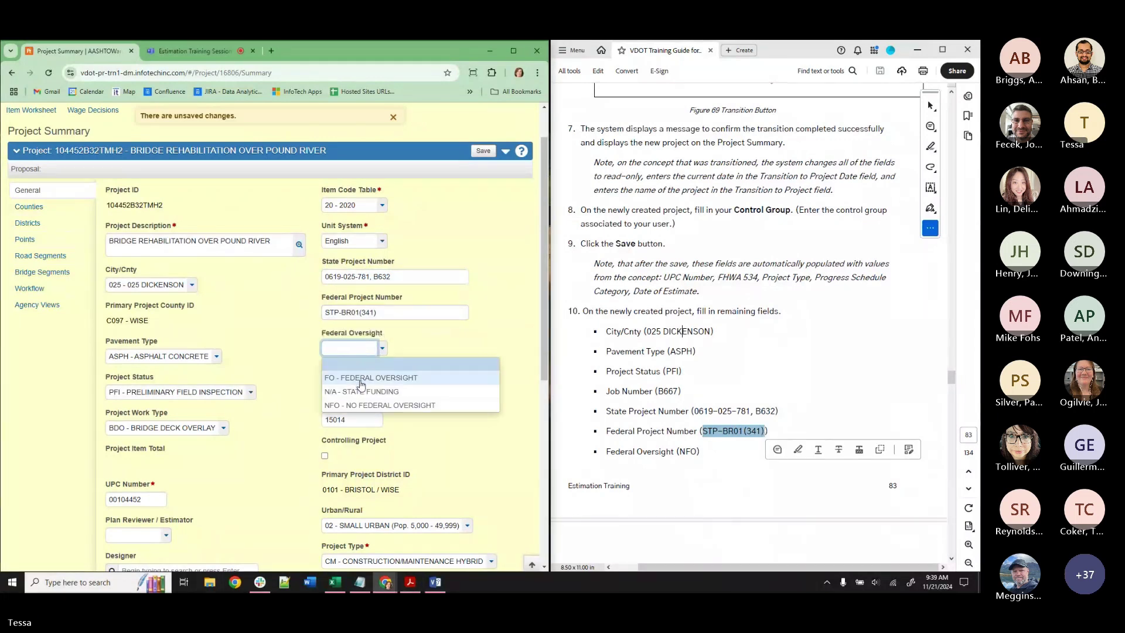
left_click(364, 413)
Enter Federal ID 05846 and save the project summary.
scroll(701, 422, "down", 5)
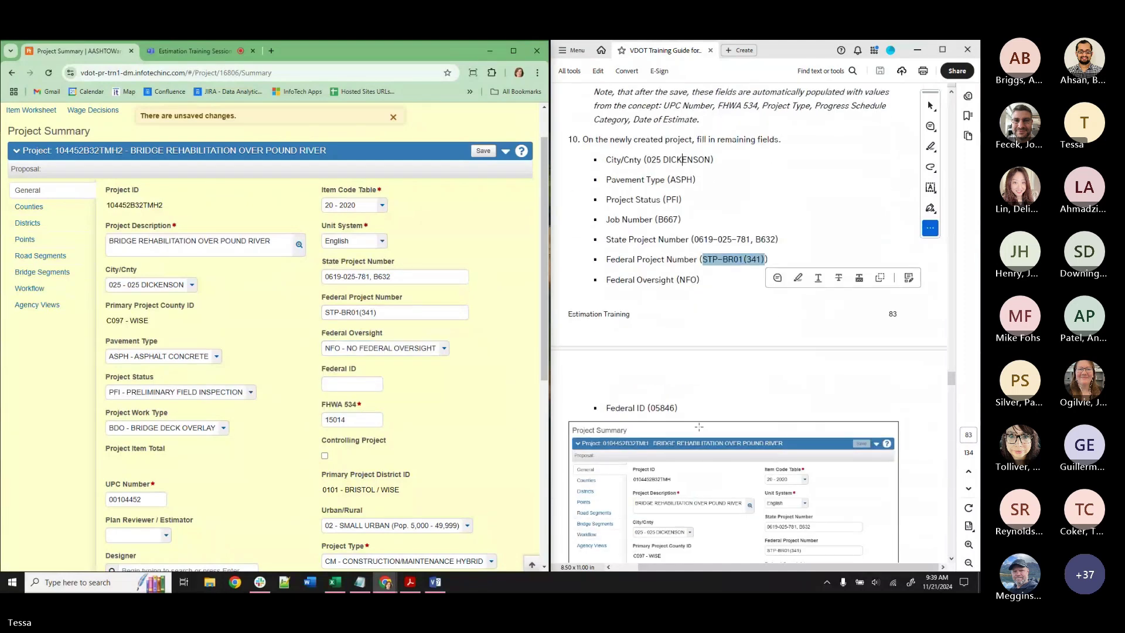
left_click(369, 383)
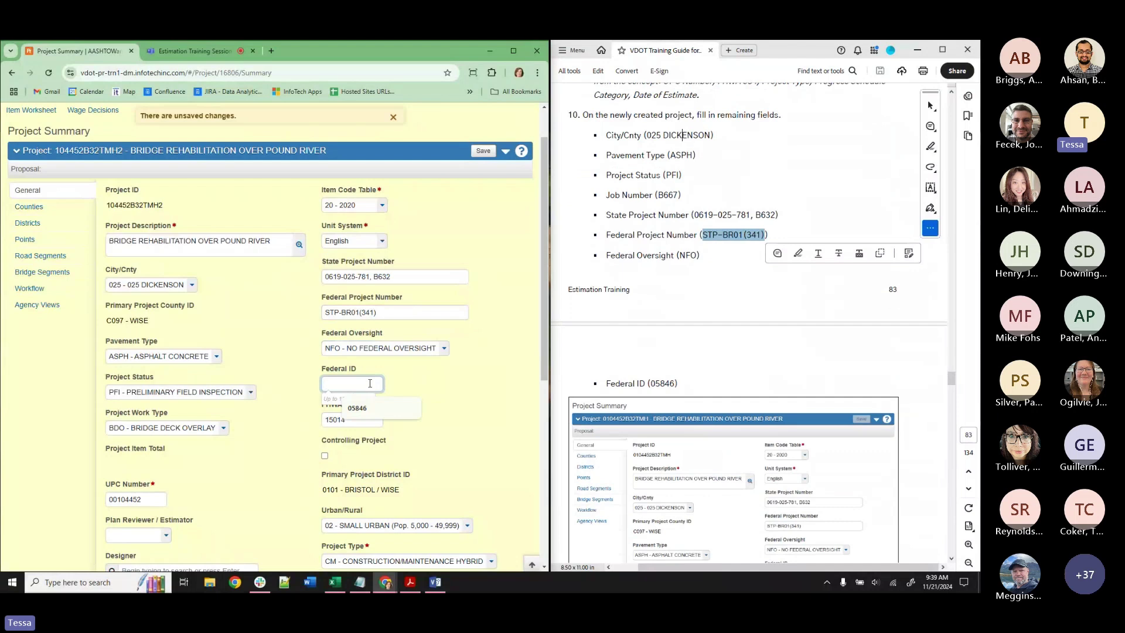
type("05846")
left_click(386, 436)
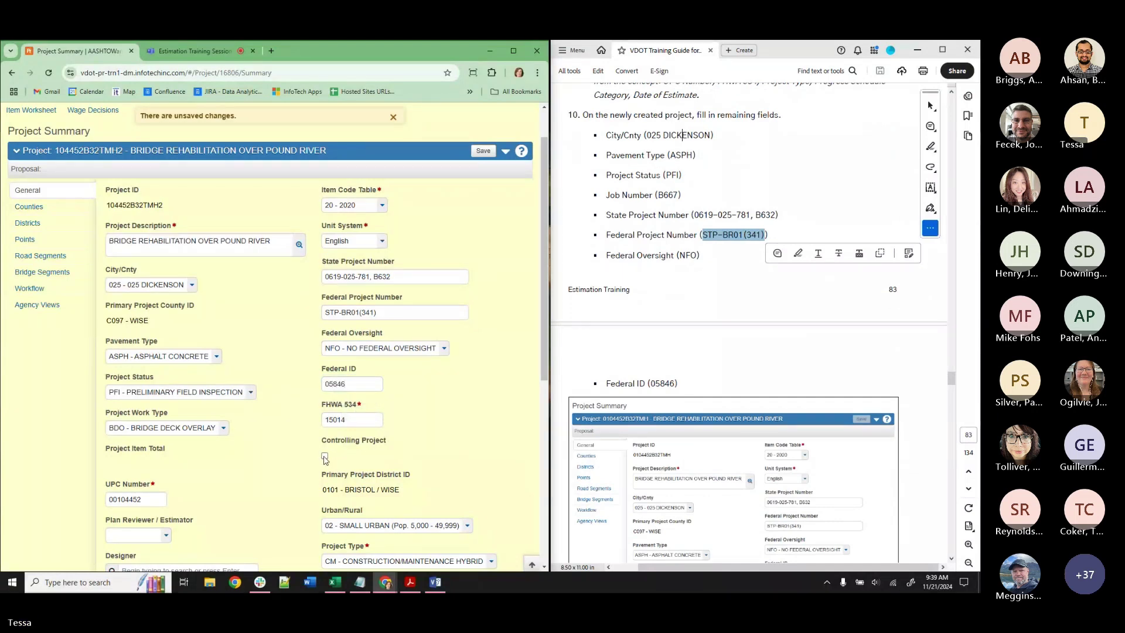
left_click(482, 151)
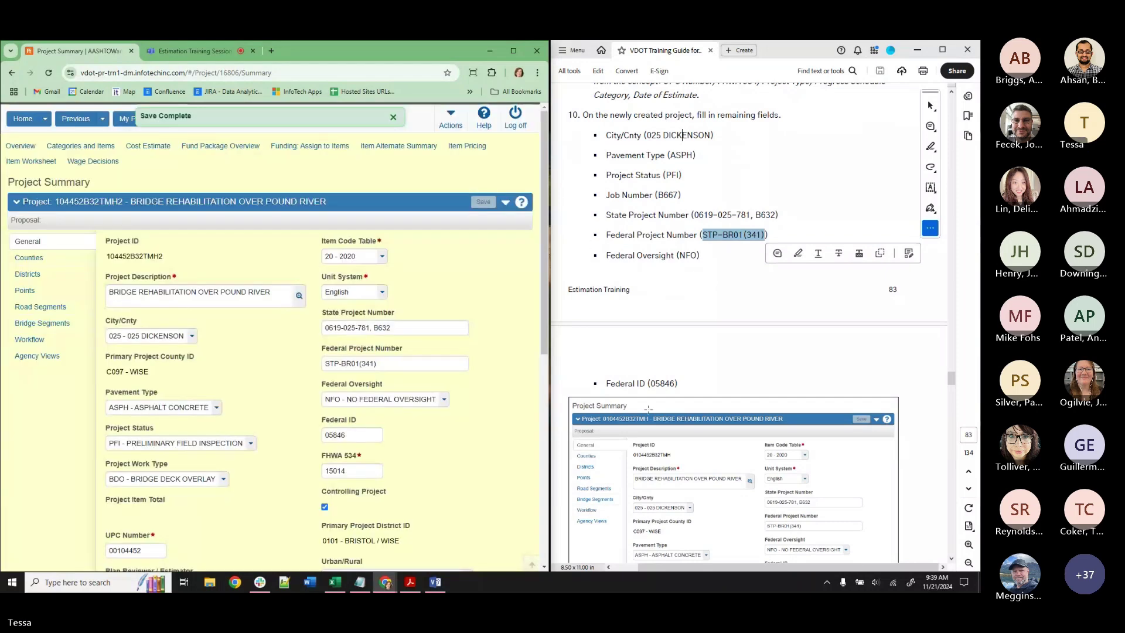
scroll(748, 371, "down", 10)
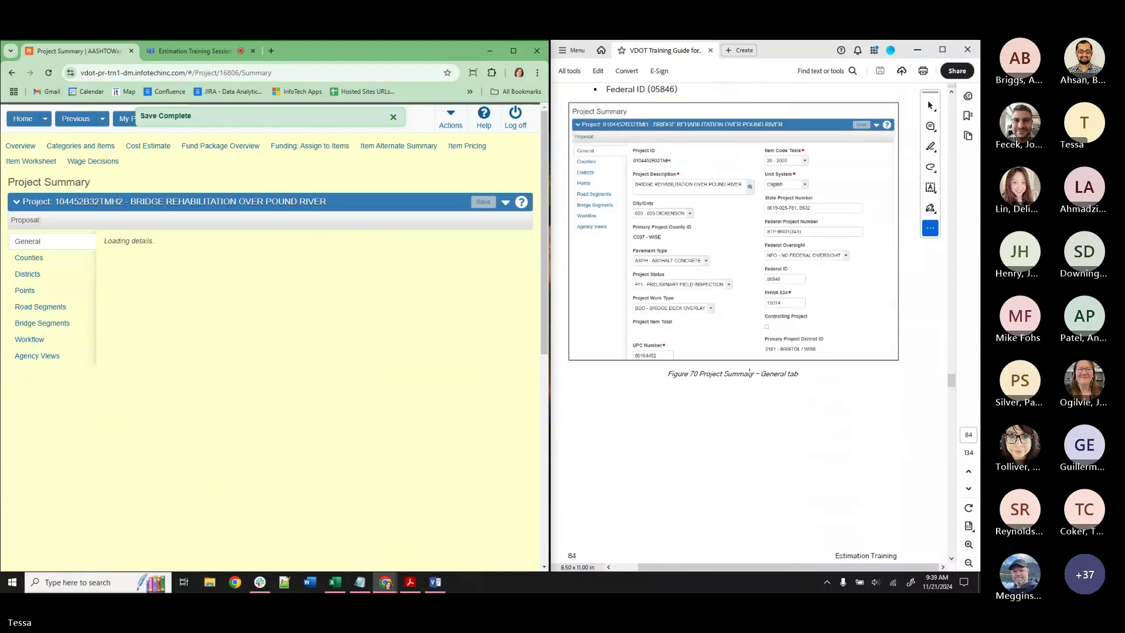
scroll(749, 374, "down", 4)
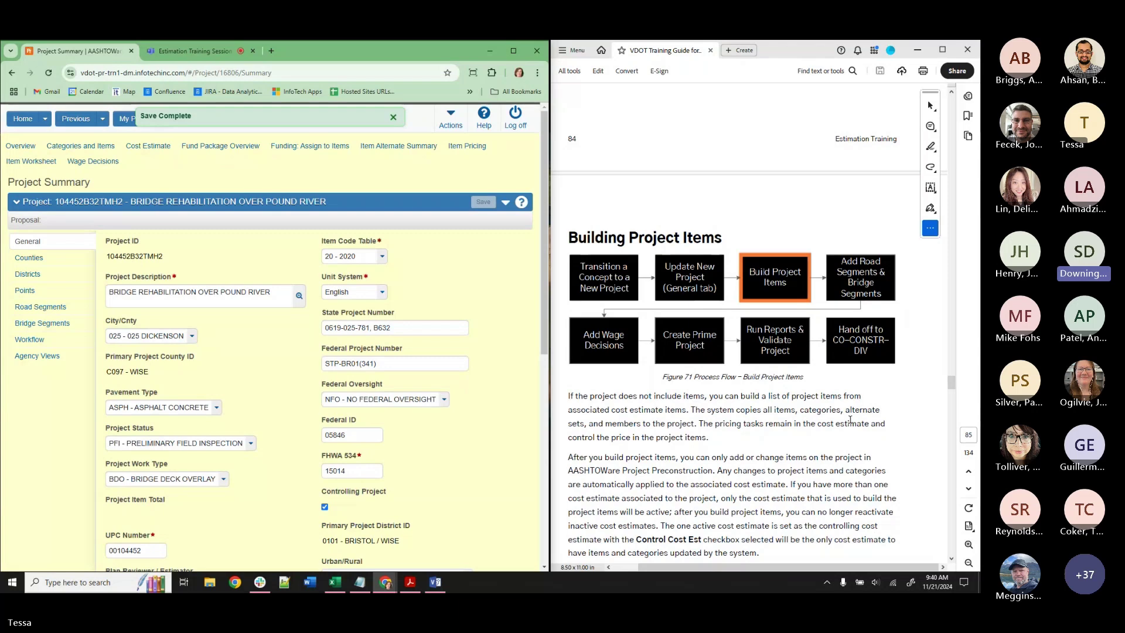
scroll(296, 431, "down", 2)
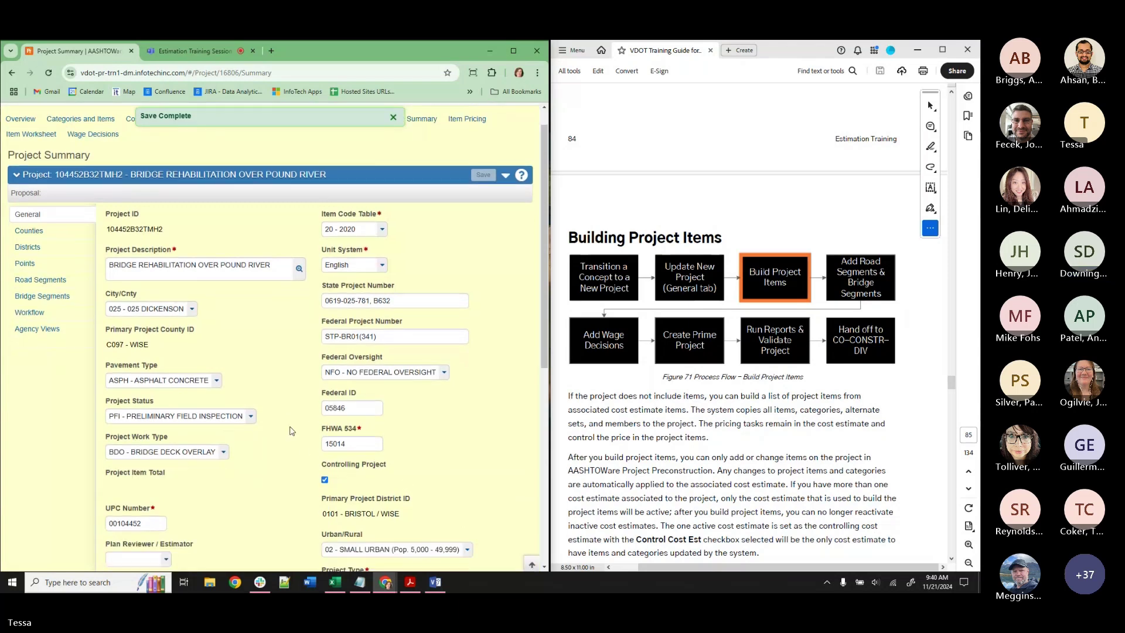
scroll(300, 420, "up", 2)
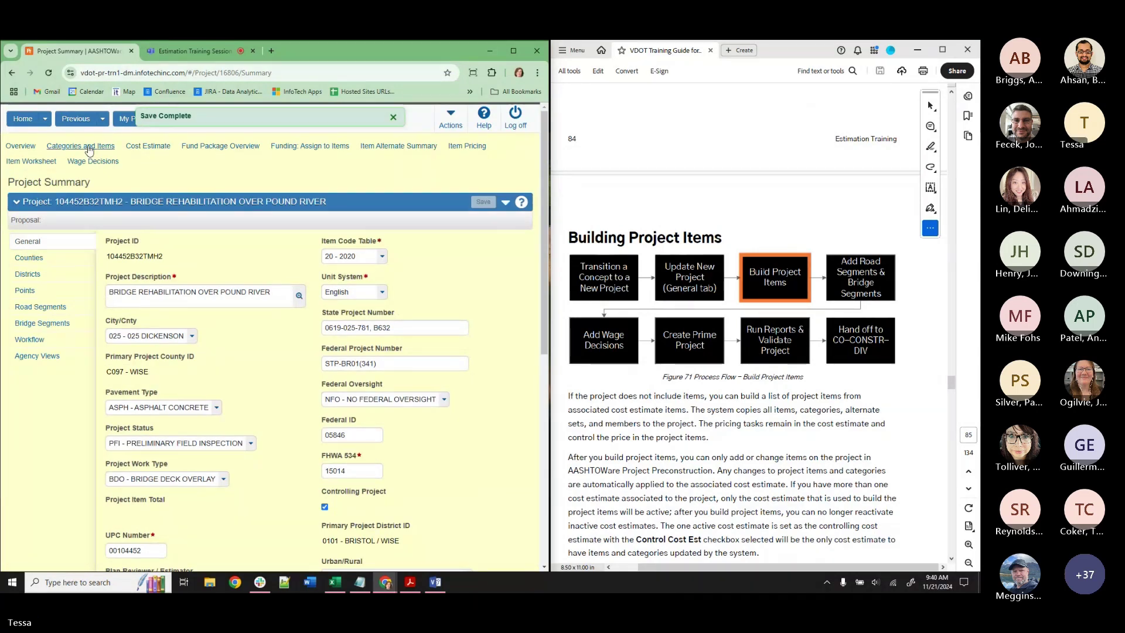
Search concepts for SUSA and open the SUSANS TRAINING TEST RECORD concept in a new tab.
left_click(14, 122)
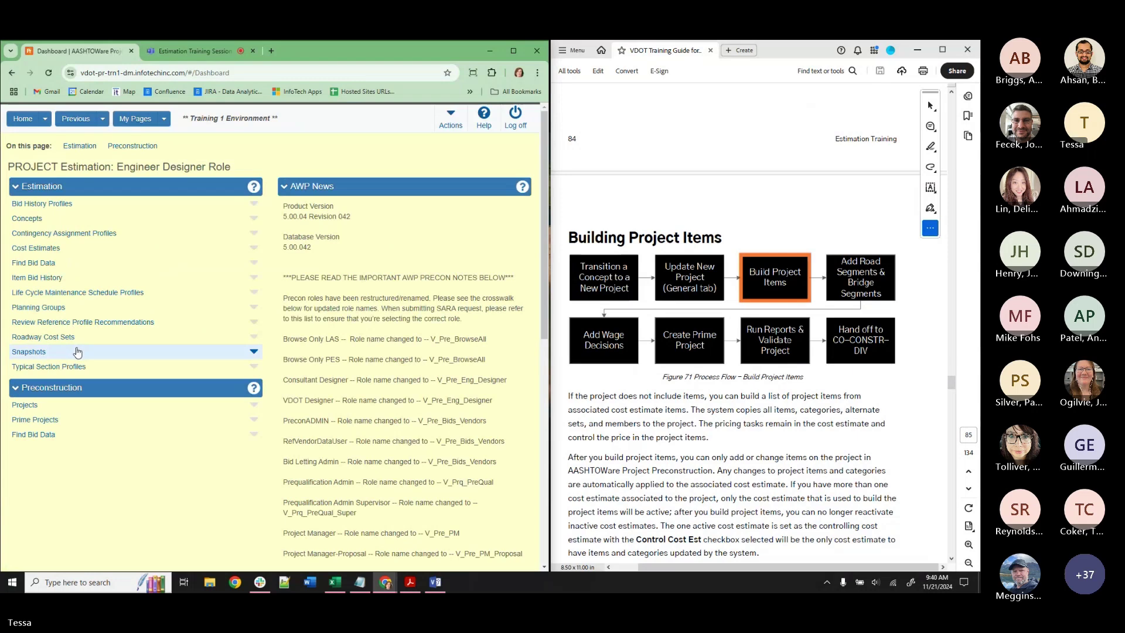
left_click(23, 218)
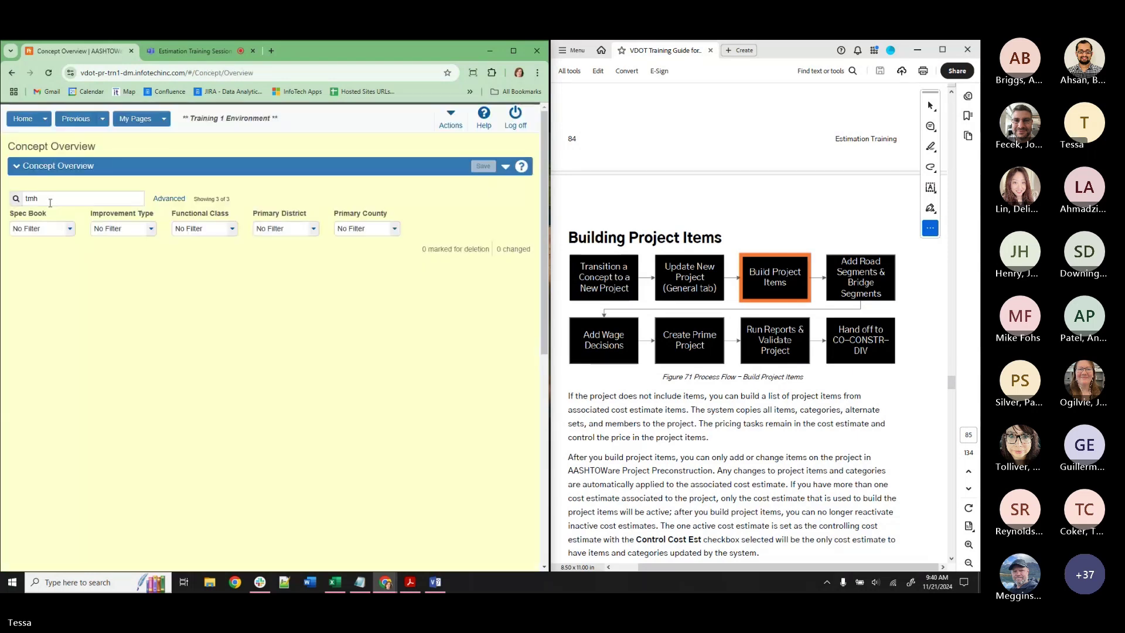
type("SUS")
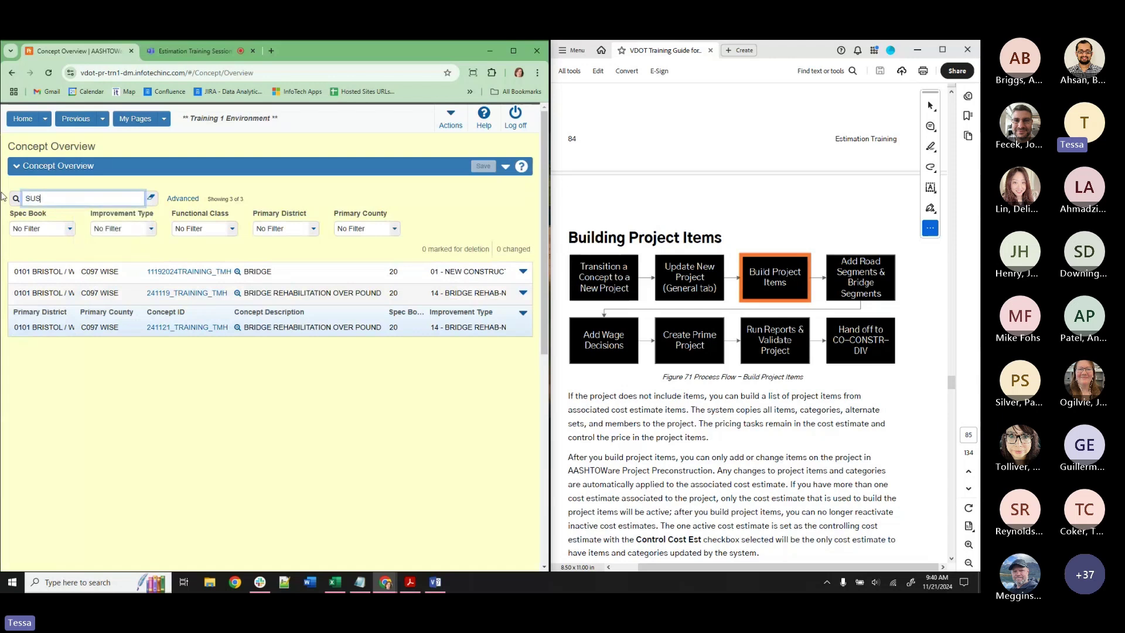
type("A")
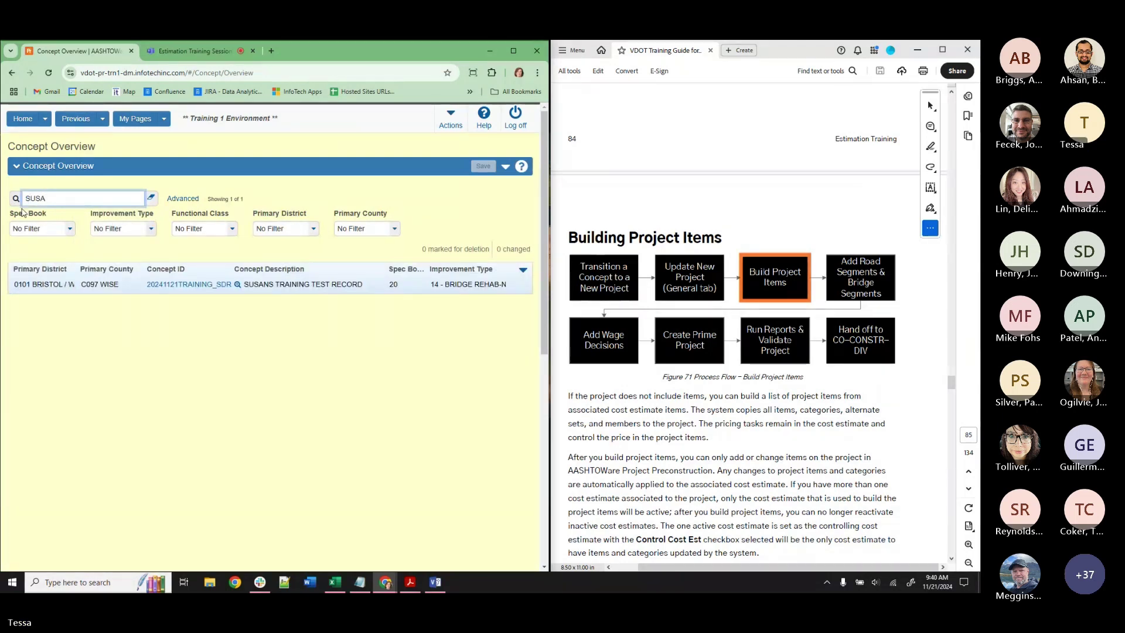
right_click(171, 284)
left_click(205, 295)
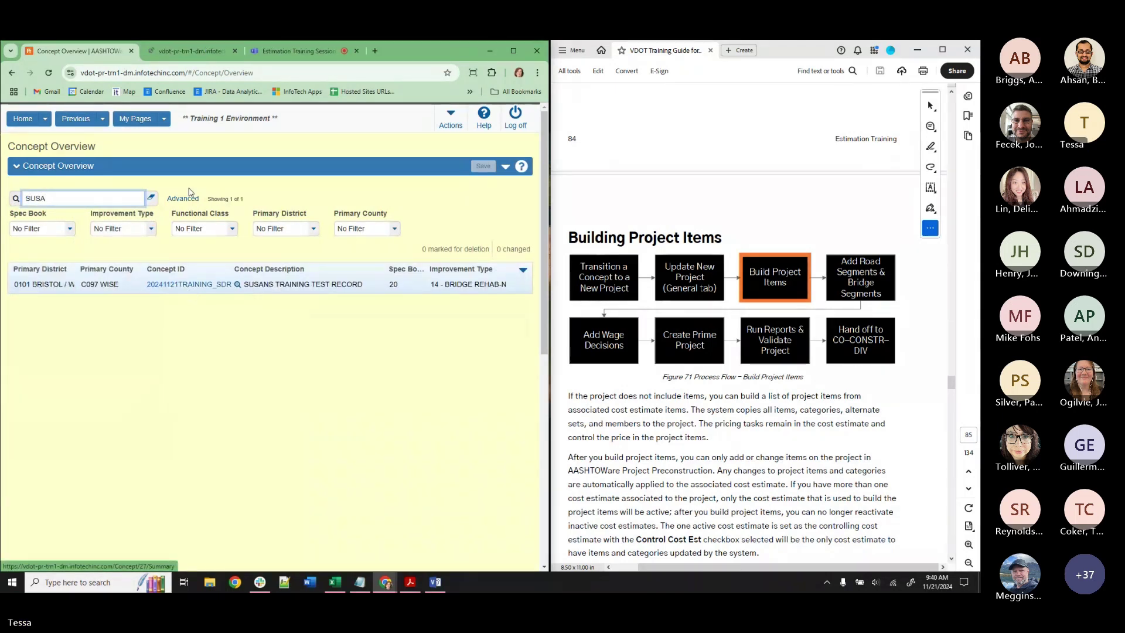
left_click(198, 55)
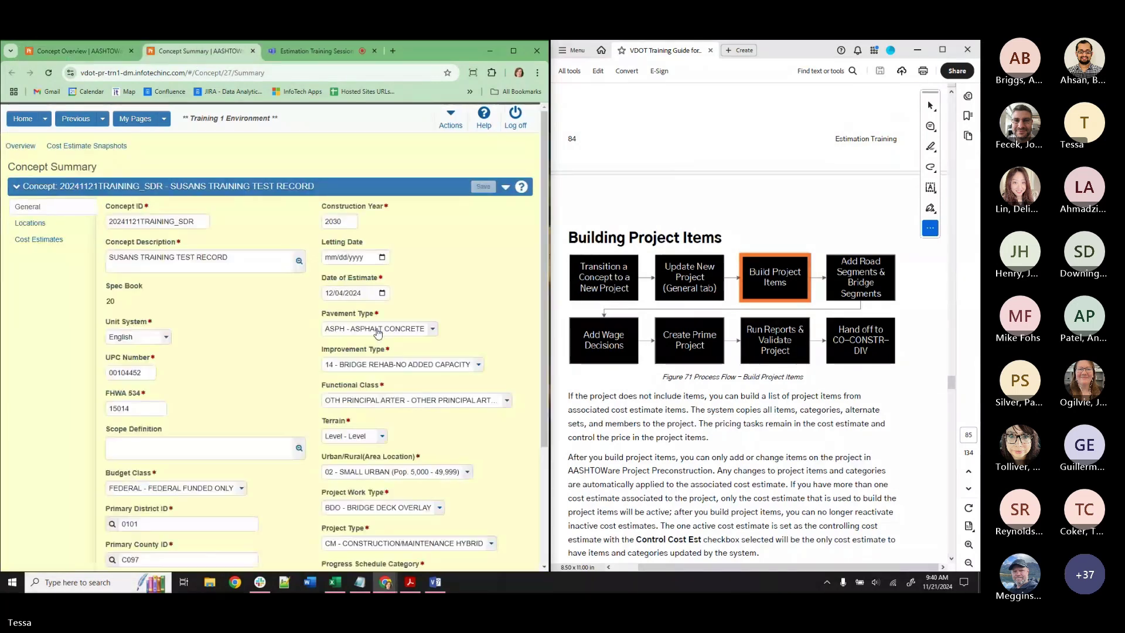
Bring up the Actions list for concept 20241121TRAINING_SDR.
scroll(384, 359, "down", 2)
scroll(383, 360, "up", 3)
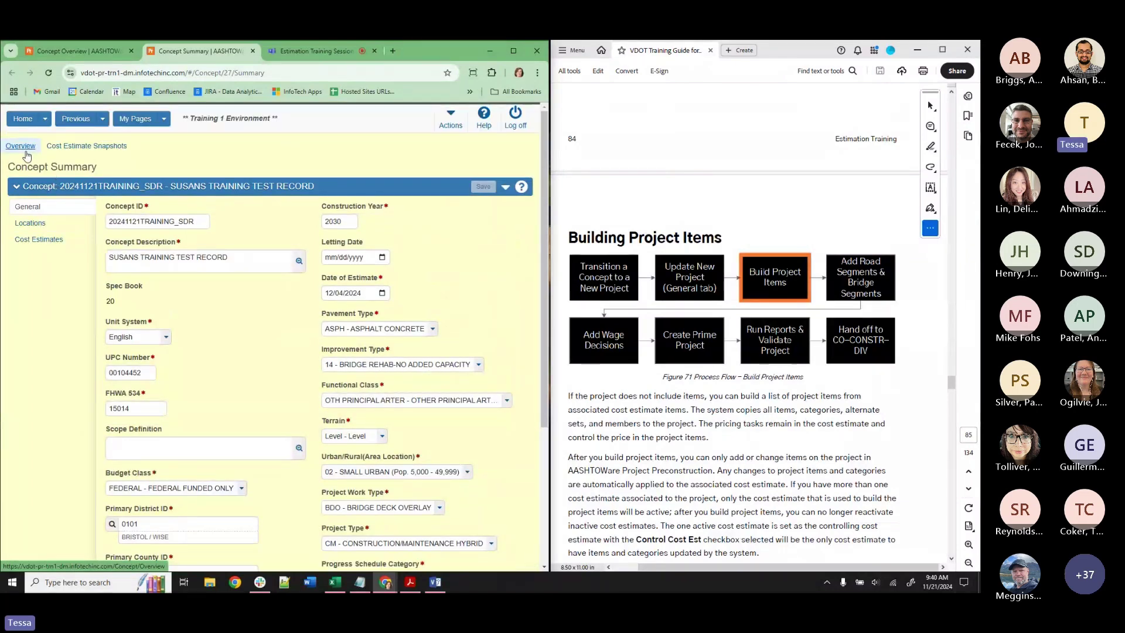
left_click(505, 186)
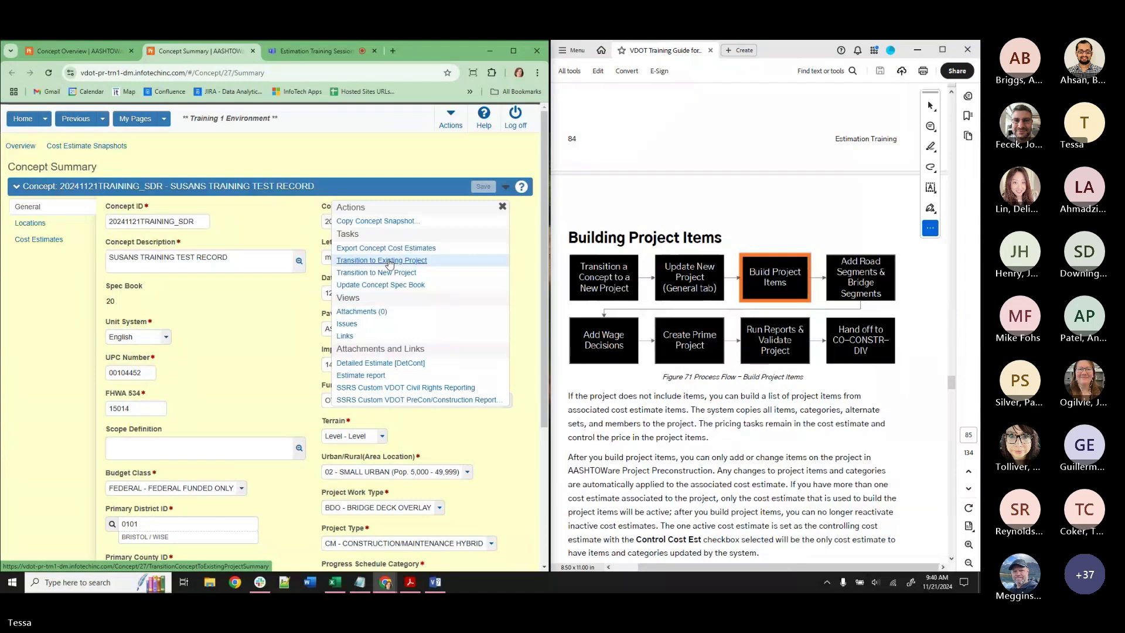
left_click(389, 262)
scroll(262, 366, "down", 3)
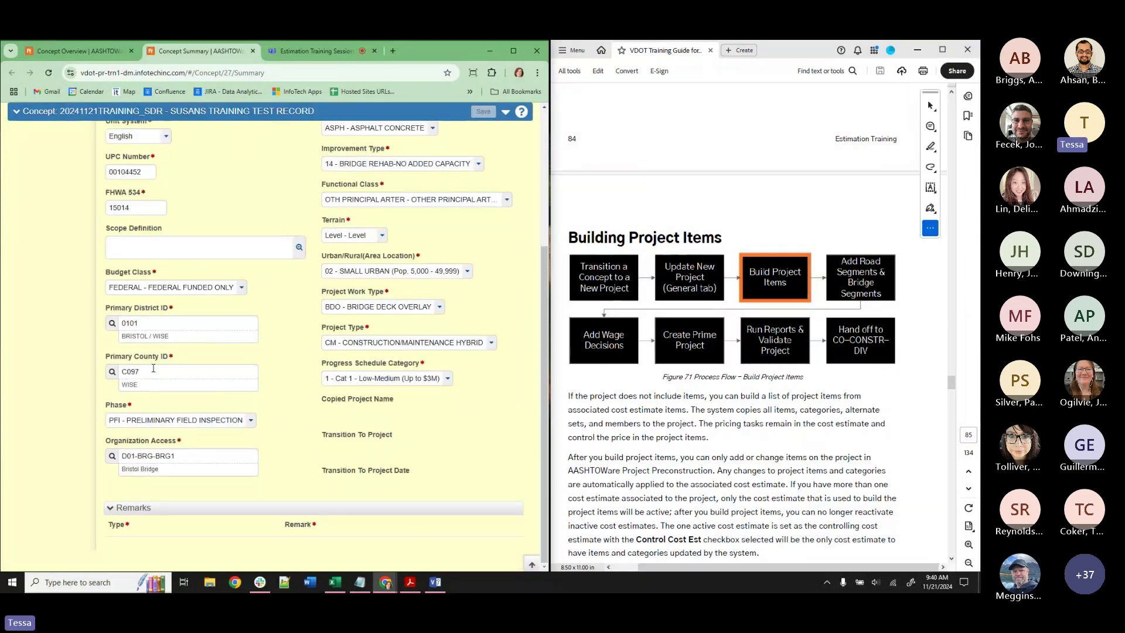
scroll(387, 329, "up", 2)
scroll(176, 267, "up", 2)
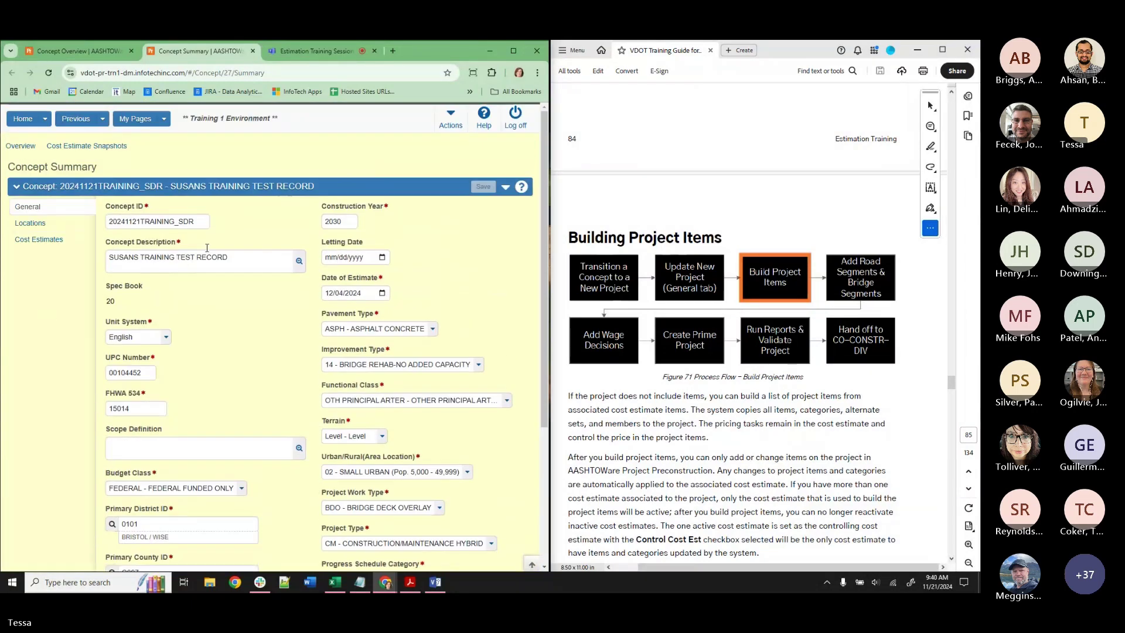
left_click(503, 193)
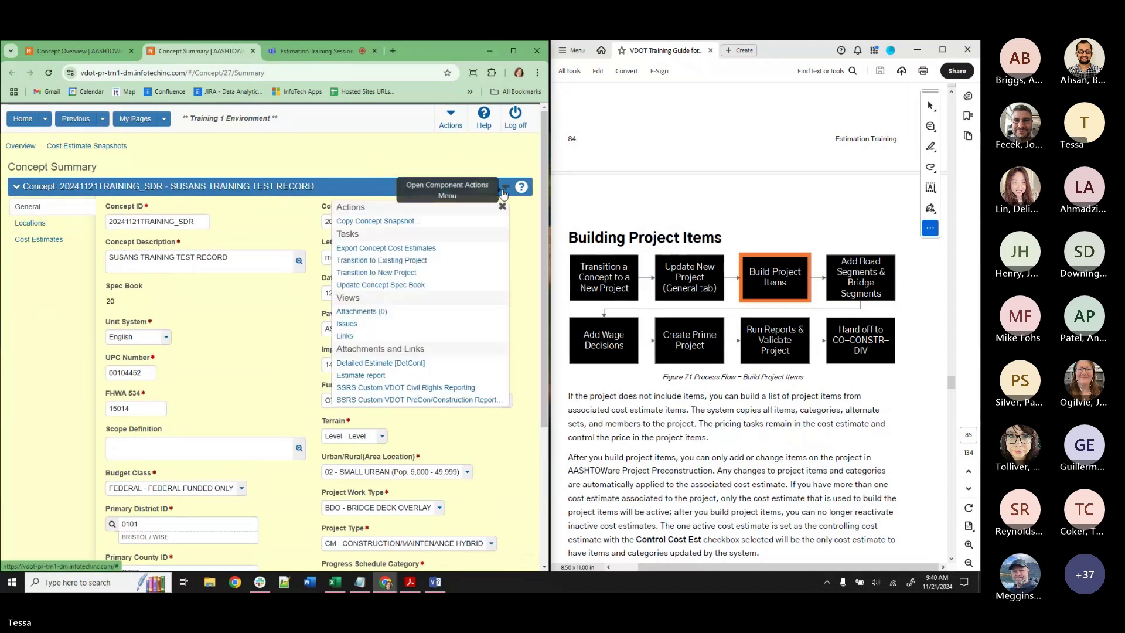
Choose Transition to New Project and enter an ID built from 04452B32 plus SDR initials.
left_click(406, 273)
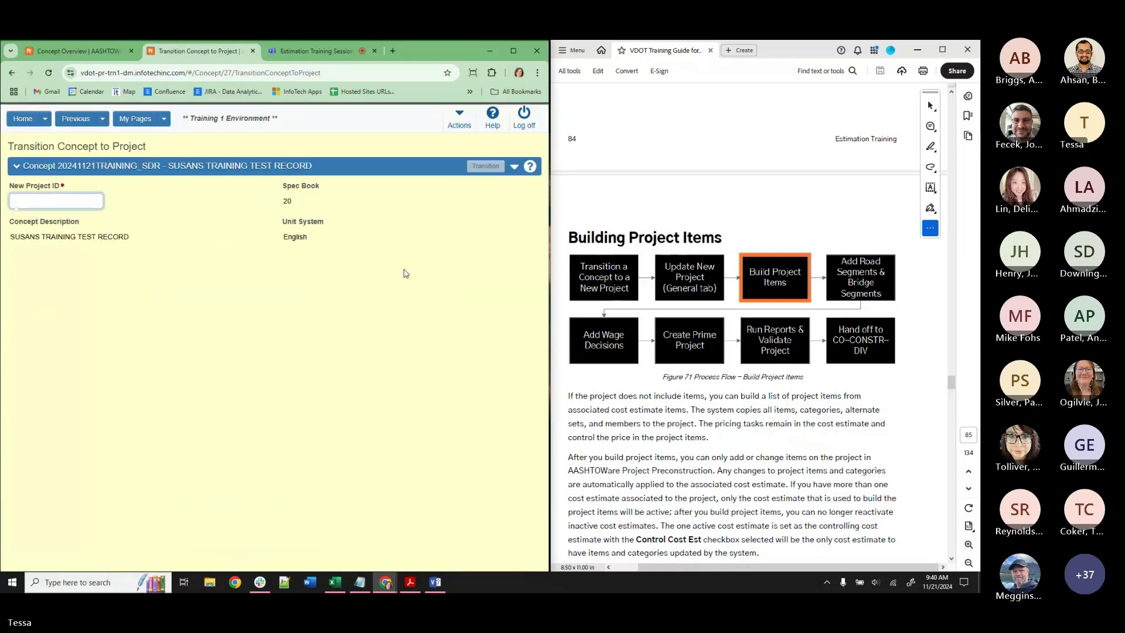
scroll(648, 367, "up", 15)
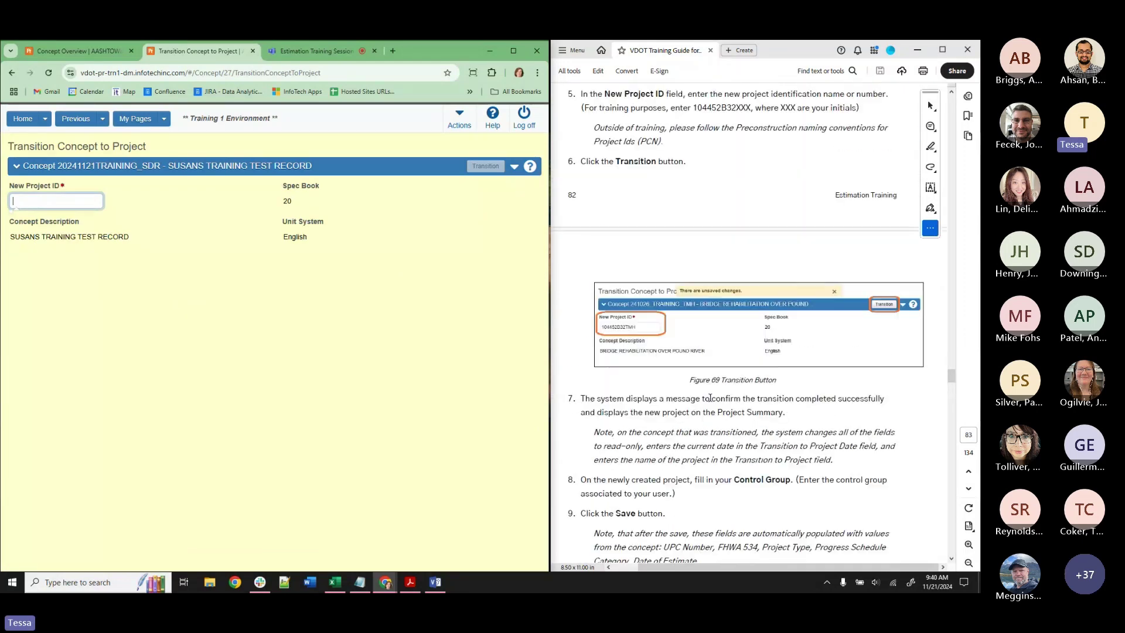
scroll(710, 402, "up", 5)
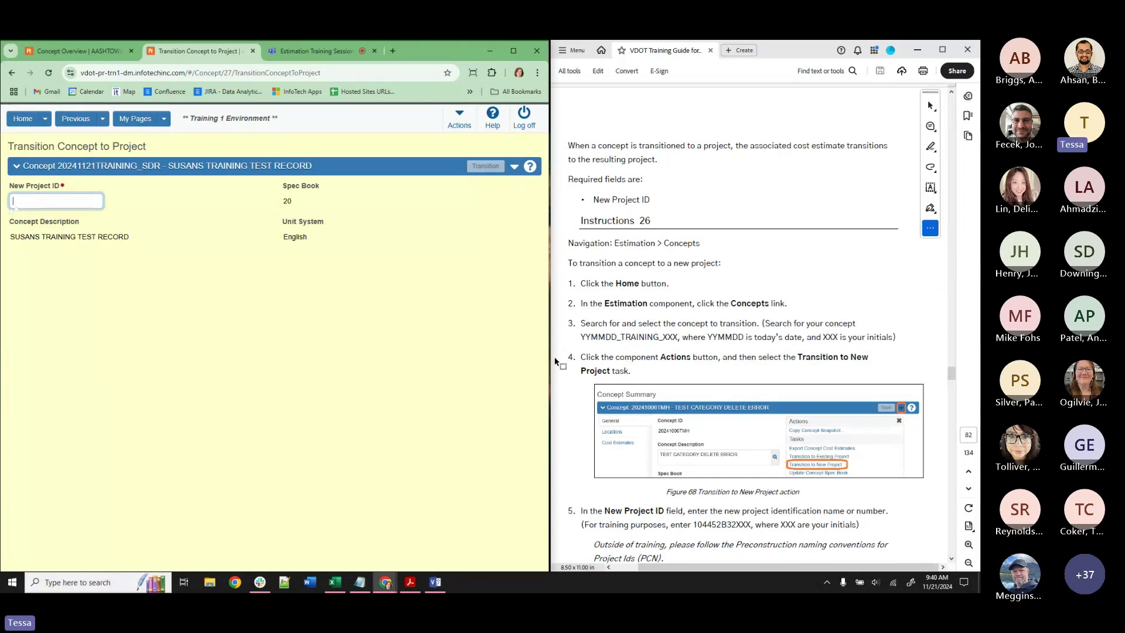
scroll(689, 355, "down", 3)
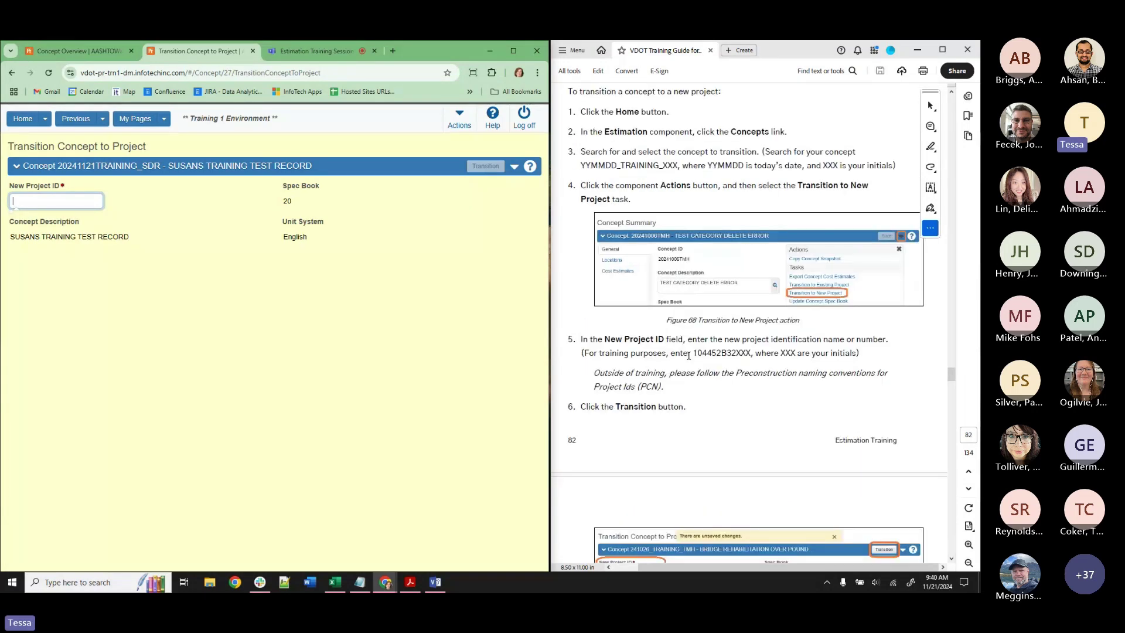
left_click_drag(696, 354, 736, 354)
key("ctrl+c")
left_click(56, 201)
key("ctrl+v")
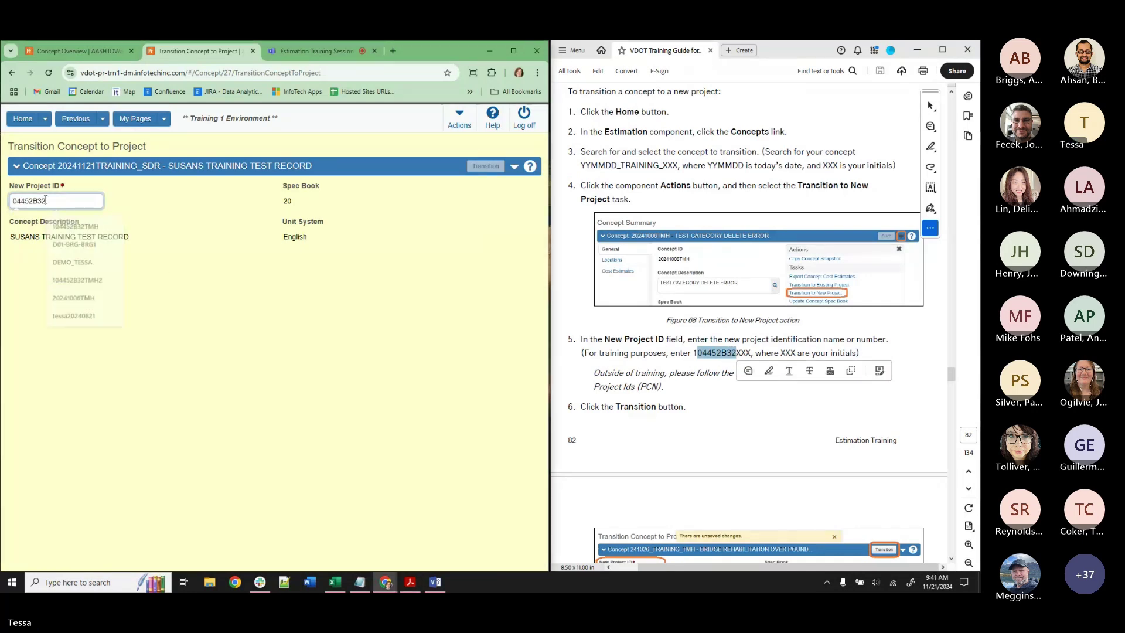
type("DSR")
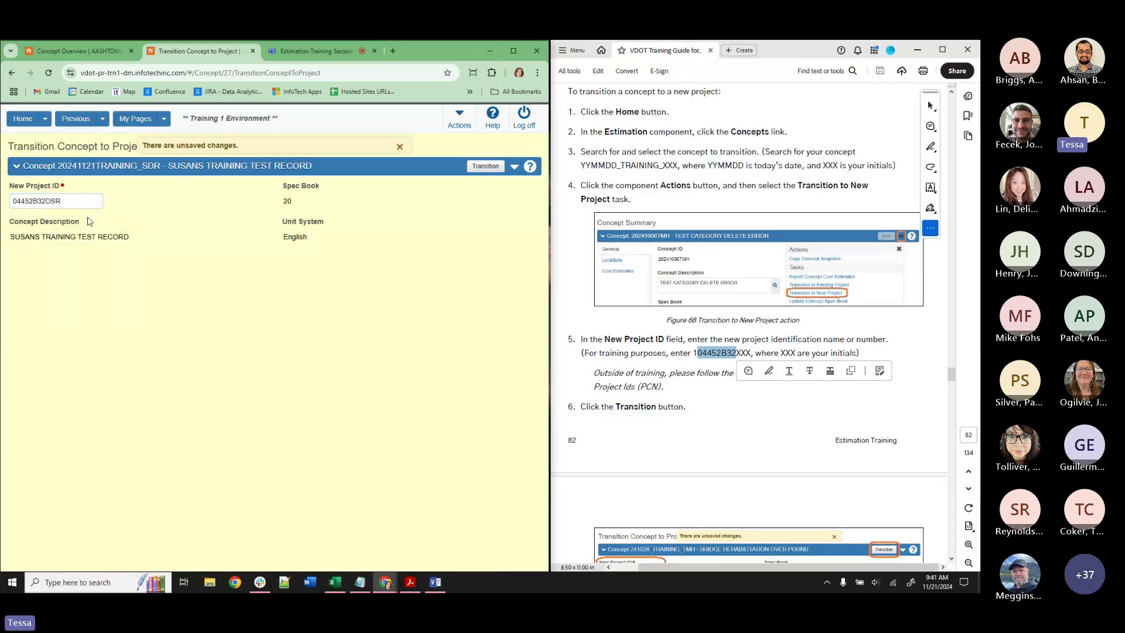
type("SDR")
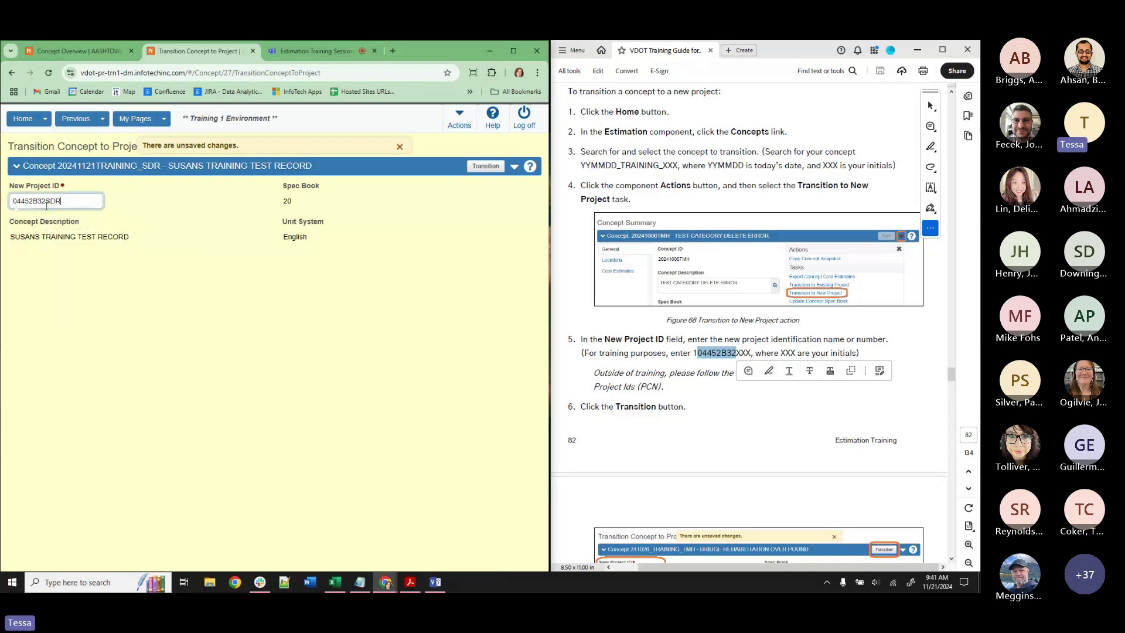
left_click(209, 224)
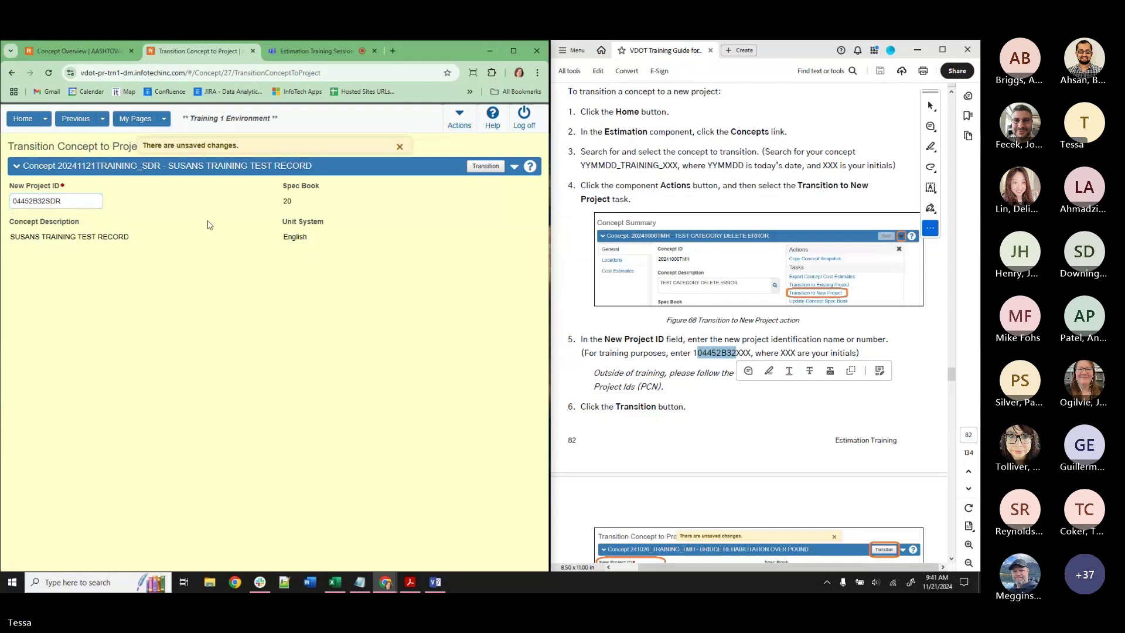
Attempt the transition, revise the ID to 04452B32SDR2 and retry, which ends in a System Error.
left_click(484, 166)
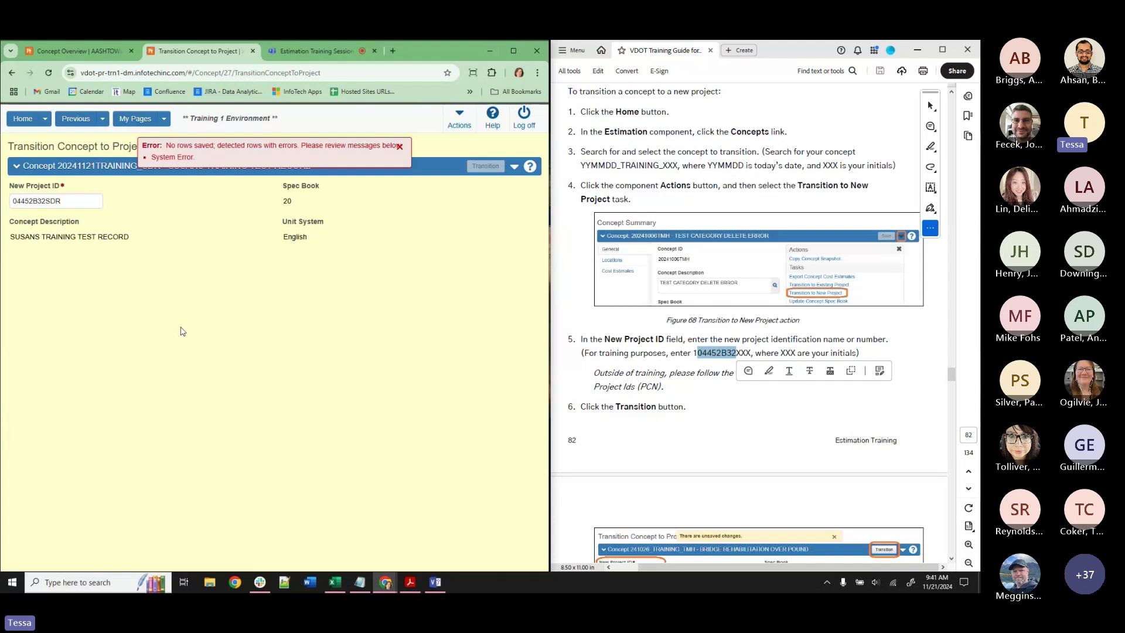
left_click(63, 200)
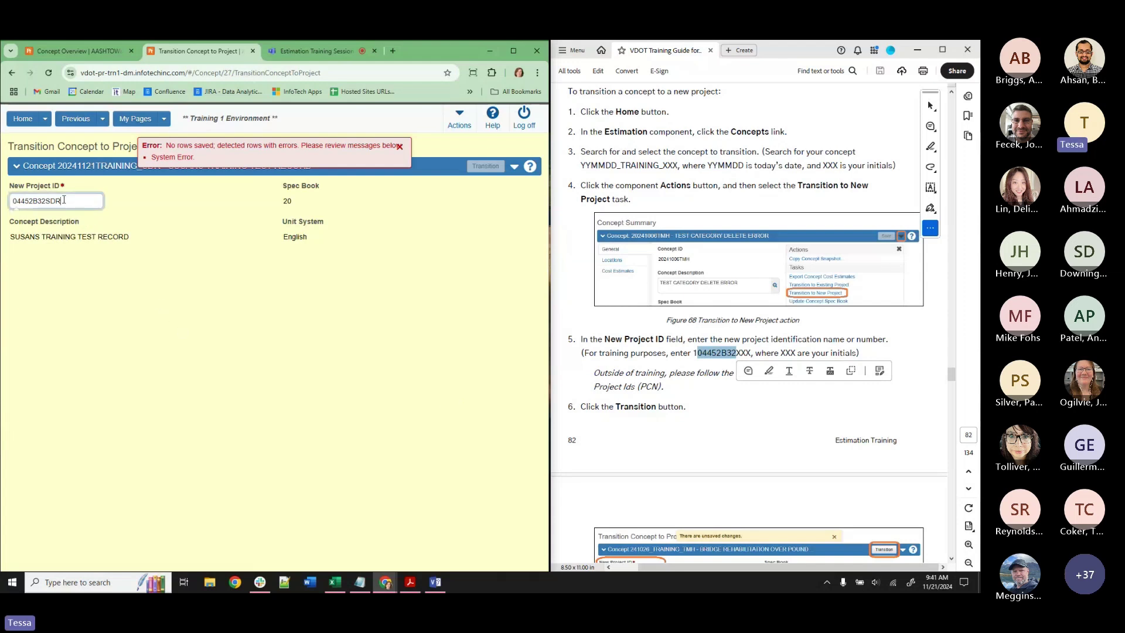
left_click(188, 227)
left_click(61, 201)
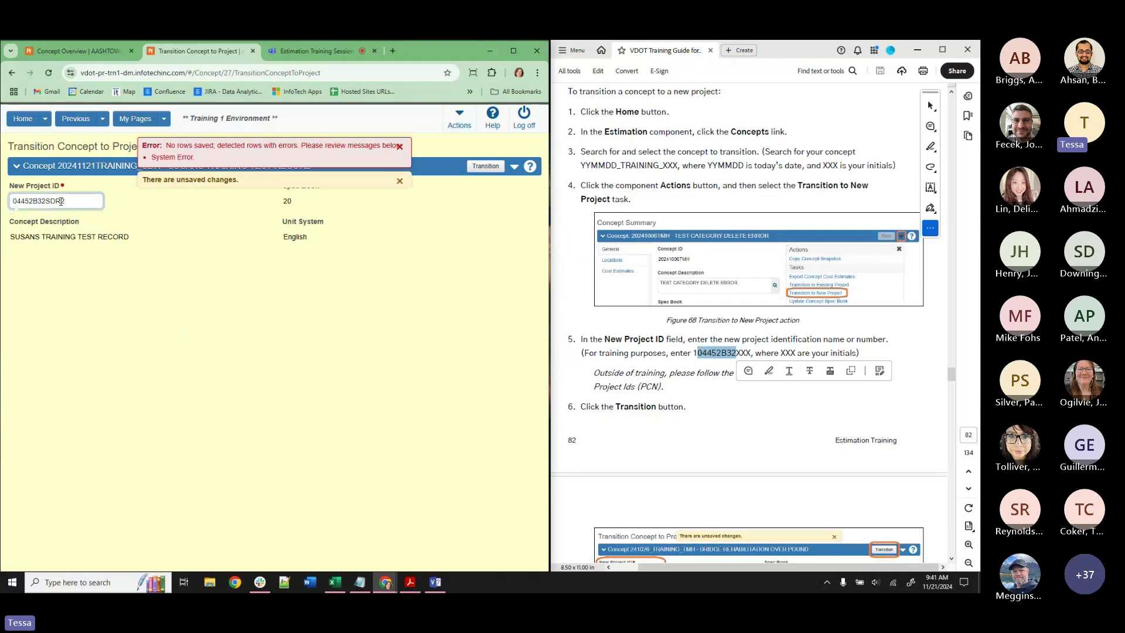
left_click_drag(43, 206, 2, 220)
left_click(74, 204)
left_click(188, 228)
left_click(486, 167)
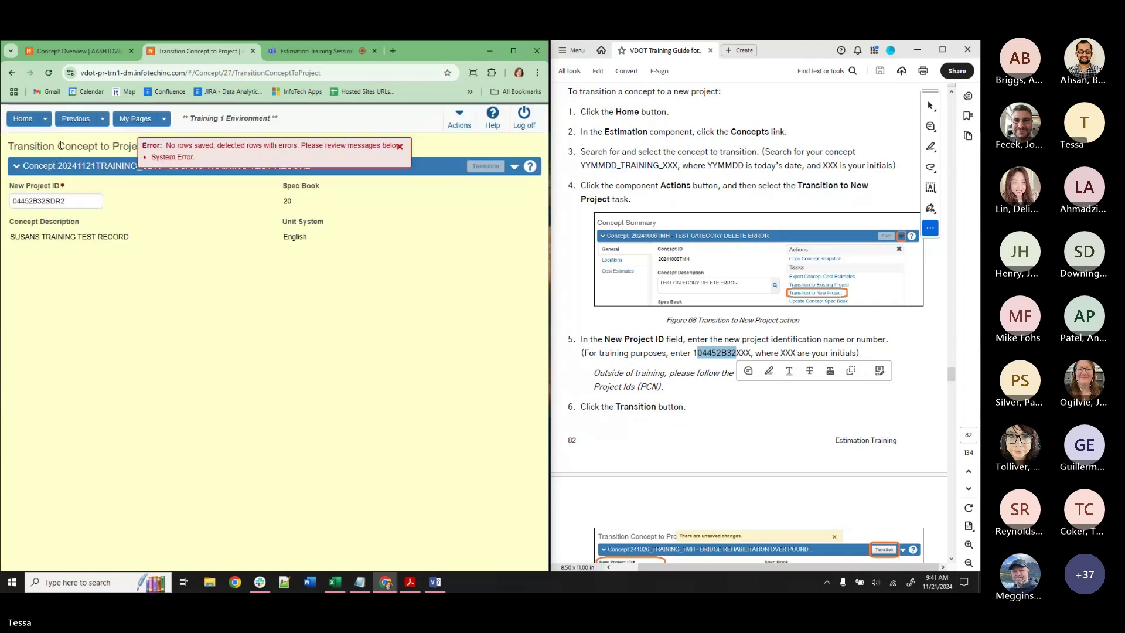
Dismiss the system error and return to the concept summary's Cost Estimates.
left_click(399, 145)
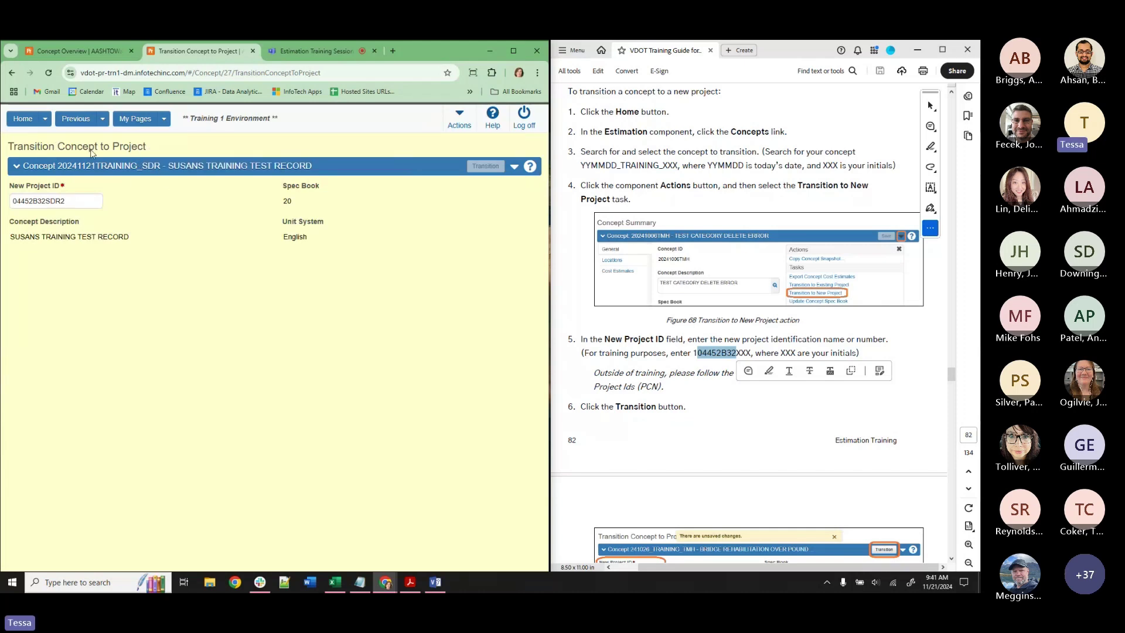
left_click(77, 118)
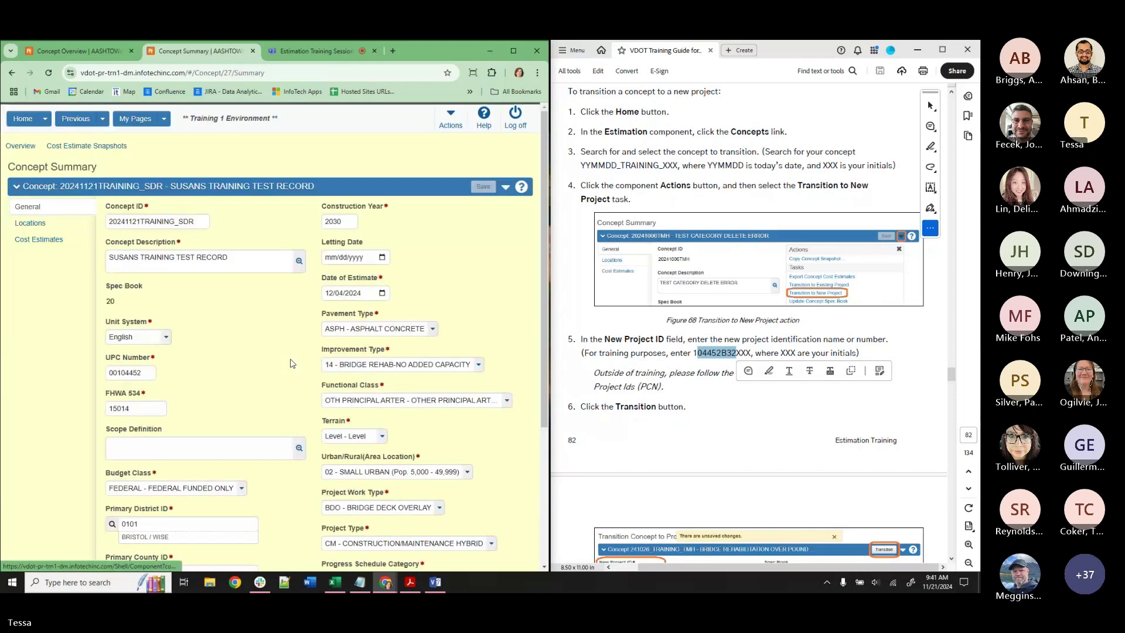
left_click(64, 240)
left_click(60, 225)
left_click(60, 240)
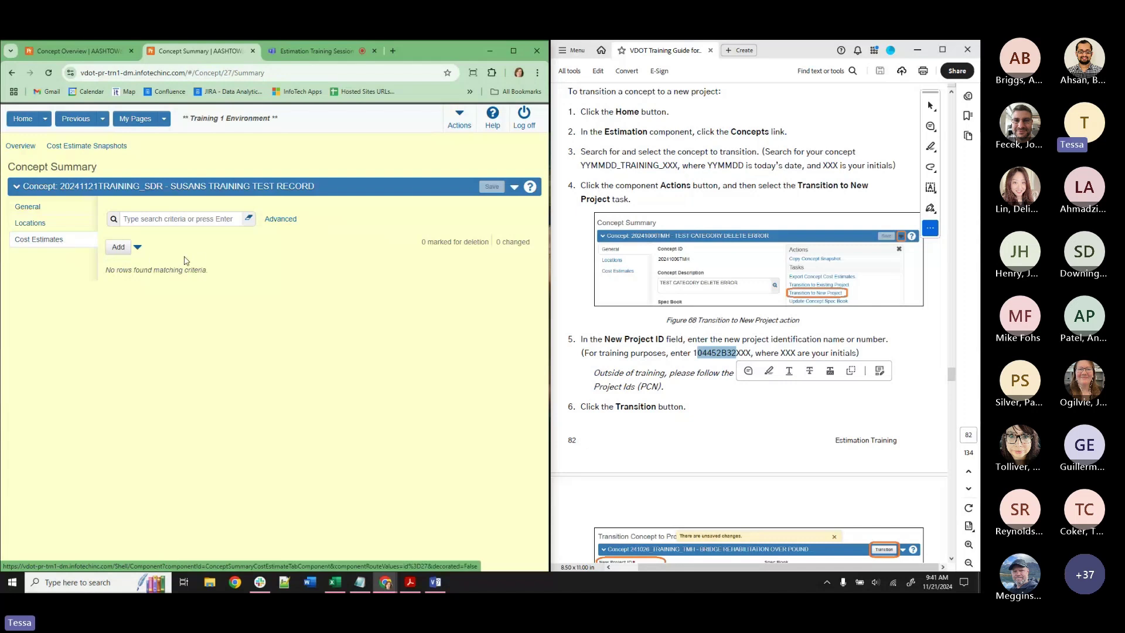
Switch the user role to ADMIN and reopen the concept's Cost Estimates list showing DE-COPIEDCOSTEST-SDR.
left_click(45, 122)
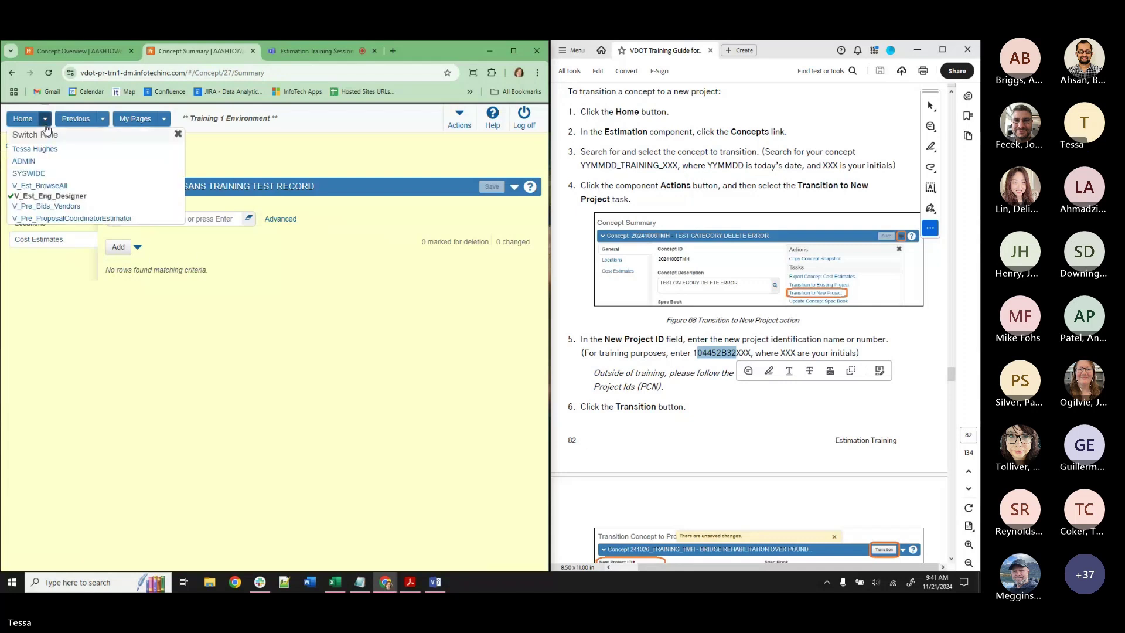
left_click(24, 161)
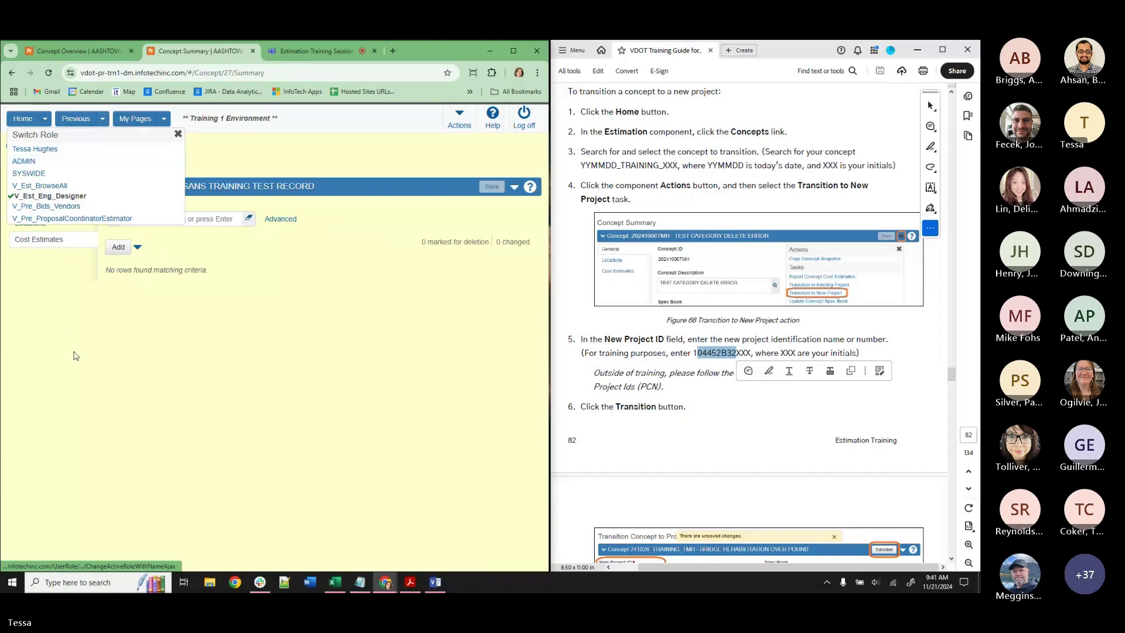
scroll(291, 392, "down", 1)
scroll(291, 392, "down", 3)
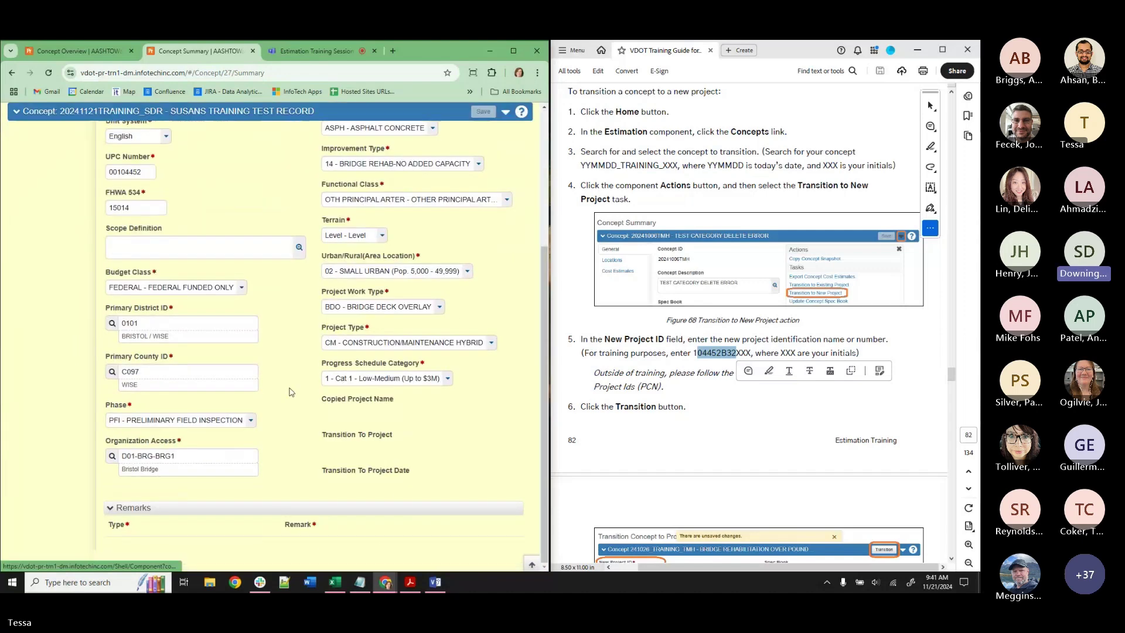
scroll(292, 392, "up", 4)
left_click(39, 239)
left_click(45, 118)
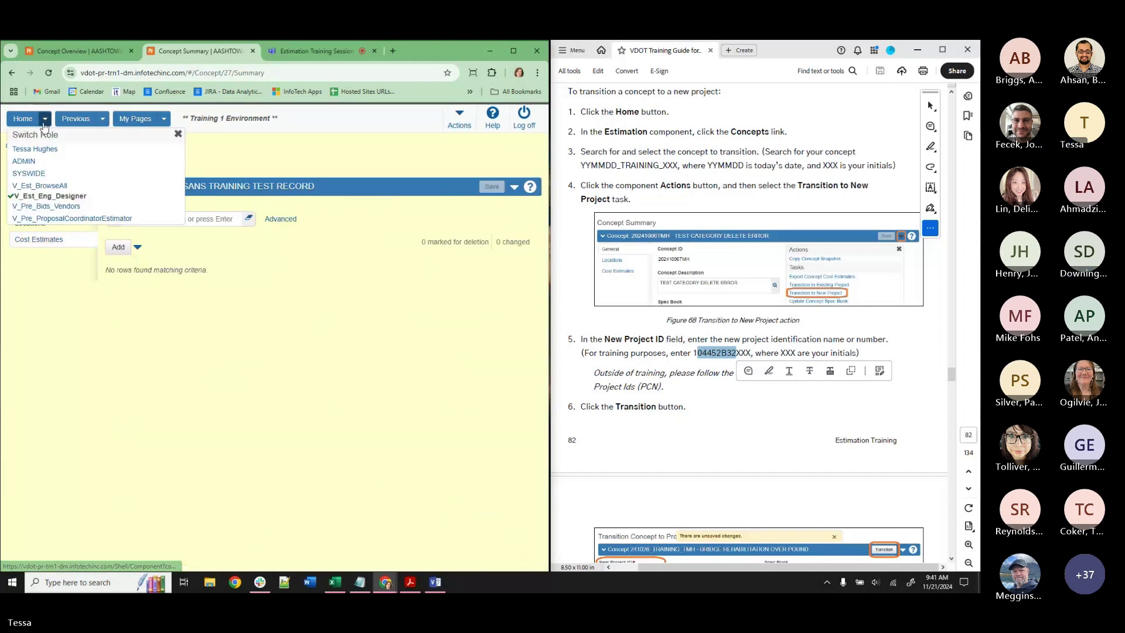
left_click(119, 246)
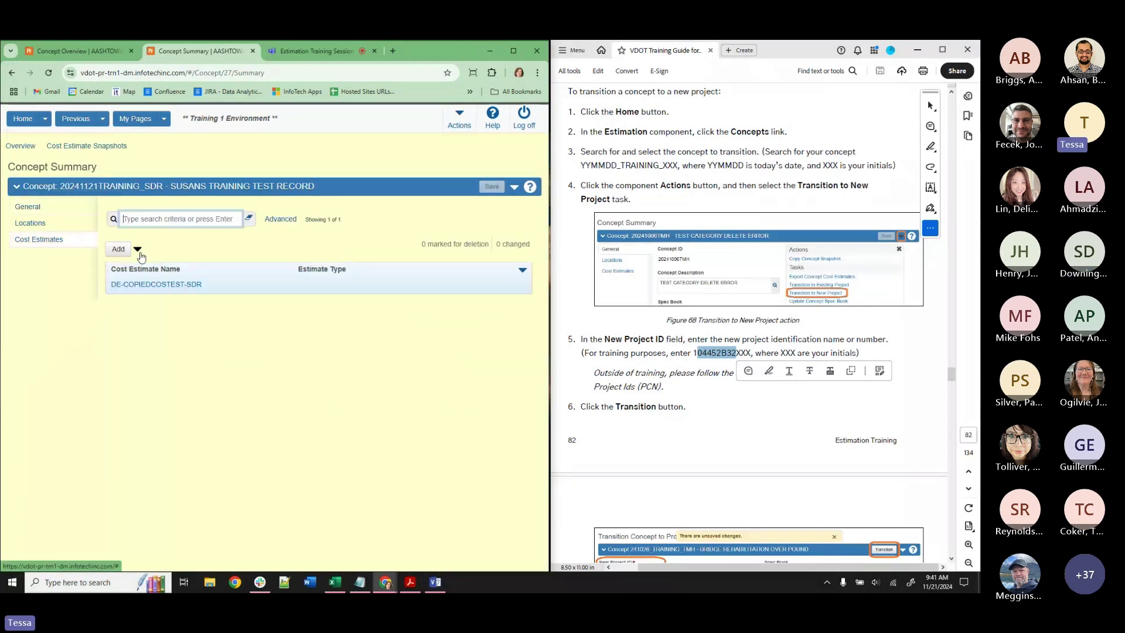
left_click(55, 212)
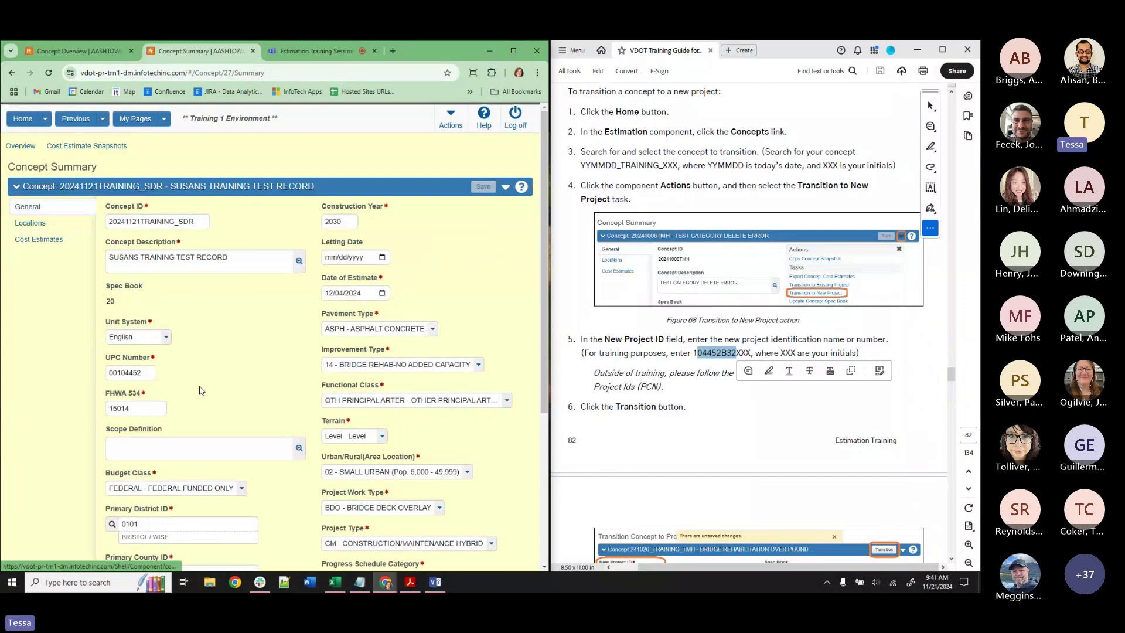
scroll(114, 429, "down", 5)
scroll(187, 436, "up", 5)
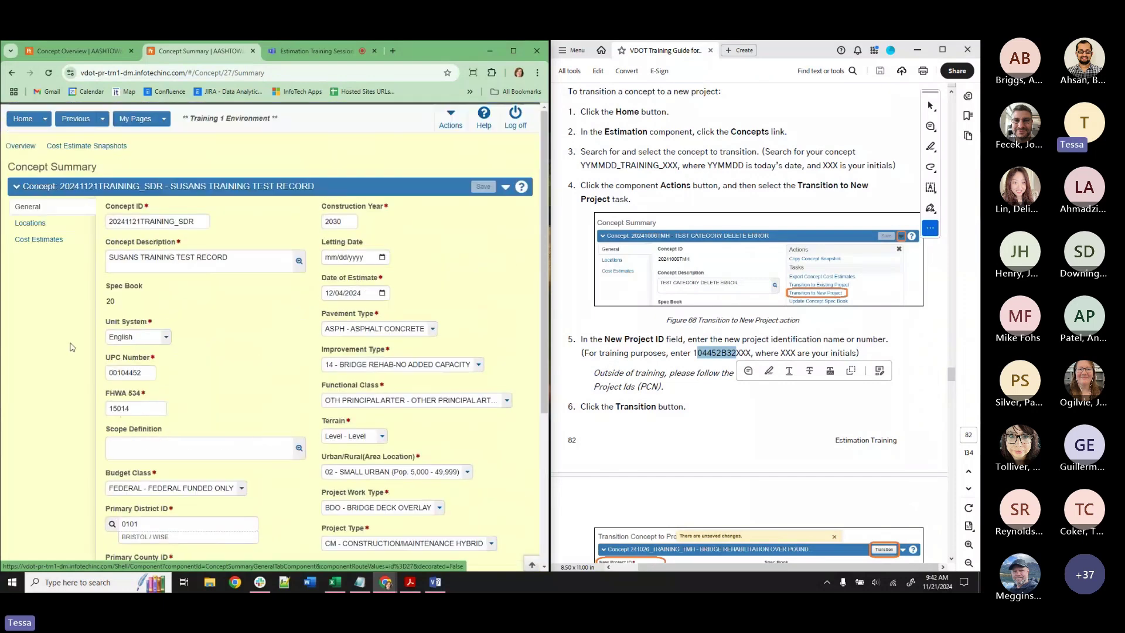
left_click(39, 239)
Open DE-COPIEDCOSTEST-SDR in a new tab, set Organization Access to D01-BRG-BRG1 Bristol Bridge, and save.
right_click(147, 285)
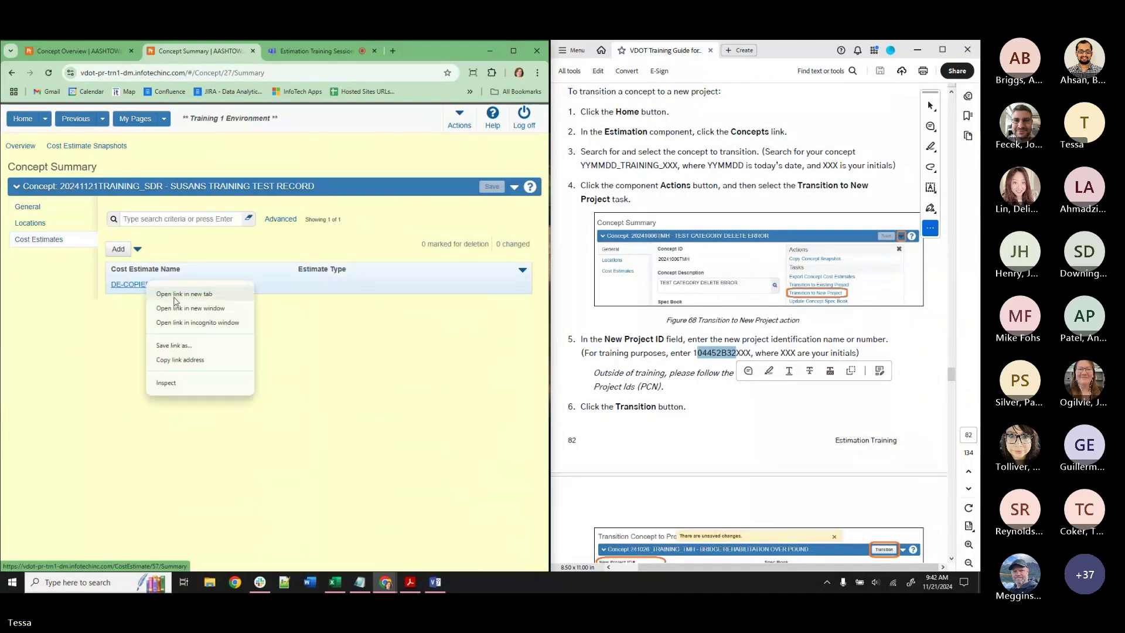
left_click(175, 294)
scroll(368, 378, "down", 3)
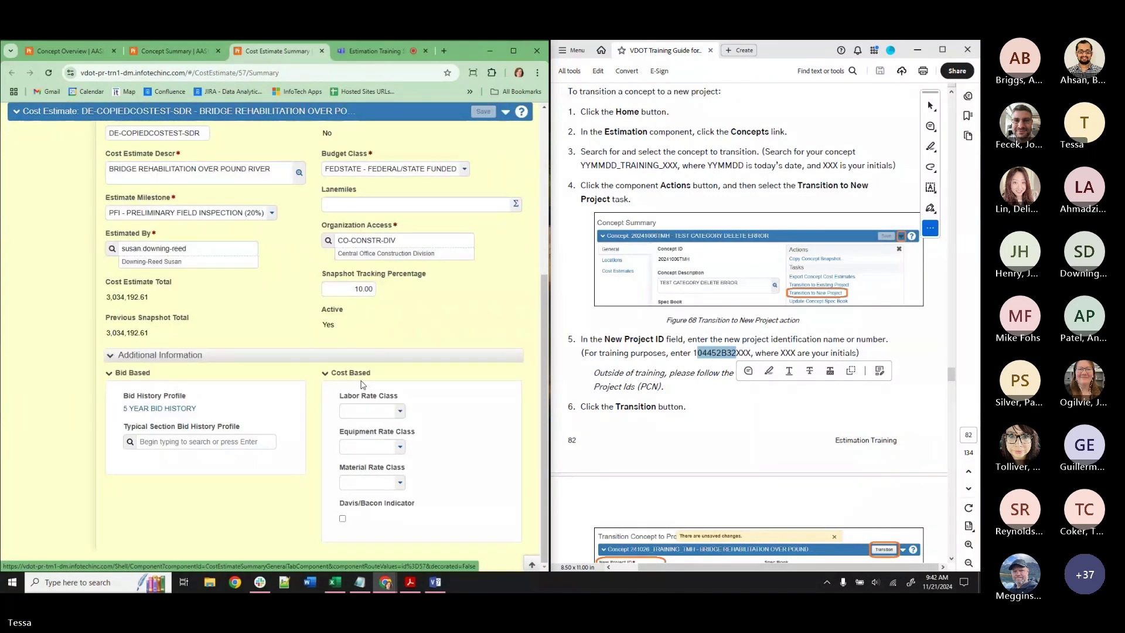
scroll(361, 384, "up", 3)
left_click(386, 396)
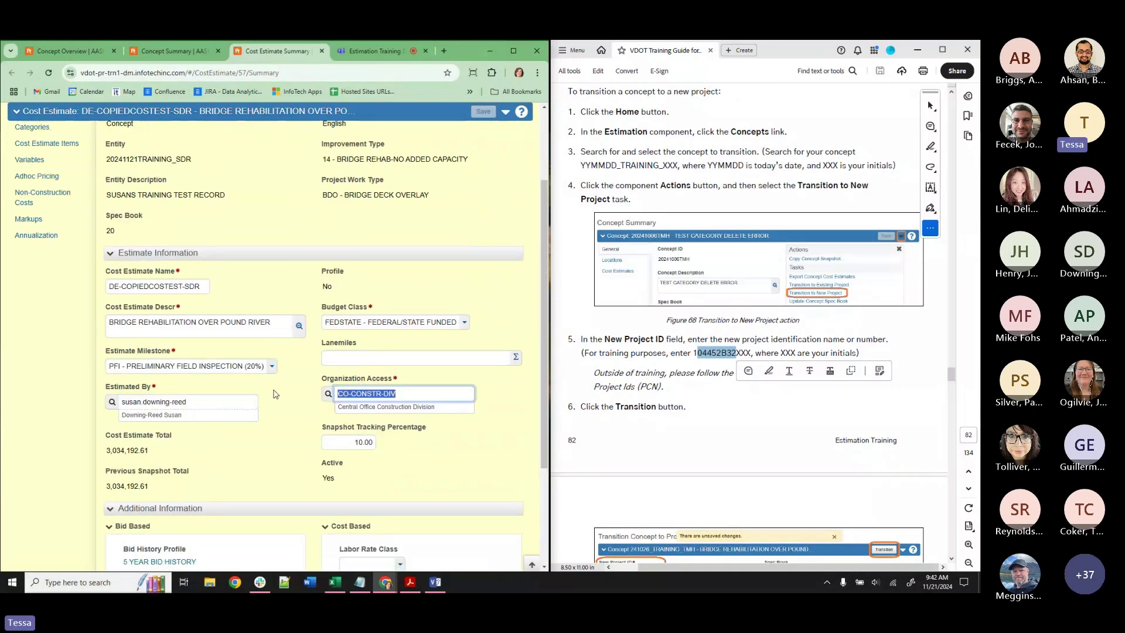
type("BRG1")
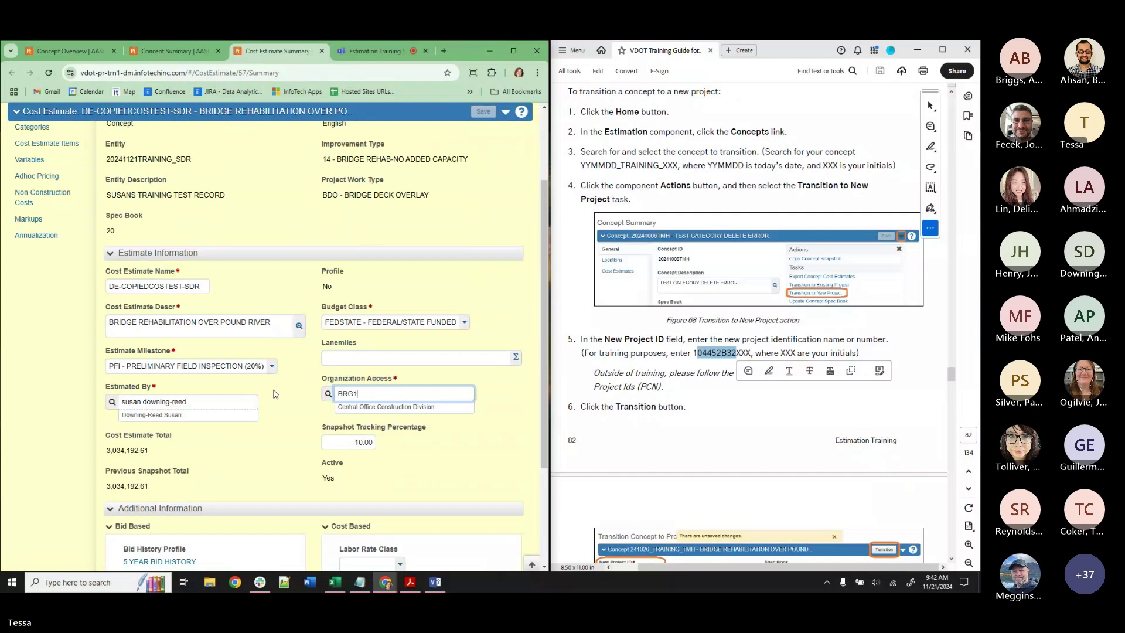
left_click(398, 412)
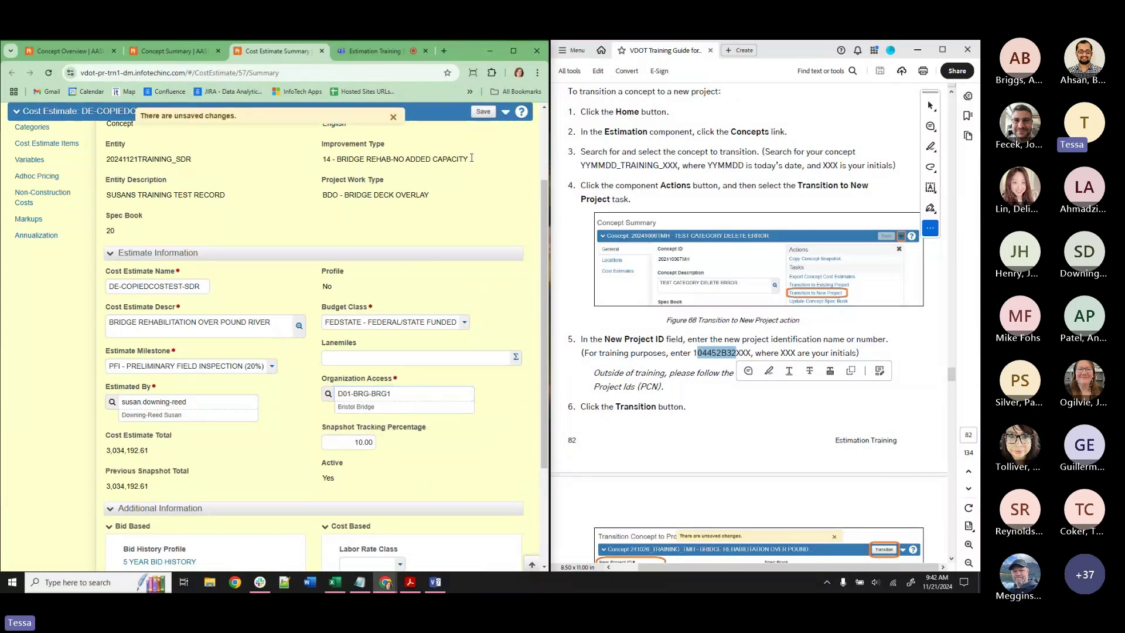
left_click(484, 112)
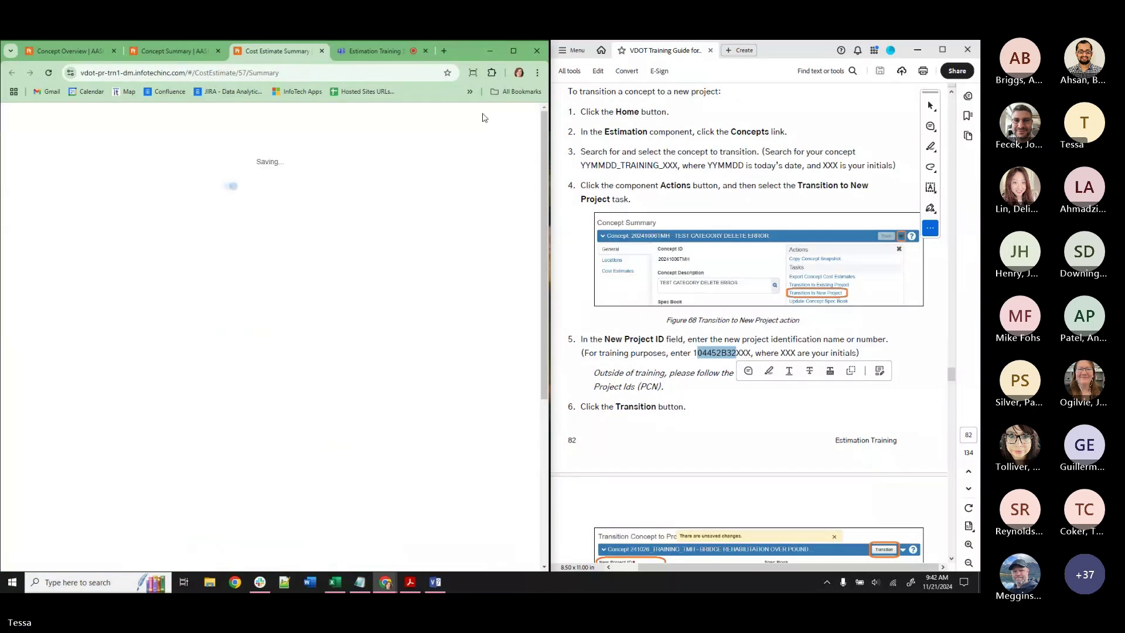
scroll(408, 262, "down", 3)
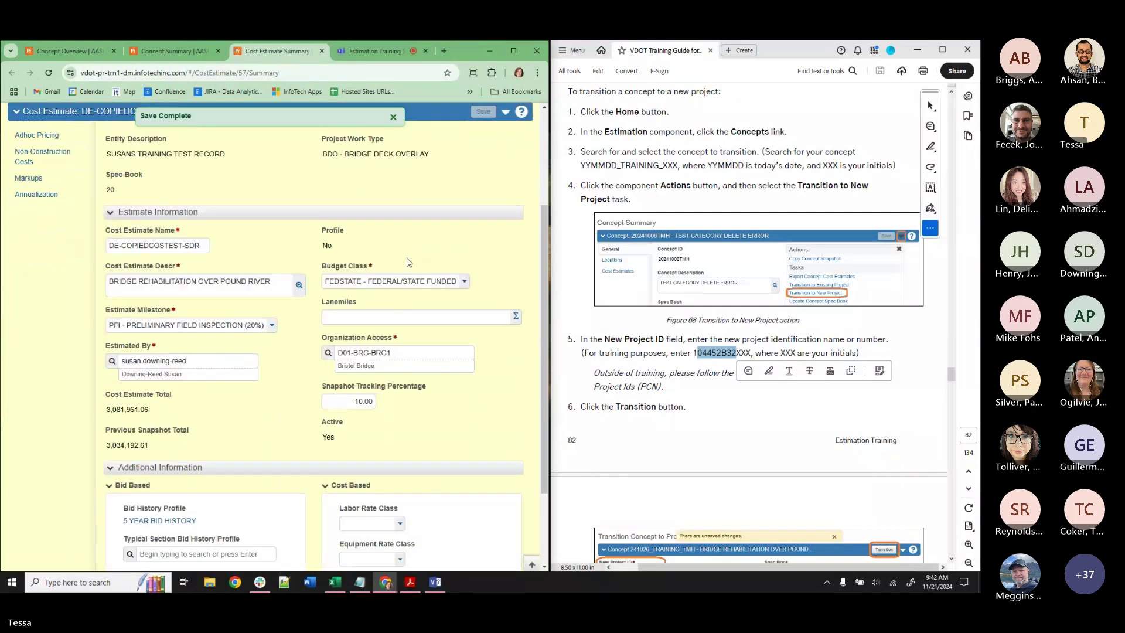
scroll(407, 265, "up", 3)
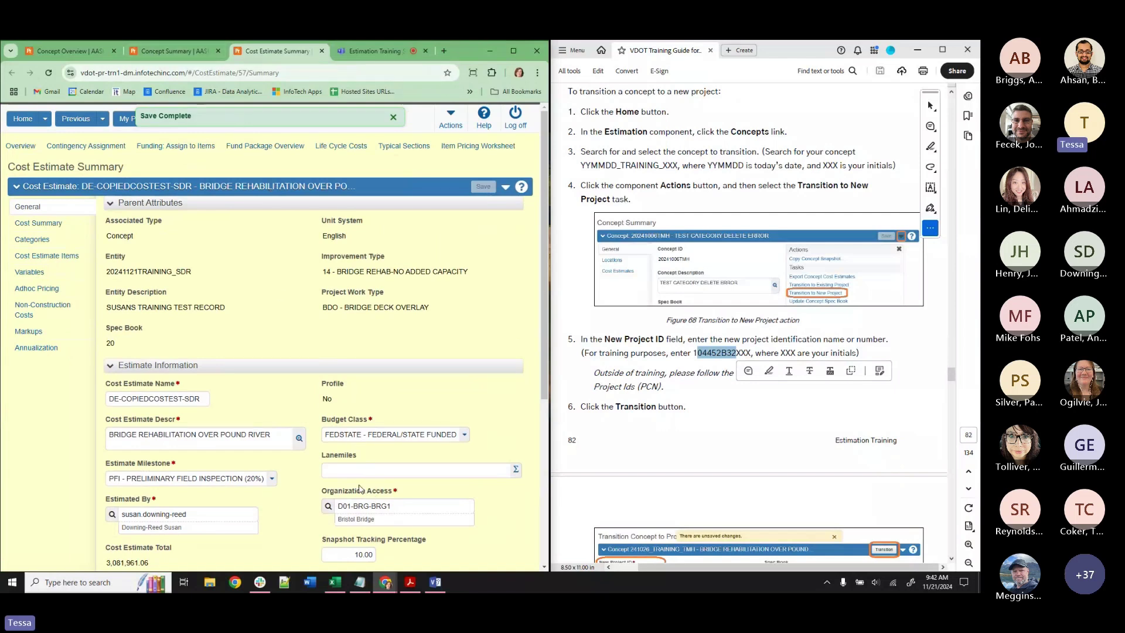
left_click_drag(396, 509, 341, 502)
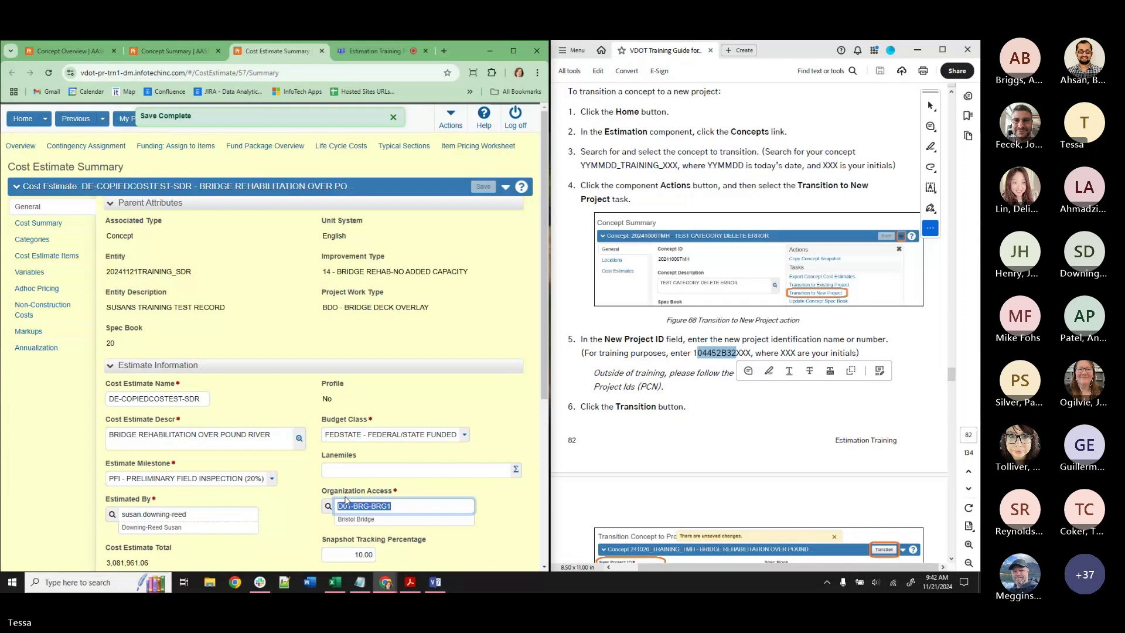
Start transitioning the concept again, pasting 104452B32 into New Project ID.
left_click(169, 48)
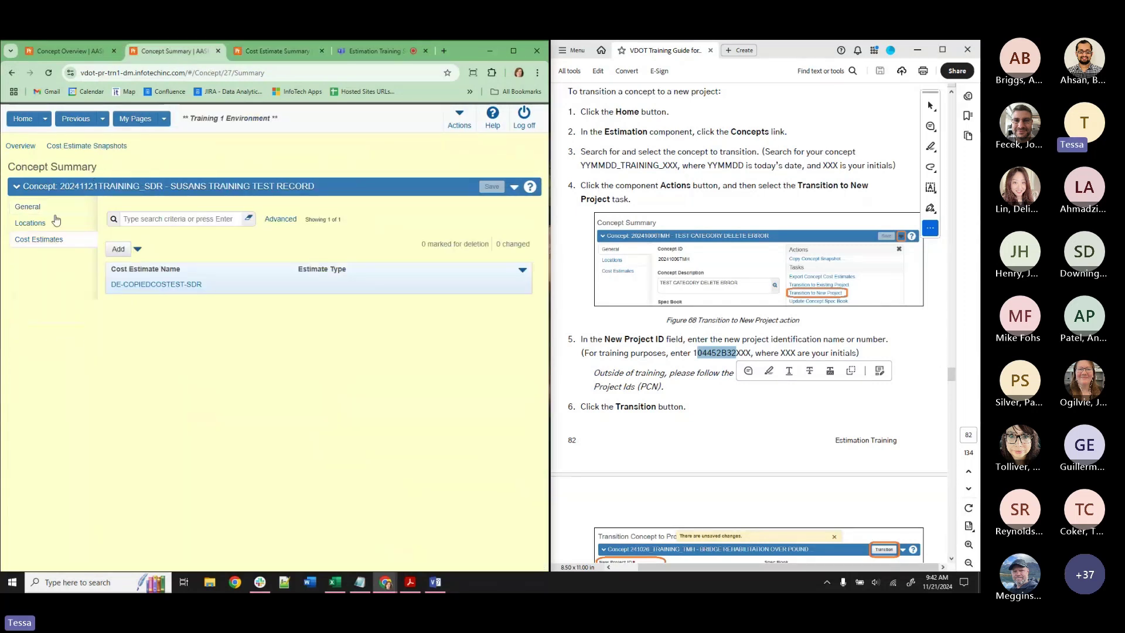
left_click(514, 187)
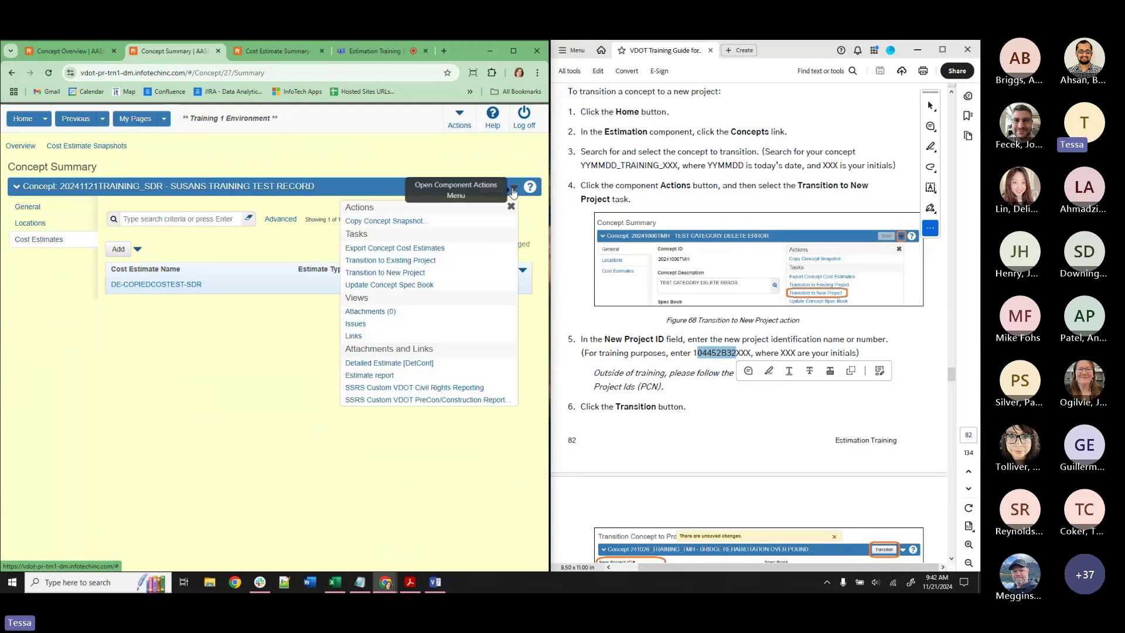
left_click(399, 273)
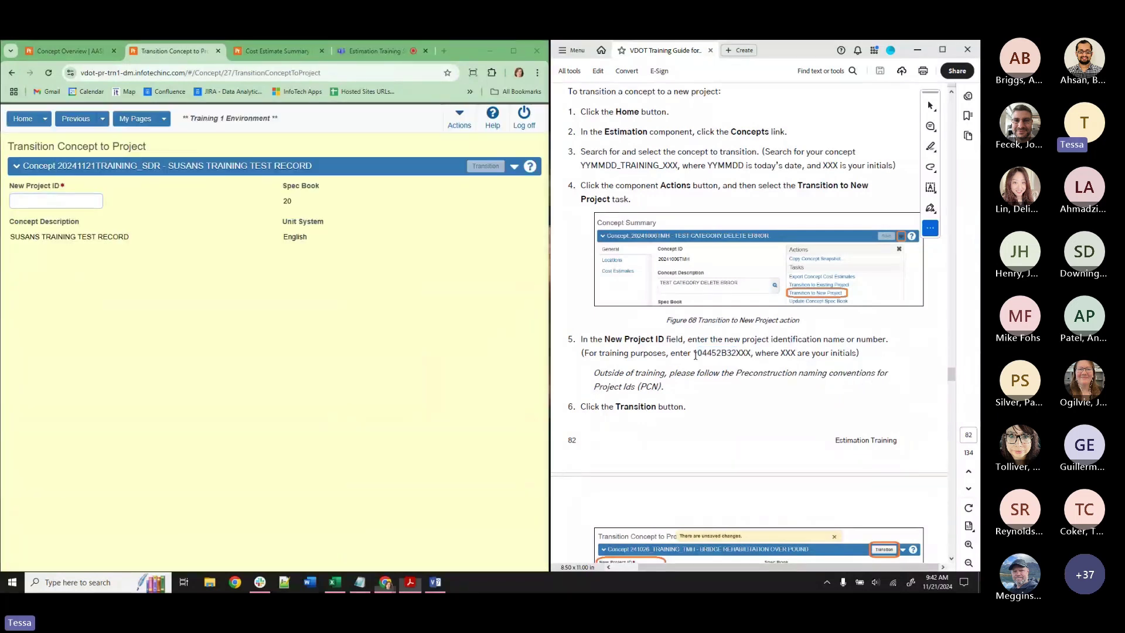
left_click_drag(693, 353, 737, 356)
key("ctrl+c")
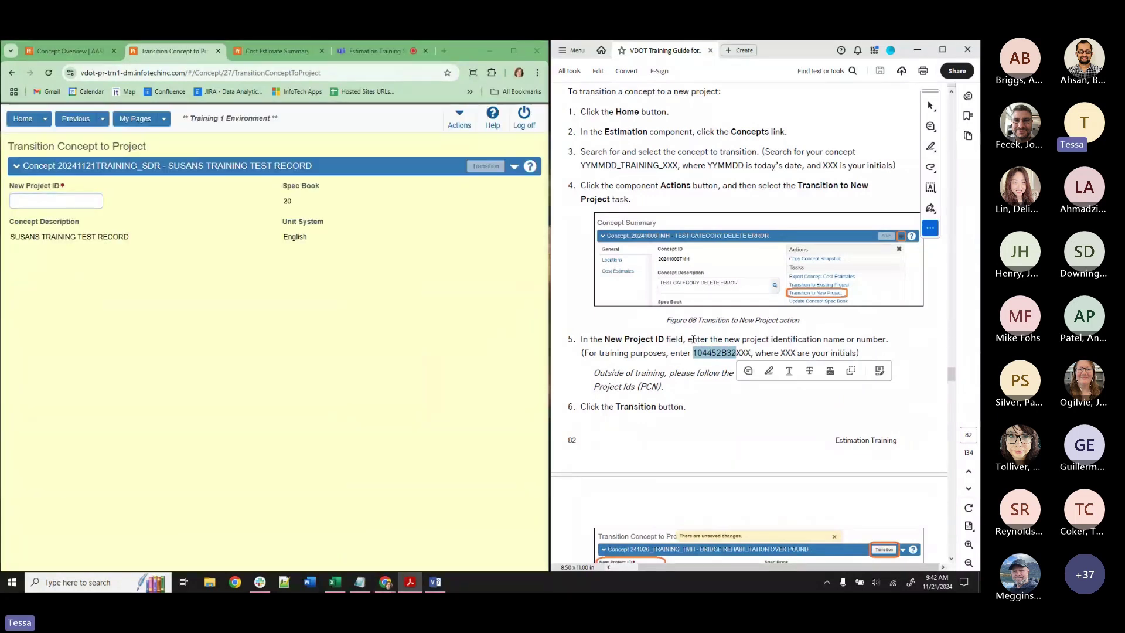
left_click(87, 201)
key("ctrl+v")
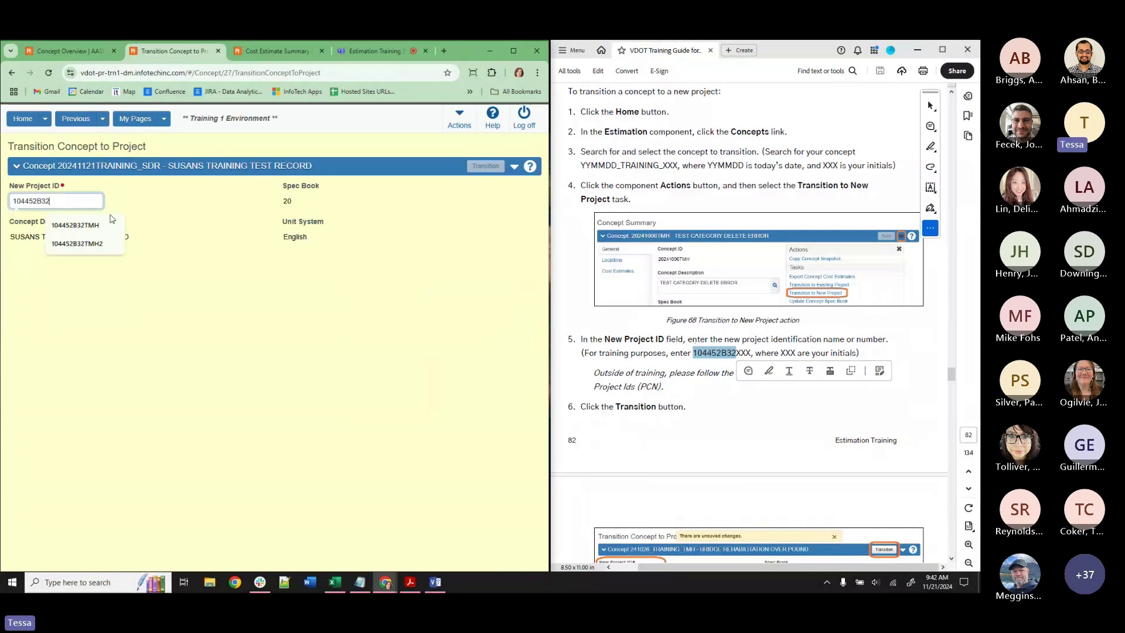
Complete the ID as 104452B32SDR2, retry the failing transition, then return to the cost estimate summary.
type("SDR")
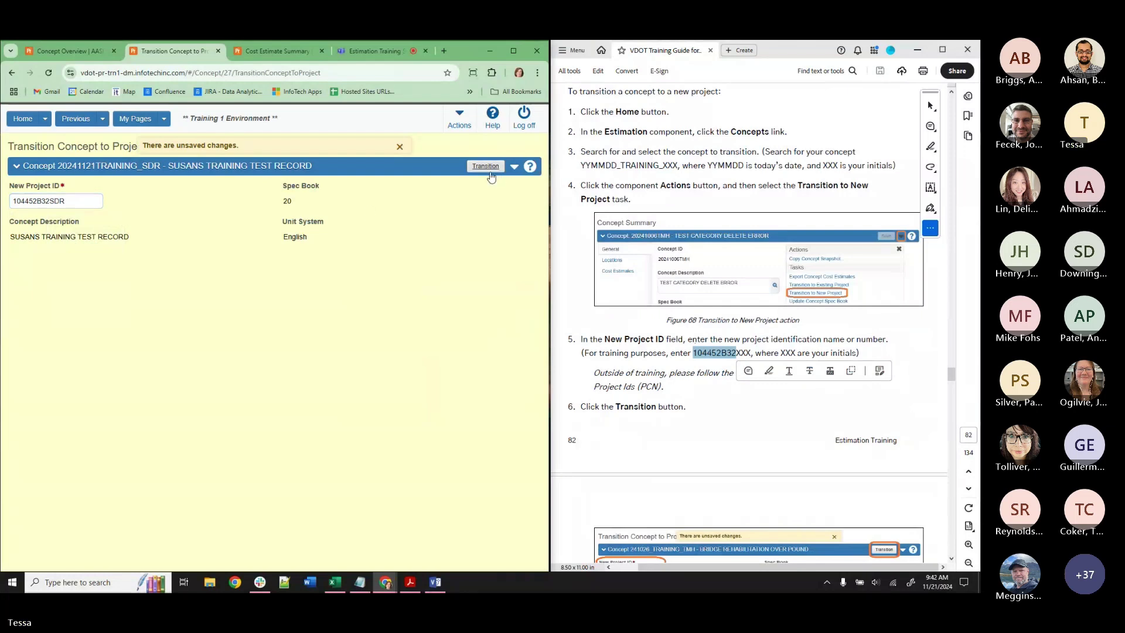
left_click(489, 167)
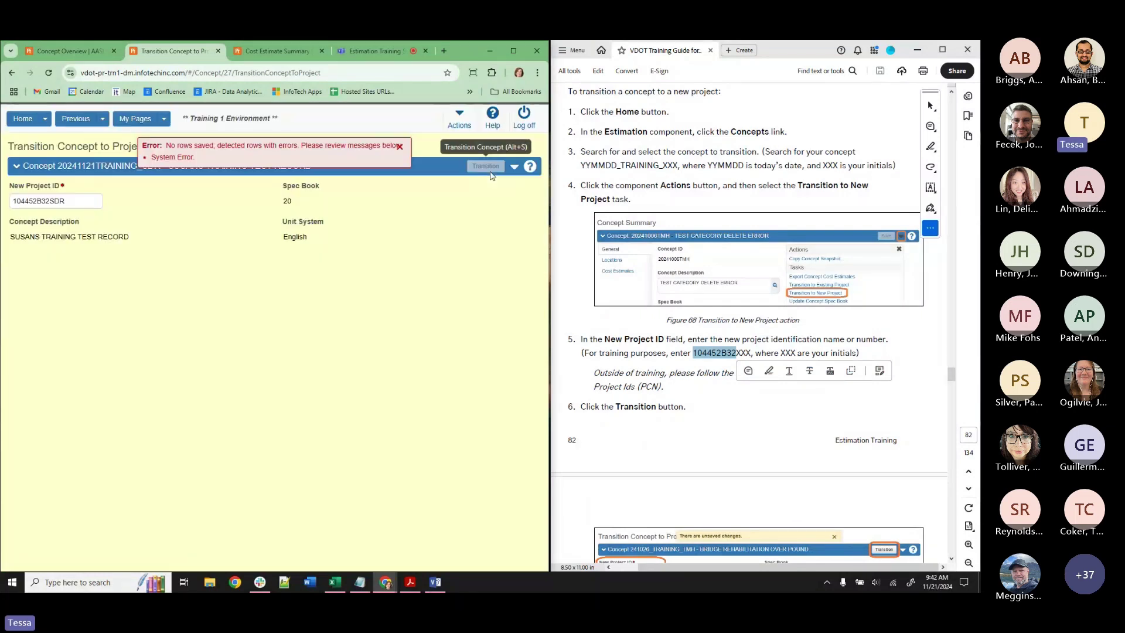
left_click(83, 203)
type("2")
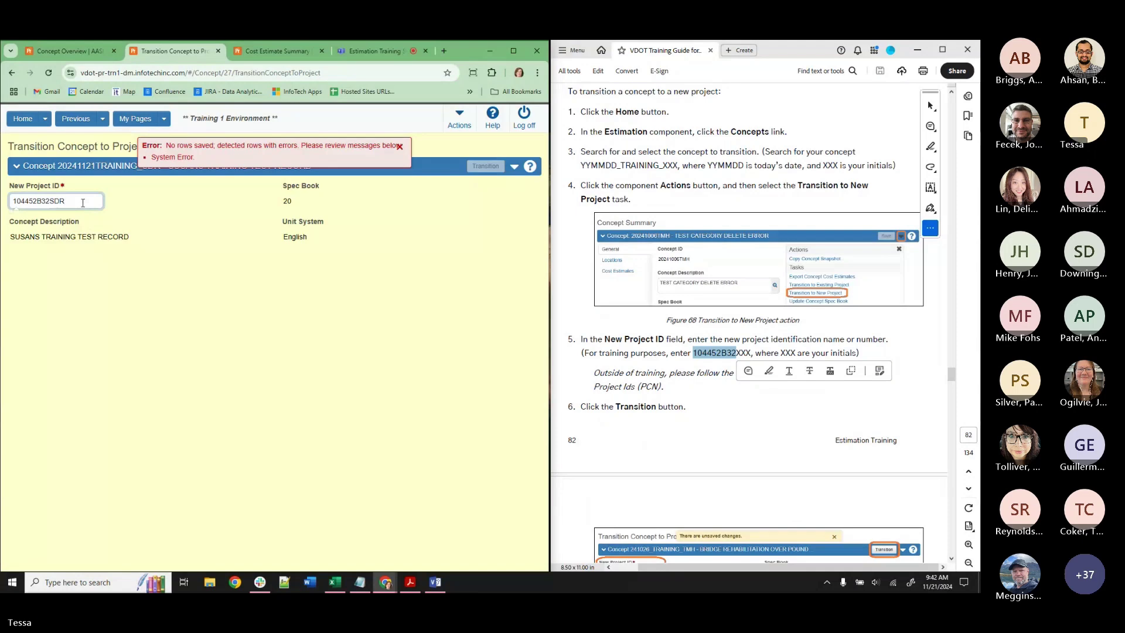
left_click(483, 167)
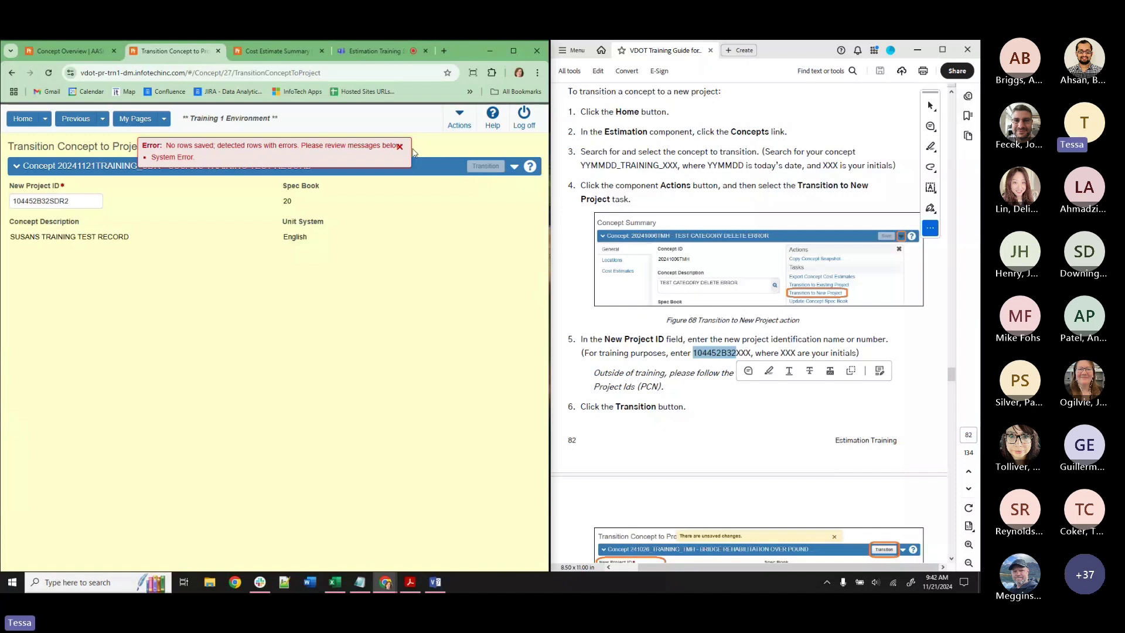
left_click(400, 147)
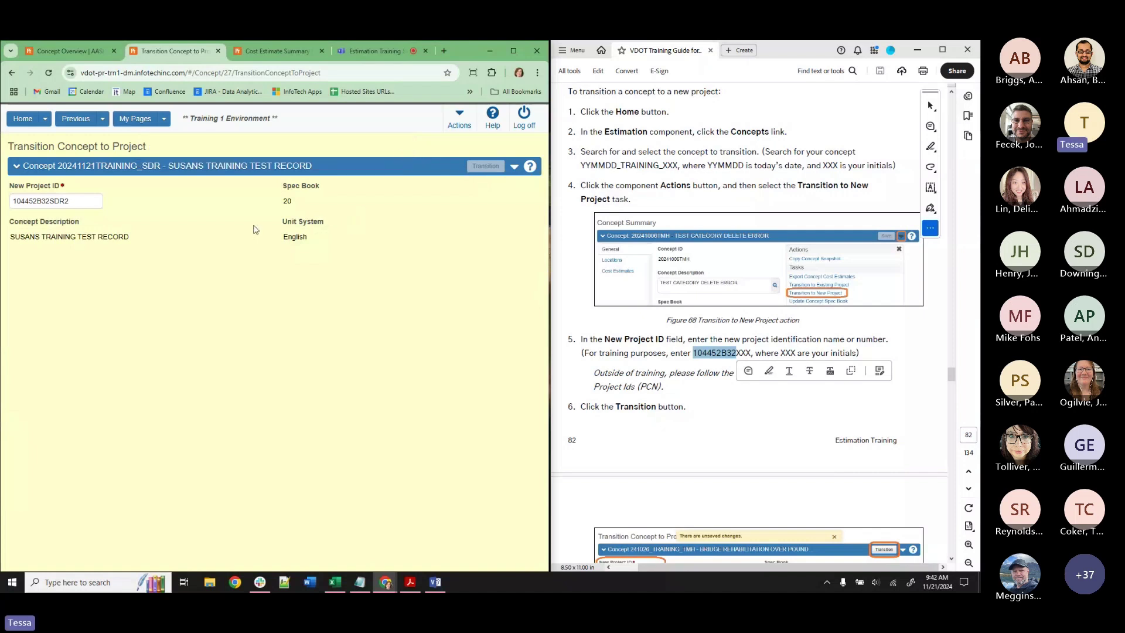
left_click(76, 119)
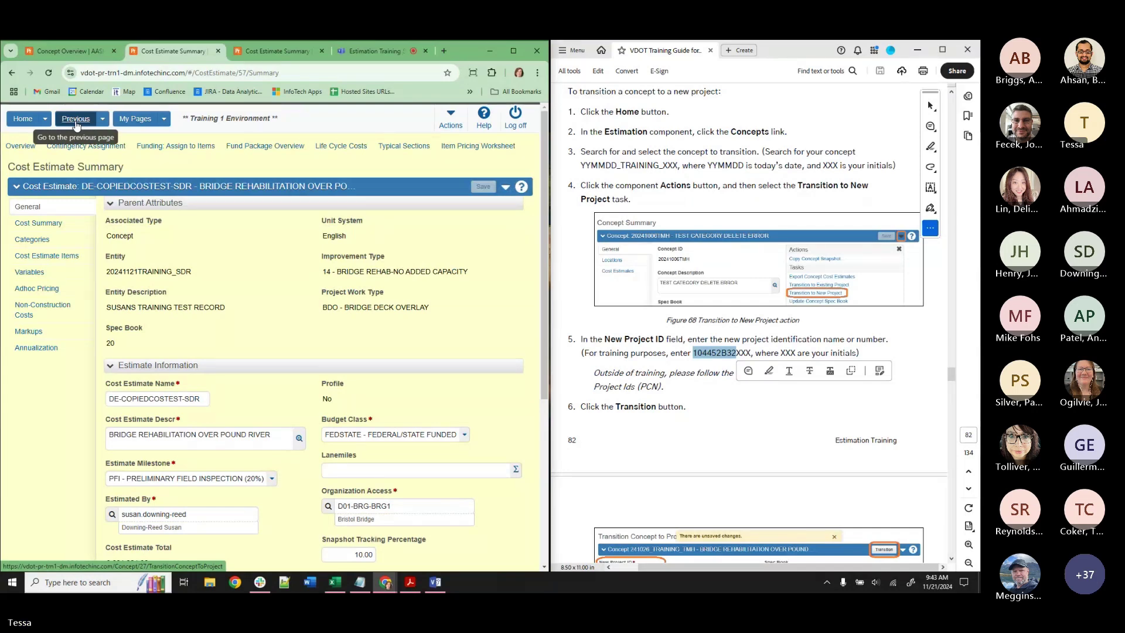
Open the Snapshot Overview and search for the SDR snapshots.
left_click(24, 120)
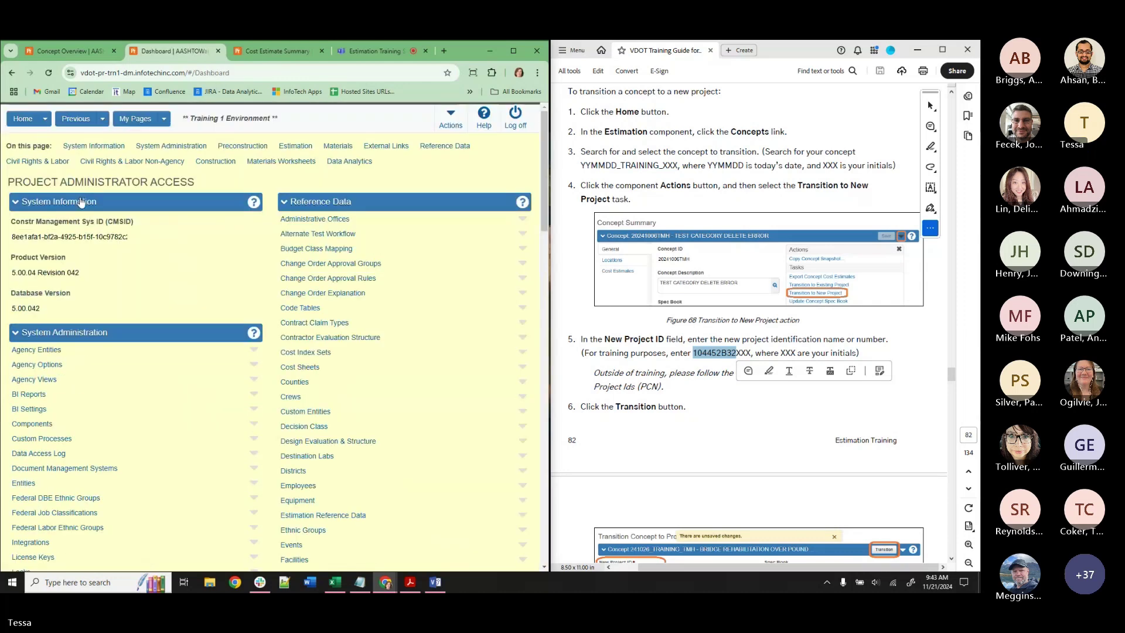
scroll(81, 201, "down", 8)
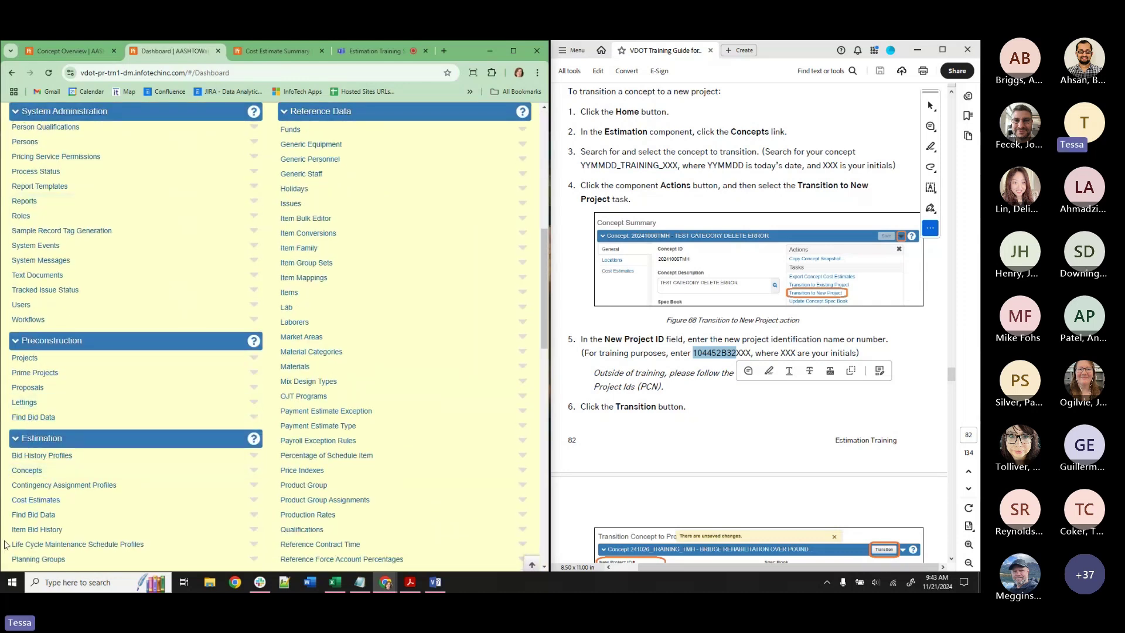
scroll(35, 524, "down", 4)
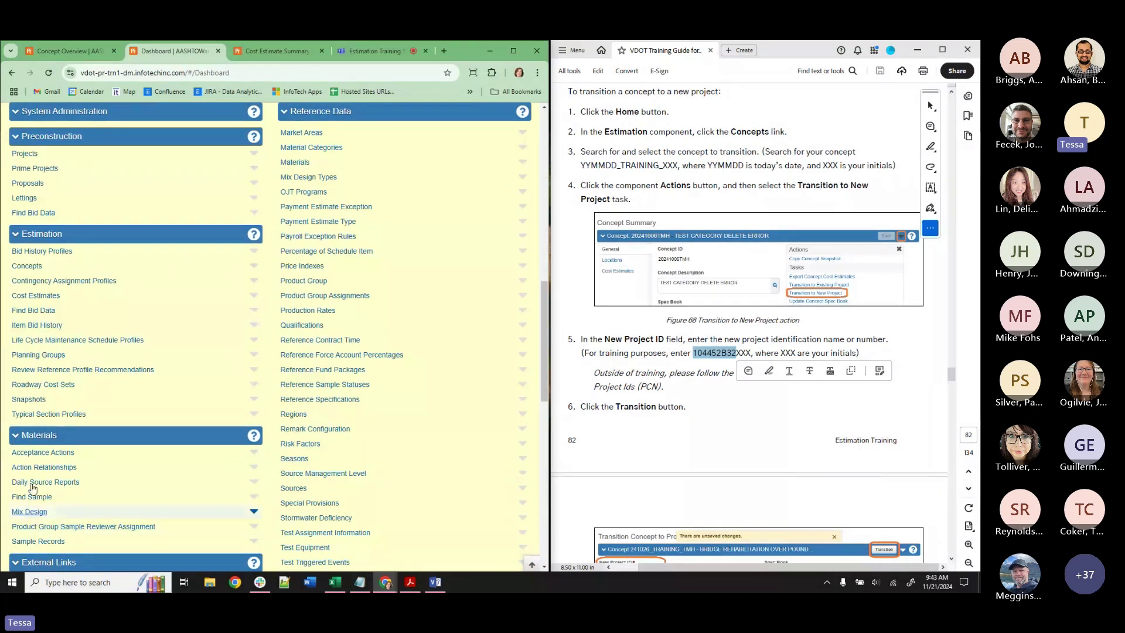
left_click(25, 400)
left_click(55, 200)
type("DSR")
key("BackSpace")
key("BackSpace")
key("BackSpace")
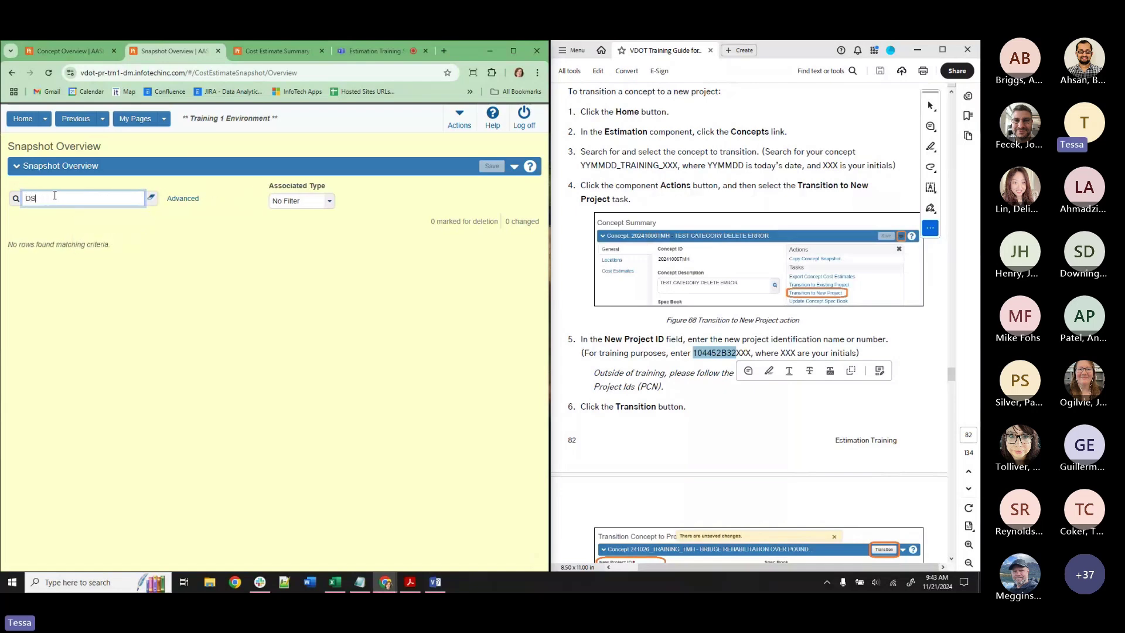
type("SDR")
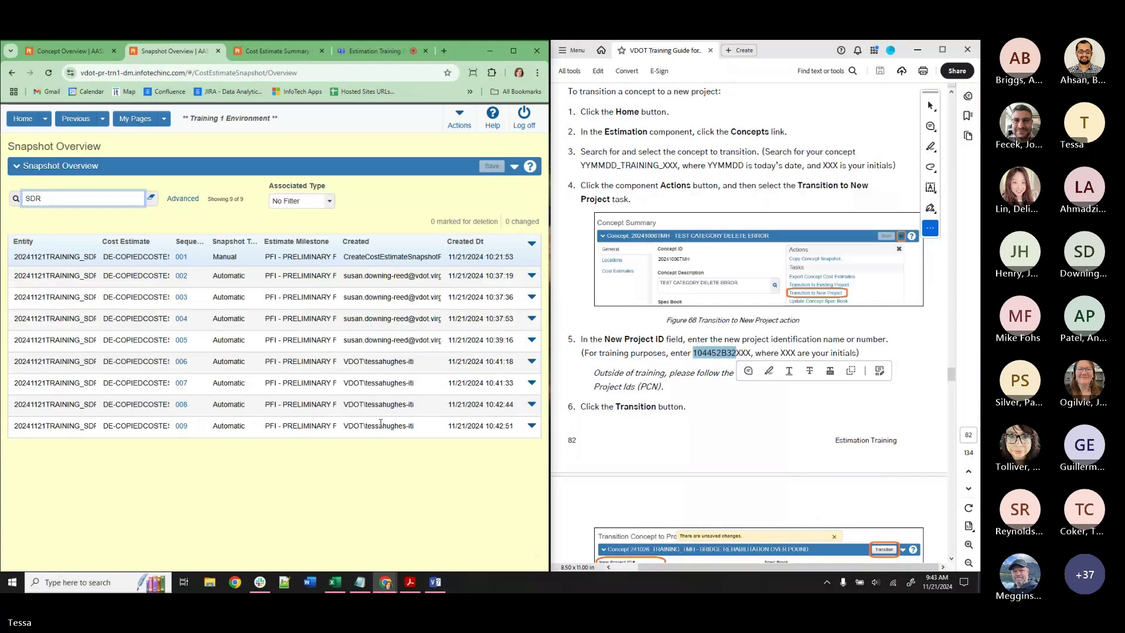
left_click_drag(549, 337, 856, 375)
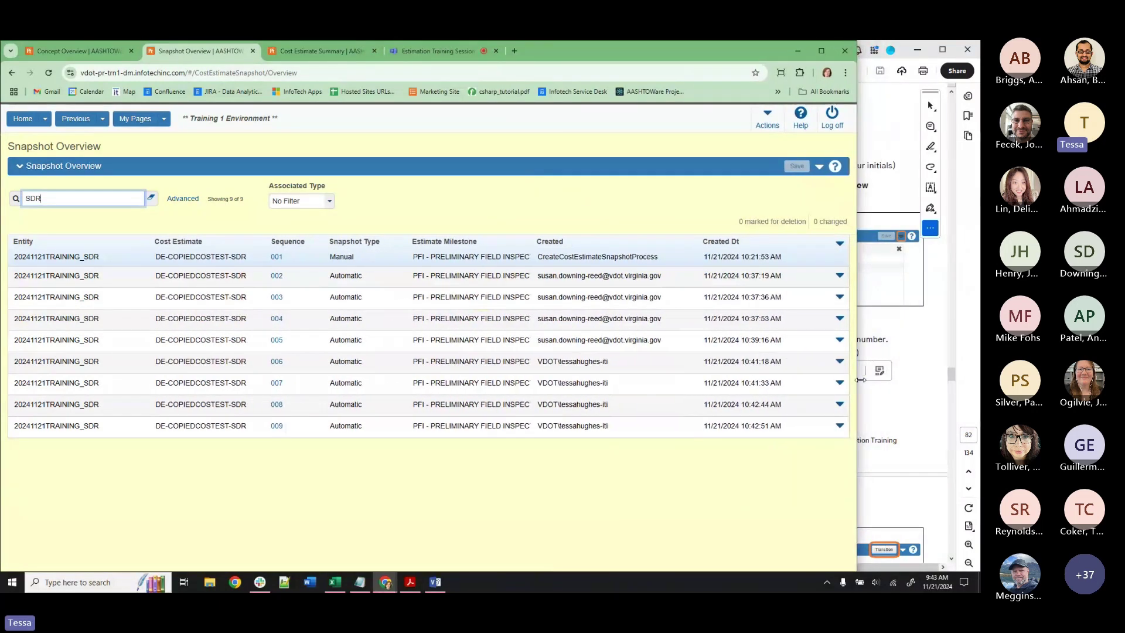
Delete SDR snapshots 009 through 006.
left_click(839, 426)
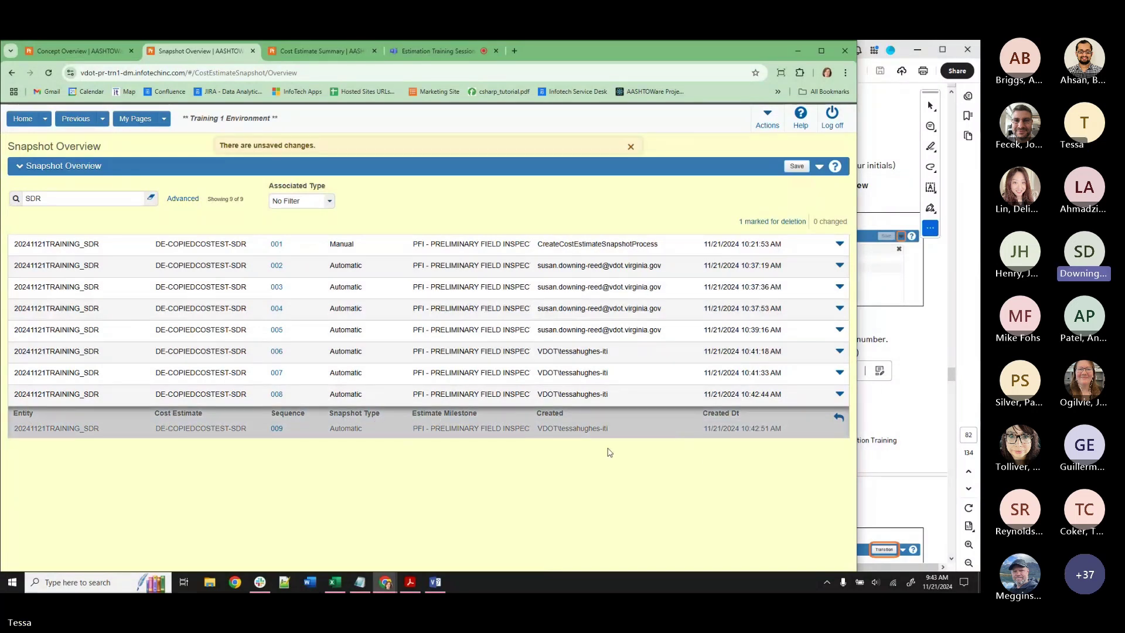
left_click(839, 394)
left_click(679, 422)
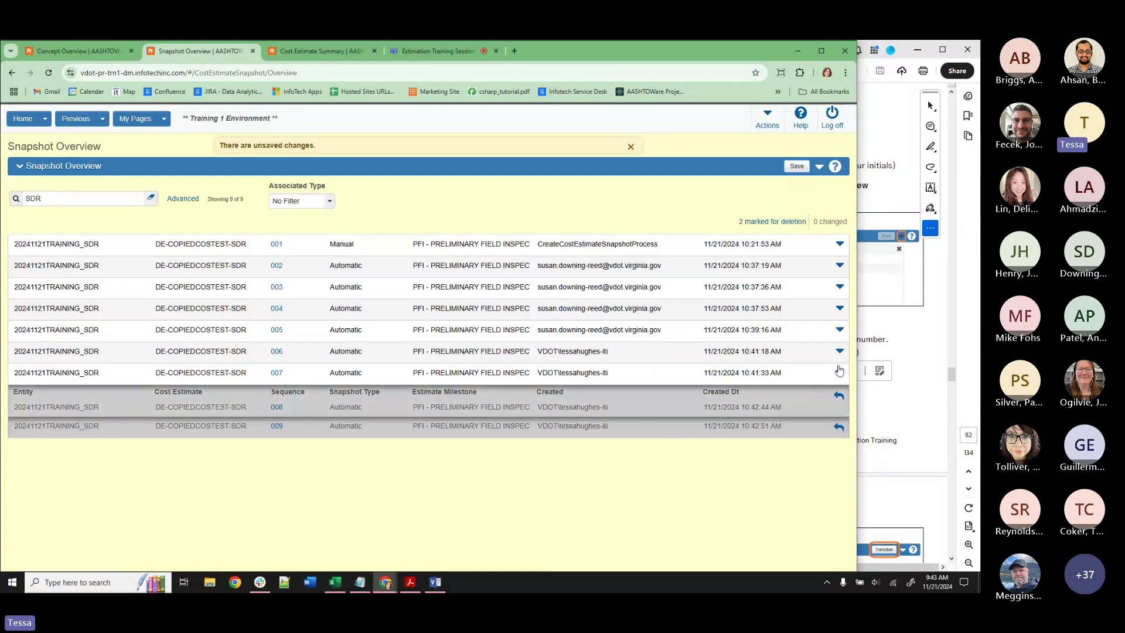
left_click(839, 373)
left_click(681, 399)
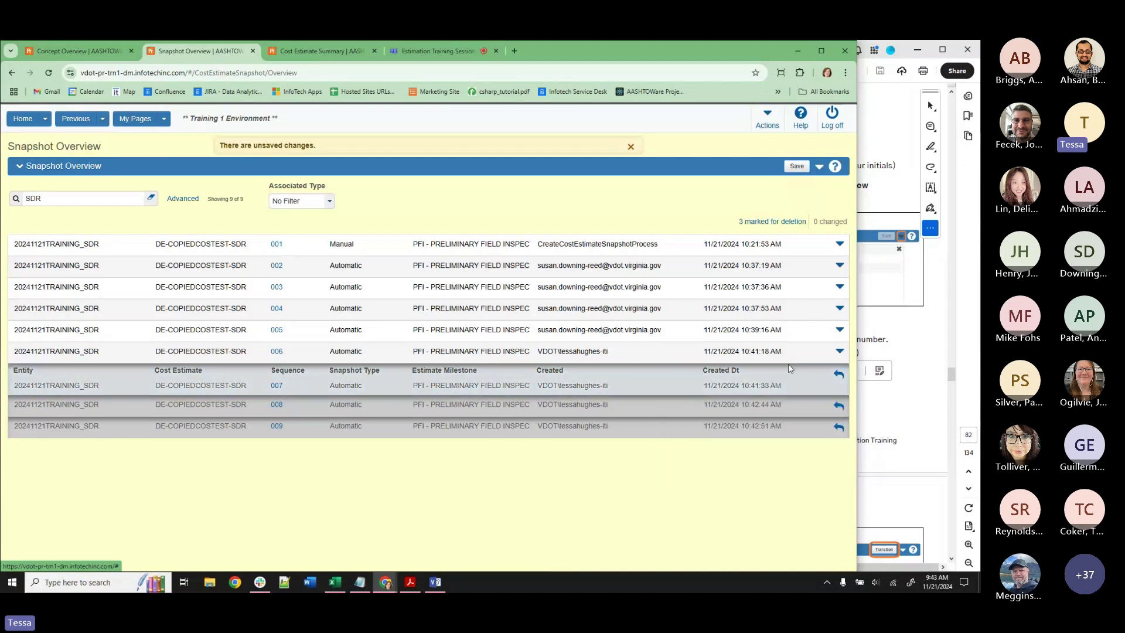
left_click(840, 351)
left_click(680, 379)
Delete snapshots 005 through 001 and save the deletions.
left_click(840, 329)
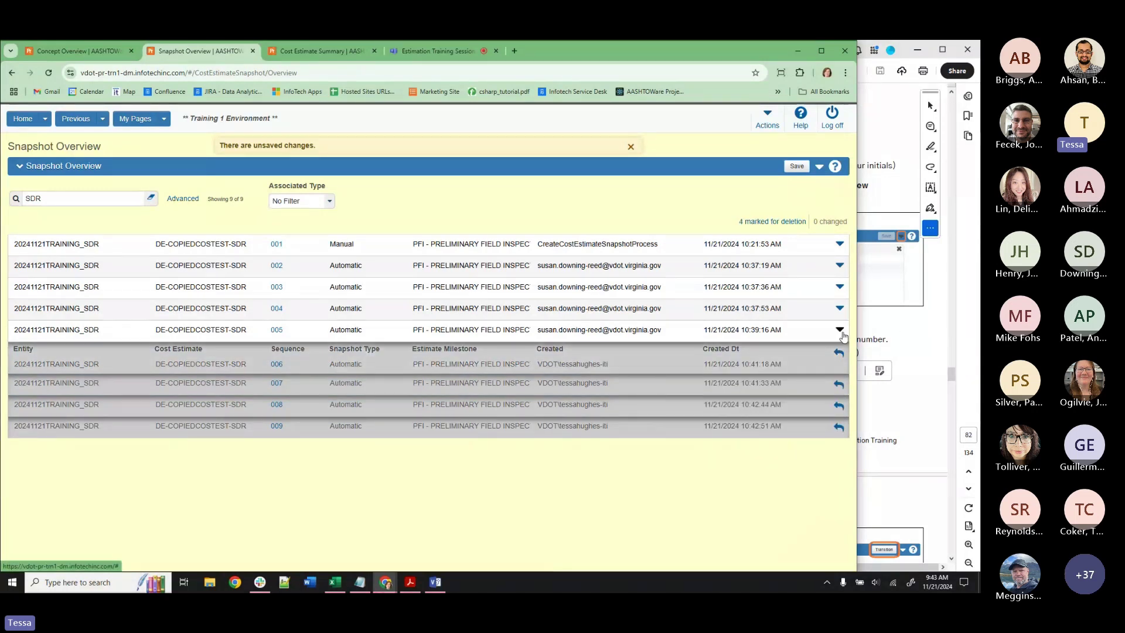
left_click(684, 358)
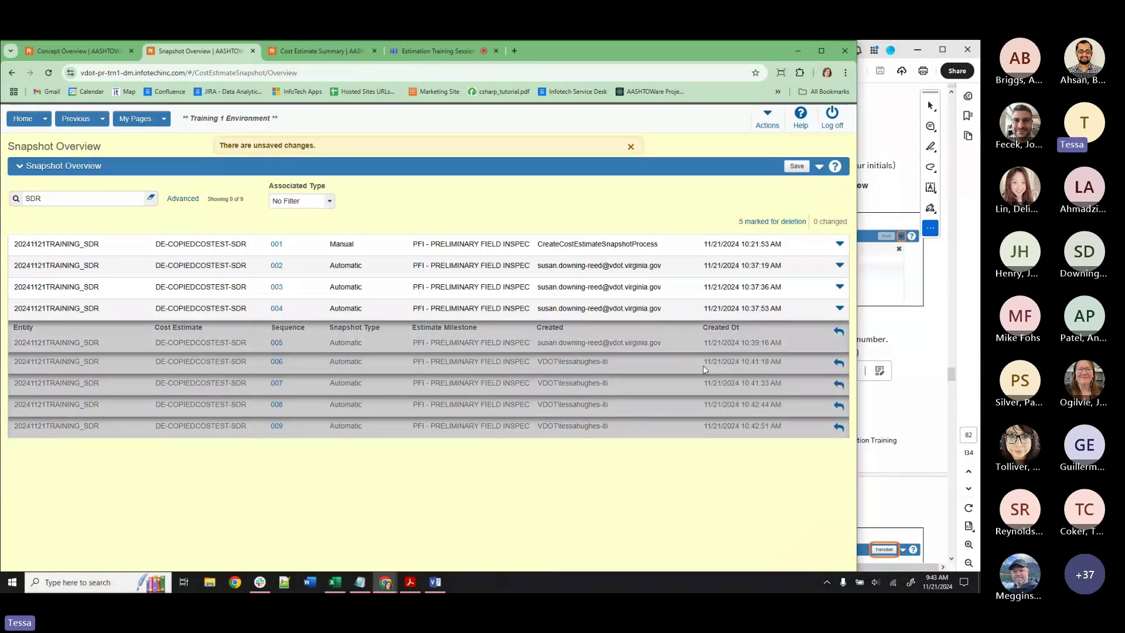
left_click(840, 309)
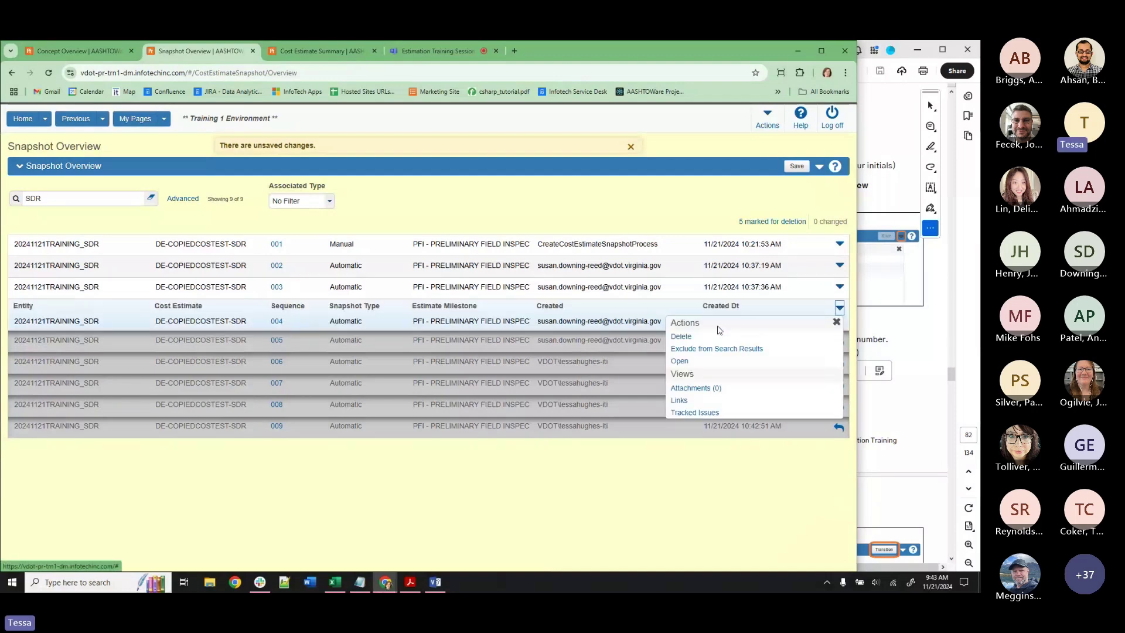
left_click(679, 336)
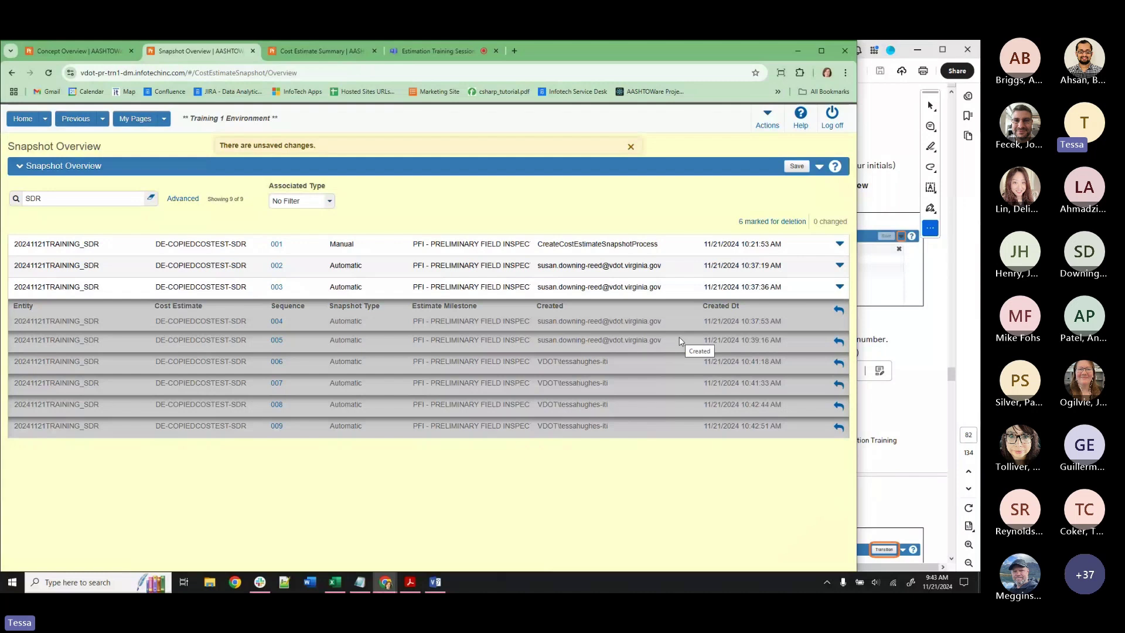
left_click(839, 286)
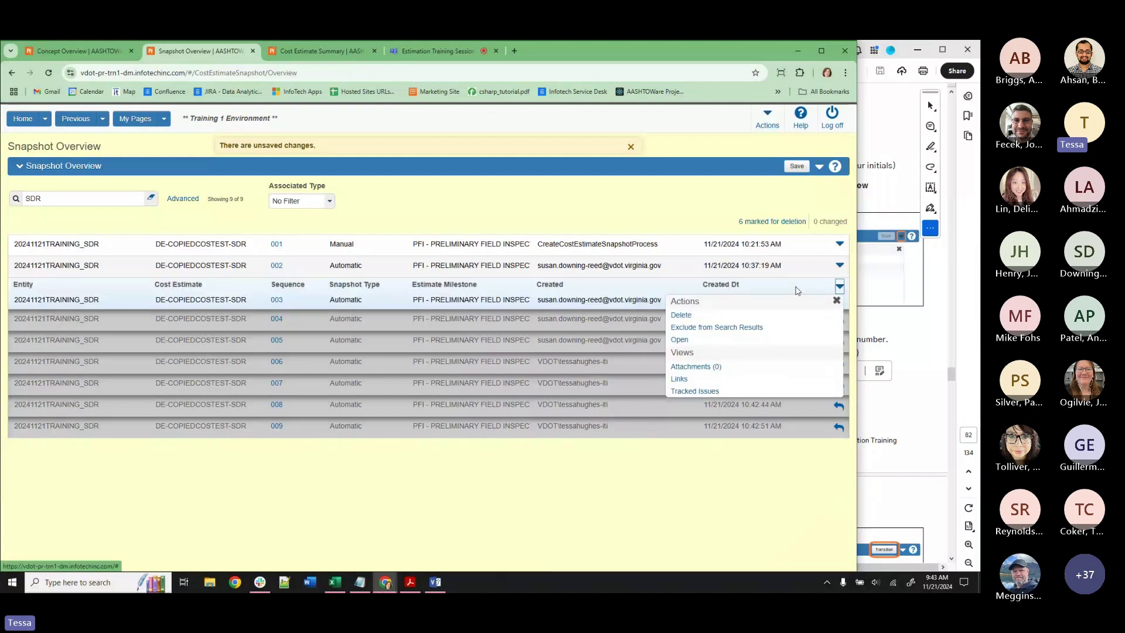
left_click(680, 314)
left_click(839, 266)
left_click(679, 293)
left_click(839, 244)
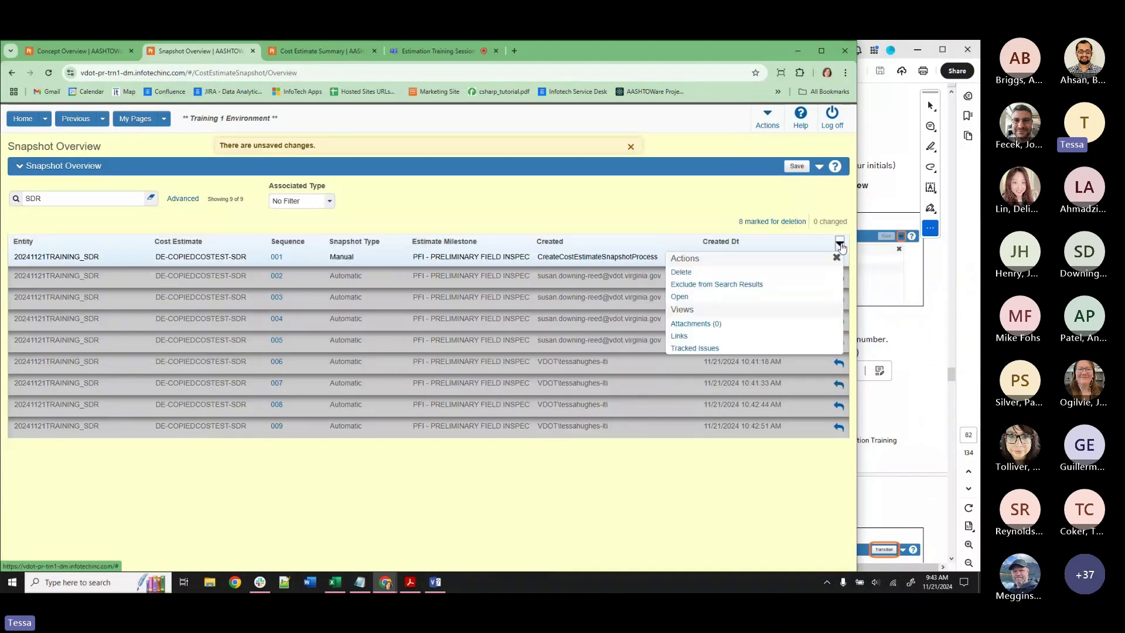
left_click(678, 270)
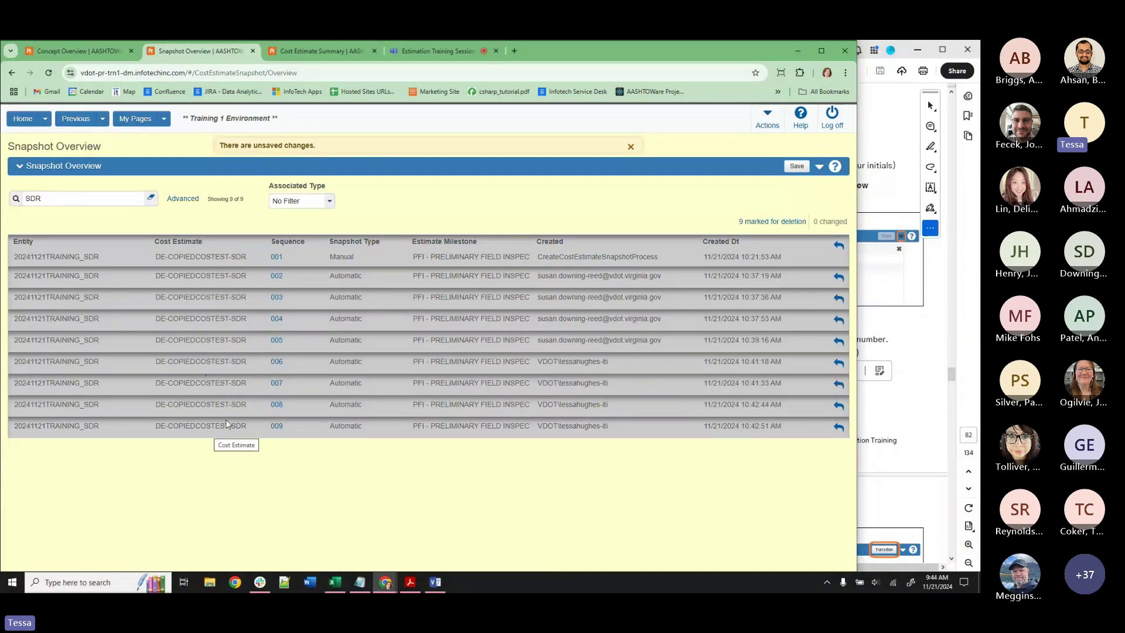
left_click(797, 166)
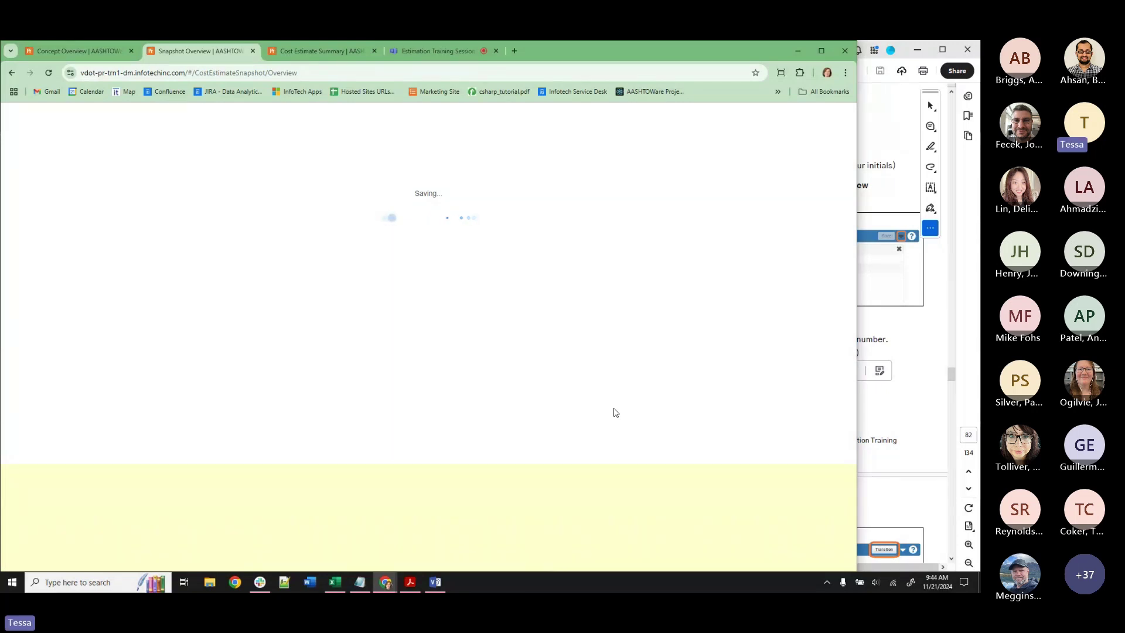
left_click(630, 147)
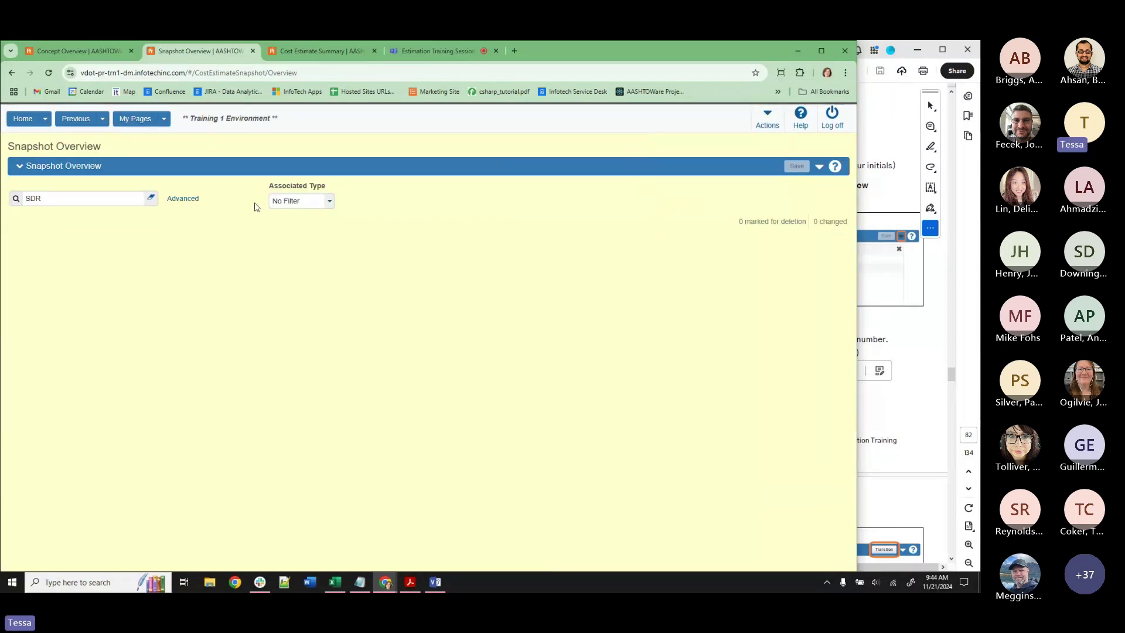
Clear the SDR search, return home, and close the Dashboard and Cost Estimate Summary tabs.
left_click(146, 202)
left_click(22, 118)
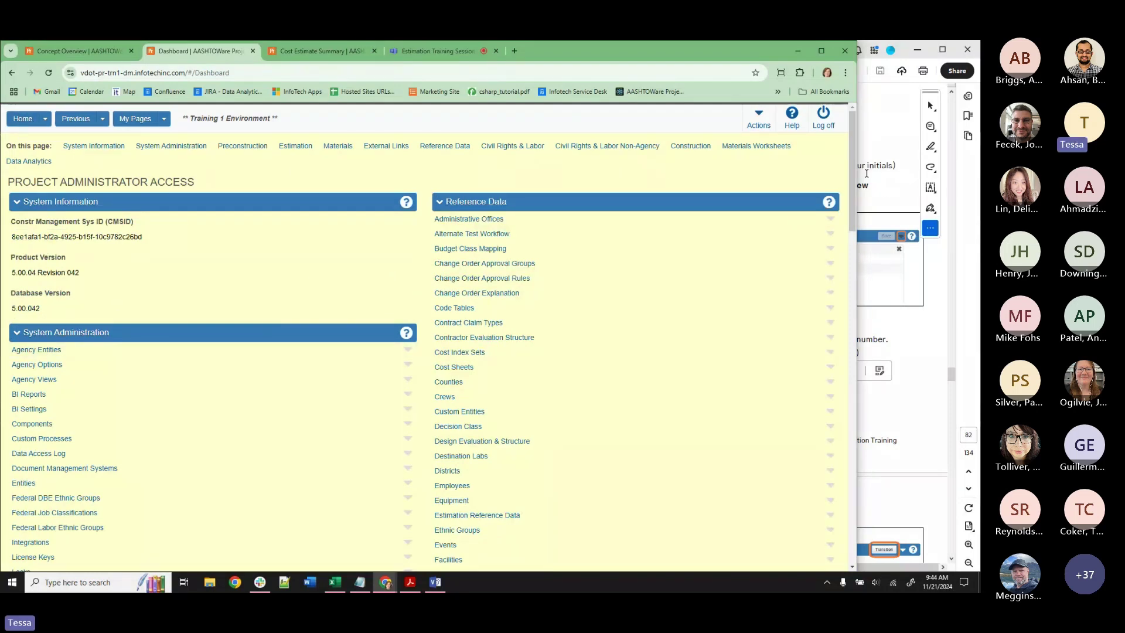
left_click_drag(858, 170, 546, 117)
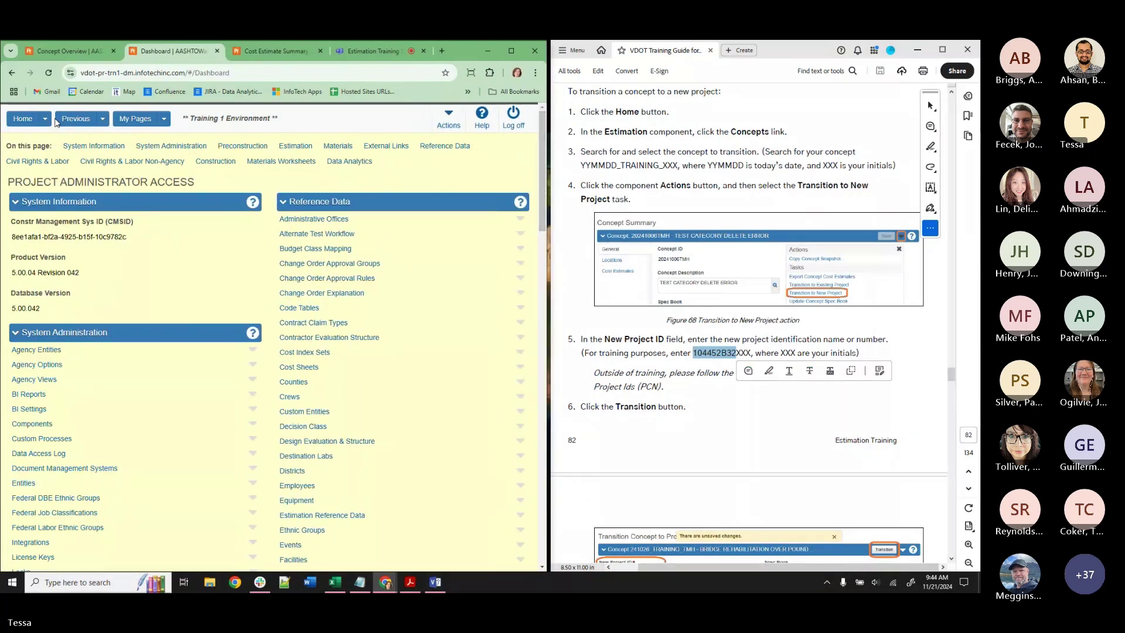
left_click(217, 51)
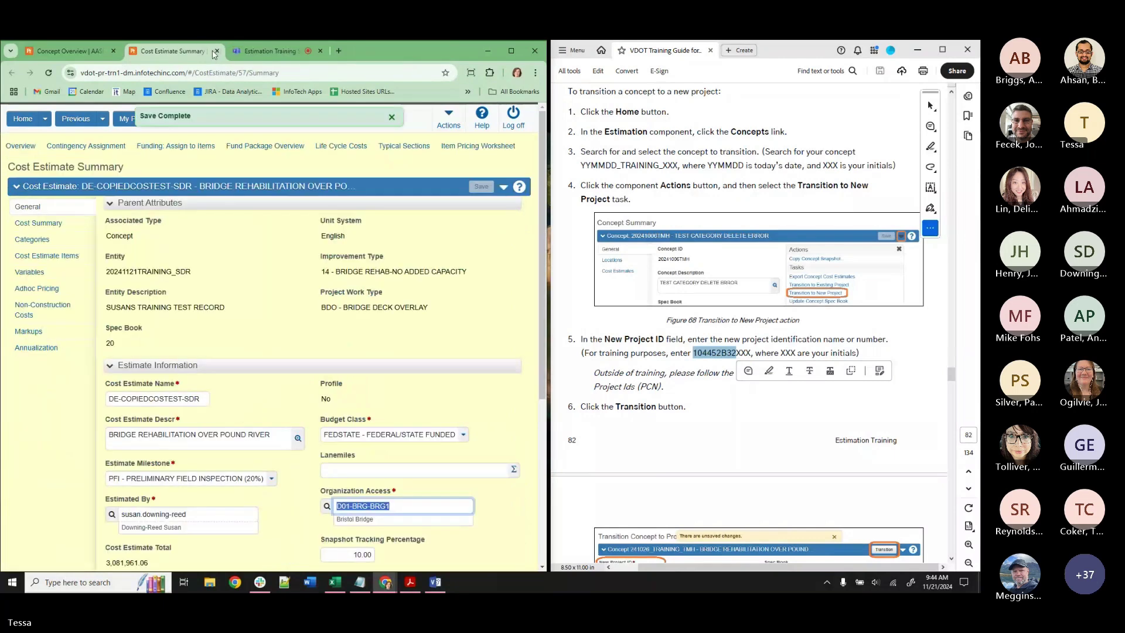
left_click(81, 51)
Switch to the Engineer Designer role and scroll the guide to Building Project Items.
left_click(217, 51)
left_click(45, 119)
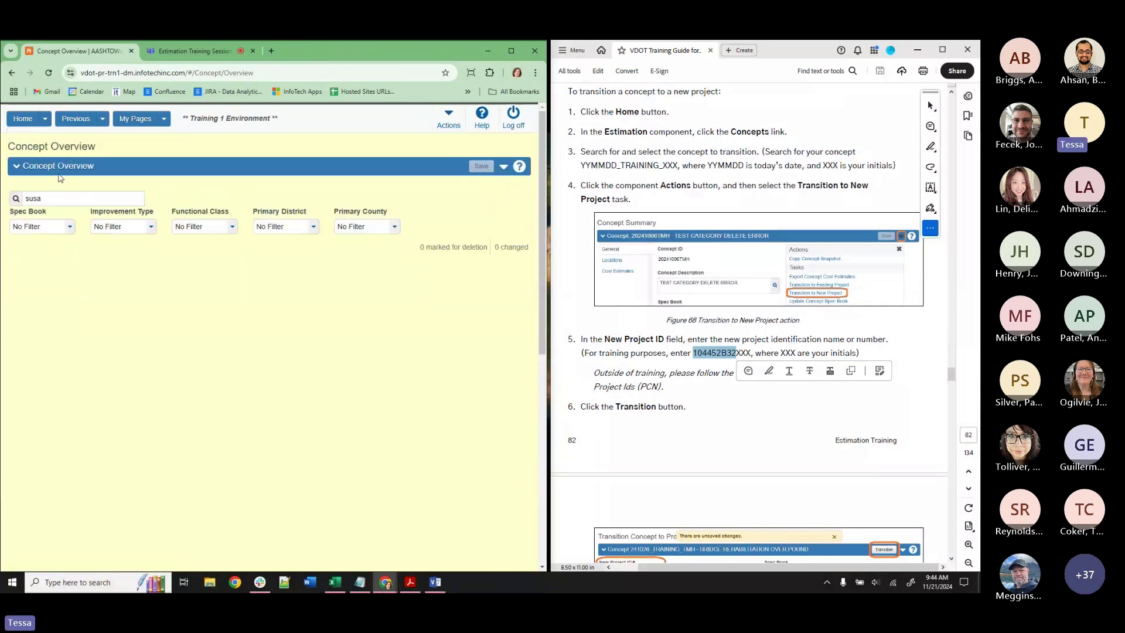
left_click(23, 118)
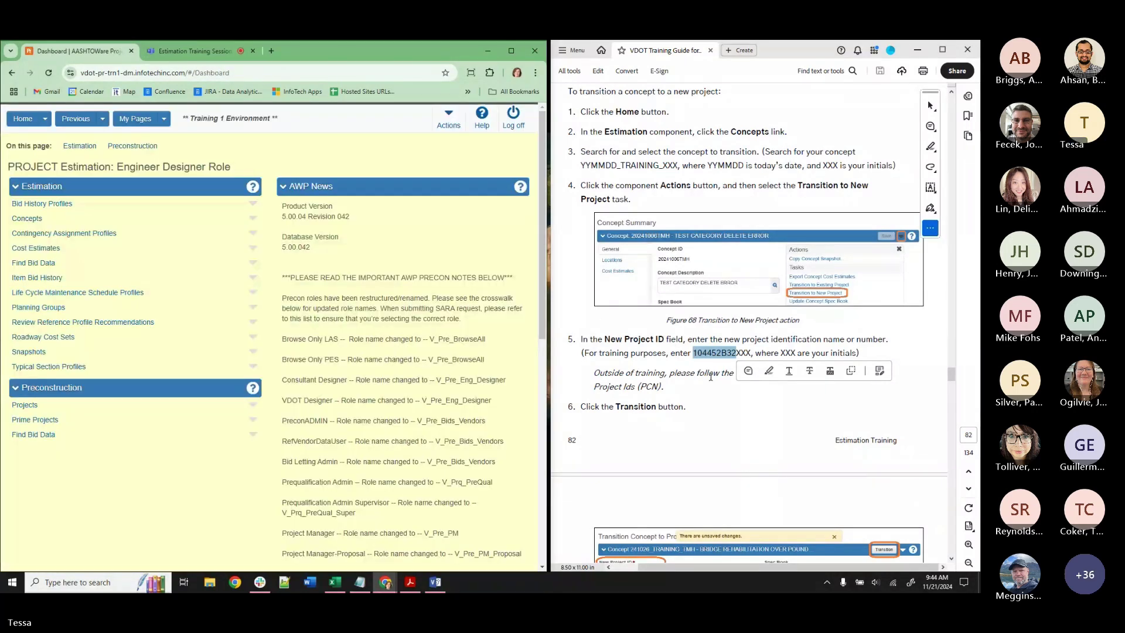
scroll(711, 376, "down", 10)
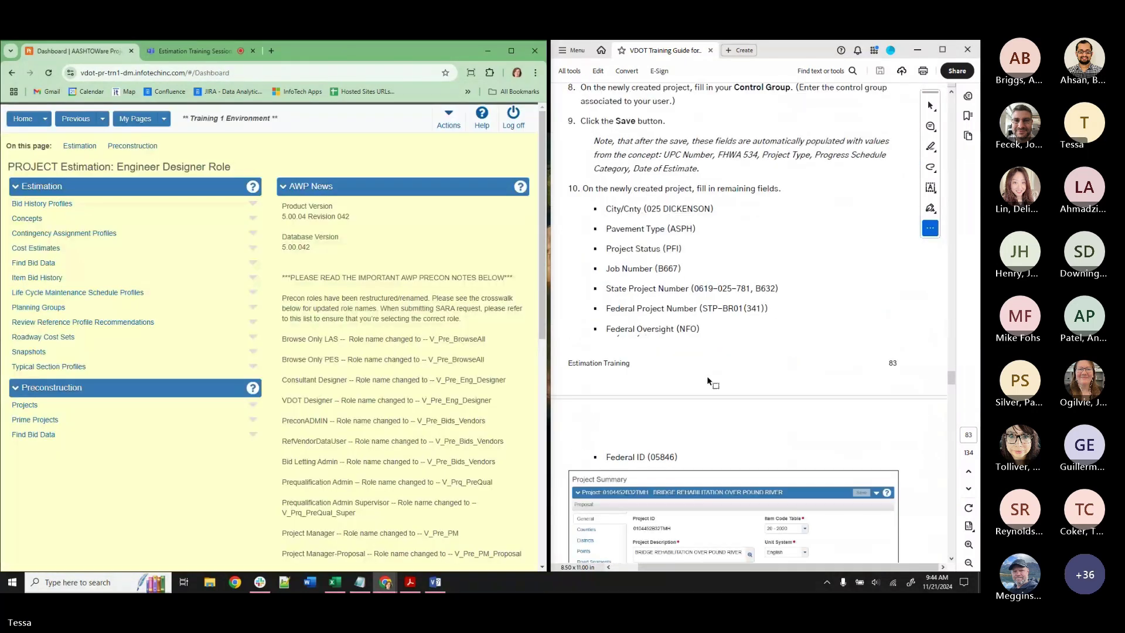
scroll(707, 379, "down", 3)
scroll(708, 377, "down", 3)
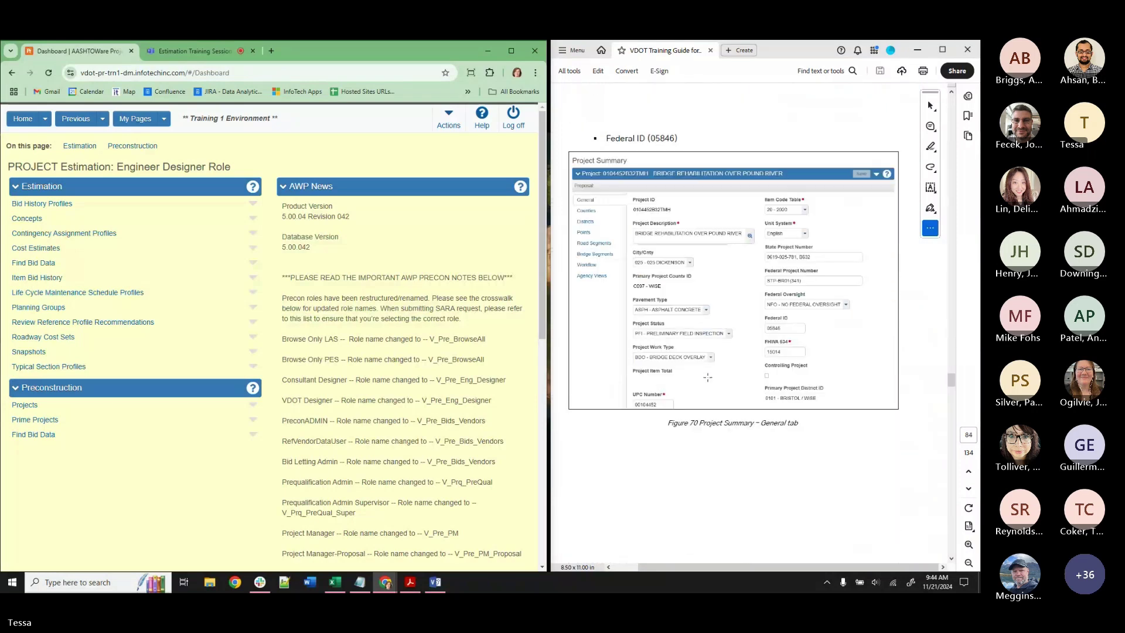
scroll(708, 378, "down", 3)
scroll(709, 378, "down", 6)
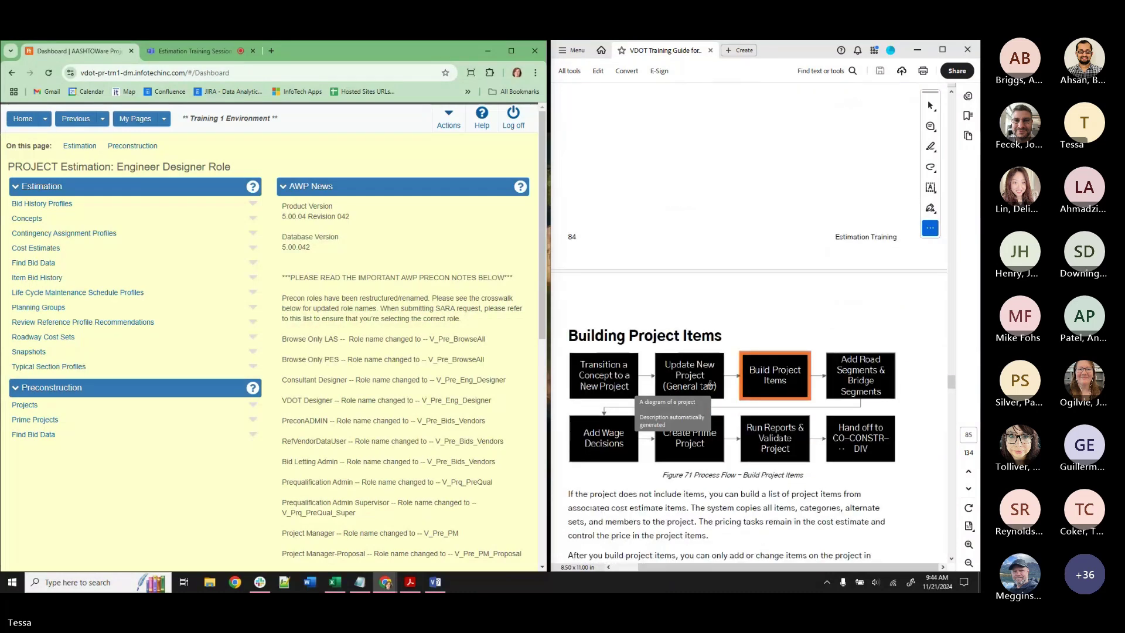
scroll(710, 387, "down", 1)
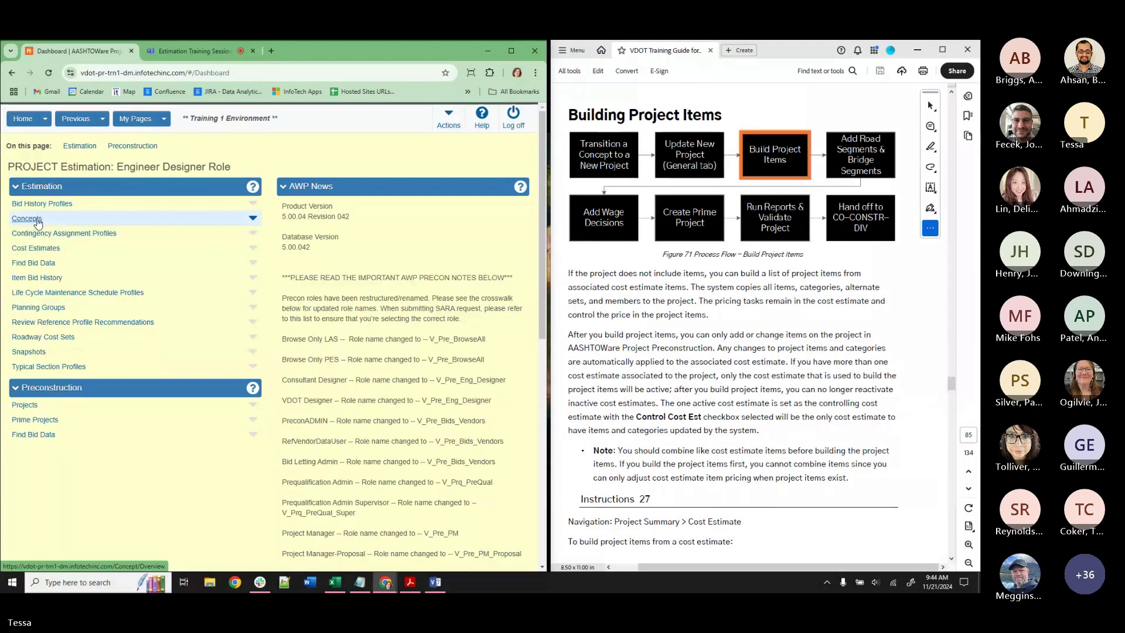
Replace the Notepad notes with 'SYSTEM ERROR WHEN TRANSITION' and minimize Notepad.
left_click(360, 582)
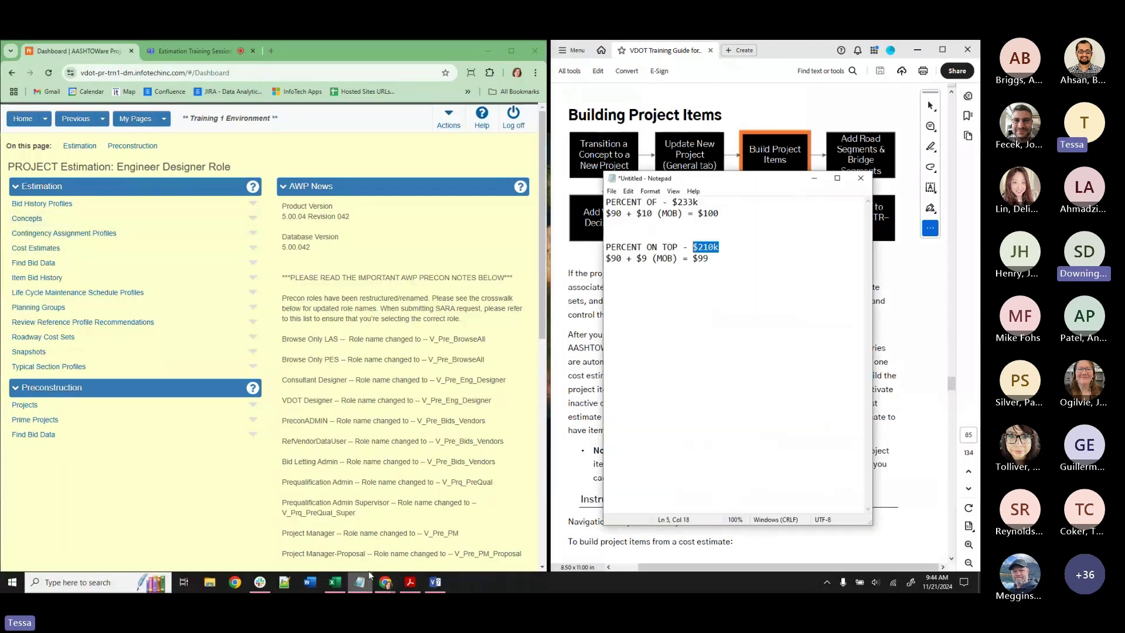
left_click_drag(727, 266, 607, 198)
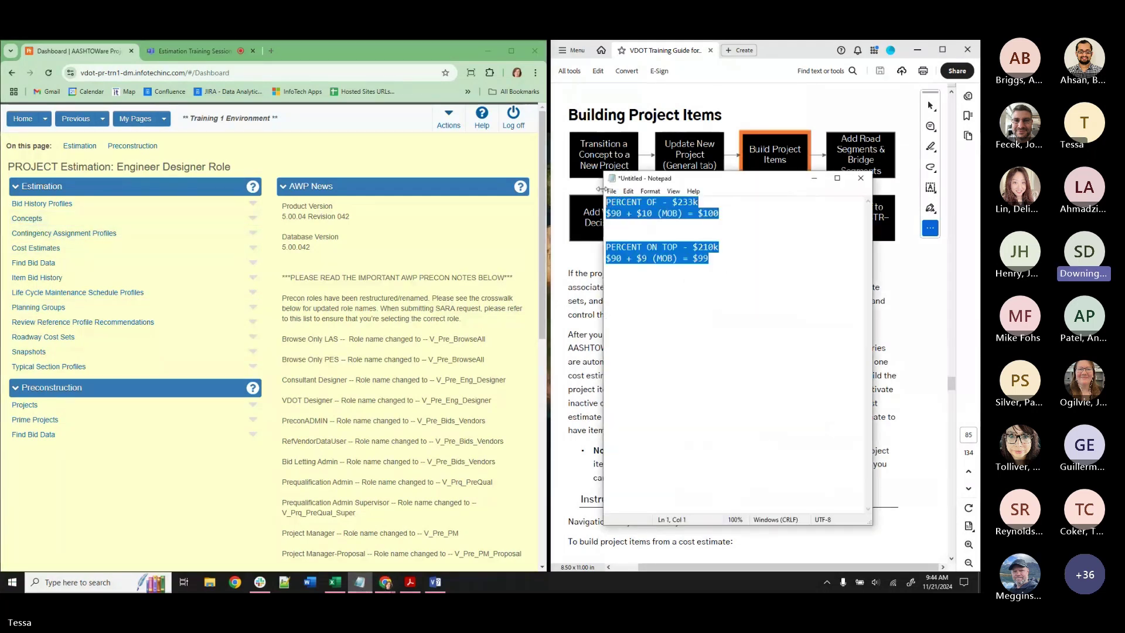
type("SYSTEM E")
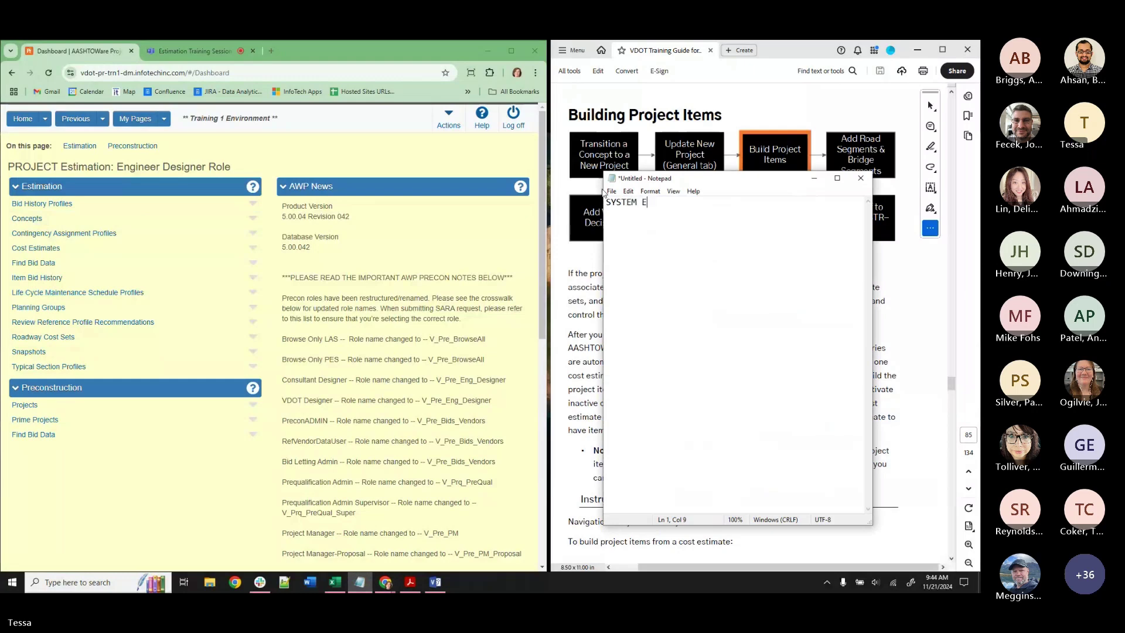
type("RROR WHEN TRANSITION")
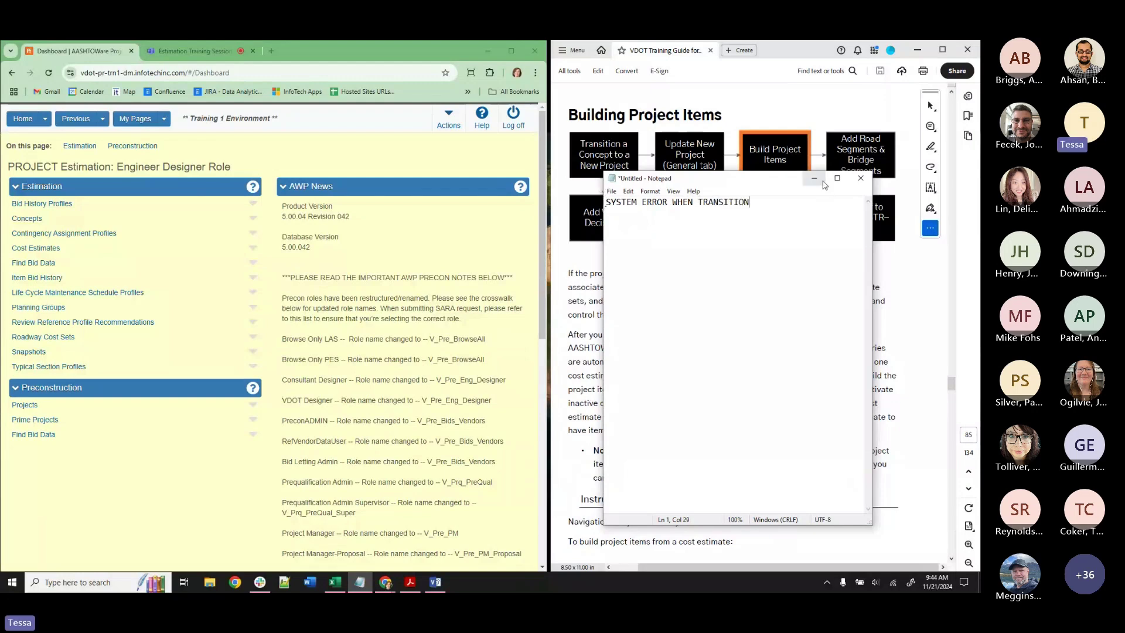
left_click(813, 178)
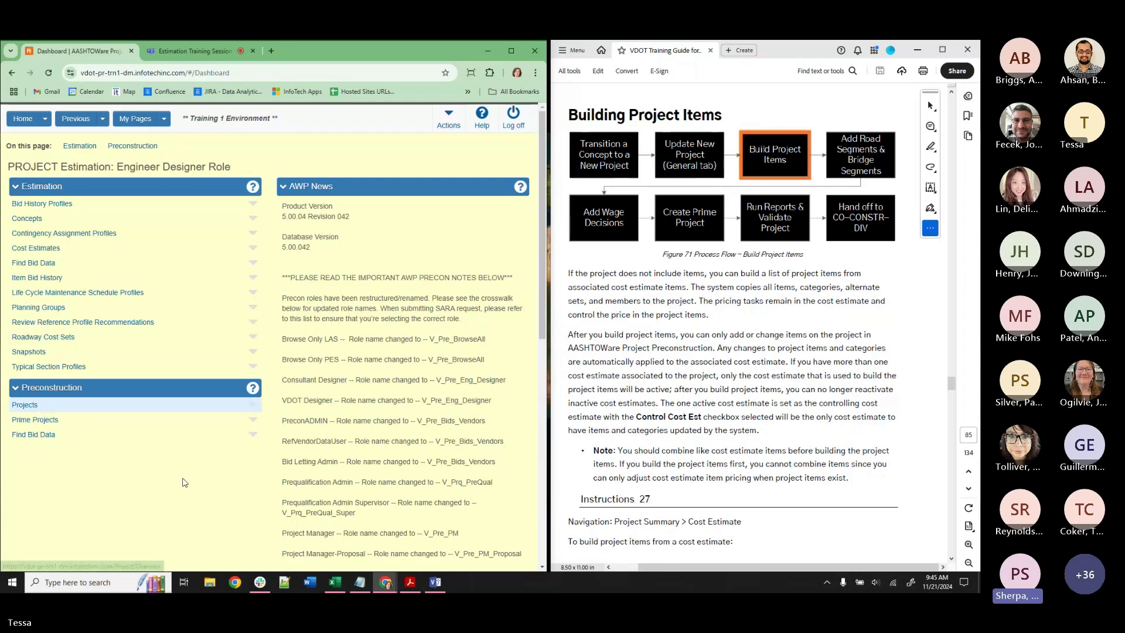
Open the Concept Overview and attempt a PSE concept search.
mouse_move(360, 586)
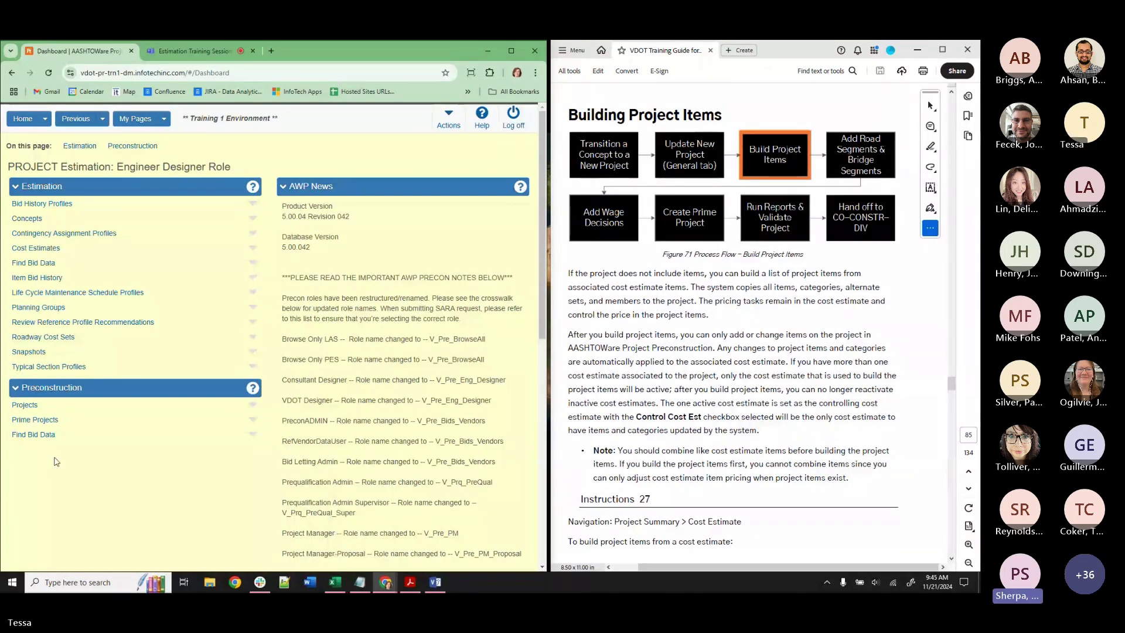
left_click(27, 220)
left_click(68, 198)
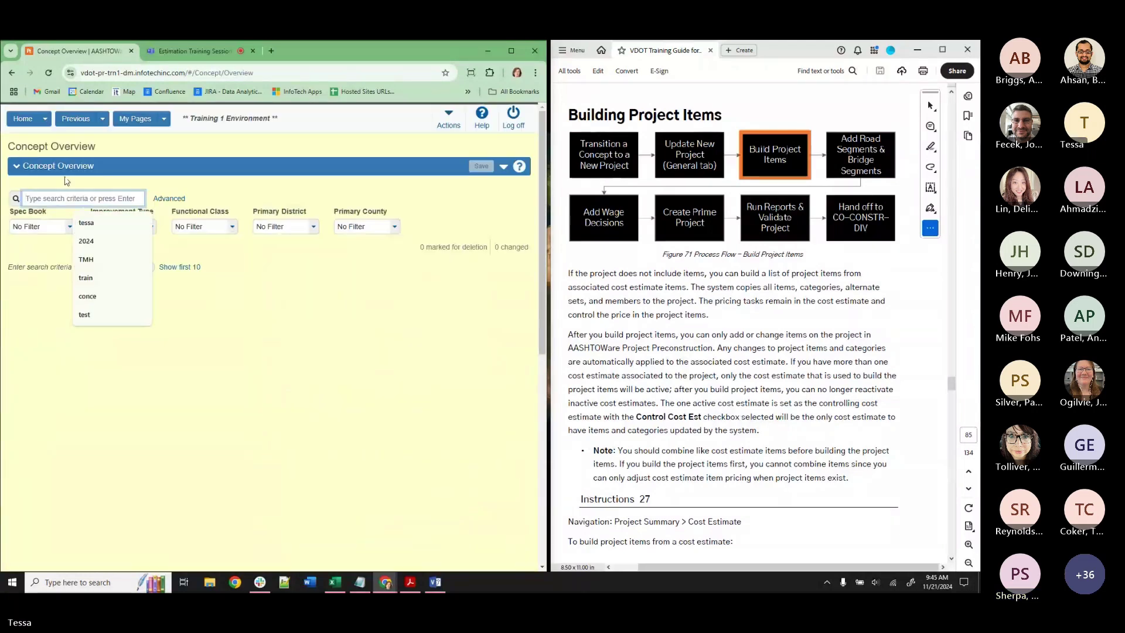
type("PS")
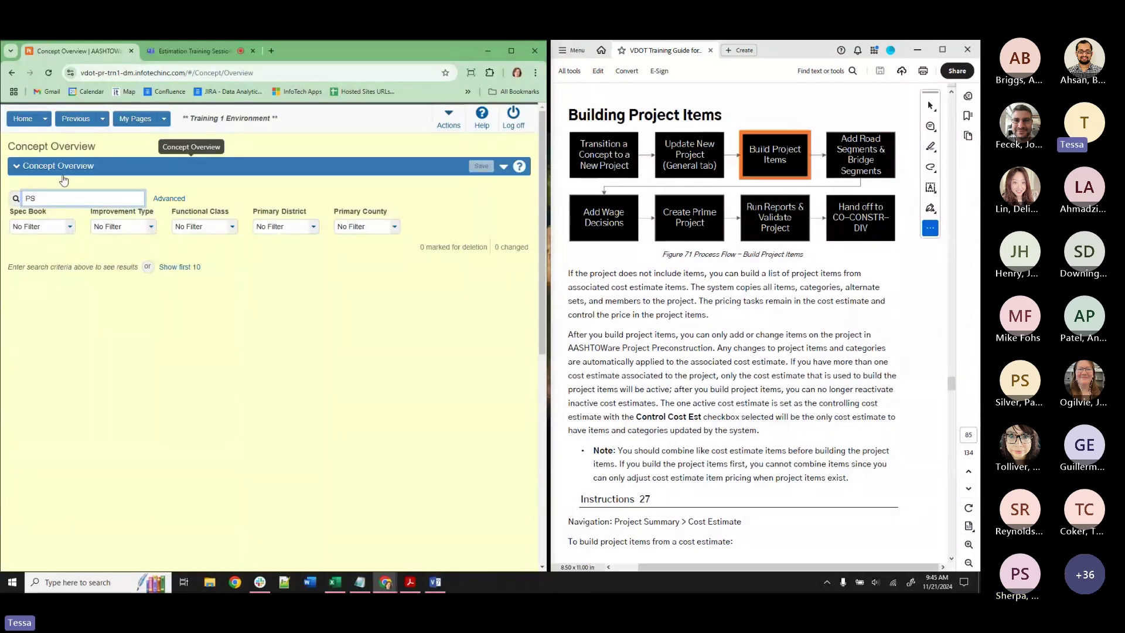
type("E")
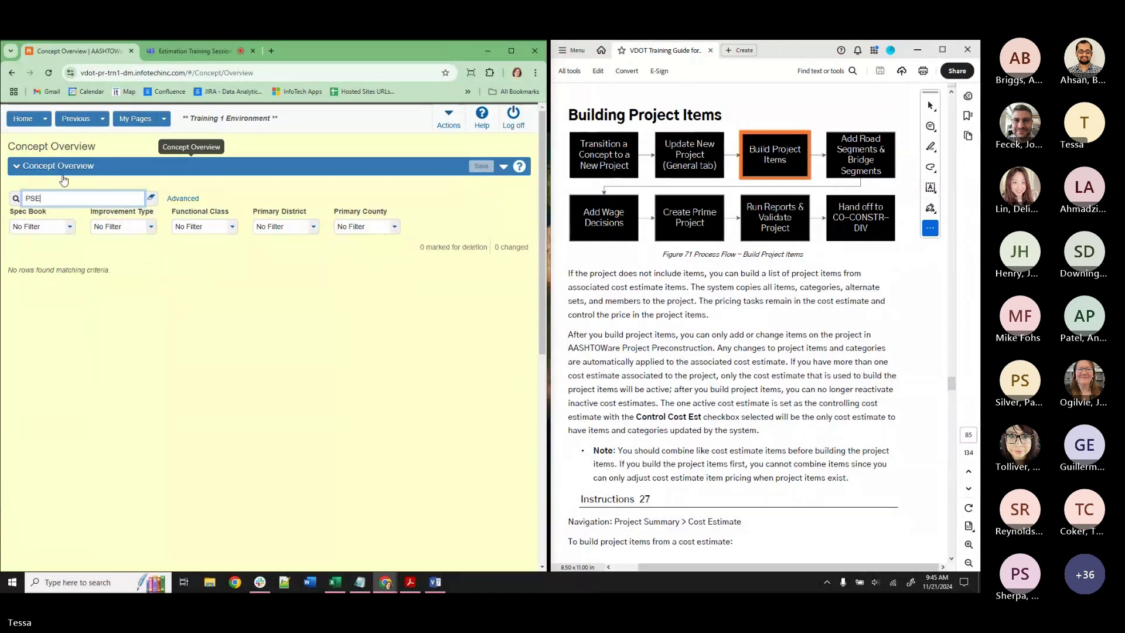
left_click(45, 119)
left_click(50, 224)
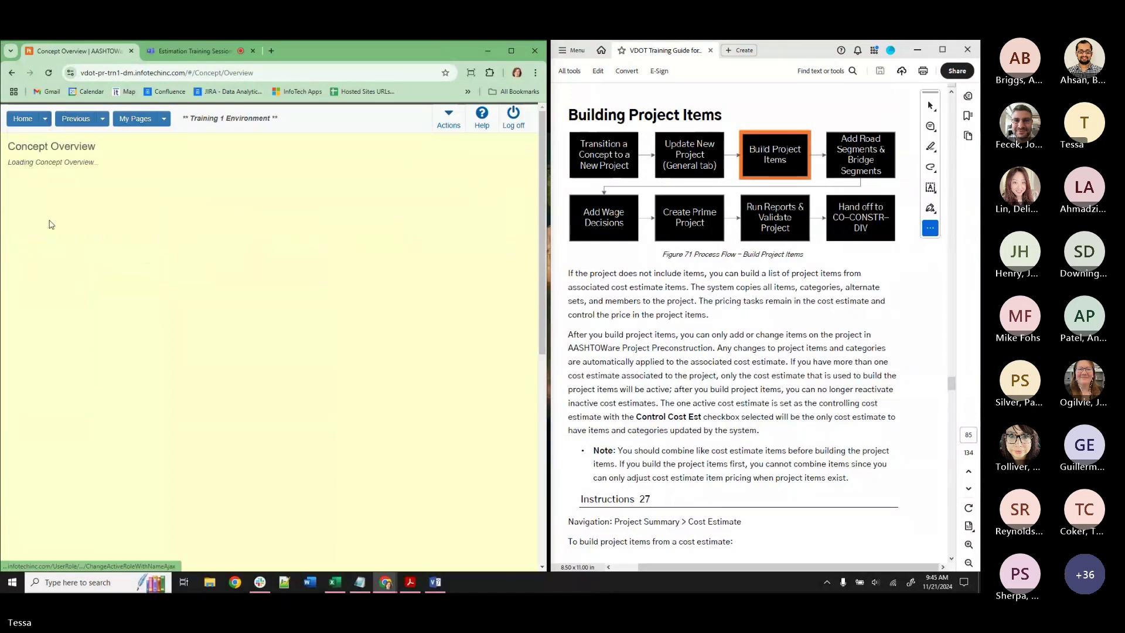
left_click(54, 203)
left_click(54, 205)
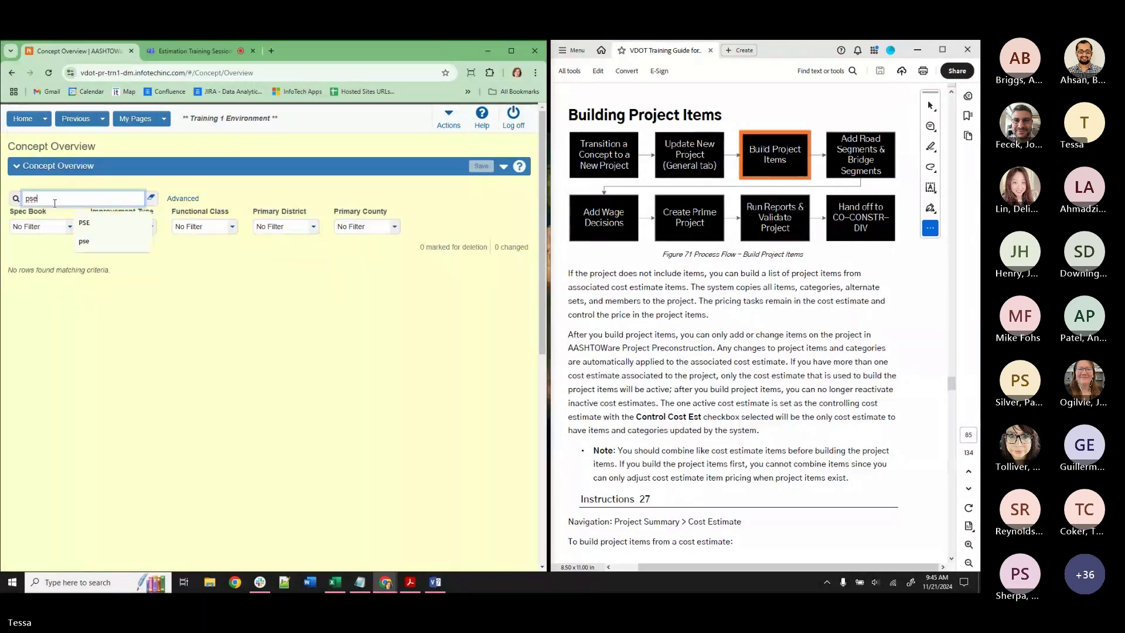
left_click(151, 198)
left_click(130, 197)
type("PSE")
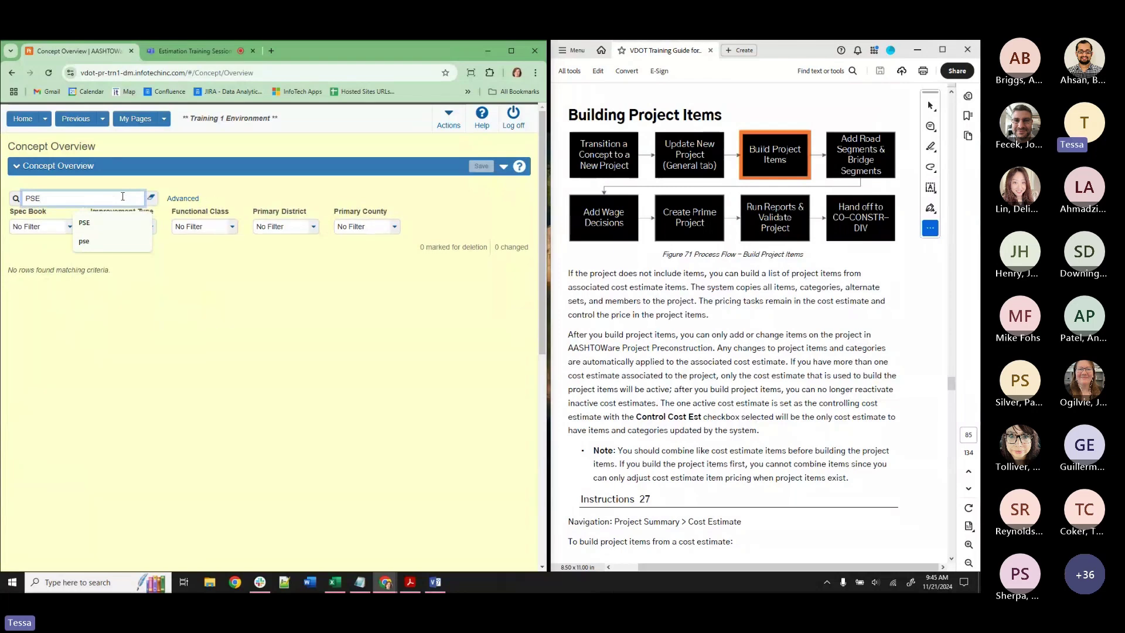
left_click(151, 197)
left_click(180, 294)
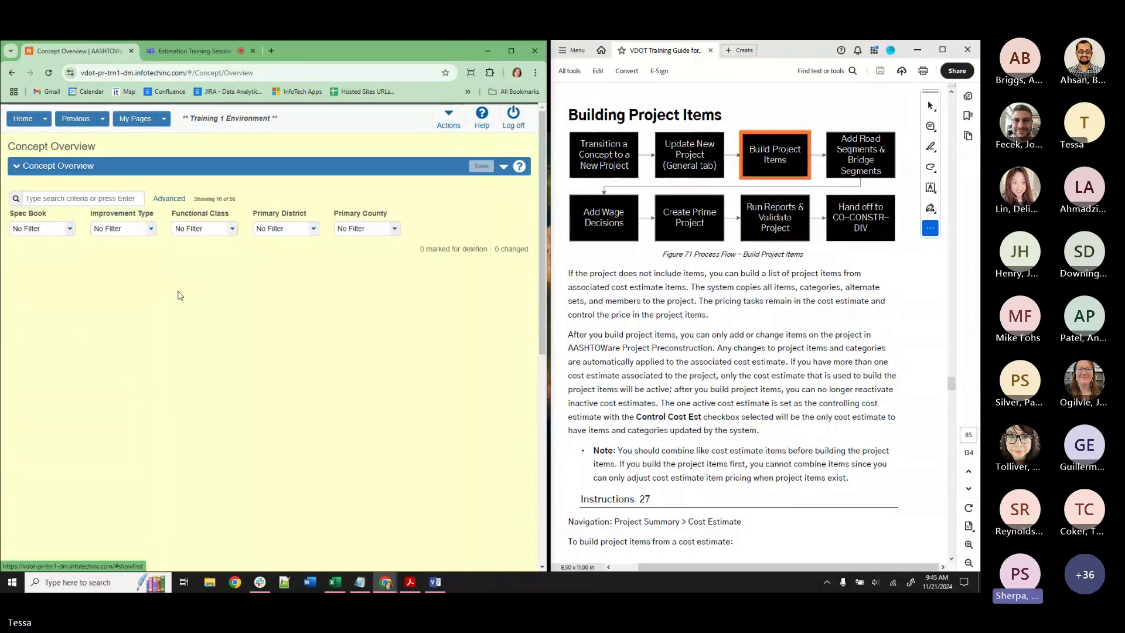
Search concepts for PS and open 241121_TRAINING_PS in a new tab.
left_click(40, 199)
type("-PS")
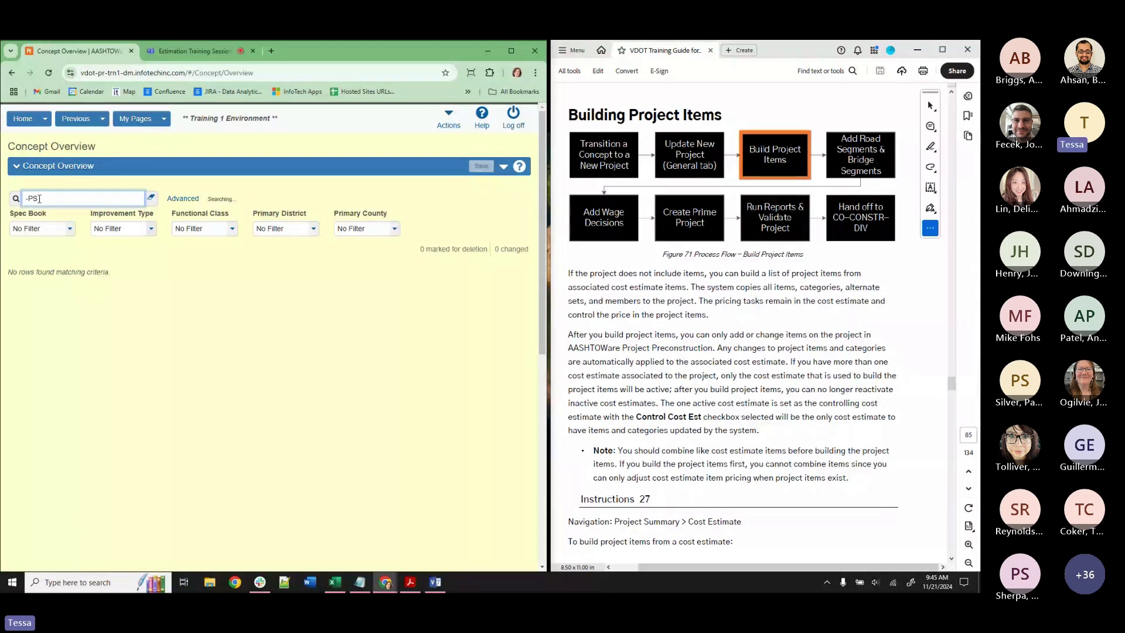
left_click_drag(39, 199, 3, 199)
type("PS")
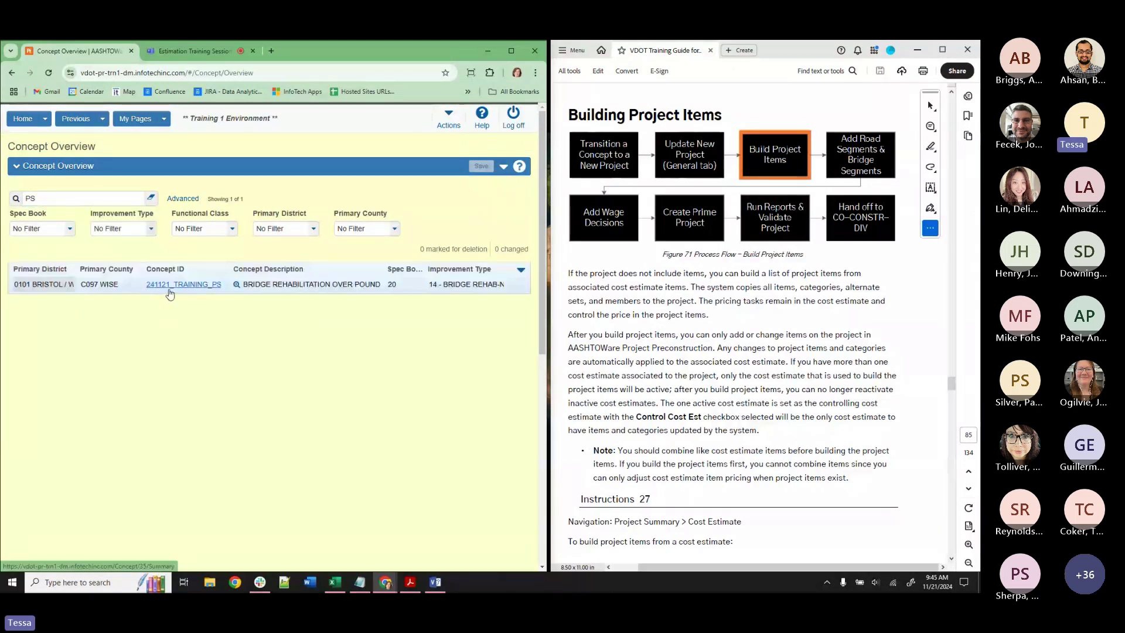
right_click(166, 285)
left_click(186, 297)
key("ctrl+Tab")
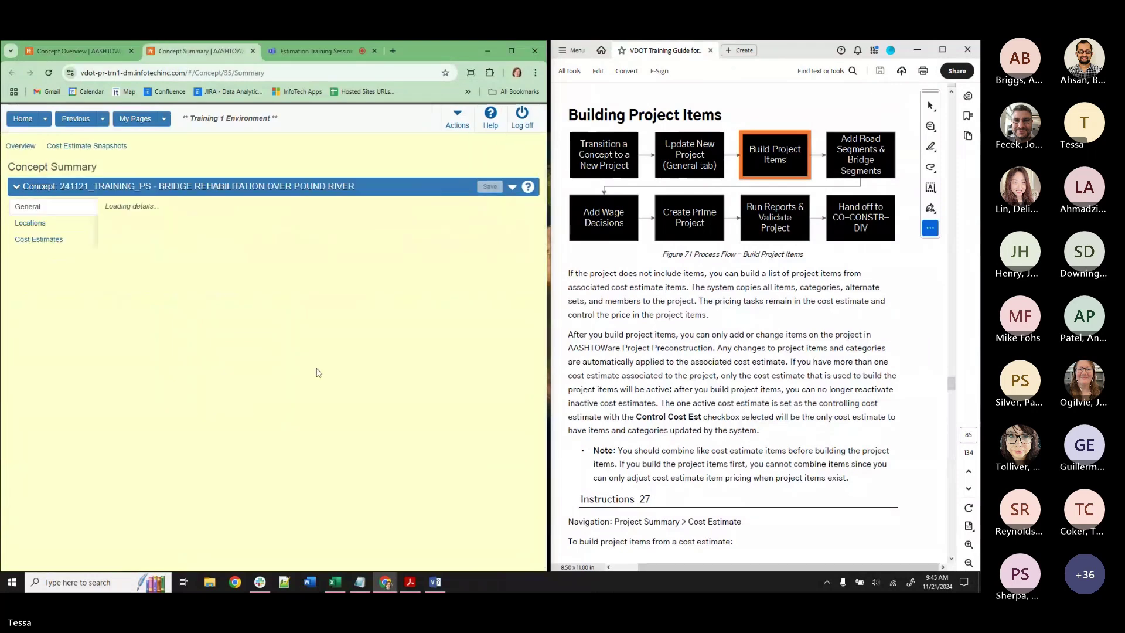
scroll(317, 373, "down", 5)
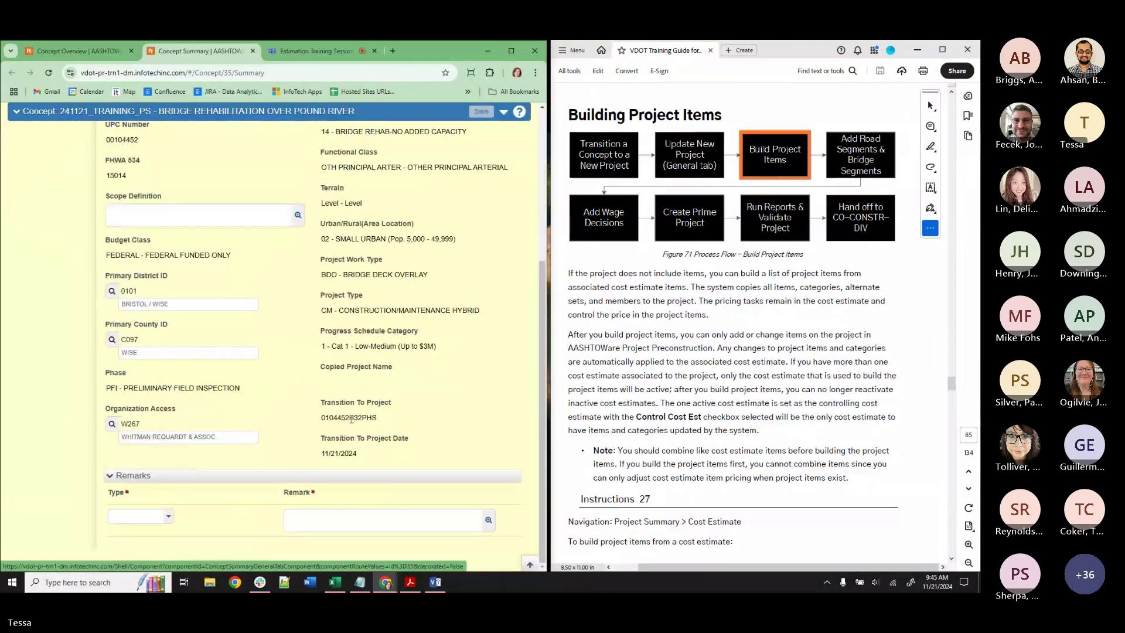
left_click_drag(378, 418, 322, 420)
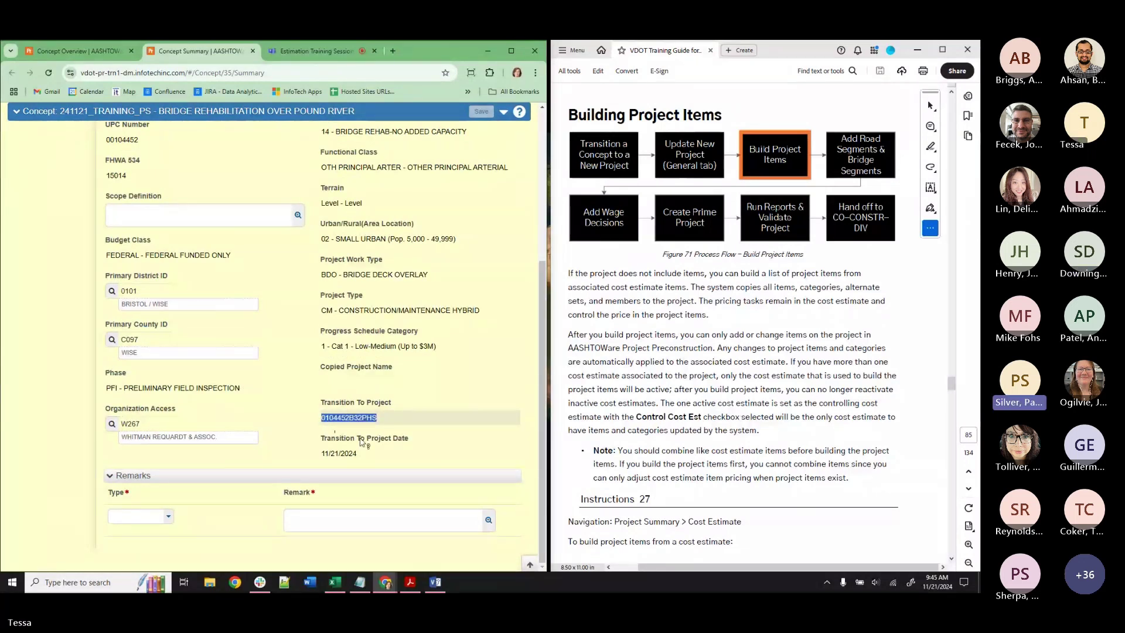
mouse_move(368, 441)
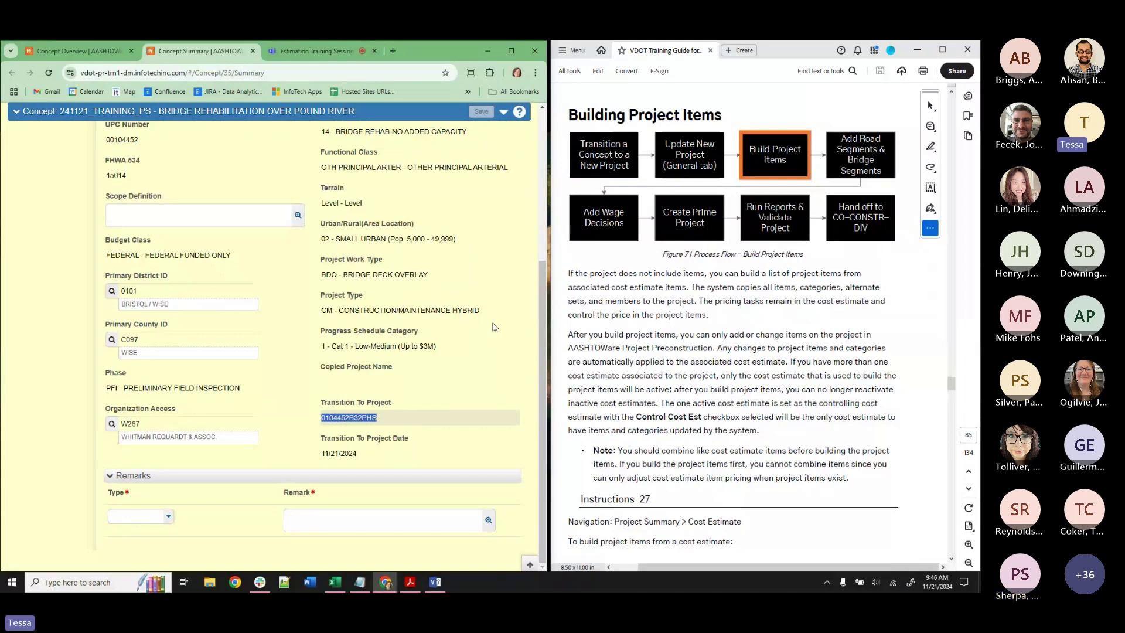
scroll(462, 351, "up", 4)
scroll(450, 372, "down", 3)
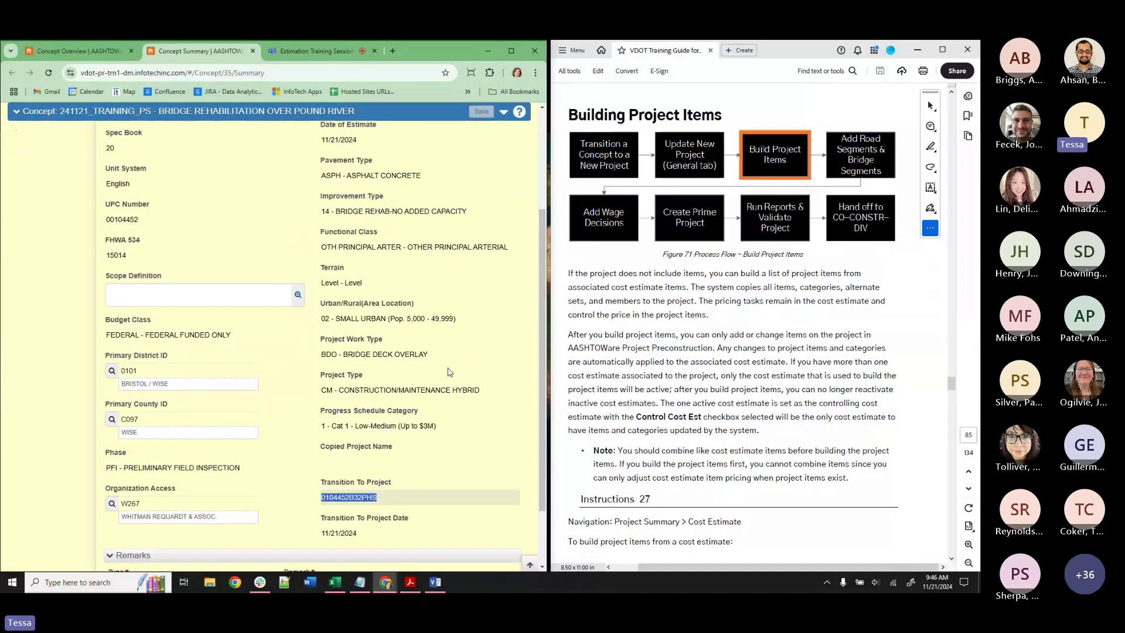
scroll(449, 372, "down", 1)
left_click(377, 469)
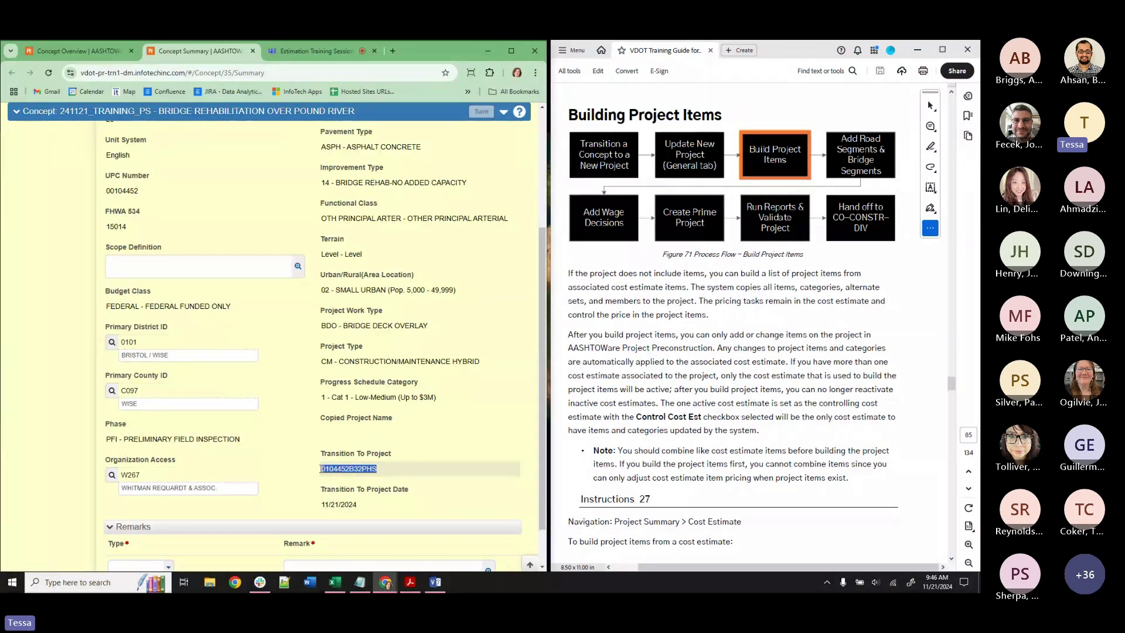
scroll(321, 466, "up", 3)
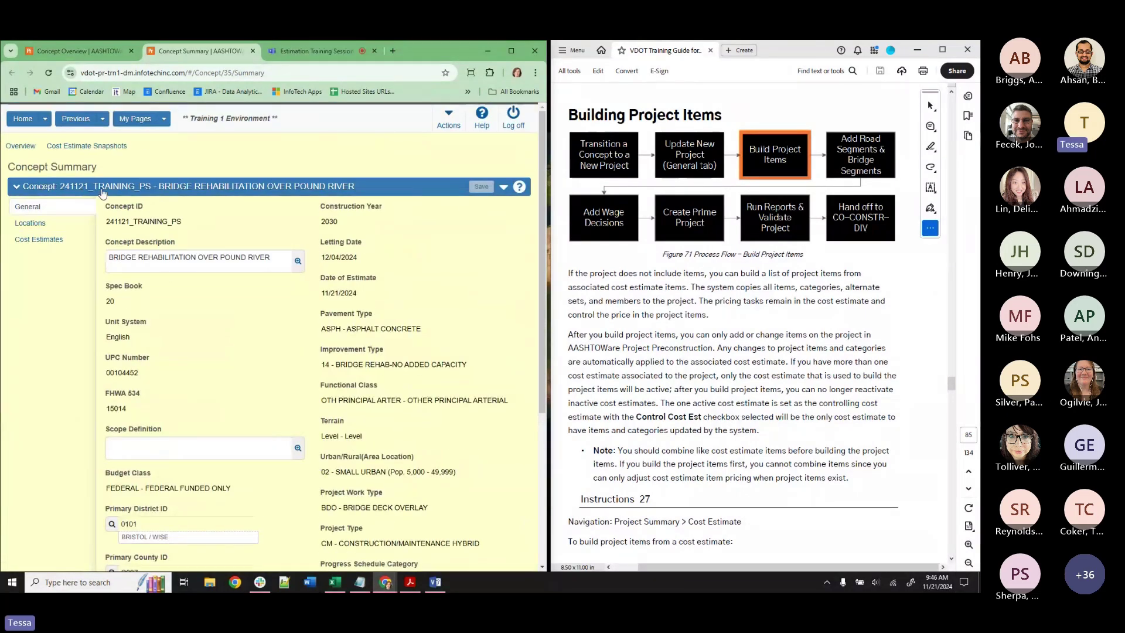
scroll(284, 388, "down", 2)
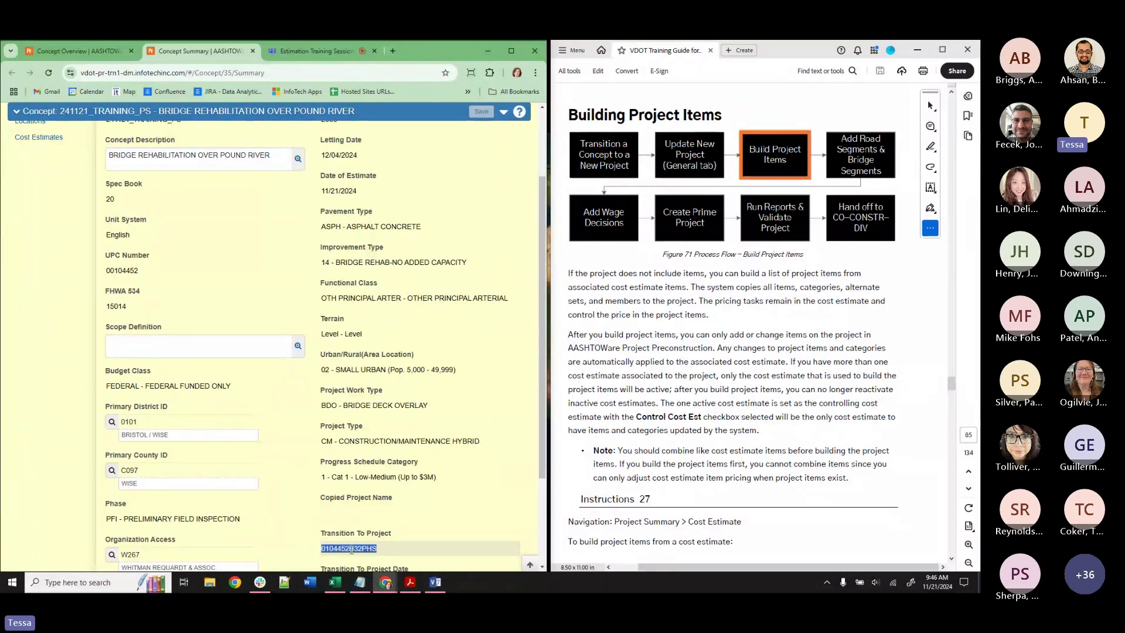
scroll(347, 547, "up", 2)
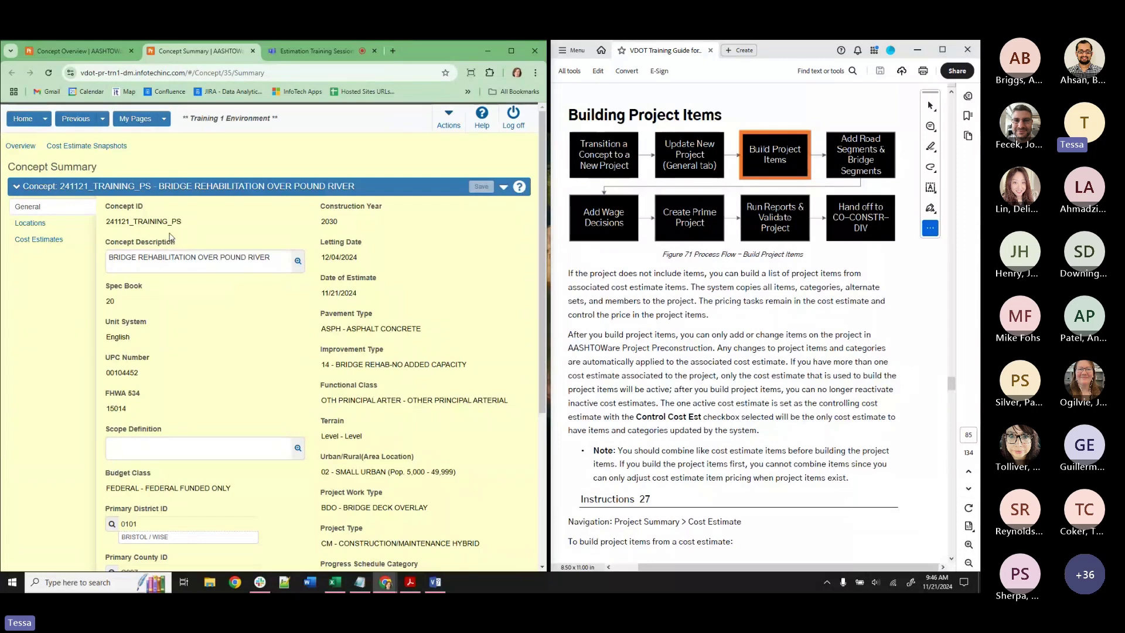
scroll(258, 310, "down", 3)
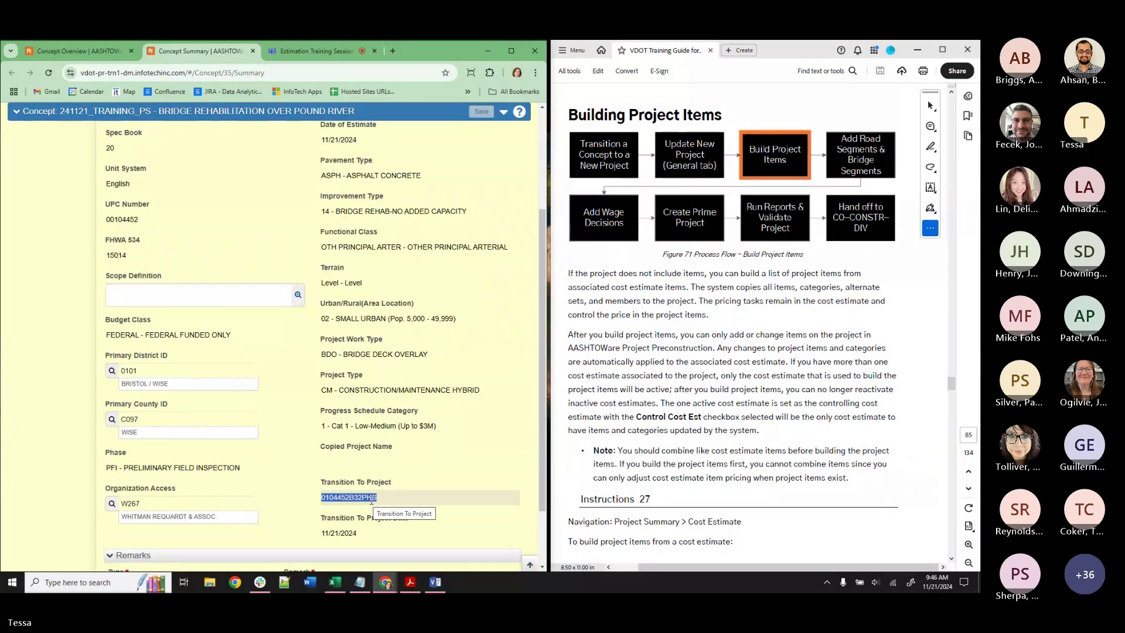
left_click(381, 497)
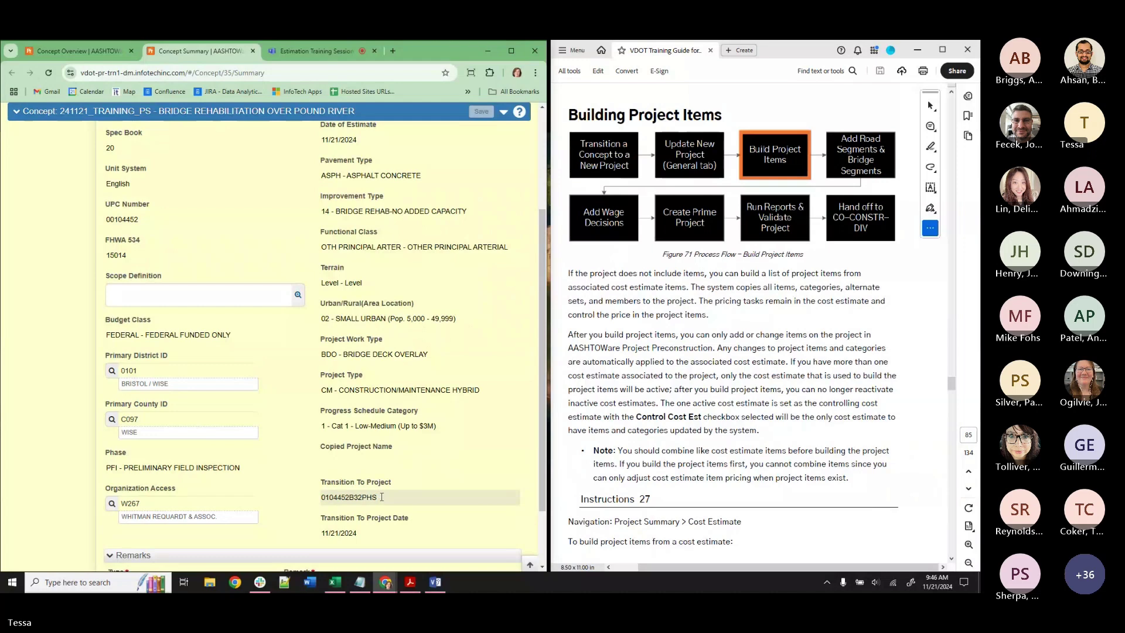
double_click(381, 497)
scroll(392, 488, "up", 4)
Change the concept search to PHS and open the 241121_TRAINING_PHS concept summary.
left_click(20, 146)
key("BackSpace")
type("H")
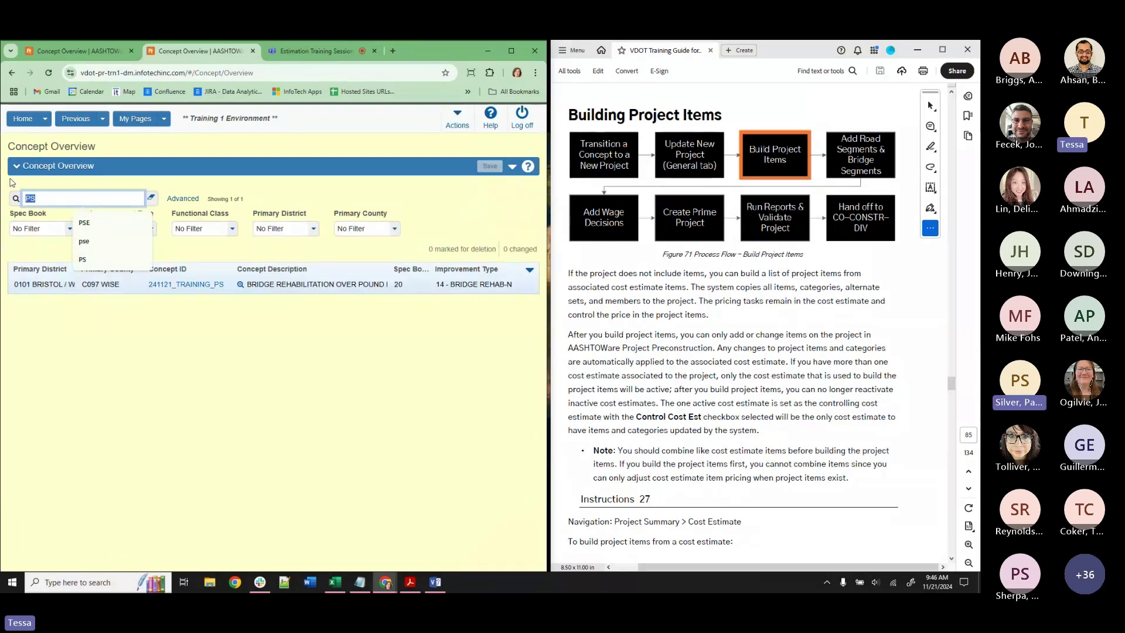
type("S")
key("Return")
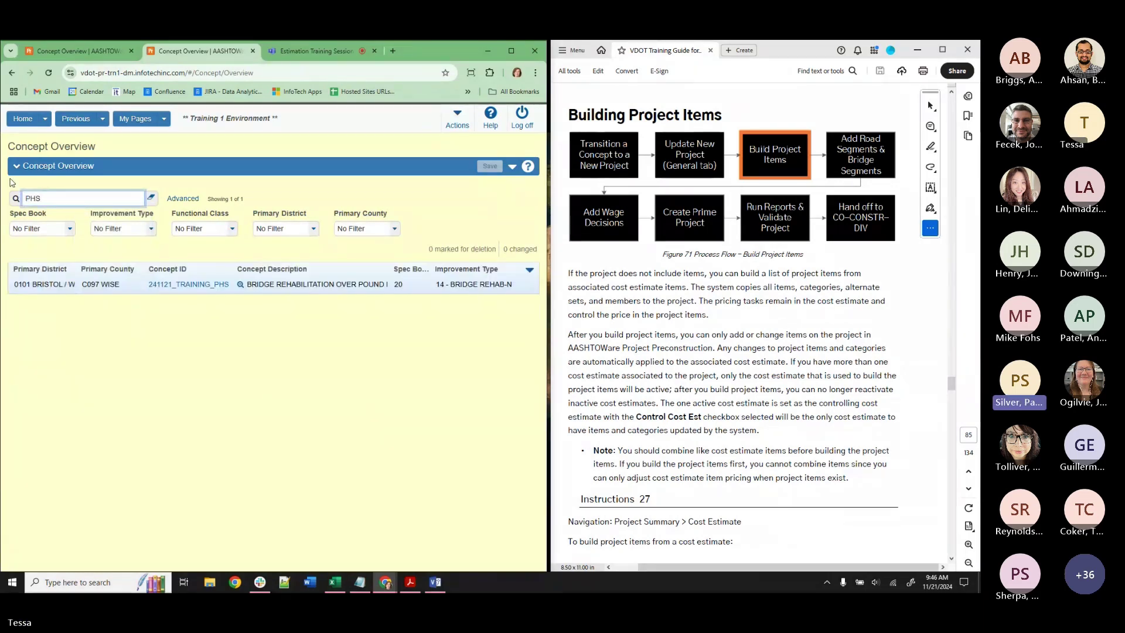
left_click(185, 284)
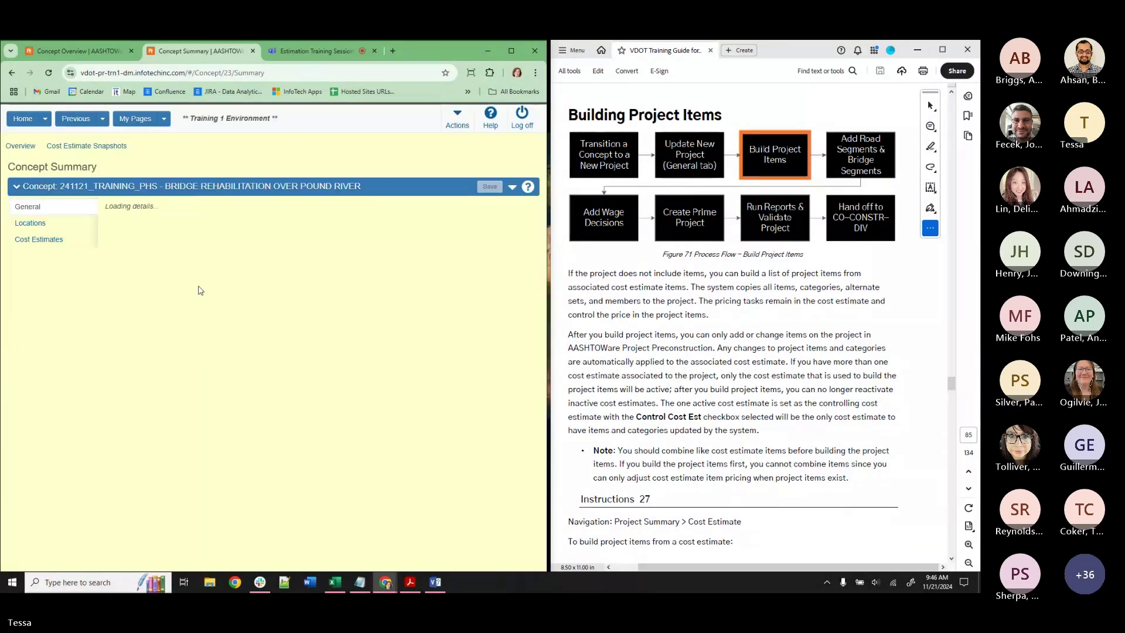
scroll(179, 316, "down", 4)
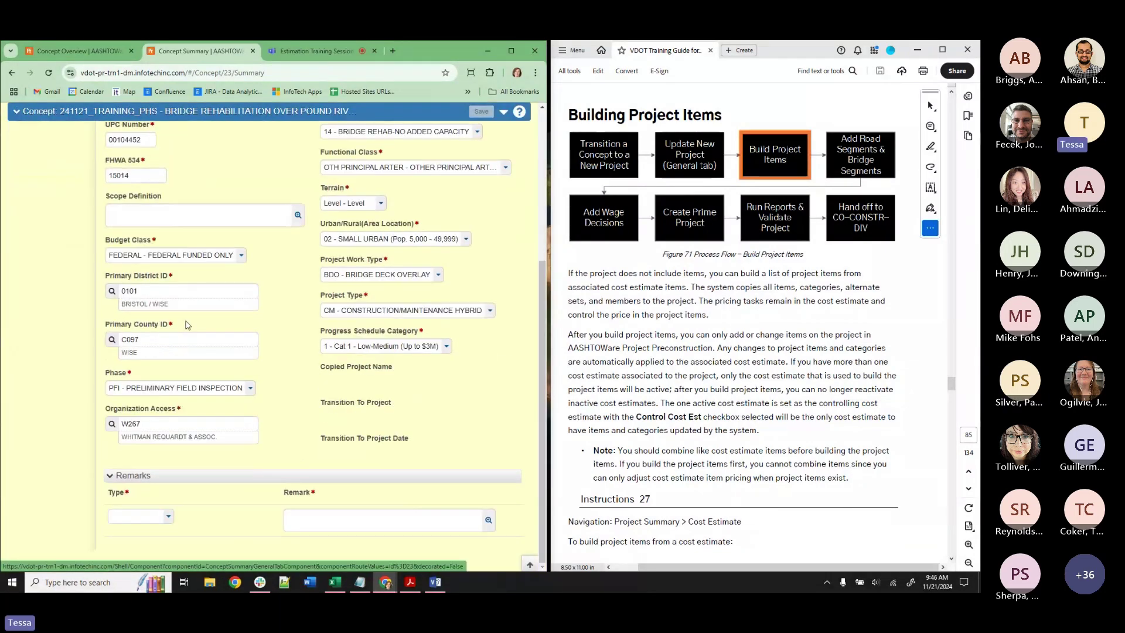
scroll(228, 352, "up", 4)
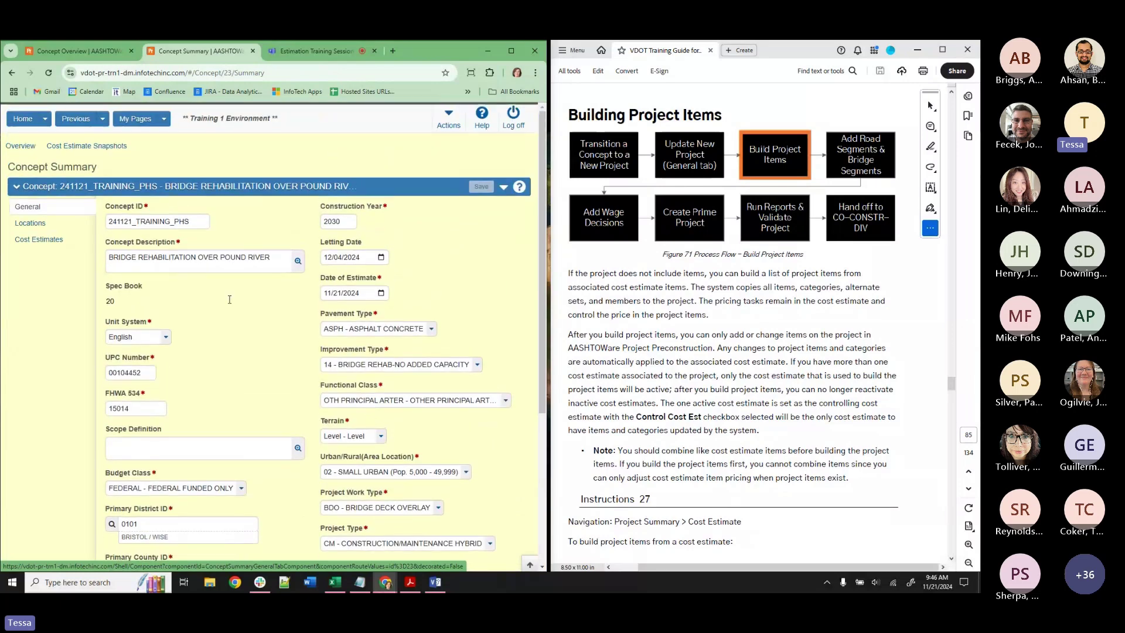
left_click_drag(193, 225, 174, 217)
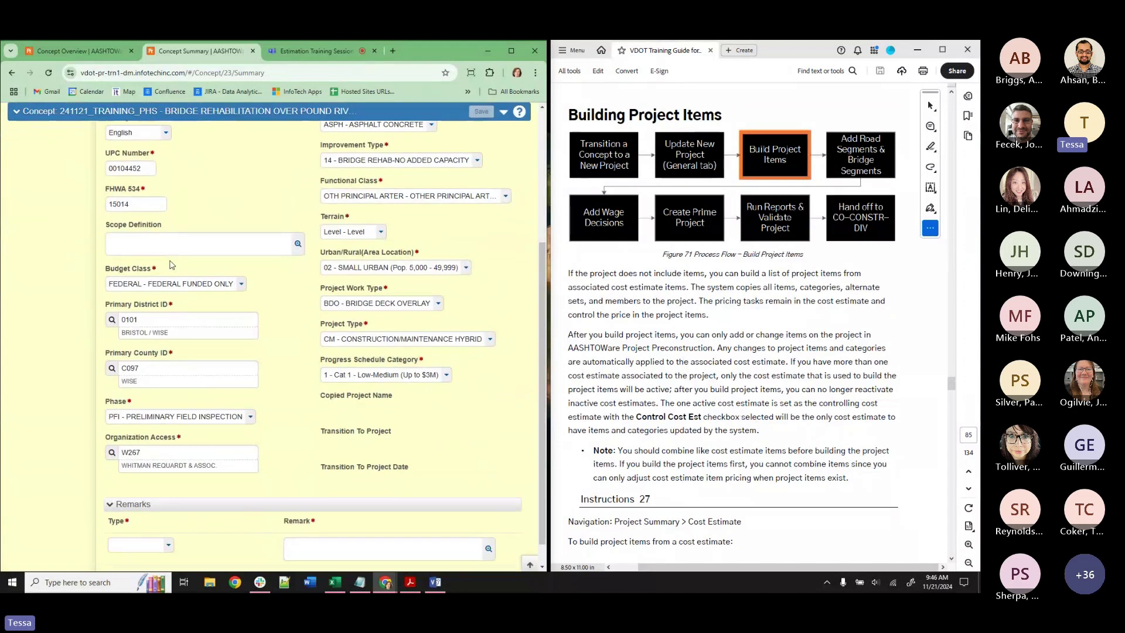
scroll(172, 265, "up", 4)
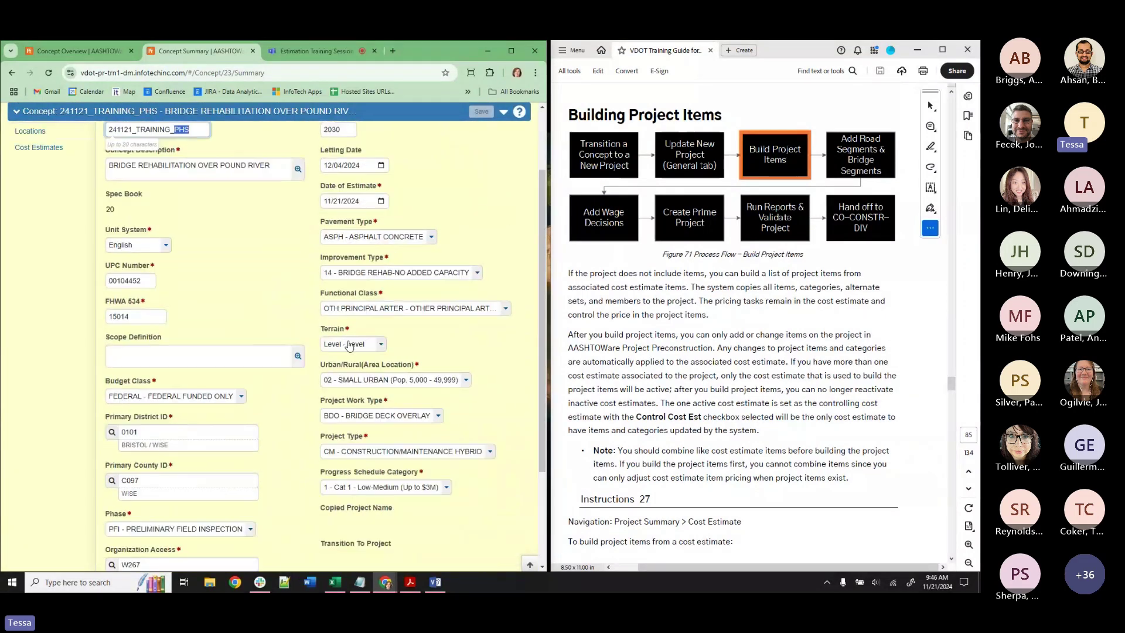
left_click_drag(174, 221, 199, 227)
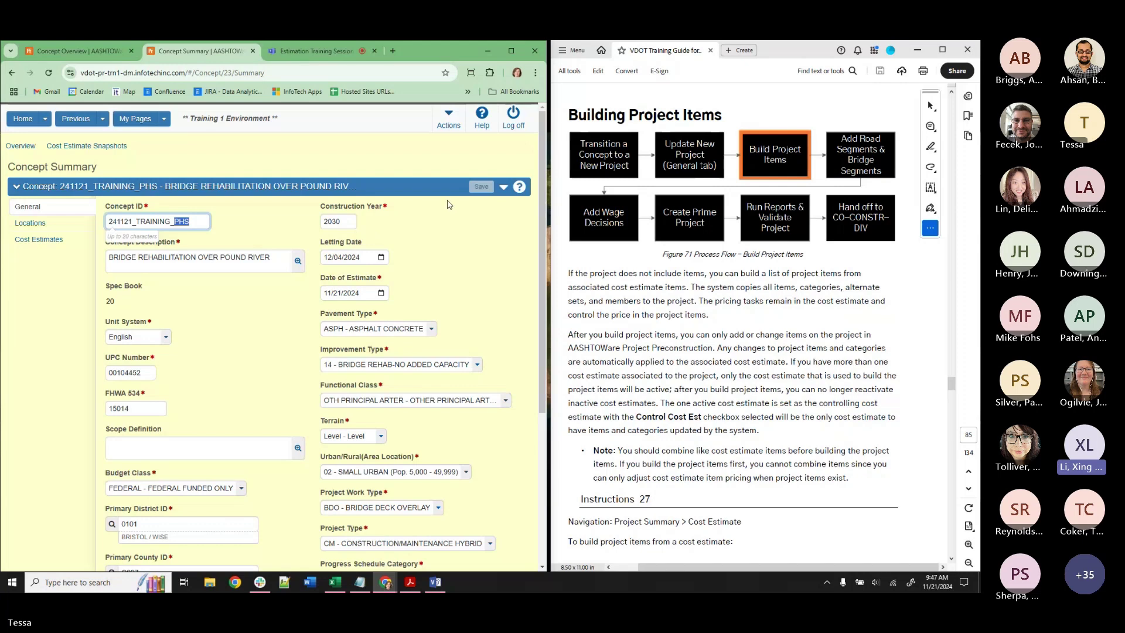
left_click(503, 186)
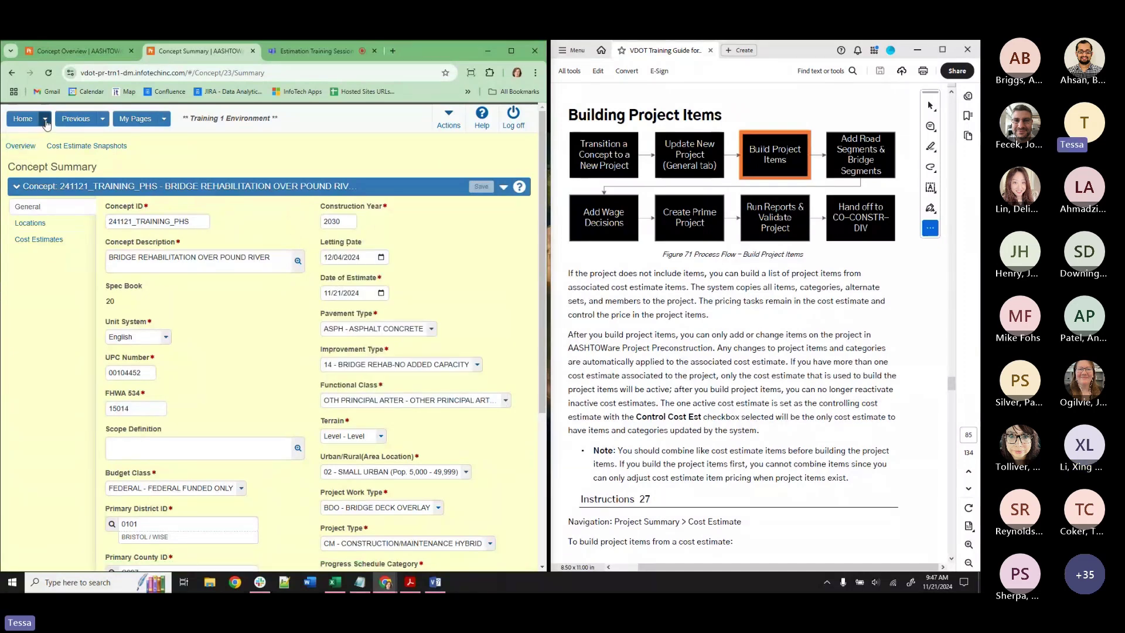
Find and open project 104452B32TMH2 using the tmh project search.
left_click(24, 119)
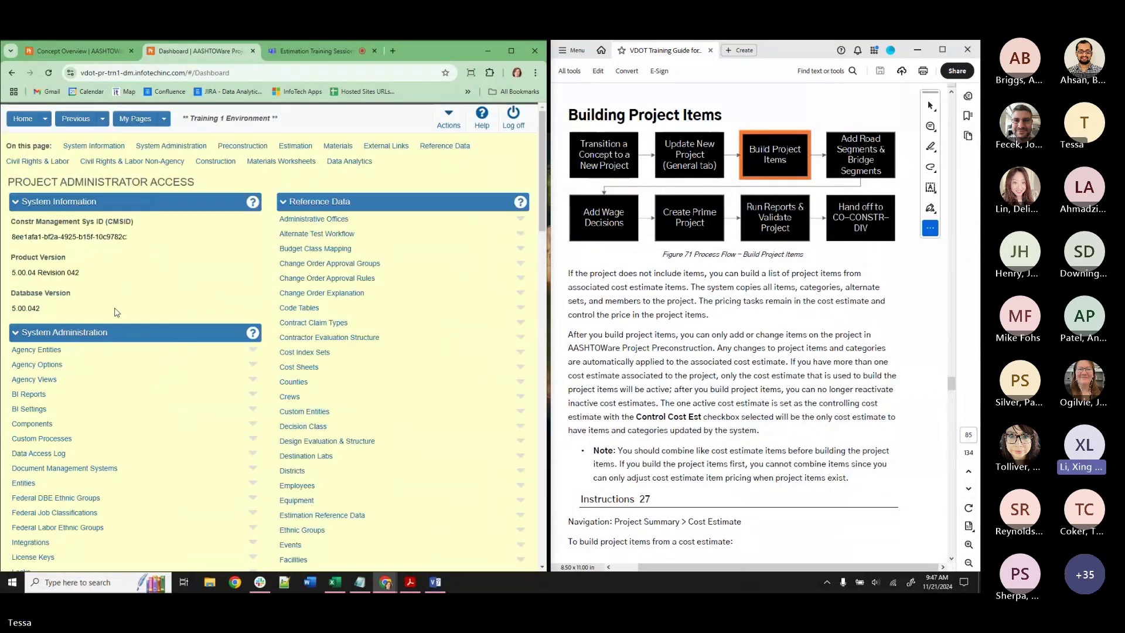
scroll(33, 498, "down", 8)
left_click(31, 510)
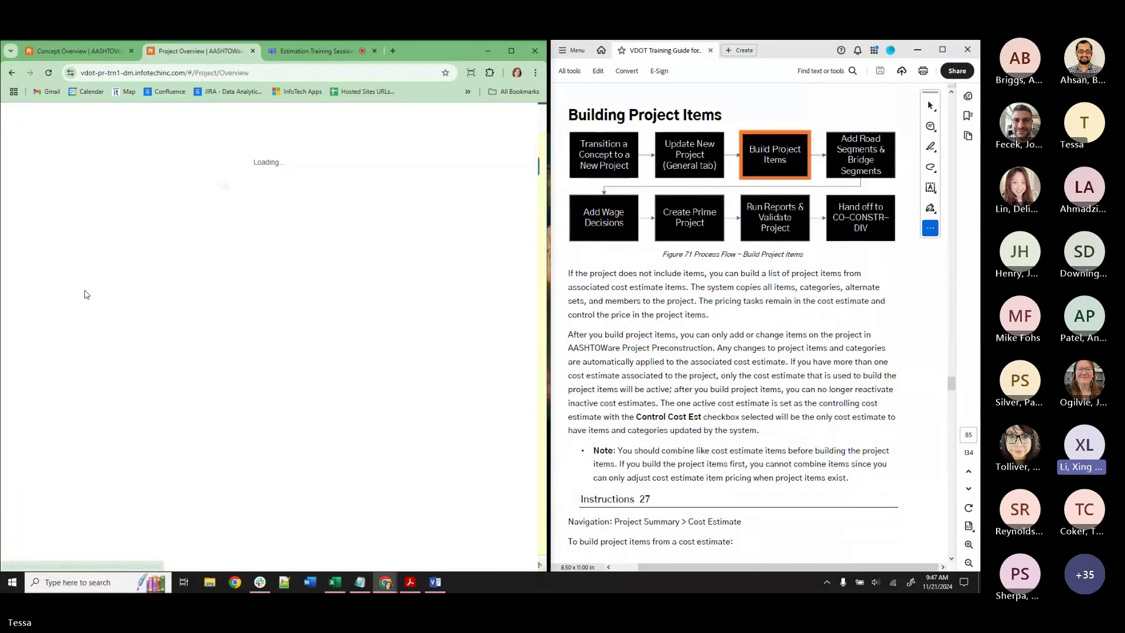
left_click(48, 199)
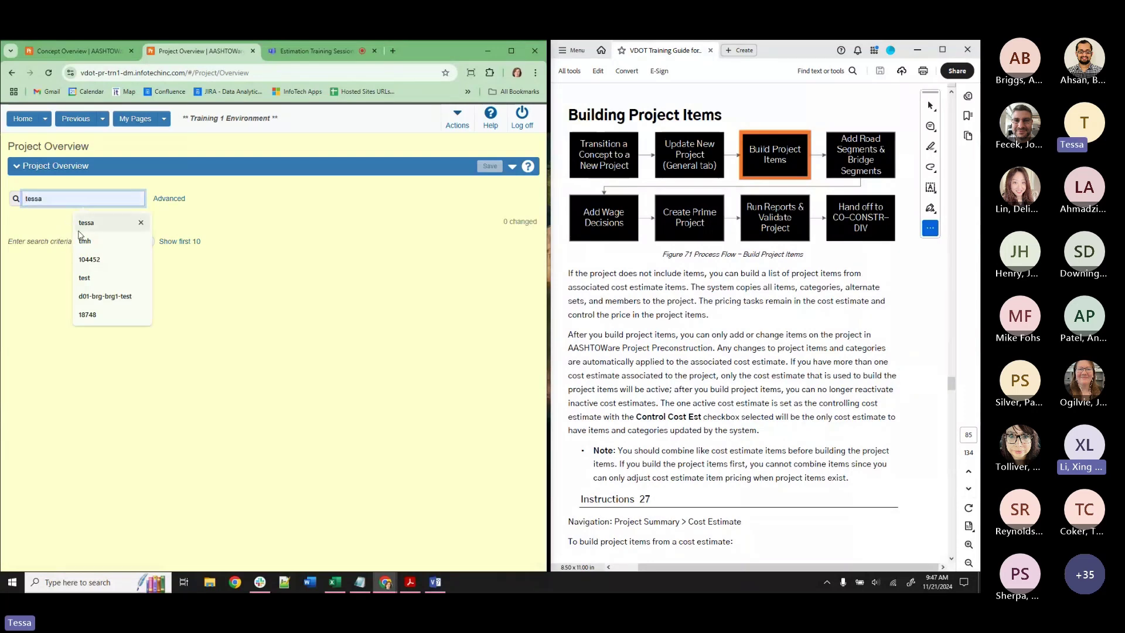
left_click(85, 241)
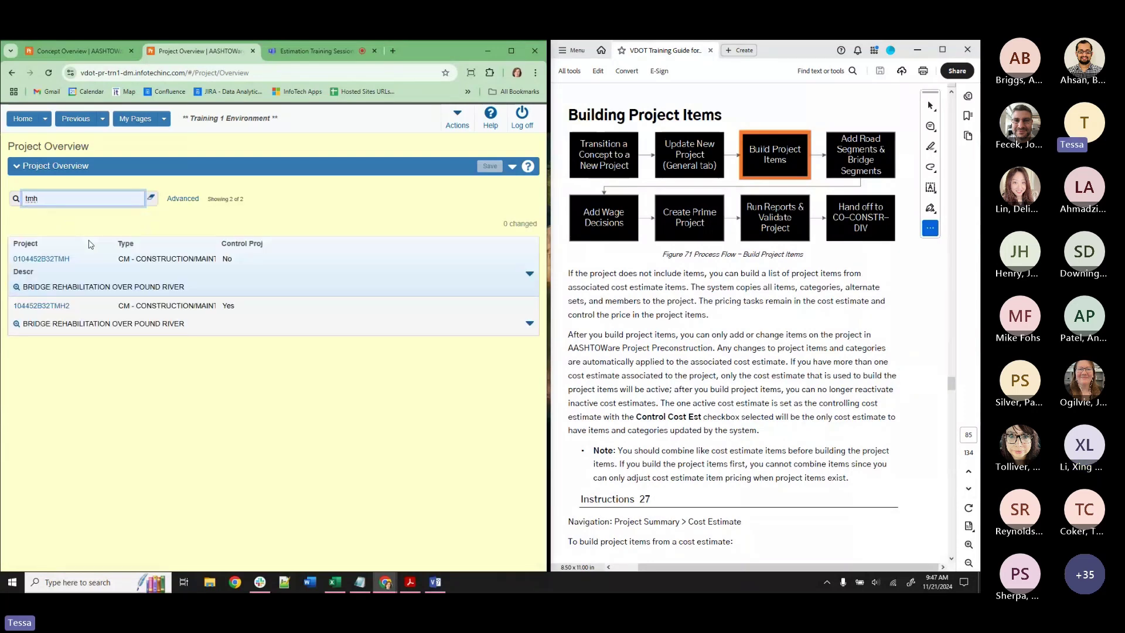
left_click(52, 306)
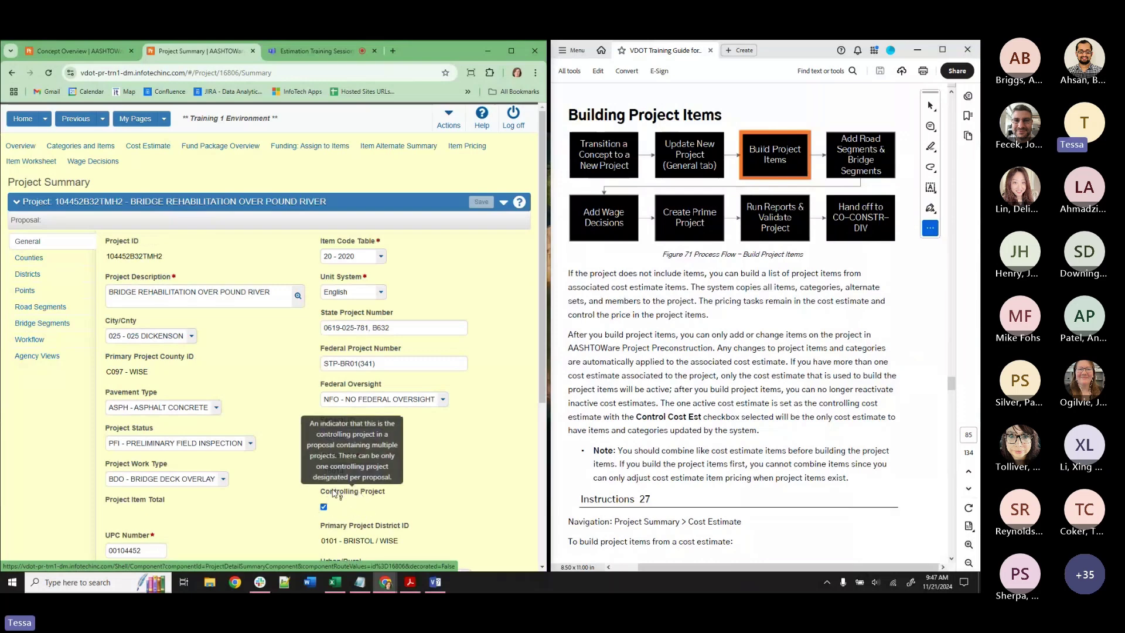
Uncheck and recheck Controlling Project, saving after each change.
left_click(324, 508)
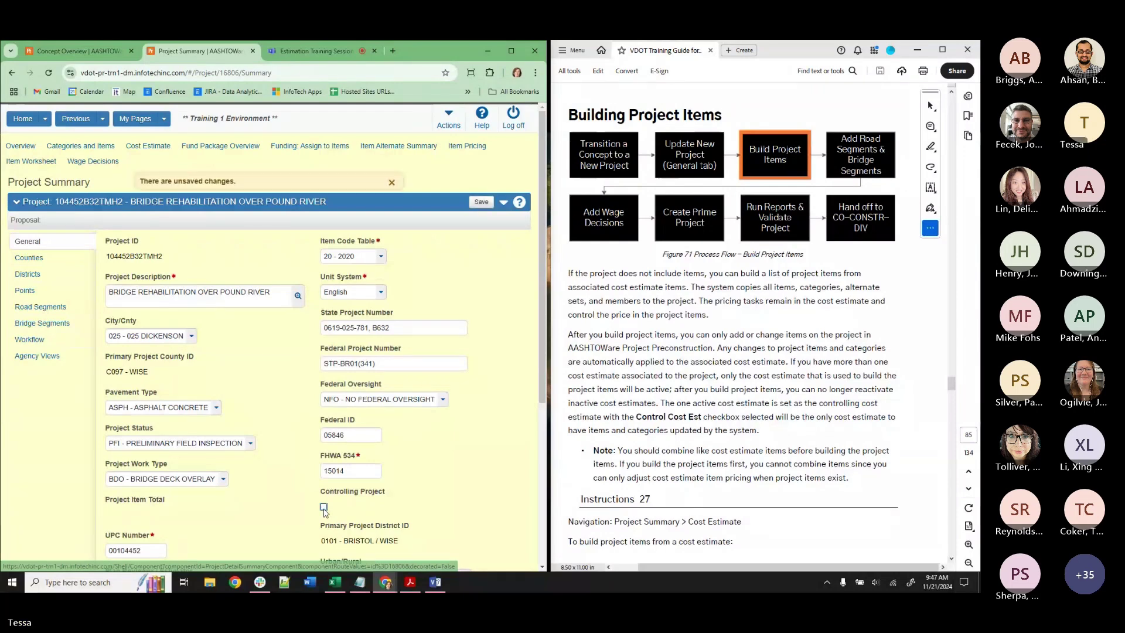
left_click(481, 202)
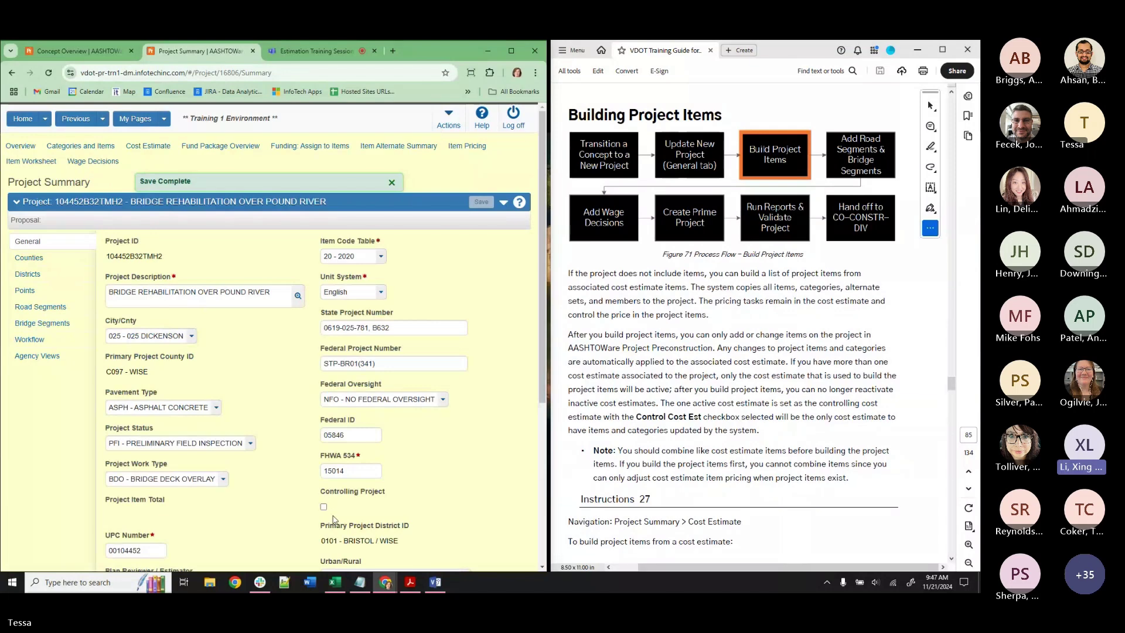
left_click(324, 507)
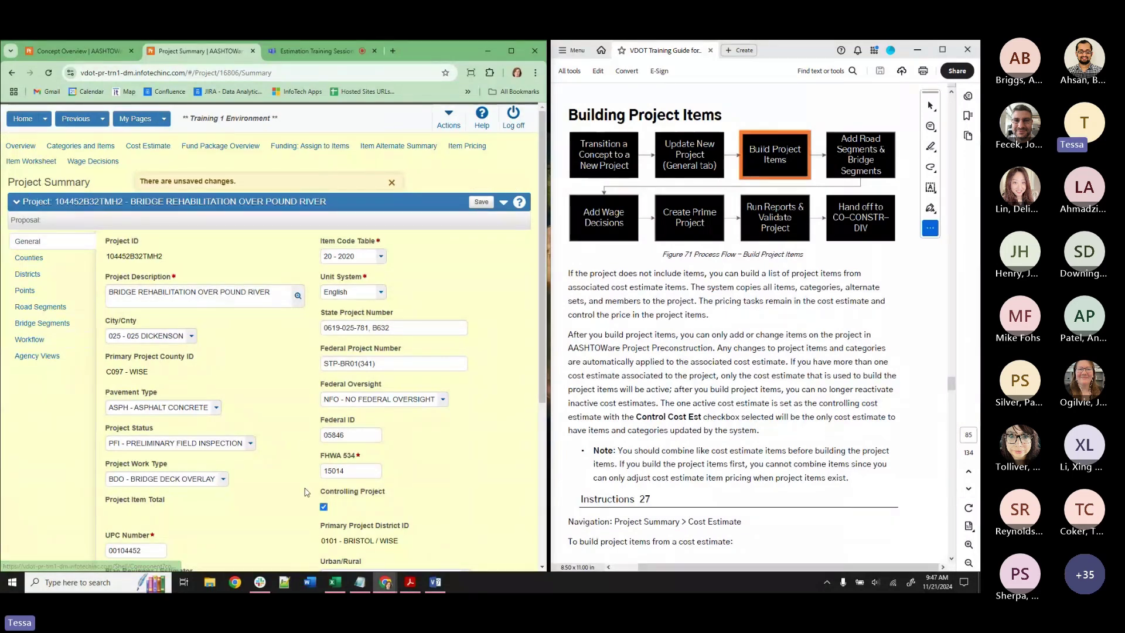
left_click(483, 203)
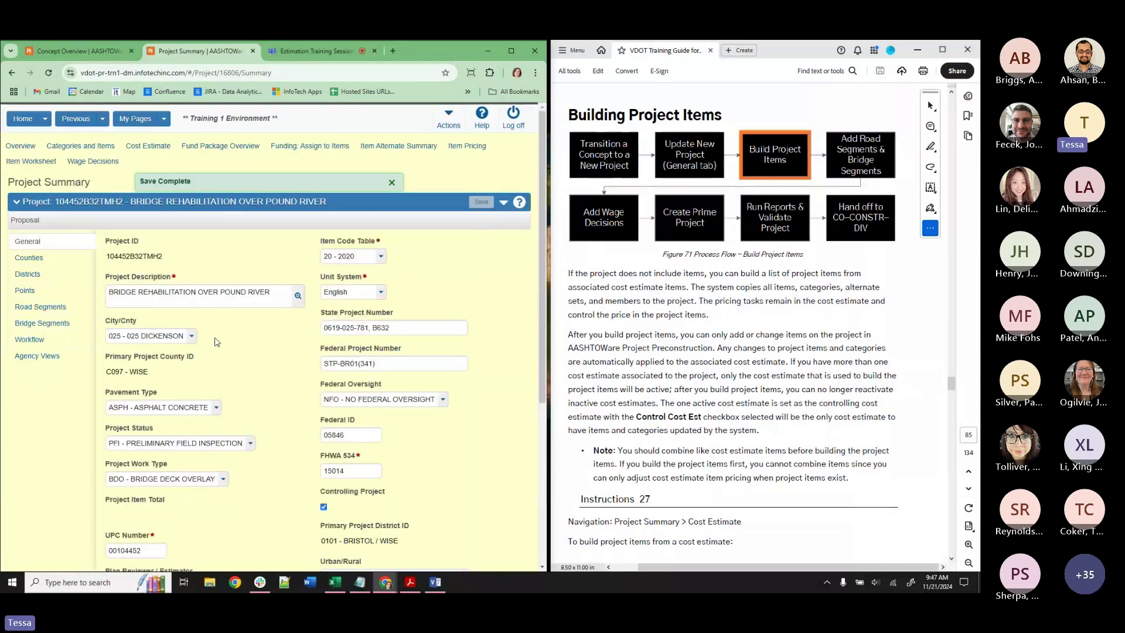
left_click(45, 120)
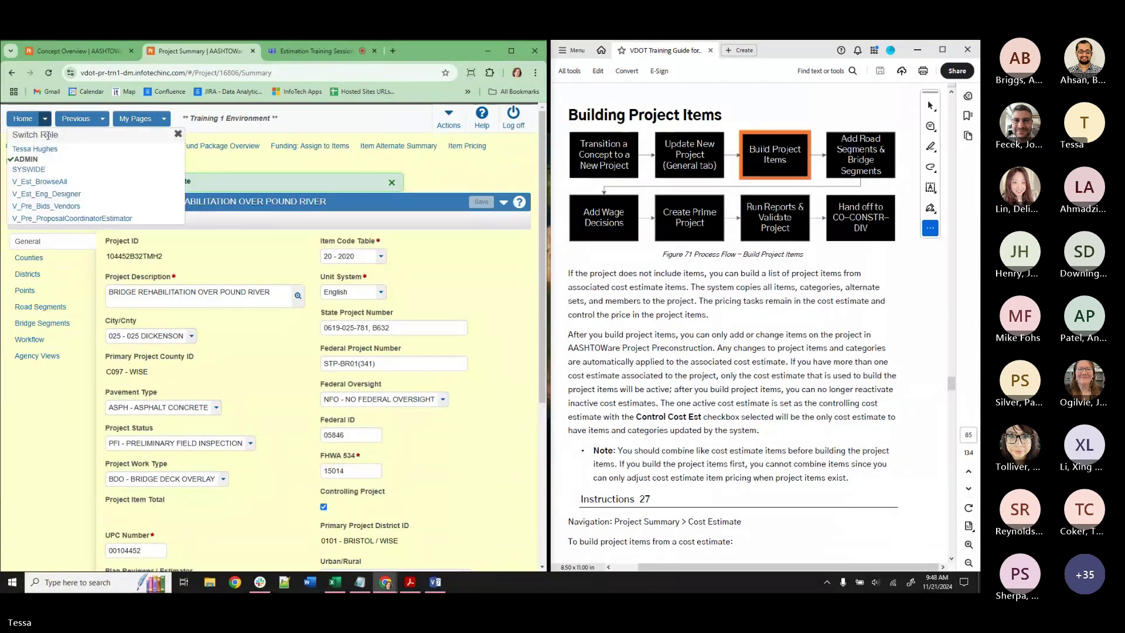
left_click(20, 146)
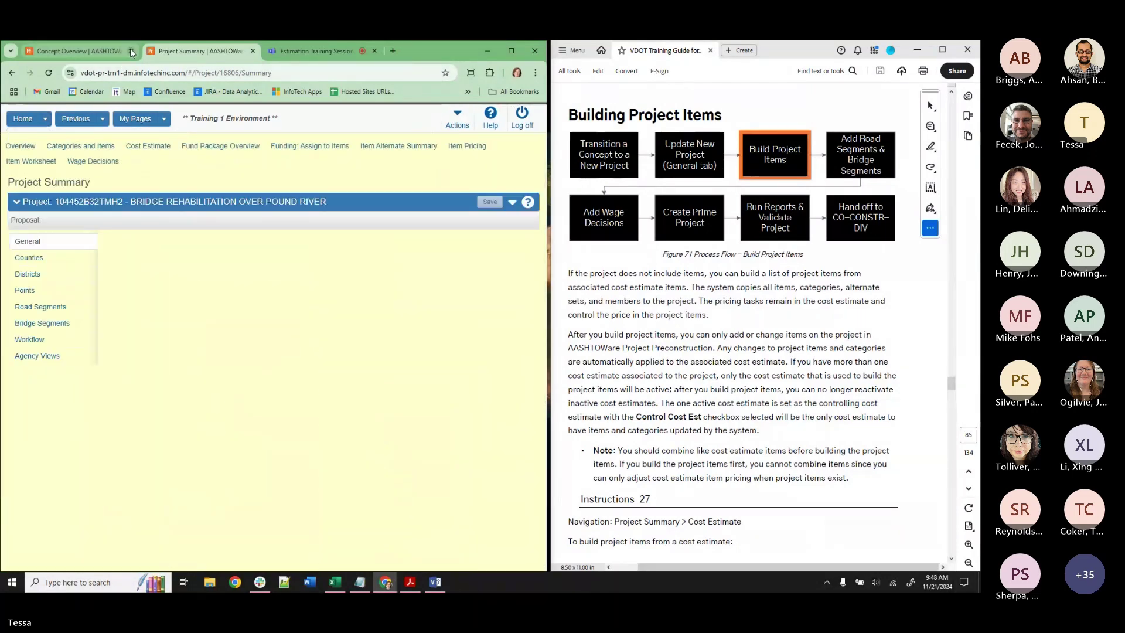
Close the Concept Overview tab and list project 104452B32TMH2's cost estimates, including DE-TRAINING-TMH2.
left_click(132, 51)
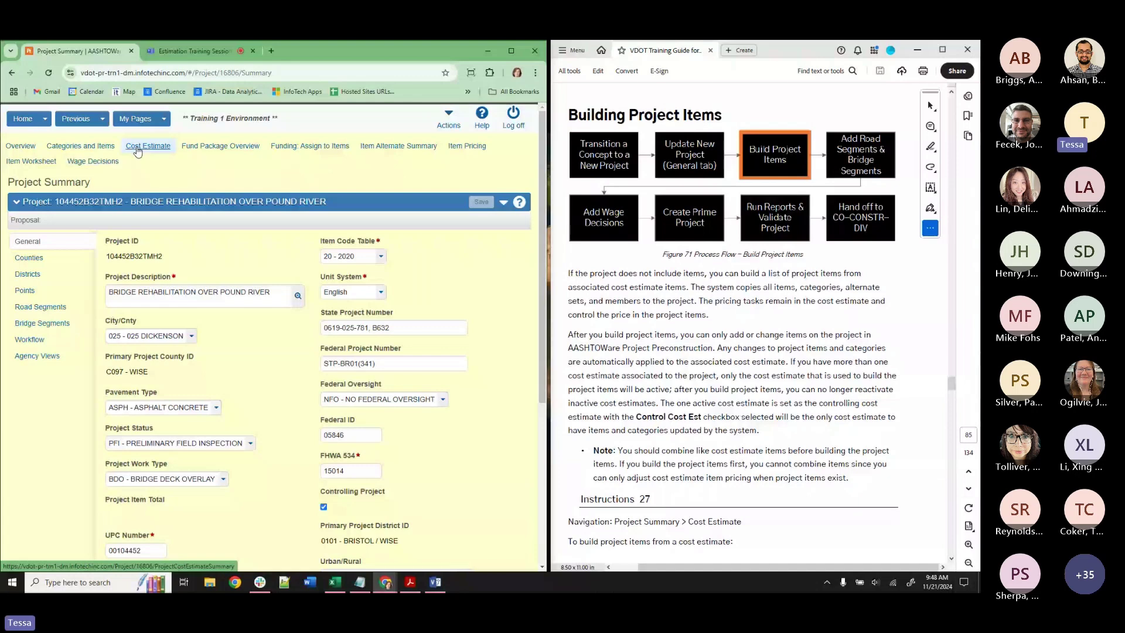
left_click(137, 151)
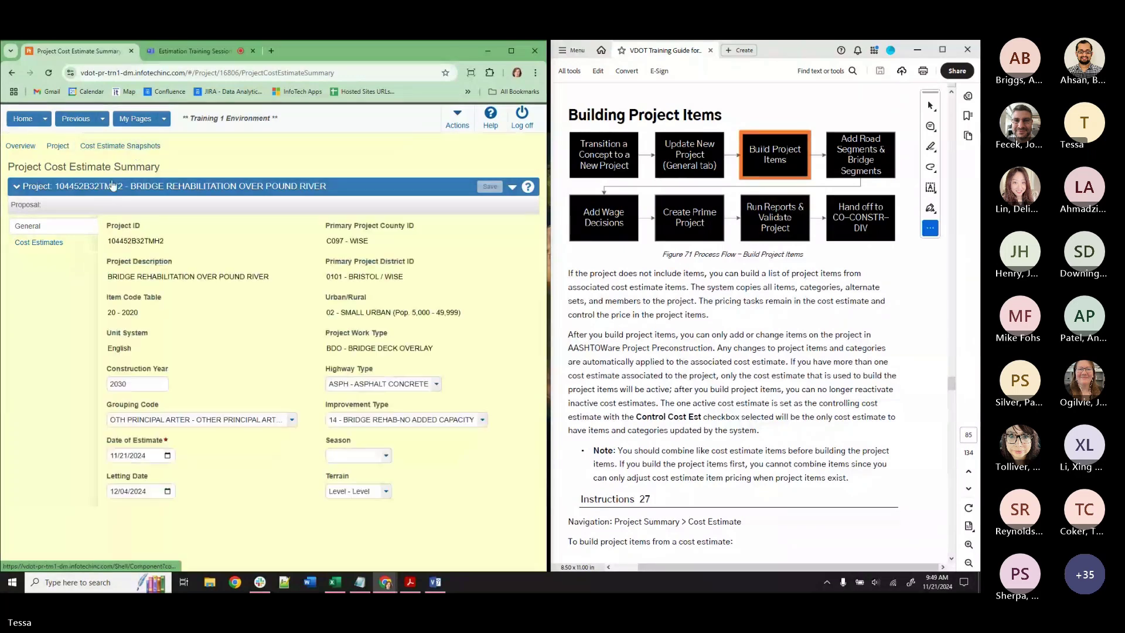
left_click(57, 251)
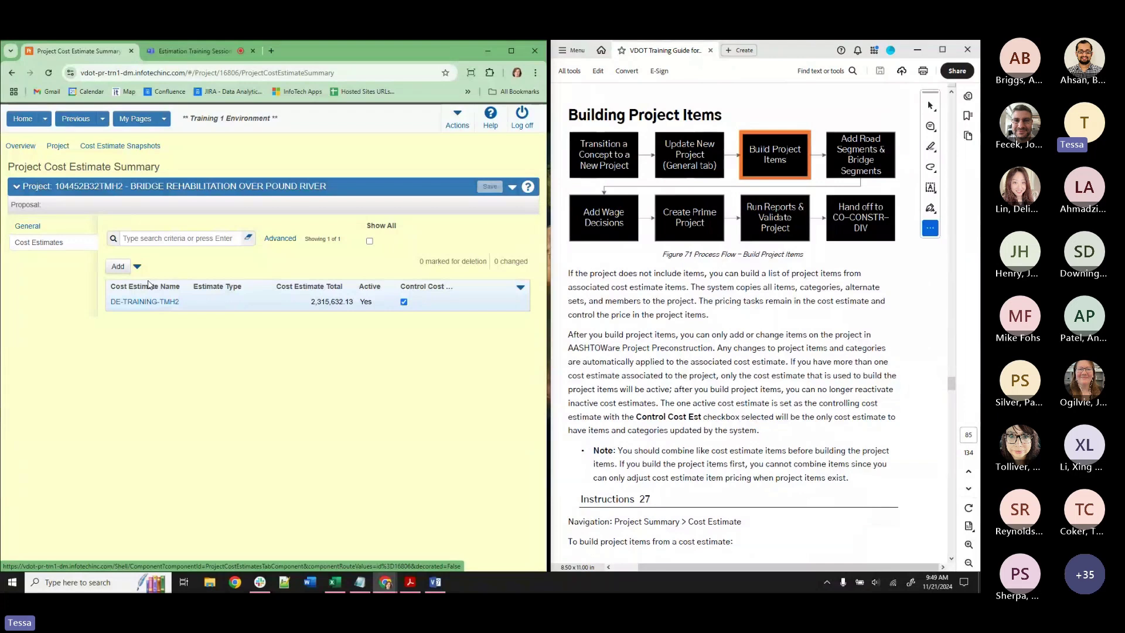
scroll(784, 436, "down", 5)
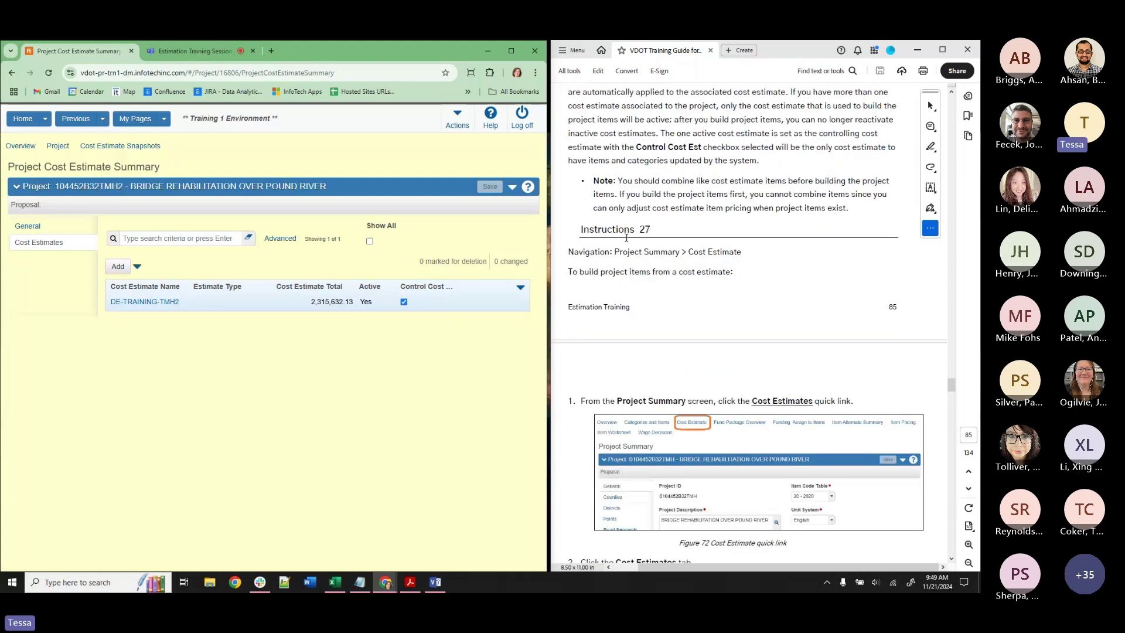
scroll(712, 310, "down", 1)
scroll(712, 309, "down", 4)
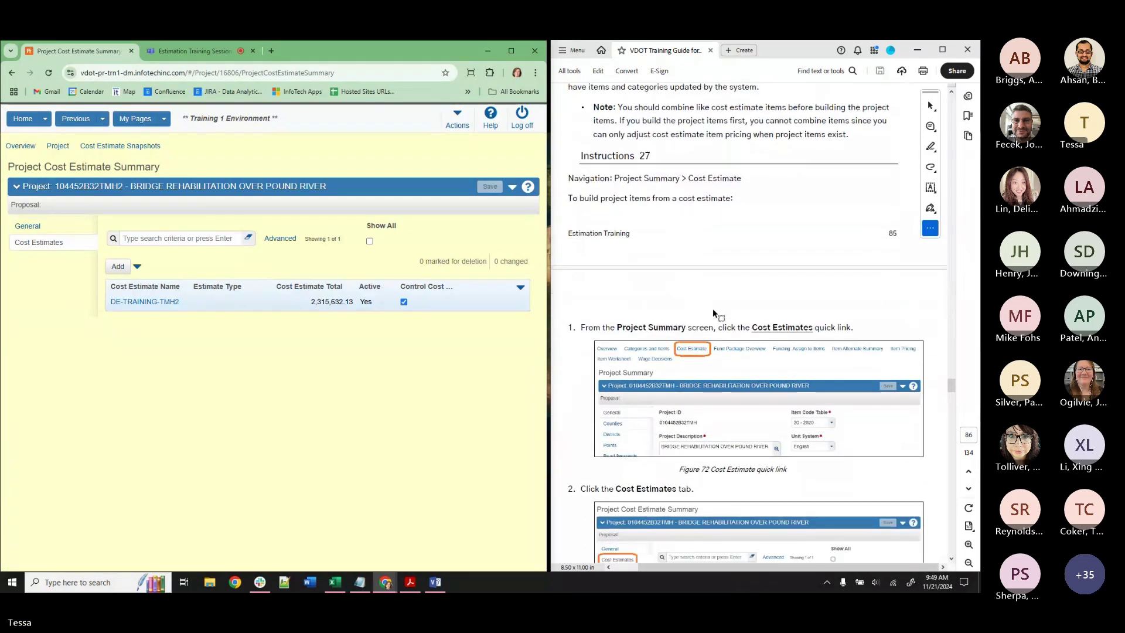
scroll(713, 309, "down", 1)
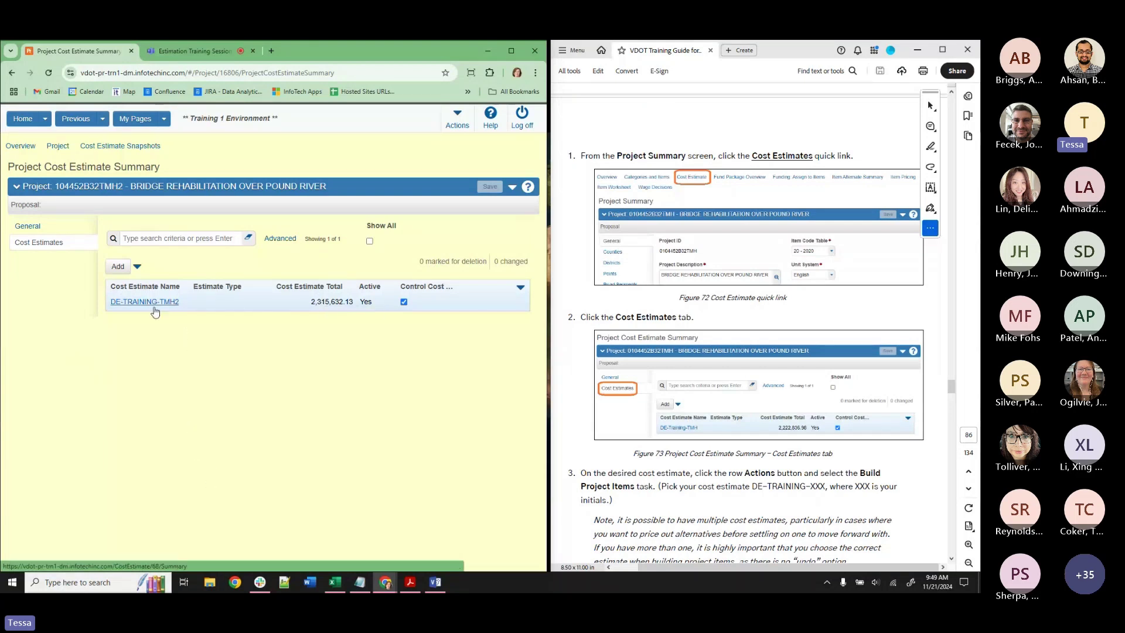
Build project items for 104452B32TMH2 from cost estimate DE-TRAINING-TMH2.
left_click(520, 290)
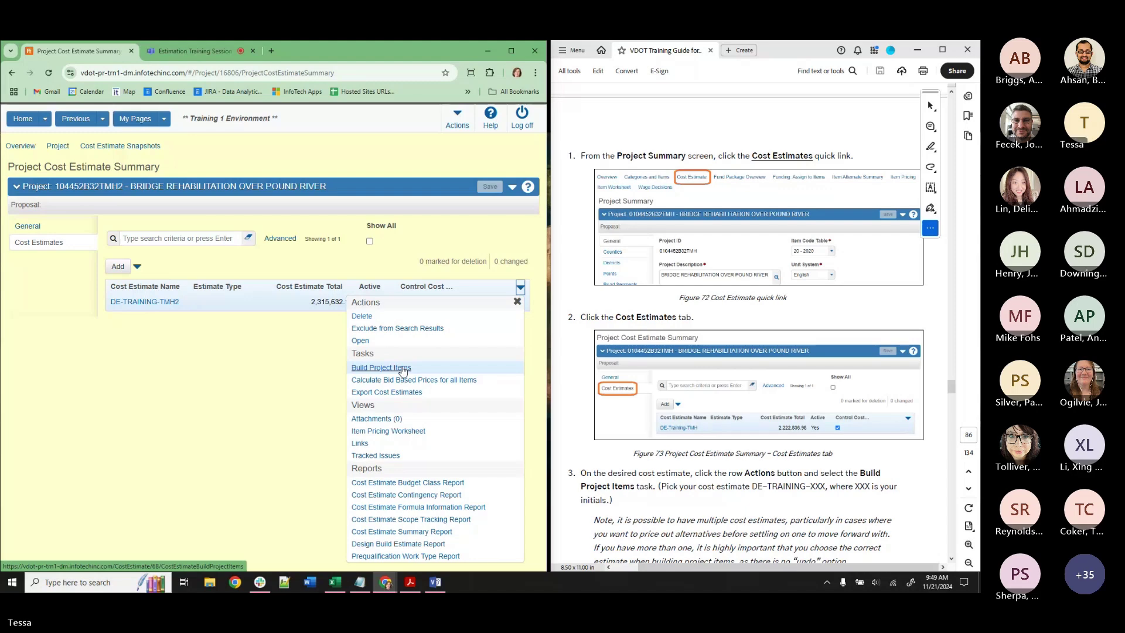
left_click(403, 369)
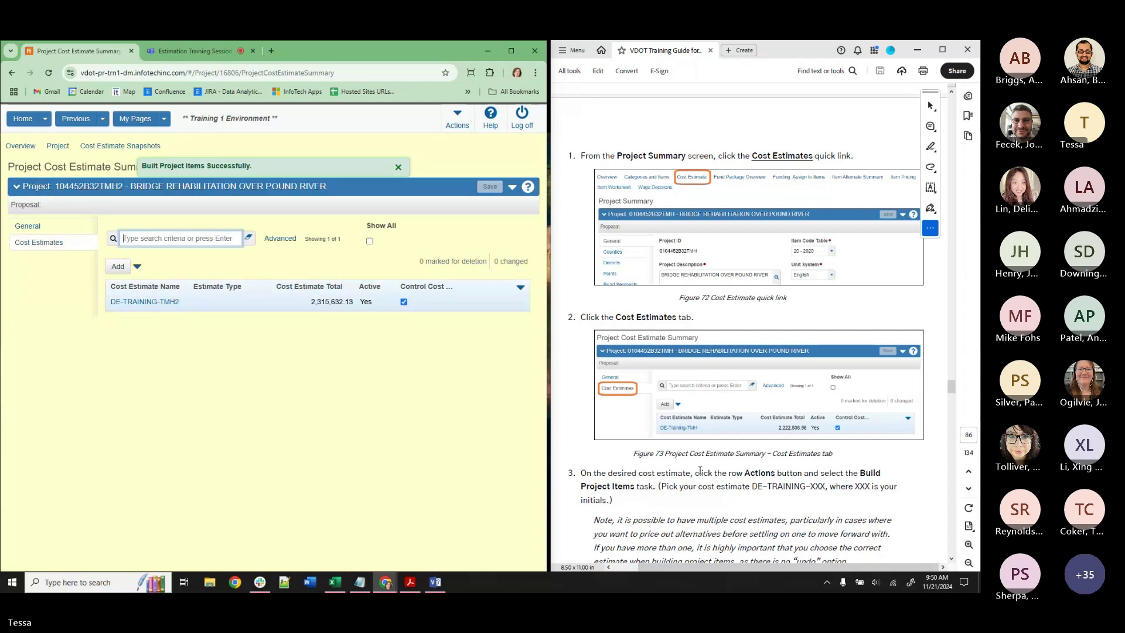
scroll(699, 471, "down", 4)
scroll(699, 471, "down", 2)
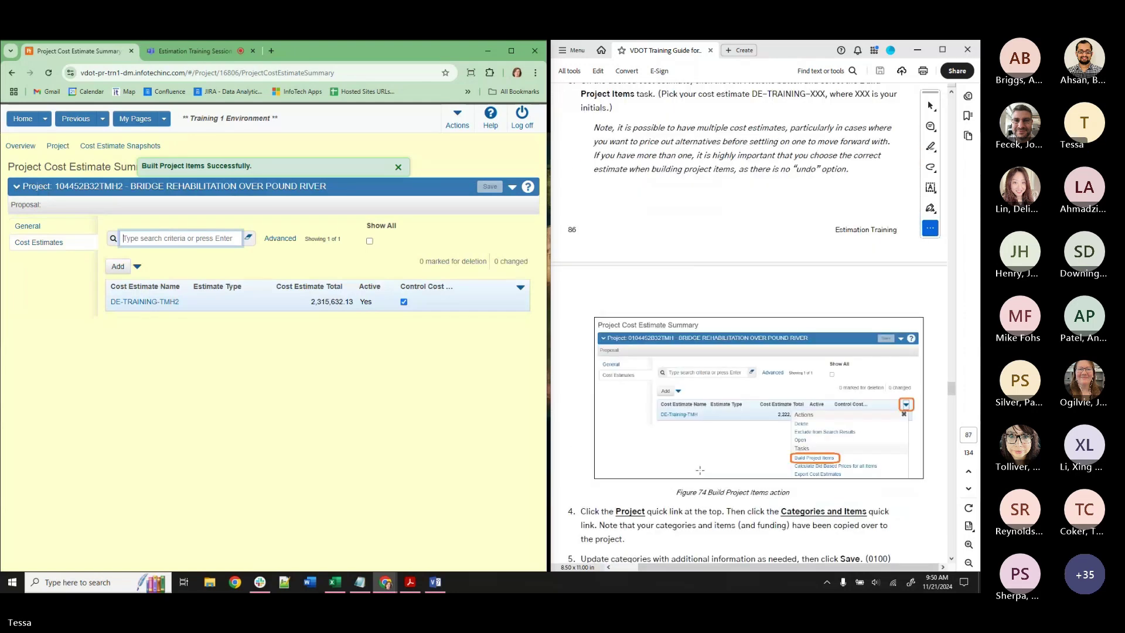
scroll(700, 469, "down", 5)
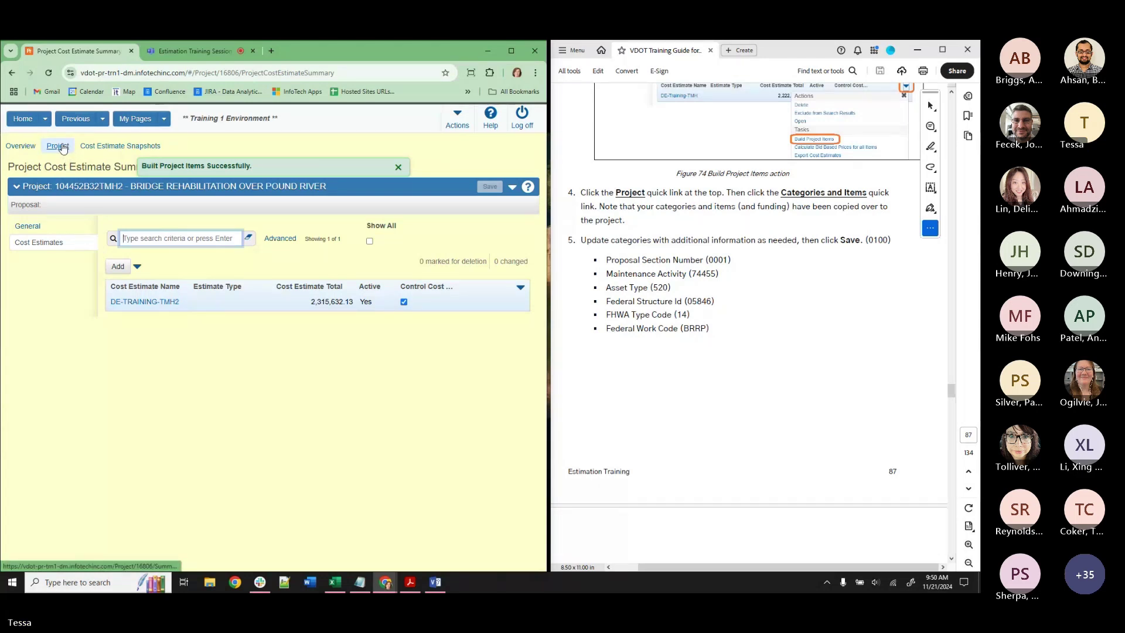
Open the project's categories and set Proposal Section Number 0001.
left_click(57, 146)
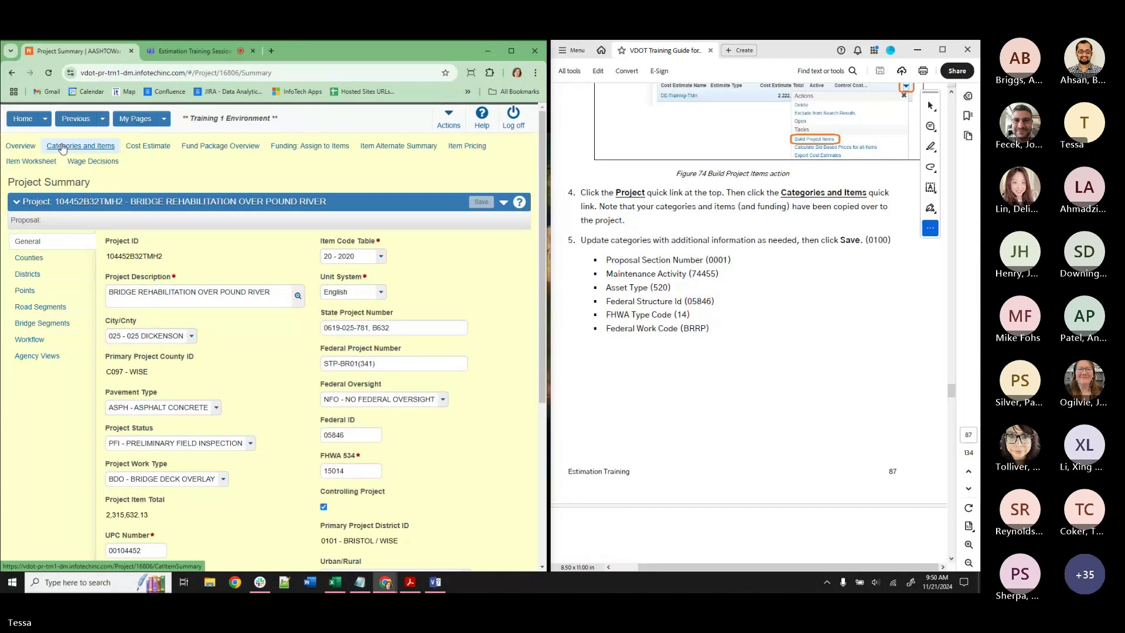
left_click(63, 146)
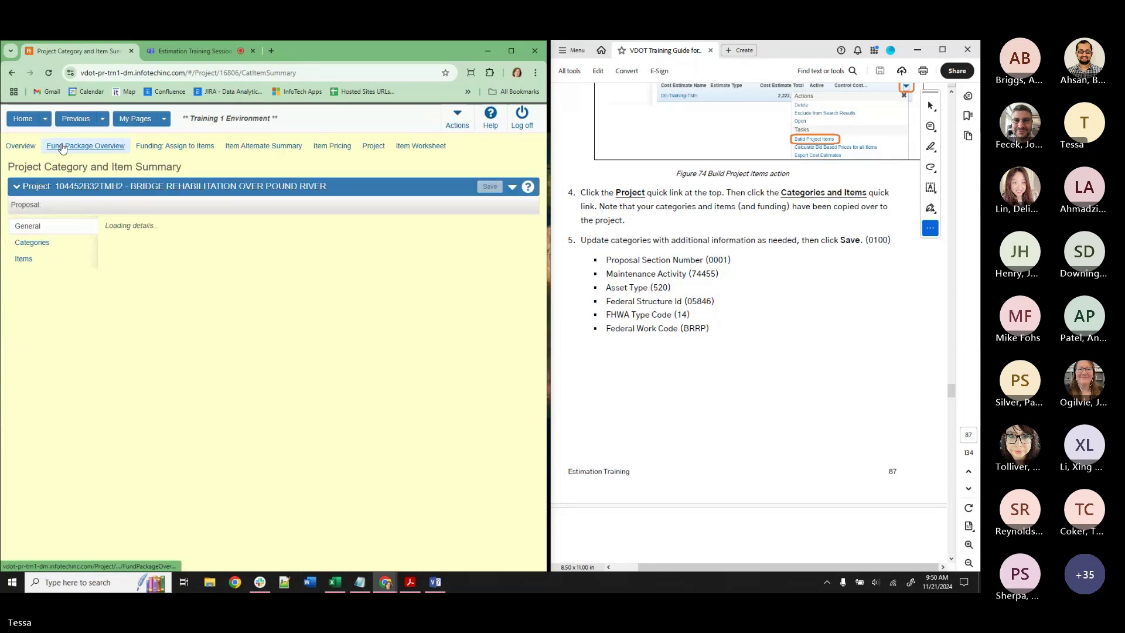
left_click(58, 249)
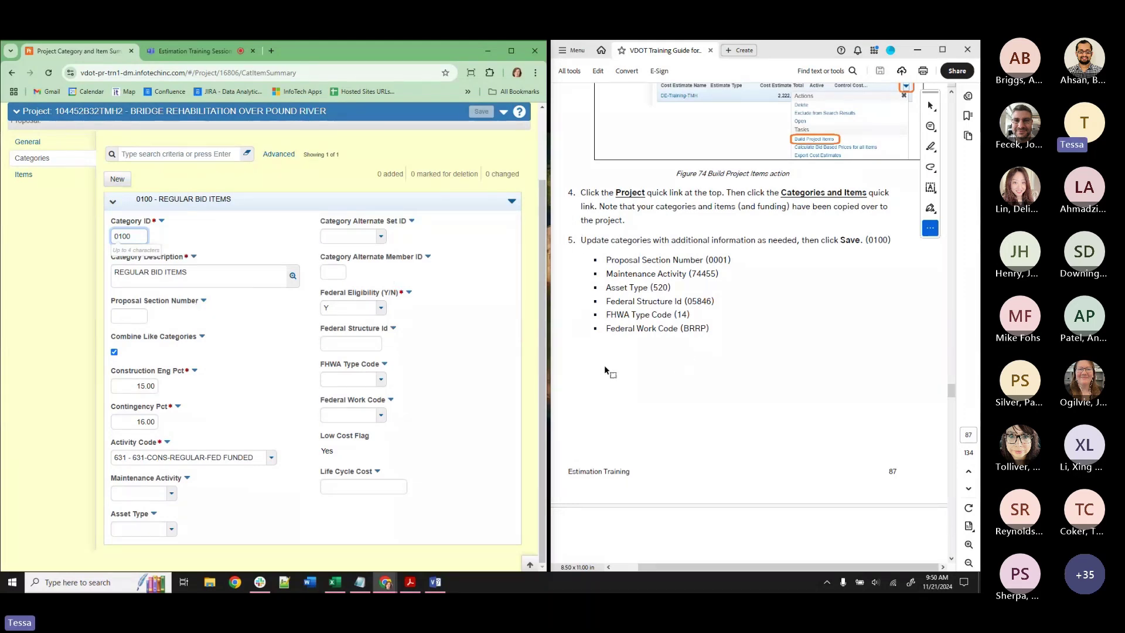
left_click(123, 317)
type("0001")
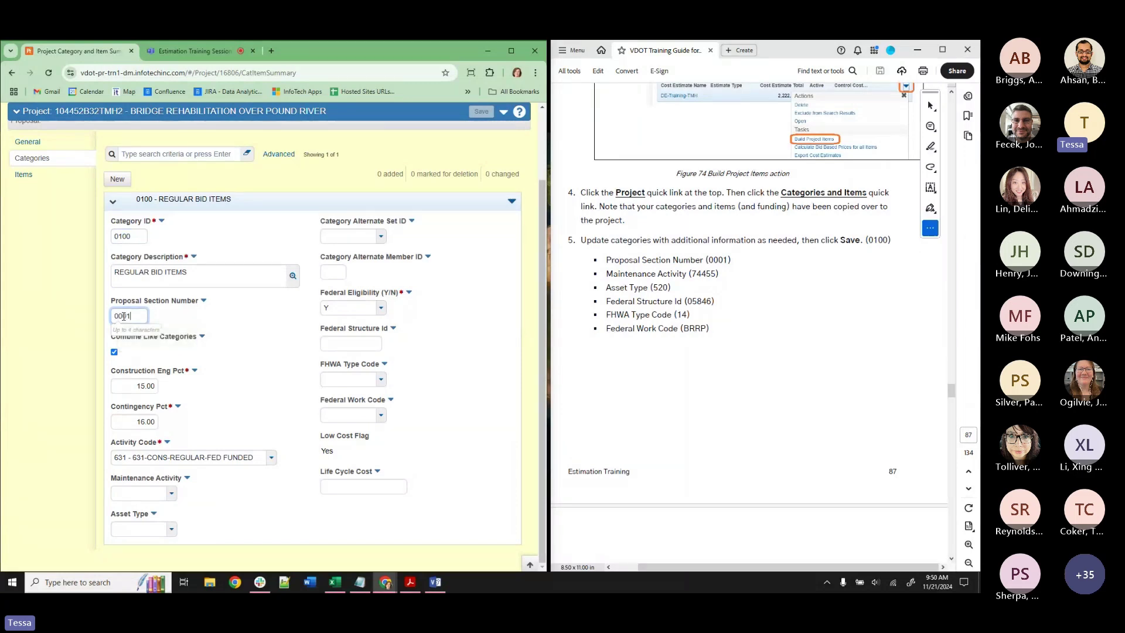
Set maintenance activity 74455 Bridge Superstructure Rehabilitation and asset type 520 - SUPERSTRUCTURE.
left_click(160, 492)
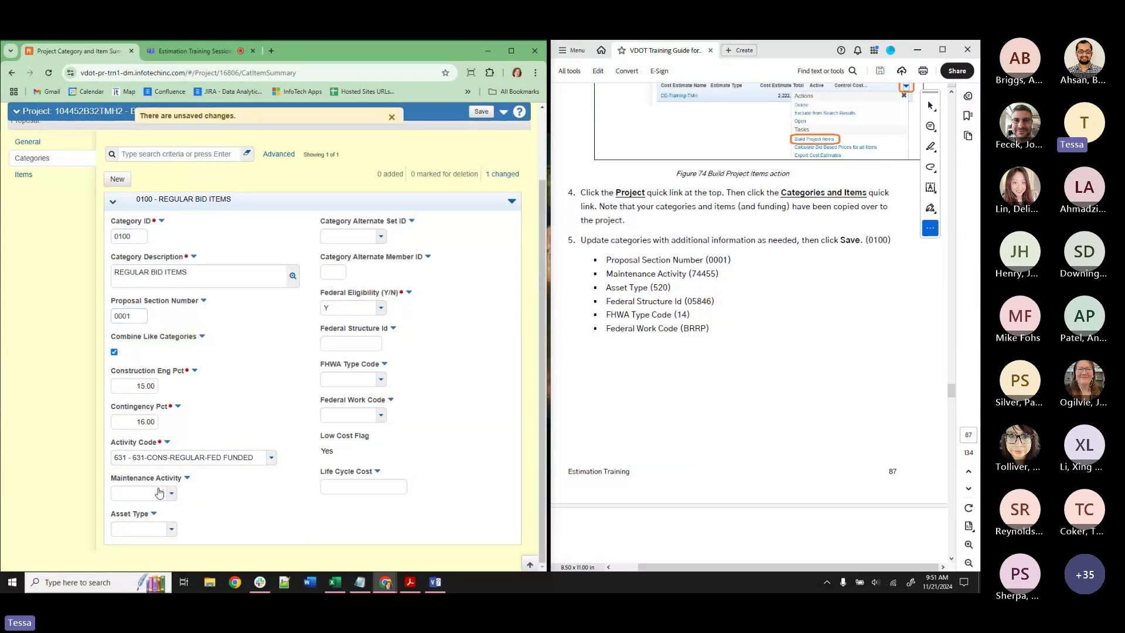
scroll(159, 498, "down", 6)
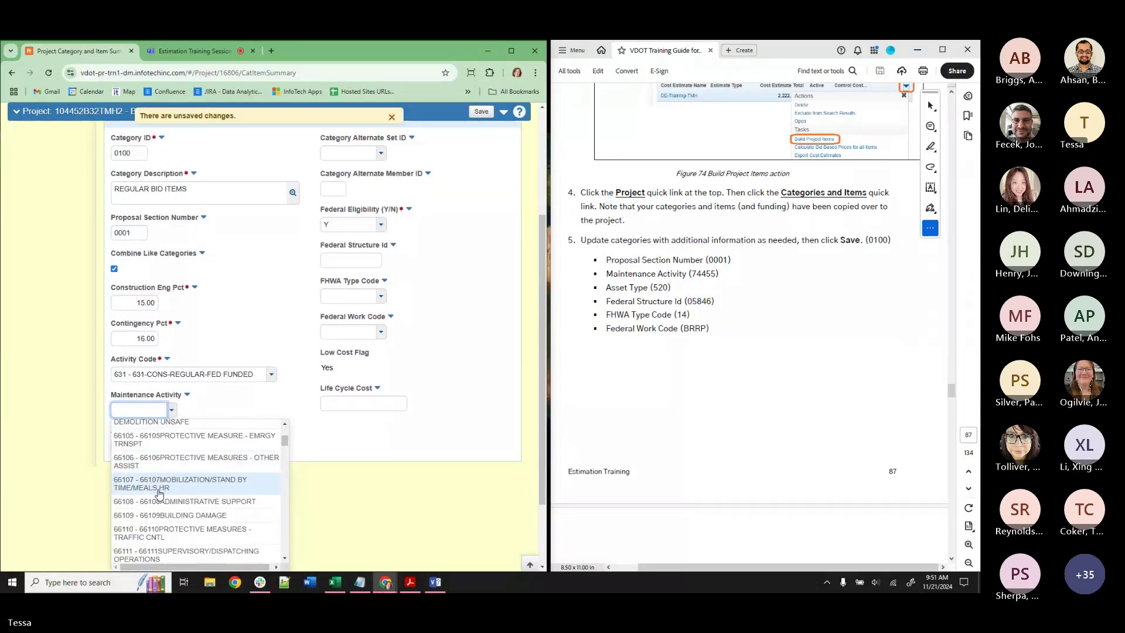
scroll(159, 498, "down", 8)
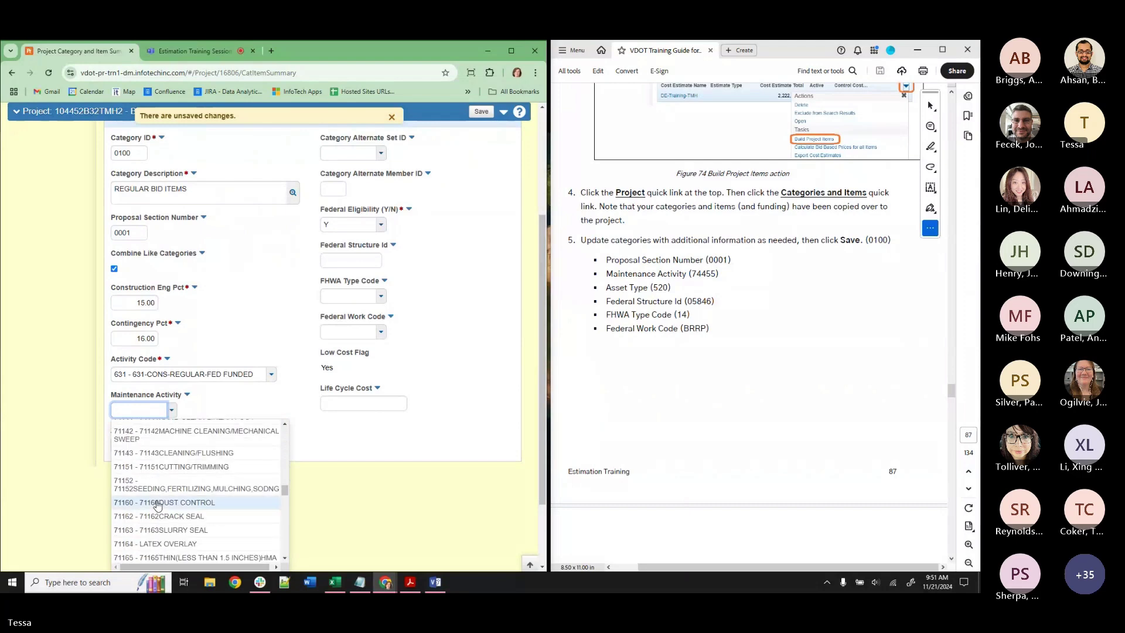
scroll(157, 505, "down", 8)
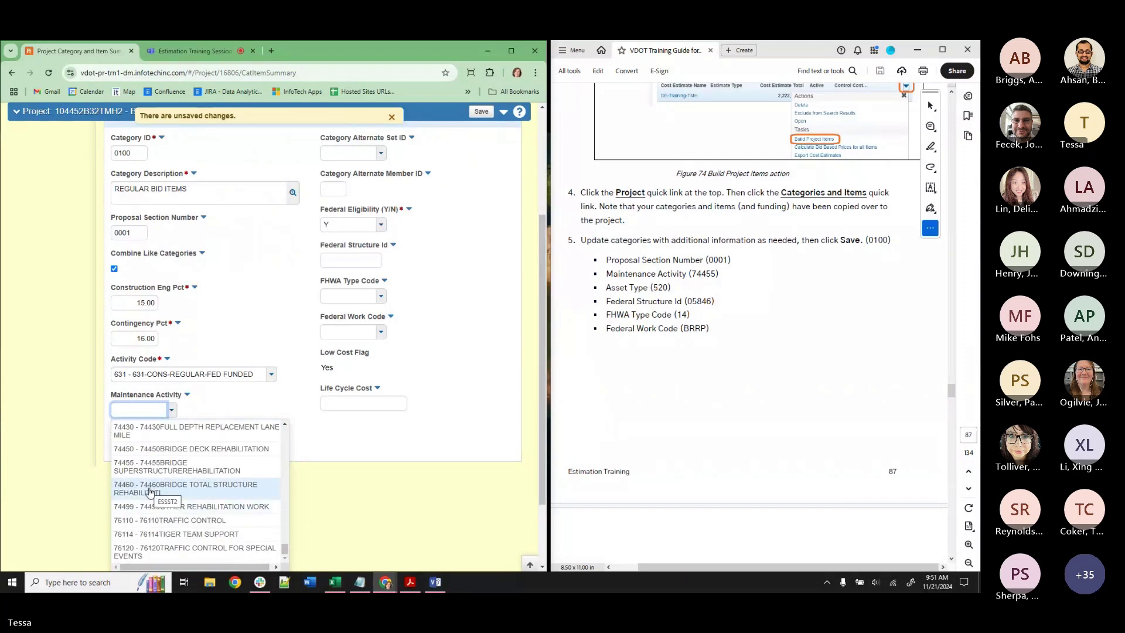
left_click(150, 466)
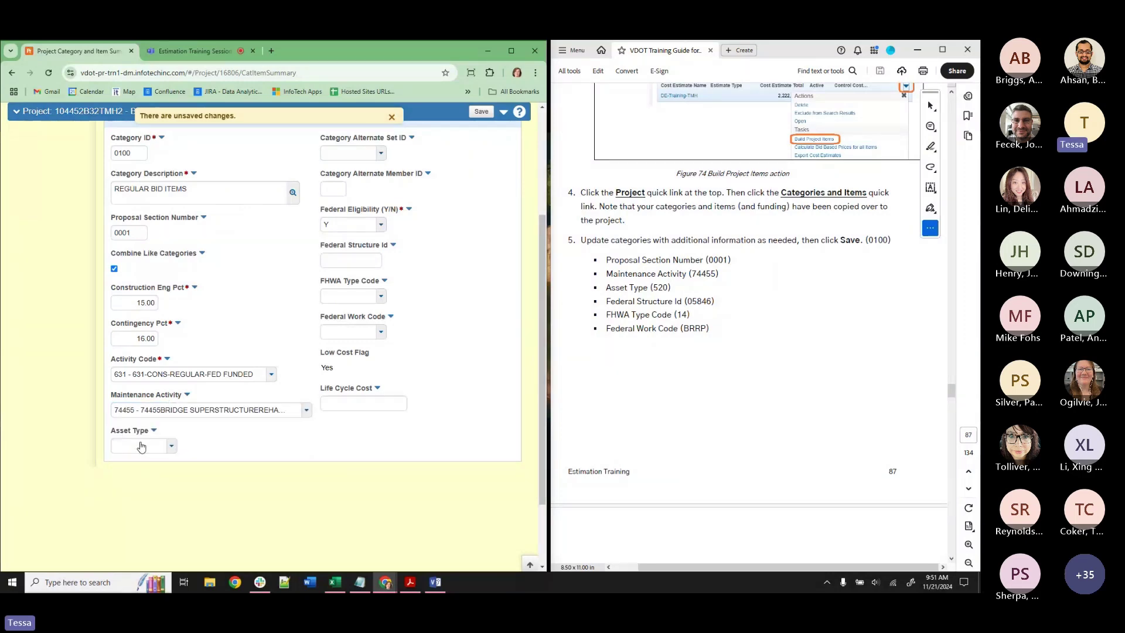
left_click(141, 446)
scroll(142, 463, "down", 5)
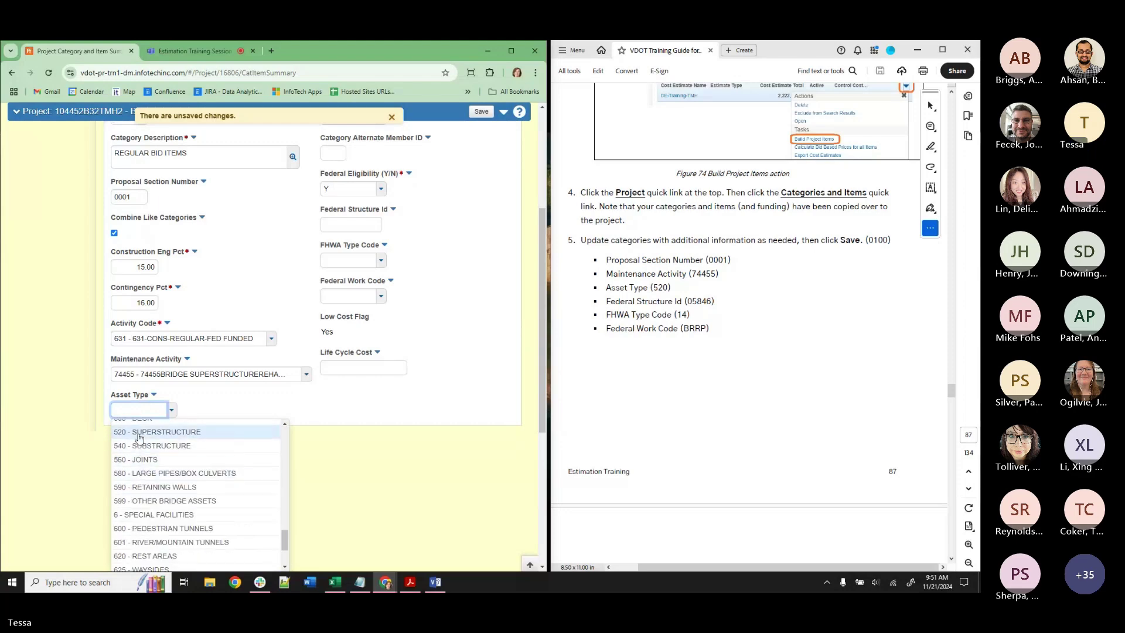
left_click(143, 431)
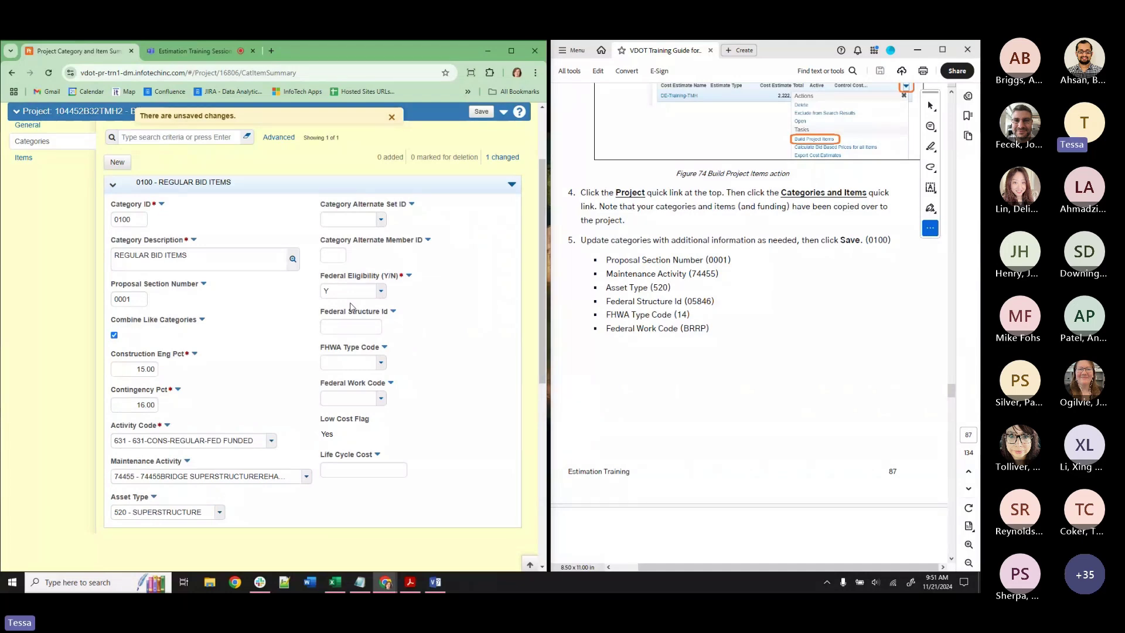
Enter Federal Structure Id 05846, FHWA type code 14, federal work code BRRP, and save.
left_click(352, 327)
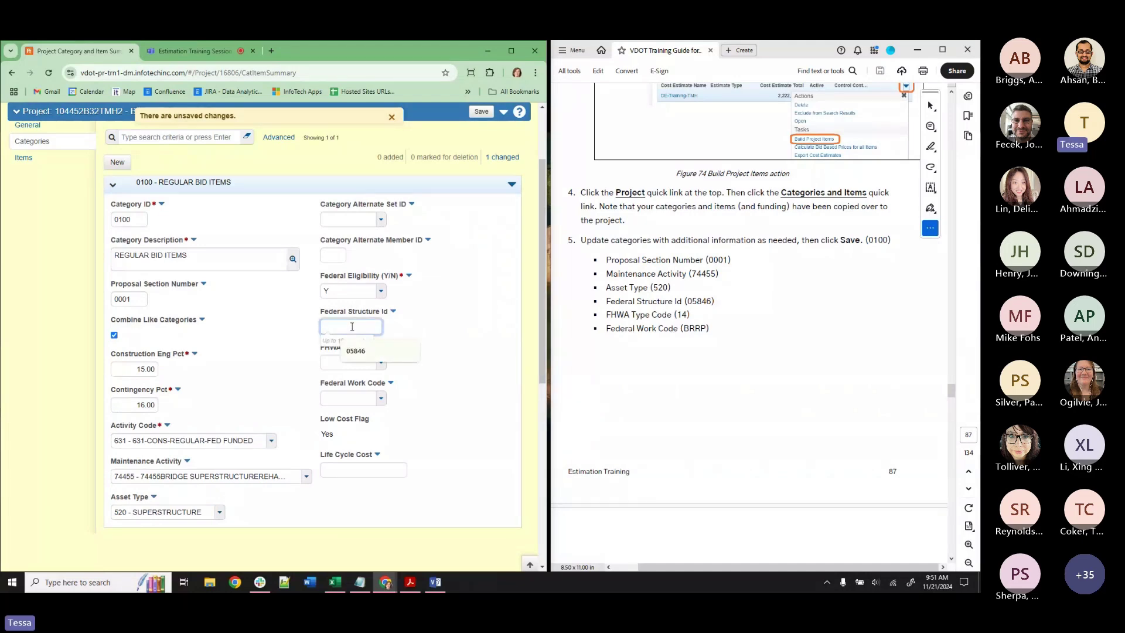
type("05846")
left_click(333, 368)
type("14")
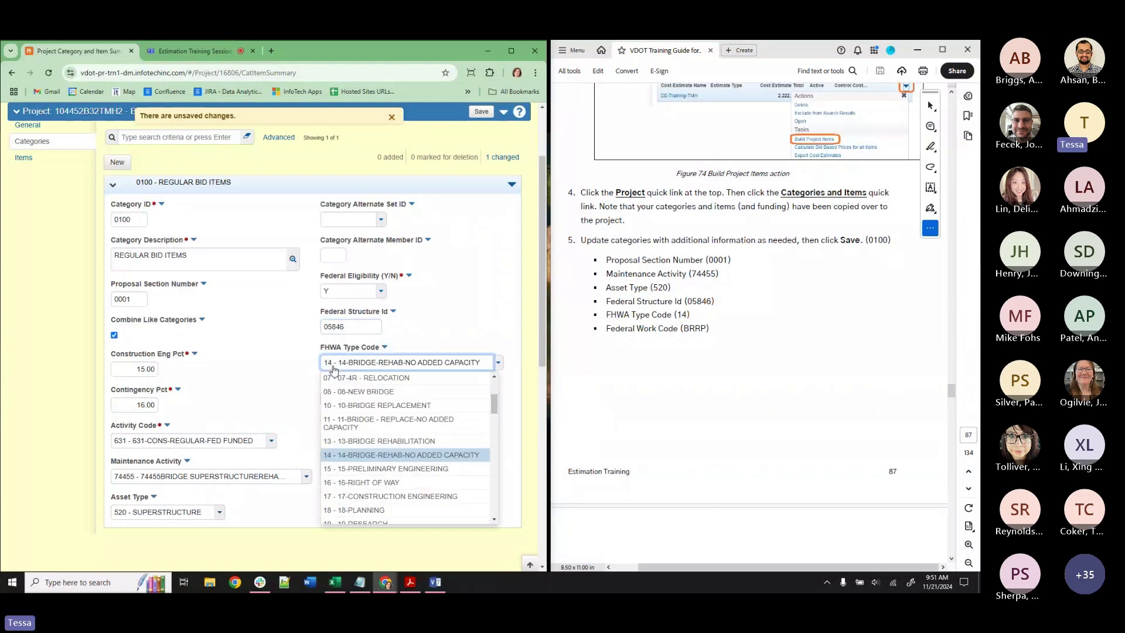
left_click(347, 455)
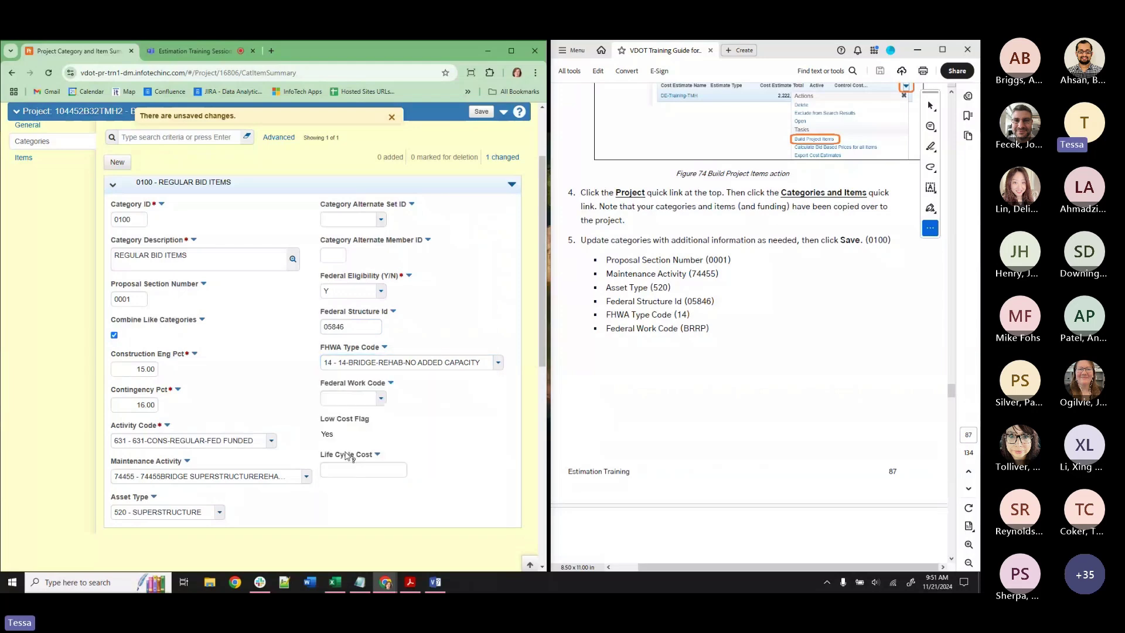
left_click(359, 399)
type("brrp")
left_click(356, 457)
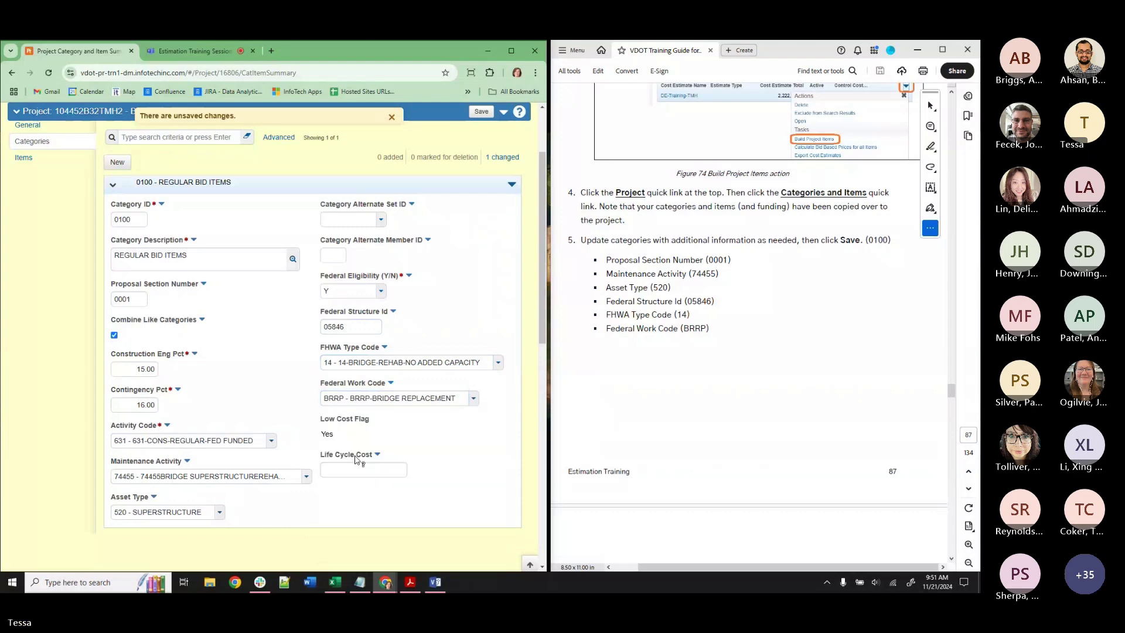
left_click(481, 112)
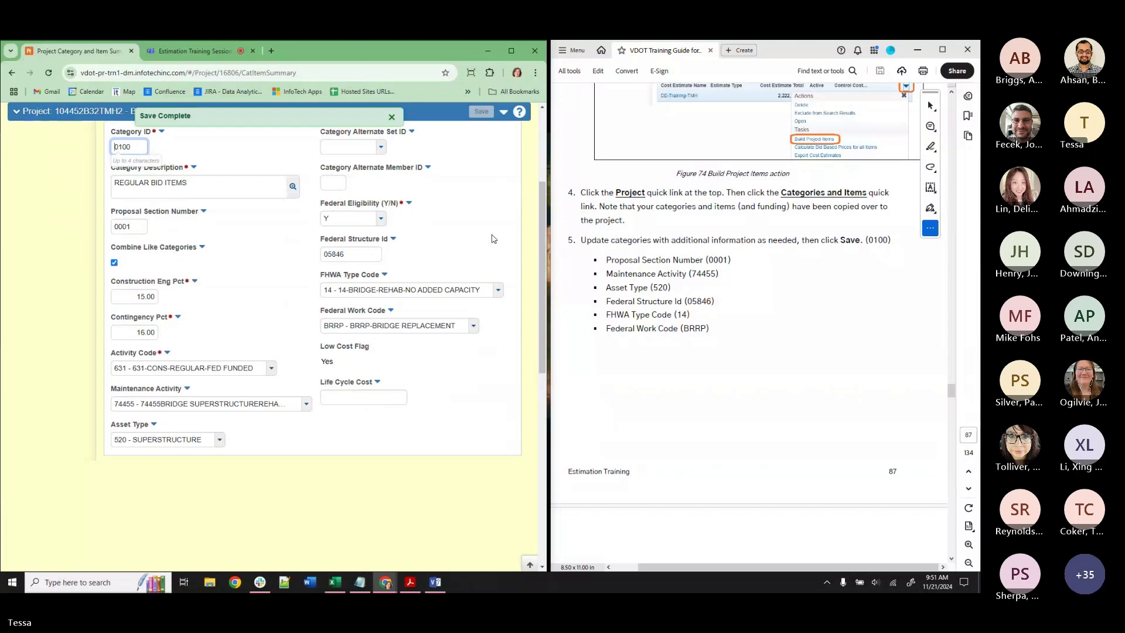
Scroll the Categories page to review the saved category 0100.
scroll(479, 384, "up", 3)
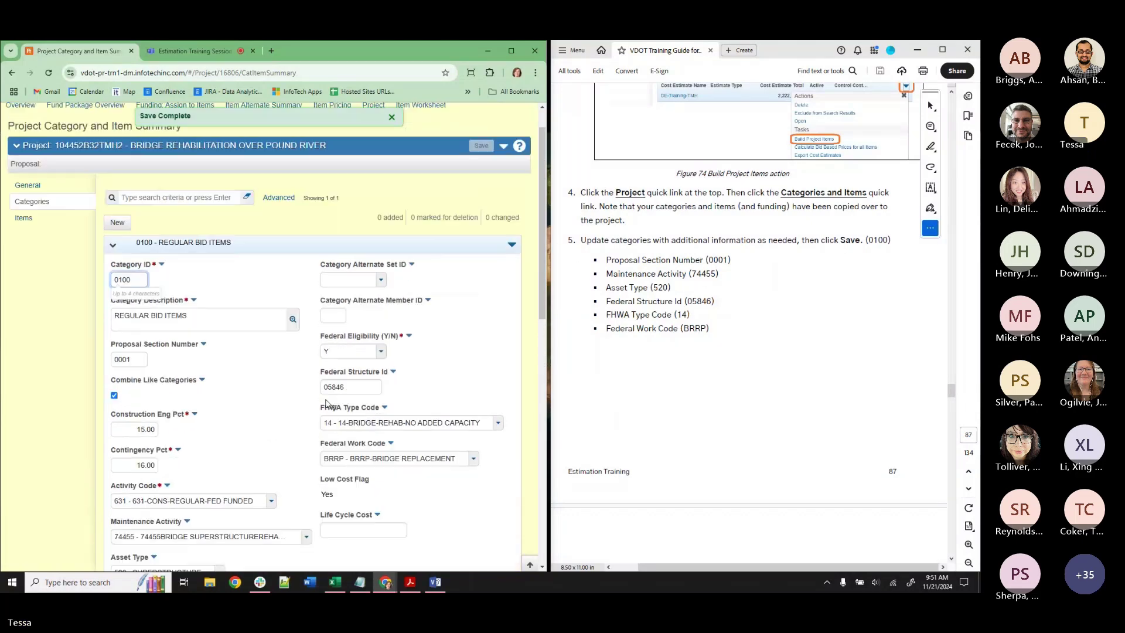
scroll(808, 318, "down", 1)
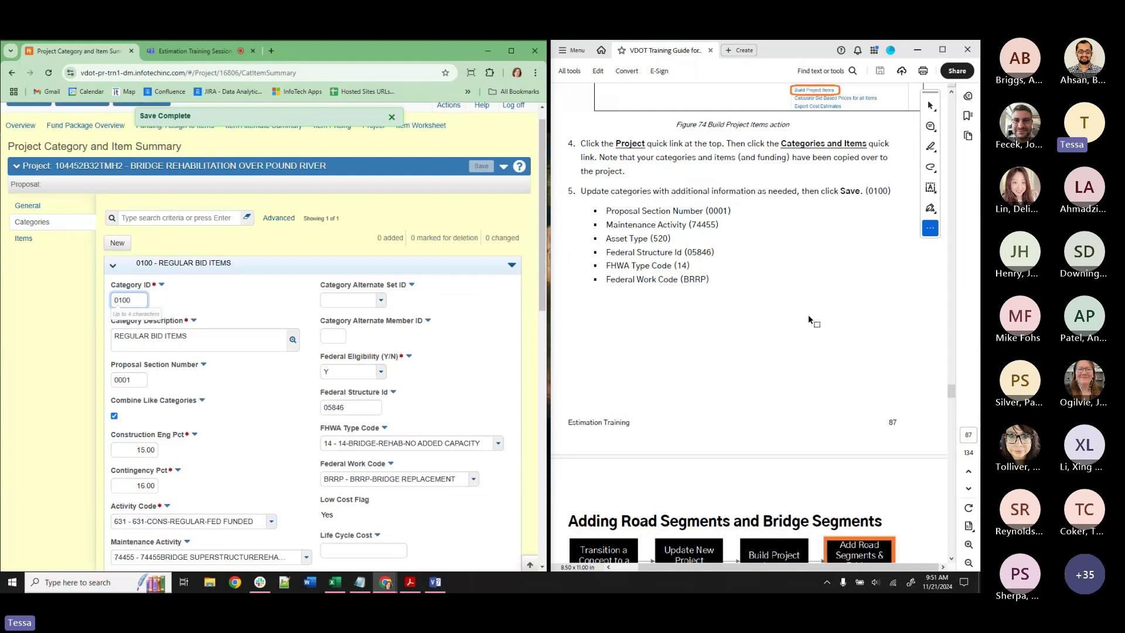
Show the project's 27 items and expand item 0010, NS DRAINAGE GUTTER.
left_click(42, 246)
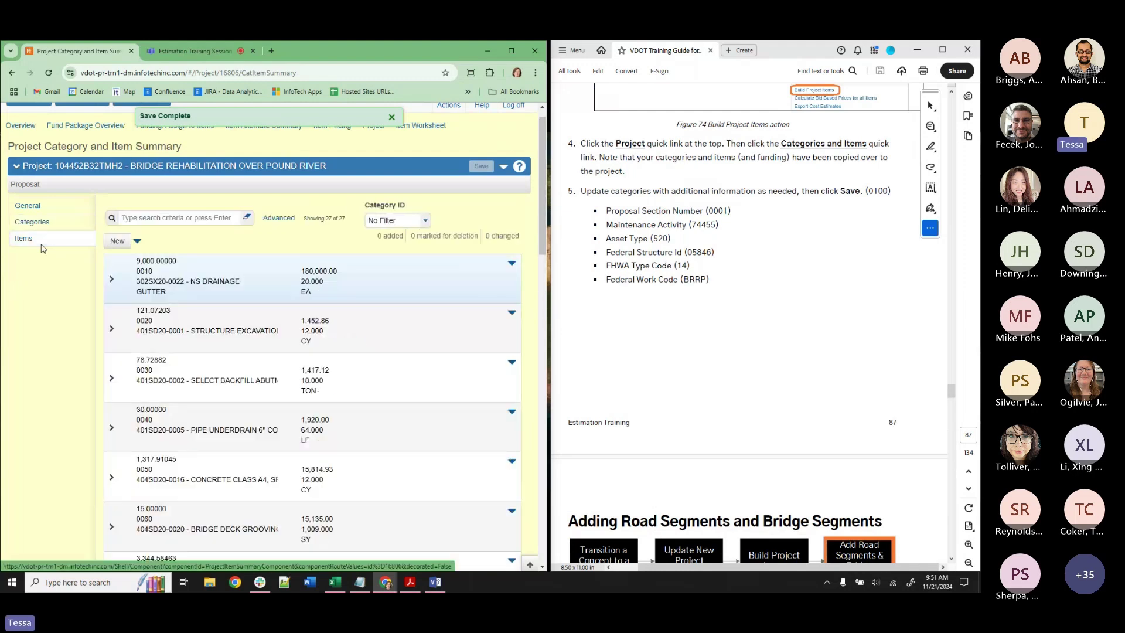
left_click(112, 280)
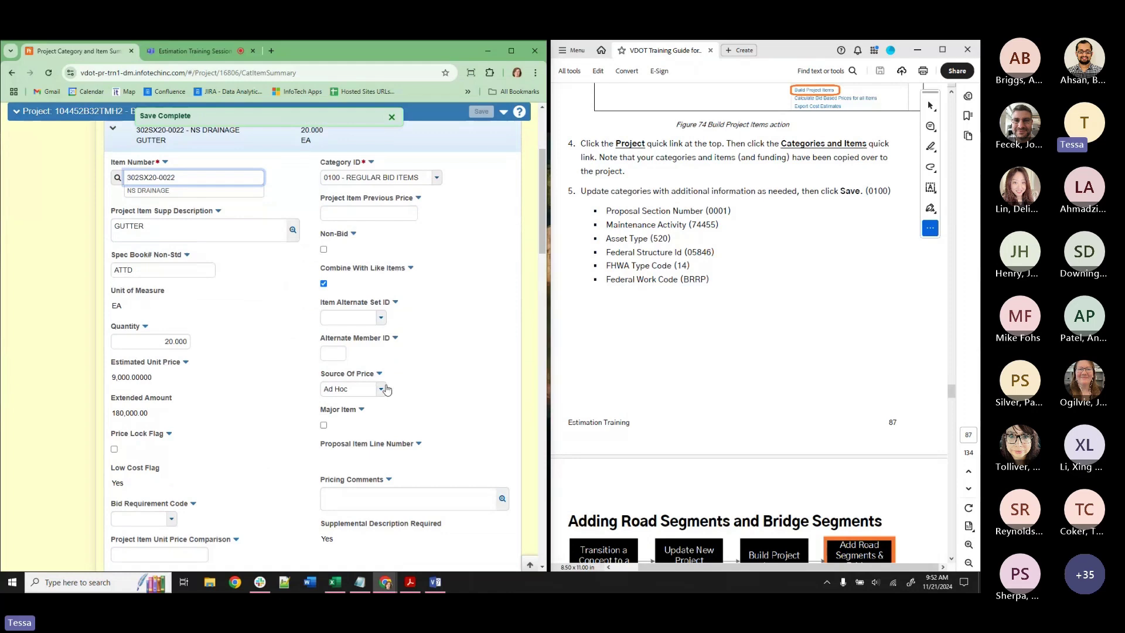
scroll(364, 400, "up", 3)
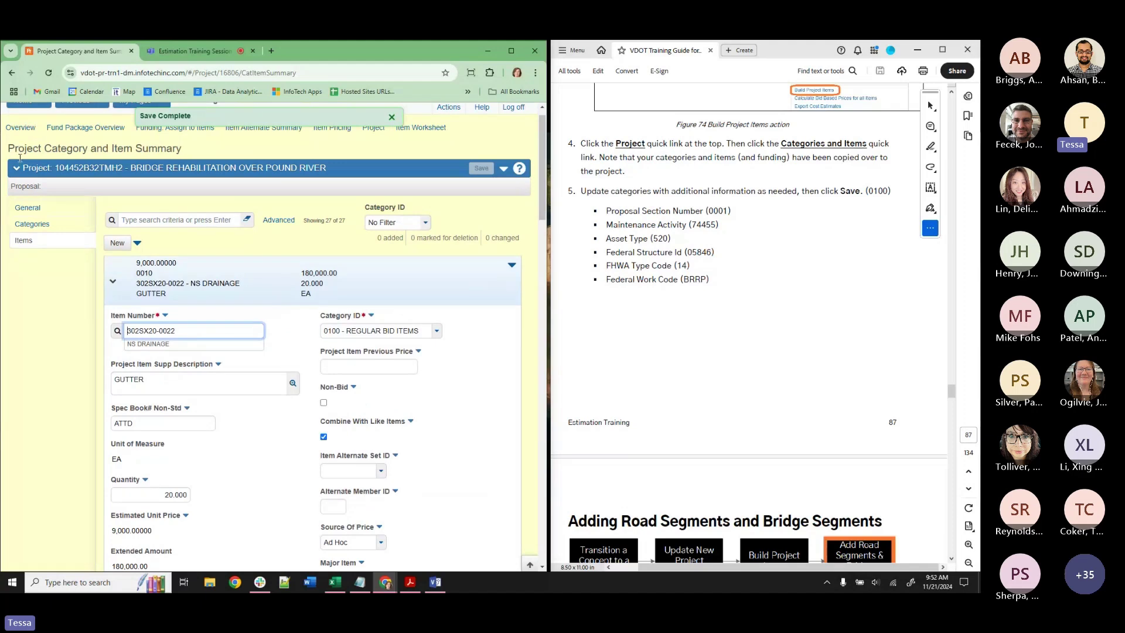
scroll(60, 301, "down", 2)
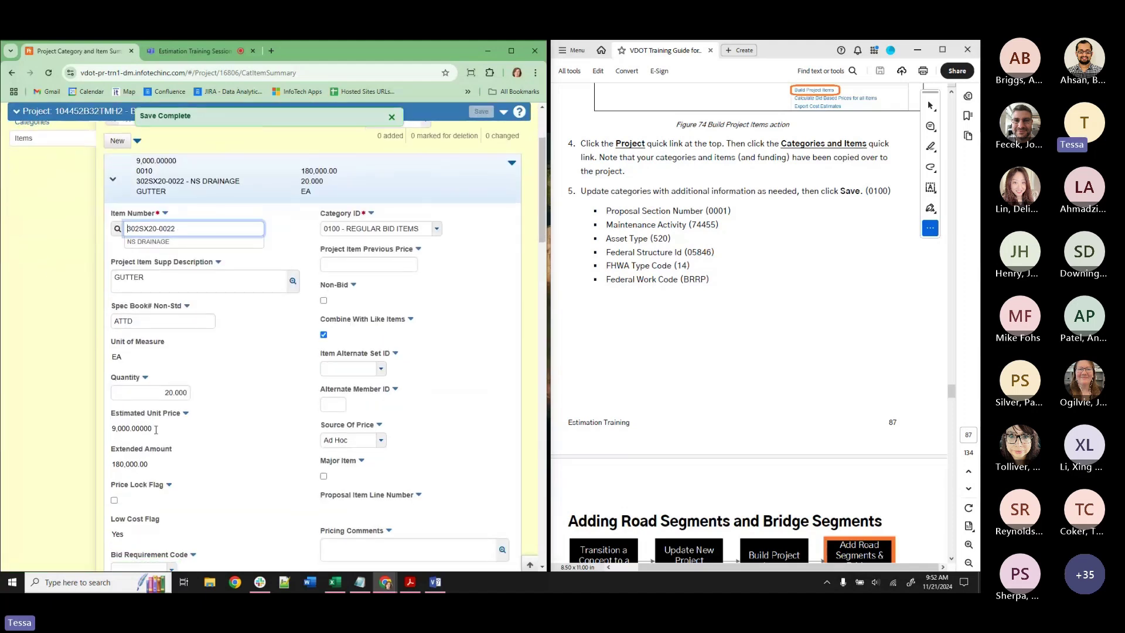
Review item 0010's Estimated Unit Price 9,000.00 and Extended Amount 180,000.00.
left_click(151, 431)
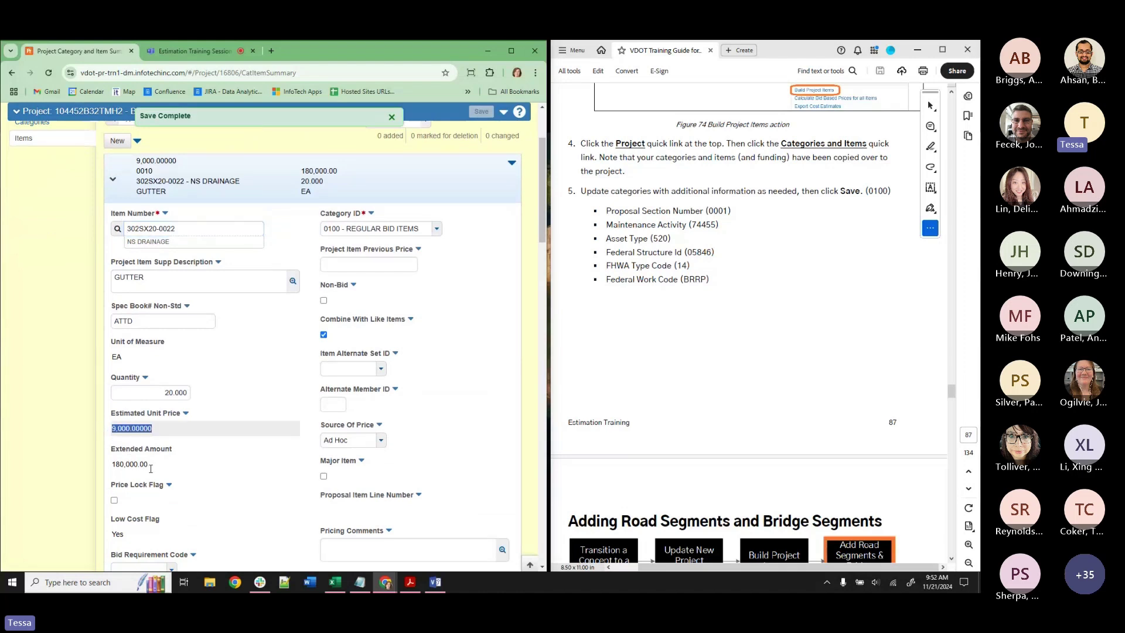
left_click(108, 464)
left_click(110, 428)
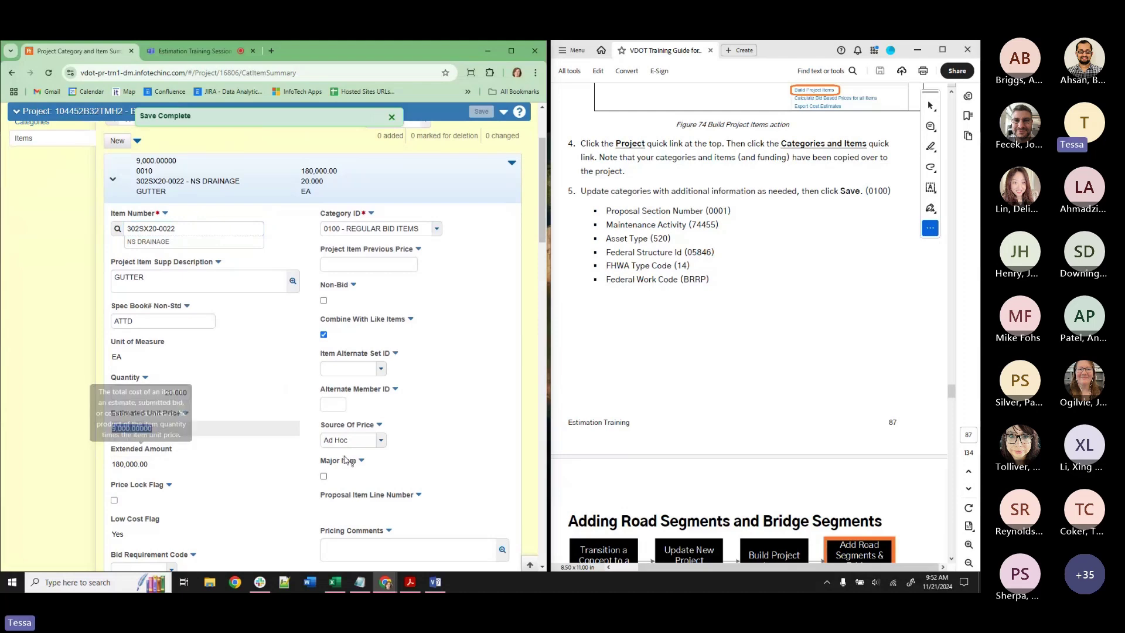
left_click(58, 450)
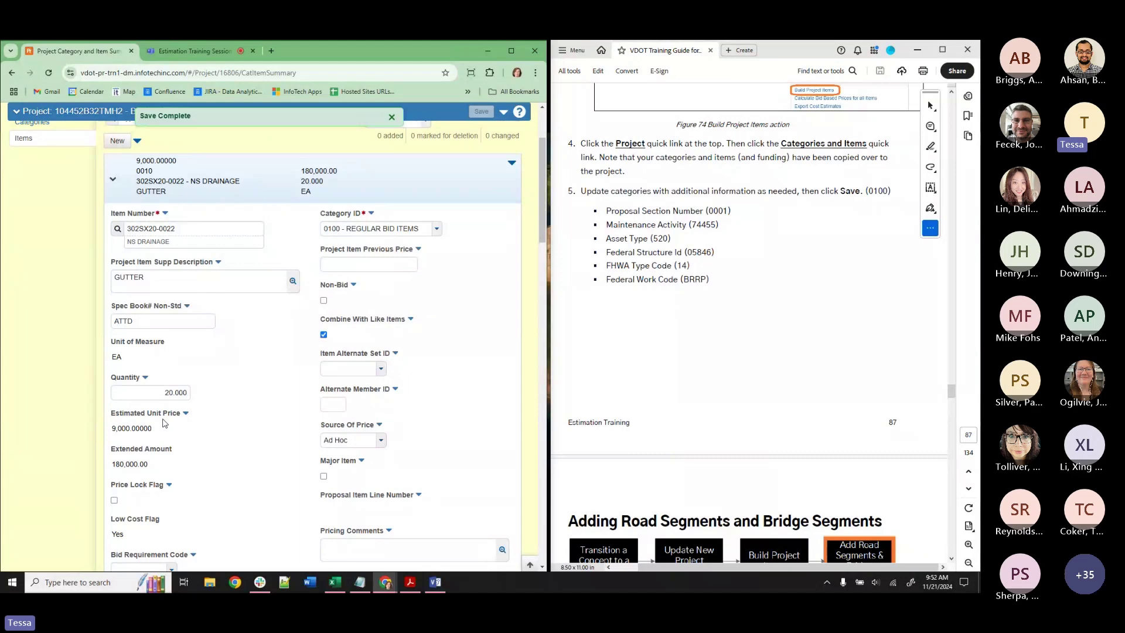
scroll(165, 423, "up", 3)
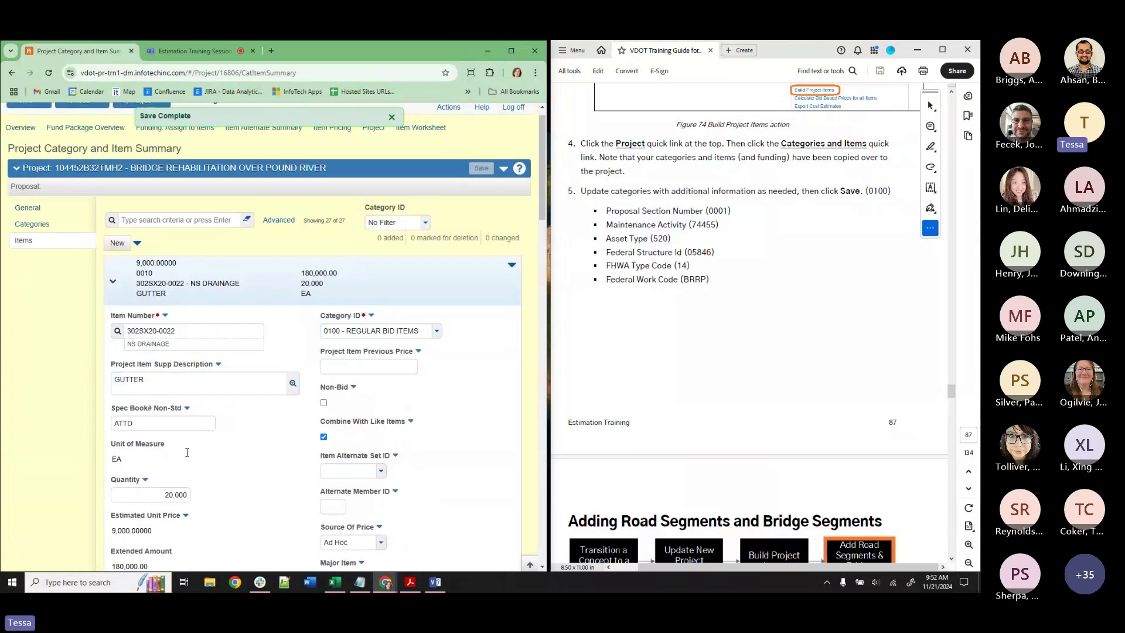
scroll(181, 467, "down", 1)
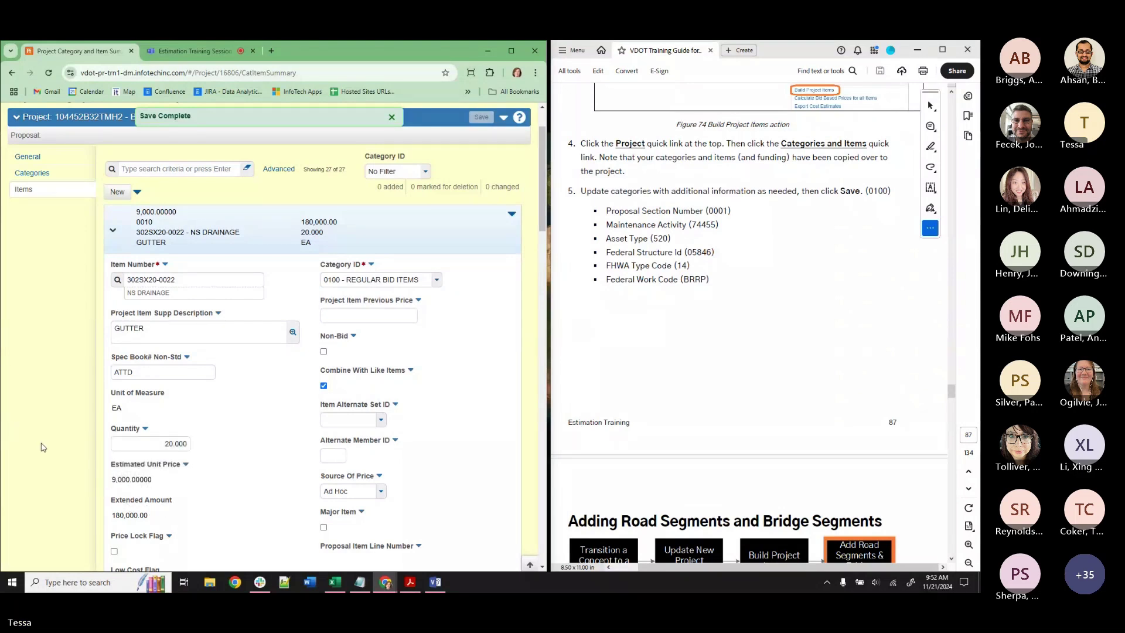
scroll(472, 466, "up", 1)
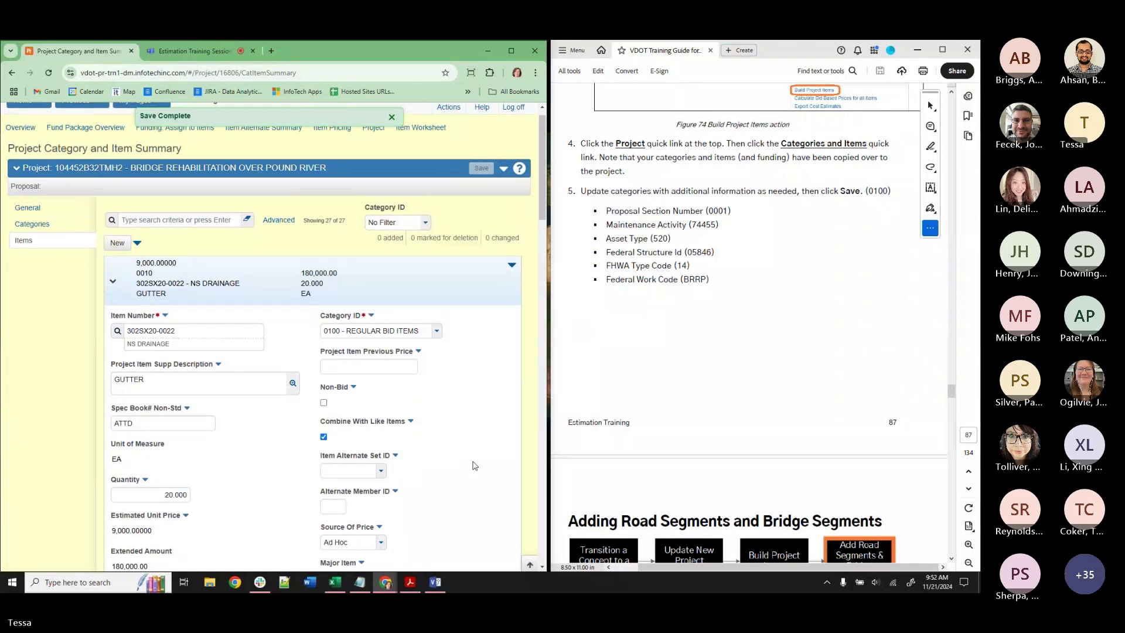
scroll(820, 335, "down", 2)
scroll(821, 336, "down", 5)
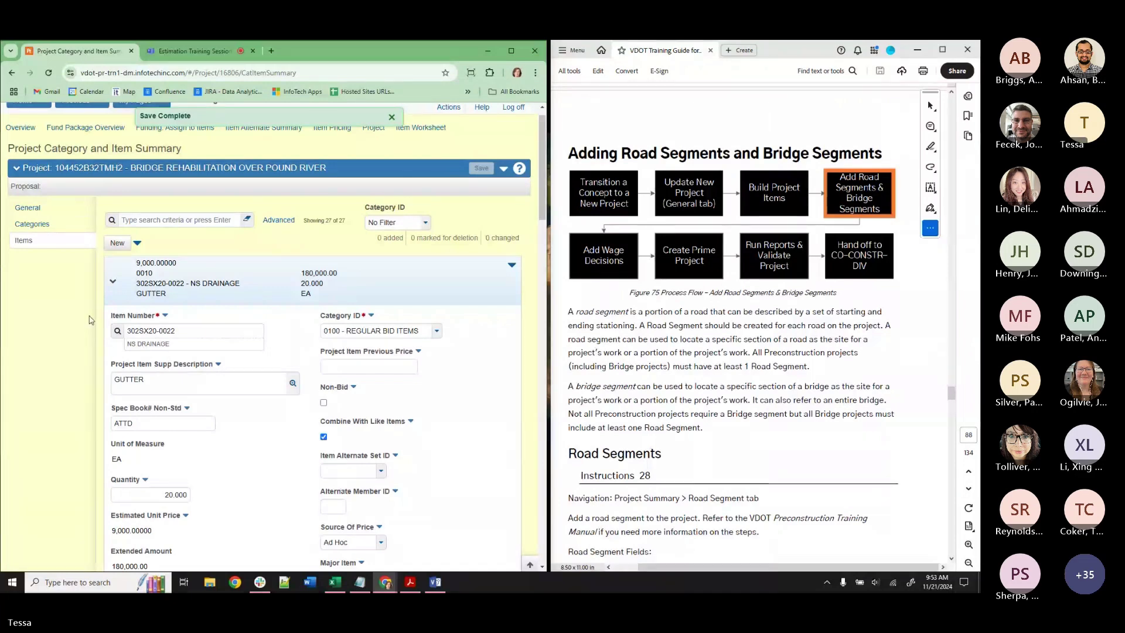
Collapse and re-expand item 0010, then dismiss the Save Complete banner.
left_click(113, 281)
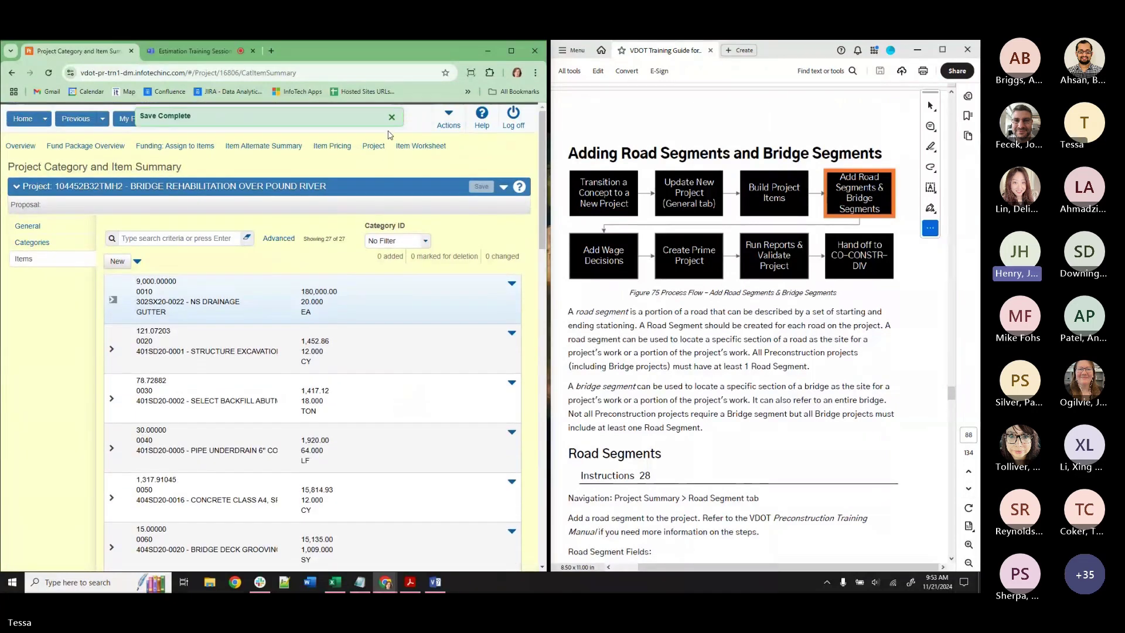
left_click(117, 304)
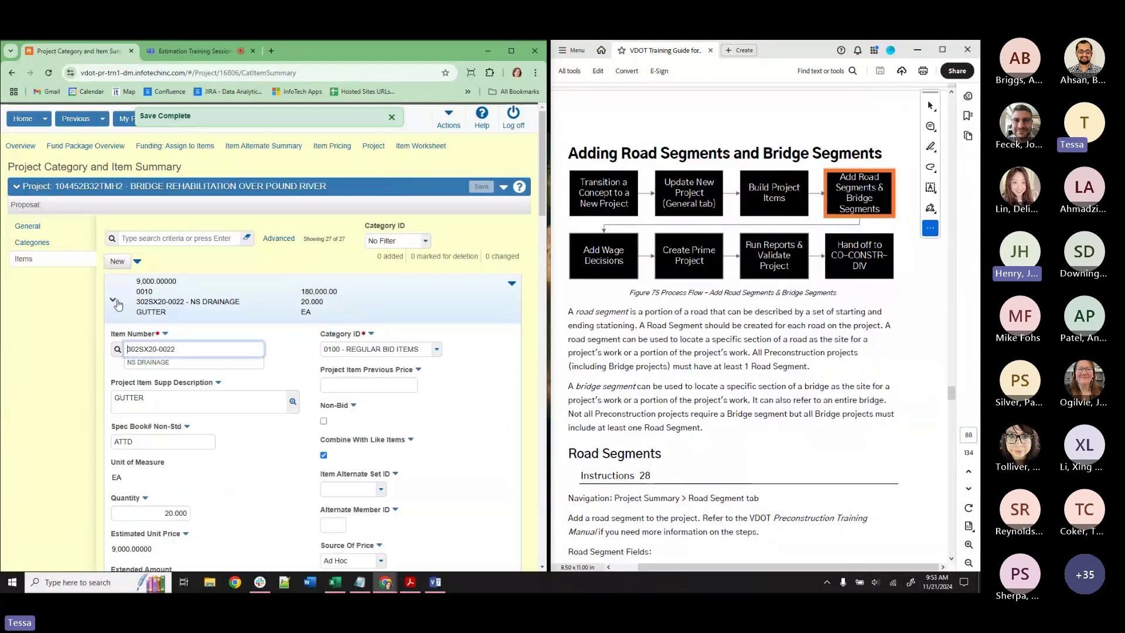
scroll(118, 301, "down", 3)
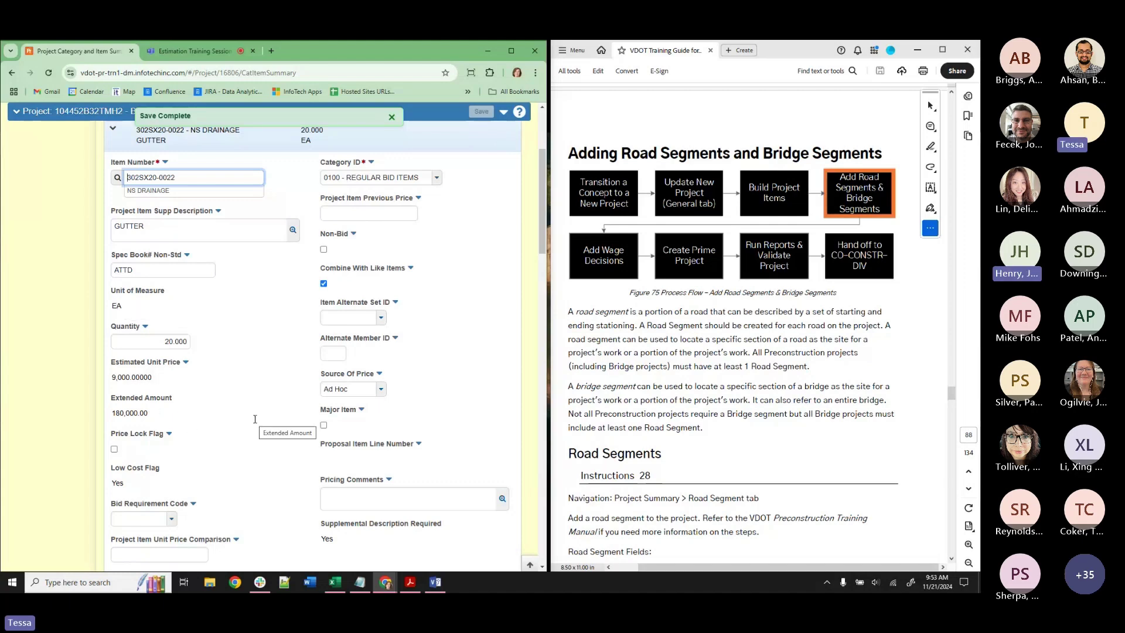
scroll(255, 419, "up", 5)
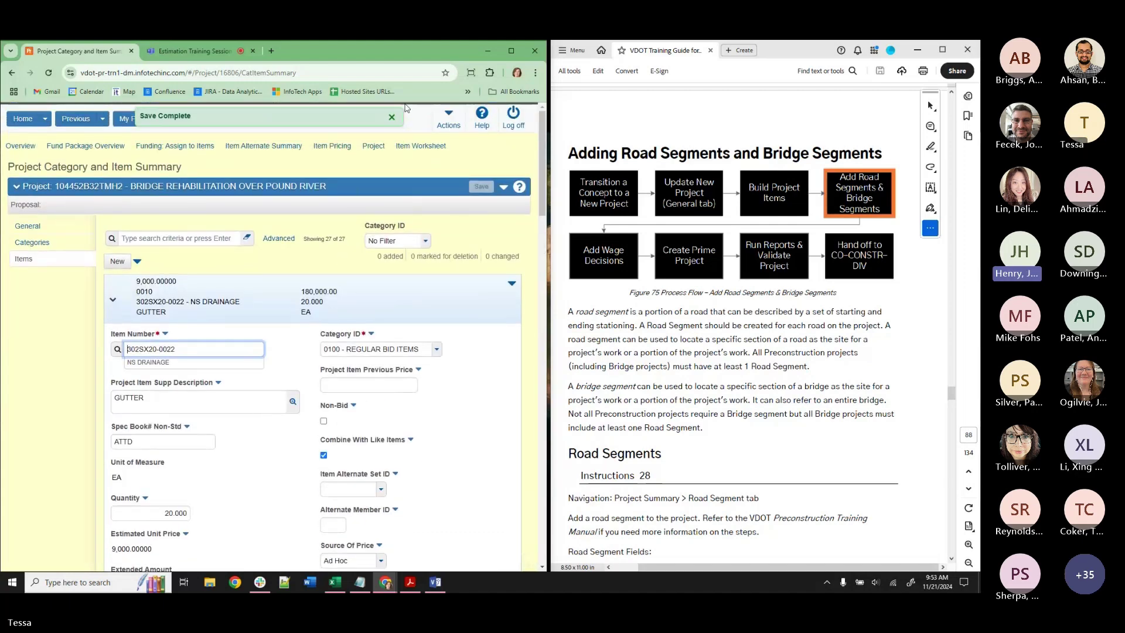
left_click(392, 117)
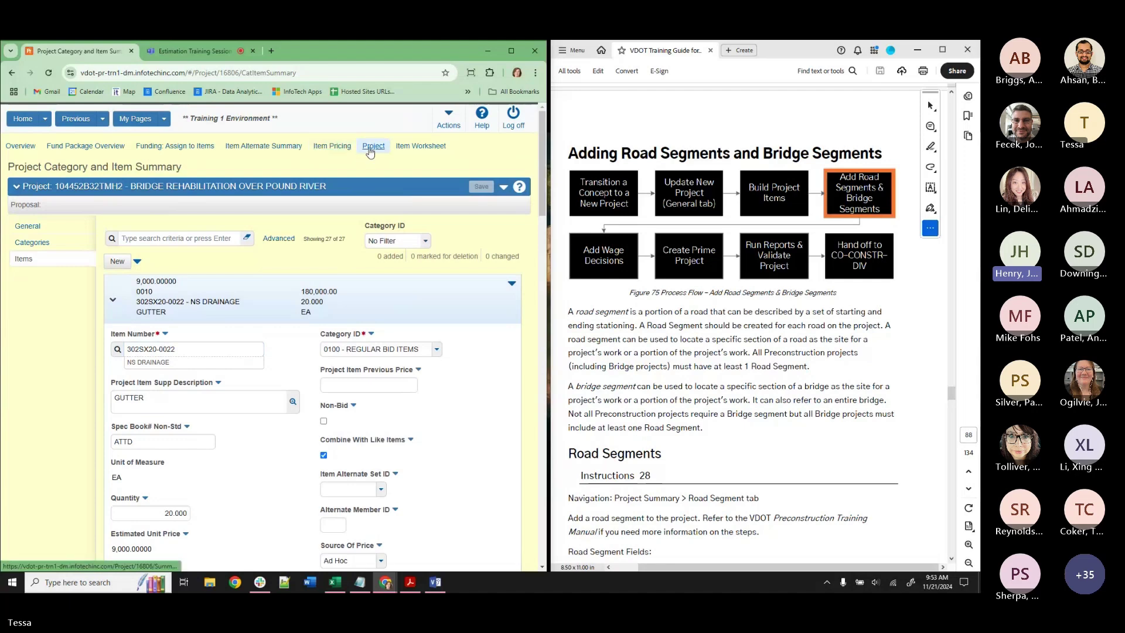
Go to the project's Cost Estimates and bring up Row Actions for DE-TRAINING-TMH2.
left_click(369, 149)
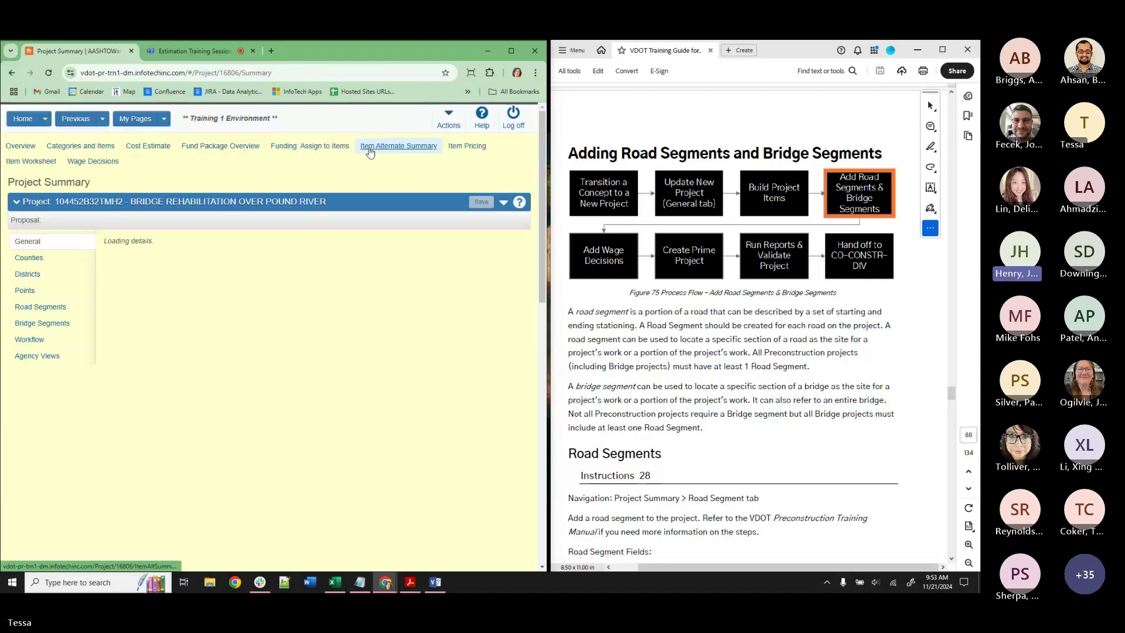
left_click(146, 147)
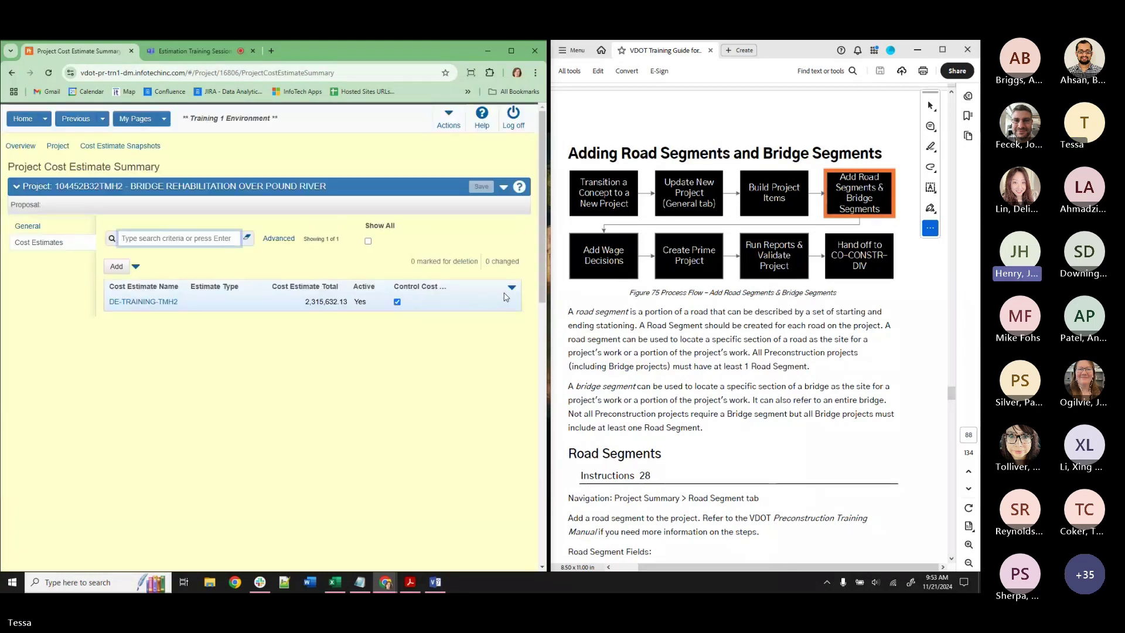
left_click(511, 289)
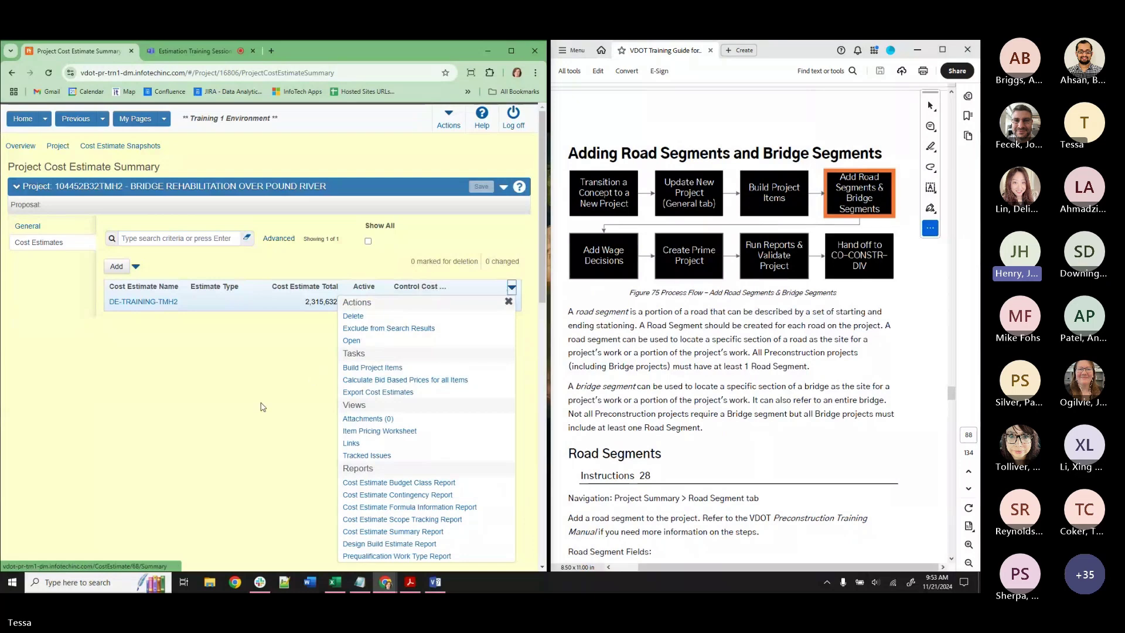
left_click(215, 410)
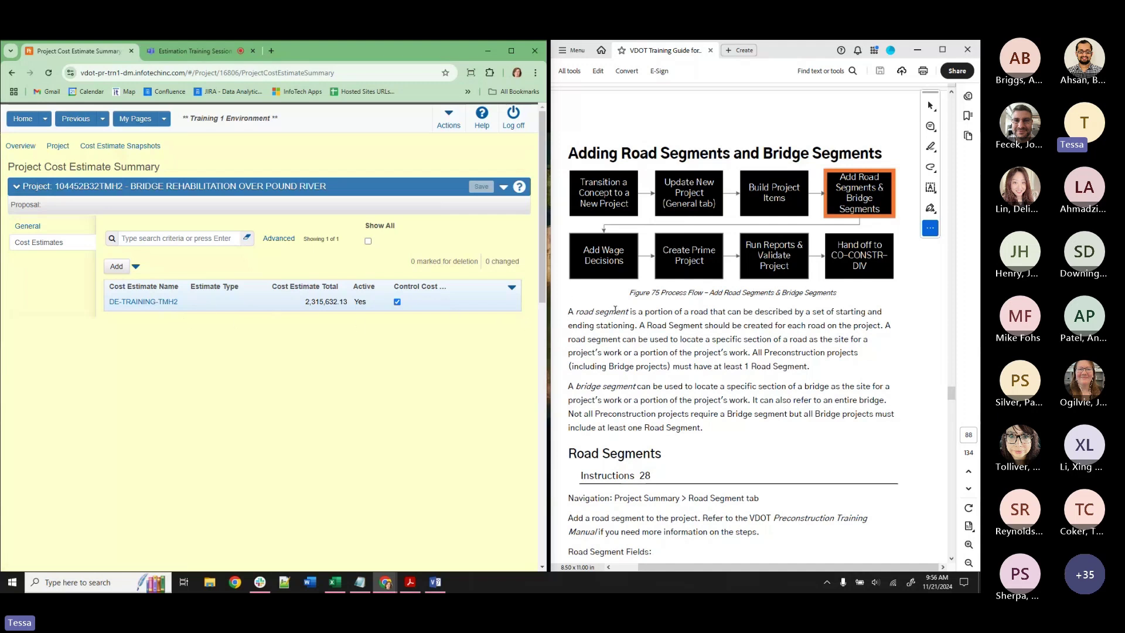
left_click(511, 287)
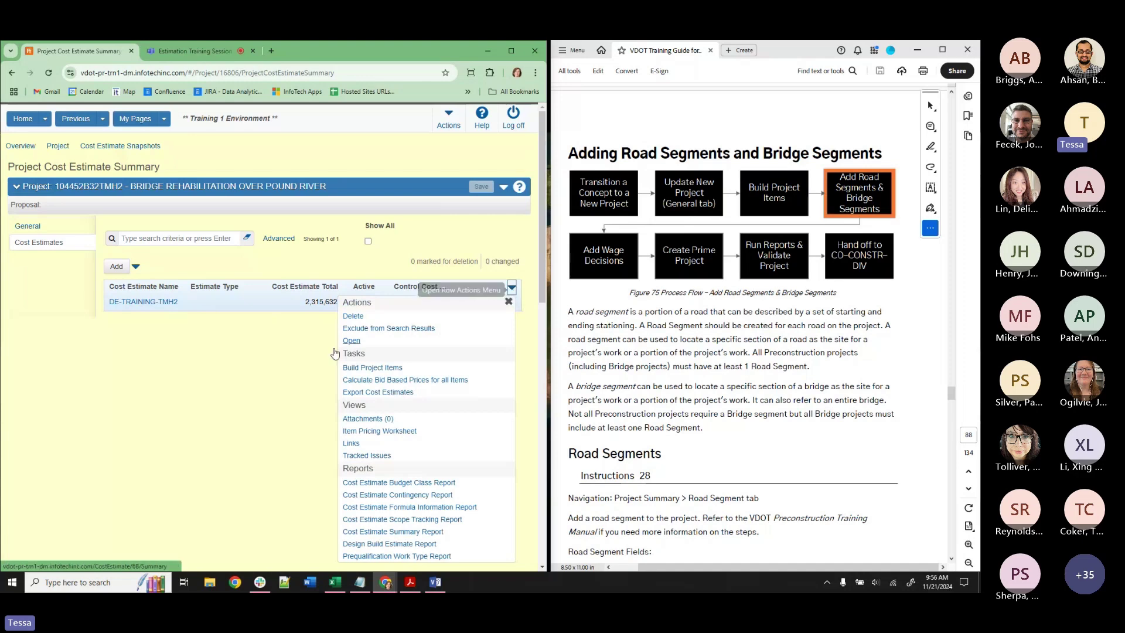
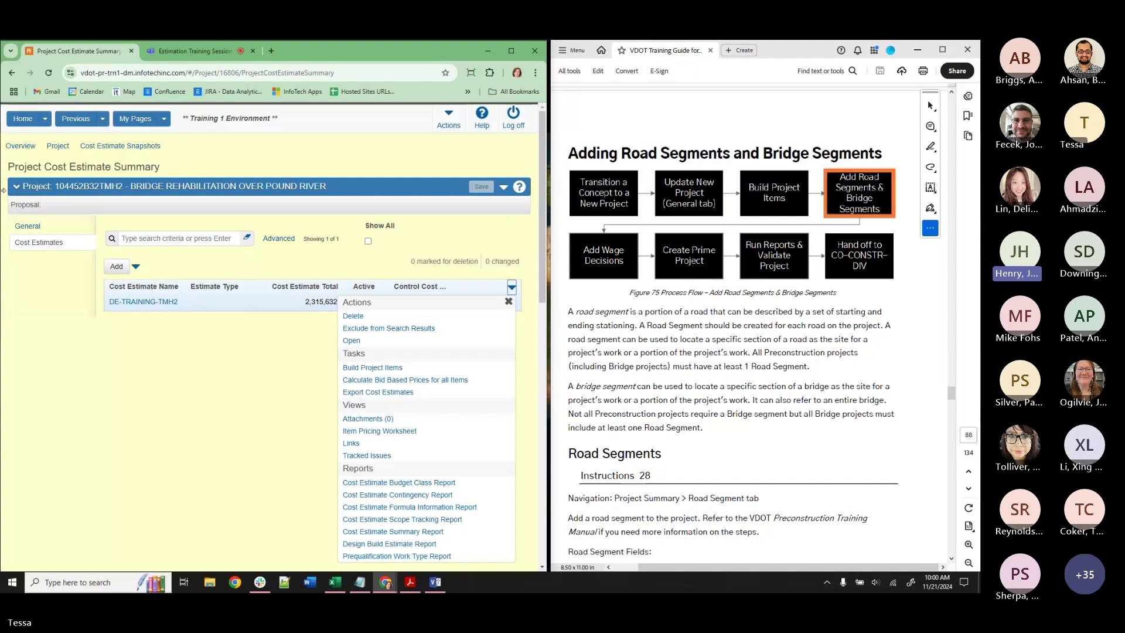
Switch the working role to ADMIN, then to another role, reloading the DE-TRAINING-TMH2 estimate list.
left_click(46, 119)
left_click(26, 163)
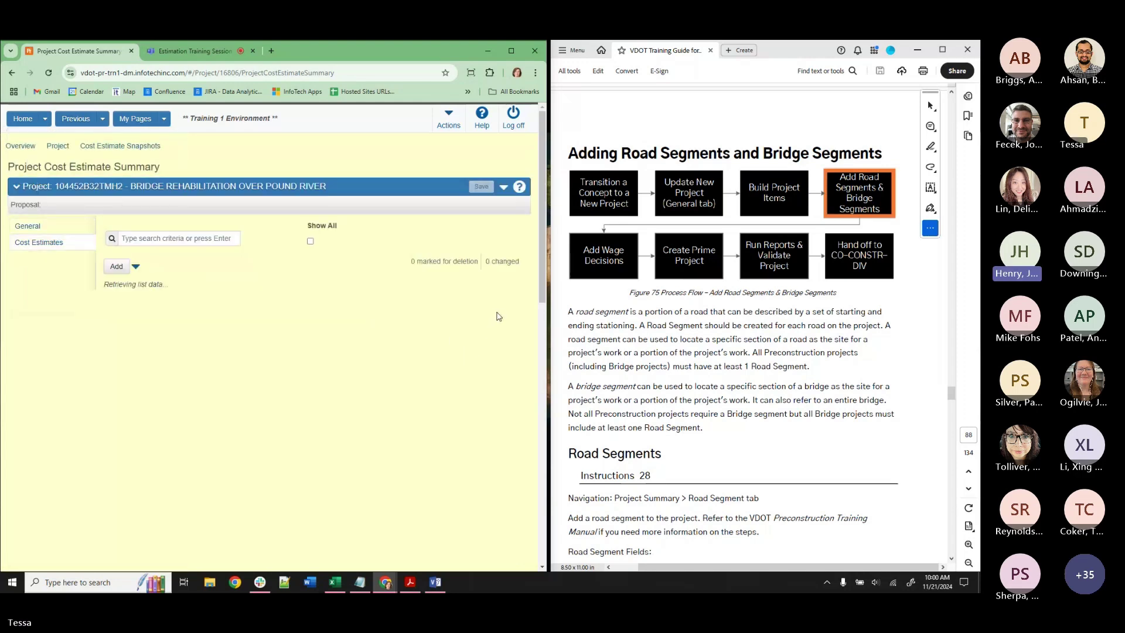
left_click(512, 287)
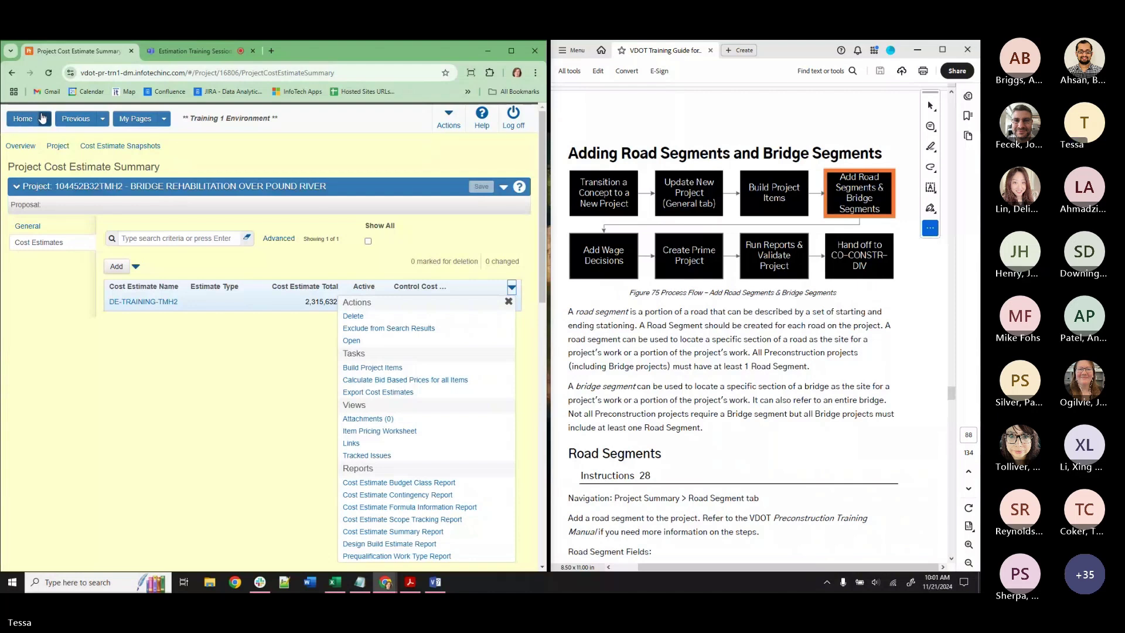
left_click(45, 118)
left_click(30, 196)
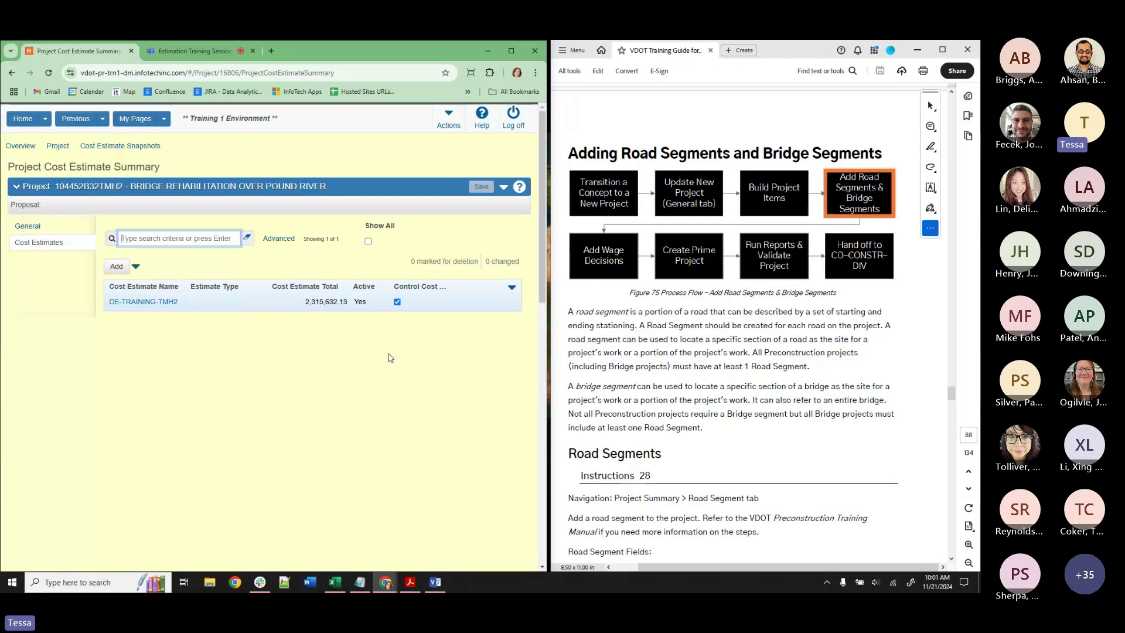
Open estimate DE-TRAINING-TMH2 and review its Estimate Milestone options, currently PAC-Final Design & ROW (75-100%).
left_click(121, 302)
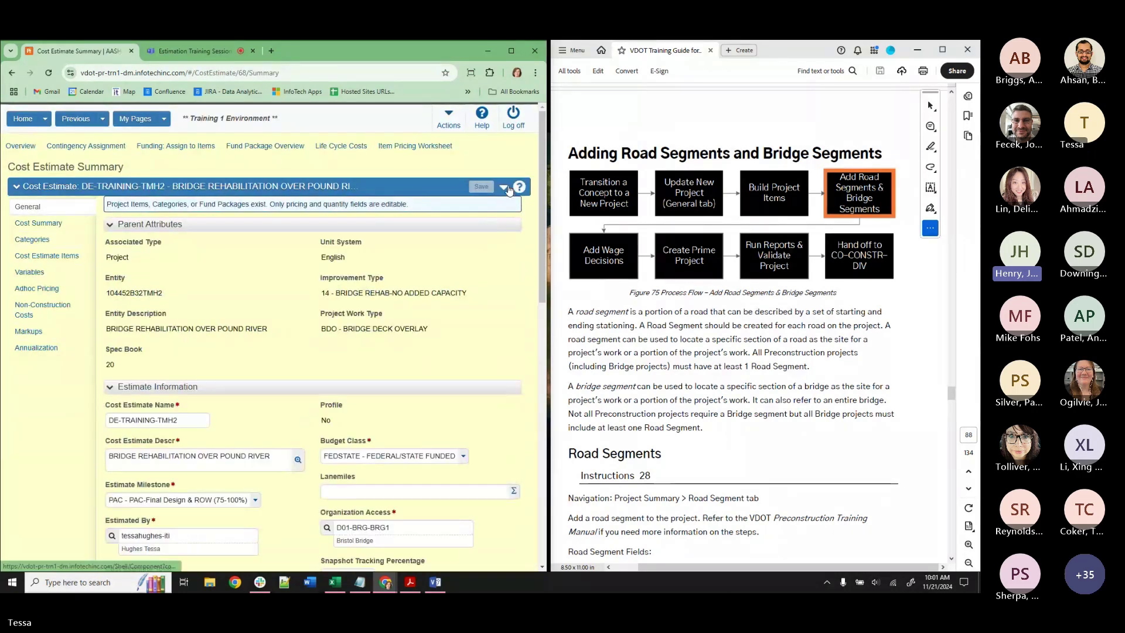
left_click(504, 188)
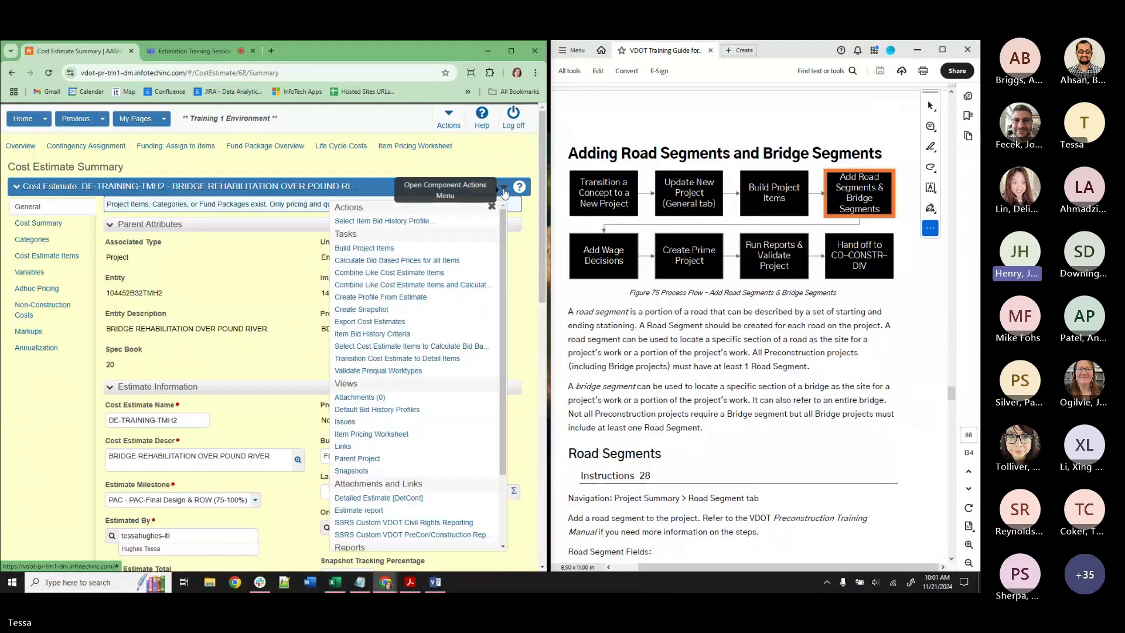
scroll(256, 423, "down", 3)
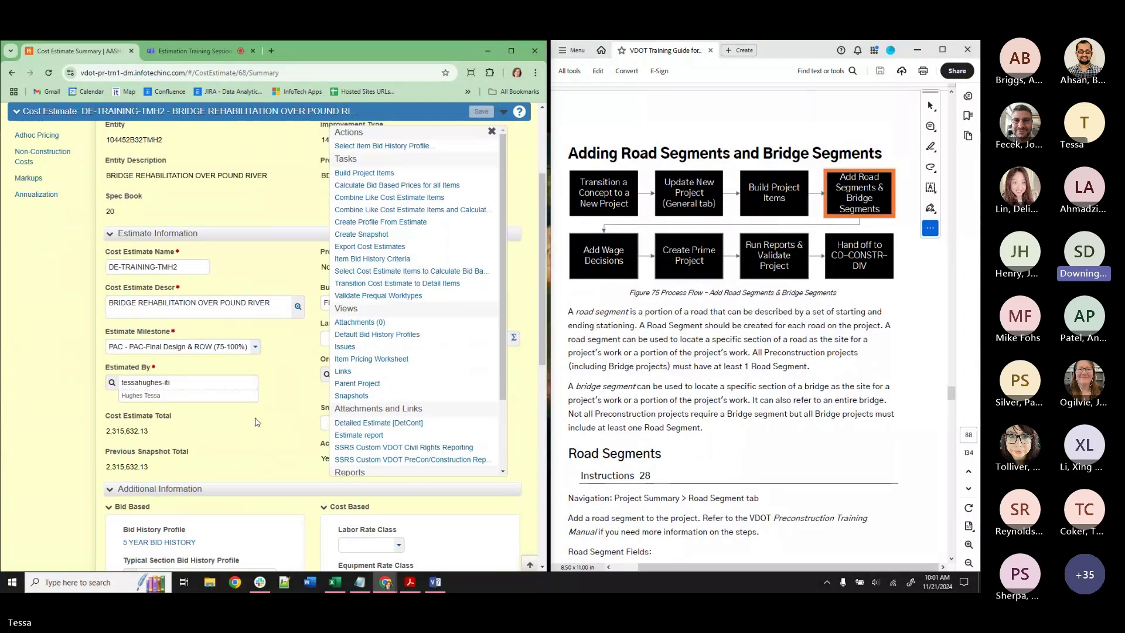
left_click(244, 348)
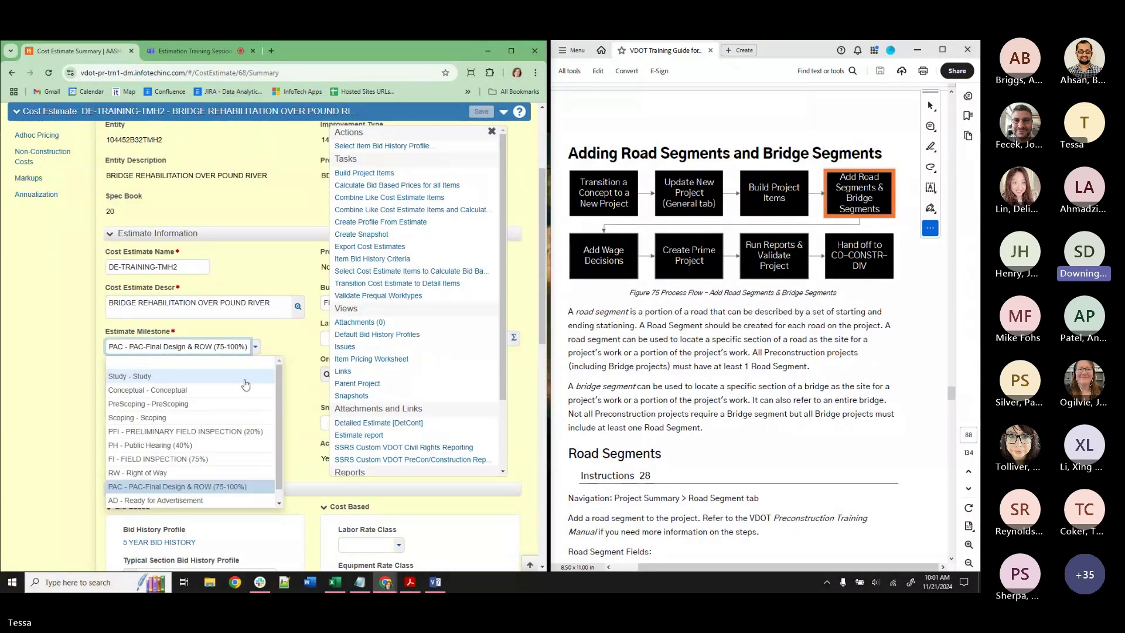
scroll(245, 382, "down", 1)
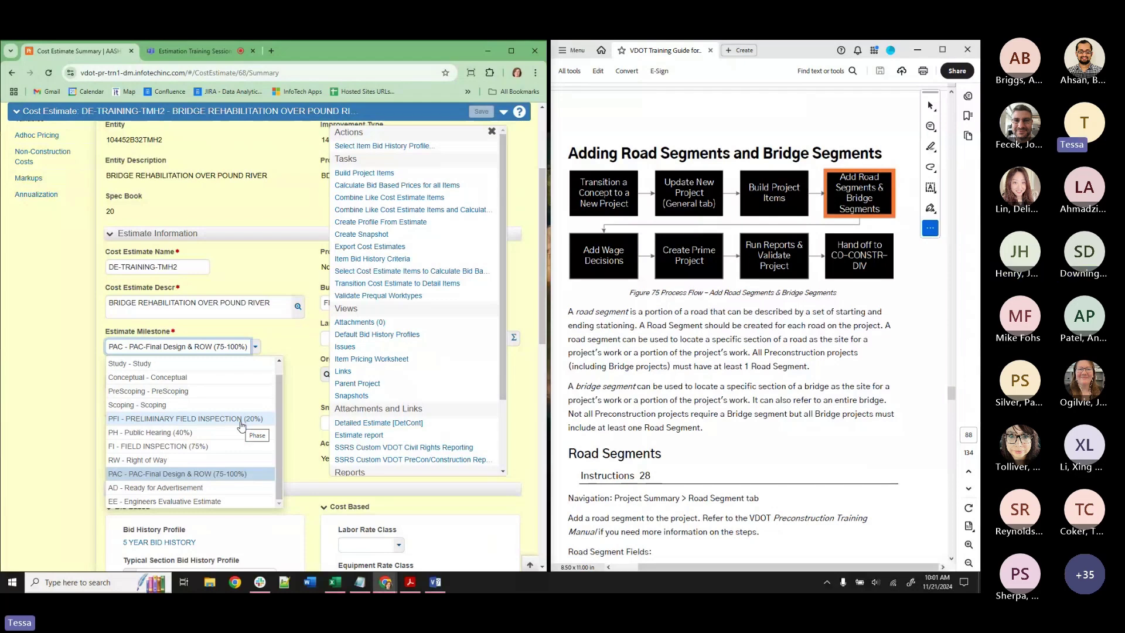
left_click(492, 132)
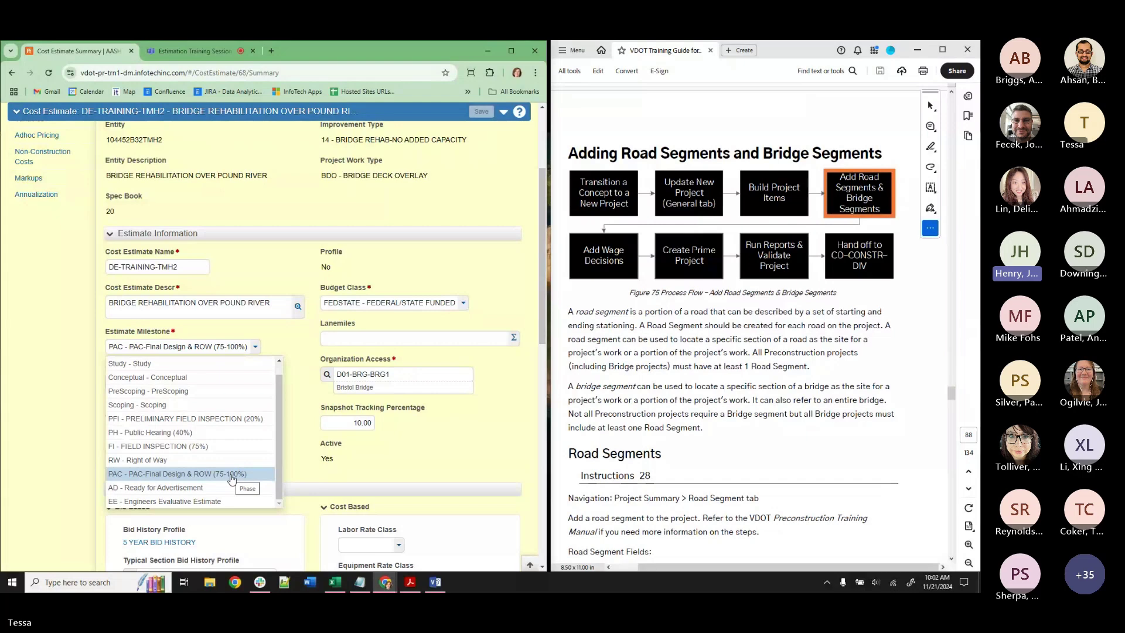
scroll(193, 229, "up", 1)
scroll(193, 229, "up", 3)
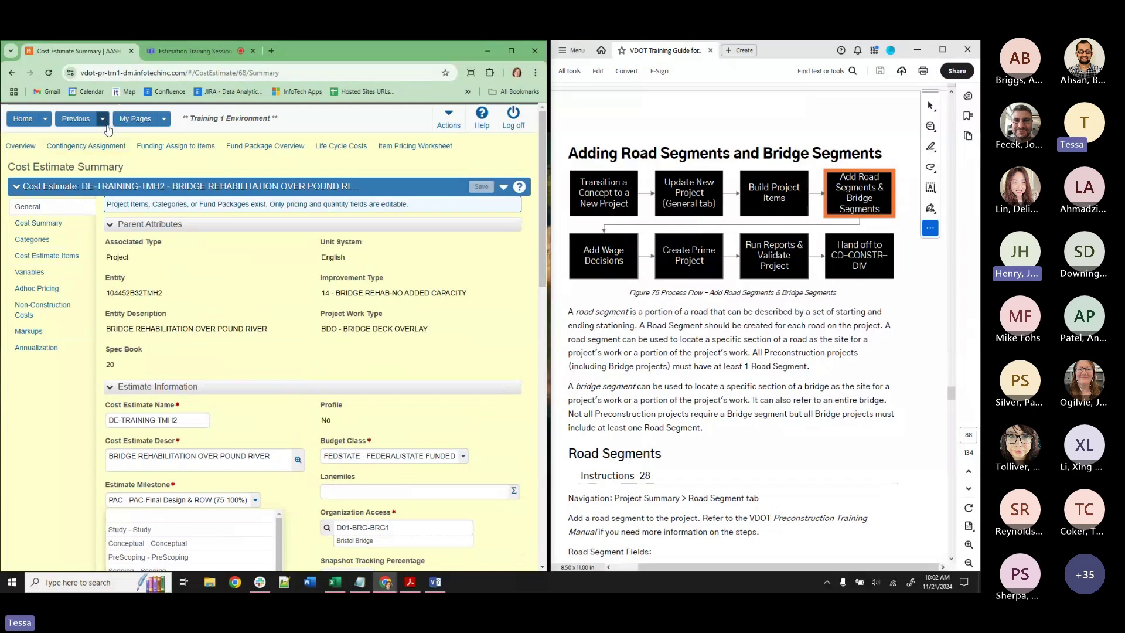
From the dashboard's Concepts overview, list the first 10 concepts and start adding a new concept.
left_click(23, 120)
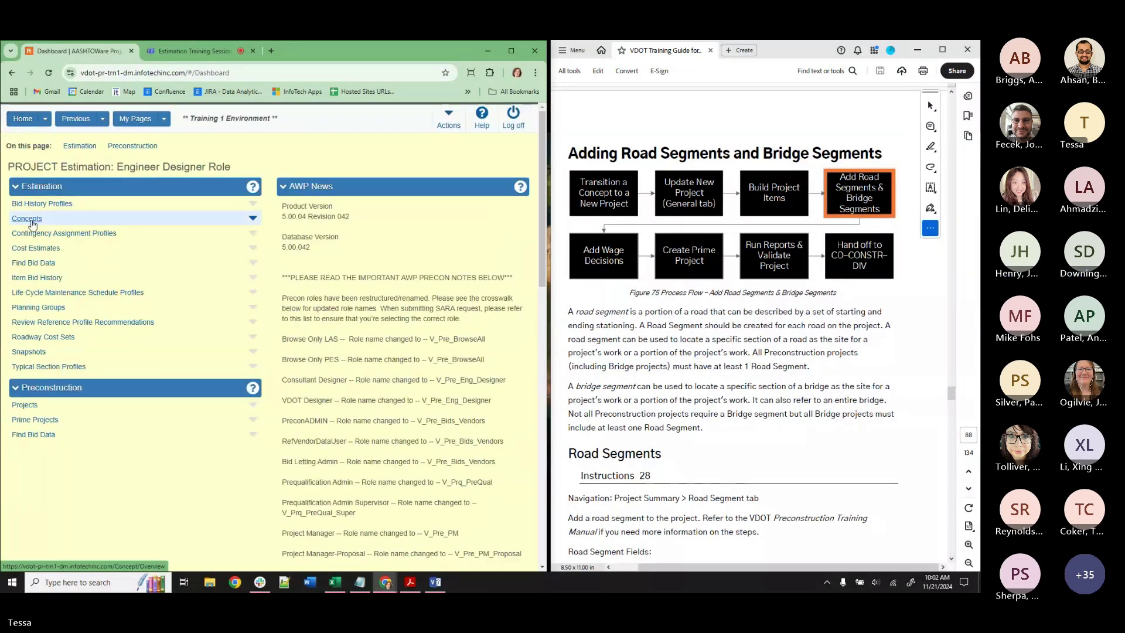
left_click(27, 219)
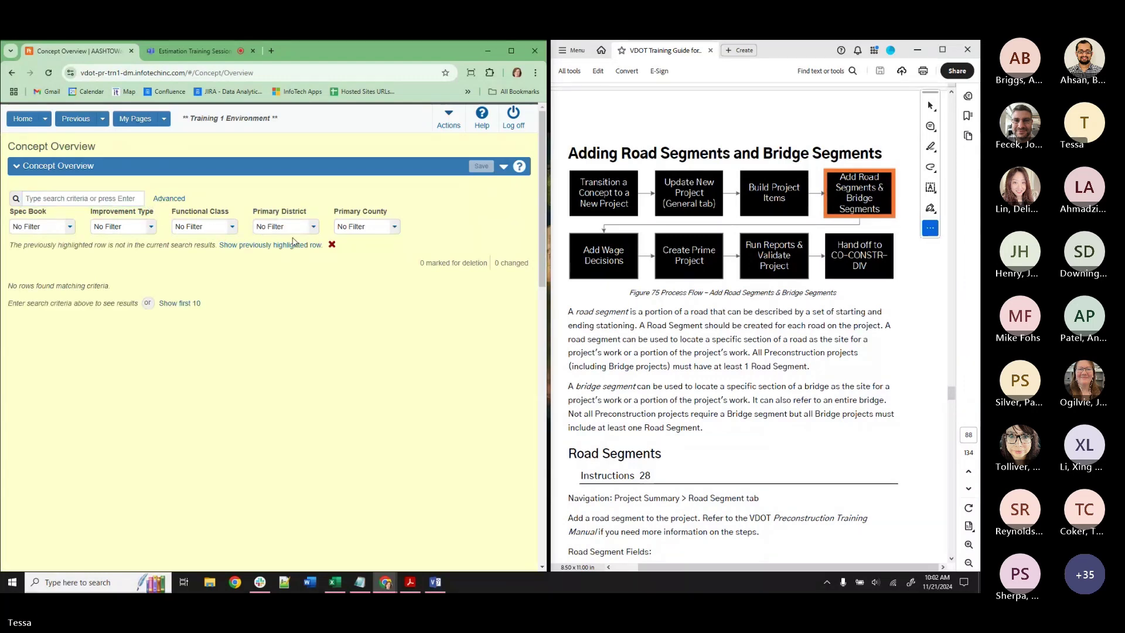
left_click(180, 303)
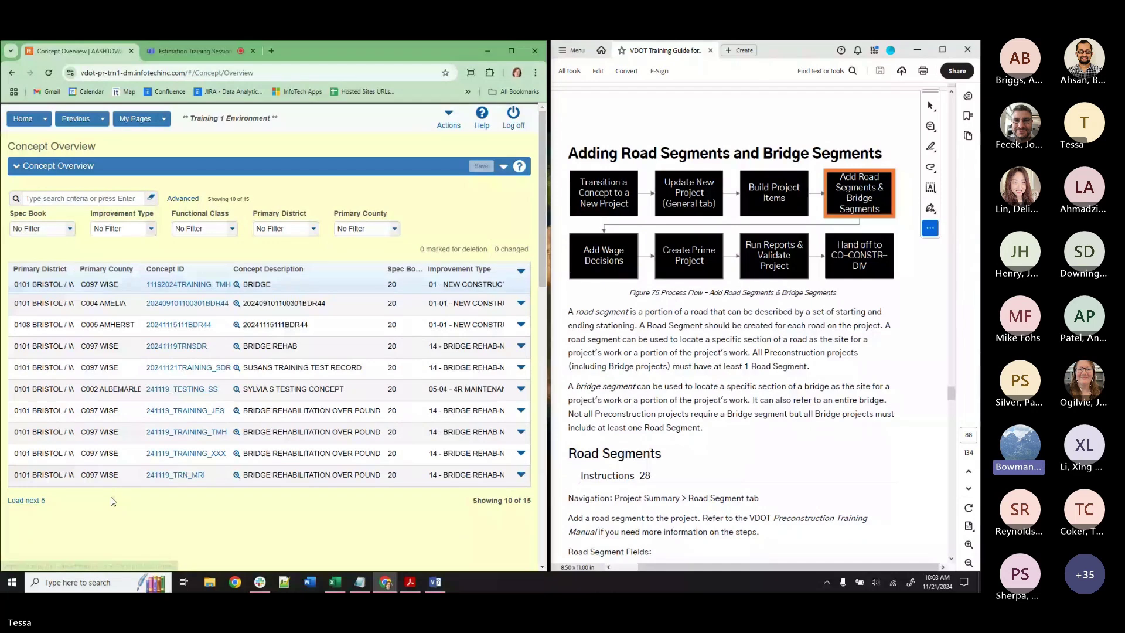
left_click(503, 166)
left_click(337, 209)
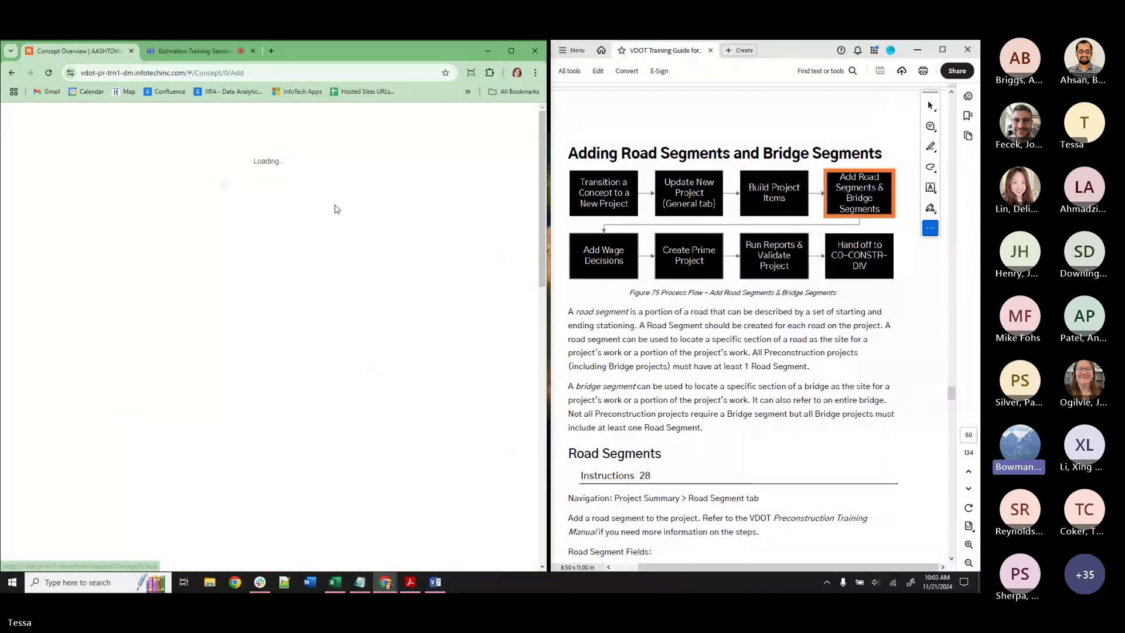
Enter TEST as both the Concept ID and the Concept Description.
left_click(174, 222)
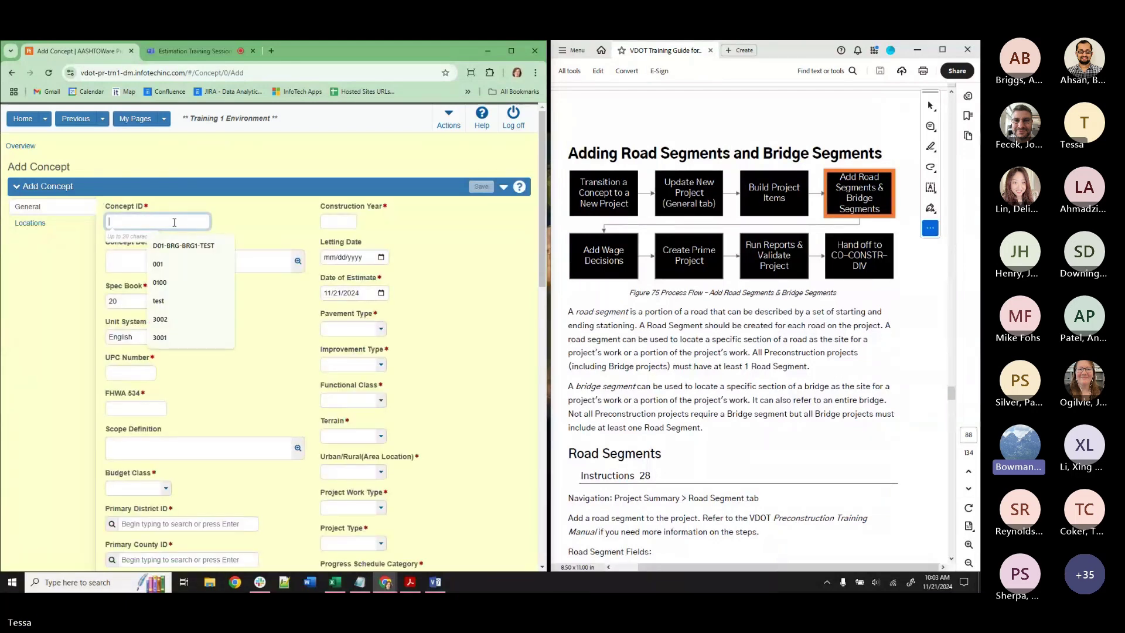
type("t")
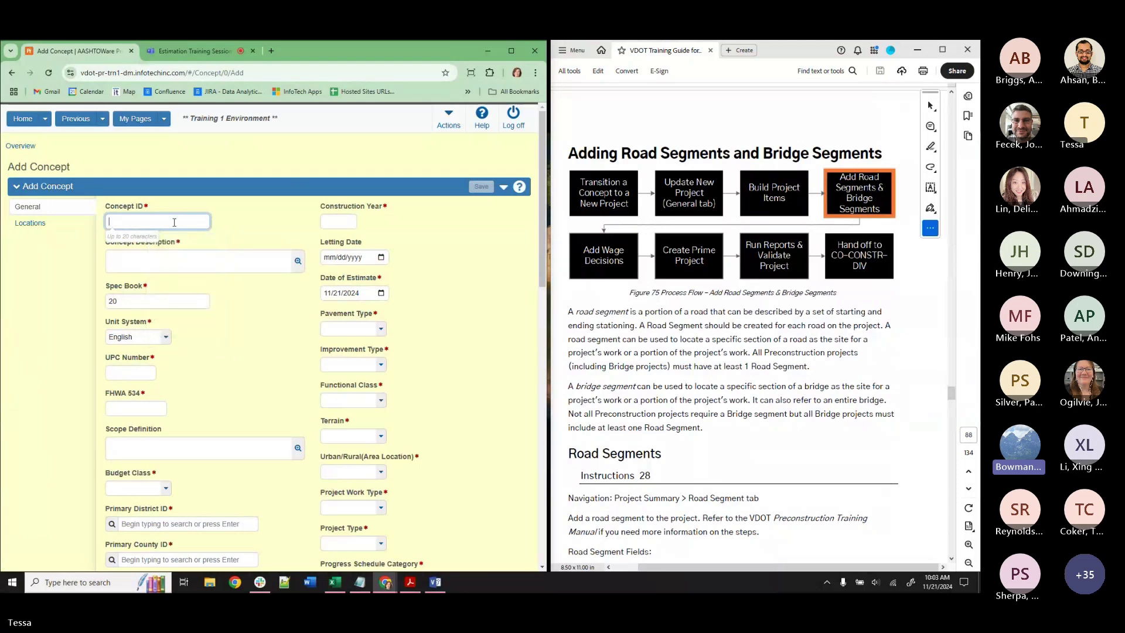
type("est")
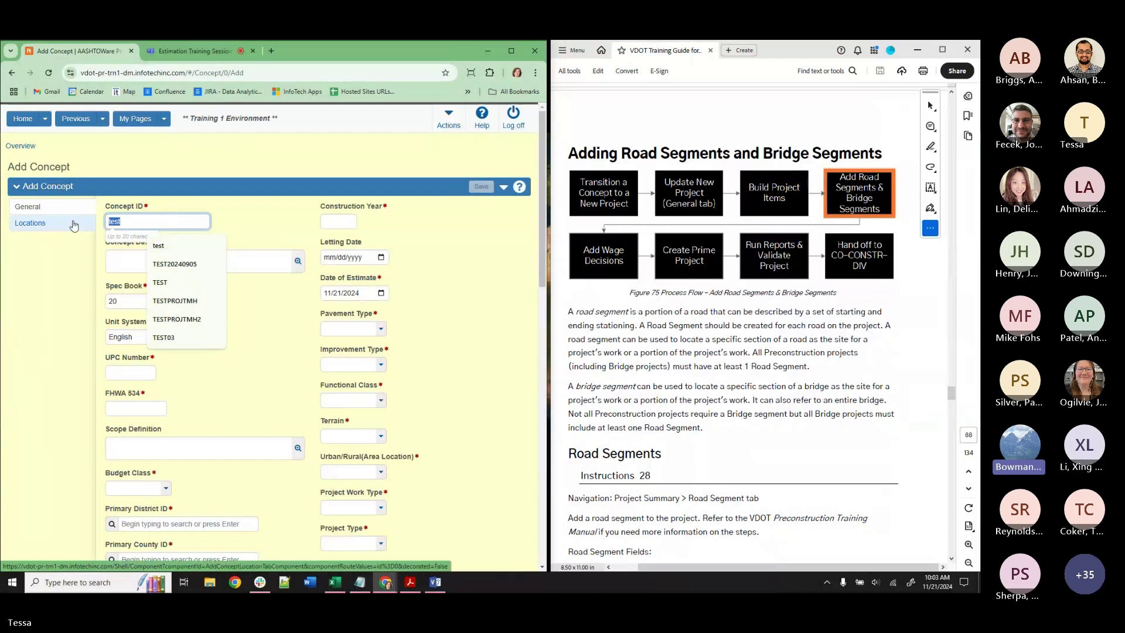
left_click(127, 264)
type("TEST")
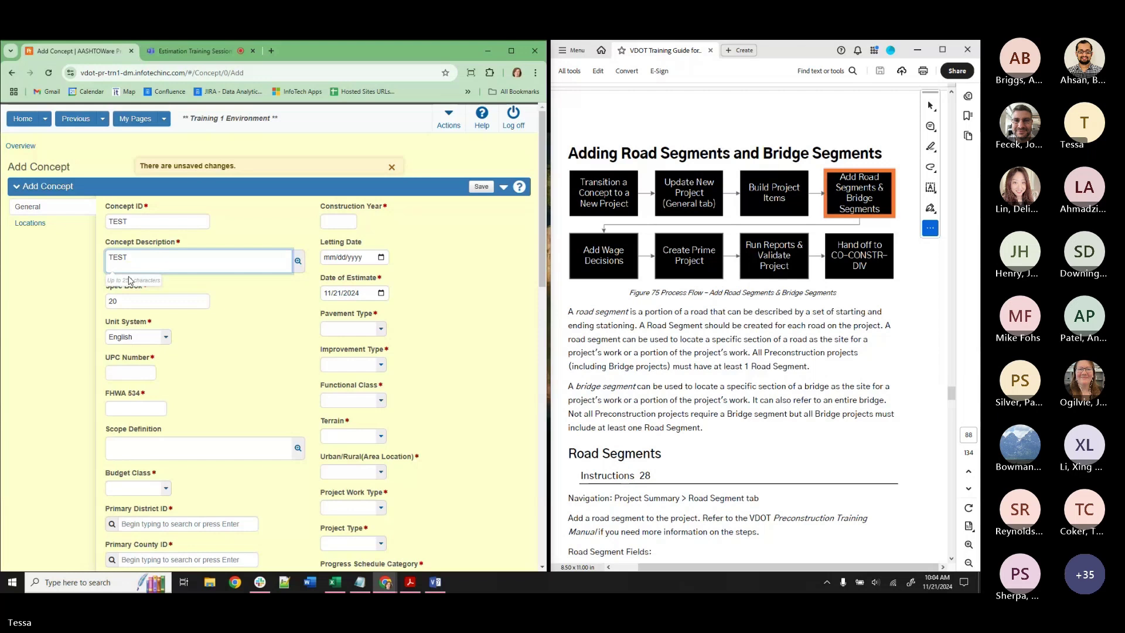
Add a Notepad note wanting to see other control groups' estimates in early phases (i.e., PFI).
left_click(360, 583)
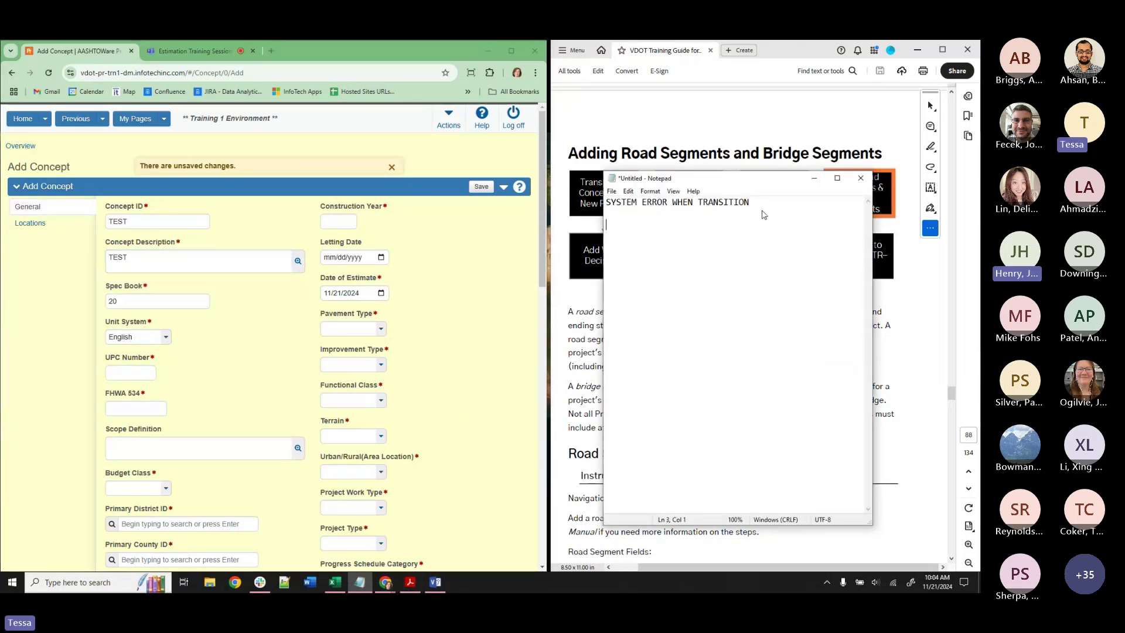
type("WANT TO SEE E")
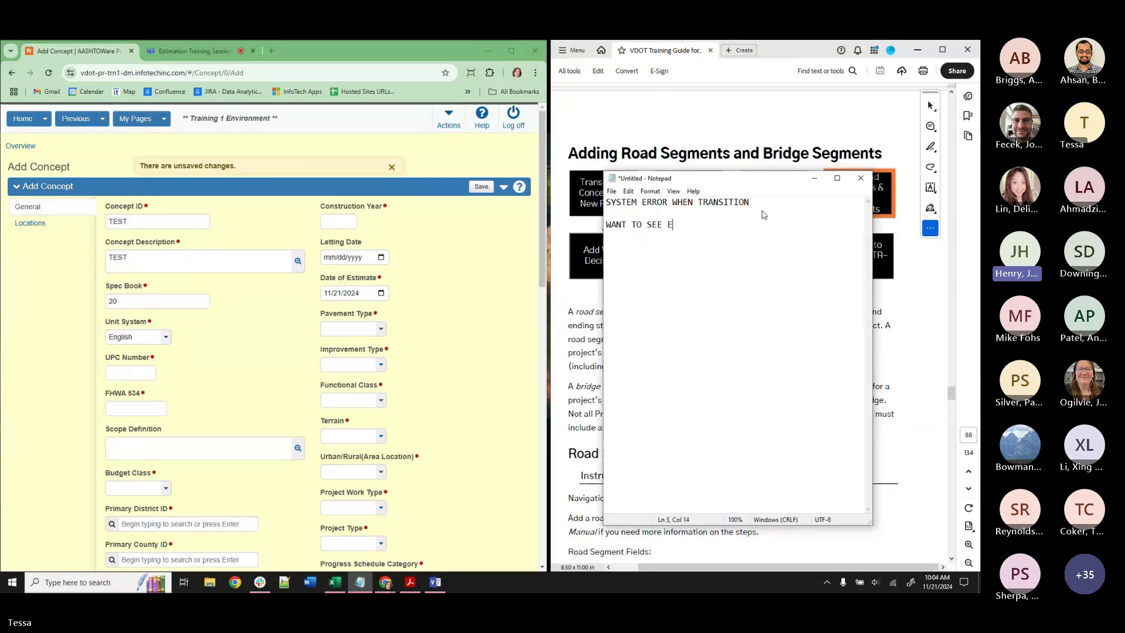
type("STIMATES FROM OTHER GROUPS ")
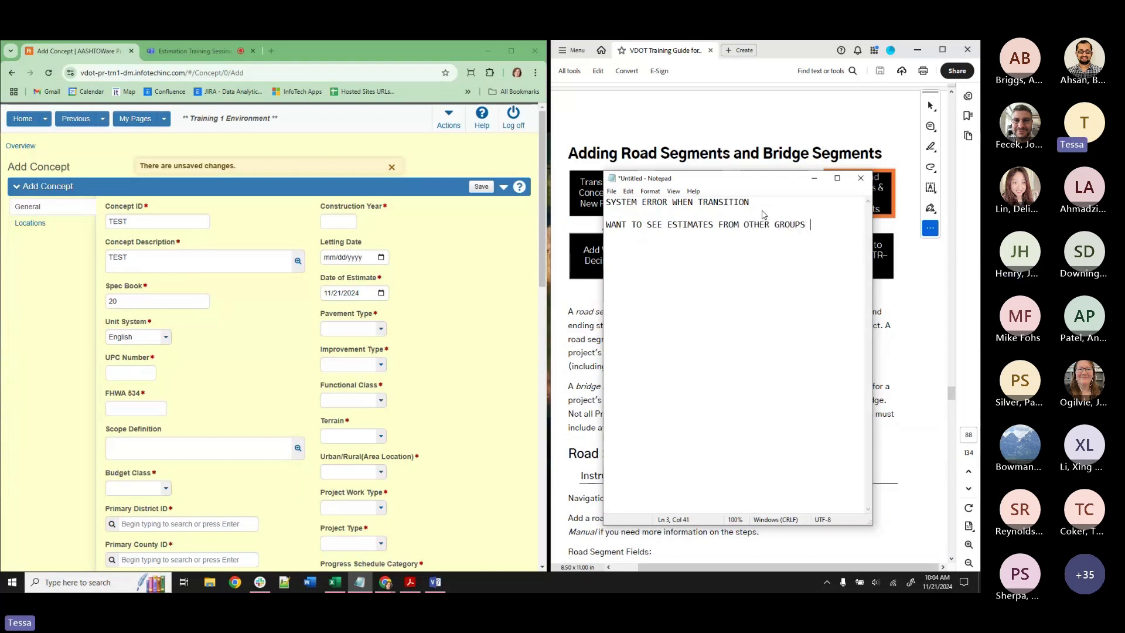
type("(OTHER CONTRO")
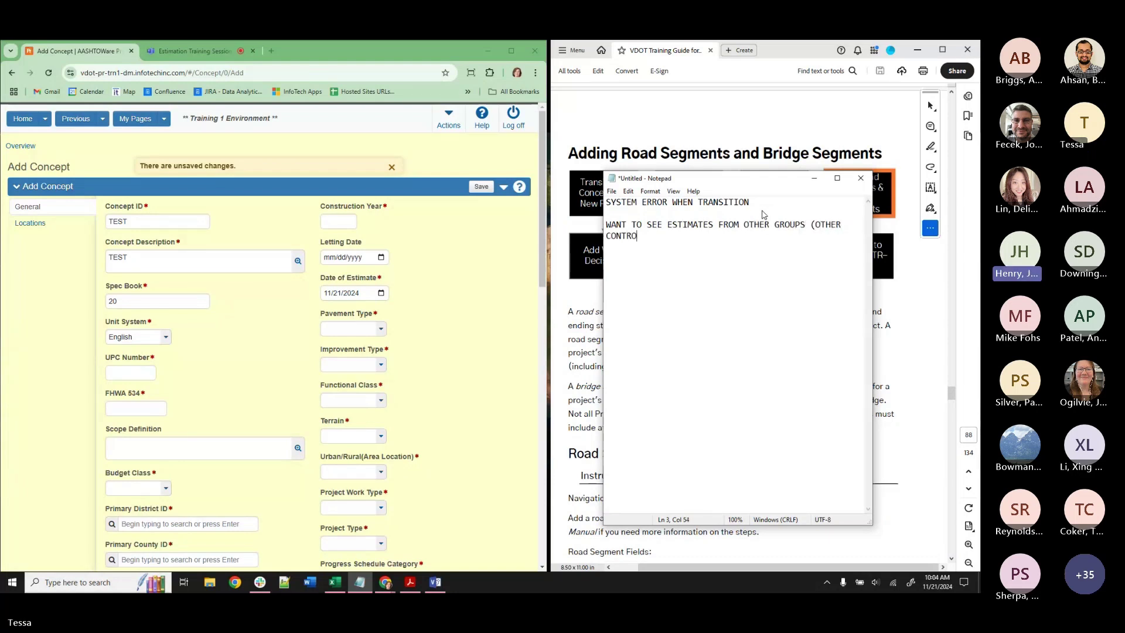
type("L GROUPS) IN THE")
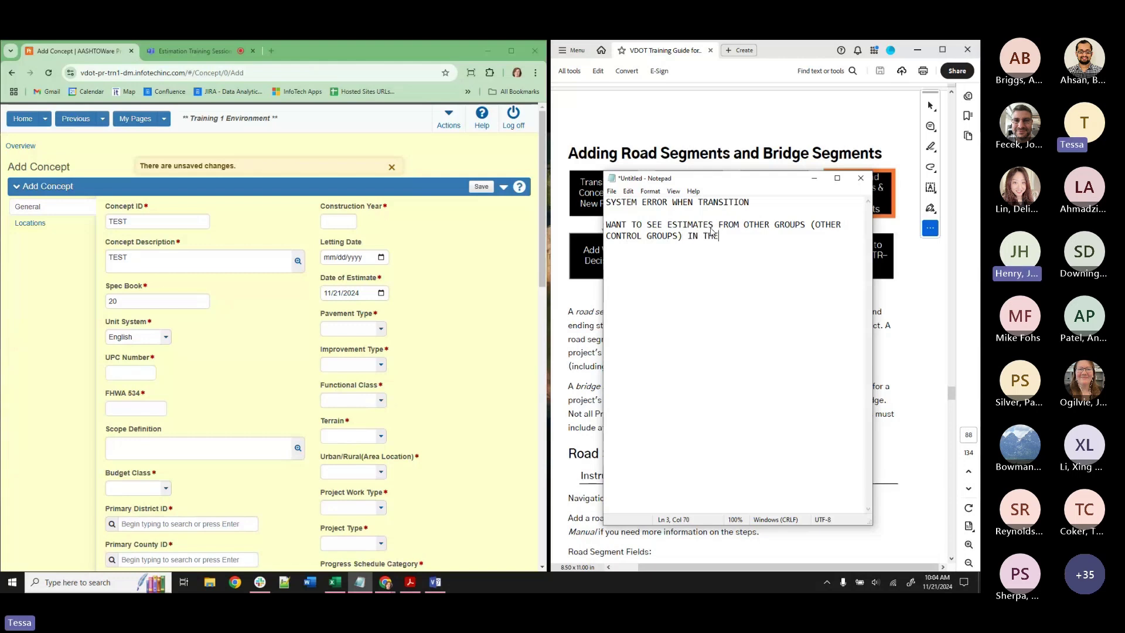
type(" EARLY PHASES")
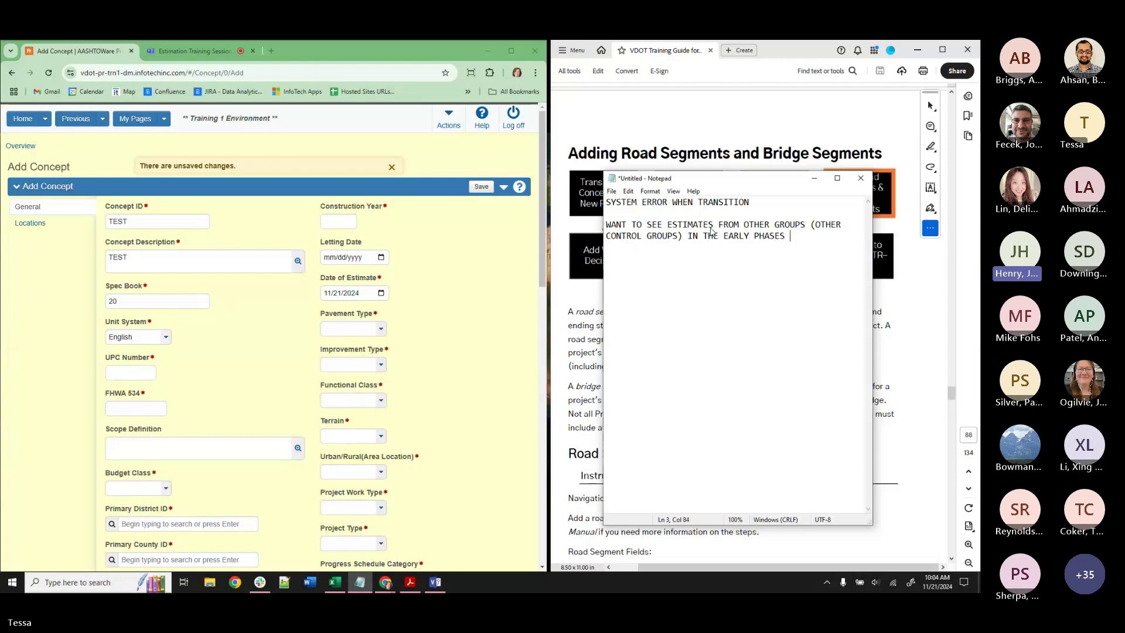
type(" (I.E.,")
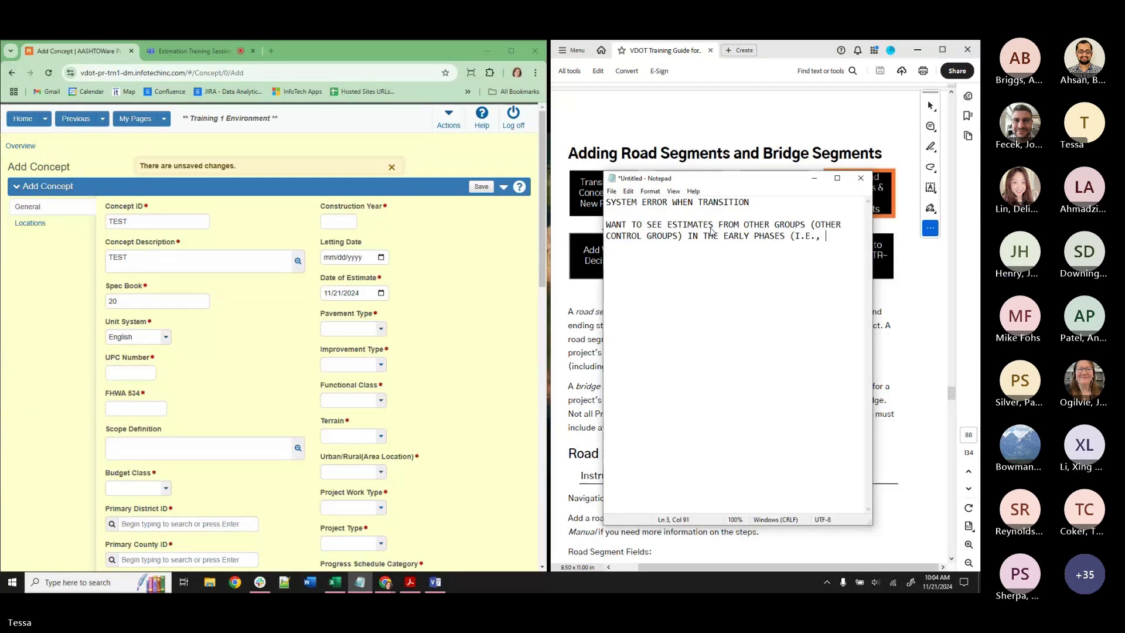
mouse_move(159, 433)
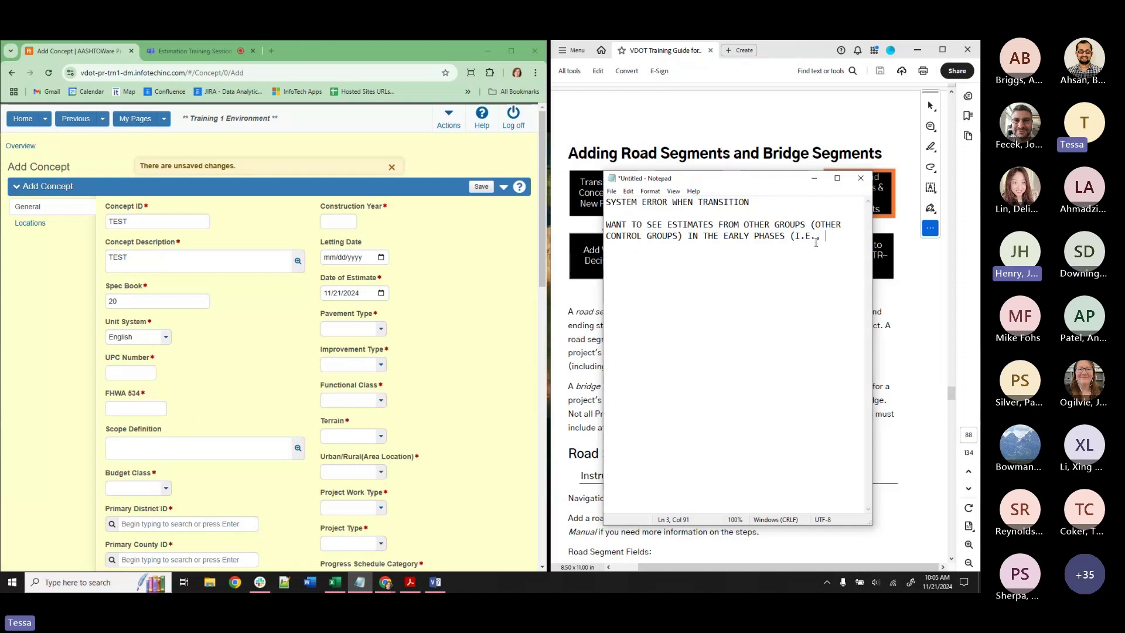
type("PFI_)")
key("BackSpace")
key("BackSpace")
Close the note's parenthesis, hide Notepad, and open concept 11192024TRAINING_TMH – BRIDGE from the overview.
type(")")
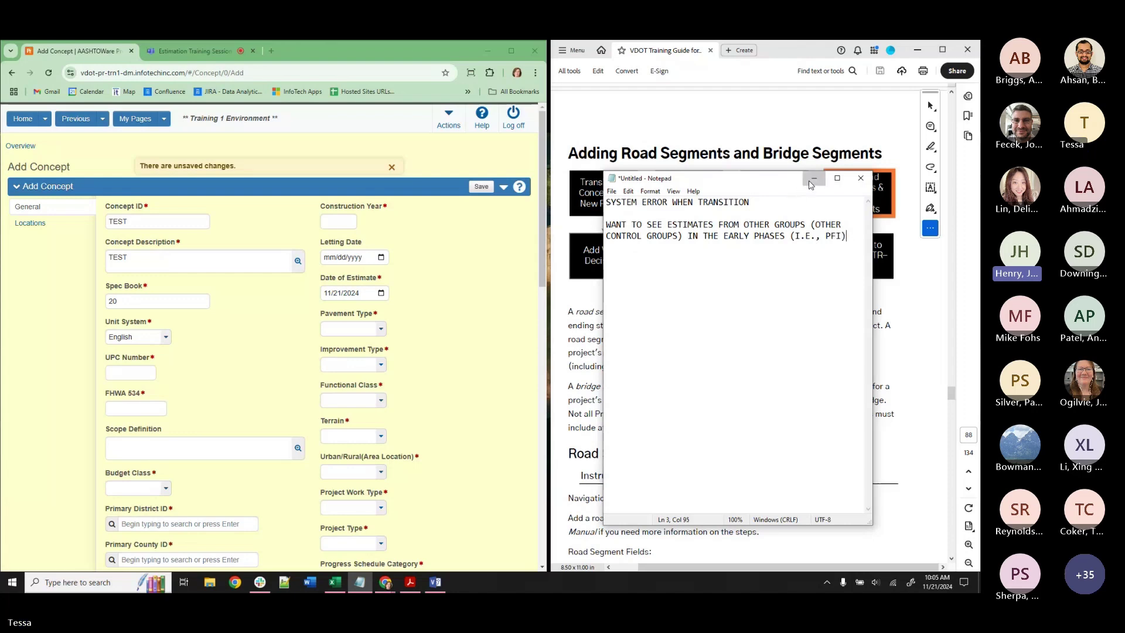
left_click(812, 178)
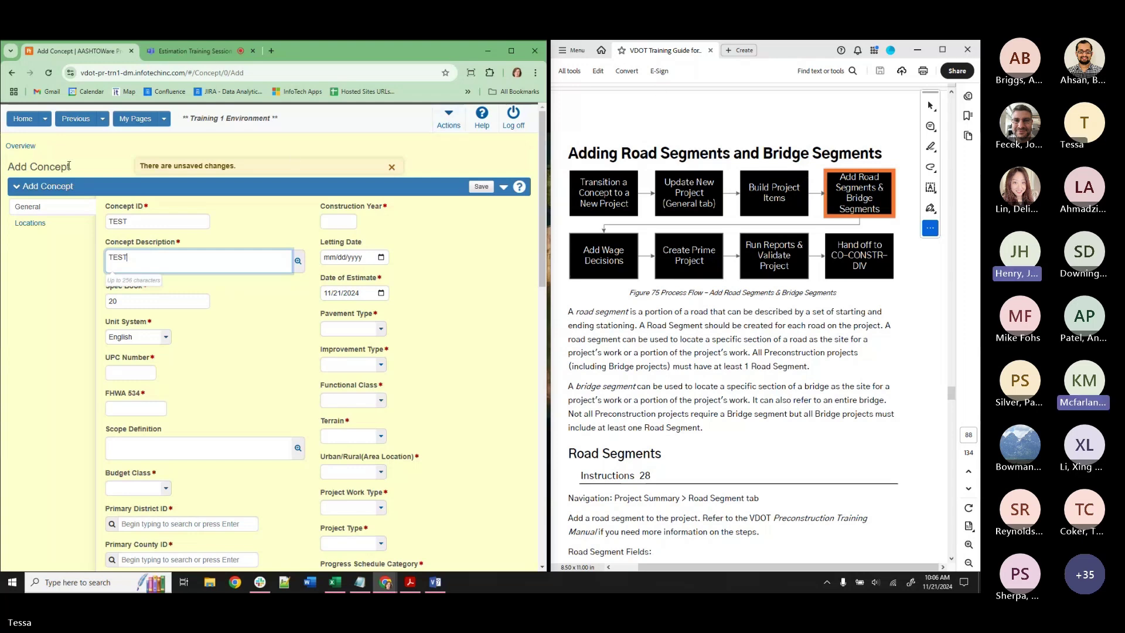
left_click(20, 145)
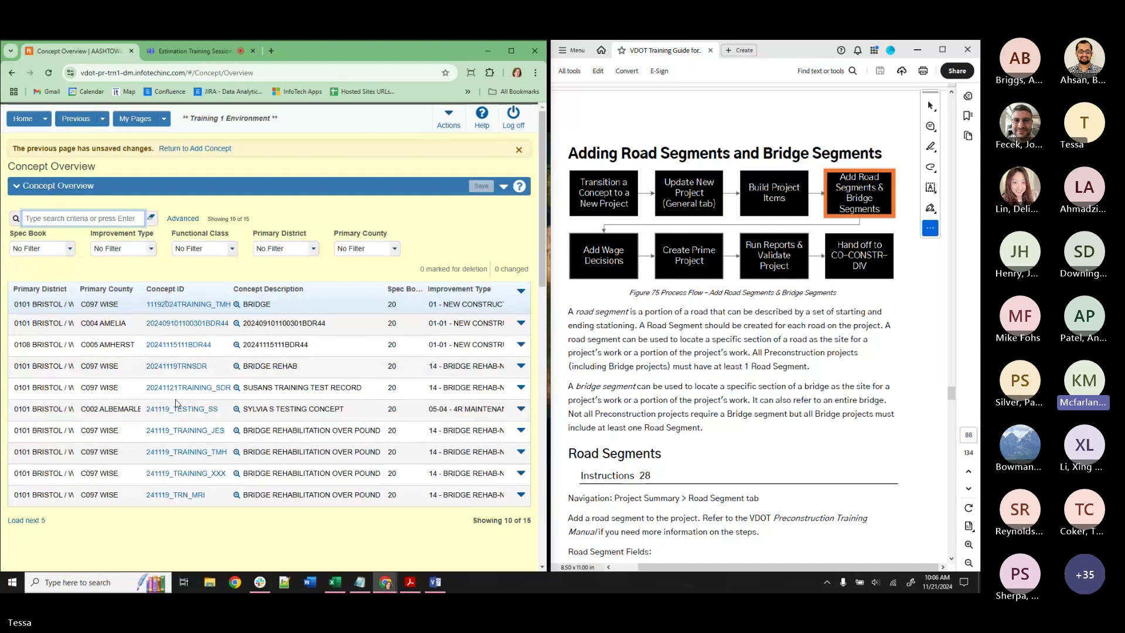
left_click(180, 305)
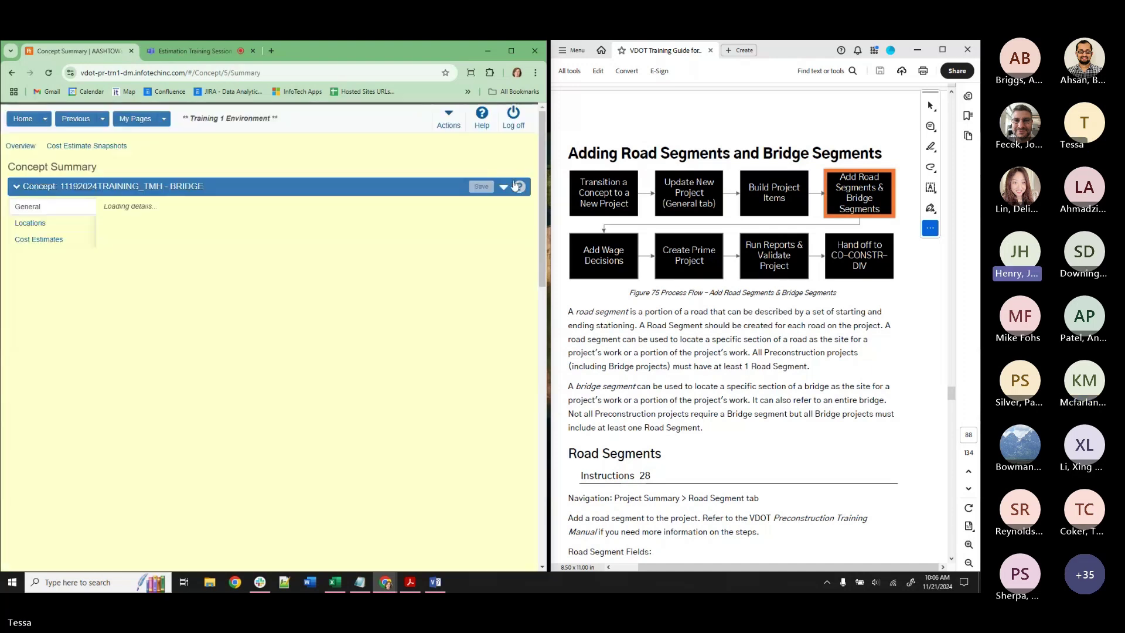
Show then close the bridge concept's actions, revealing Construction Year 2030 and Letting Date 12/01/2024.
left_click(504, 189)
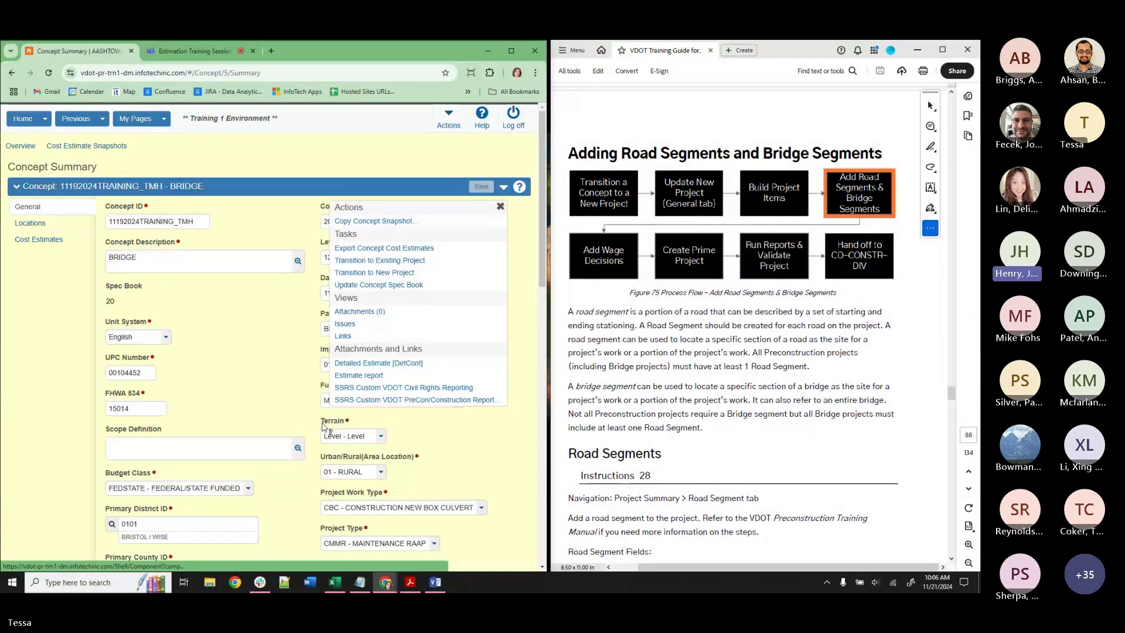
left_click(256, 351)
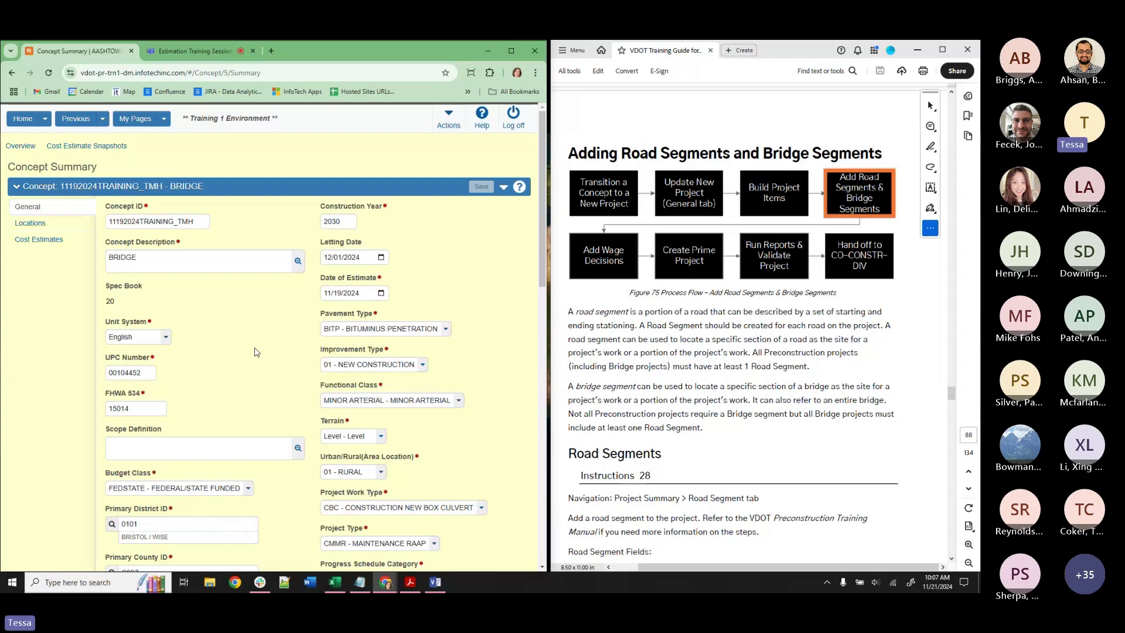
Append ', AND NEED TO SEE ALL PROJECTS GROUPED TOGETHER' to the second note, separate it with a blank line, and hide Notepad.
left_click(360, 581)
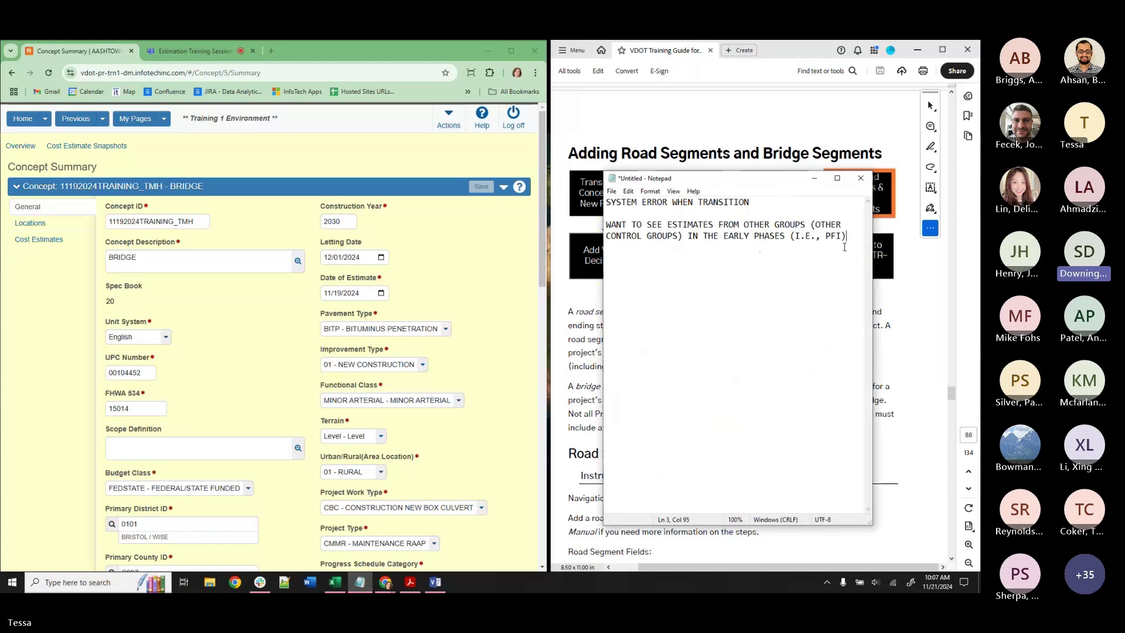
type(", A")
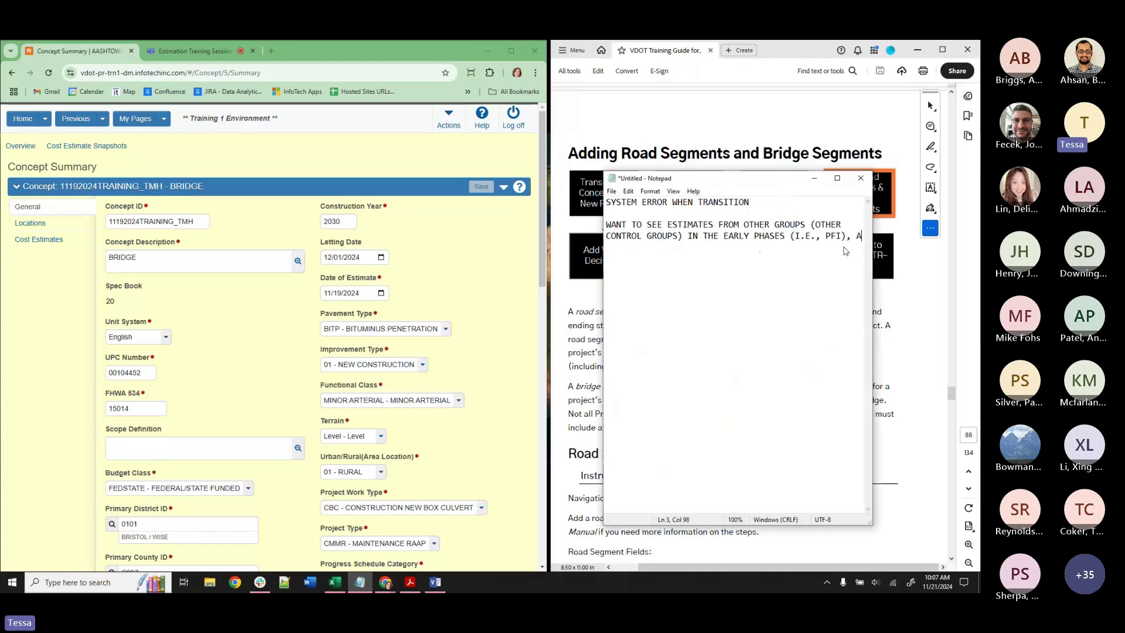
type("ND NEED T")
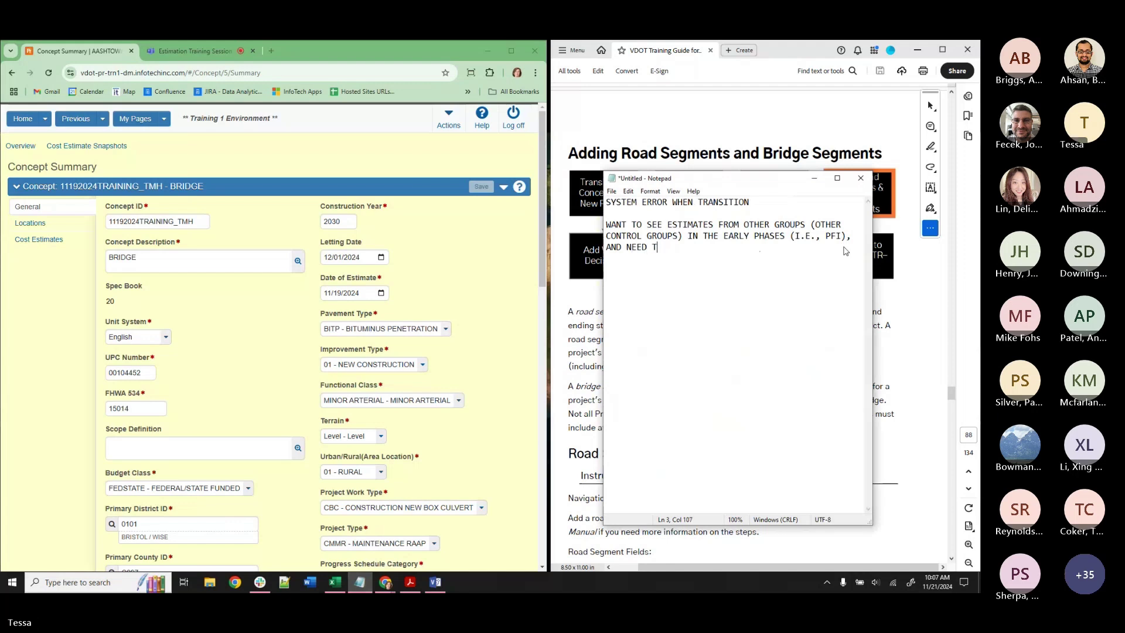
type("O SEE")
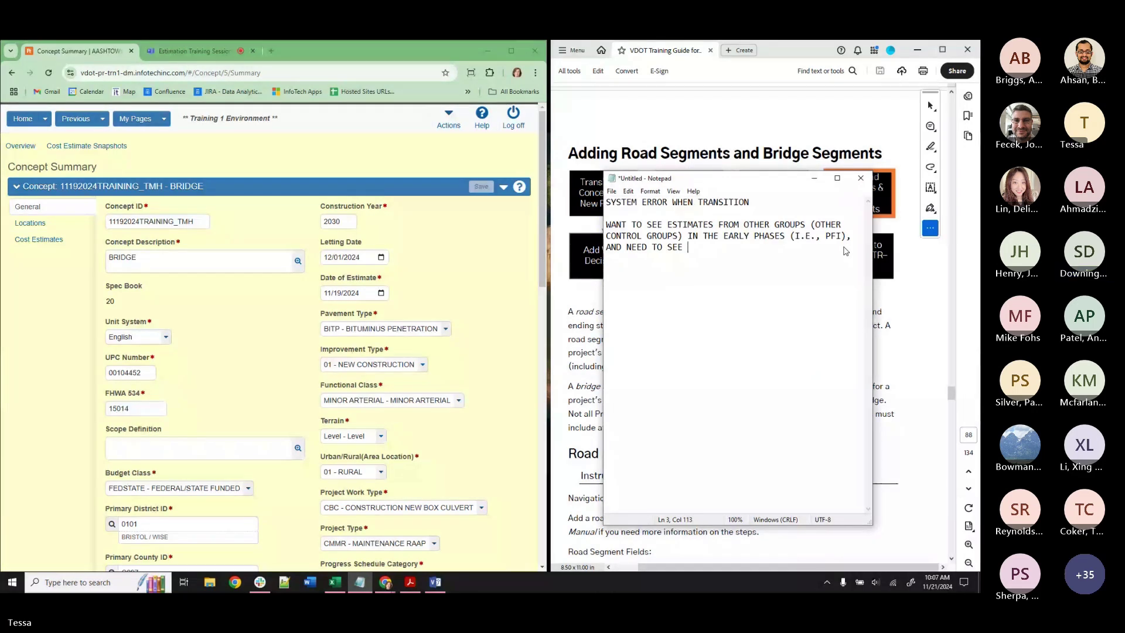
type("ALL PROJECTS GROUPED T")
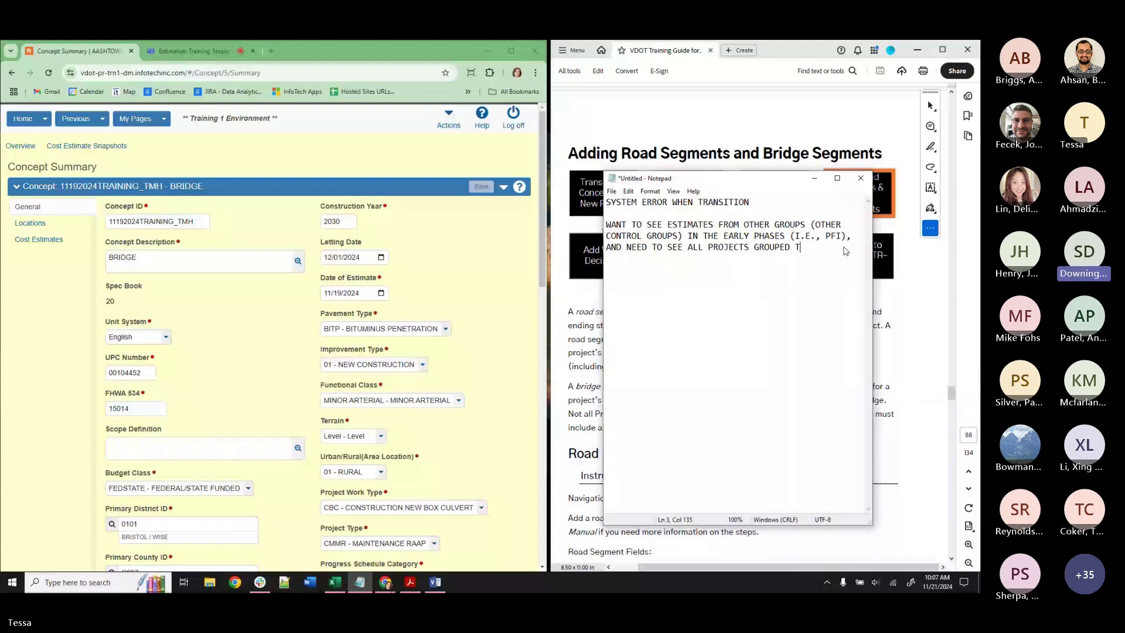
type("OGETHER")
left_click(609, 219)
key("Return")
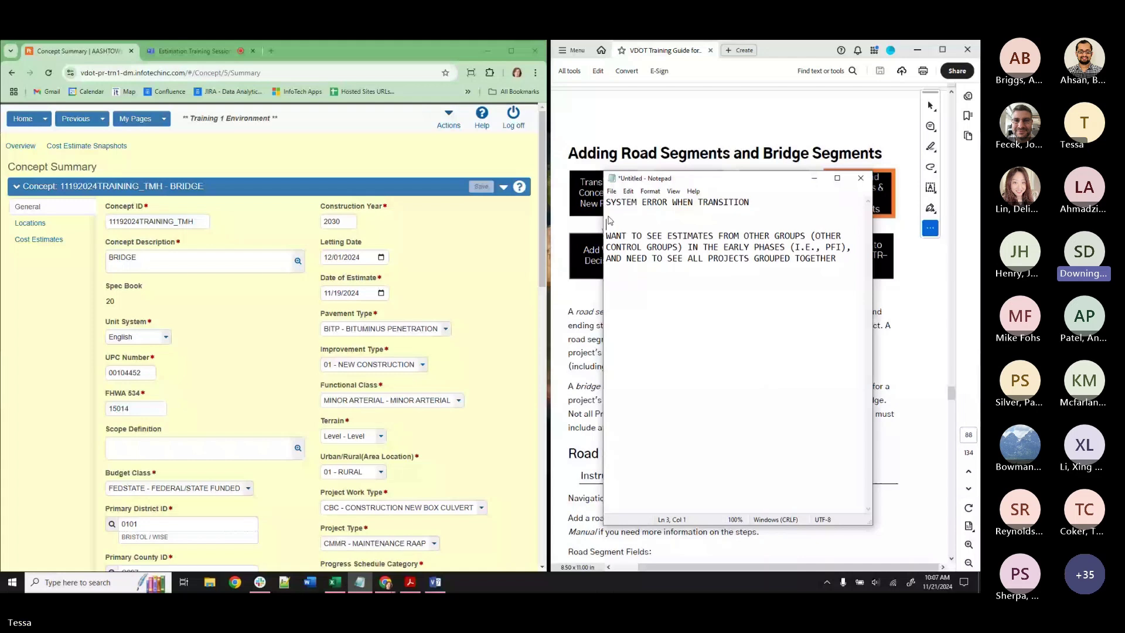
left_click(812, 182)
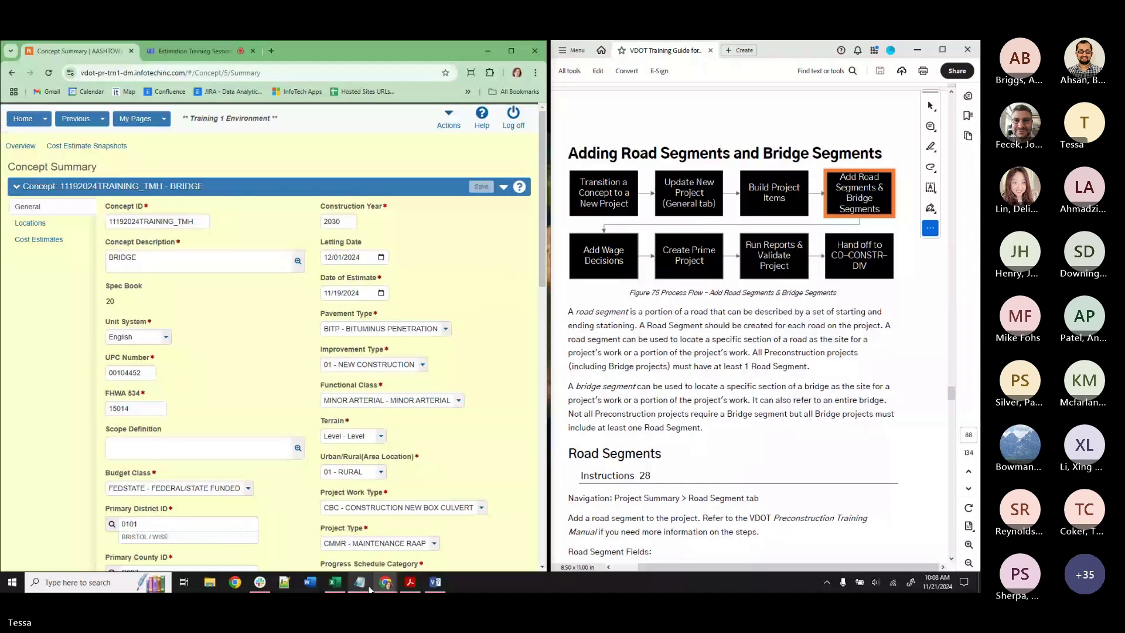
Return to the dashboard, clear Notepad and the role list, and open project 104452B32TMH2 (Pound River bridge rehabilitation).
left_click(22, 120)
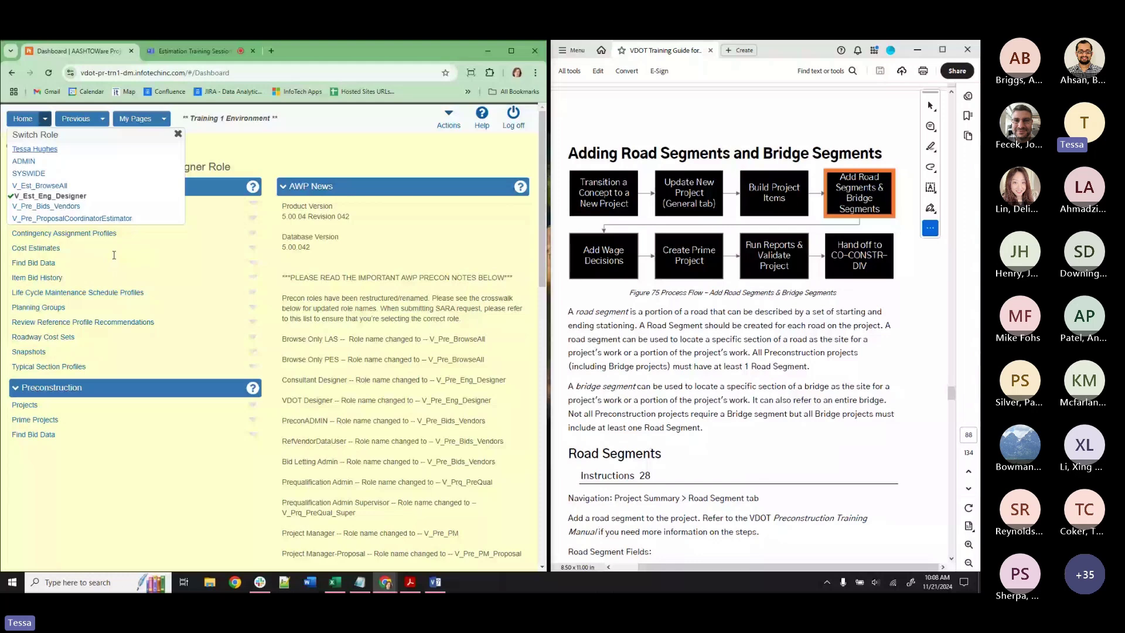
key("alt+Tab")
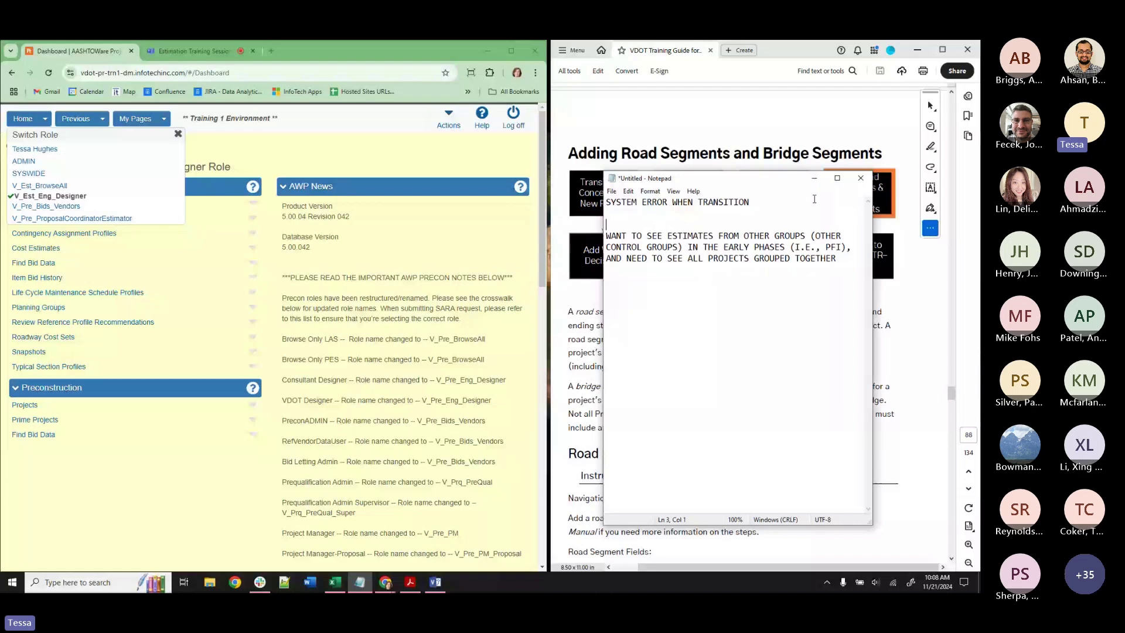
left_click(814, 178)
left_click(320, 177)
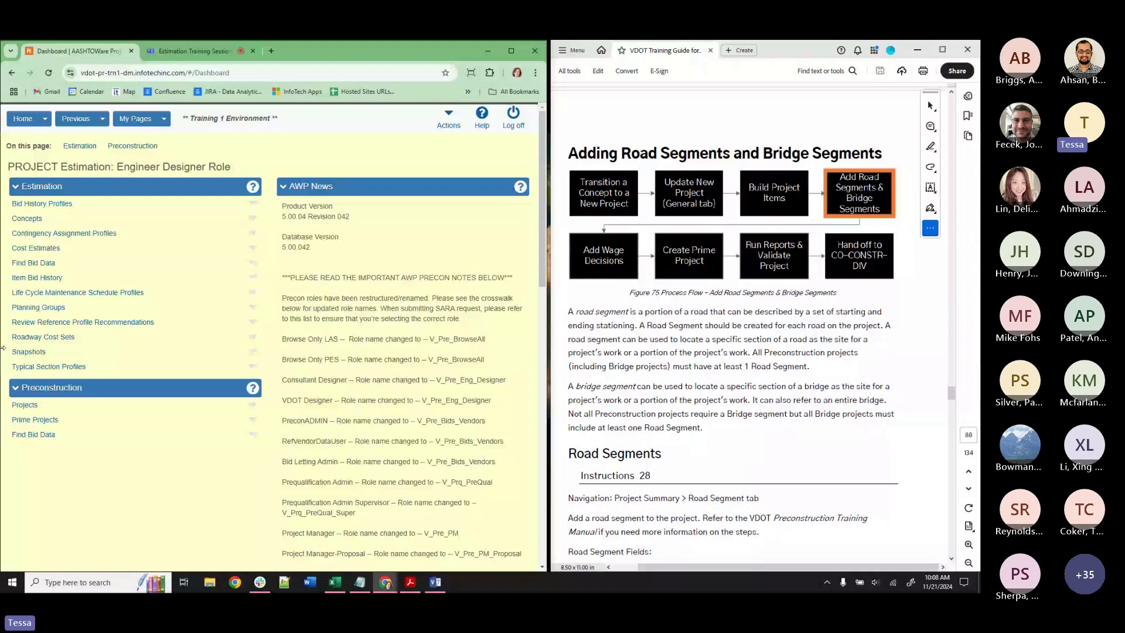
left_click(23, 406)
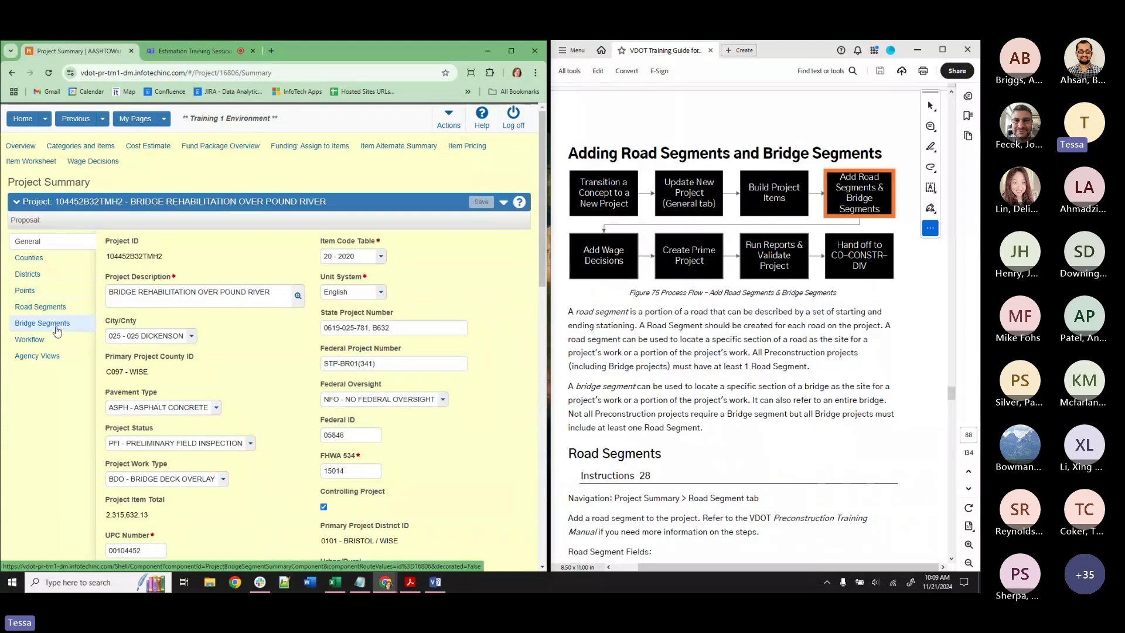
Review the project's Counties and Road Segments, then its still-empty Bridge Segments.
left_click(55, 257)
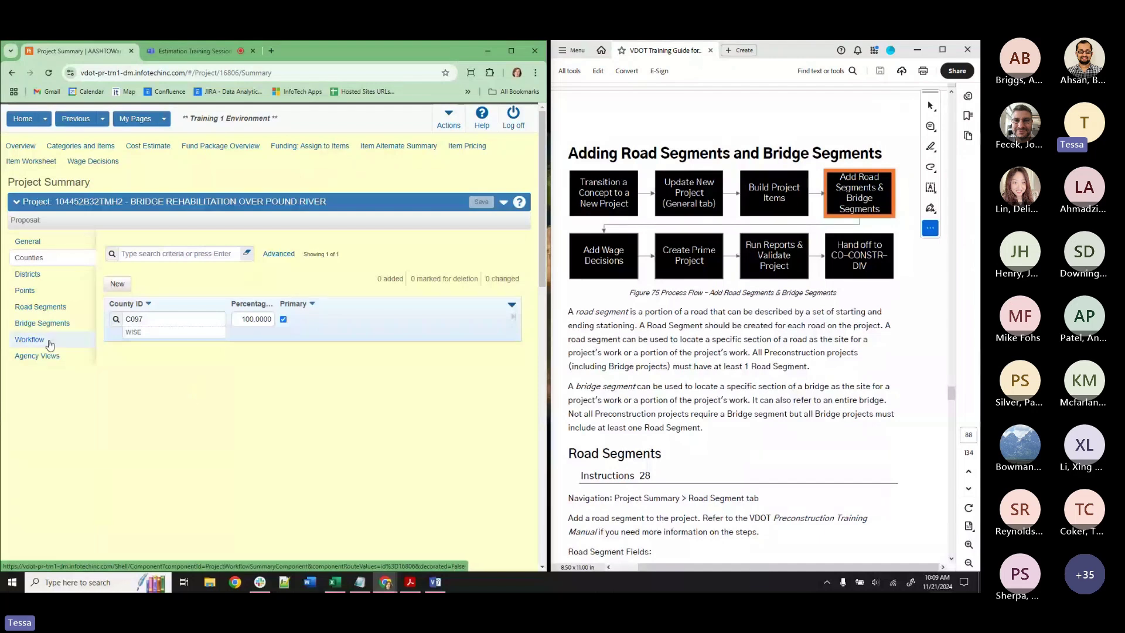
left_click(63, 309)
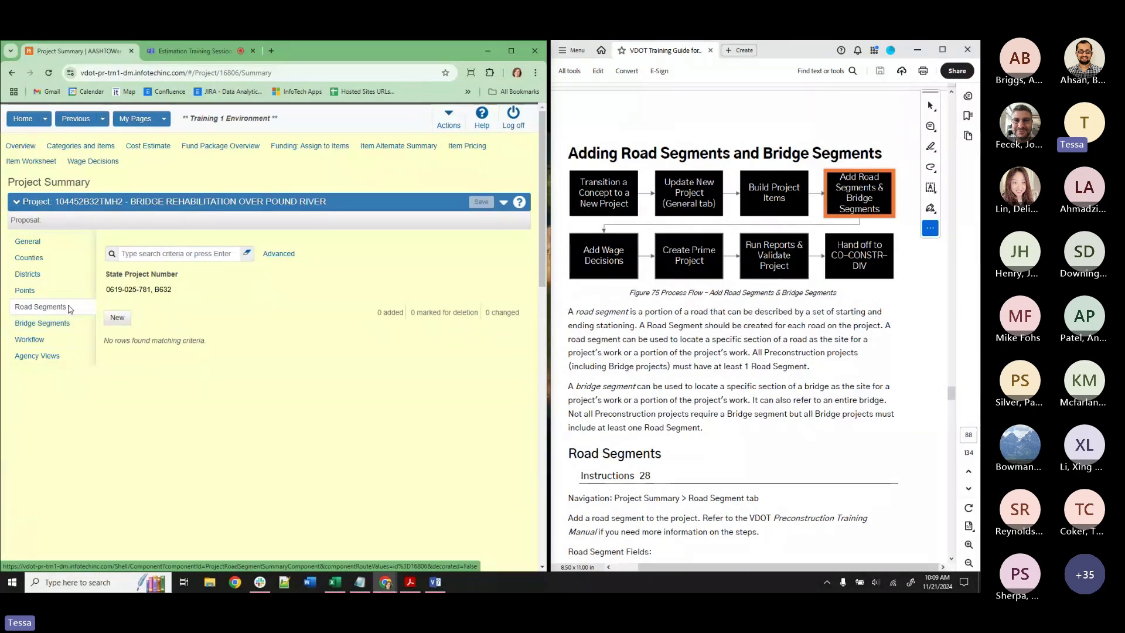
left_click(63, 326)
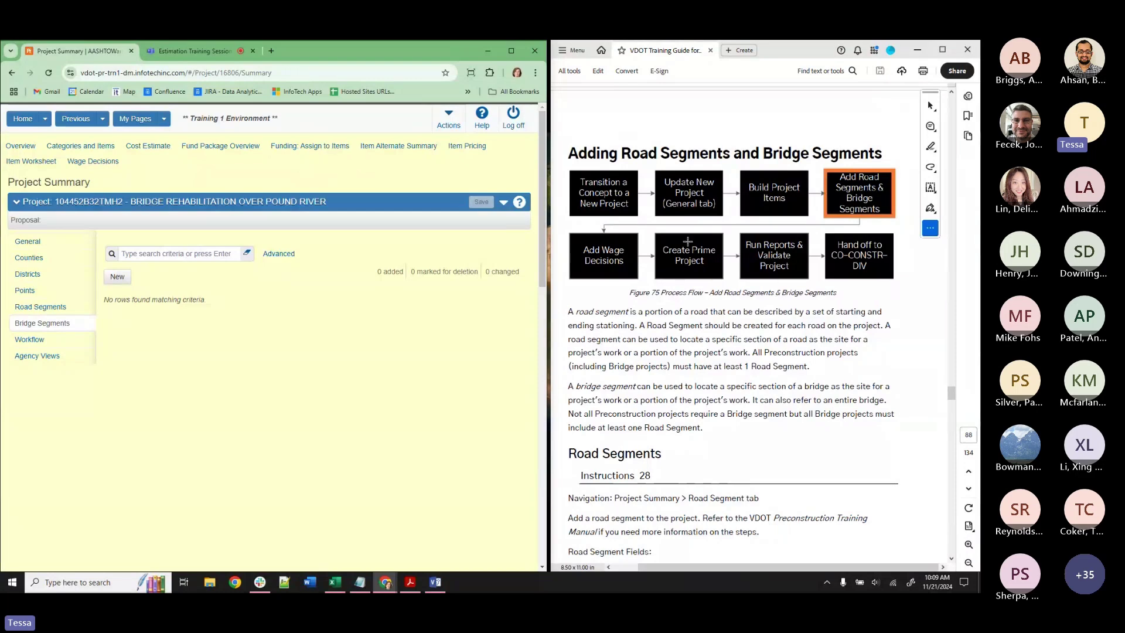
Scroll the training guide from page 88 to 92's Adding the Prime Project section and return to the Dashboard.
scroll(768, 424, "down", 15)
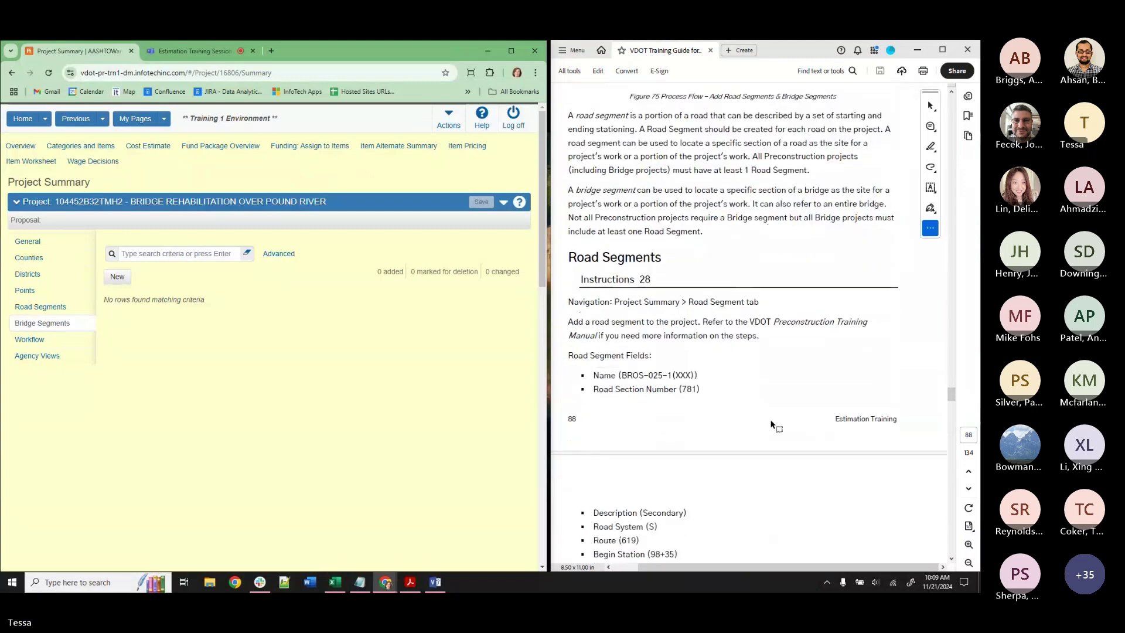
scroll(952, 448, "down", 15)
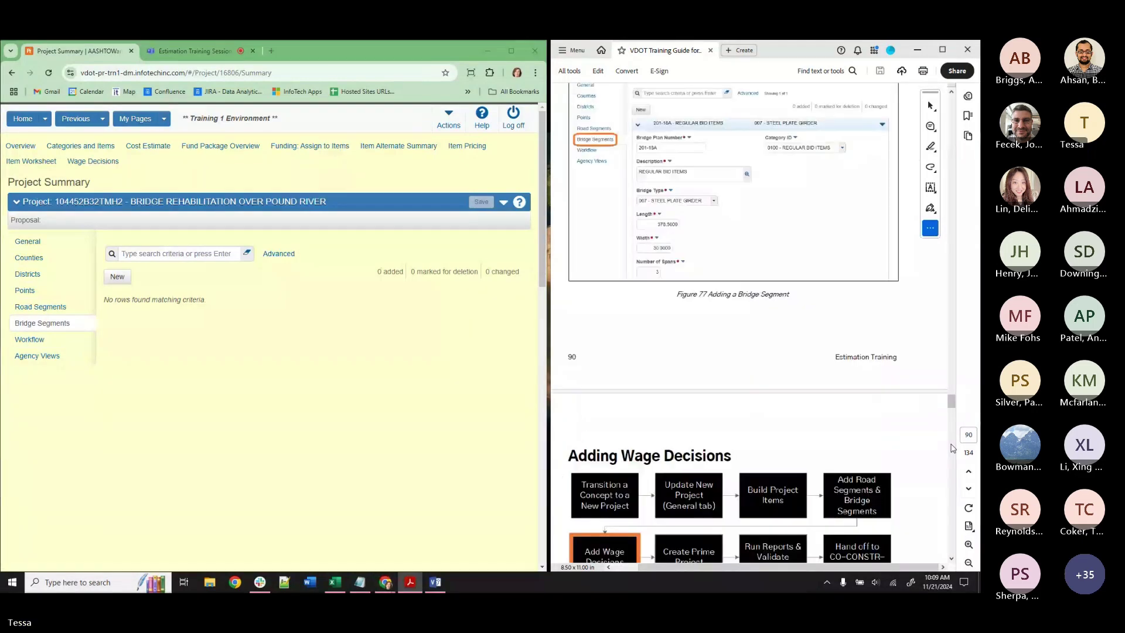
scroll(873, 448, "down", 4)
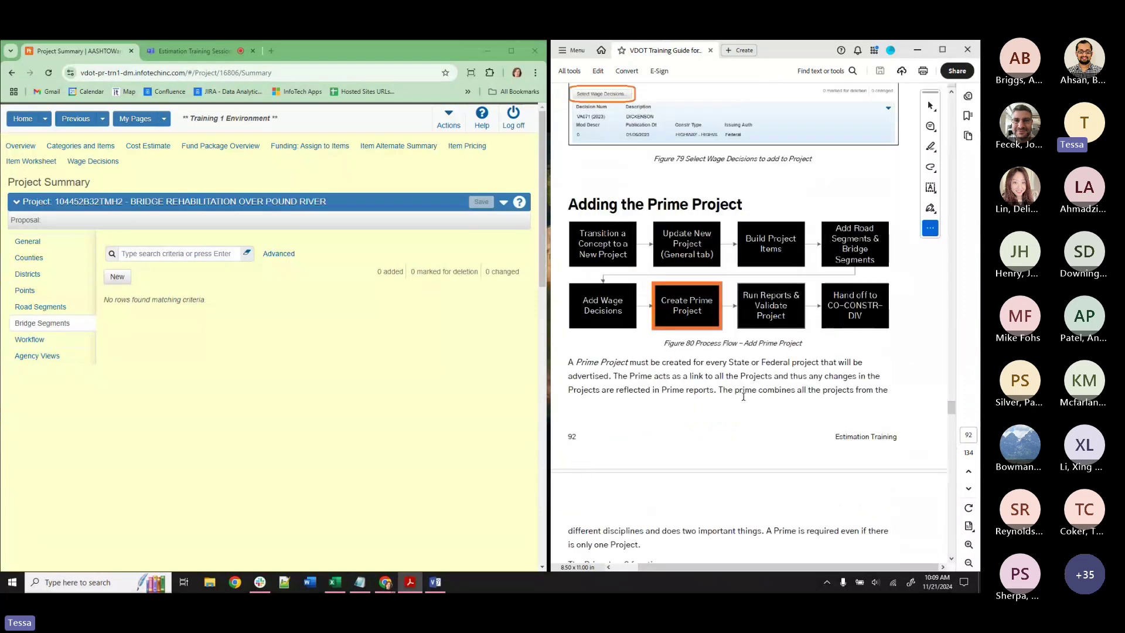
scroll(739, 407, "down", 3)
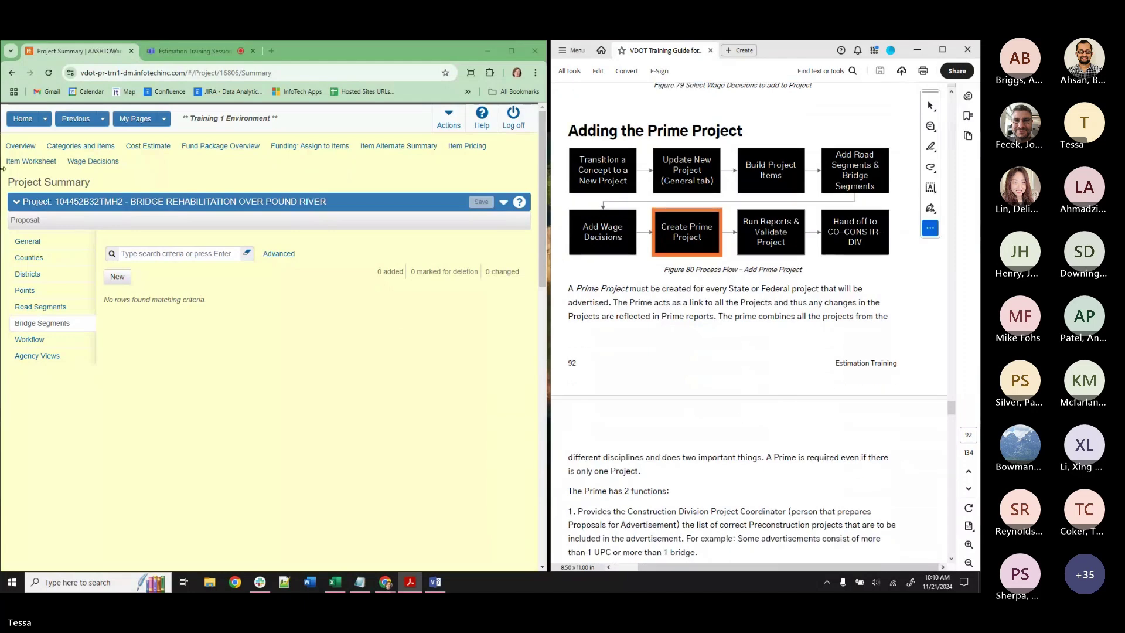
left_click(18, 120)
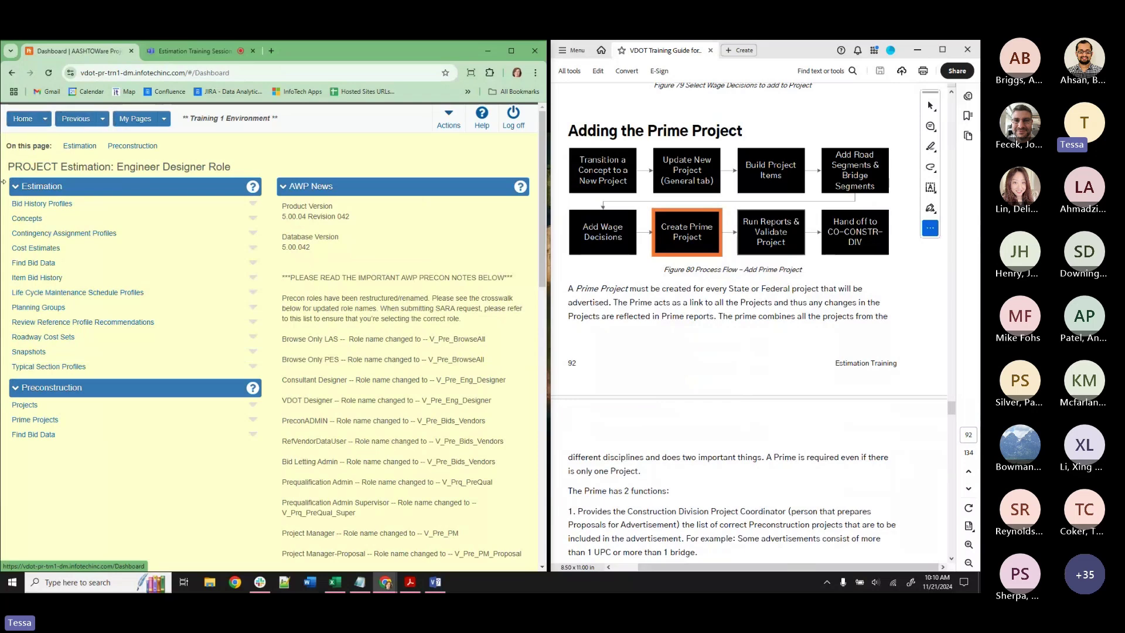
From the Prime Projects overview, choose Add from the Actions menu to get a blank prime project form.
left_click(35, 421)
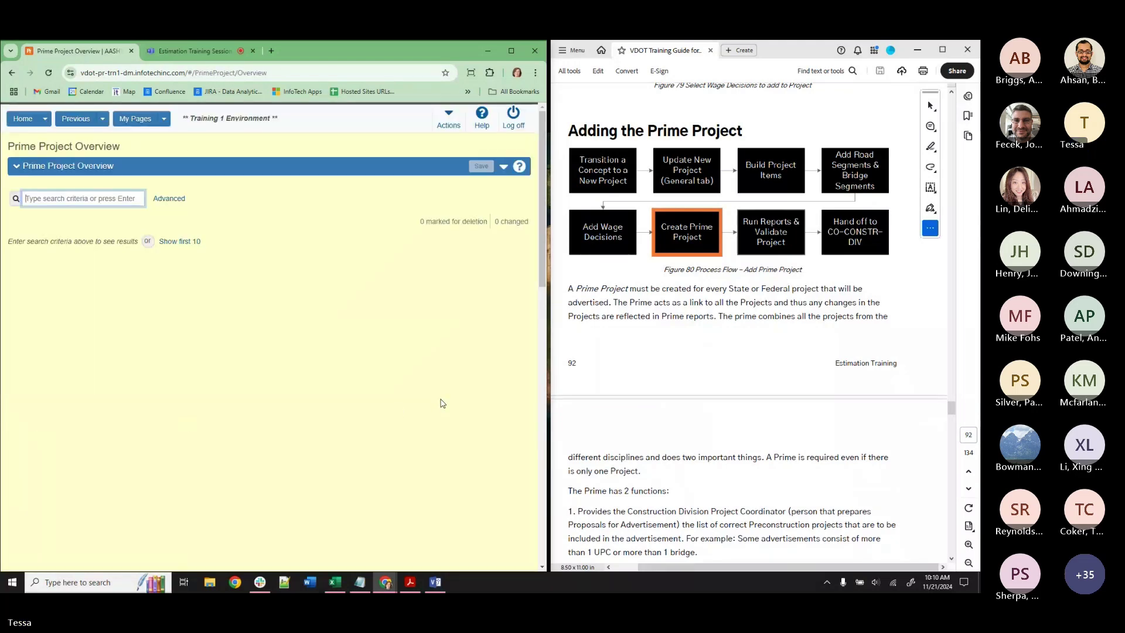
left_click(503, 171)
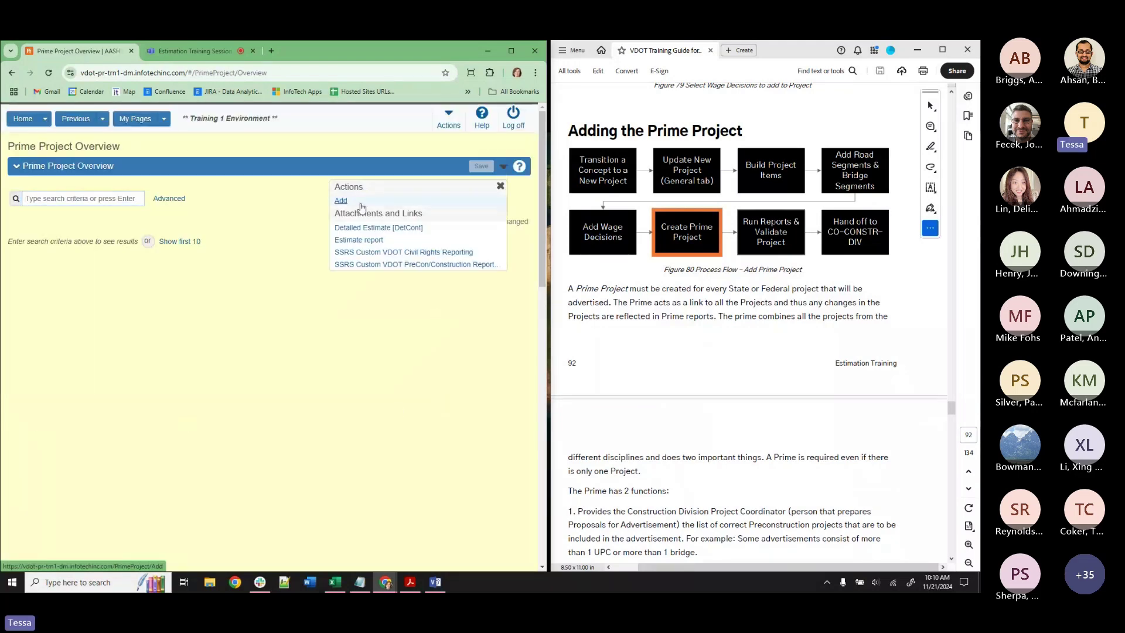
left_click(341, 201)
scroll(754, 326, "down", 10)
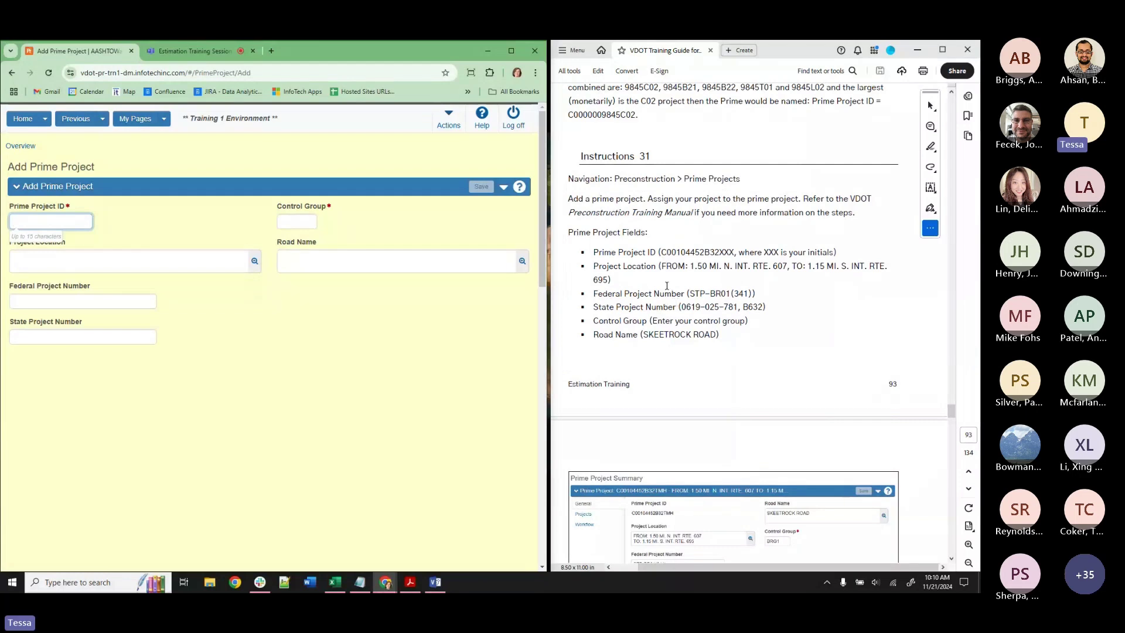
Enter Prime Project ID C00104452B3TMH2 and choose control group BRG1.
left_click_drag(659, 252, 717, 260)
key("ctrl+c")
left_click(77, 223)
key("ctrl+v")
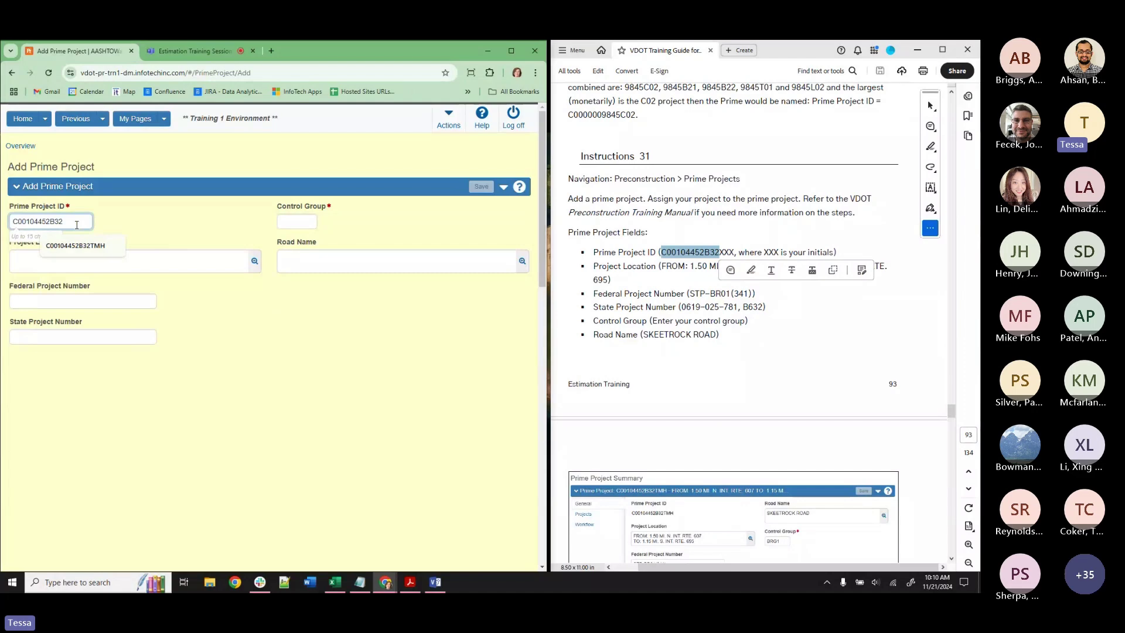
type("TMH")
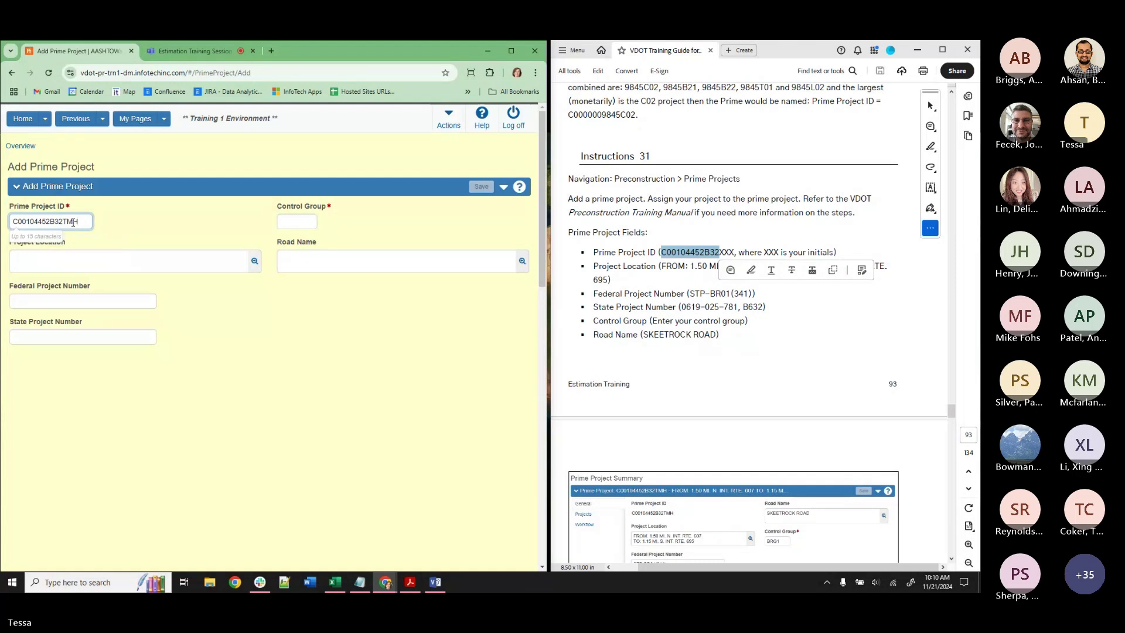
key("BackSpace")
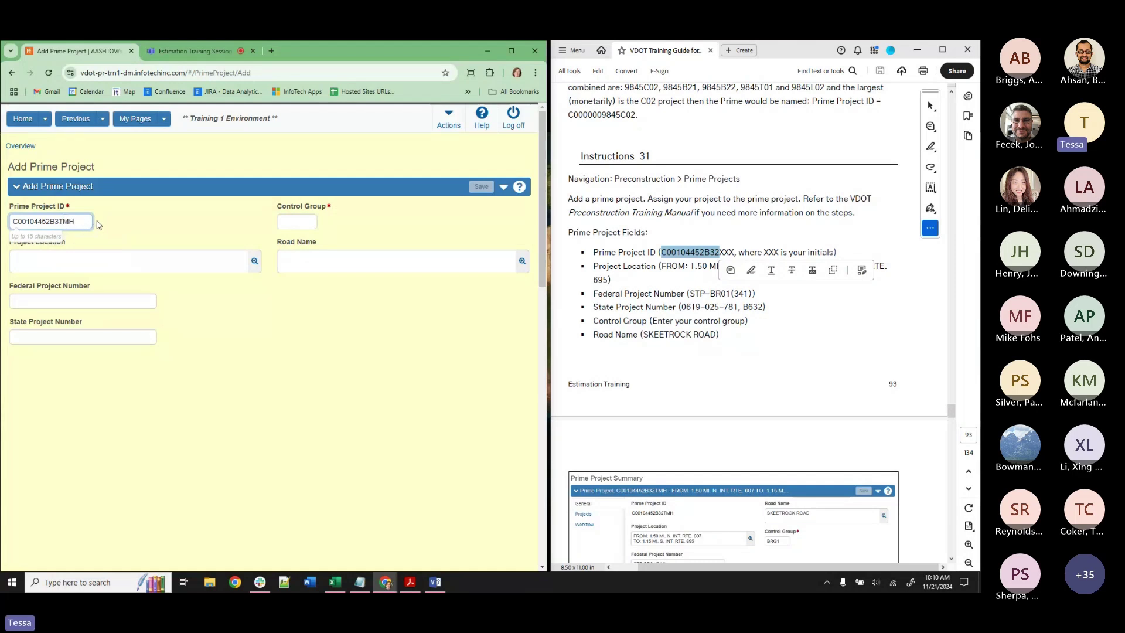
type("2")
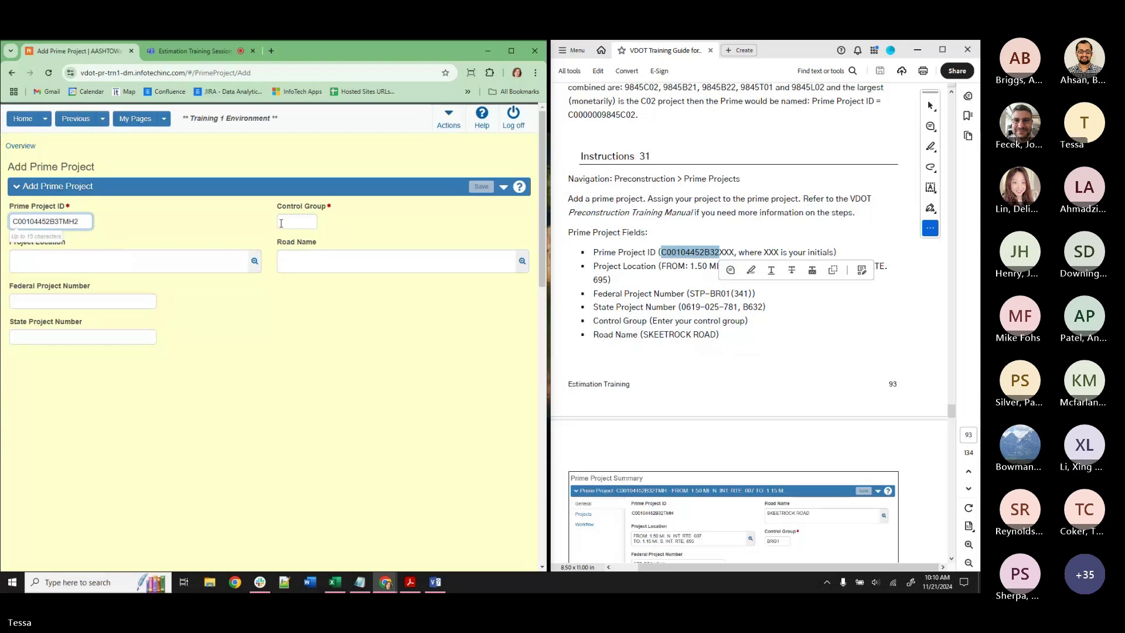
left_click(287, 222)
type("B")
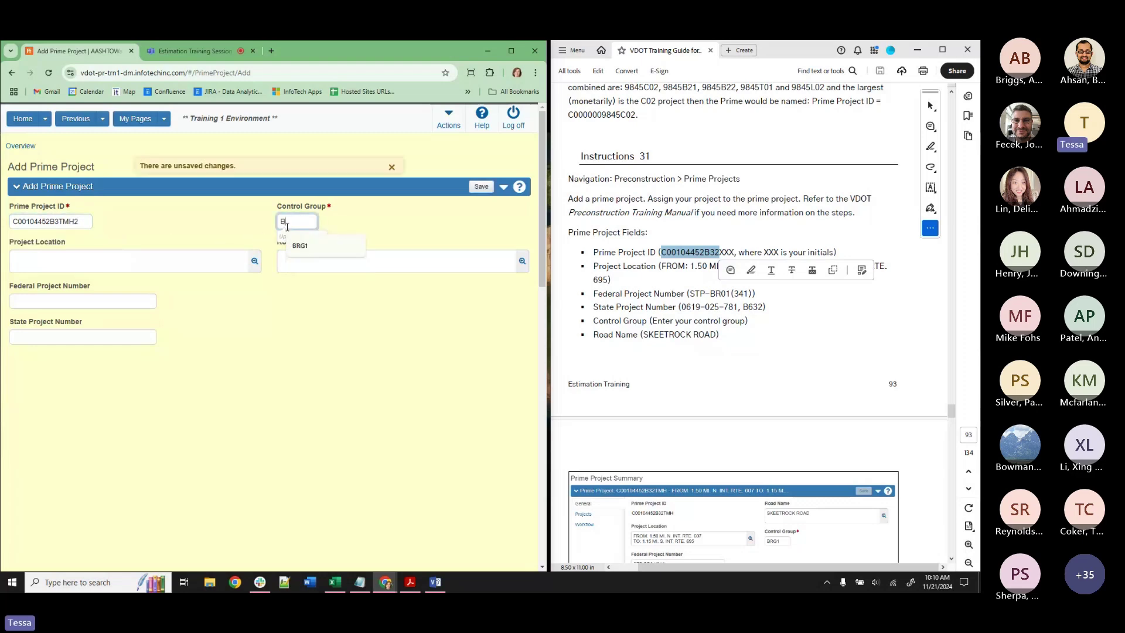
type("RG")
left_click(299, 245)
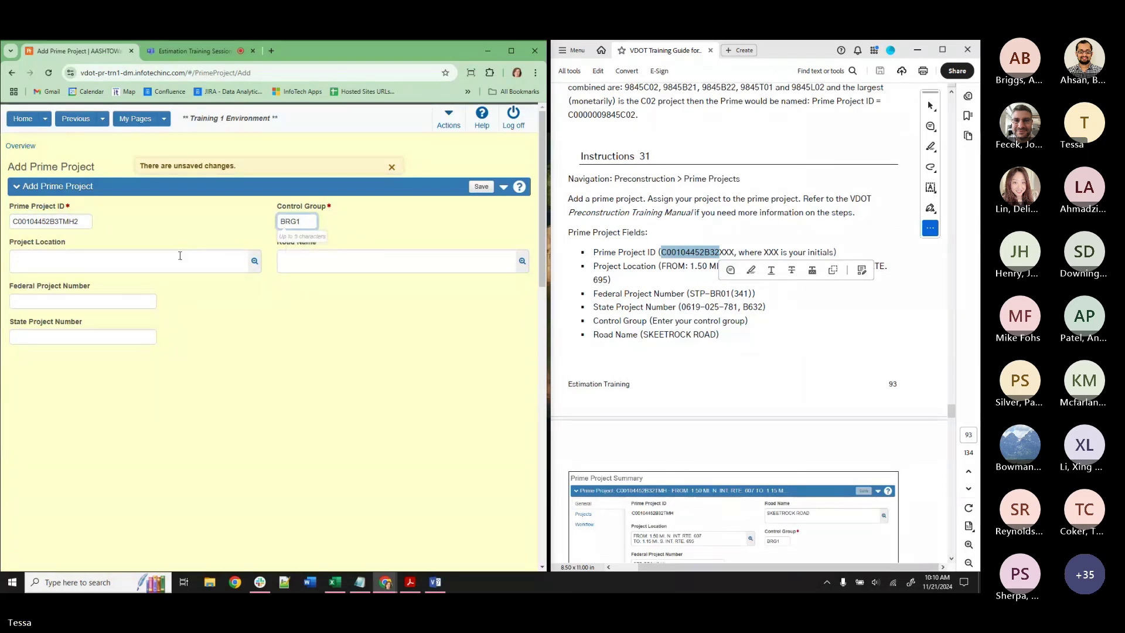
Paste the project location and federal project number STP-BR01(341) from the guide.
left_click(677, 271)
left_click_drag(662, 265, 609, 280)
key("ctrl+c")
left_click(163, 261)
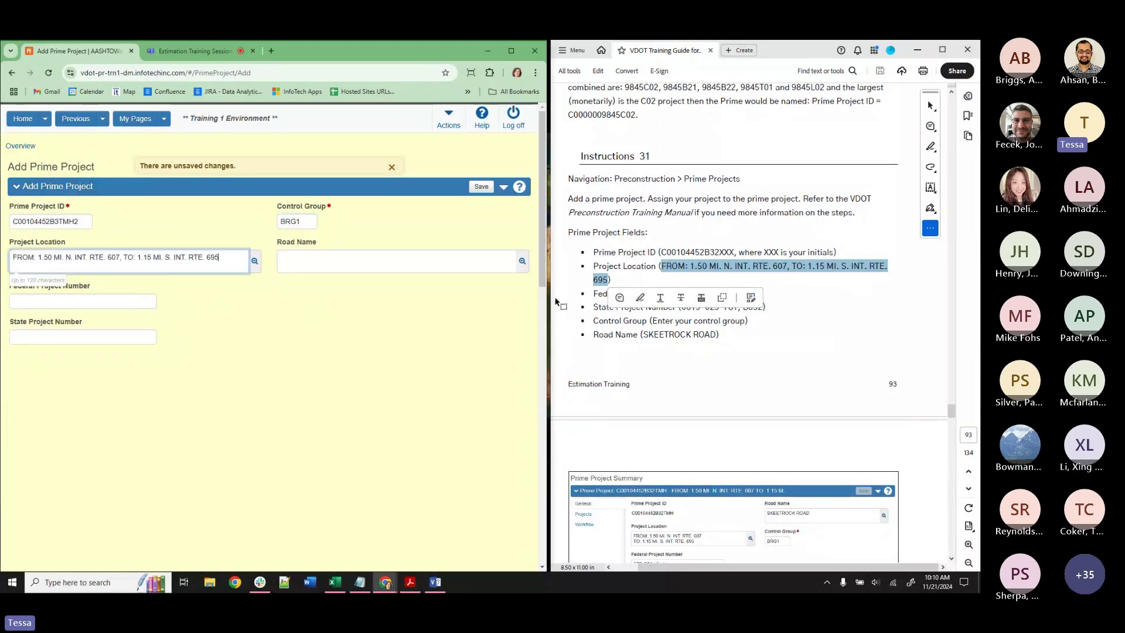
key("ctrl+v")
left_click(681, 310)
left_click_drag(680, 307, 756, 296)
key("ctrl+c")
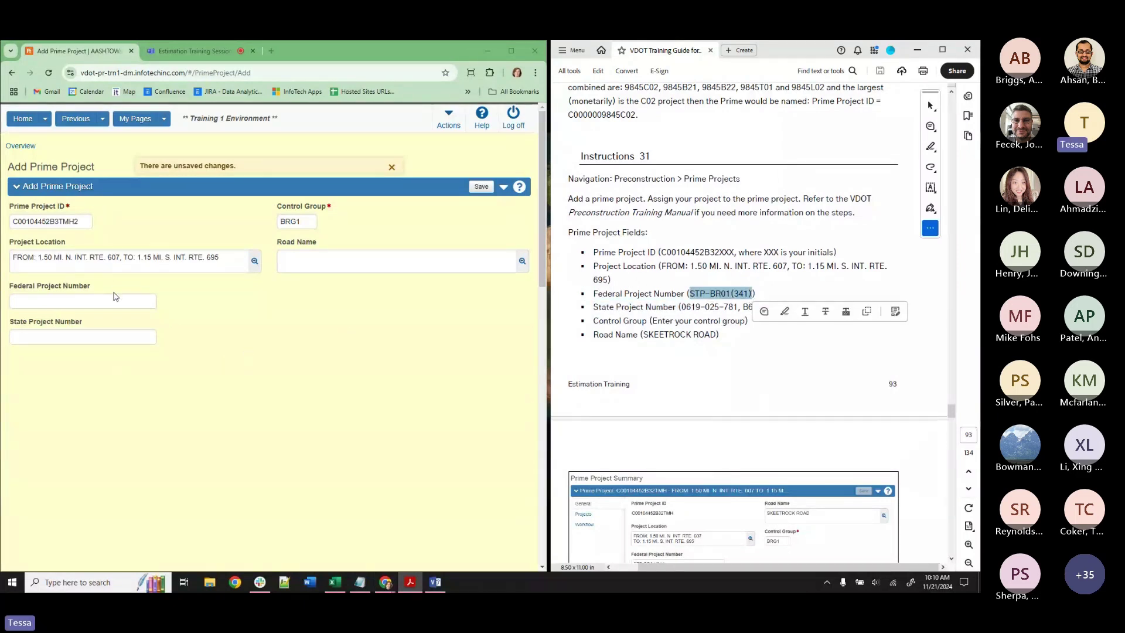
left_click(59, 301)
key("ctrl+v")
left_click_drag(682, 305, 764, 307)
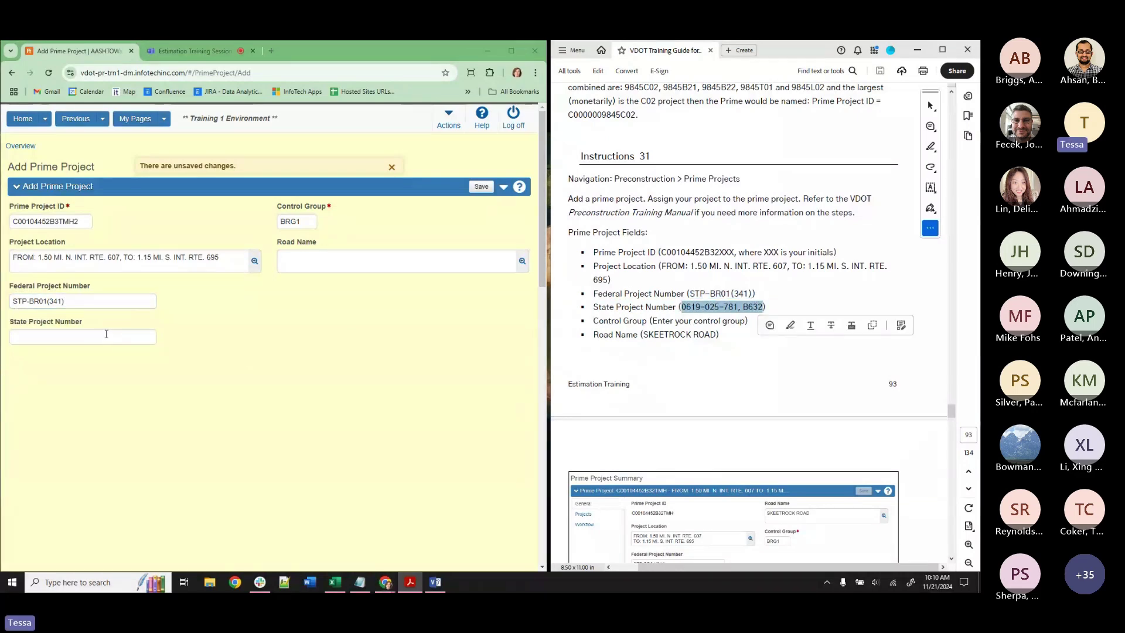
left_click(106, 334)
key("ctrl+v")
left_click(668, 320)
left_click_drag(645, 332, 697, 335)
left_click(336, 268)
key("ctrl+v")
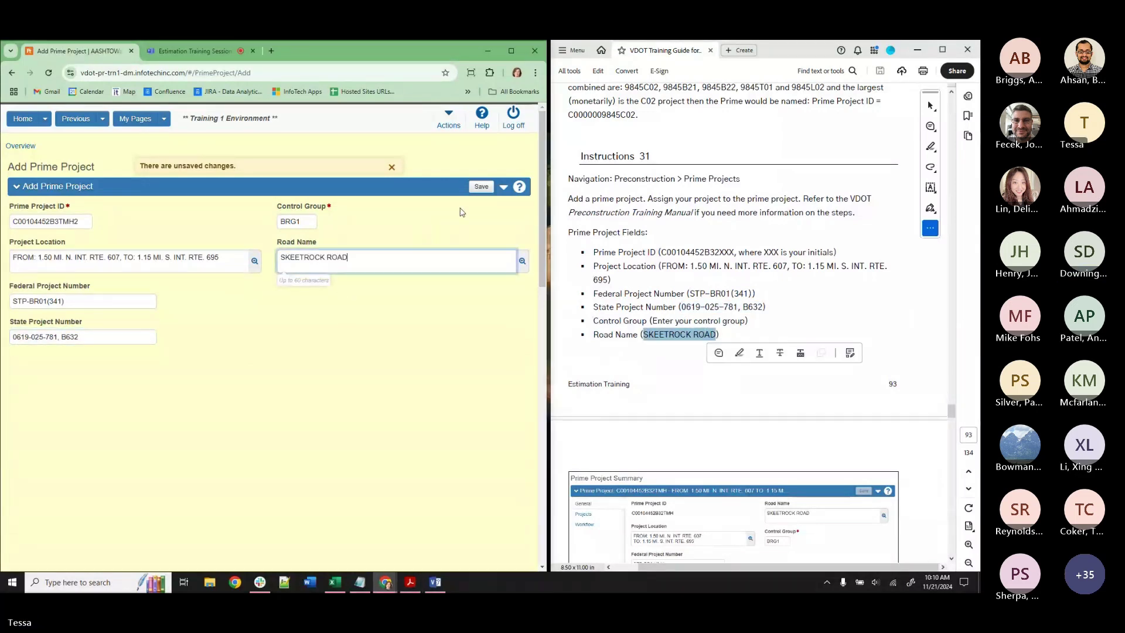
left_click(481, 187)
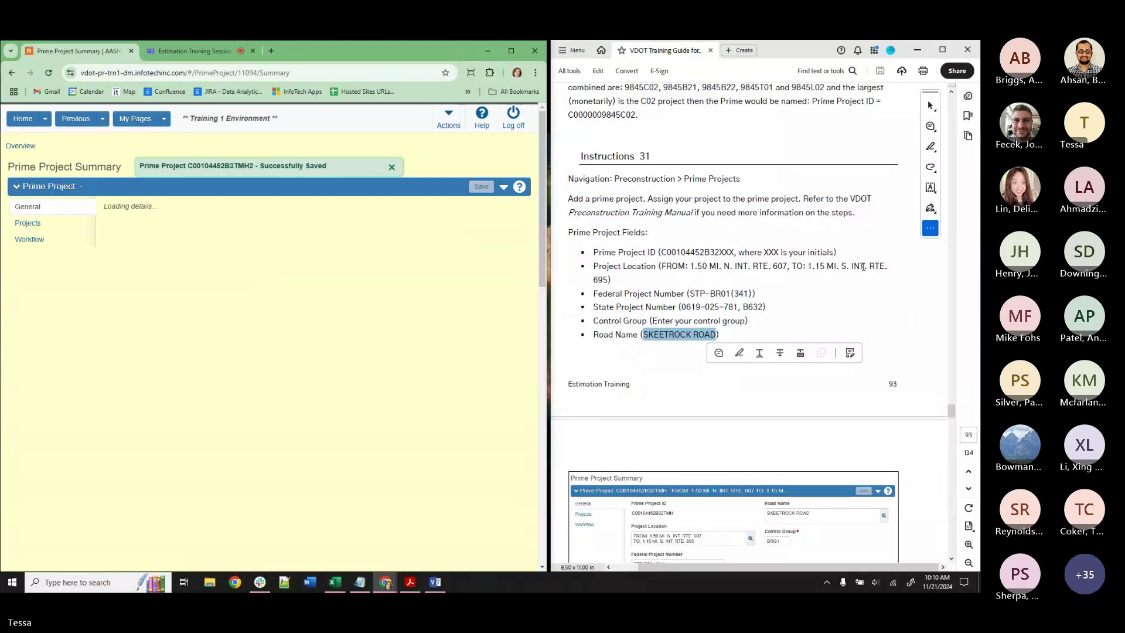
Switch the active role to ADMIN.
scroll(877, 282, "down", 2)
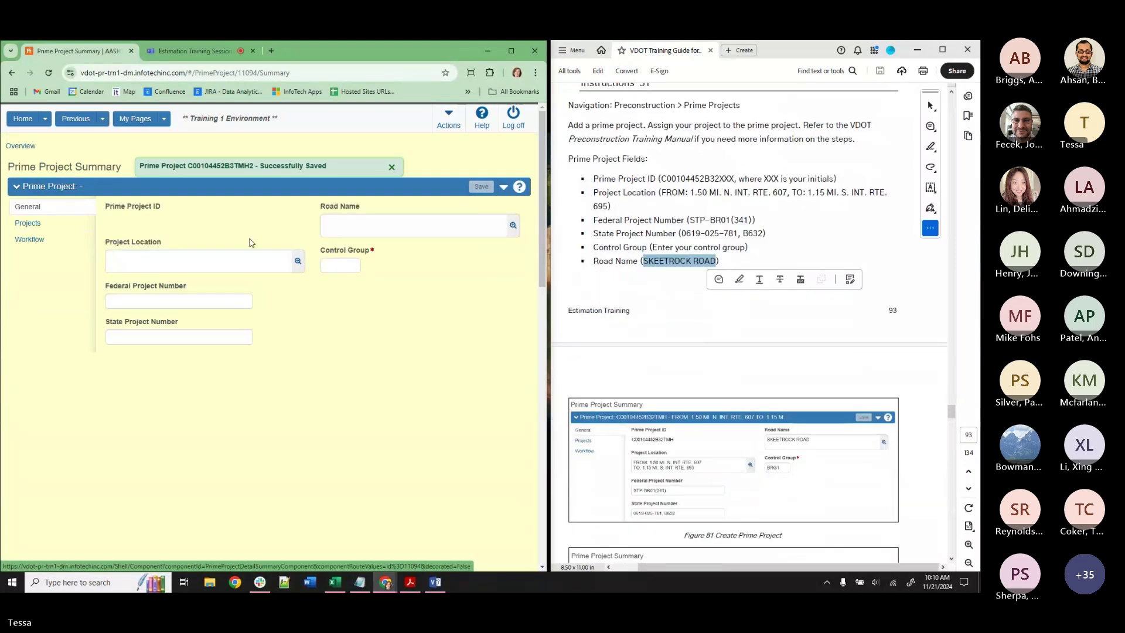
left_click(46, 119)
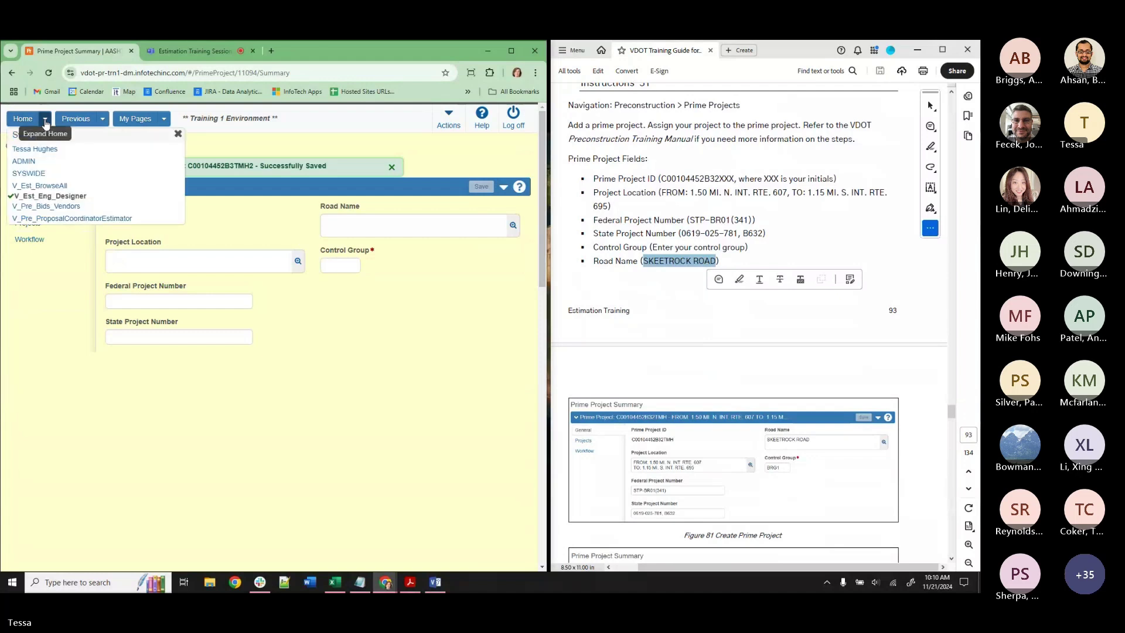
left_click(228, 134)
left_click(17, 150)
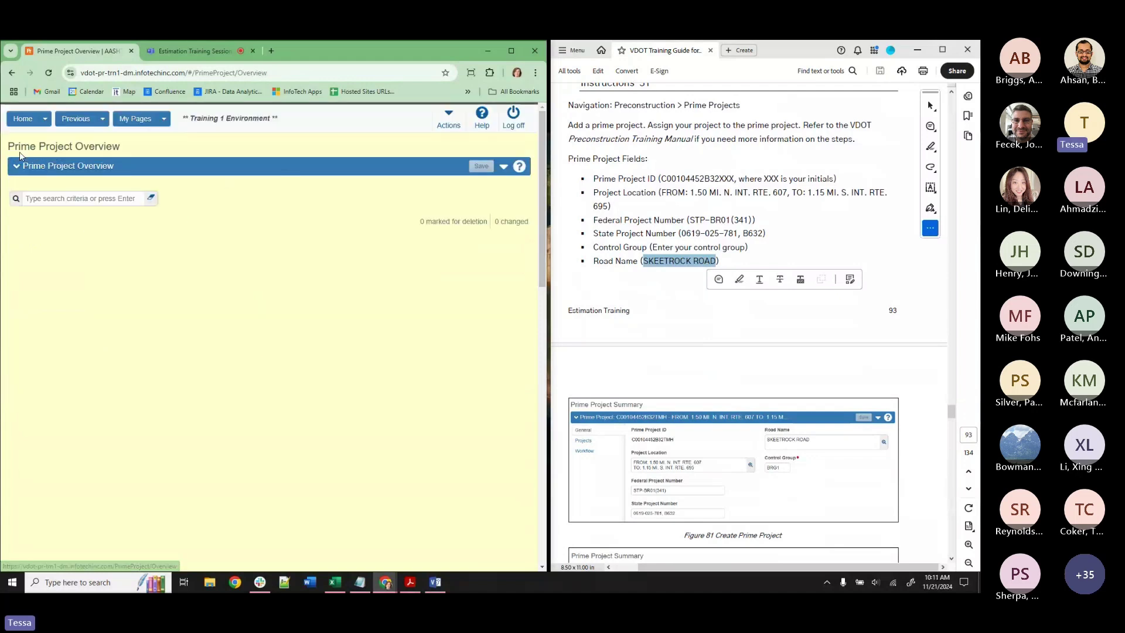
left_click(169, 244)
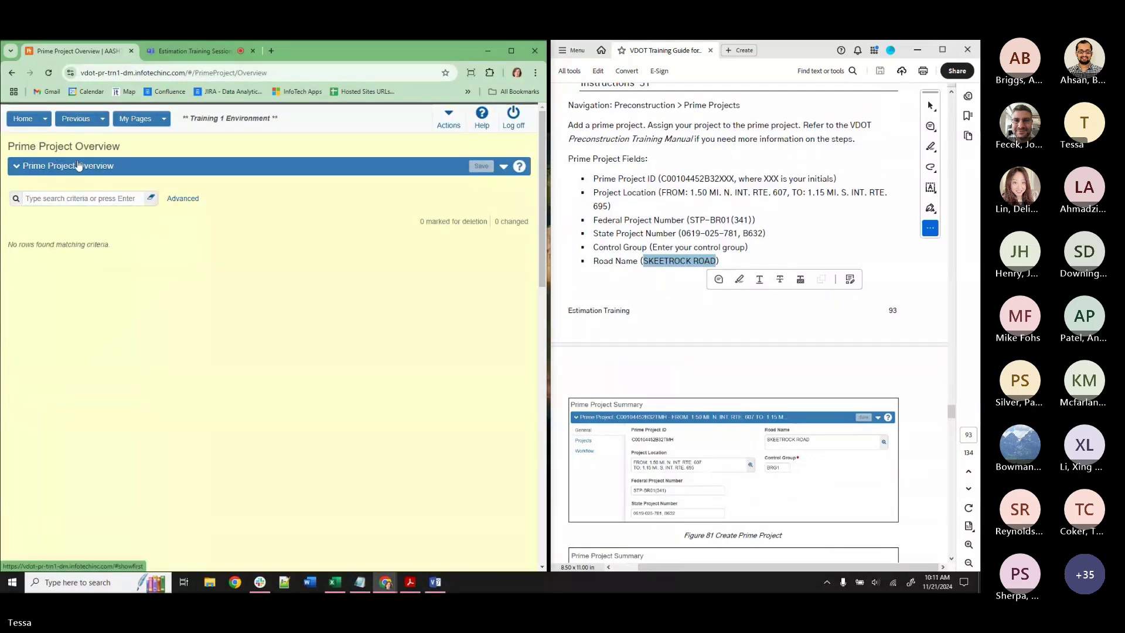
left_click(45, 119)
left_click(25, 161)
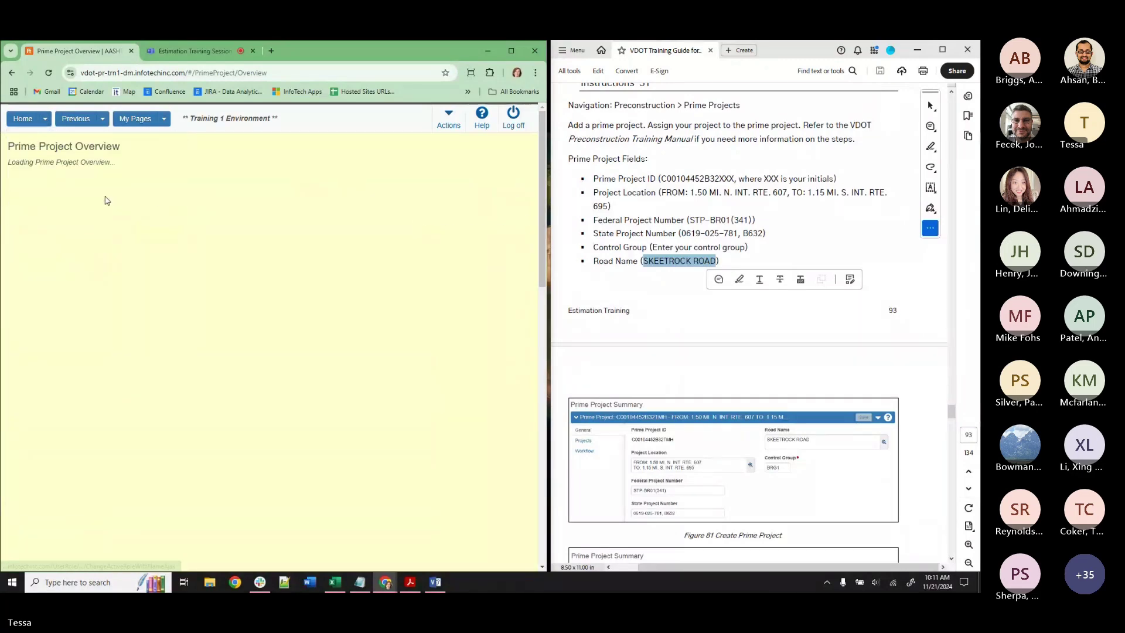
Search for the TMH prime project and open C00104452B3TMH2's assigned projects.
left_click(96, 200)
type("TR")
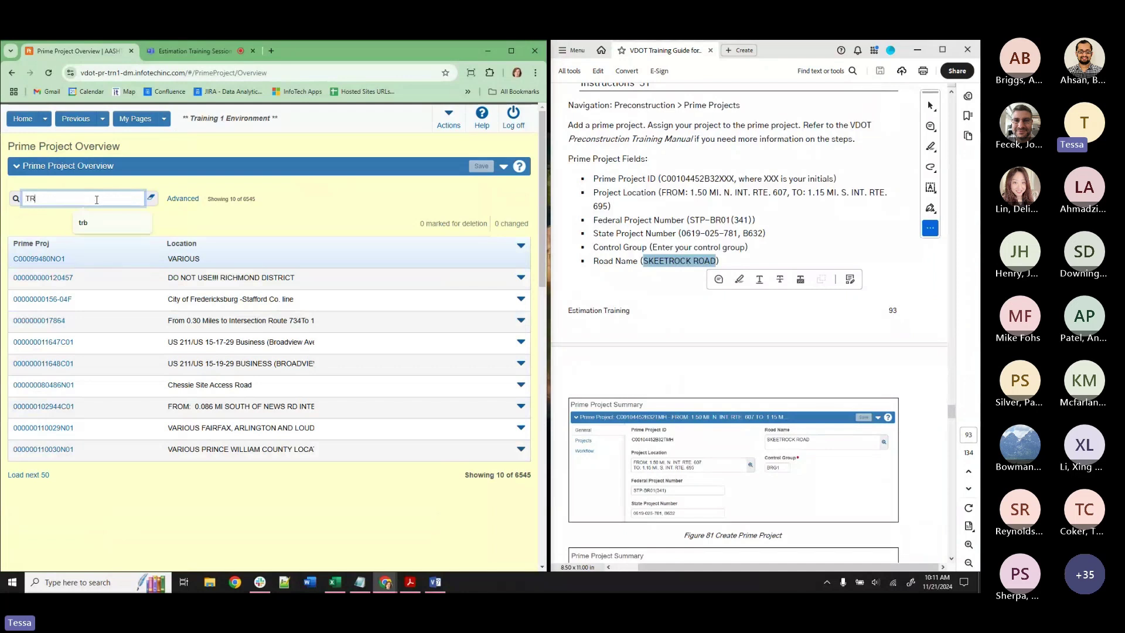
key("Return")
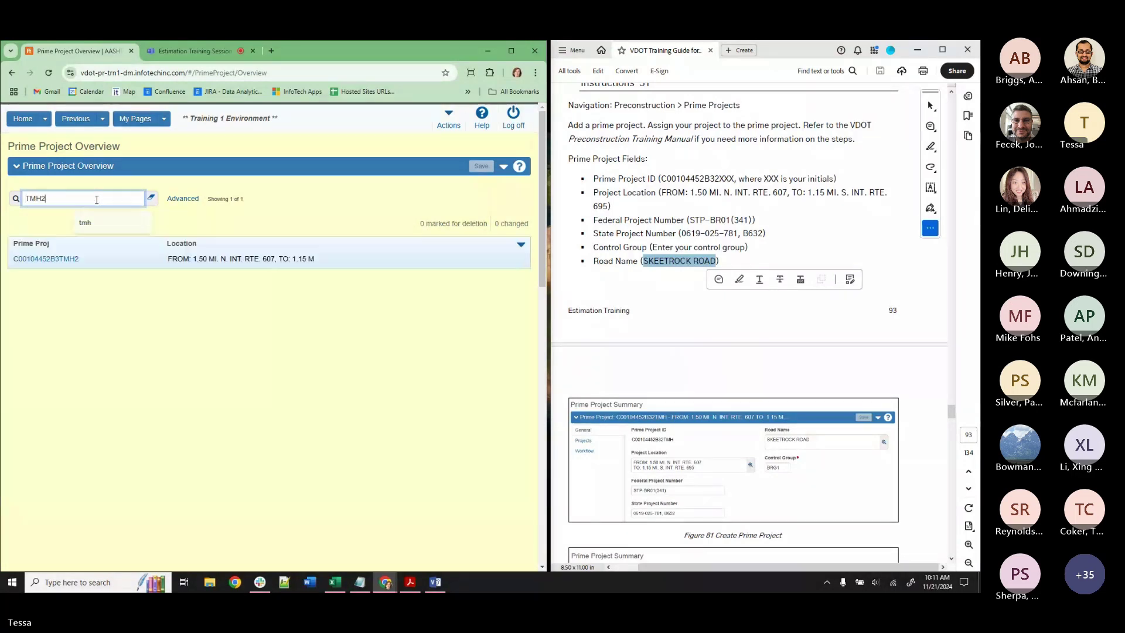
left_click(62, 259)
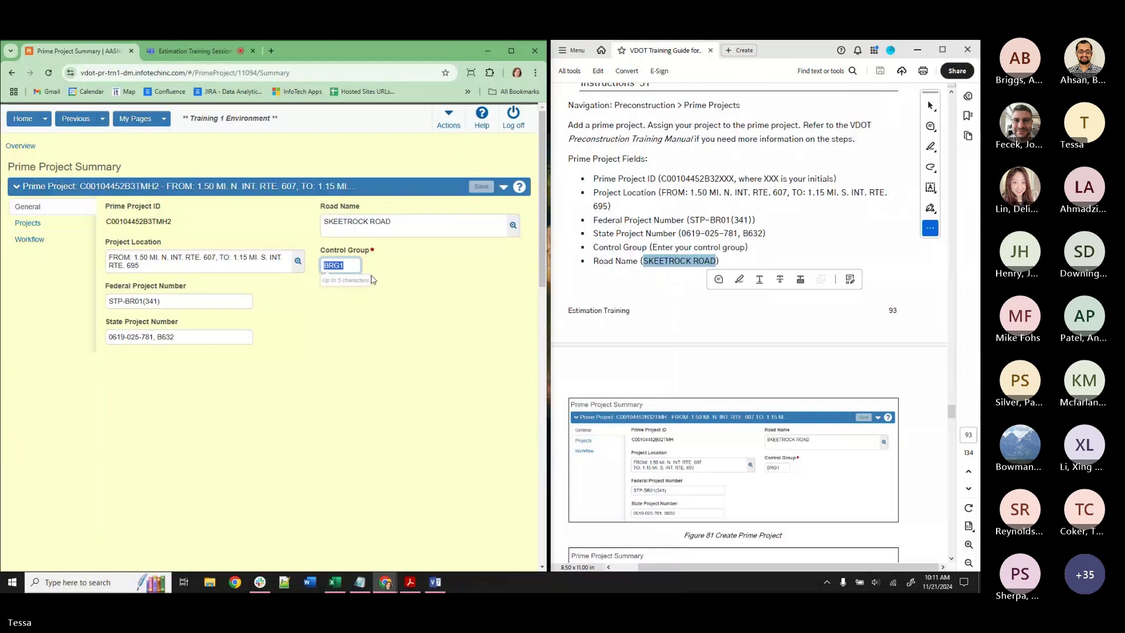
left_click(27, 223)
Add project 104452B32TMH2 (Bridge Rehabilitation) to the prime project and save the assignment.
scroll(744, 317, "down", 1)
scroll(744, 317, "down", 5)
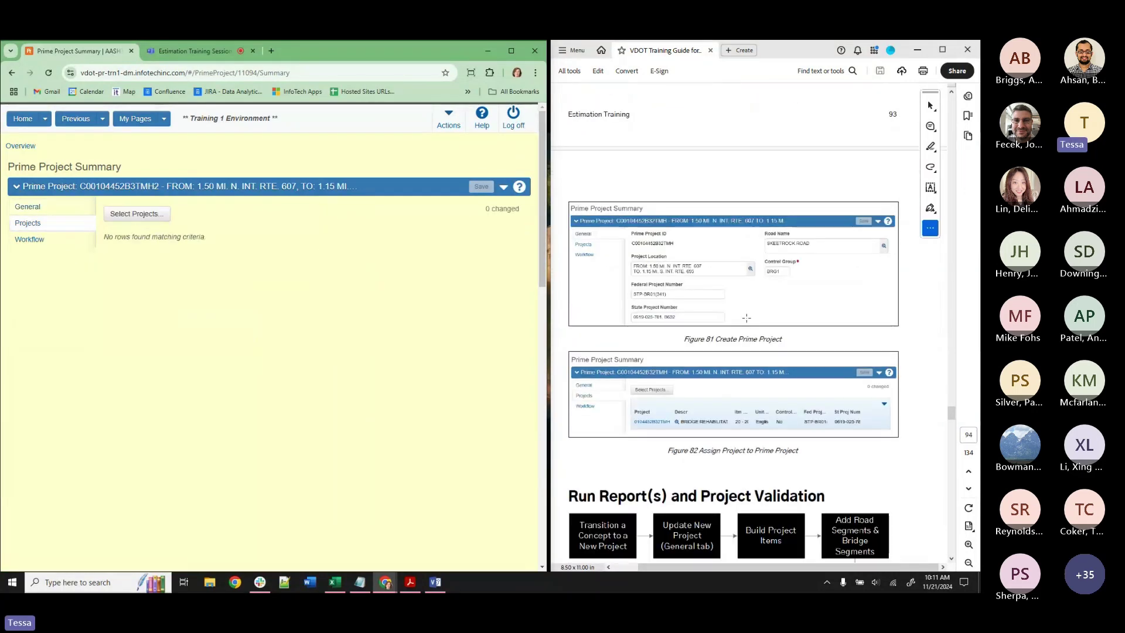
scroll(745, 319, "up", 2)
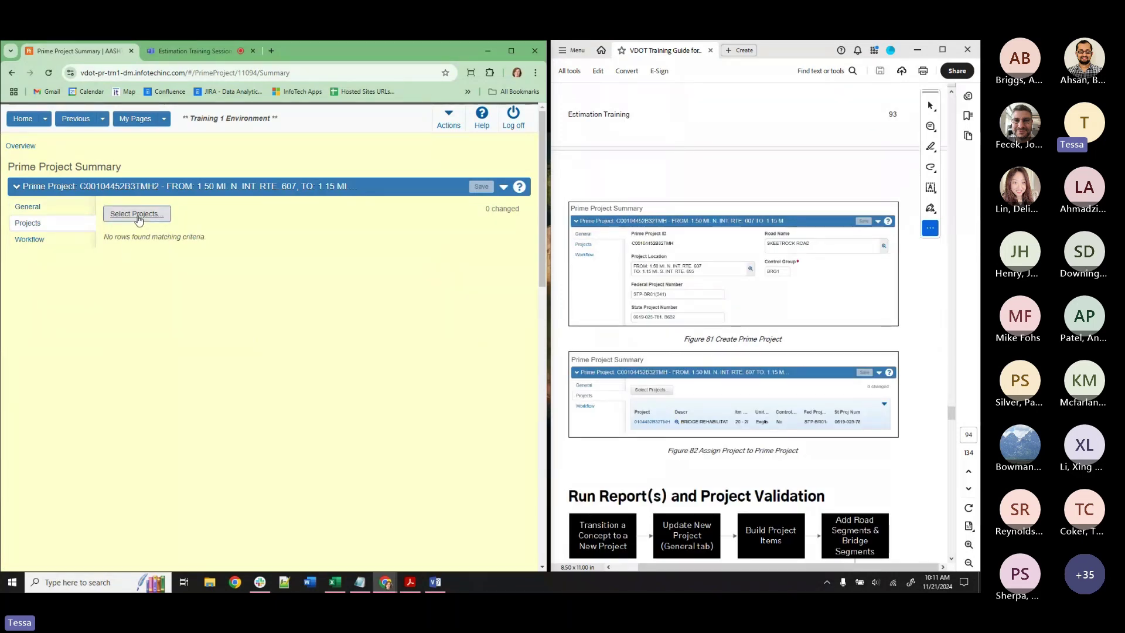
left_click(137, 214)
left_click(143, 180)
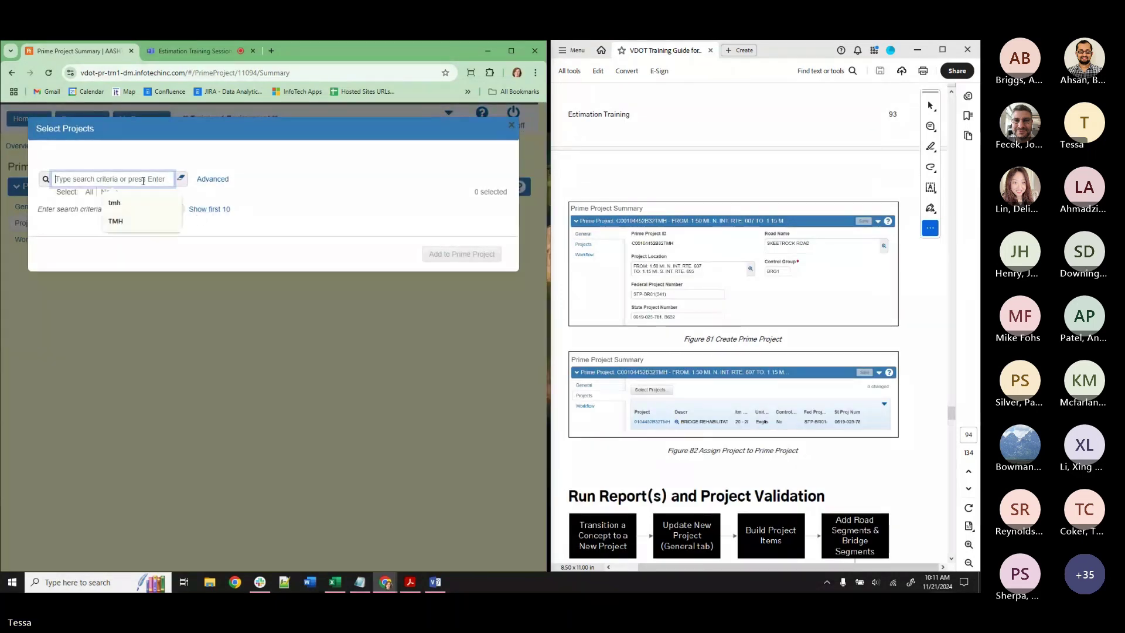
left_click(139, 221)
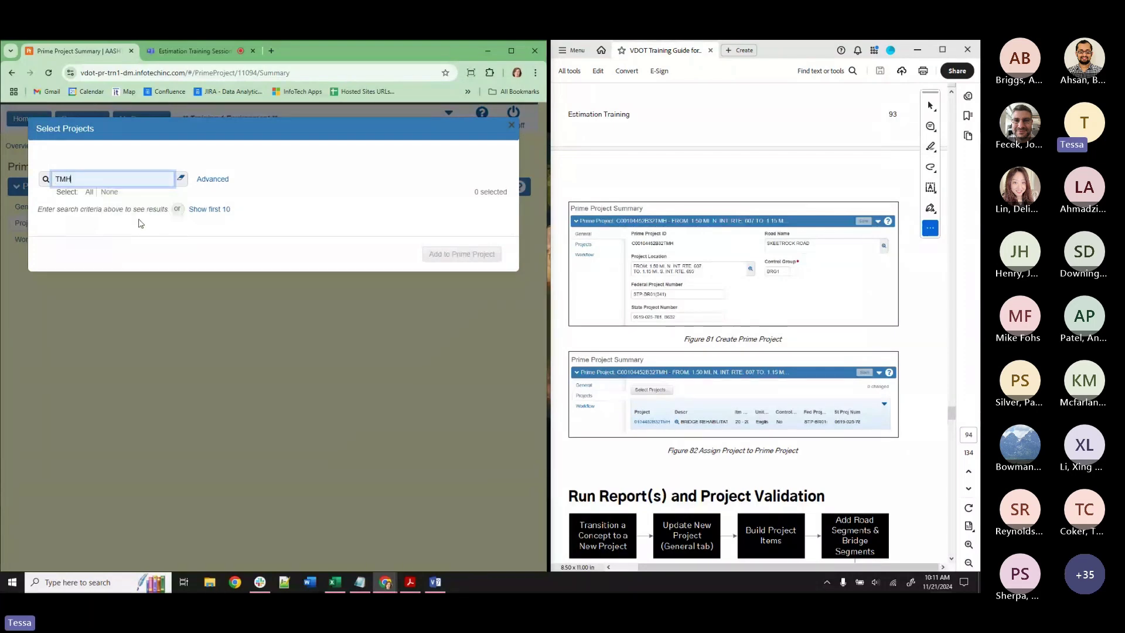
left_click(117, 252)
left_click(461, 302)
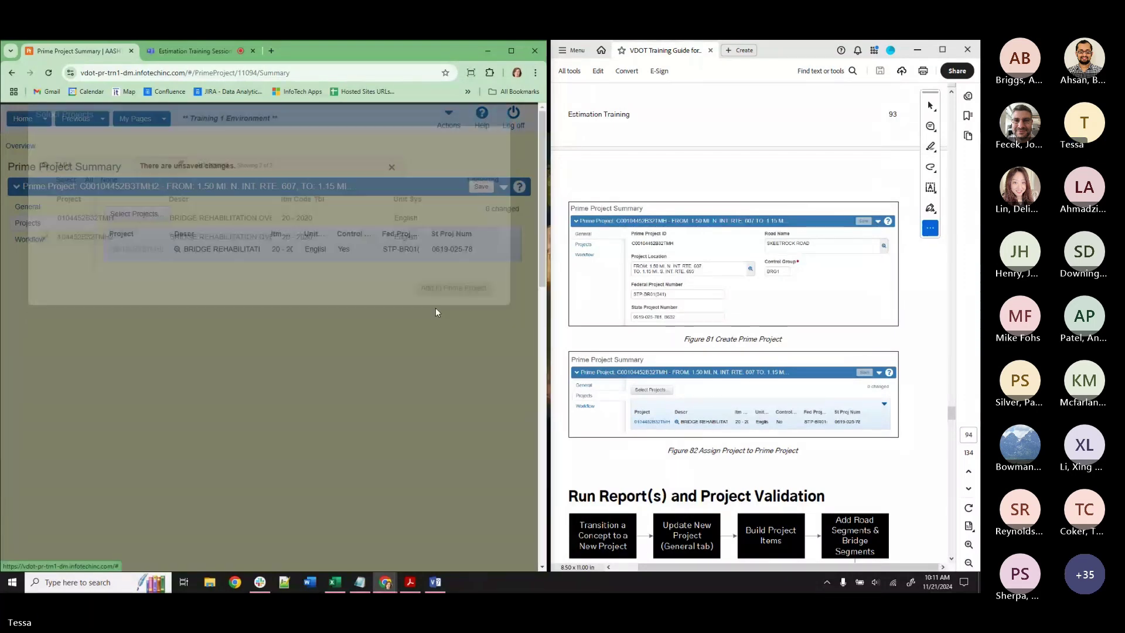
left_click(481, 188)
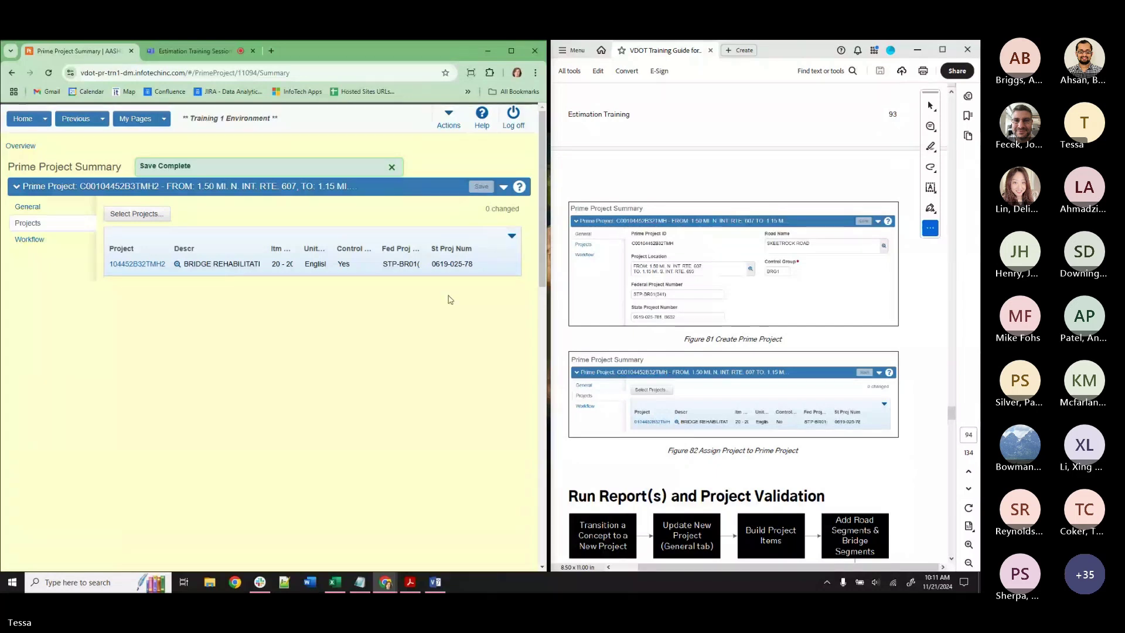
Switch to V_Est_Eng_Designer, return to the dashboard, then switch to the SYSWIDE role.
left_click(32, 207)
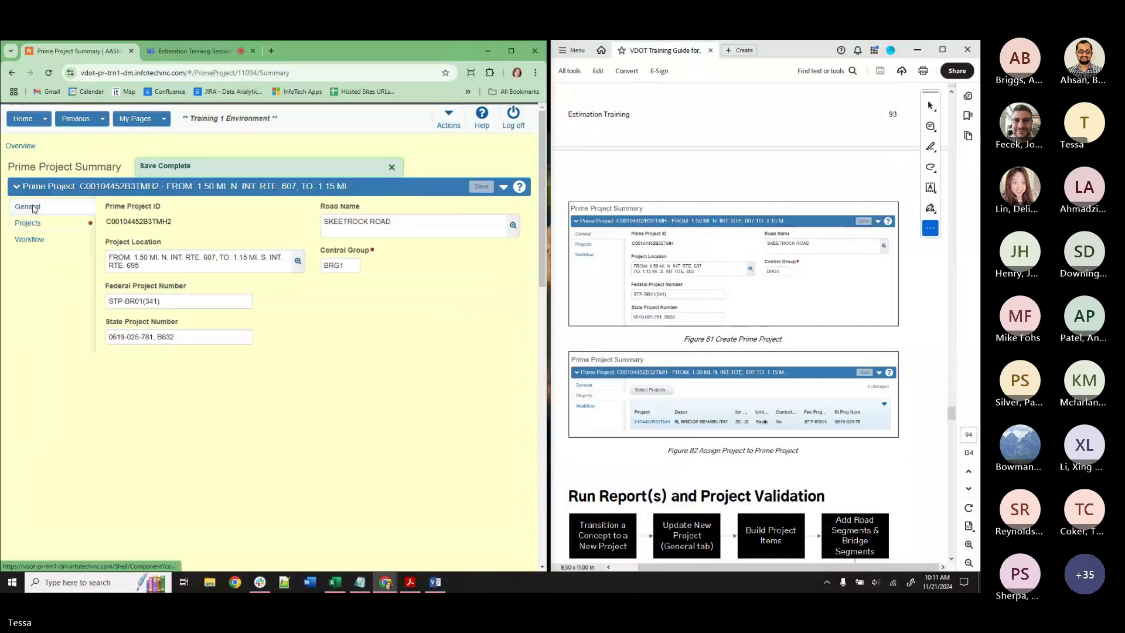
left_click(45, 120)
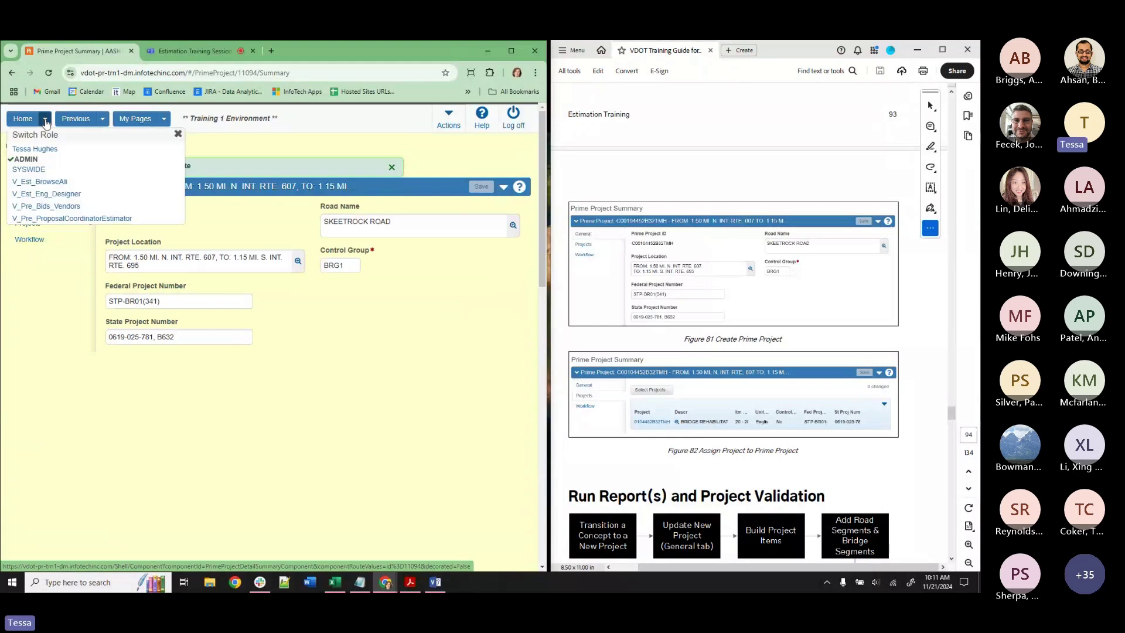
left_click(61, 196)
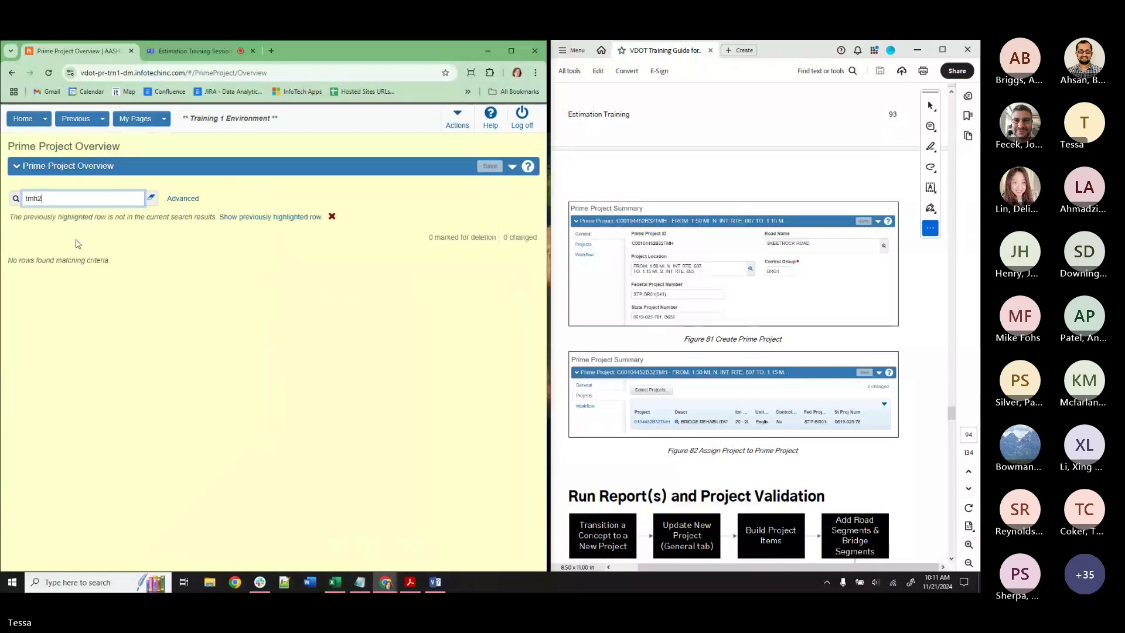
left_click(151, 197)
left_click(23, 119)
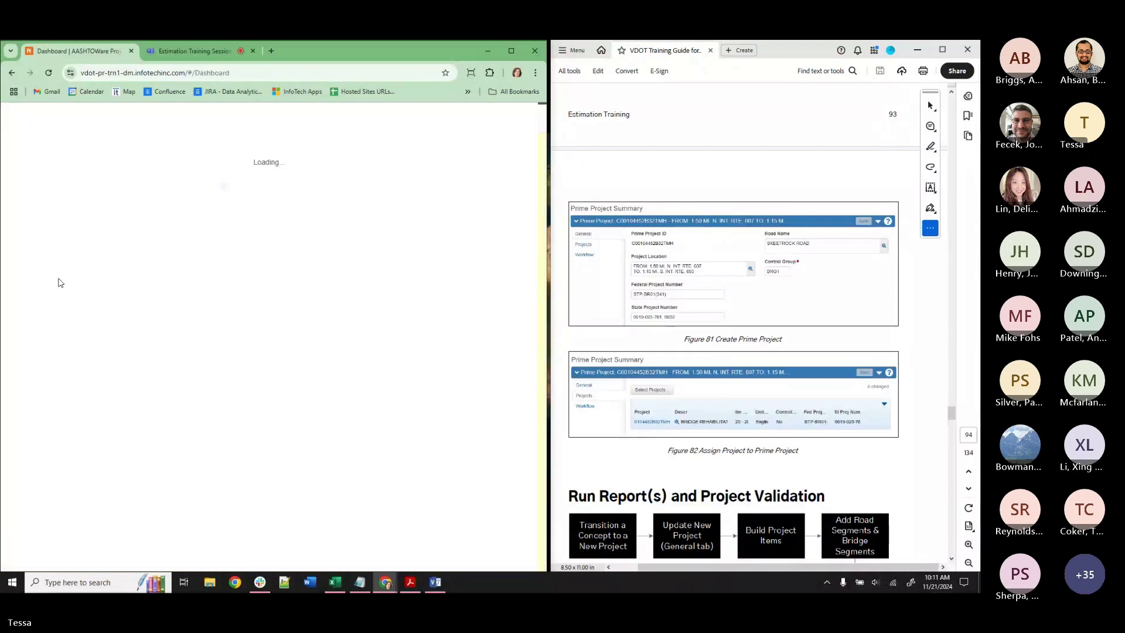
left_click(45, 118)
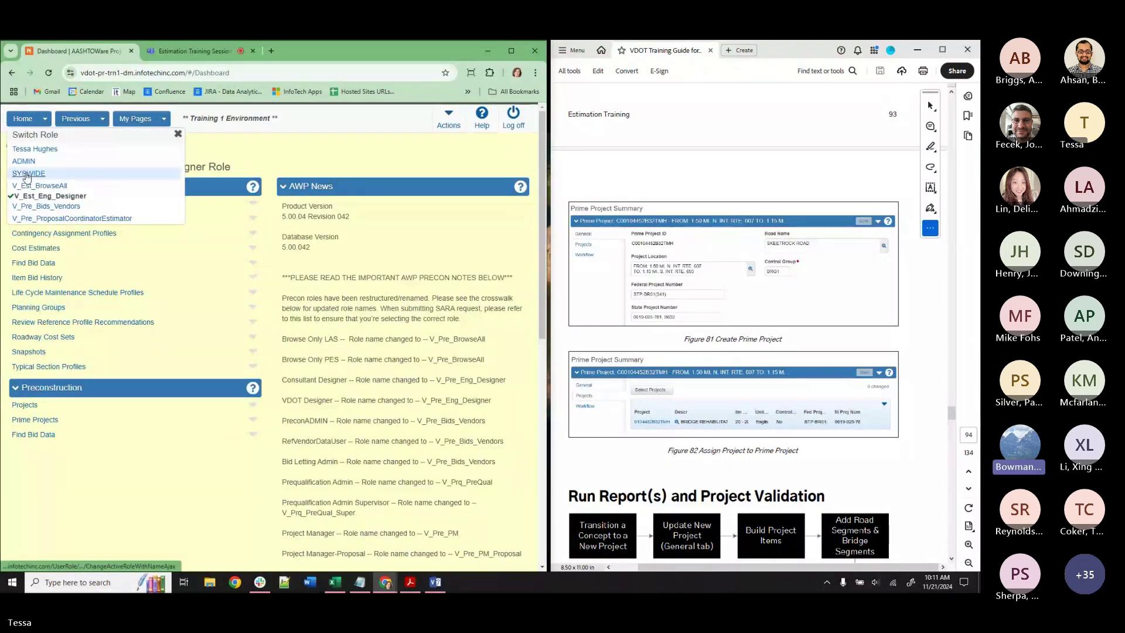
left_click(28, 175)
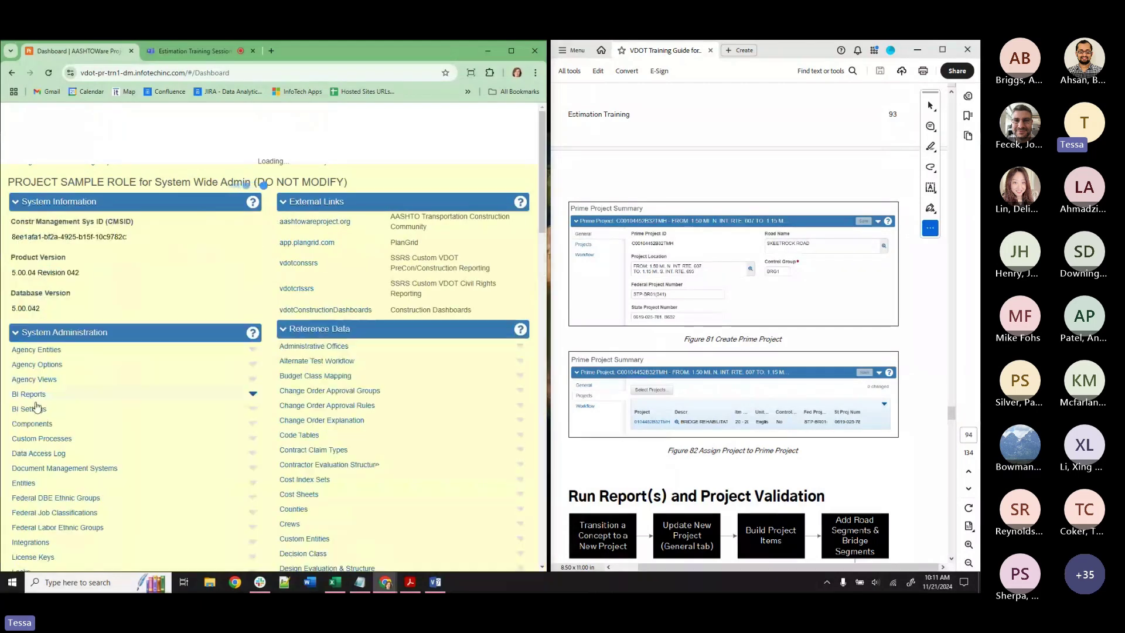
Expand the PrimeProjects selection criteria in V_Est_Eng_Designer's role access rights.
left_click(30, 418)
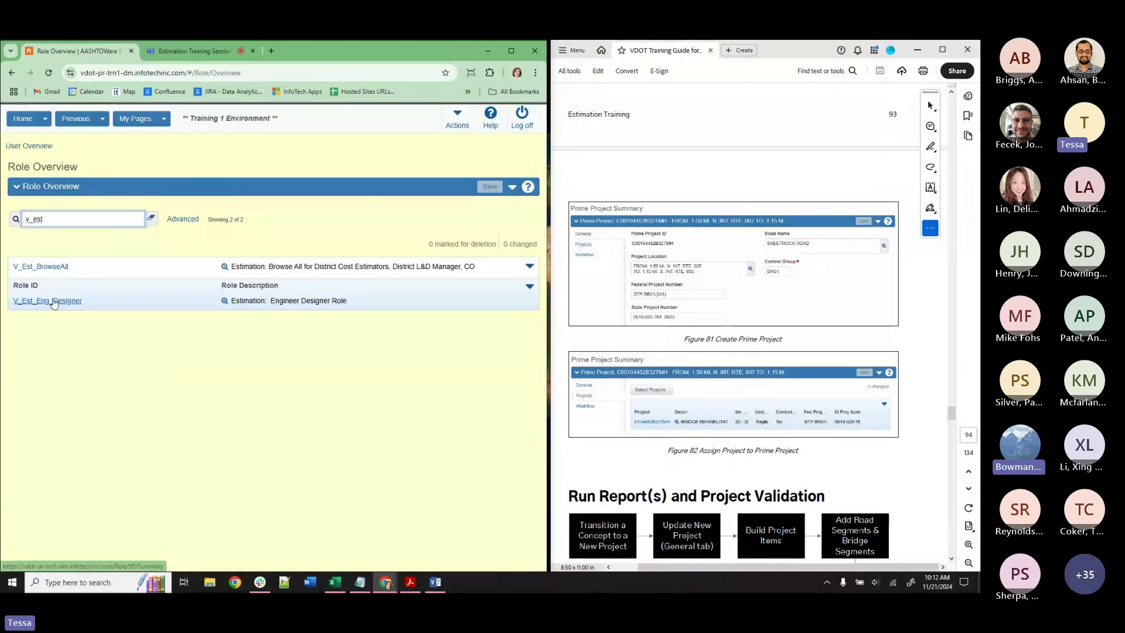
left_click(55, 299)
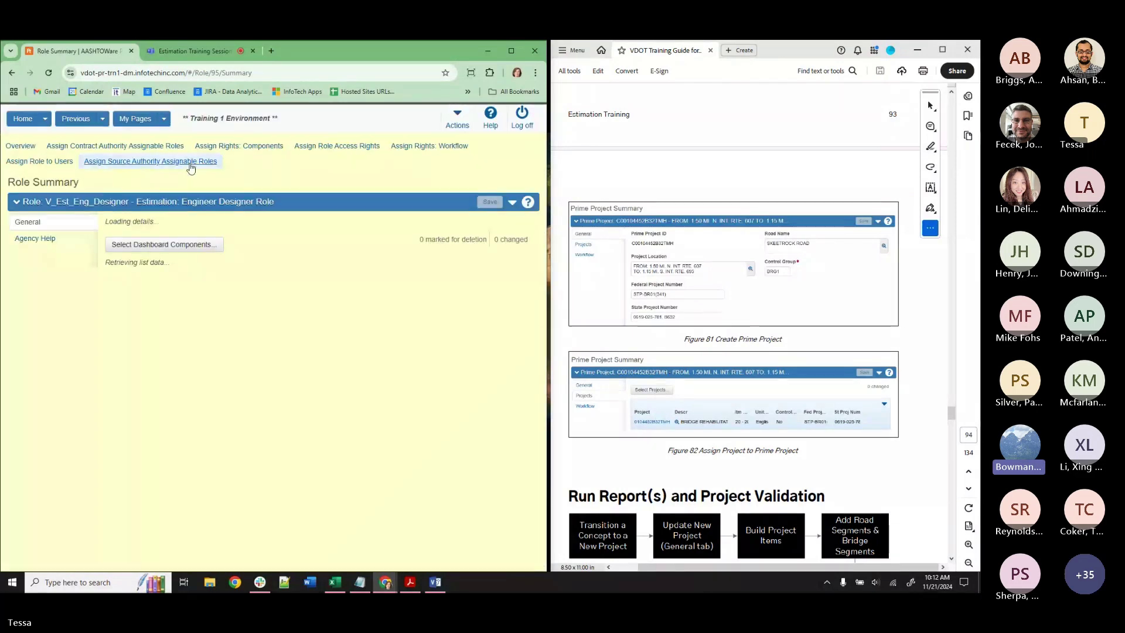
left_click(331, 147)
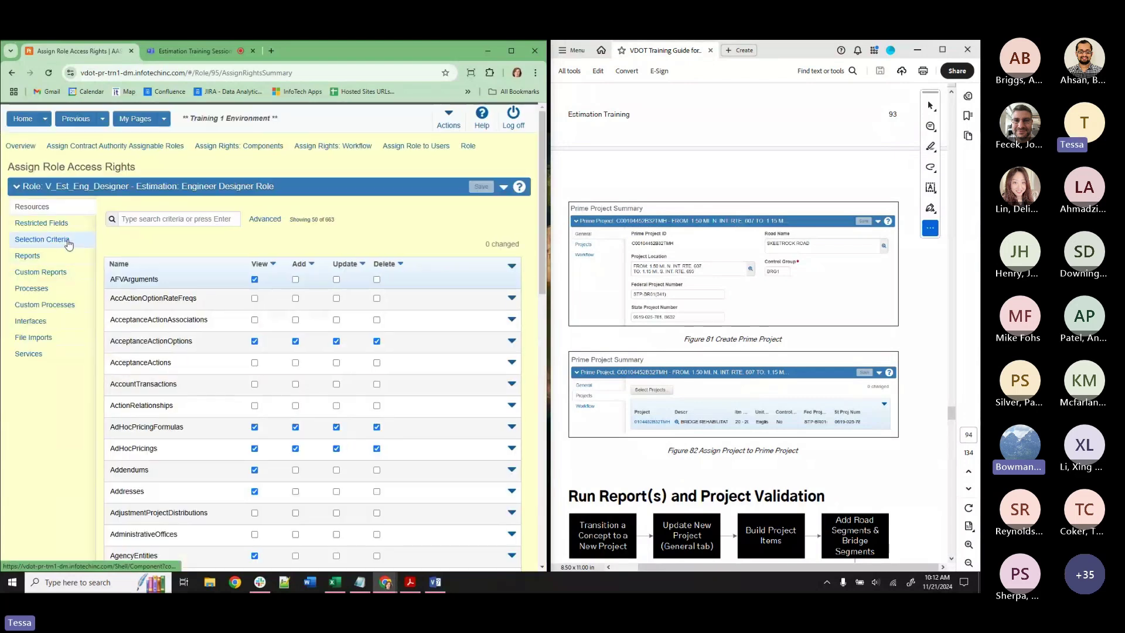
left_click(58, 242)
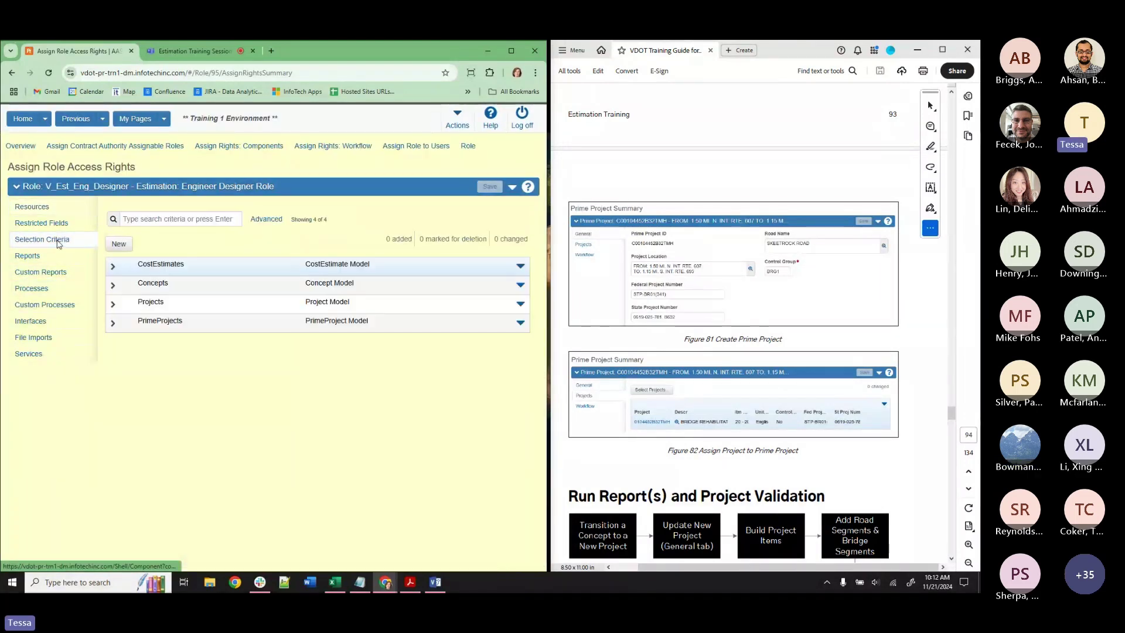
left_click(113, 322)
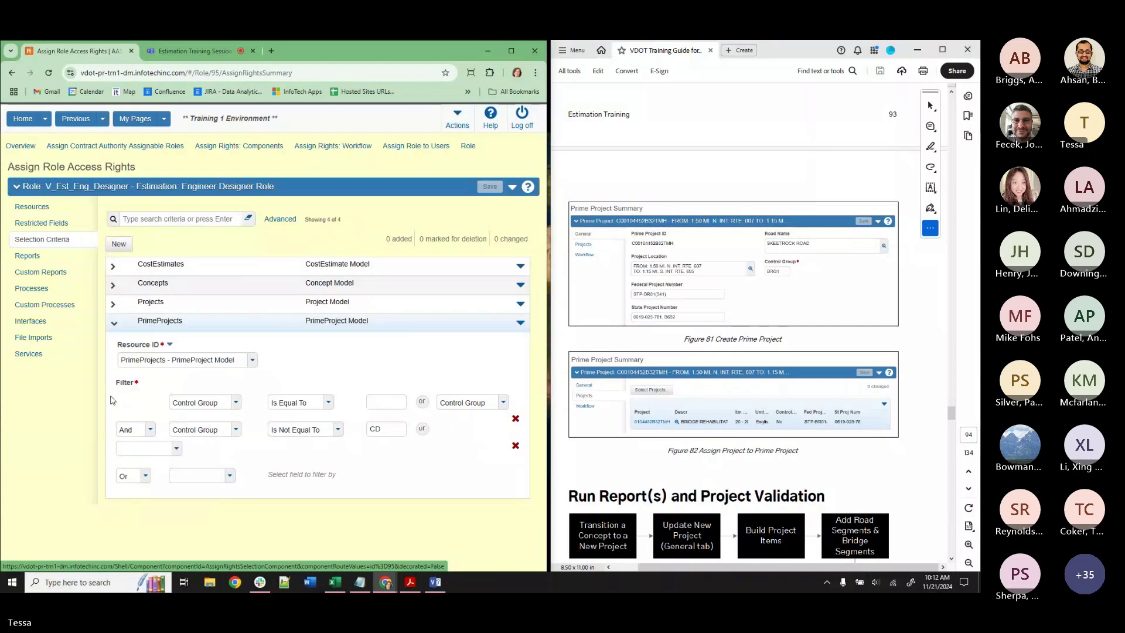
Review the fields available for the PrimeProjects filter, keeping Control Group.
left_click(482, 404)
scroll(479, 477, "down", 3)
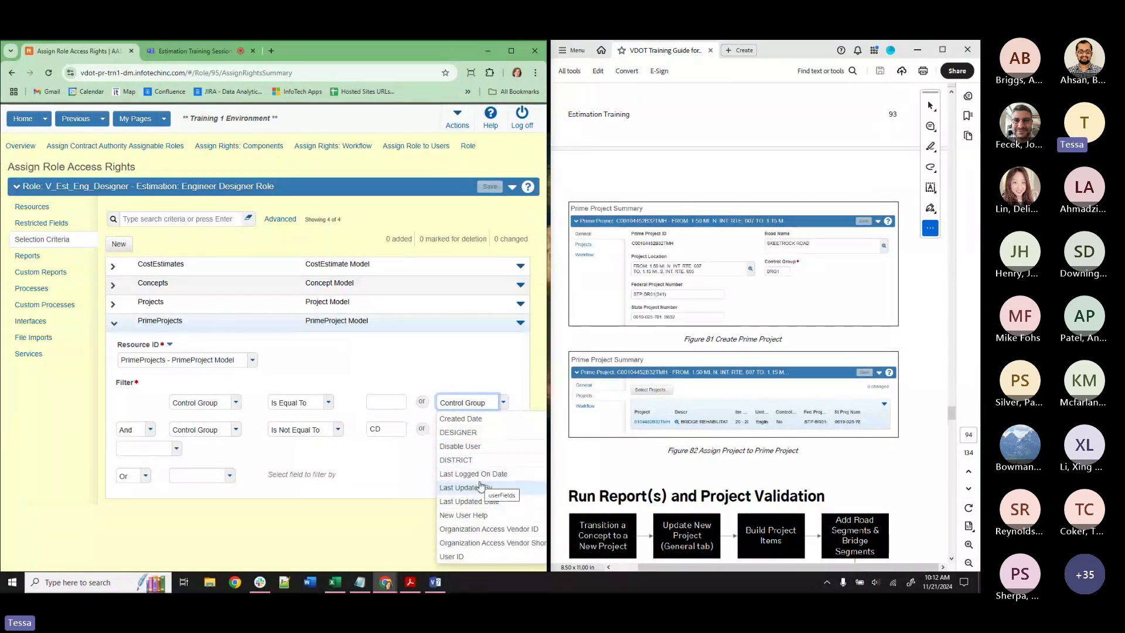
scroll(480, 484, "up", 3)
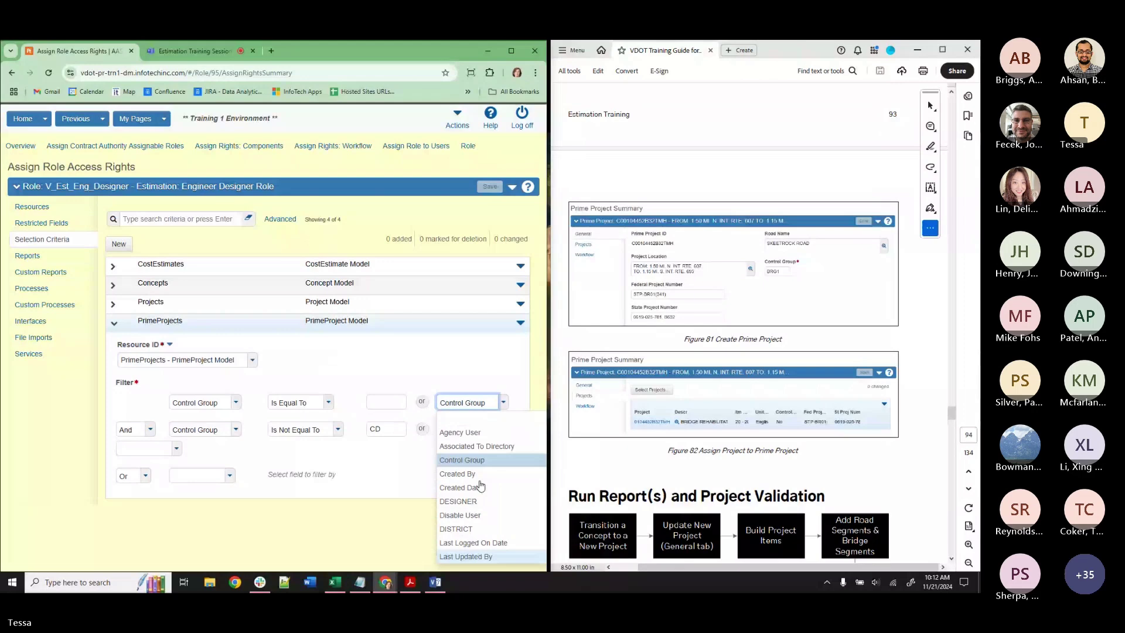
left_click(481, 462)
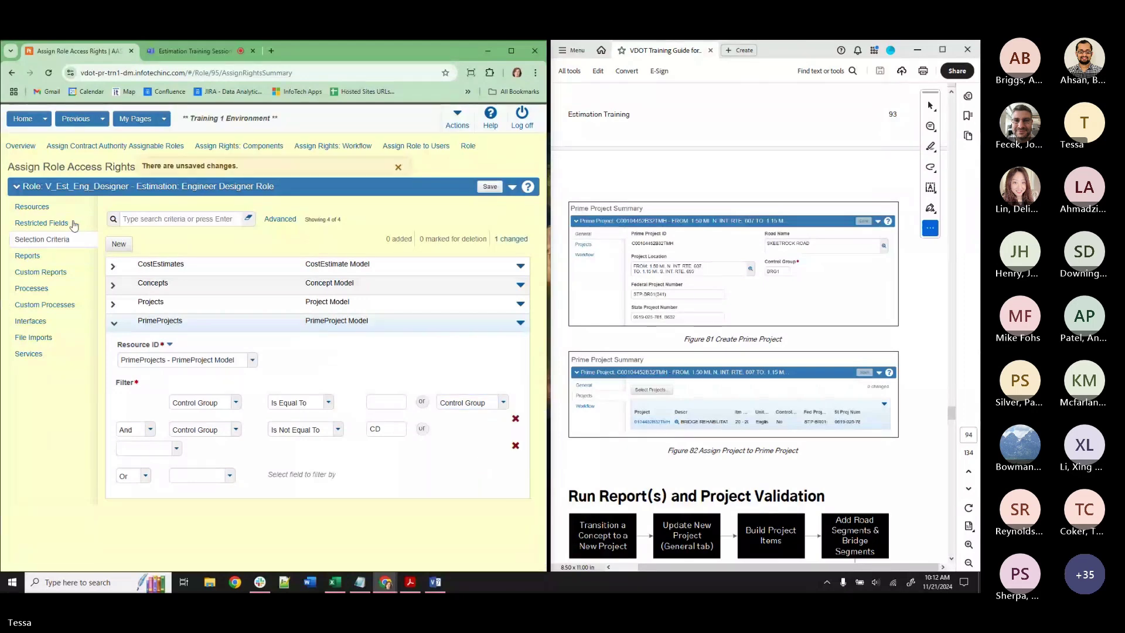
Check the role's component, workflow and resource rights, find PRIME, and reopen its selection criteria.
left_click(278, 148)
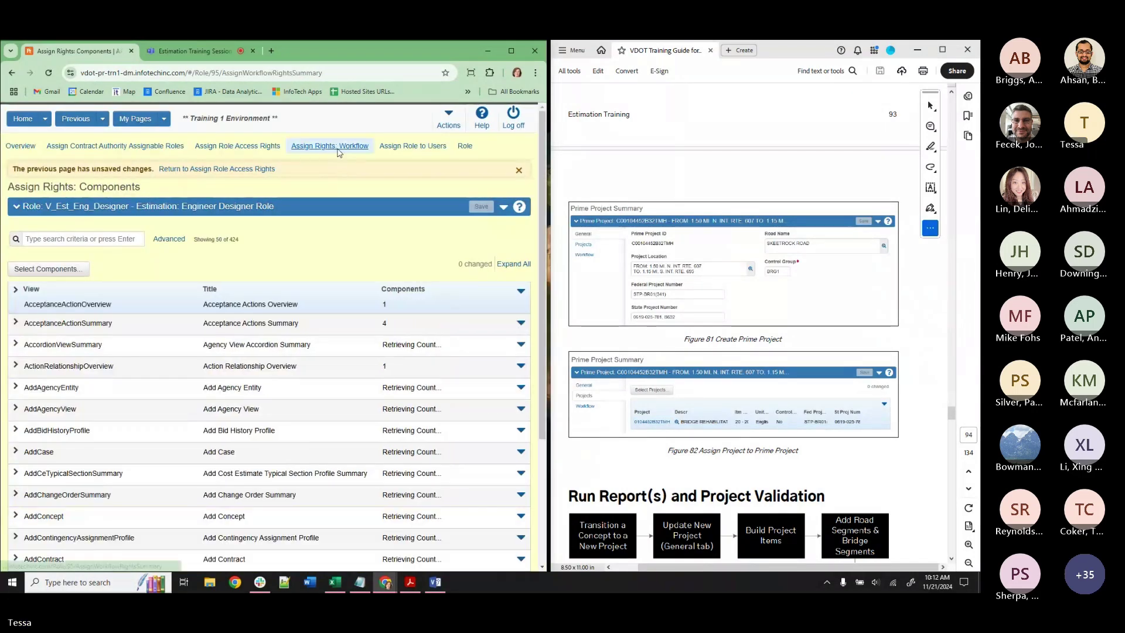
left_click(330, 146)
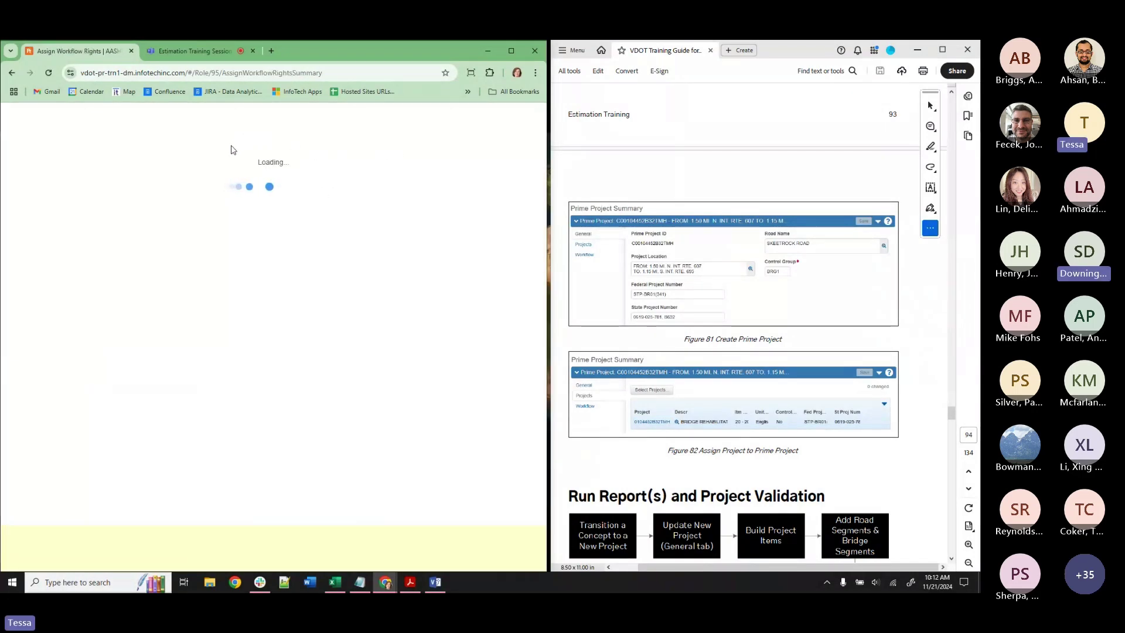
left_click(314, 147)
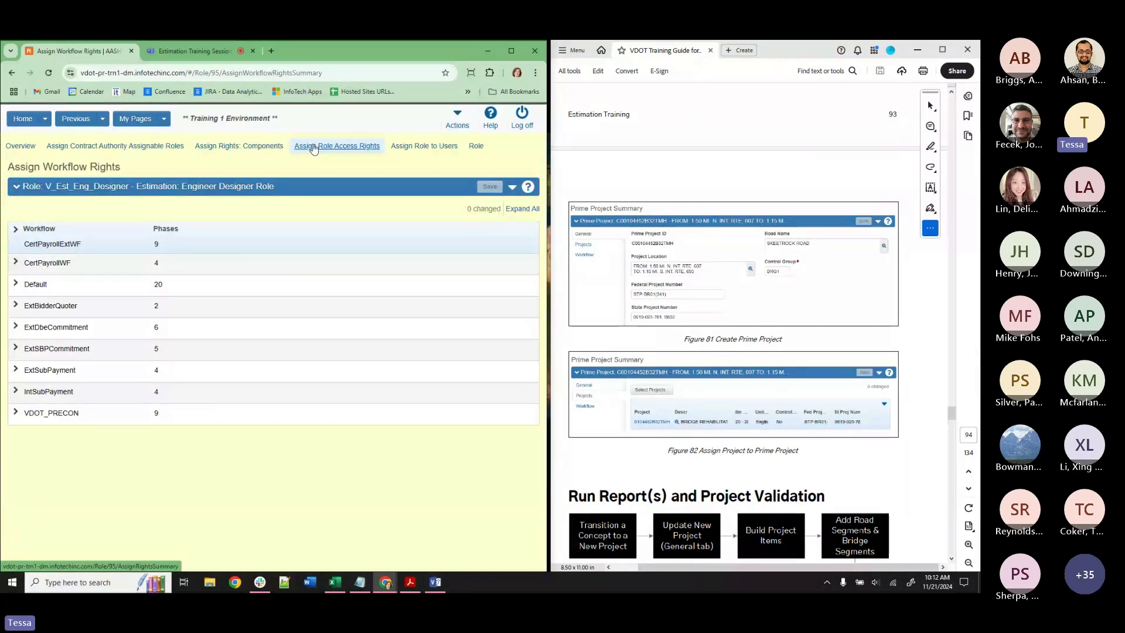
left_click(138, 218)
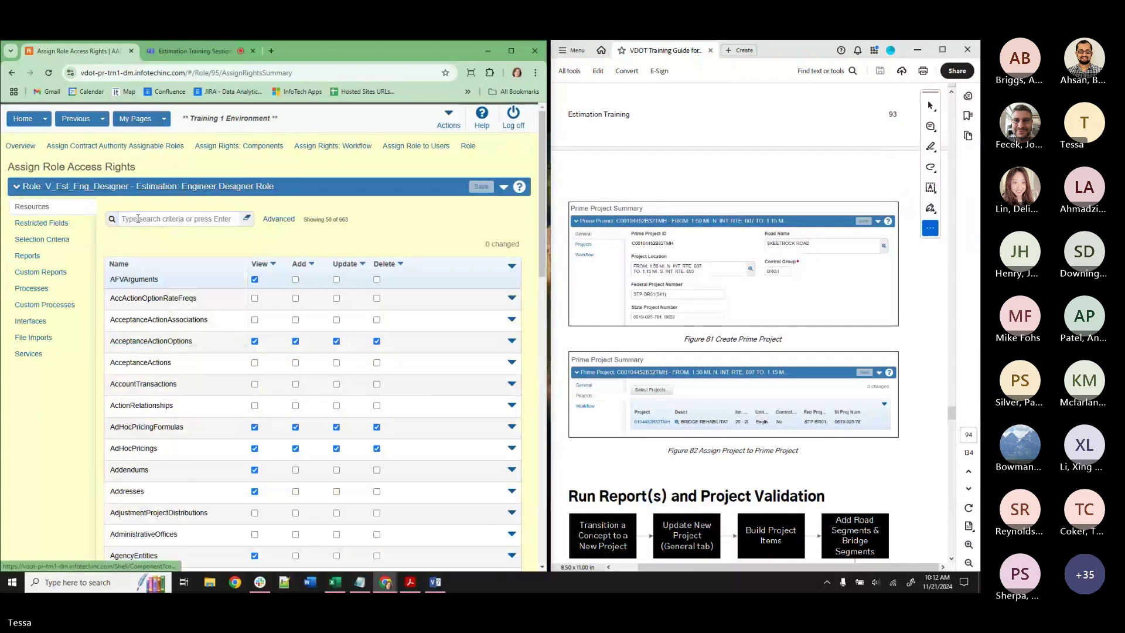
type("PRIME")
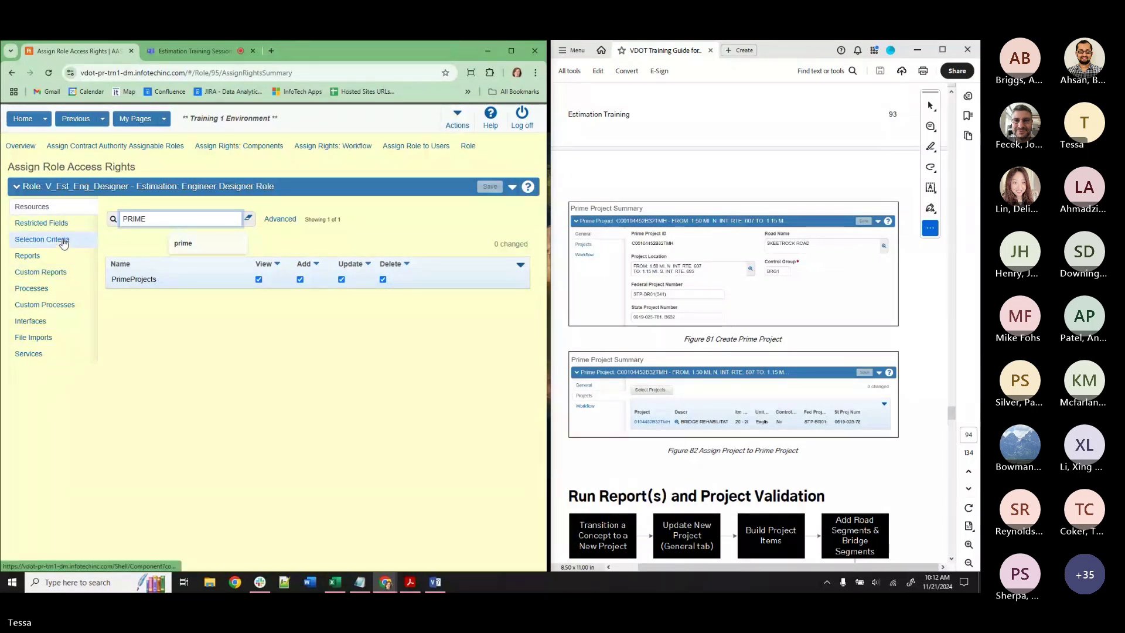
left_click(64, 244)
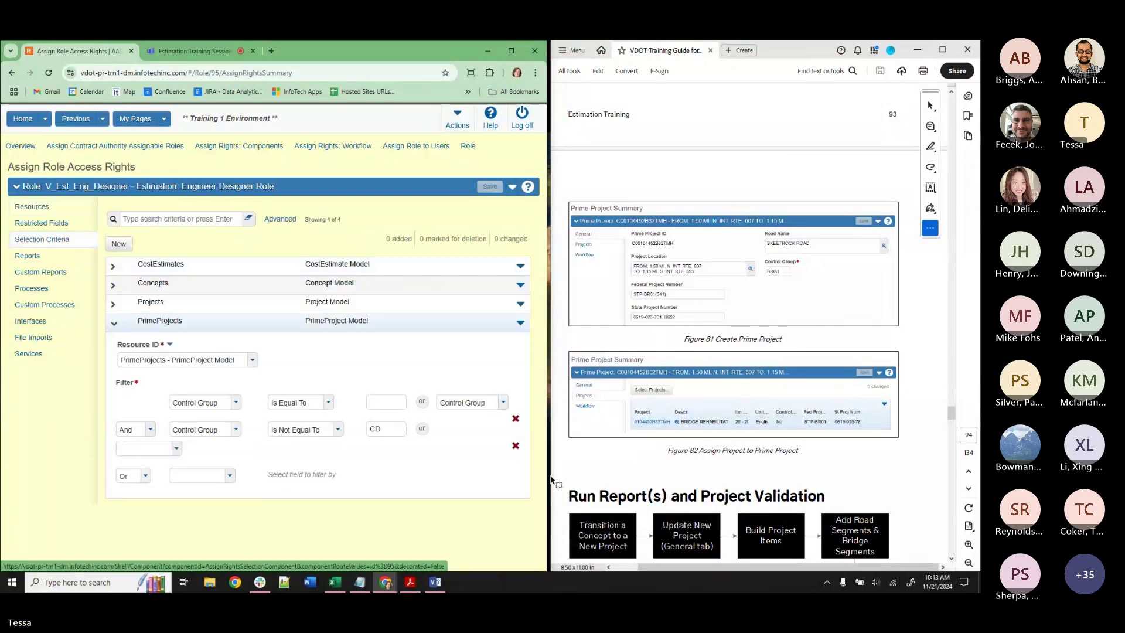
Delete the 'Control Group Is Not Equal To CD' condition, save, and keep Control Group as the field.
left_click(515, 446)
left_click(490, 187)
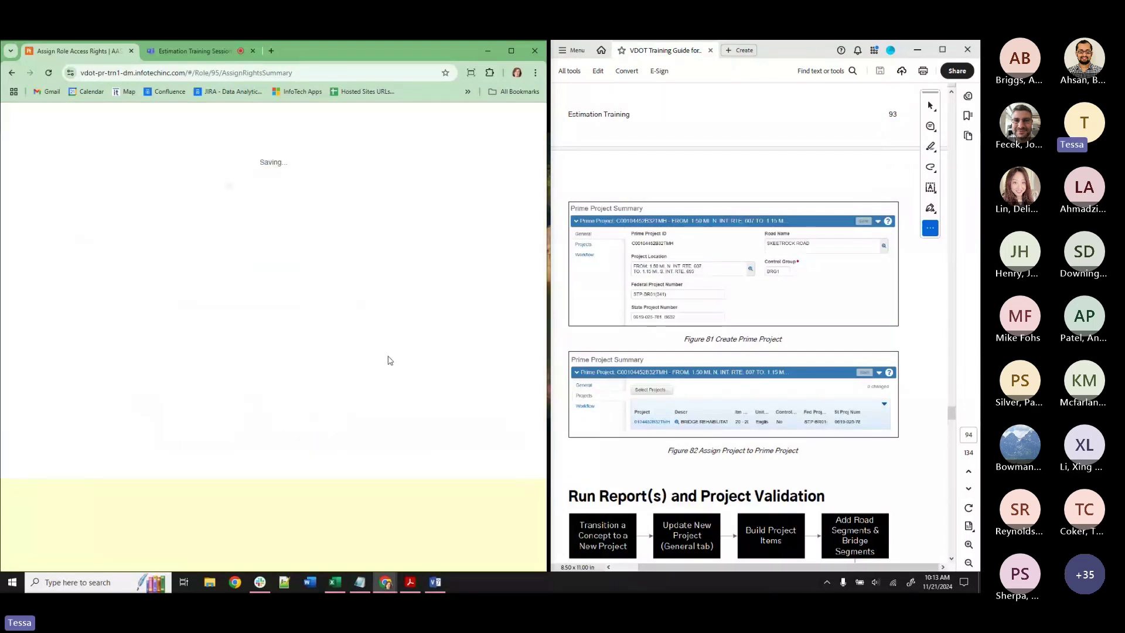
left_click(206, 408)
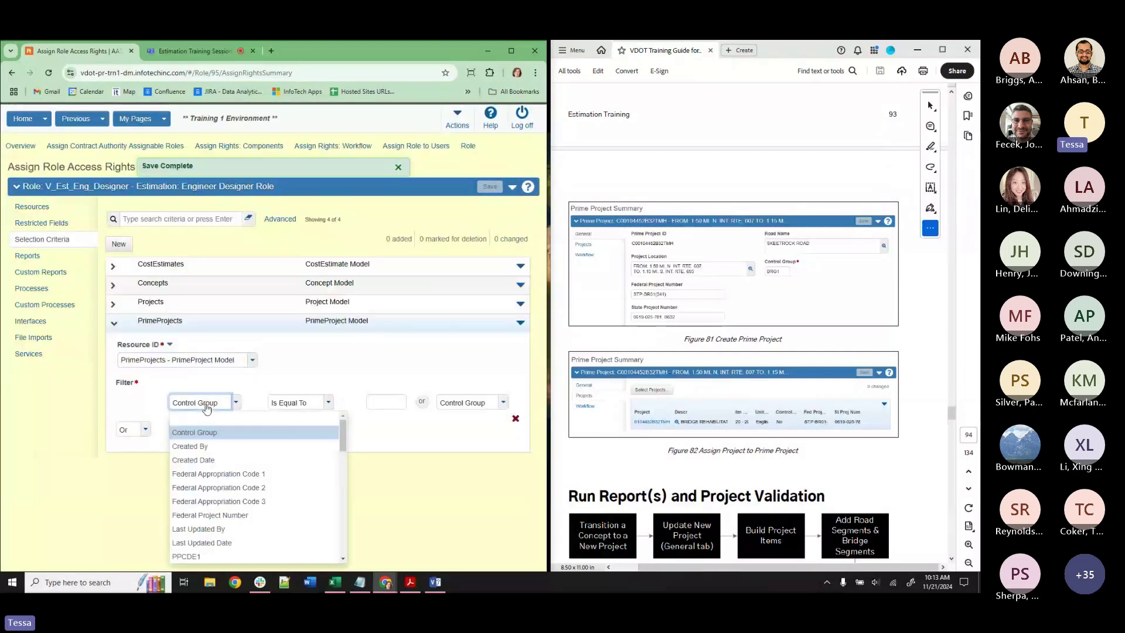
scroll(234, 469, "down", 10)
scroll(241, 510, "down", 5)
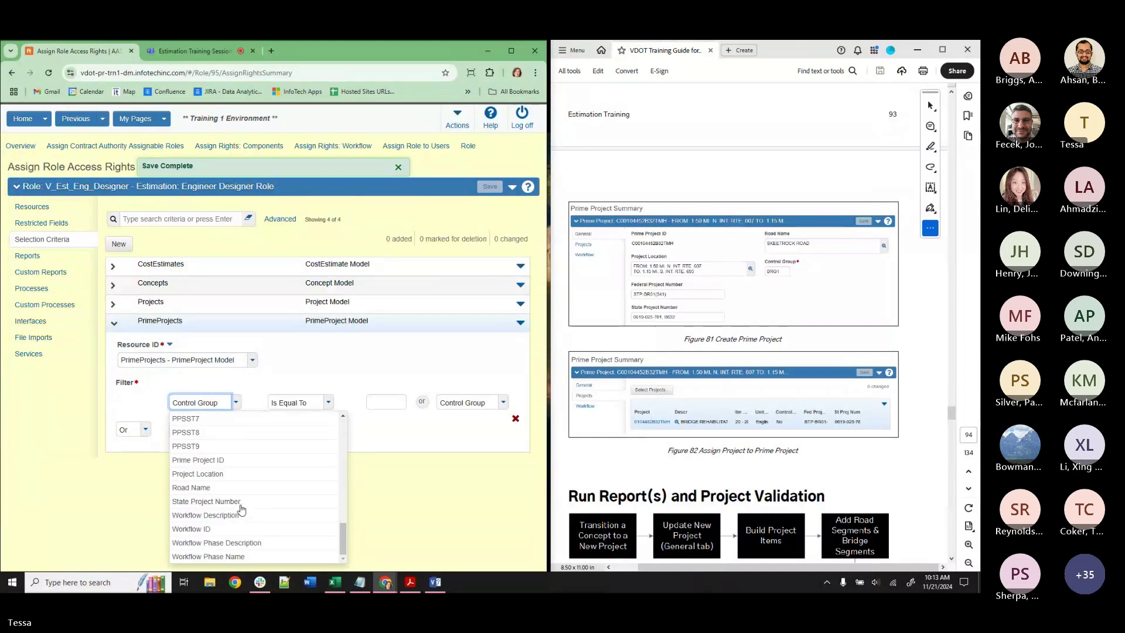
scroll(240, 550, "up", 15)
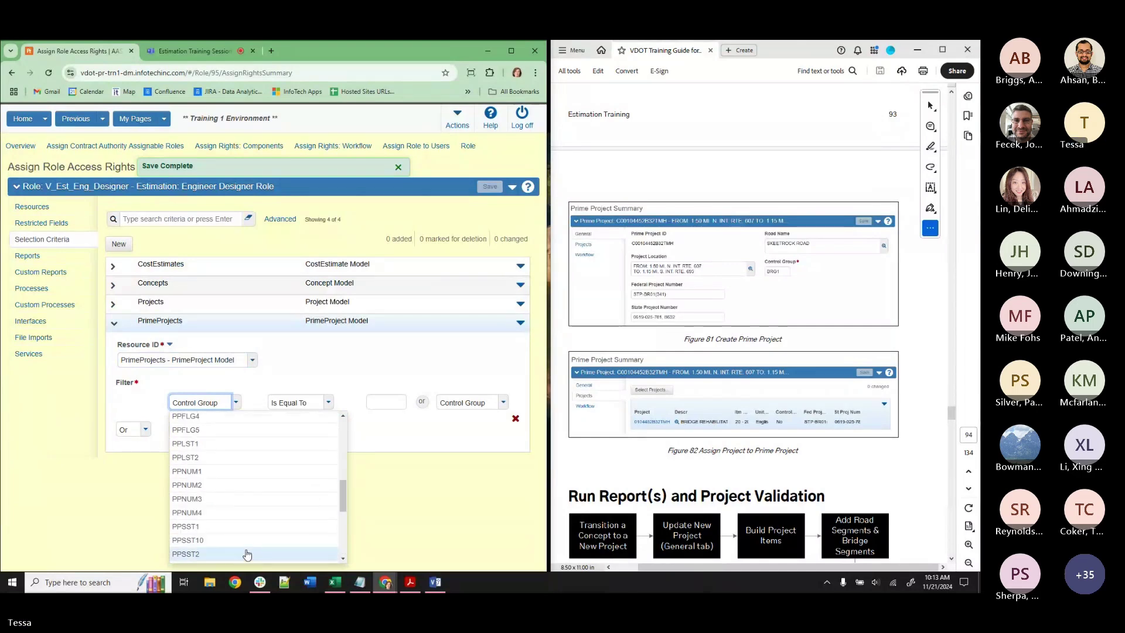
left_click(214, 431)
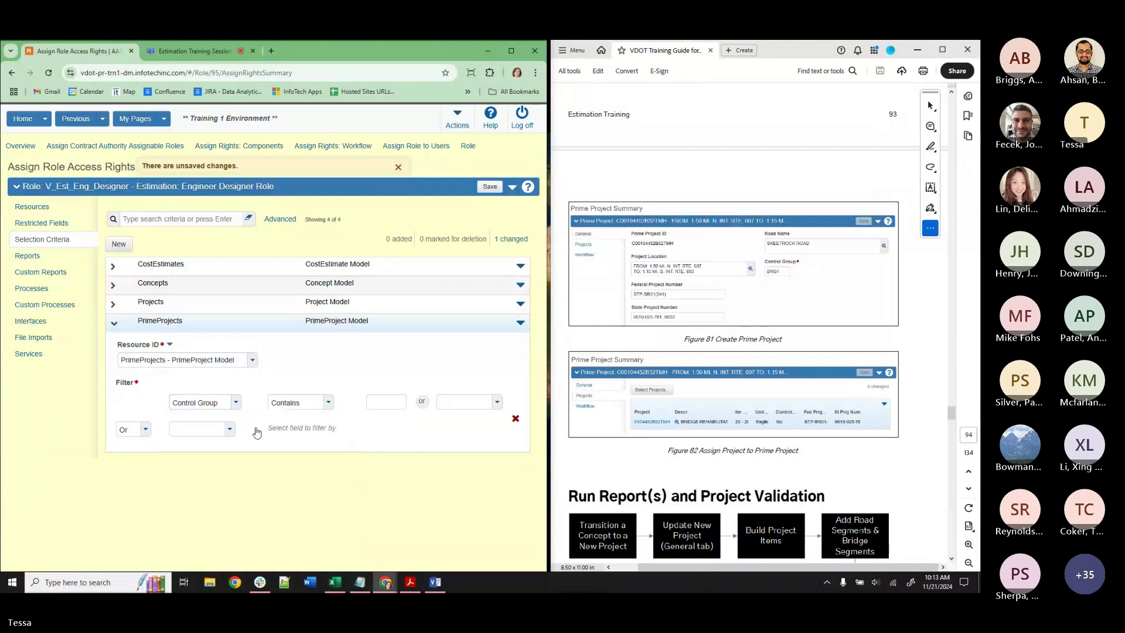
Set the condition to Control Group Is Equal To the user's Control Group and save.
left_click(291, 405)
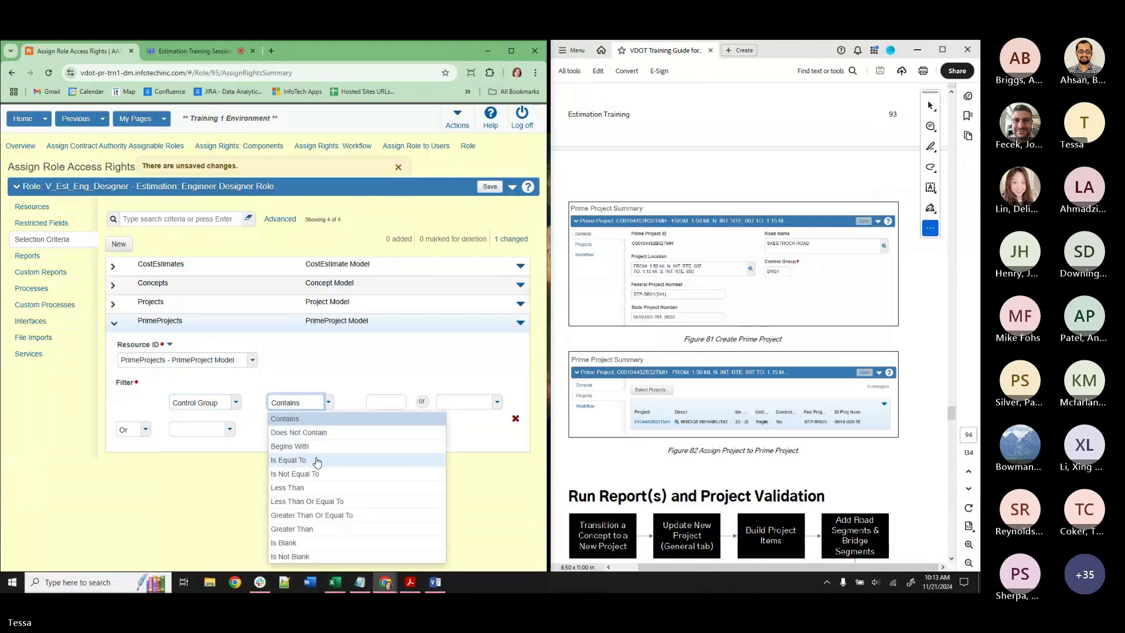
left_click(317, 460)
left_click(469, 402)
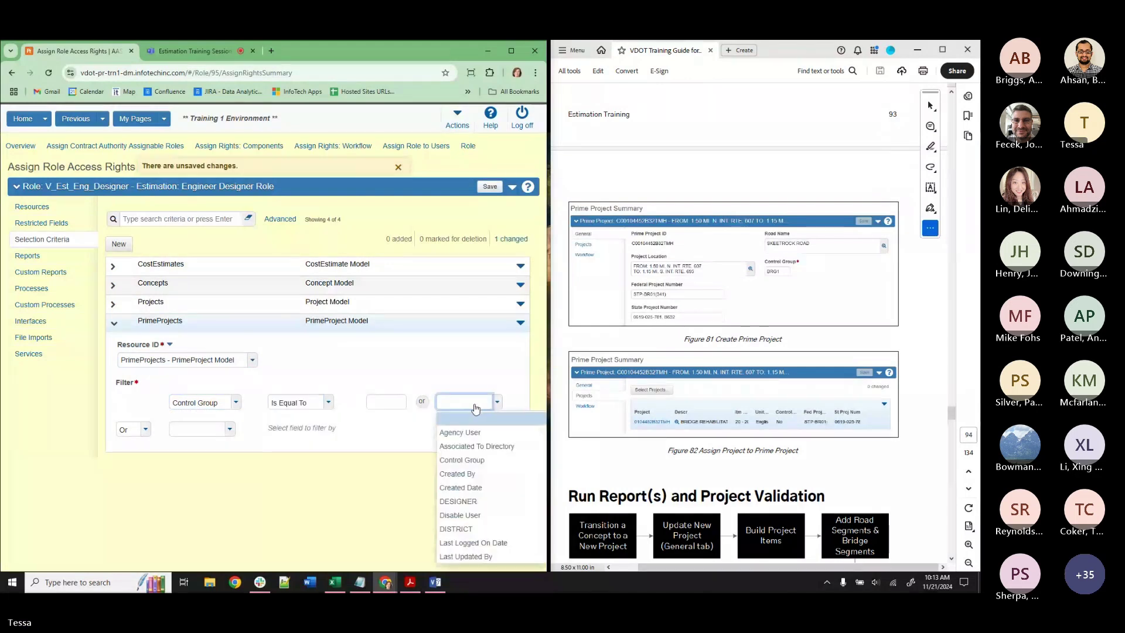
left_click(476, 472)
left_click(489, 188)
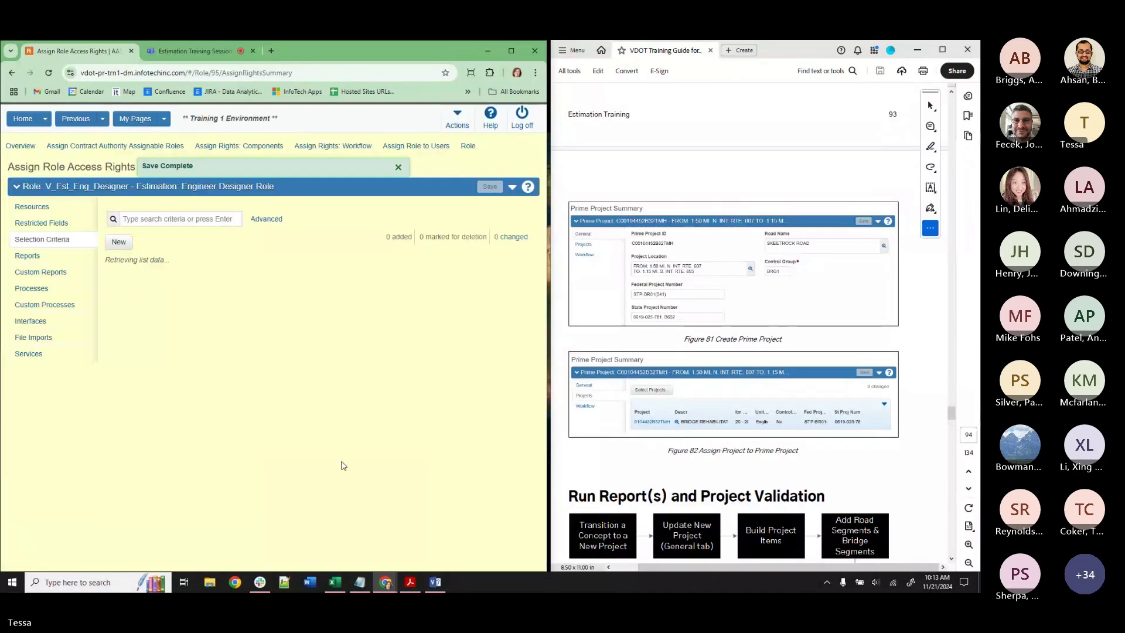
right_click(98, 51)
In a duplicated tab as V_Est_Eng_Designer, list the first 10 prime projects and find none.
left_click(129, 153)
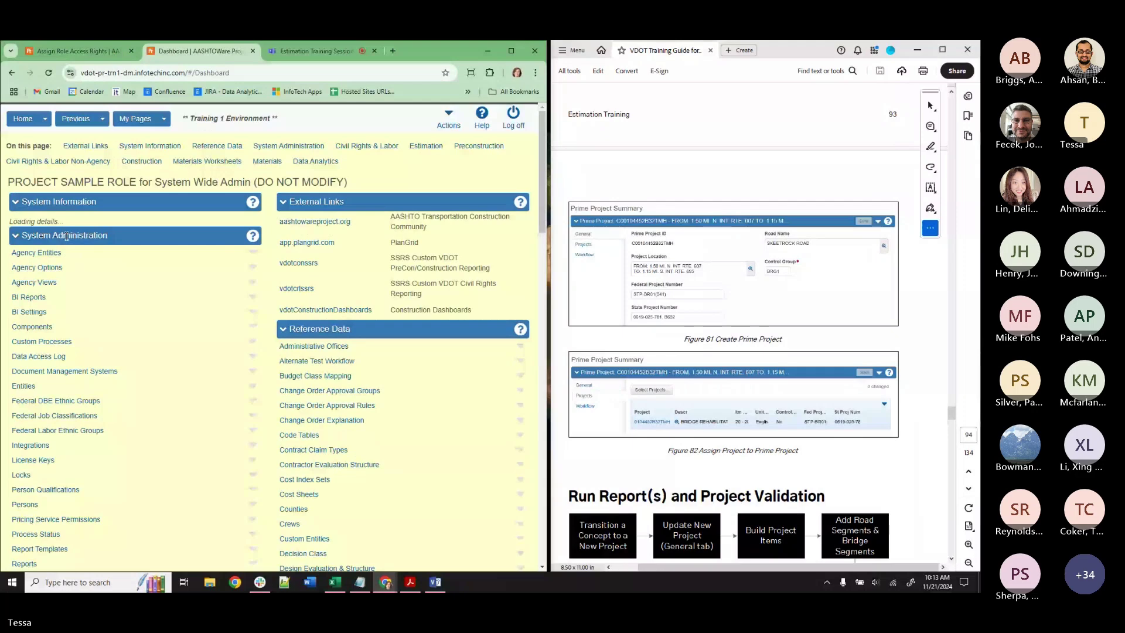
left_click(45, 119)
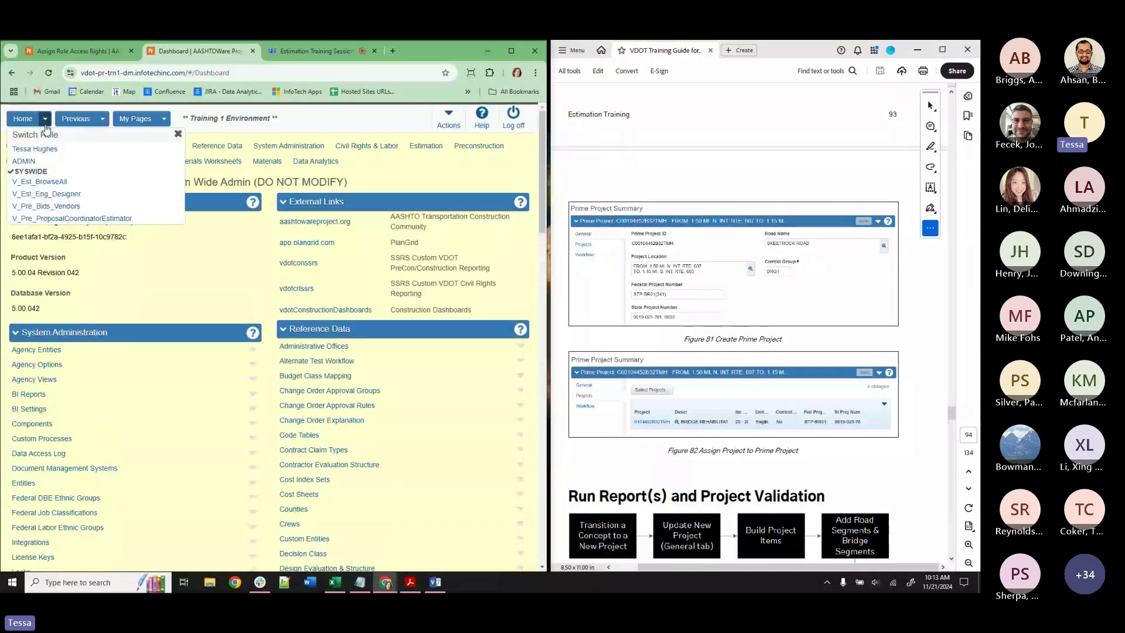
left_click(48, 195)
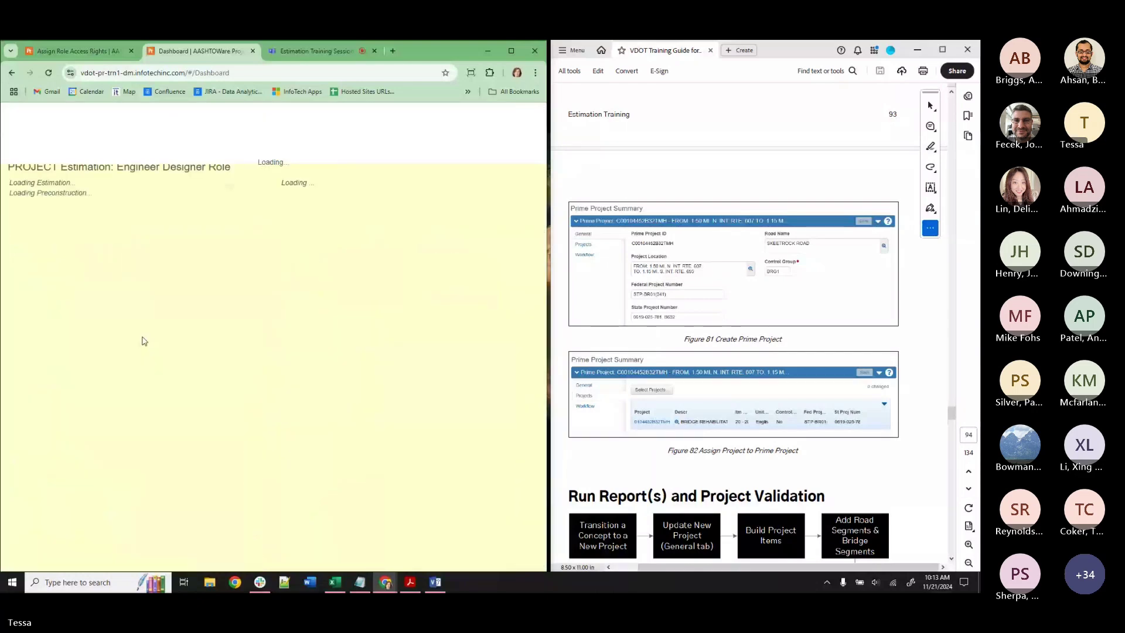
left_click(35, 420)
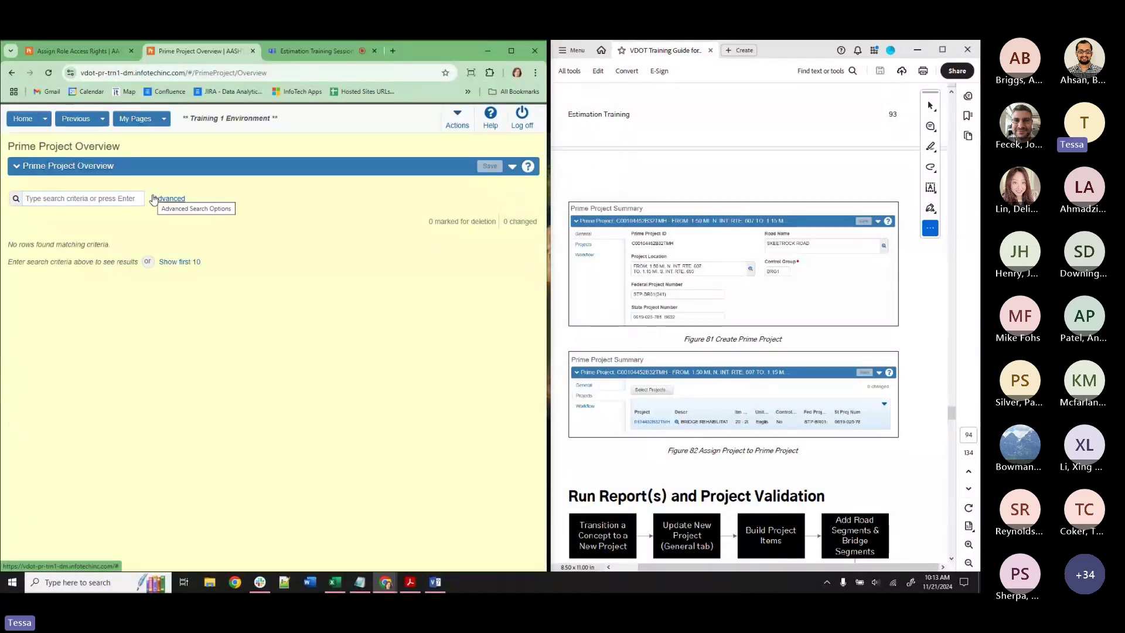
left_click(176, 261)
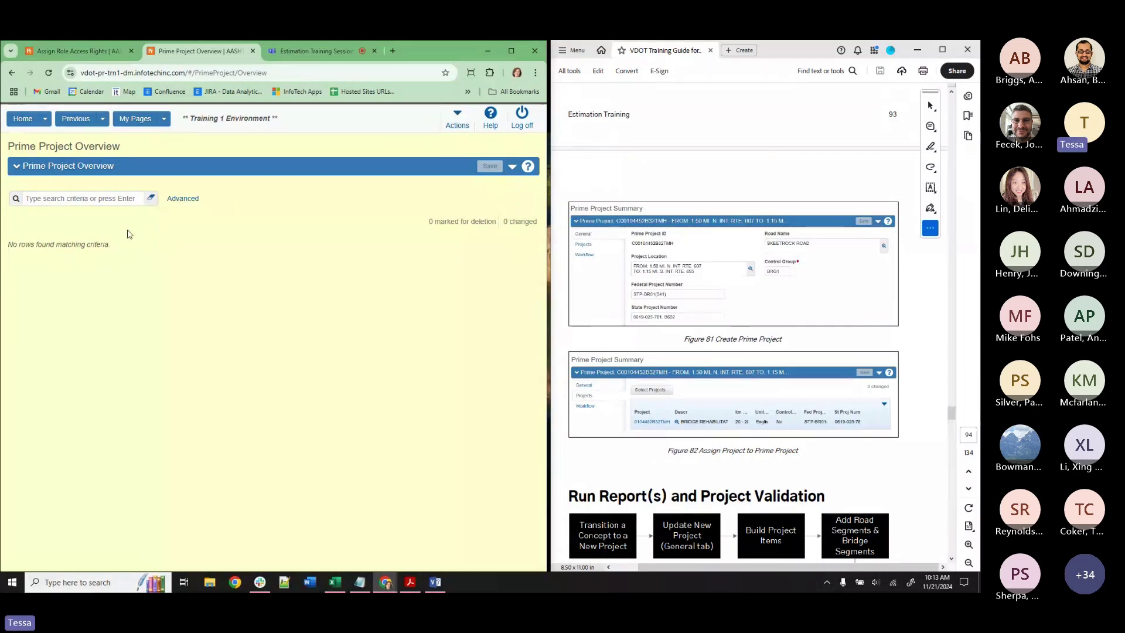
left_click(360, 582)
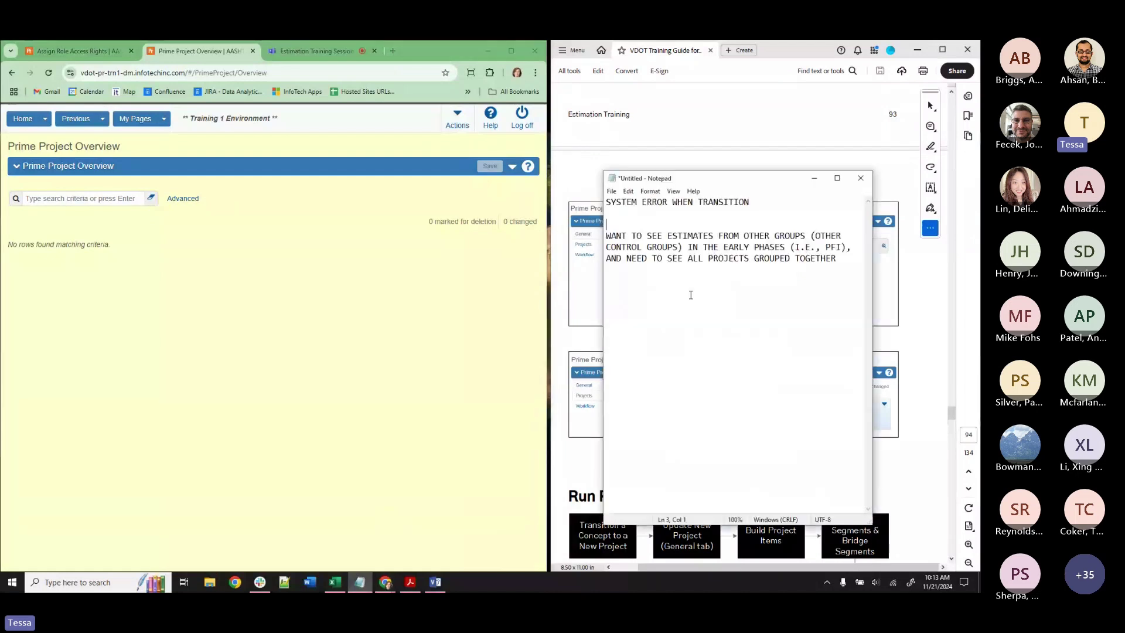
left_click(839, 261)
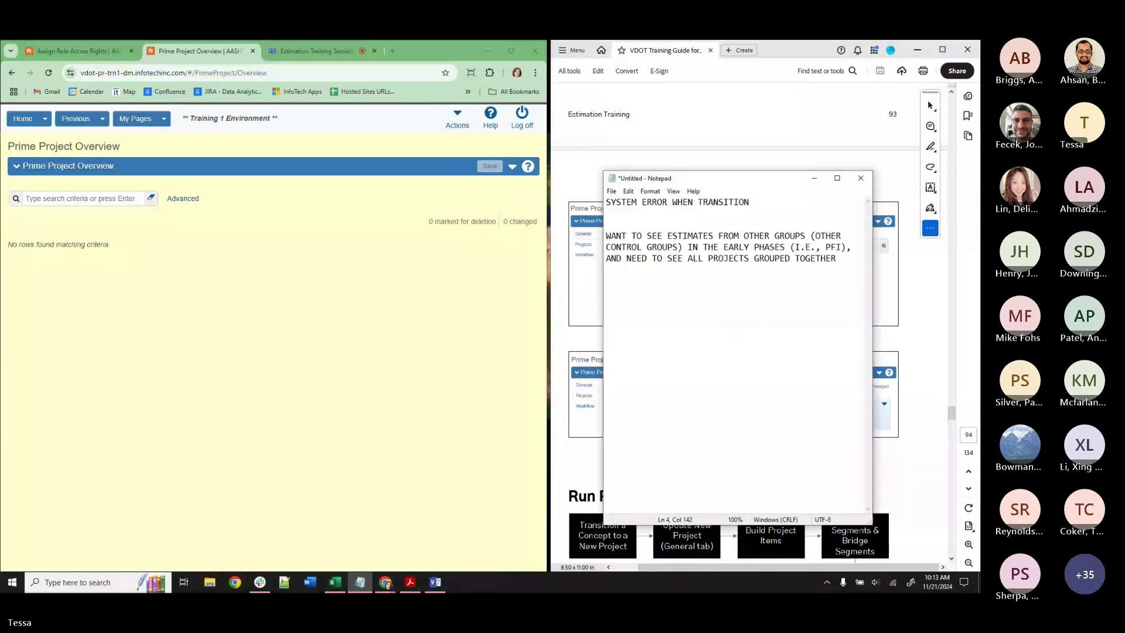
Add the note line 'AI: PRIME PROJECTS CONTROL GROUP' below the existing feedback.
type("PRIME PRO")
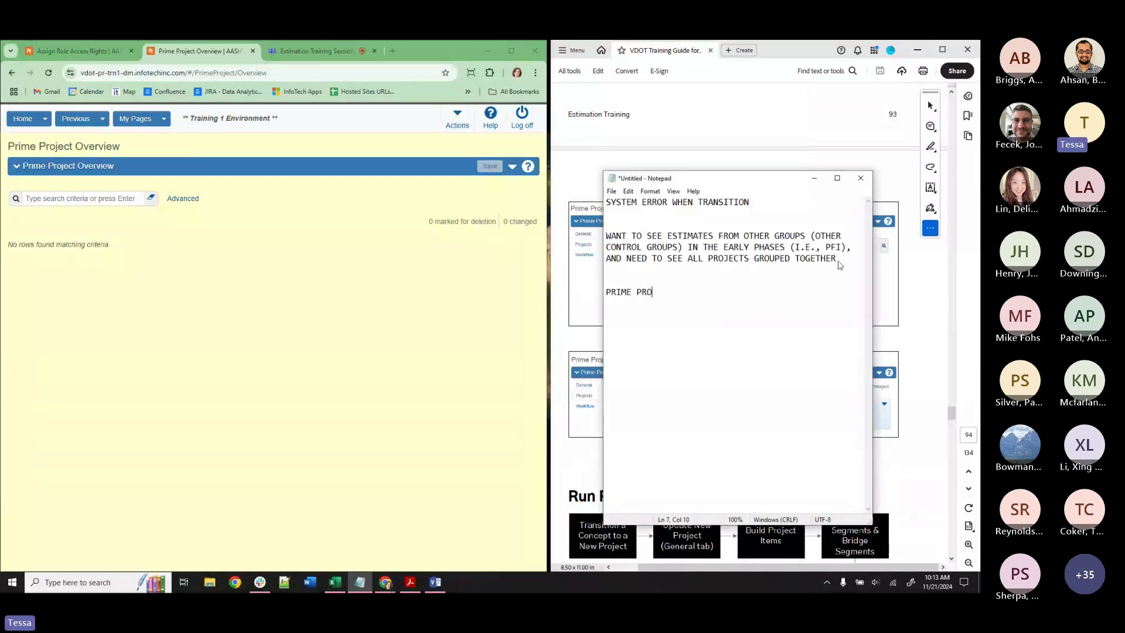
type("JECTS CONTROL GROU")
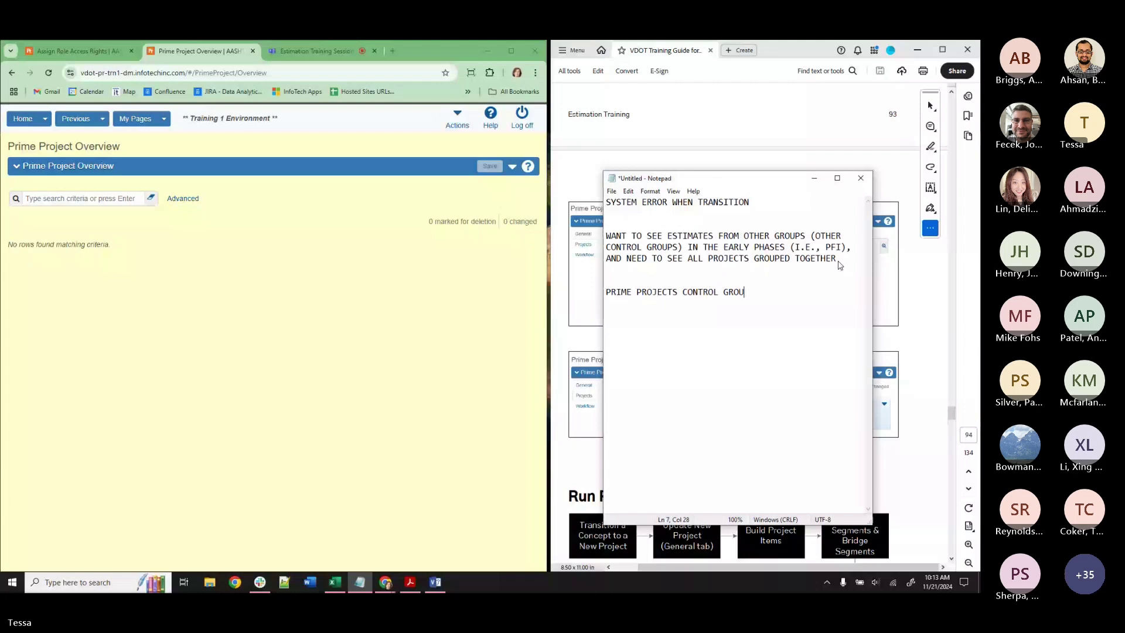
type("P")
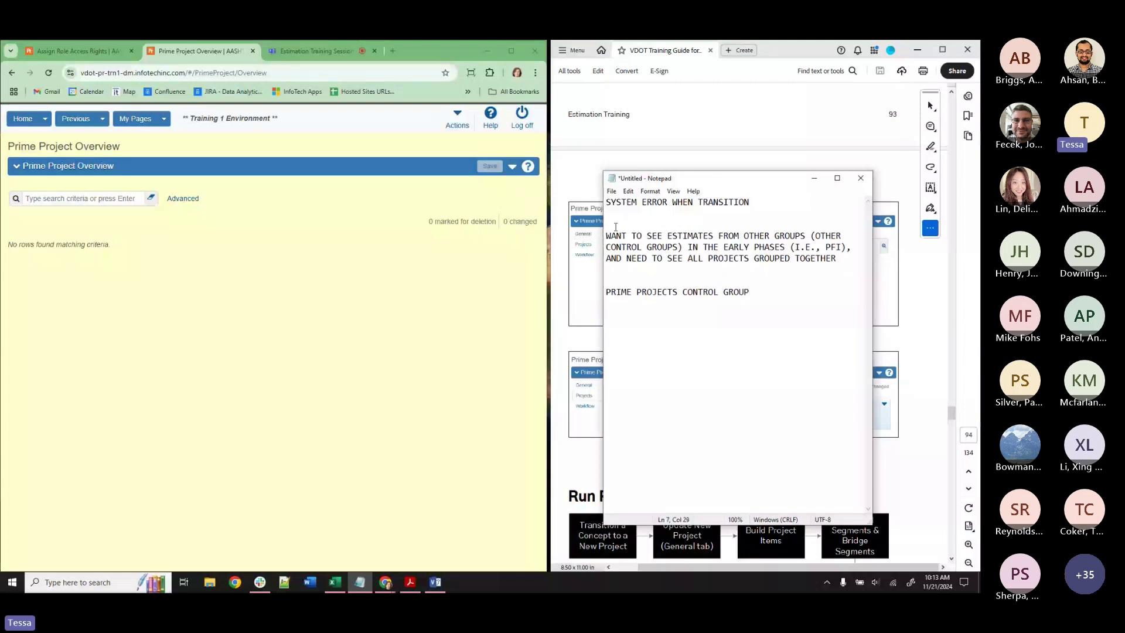
type("AI:")
Minimize the notes and return to the role's dashboard.
left_click(813, 182)
scroll(790, 419, "down", 3)
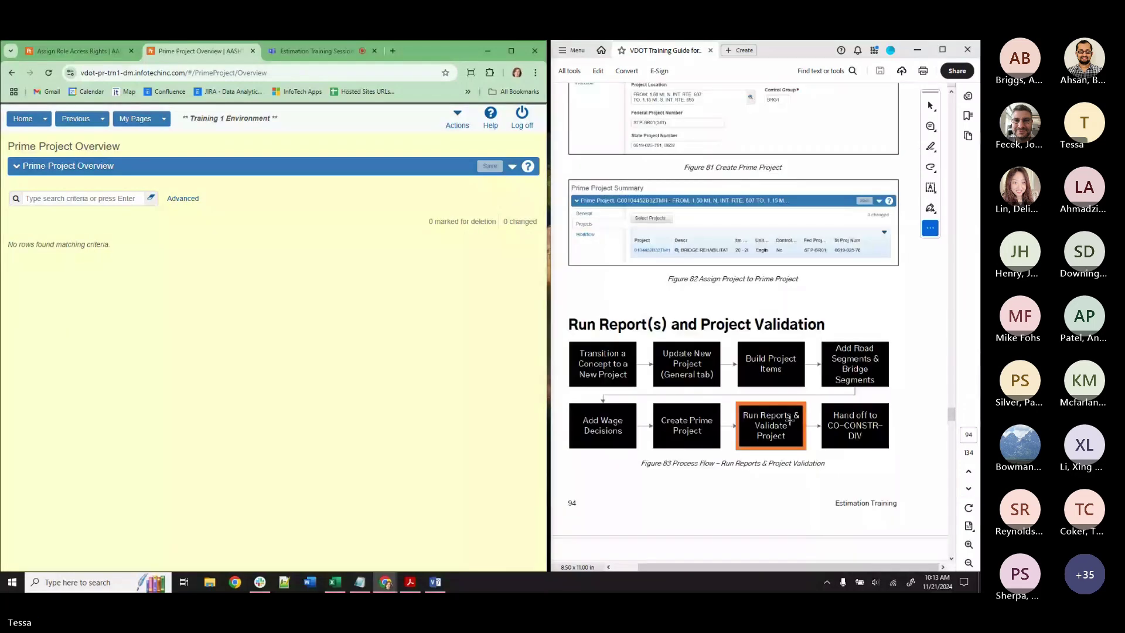
scroll(789, 420, "down", 3)
left_click(75, 119)
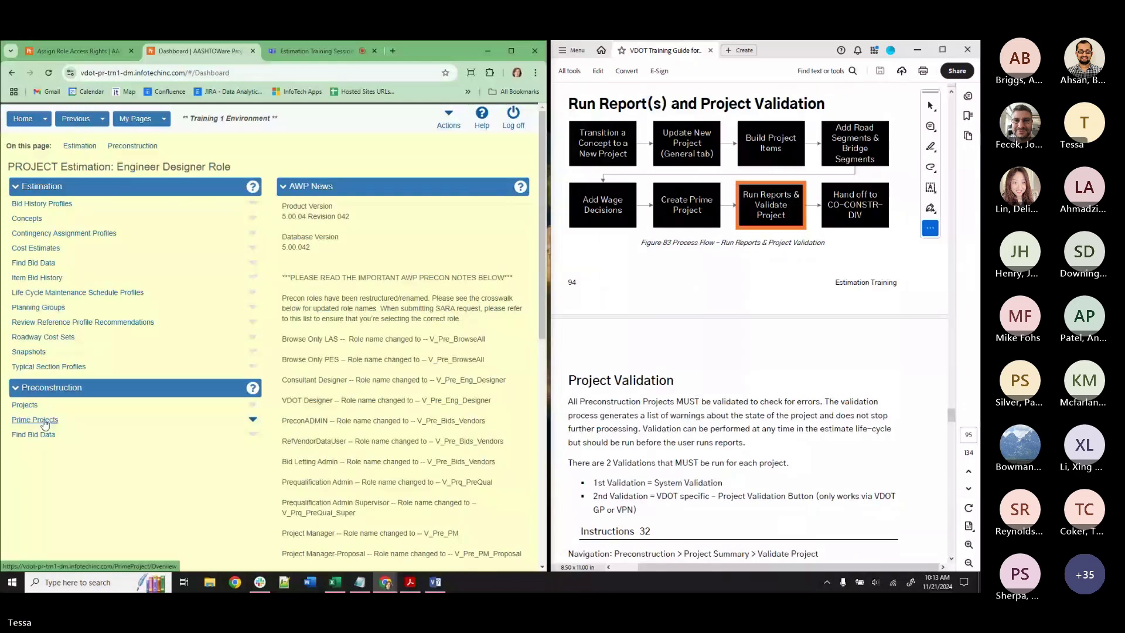
Open project 104452B32TMH2's summary from the project overview results and scroll back to the top.
left_click(45, 420)
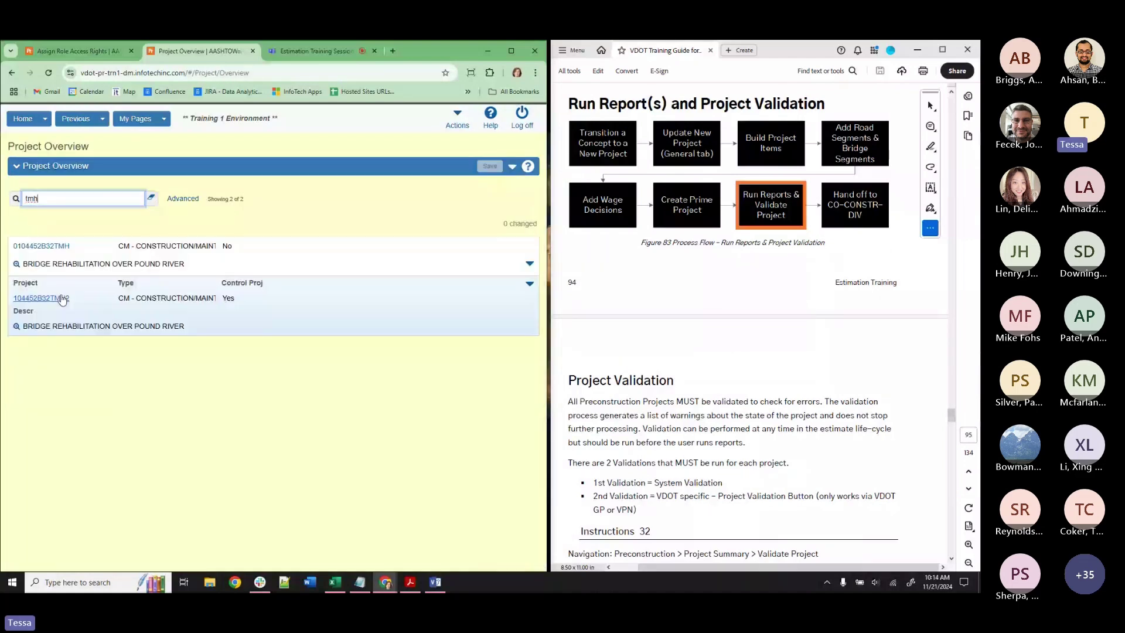
left_click(41, 298)
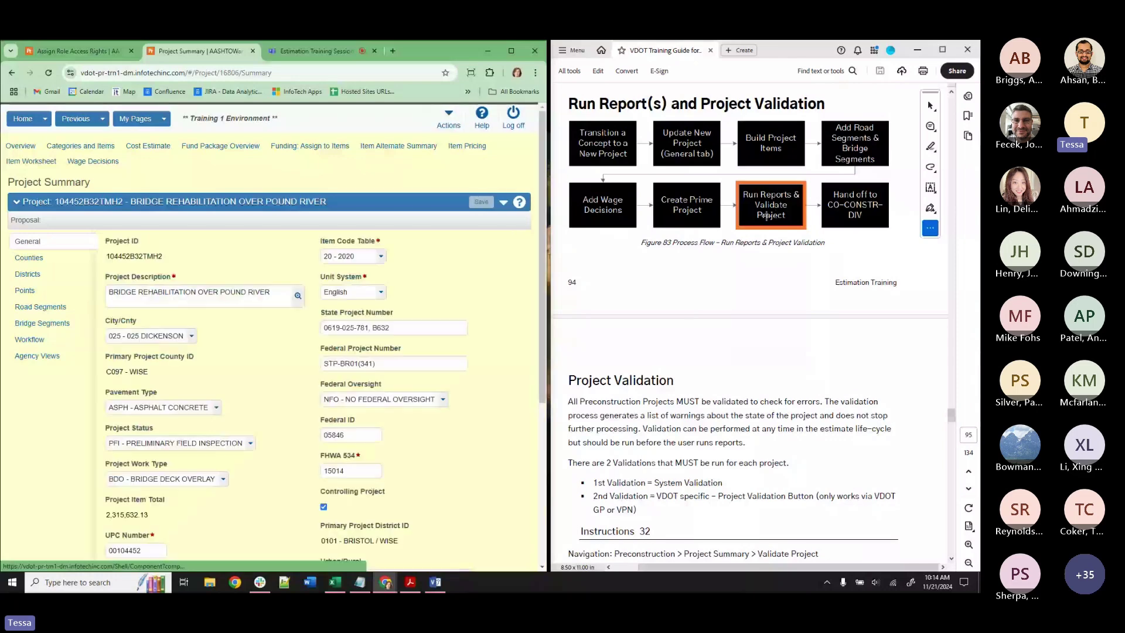
scroll(287, 466, "down", 5)
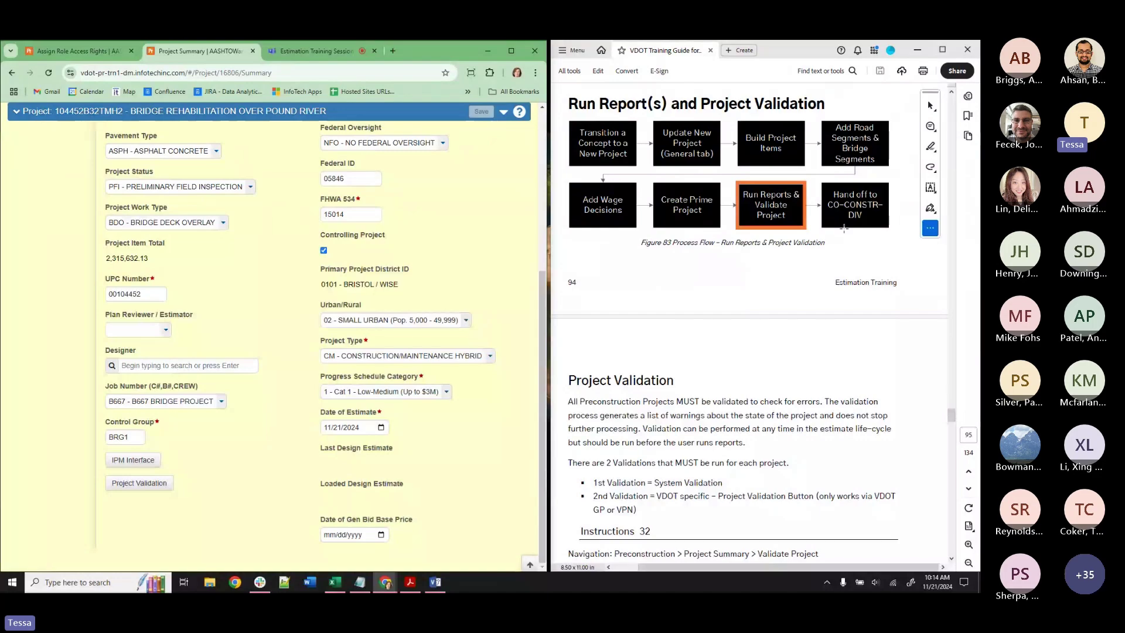
scroll(844, 228, "down", 20)
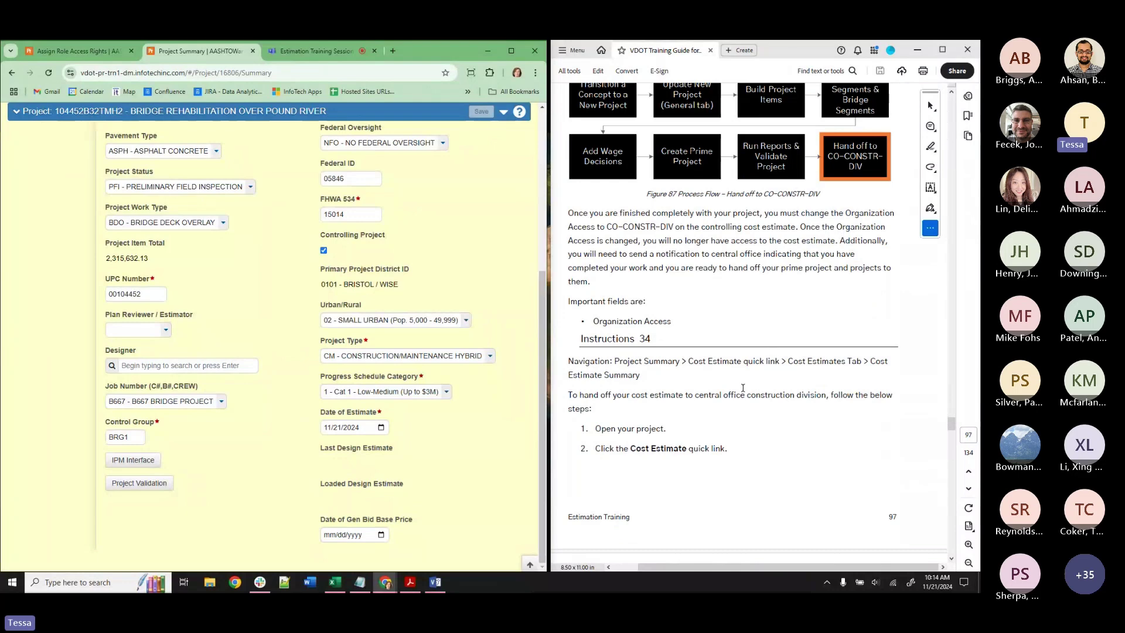
scroll(728, 408, "up", 2)
scroll(118, 230, "up", 5)
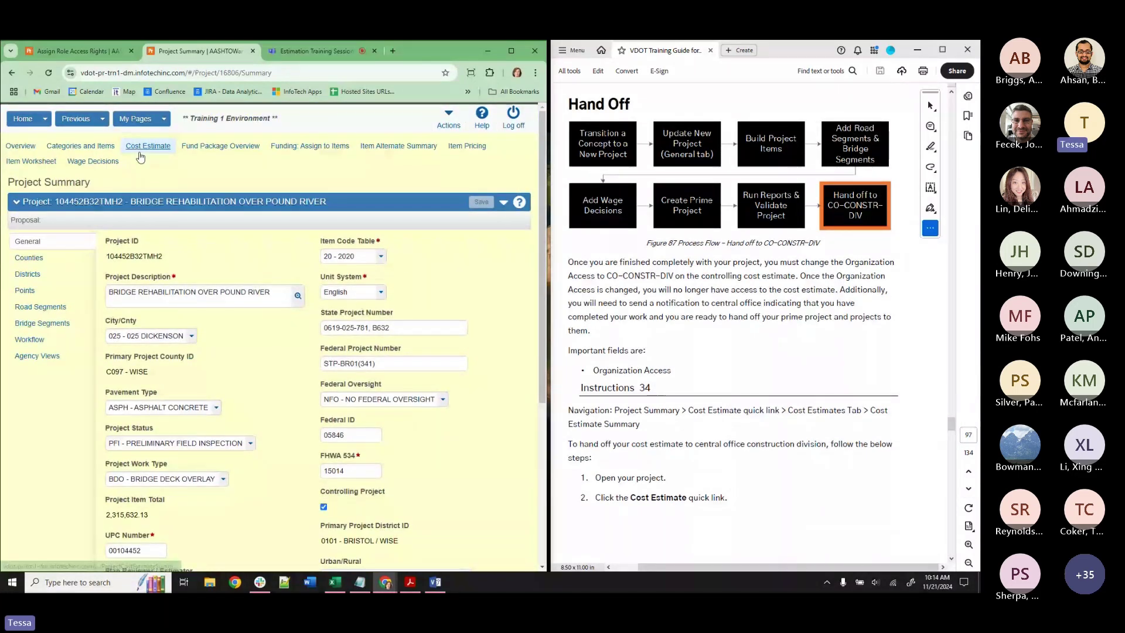
From the Cost Estimate list, open DE-TRAINING-TMH2, set Organization Access to CO-CONSTR-DIV, and save.
left_click(141, 148)
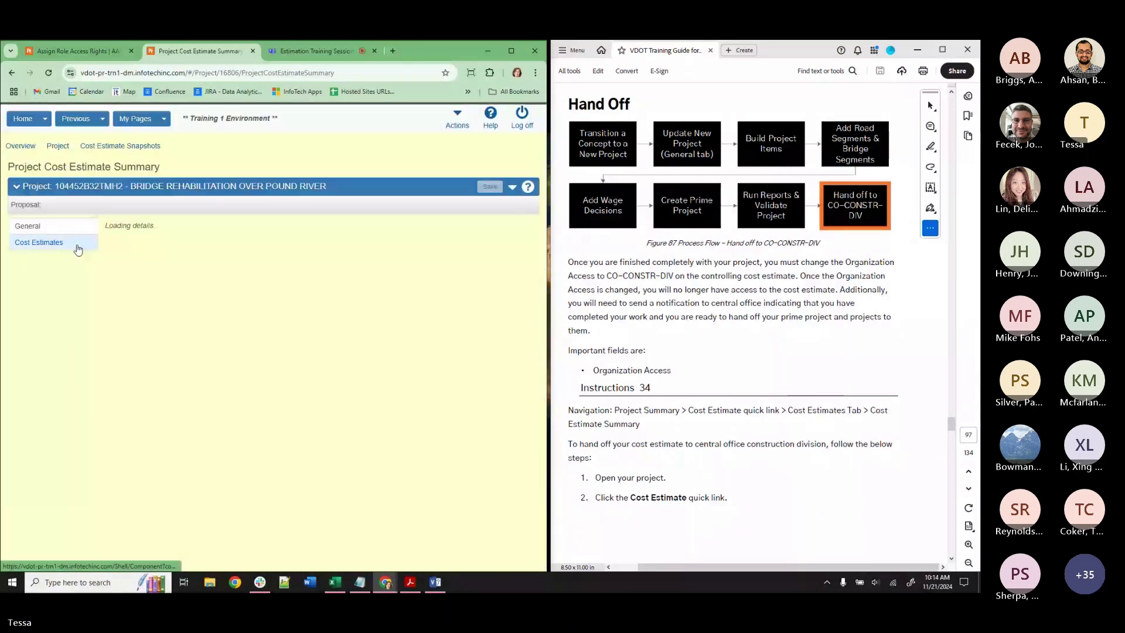
left_click(133, 304)
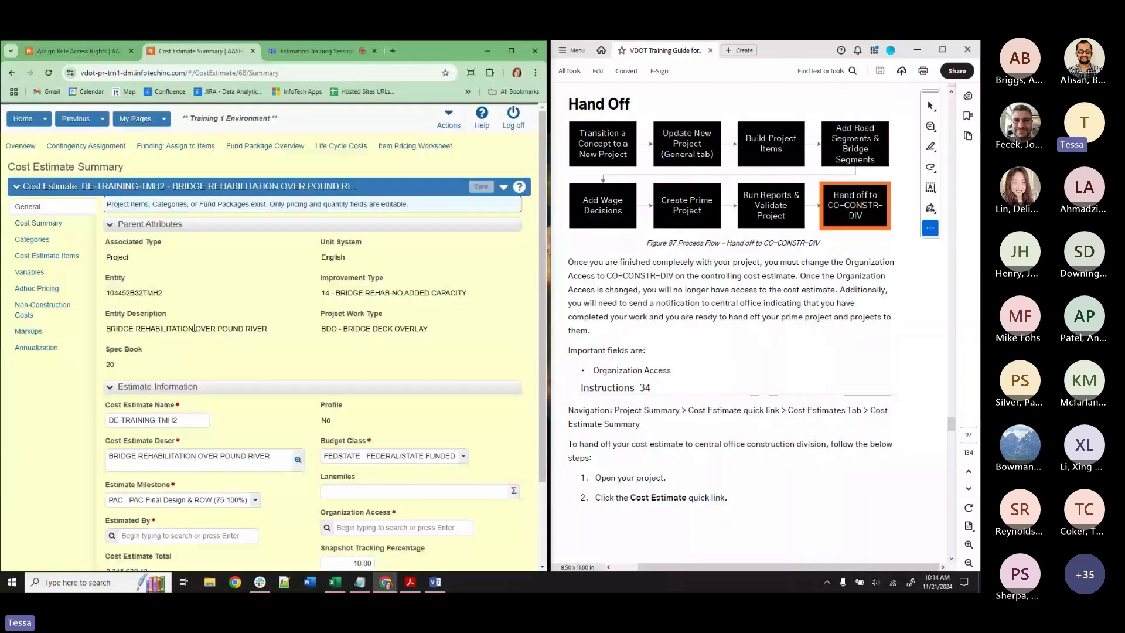
scroll(307, 381, "down", 3)
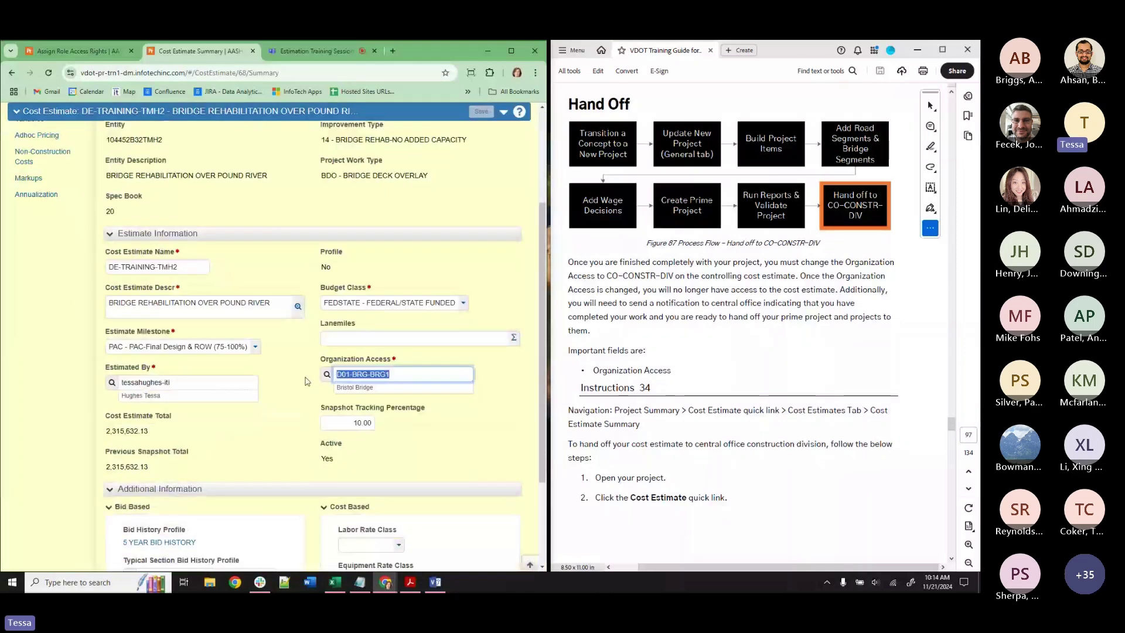
type("CO-CONST")
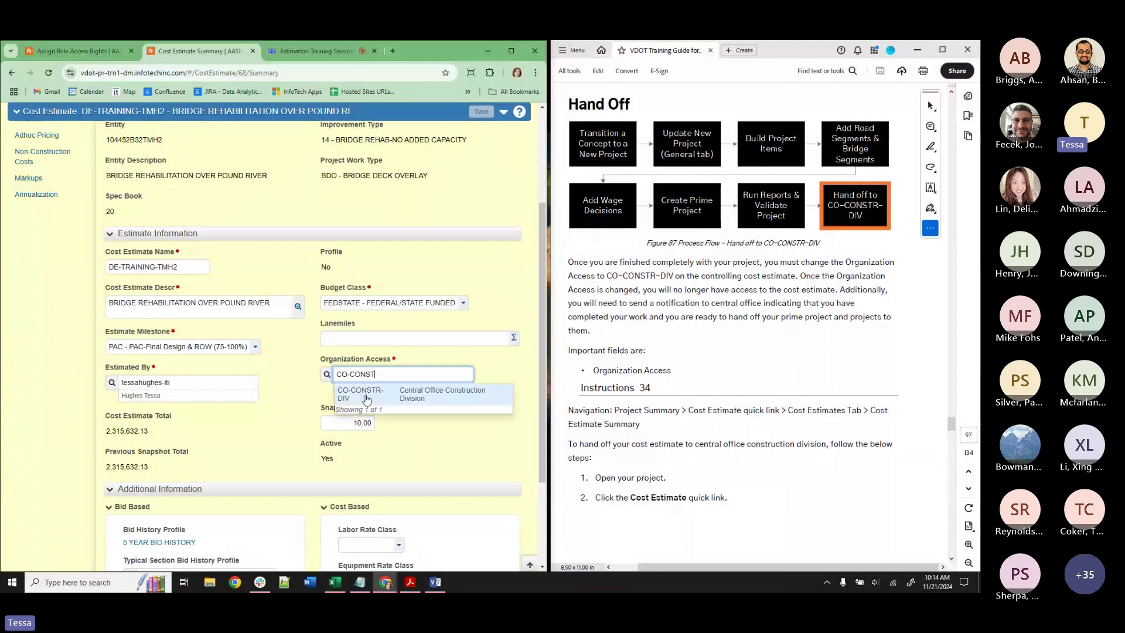
left_click(367, 399)
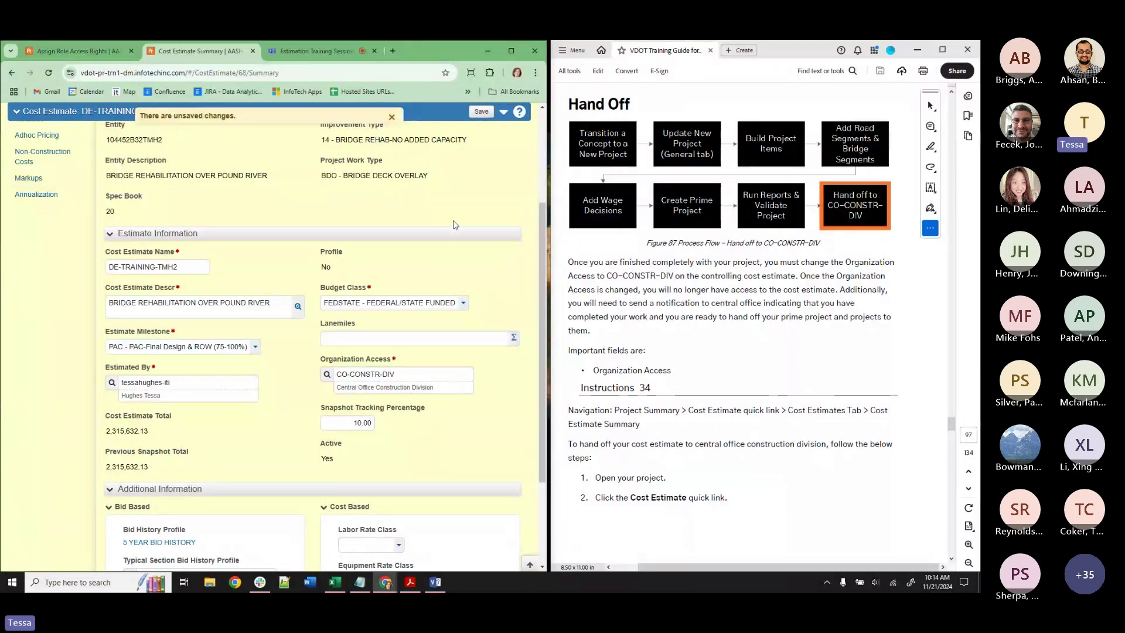
left_click(481, 111)
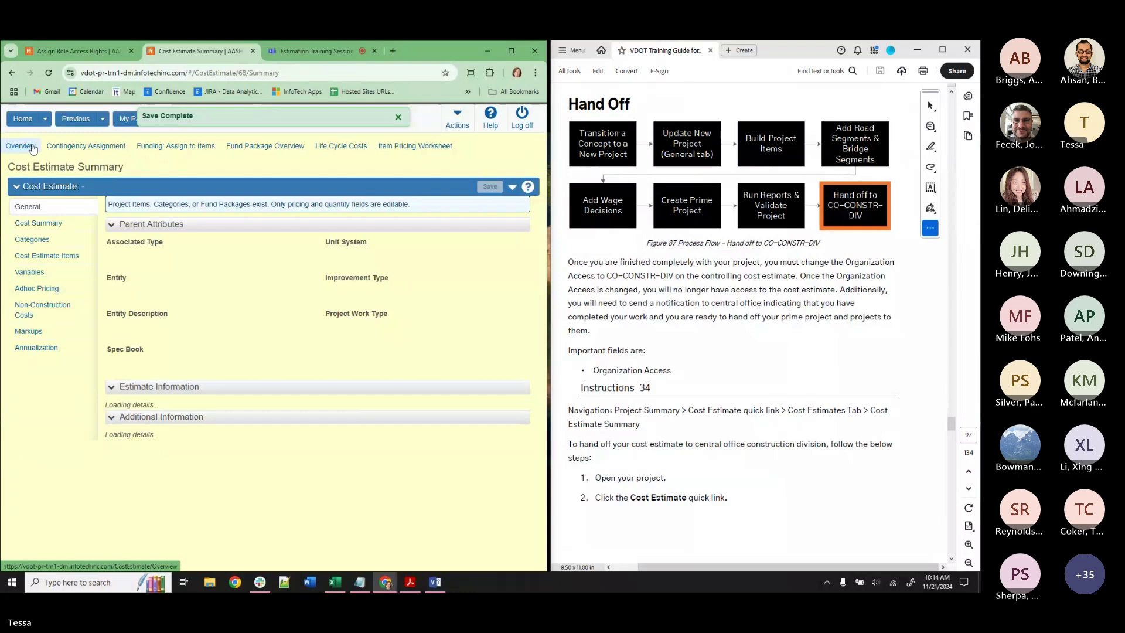
Scroll the training guide past Figure 91 to the Central Office section on page 100.
scroll(785, 384, "down", 5)
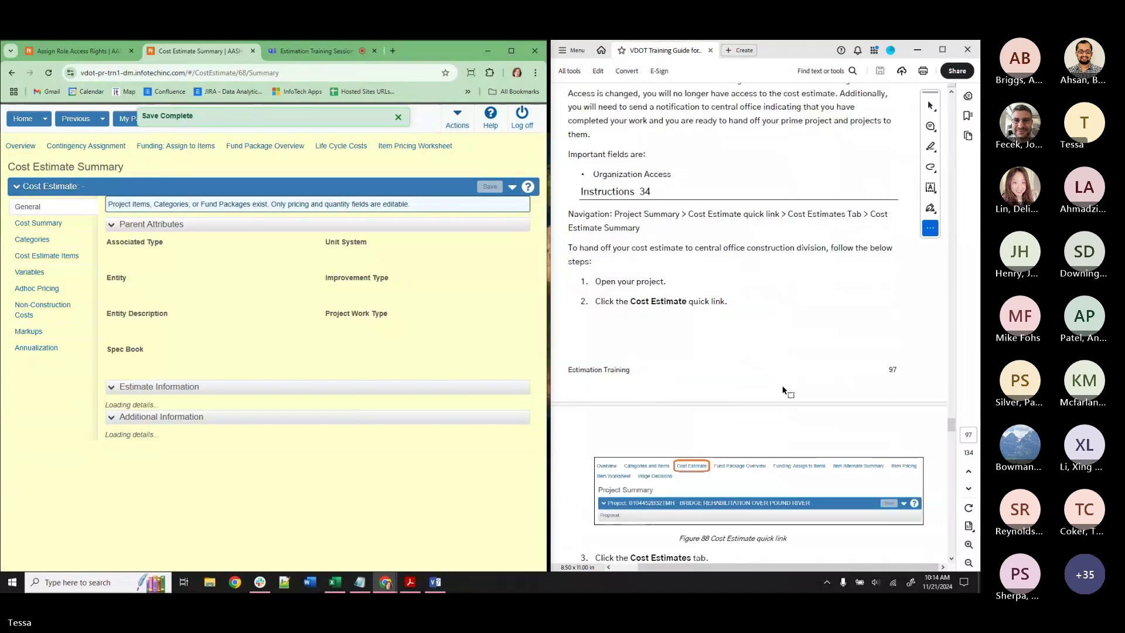
scroll(782, 390, "down", 3)
scroll(784, 393, "down", 7)
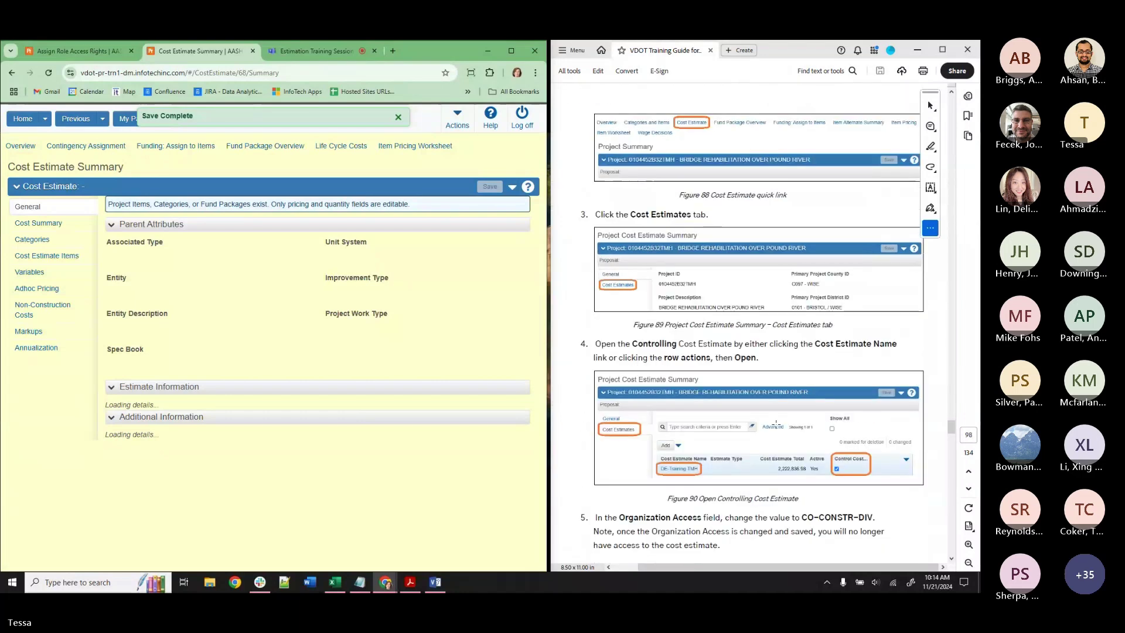
scroll(776, 423, "down", 4)
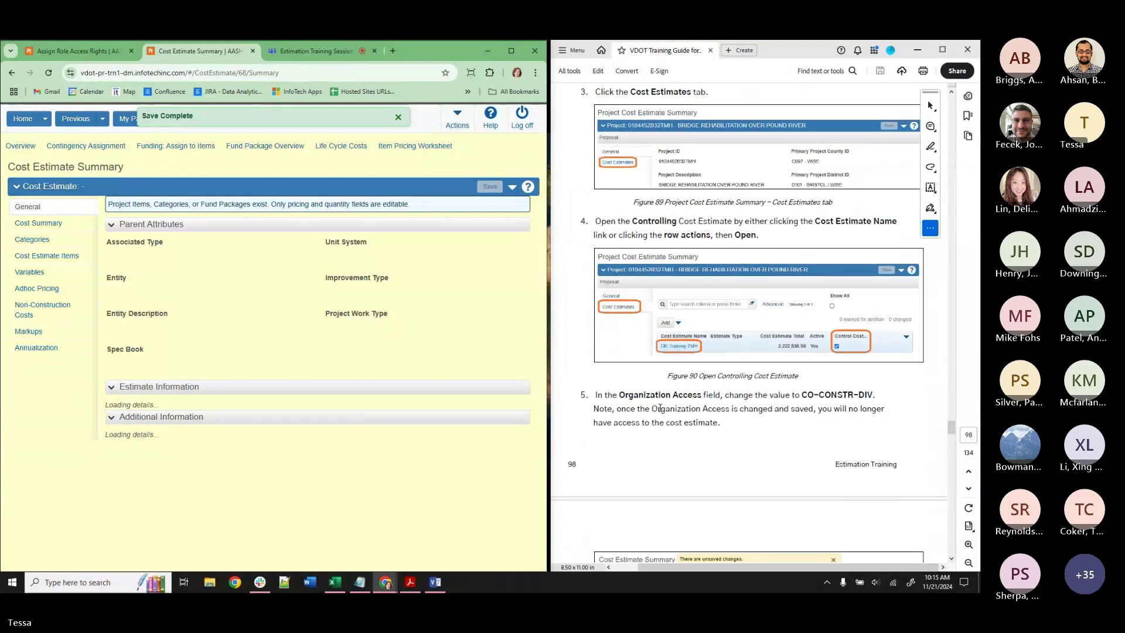
scroll(803, 424, "down", 8)
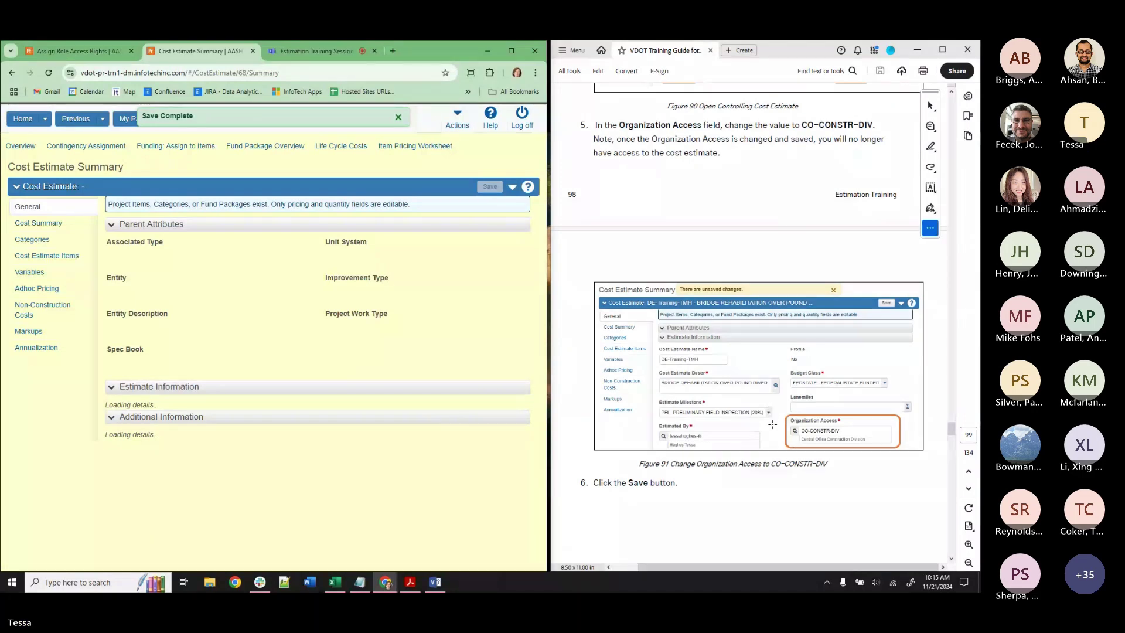
scroll(772, 425, "down", 12)
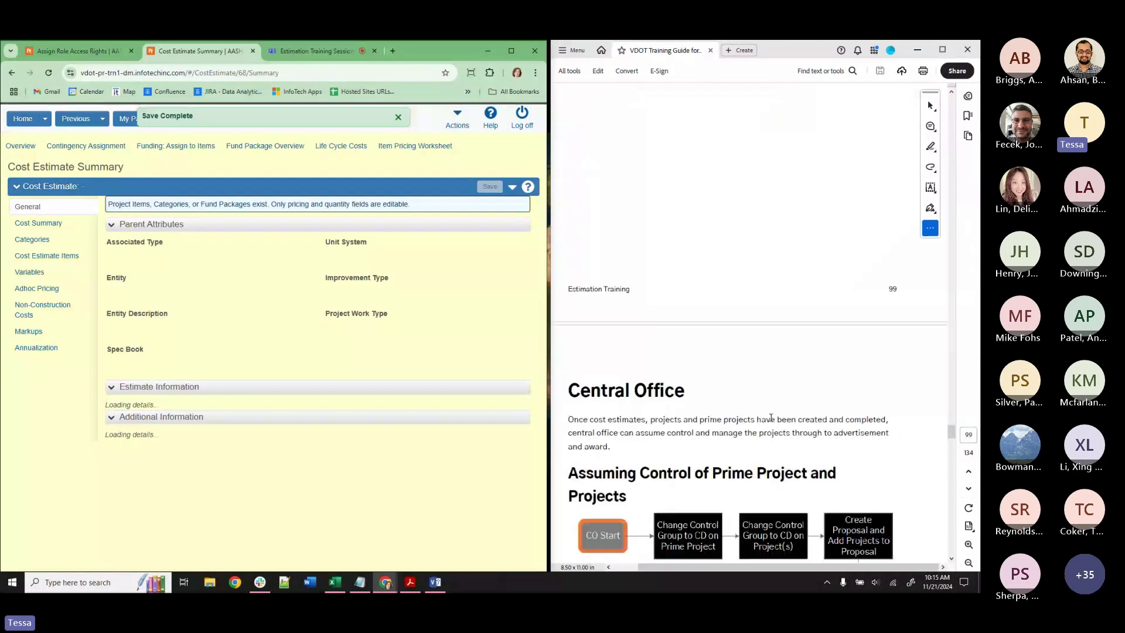
scroll(771, 418, "down", 5)
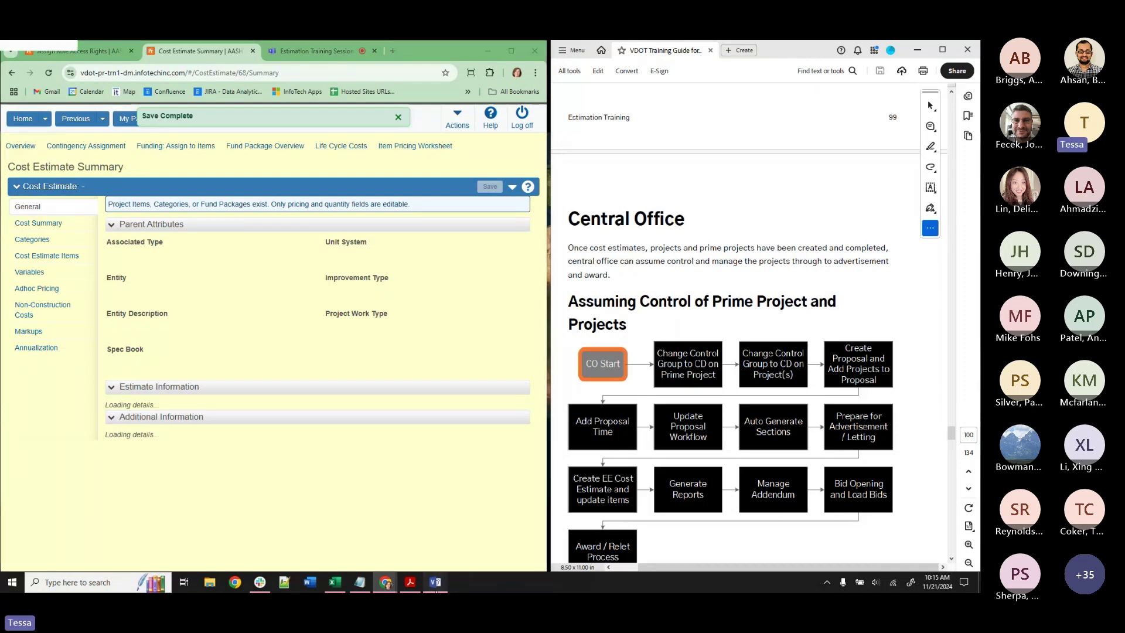
left_click(436, 582)
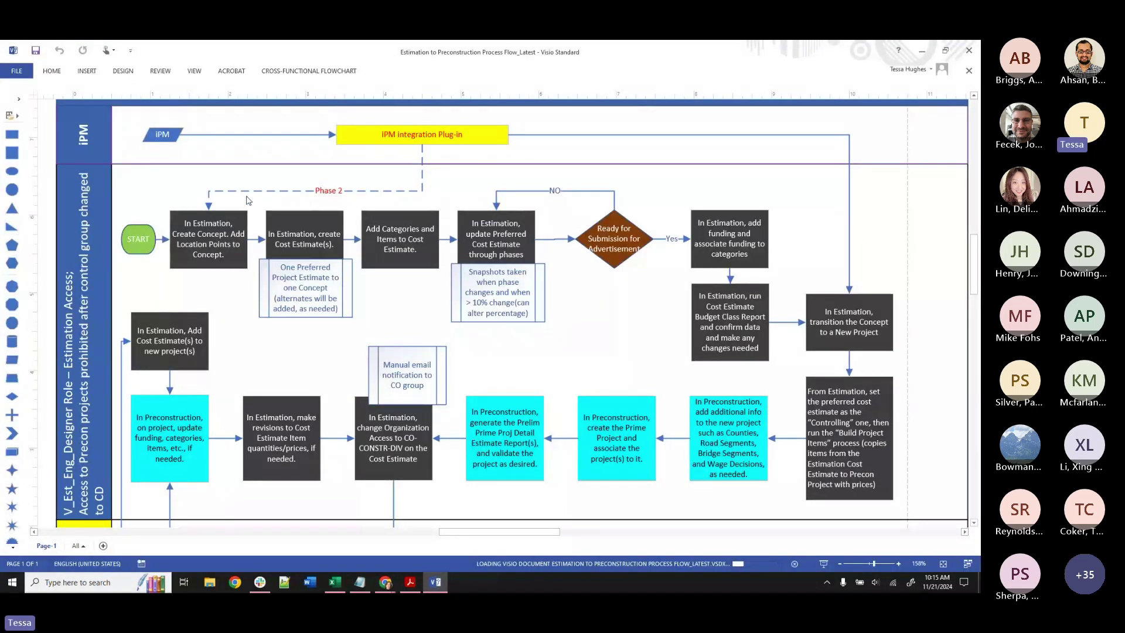
scroll(390, 375, "down", 3)
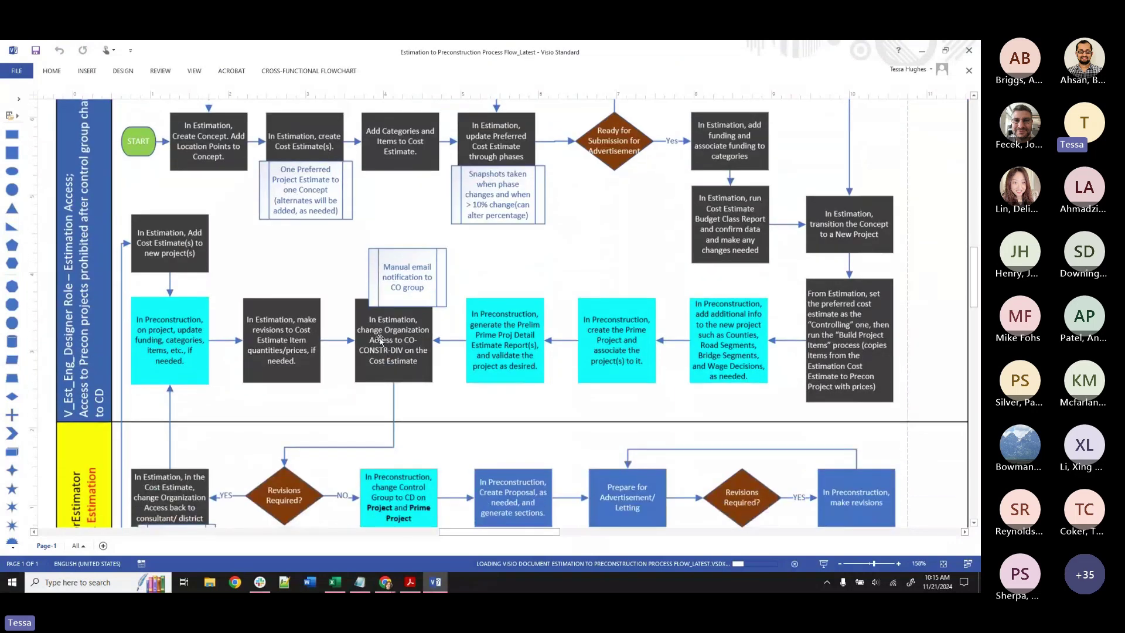
scroll(381, 339, "down", 3)
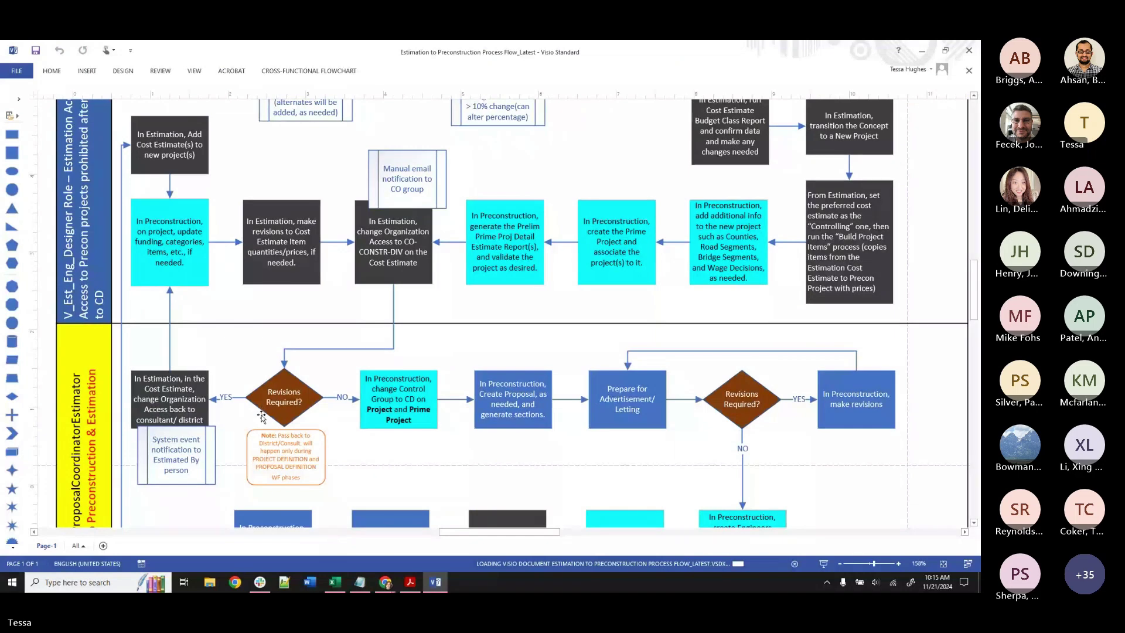
scroll(261, 416, "down", 6)
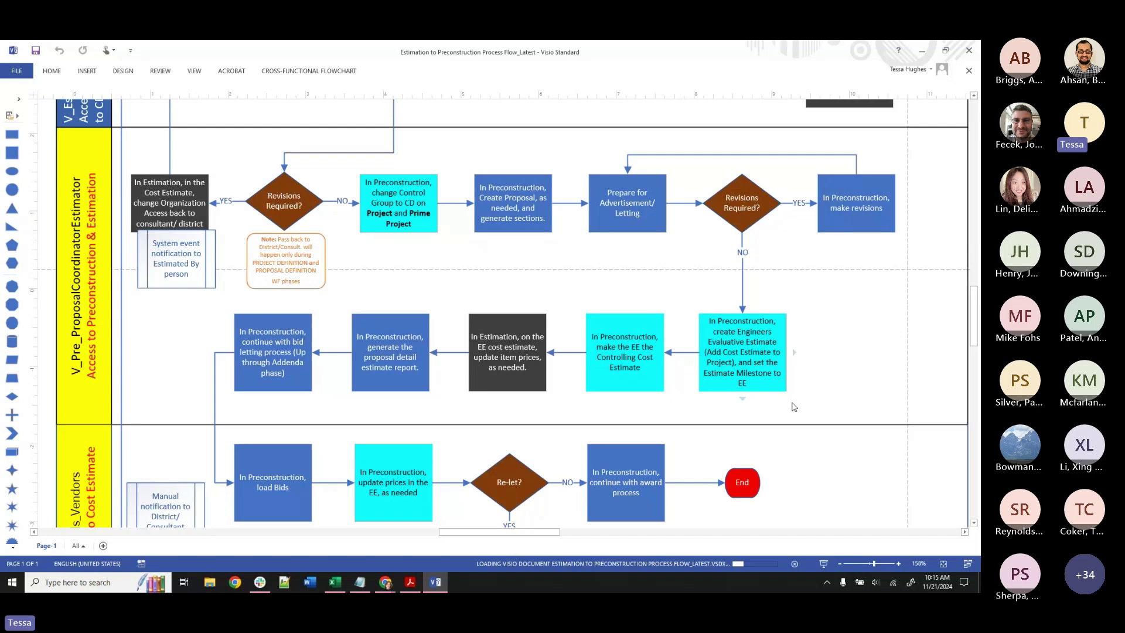
left_click(922, 53)
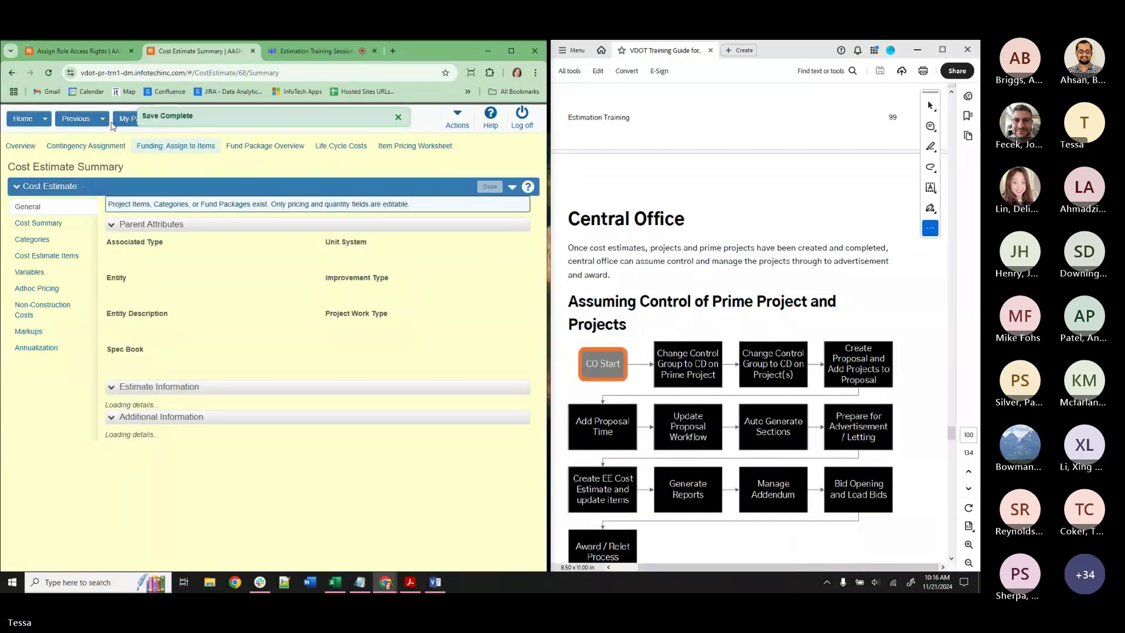
Return to the bridge project's summary, open its cost estimates list, and close the Assign Role Access Rights tab.
left_click(102, 122)
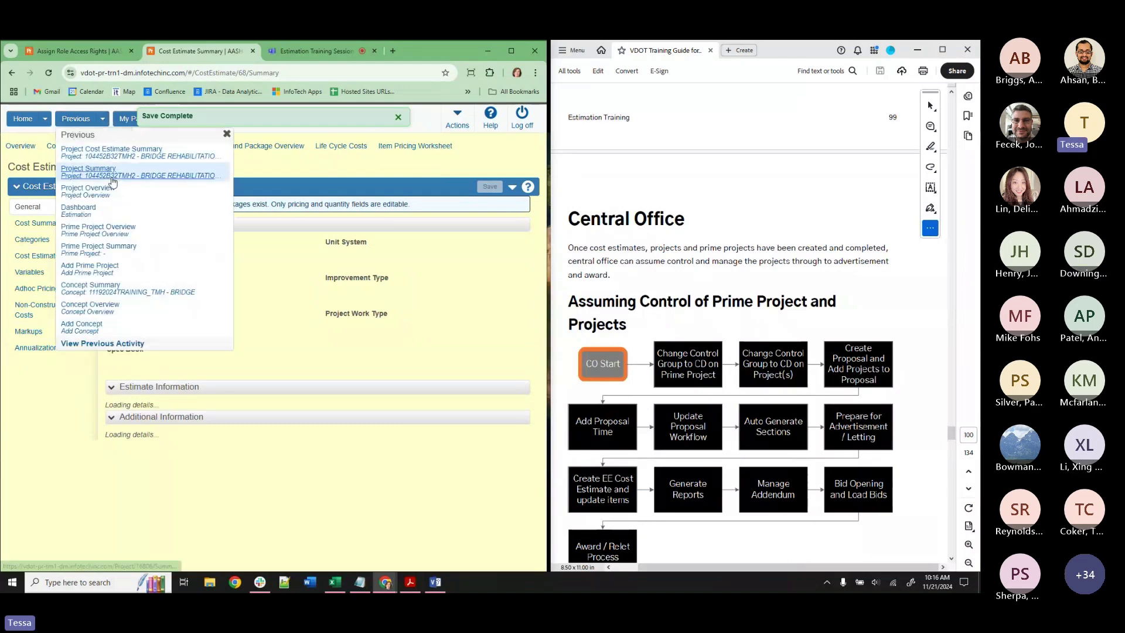
left_click(111, 176)
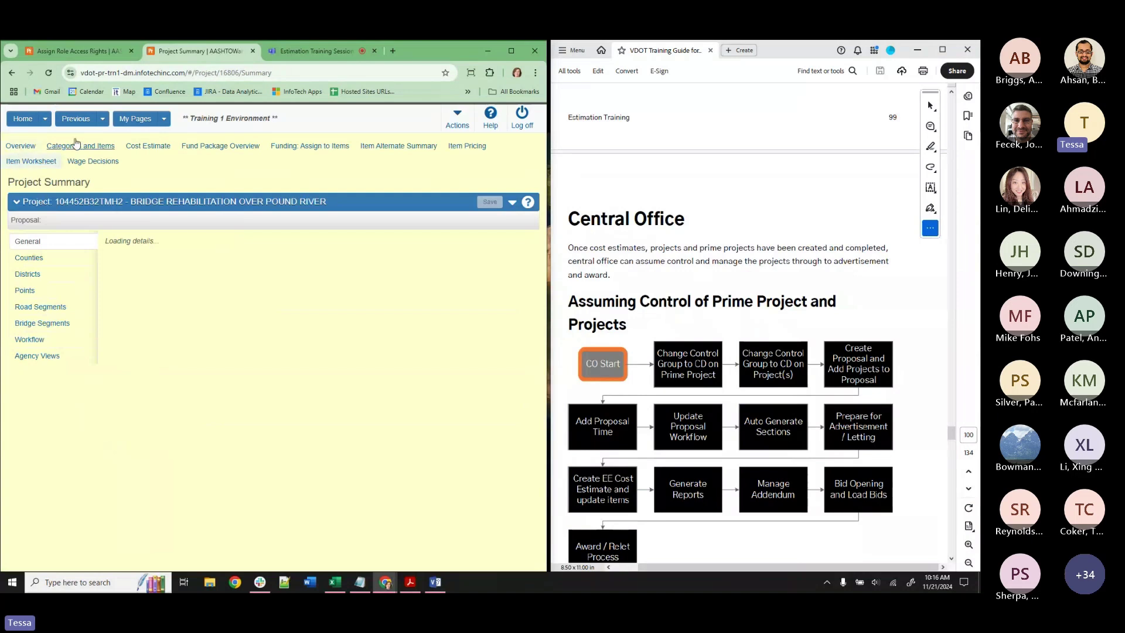
left_click(90, 144)
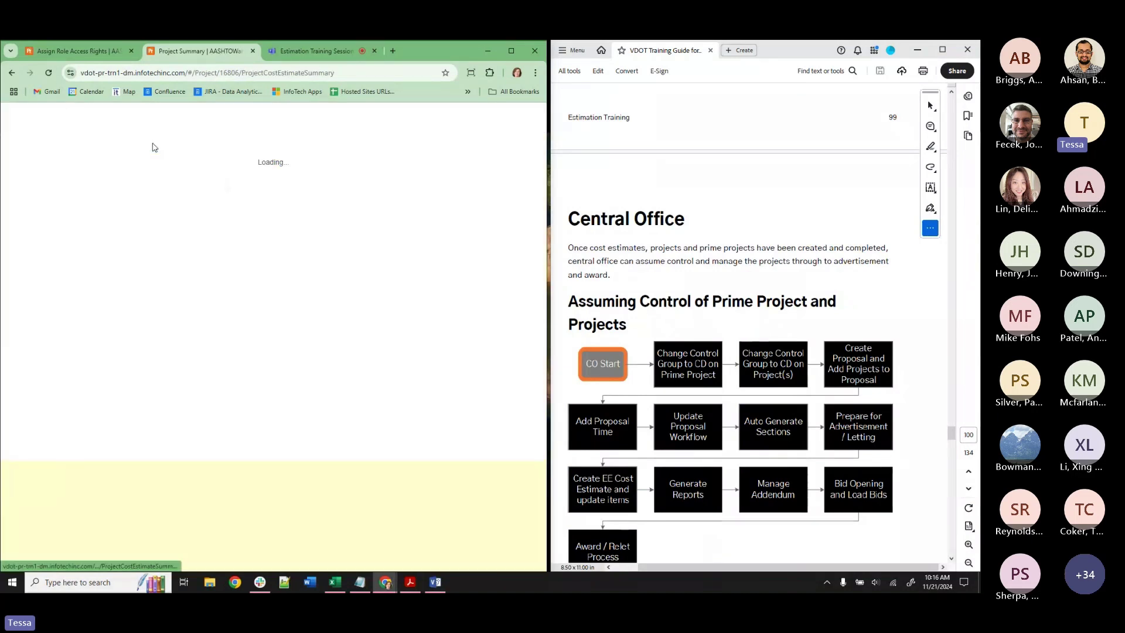
left_click(130, 51)
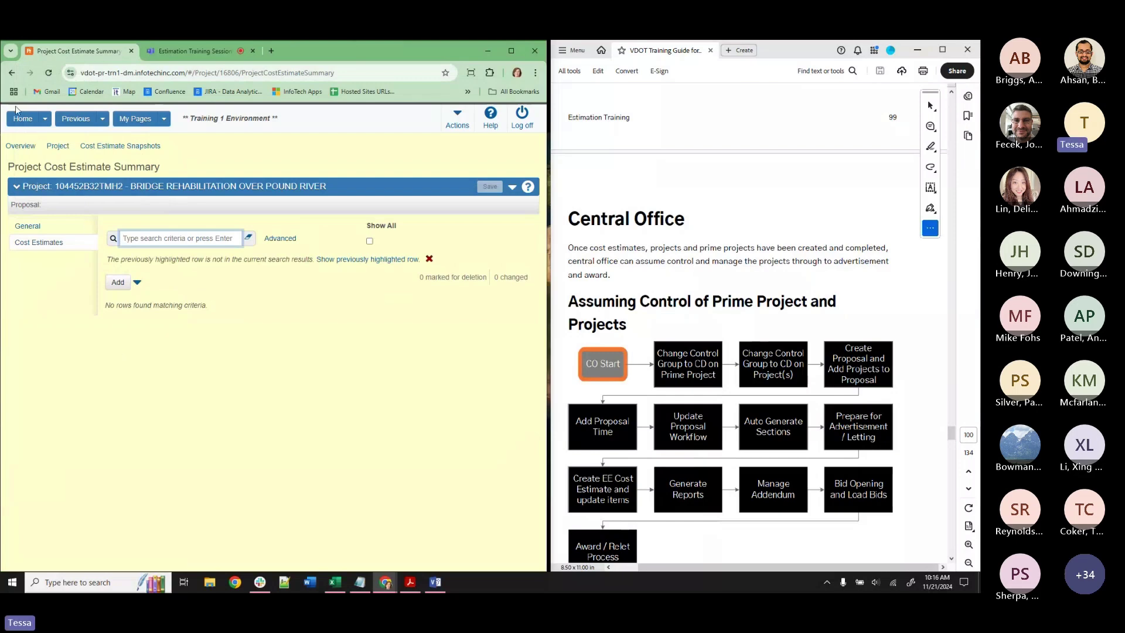
Switch roles to ADMIN, then to V_Pre_ProposalCoordinatorEstimator.
left_click(44, 119)
left_click(24, 161)
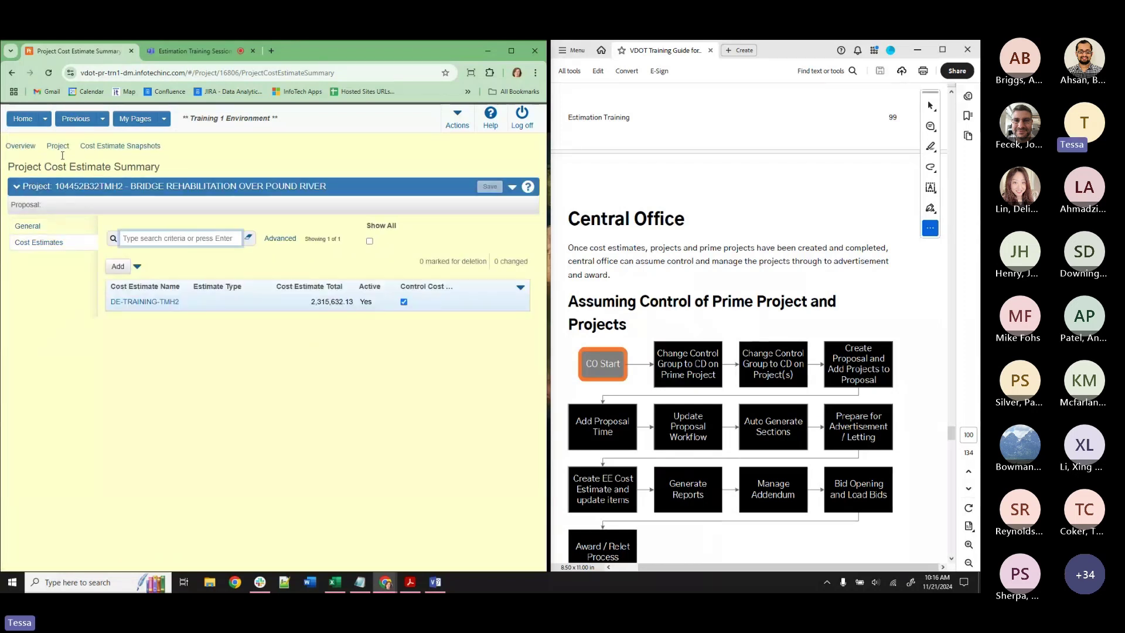
left_click(45, 123)
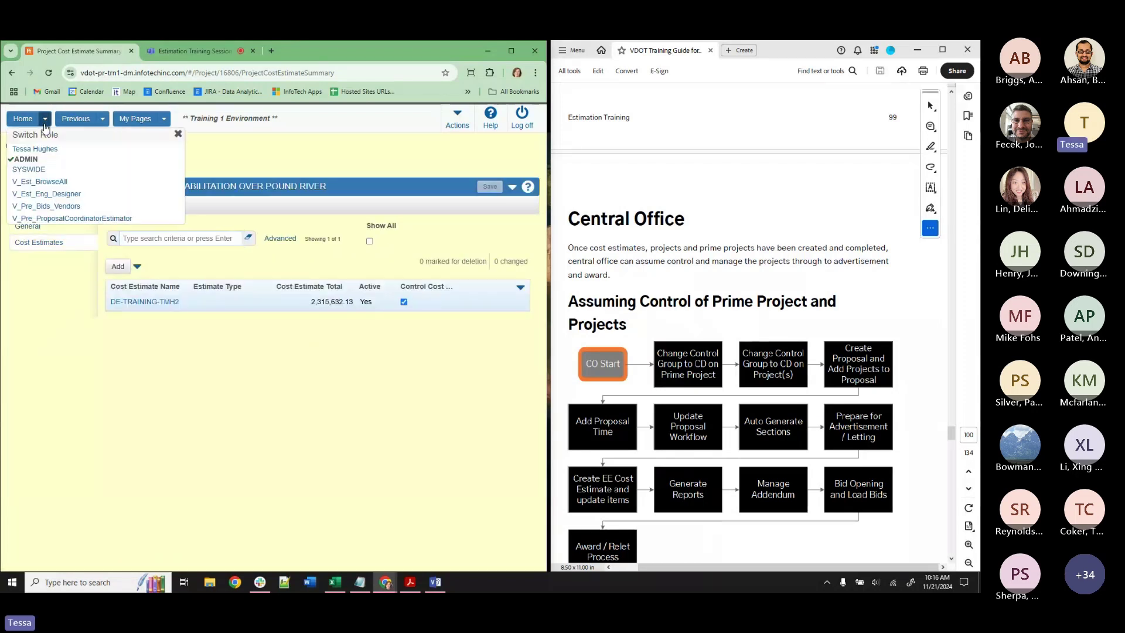
left_click(57, 219)
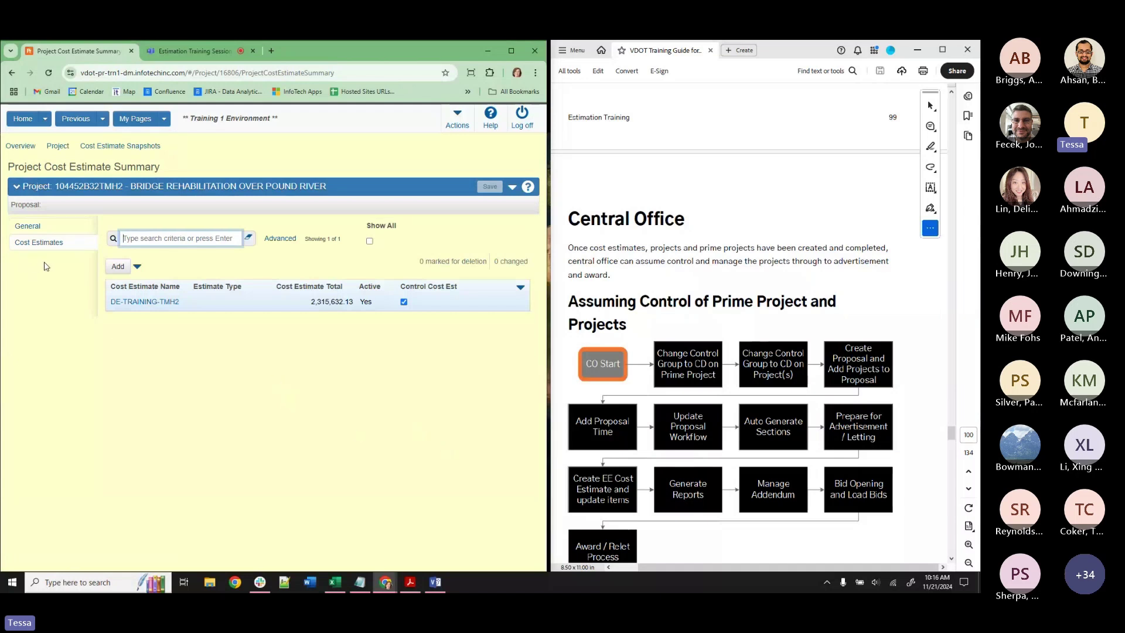
Add cost estimate EE-TRAINING-TMH with description TRAINING, milestone EE, and the preparer's user ID.
left_click(118, 266)
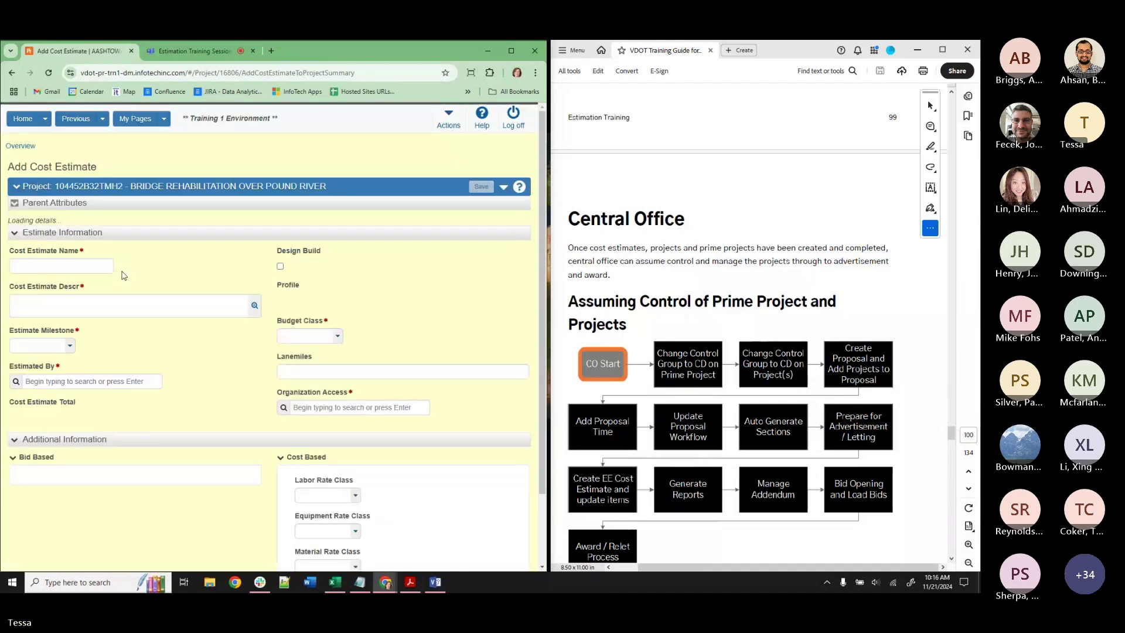
left_click(67, 364)
type("EE-")
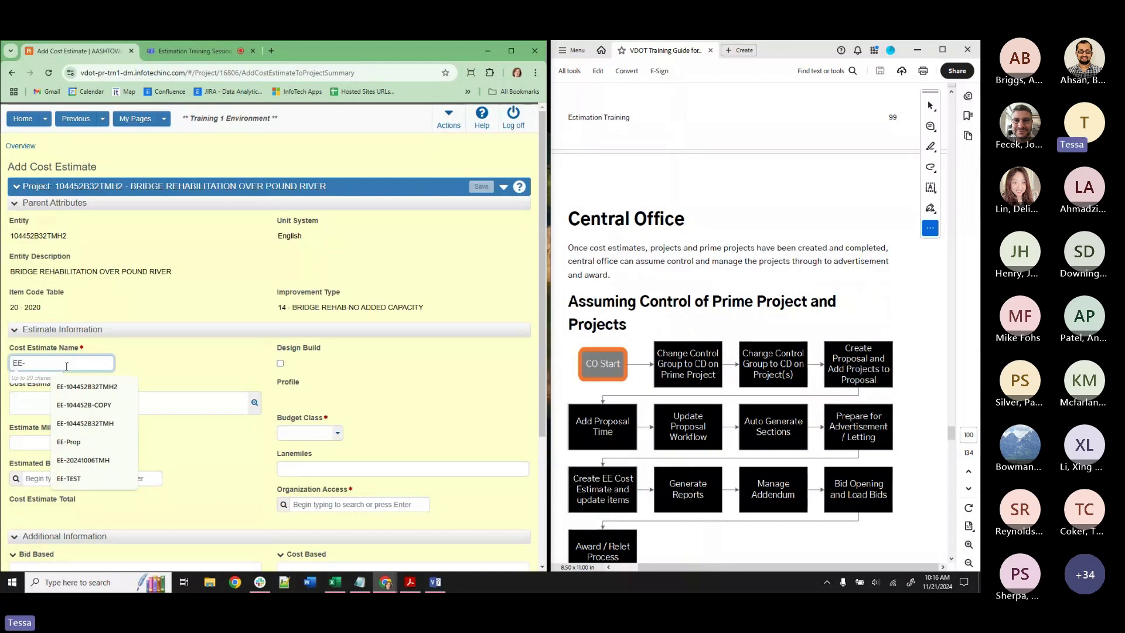
type("TRAINING-TMH")
left_click(30, 396)
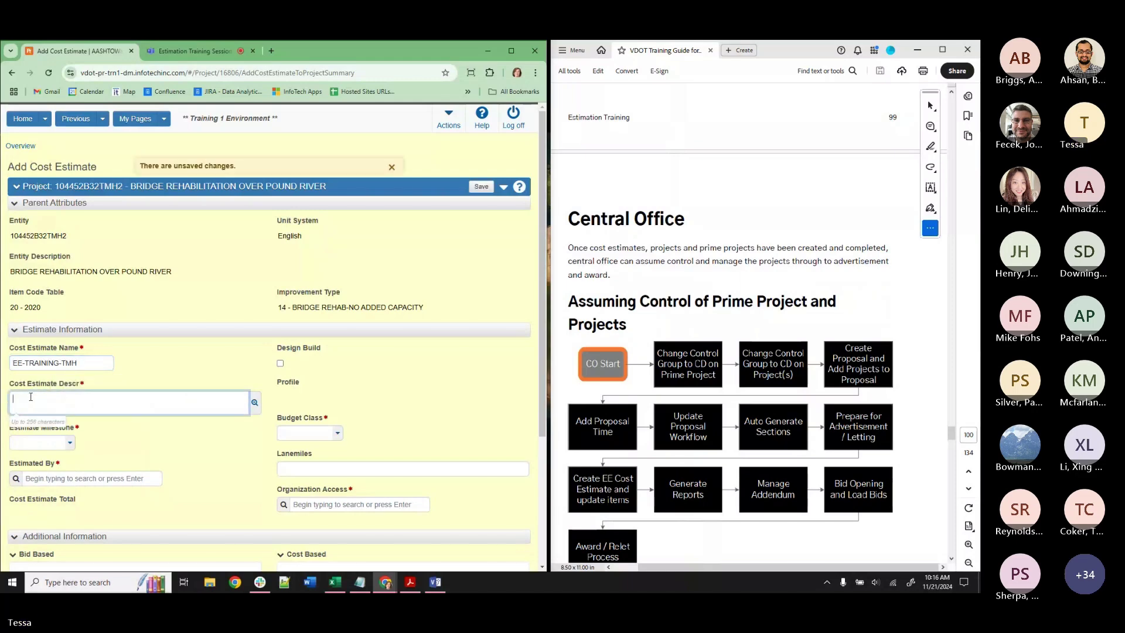
type("TRAINING")
left_click(65, 443)
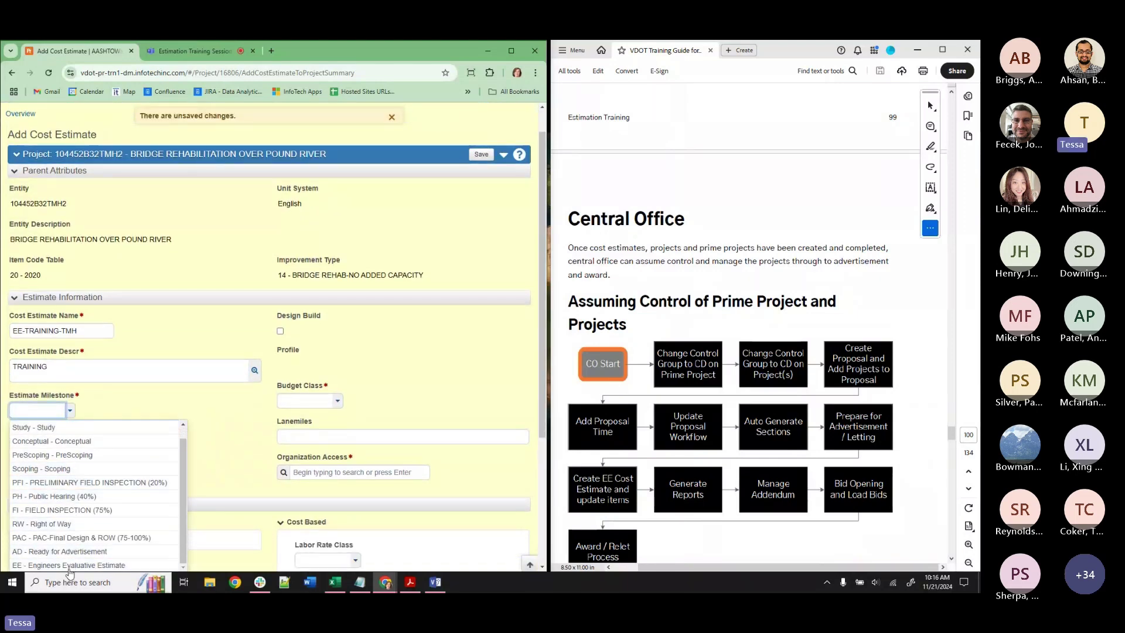
left_click(68, 565)
left_click(34, 449)
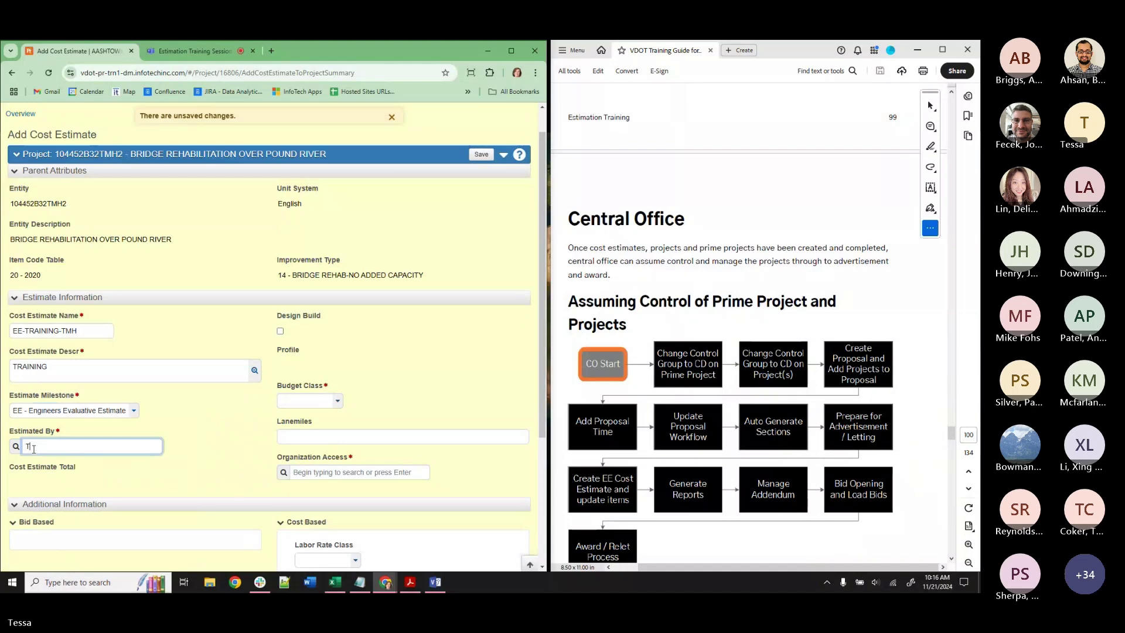
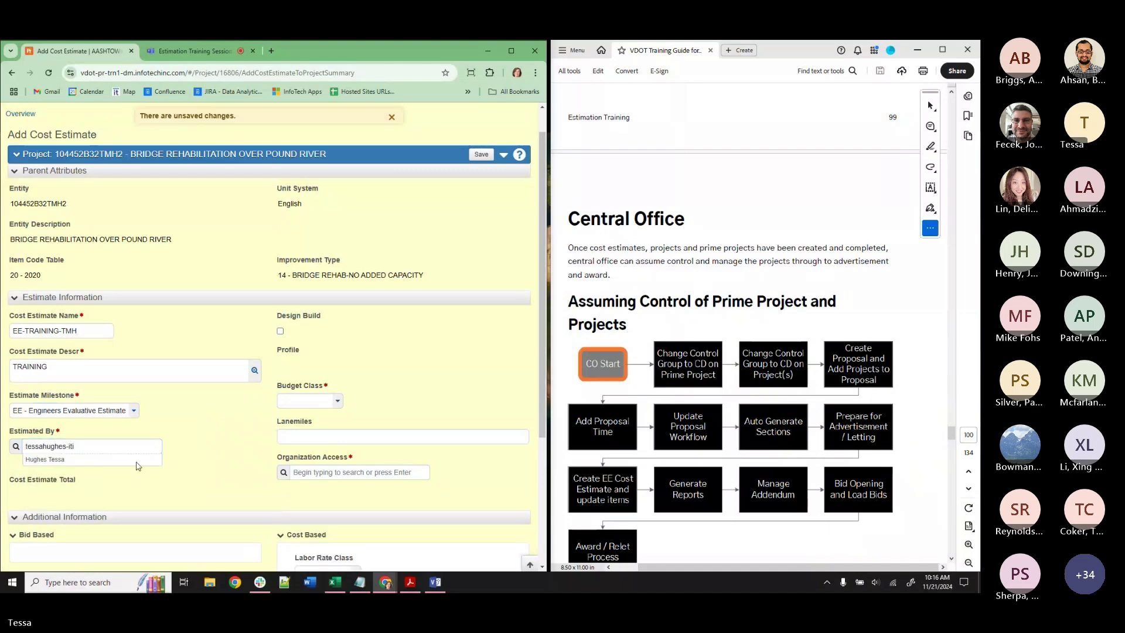
Set budget class FEDSTATE - FEDERAL/STATE FUNDED and Organization Access CO-CONSTR-DIV.
left_click(293, 403)
left_click(312, 432)
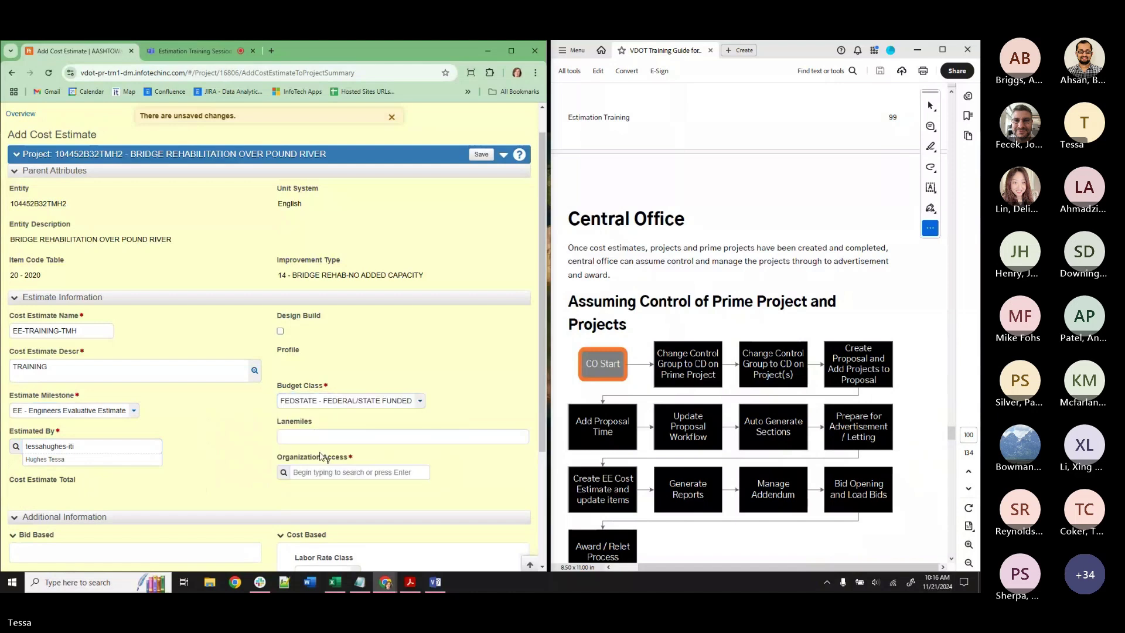
left_click(320, 475)
type("CO-CON")
left_click(333, 495)
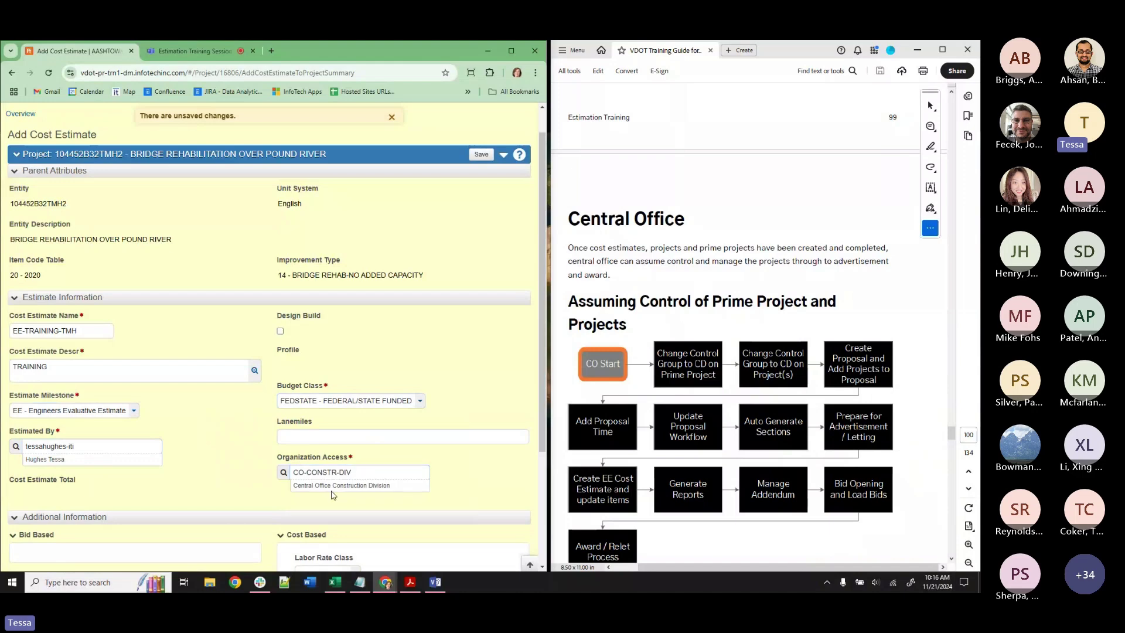
Save EE-TRAINING-TMH, move Control Cost from DE-TRAINING-TMH2 to it, save again, and open it.
left_click(481, 154)
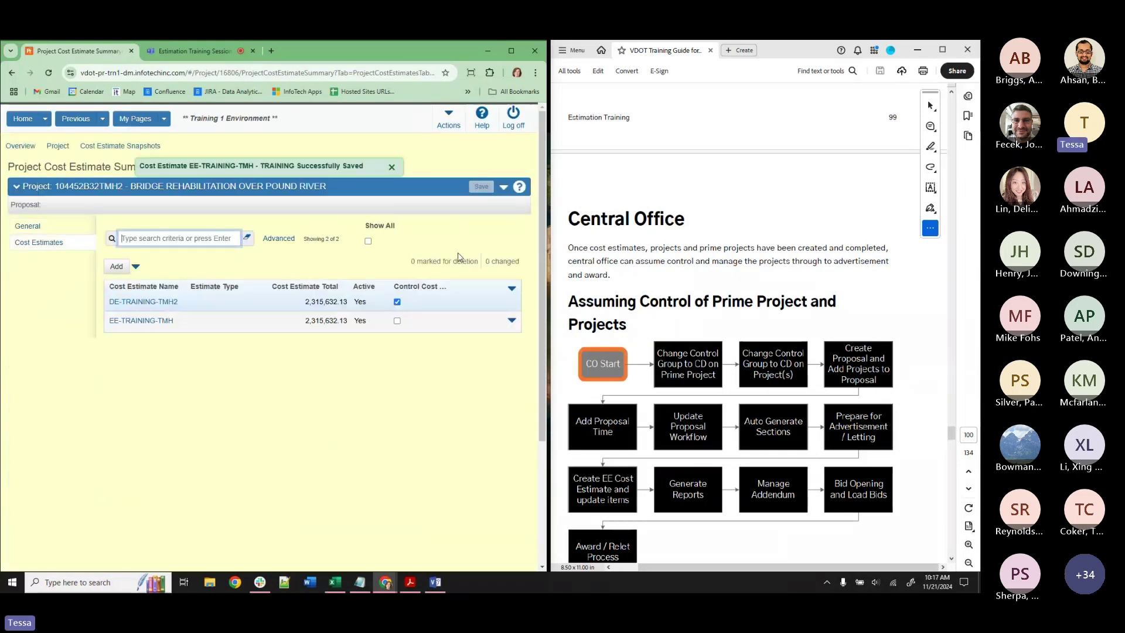
left_click(397, 321)
left_click(397, 302)
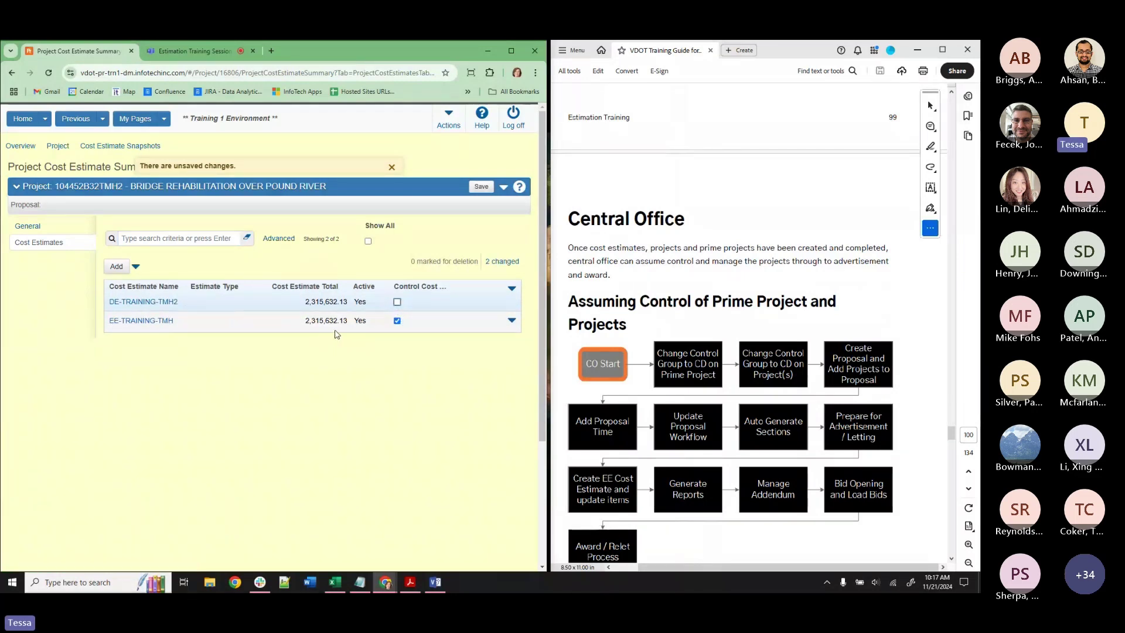
left_click(477, 190)
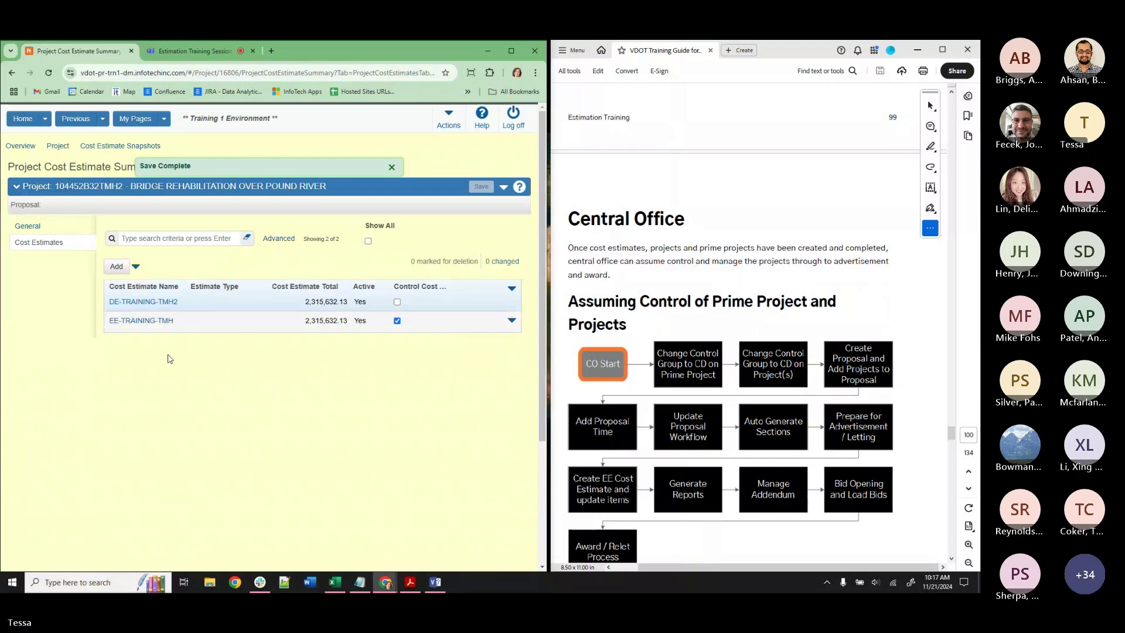
left_click(153, 321)
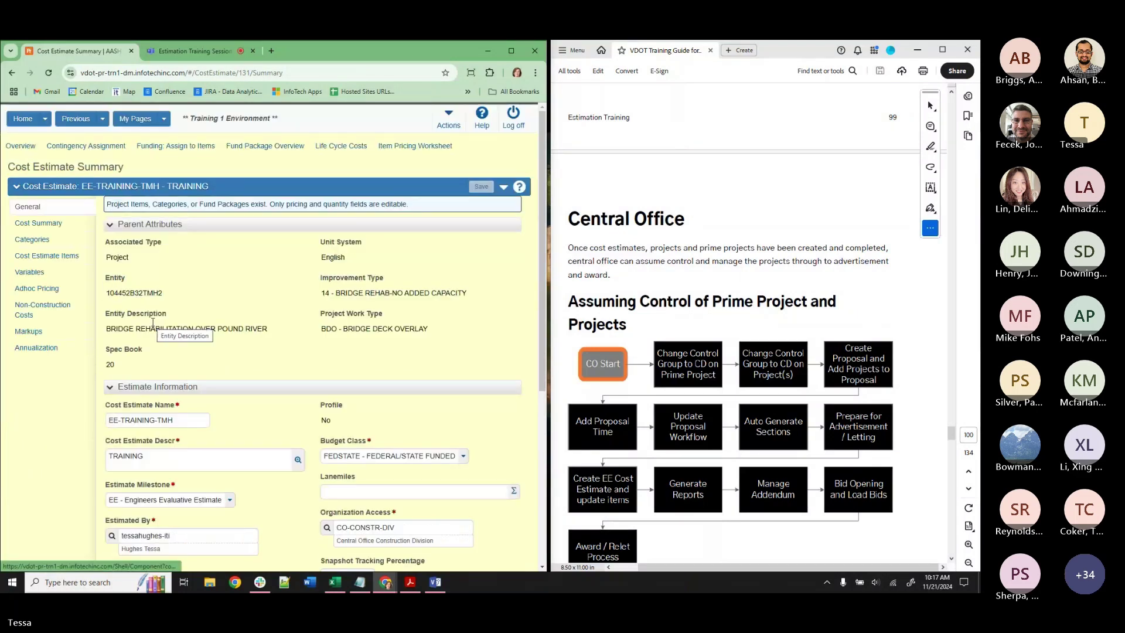
In the Item Pricing Worksheet, change line 0040's unit price from 30 to 40 and save.
left_click(400, 151)
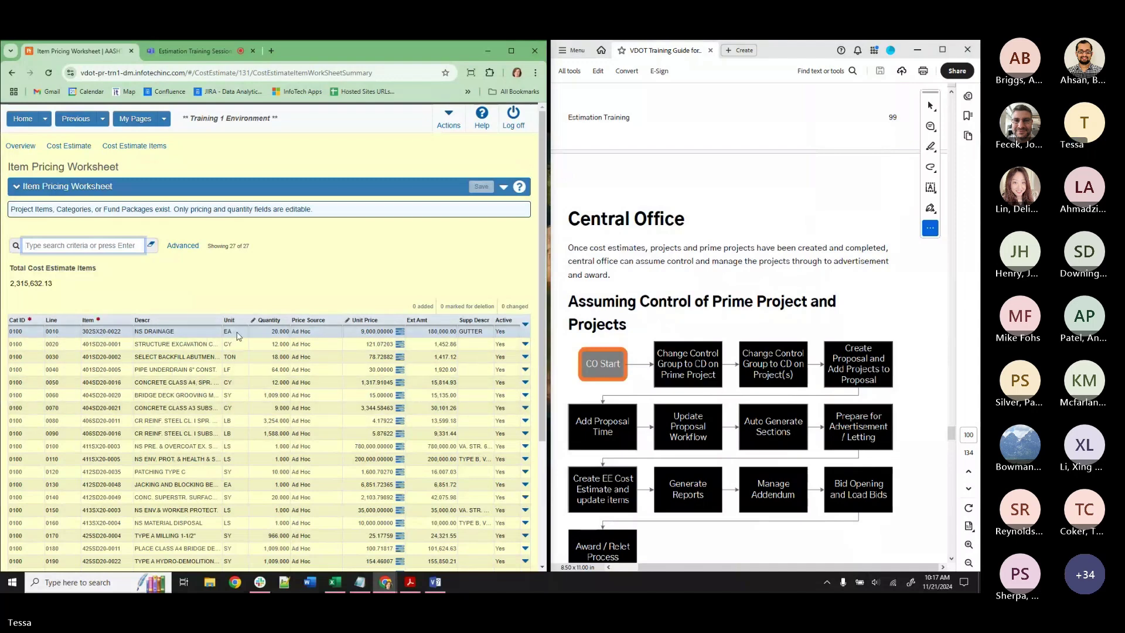
scroll(237, 335, "down", 2)
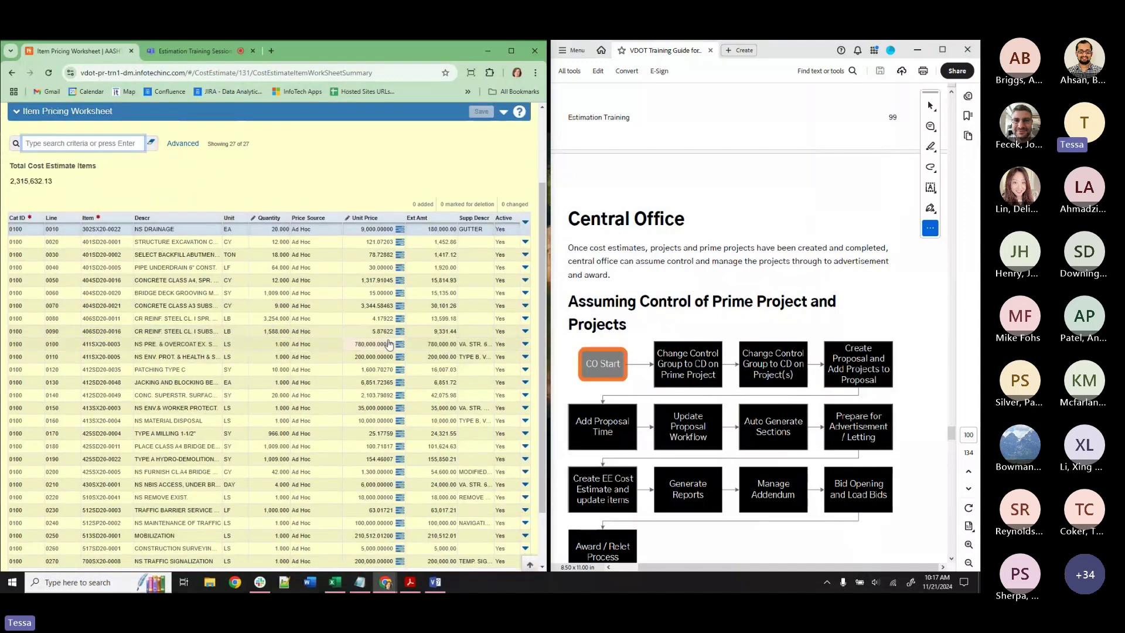
left_click(364, 244)
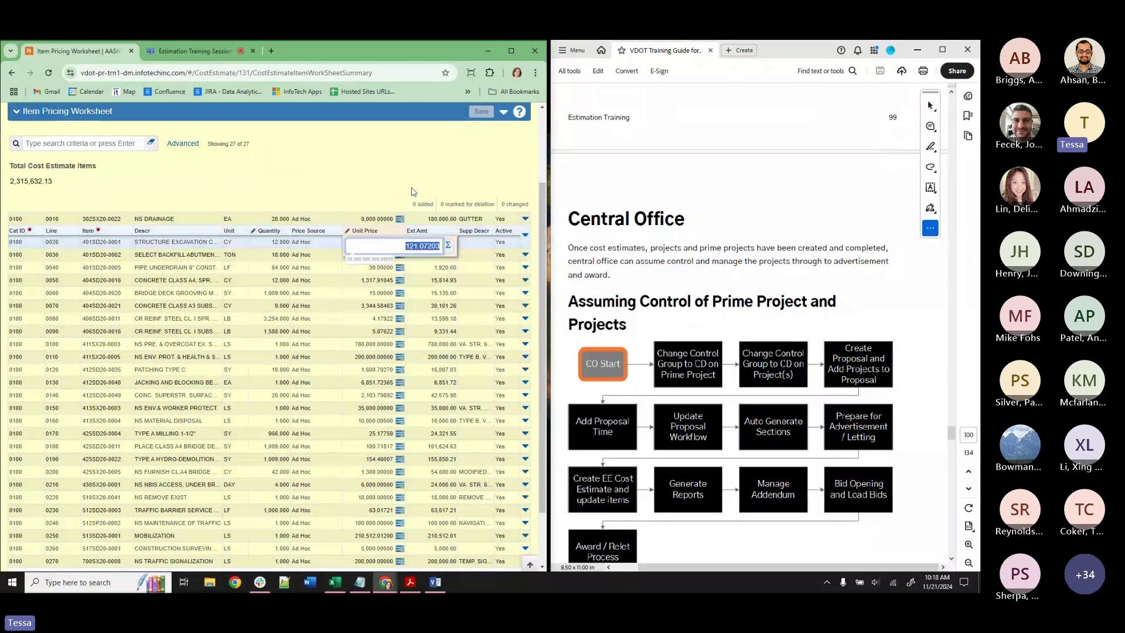
left_click(399, 243)
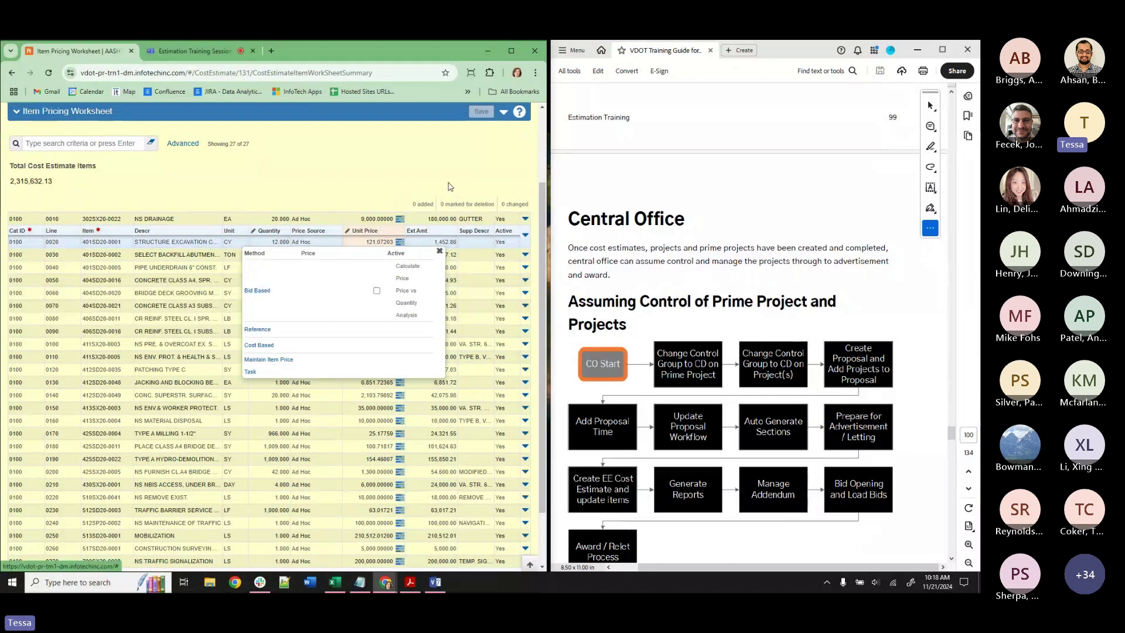
left_click(439, 251)
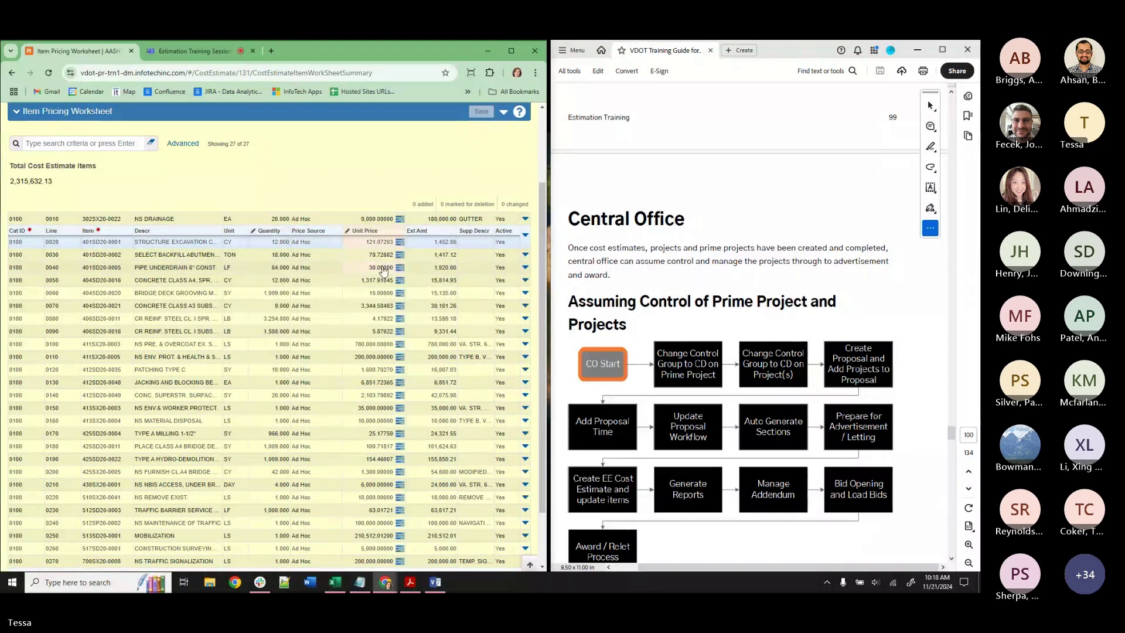
left_click(383, 270)
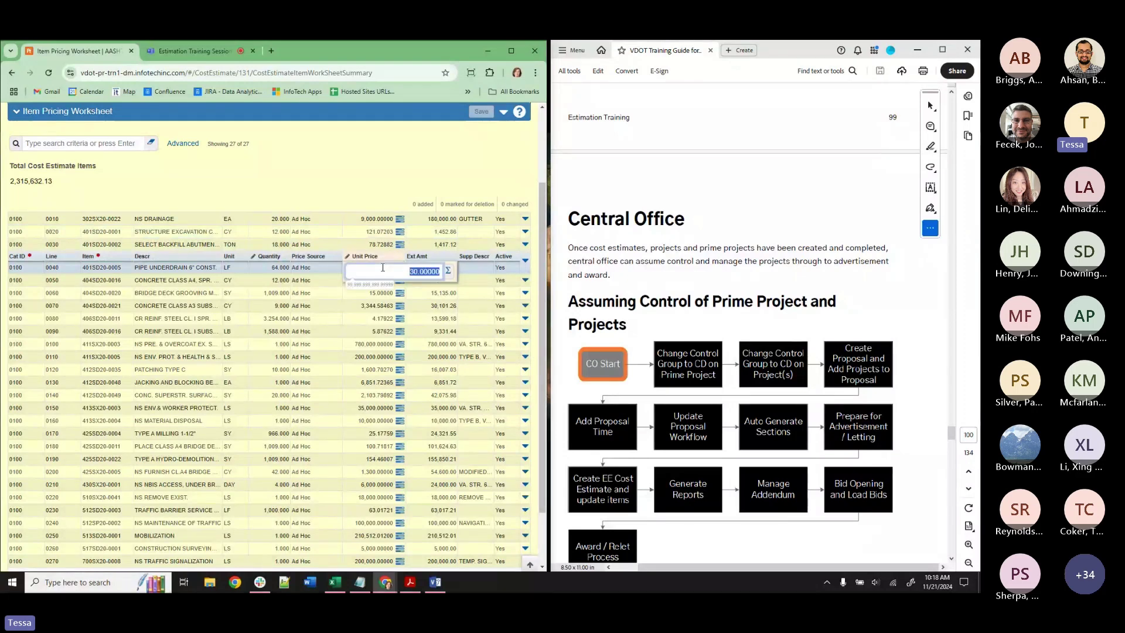
type("40")
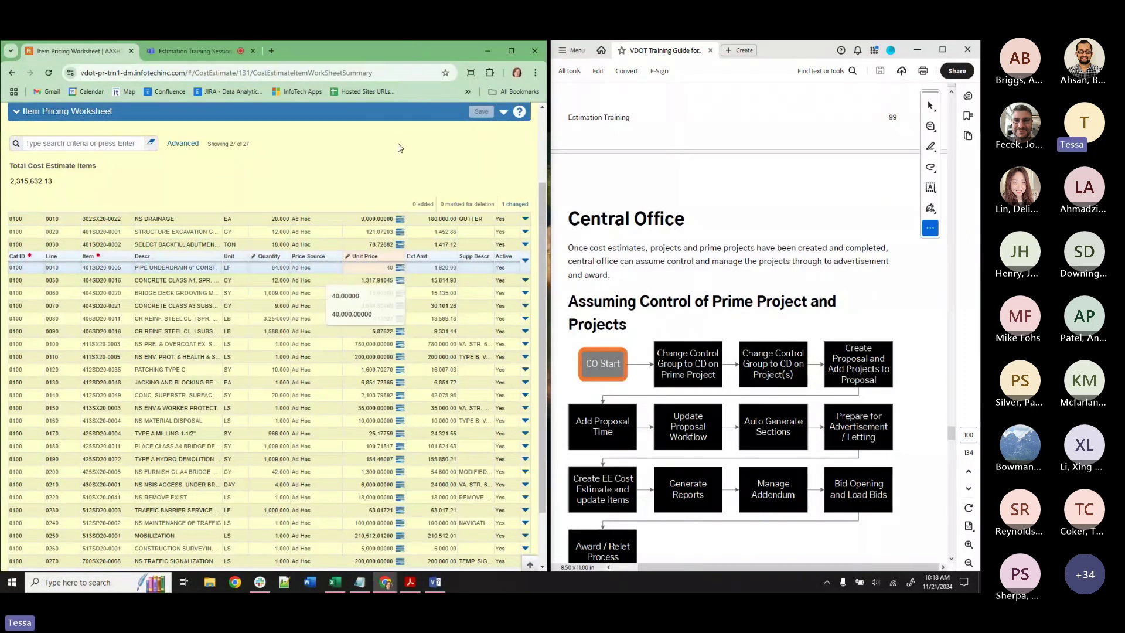
left_click(400, 148)
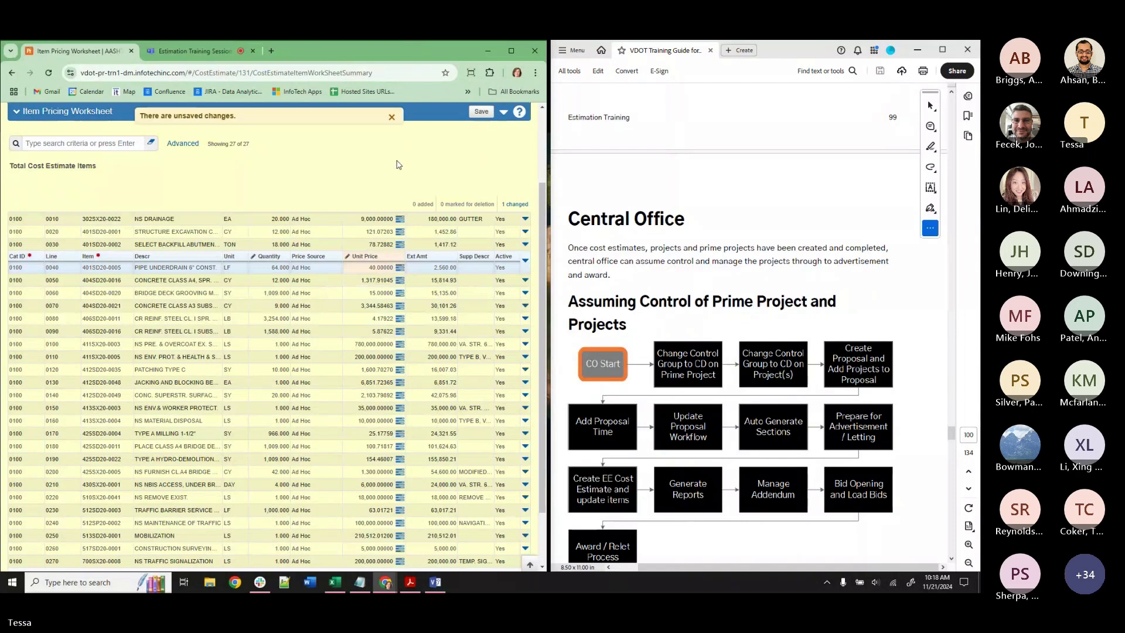
left_click(480, 114)
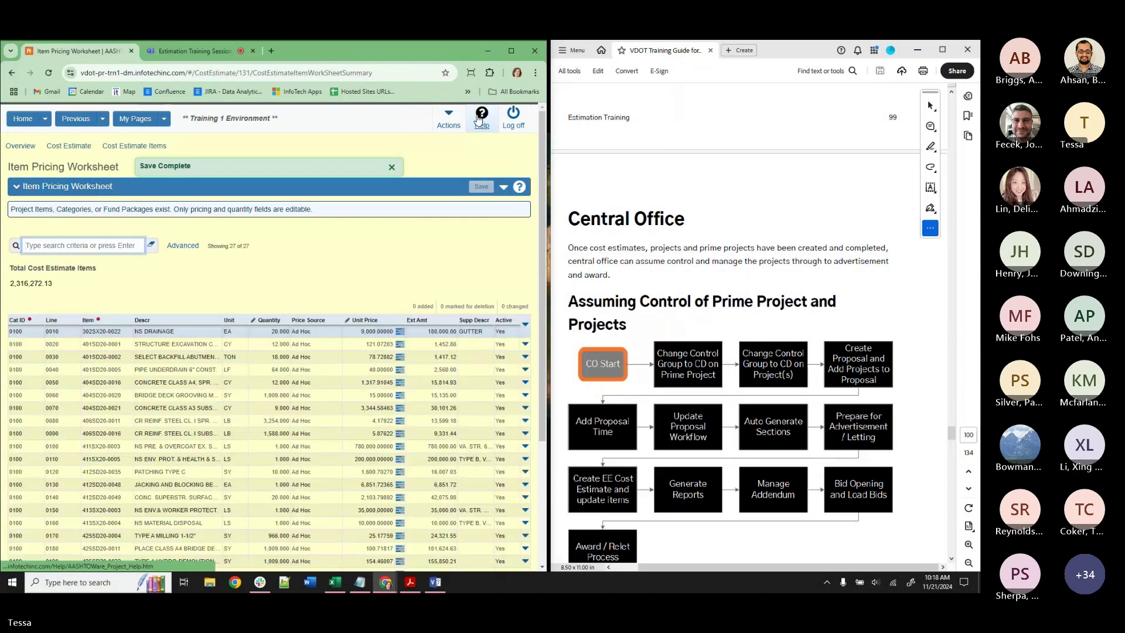
left_click(102, 119)
Compare EE-TRAINING-TMH's 2,316,272.13 total against DE-TRAINING-TMH2's, then go to the Project Summary.
left_click(113, 172)
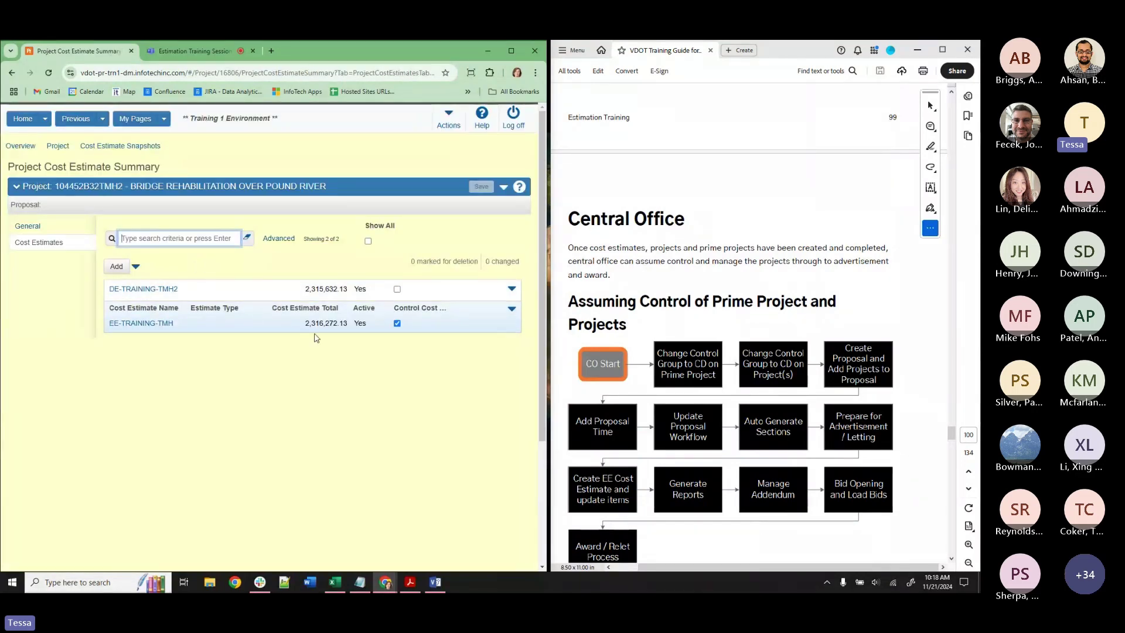
left_click_drag(300, 325, 348, 326)
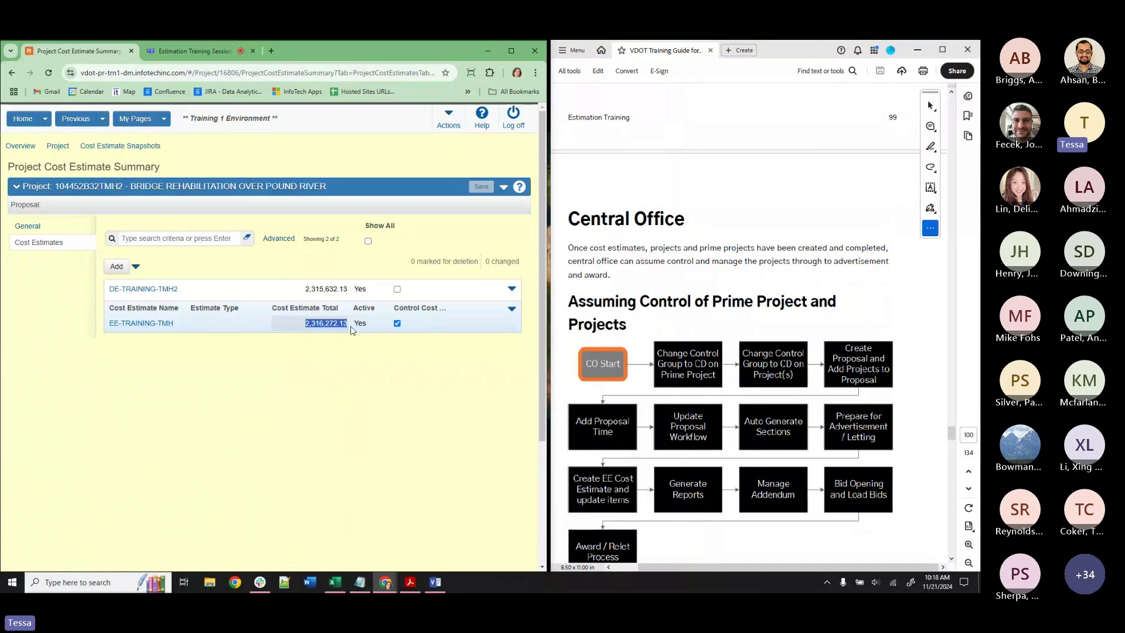
left_click_drag(305, 288, 324, 287)
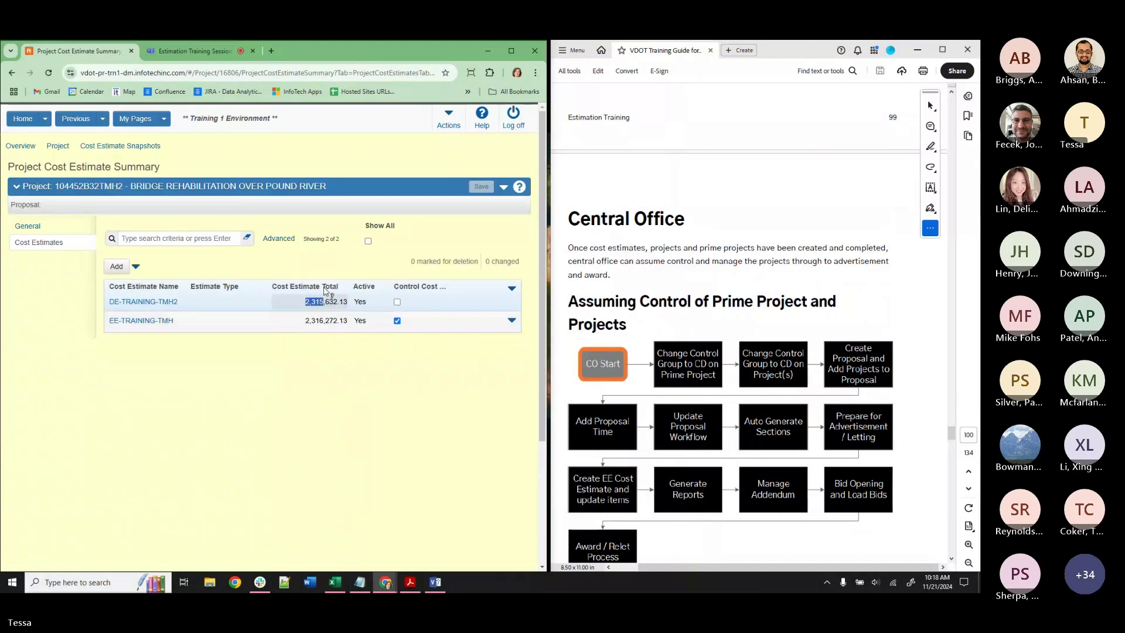
left_click(292, 322)
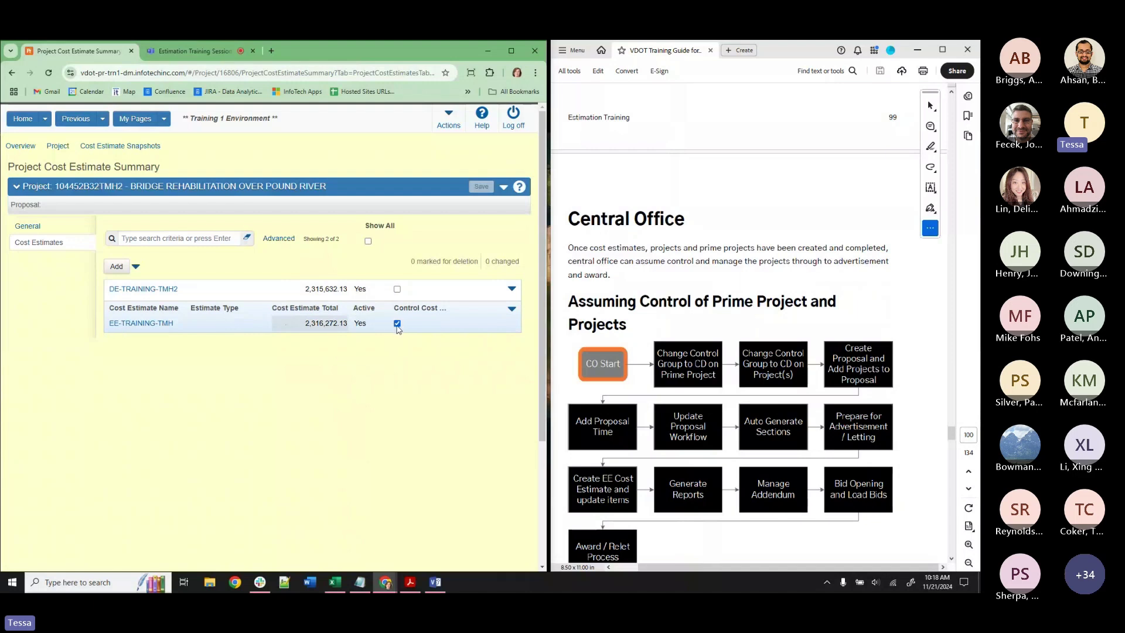
left_click_drag(299, 322, 351, 326)
left_click(57, 147)
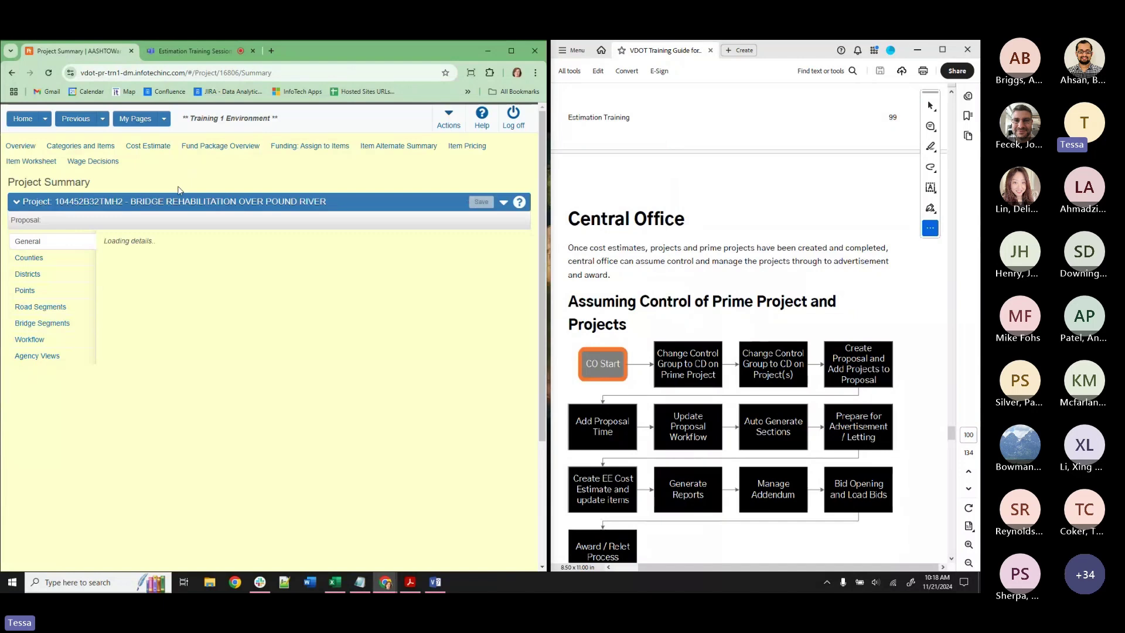
Scroll the General panel and highlight the Project Item Total of 2,316,272.13.
scroll(182, 276, "down", 2)
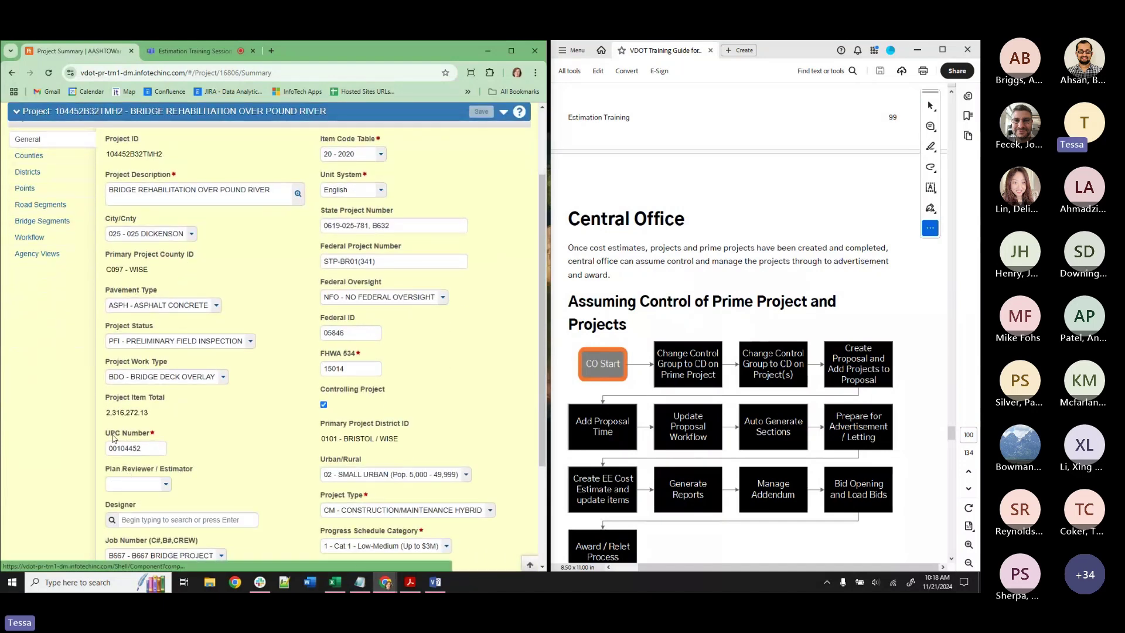
left_click_drag(106, 412, 126, 413)
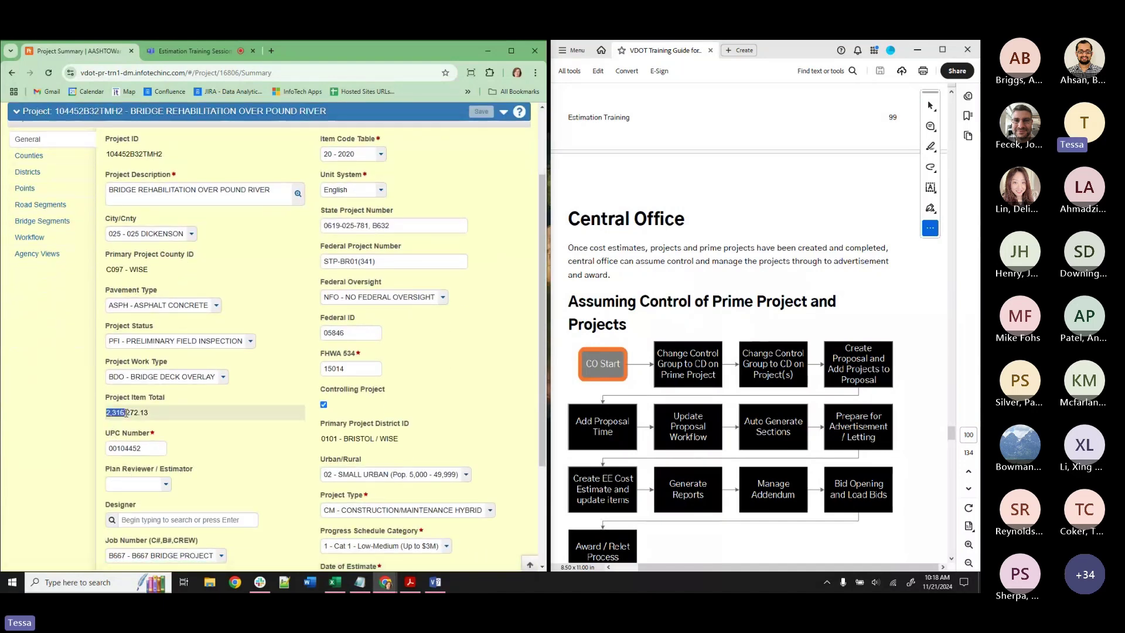
left_click(188, 416)
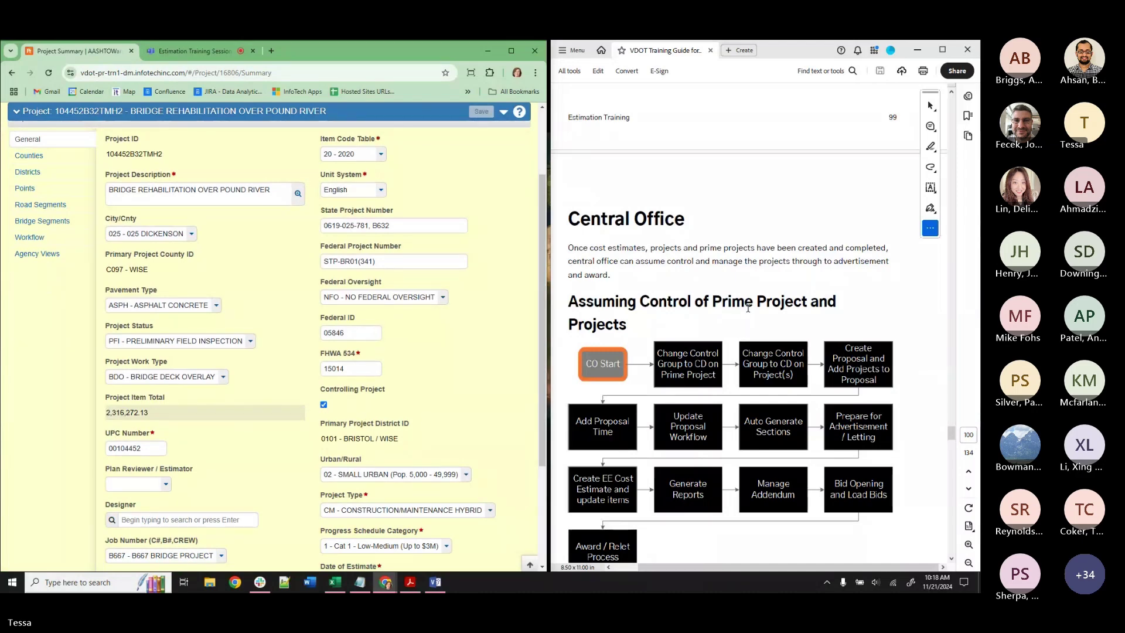
scroll(748, 308, "down", 3)
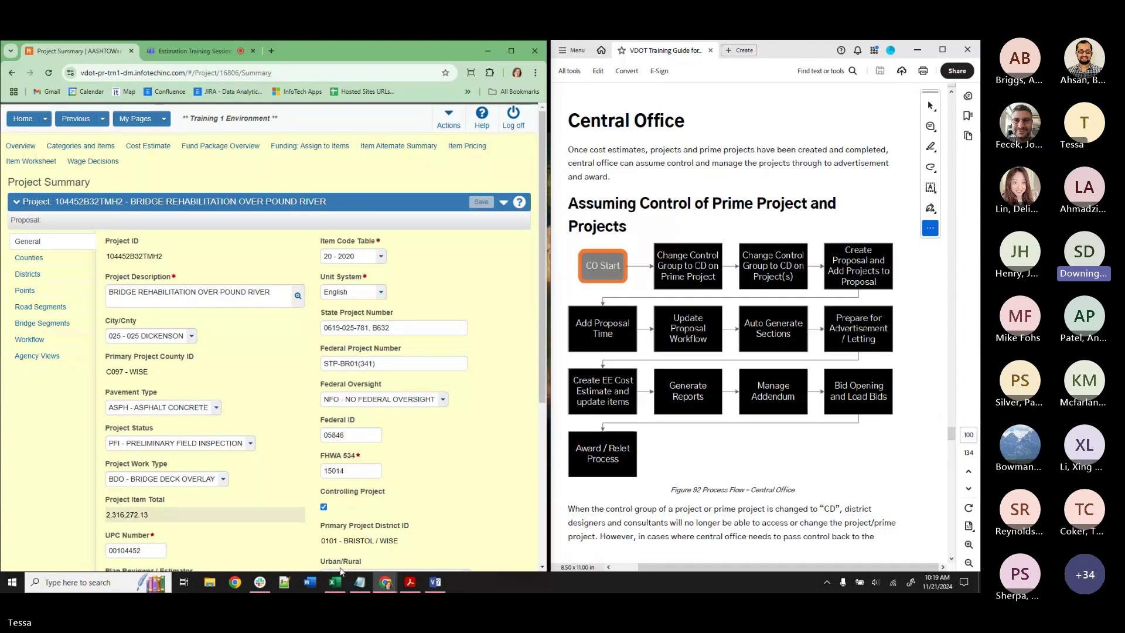
Add a 'PHASE 2: MOBILIZATION AND COST INDICES' line to the Notepad meeting notes.
left_click(359, 582)
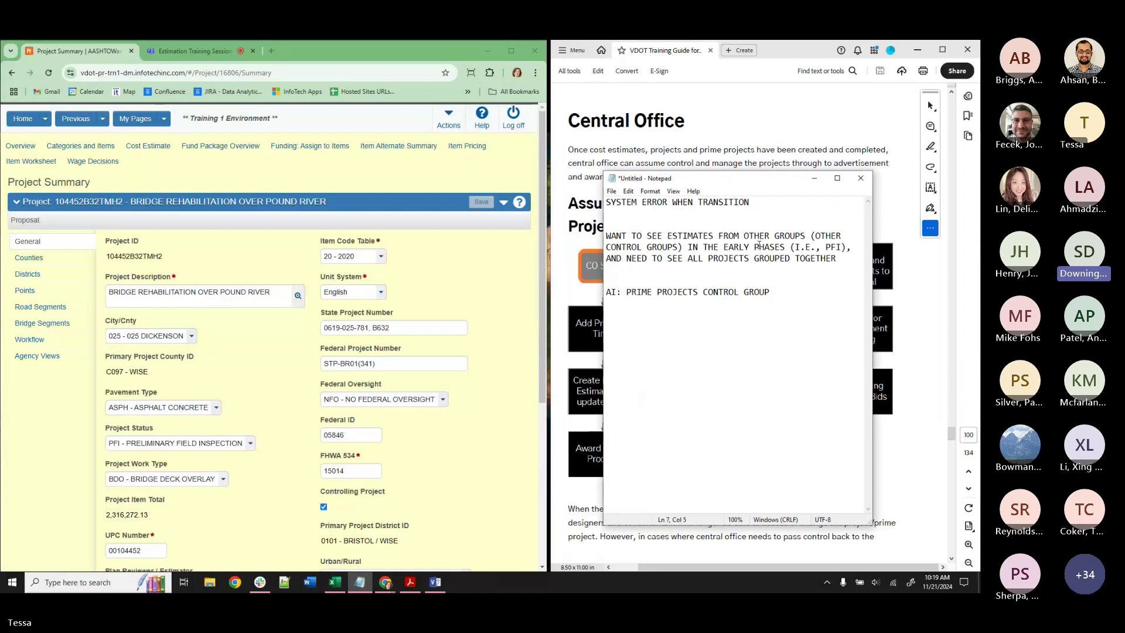
left_click(851, 263)
key("Return")
key("Return")
type("P")
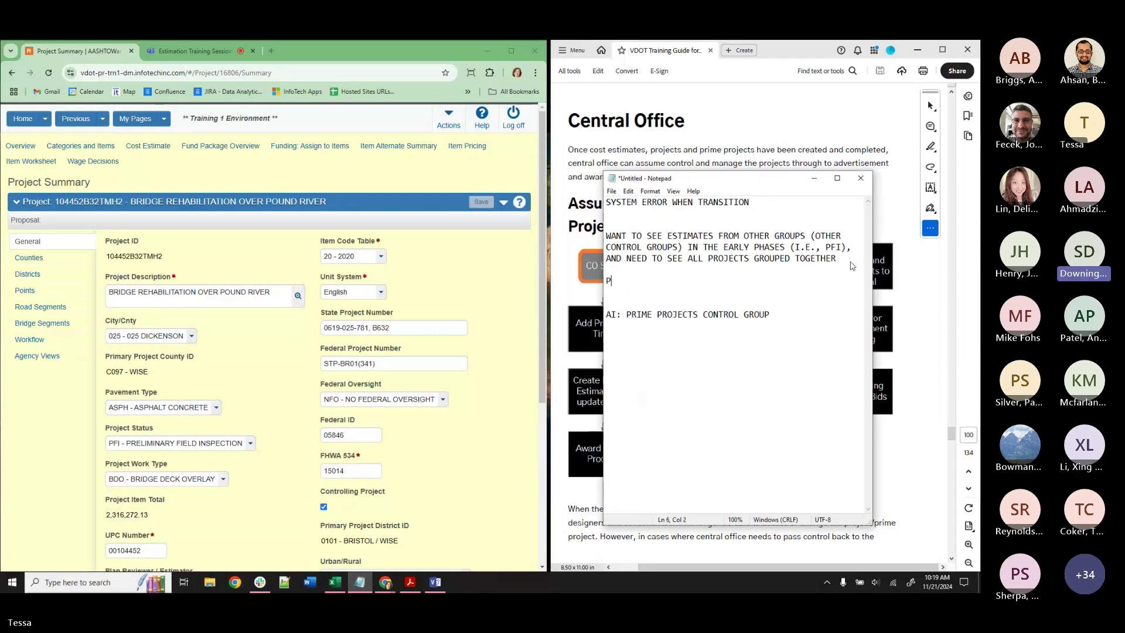
type("HASE 2: ")
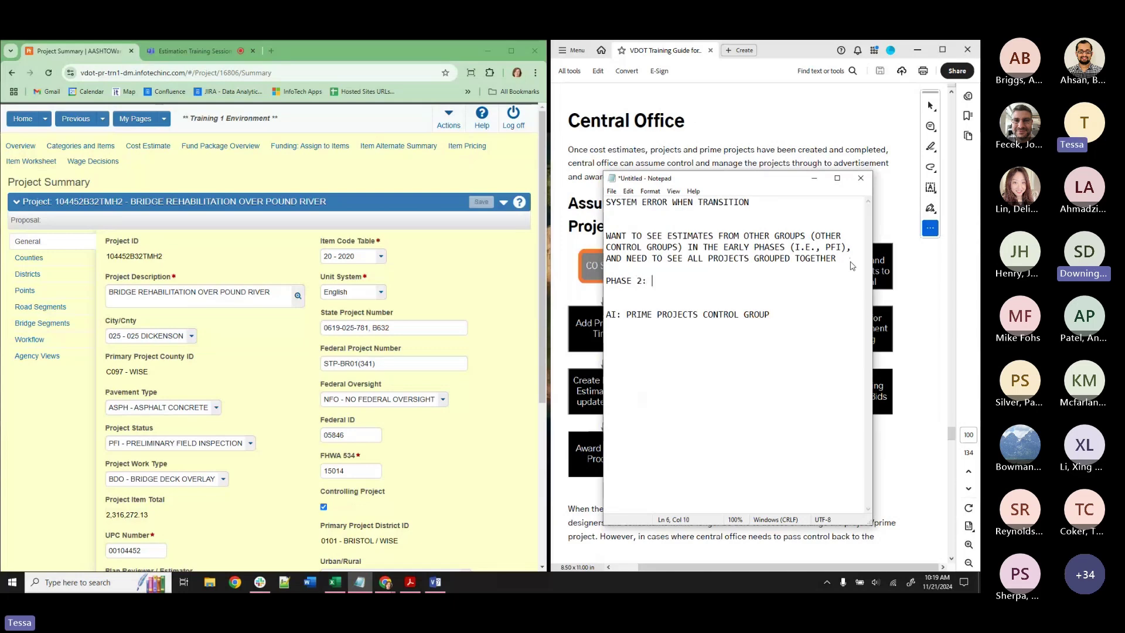
type("MOBILIZATI")
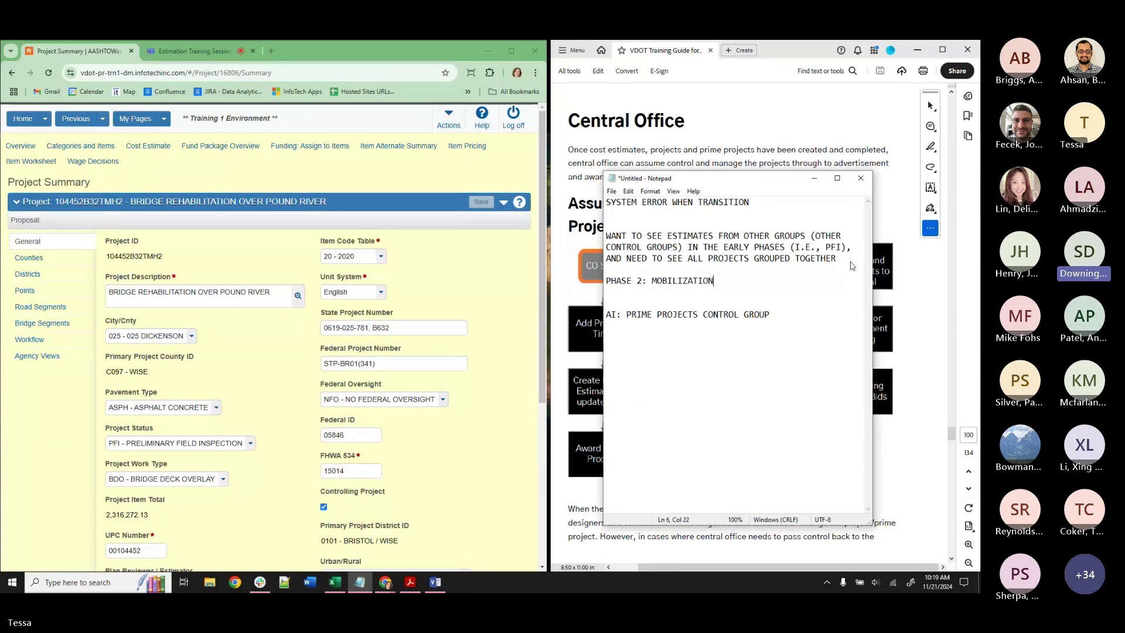
key("BackSpace")
type("ION AND COST INDICES")
Minimize the notes and stop sharing the screen in Teams.
left_click(815, 179)
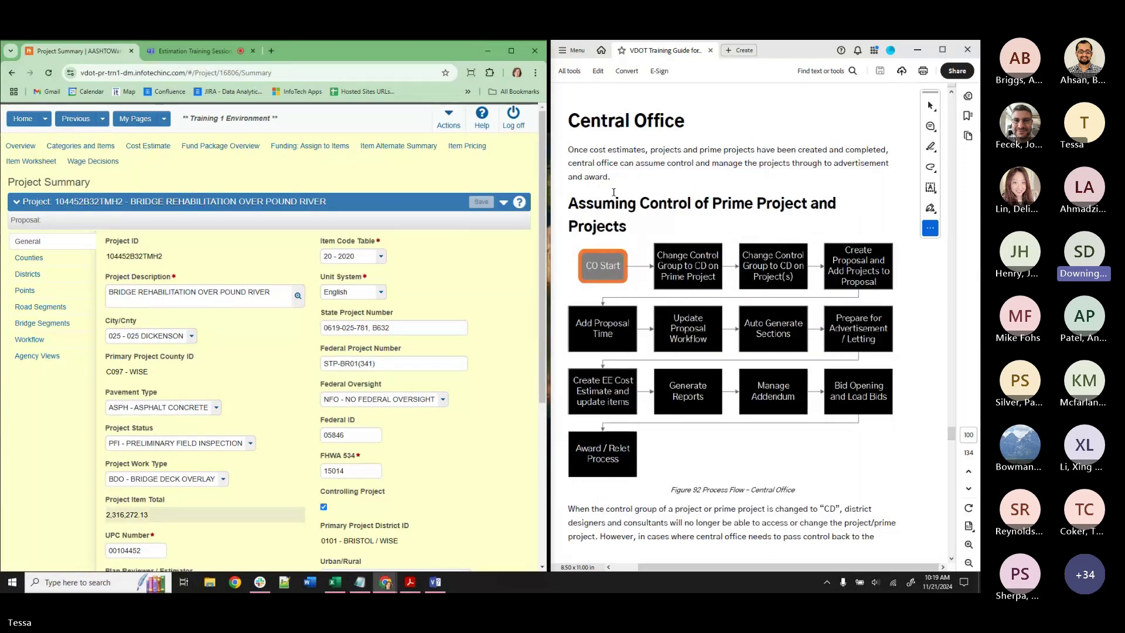
left_click(178, 52)
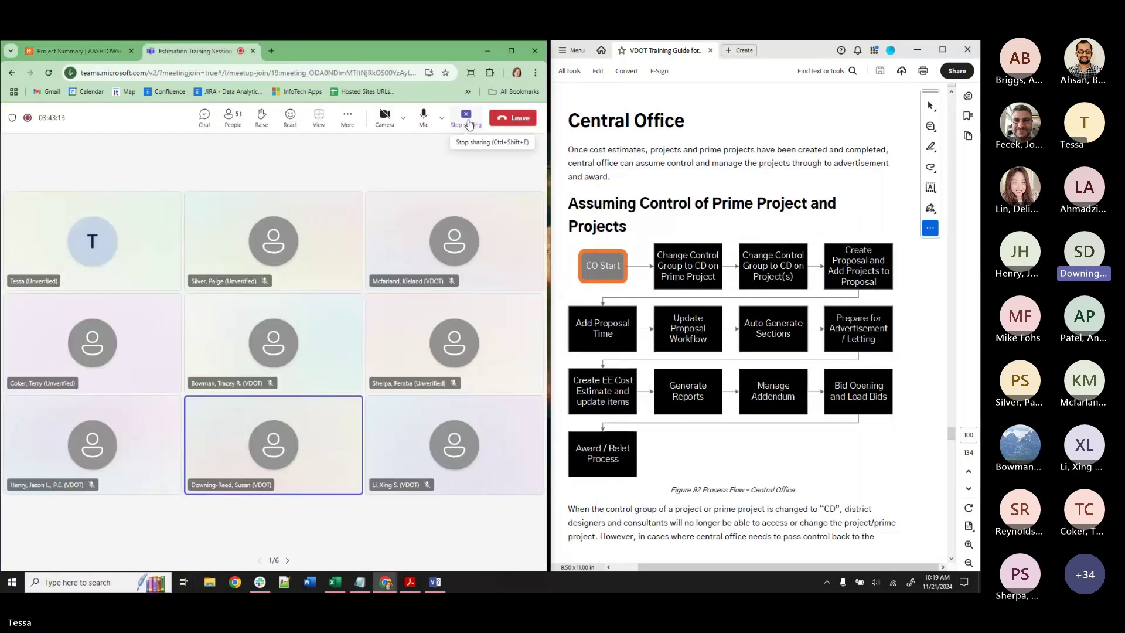
left_click(466, 116)
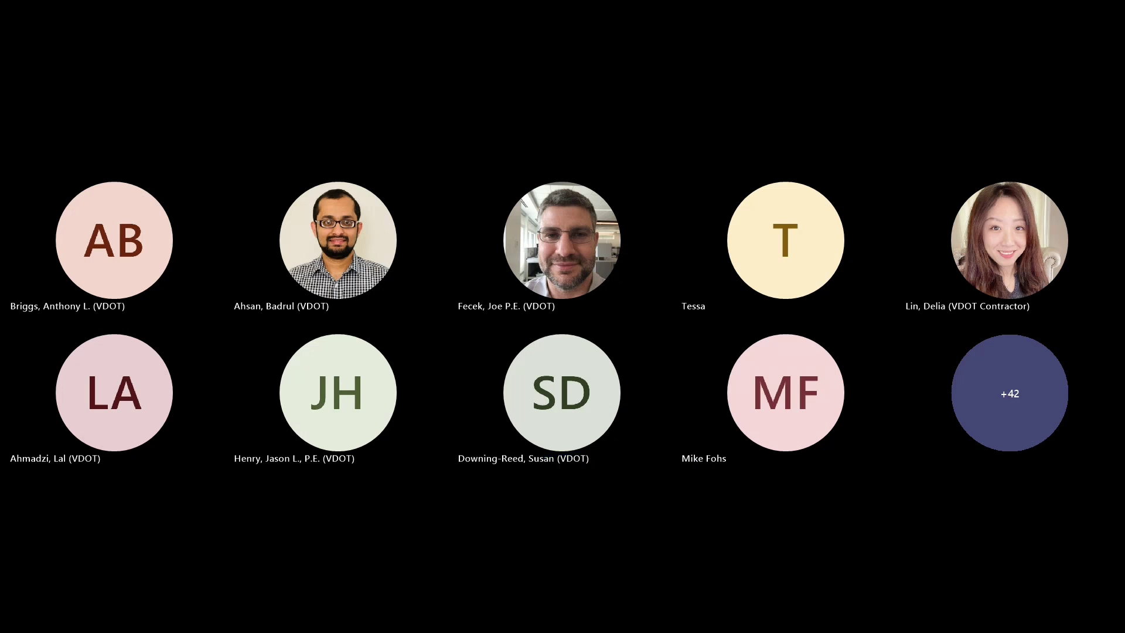